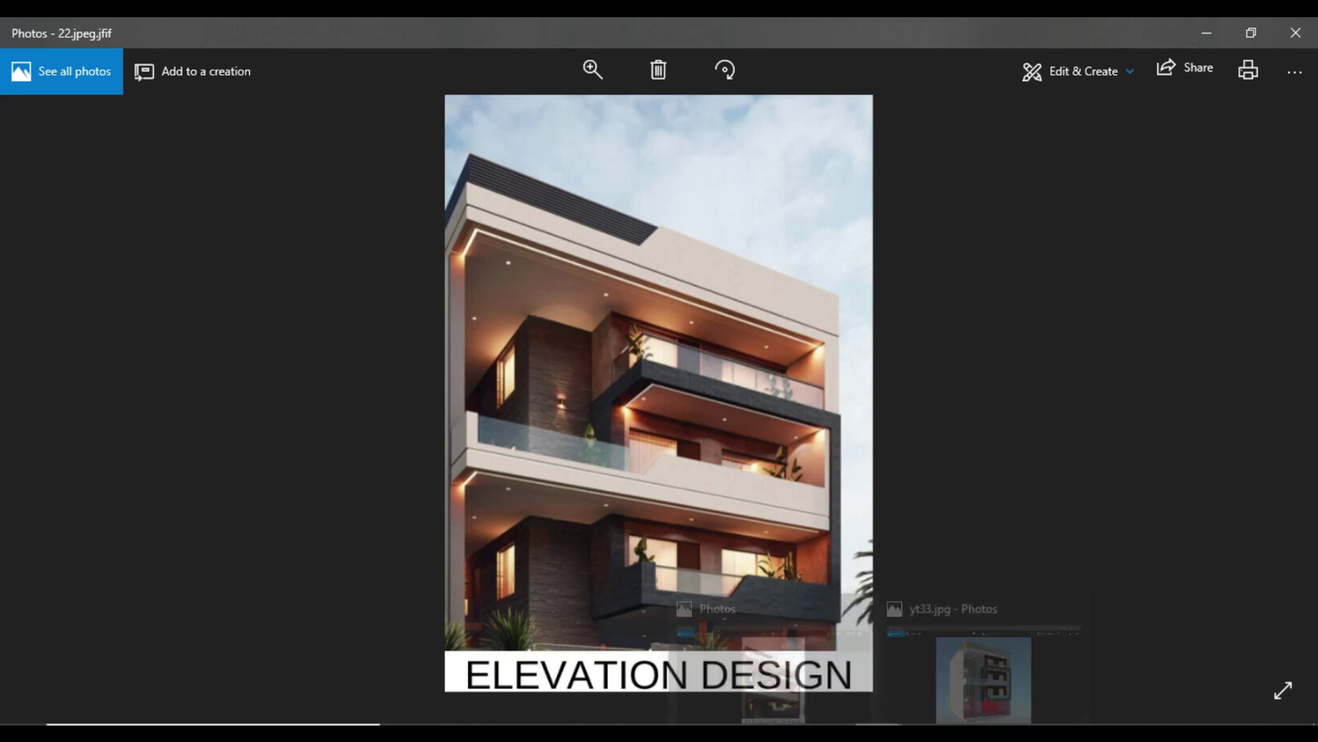
Step: Flip through the reference house renders in Photos, ending on the yt22.jpg cutaway render
left_click(965, 702)
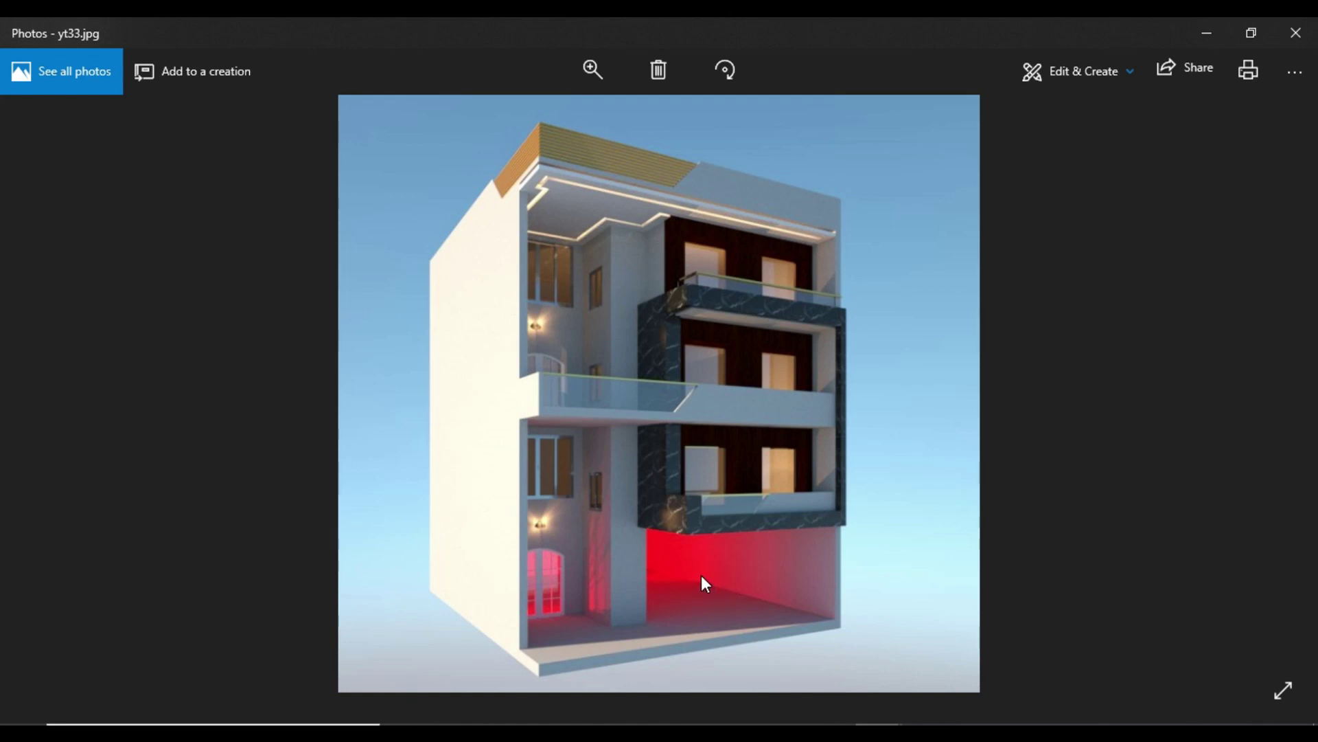
key("Left")
key("Left")
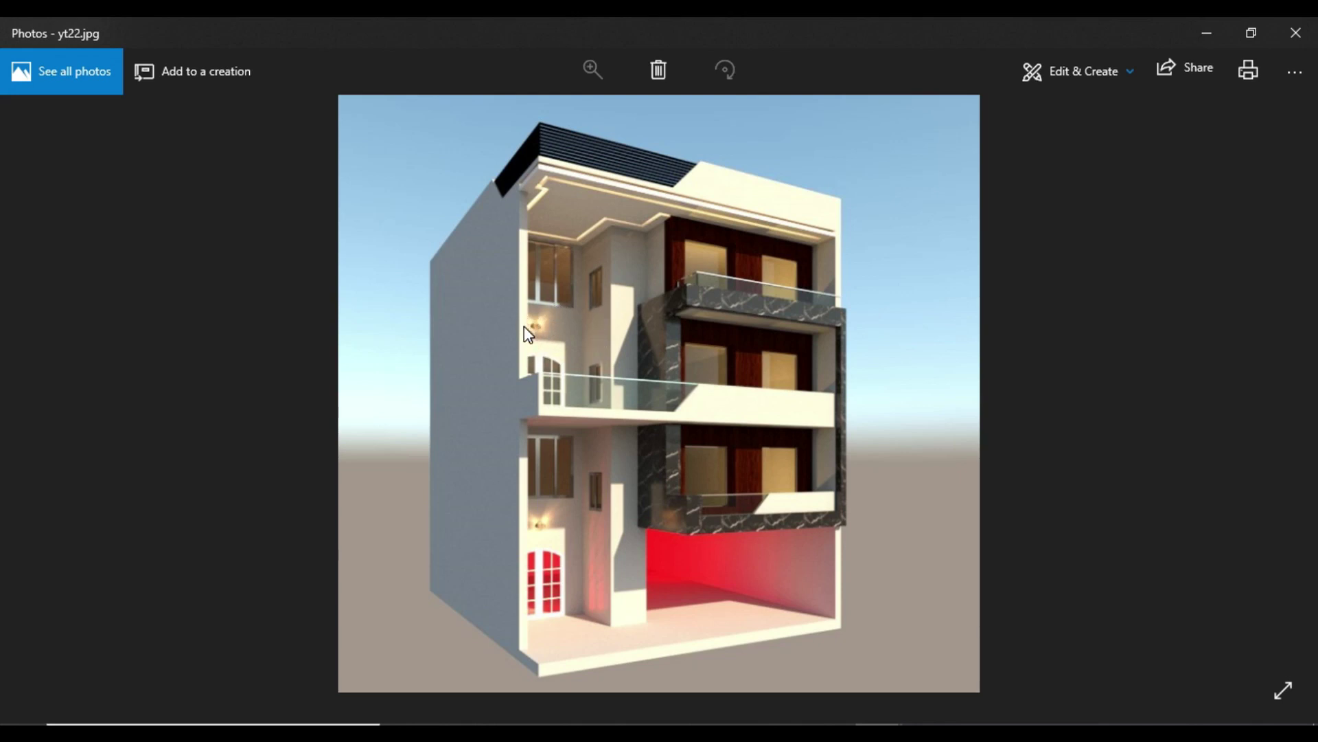
key("Left")
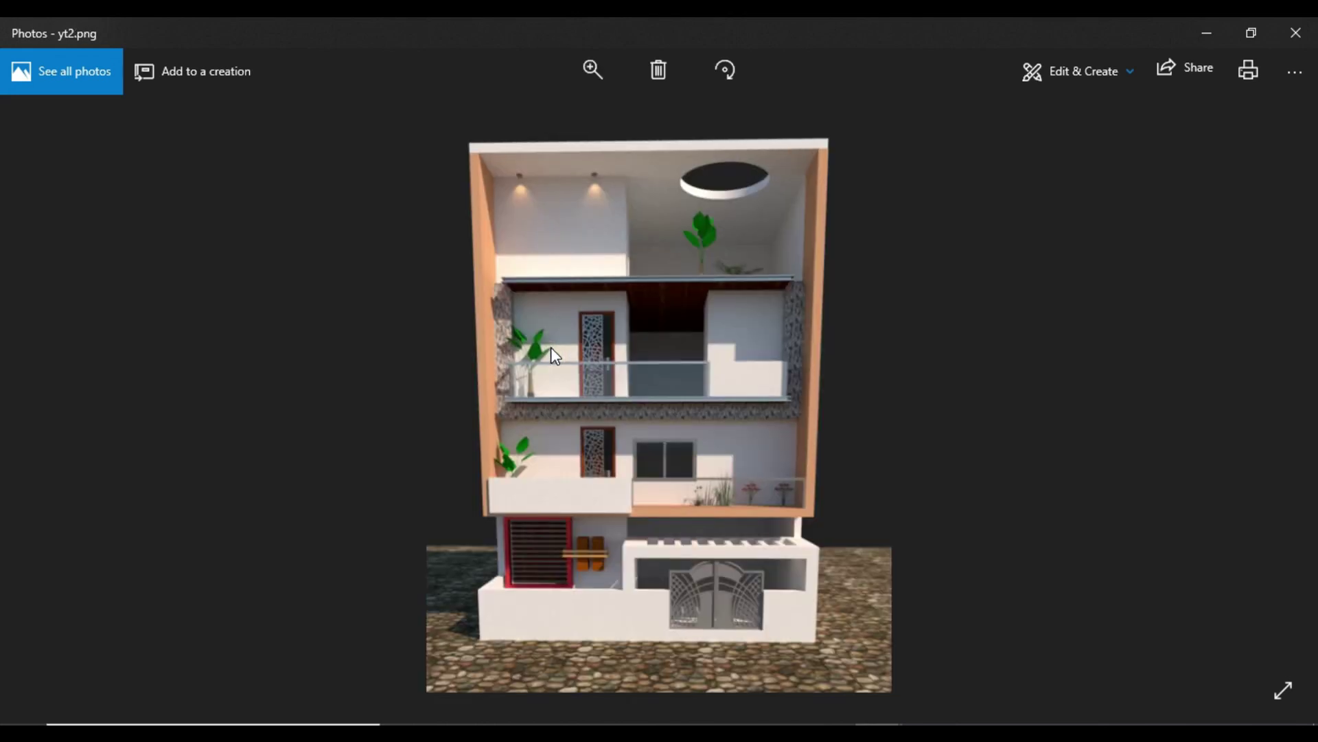
key("Left")
key("Right")
key("Right")
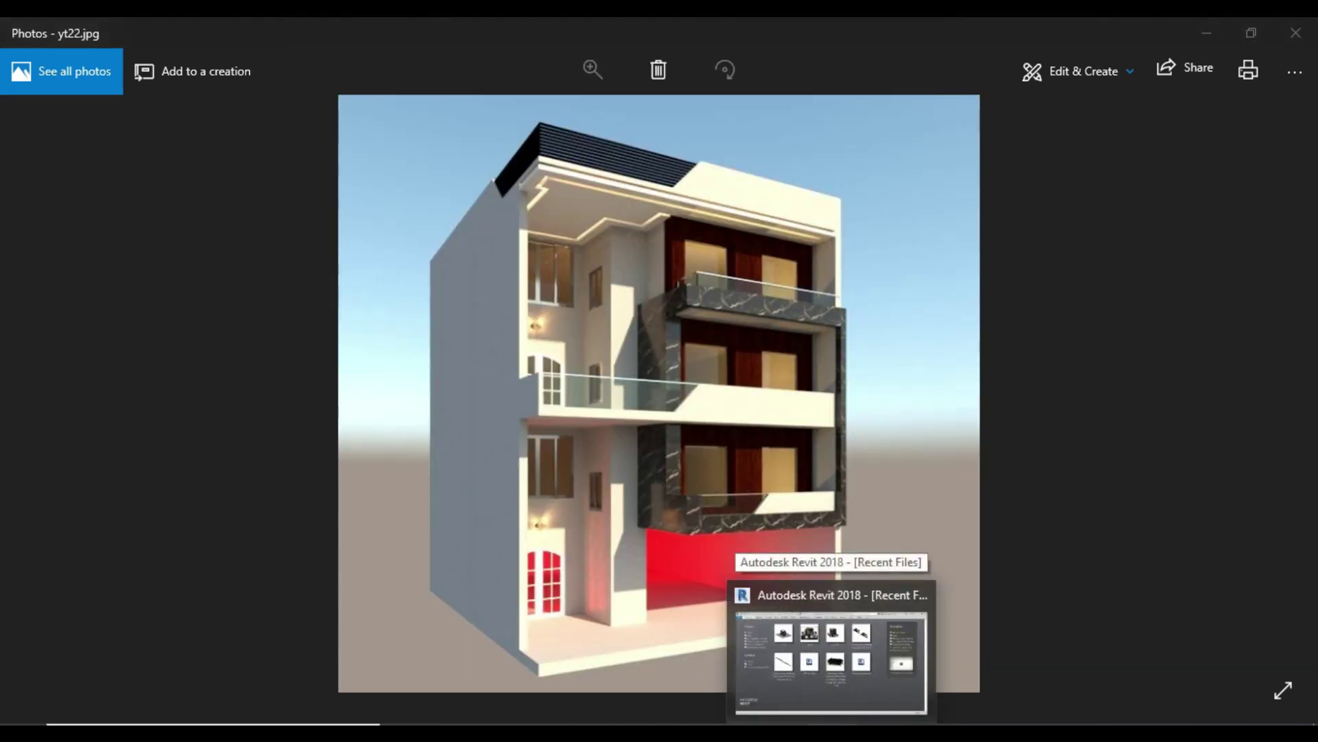
Step: Start a project from the architecture default template and frame the empty Level 1 plan
left_click(831, 652)
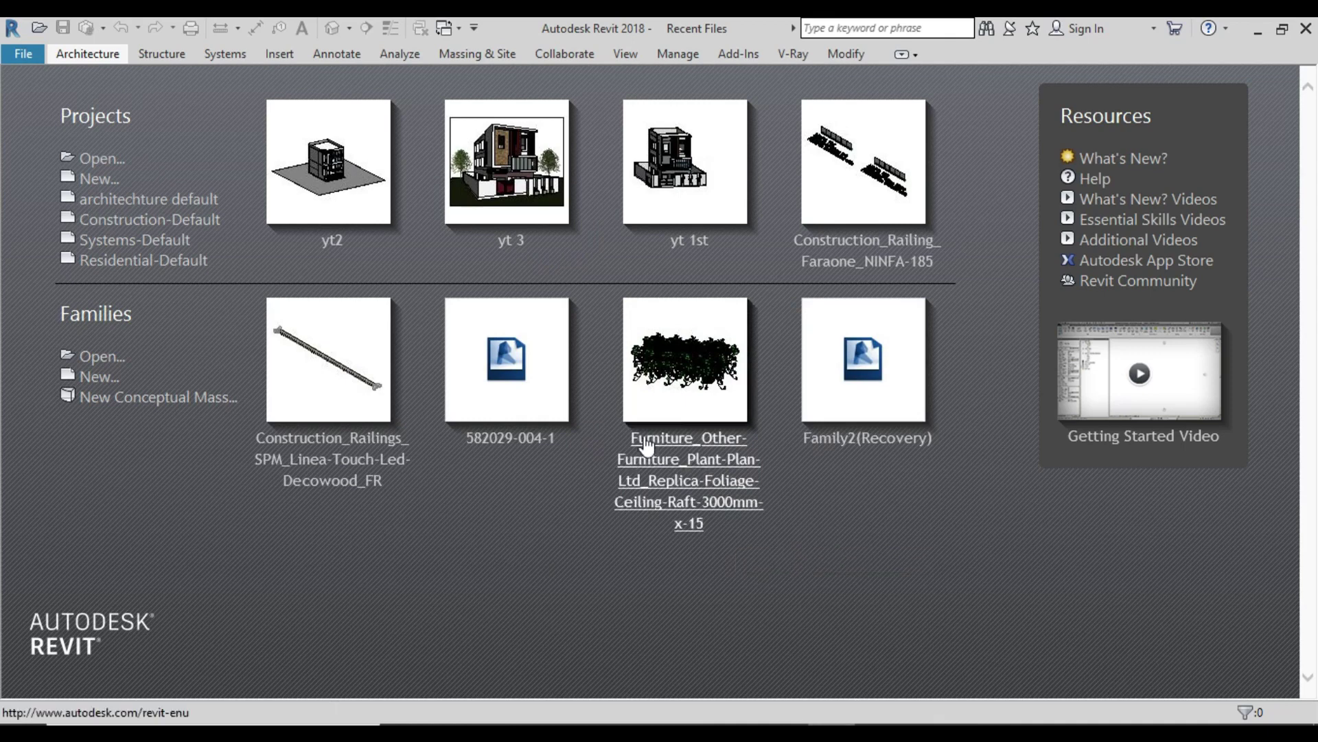
left_click(135, 201)
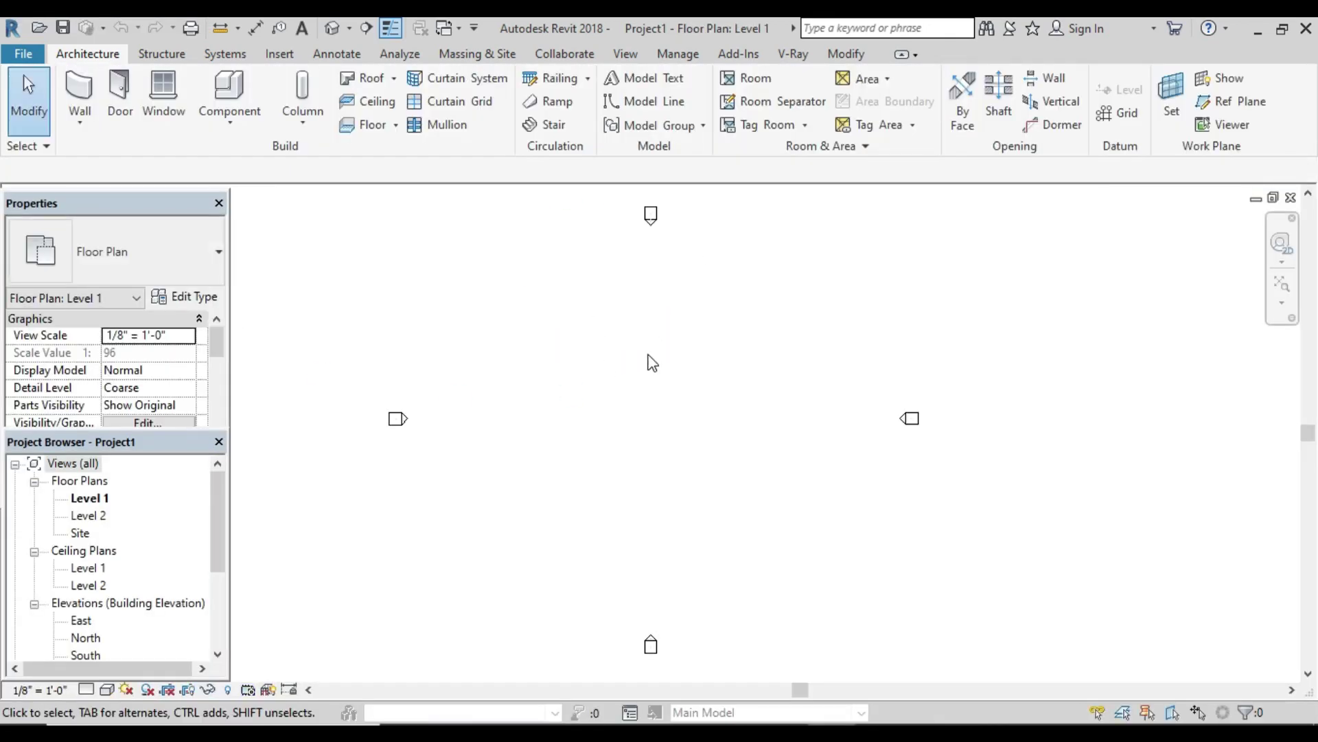
scroll(649, 363, "down", 1)
mouse_move(647, 363)
middle_mouse_down()
mouse_move(638, 377)
mouse_move(644, 362)
middle_mouse_up()
scroll(638, 379, "up", 2)
scroll(639, 380, "down", 1)
scroll(652, 393, "up", 1)
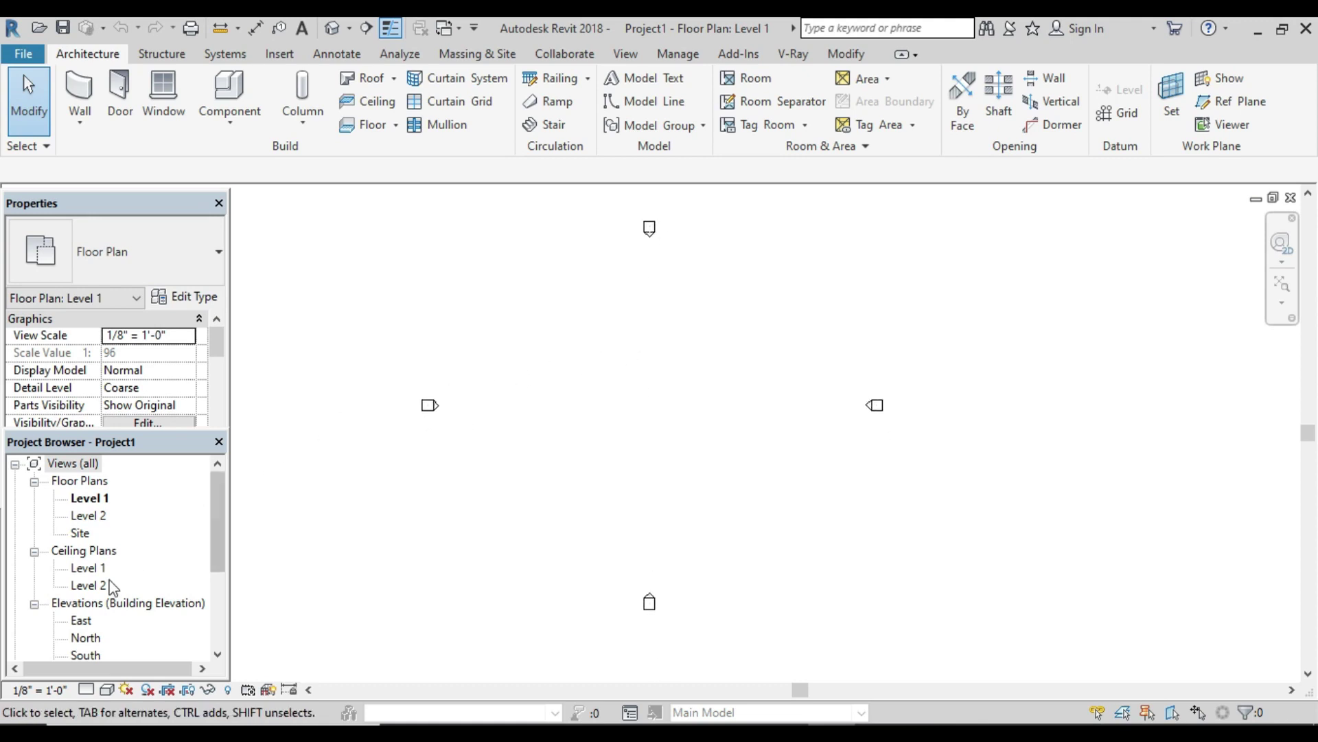
mouse_move(830, 649)
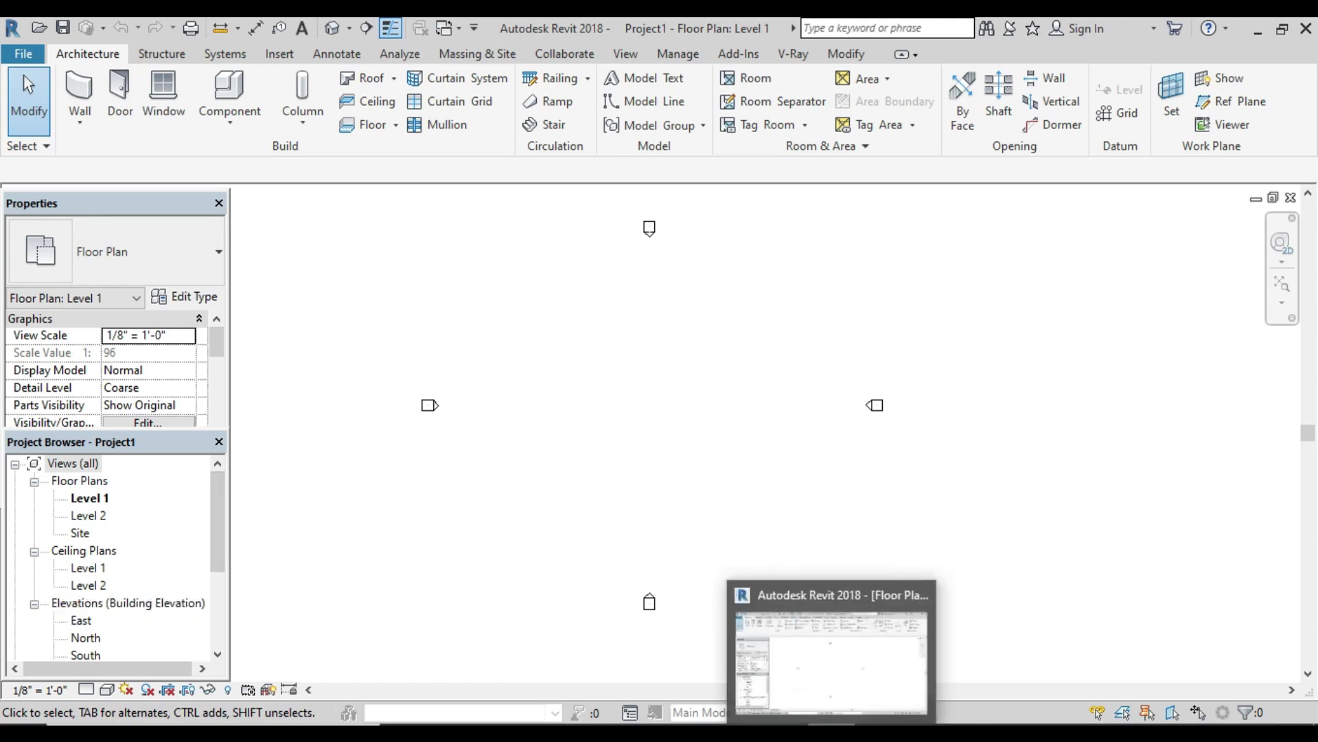
left_click(854, 687)
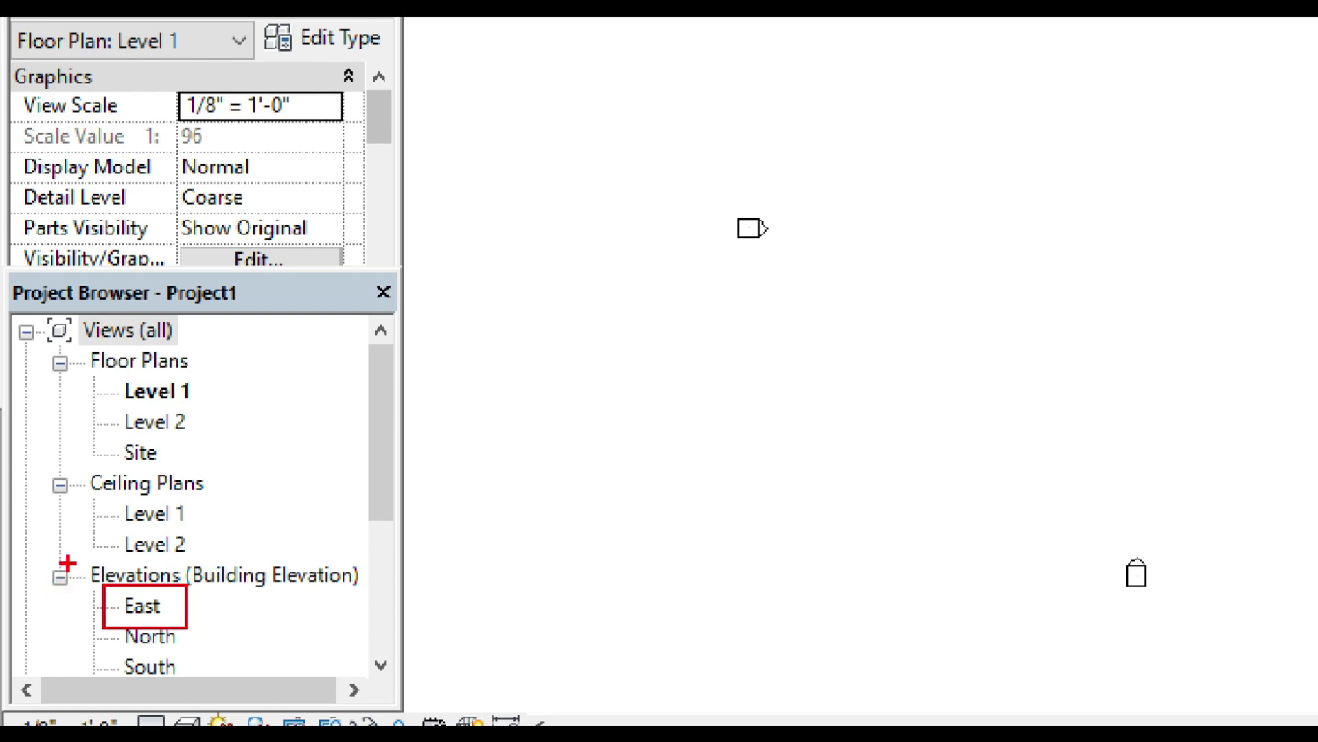
left_click_drag(71, 554, 53, 589)
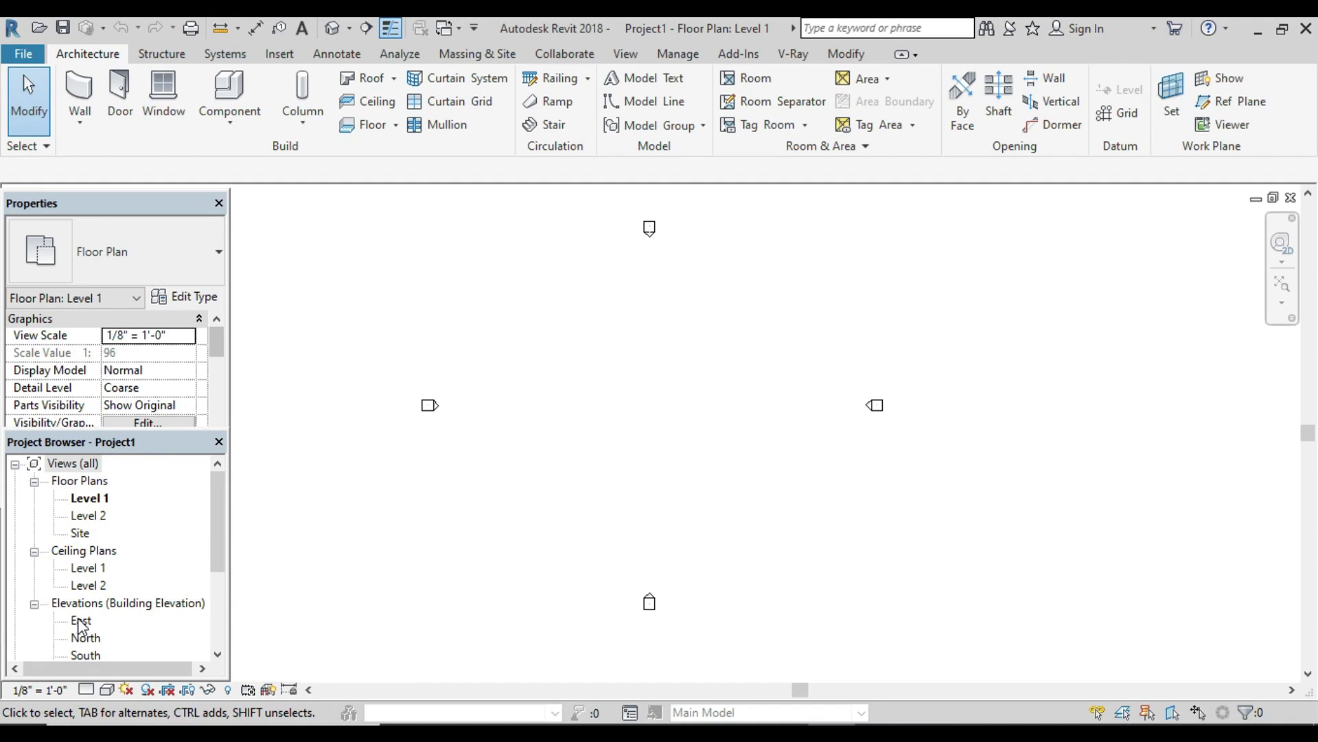
Step: Open the East elevation and frame the Level 1 and Level 2 lines
double_click(80, 626)
scroll(572, 435, "down", 2)
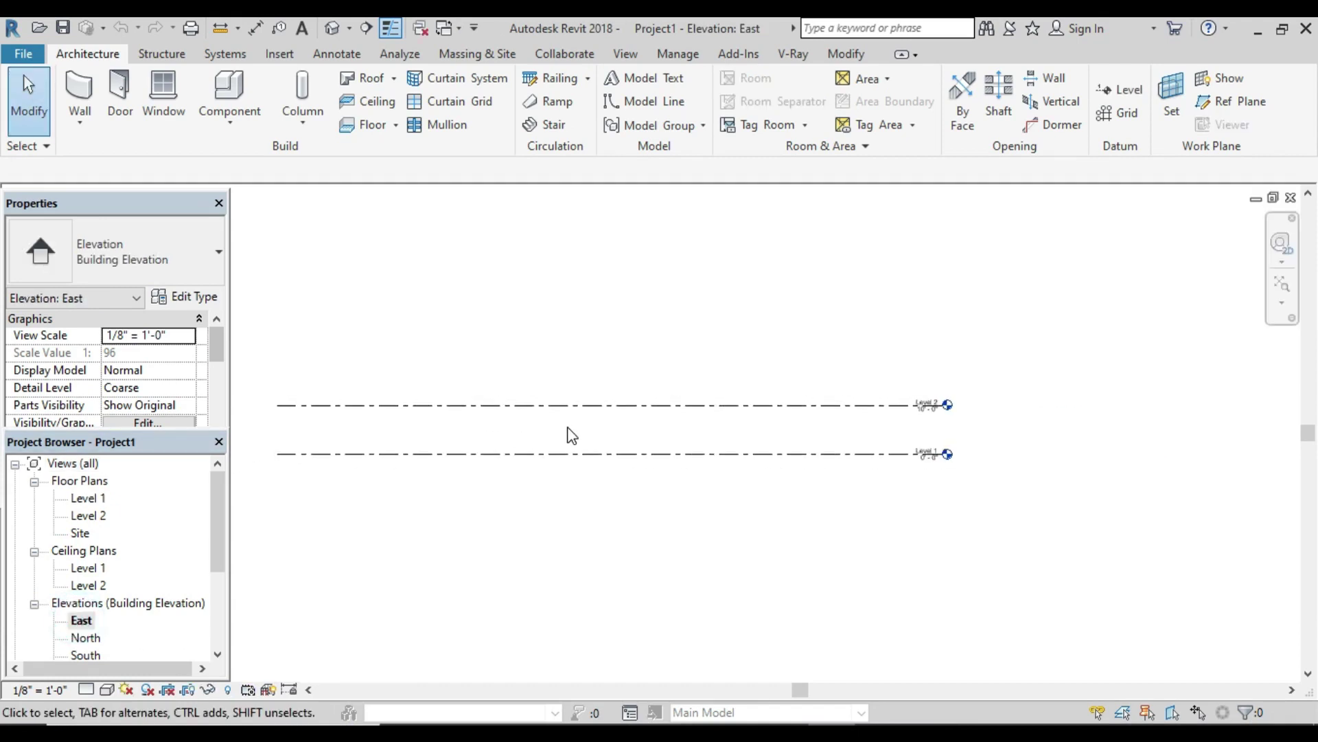
scroll(952, 447, "up", 4)
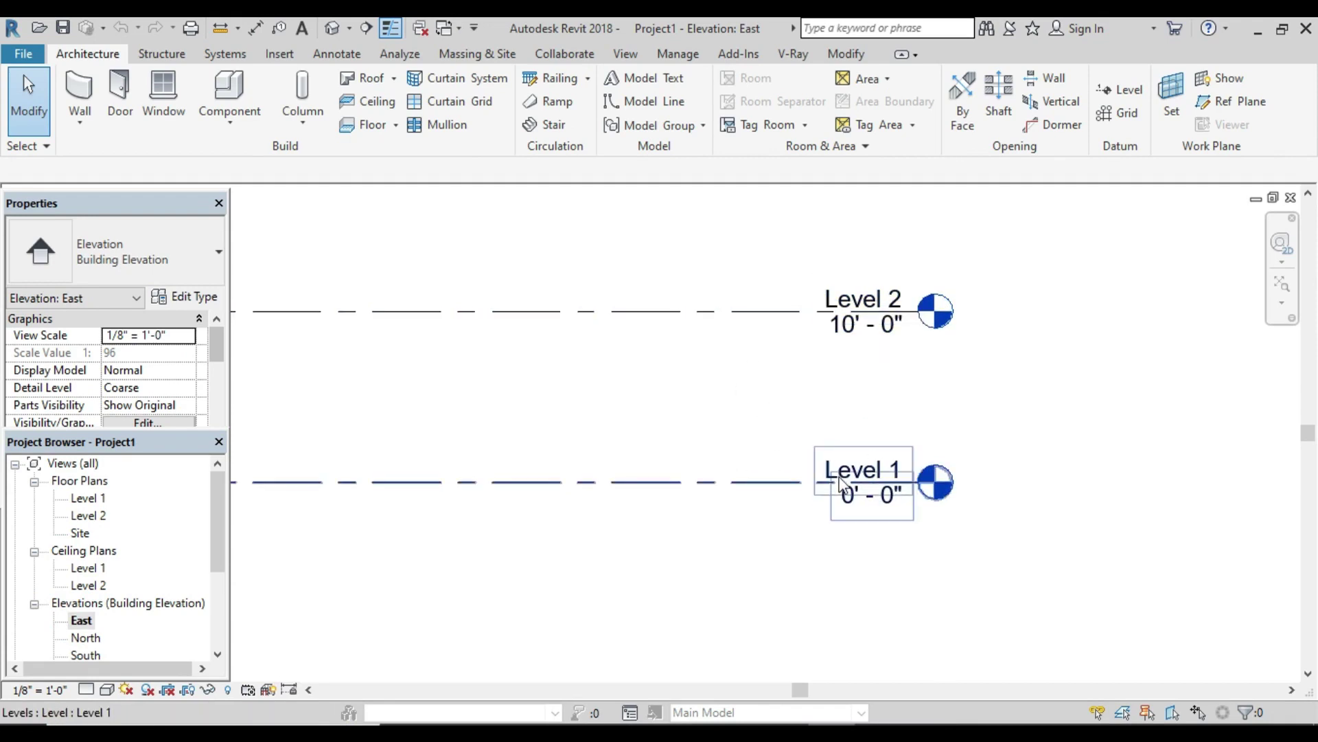
scroll(756, 412, "down", 3)
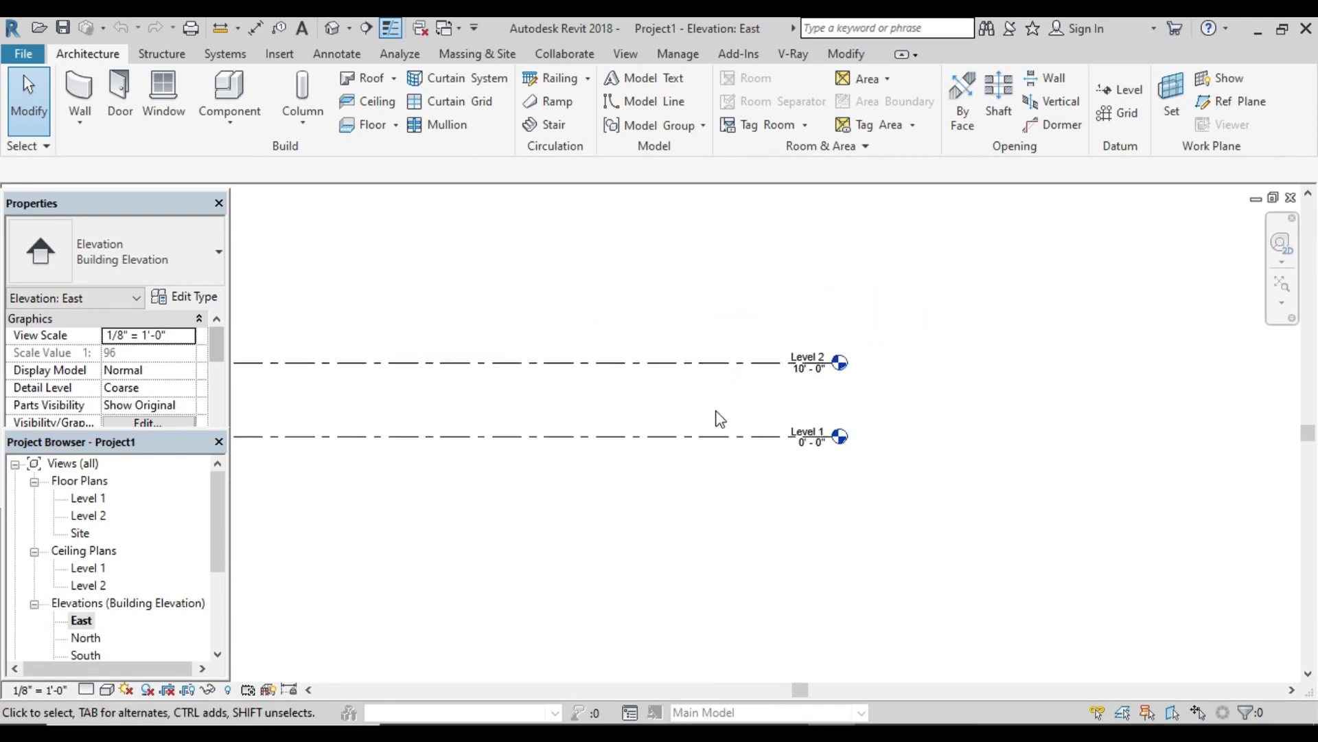
scroll(686, 418, "down", 2)
mouse_move(637, 426)
middle_mouse_down()
mouse_move(836, 512)
mouse_move(858, 504)
middle_mouse_up()
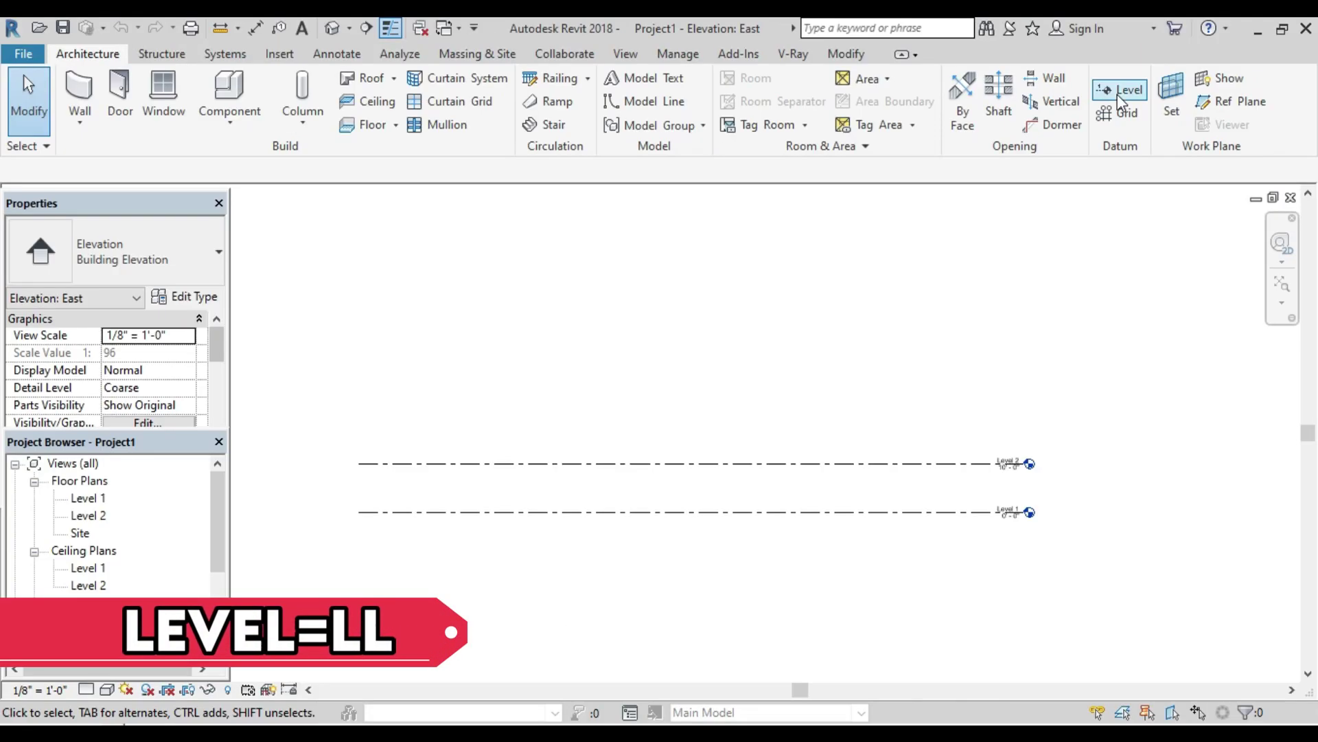
Step: Draw Level 3 at 20'-0" above Level 2, then switch level placement to Pick Lines
left_click(1137, 96)
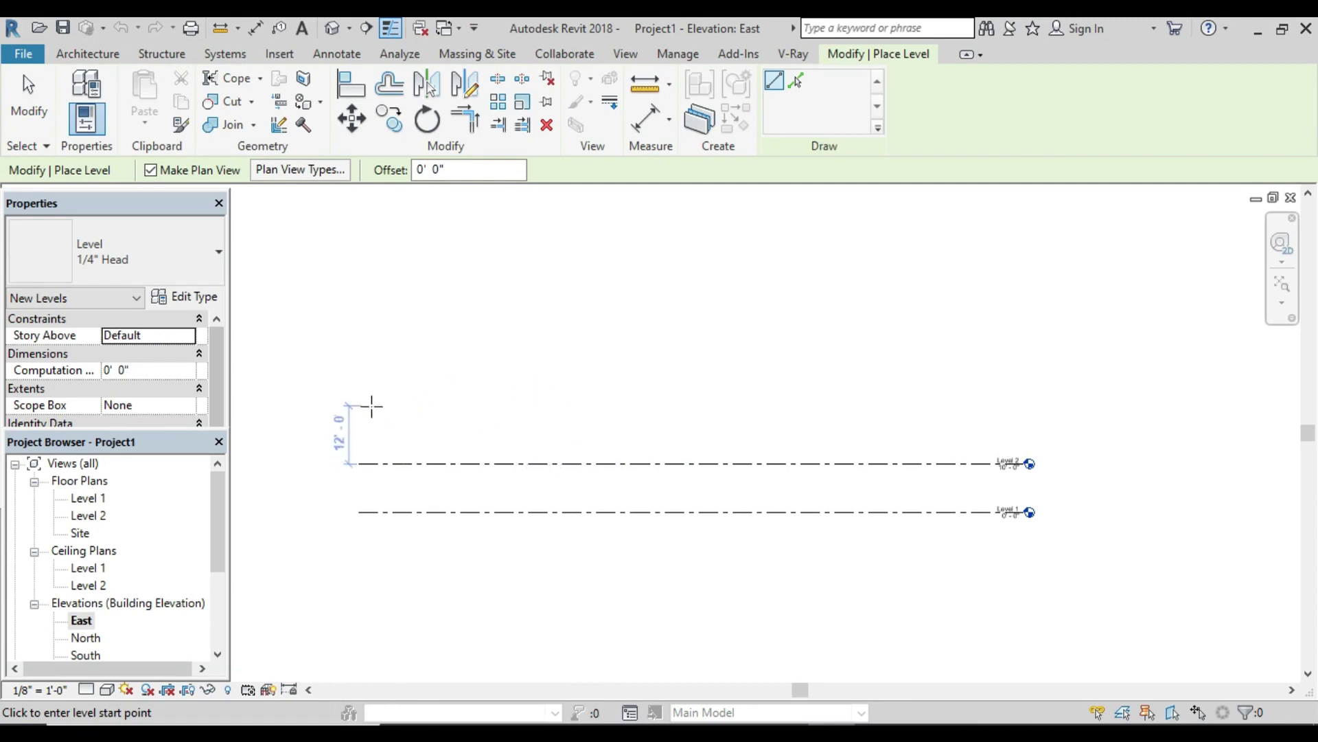
left_click(371, 416)
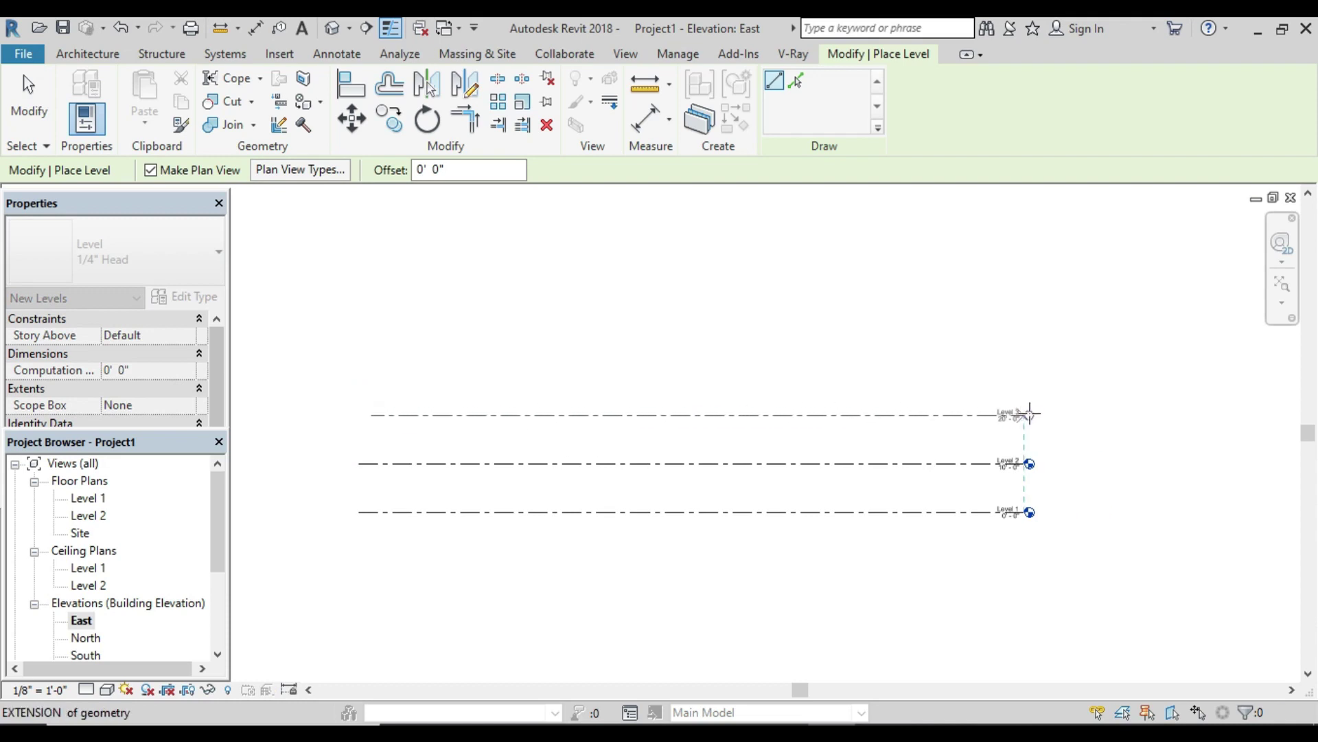
left_click(1032, 415)
scroll(1023, 415, "up", 3)
scroll(1014, 415, "up", 3)
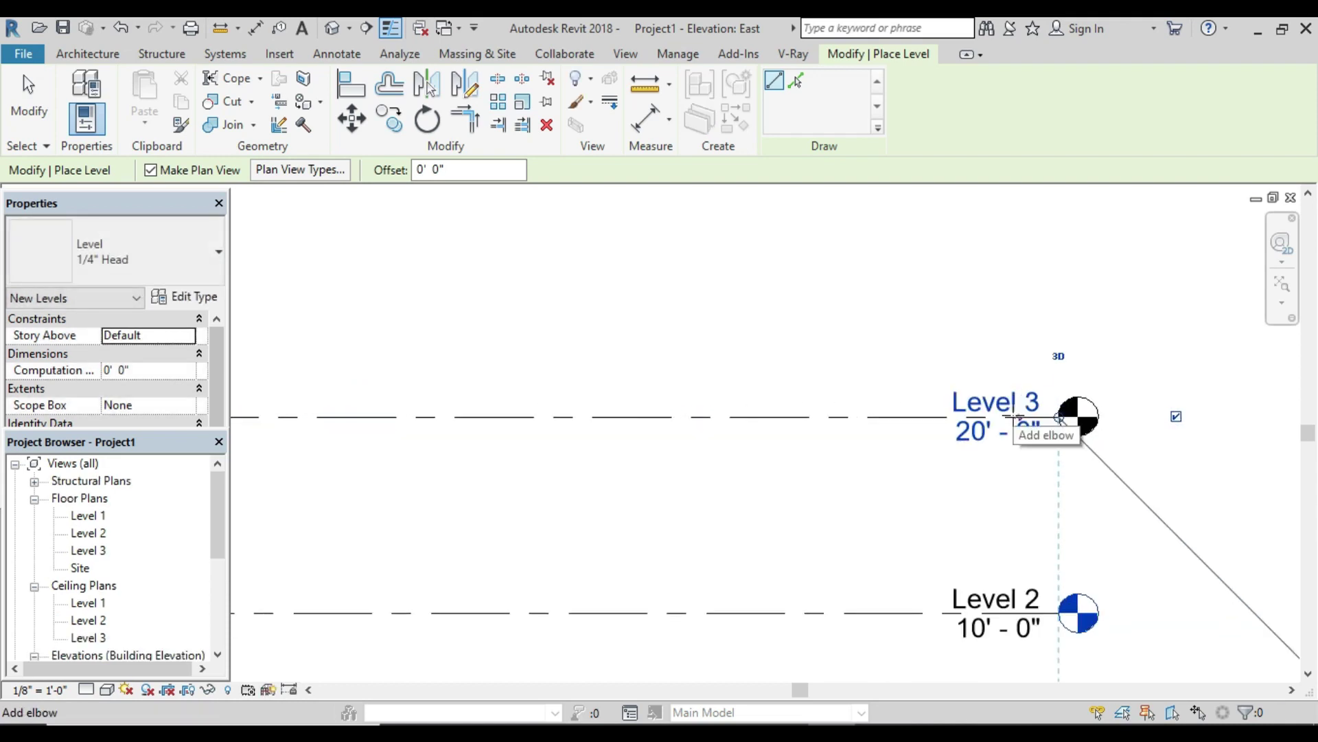
scroll(1015, 406, "up", 1)
scroll(948, 402, "down", 3)
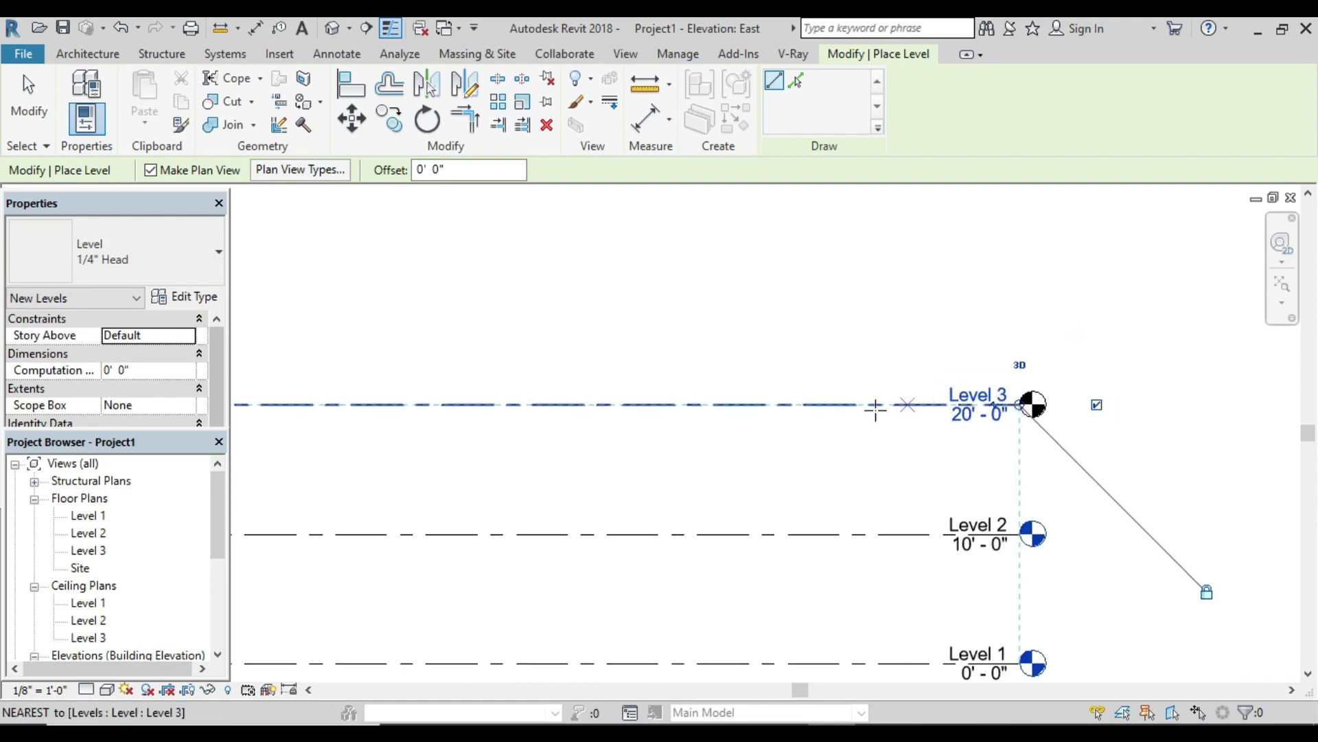
scroll(810, 410, "down", 4)
scroll(687, 392, "down", 2)
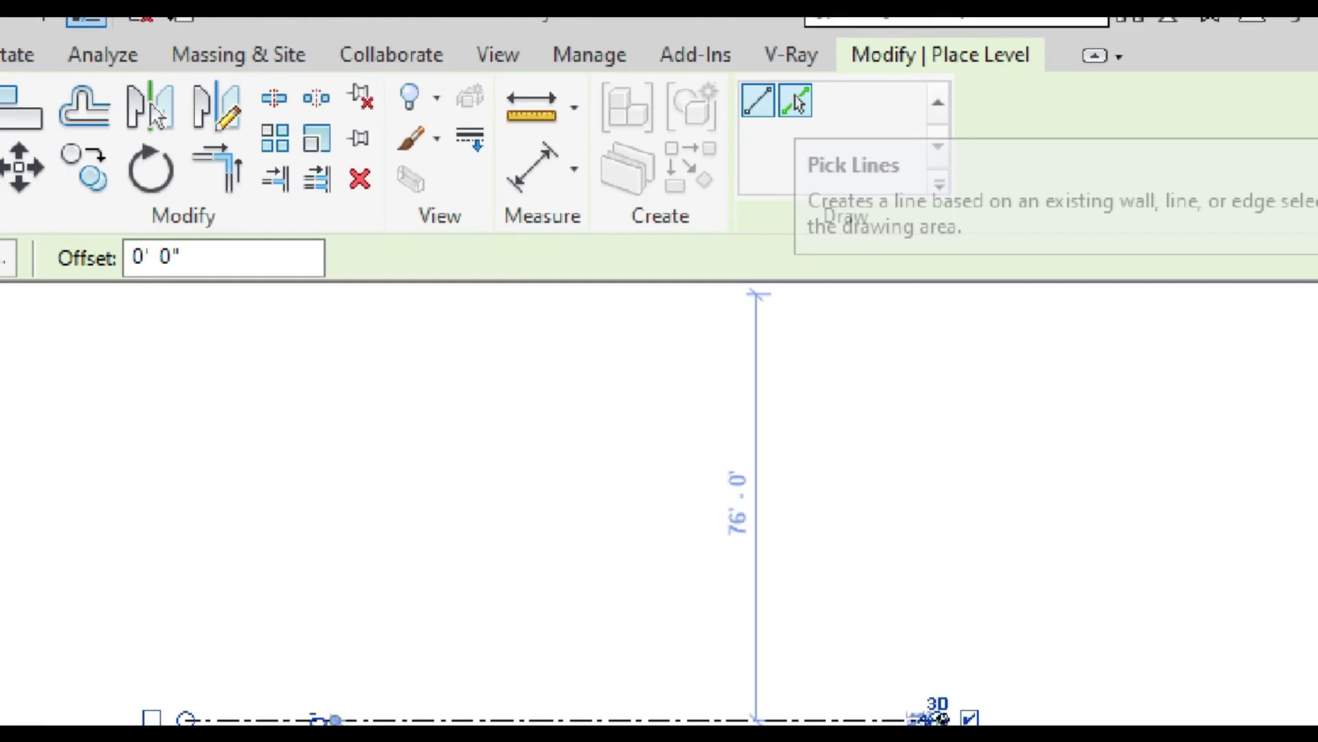
left_click(796, 81)
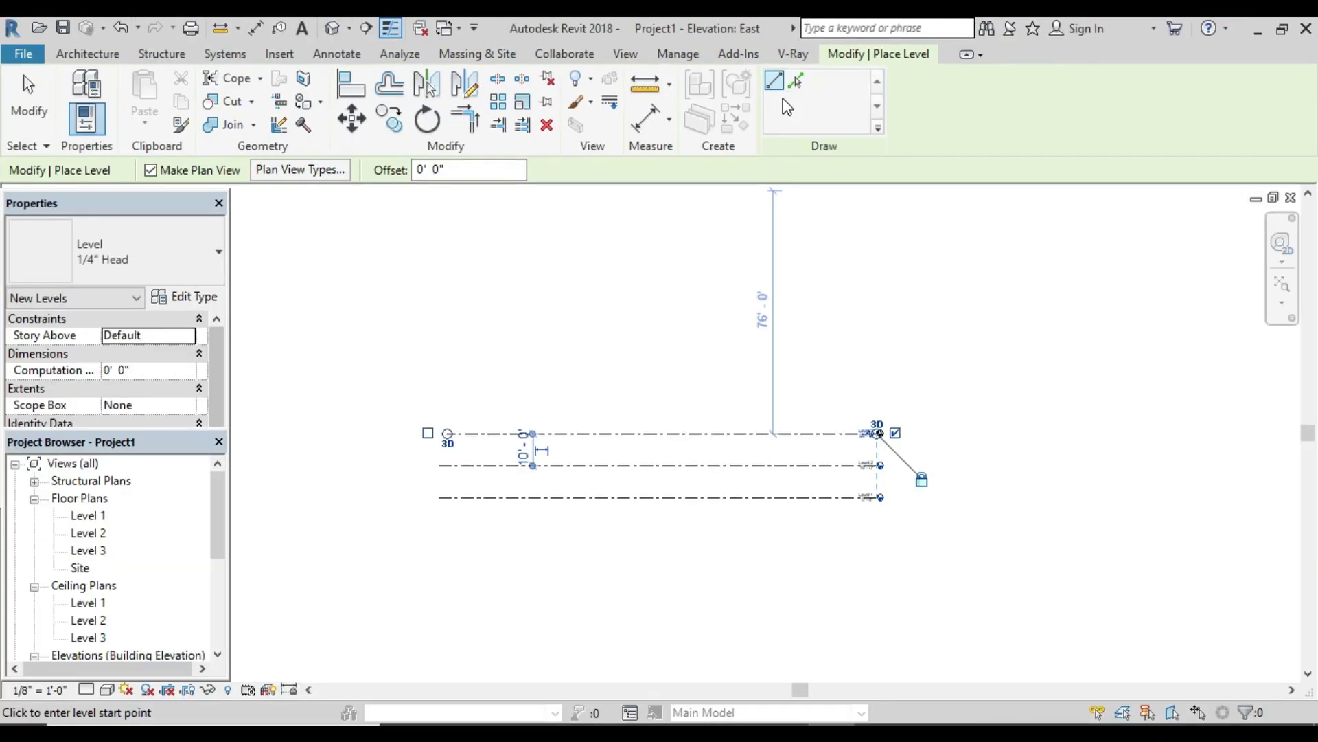
Step: Set the Pick Lines level offset to 10'
left_click(795, 81)
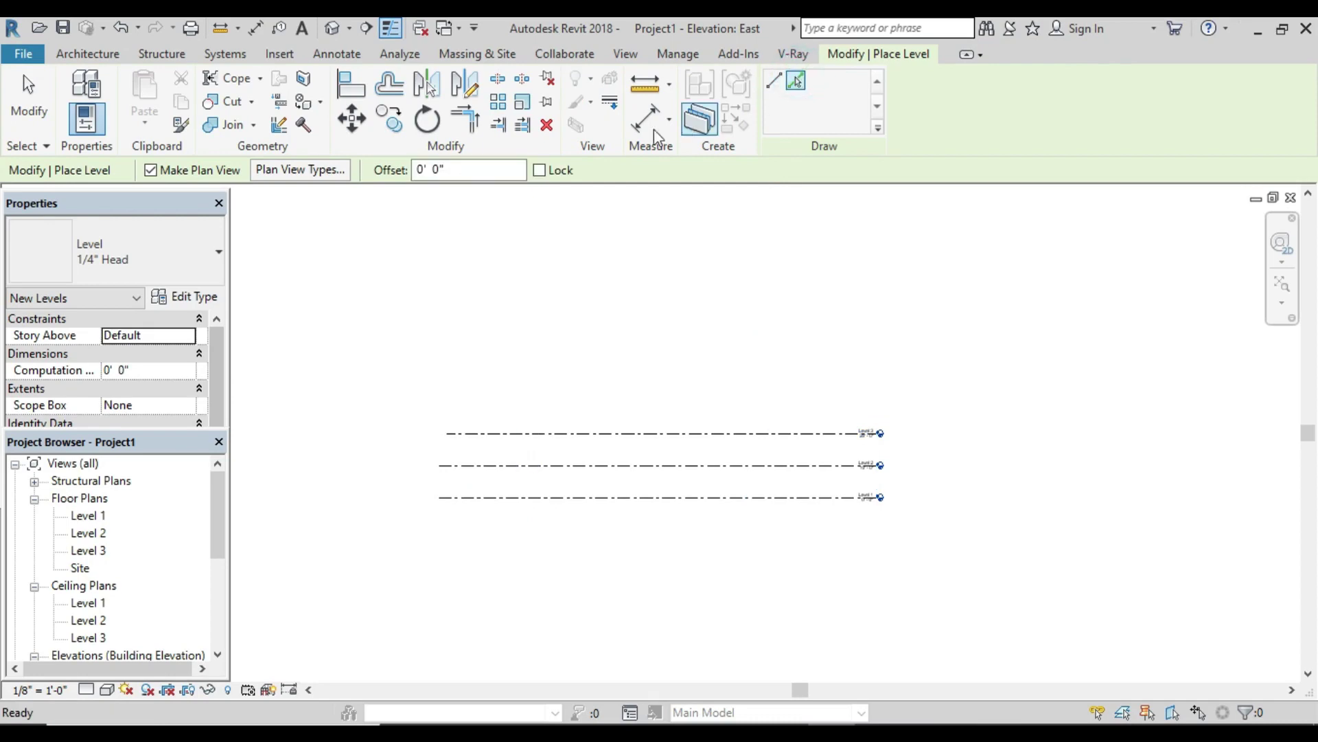
left_click_drag(446, 170, 407, 177)
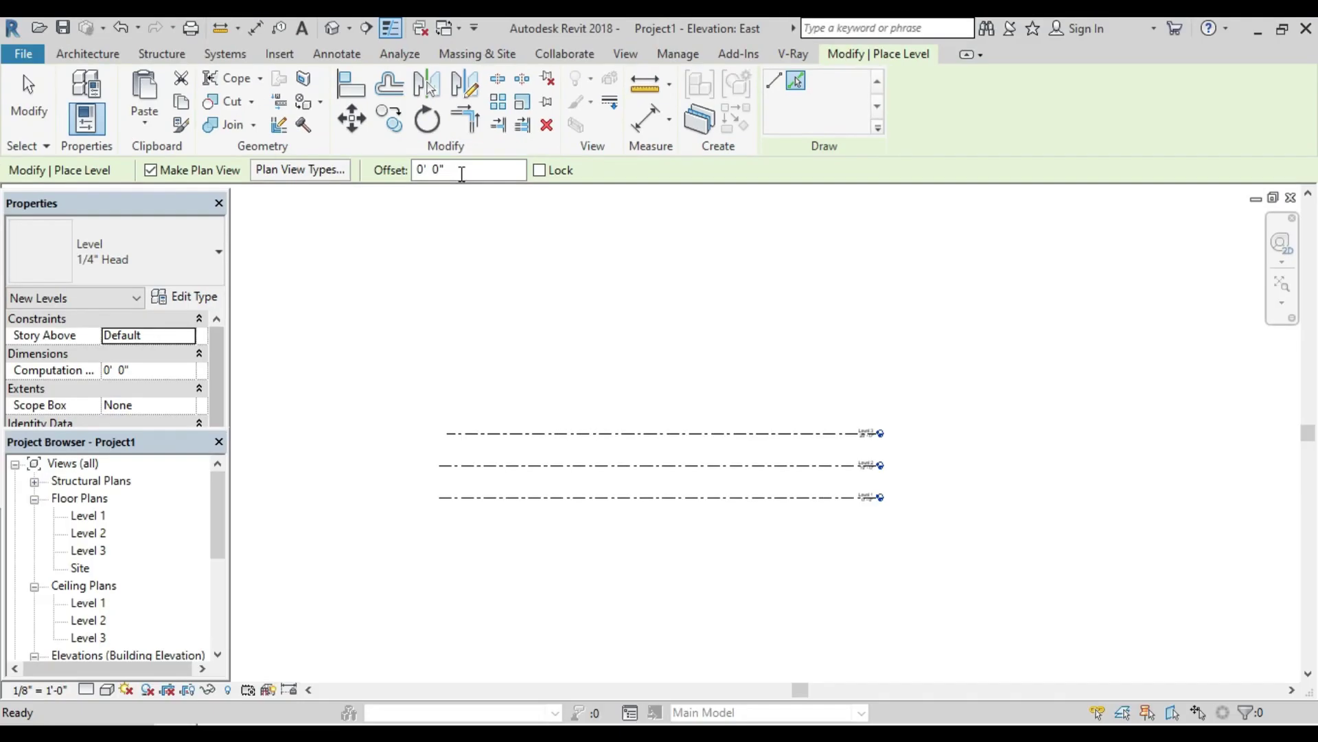
left_click(456, 166)
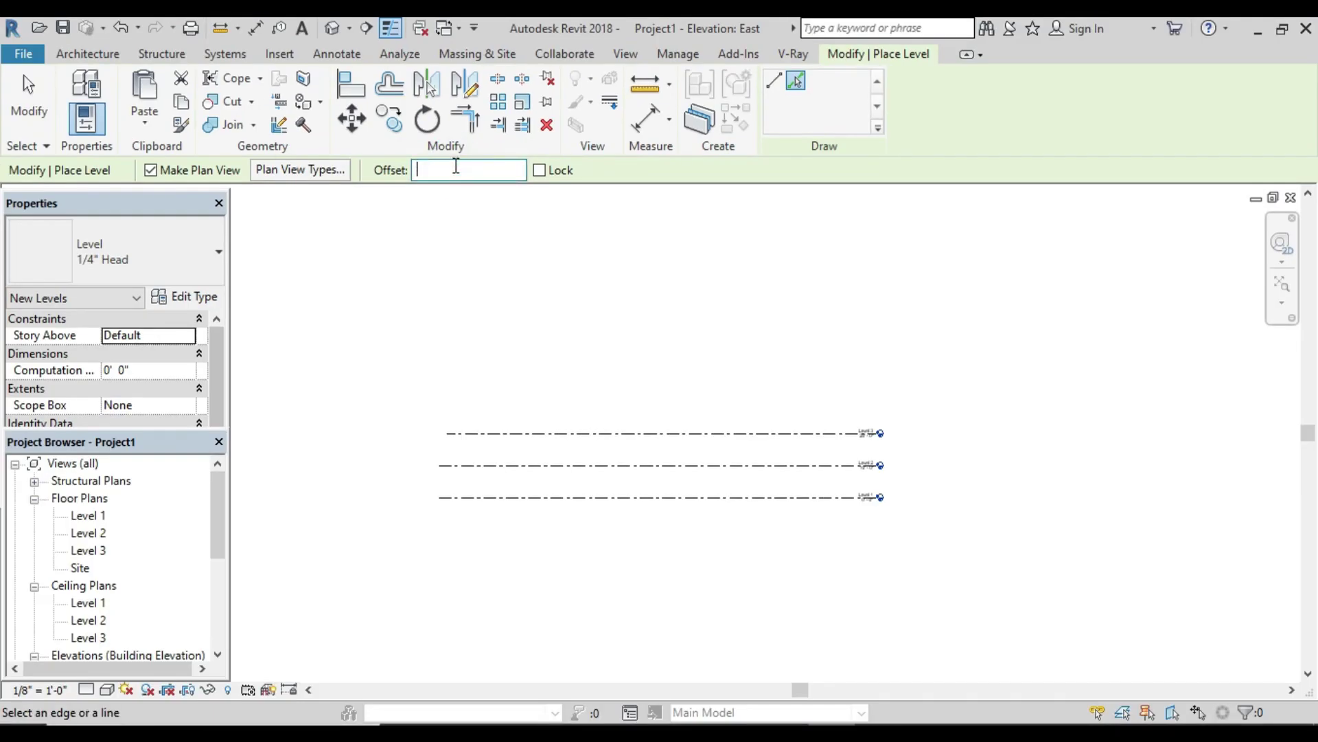
type("10")
key("Return")
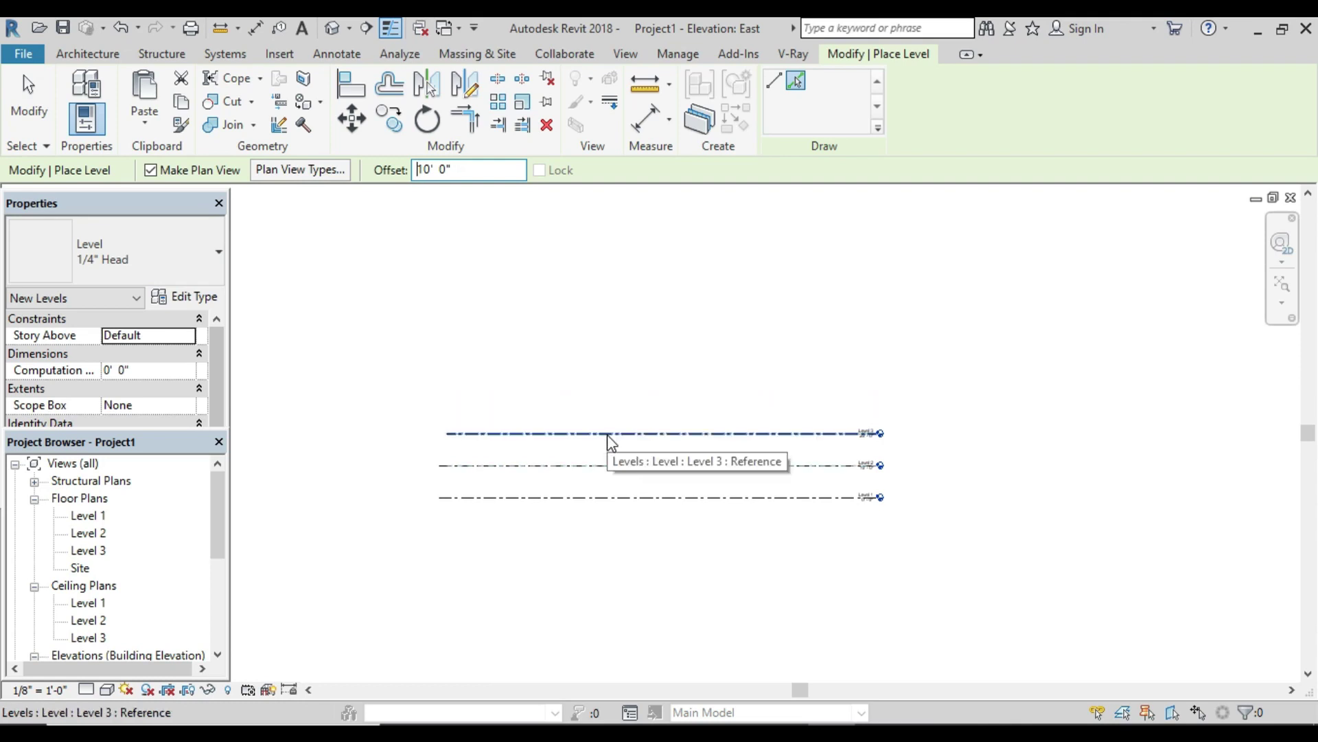
Step: Pick each top level to create Levels 4, 5 and 6 at 10' intervals up to 50'-0"
scroll(610, 440, "up", 1)
scroll(610, 440, "up", 1)
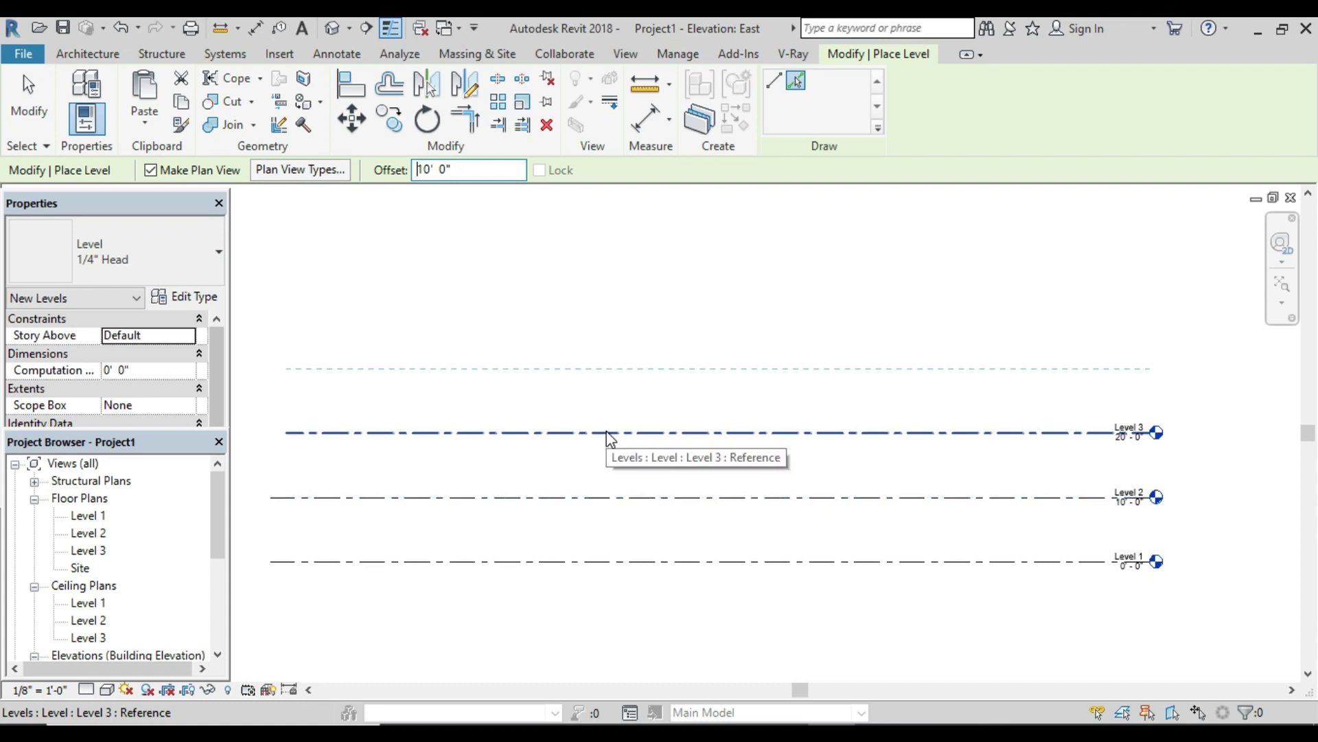
left_click(608, 432)
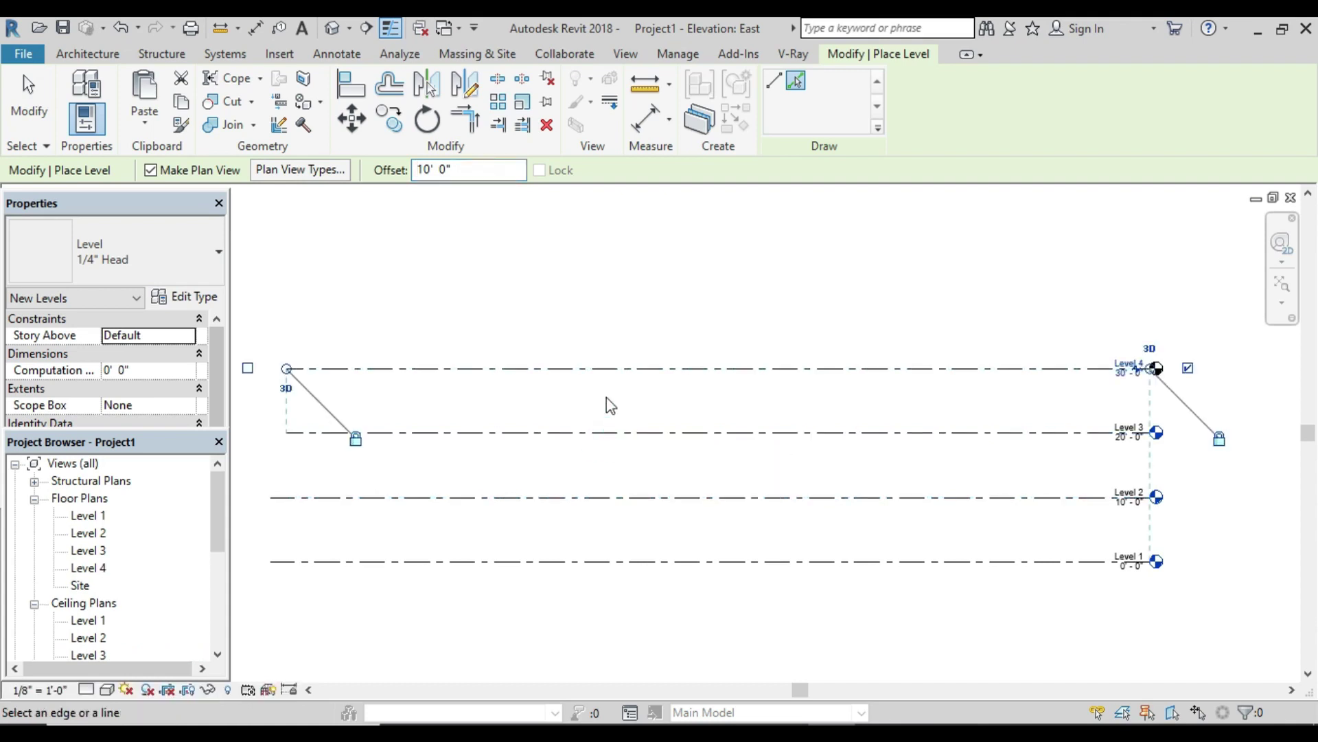
left_click(601, 362)
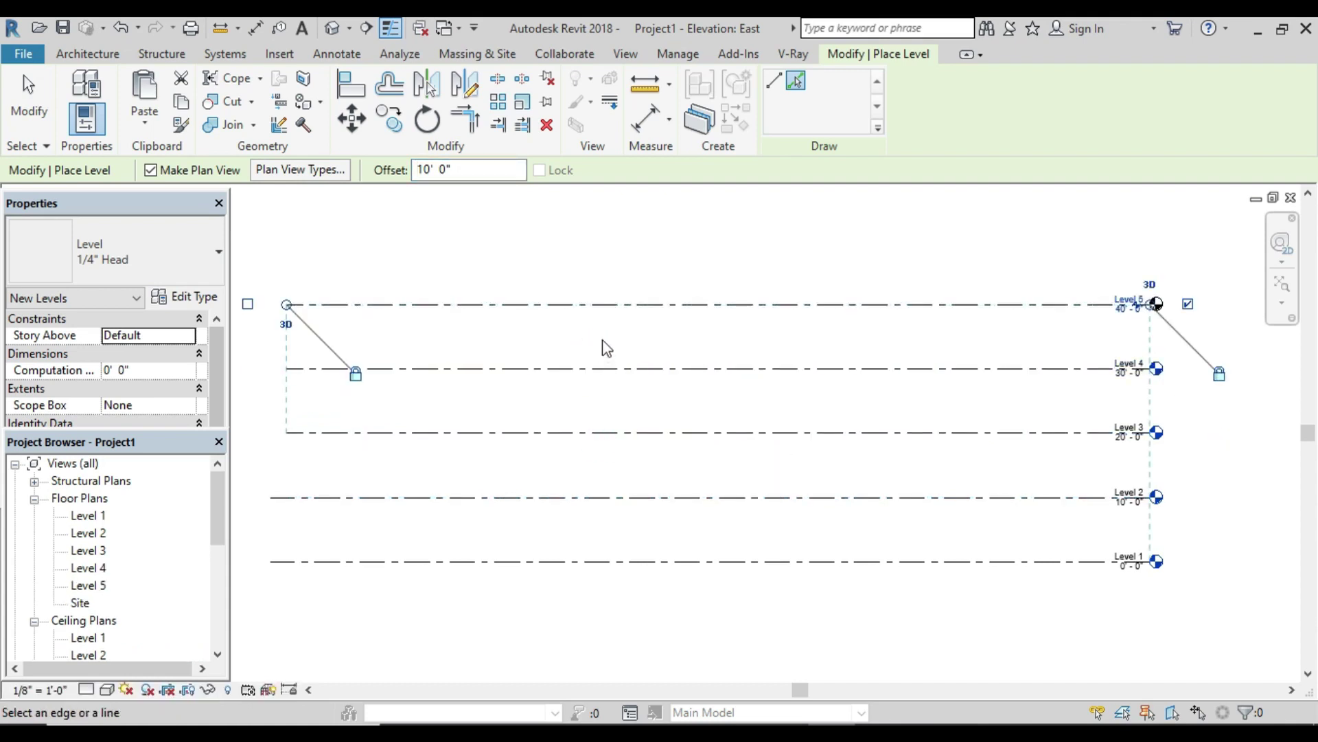
left_click(609, 312)
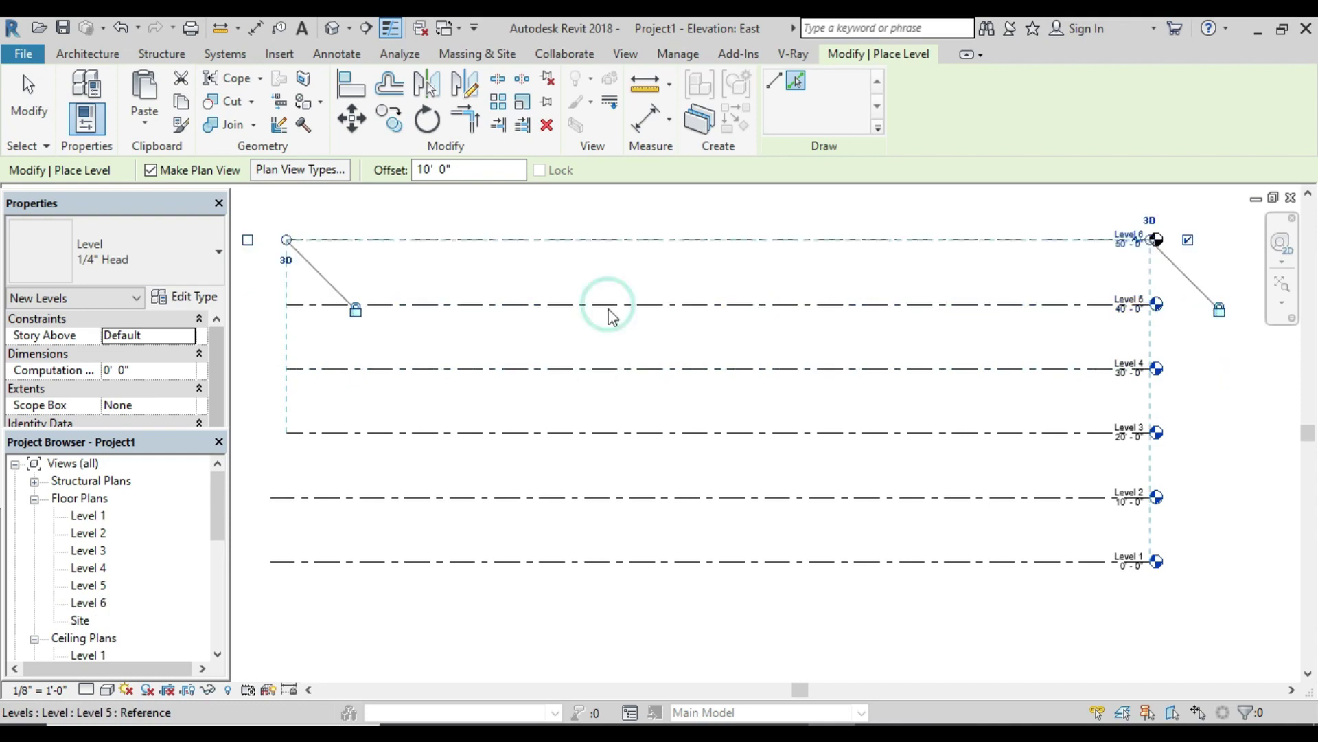
scroll(634, 356, "down", 3)
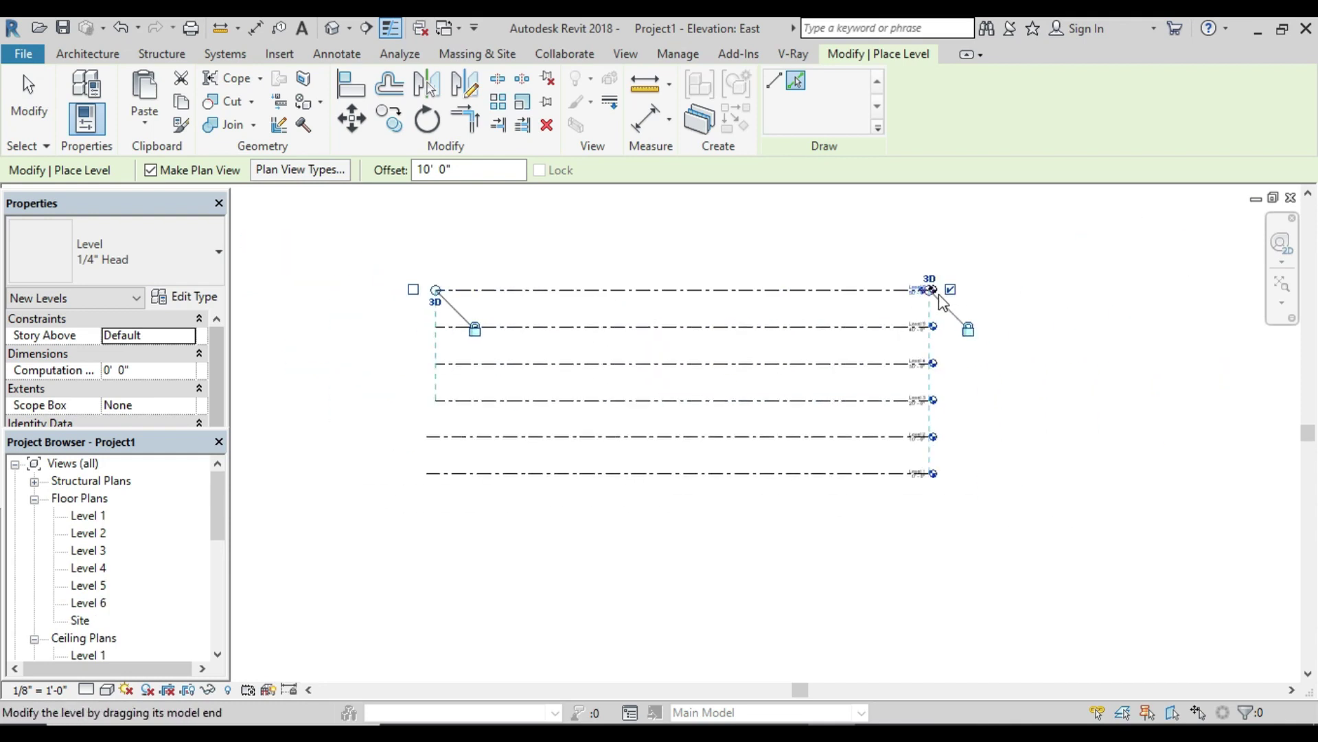
scroll(942, 303, "up", 1)
scroll(937, 302, "up", 5)
scroll(918, 303, "up", 3)
scroll(919, 303, "up", 2)
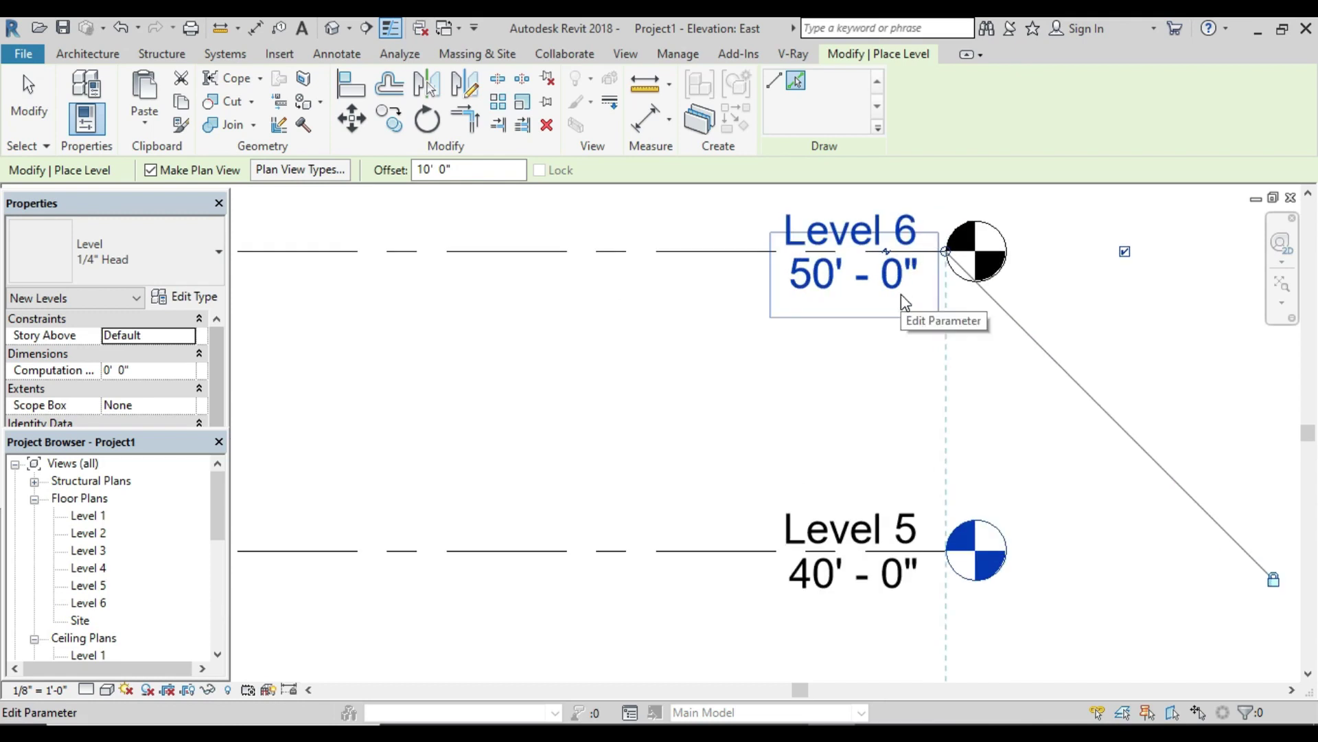
key("Escape")
key("Escape")
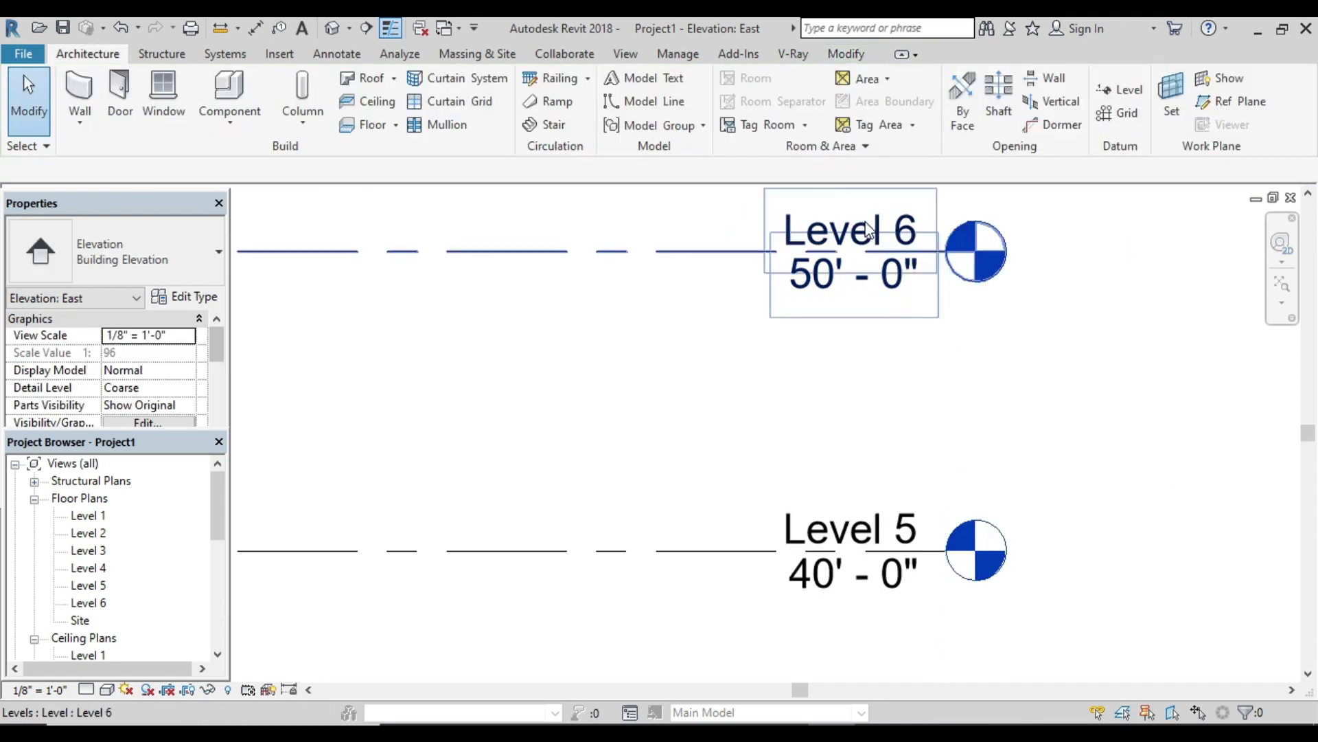
Step: Rename Level 6 to 'parapet', renaming its corresponding plan views as well
scroll(846, 426, "down", 4)
scroll(859, 421, "up", 3)
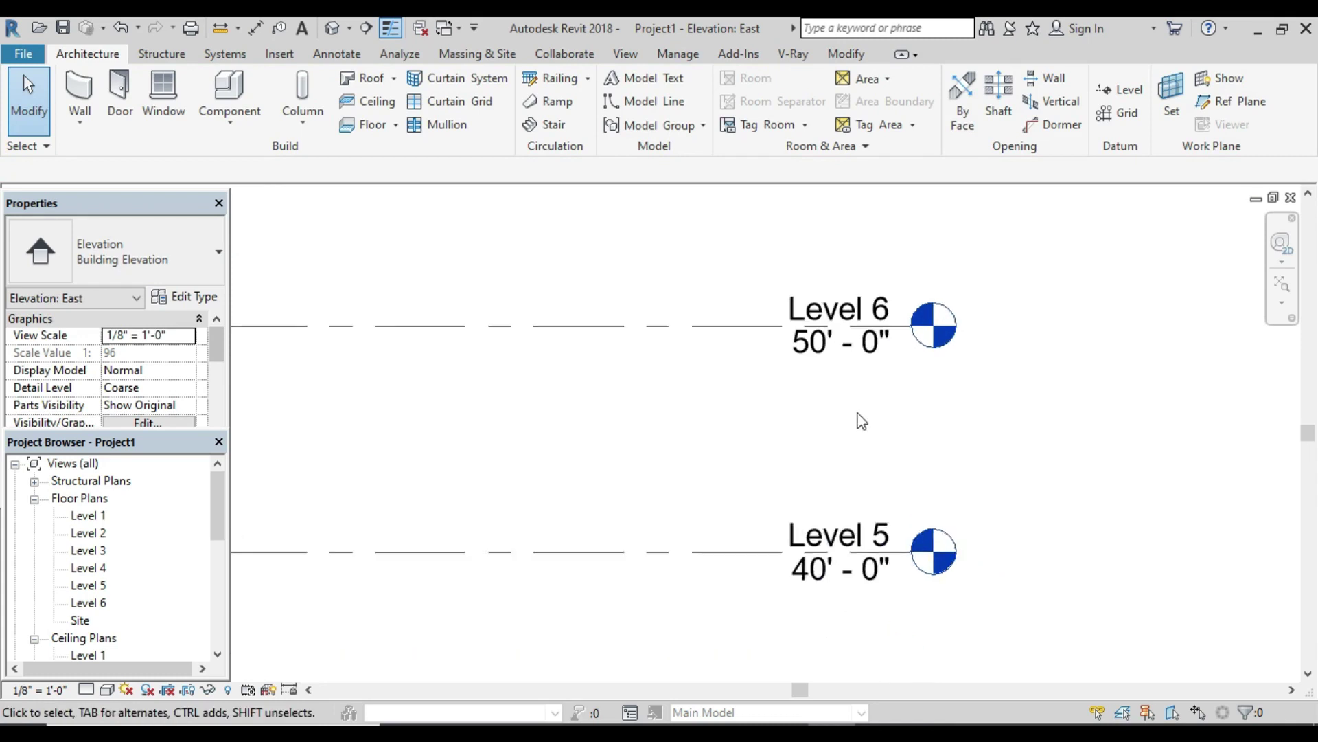
scroll(862, 385, "up", 1)
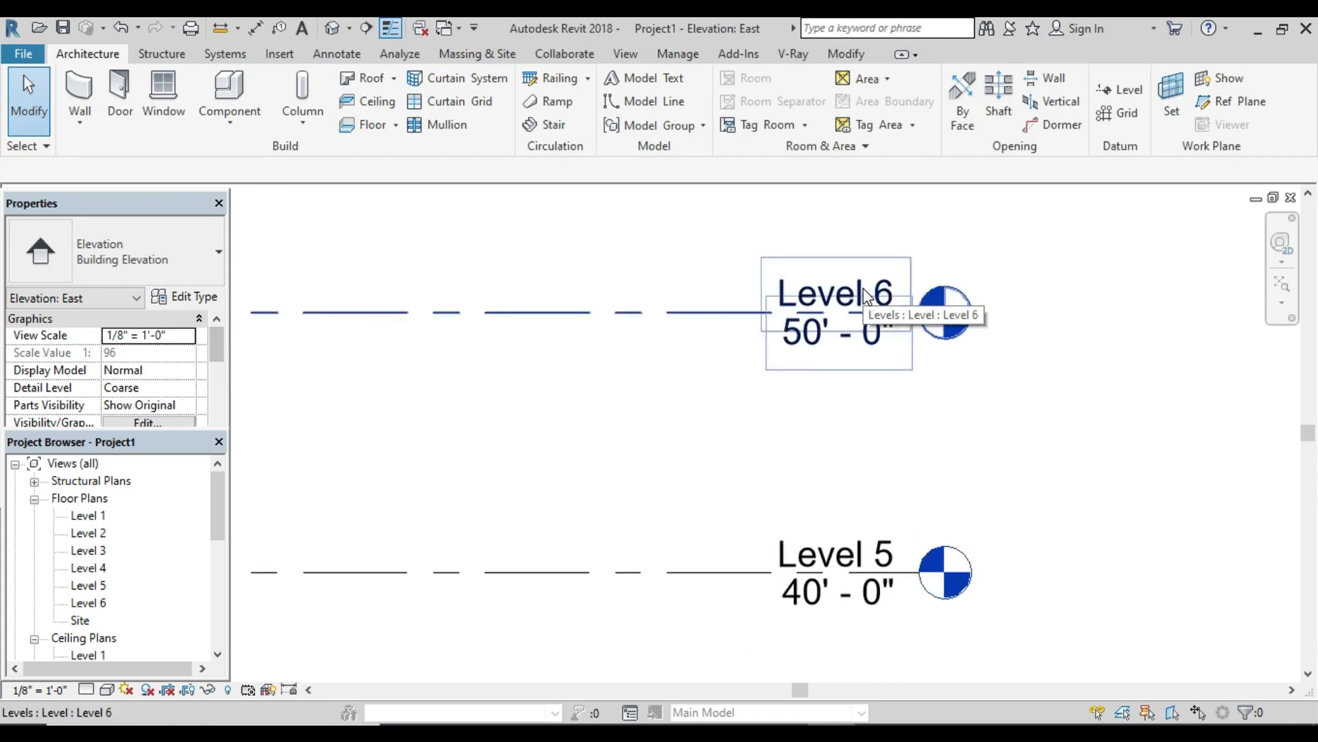
double_click(863, 291)
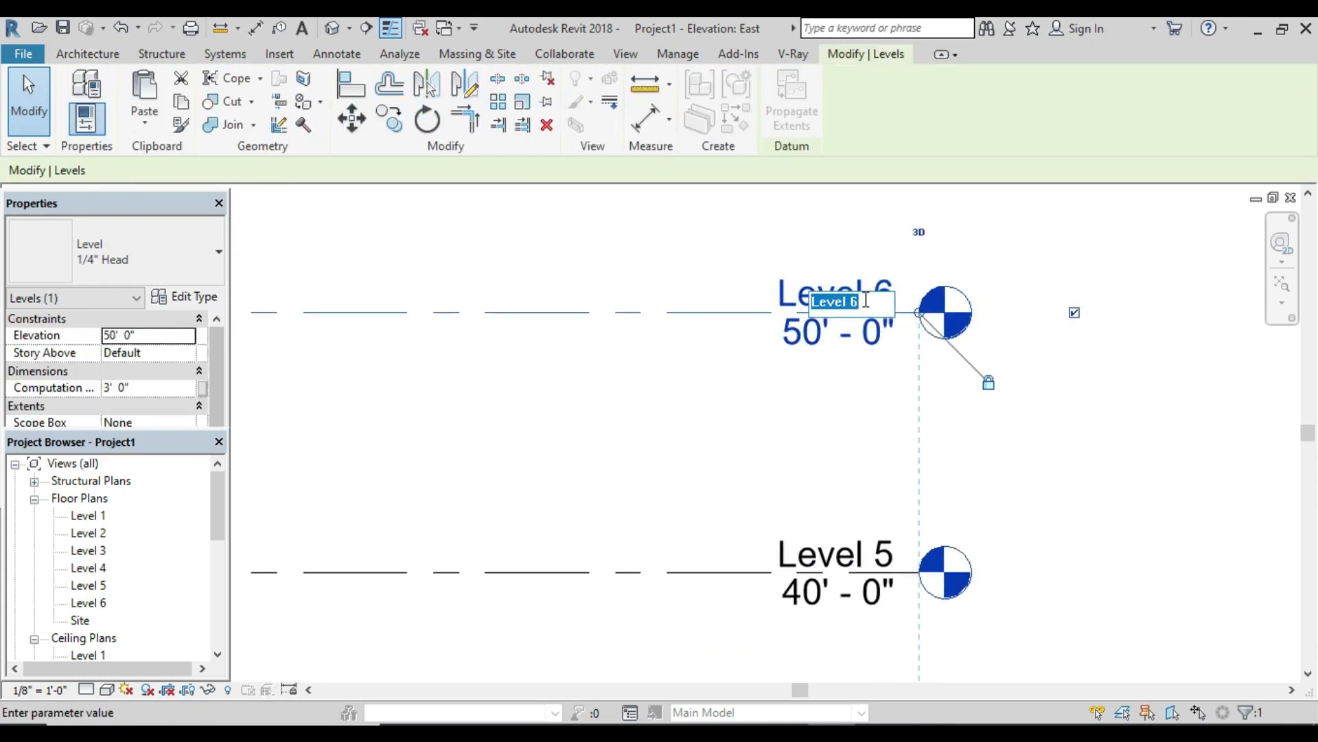
key("BackSpace")
type("t")
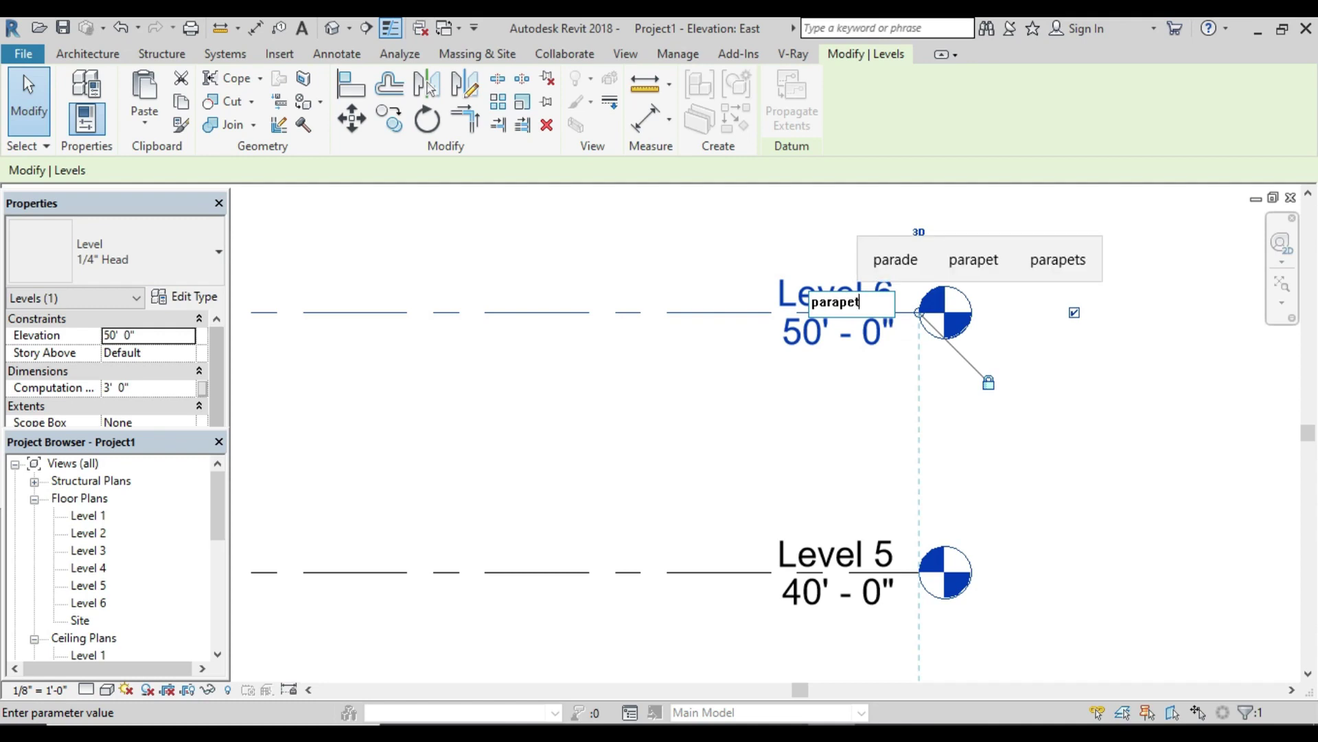
key("Return")
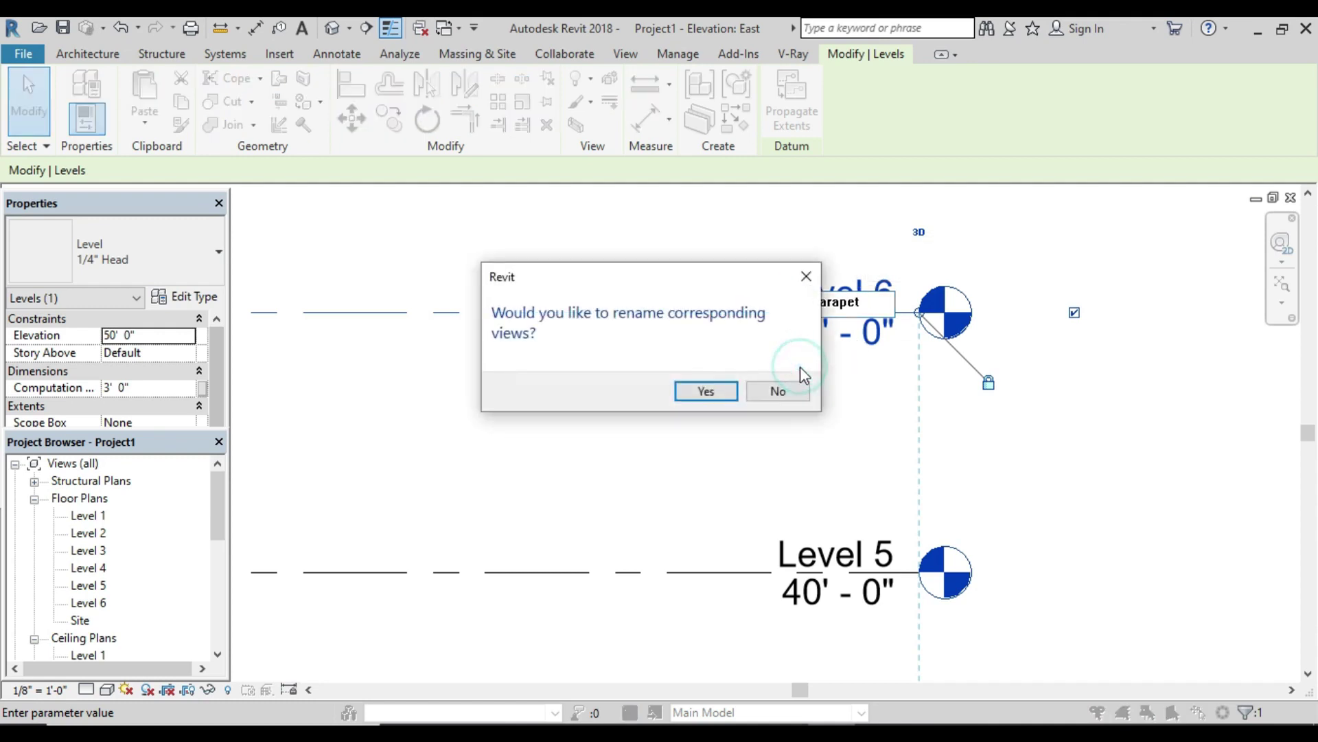
left_click(732, 395)
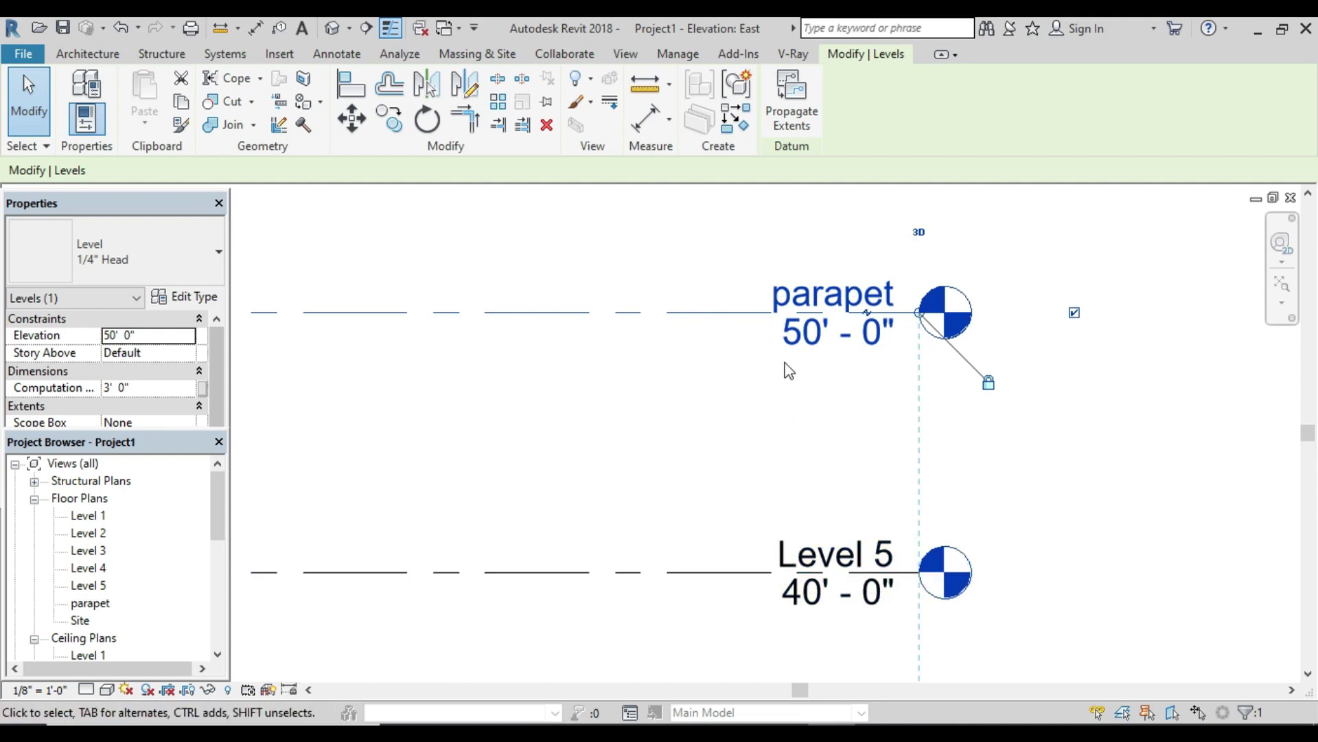
Step: Change the parapet elevation from 50'-0" to 43'-0" and zoom out to all levels
left_click(804, 345)
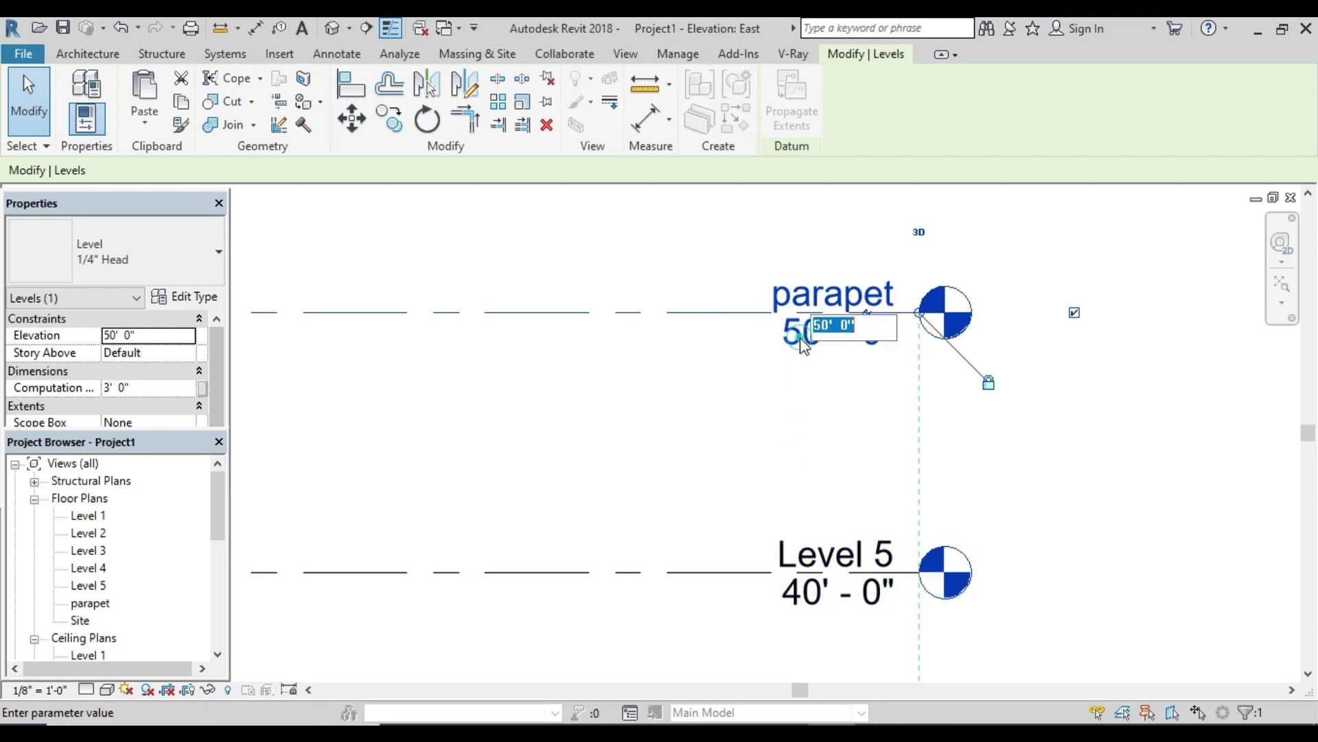
left_click(805, 345)
left_click(867, 327)
type("43'")
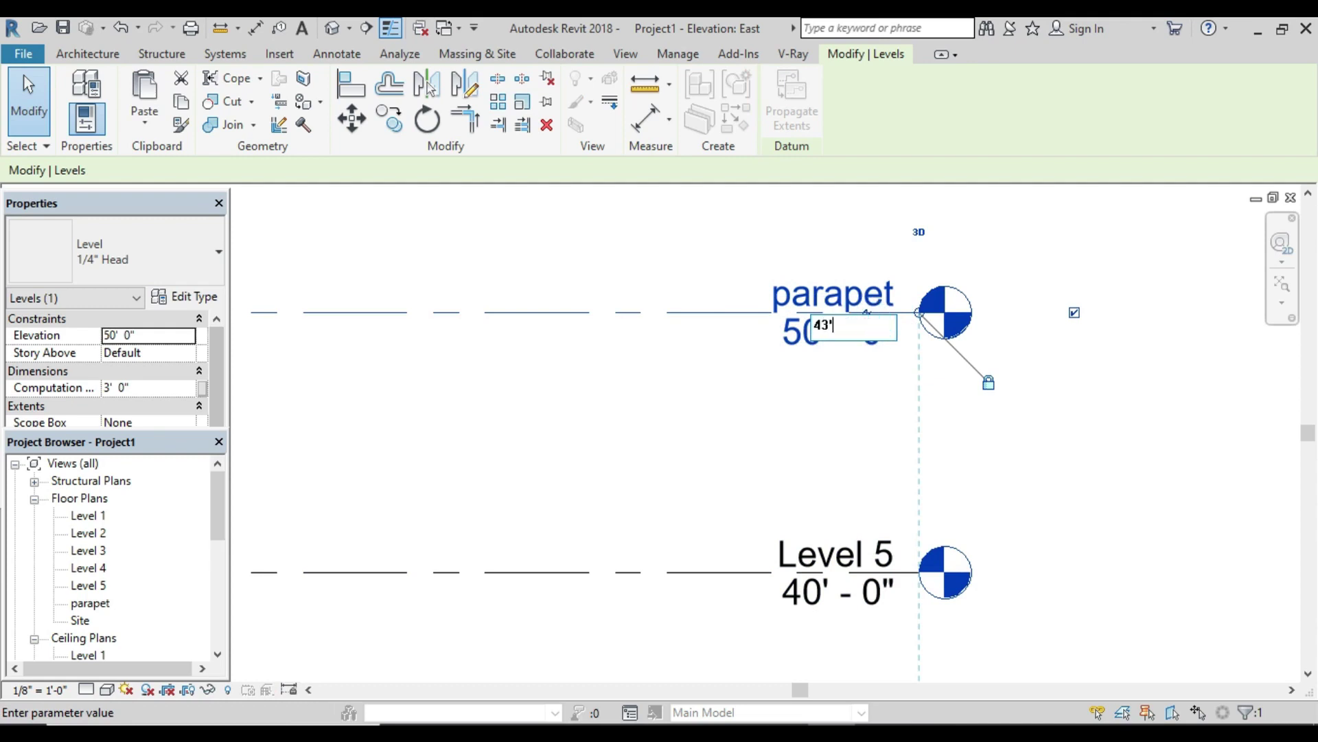
key("Return")
scroll(780, 353, "down", 3)
scroll(670, 365, "down", 3)
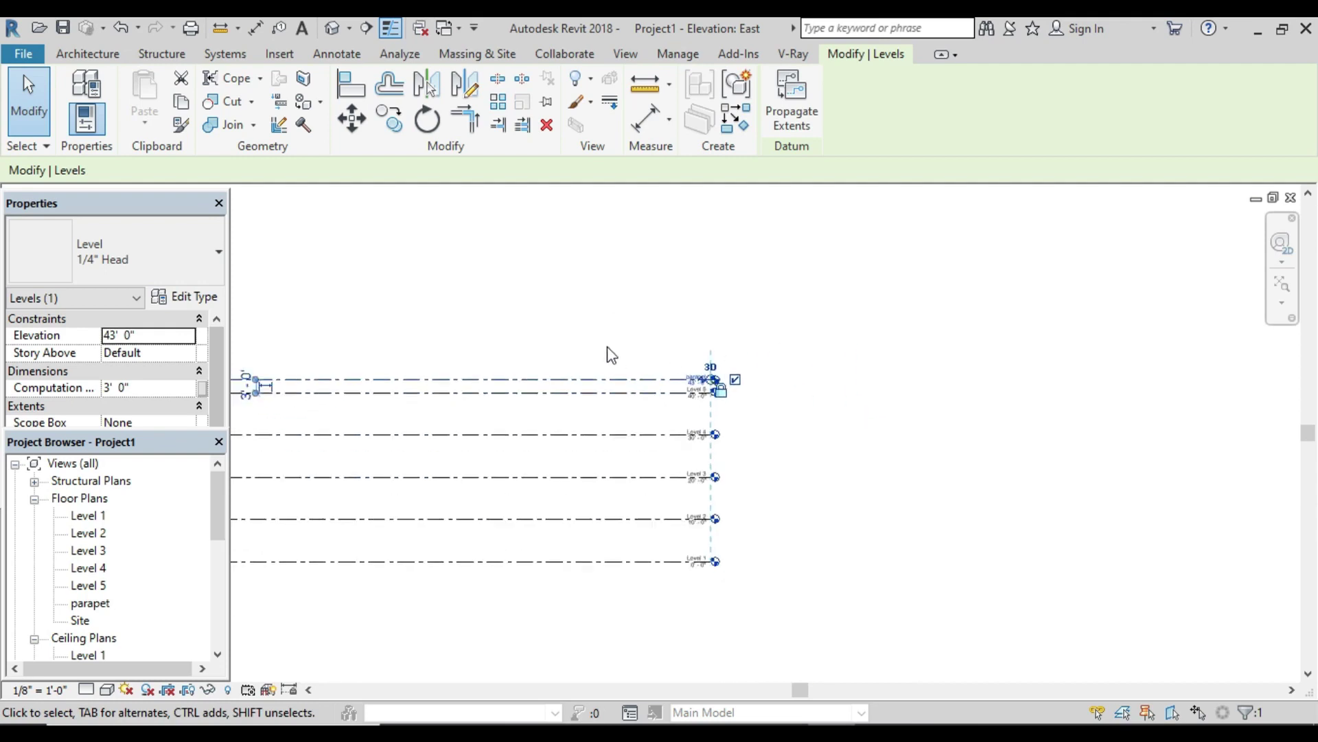
middle_click_drag(542, 362, 607, 364)
scroll(607, 357, "up", 3)
scroll(607, 354, "up", 1)
left_click(607, 349)
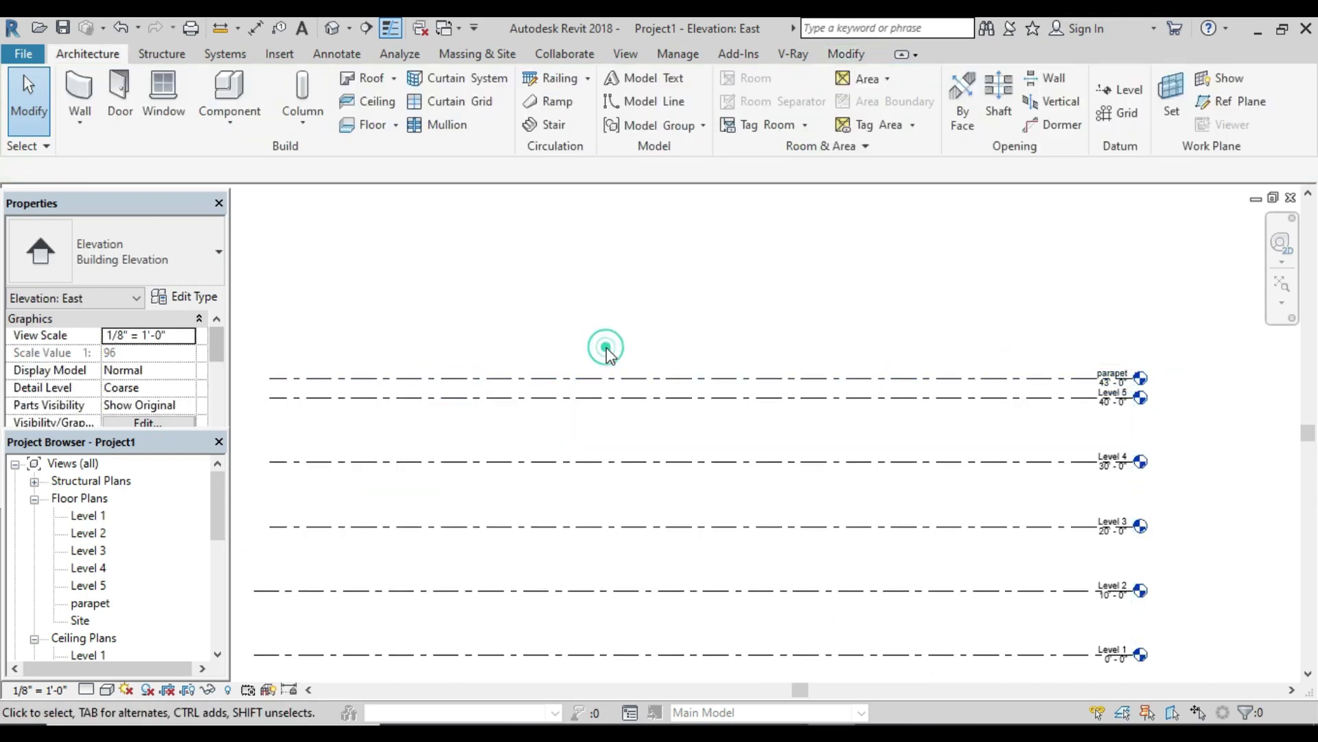
scroll(518, 375, "down", 2)
scroll(508, 378, "down", 1)
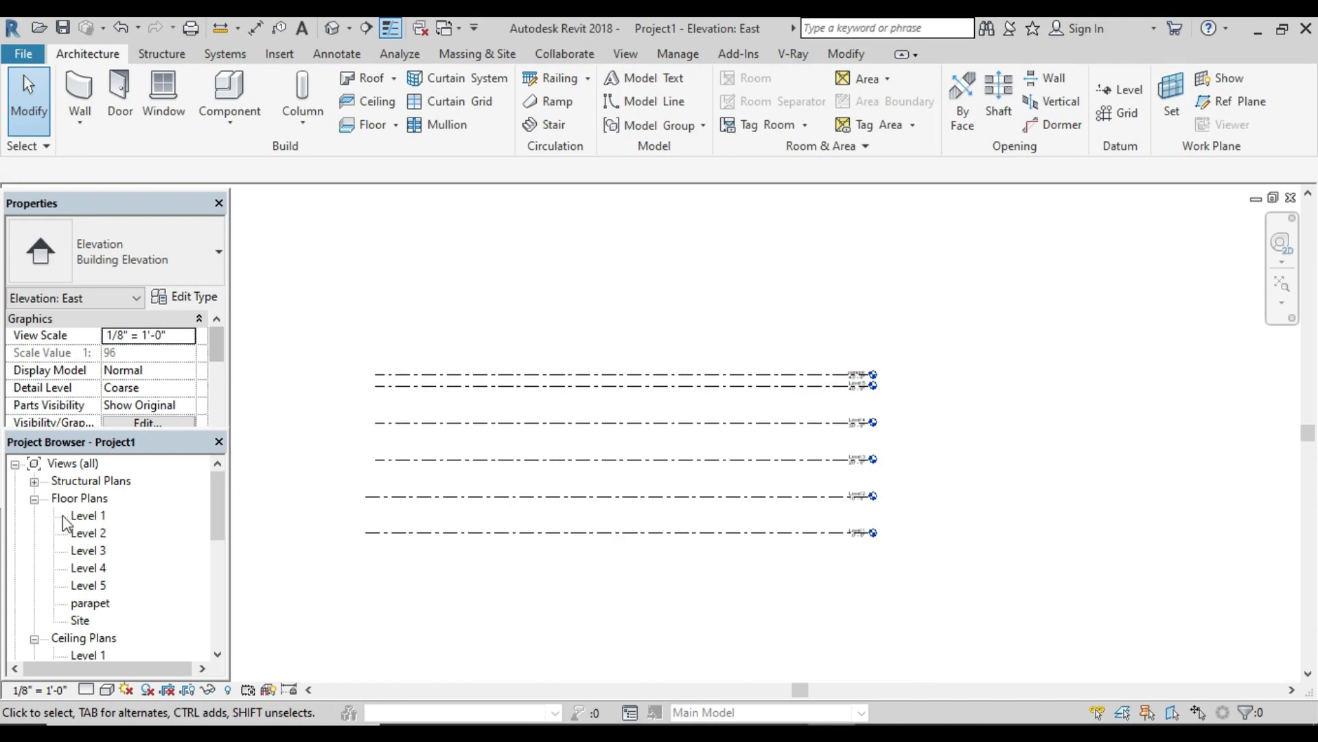
scroll(69, 523, "down", 1)
scroll(68, 523, "up", 1)
scroll(72, 520, "down", 1)
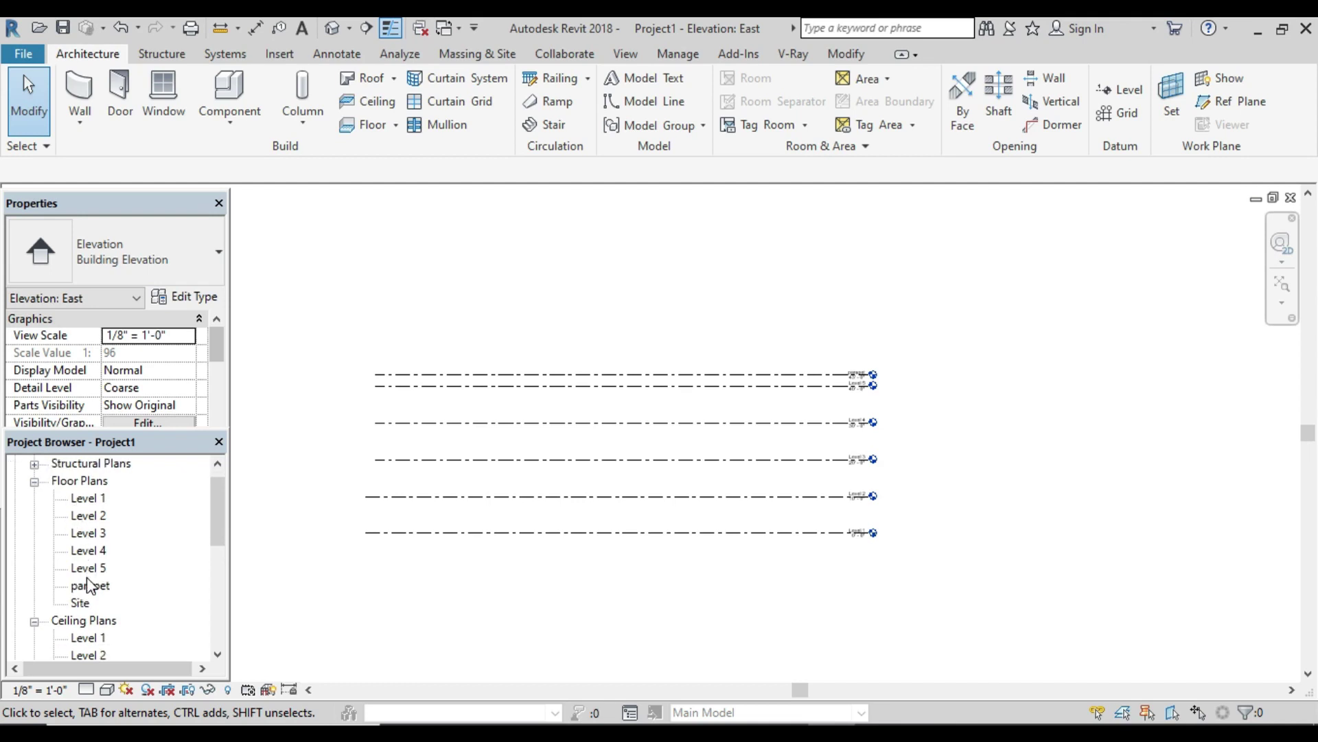
scroll(87, 583, "down", 1)
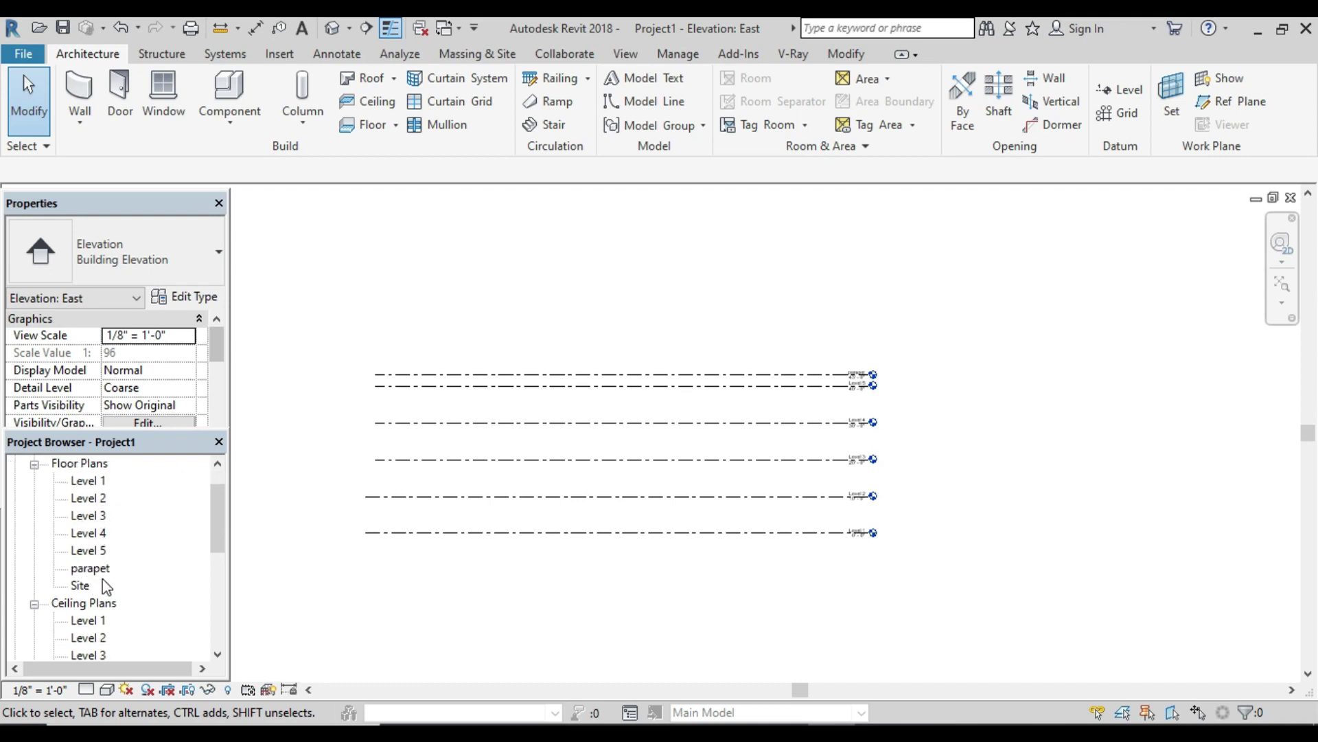
scroll(105, 589, "down", 2)
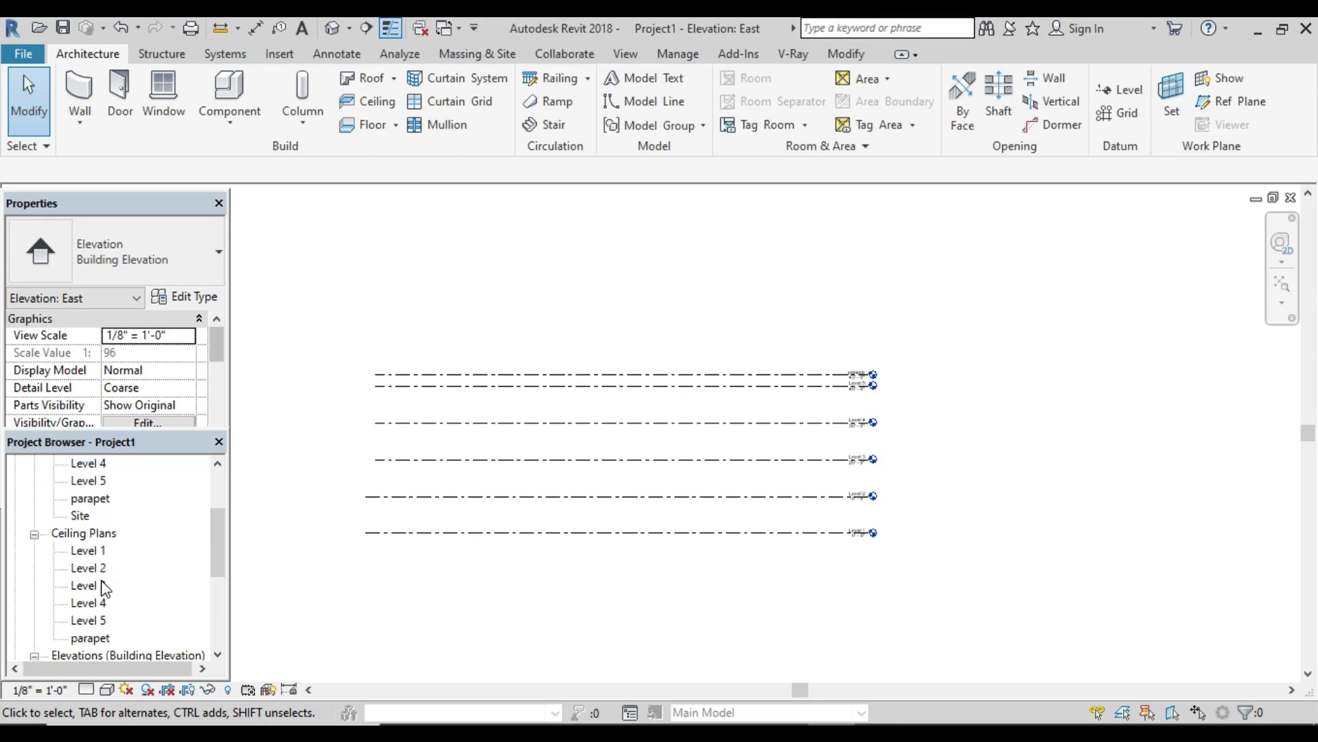
scroll(105, 589, "down", 1)
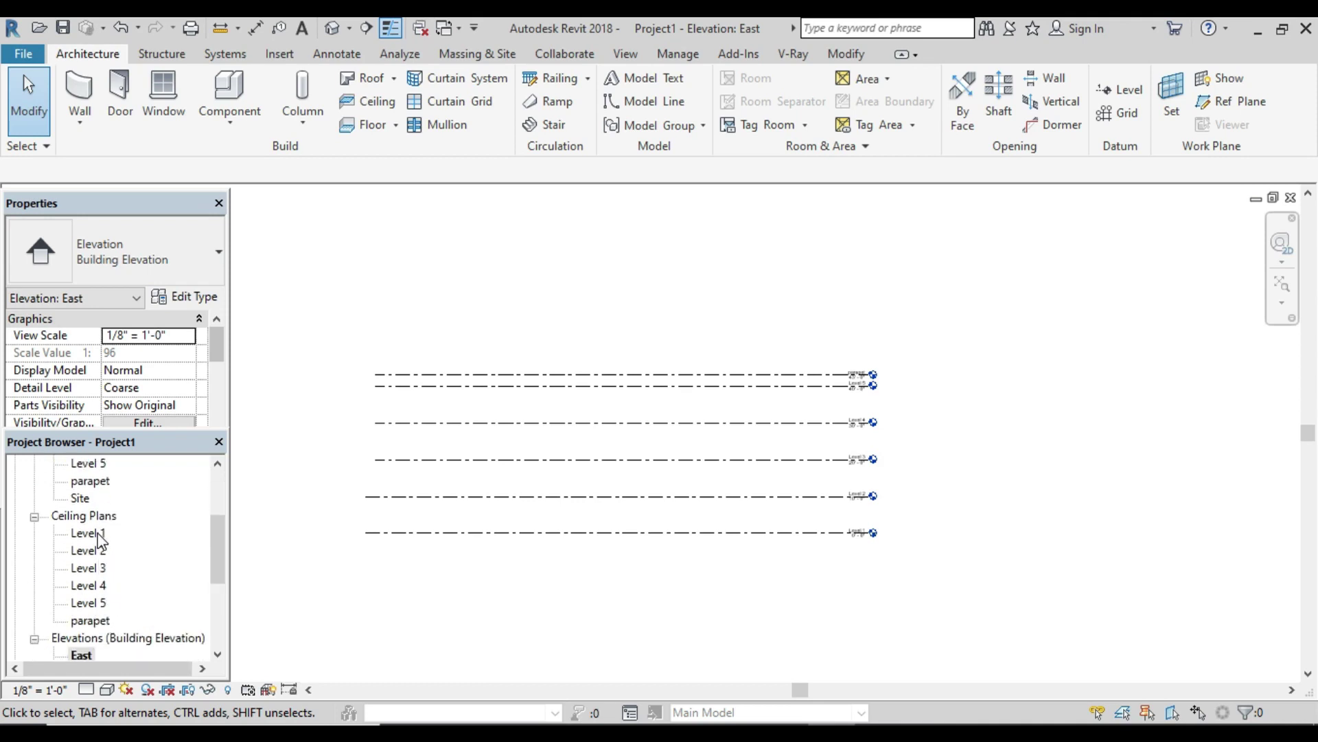
scroll(85, 550, "up", 1)
scroll(85, 549, "up", 1)
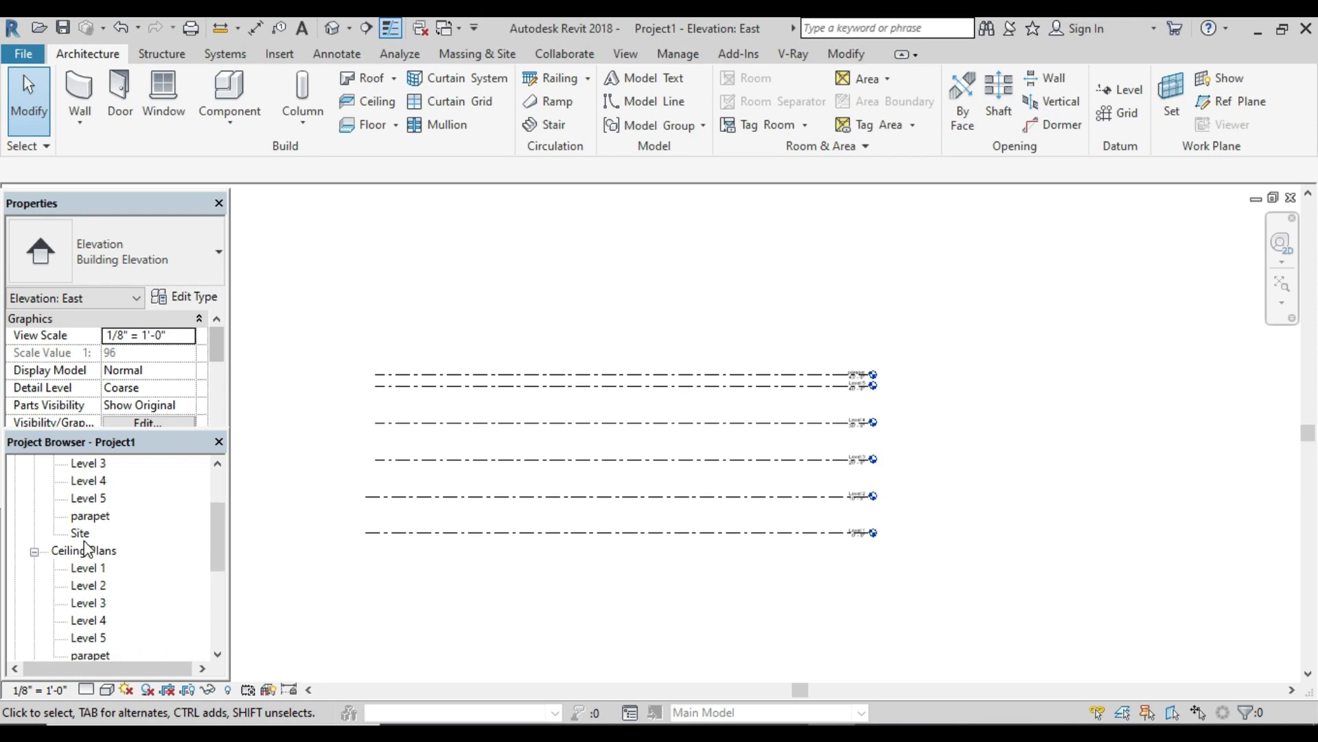
scroll(85, 549, "down", 1)
scroll(85, 550, "down", 1)
scroll(86, 550, "up", 1)
scroll(86, 550, "up", 1)
left_click(33, 552)
scroll(110, 547, "up", 2)
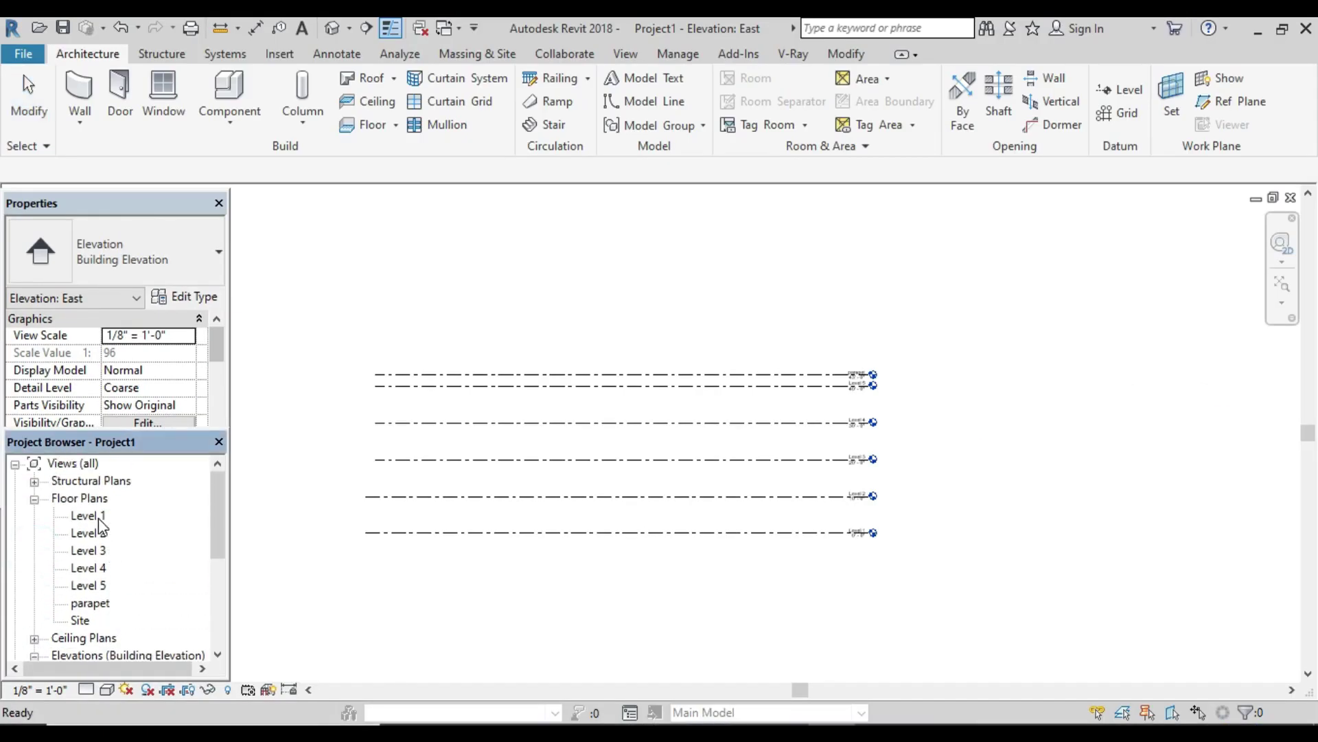
Step: Open the Level 1 floor plan and start the Wall: Architectural tool
double_click(97, 518)
mouse_move(594, 397)
middle_mouse_down()
mouse_move(568, 462)
mouse_move(587, 462)
middle_mouse_up()
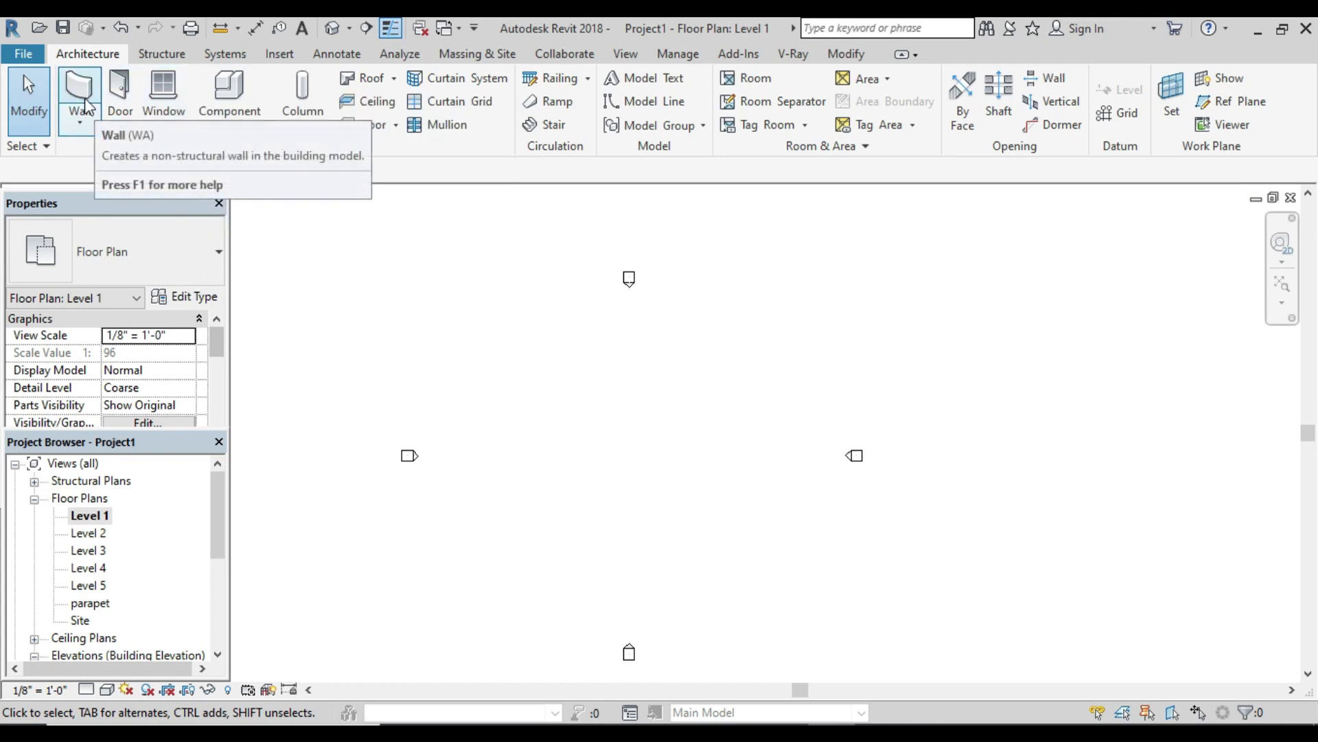
mouse_move(80, 98)
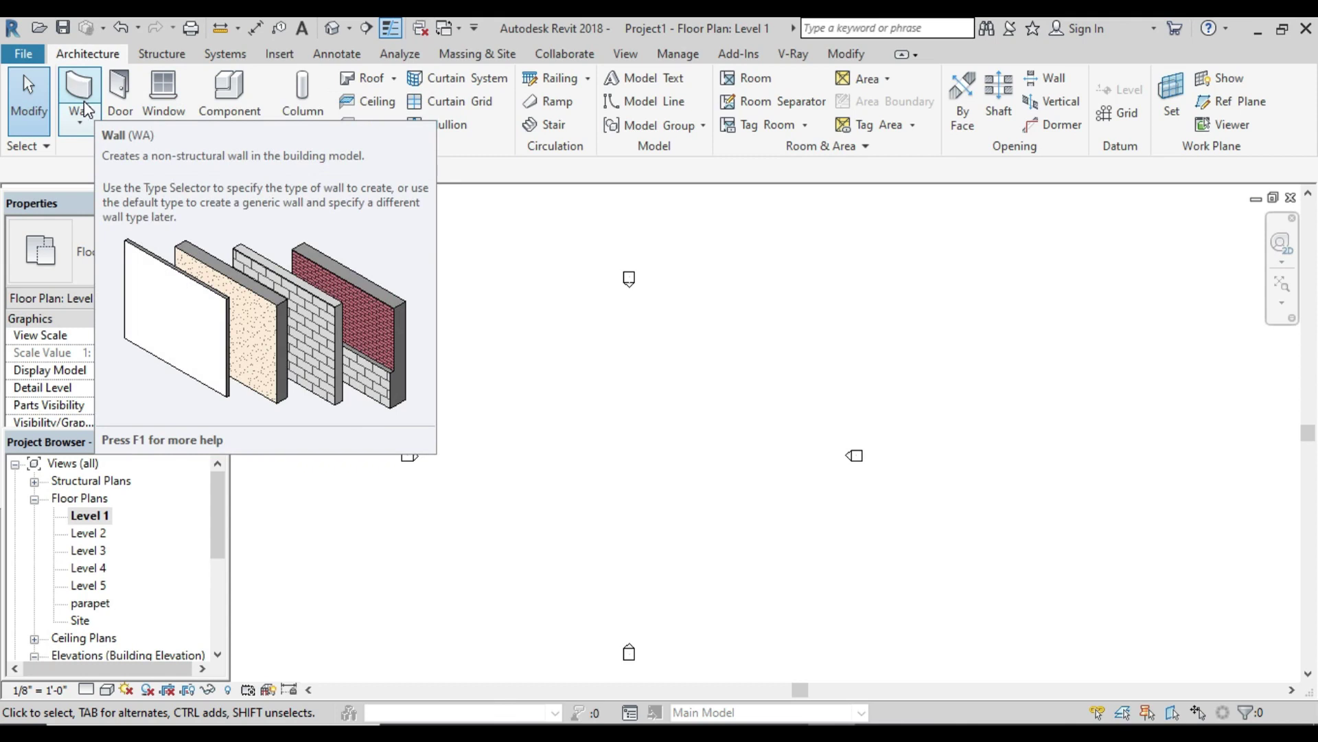
left_click(87, 108)
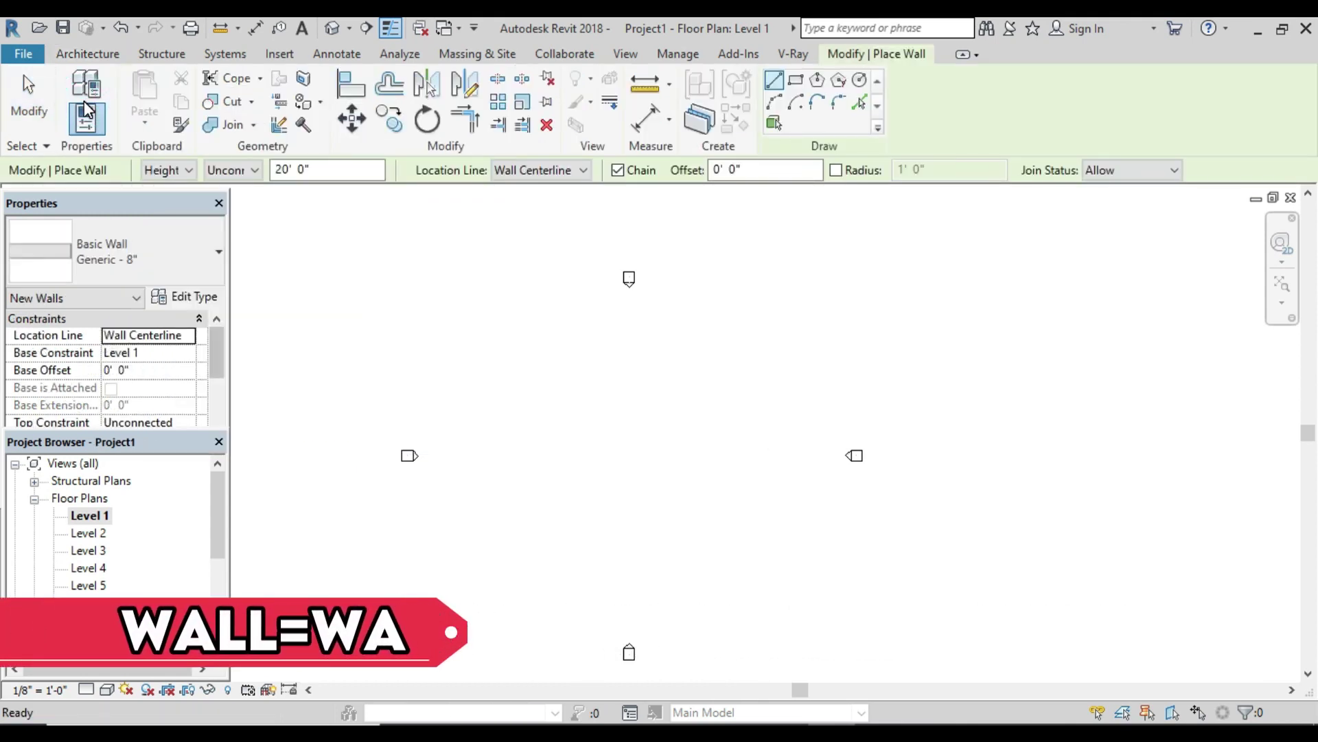
left_click(81, 55)
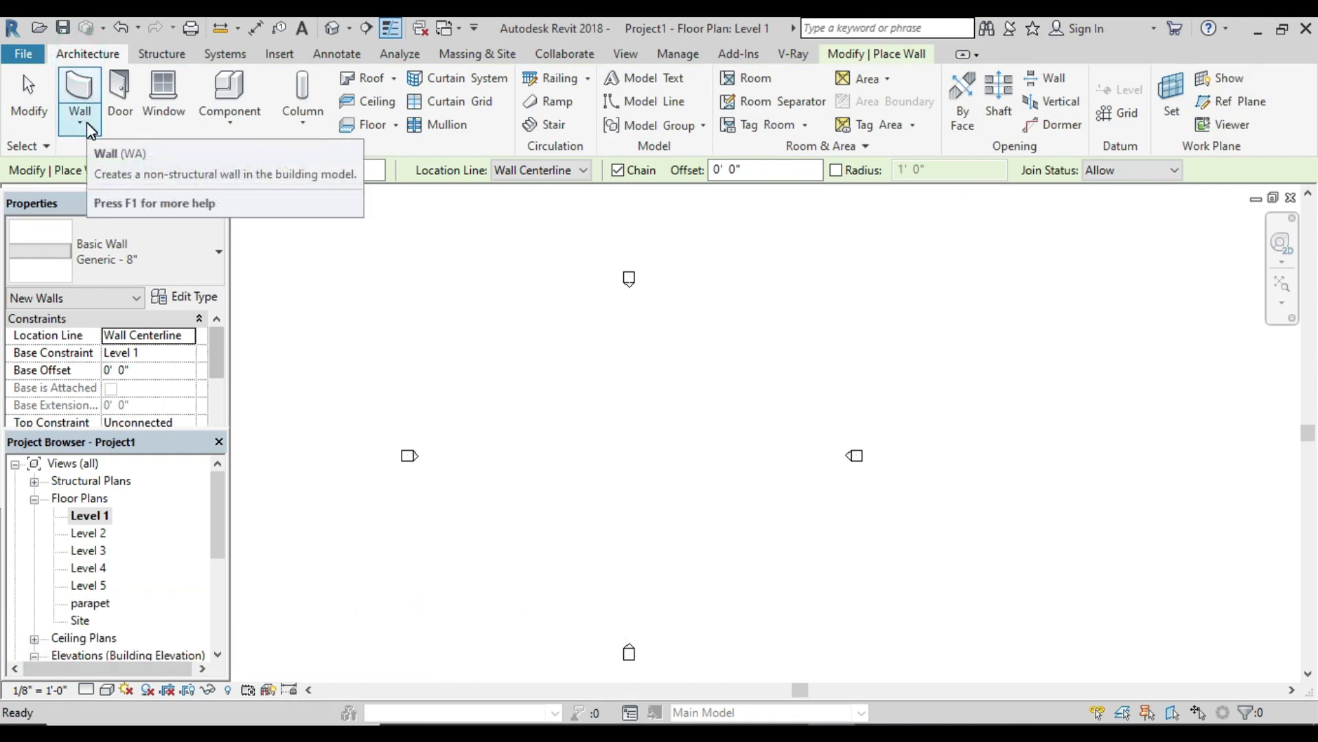
left_click(87, 122)
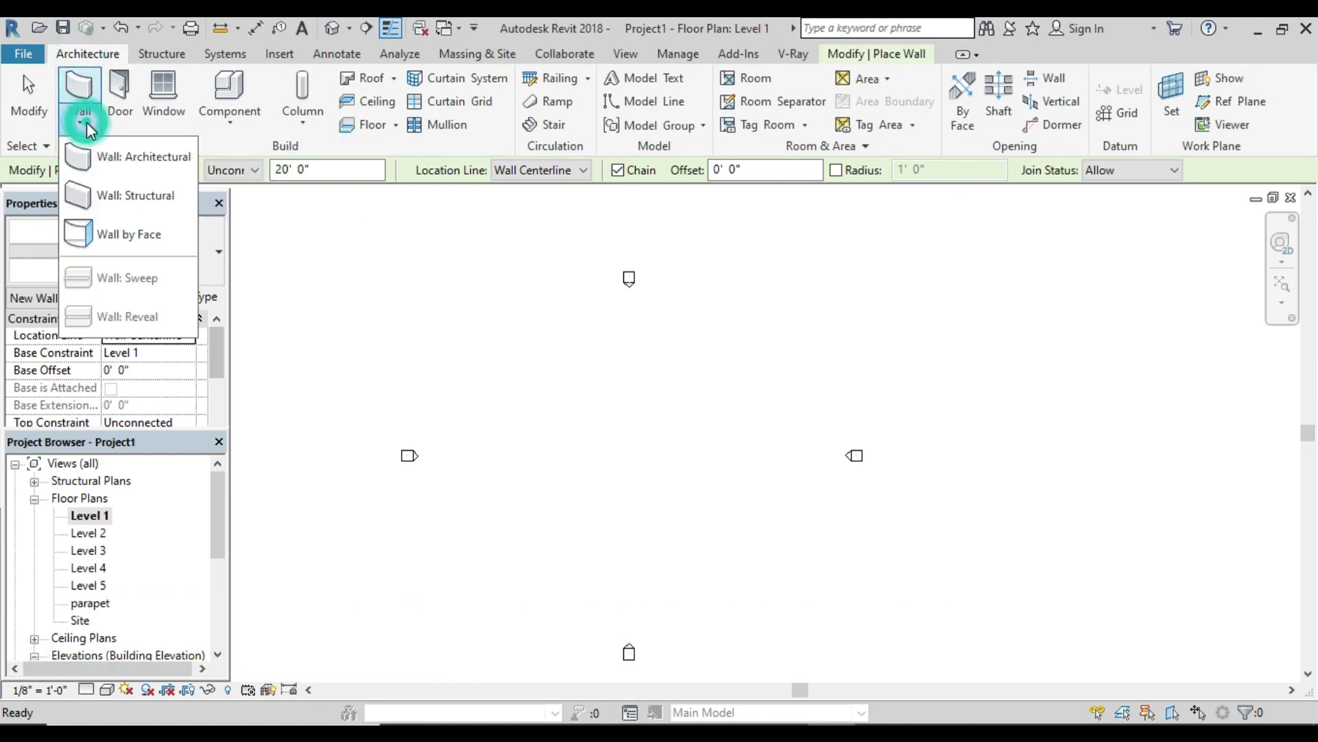
left_click(89, 157)
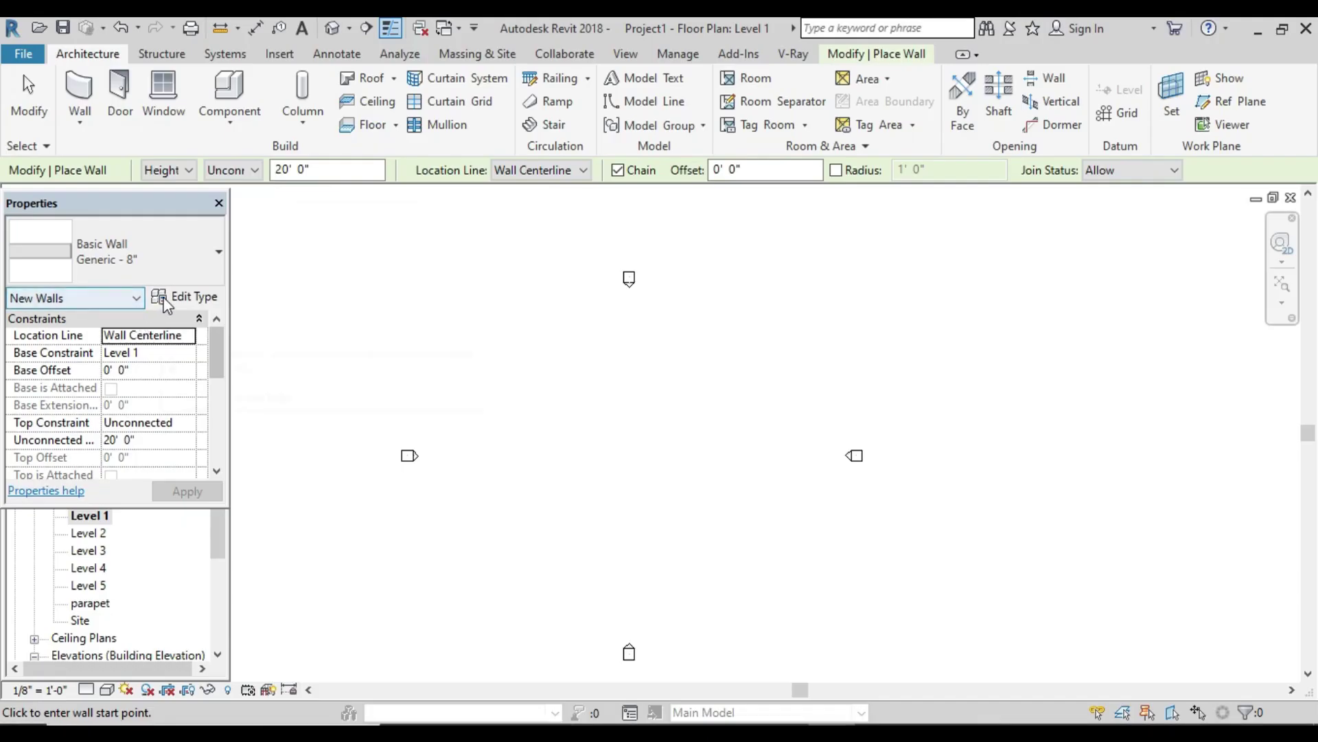
Step: Duplicate Generic - 8" as a wall type named 9" with a 9" structural layer
left_click(162, 298)
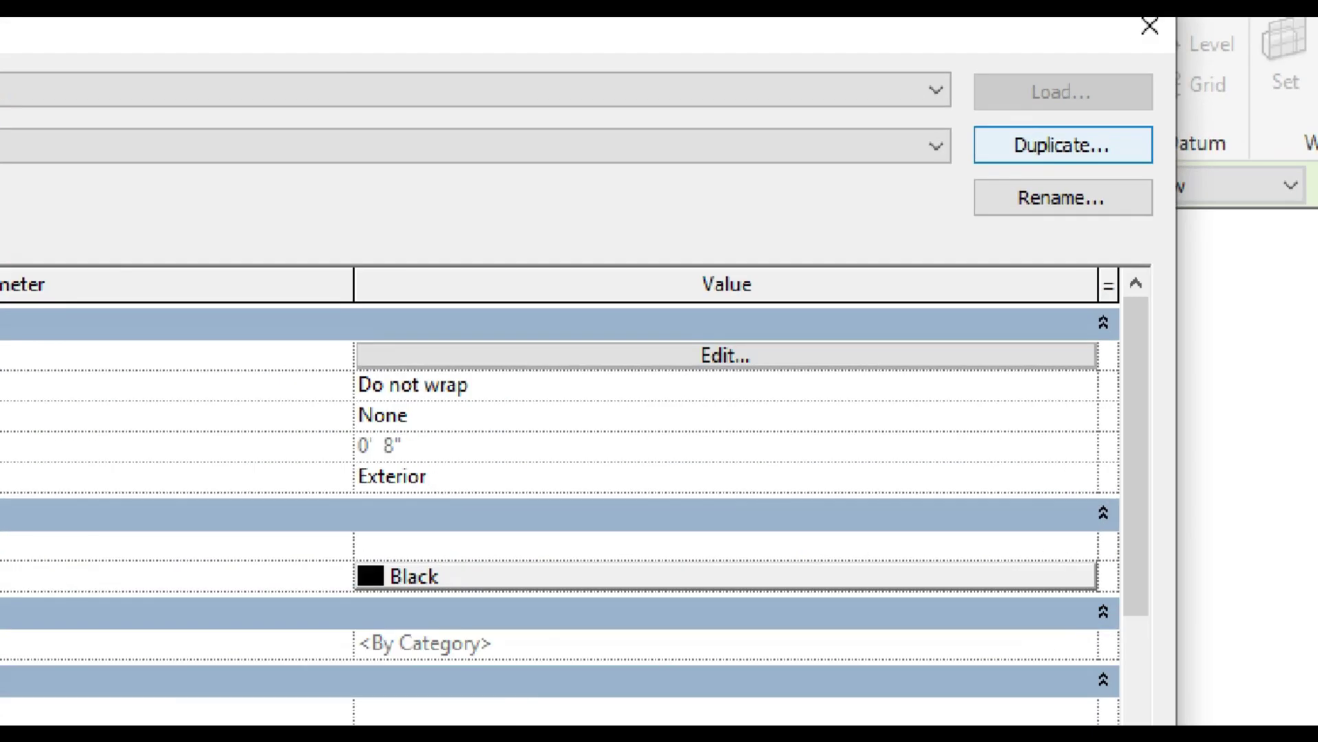
left_click(1019, 150)
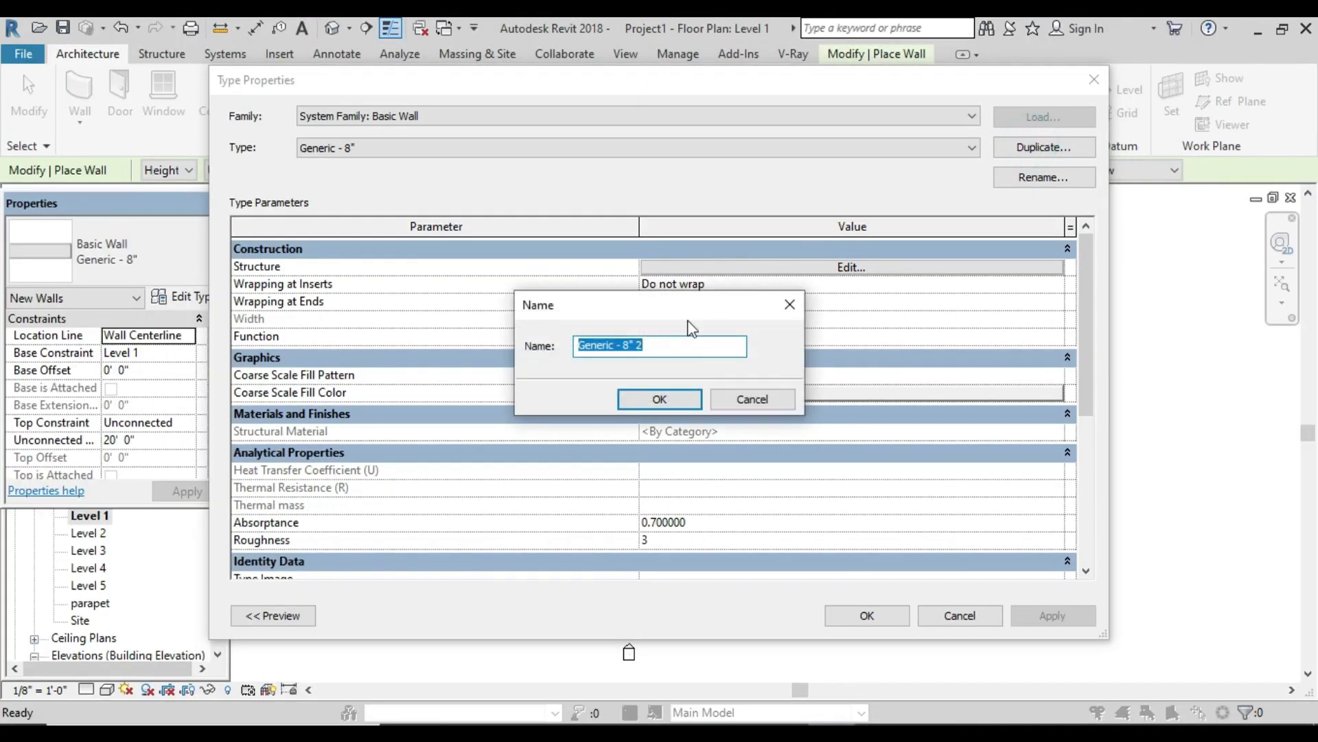
key("BackSpace")
type("9\"")
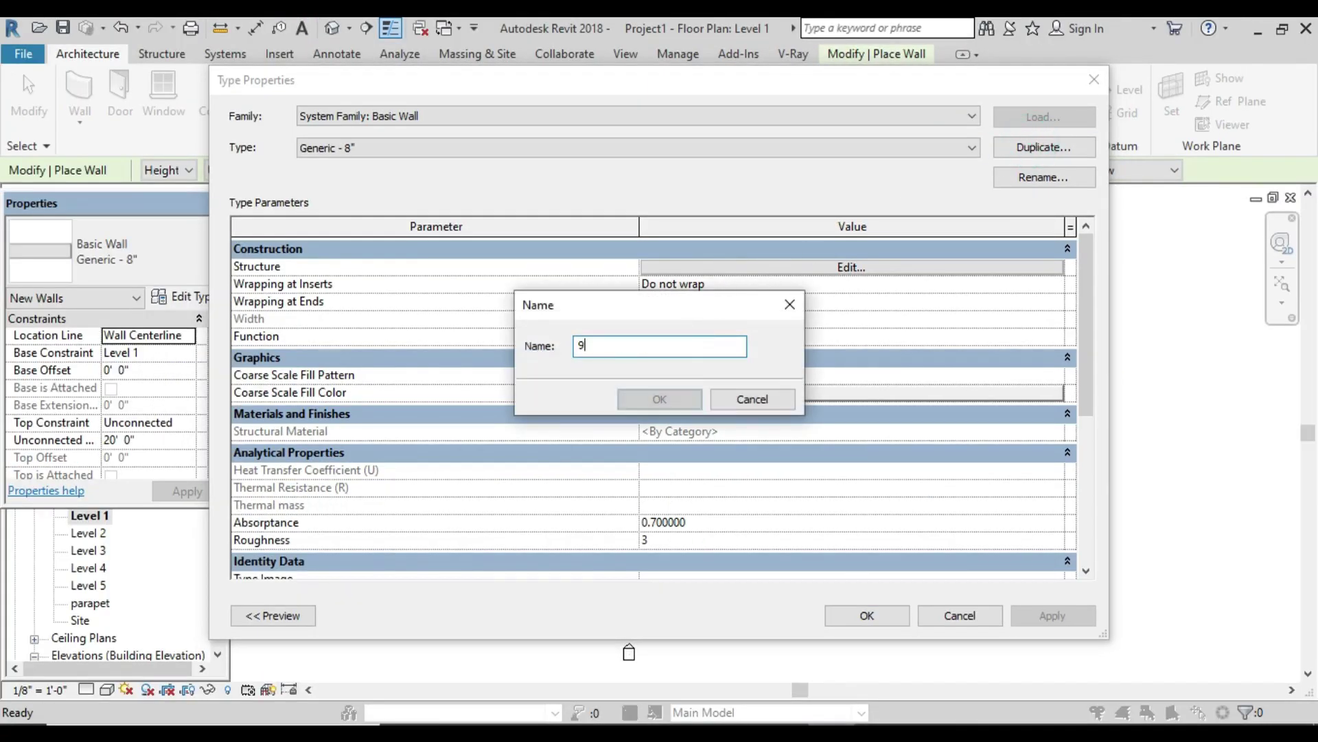
key("Return")
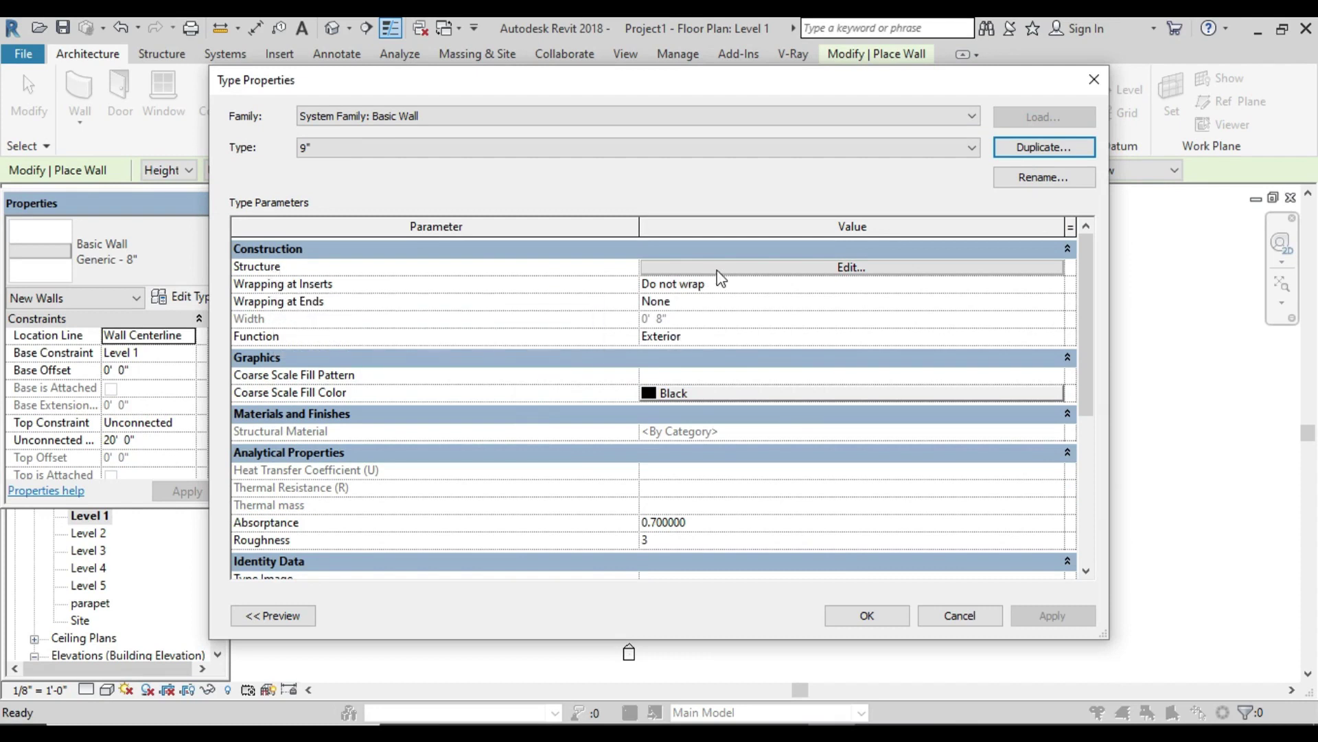
left_click(782, 268)
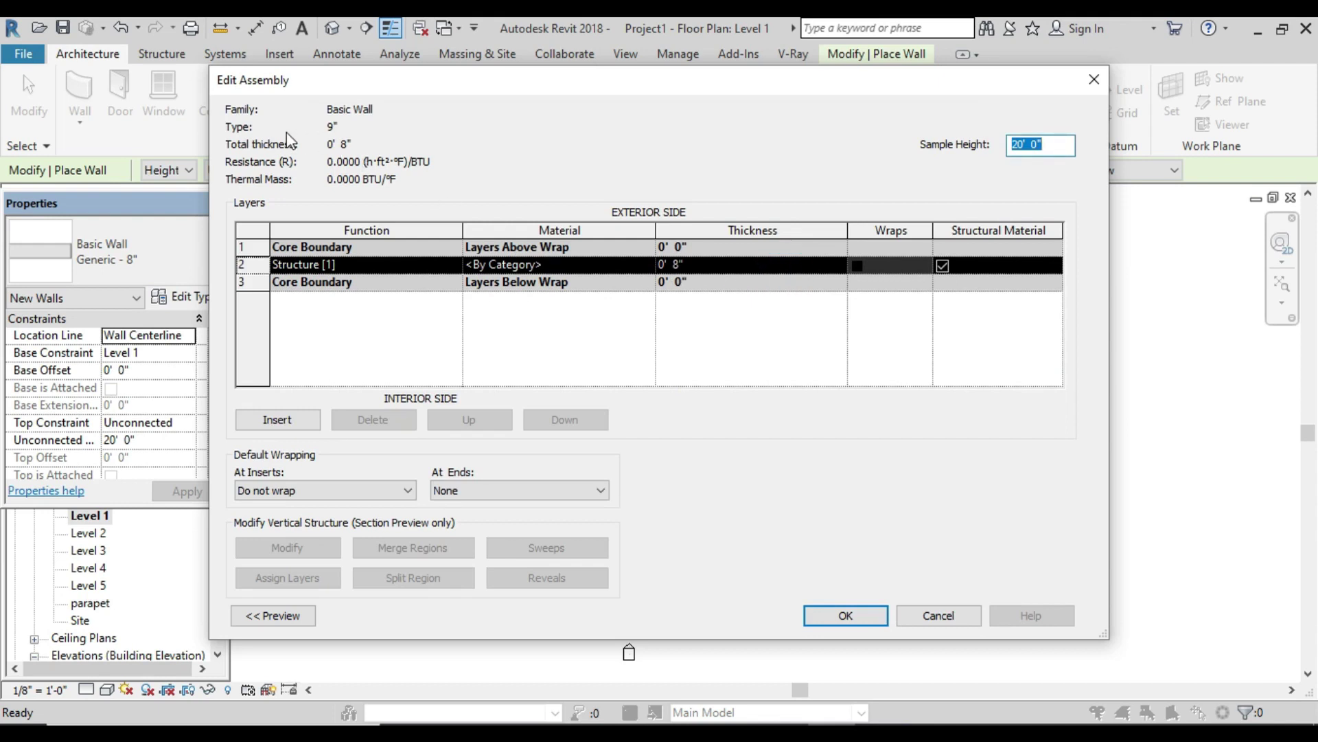
left_click(683, 267)
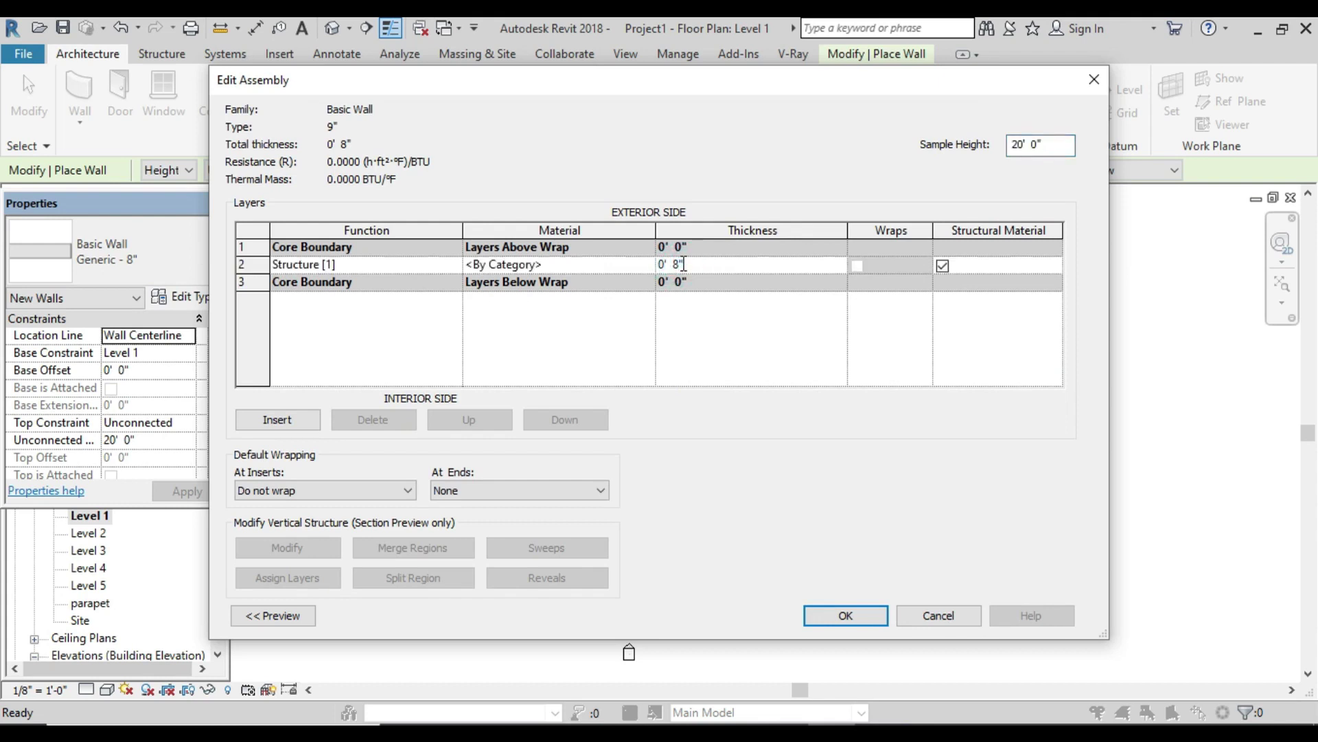
left_click(686, 264)
key("Tab")
left_click(843, 625)
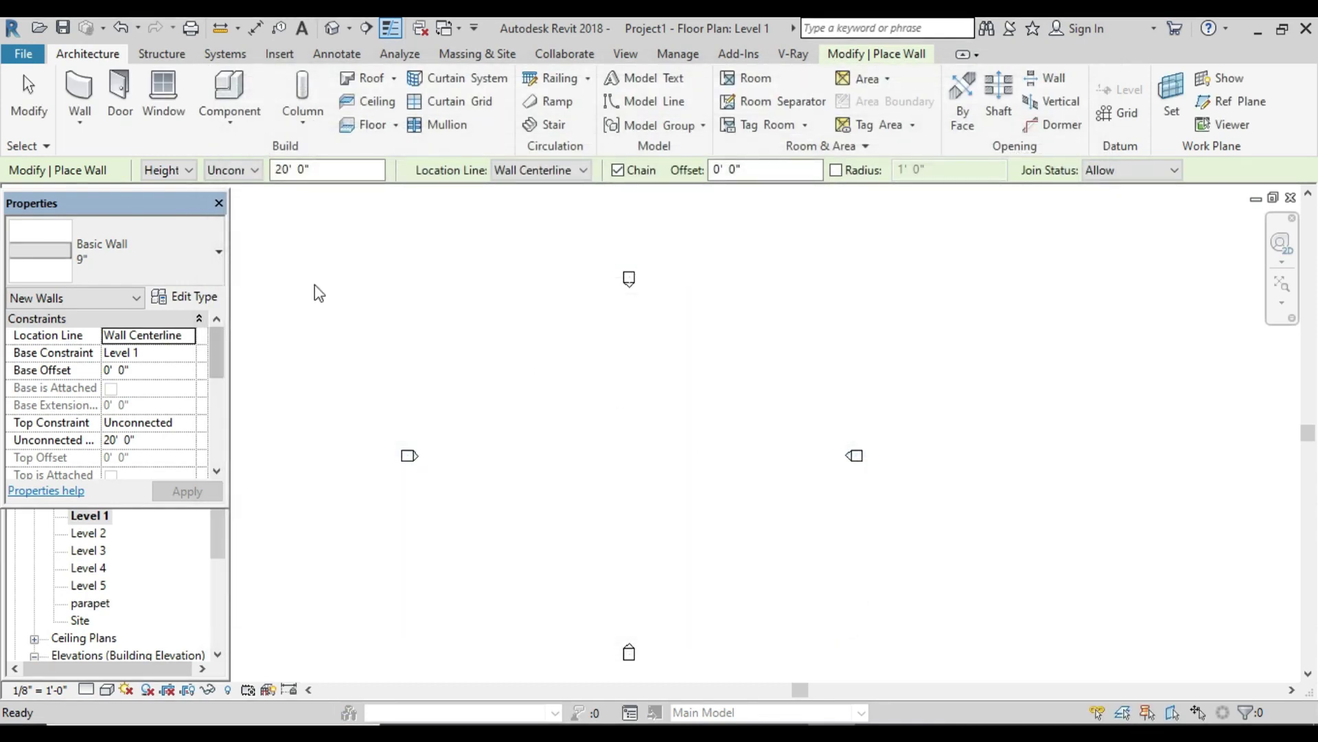
Step: Duplicate the 9" wall type as a 5" type with a 0' 5" Structure [1] layer
left_click(186, 299)
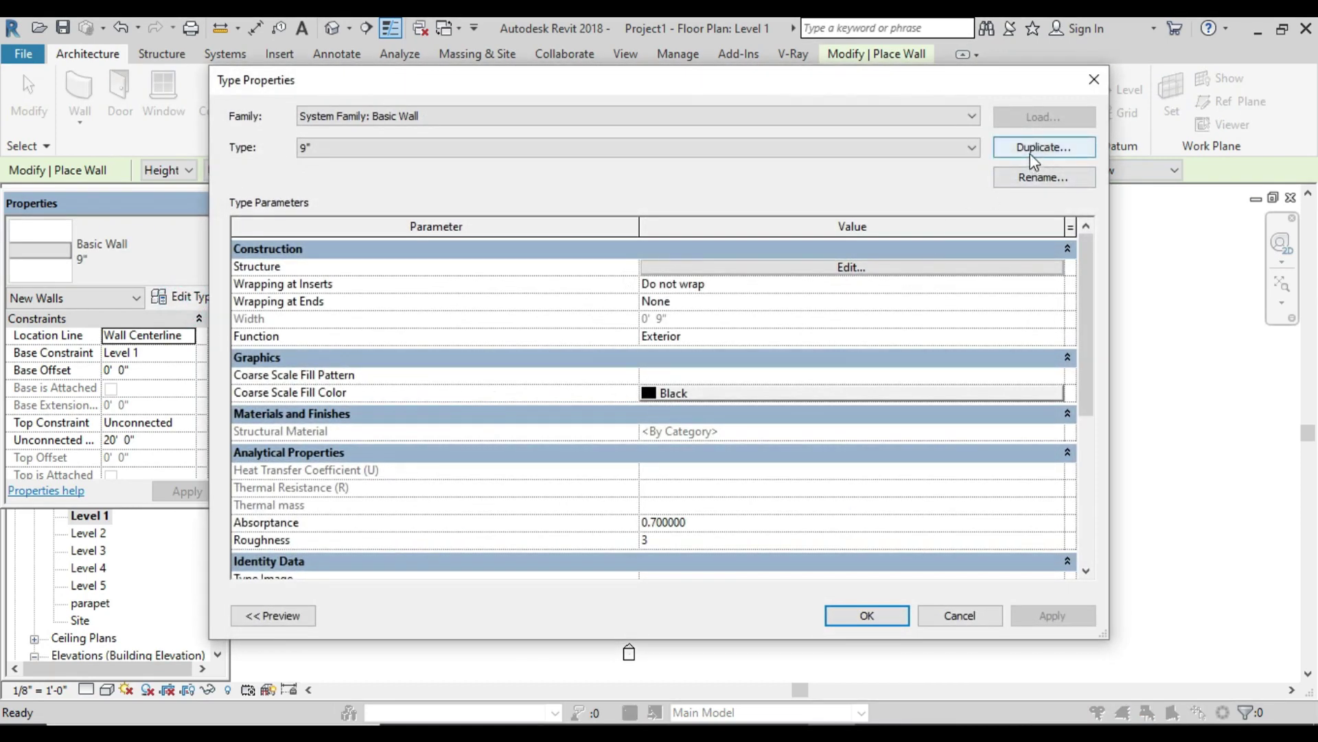
left_click(1030, 154)
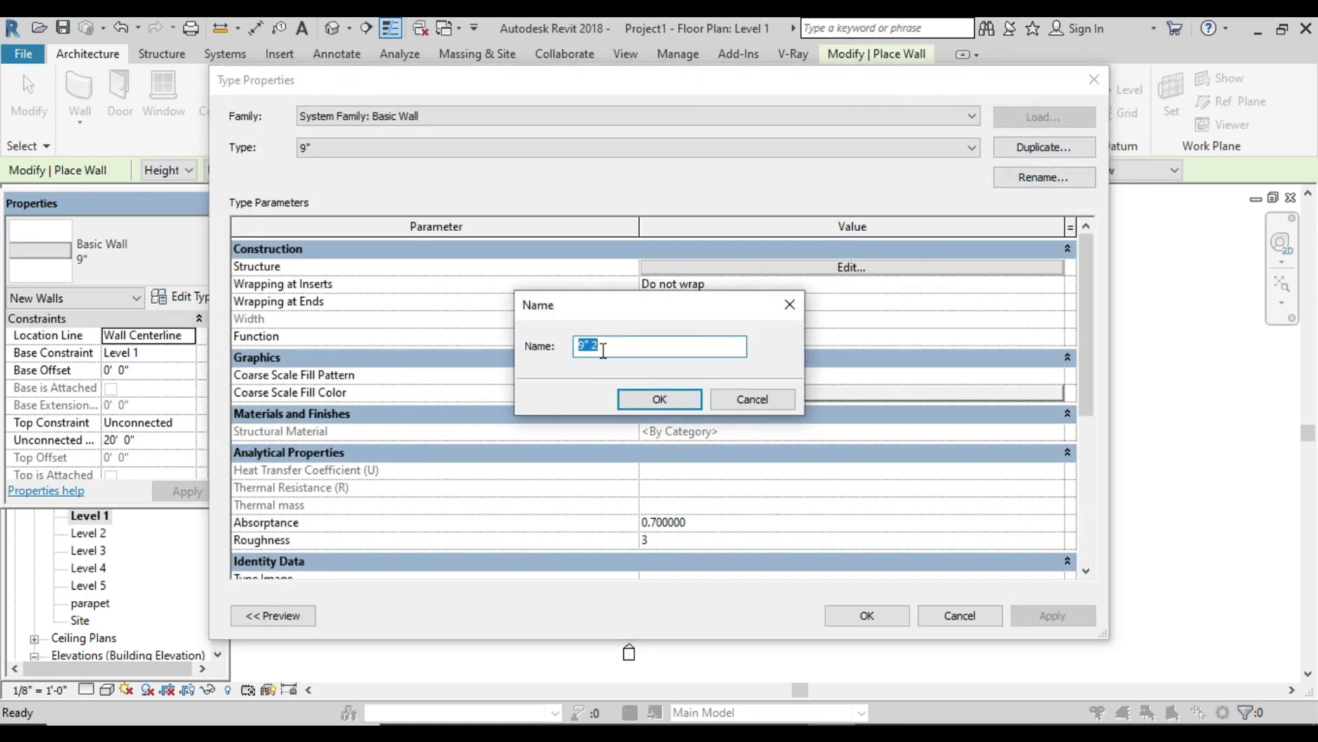
type("5")
key("Return")
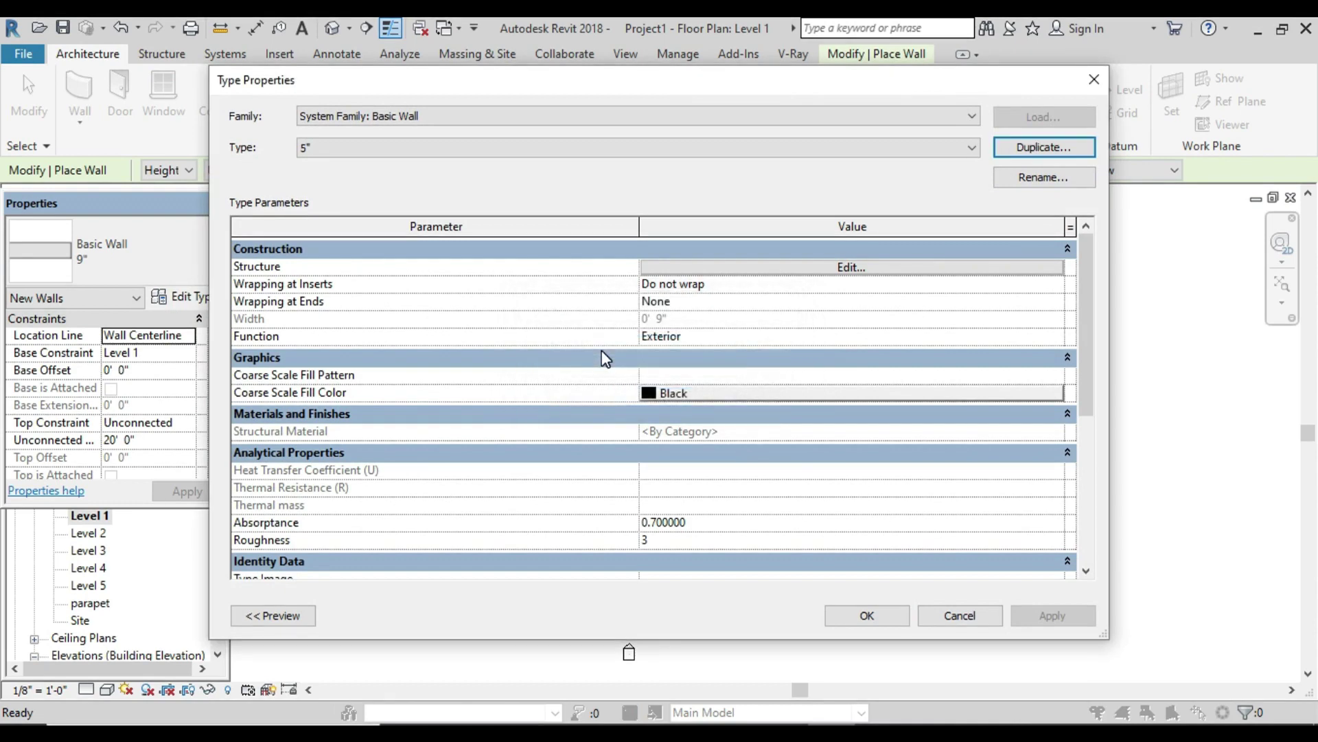
left_click(835, 265)
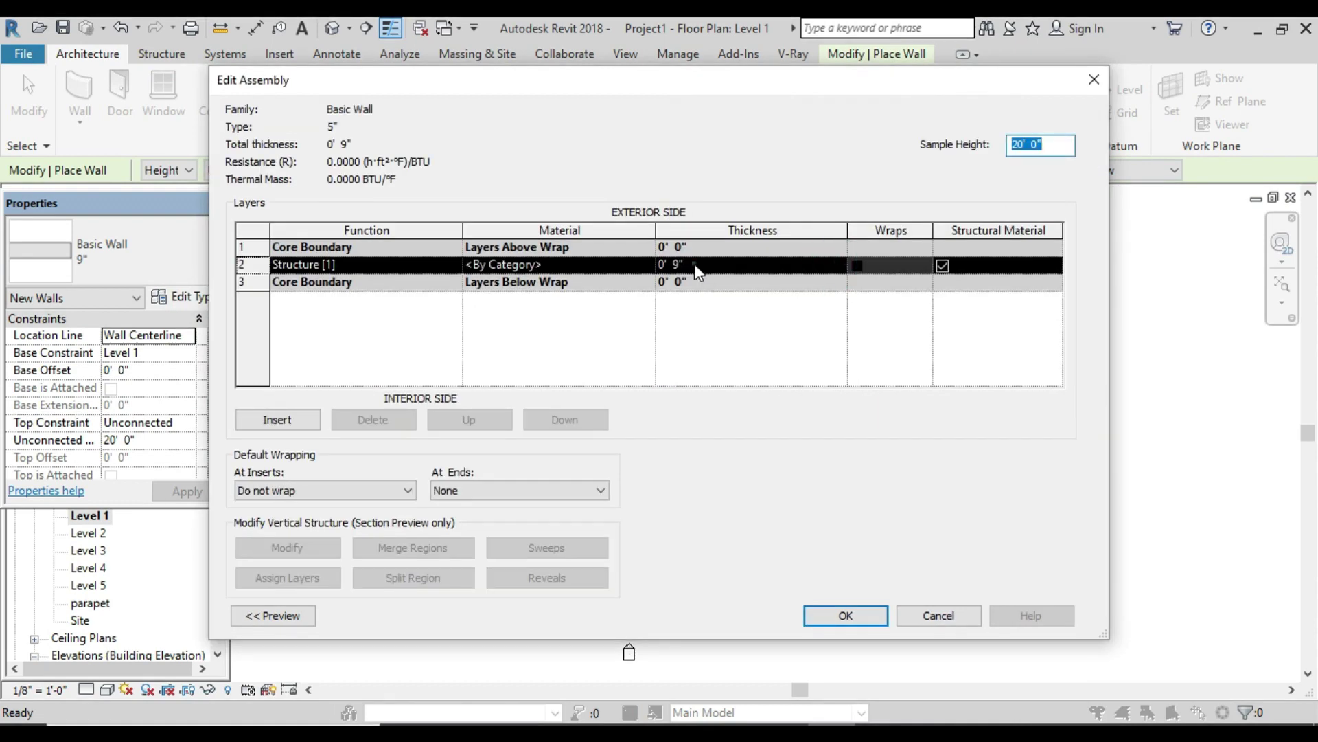
left_click(696, 264)
key("BackSpace")
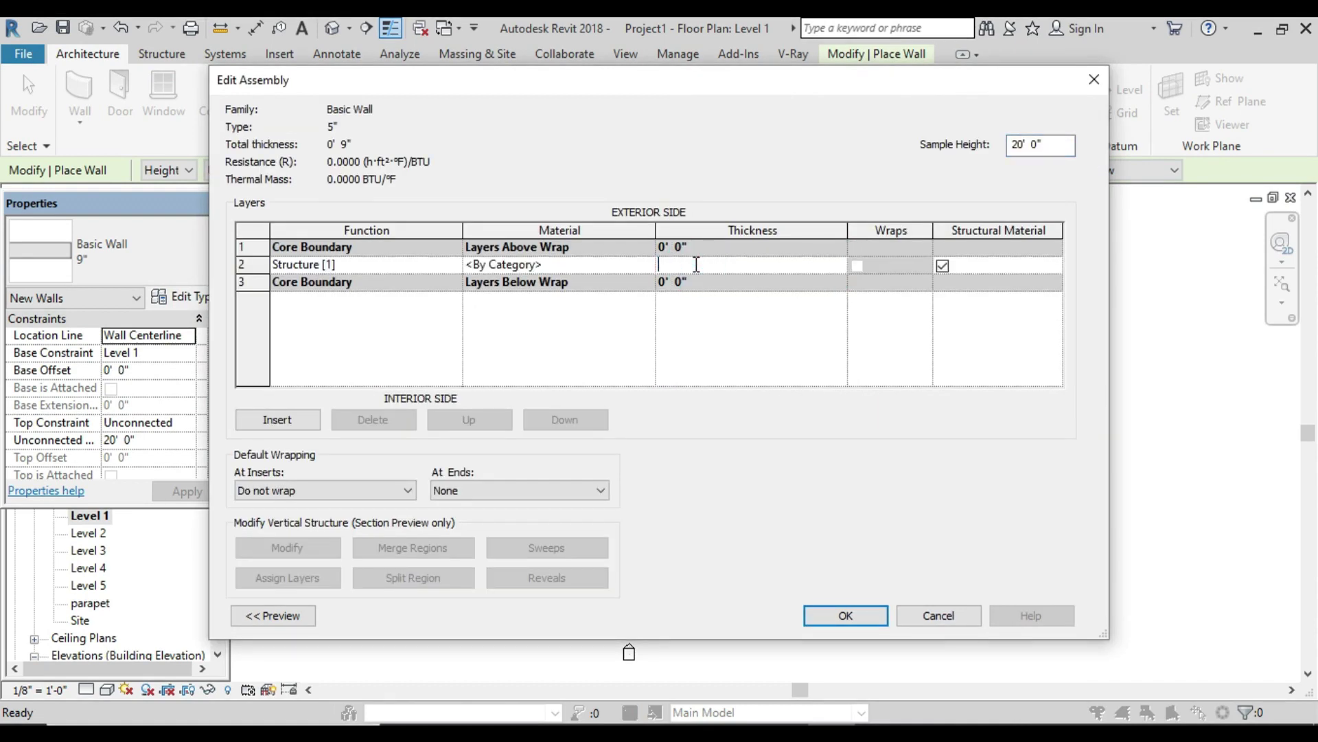
type("5")
key("Tab")
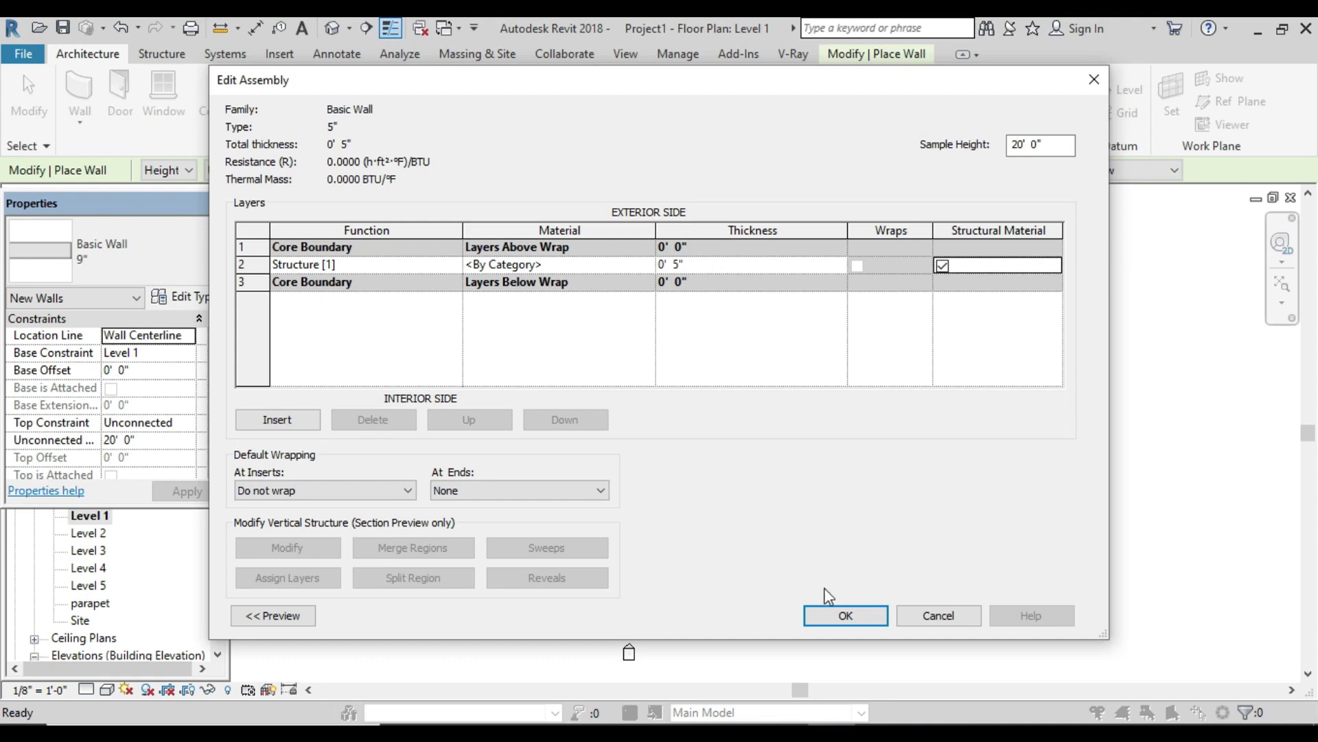
left_click(834, 615)
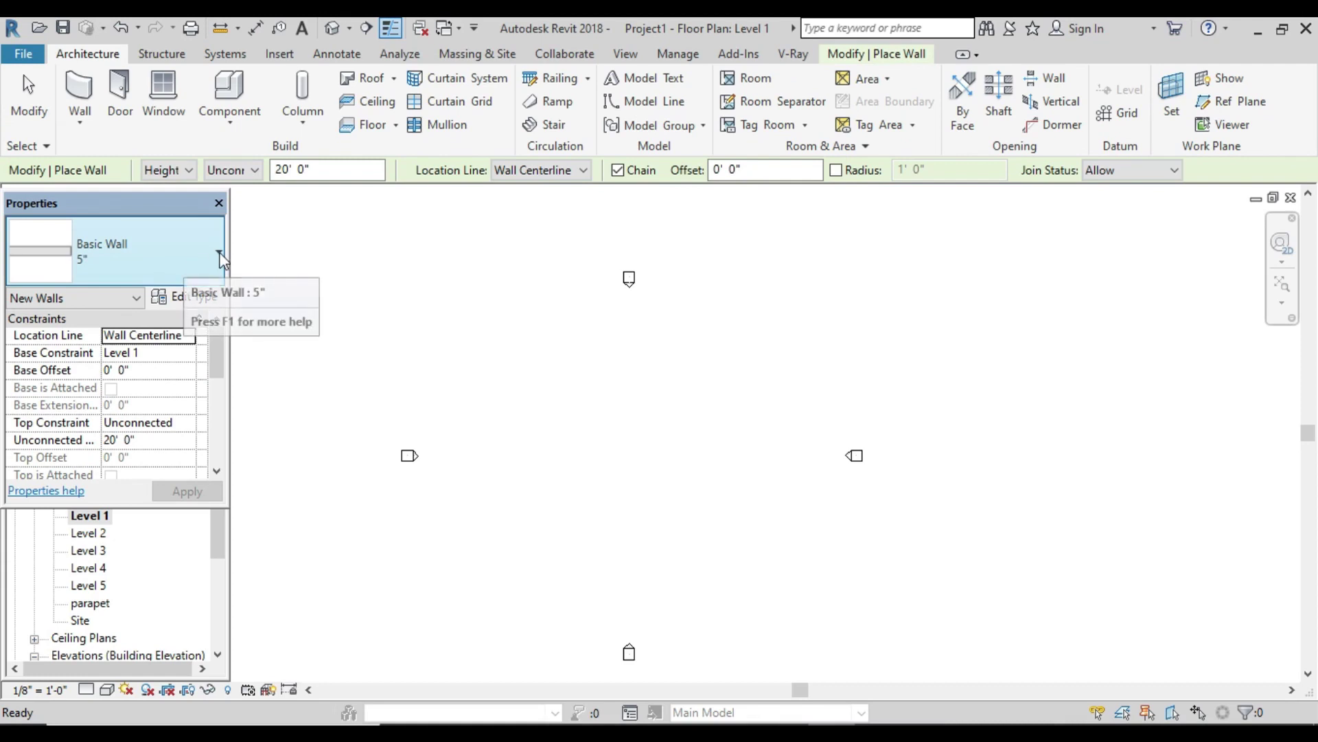
Step: Draw a 36' by 44' rectangle of Basic Wall 9" walls on the Level 1 plan
left_click(220, 253)
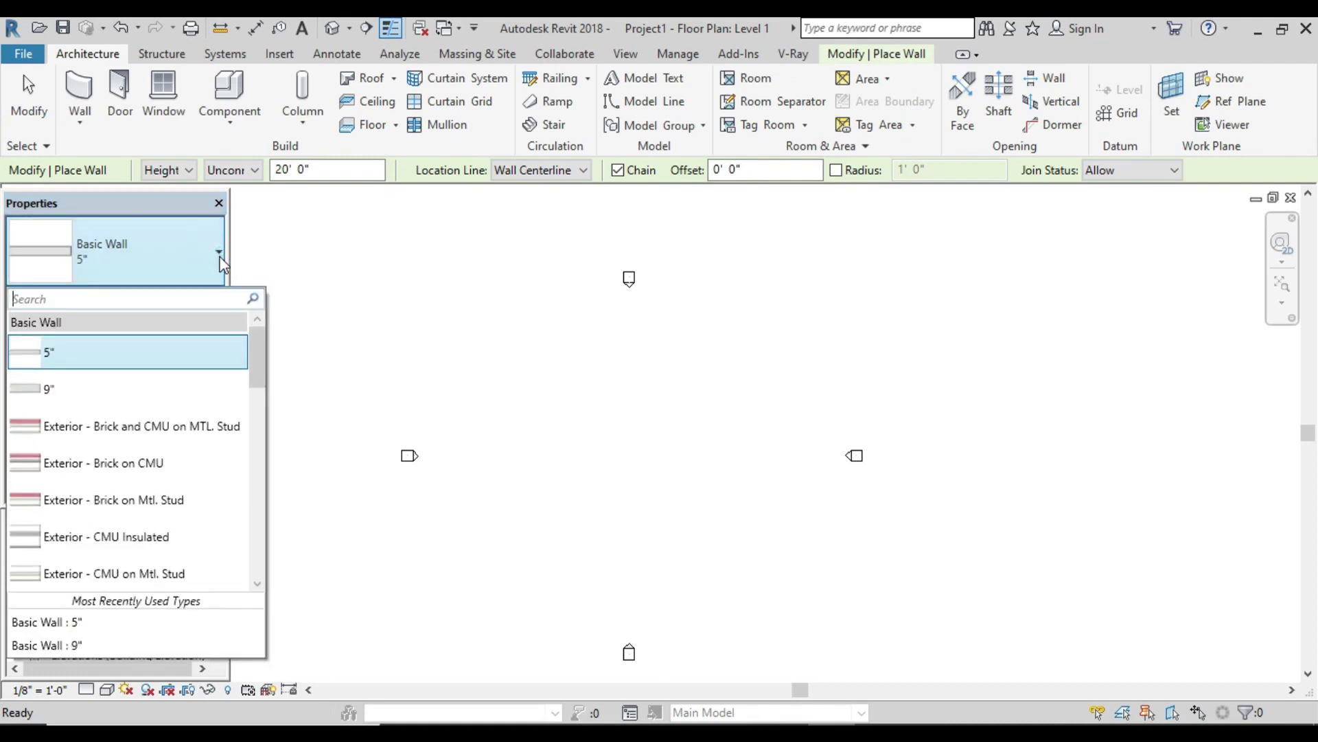
left_click(92, 389)
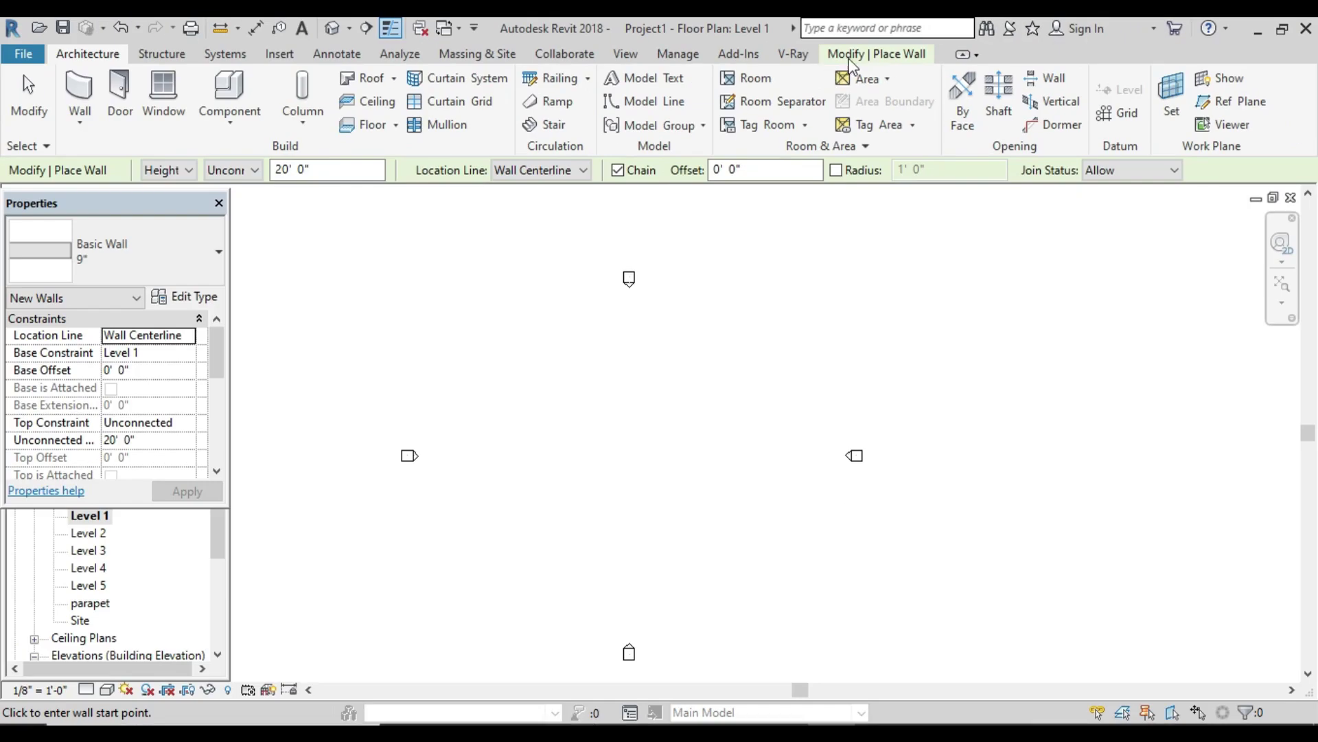
left_click(851, 55)
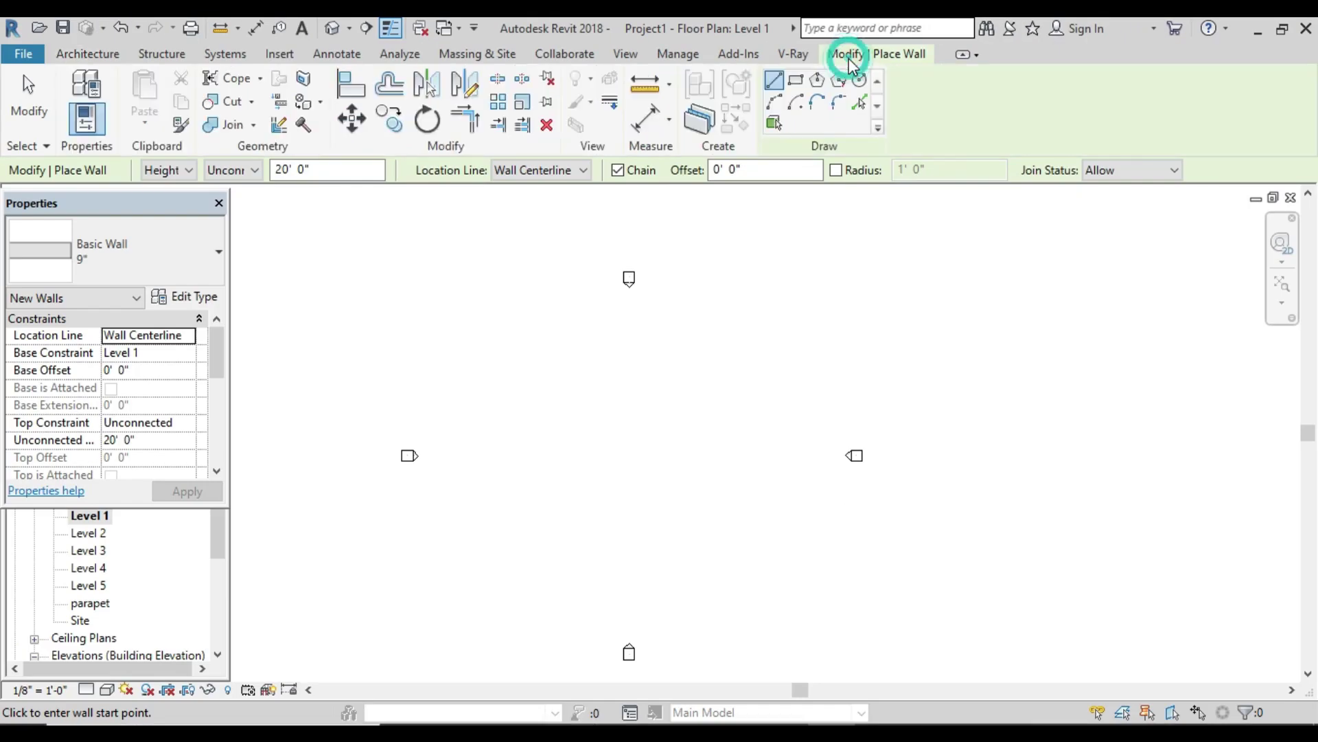
left_click(796, 81)
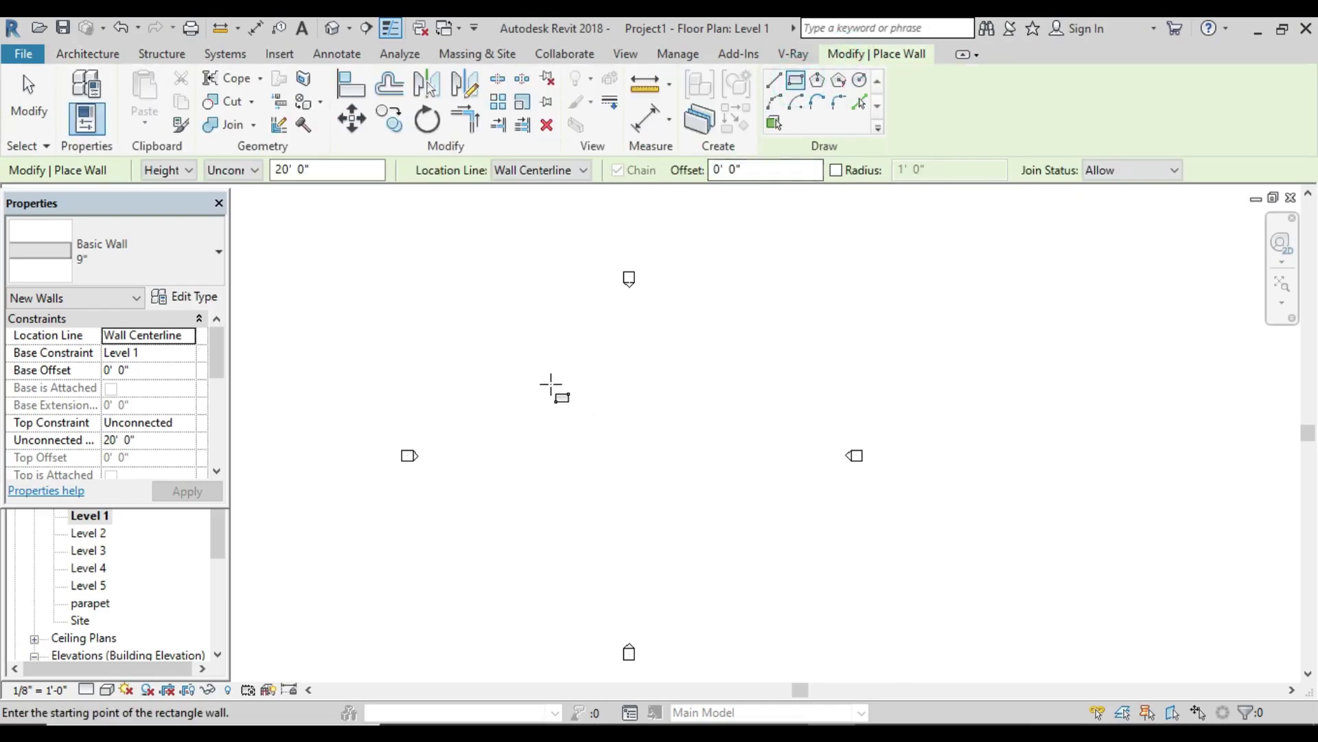
left_click(547, 361)
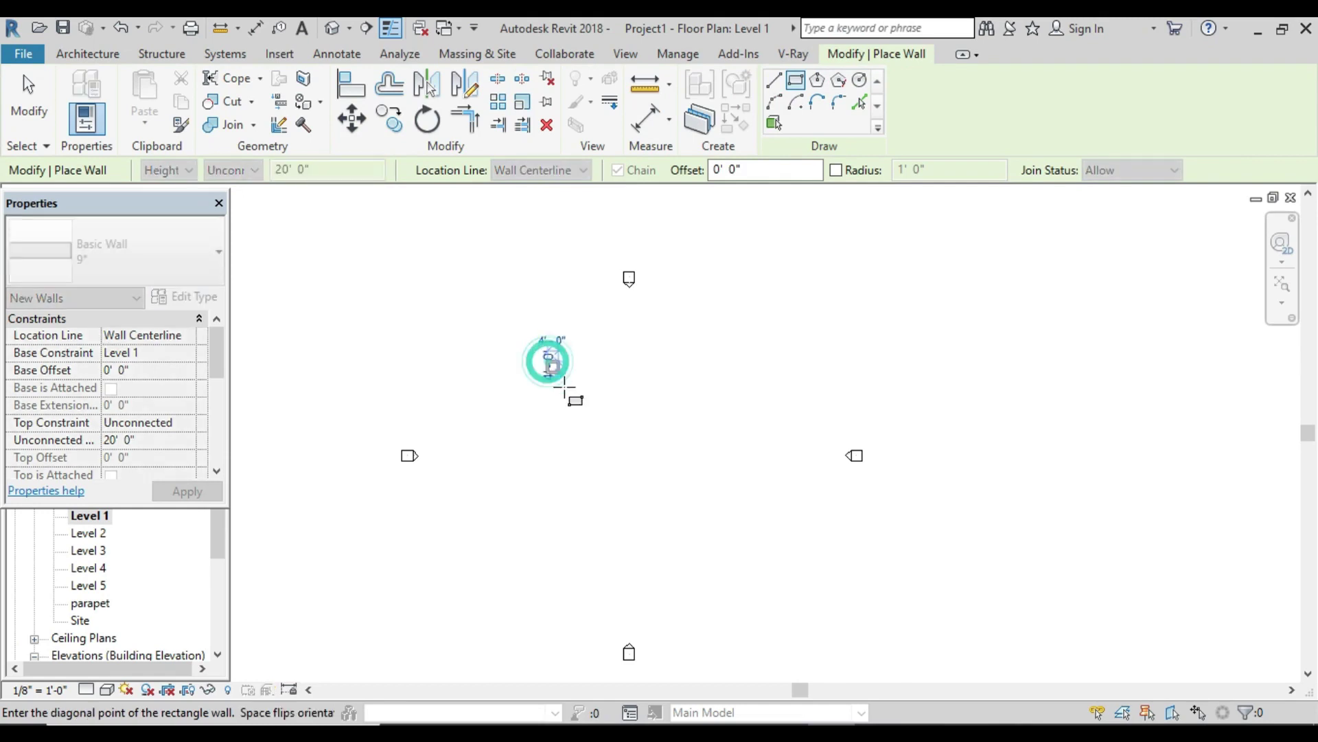
left_click(645, 478)
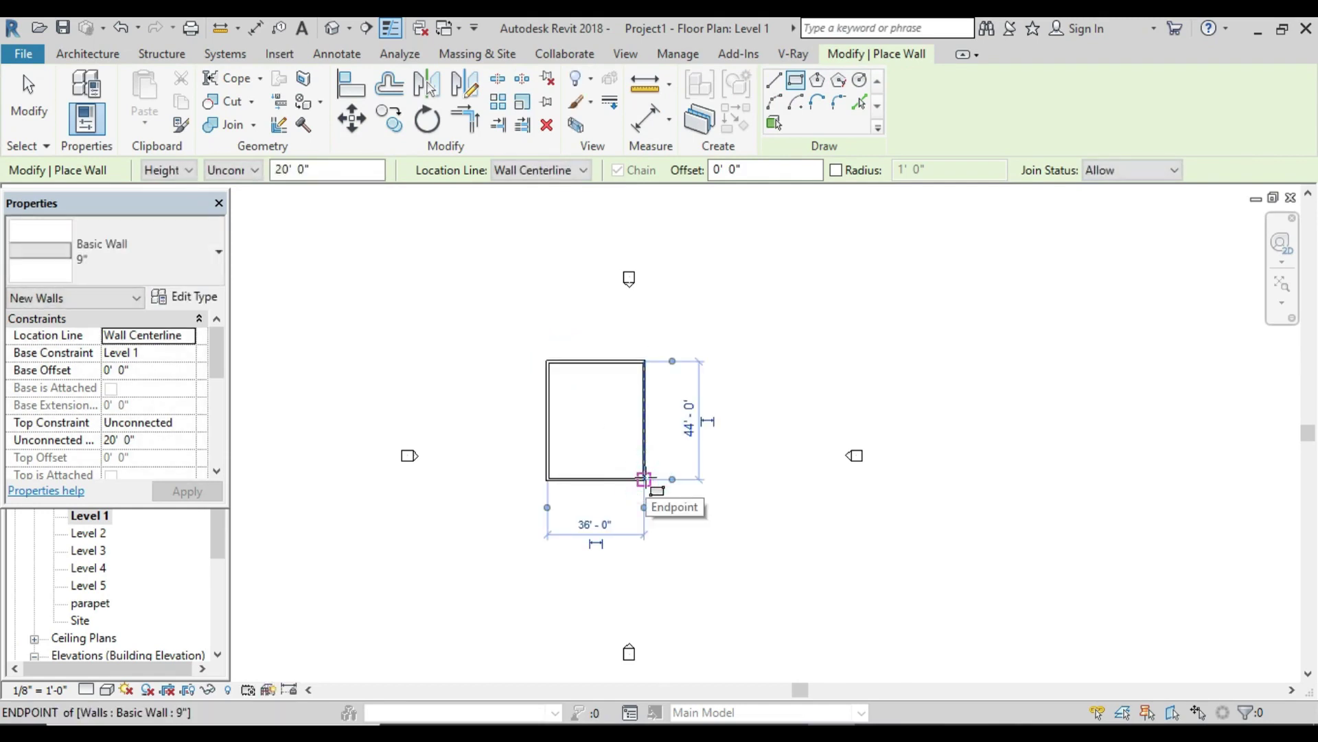
key("Escape")
key("Escape")
scroll(591, 373, "up", 2)
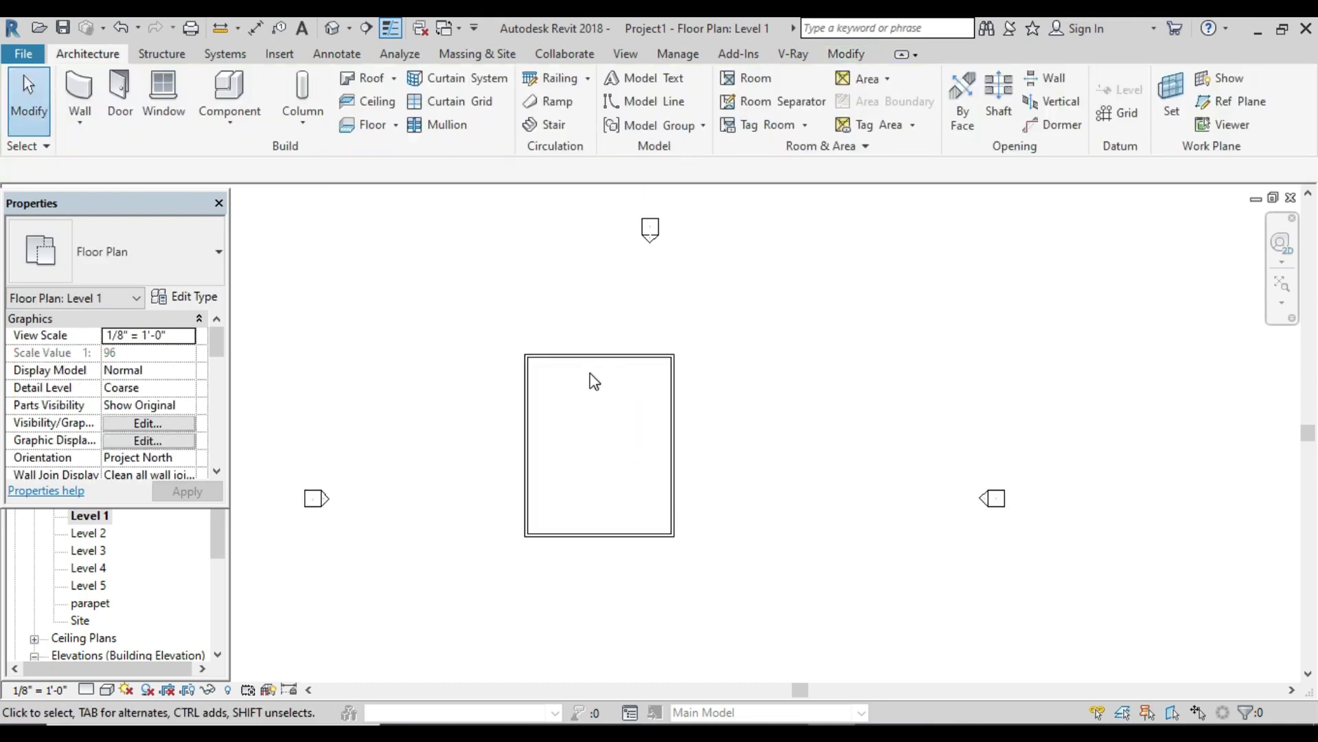
scroll(590, 373, "up", 2)
scroll(709, 444, "down", 3)
scroll(710, 444, "up", 1)
scroll(707, 447, "up", 1)
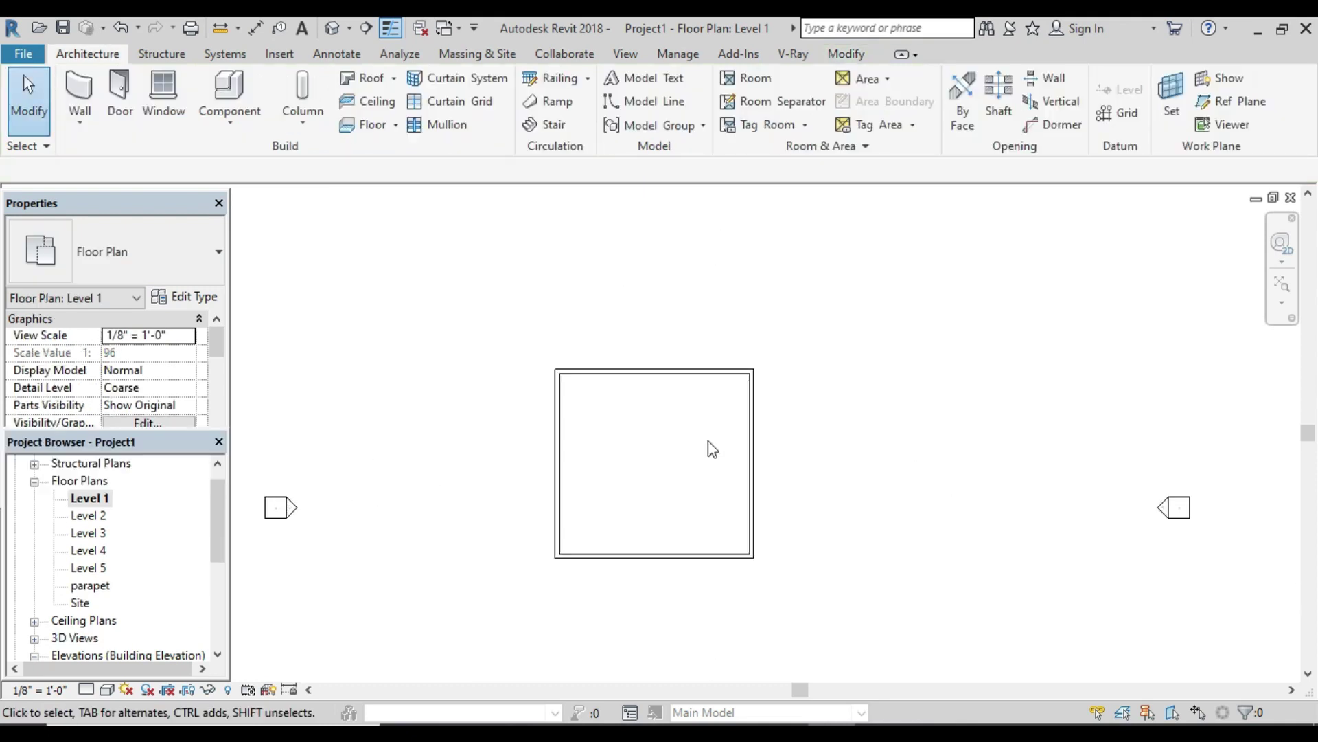
scroll(709, 447, "up", 1)
scroll(709, 445, "down", 1)
middle_click_drag(724, 466, 565, 418)
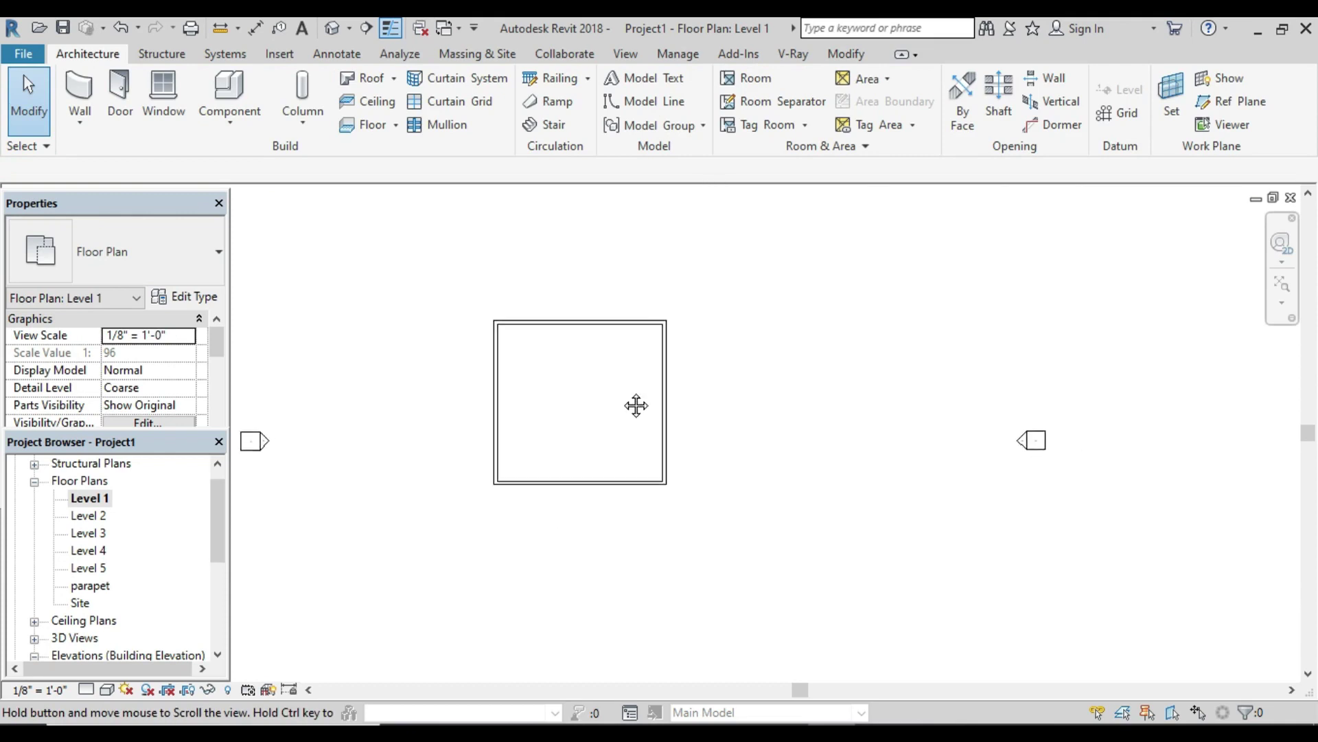
scroll(567, 419, "up", 2)
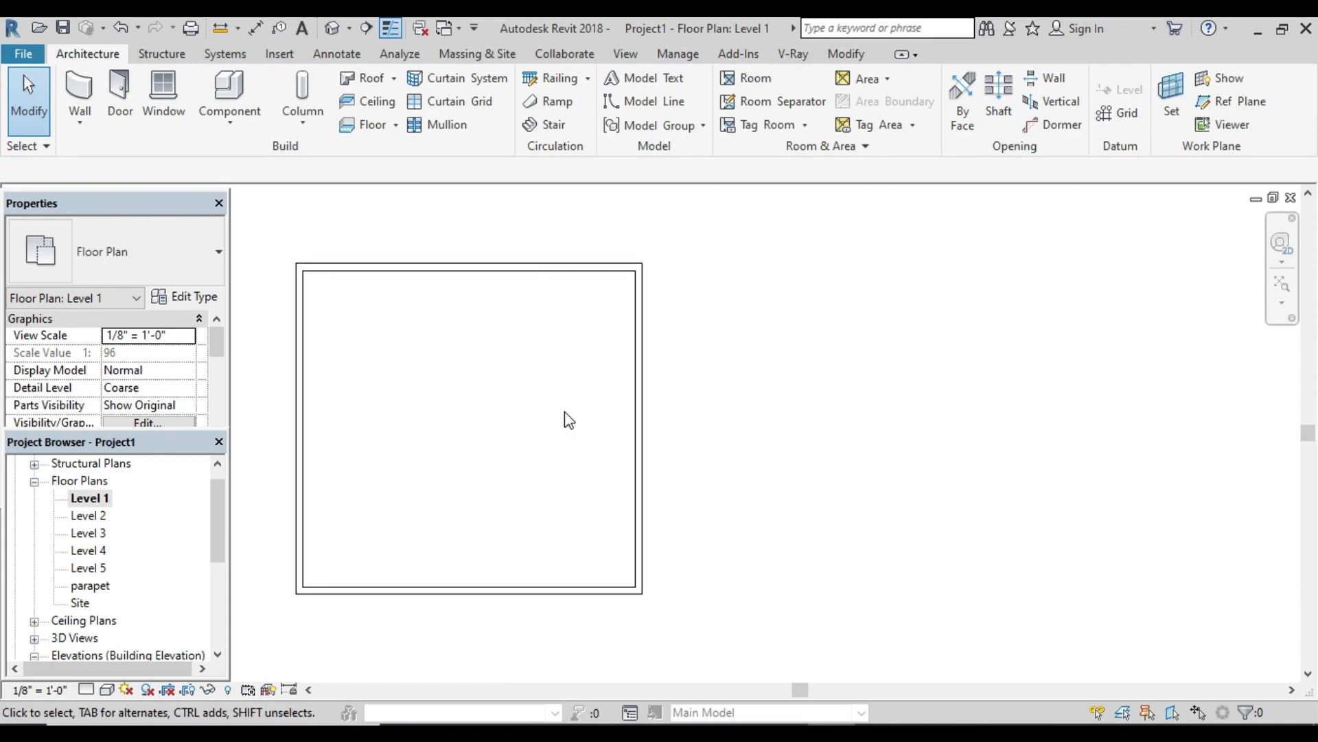
left_click(542, 270)
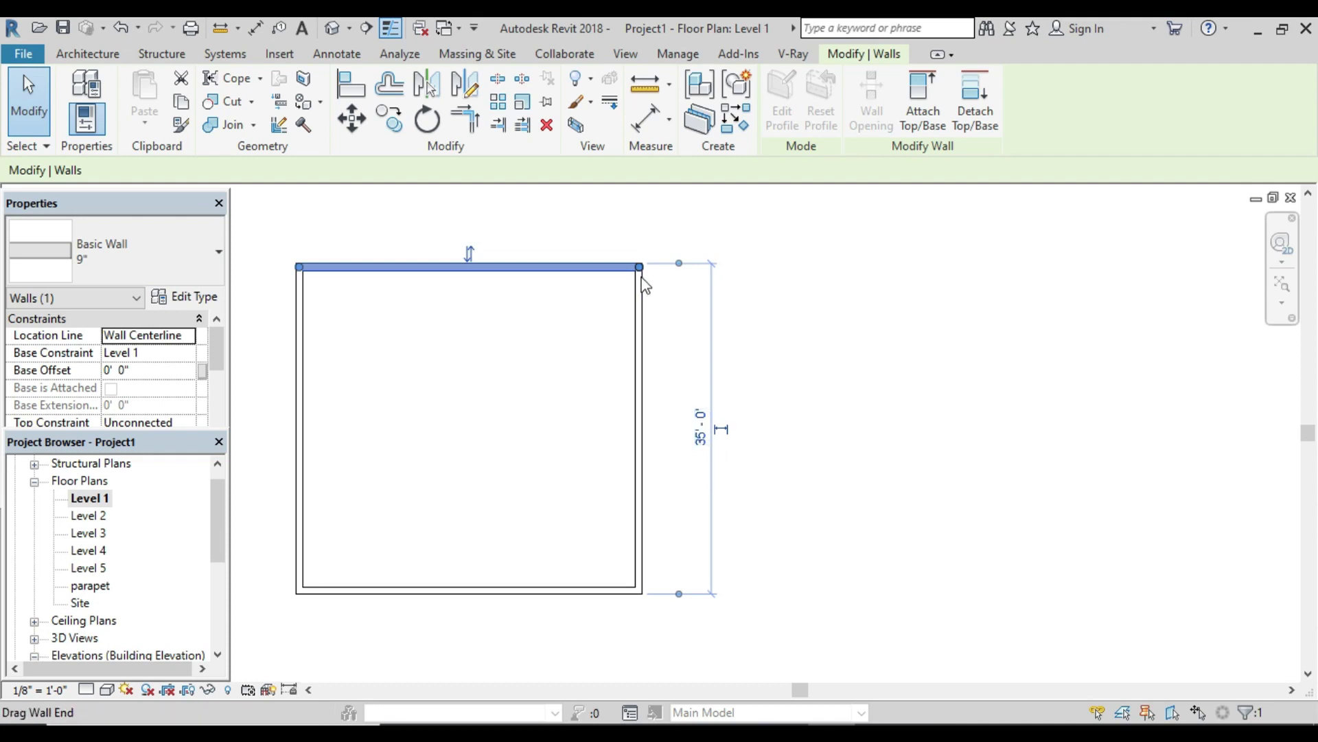
scroll(648, 285, "up", 3)
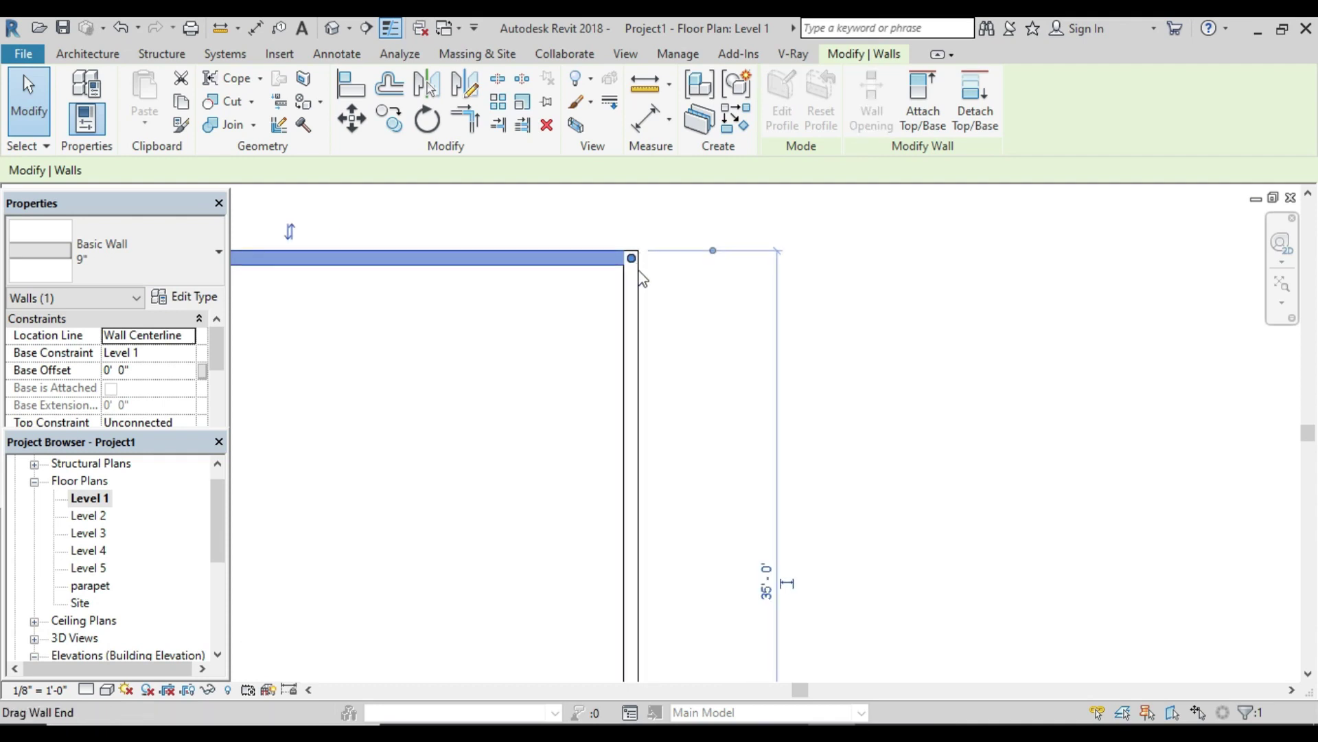
scroll(644, 282, "down", 1)
scroll(642, 280, "down", 2)
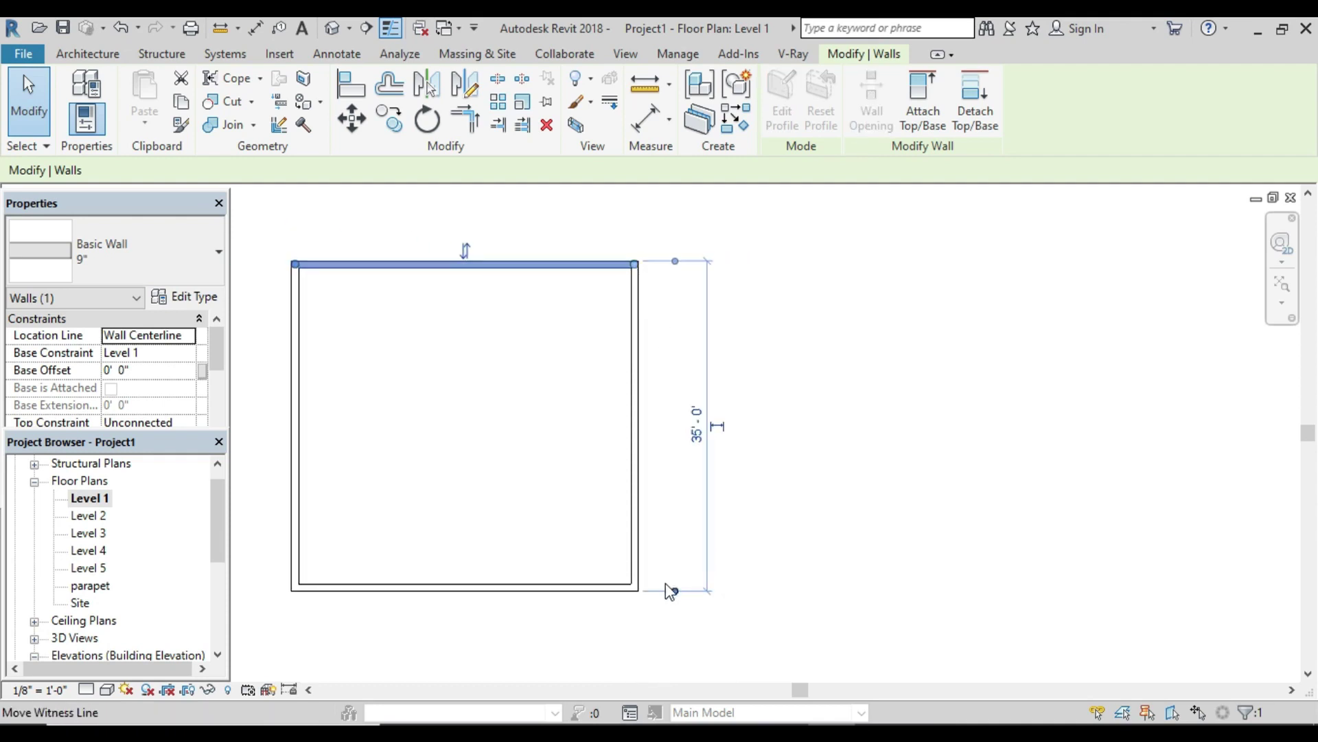
left_click(607, 586)
scroll(488, 530, "down", 2)
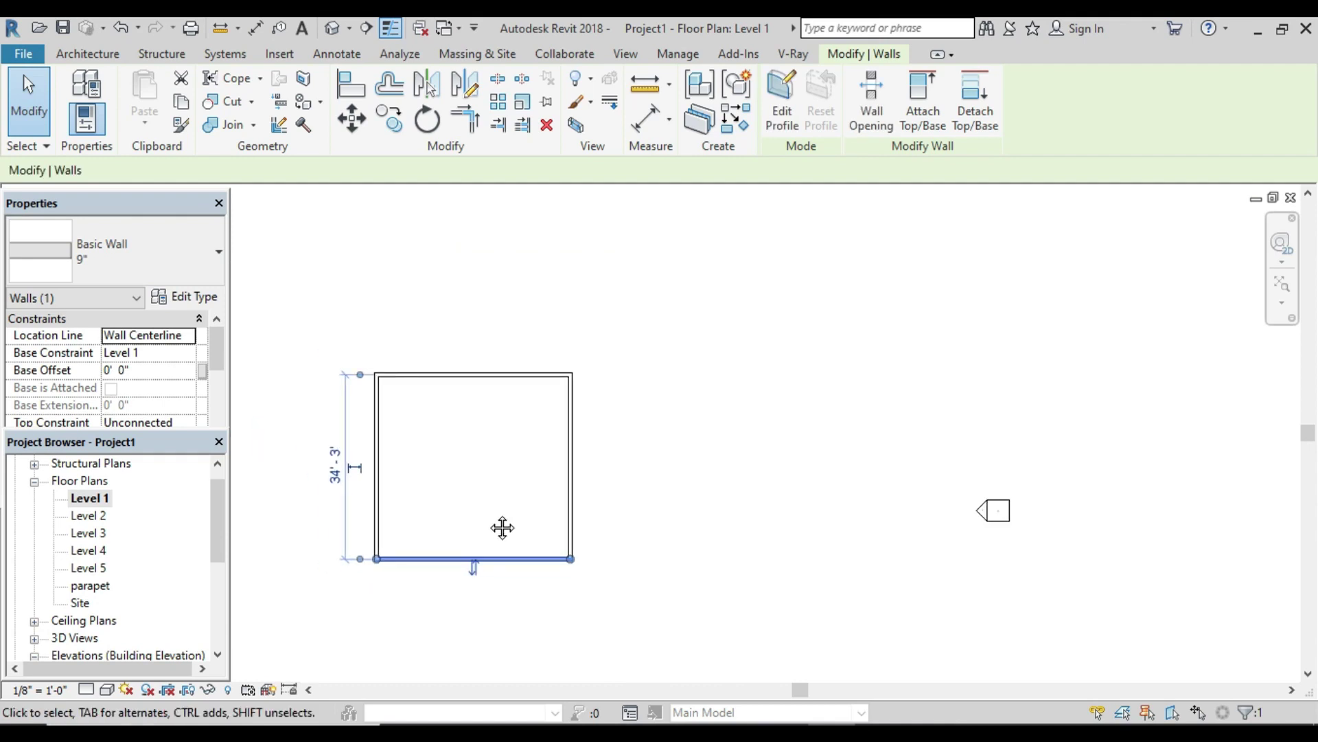
middle_click_drag(500, 529, 486, 474)
scroll(488, 412, "up", 2)
scroll(493, 364, "up", 2)
scroll(508, 353, "up", 2)
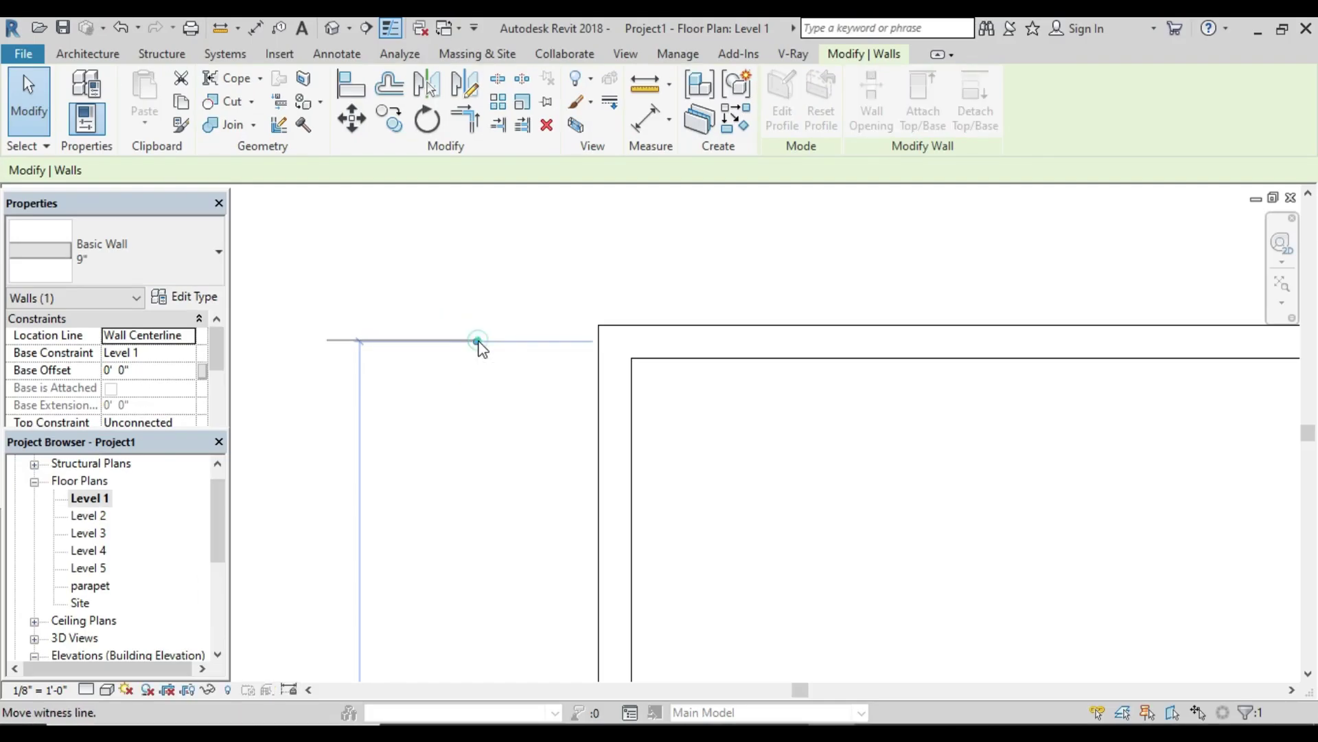
Step: Snap the temporary dimension to the bottom wall's outer edge, giving 35'-0"
left_click_drag(476, 341, 477, 358)
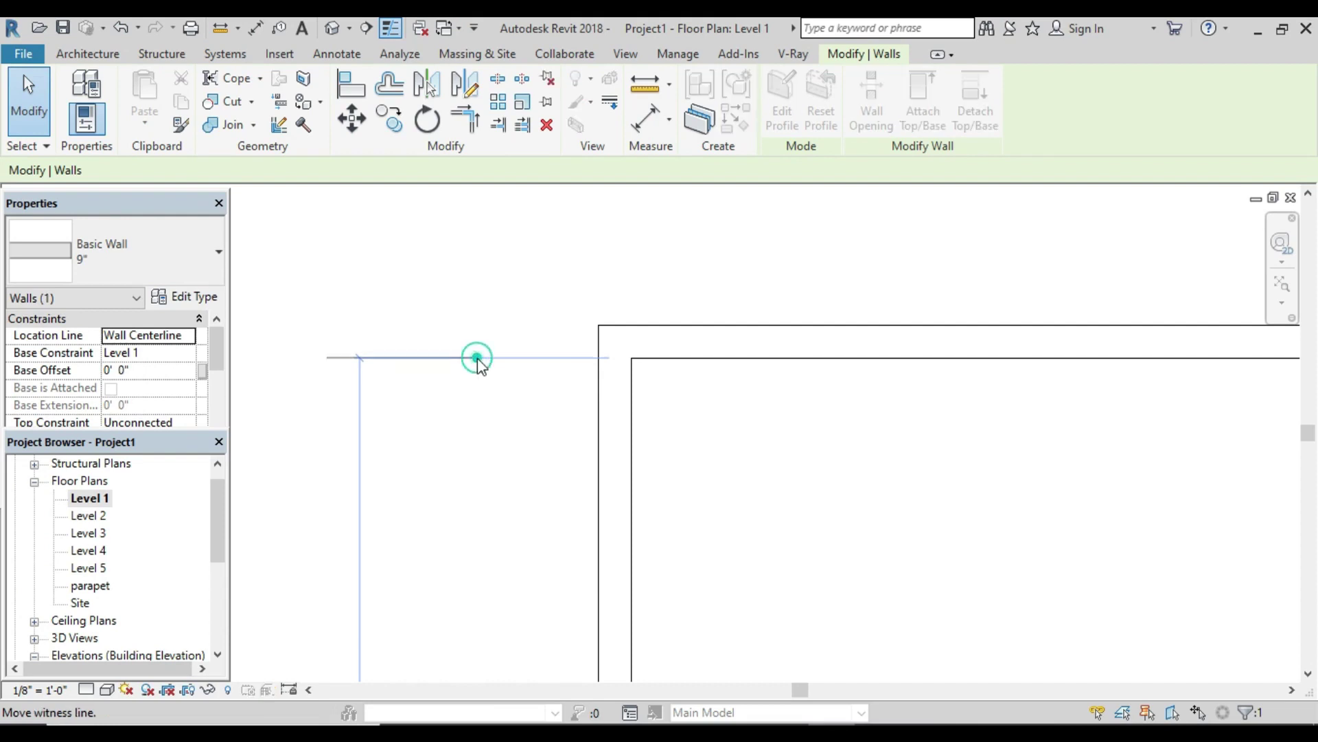
left_click_drag(477, 358, 485, 324)
scroll(491, 371, "down", 2)
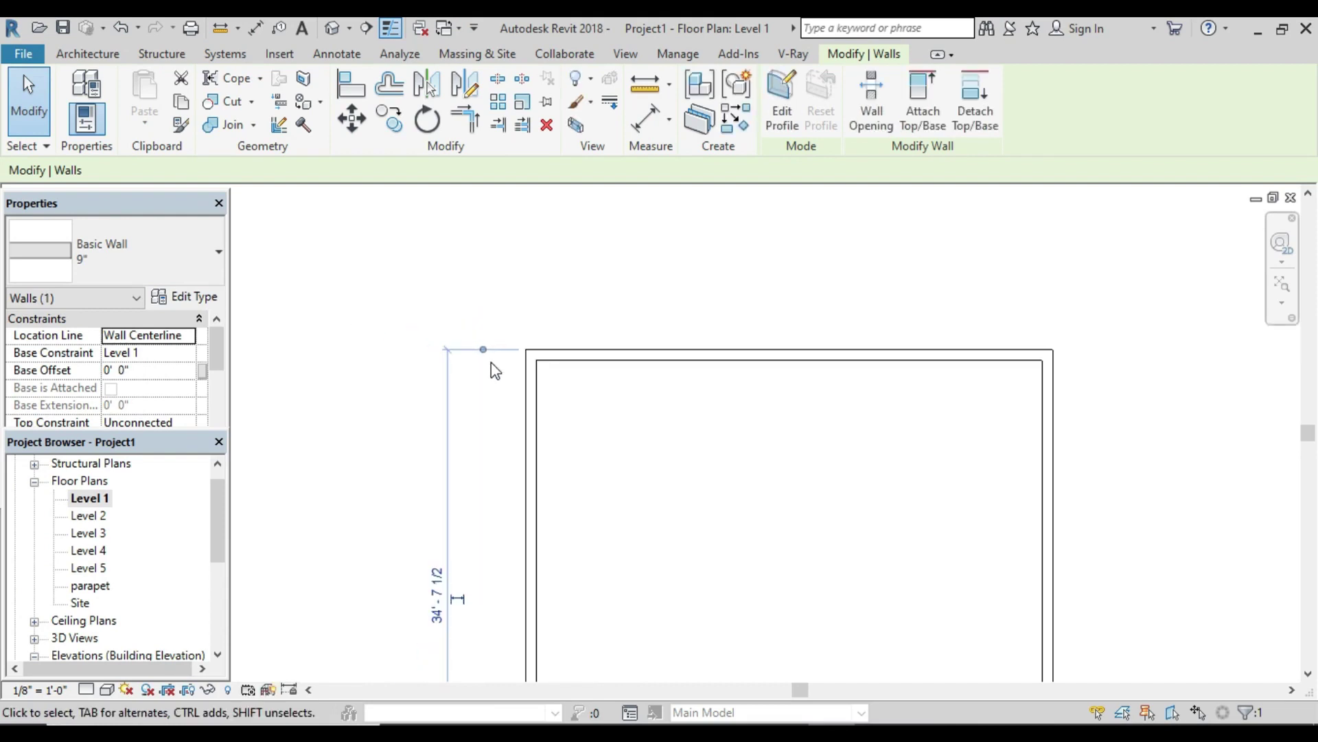
scroll(492, 370, "down", 3)
scroll(487, 374, "down", 2)
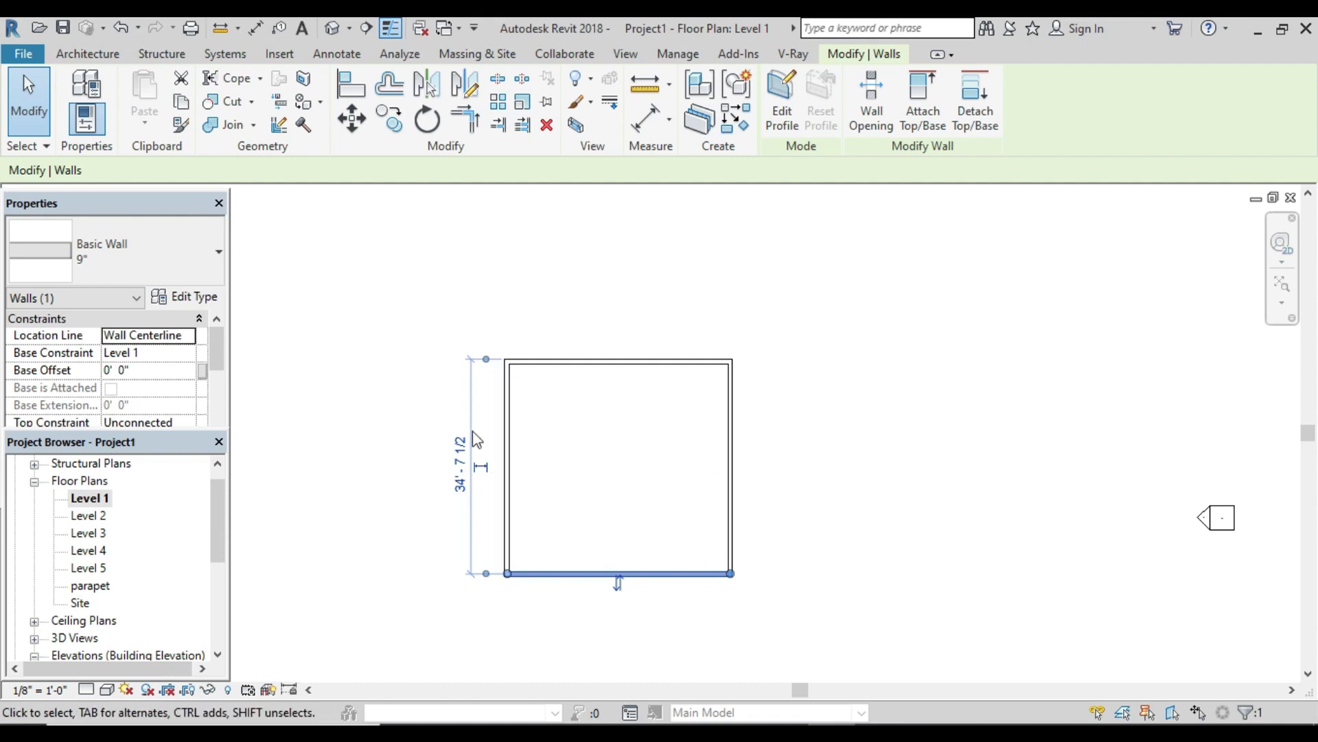
scroll(486, 568, "up", 3)
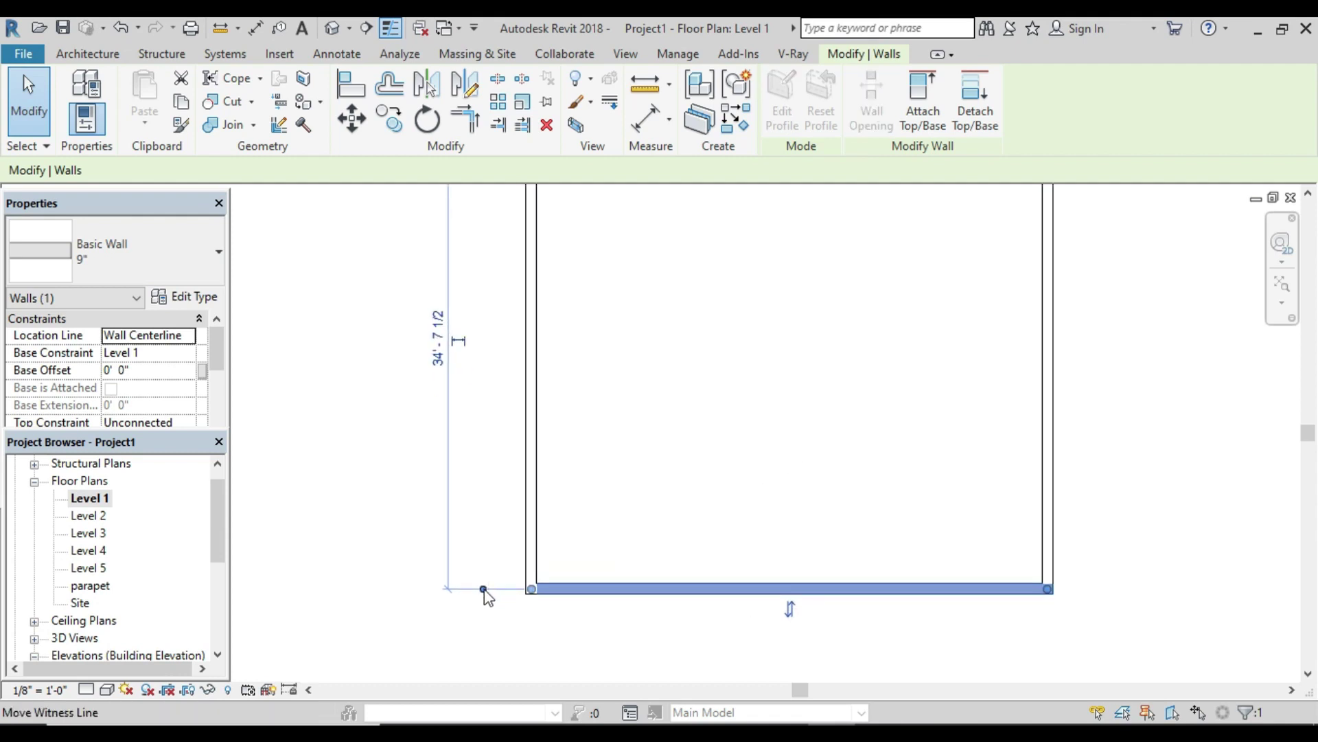
left_click(483, 586)
left_click(483, 592)
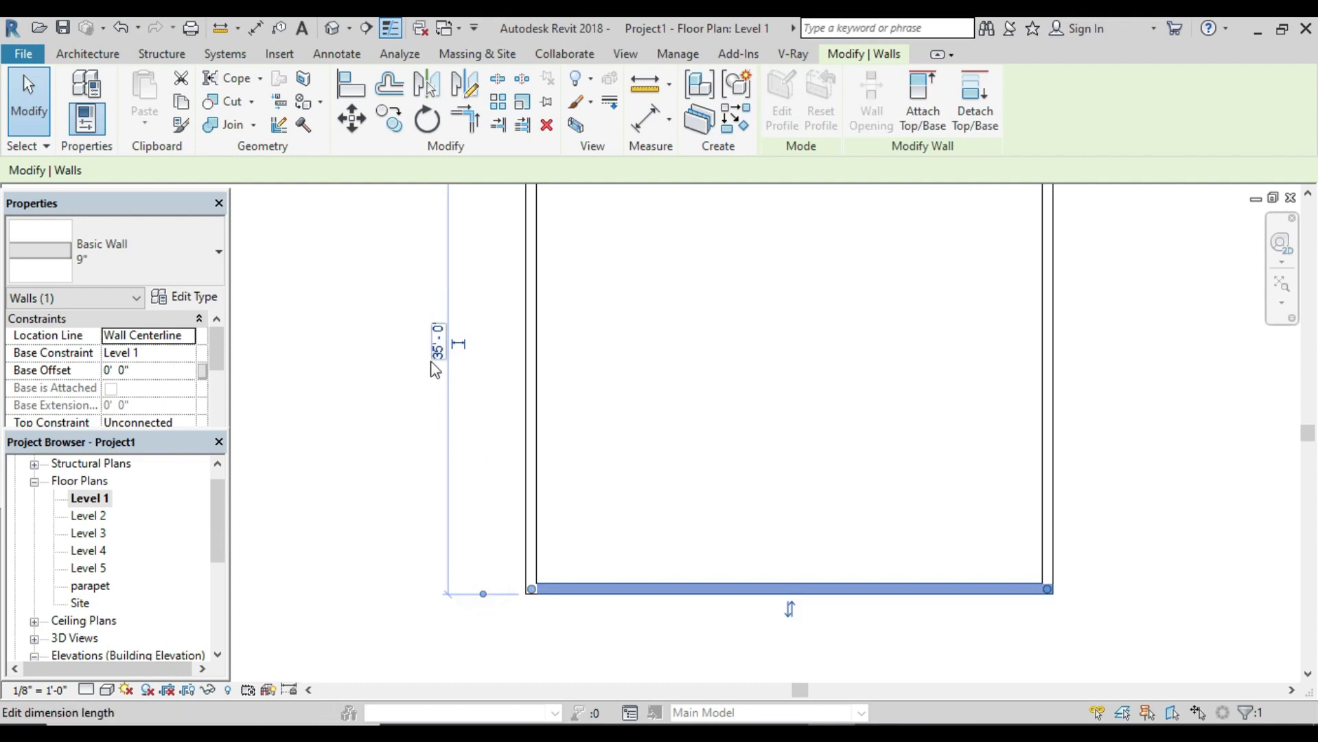
scroll(659, 550, "down", 3)
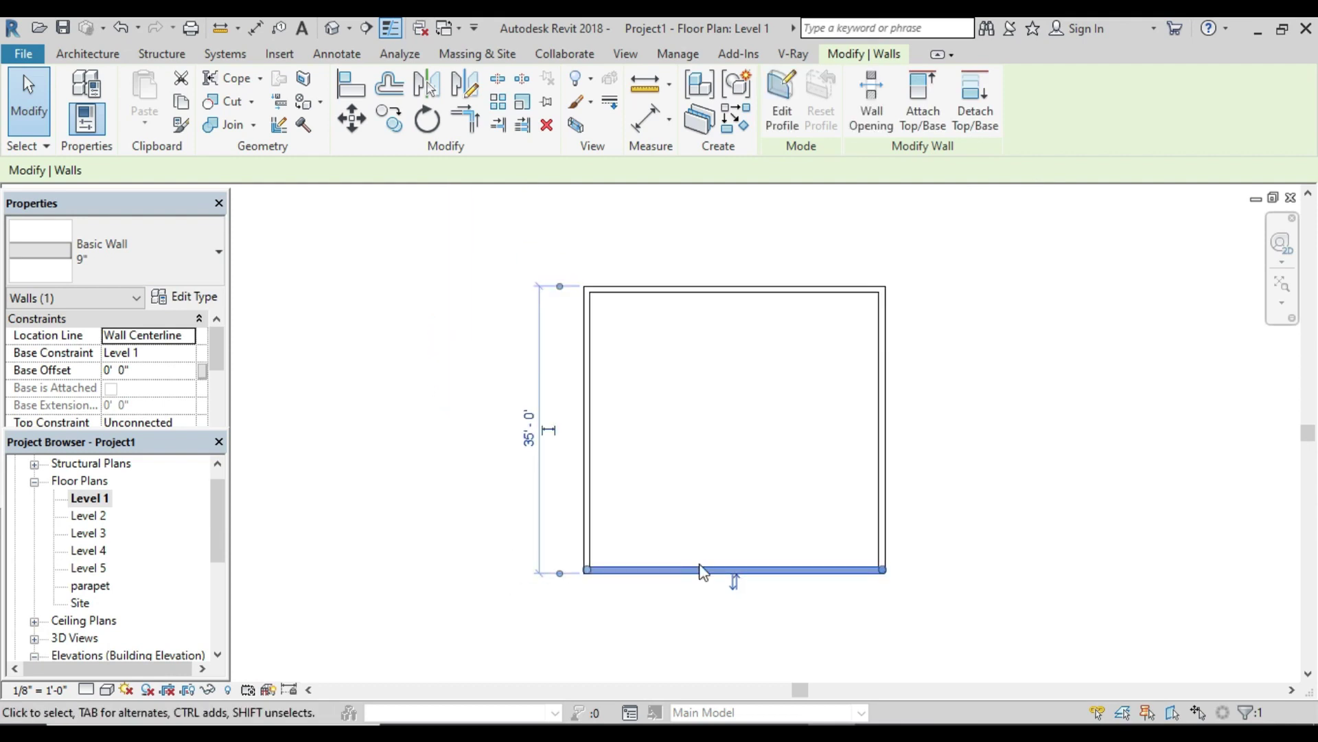
left_click(712, 533)
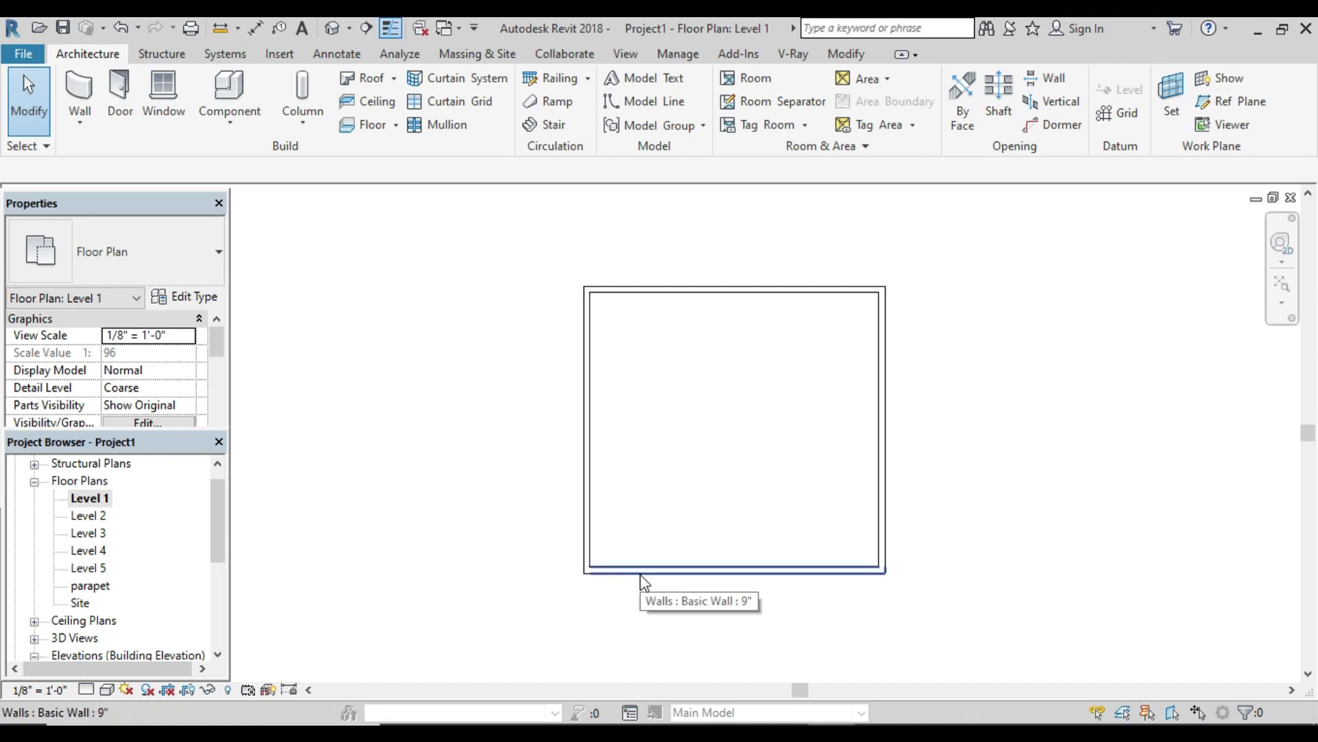
Step: Select the left wall and move the width dimension's ends to both walls' outer faces
left_click(587, 528)
middle_click_drag(700, 354, 665, 494)
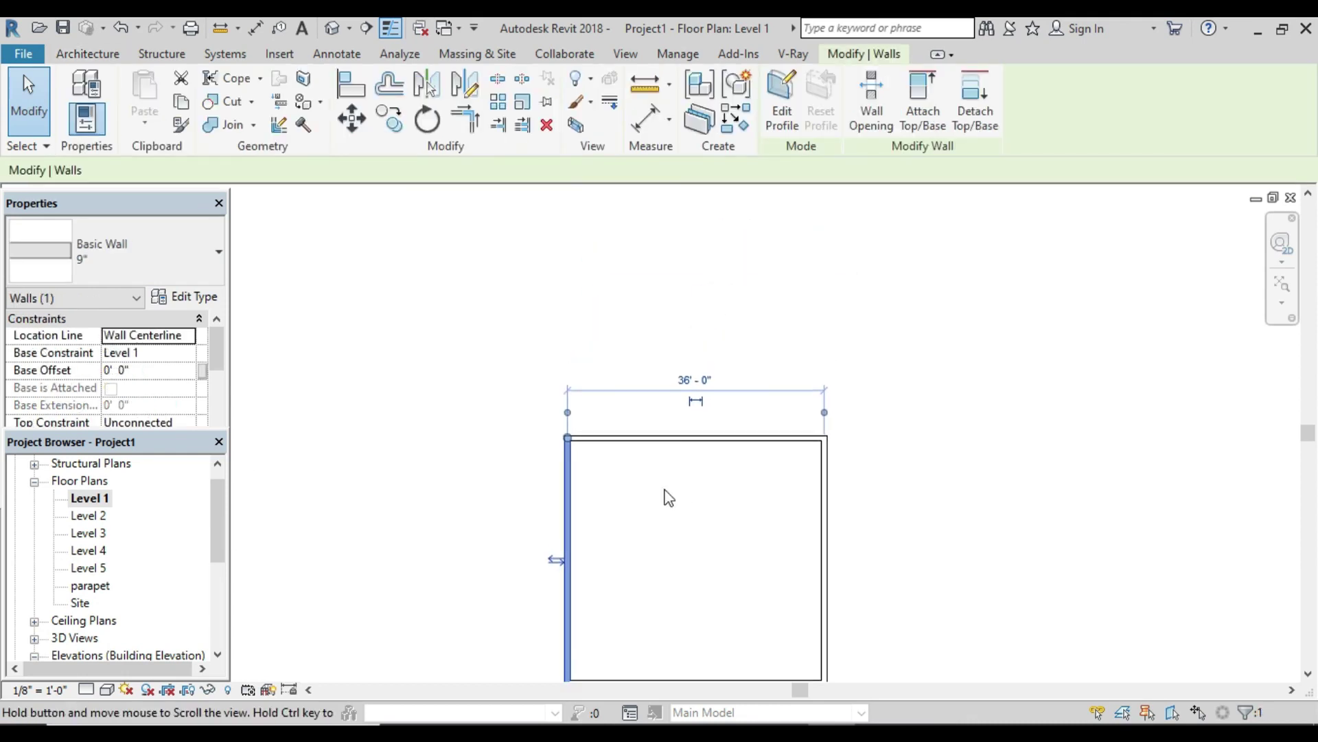
scroll(694, 399, "up", 2)
scroll(694, 398, "up", 2)
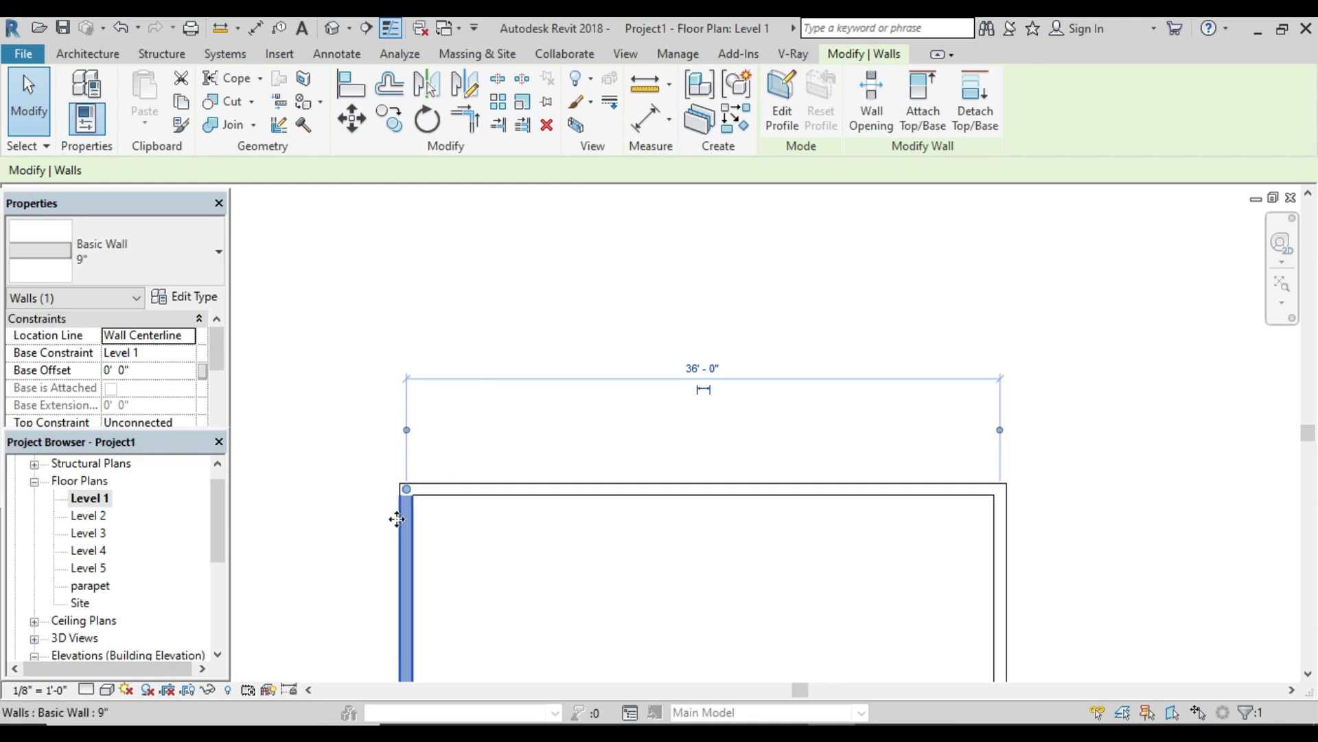
scroll(406, 498, "up", 2)
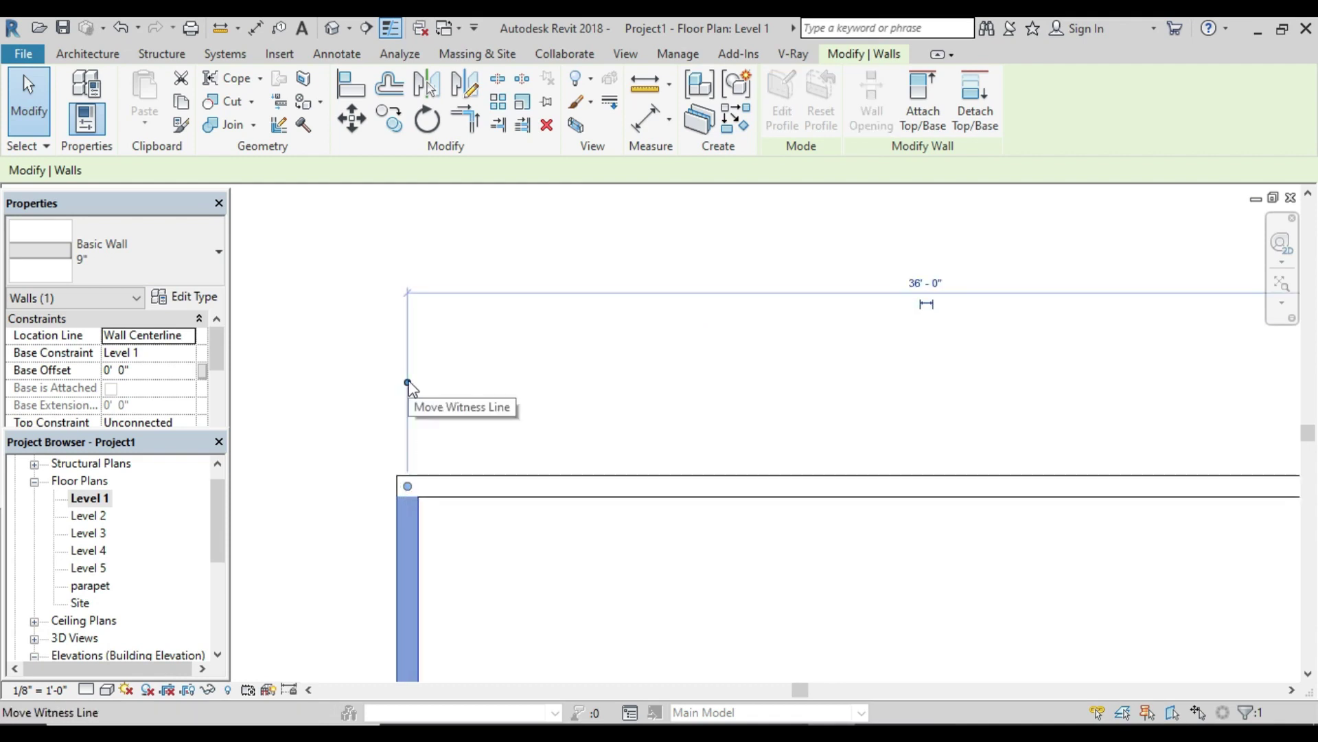
left_click(408, 382)
left_click(418, 382)
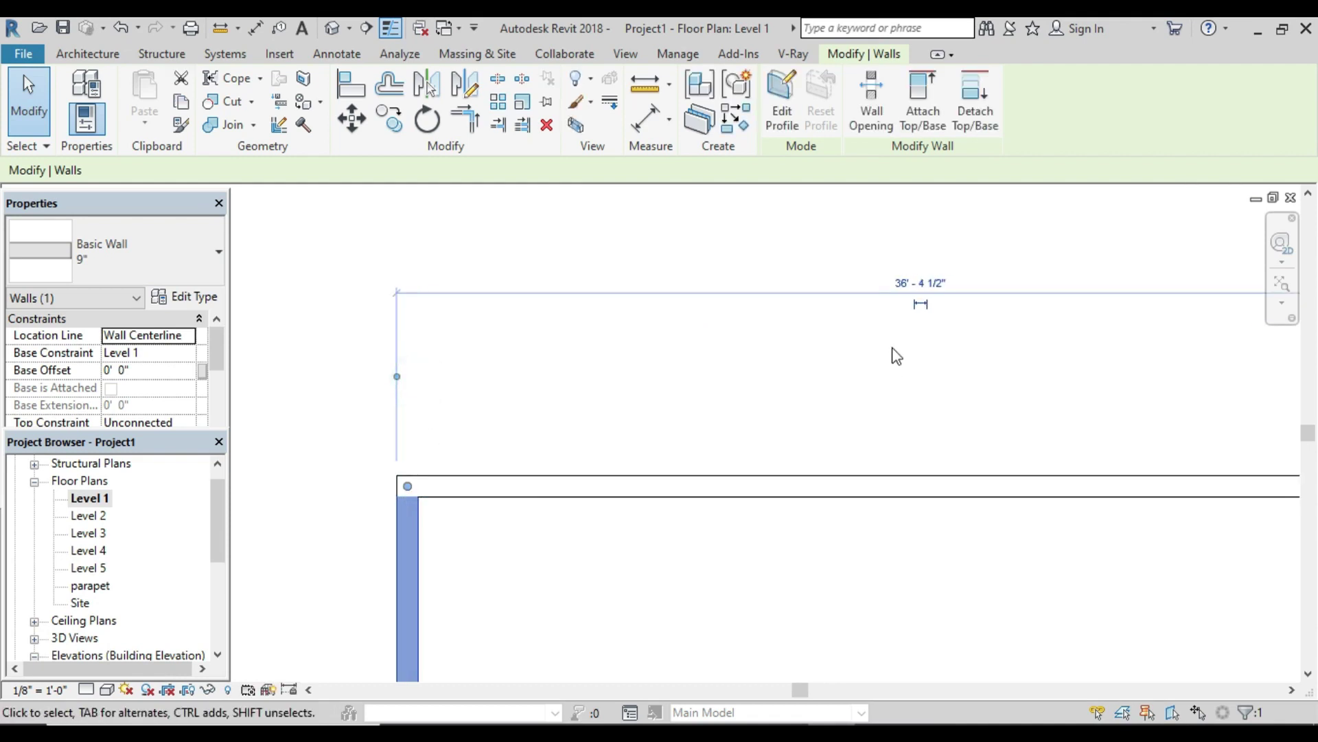
scroll(893, 356, "down", 1)
scroll(907, 367, "down", 1)
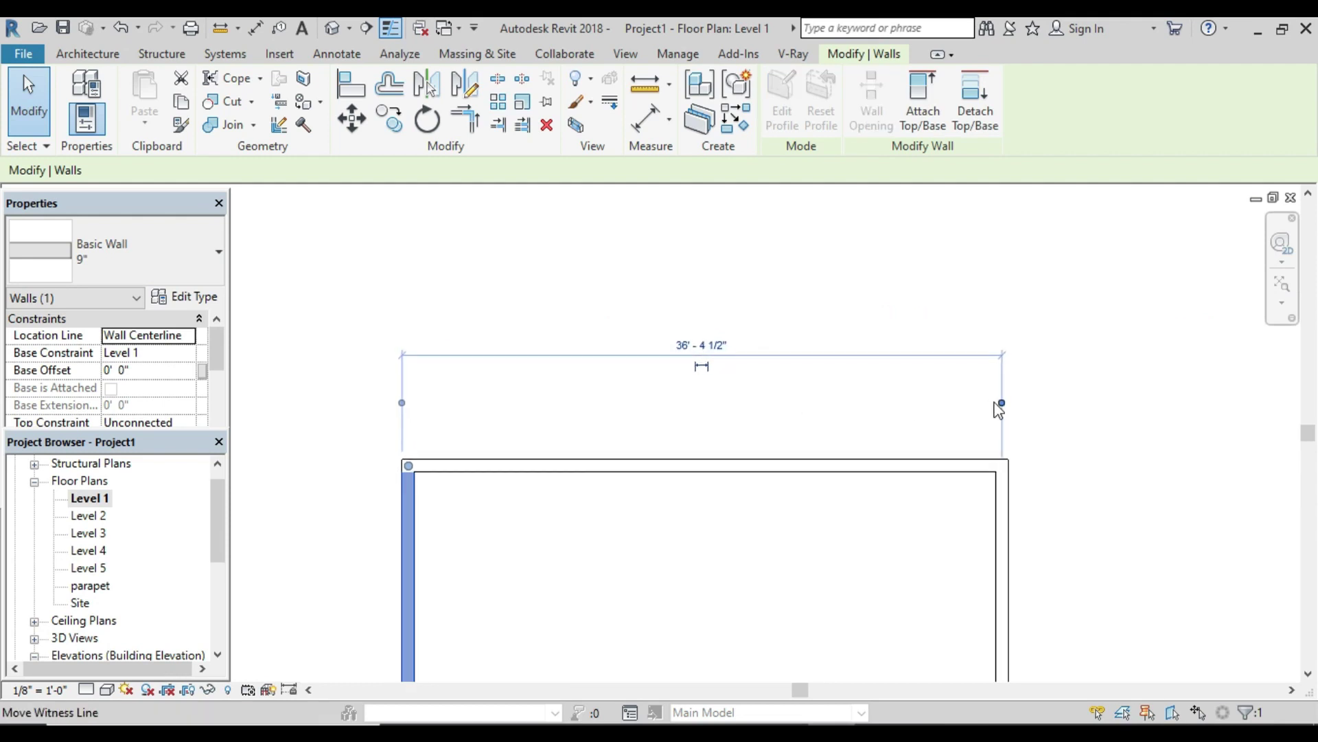
left_click(1003, 403)
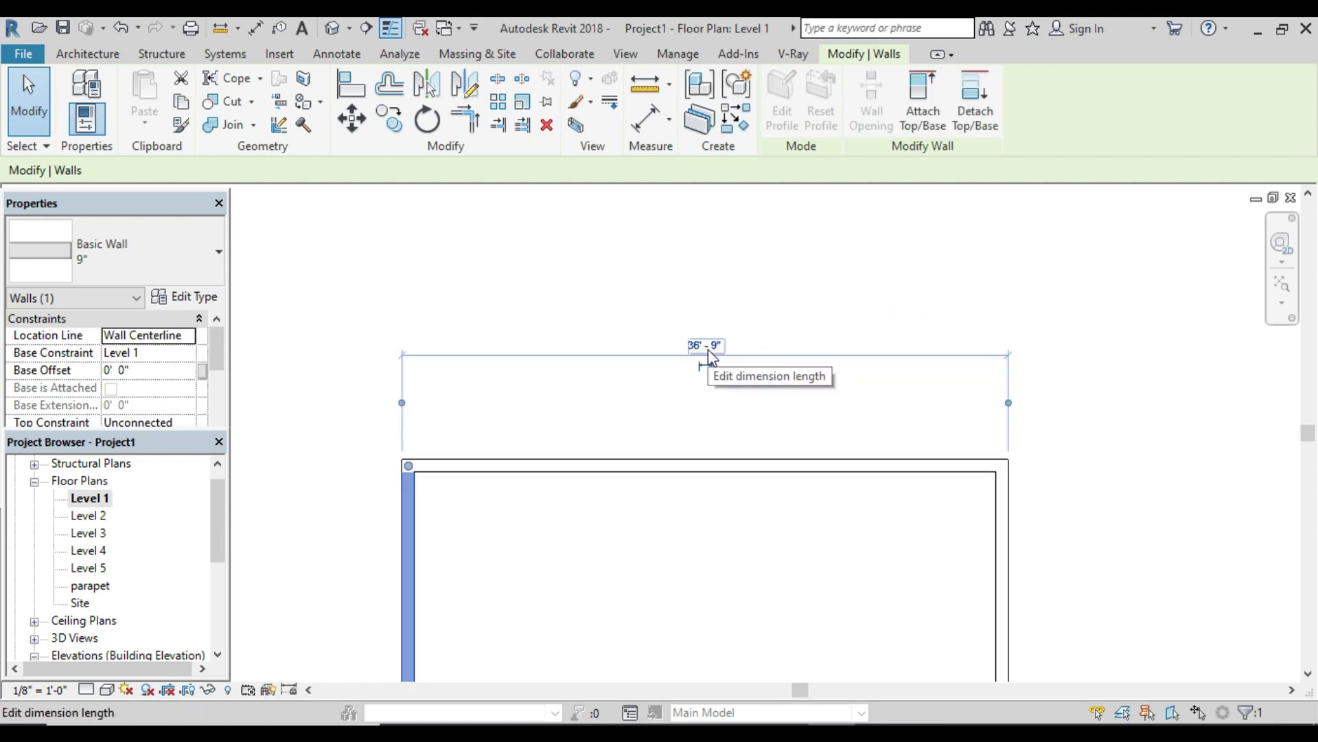
scroll(707, 353, "up", 1)
scroll(711, 356, "up", 1)
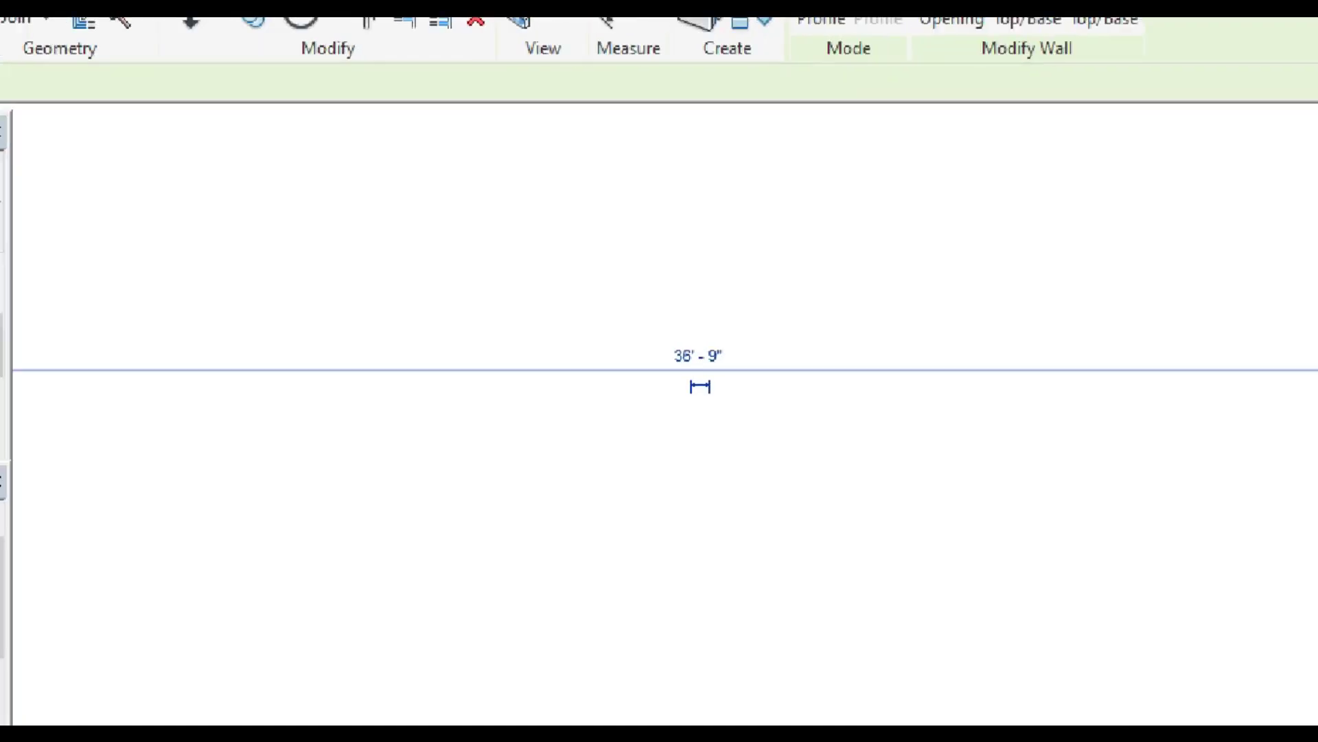
Step: Change the 36'-9" width dimension to 25'-0" and clear the selection
left_click(698, 356)
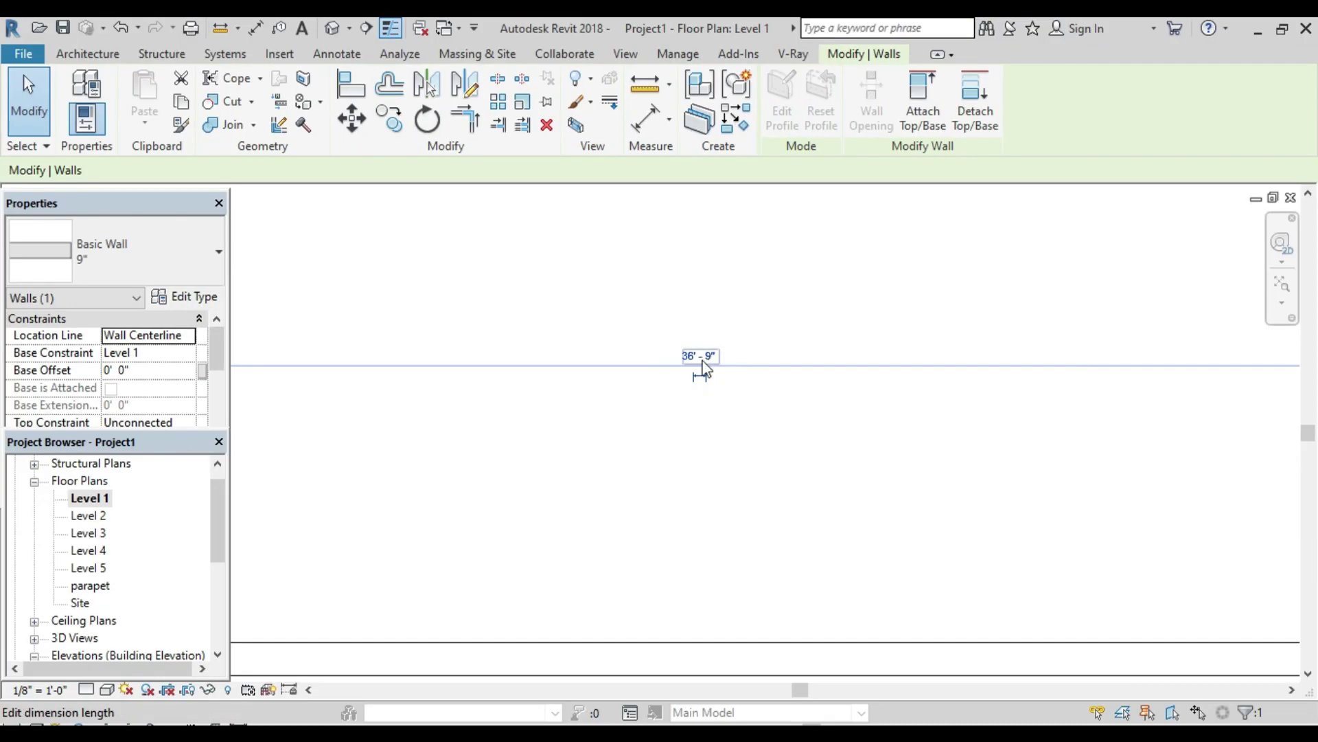
left_click(700, 356)
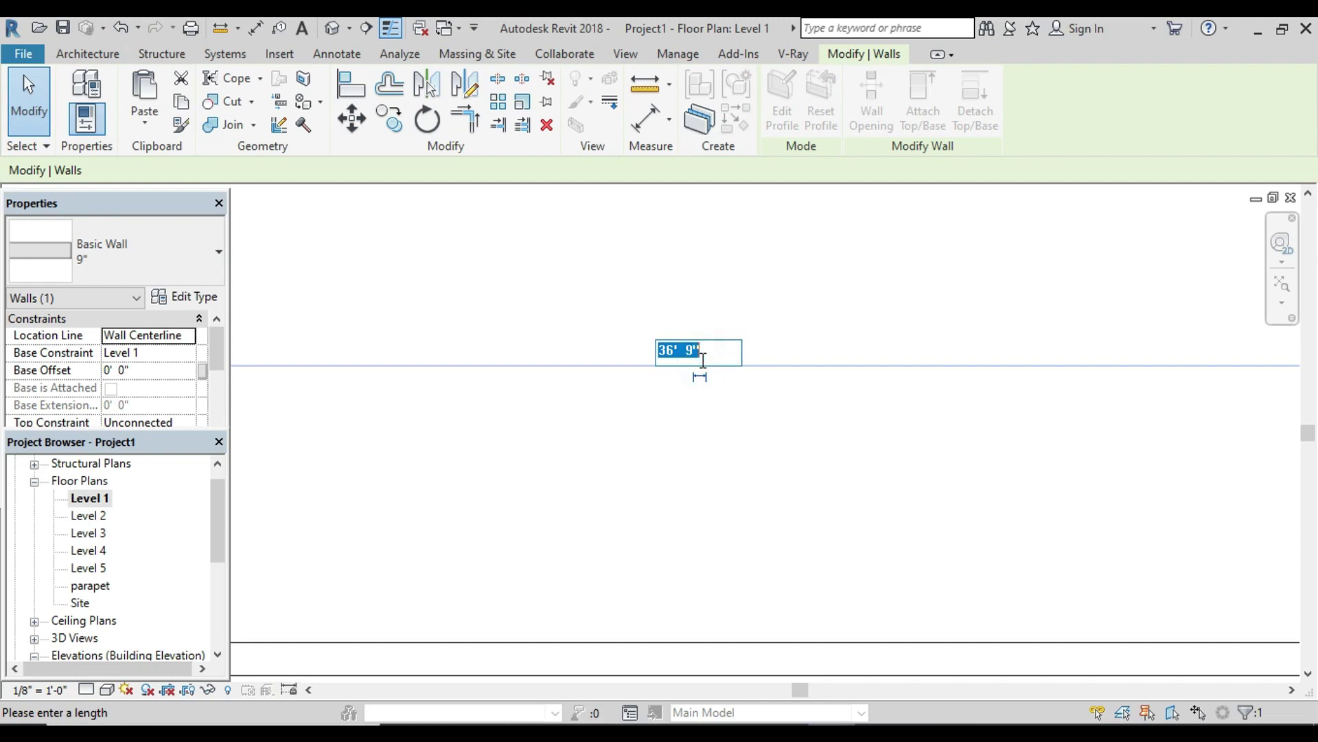
type("25")
key("Return")
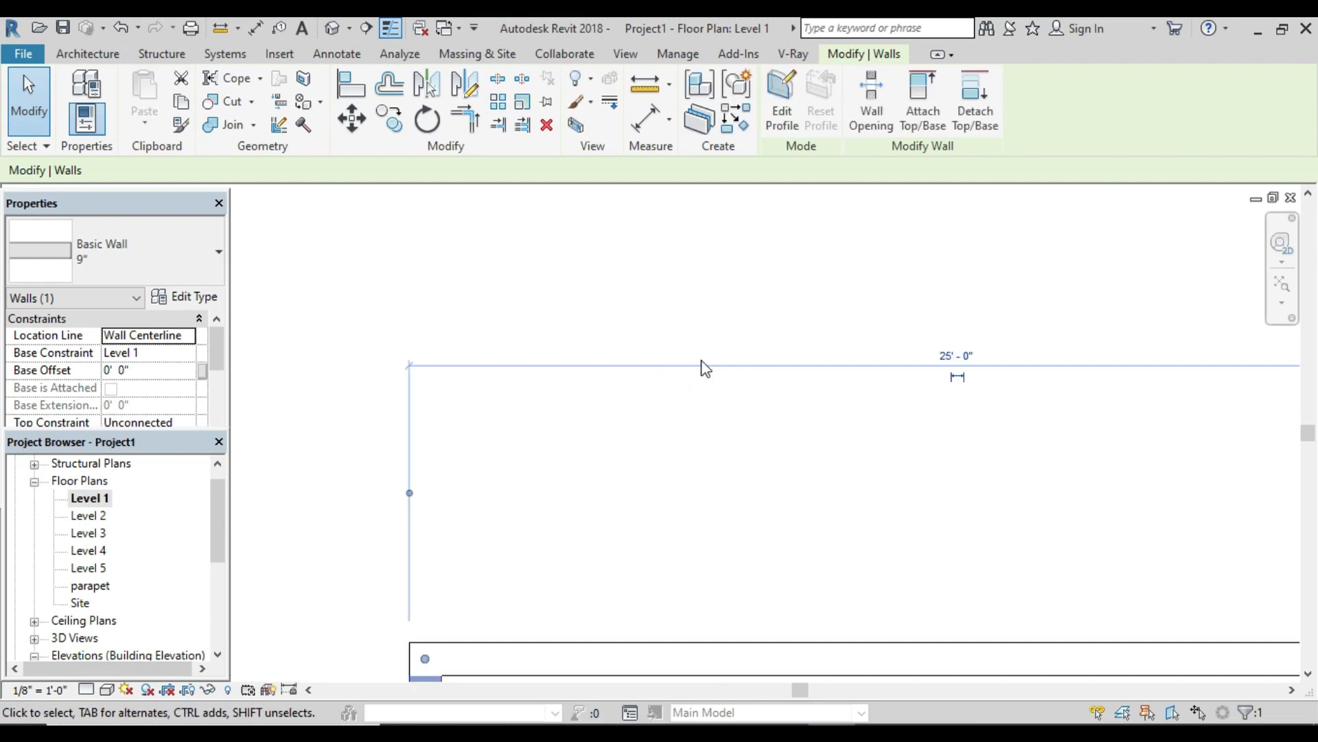
scroll(718, 405, "down", 1)
scroll(780, 470, "down", 2)
scroll(755, 388, "down", 1)
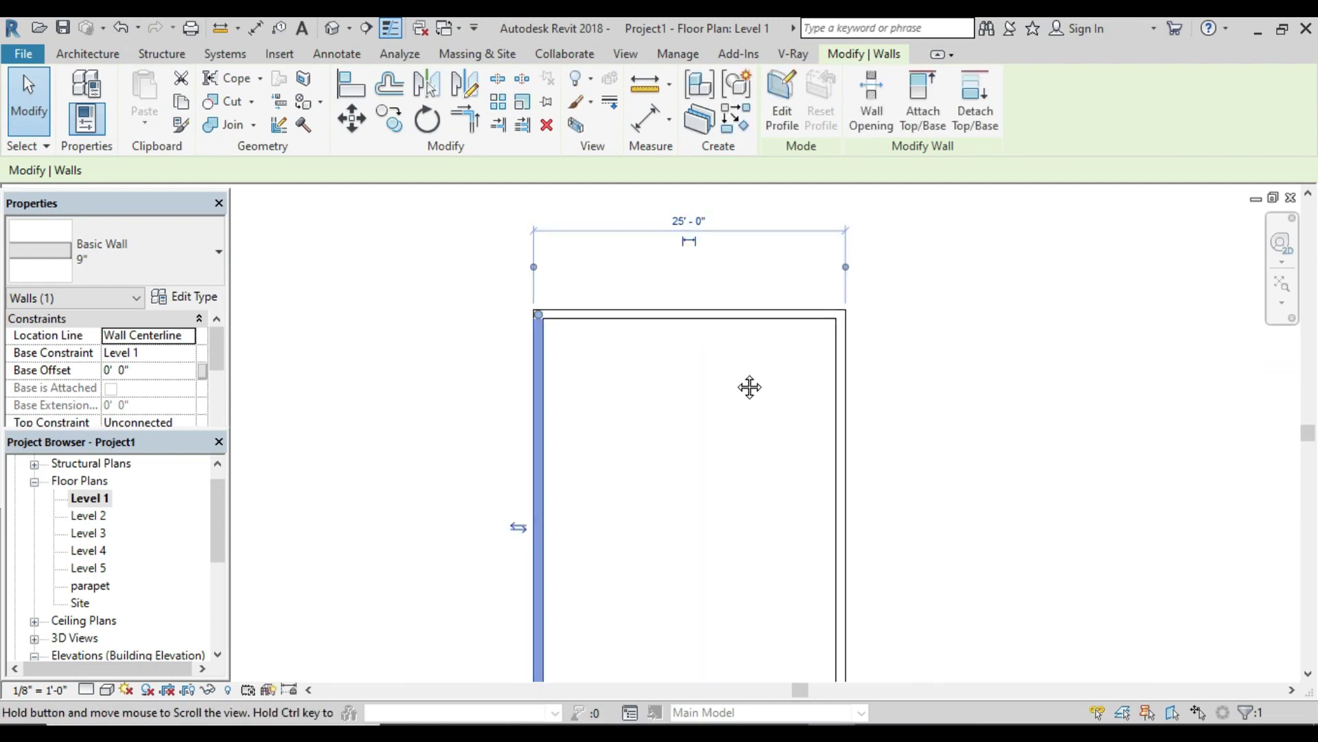
scroll(895, 418, "down", 2)
left_click(936, 386)
scroll(928, 416, "down", 1)
Step: Move the four walls from their top-left corner to a spot between the Level 1 elevation markers
scroll(929, 419, "down", 1)
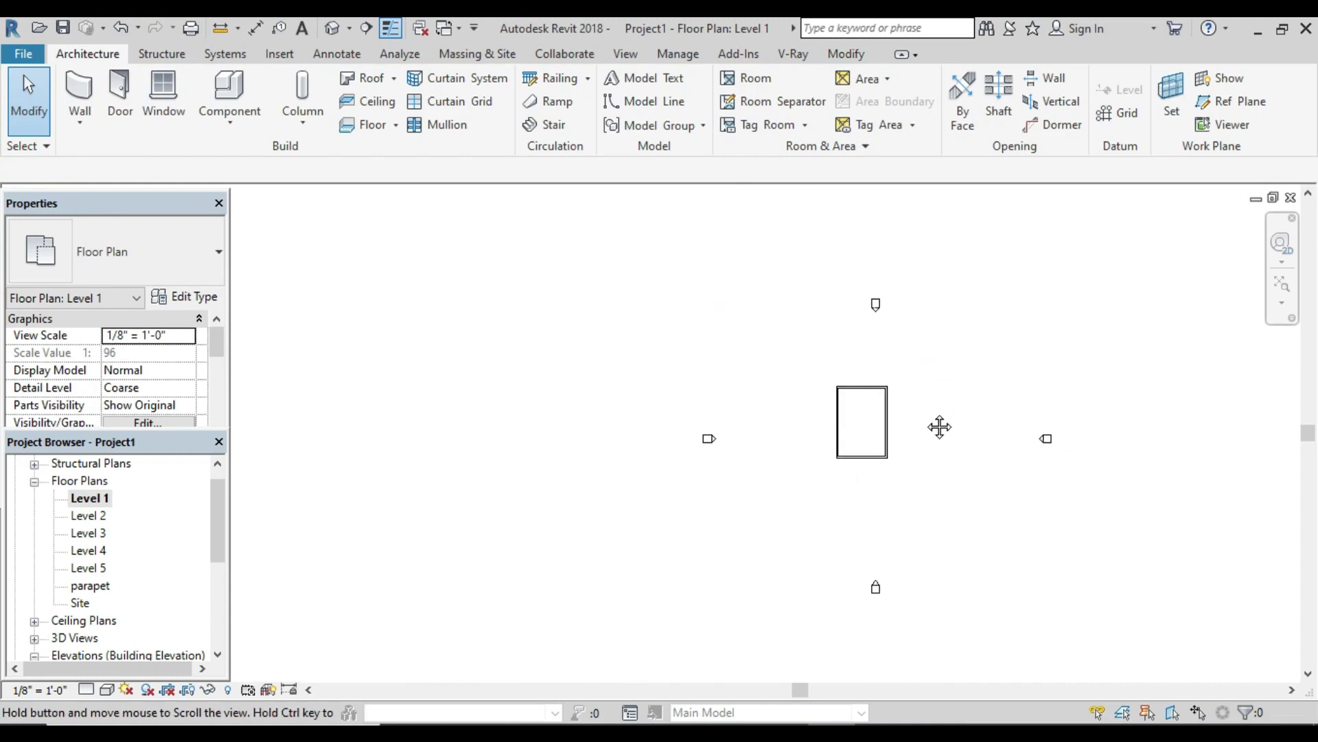
middle_click_drag(936, 426, 739, 427)
left_click_drag(621, 356, 730, 485)
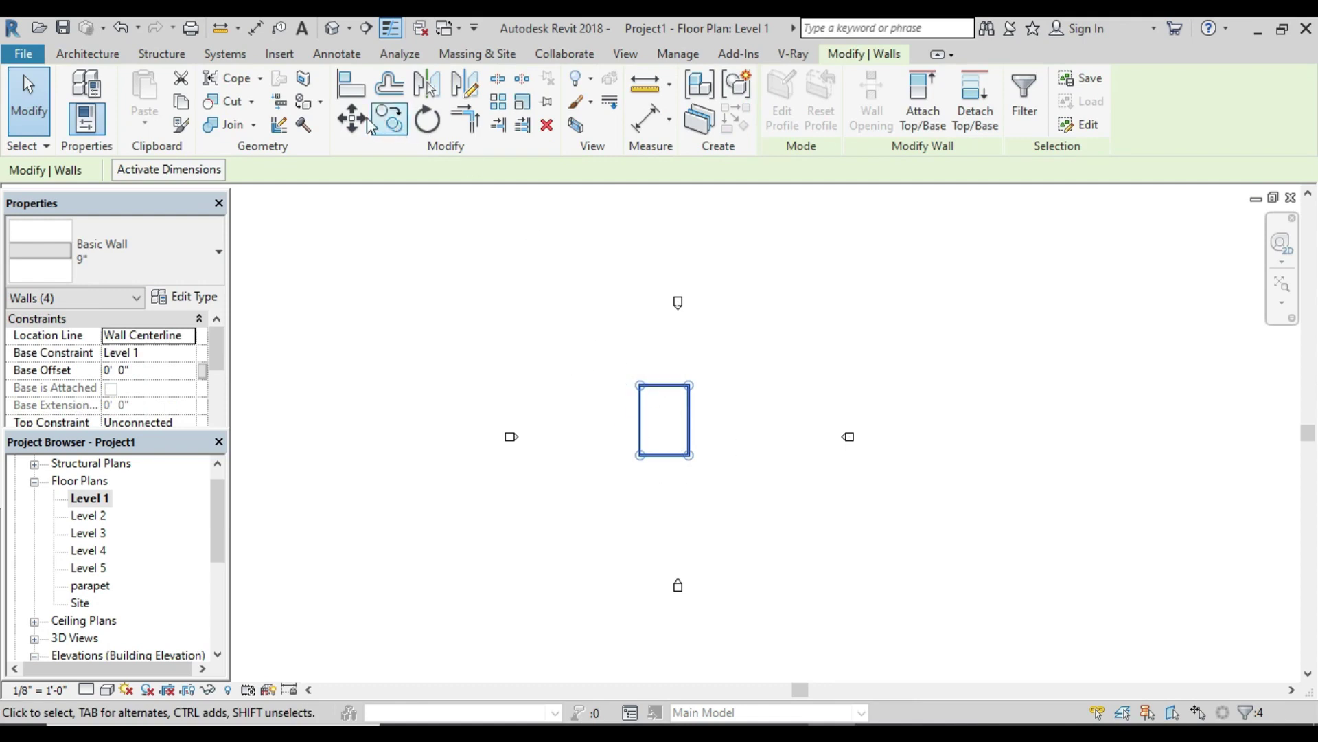
left_click(347, 116)
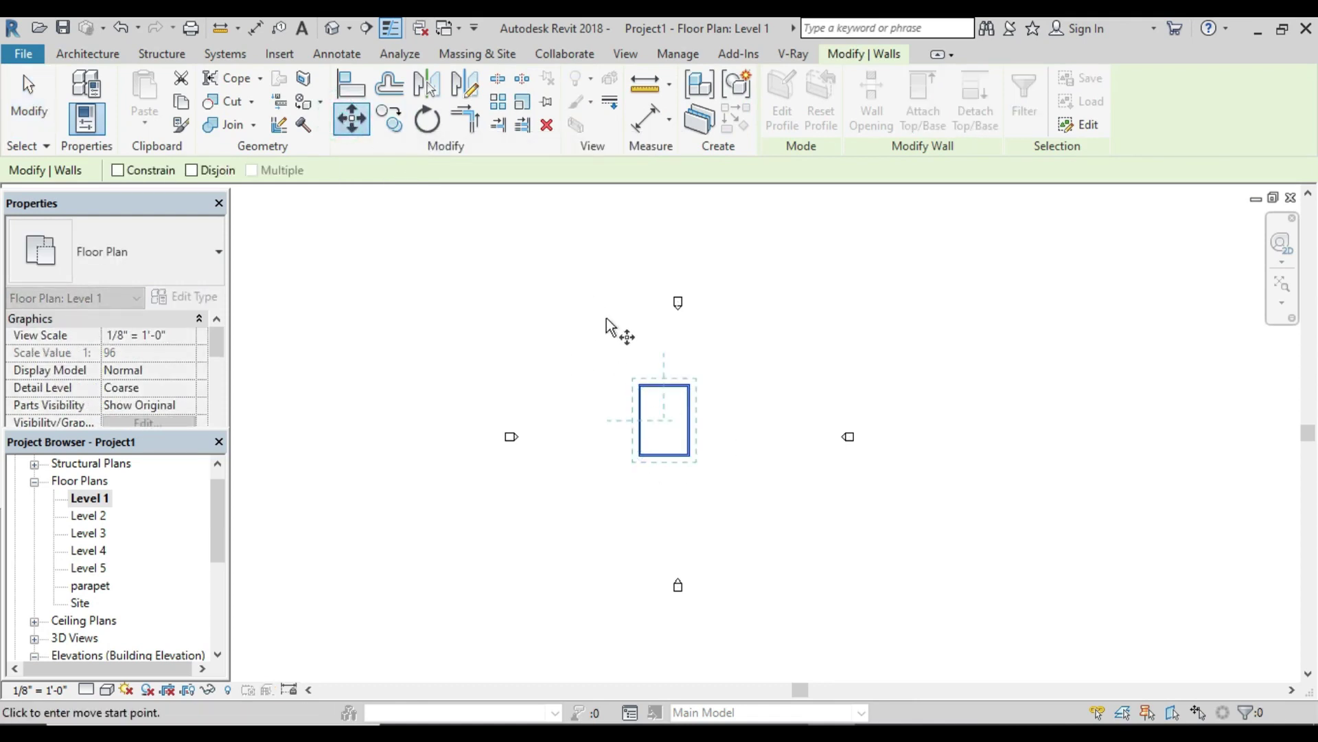
scroll(649, 406, "up", 3)
scroll(639, 395, "up", 4)
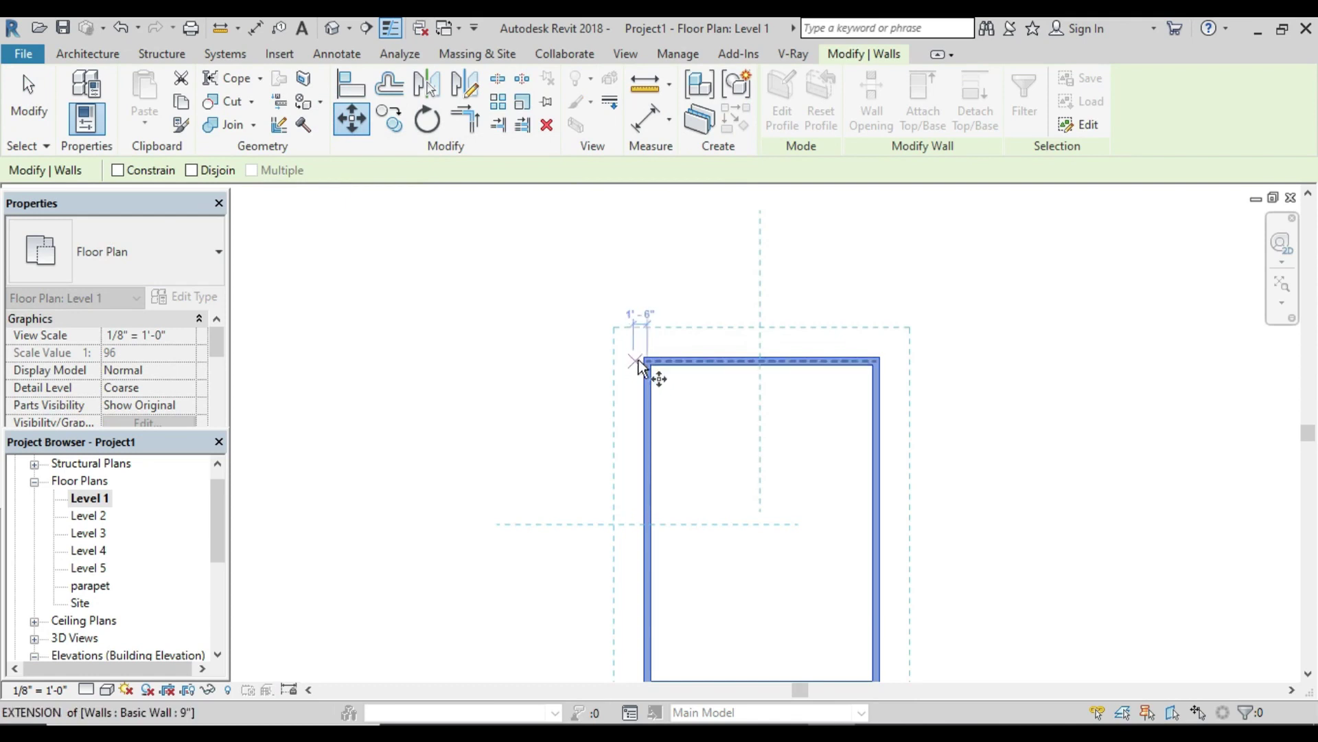
left_click(643, 362)
scroll(673, 426, "down", 5)
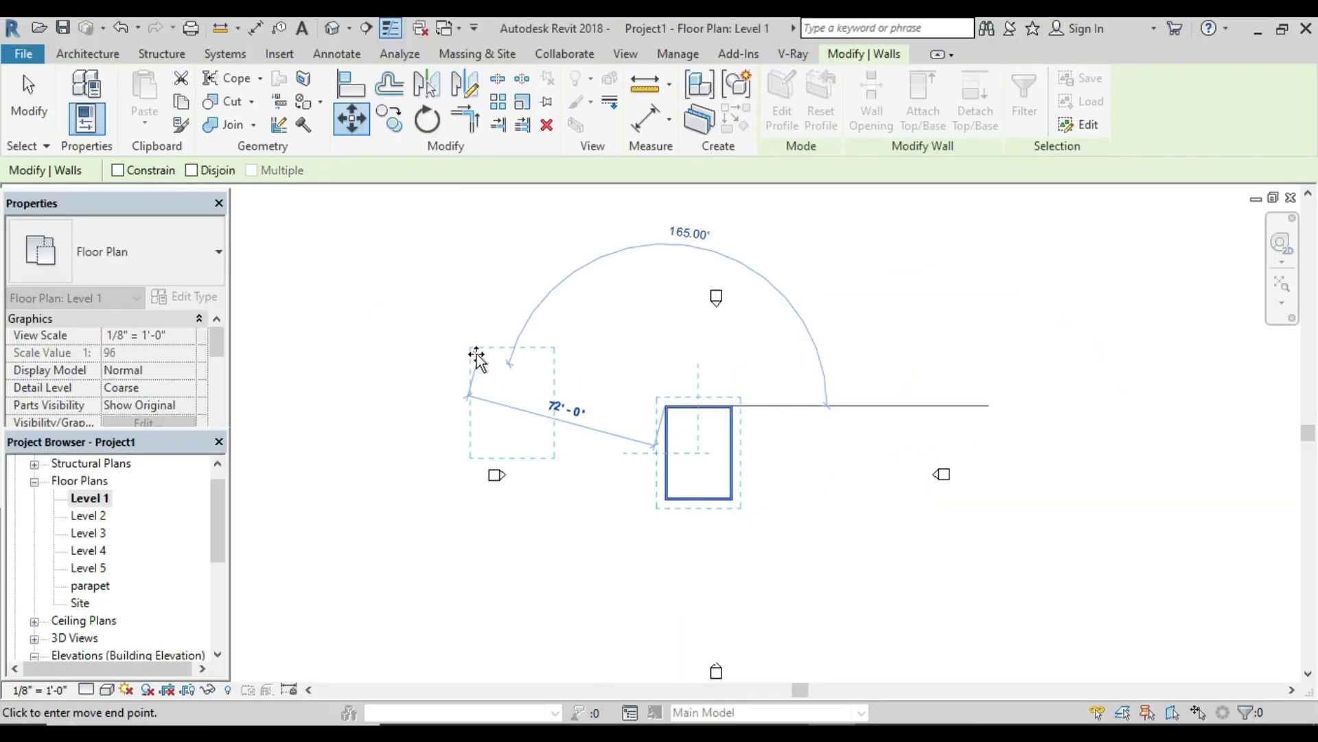
left_click(695, 434)
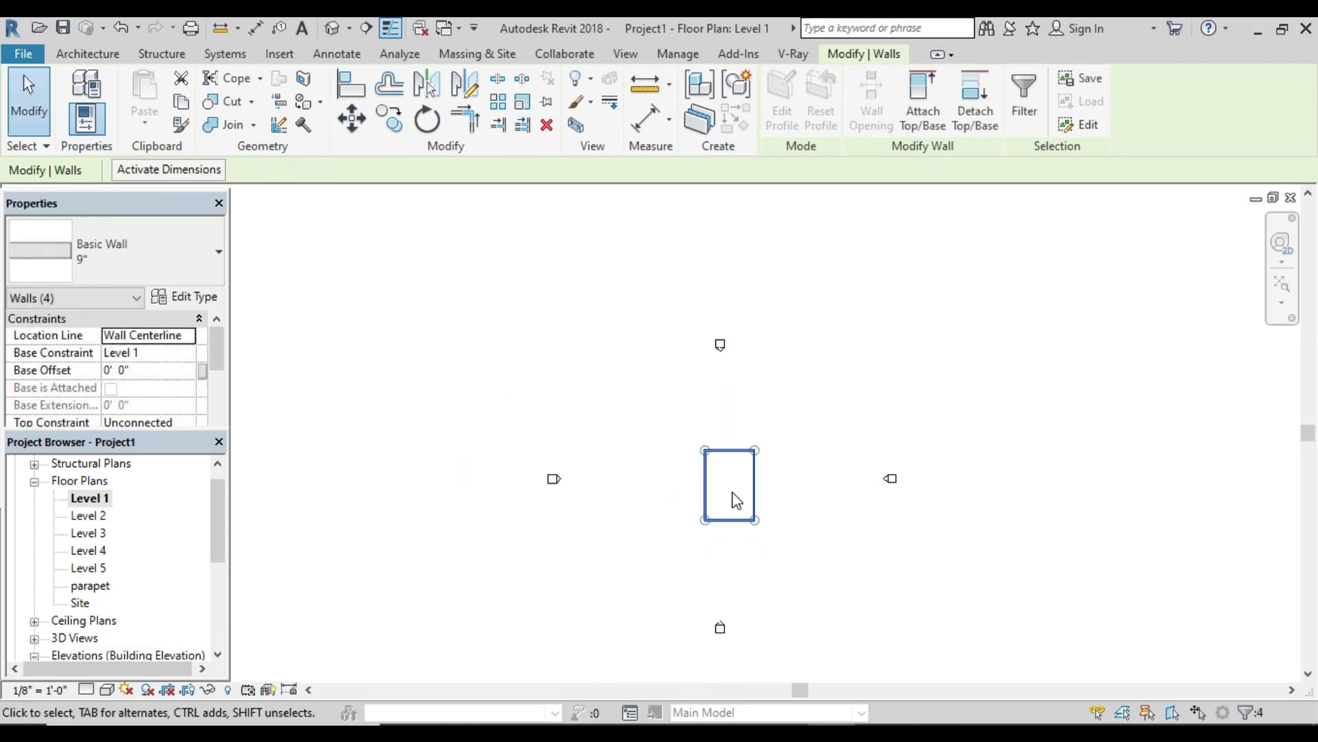
mouse_move(737, 500)
middle_mouse_down()
mouse_move(645, 438)
mouse_move(607, 449)
middle_mouse_up()
scroll(608, 449, "down", 1)
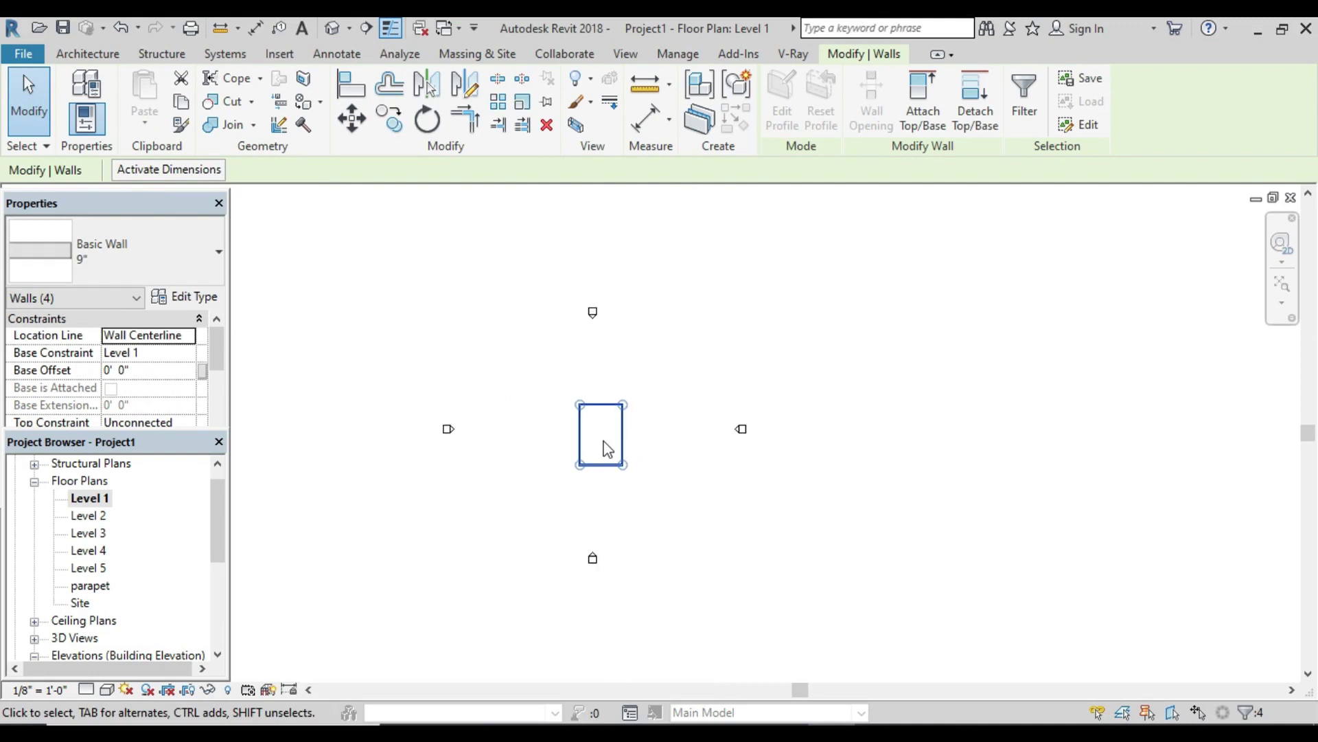
left_click(332, 28)
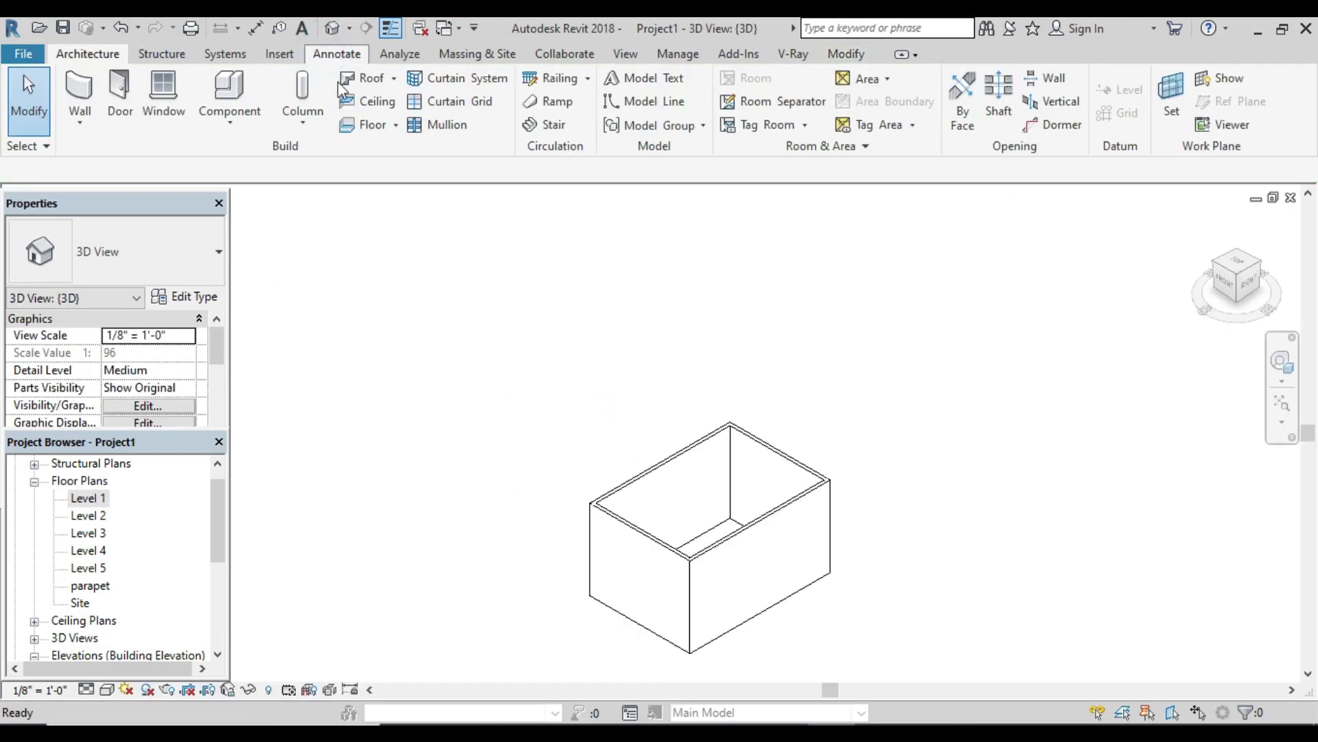
scroll(702, 567, "up", 3)
scroll(688, 530, "down", 4)
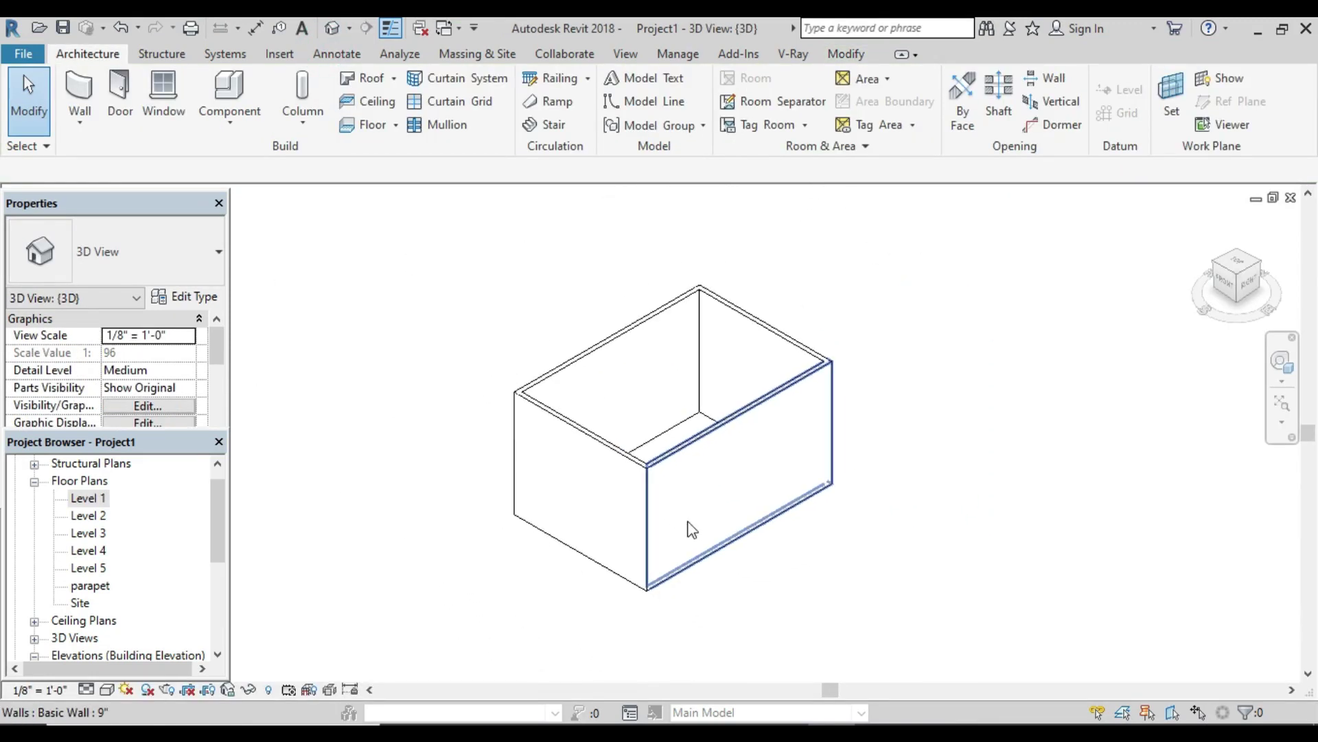
left_click(894, 571)
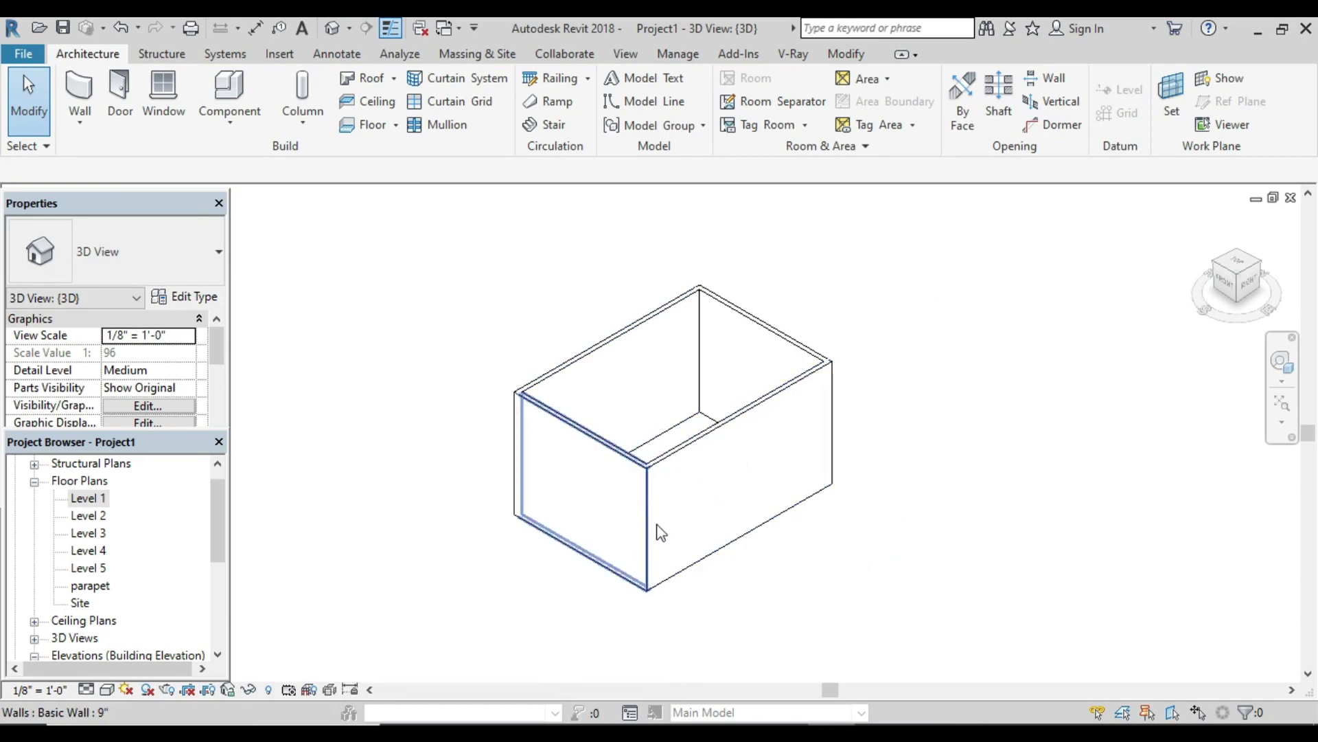
scroll(124, 590, "down", 3)
scroll(122, 594, "down", 1)
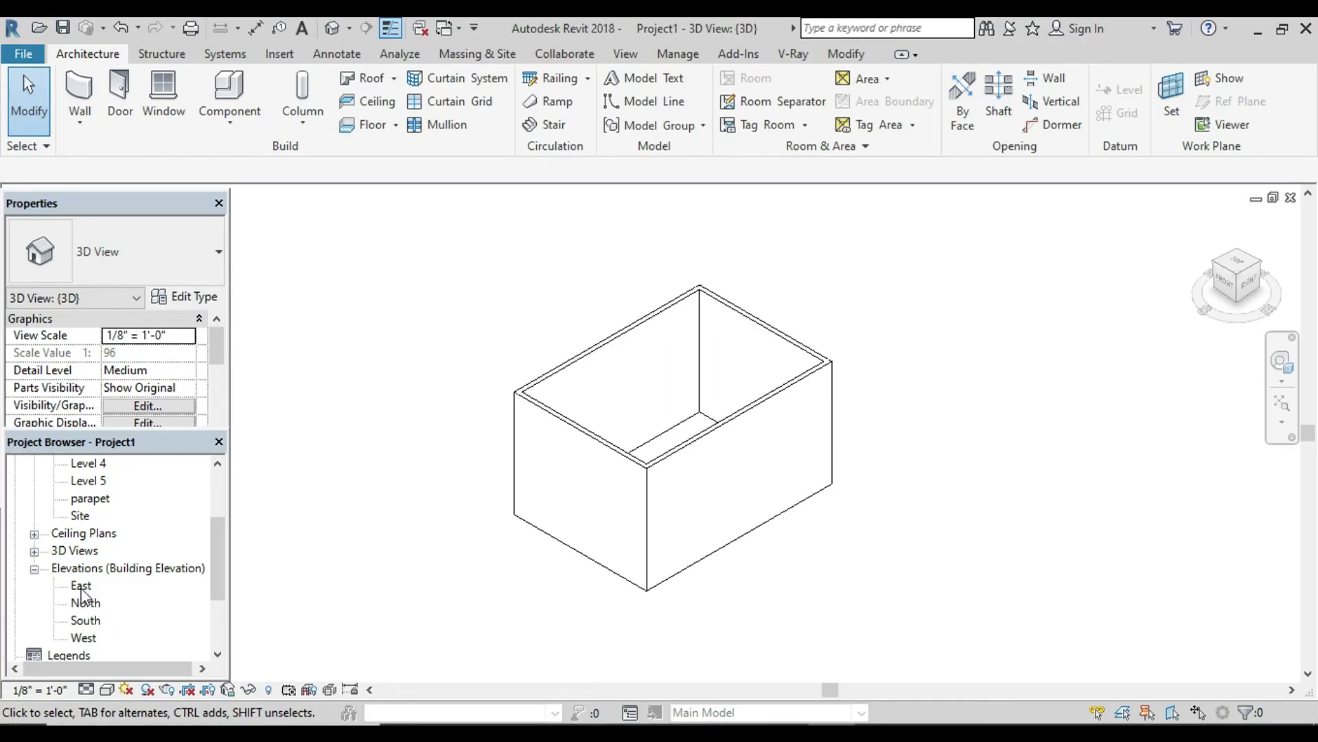
Step: Open the East elevation and select the front wall
double_click(81, 585)
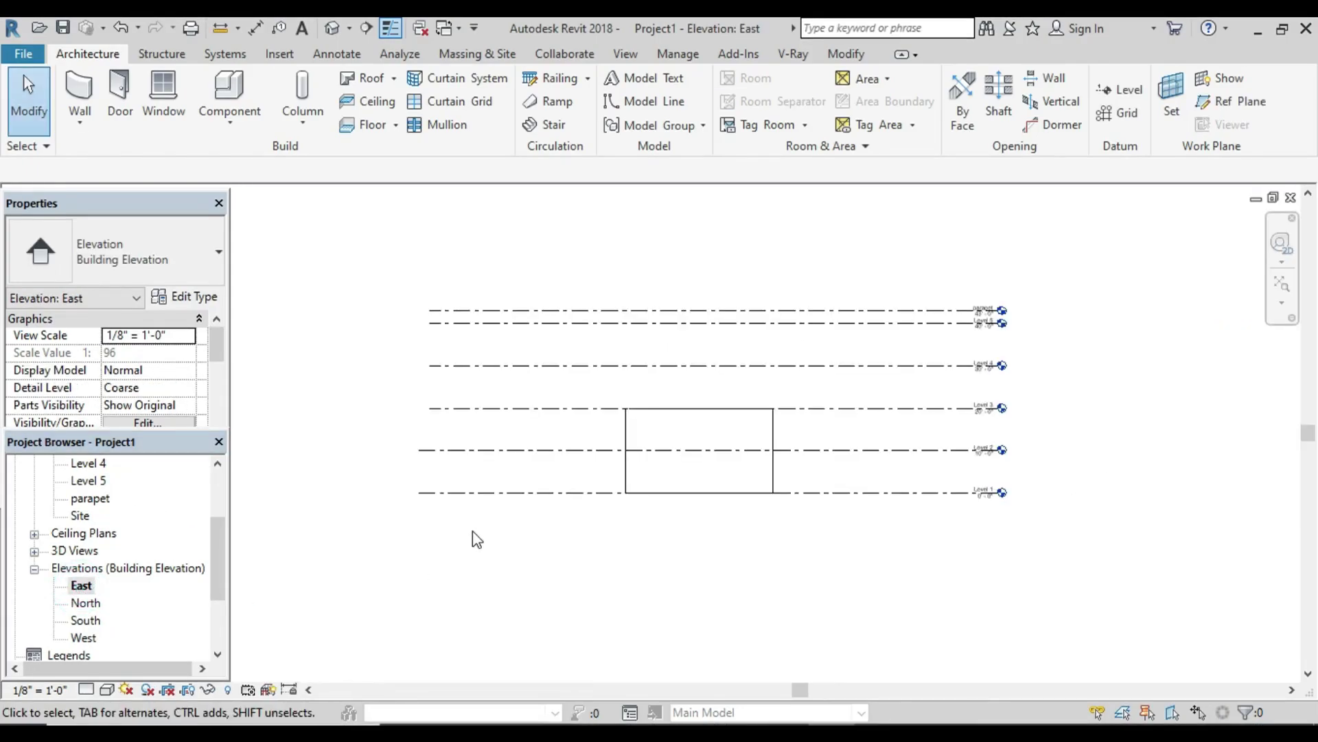
scroll(646, 491, "up", 2)
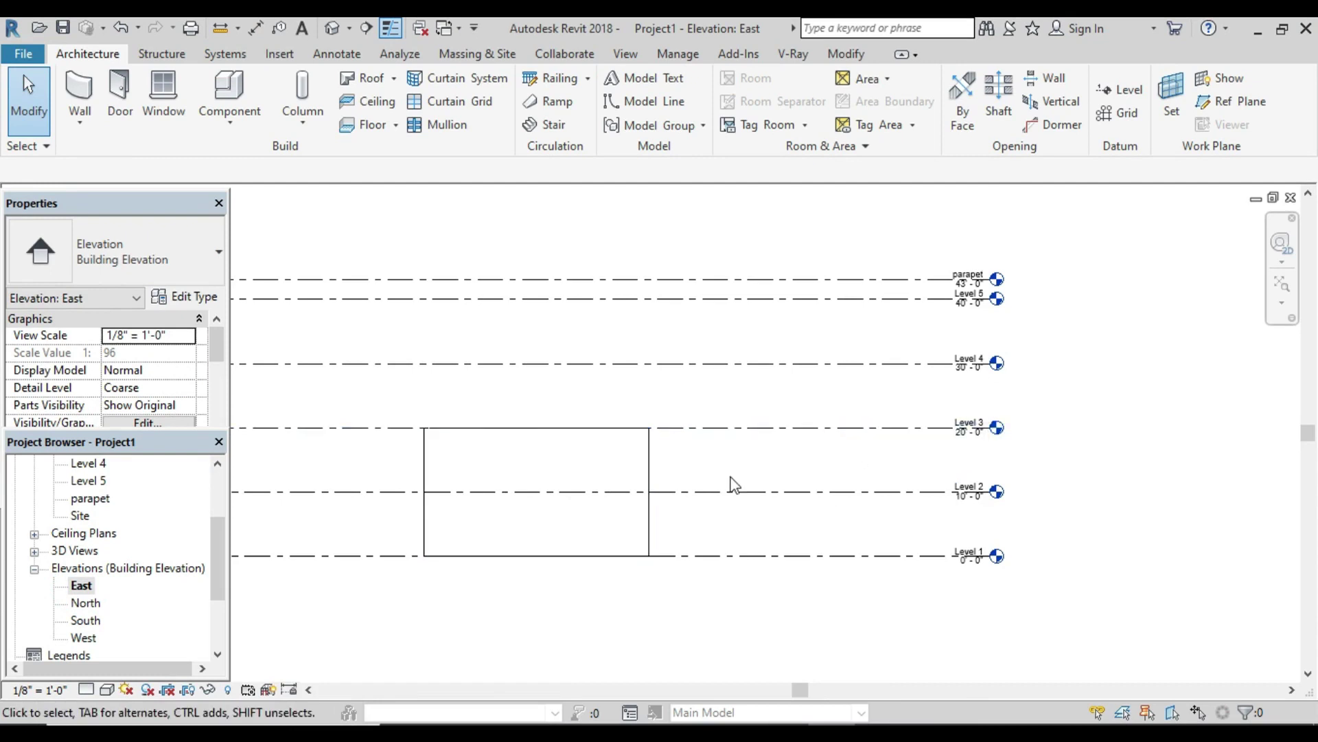
scroll(893, 456, "up", 1)
scroll(838, 465, "up", 2)
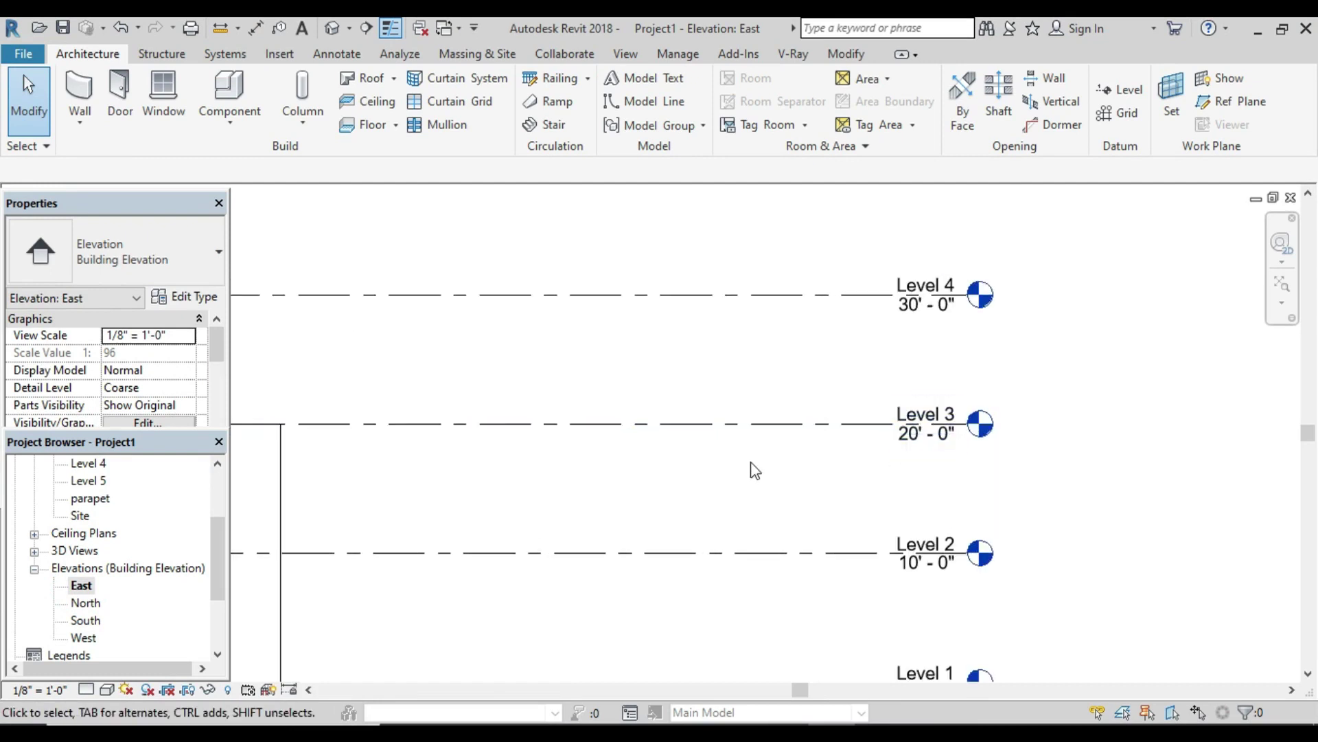
left_click(442, 477)
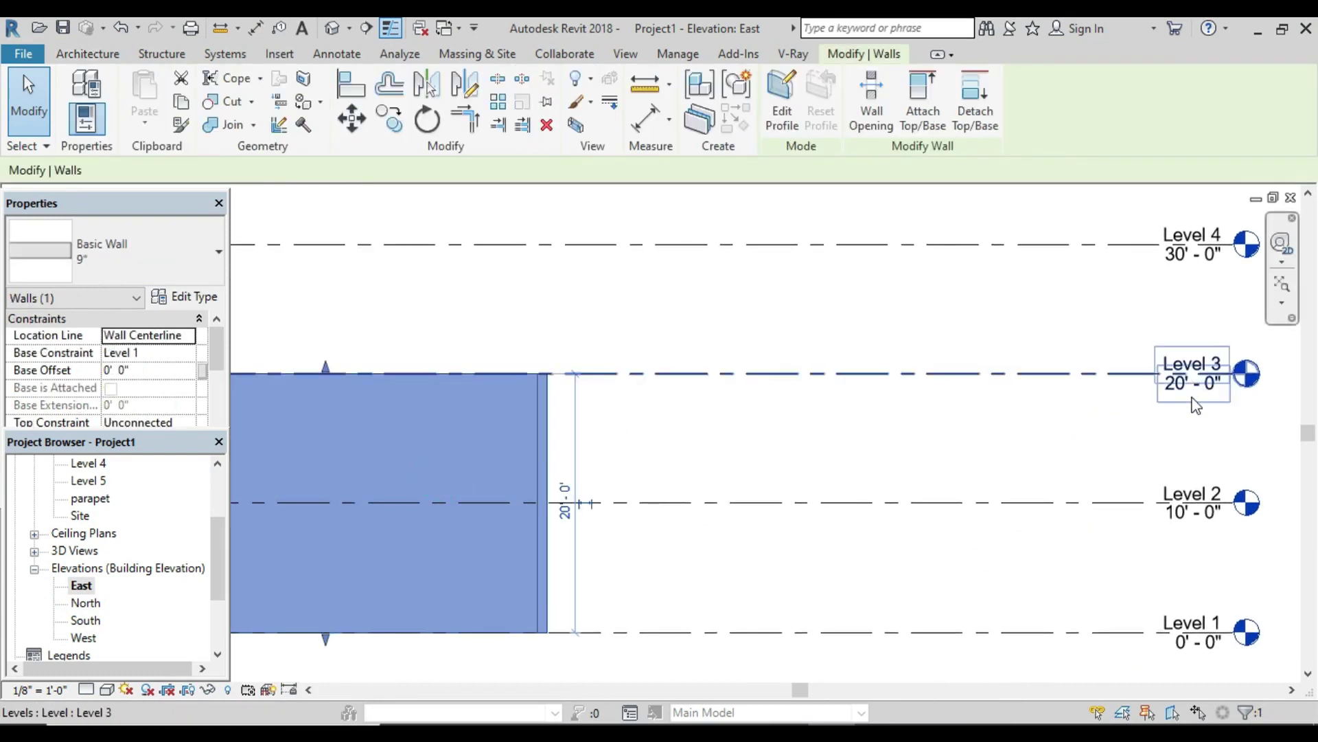
scroll(968, 460, "down", 2)
middle_click_drag(965, 471, 1036, 542)
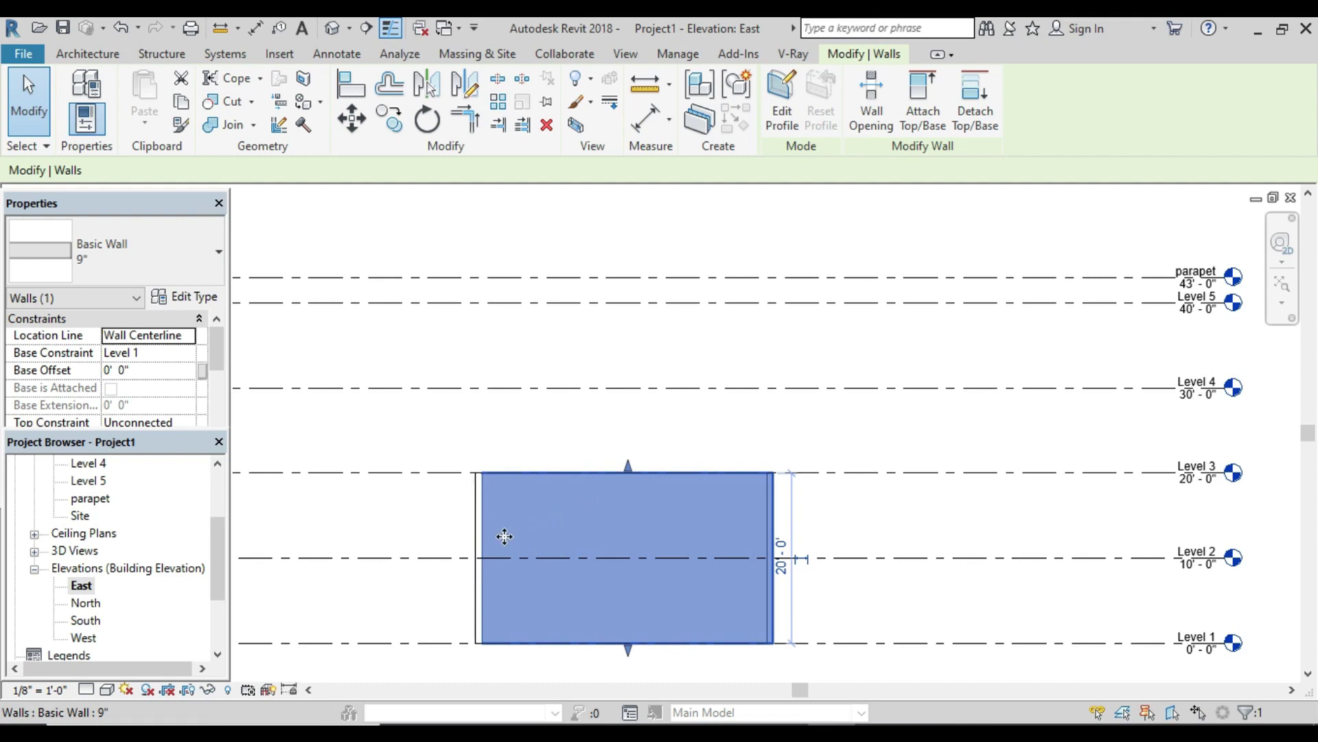
Step: Select all four connected 9" walls as one chain using Tab
left_click(435, 524)
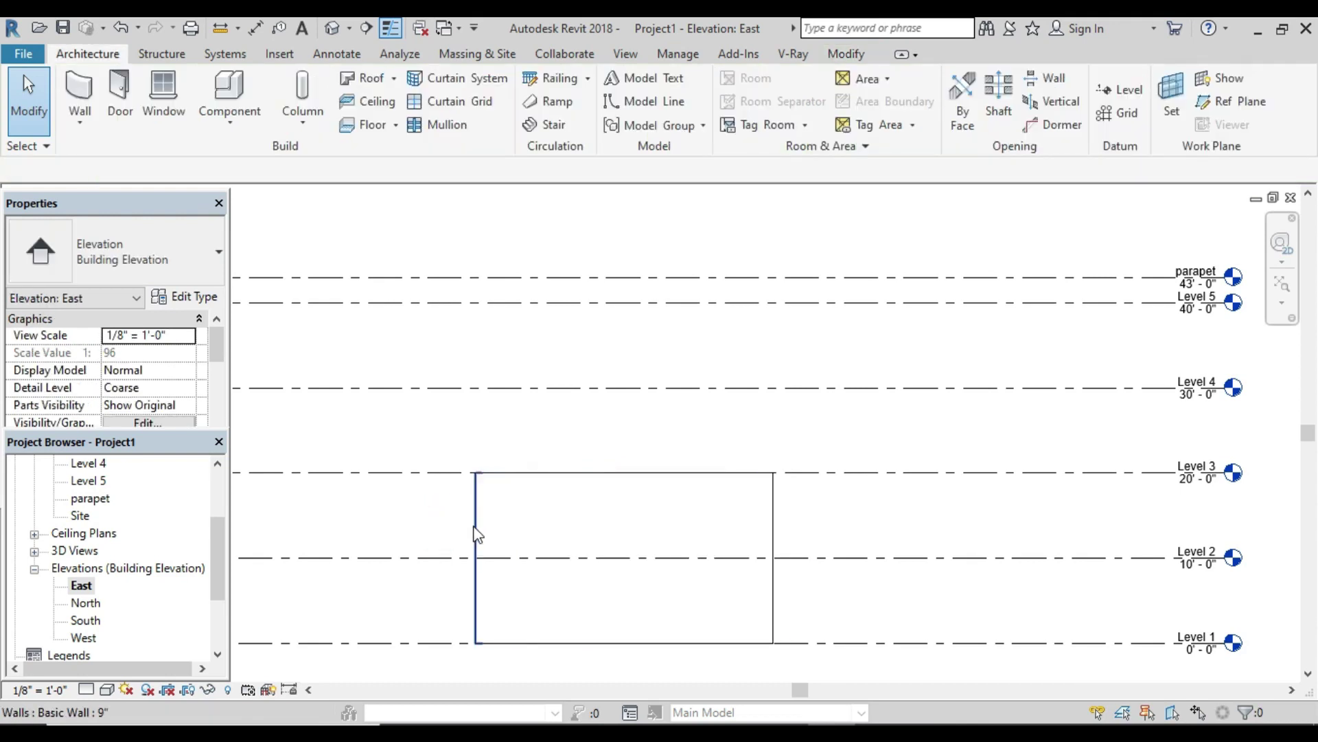
left_click(475, 525)
left_click(453, 523)
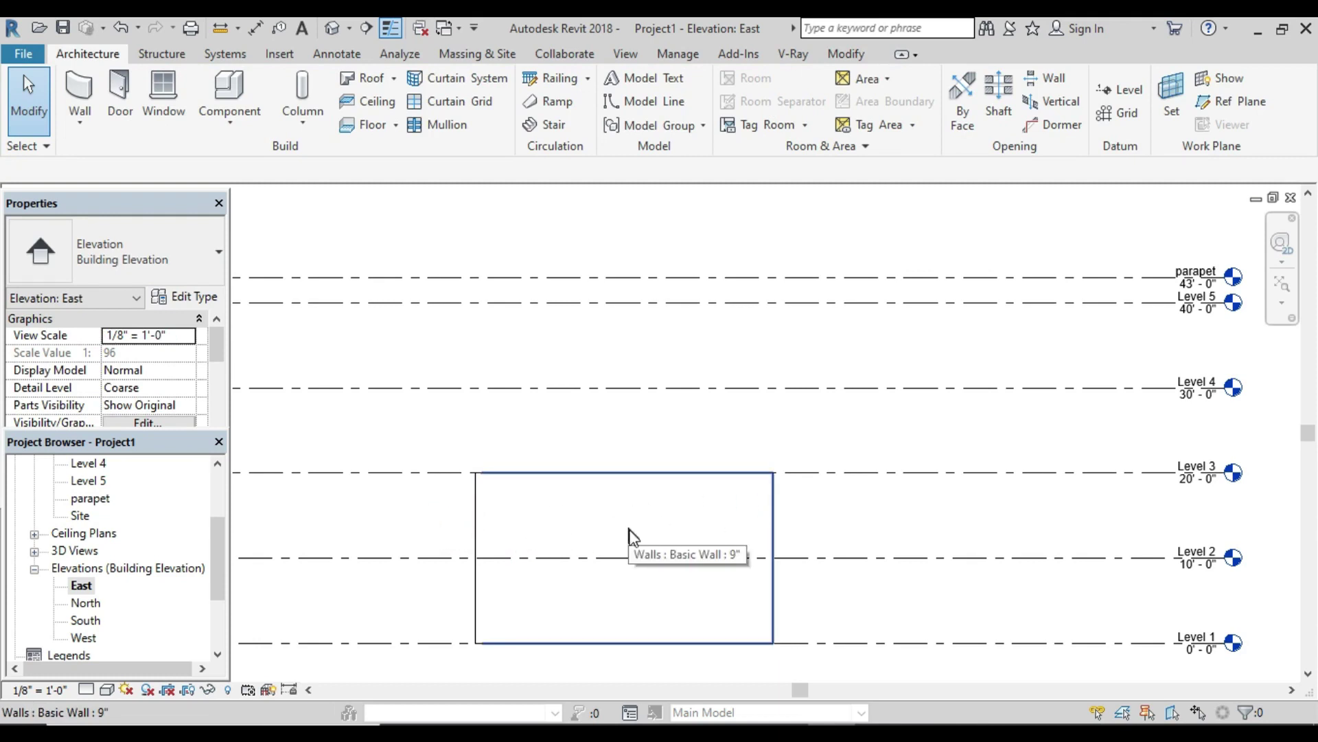
key("Tab")
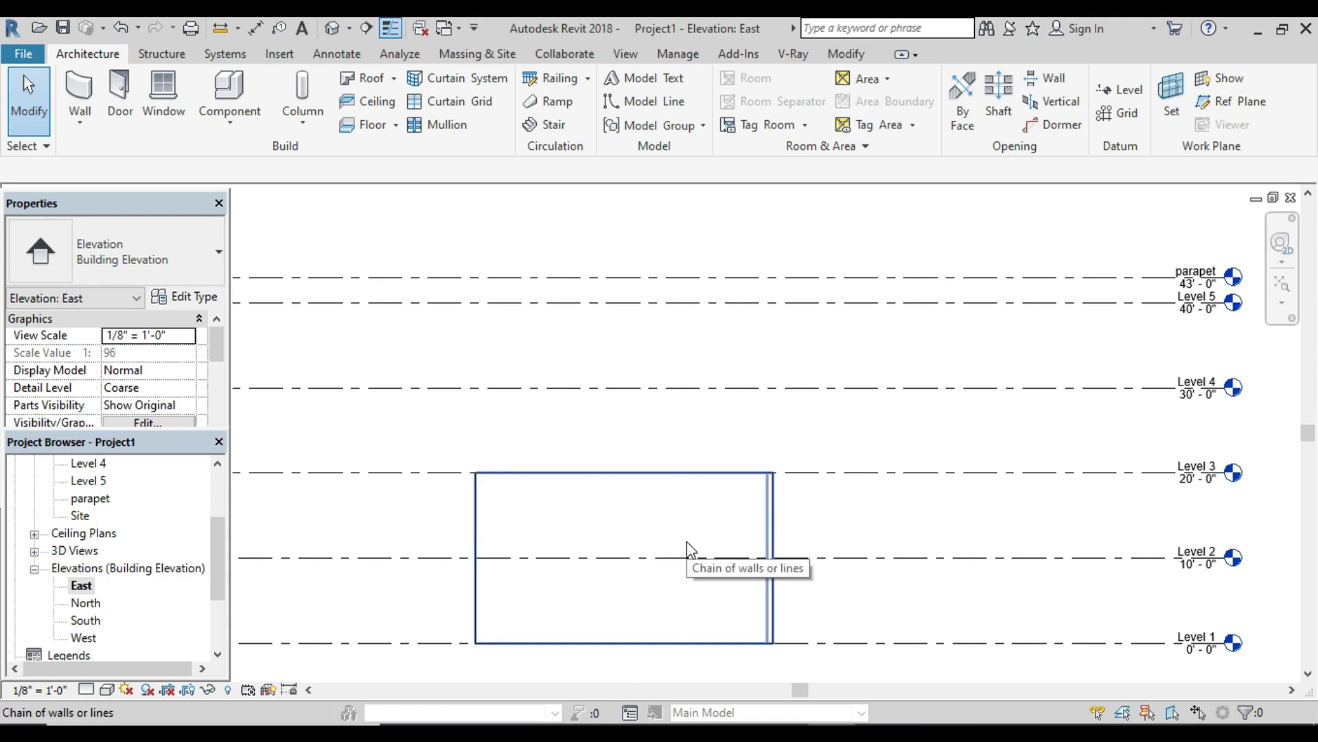
left_click(687, 541)
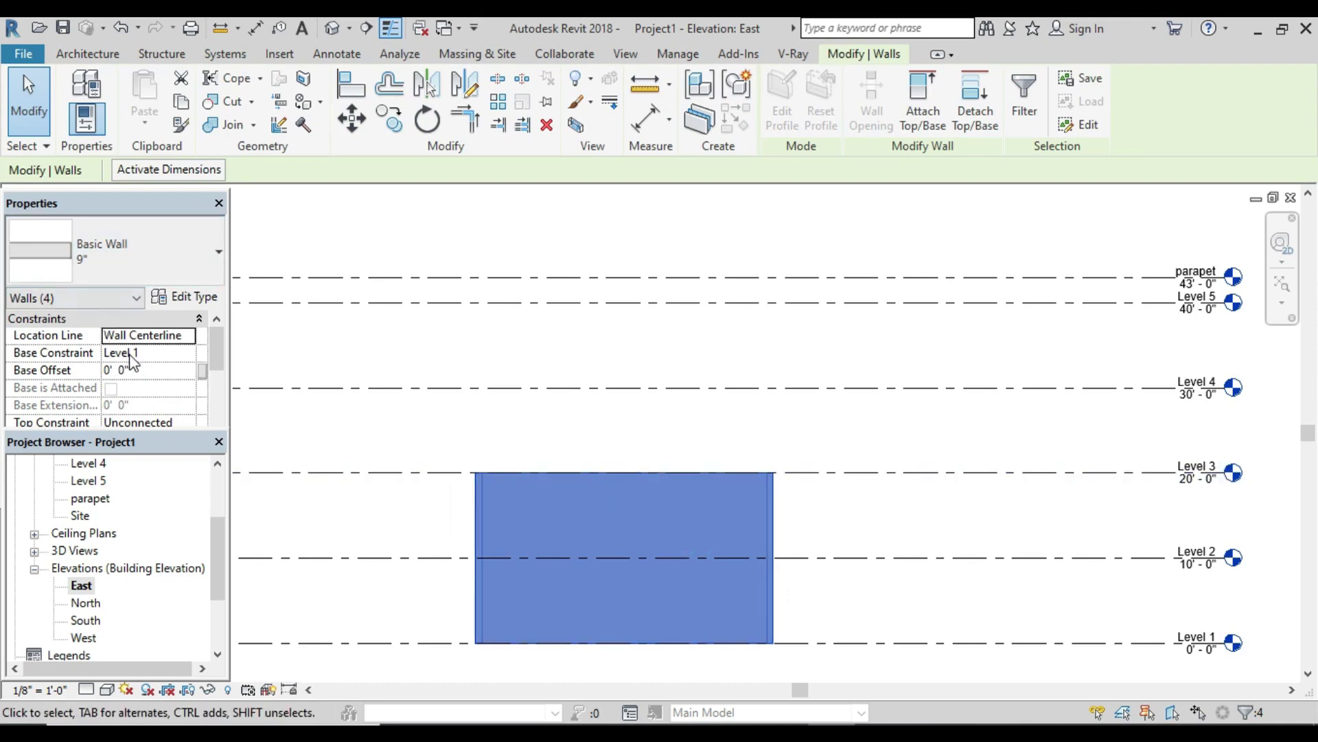
Step: Set the four walls' Top Constraint to 'Up to level: parapet' and apply it
scroll(178, 410, "down", 1)
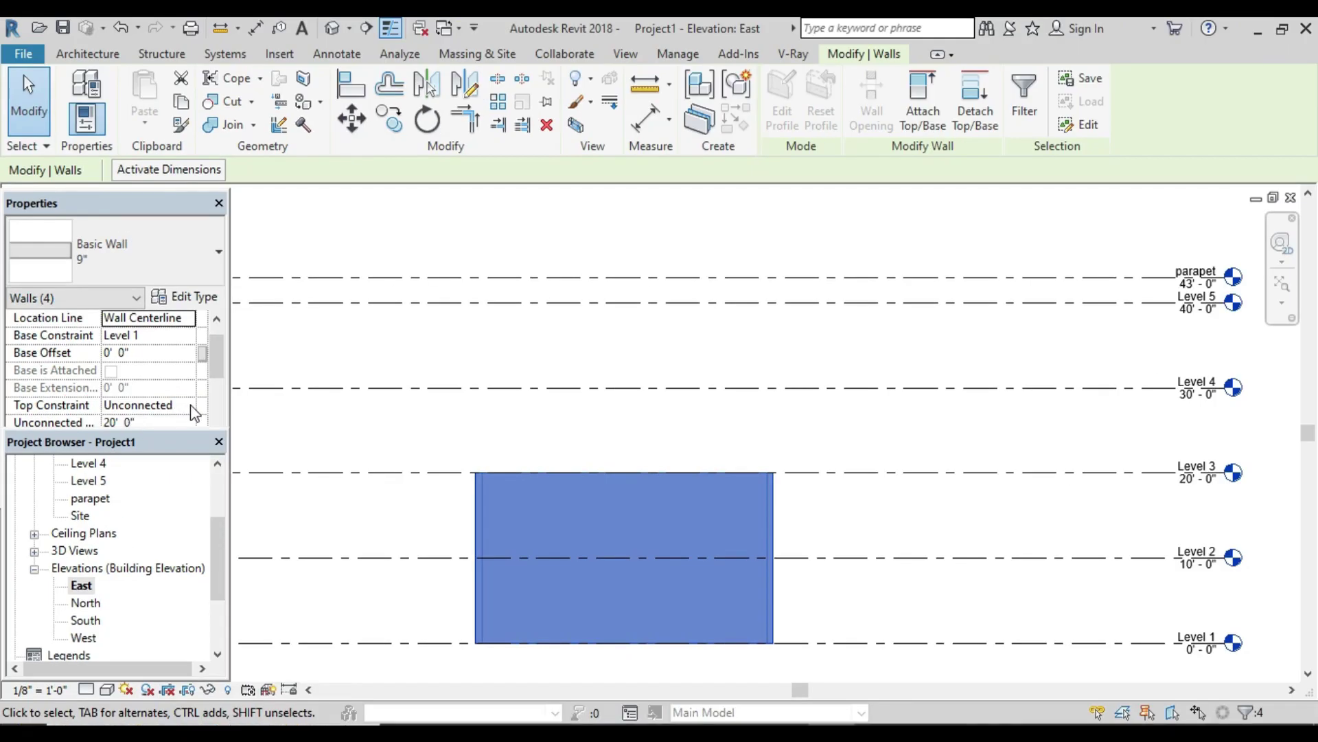
left_click(191, 406)
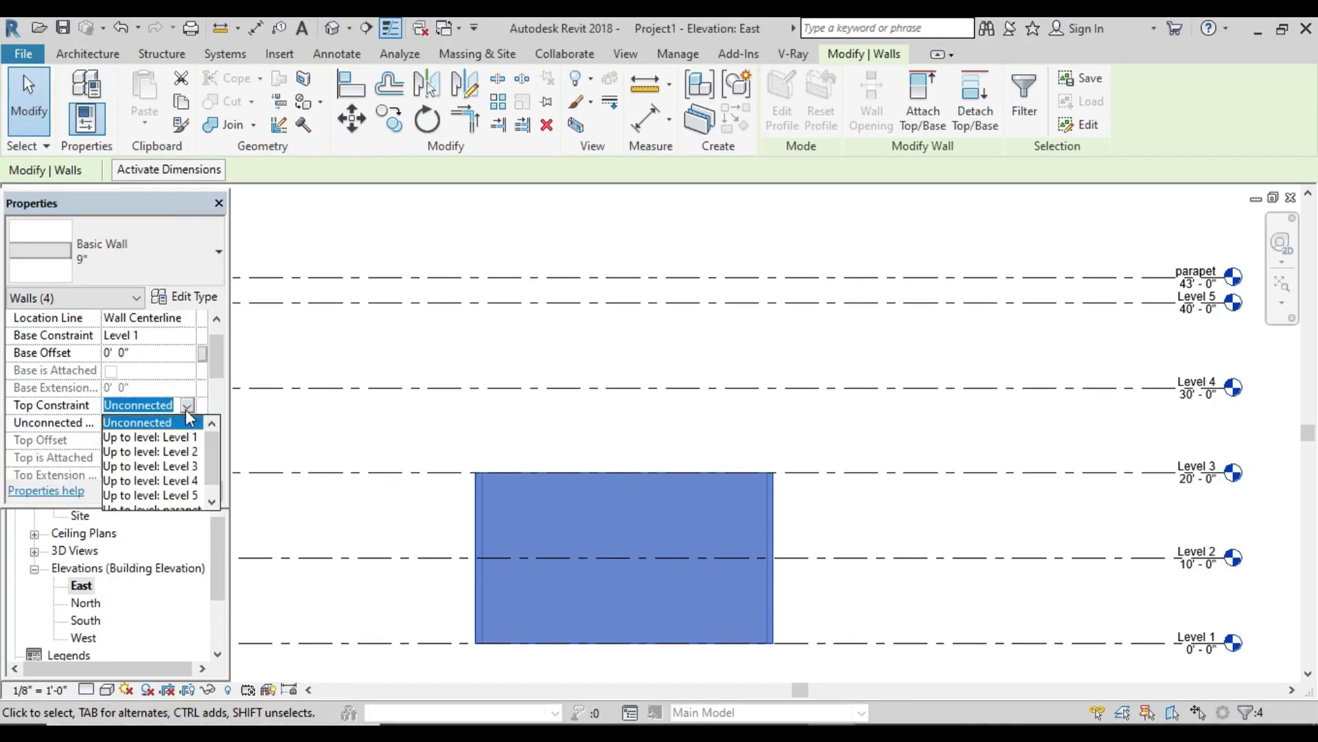
scroll(185, 467, "down", 1)
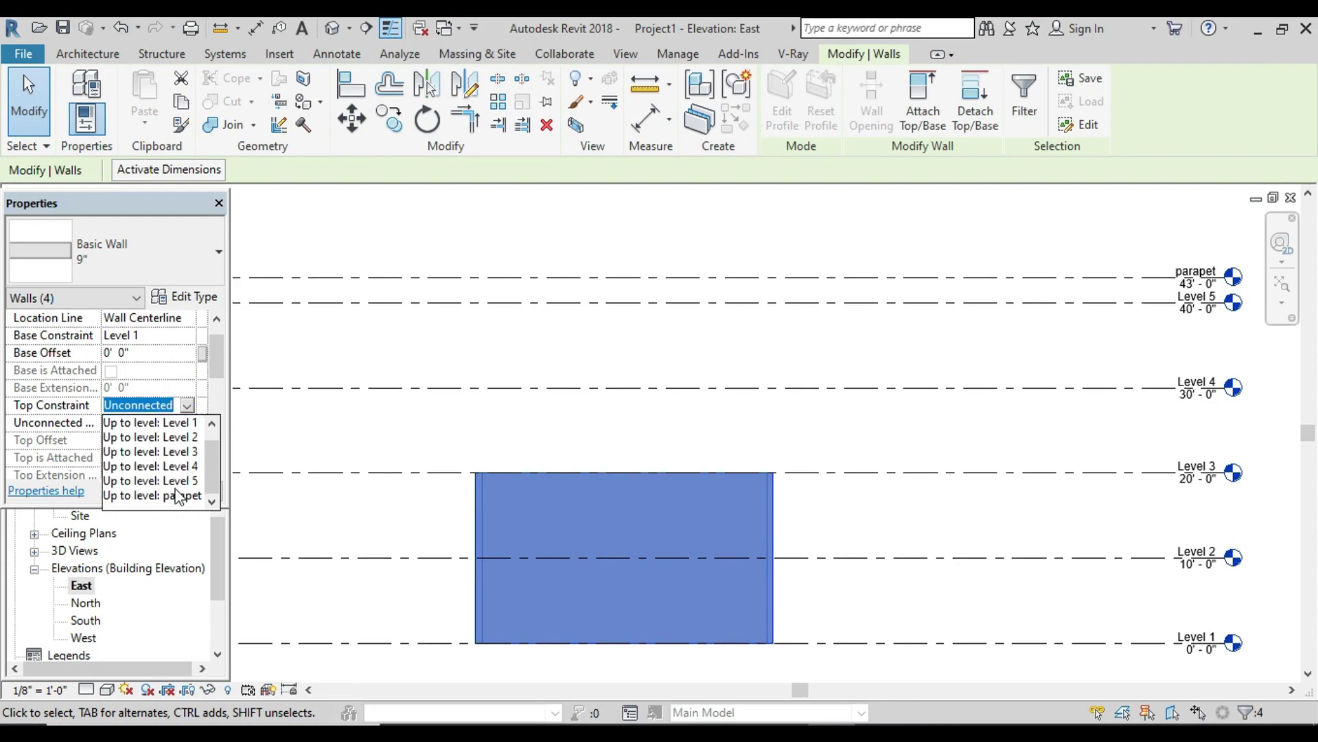
left_click(175, 495)
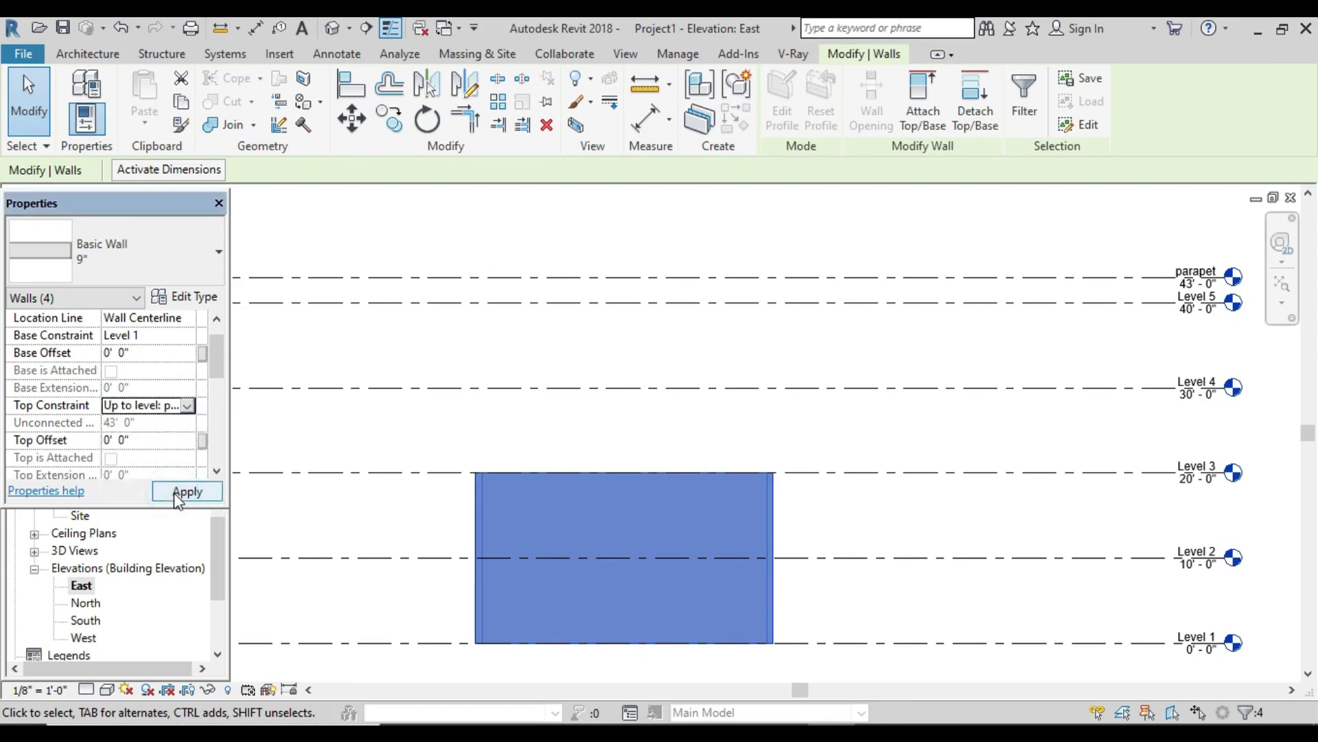
left_click(175, 492)
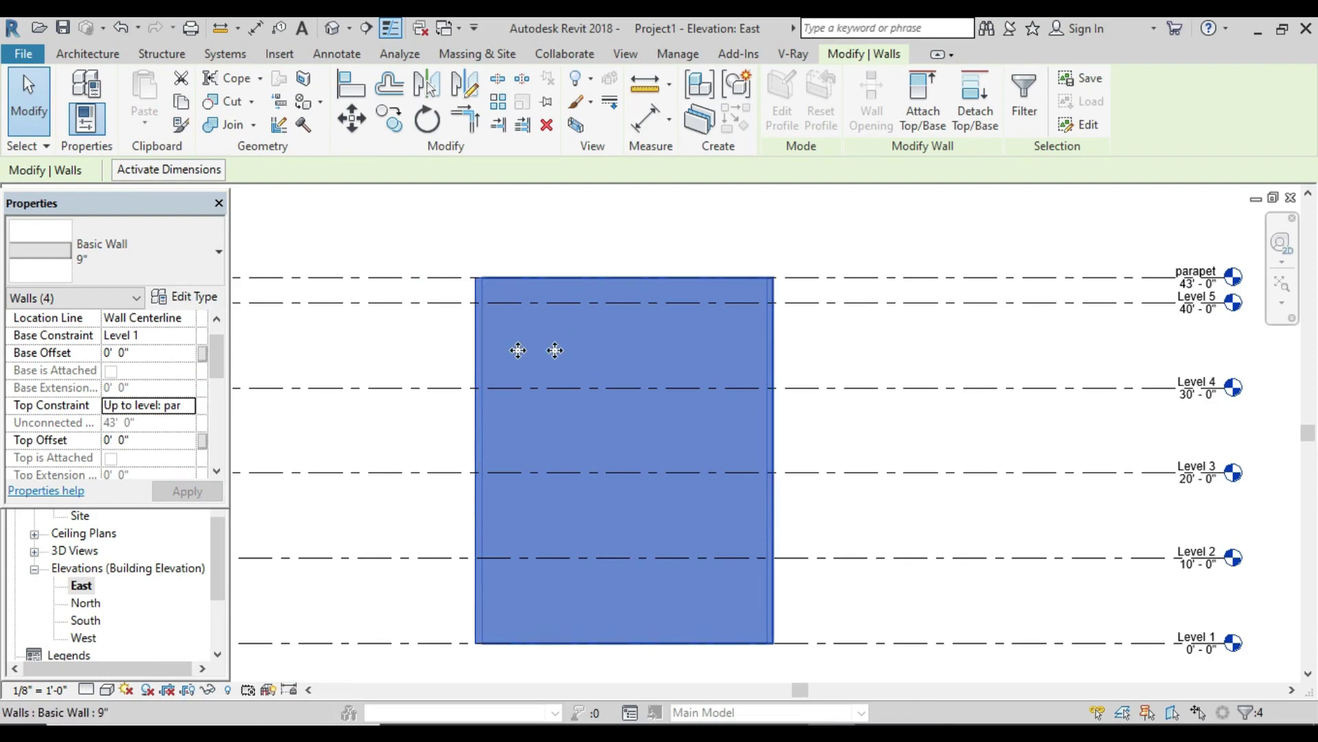
scroll(440, 389, "down", 1)
scroll(439, 389, "down", 2)
left_click(331, 31)
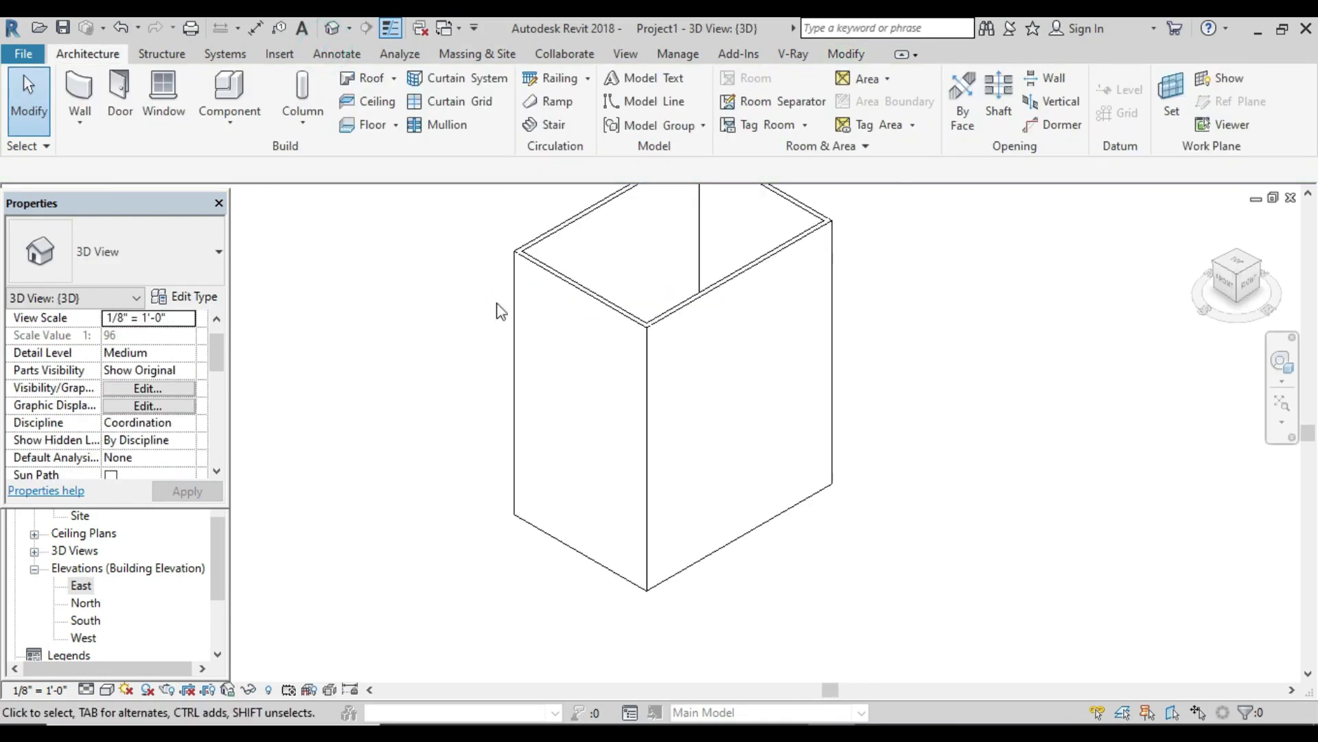
middle_click_drag(623, 394, 553, 484)
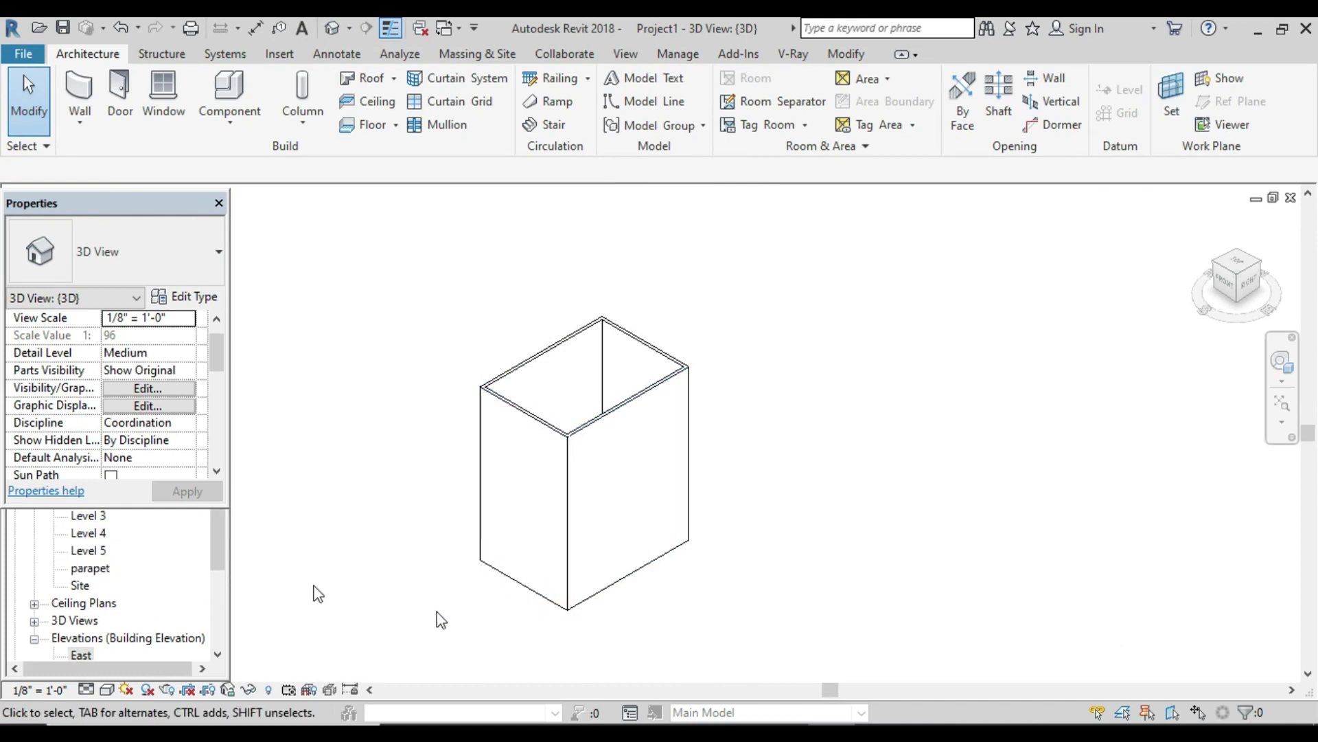
scroll(147, 597, "up", 1)
scroll(147, 597, "up", 1)
left_click(161, 577)
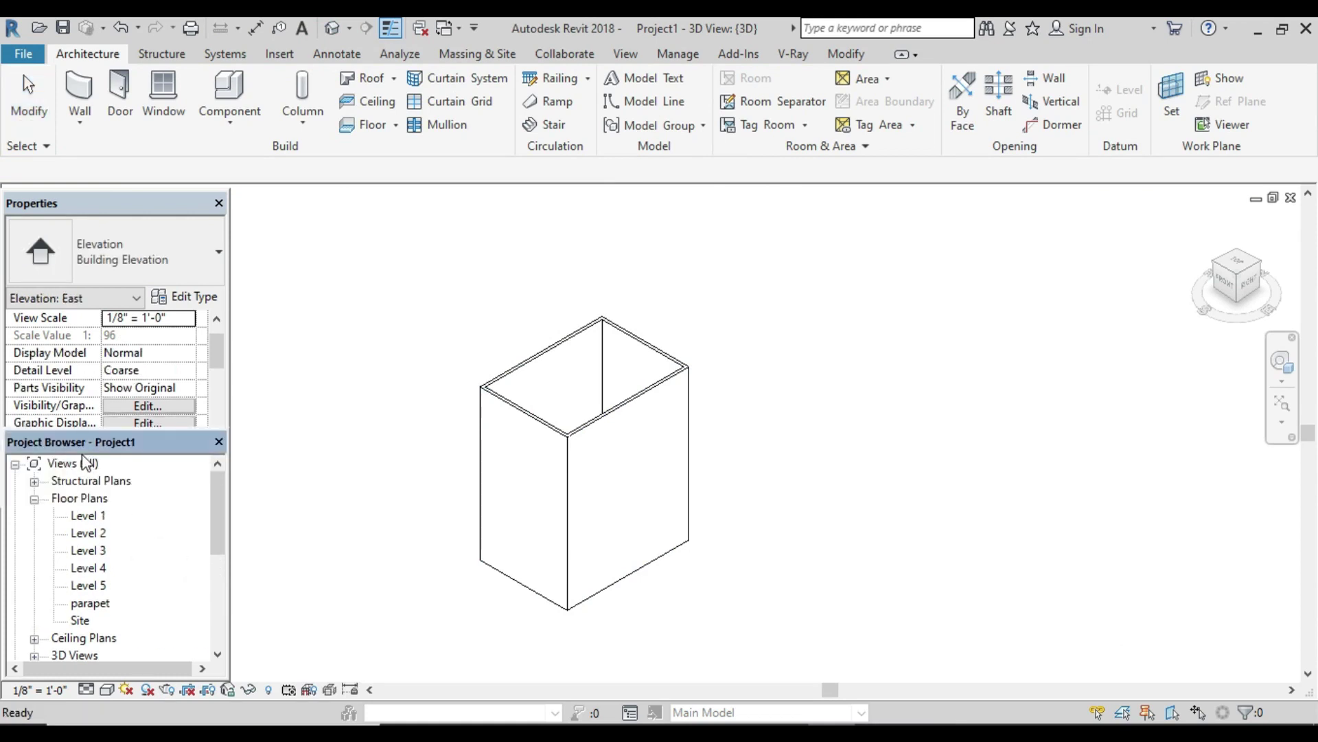
Step: Open the Level 1 floor plan and start a Floor: Architectural sketch
double_click(88, 515)
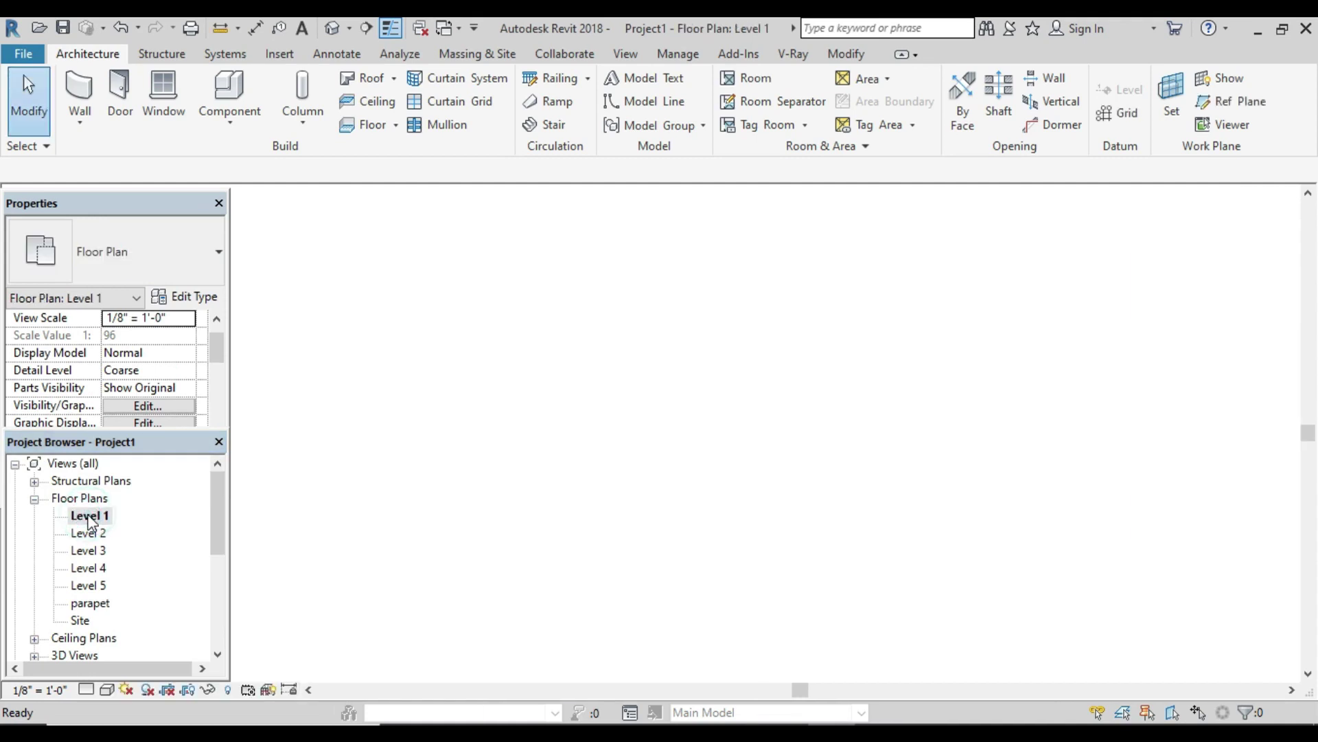
scroll(585, 431, "up", 2)
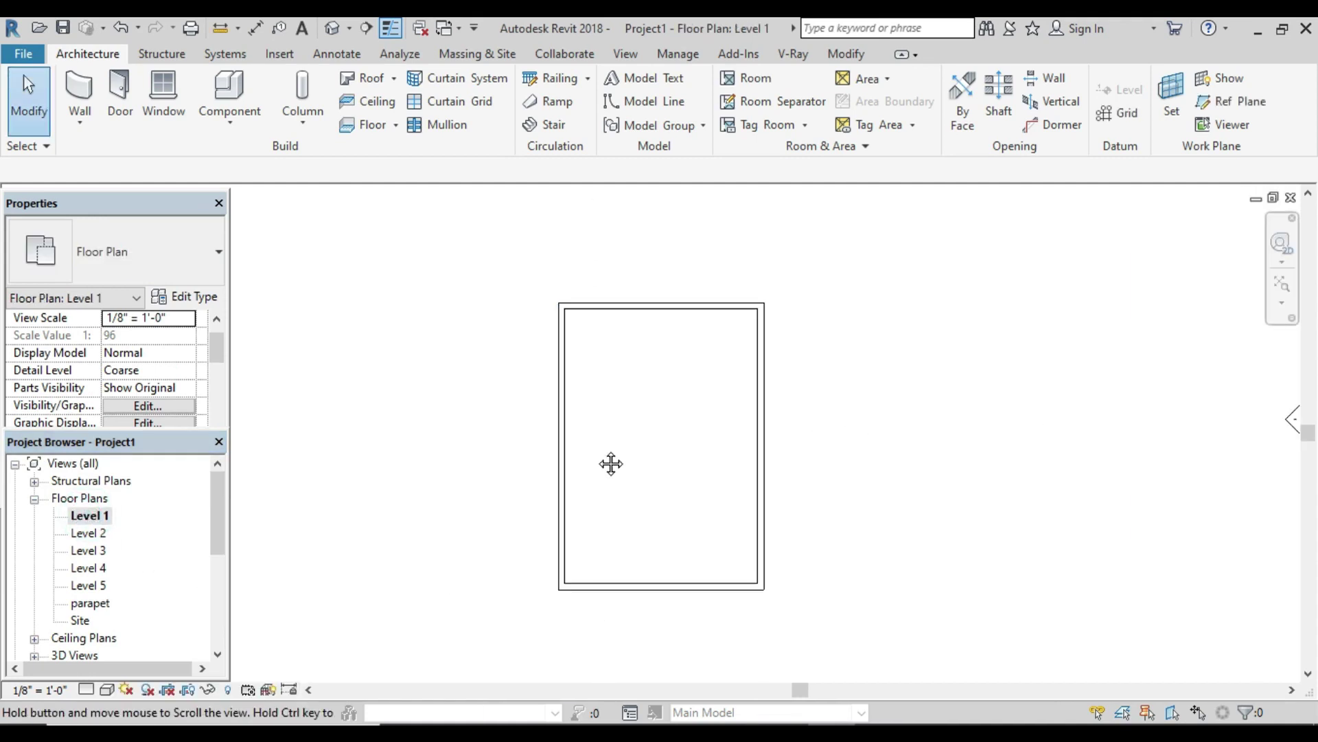
mouse_move(613, 462)
middle_mouse_down()
mouse_move(409, 391)
mouse_move(551, 417)
middle_mouse_up()
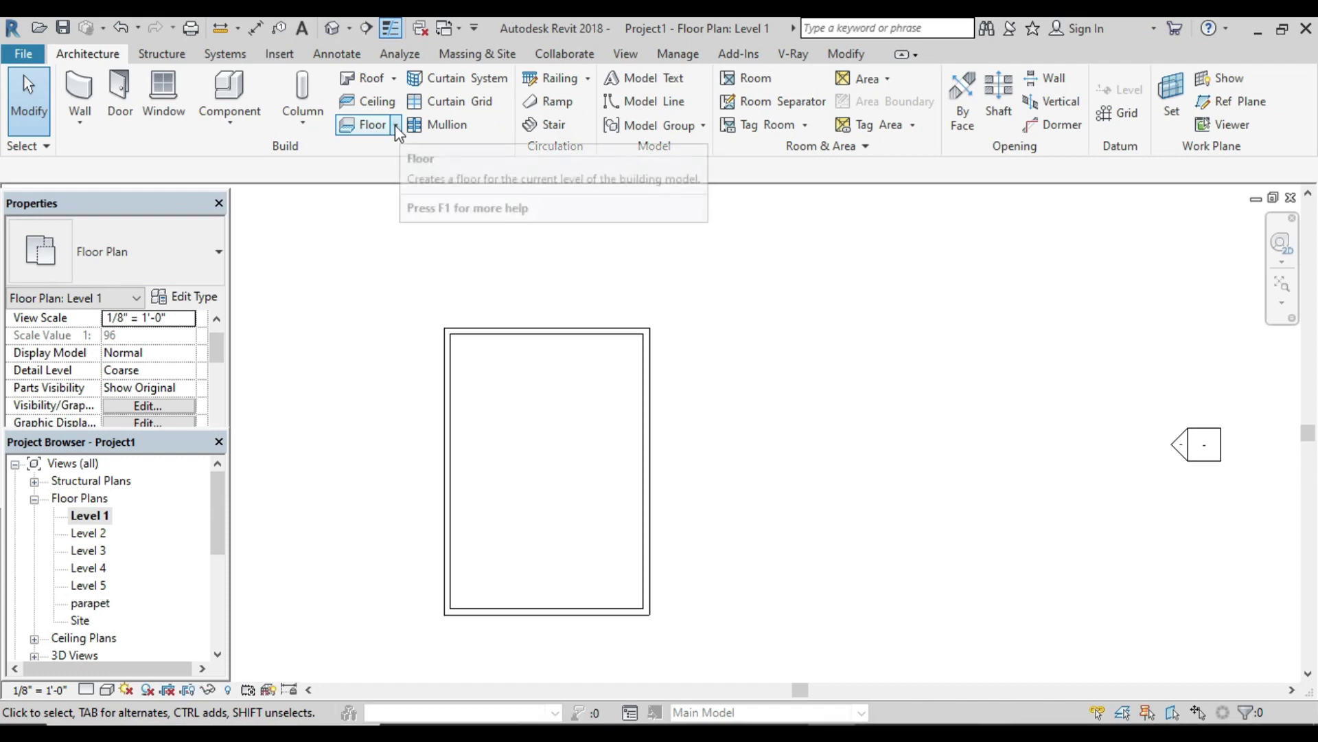
left_click(395, 125)
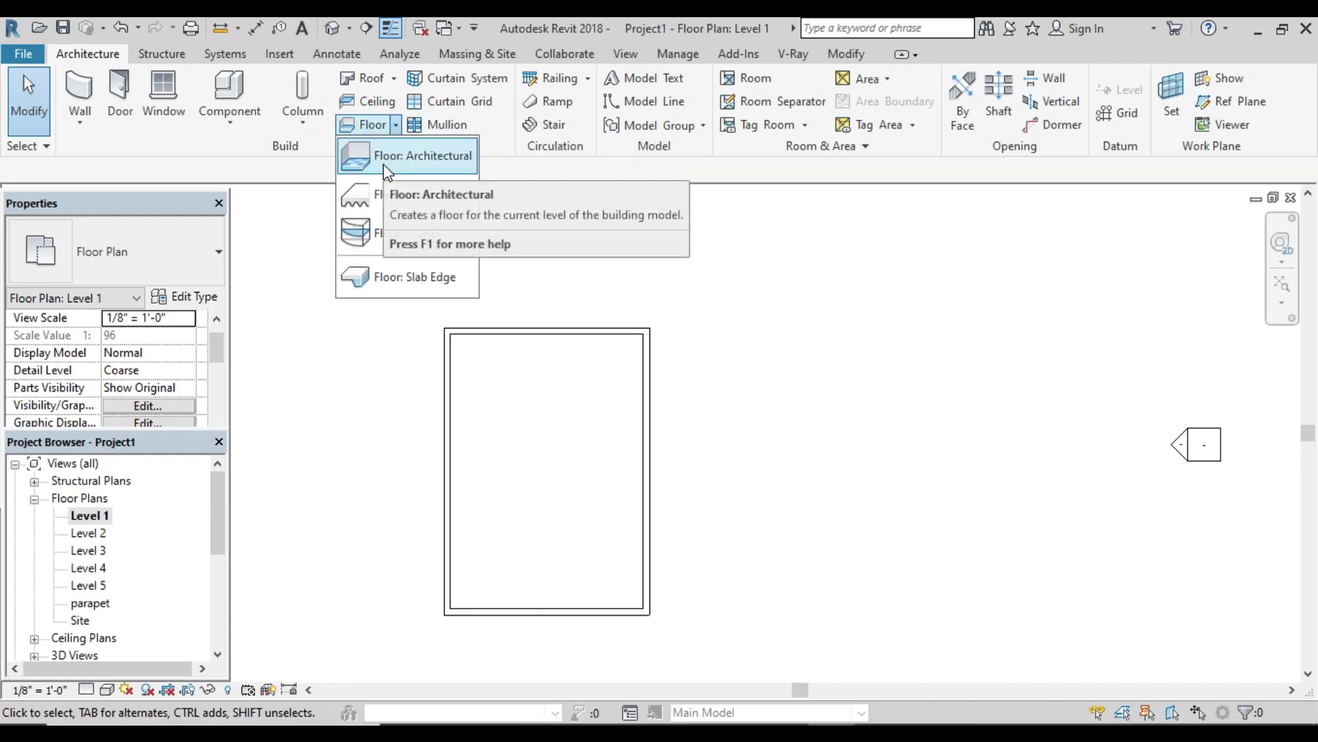
left_click(383, 164)
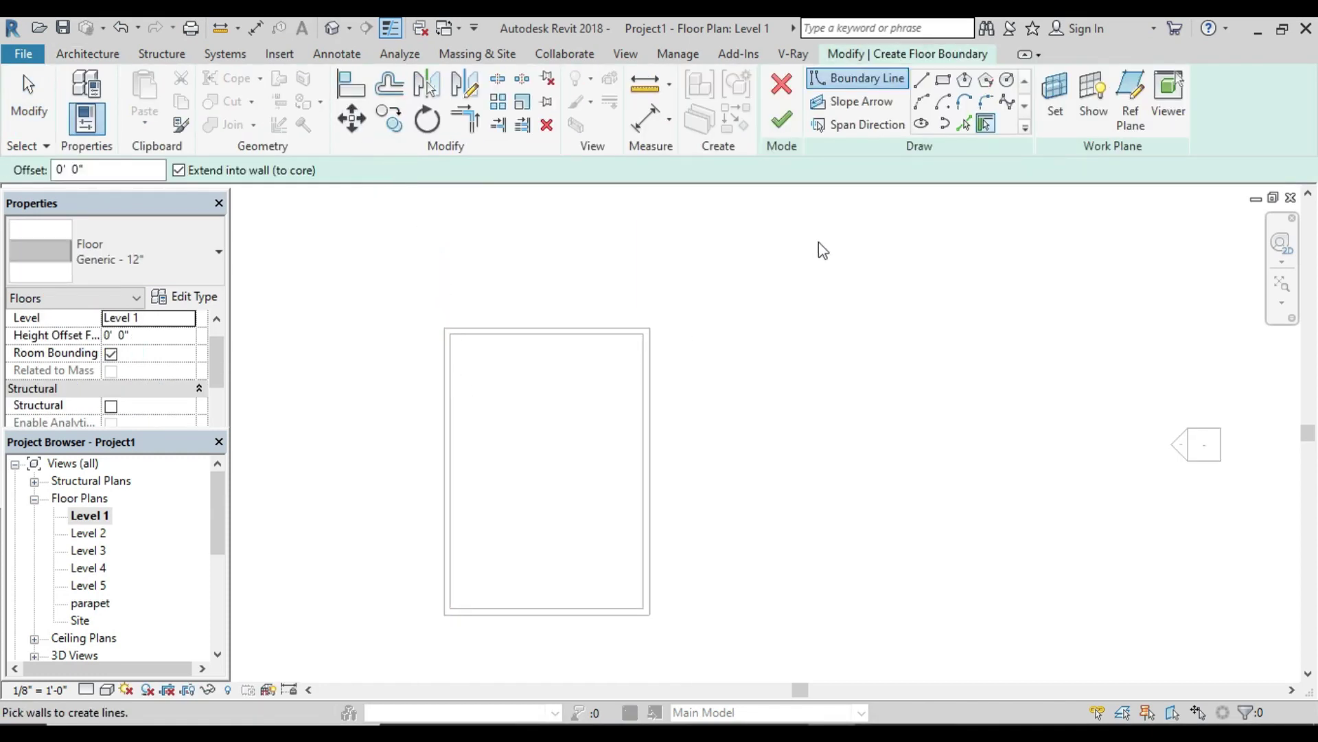
Step: Sketch a rectangular floor boundary on the walls' outer corners and finish the slab
middle_click_drag(554, 451, 687, 427)
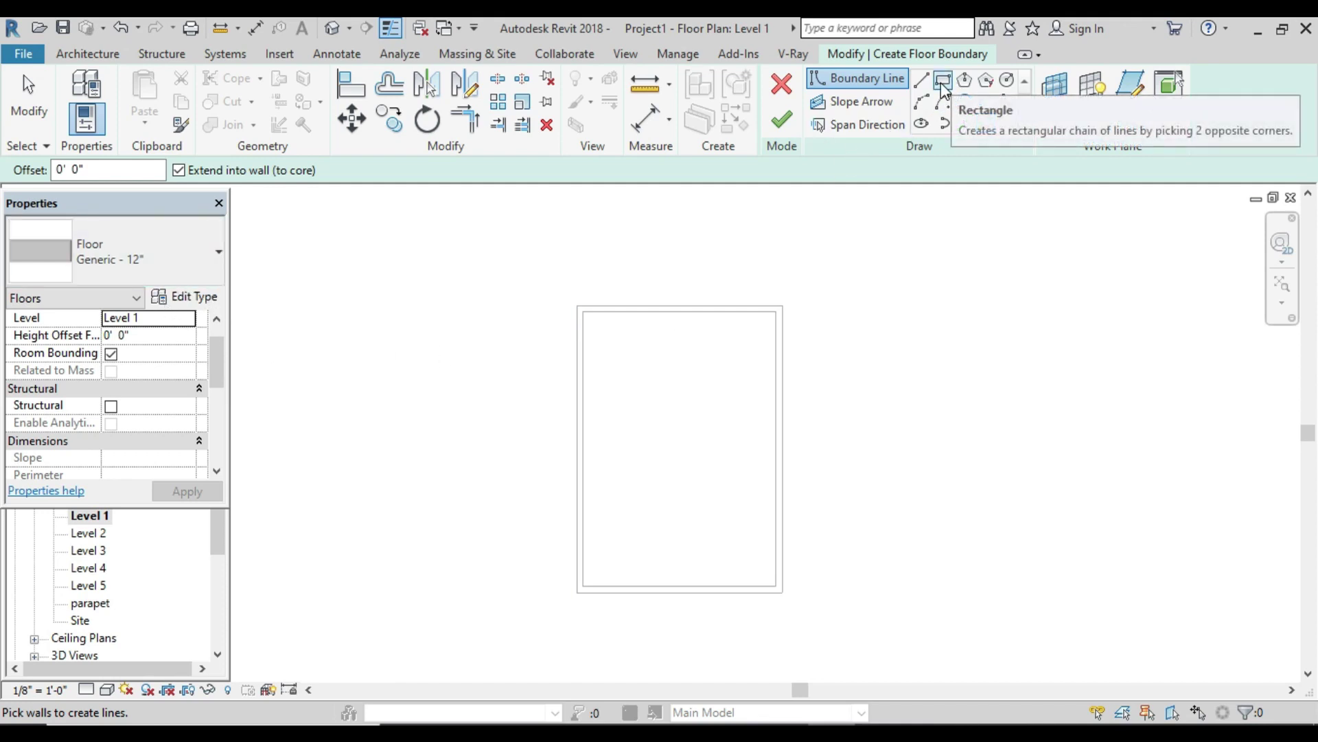
left_click(944, 82)
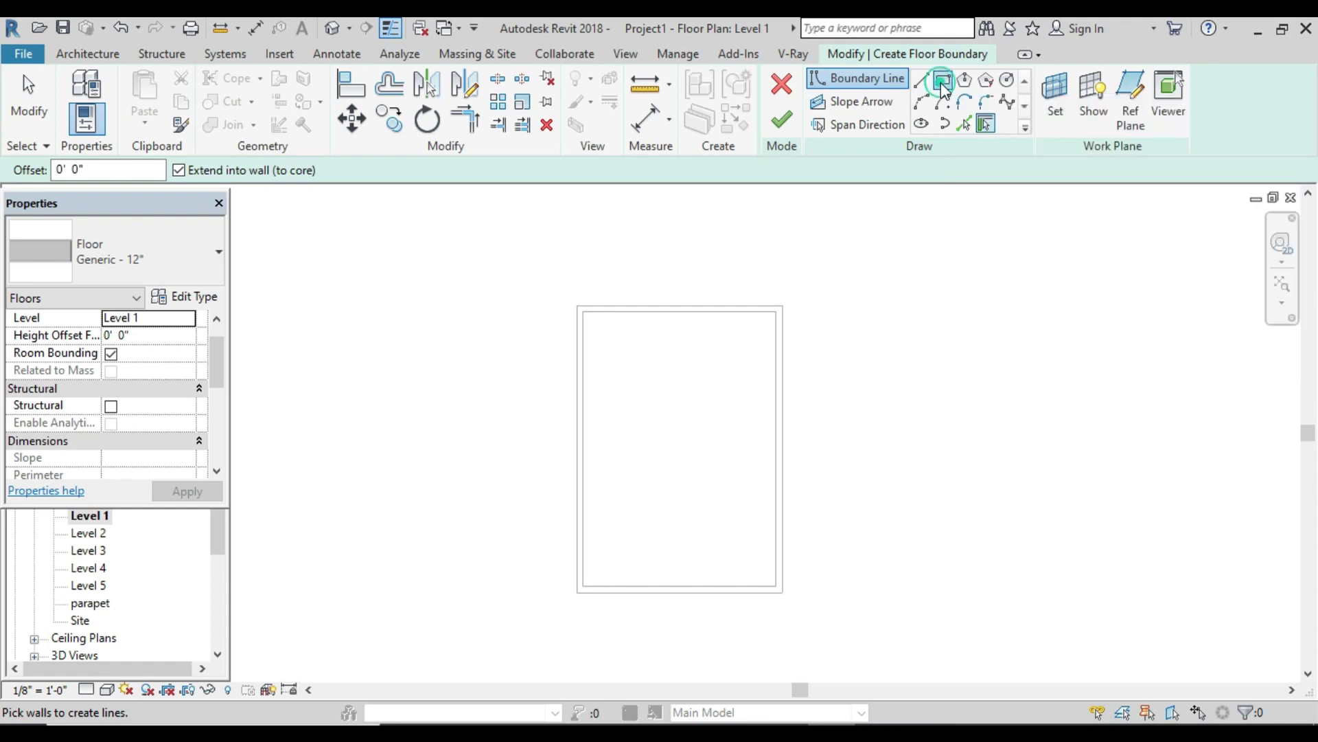
left_click(578, 305)
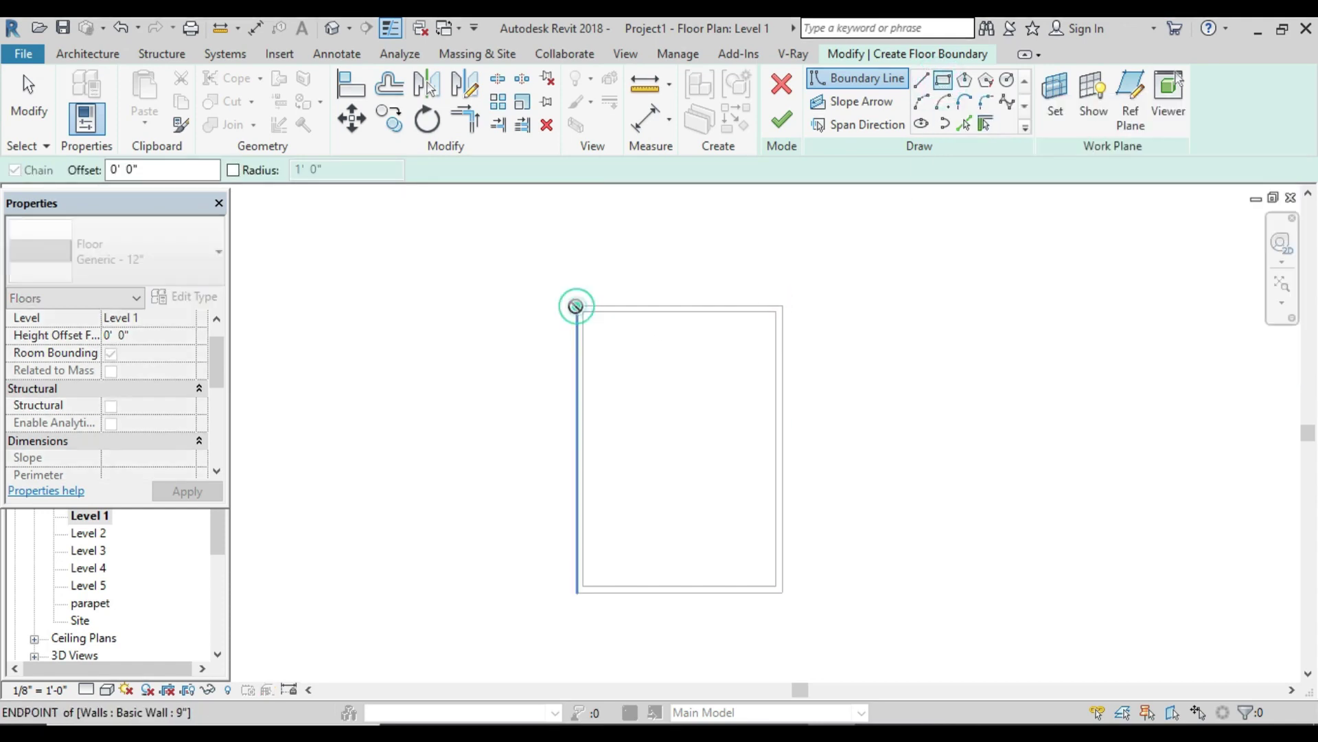
left_click(783, 592)
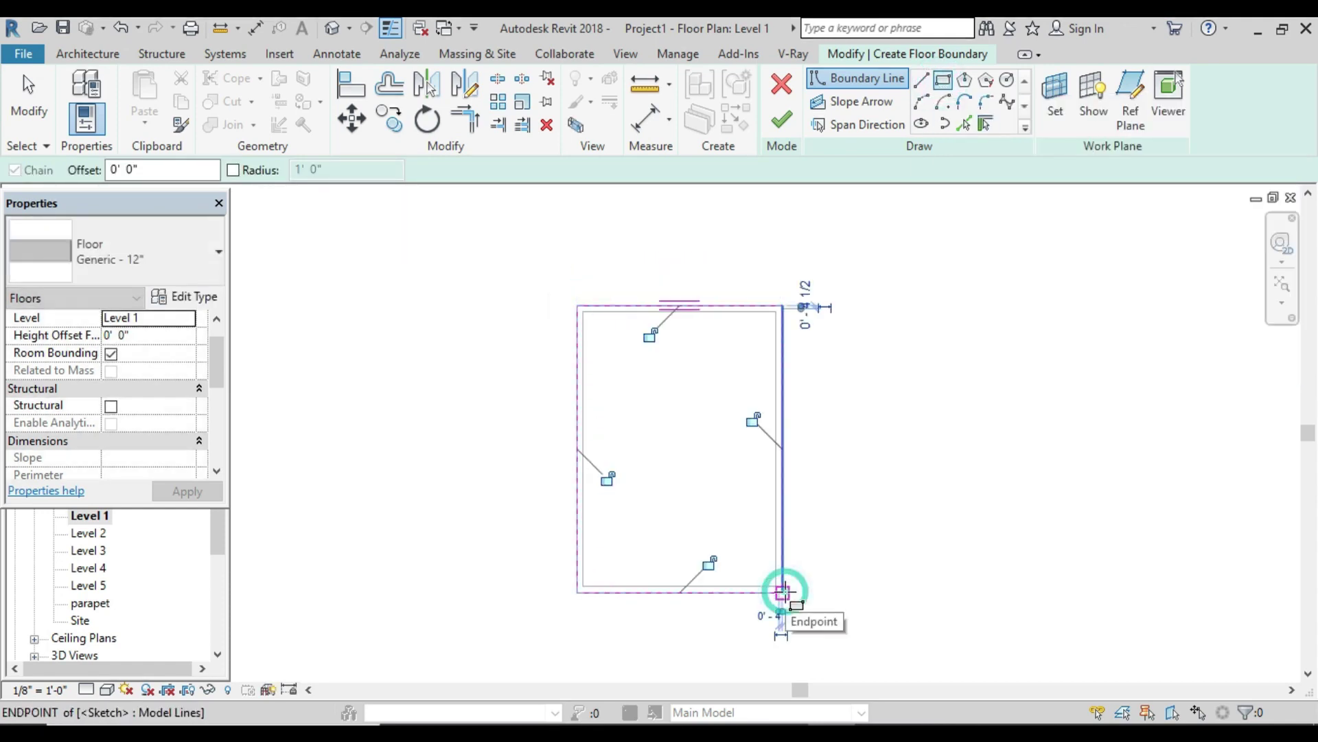
scroll(833, 519, "down", 3)
left_click(783, 125)
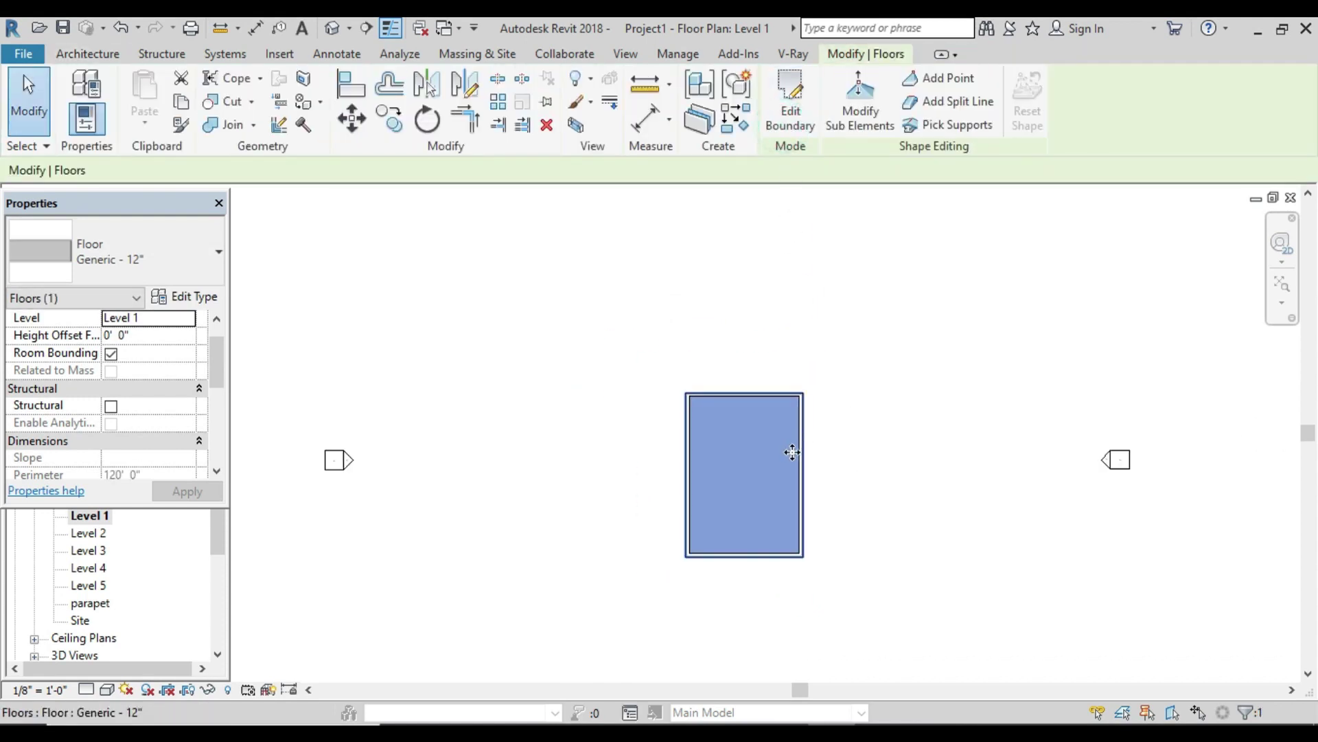
Step: Inspect the new floor slab in the default 3D view
scroll(788, 451, "up", 1)
left_click(342, 36)
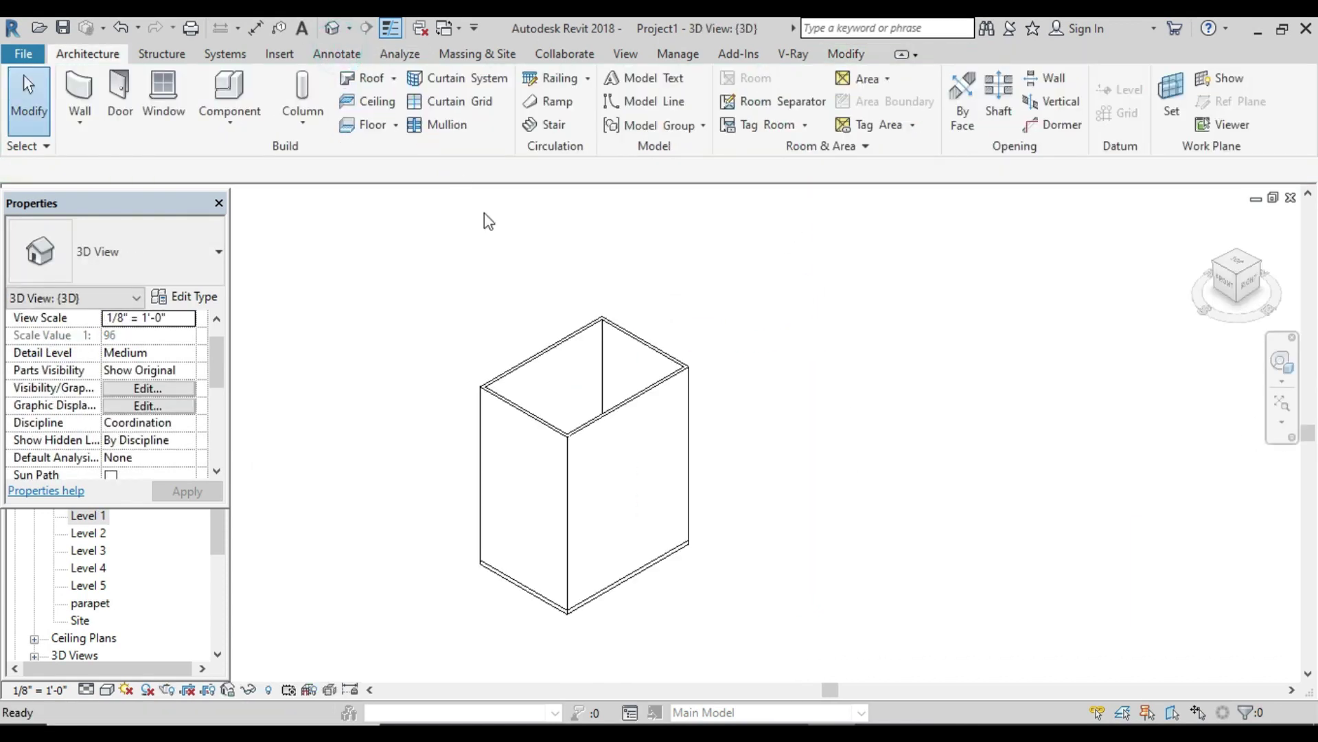
scroll(549, 592, "up", 3)
scroll(569, 637, "up", 1)
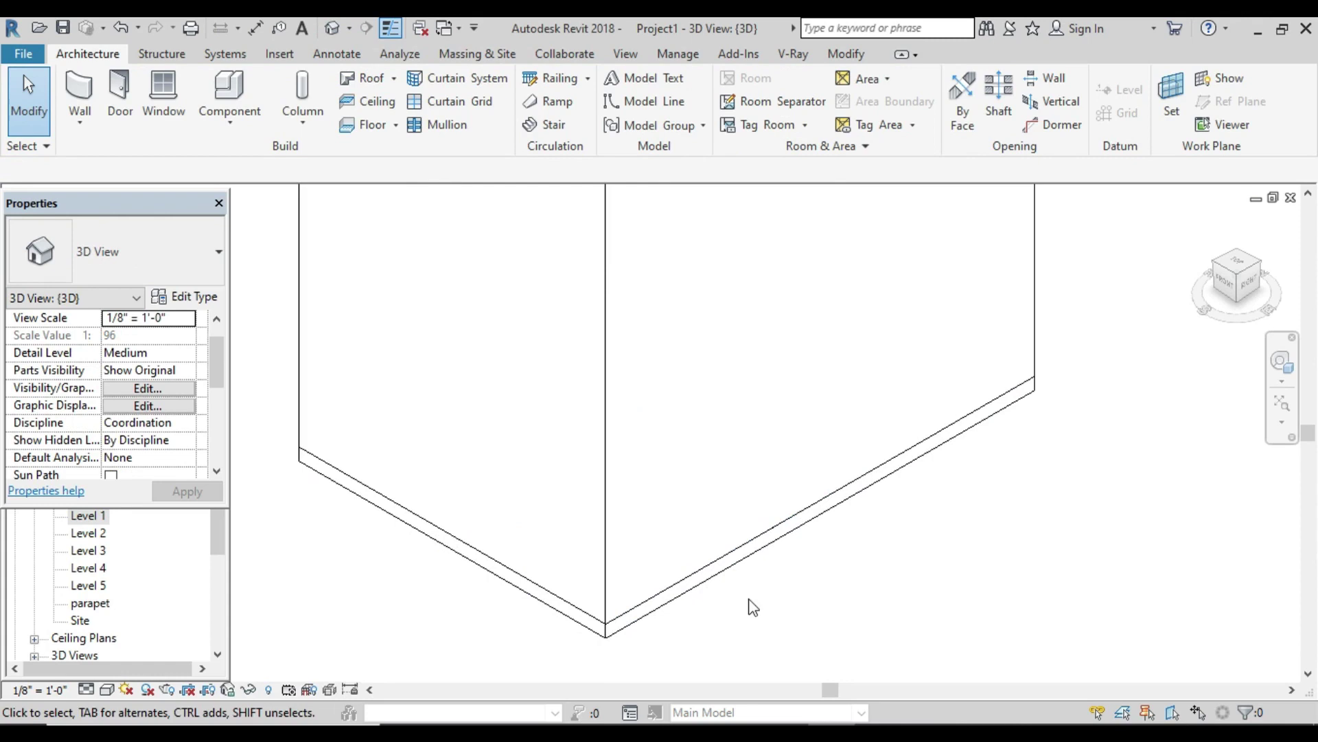
left_click(678, 596)
scroll(1039, 603, "down", 3)
scroll(1040, 603, "down", 2)
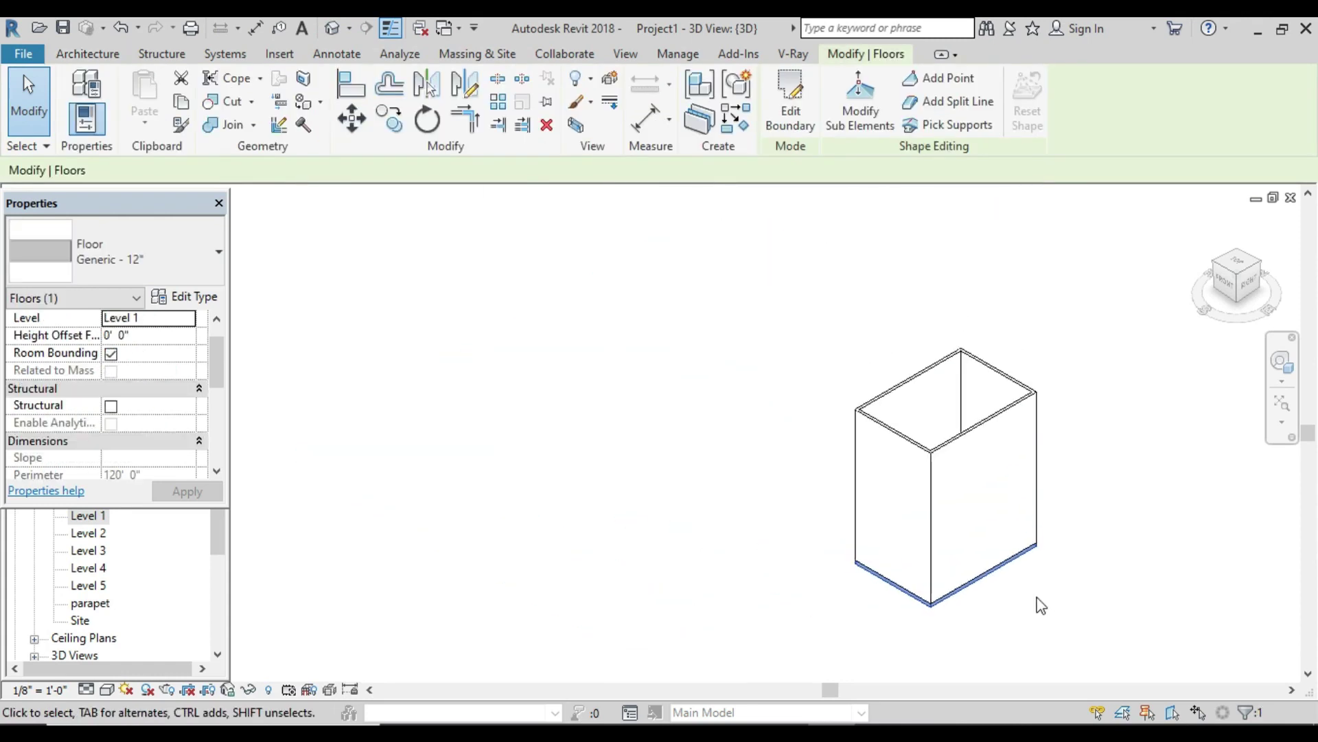
left_click(710, 503)
mouse_move(899, 540)
middle_mouse_down()
mouse_move(503, 479)
mouse_move(552, 493)
middle_mouse_up()
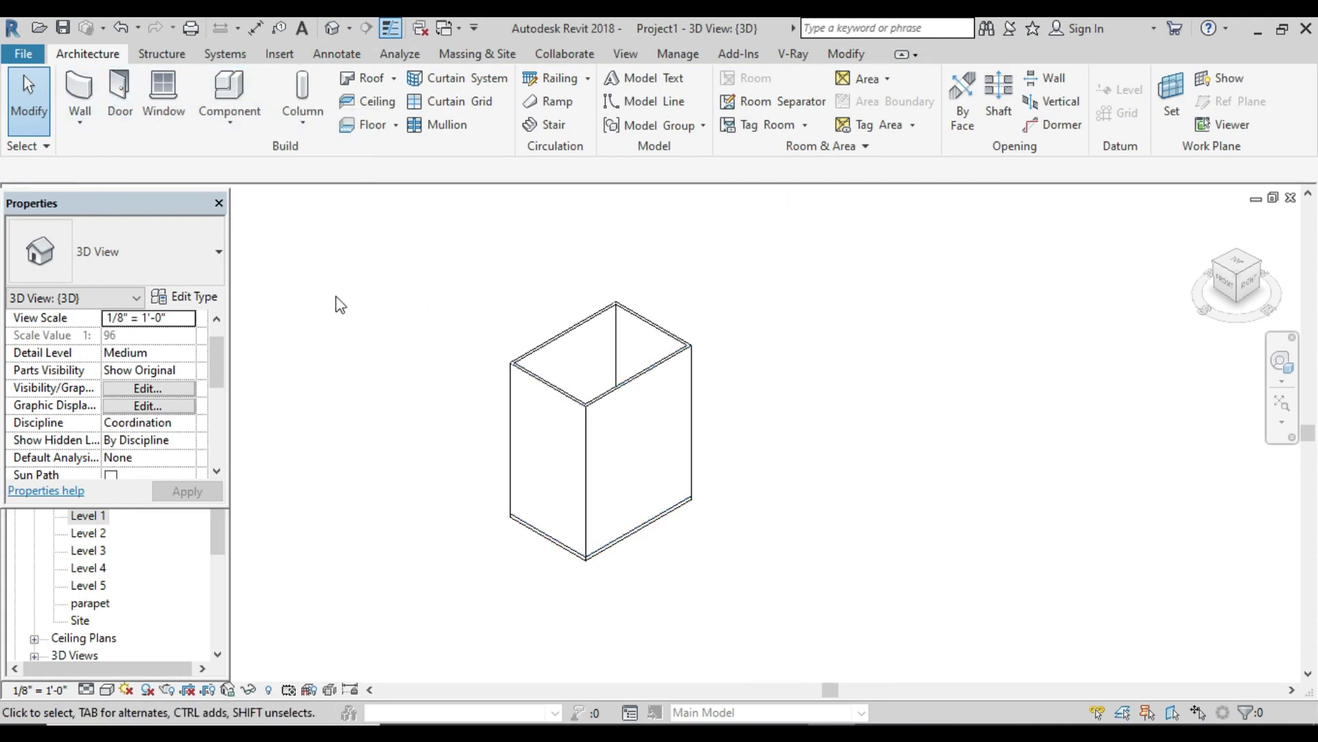
Step: Start a new floor and duplicate its type under the name 5"
left_click(378, 127)
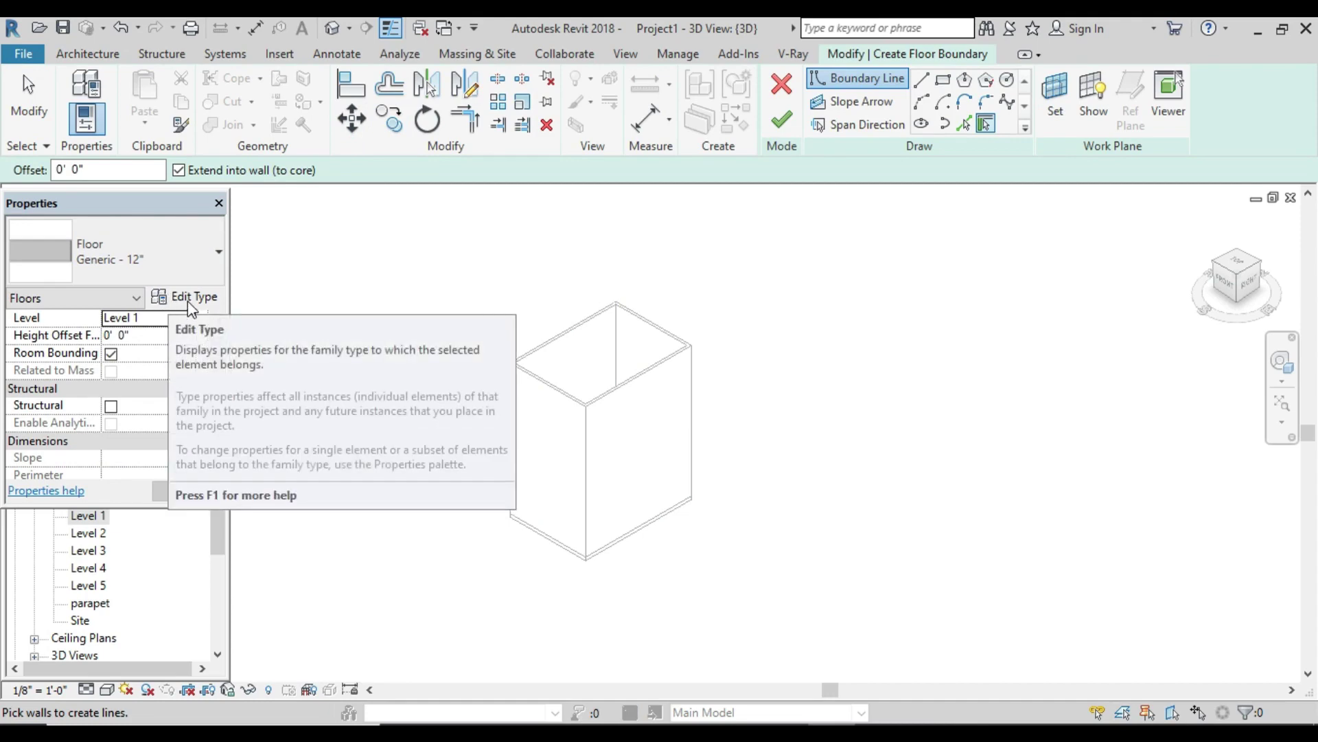
left_click(192, 302)
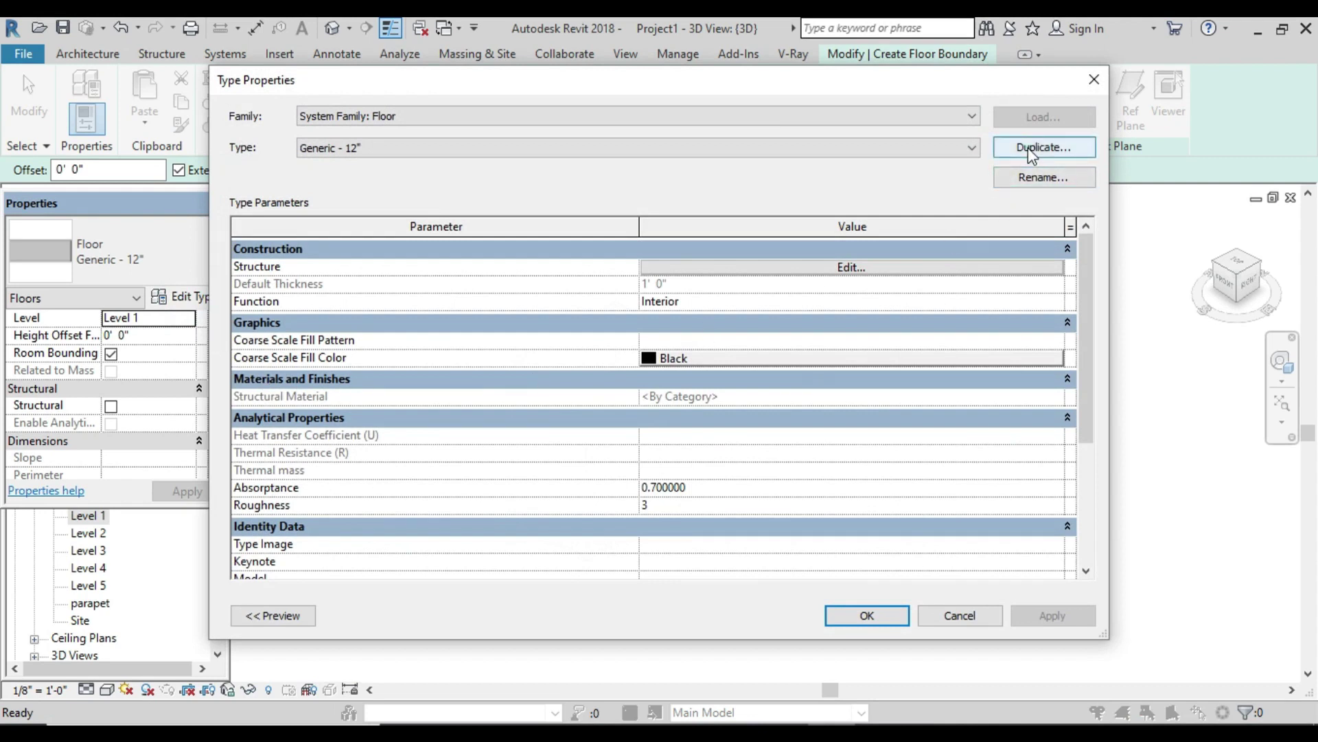
left_click(1028, 147)
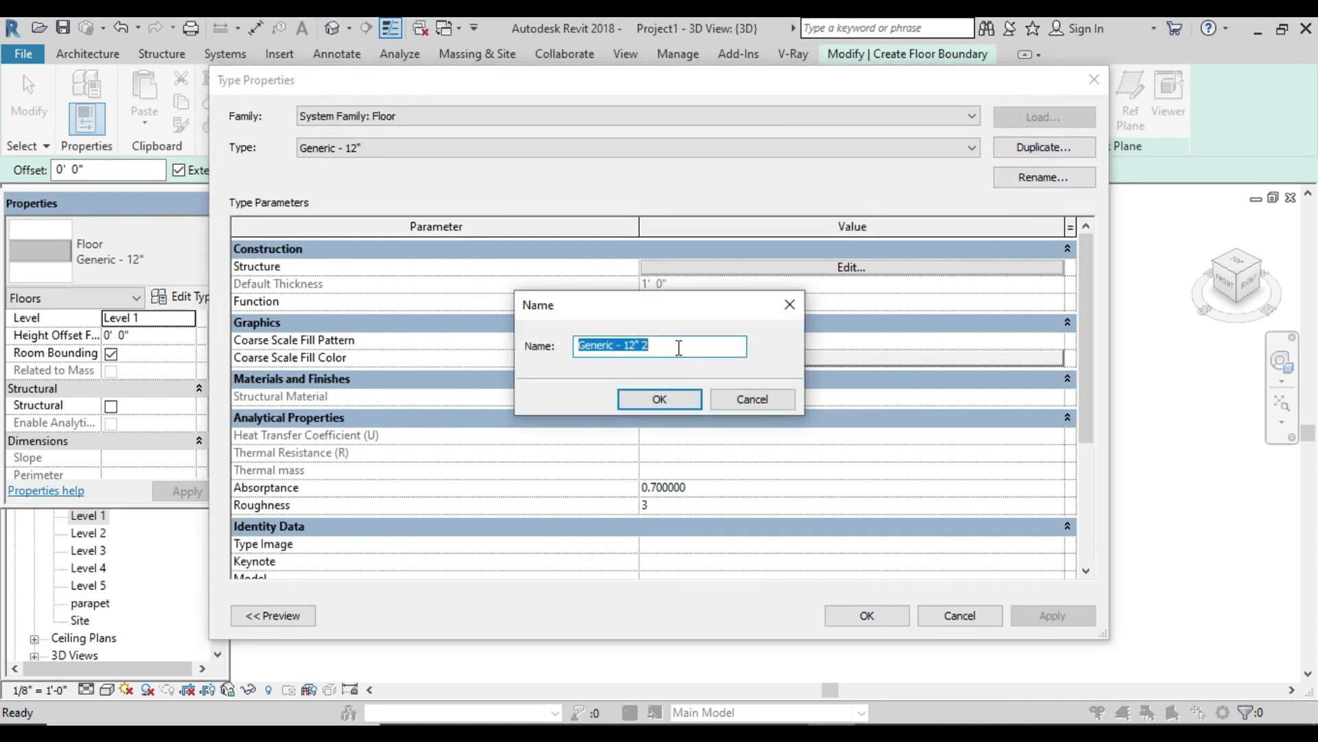
type("5")
key("Return")
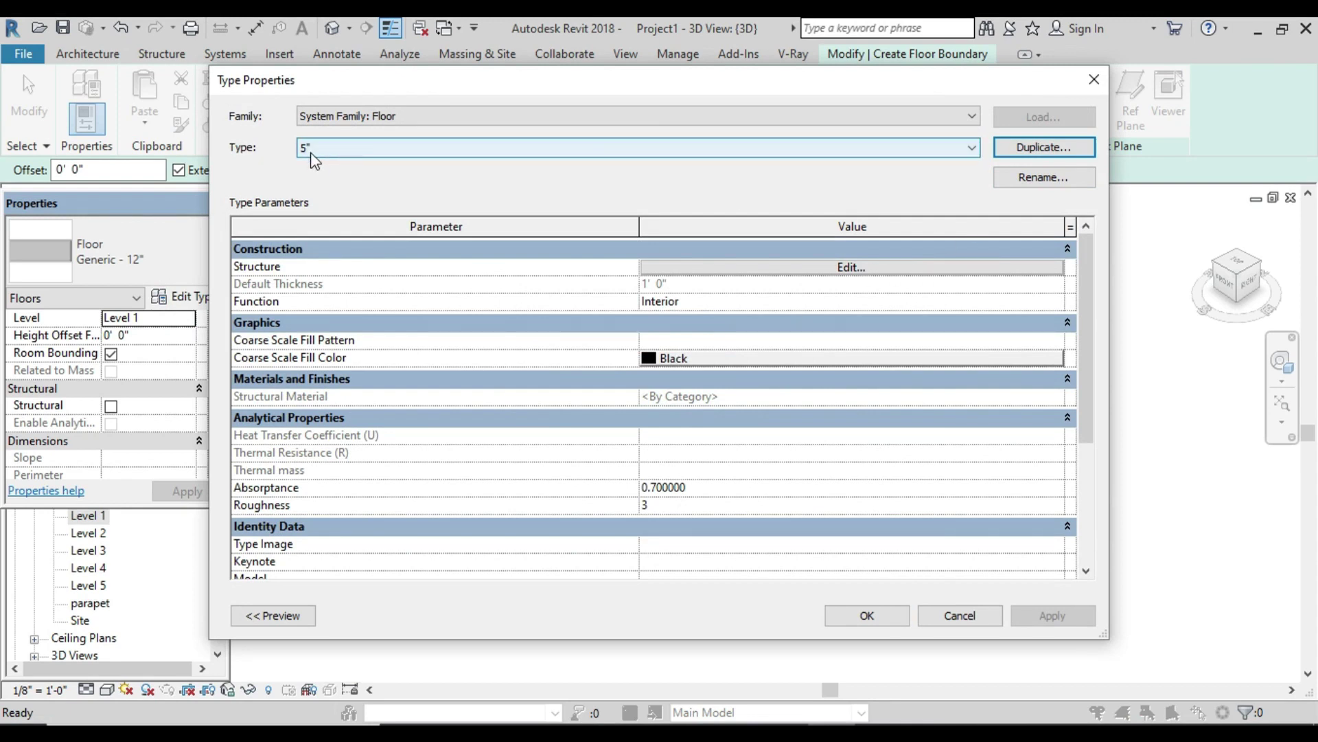
Step: Set the 5" floor type's structure layer to 5" thick and apply it
left_click(818, 270)
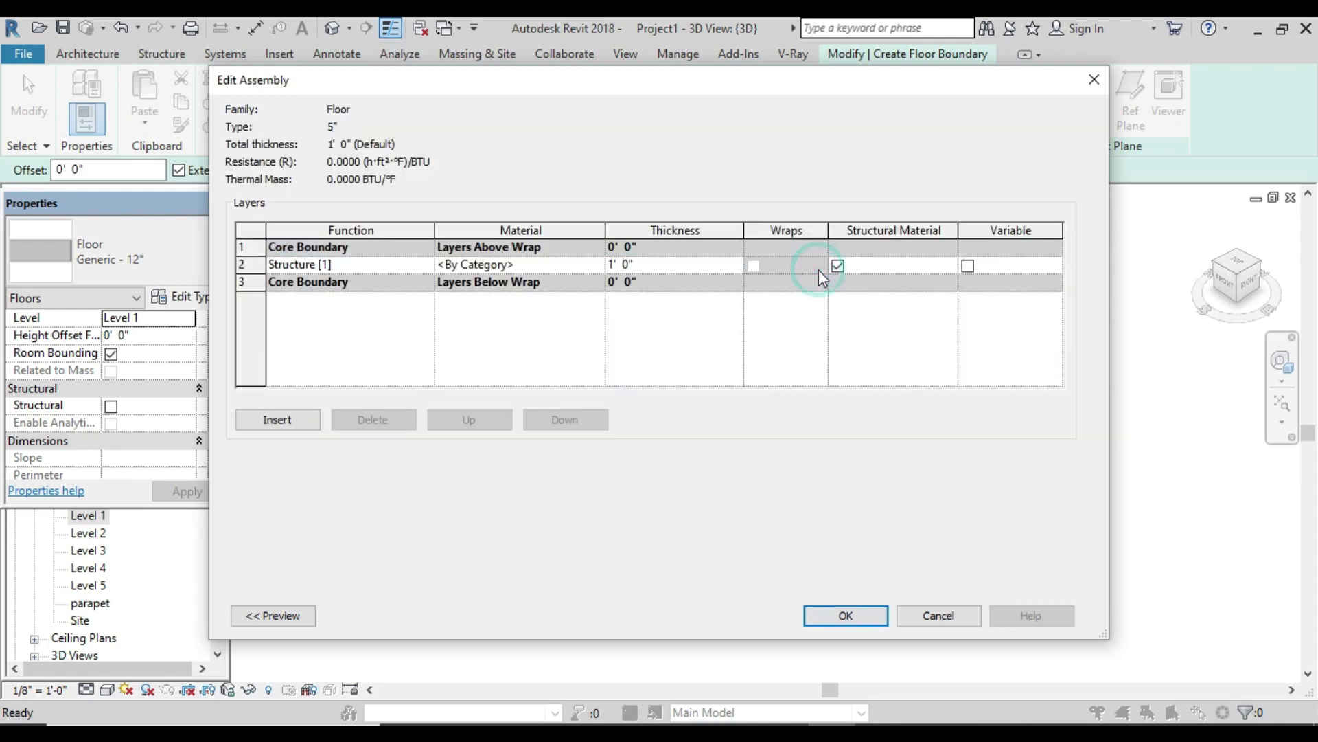
left_click(637, 263)
left_click_drag(637, 263, 606, 265)
type("5")
key("Tab")
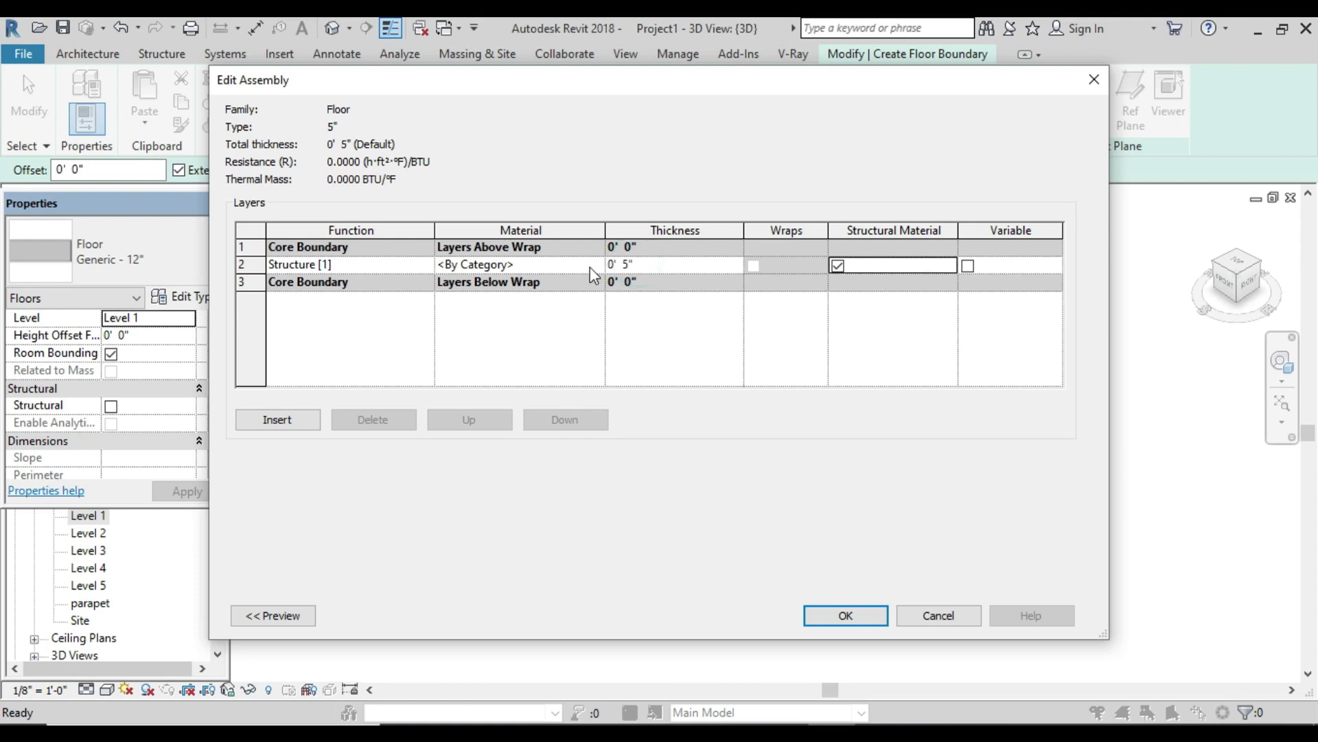
left_click(834, 615)
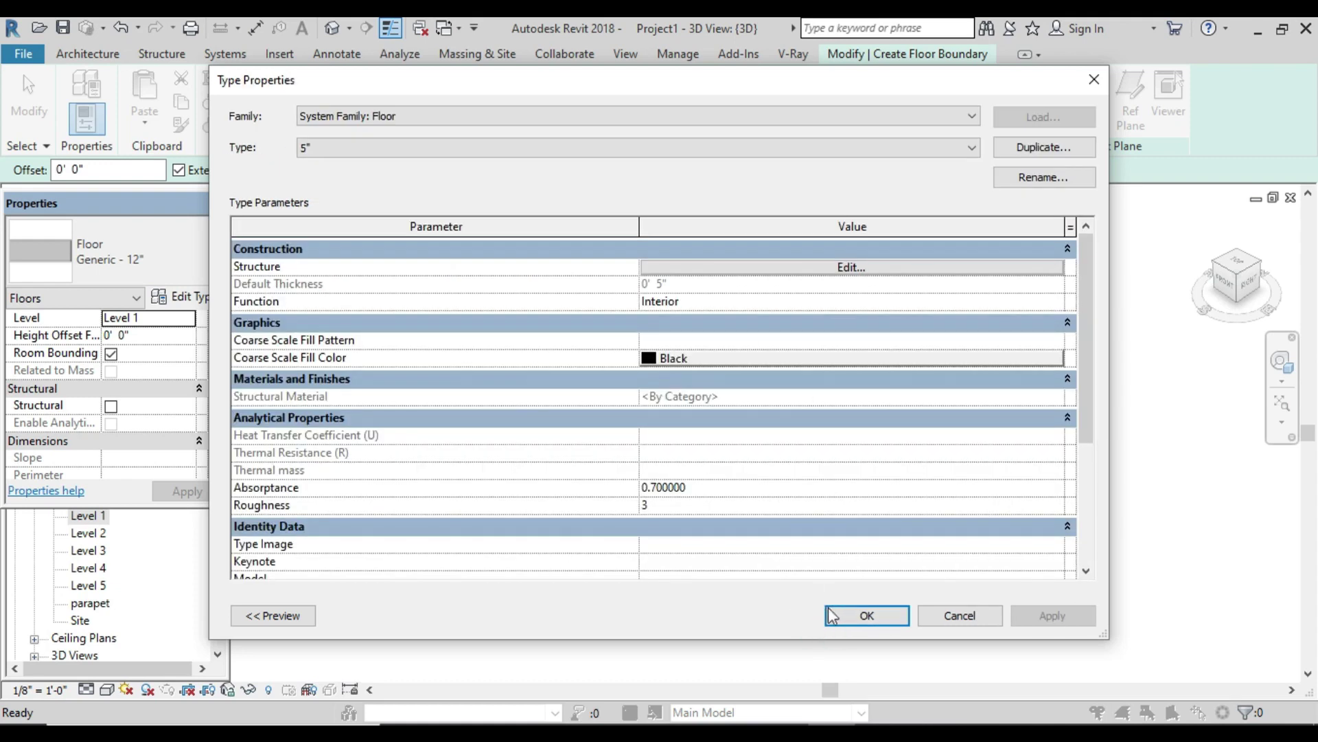
left_click(833, 614)
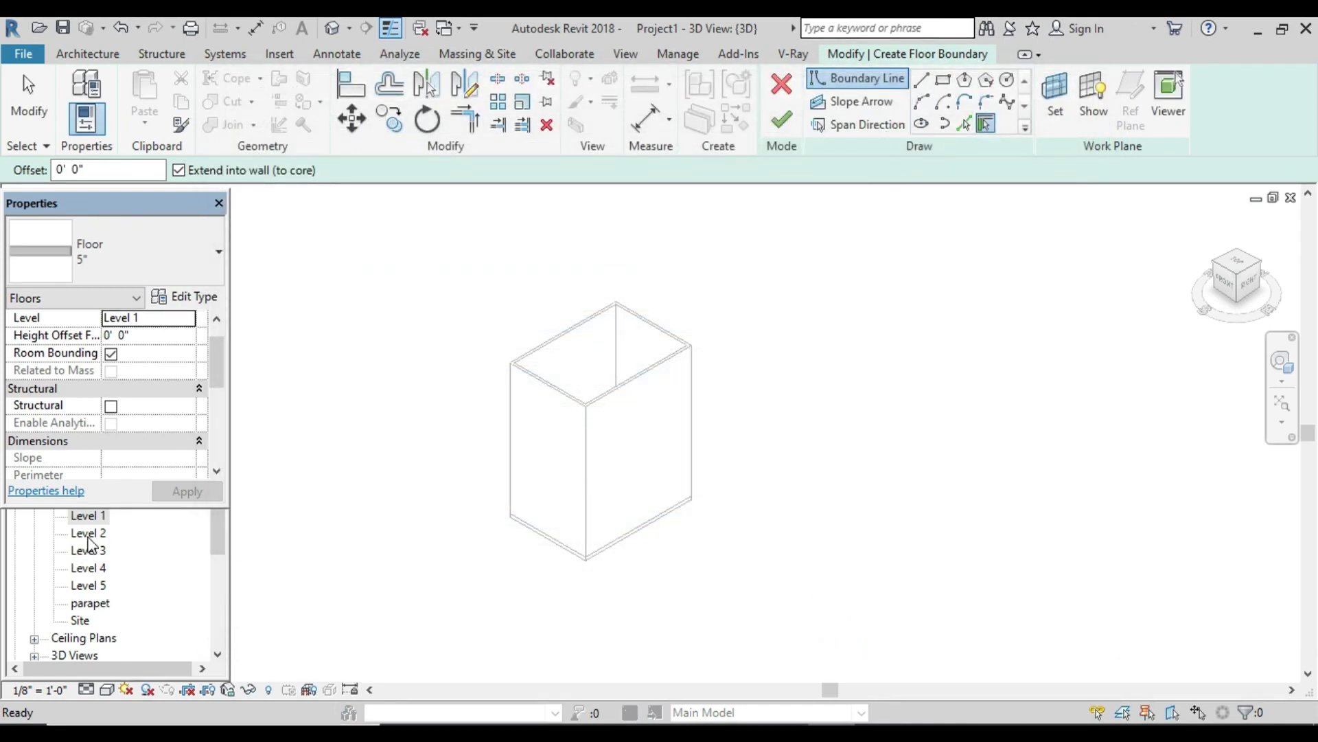
Step: Open the Level 2 floor plan and bring up the elevation reference photo
double_click(87, 534)
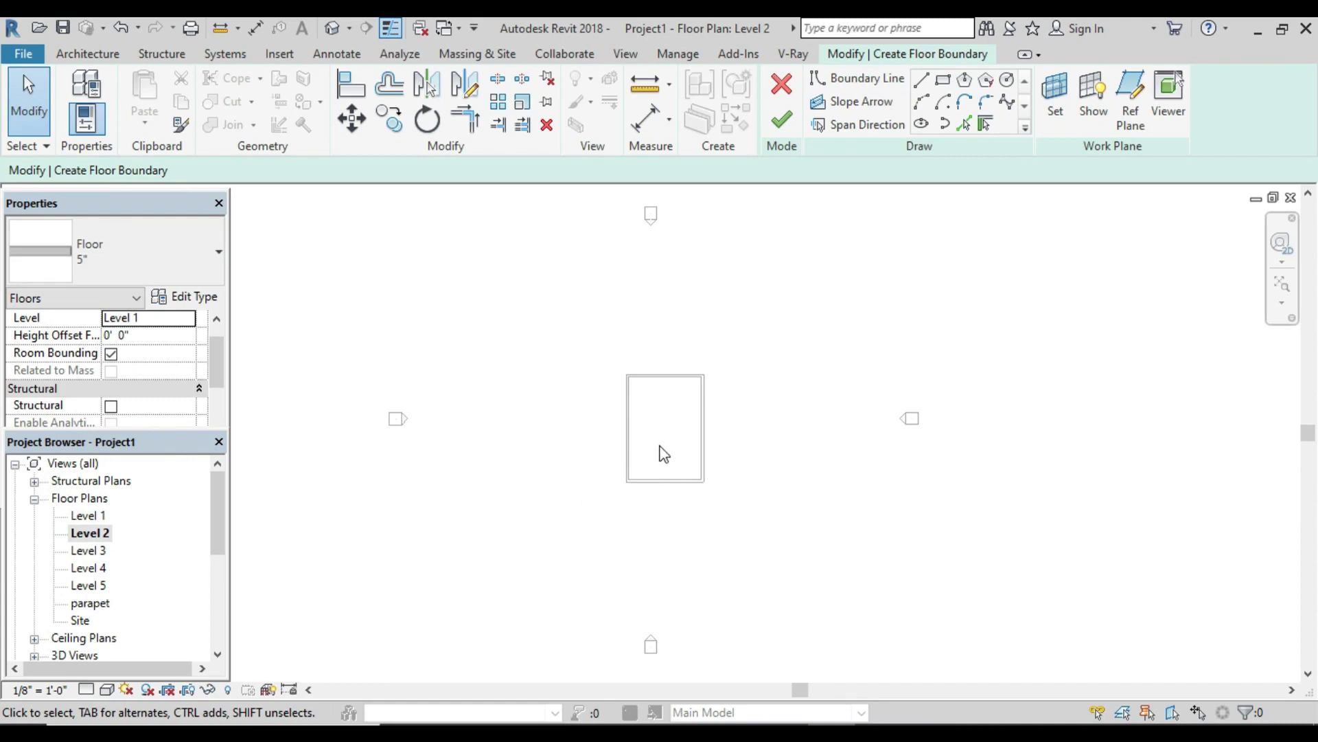
scroll(664, 454, "down", 2)
scroll(664, 453, "down", 1)
scroll(663, 453, "up", 1)
scroll(663, 453, "up", 2)
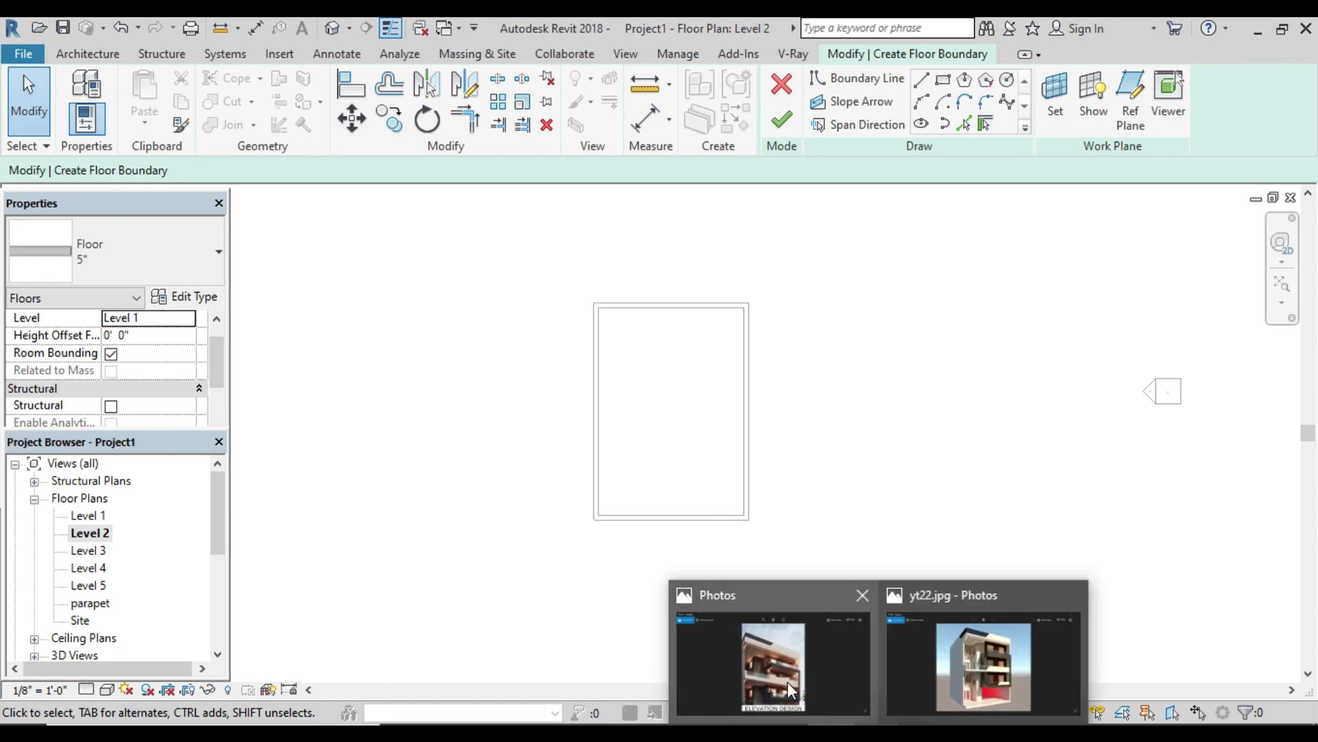
left_click(788, 682)
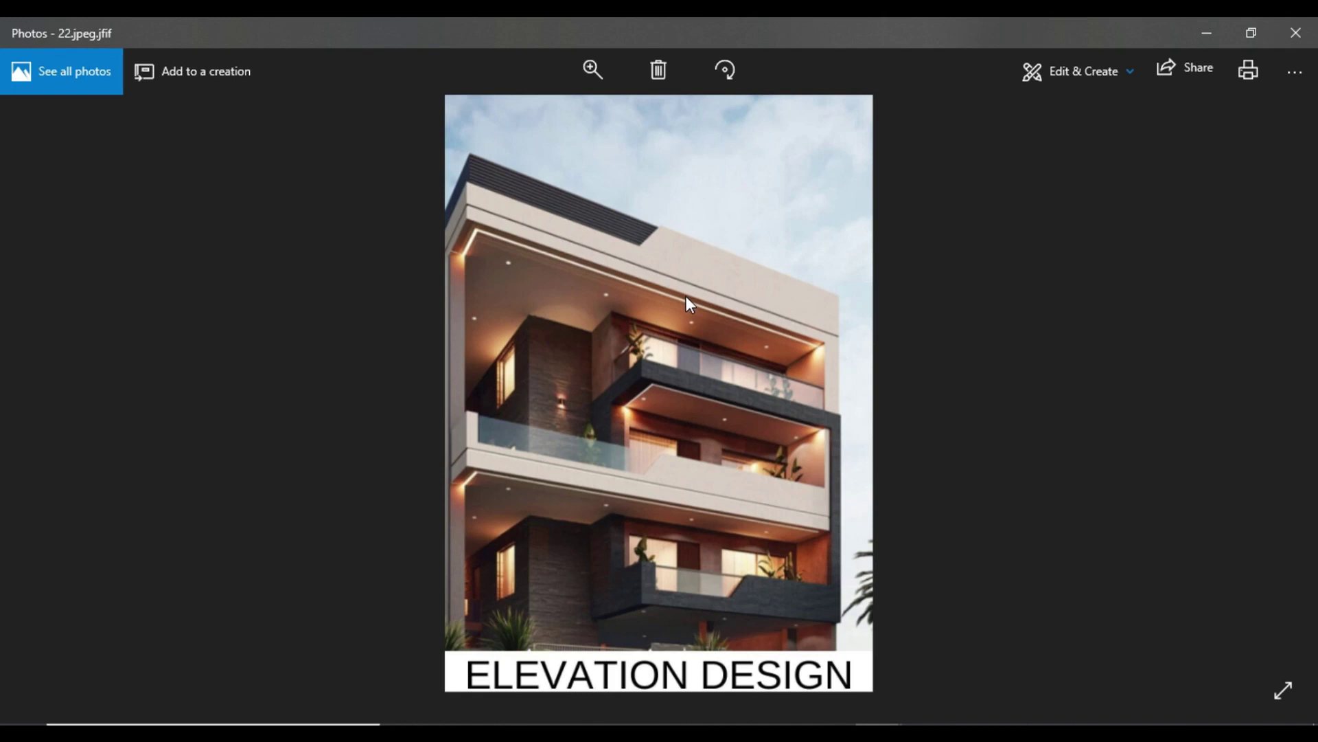
key("alt+Tab")
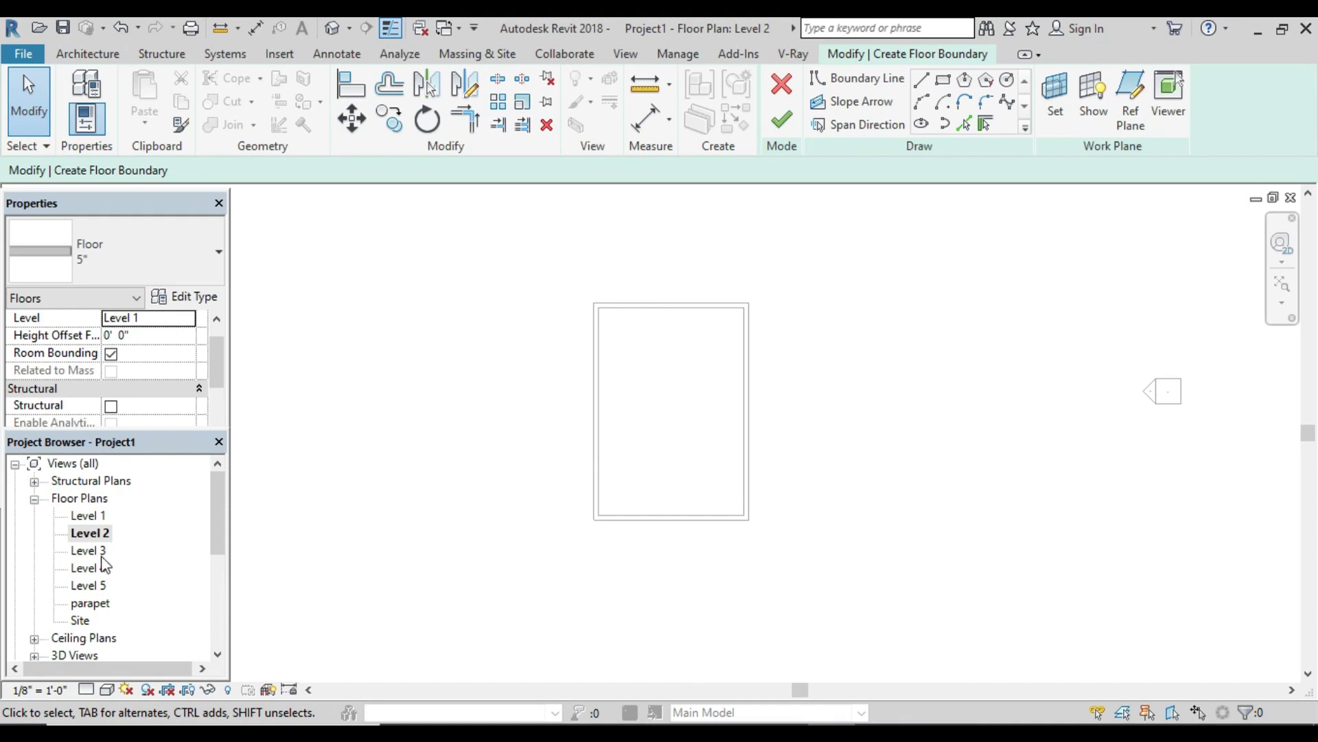
Step: From the Level 3 plan, sketch a rectangular 5" floor over the wall outline and finish it
double_click(89, 550)
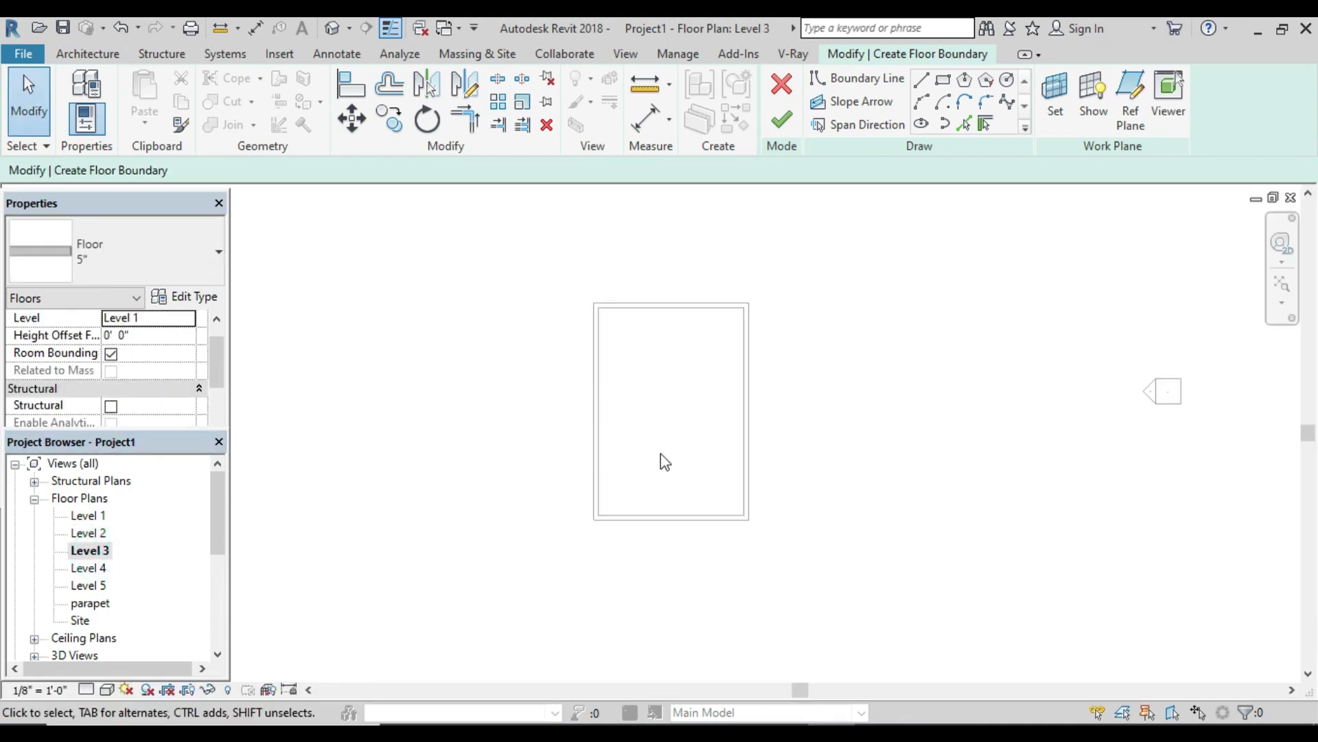
scroll(664, 461, "down", 1)
middle_click_drag(665, 462, 518, 559)
left_click(944, 80)
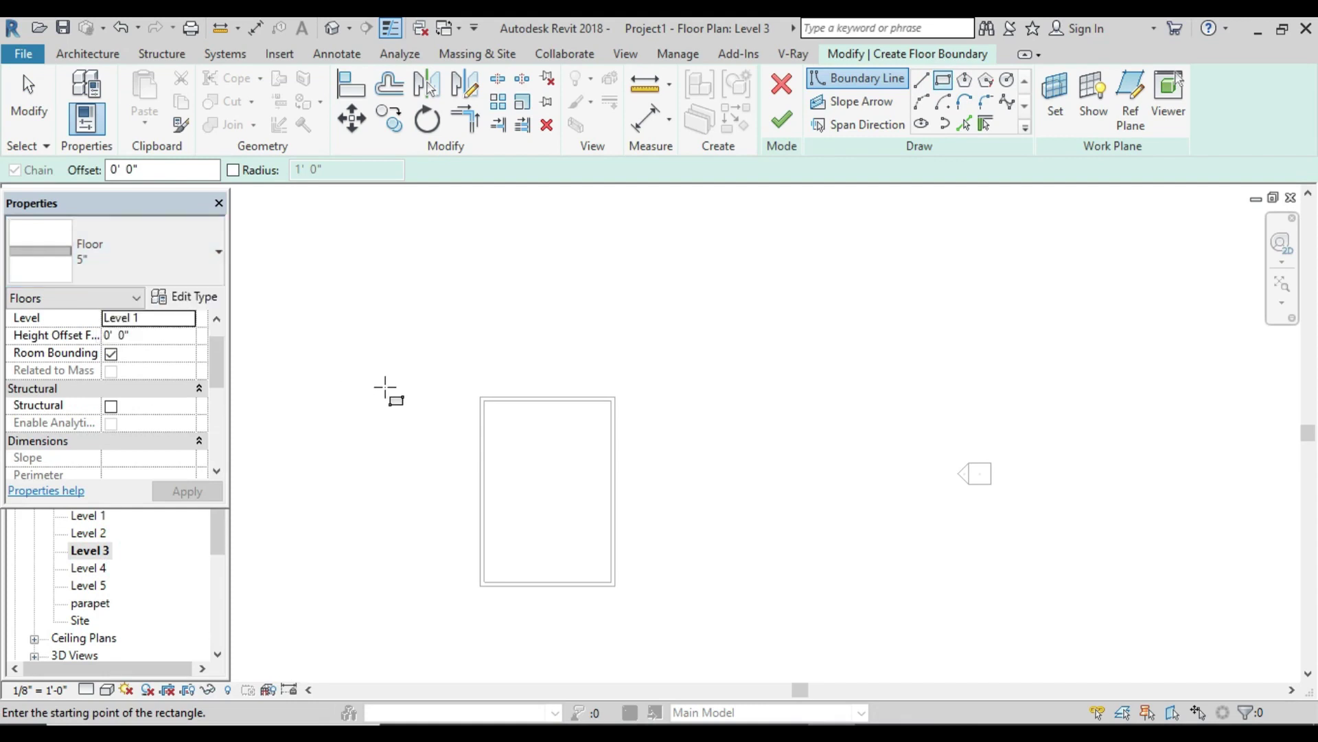
left_click(480, 397)
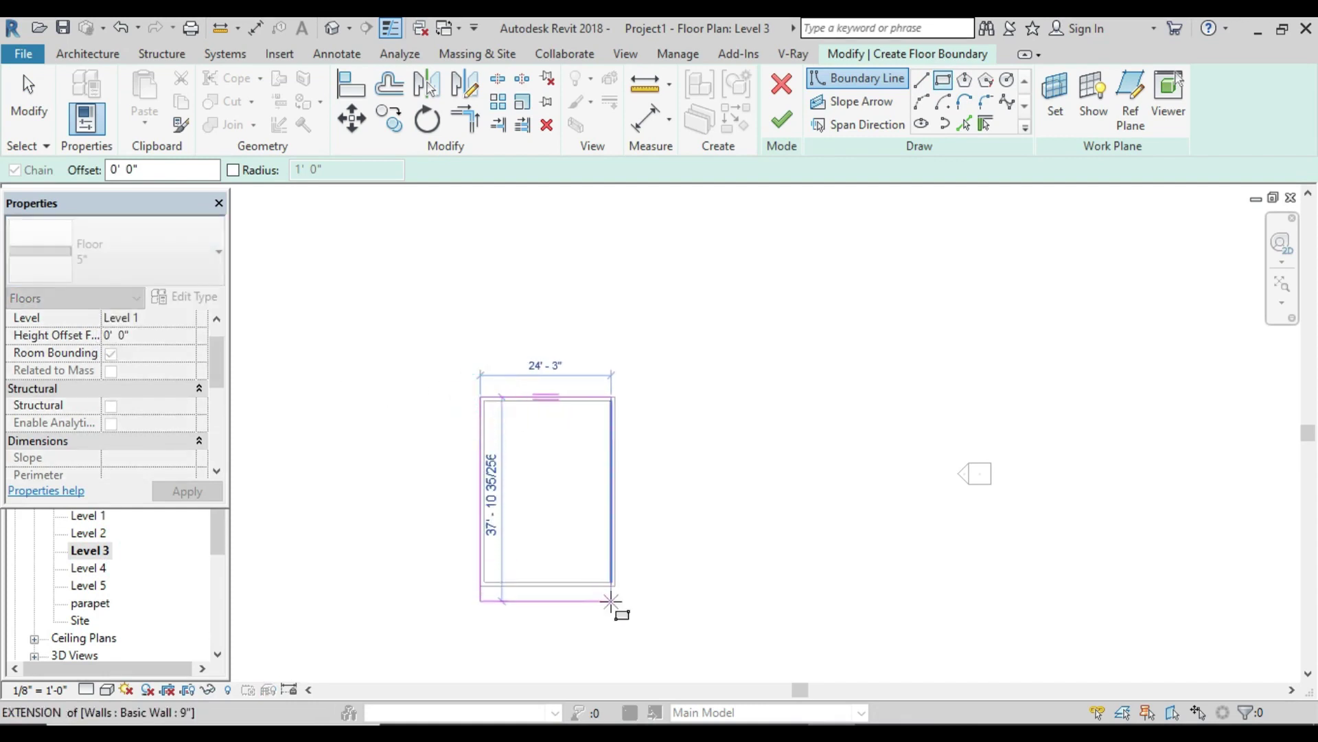
left_click(614, 585)
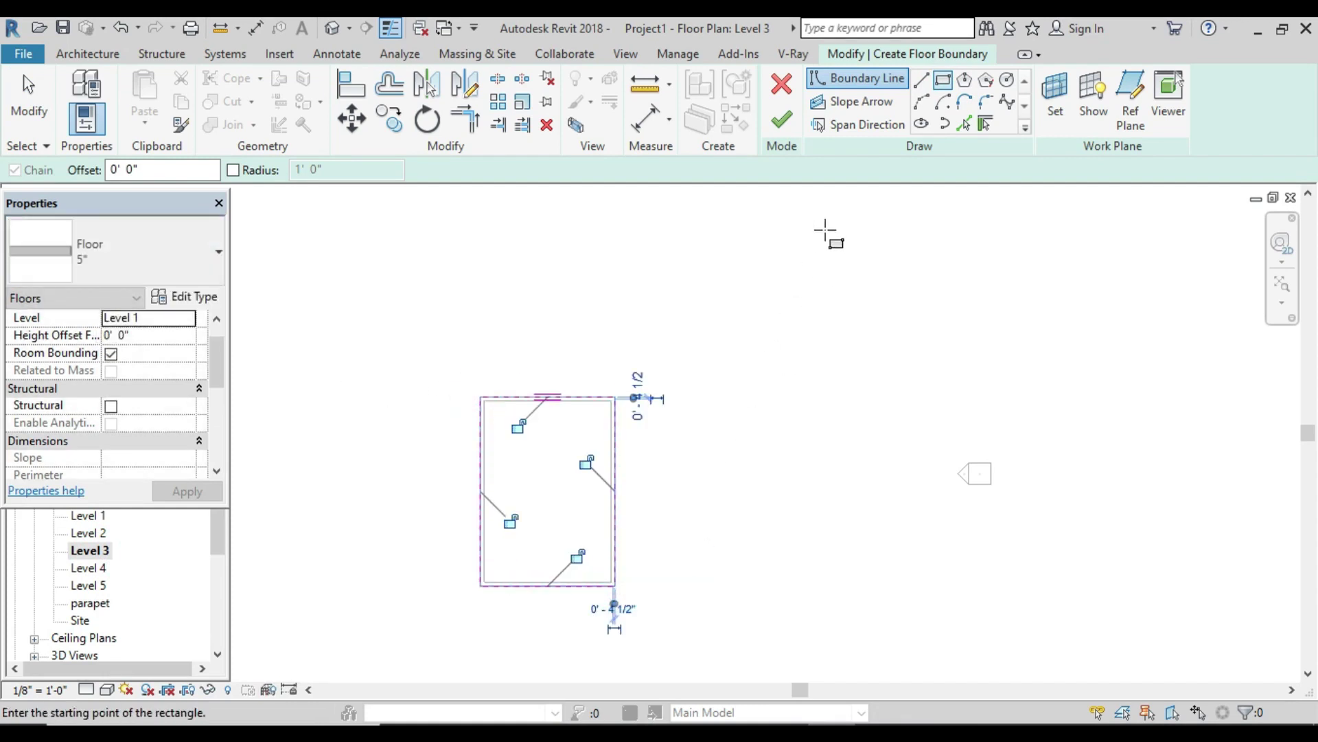
left_click(781, 120)
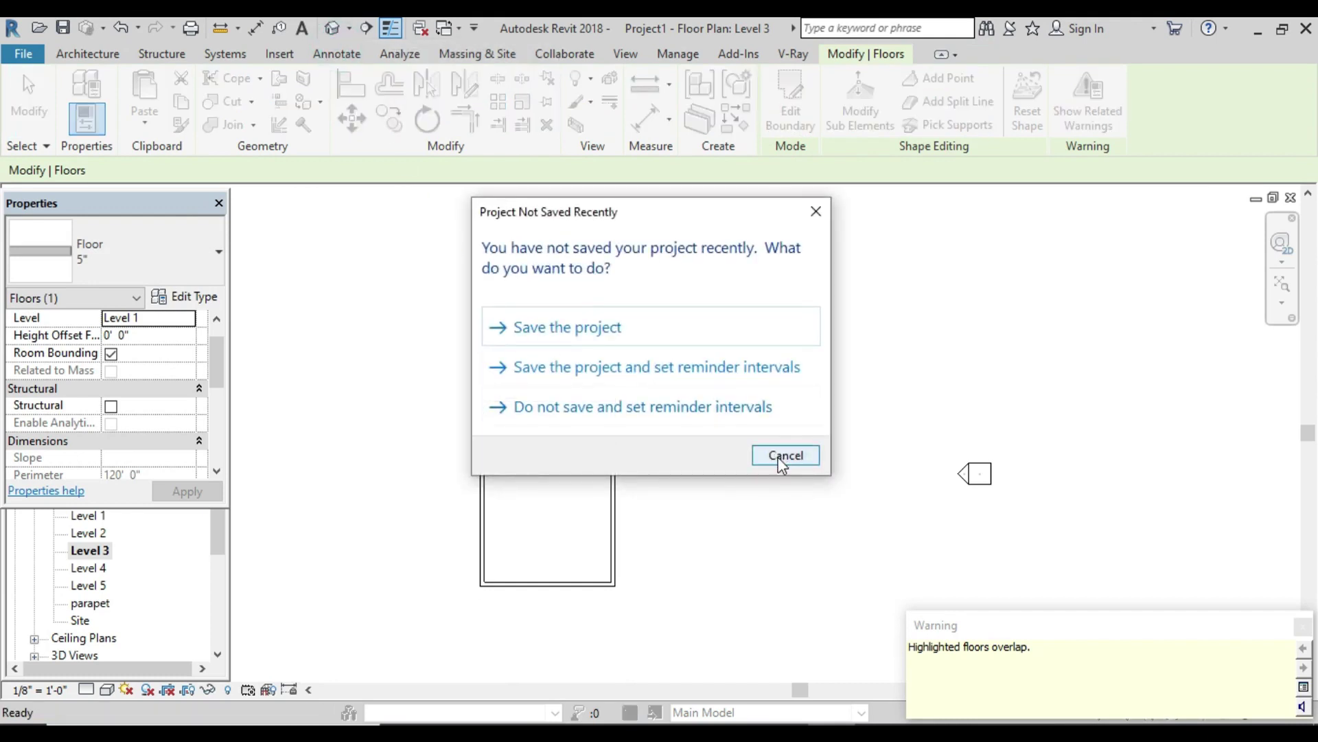
Step: Dismiss the save reminder, zoom to the corner and select the 5" floor slab
left_click(778, 457)
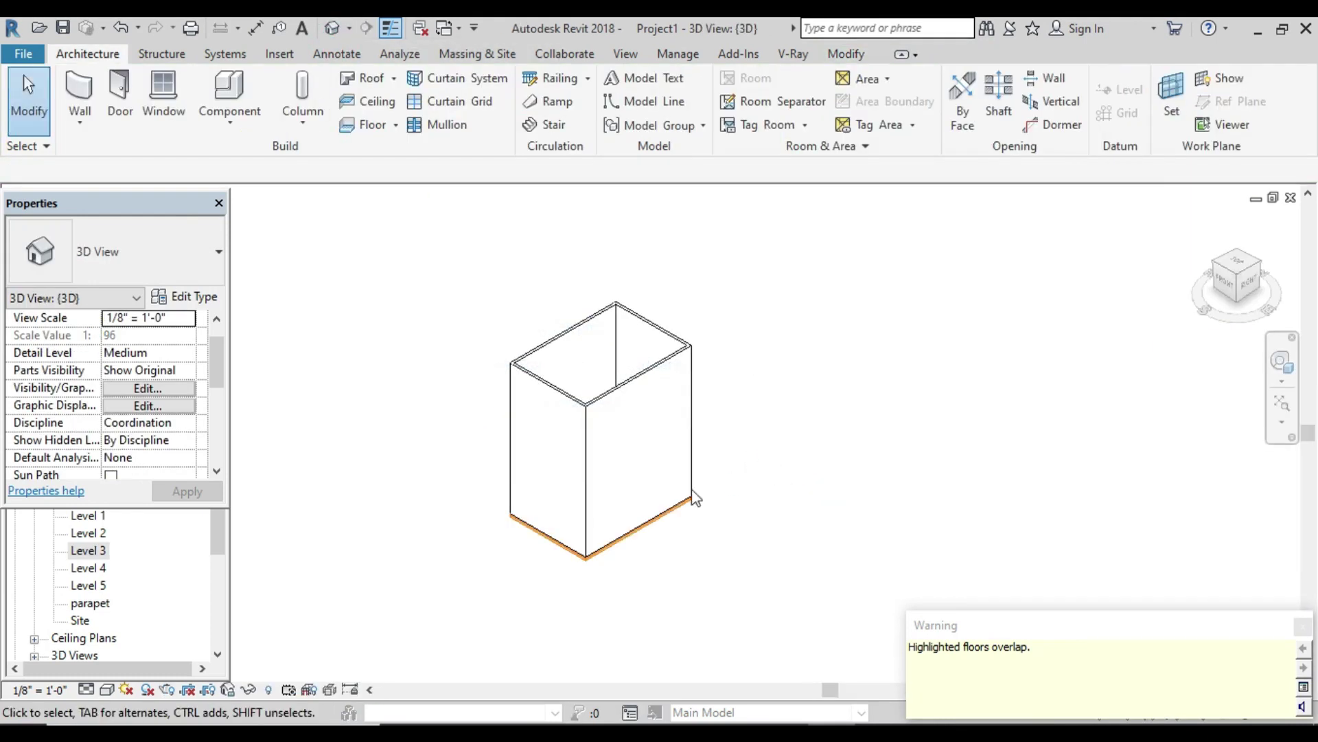
scroll(582, 577, "up", 3)
scroll(585, 579, "up", 3)
scroll(585, 579, "up", 1)
left_click(774, 521)
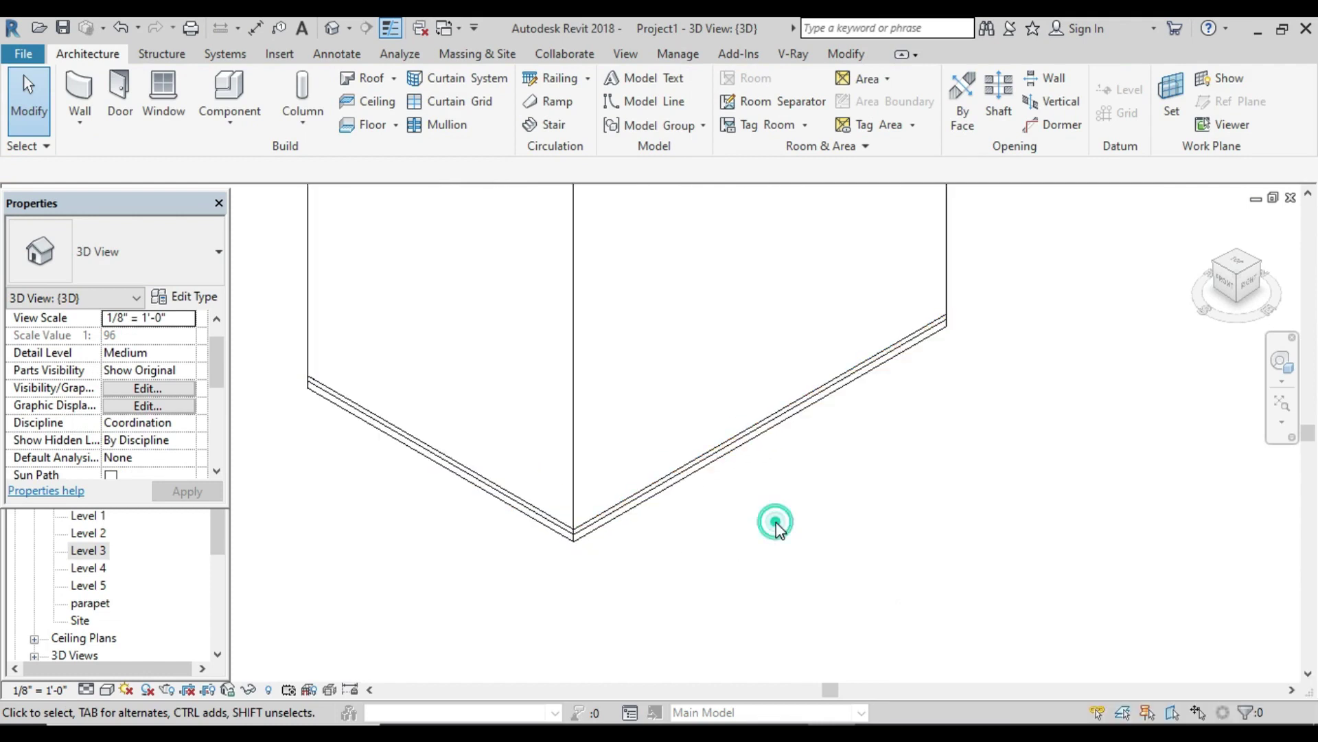
scroll(588, 538, "up", 2)
scroll(587, 552, "up", 3)
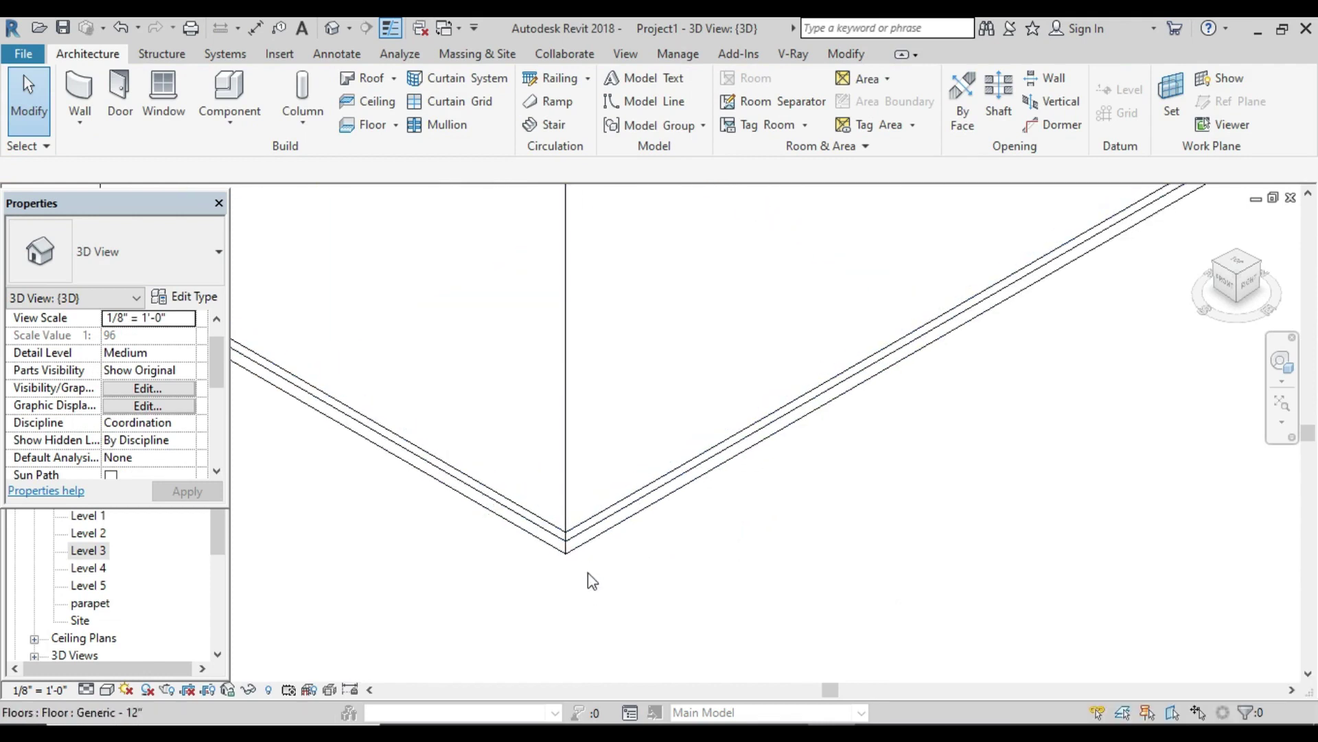
scroll(580, 548, "up", 1)
scroll(573, 549, "up", 2)
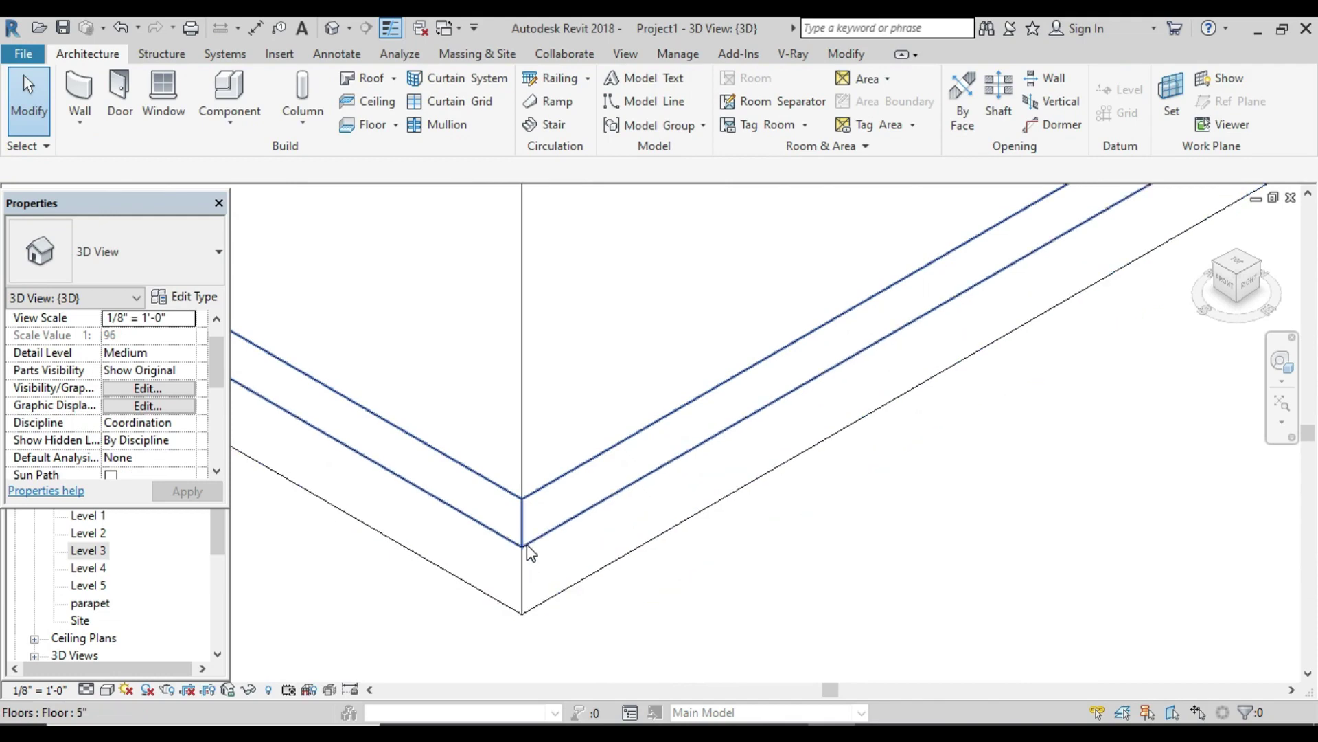
left_click(529, 525)
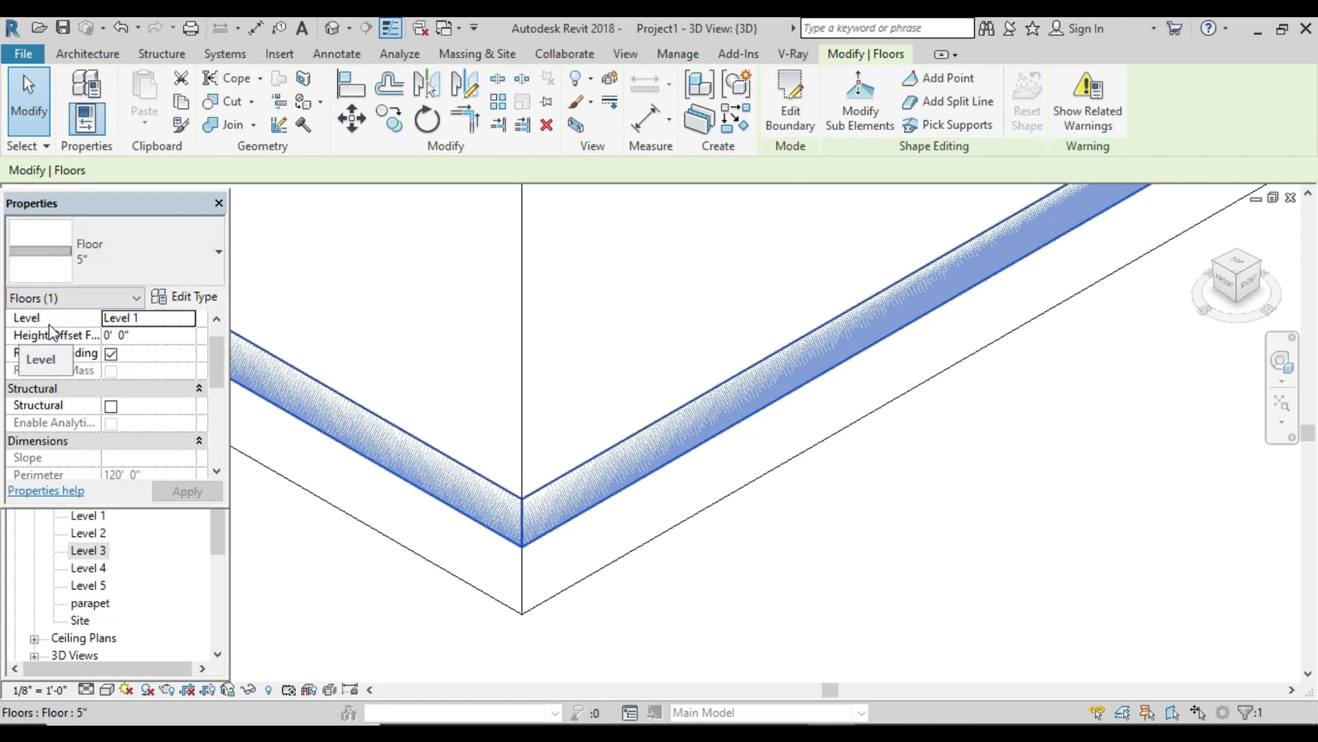
Step: Change the floor's Level to Level 3 in Properties and apply
left_click(165, 320)
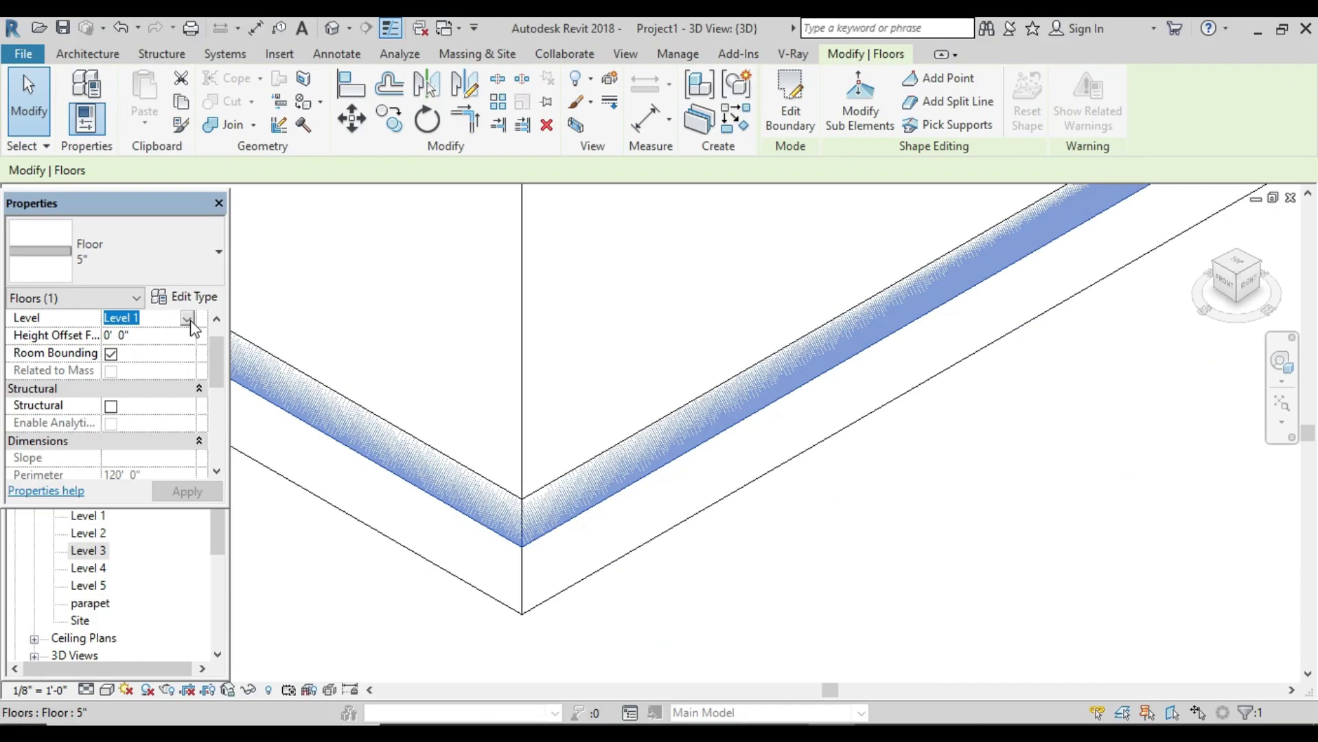
left_click(187, 318)
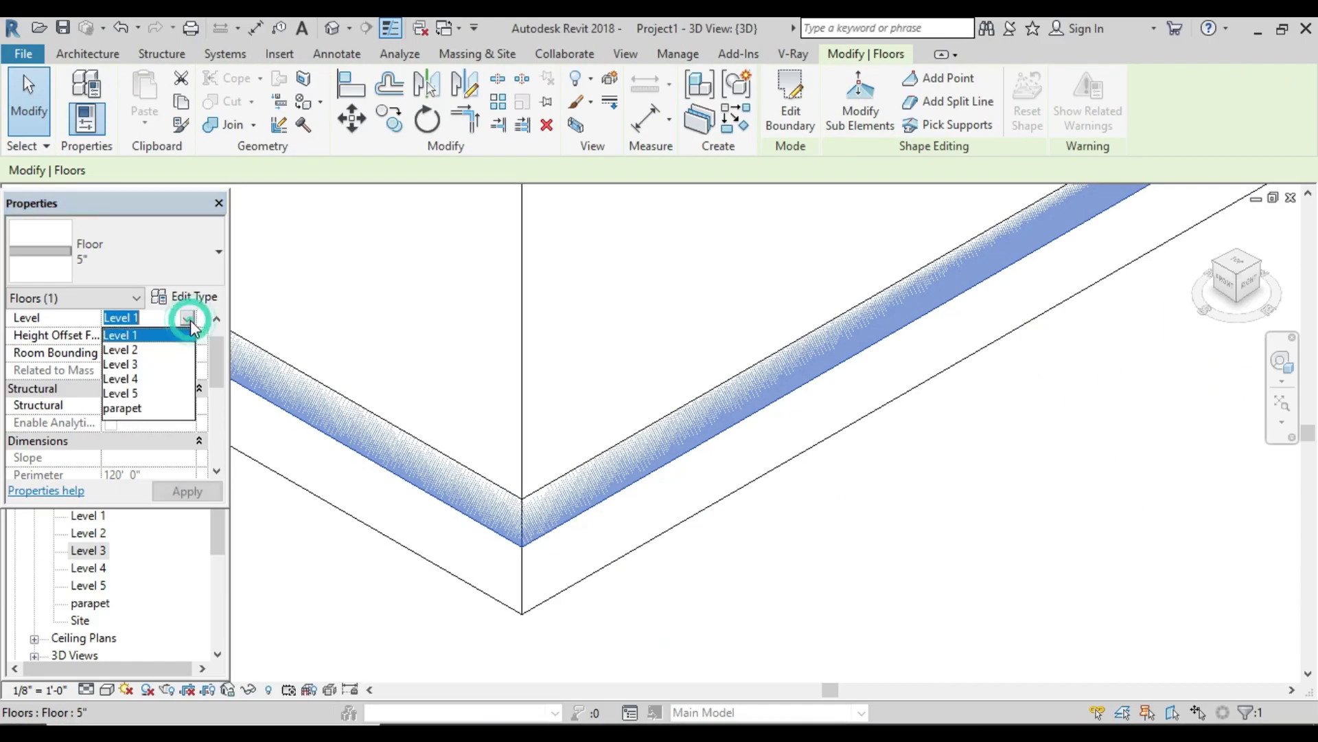
left_click(158, 365)
left_click(186, 492)
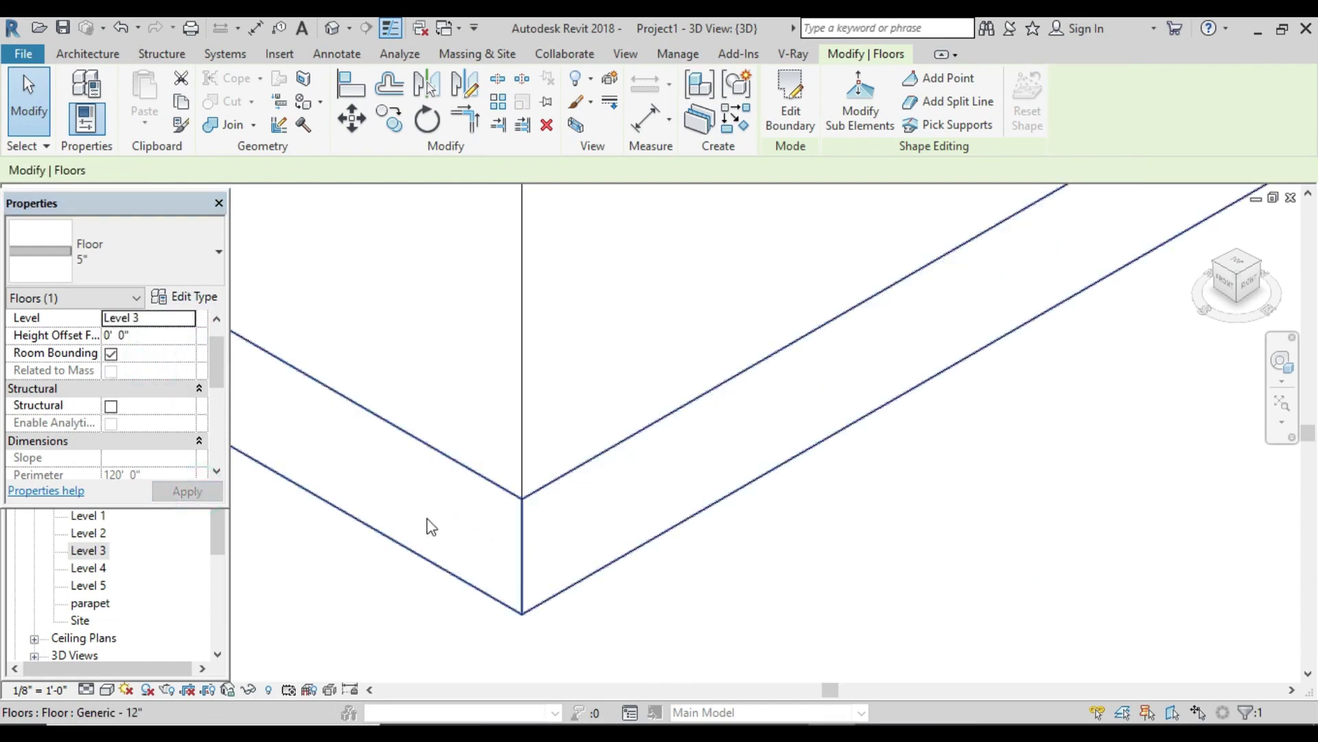
scroll(428, 527, "down", 3)
scroll(427, 526, "up", 3)
left_click(583, 590)
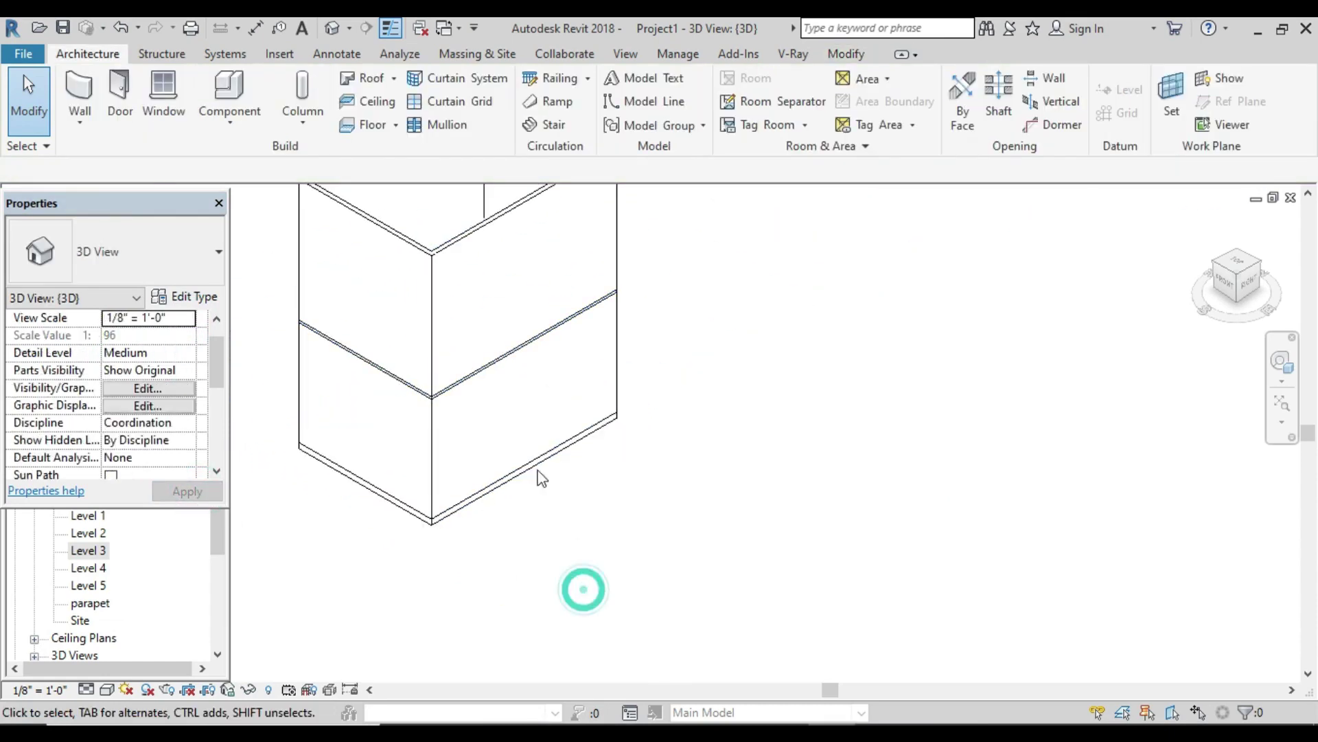
left_click(648, 496)
middle_click_drag(486, 374, 693, 497)
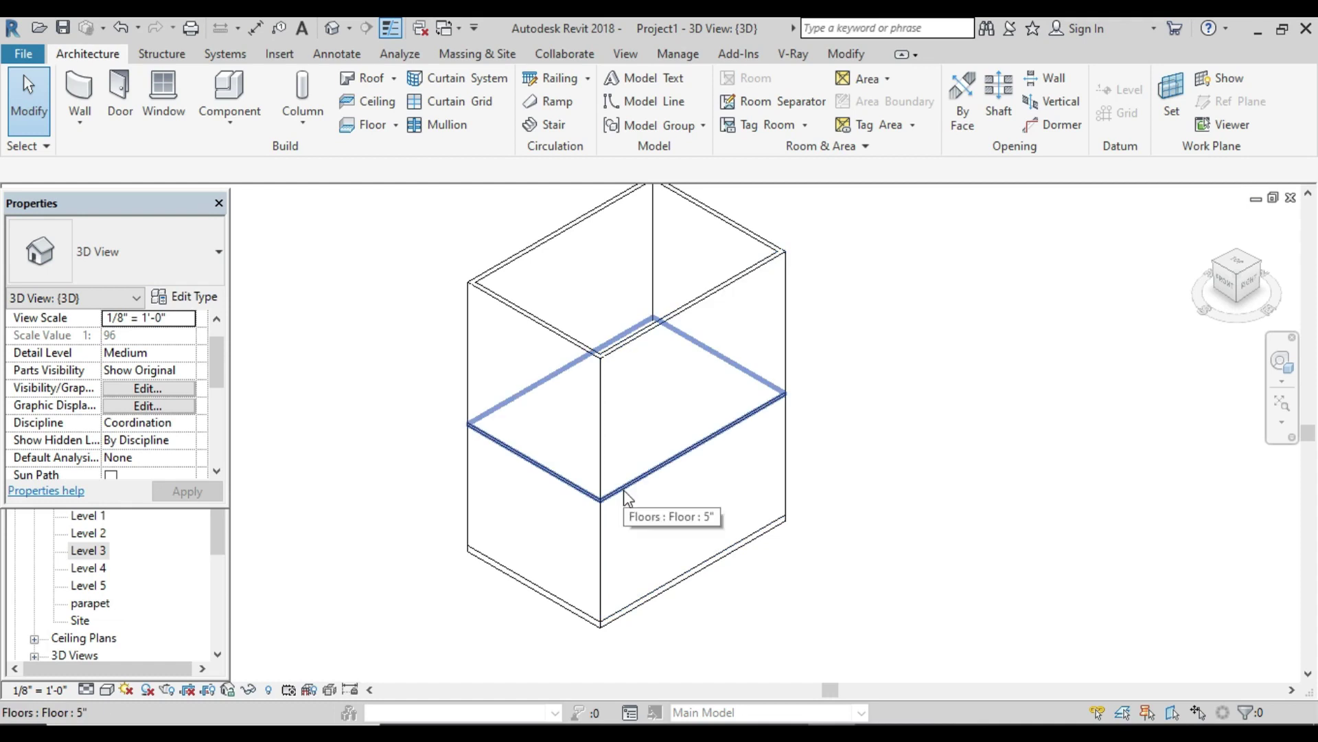
scroll(627, 498, "up", 1)
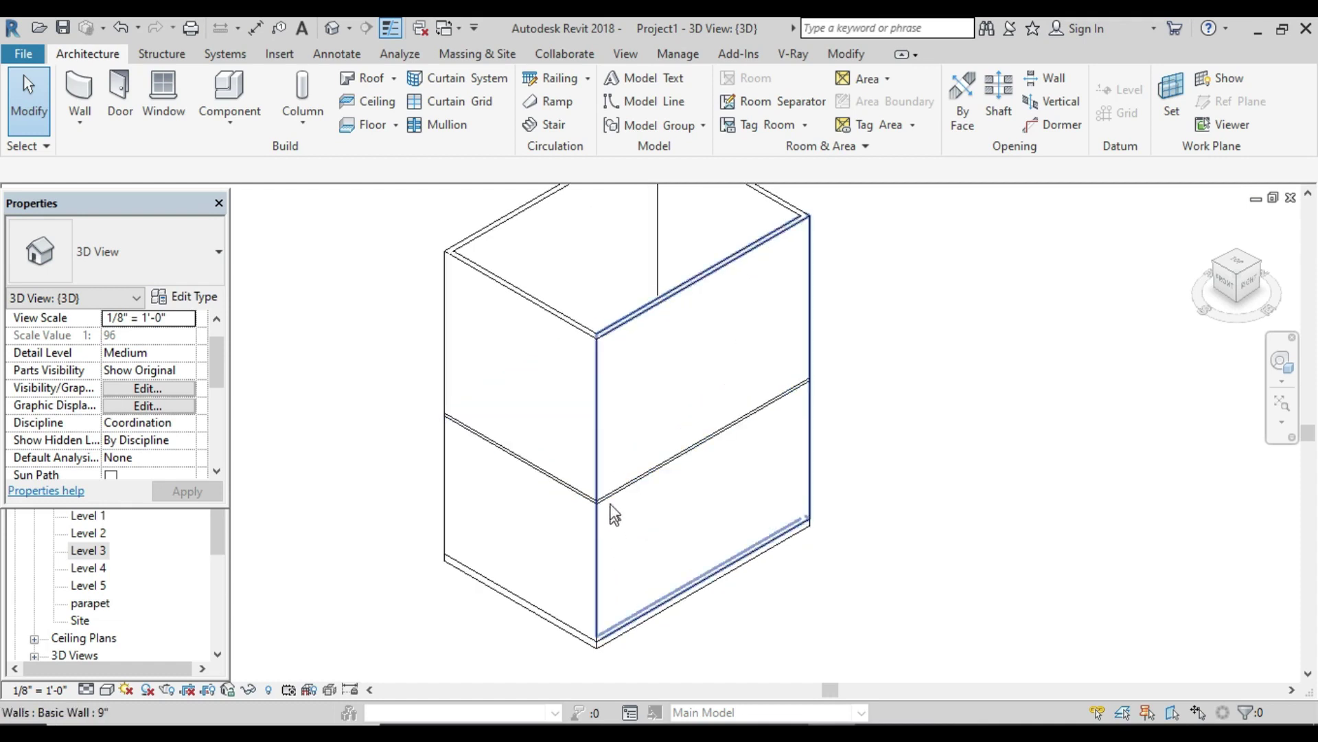
left_click(611, 496)
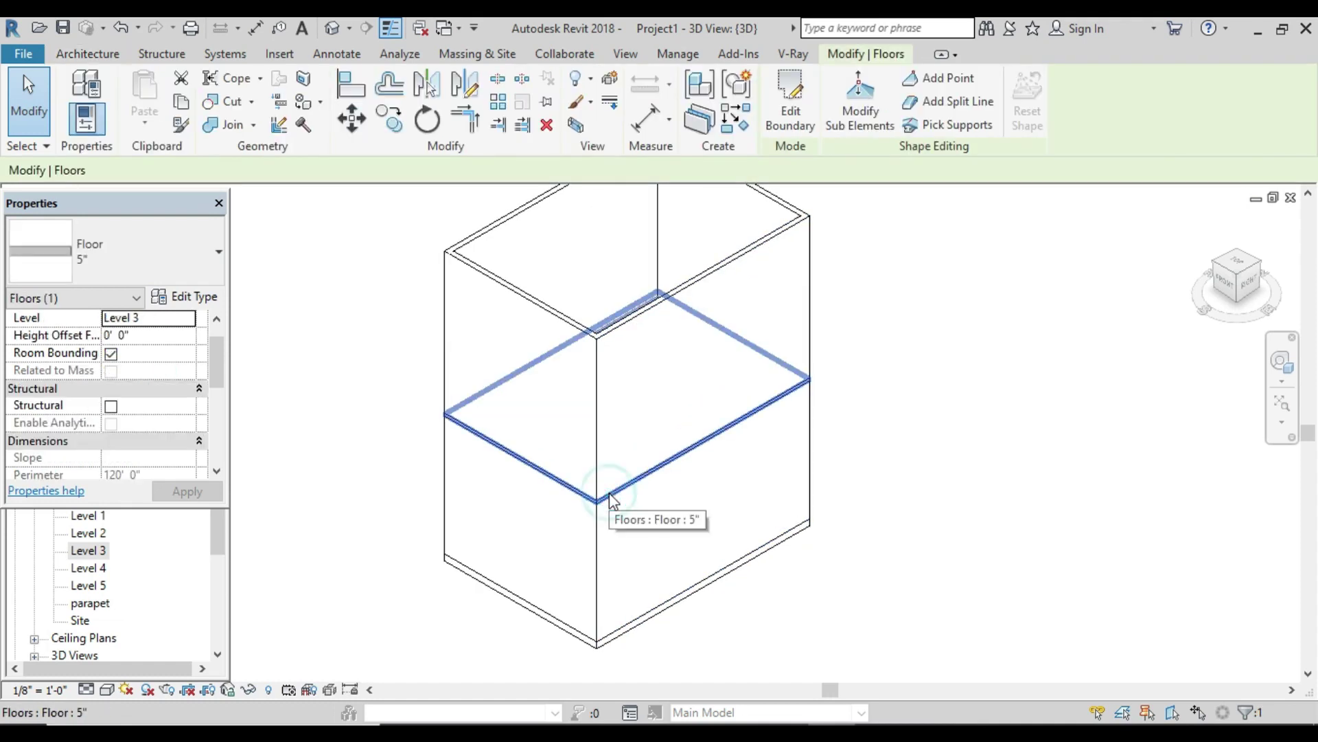
scroll(891, 429, "up", 1)
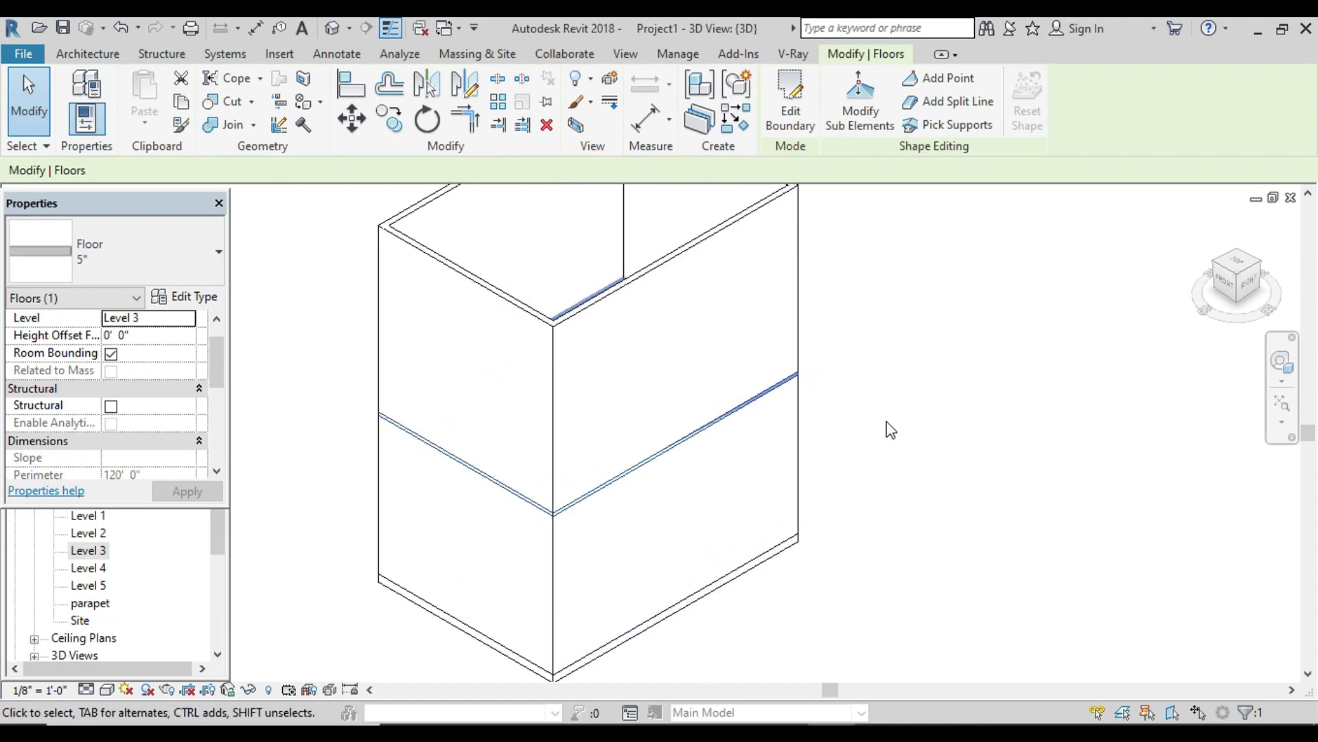
middle_click_drag(893, 433, 909, 483, "shift")
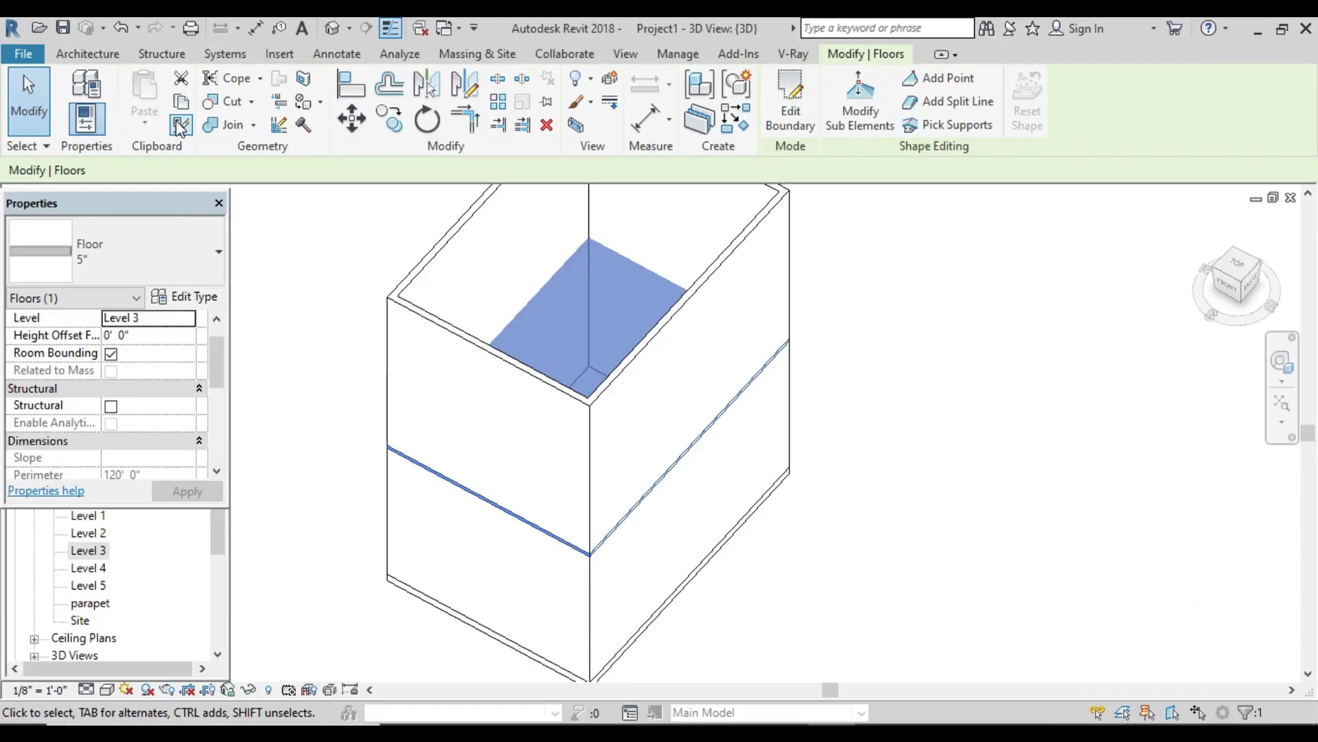
Step: Copy the selected 5" floor and paste it aligned to Level 5
left_click(181, 101)
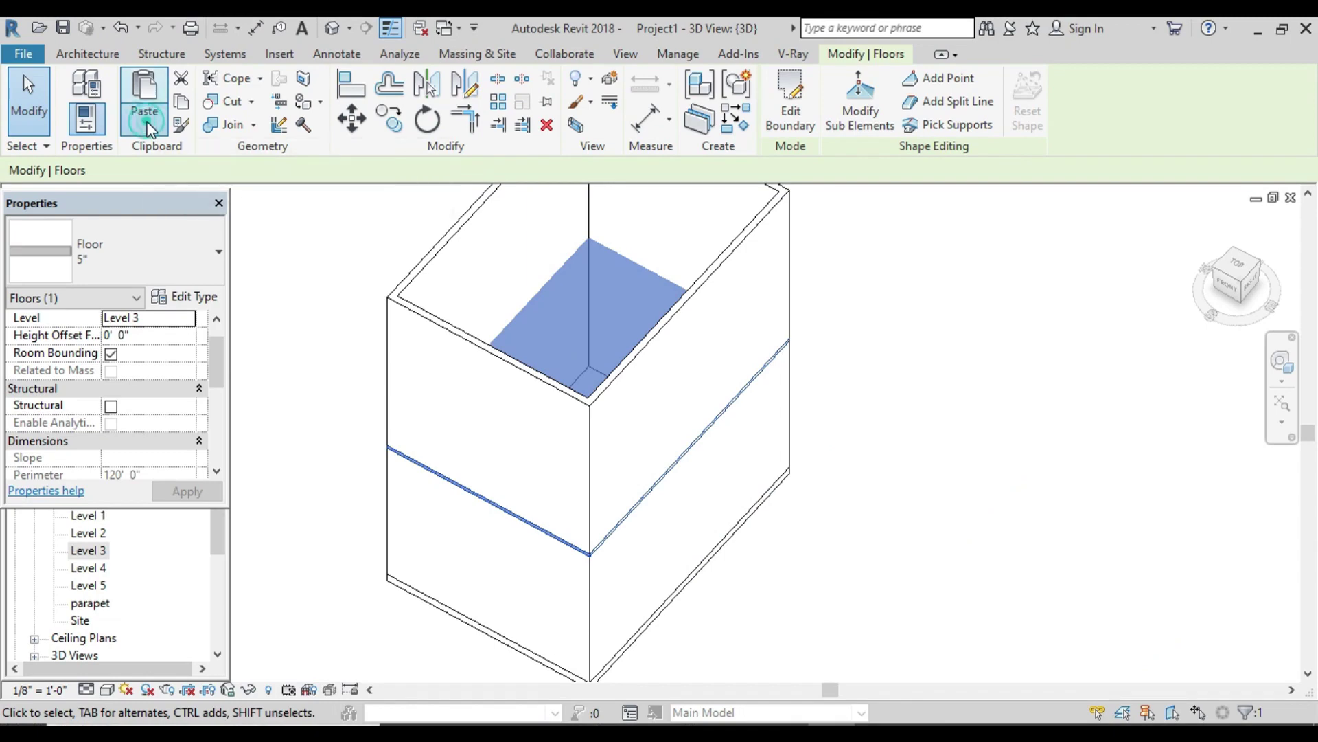
left_click(145, 121)
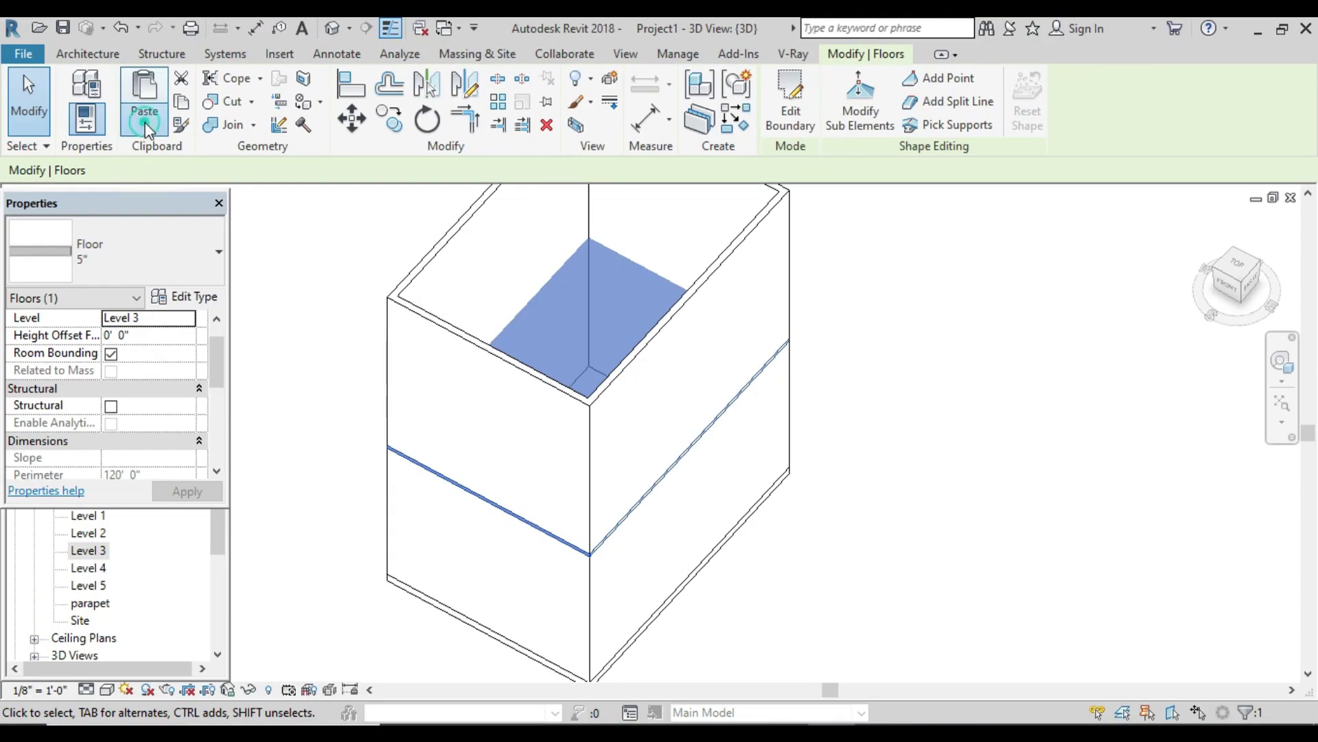
left_click(146, 123)
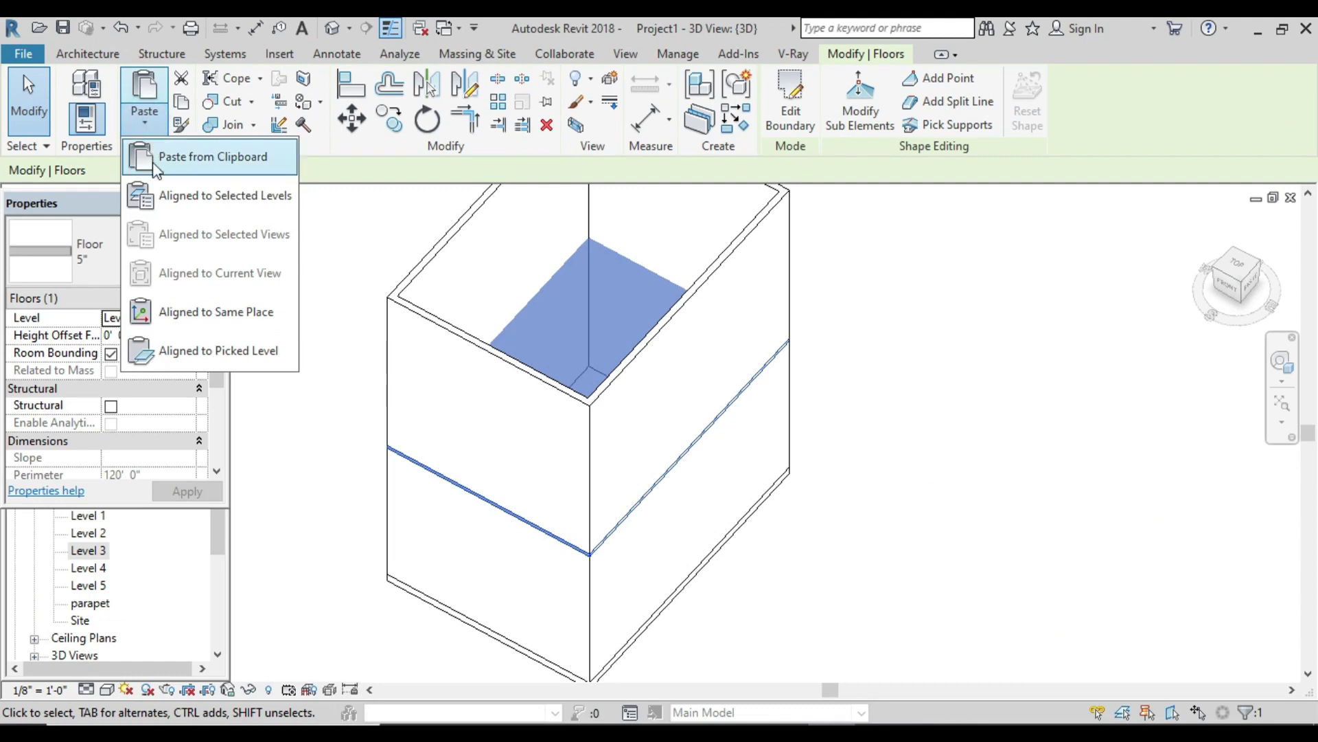
left_click(188, 197)
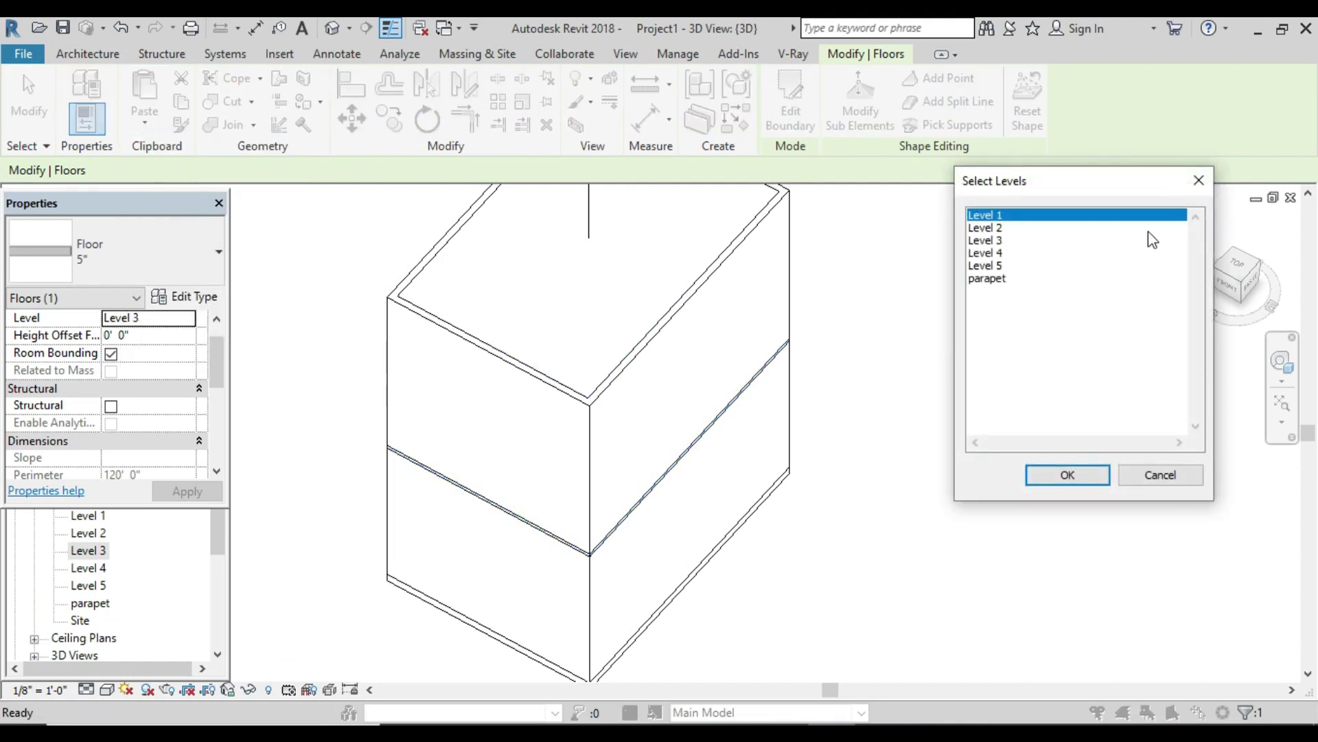
left_click_drag(1105, 187, 696, 126)
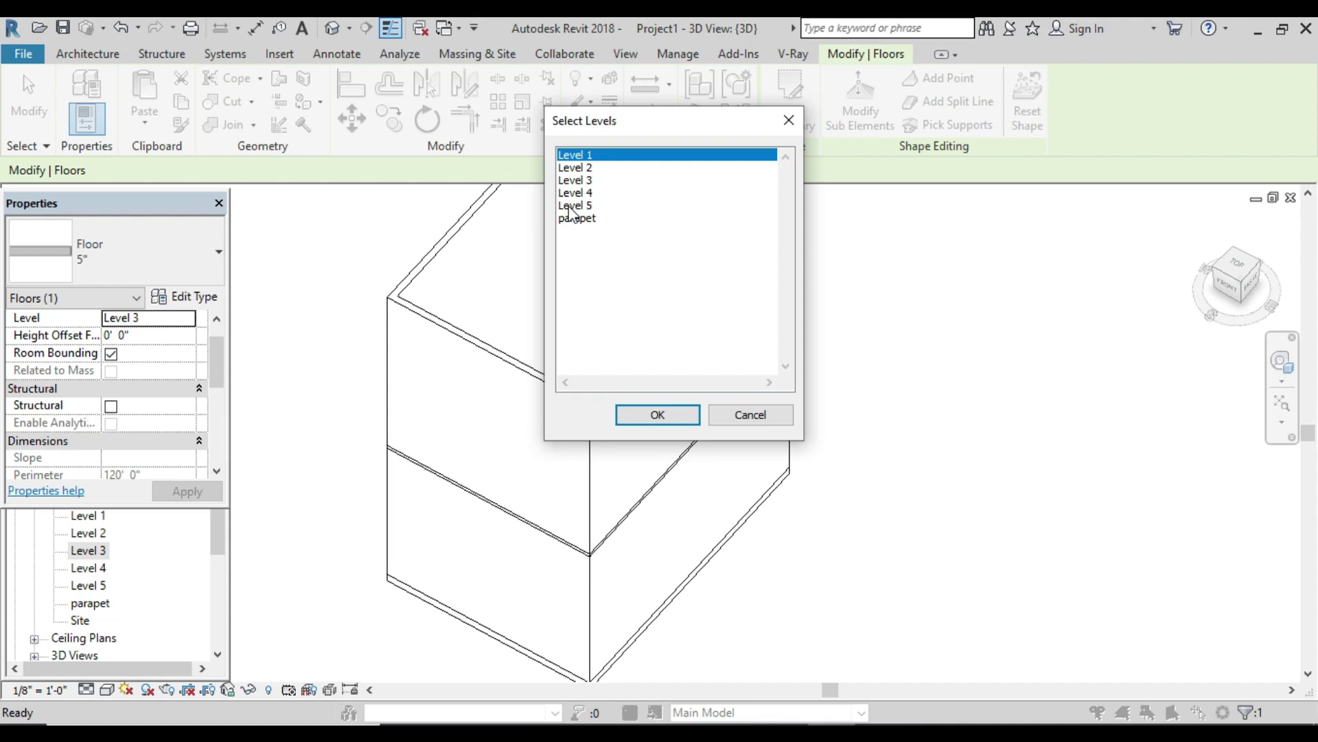
left_click(570, 206)
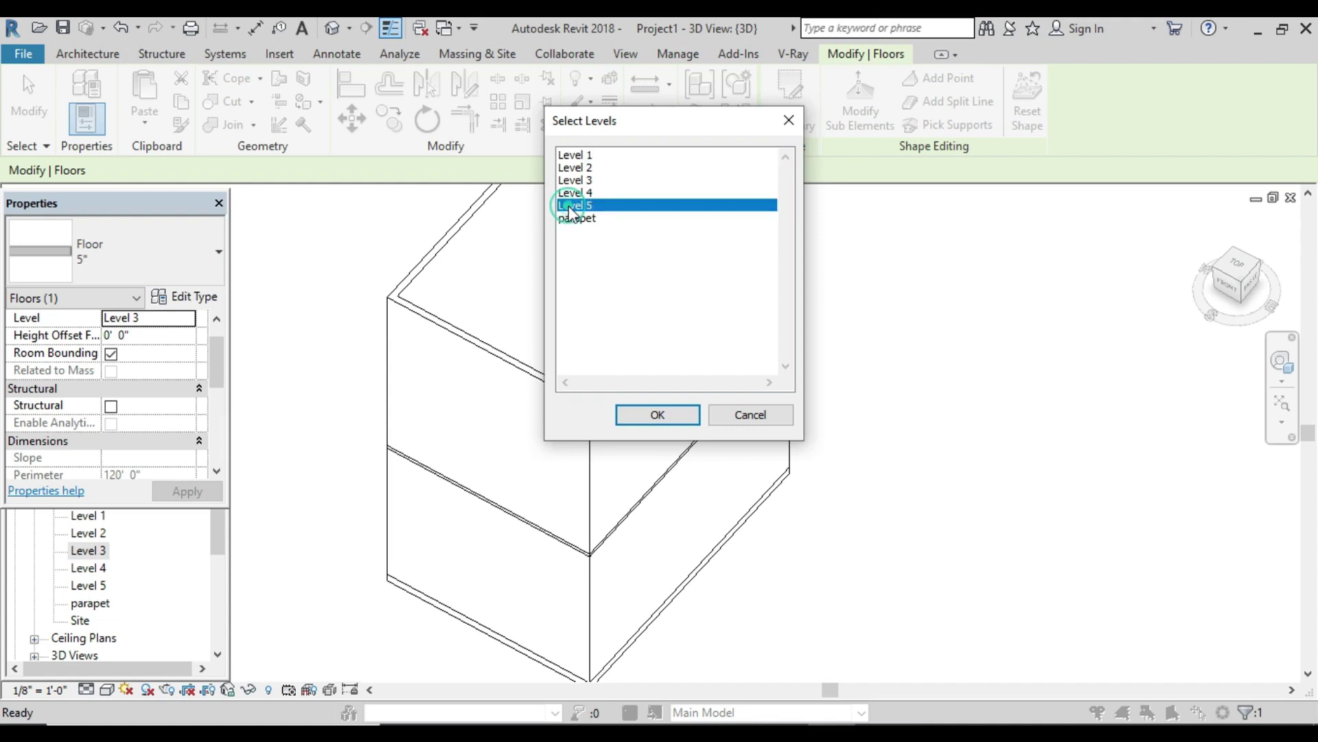
left_click(658, 414)
Step: Clear the selection, open the Level 1 floor plan, and bring up the elevation reference photo
left_click(971, 411)
scroll(608, 413, "up", 3)
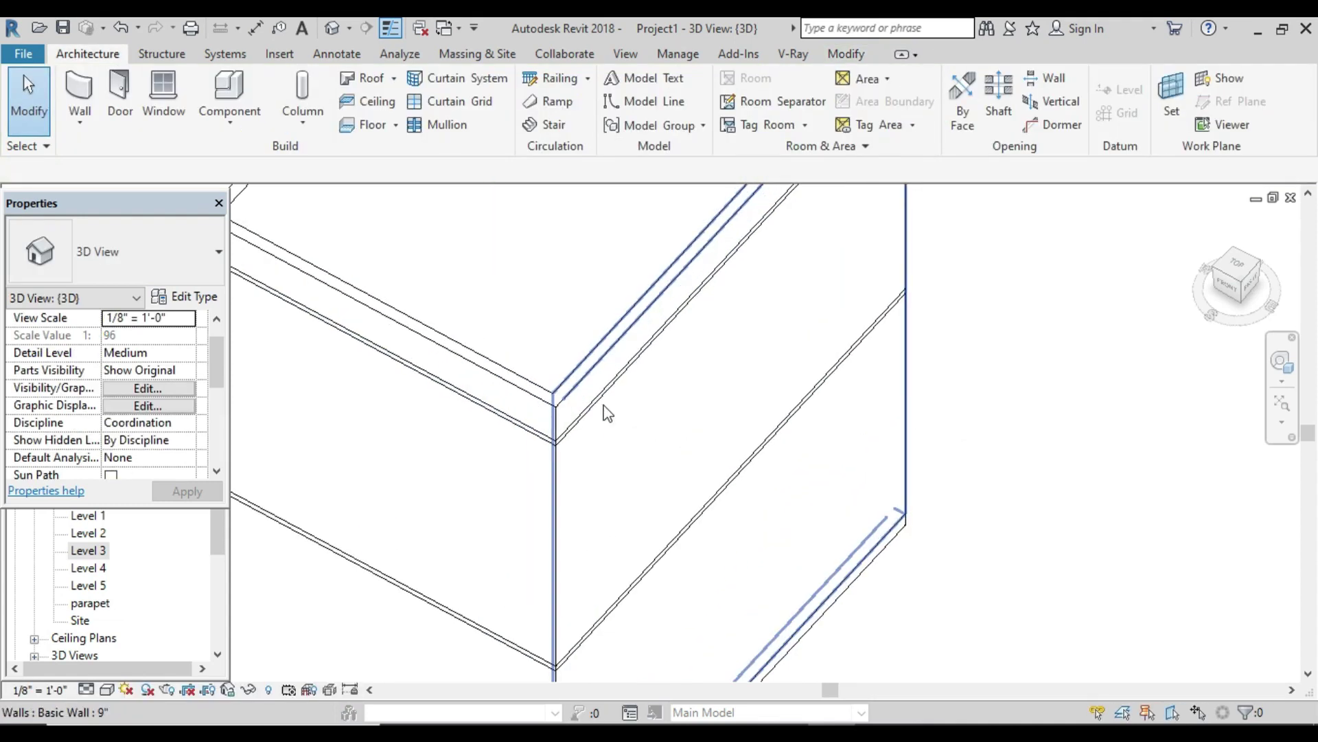
scroll(608, 413, "down", 1)
scroll(600, 414, "down", 2)
scroll(588, 421, "down", 1)
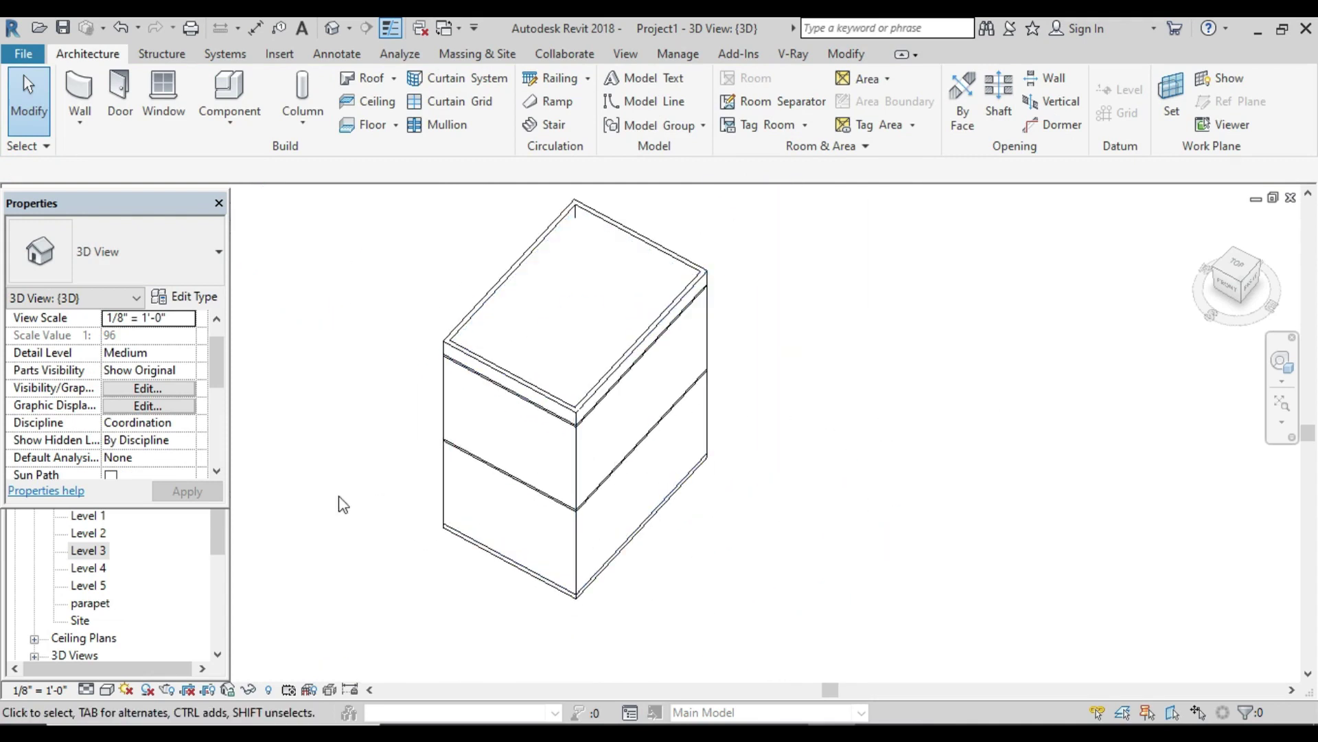
double_click(96, 516)
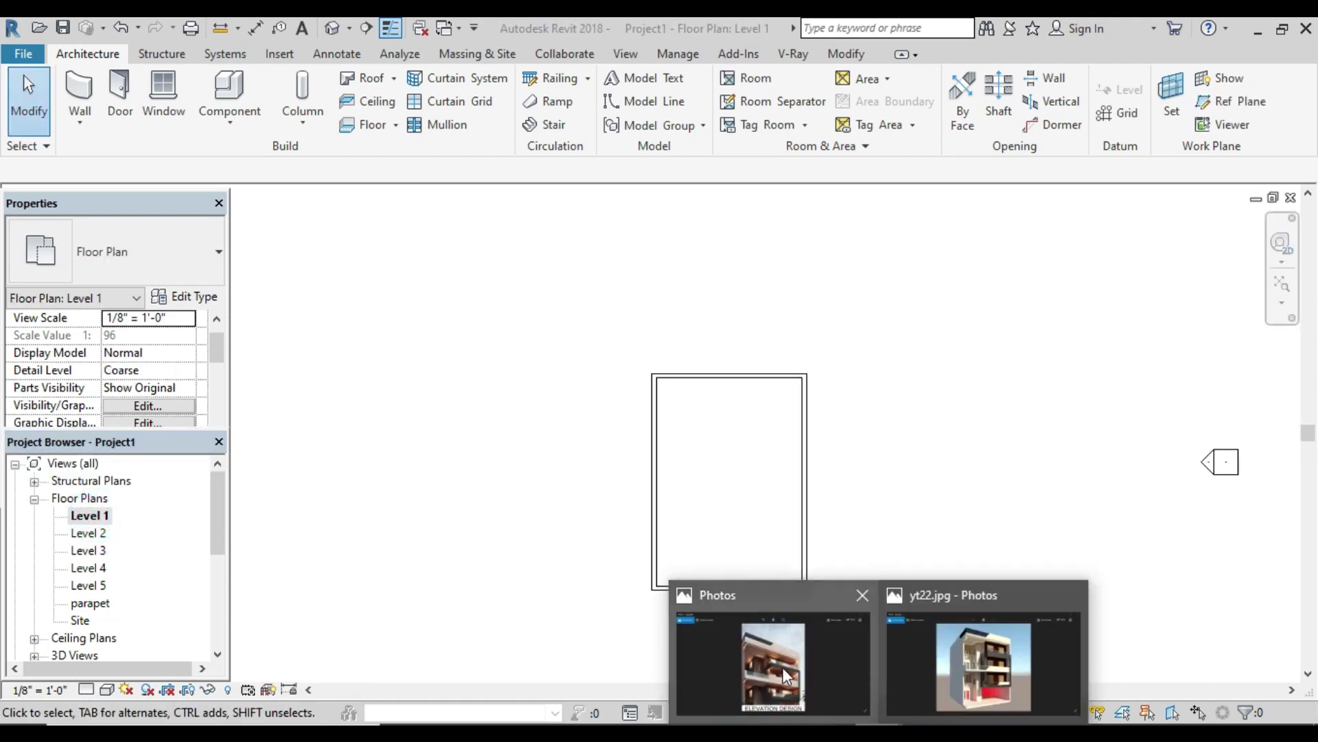
left_click(783, 666)
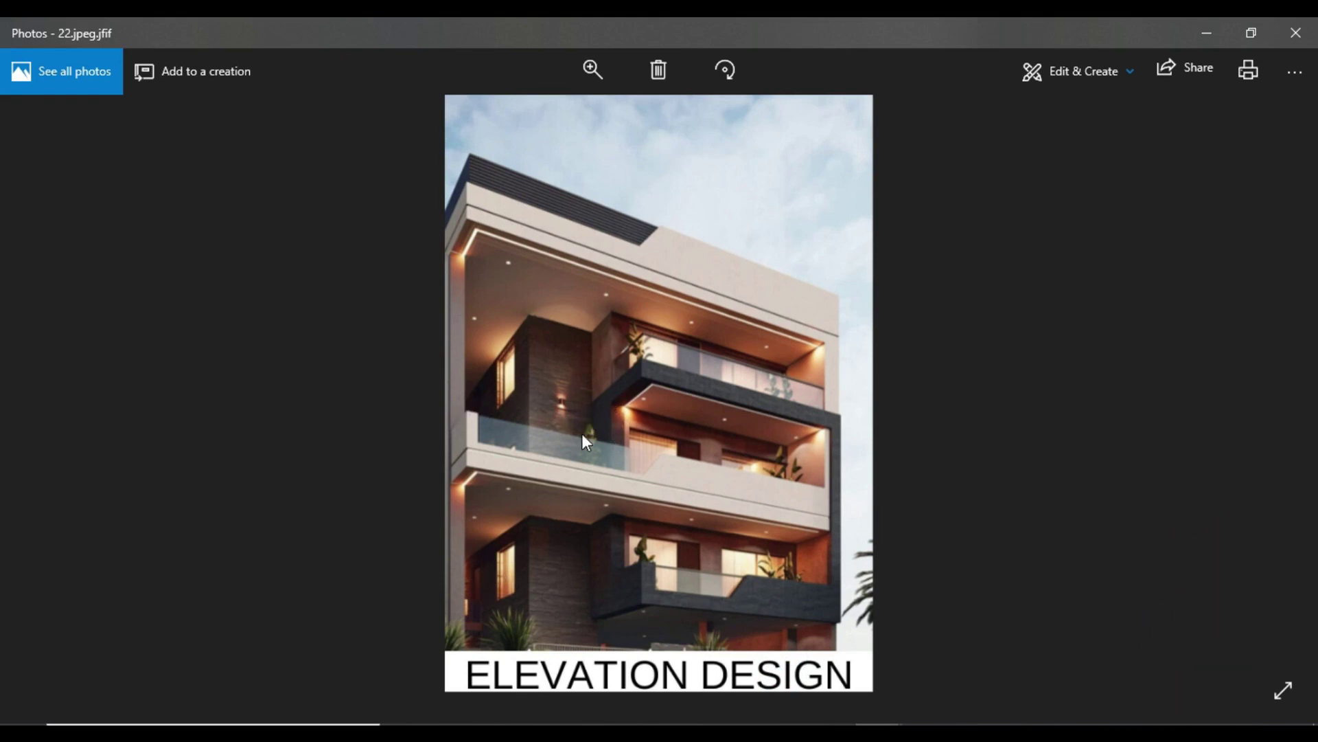
key("Right")
key("Left")
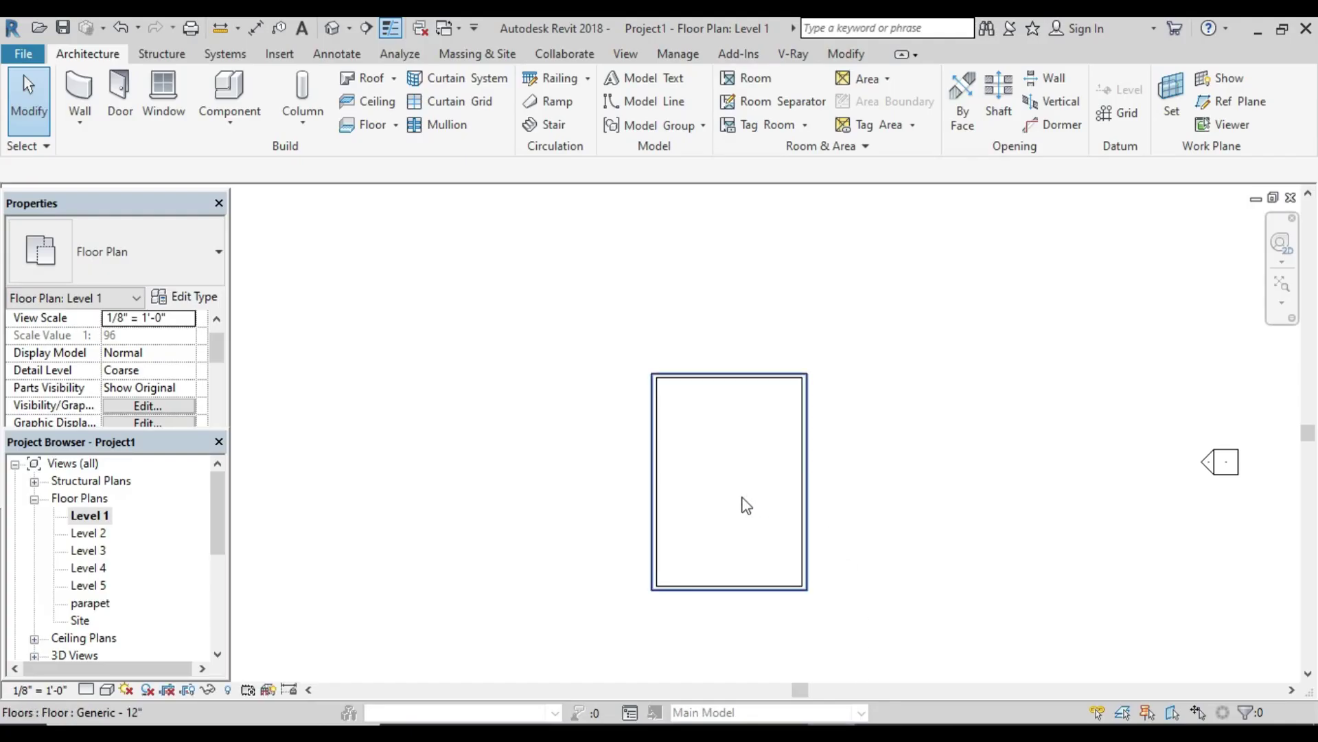
middle_click_drag(744, 503, 700, 474)
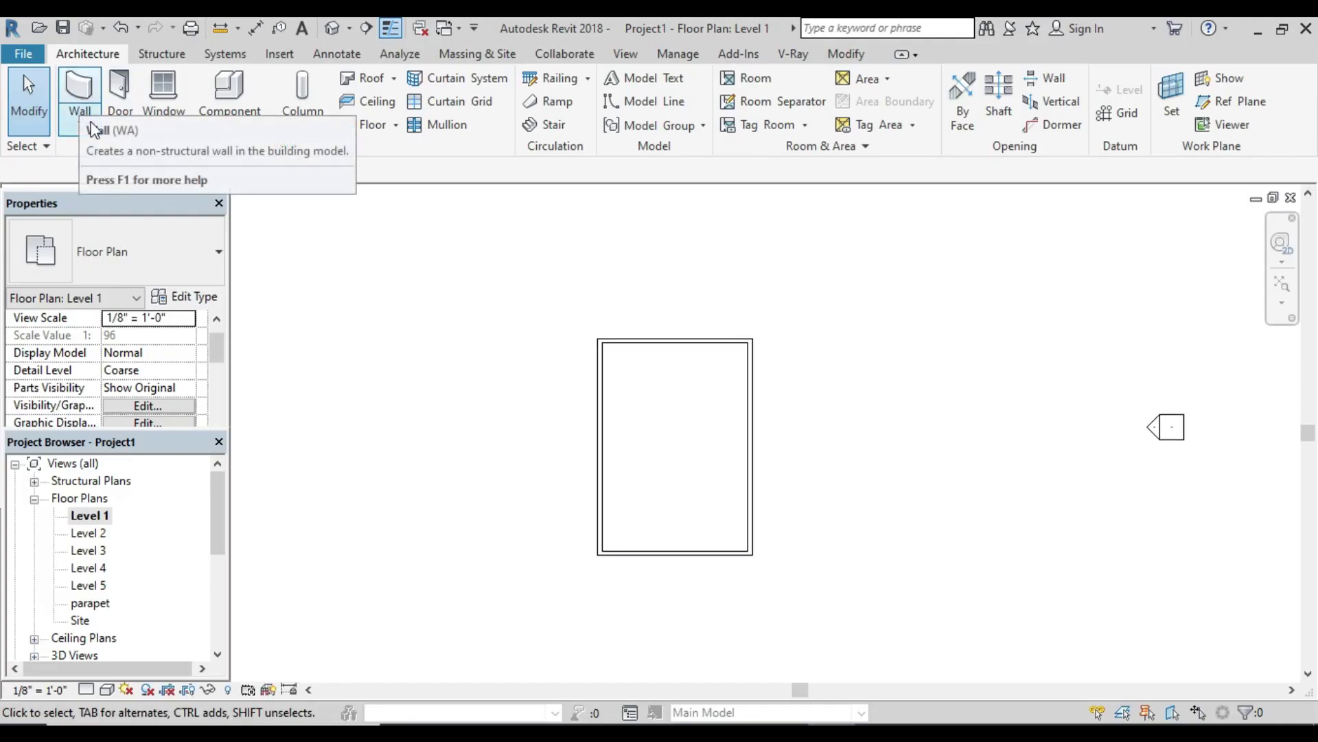
Step: Start the Wall tool (WA) with the 5" wall type, positioned over the lower plan
key("w")
key("a")
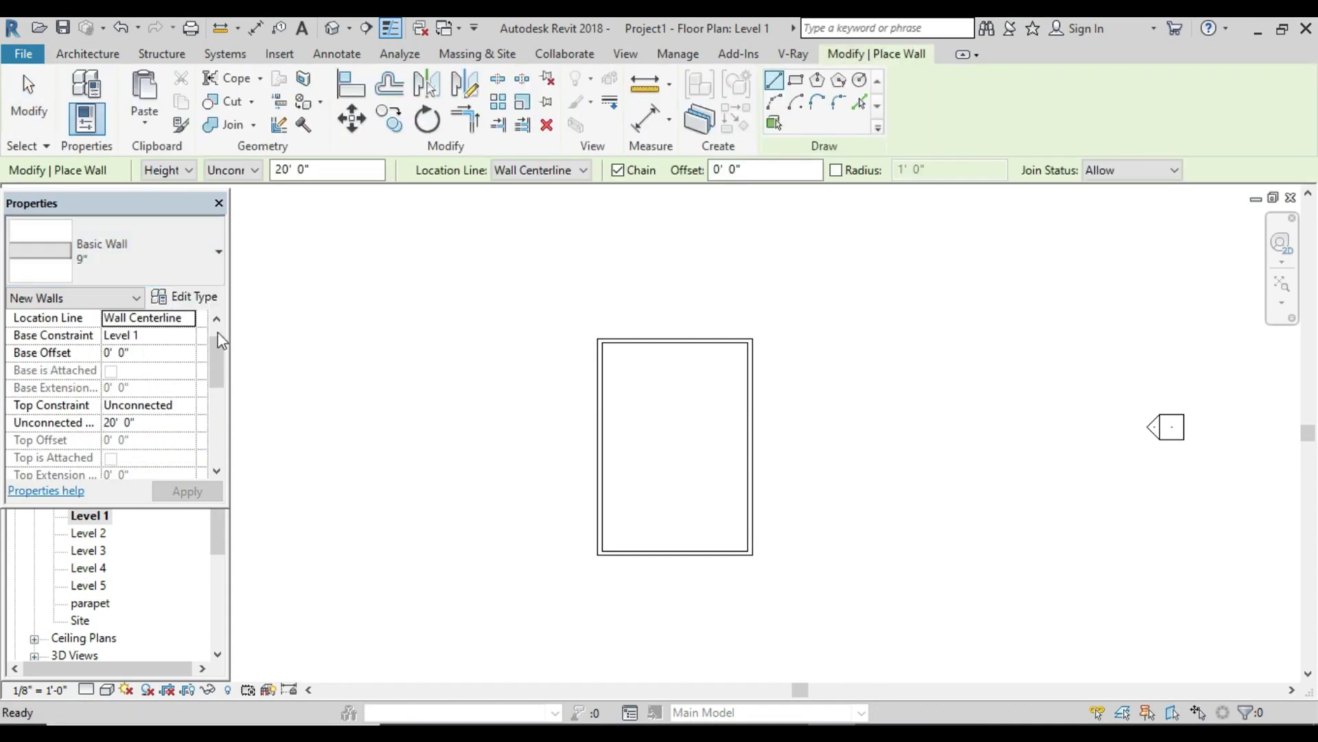
middle_click_drag(624, 480, 561, 459)
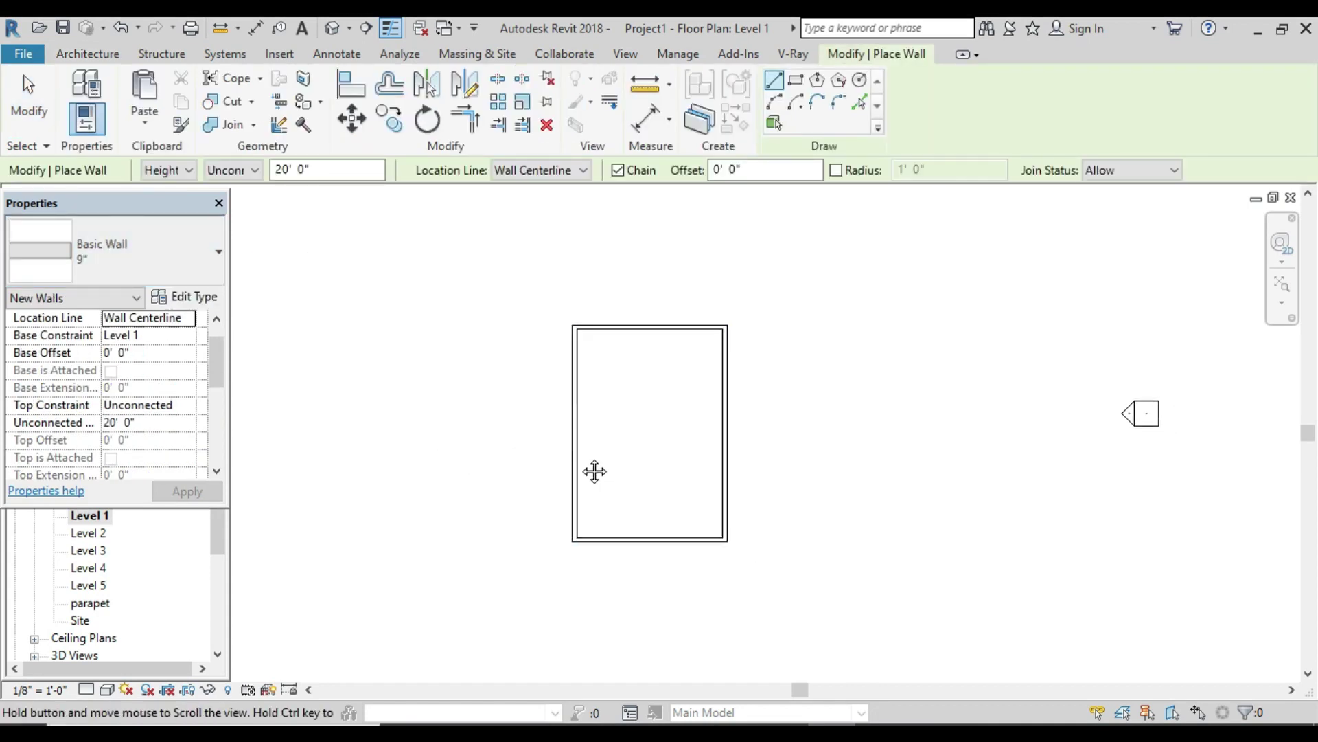
scroll(583, 470, "up", 2)
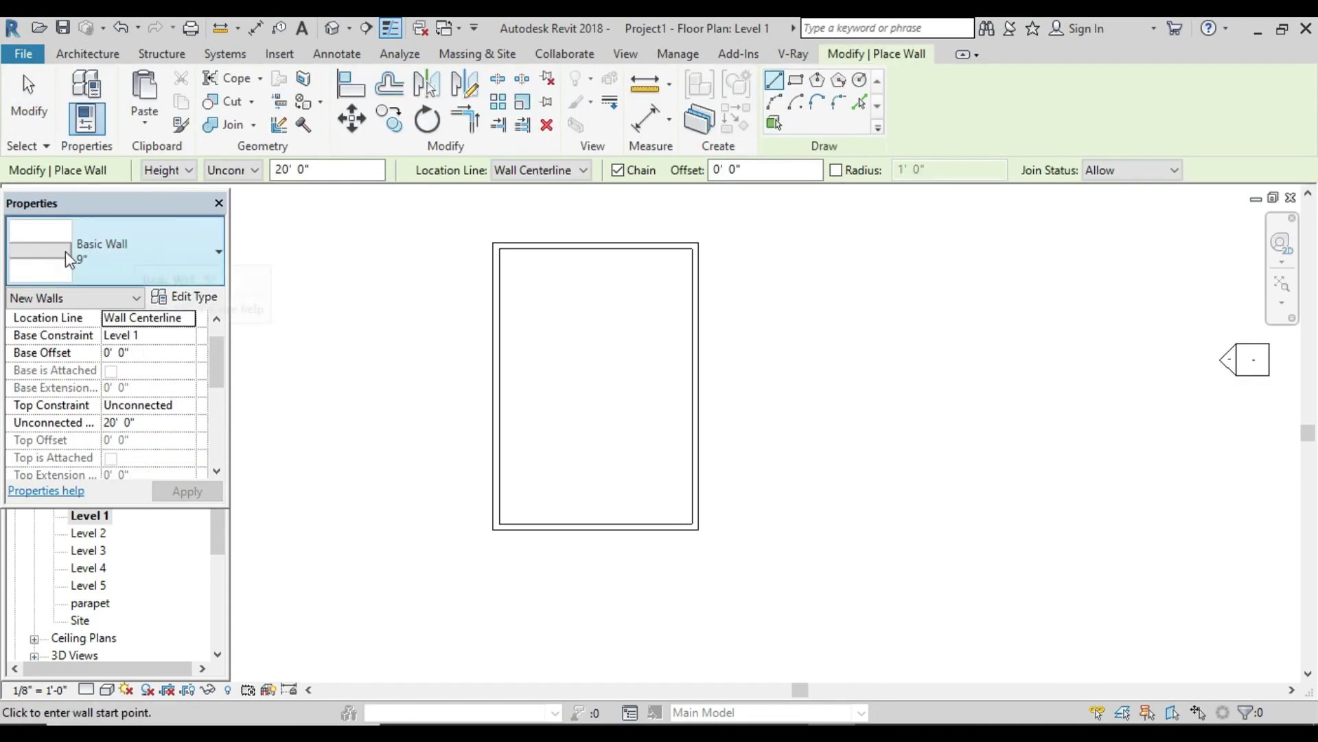
left_click(220, 254)
left_click(129, 352)
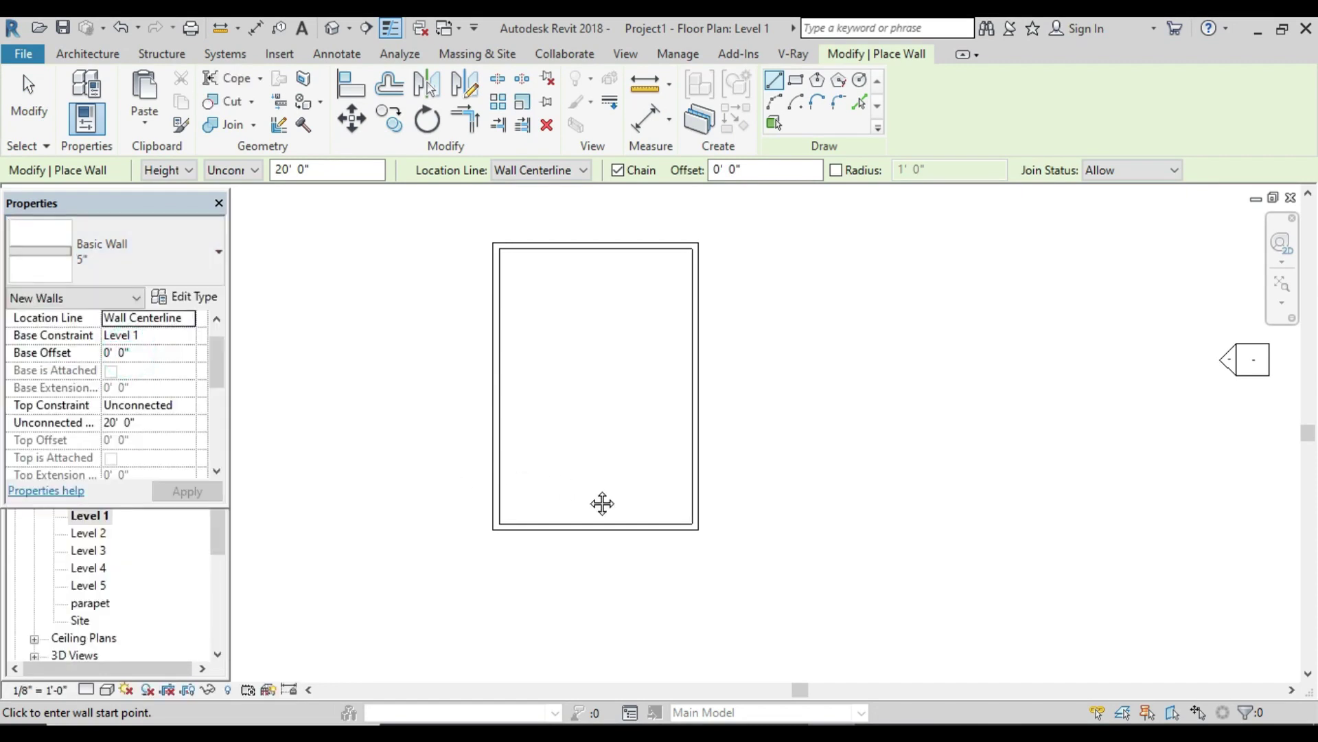
middle_click_drag(587, 488, 497, 515)
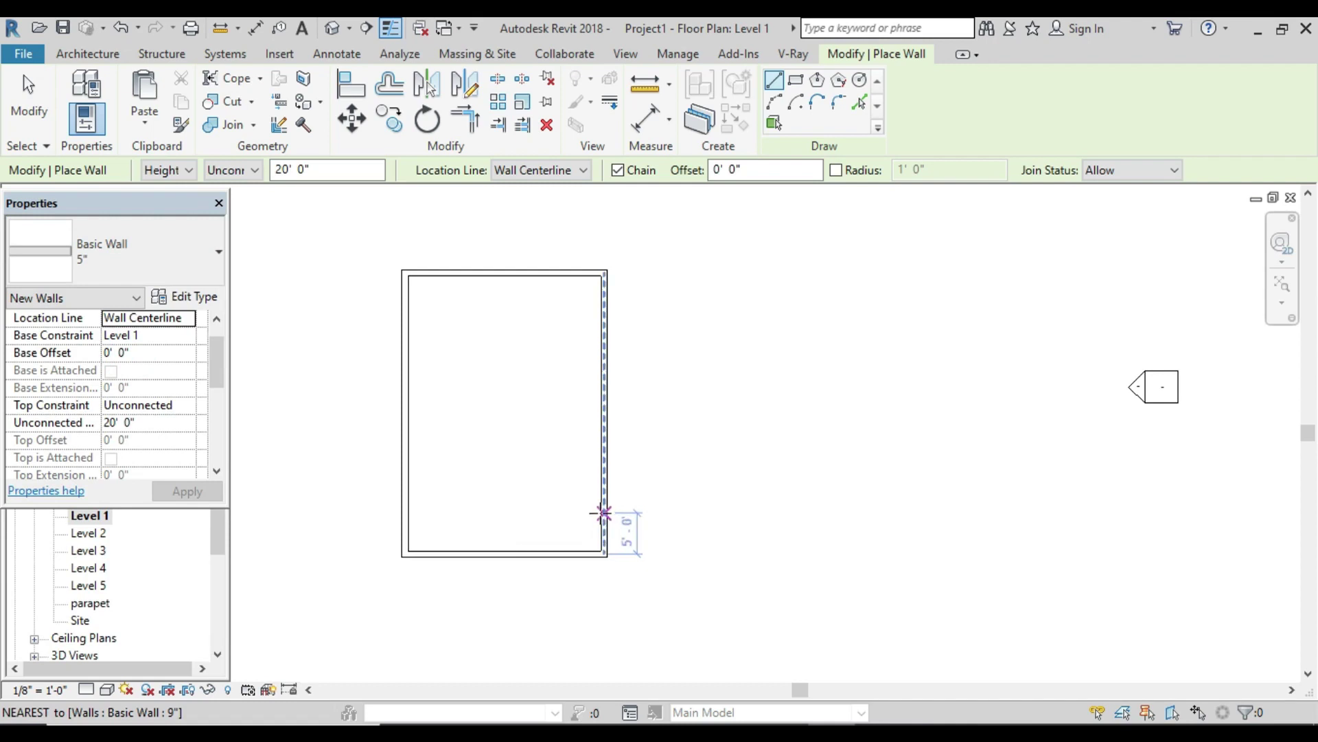
Step: Draw the stepped four-segment 5" interior wall from the right wall to the left, then exit
left_click(603, 510)
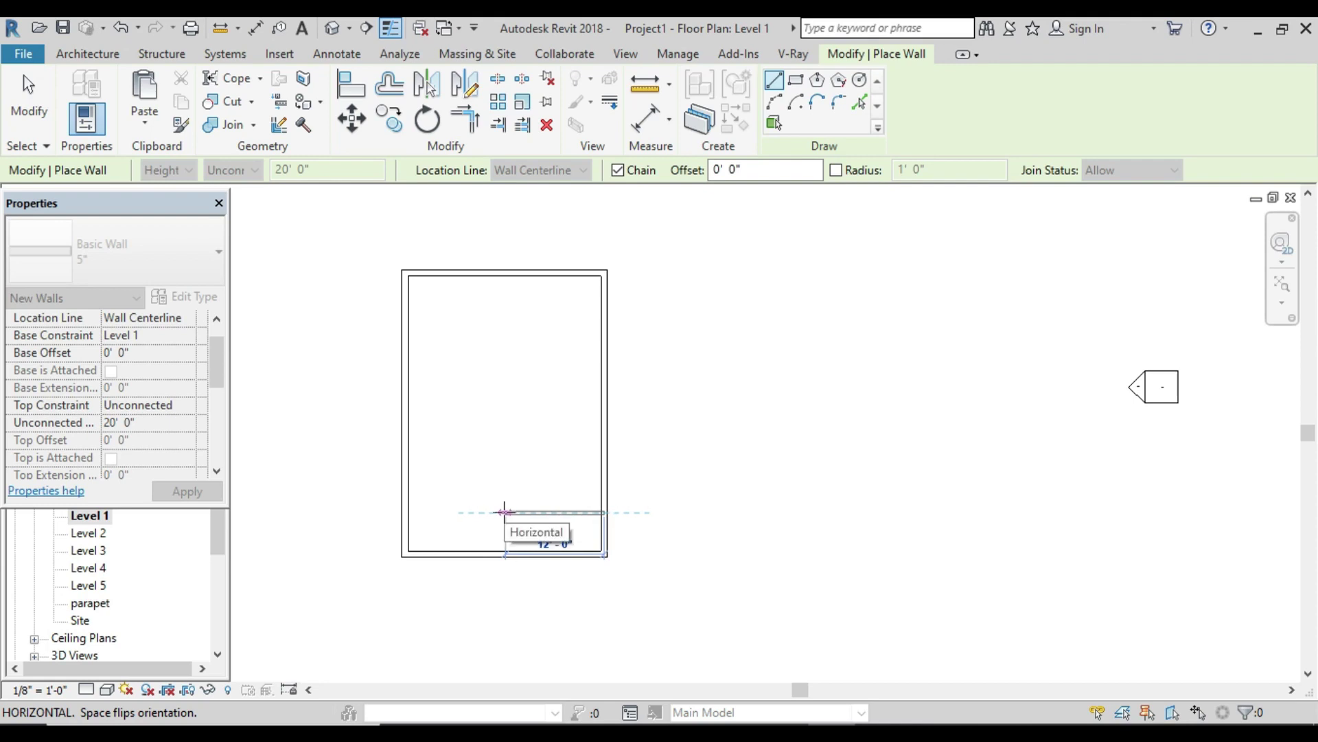
left_click(505, 513)
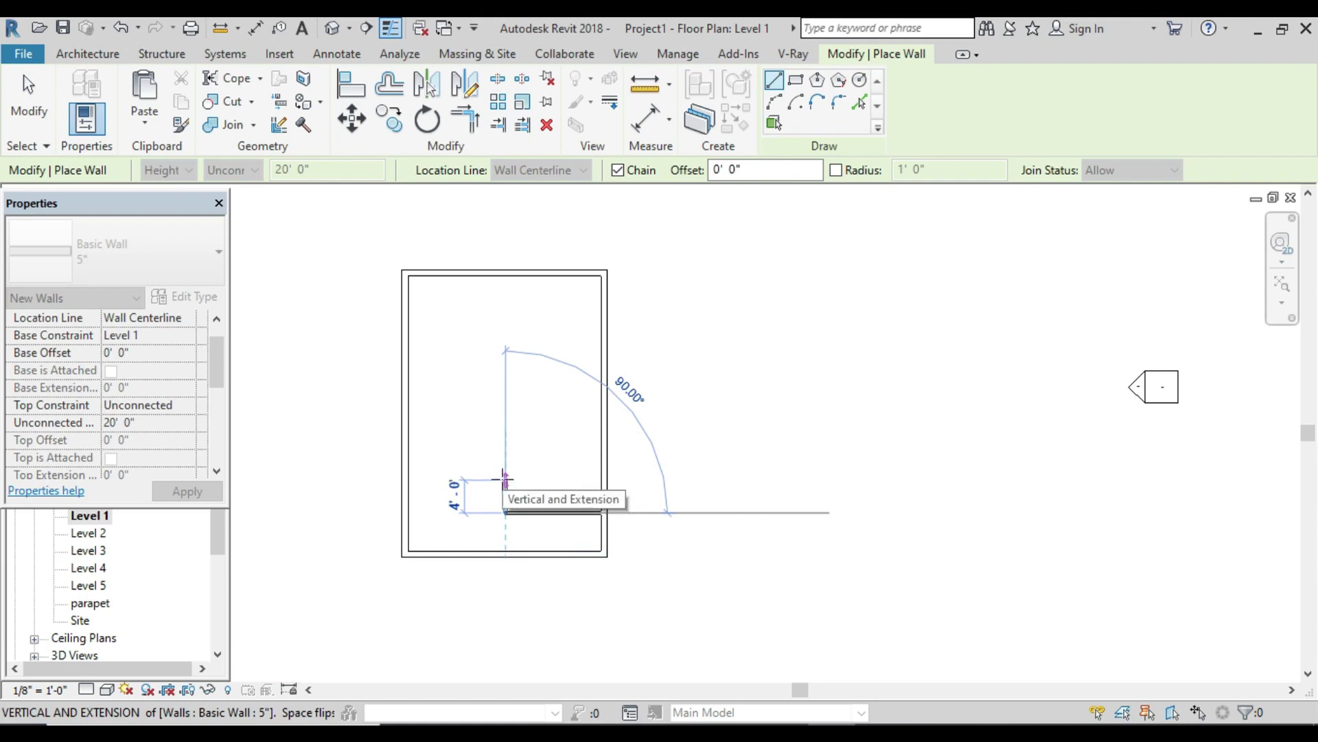
left_click(504, 480)
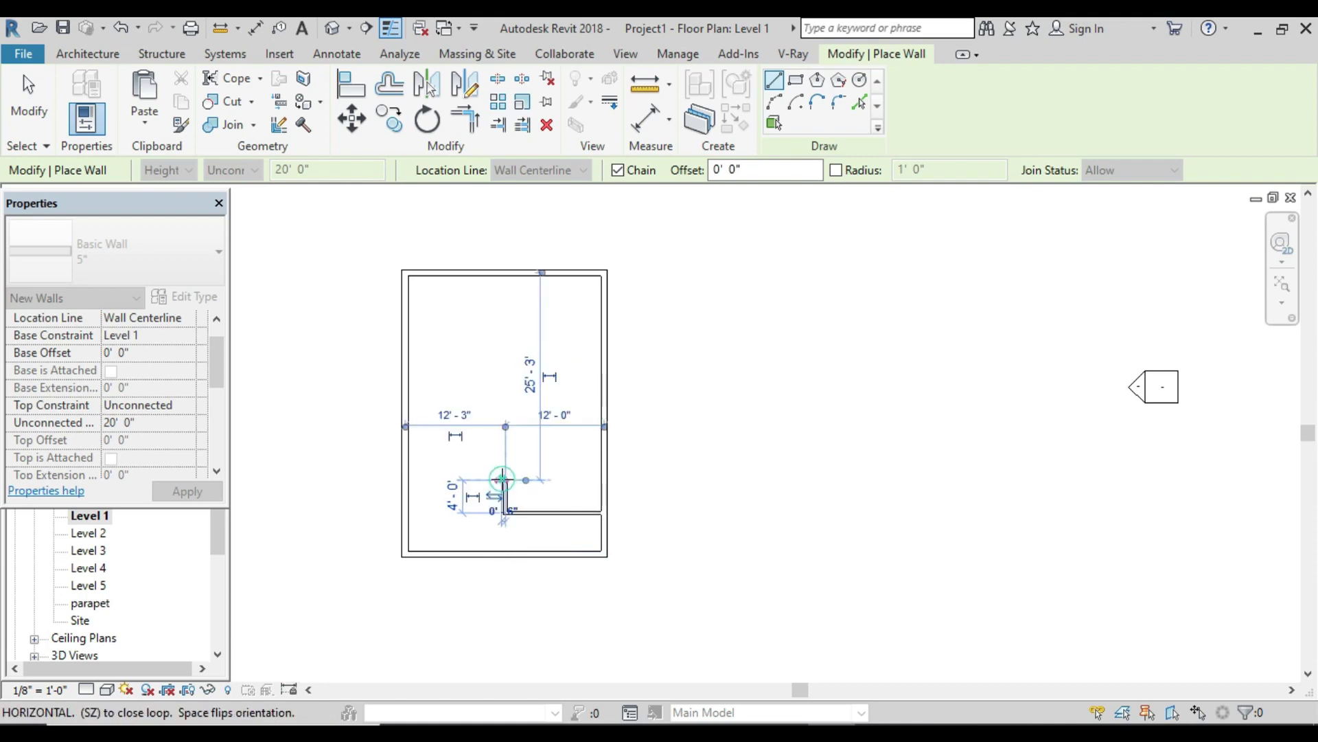
left_click(457, 480)
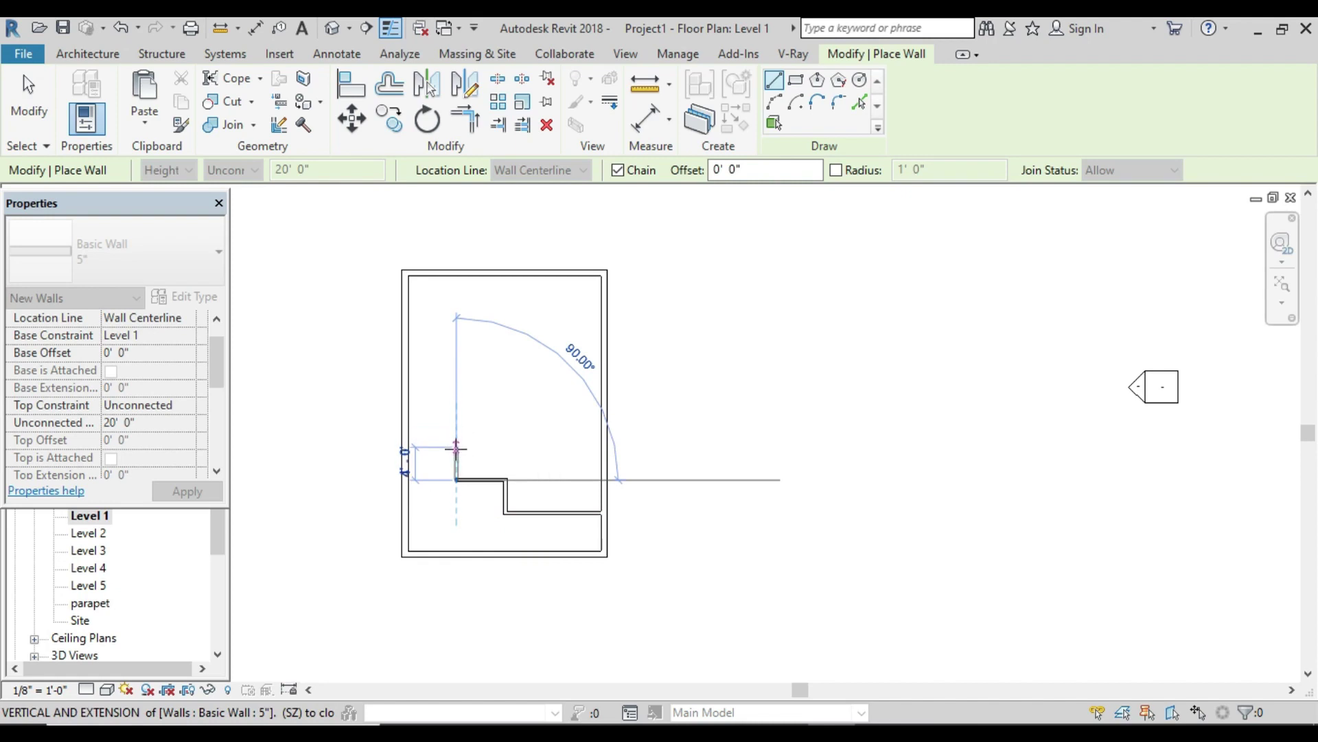
left_click(457, 451)
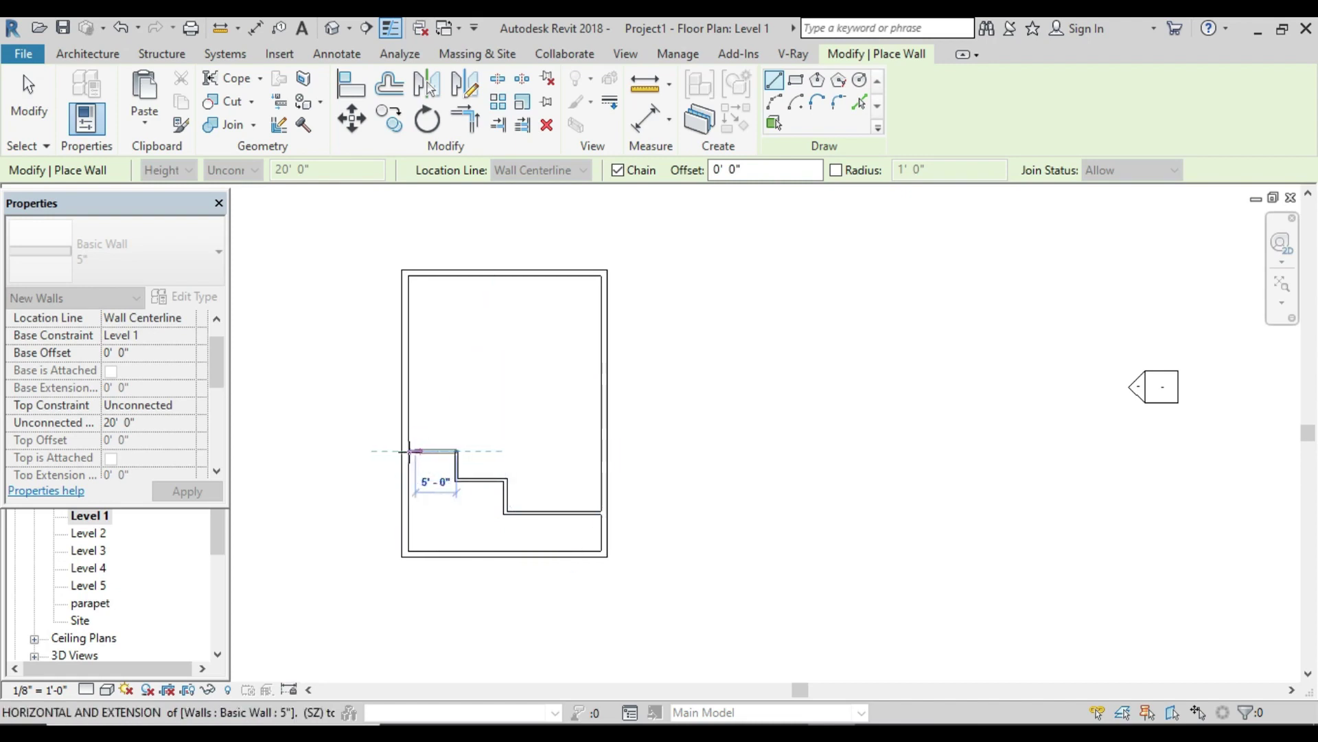
key("Escape")
scroll(441, 479, "up", 2)
scroll(441, 479, "down", 2)
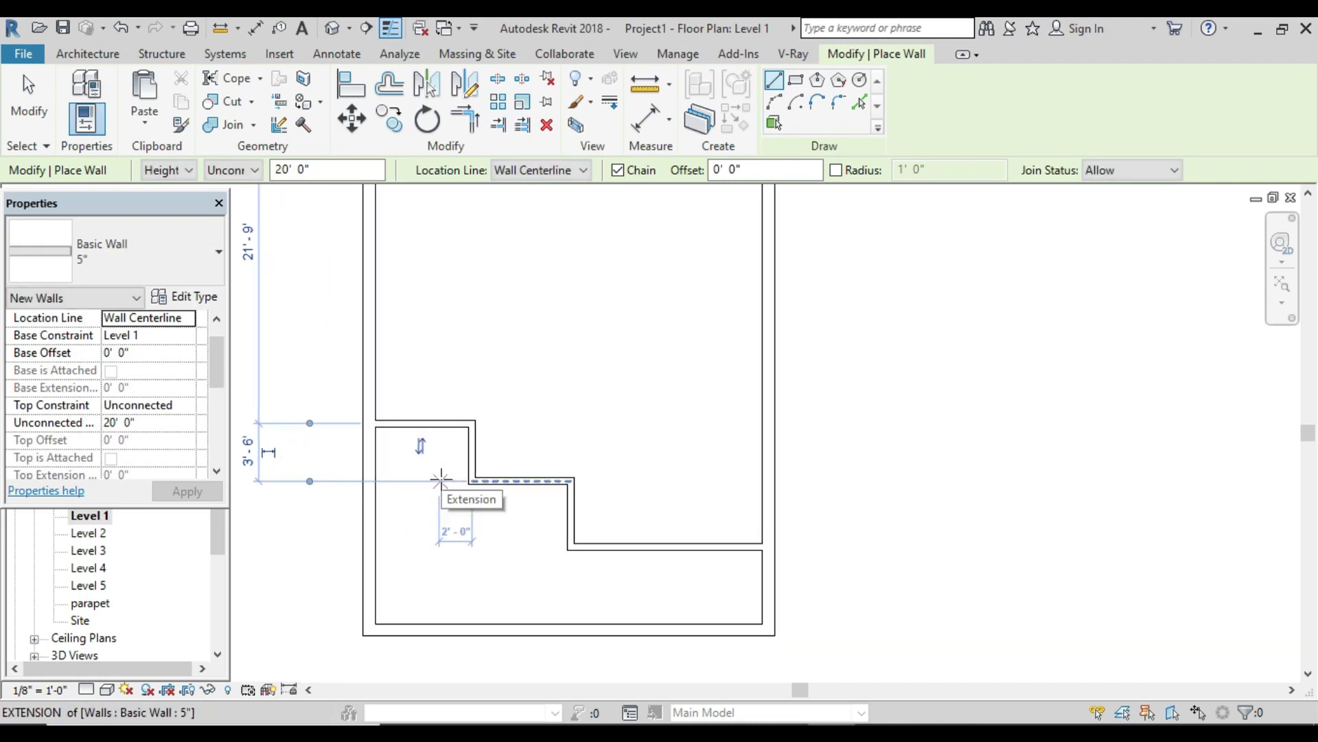
key("Escape")
key("Escape")
scroll(700, 467, "down", 1)
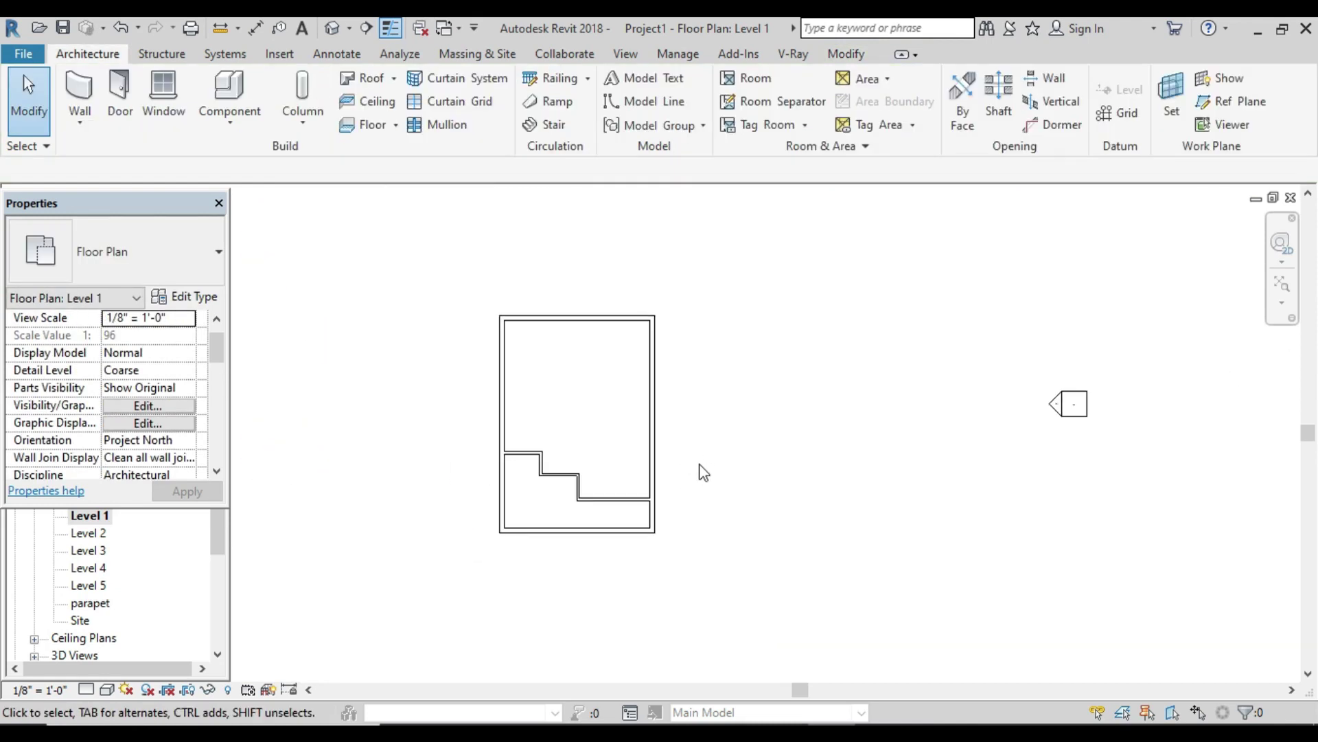
Step: In the 3D view, select the front 9" wall and temporarily hide it
left_click(332, 27)
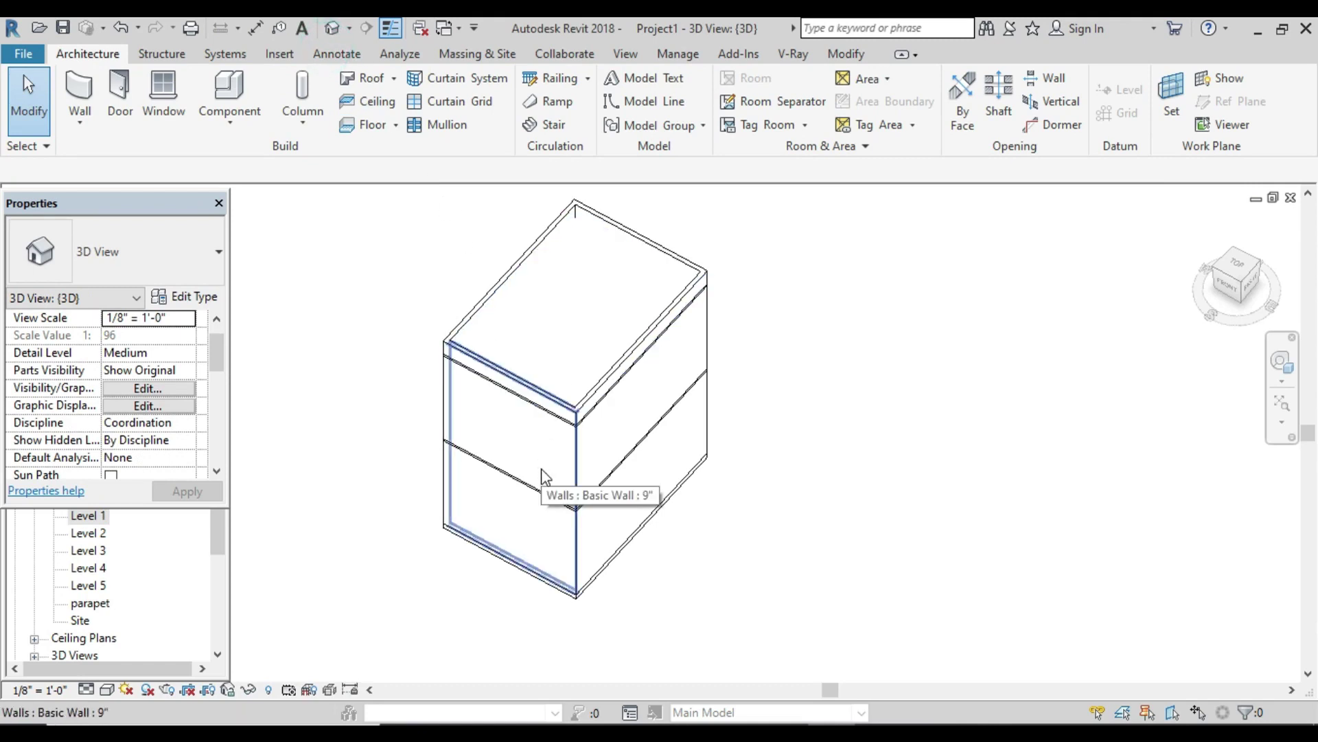
mouse_move(543, 474)
middle_mouse_down("shift")
mouse_move(604, 480)
mouse_move(595, 388)
mouse_move(575, 376)
middle_mouse_up("shift")
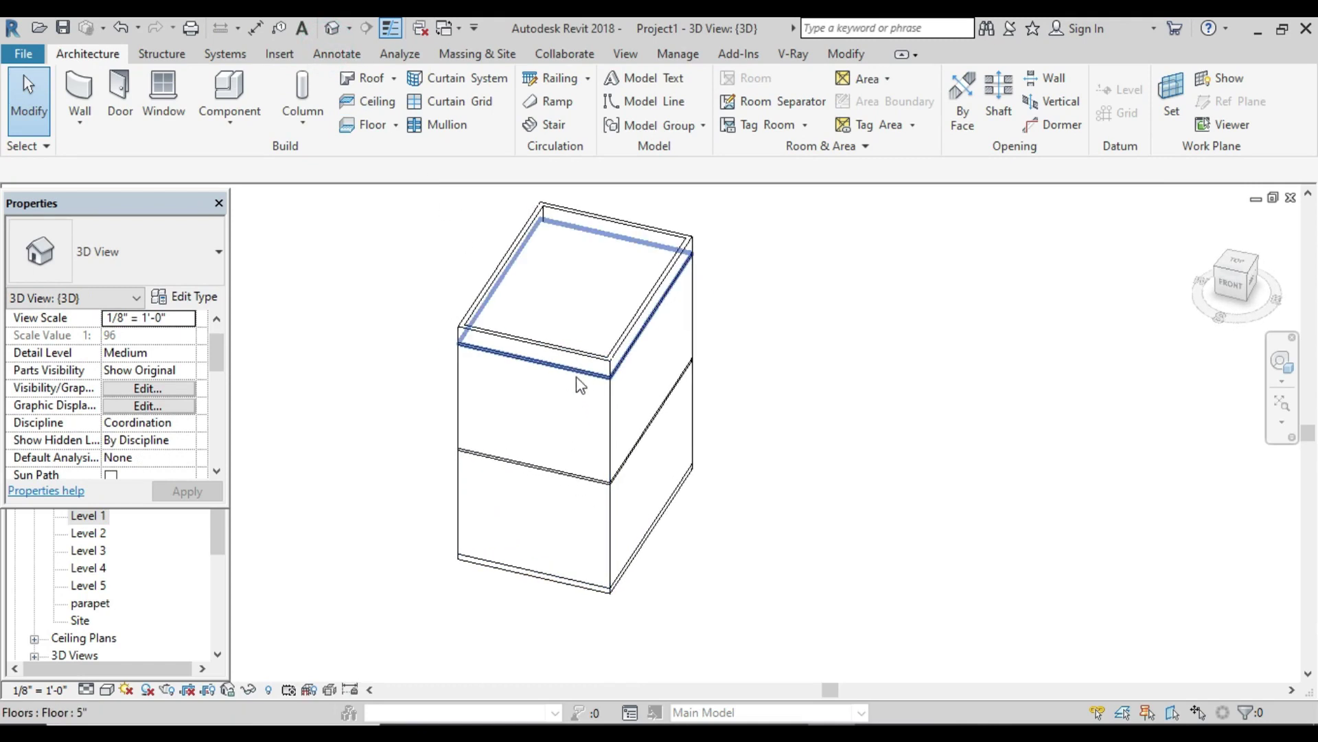
left_click(562, 423)
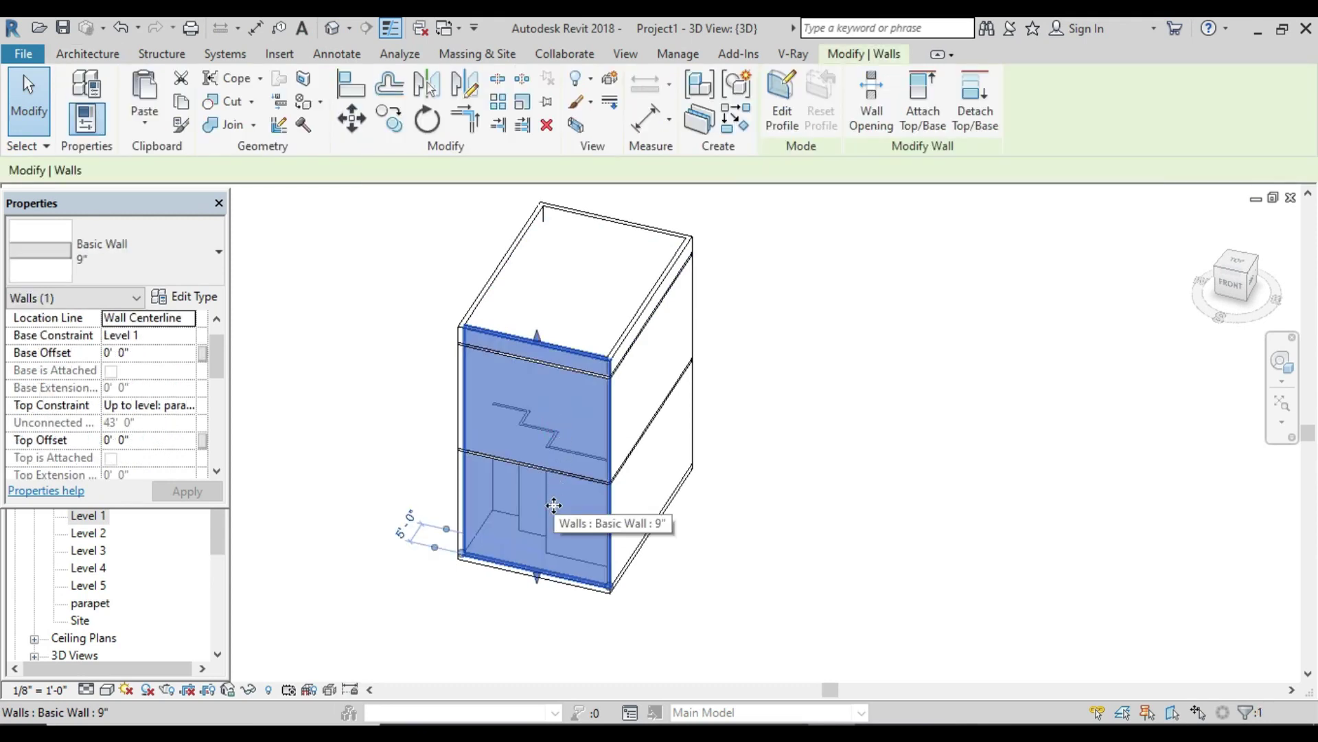
mouse_move(554, 506)
middle_mouse_down("shift")
mouse_move(565, 509)
mouse_move(574, 391)
mouse_move(510, 523)
middle_mouse_up("shift")
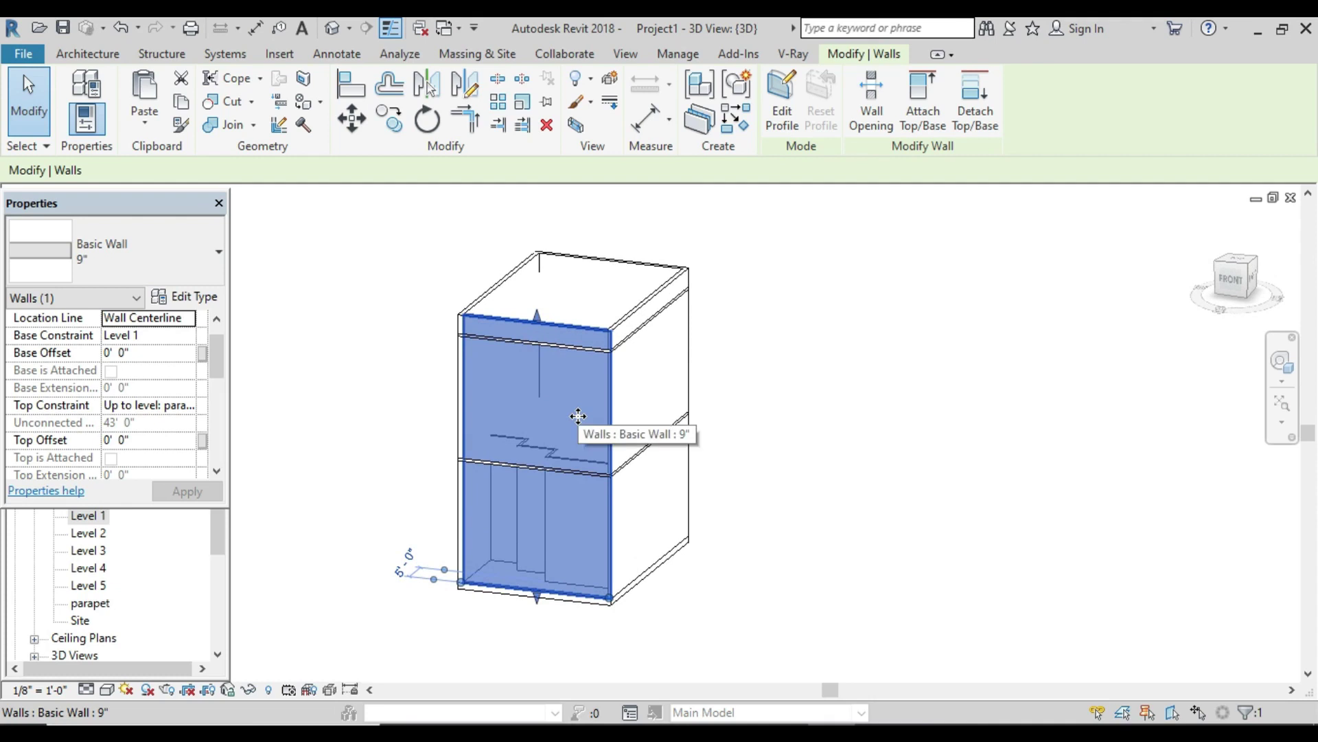
key("Escape")
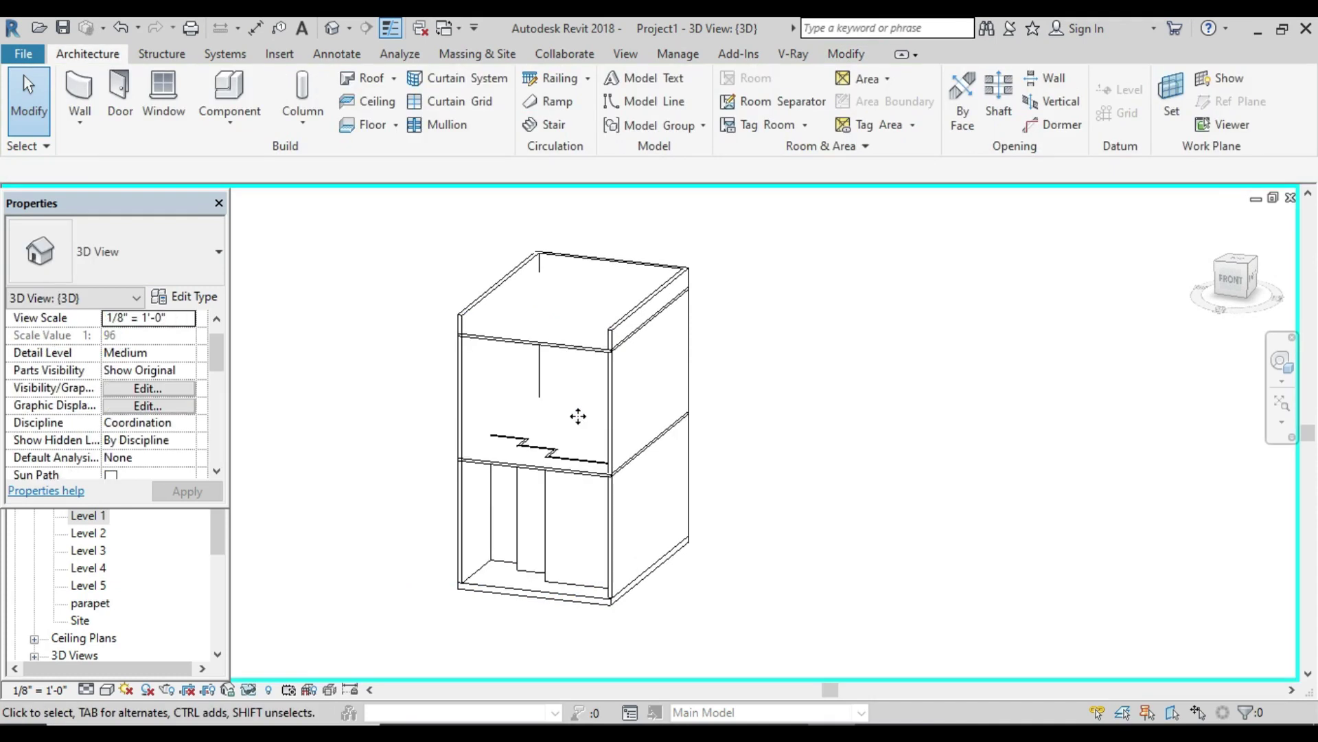
scroll(516, 549, "up", 2)
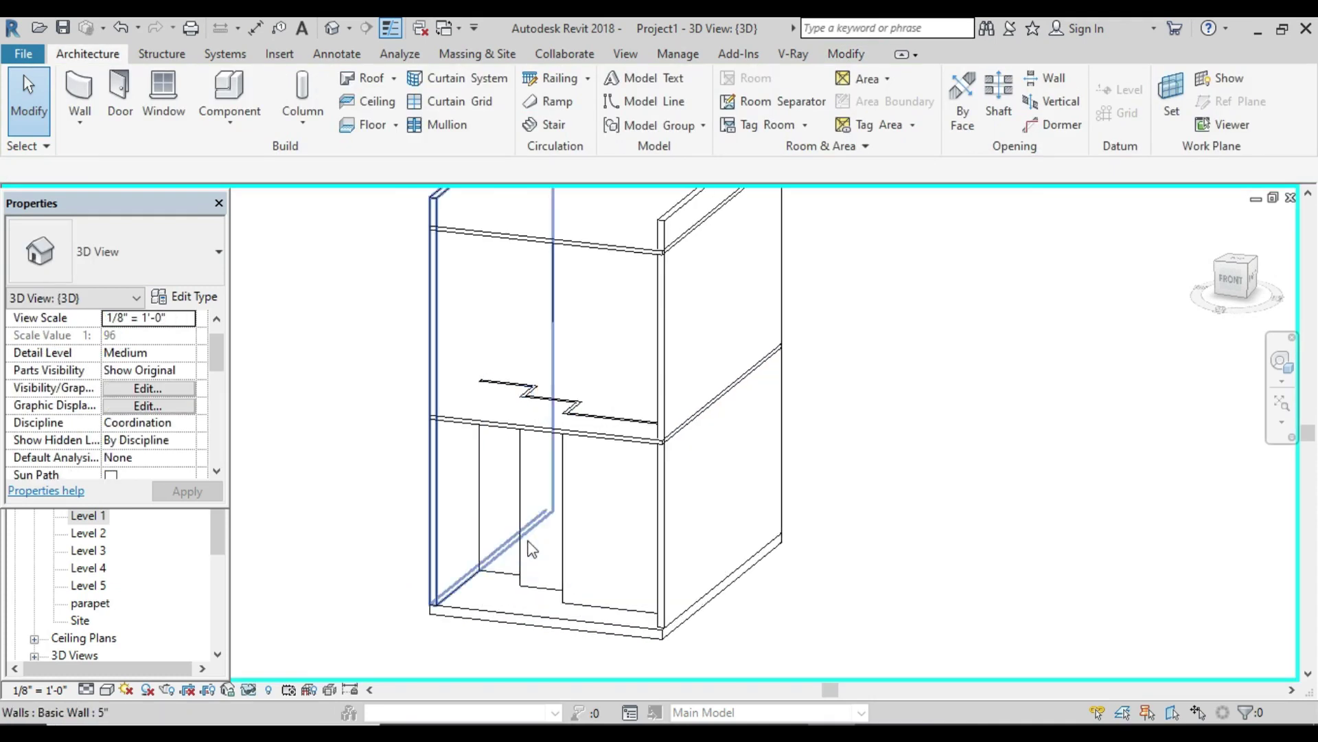
Step: Inspect the interior walls in 3D, comparing against the elevation reference photo
mouse_move(534, 541)
middle_mouse_down("shift")
mouse_move(646, 532)
mouse_move(624, 539)
middle_mouse_up("shift")
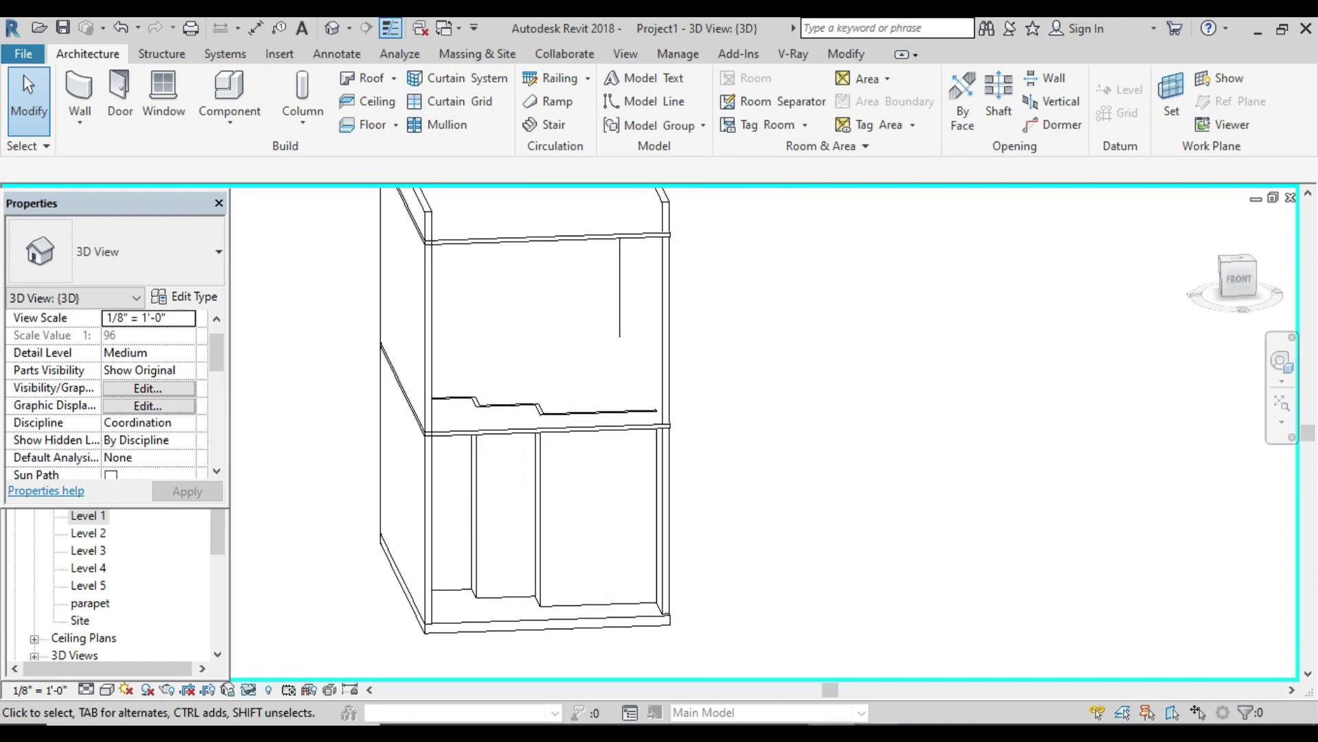
left_click(802, 660)
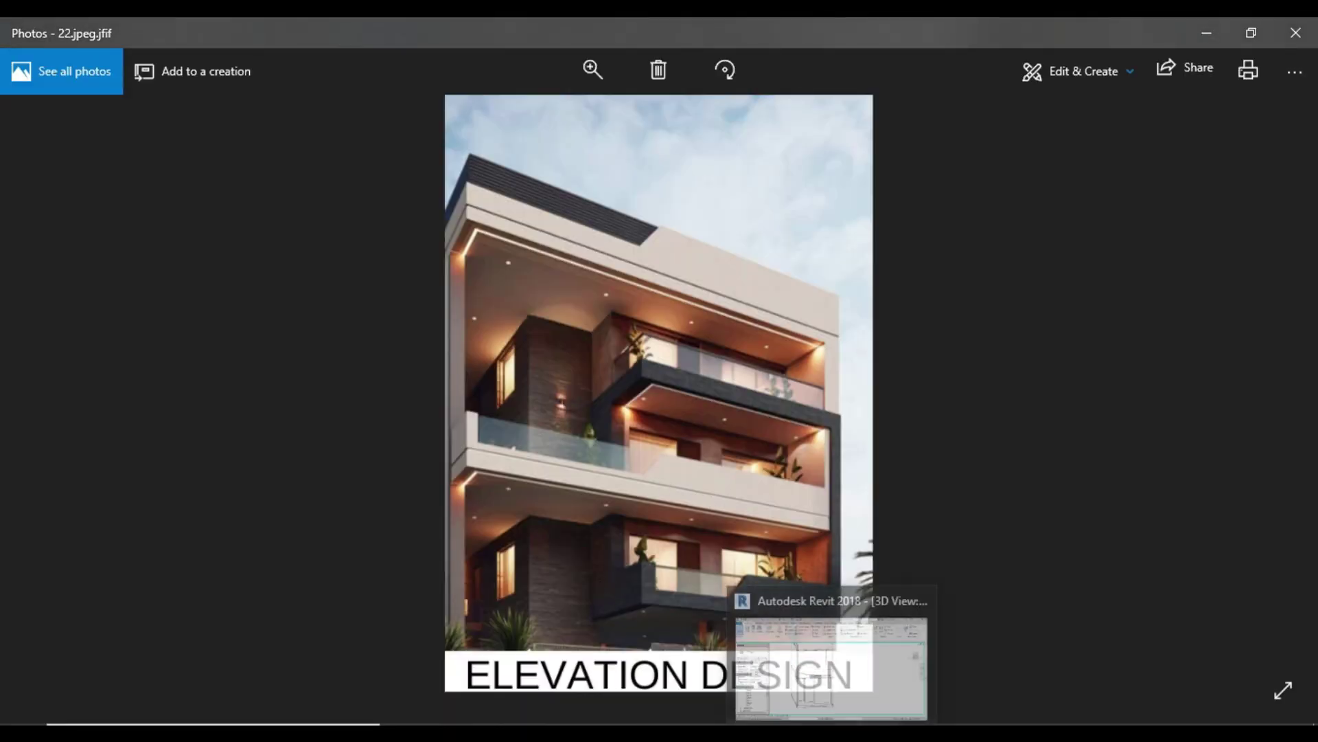
left_click(831, 660)
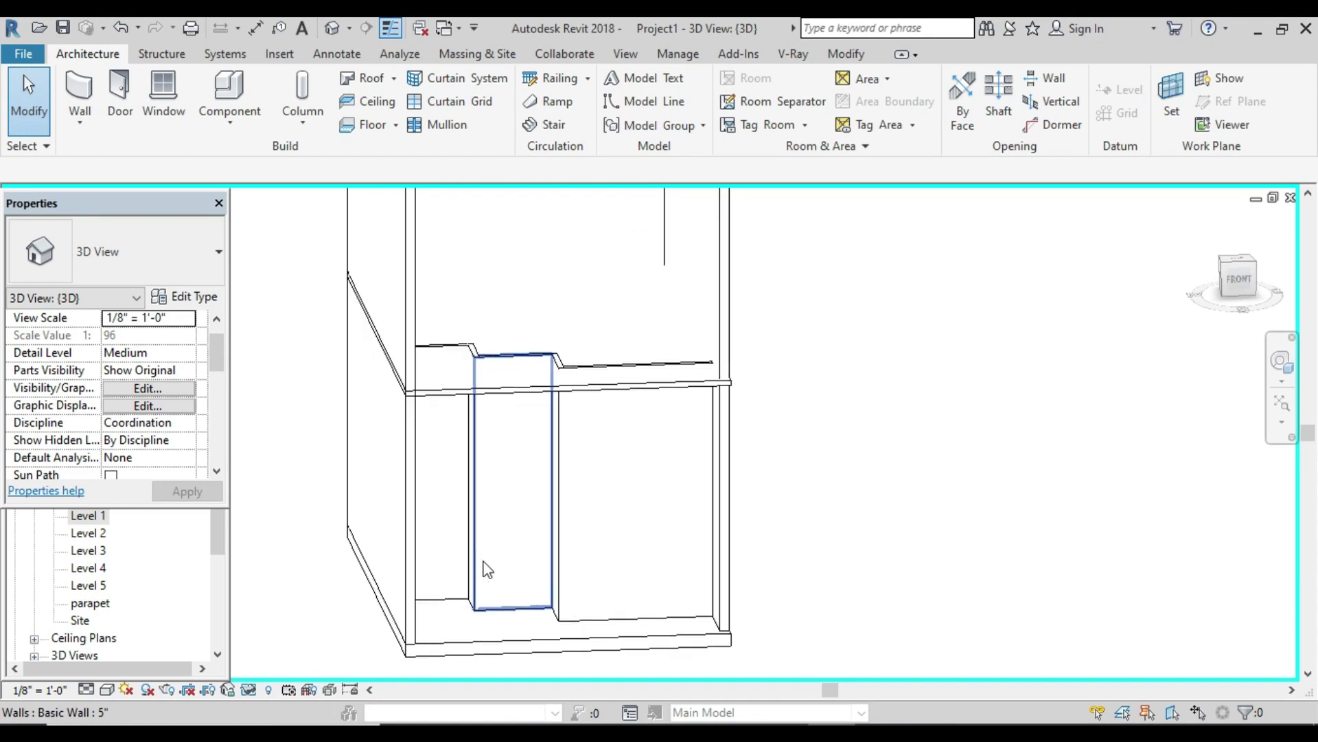
scroll(488, 570, "down", 2)
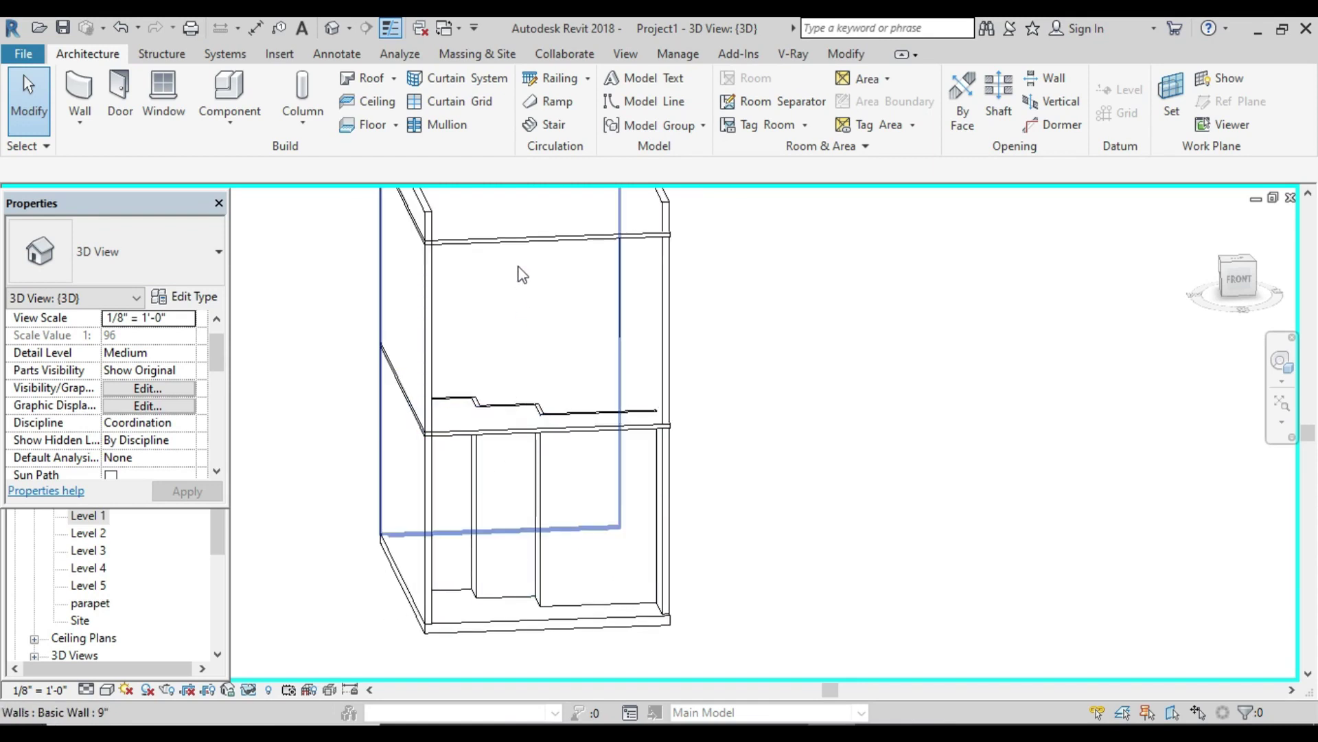
scroll(525, 334, "down", 1)
middle_click_drag(536, 324, 532, 374)
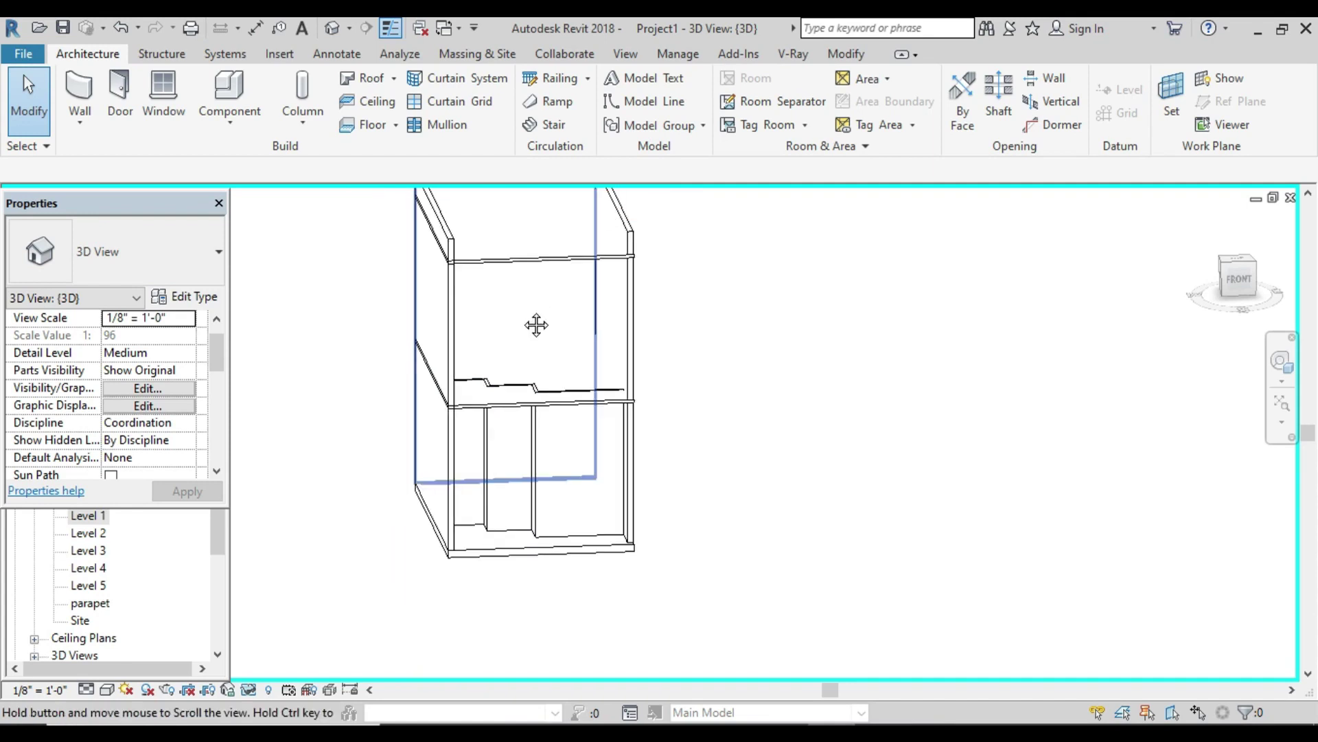
Step: Select all five stepped 5" interior walls in the 3D view
left_click(578, 512)
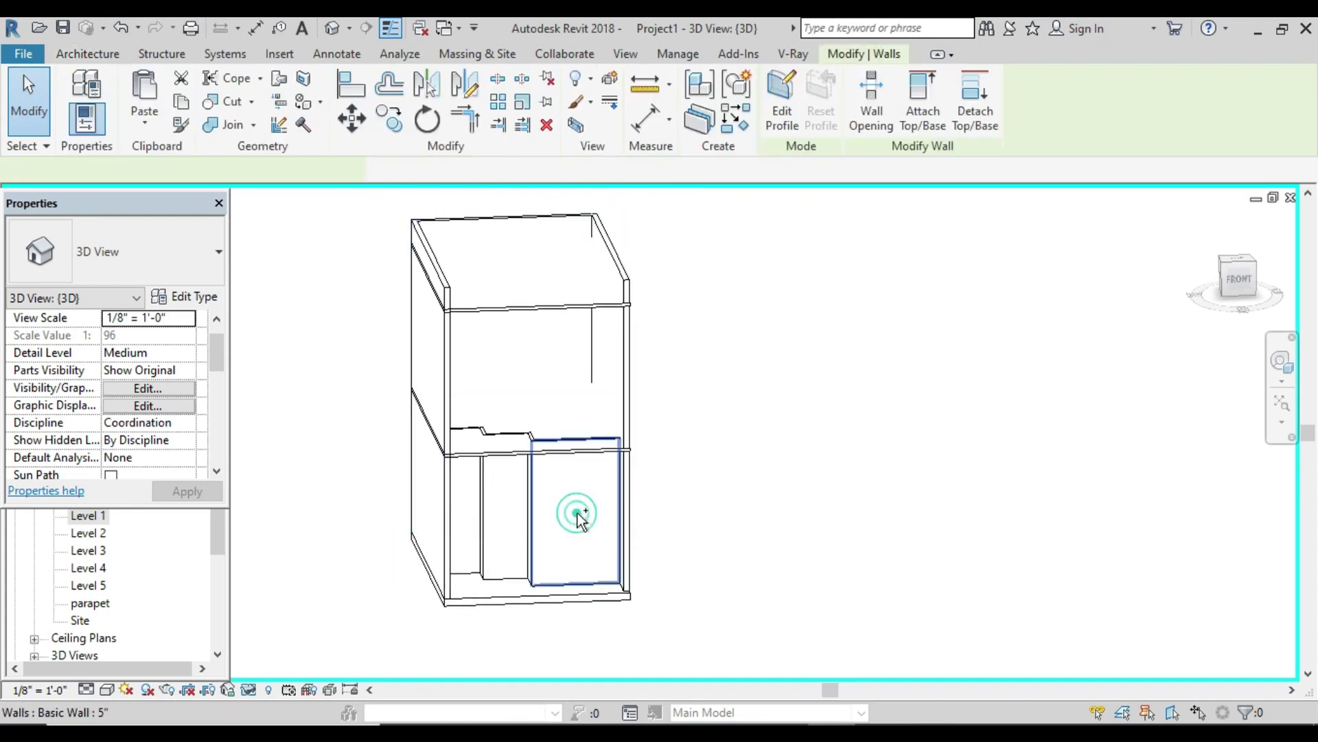
left_click(507, 517, "ctrl")
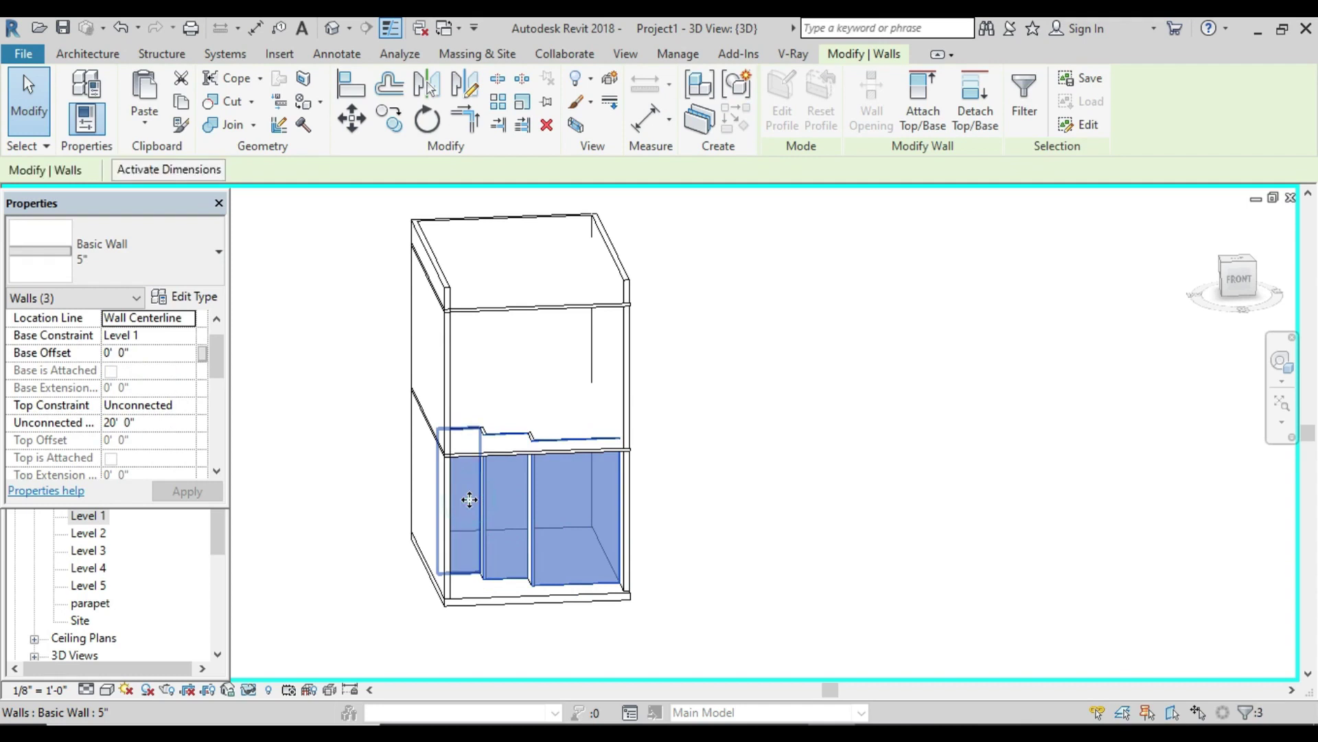
middle_click_drag(472, 508, 544, 527, "shift")
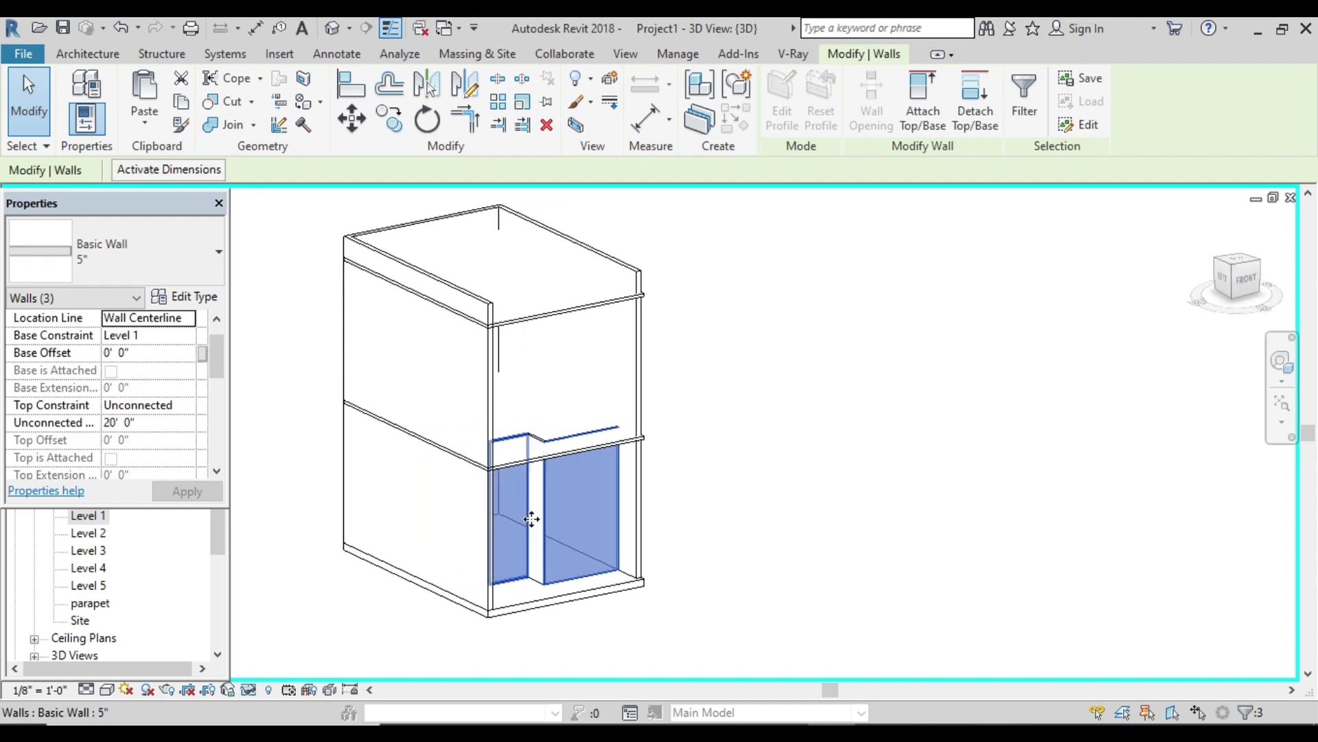
left_click(559, 524, "ctrl")
mouse_move(560, 523)
middle_mouse_down("shift")
mouse_move(558, 544)
mouse_move(484, 521)
middle_mouse_up("shift")
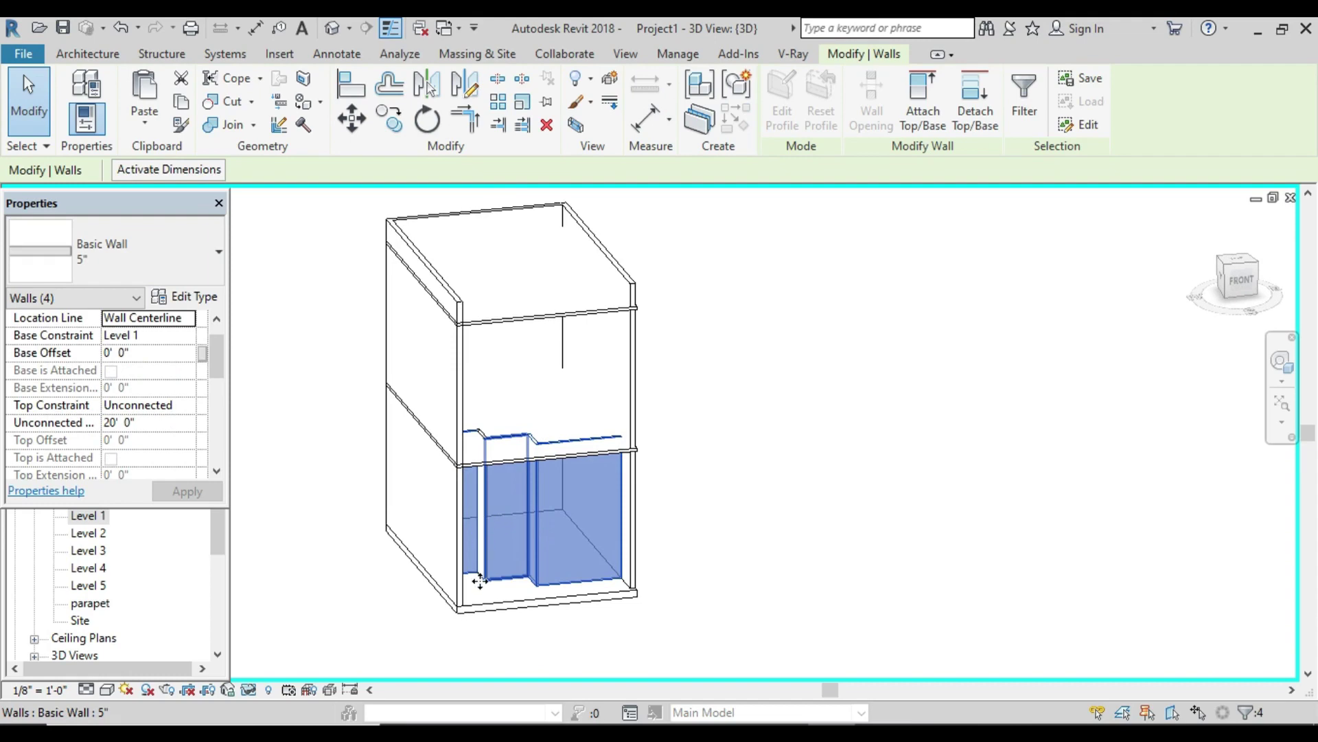
scroll(480, 580, "up", 2)
scroll(490, 532, "up", 2)
left_click(493, 529, "ctrl")
scroll(525, 528, "down", 1)
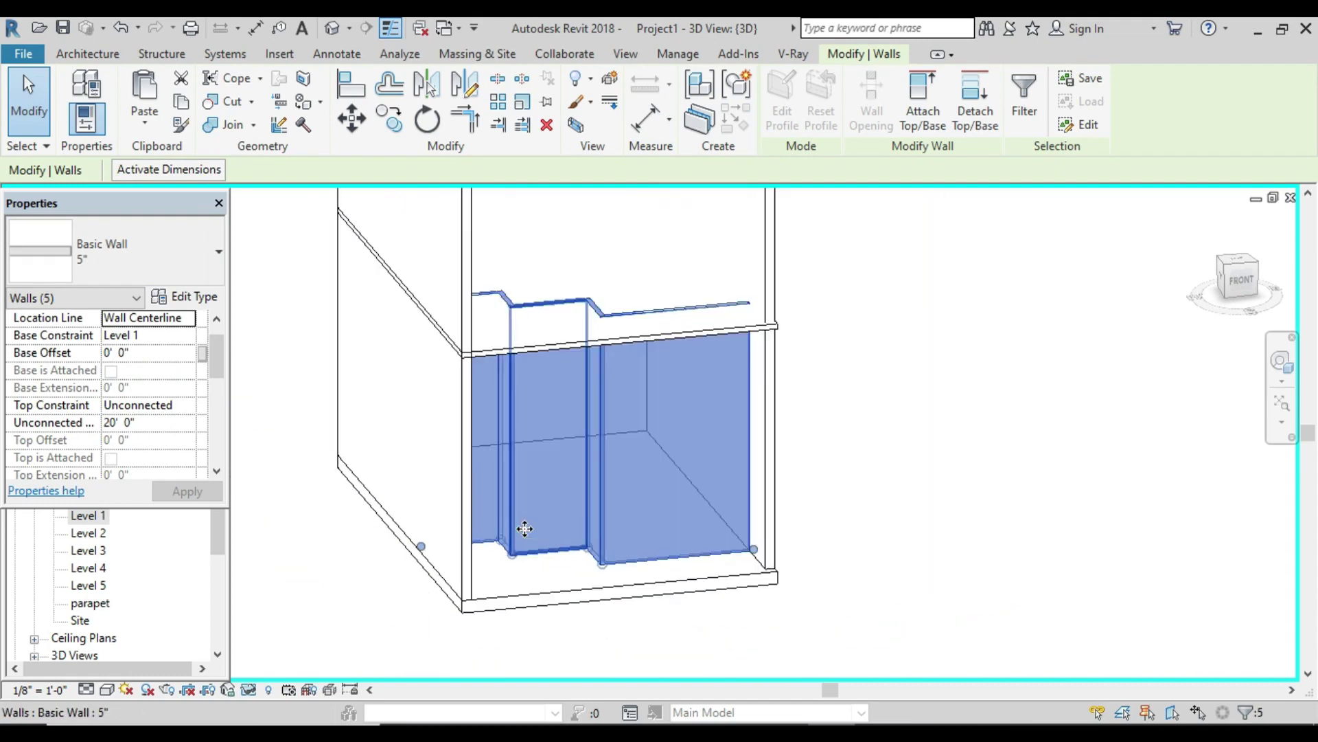
scroll(525, 528, "down", 3)
scroll(538, 524, "down", 1)
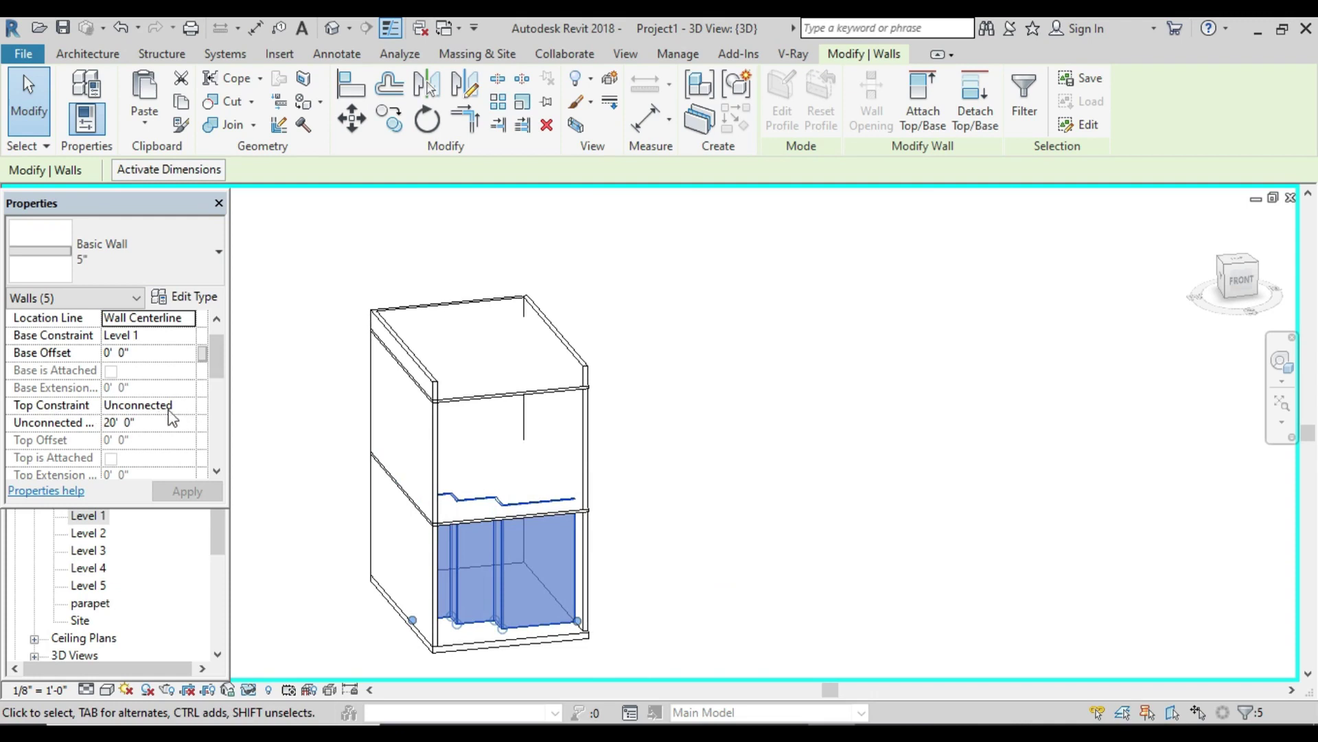
Step: Set the walls' Top Constraint to 'Up to level', apply, and deselect
left_click(189, 405)
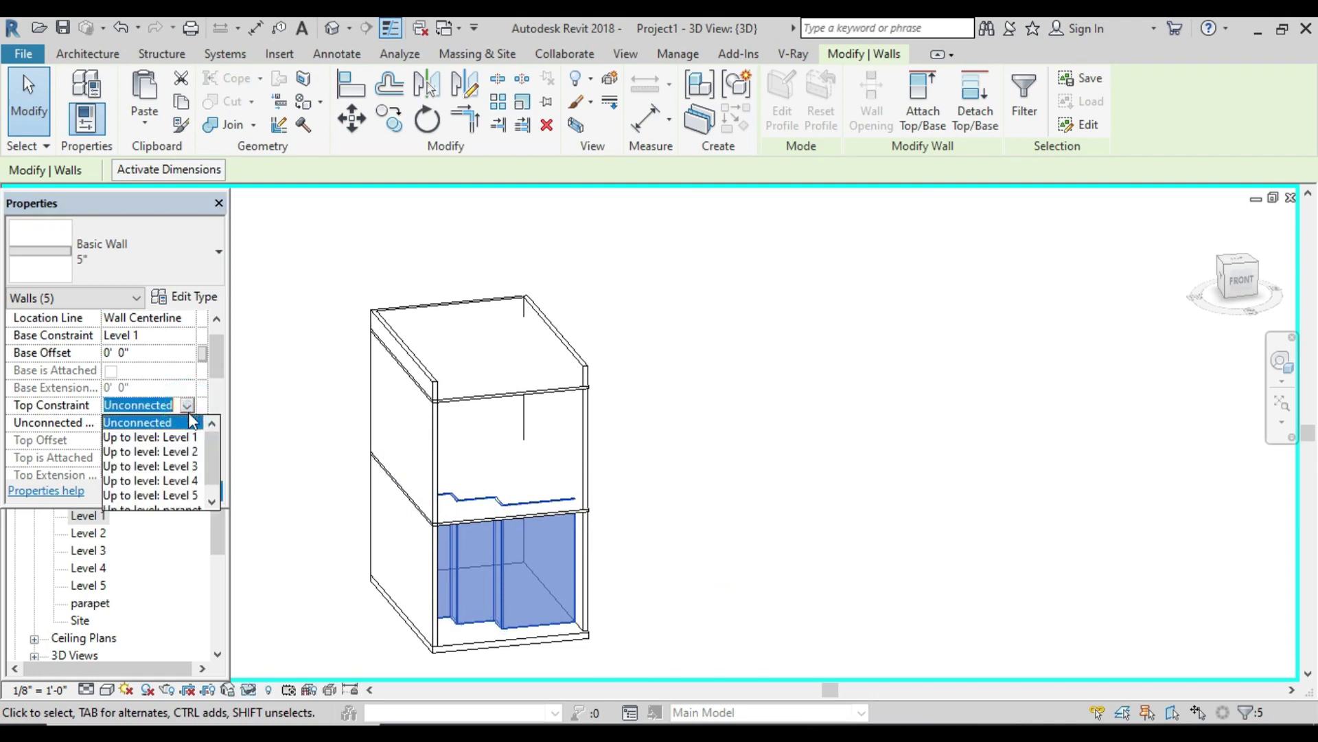
scroll(192, 499, "down", 1)
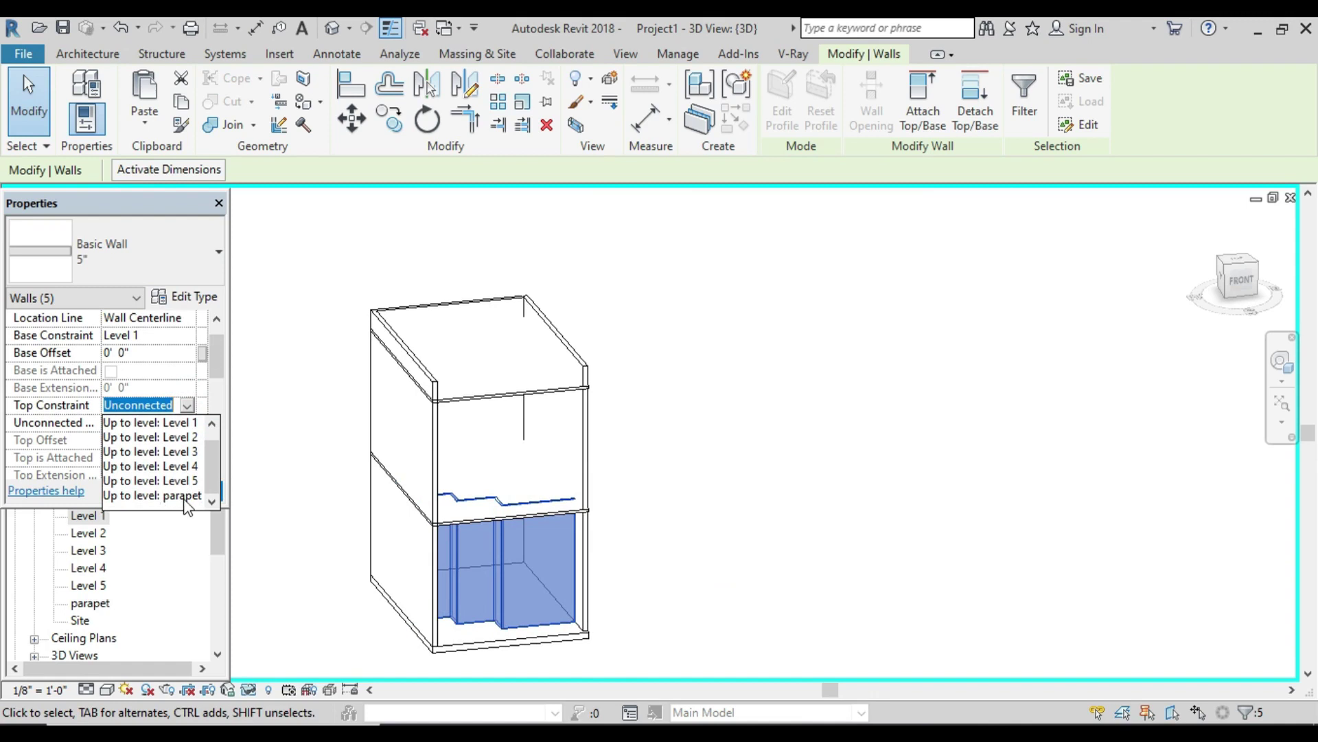
left_click(175, 480)
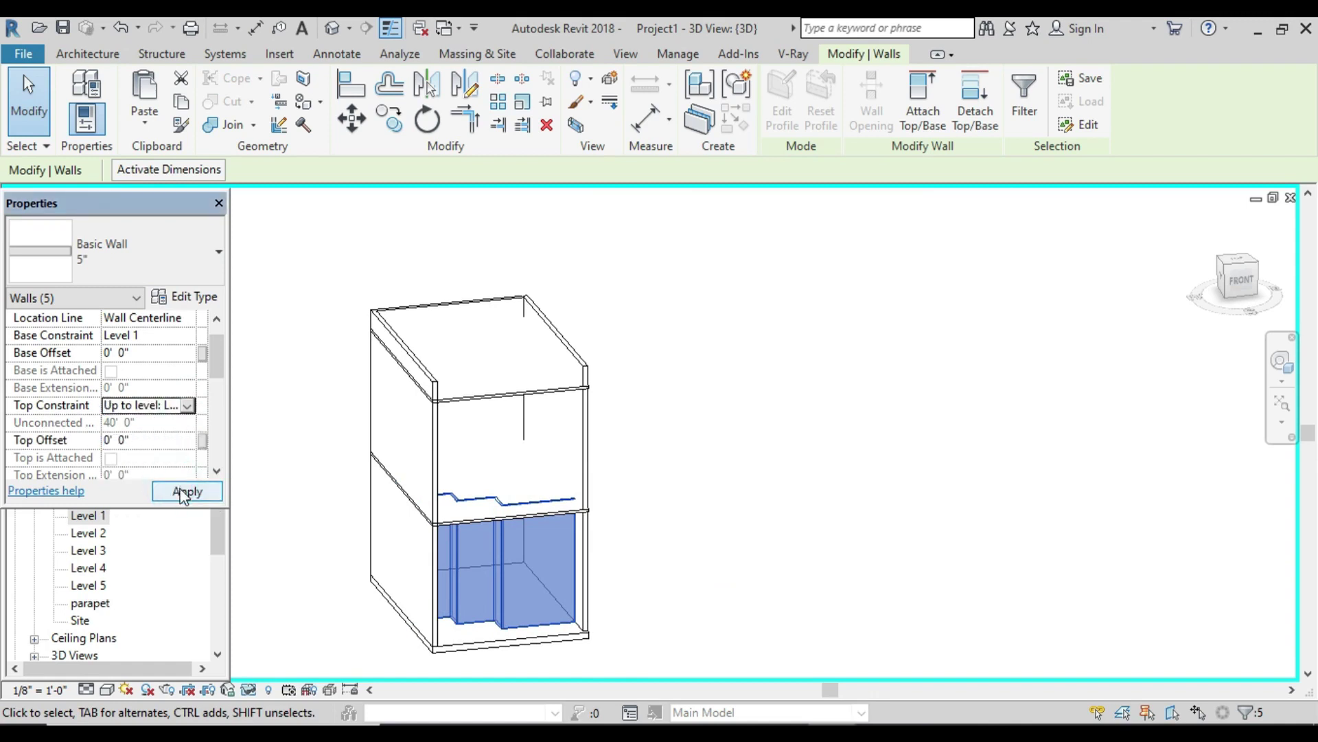
left_click(185, 491)
left_click(783, 386)
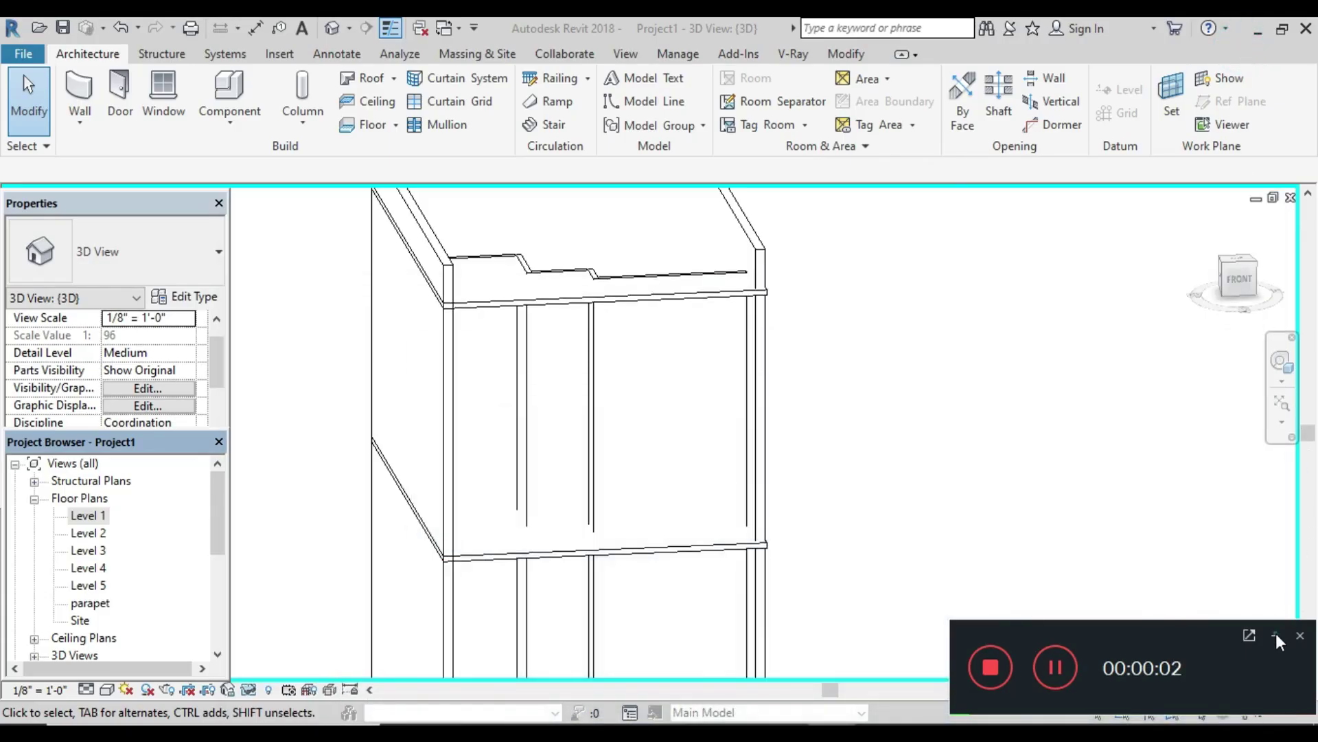
Step: Pan and orbit the 3D model to view the upper floors
left_click(1275, 635)
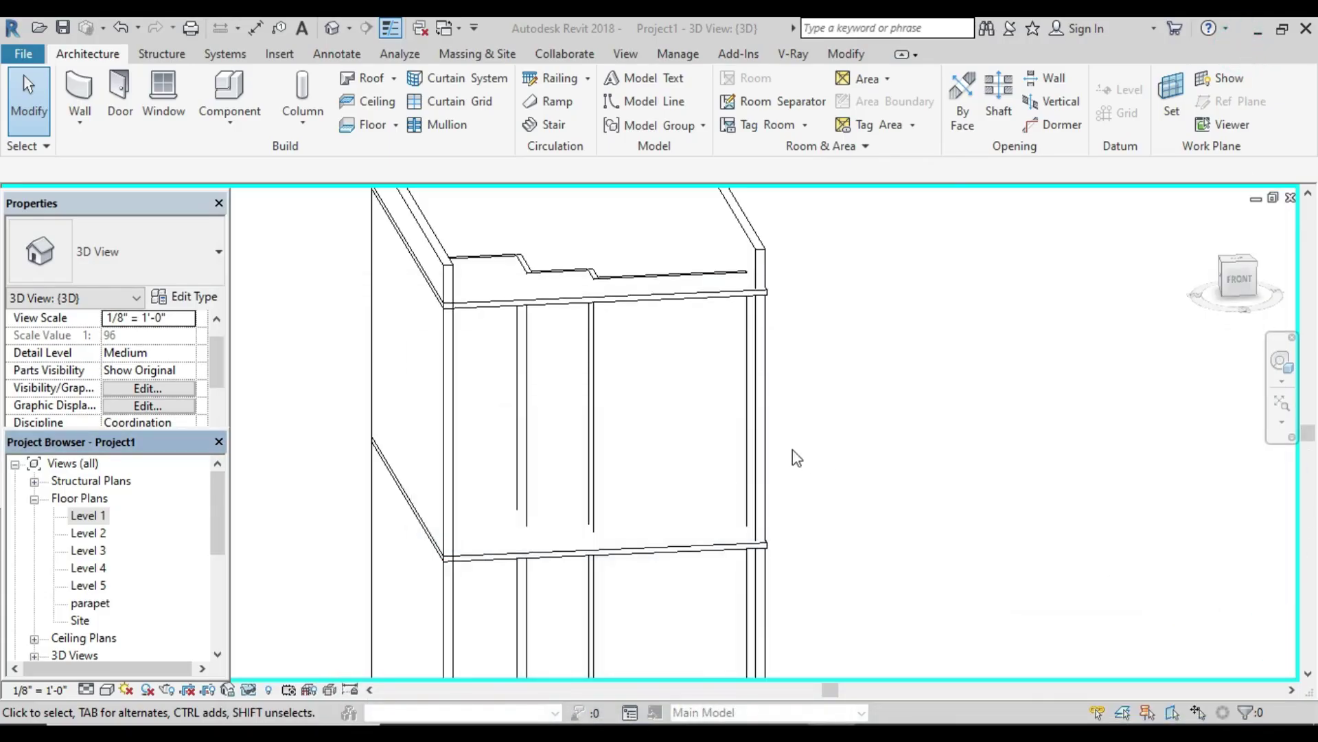
scroll(714, 439, "down", 3)
middle_click_drag(686, 445, 672, 402)
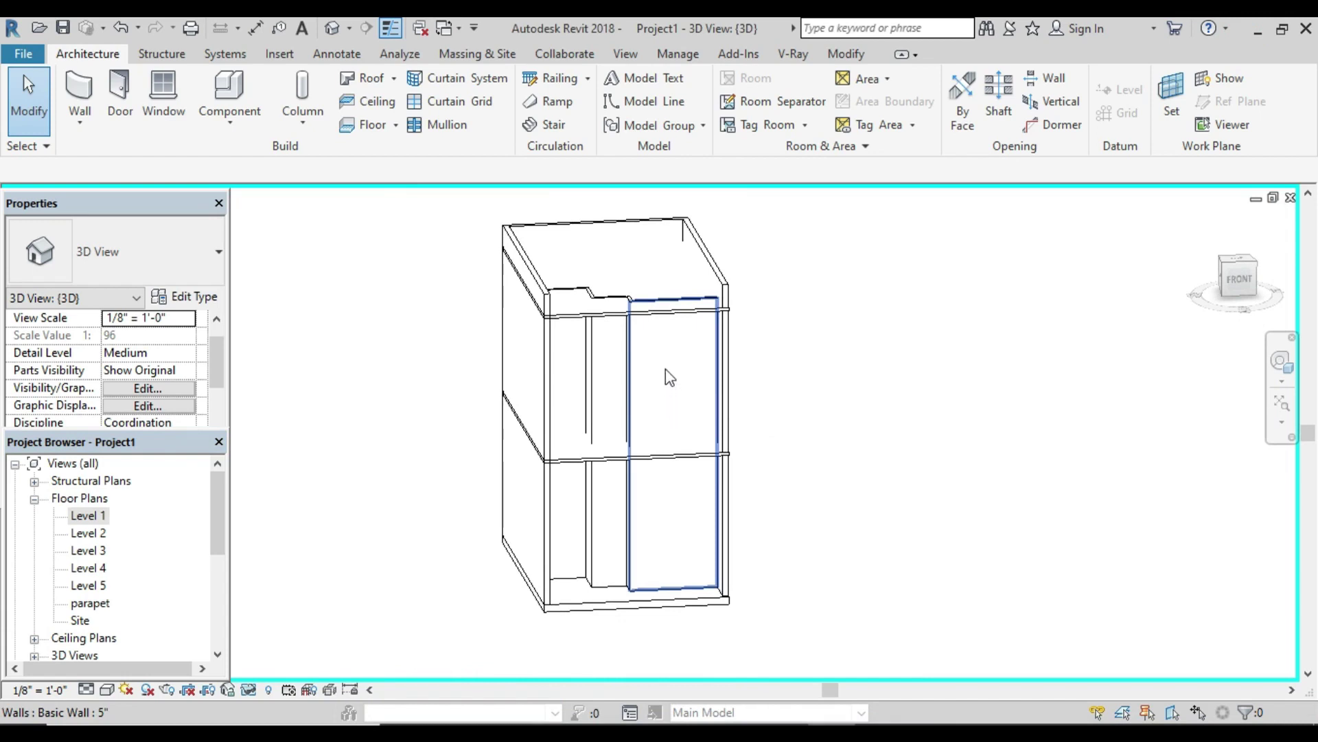
middle_click_drag(679, 386, 648, 480, "shift")
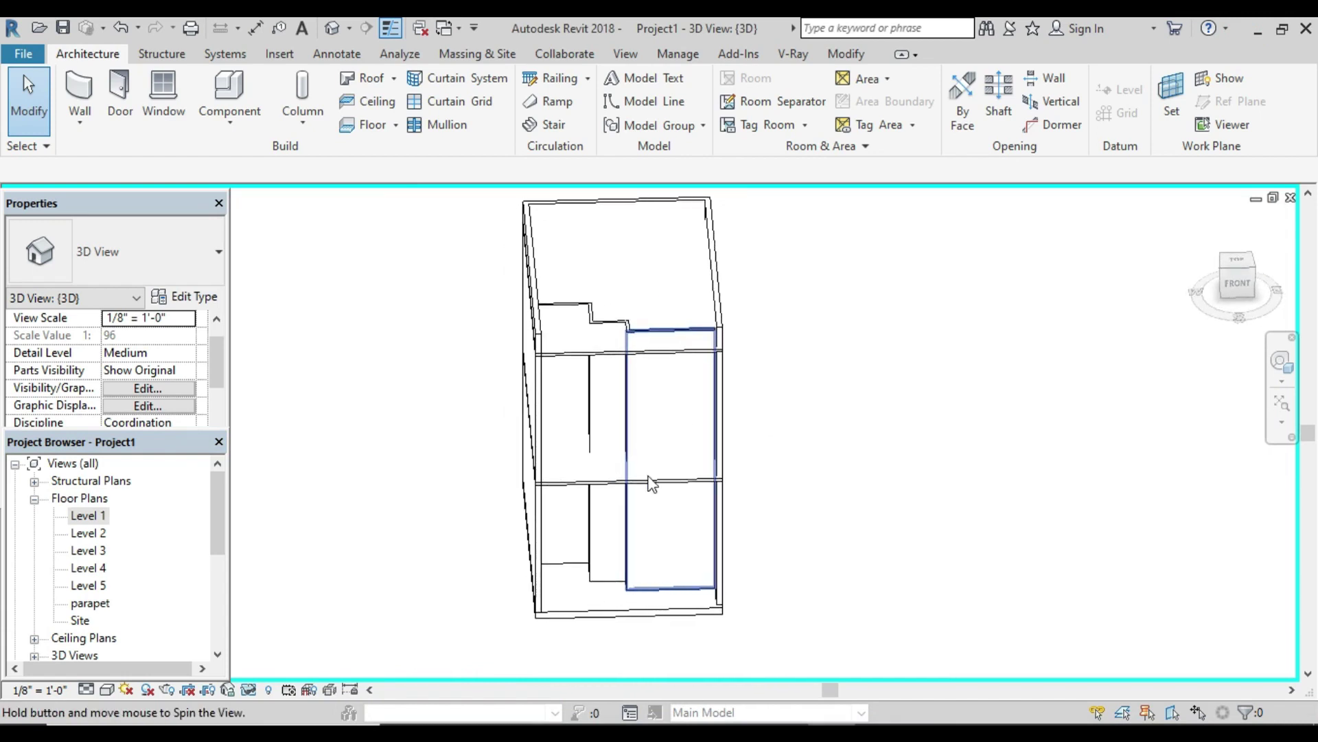
Step: Review the interior walls on the Level 2 floor plan, then show the elevation design photo
double_click(88, 534)
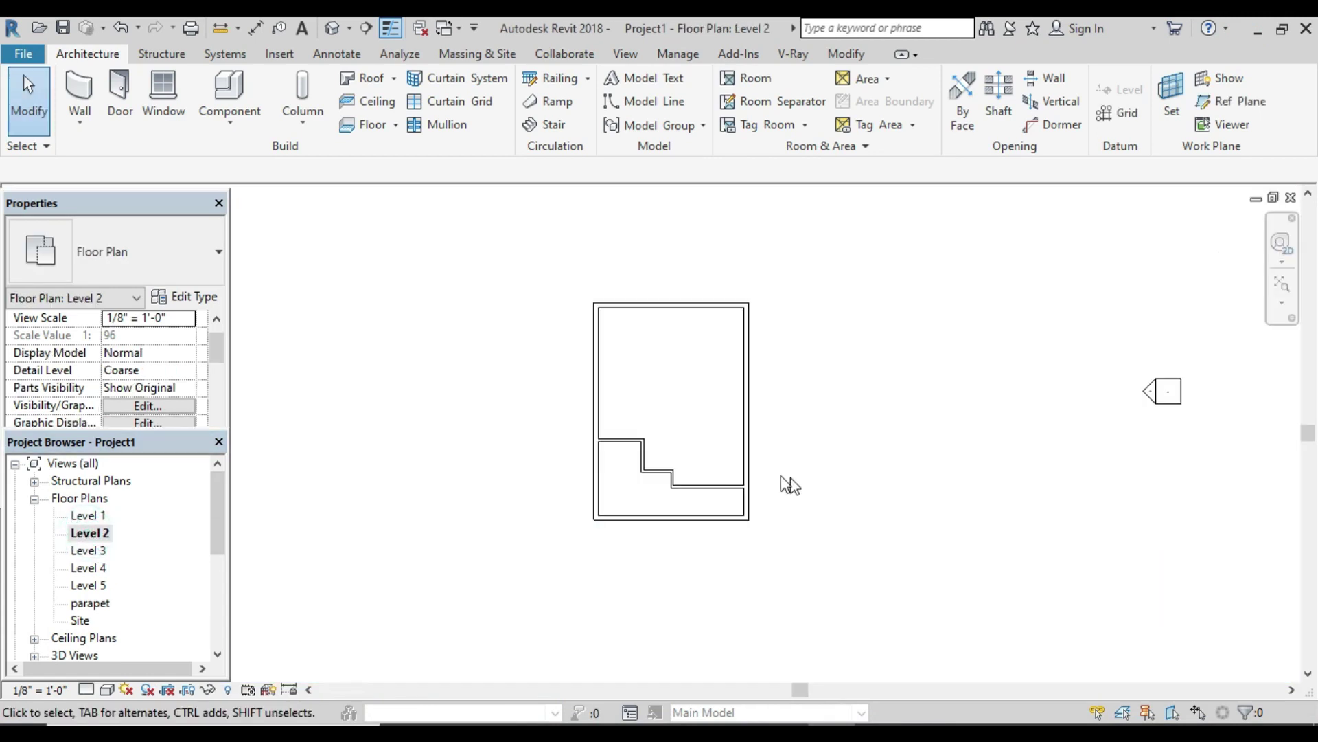
scroll(691, 474, "down", 1)
middle_click_drag(692, 474, 694, 503)
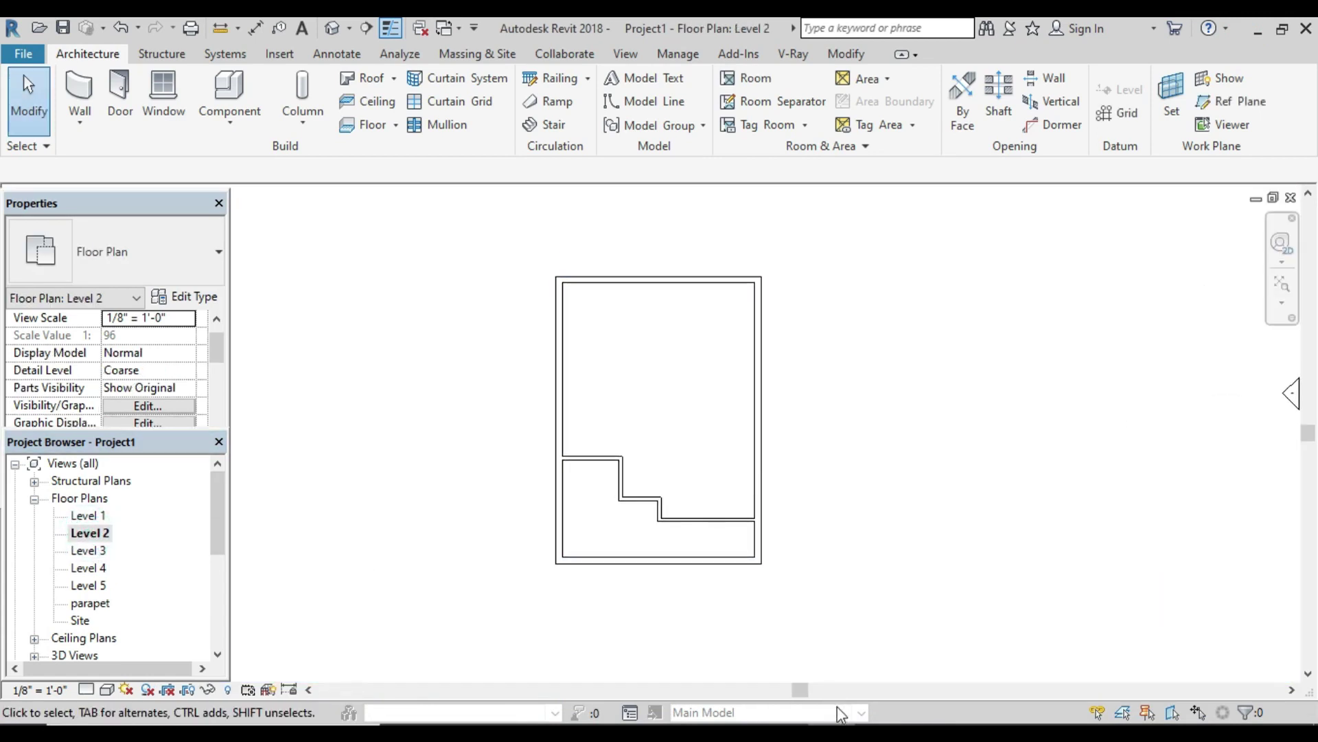
left_click(865, 678)
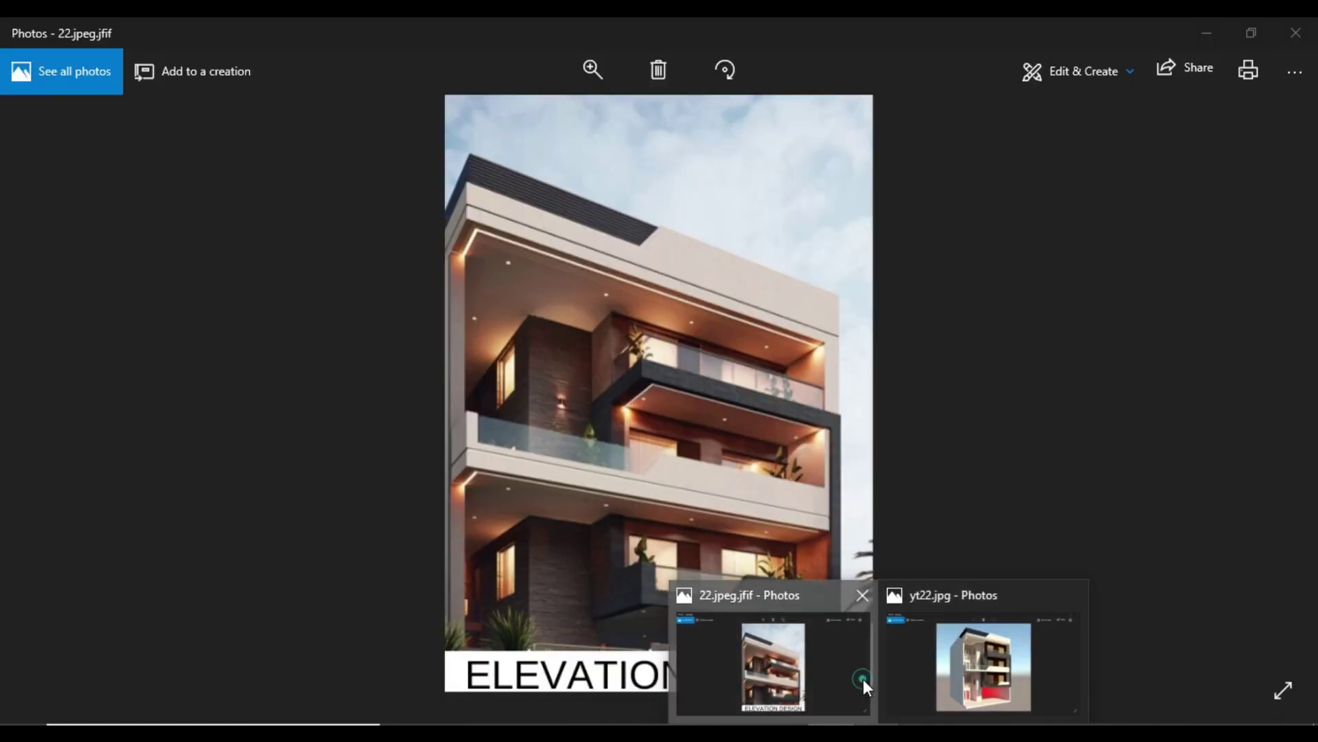
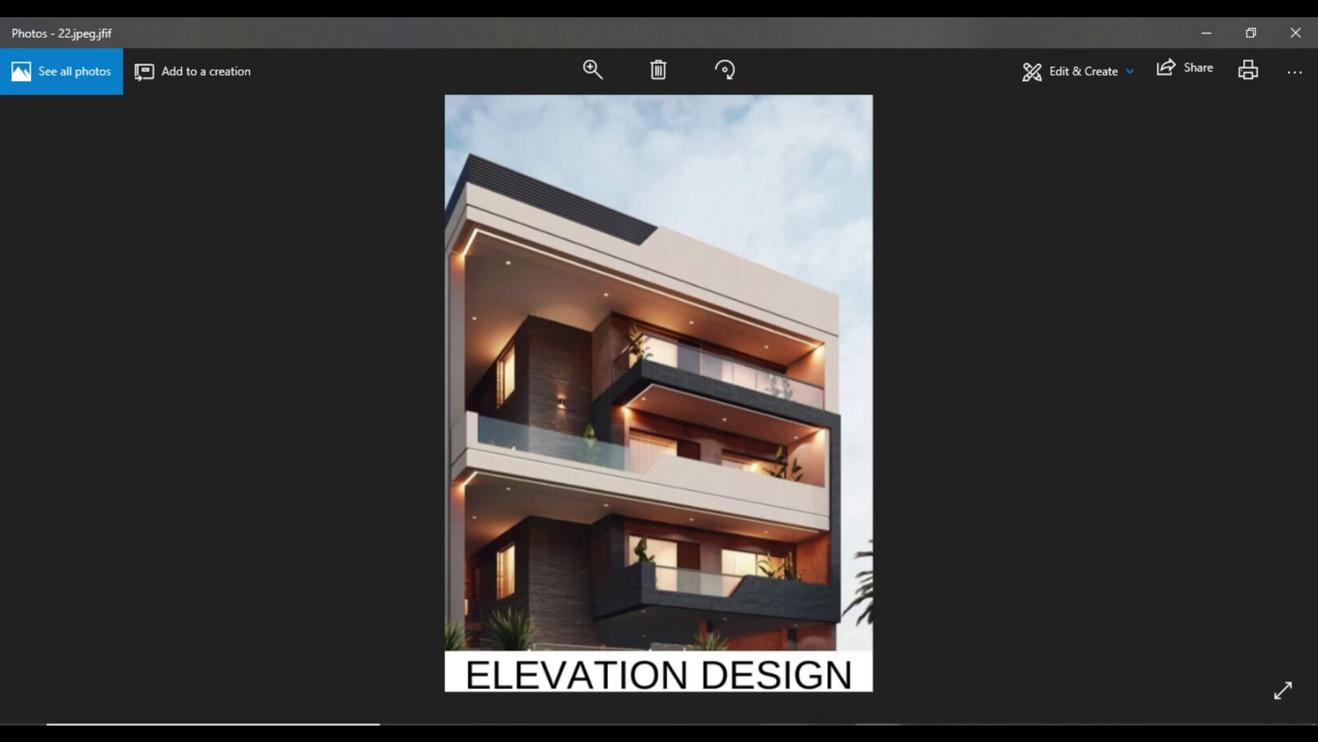
Step: Leave the elevation image in Photos and return to the Revit Level 2 floor plan
left_click(789, 659)
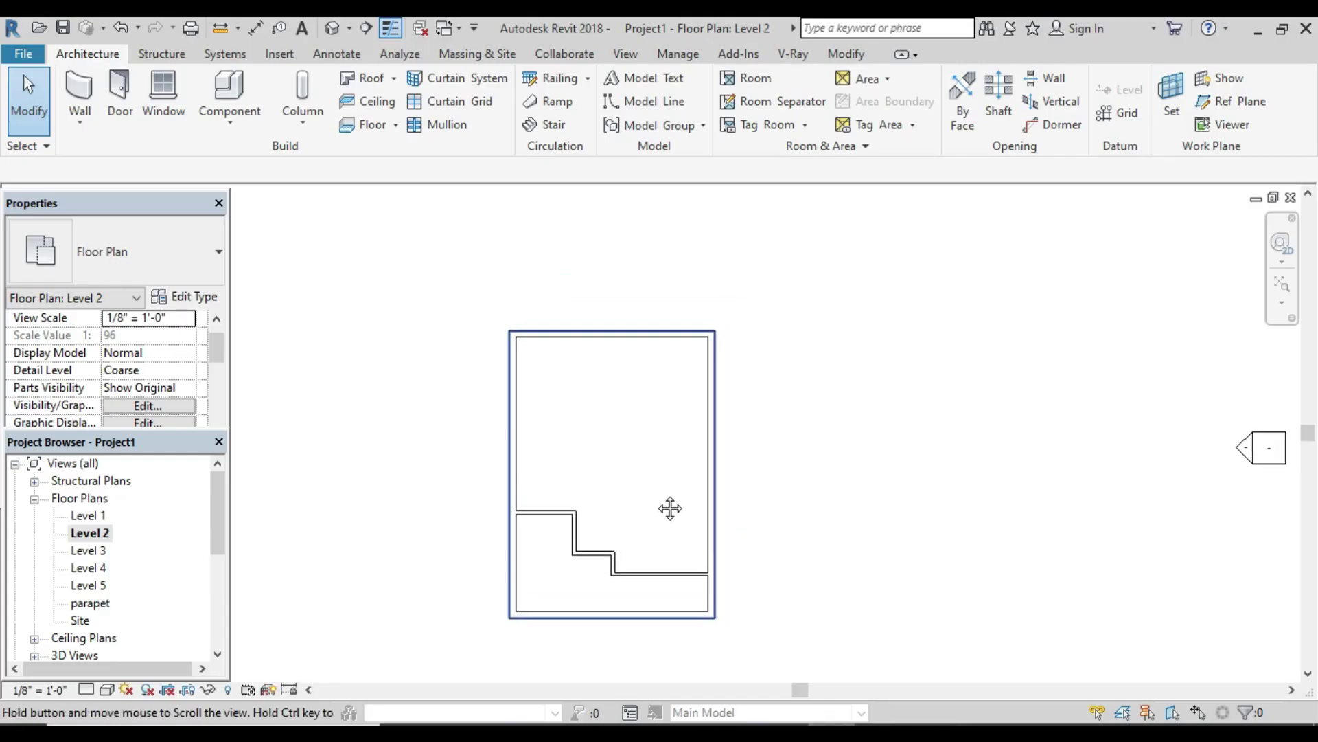
Step: Start an architectural floor sketch on Level 2 with the Line draw tool
middle_click_drag(670, 508, 649, 472)
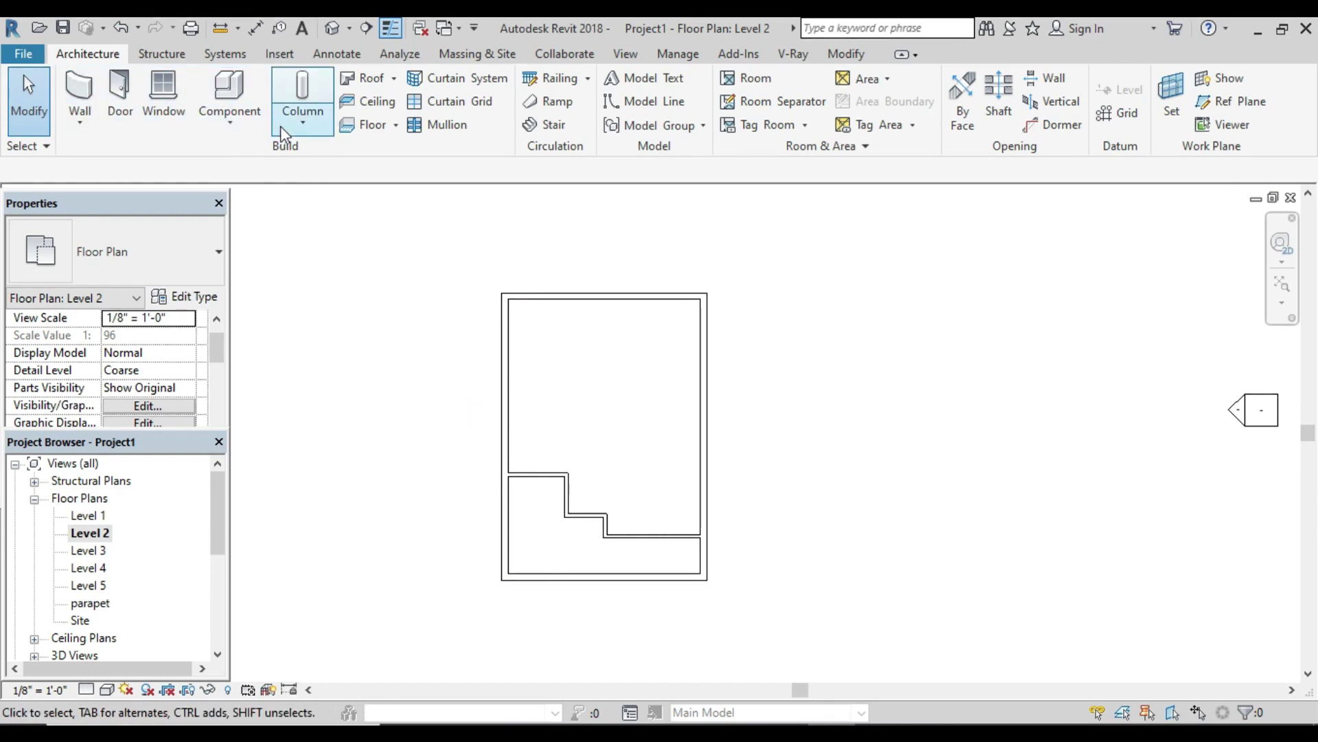
left_click(396, 125)
left_click(389, 160)
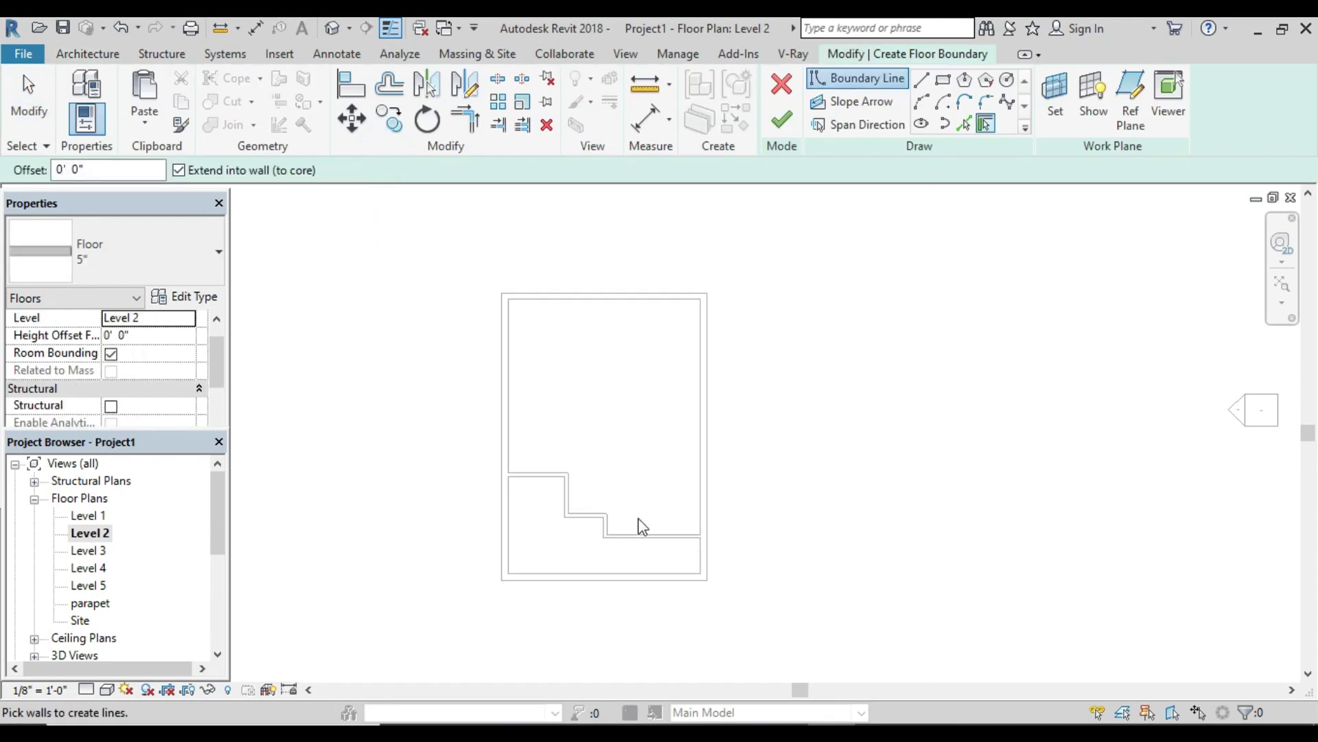
left_click(922, 81)
Step: Draw boundary lines along the stepped front, from the right wall to the left wall
left_click(605, 537)
scroll(690, 533, "up", 2)
scroll(690, 532, "up", 1)
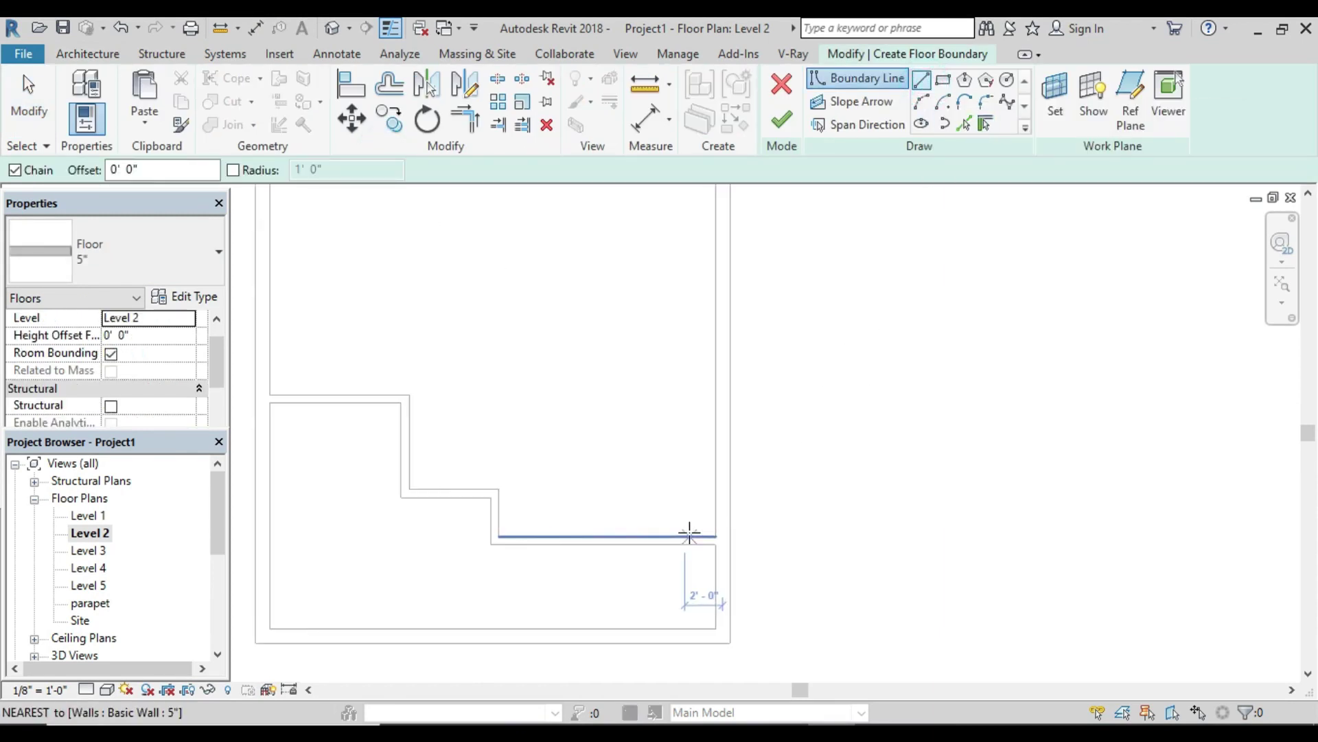
left_click(729, 535)
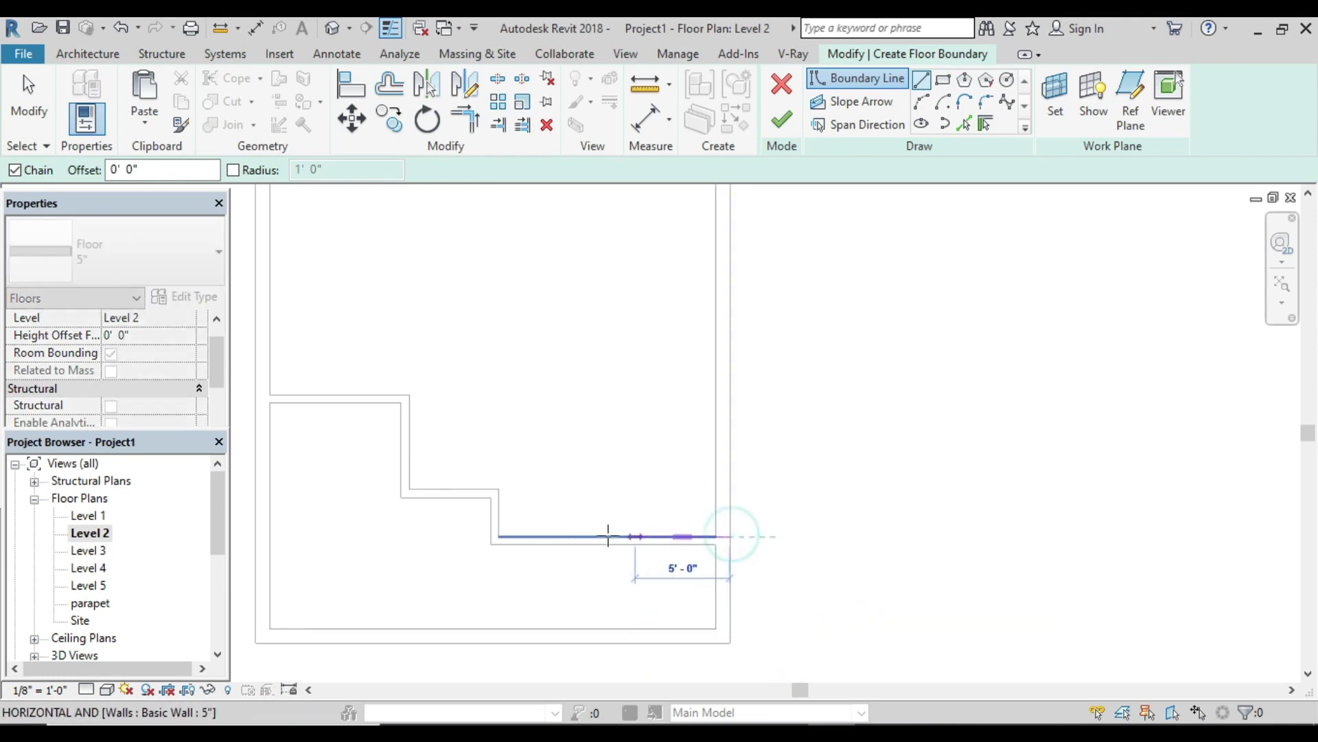
left_click(498, 535)
left_click(499, 490)
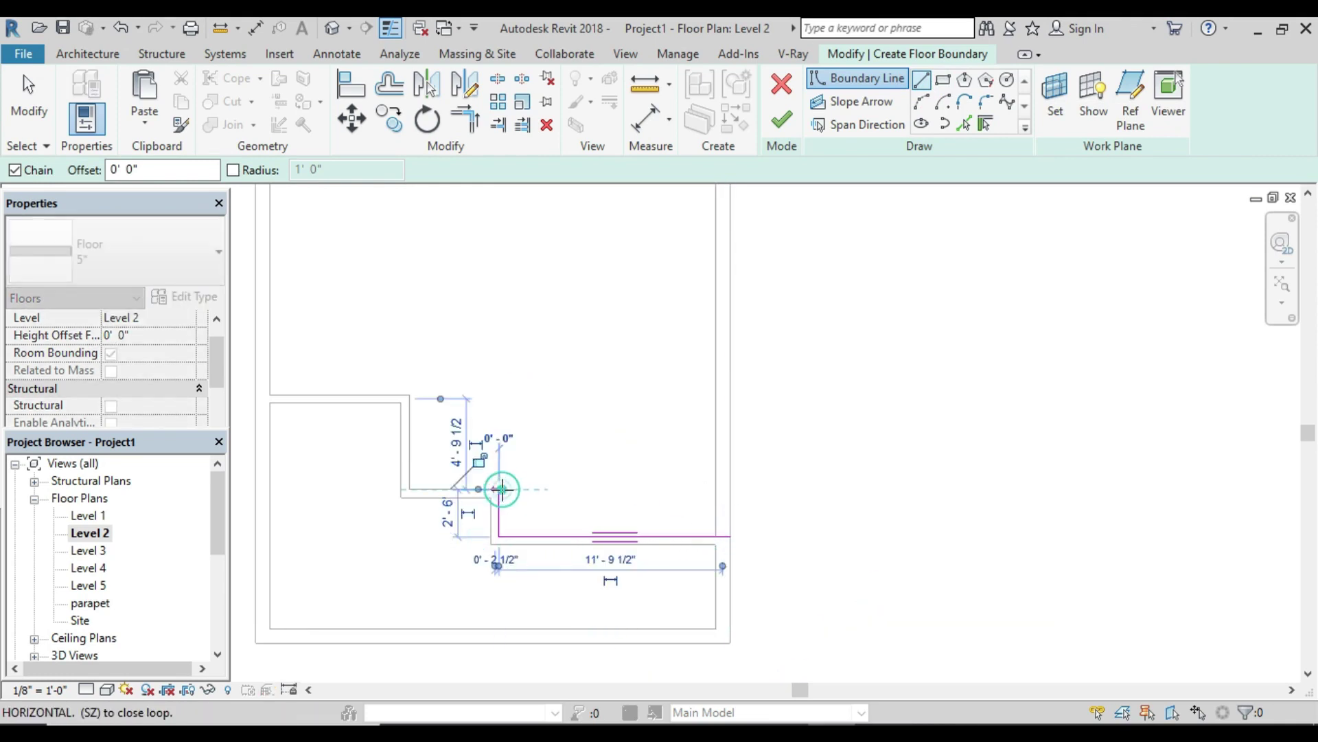
left_click(410, 489)
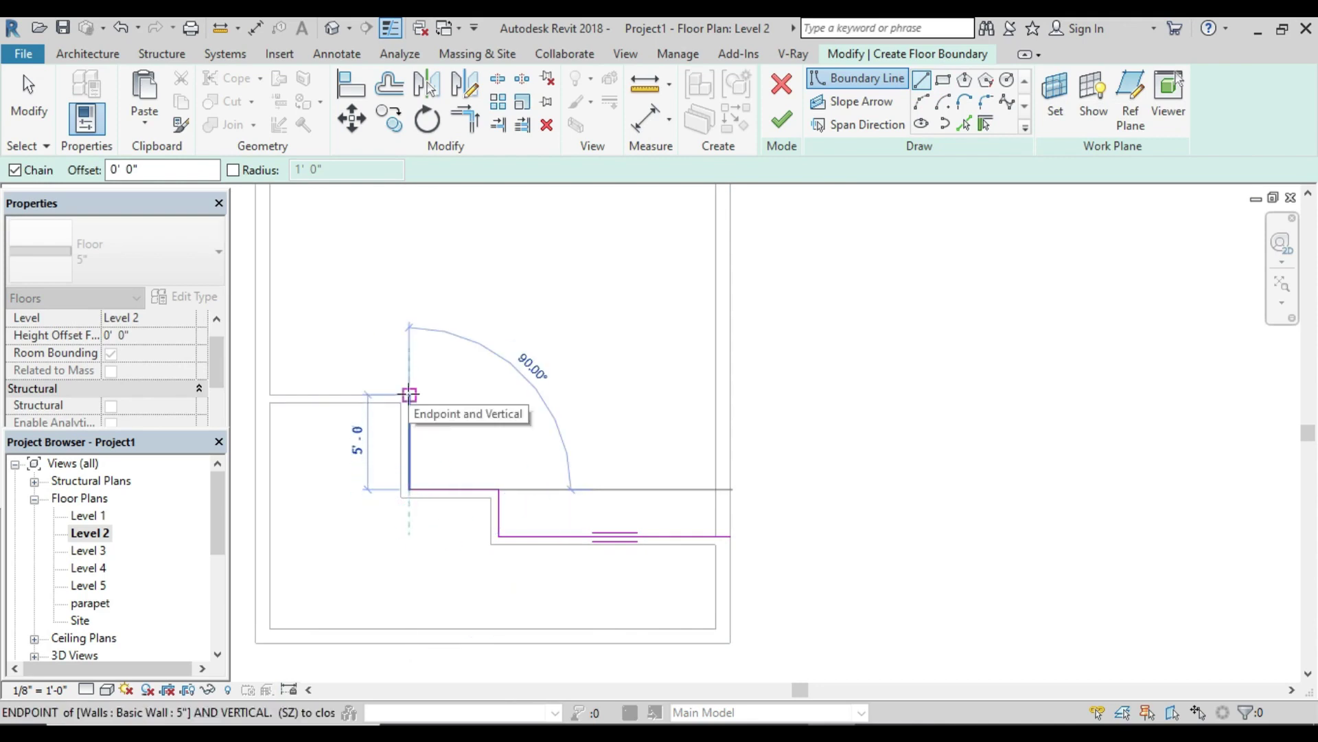
left_click(410, 394)
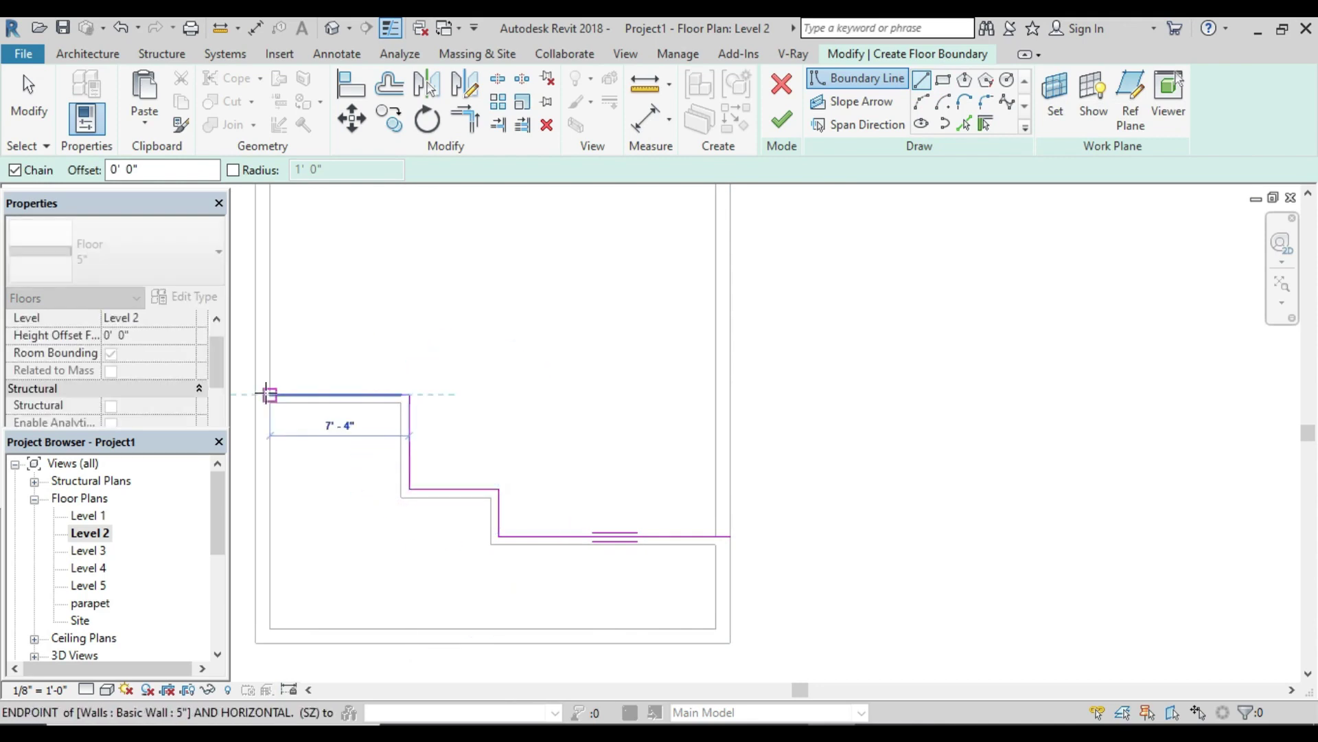
left_click(269, 394)
Step: Run the boundary up the left wall, across the top and down the right side to close the loop
scroll(269, 394, "down", 3)
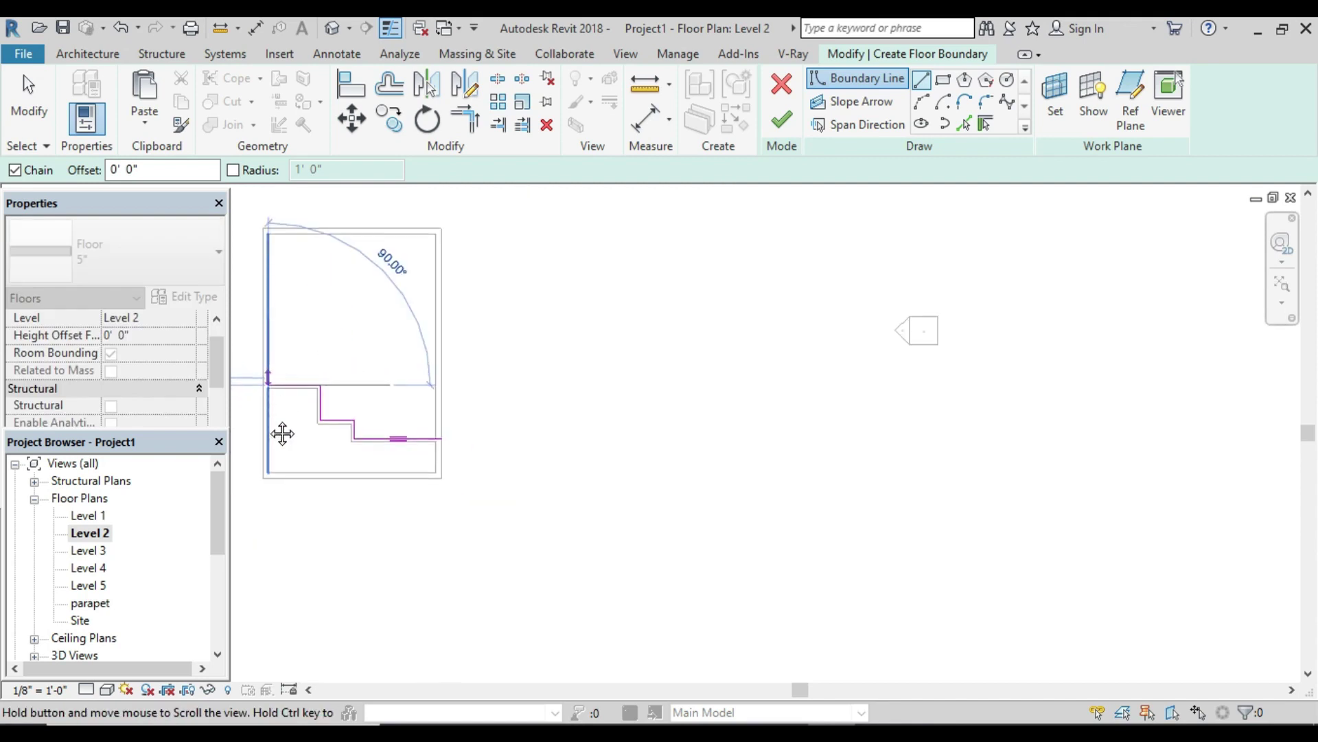
middle_click_drag(270, 271, 271, 463)
left_click(268, 415)
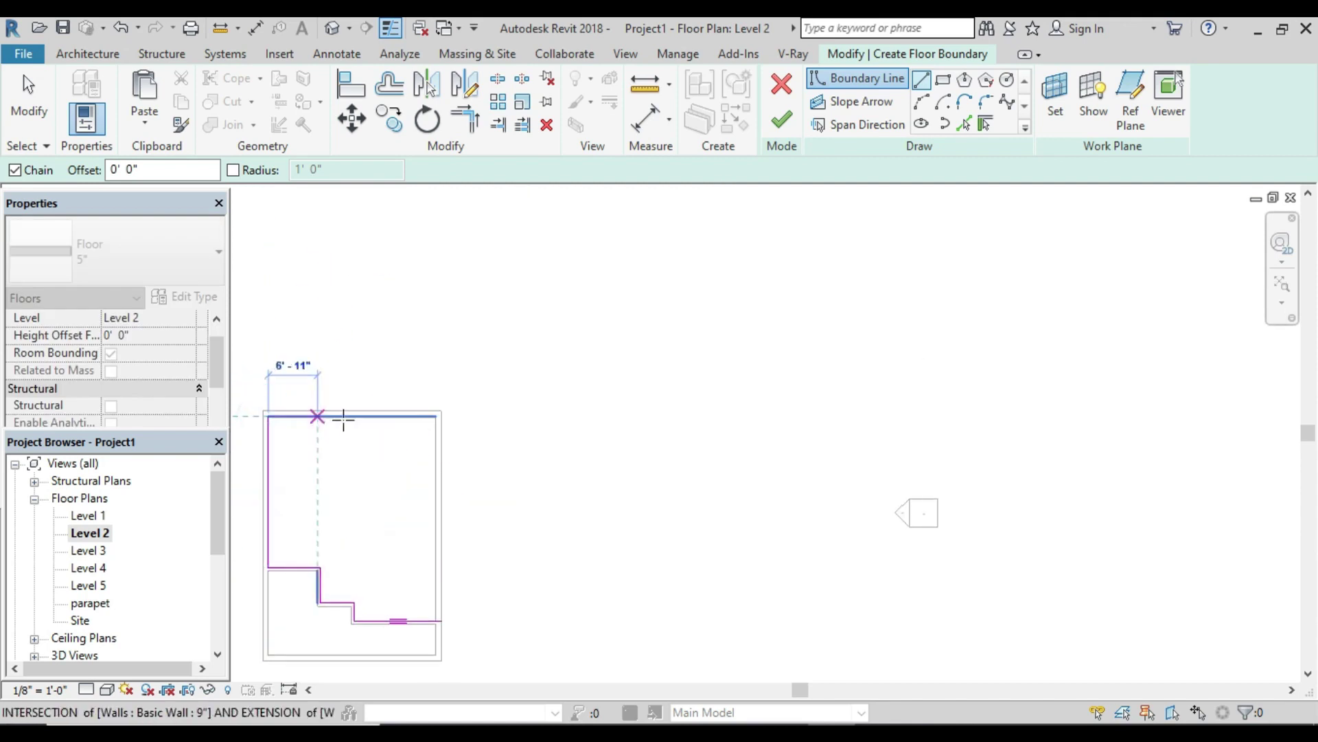
left_click(436, 416)
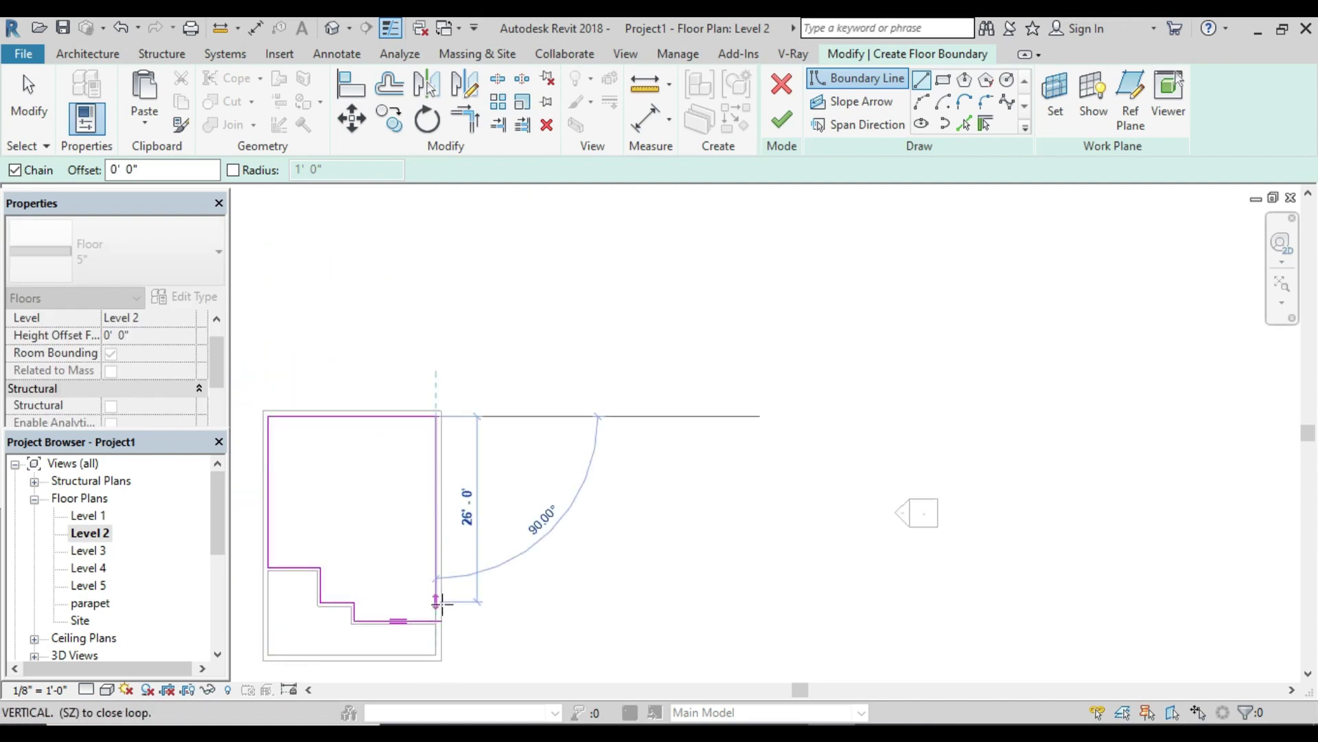
left_click(436, 620)
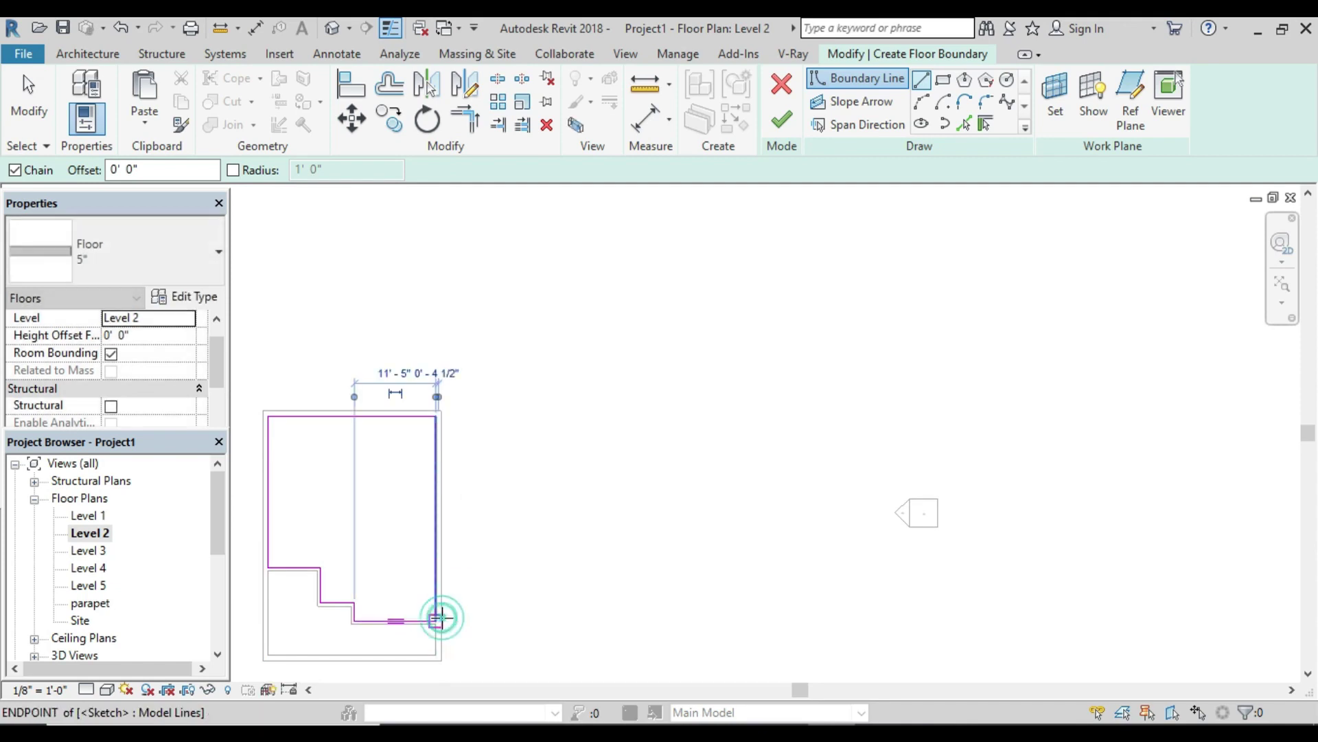
scroll(436, 620, "up", 3)
Step: Stop drawing and move the right and top boundary lines onto the wall faces
key("Escape")
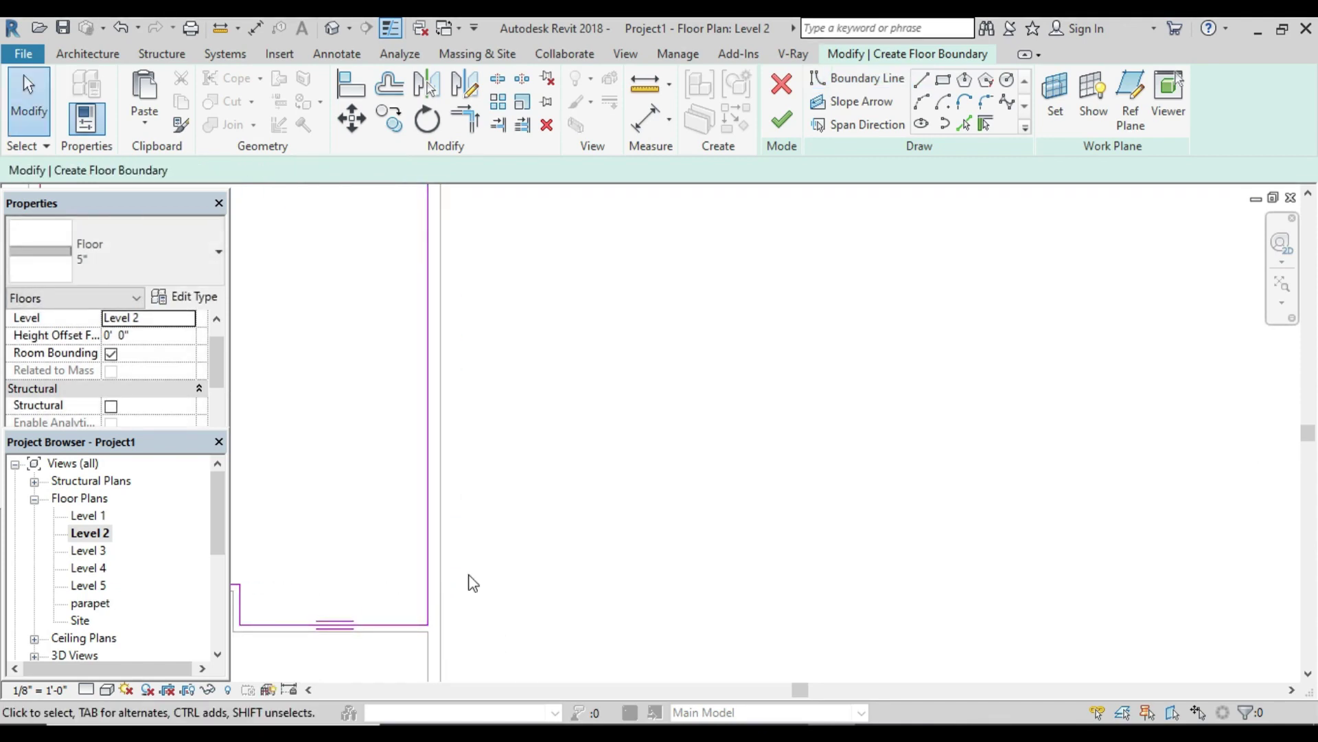
scroll(468, 572, "down", 2)
left_click(443, 504)
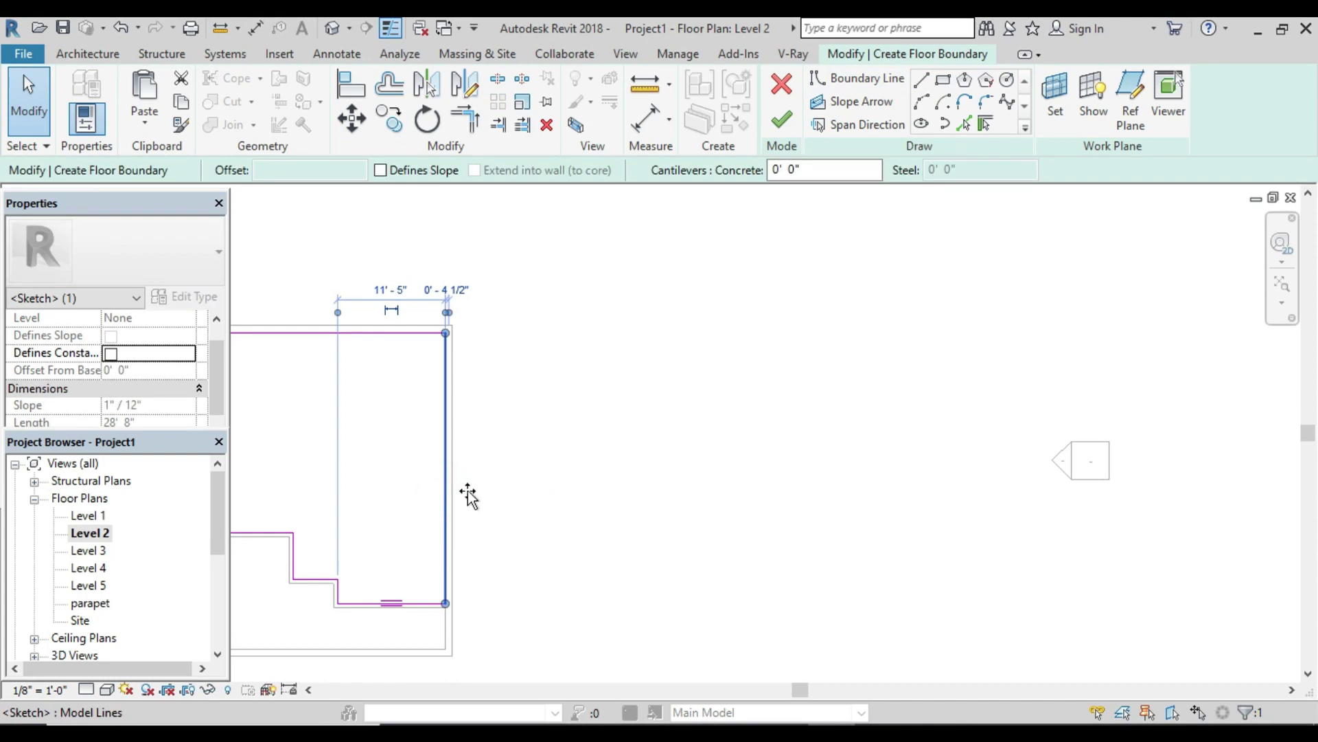
left_click_drag(455, 490, 454, 491)
scroll(532, 471, "down", 1)
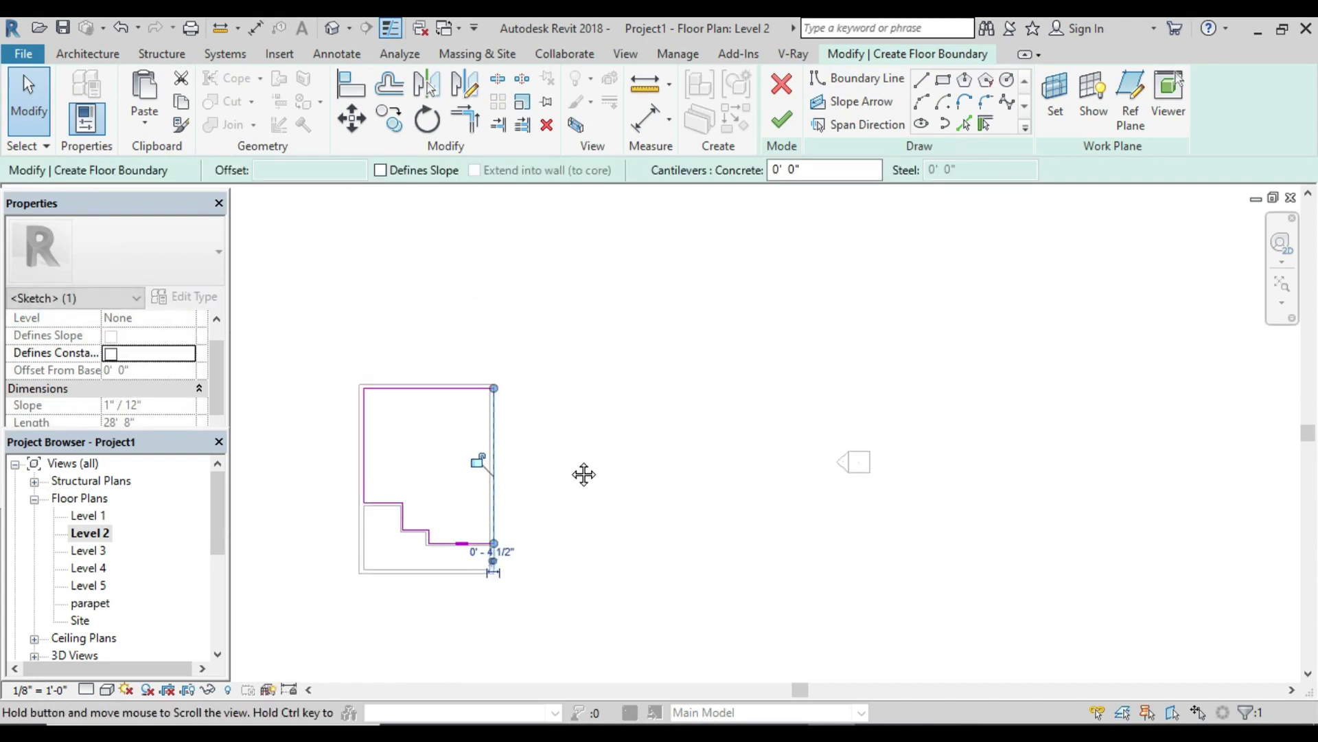
middle_click_drag(533, 471, 545, 392)
left_click(543, 392)
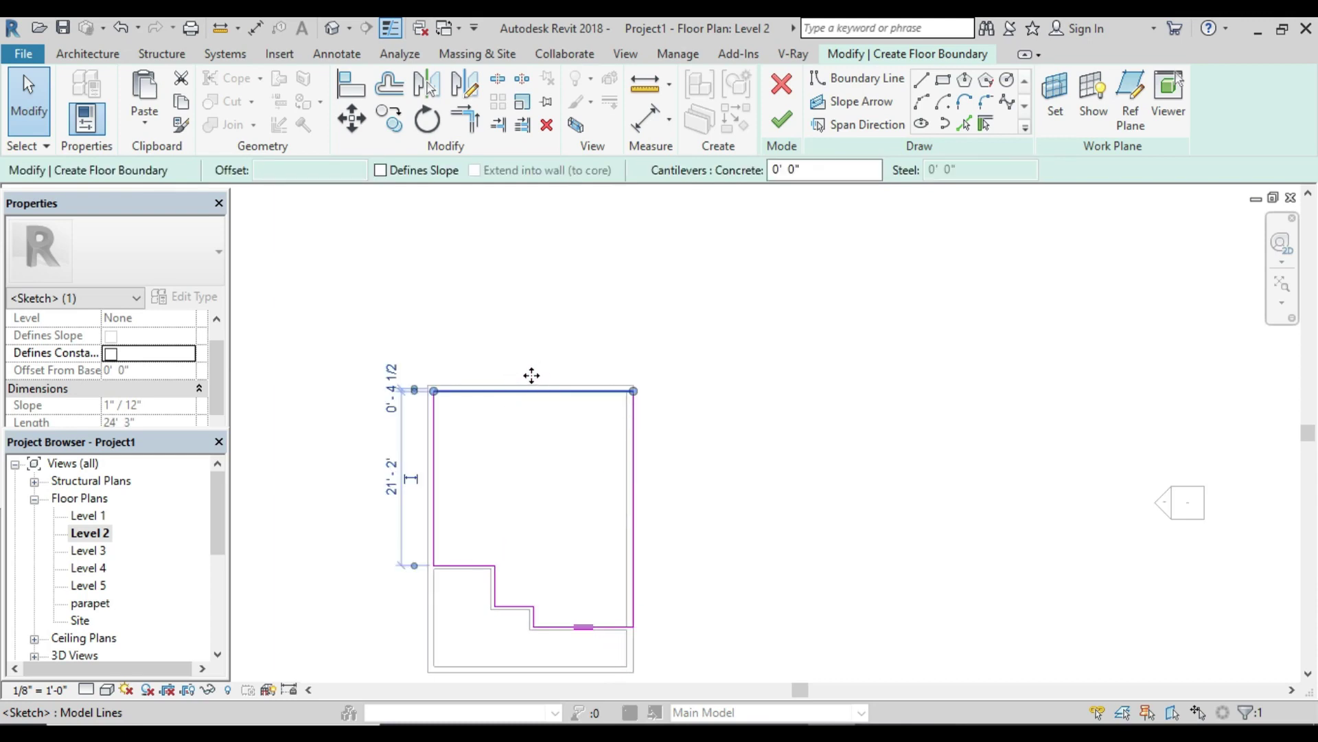
left_click_drag(532, 382, 530, 383)
Step: Move the left boundary line and the upper step line onto the walls
left_click(435, 457)
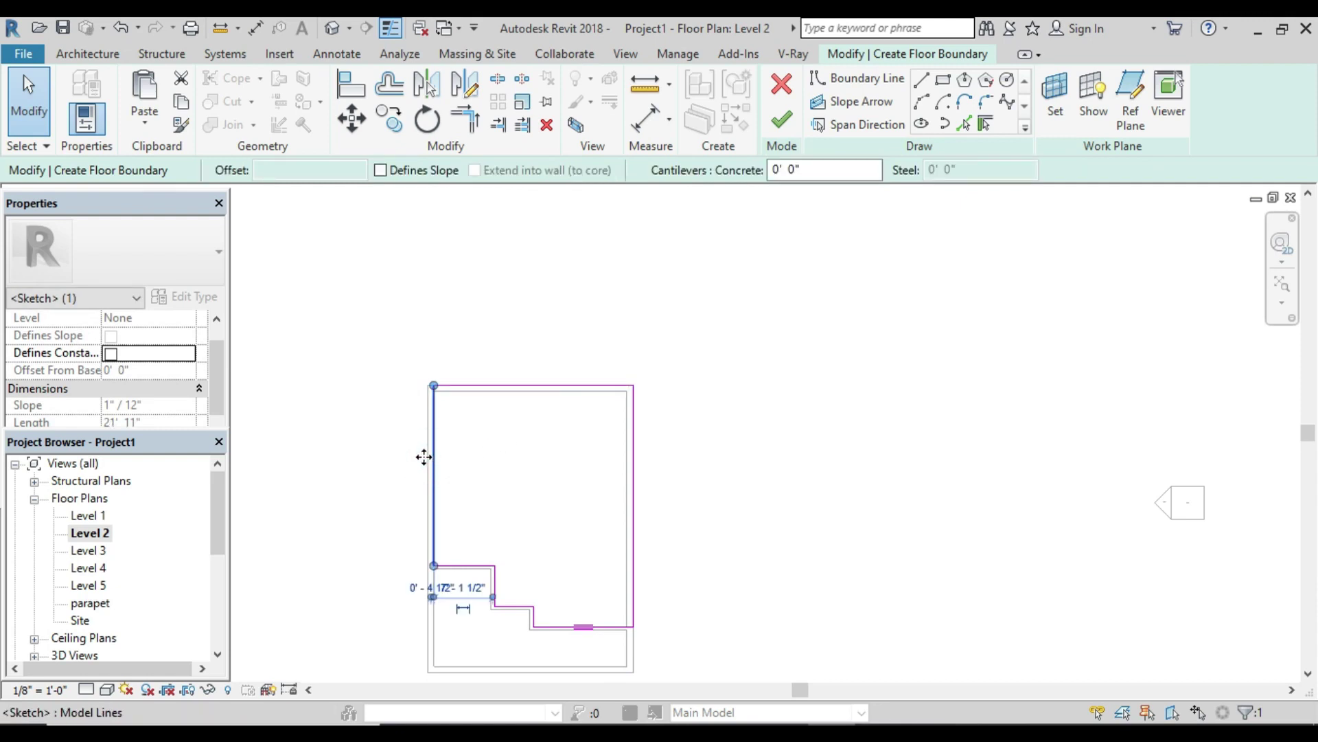
left_click_drag(435, 456, 427, 464)
scroll(443, 501, "up", 1)
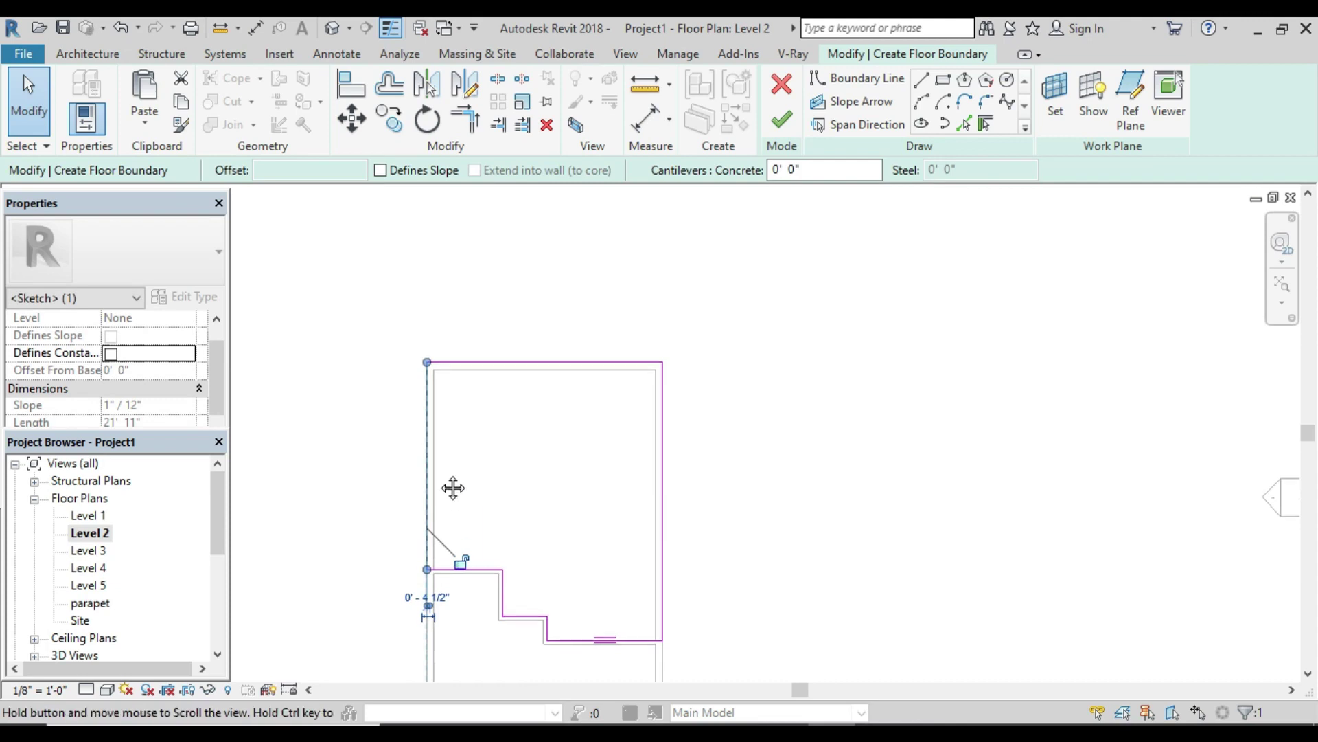
middle_click_drag(453, 488, 440, 419)
scroll(429, 469, "up", 2)
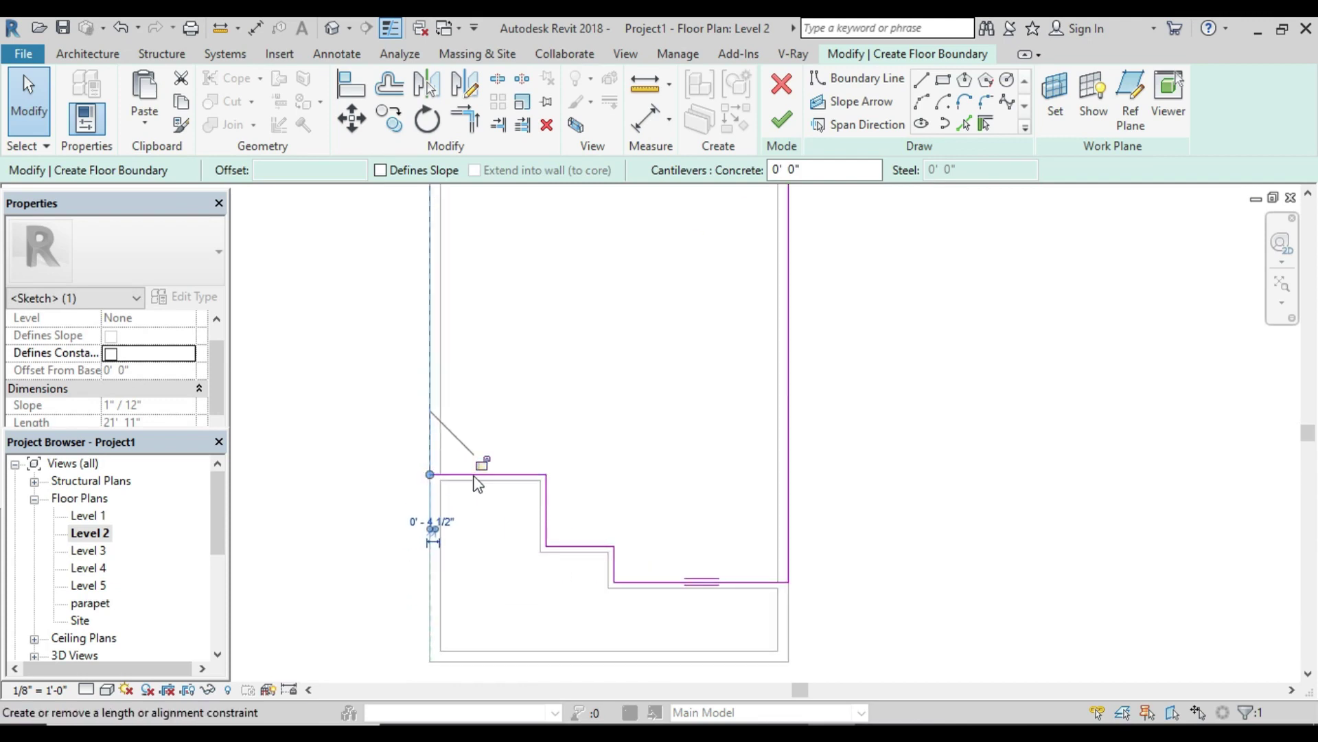
scroll(477, 484, "up", 1)
scroll(480, 481, "up", 1)
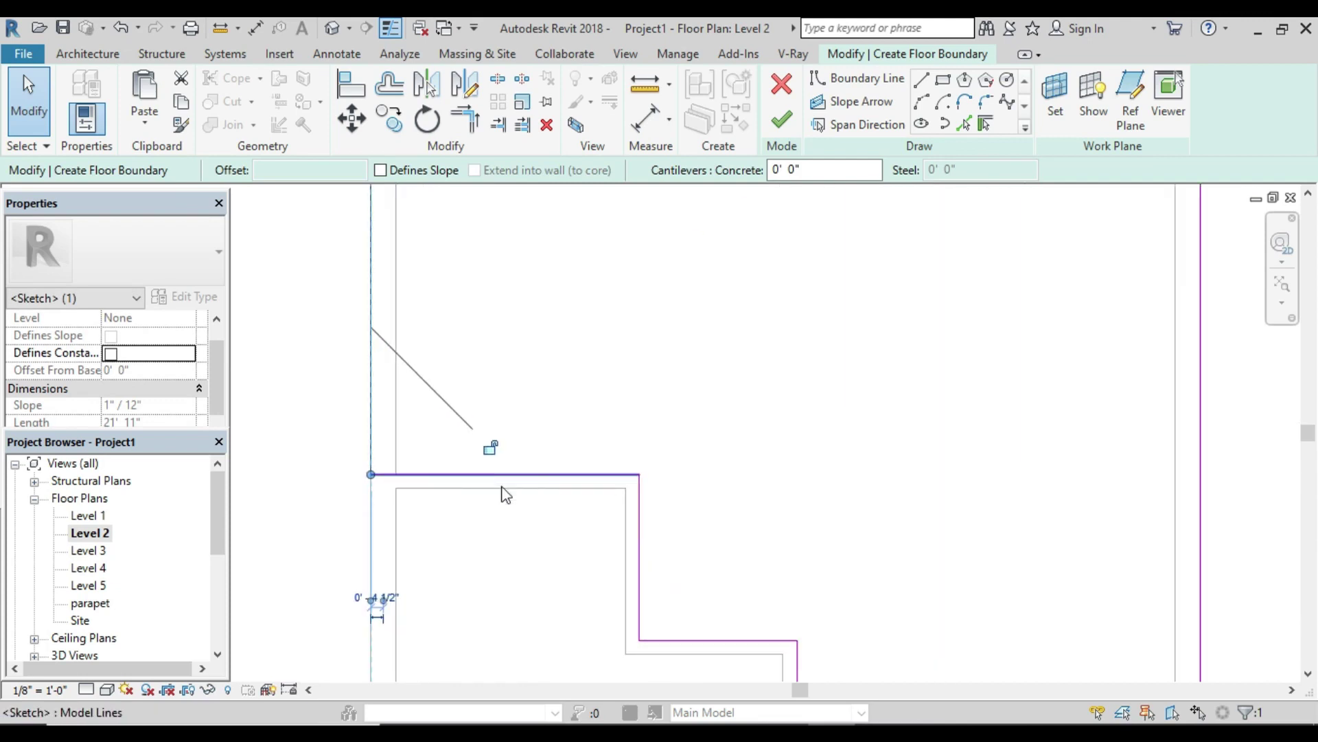
left_click(522, 475)
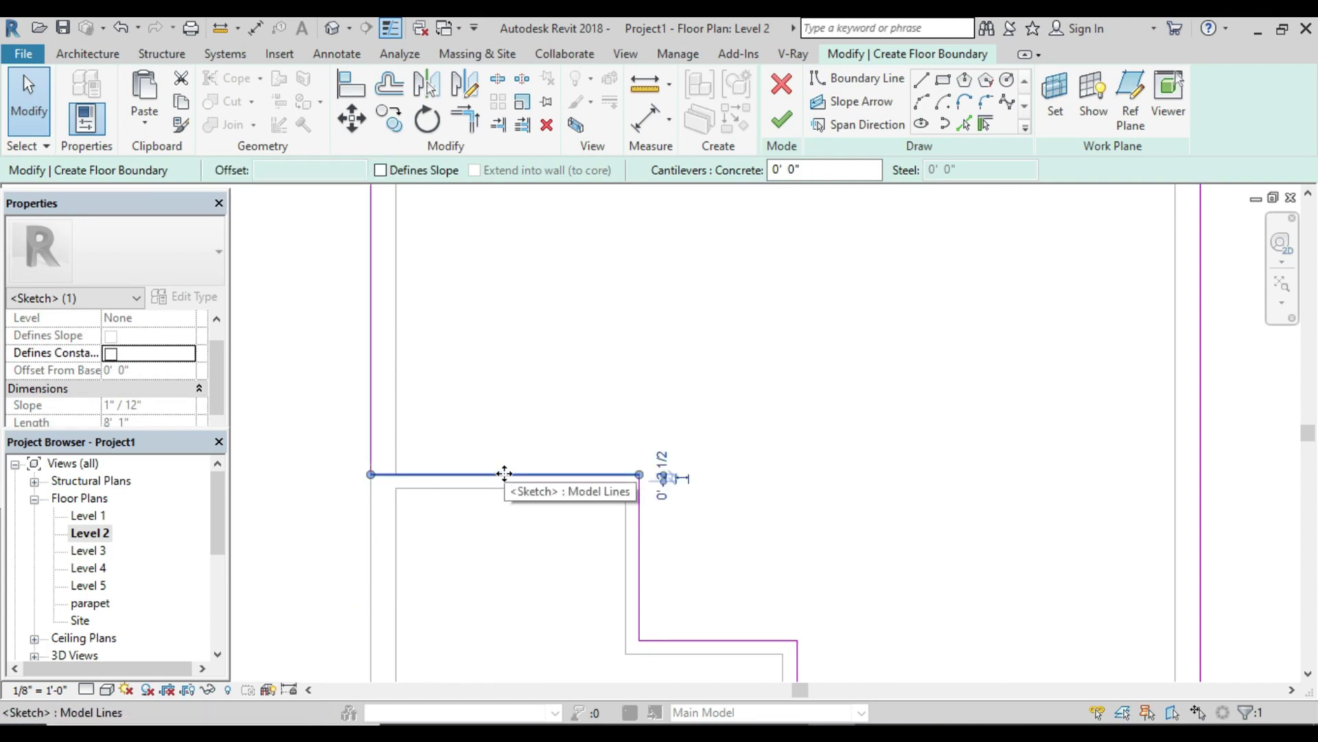
left_click(504, 474)
left_click_drag(505, 473, 512, 489)
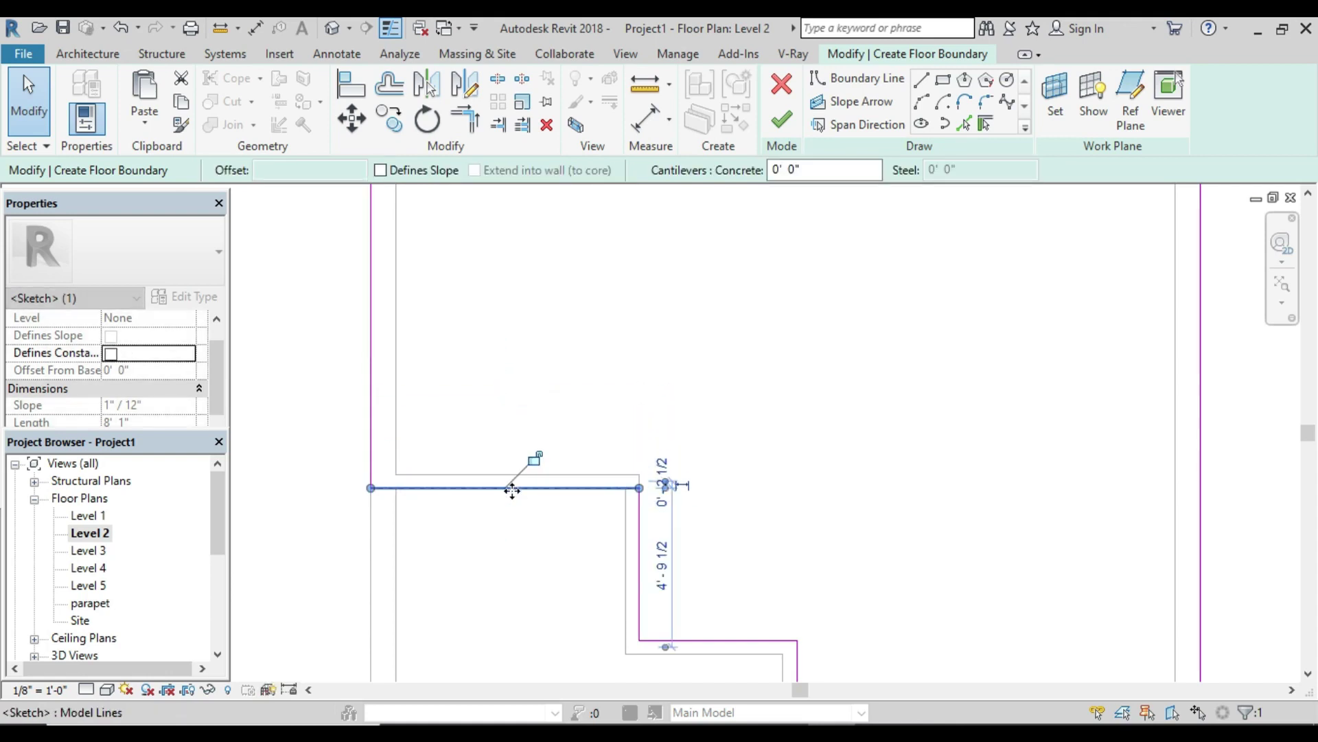
Step: Line up the vertical, lower horizontal and short vertical step lines with the wall faces
left_click(636, 542)
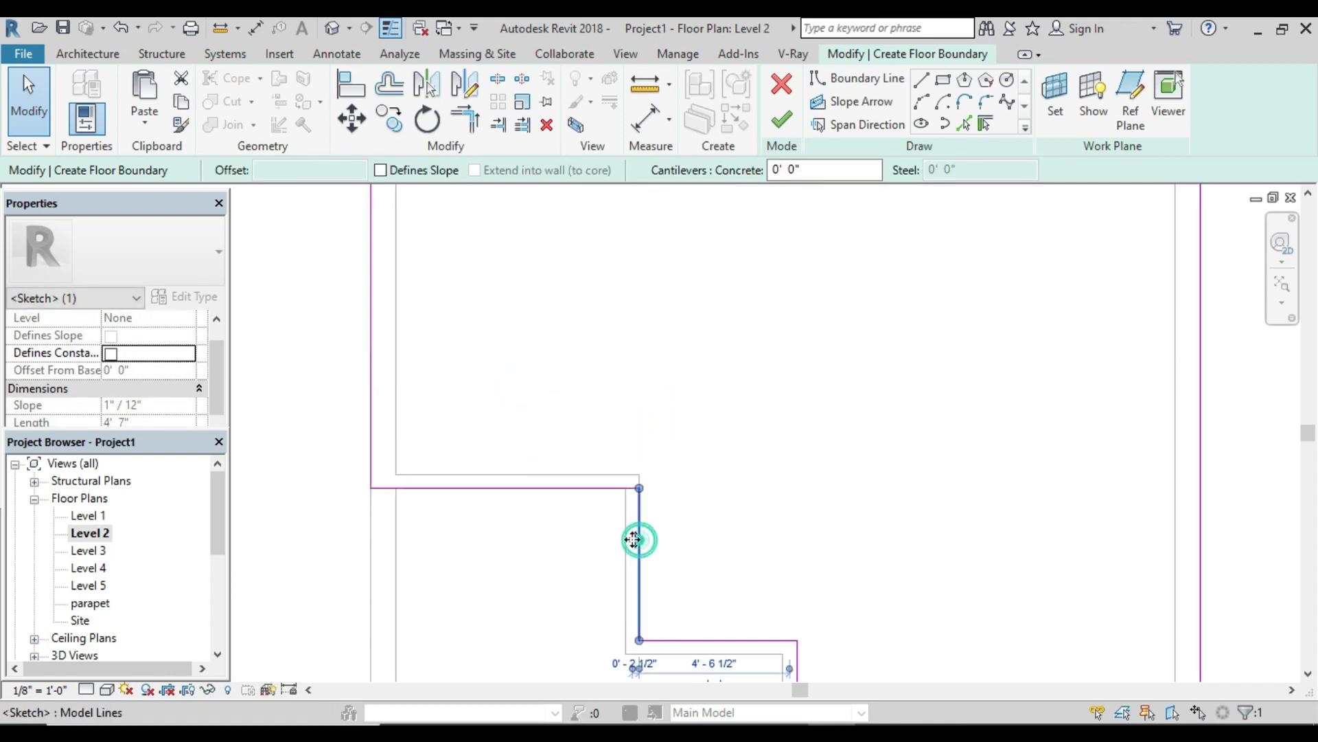
left_click_drag(635, 541, 623, 545)
scroll(703, 543, "down", 2)
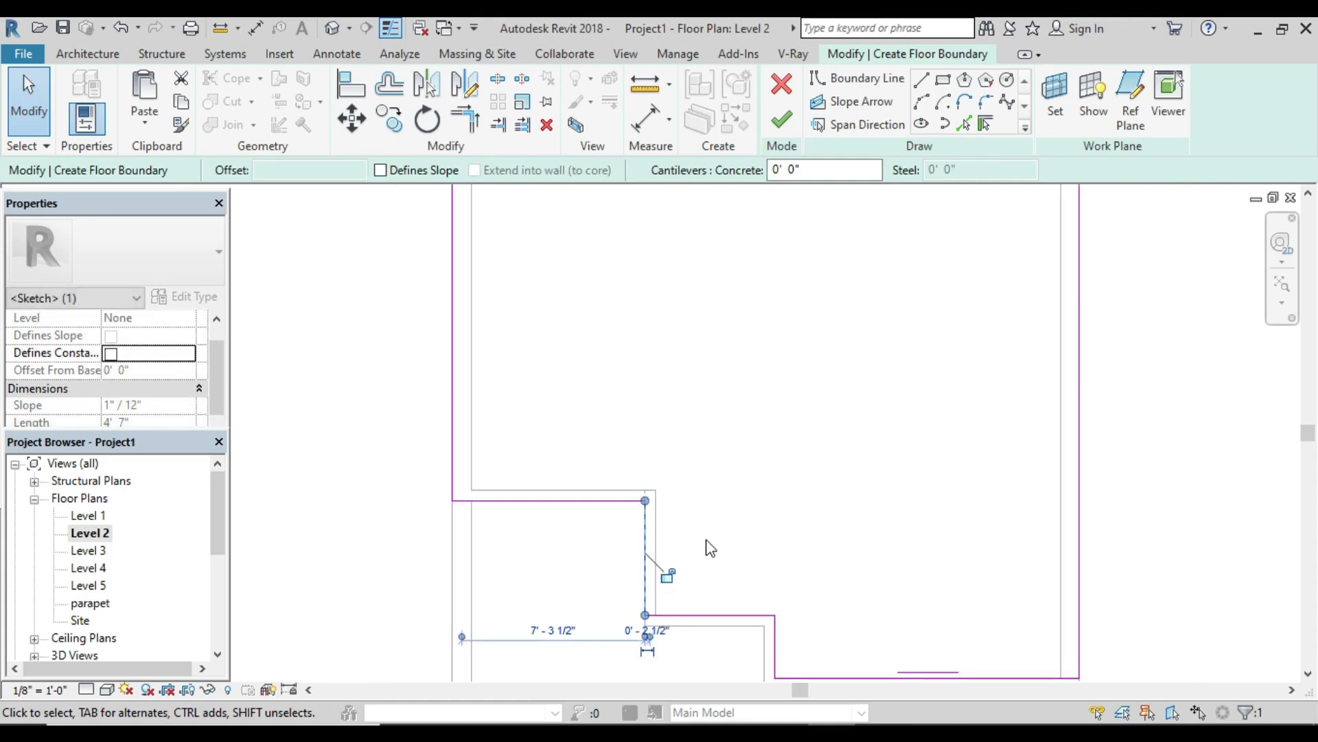
middle_click_drag(707, 554, 586, 462)
left_click(585, 509)
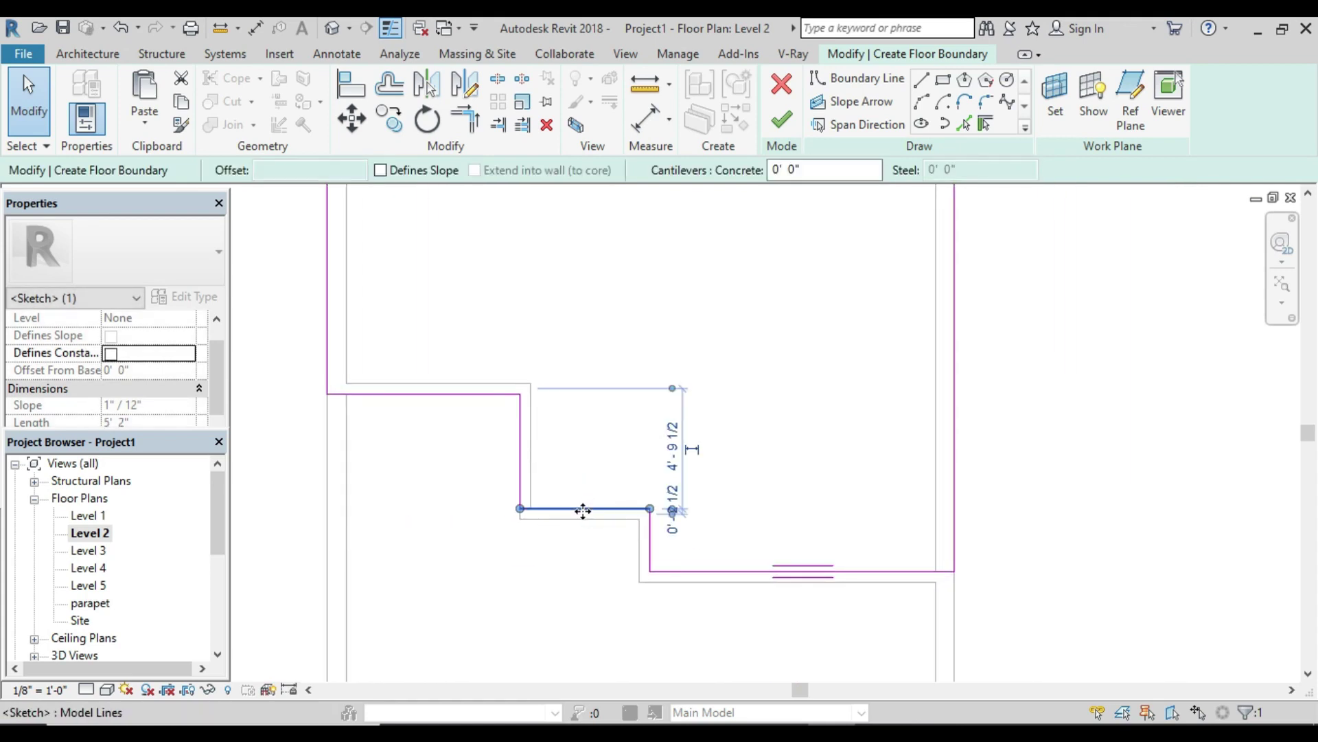
mouse_move(583, 508)
left_mouse_down()
mouse_move(582, 540)
mouse_move(583, 520)
left_mouse_up()
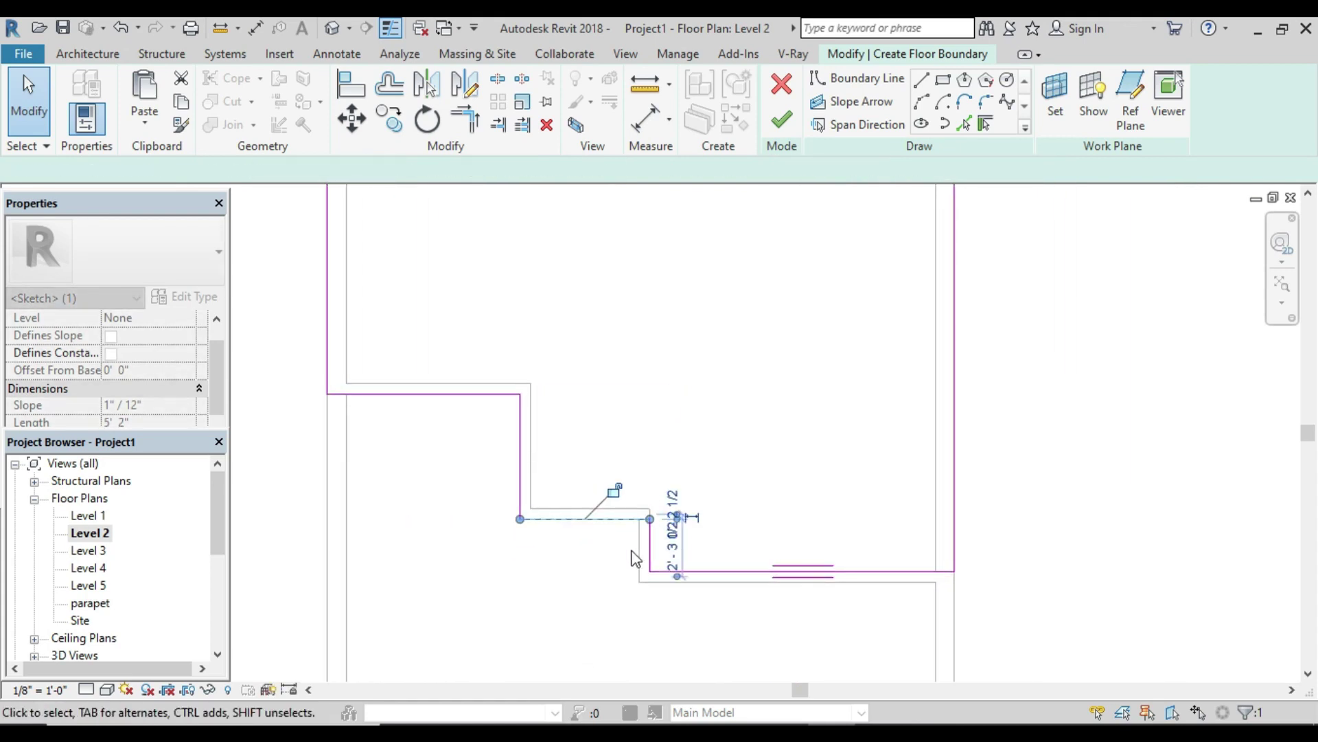
left_click(650, 546)
left_click_drag(652, 546, 641, 546)
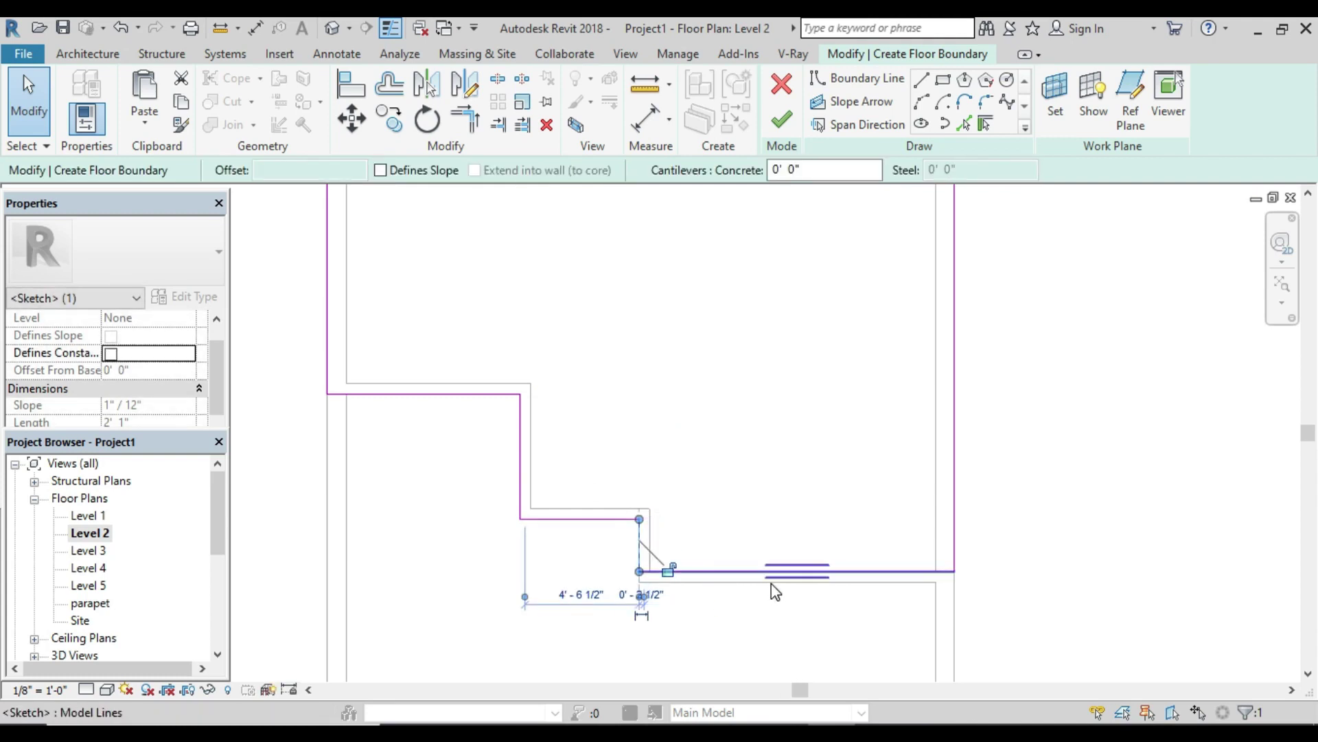
scroll(775, 592, "down", 2)
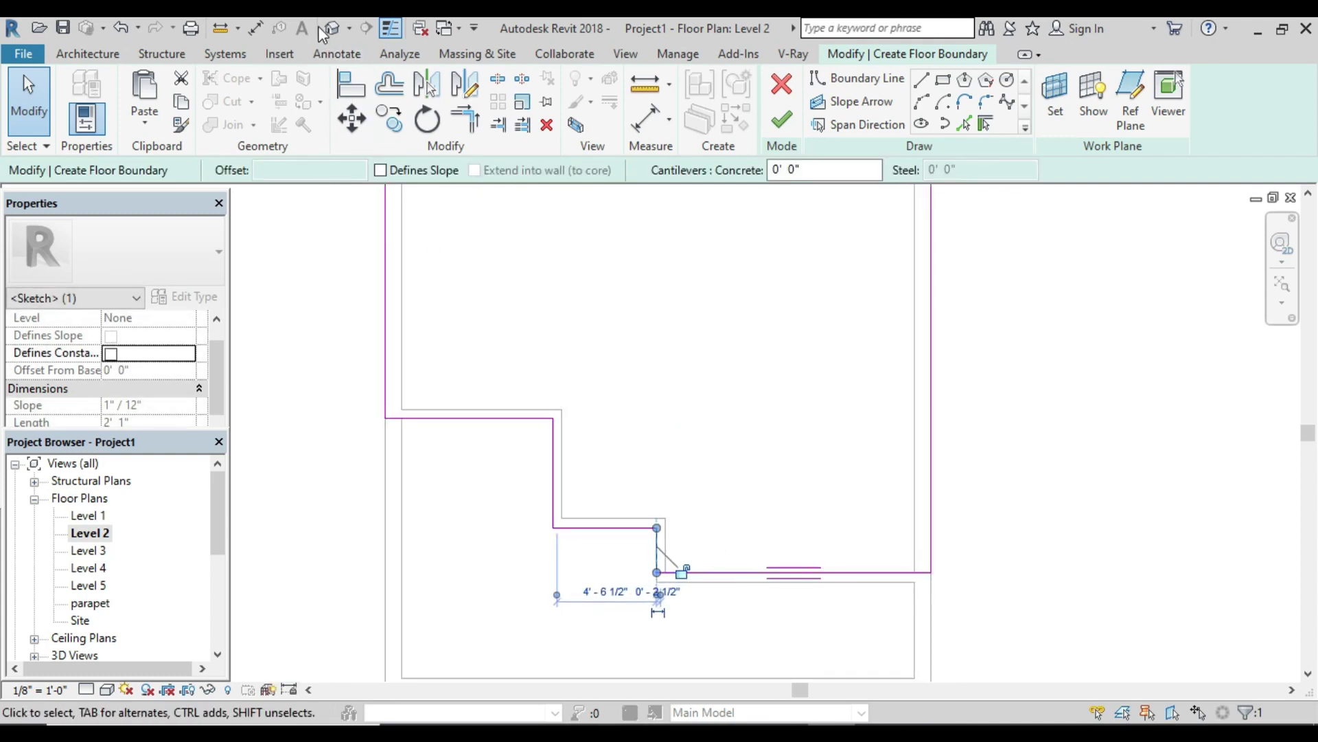
Step: Finish the Level 2 floor, then show the {3D} view in the Shaded visual style
left_click(783, 122)
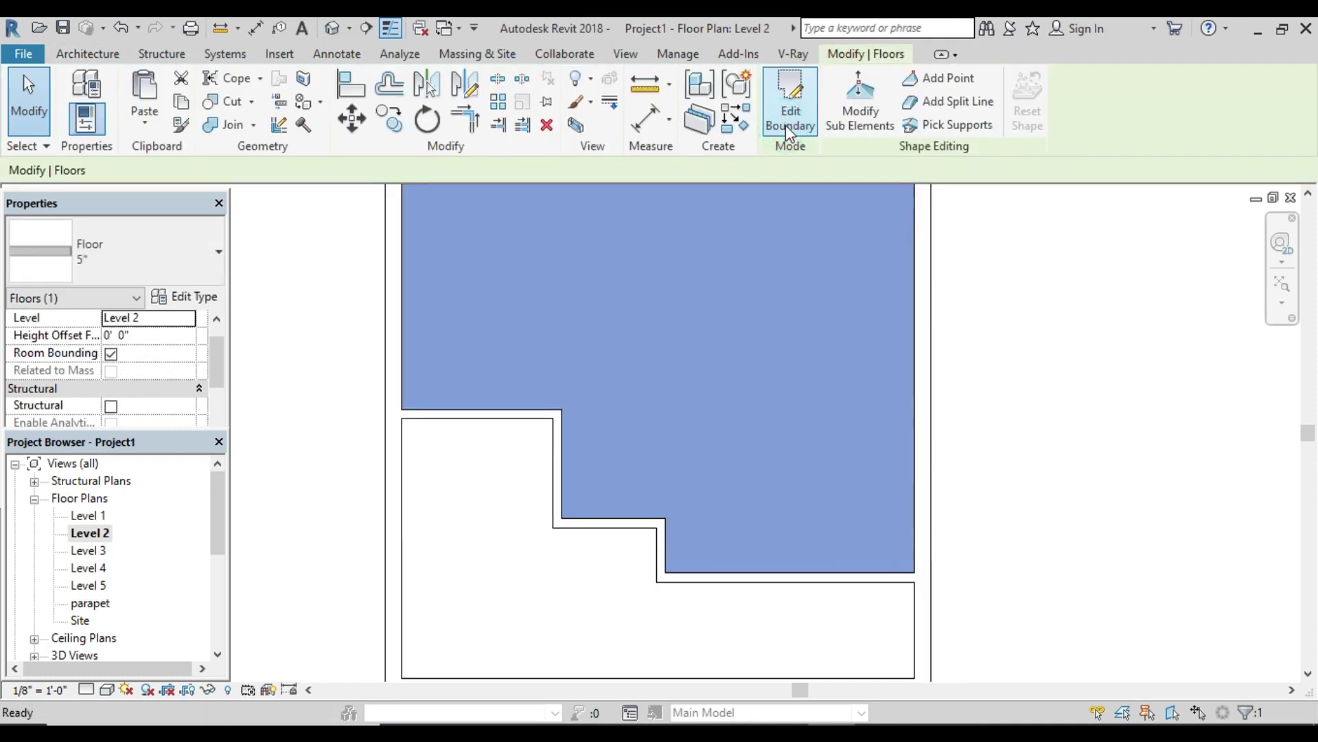
left_click(333, 30)
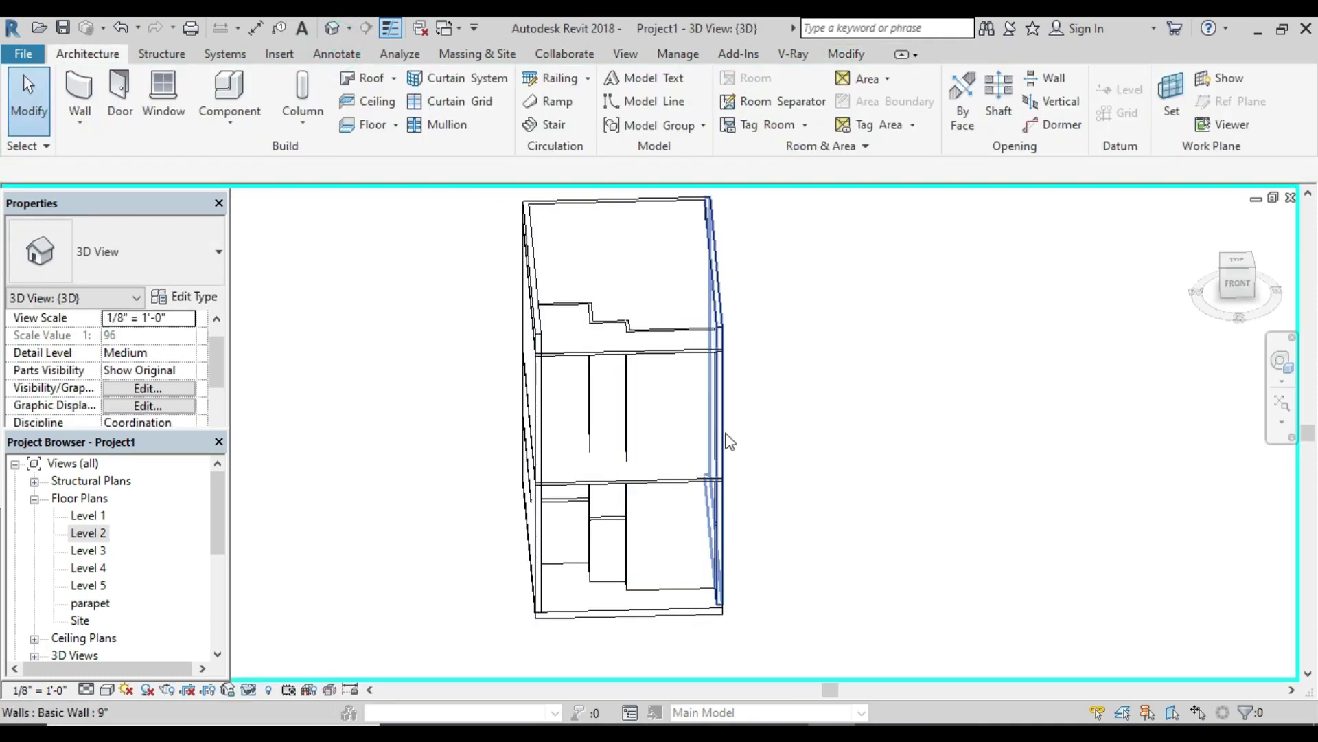
mouse_move(733, 440)
middle_mouse_down("shift")
mouse_move(725, 356)
mouse_move(662, 465)
middle_mouse_up("shift")
middle_click_drag(563, 537, 627, 545, "shift")
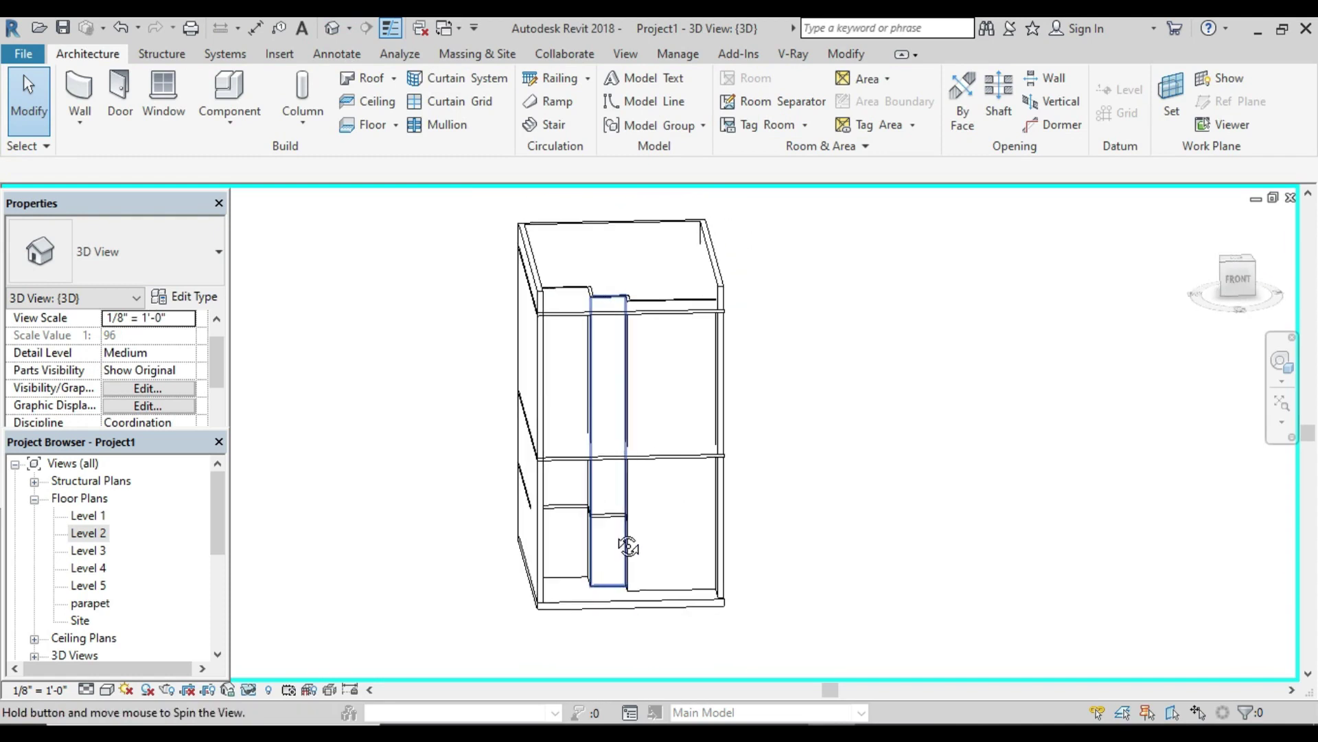
left_click(107, 689)
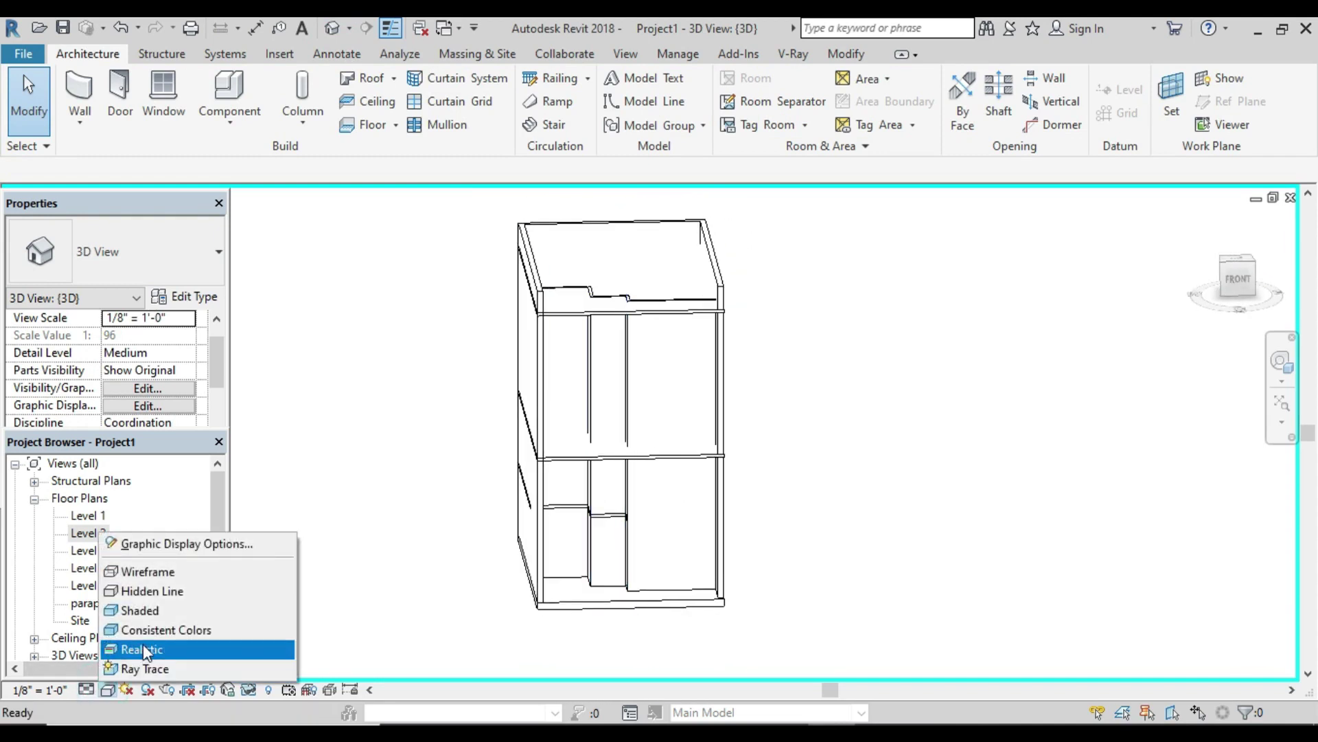
left_click(149, 609)
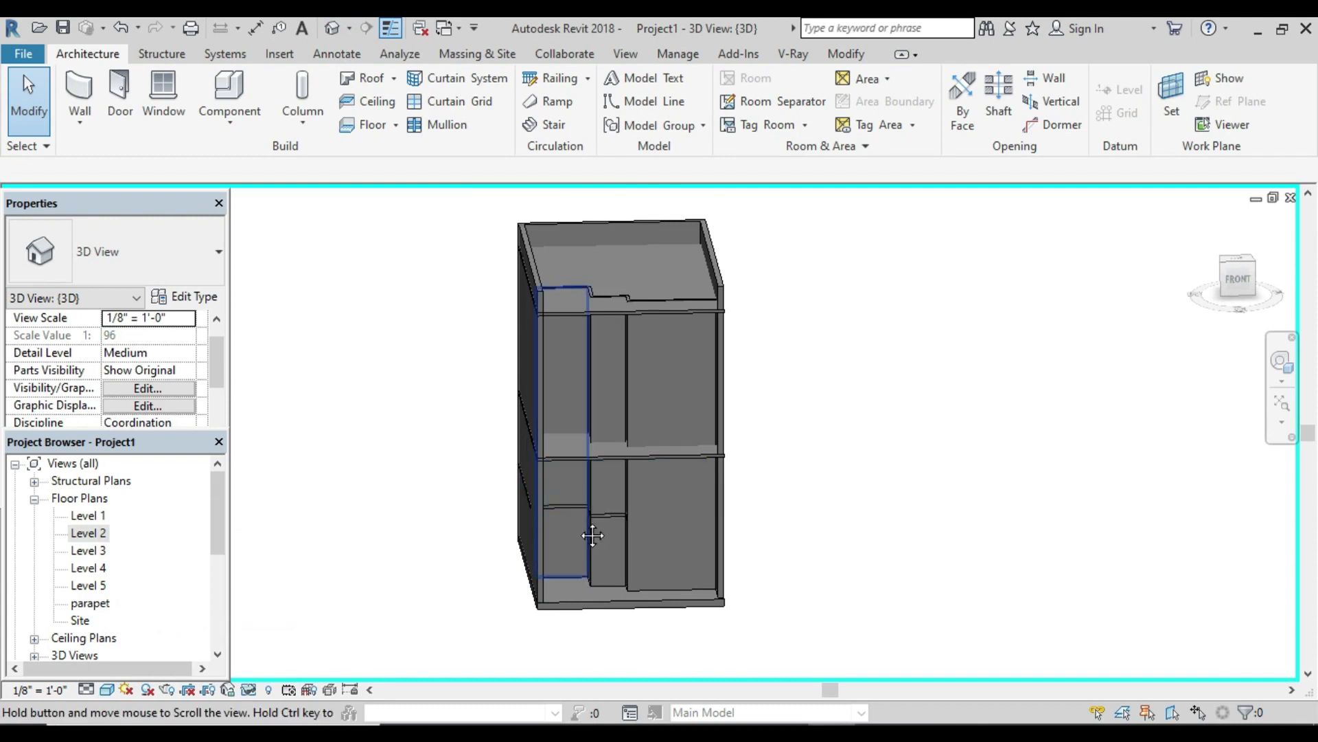
Step: Orbit around the shaded house from several angles and select the Level 2 floor slab
mouse_move(590, 510)
middle_mouse_down("shift")
mouse_move(706, 523)
mouse_move(473, 533)
middle_mouse_up("shift")
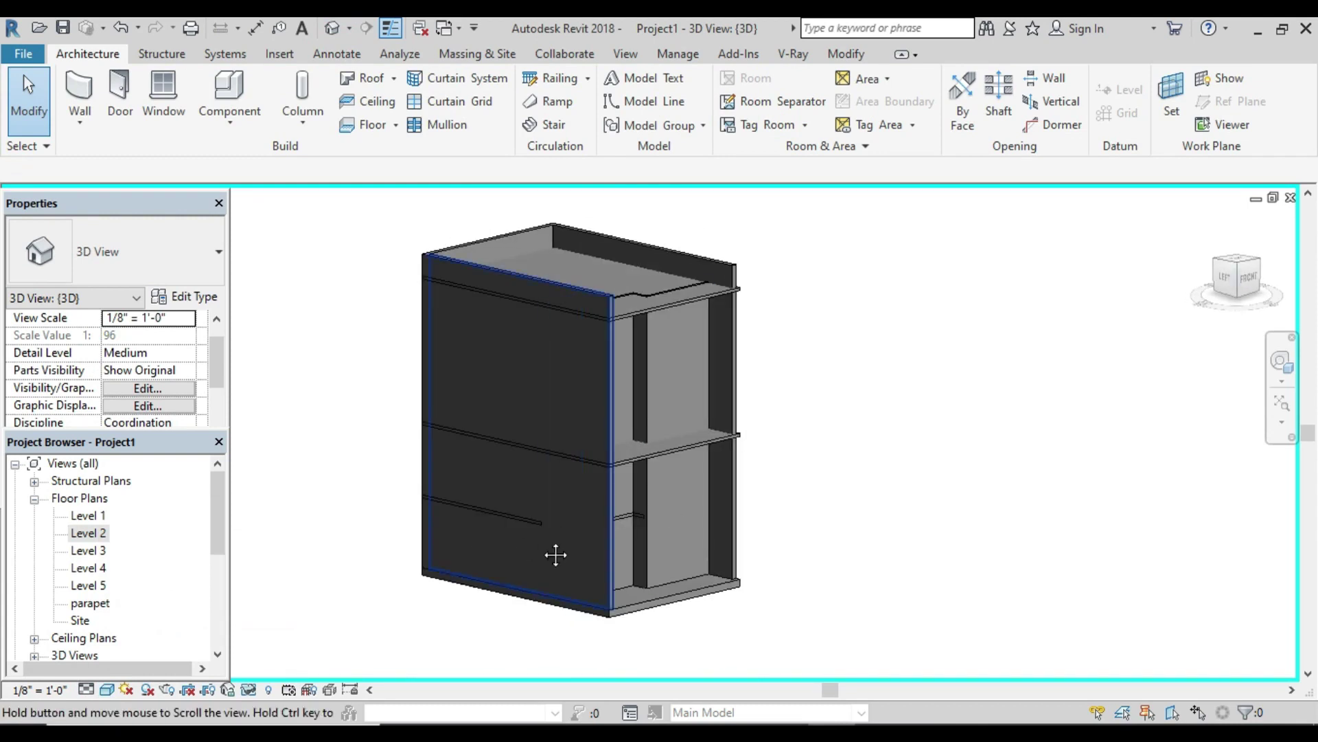
mouse_move(553, 553)
middle_mouse_down("shift")
mouse_move(332, 554)
mouse_move(839, 577)
mouse_move(669, 527)
middle_mouse_up("shift")
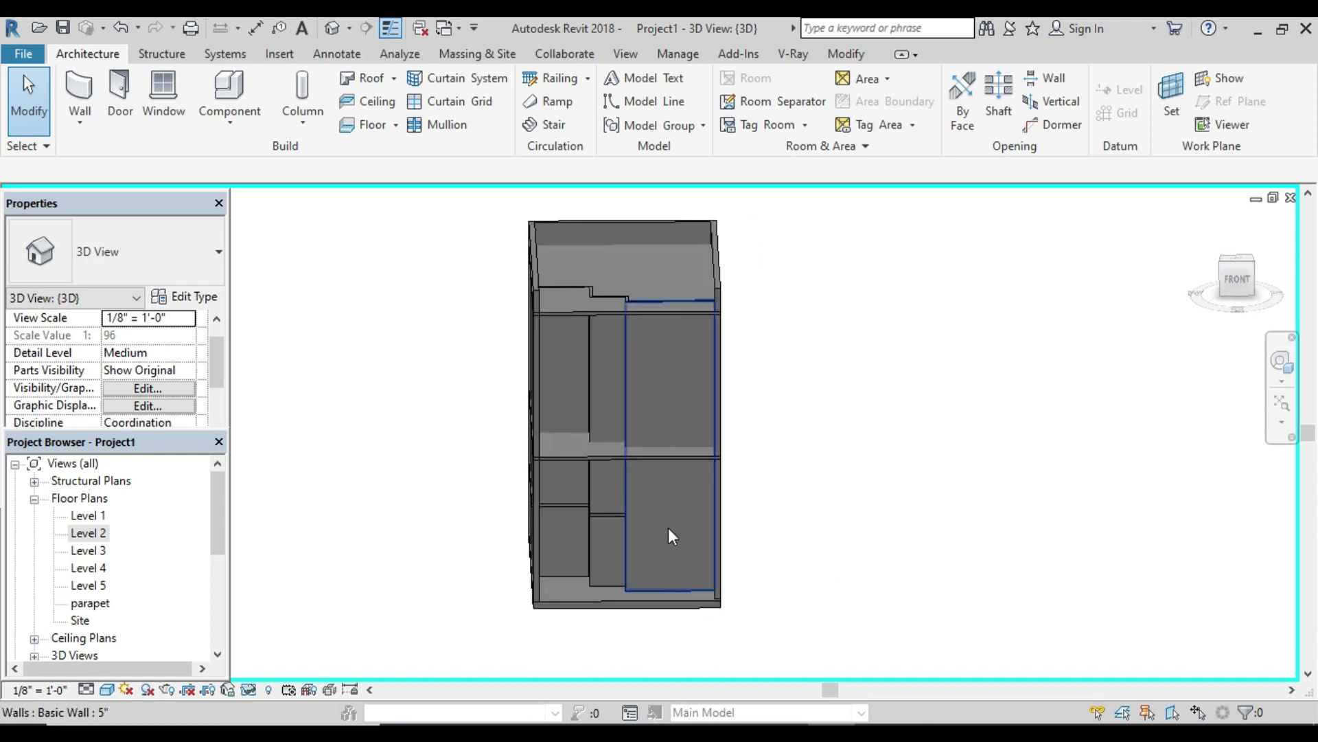
mouse_move(684, 467)
middle_mouse_down("shift")
mouse_move(694, 554)
mouse_move(659, 465)
mouse_move(655, 377)
middle_mouse_up("shift")
left_click(652, 368)
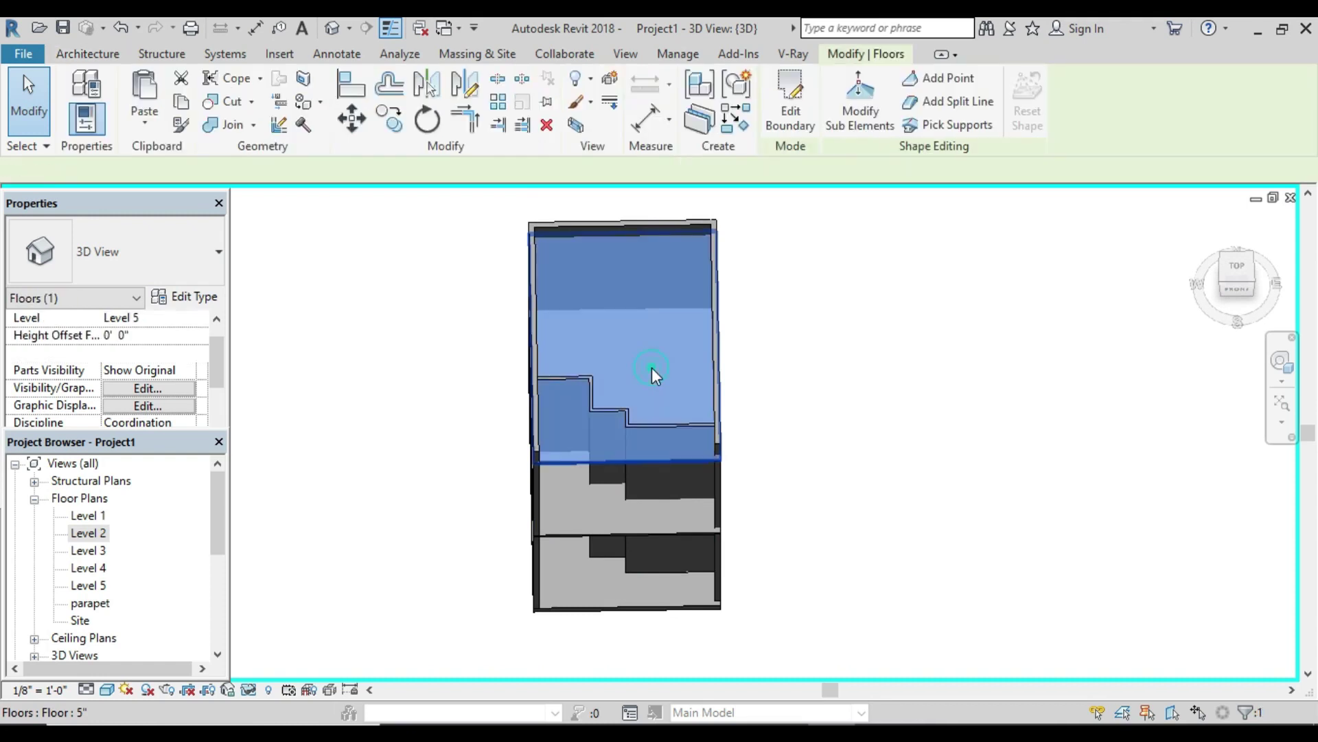
left_click(800, 427)
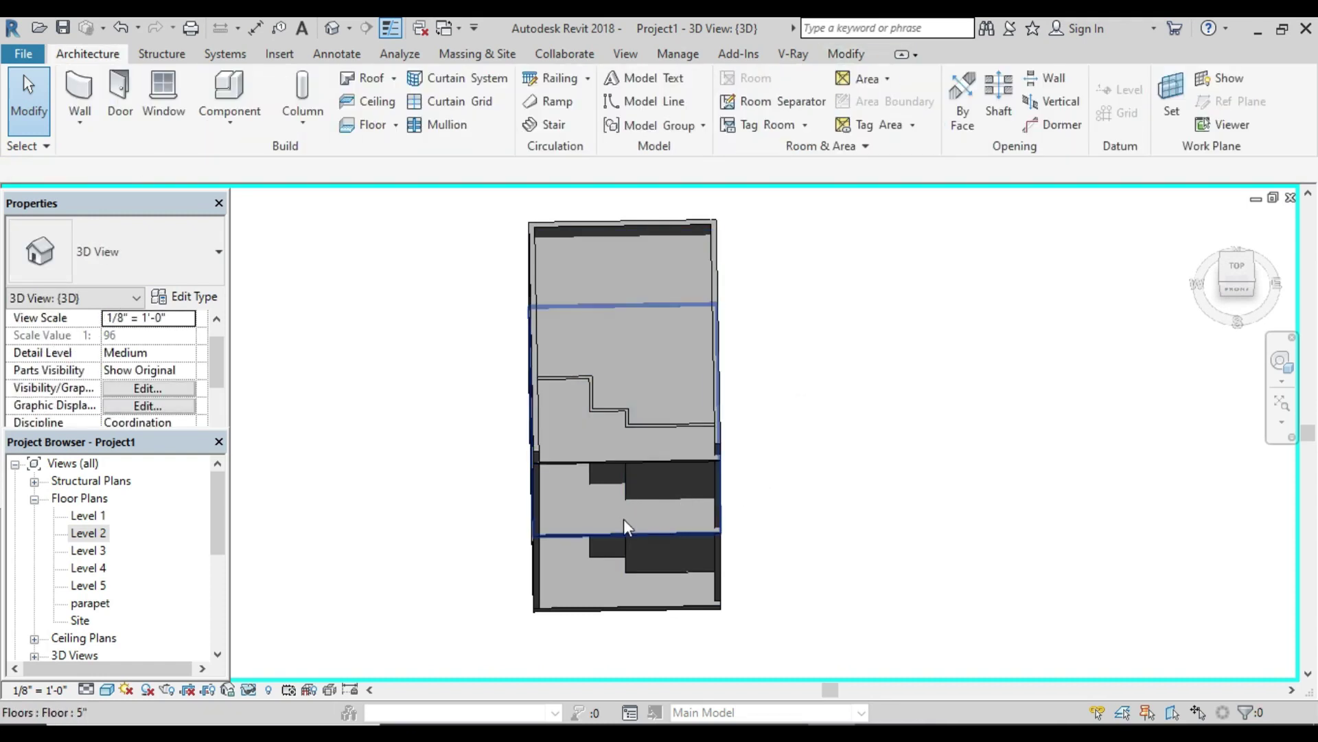
mouse_move(635, 525)
middle_mouse_down("shift")
mouse_move(691, 383)
mouse_move(480, 517)
middle_mouse_up("shift")
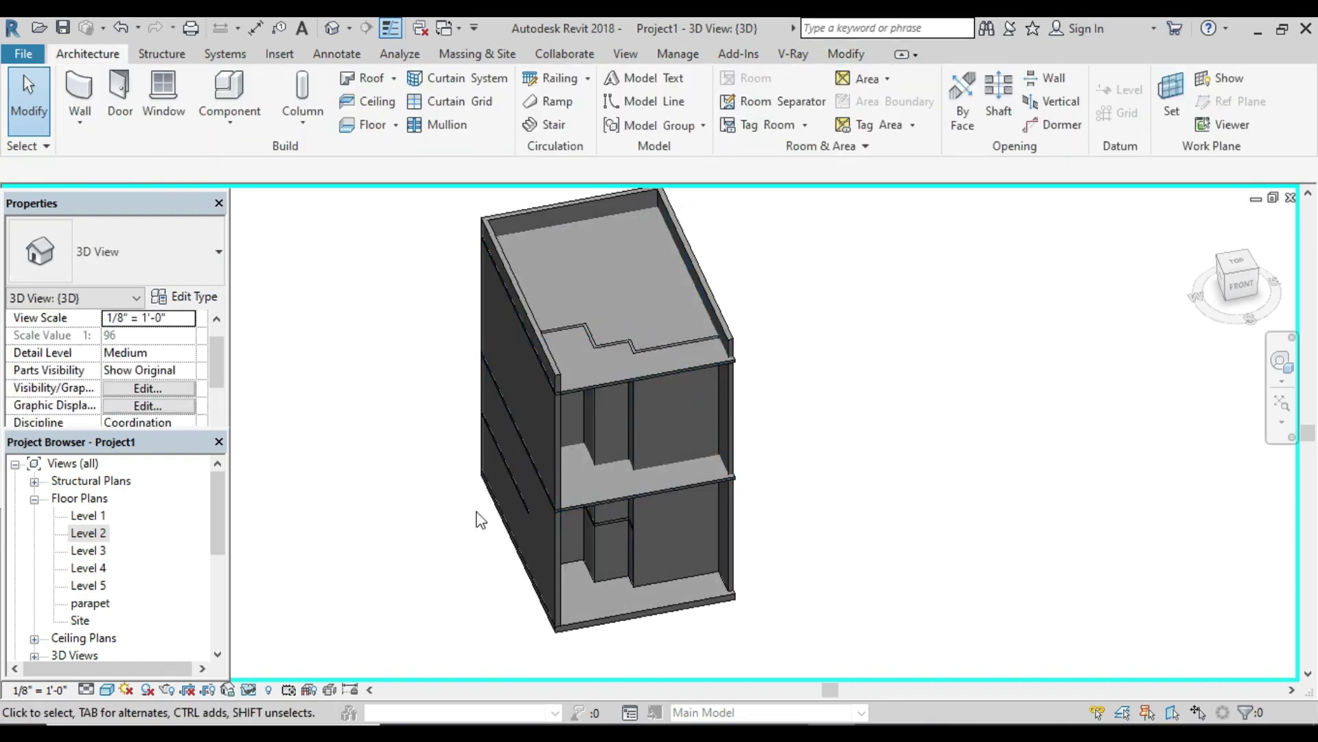
left_click(526, 506)
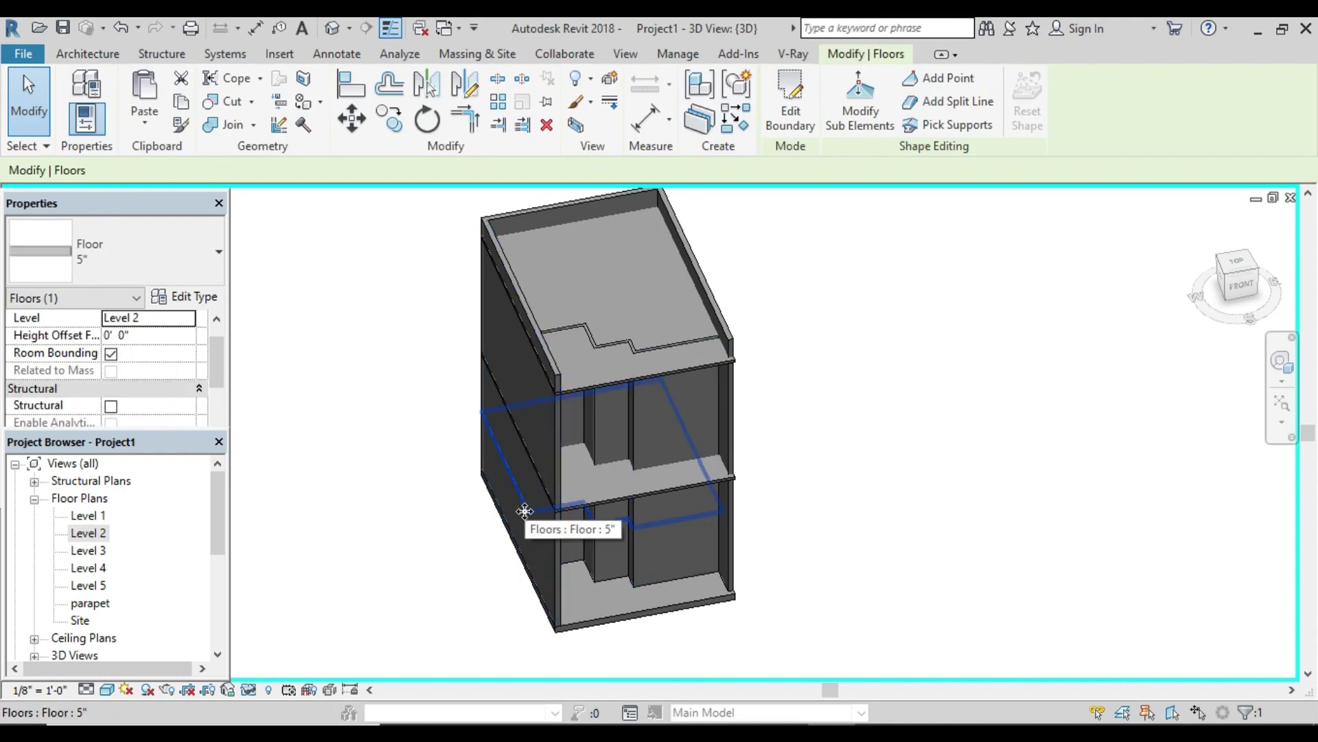
Step: Move the Level 2 floor's bottom boundary edge down onto the wall in plan, finish, and return to 3D
double_click(90, 533)
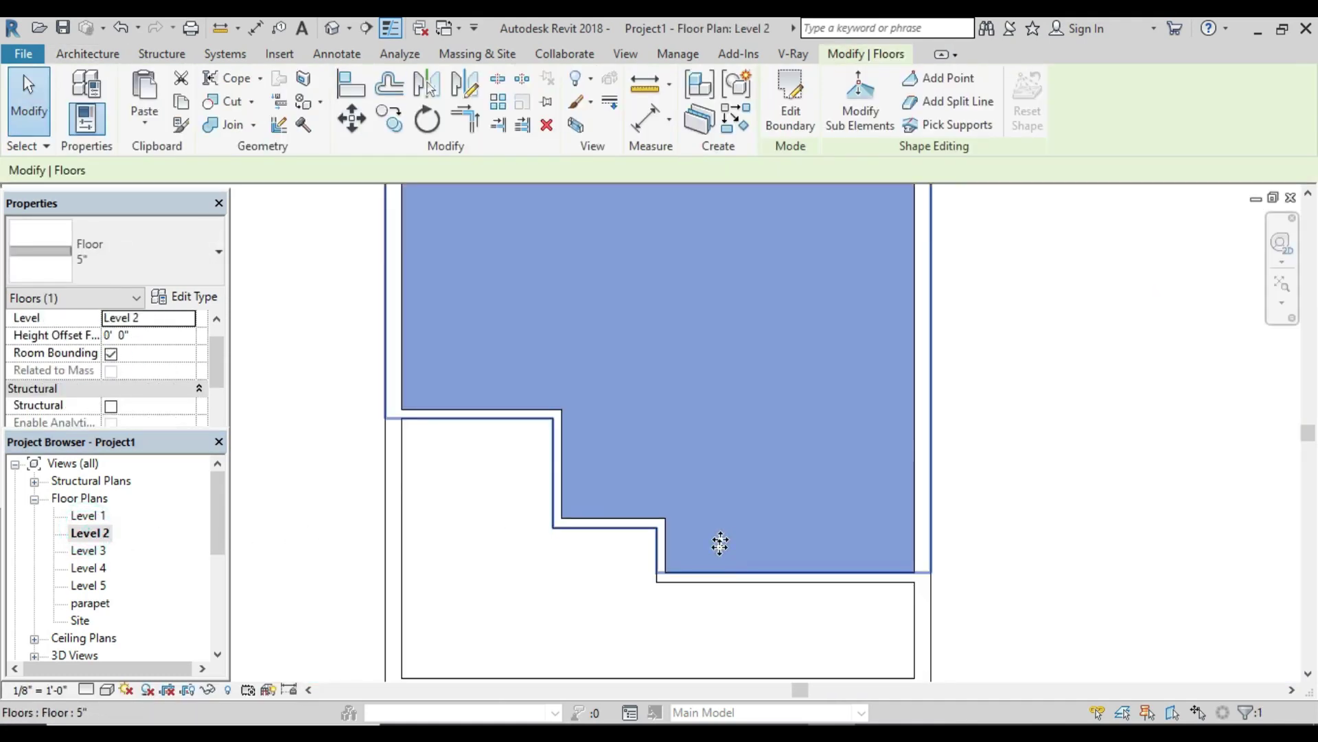
scroll(717, 570, "up", 2)
left_click(1143, 449)
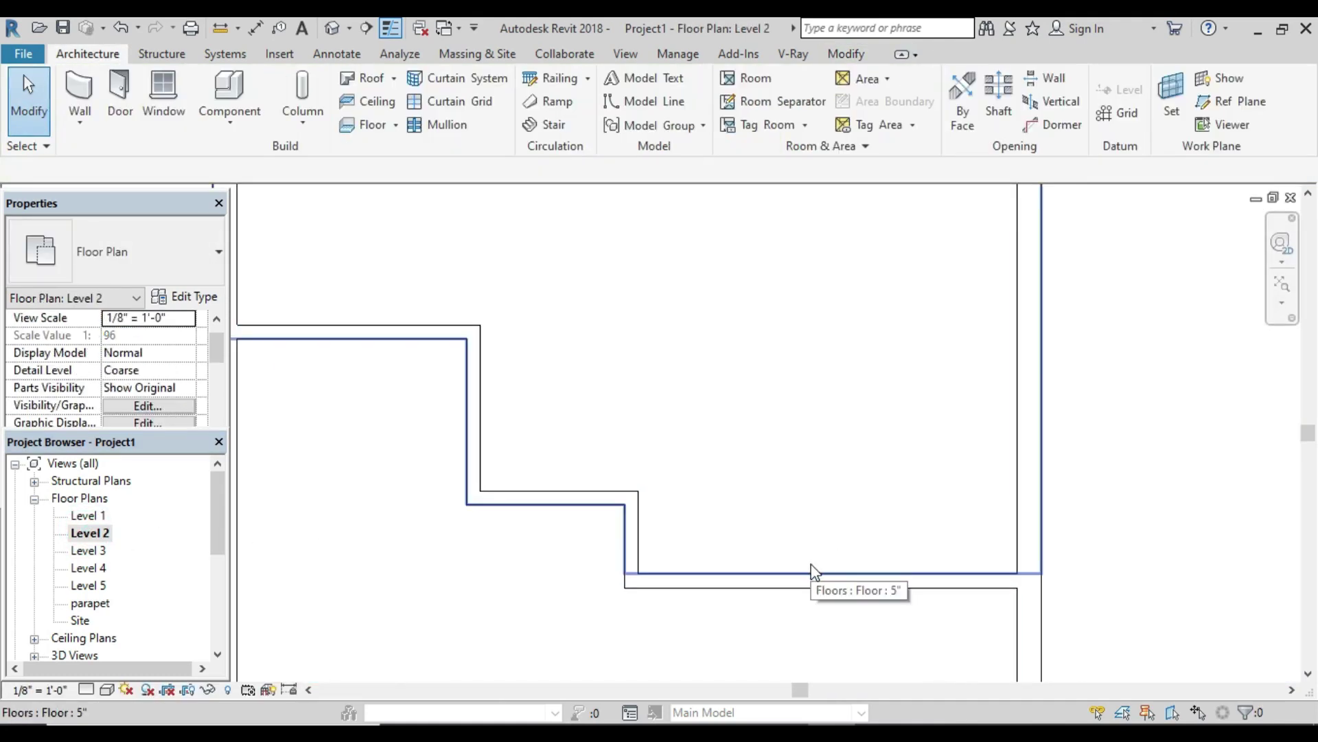
double_click(717, 516)
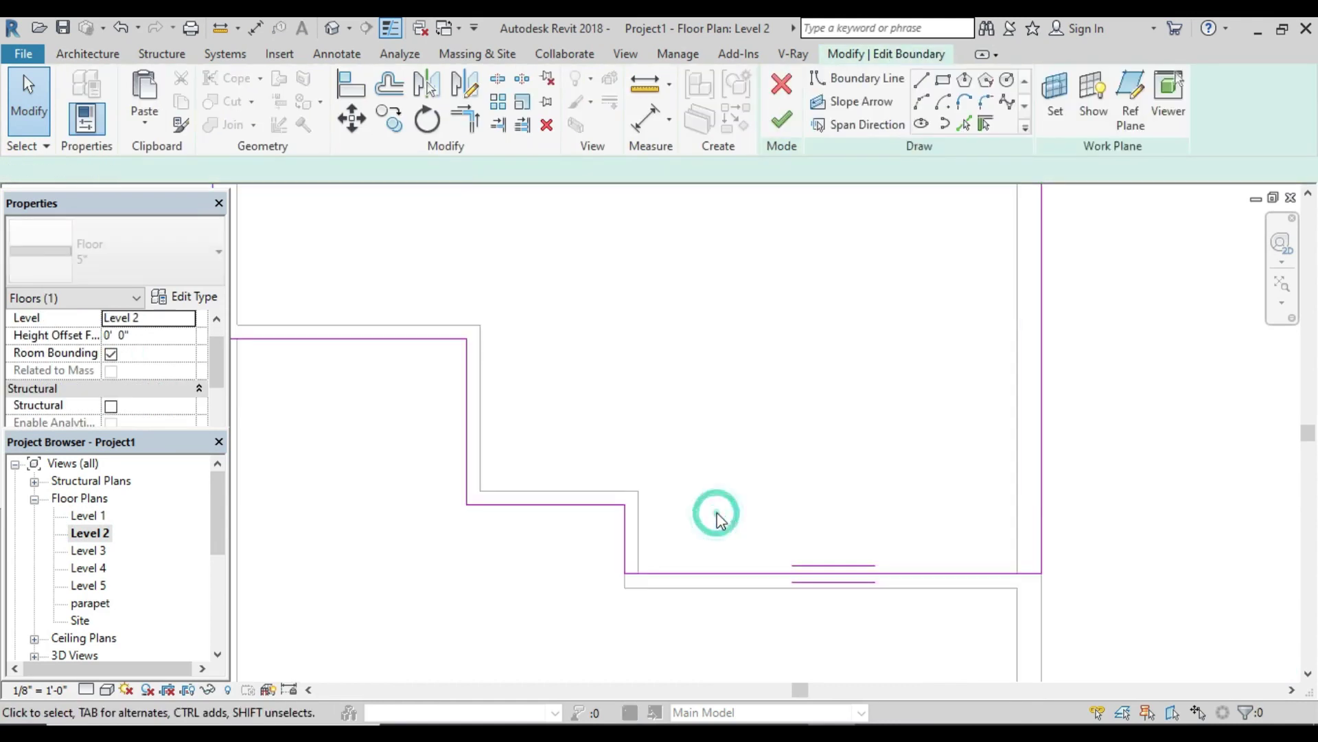
left_click(776, 573)
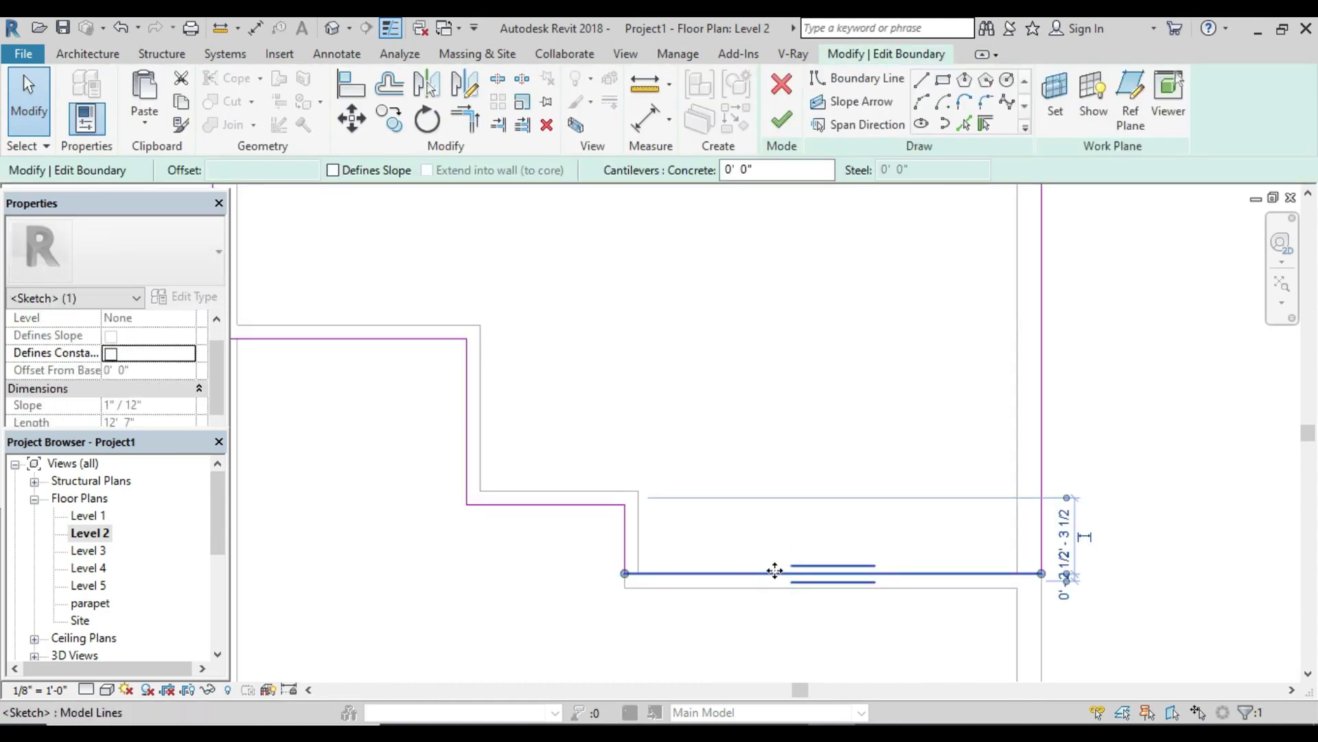
left_click_drag(771, 590, 771, 605)
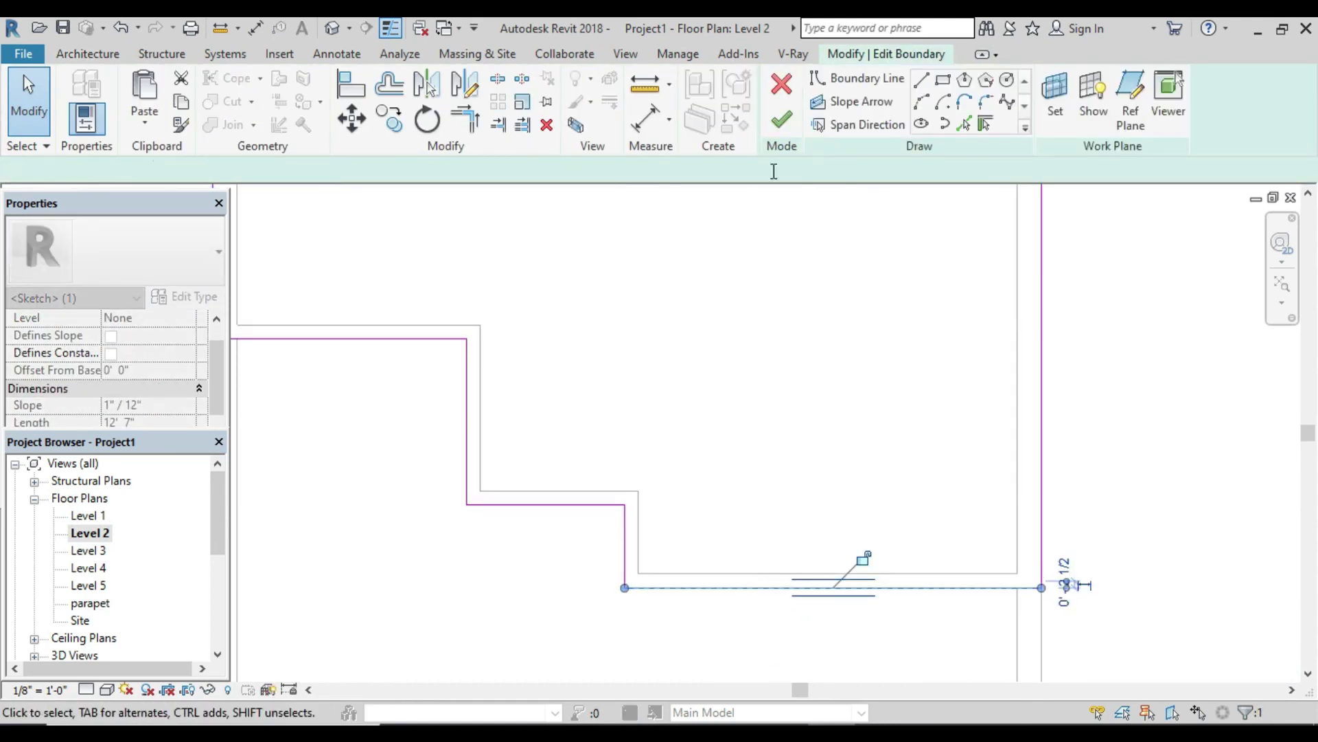
left_click(781, 123)
scroll(662, 412, "down", 2)
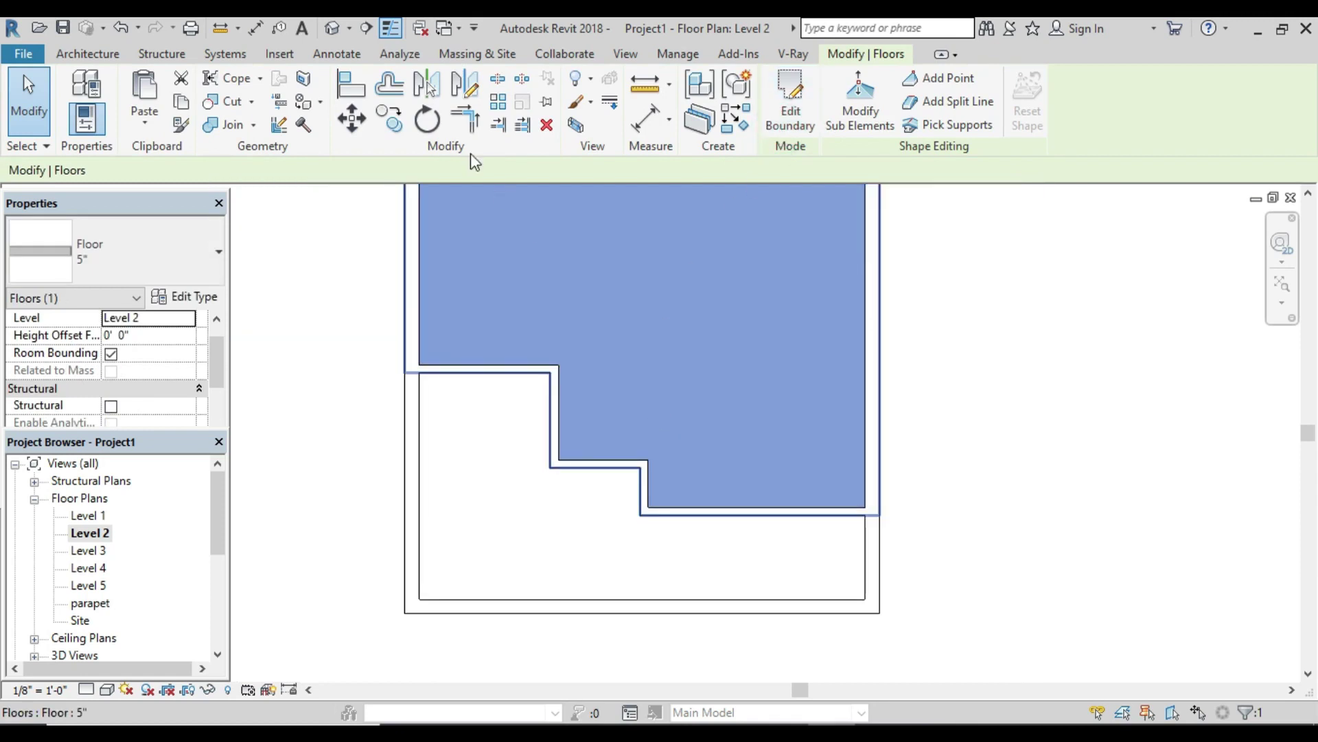
left_click(337, 31)
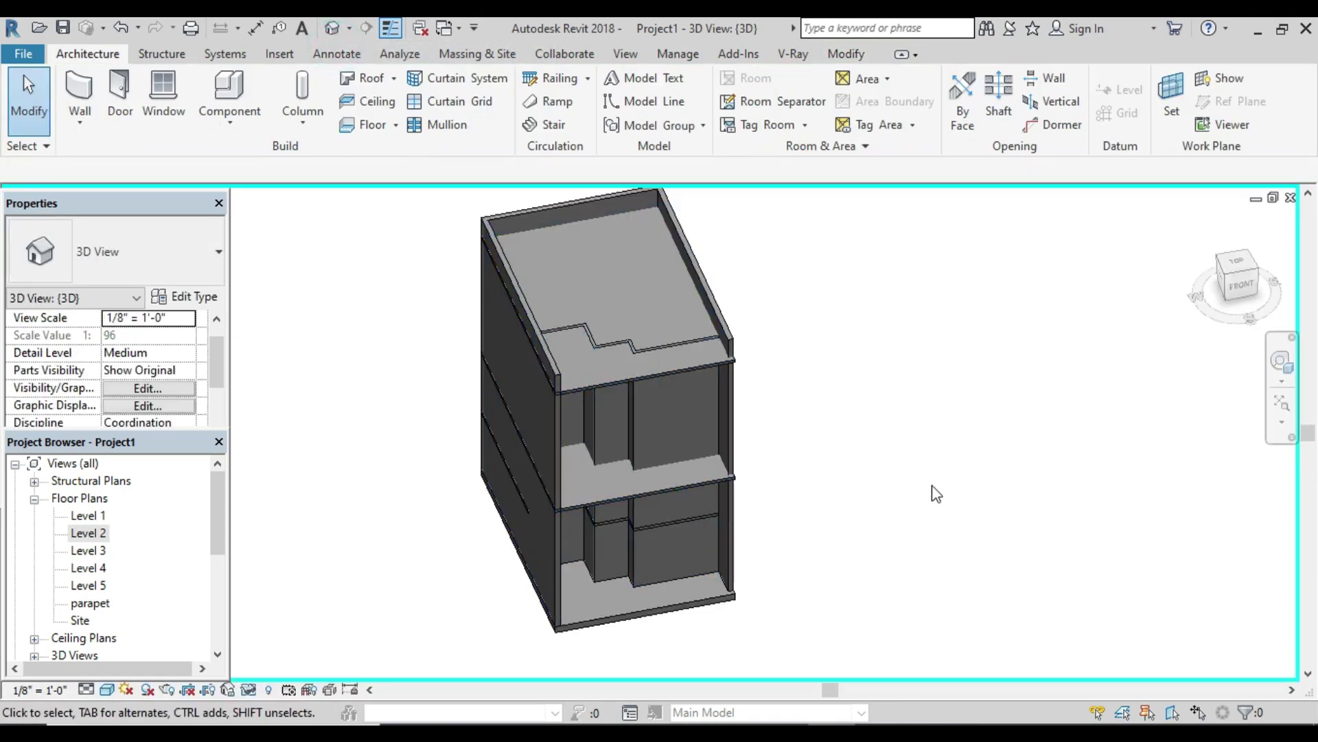
mouse_move(821, 521)
middle_mouse_down("shift")
mouse_move(812, 447)
mouse_move(750, 470)
middle_mouse_up("shift")
Step: Copy the Level 2 floor and paste it aligned to Level 4
left_click(663, 514)
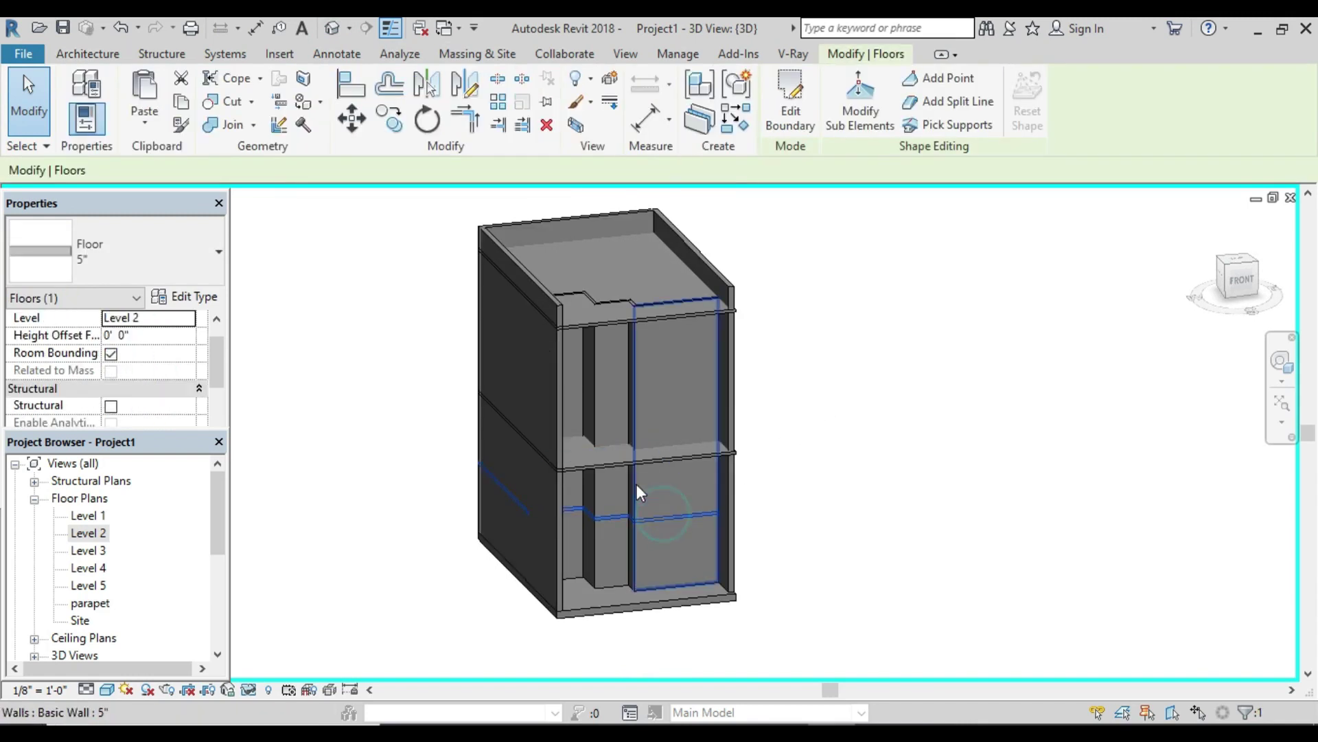
left_click(185, 103)
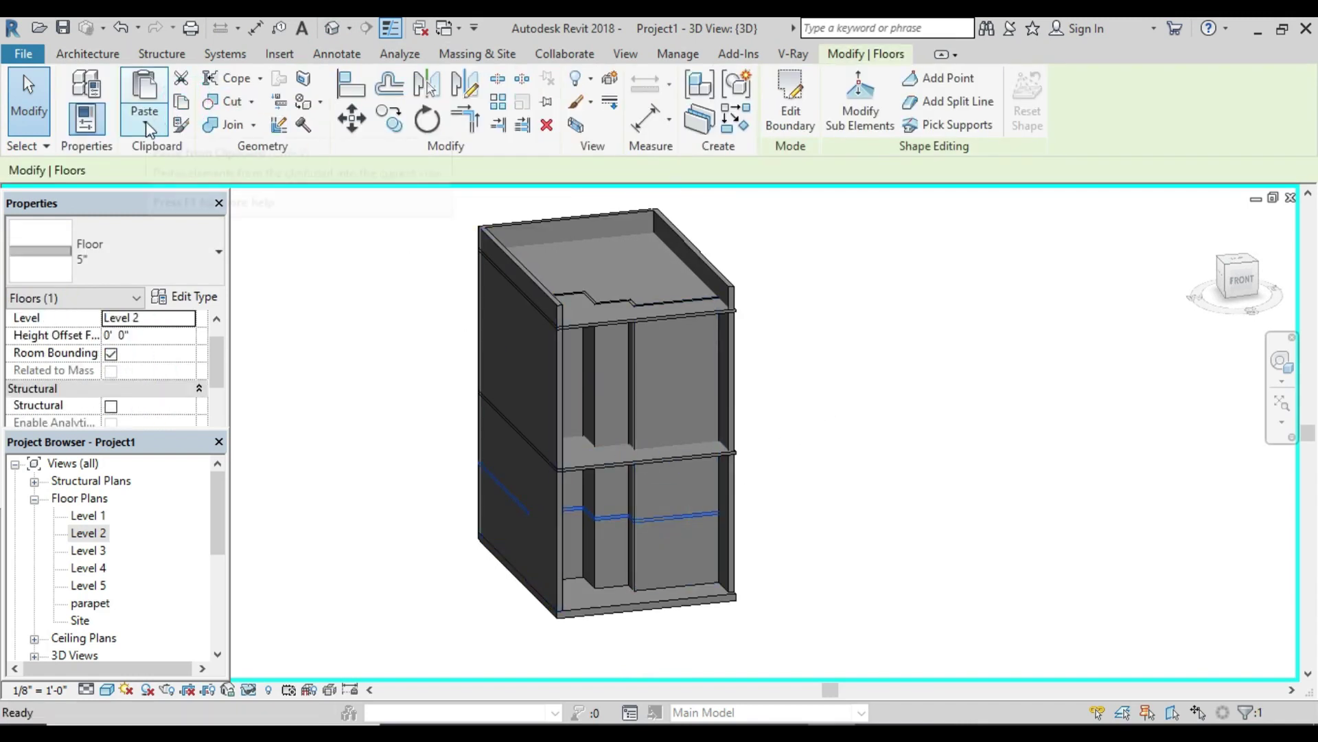
left_click(146, 120)
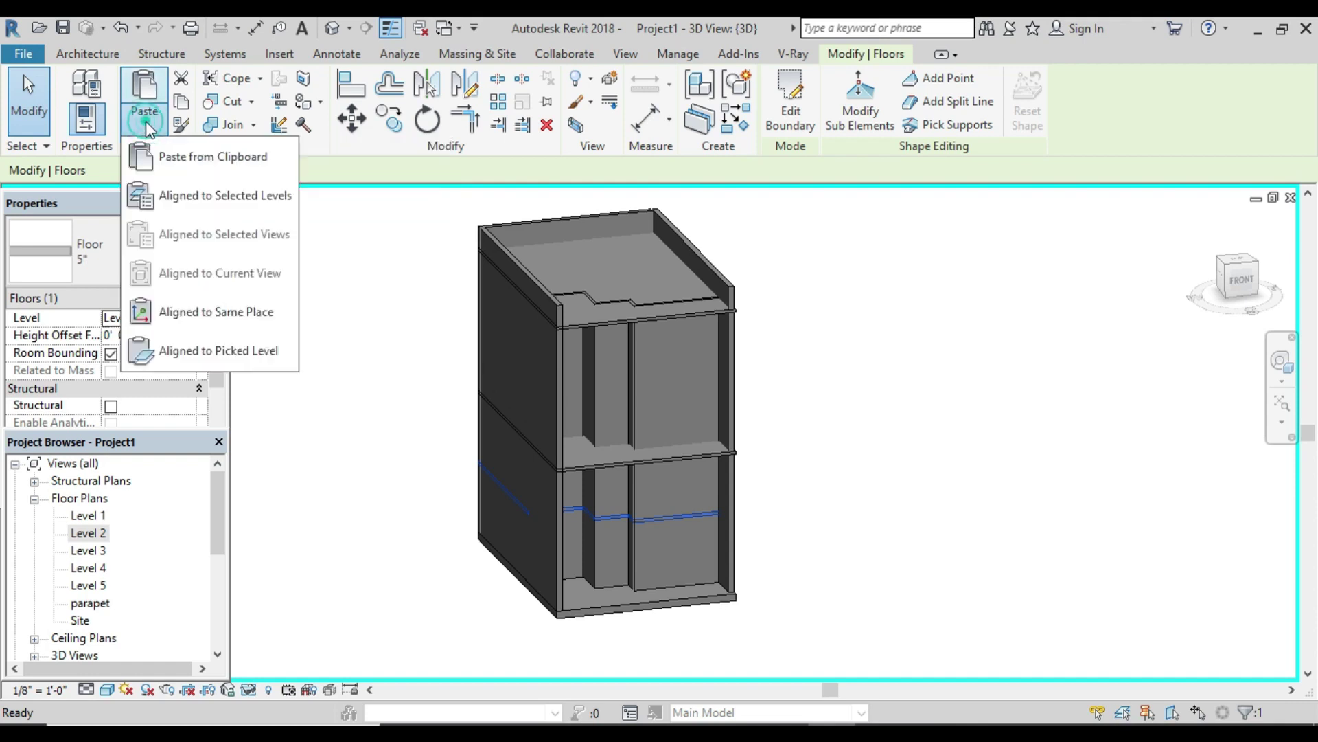
left_click(165, 198)
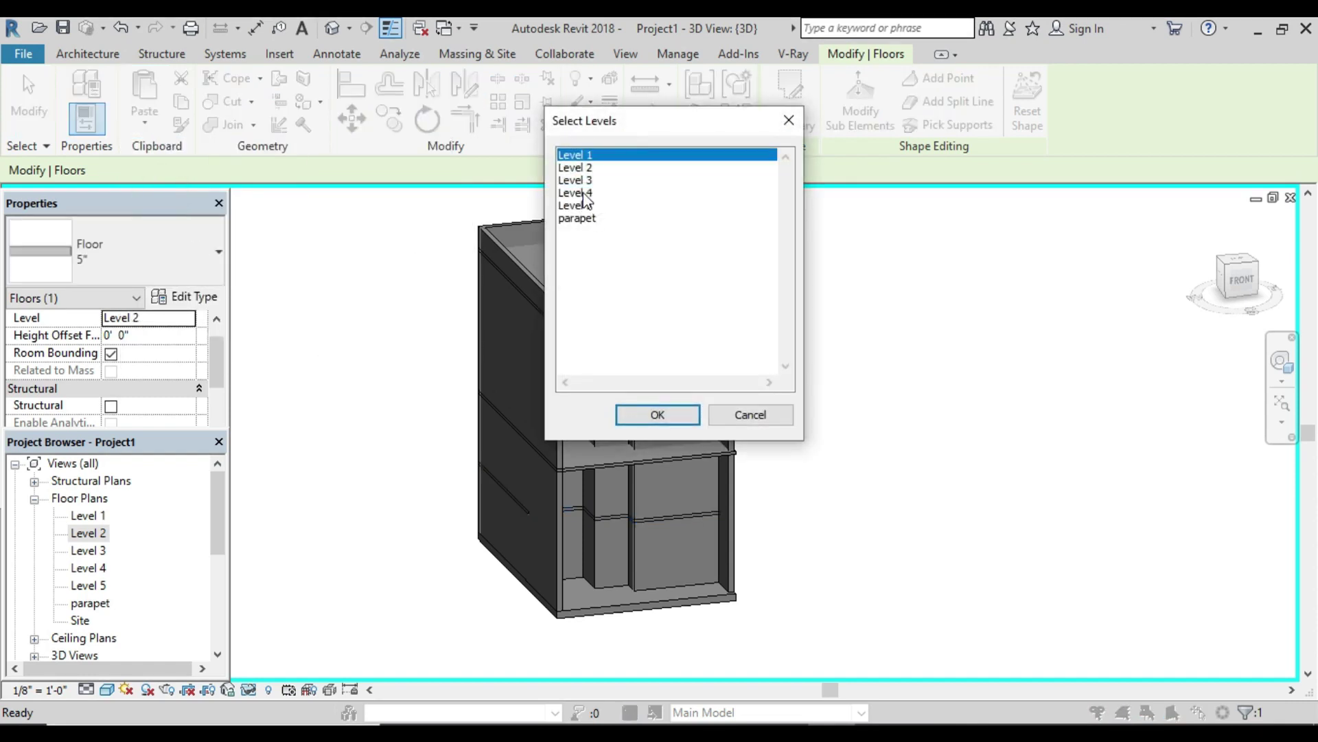
left_click(584, 194)
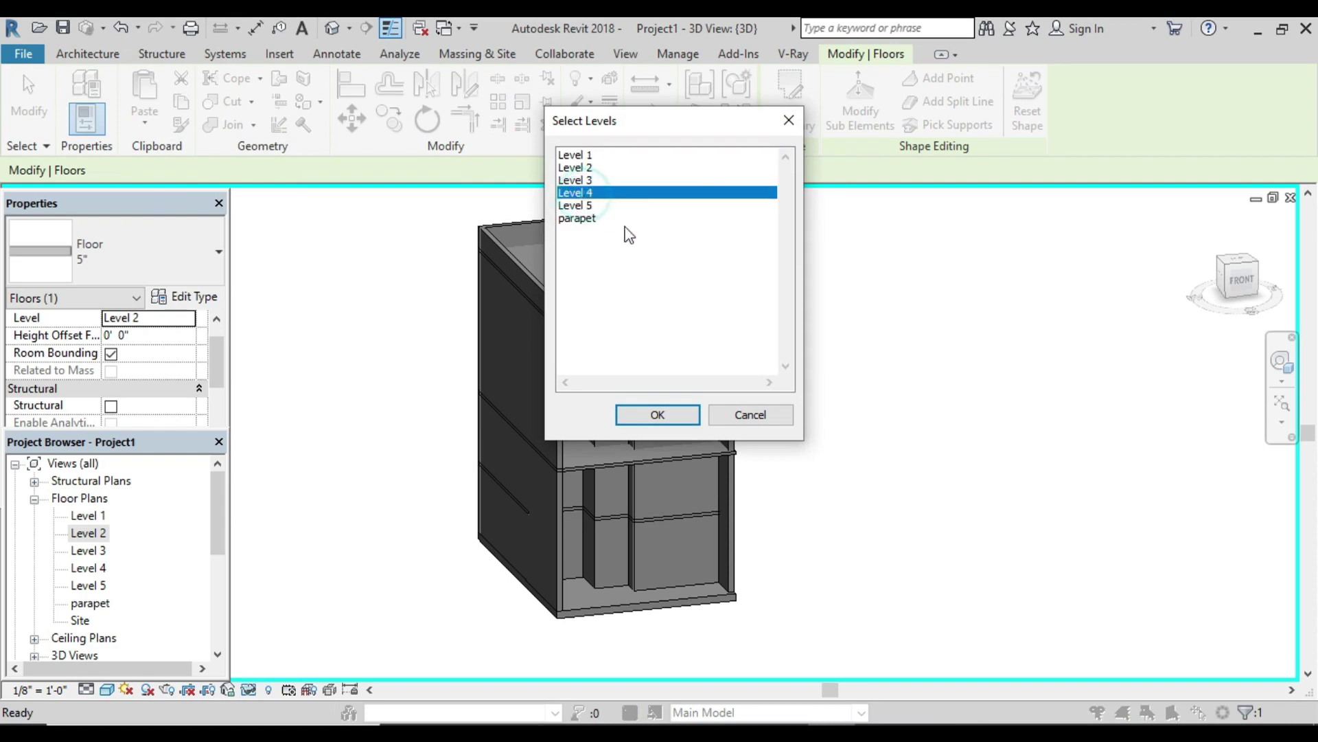
left_click(671, 416)
left_click(813, 385)
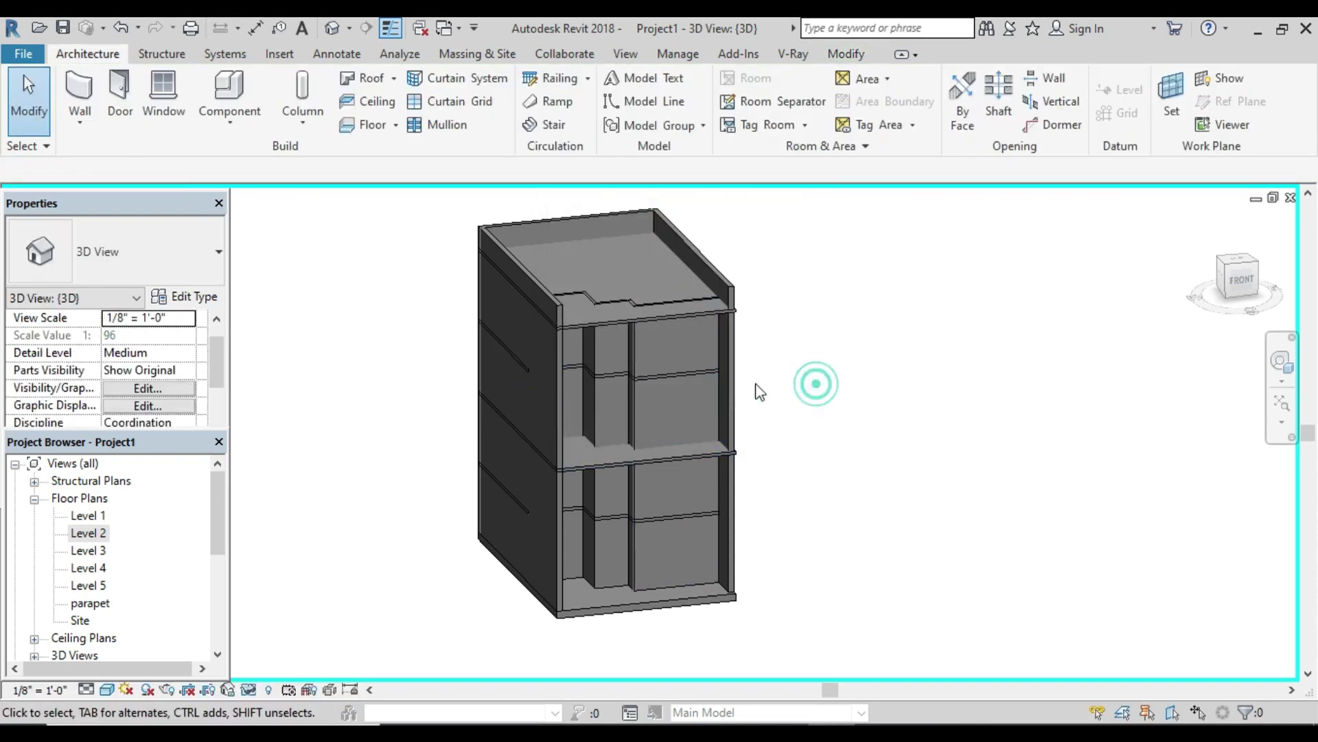
Step: Orbit to check the new Level 4 floor and compare it with the elevation photo
scroll(678, 381, "up", 3)
scroll(722, 377, "down", 3)
scroll(722, 377, "down", 1)
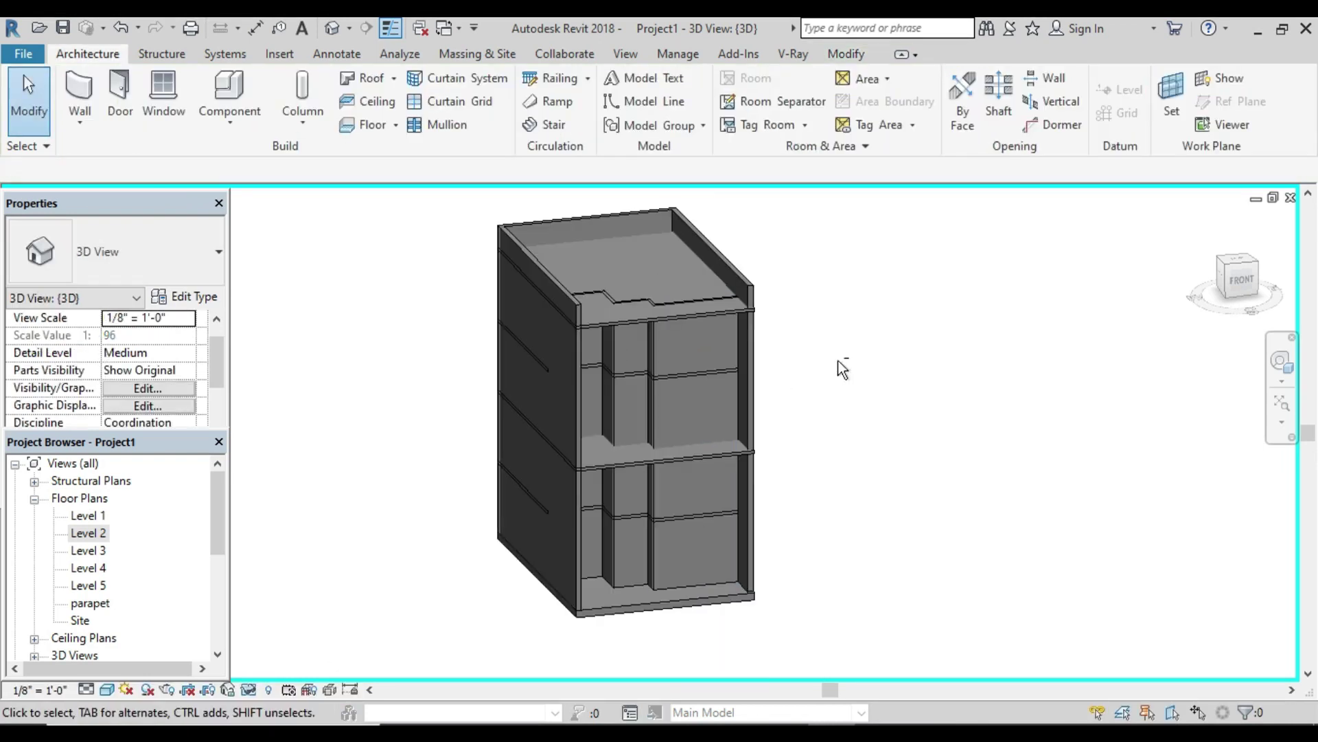
middle_click_drag(843, 370, 828, 416, "shift")
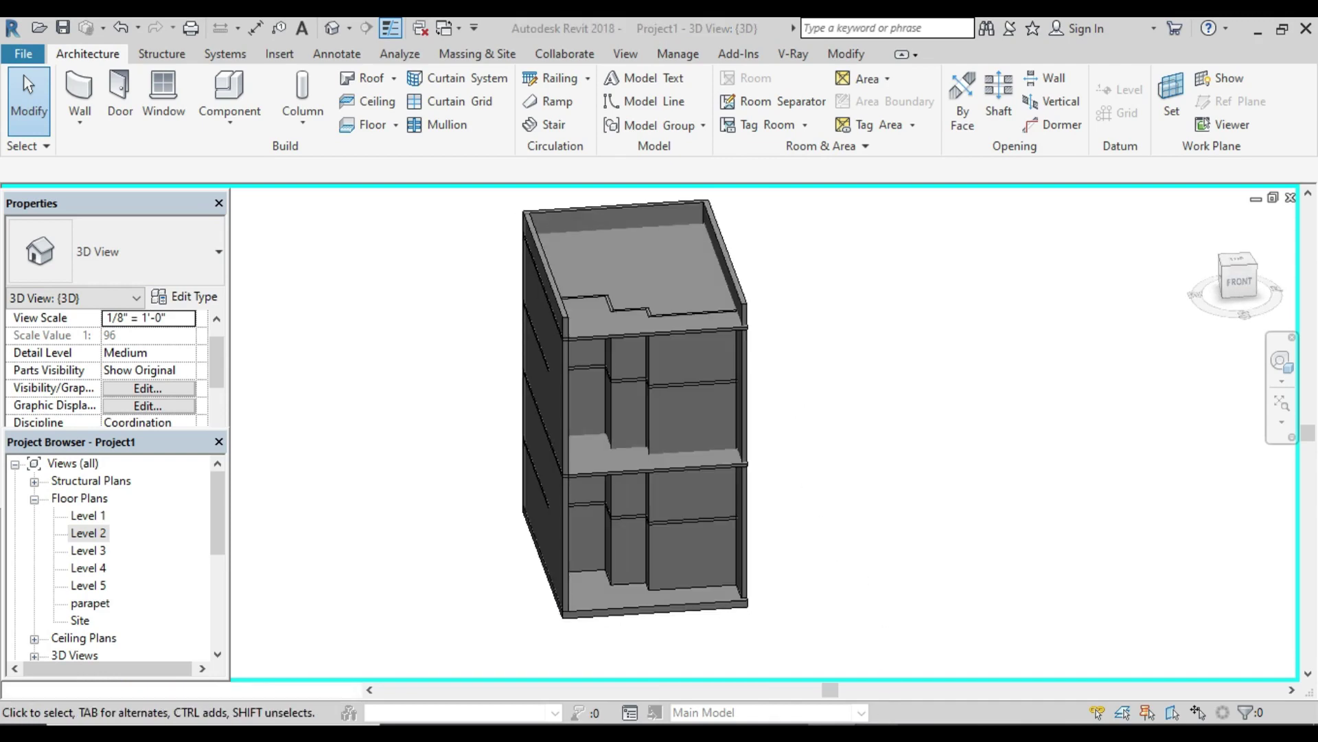
left_click(797, 676)
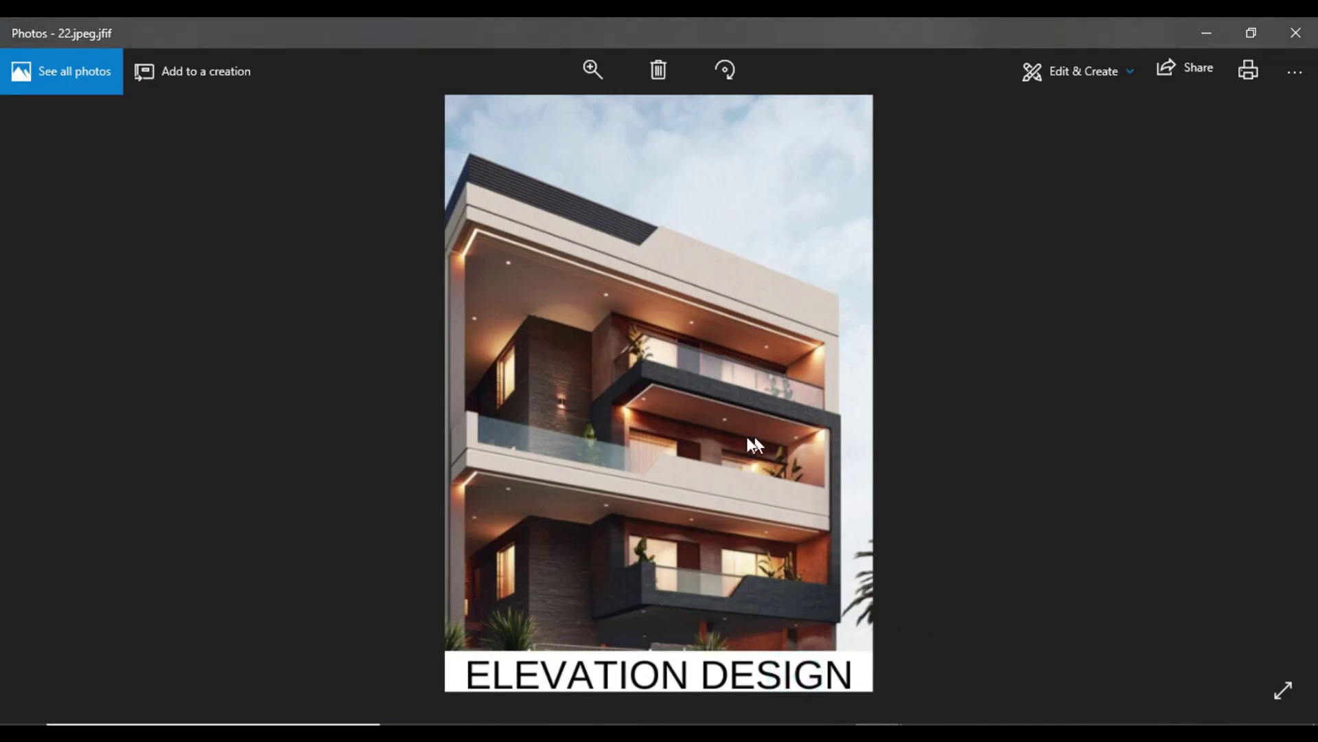
left_click(807, 712)
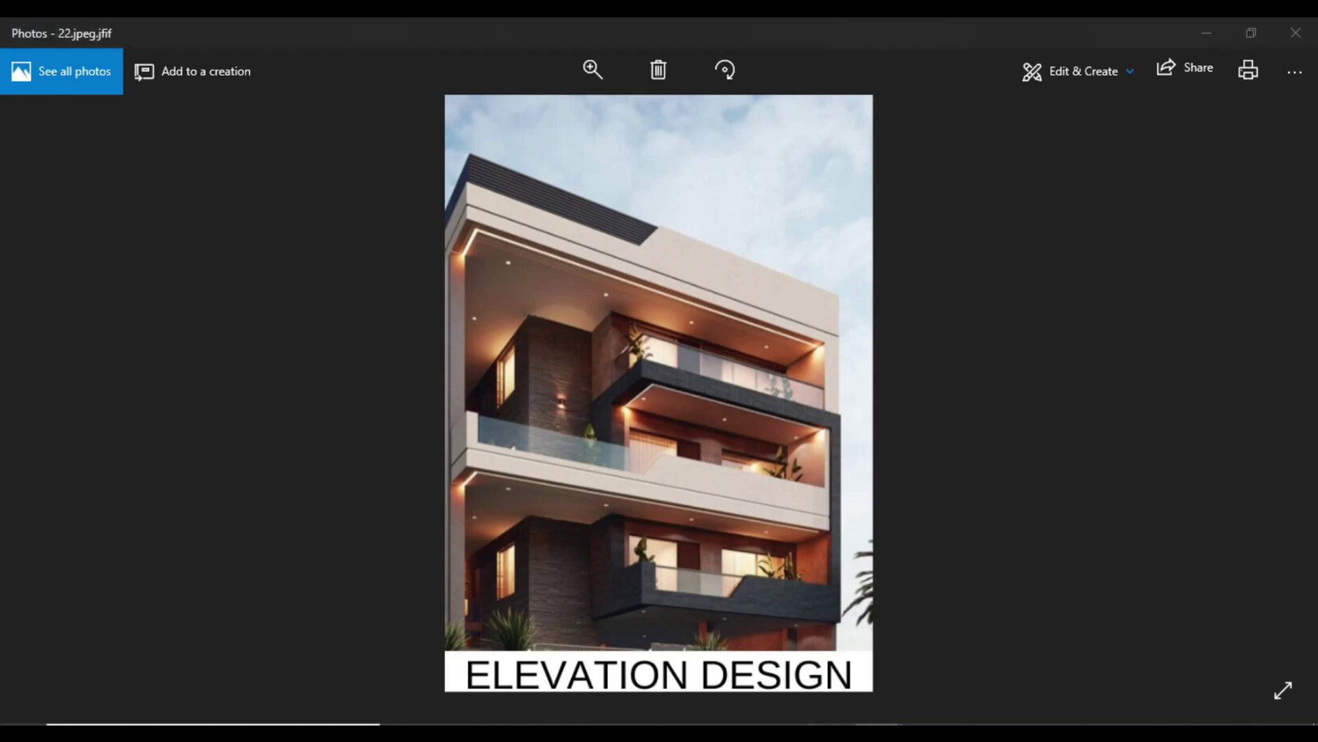
scroll(723, 473, "up", 2)
mouse_move(691, 455)
middle_mouse_down("shift")
mouse_move(706, 468)
mouse_move(694, 403)
middle_mouse_up("shift")
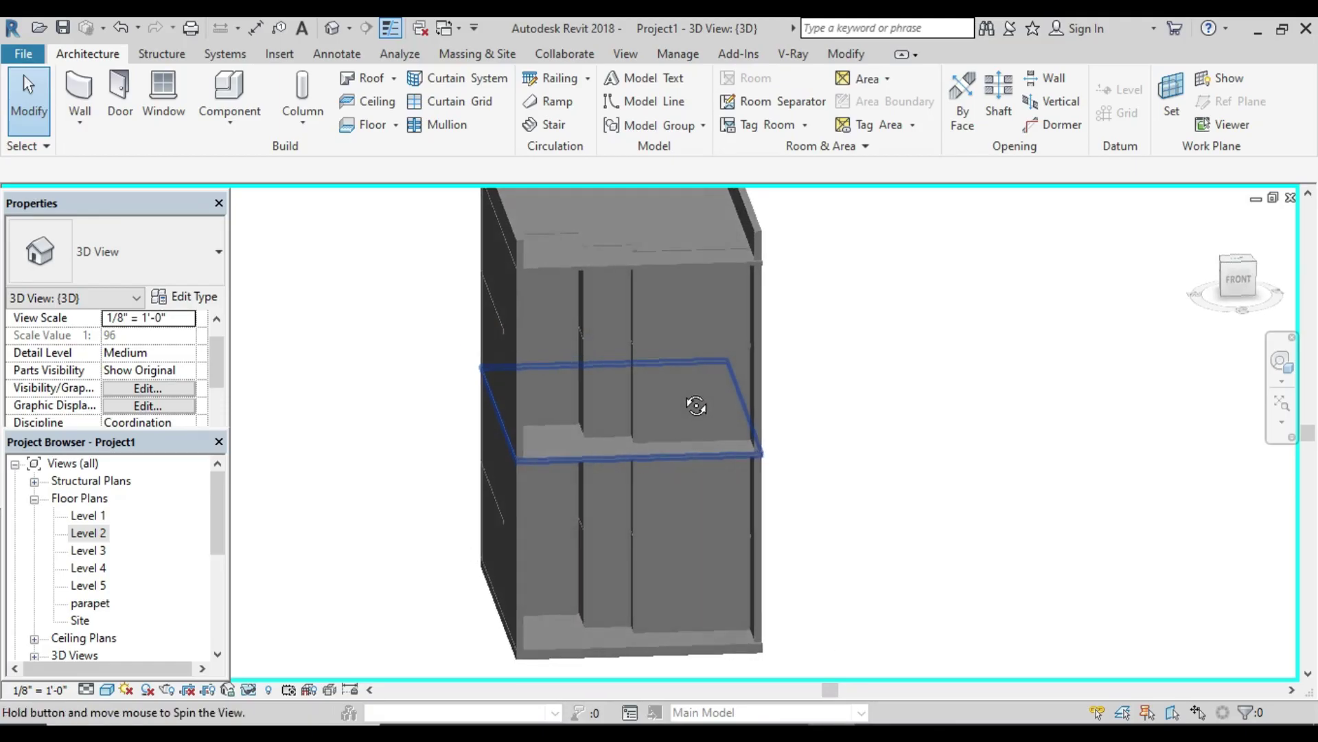
Step: Set the ViewCube to FRONT, frame the building, and select the right-hand 5-inch front wall
left_click(1239, 277)
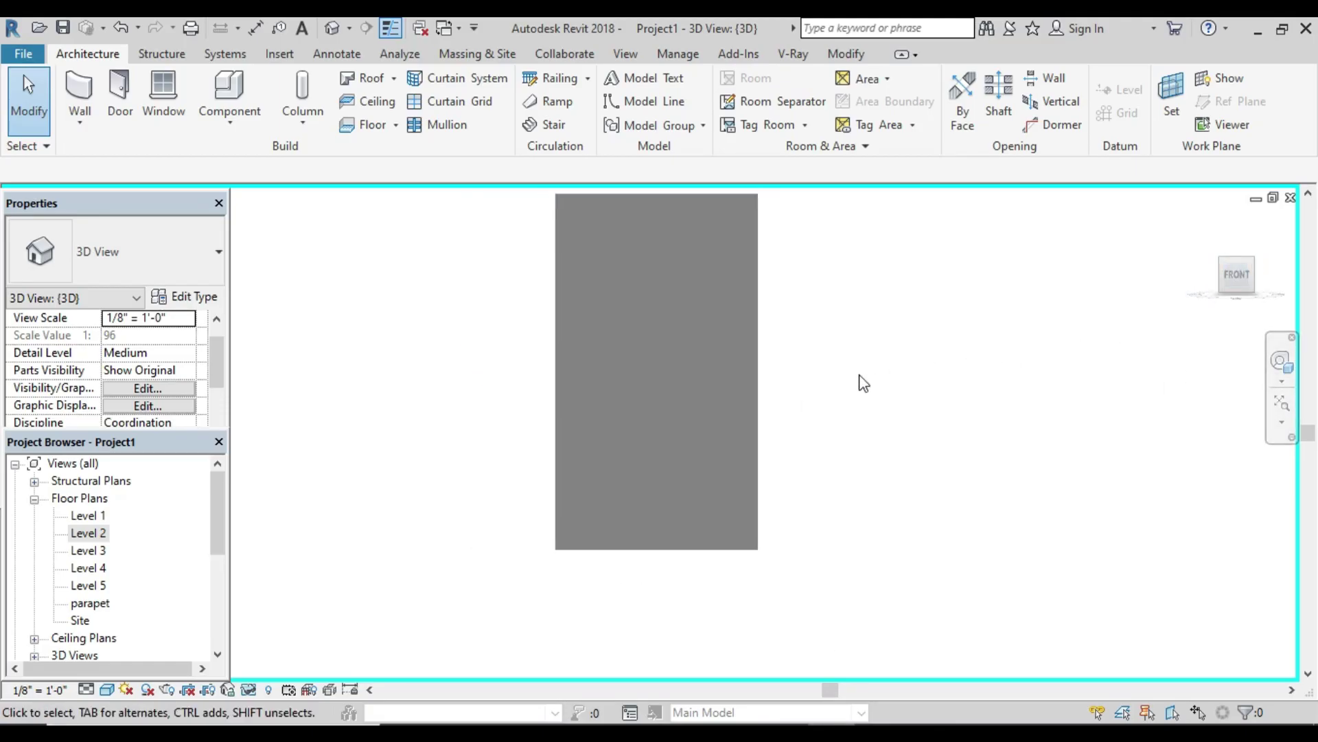
scroll(711, 414, "up", 2)
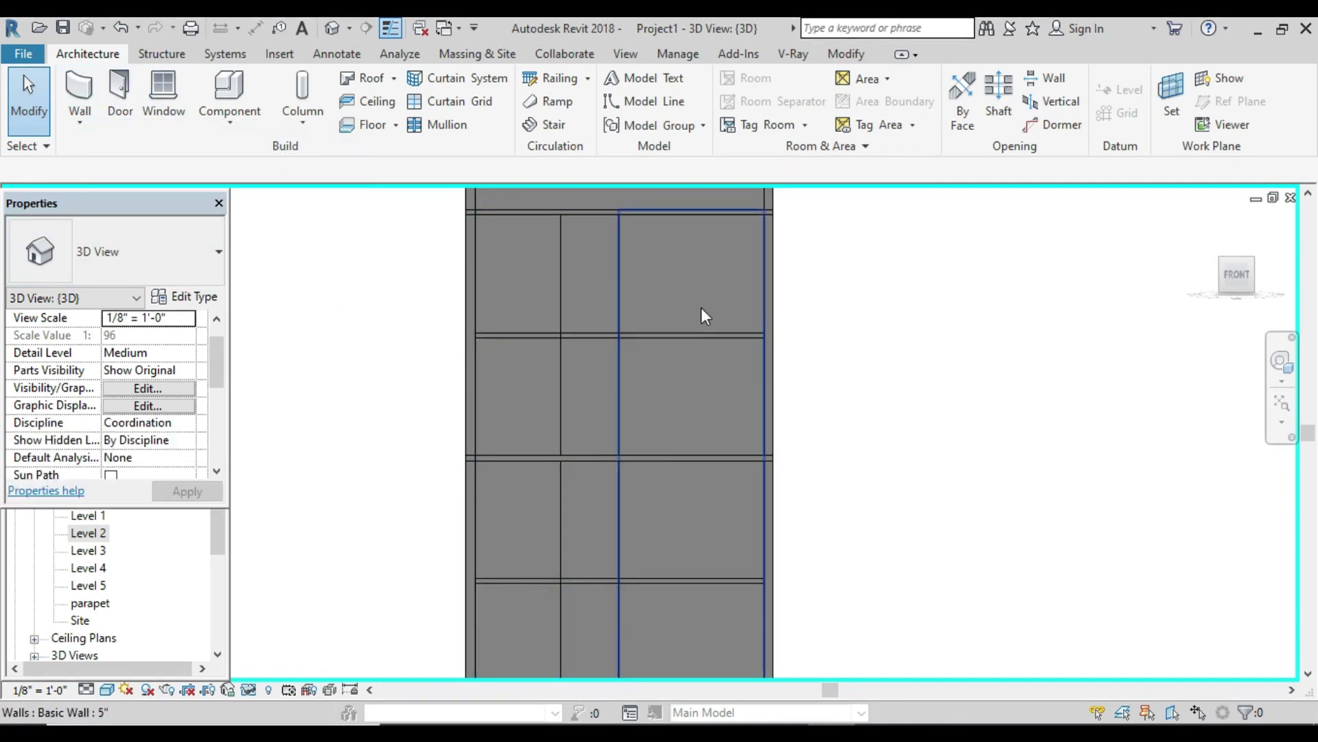
scroll(698, 300, "down", 1)
middle_click_drag(707, 313, 580, 309)
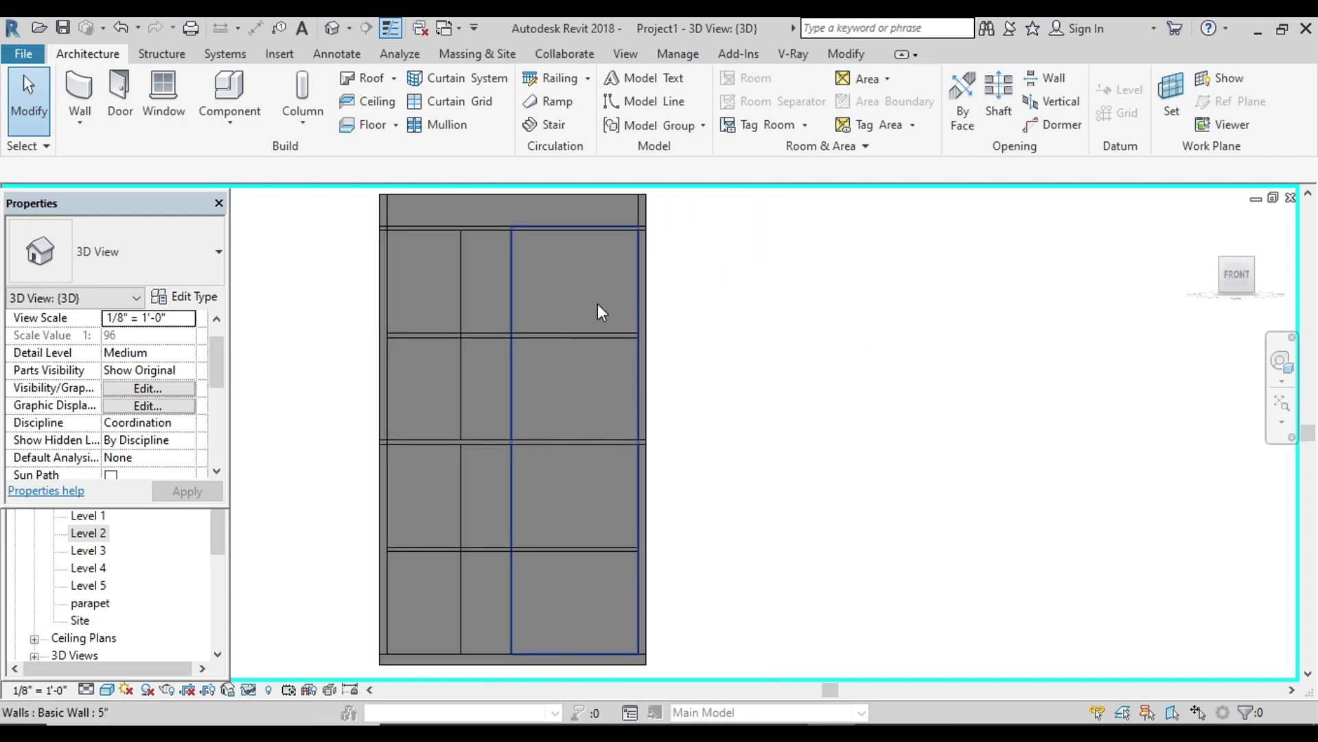
left_click(597, 304)
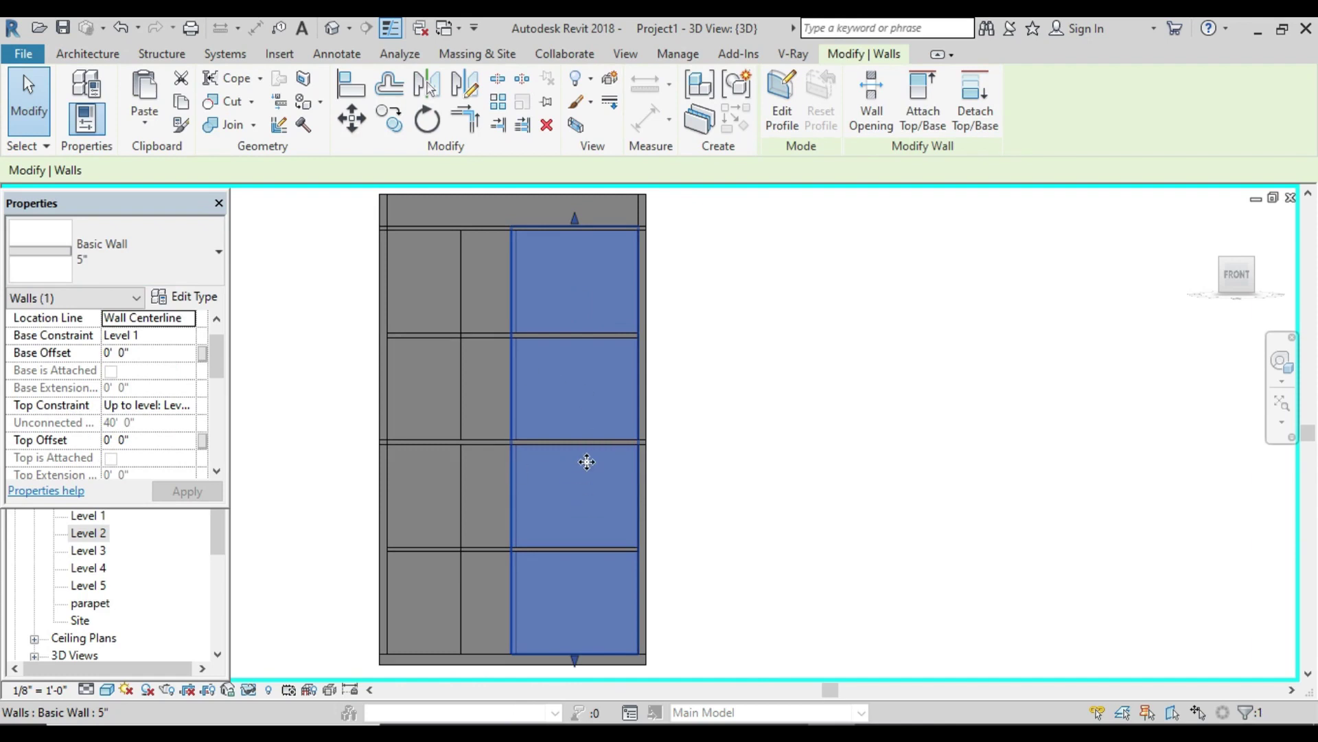
Step: Start Edit Profile on the right front wall and compare it with the elevation reference photo
left_click(786, 121)
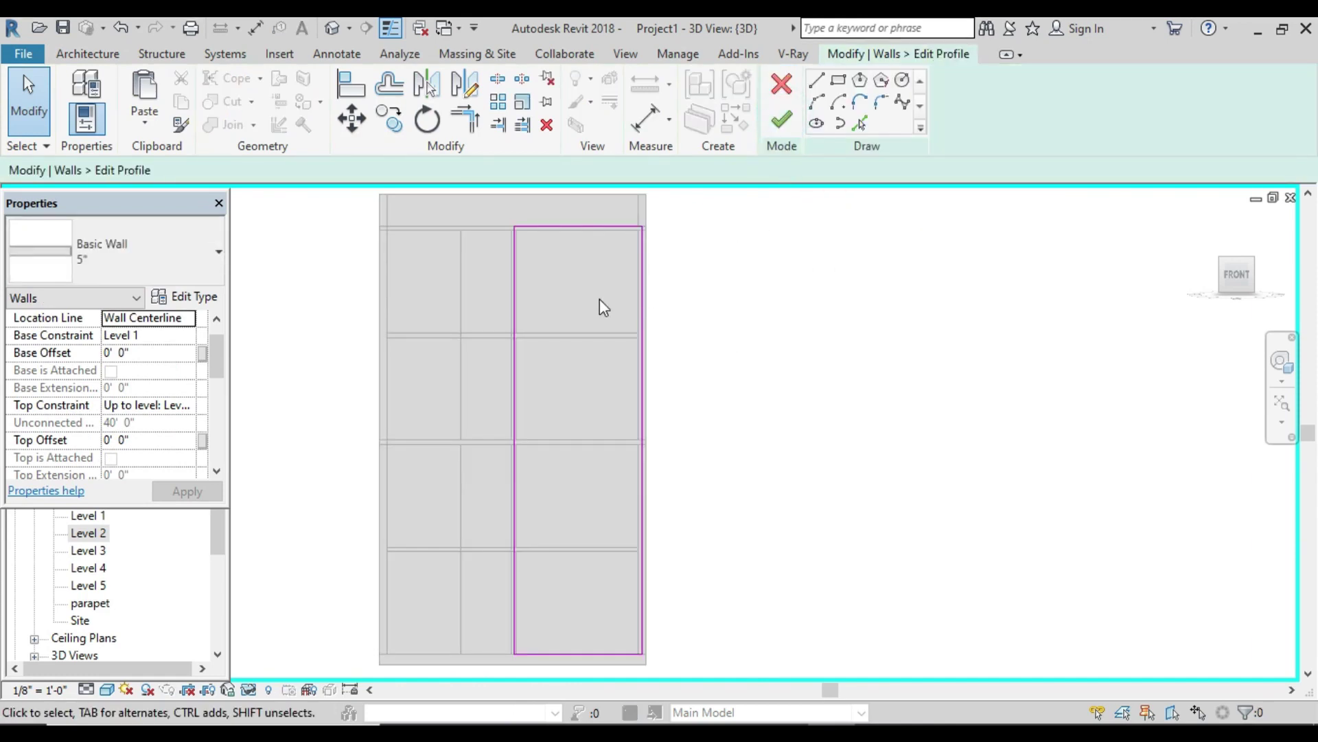
scroll(598, 300, "down", 1)
middle_click_drag(599, 300, 585, 342)
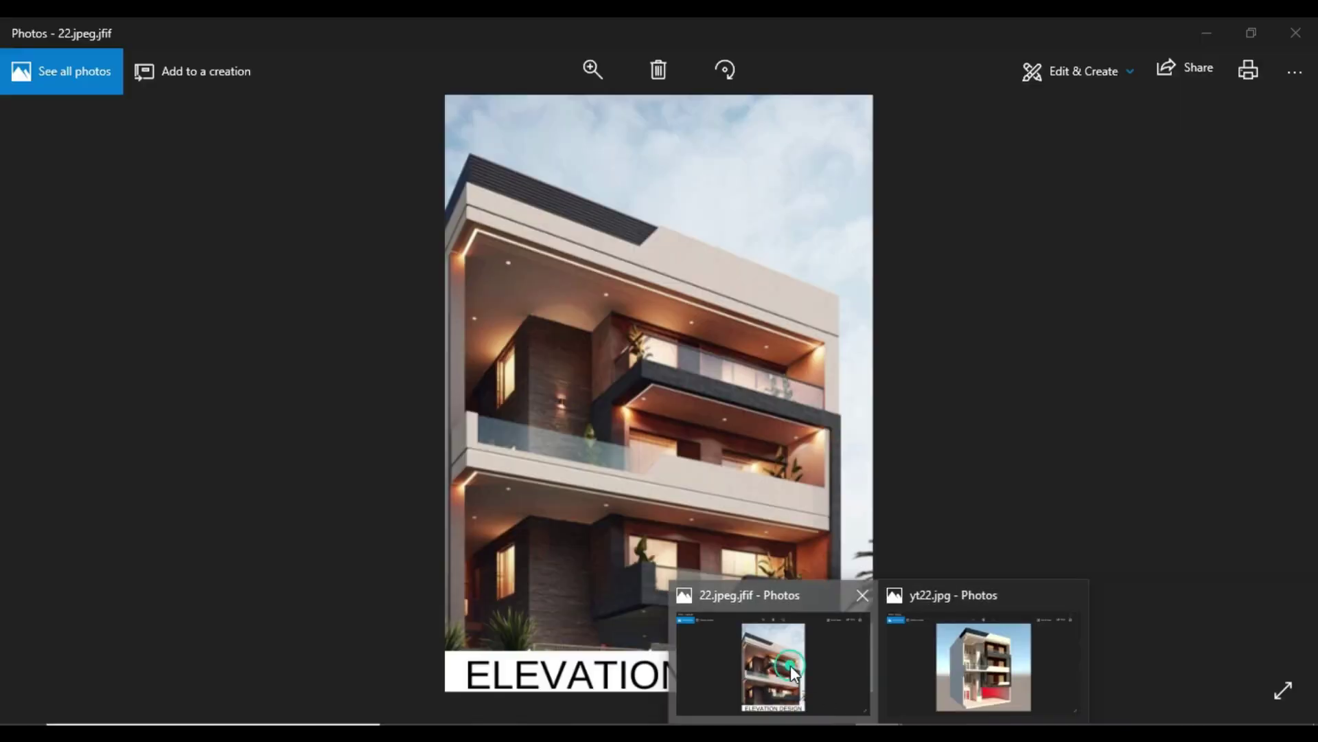
left_click(789, 665)
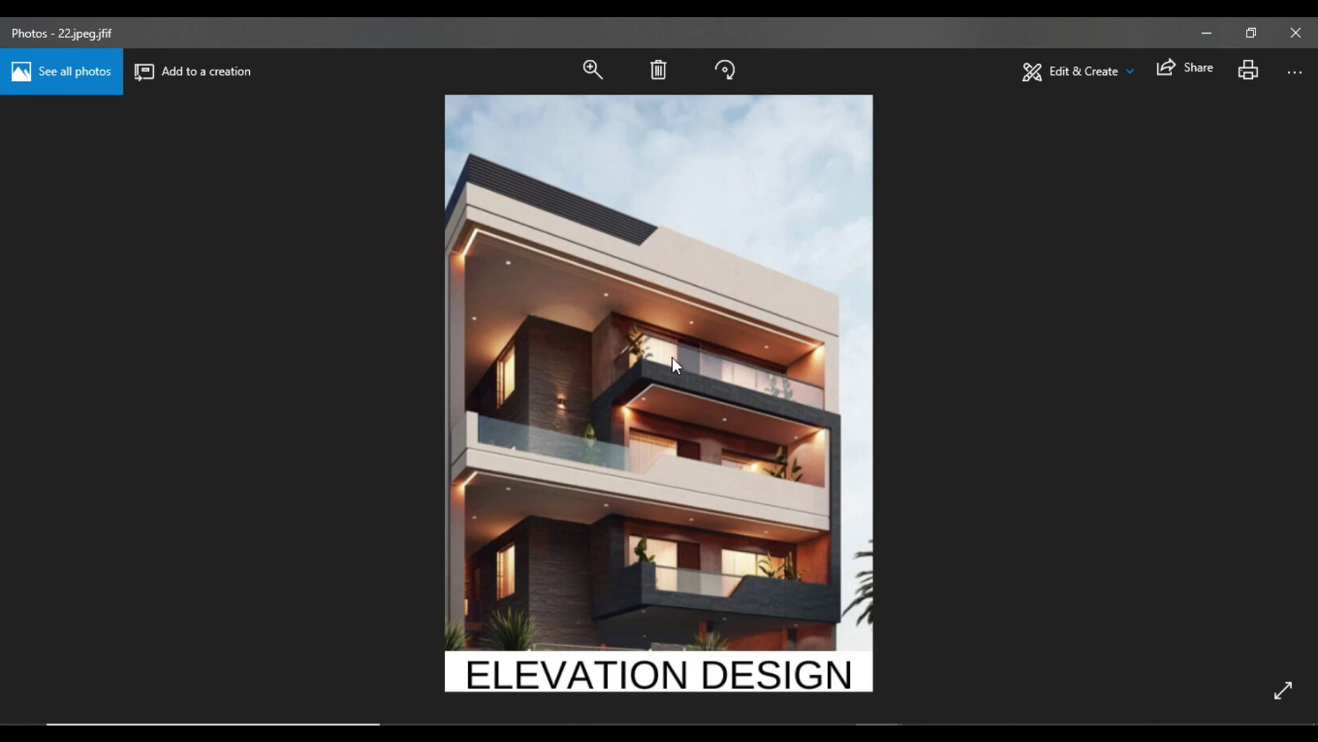
left_click(831, 728)
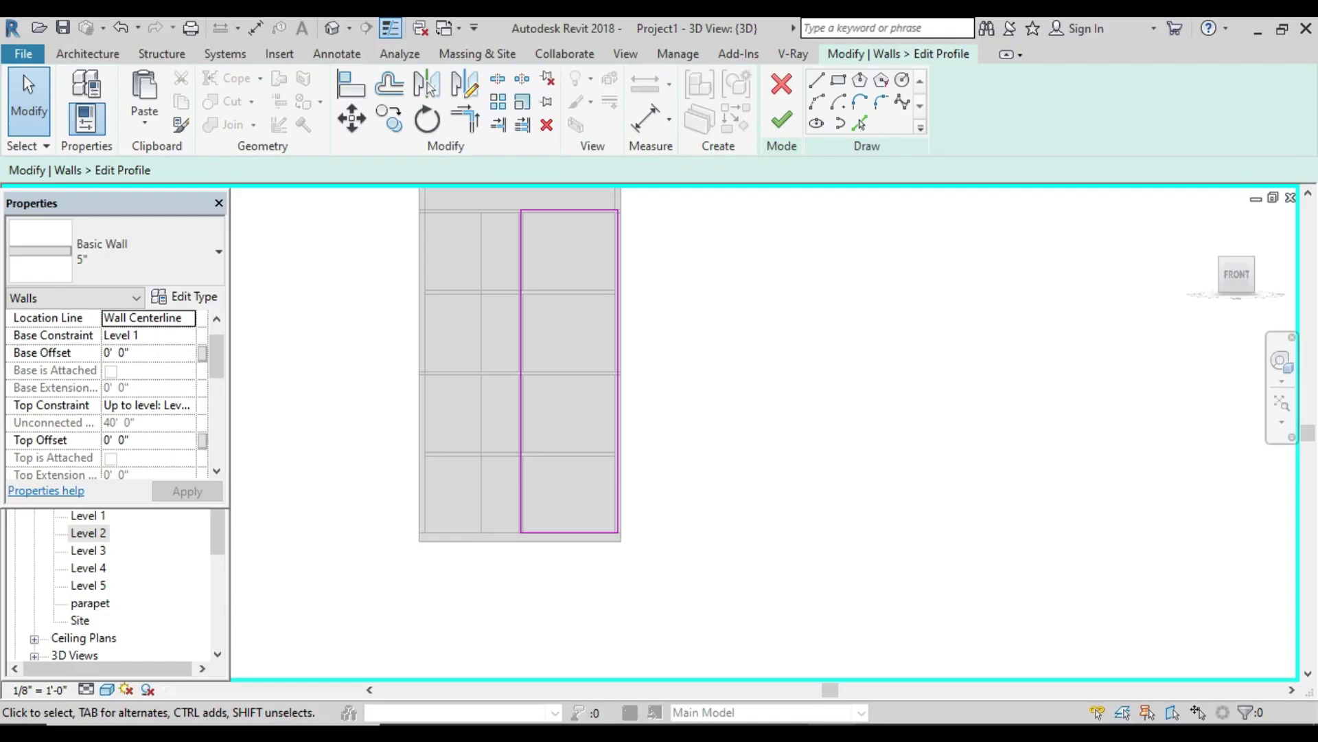
scroll(601, 477, "down", 1)
middle_click_drag(588, 447, 542, 480)
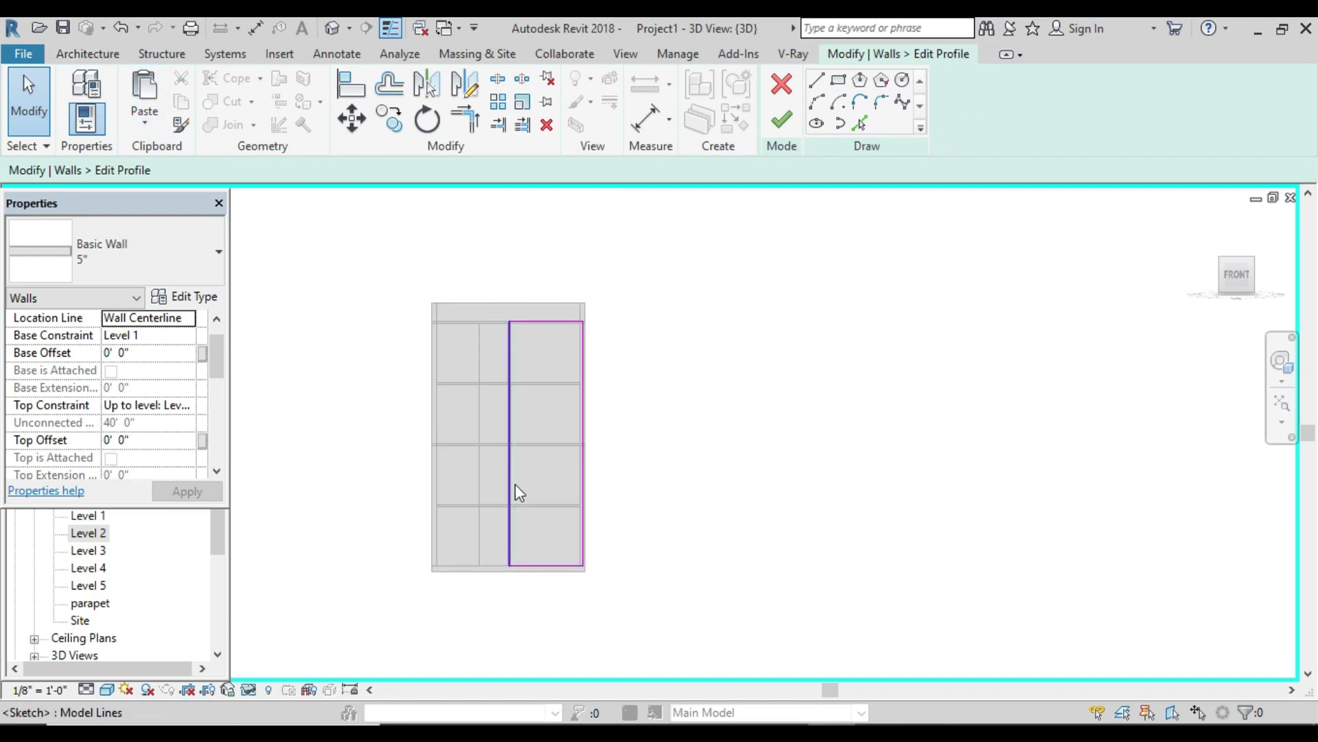
scroll(585, 456, "up", 2)
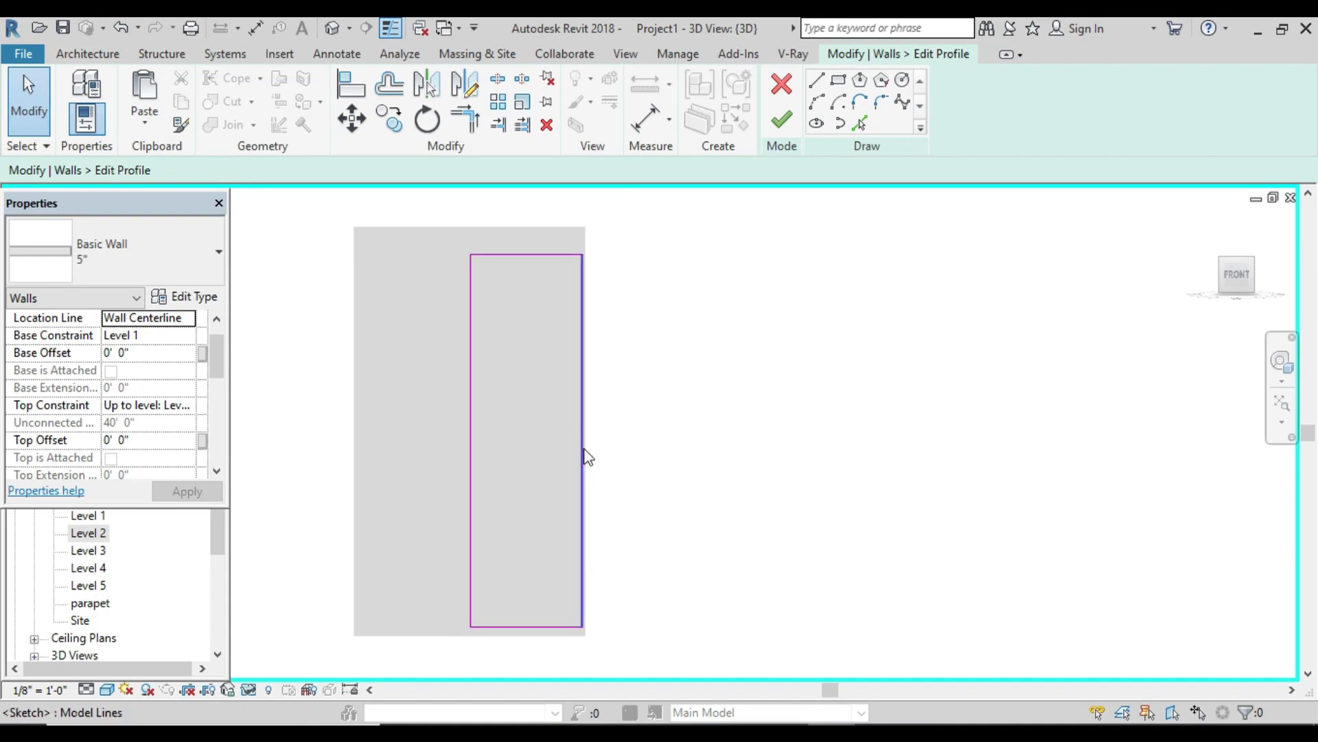
Step: Sketch a 4'-6" by 5'-0" rectangle inside the wall profile, cancelling a stray second rectangle
left_click(837, 86)
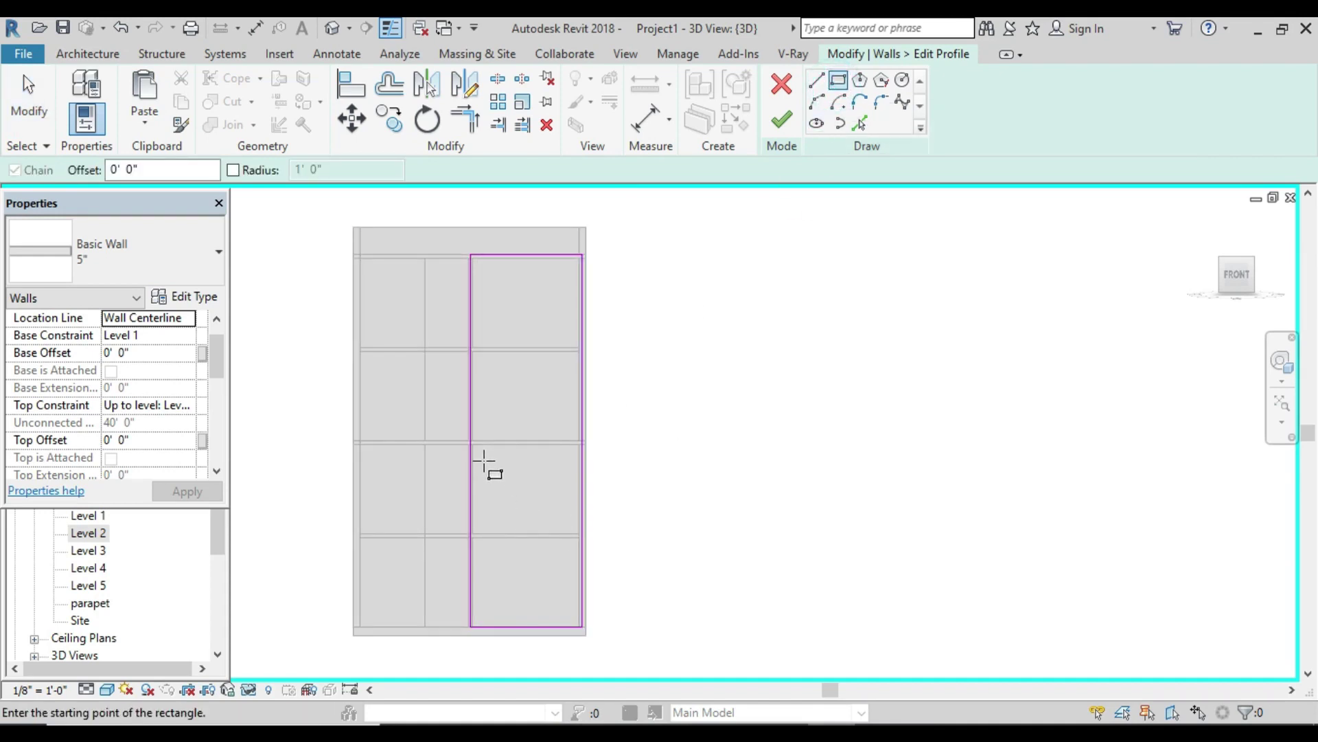
left_click(484, 471)
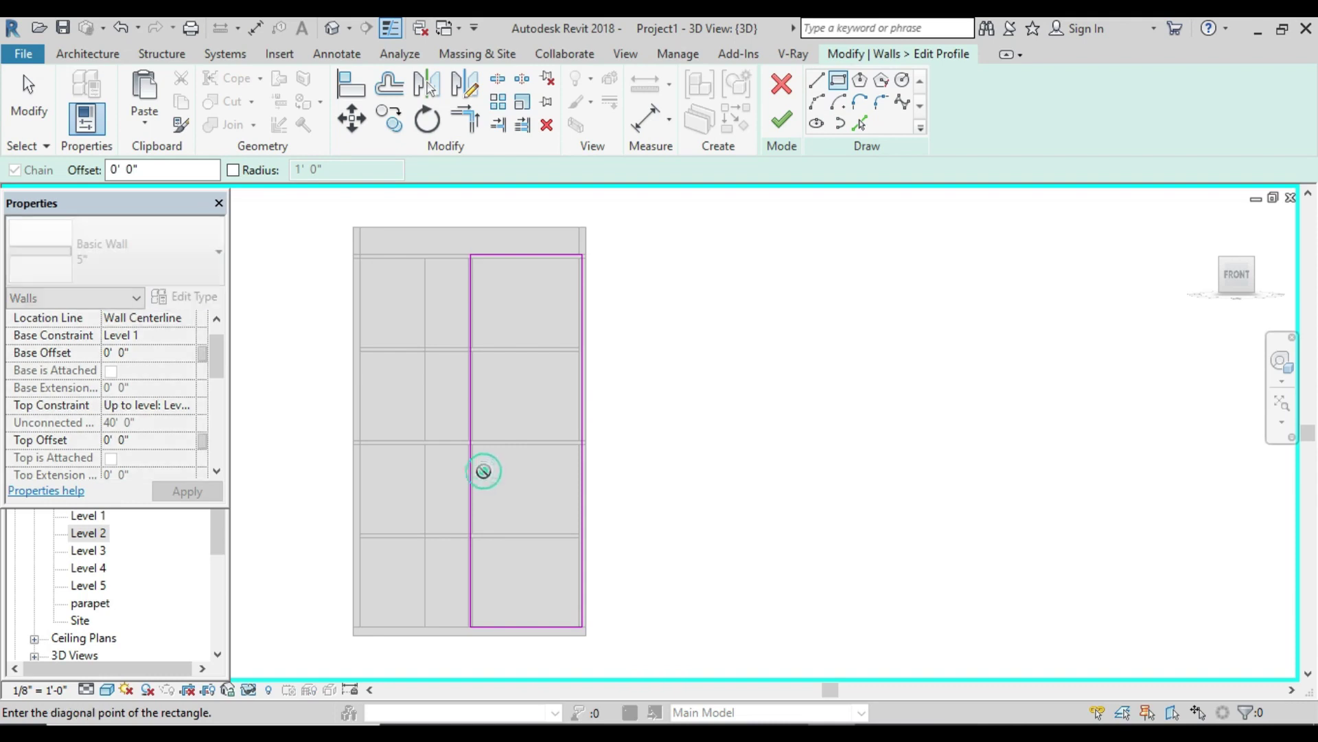
left_click(524, 517)
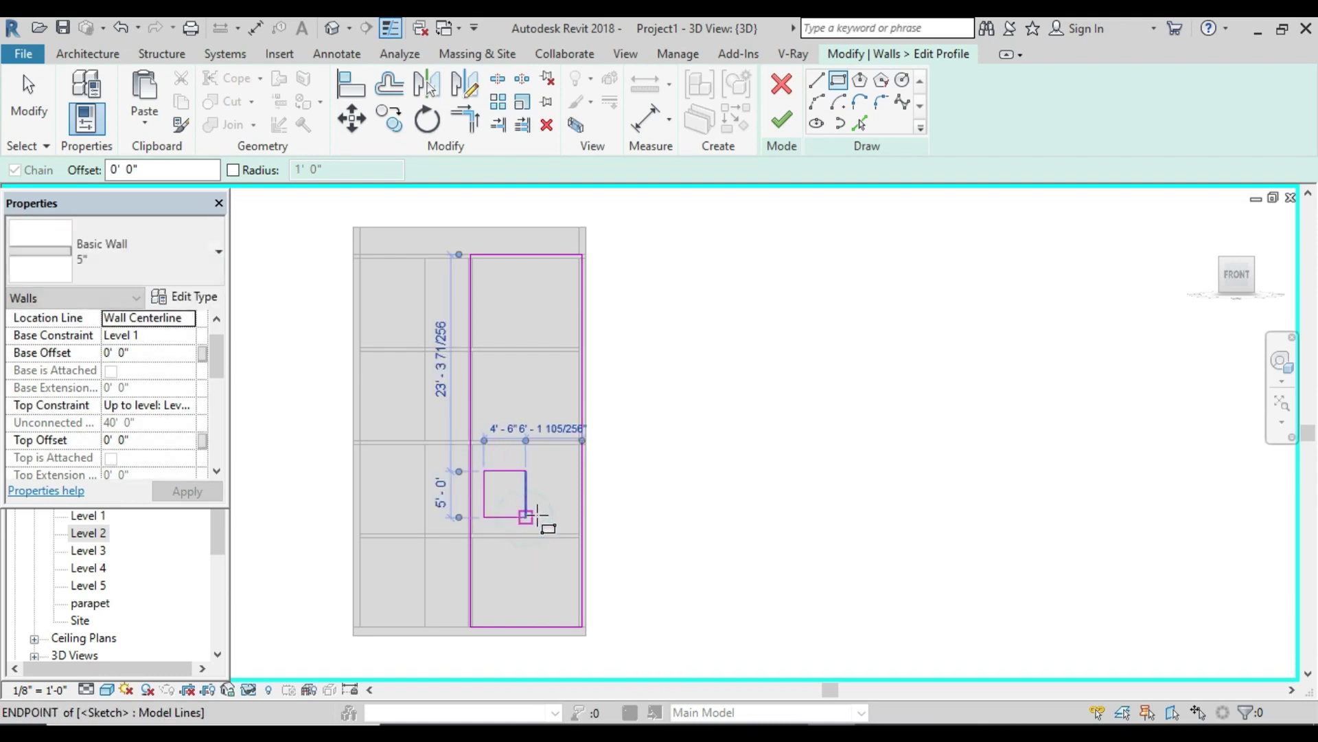
left_click(535, 471)
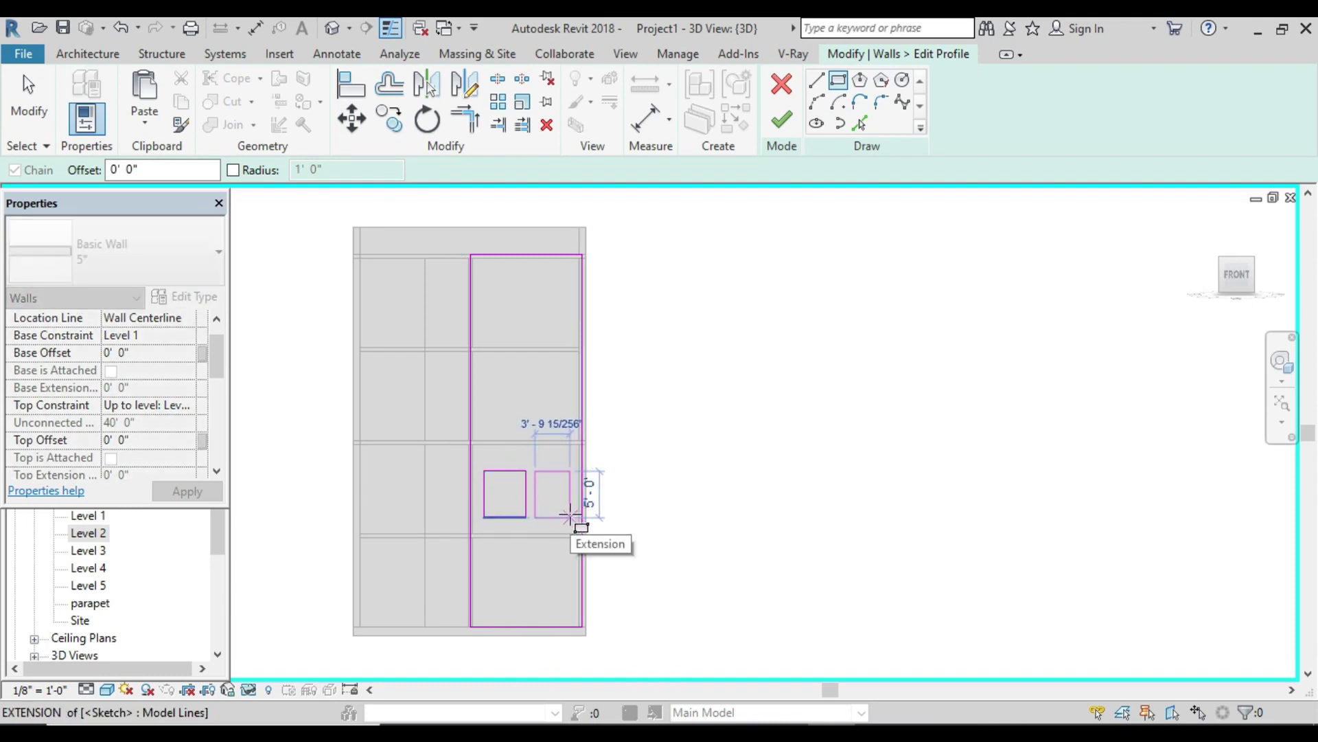
key("Escape")
key("Escape")
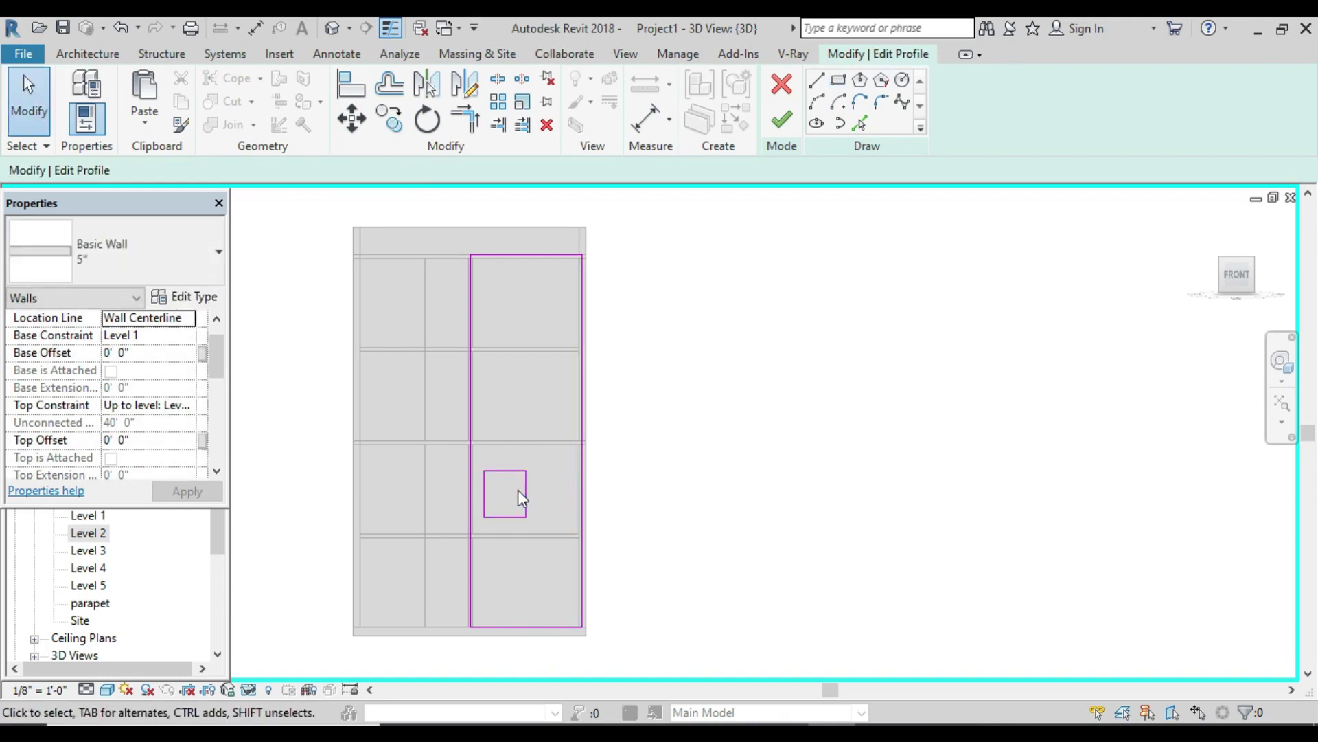
scroll(517, 489, "up", 2)
middle_click_drag(515, 495, 617, 479)
Step: Select the opening's top edge to show its temporary dimension, keeping the top witness at the opening
left_click(598, 439)
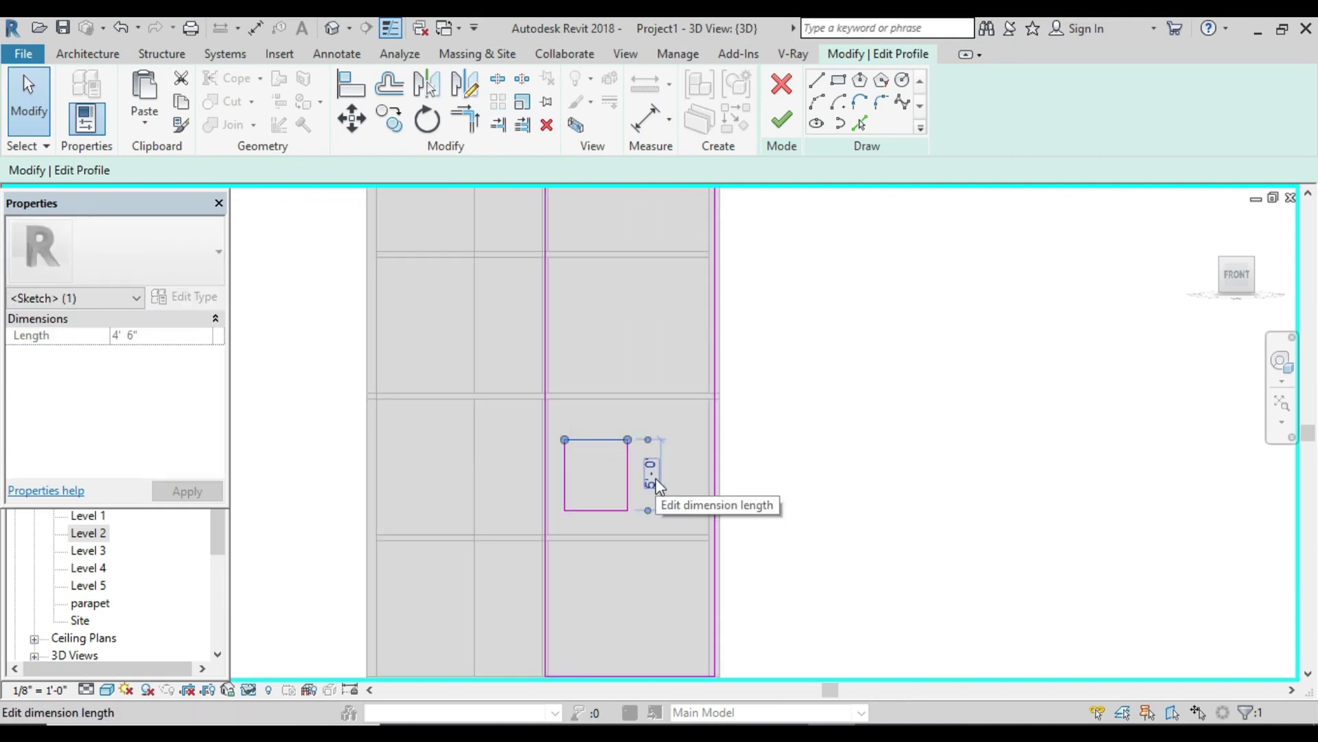
scroll(647, 520, "up", 3)
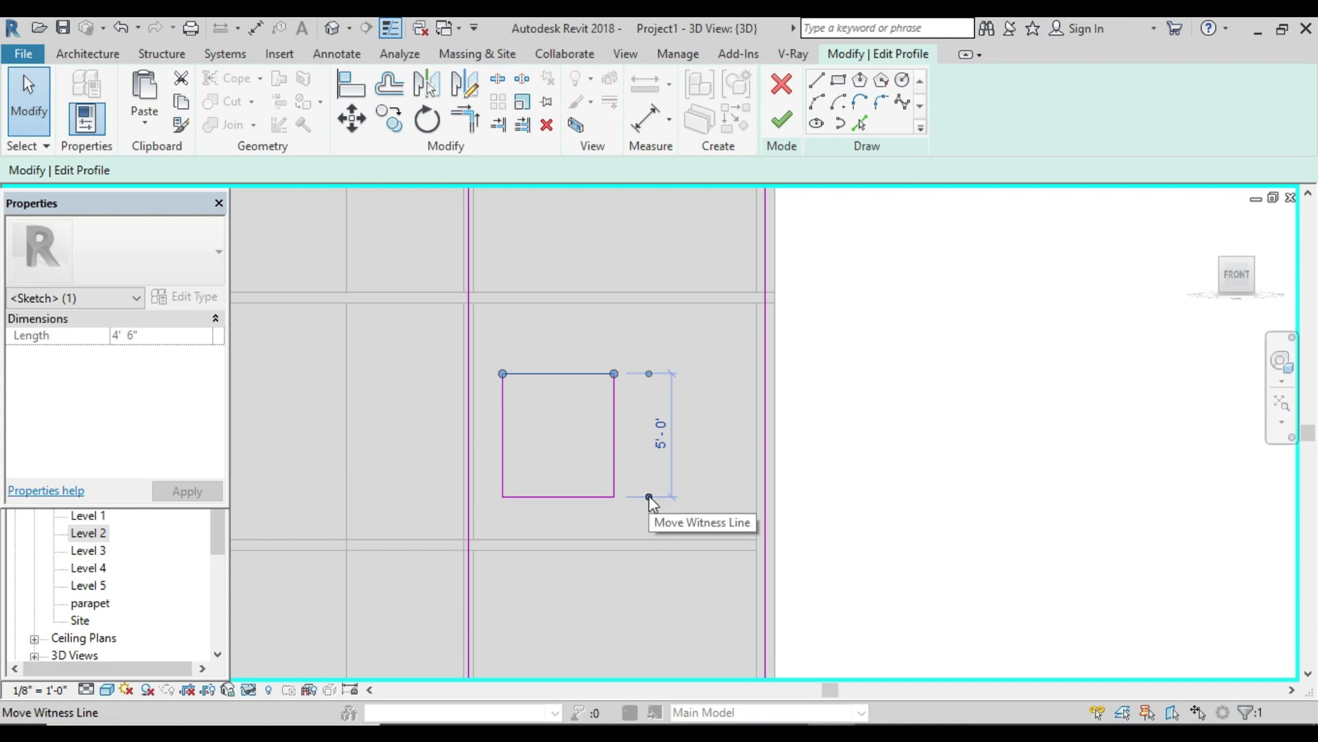
scroll(649, 496, "up", 3)
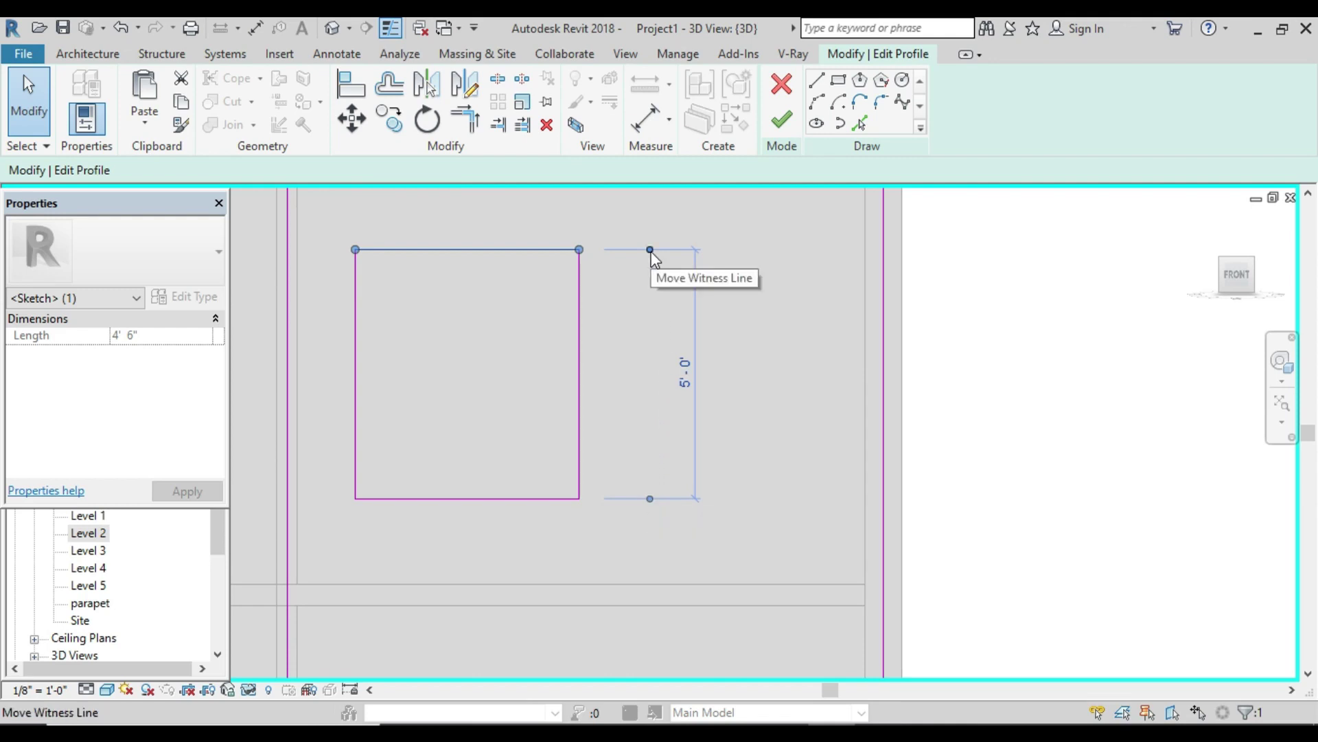
scroll(649, 252, "down", 2)
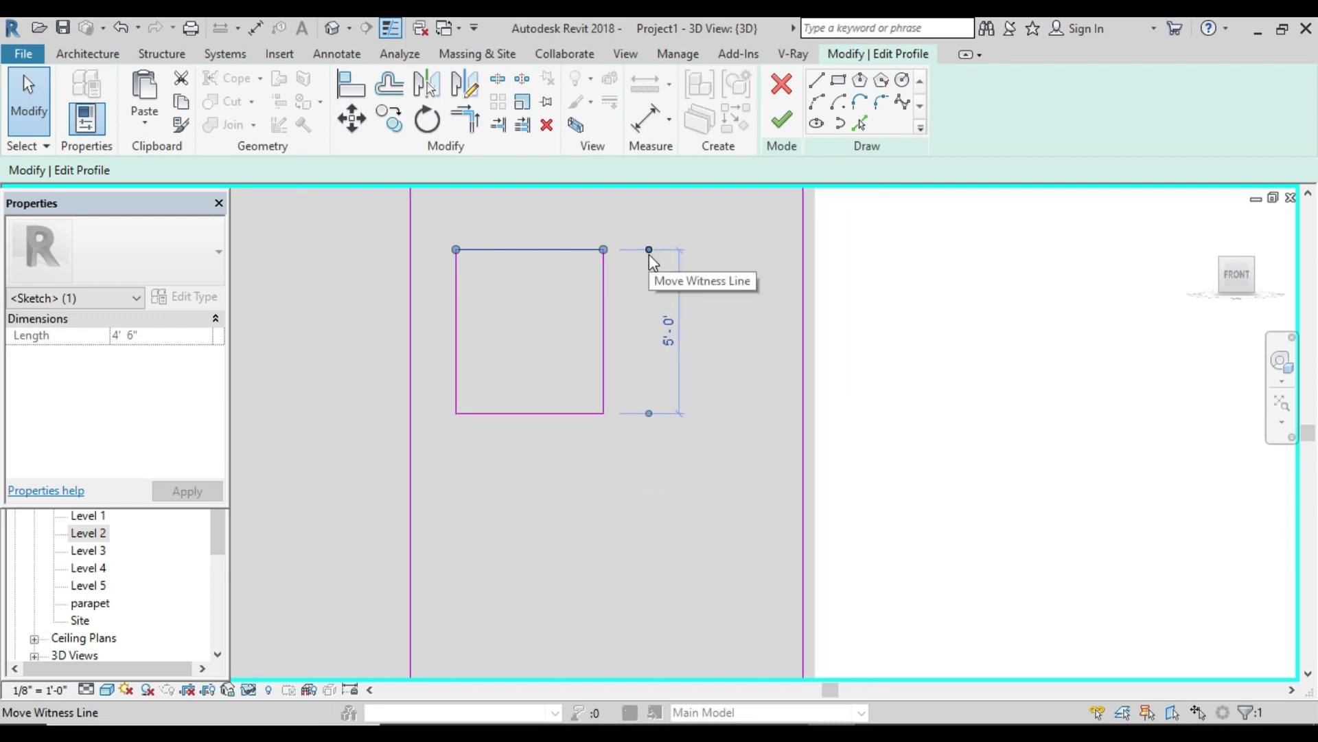
scroll(649, 254, "down", 2)
mouse_move(643, 297)
middle_mouse_down()
mouse_move(636, 371)
mouse_move(624, 369)
middle_mouse_up()
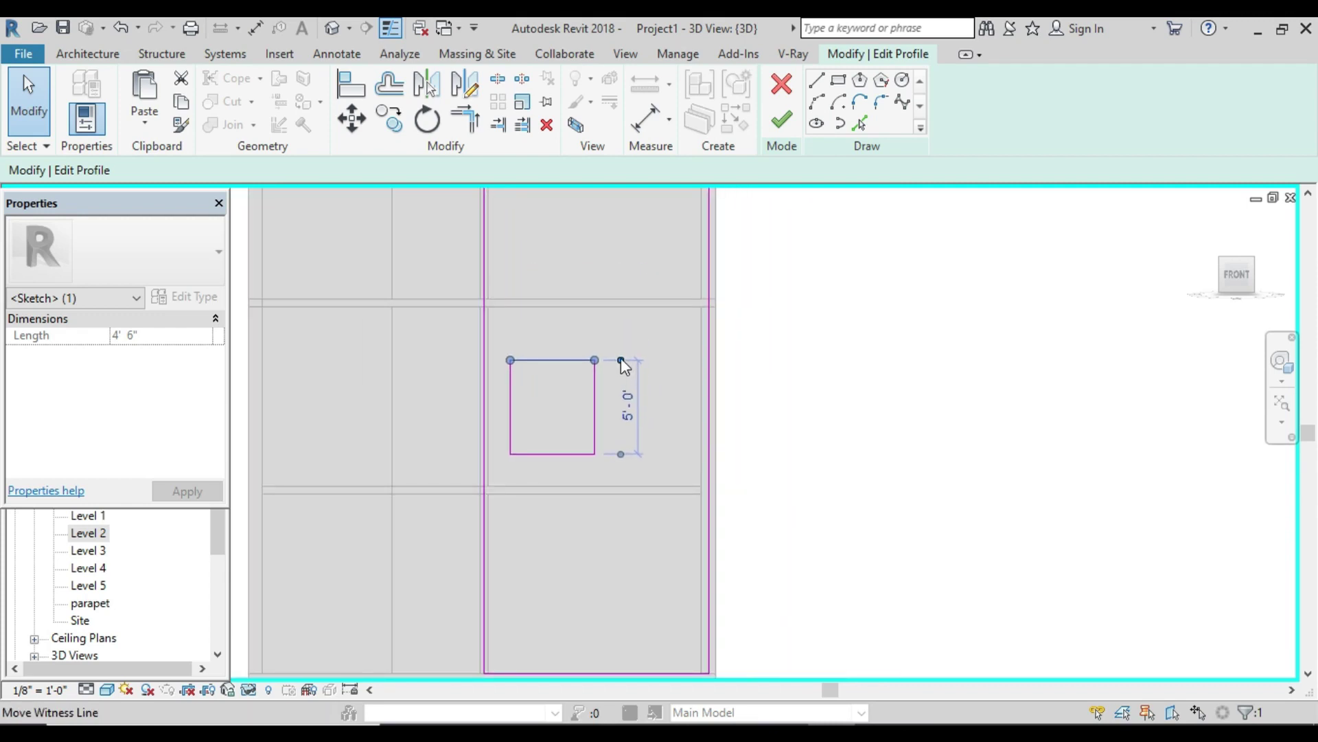
left_click_drag(621, 359, 623, 313)
left_click_drag(618, 346, 620, 360)
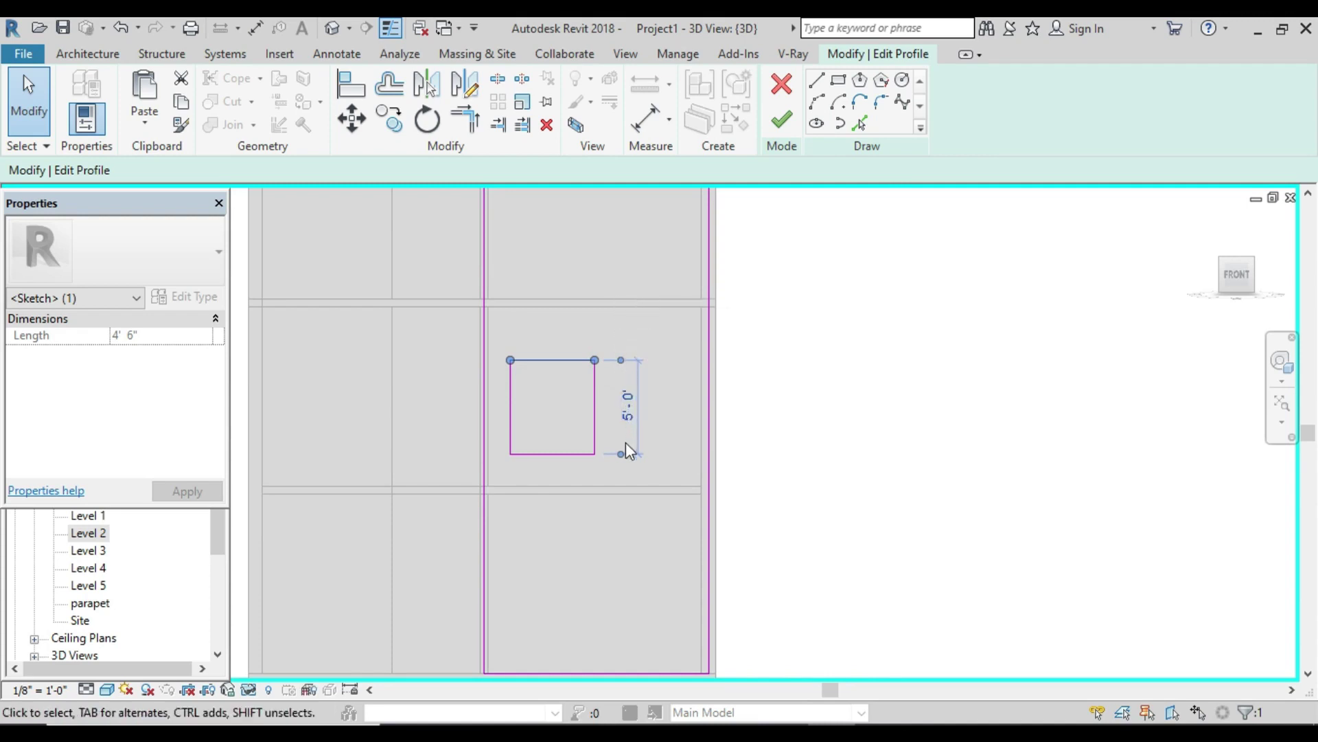
Step: Drag the dimension's bottom witness down to the floor line, reading about 6'-8"
left_click(621, 454)
left_click_drag(621, 454, 621, 488)
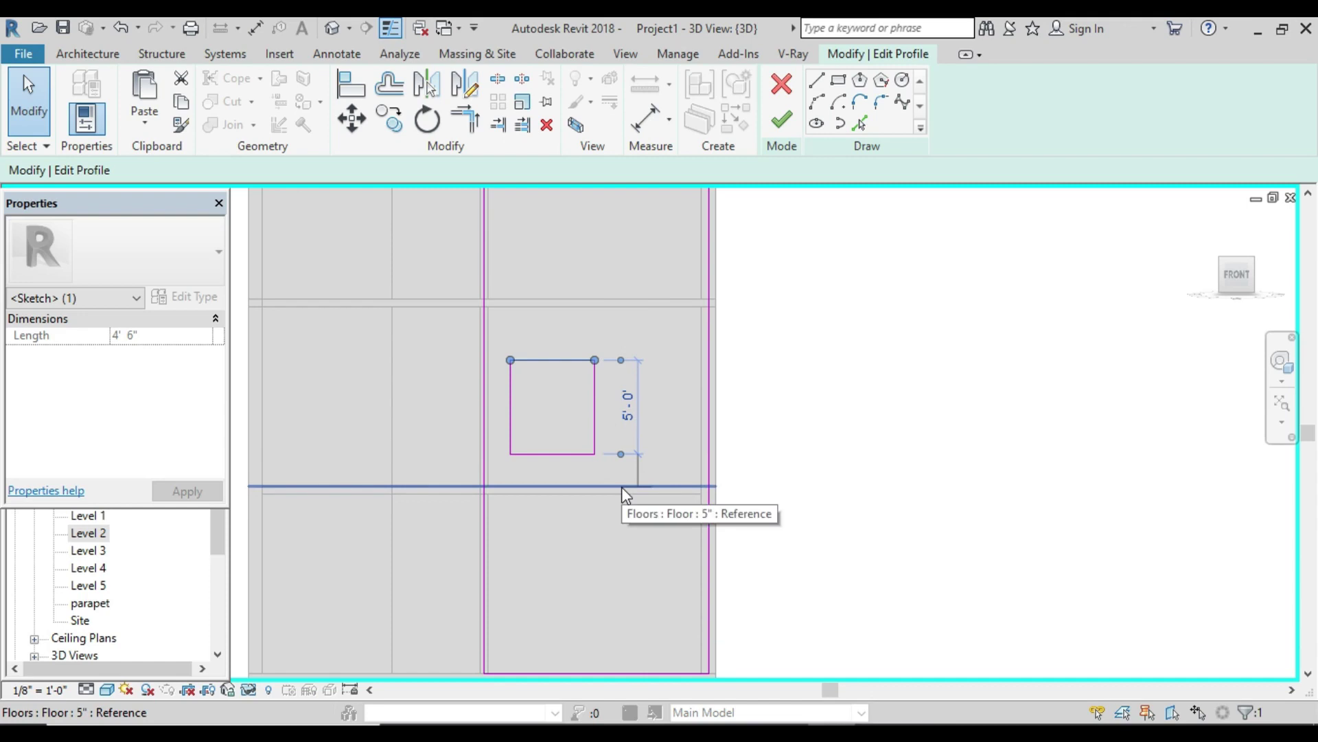
left_click(620, 488)
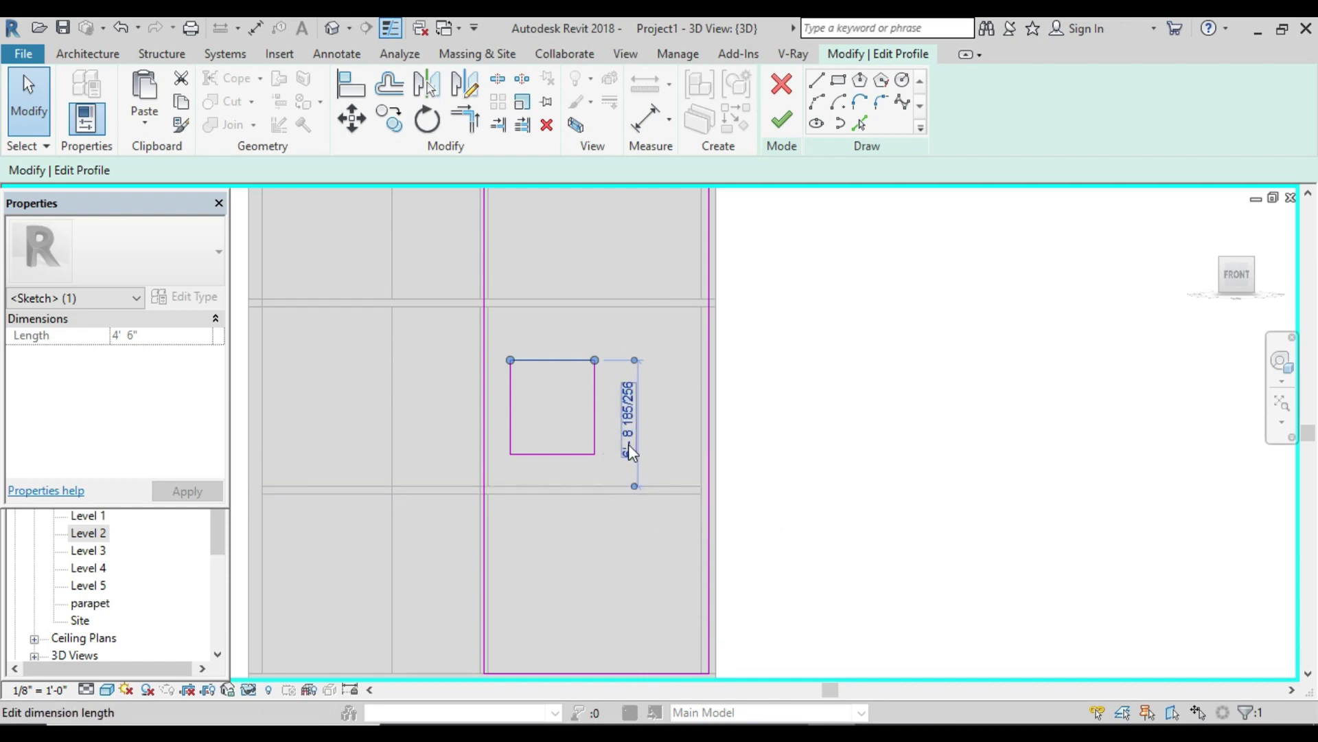
scroll(628, 444, "up", 2)
key("Escape")
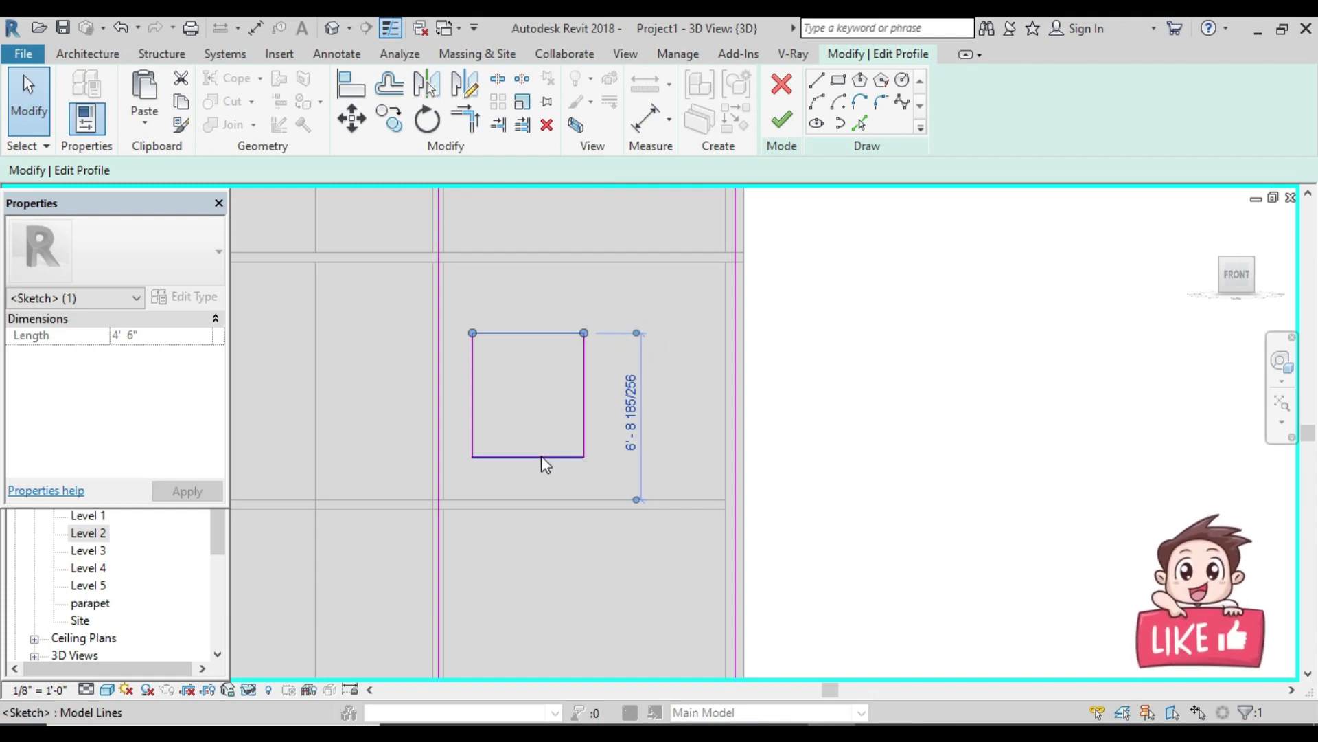
Step: Re-anchor the opening's vertical dimension to measure from the floor reference line
left_click(817, 305)
left_click(587, 350)
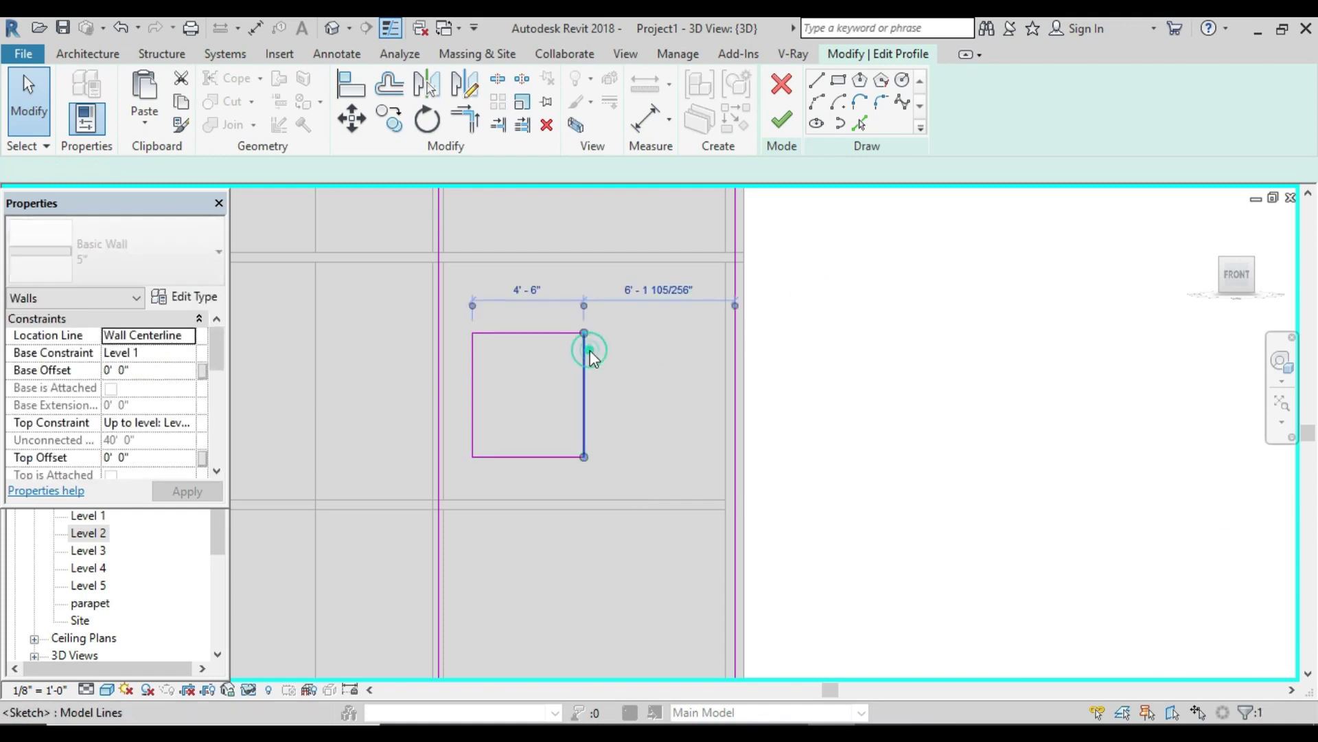
left_click(546, 333)
left_click_drag(619, 332, 618, 340)
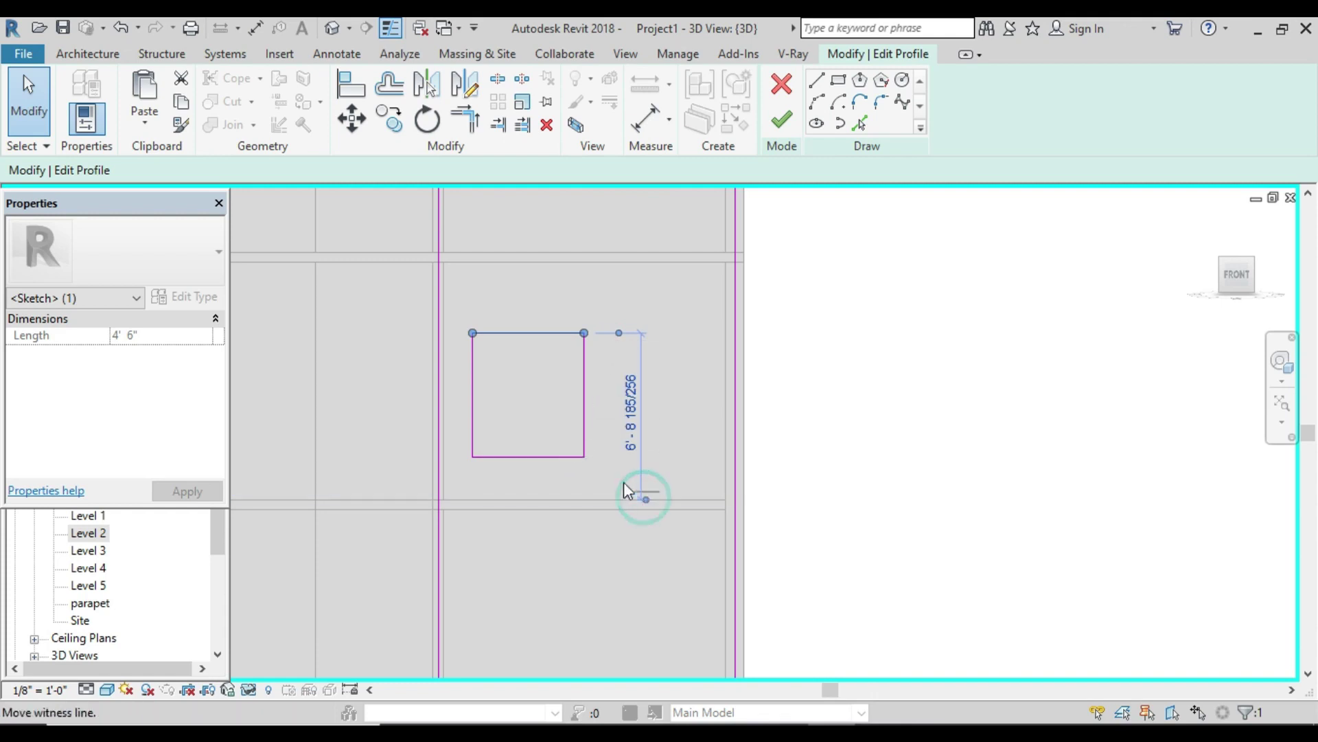
left_click_drag(644, 499, 583, 456)
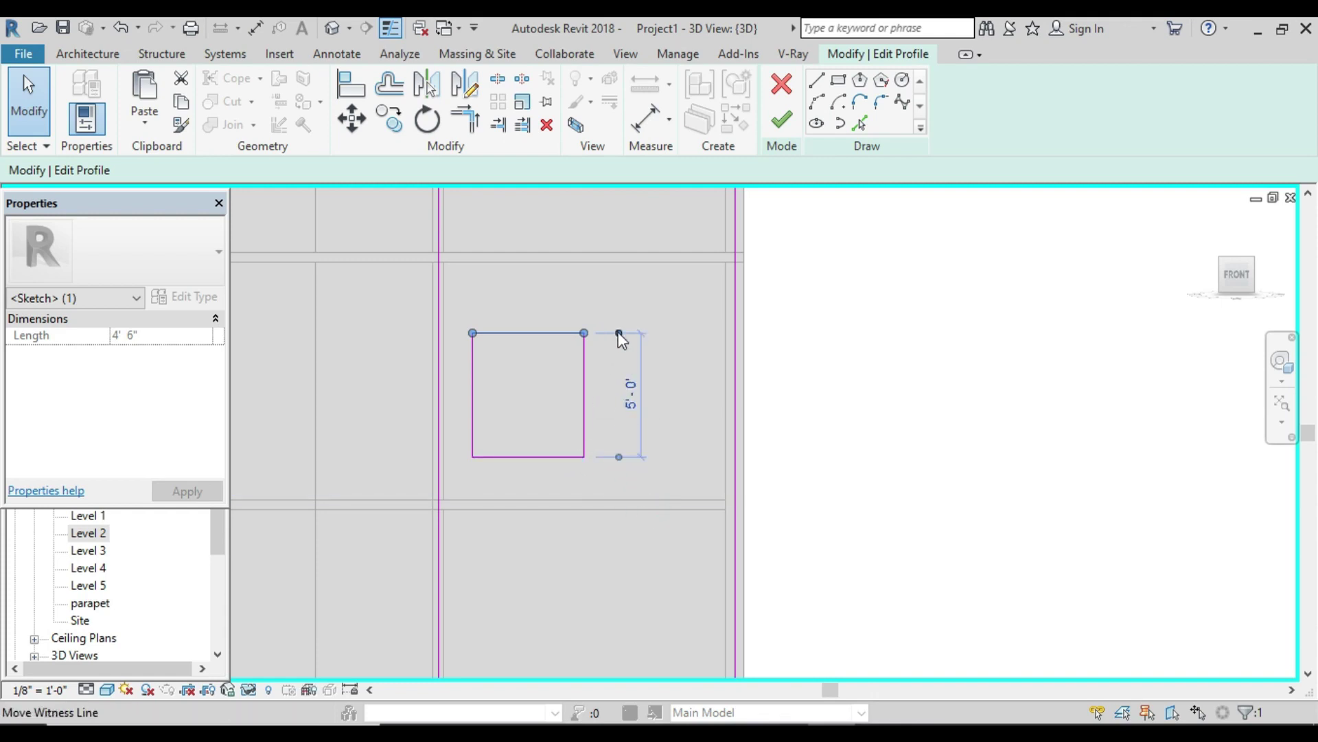
left_click_drag(618, 332, 596, 508)
key("Escape")
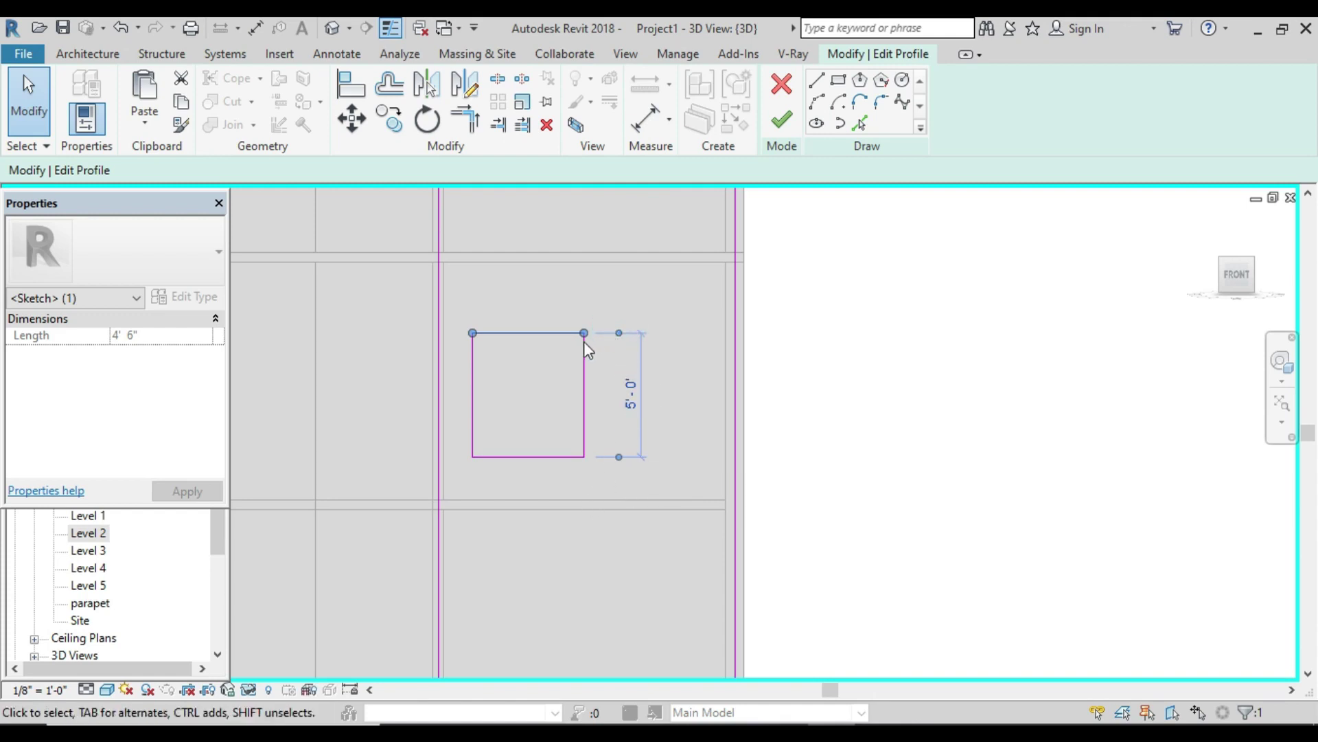
left_click(887, 339)
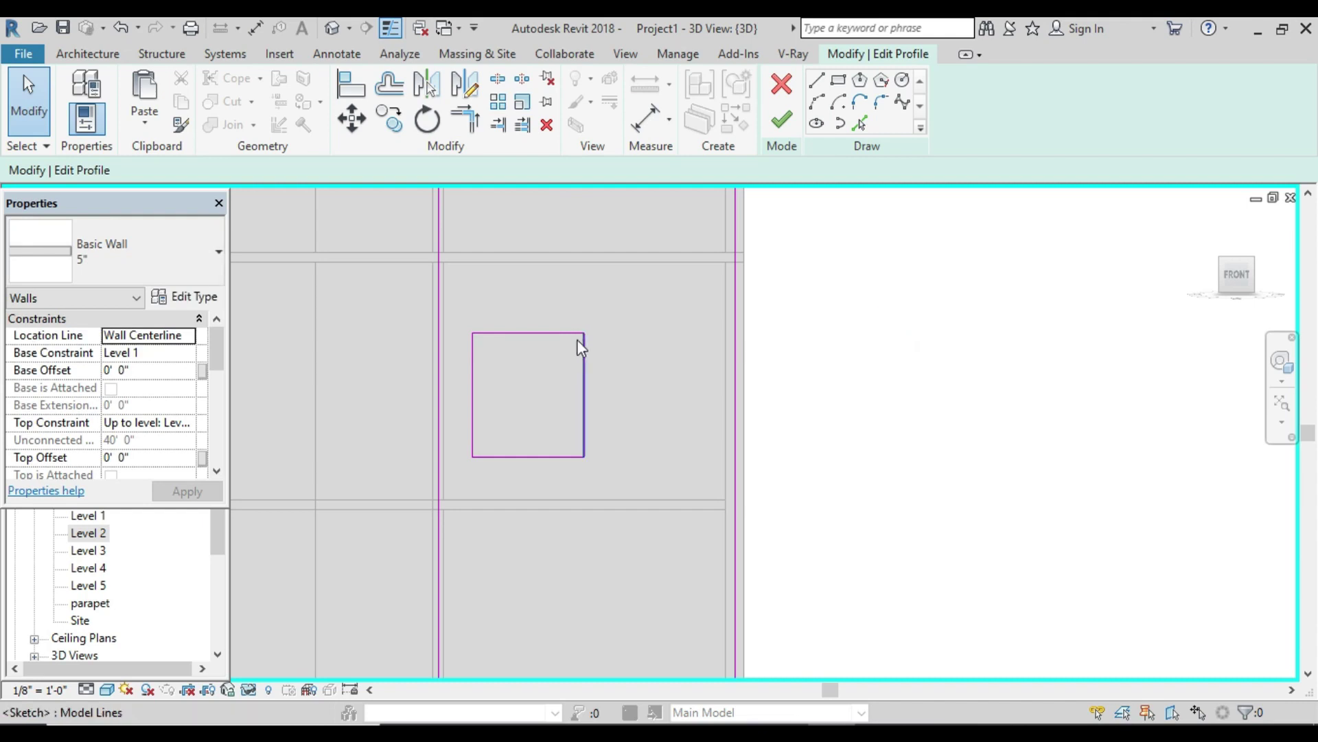
left_click(554, 334)
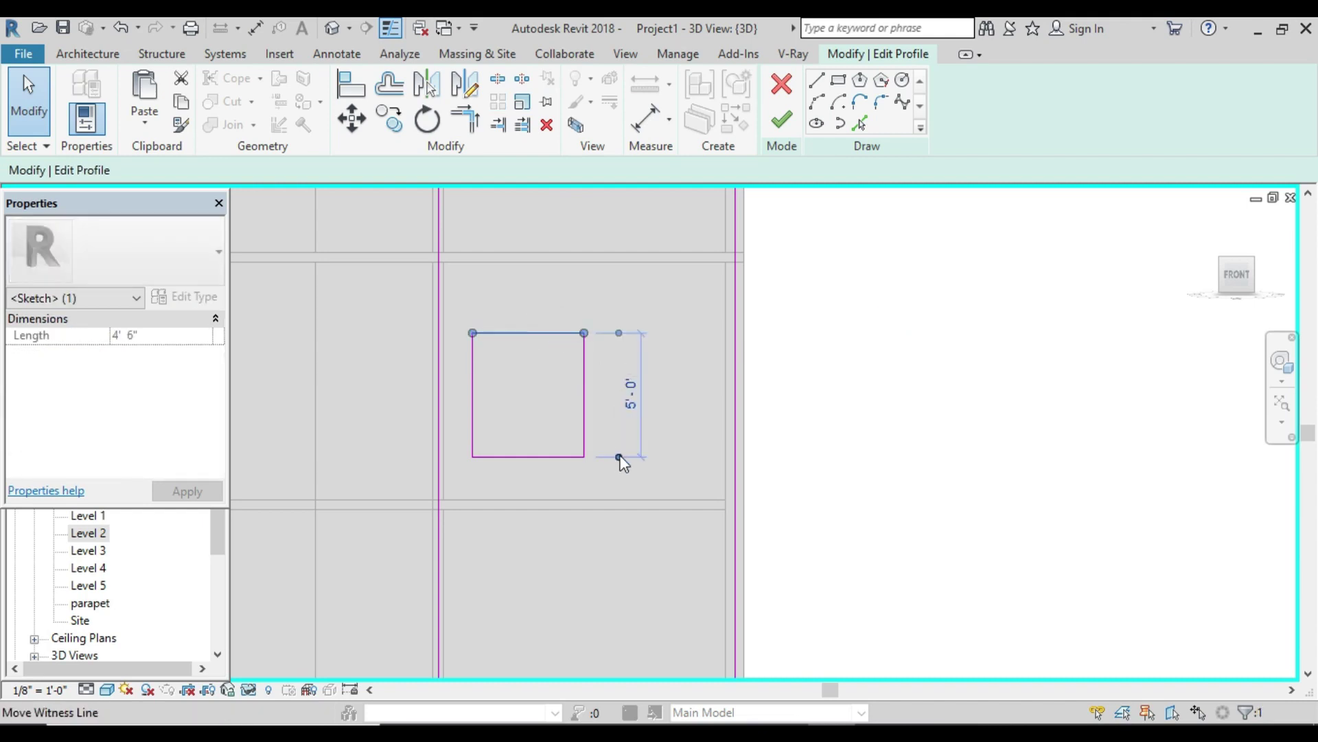
left_click_drag(617, 456, 644, 265)
Step: Enter 2' in the floor-line dimensions so the opening's bottom sits 2'-7" above the floor
scroll(627, 318, "up", 2)
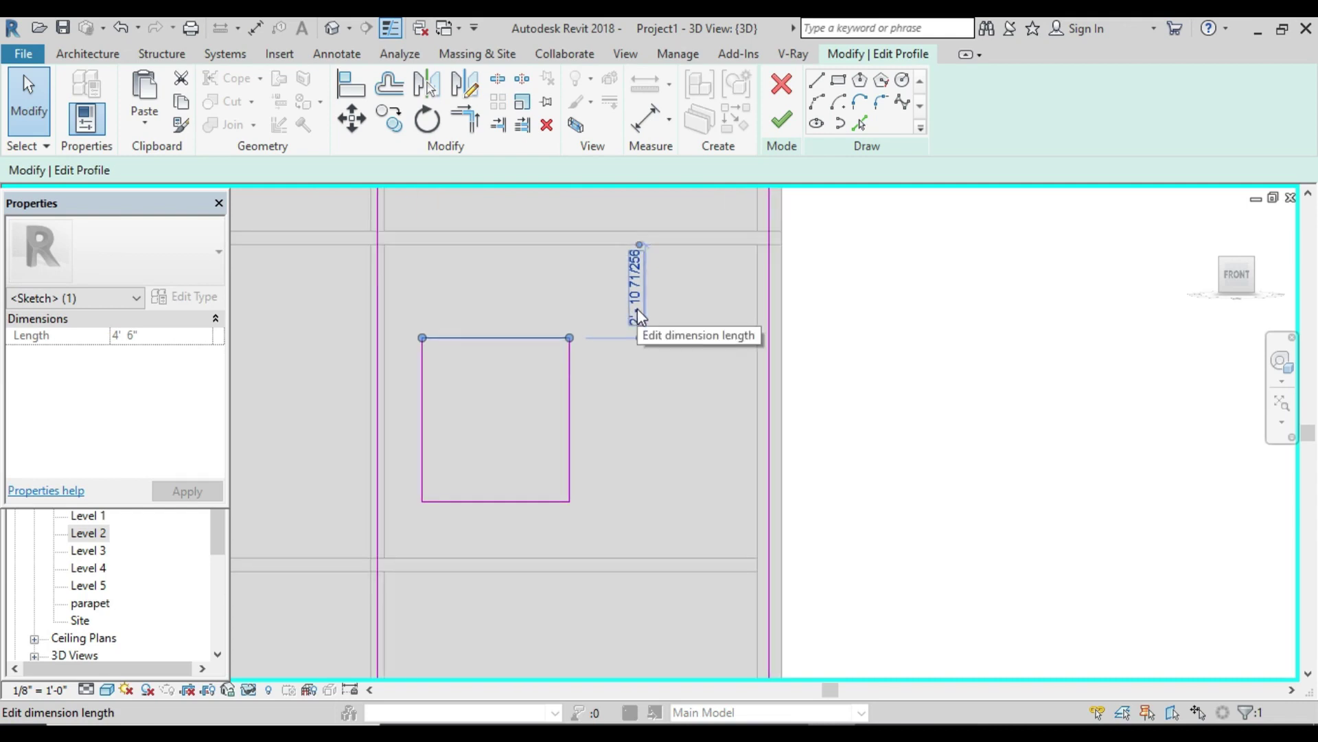
left_click(636, 310)
type("2")
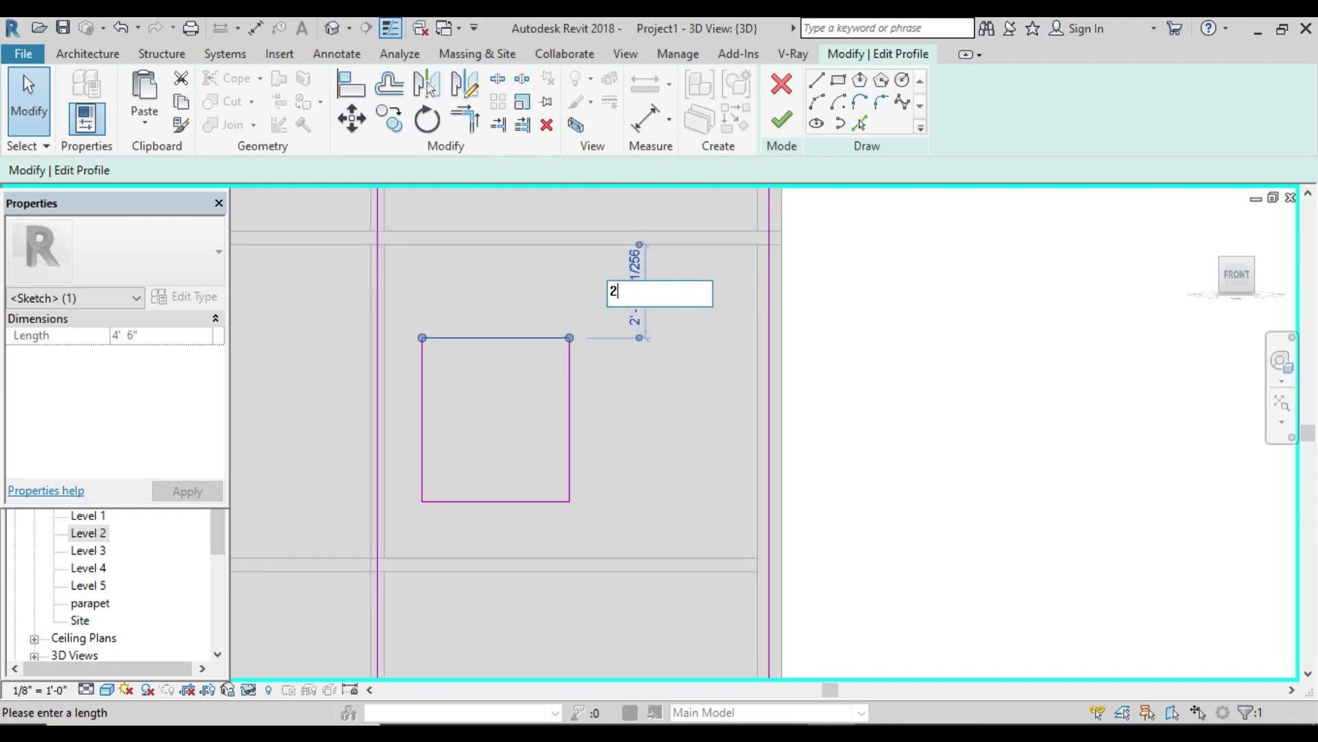
key("Return")
scroll(633, 330, "down", 2)
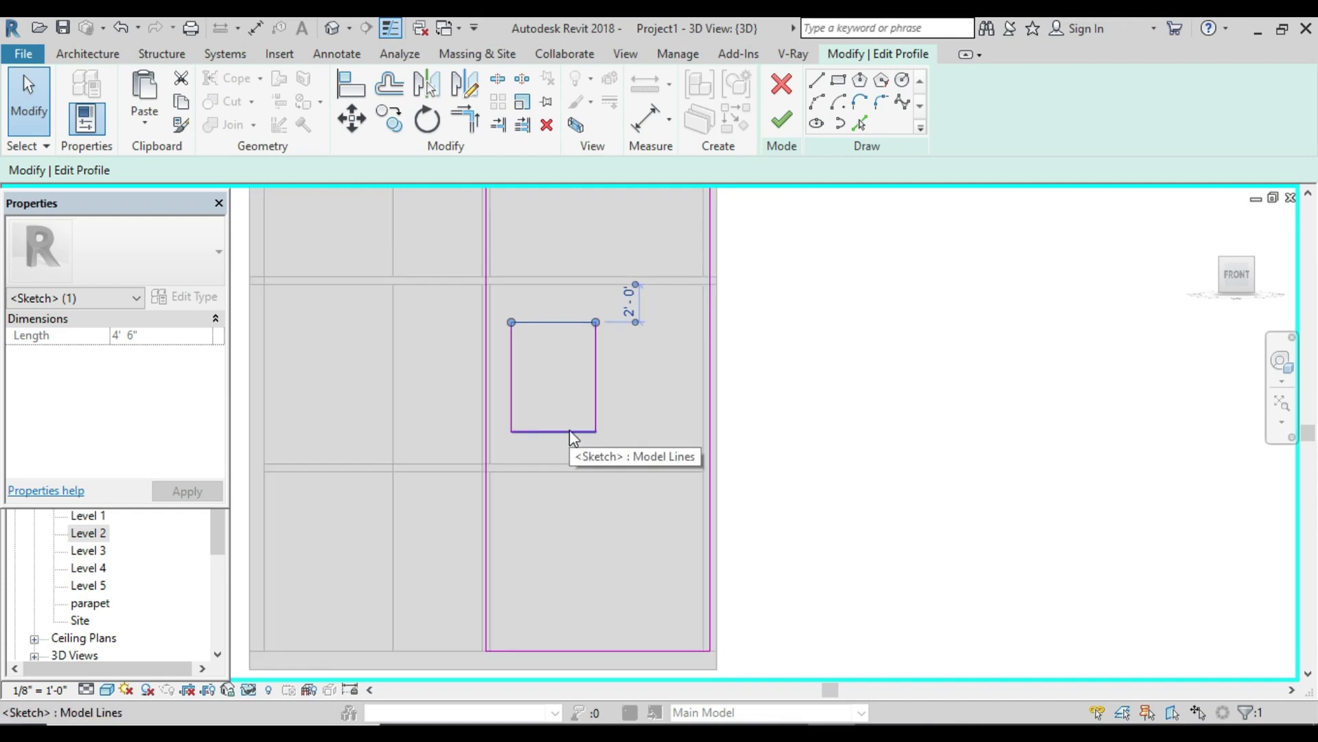
left_click(570, 430)
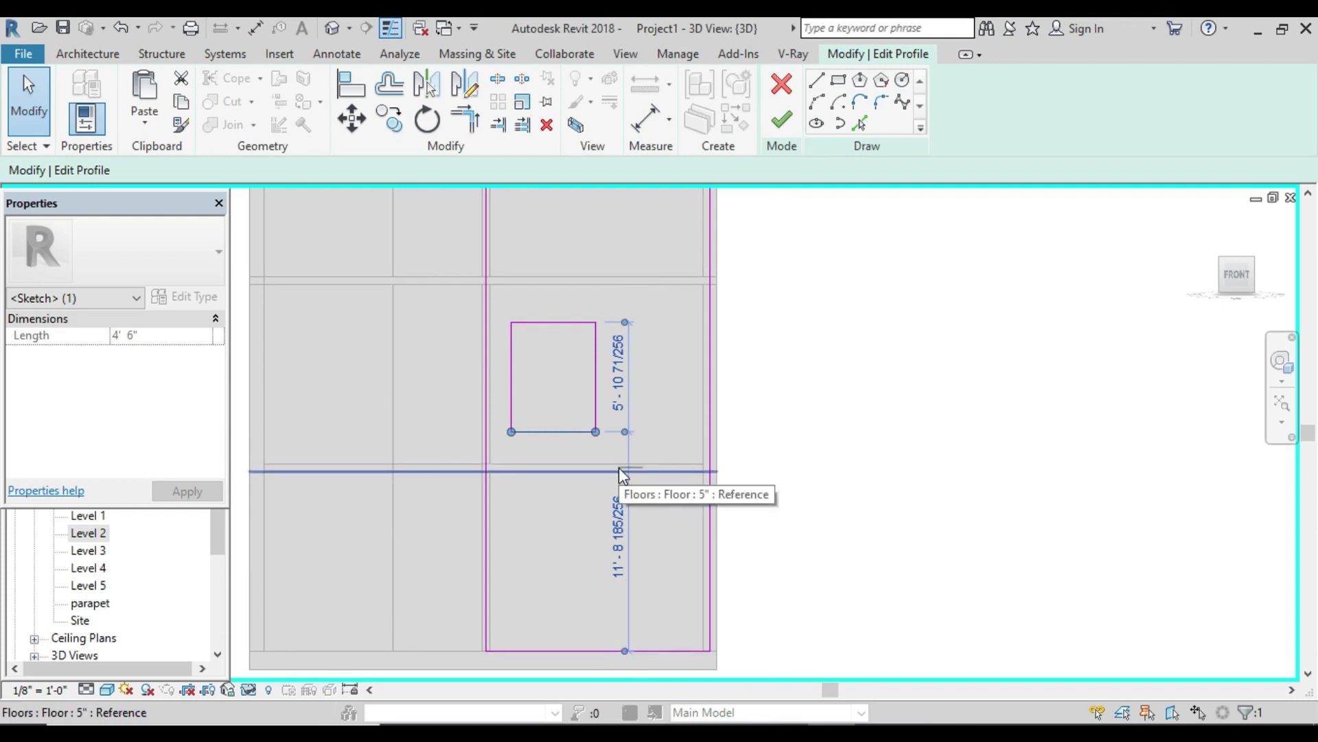
scroll(619, 465, "up", 3)
scroll(619, 464, "up", 1)
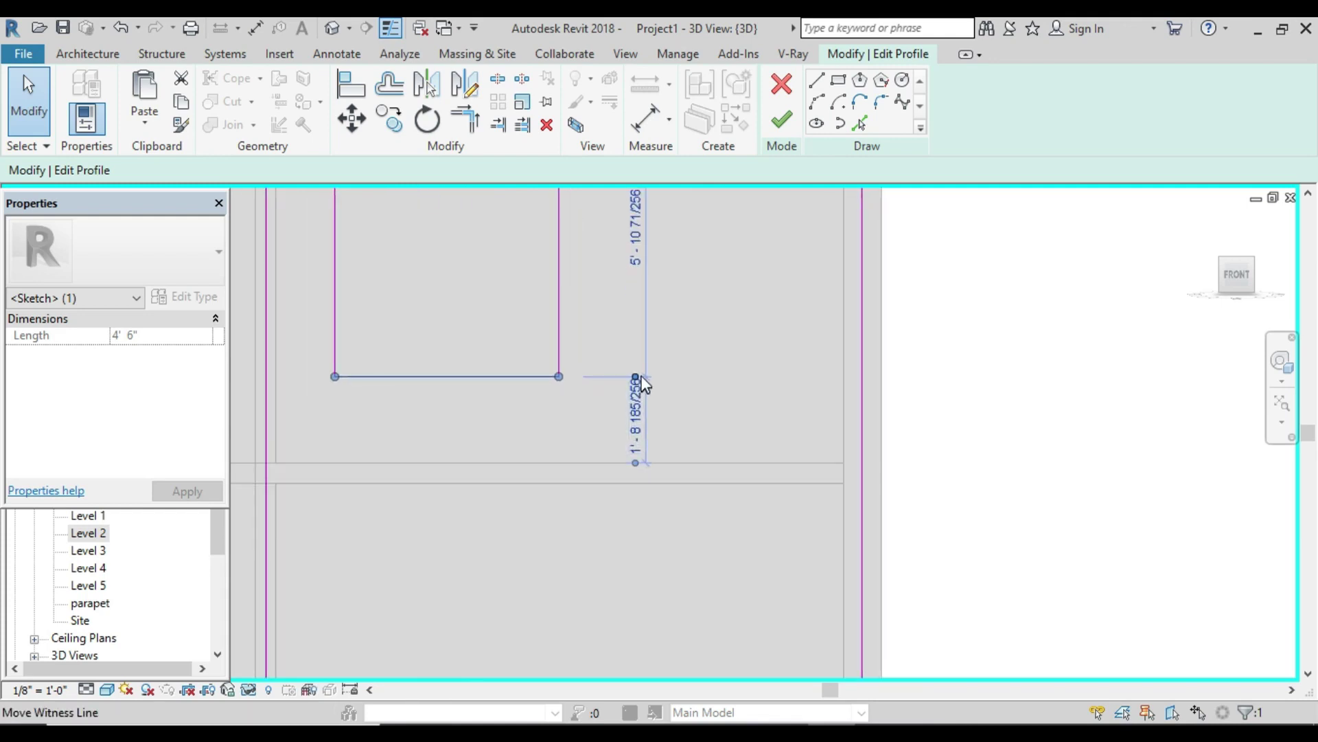
left_click(637, 430)
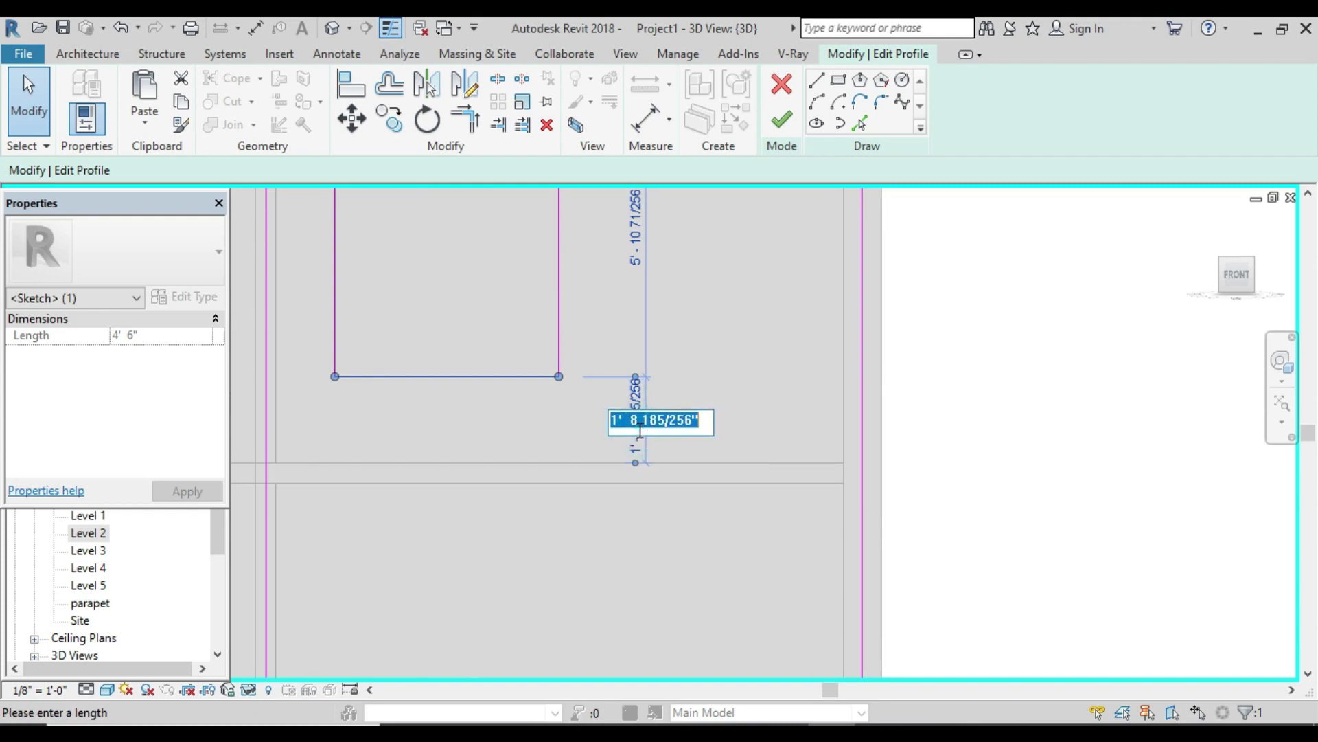
type("2")
key("Return")
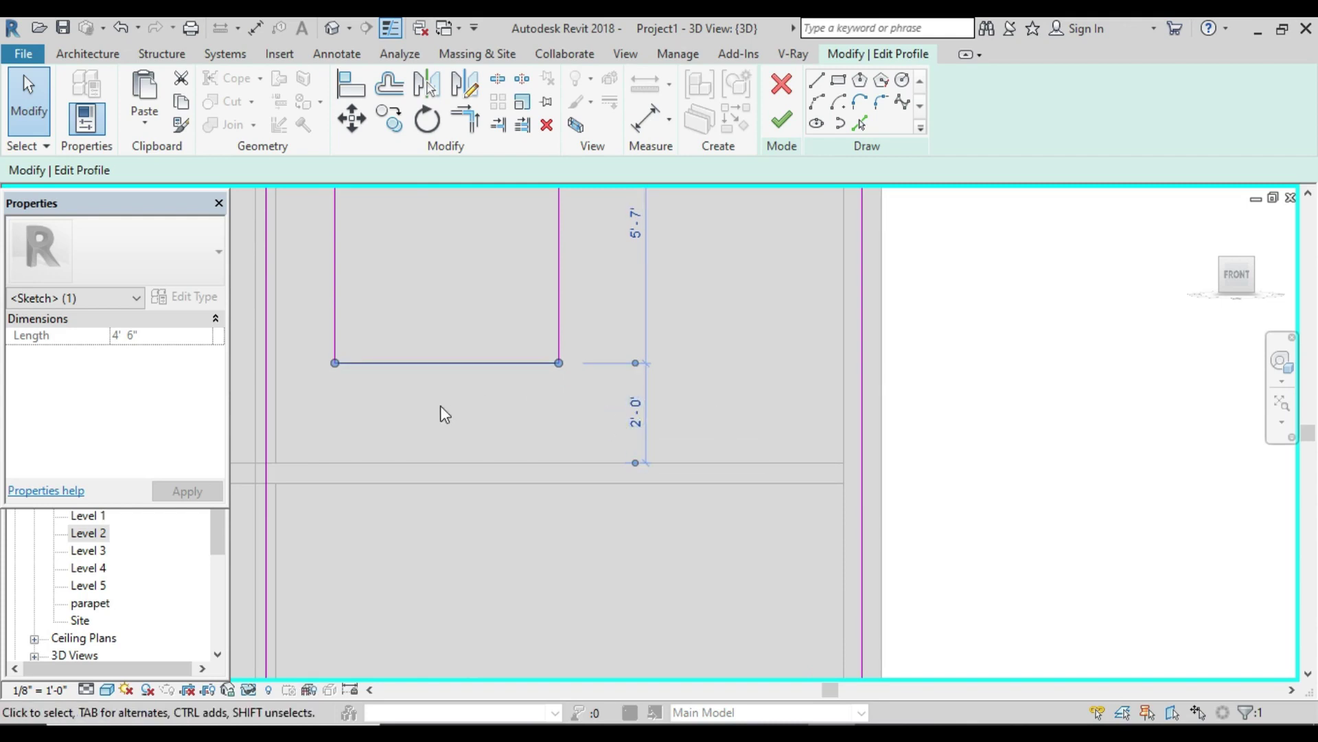
scroll(440, 414, "down", 2)
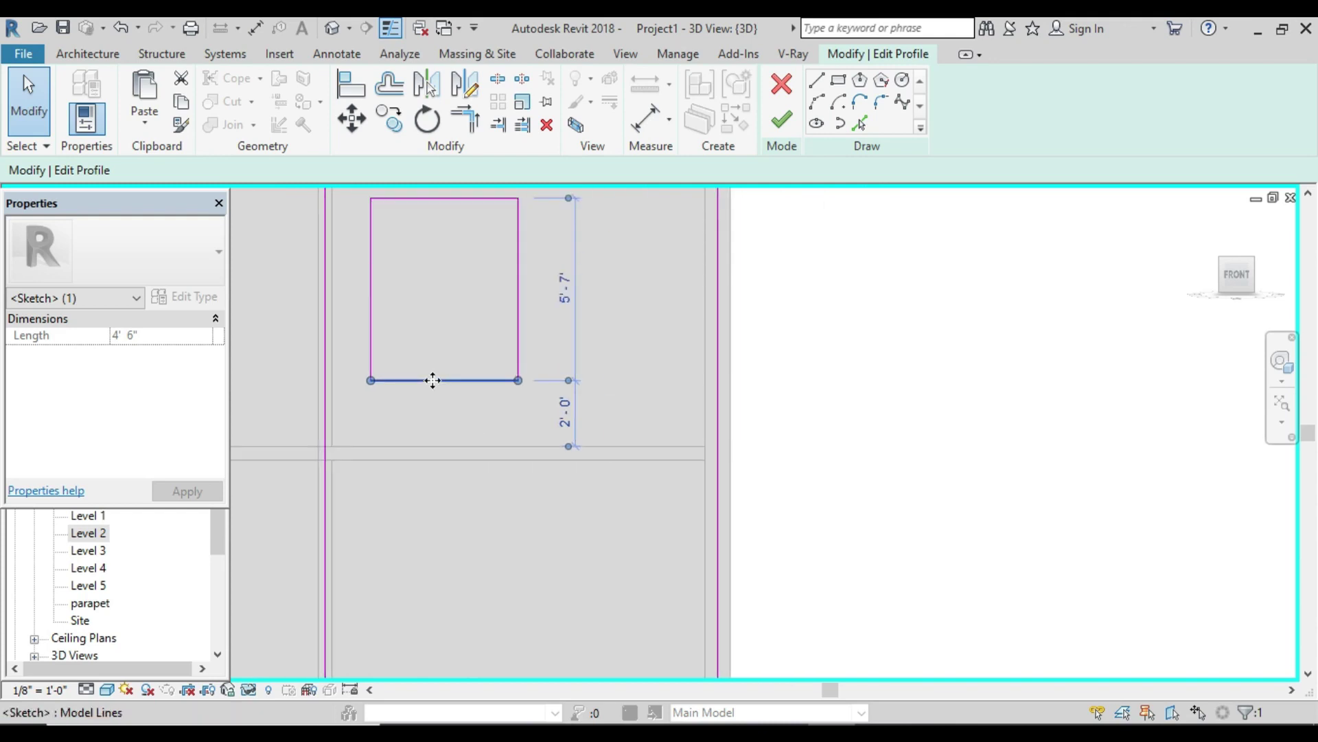
Step: Change the opening's height from 5'-7" to 5'-0" and deselect its edge
middle_click_drag(449, 402, 604, 429)
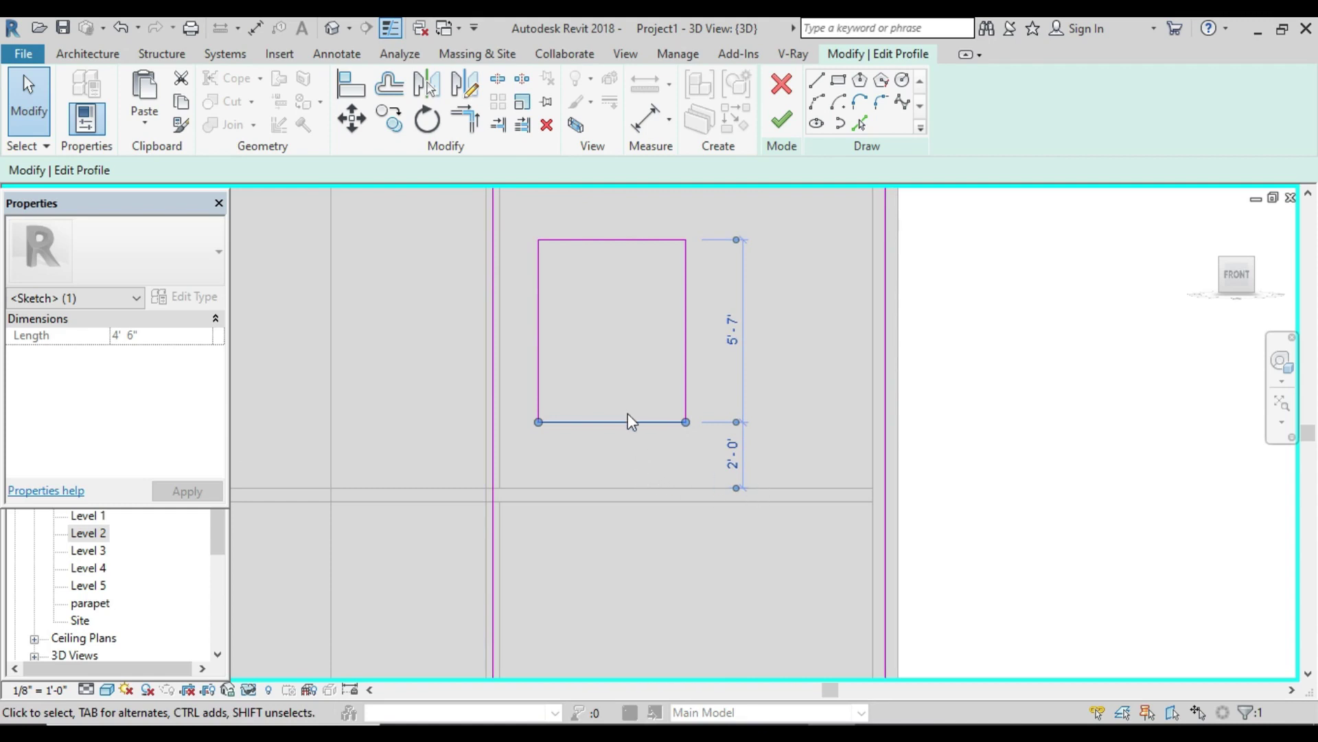
scroll(628, 414, "down", 1)
middle_click_drag(628, 414, 536, 456)
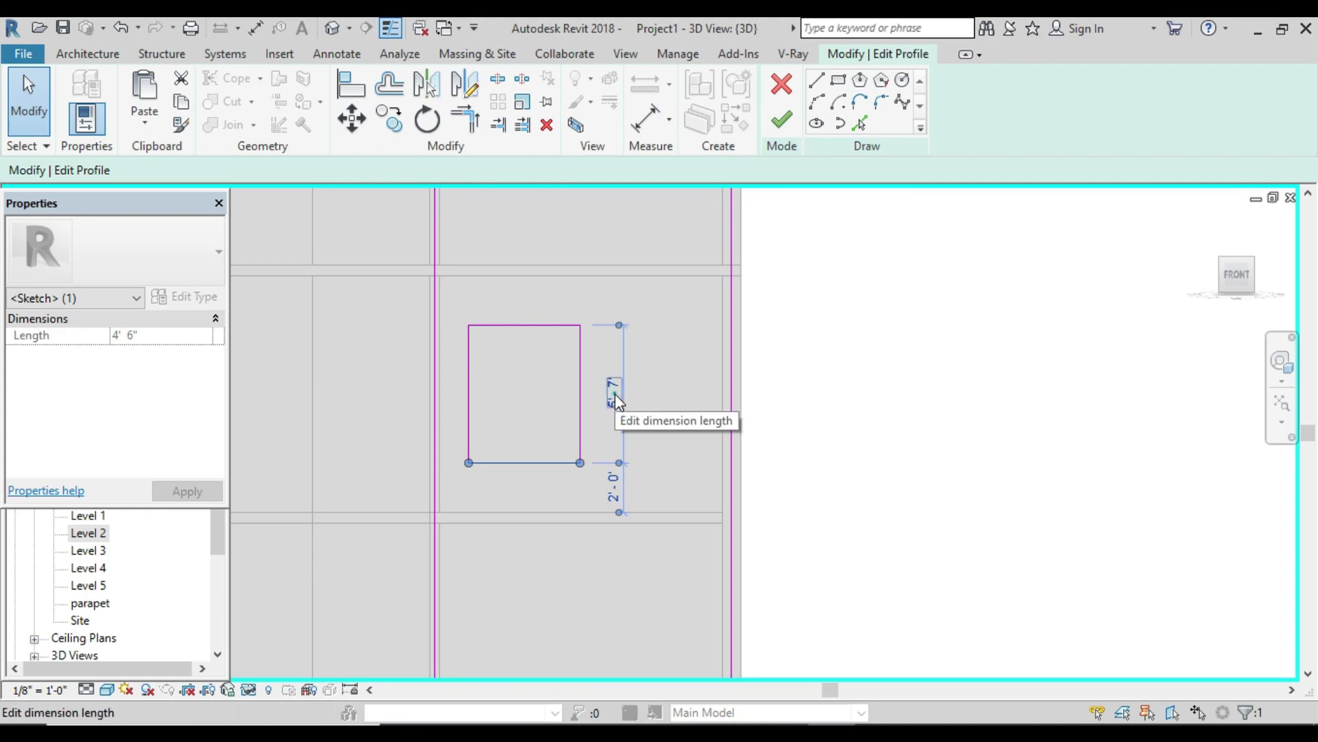
left_click(616, 400)
key("BackSpace")
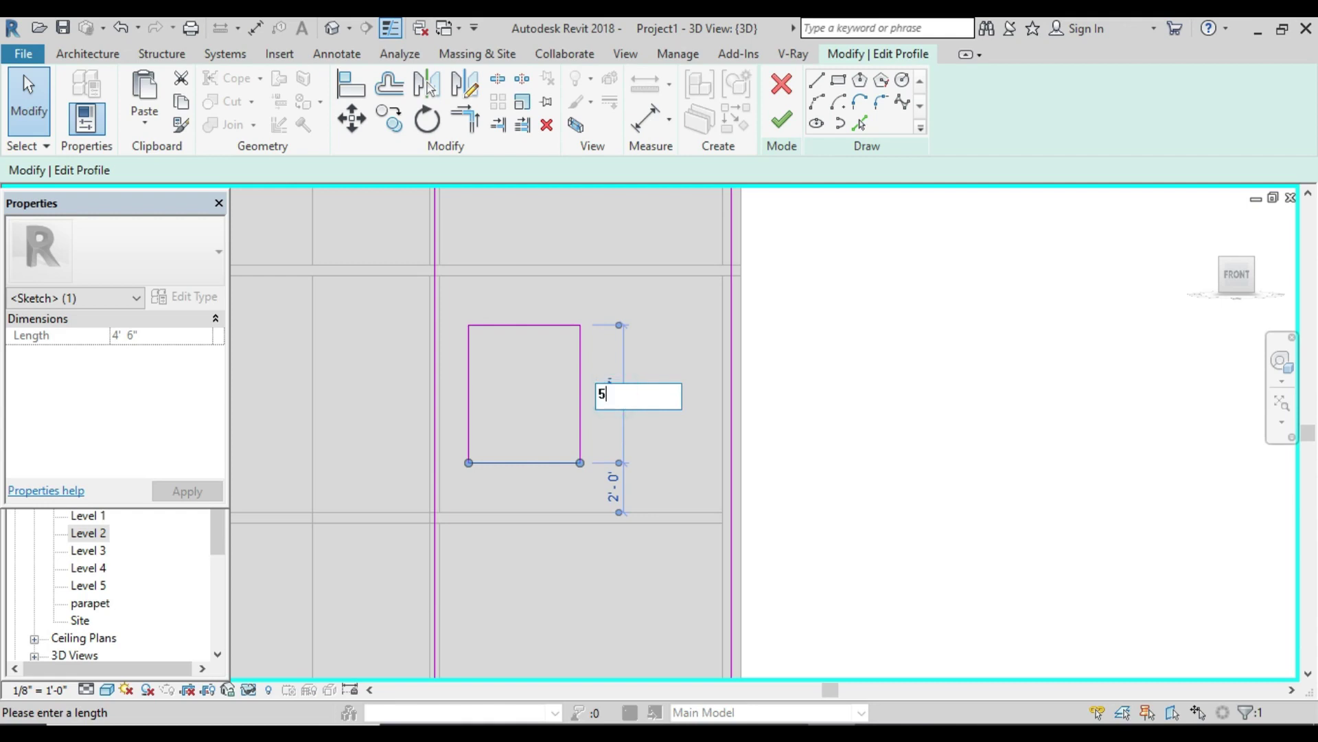
type("5")
key("Return")
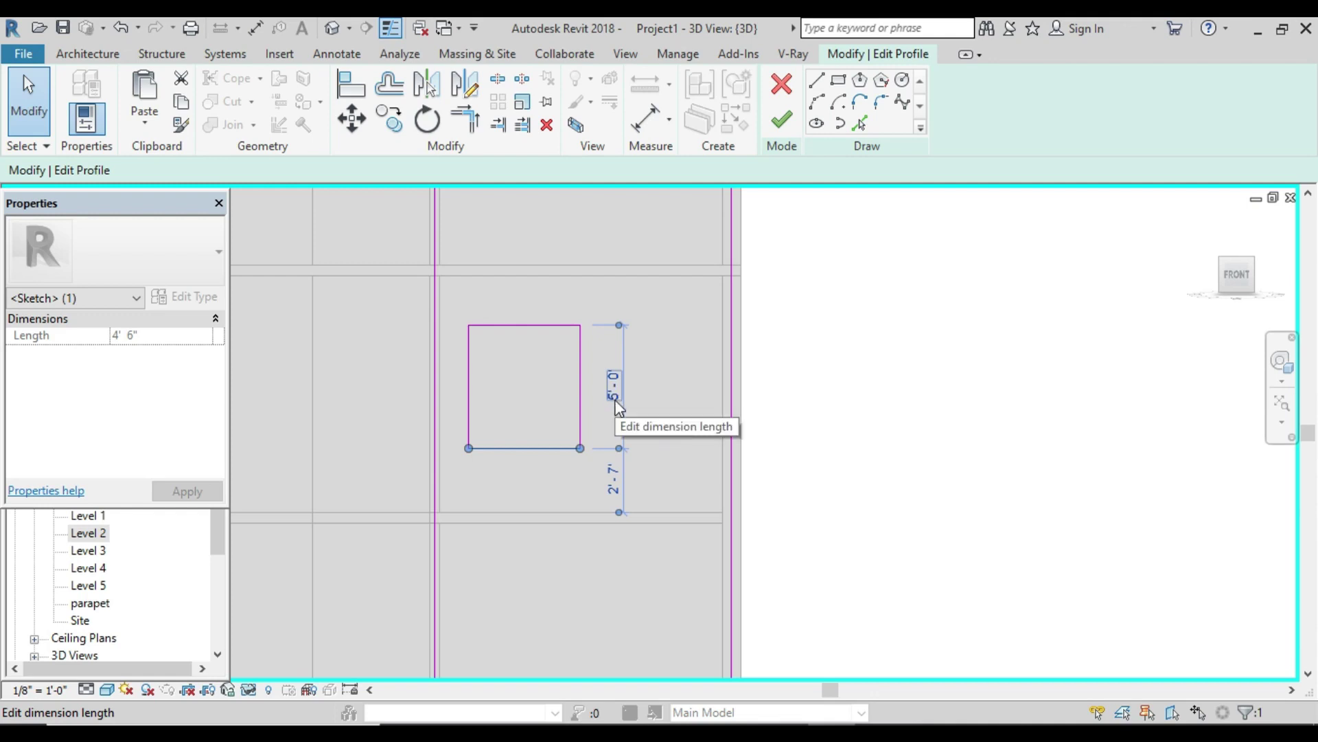
scroll(616, 405, "down", 2)
middle_click_drag(616, 405, 599, 471)
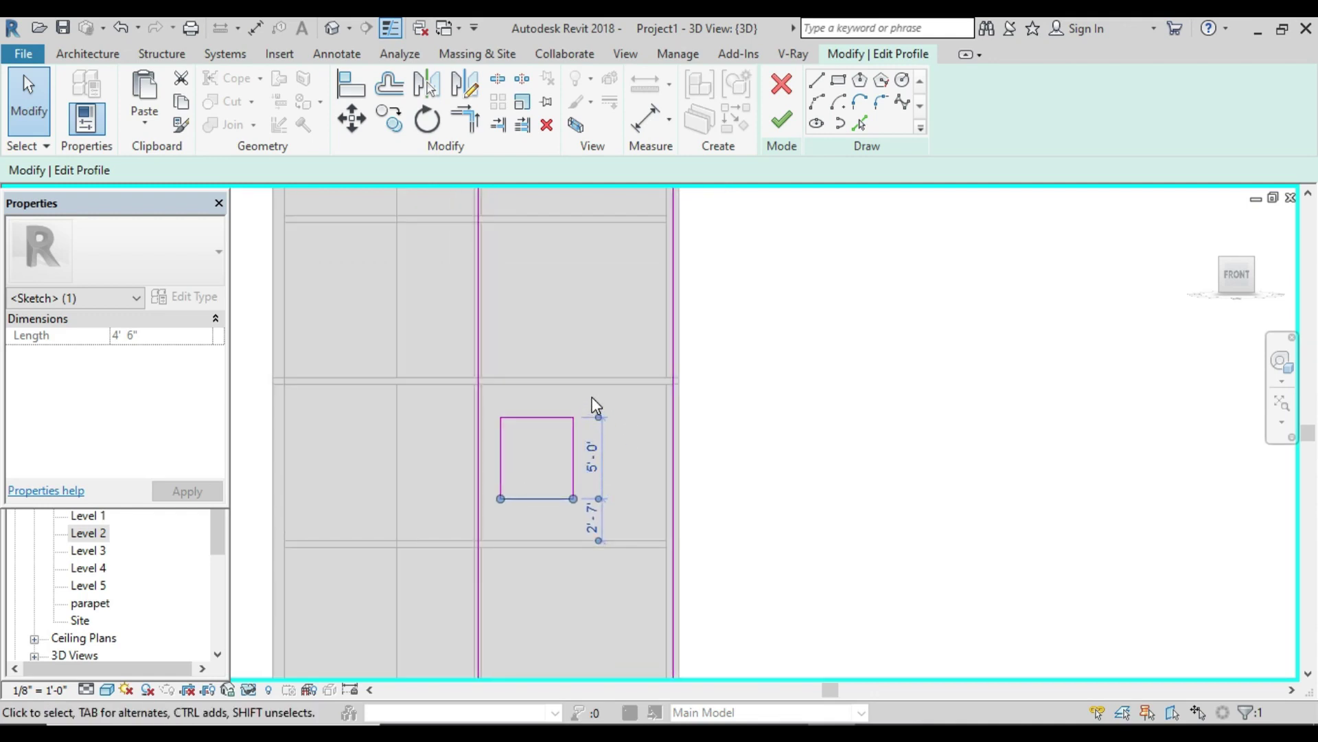
scroll(595, 405, "up", 1)
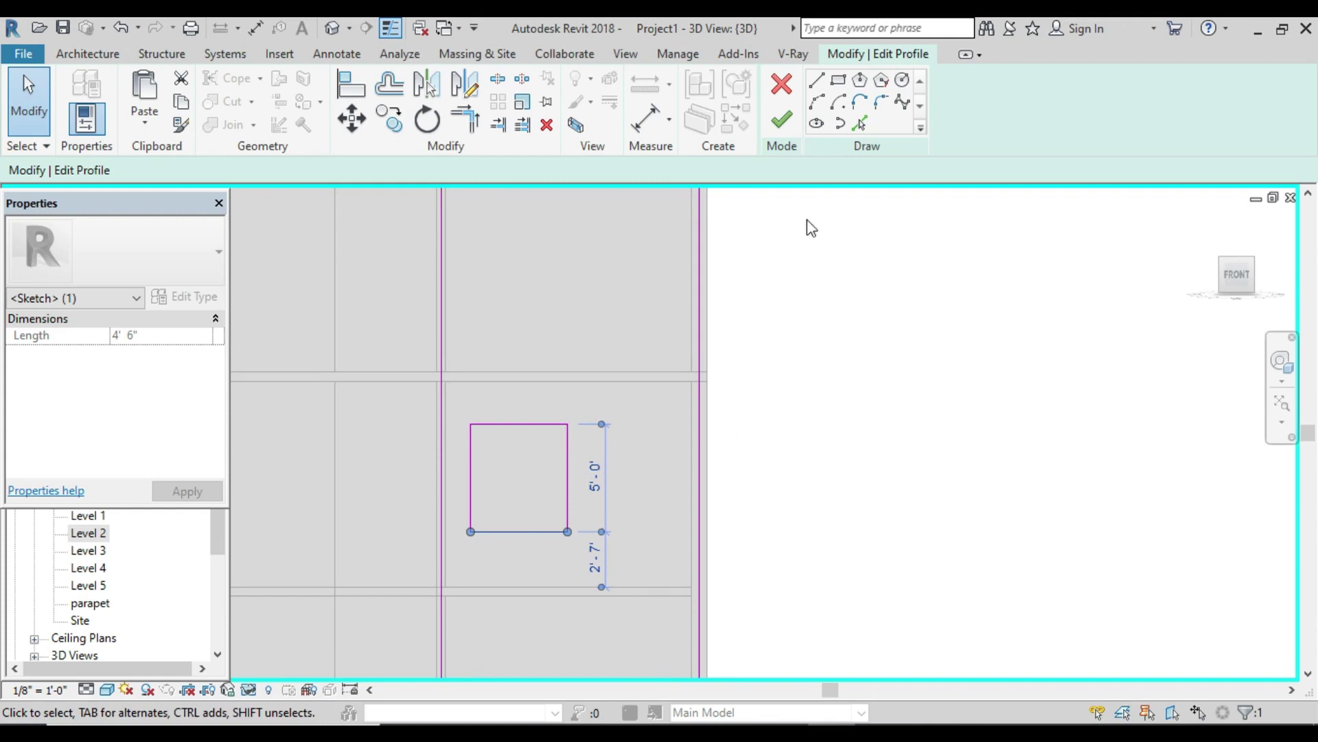
left_click(808, 300)
scroll(780, 442, "down", 1)
scroll(756, 433, "down", 1)
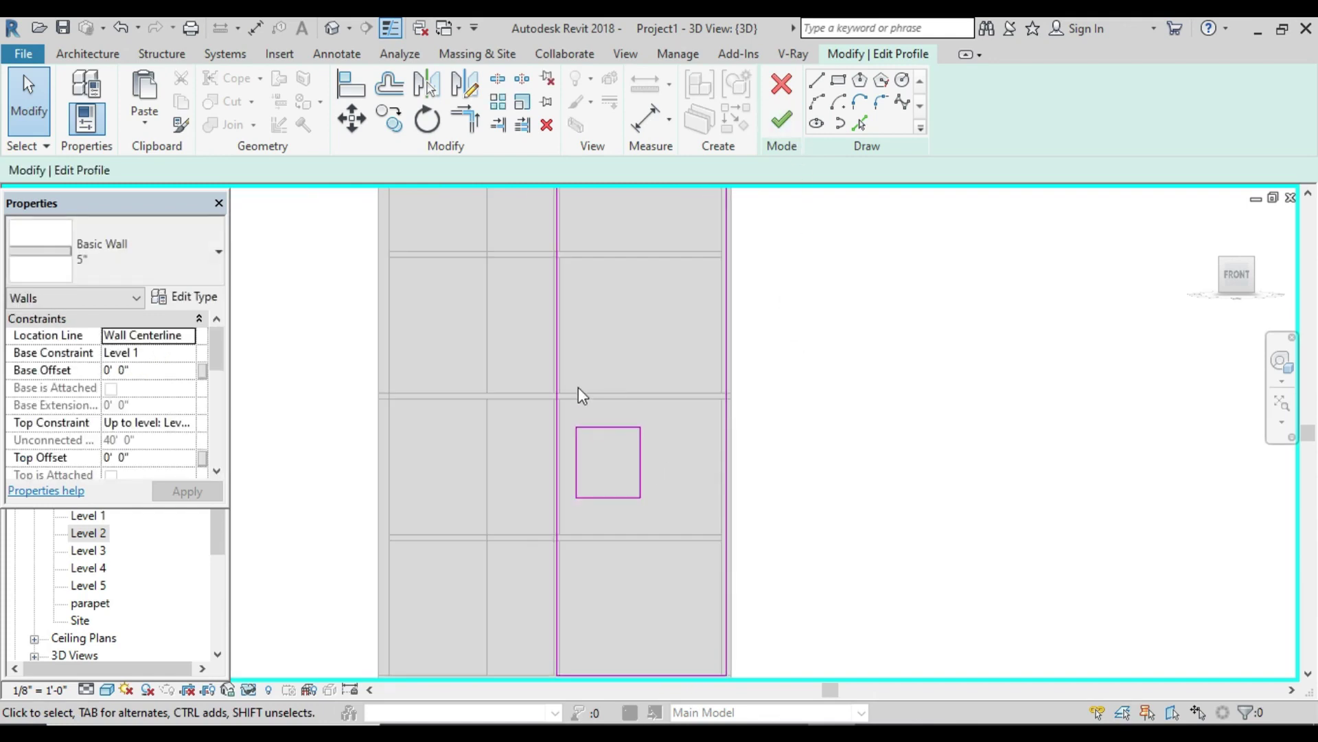
Step: Draw a taller rectangle right of the square opening down to the floor line, undoing a stray one
left_click_drag(567, 410, 665, 517)
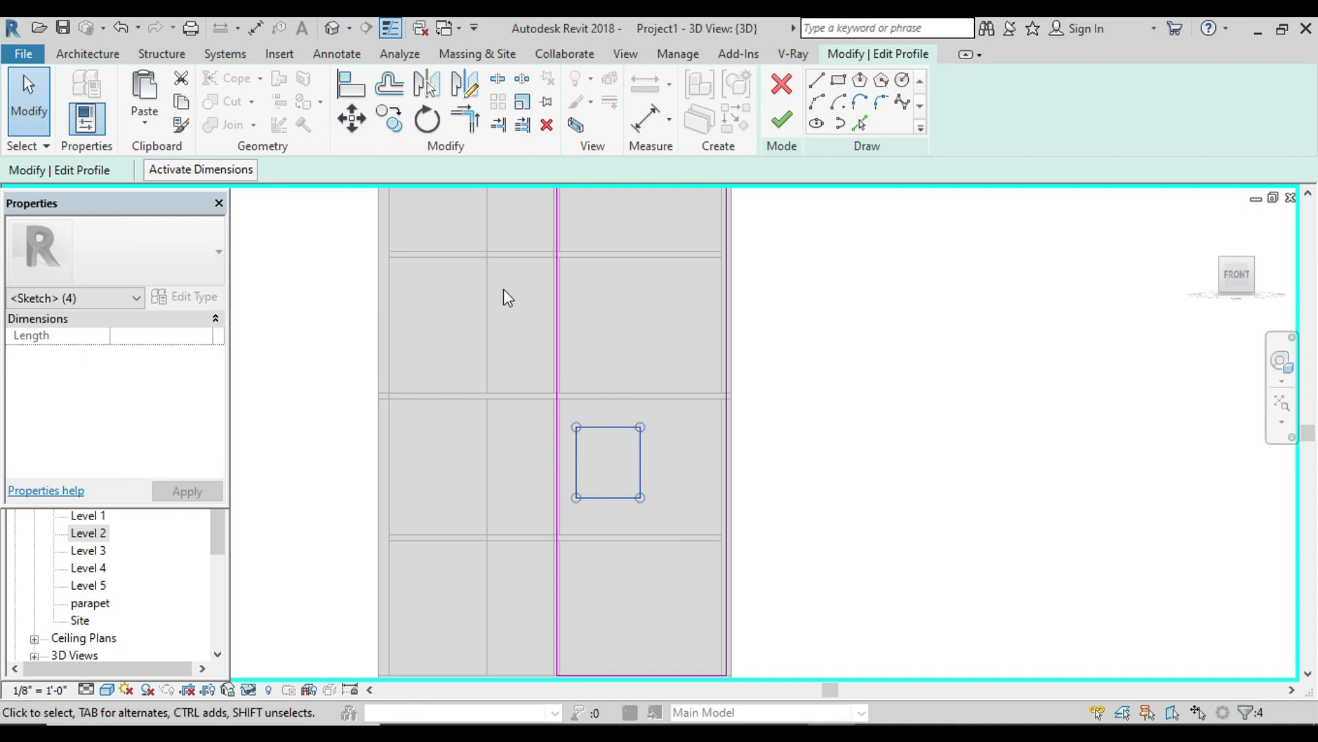
left_click(879, 412)
scroll(673, 489, "down", 1)
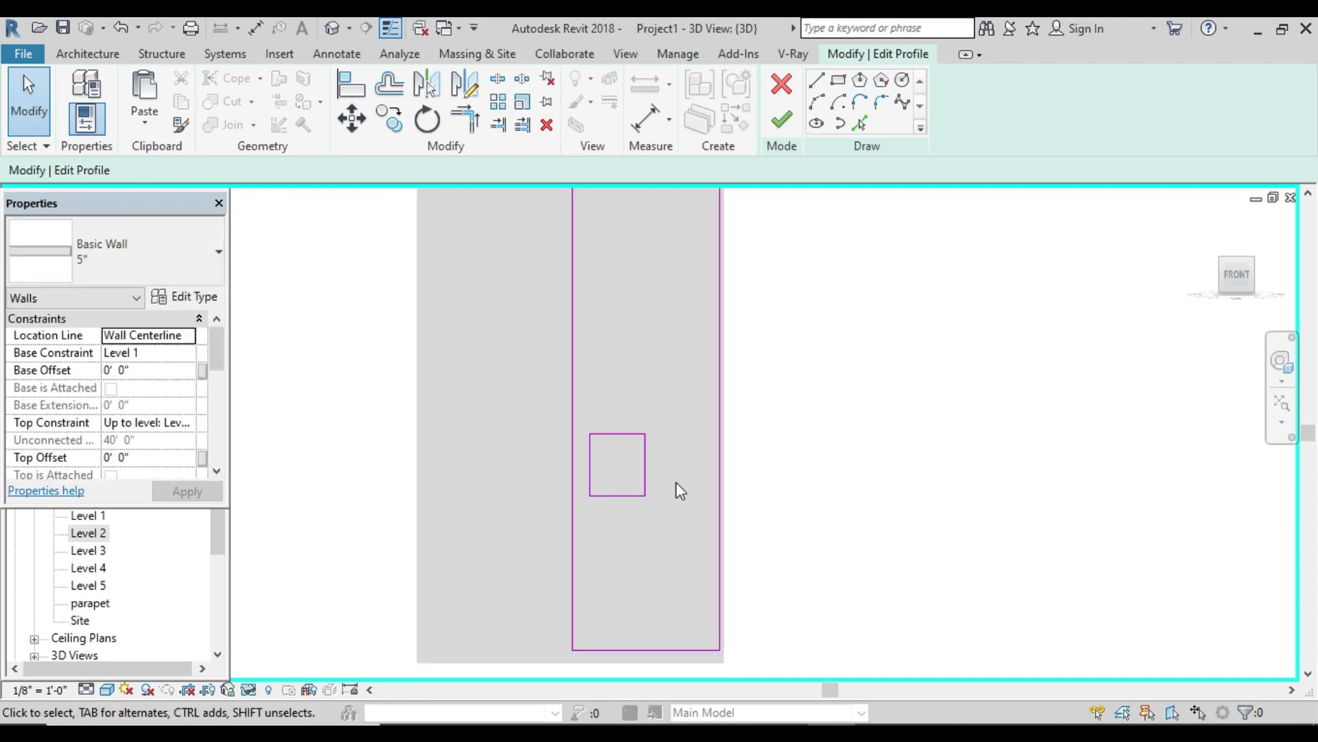
left_click(839, 80)
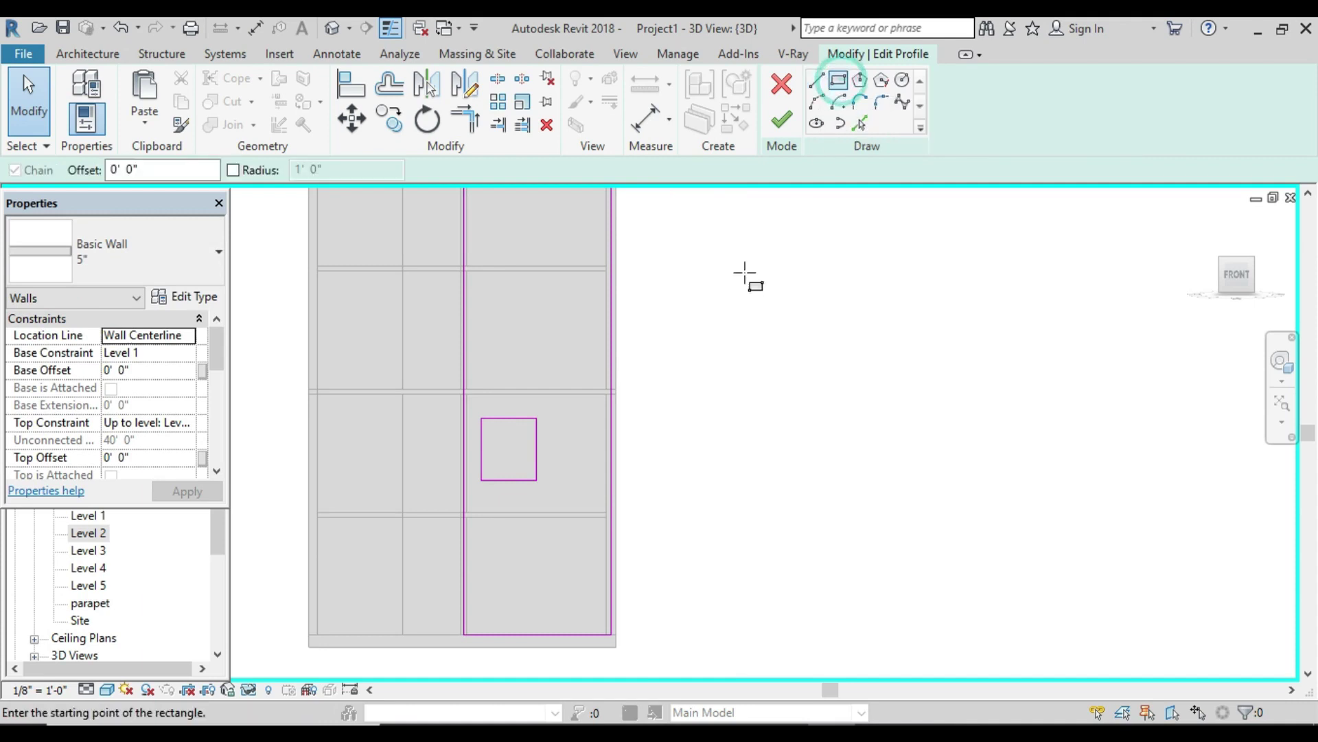
left_click(550, 418)
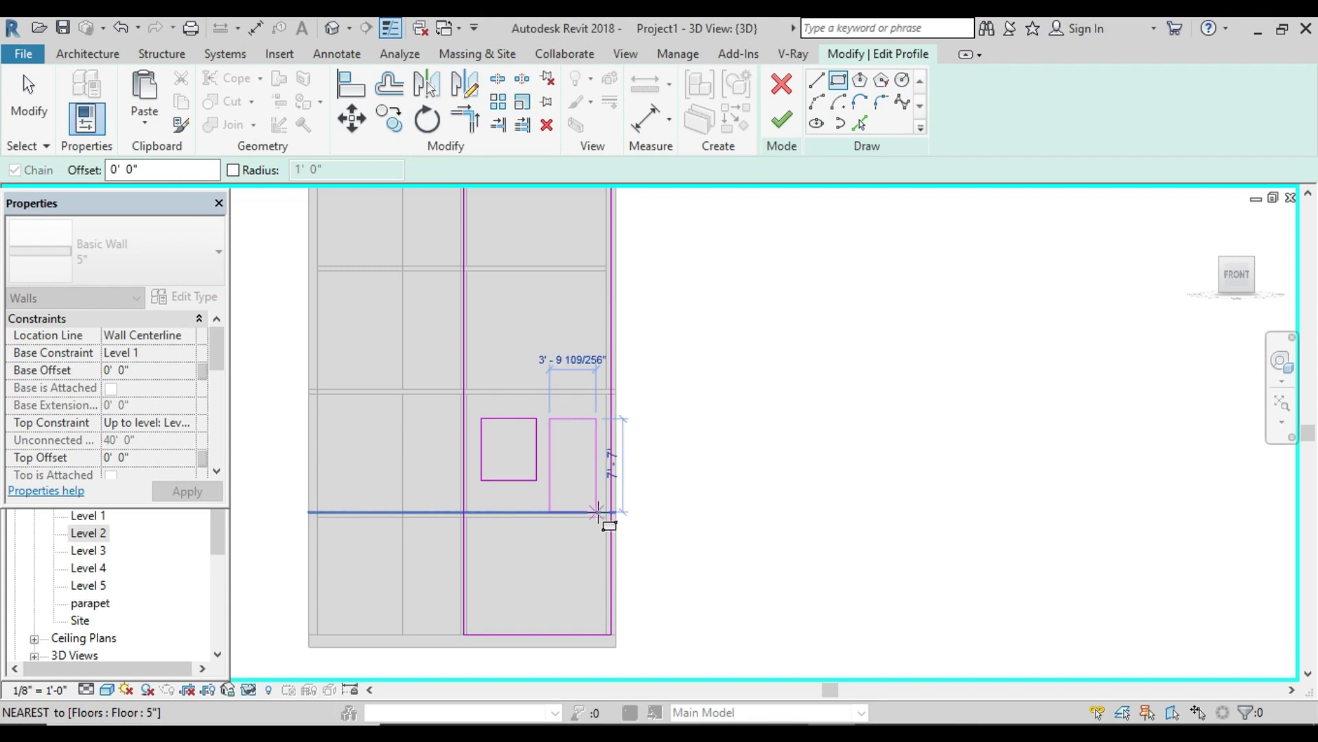
left_click(598, 512)
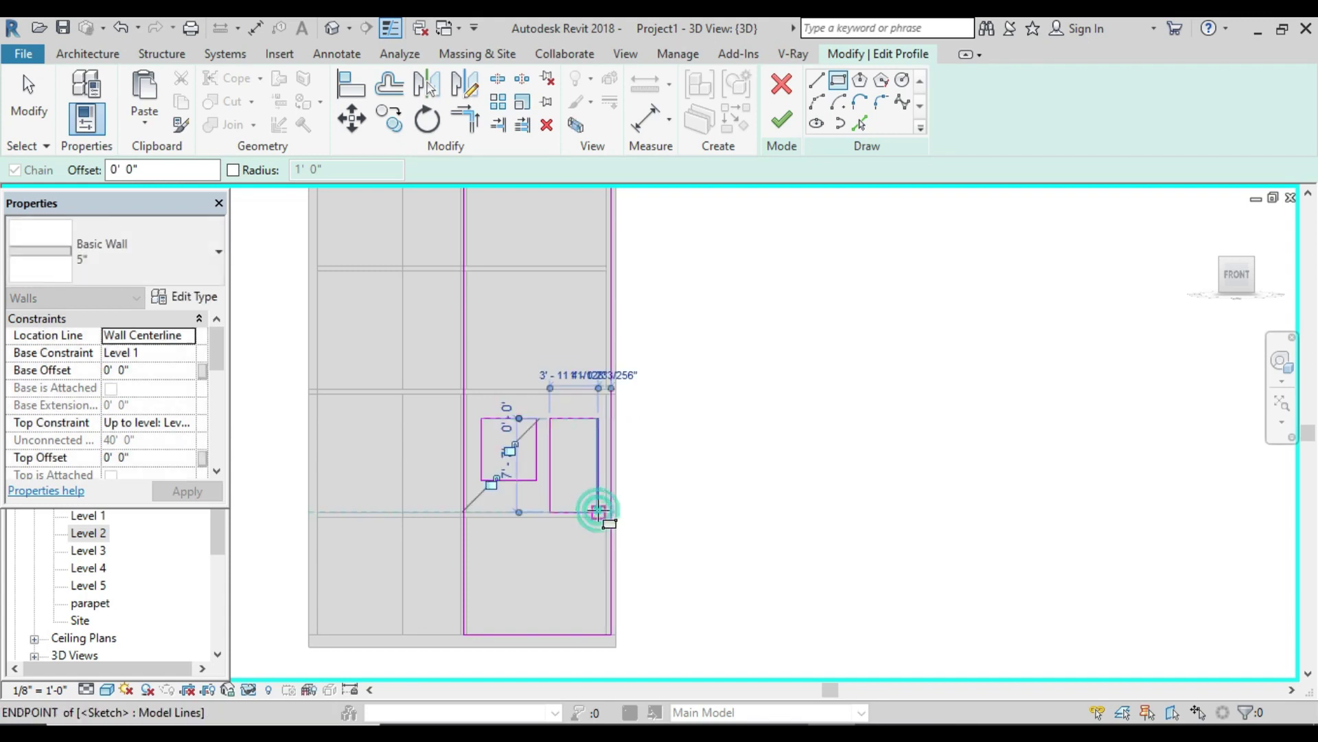
left_click(730, 439)
left_click(677, 481)
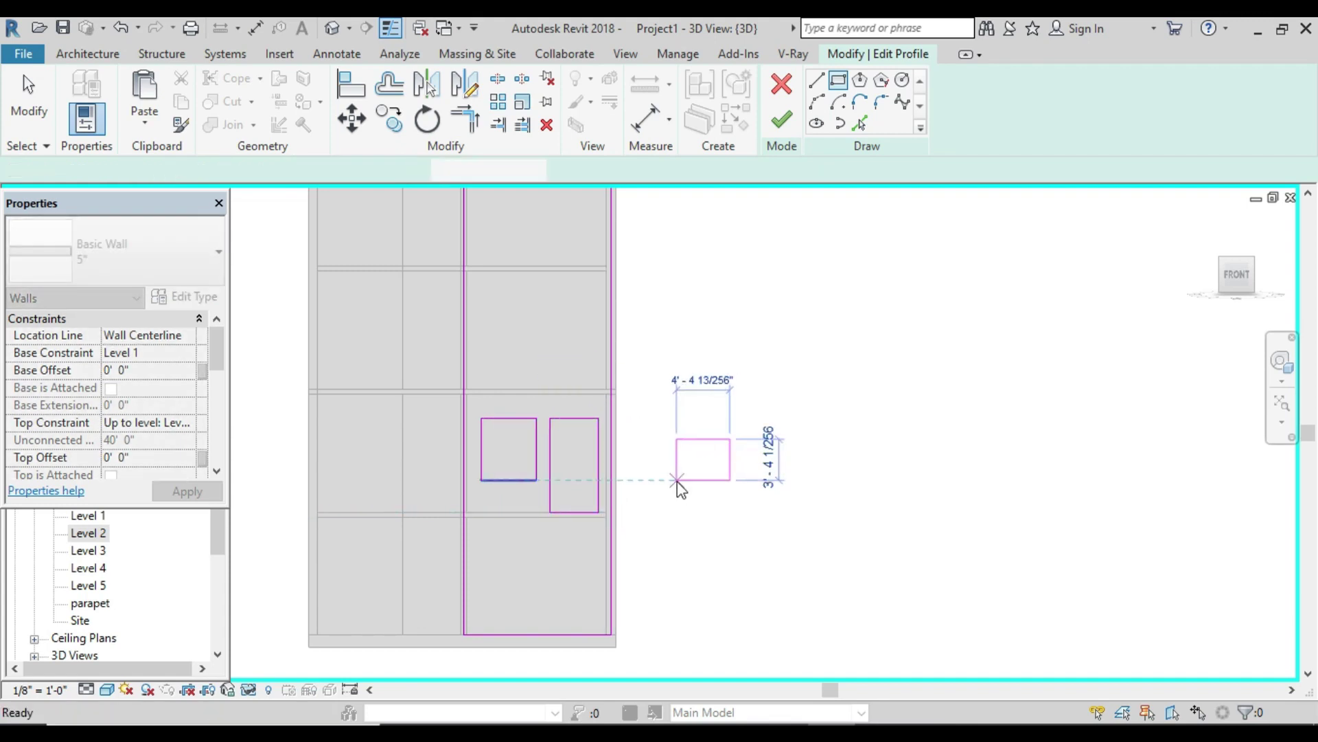
key("ctrl+z")
scroll(677, 481, "up", 2)
scroll(577, 485, "up", 1)
scroll(568, 501, "up", 1)
key("Escape")
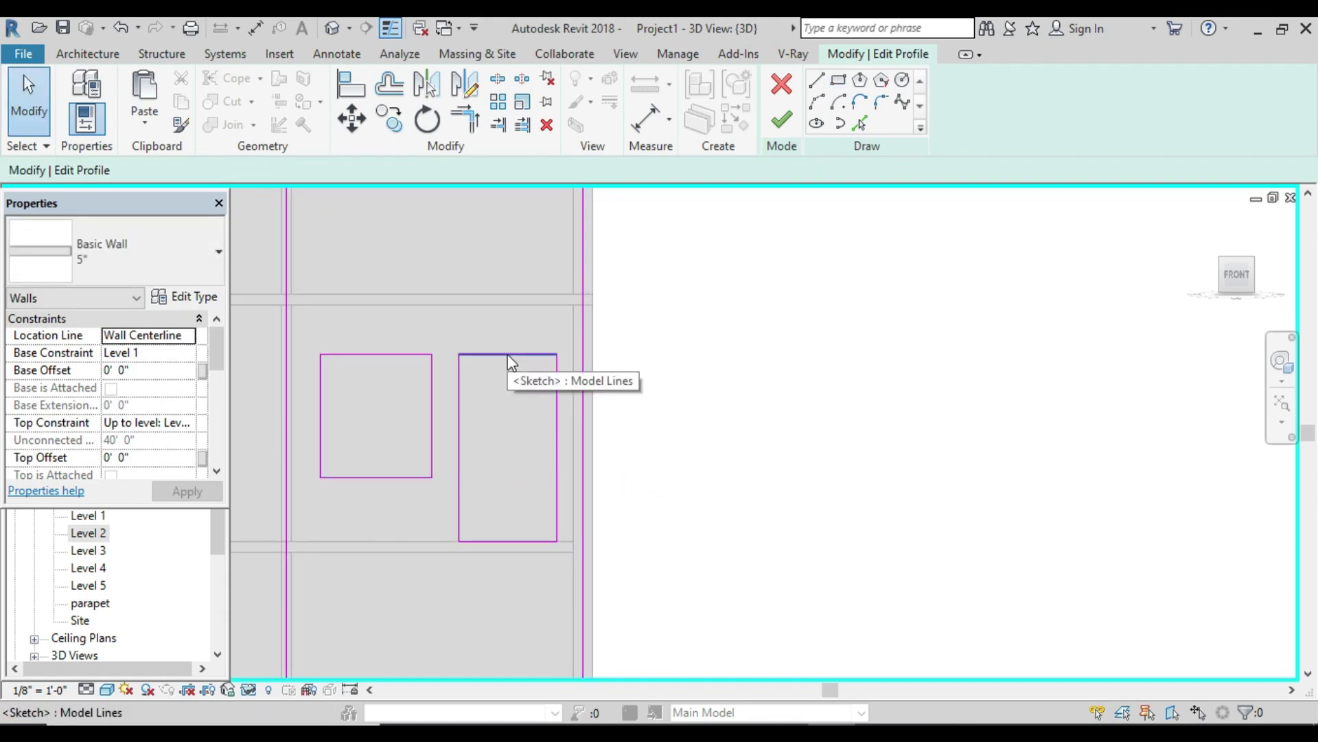
Step: Set the tall right opening's dimension to 3'-10"
left_click(508, 354)
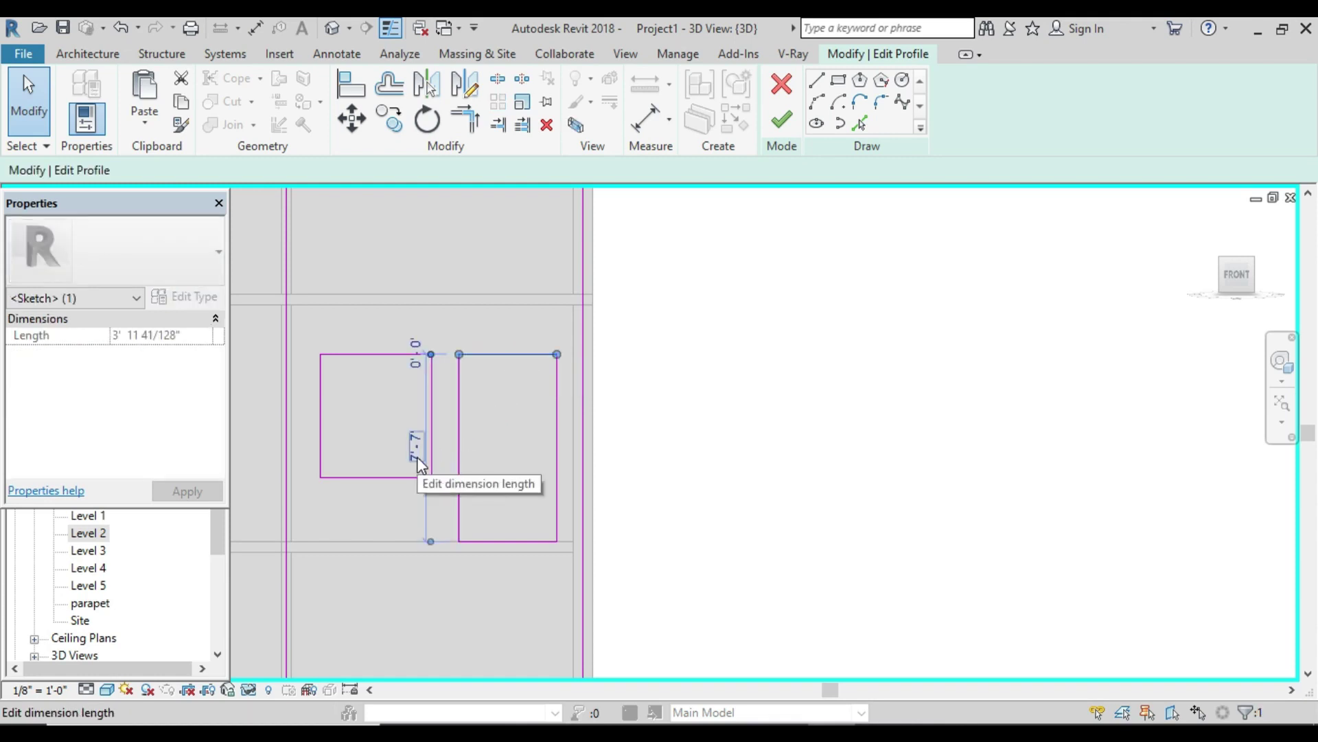
left_click(460, 471)
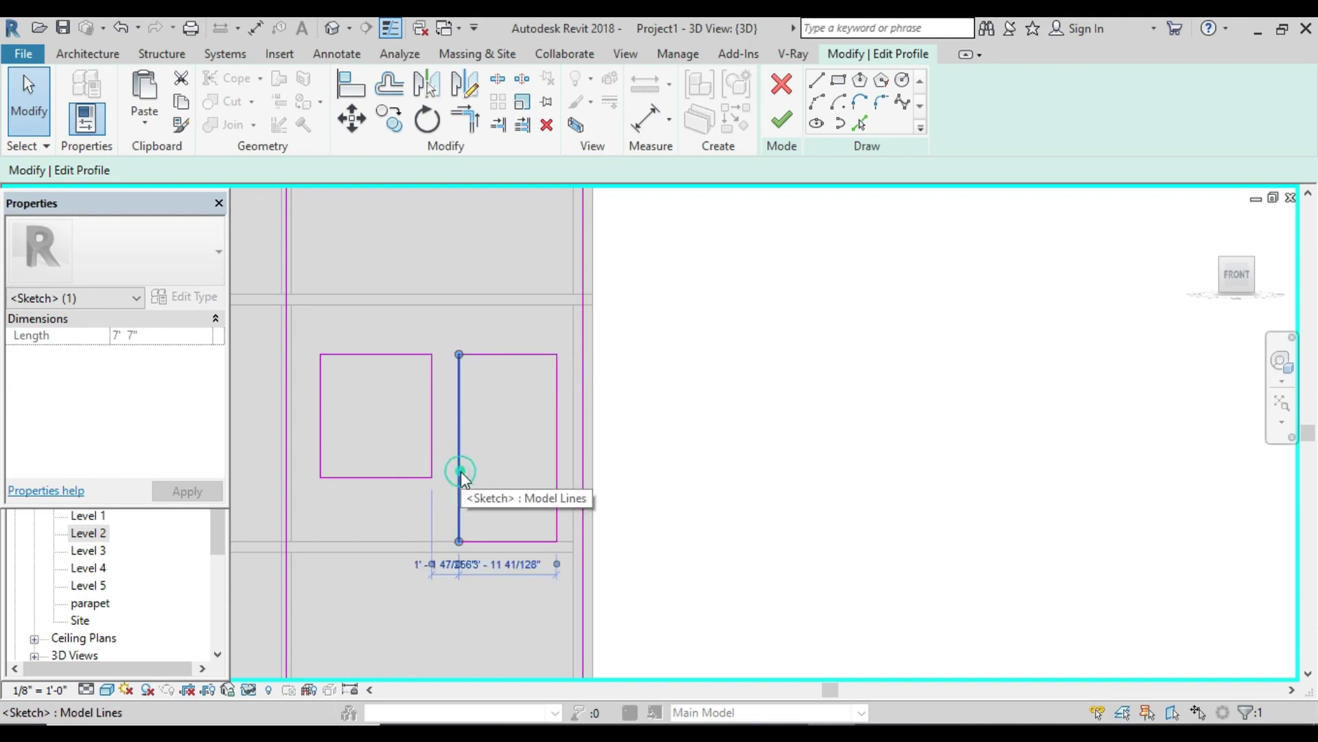
scroll(480, 576, "up", 2)
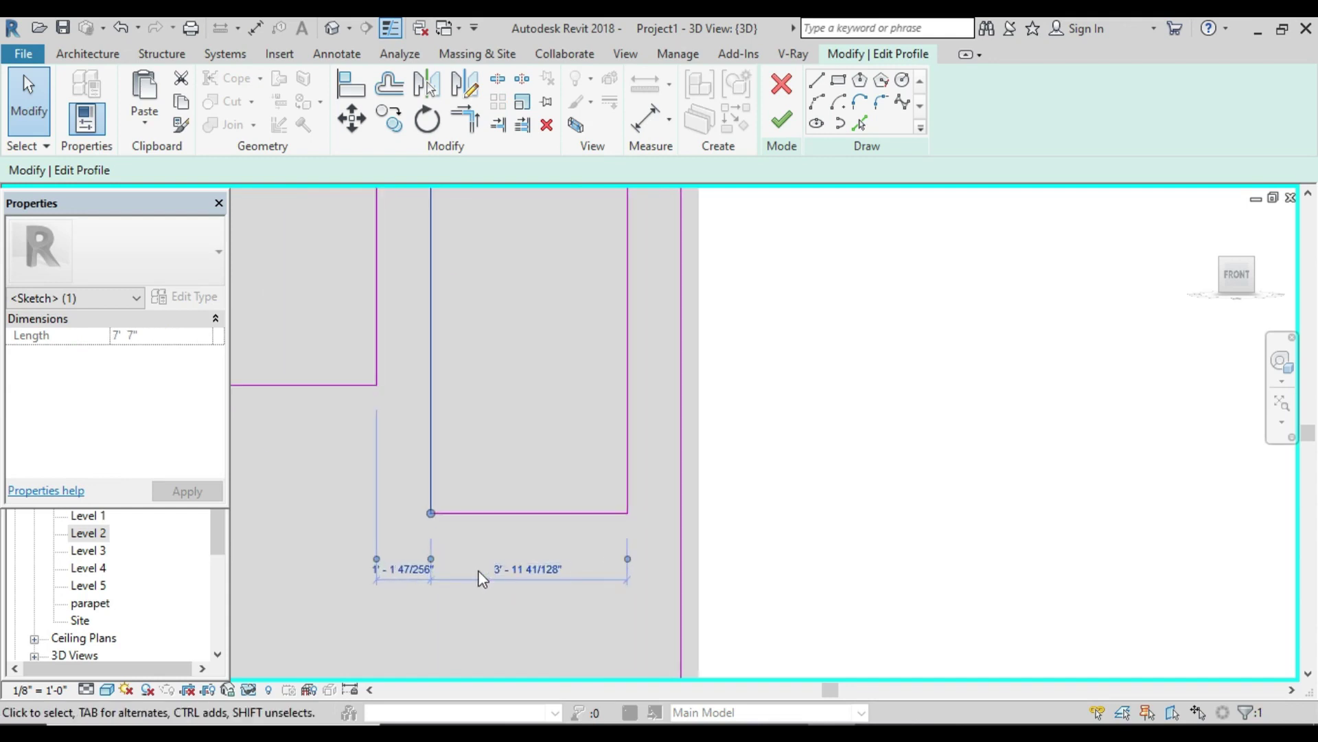
left_click(527, 580)
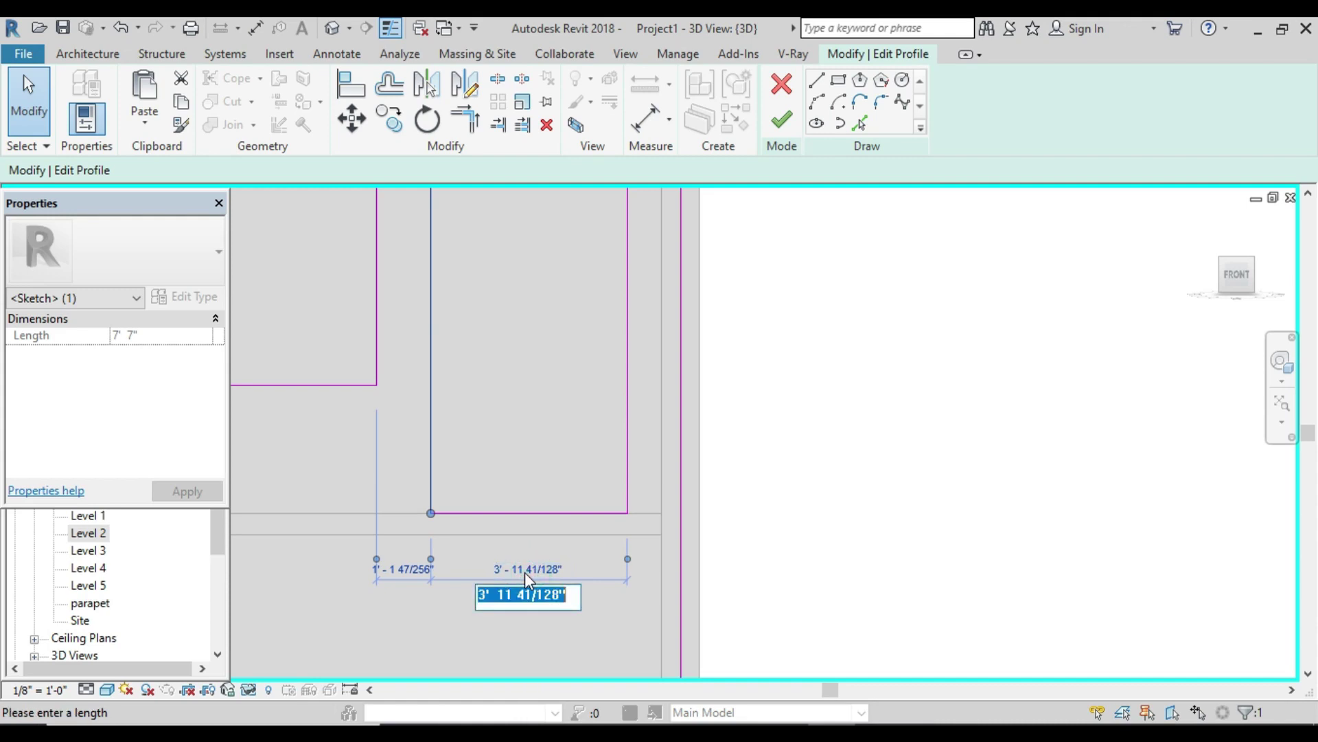
type("3'")
type("10")
key("Return")
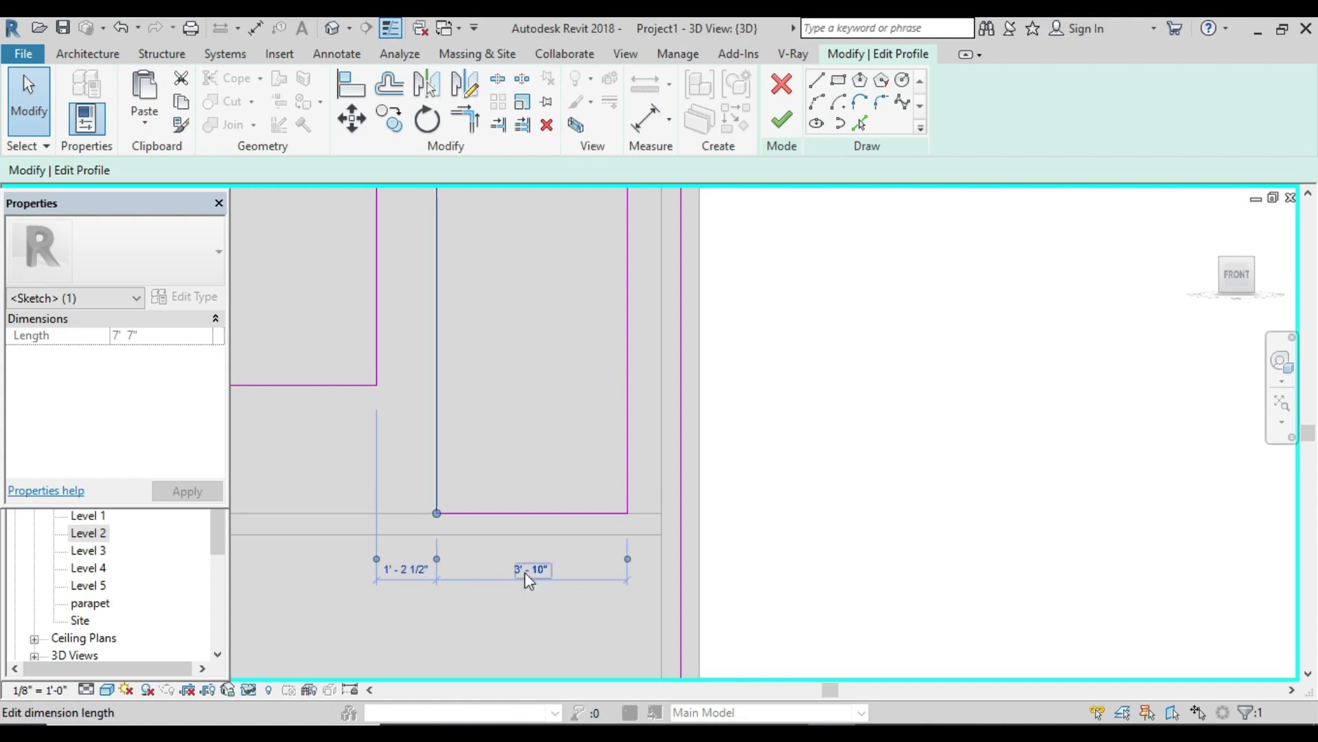
scroll(528, 570, "down", 3)
left_click(918, 454)
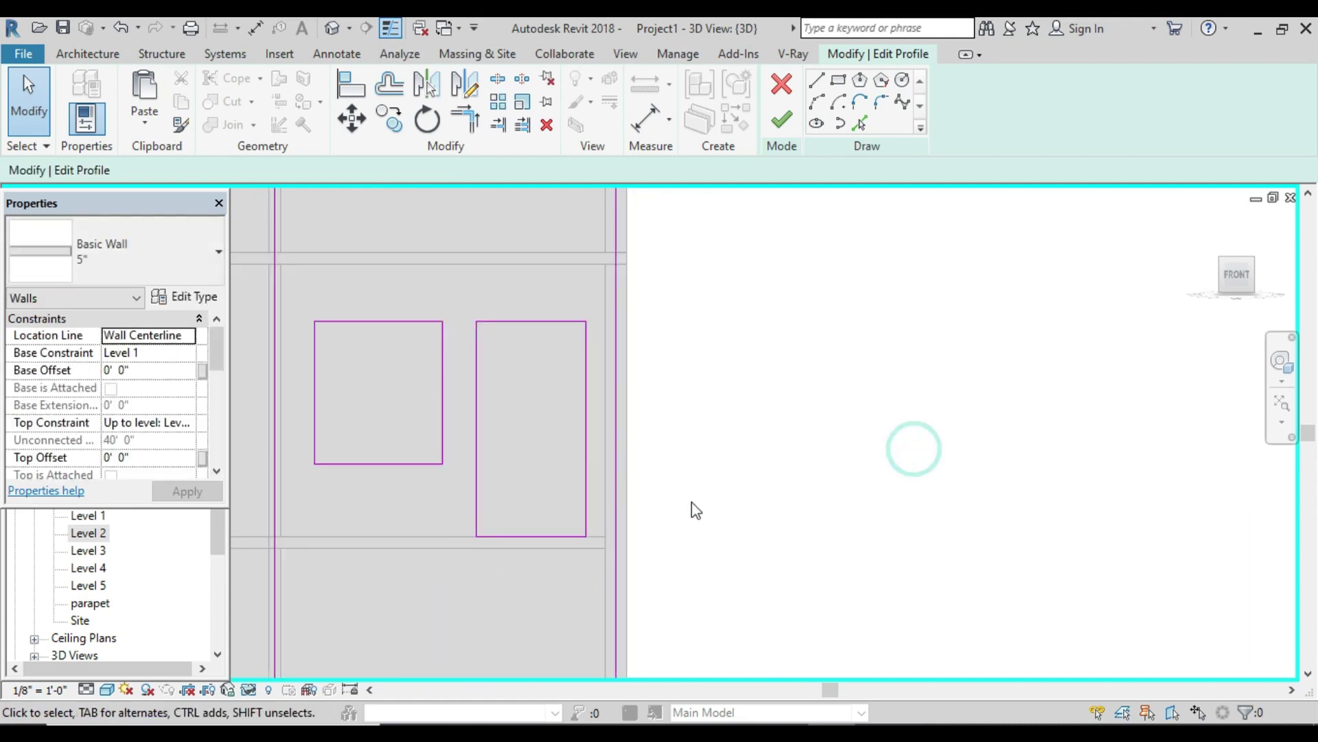
Step: Finish the wall profile edit and reselect the front wall
left_click(783, 120)
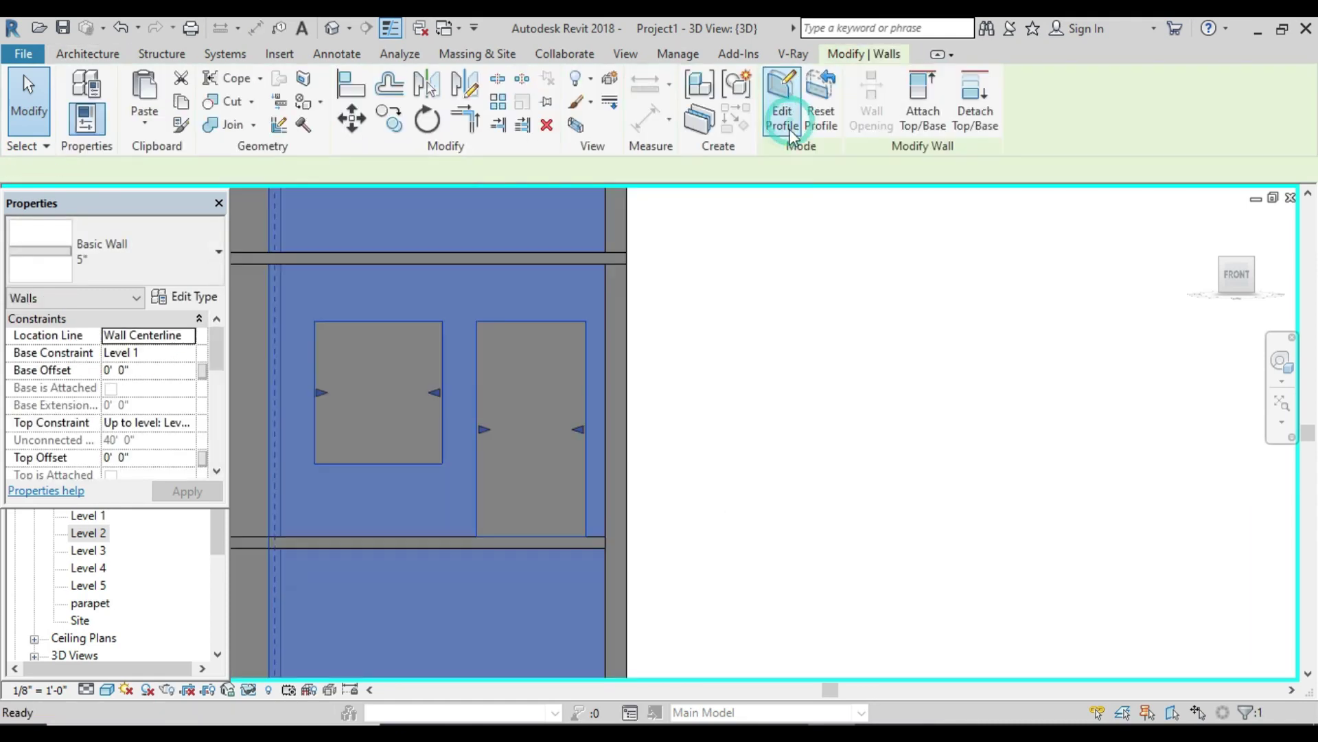
scroll(736, 422, "down", 2)
left_click(753, 458)
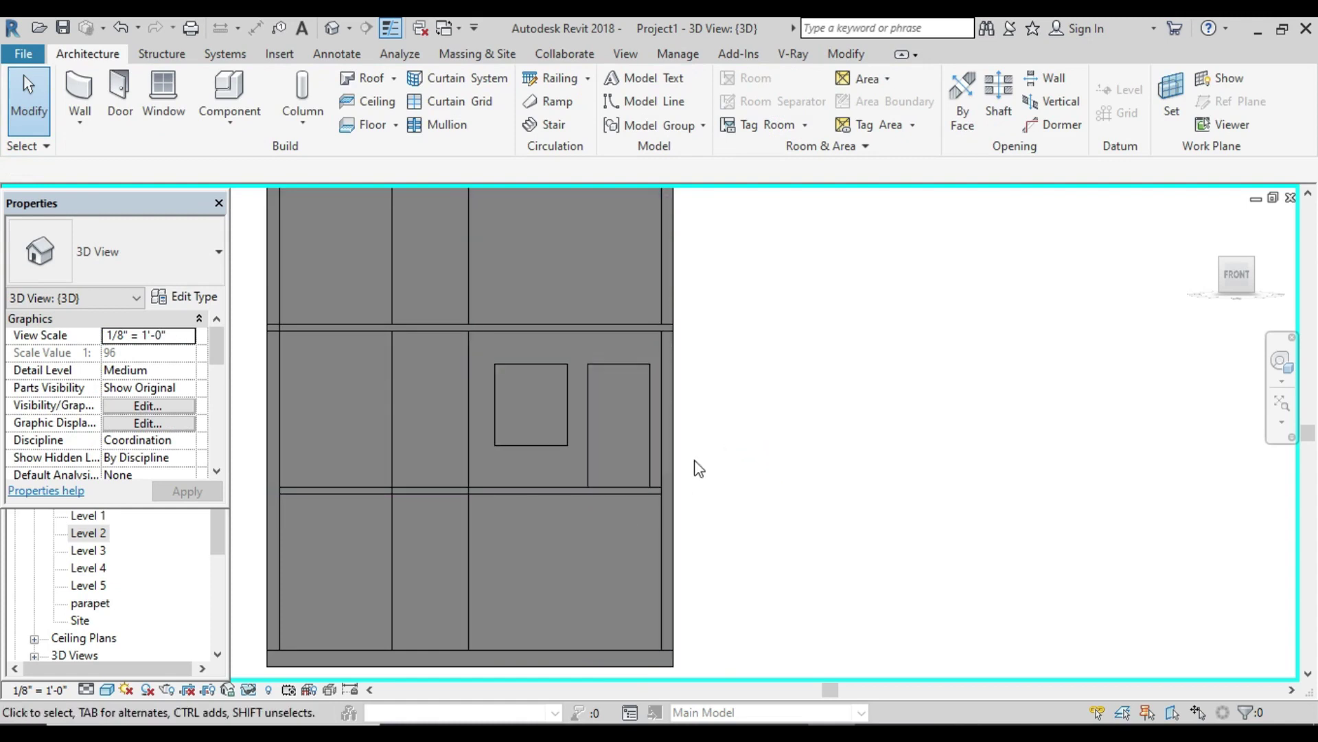
left_click(586, 424)
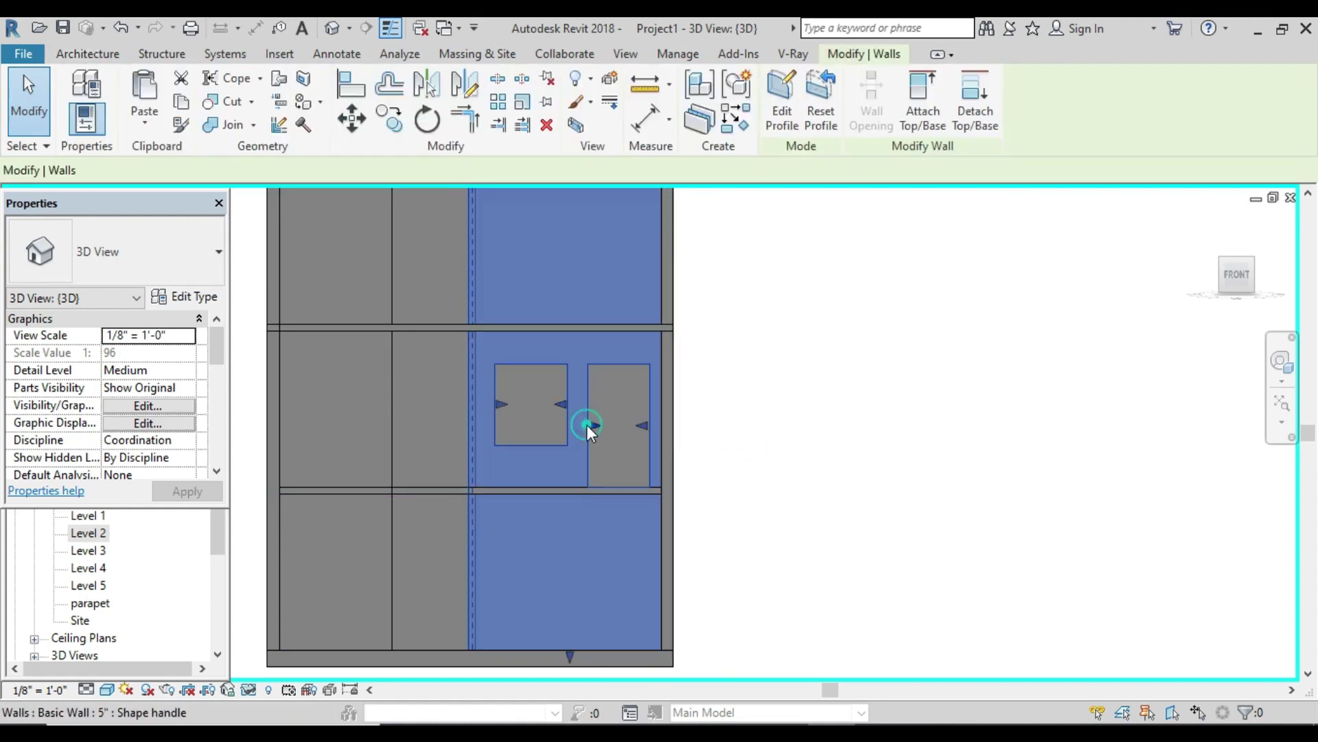
Step: Reopen the front wall's profile for editing
double_click(580, 438)
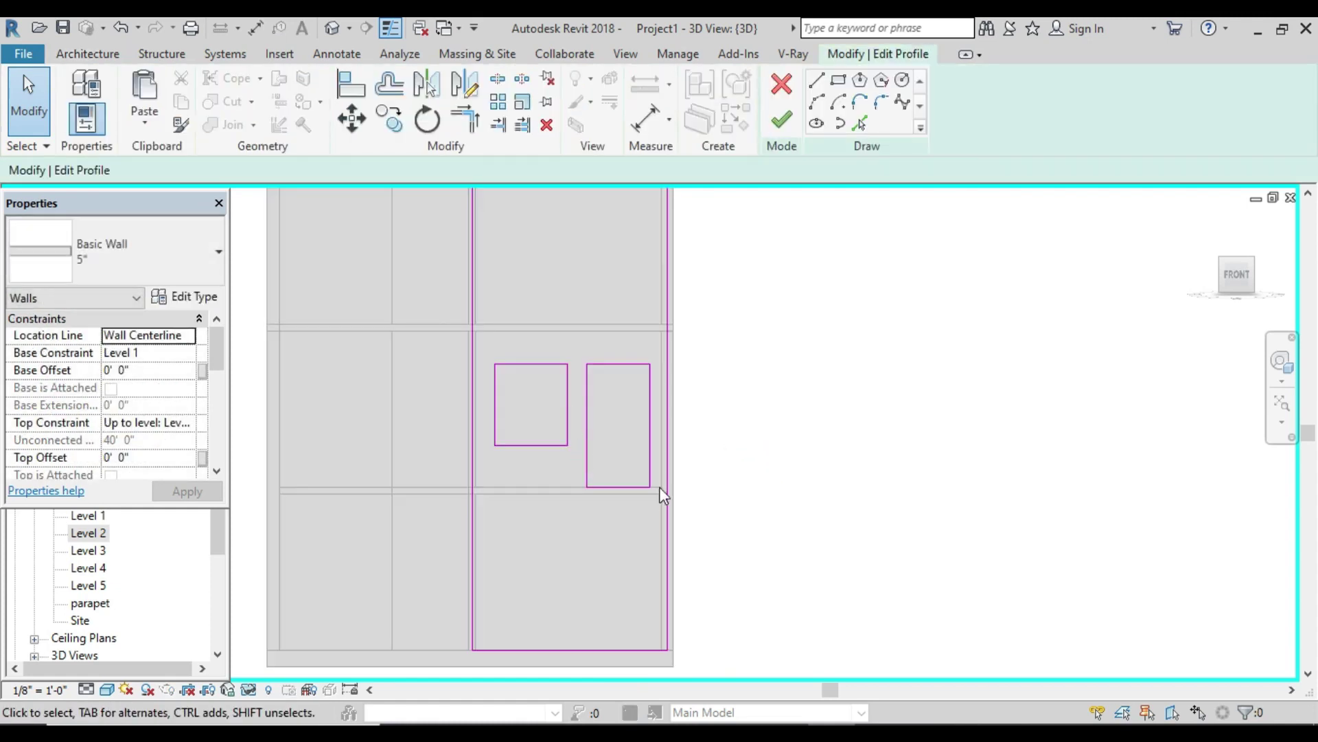
scroll(563, 431, "down", 3)
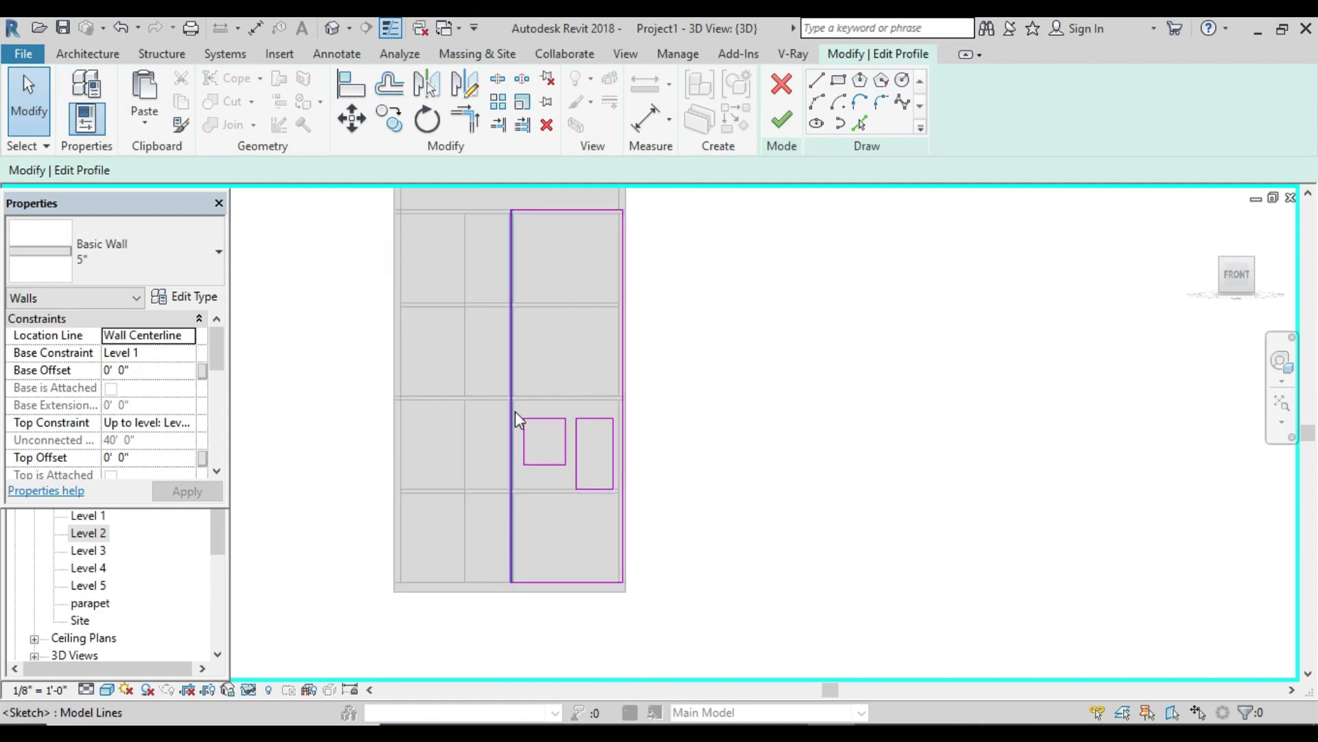
left_click_drag(519, 411, 625, 499)
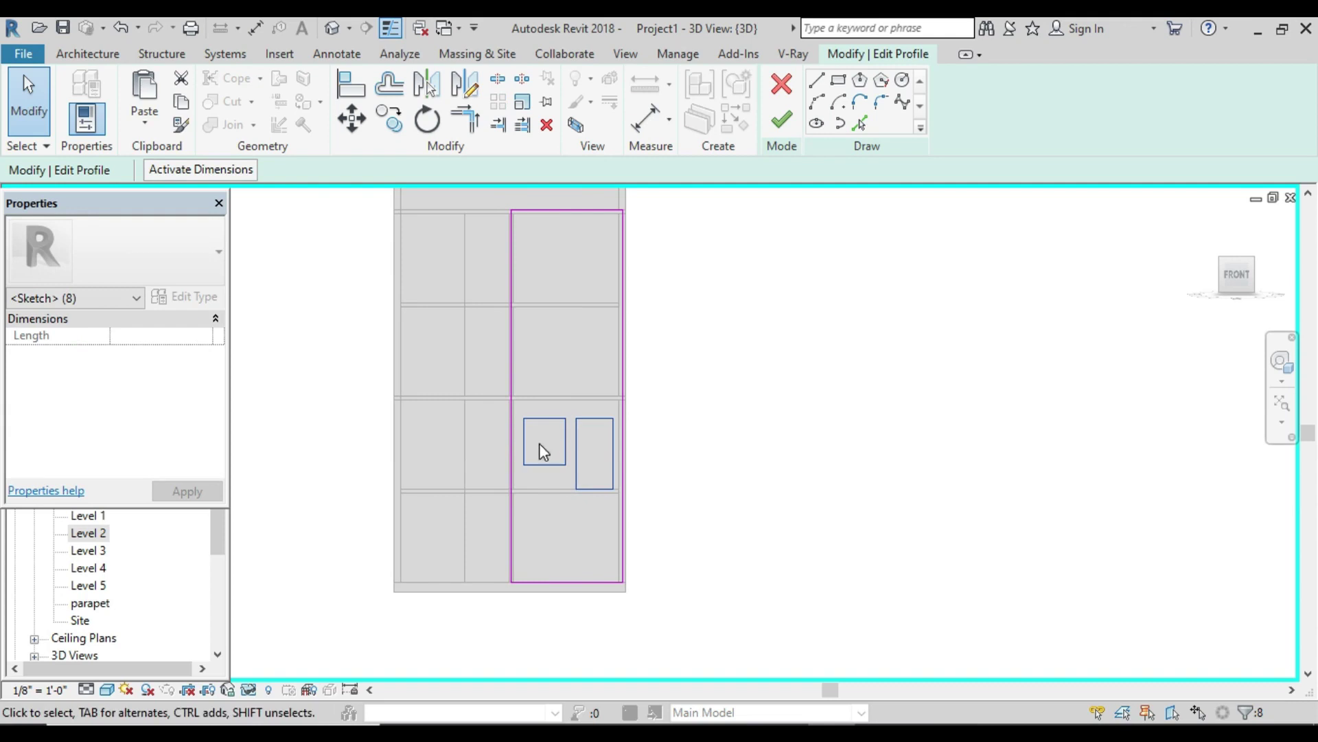
left_click(724, 421)
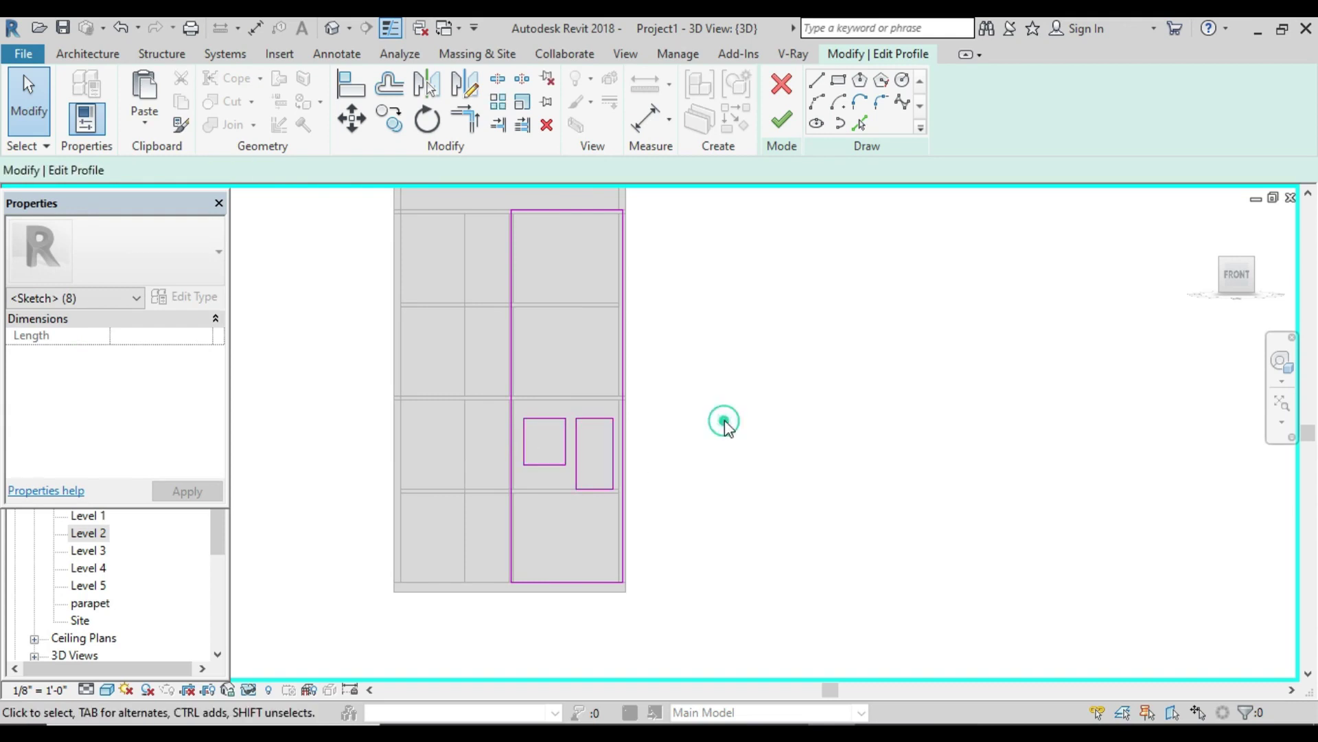
Step: Select all eight sketch lines of the square and tall openings
left_click(539, 464)
left_click(545, 419, "ctrl")
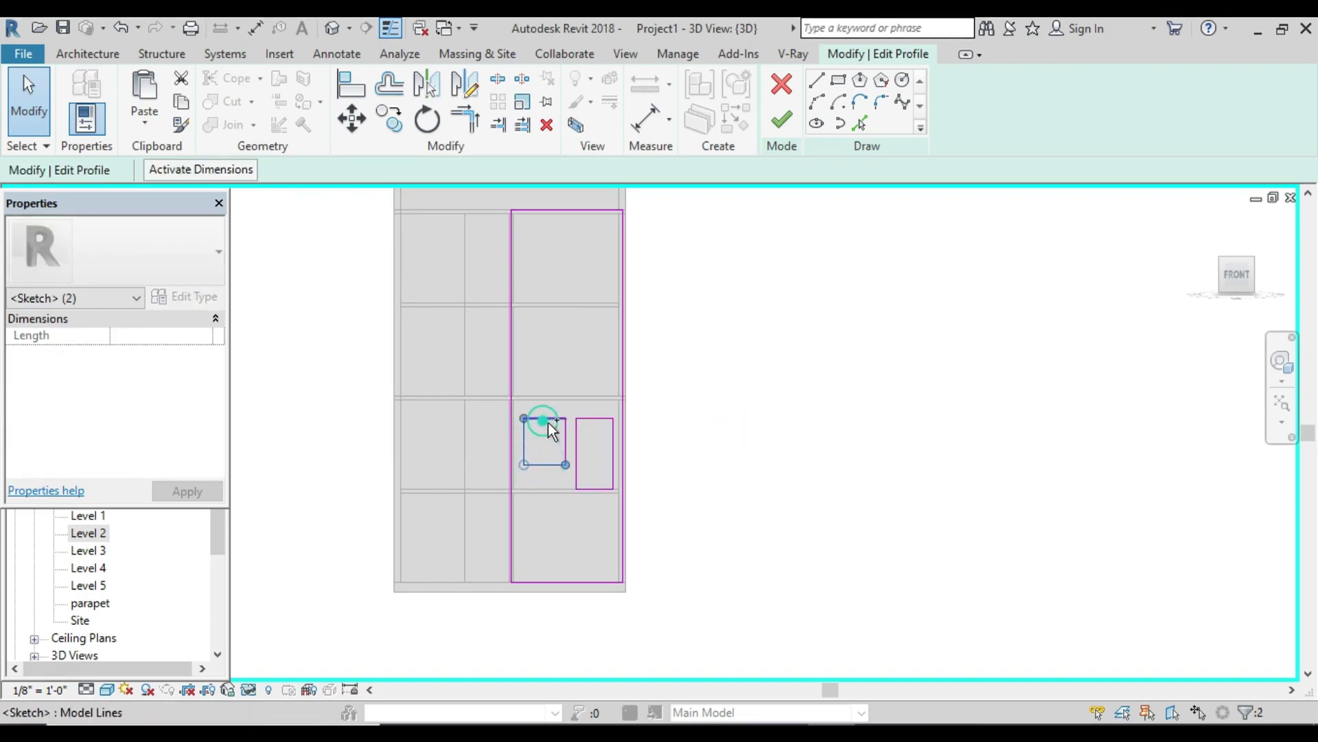
left_click(565, 439, "ctrl")
left_click(525, 439, "ctrl")
left_click(576, 450, "ctrl")
left_click(585, 420, "ctrl")
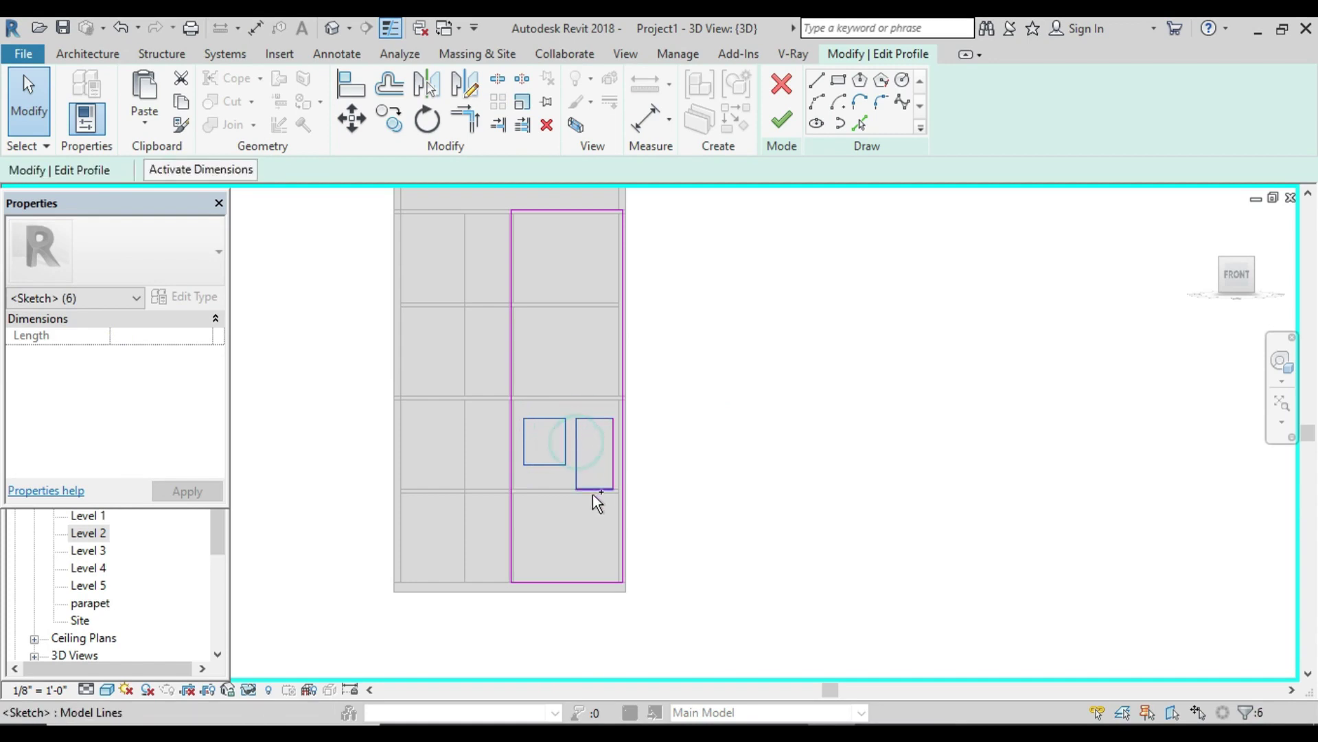
left_click(591, 489, "ctrl")
left_click(613, 468, "ctrl")
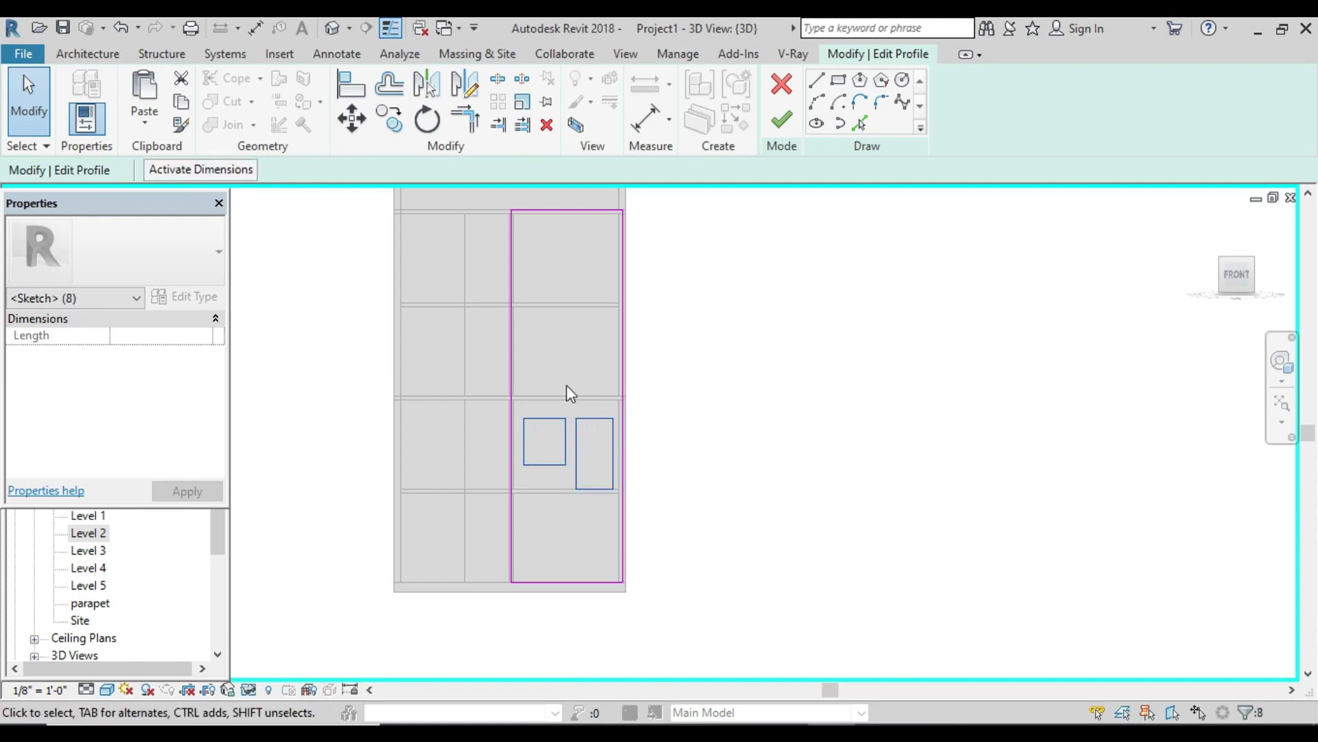
key("Escape")
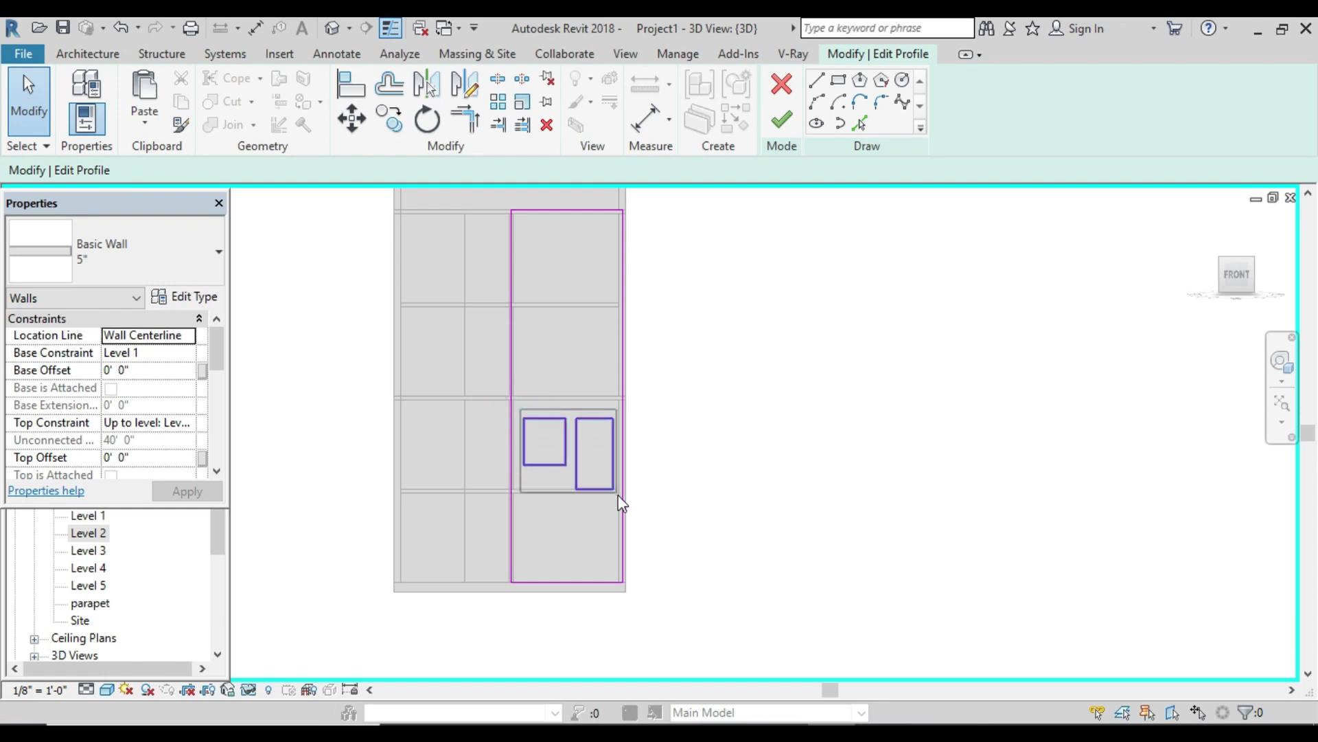
left_click_drag(622, 504, 621, 500)
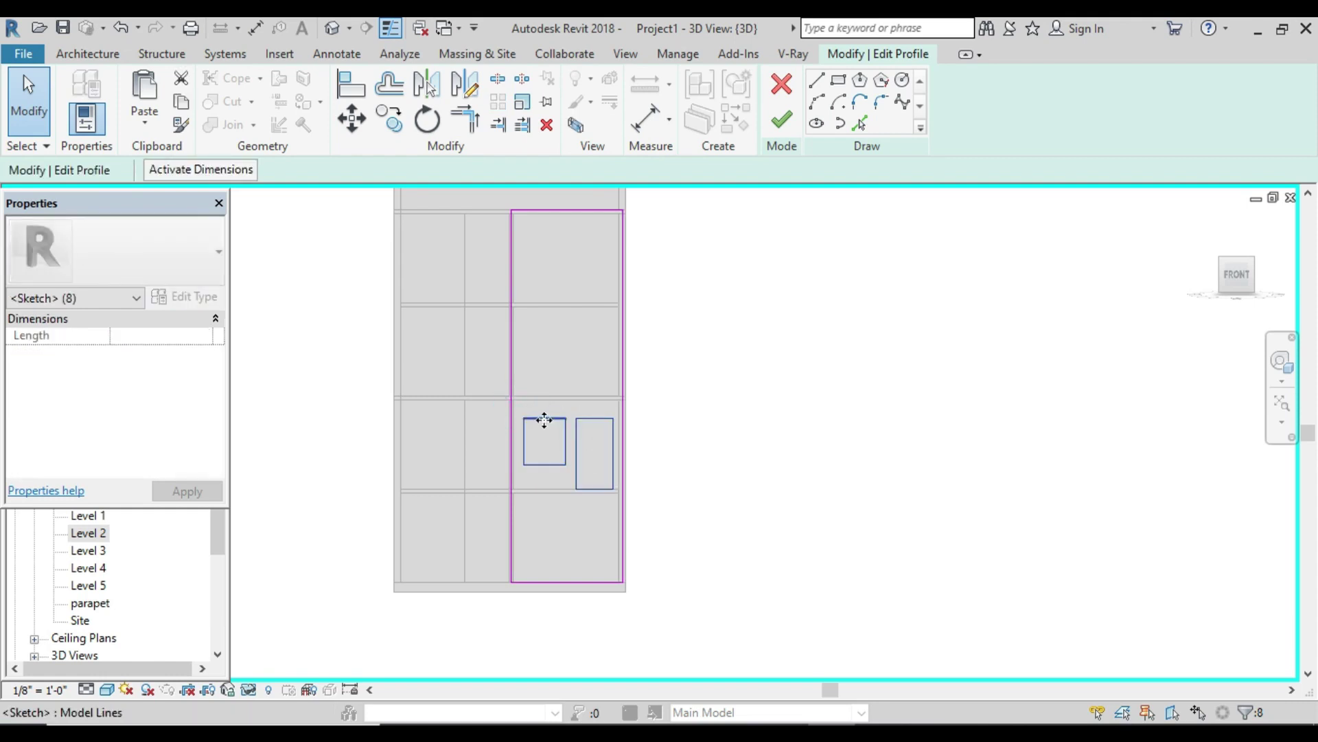
scroll(542, 424, "up", 2)
scroll(543, 429, "down", 1)
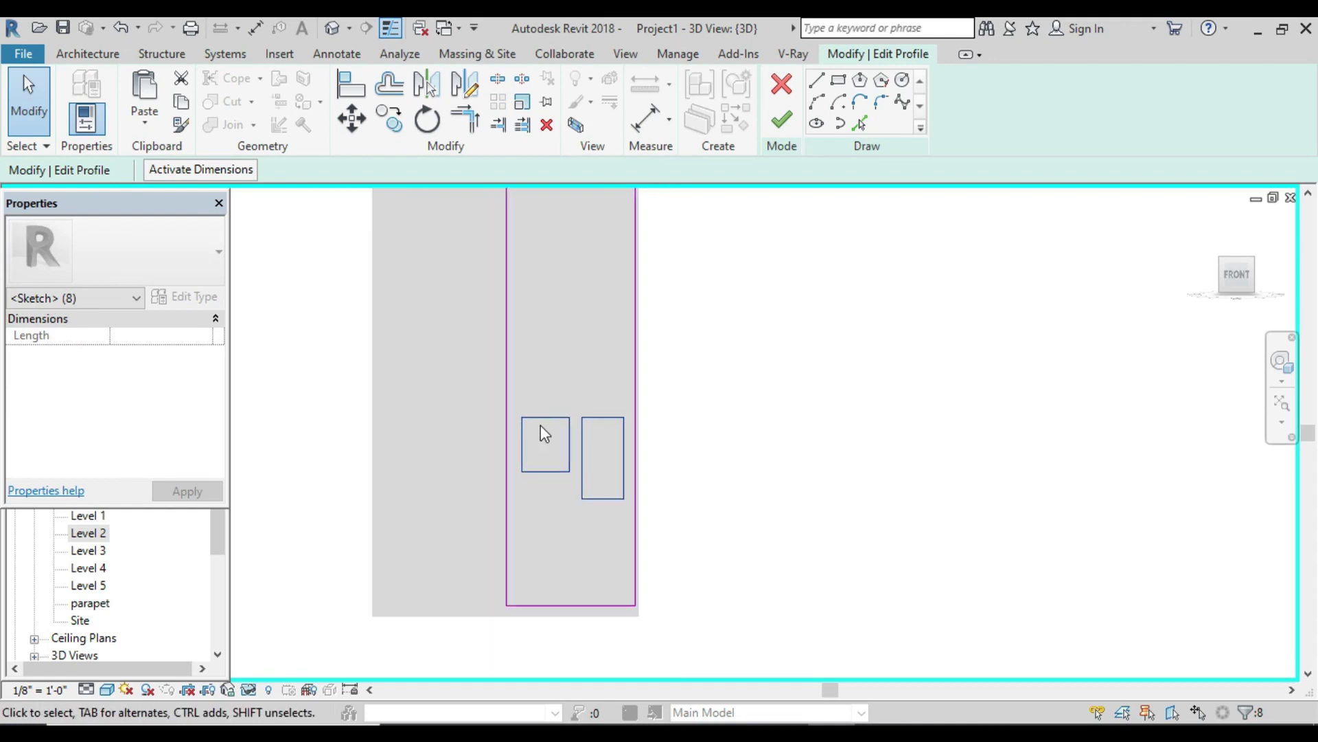
middle_click_drag(541, 426, 517, 474)
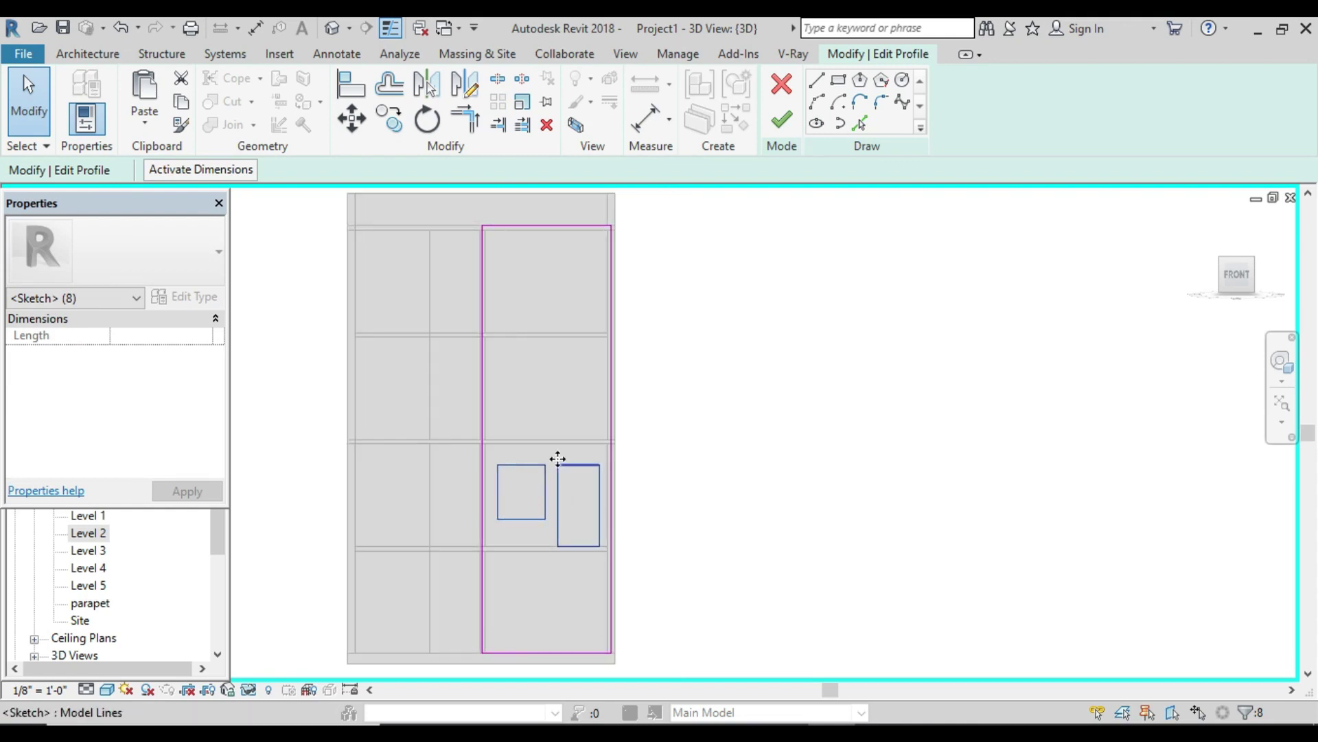
Step: Copy the opening outlines, starting from the wall-floor intersection
left_click(391, 120)
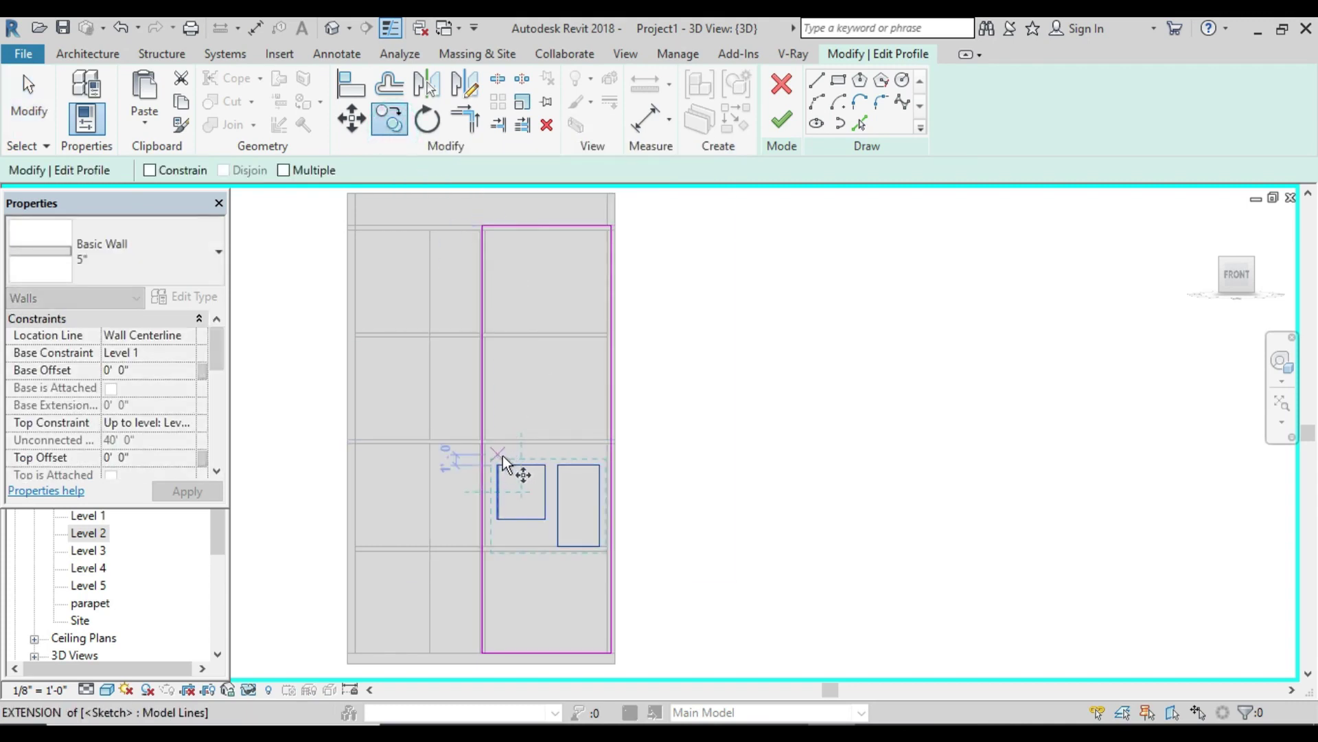
scroll(501, 456, "up", 2)
scroll(493, 472, "up", 2)
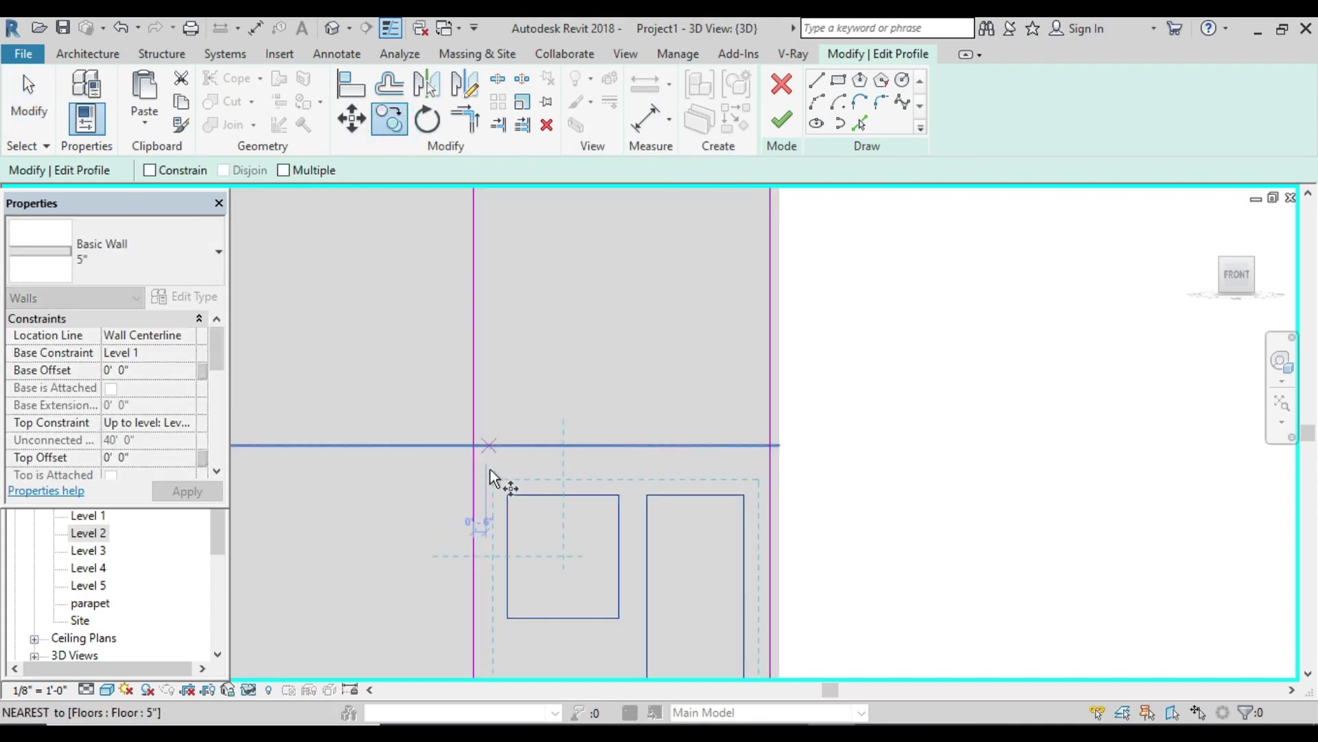
mouse_move(491, 474)
middle_mouse_down()
mouse_move(509, 465)
mouse_move(524, 341)
middle_mouse_up()
scroll(523, 336, "up", 1)
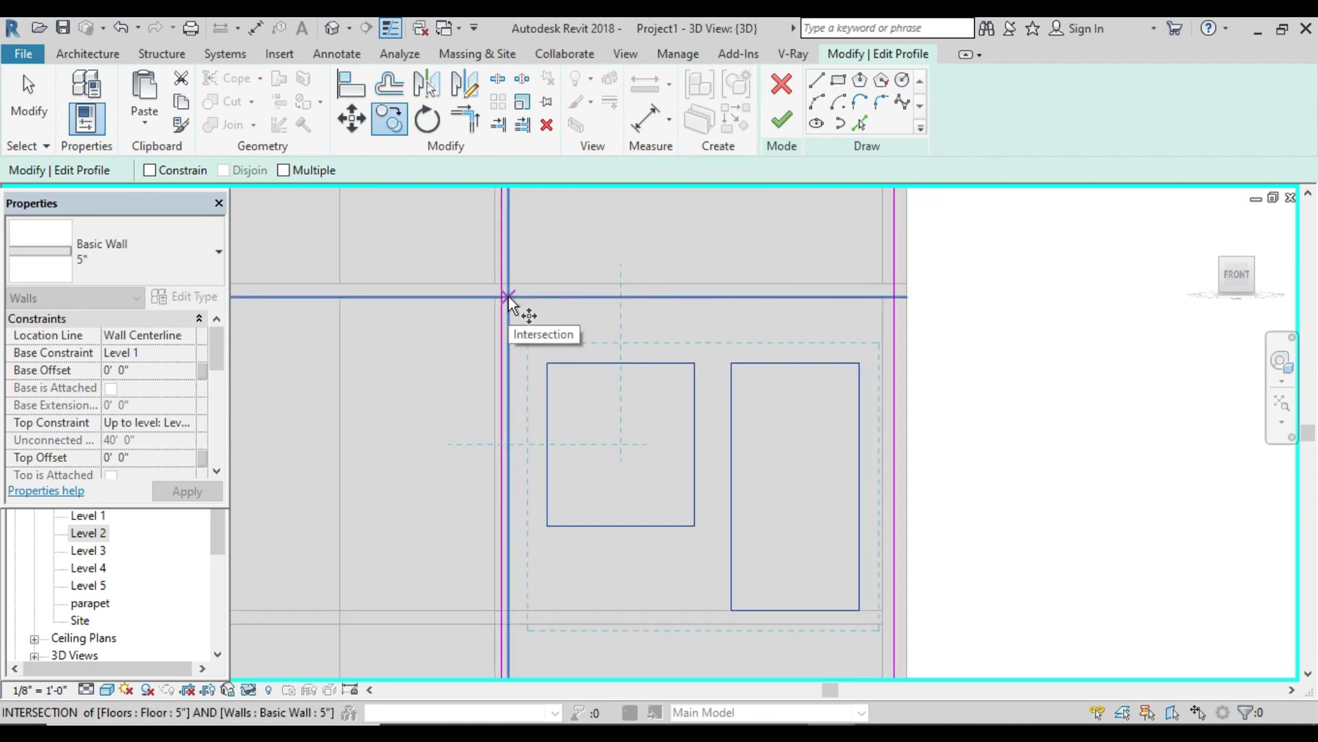
scroll(509, 300, "down", 1)
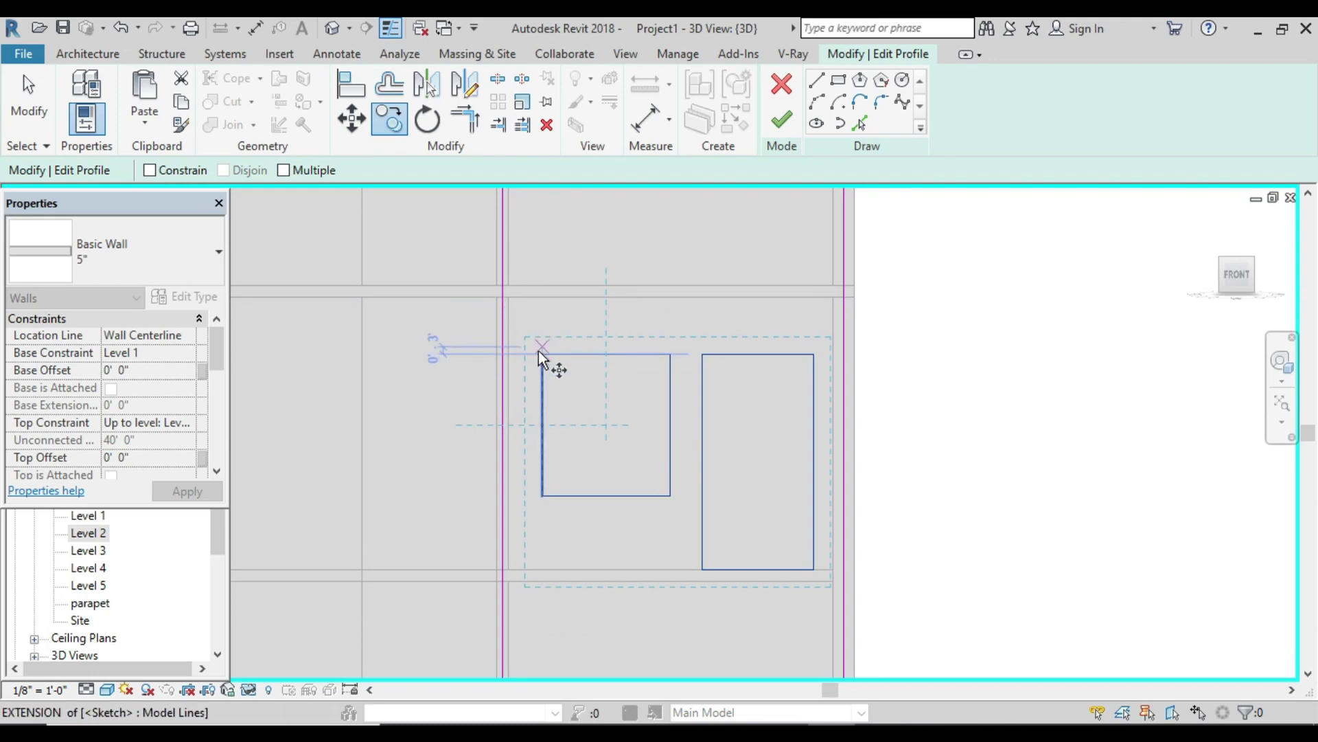
scroll(540, 357, "down", 2)
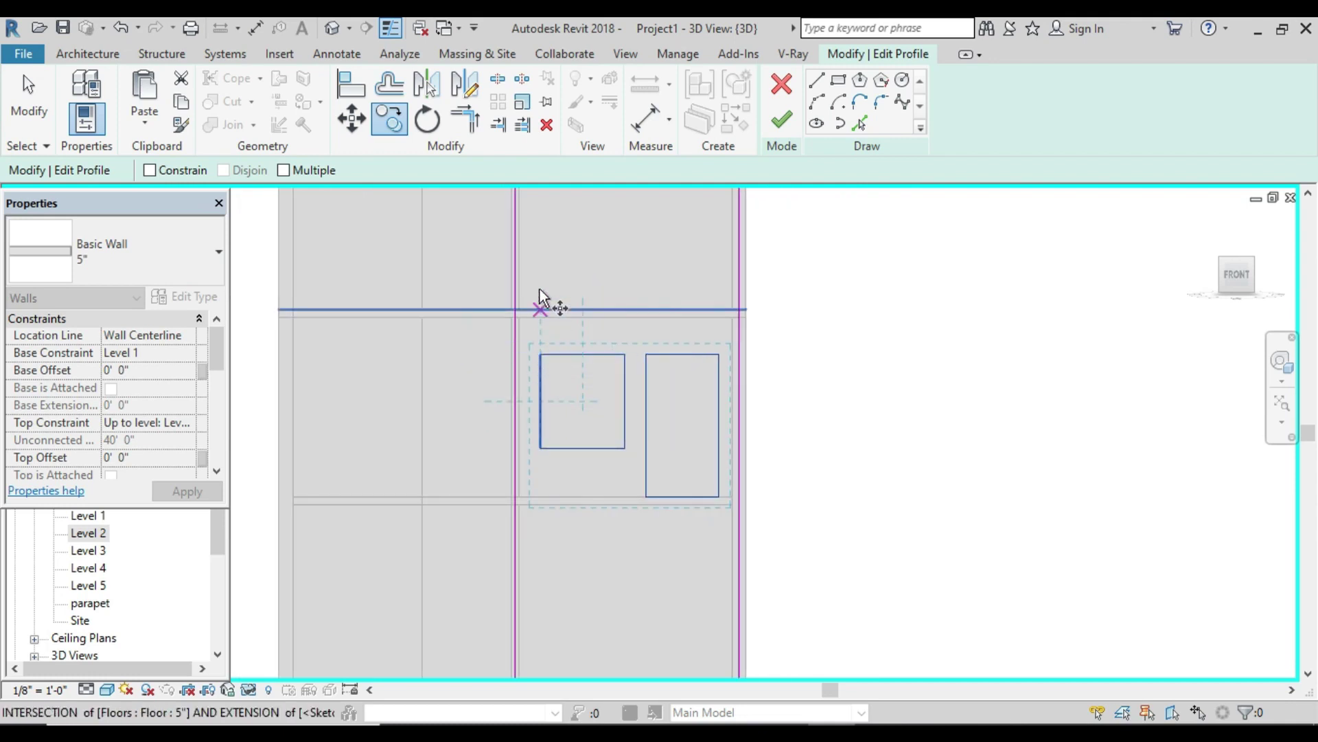
scroll(537, 275, "down", 2)
middle_click_drag(544, 219, 550, 270)
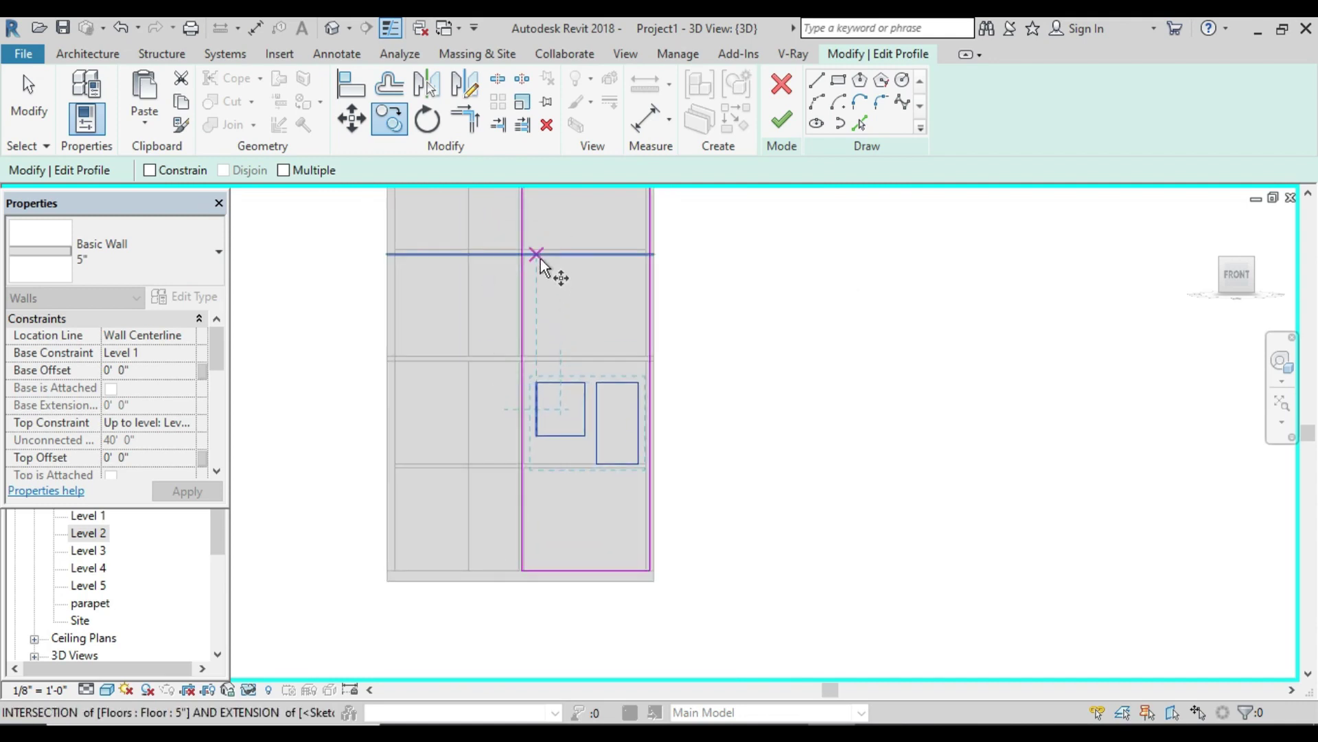
scroll(526, 363, "up", 2)
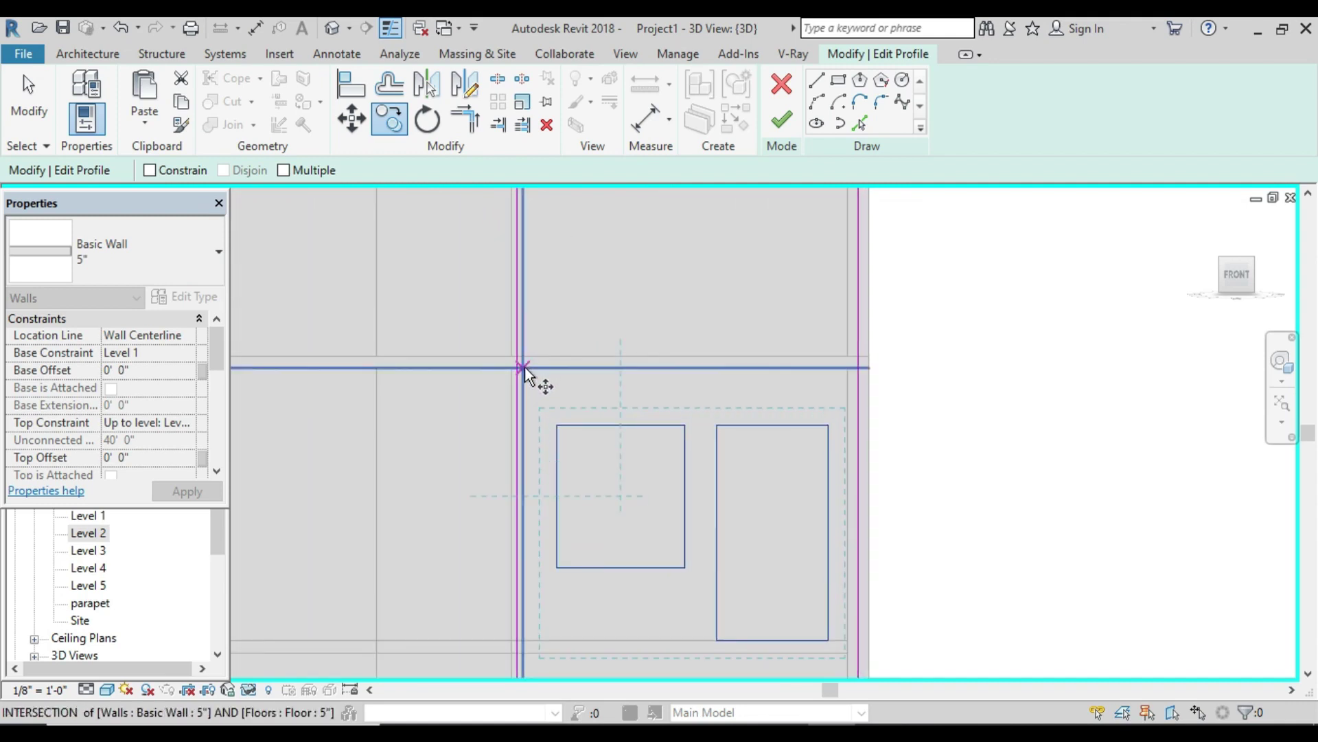
left_click(524, 363)
scroll(524, 369, "down", 2)
scroll(524, 373, "down", 1)
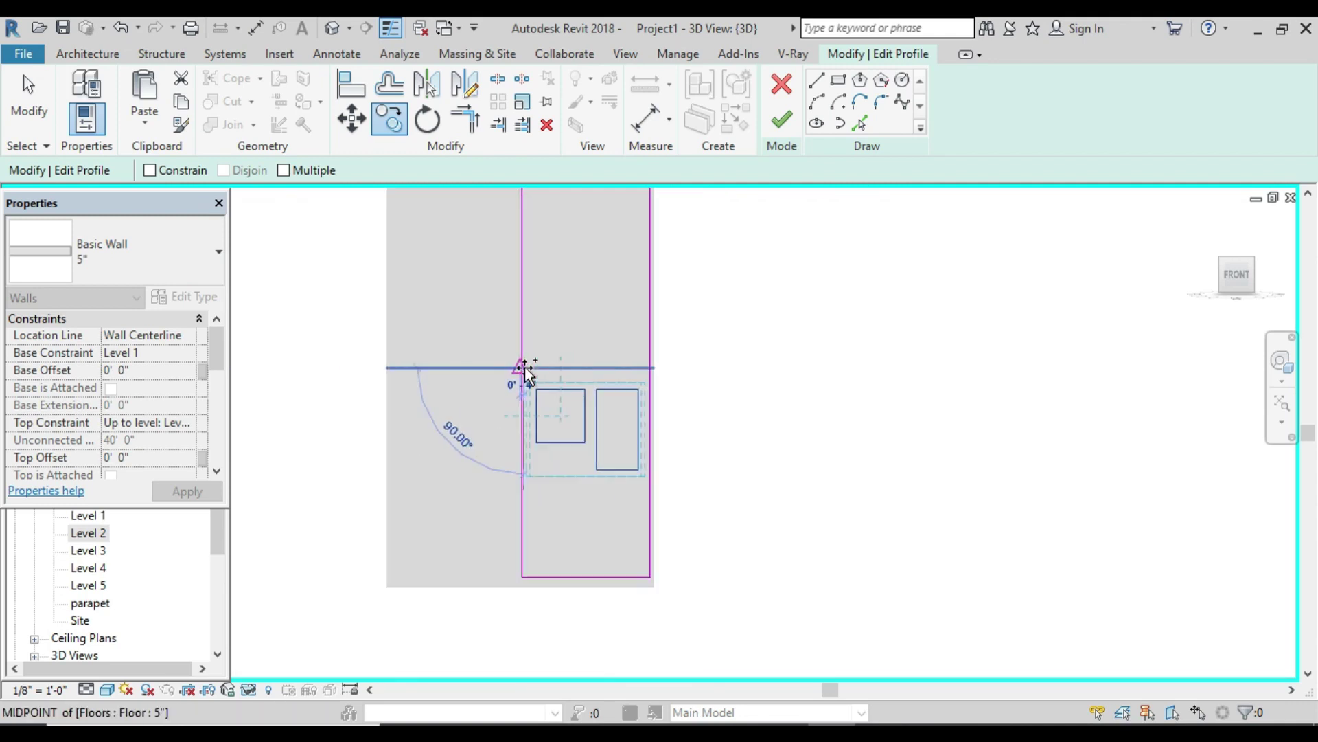
middle_click_drag(539, 386, 499, 447)
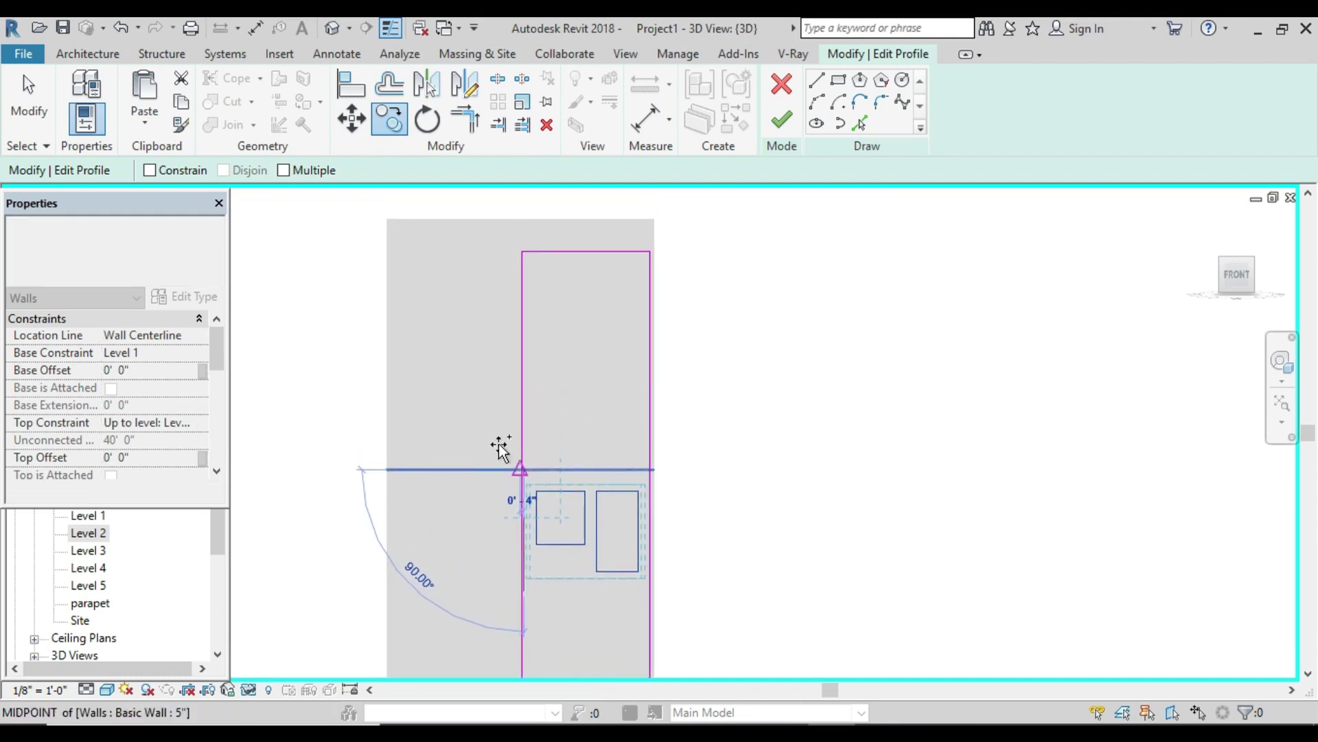
Step: With Multiple enabled, place copies of the openings on the storeys above
left_click(284, 171)
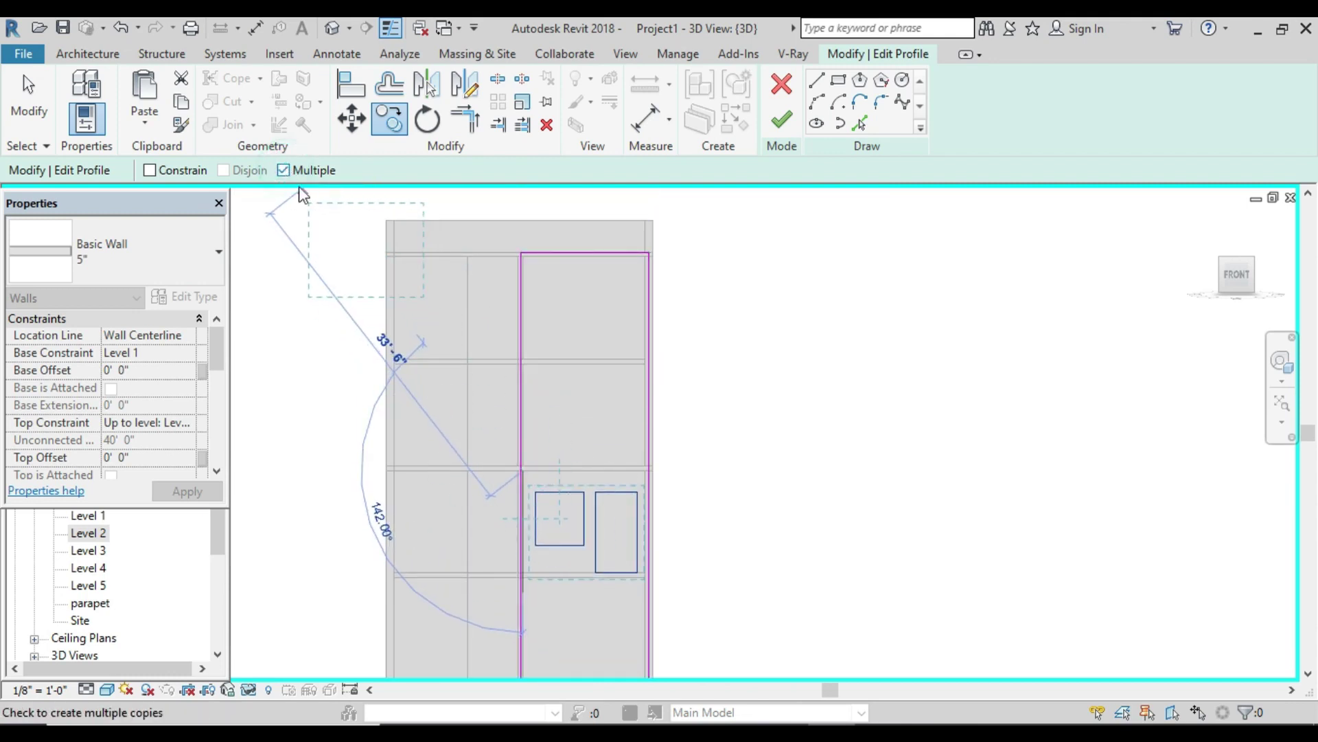
scroll(520, 360, "up", 1)
scroll(520, 361, "up", 2)
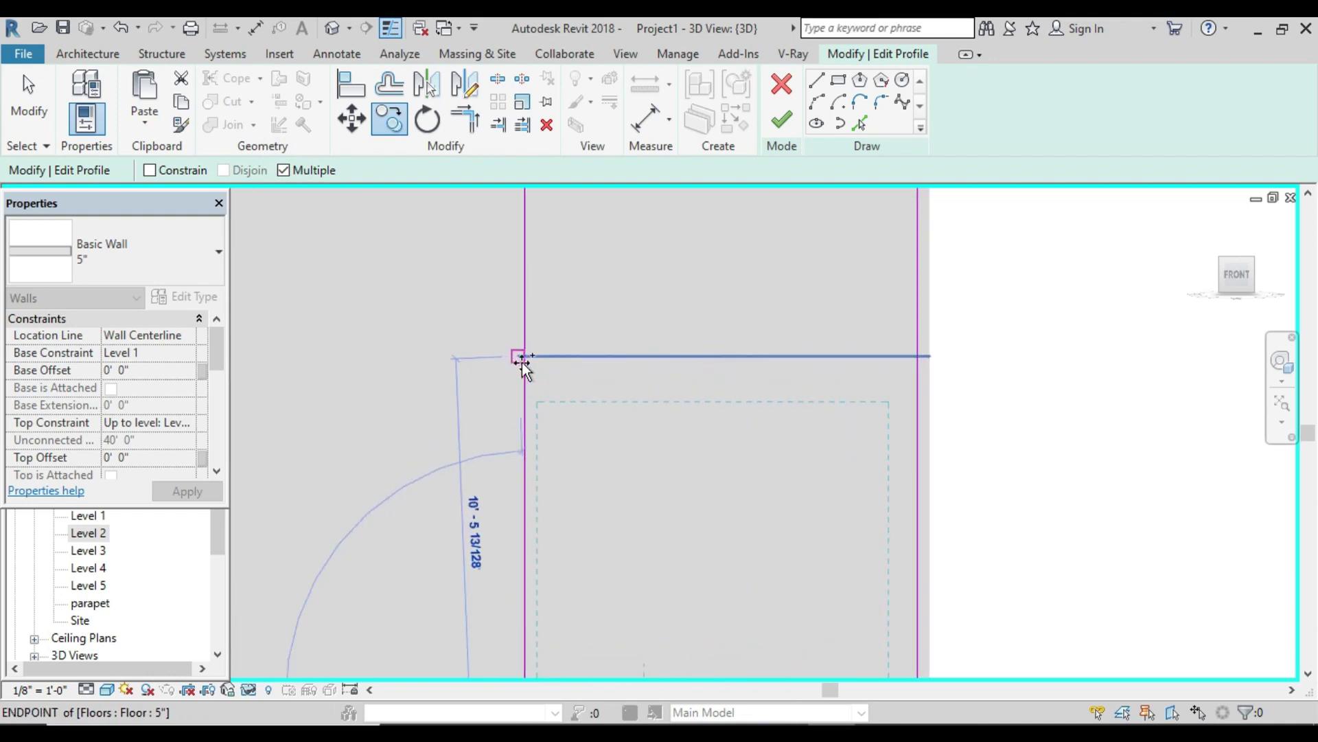
left_click(529, 372)
scroll(551, 357, "down", 2)
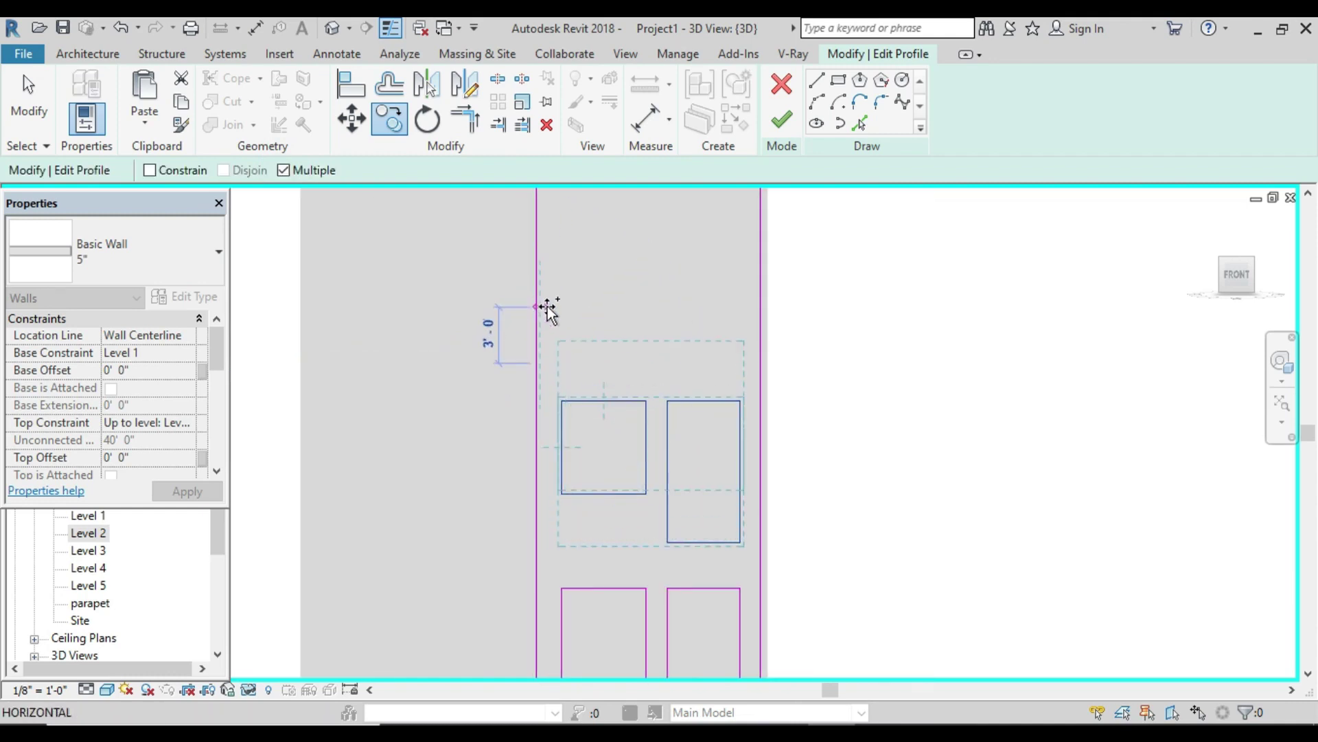
middle_click_drag(548, 306, 553, 375)
left_click(544, 323)
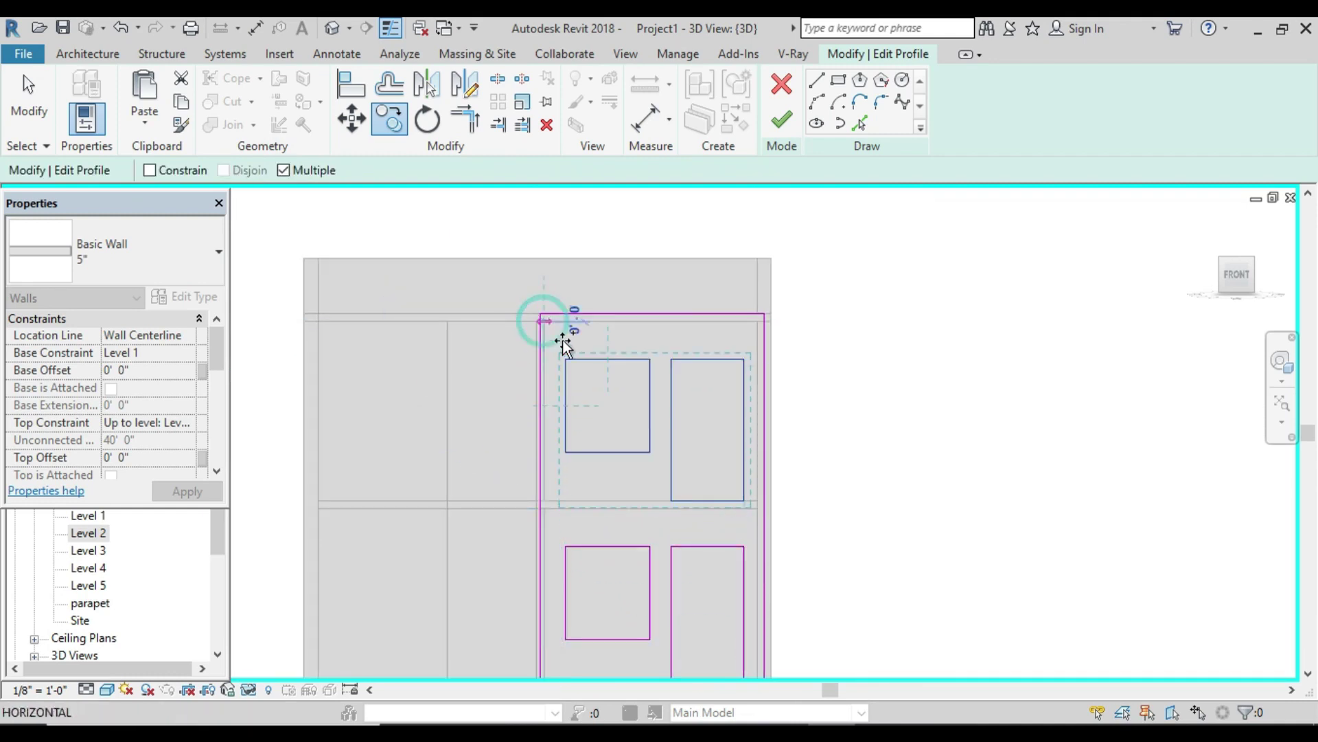
scroll(562, 338, "down", 2)
Step: Finish the profile edit, glance at the reference photo, and return to Revit
left_click(787, 122)
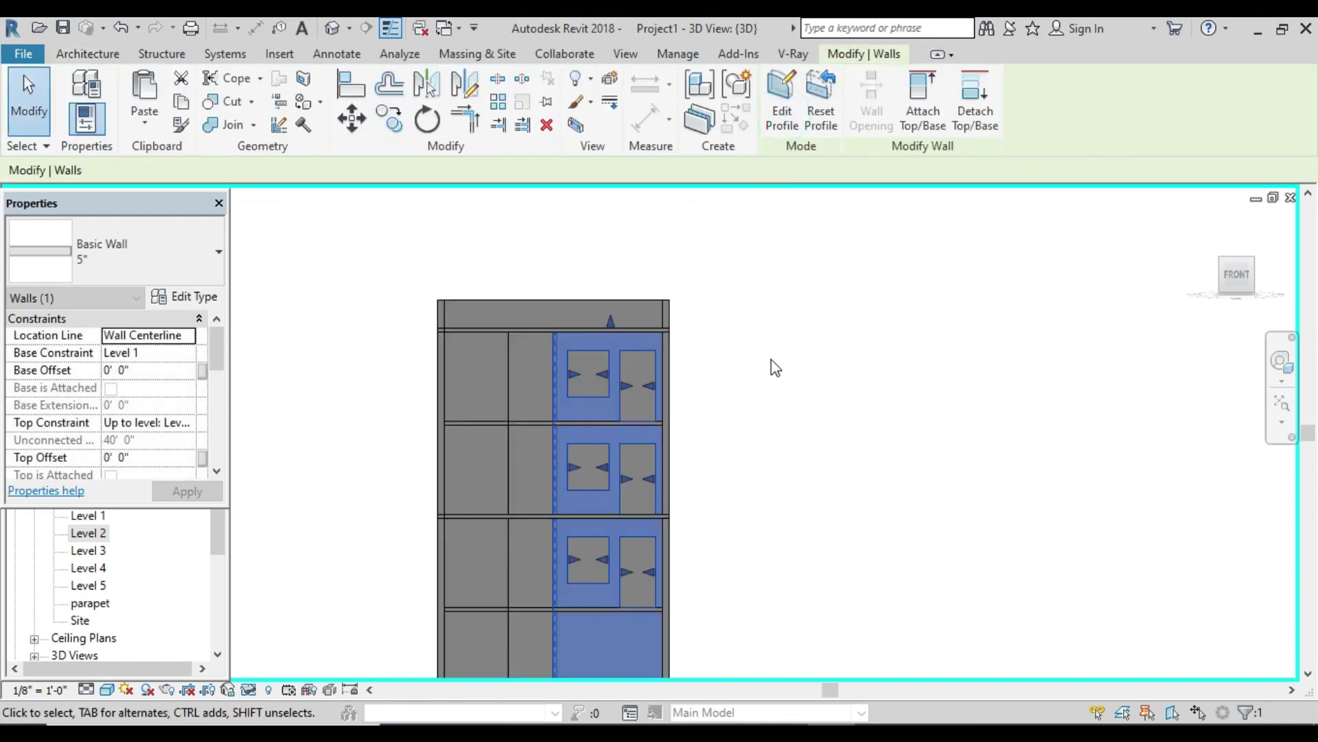
left_click(760, 397)
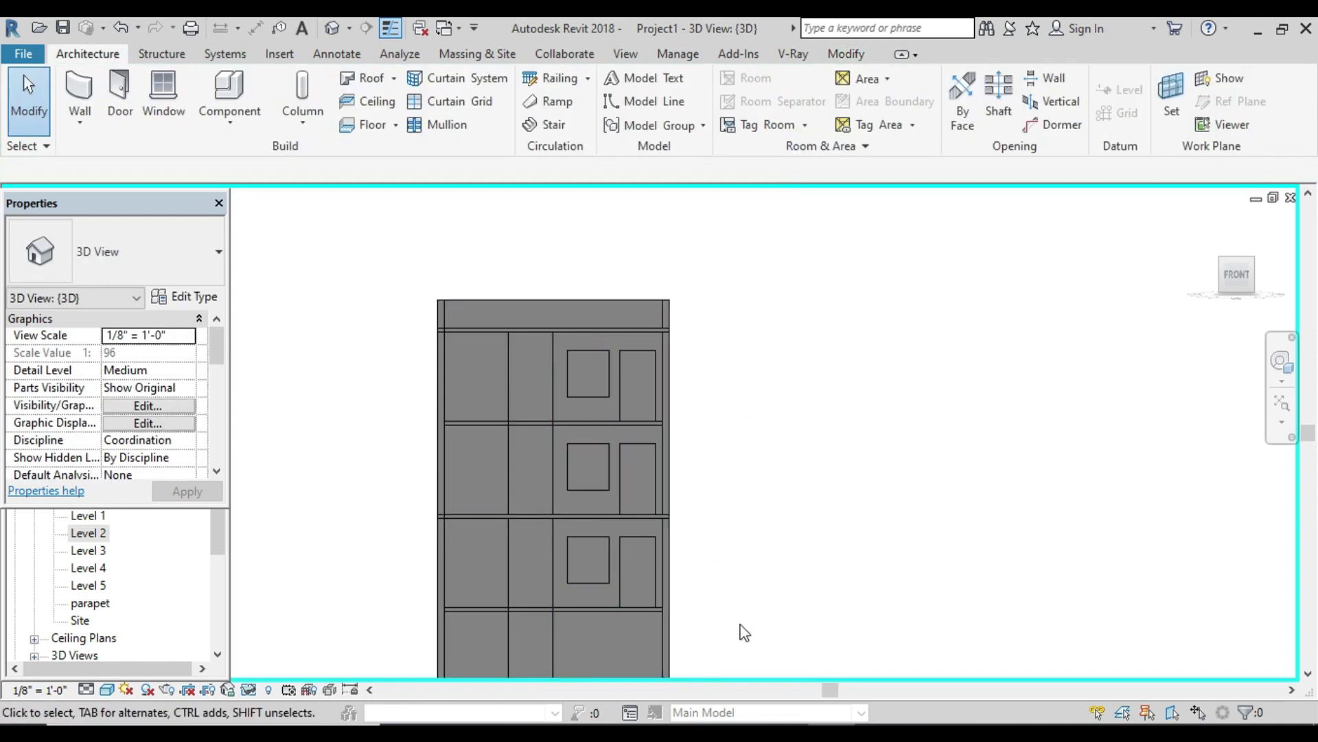
left_click(806, 653)
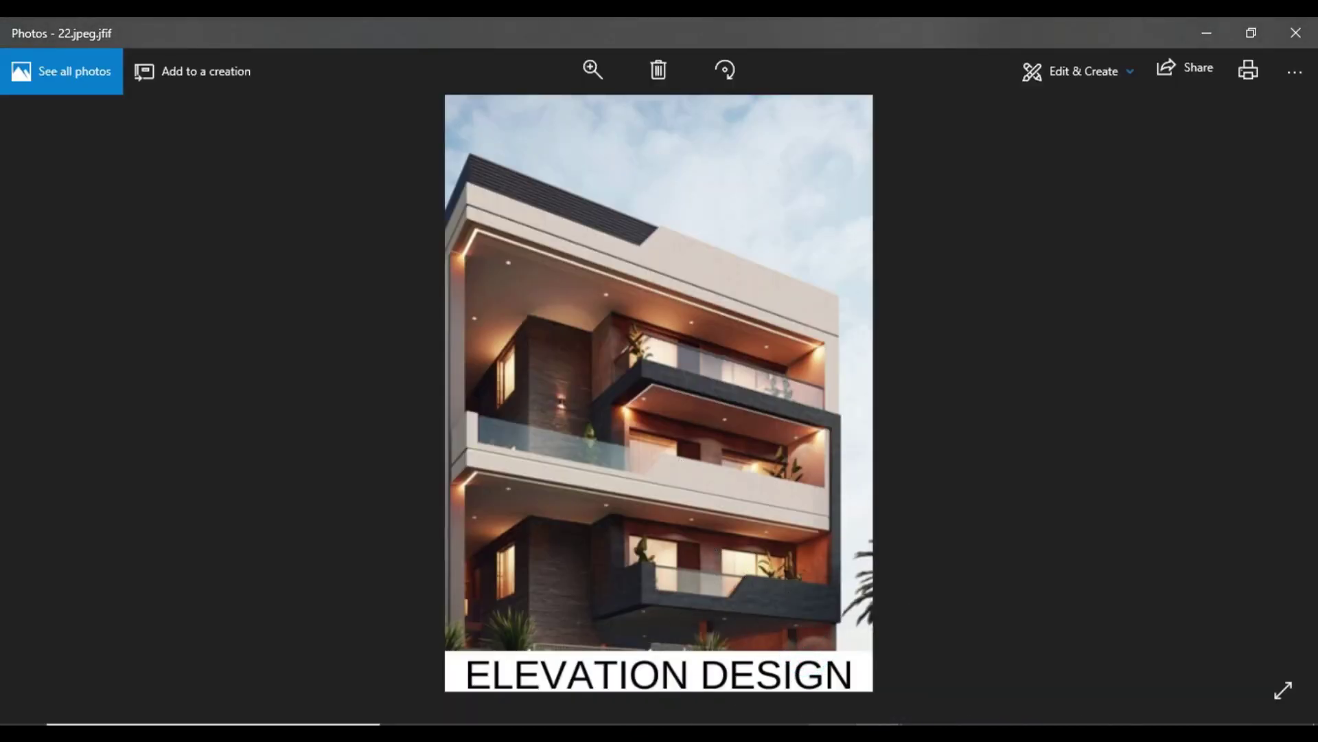
key("alt+Tab")
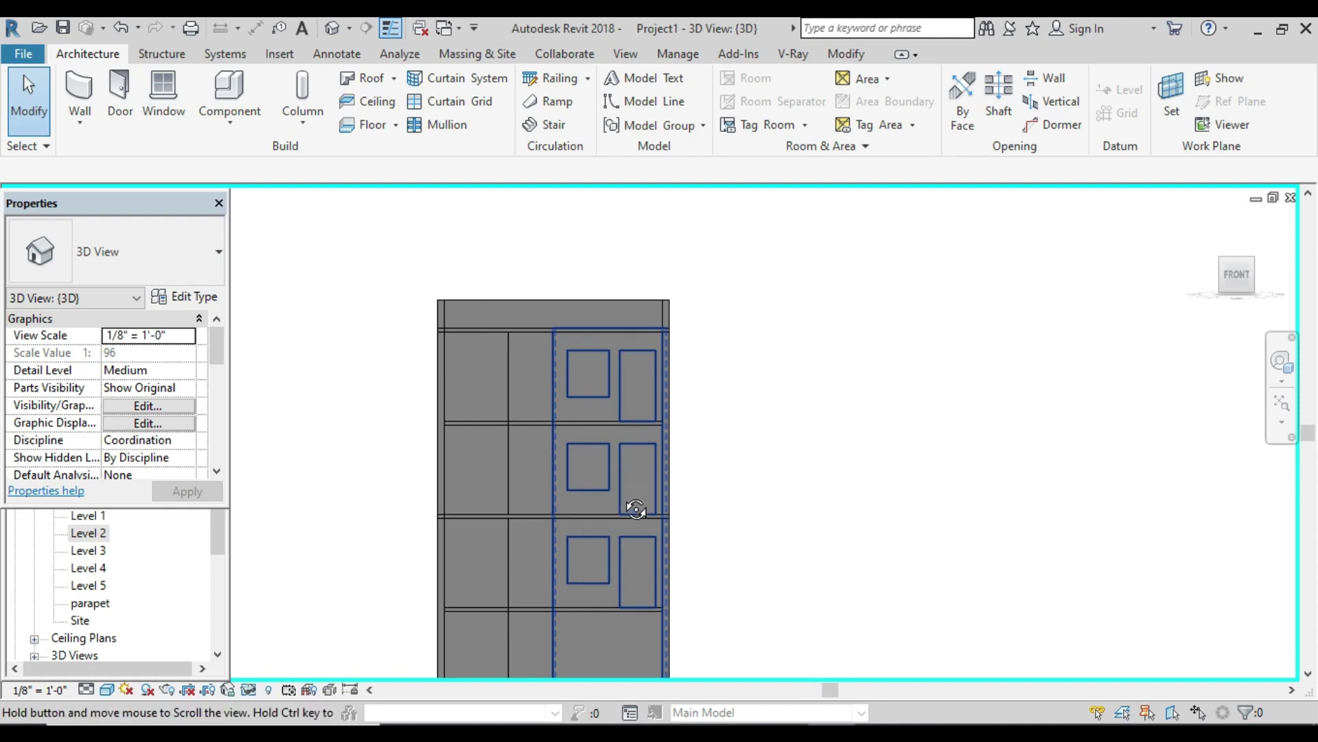
Step: Orbit the 3D view, switch to the Level 2 floor plan, and start a new wall
middle_click_drag(636, 508, 214, 555, "shift")
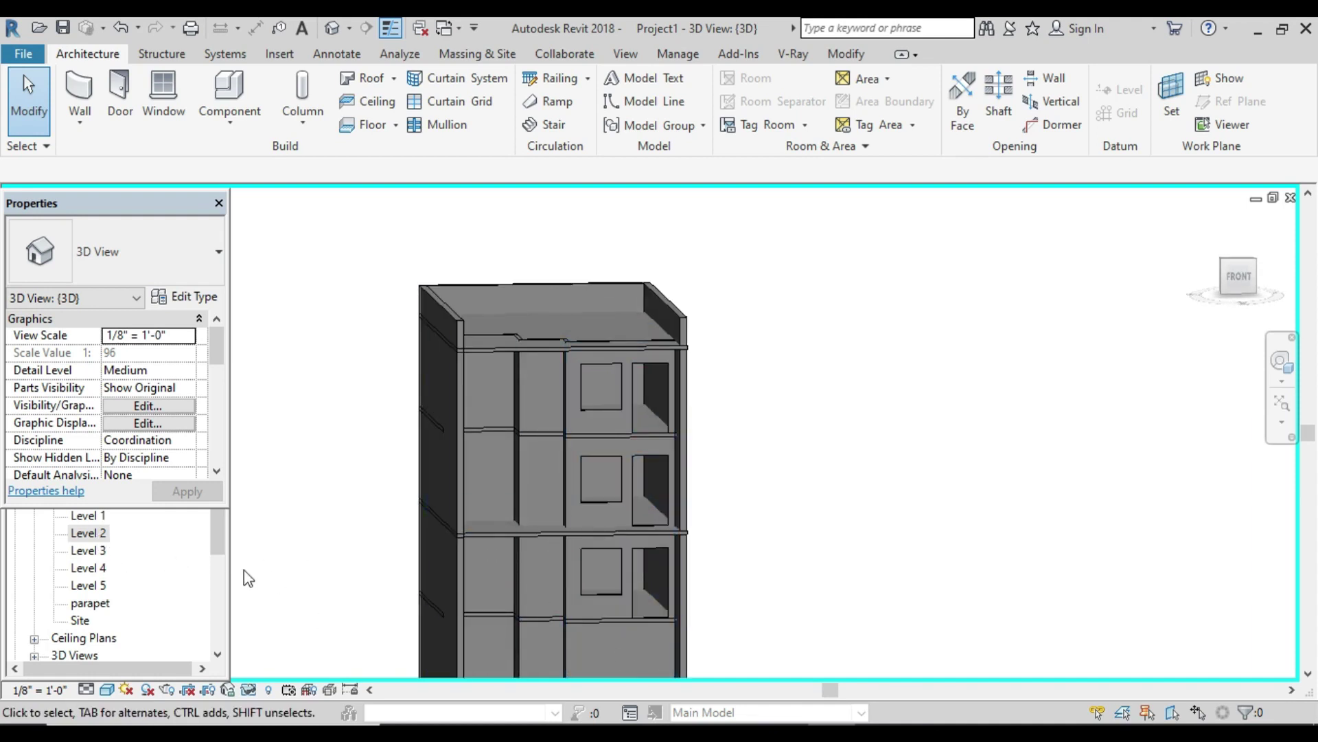
double_click(98, 537)
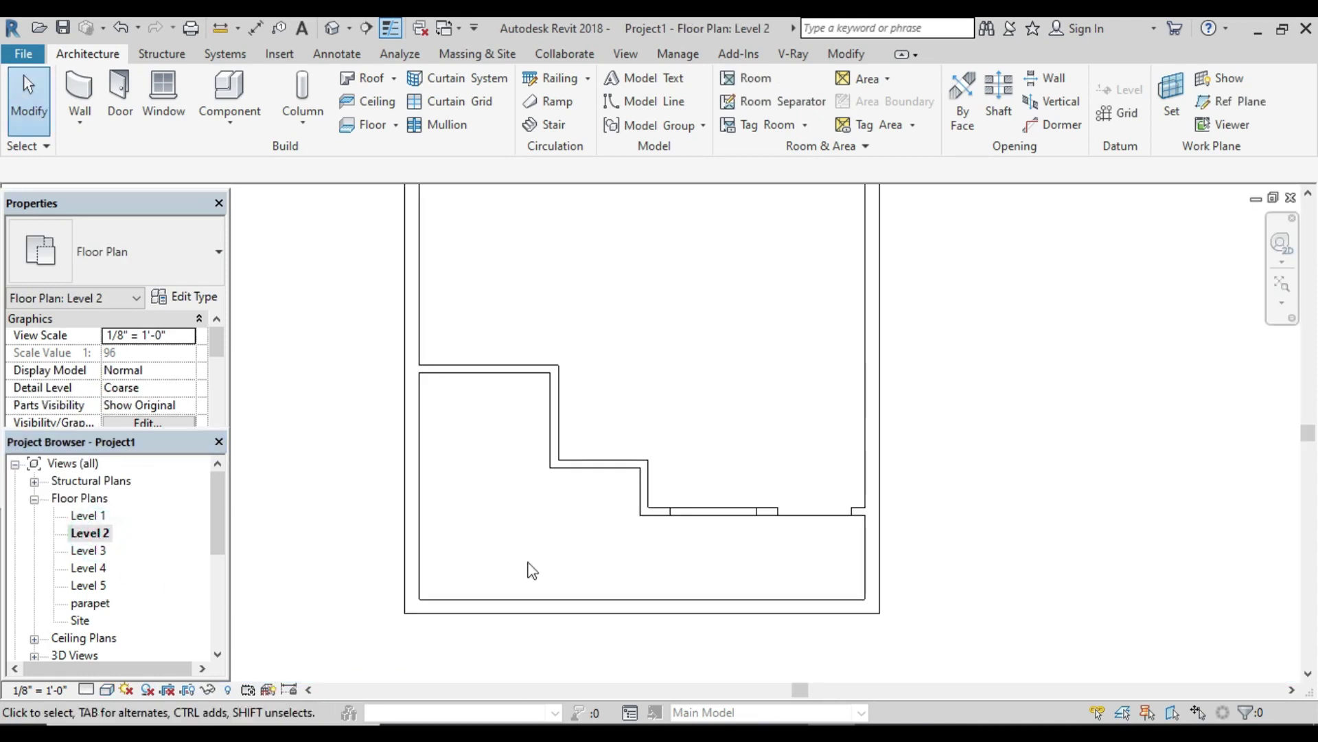
scroll(815, 519, "up", 2)
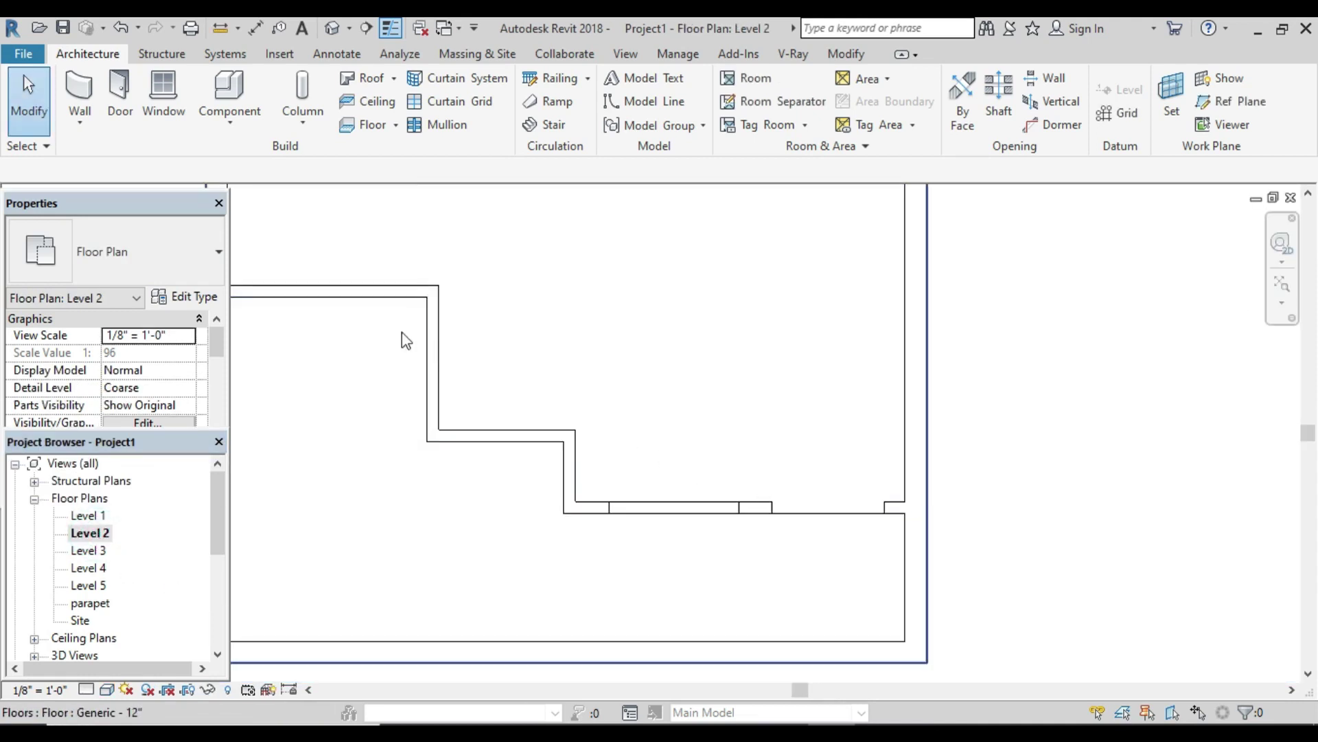
left_click(90, 87)
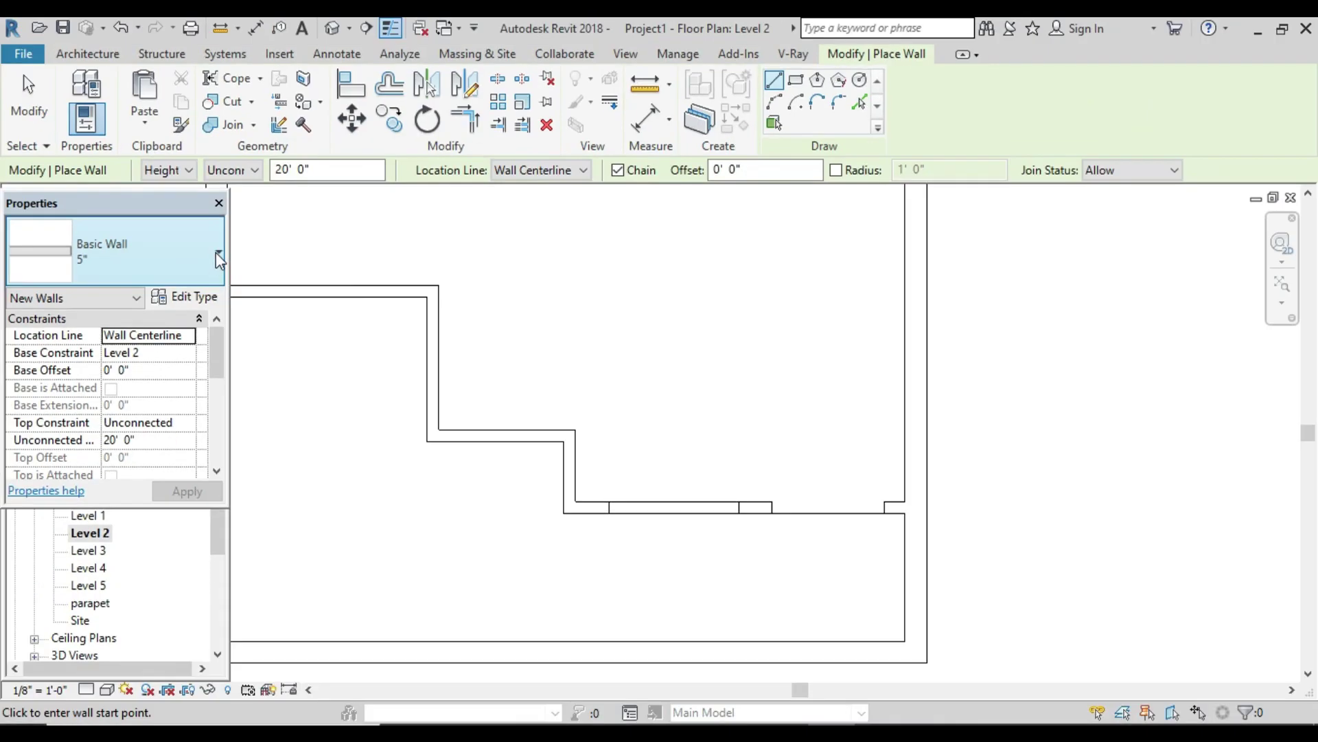
Step: Set the wall type to Curtain Wall 1
left_click(217, 251)
scroll(179, 481, "down", 2)
scroll(171, 529, "down", 3)
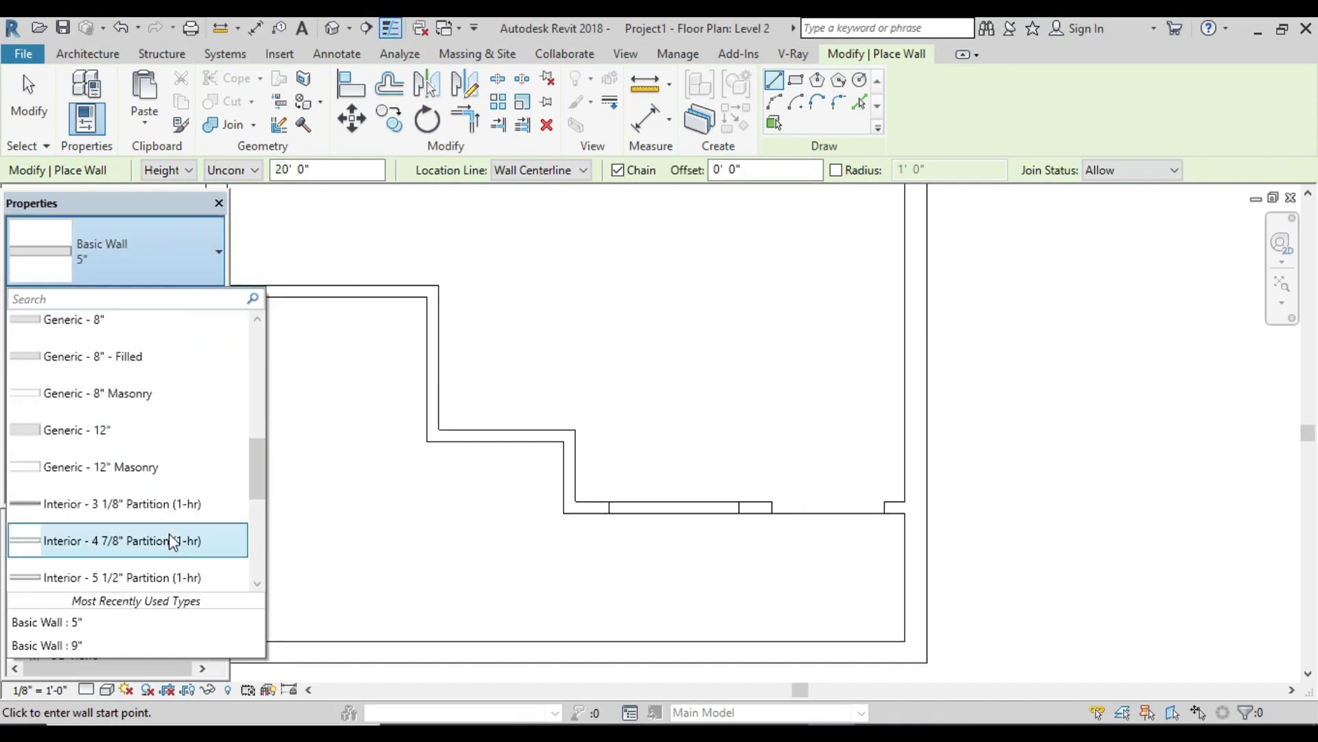
scroll(168, 536, "down", 3)
scroll(164, 534, "down", 1)
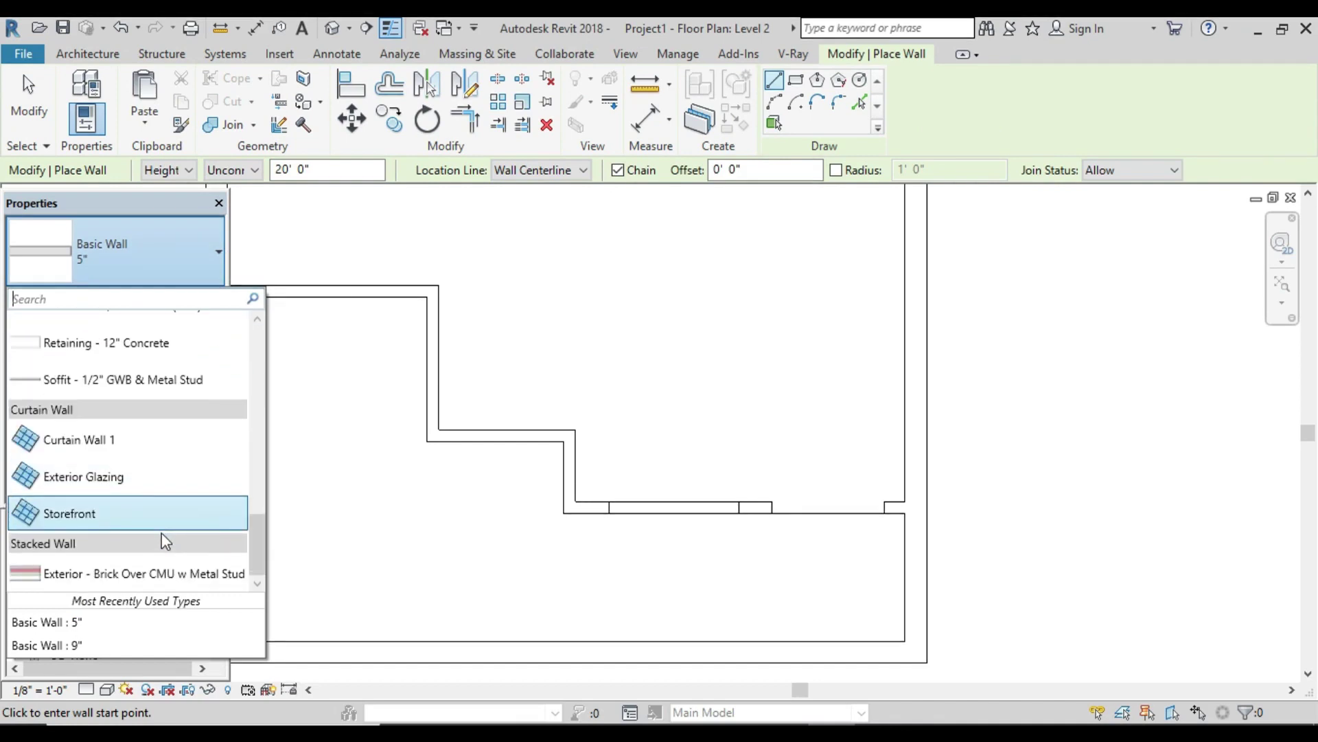
left_click(114, 451)
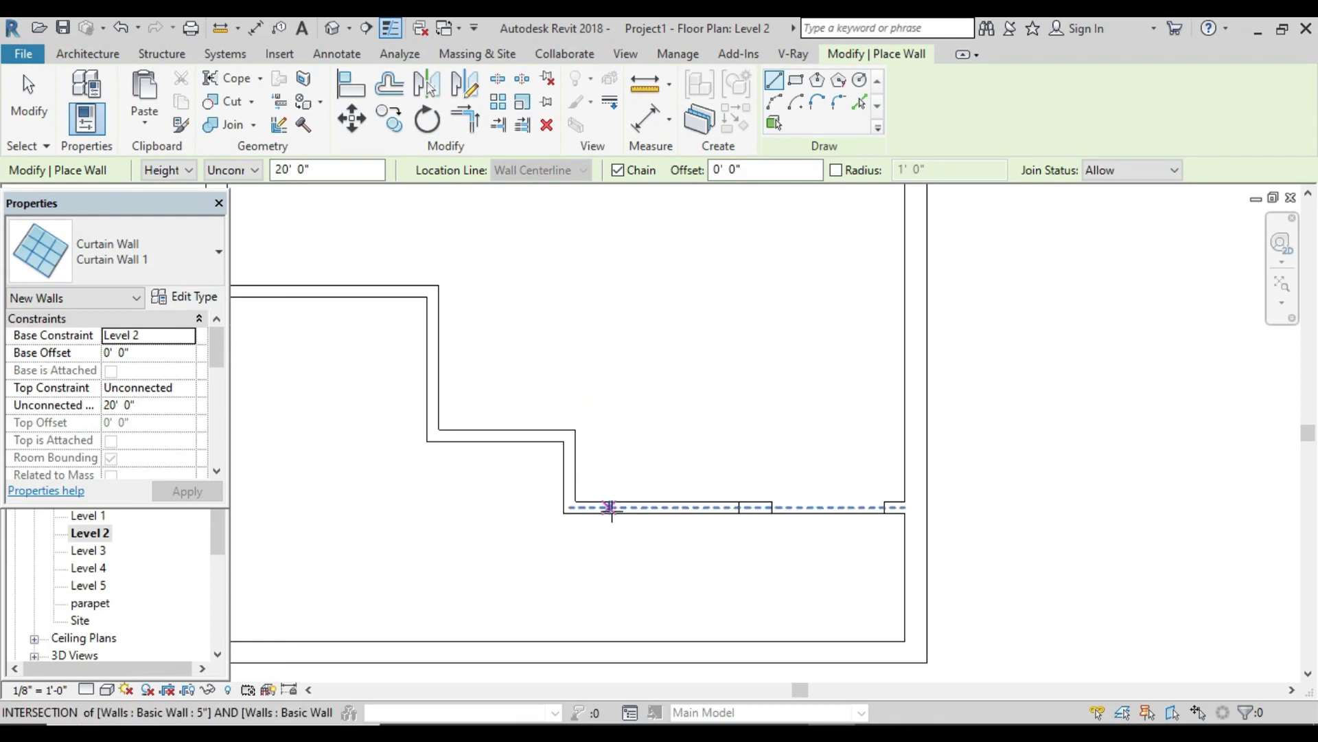
scroll(609, 509, "up", 1)
scroll(611, 508, "up", 1)
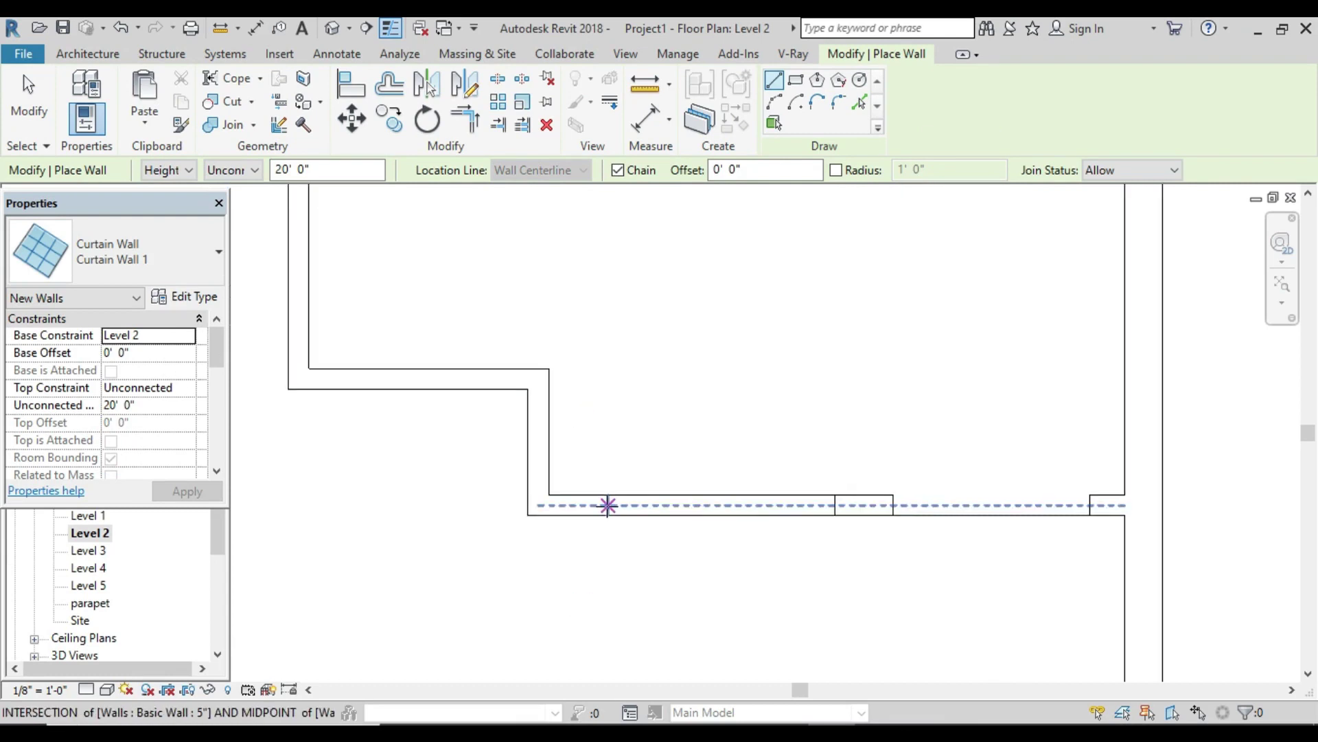
Step: Draw the first curtain wall segment along the front wall line
left_click(607, 505)
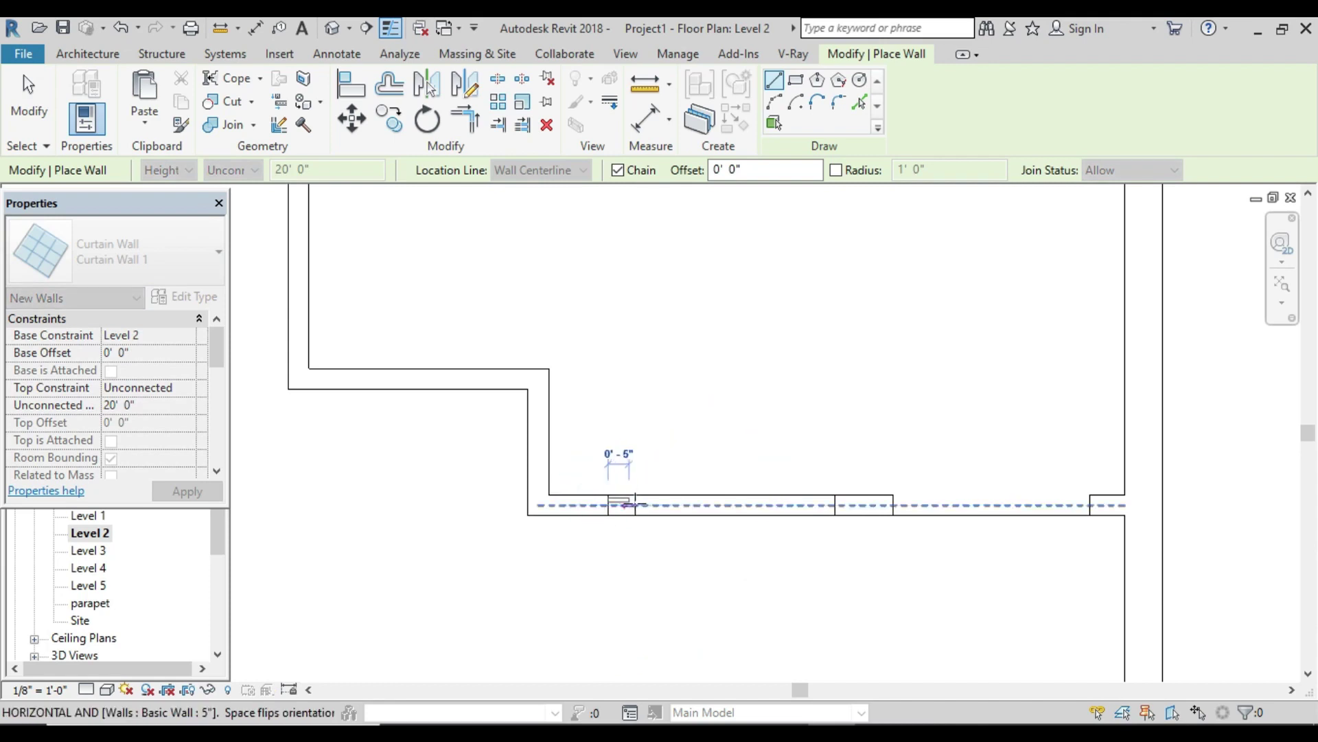
scroll(781, 504, "up", 1)
scroll(781, 502, "up", 2)
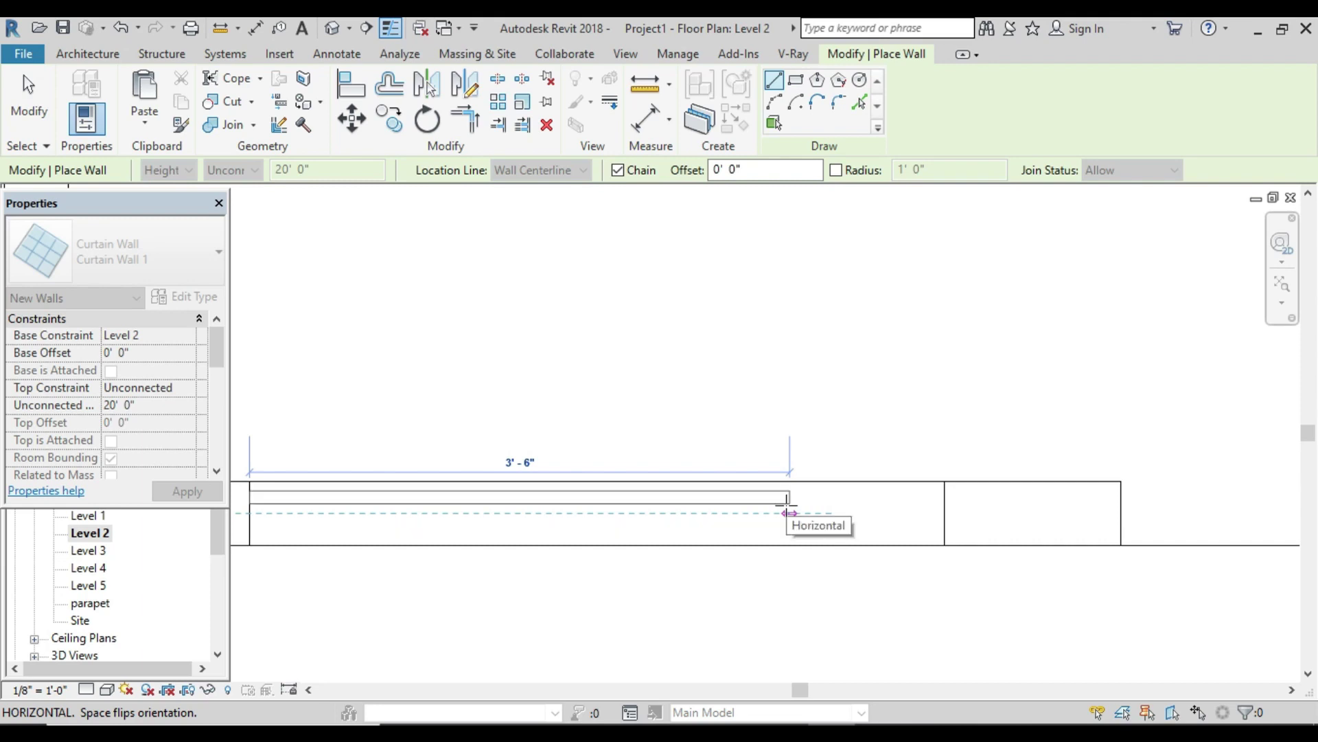
left_click(944, 508)
scroll(944, 506, "down", 2)
scroll(944, 506, "down", 2)
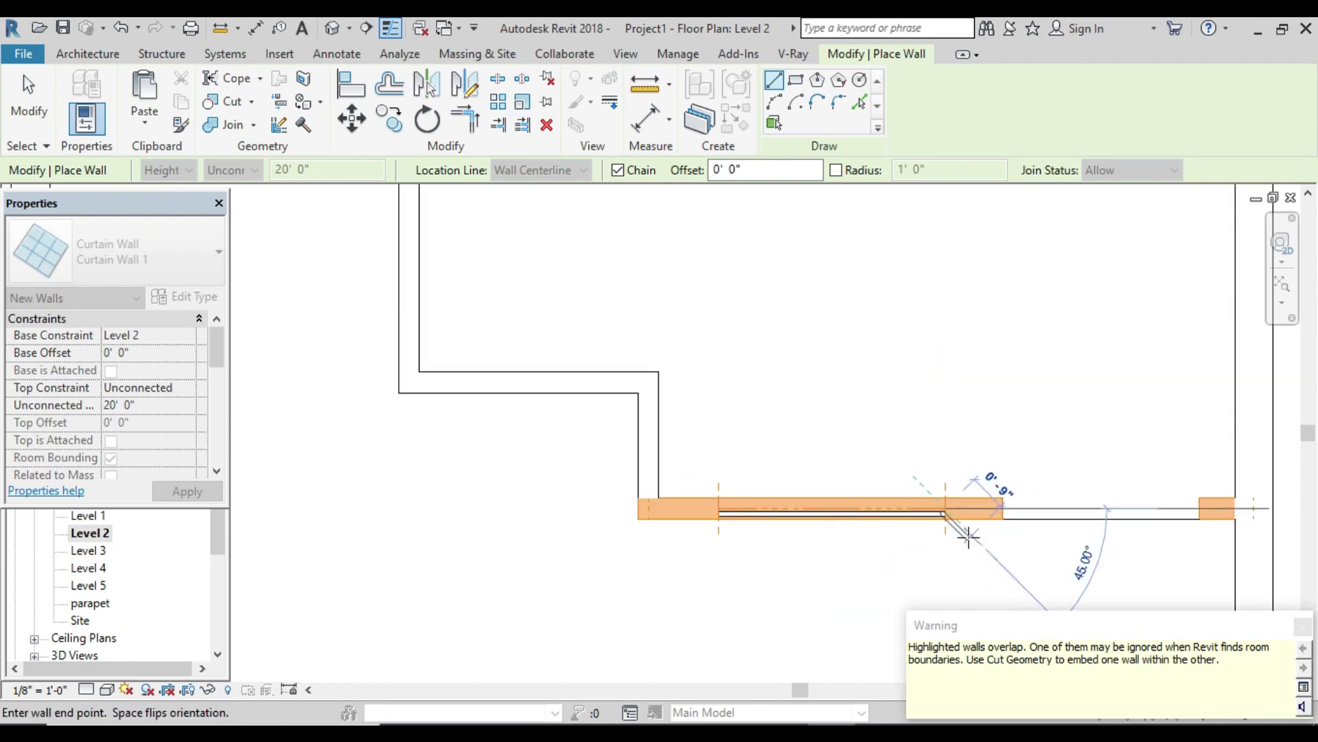
key("Escape")
Step: Draw the second curtain wall segment further along the front wall
middle_click_drag(1009, 545, 618, 548)
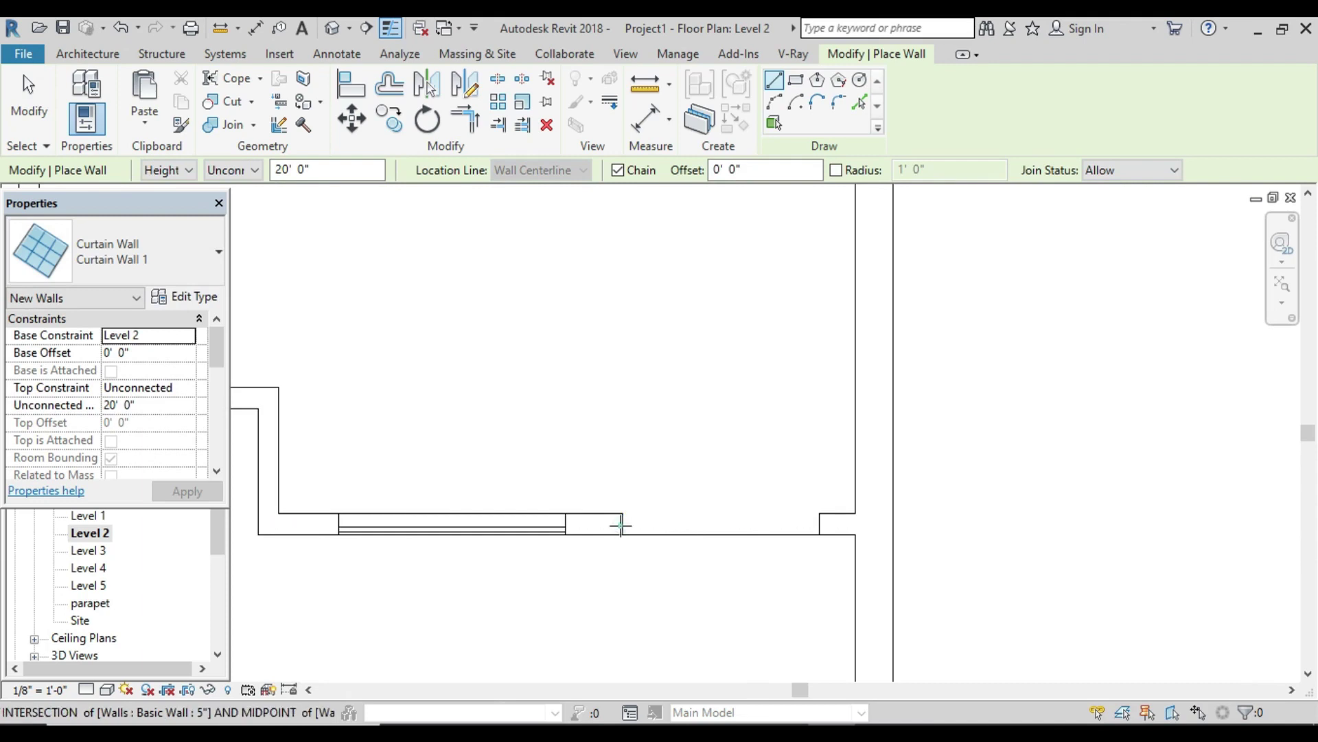
left_click(622, 523)
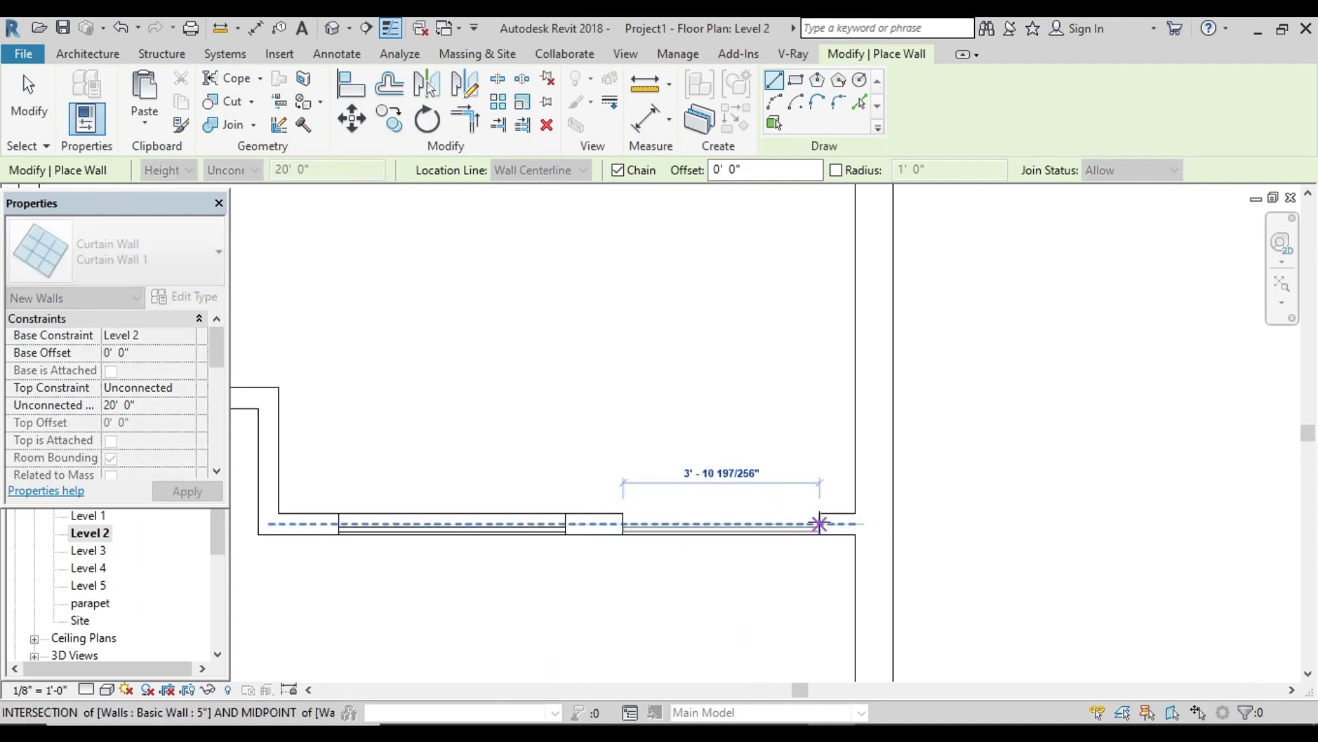
left_click(820, 523)
scroll(815, 523, "down", 2)
scroll(814, 523, "down", 2)
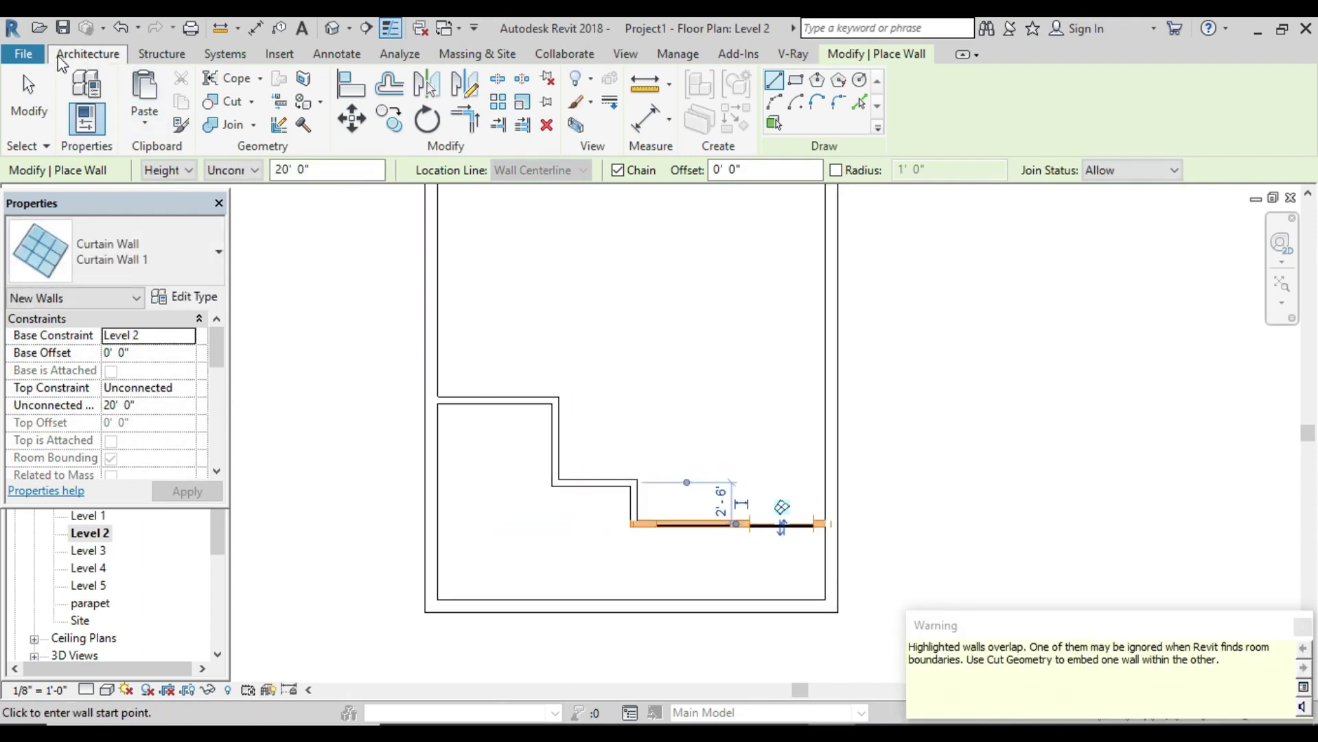
left_click(333, 31)
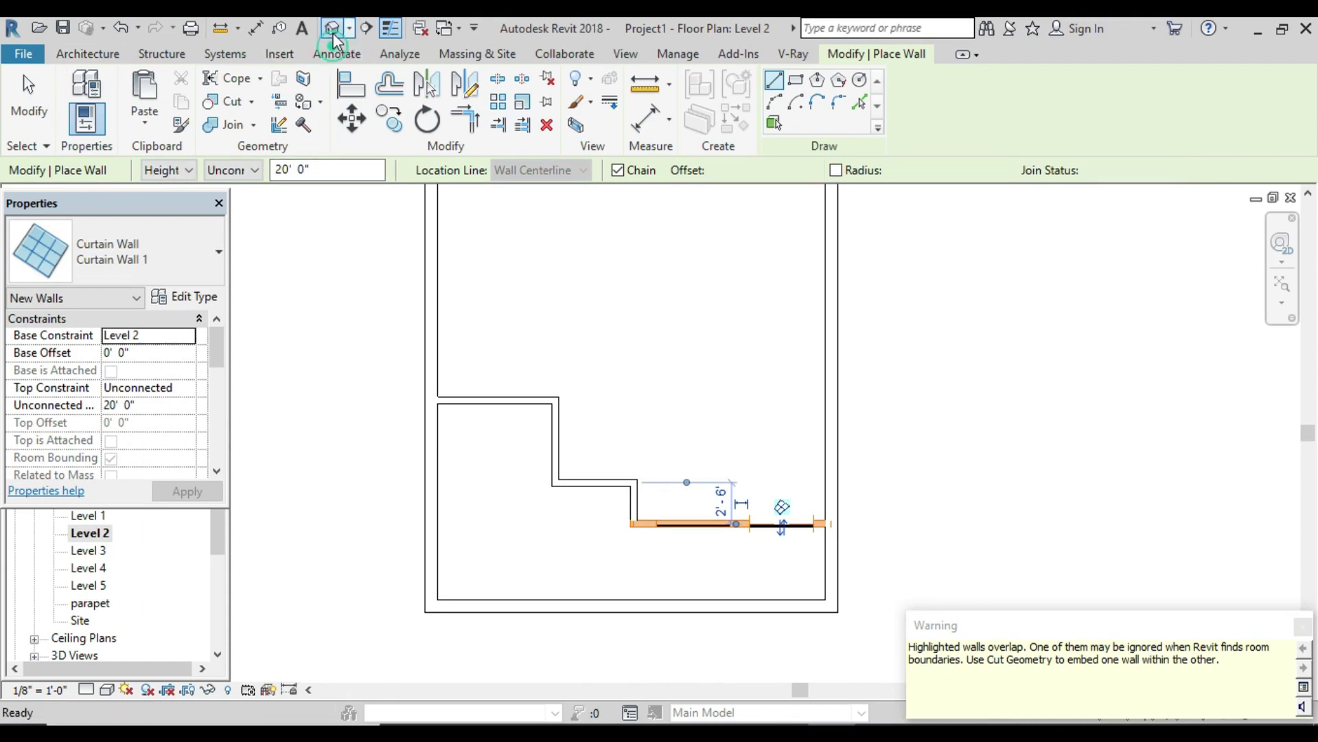
Step: Turn the 3D view to face the front and stop placing walls
scroll(694, 453, "up", 2)
scroll(694, 453, "up", 3)
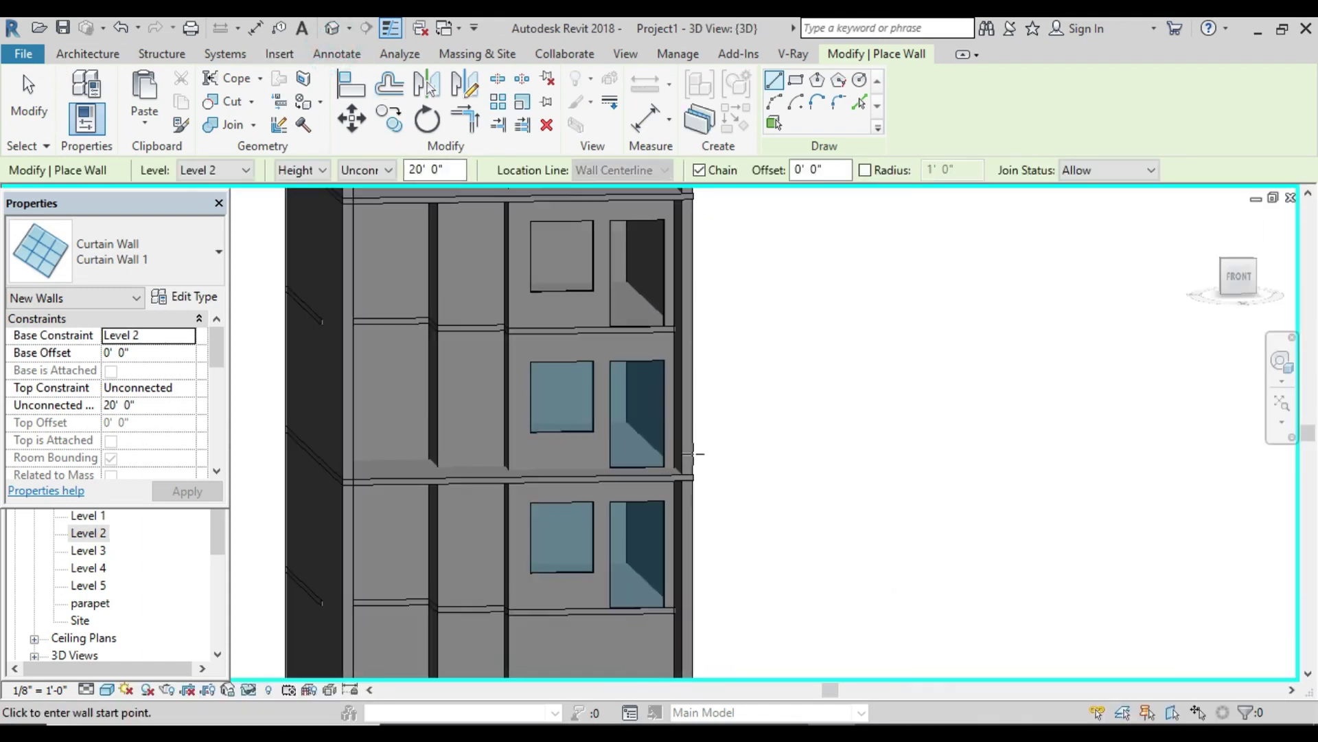
mouse_move(1239, 276)
left_click(1250, 282)
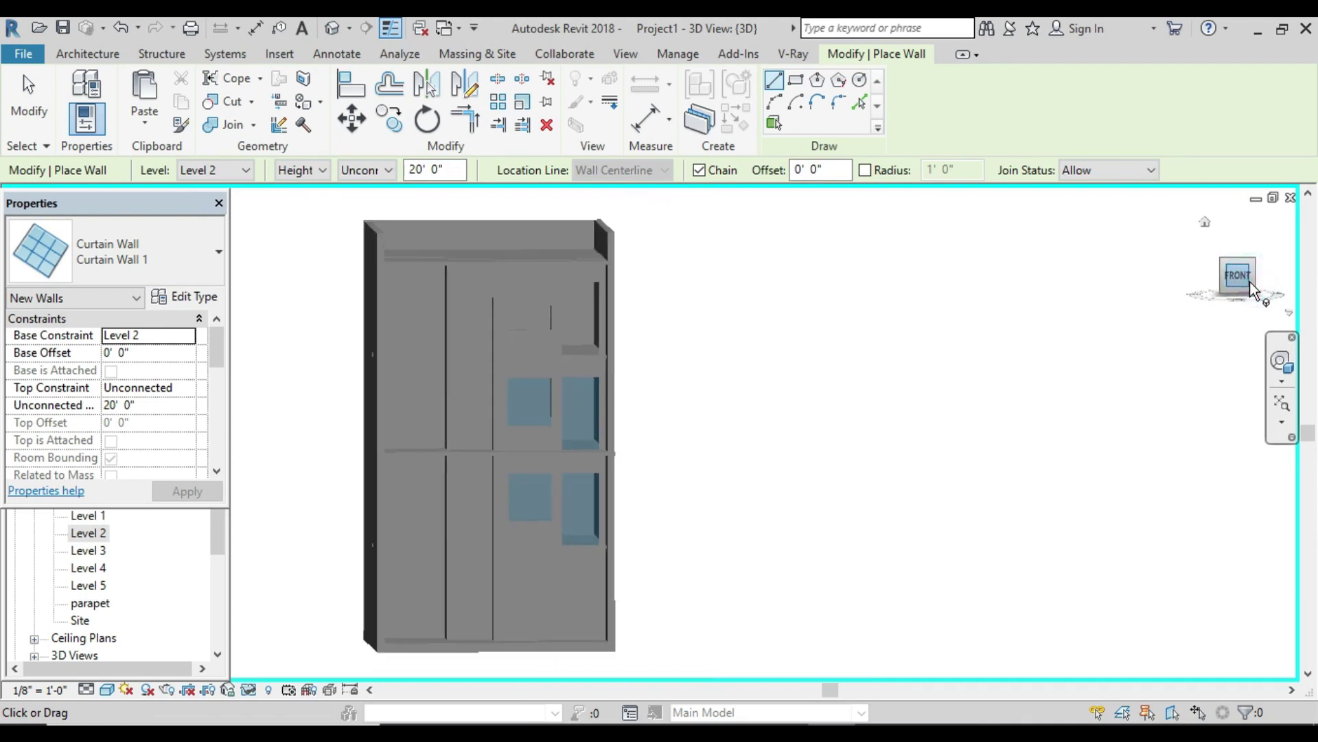
scroll(700, 481, "up", 3)
scroll(702, 491, "up", 1)
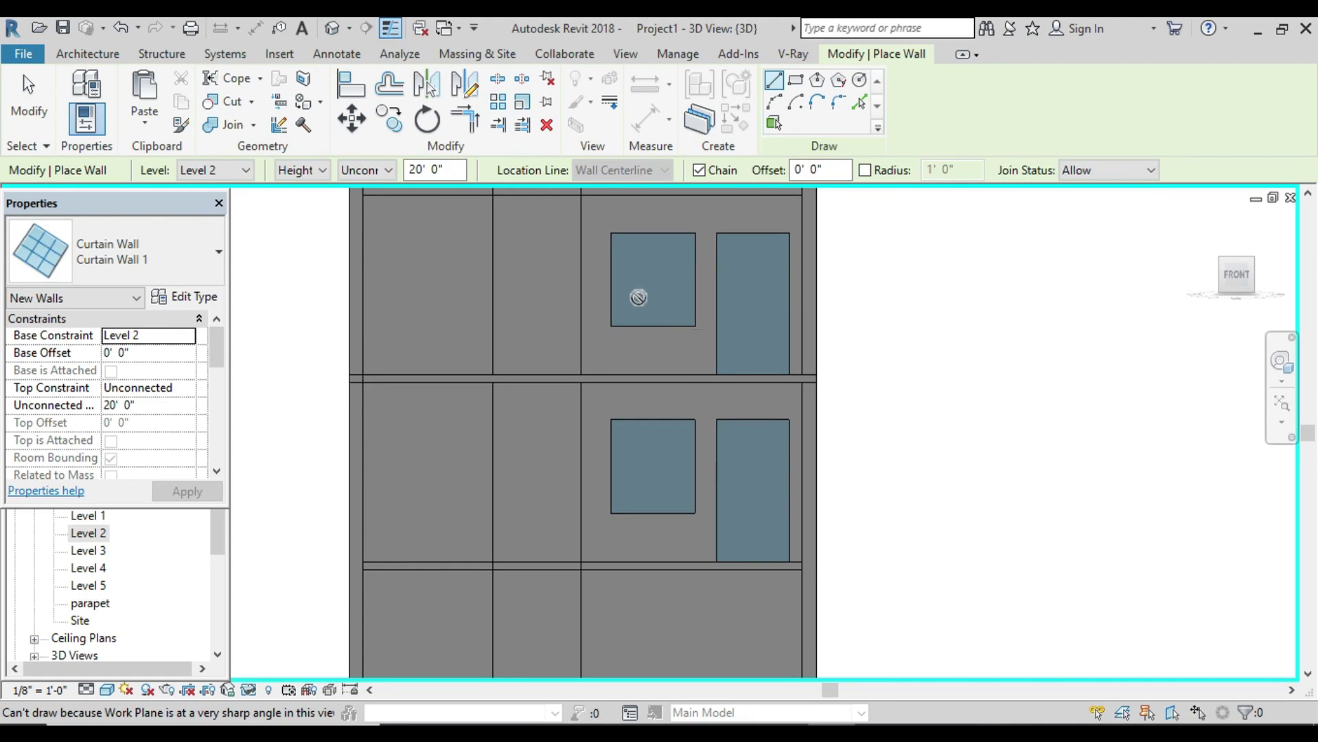
key("Escape")
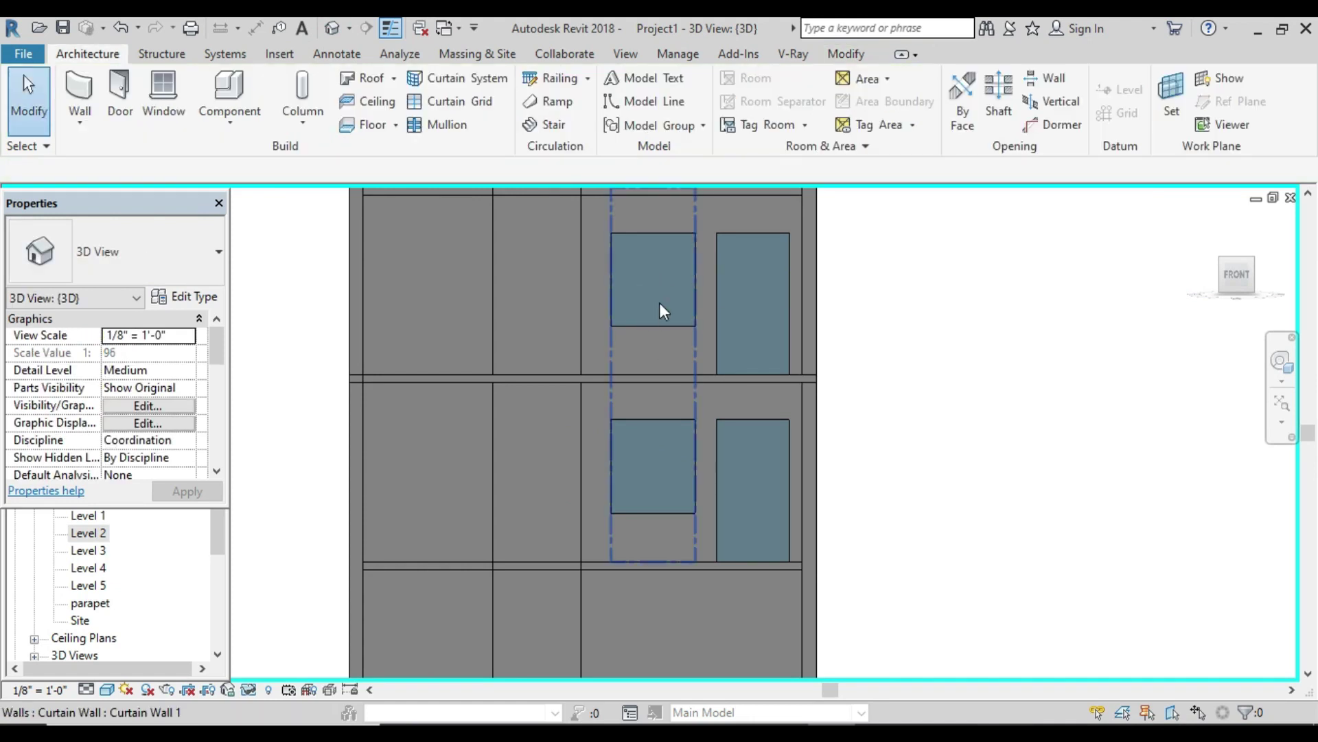
Step: Raise the left curtain wall's bottom edge, lower its top, and lock the edge
scroll(652, 458, "down", 2)
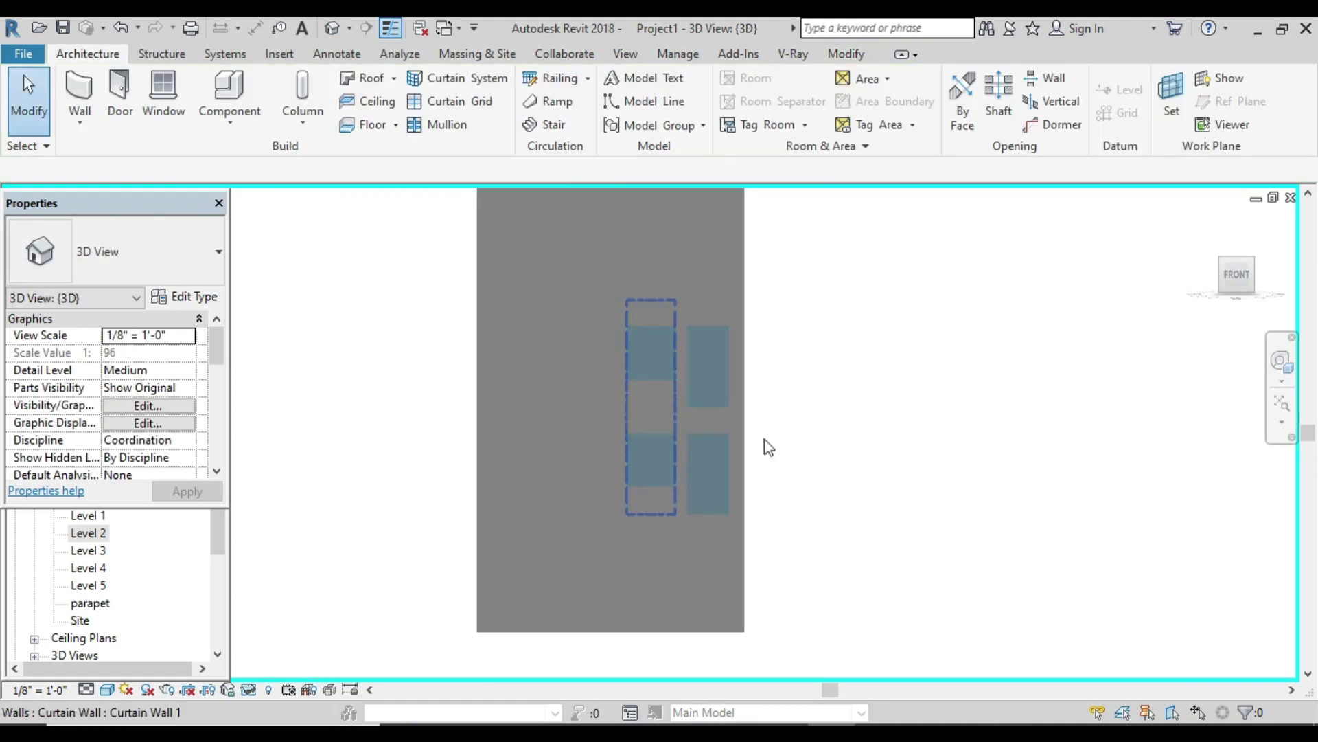
left_click(646, 363)
scroll(646, 363, "up", 2)
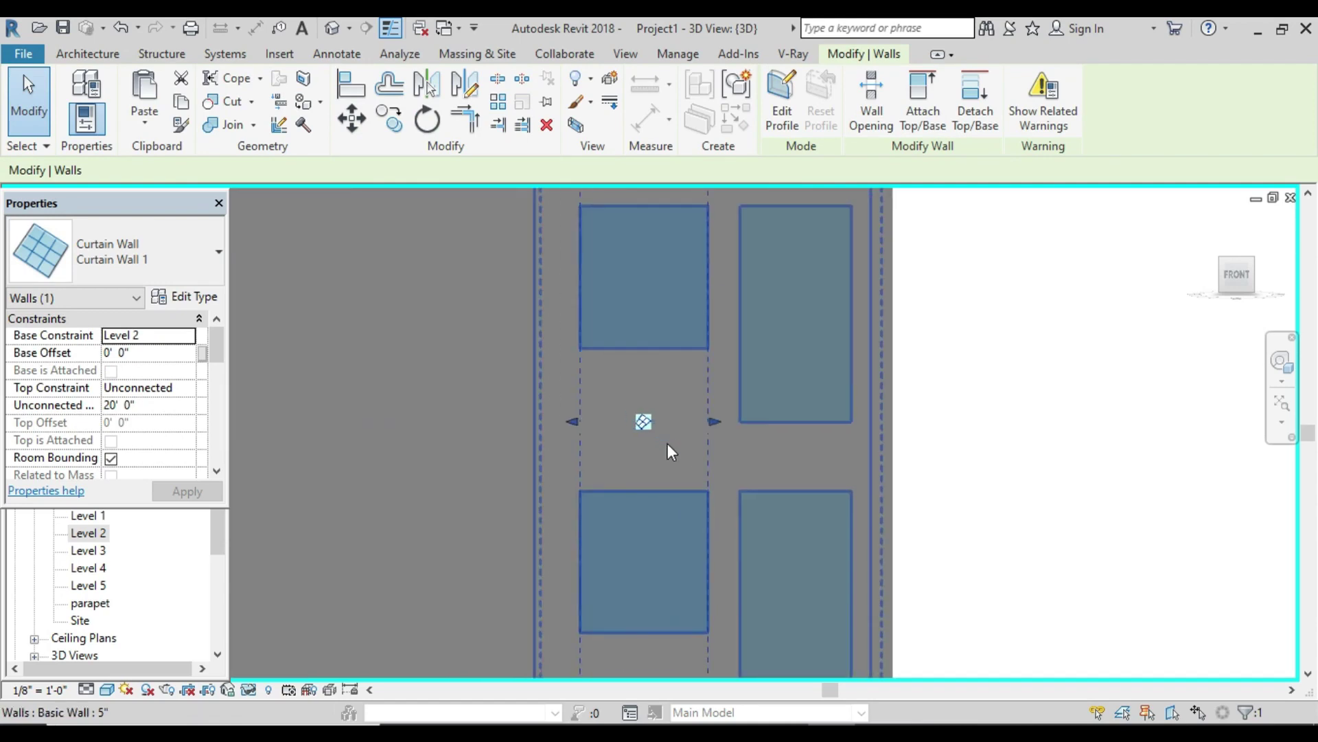
scroll(668, 442, "up", 2)
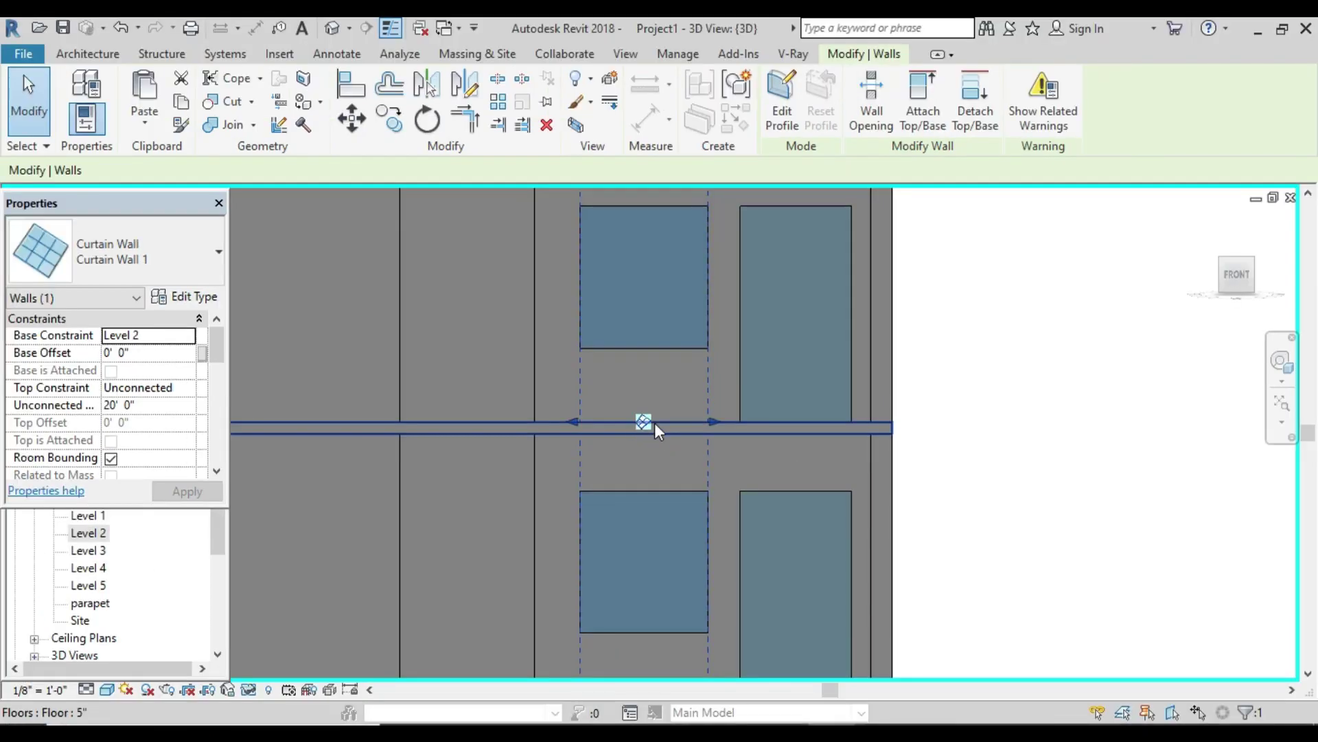
scroll(654, 422, "down", 2)
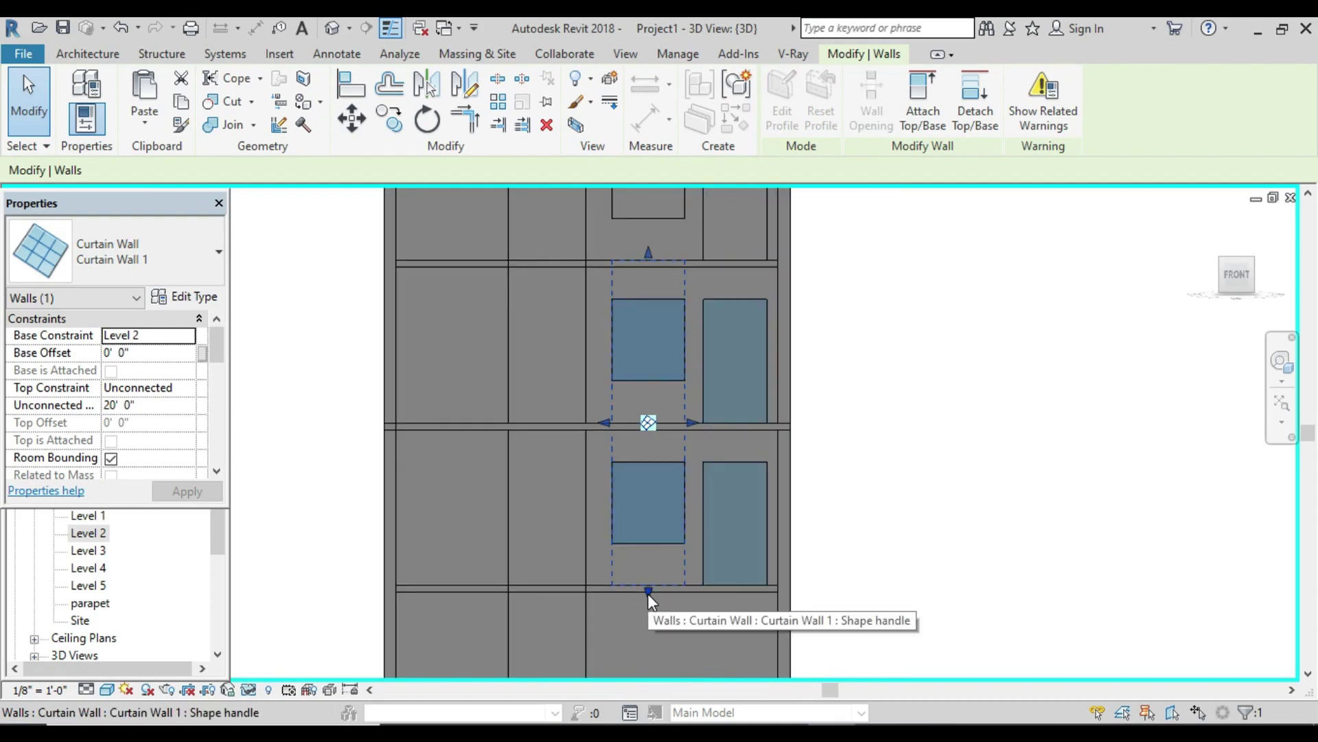
left_click_drag(648, 594, 649, 547)
scroll(649, 546, "up", 4)
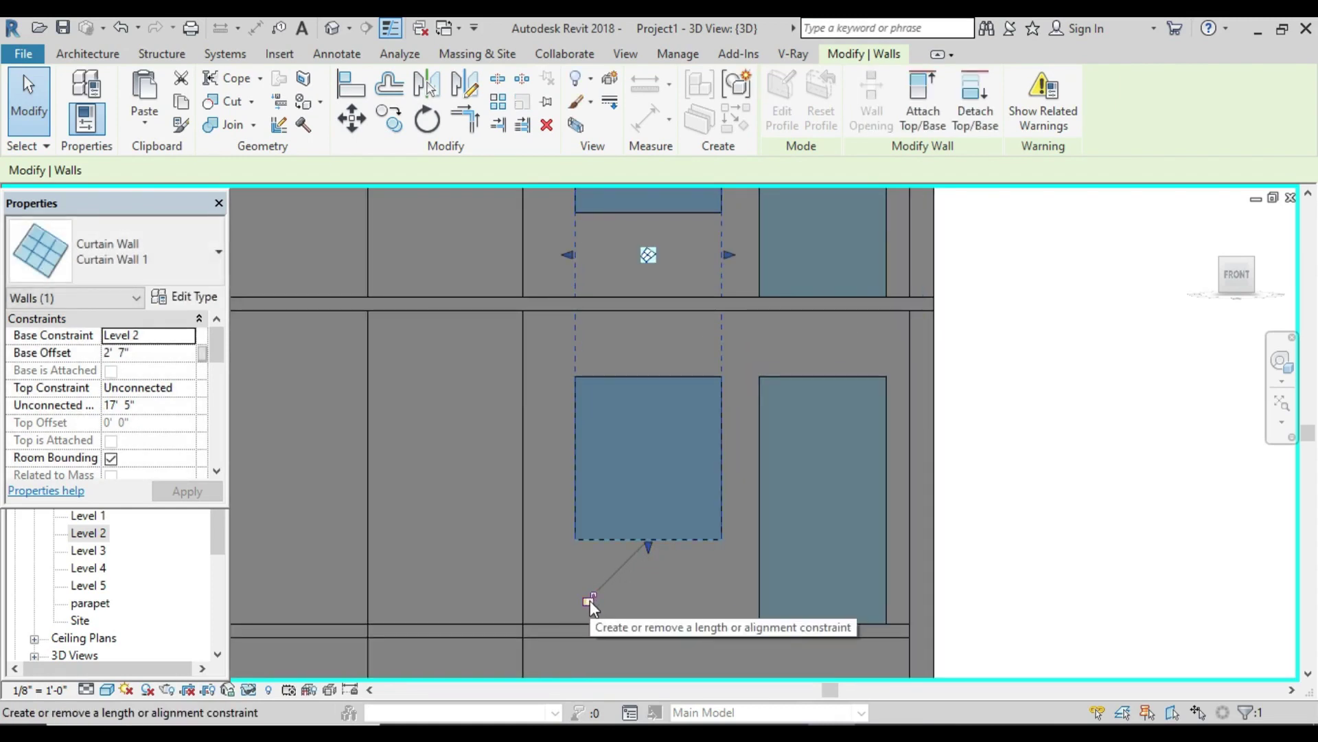
scroll(643, 478, "down", 4)
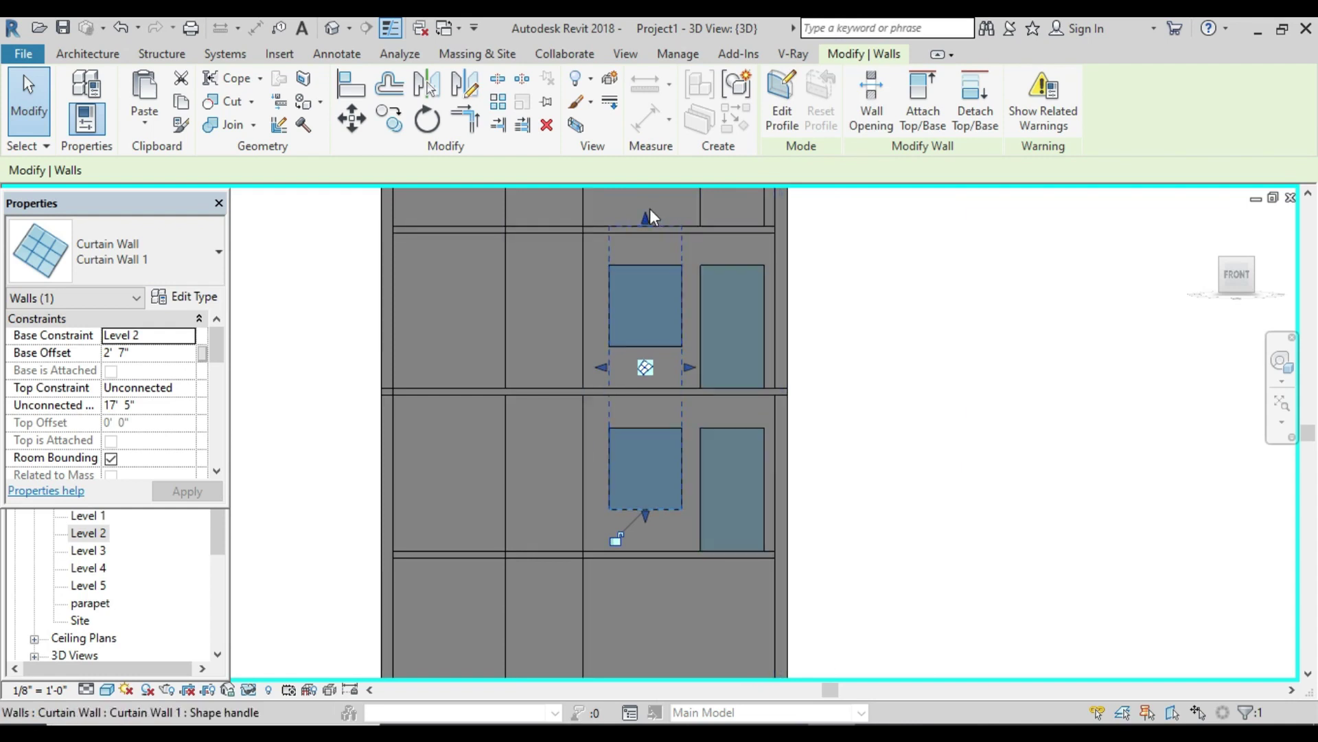
left_click_drag(651, 209, 640, 427)
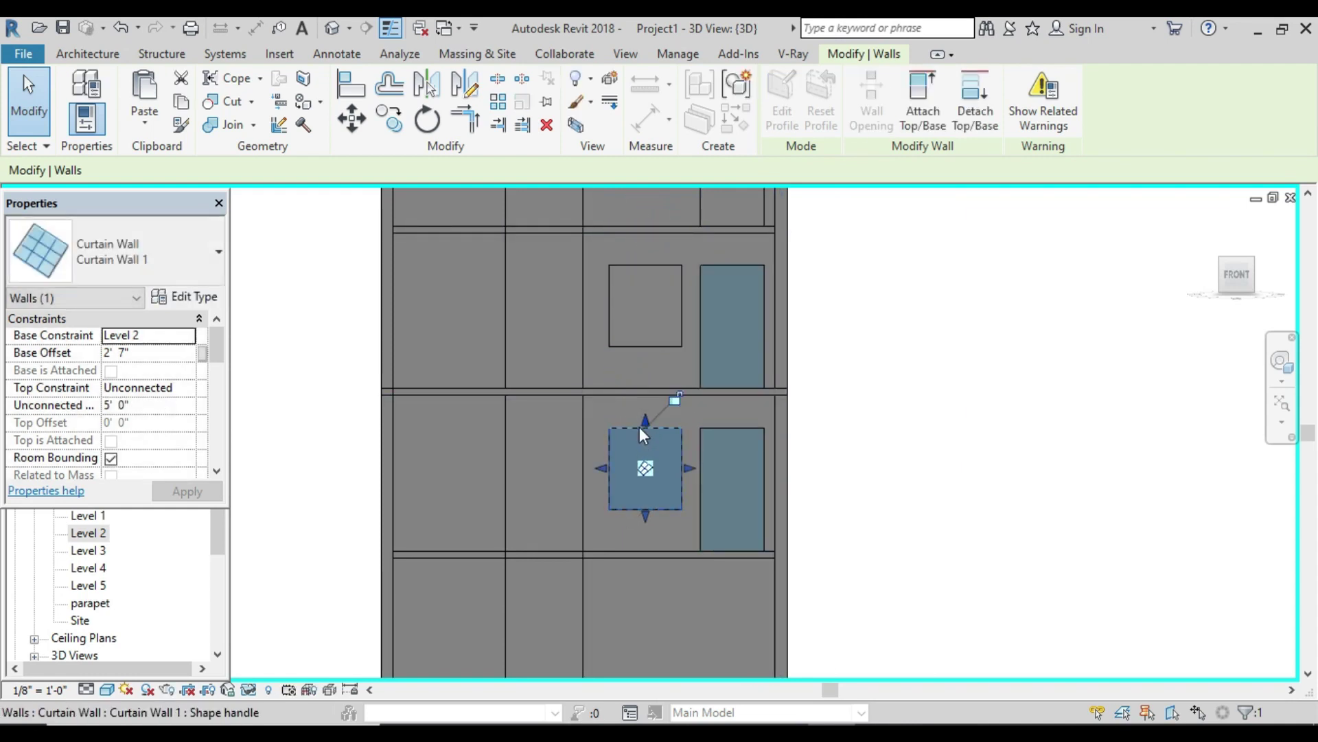
scroll(639, 427, "up", 4)
left_click(715, 373)
scroll(714, 372, "down", 3)
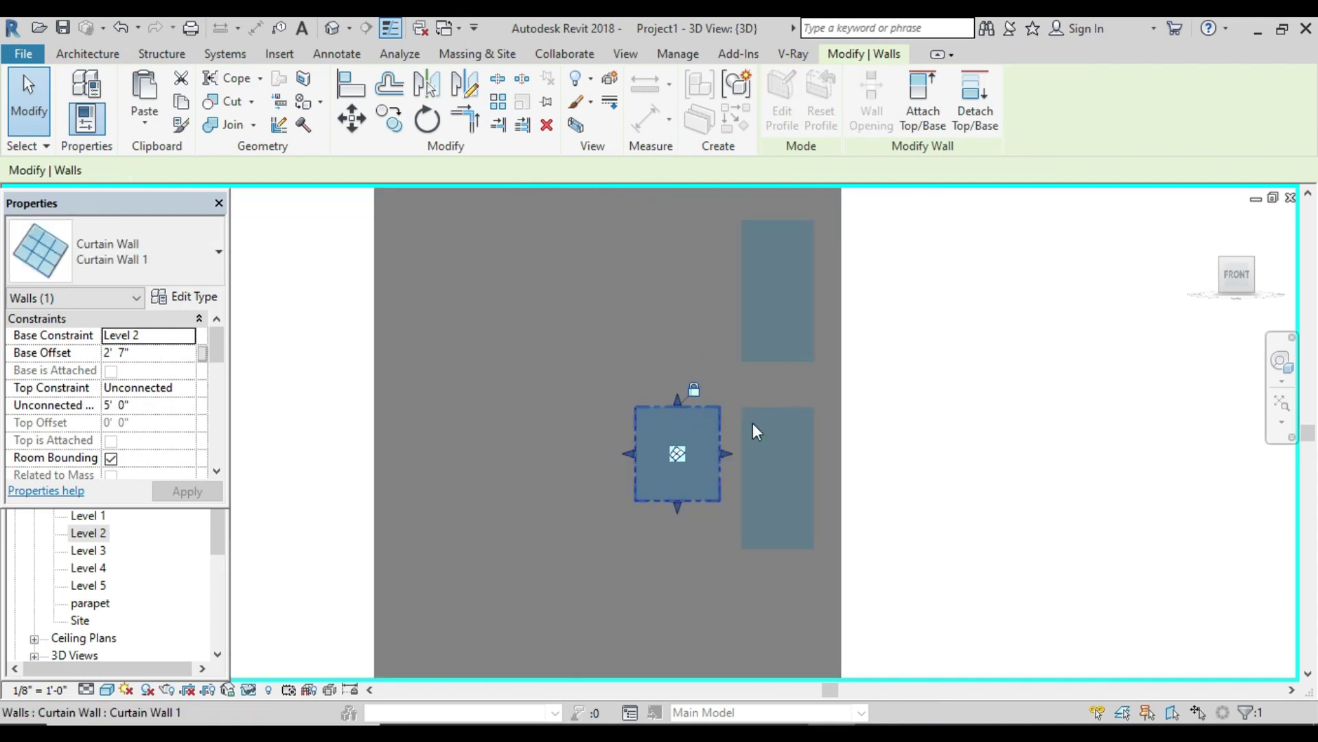
Step: Pull the tall right window's top down to the slab, lock it, and select both windows
left_click(791, 315)
scroll(791, 315, "down", 2)
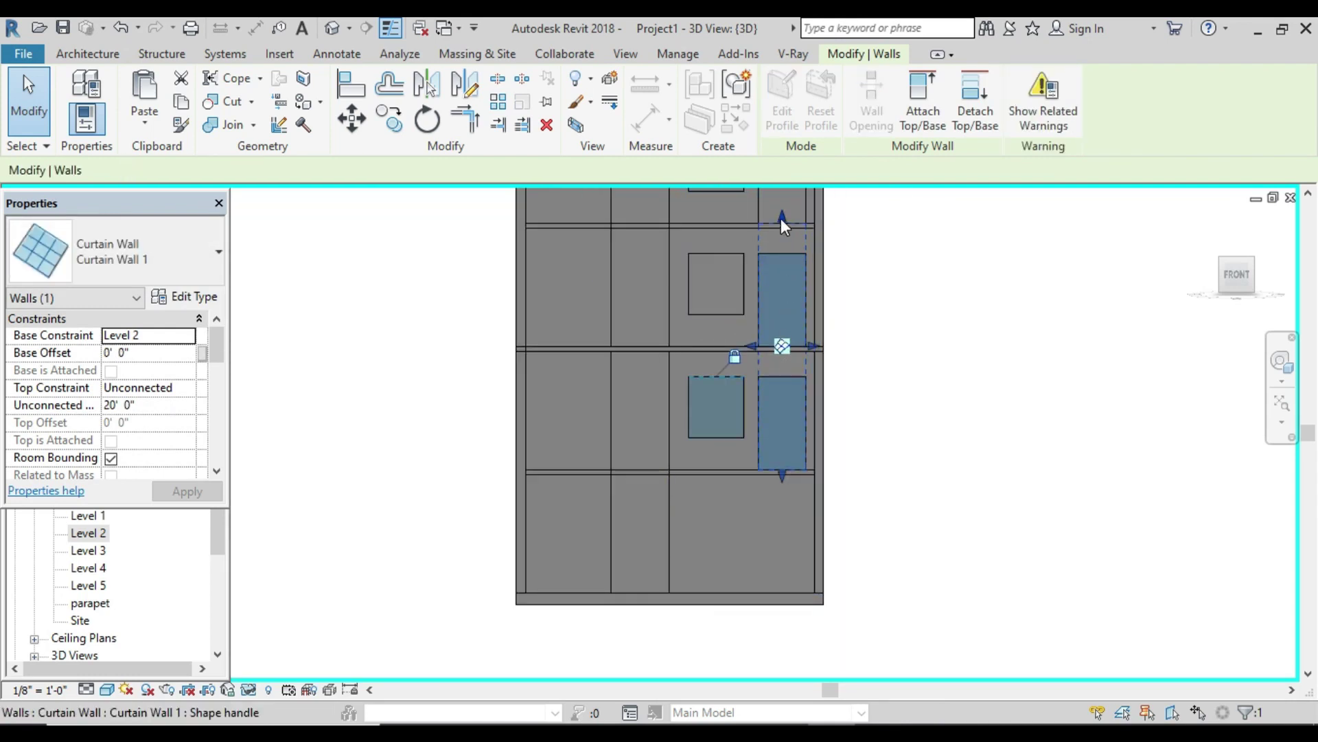
left_click_drag(782, 223, 788, 373)
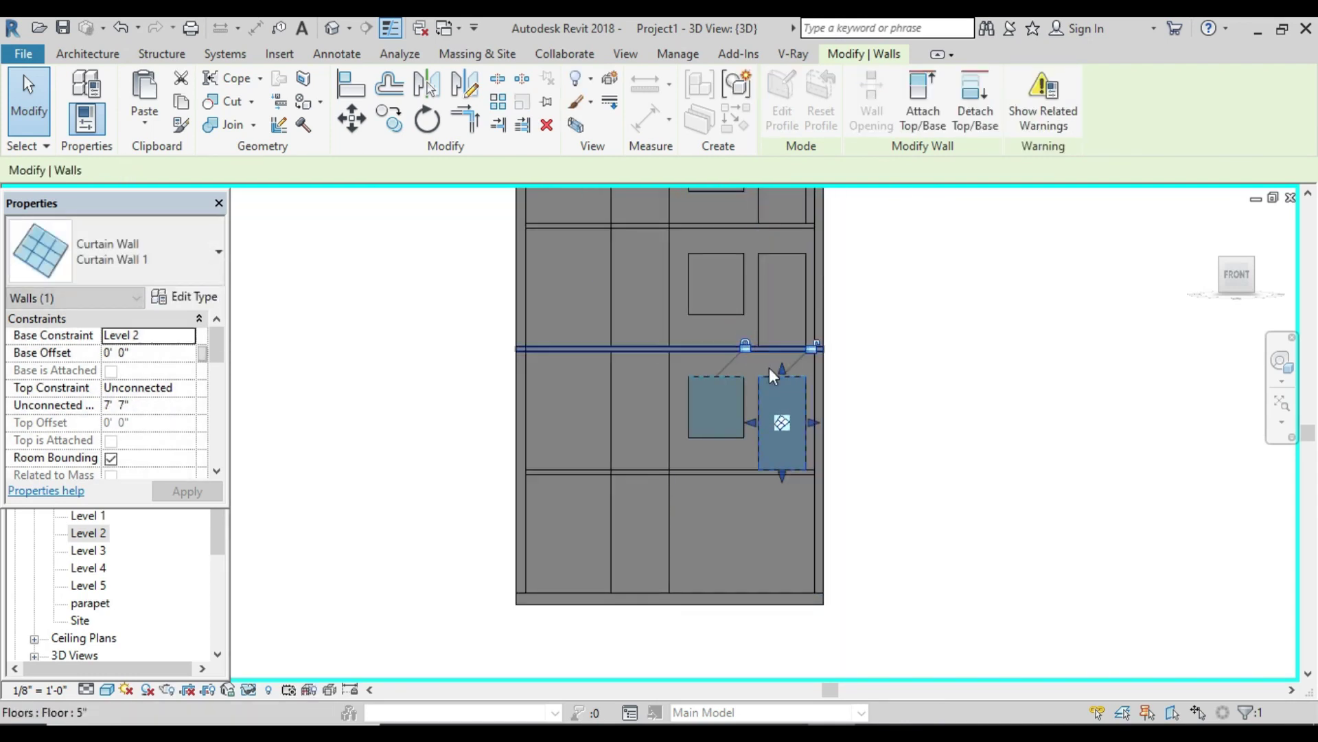
left_click(813, 347)
scroll(814, 383, "up", 2)
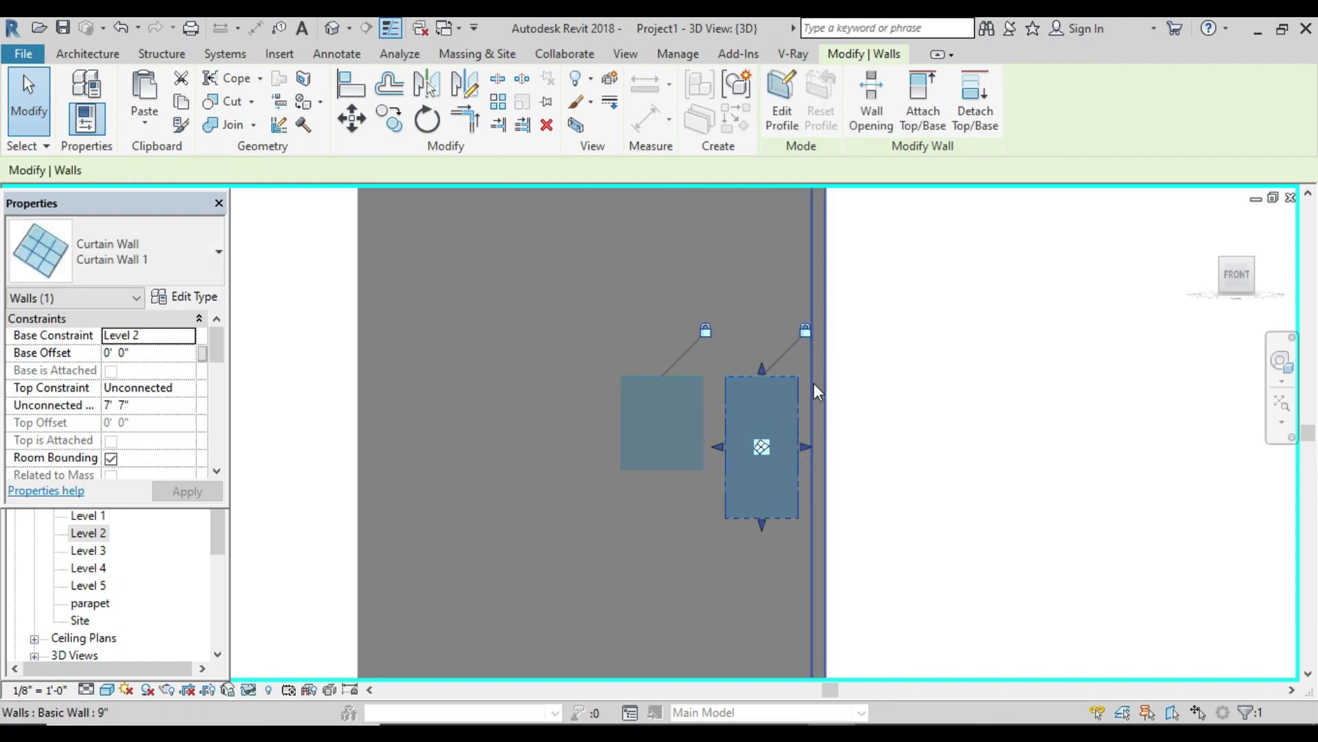
left_click(748, 414)
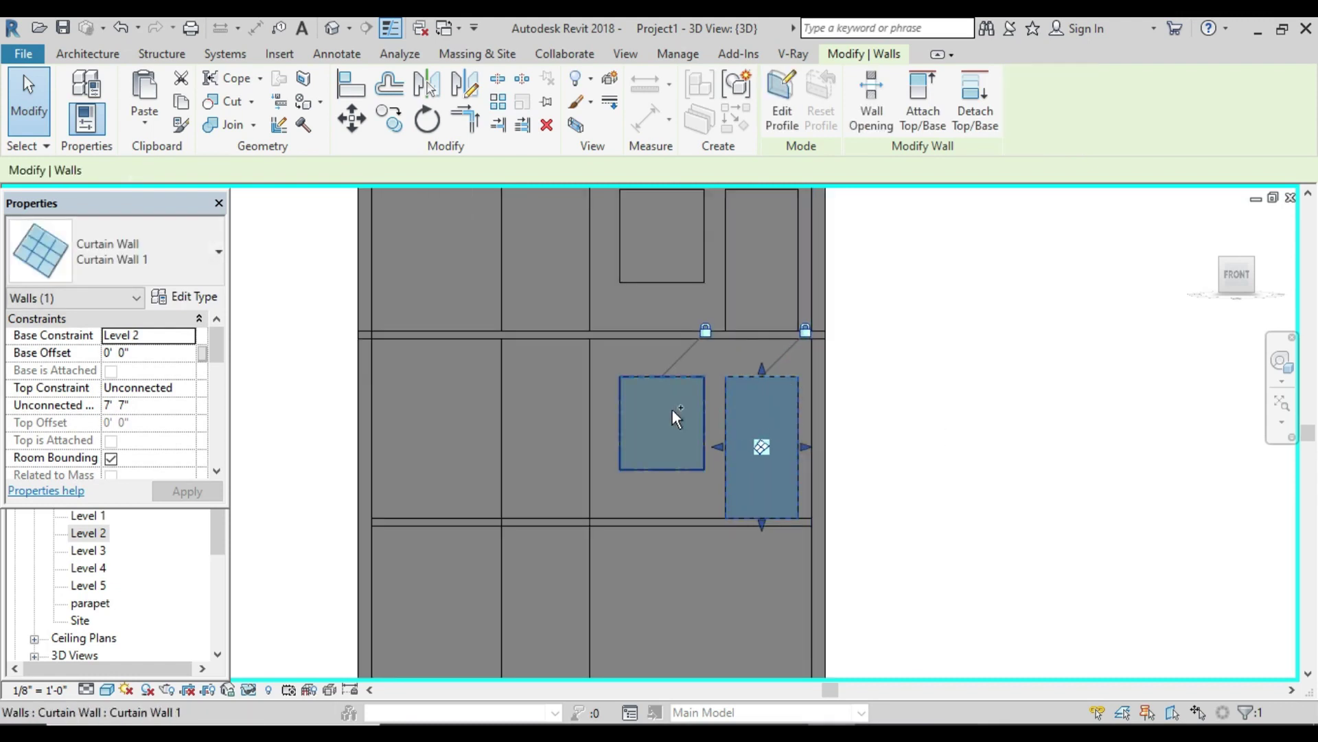
left_click(673, 410, "ctrl")
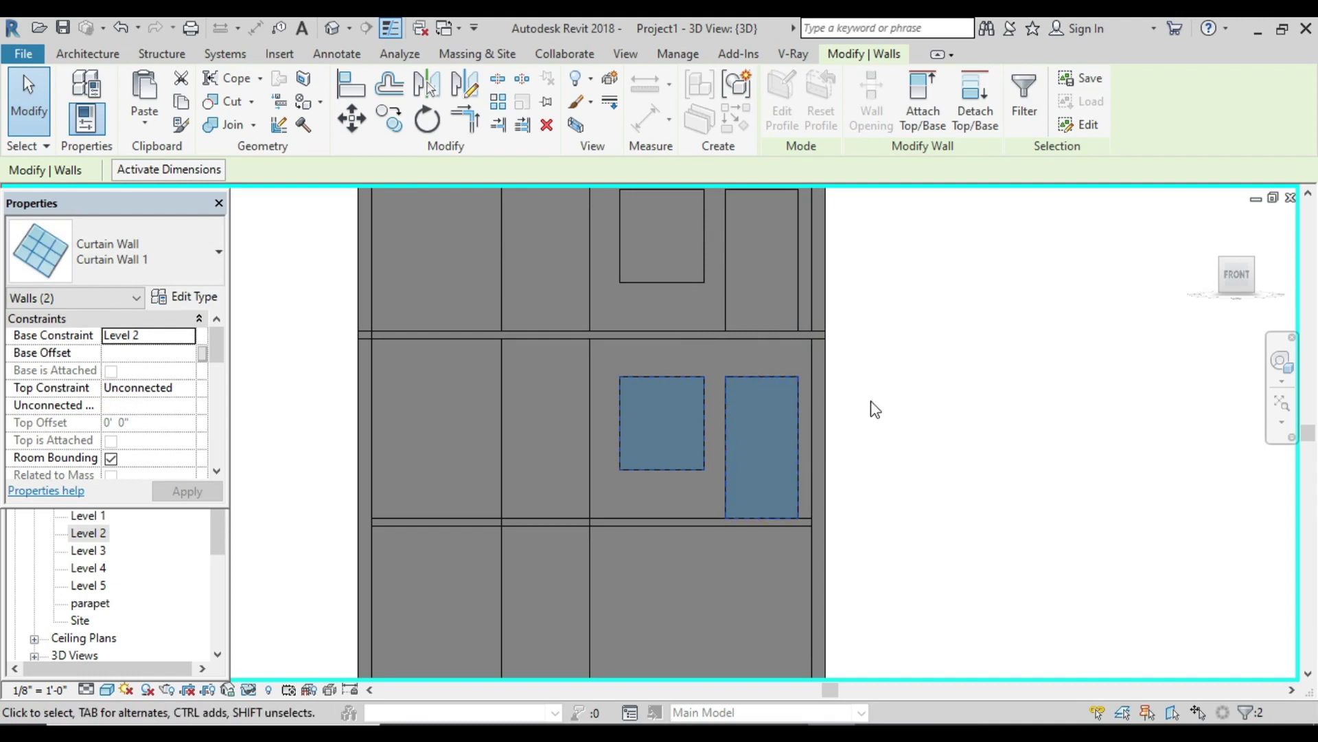
Step: Copy the selected window pair from its corner onto the floor above
left_click(390, 118)
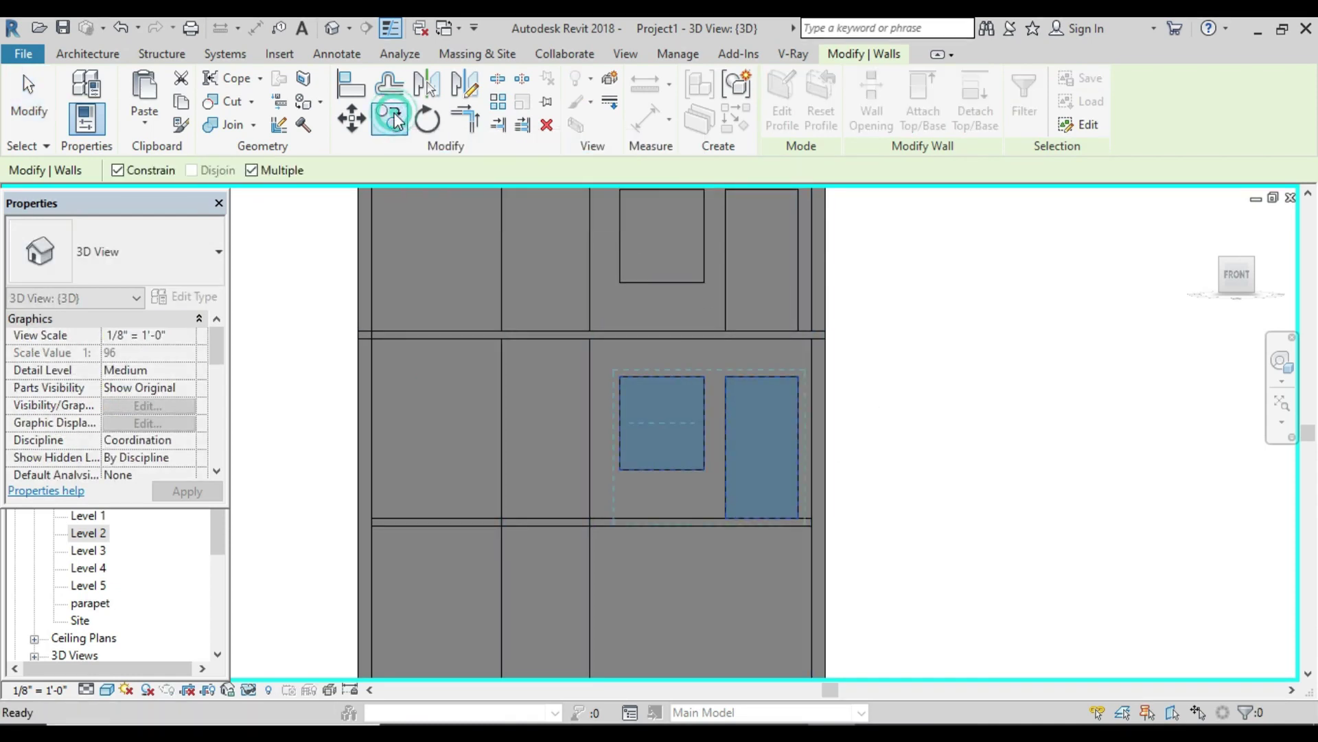
left_click(796, 516)
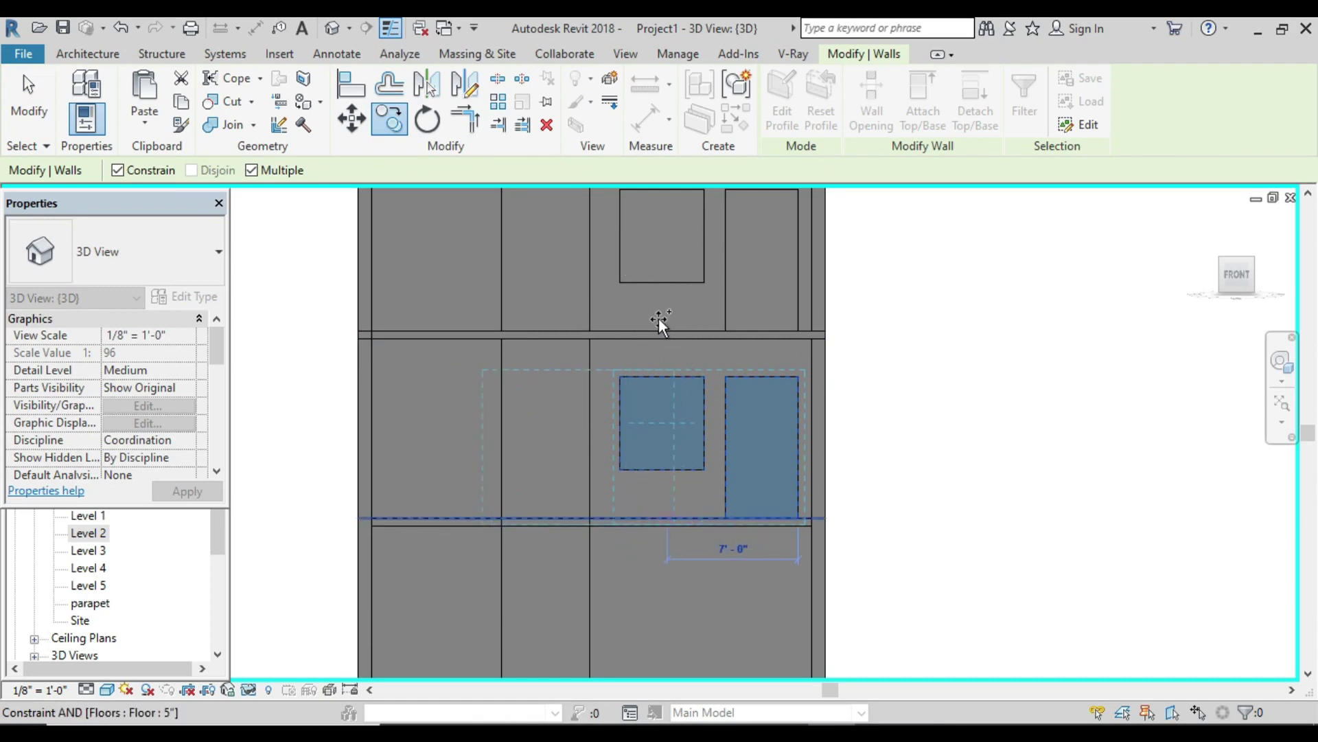
left_click(115, 170)
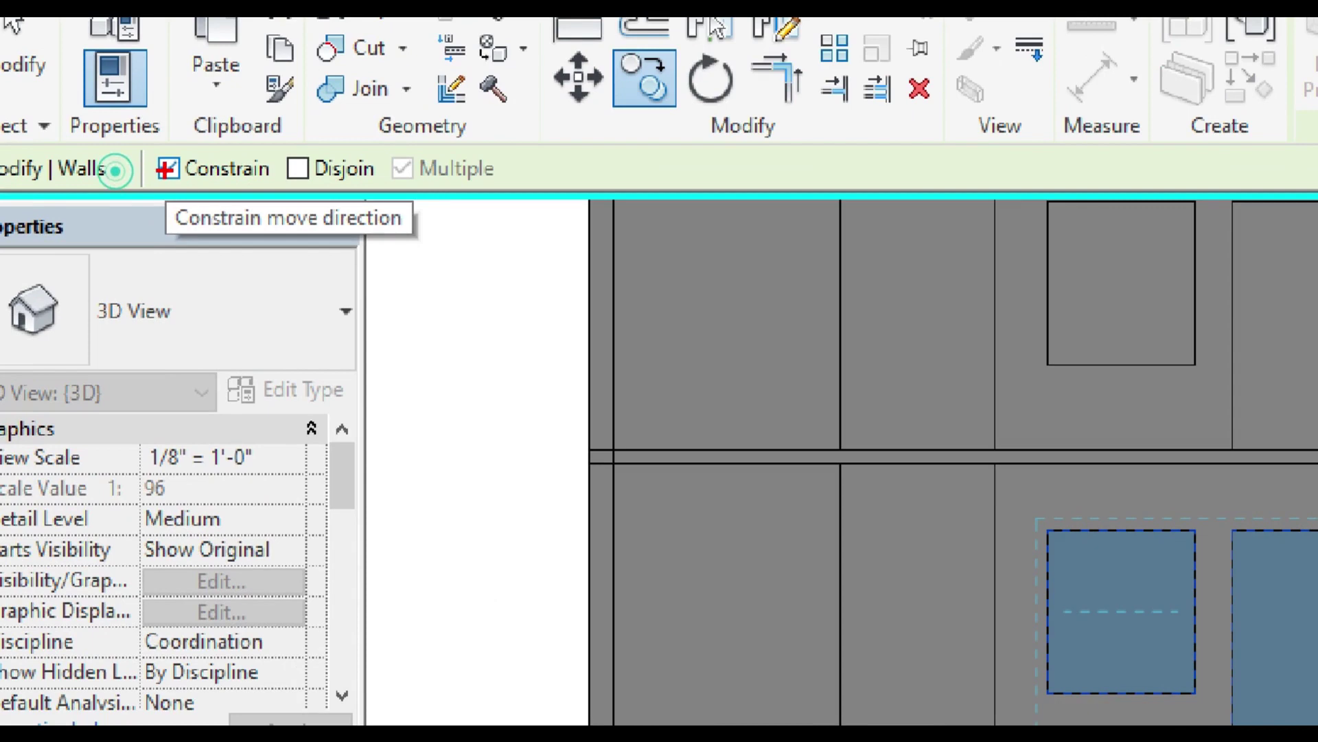
left_click(169, 169)
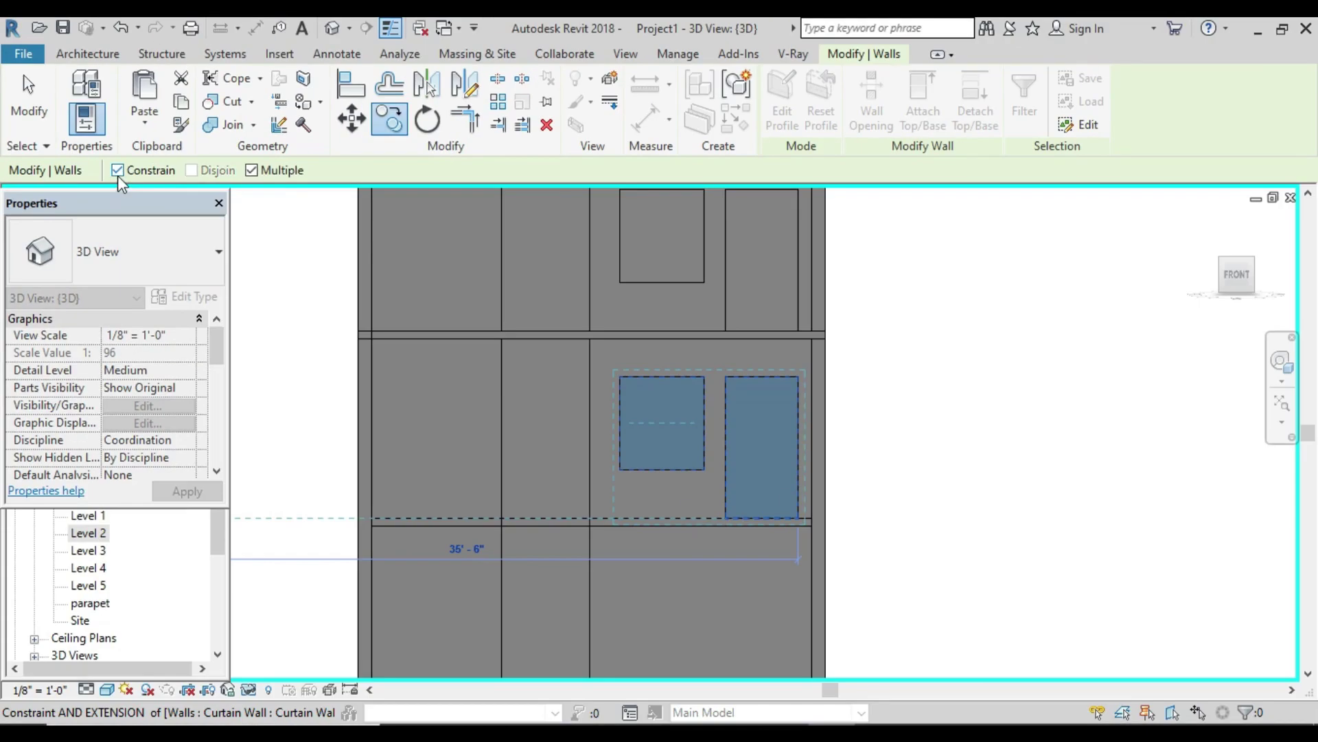
left_click(118, 171)
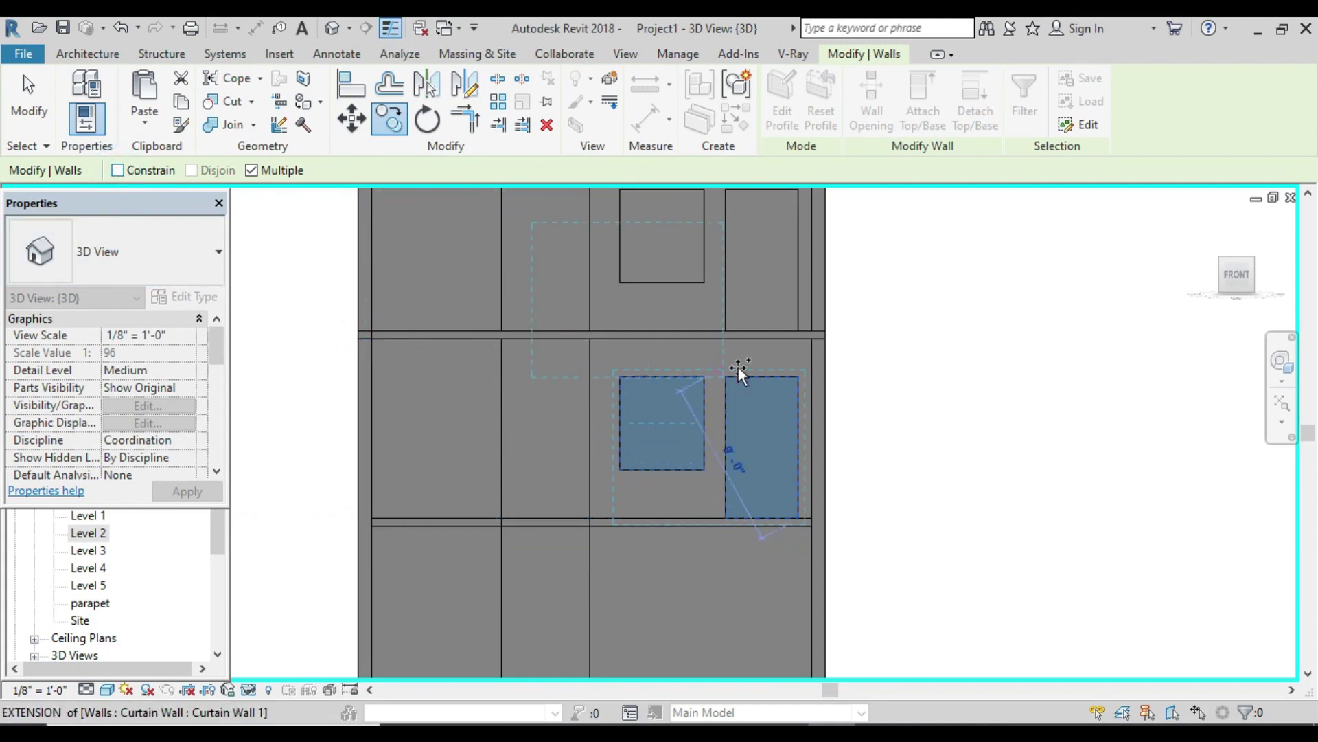
left_click(758, 522)
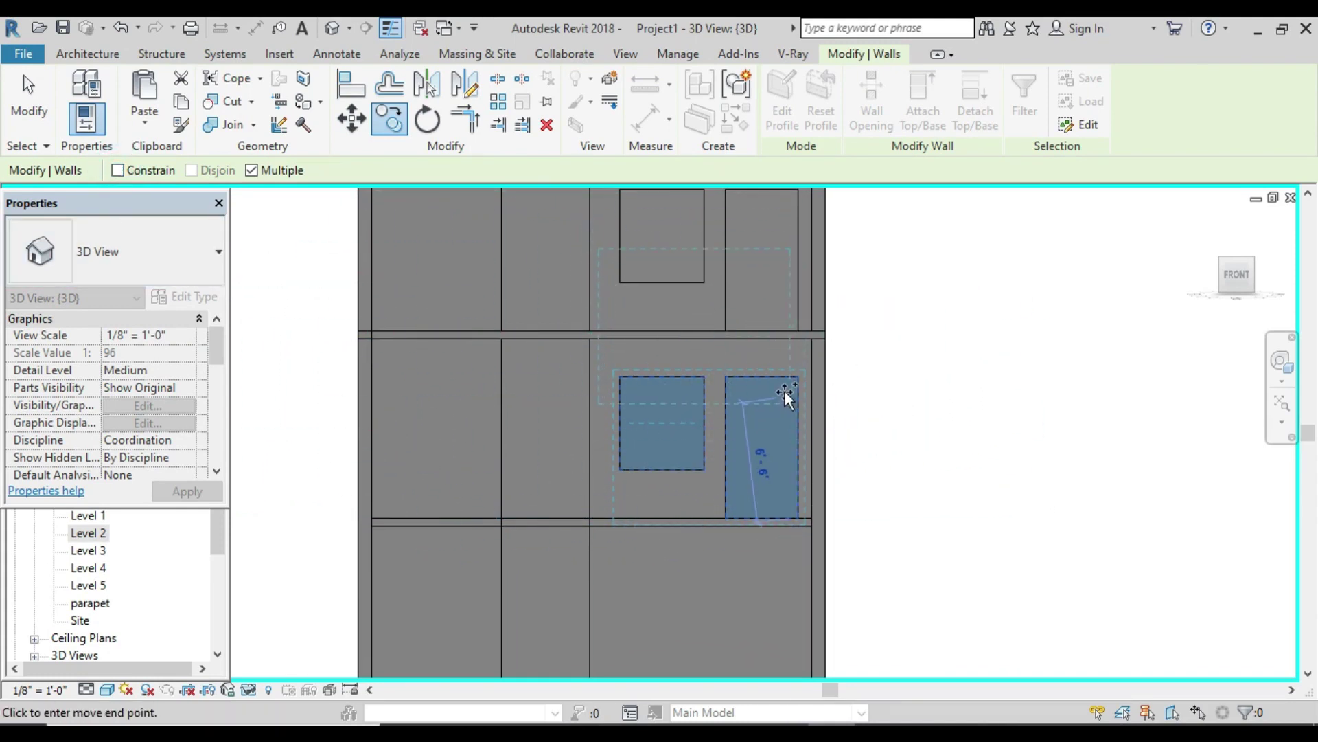
left_click(798, 324)
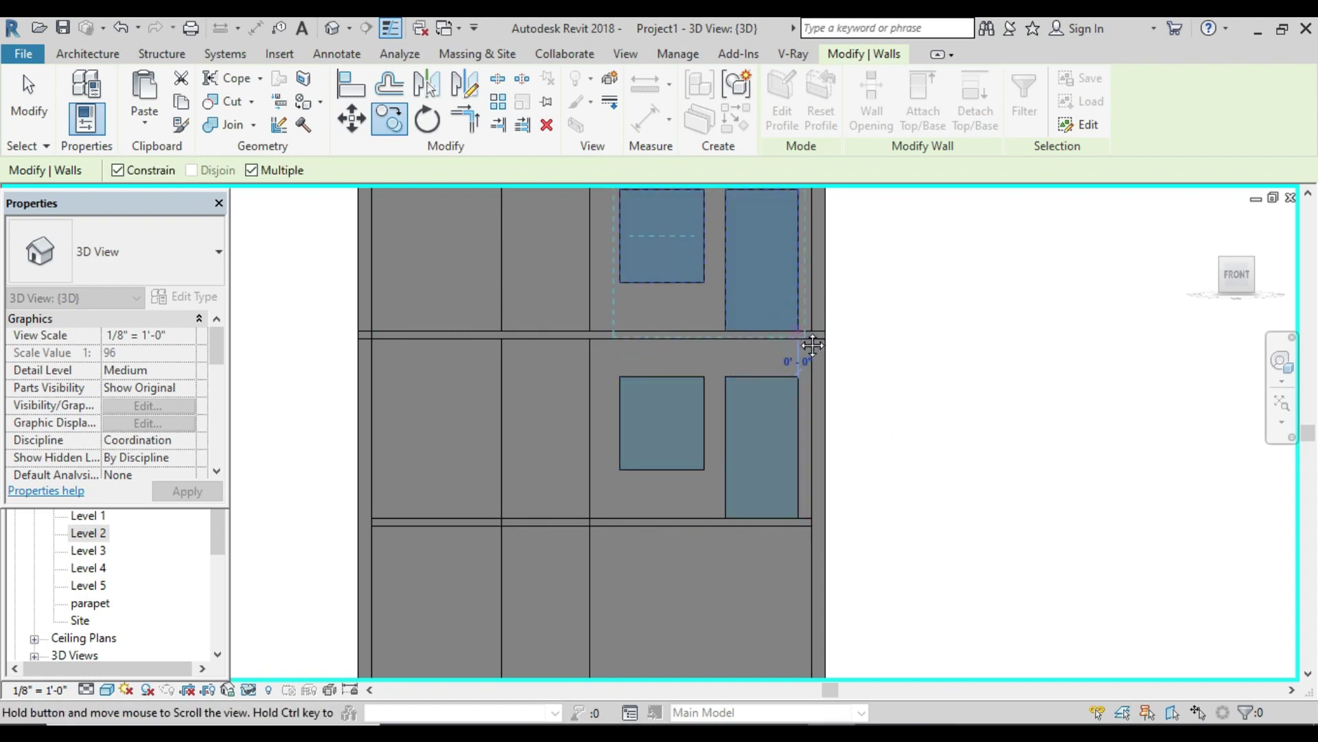
Step: Place another copy of the window pair on the top floor
middle_click_drag(812, 345, 771, 574)
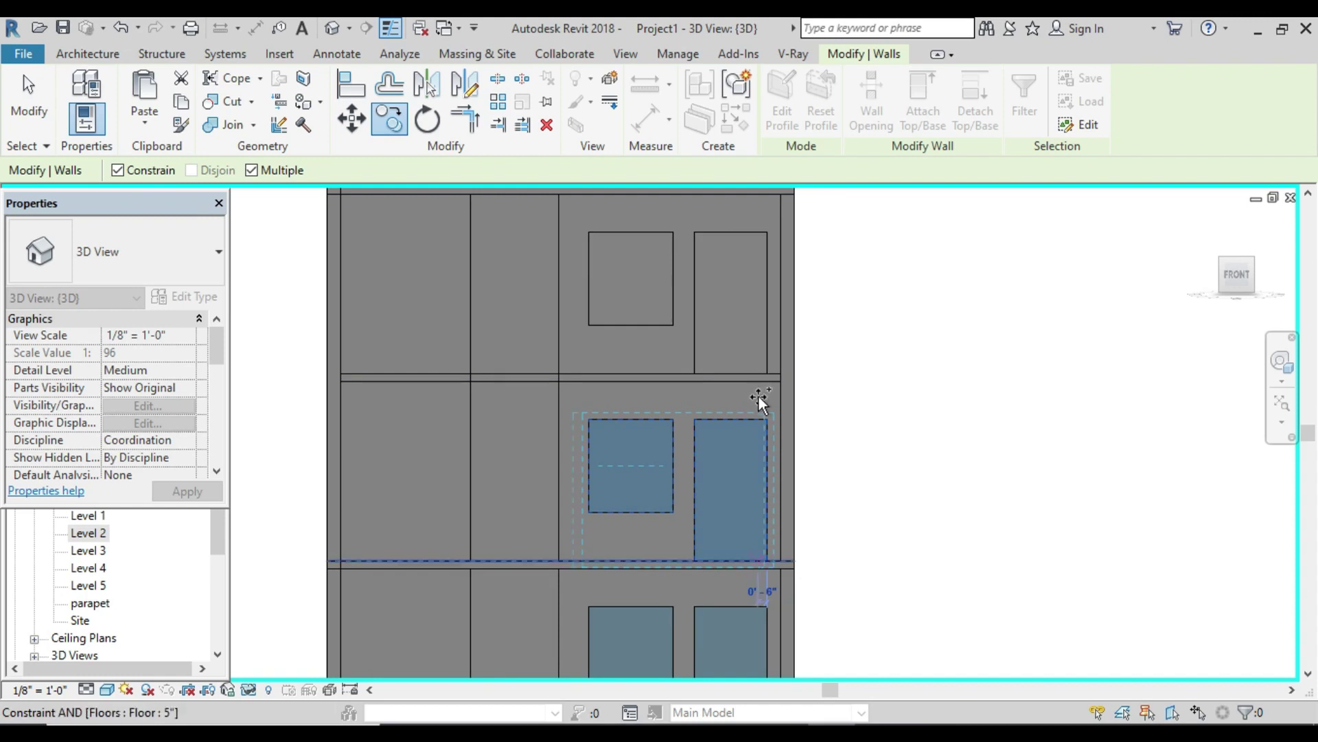
scroll(760, 379, "down", 2)
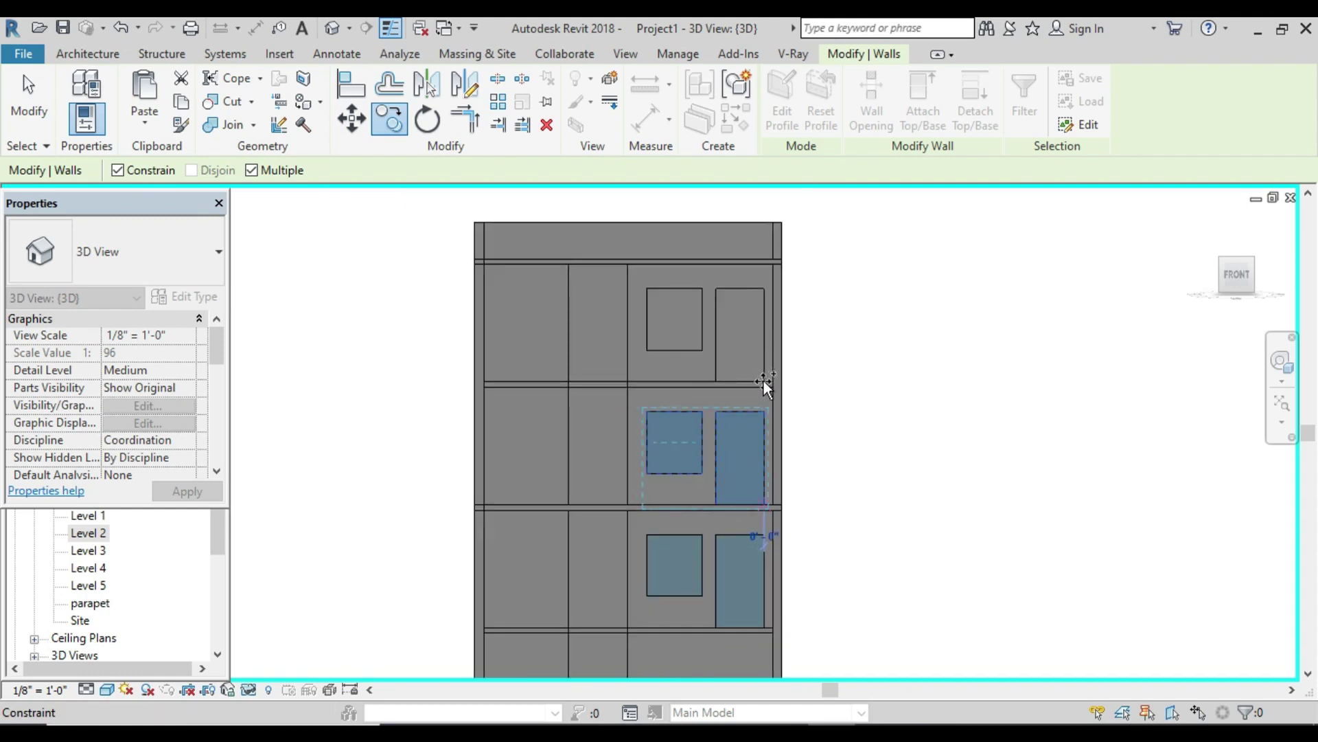
scroll(764, 381, "up", 2)
scroll(764, 380, "up", 2)
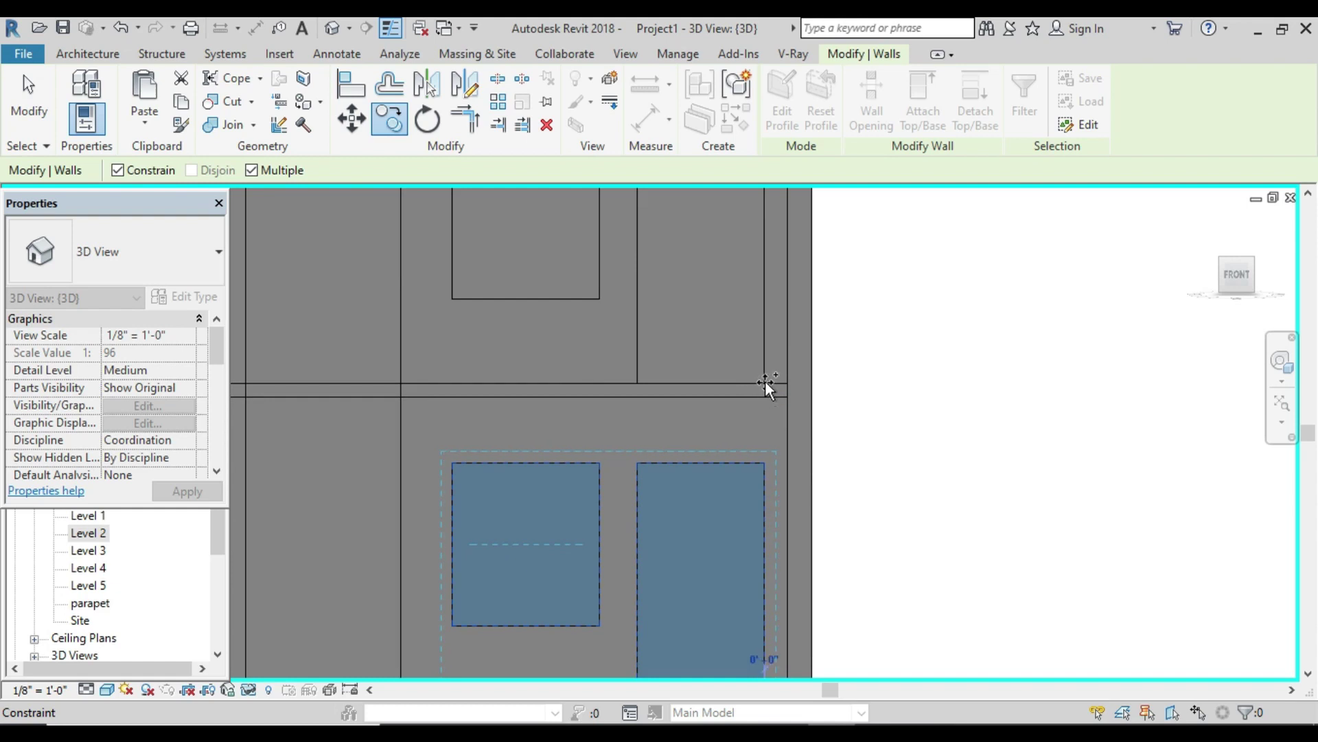
scroll(761, 381, "down", 1)
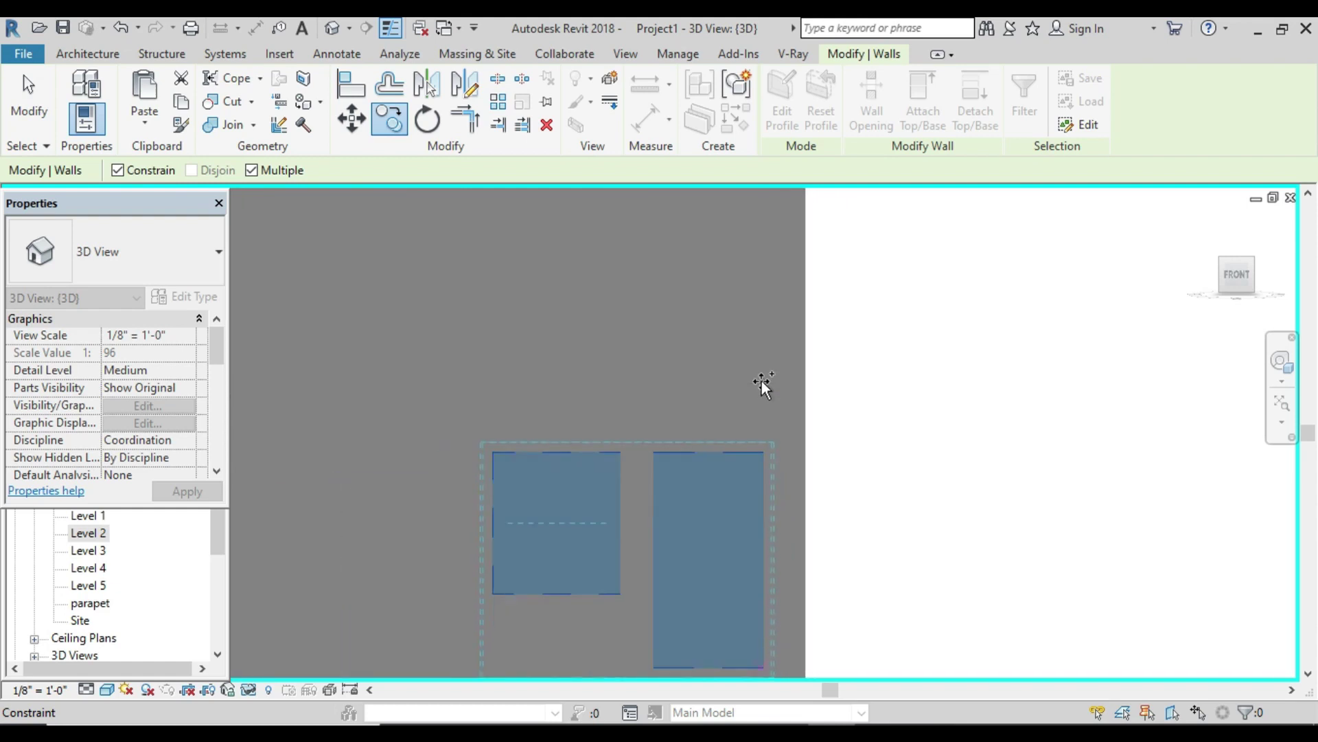
scroll(761, 380, "down", 3)
scroll(761, 380, "down", 3)
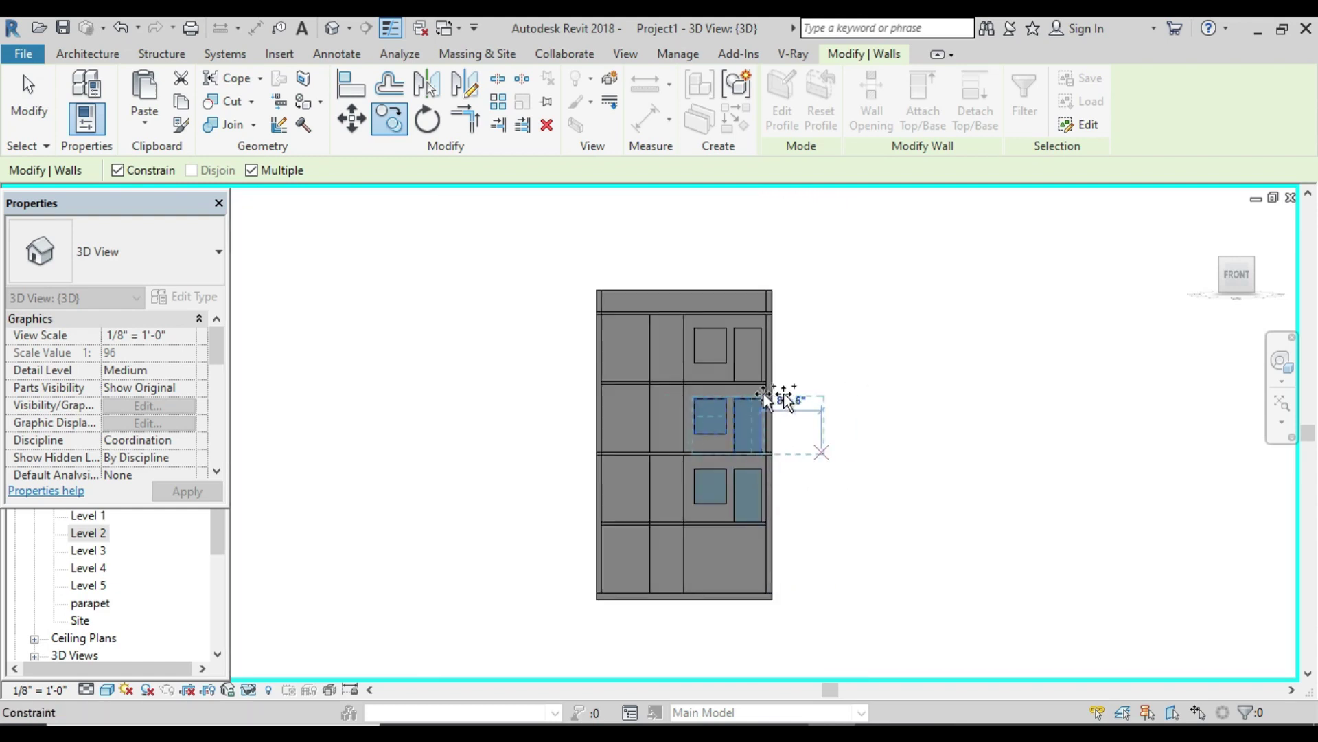
left_click(117, 171)
scroll(756, 369, "up", 4)
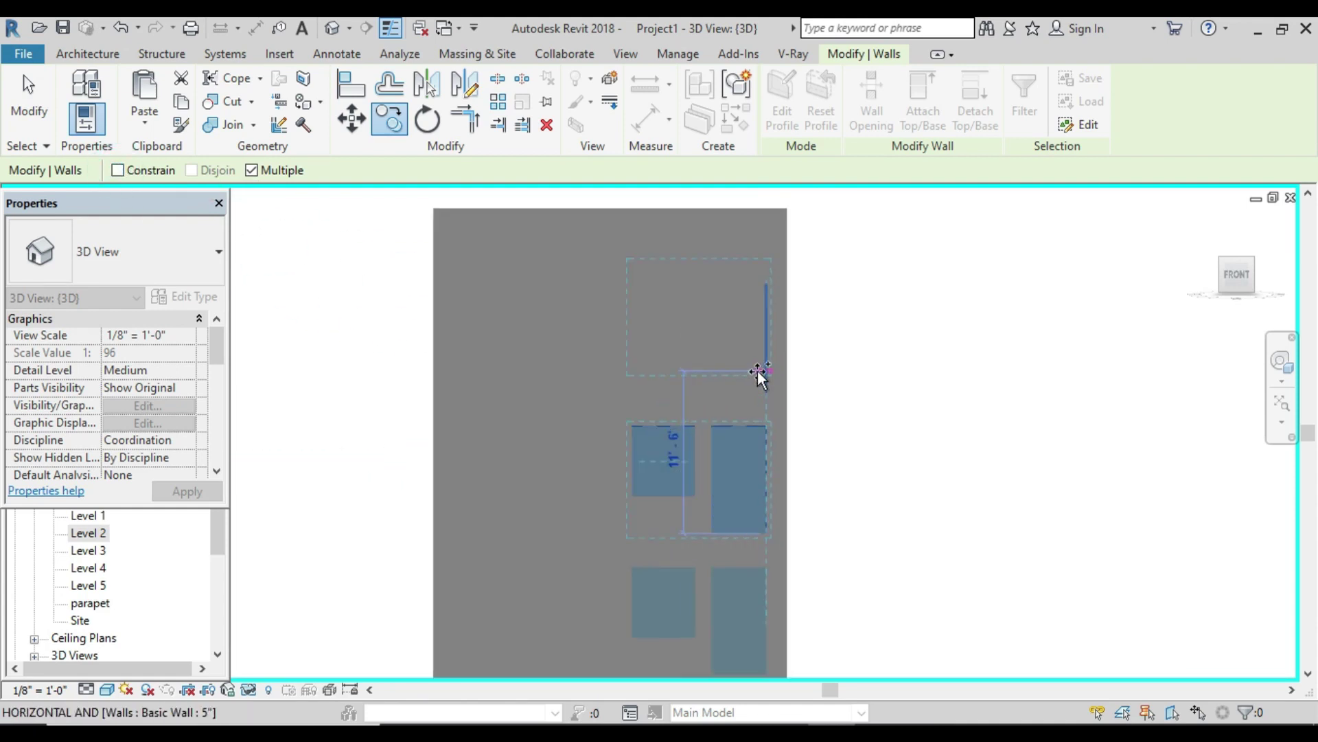
scroll(758, 375, "up", 1)
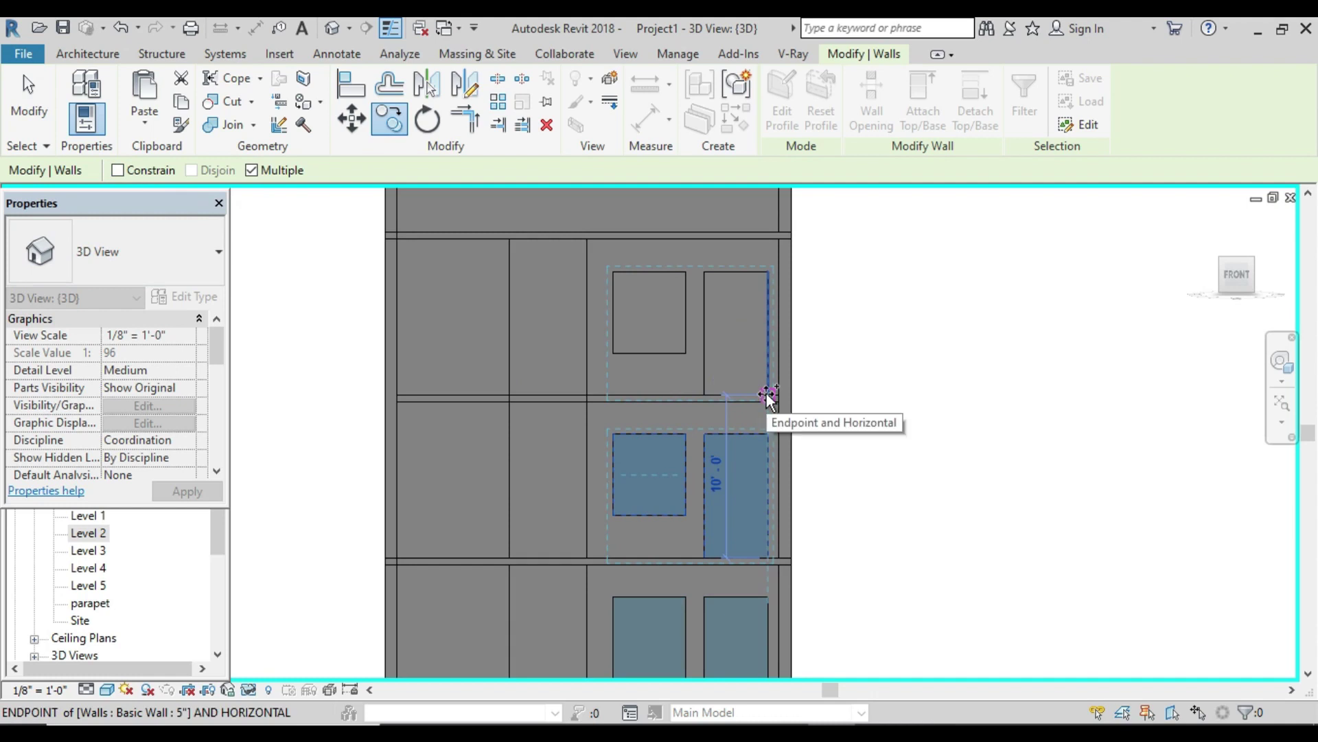
left_click(768, 396)
scroll(776, 398, "down", 3)
key("Escape")
key("Escape")
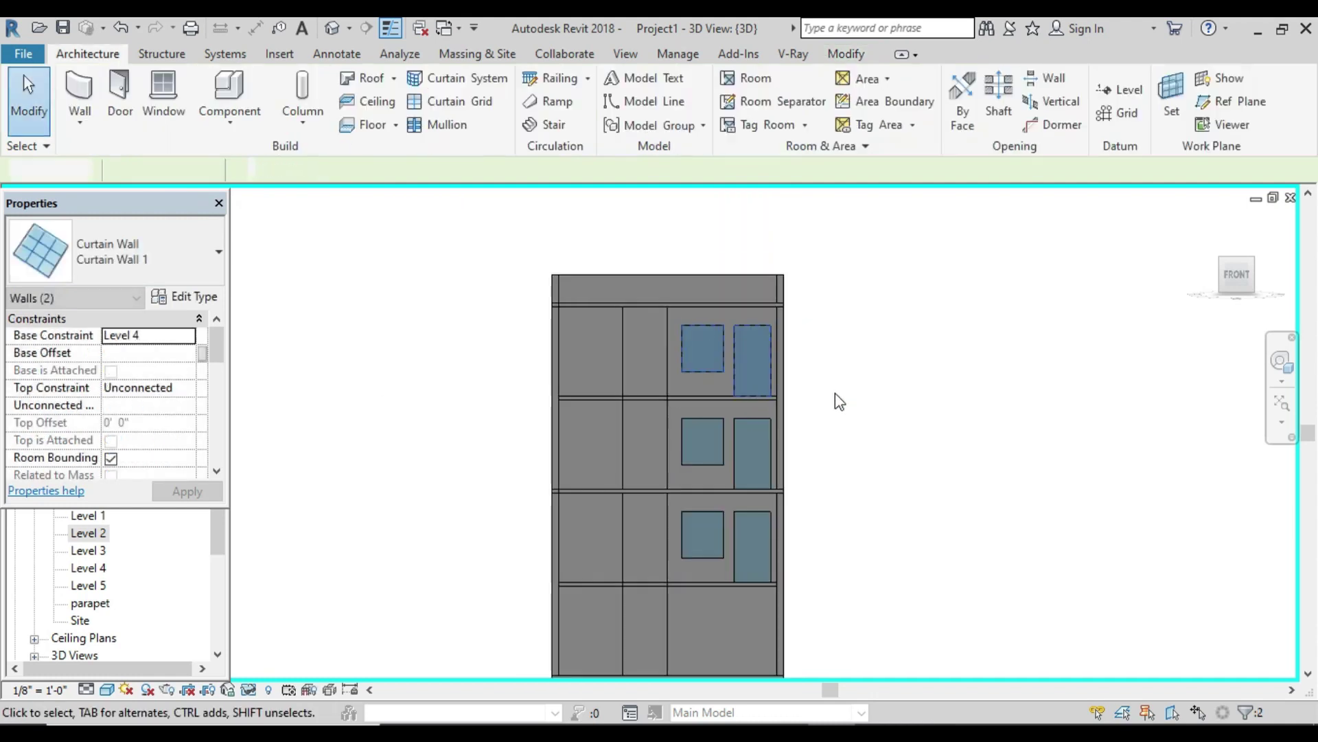
scroll(838, 415, "down", 3)
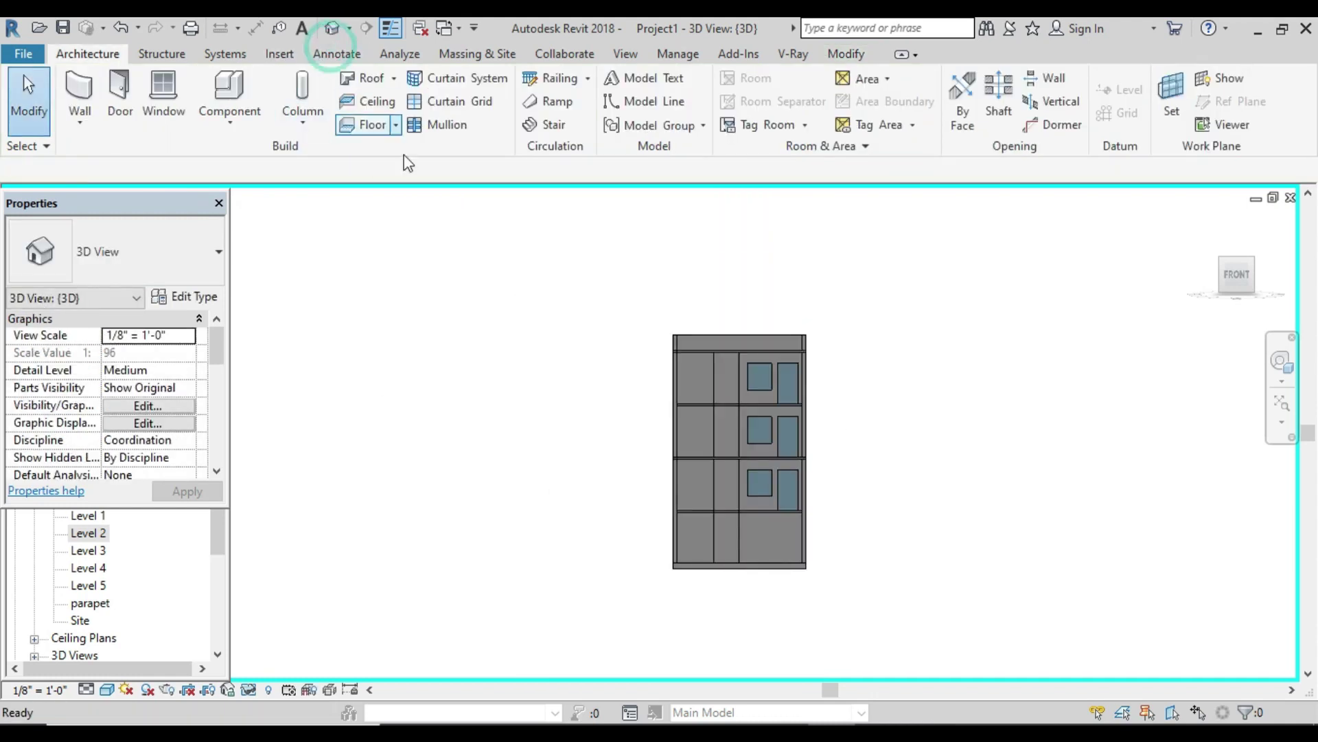
middle_click_drag(521, 356, 598, 474, "shift")
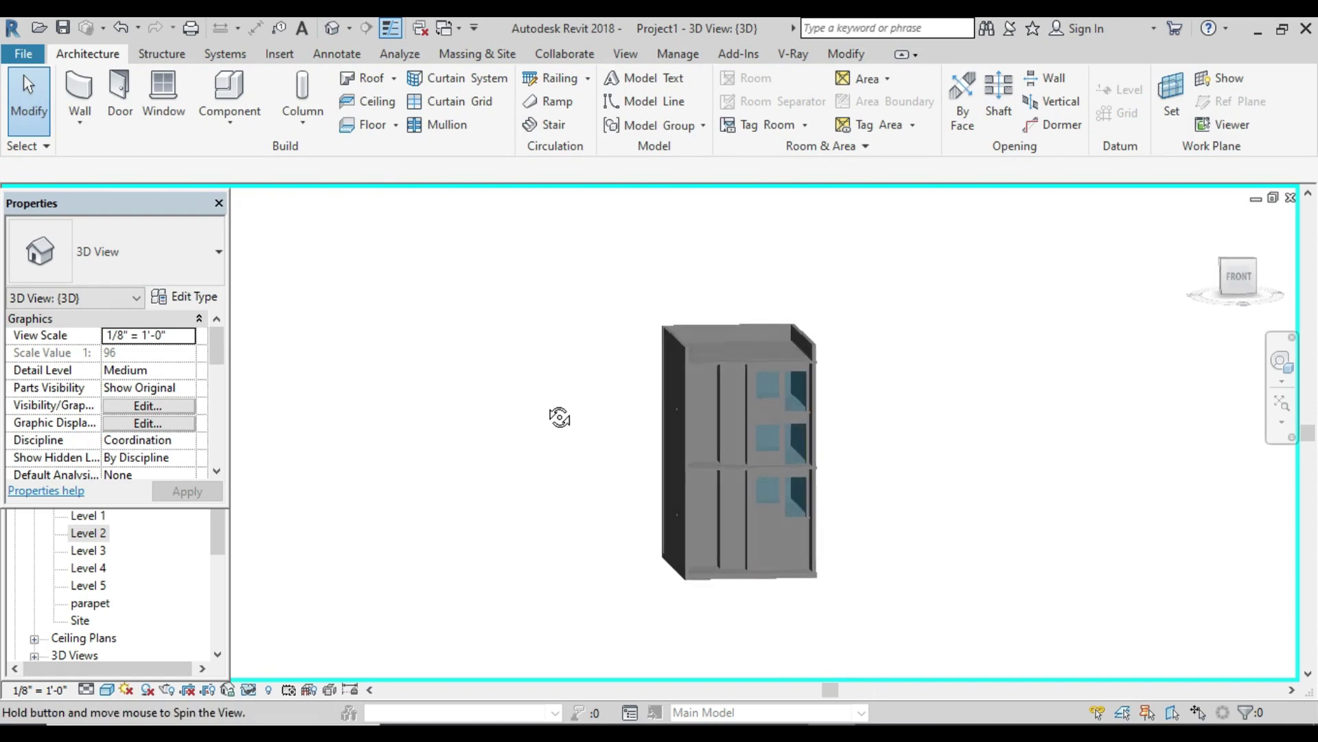
scroll(753, 467, "up", 3)
middle_click_drag(764, 467, 532, 409)
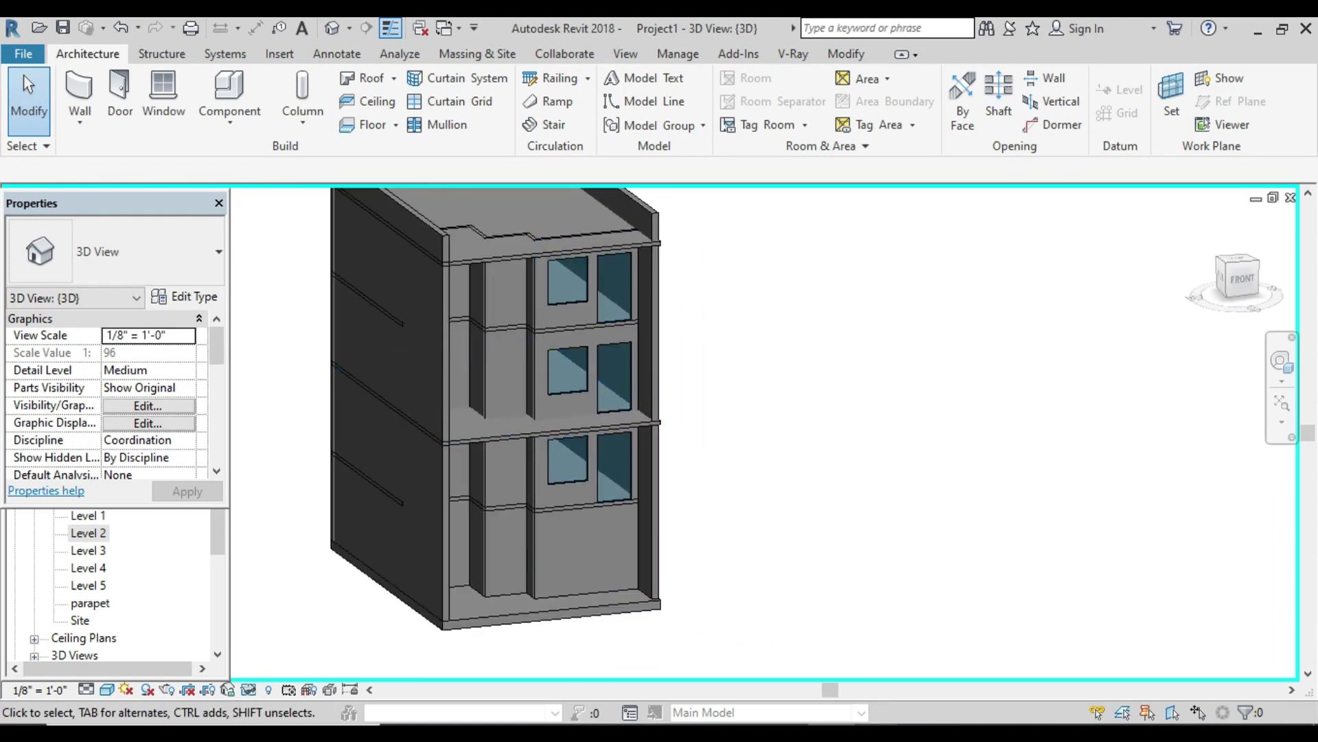
left_click(823, 673)
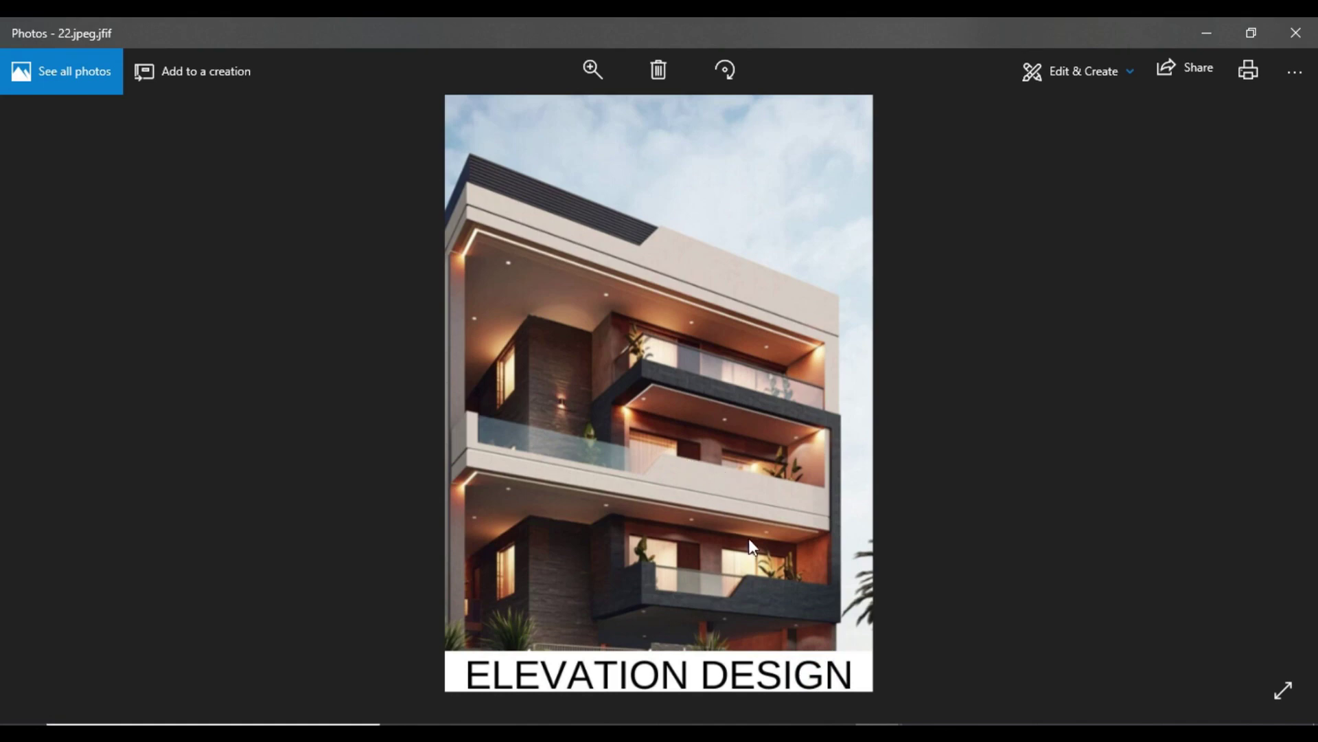
key("alt+Tab")
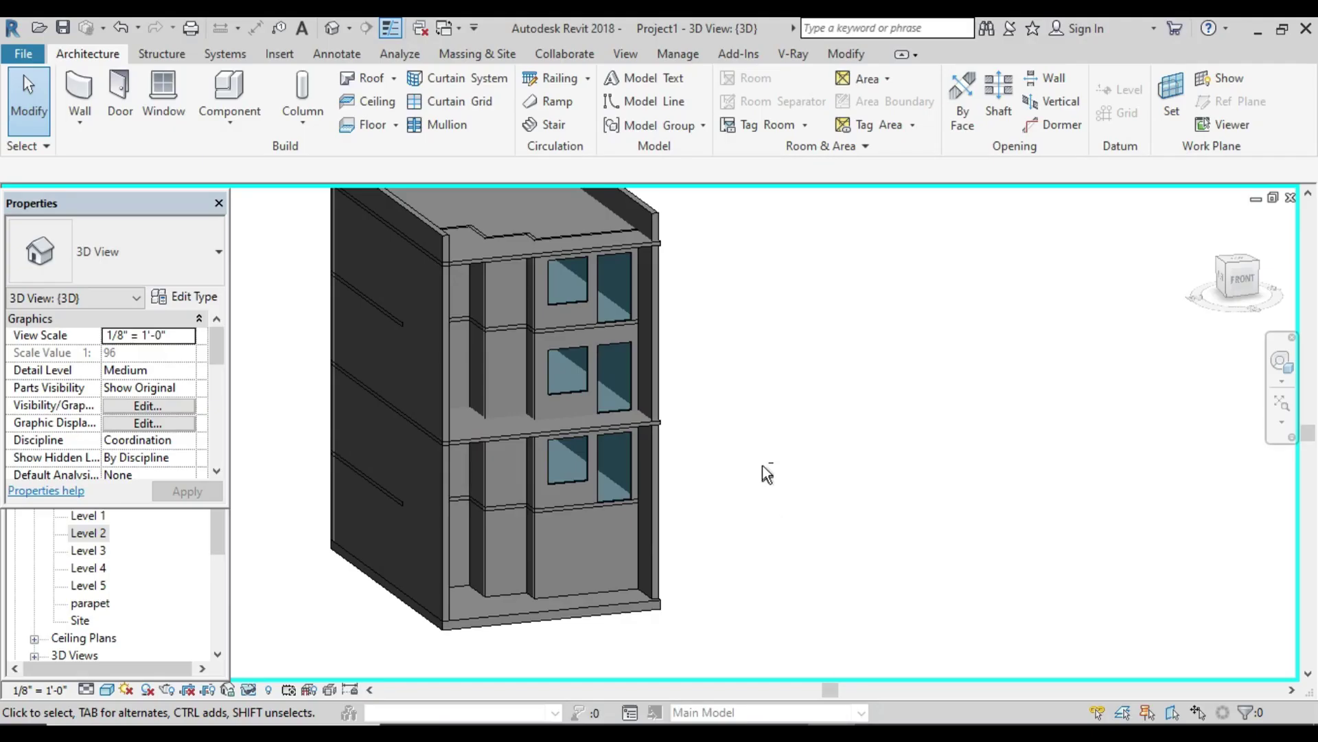
Step: From the front view, create an in-place Generic Models family named 'Generic Models 1'
left_click(1238, 278)
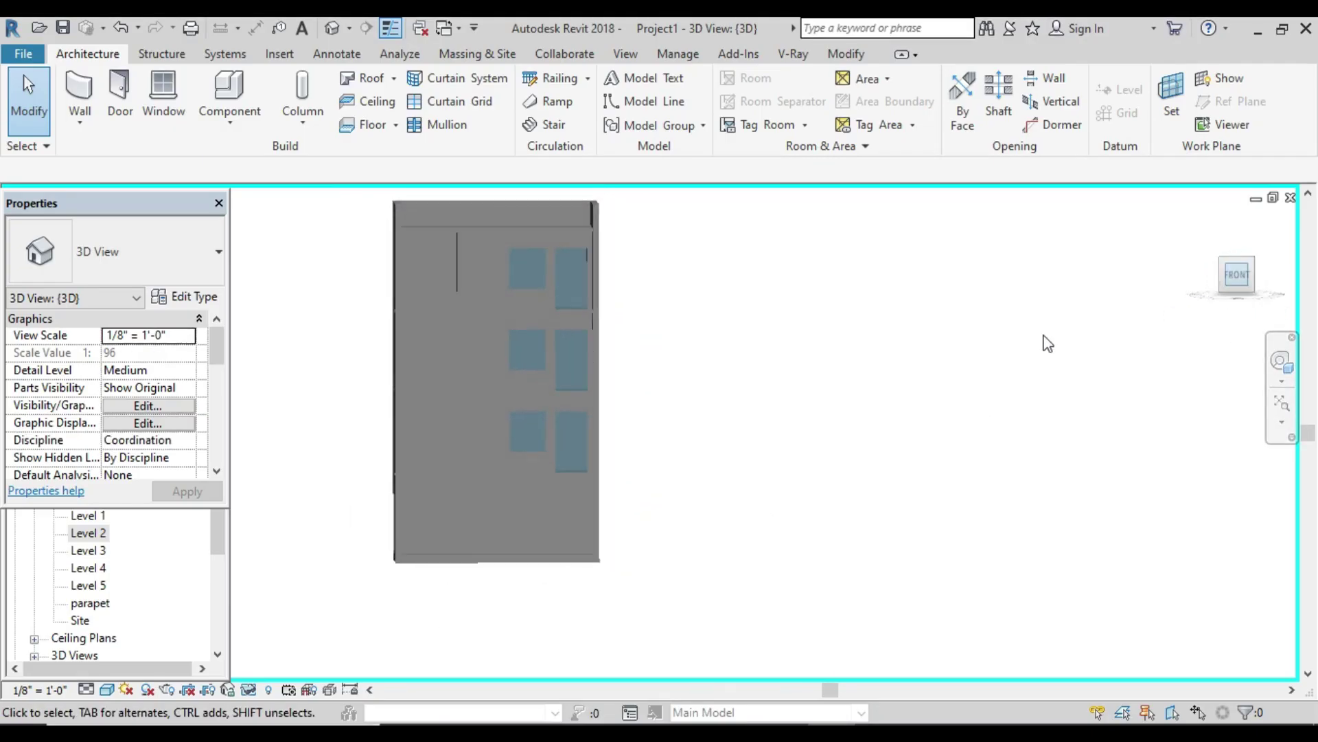
scroll(687, 384, "up", 2)
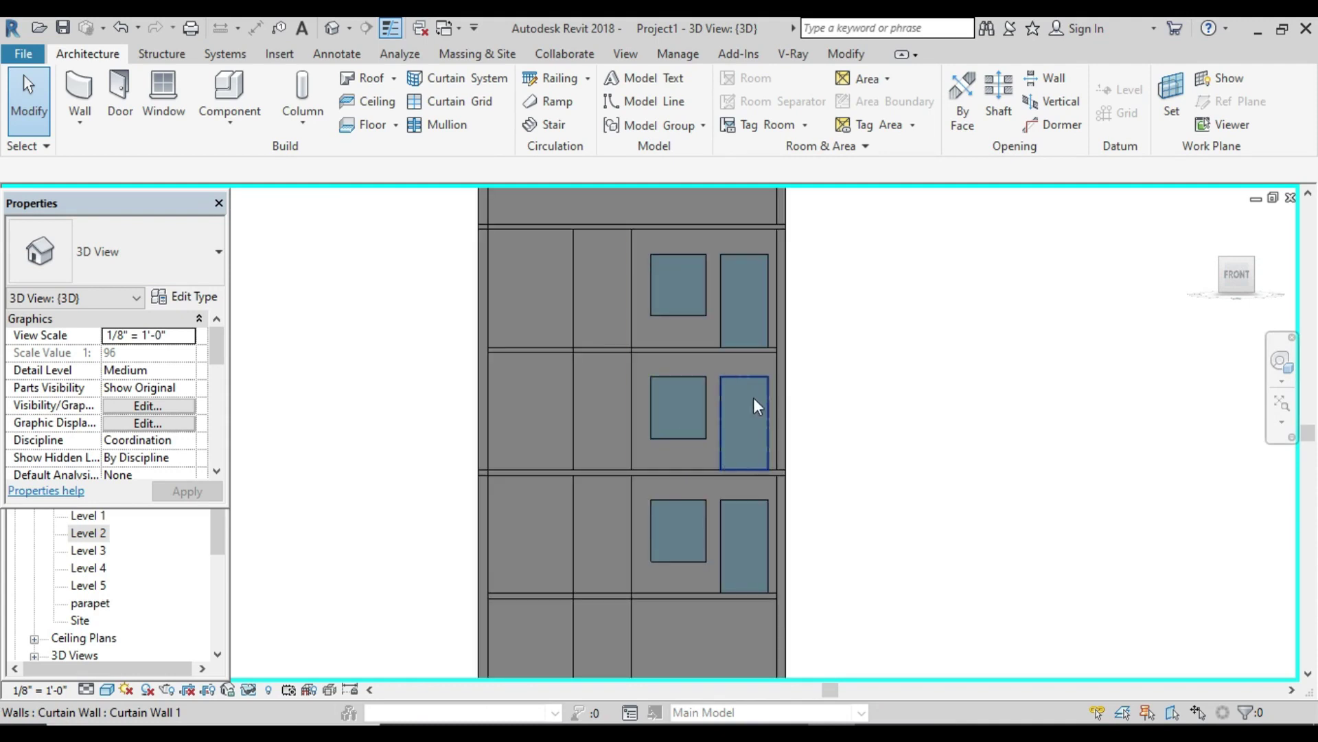
middle_click_drag(747, 443, 668, 445)
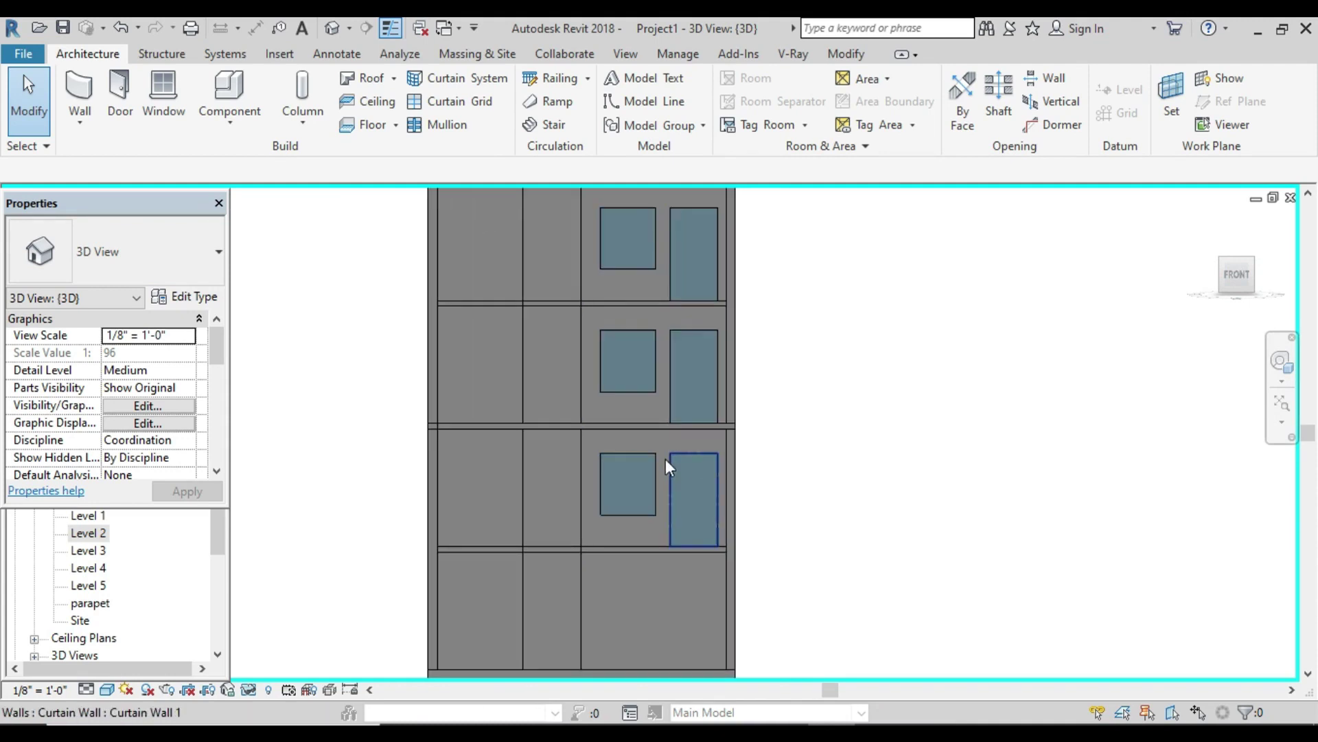
left_click(229, 122)
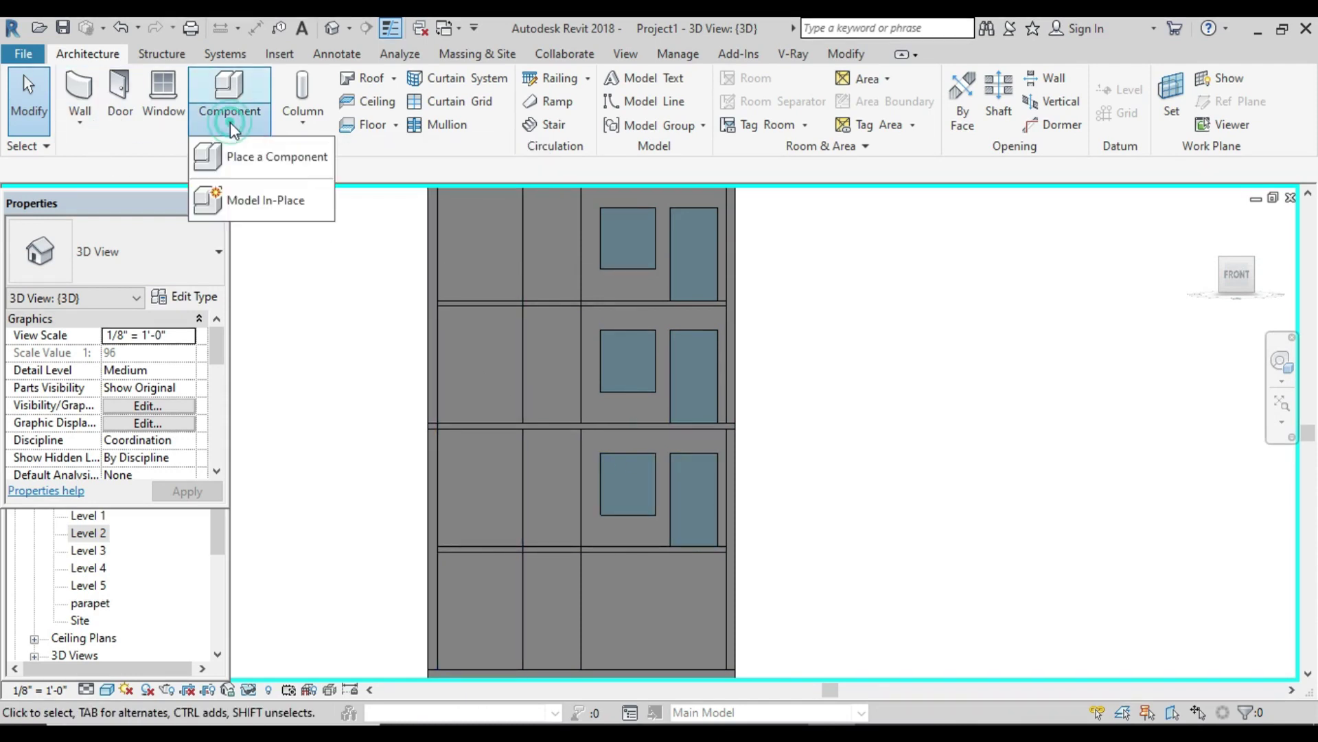
left_click(245, 203)
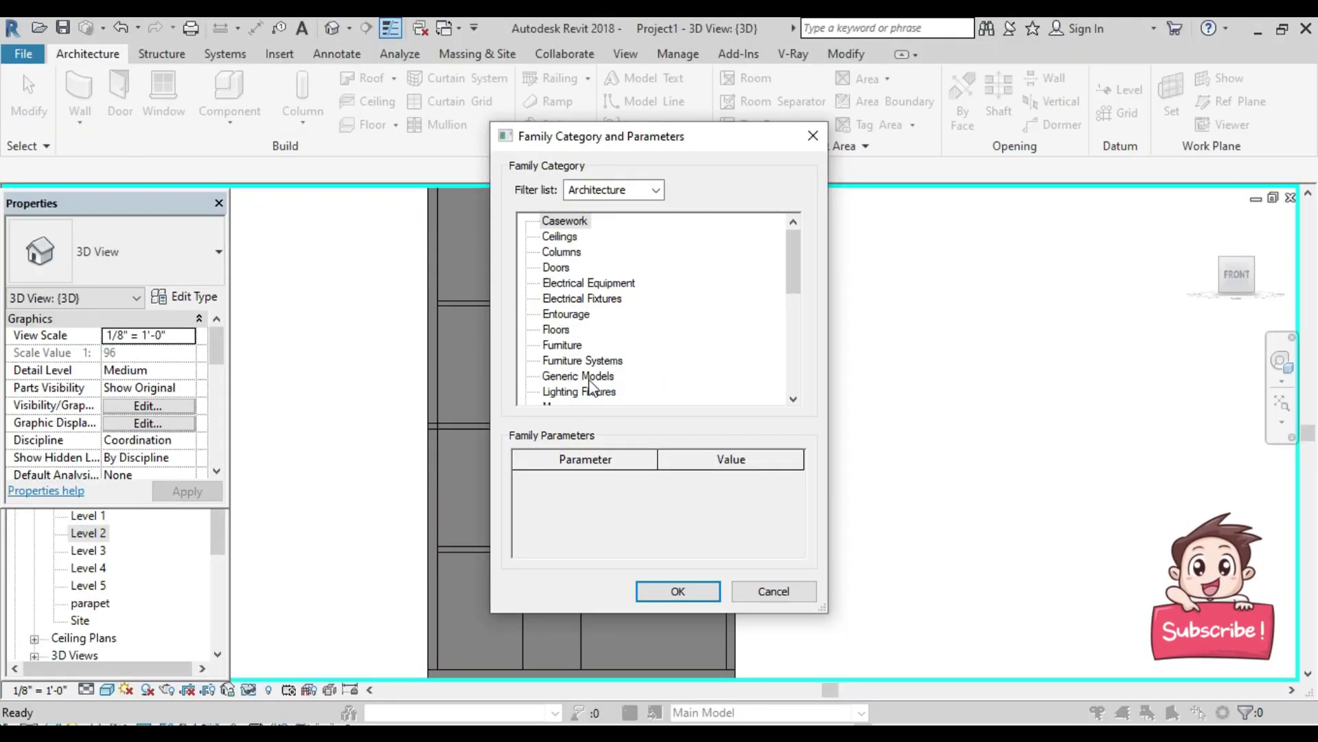
left_click(589, 380)
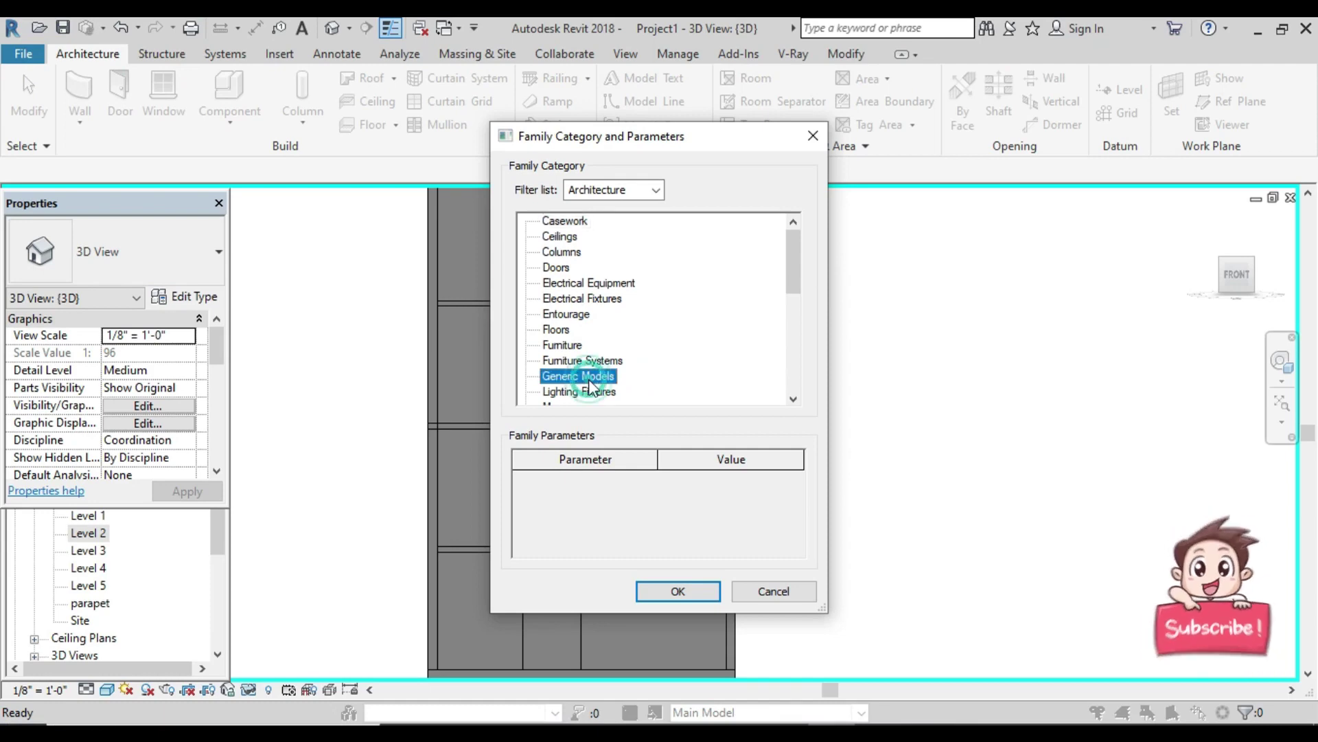
left_click(687, 587)
left_click(646, 419)
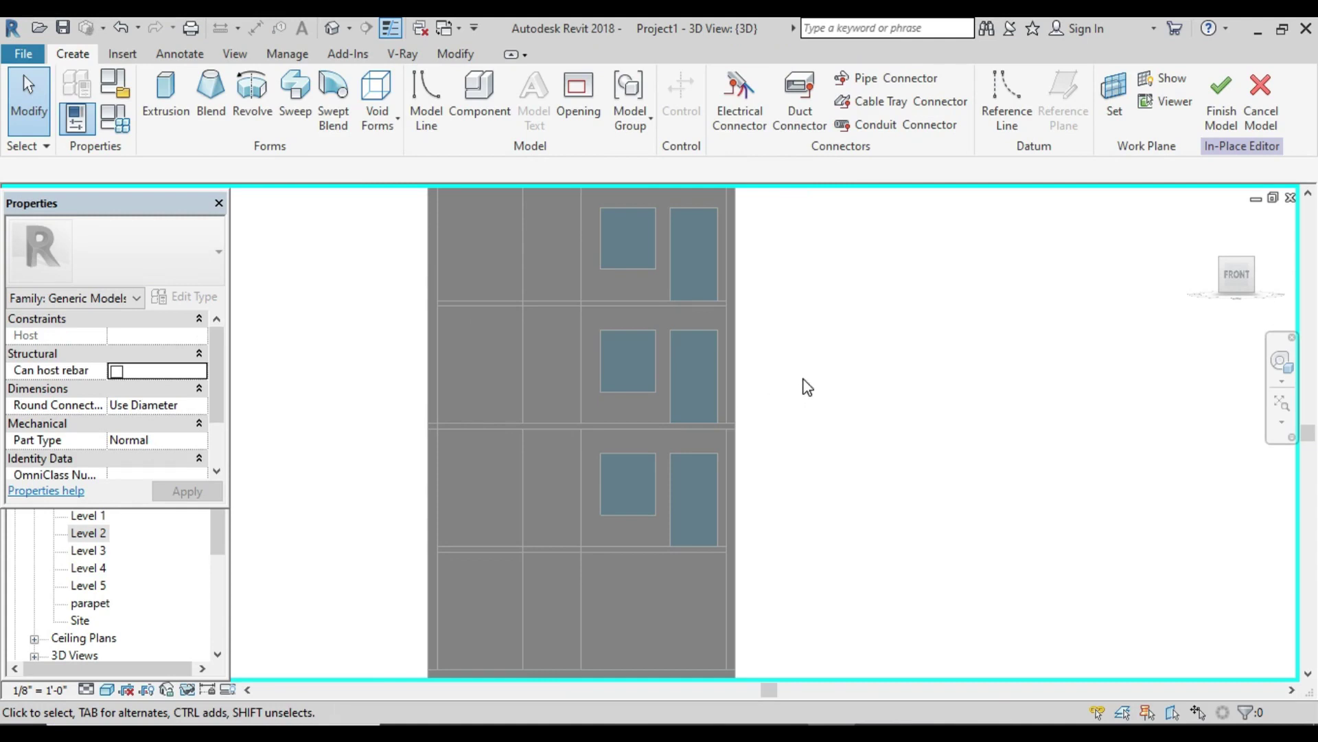
Step: Use 'Pick a plane' to set the front wall face as the work plane
scroll(806, 386, "down", 2)
middle_click_drag(803, 382, 648, 373)
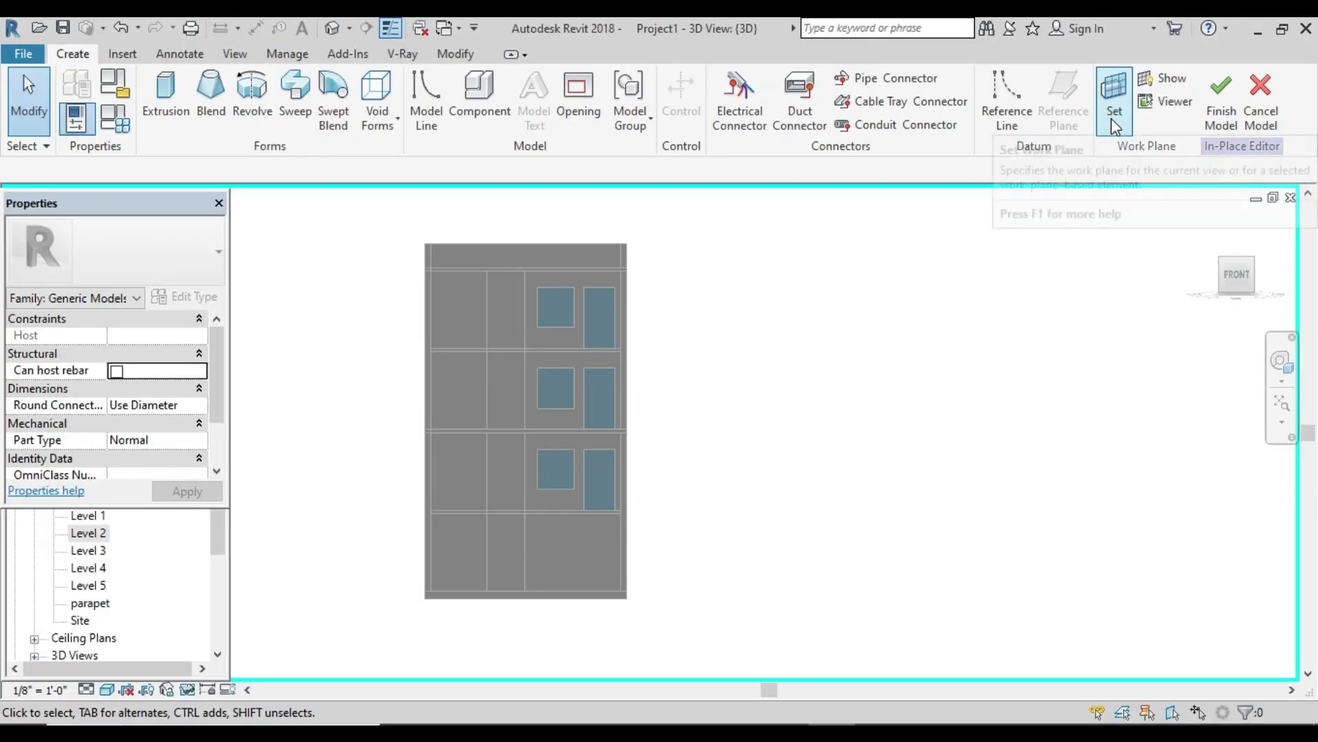
left_click(1113, 127)
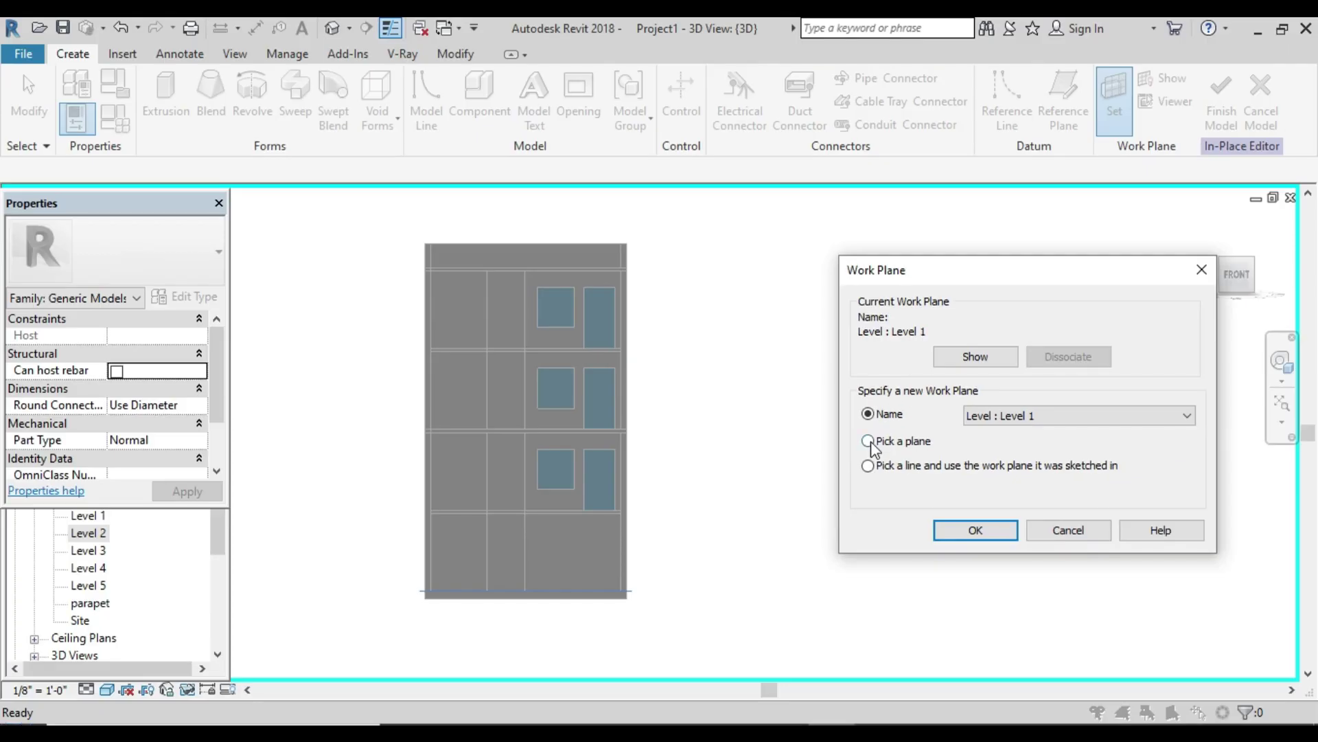
left_click(973, 530)
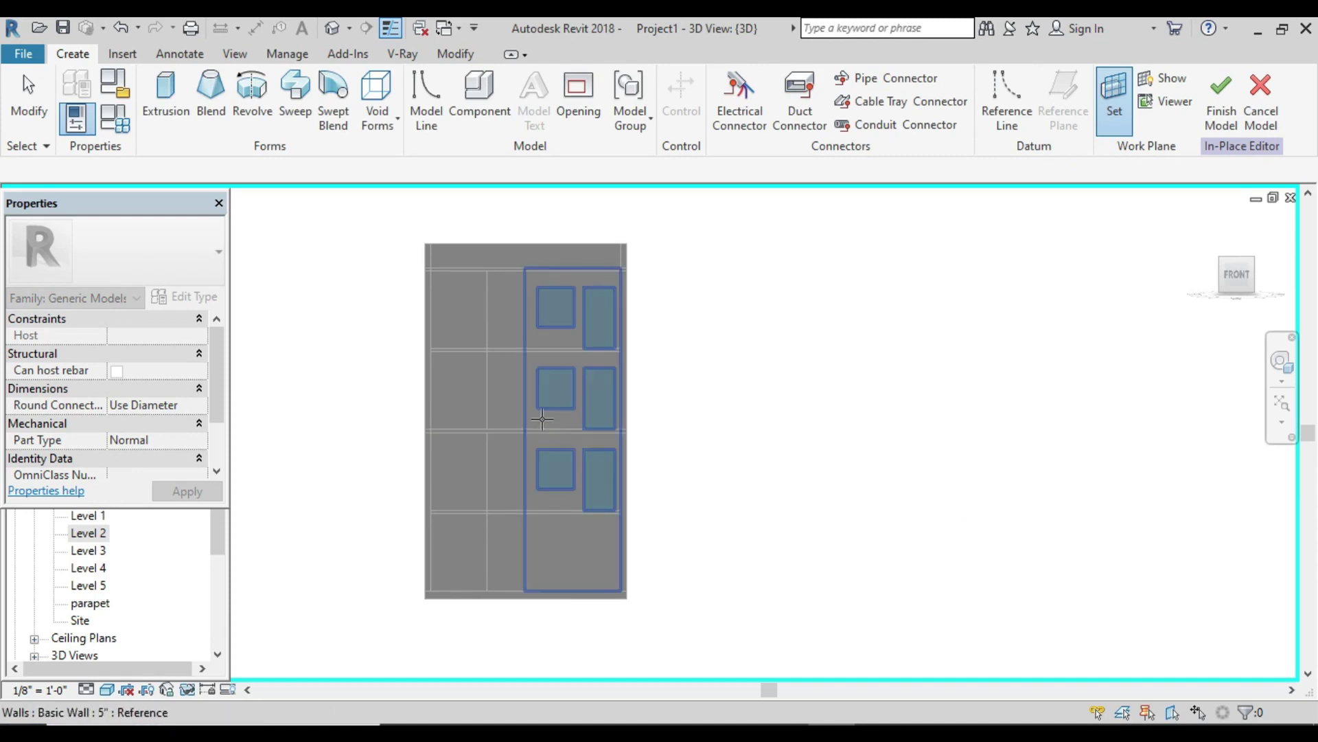
scroll(530, 368, "up", 2)
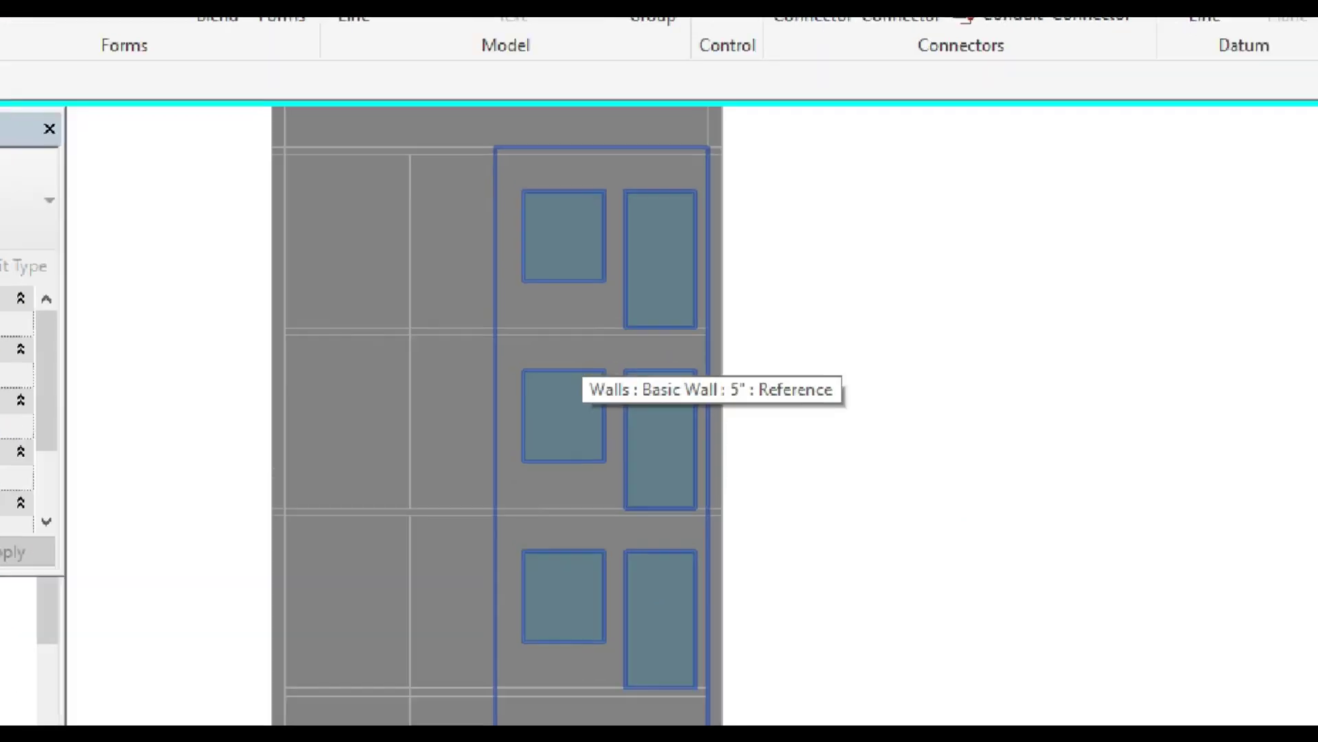
left_click(582, 360)
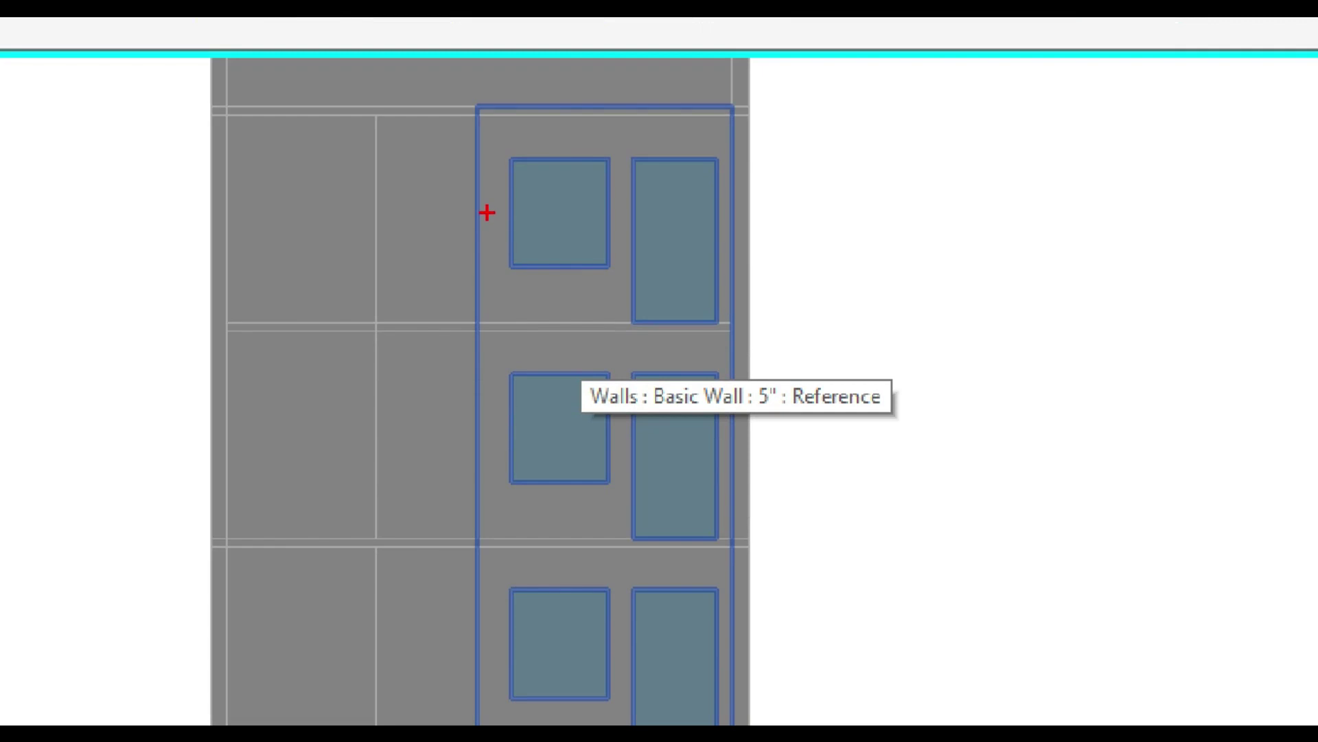
left_click_drag(487, 213, 485, 397)
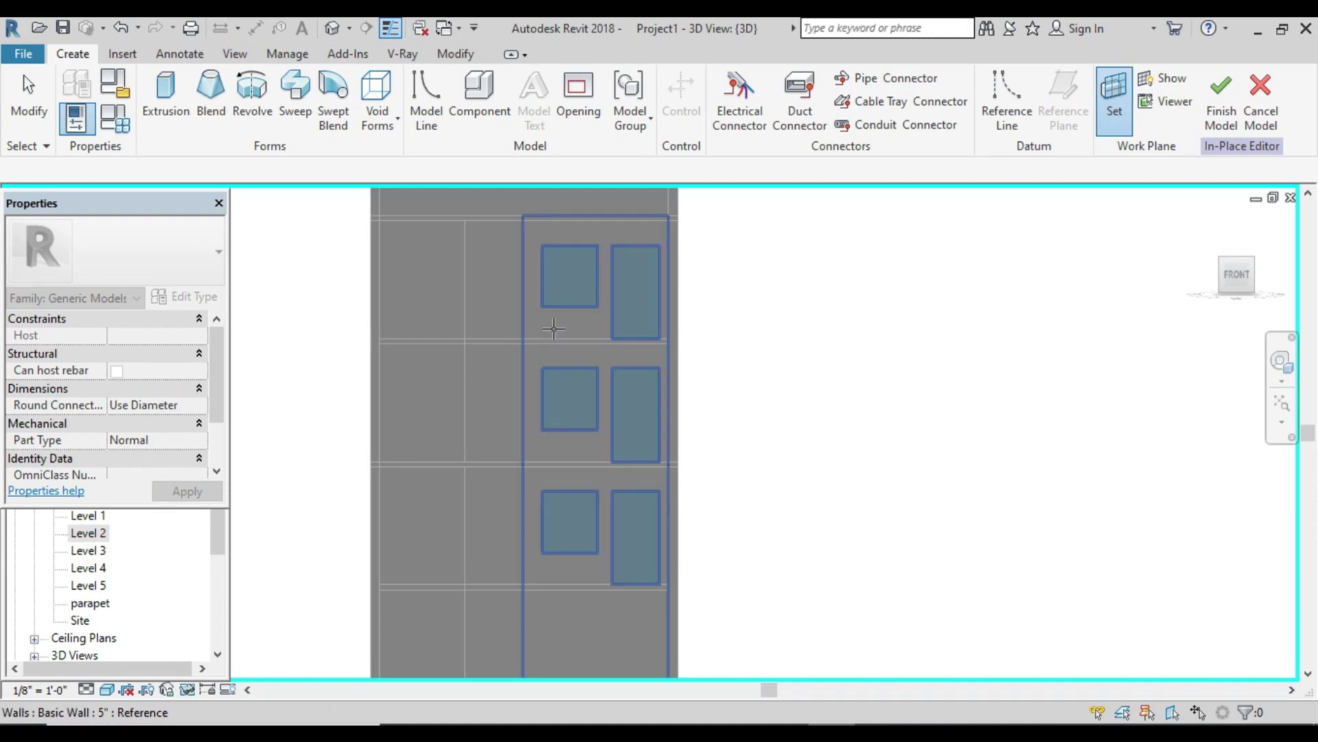
left_click(554, 329)
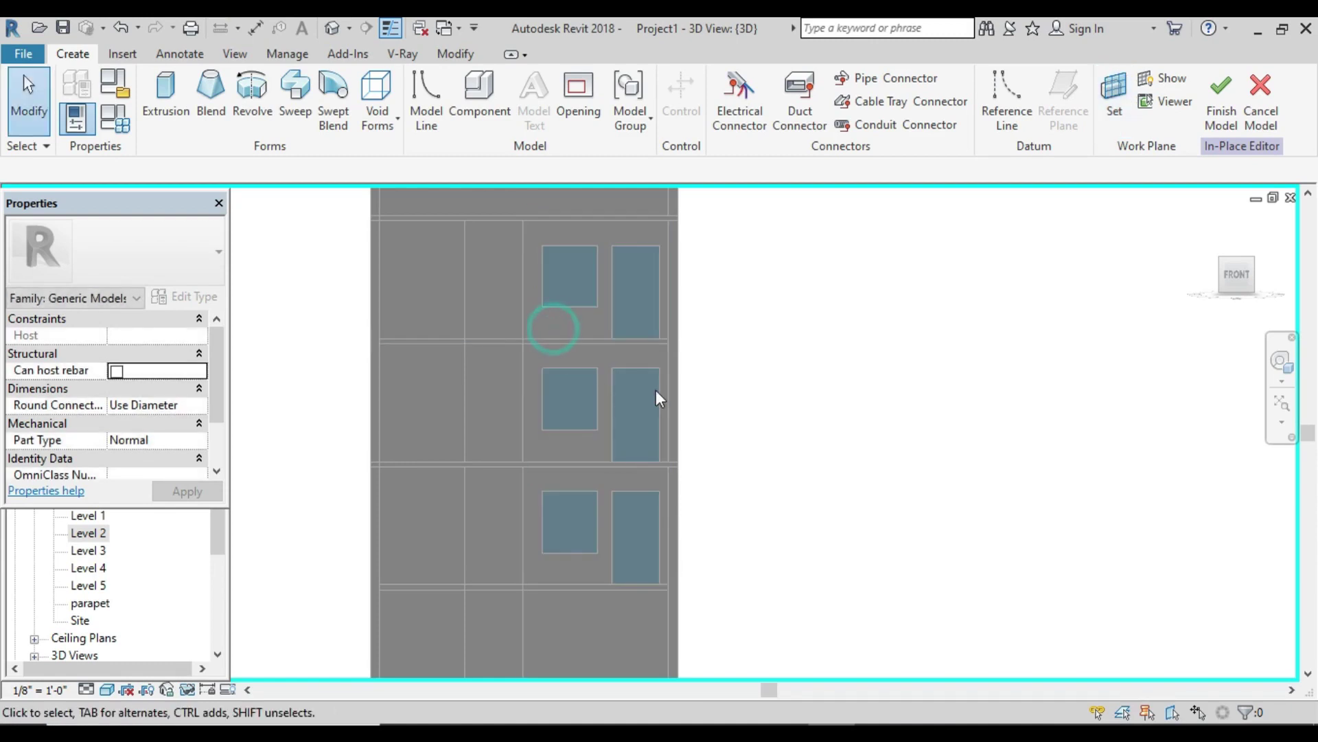
scroll(678, 373, "down", 3)
scroll(673, 373, "up", 1)
scroll(673, 373, "up", 1)
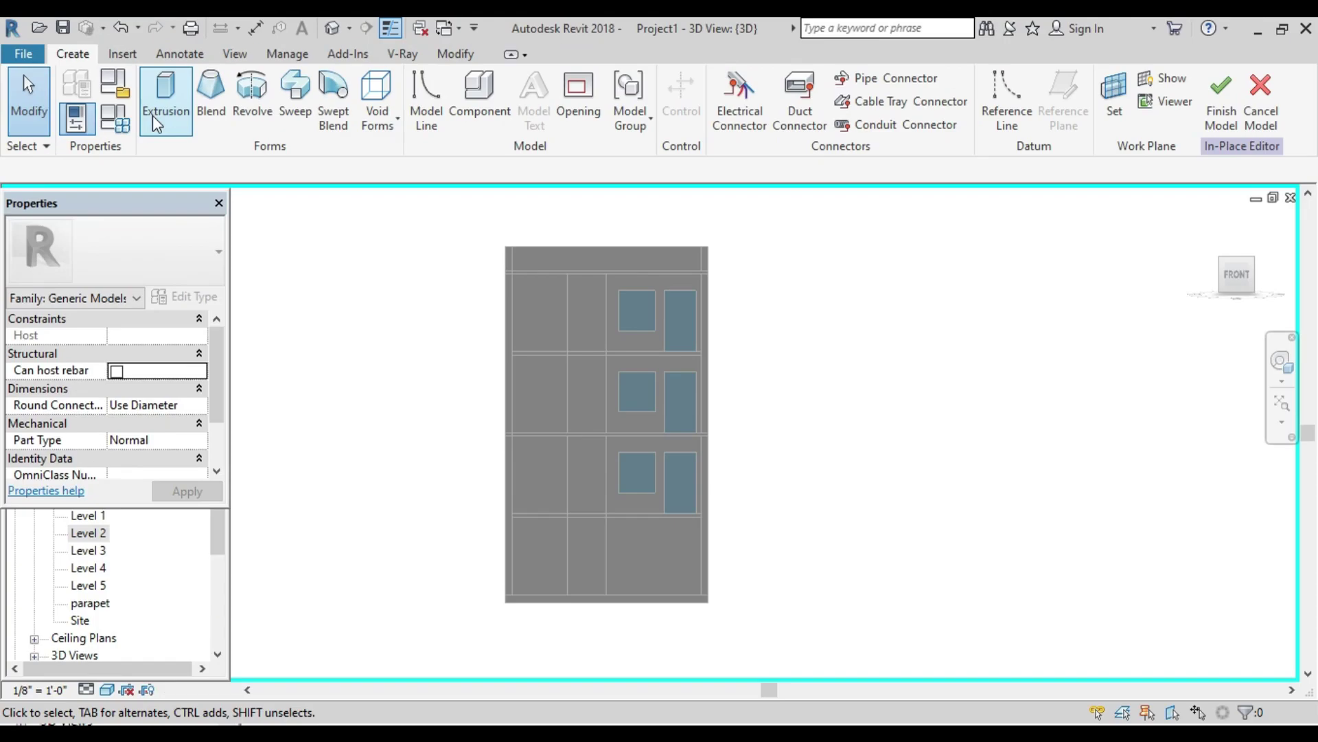
Step: Start an extrusion sketch, trying profile lines beside the upper-left window and cancelling them
left_click(157, 120)
left_click(618, 285)
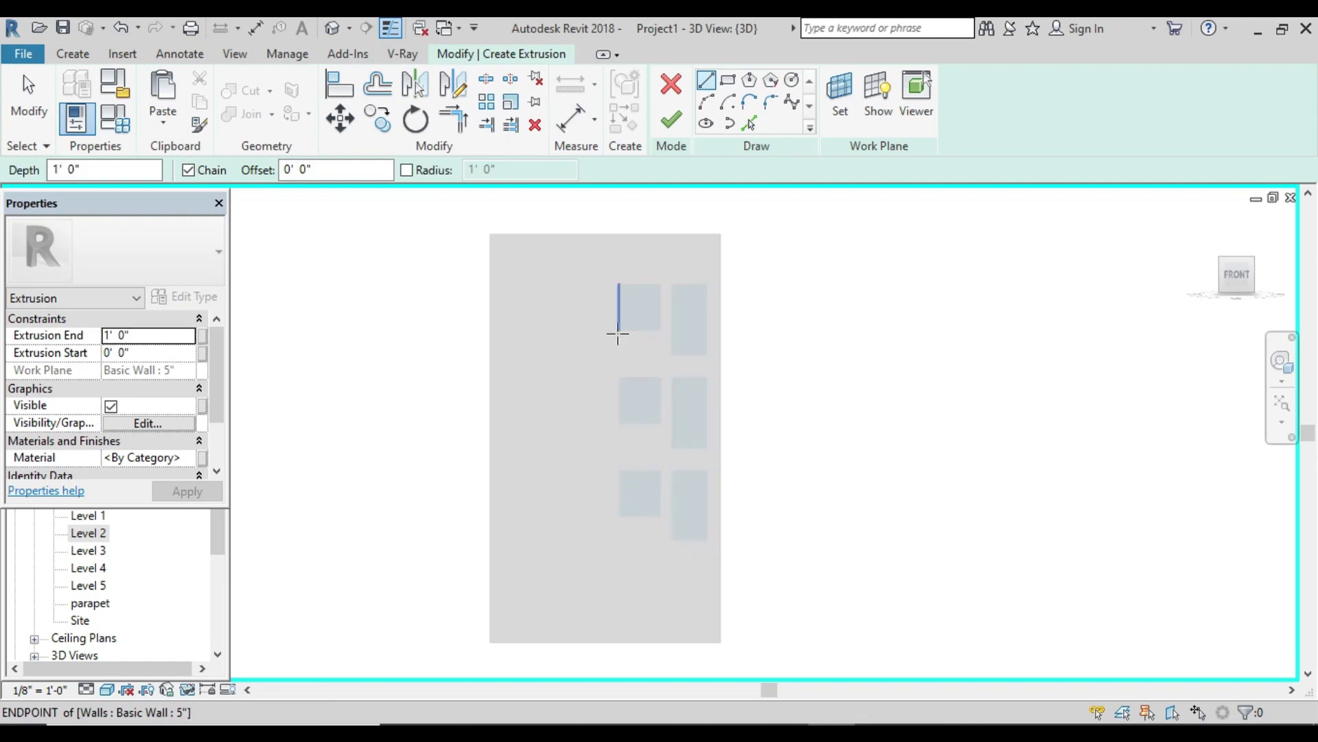
scroll(618, 335, "up", 1)
left_click(618, 318)
scroll(618, 265, "up", 2)
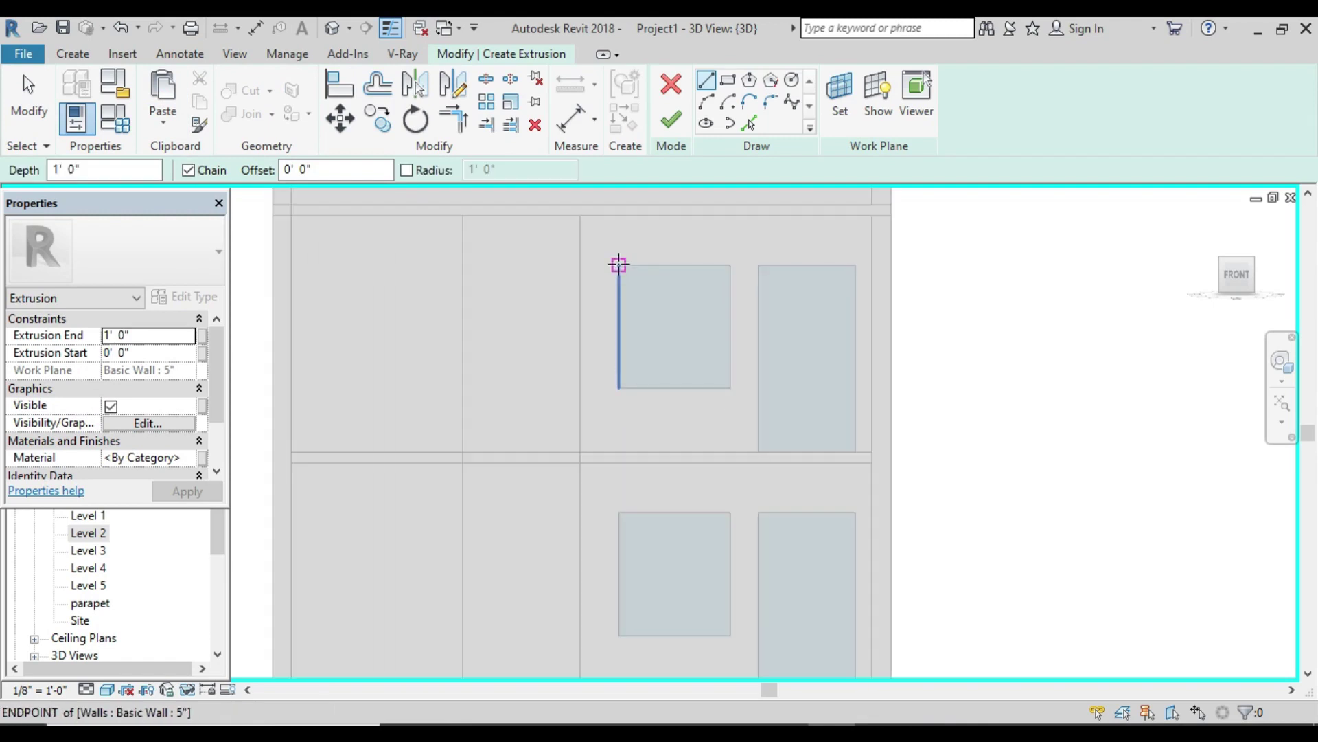
key("Escape")
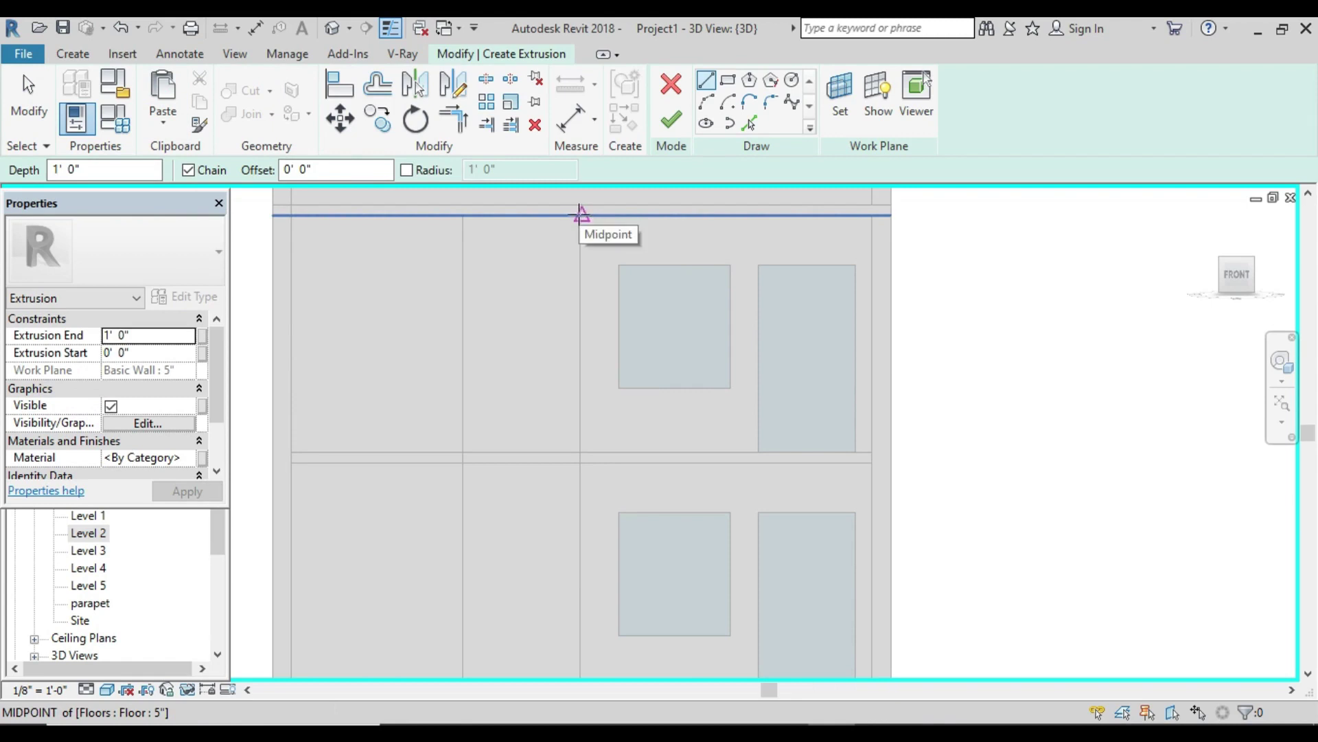
left_click(582, 215)
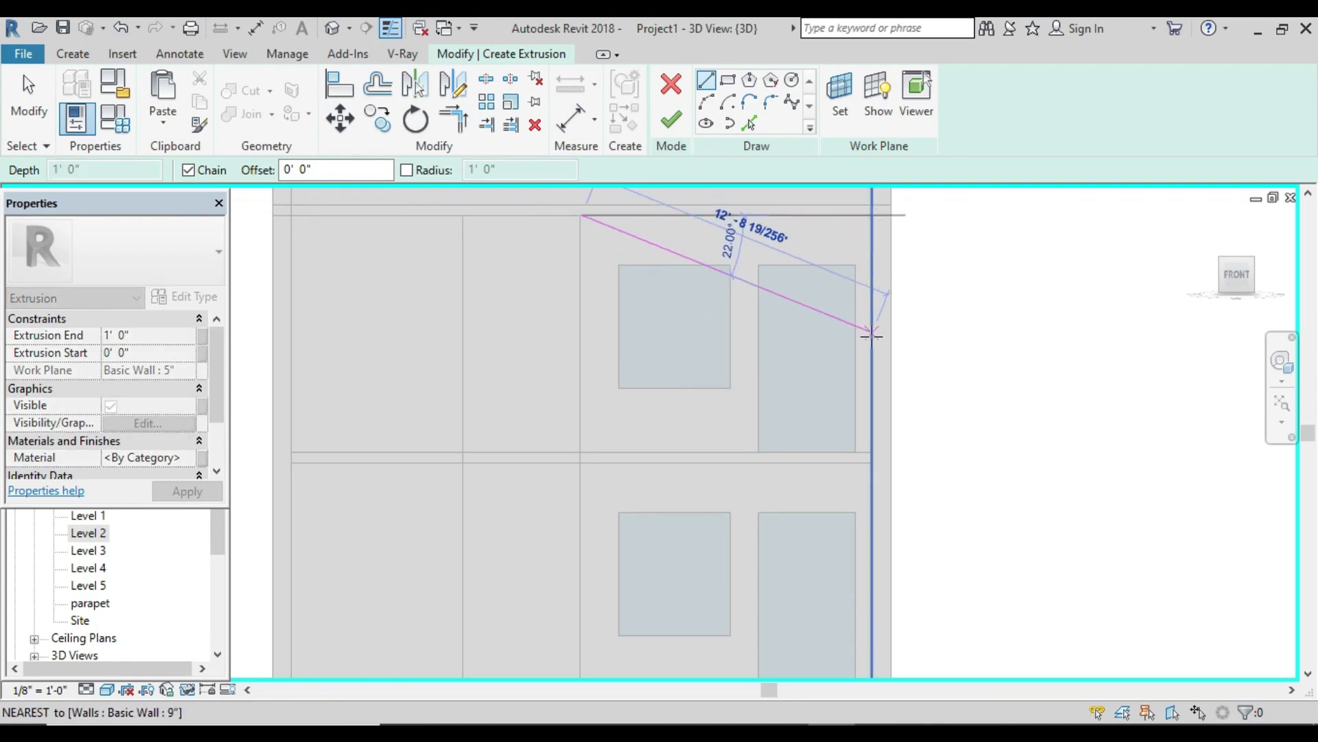
key("Escape")
Step: Draw the outer rectangle around the window bay between the floor and wall intersections
left_click(729, 81)
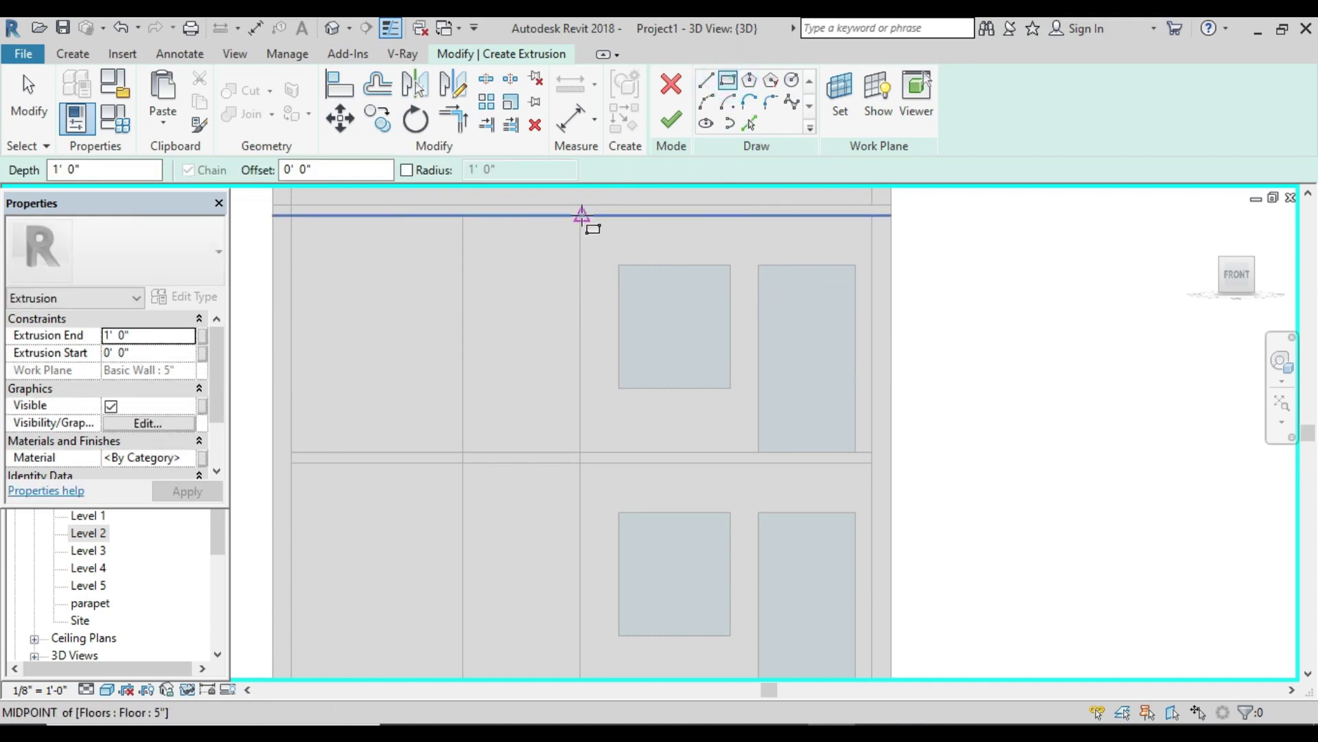
left_click(582, 215)
scroll(747, 371, "up", 2)
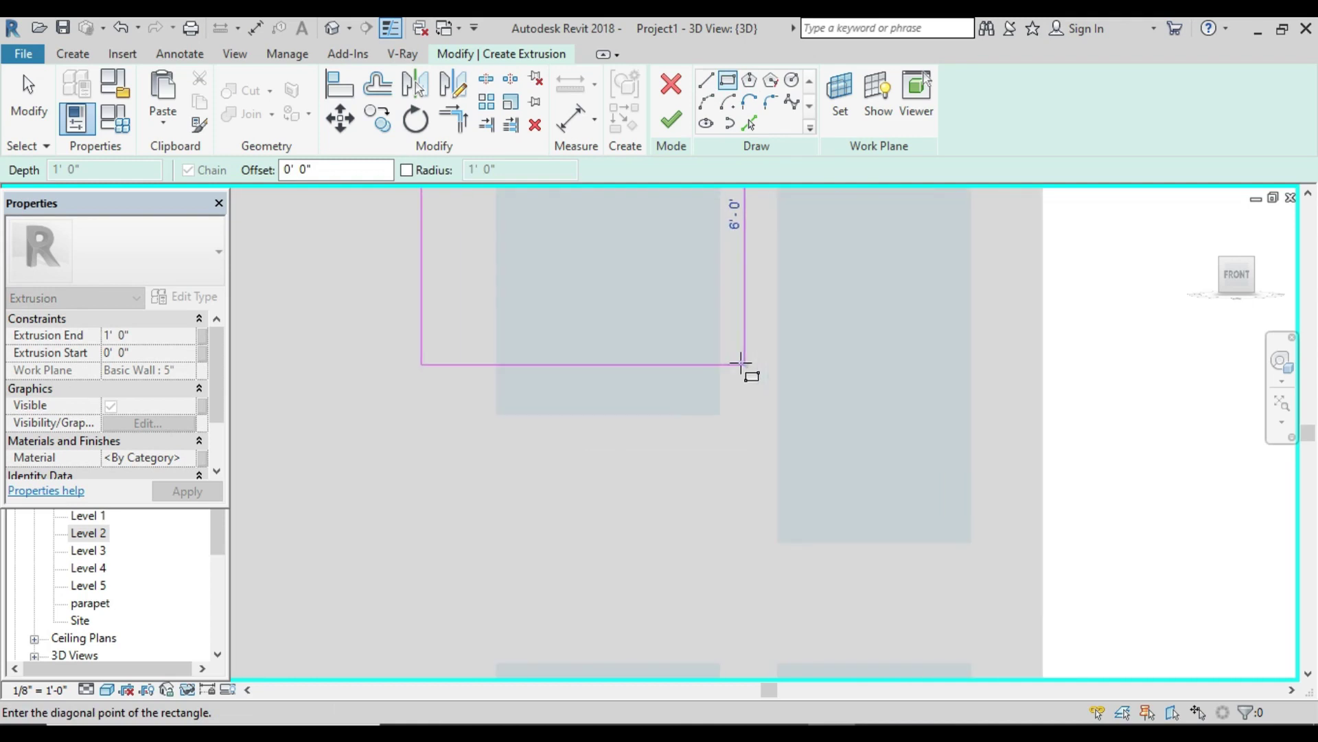
key("Escape")
scroll(742, 368, "down", 2)
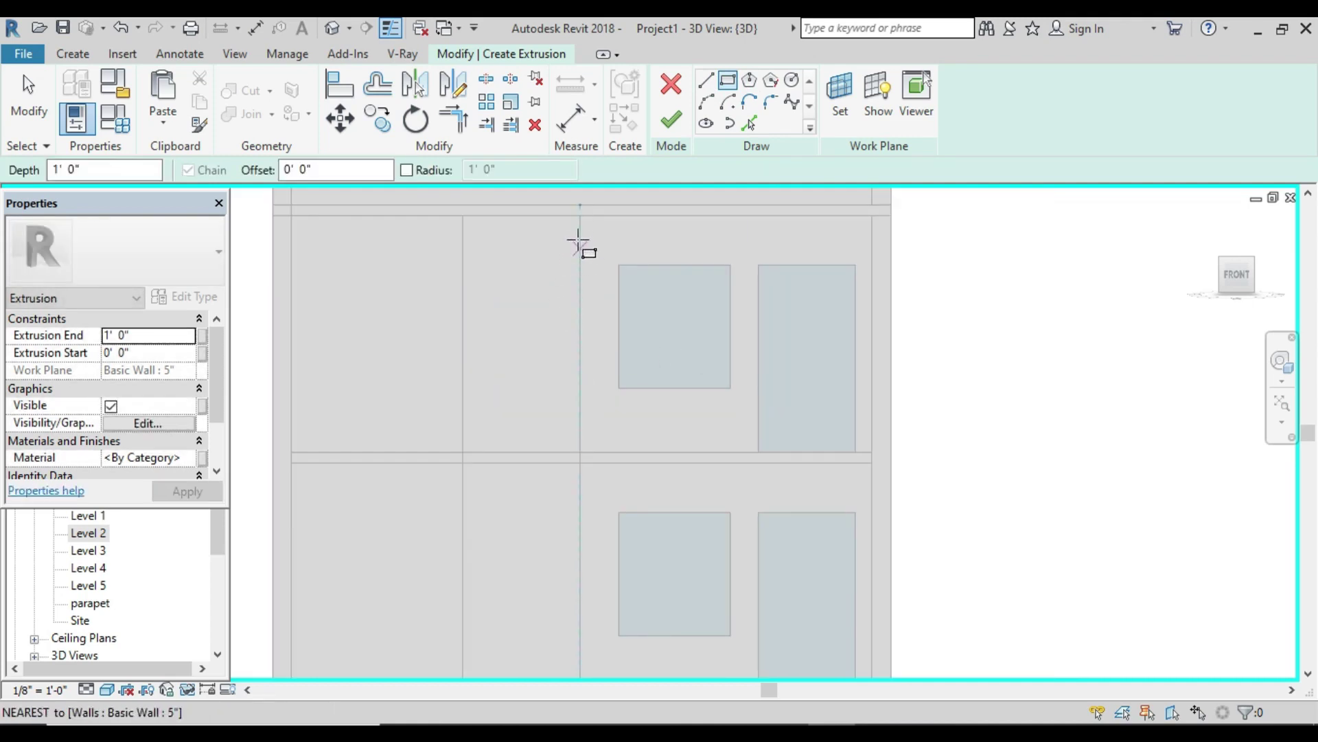
scroll(580, 216, "up", 2)
scroll(587, 217, "up", 2)
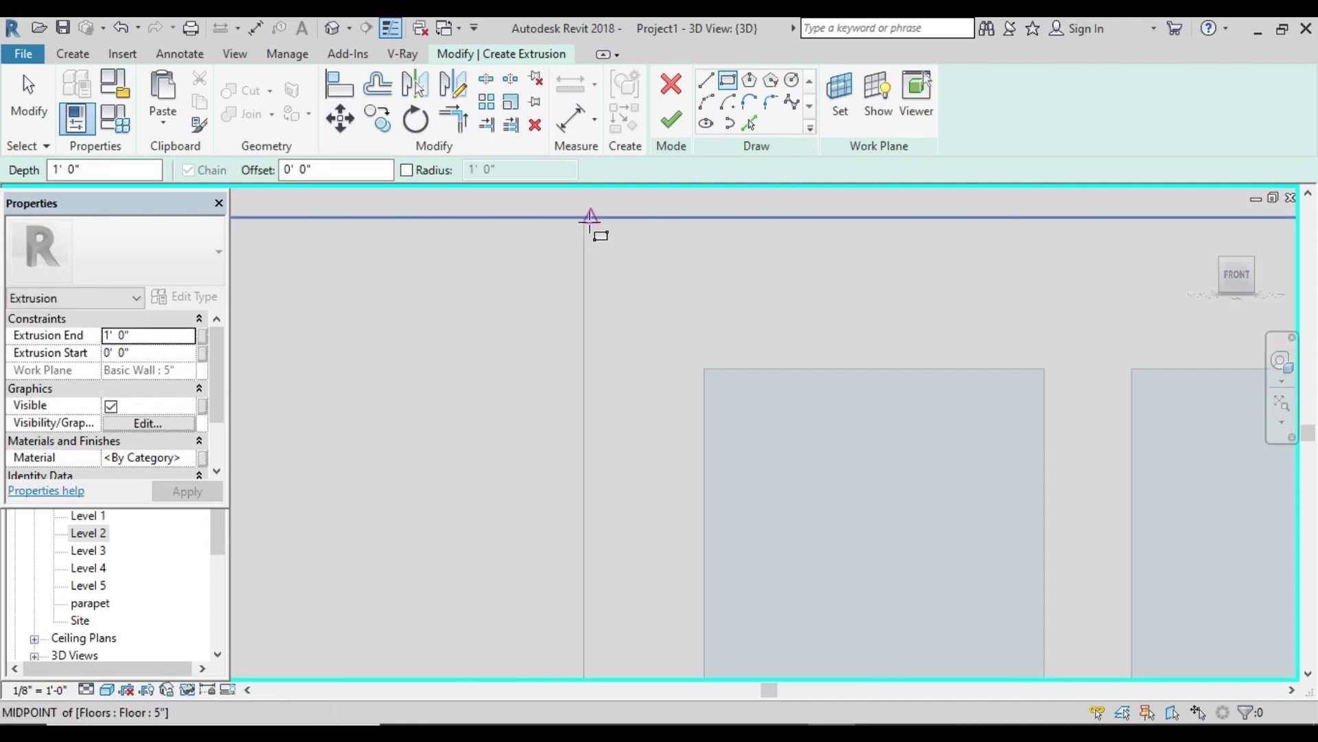
scroll(588, 217, "up", 2)
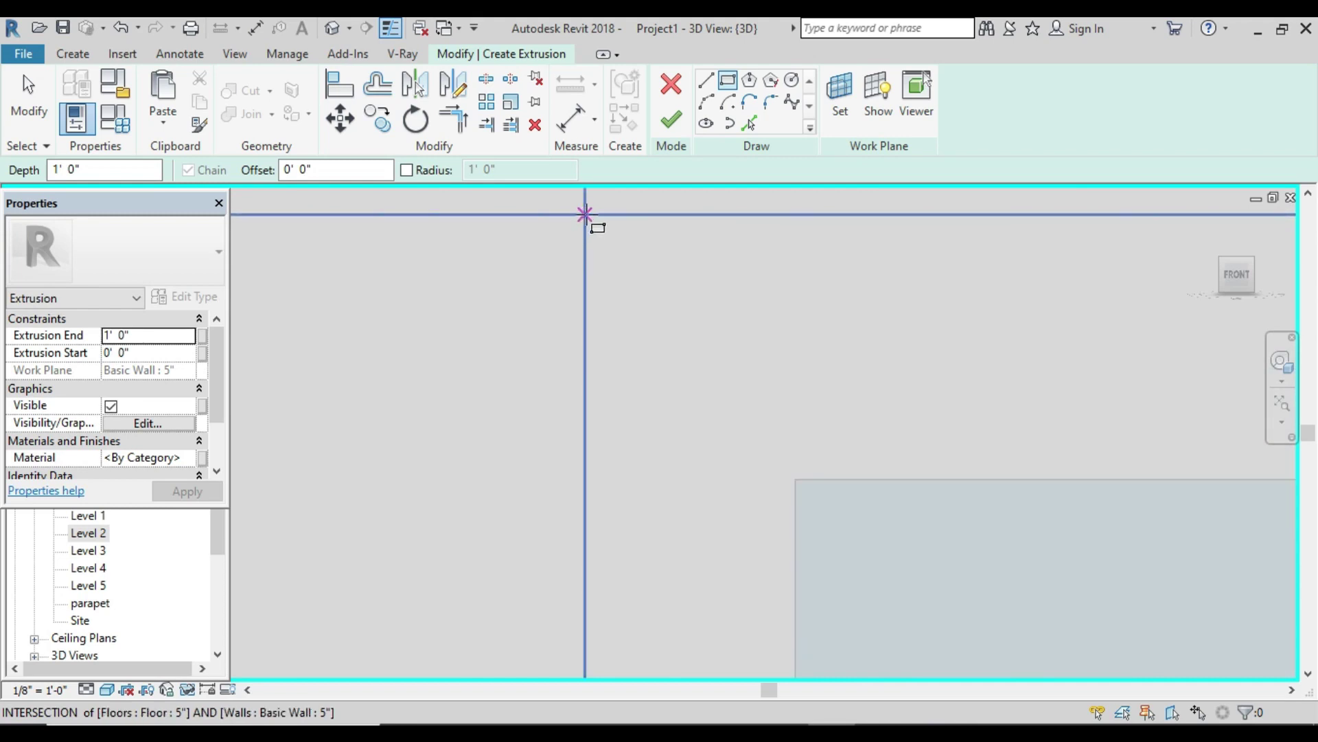
left_click(585, 215)
scroll(796, 354, "down", 2)
scroll(824, 400, "up", 1)
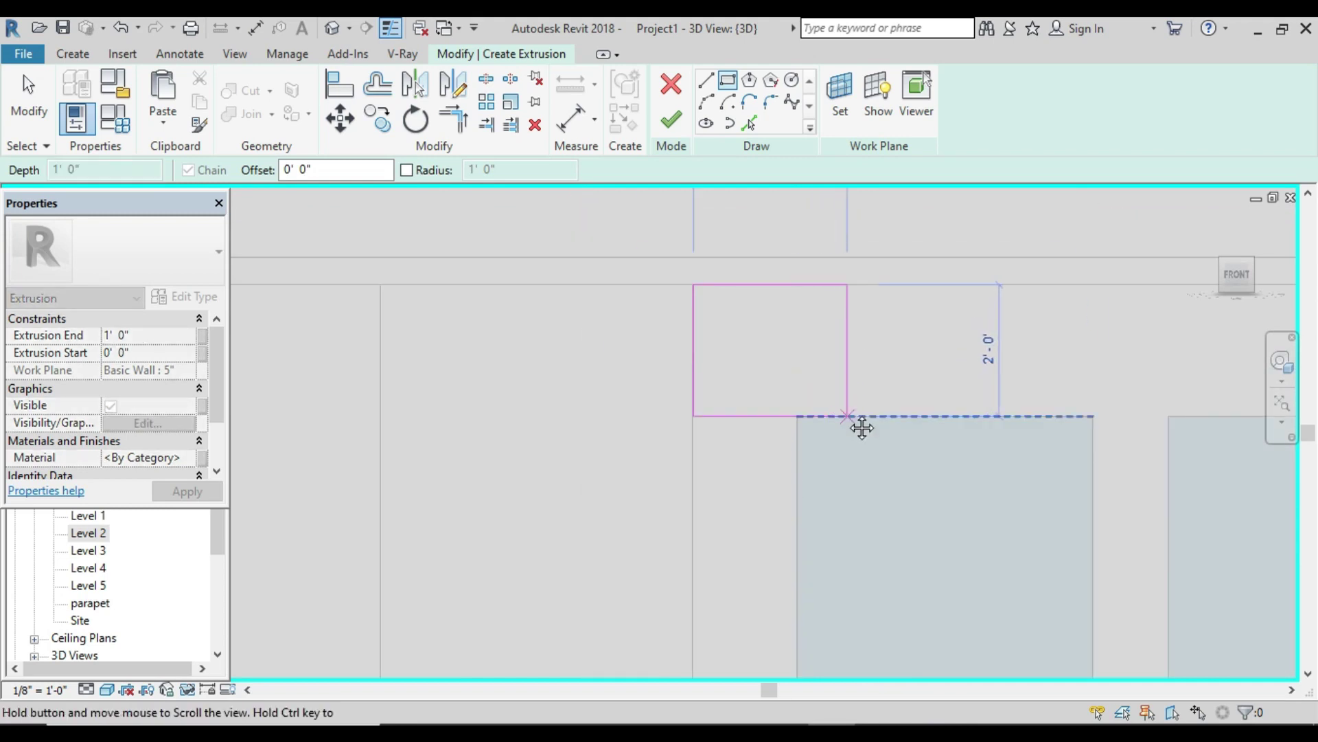
middle_click_drag(862, 427, 683, 309)
scroll(862, 471, "down", 2)
mouse_move(862, 471)
middle_mouse_down()
mouse_move(797, 430)
mouse_move(810, 436)
middle_mouse_up()
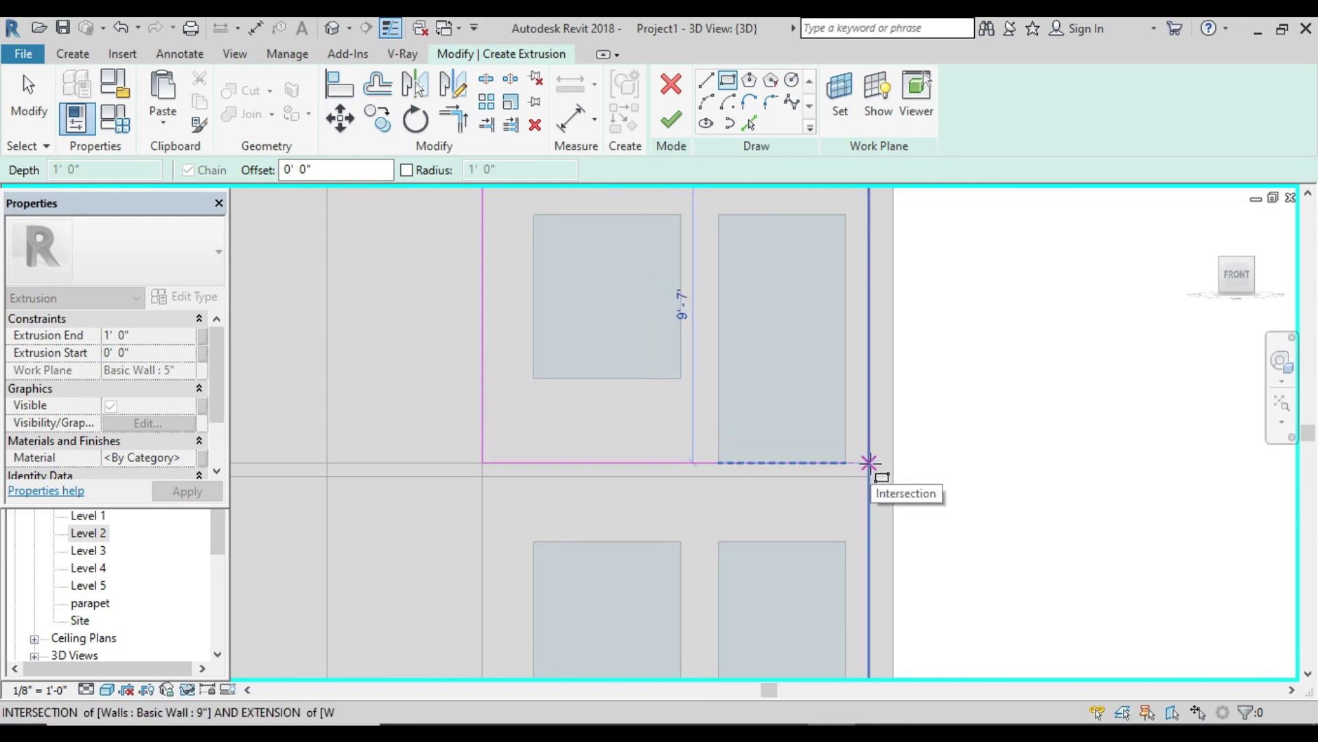
left_click(868, 462)
Step: Draw rectangles around the left and right windows
scroll(869, 462, "down", 2)
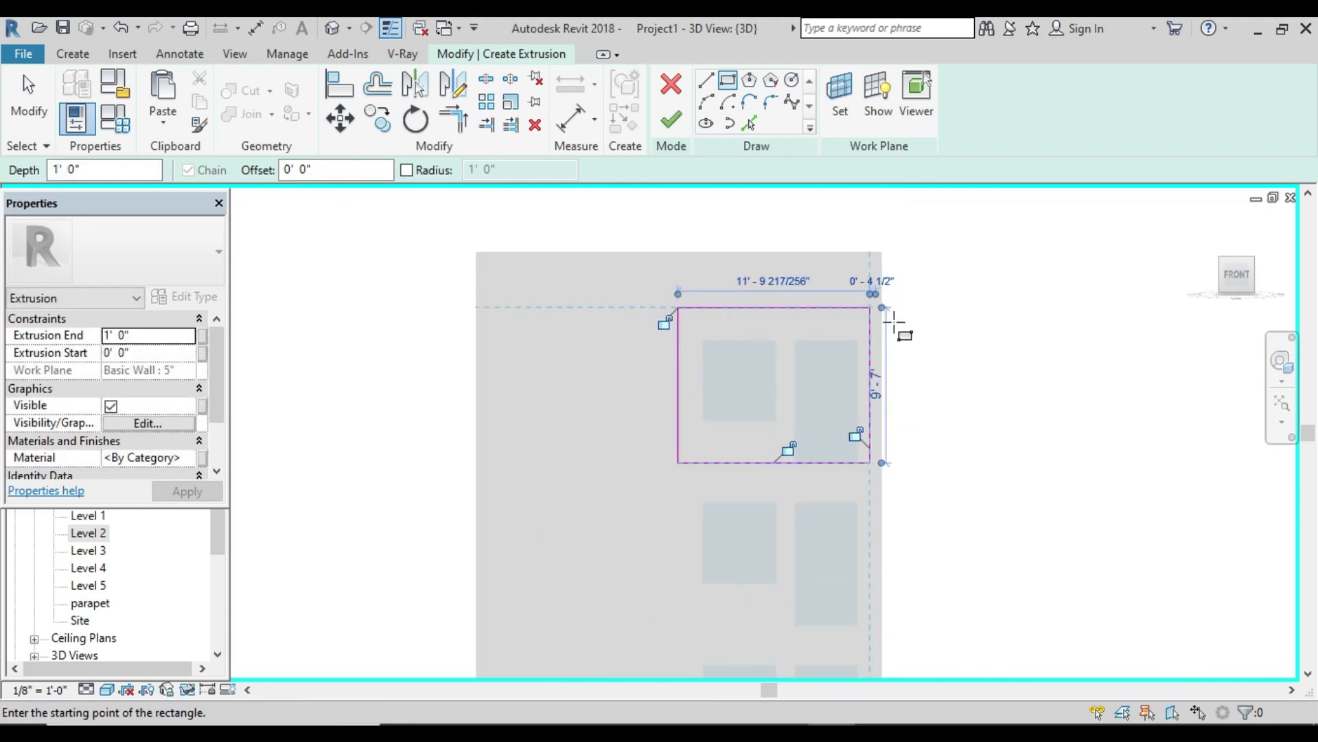
scroll(844, 377, "up", 2)
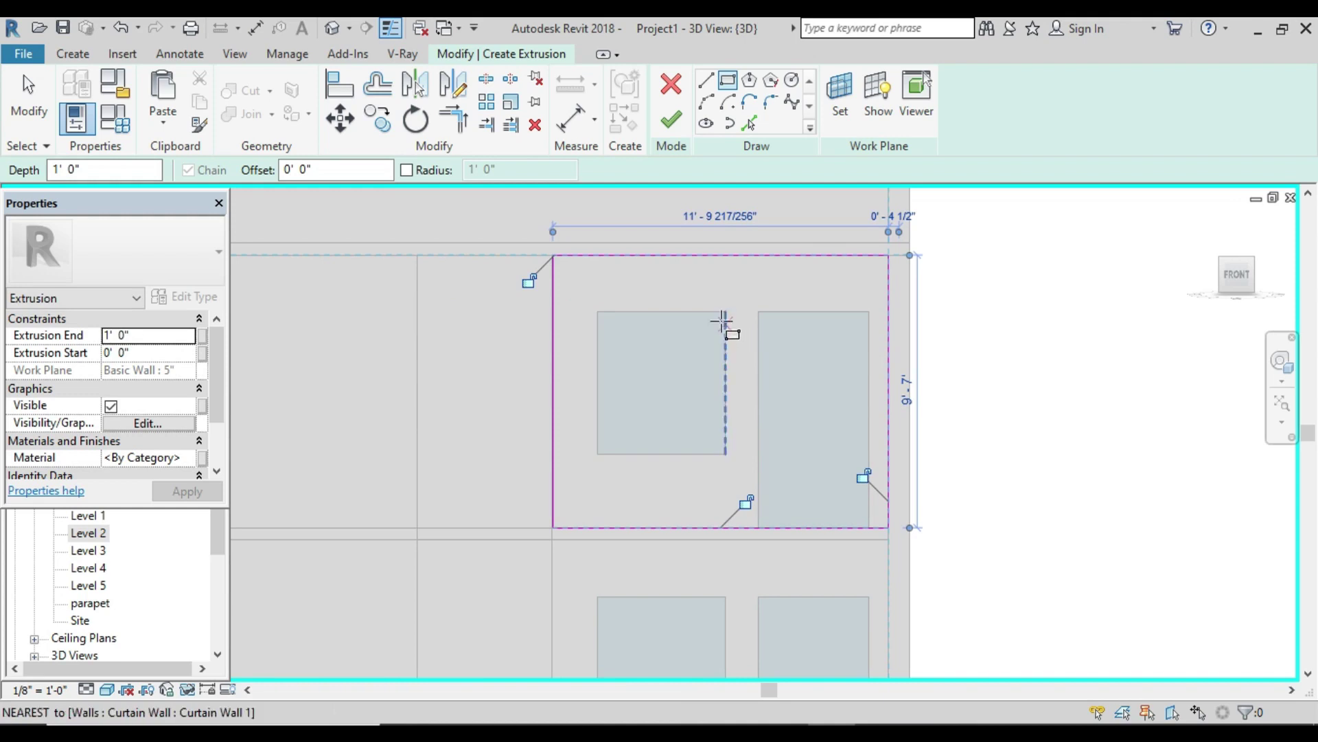
left_click(597, 312)
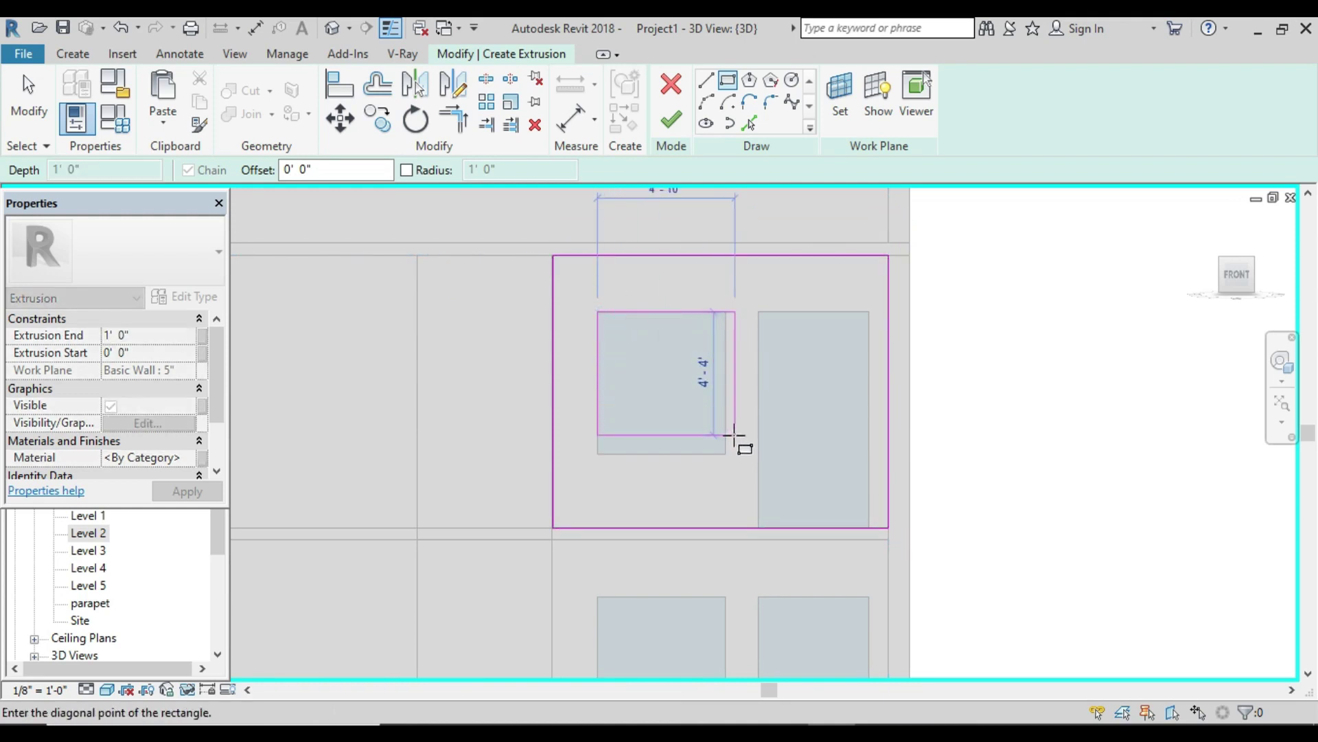
left_click(726, 453)
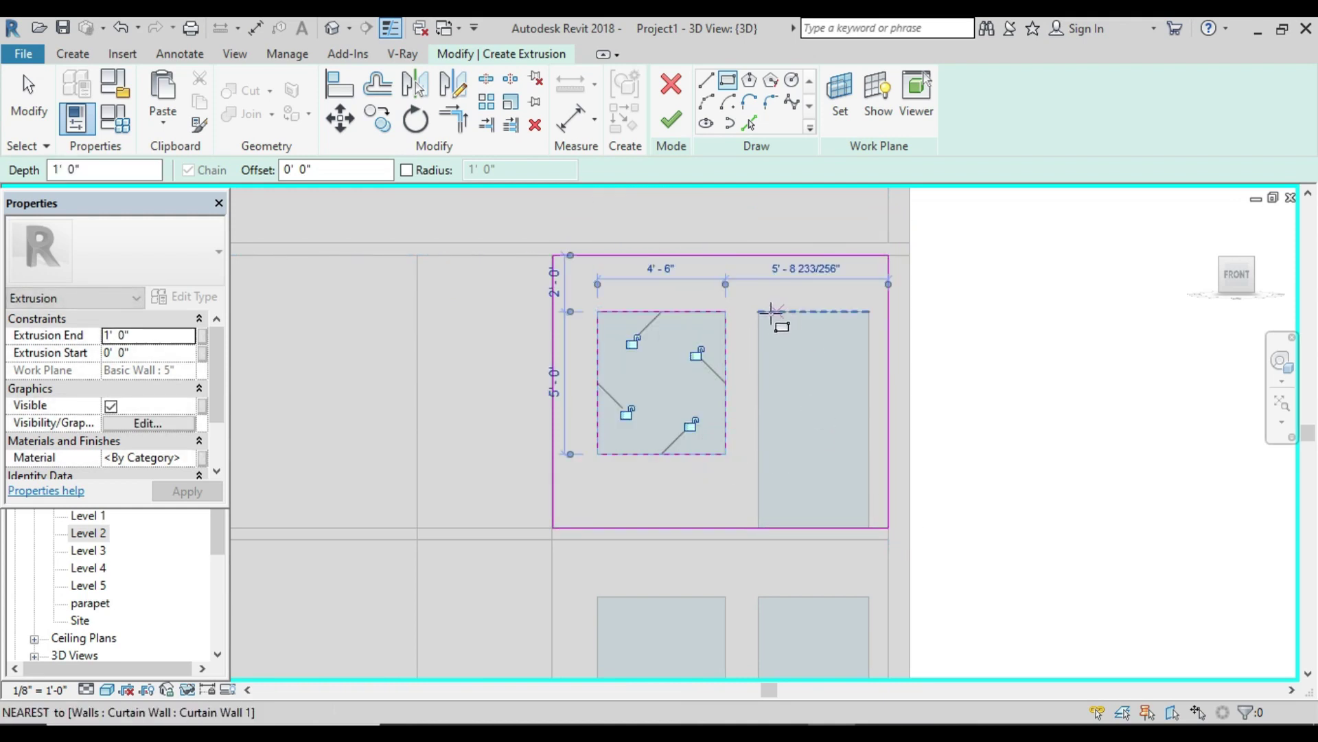
left_click(758, 312)
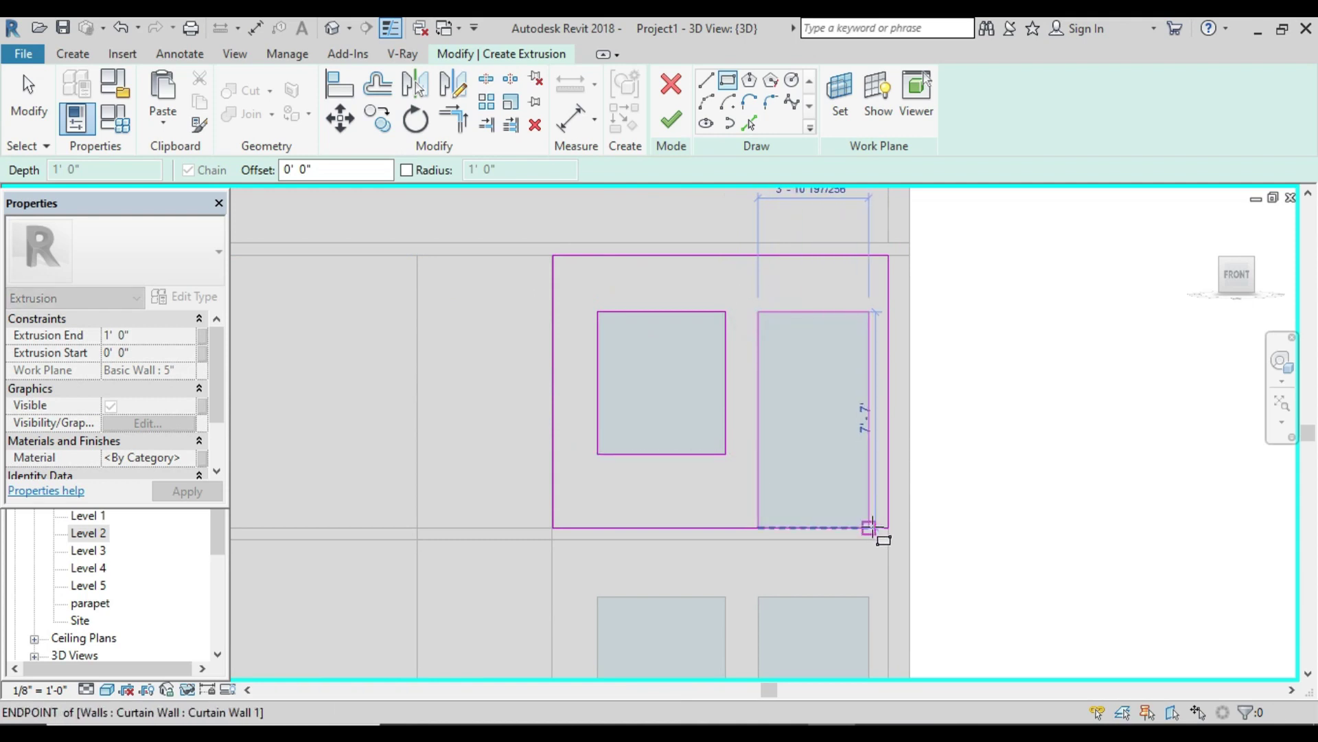
left_click(869, 527)
scroll(869, 528, "up", 3)
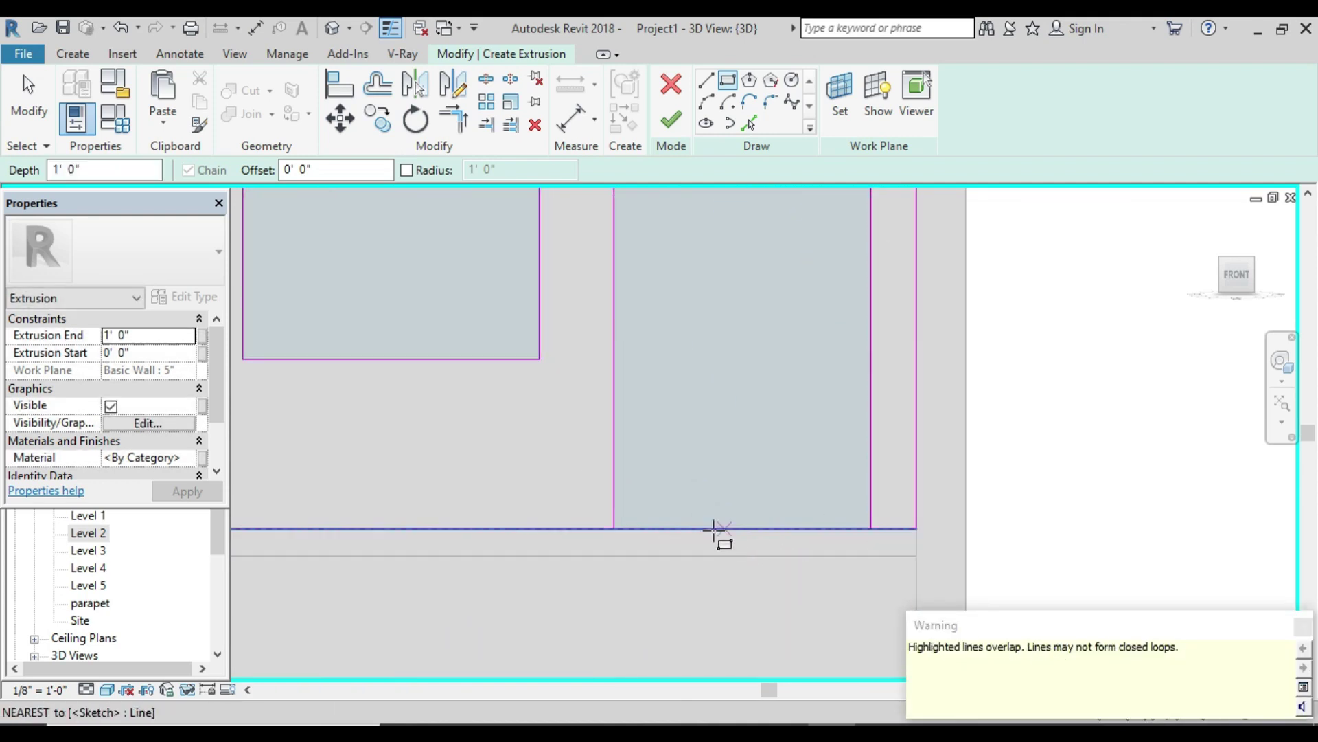
key("Escape")
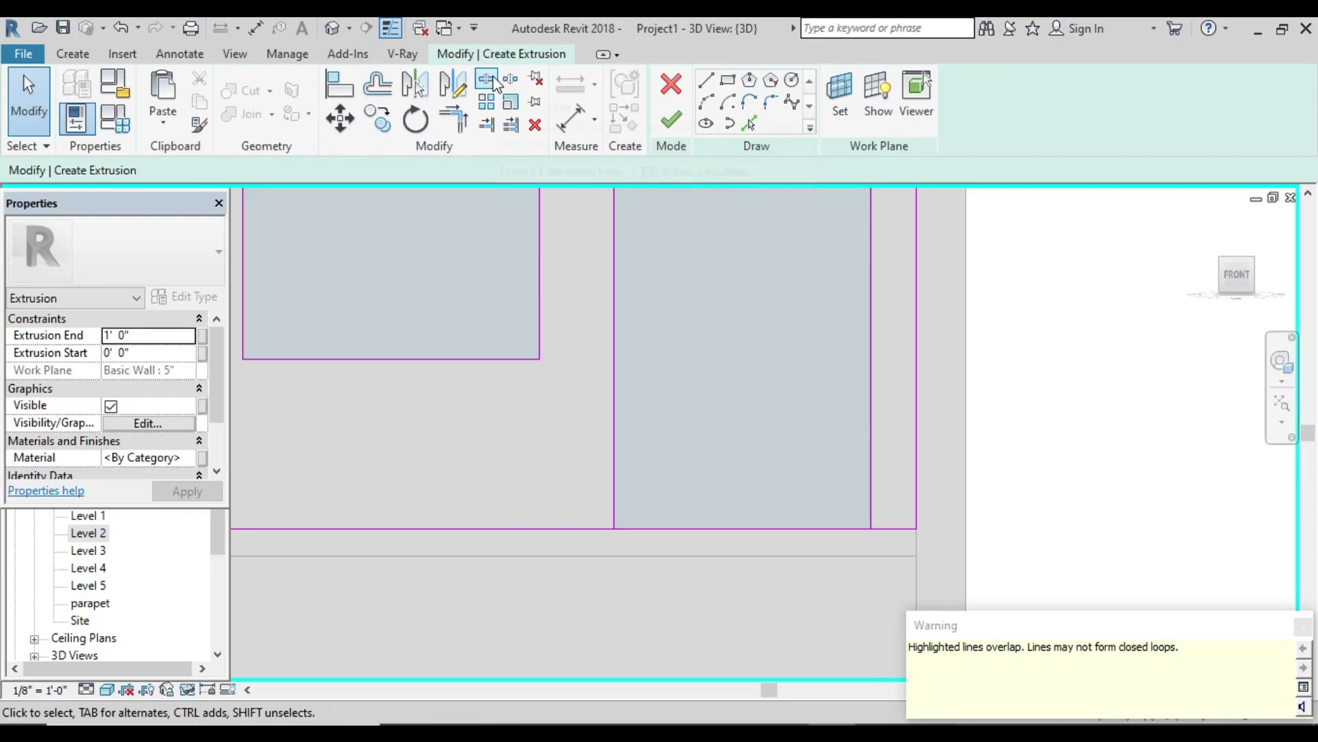
Step: Split the bottom sketch line below the tall window and delete its short right piece
key("s")
key("l")
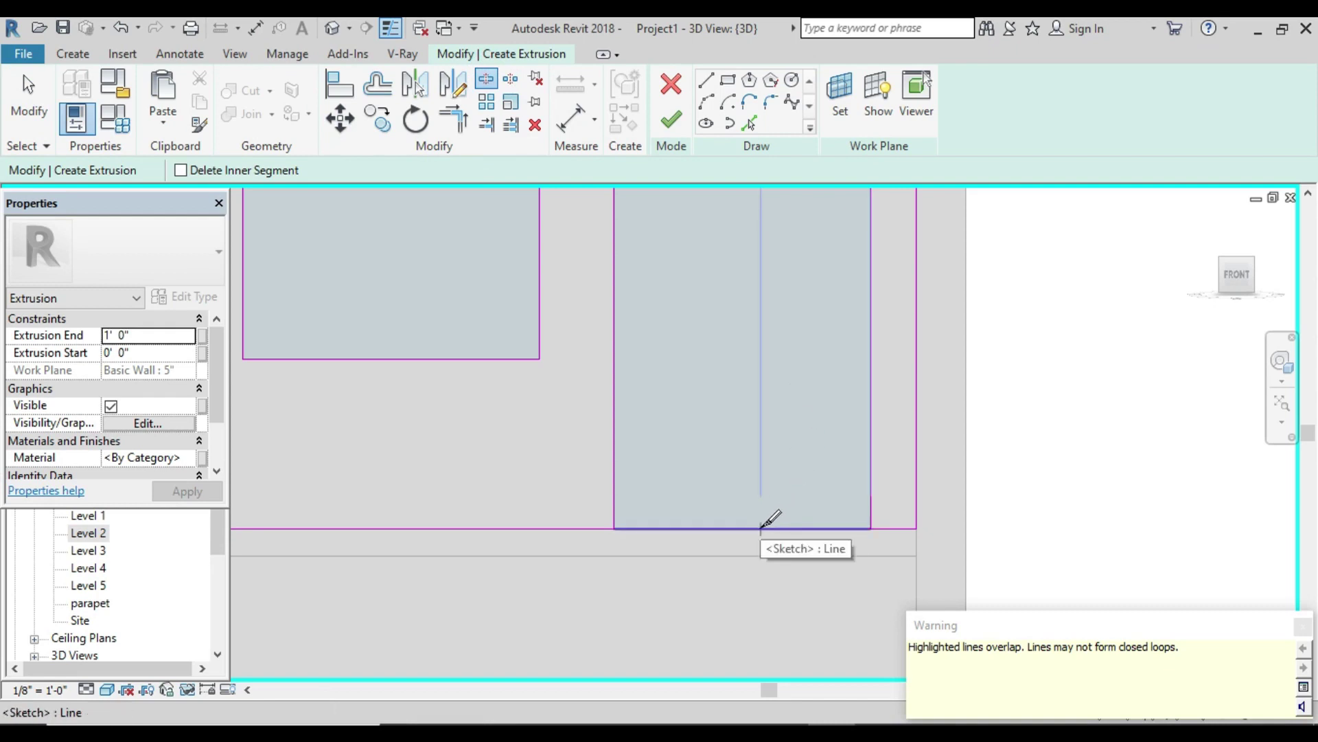
left_click(758, 528)
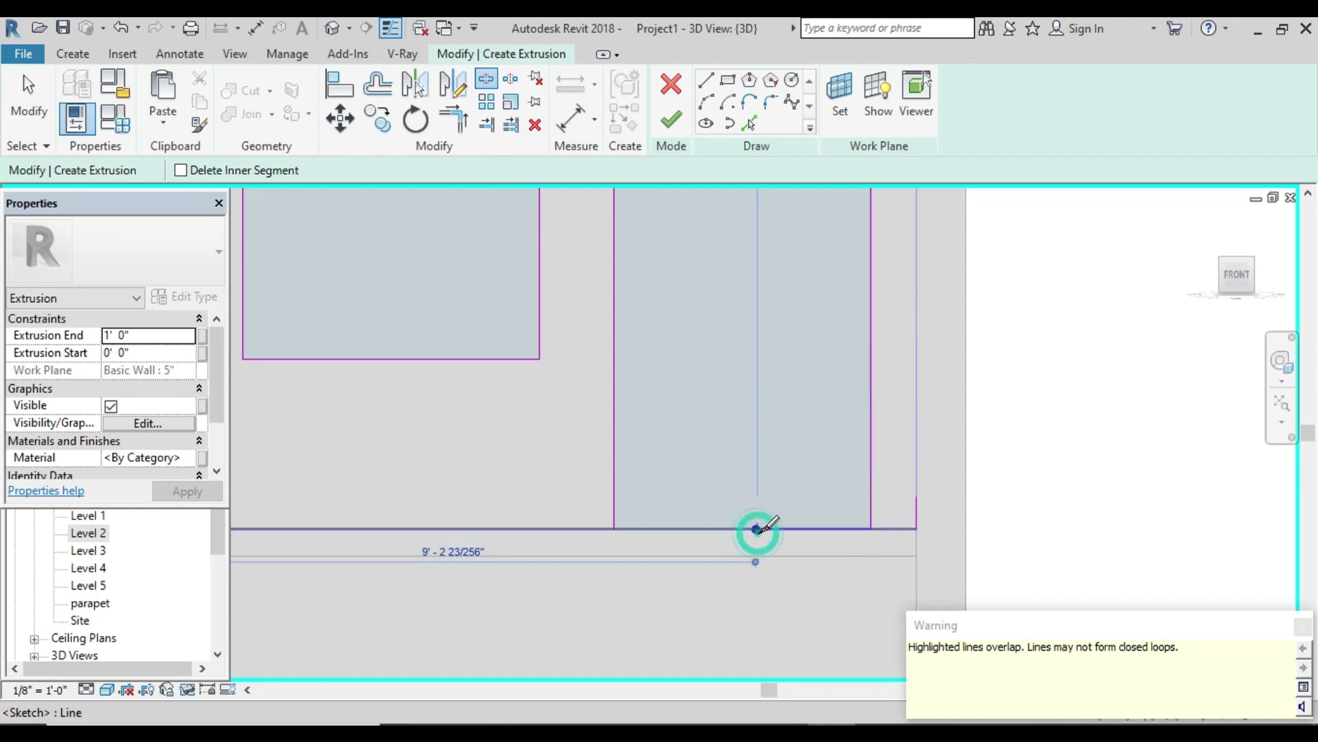
key("Escape")
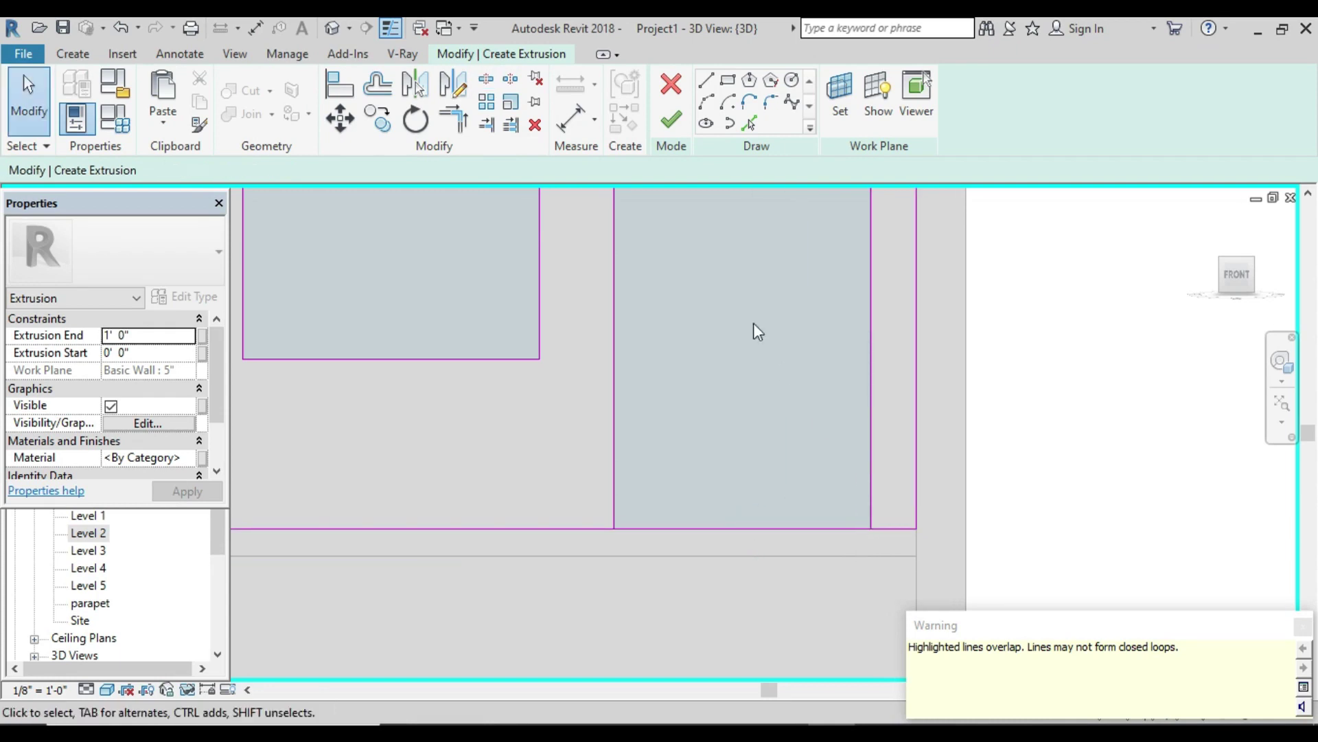
left_click(814, 528)
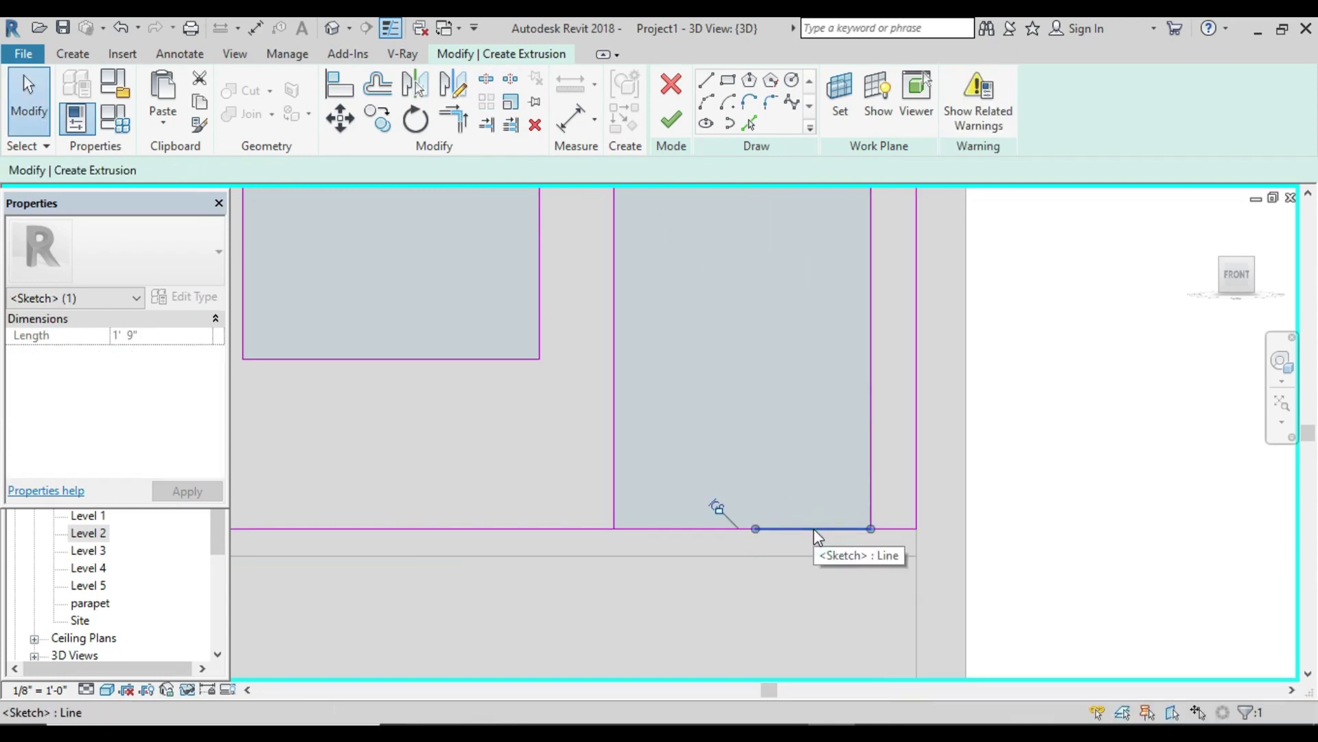
key("Delete")
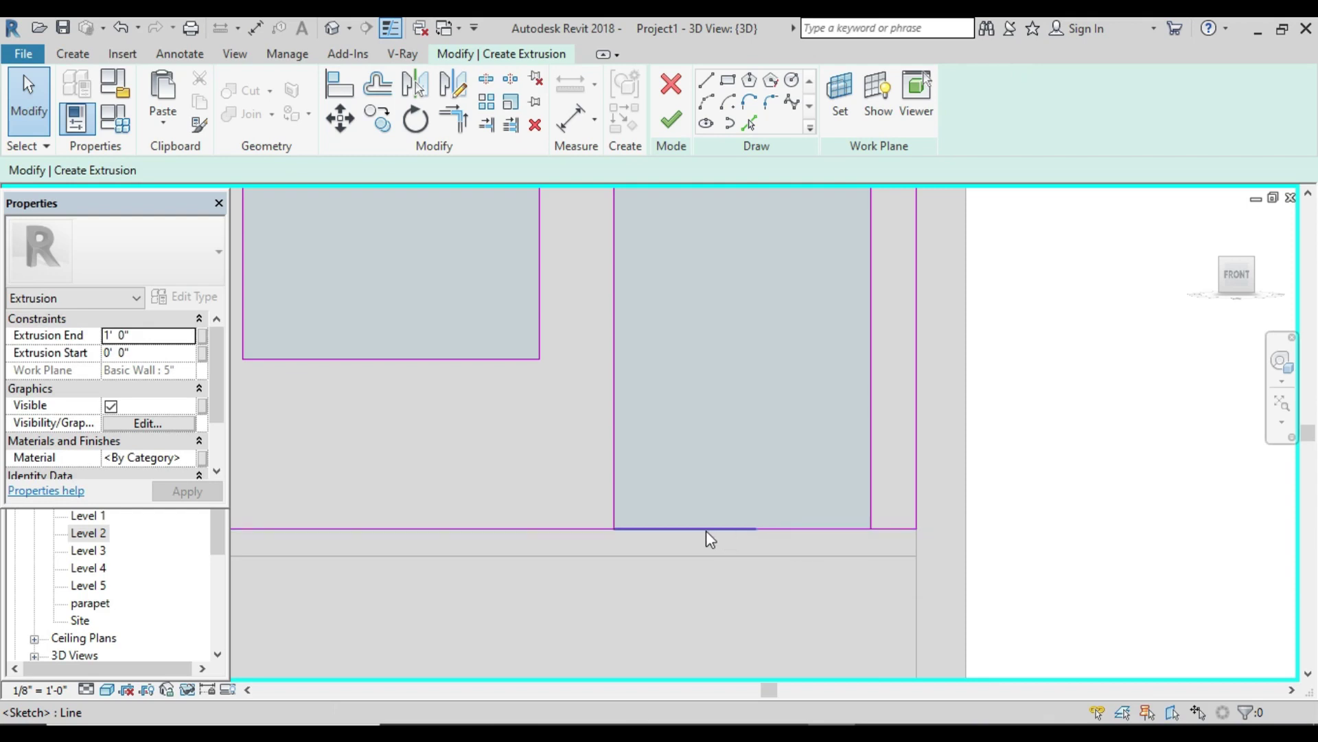
Step: Try finishing the sketch, continue past the intersecting-lines error, and inspect the tall window's bottom
left_click(706, 530)
key("Escape")
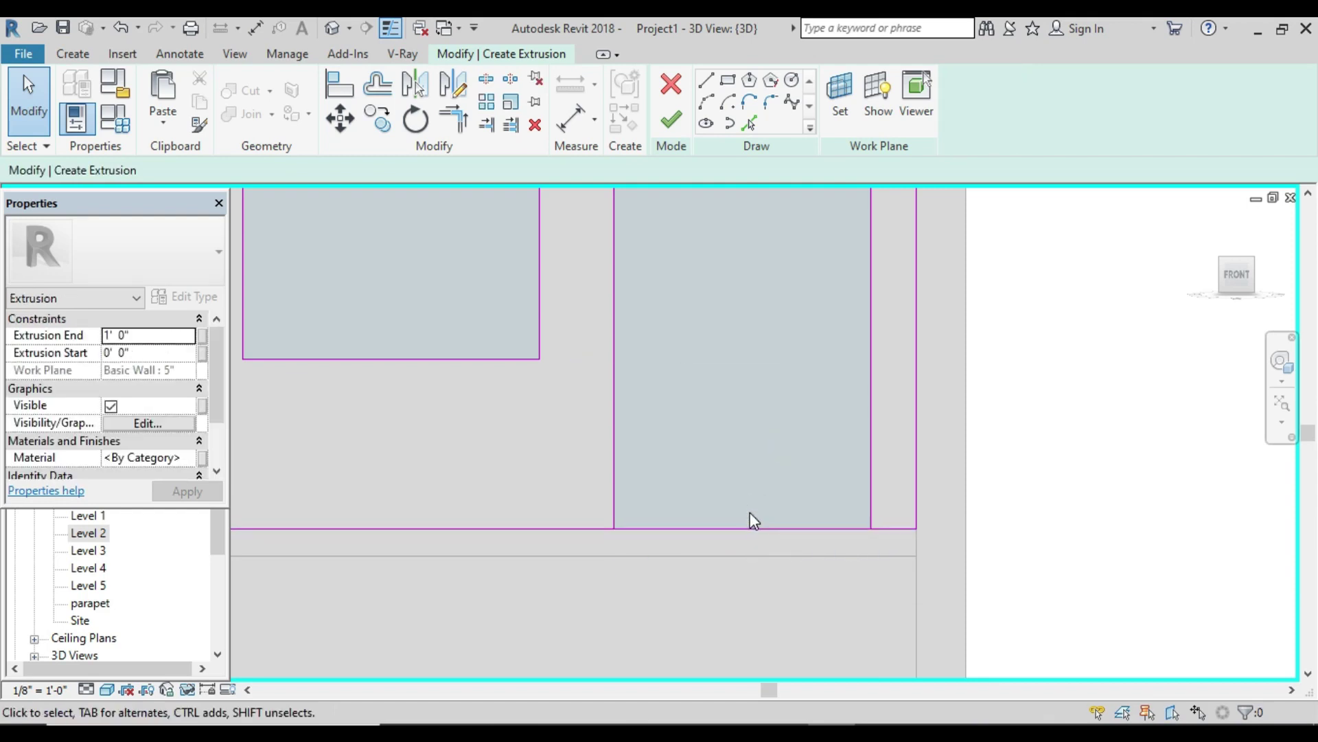
scroll(750, 520, "down", 2)
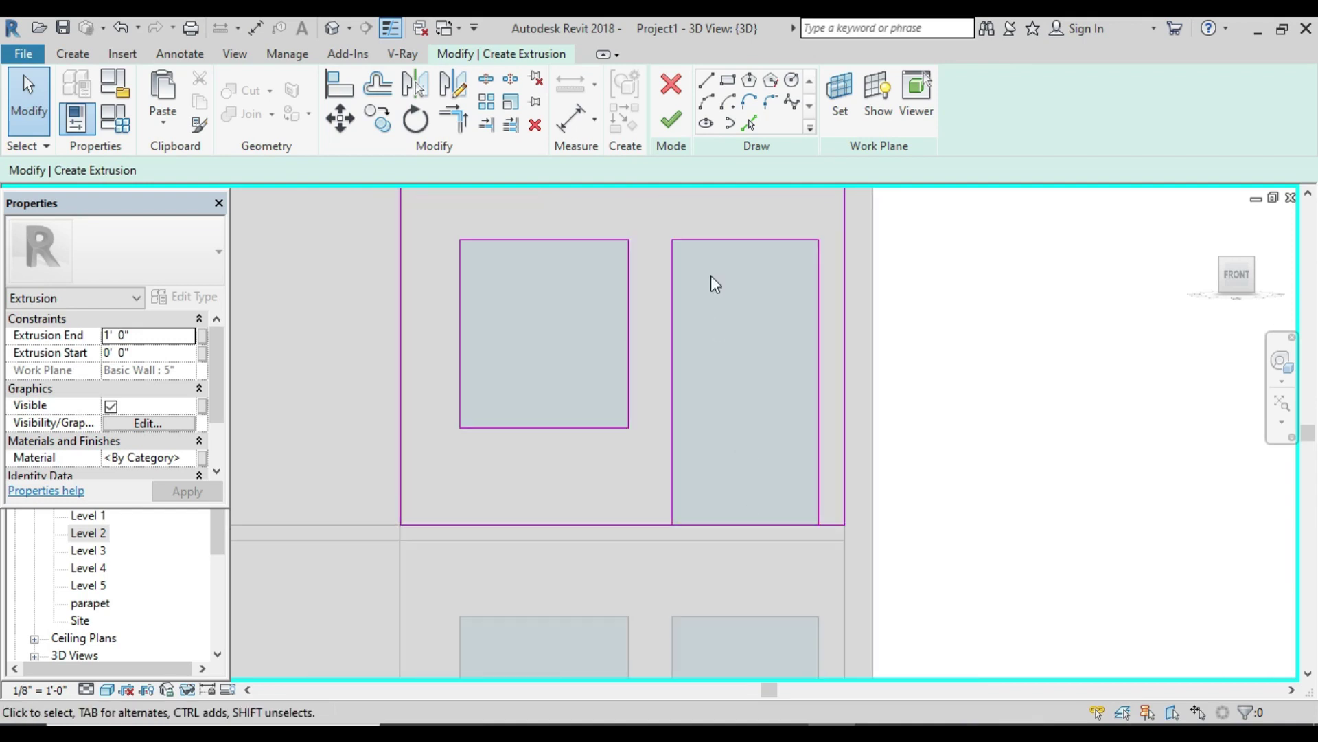
left_click(666, 127)
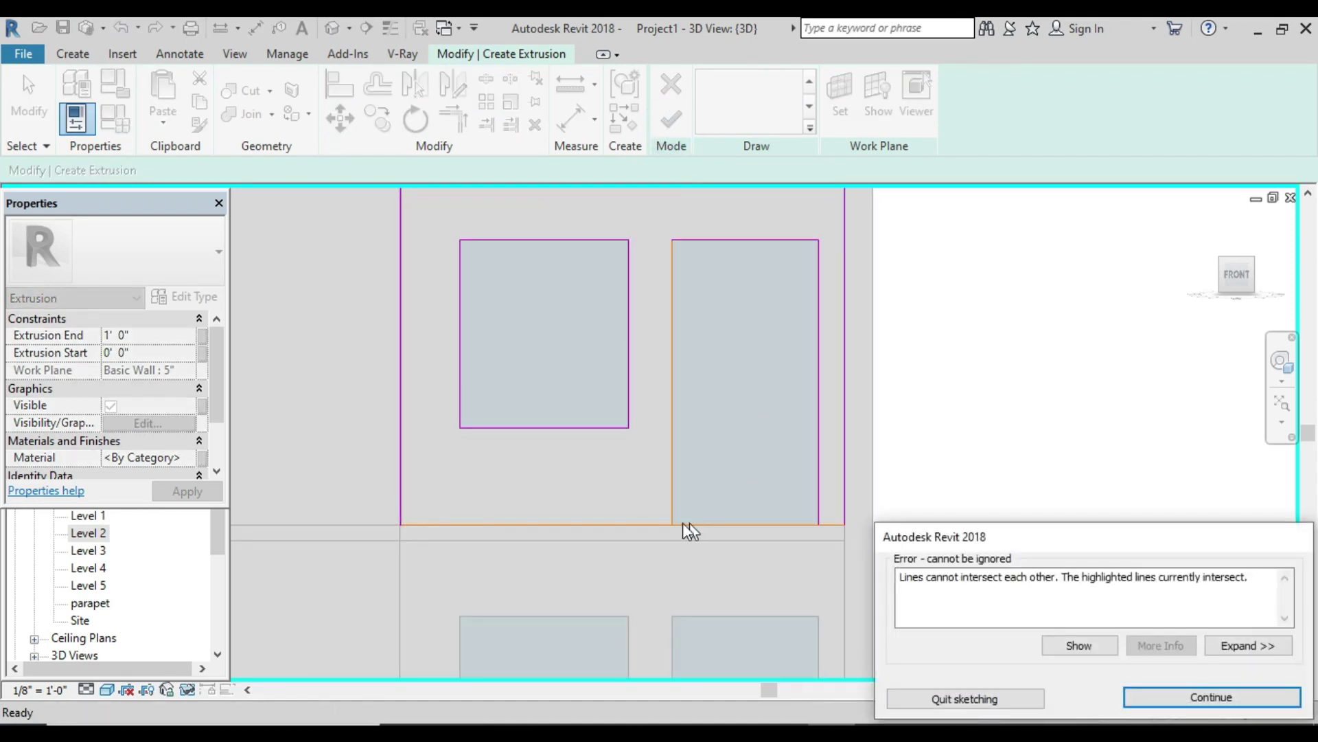
left_click(1163, 697)
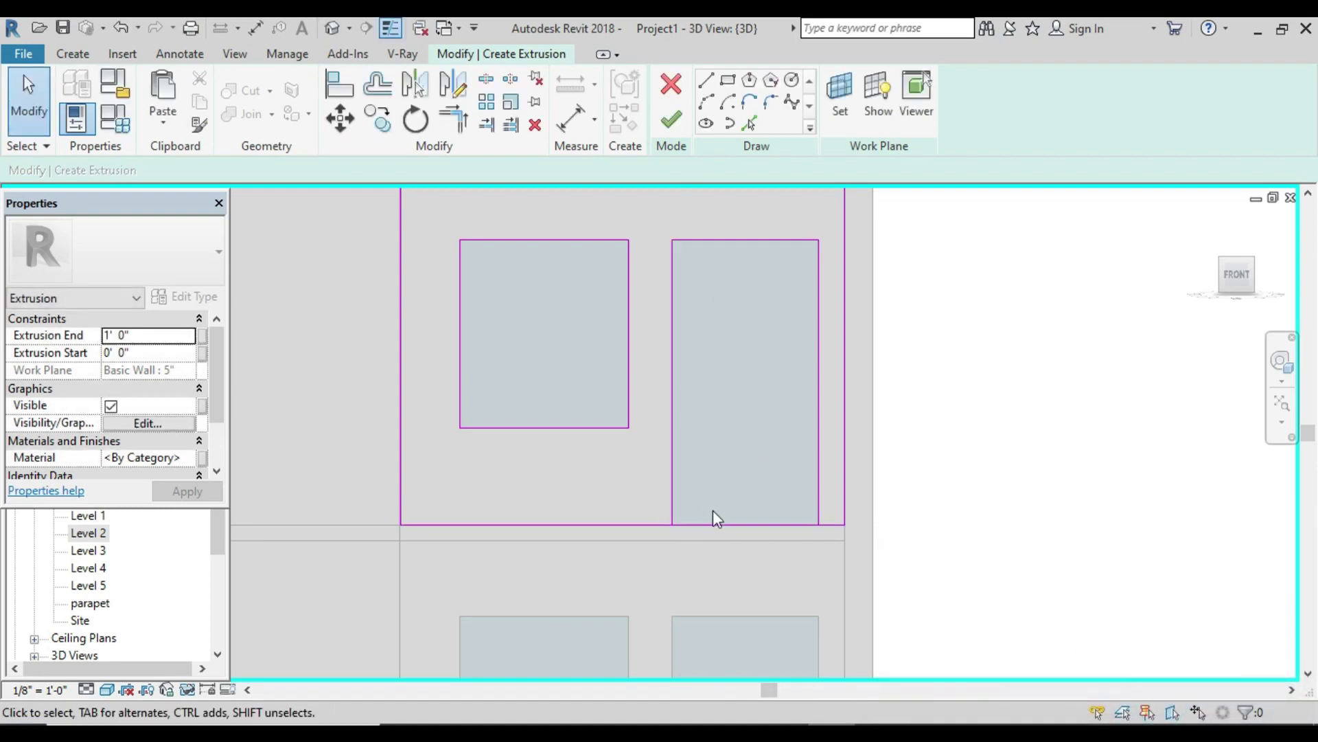
scroll(722, 522, "up", 2)
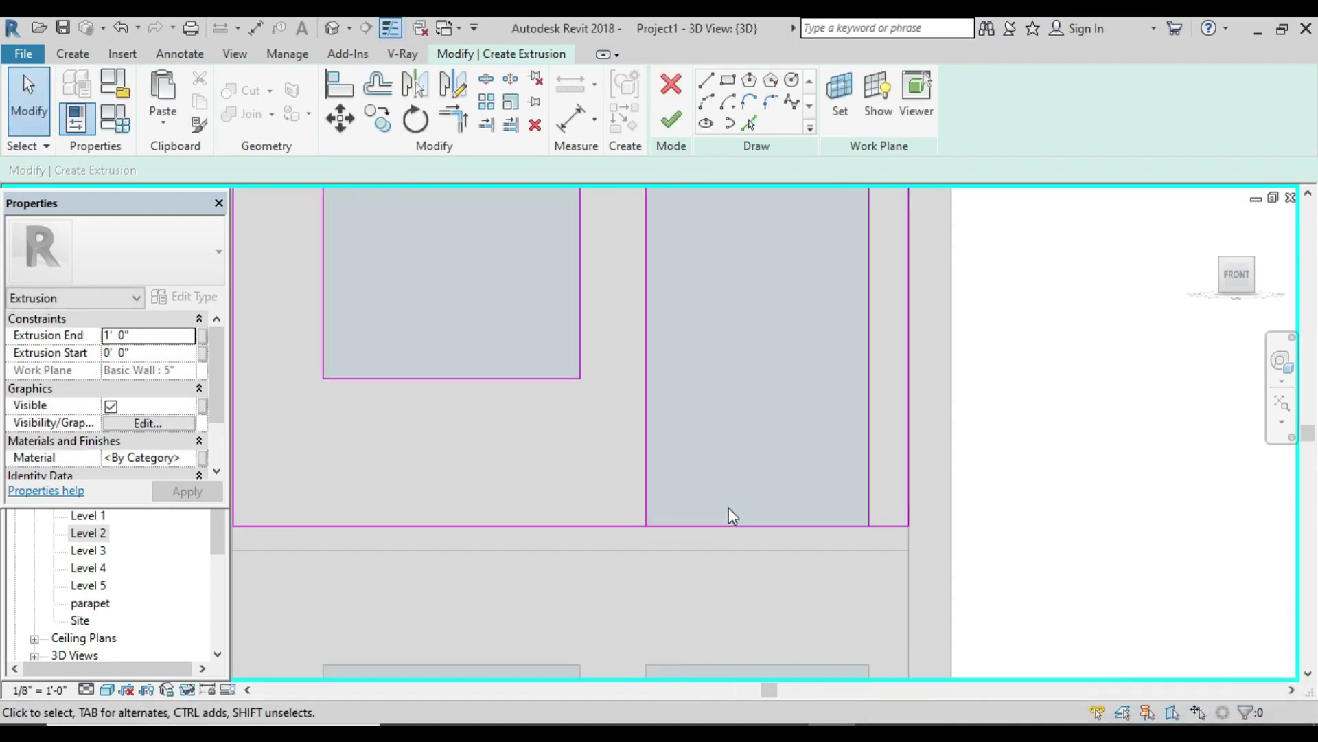
middle_click_drag(729, 509, 712, 533)
scroll(623, 536, "down", 1)
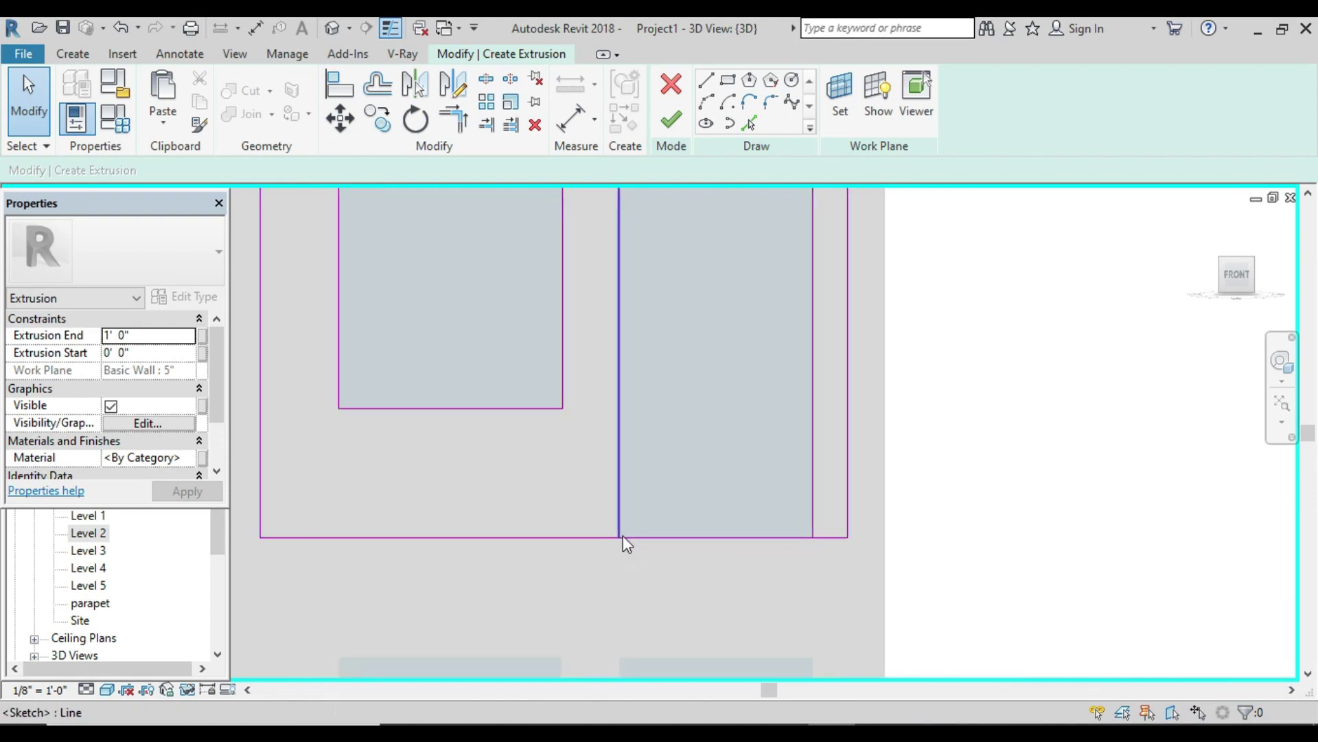
scroll(624, 535, "down", 1)
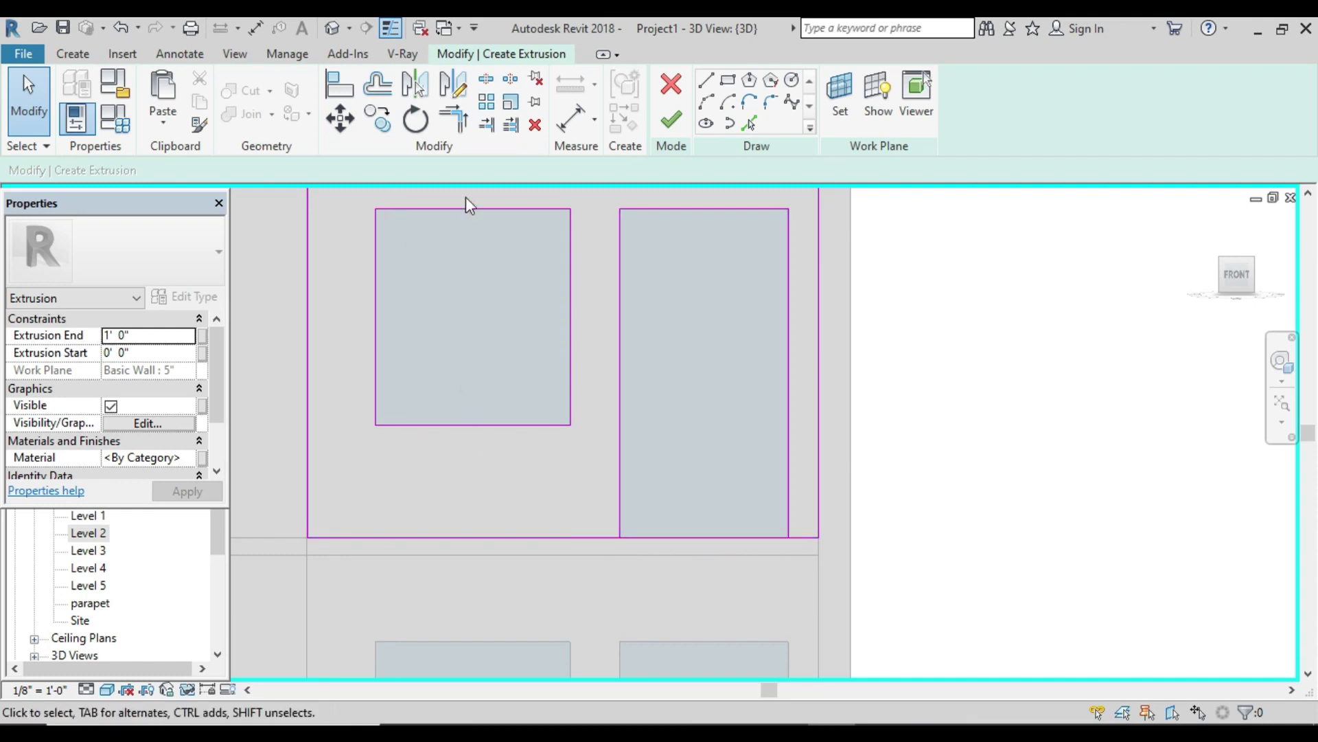
scroll(534, 471, "down", 2)
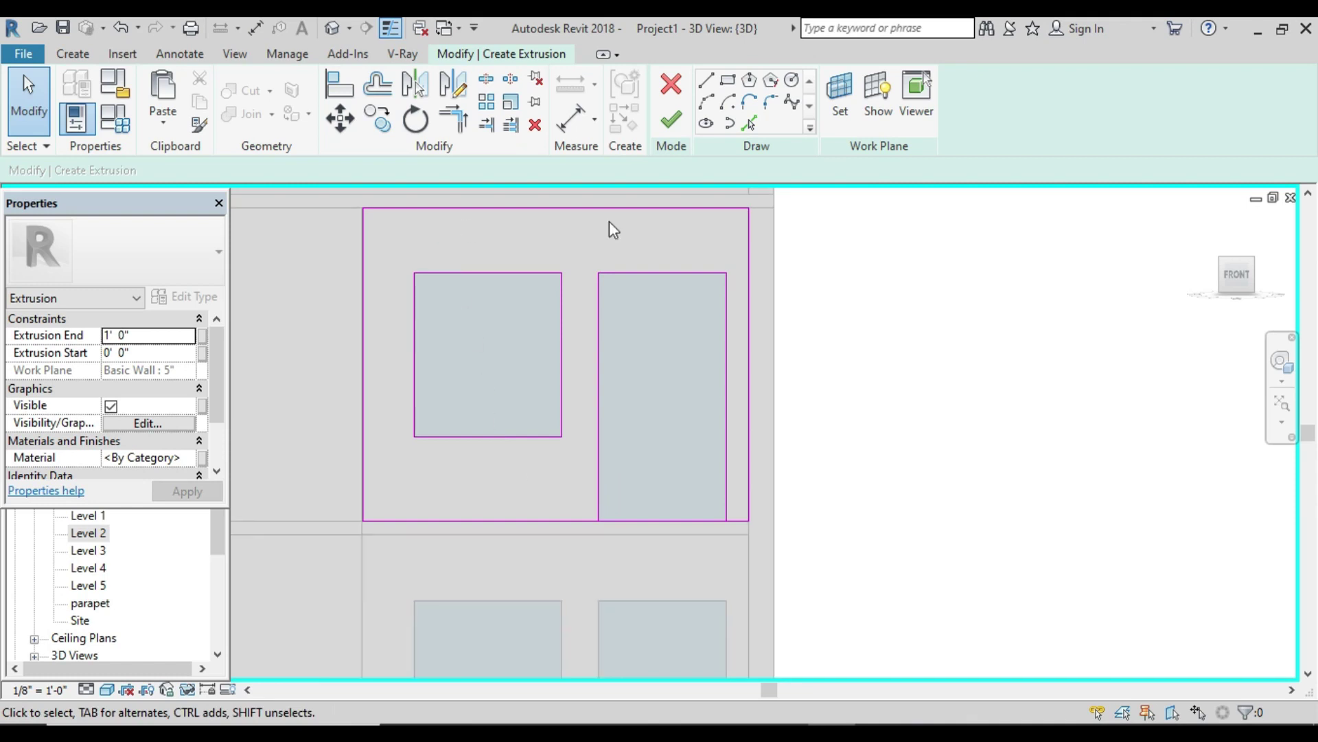
scroll(657, 554, "up", 2)
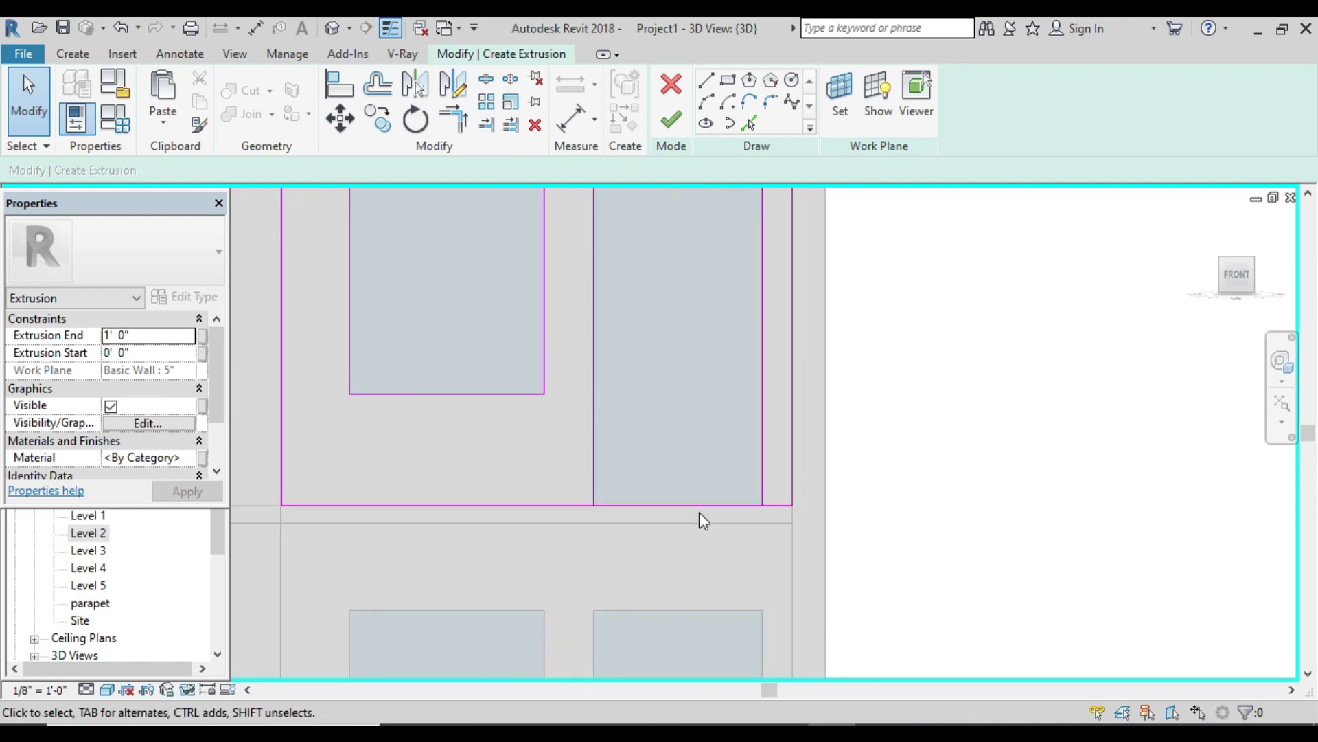
scroll(699, 520, "down", 2)
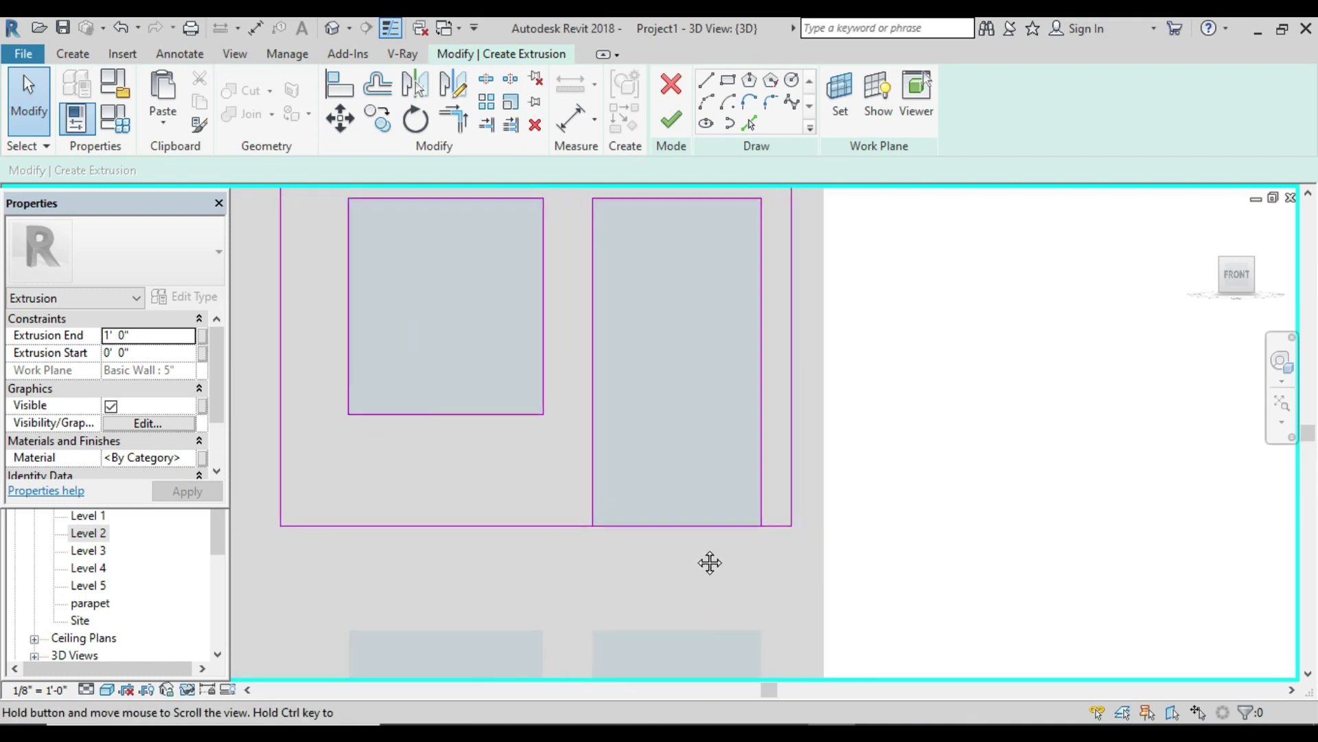
Step: Split the bottom sketch line and trim it to corners with both sides of the tall window
left_click(487, 77)
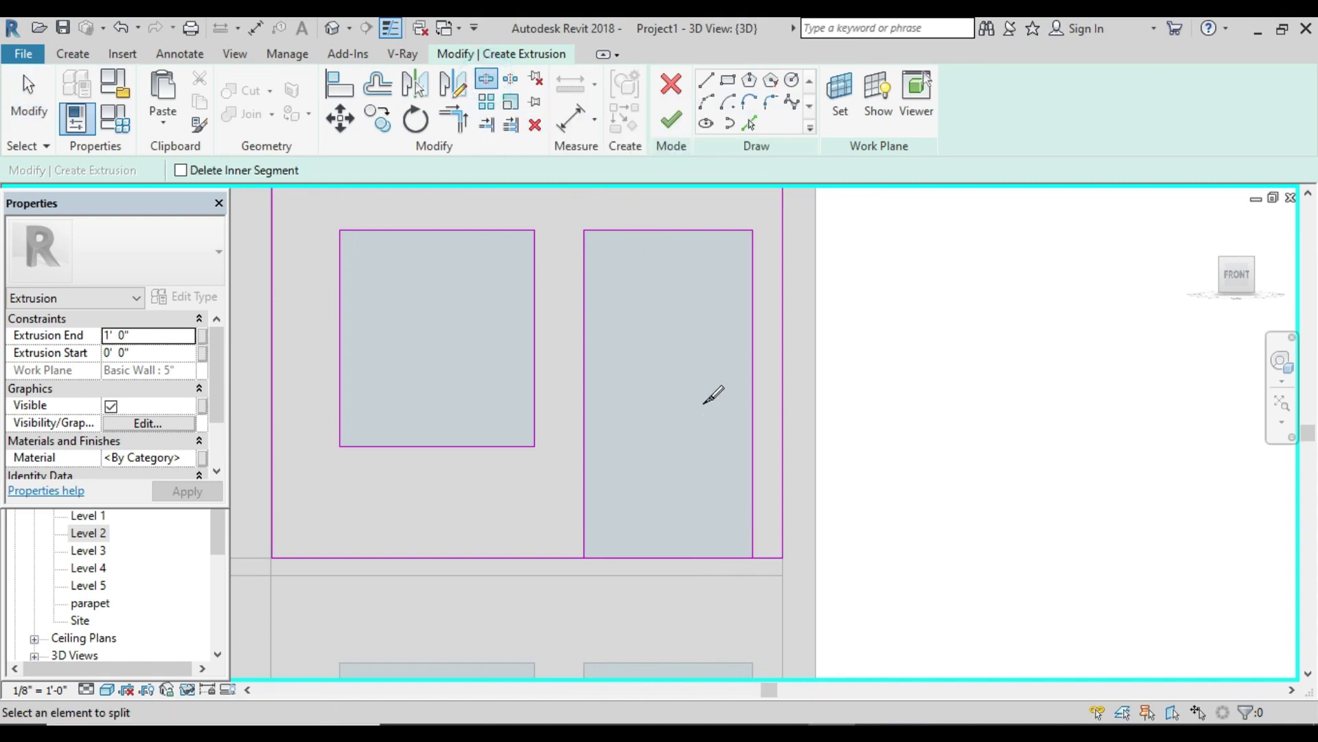
left_click(667, 559)
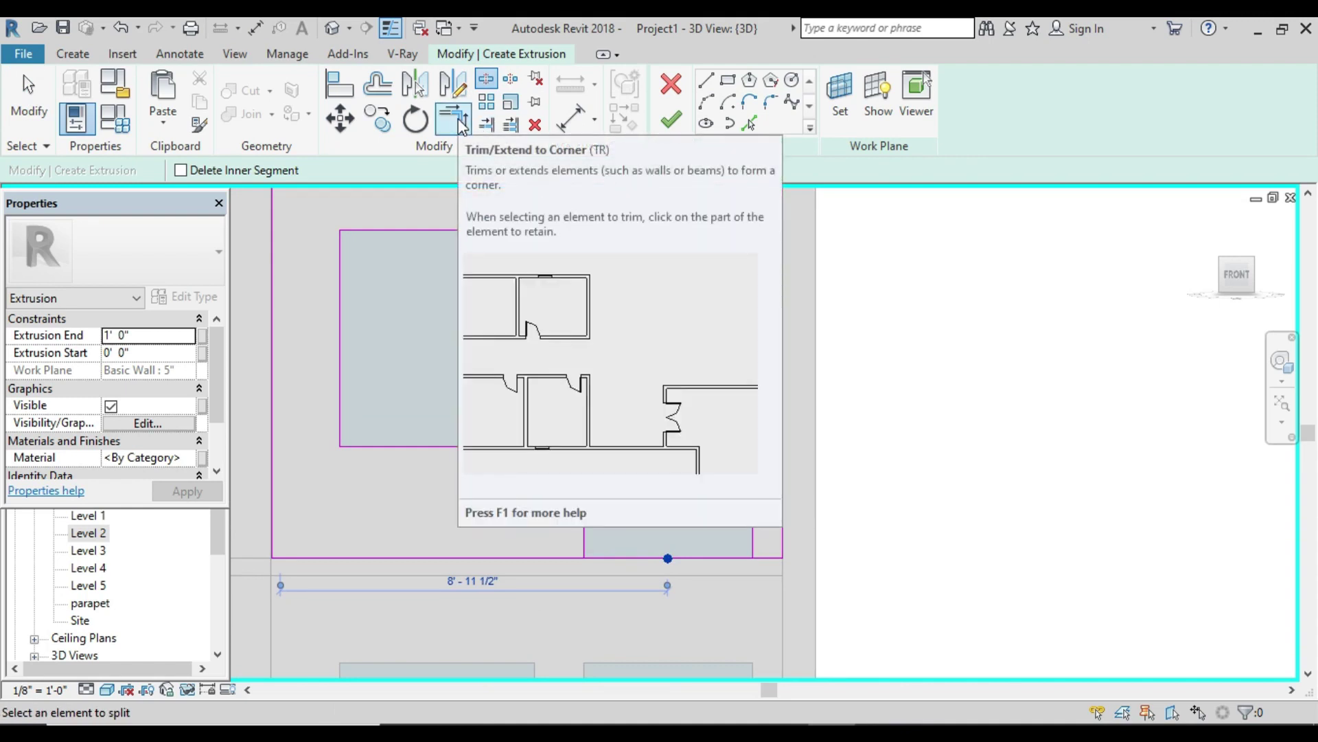
left_click(459, 123)
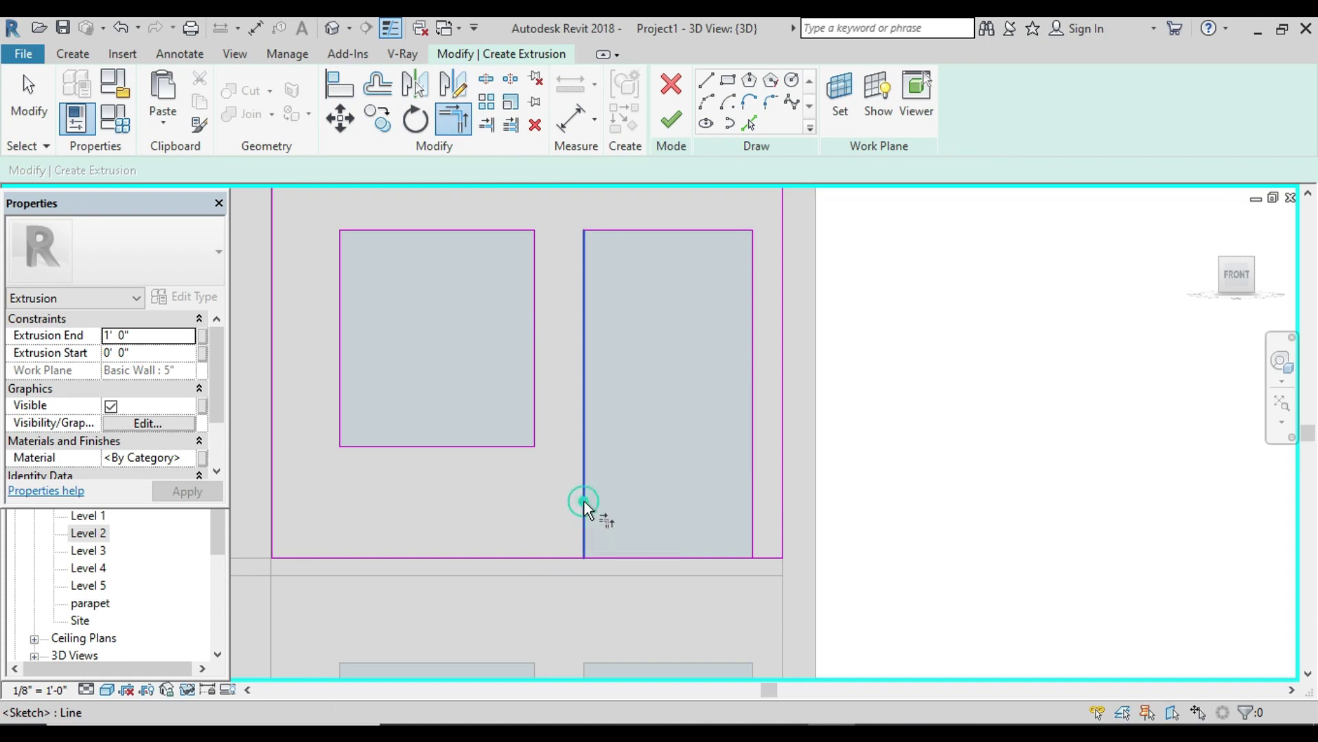
left_click(583, 501)
left_click(545, 557)
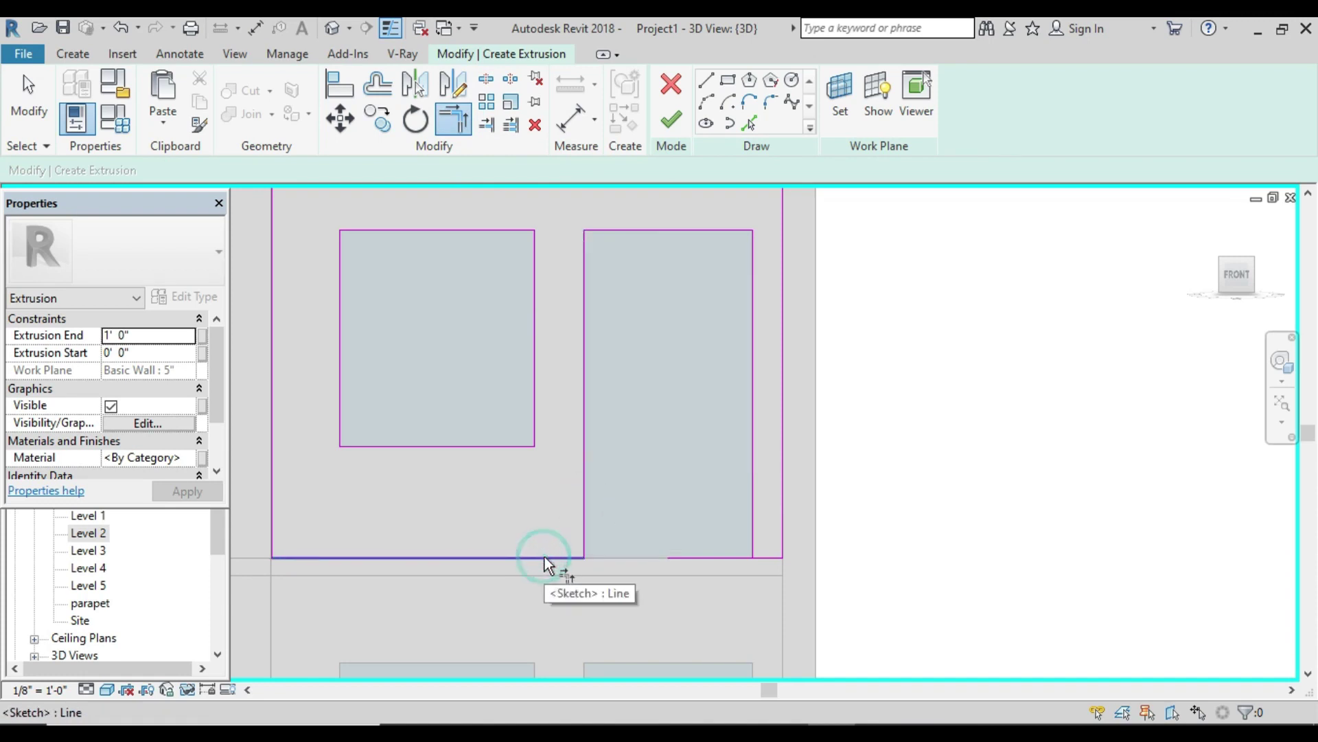
left_click(753, 523)
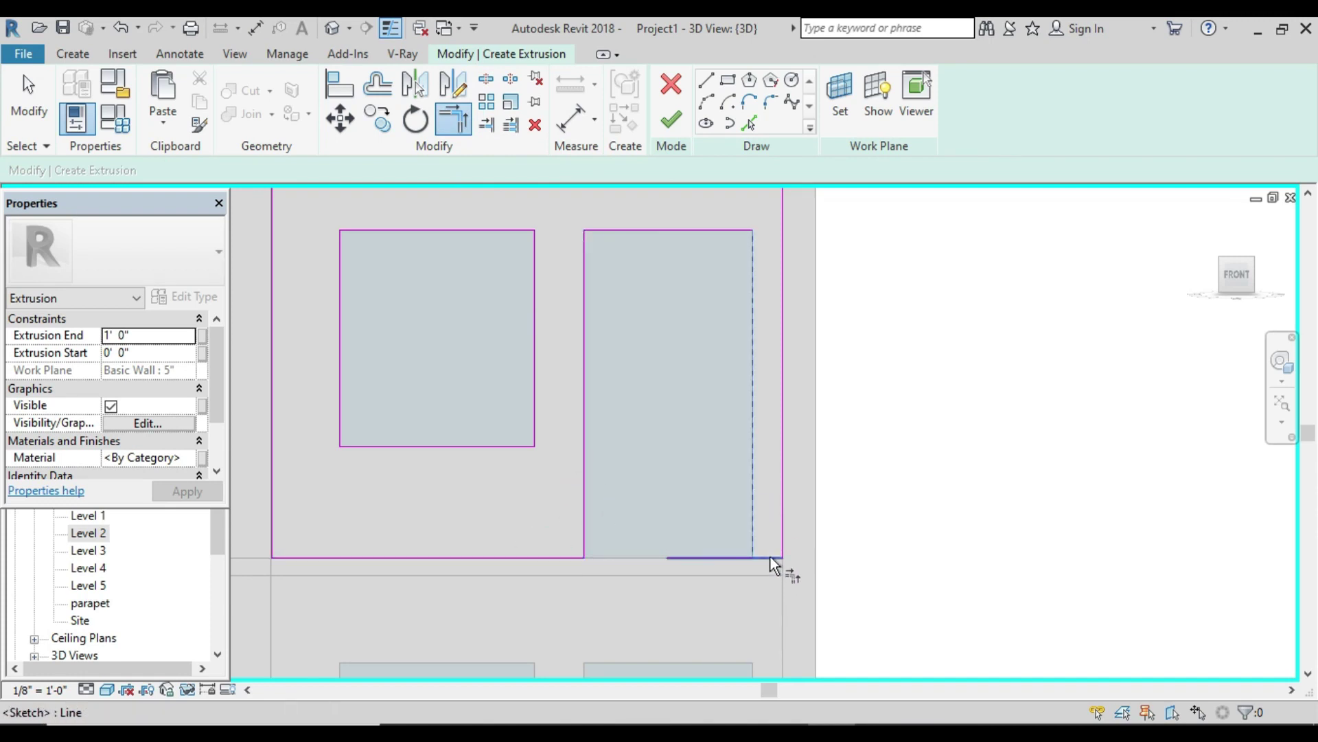
left_click(770, 557)
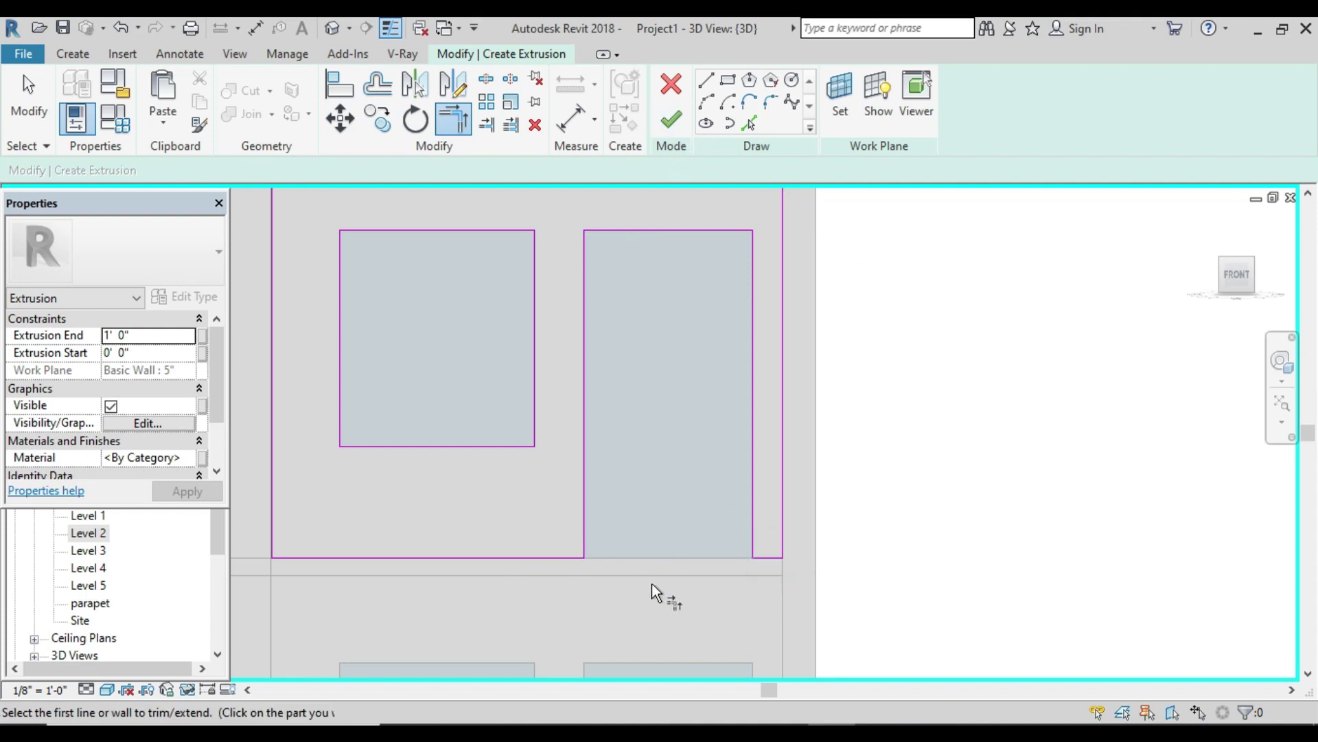
scroll(707, 412, "down", 2)
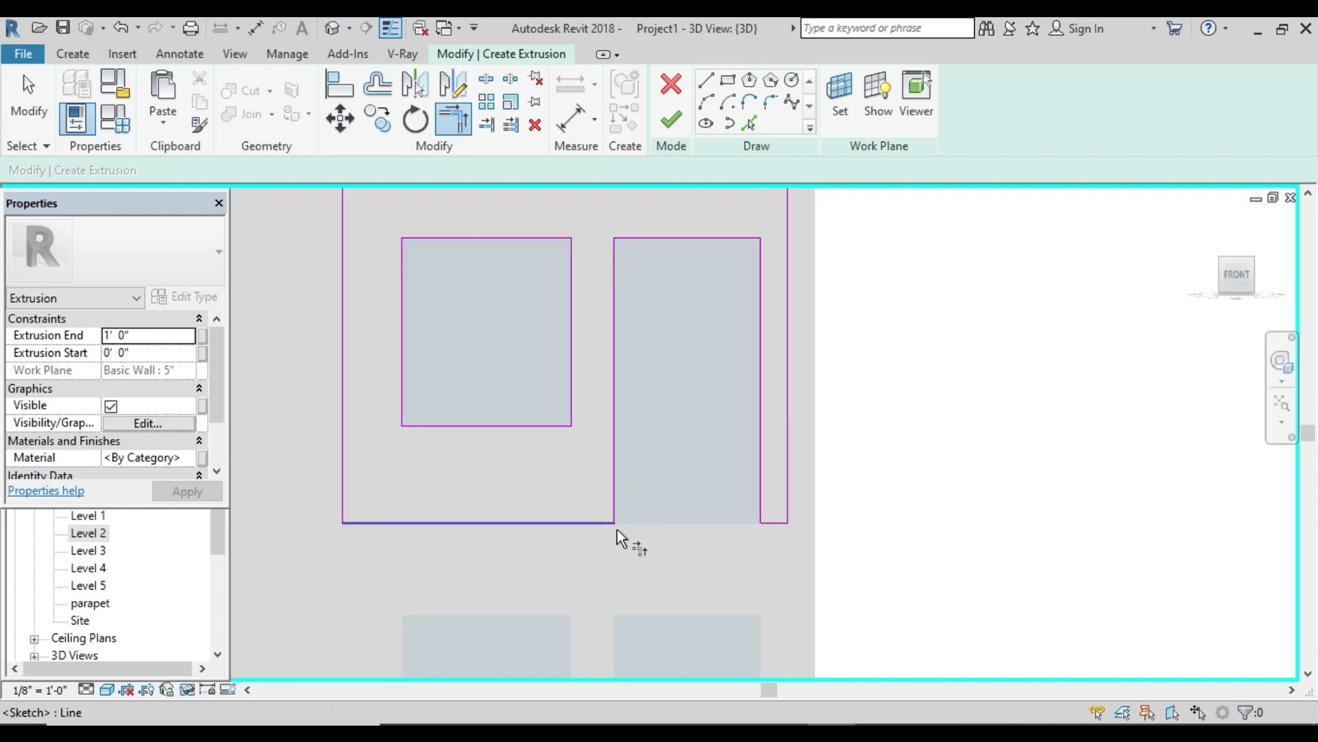
Step: Finish the extrusion sketch and the in-place frame model
left_click(671, 120)
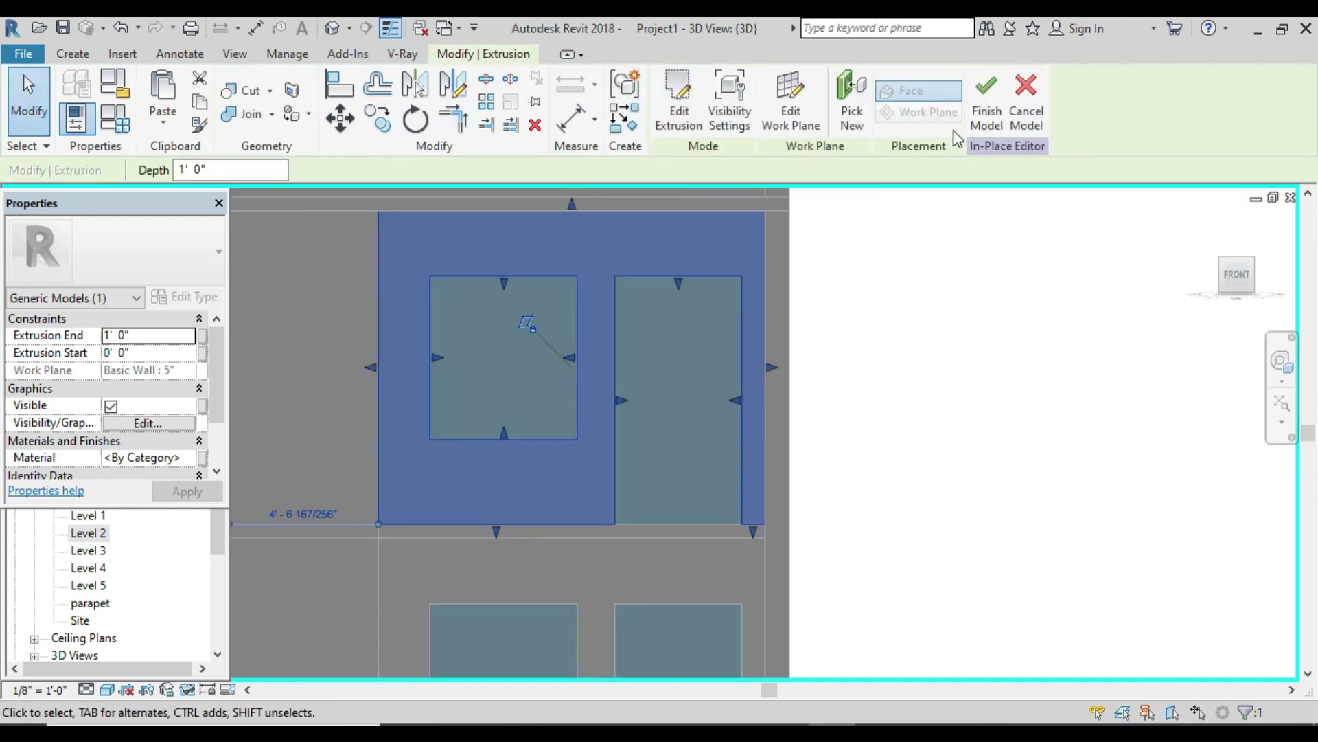
left_click(978, 124)
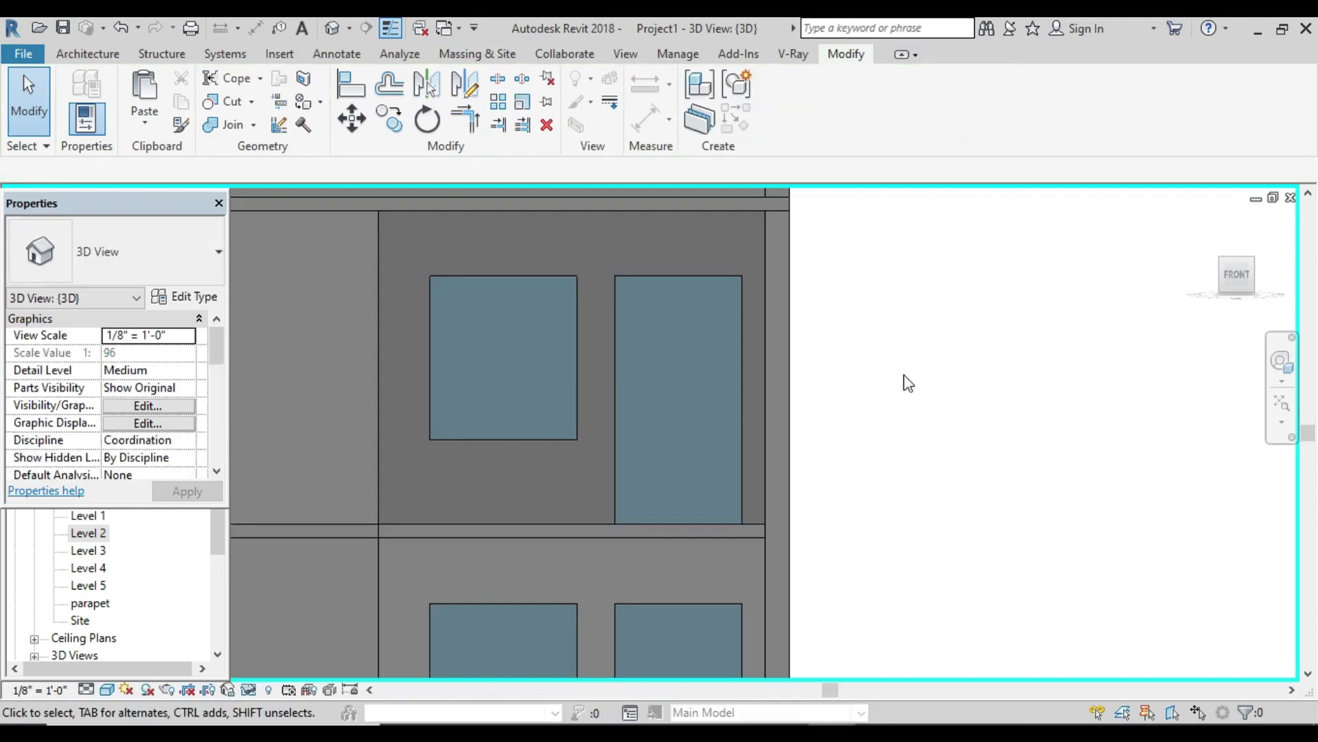
scroll(909, 383, "down", 2)
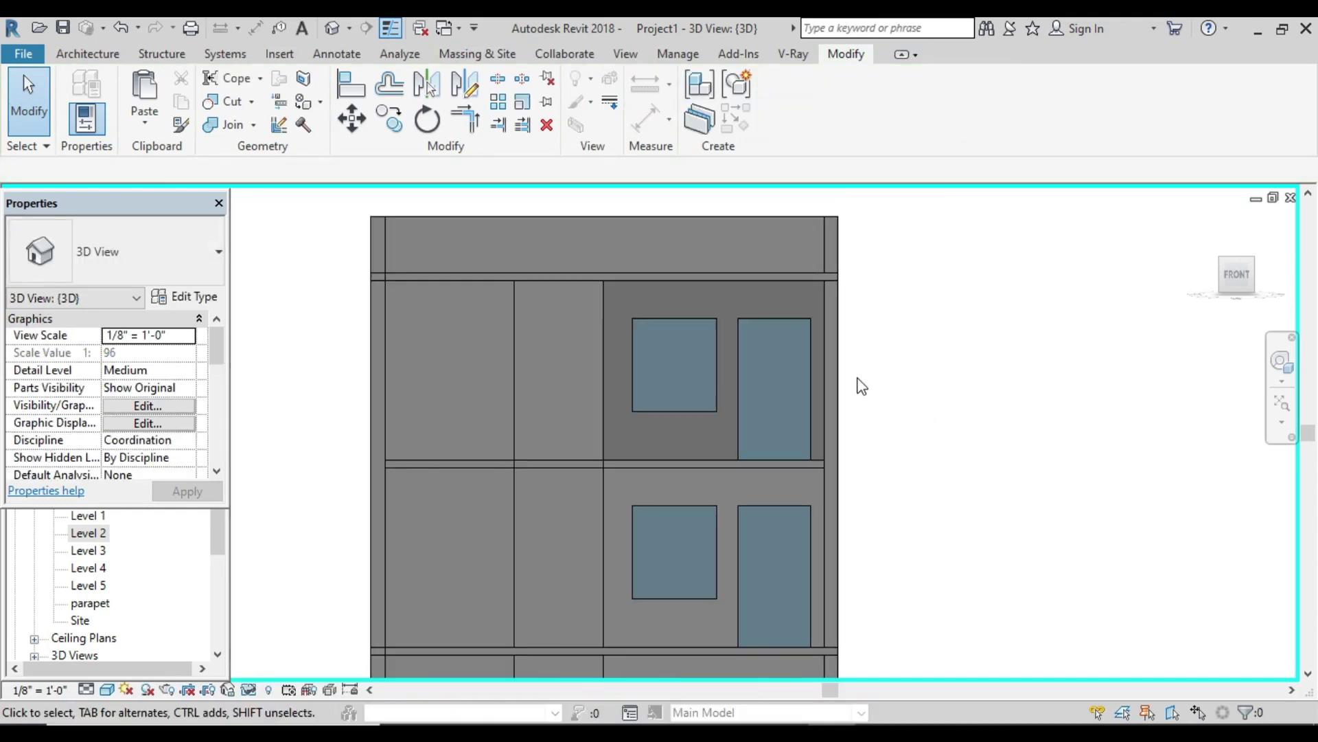
mouse_move(966, 387)
middle_mouse_down("shift")
mouse_move(979, 400)
mouse_move(909, 412)
mouse_move(995, 423)
mouse_move(1071, 406)
mouse_move(962, 426)
middle_mouse_up("shift")
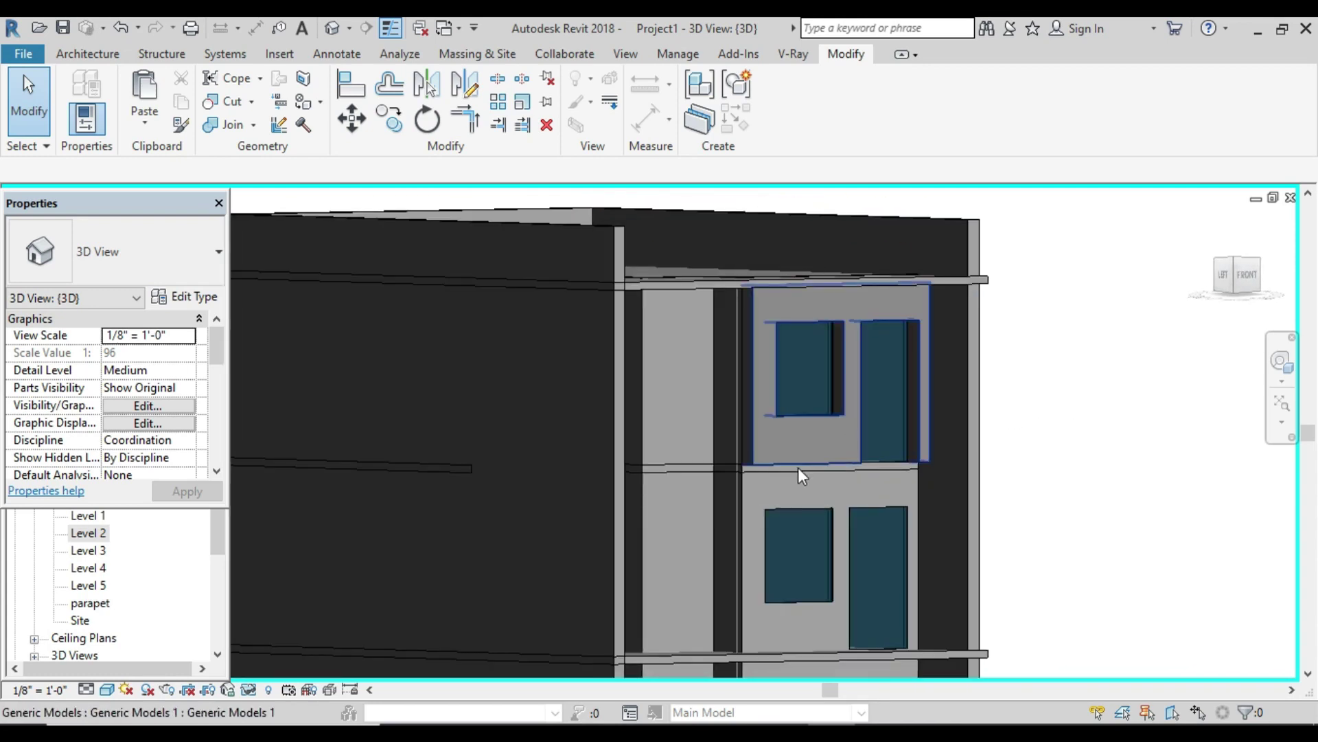
Step: Inspect the new frame model by selecting it and orbiting around the building
left_click(797, 448)
mouse_move(797, 448)
middle_mouse_down("shift")
mouse_move(968, 486)
mouse_move(924, 488)
middle_mouse_up("shift")
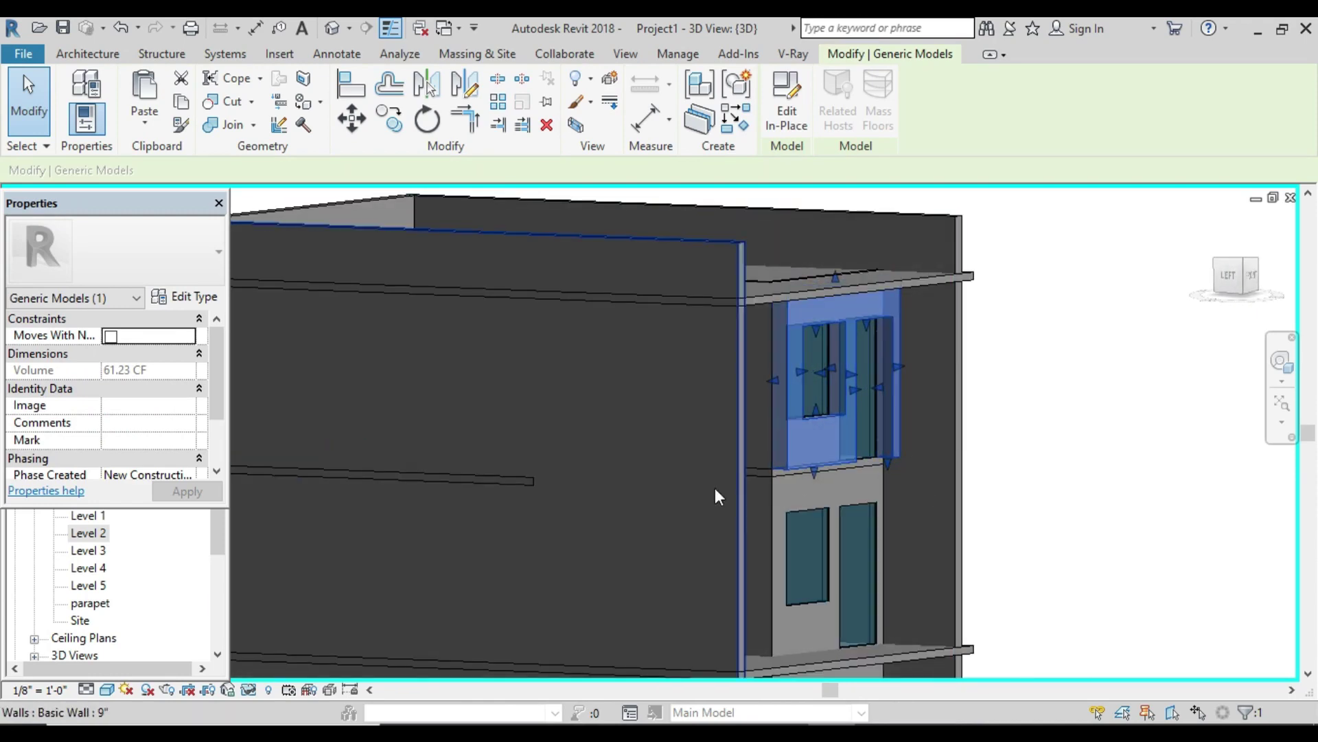
left_click(1016, 418)
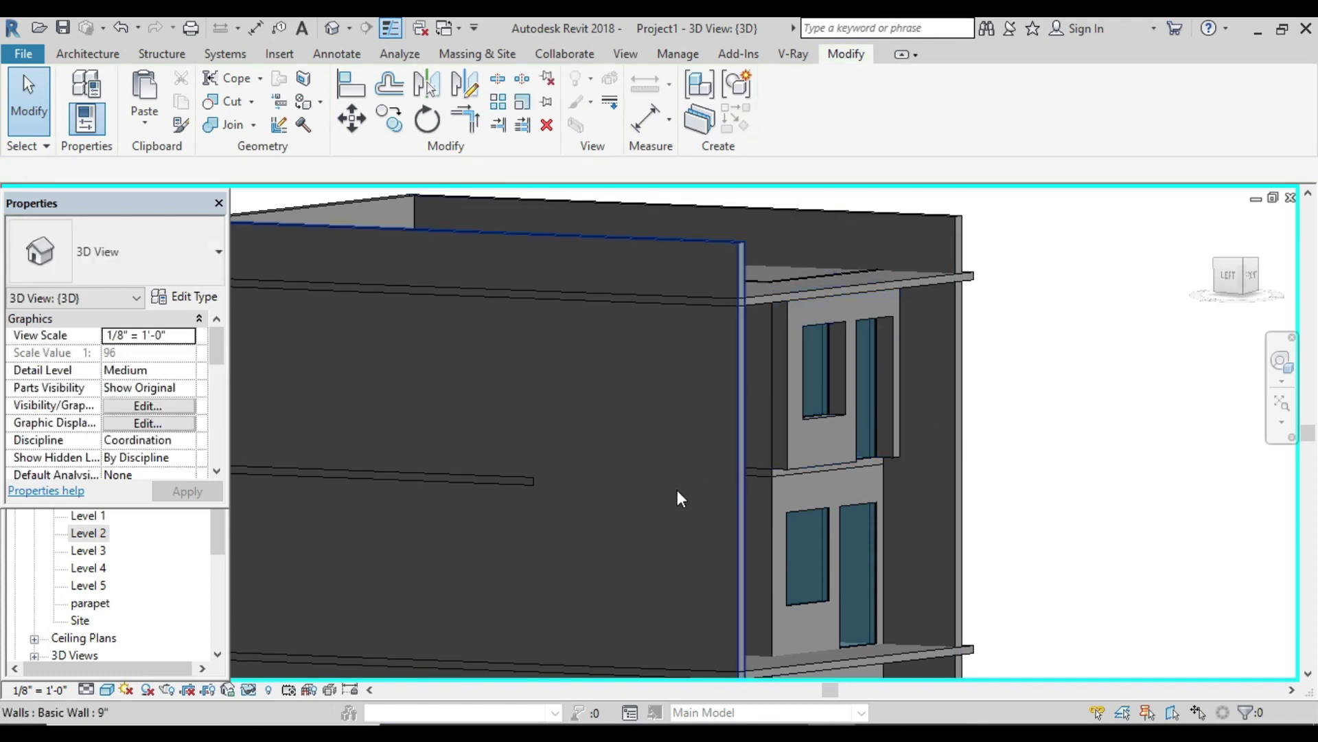
left_click_drag(1227, 290, 1226, 280)
Step: From the left side view, drag the narrow side frame element's shape handle to widen it
left_click(1226, 280)
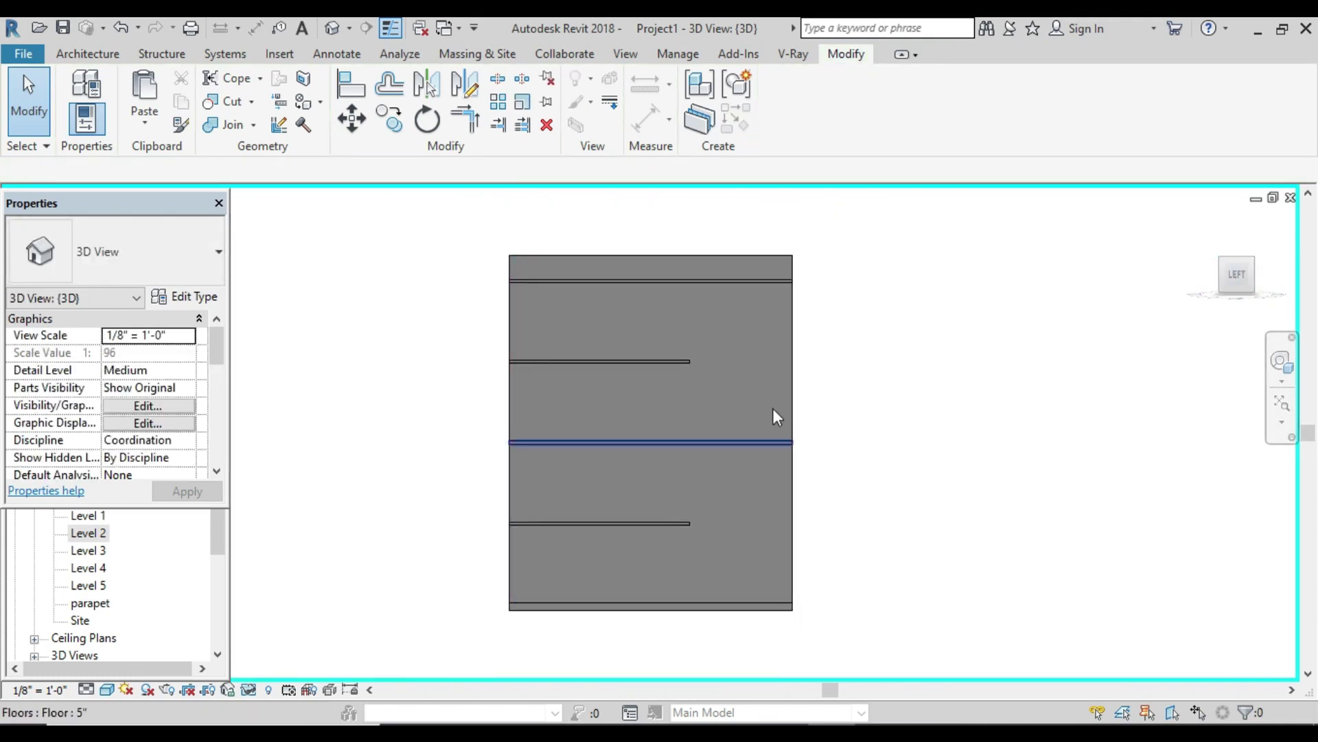
left_click(756, 386)
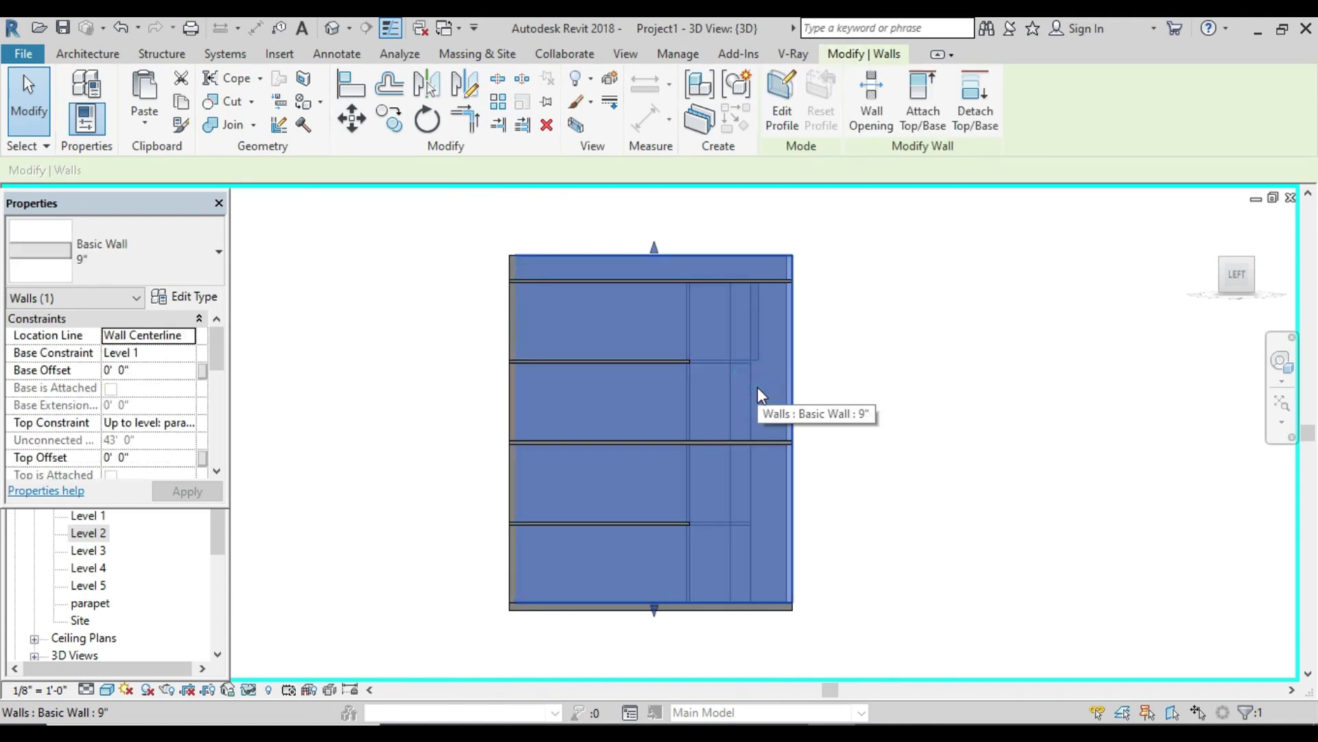
key("Escape")
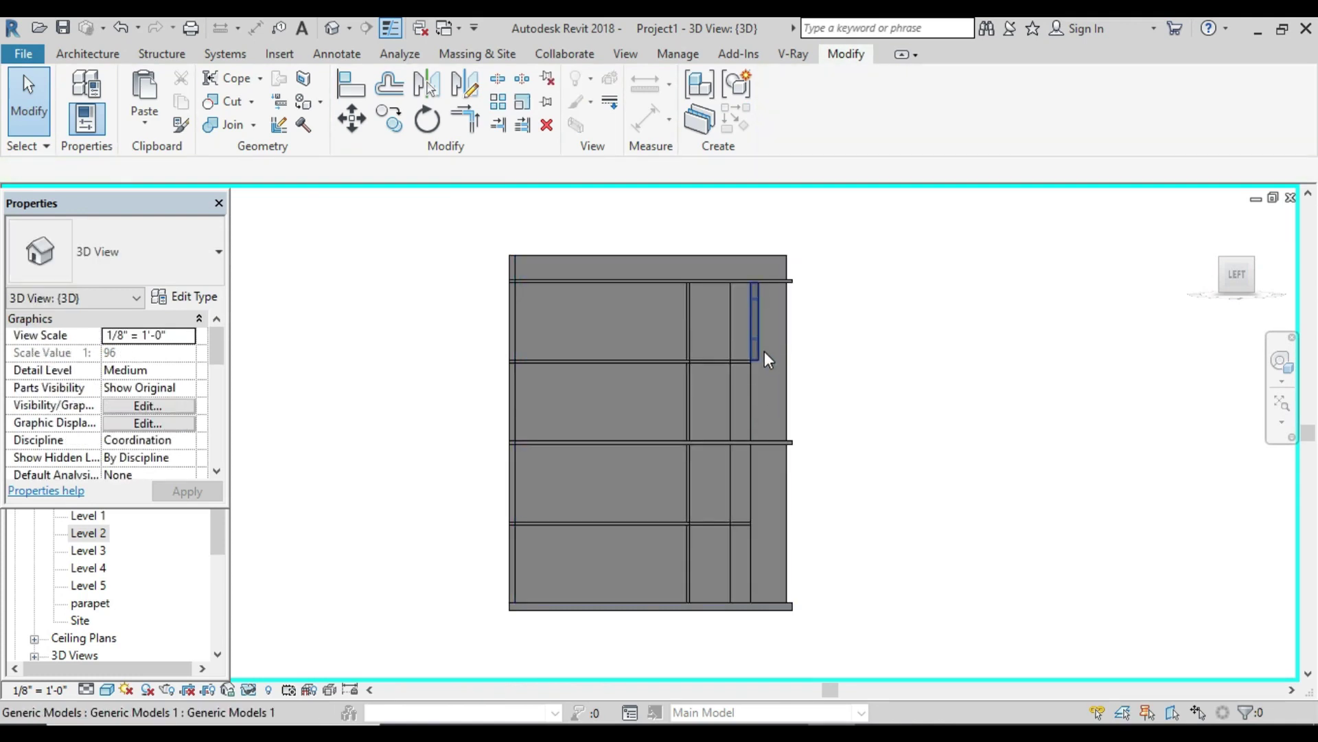
scroll(764, 352, "up", 3)
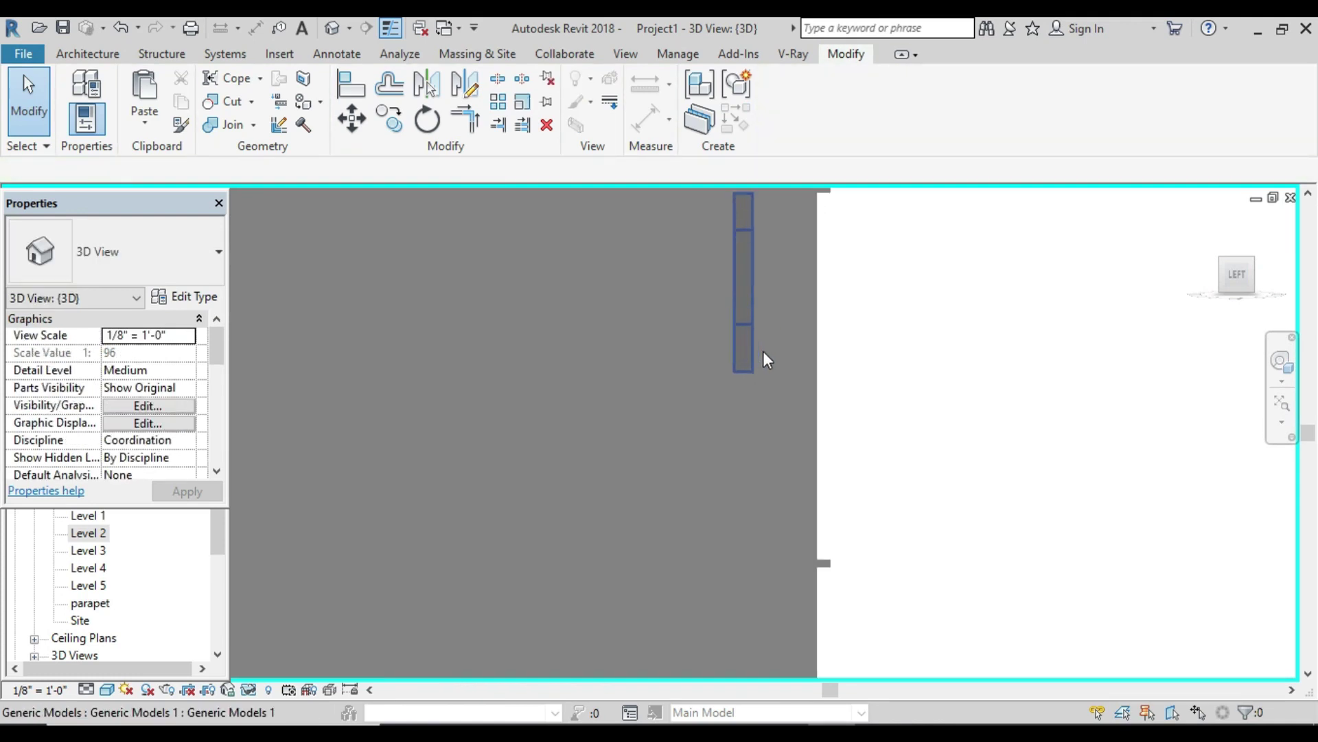
left_click(751, 302)
mouse_move(760, 281)
left_mouse_down()
mouse_move(789, 282)
mouse_move(751, 281)
left_mouse_up()
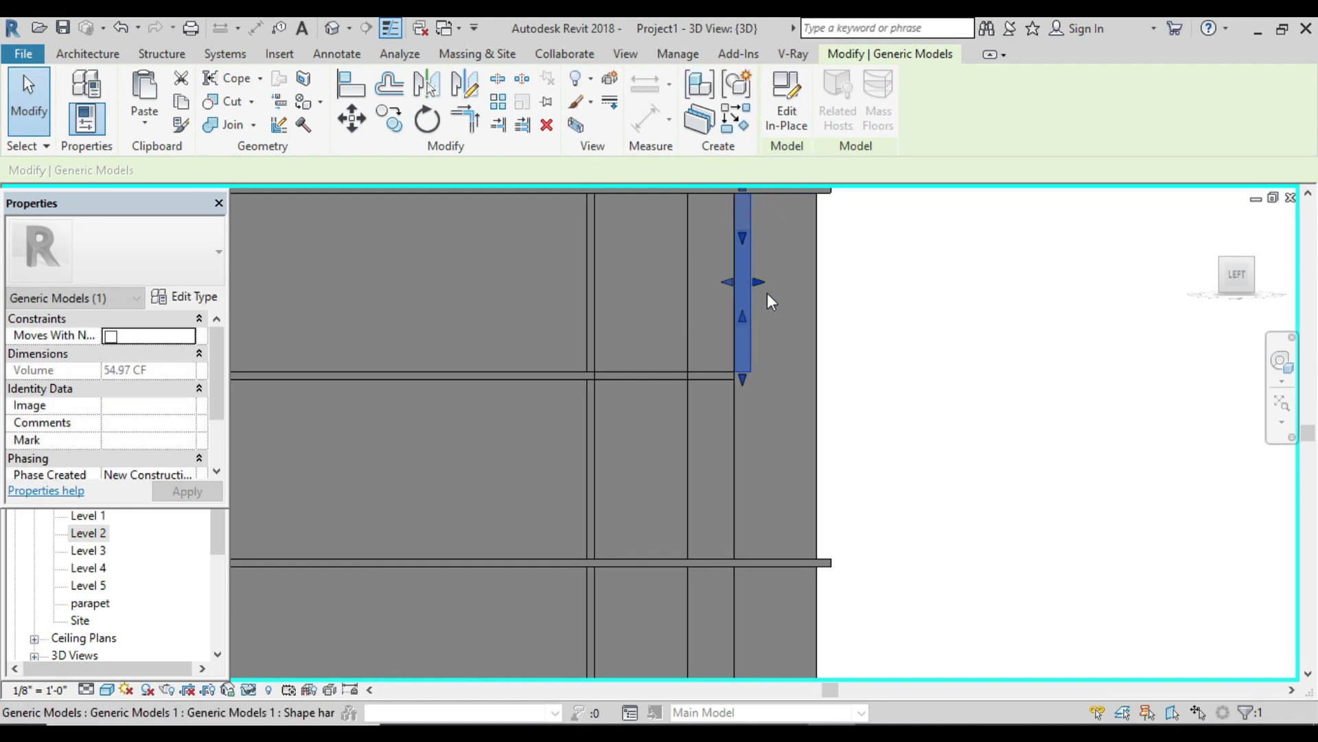
left_click(927, 284)
Step: Turn to the front view and select the frame panel around the upper windows
middle_click_drag(937, 357, 750, 403, "shift")
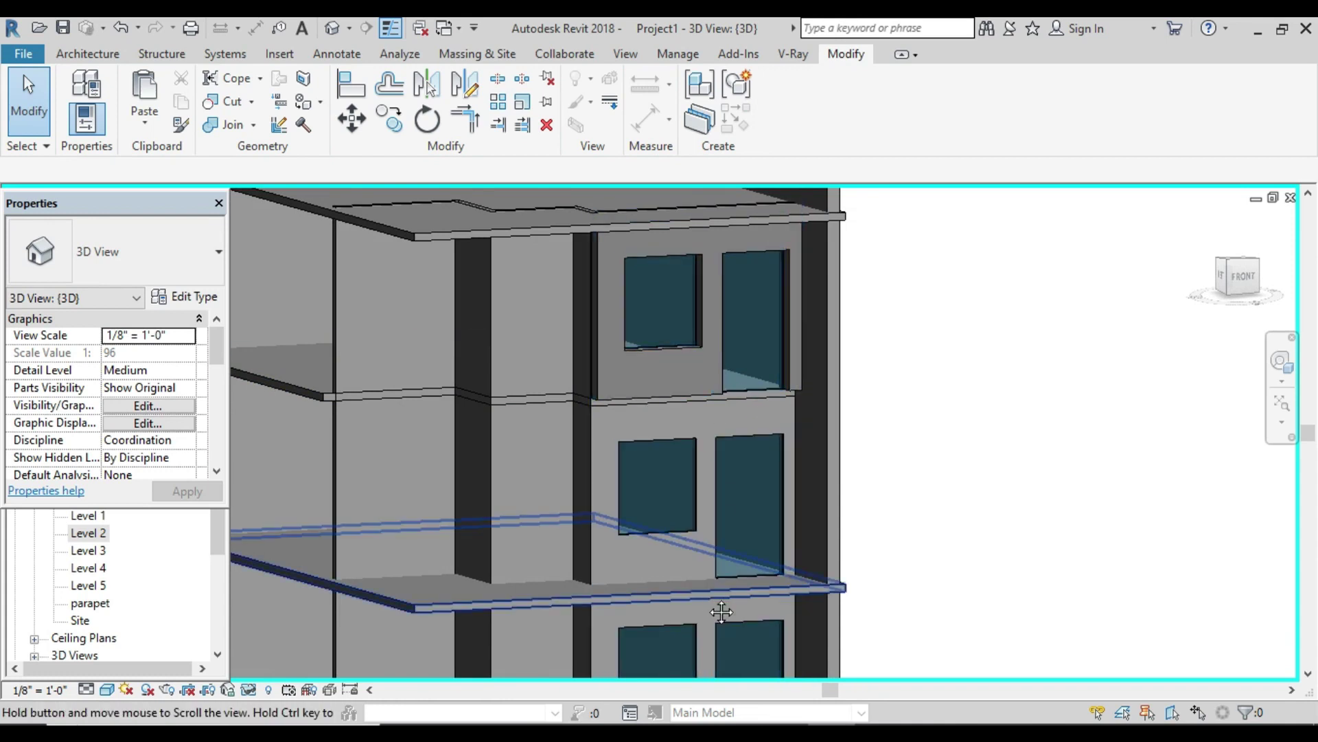
middle_click_drag(707, 596, 656, 405)
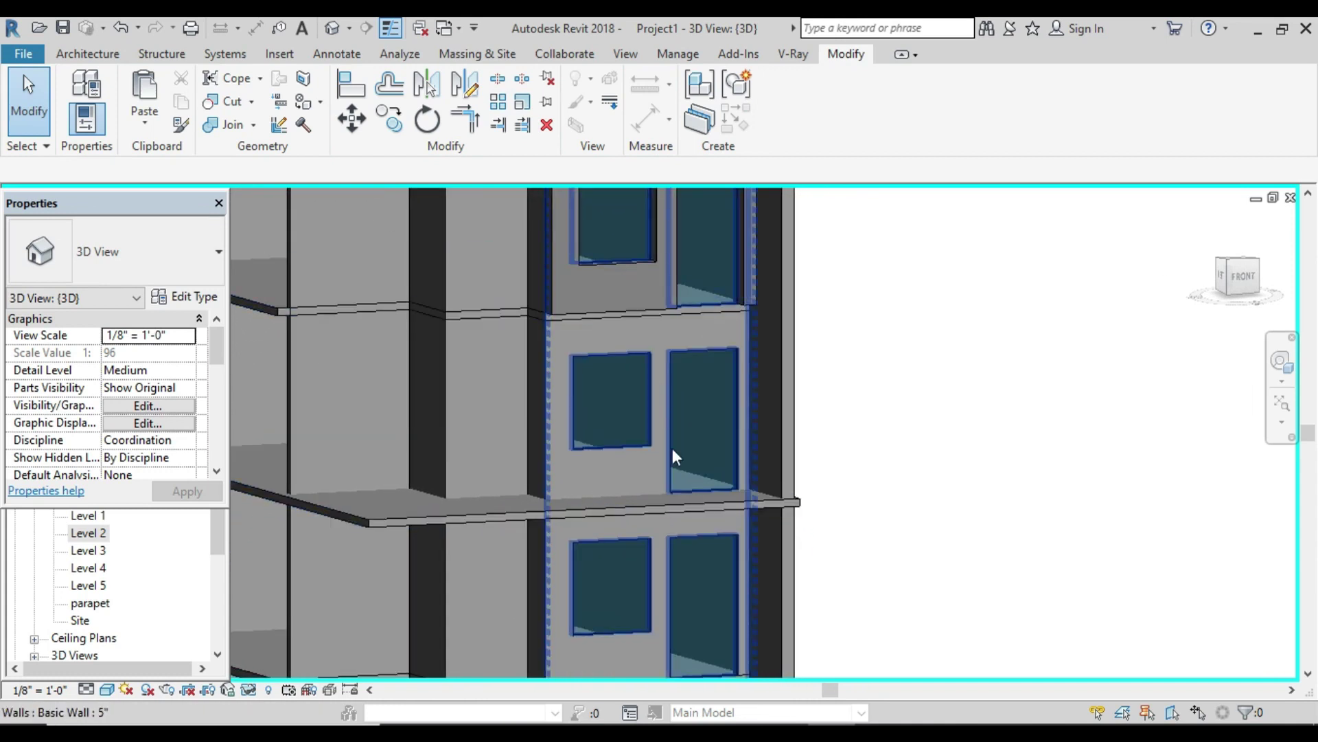
left_click(1242, 278)
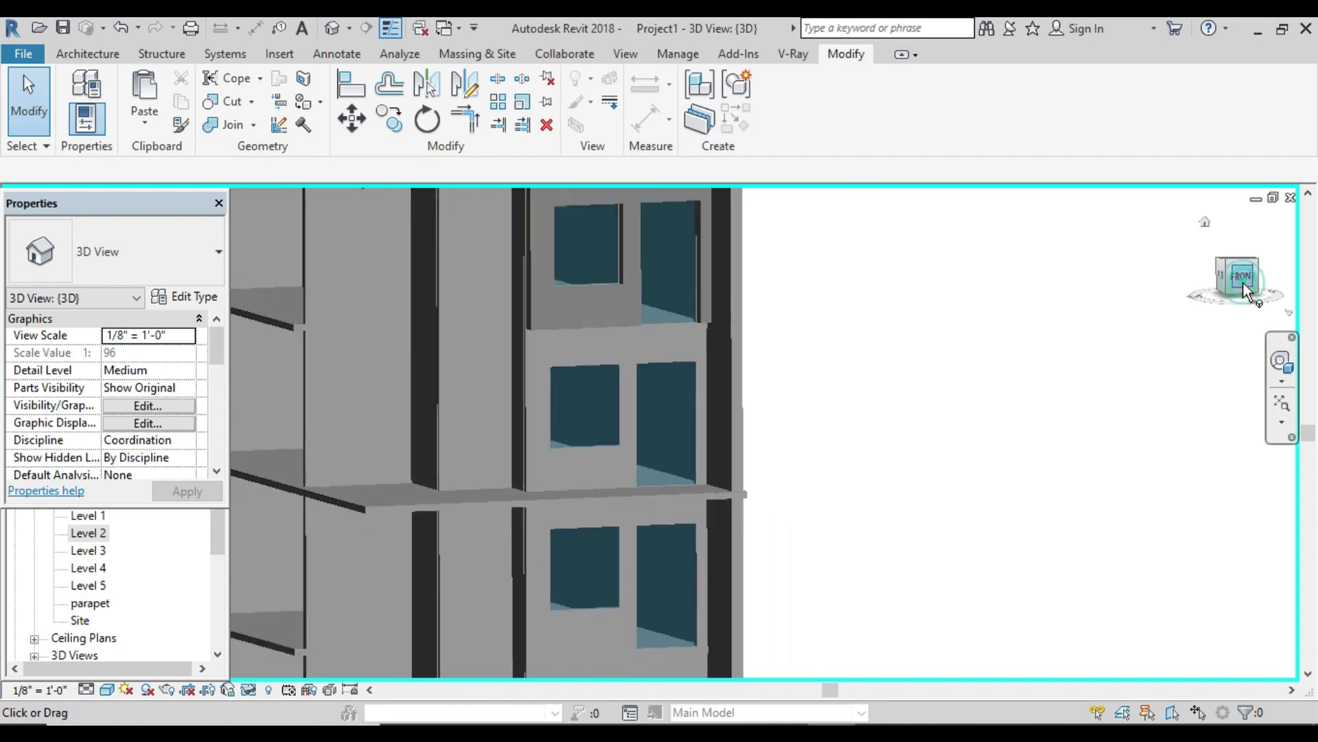
left_click(665, 351)
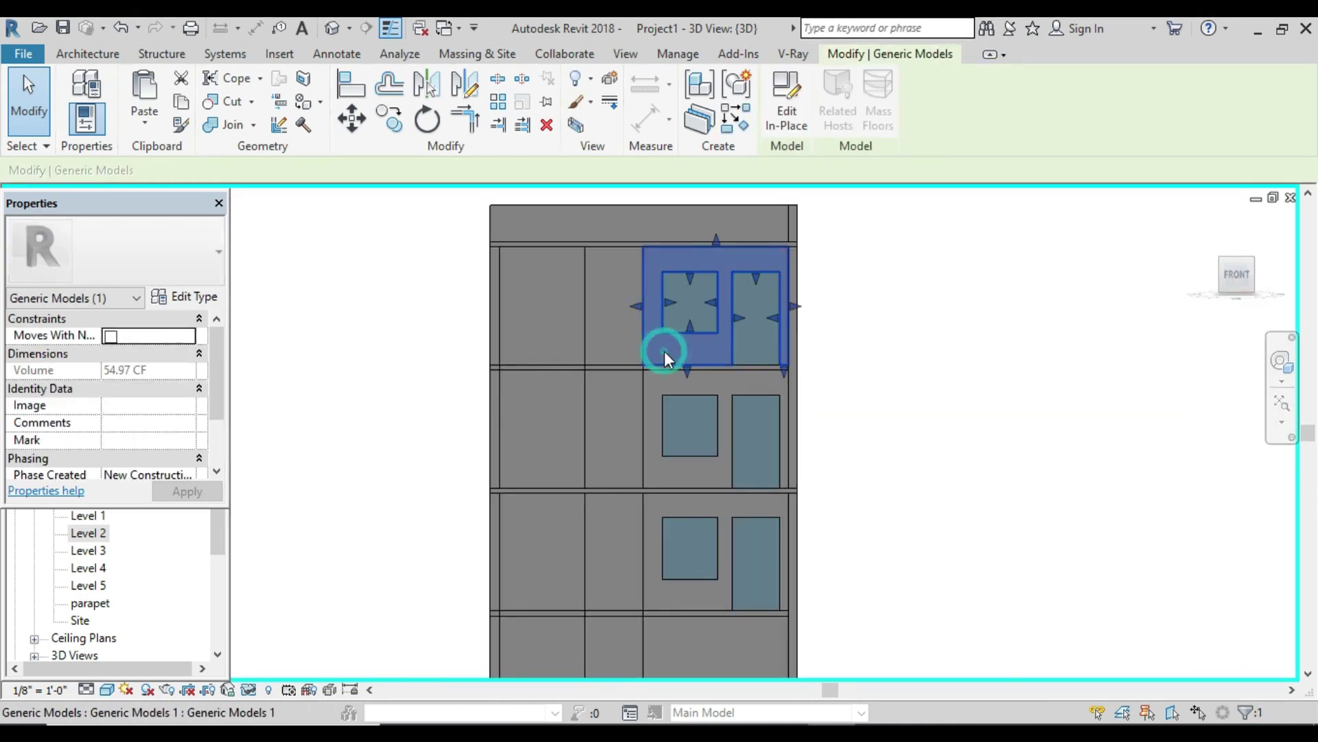
Step: Copy the upper-window frame panel from its top-left corner onto the storey below
left_click(385, 116)
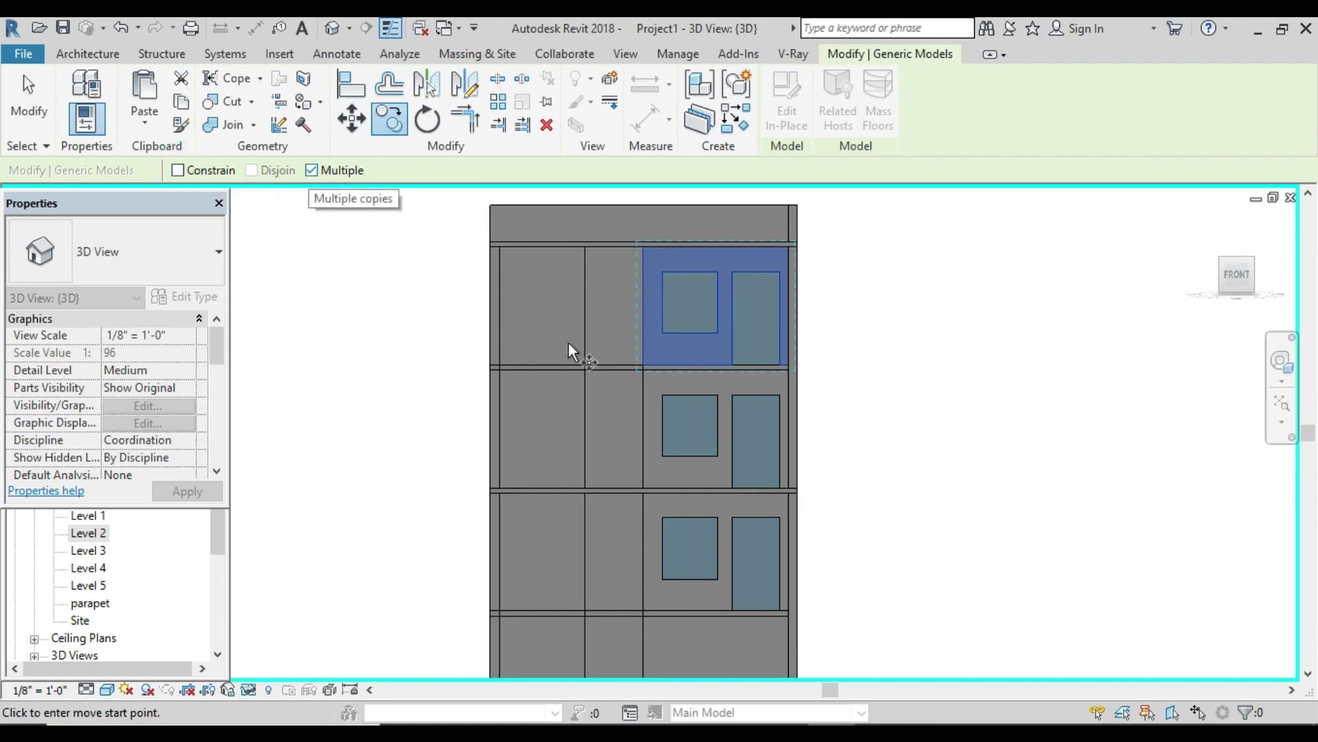
scroll(644, 249, "up", 3)
scroll(644, 249, "up", 2)
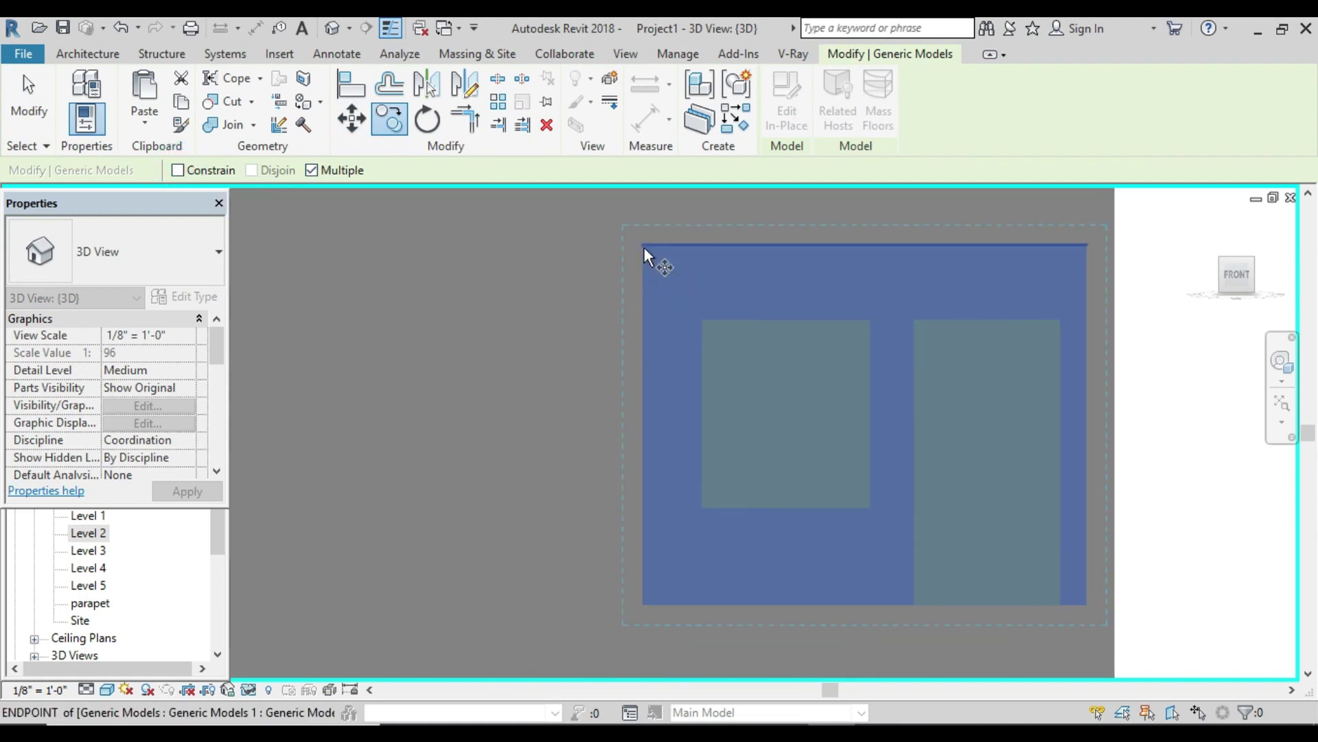
left_click(644, 247)
scroll(648, 419, "down", 2)
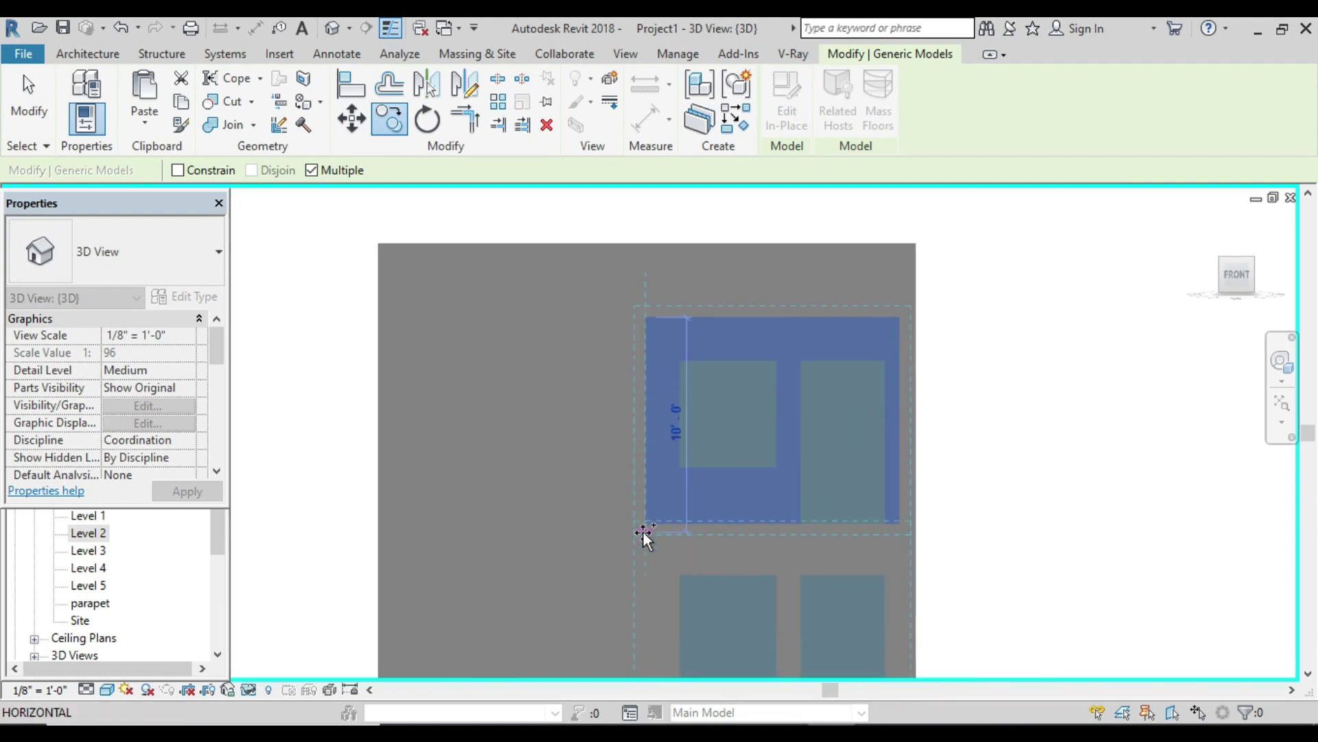
scroll(643, 533, "up", 2)
scroll(643, 534, "up", 1)
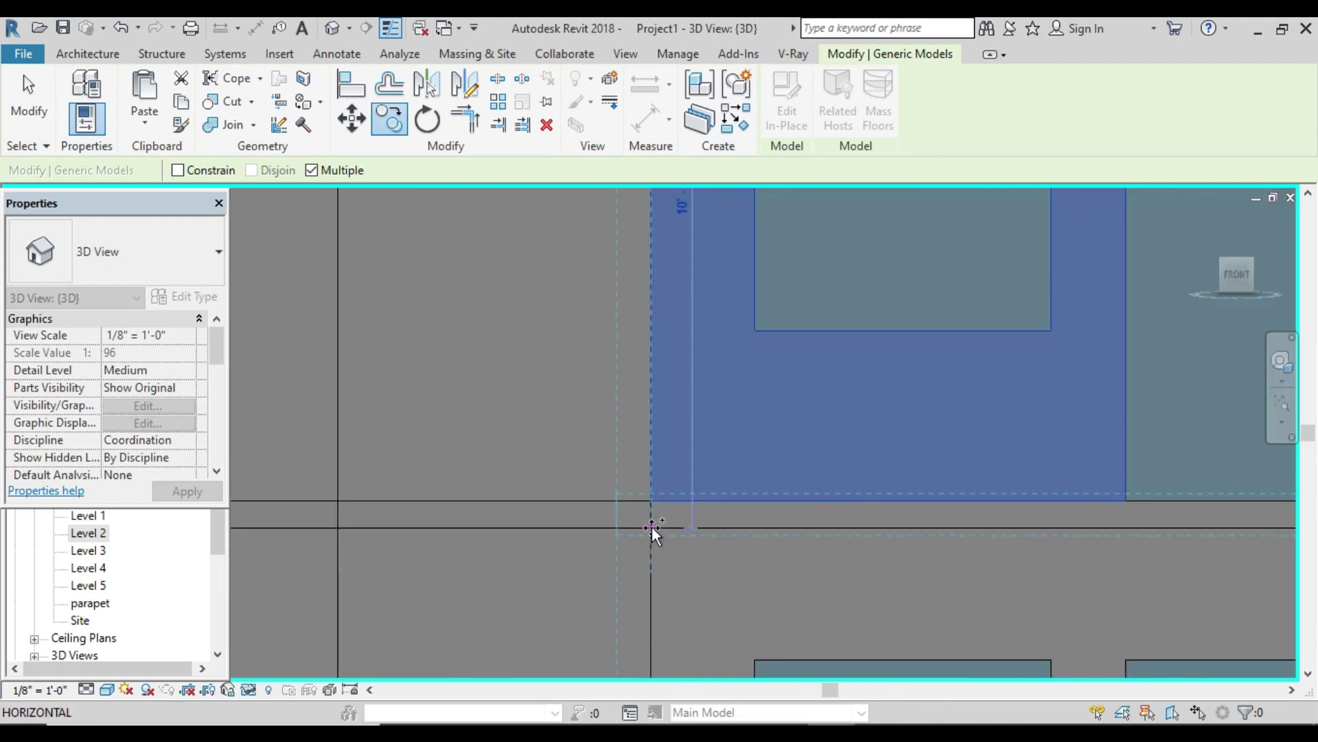
mouse_move(672, 559)
middle_mouse_down()
mouse_move(668, 387)
mouse_move(616, 226)
middle_mouse_up()
scroll(612, 471, "down", 2)
scroll(612, 442, "up", 2)
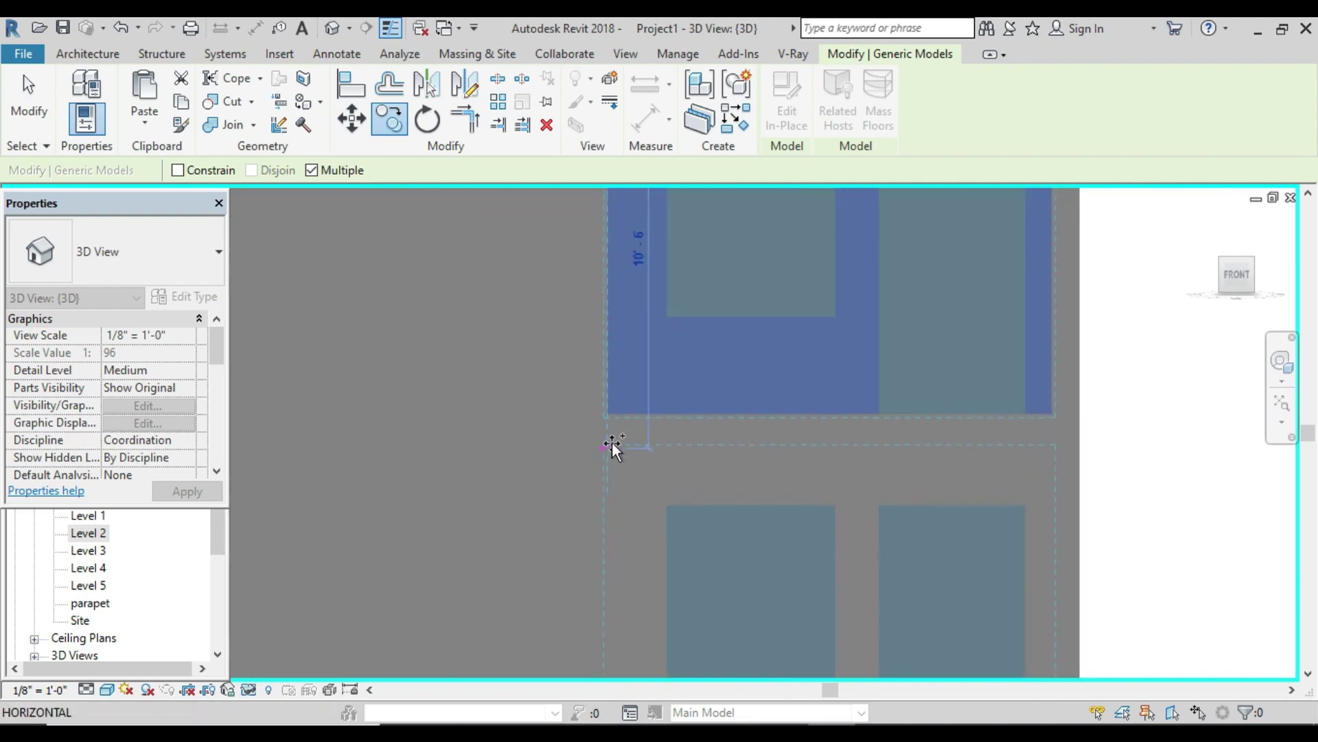
scroll(625, 450, "down", 3)
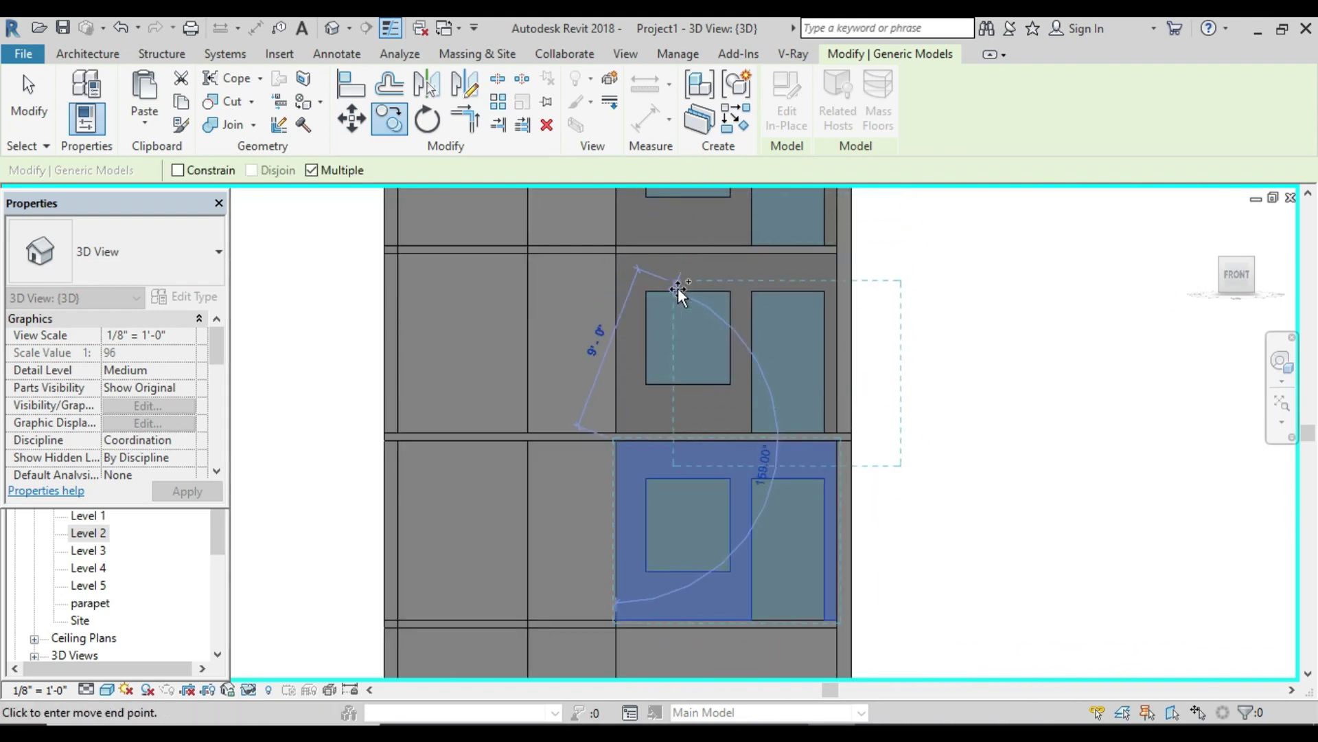
left_click(678, 291)
key("Escape")
Step: Orbit the model and return to the left side view
scroll(654, 396, "down", 2)
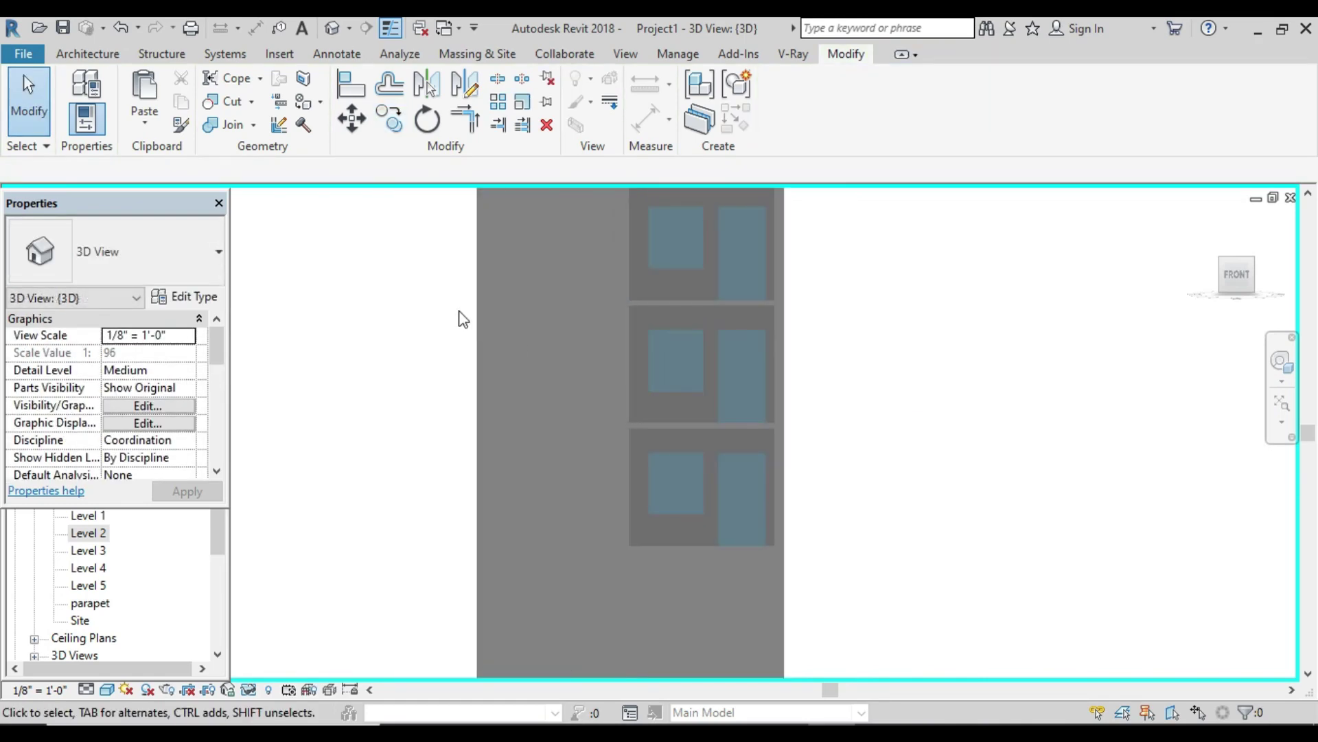
mouse_move(475, 365)
middle_mouse_down("shift")
mouse_move(559, 392)
mouse_move(1153, 294)
middle_mouse_up("shift")
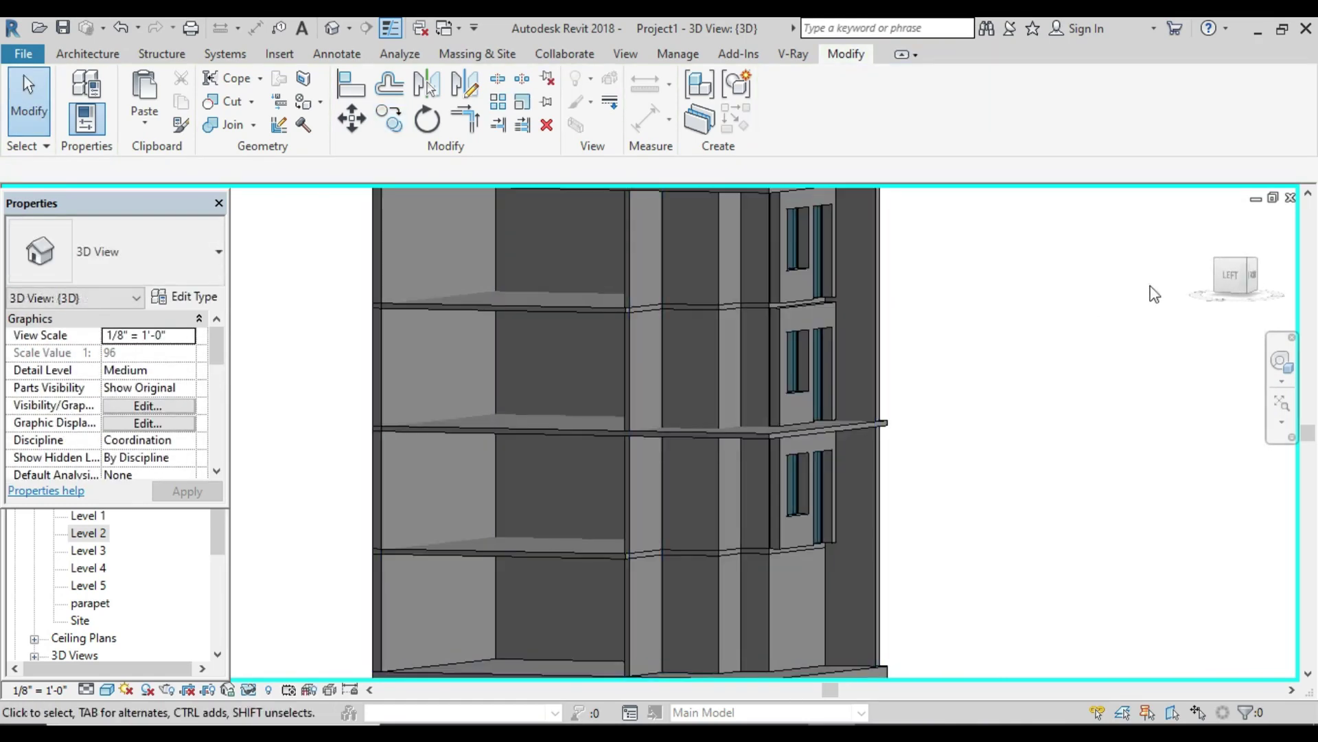
left_click(1230, 274)
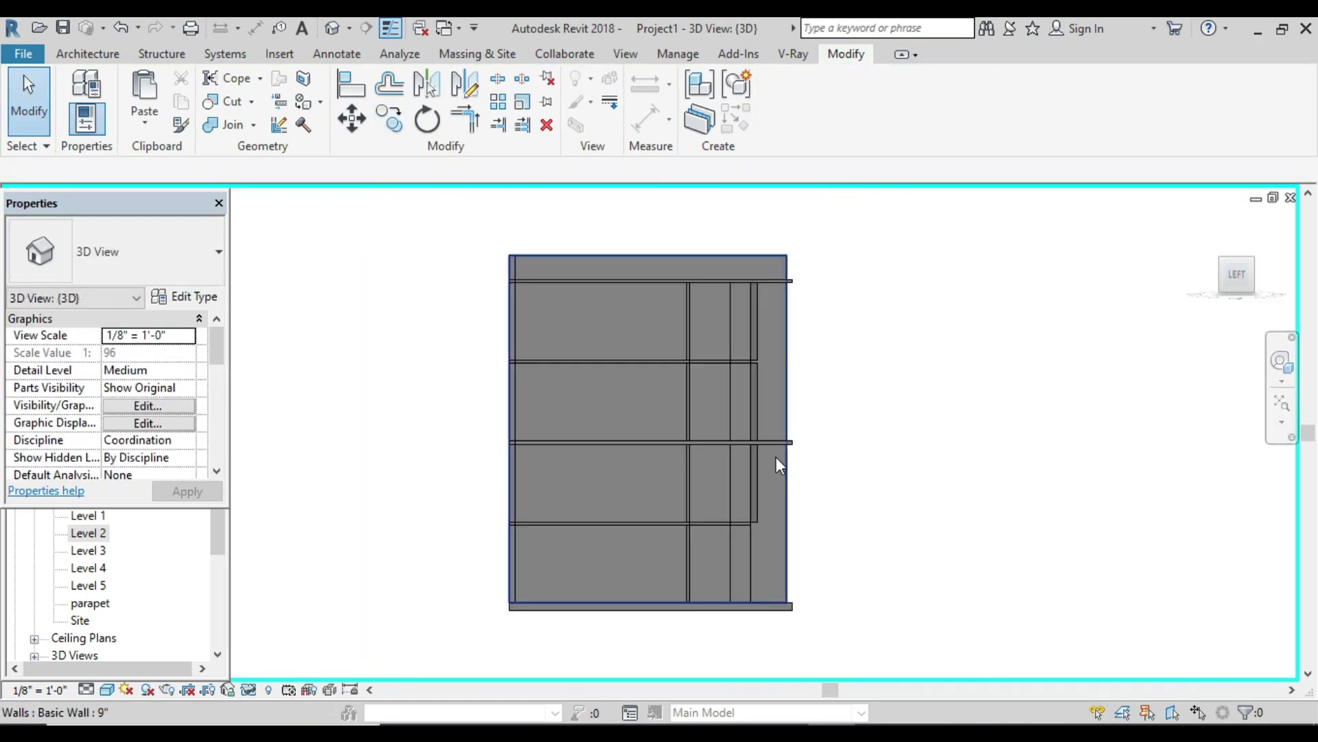
scroll(775, 456, "up", 2)
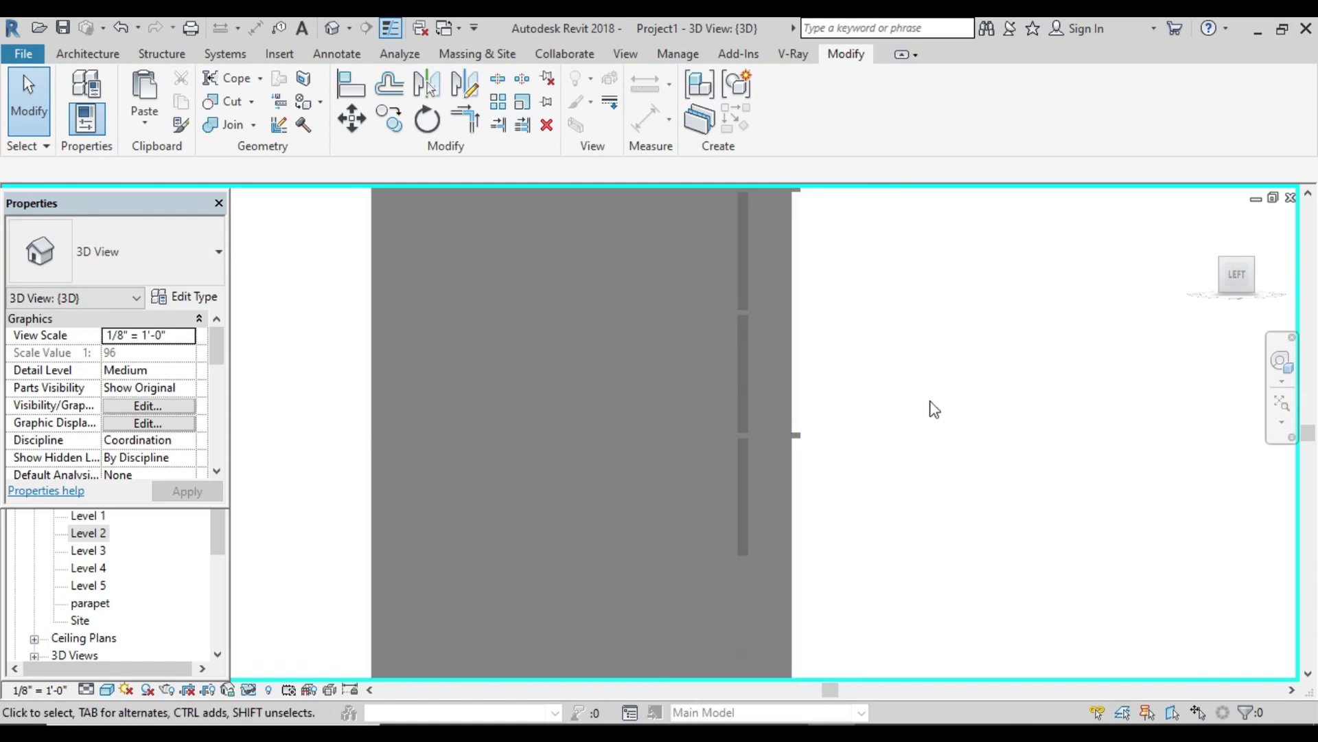
Step: Check the lower frame element and side wall, then orbit to see the building's front
left_click(747, 497)
left_click(741, 278)
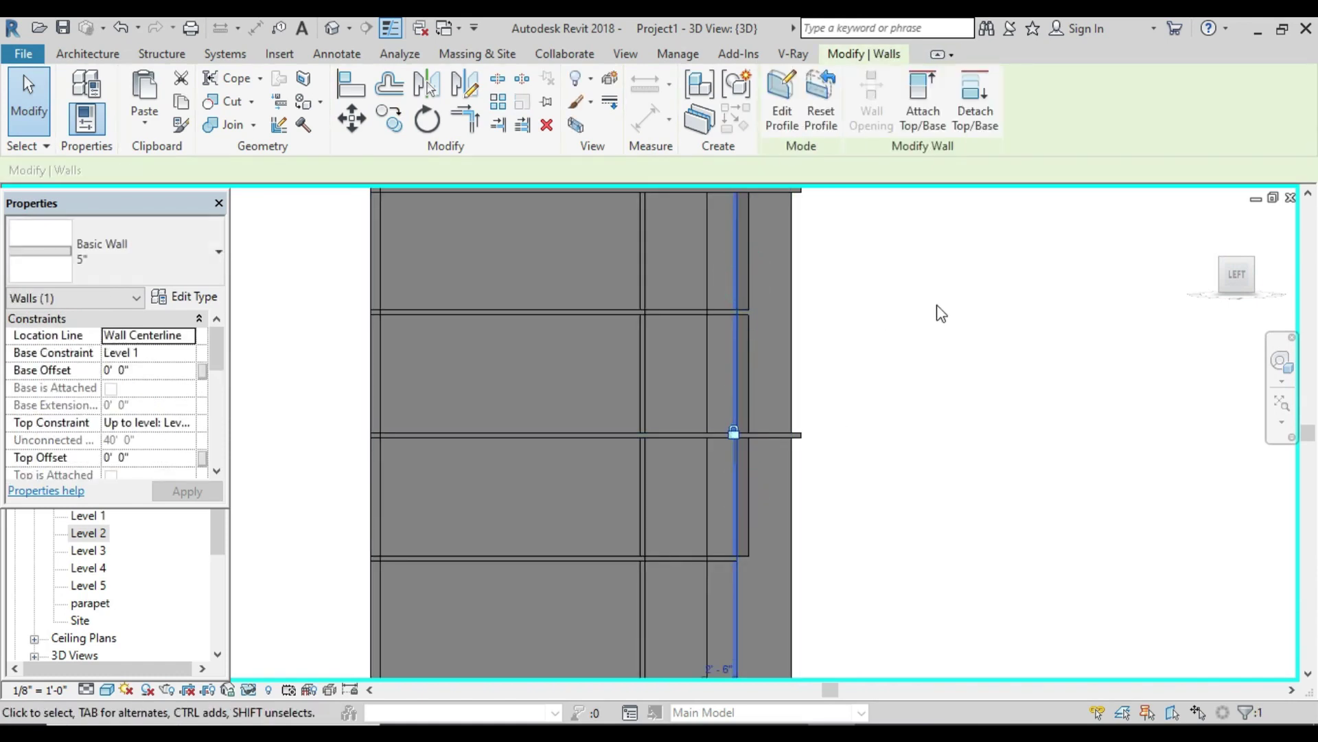
left_click(941, 313)
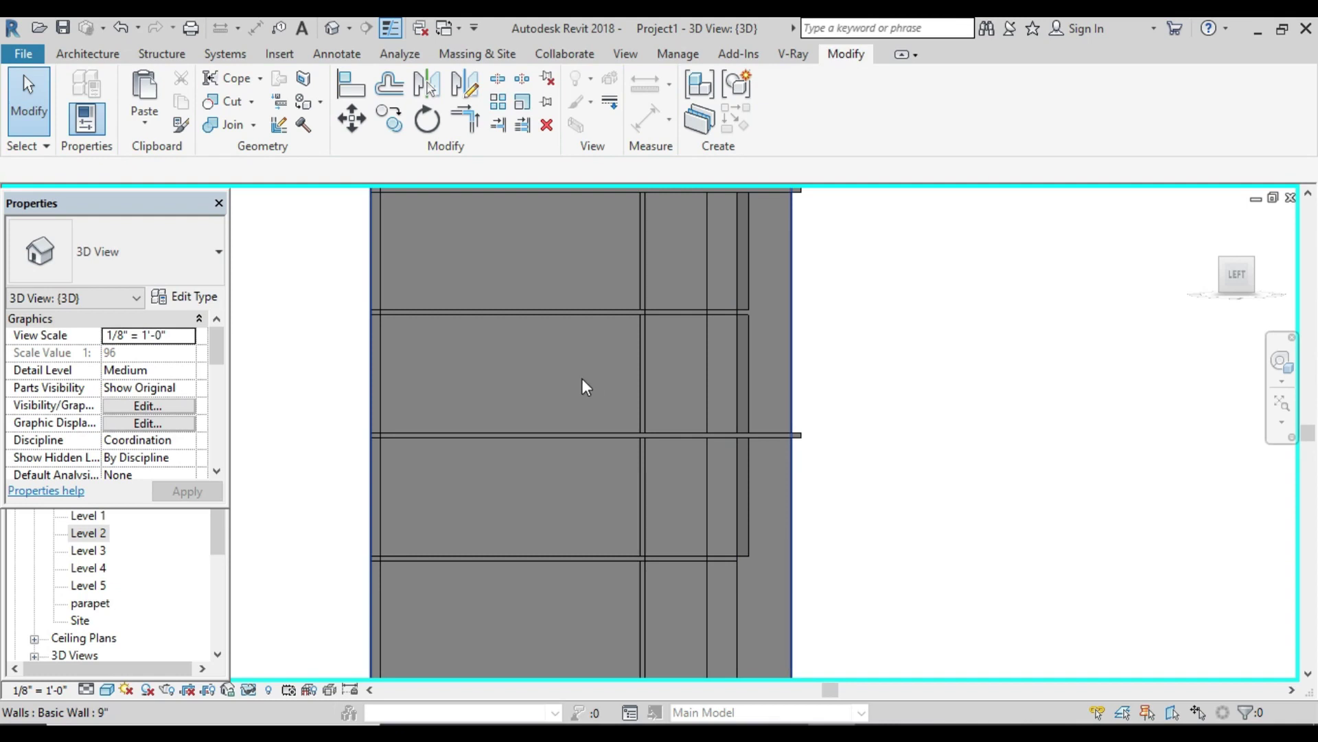
mouse_move(946, 383)
middle_mouse_down("shift")
mouse_move(868, 447)
mouse_move(427, 493)
middle_mouse_up("shift")
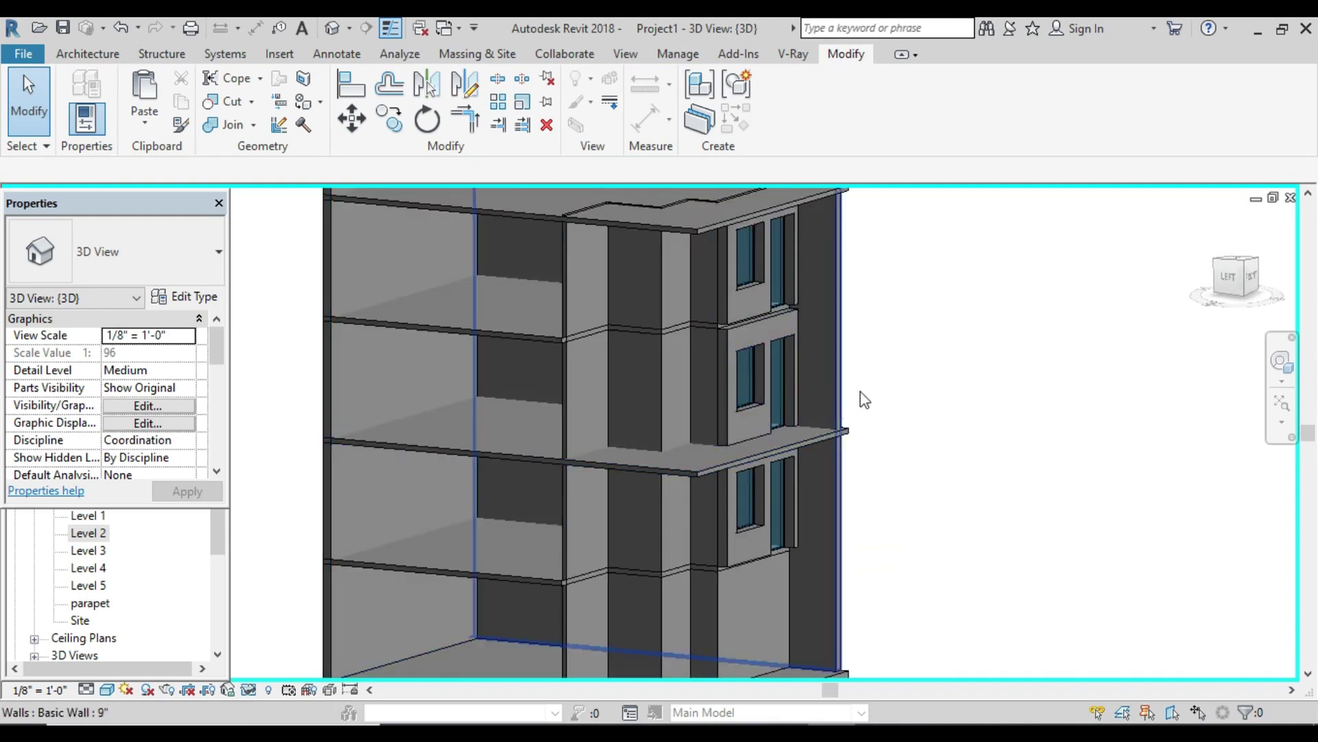
mouse_move(886, 410)
middle_mouse_down("shift")
mouse_move(745, 456)
mouse_move(761, 407)
middle_mouse_up("shift")
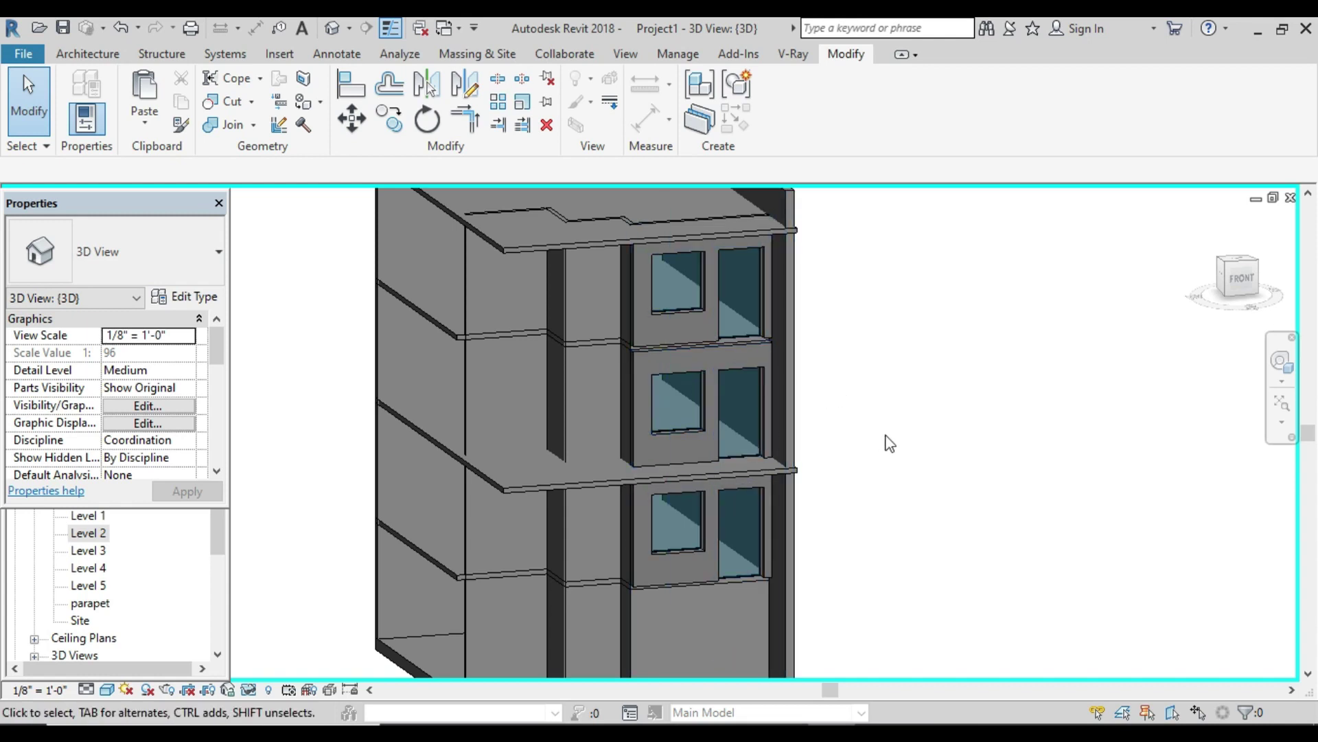
Step: Set the 3D view to Hidden Line display and consult the reference elevation photo
key("h")
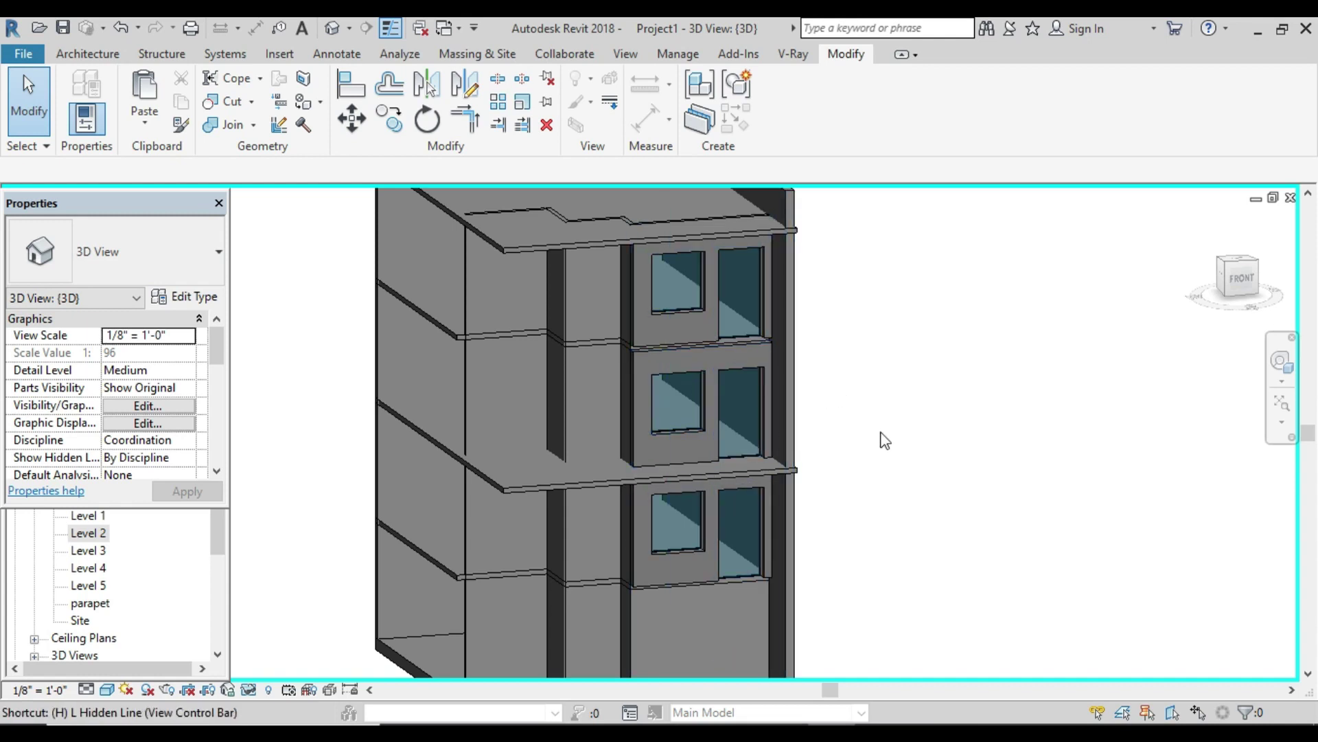
key("l")
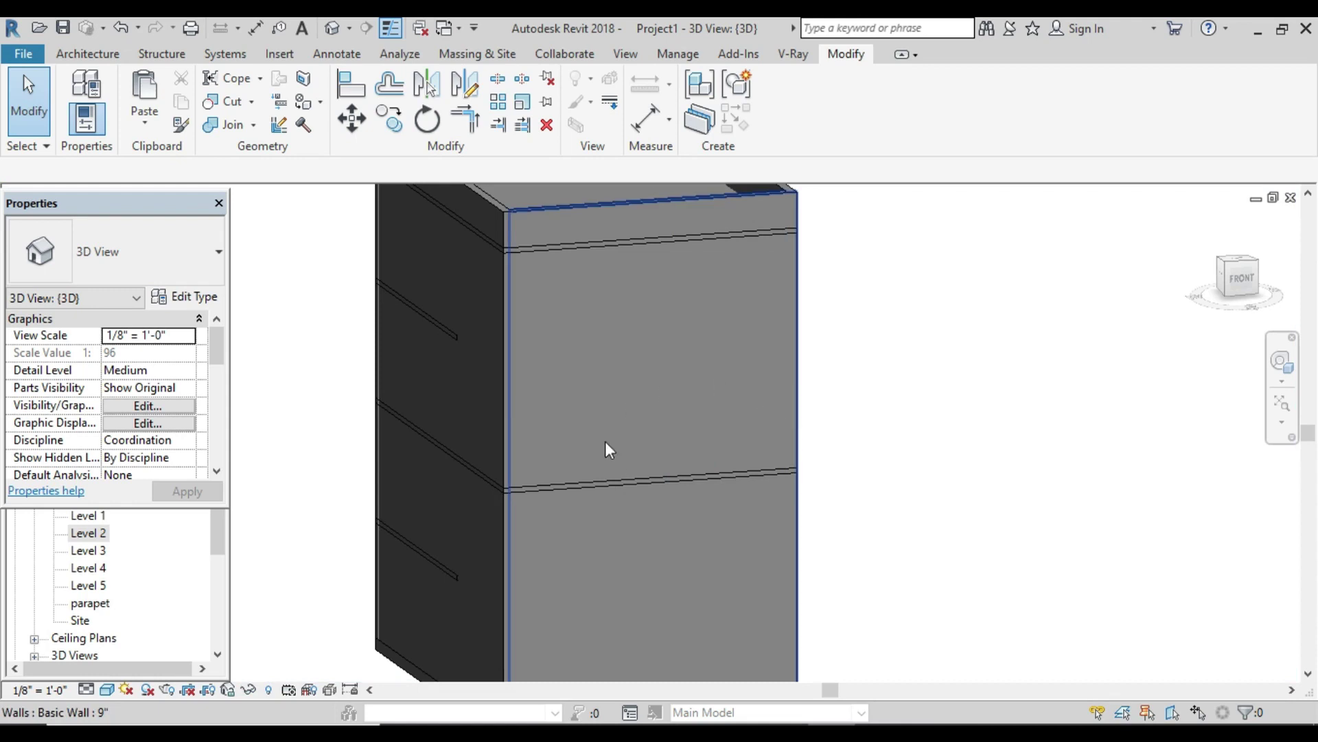
left_click(670, 368)
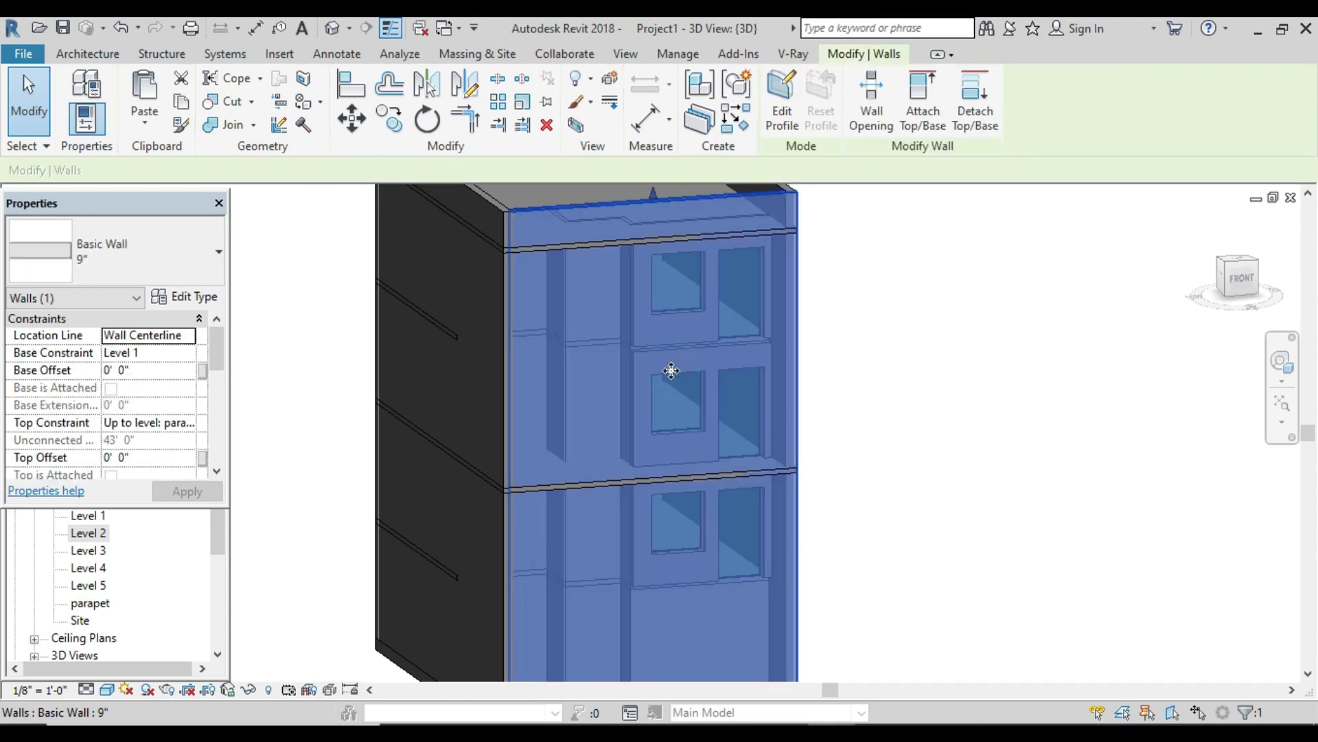
left_click(929, 431)
scroll(779, 538, "up", 2)
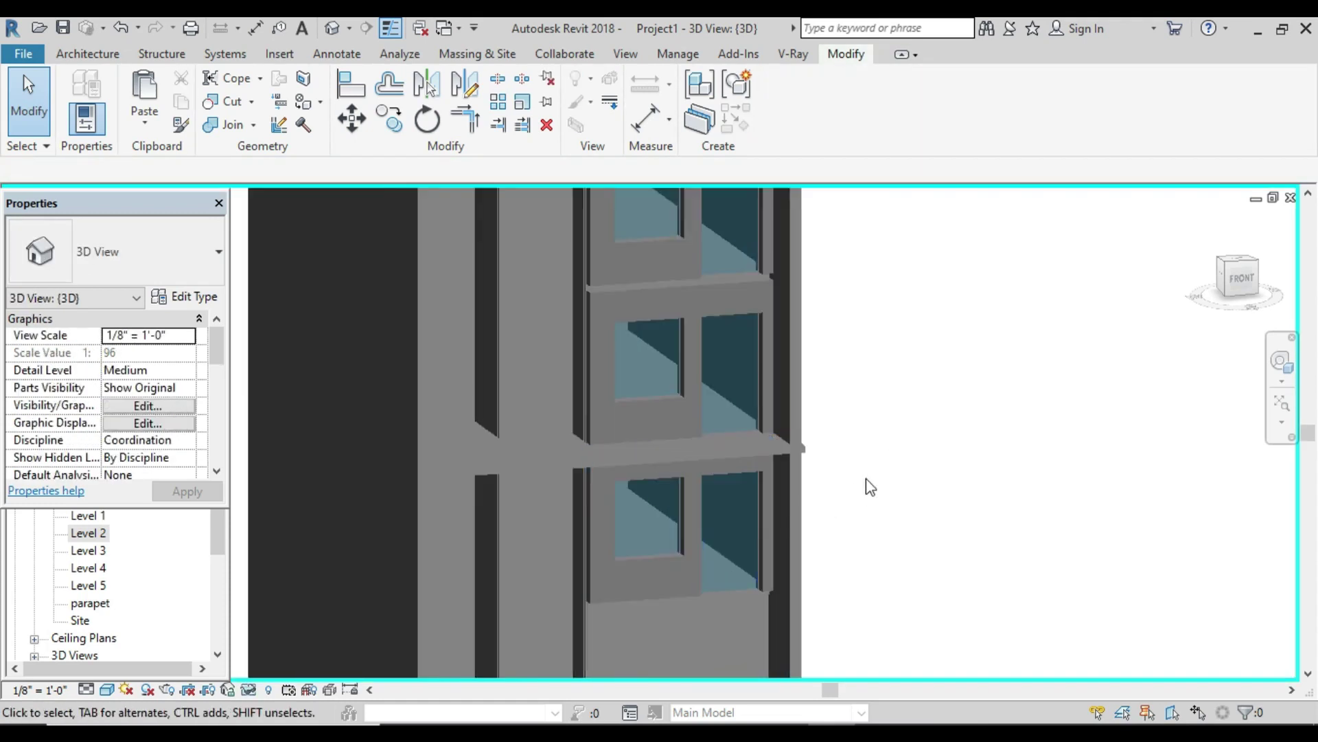
scroll(872, 485, "down", 2)
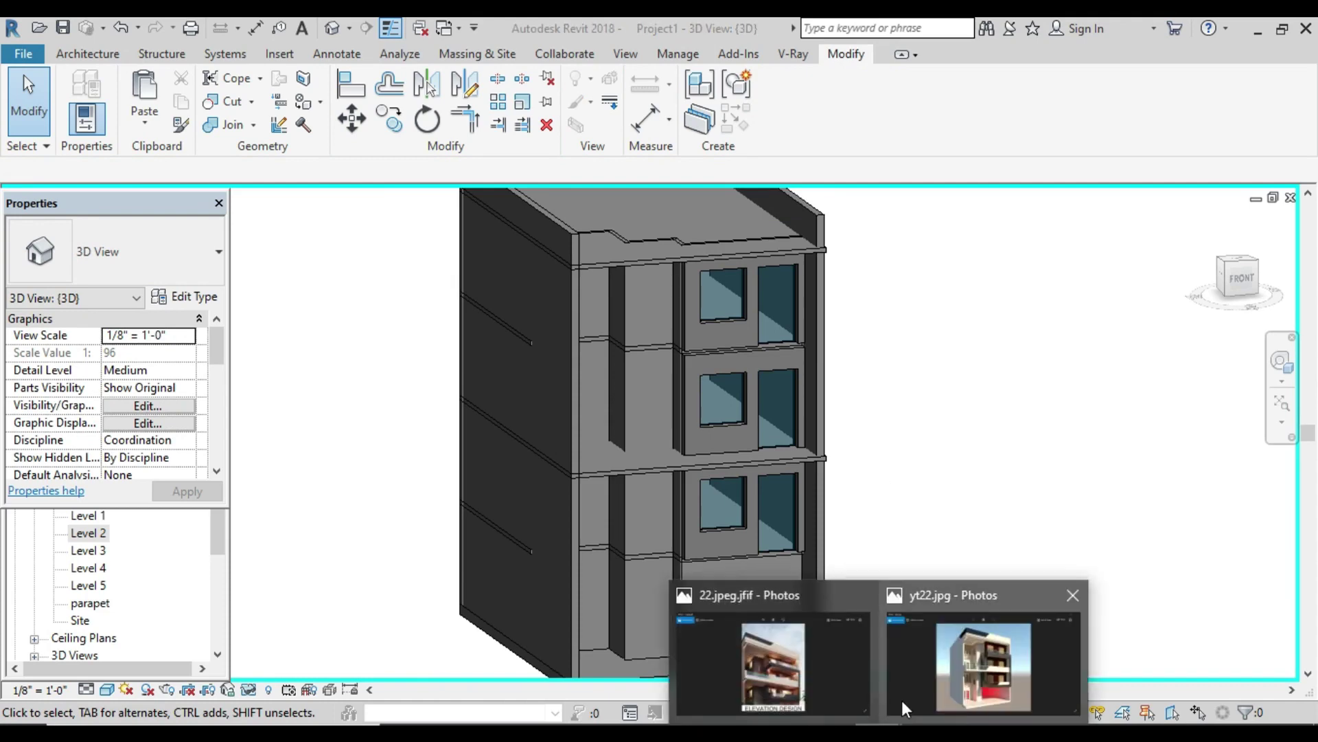
left_click(797, 698)
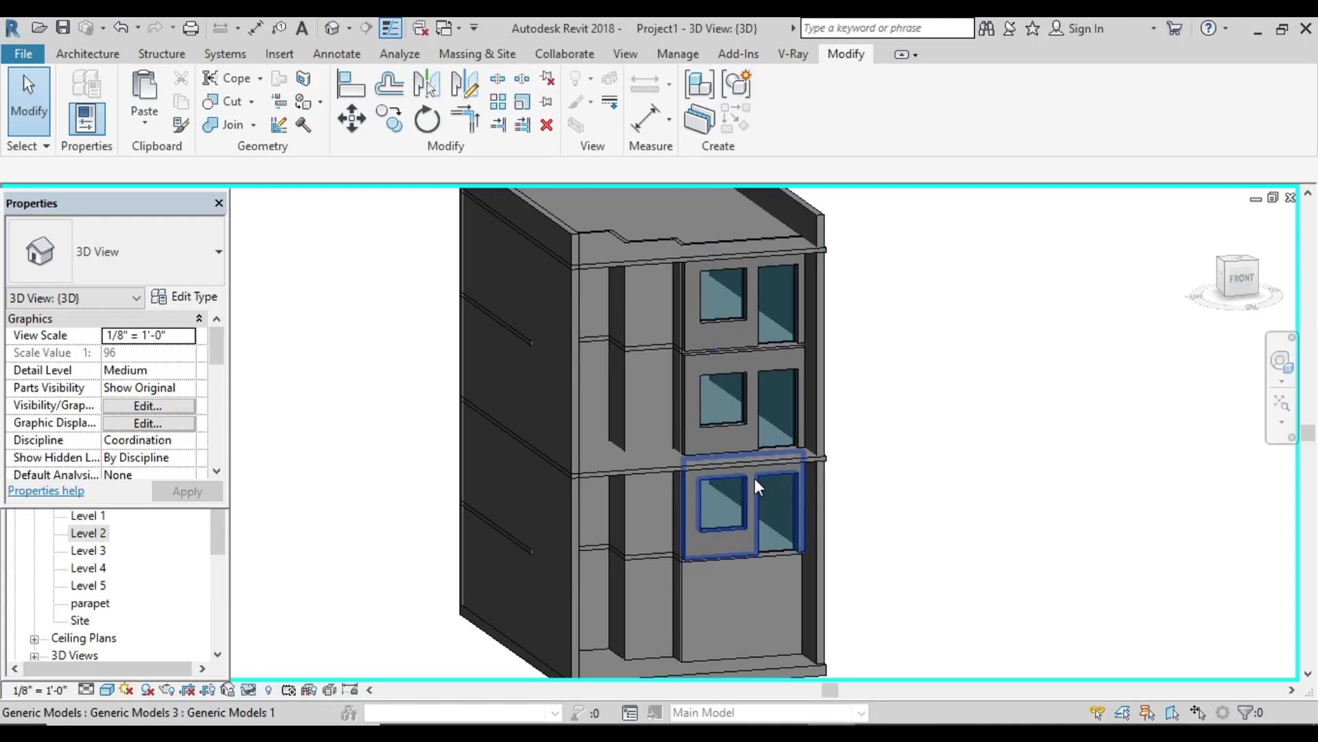
scroll(756, 478, "down", 2)
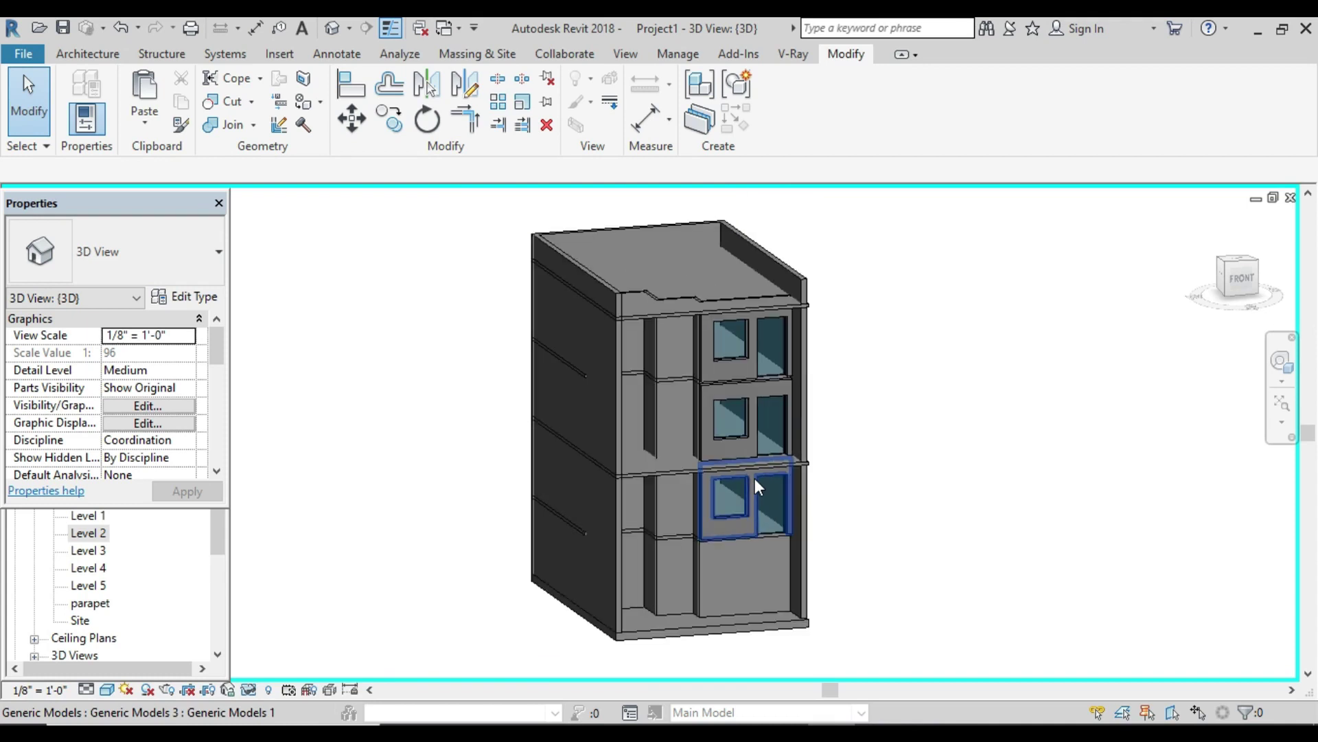
Step: In the front view, reveal the hidden front wall with HR and select it
left_click(1250, 287)
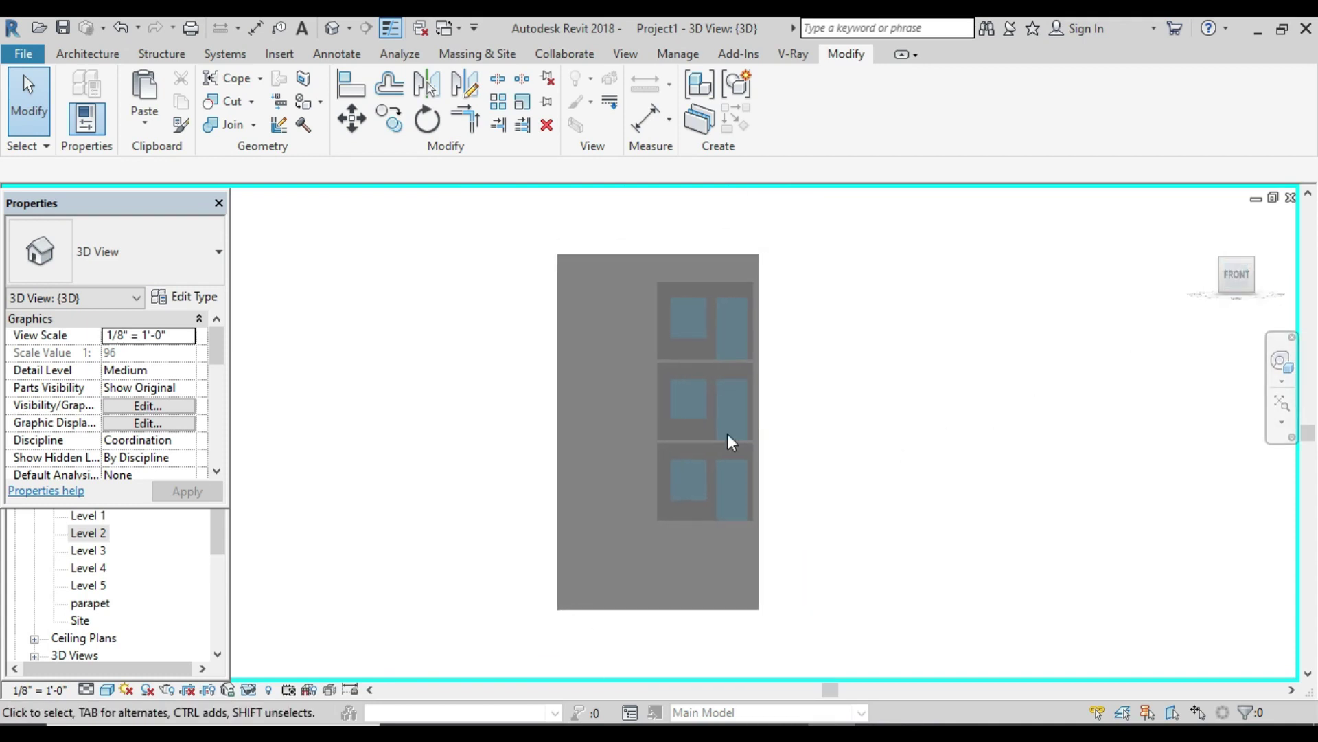
key("h")
key("r")
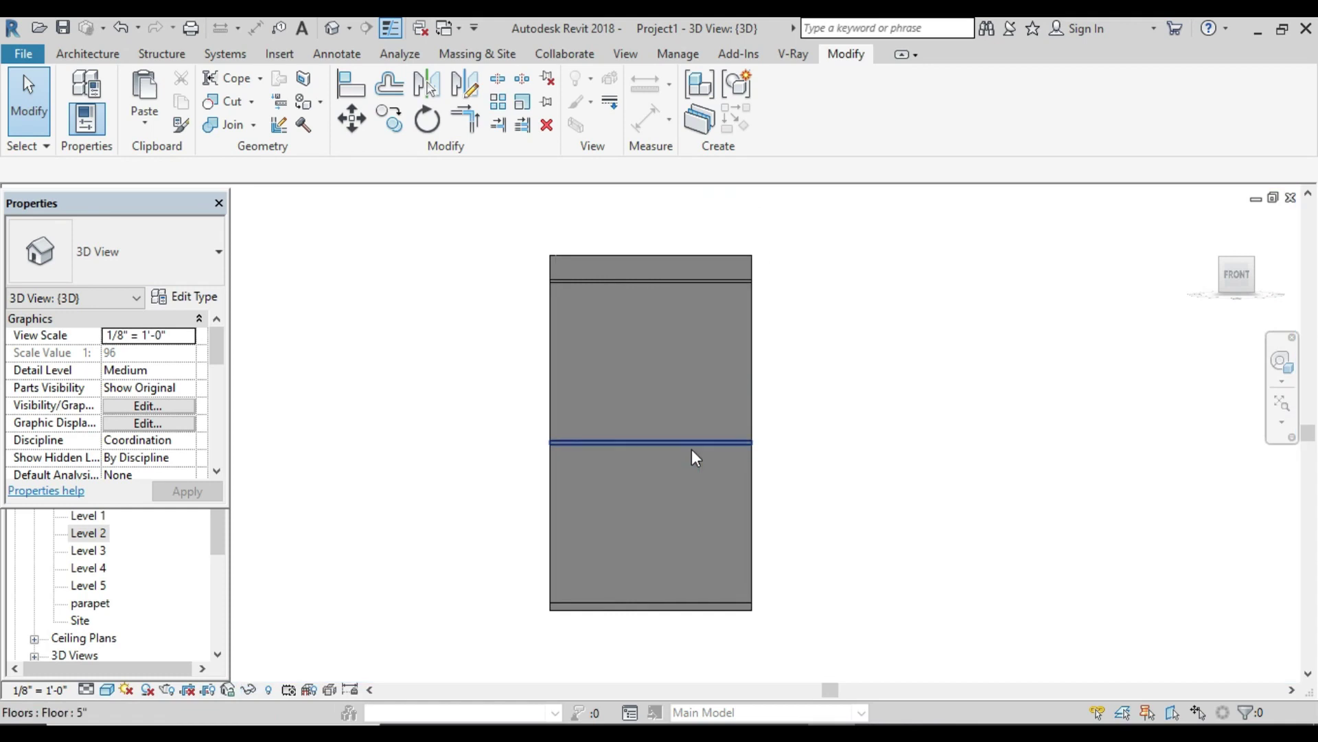
left_click(659, 383)
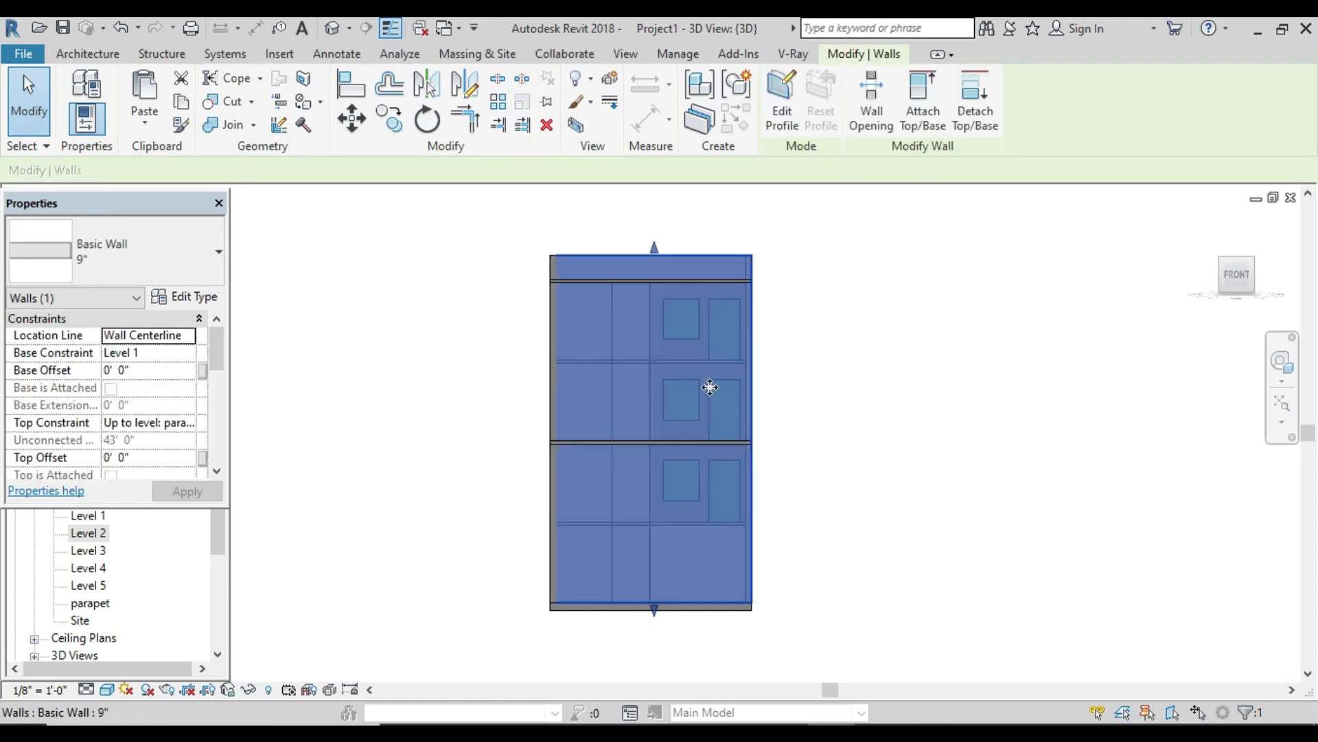
Step: Drag the front wall's base up to leave a thin top band, then compare with the photo
scroll(654, 599, "up", 3)
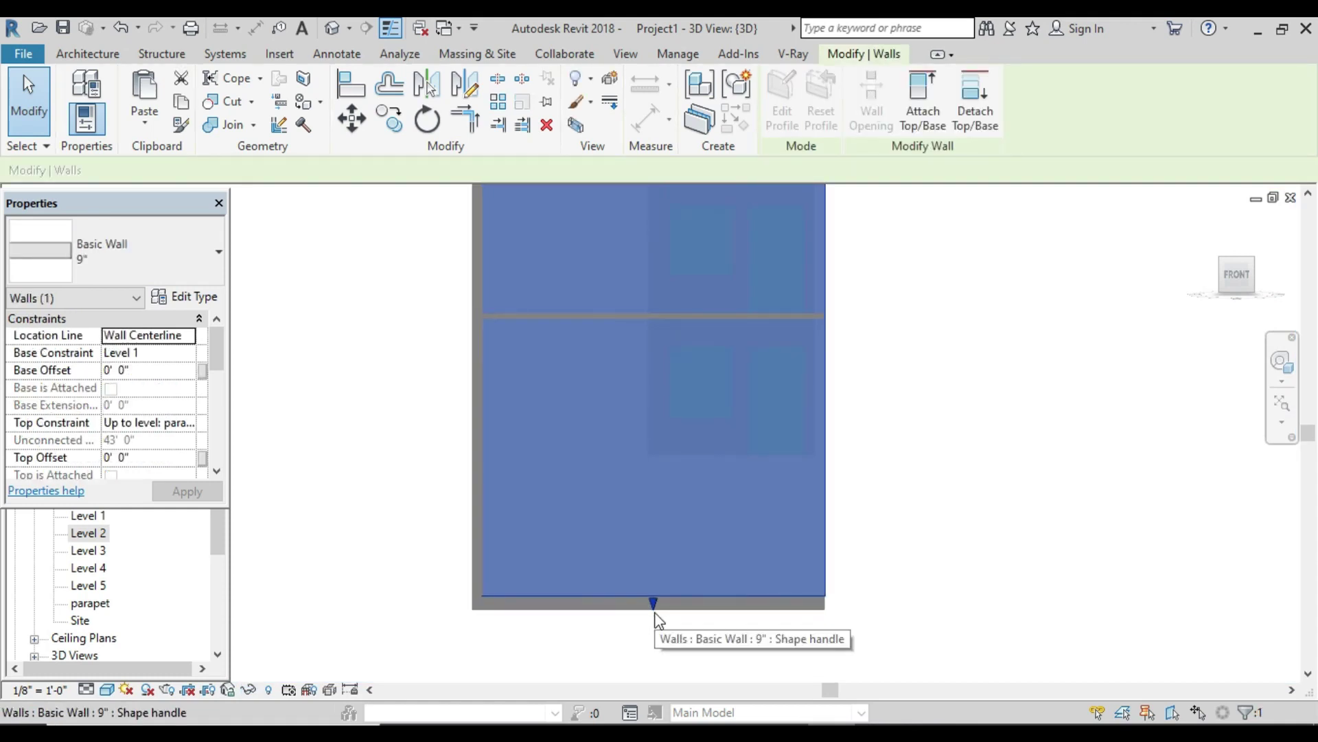
left_click_drag(654, 598, 676, 273)
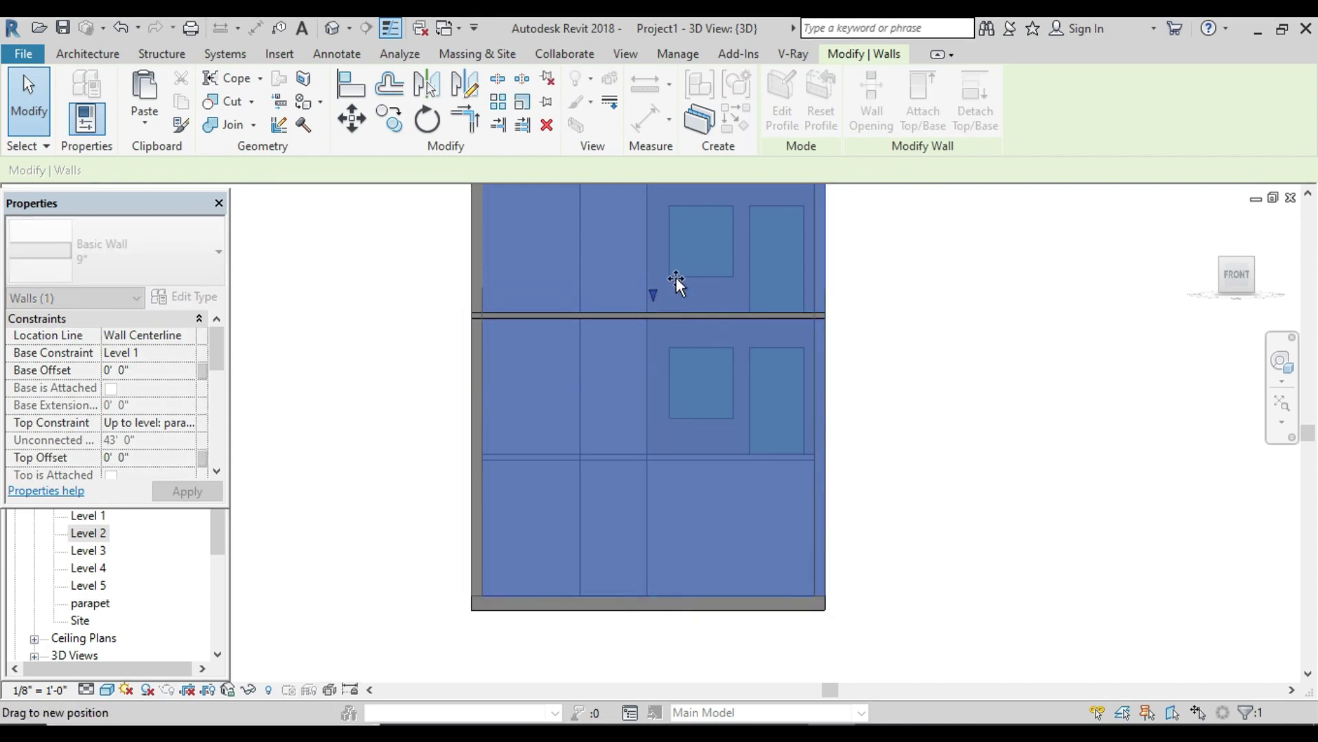
scroll(692, 352, "down", 1)
middle_click_drag(692, 352, 624, 586)
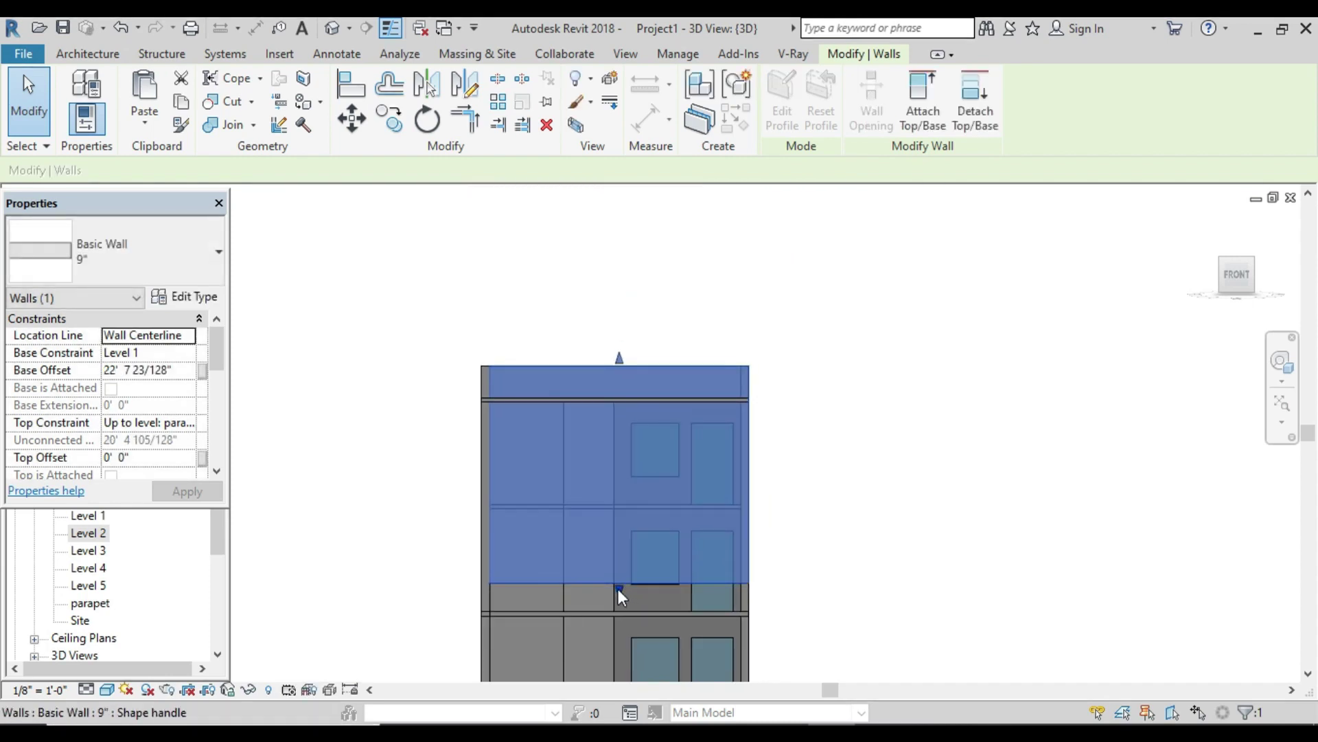
left_click_drag(618, 586, 631, 457)
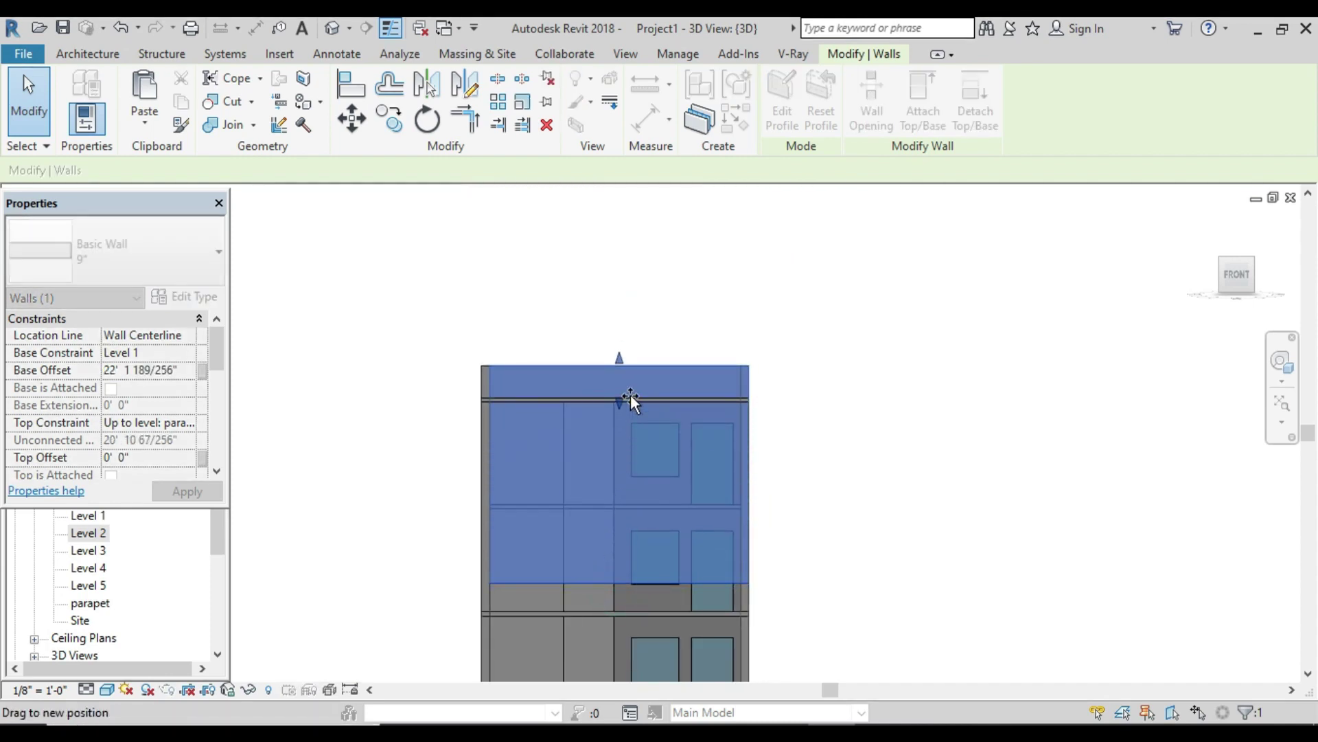
left_click_drag(629, 398, 587, 411)
scroll(628, 391, "up", 2)
scroll(616, 396, "up", 1)
scroll(766, 423, "down", 2)
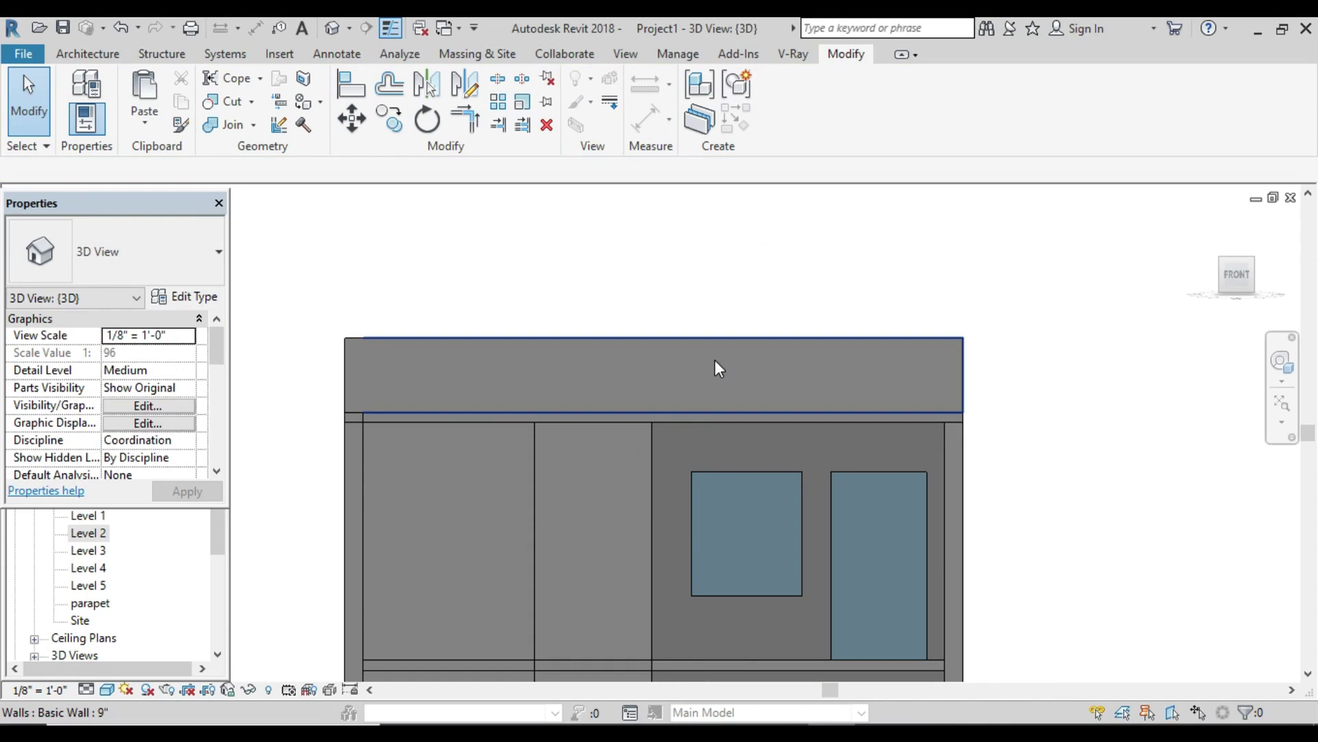
mouse_move(706, 364)
middle_mouse_down("shift")
mouse_move(756, 411)
mouse_move(833, 606)
middle_mouse_up("shift")
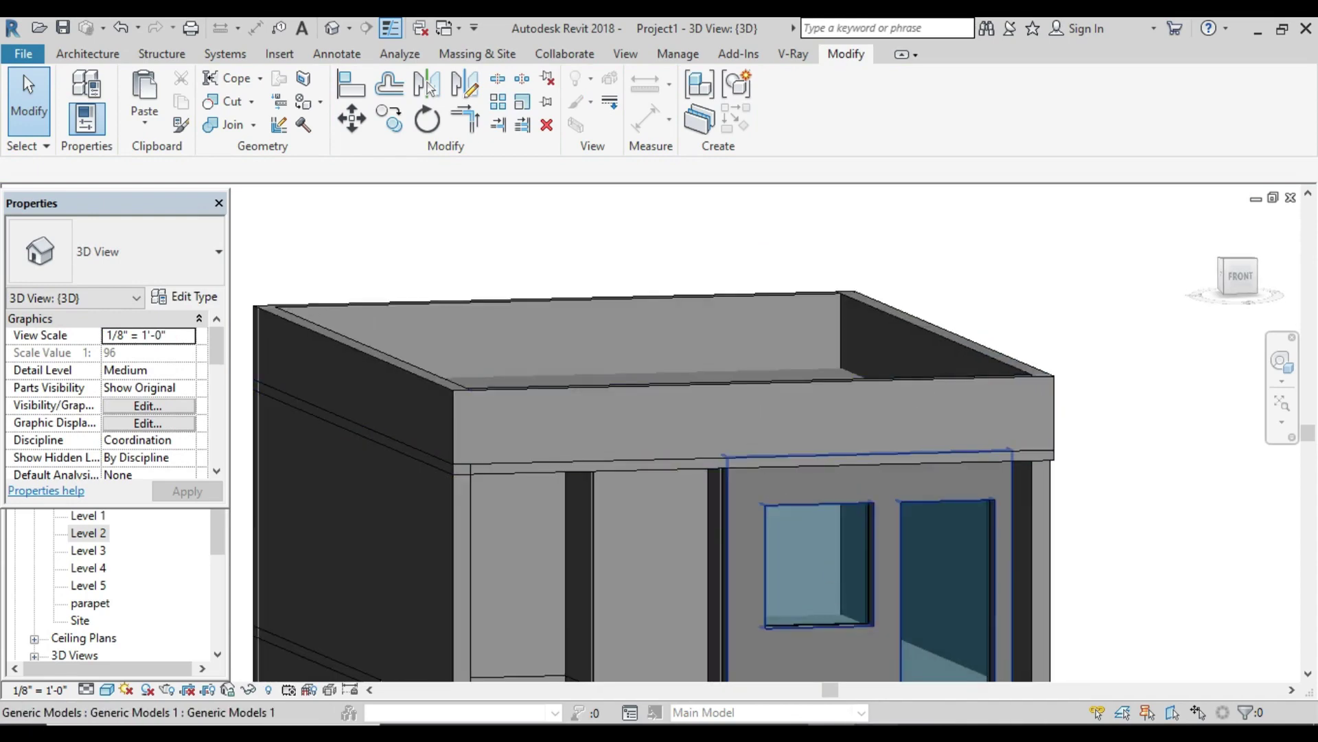
left_click(777, 643)
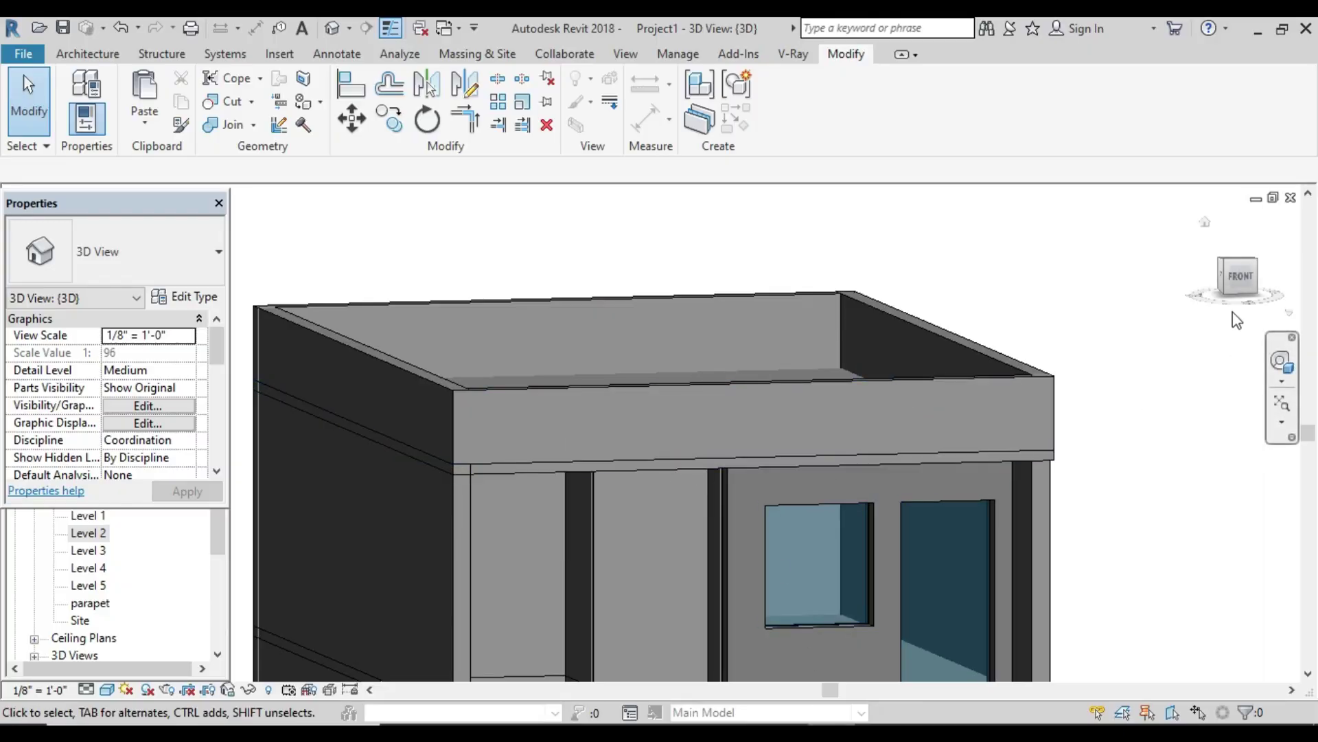
Step: Edit the top band's profile, moving its left edge 10'-3" in after removing constraints
left_click(1234, 285)
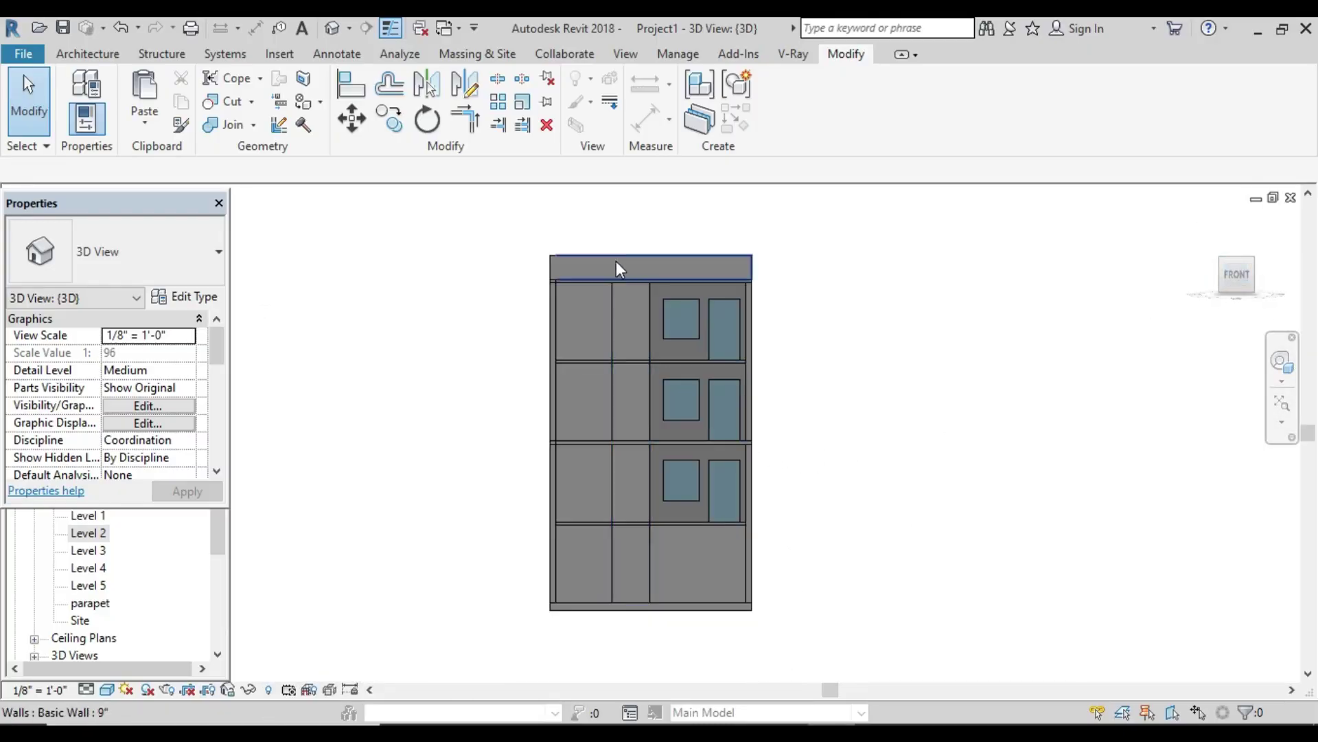
left_click(624, 272)
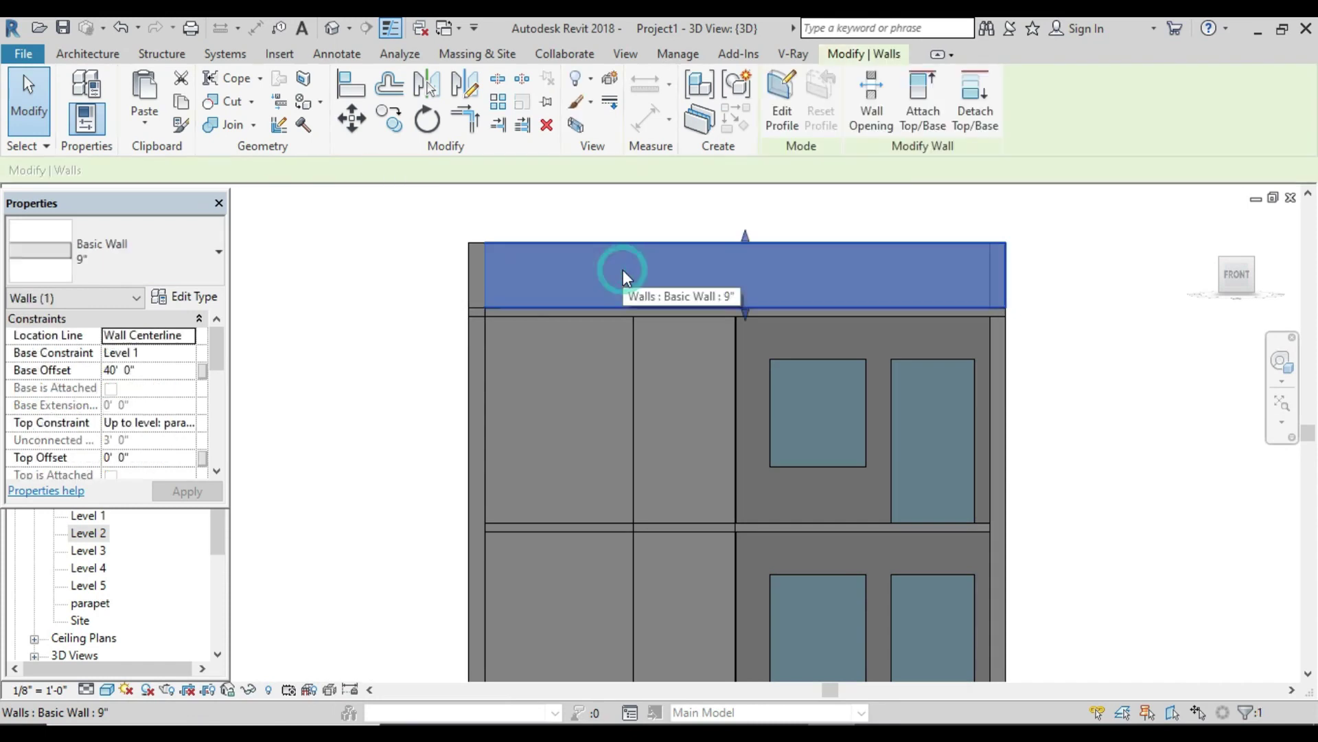
left_click(772, 112)
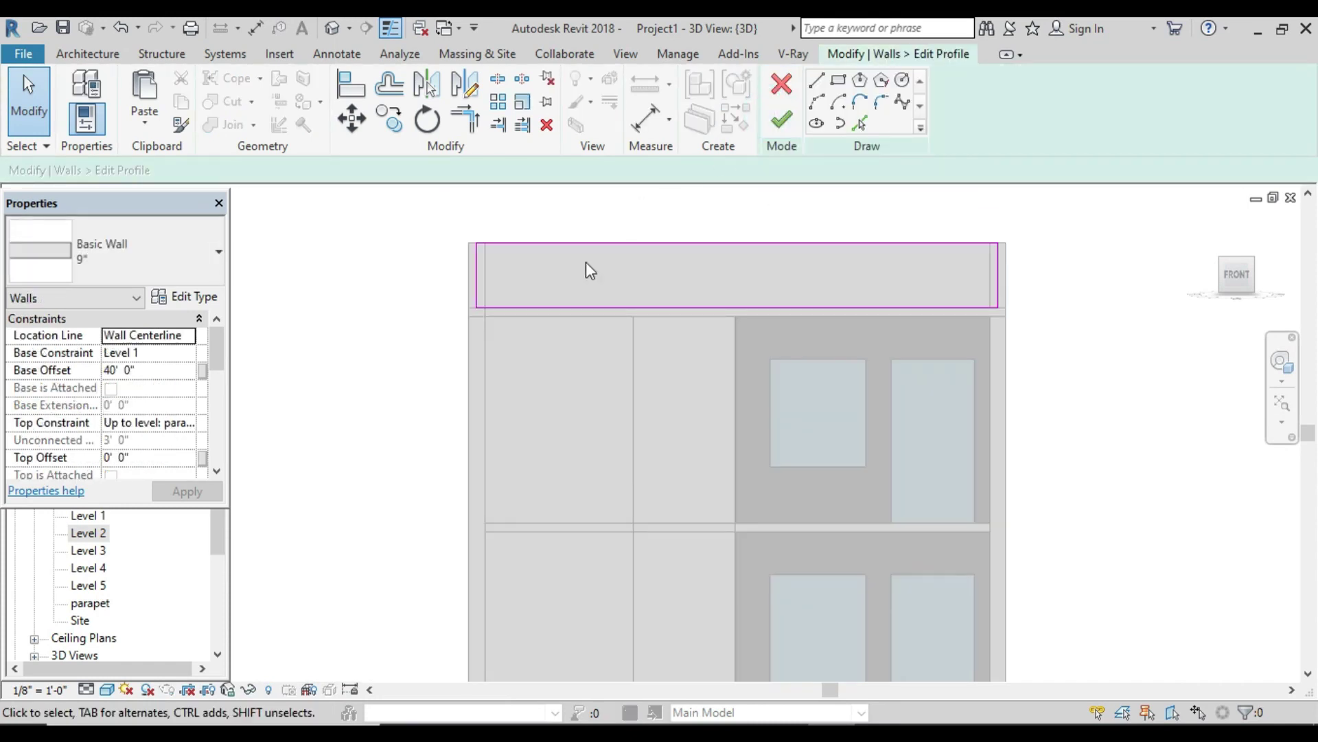
middle_click_drag(707, 296, 669, 351)
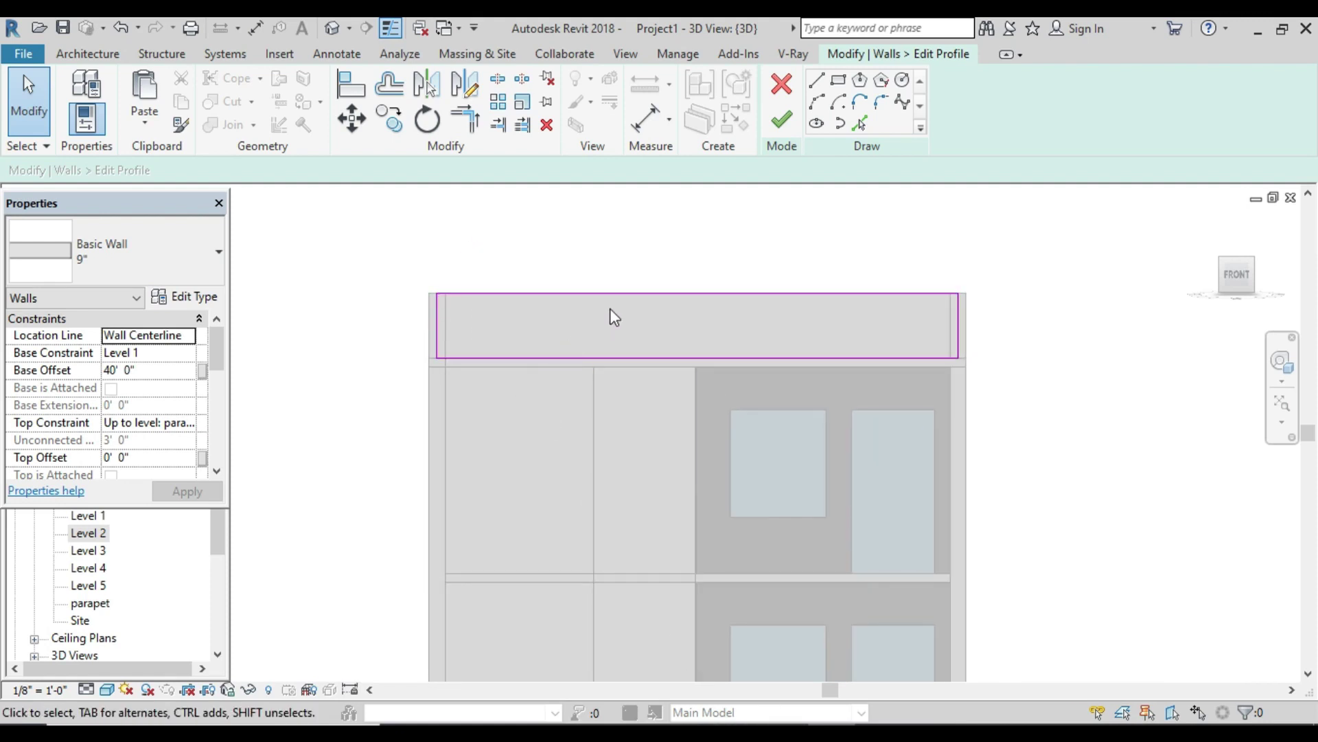
left_click(434, 327)
left_click_drag(434, 324, 650, 324)
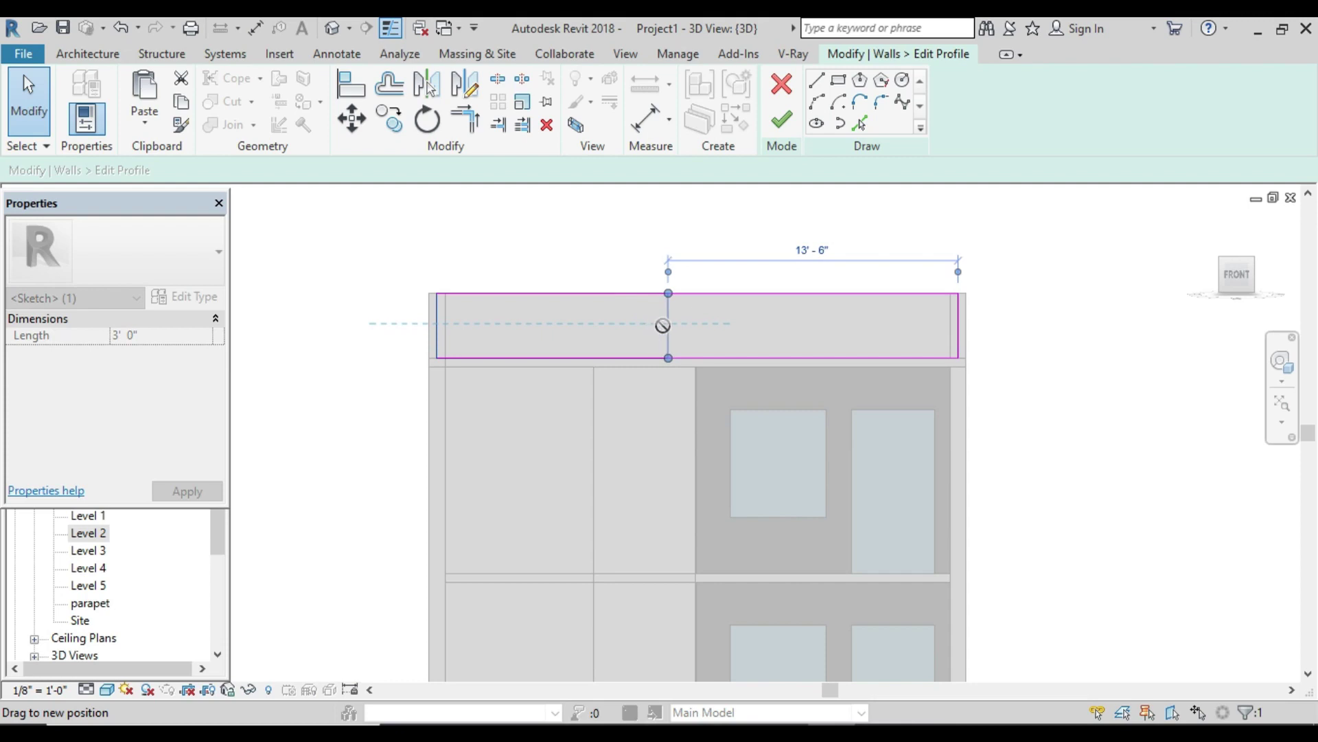
left_click_drag(653, 326, 658, 328)
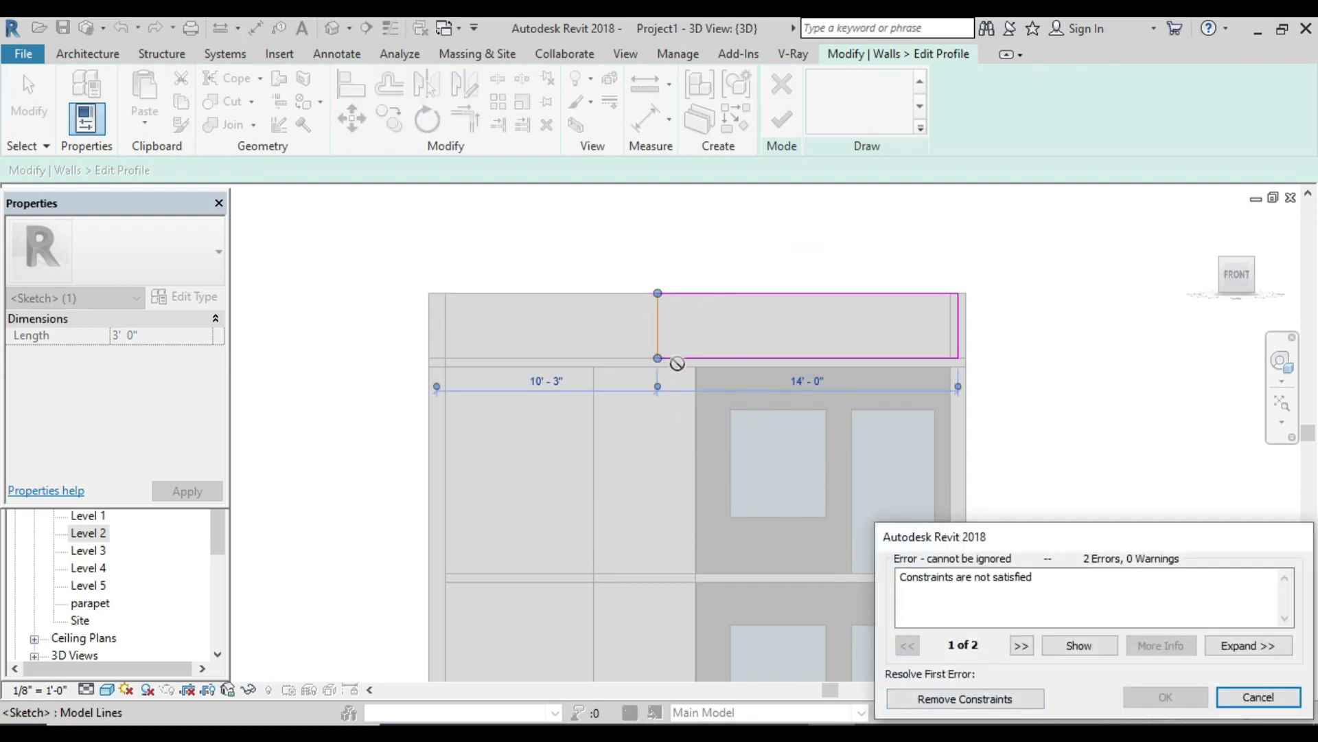
left_click(920, 697)
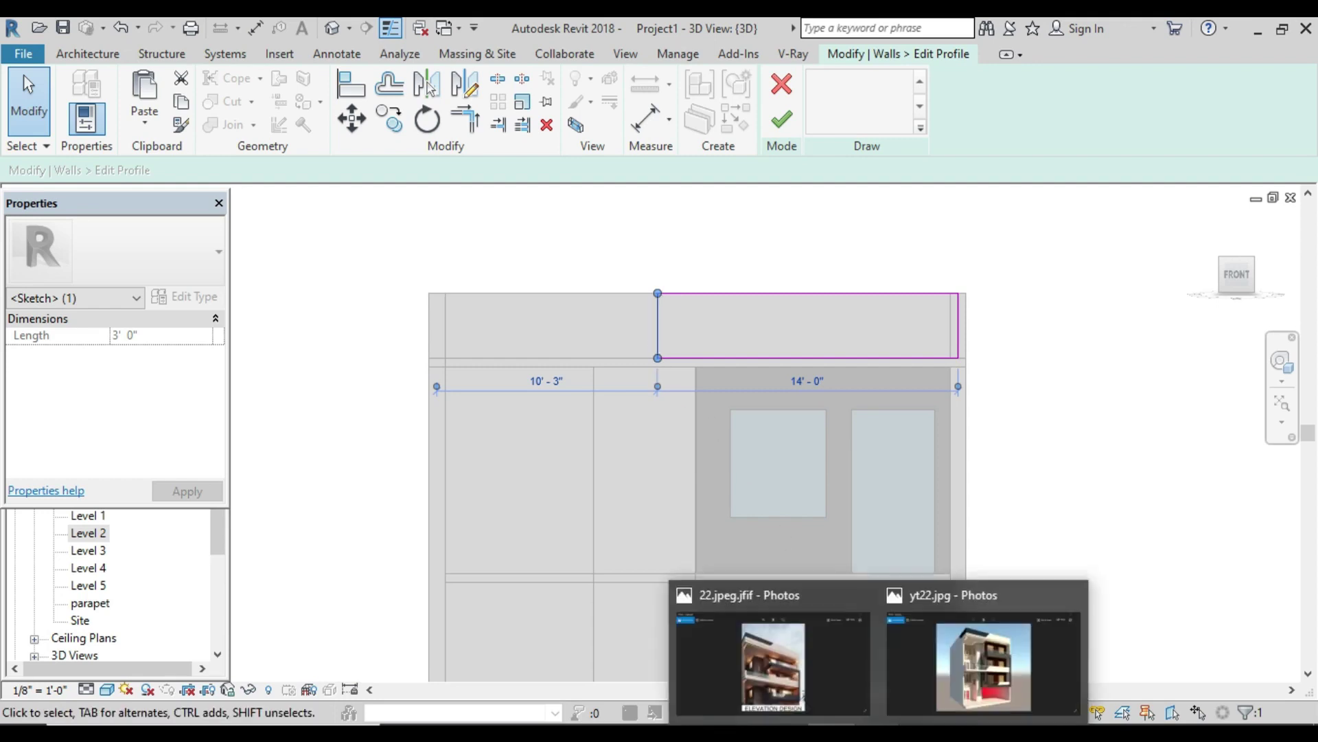
left_click(766, 673)
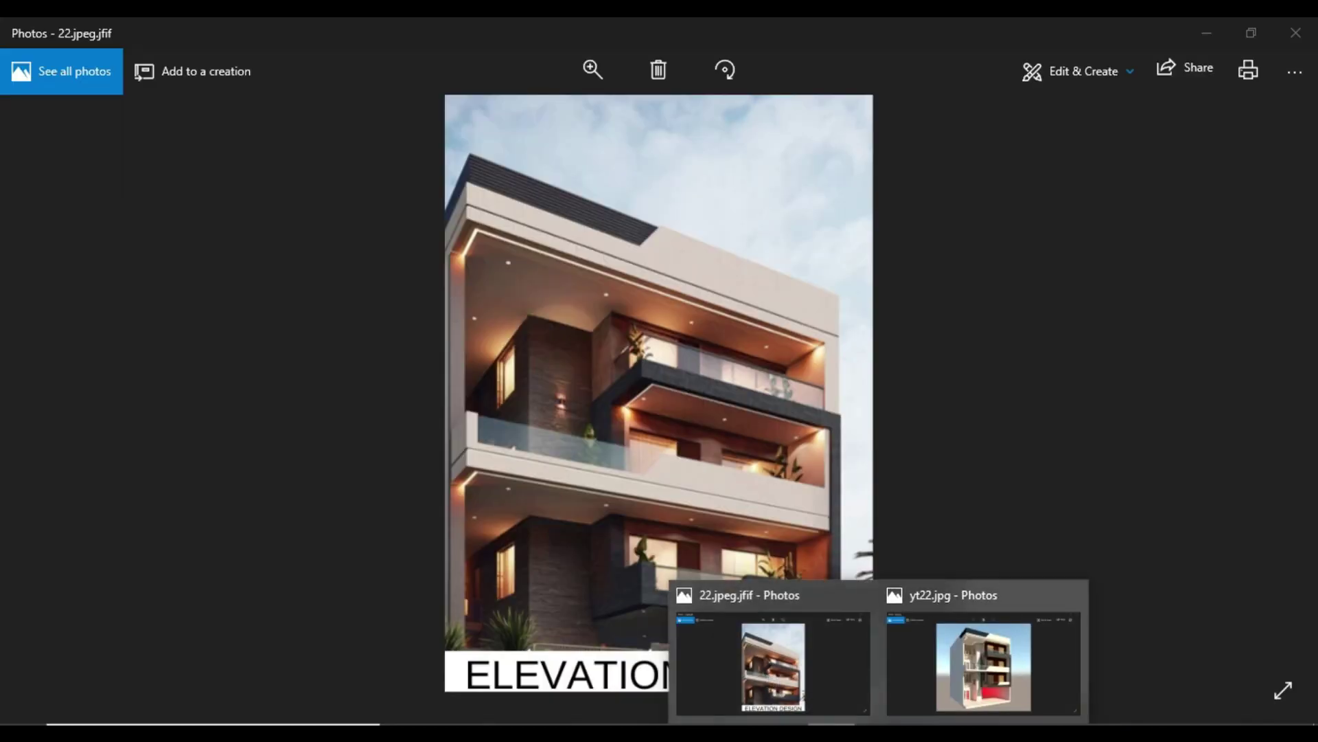
Step: Back in Revit, drag the left profile edge's top end to slant it about 45°
left_click(830, 721)
mouse_move(657, 292)
left_mouse_down()
mouse_move(749, 293)
mouse_move(733, 288)
left_mouse_up()
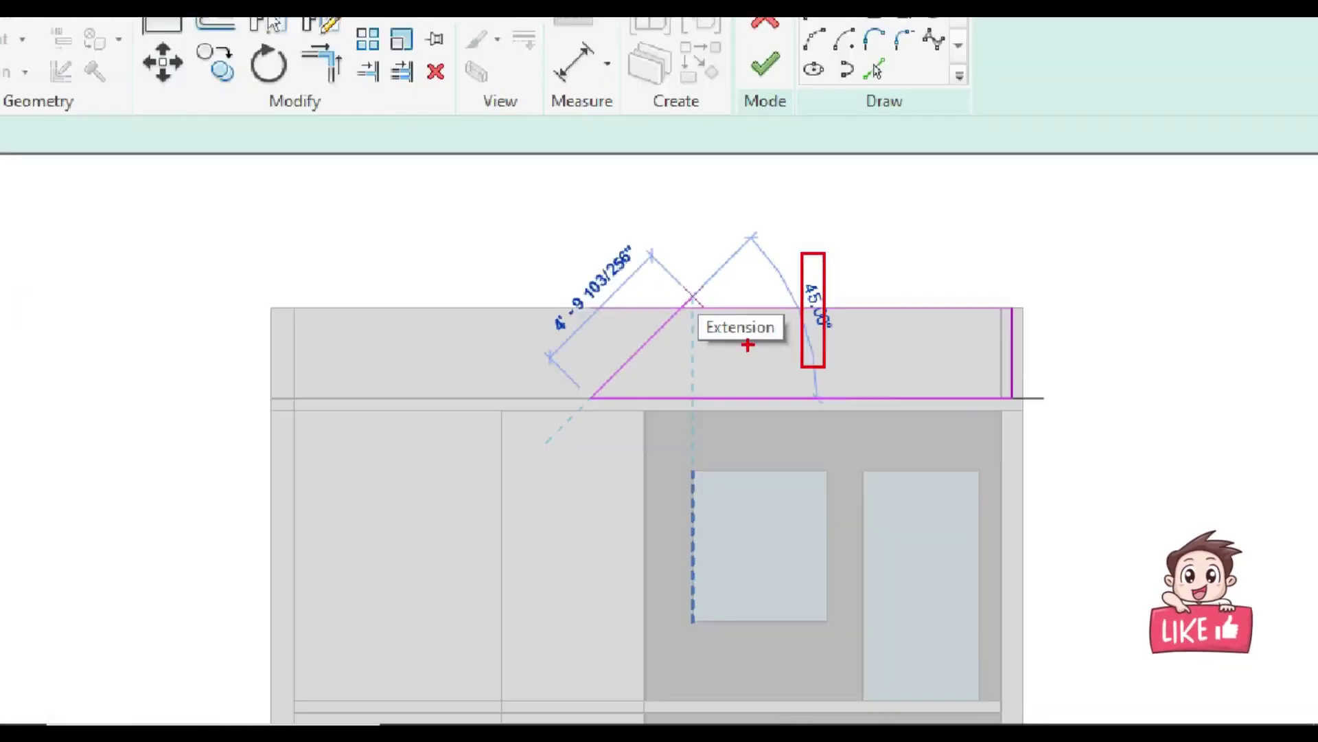
Step: Adjust the diagonal edge and trim it to a corner with the band's top edge
left_click_drag(730, 286, 742, 280)
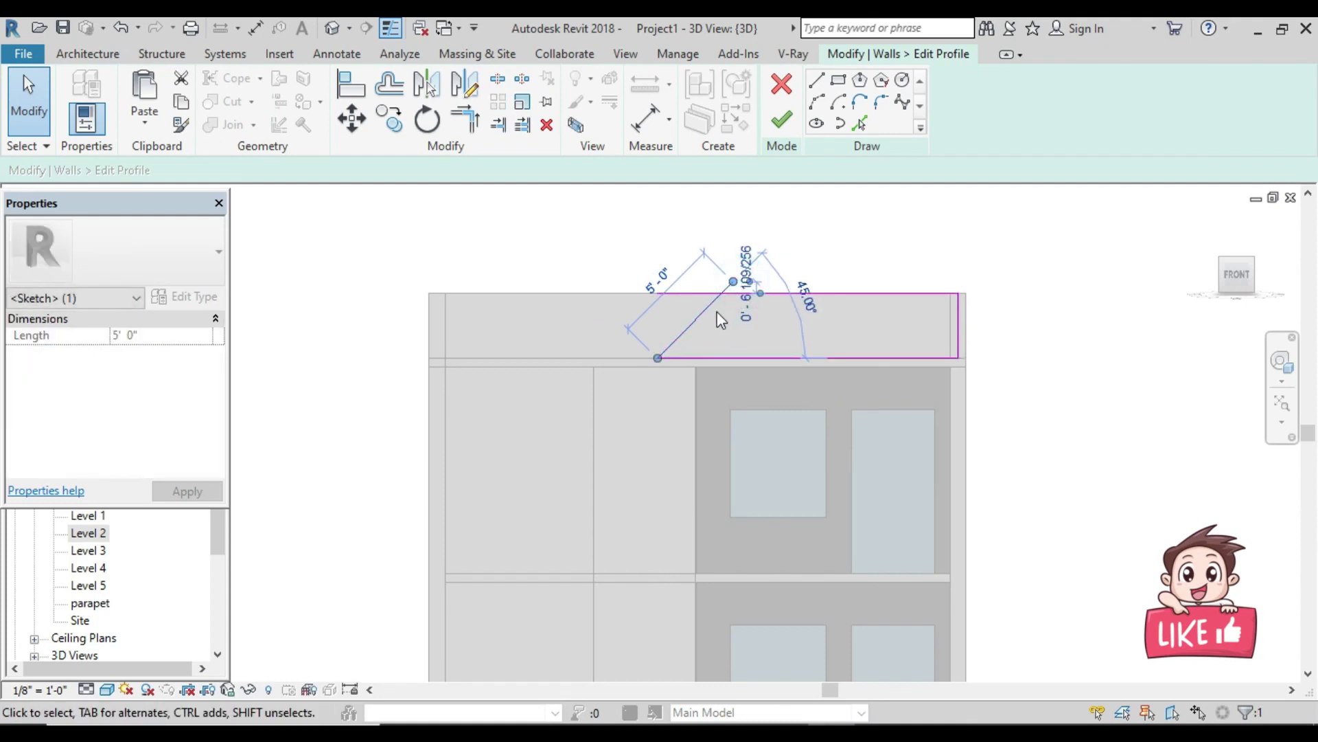
scroll(717, 311, "up", 2)
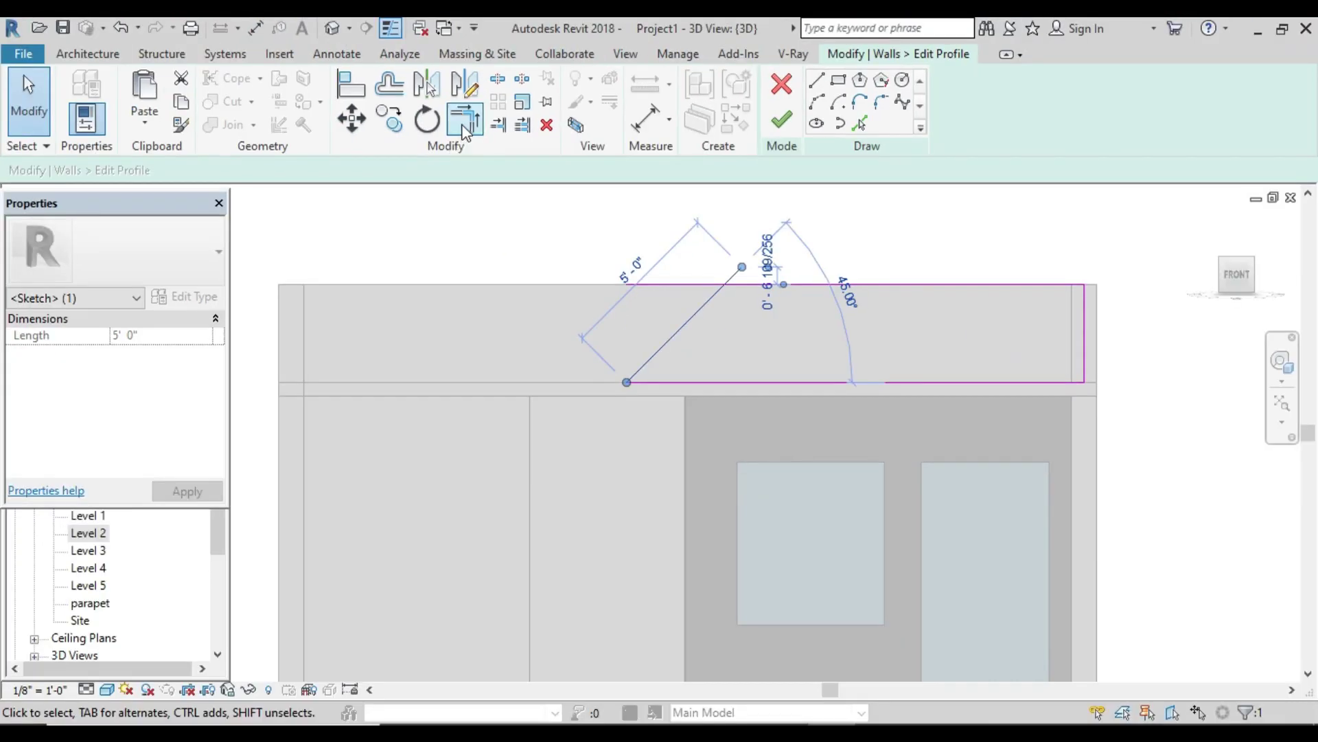
left_click(465, 118)
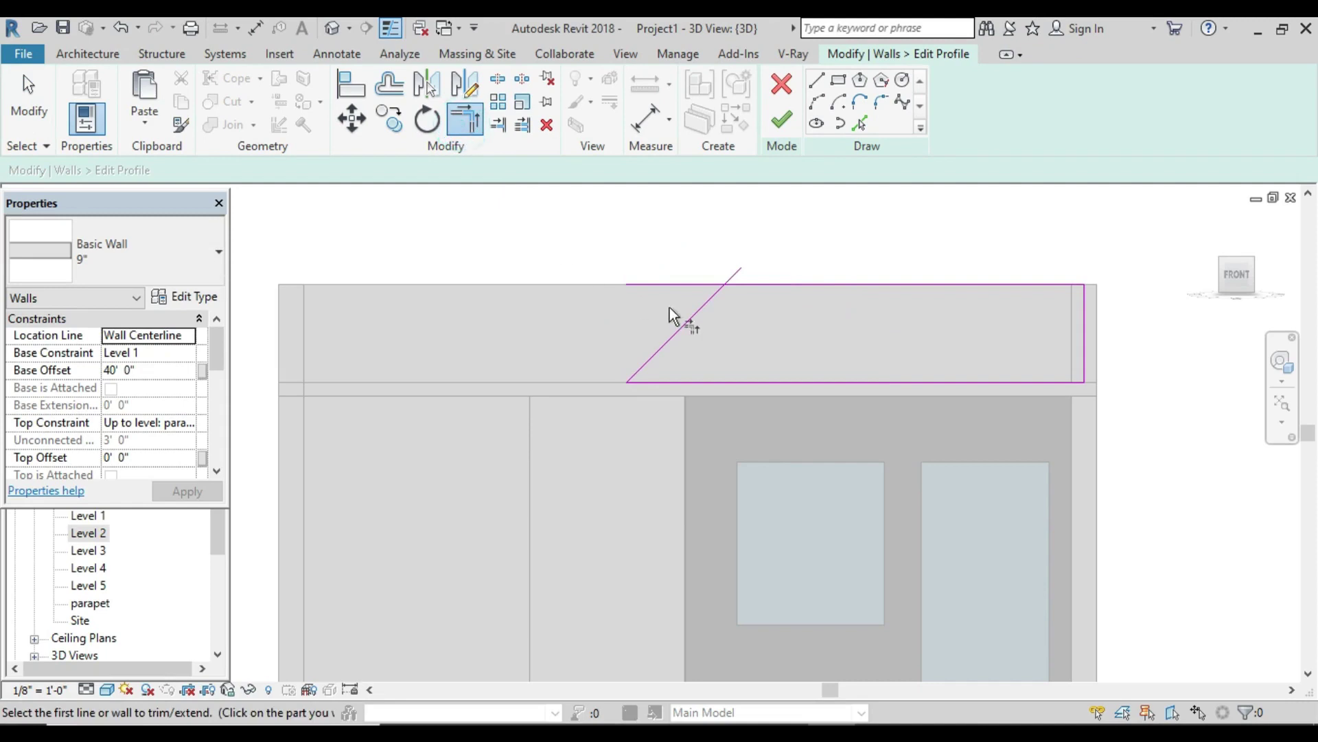
left_click(702, 285)
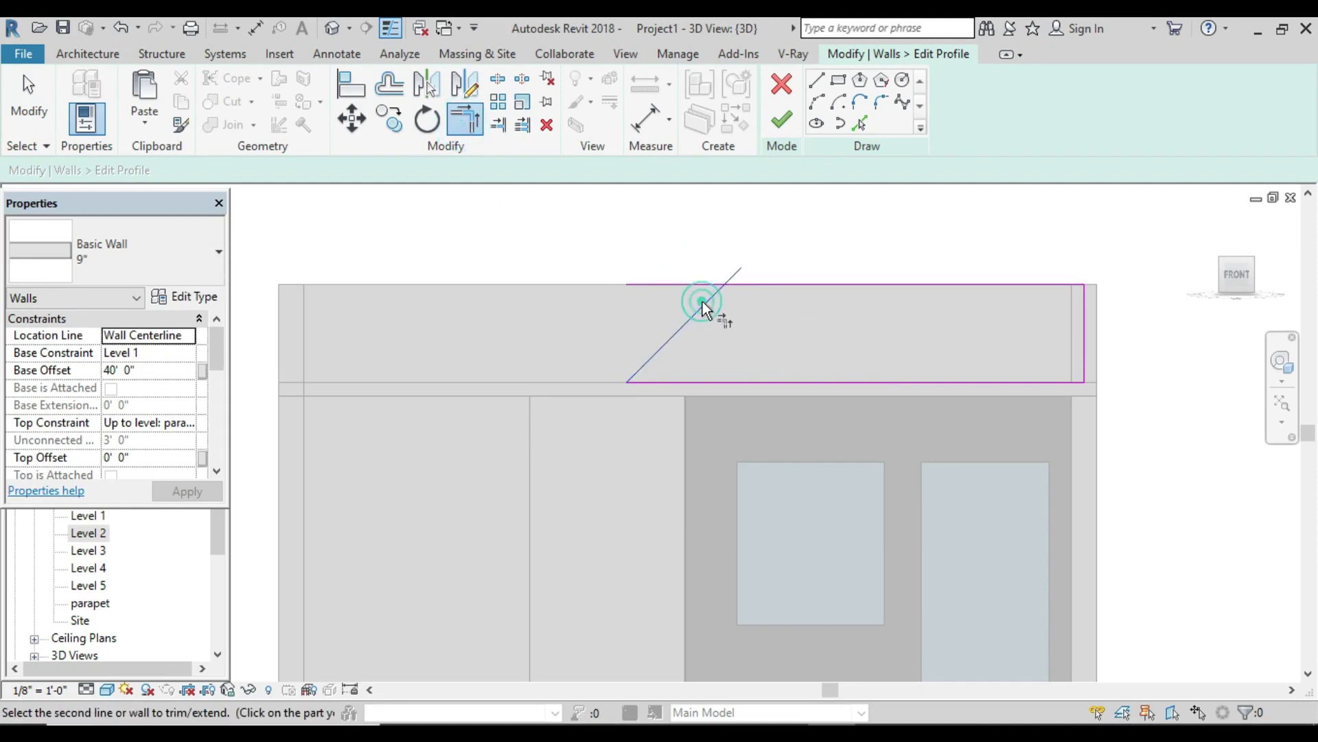
left_click(738, 284)
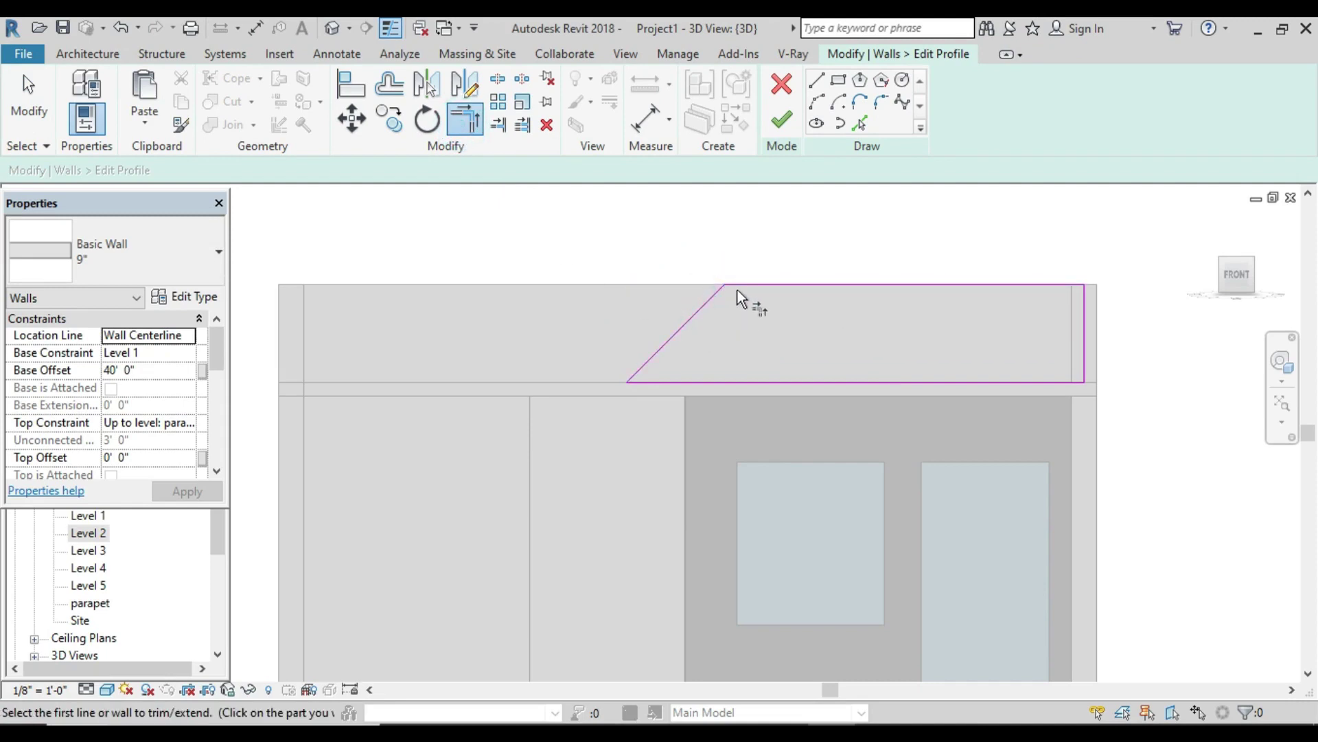
scroll(685, 386, "down", 2)
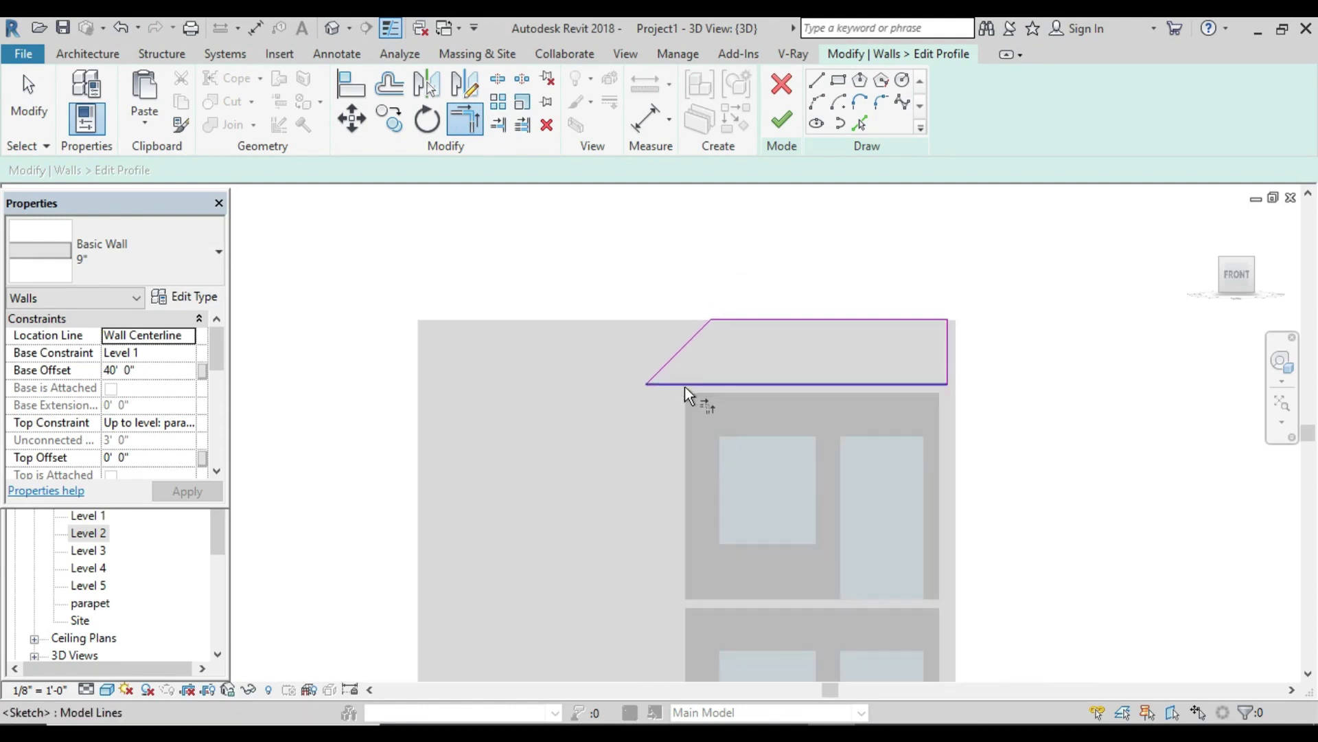
Step: Finish the band profile edit and orbit to view the sloped left end from above
left_click(783, 123)
left_click(714, 265)
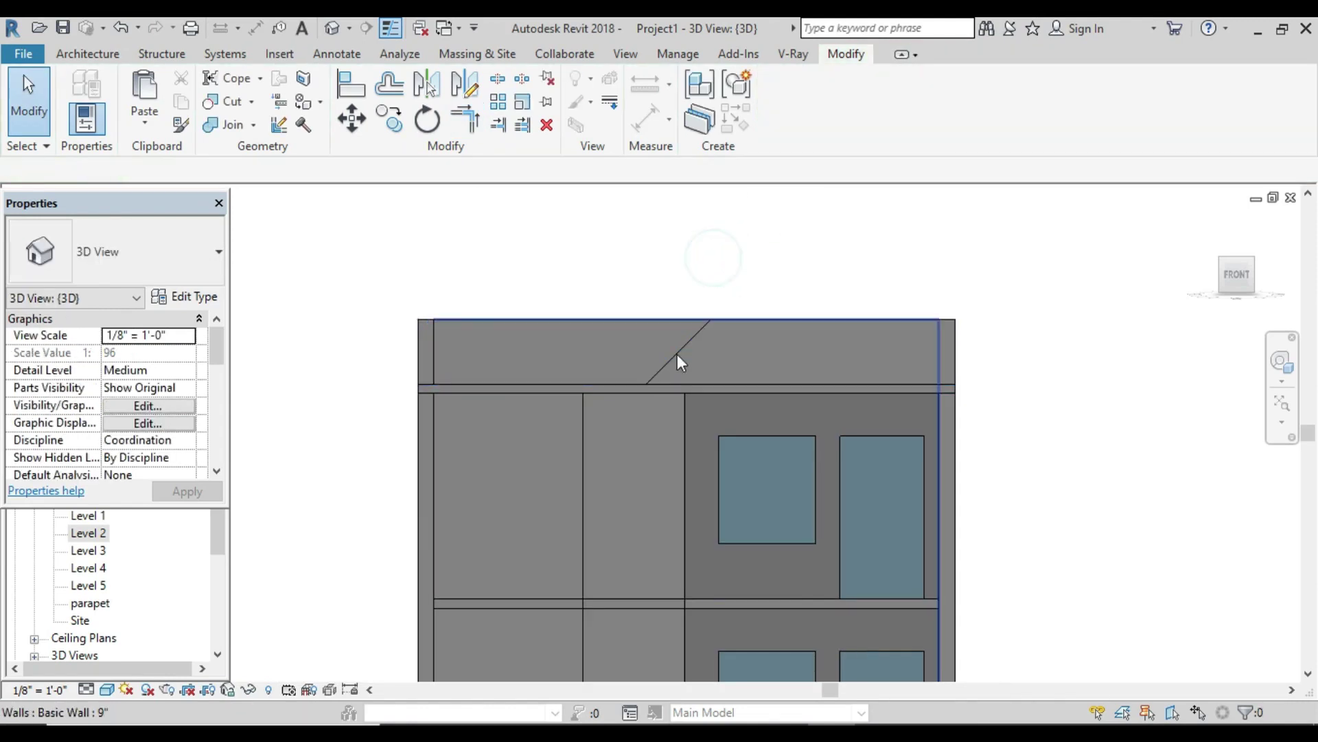
left_click(746, 346)
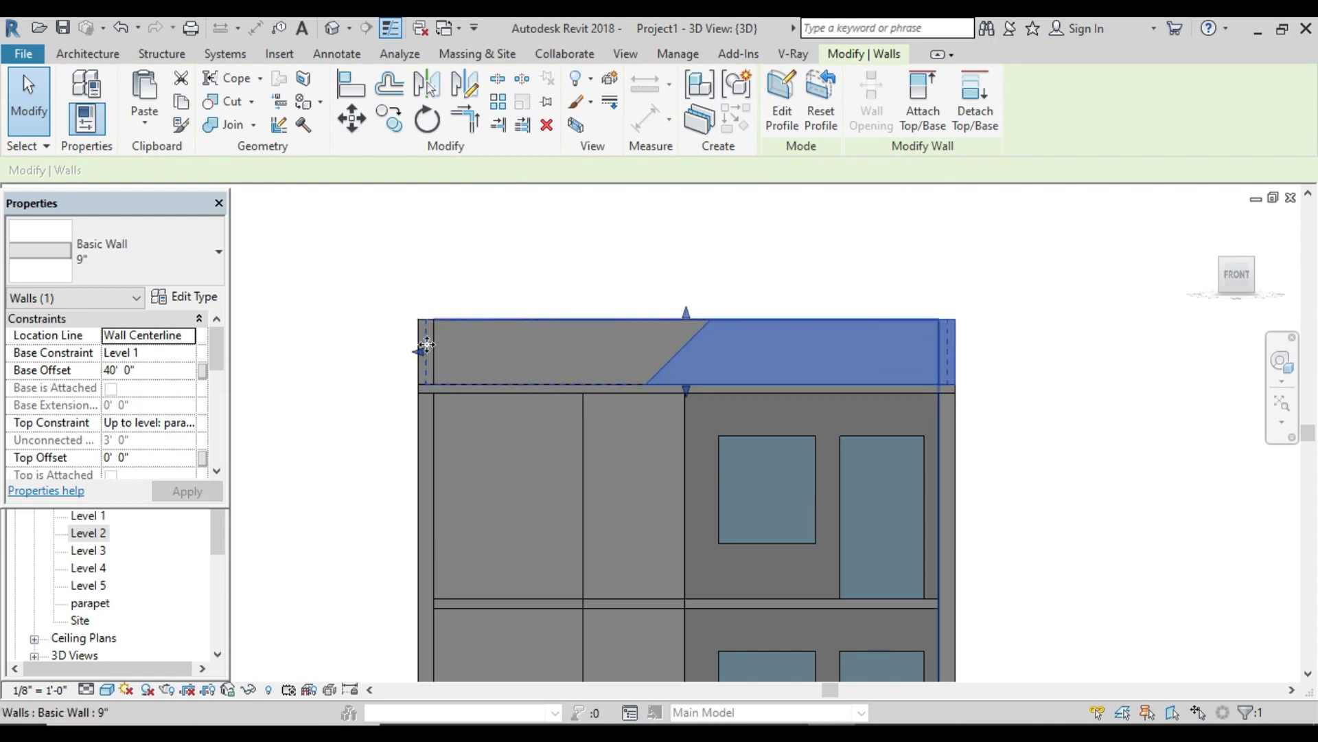
left_click(529, 267)
middle_click_drag(524, 295, 723, 420, "shift")
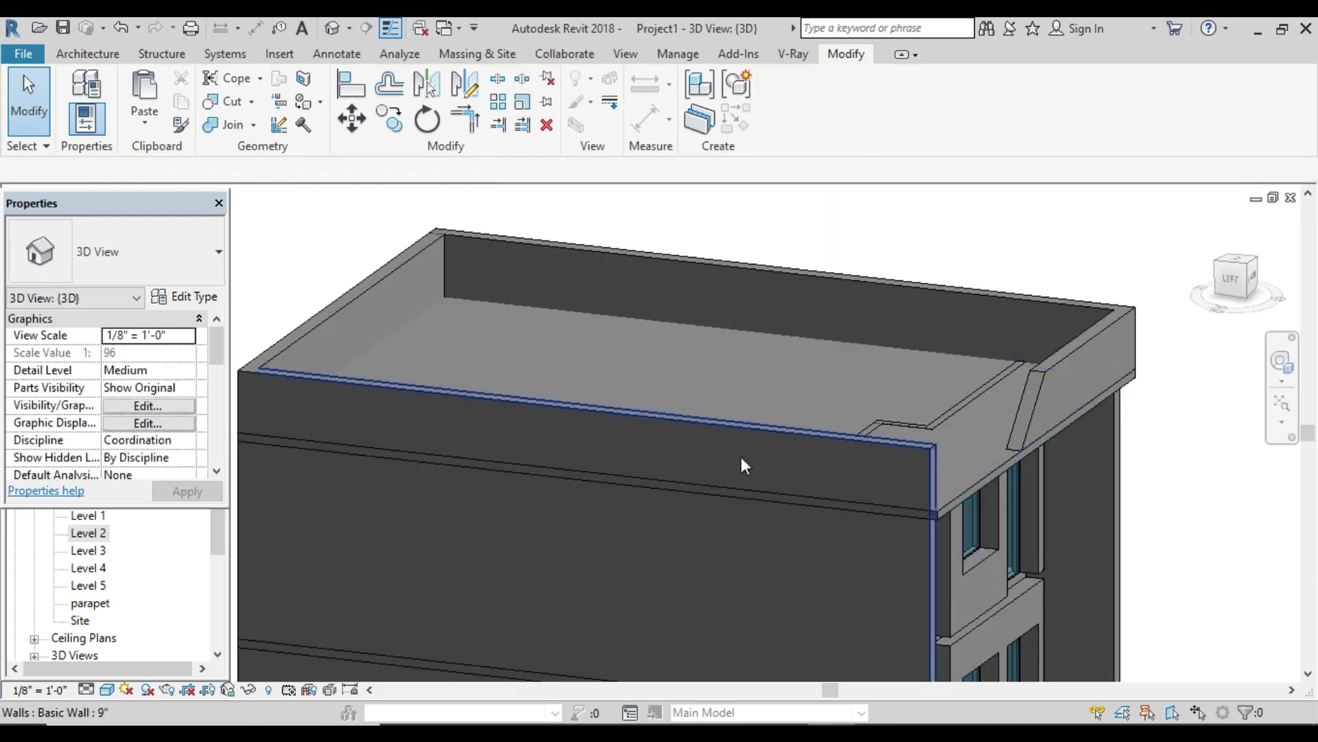
Step: From the left view, select the 9-inch outer wall and start editing its profile
left_click(1229, 283)
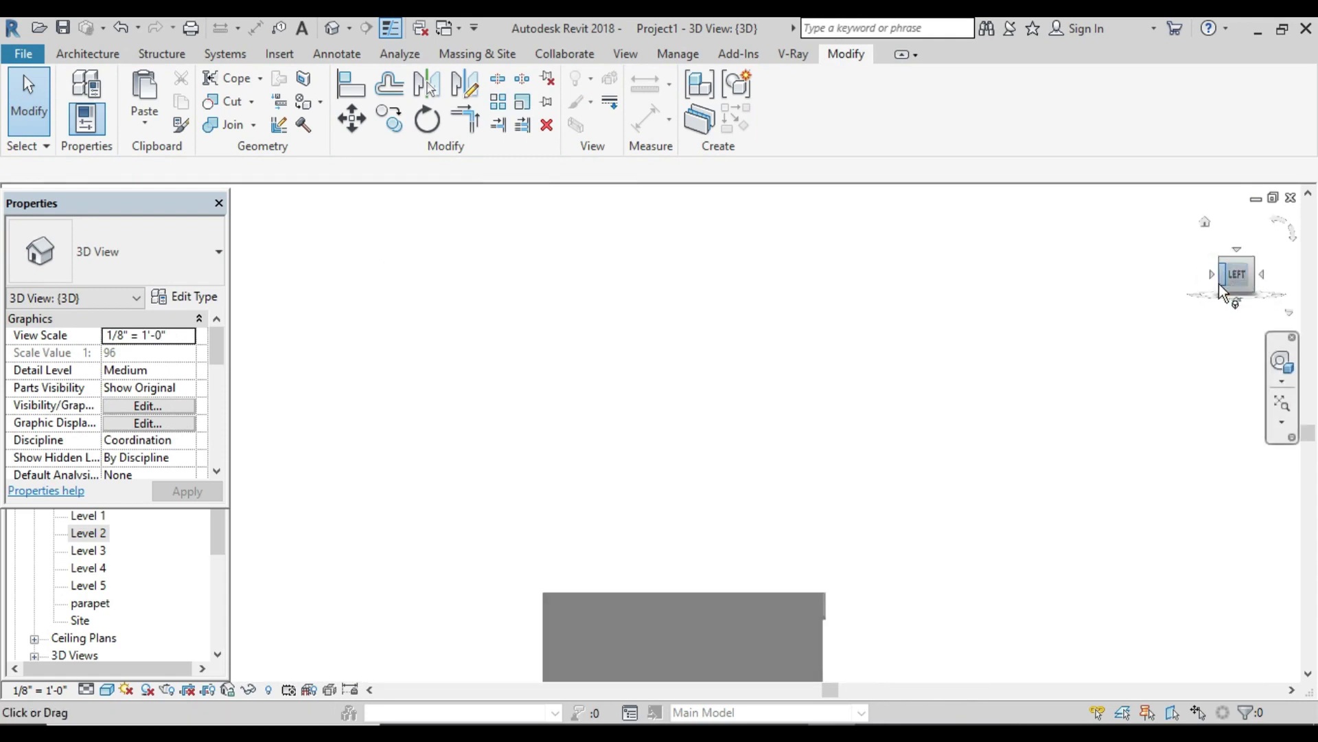
left_click(712, 269)
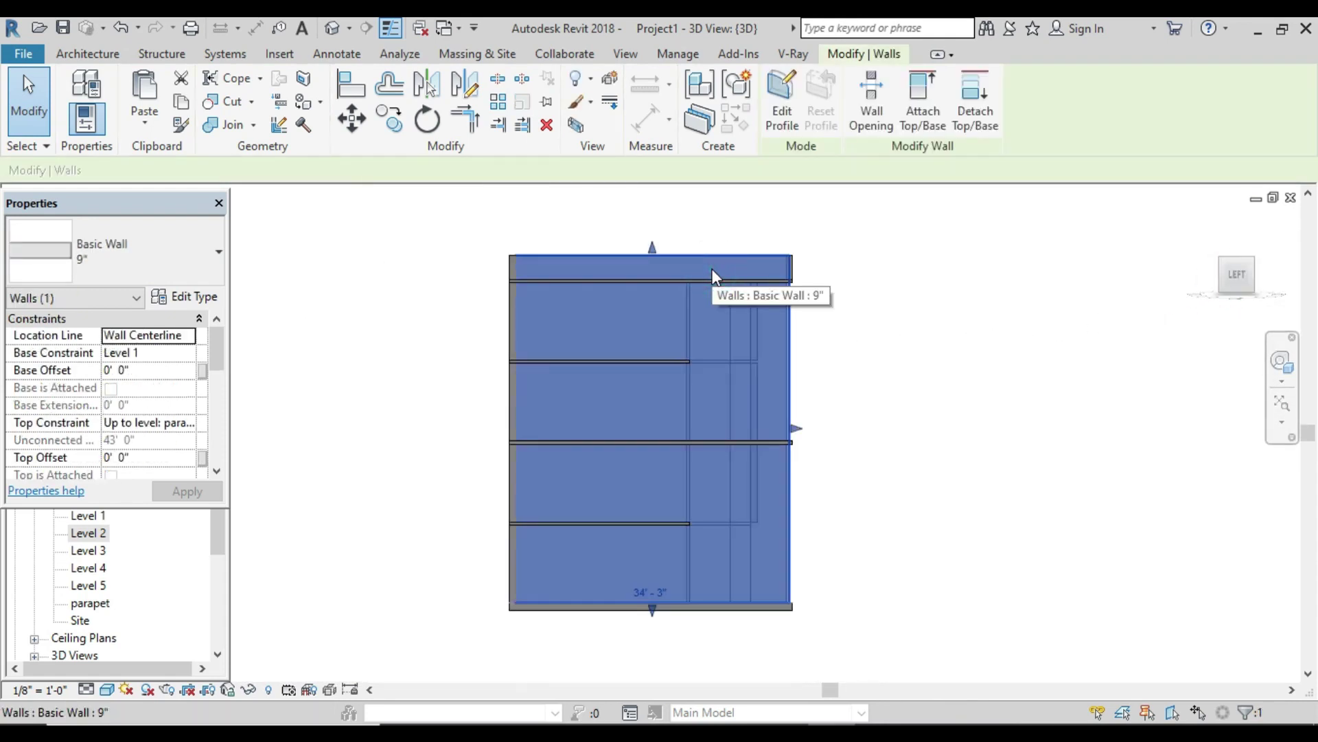
scroll(883, 324, "up", 2)
middle_click_drag(883, 323, 727, 453)
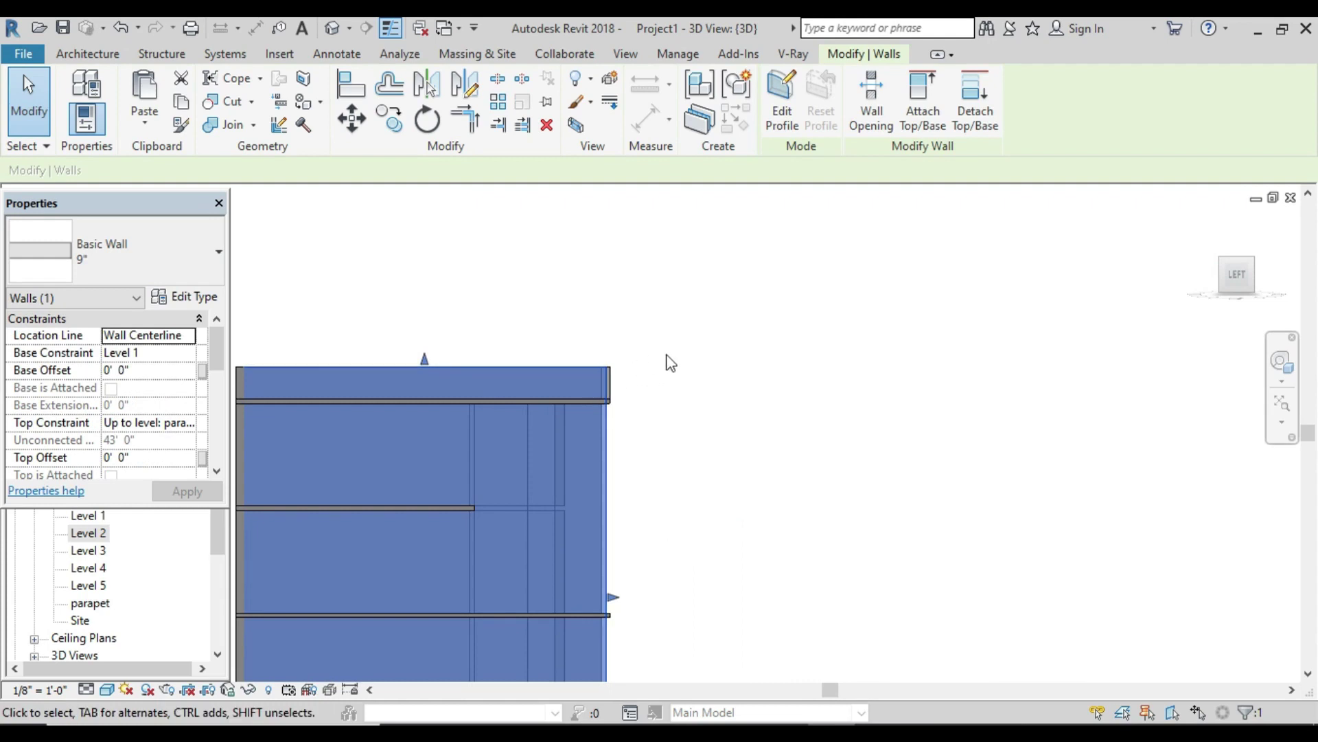
scroll(665, 362, "down", 2)
middle_click_drag(674, 356, 666, 303)
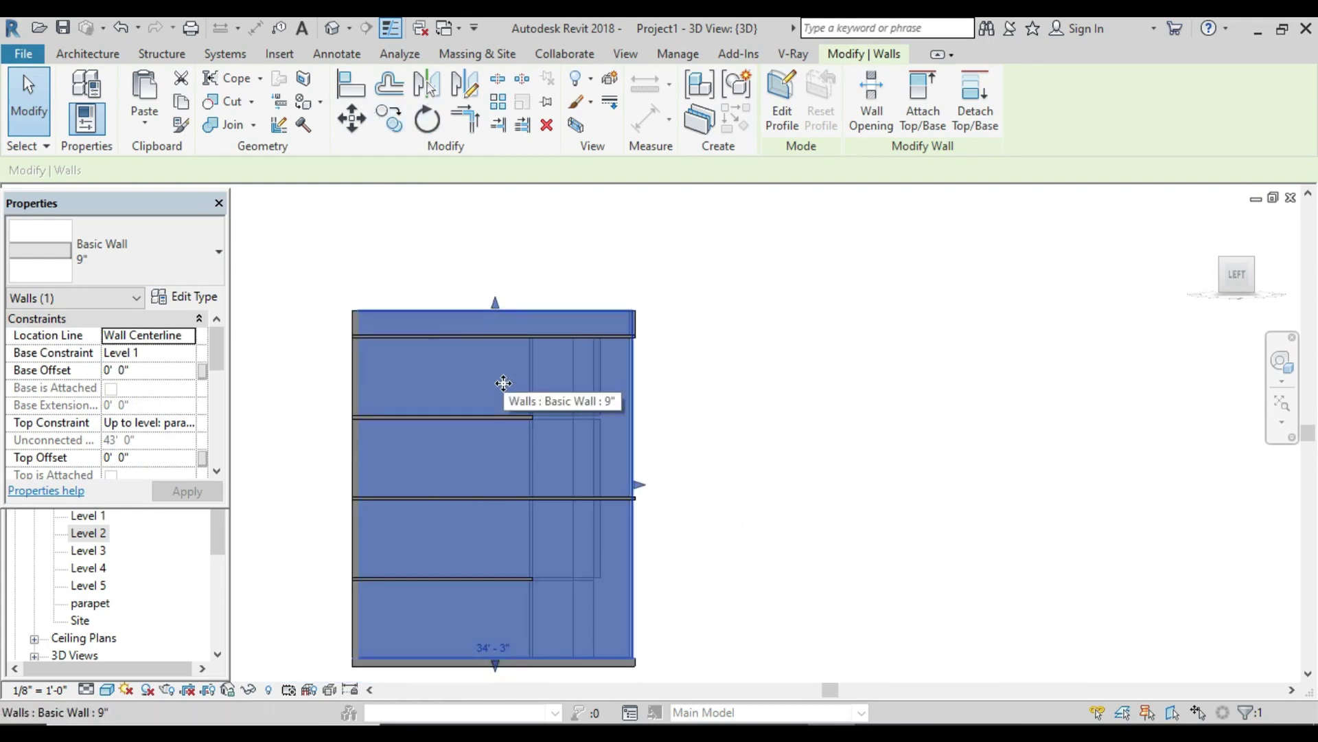
left_click(783, 119)
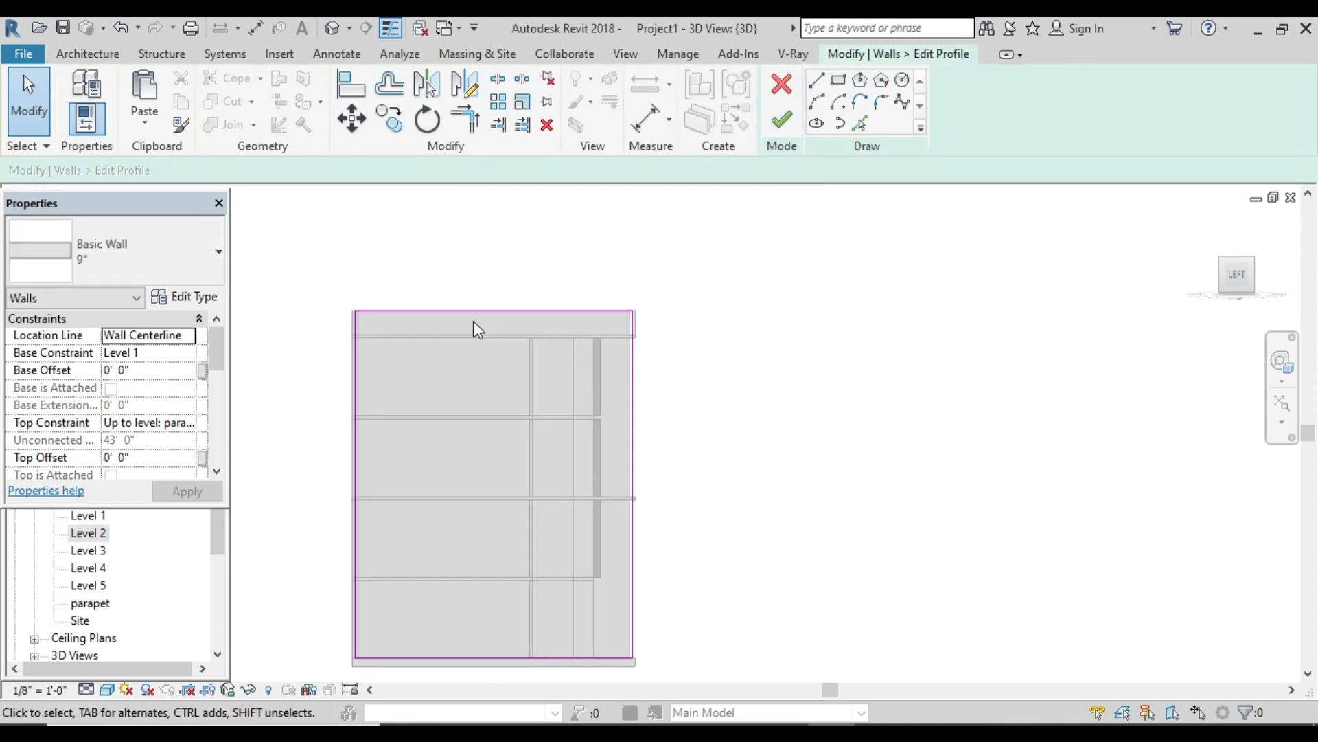
Step: Sketch a diagonal line from the inner wall's top endpoint up to the wall's top edge
left_click(816, 81)
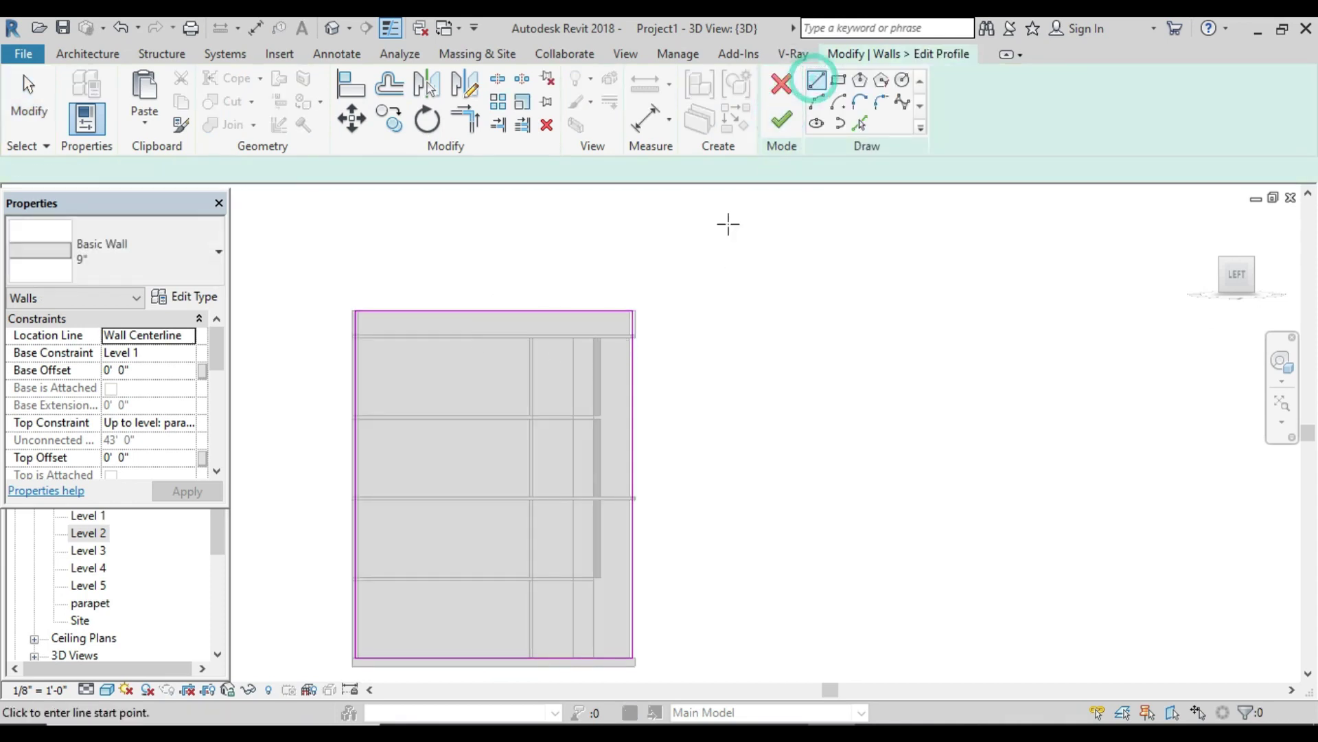
scroll(629, 333, "up", 2)
scroll(630, 337, "up", 2)
left_click(632, 327)
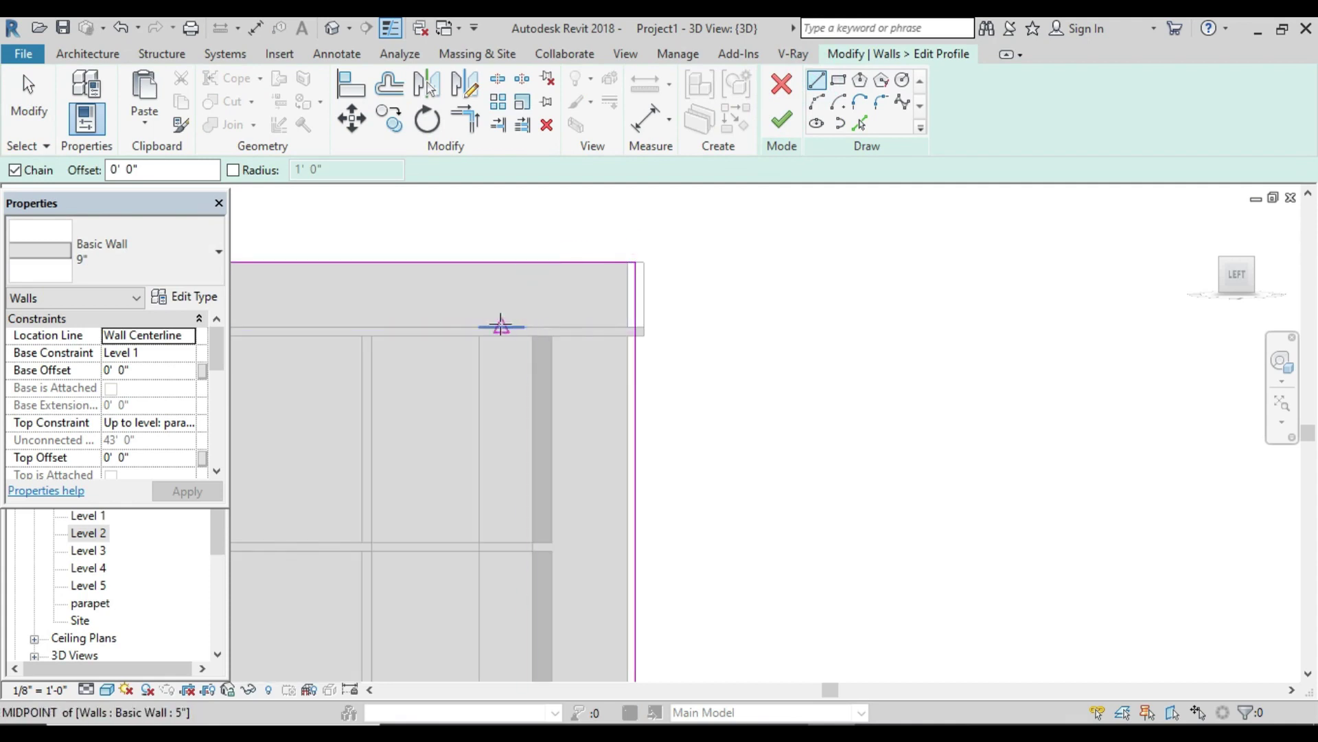
scroll(343, 324, "down", 2)
middle_click_drag(343, 324, 705, 325)
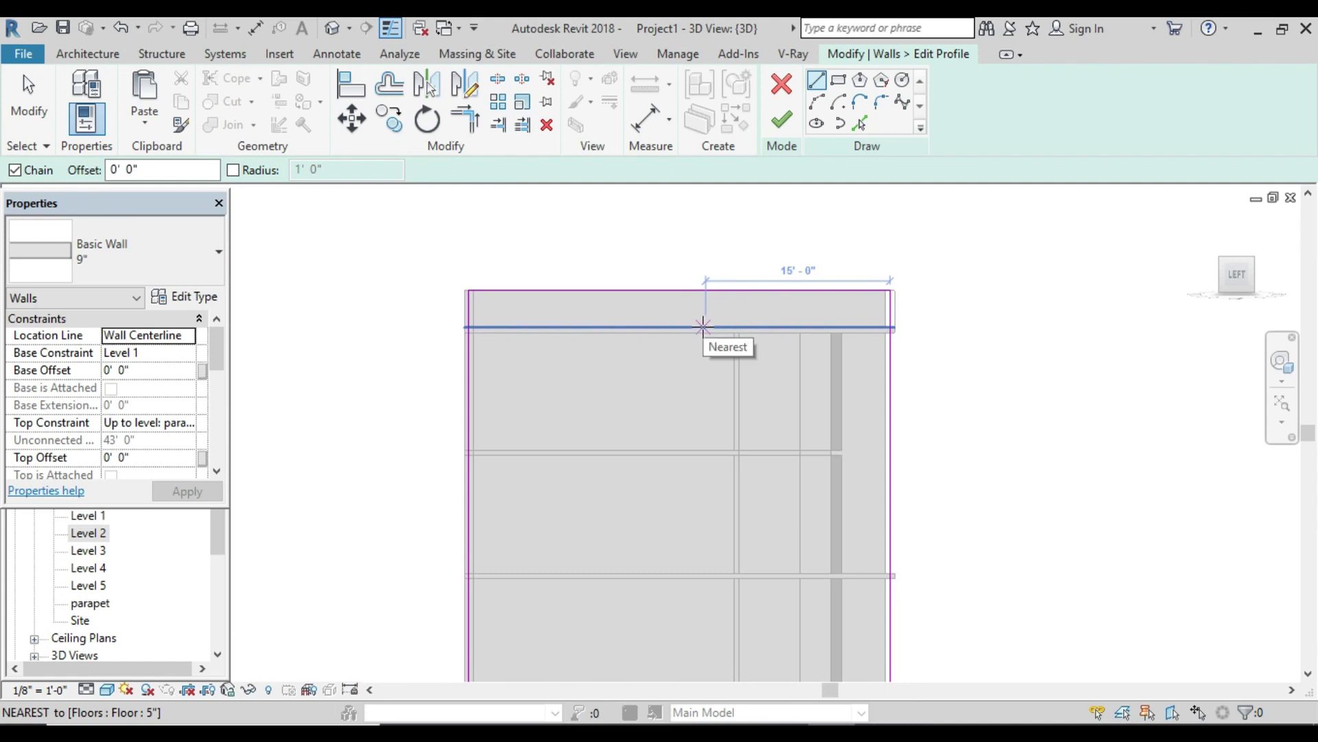
left_click(728, 328)
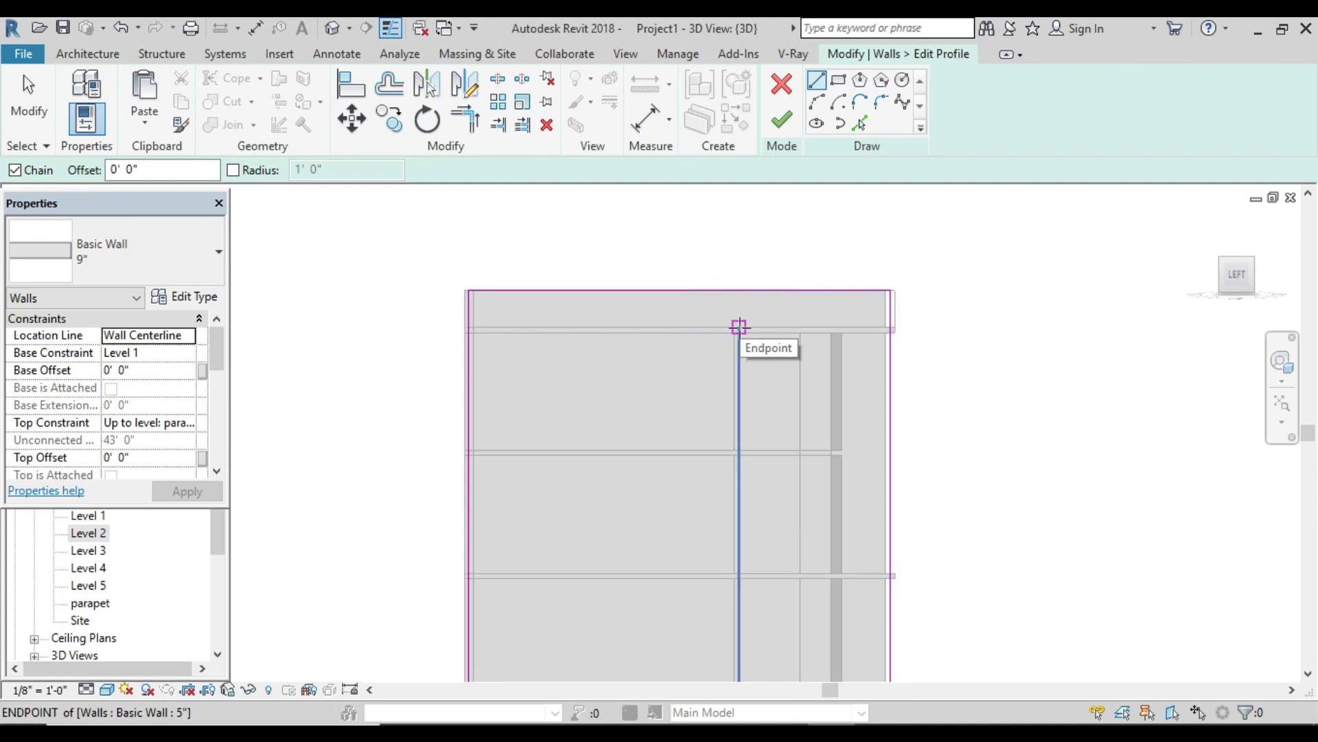
left_click(739, 327)
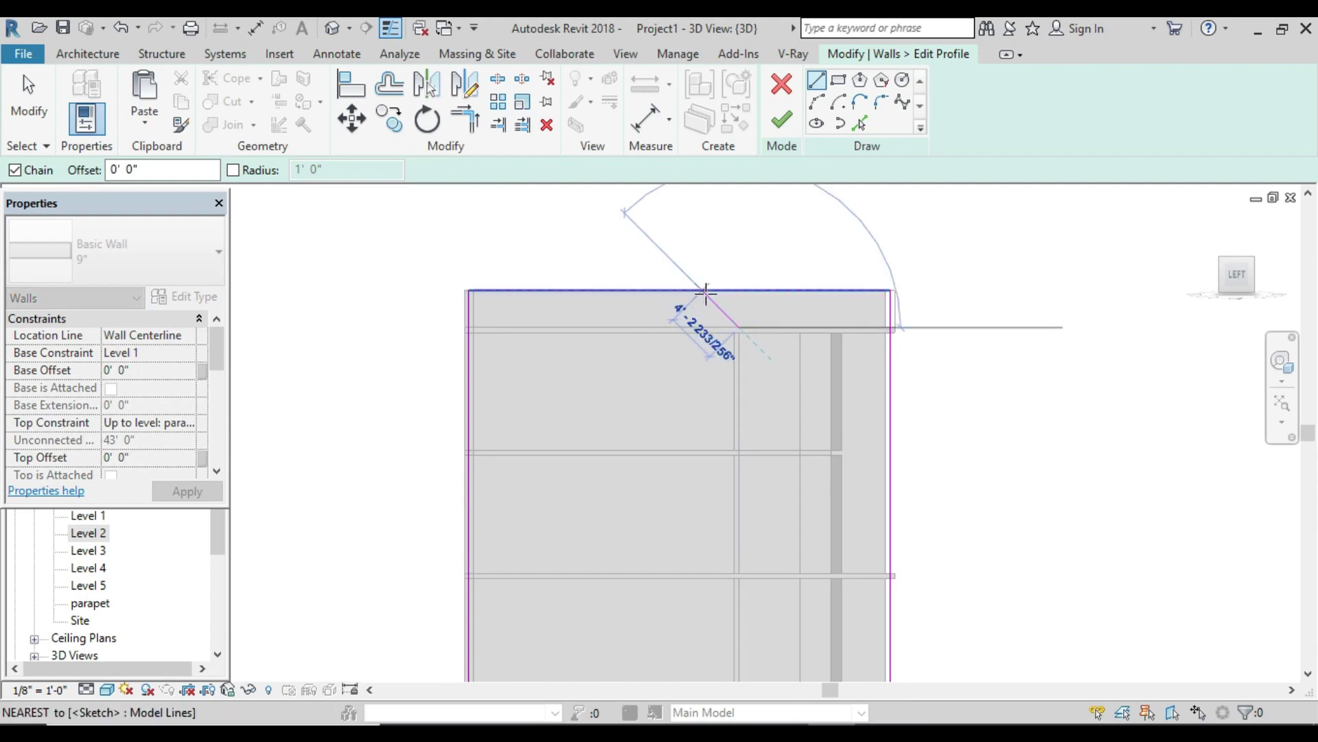
left_click(701, 291)
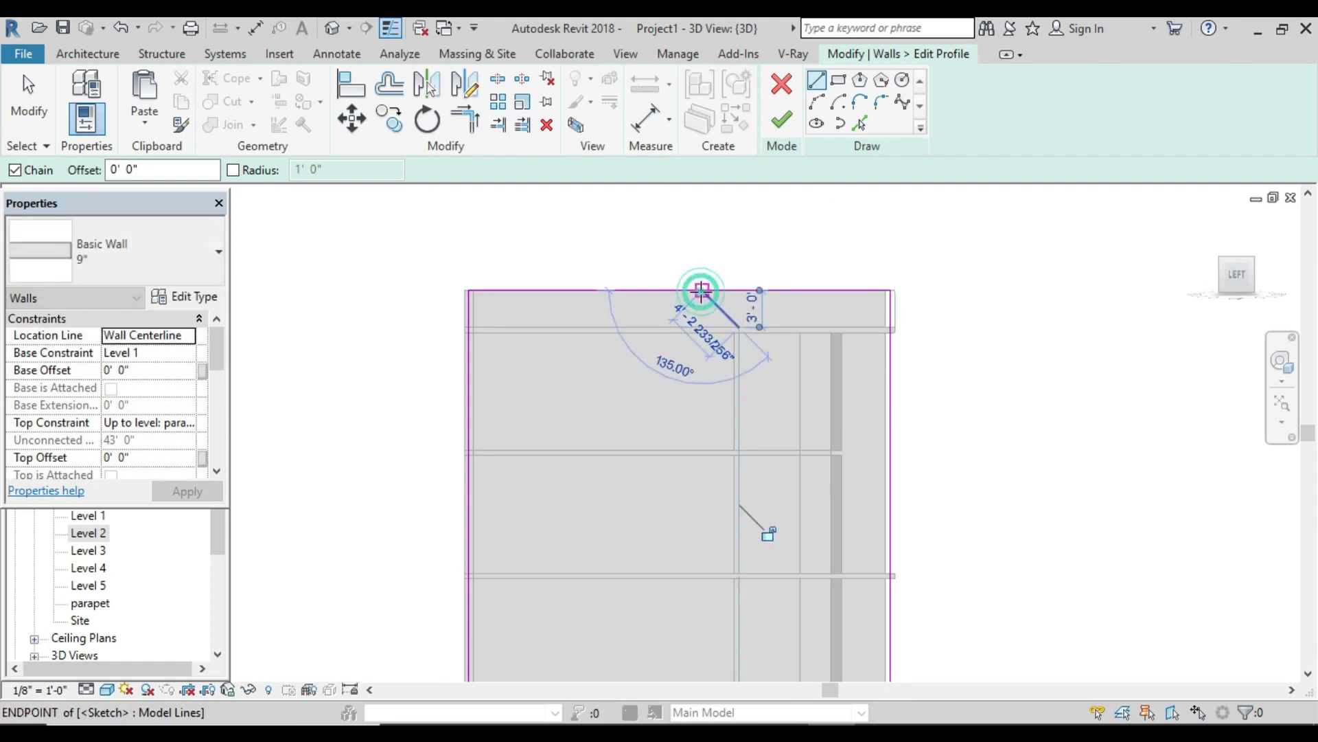
scroll(737, 320, "up", 2)
scroll(738, 317, "up", 2)
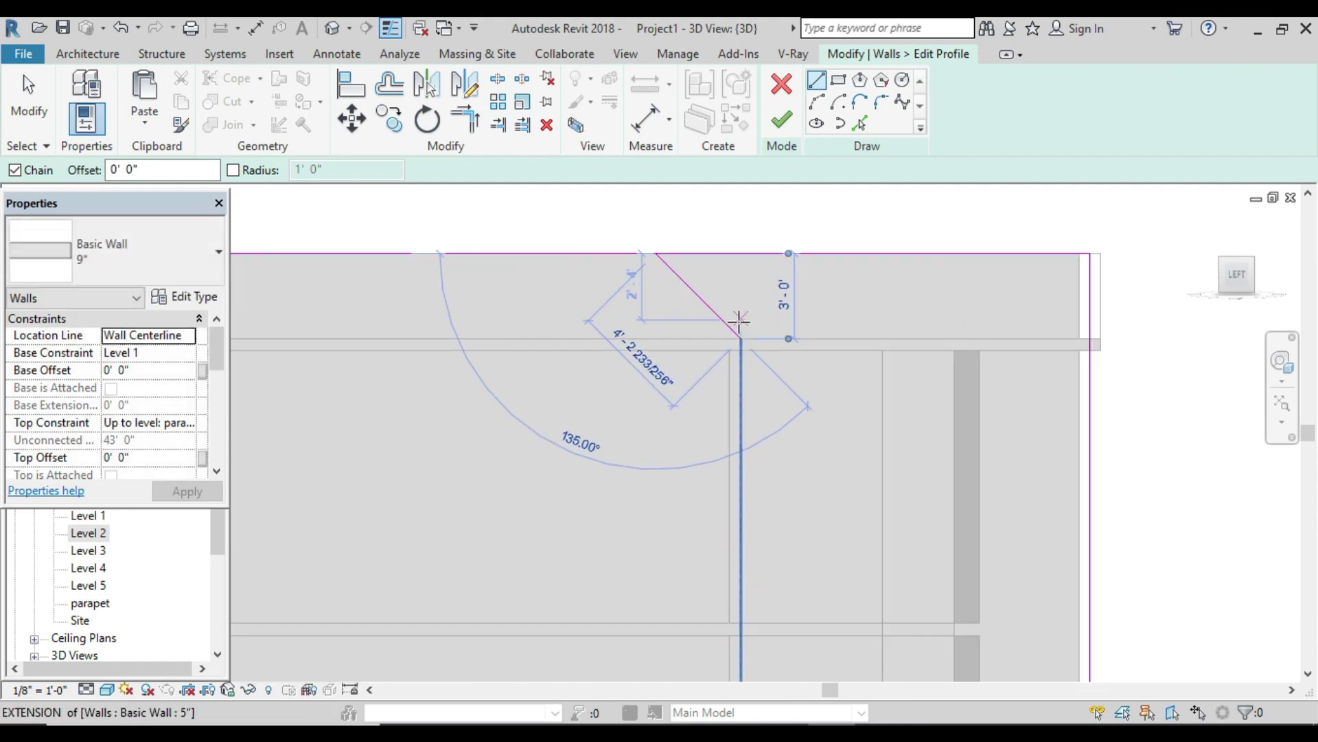
key("Escape")
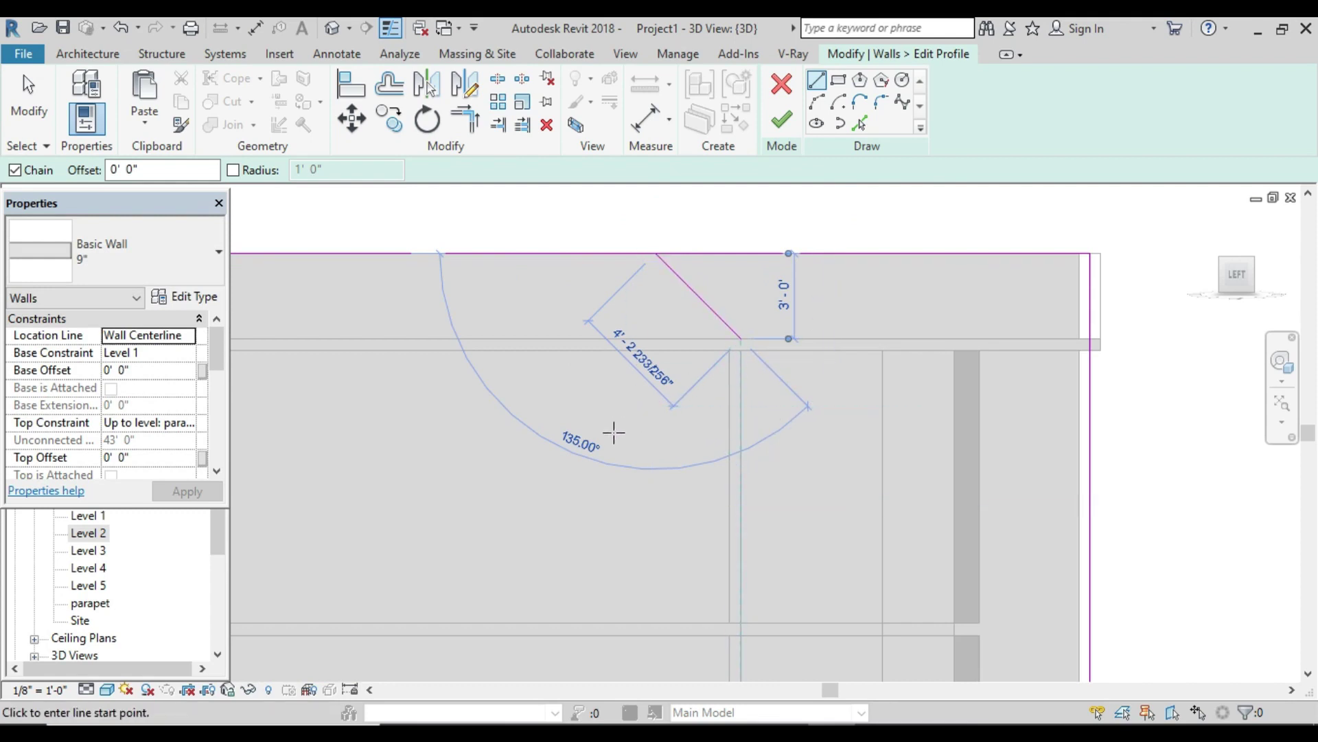
Step: Sketch a horizontal line from the diagonal's end across to the wall's left edge
left_click(741, 338)
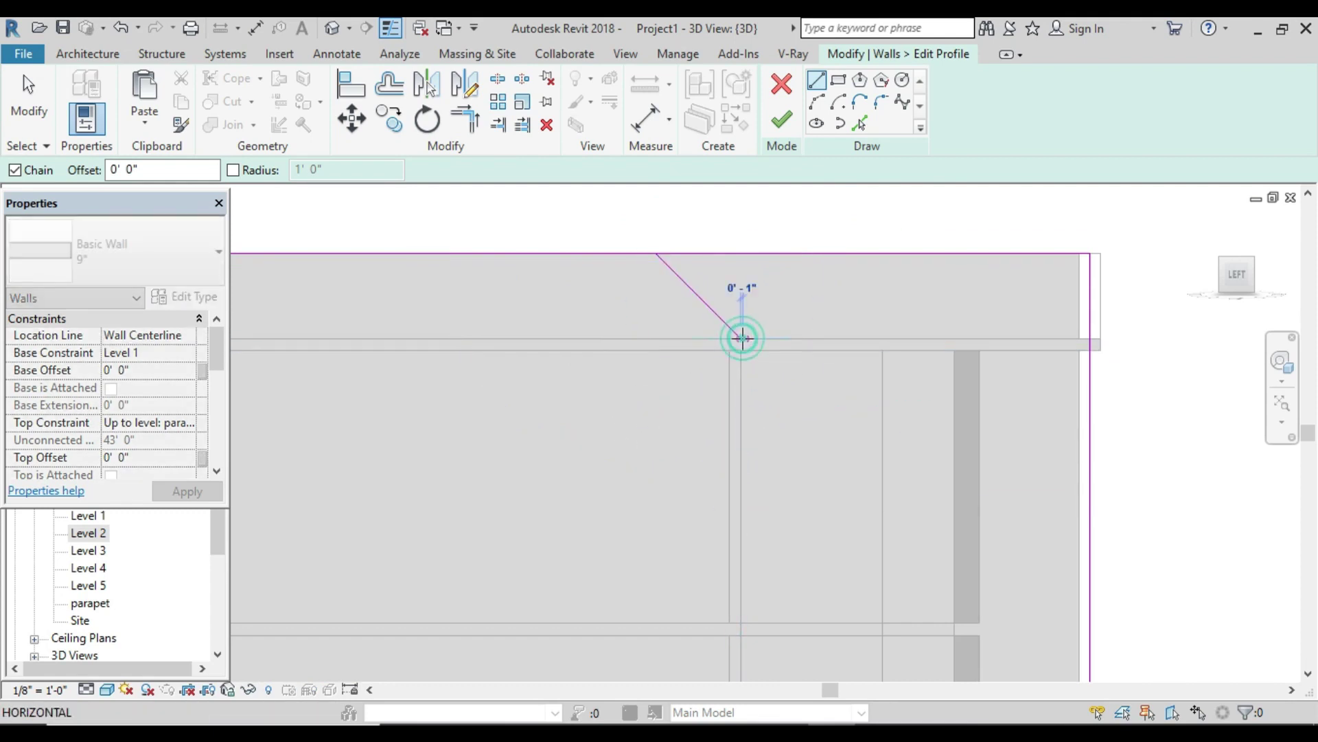
scroll(559, 340, "down", 2)
scroll(425, 345, "down", 1)
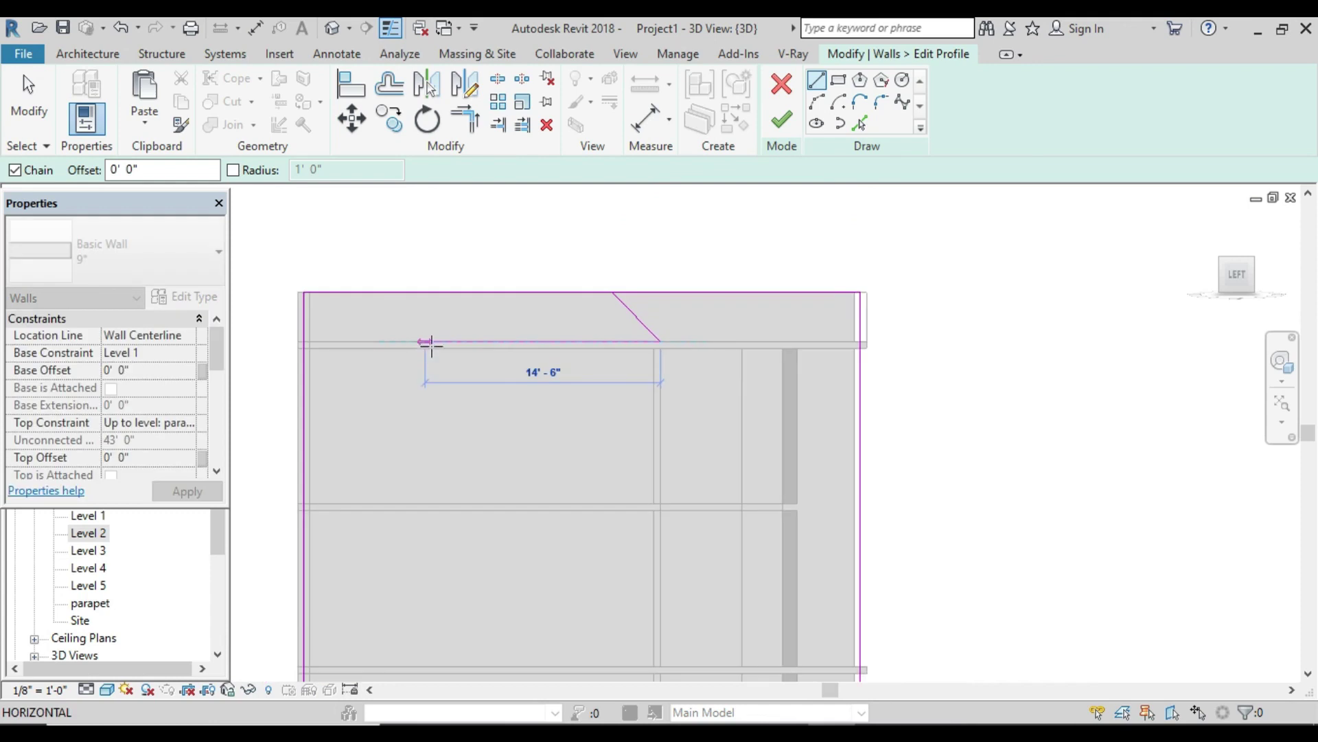
middle_click_drag(618, 362, 838, 368)
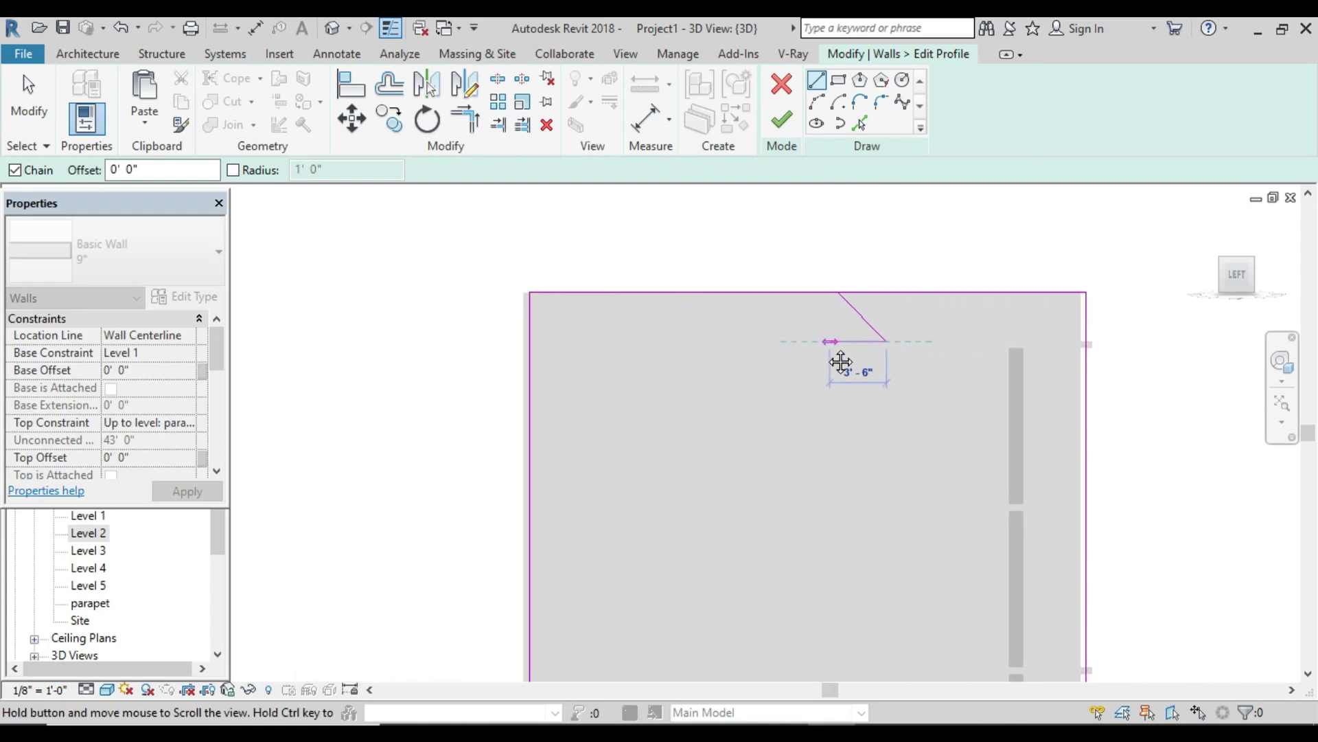
left_click(529, 341)
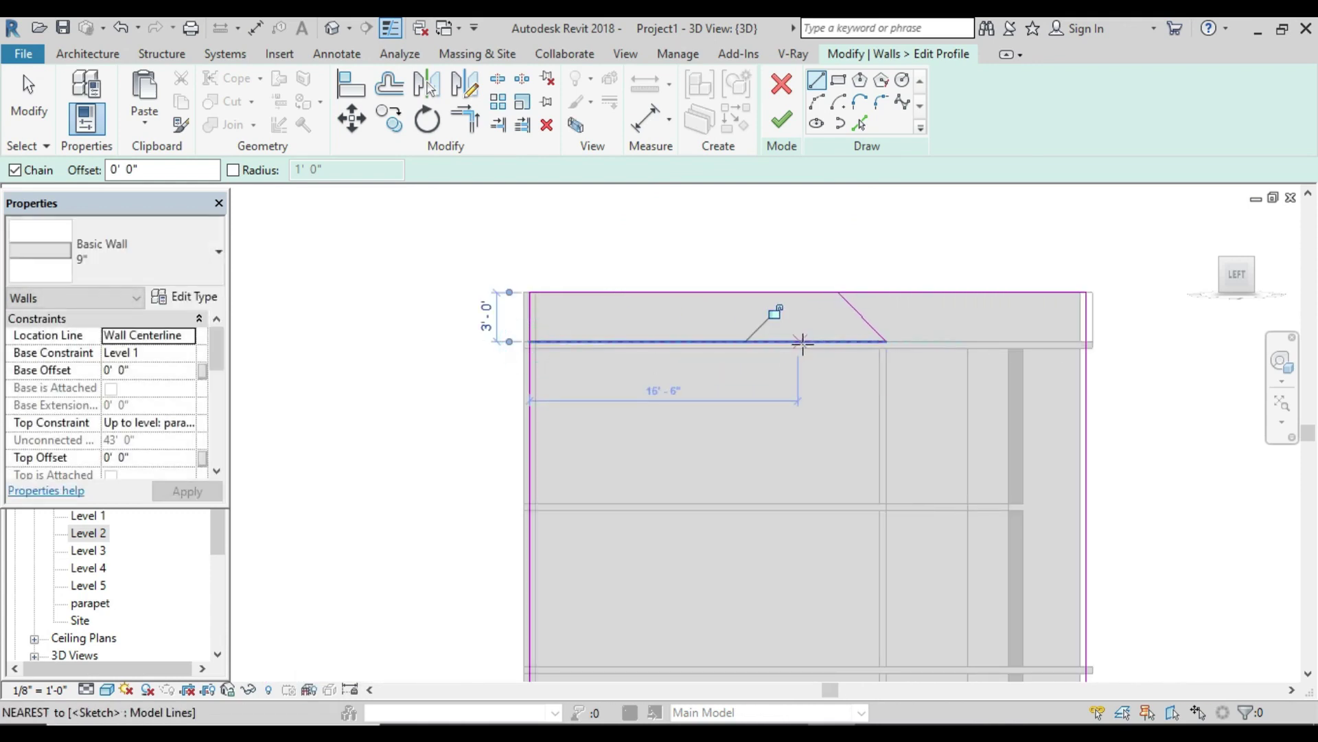
key("Escape")
key("Escape")
scroll(958, 360, "down", 2)
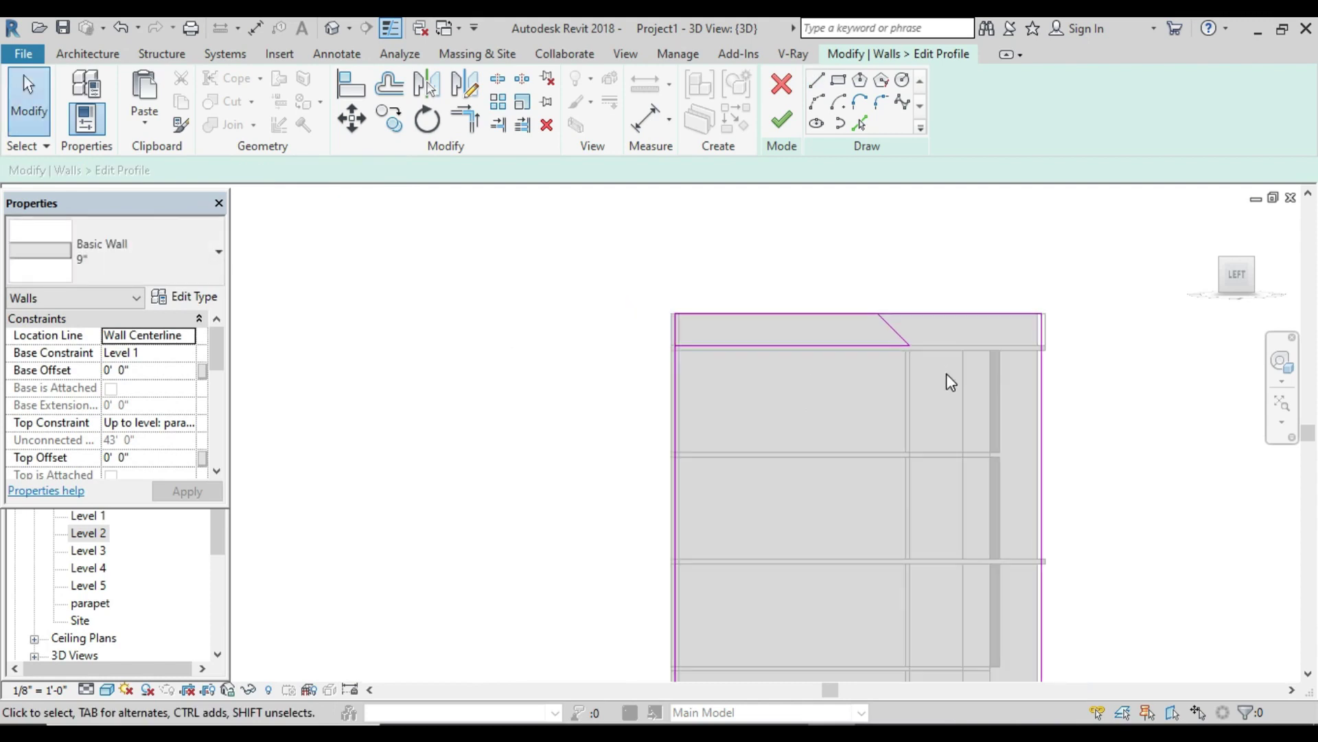
middle_click_drag(946, 373, 812, 357)
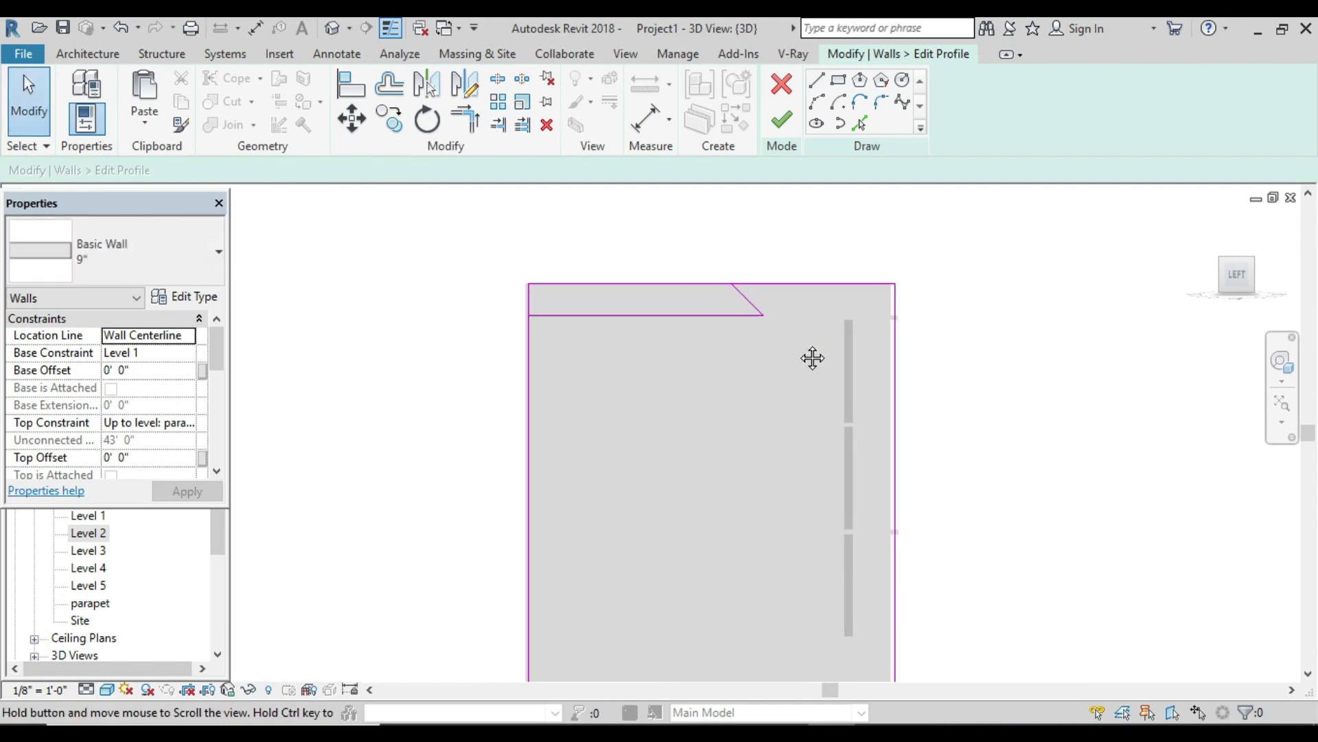
Step: Dismiss the intersecting-lines error and delete the profile's 43-foot right-hand edge line
left_click(790, 128)
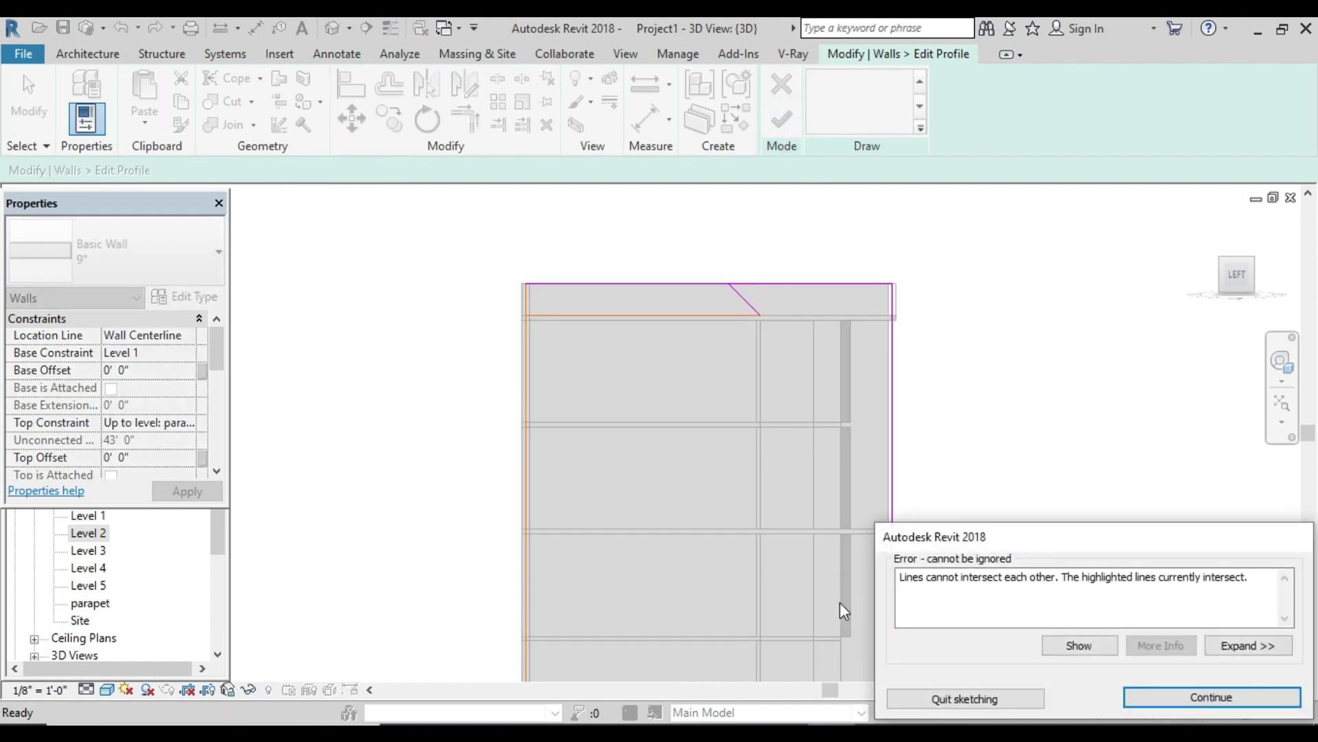
left_click(1198, 699)
middle_click_drag(825, 393, 670, 426)
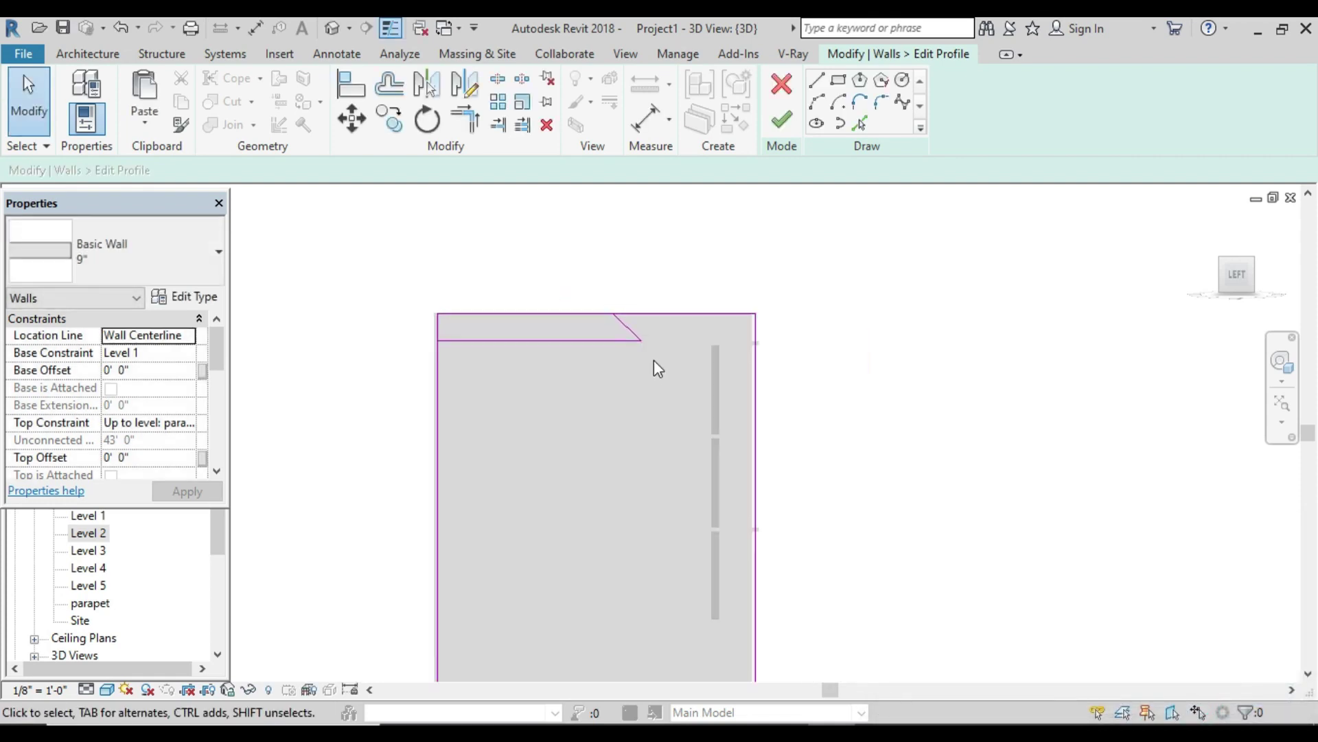
scroll(670, 435, "down", 2)
middle_click_drag(677, 471, 653, 402)
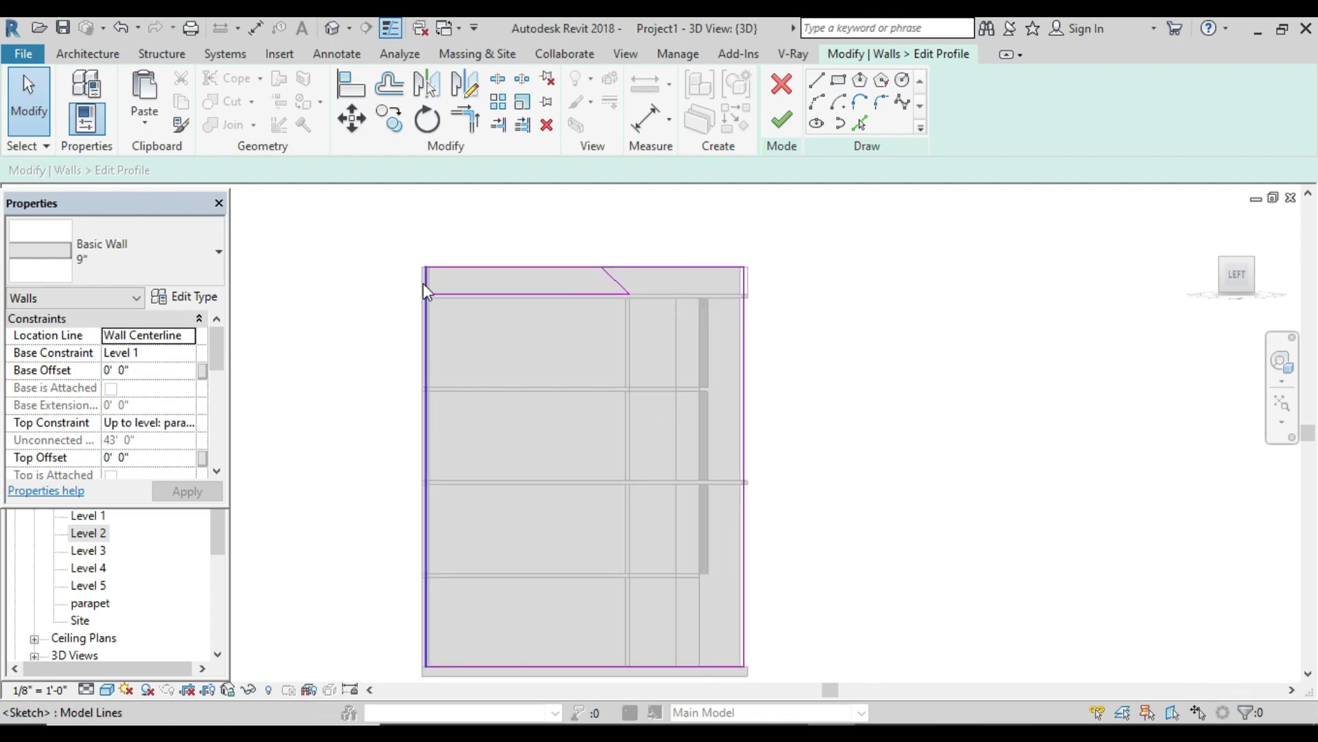
left_click(750, 405)
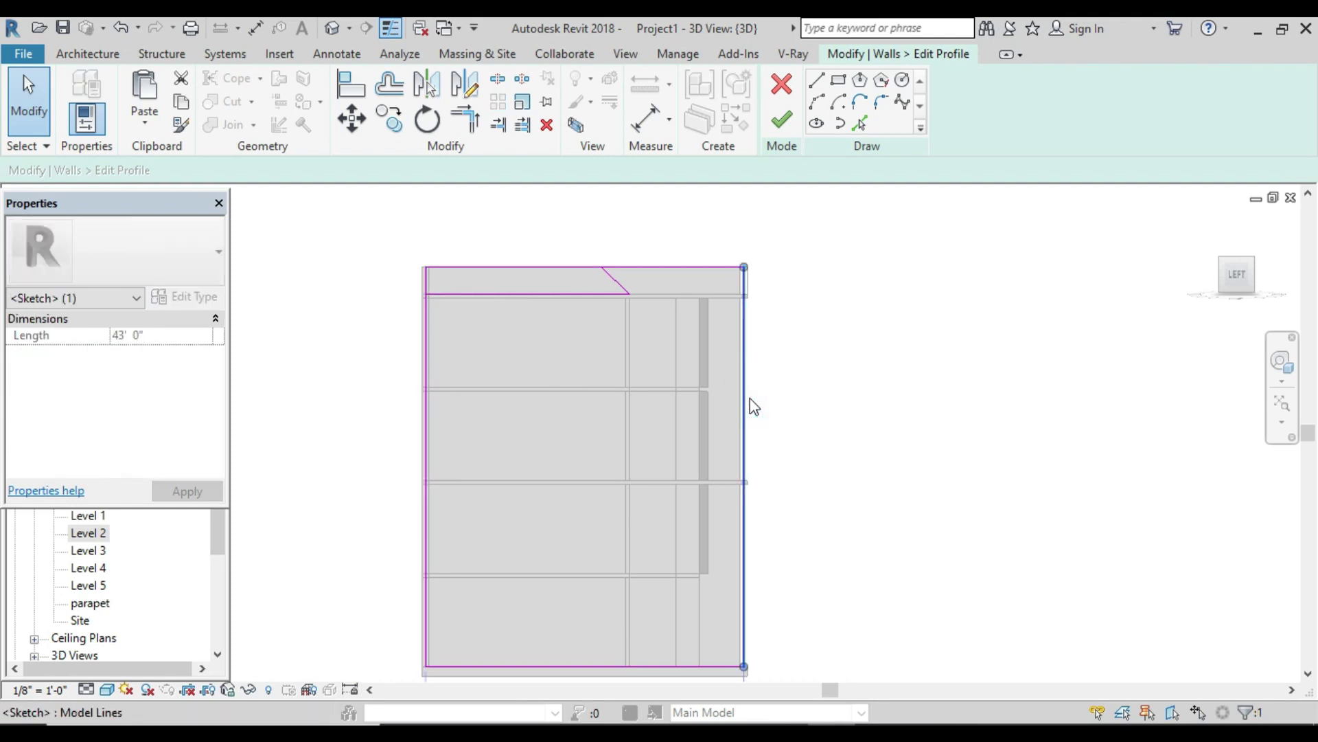
key("Delete")
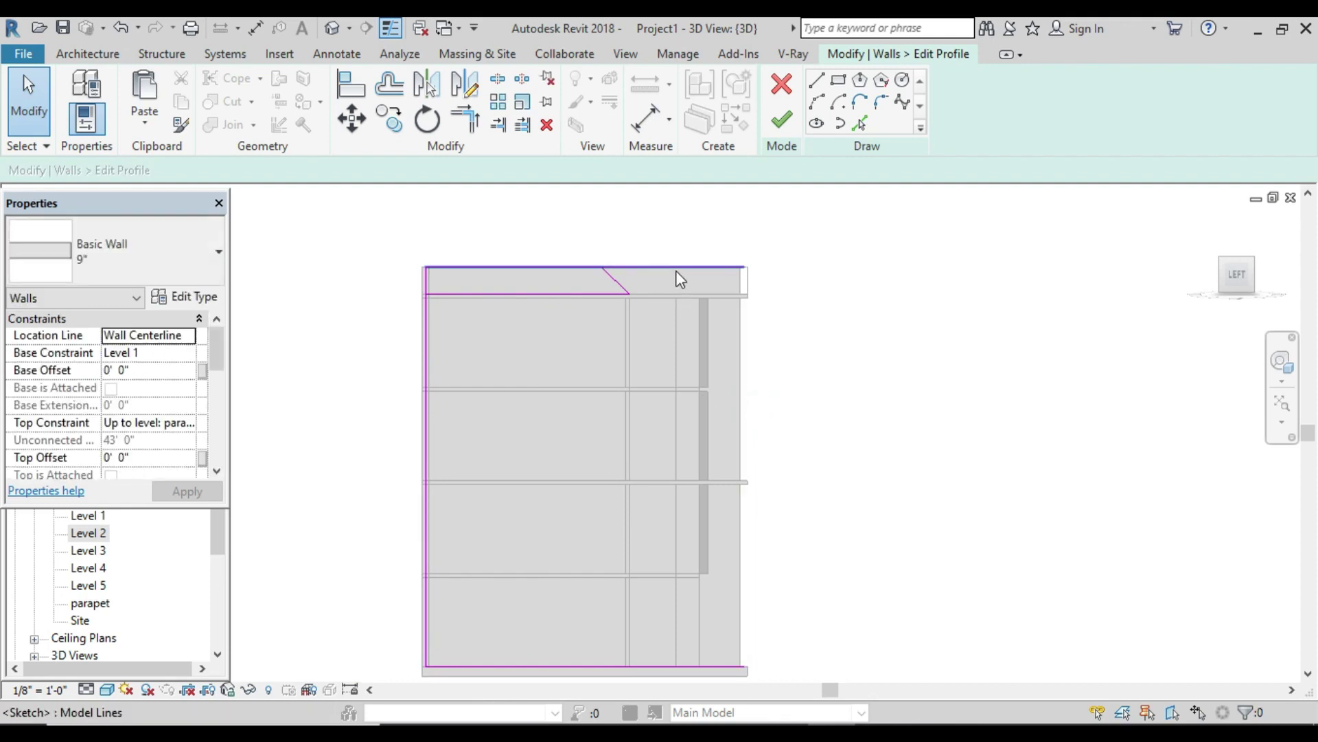
scroll(677, 277, "up", 3)
Step: Trim the profile's top sketch line back to the diagonal corner
middle_click_drag(656, 275, 783, 282)
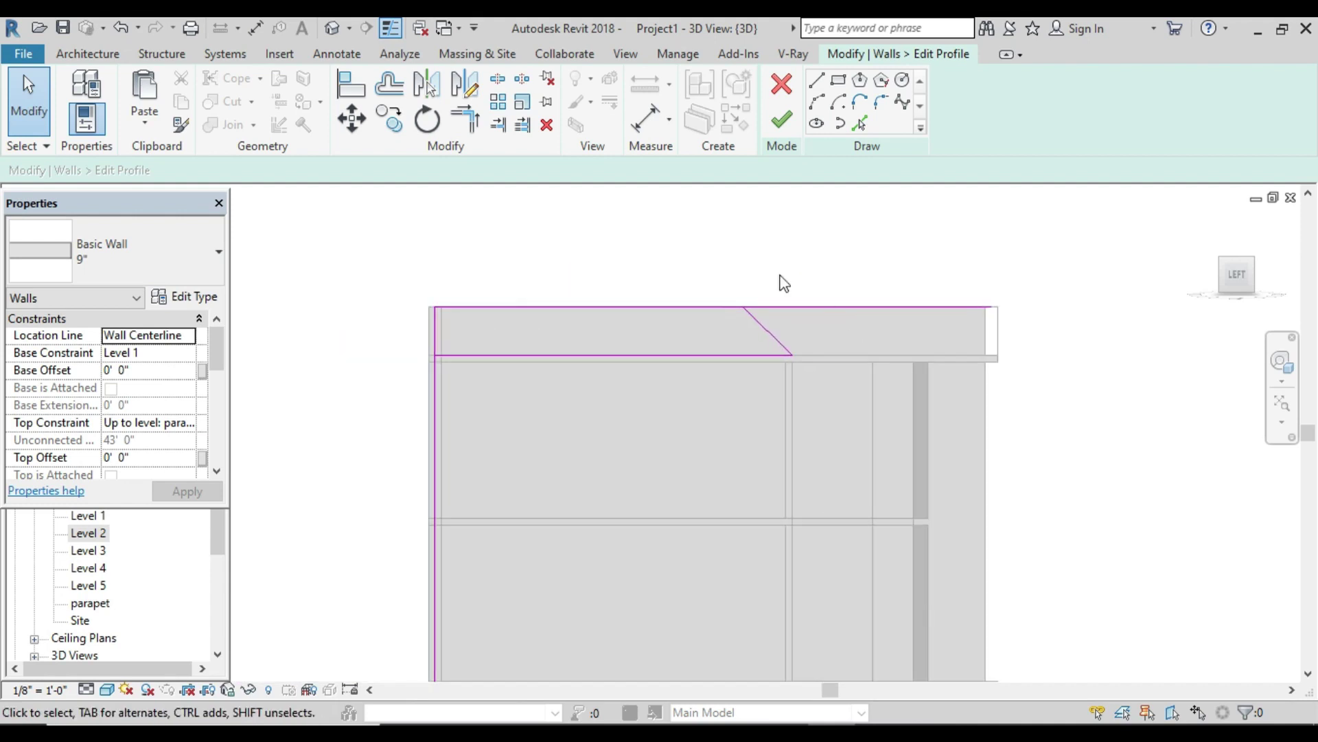
left_click(465, 118)
left_click(679, 306)
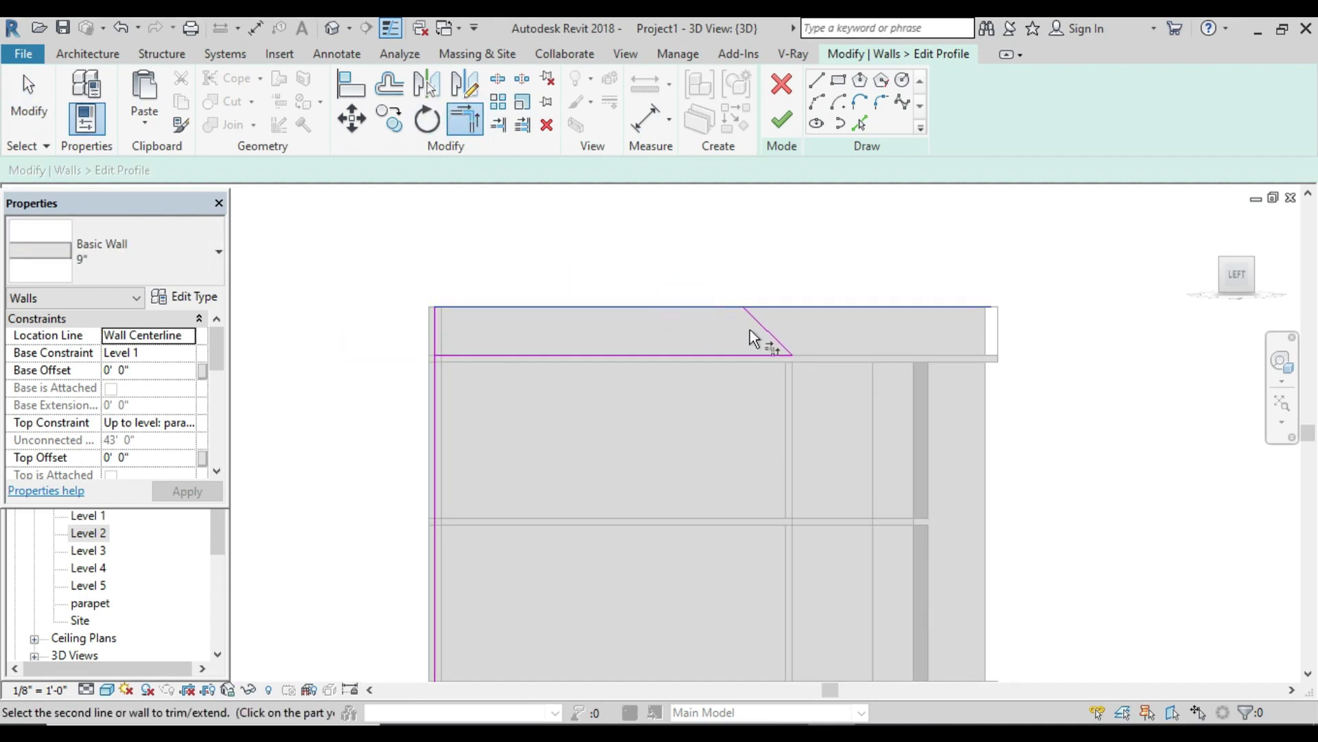
left_click(755, 327)
scroll(832, 278, "down", 3)
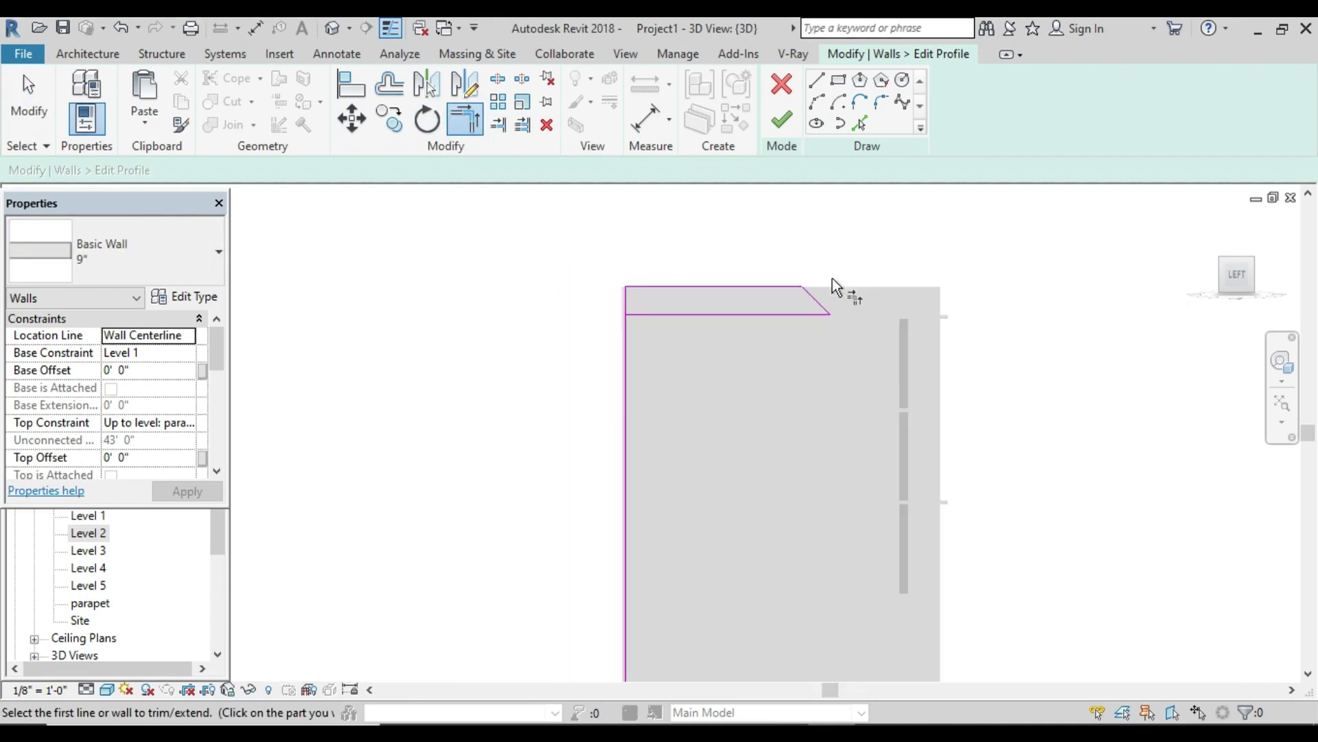
middle_click_drag(813, 421, 748, 330)
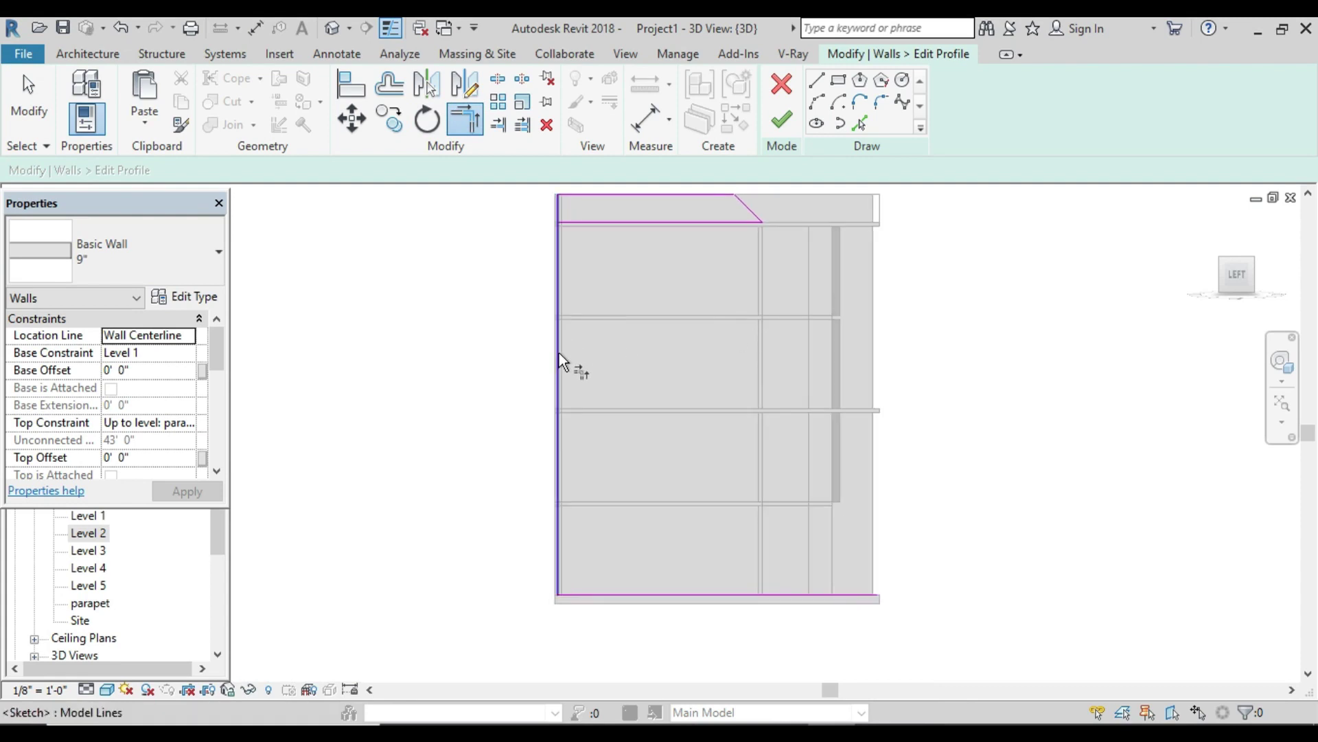
key("Escape")
left_click(561, 362)
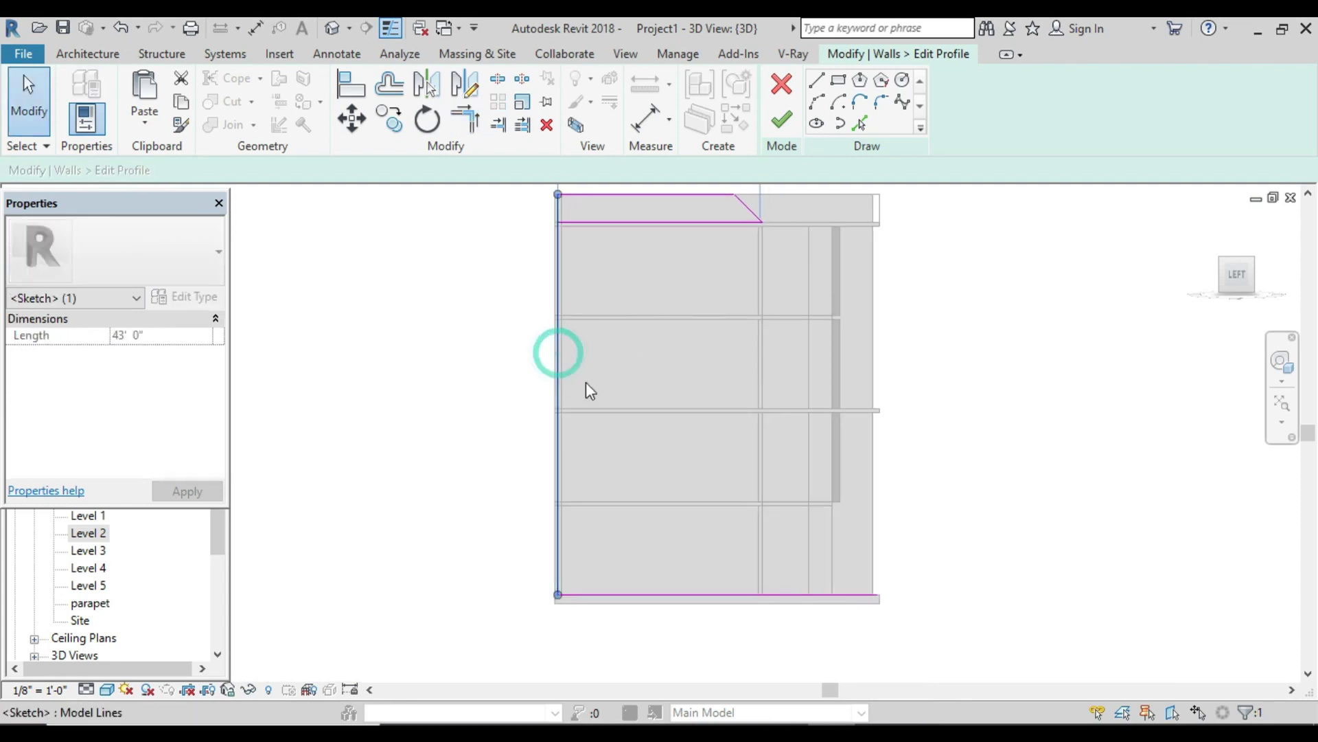
left_click(669, 593, "ctrl")
key("Escape")
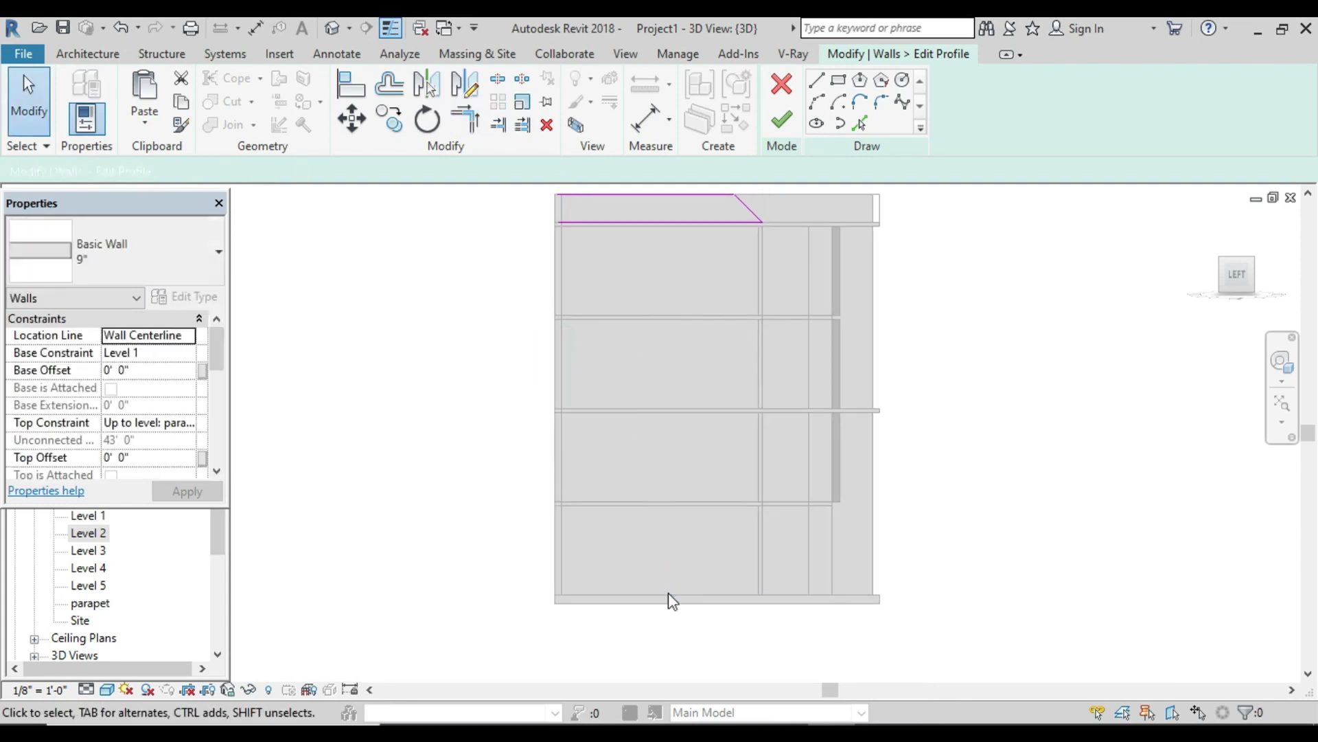
middle_click_drag(727, 451, 688, 641)
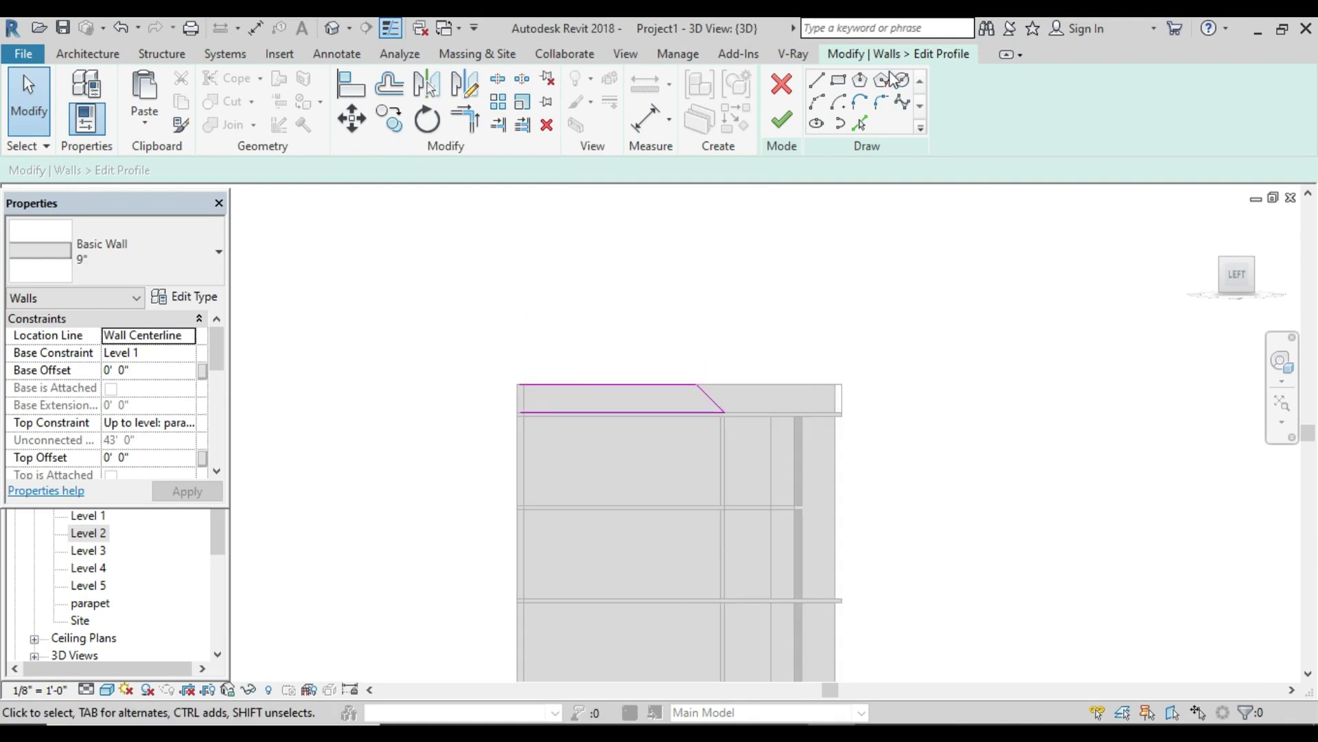
Step: Sketch the sloped corner line at the wall's top-left and finish the profile edit
left_click(817, 81)
scroll(518, 411, "up", 3)
scroll(519, 409, "up", 4)
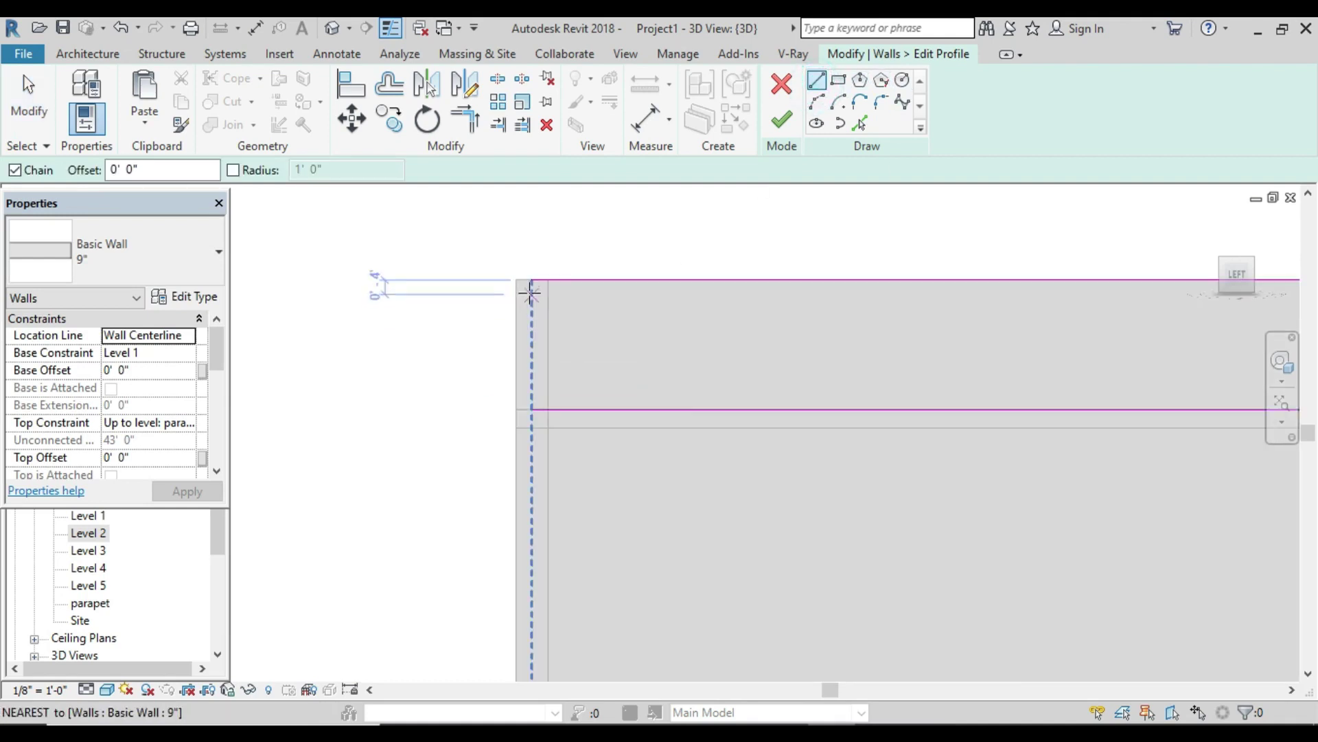
left_click(518, 281)
left_click(630, 396)
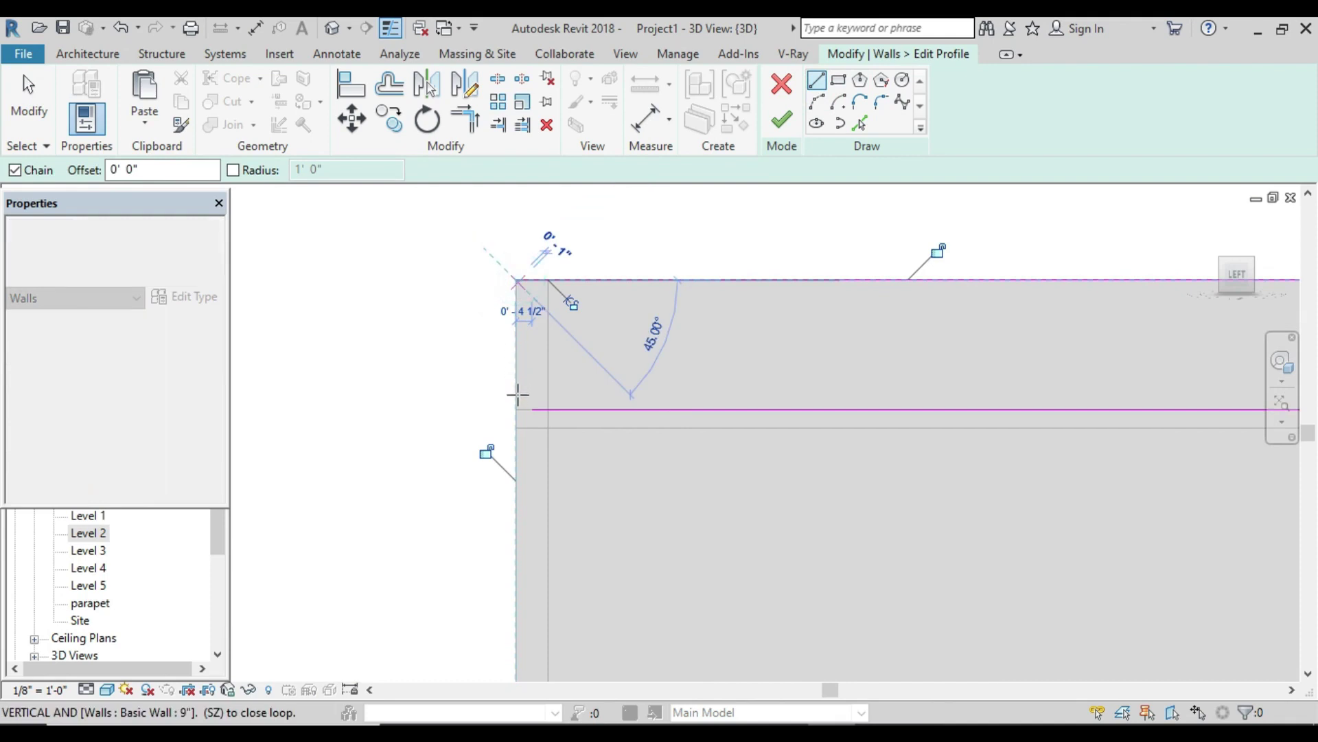
key("Escape")
left_click(517, 409)
left_click(530, 410)
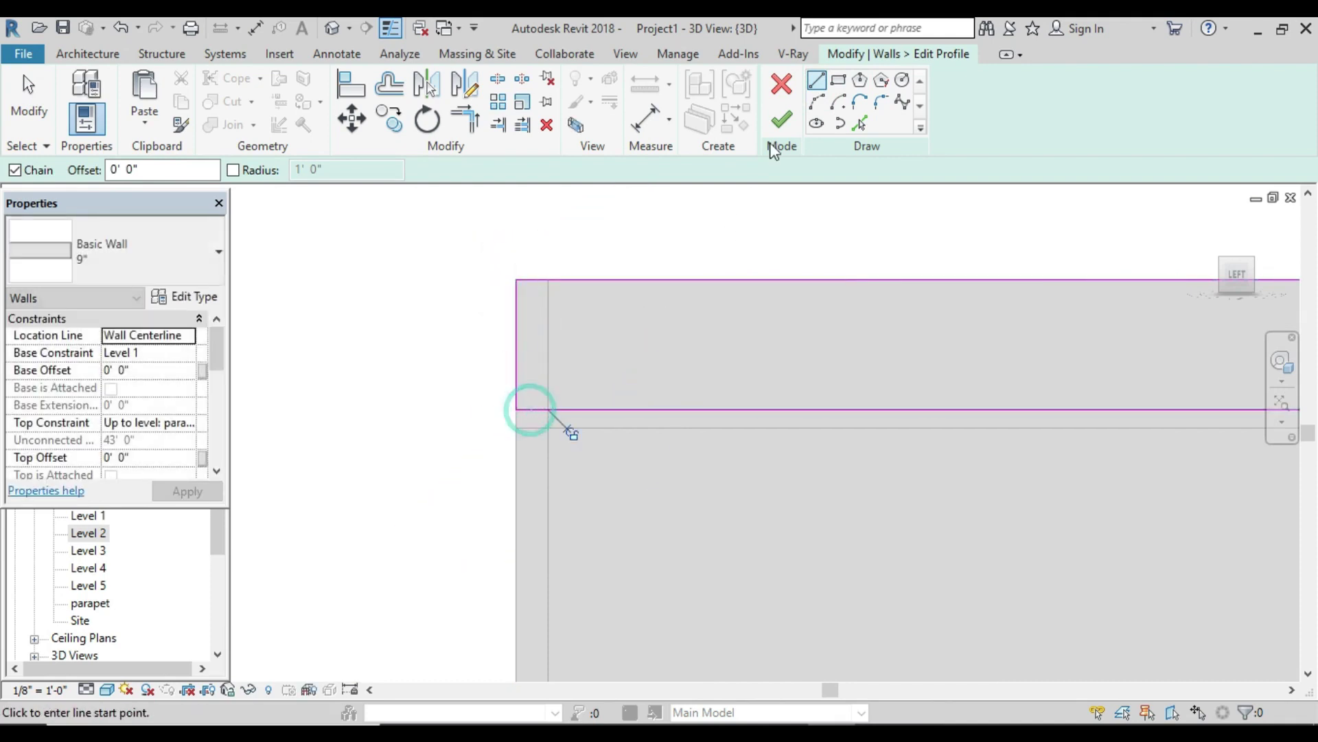
left_click(781, 120)
left_click(677, 271)
Step: Orbit the 3D model to review the sloped parapet band, then open the Level 1 plan
middle_click_drag(927, 410, 843, 437, "shift")
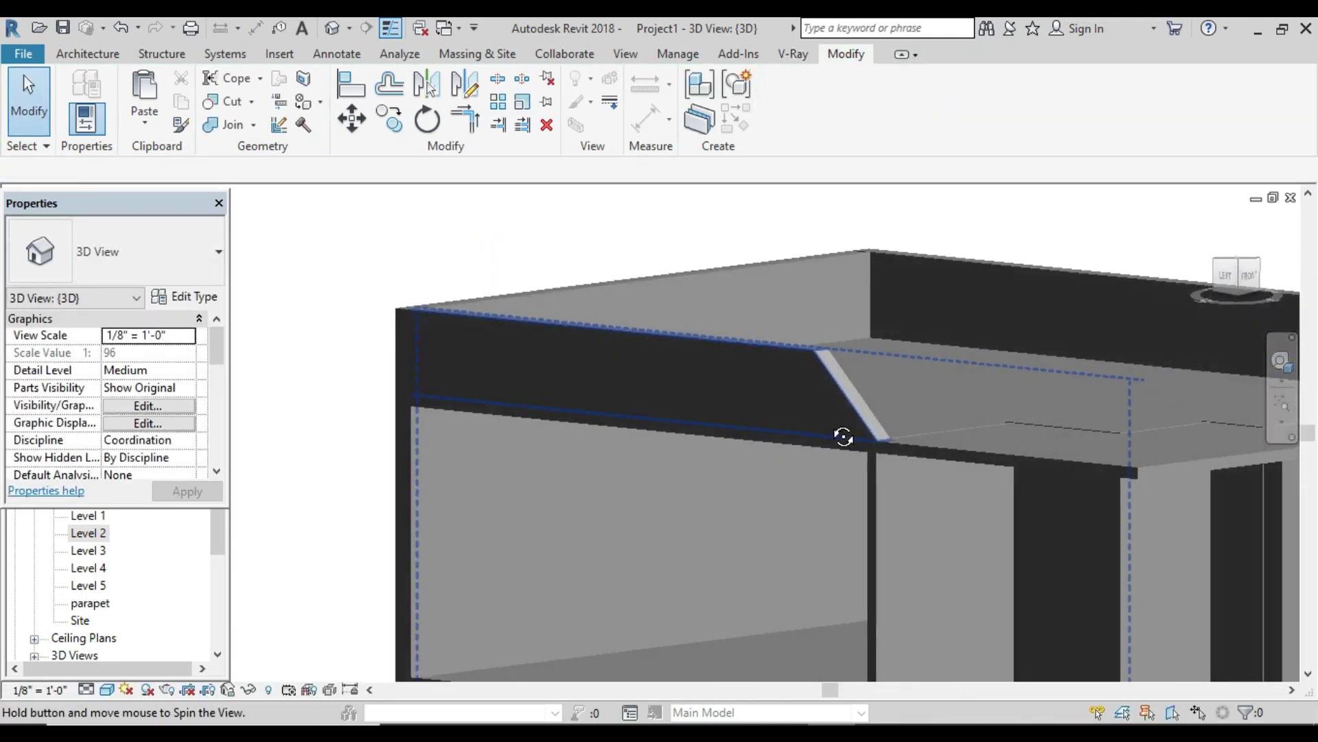
scroll(828, 423, "down", 5)
scroll(866, 540, "up", 2)
scroll(769, 369, "up", 3)
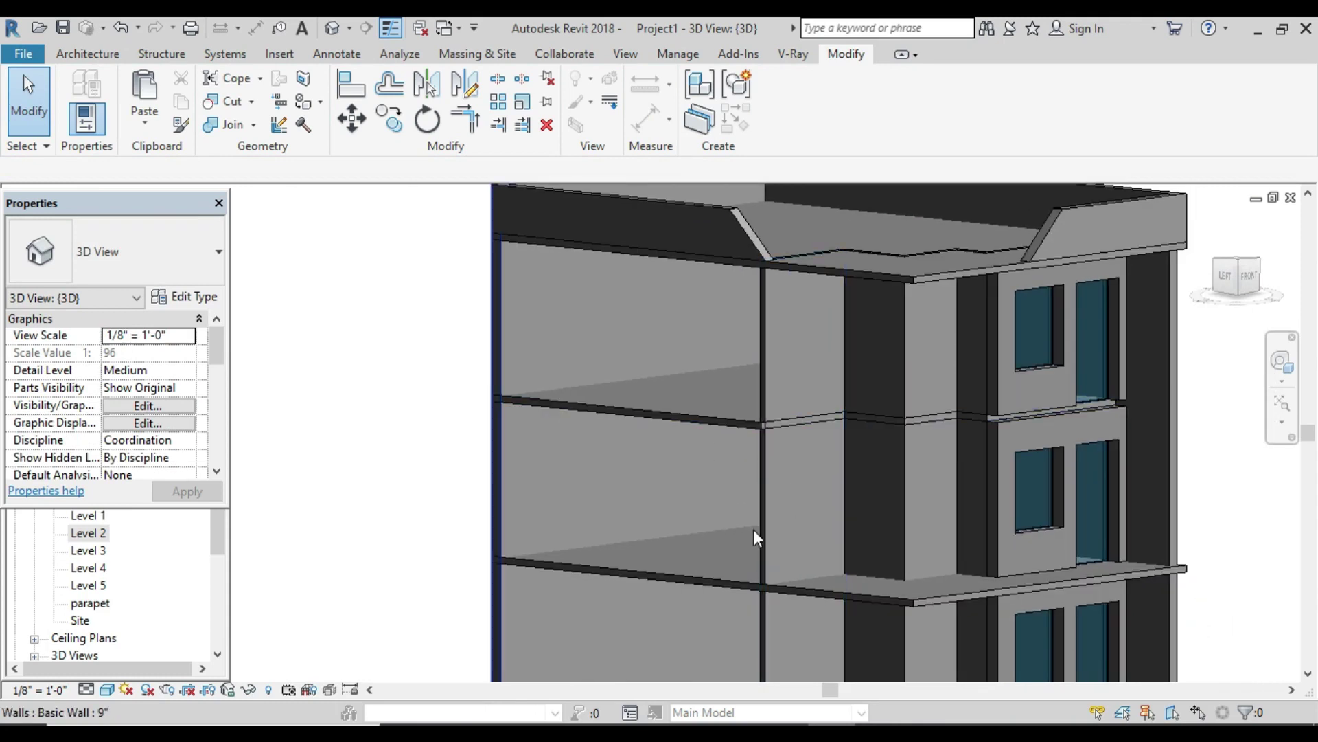
scroll(693, 618, "up", 2)
scroll(690, 550, "down", 3)
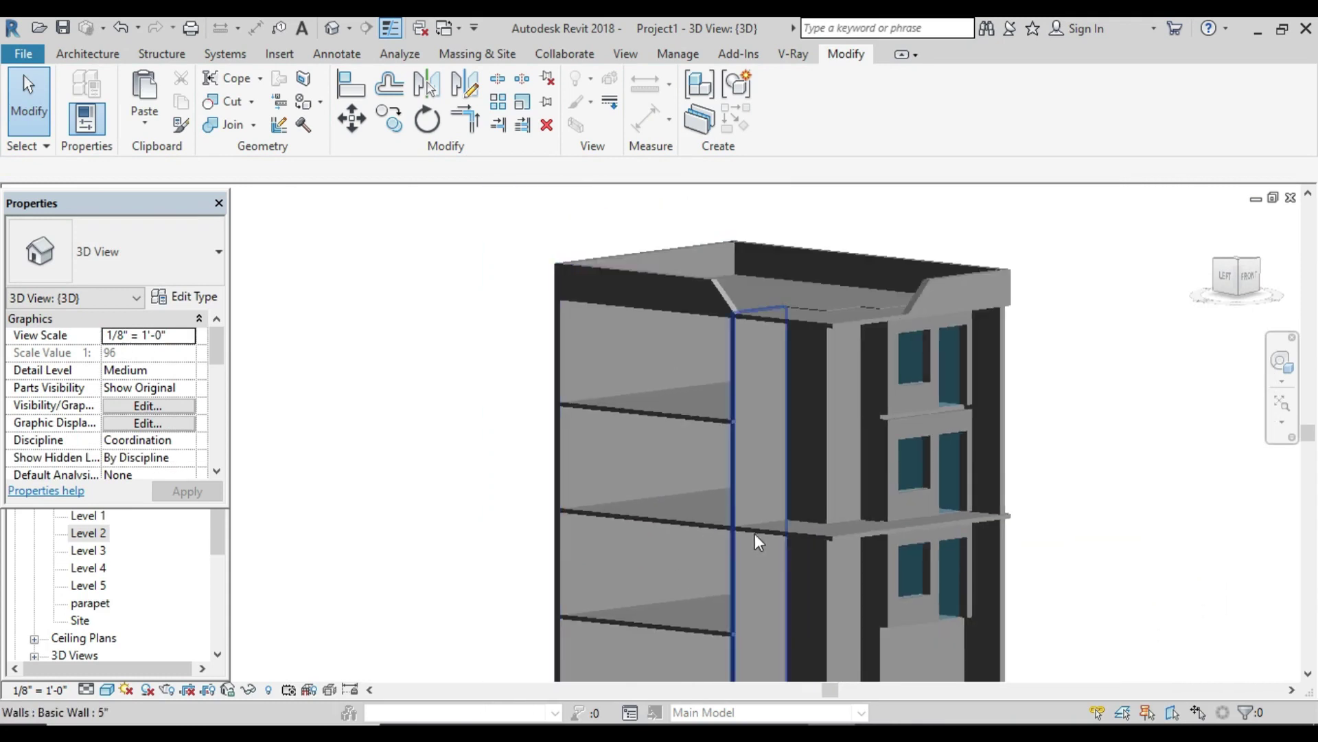
middle_click_drag(753, 554, 694, 441)
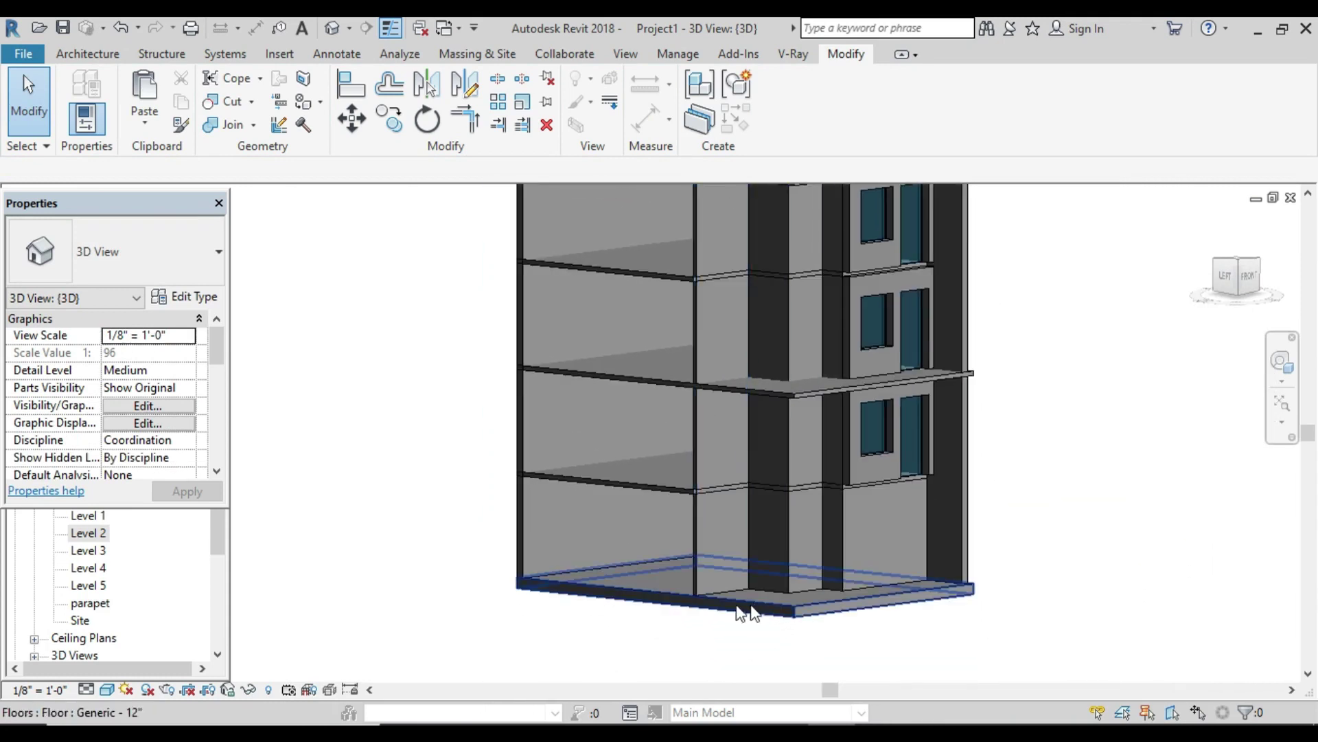
double_click(89, 515)
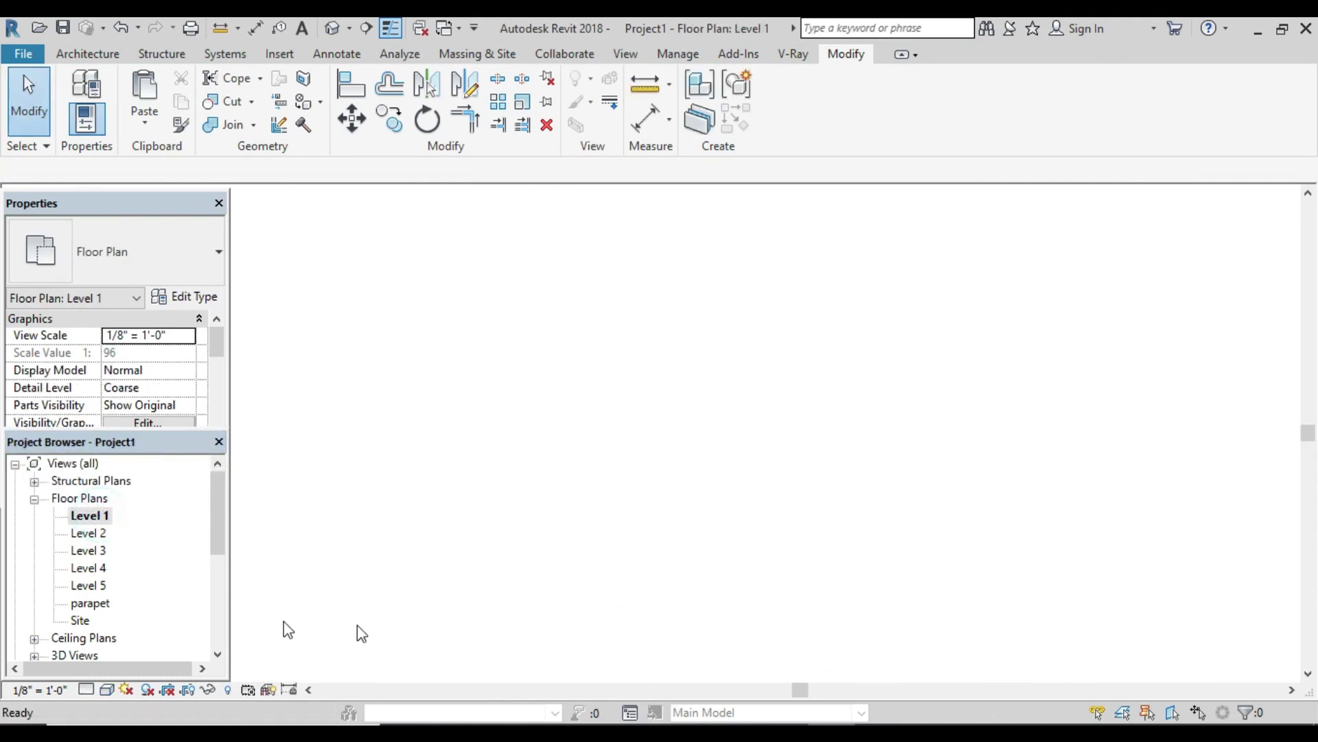
Step: Start the Wall tool on Level 1 with the Basic Wall 9" type selected
middle_click_drag(654, 391, 579, 501)
scroll(518, 415, "up", 1)
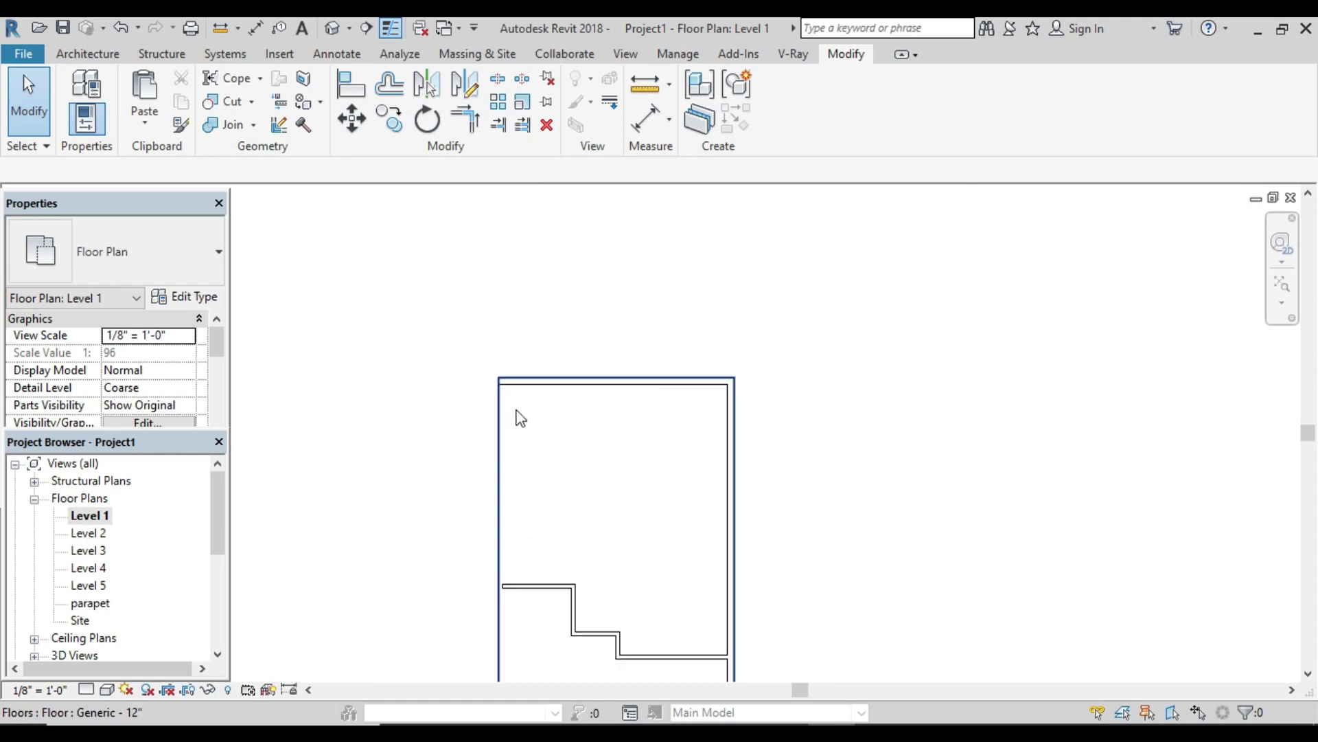
left_click(88, 54)
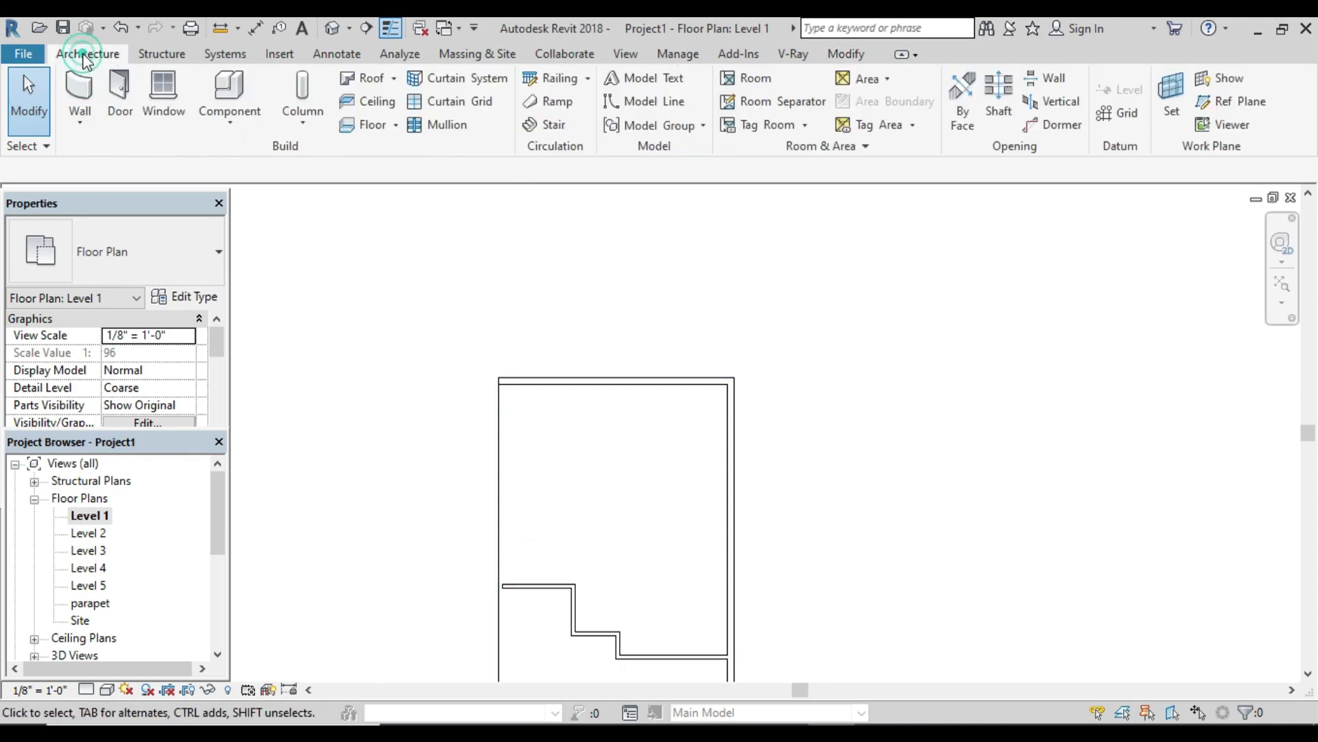
left_click(80, 96)
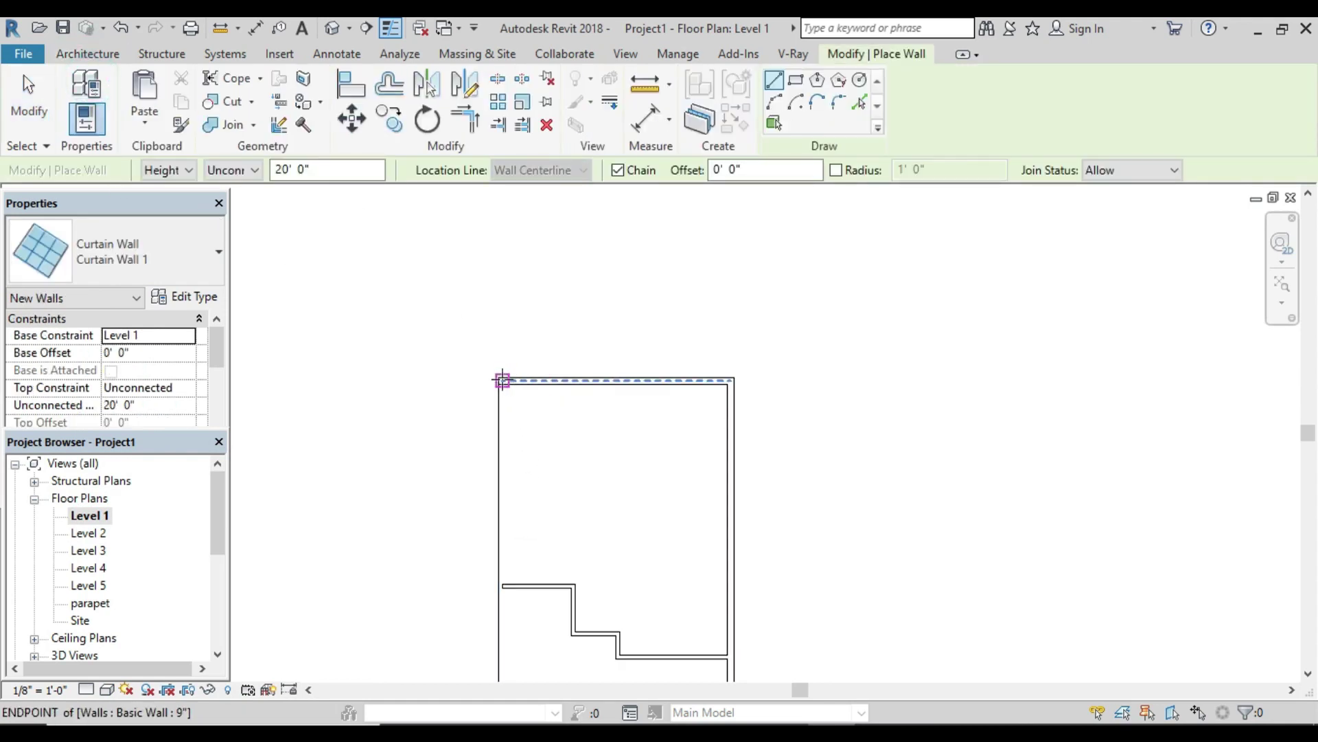
scroll(502, 379, "up", 2)
scroll(502, 378, "up", 1)
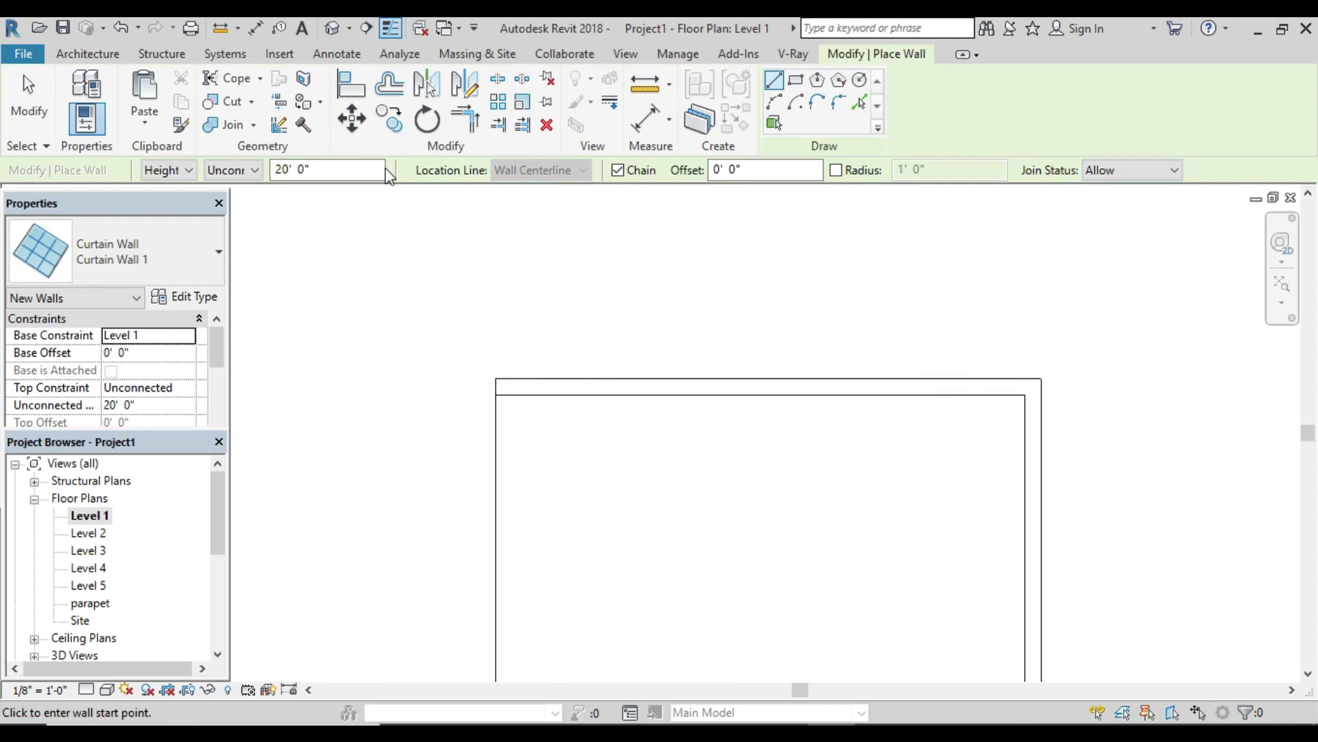
left_click(217, 256)
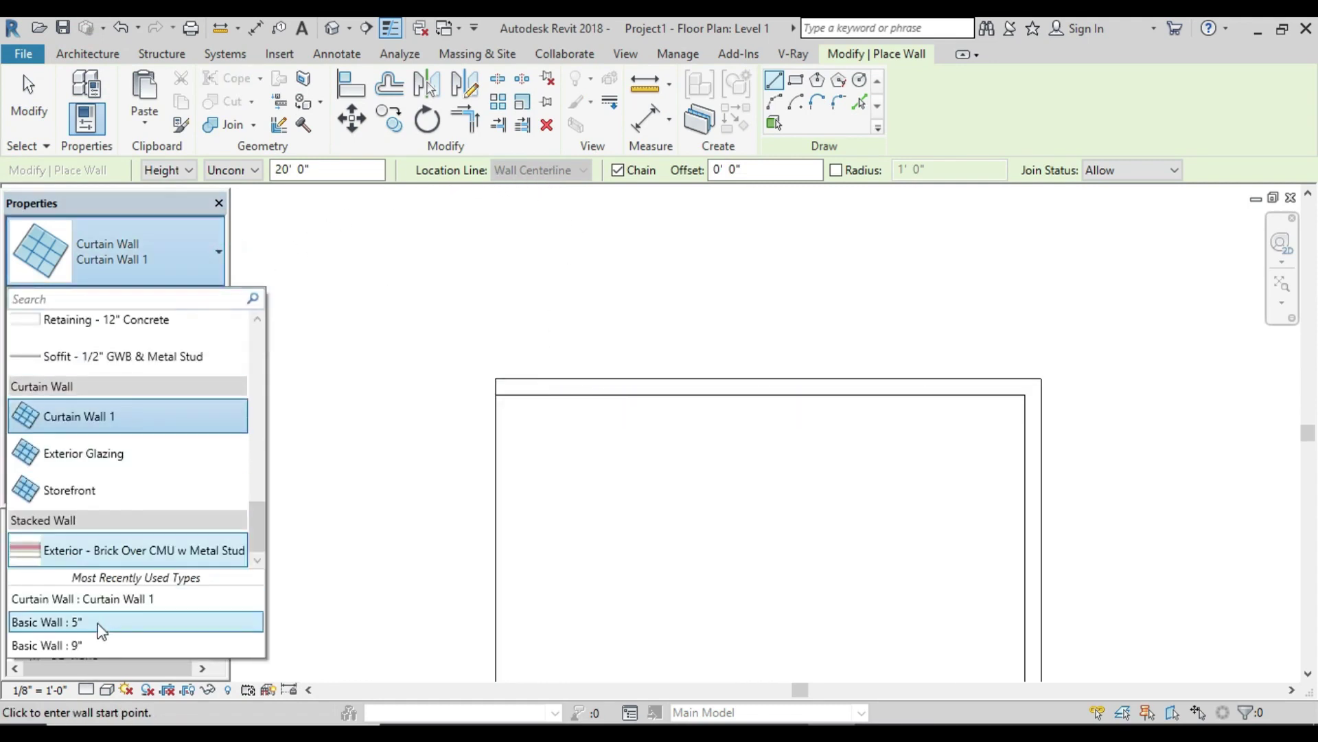
left_click(90, 646)
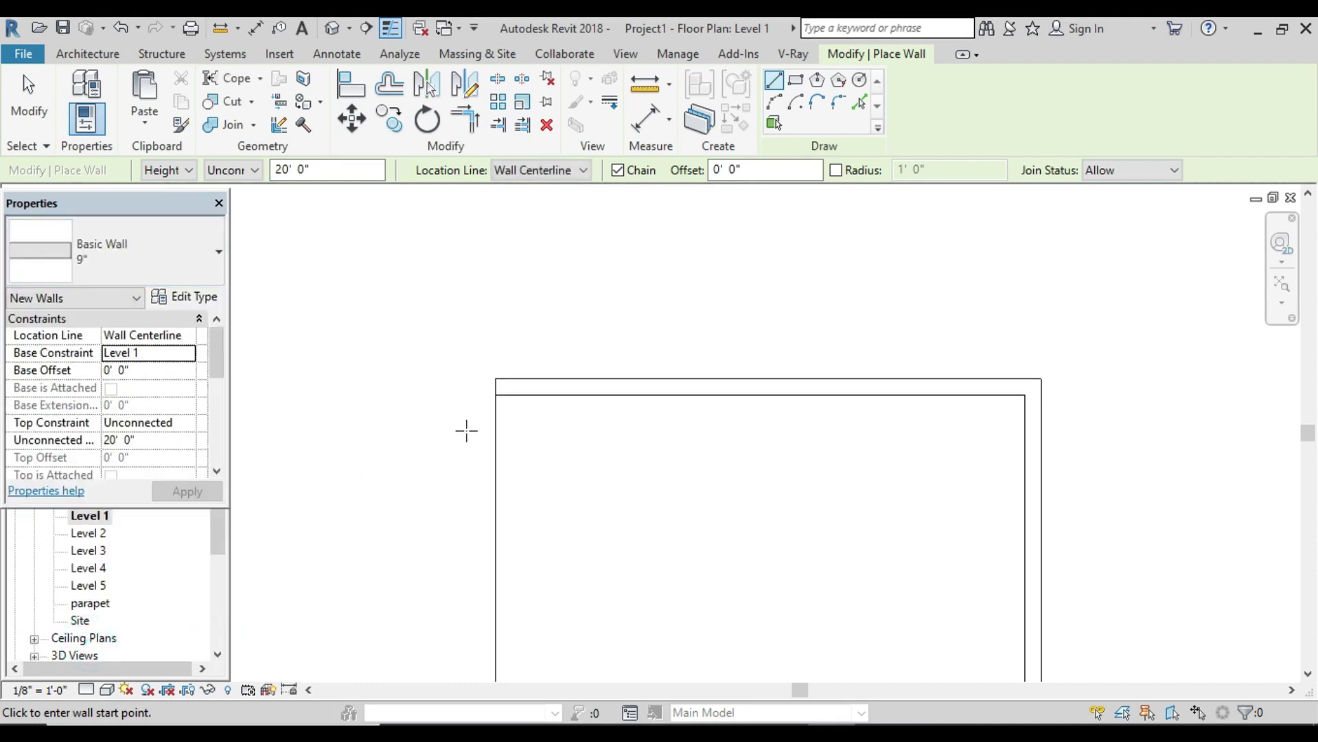
scroll(466, 431, "down", 2)
middle_click_drag(477, 441, 450, 200)
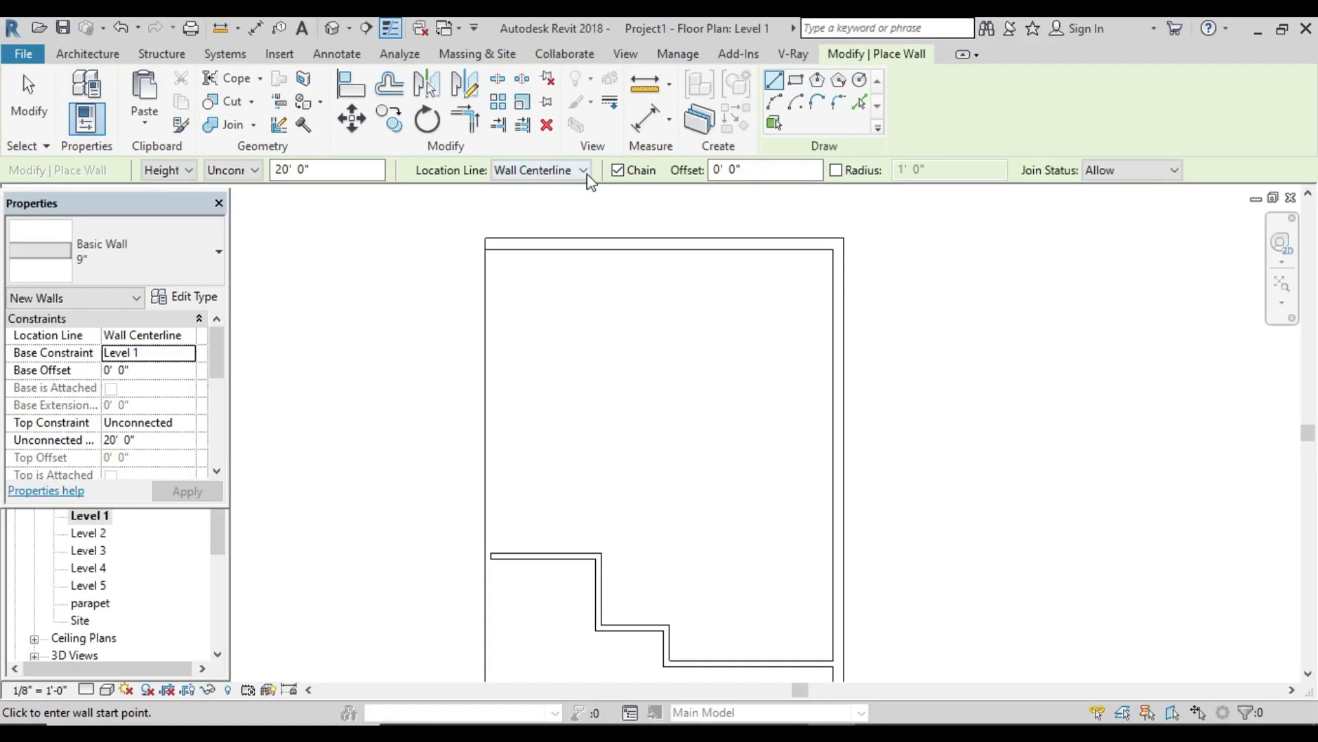
Step: Set Location Line to Finish Face: Exterior and start a wall at the floor's top-left corner
left_click(584, 171)
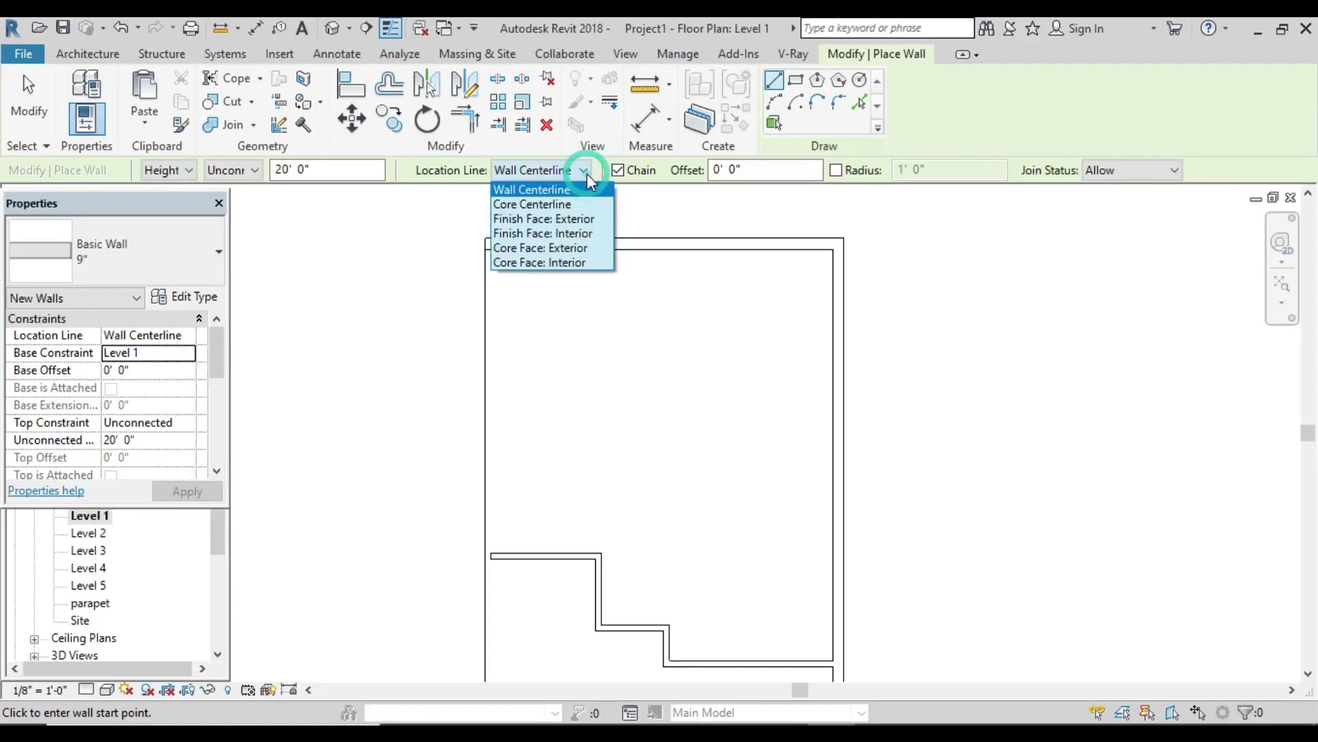
left_click(574, 219)
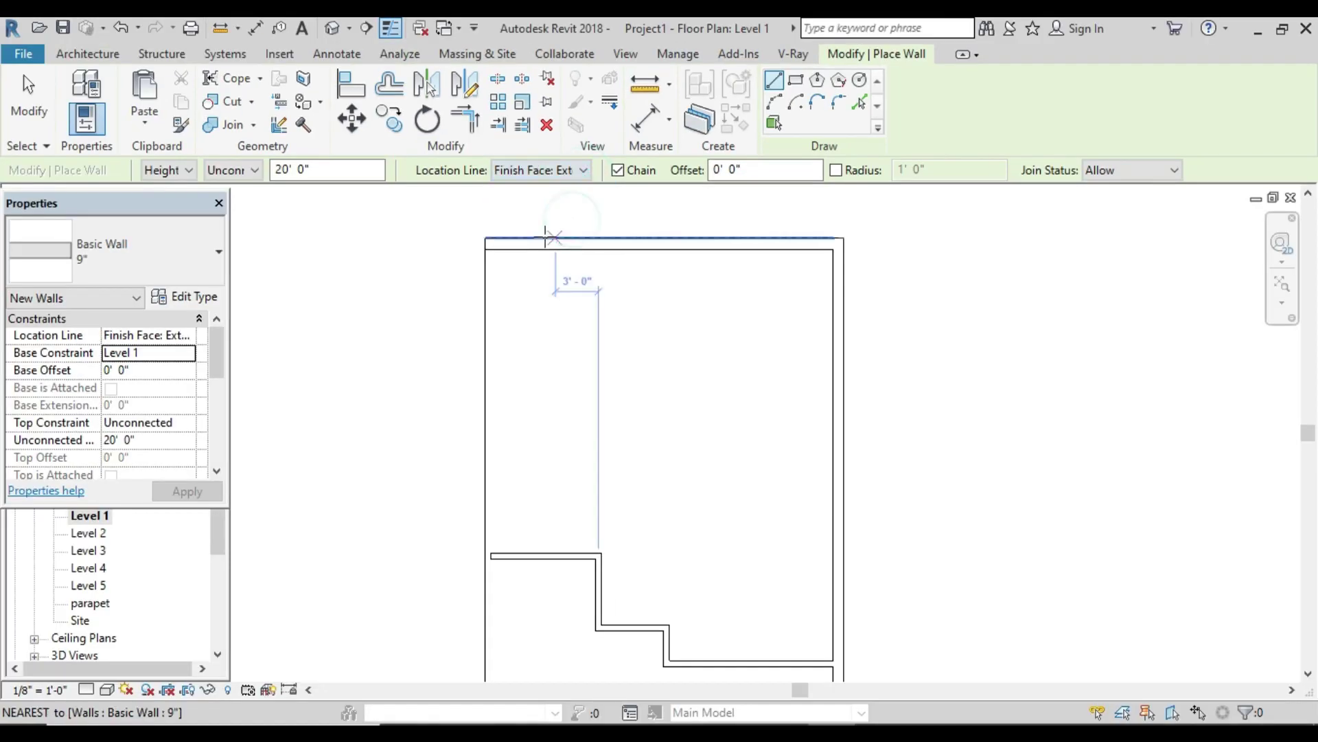
left_click(486, 239)
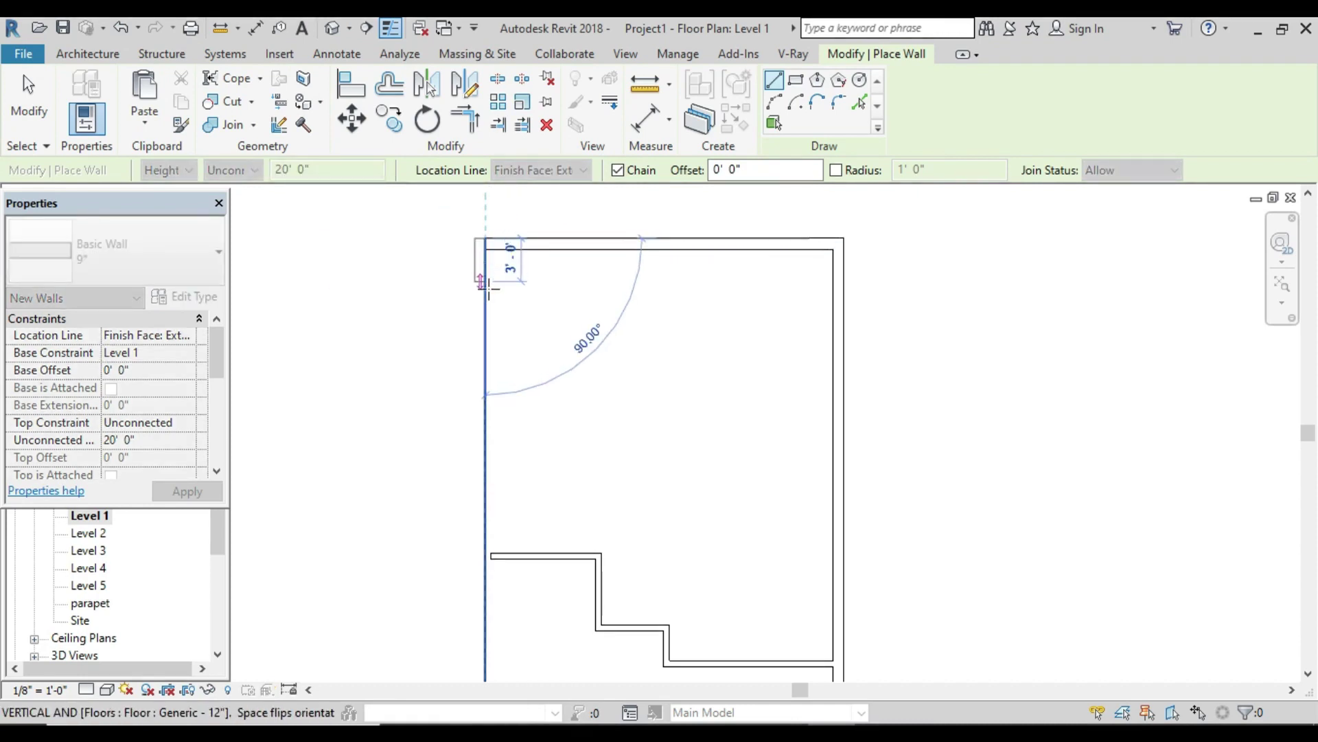
scroll(486, 380, "up", 2)
middle_click_drag(486, 379, 478, 545)
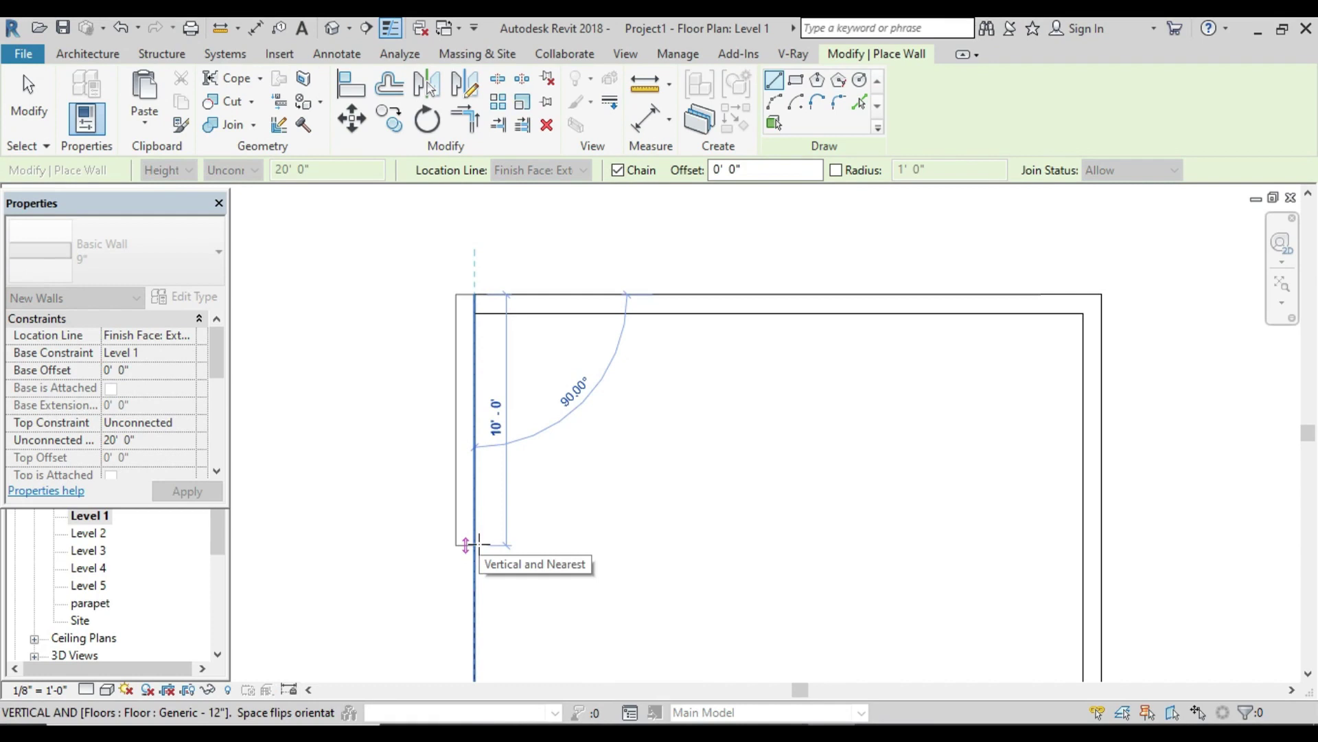
key("space")
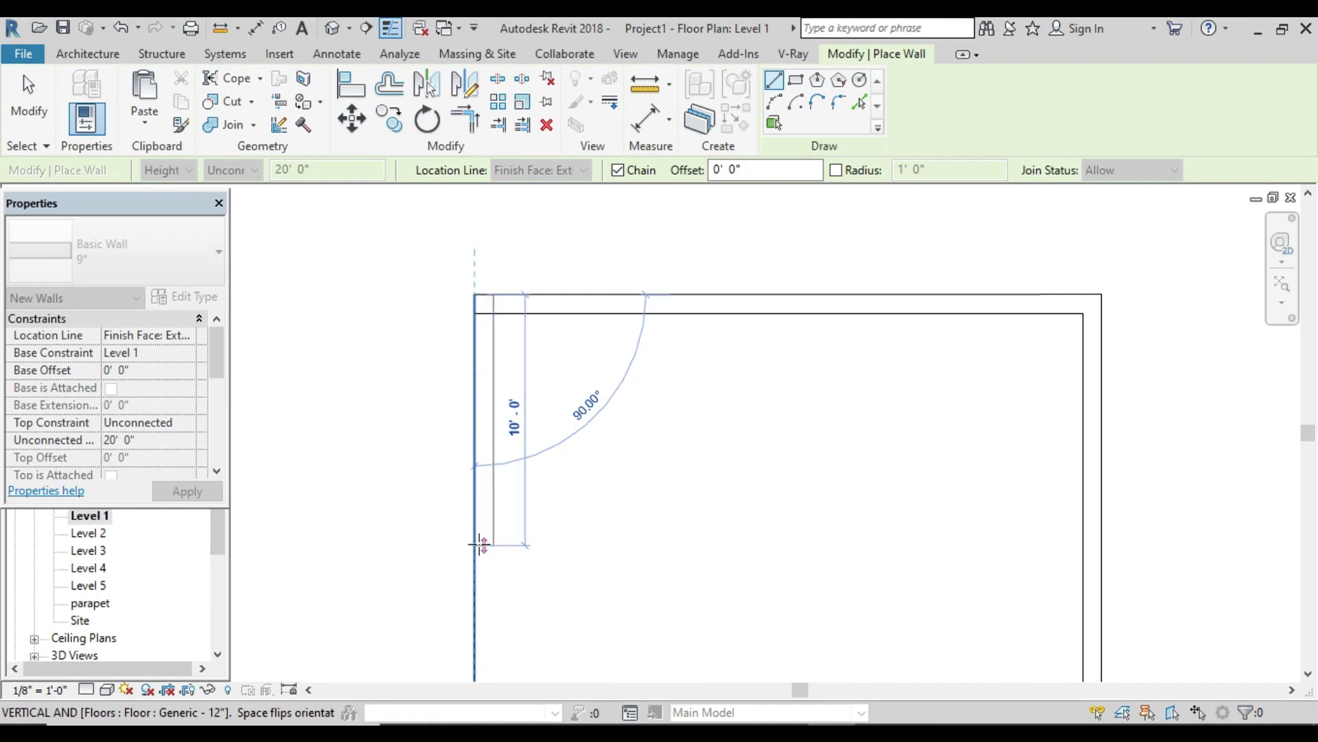
key("space")
key("space")
key("space")
key("space")
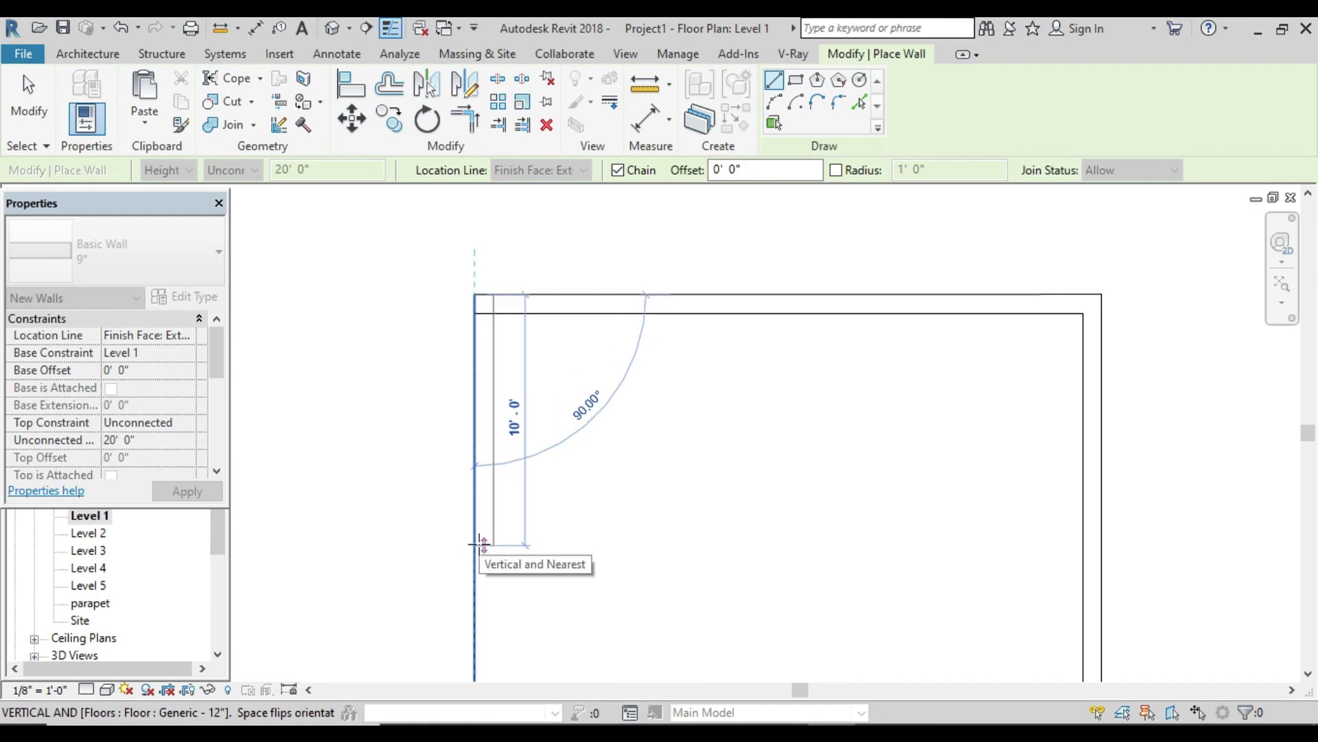
Step: Draw 9" walls down the left edge and along the 25-foot bottom edge, then view in 3D
scroll(479, 544, "down", 3)
scroll(479, 544, "down", 3)
middle_click_drag(492, 556, 494, 309)
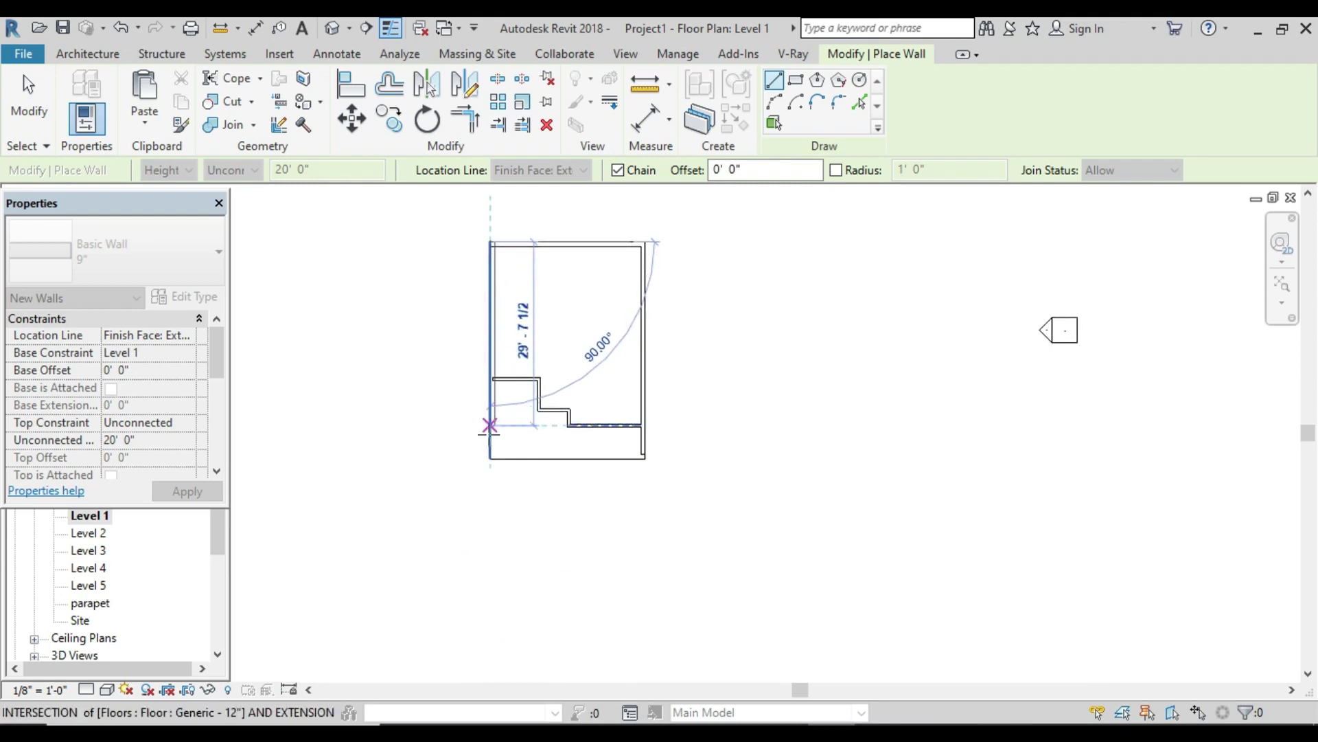
left_click(490, 459)
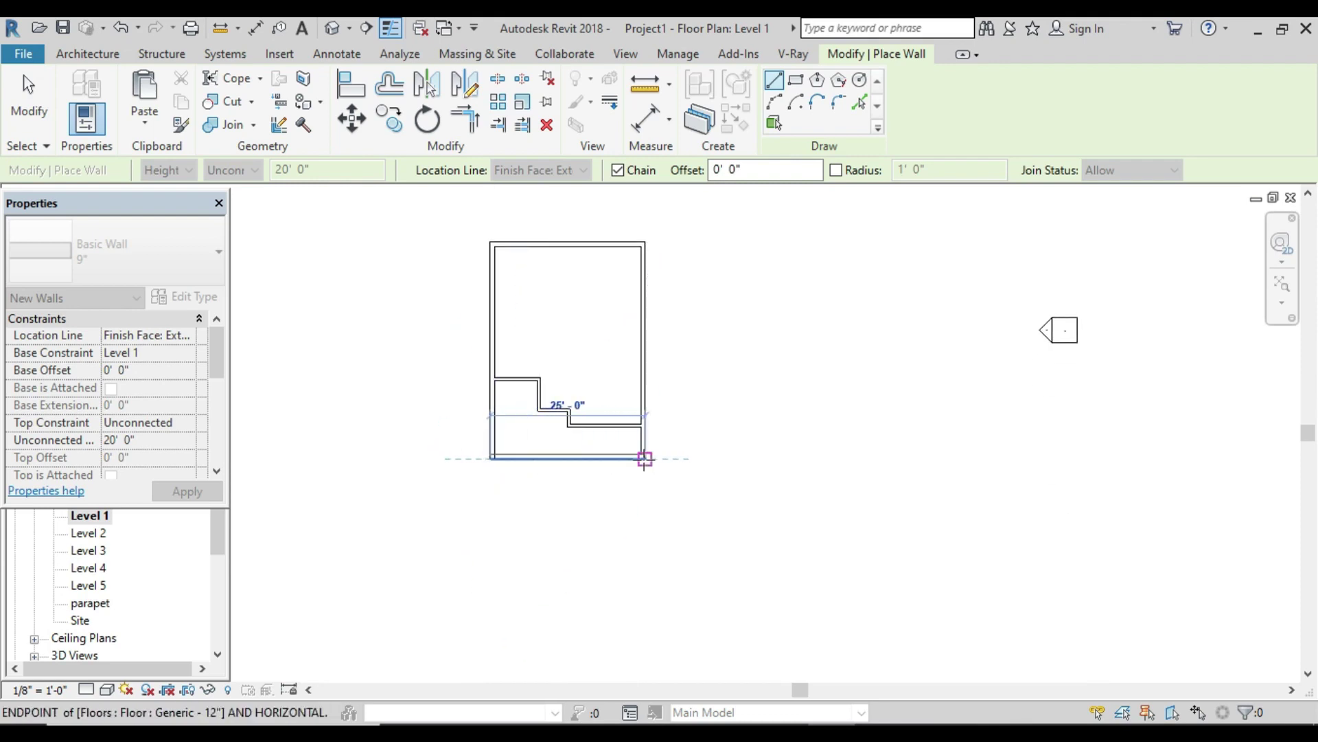
left_click(645, 458)
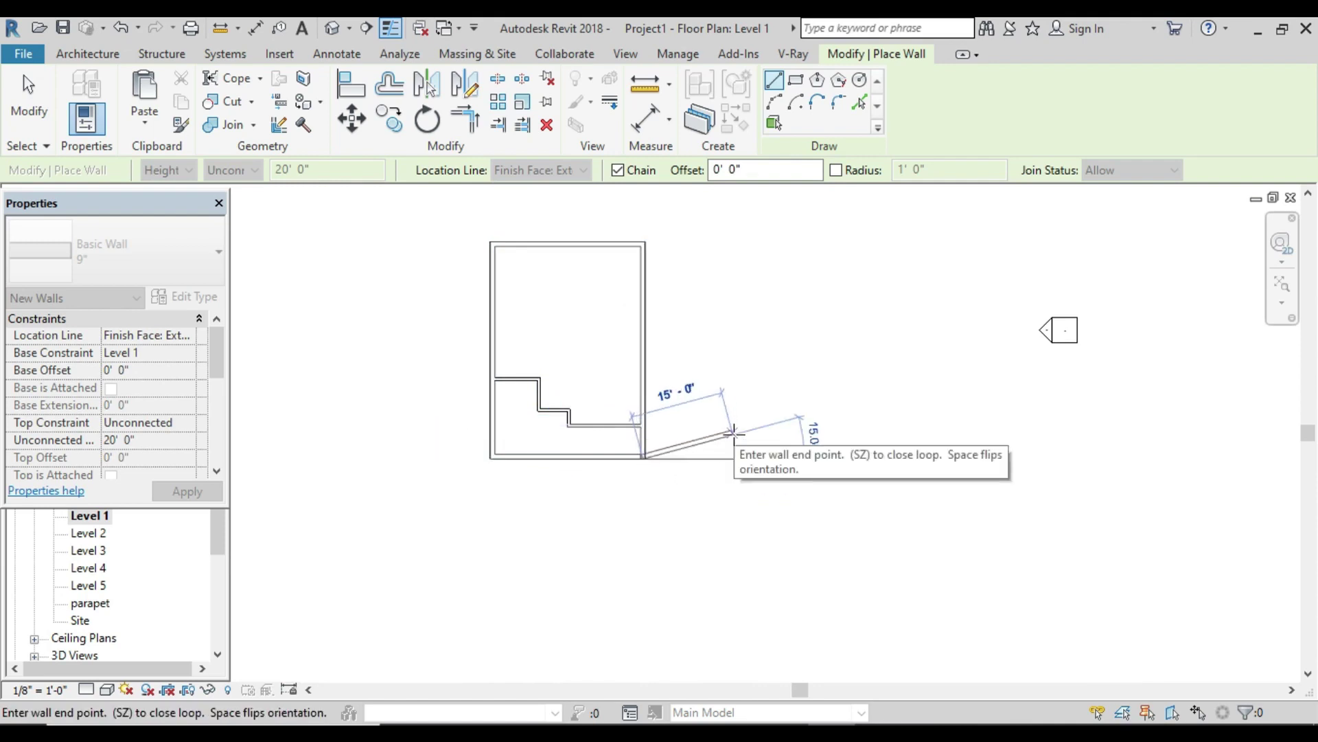
key("Escape")
key("Escape")
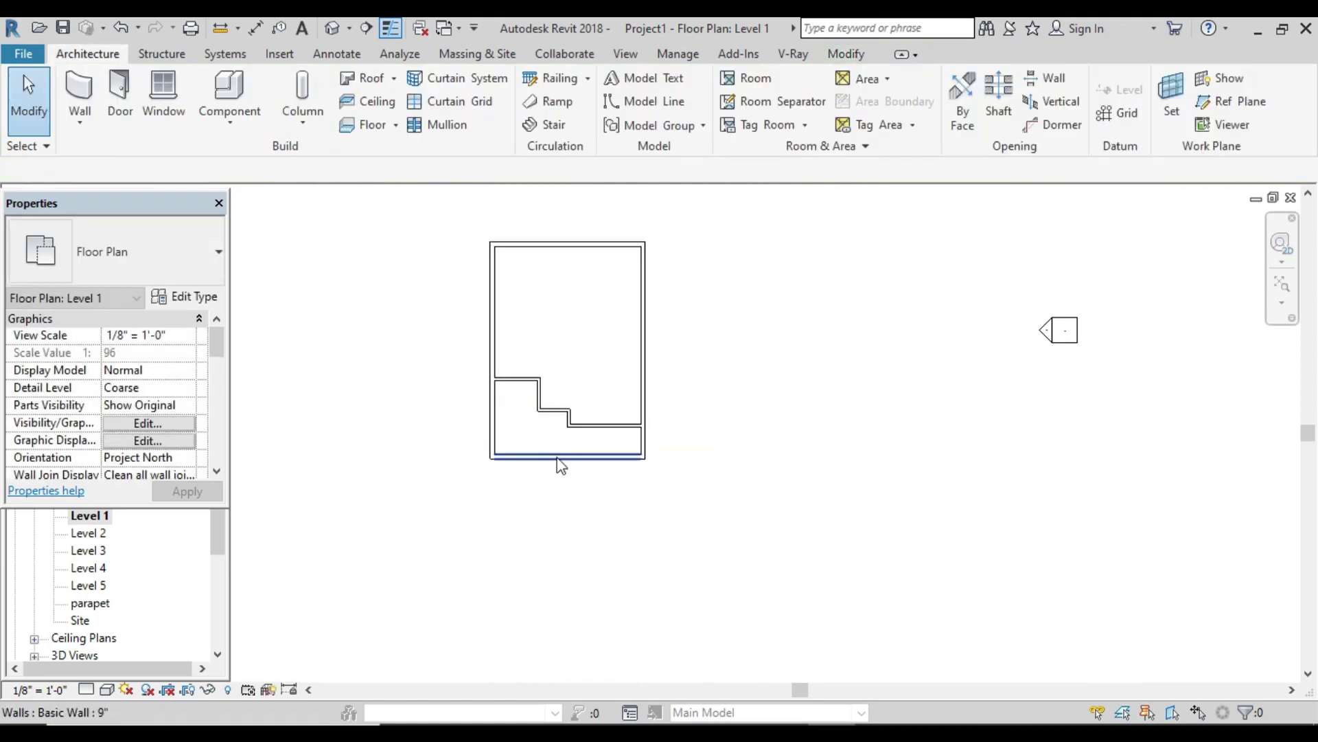
middle_click_drag(543, 439, 597, 548)
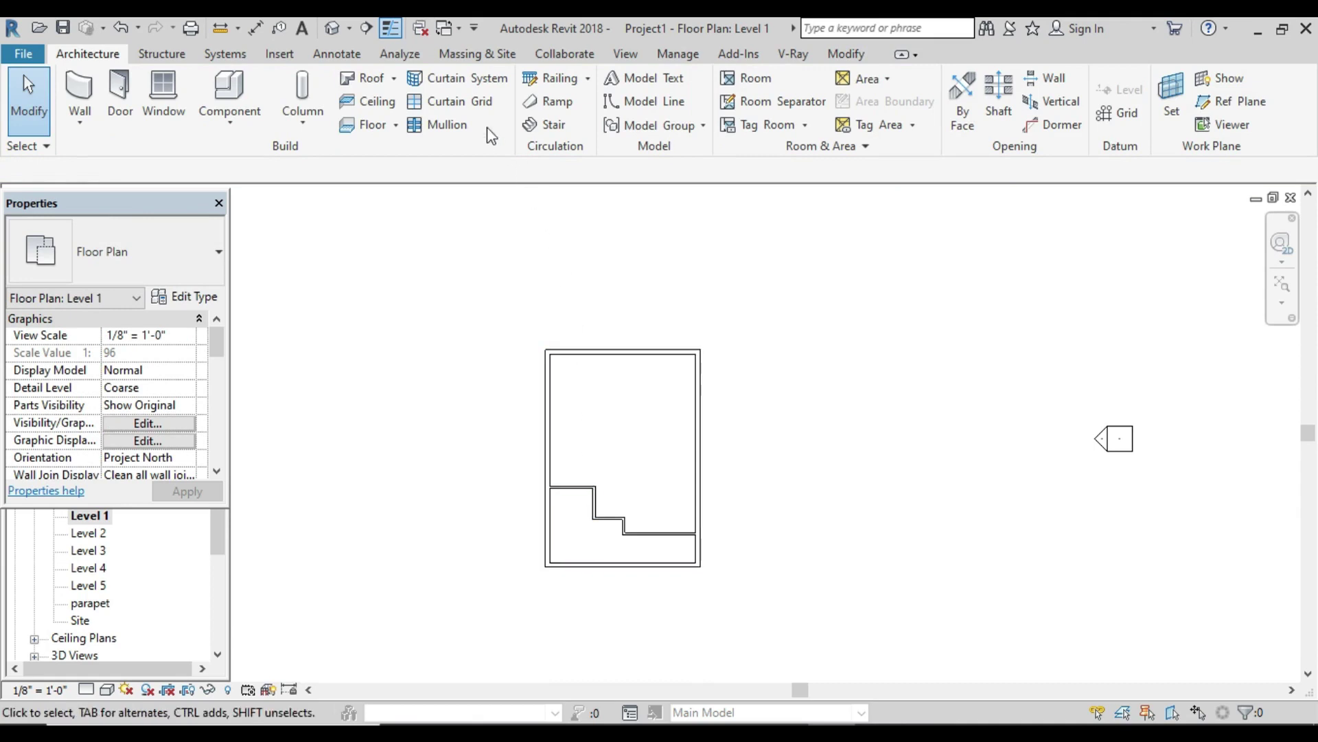
left_click(332, 27)
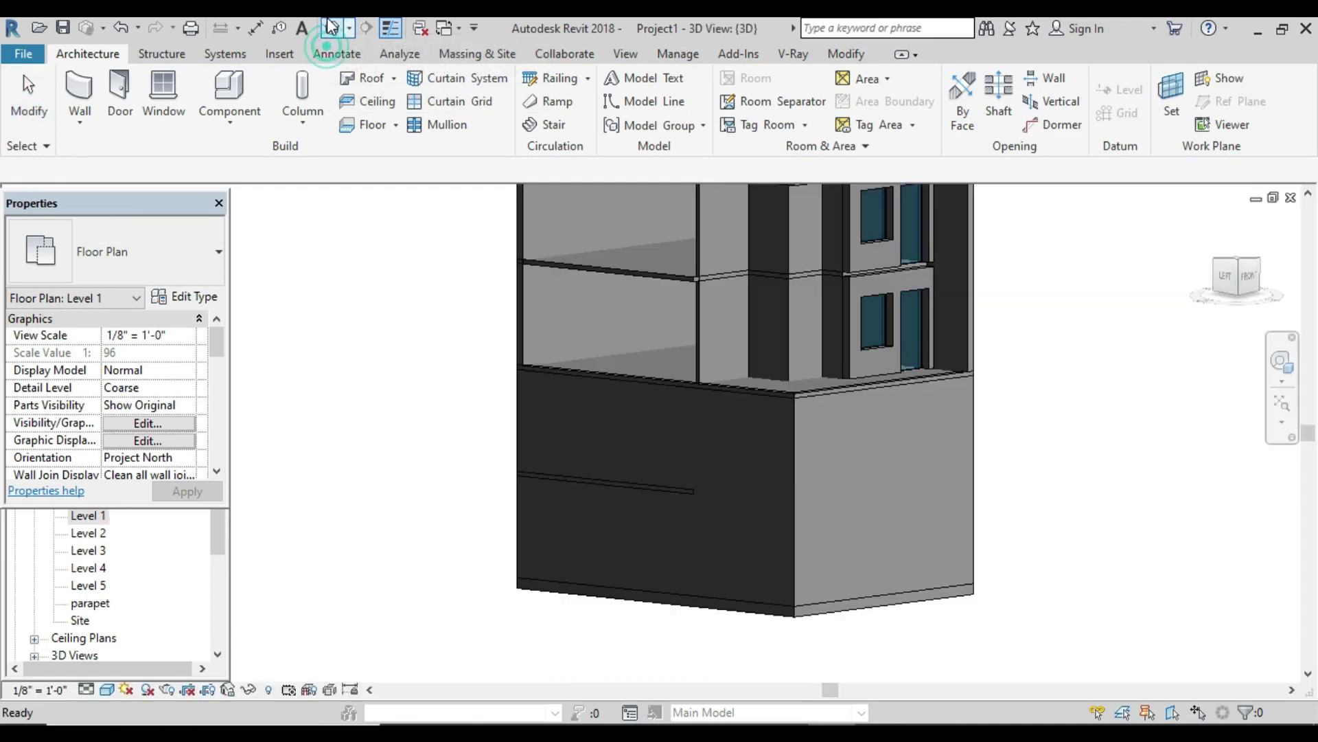
Step: Set both ground-level facade walls' Top Constraint to 'Up to level: Level 5'
left_click(676, 474)
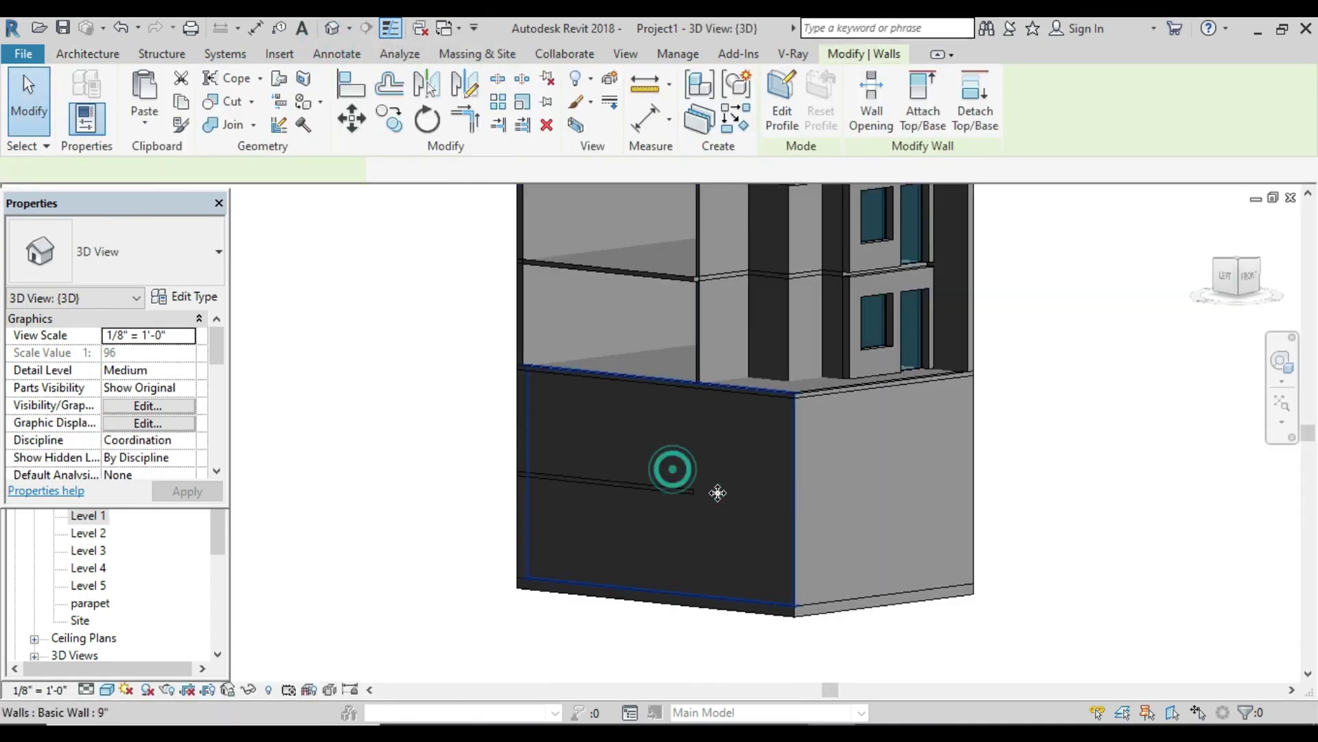
left_click(847, 485, "ctrl")
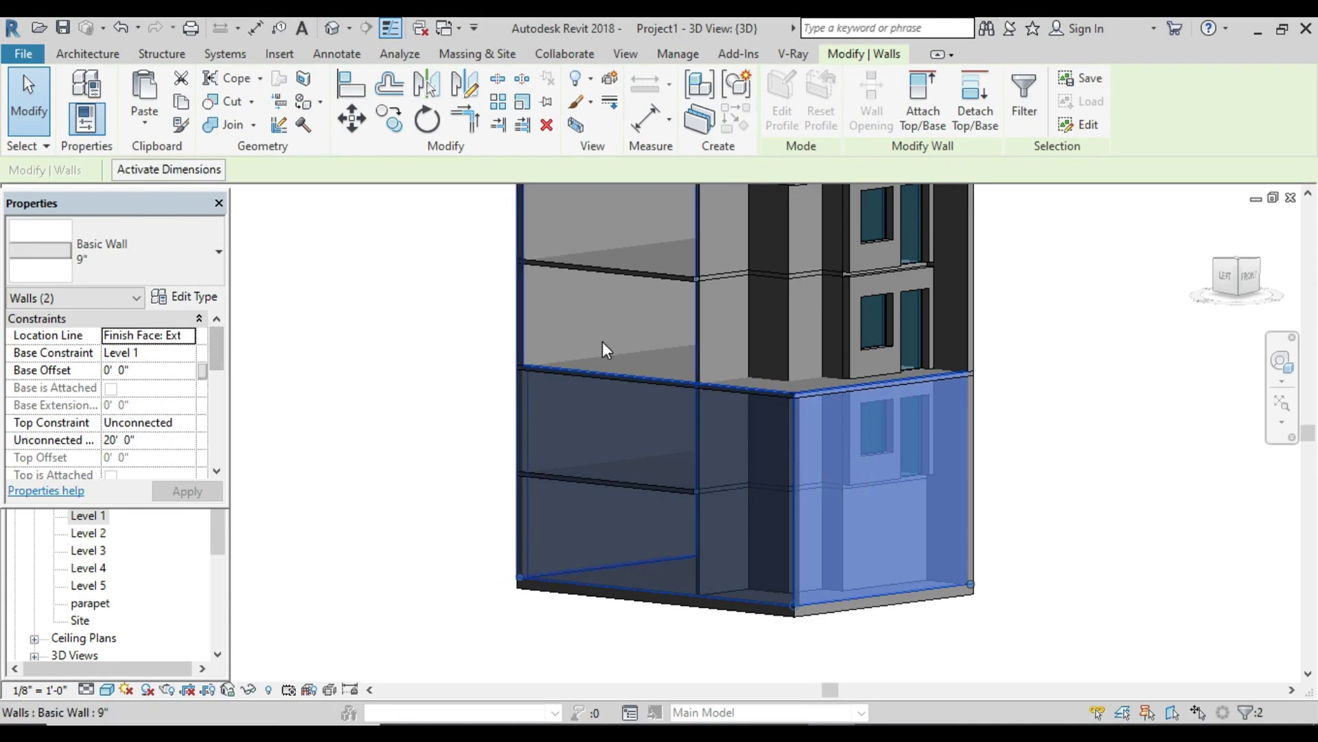
middle_click_drag(603, 347, 600, 476)
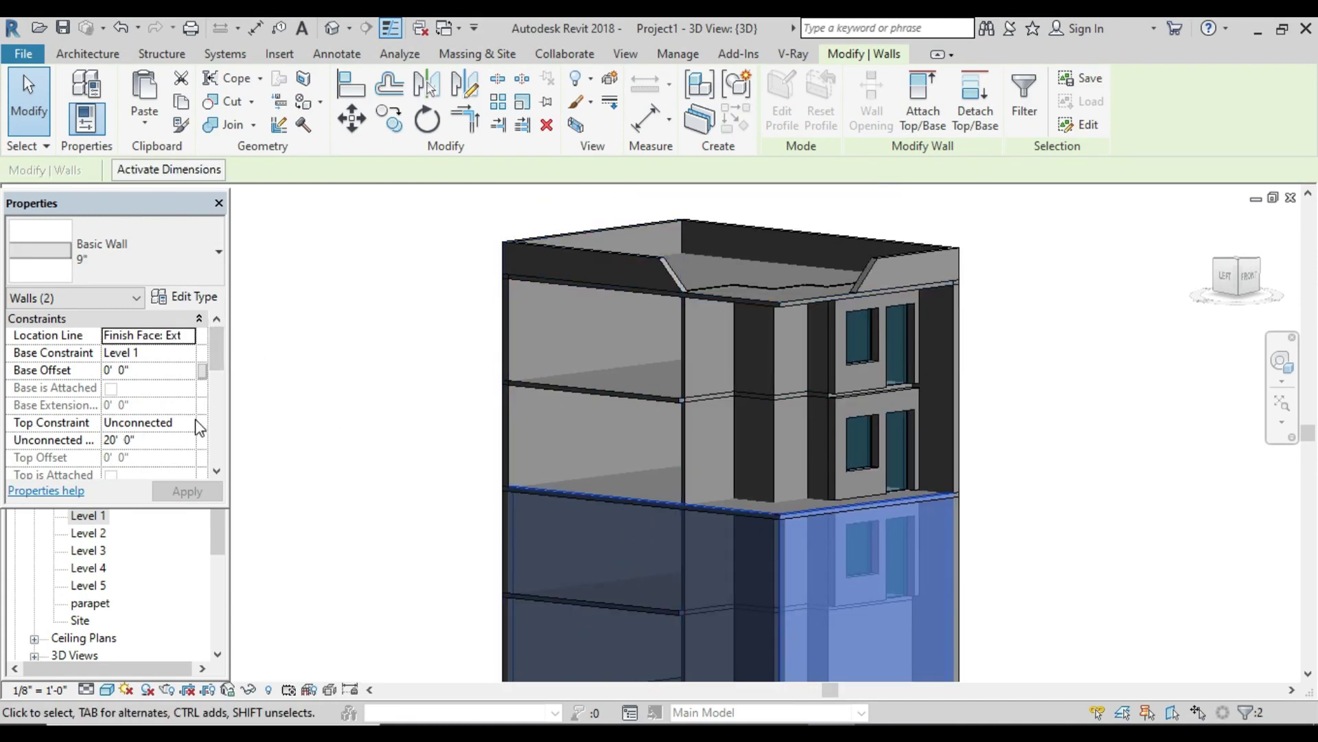
left_click(162, 423)
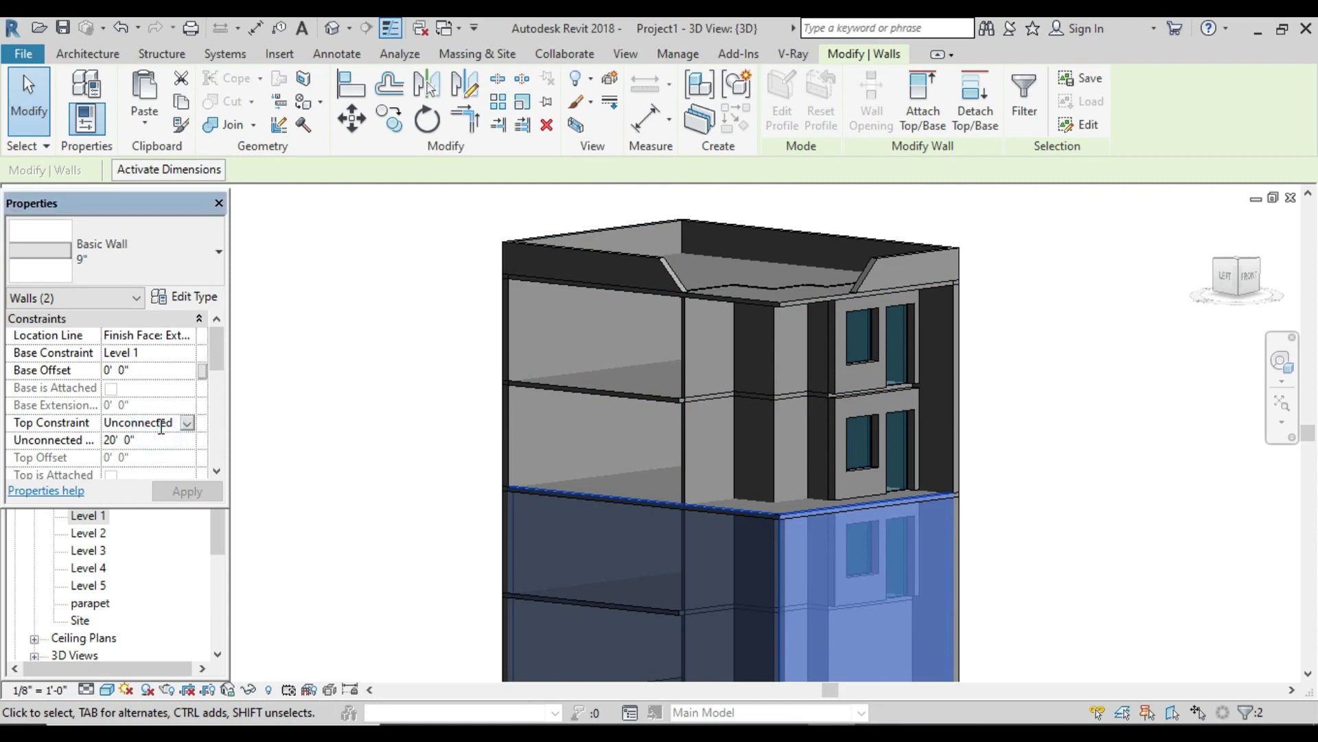
left_click(187, 423)
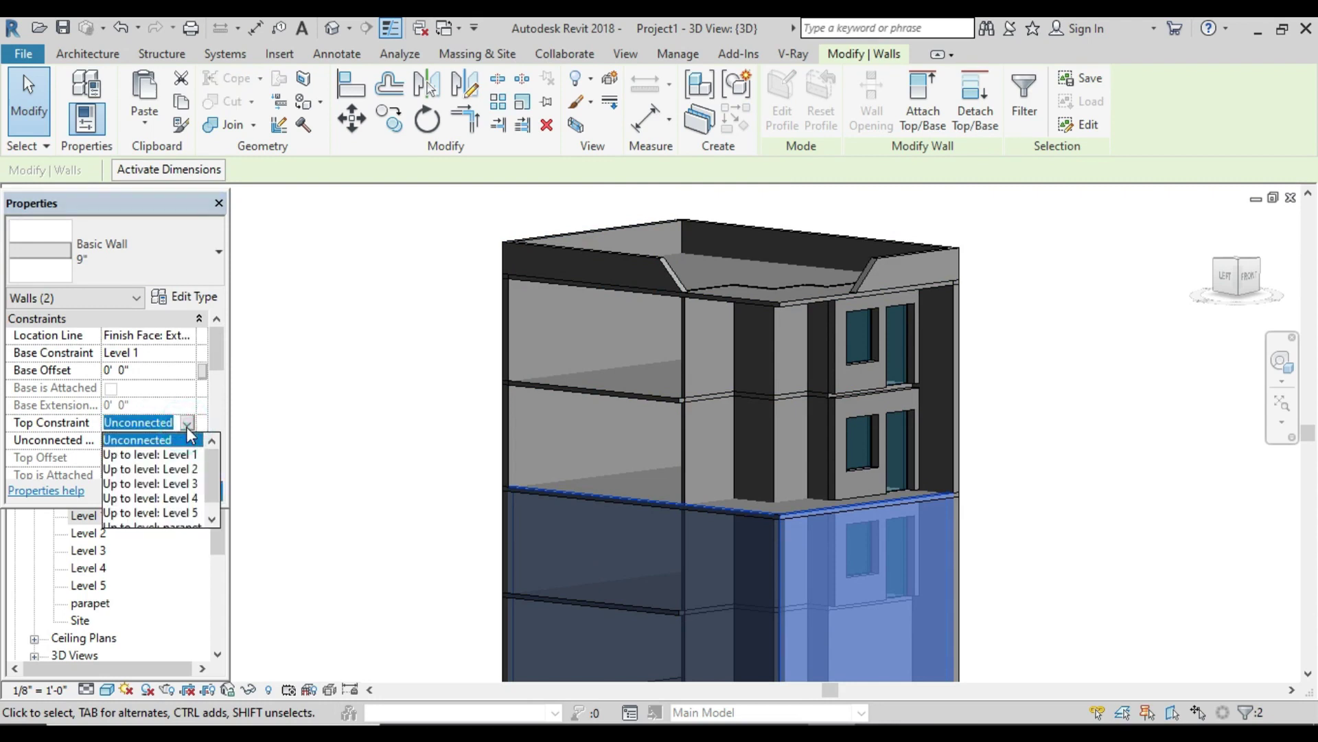
left_click(184, 513)
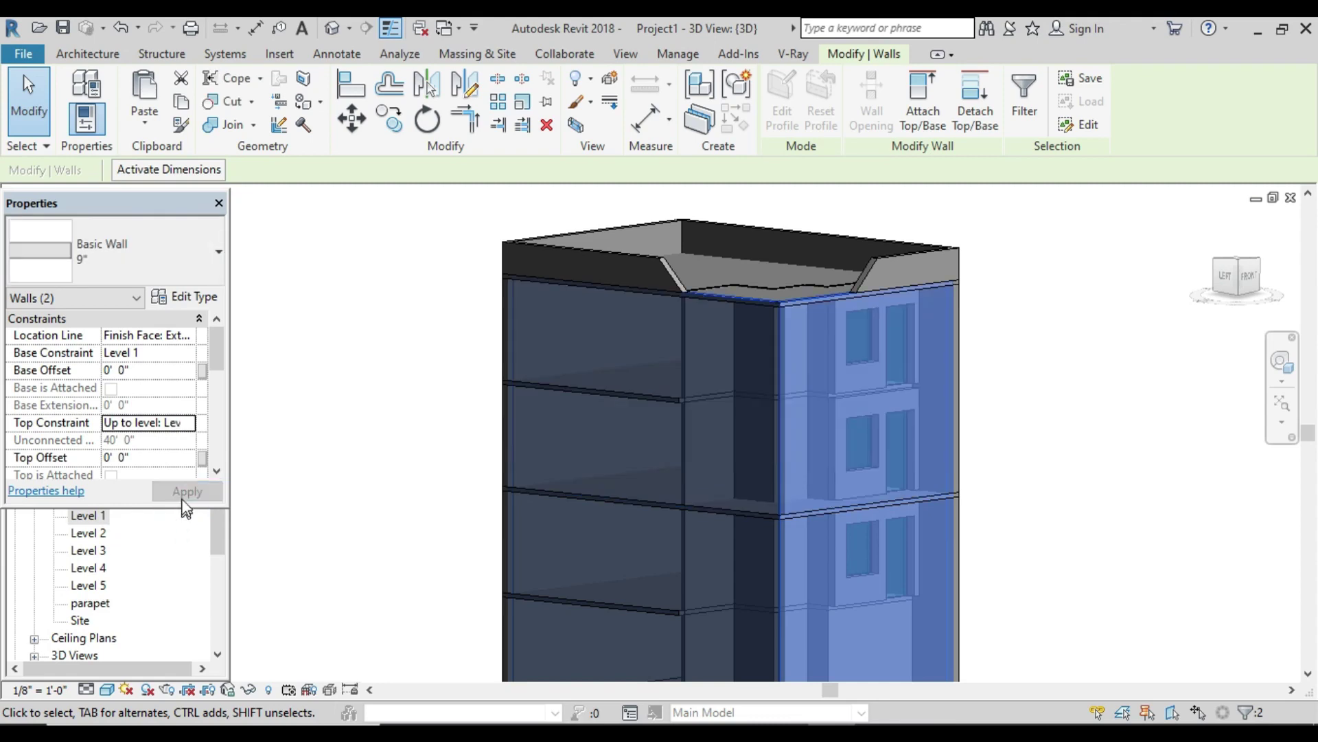
scroll(664, 412, "down", 4)
left_click(903, 345)
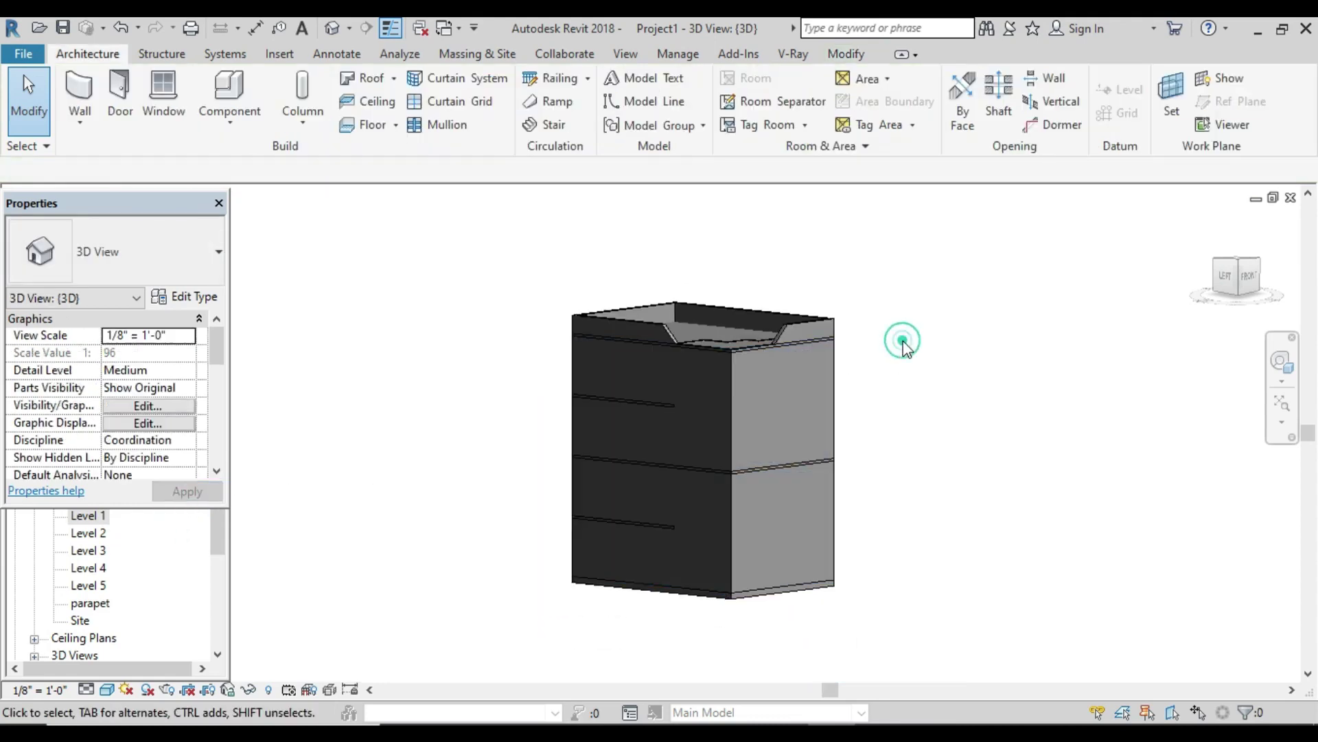
left_click(790, 410)
left_click(1113, 348)
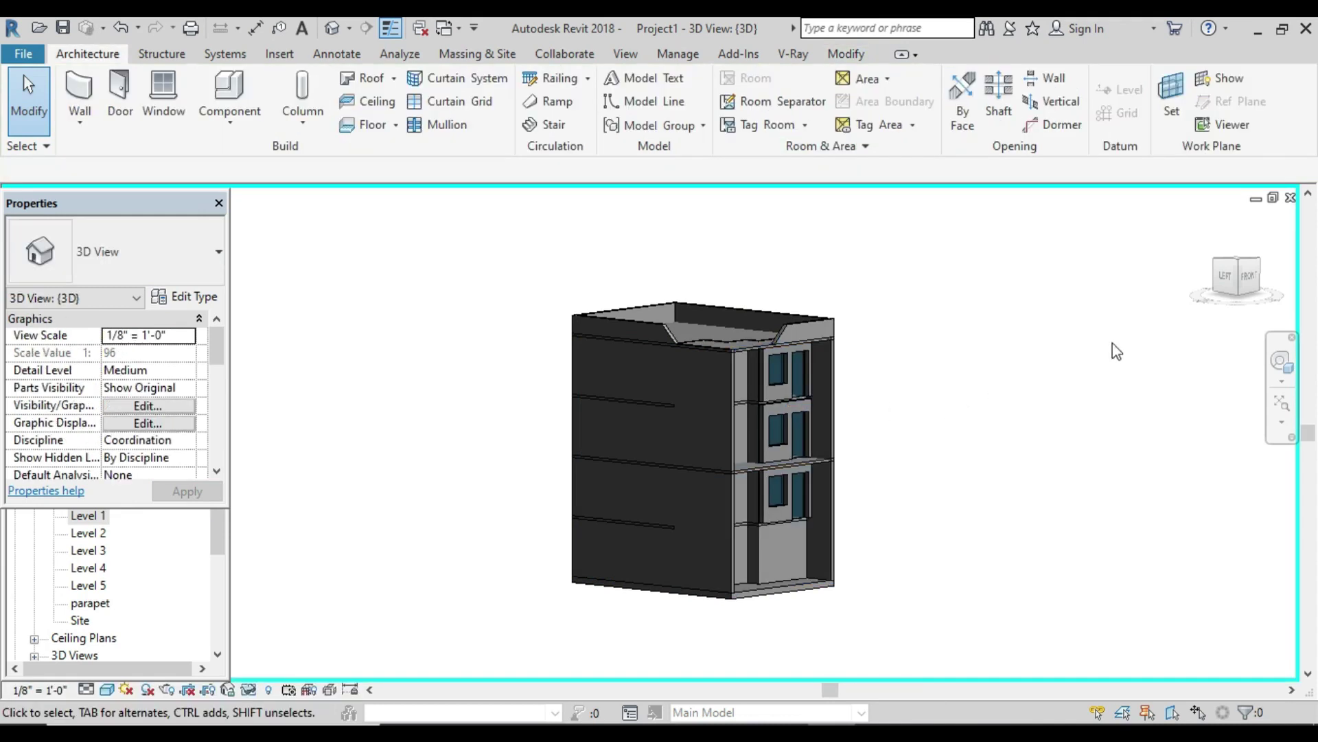
left_click(1248, 281)
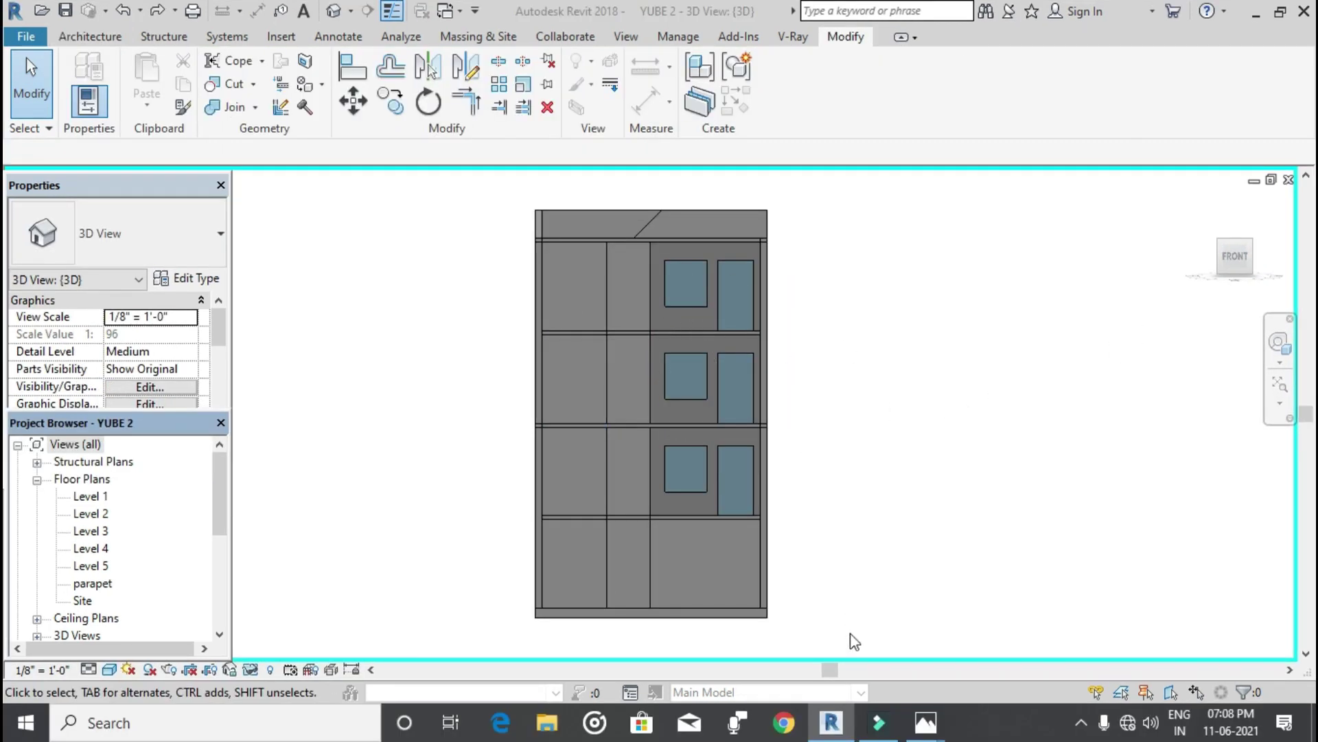
Step: Zoom into the elevation photo's roof, circle the ledge in red, then return to Revit
mouse_move(925, 723)
left_click(873, 657)
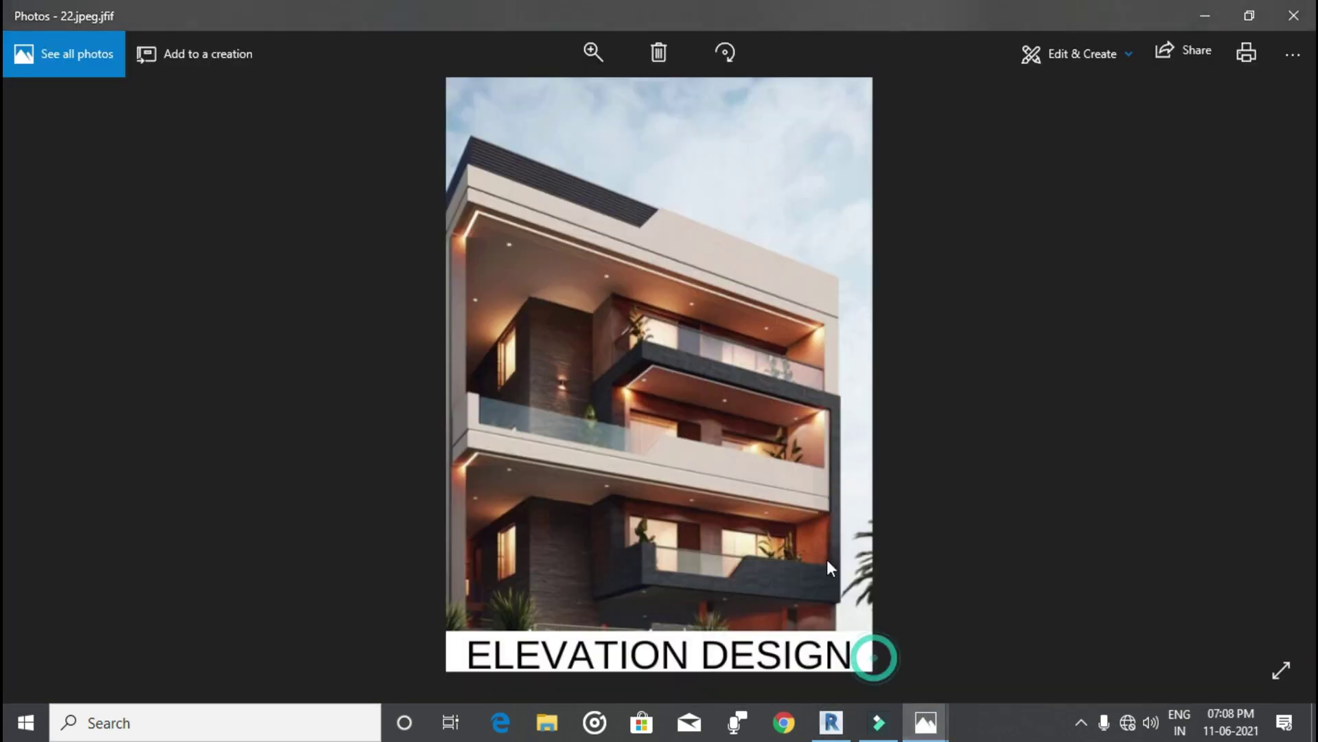
scroll(509, 162, "up", 3)
left_click(510, 161)
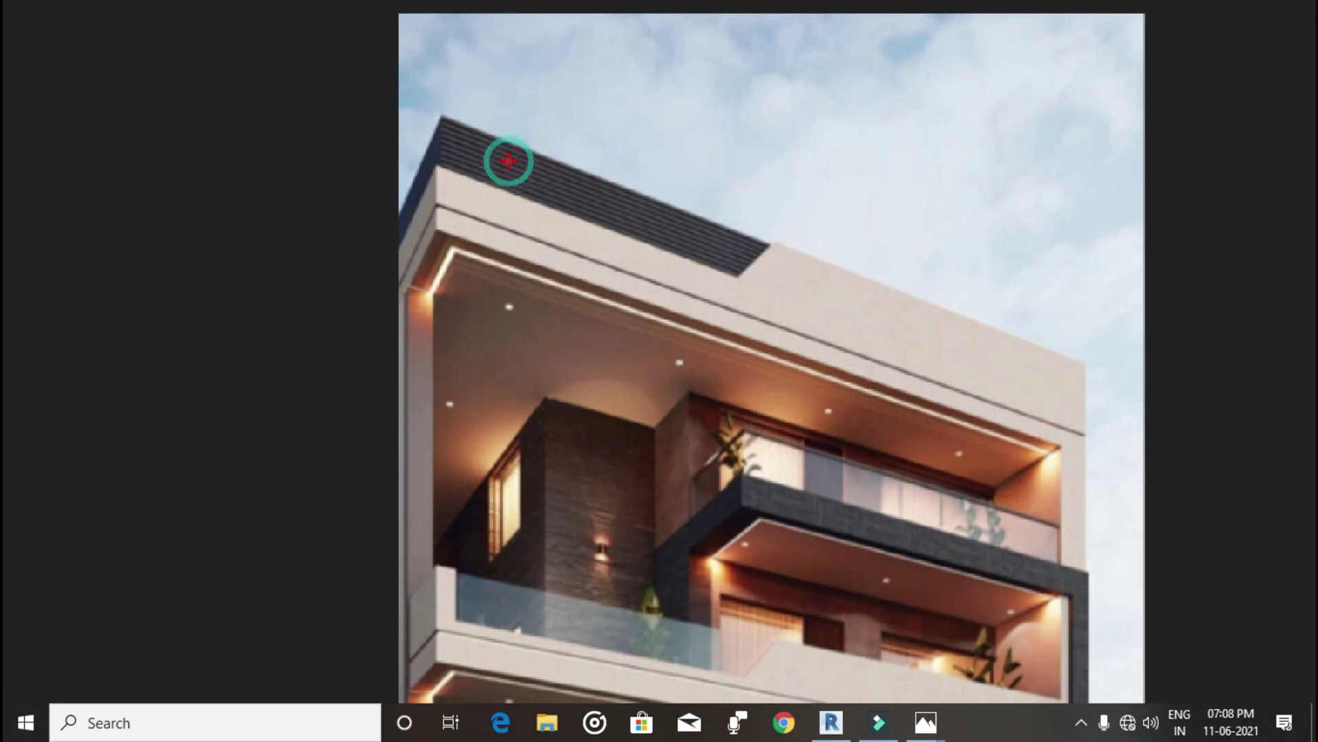
mouse_move(446, 120)
left_mouse_down()
mouse_move(886, 302)
mouse_move(317, 228)
left_mouse_up()
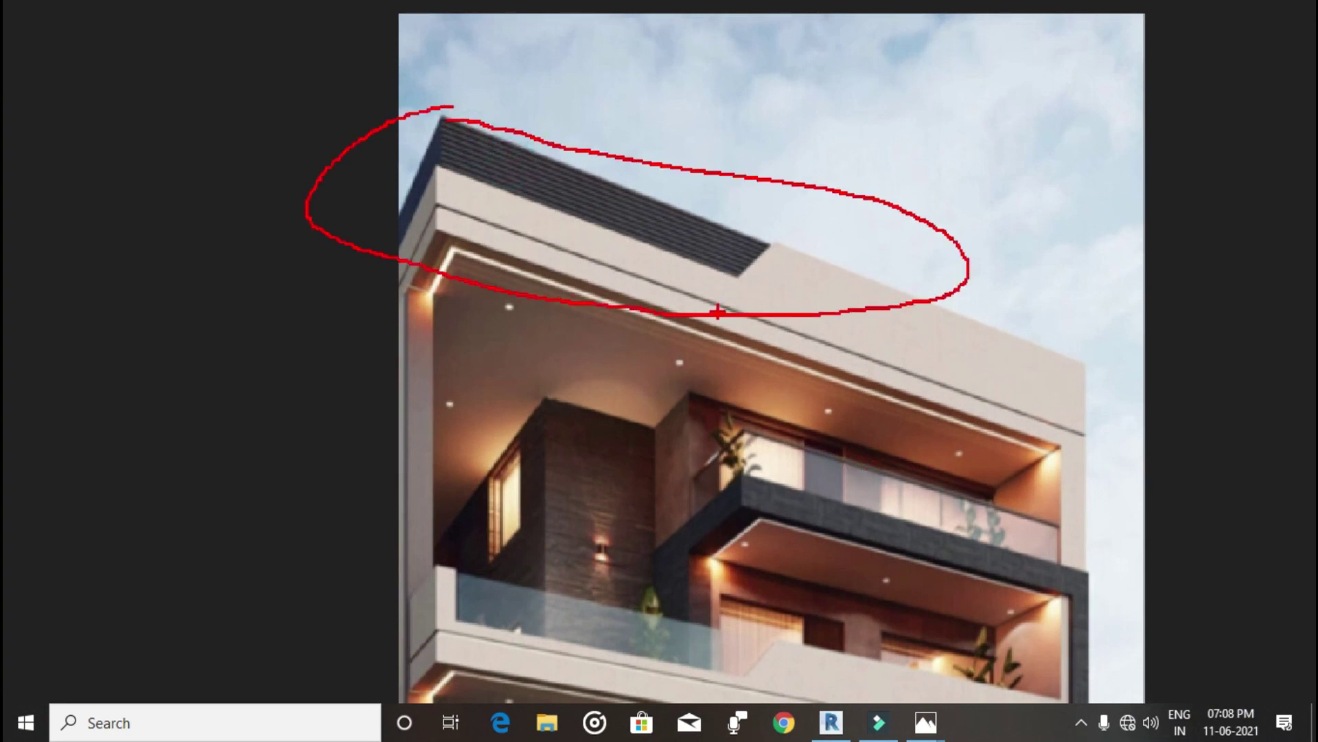
key("Escape")
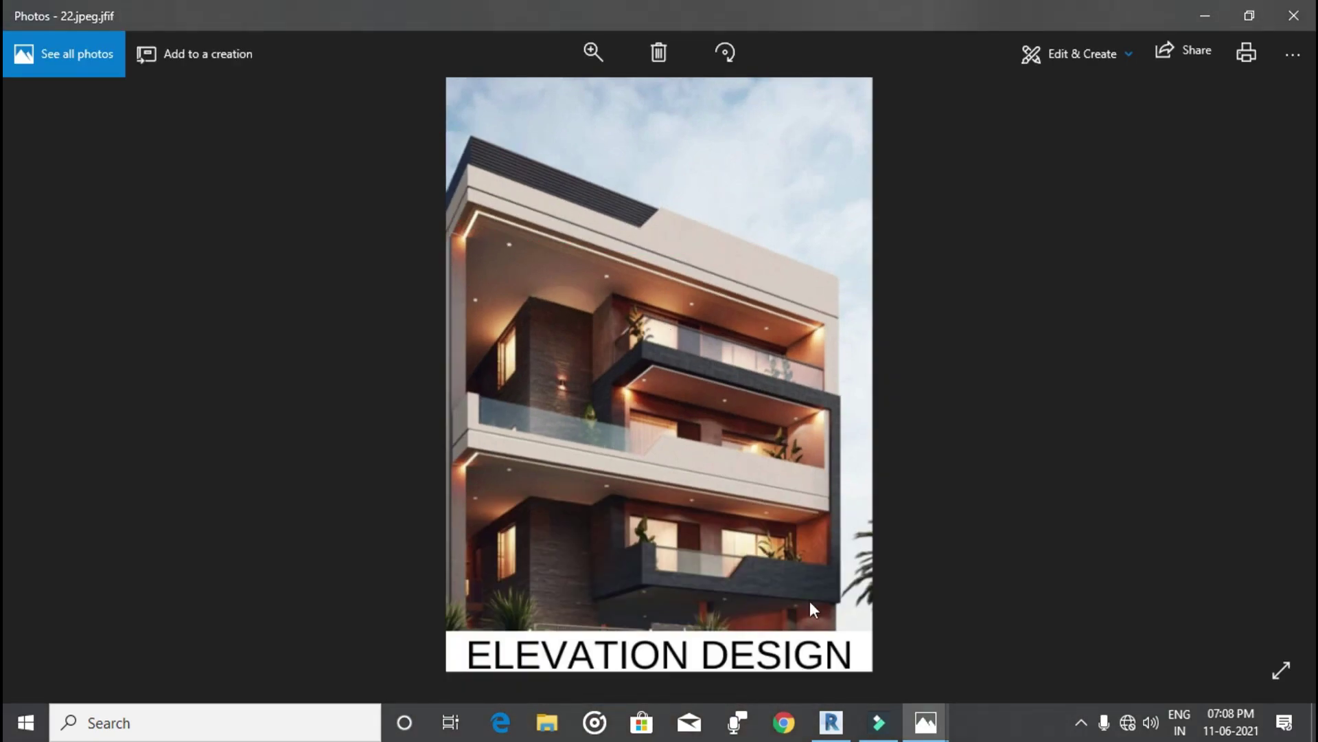
left_click(831, 722)
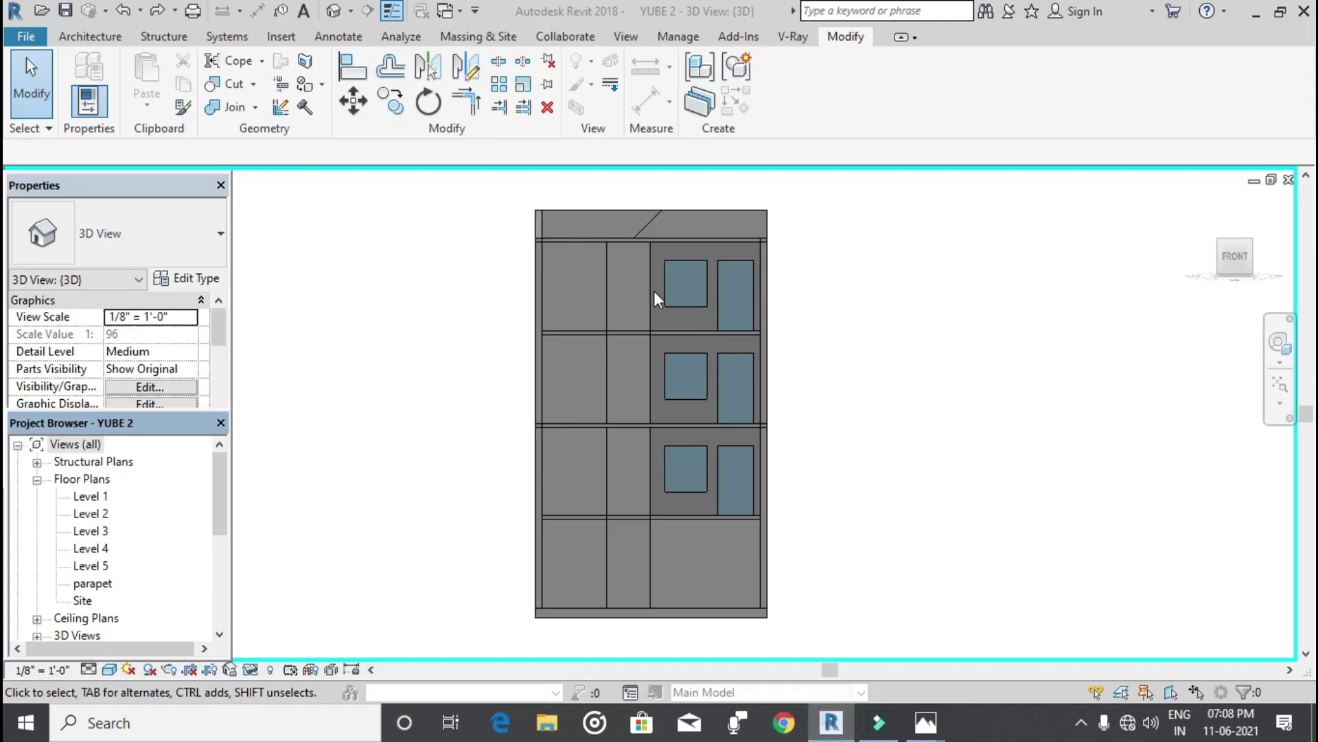
Step: Create a Model In-Place Generic Models element named Generic Models 4
scroll(625, 266, "up", 1)
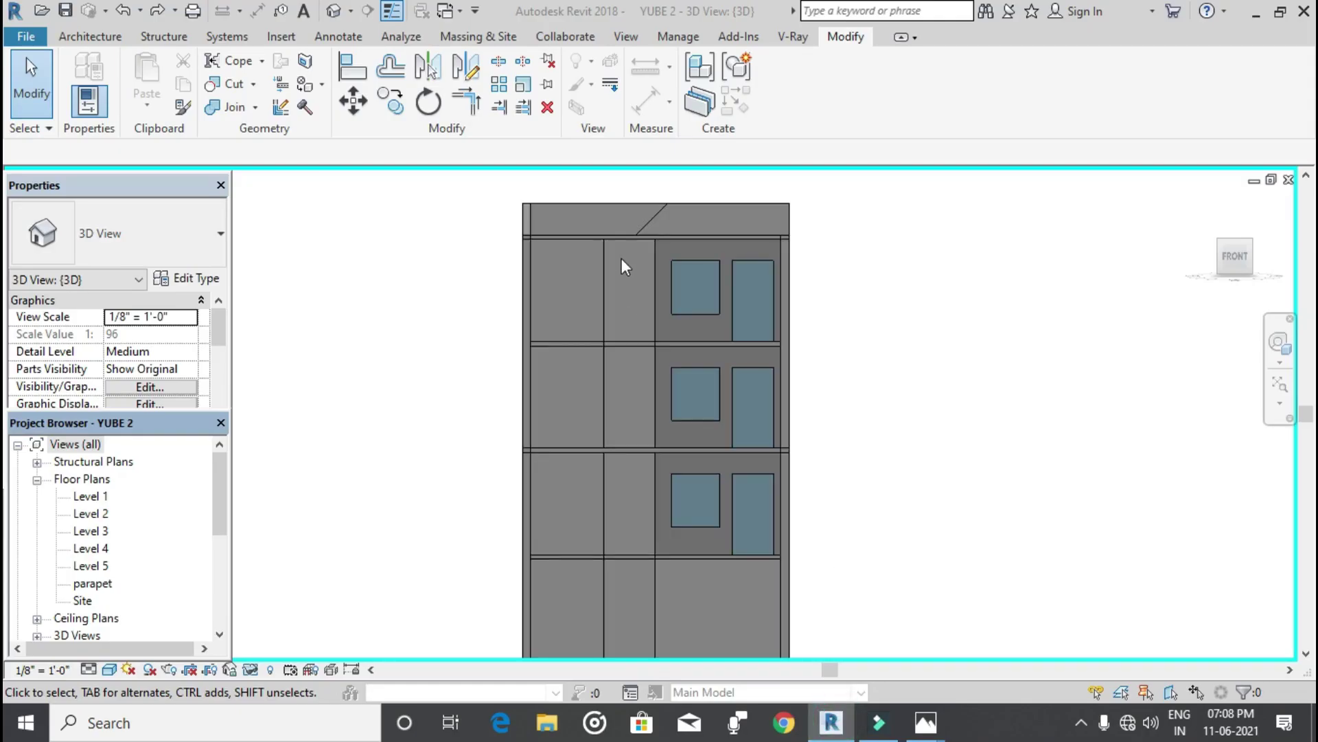
left_click(96, 36)
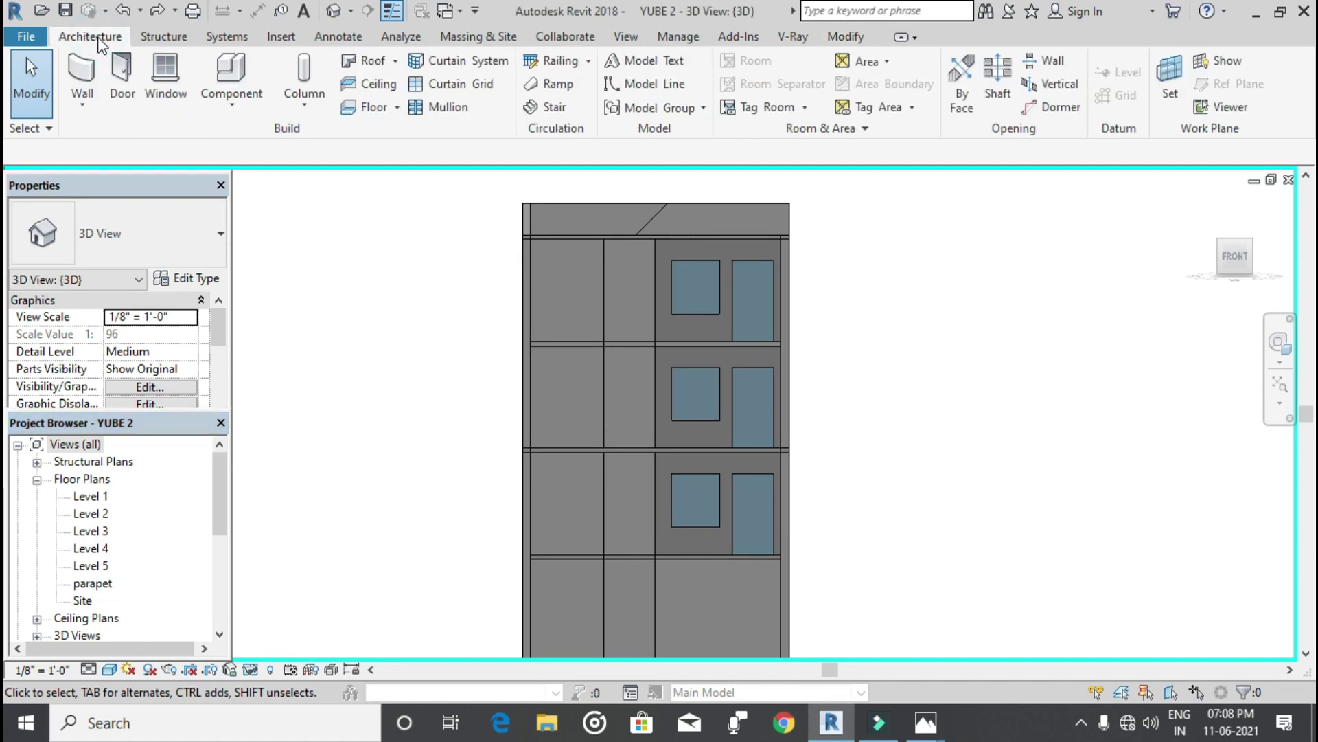
left_click(234, 111)
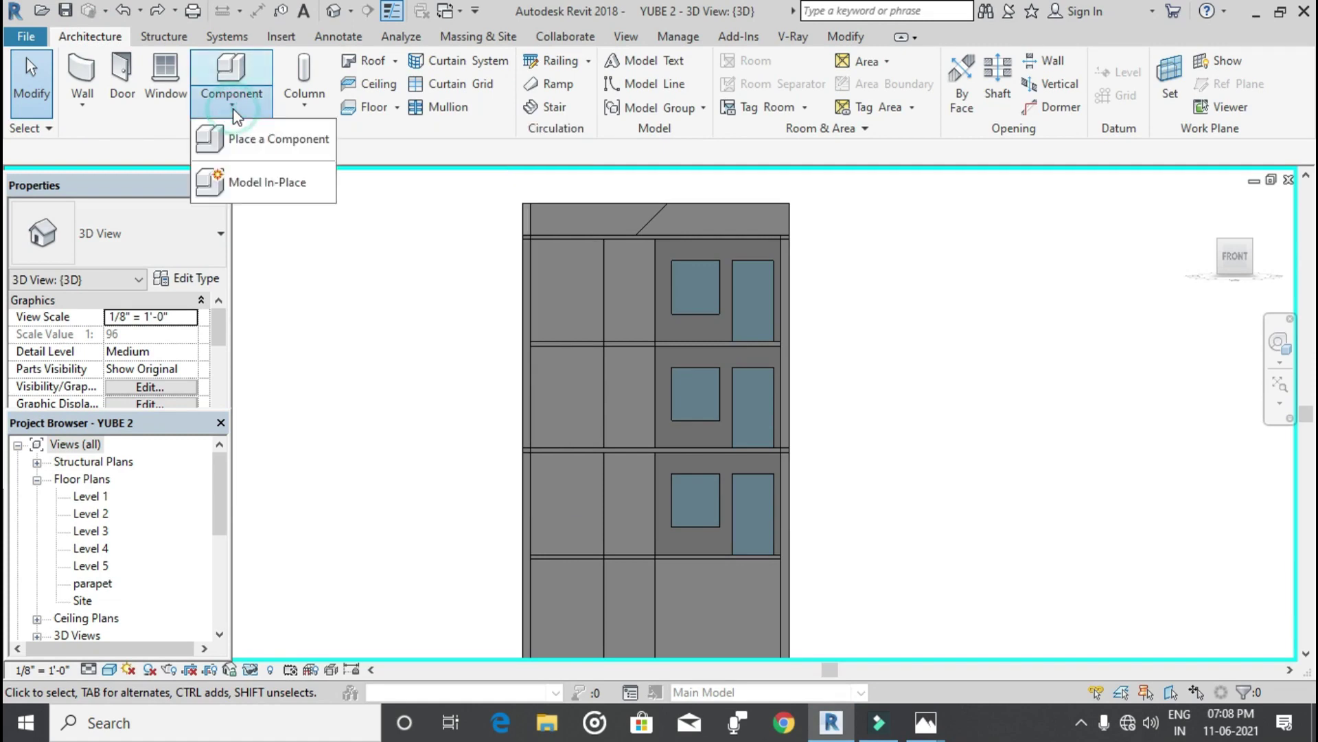
left_click(240, 184)
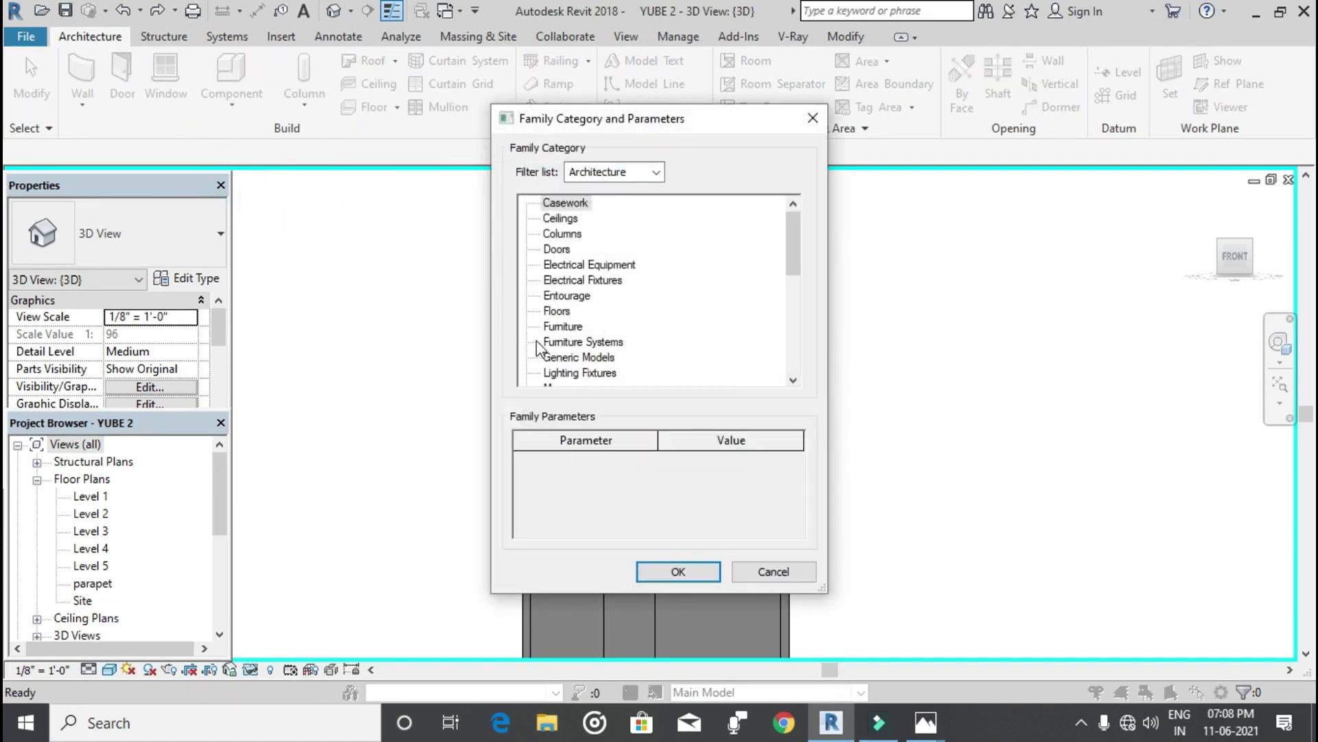
left_click(563, 358)
left_click(678, 571)
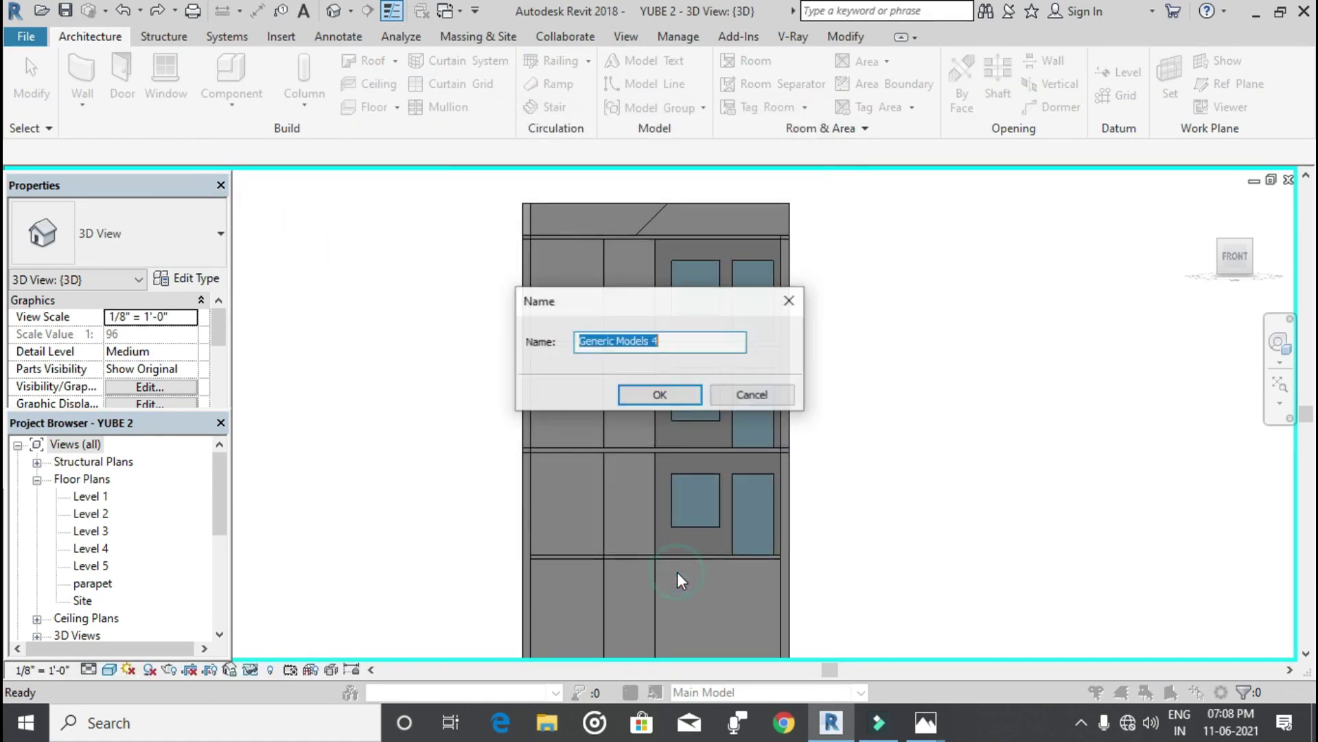
left_click(636, 399)
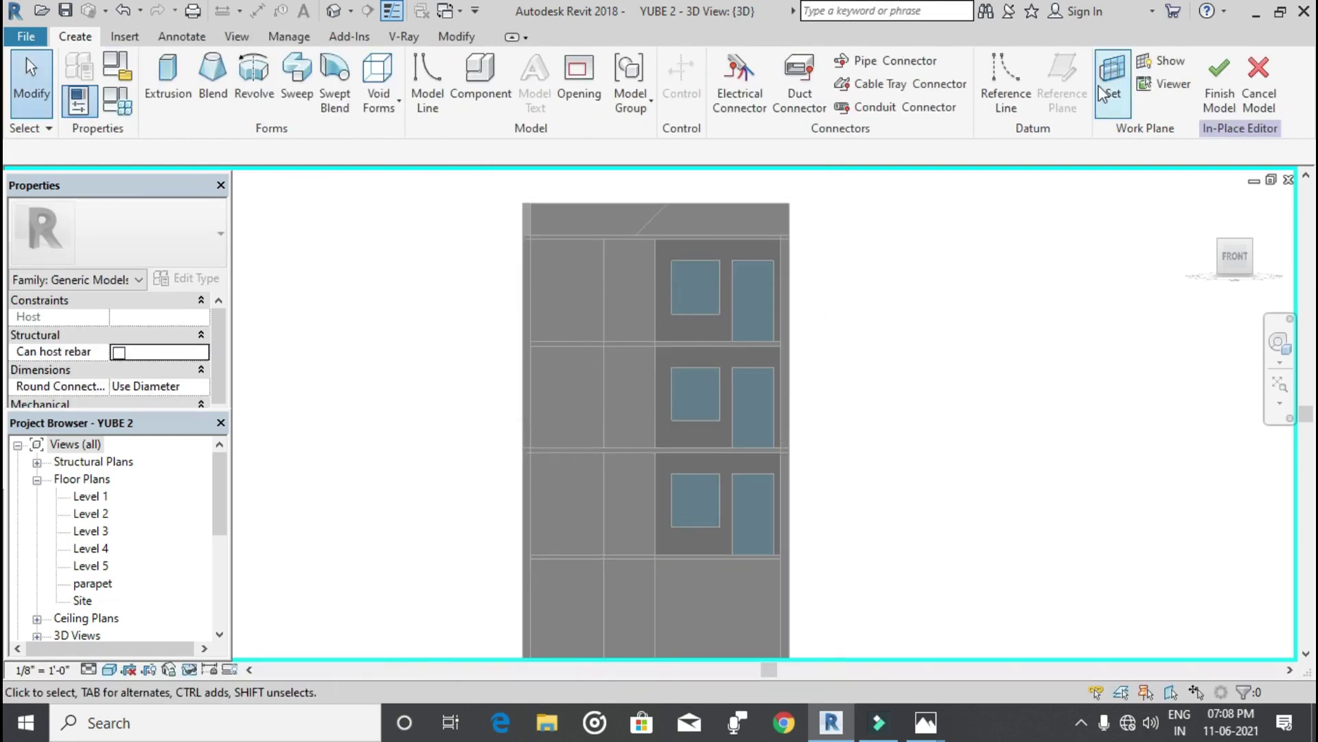
Step: Set the work plane by picking the top roof slab
left_click(1113, 96)
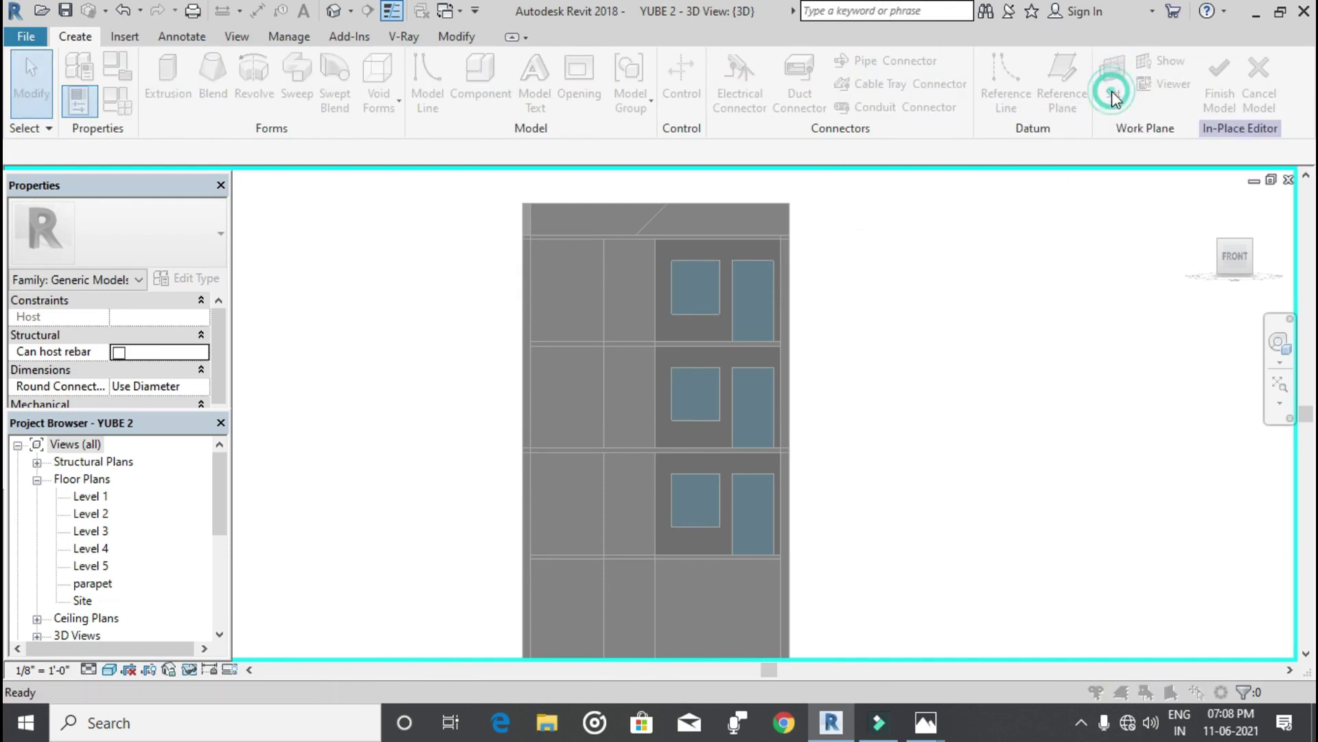
left_click(868, 423)
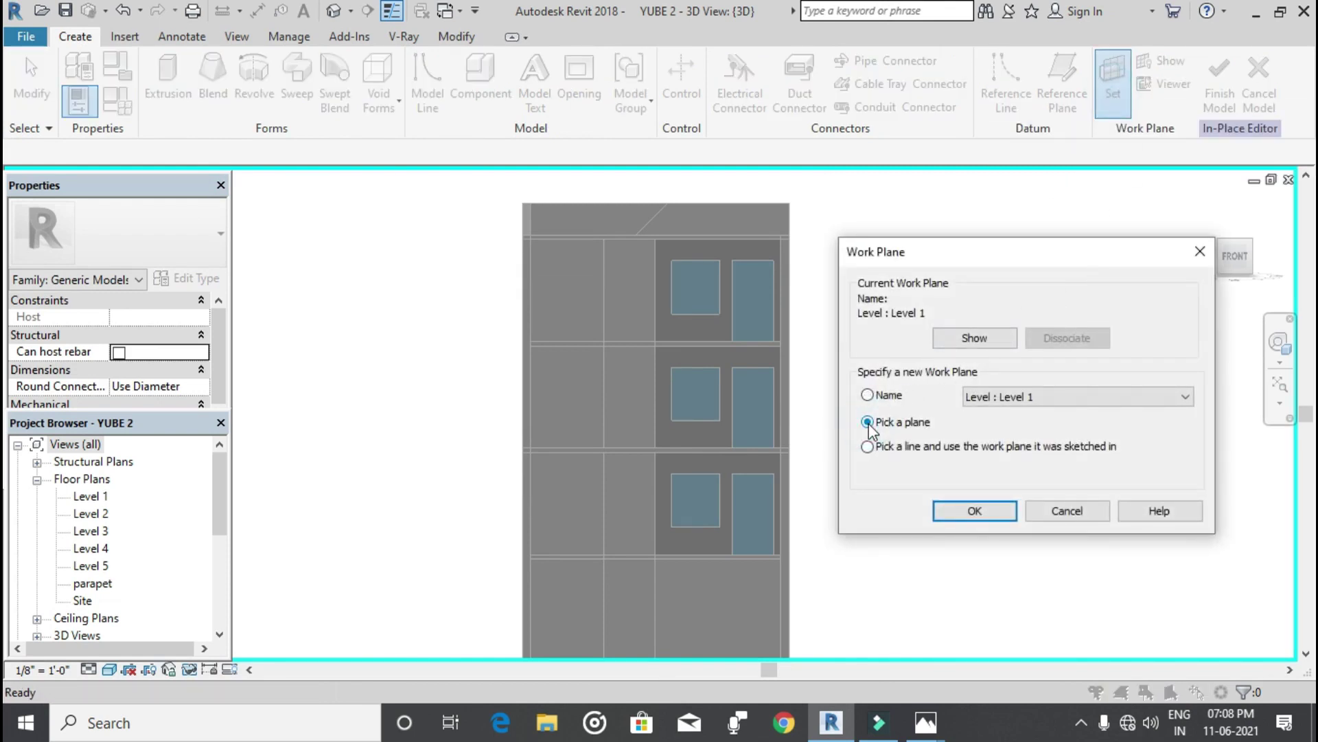
left_click(963, 513)
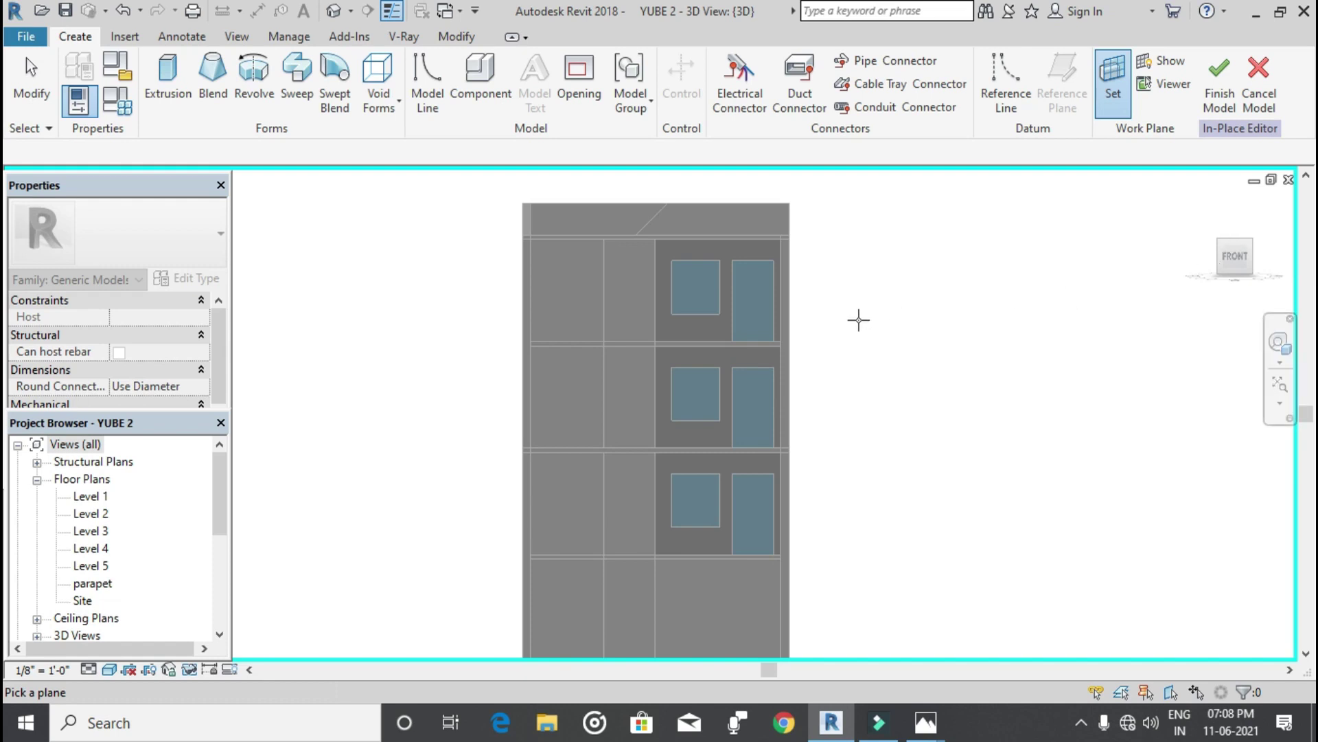
middle_click_drag(829, 320, 863, 554, "shift")
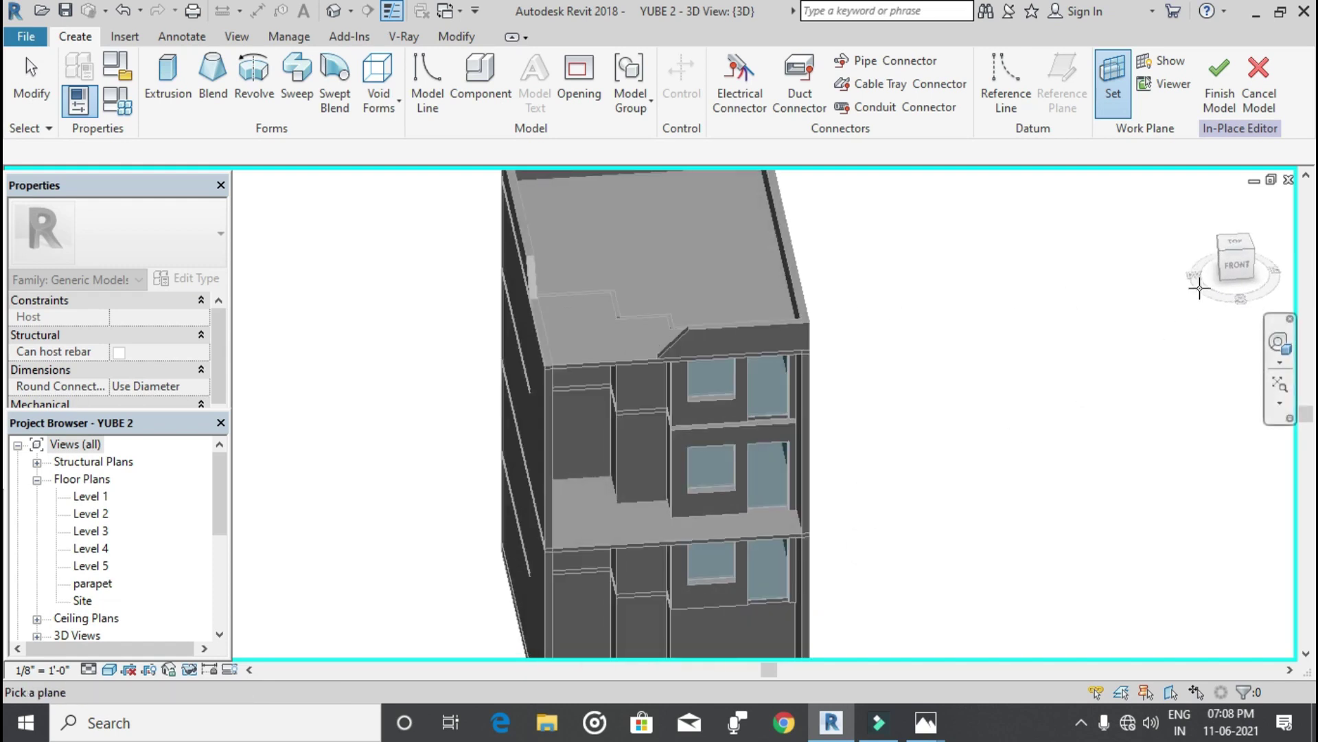
mouse_move(1027, 315)
middle_mouse_down("shift")
mouse_move(975, 362)
mouse_move(989, 541)
mouse_move(890, 441)
middle_mouse_up("shift")
mouse_move(818, 376)
middle_mouse_down("shift")
mouse_move(824, 450)
mouse_move(689, 405)
middle_mouse_up("shift")
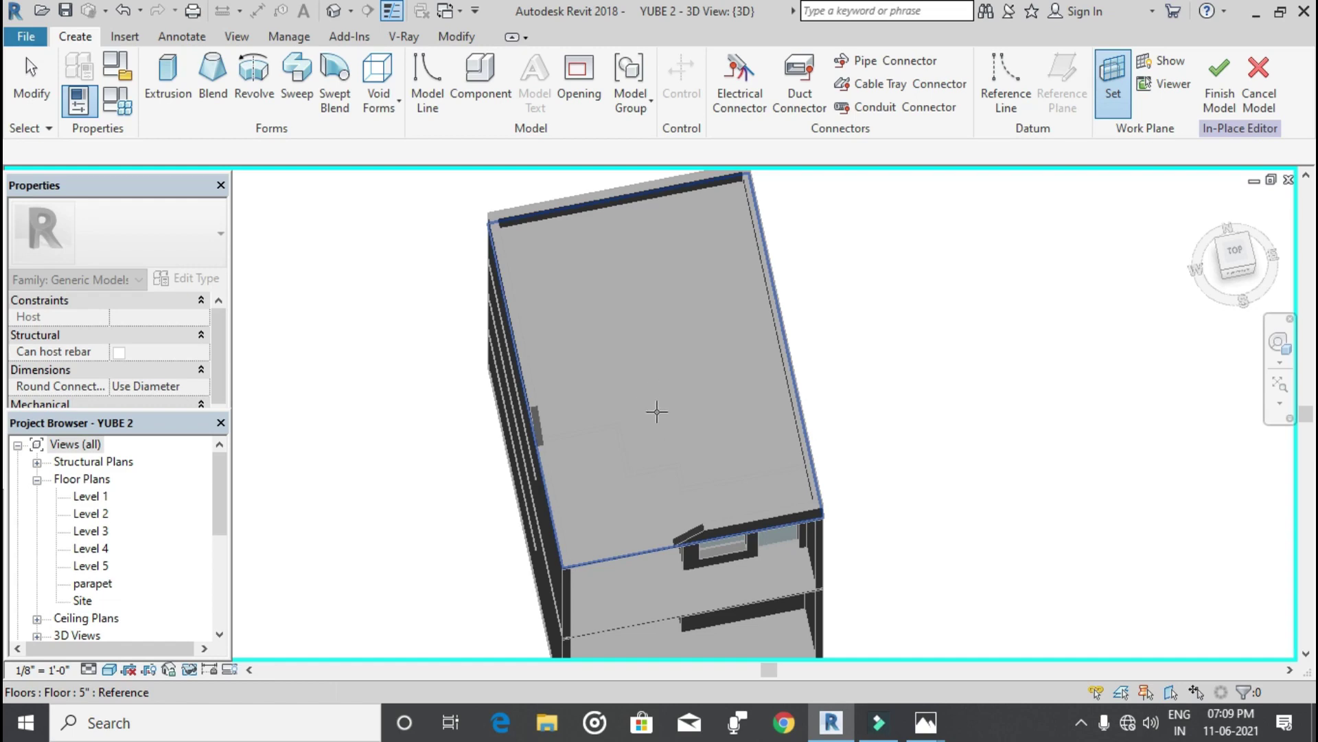
left_click(657, 406)
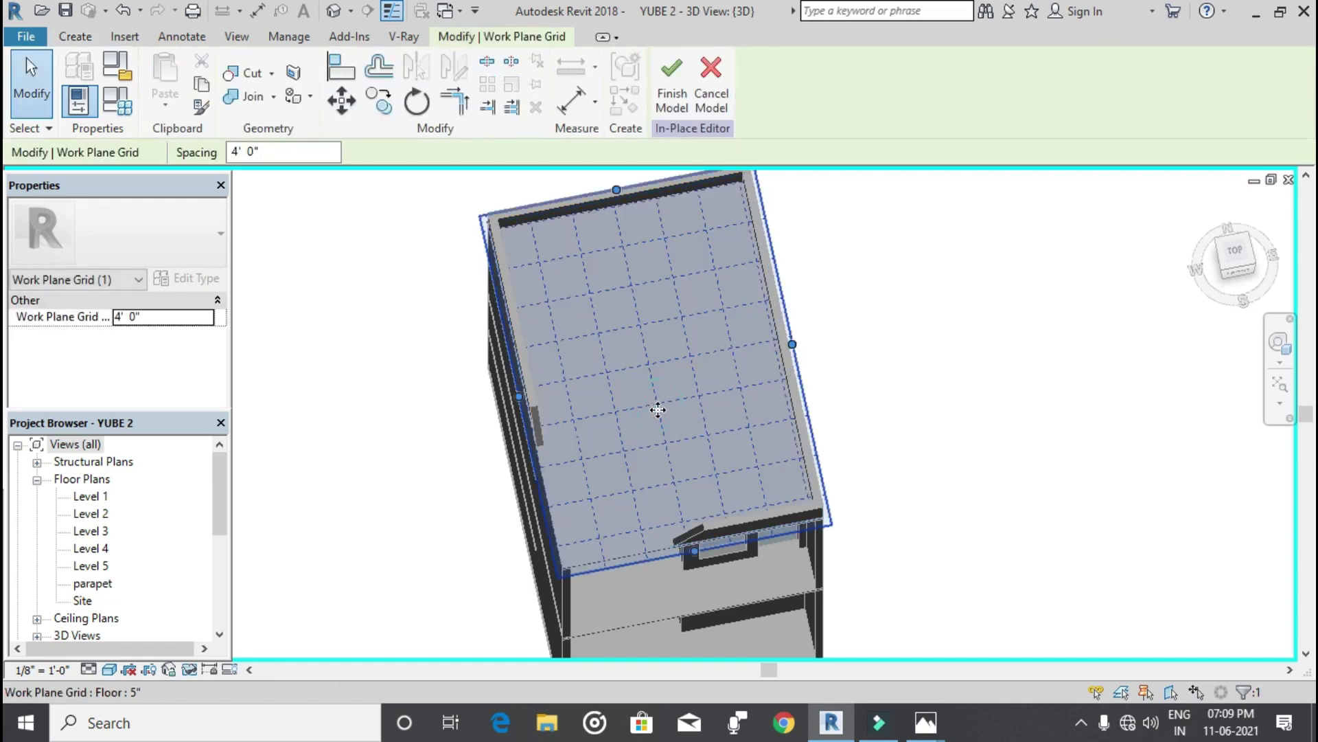
Step: Switch to a top-down view and begin an Extrusion sketch on the roof slab
scroll(659, 406, "down", 2)
middle_click_drag(841, 428, 827, 394, "shift")
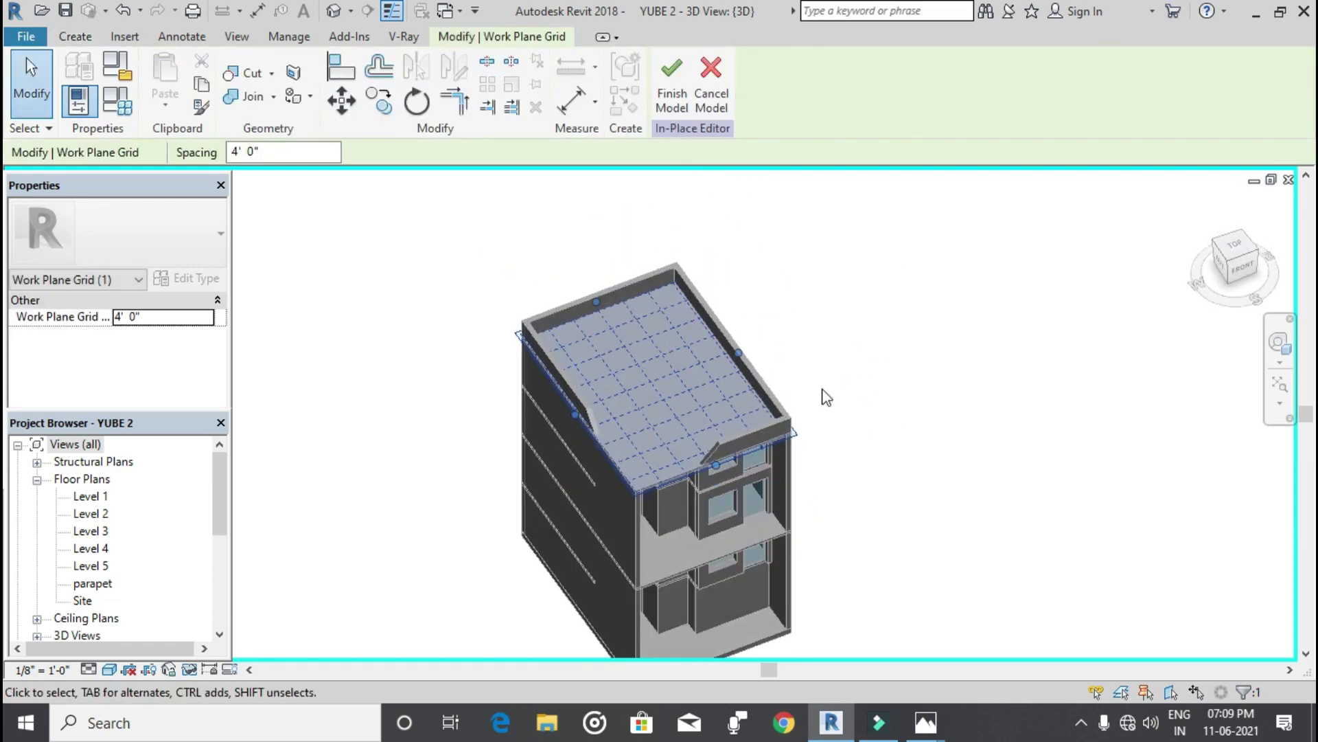
mouse_move(818, 456)
middle_mouse_down("shift")
mouse_move(815, 304)
mouse_move(744, 462)
mouse_move(751, 377)
mouse_move(787, 505)
middle_mouse_up("shift")
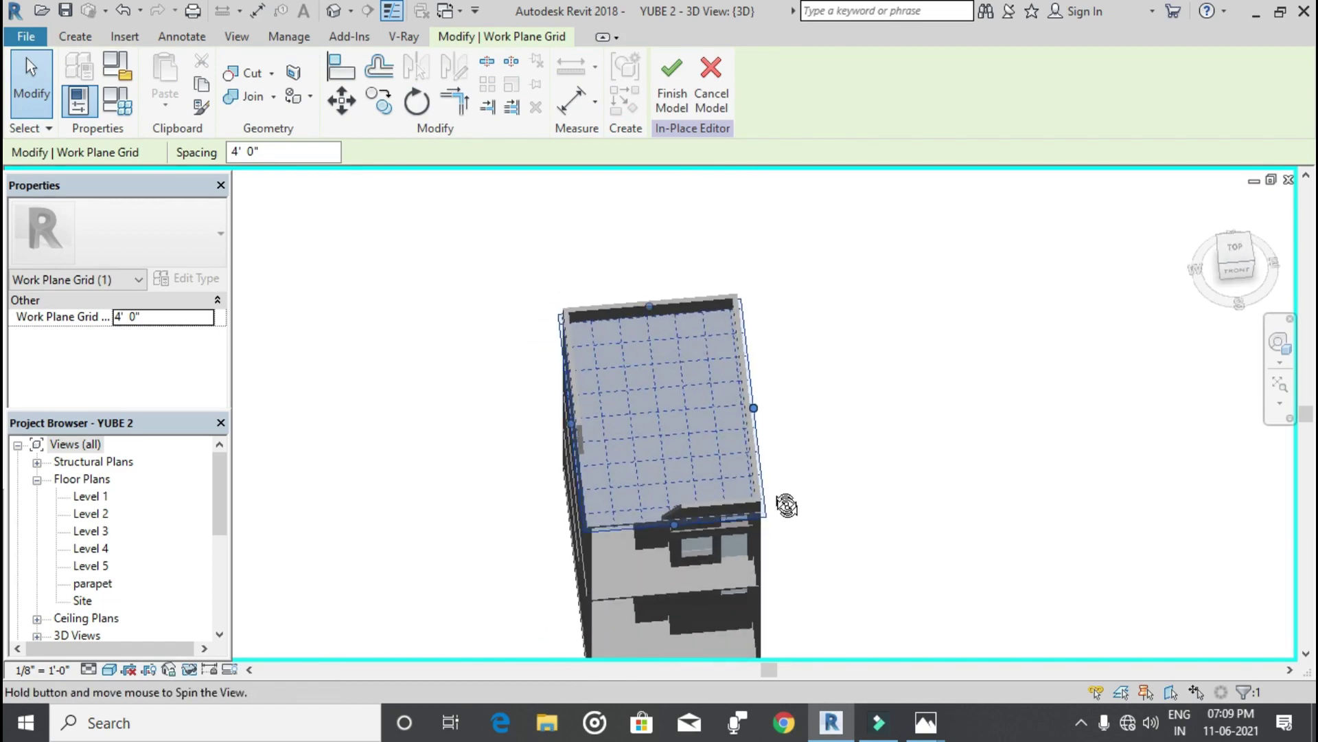
left_click(1236, 256)
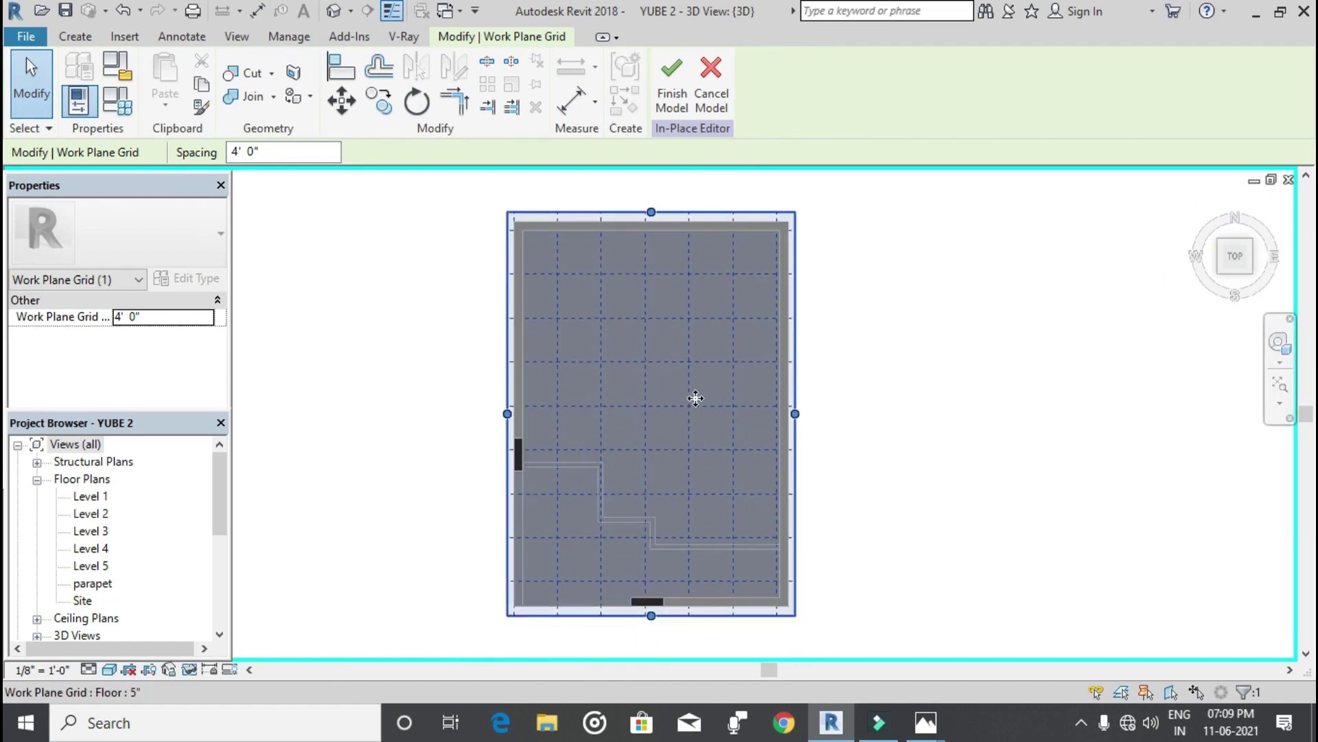
scroll(694, 394, "down", 2)
left_click(75, 37)
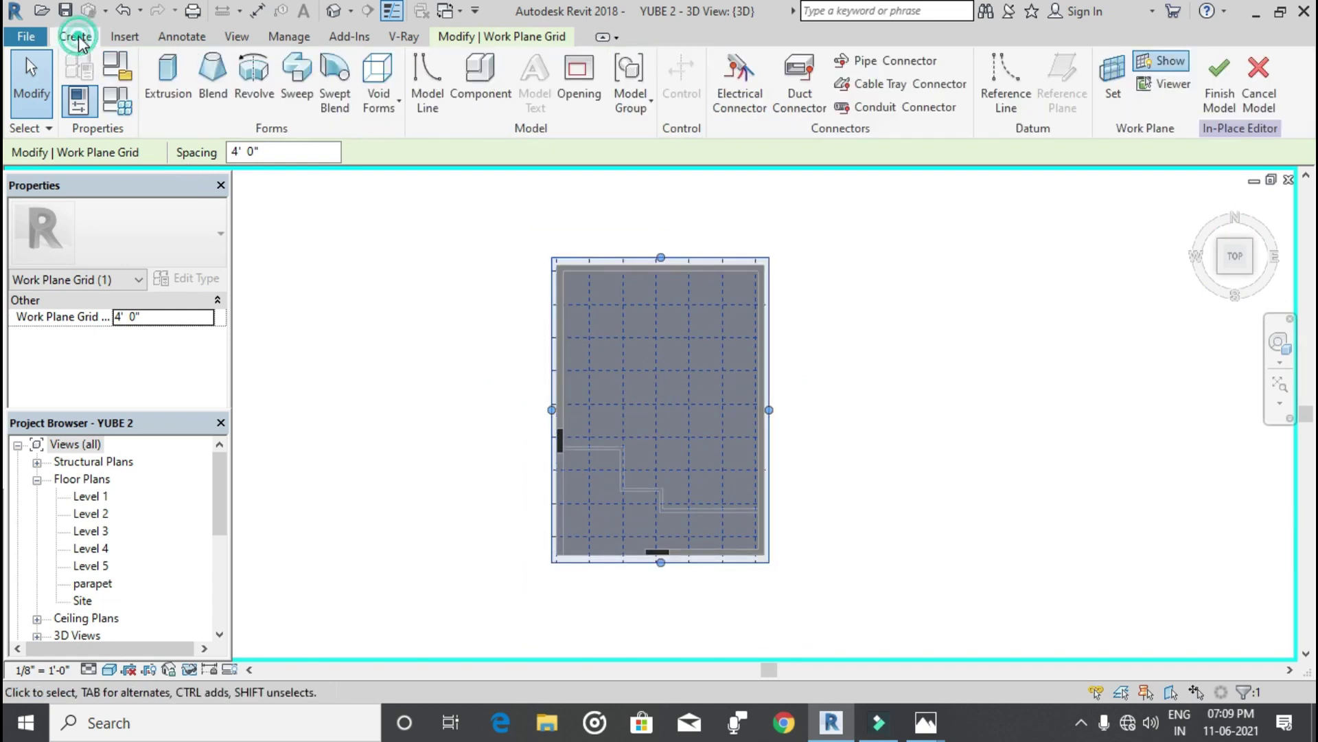
left_click(172, 89)
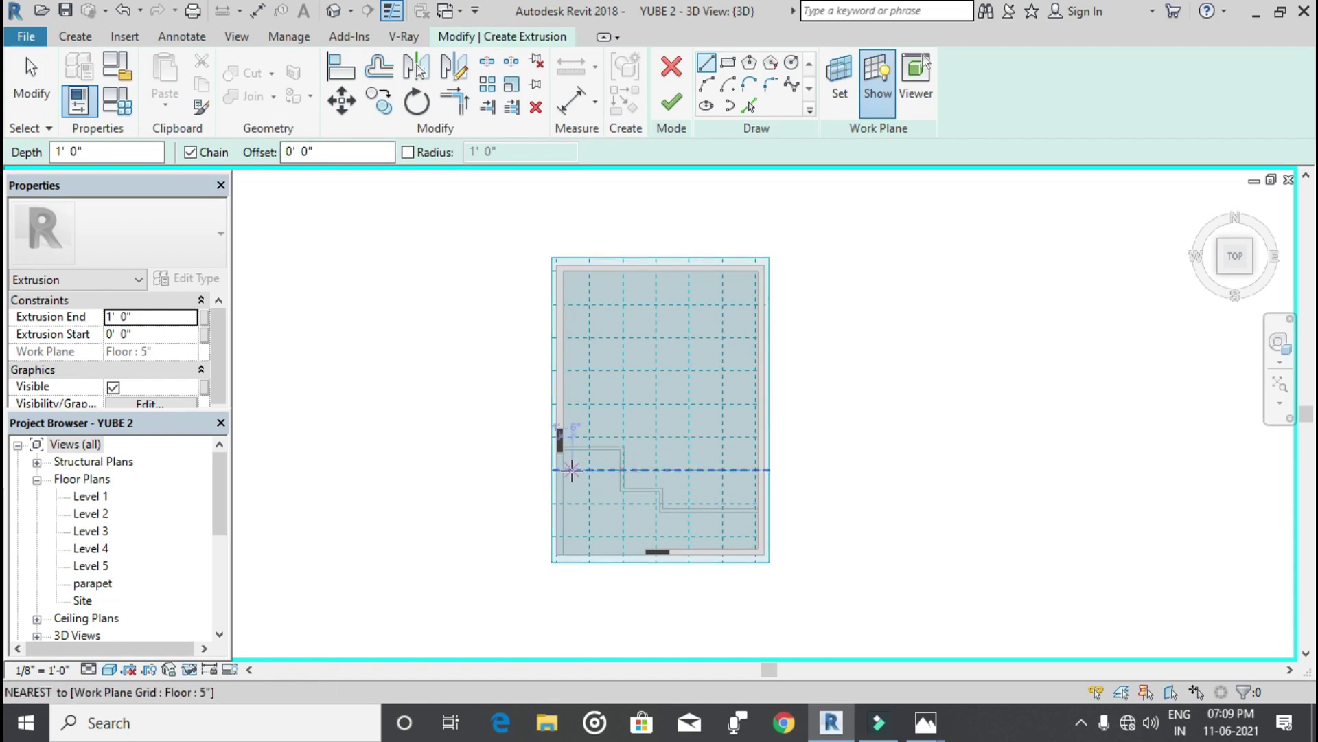
Step: With a 1" offset, draw an L-shaped line down the left wall and along the bottom to the dark block
scroll(561, 460, "up", 5)
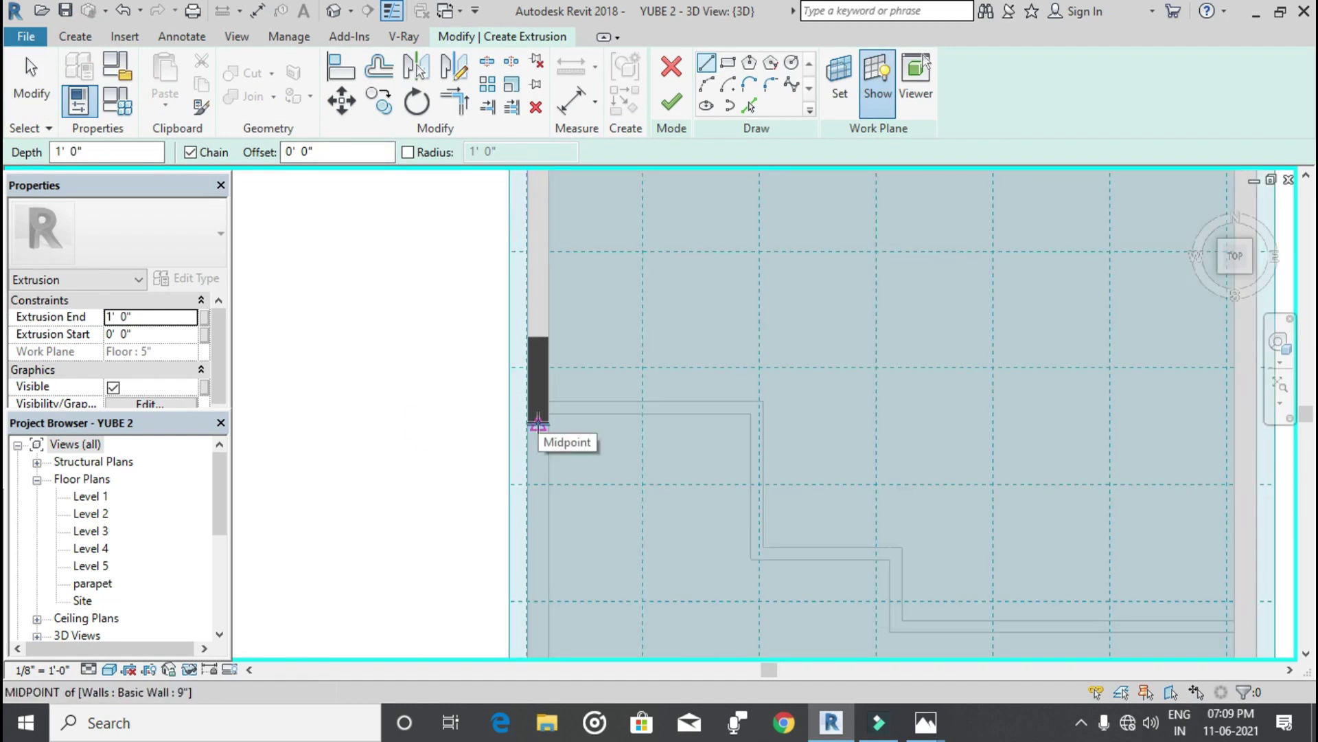
left_click(313, 152)
type("1")
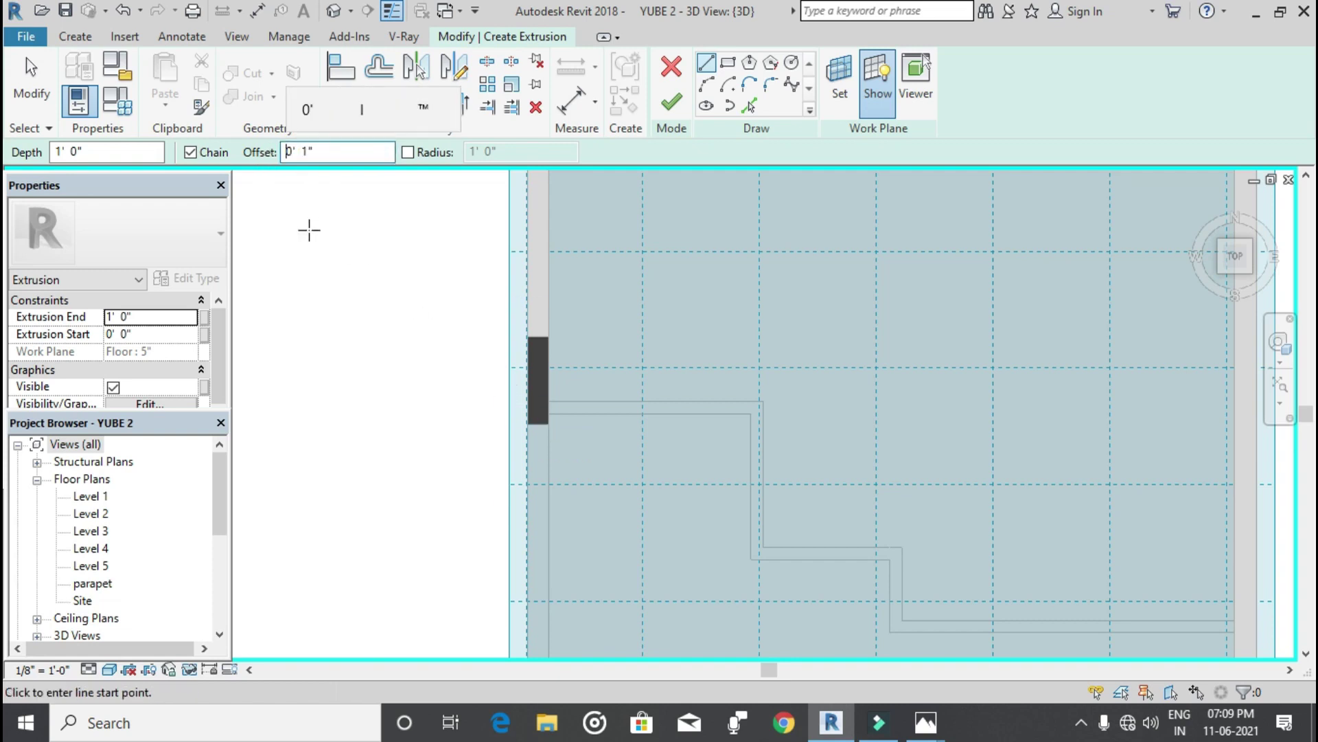
scroll(603, 465, "down", 2)
scroll(583, 359, "down", 1)
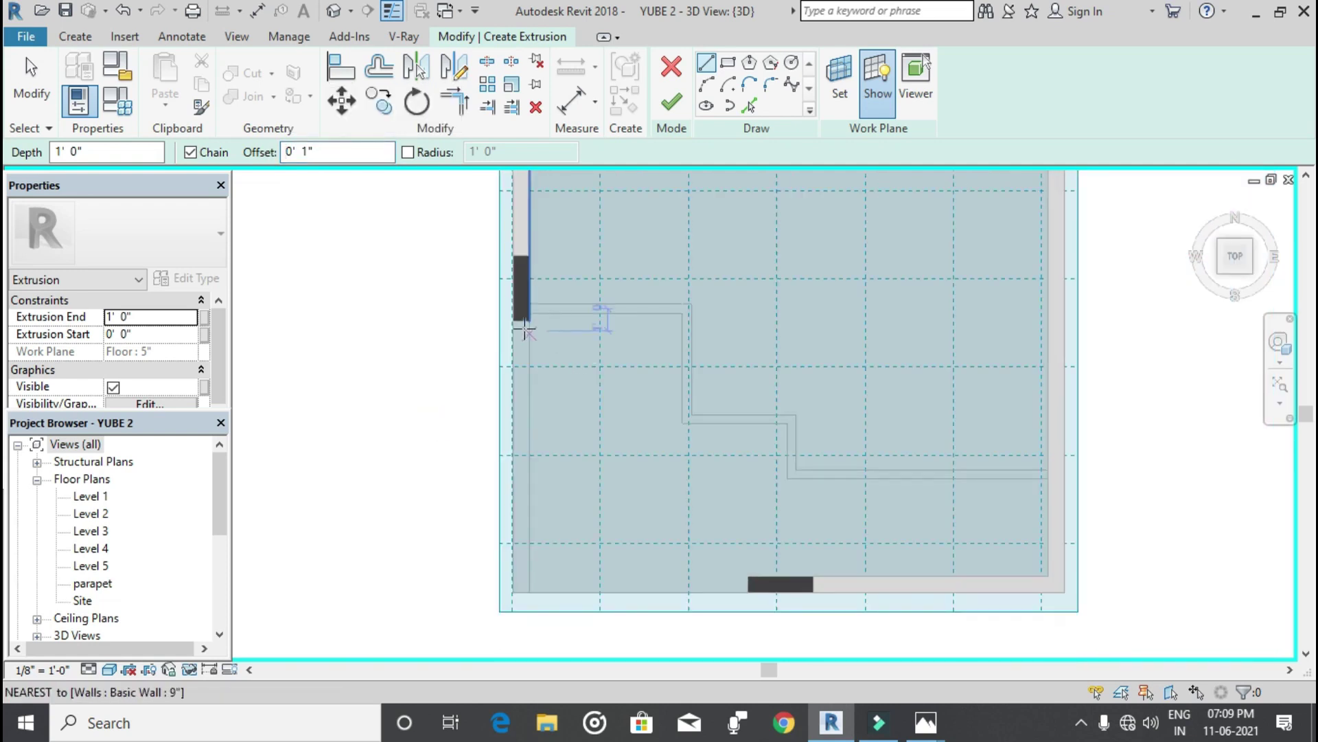
scroll(526, 332, "up", 3)
scroll(525, 322, "up", 1)
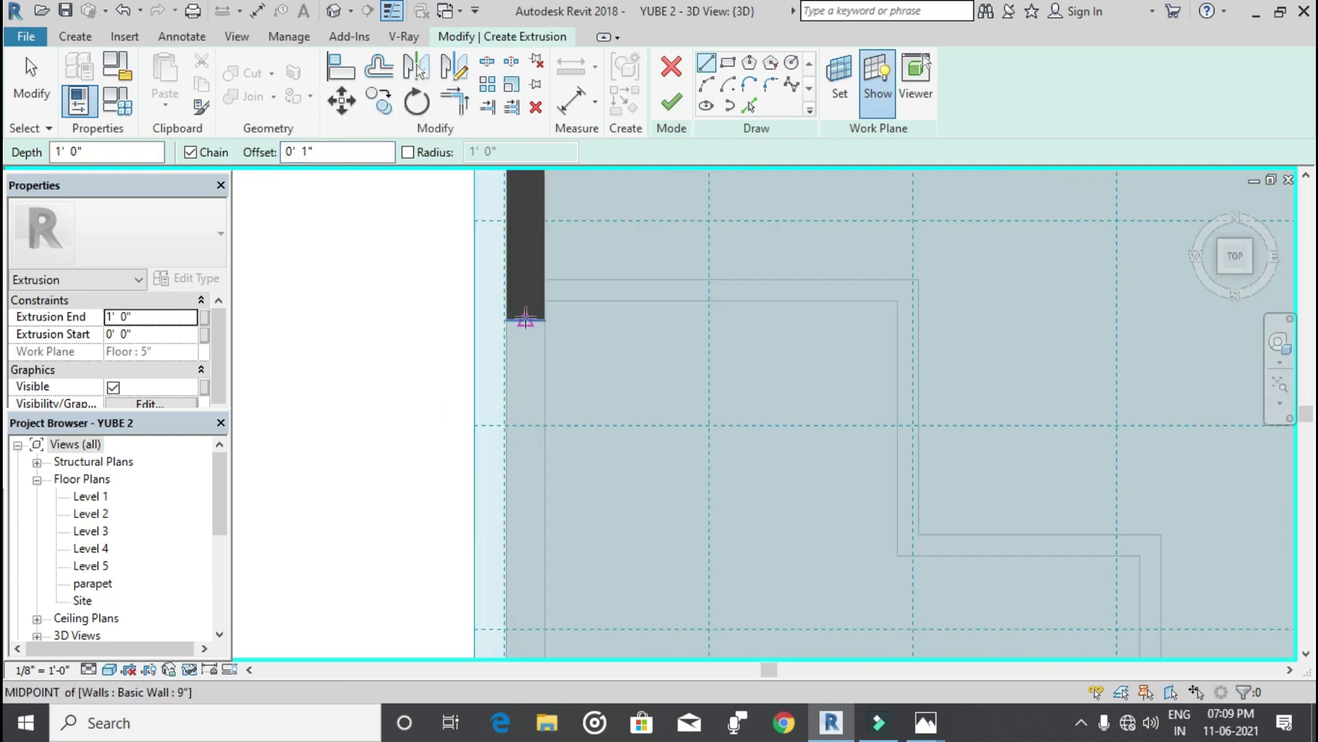
left_click(525, 320)
scroll(521, 413, "up", 2)
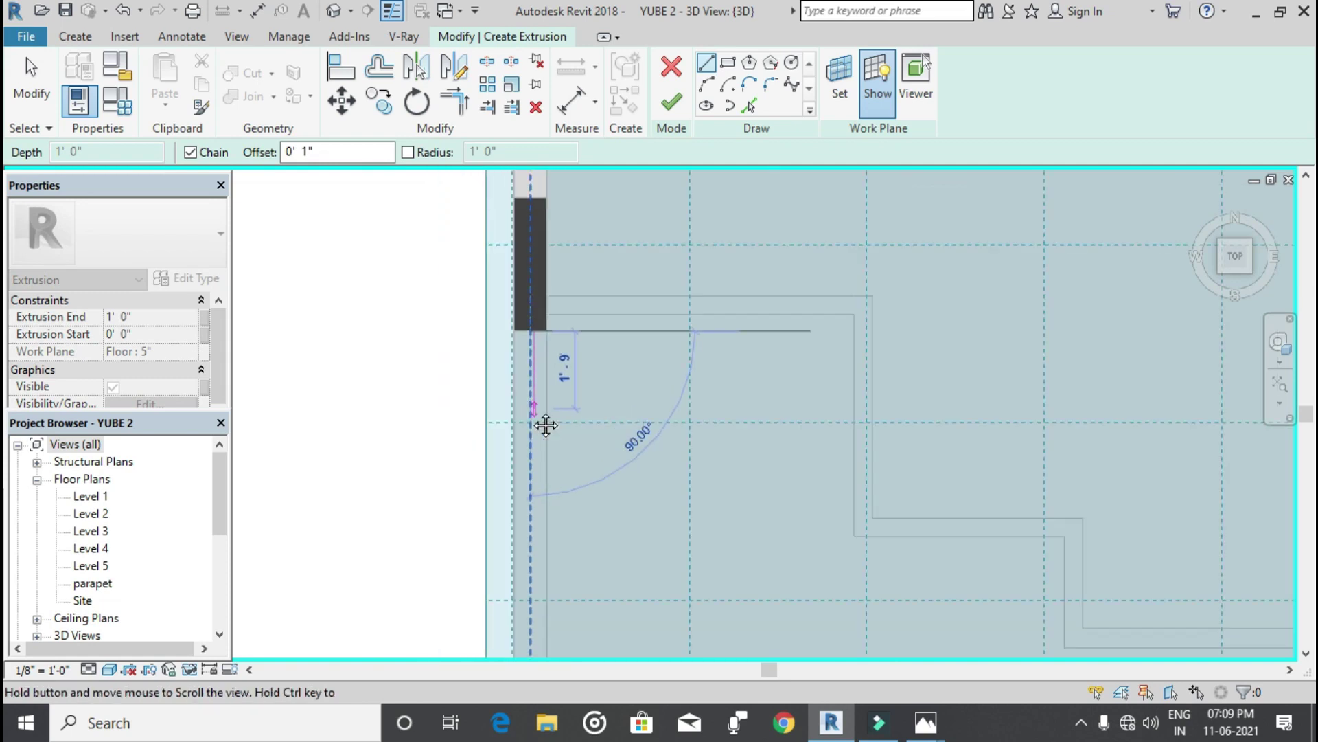
middle_click_drag(544, 427, 540, 204)
middle_click_drag(524, 373, 499, 310)
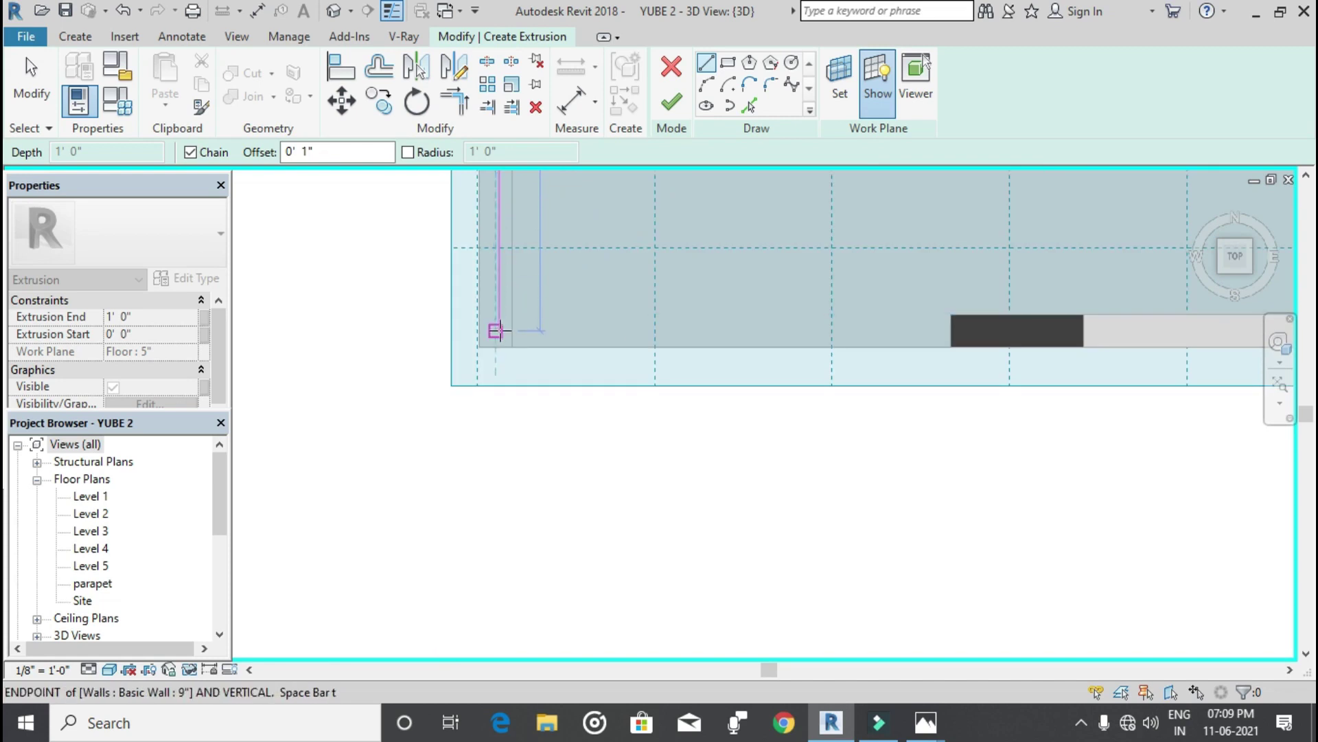
left_click(499, 330)
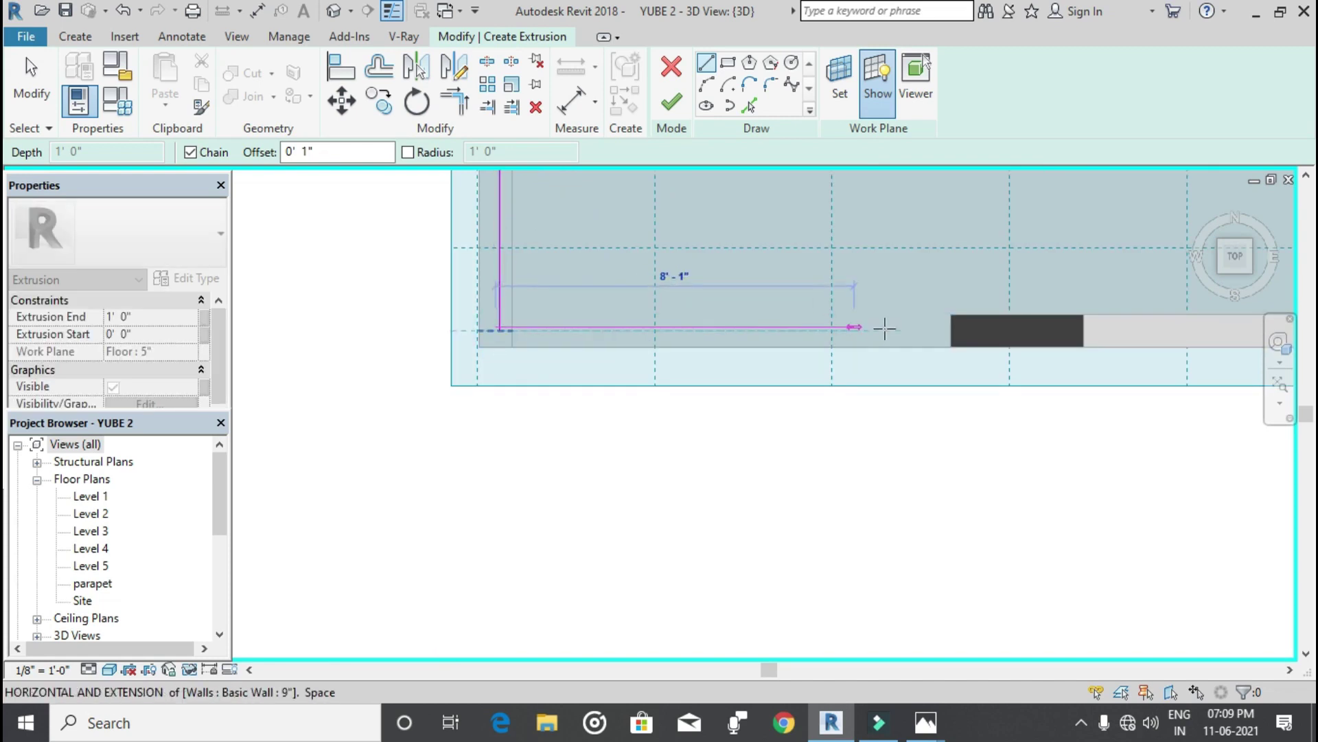
left_click(951, 326)
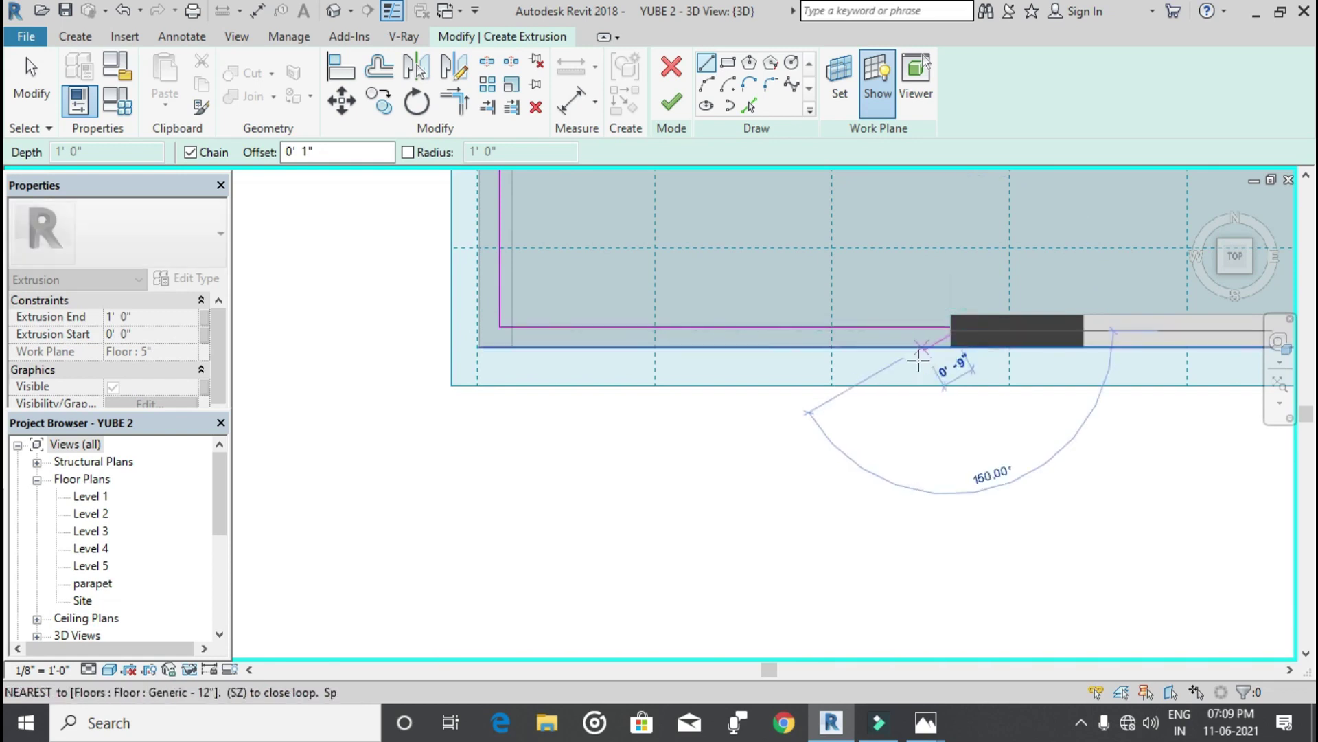
scroll(948, 333, "up", 2)
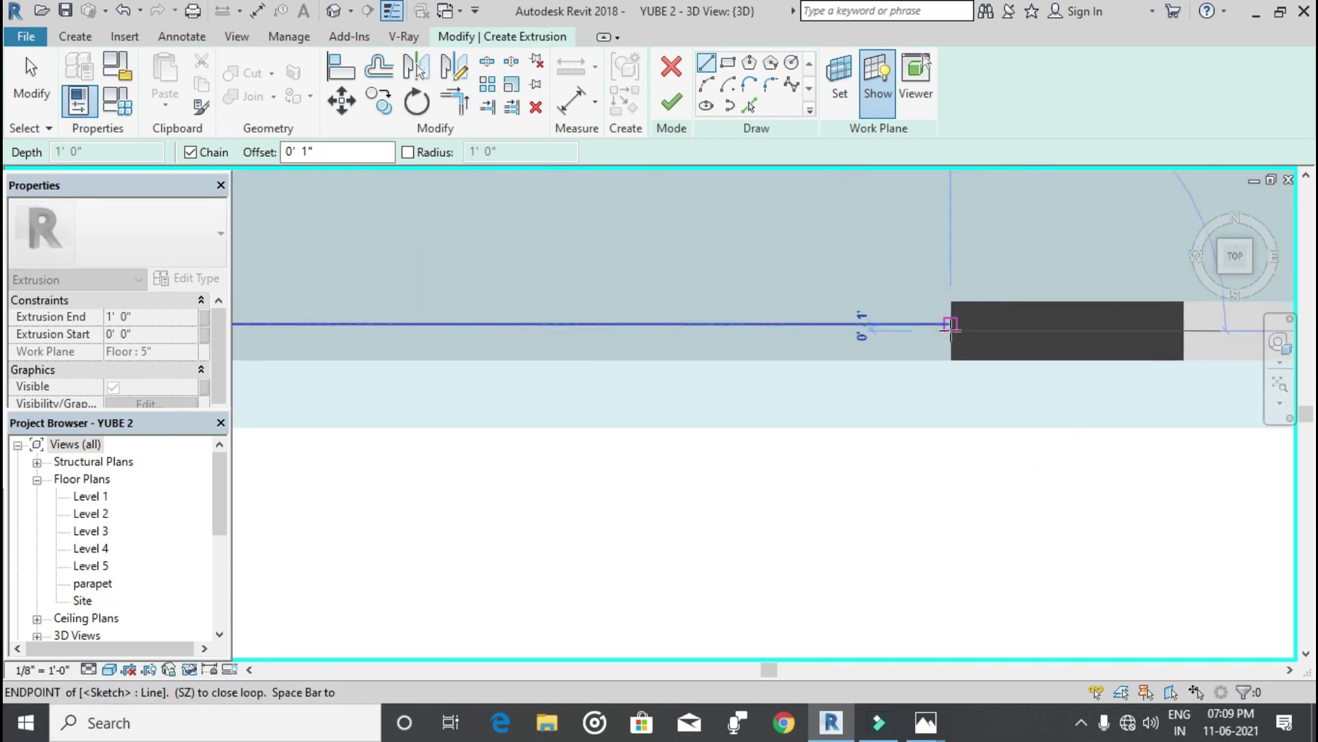
scroll(949, 333, "up", 2)
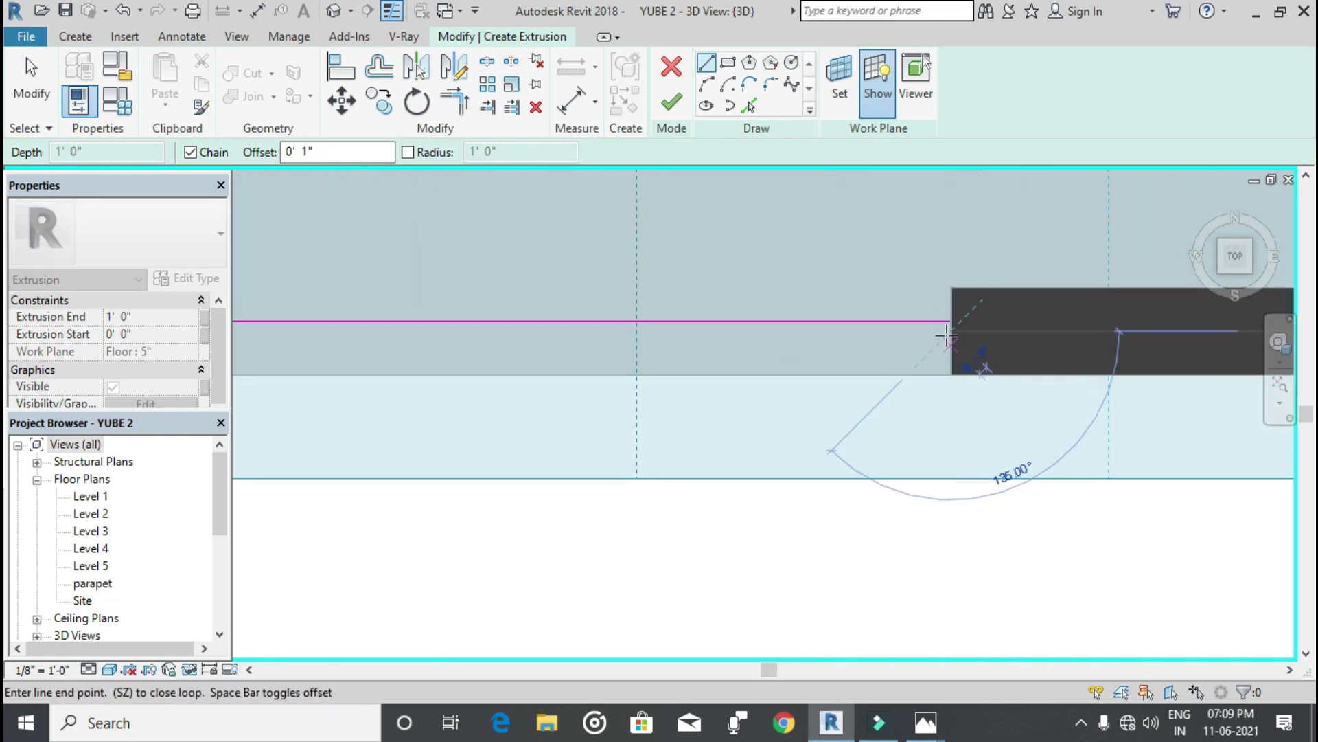
scroll(949, 333, "up", 3)
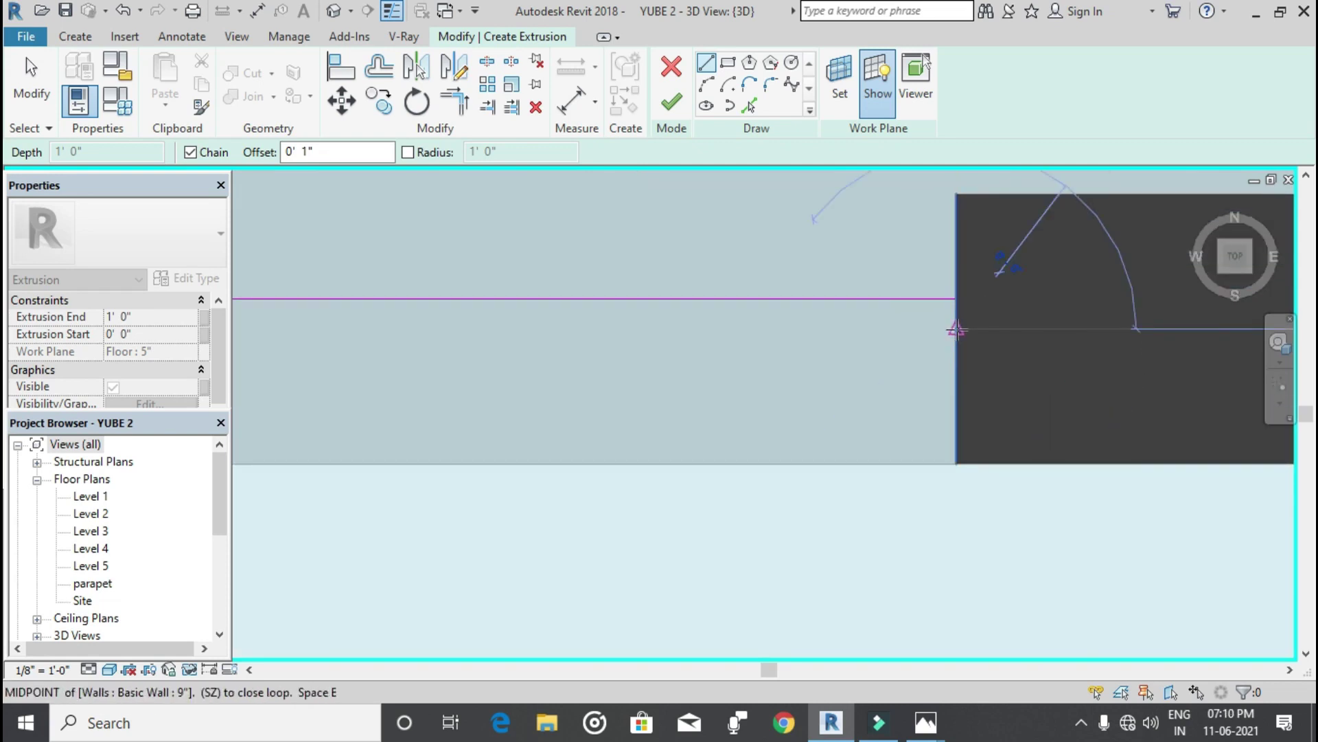
key("Escape")
key("Escape")
Step: Restart line drawing and set the offset back to 1" for the second line
scroll(748, 346, "down", 1)
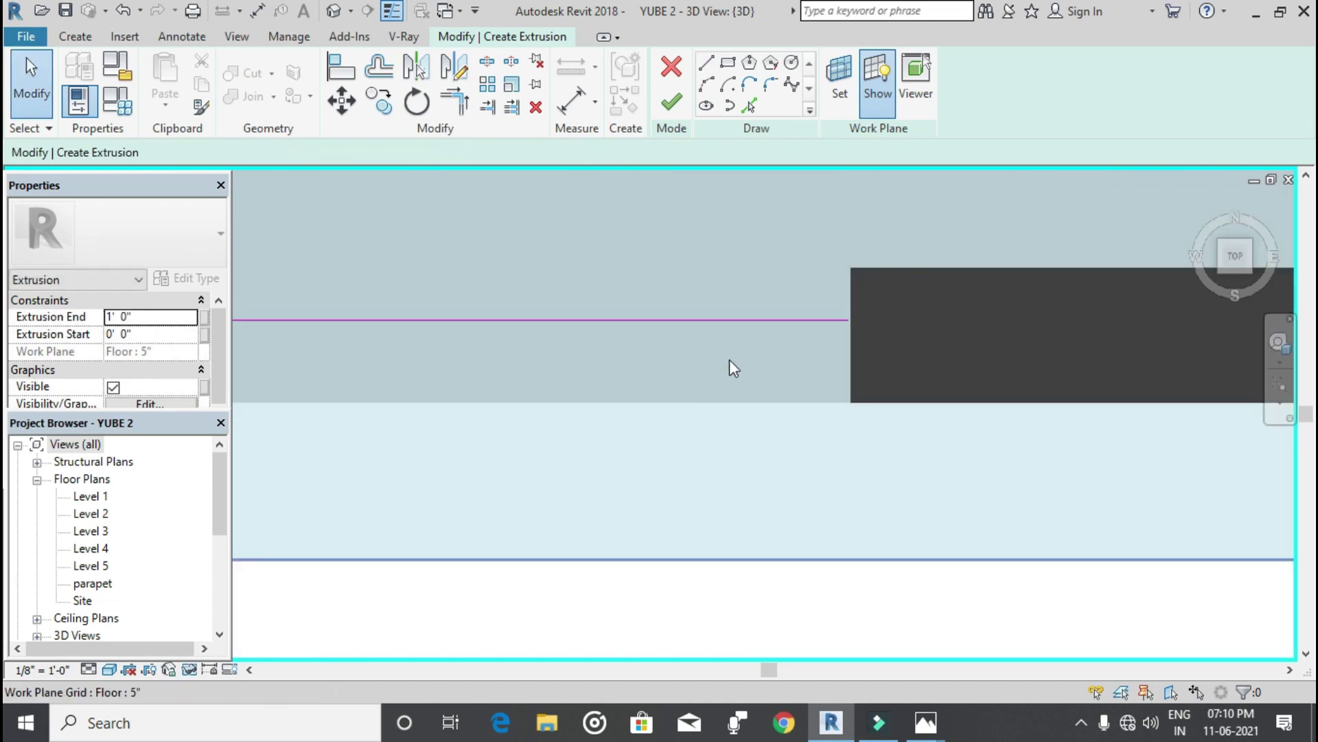
scroll(730, 364, "down", 2)
scroll(679, 382, "down", 2)
scroll(500, 359, "down", 1)
mouse_move(472, 331)
middle_mouse_down()
mouse_move(536, 385)
mouse_move(560, 449)
middle_mouse_up()
left_click(706, 62)
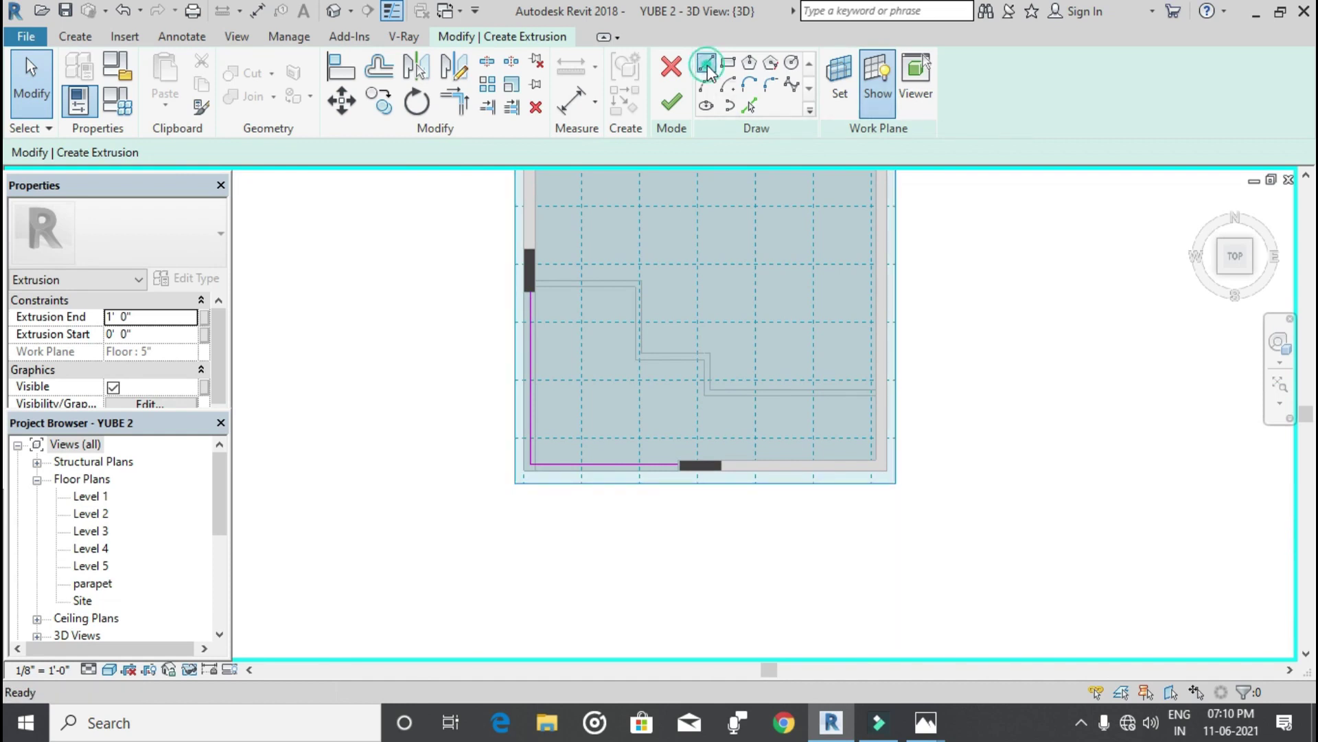
scroll(530, 291, "up", 2)
scroll(527, 287, "up", 3)
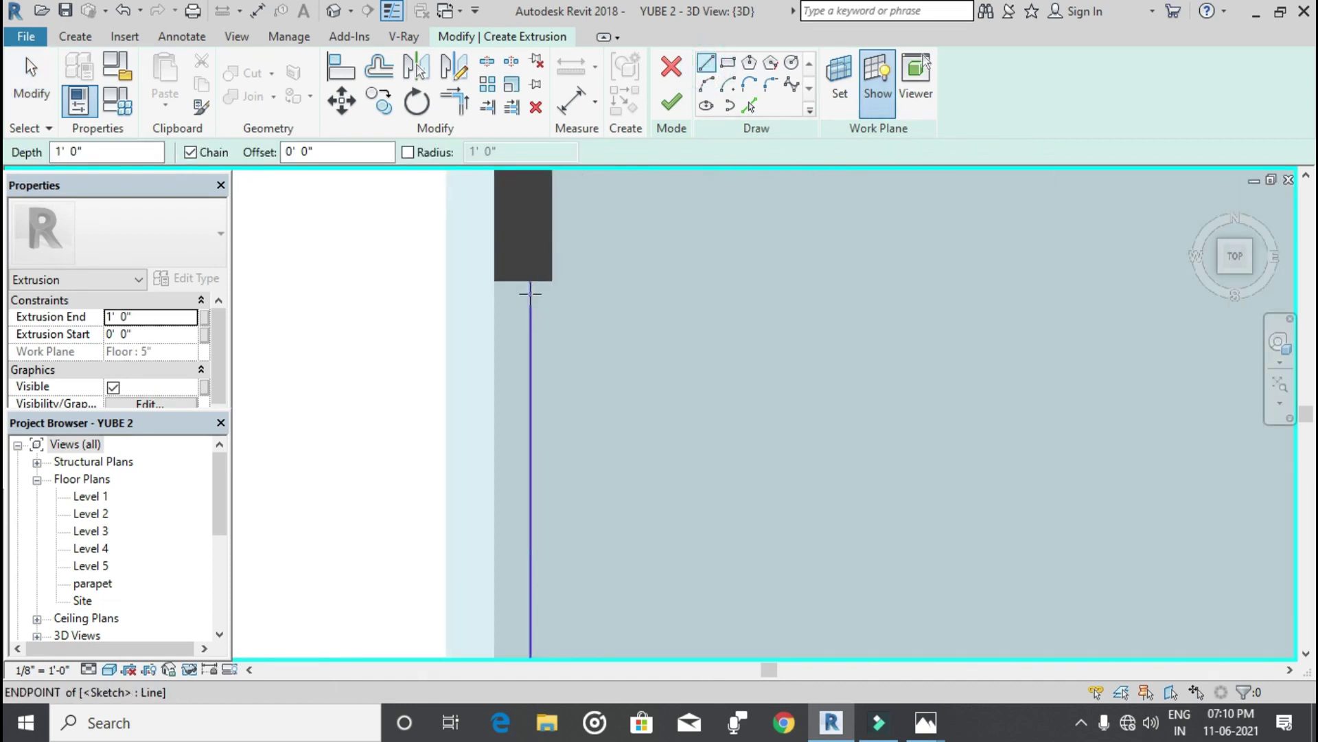
left_click(523, 282)
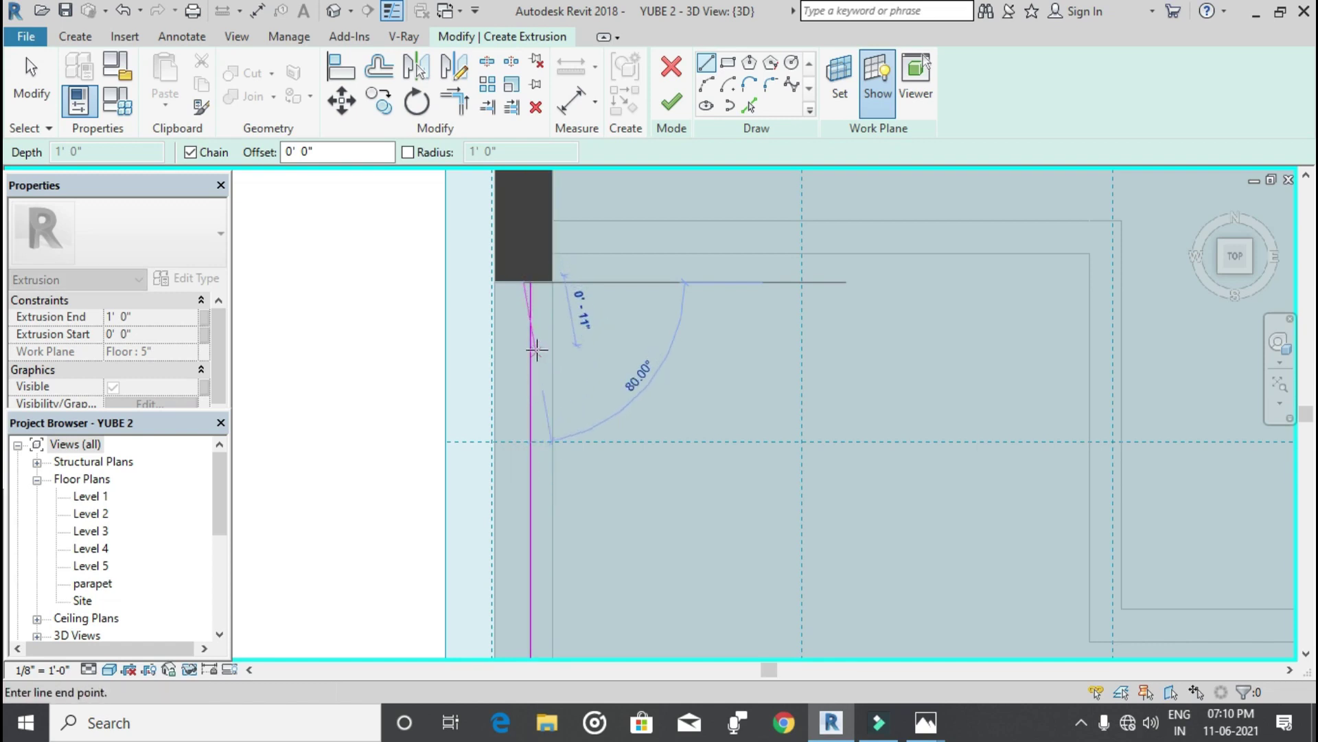
key("Escape")
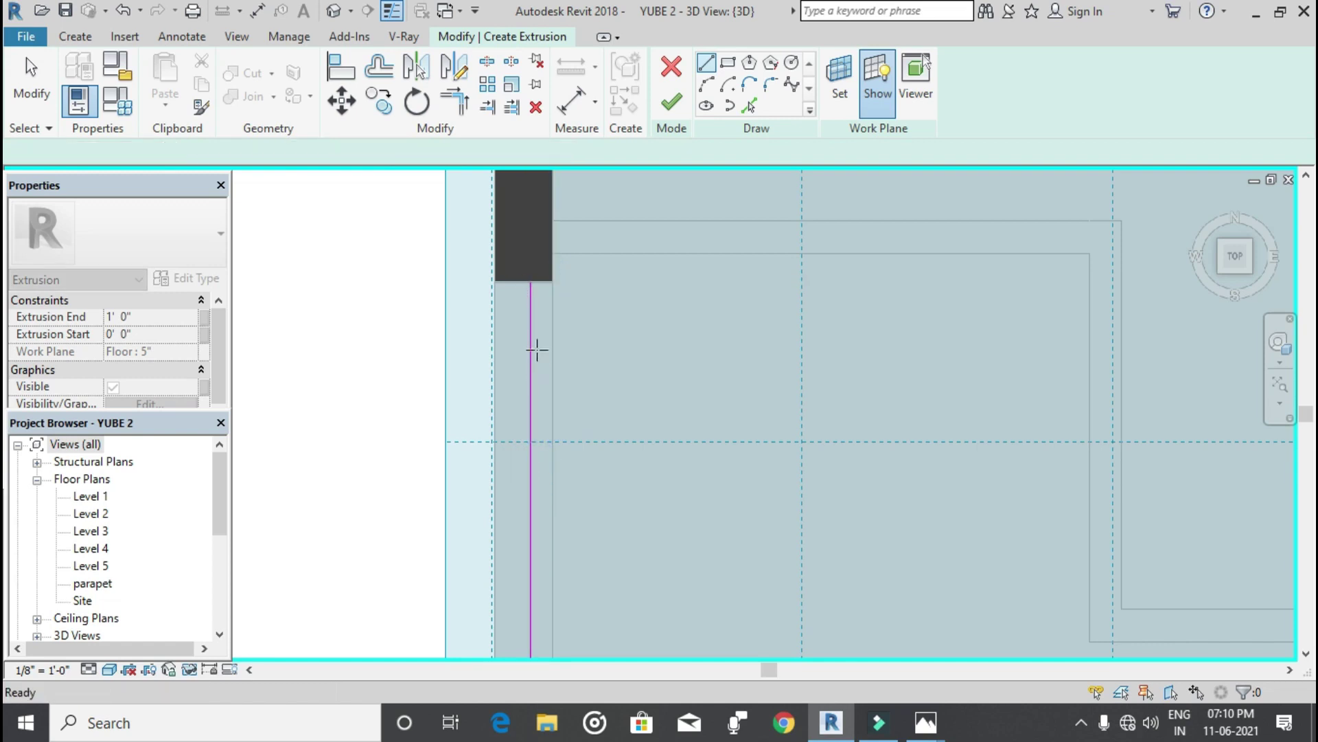
left_click(331, 152)
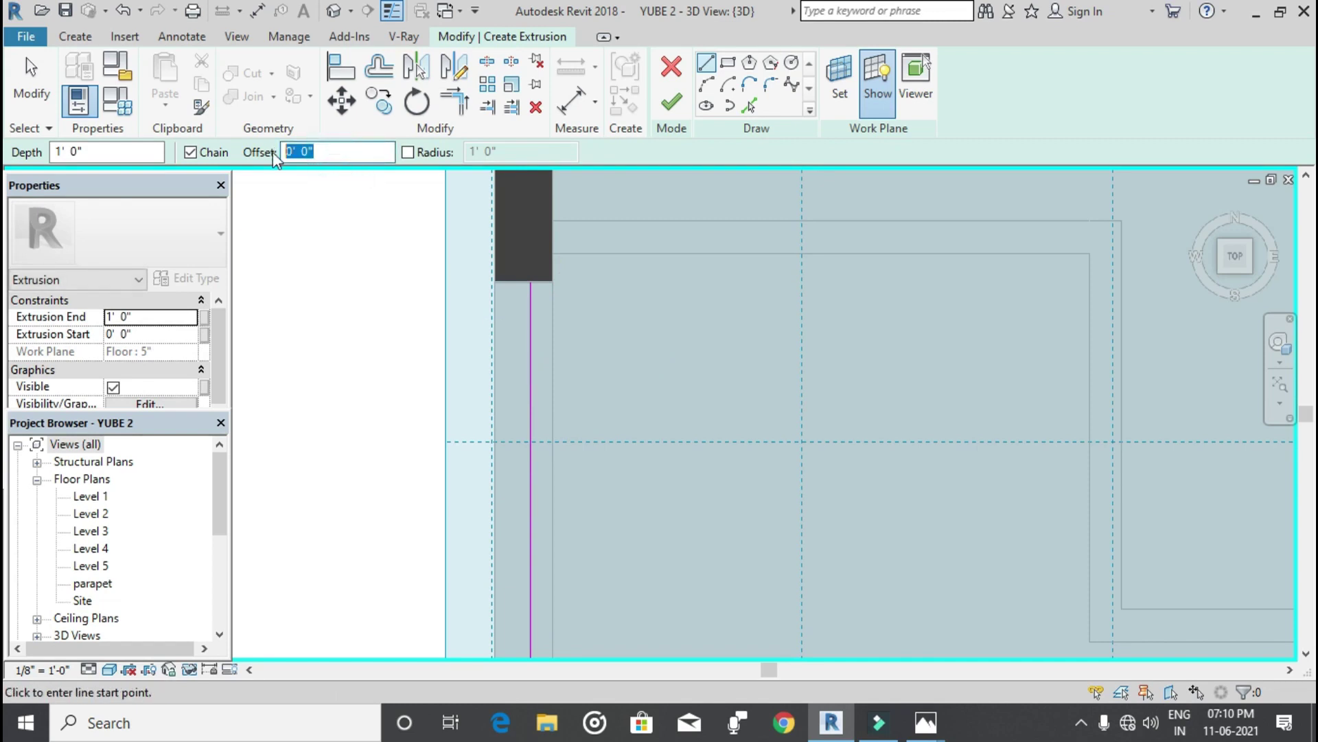
type("1")
key("Return")
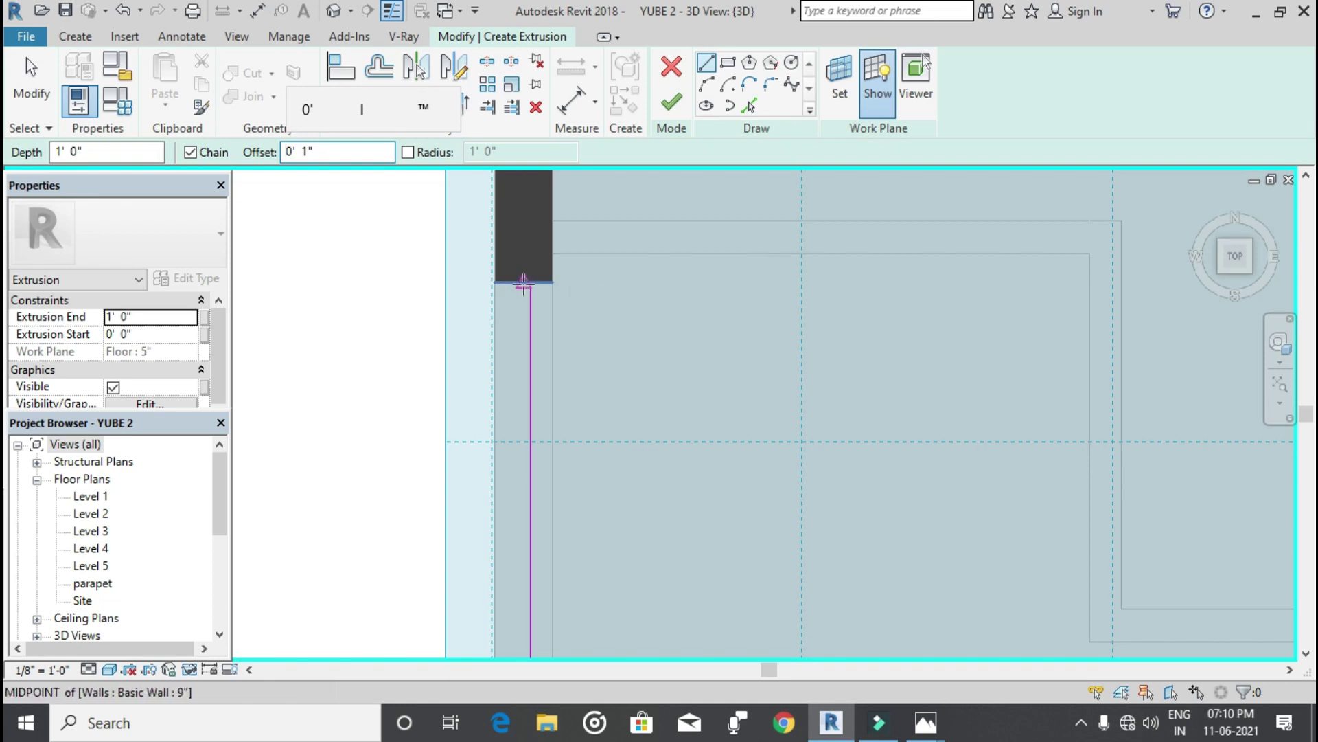
Step: Draw the second, flipped-offset L-line from below the left dark block to the bottom-left corner and along the bottom
left_click(523, 282)
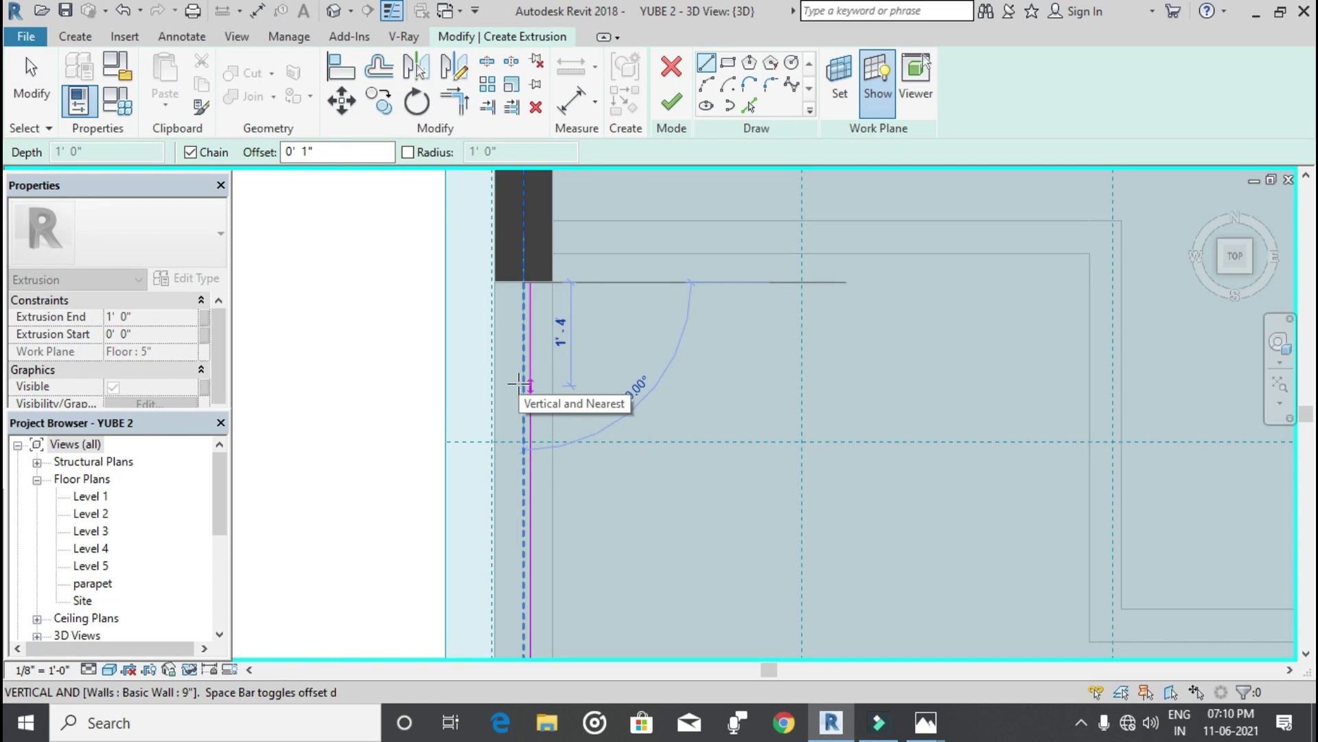
key("space")
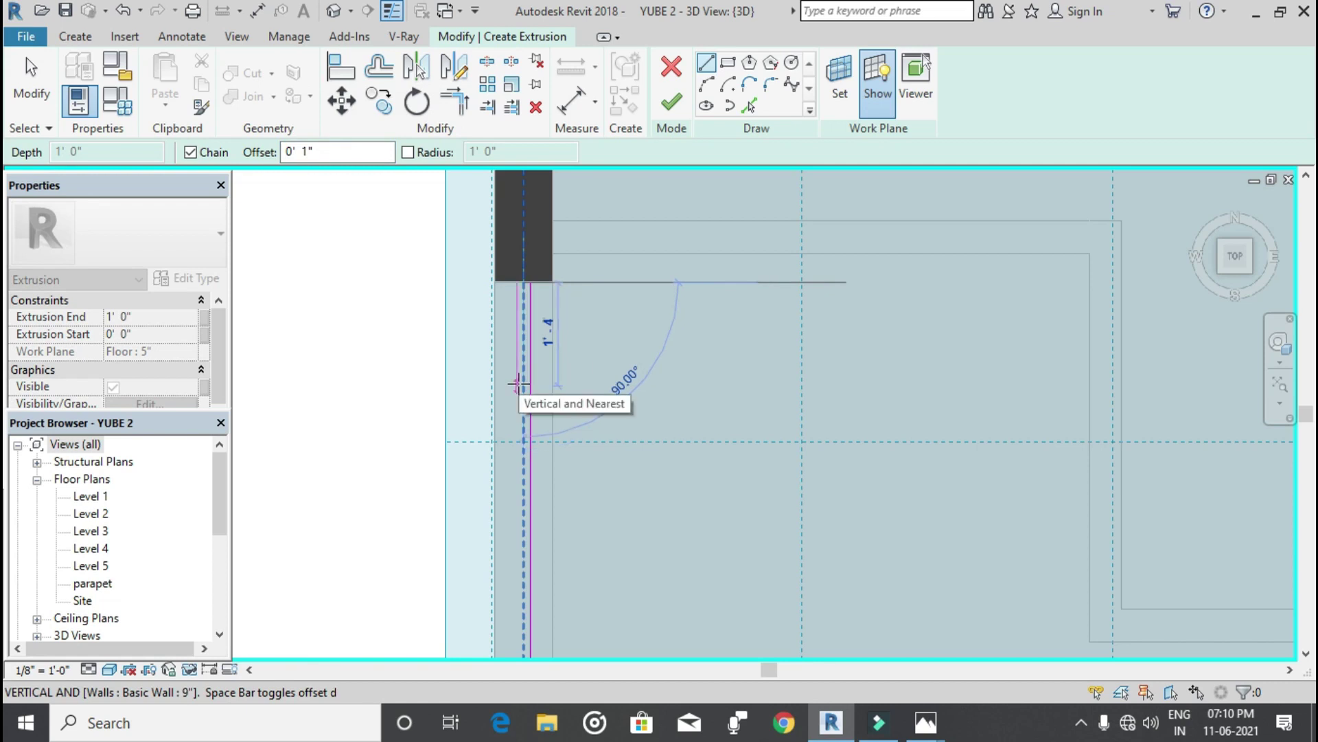
scroll(519, 385, "down", 5)
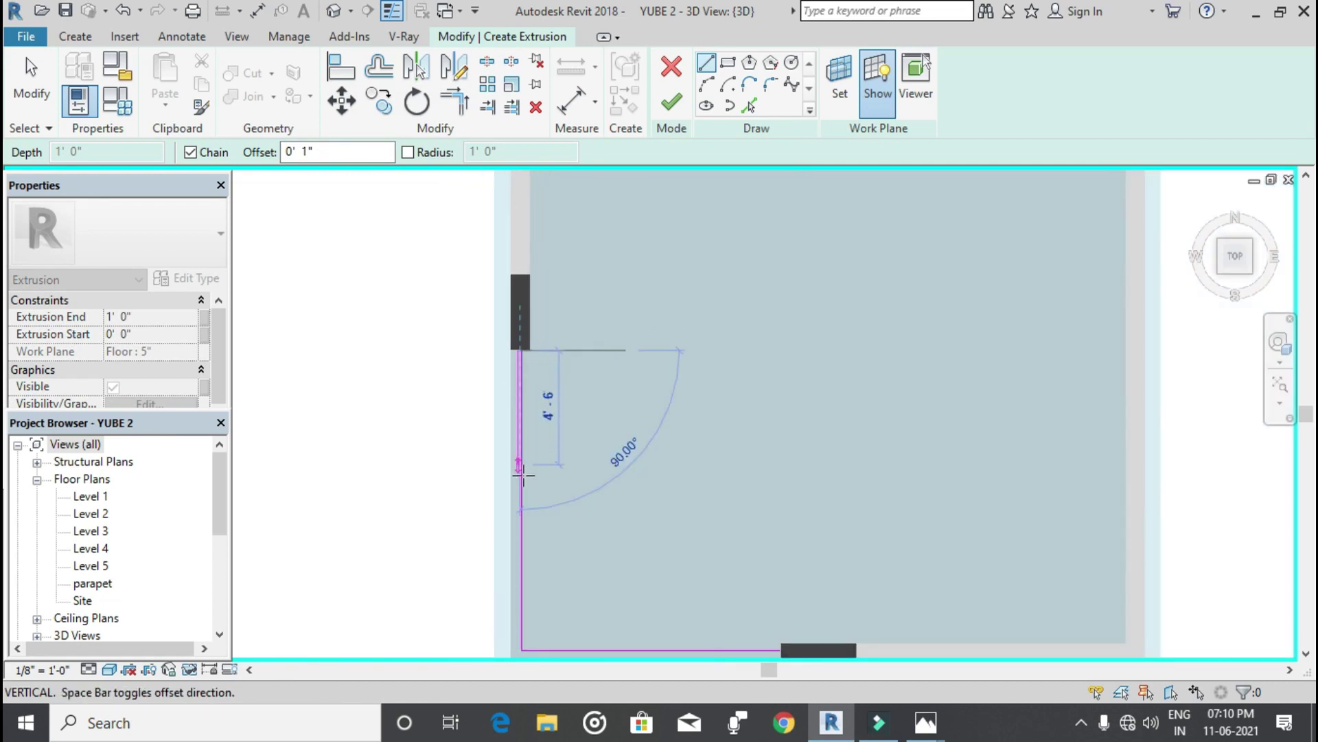
middle_click_drag(515, 652, 525, 409)
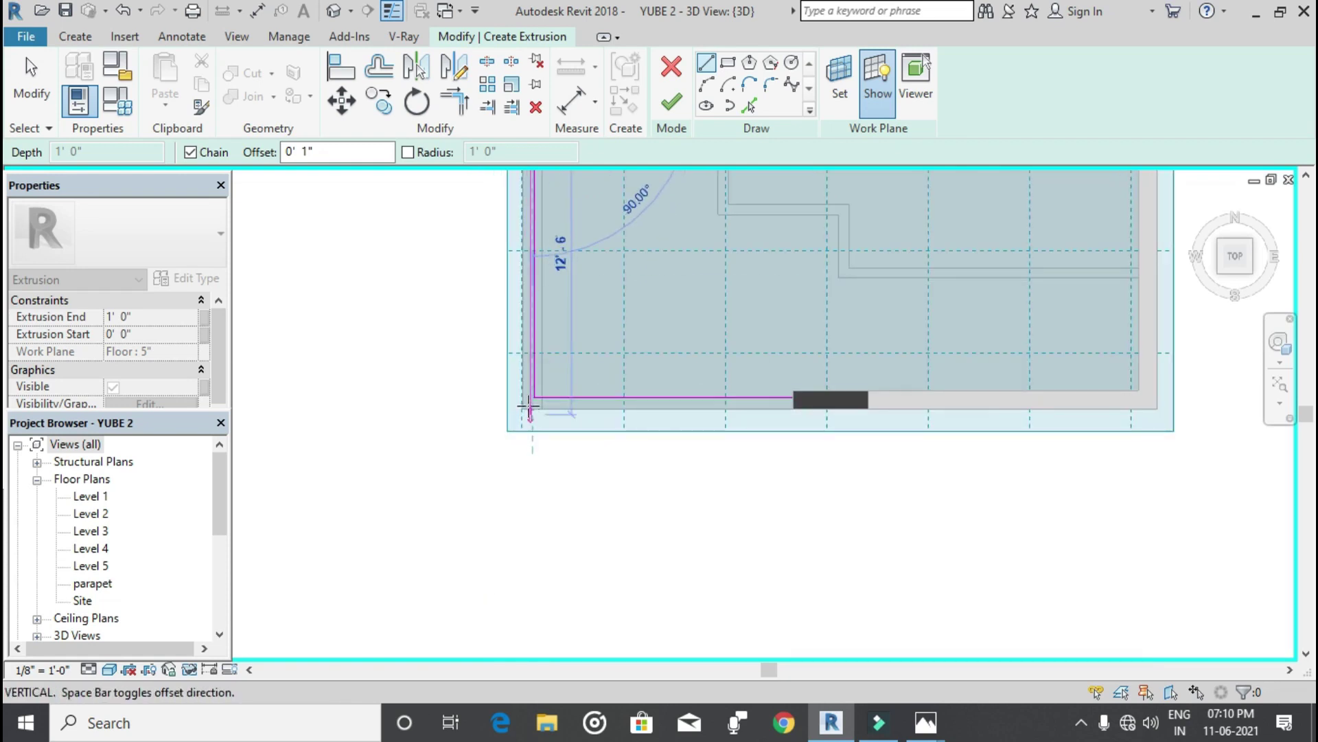
left_click(529, 405)
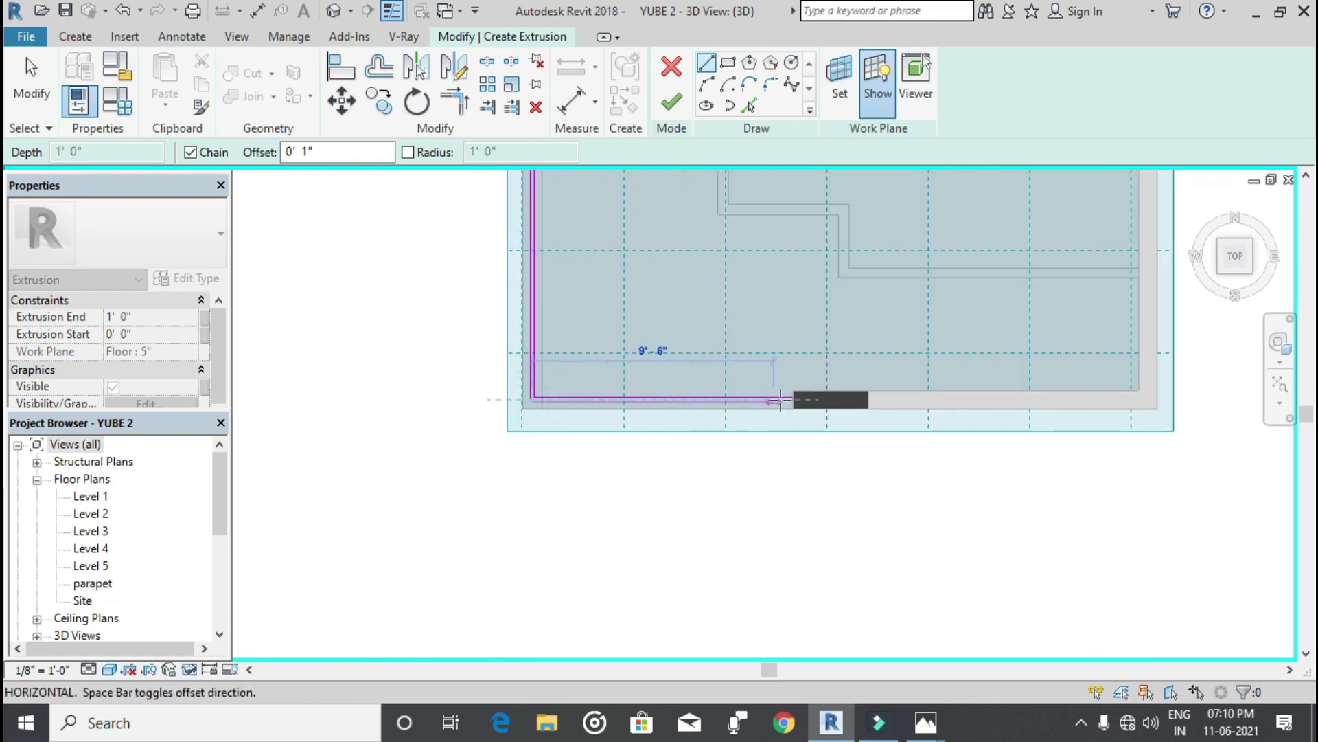
left_click(795, 401)
key("Escape")
key("Escape")
scroll(679, 426, "down", 1)
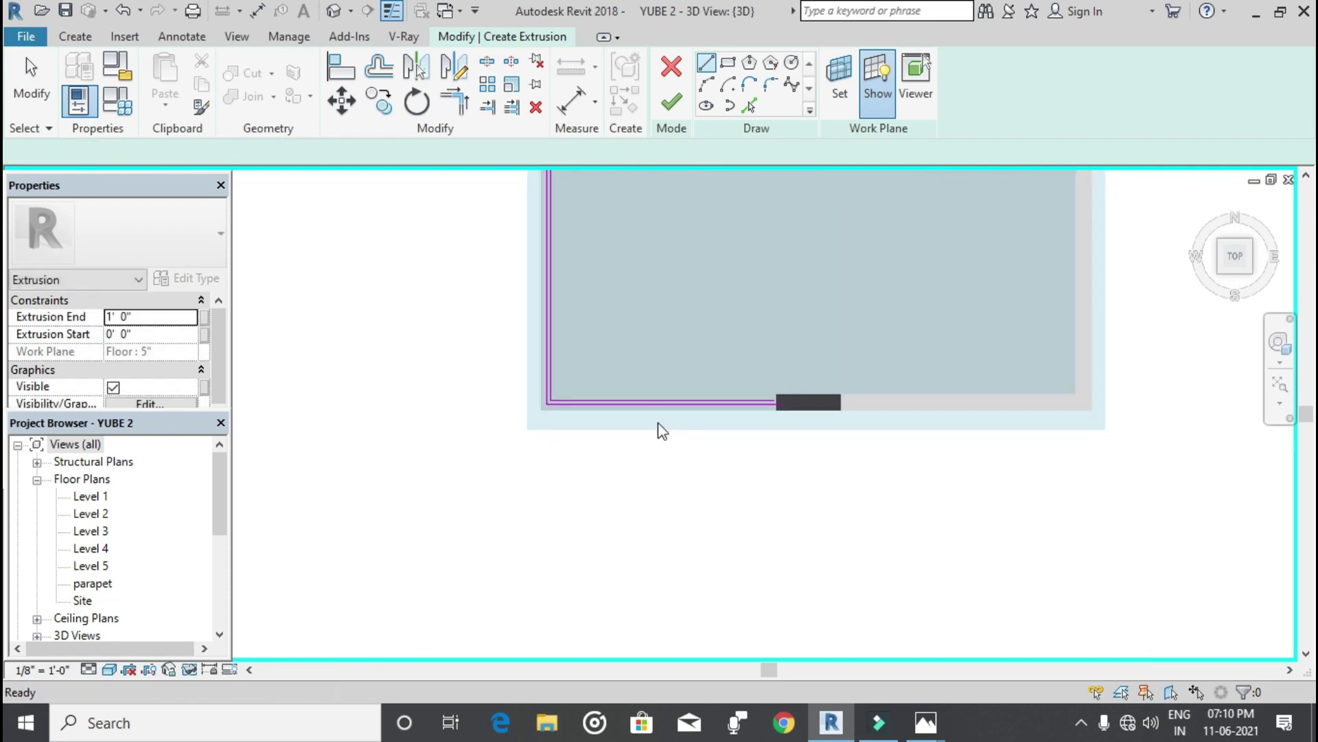
scroll(635, 364, "down", 2)
middle_click_drag(627, 328, 626, 450)
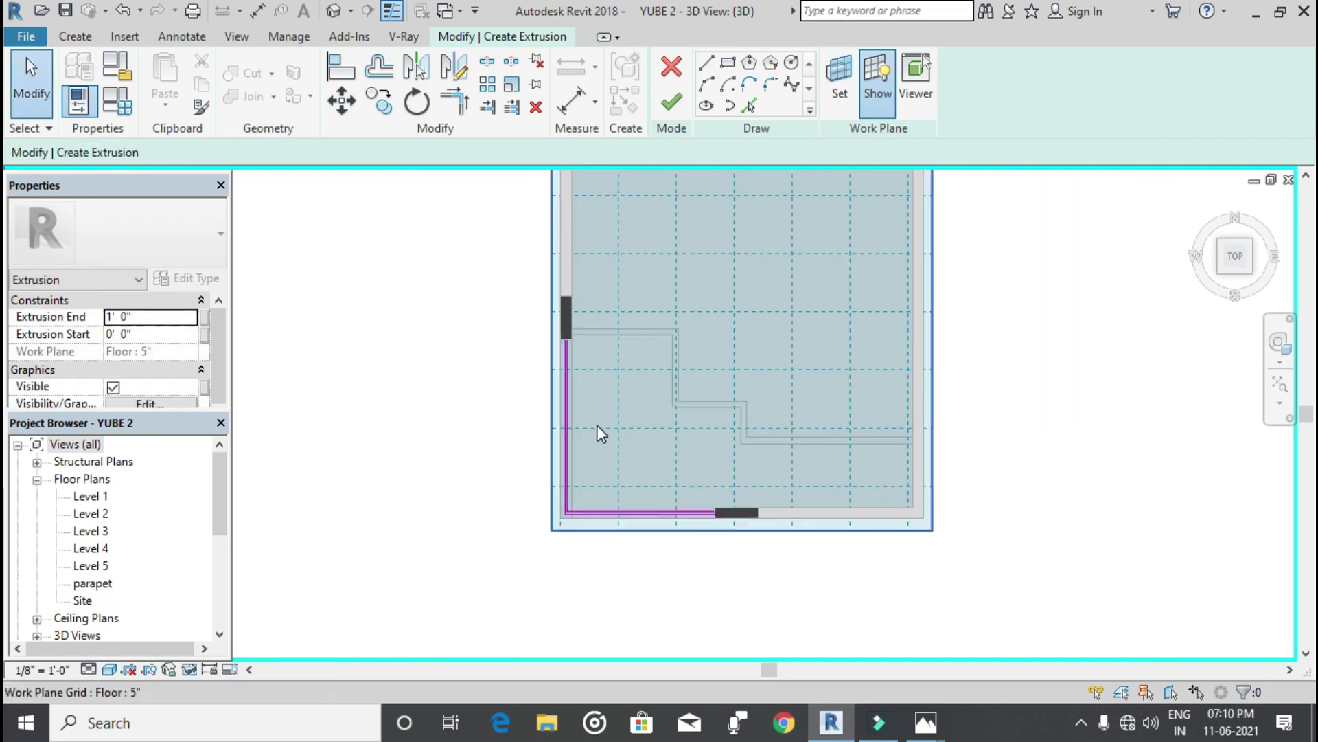
scroll(596, 431, "up", 2)
Step: Attempt to finish the sketch, then dismiss the closed-loop error and continue sketching
left_click(678, 108)
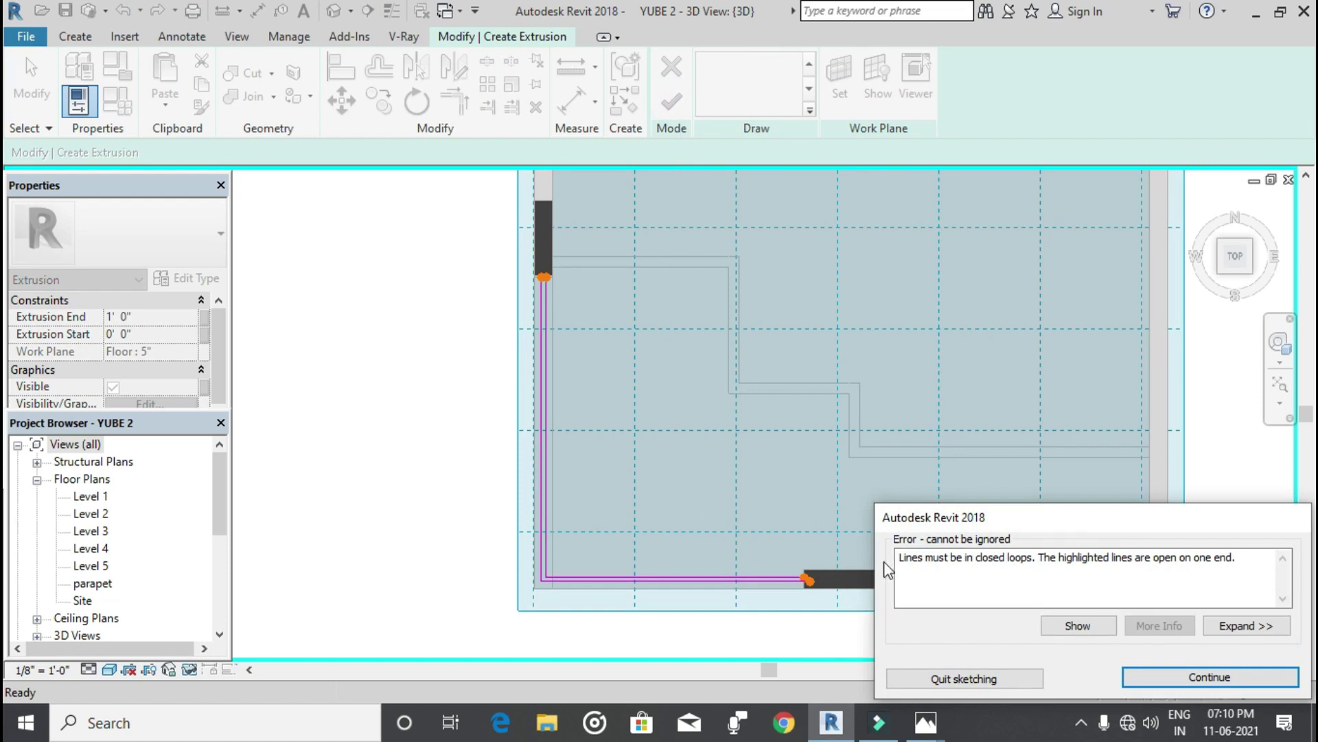
scroll(549, 275, "up", 2)
scroll(544, 284, "up", 1)
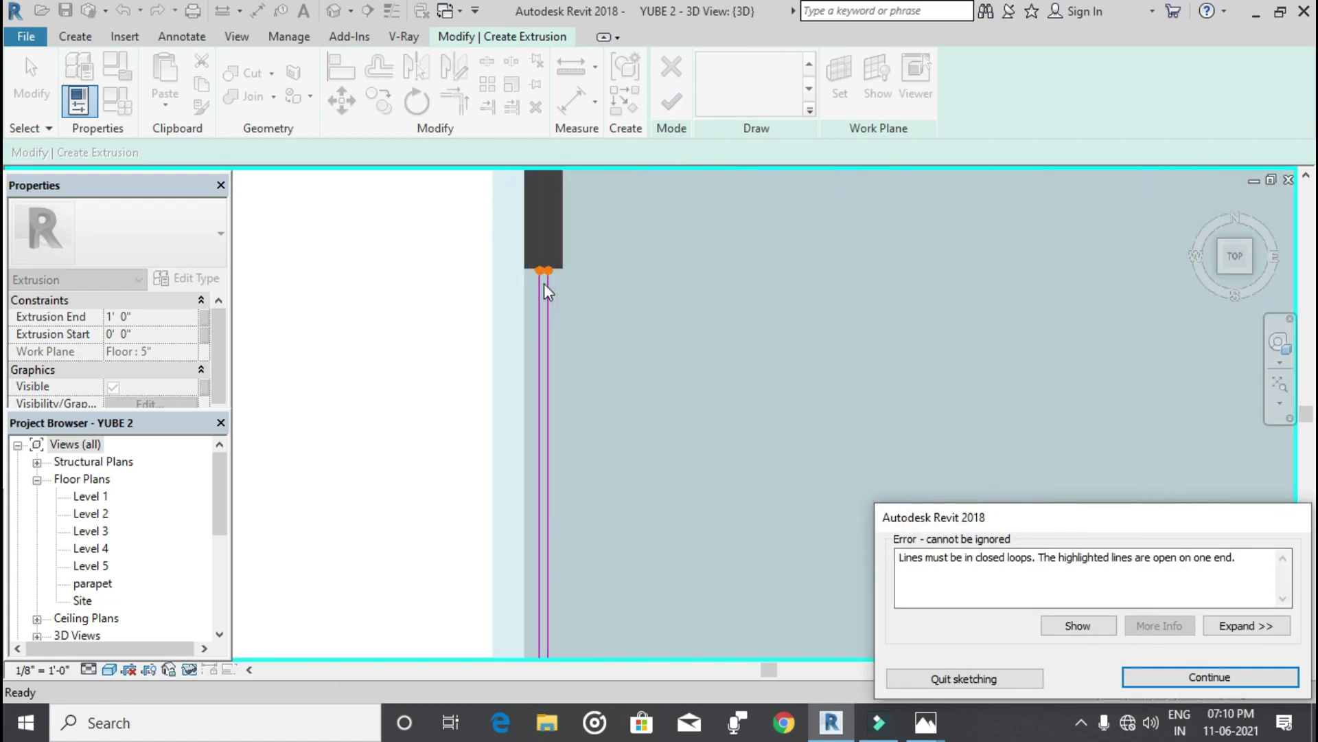
scroll(567, 305, "down", 3)
middle_click_drag(611, 420, 499, 322)
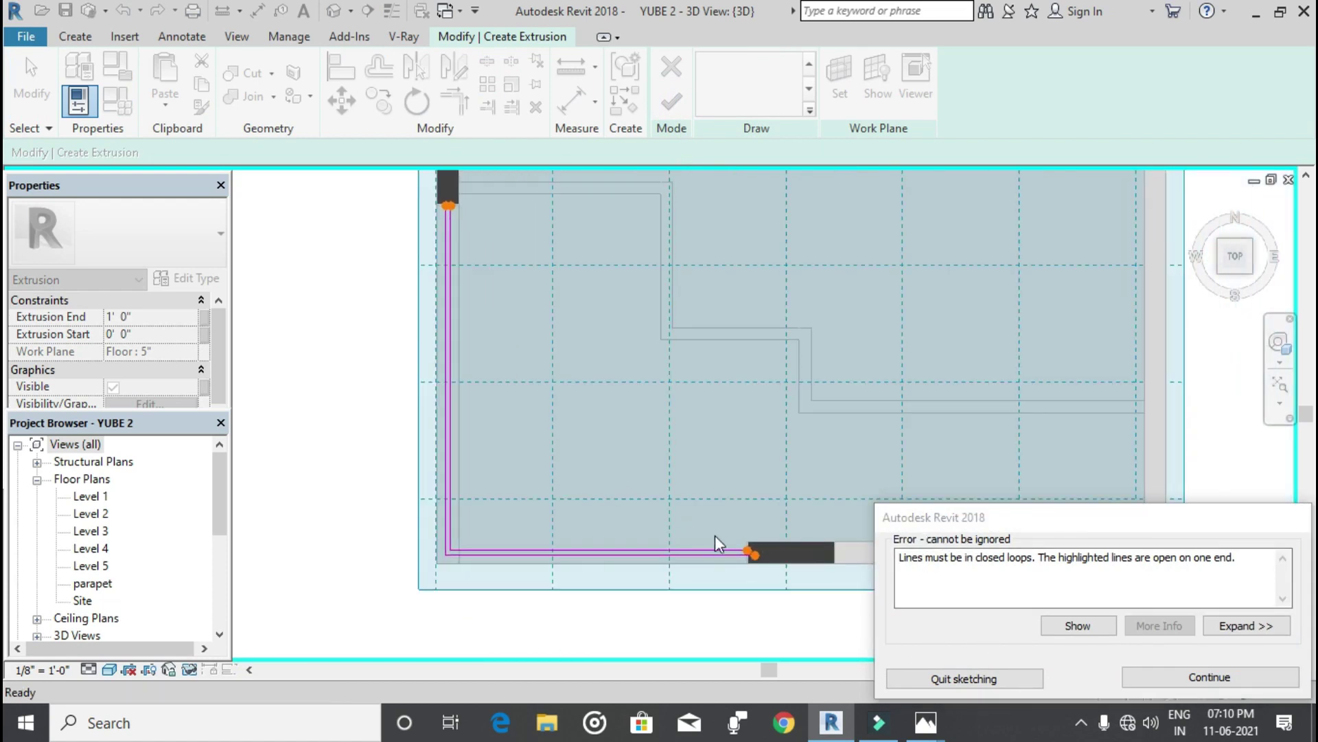
scroll(755, 557, "up", 2)
scroll(750, 556, "down", 2)
scroll(750, 556, "up", 1)
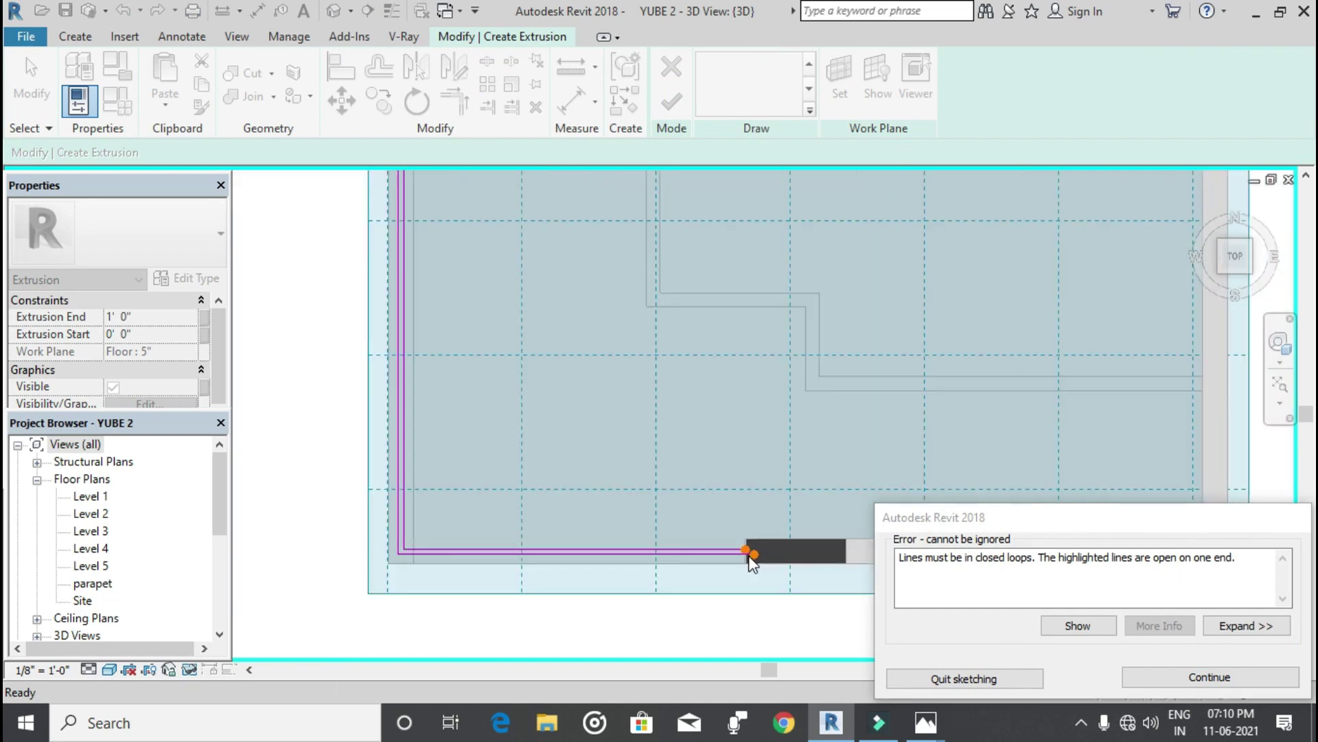
middle_click_drag(750, 556, 733, 464)
scroll(738, 476, "up", 1)
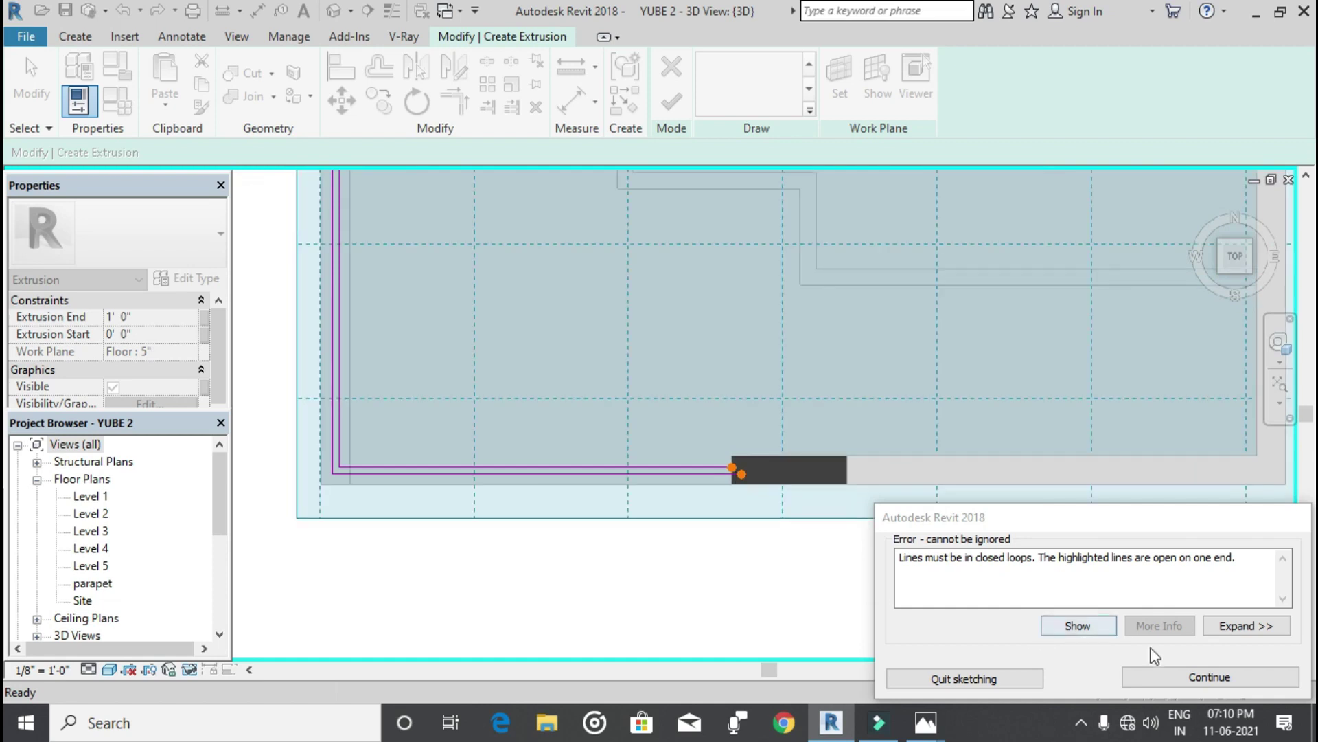
left_click(1210, 676)
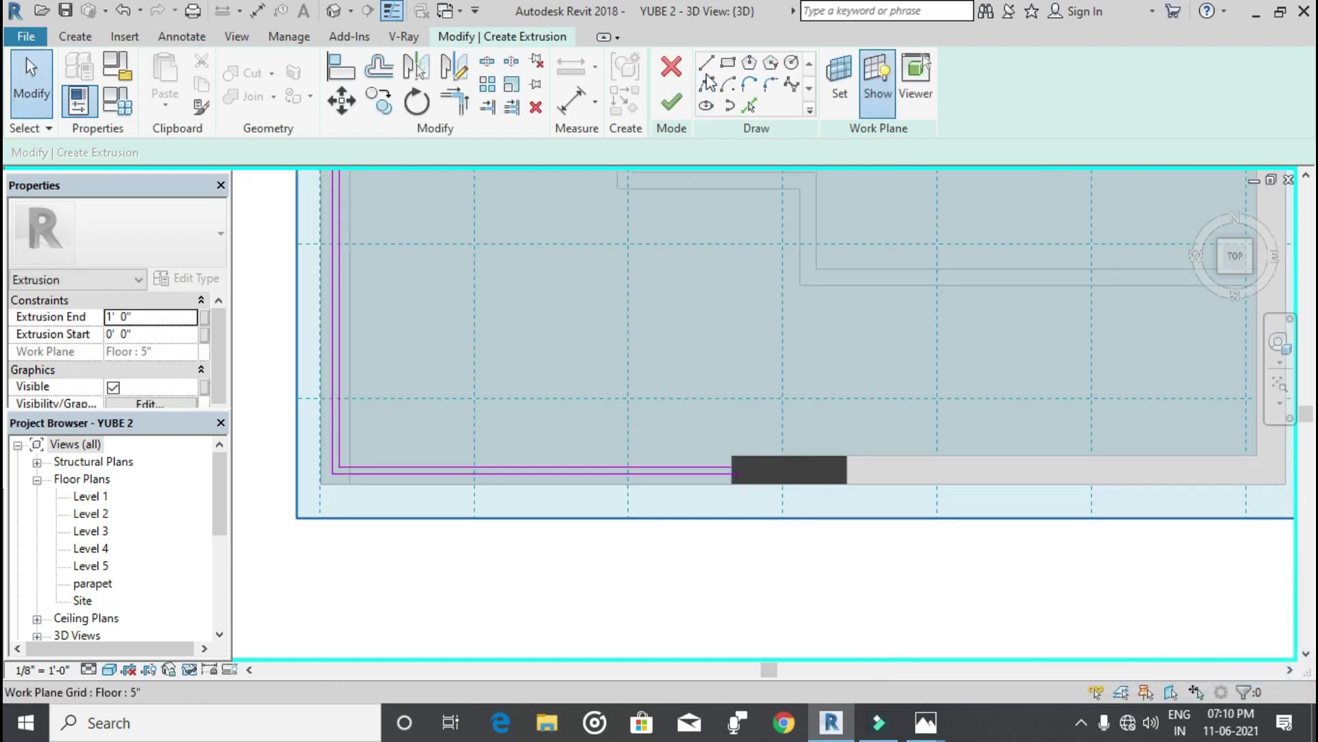
Step: Add a line from the sketch's open end to the wall's endpoint
left_click(707, 69)
scroll(755, 467, "up", 3)
scroll(728, 461, "up", 3)
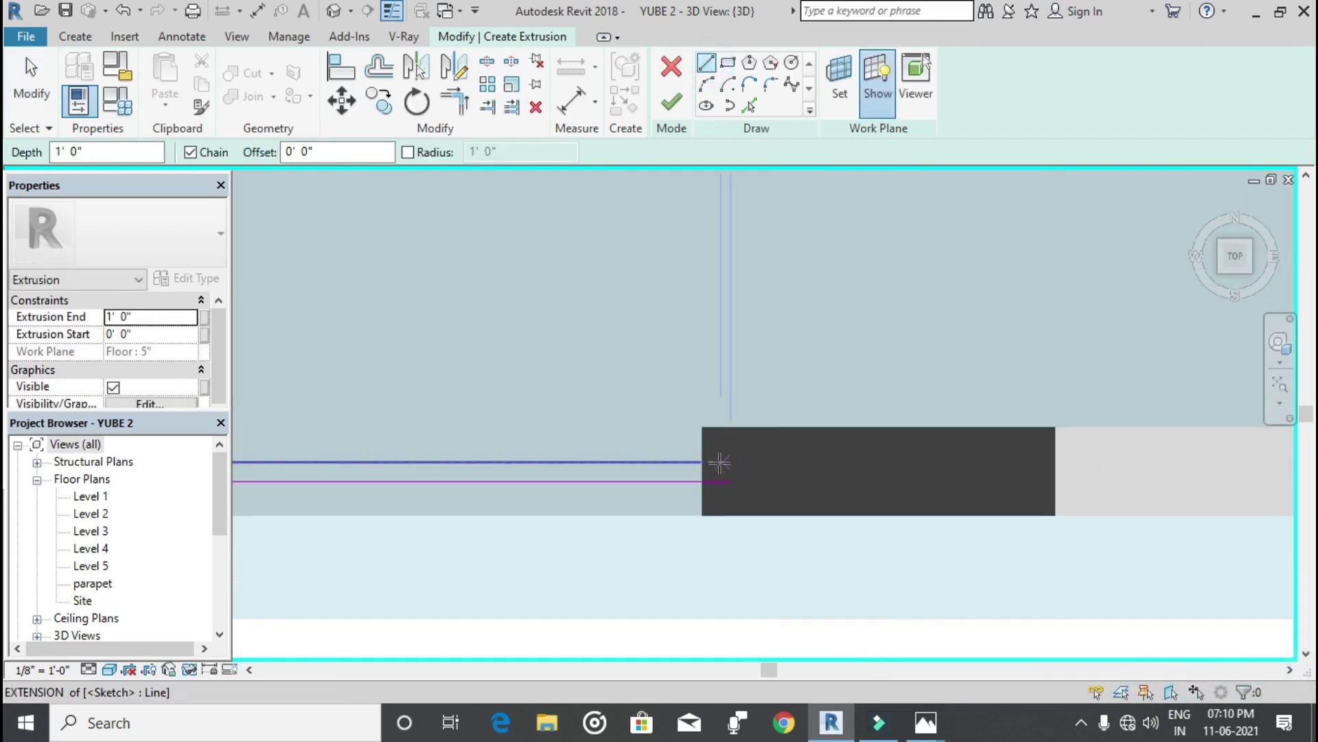
left_click(702, 462)
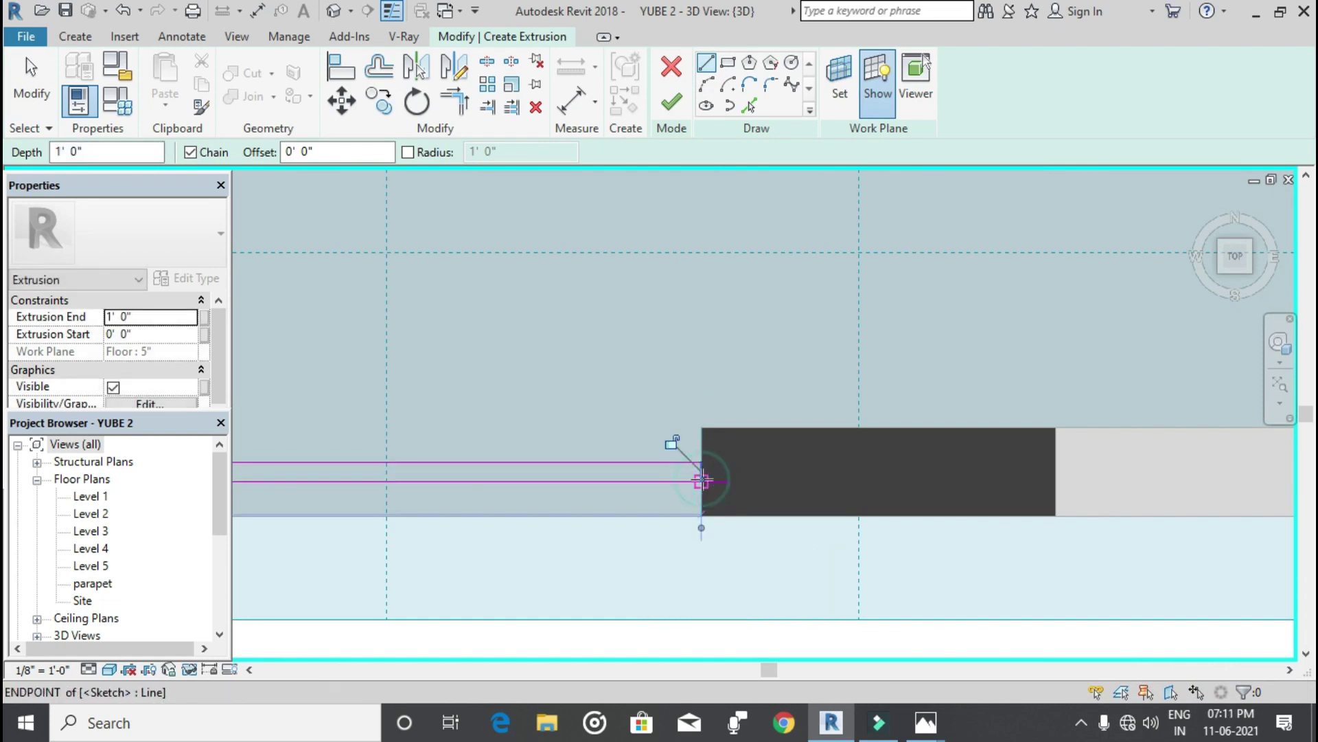
scroll(701, 474, "down", 3)
scroll(581, 463, "down", 3)
middle_click_drag(608, 577, 582, 497)
scroll(582, 497, "up", 3)
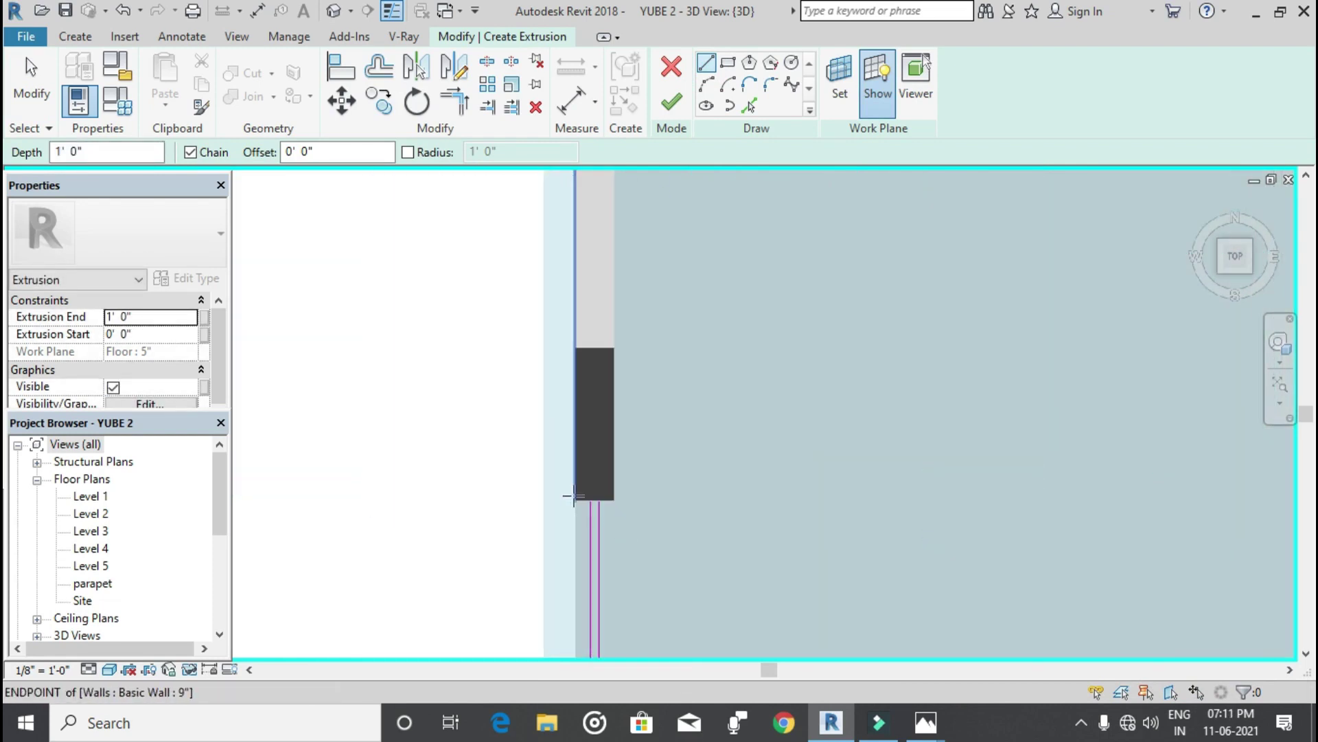
scroll(588, 505, "up", 2)
left_click(590, 505)
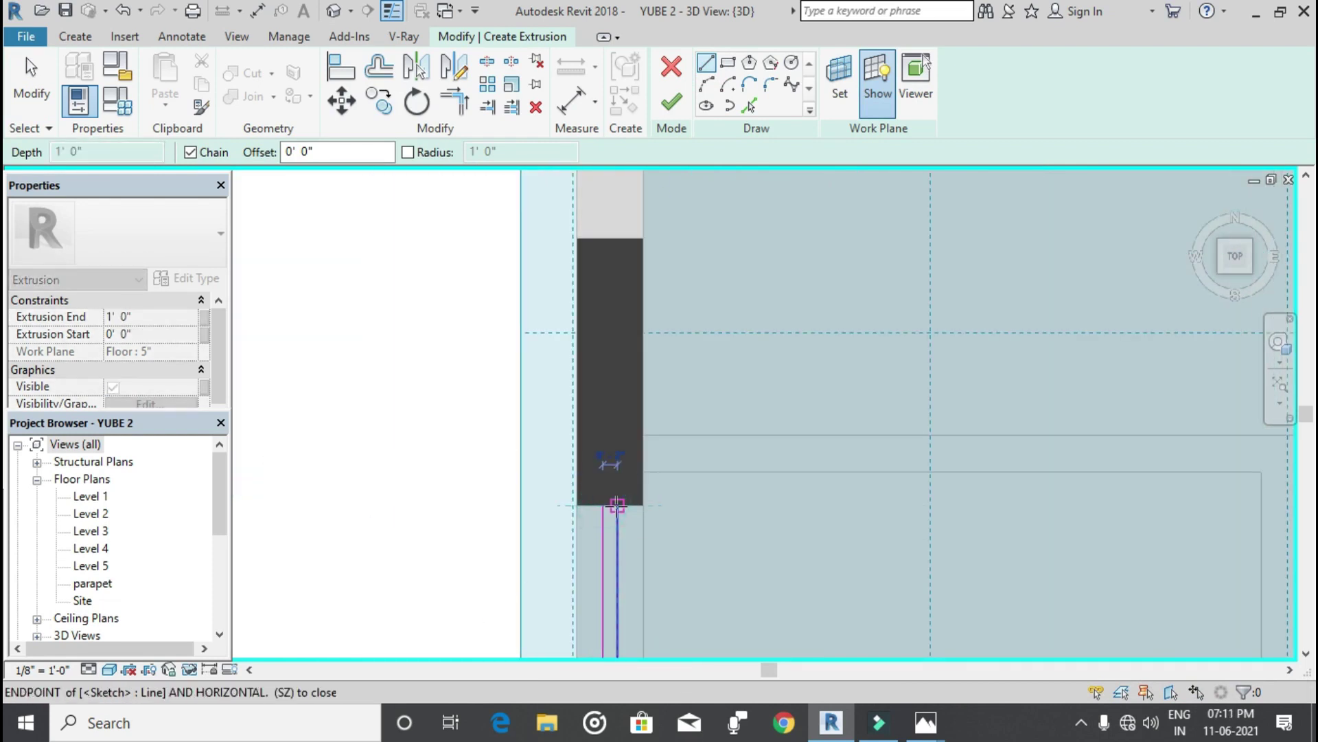
scroll(615, 504, "down", 2)
key("Escape")
scroll(686, 553, "down", 1)
mouse_move(715, 560)
middle_mouse_down()
mouse_move(607, 324)
mouse_move(492, 187)
middle_mouse_up()
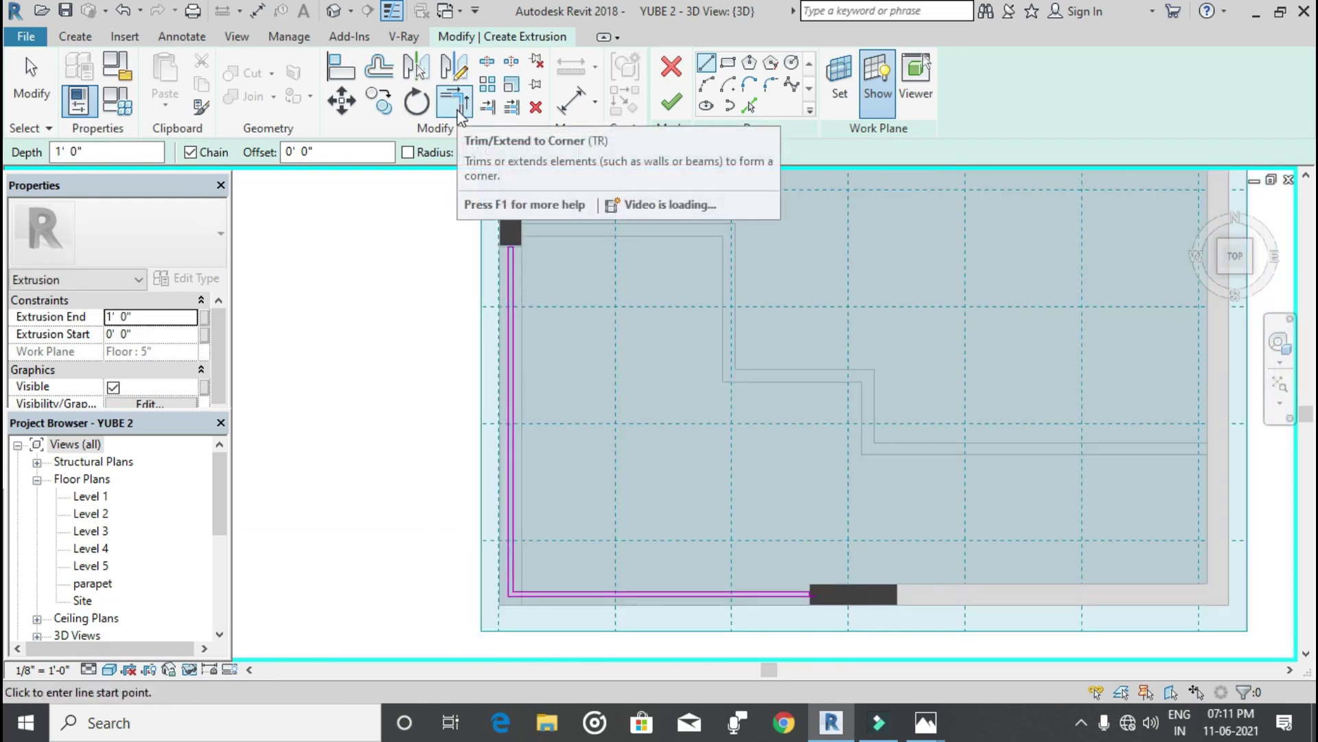
Step: Trim/Extend the two open lines into a corner to close the loop, then finish the extrusion
left_click(456, 105)
scroll(806, 600, "up", 2)
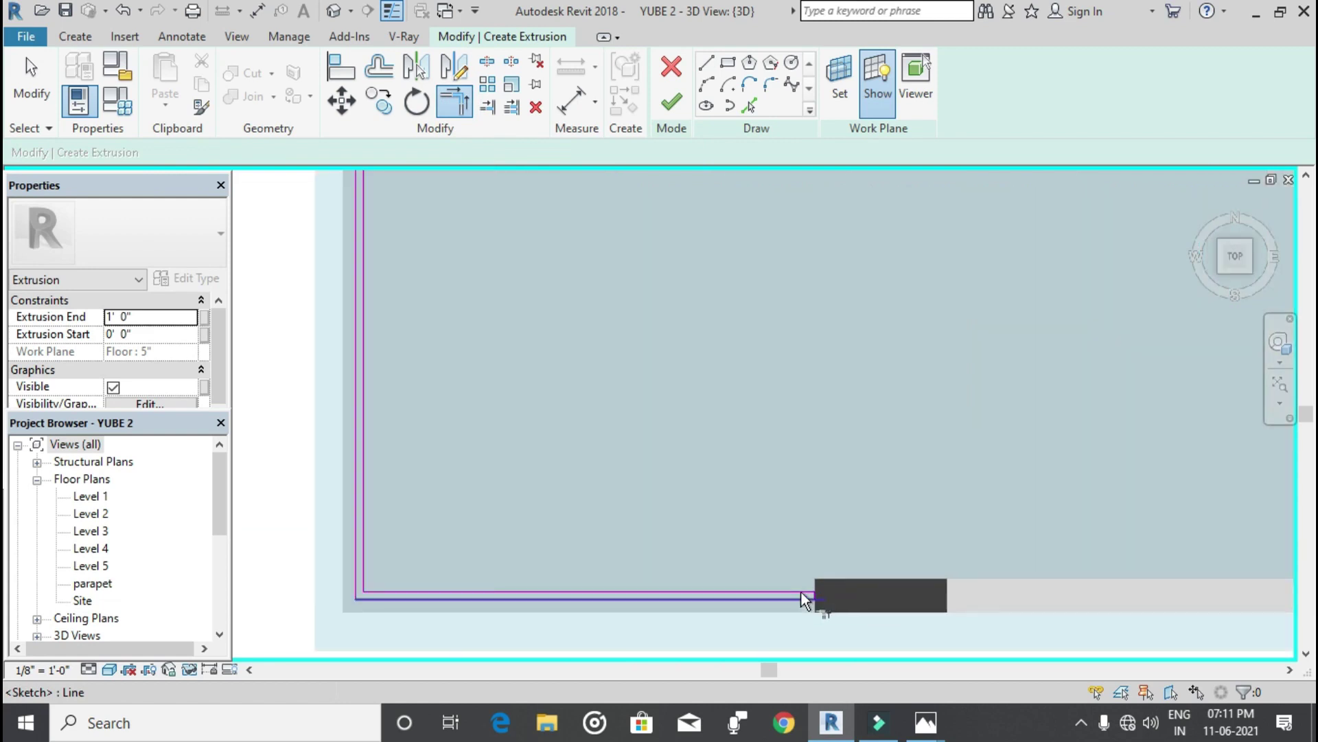
scroll(803, 601, "up", 3)
middle_click_drag(804, 601, 750, 377)
scroll(750, 382, "up", 3)
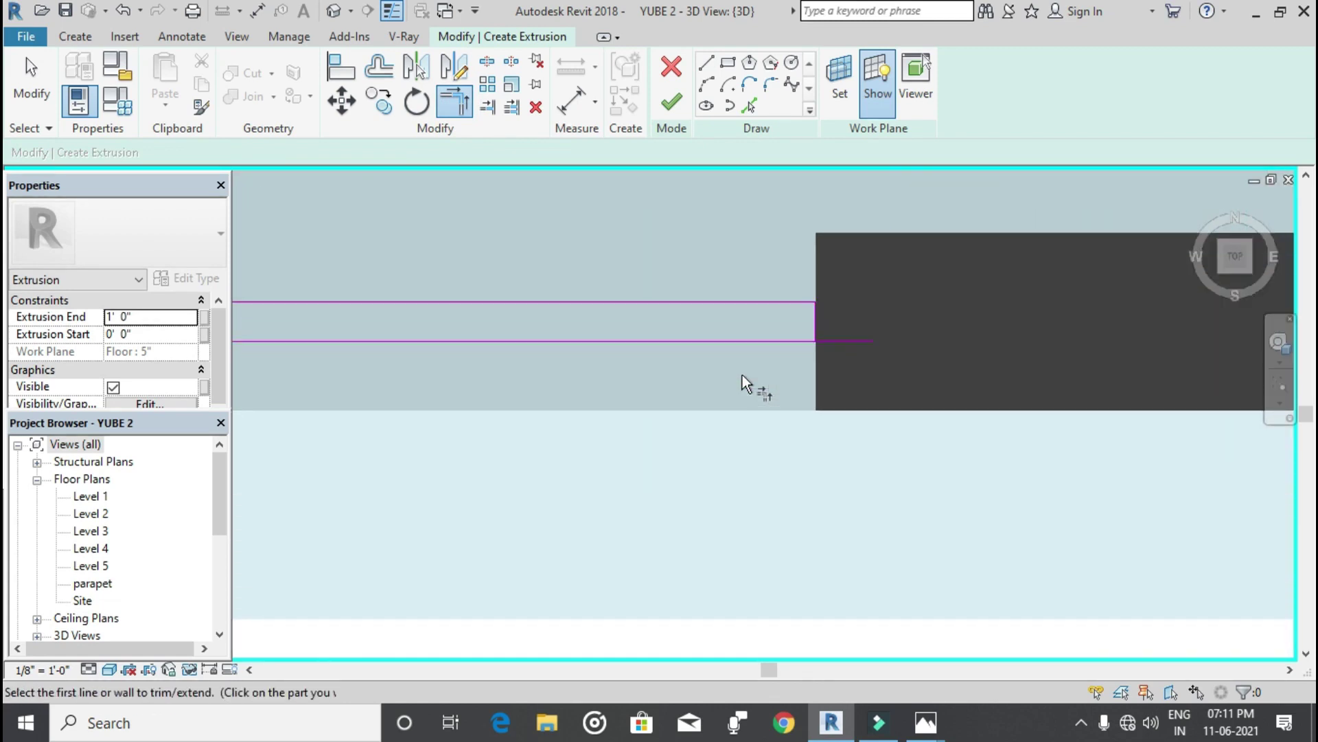
scroll(789, 370, "up", 2)
left_click(816, 333)
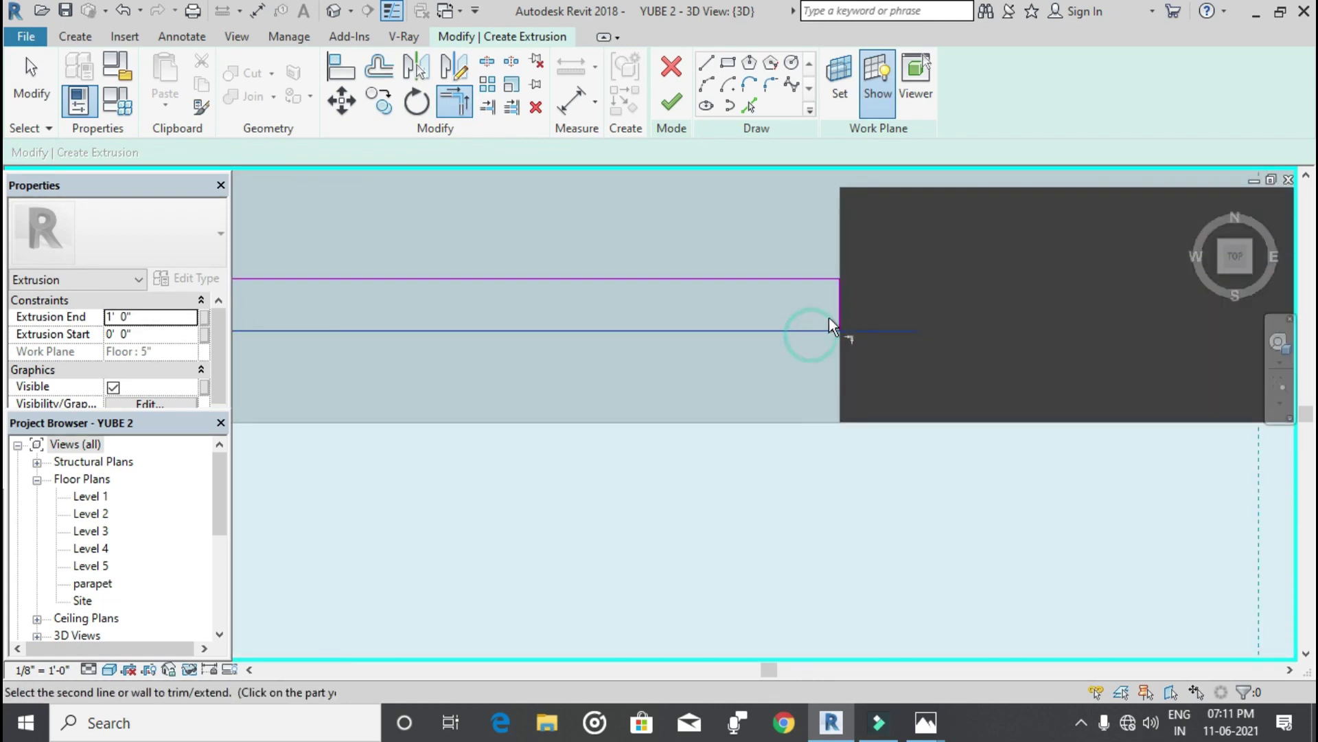
left_click(838, 310)
scroll(782, 391, "down", 1)
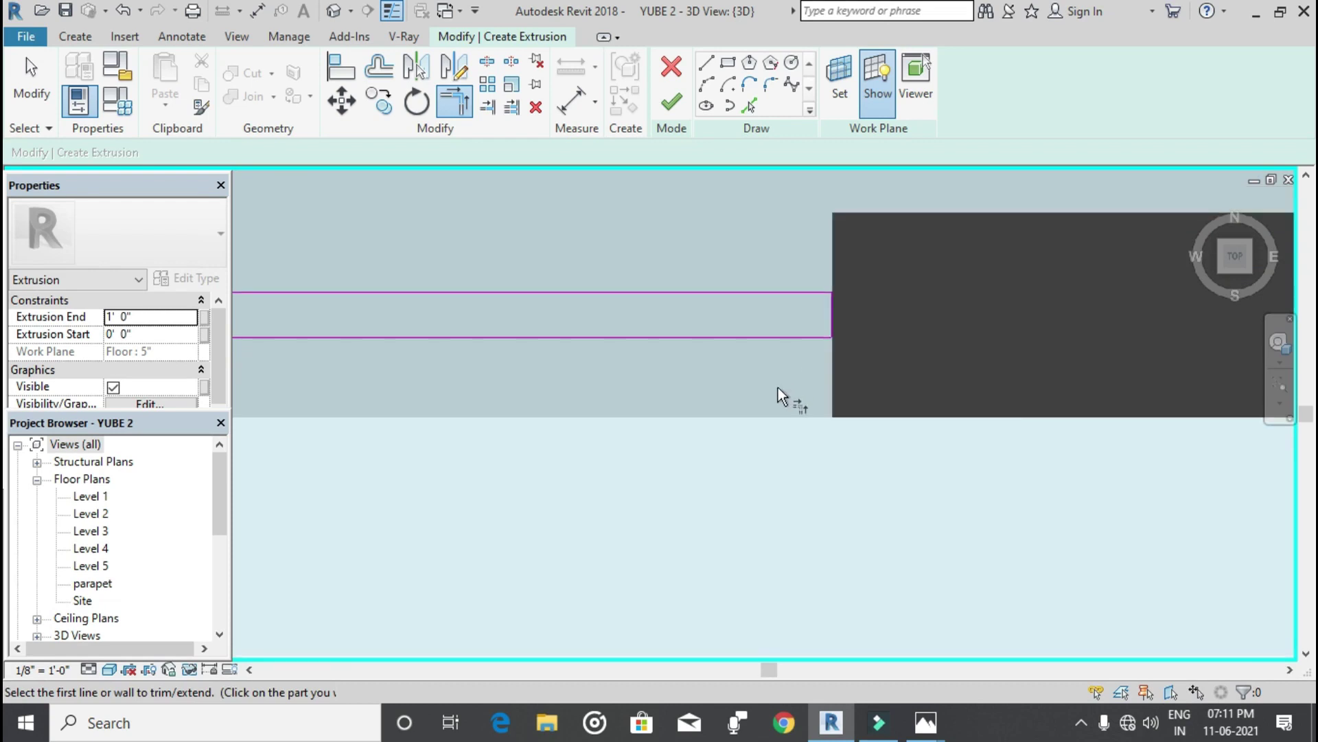
scroll(782, 391, "down", 2)
left_click(671, 102)
Step: Switch to the FRONT view and pan to the ledge at the roof
scroll(698, 382, "down", 2)
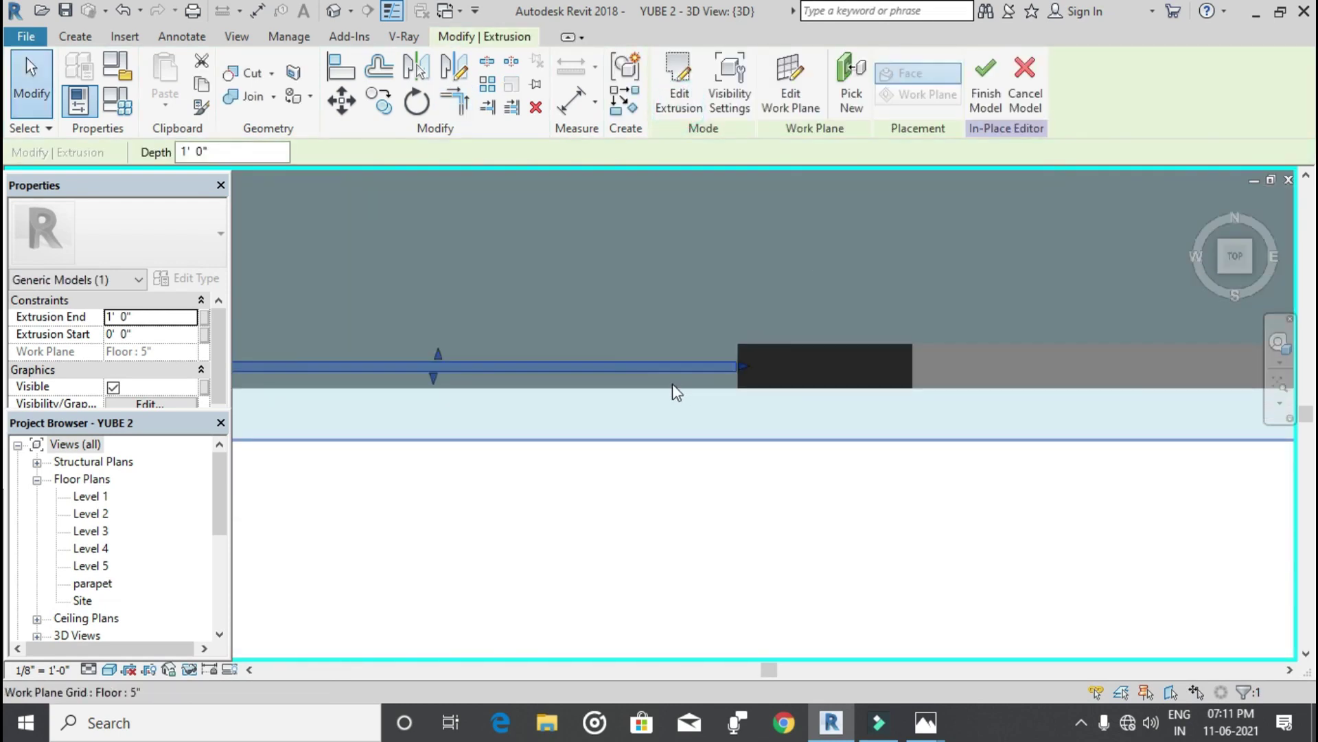
scroll(578, 340, "down", 1)
middle_click_drag(578, 340, 647, 539)
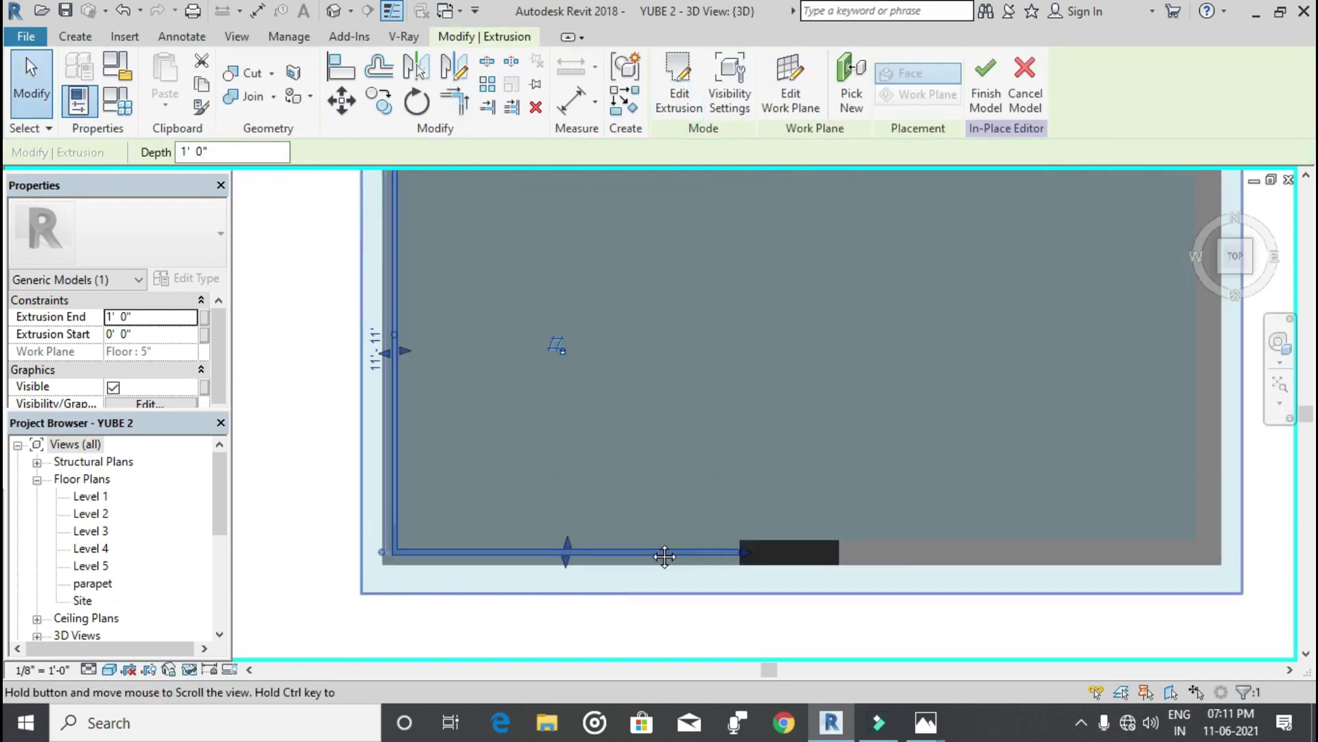
left_click(1235, 285)
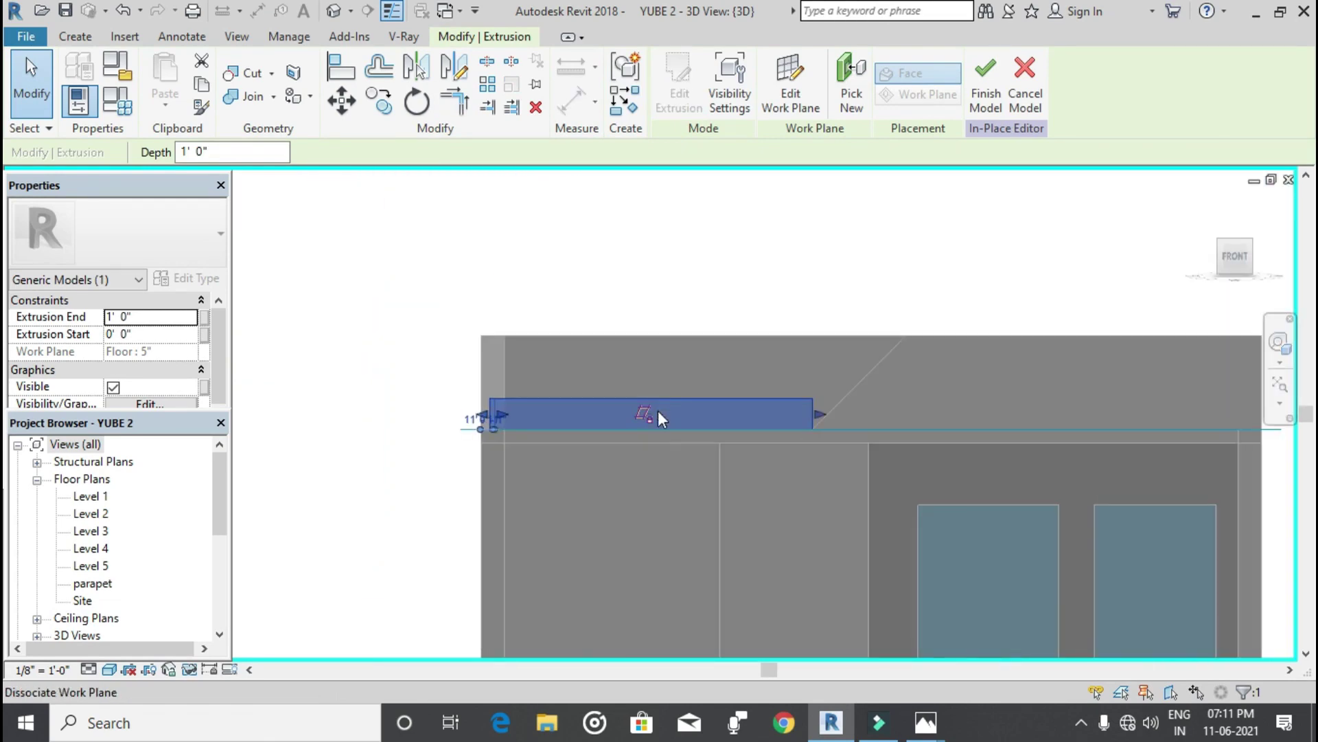
mouse_move(687, 488)
middle_mouse_down()
mouse_move(838, 588)
mouse_move(741, 419)
middle_mouse_up()
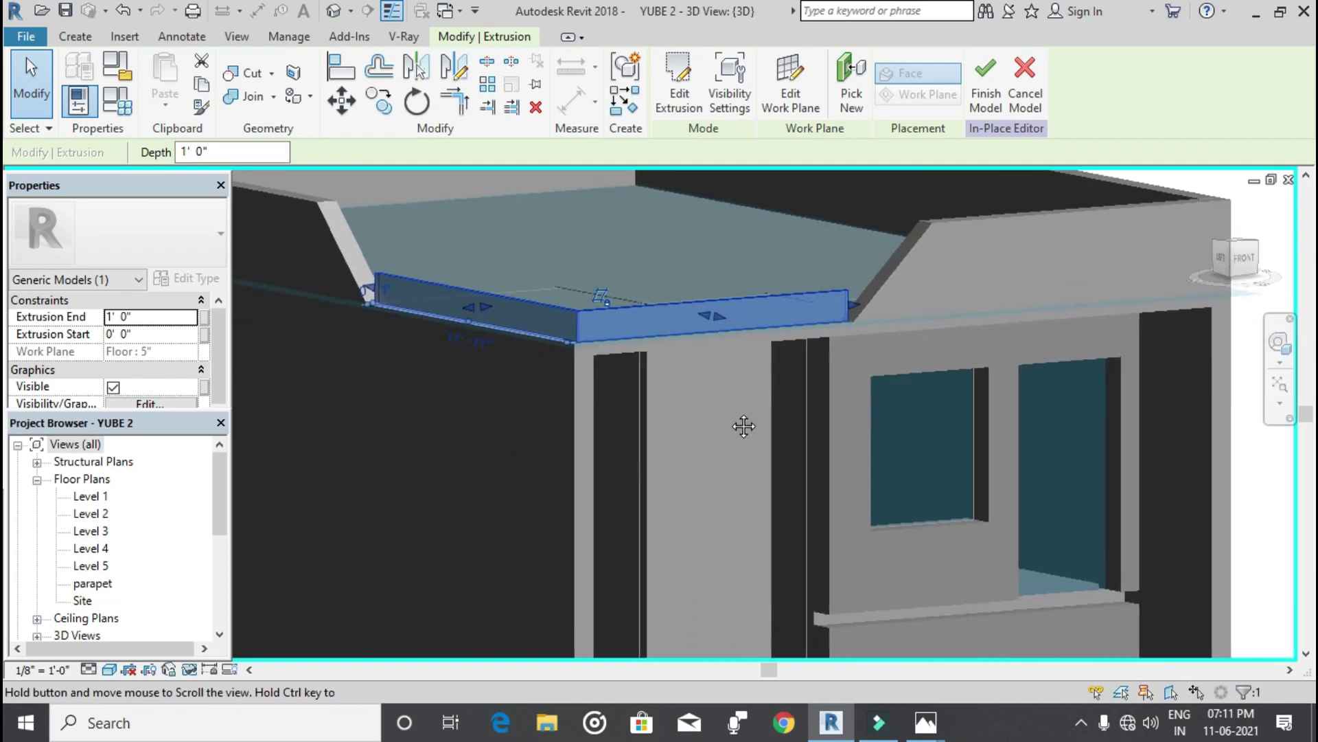
left_click(1243, 258)
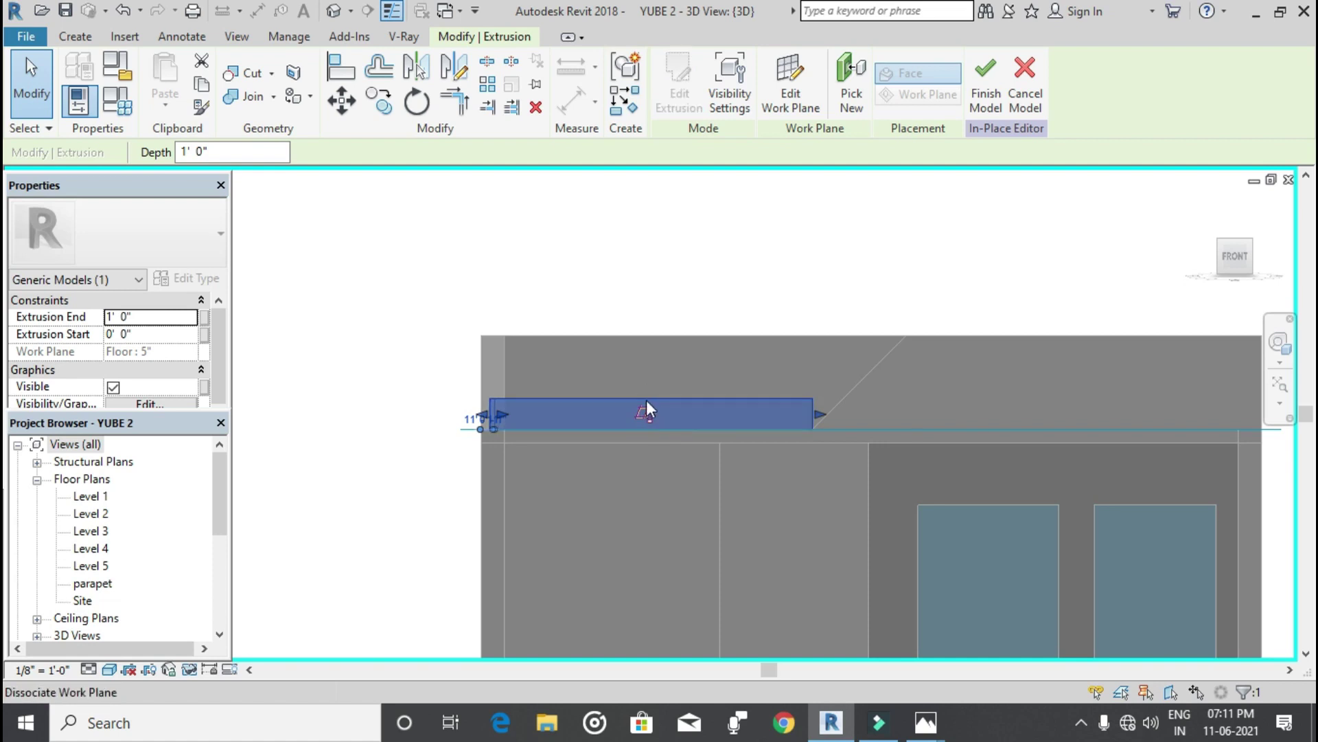
left_click(706, 272)
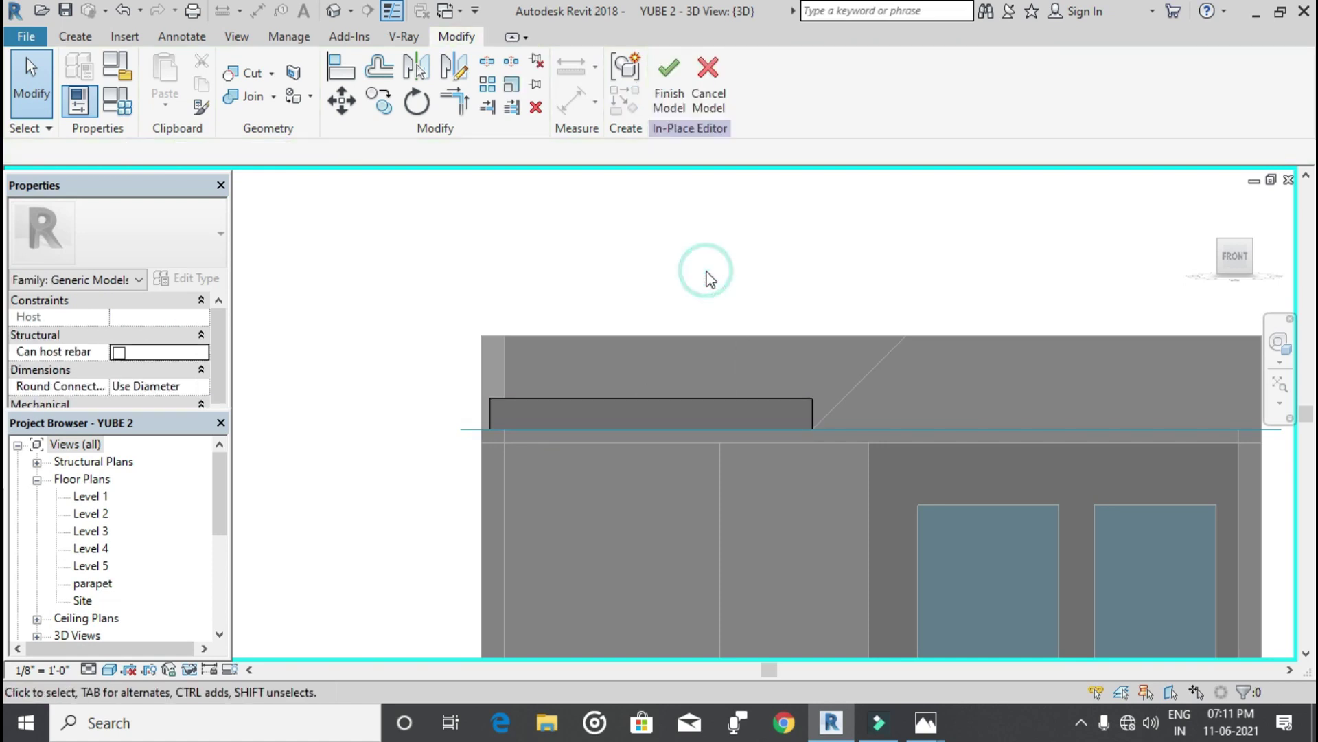
Step: Drag the ledge's top face down and bottom face up to make a slab about three inches thick
left_click(661, 402)
scroll(655, 398, "up", 2)
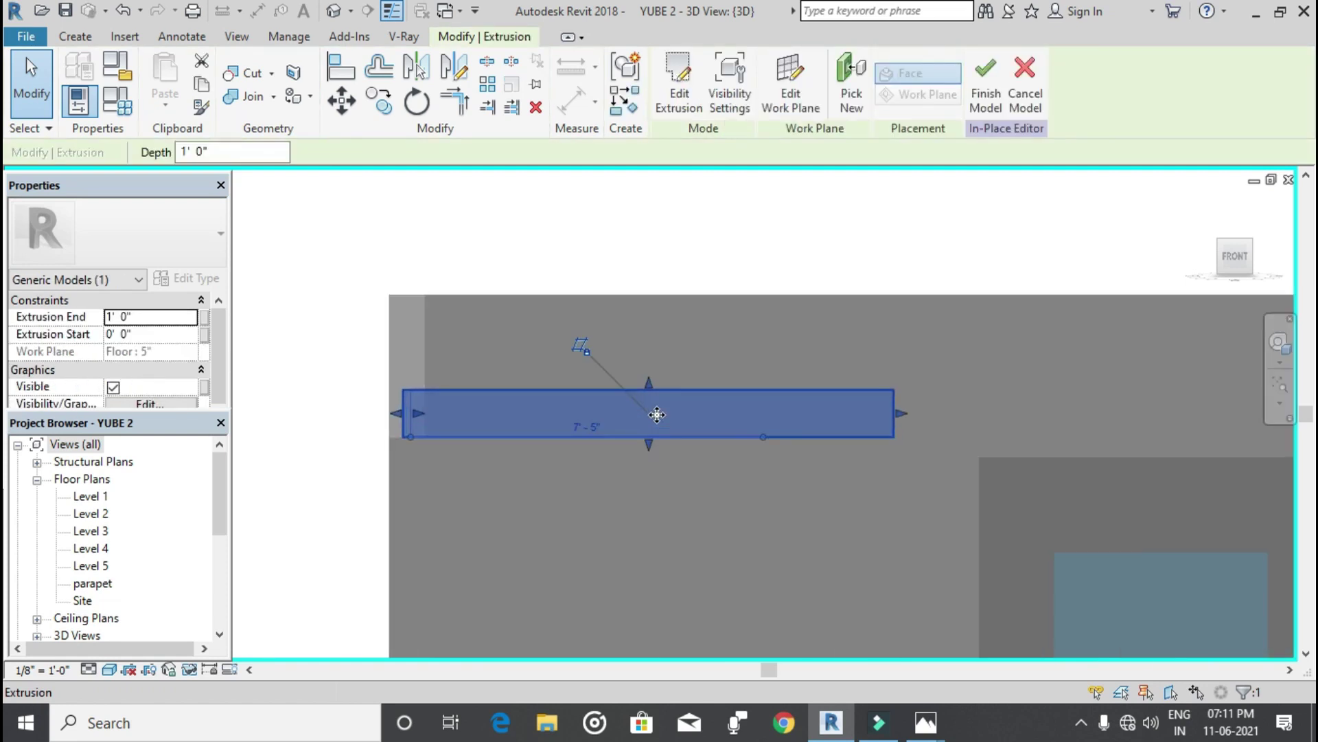
scroll(654, 396, "up", 2)
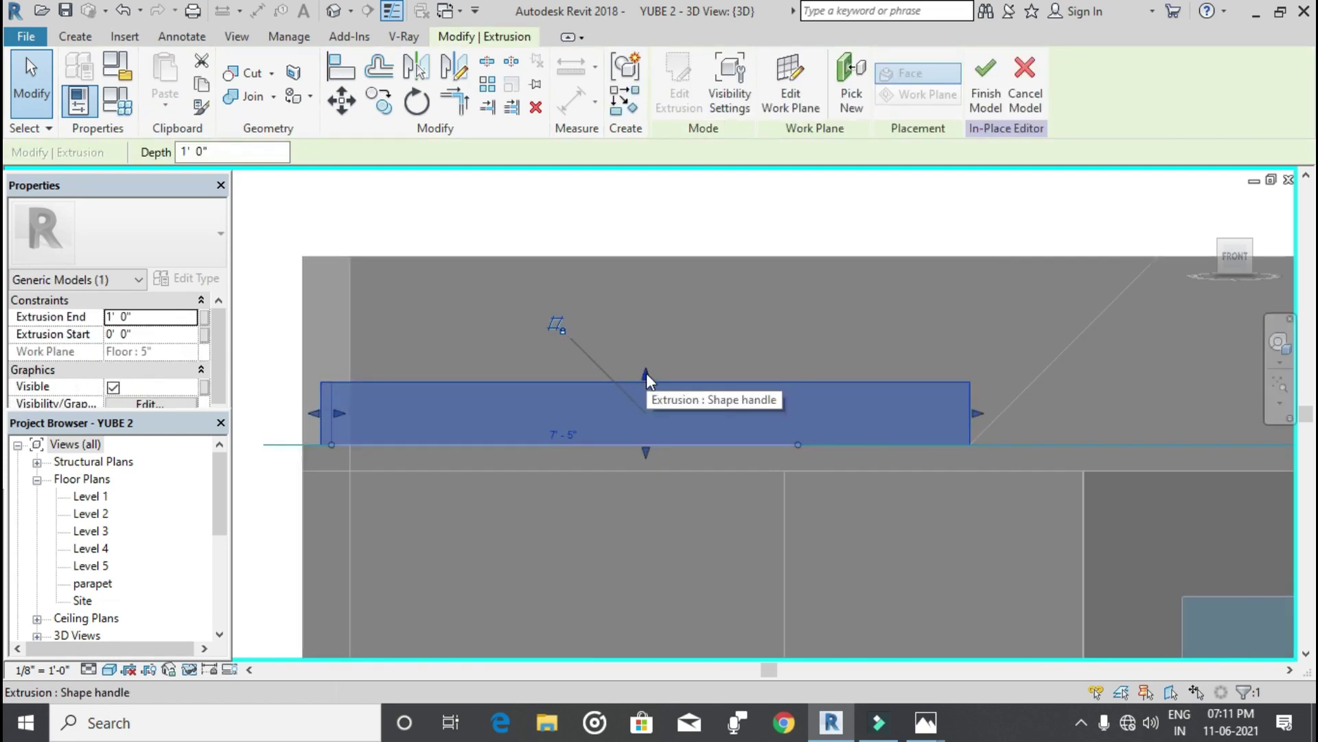
left_click_drag(646, 373, 646, 420)
scroll(645, 420, "up", 3)
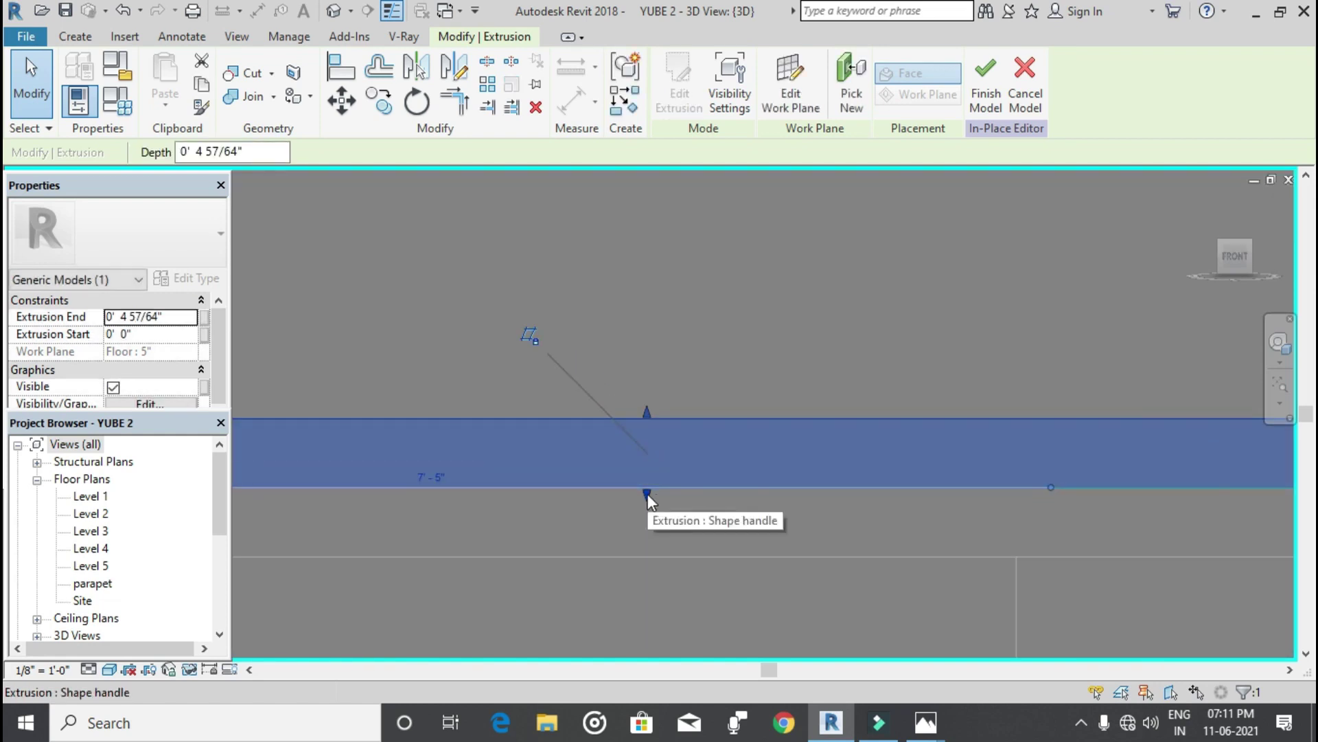
left_click_drag(648, 494, 646, 465)
scroll(645, 466, "down", 3)
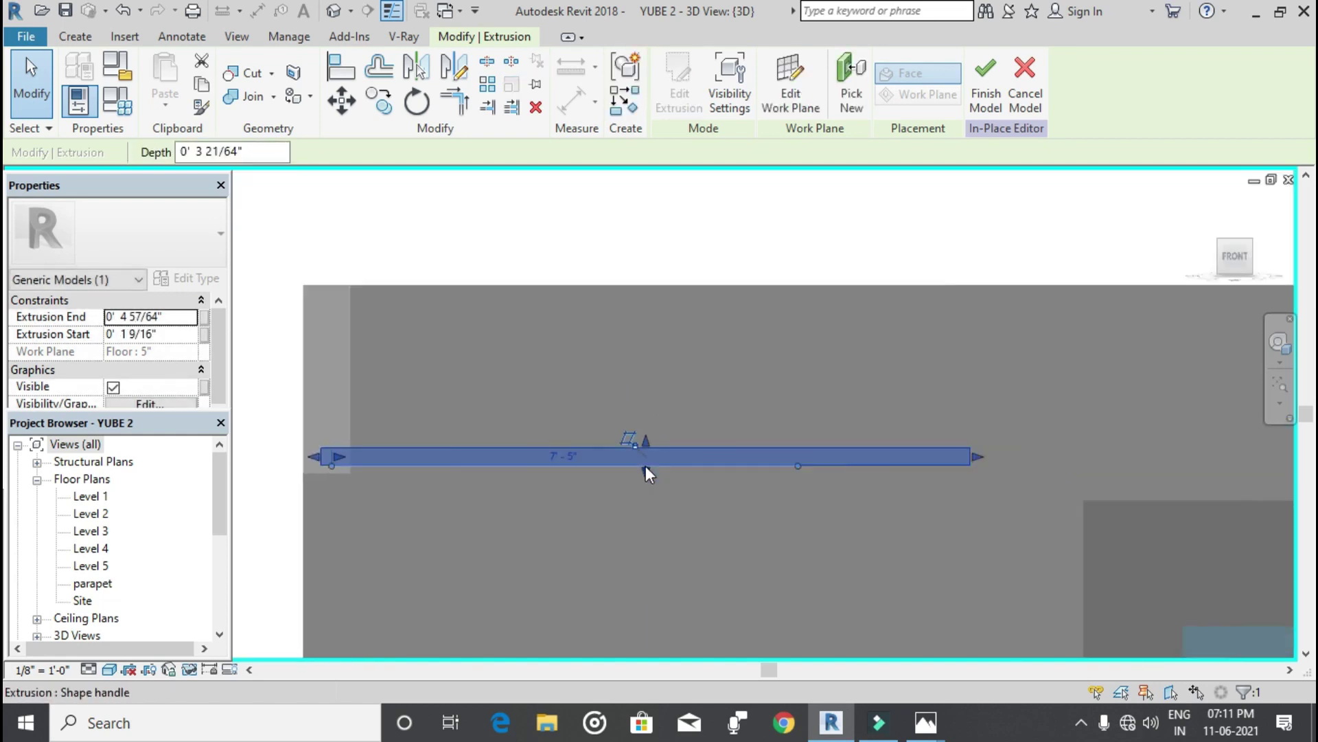
scroll(646, 466, "down", 2)
left_click(397, 347)
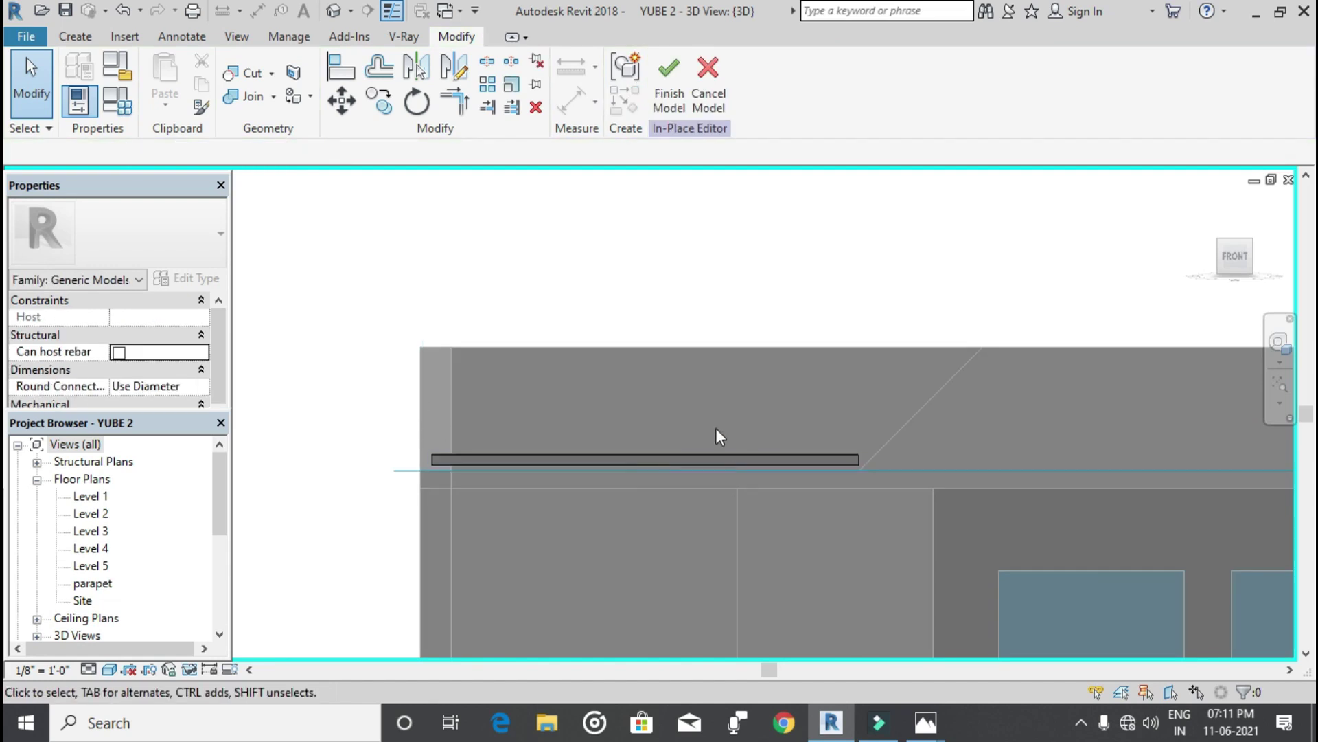
scroll(751, 464, "down", 2)
Step: Copy the ledge extrusion, using its right-end corner as the base point
mouse_move(788, 430)
middle_mouse_down()
mouse_move(816, 396)
mouse_move(737, 271)
middle_mouse_up()
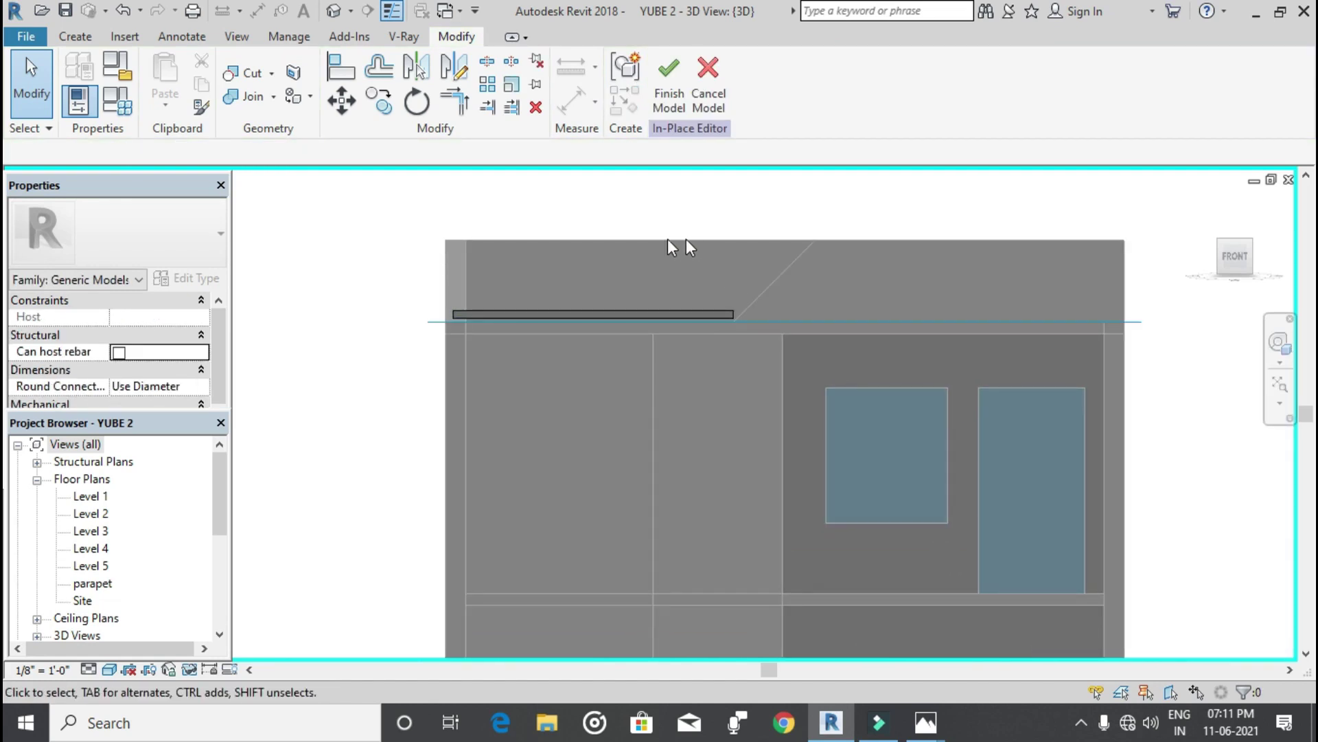
left_click(377, 104)
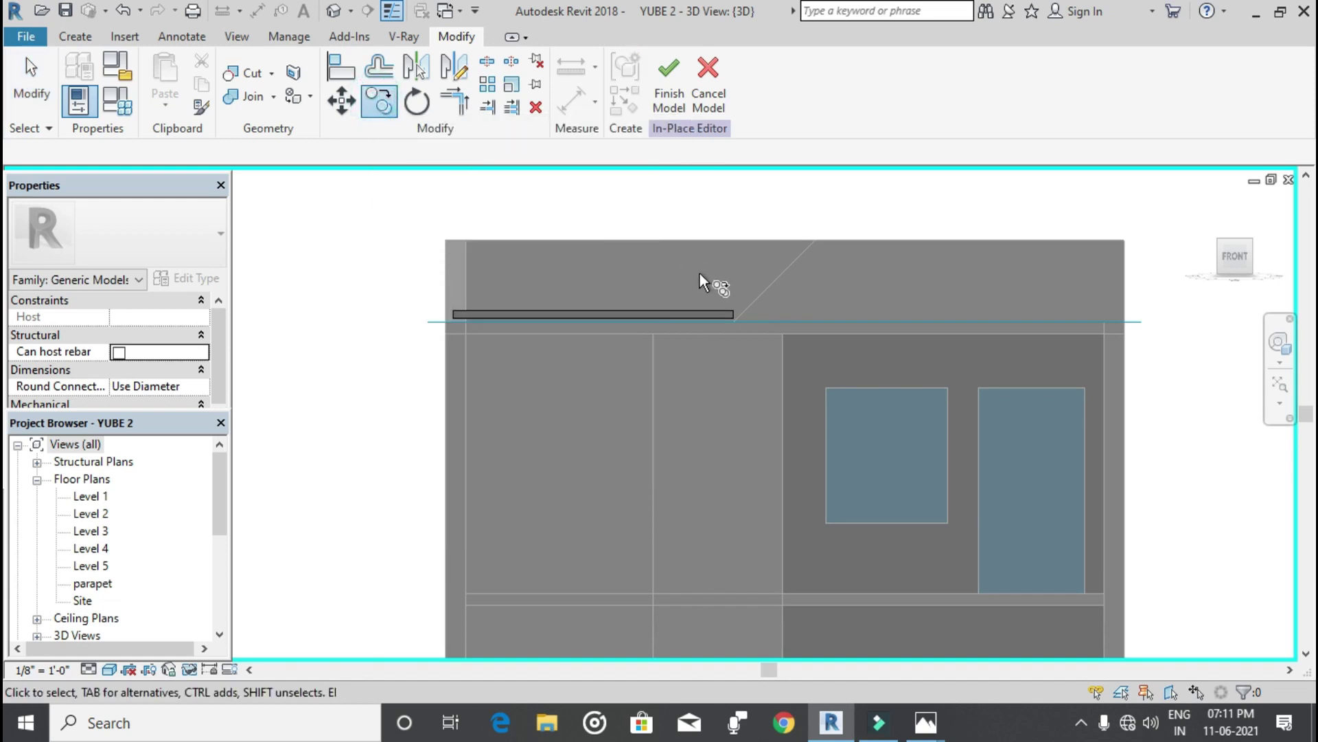
left_click(726, 312)
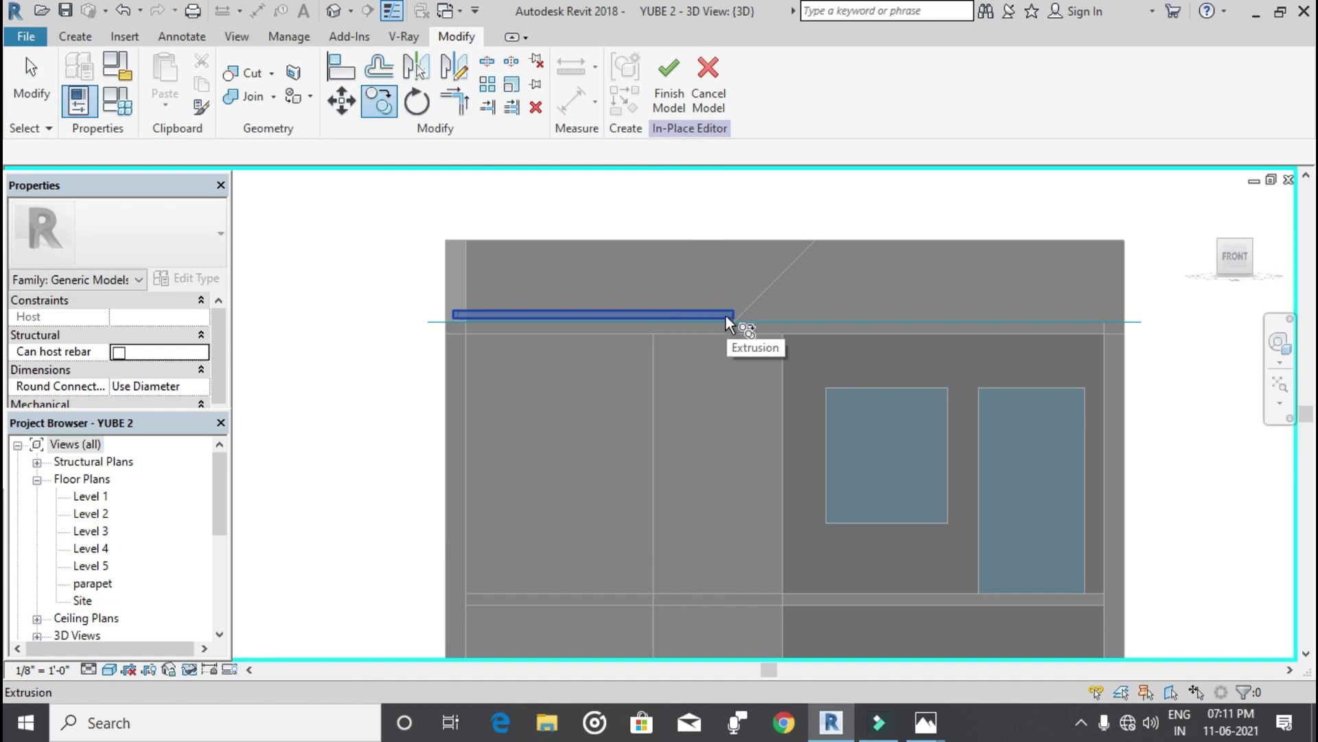
key("Return")
scroll(725, 317, "up", 5)
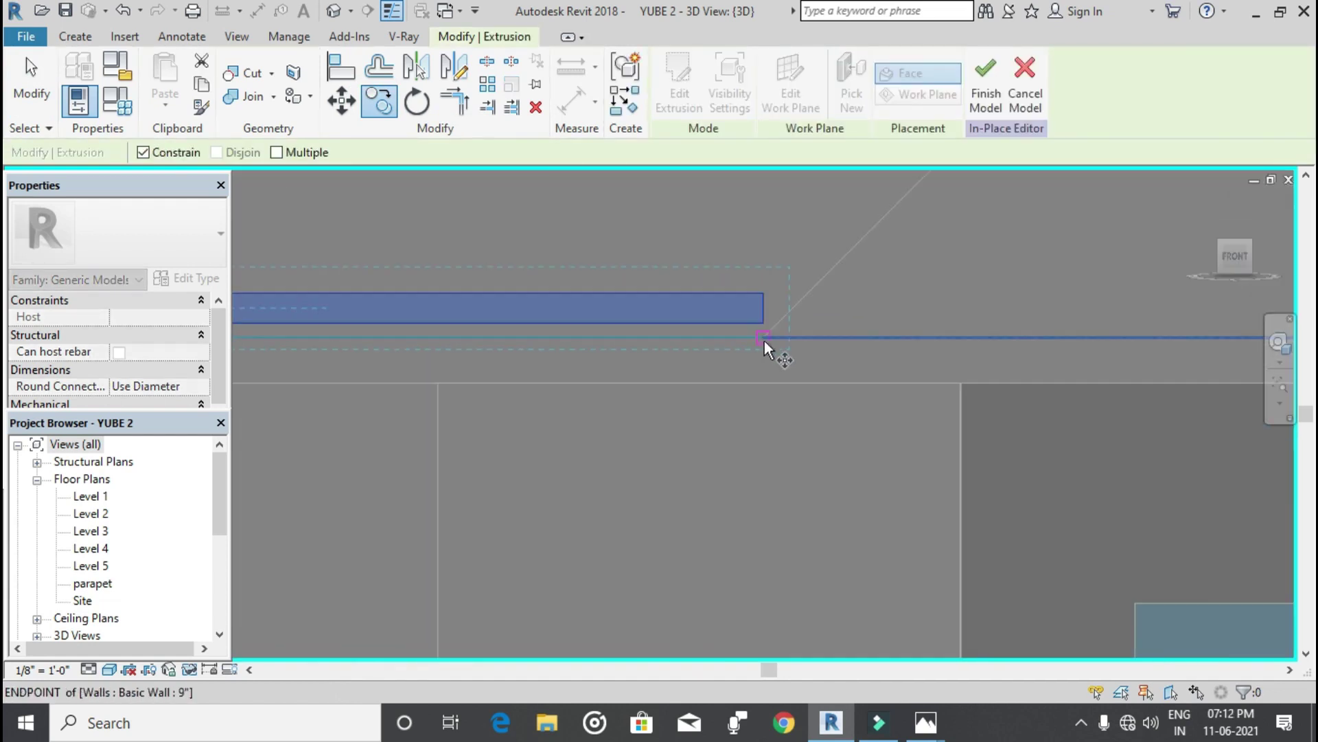
left_click(762, 323)
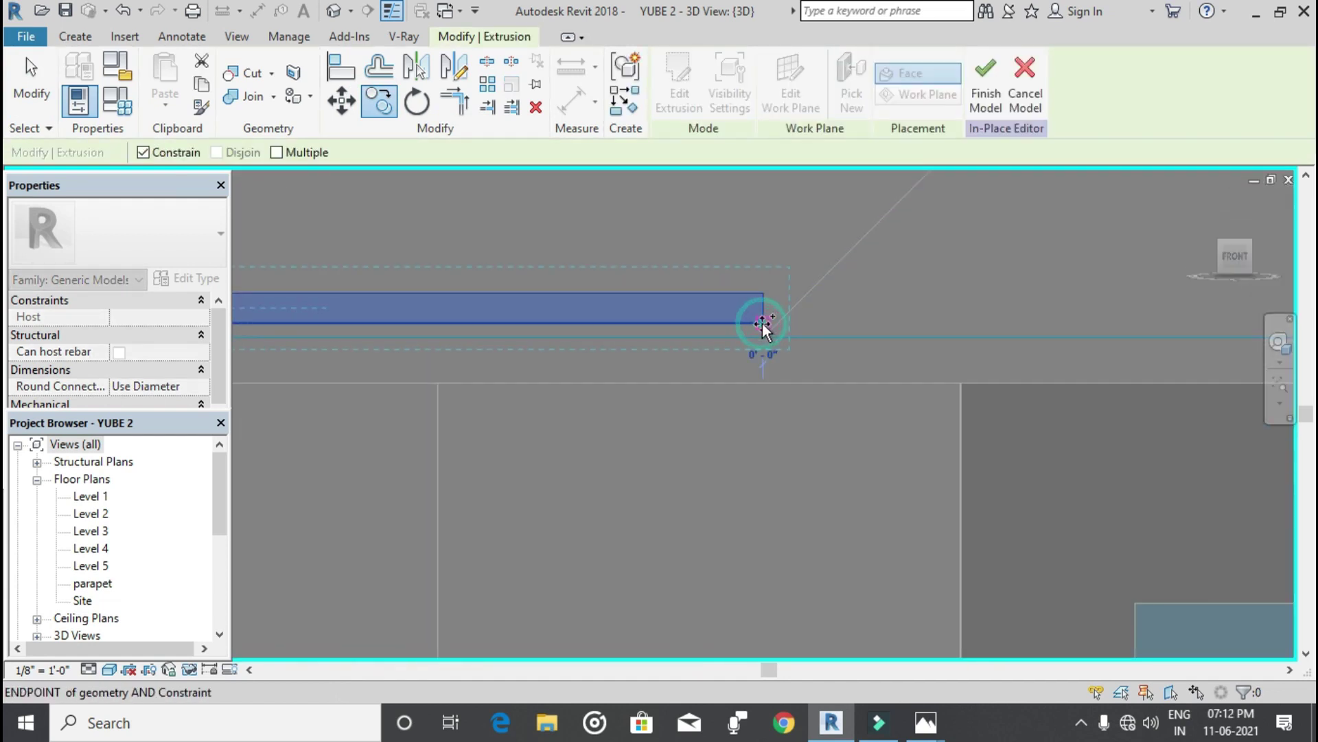
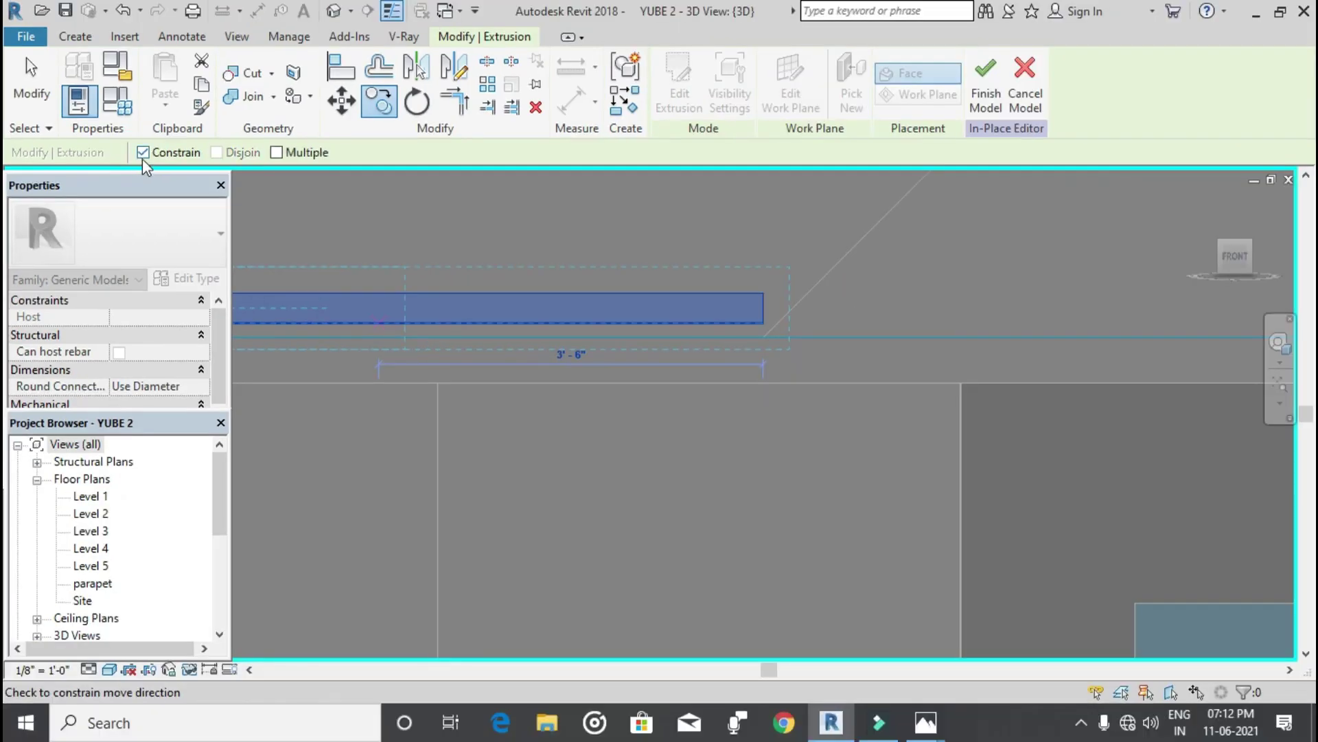
Step: With Constrain off, move the blue louvre bar straight up to sit just above the grey bar
left_click(143, 152)
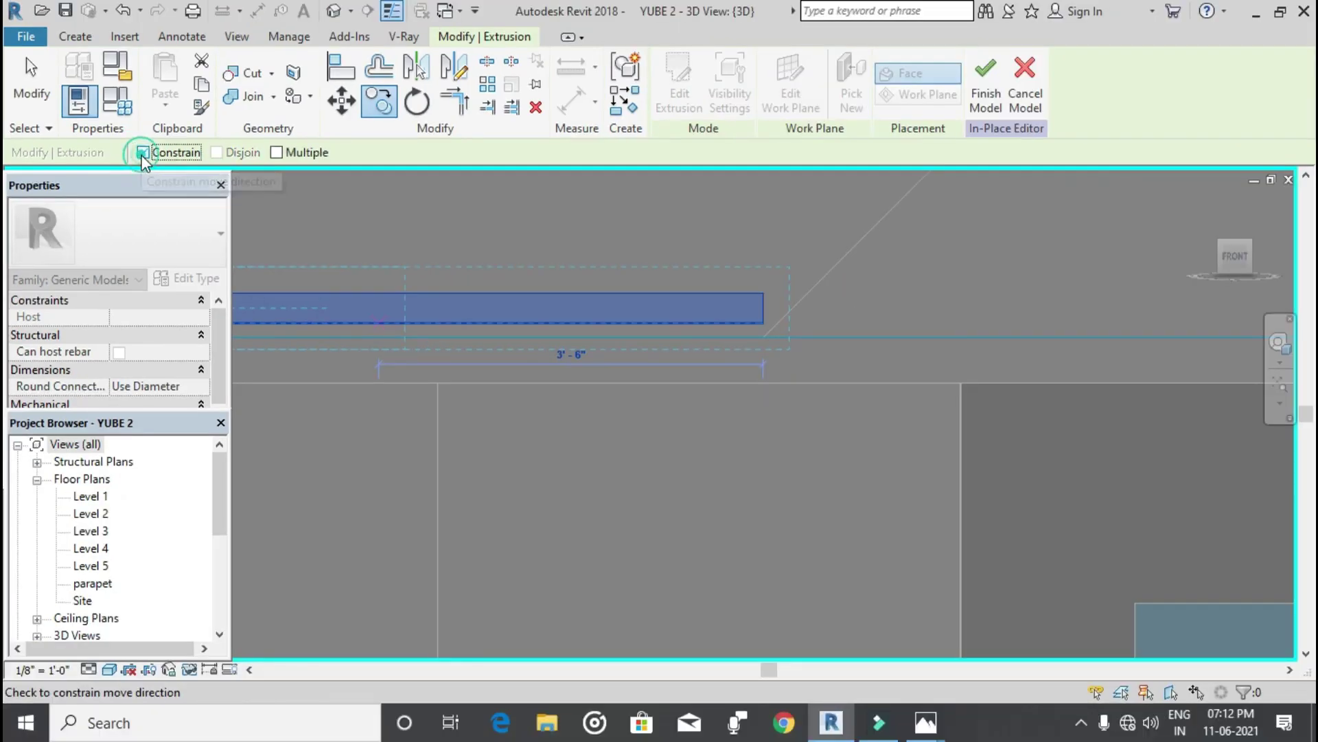
left_click(776, 350)
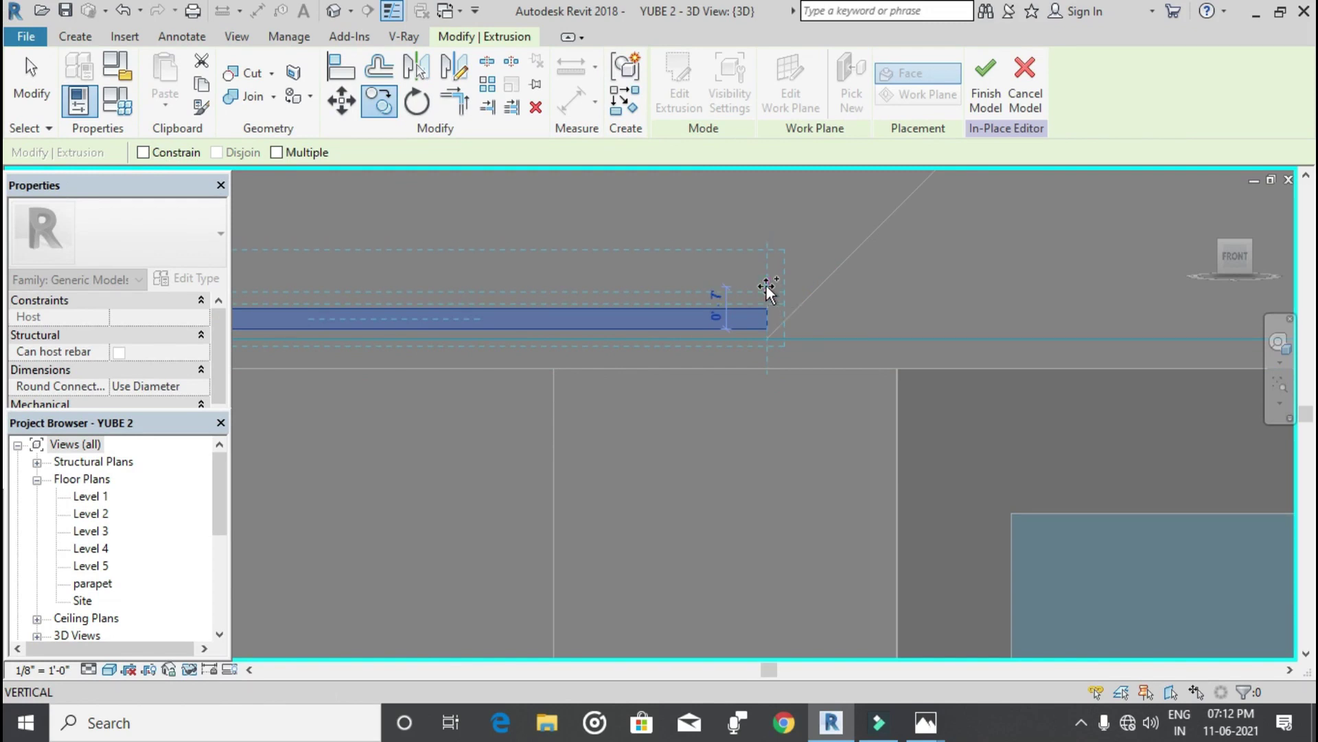
left_click(766, 285)
scroll(769, 352, "down", 1)
scroll(769, 360, "down", 1)
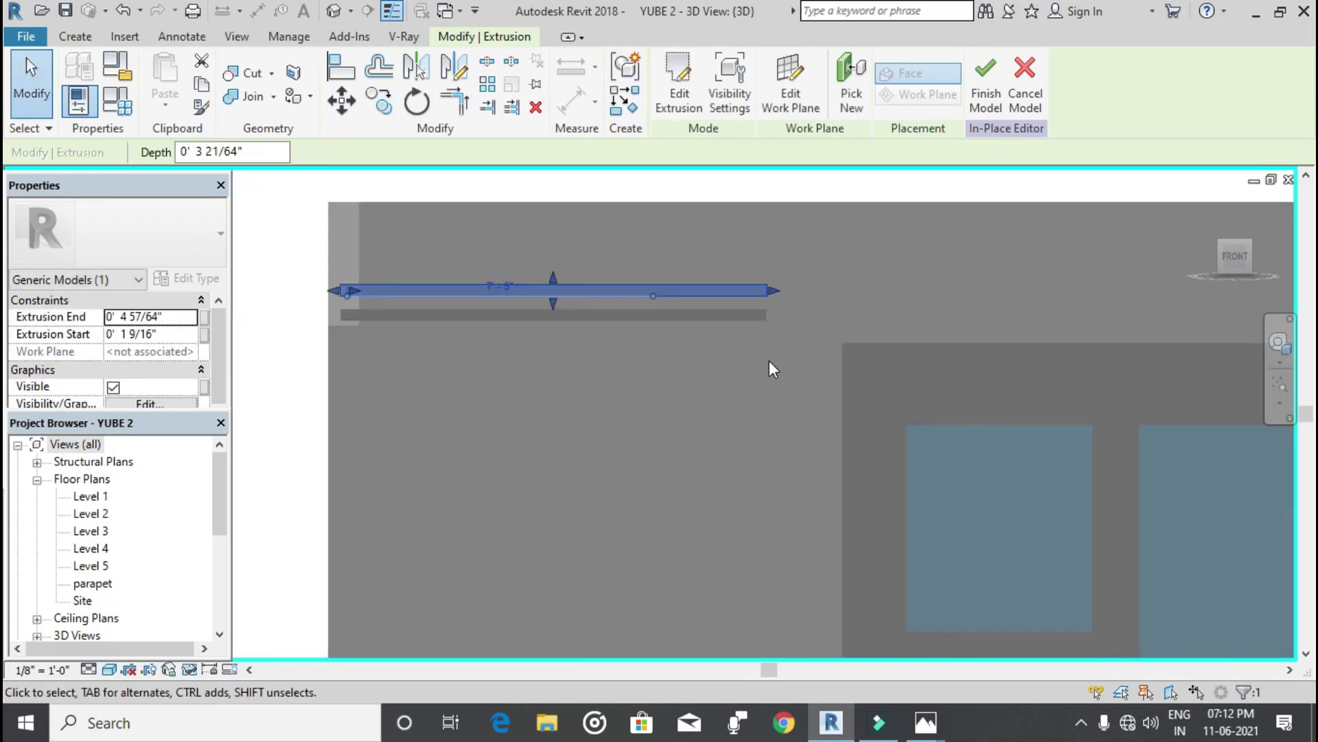
scroll(775, 385, "down", 1)
middle_click_drag(775, 397, 739, 495)
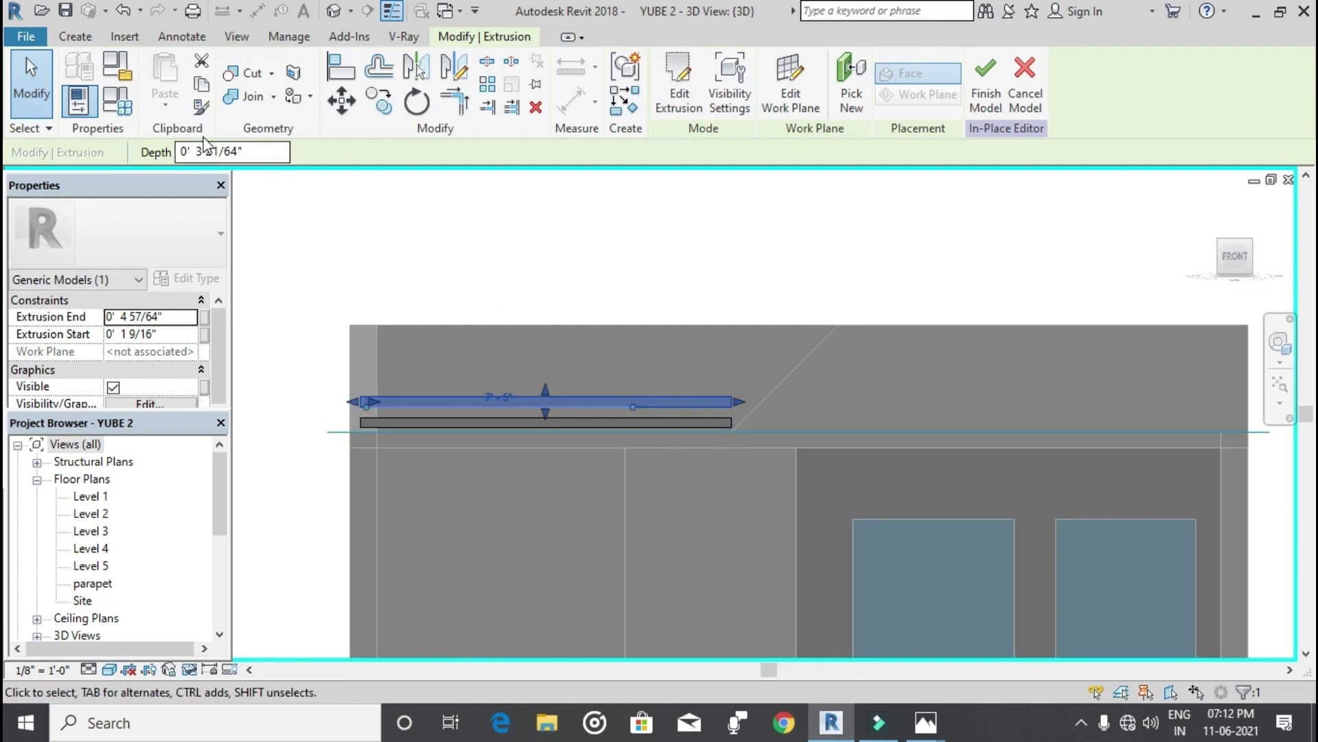
Step: Copy the louvre bar vertically, with Multiple enabled, one spacing above the original
left_click(389, 116)
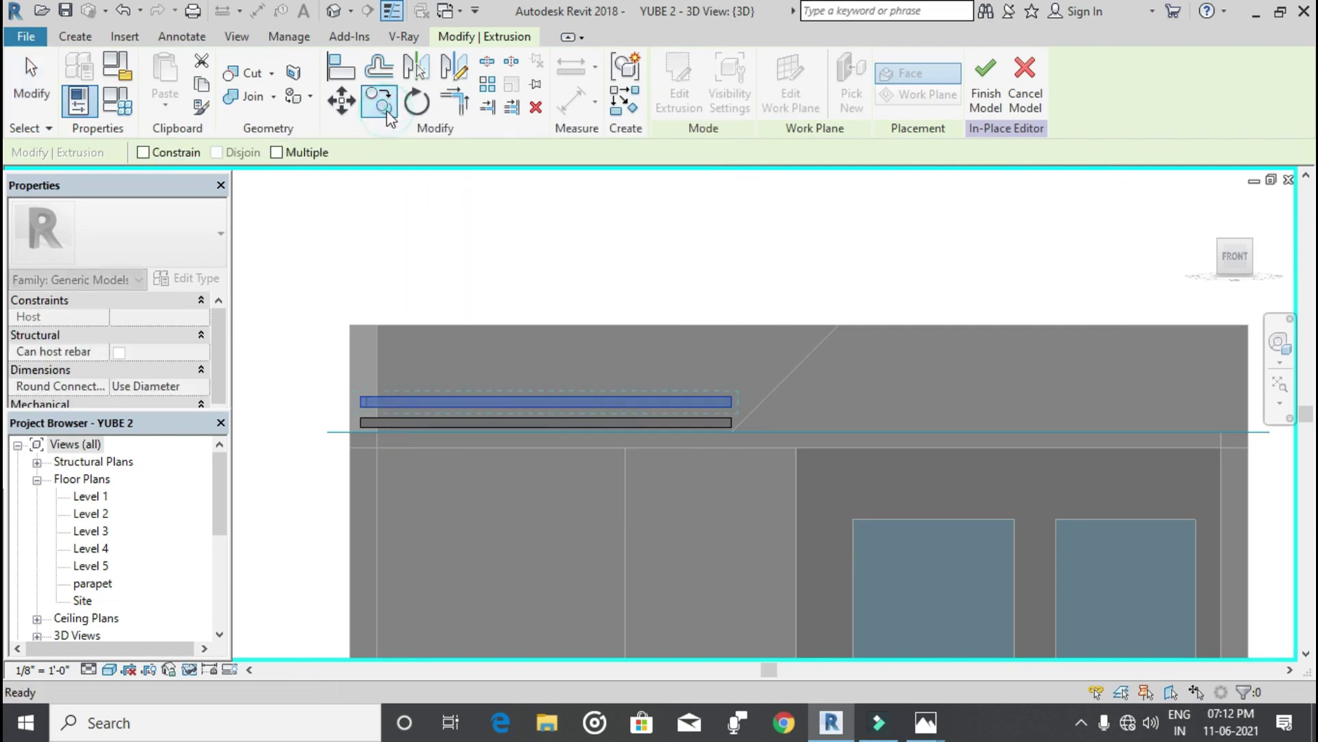
left_click(278, 155)
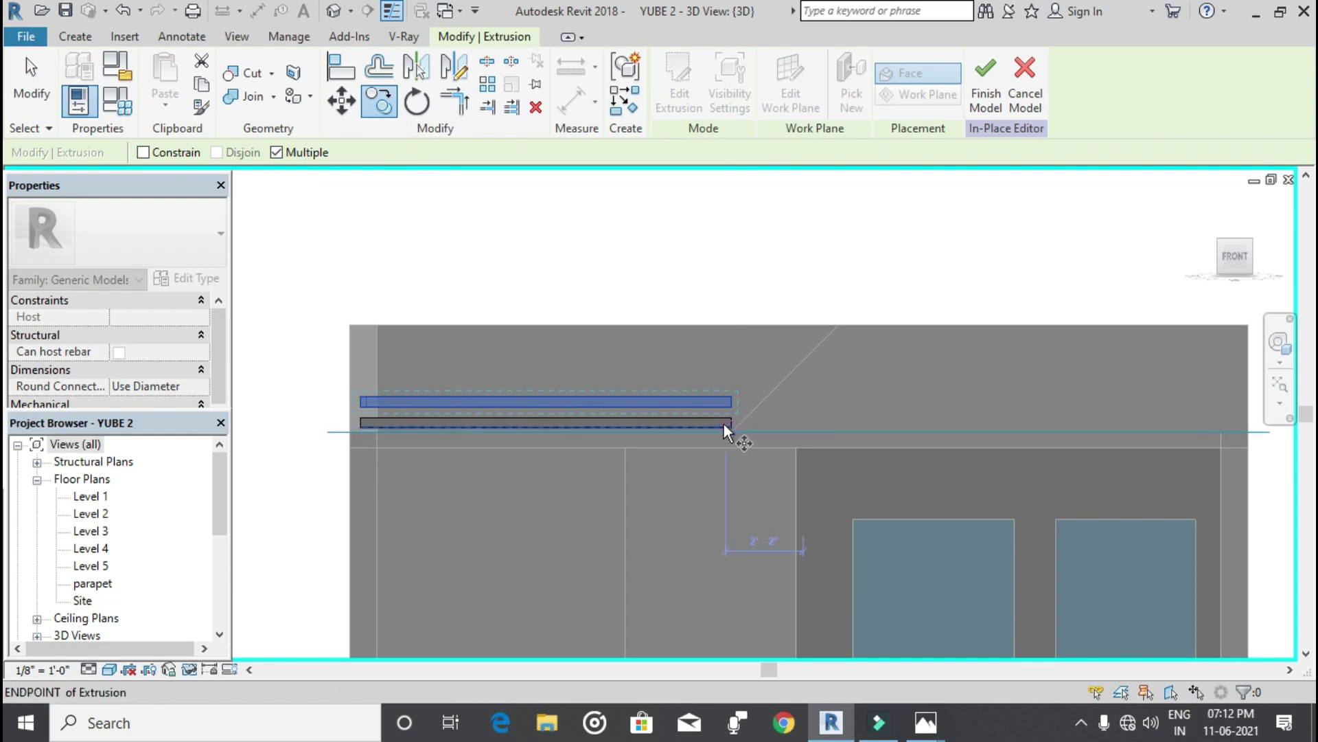
scroll(723, 422, "up", 5)
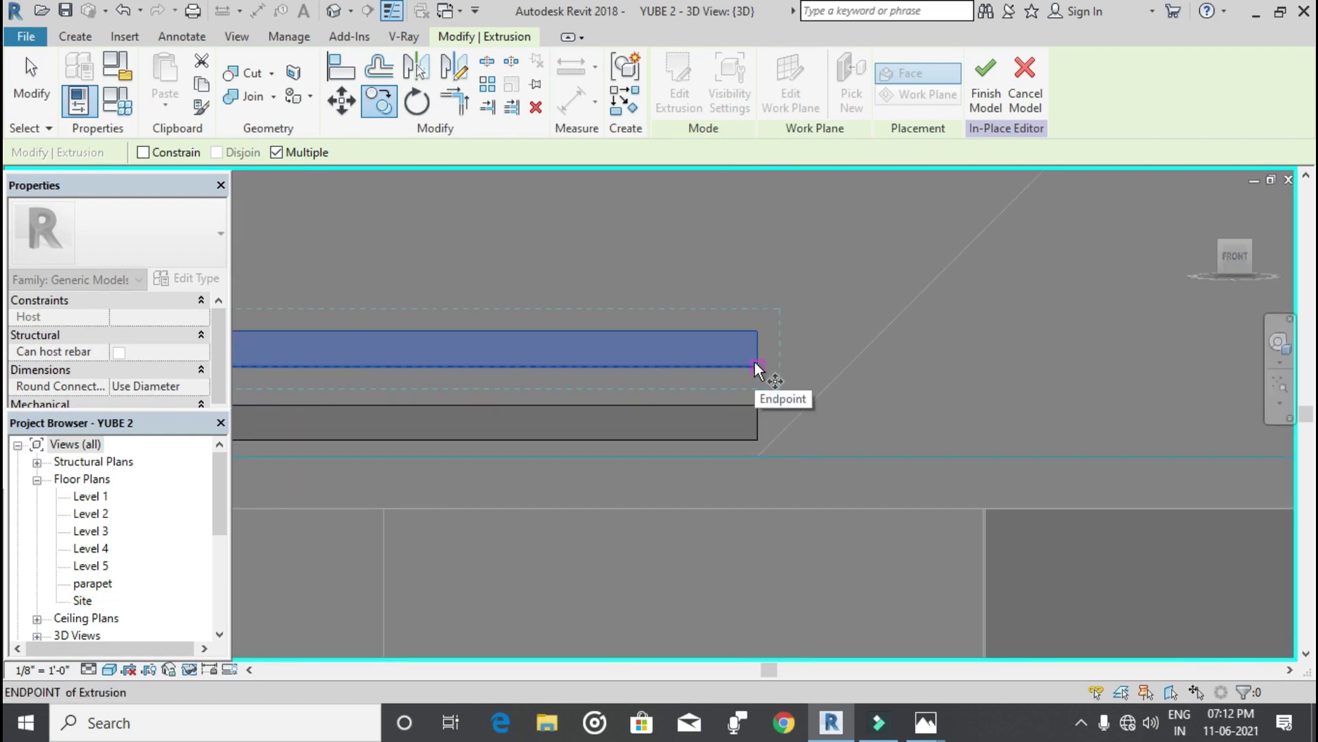
left_click(756, 364)
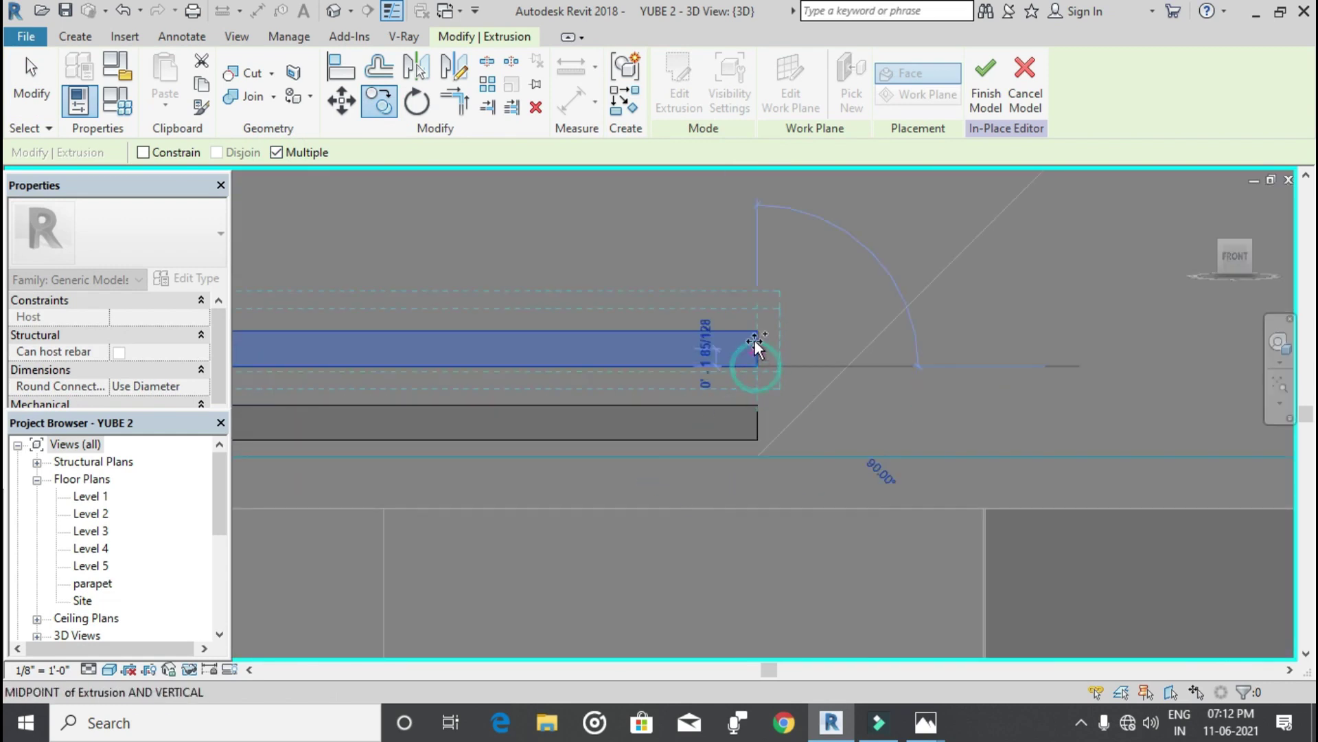
left_click(751, 300)
scroll(750, 301, "down", 2)
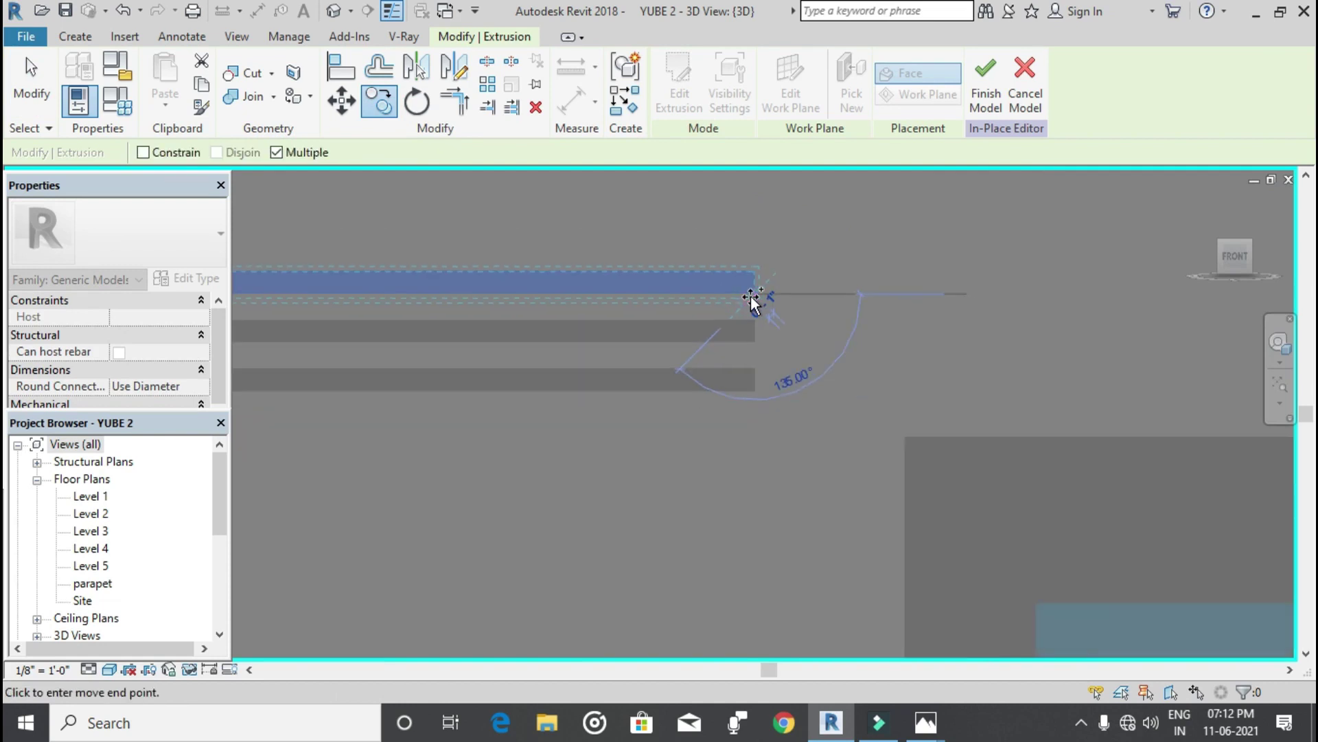
scroll(745, 308, "down", 2)
key("Escape")
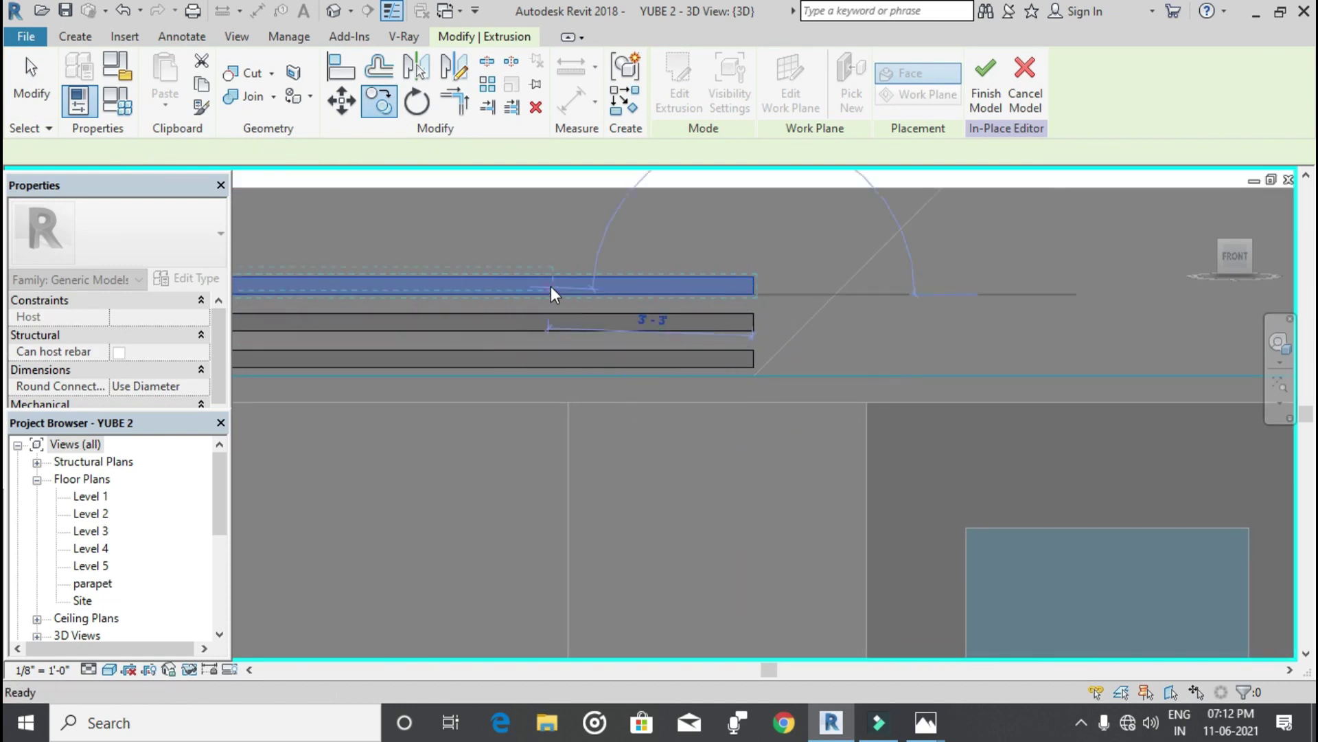
Step: Copy the top and middle bars upward together to complete five stacked louvre bars
left_click(550, 286)
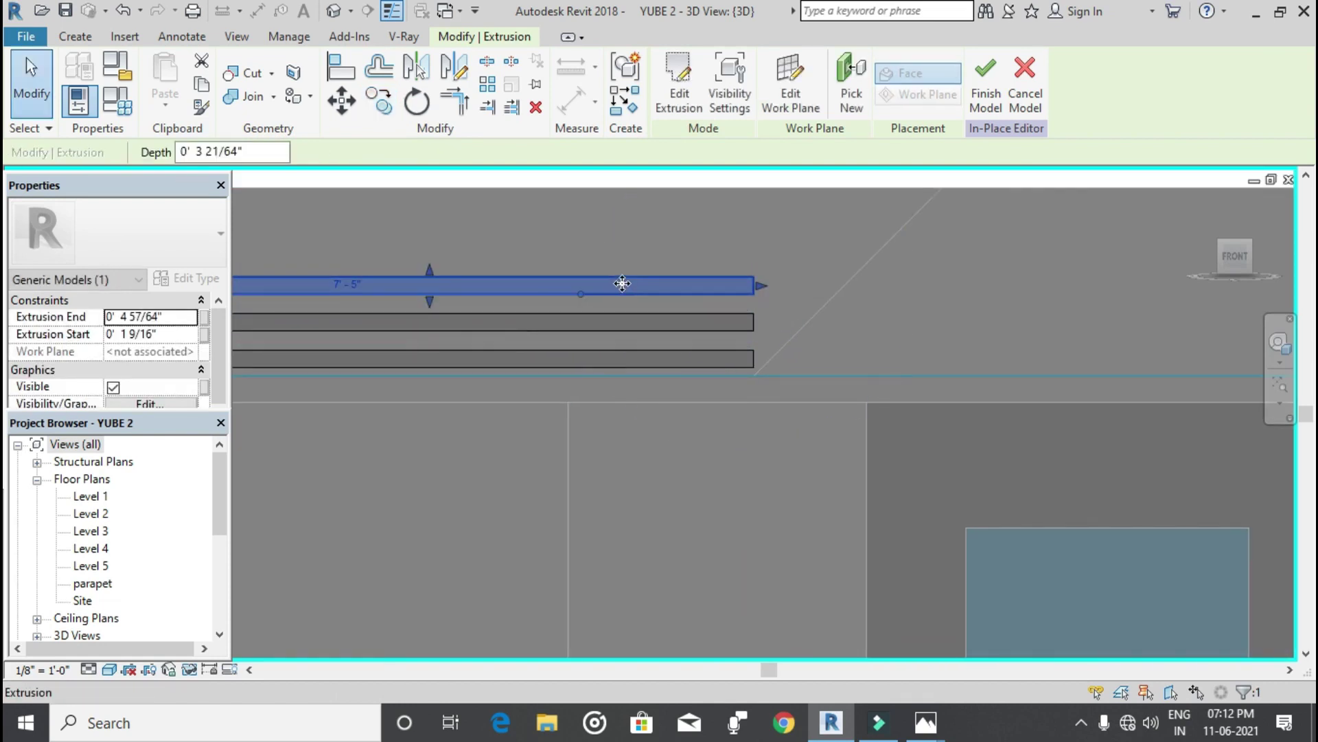
left_click(620, 317, "ctrl")
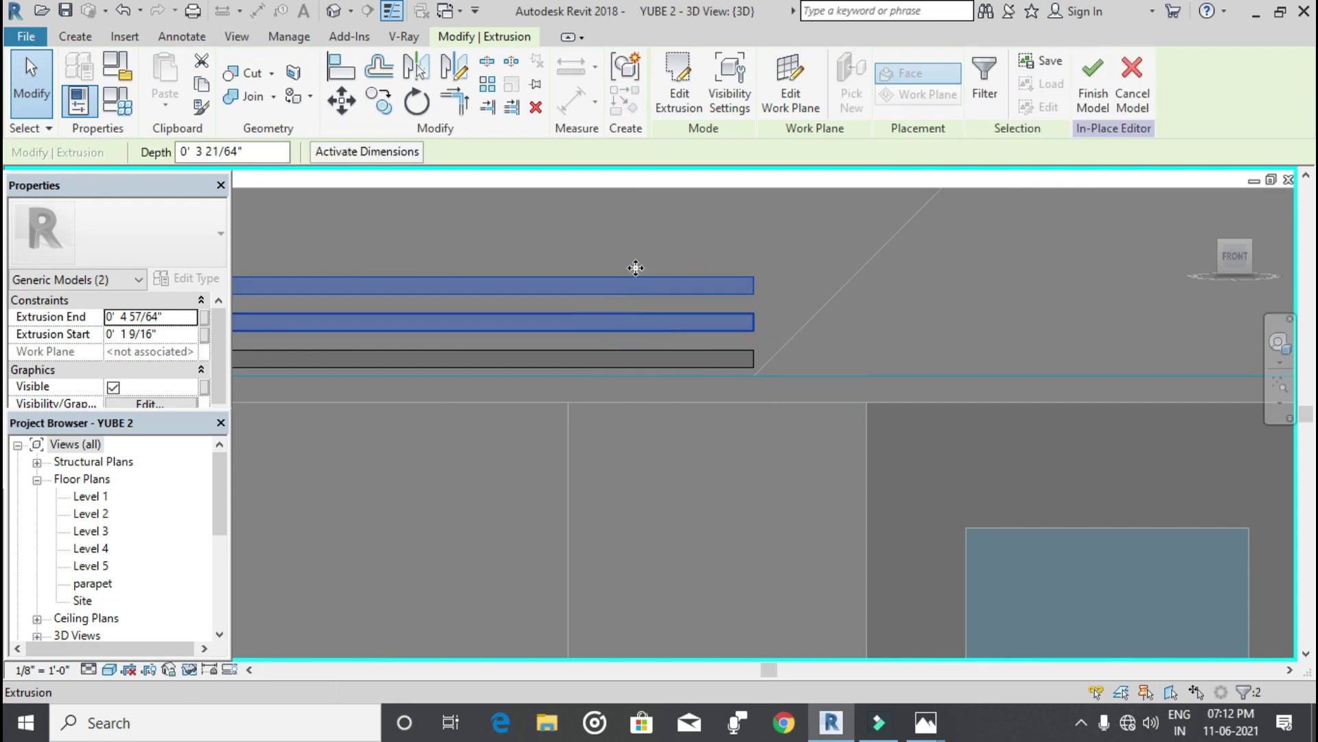
left_click(386, 103)
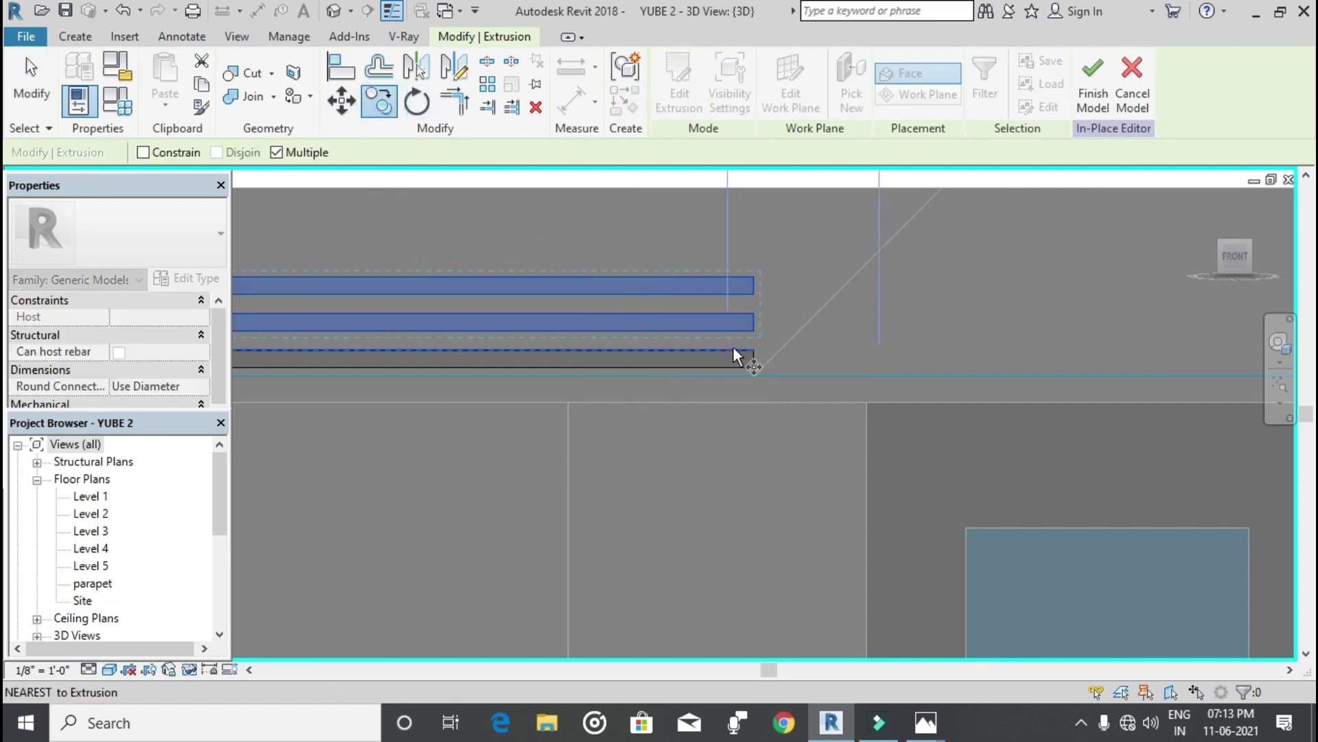
left_click(752, 278)
left_click(749, 289)
key("Escape")
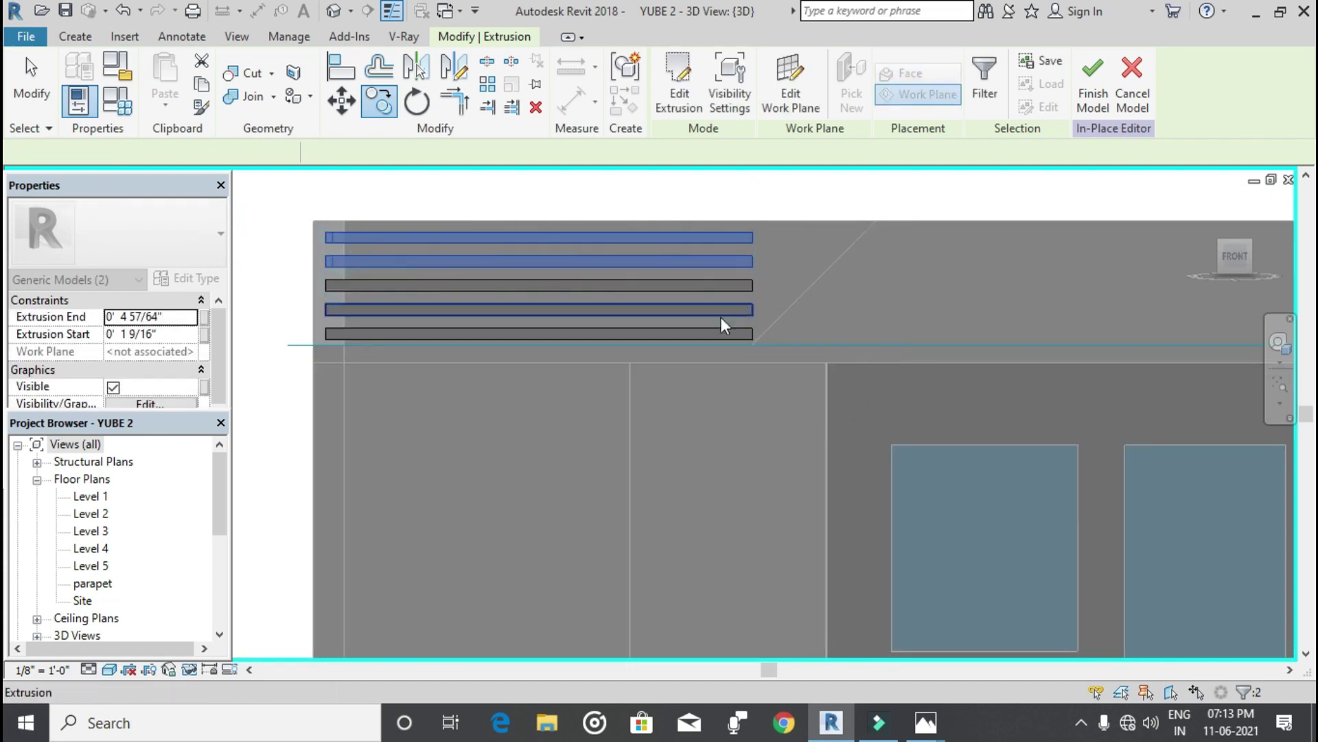
Step: Stretch the right ends of all five louvre bars out to the overhang's sloped edge
left_click(633, 397)
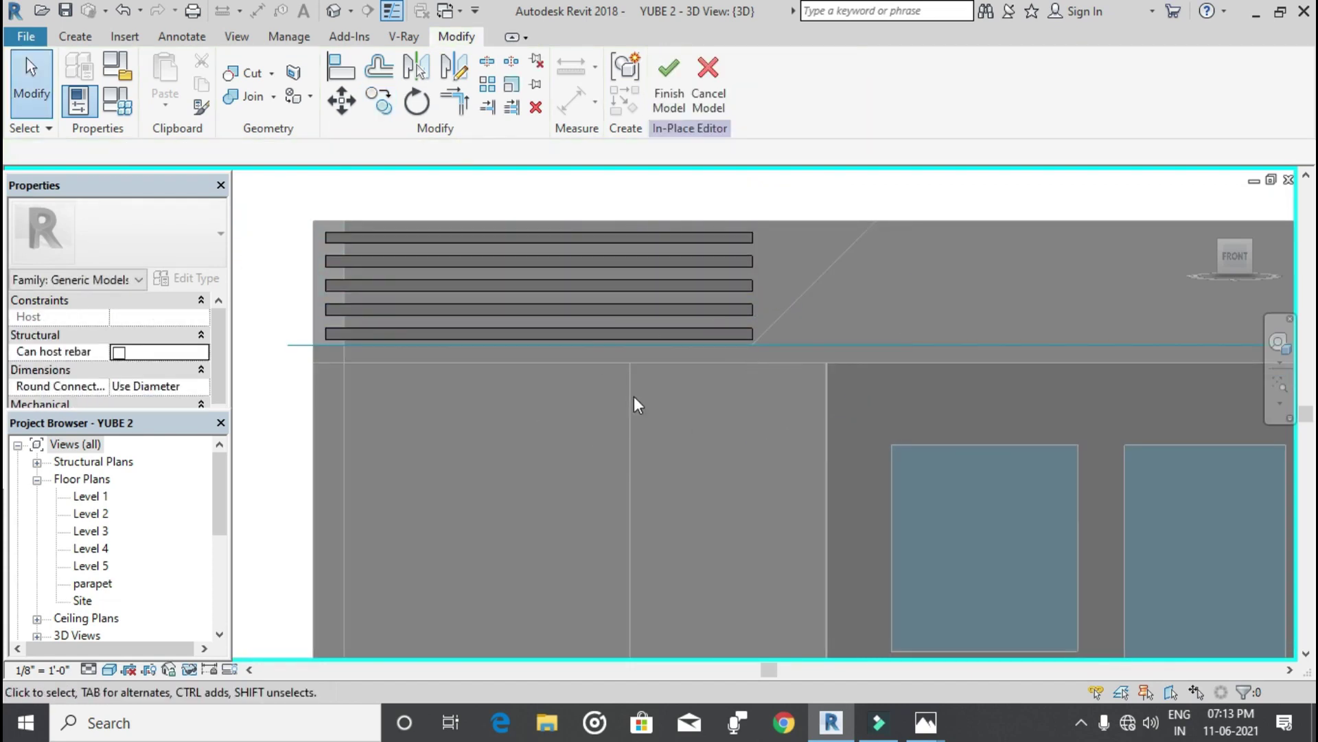
left_click(599, 241)
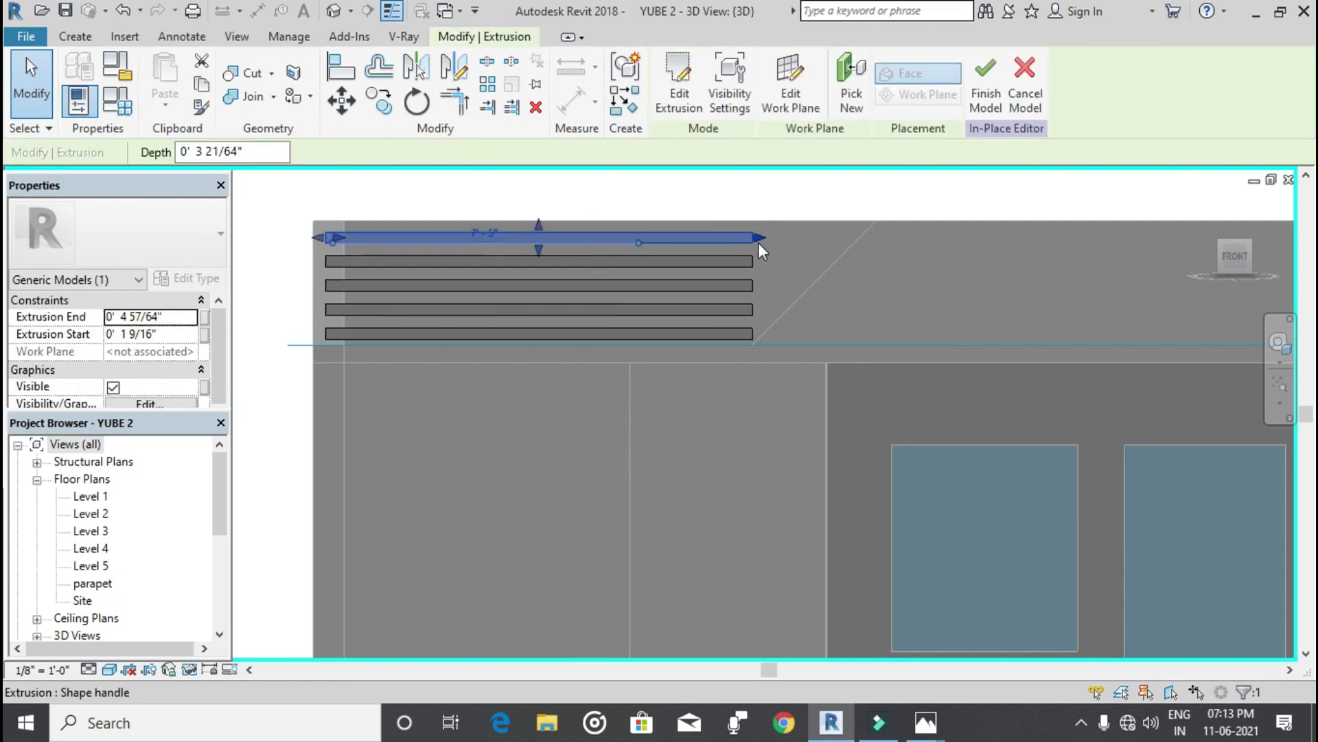
left_click_drag(759, 238, 863, 238)
left_click(748, 262)
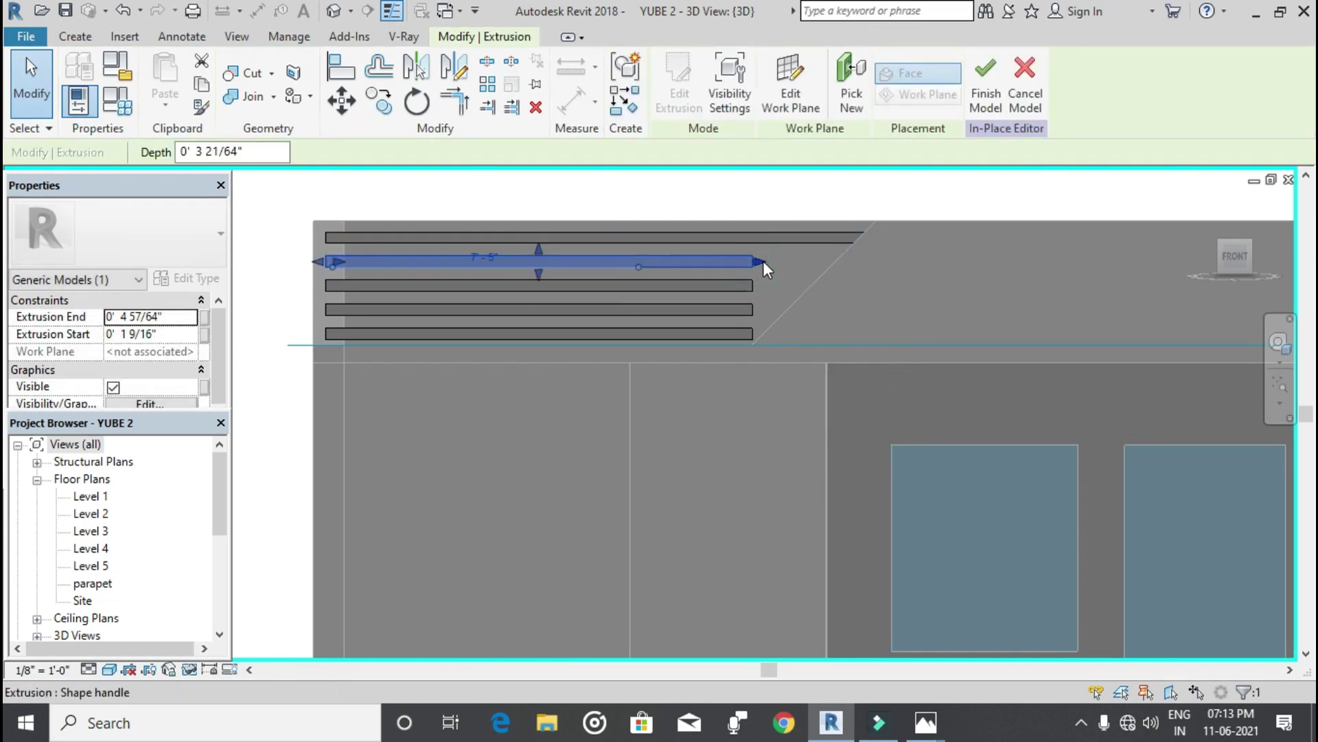
left_click_drag(762, 262, 839, 262)
left_click(750, 287)
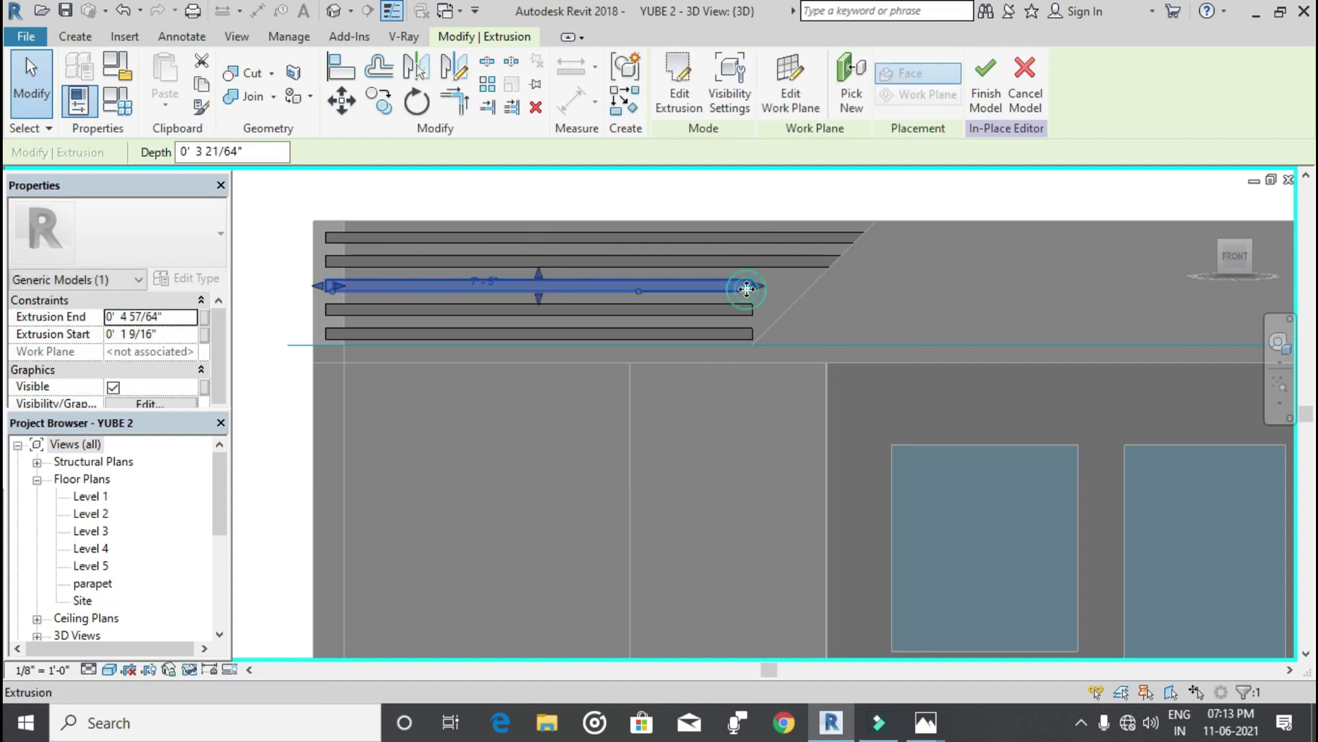
mouse_move(753, 285)
left_mouse_down()
mouse_move(828, 286)
mouse_move(777, 332)
left_mouse_up()
left_click(731, 310)
left_click(739, 335)
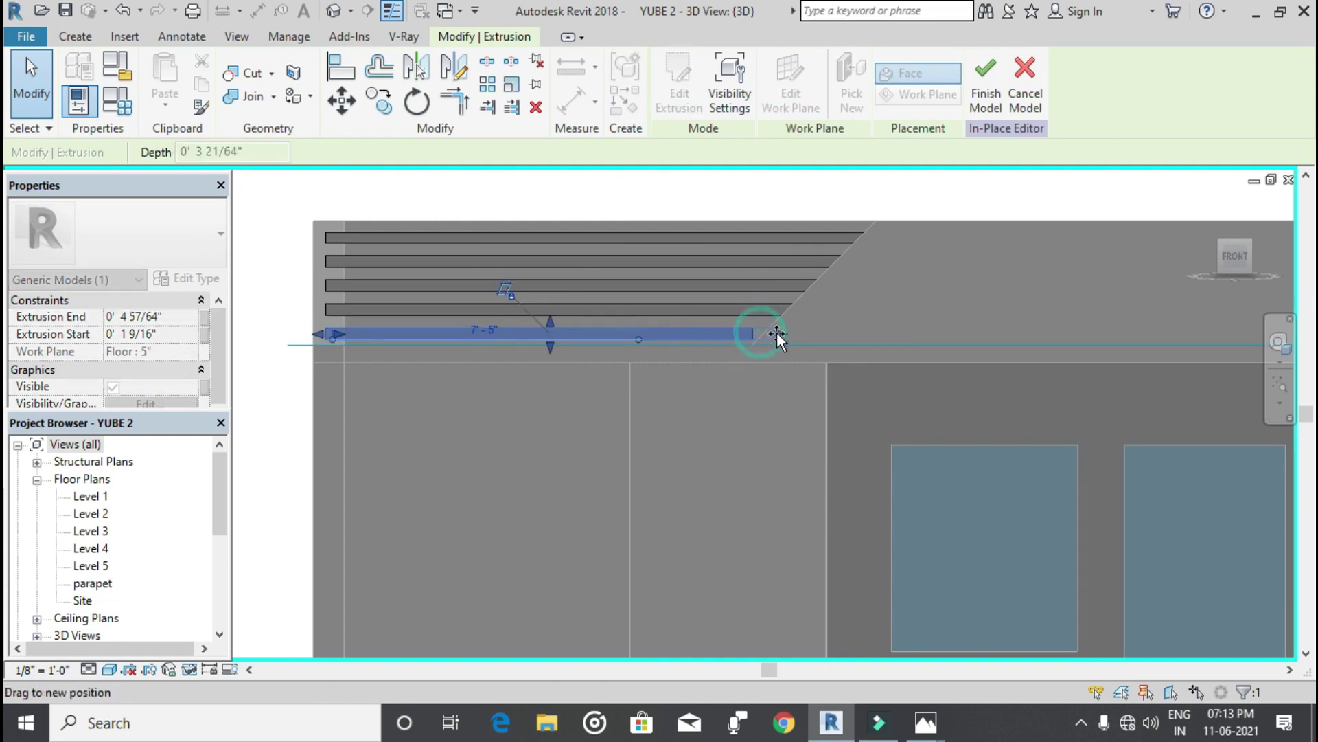
Step: From the LEFT view, select the top louvre bar and inspect its end distance value
left_click(1208, 257)
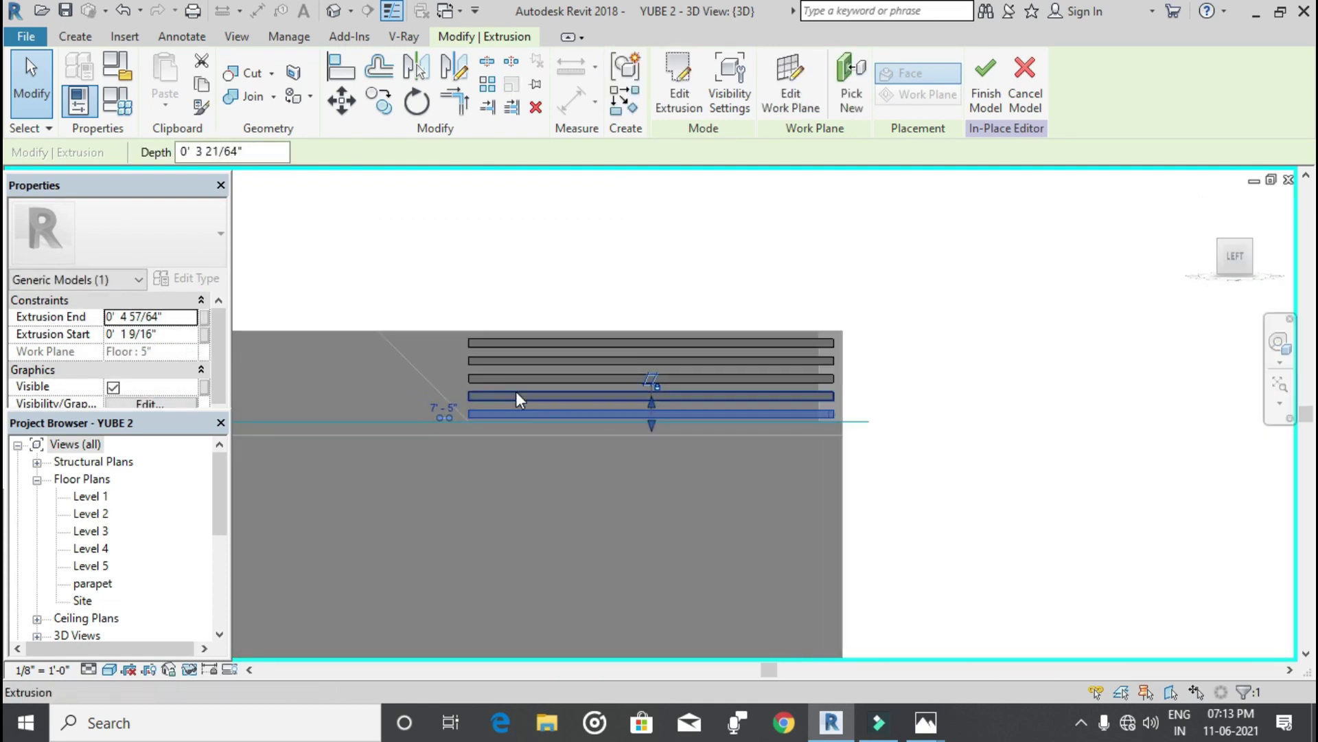
left_click(487, 342)
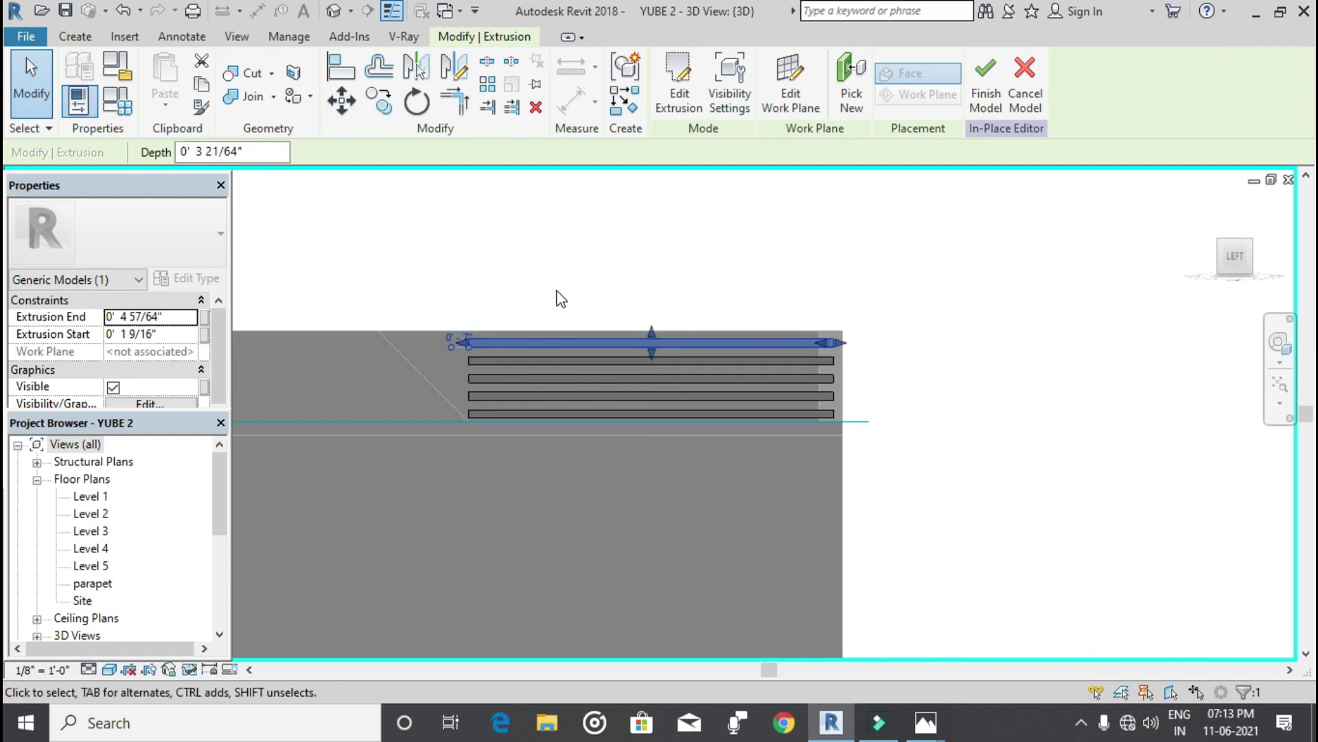
mouse_move(571, 304)
middle_mouse_down("shift")
mouse_move(530, 412)
mouse_move(631, 308)
middle_mouse_up("shift")
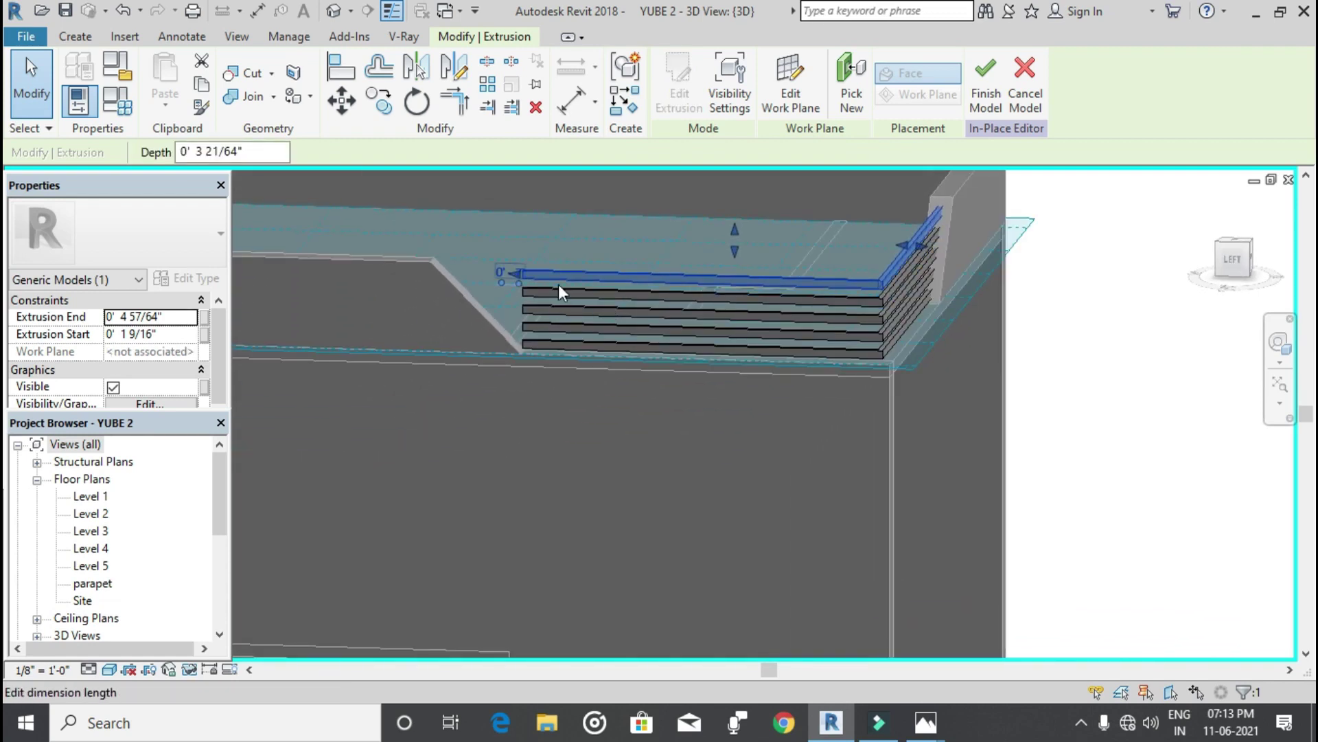
mouse_move(1233, 258)
left_click(1226, 266)
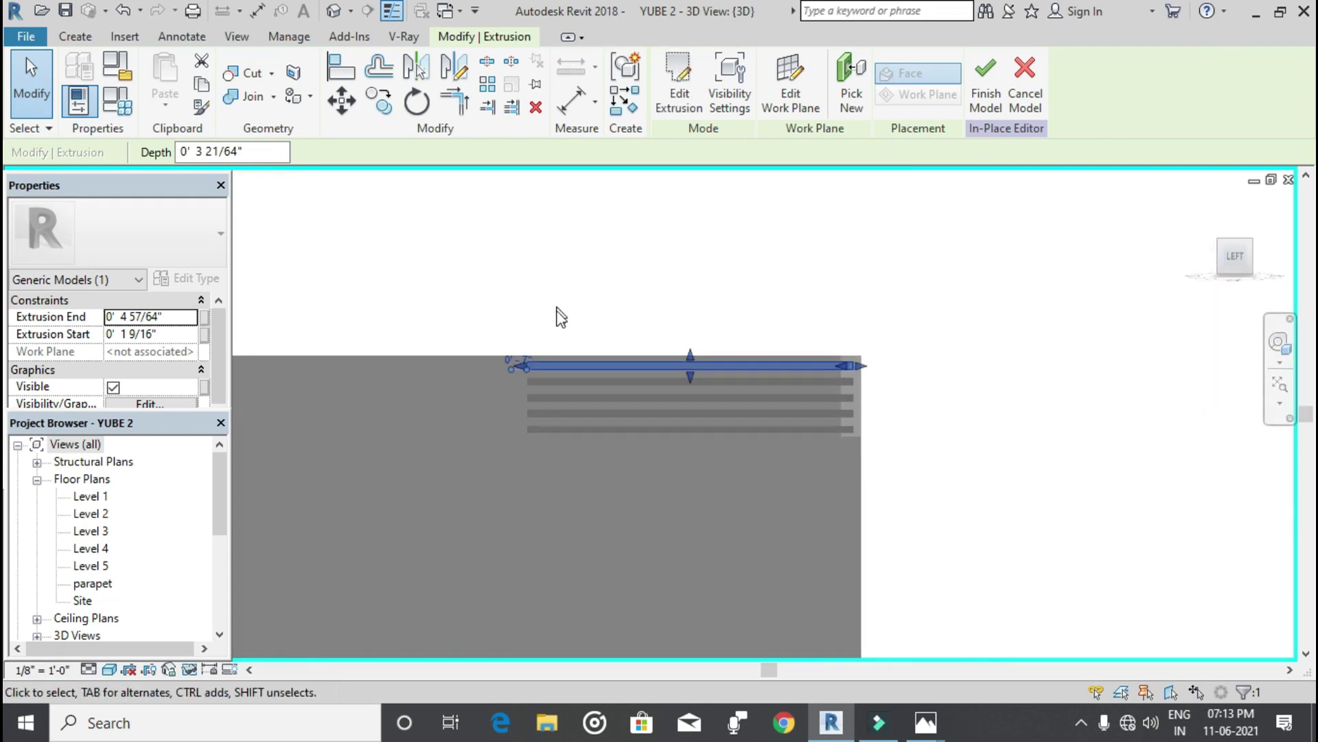
left_click(508, 331)
left_click(486, 410)
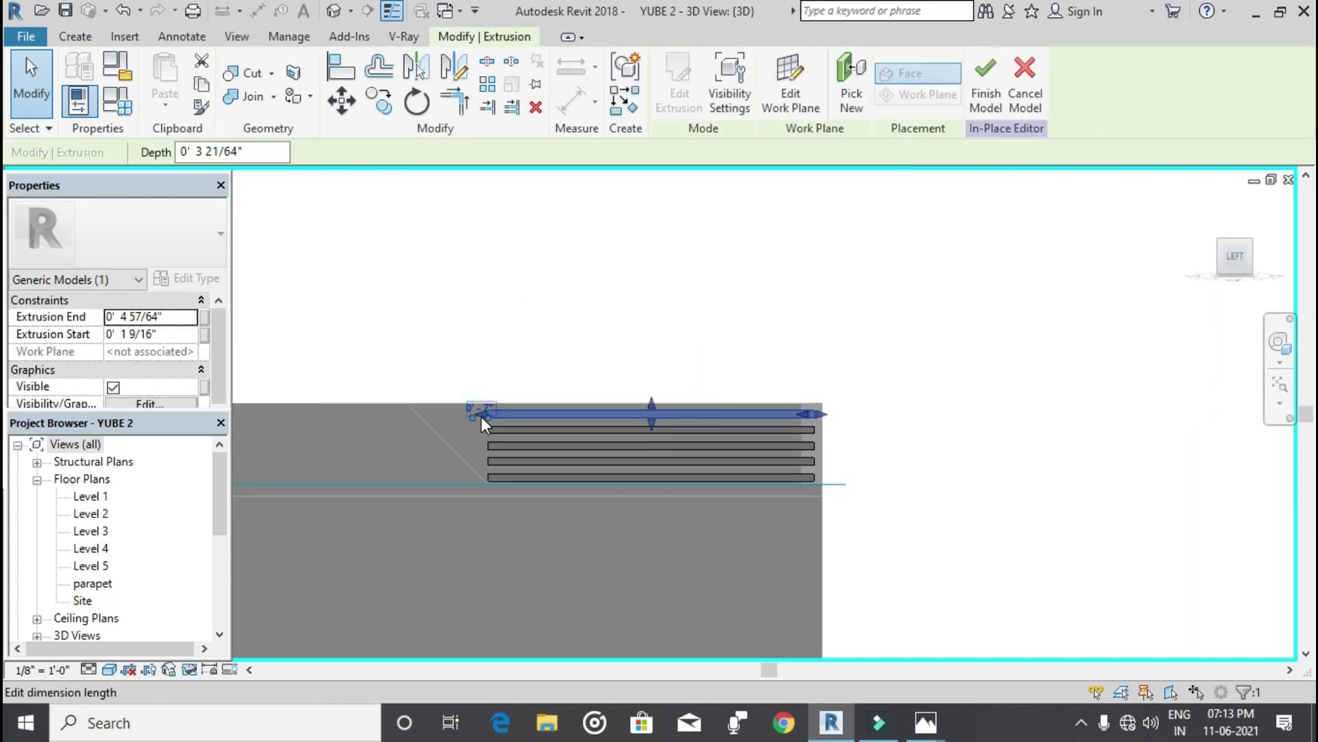
left_click(480, 410)
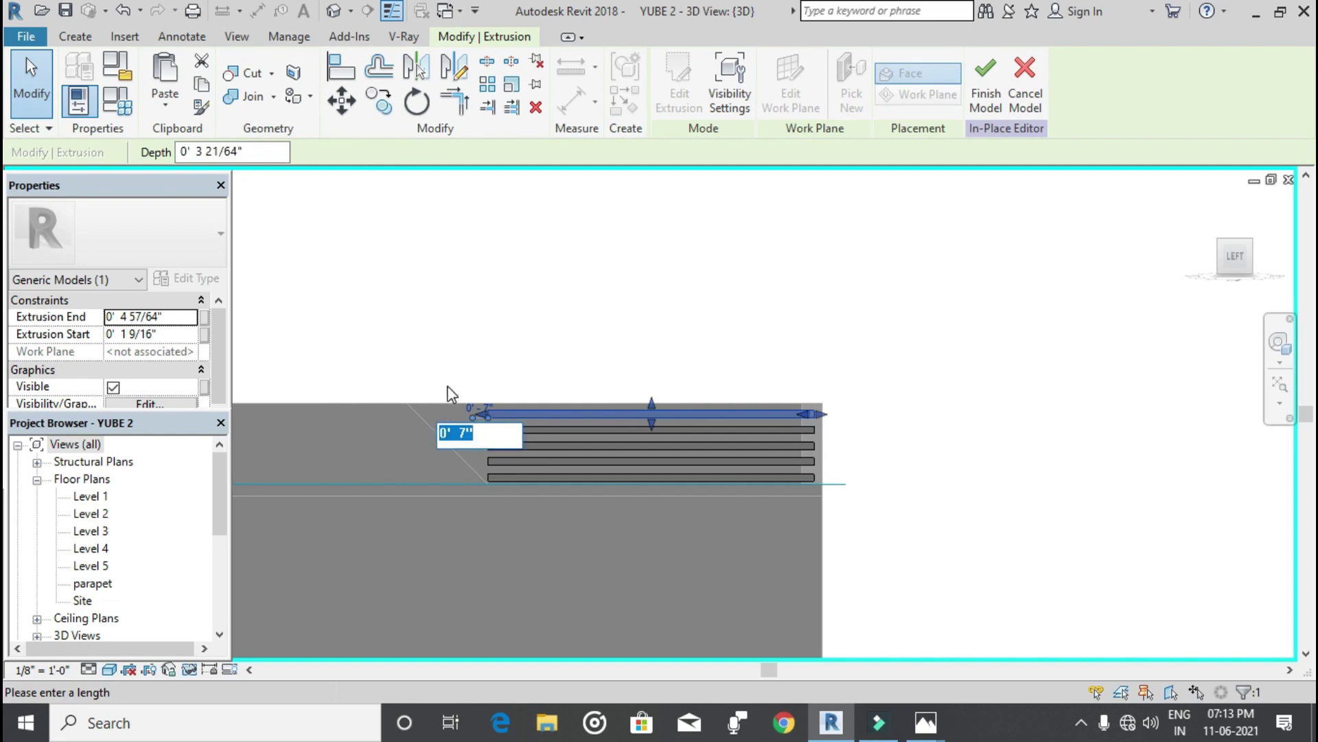
scroll(480, 318, "up", 2)
scroll(504, 339, "up", 3)
left_click(504, 267)
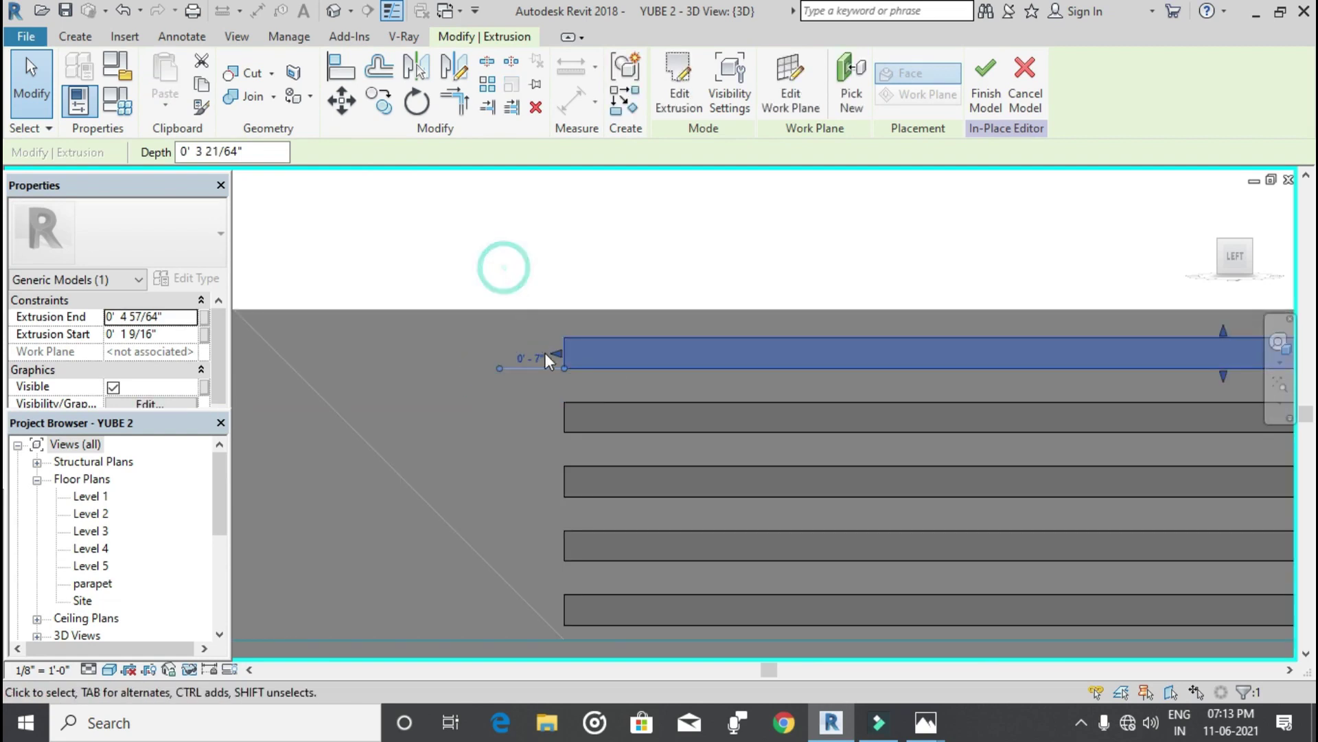
Step: Extend the left ends of the top two bars to the slope and view them in perspective
left_click_drag(558, 351, 259, 353)
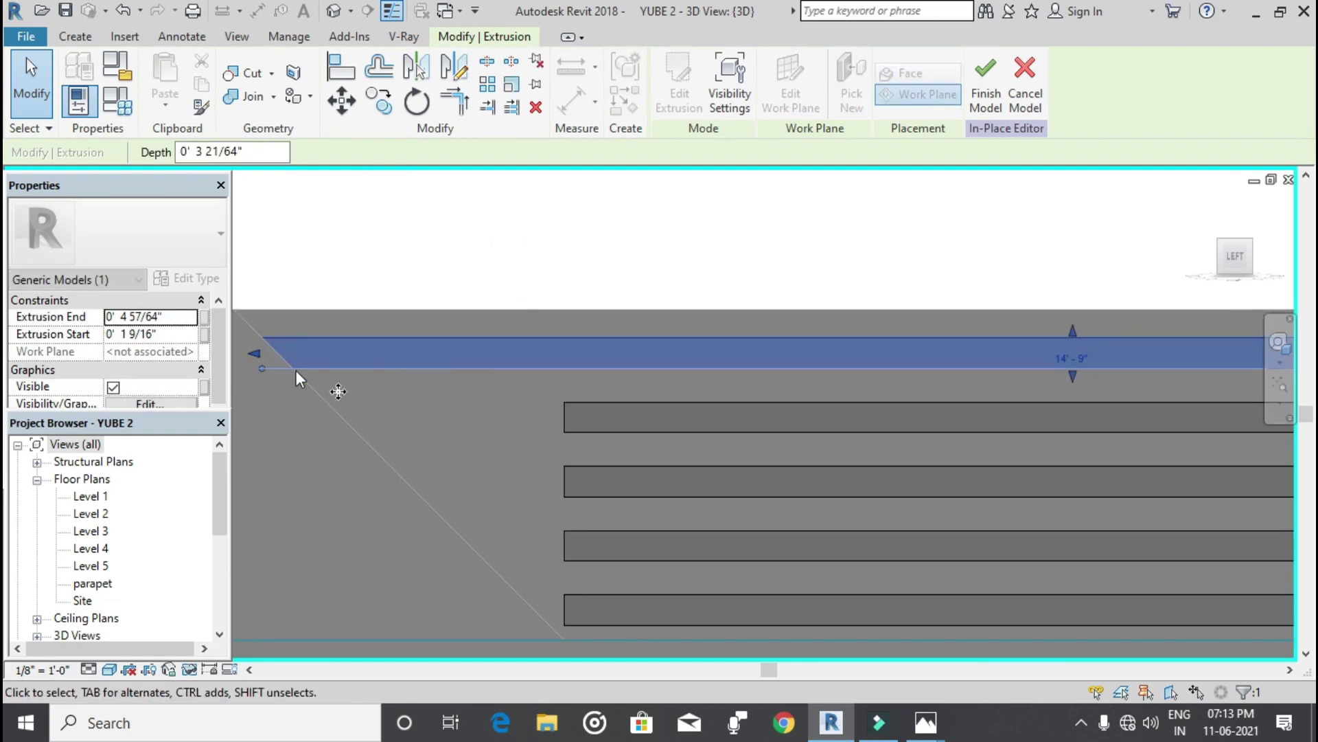
left_click(575, 416)
left_click_drag(561, 420, 319, 421)
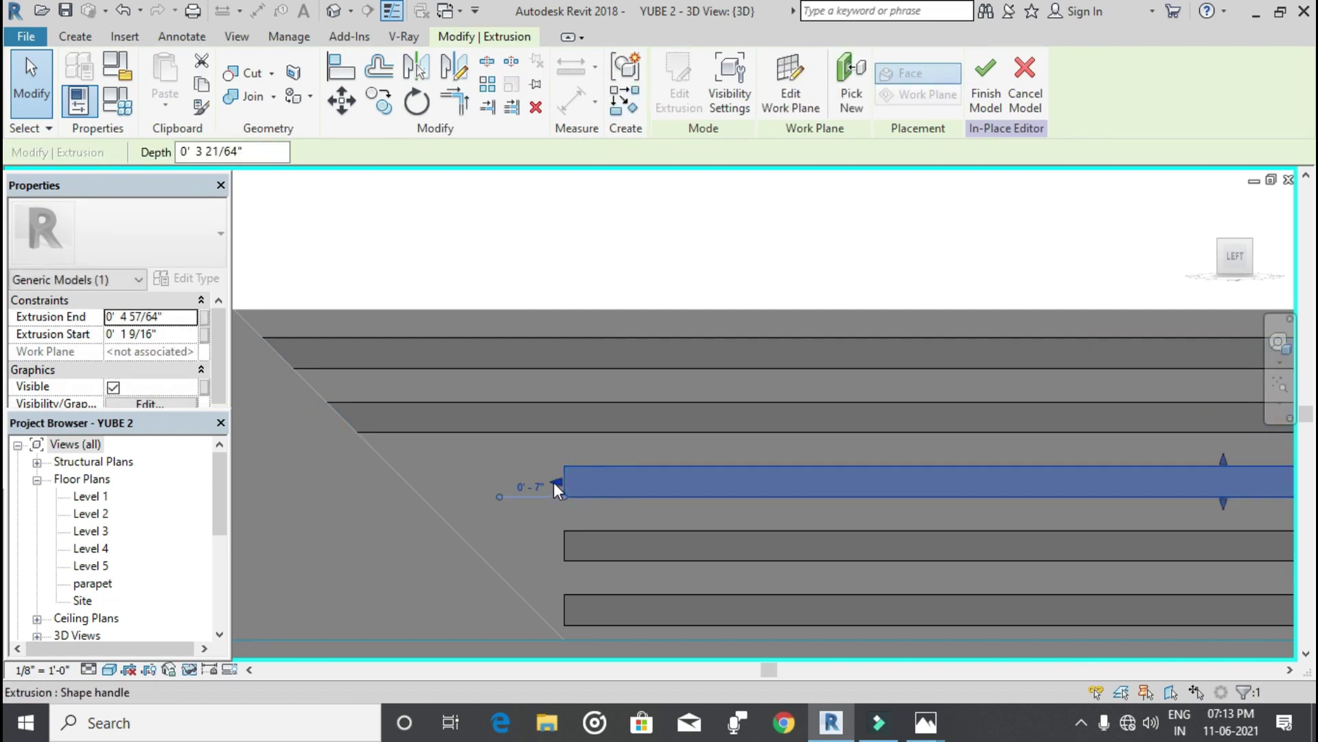
mouse_move(577, 485)
left_mouse_down()
mouse_move(543, 548)
mouse_move(573, 606)
mouse_move(525, 607)
left_mouse_up()
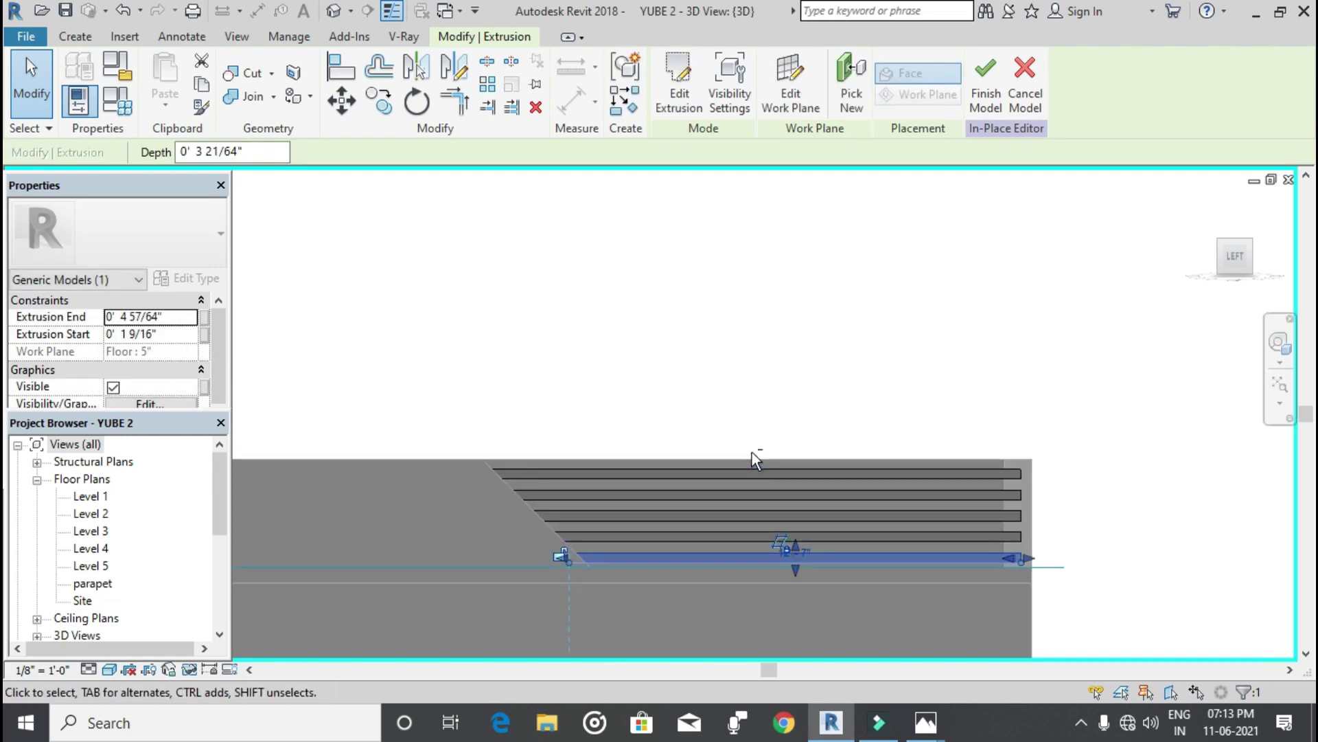
mouse_move(752, 452)
middle_mouse_down("shift")
mouse_move(642, 544)
mouse_move(788, 550)
mouse_move(631, 348)
middle_mouse_up("shift")
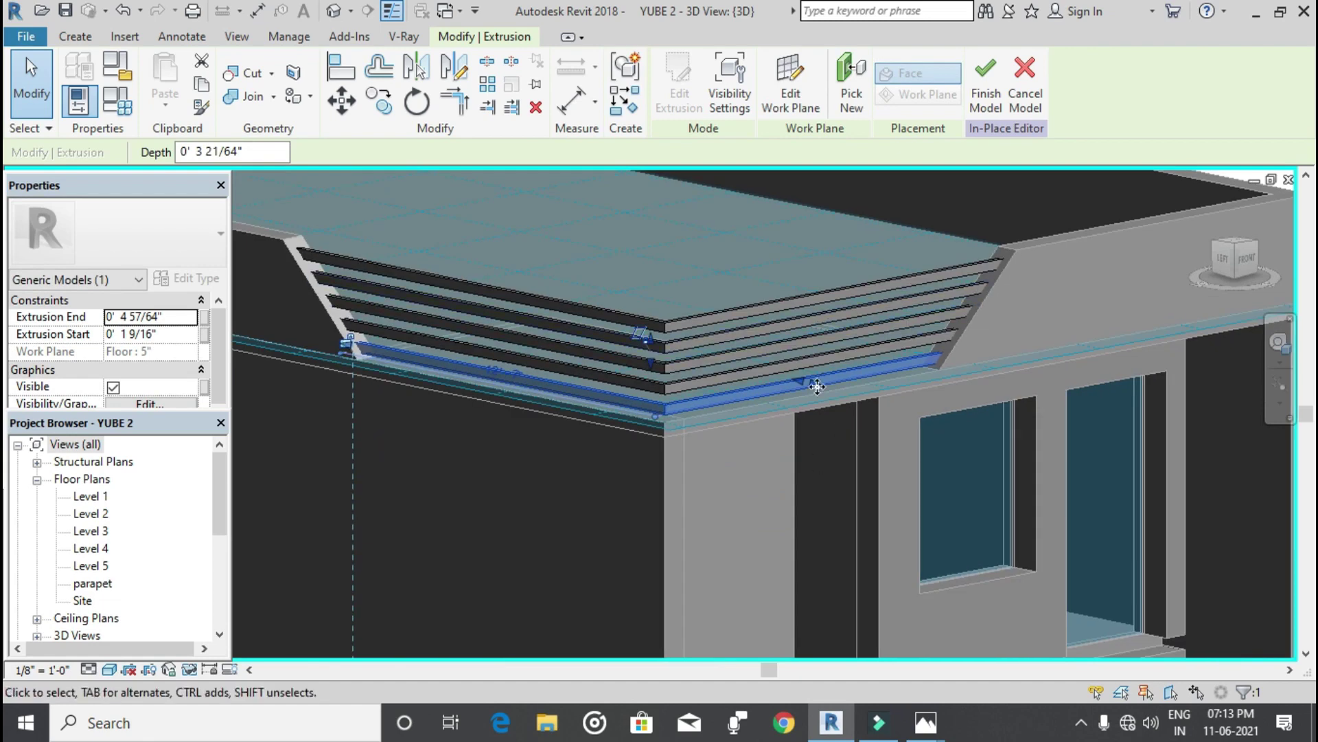
left_click(986, 83)
scroll(840, 389, "down", 3)
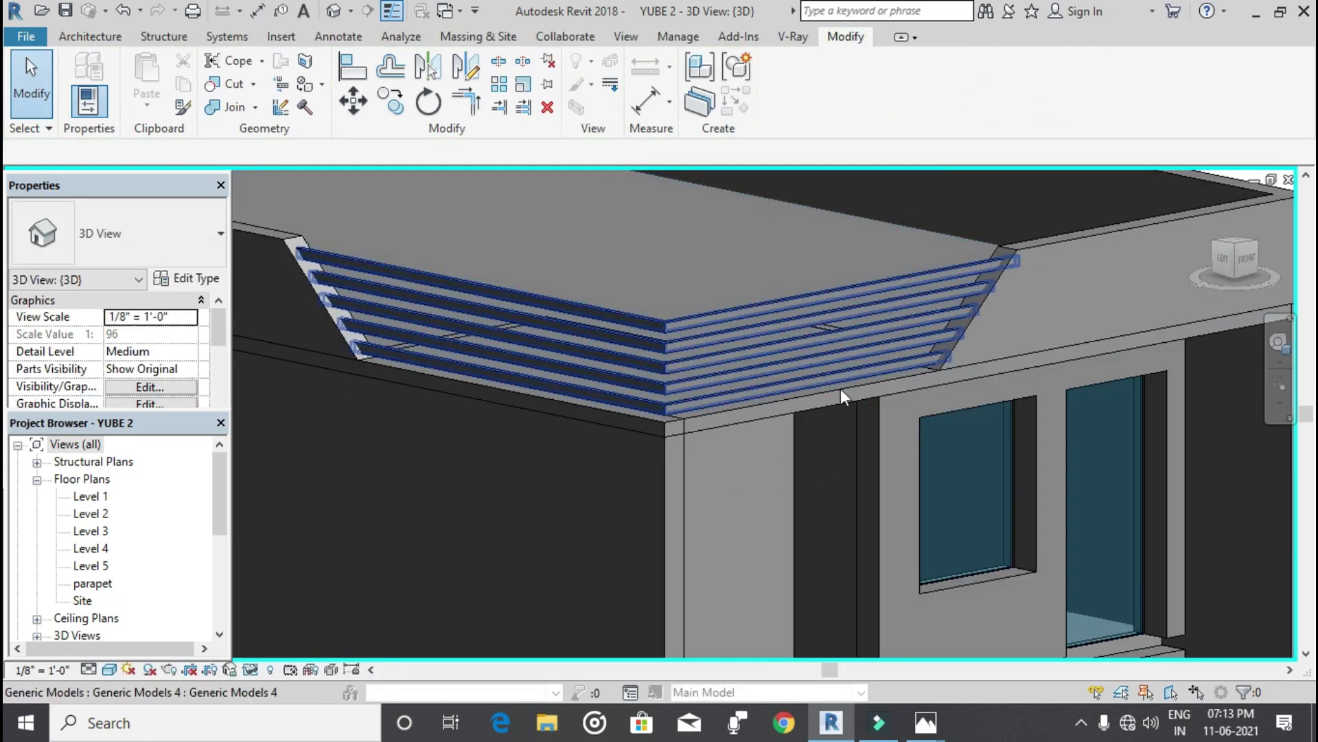
scroll(827, 411, "down", 2)
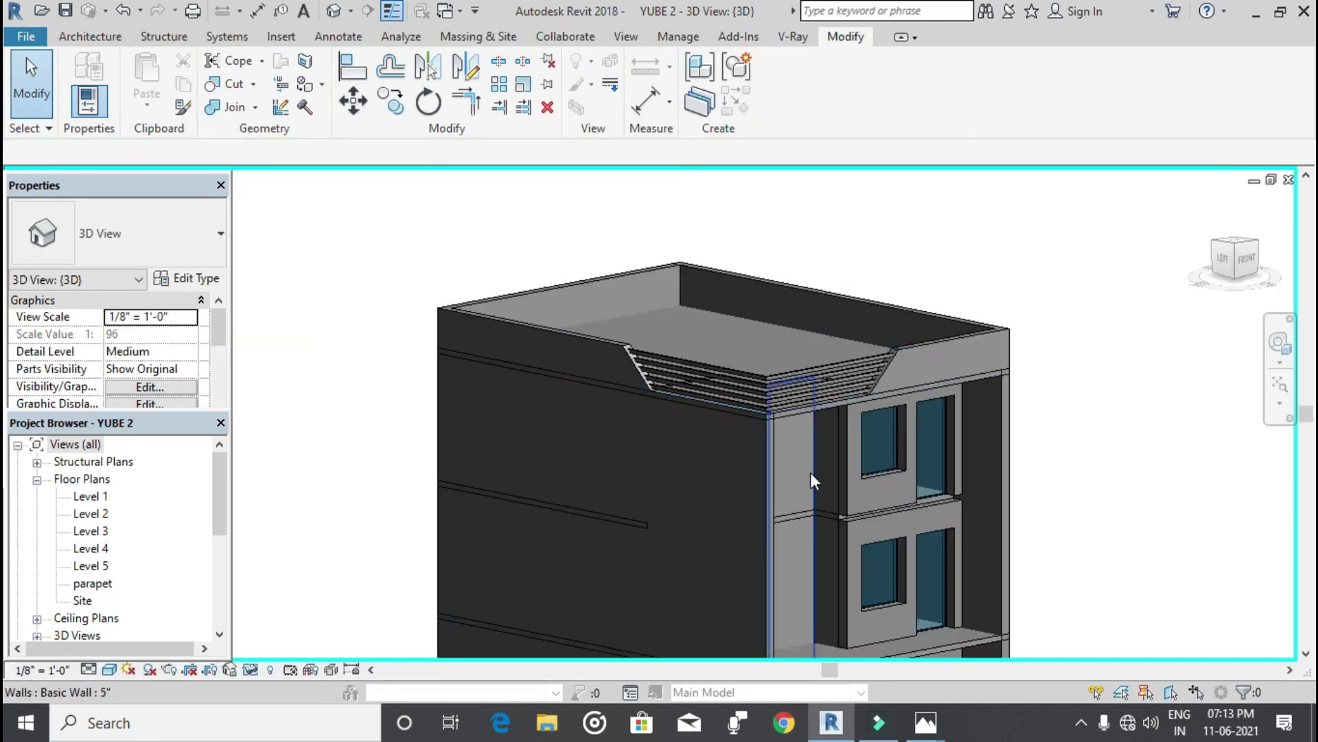
mouse_move(819, 464)
middle_mouse_down("shift")
mouse_move(856, 505)
mouse_move(706, 413)
middle_mouse_up("shift")
scroll(856, 506, "up", 2)
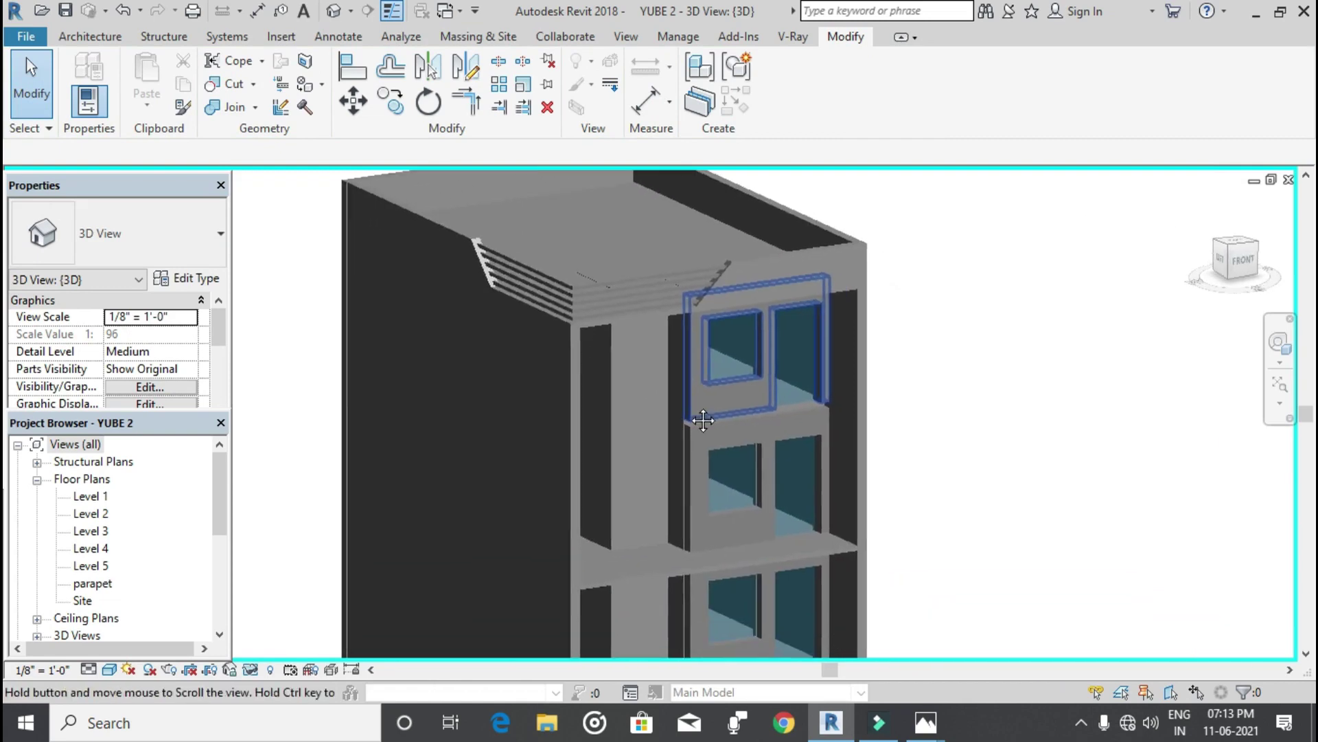
scroll(706, 414, "down", 2)
scroll(709, 462, "down", 1)
scroll(705, 473, "down", 1)
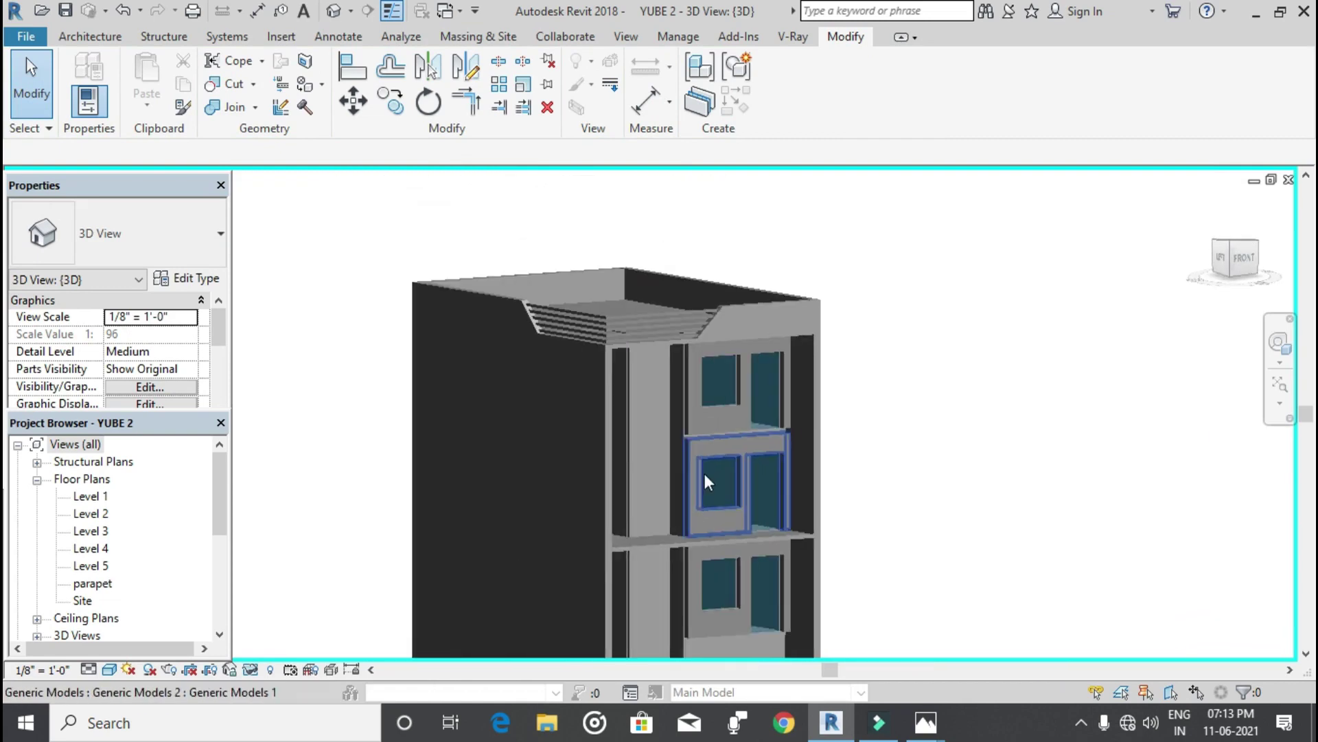
mouse_move(705, 472)
middle_mouse_down()
mouse_move(700, 484)
mouse_move(656, 436)
middle_mouse_up()
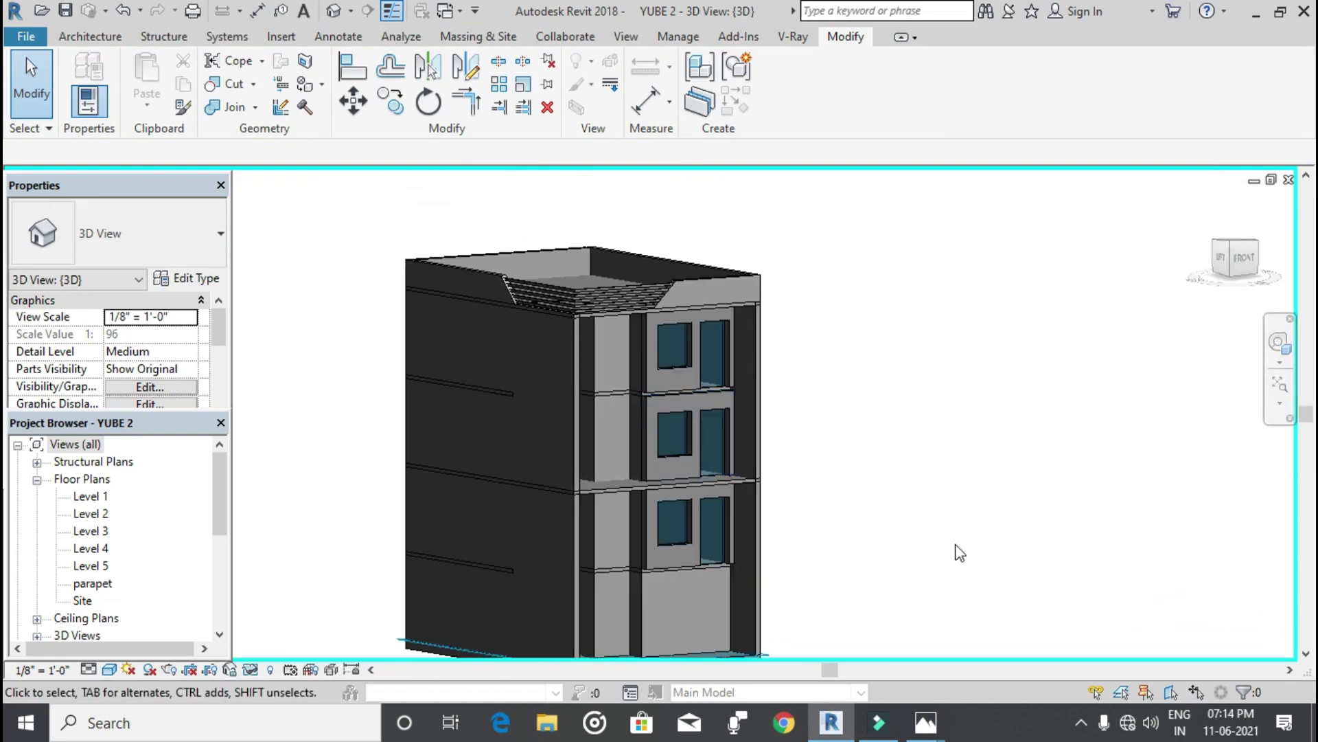
mouse_move(925, 723)
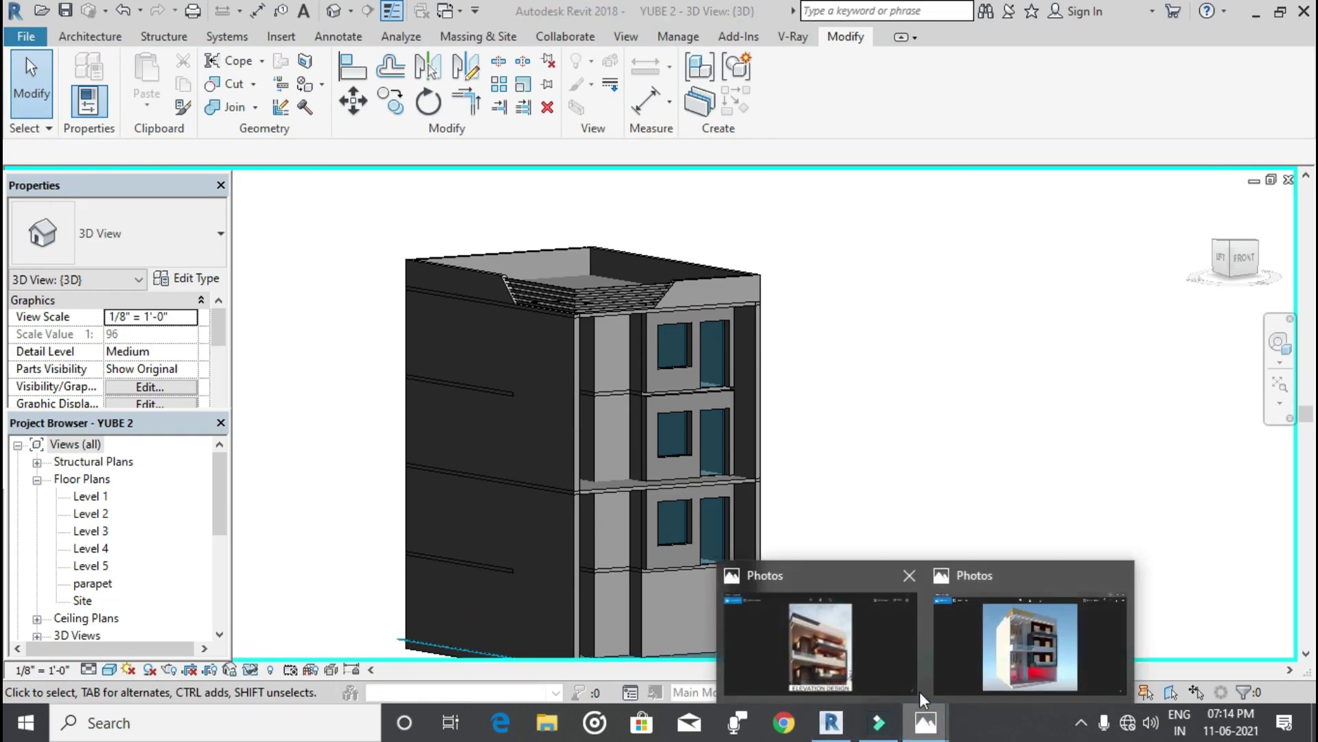
left_click(891, 678)
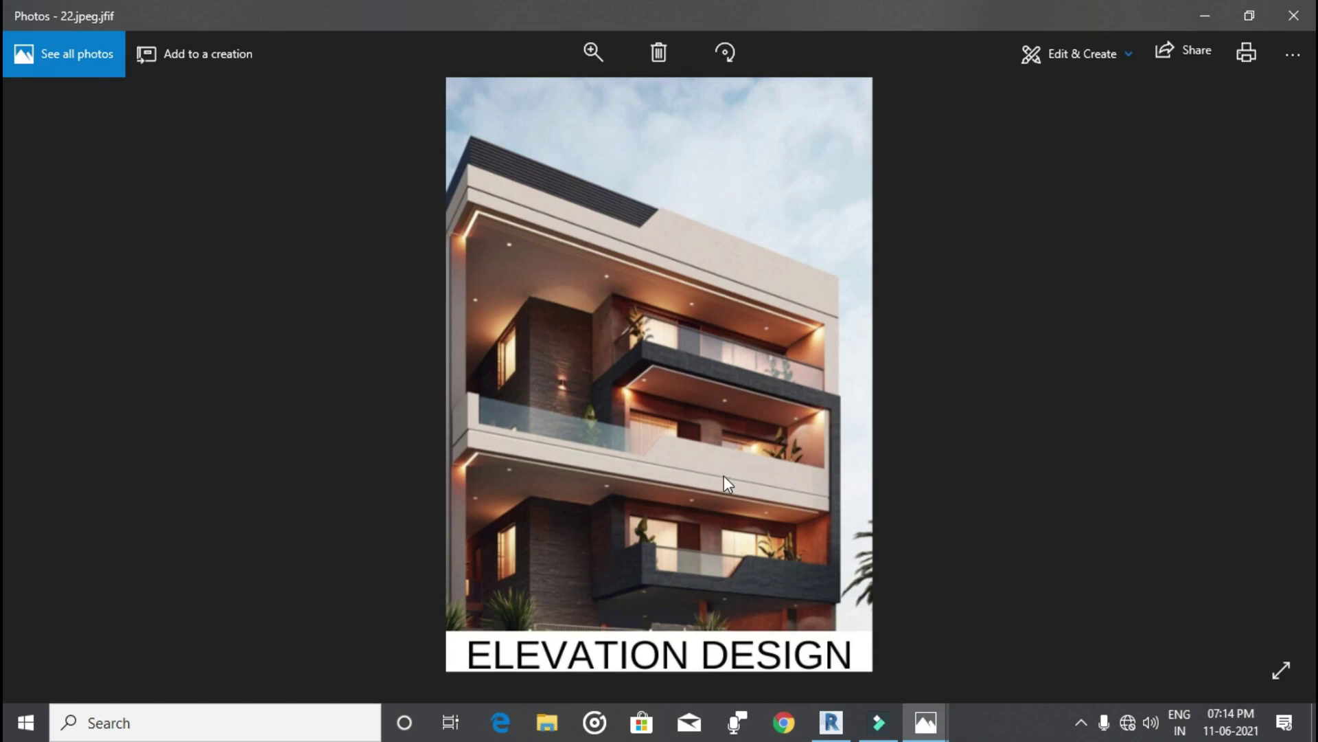
left_click(834, 723)
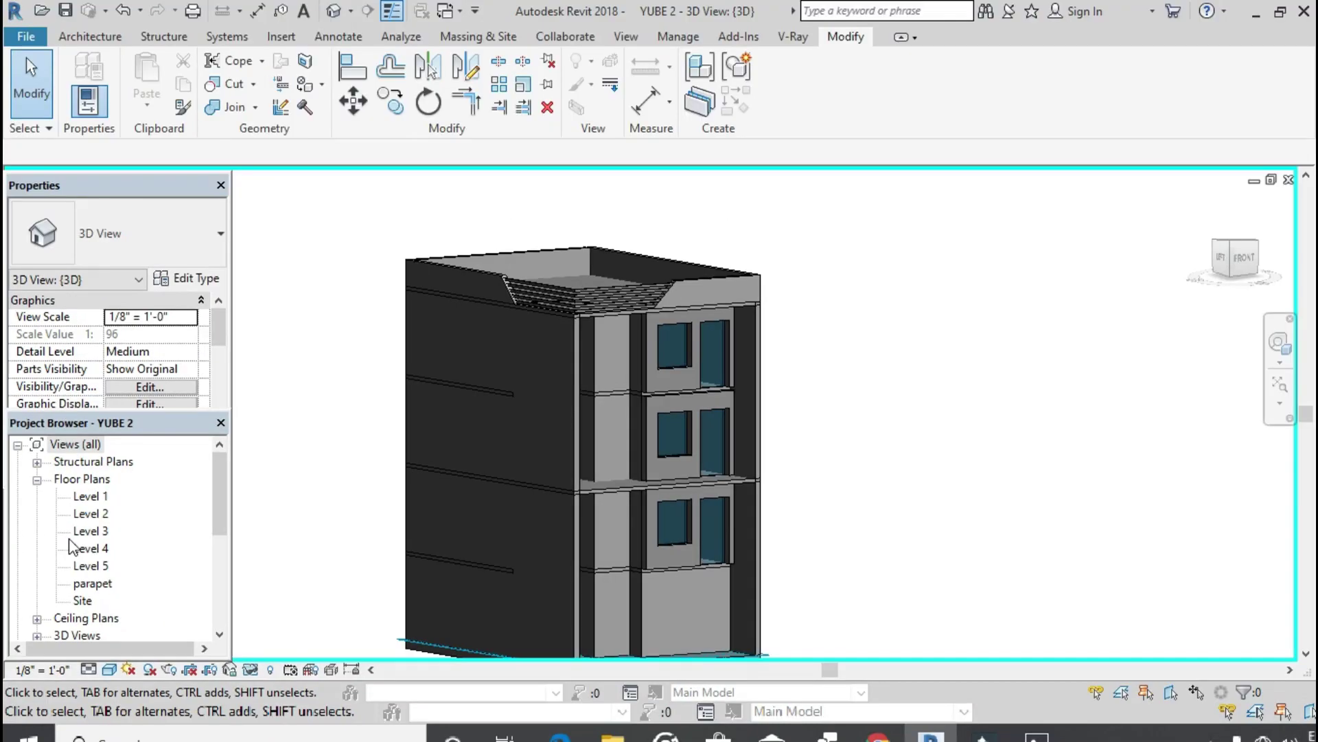
Step: On the Level 3 plan, start an architectural wall using the Basic Wall 5" type
double_click(90, 531)
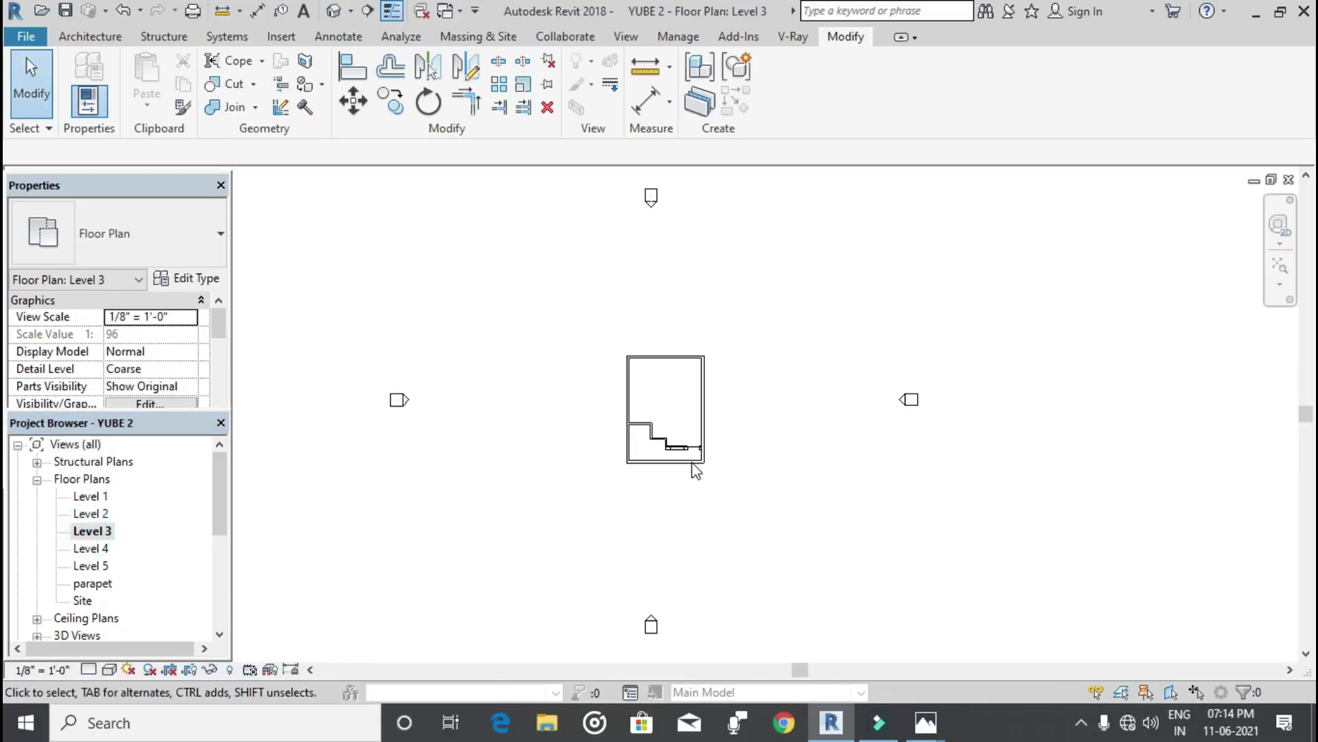
scroll(694, 472, "up", 3)
scroll(662, 455, "up", 2)
middle_click_drag(641, 460, 653, 498)
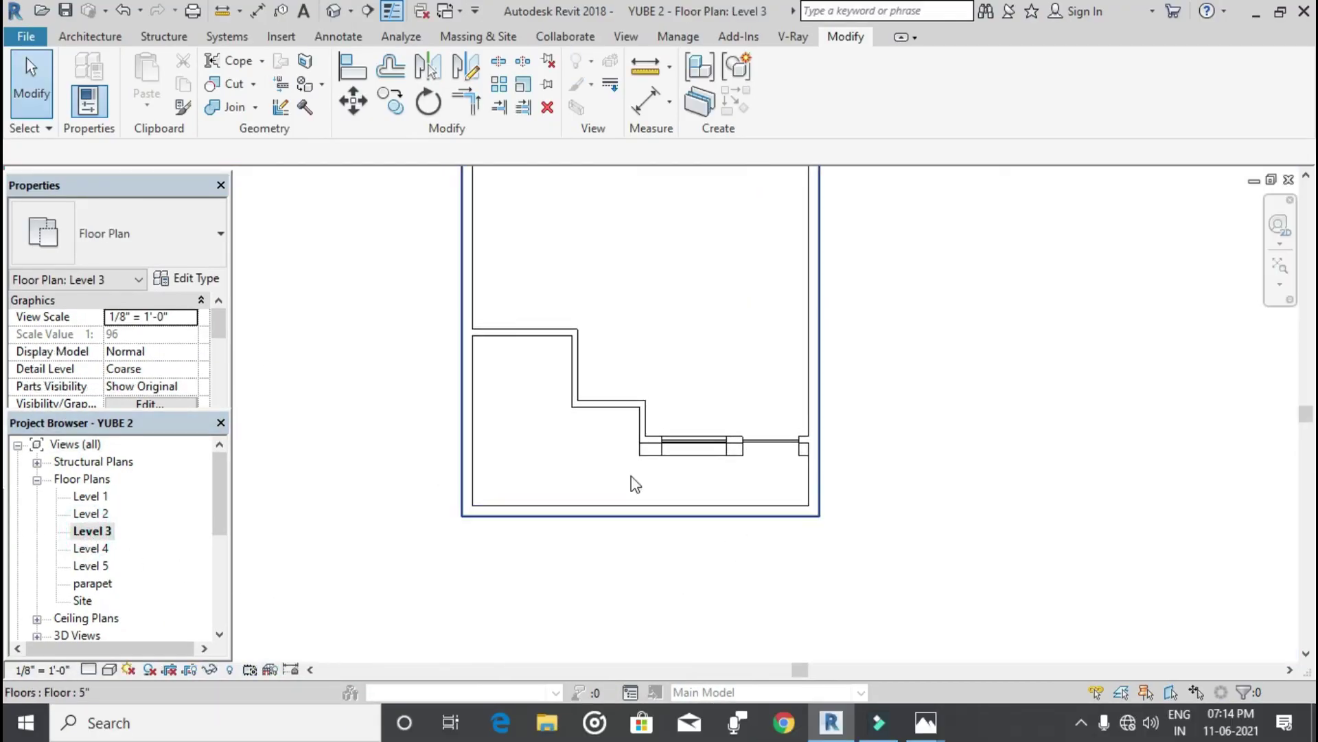
left_click(117, 37)
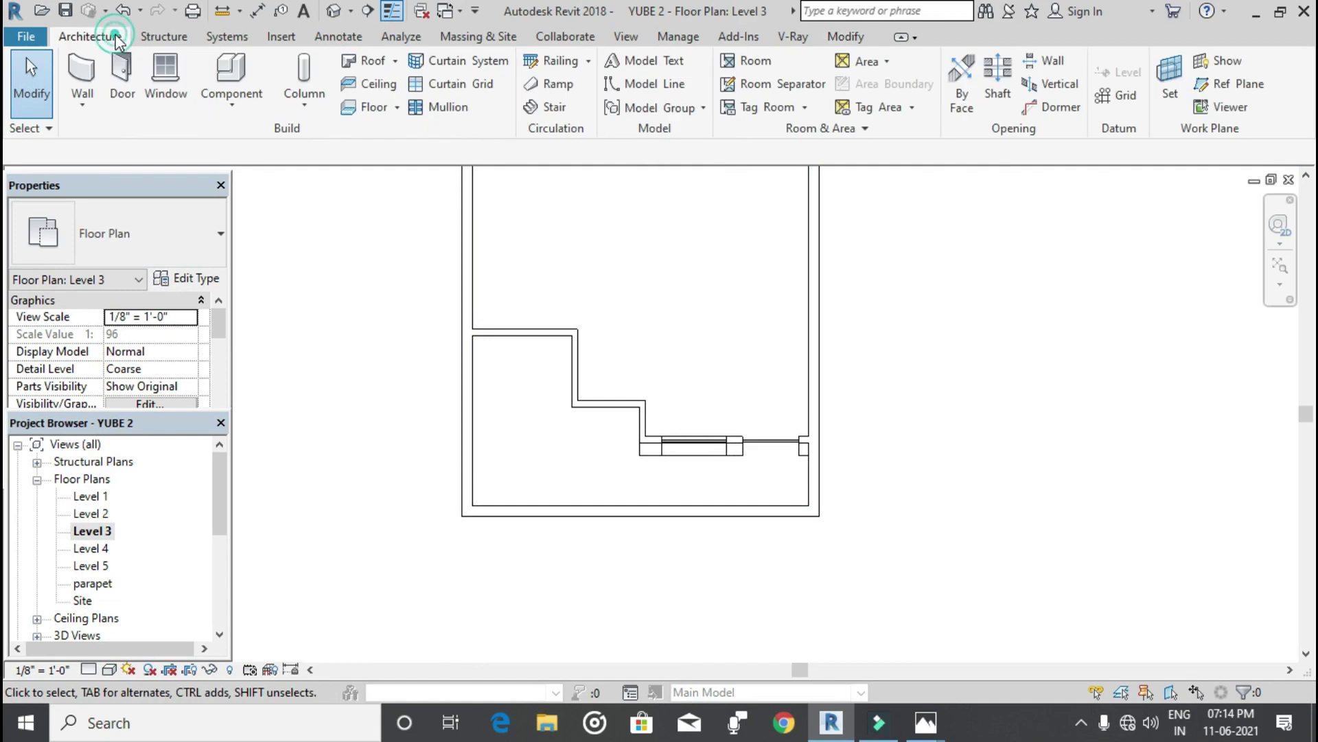
left_click(83, 108)
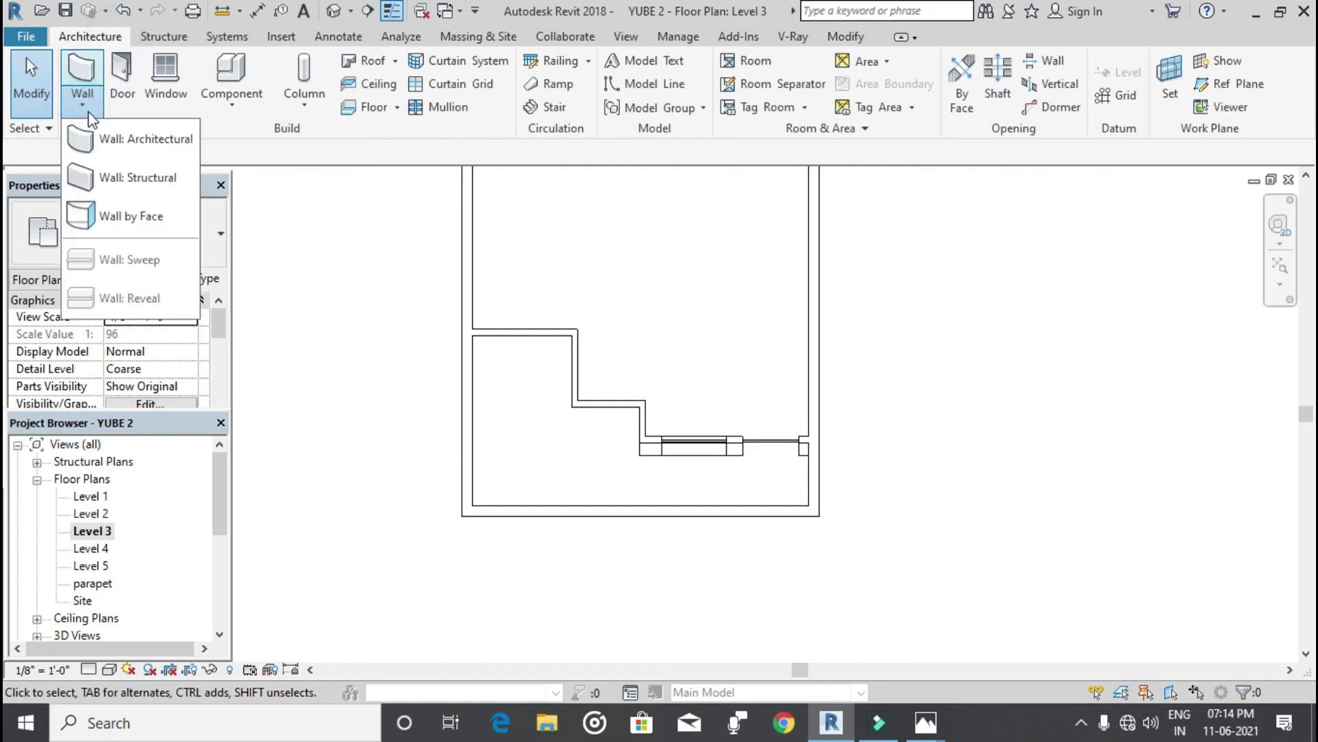
left_click(104, 138)
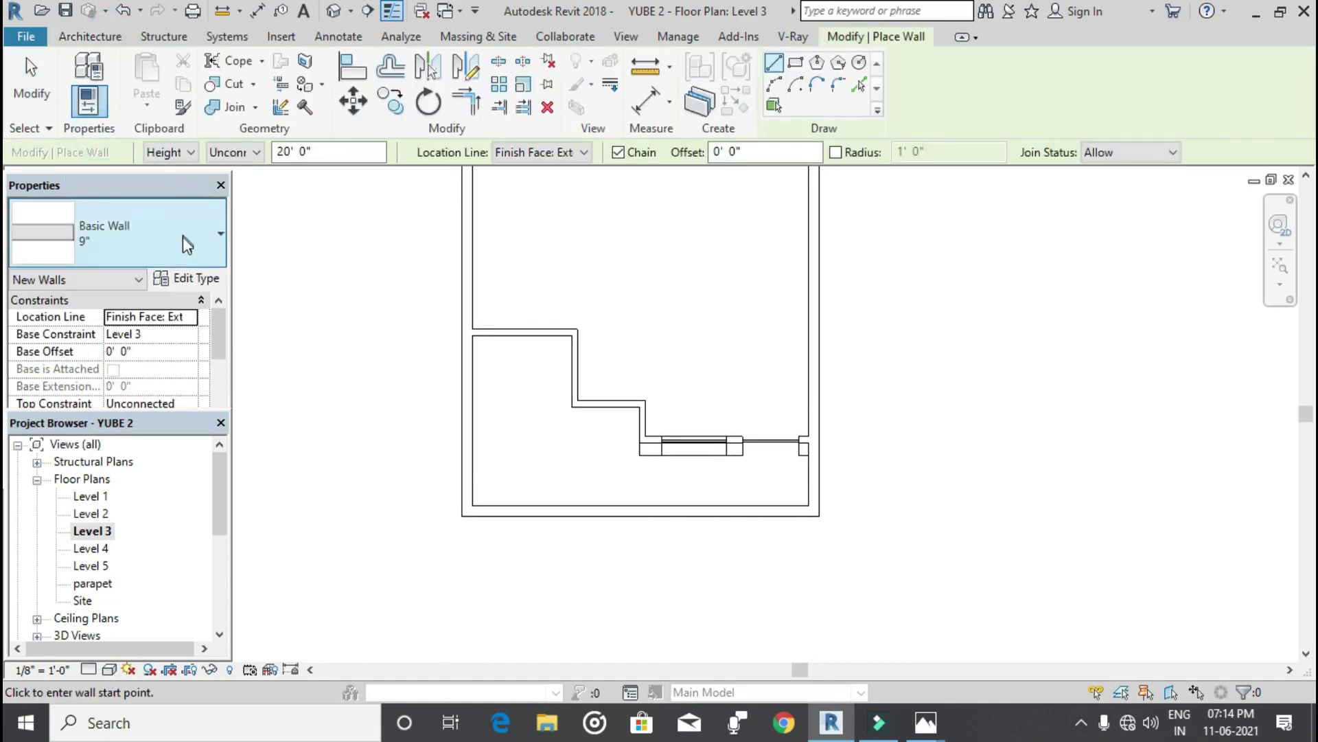
left_click(220, 237)
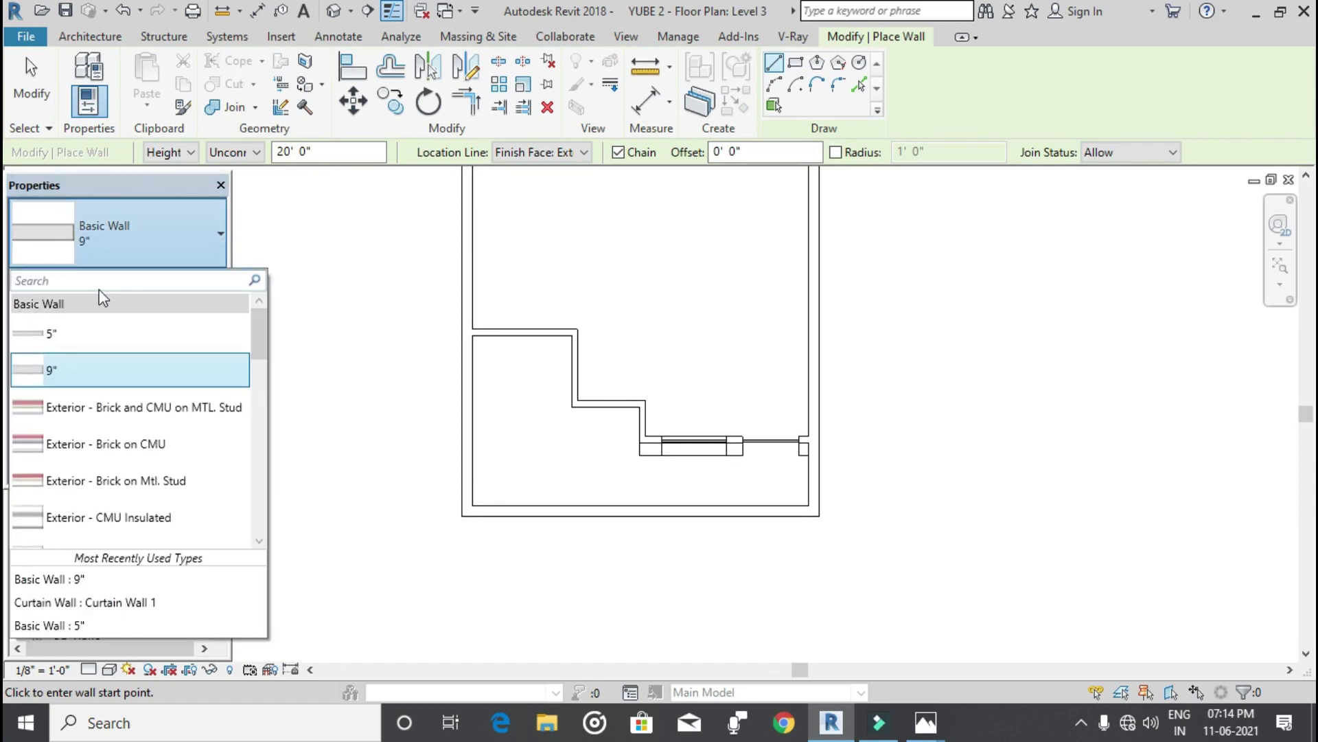
left_click(69, 341)
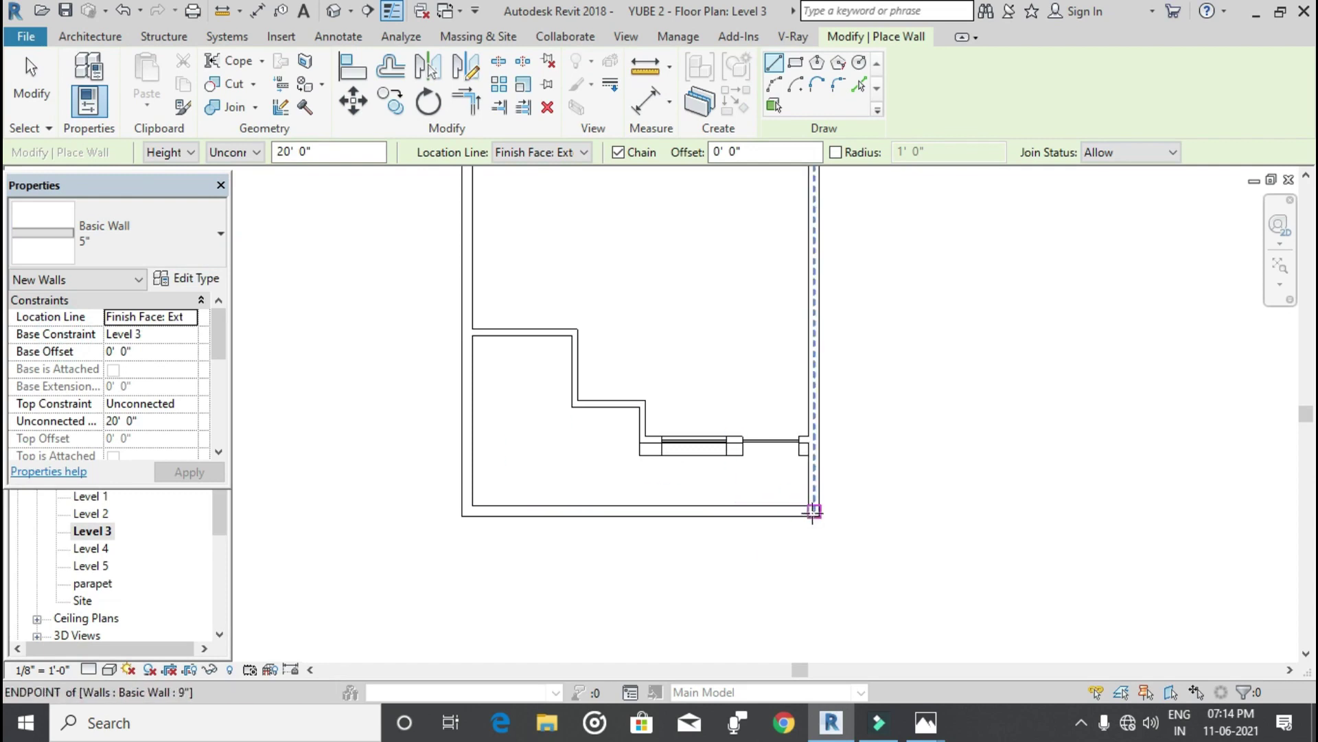
Step: Draw the 5" wall along the plan's front edge from the bottom-right corner leftward
scroll(819, 517, "up", 2)
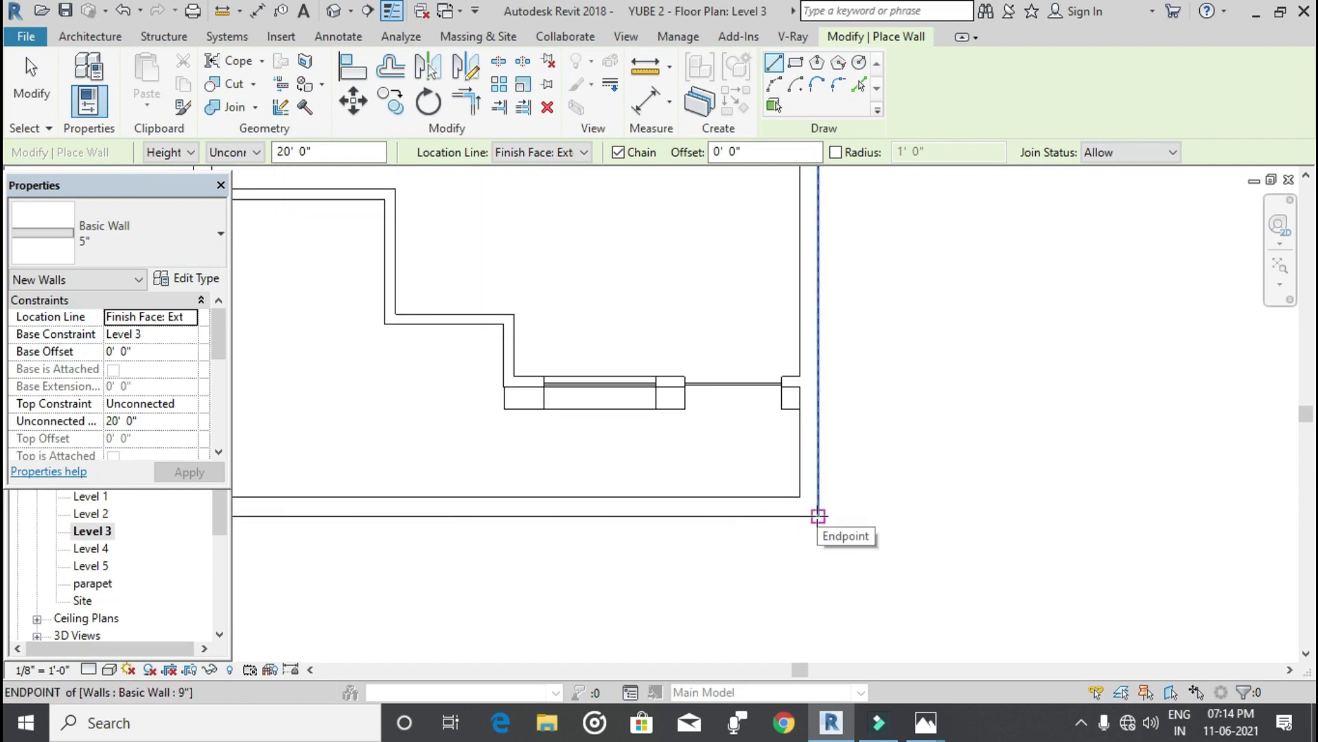
left_click(818, 516)
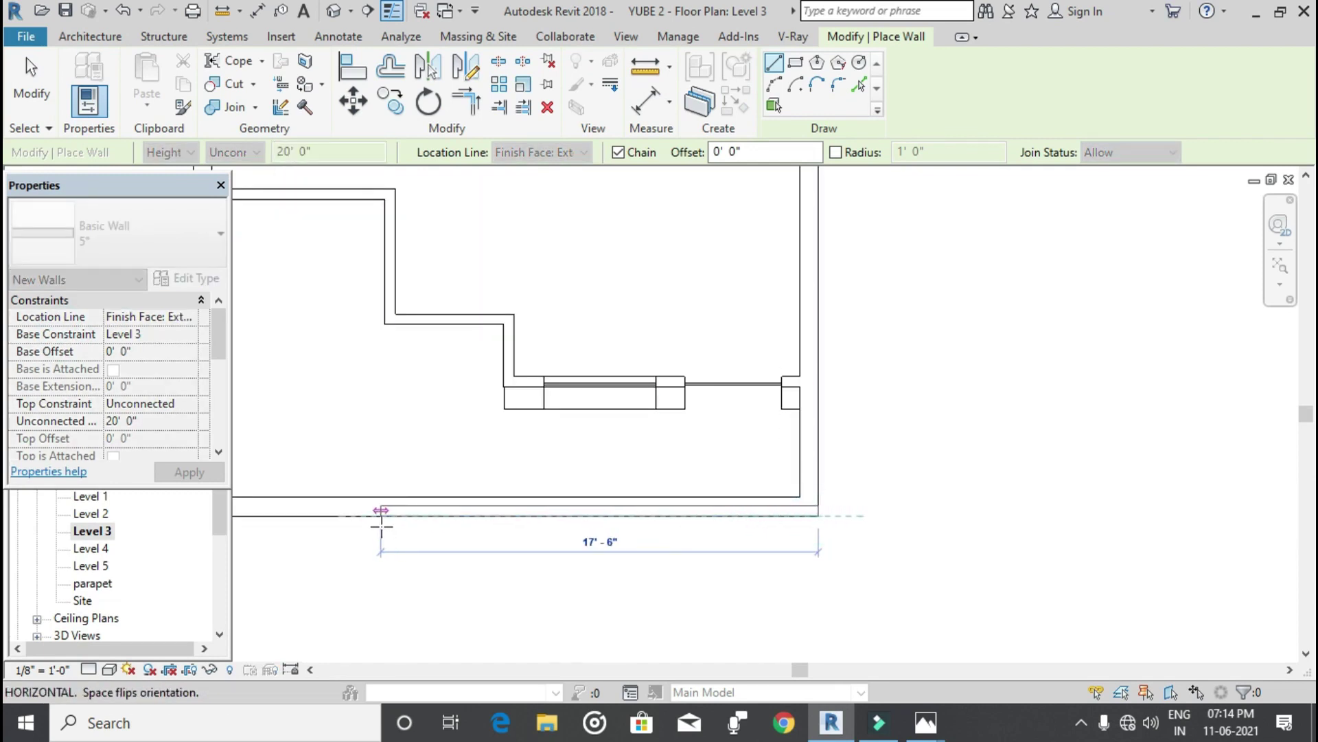
scroll(360, 526, "down", 2)
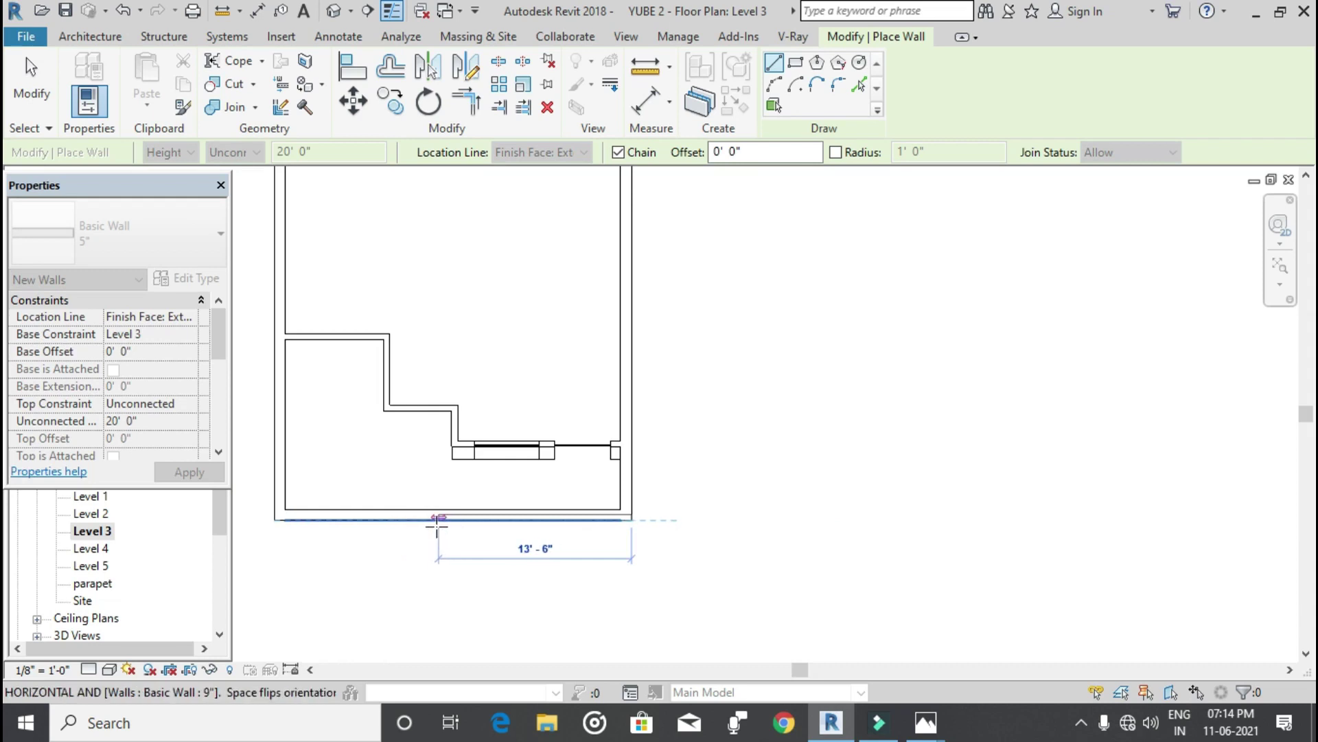
scroll(450, 520, "up", 1)
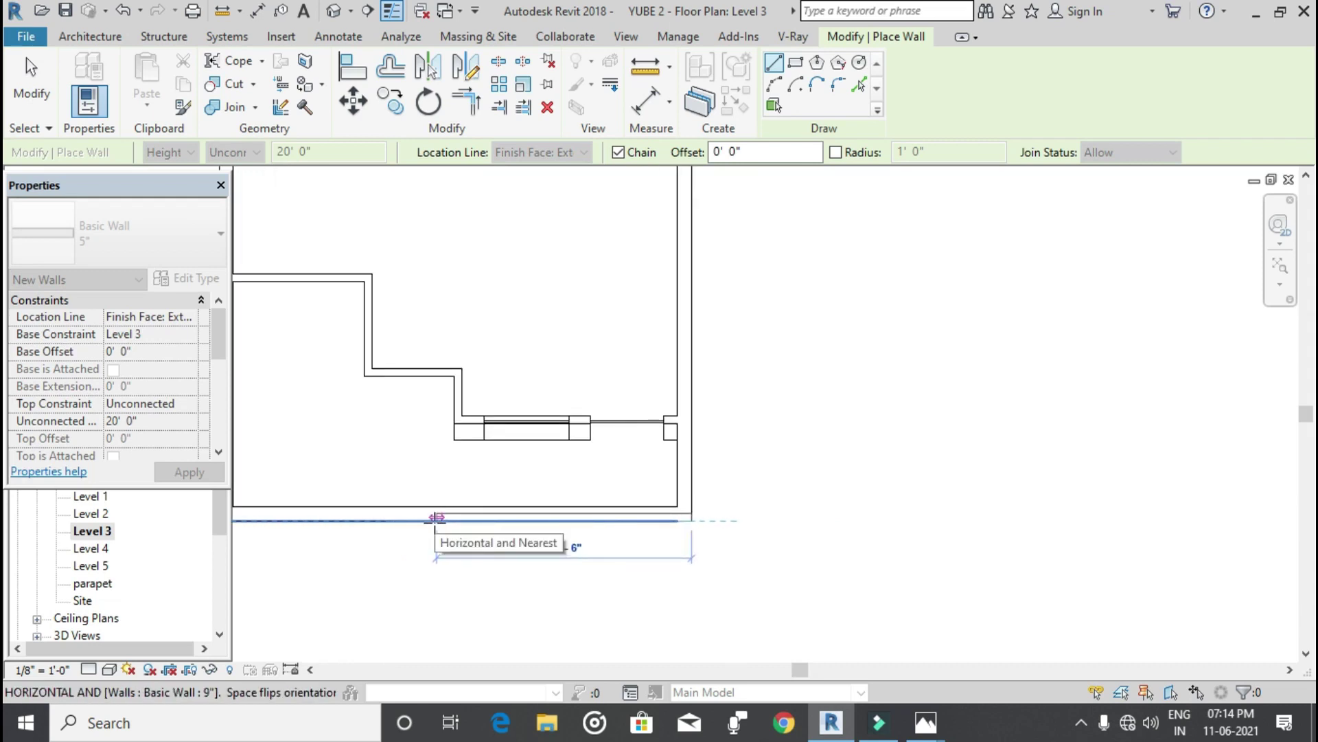
left_click(427, 519)
scroll(432, 525, "down", 2)
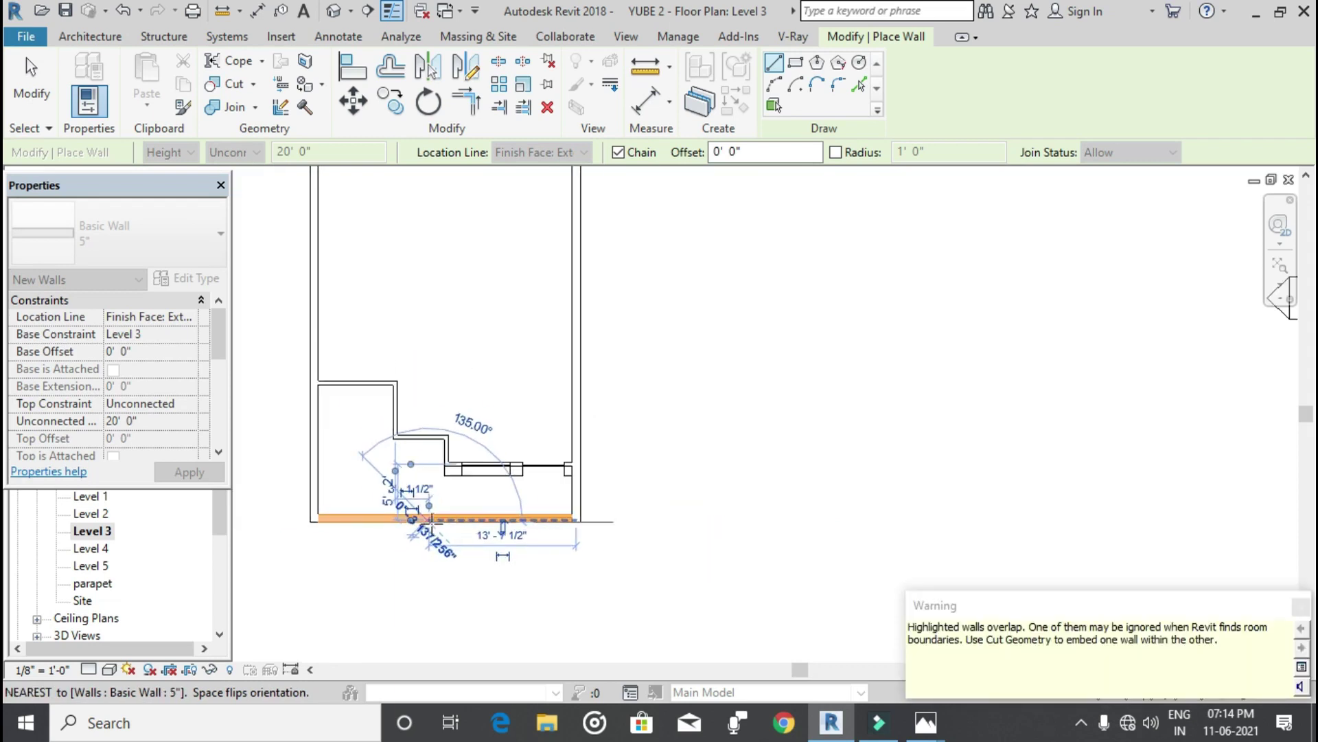
scroll(434, 536, "down", 2)
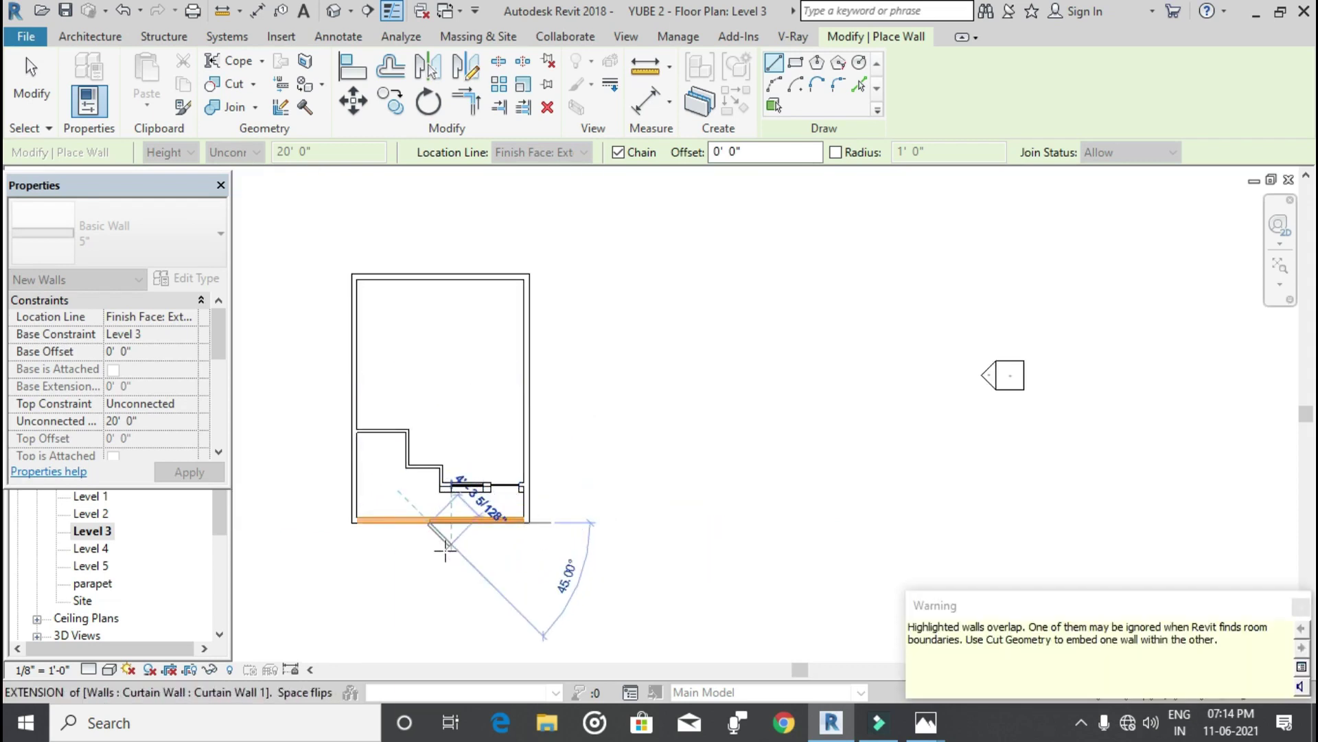
left_click(429, 551)
key("Escape")
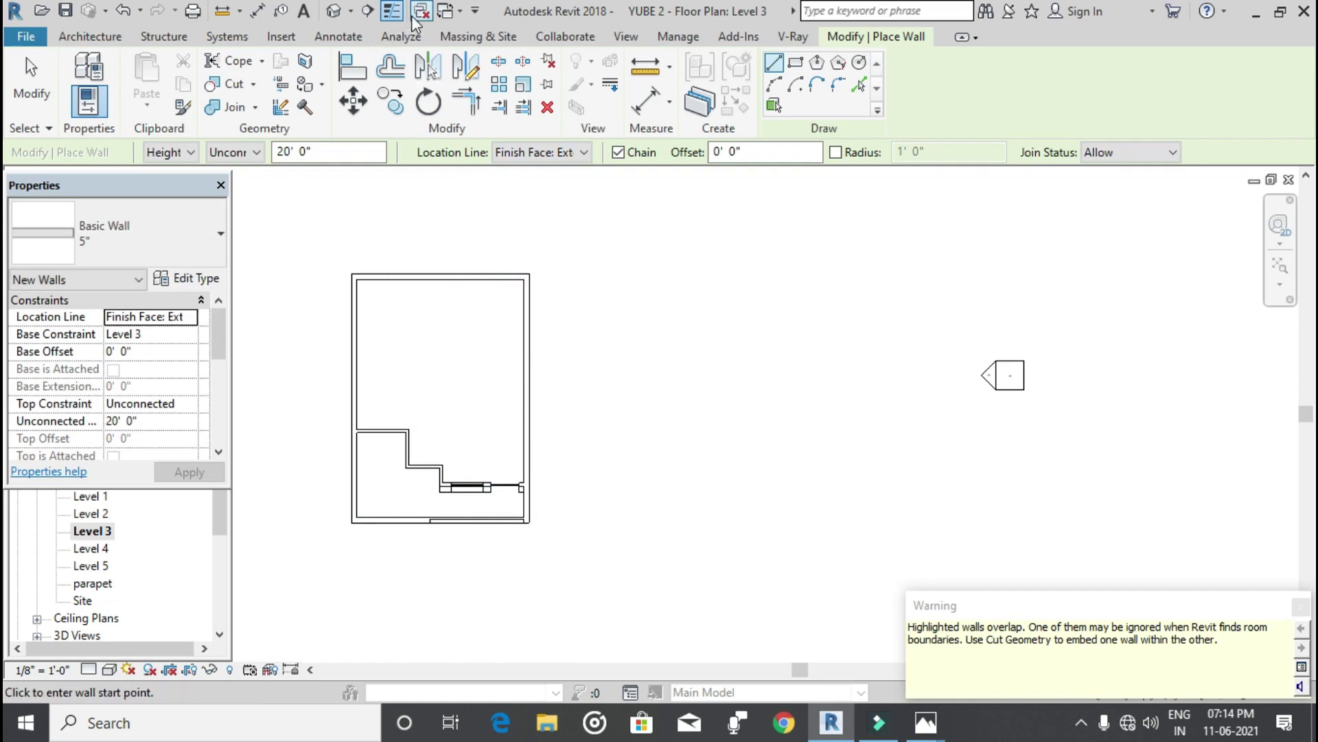
key("Escape")
left_click(334, 12)
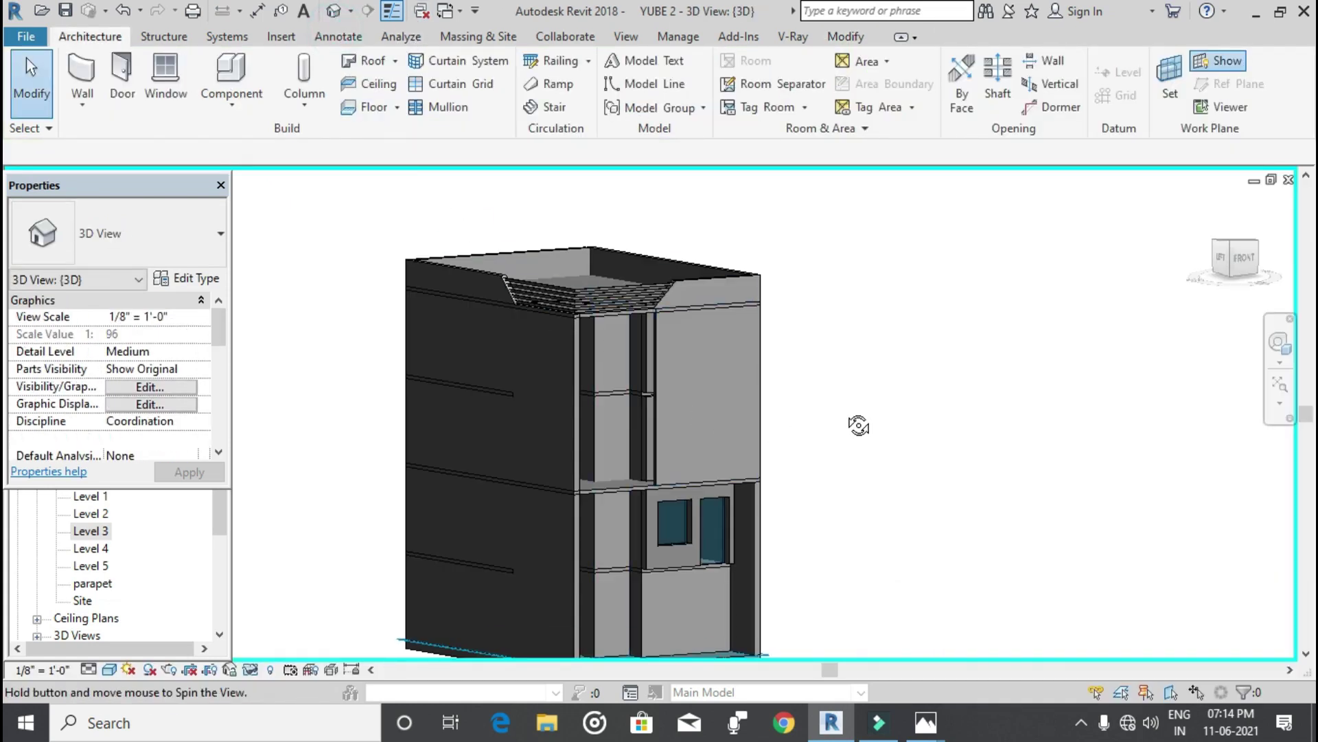
Step: Set the new front wall's Unconnected Height to 3' 0"
middle_click_drag(846, 410, 715, 385, "shift")
left_click(711, 381)
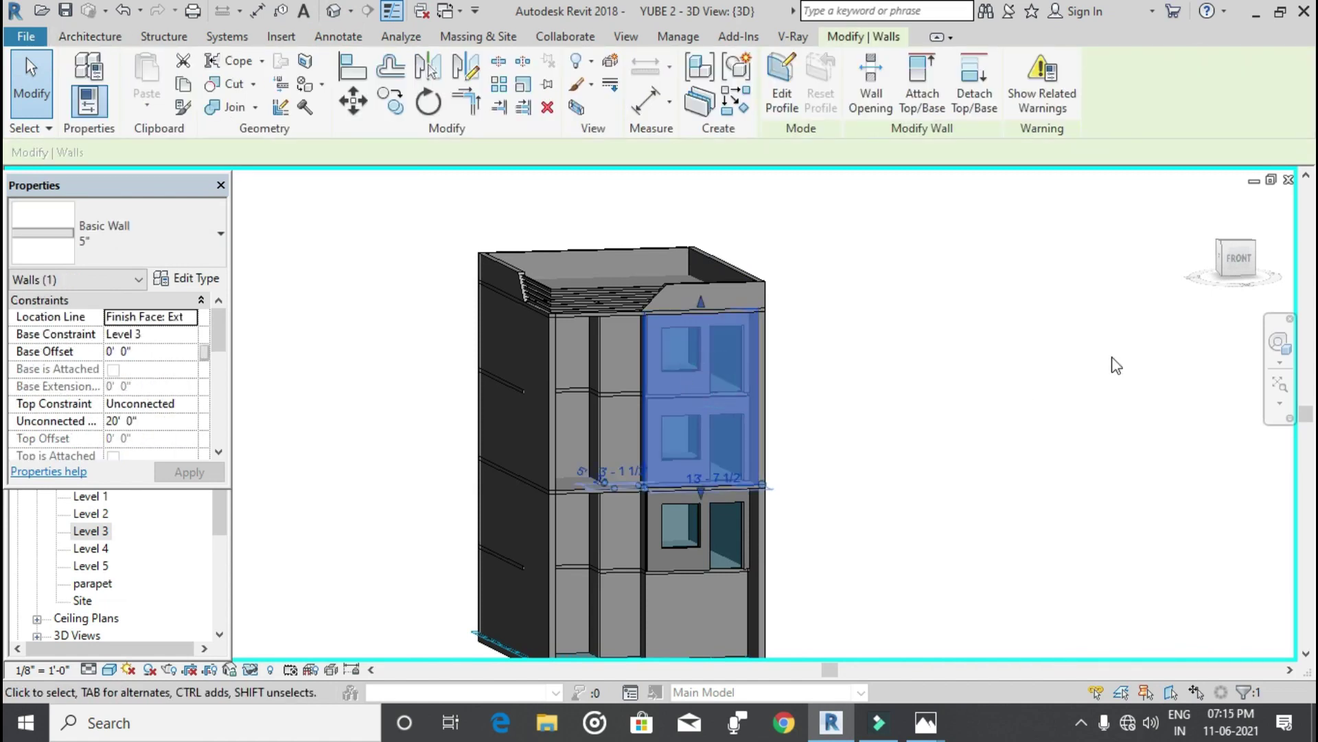
left_click(1242, 258)
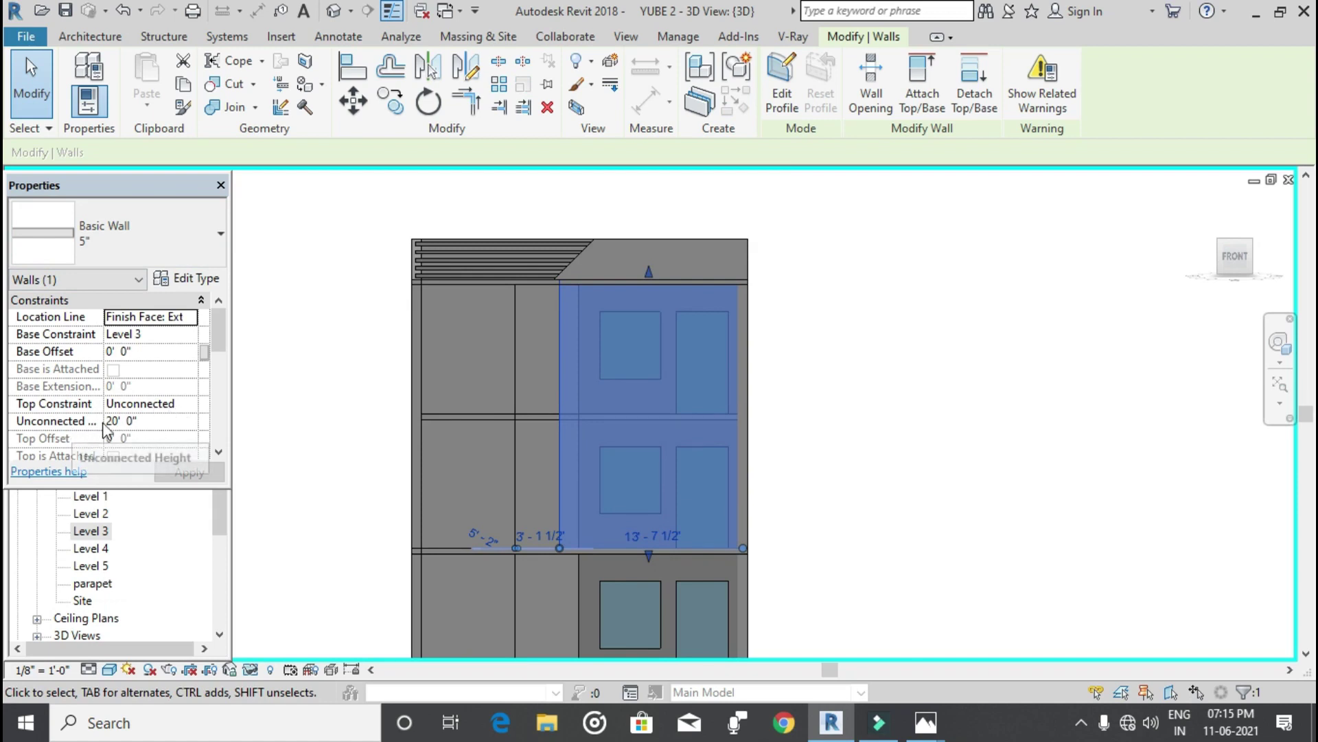
left_click(152, 420)
type("3")
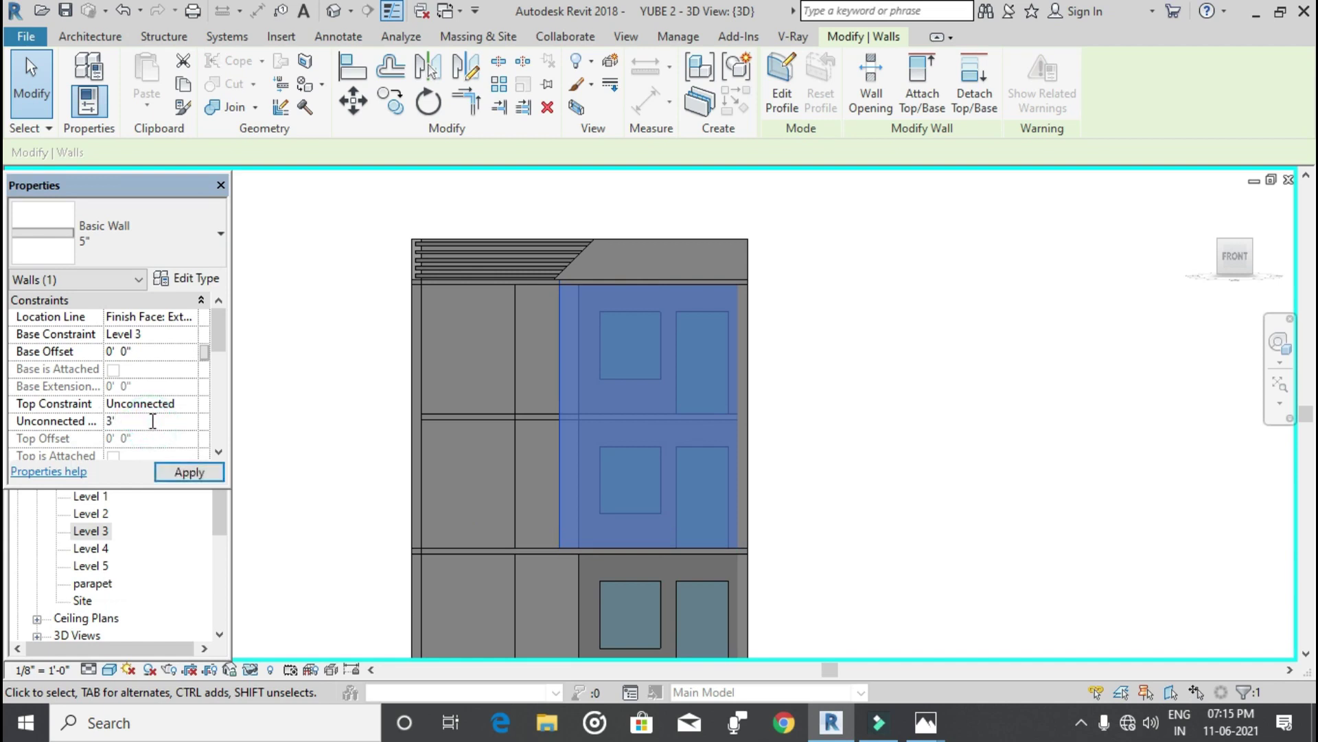
left_click(189, 472)
left_click(921, 412)
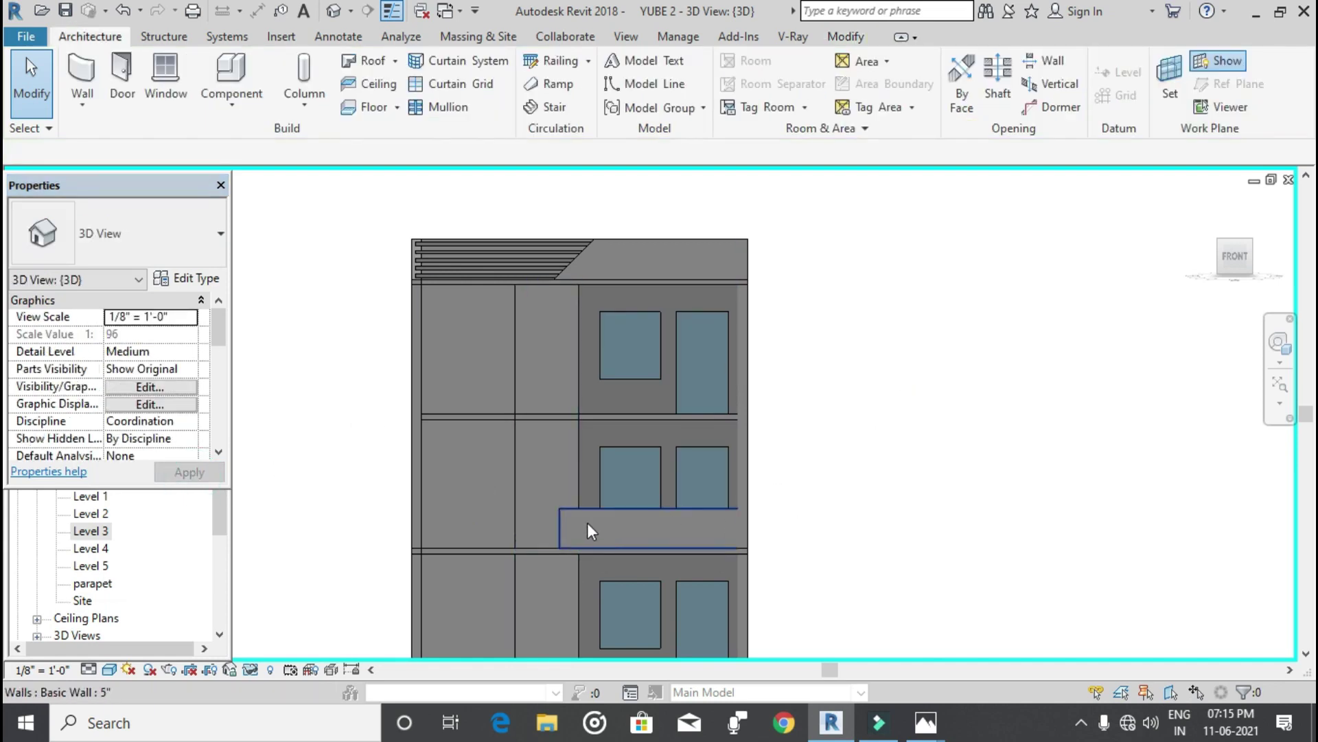
Step: Extend the low wall's left end outward to about 14'-9" long, then reselect it
left_click(559, 534)
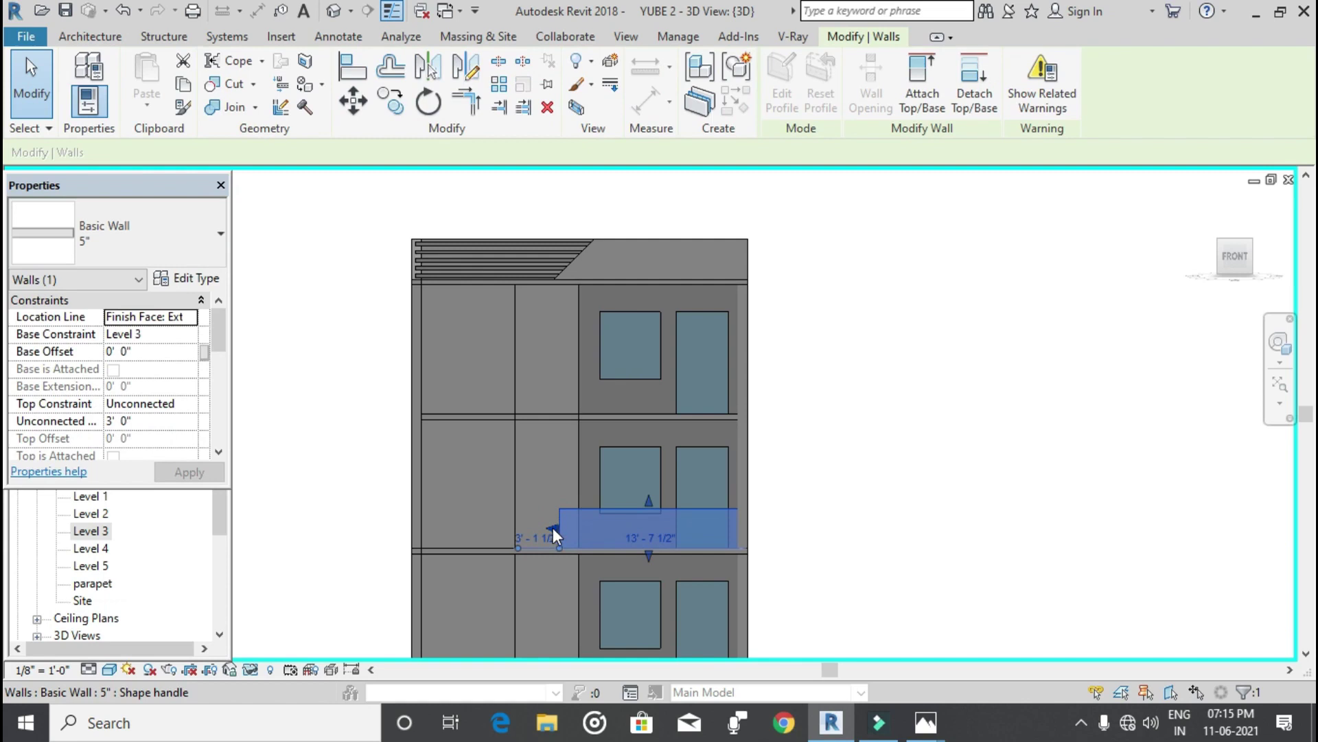
left_click_drag(555, 529, 544, 532)
left_click(809, 435)
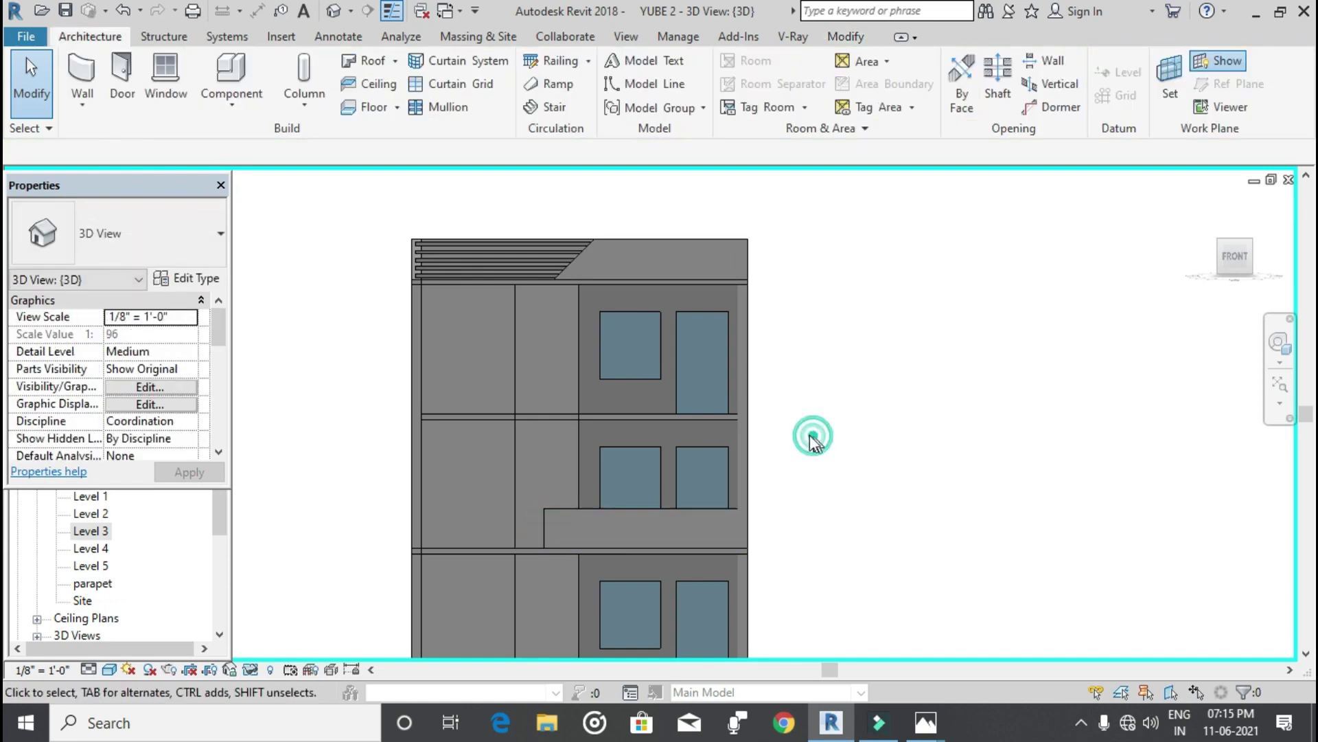
scroll(810, 434, "down", 3)
mouse_move(694, 467)
middle_mouse_down()
mouse_move(661, 410)
mouse_move(555, 401)
middle_mouse_up()
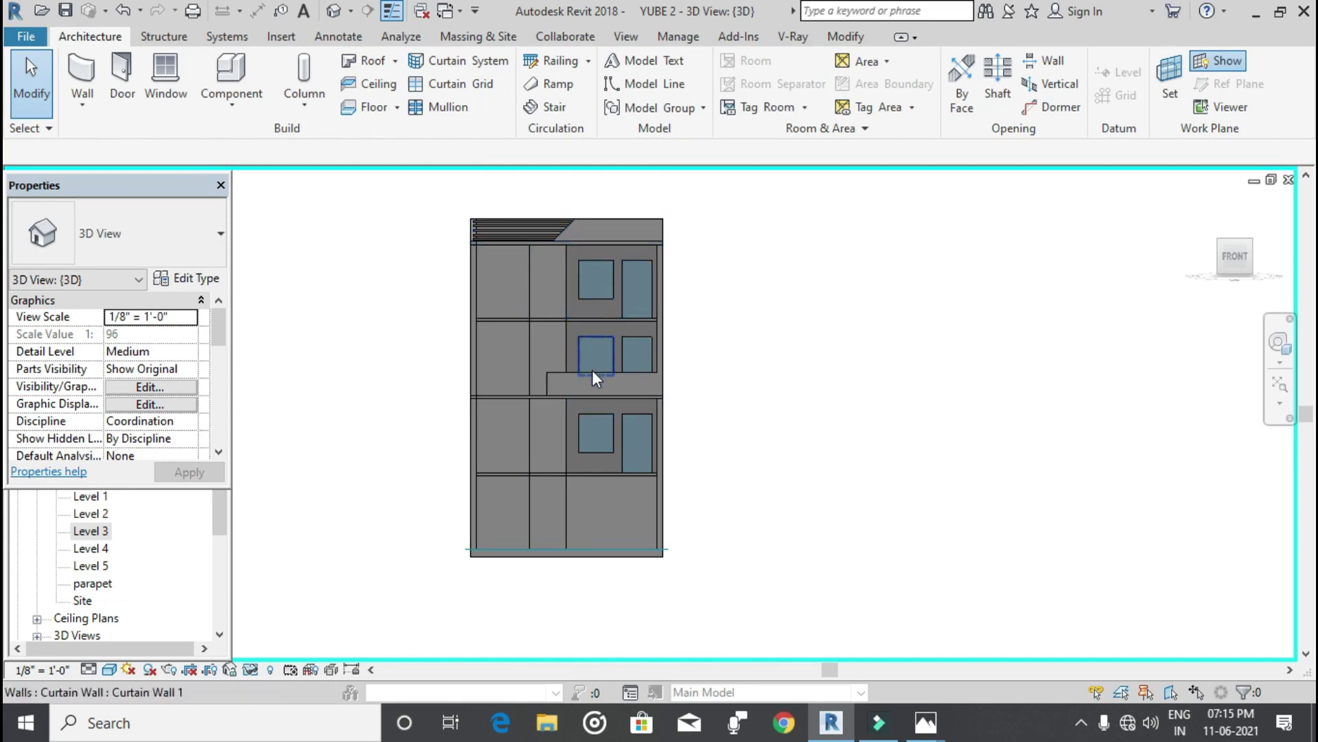
left_click(593, 388)
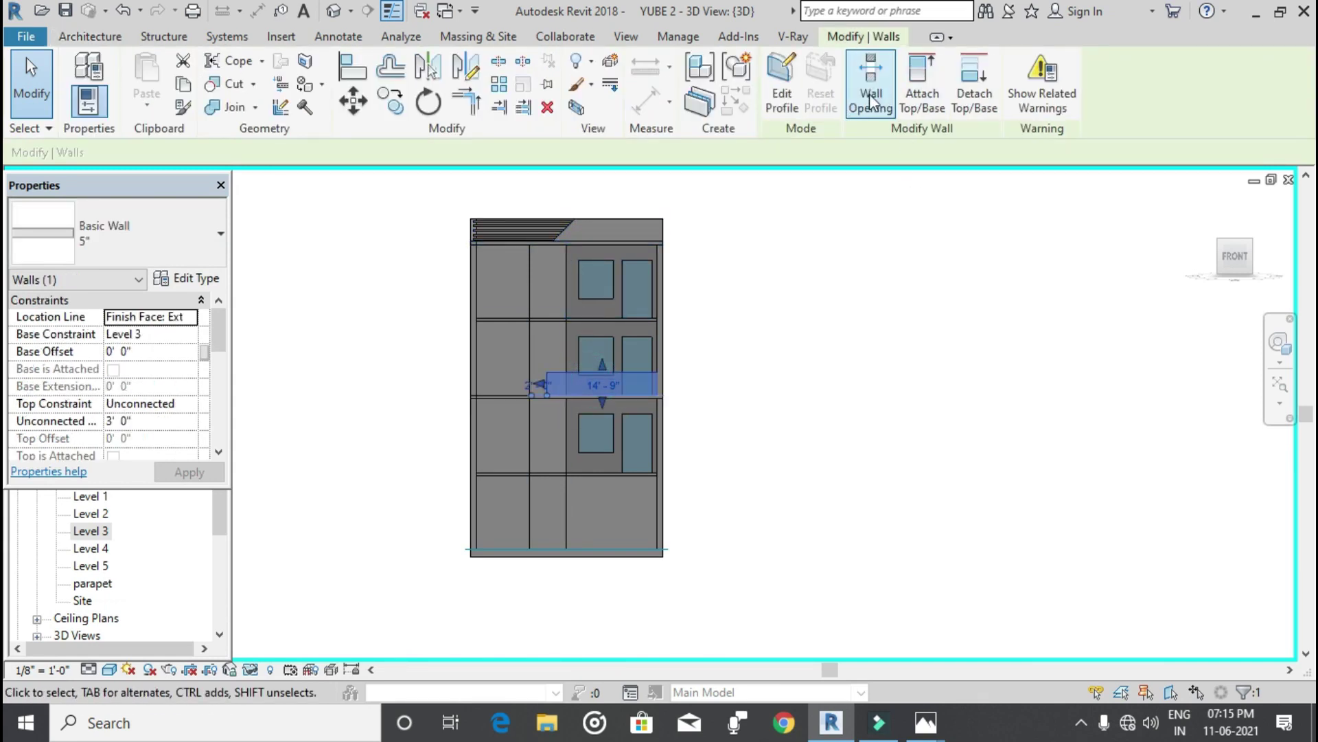
scroll(624, 383, "up", 3)
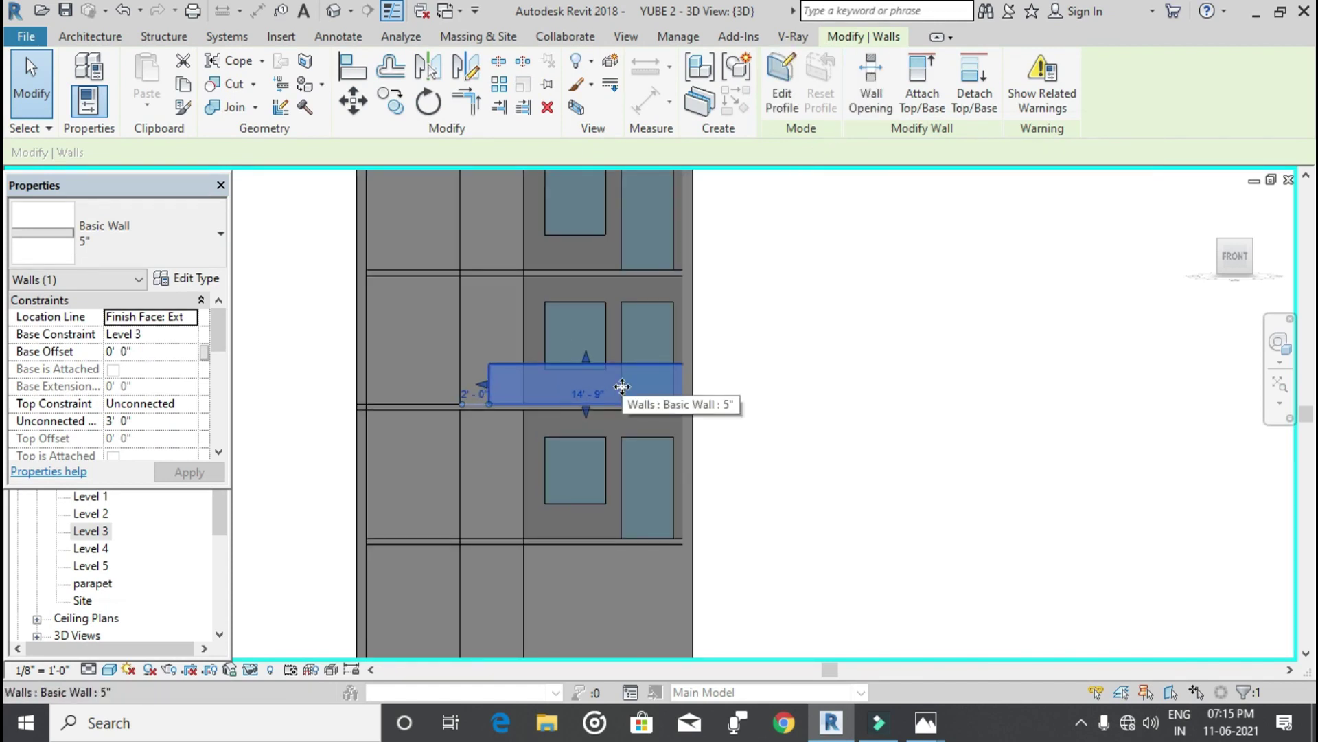
Step: Edit the low wall's profile, turning its left edge into an unconstrained 45° diagonal
left_click(777, 84)
scroll(566, 386, "up", 2)
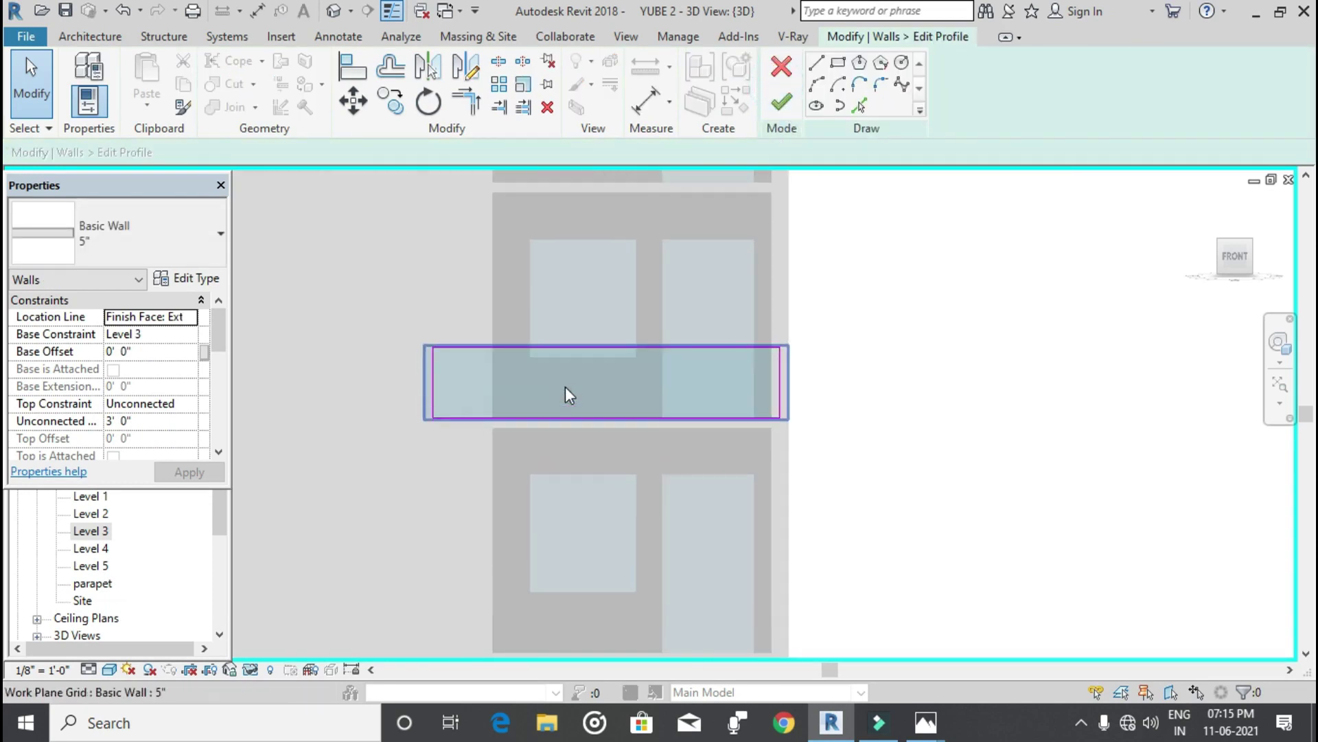
middle_click_drag(566, 386, 611, 333)
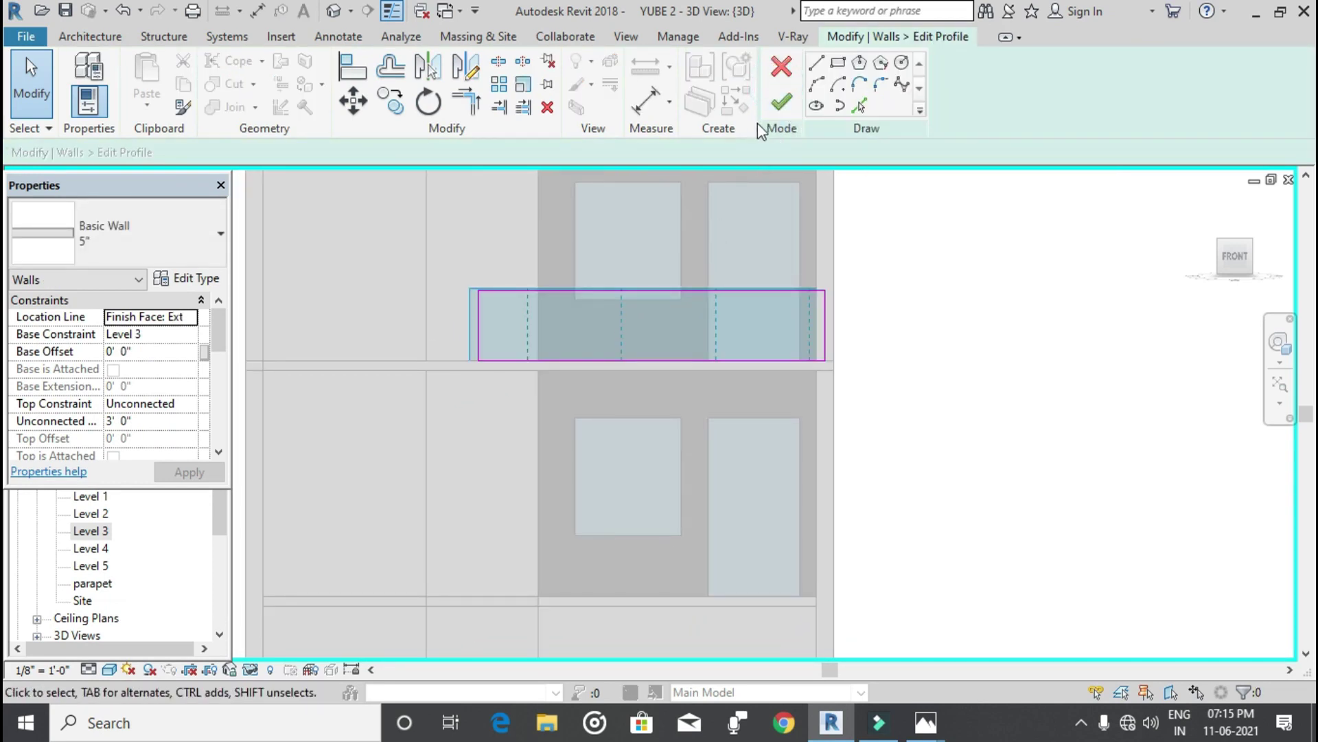
left_click(478, 315)
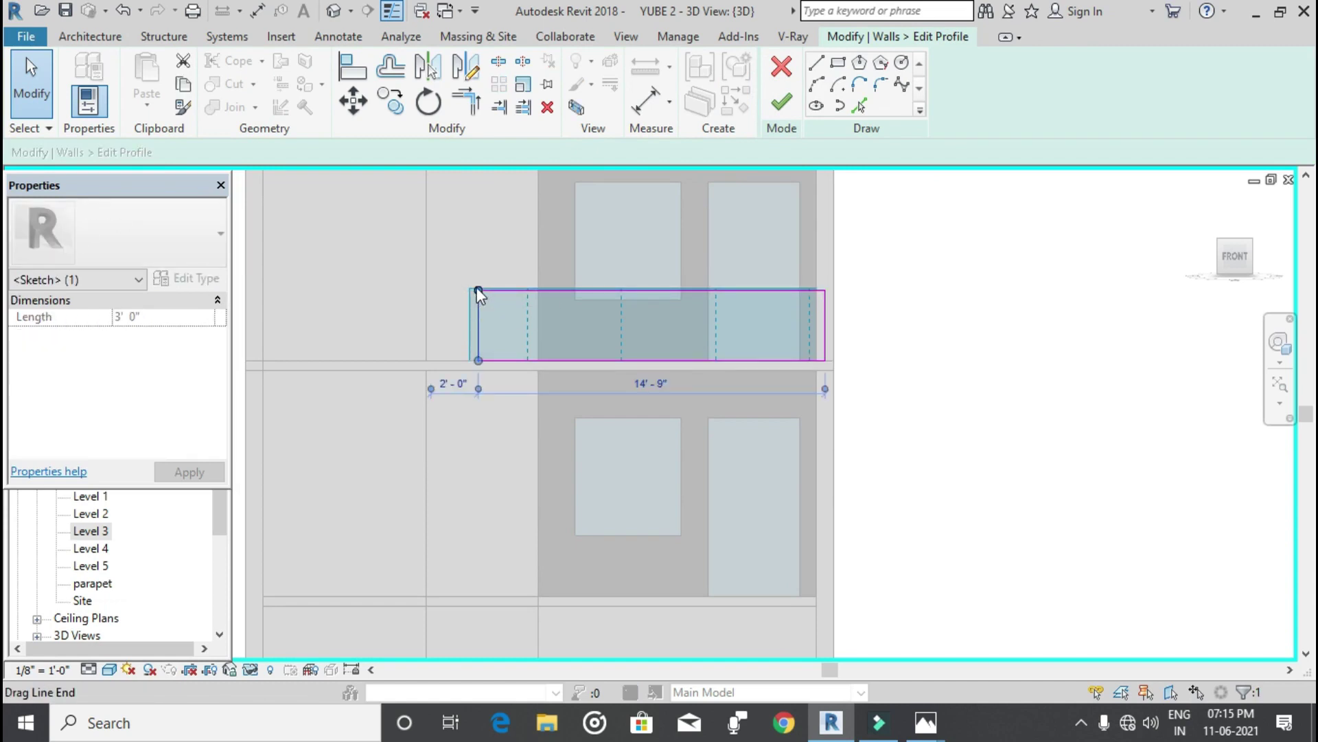
left_click_drag(478, 290, 546, 297)
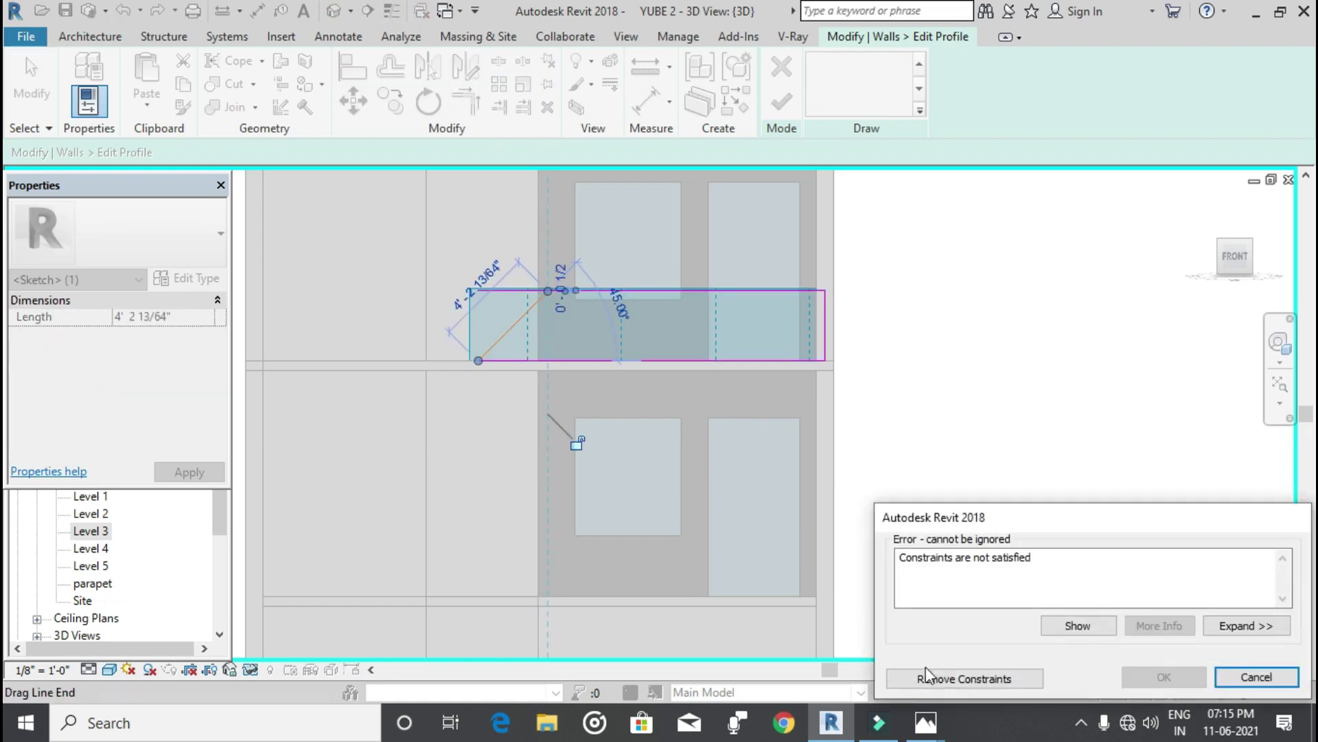
left_click(936, 680)
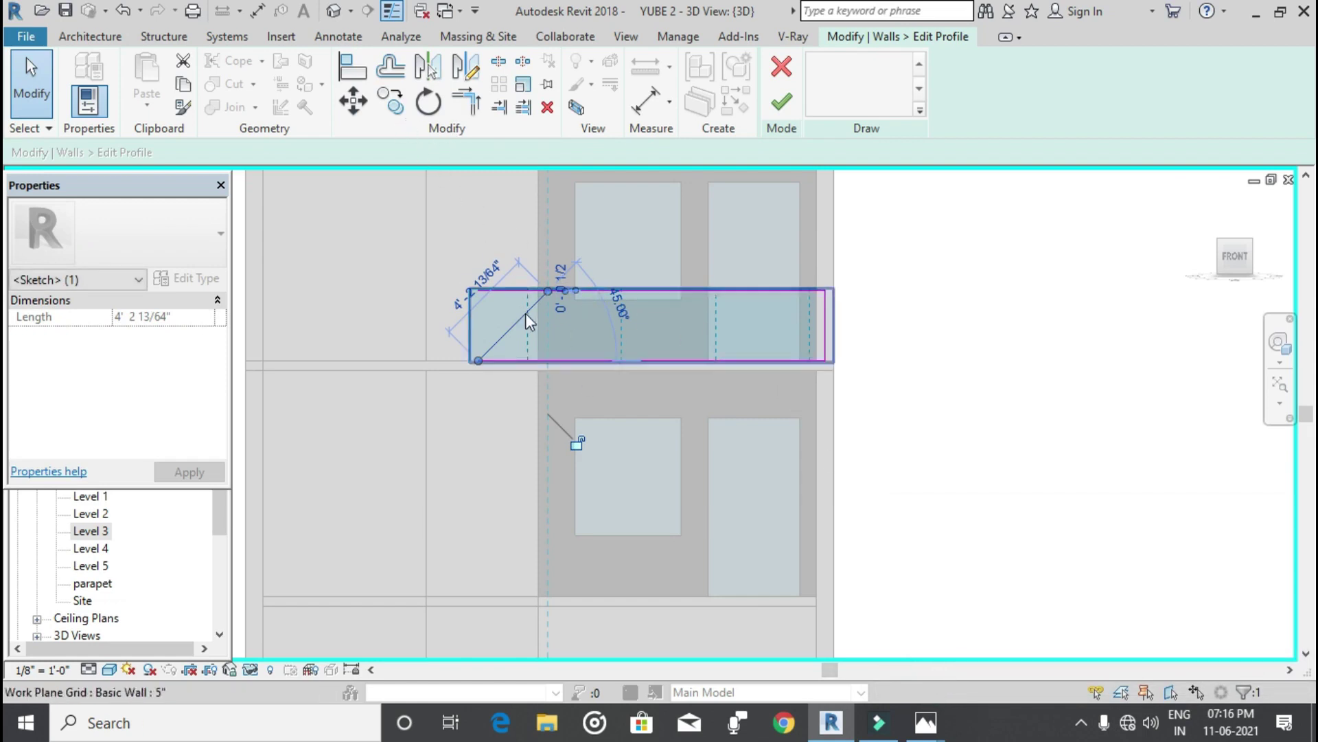
scroll(525, 313, "up", 1)
scroll(537, 308, "up", 2)
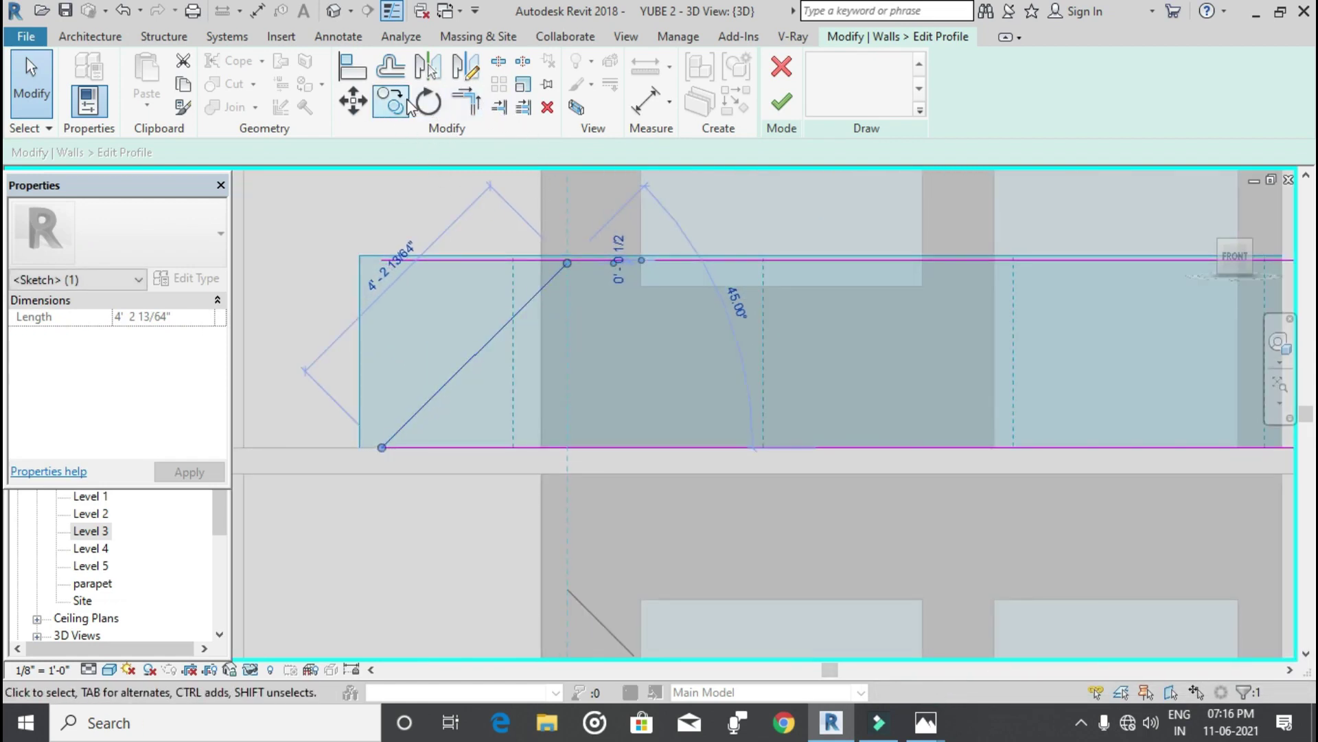
Step: Trim the diagonal and top profile line into a clean corner and finish the profile edit
left_click(472, 106)
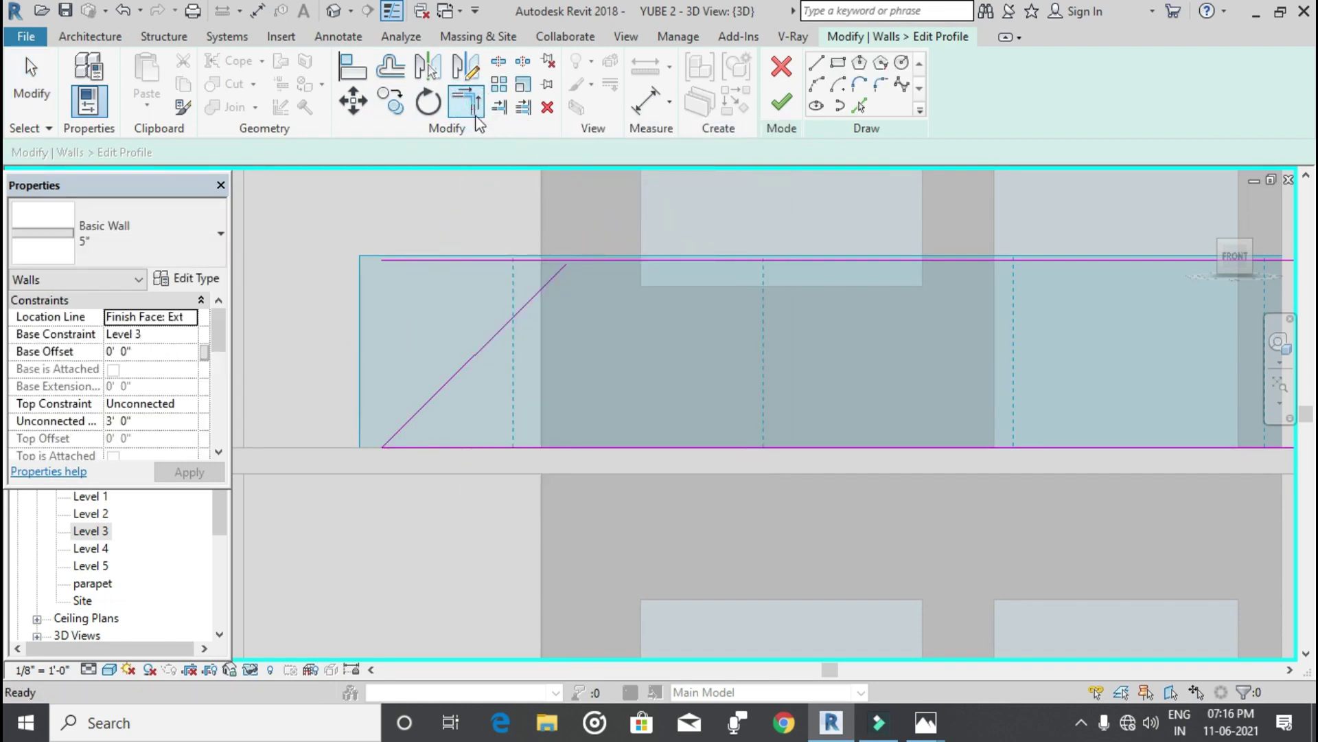
left_click(595, 265)
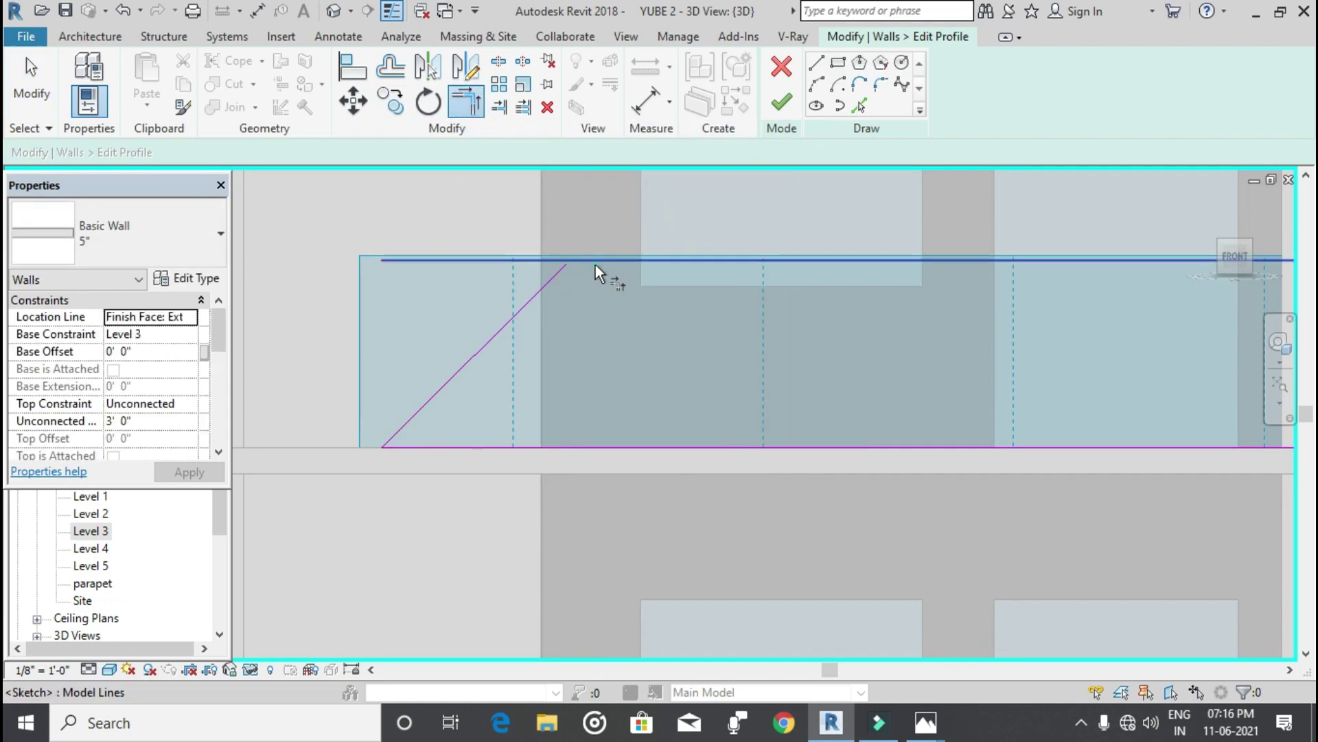
left_click(542, 282)
scroll(573, 265, "up", 4)
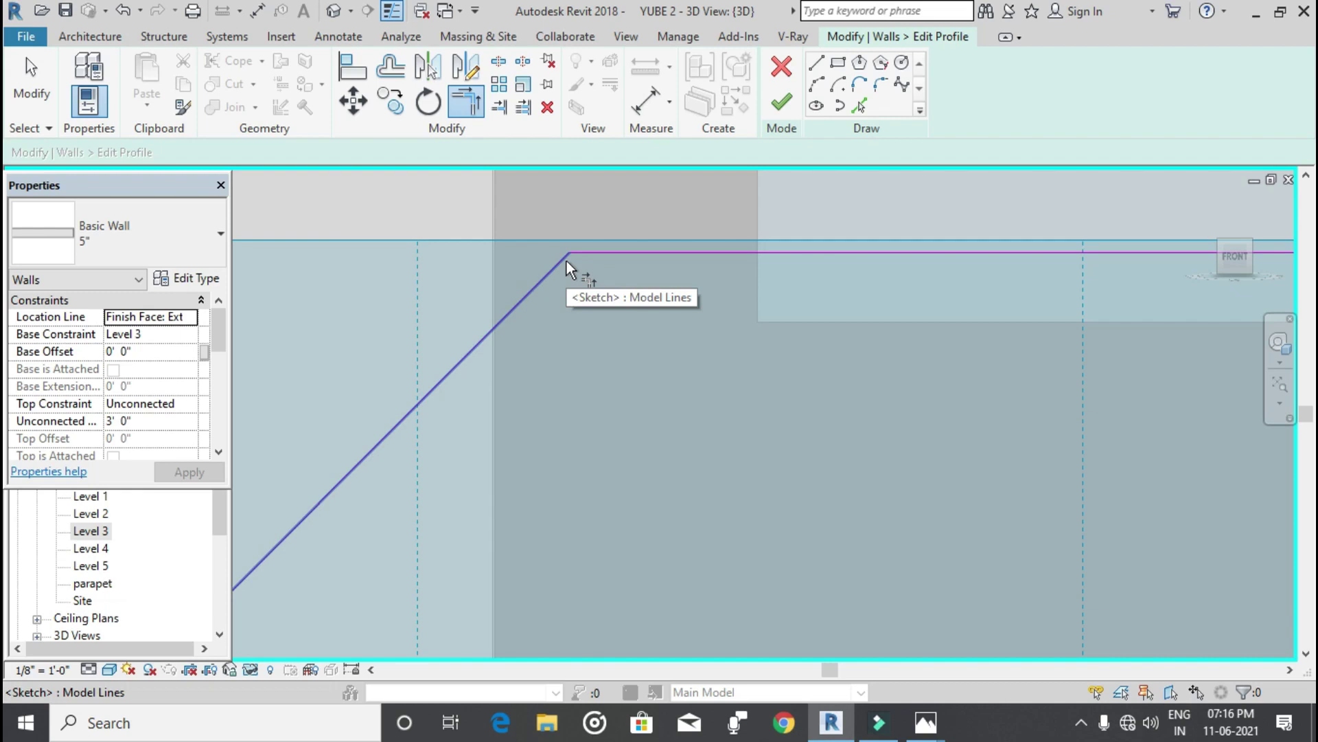
scroll(567, 261, "down", 5)
scroll(566, 261, "up", 2)
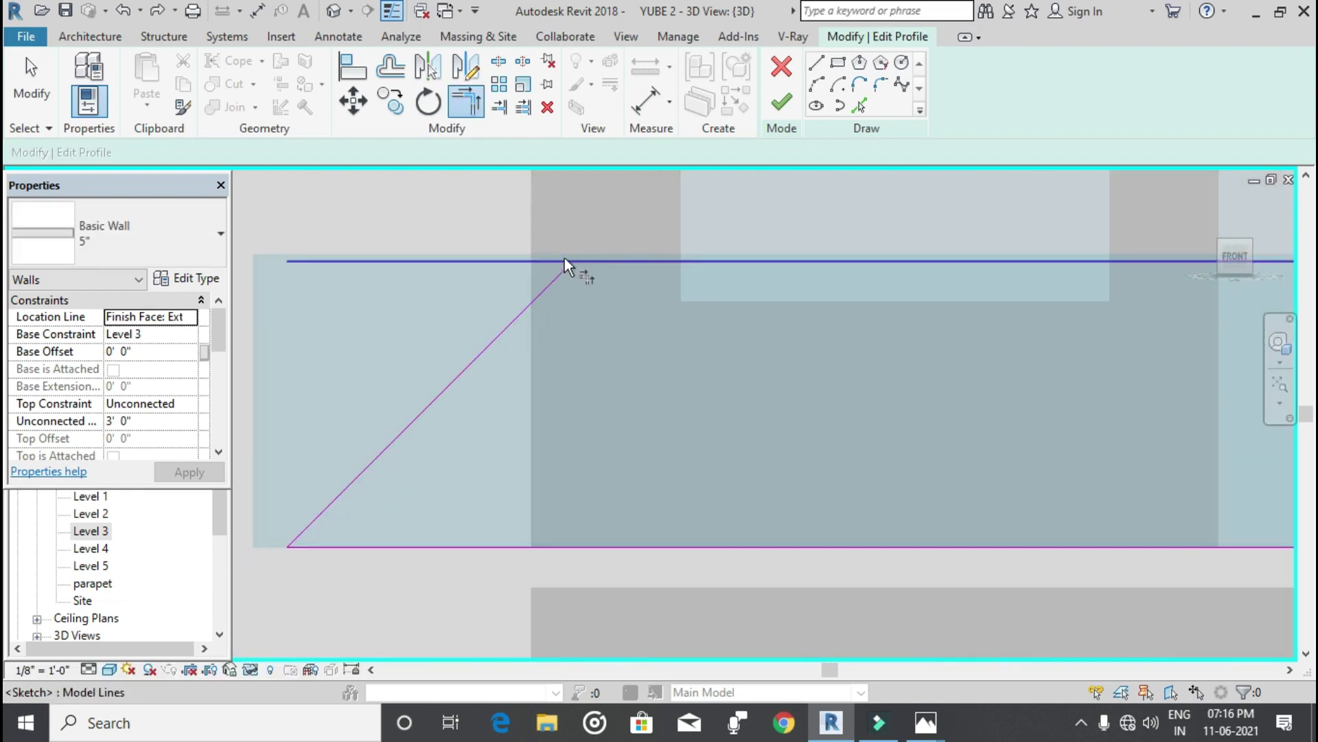
scroll(564, 259, "up", 2)
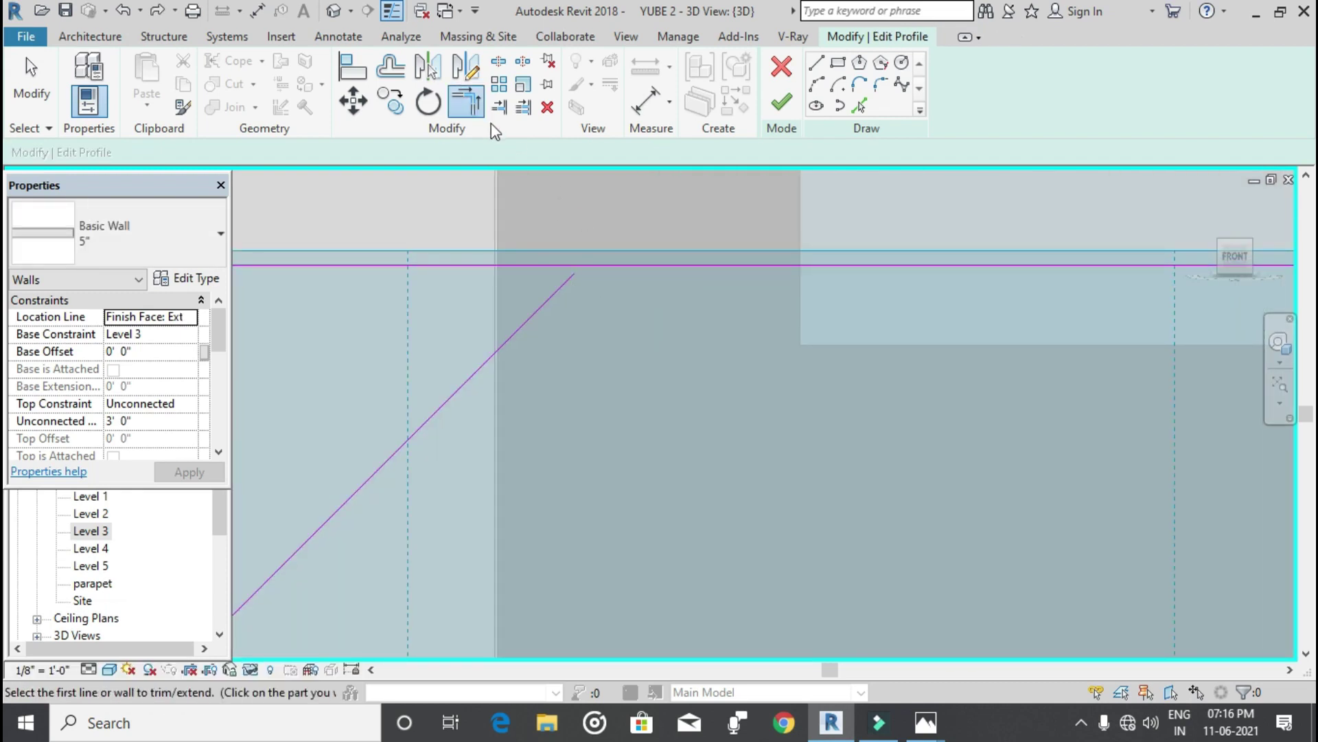
left_click(661, 263)
left_click(535, 307)
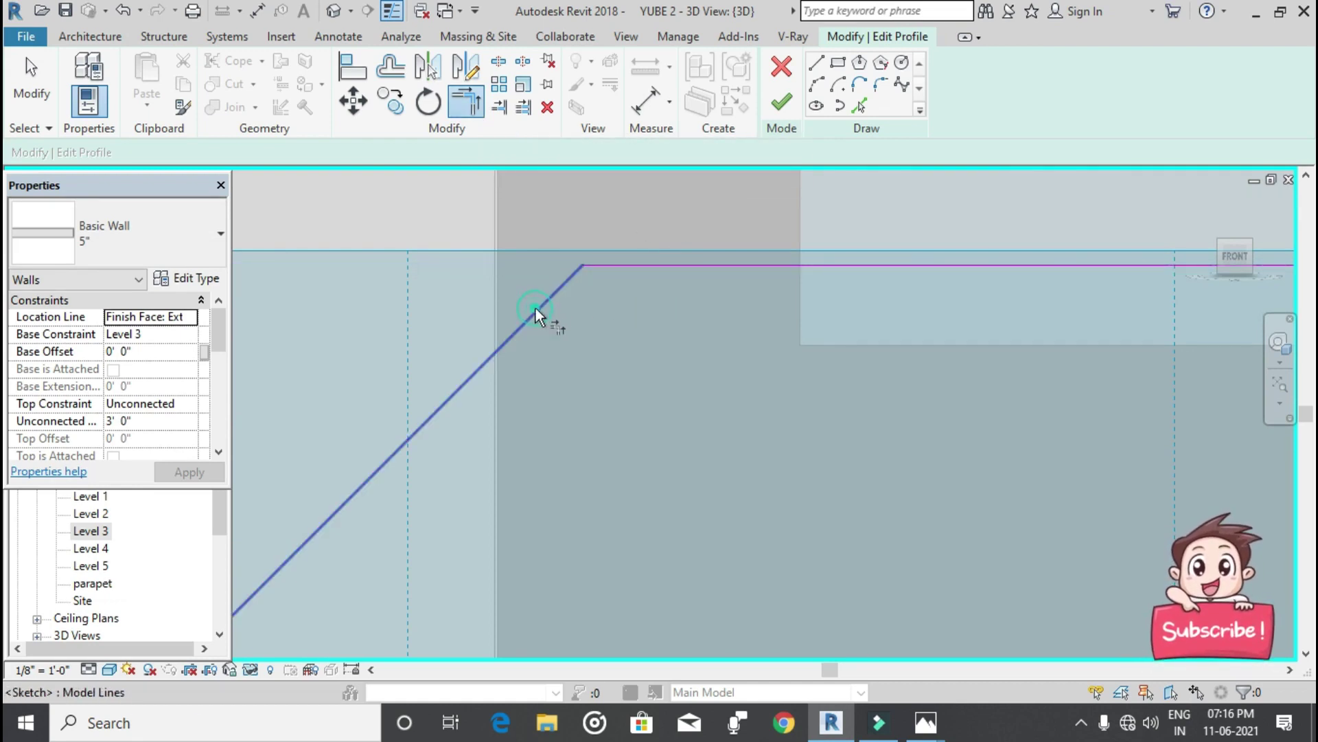
scroll(530, 302, "down", 3)
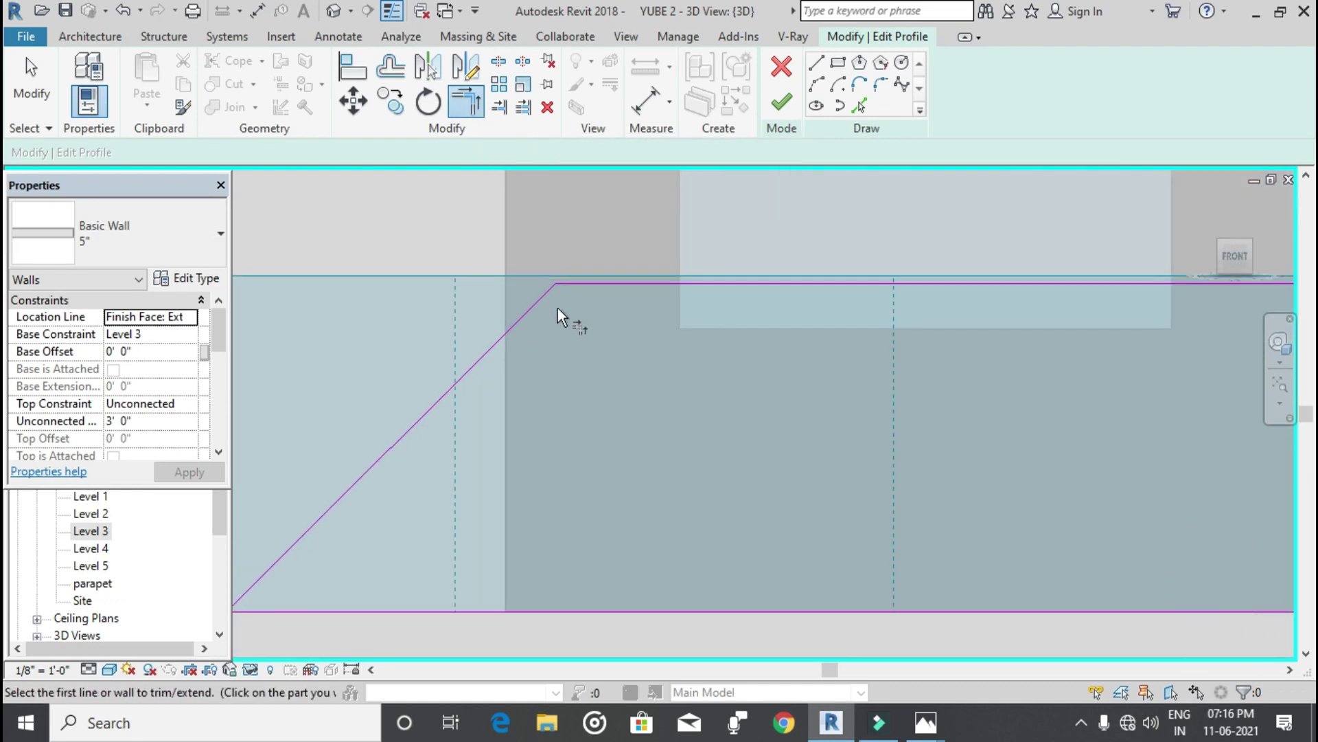
scroll(555, 314, "down", 4)
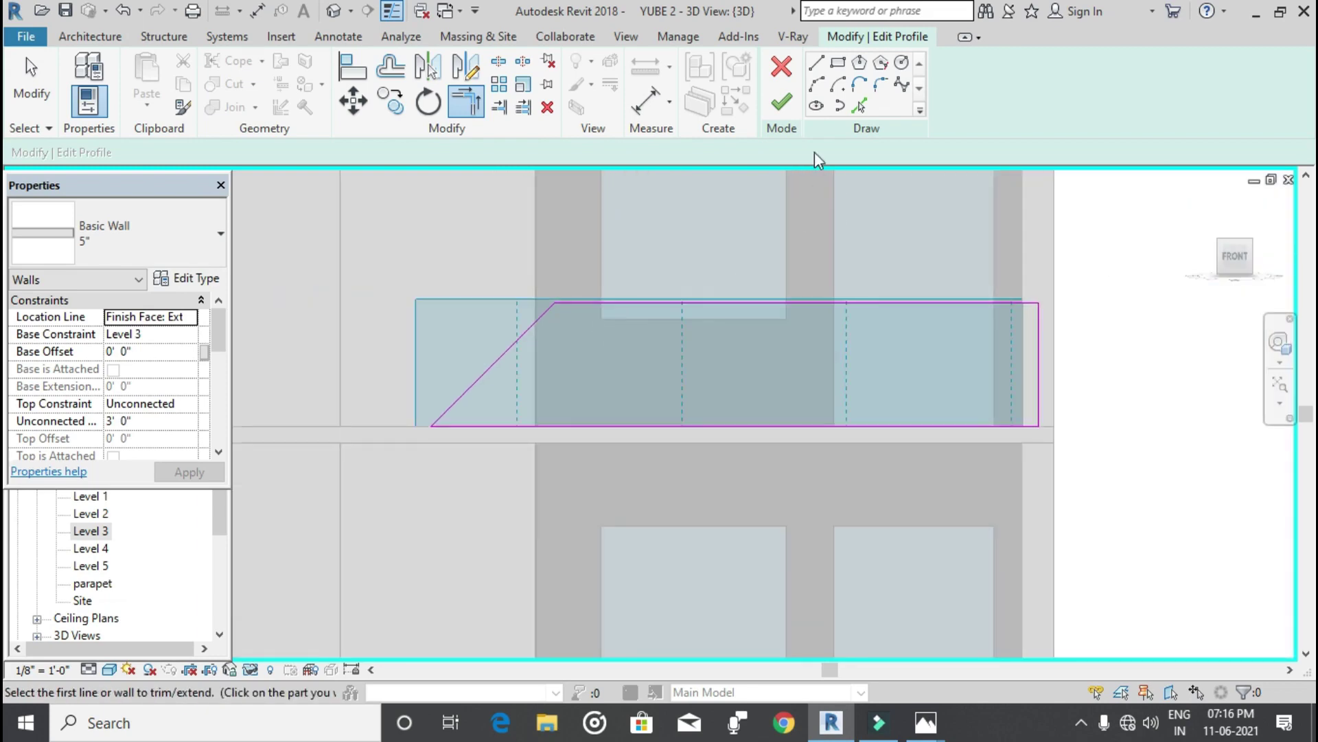
left_click(781, 103)
scroll(748, 295, "down", 3)
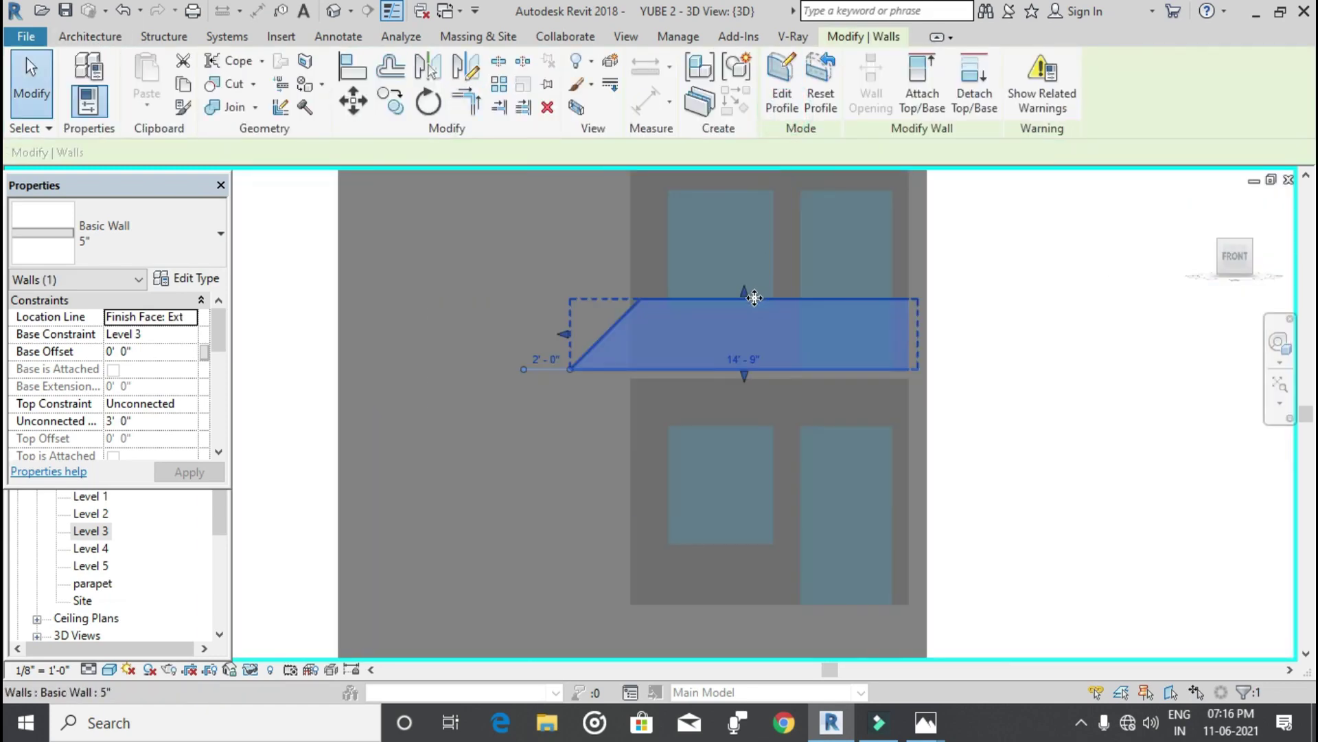
Step: In the TOP view, start an architectural wall of type Curtain Wall 1
left_click(1039, 285)
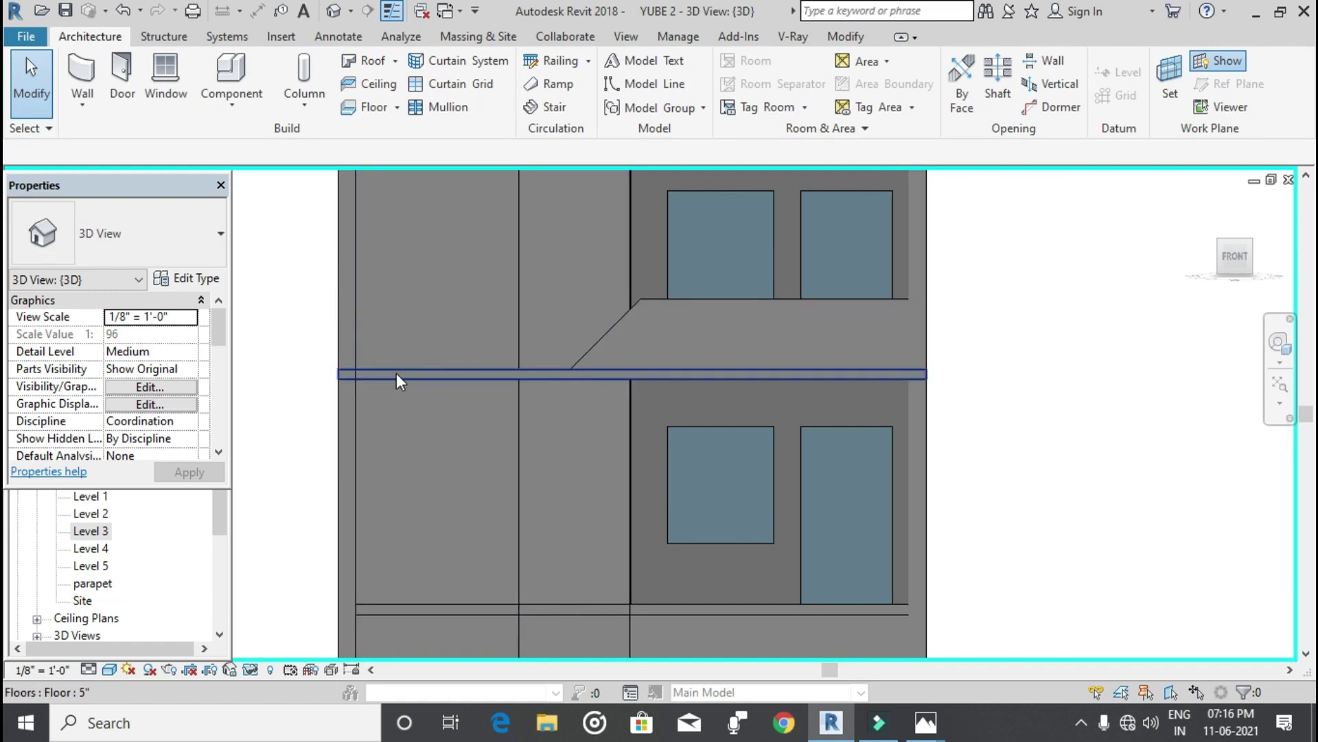
scroll(491, 365, "down", 2)
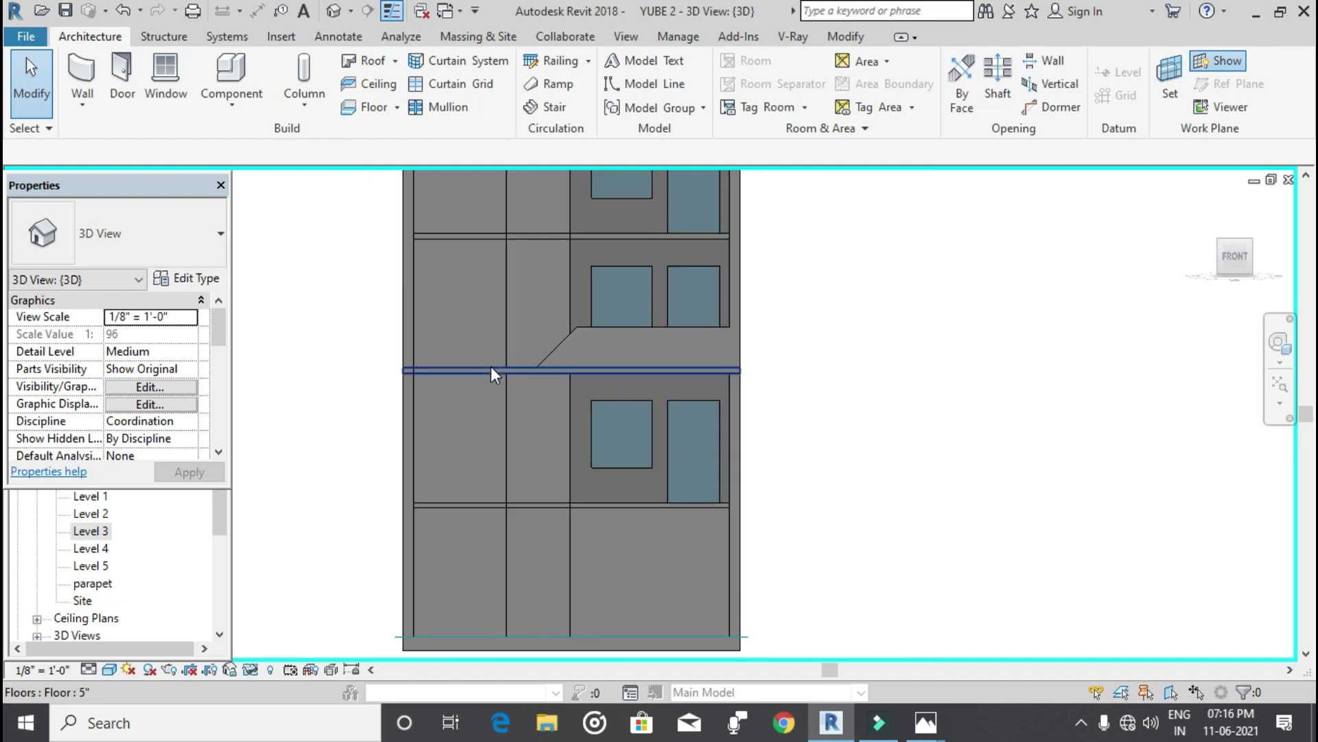
middle_click_drag(491, 366, 533, 370)
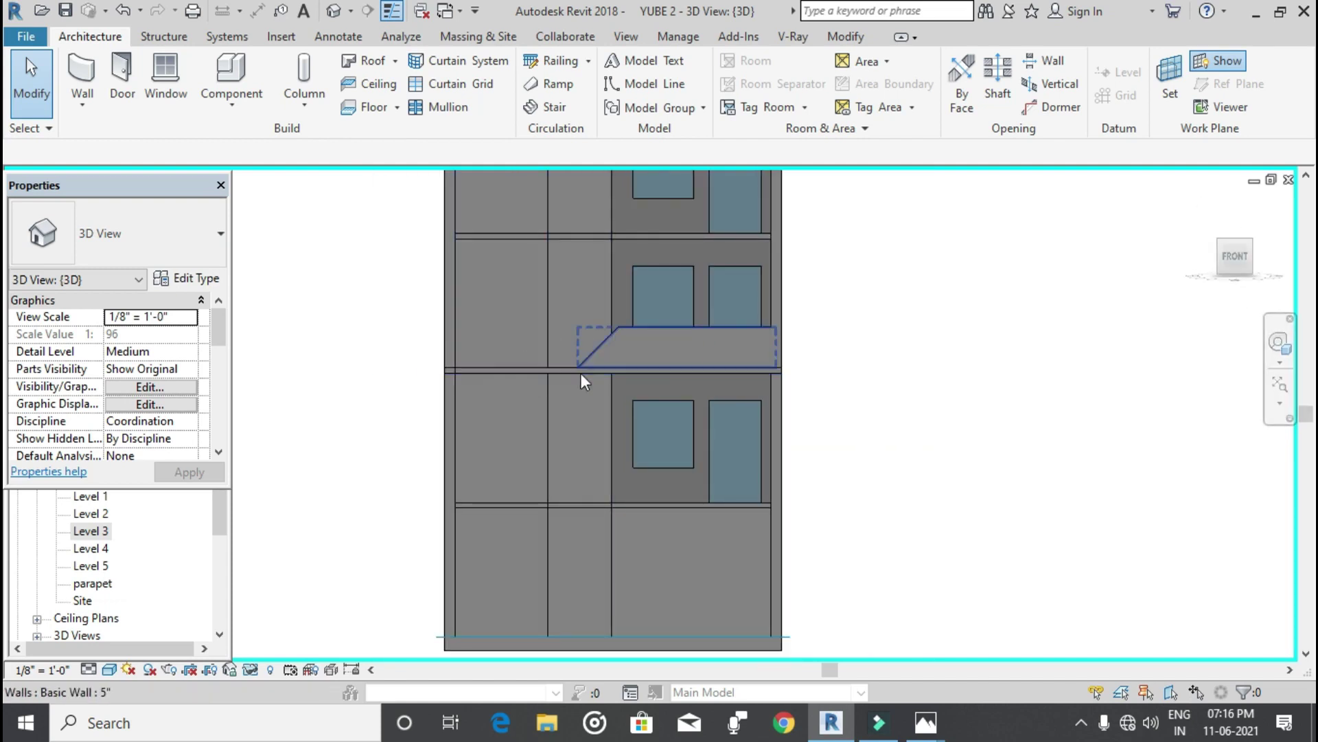
mouse_move(1235, 256)
left_click(1234, 231)
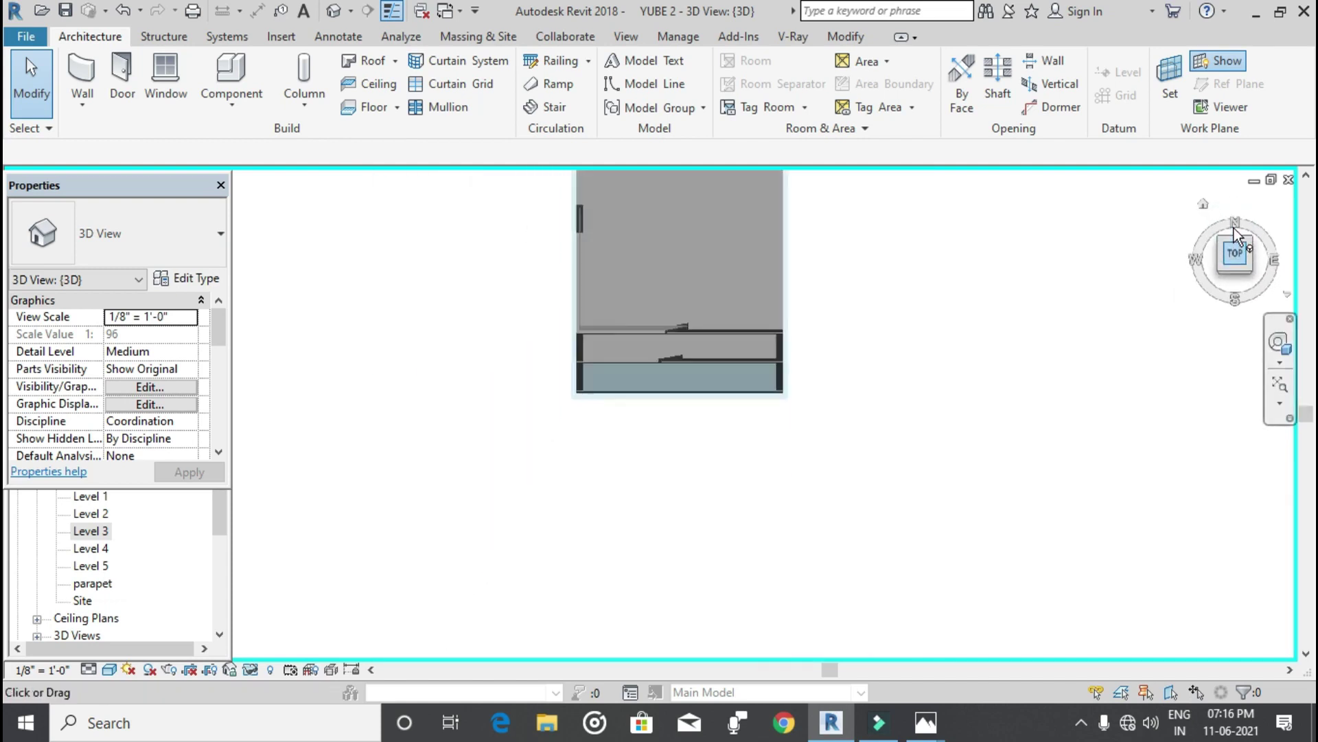
middle_click_drag(818, 463, 784, 357)
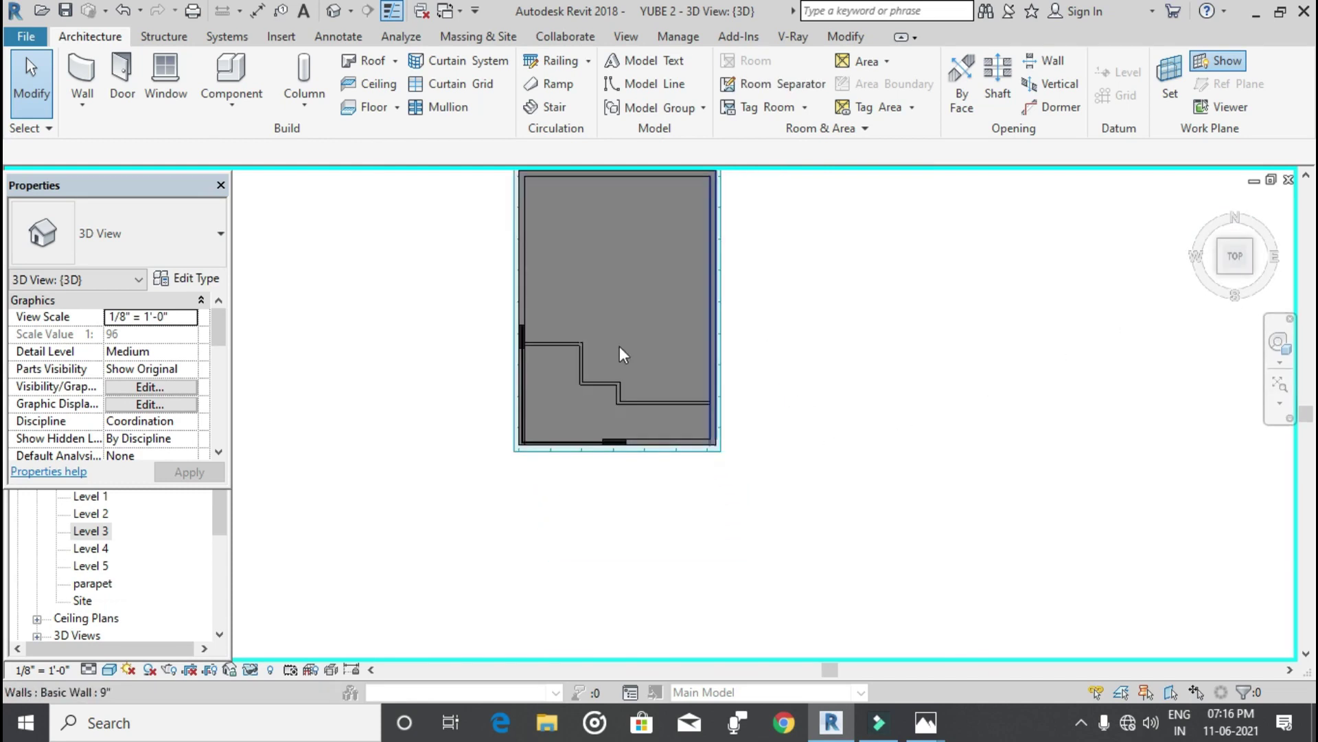
left_click(77, 111)
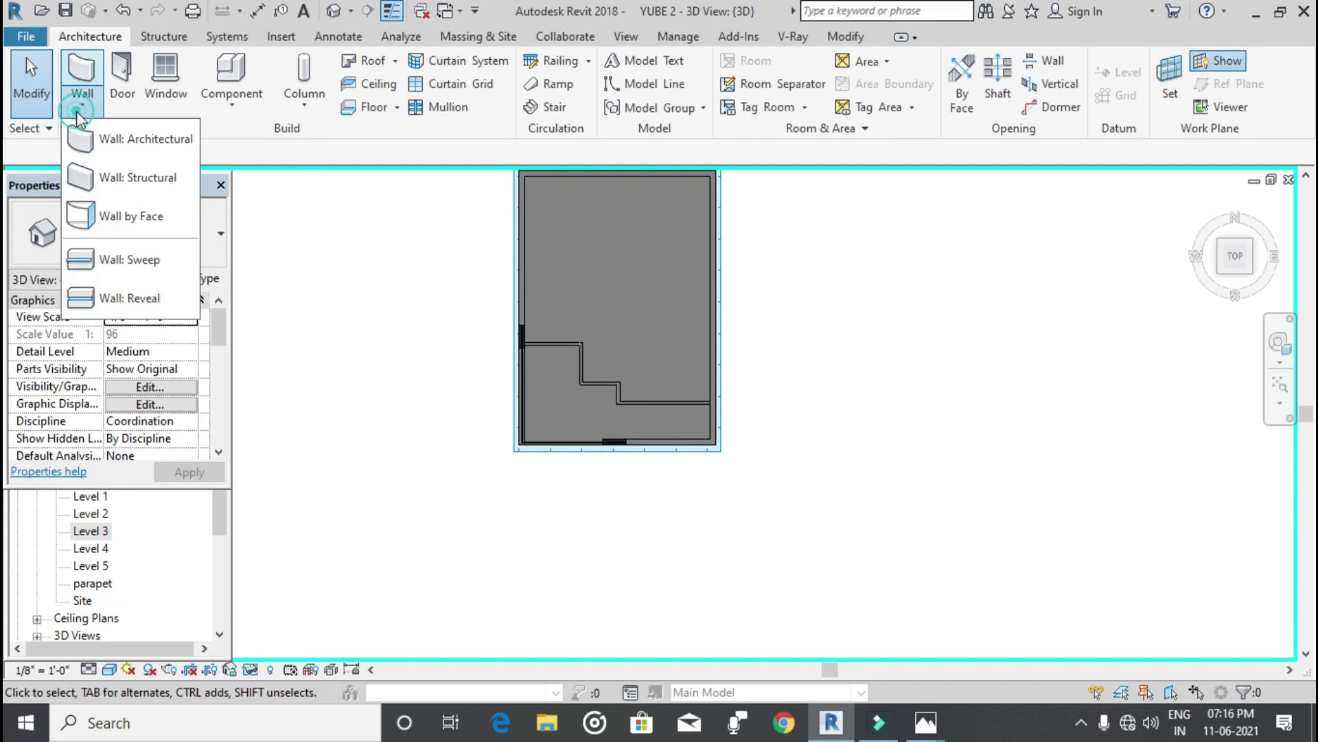
left_click(104, 150)
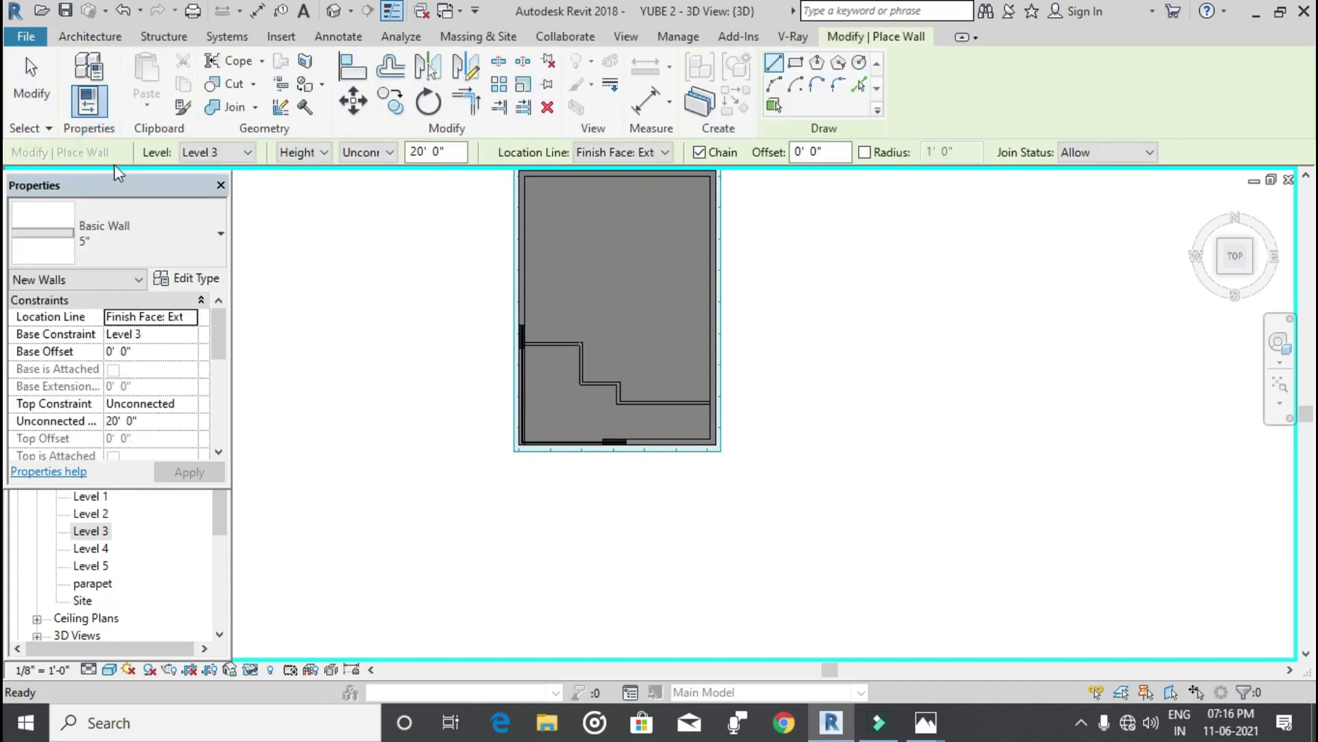
left_click(221, 236)
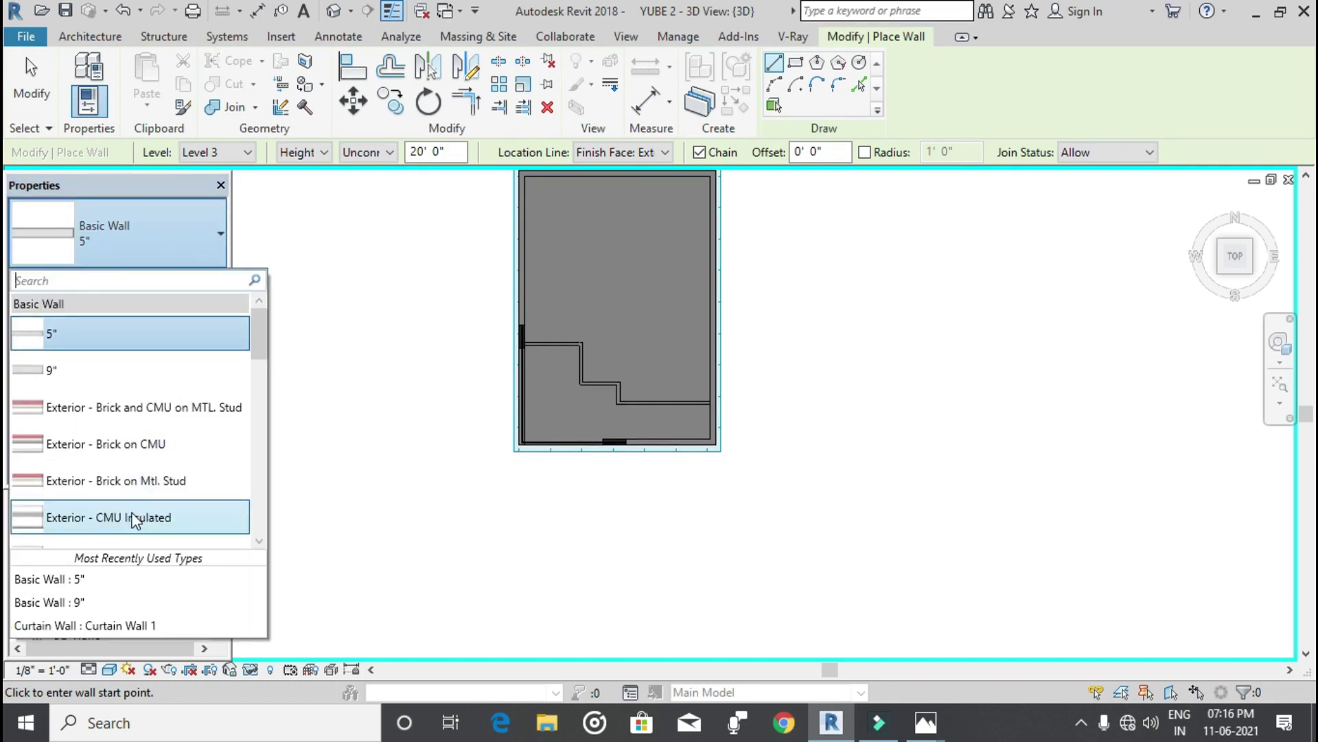
left_click(111, 628)
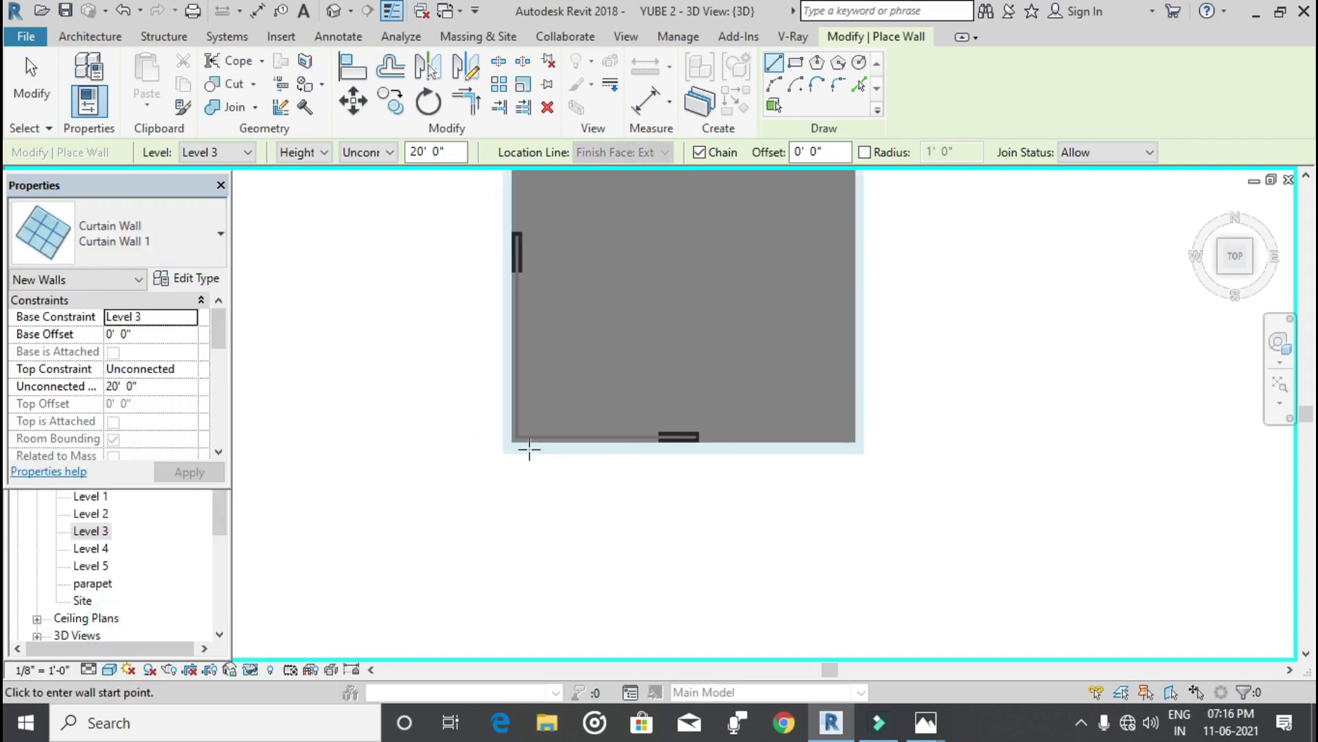
Step: Draw the curtain wall about 13'-4" along the Level 3 front edge
scroll(523, 446, "up", 5)
scroll(504, 427, "up", 2)
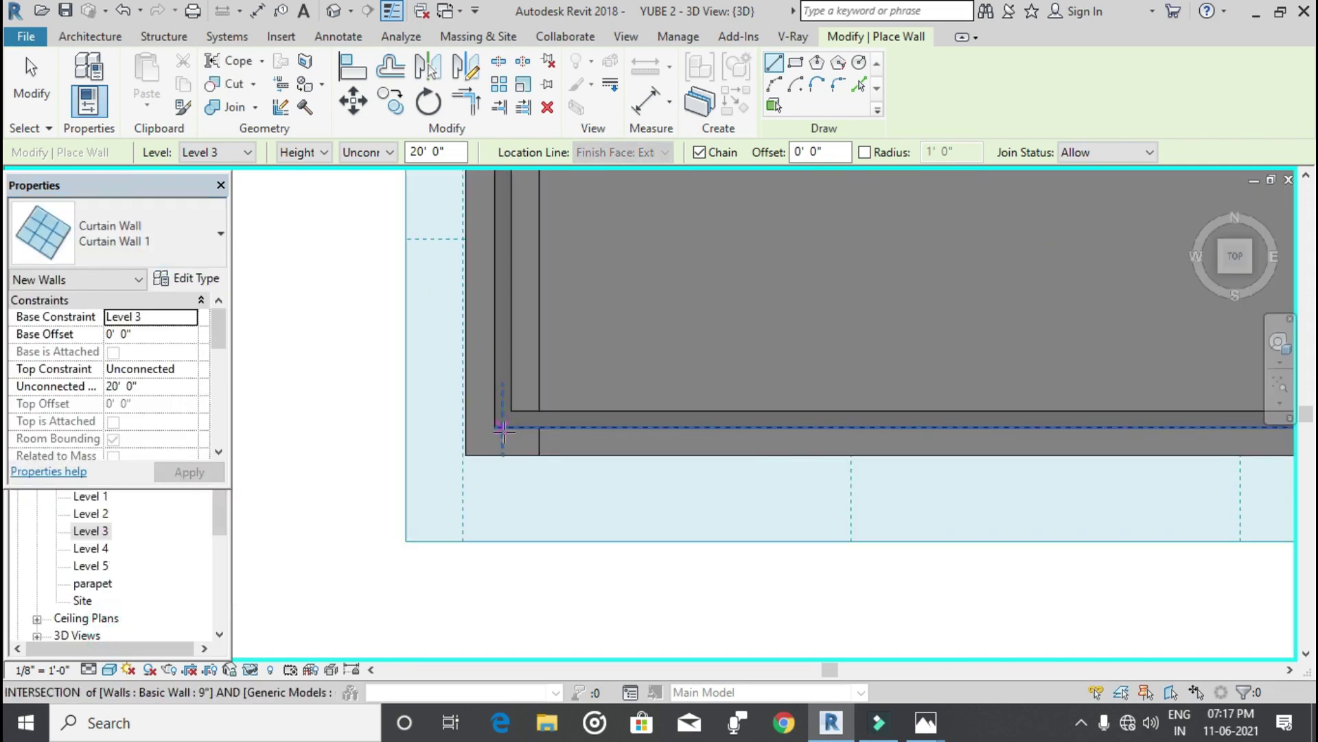
left_click(493, 427)
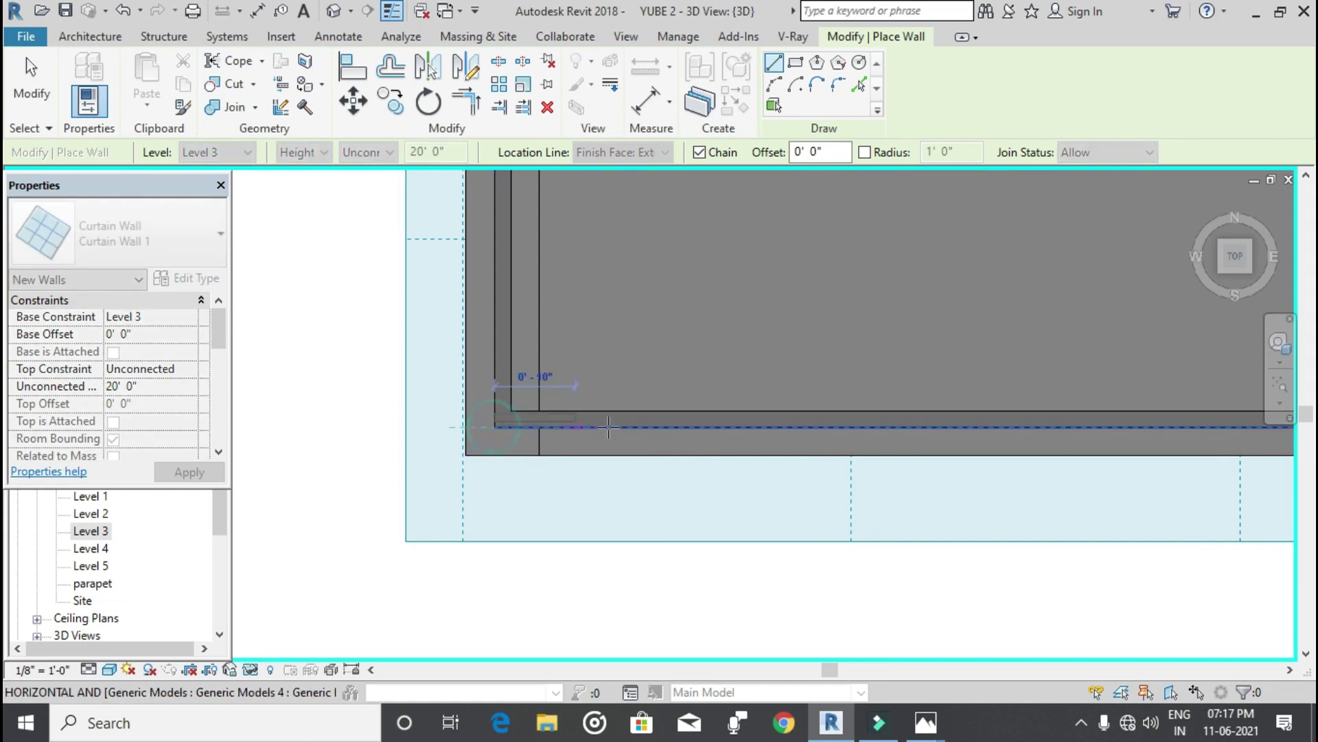
scroll(760, 427, "up", 2)
scroll(760, 427, "up", 2)
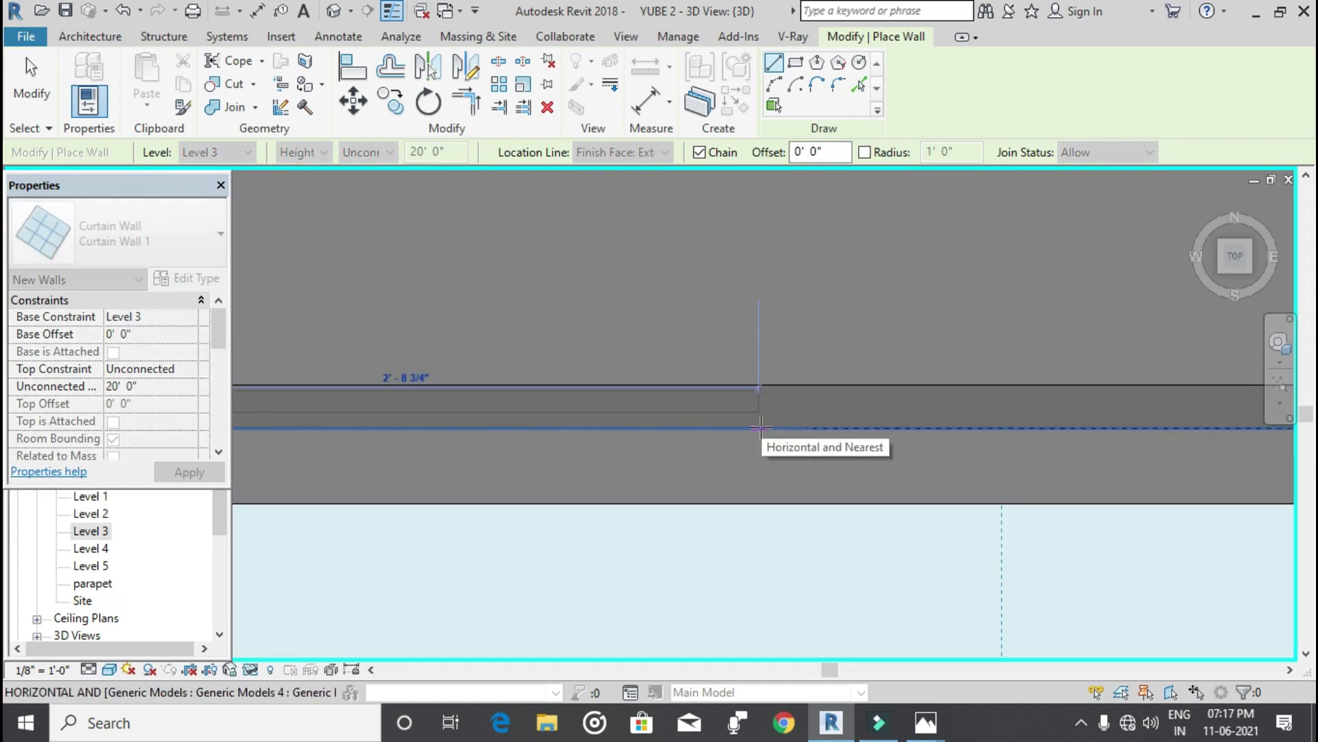
scroll(760, 427, "down", 2)
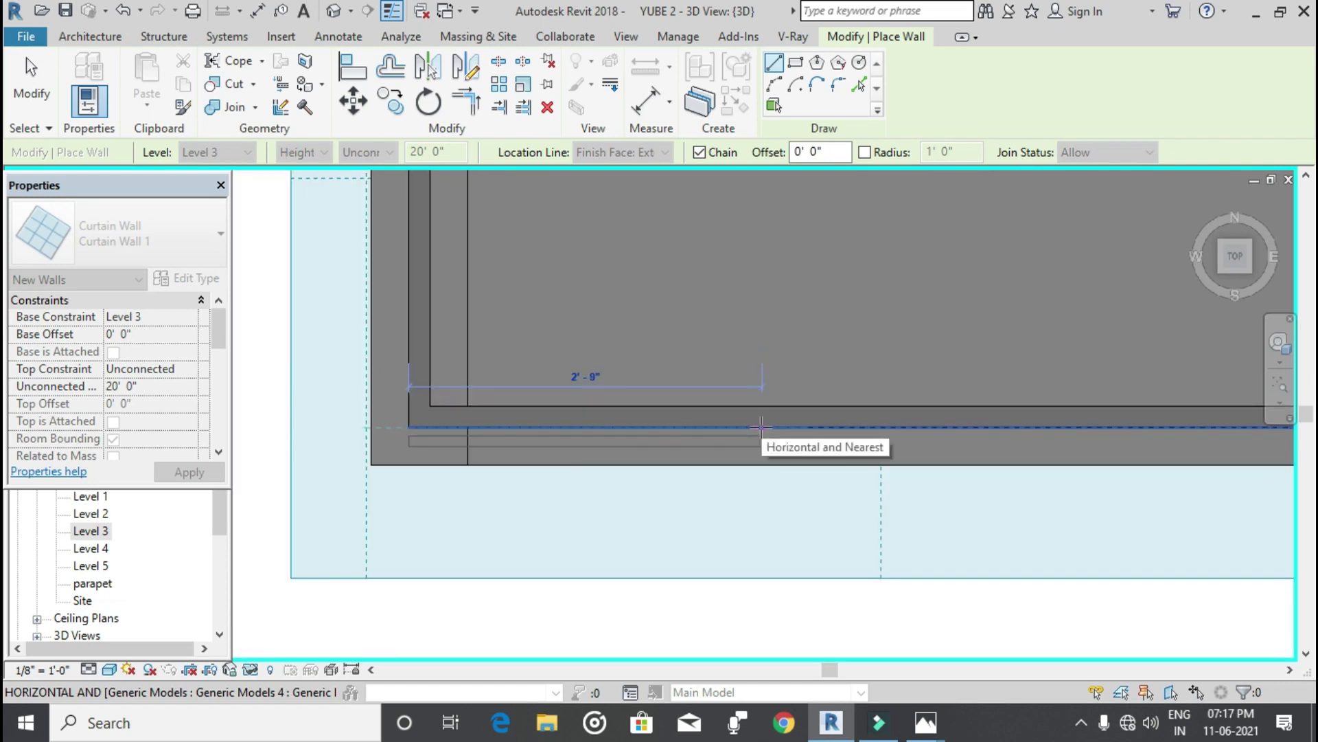
middle_click_drag(760, 427, 499, 431)
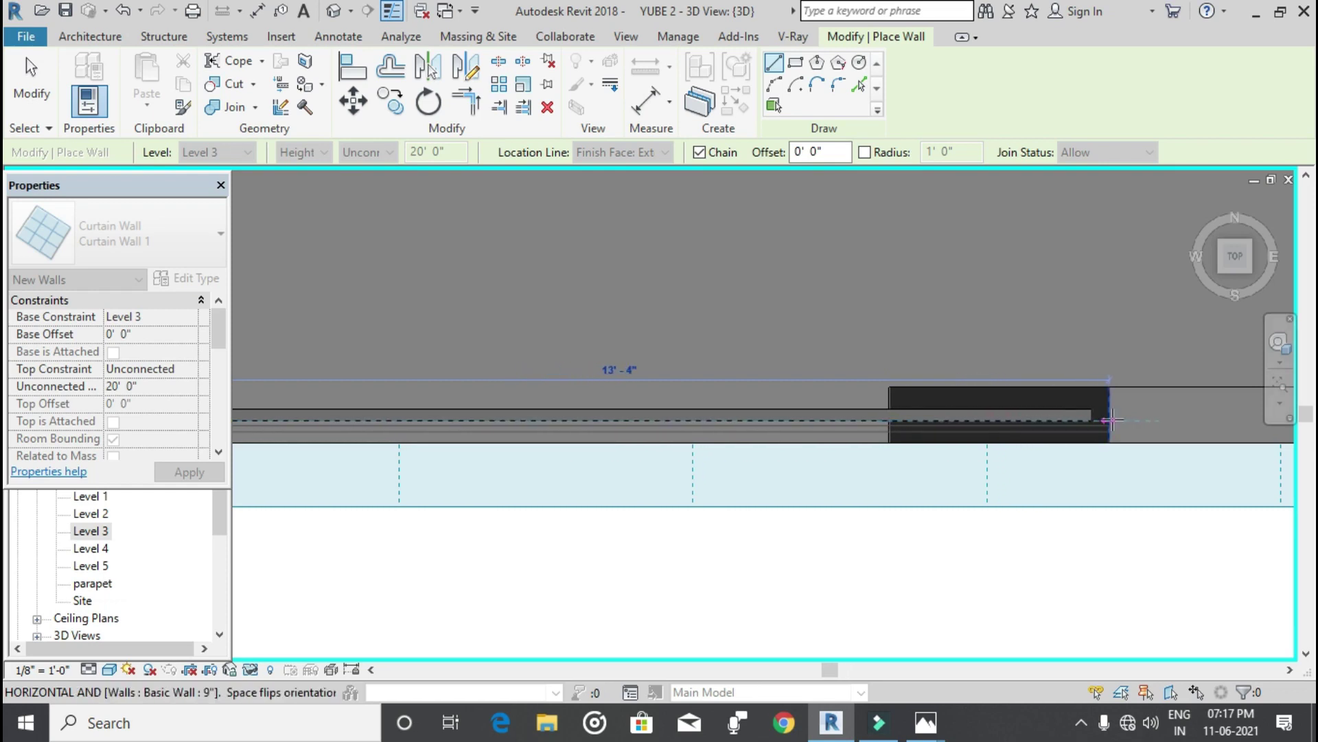
left_click(1107, 420)
scroll(1106, 426, "down", 3)
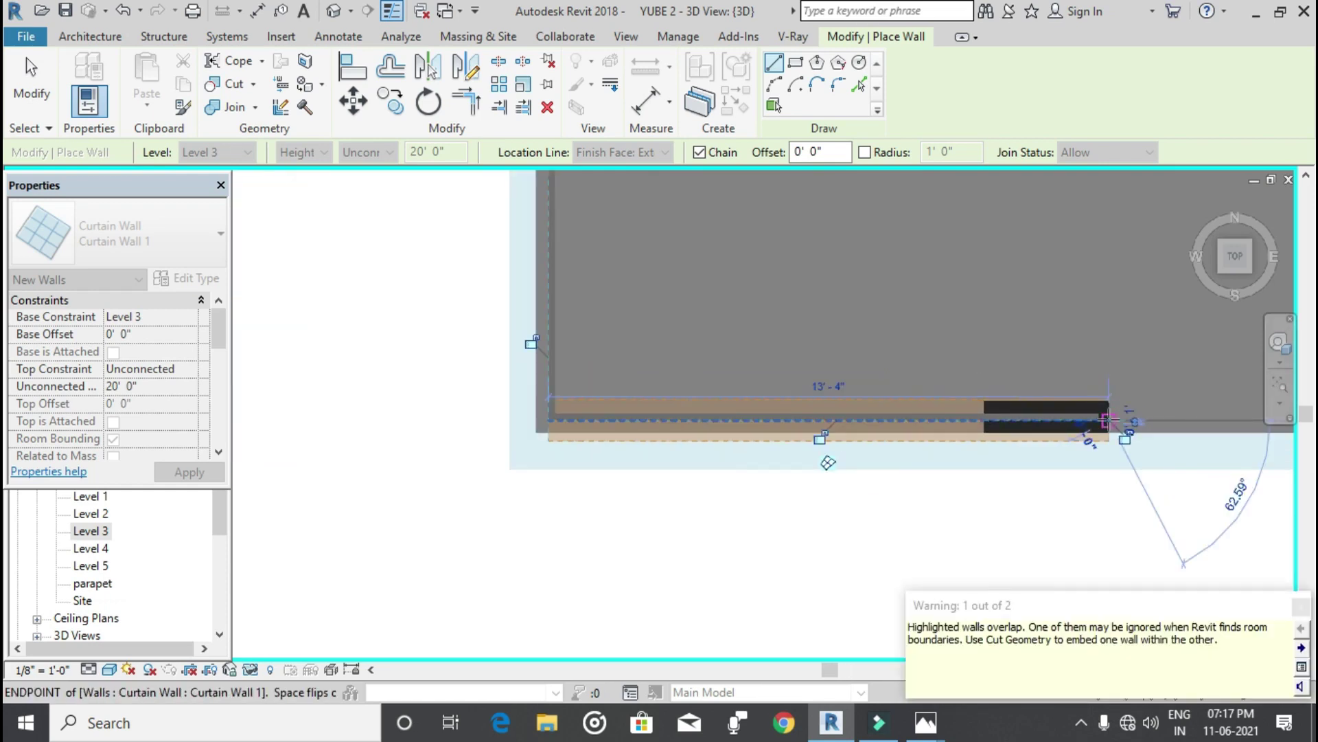
scroll(1106, 429, "down", 2)
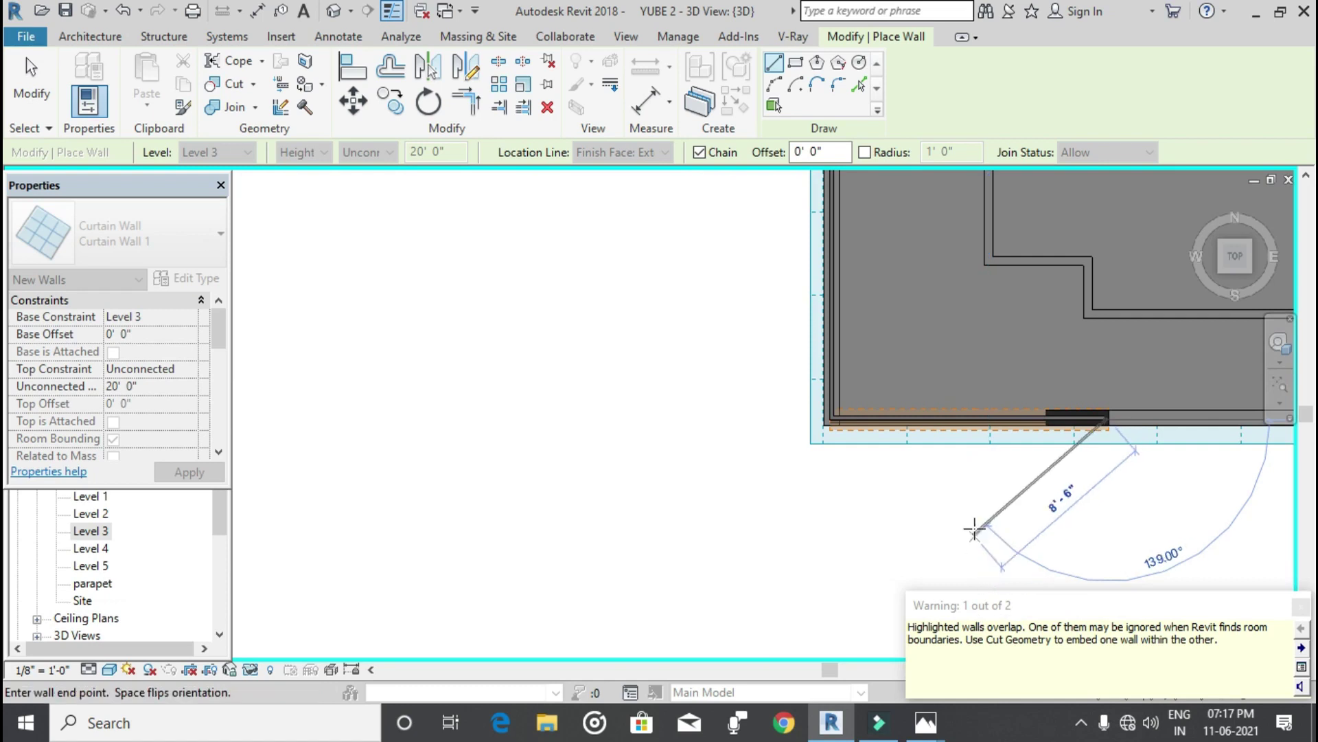
key("Escape")
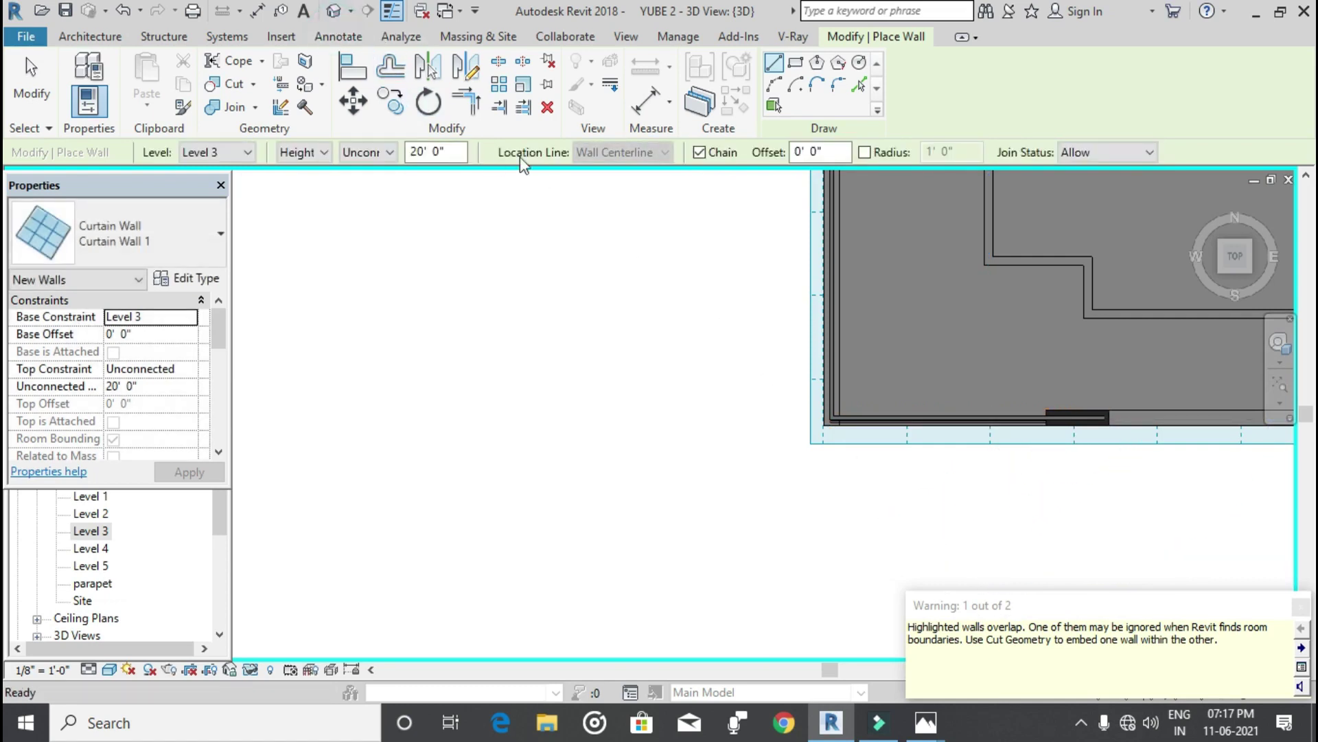
mouse_move(1236, 286)
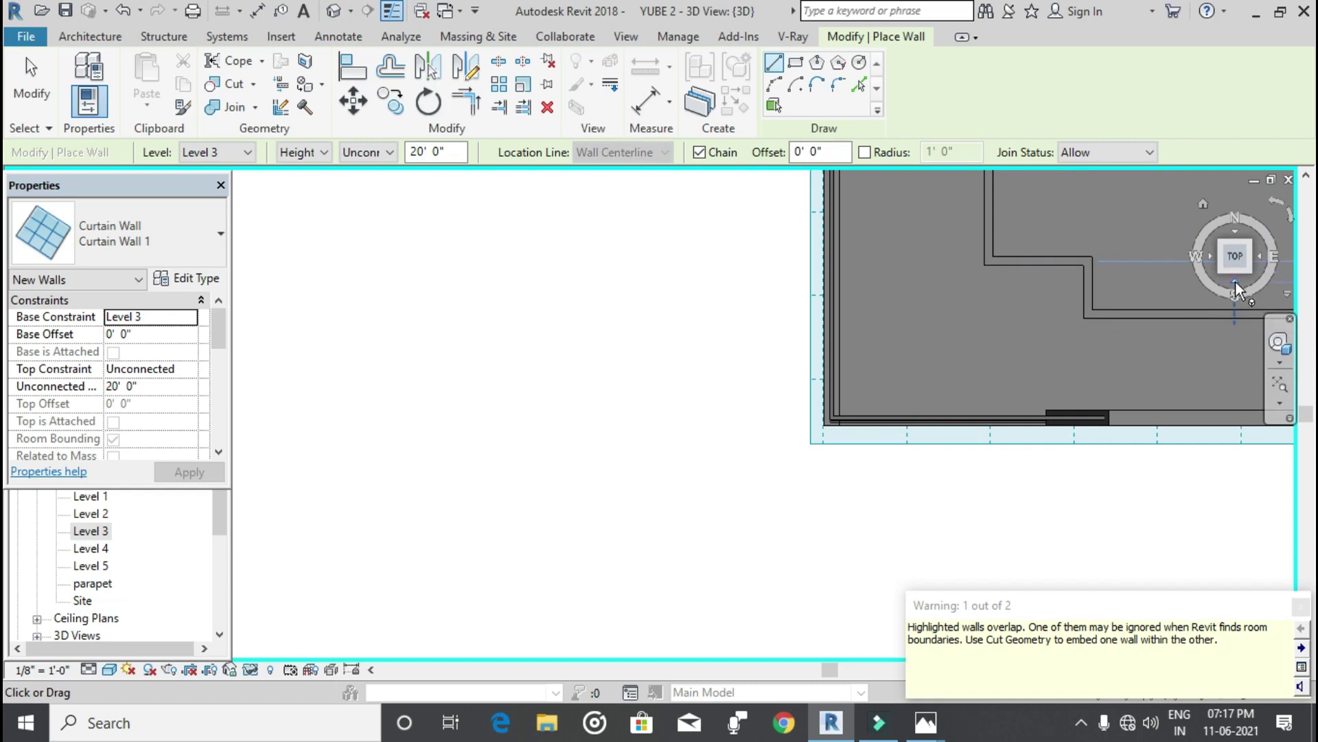
Step: Change the curtain wall's Unconnected Height from 20' to 3' 0"
left_click(1235, 272)
scroll(721, 442, "up", 3)
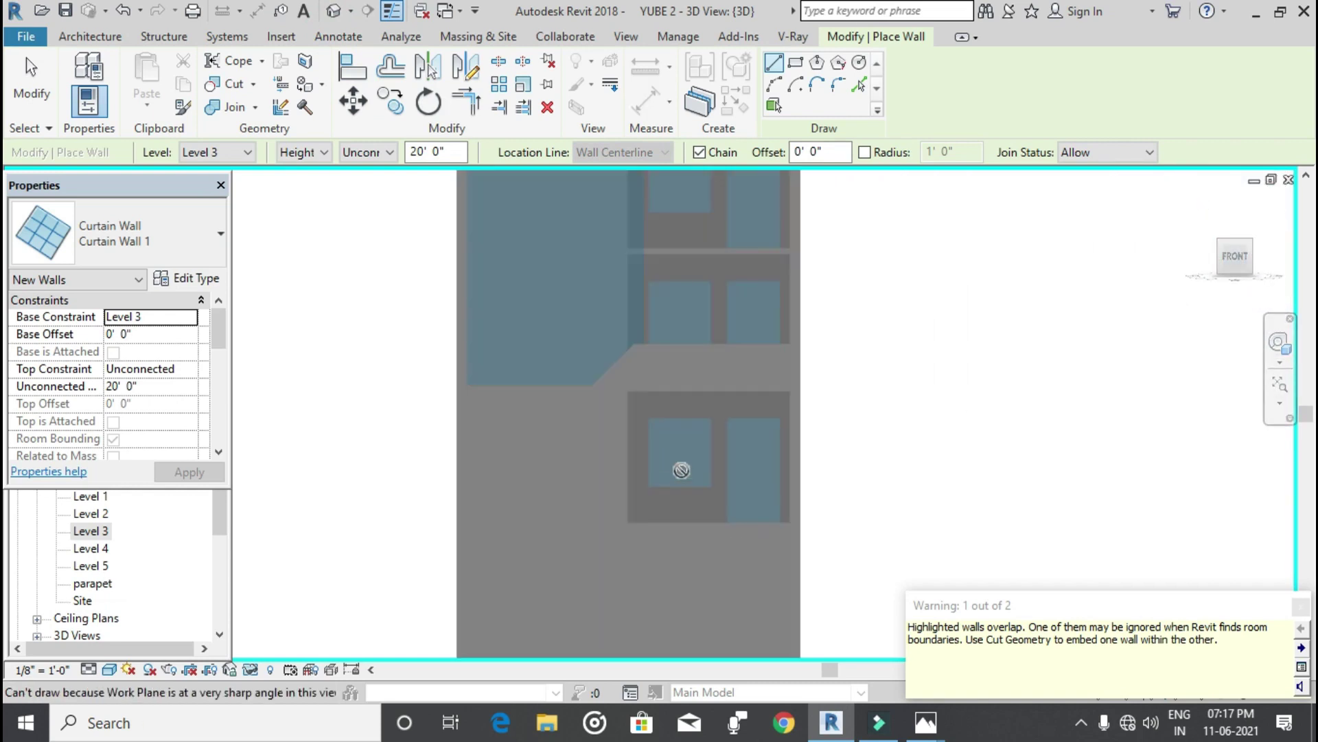
scroll(589, 442, "down", 3)
key("Escape")
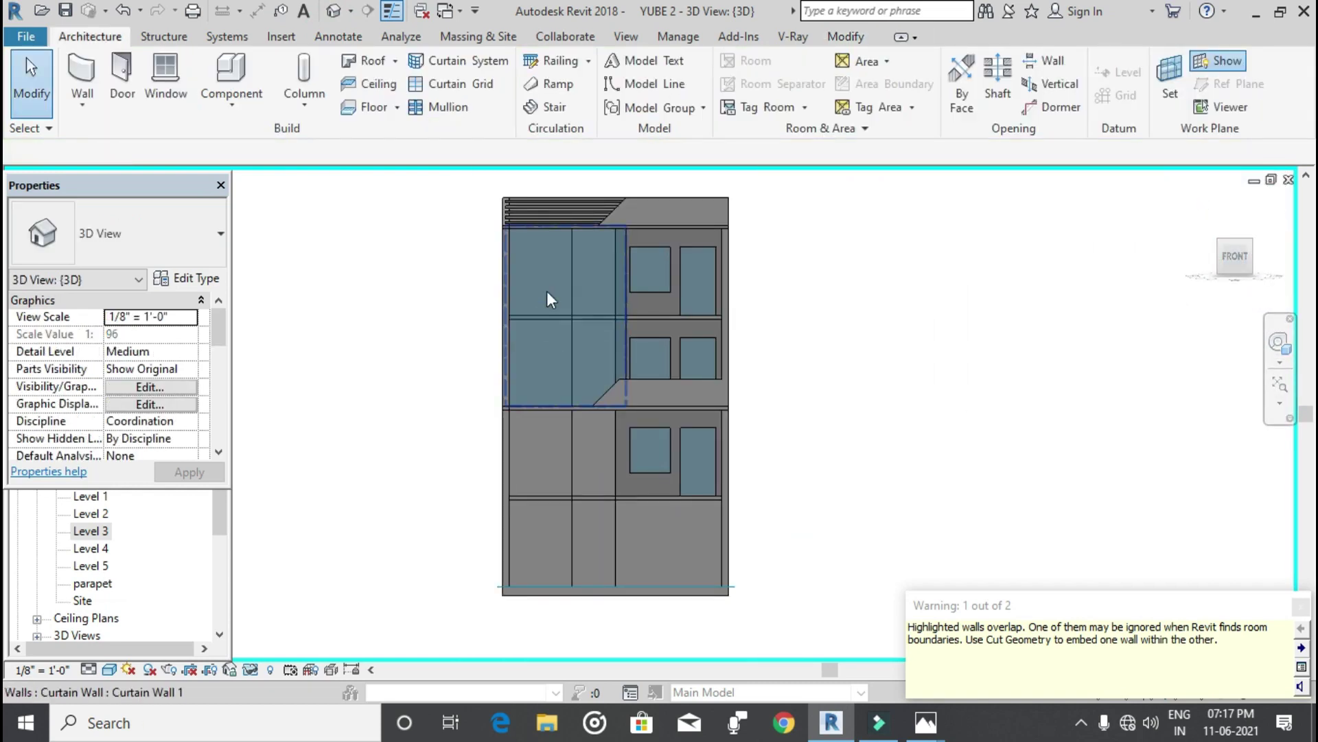
left_click(549, 296)
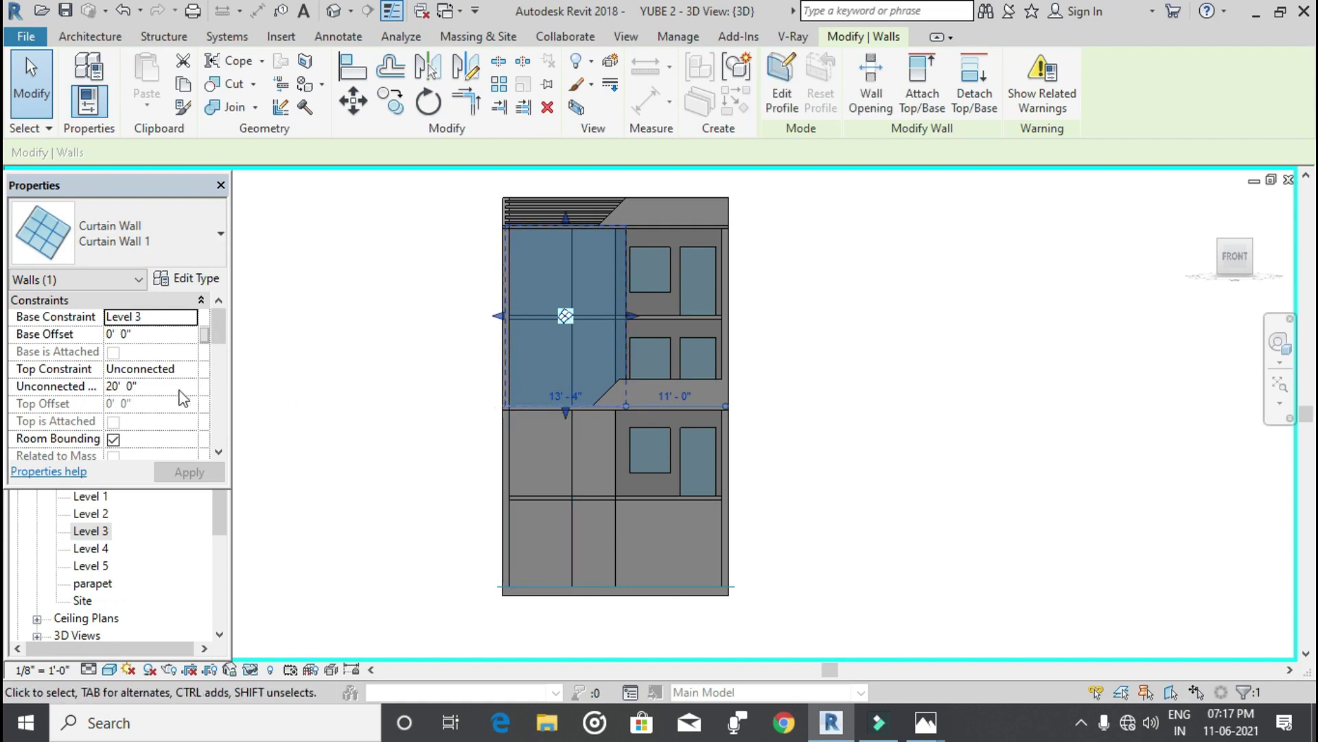
left_click(140, 387)
left_click_drag(140, 387, 103, 395)
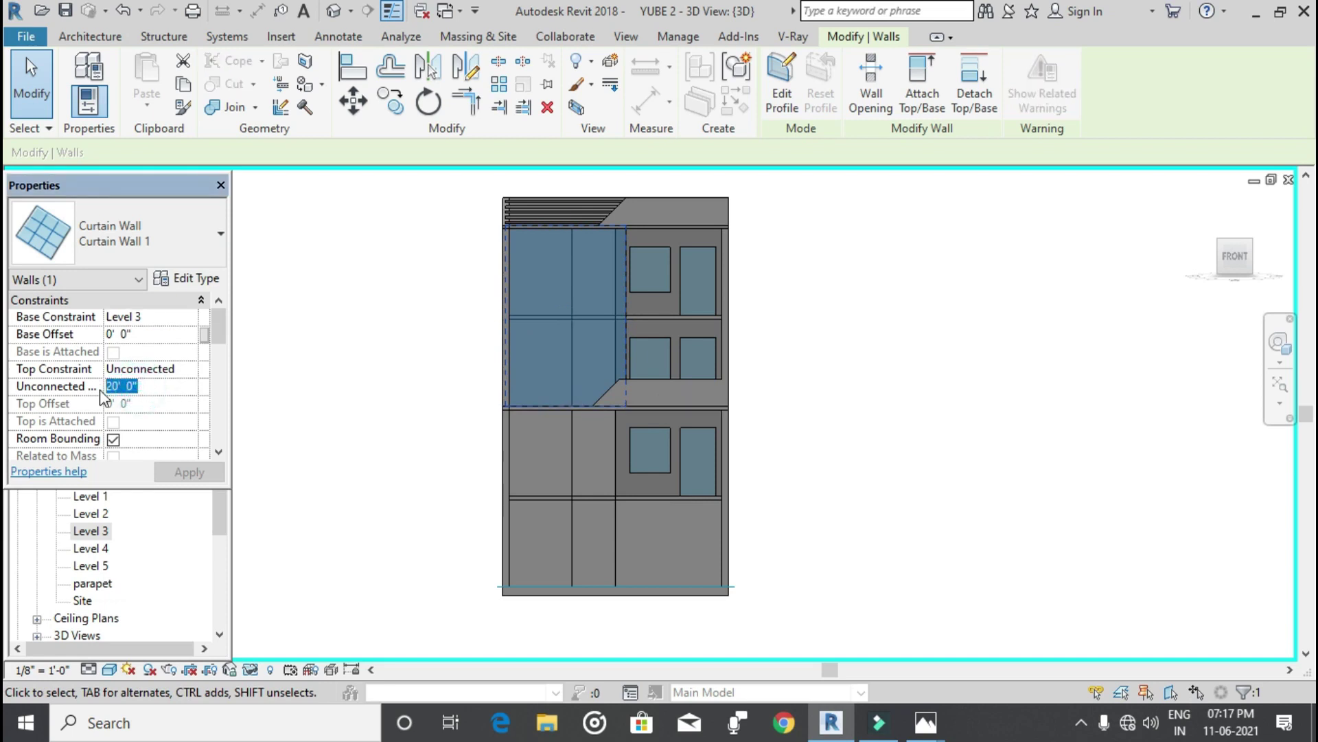
type("3' 0\"")
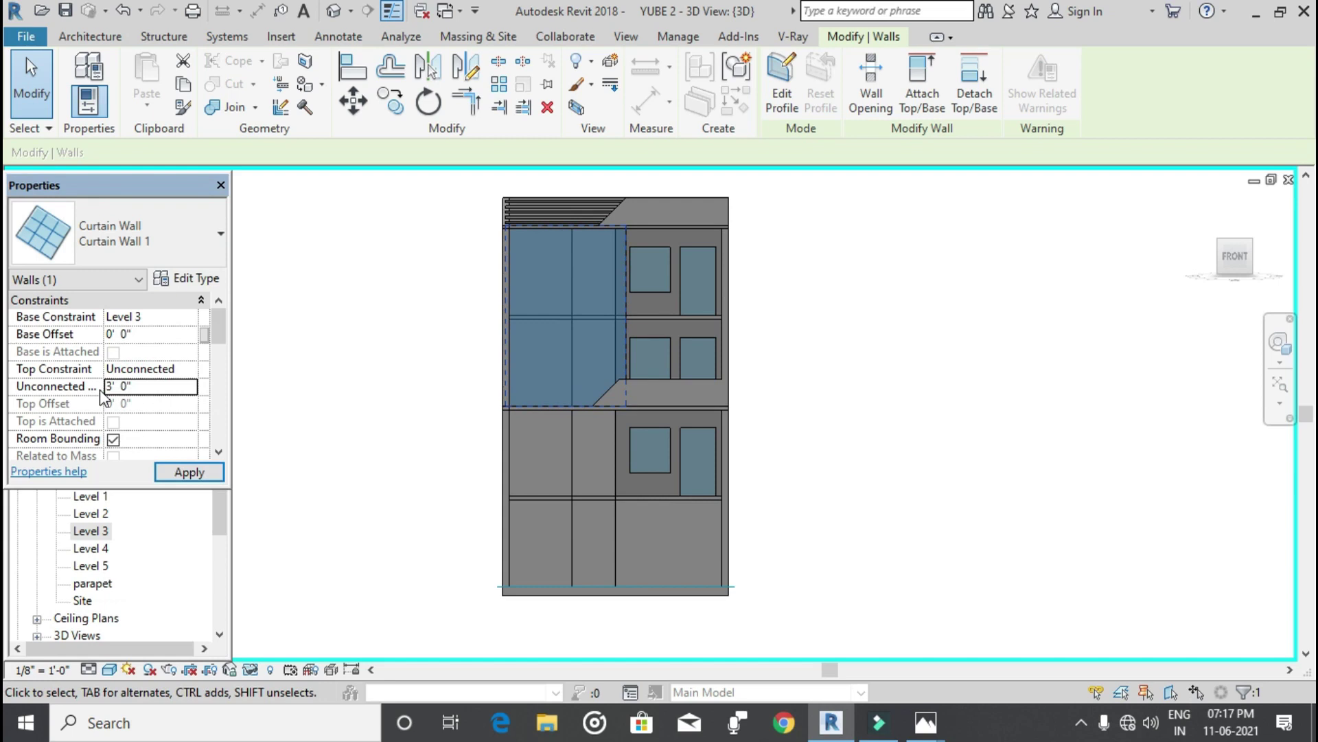
left_click(209, 471)
Step: Orbit to an angled view of the glass band and bring up the reference photo
left_click(478, 439)
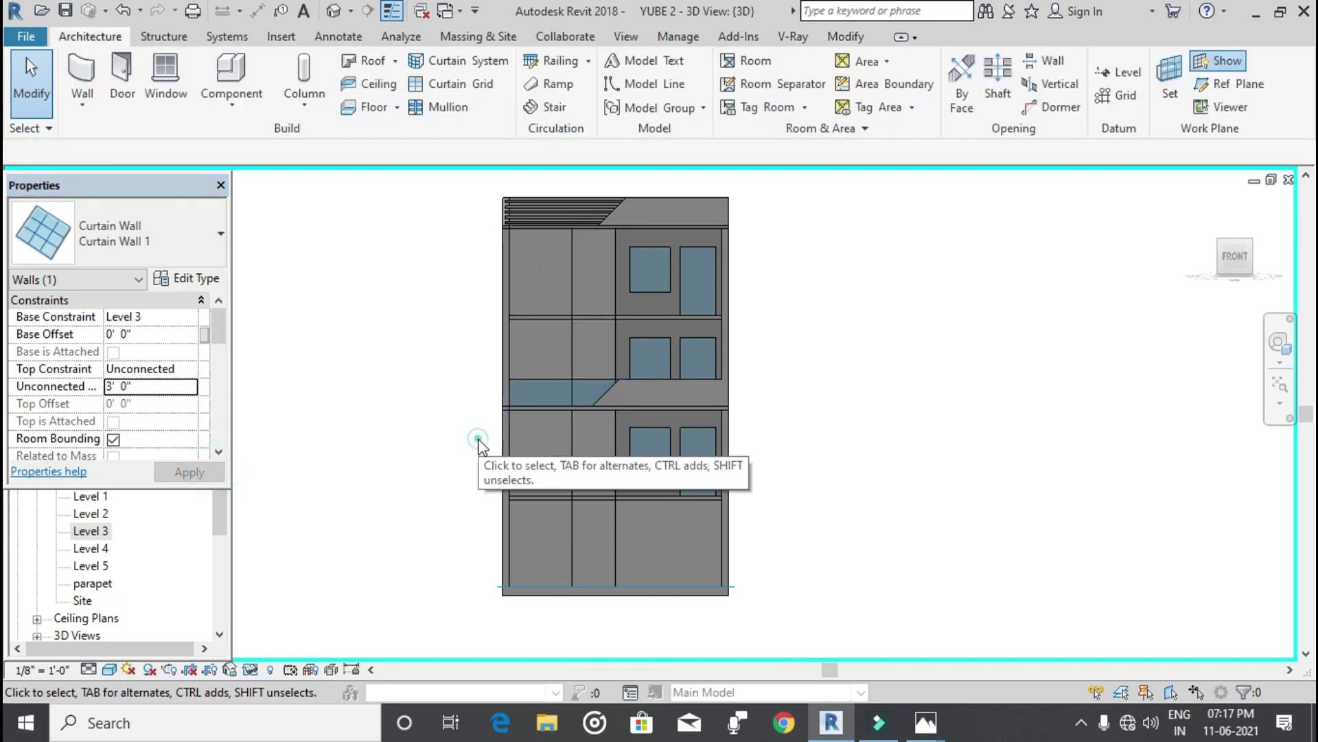
scroll(570, 404, "up", 4)
scroll(572, 391, "up", 1)
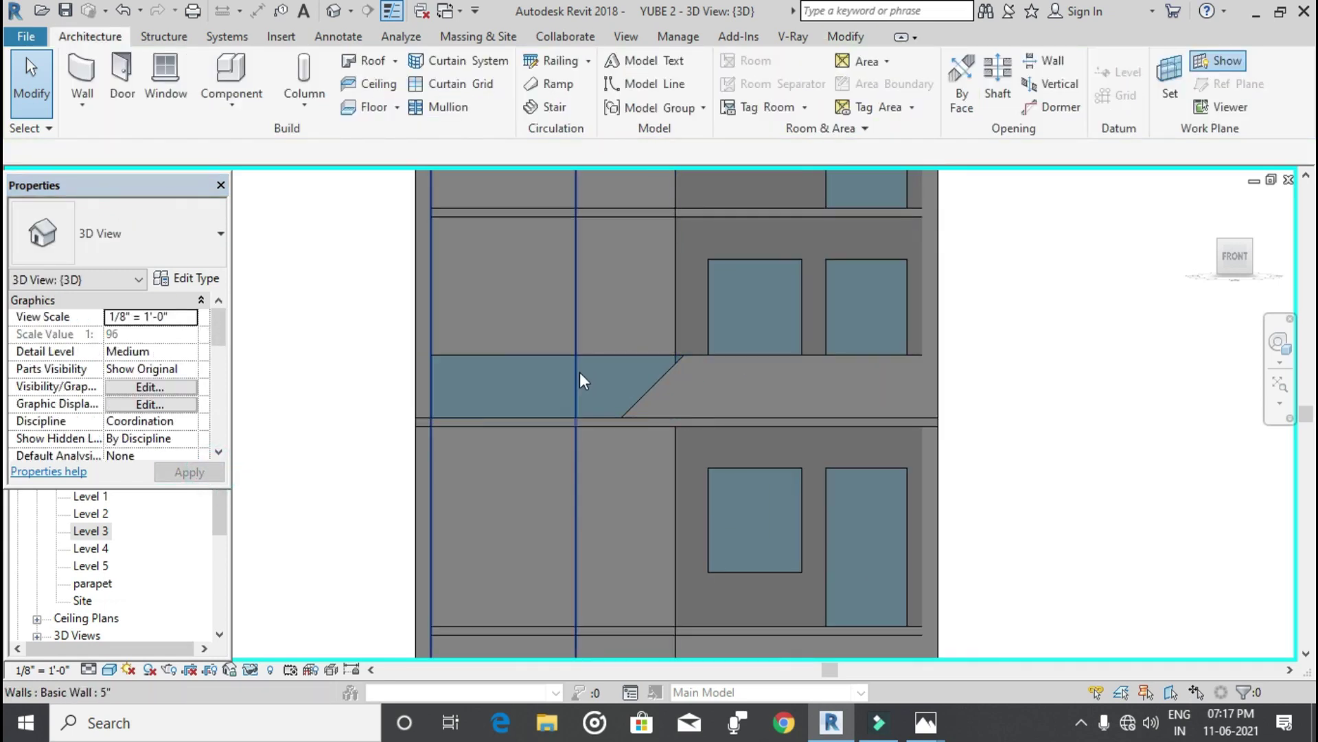
scroll(580, 381, "down", 2)
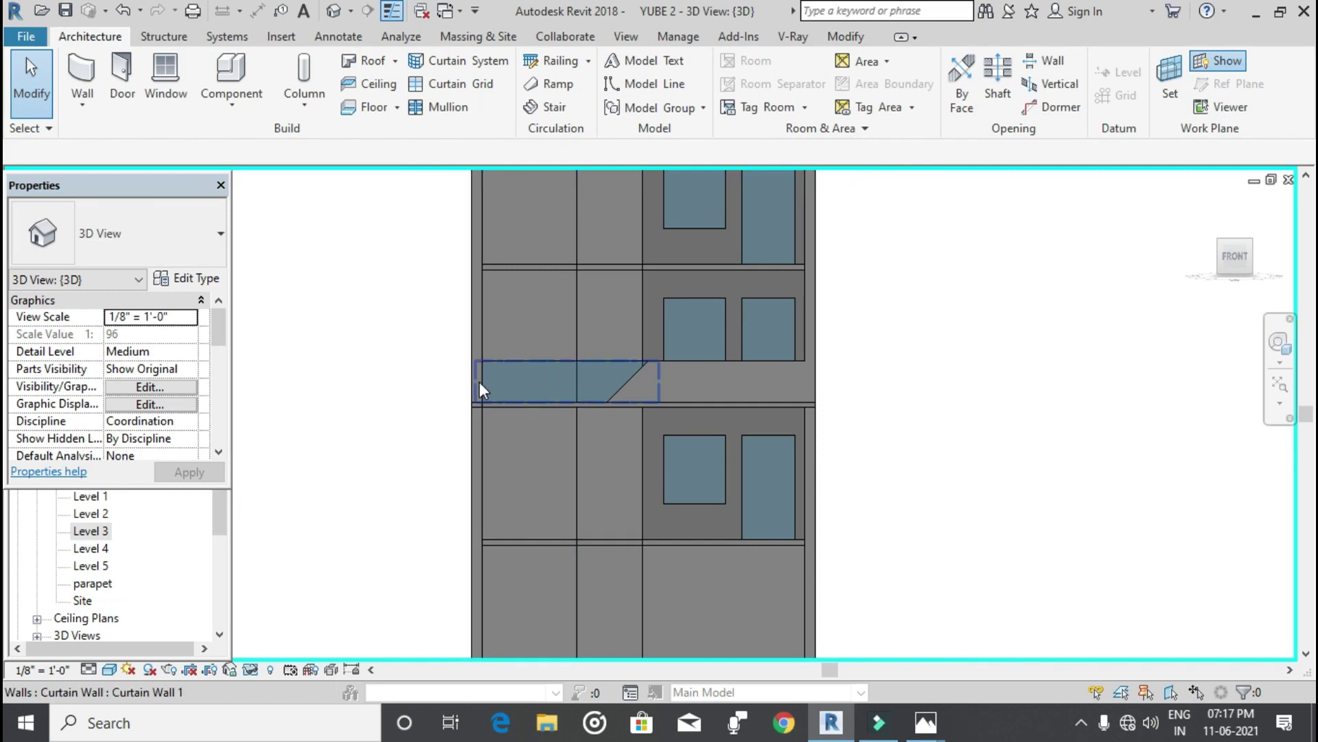
mouse_move(485, 395)
middle_mouse_down("shift")
mouse_move(603, 450)
mouse_move(618, 442)
middle_mouse_up("shift")
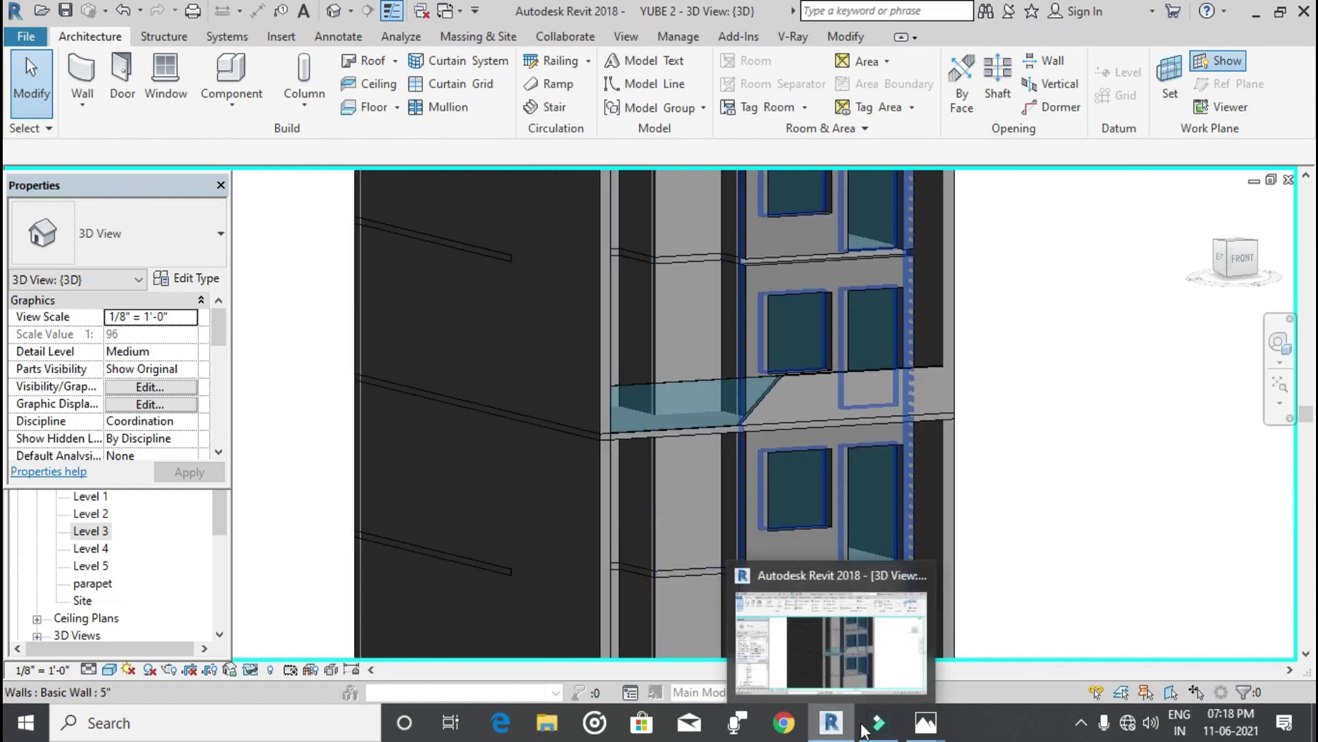
mouse_move(924, 722)
left_click(893, 664)
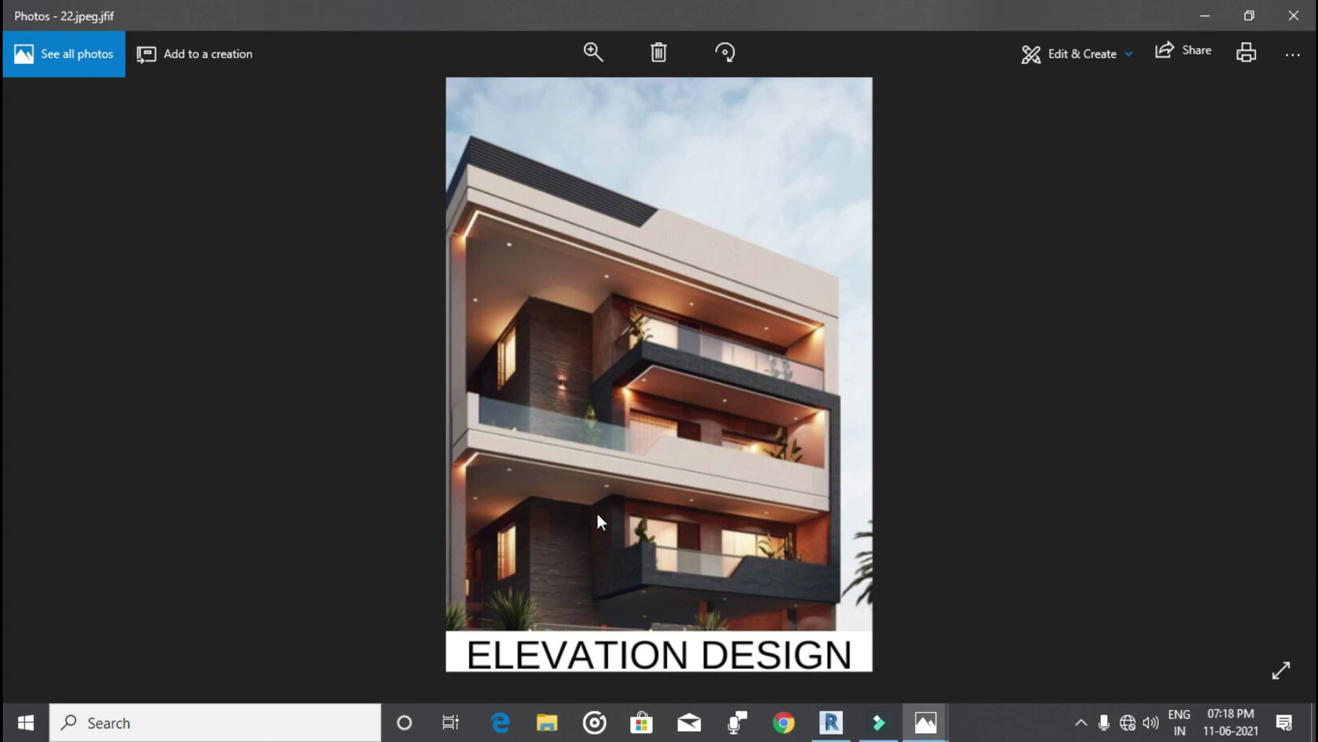
Step: Return from the ELEVATION DESIGN photo to the Revit building model
left_click(830, 722)
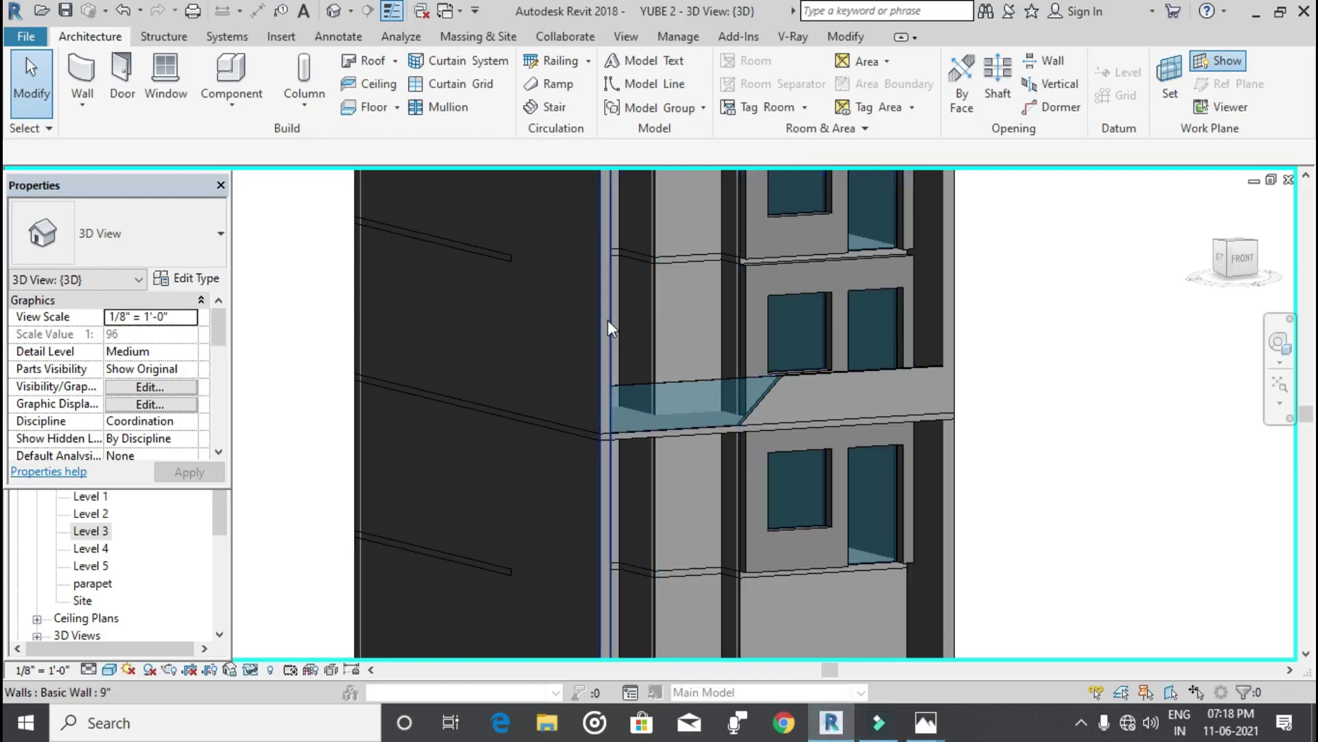
Step: Switch to the flat LEFT side view and select the 9-inch side wall
left_click(1220, 261)
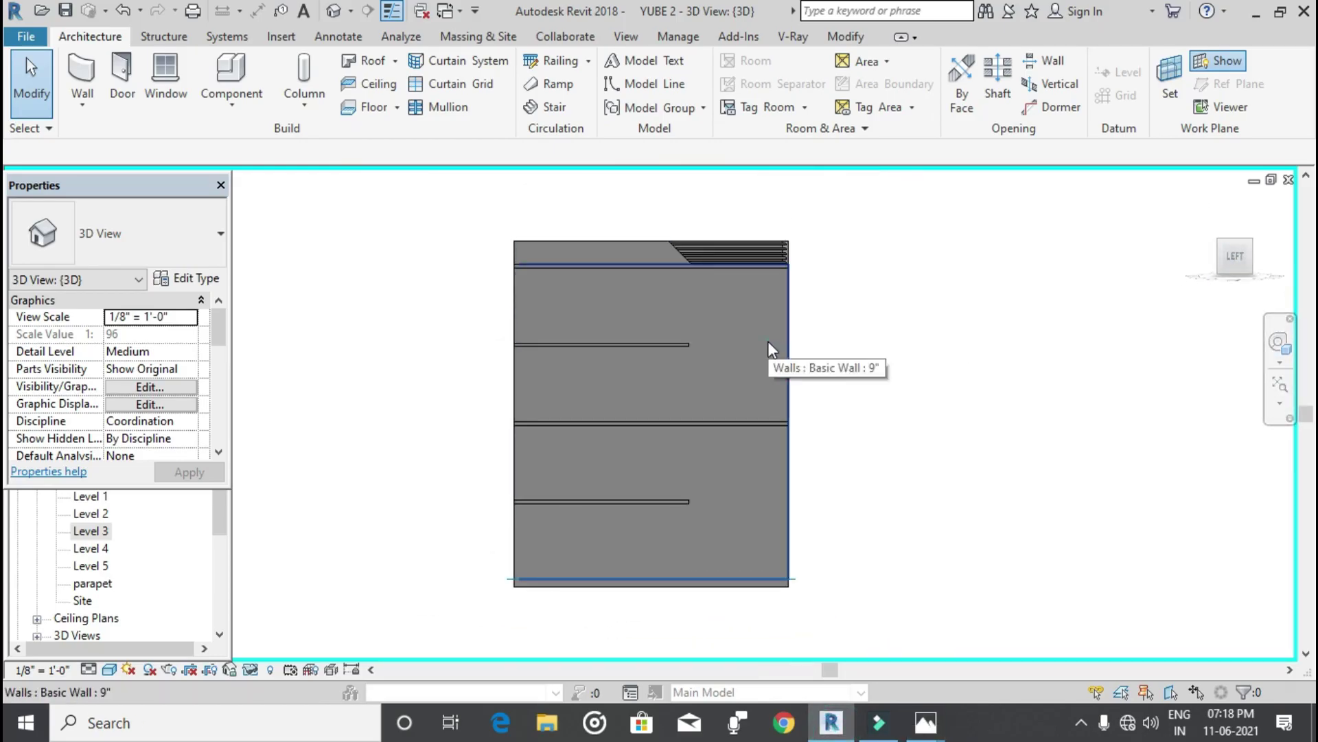
left_click(770, 349)
scroll(769, 411, "up", 3)
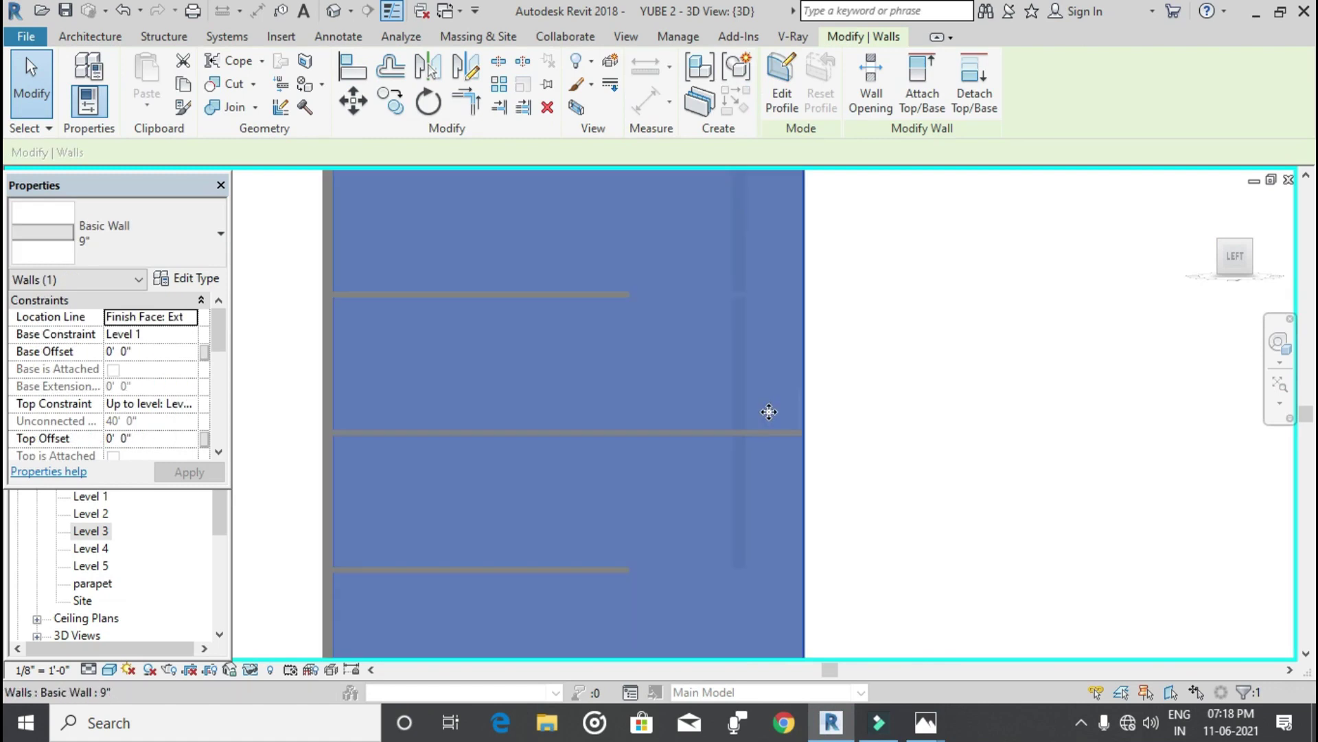
middle_click_drag(767, 408, 653, 376)
scroll(539, 202, "down", 3)
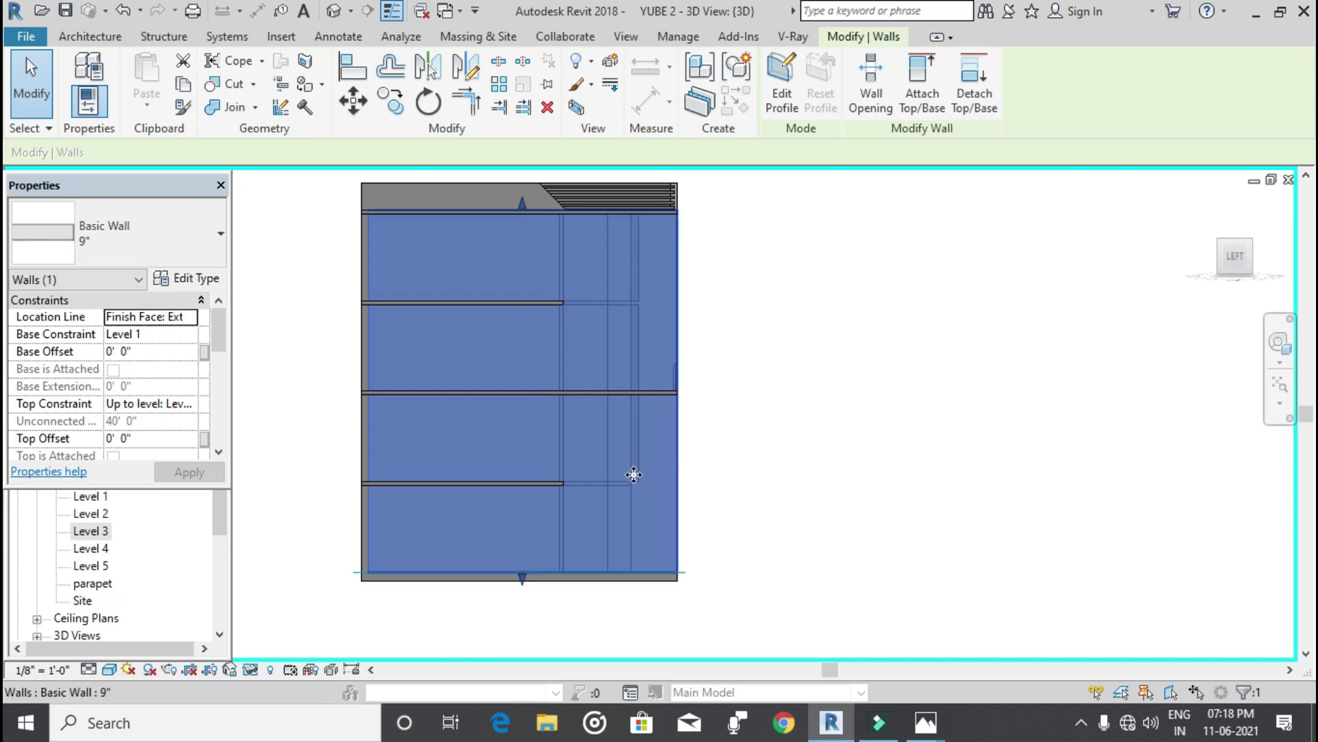
Step: Split the 9-inch wall vertically near its right edge with Split Element (SL)
key("s")
key("l")
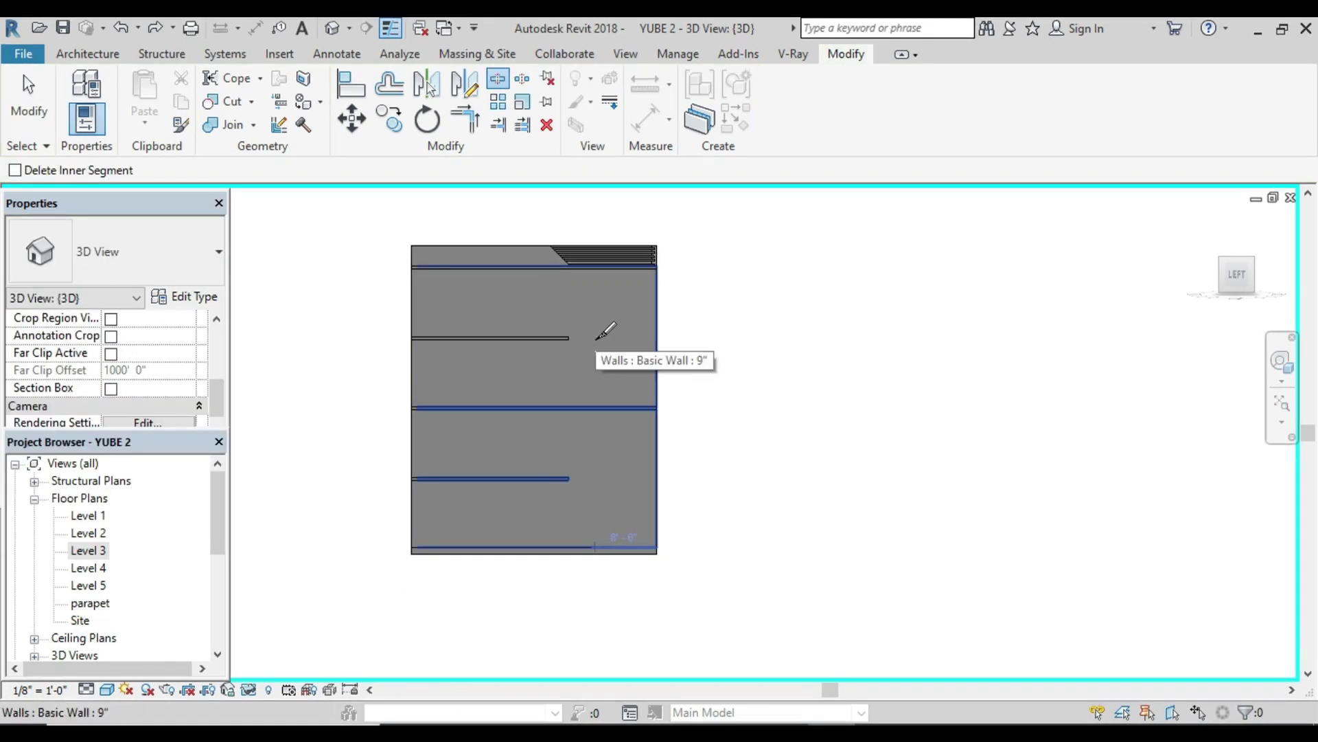
right_click(764, 313)
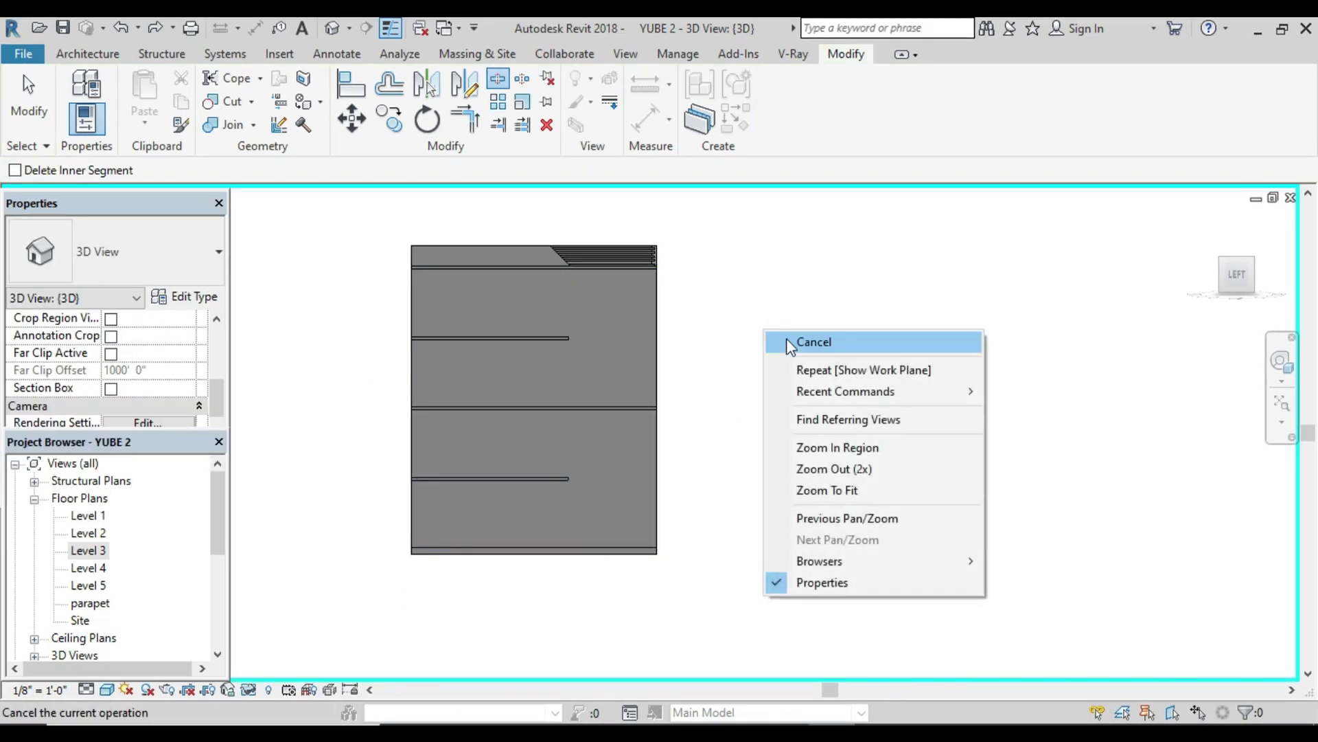
left_click(788, 342)
scroll(663, 363, "up", 2)
scroll(663, 364, "down", 3)
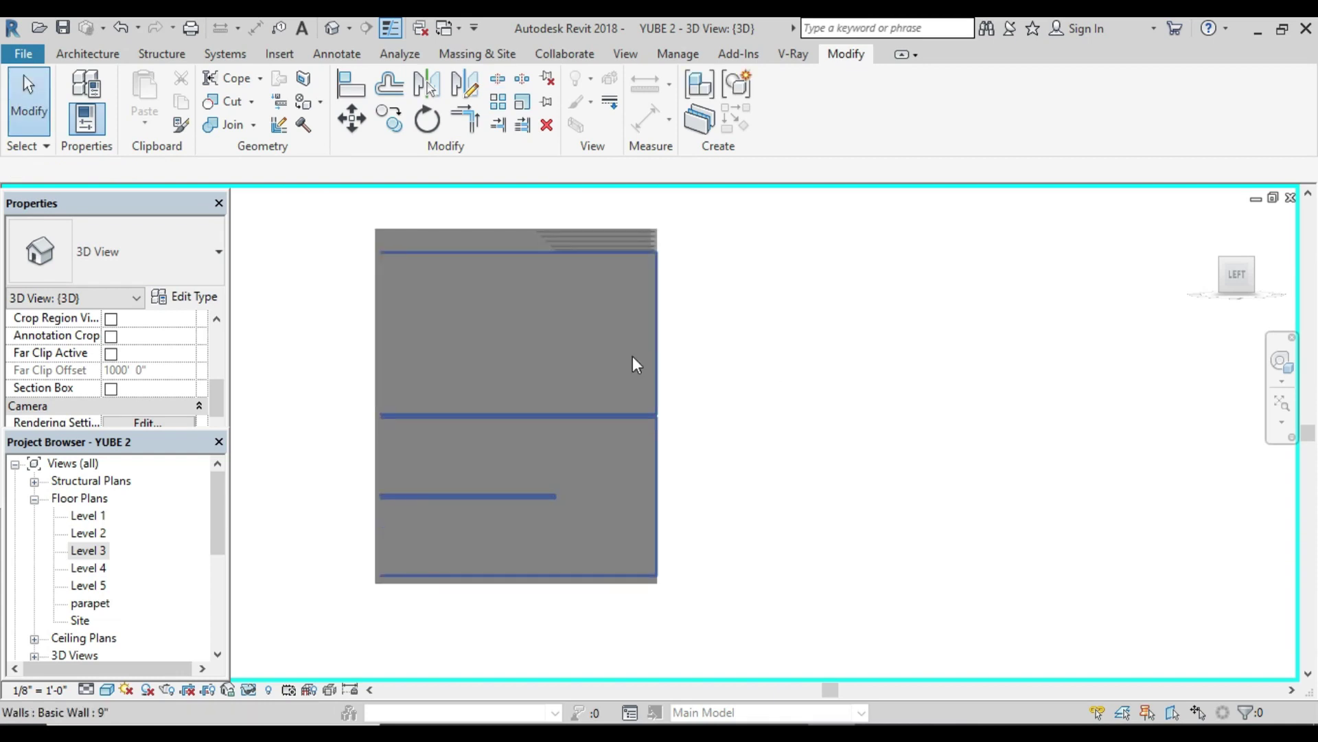
middle_click_drag(632, 361, 705, 405)
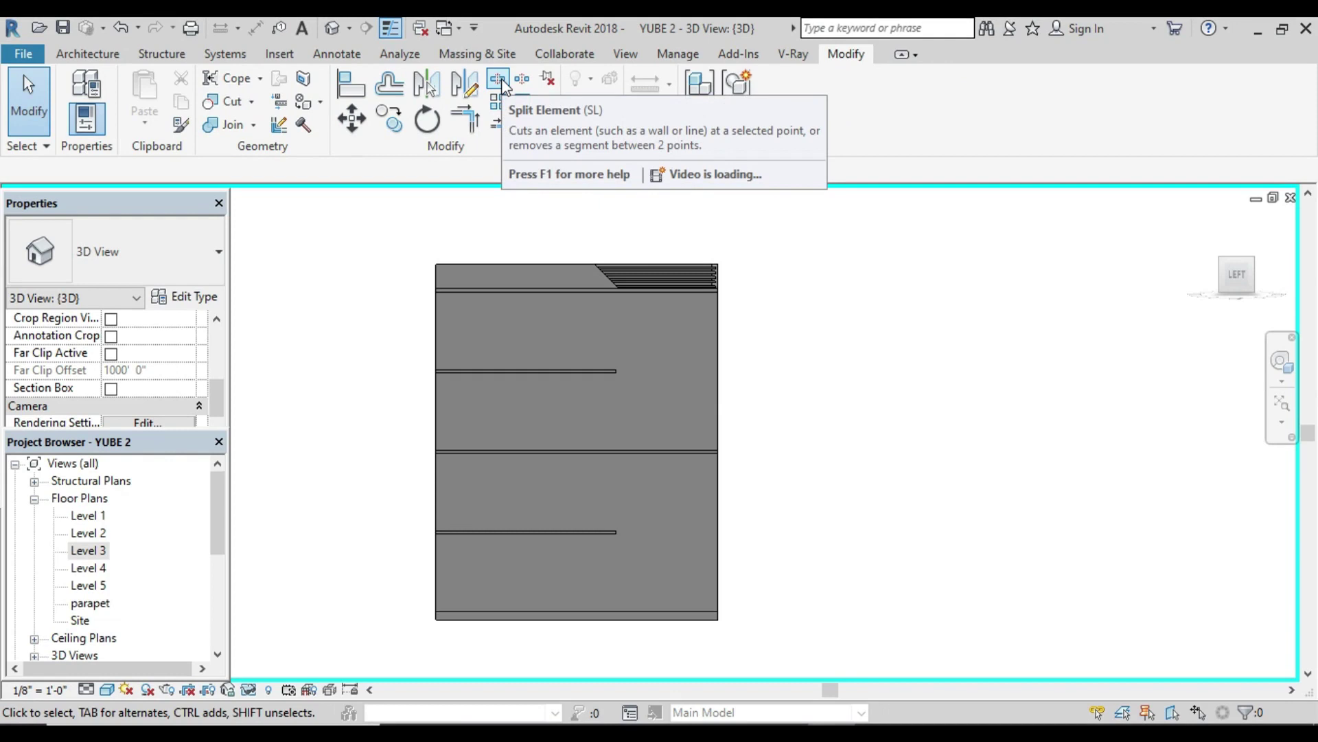
left_click(502, 79)
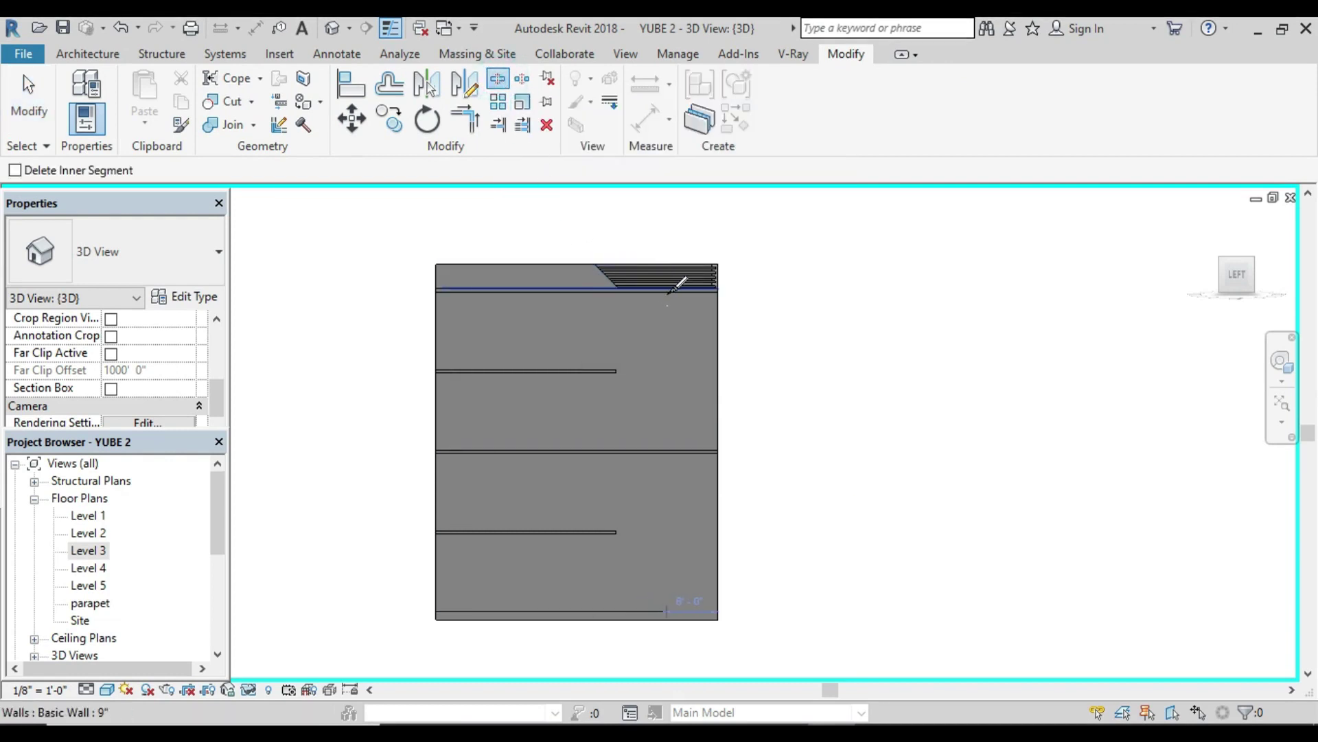
scroll(672, 288, "up", 2)
scroll(673, 289, "down", 2)
middle_click_drag(673, 289, 625, 255)
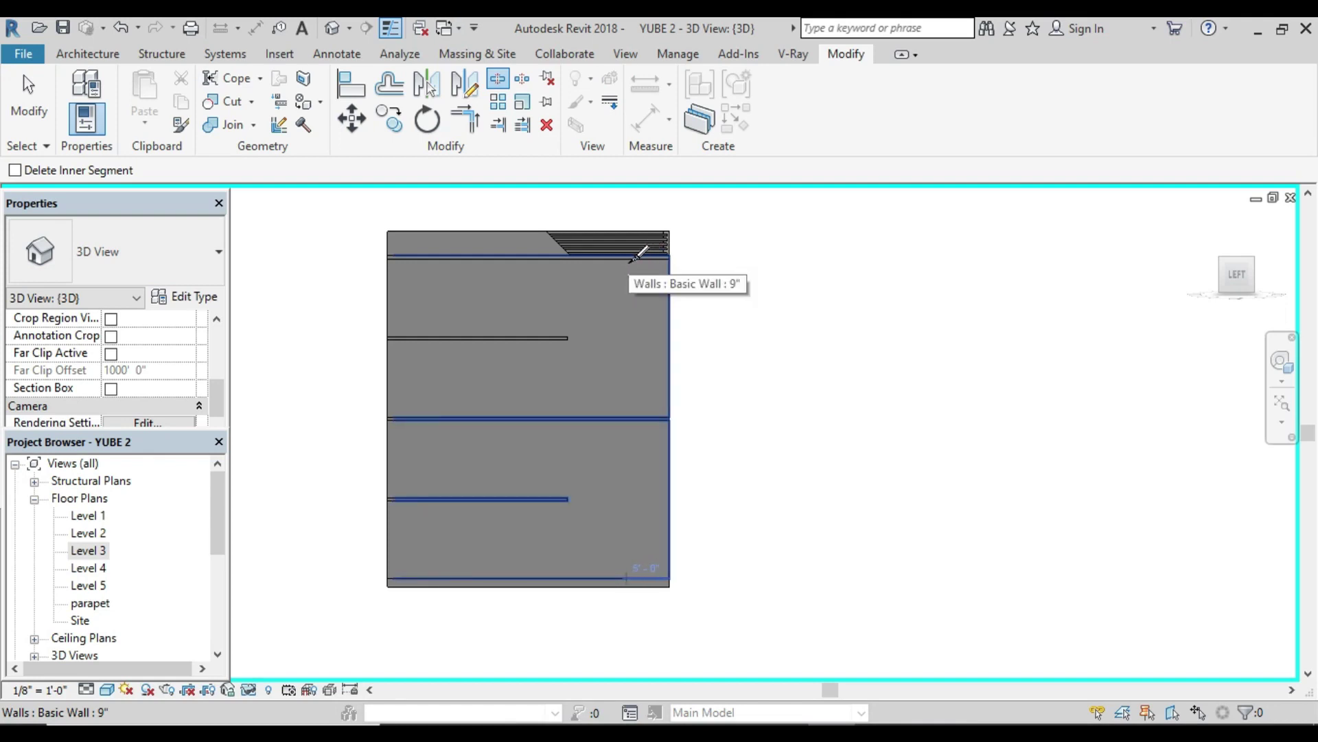
left_click(627, 259)
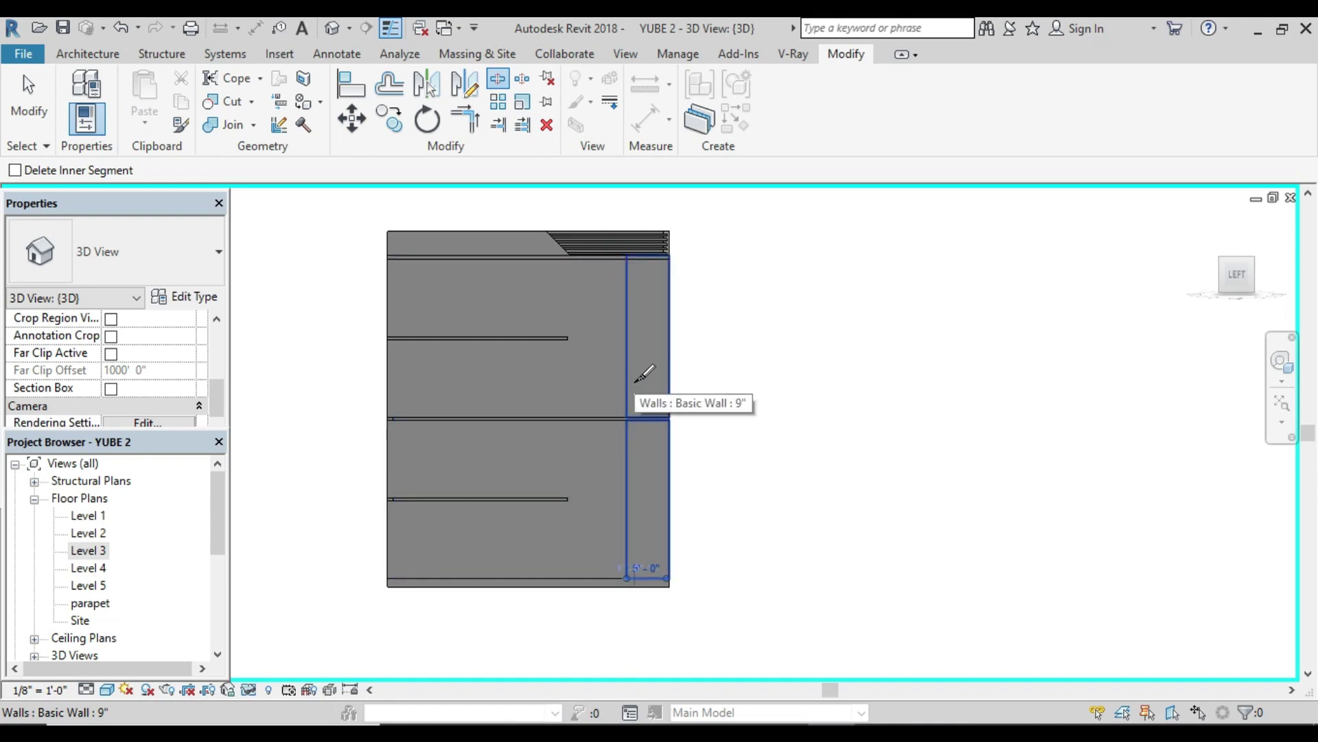
Step: Drag the split strip's top edge down, then reselect the strip in an angled view
key("Escape")
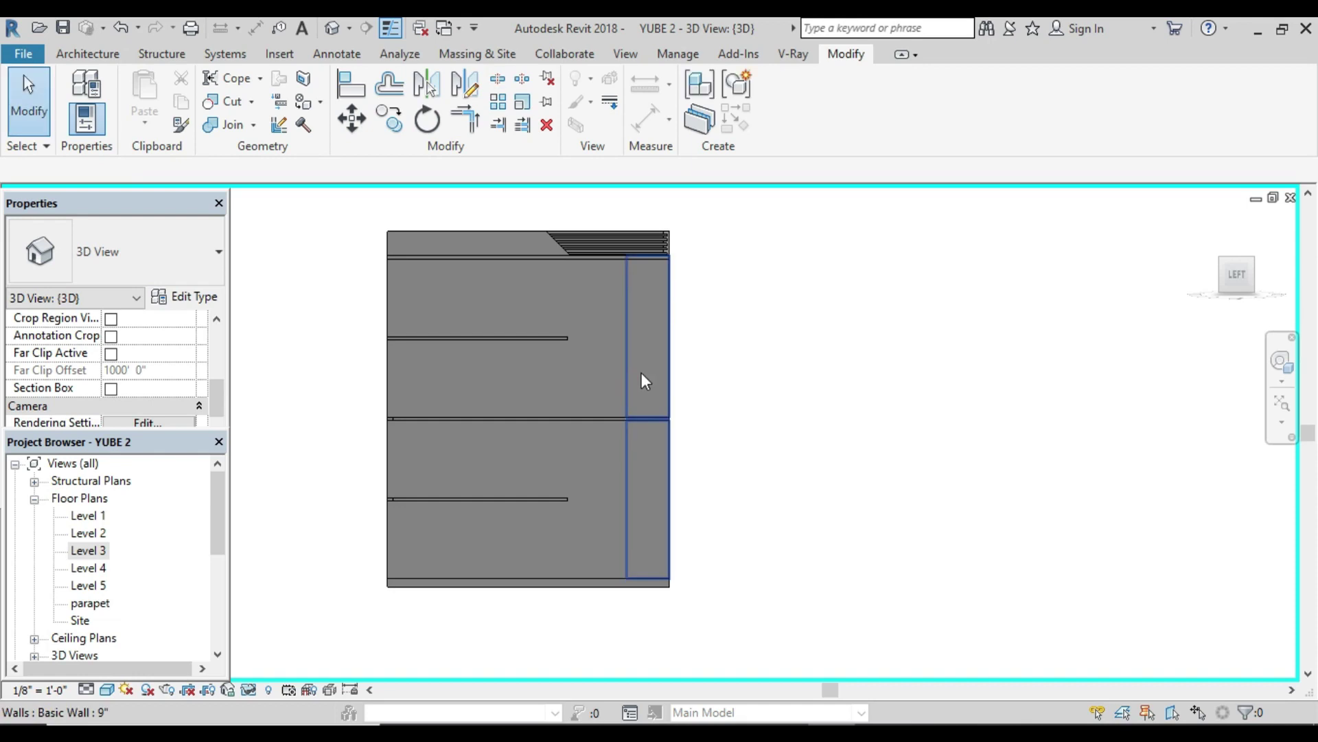
left_click(642, 379)
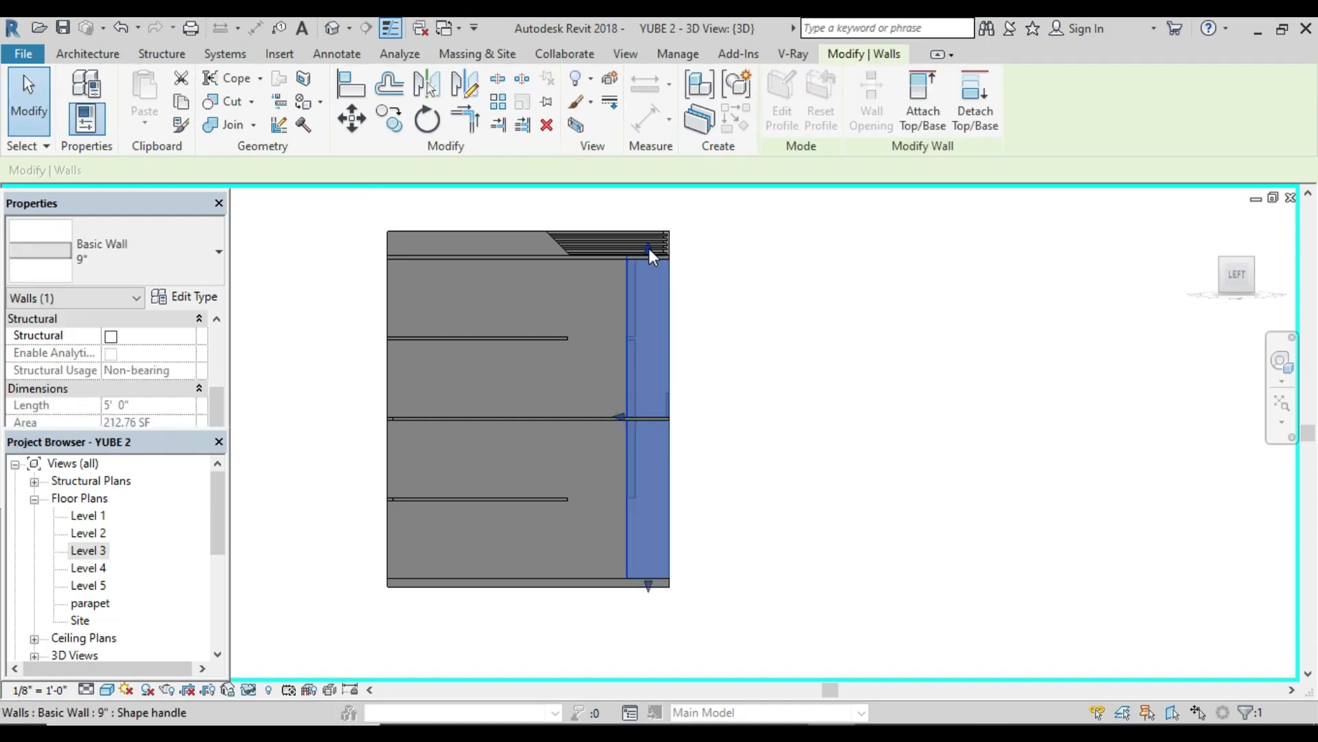
left_click_drag(650, 256, 650, 442)
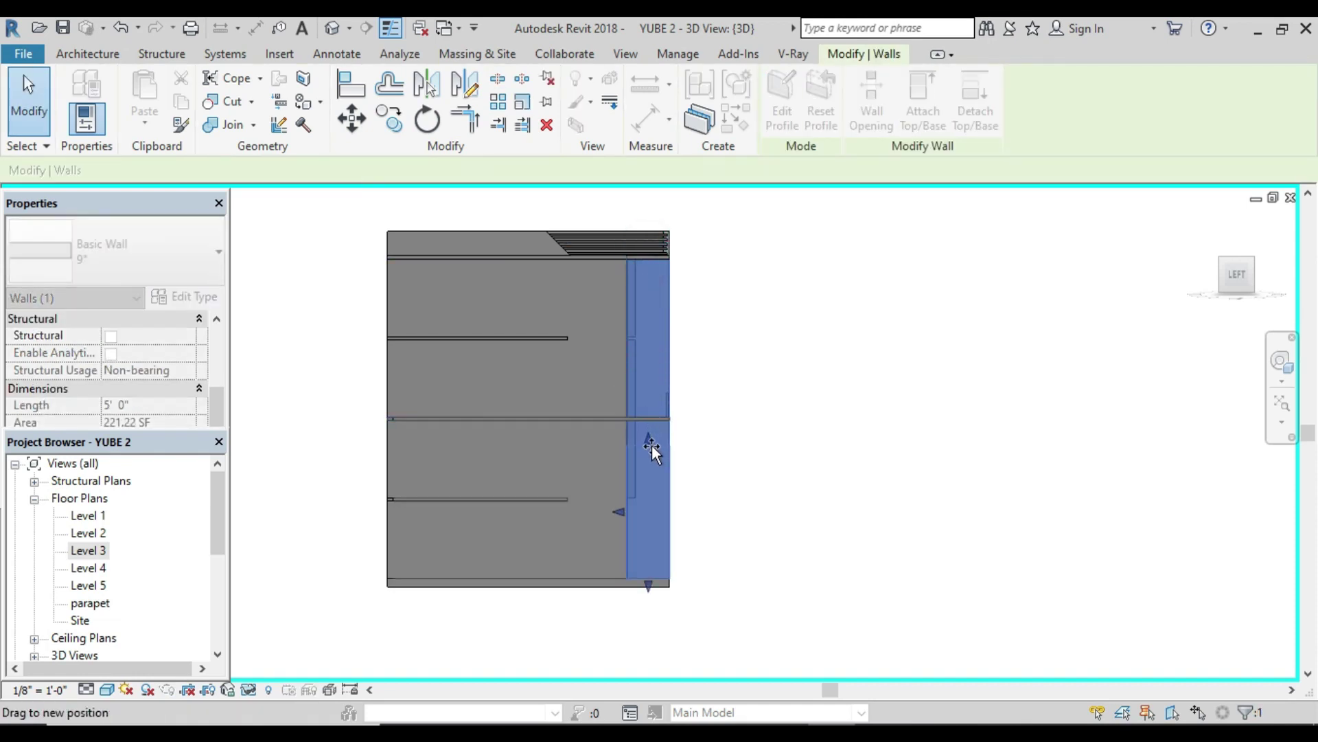
left_click(726, 403)
mouse_move(801, 445)
middle_mouse_down("shift")
mouse_move(797, 462)
mouse_move(712, 521)
mouse_move(621, 528)
middle_mouse_up("shift")
left_click(575, 509)
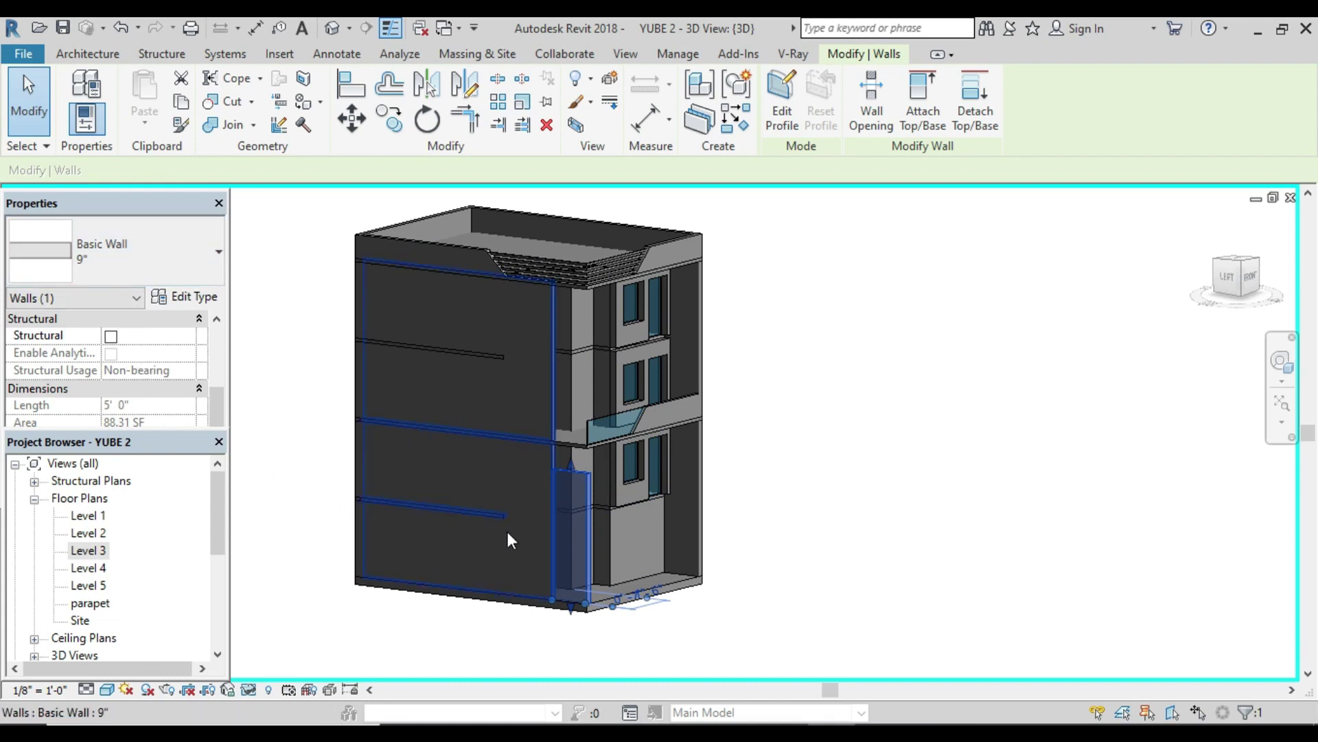
Step: Set the strip's Top Constraint to Unconnected with Unconnected Height 6' 0"
scroll(171, 406, "down", 3)
scroll(171, 406, "up", 2)
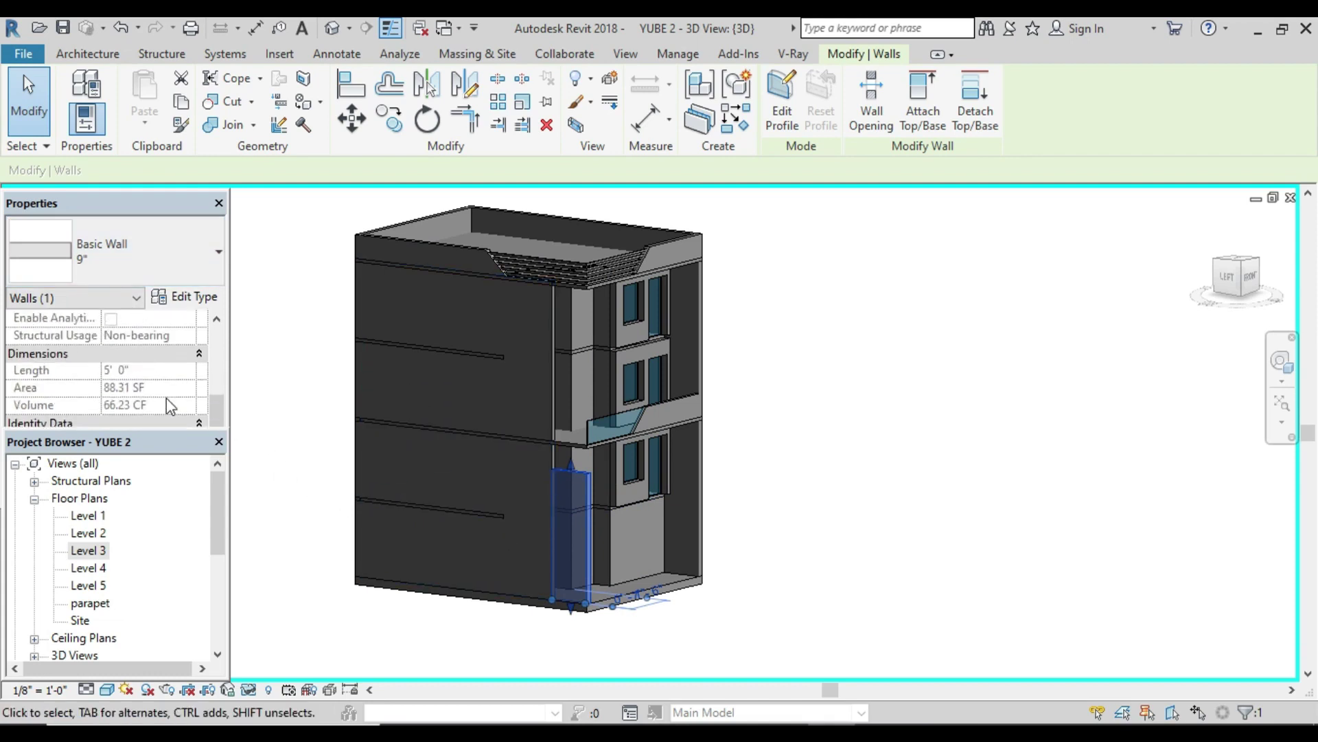
scroll(171, 405, "up", 2)
scroll(170, 406, "up", 1)
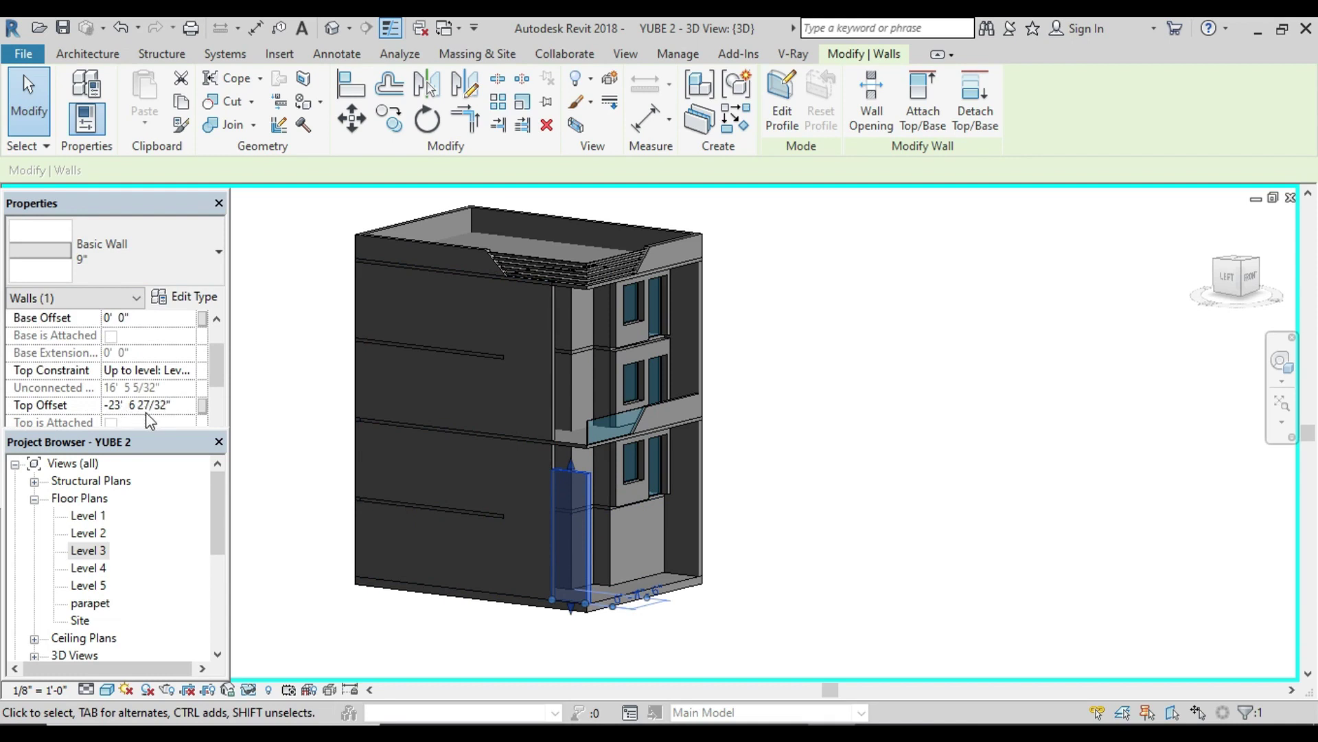
left_click(189, 370)
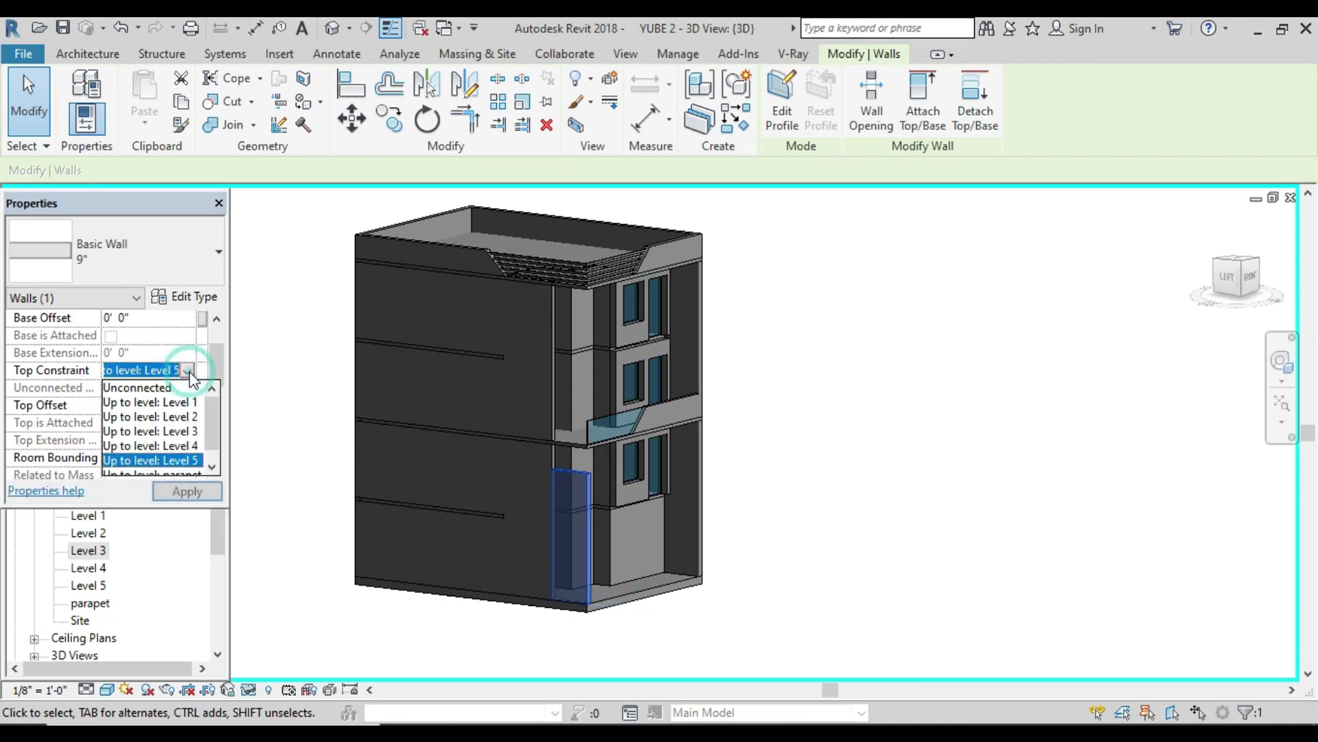
left_click(185, 429)
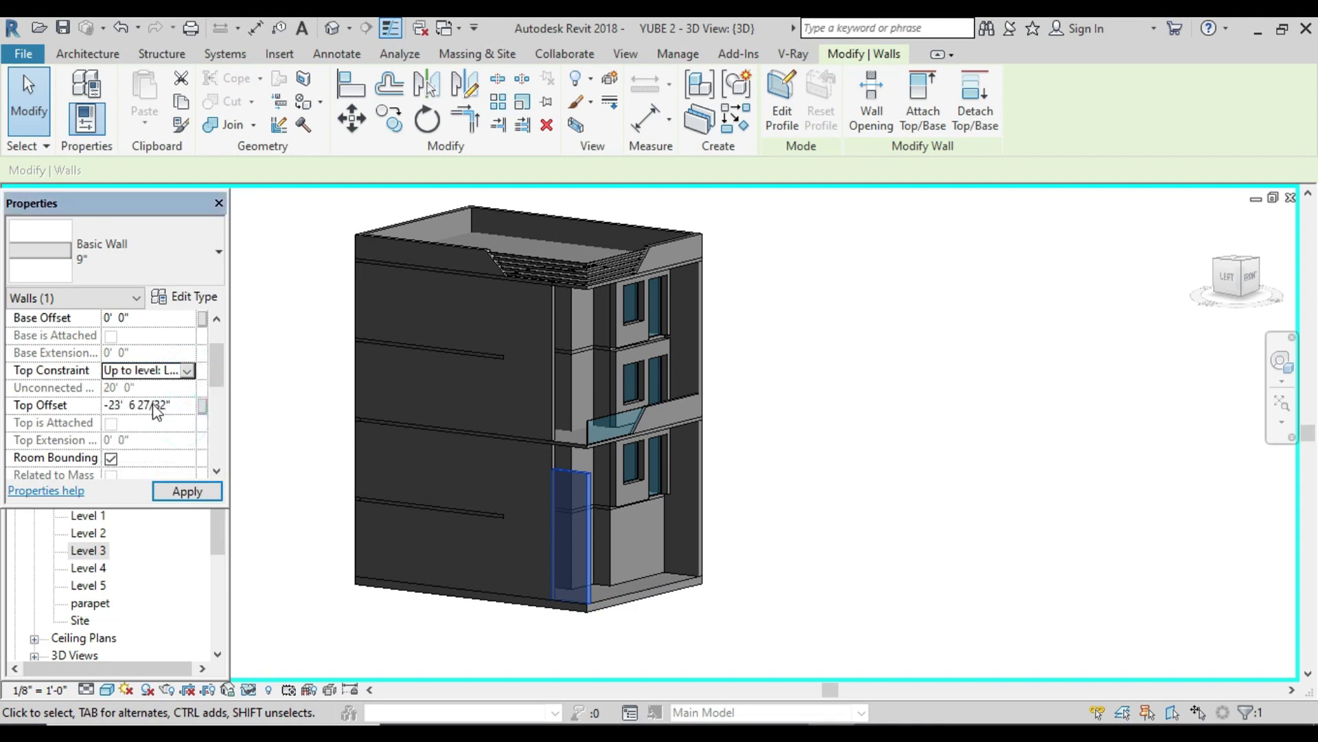
left_click(188, 377)
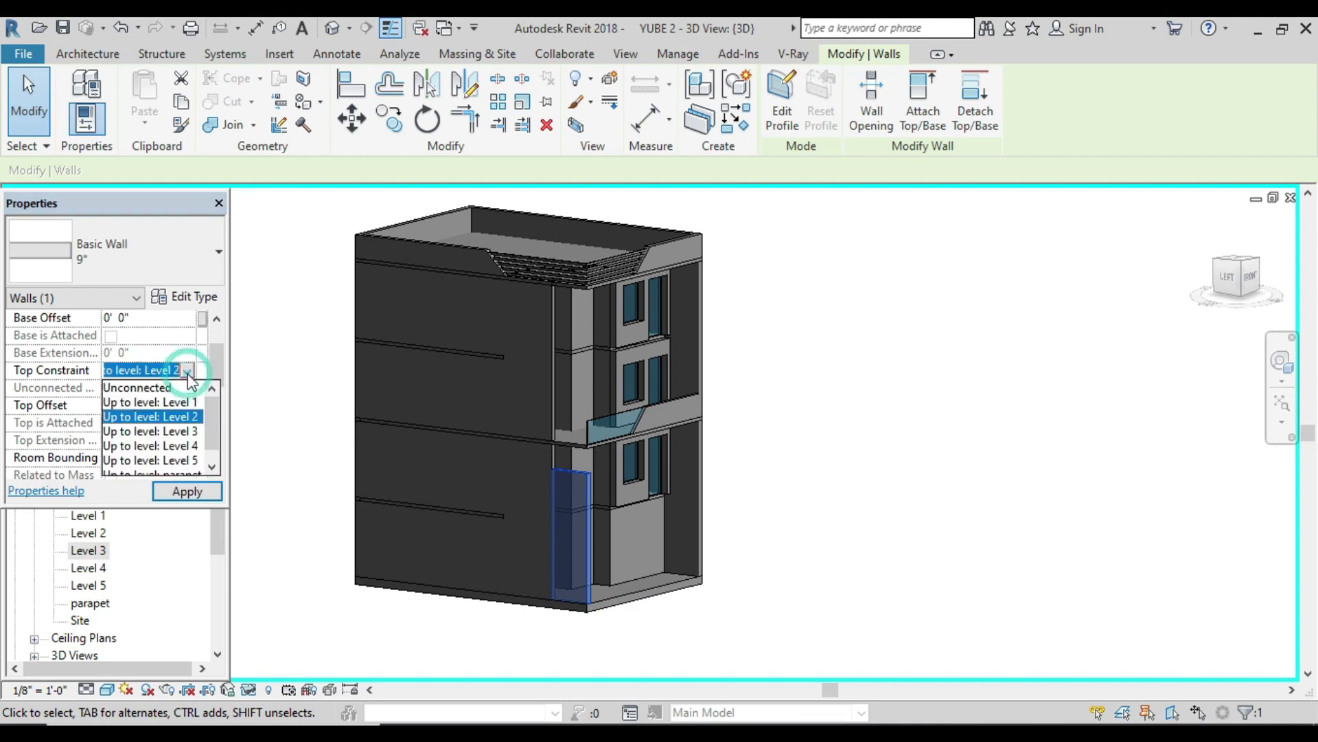
left_click(146, 389)
left_click(152, 389)
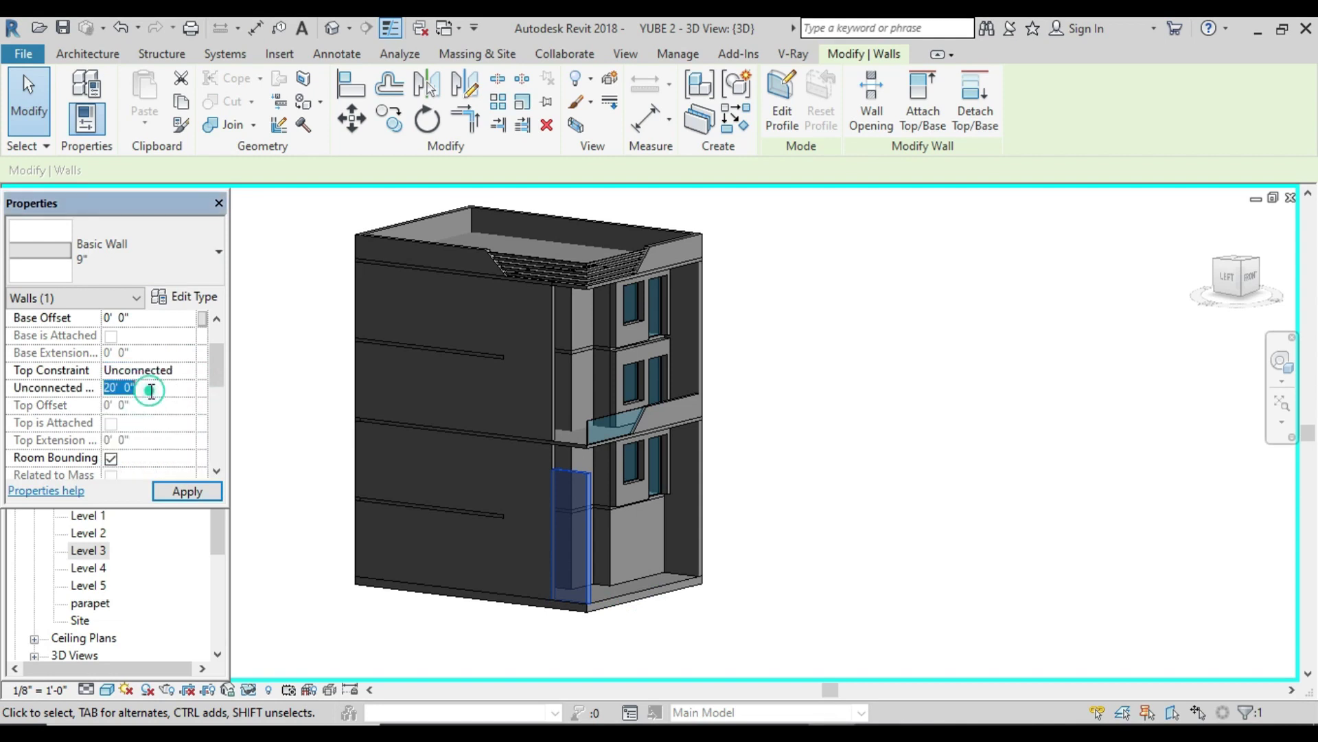
type("6")
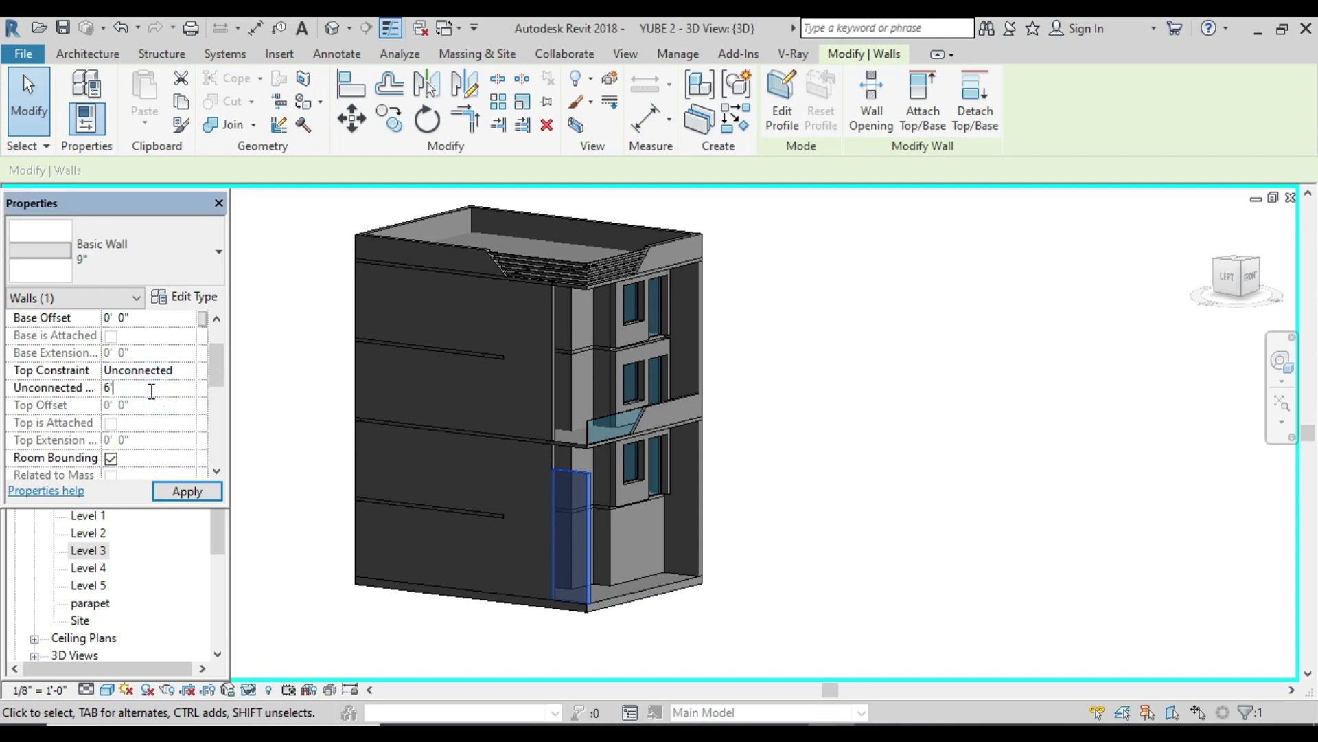
key("Return")
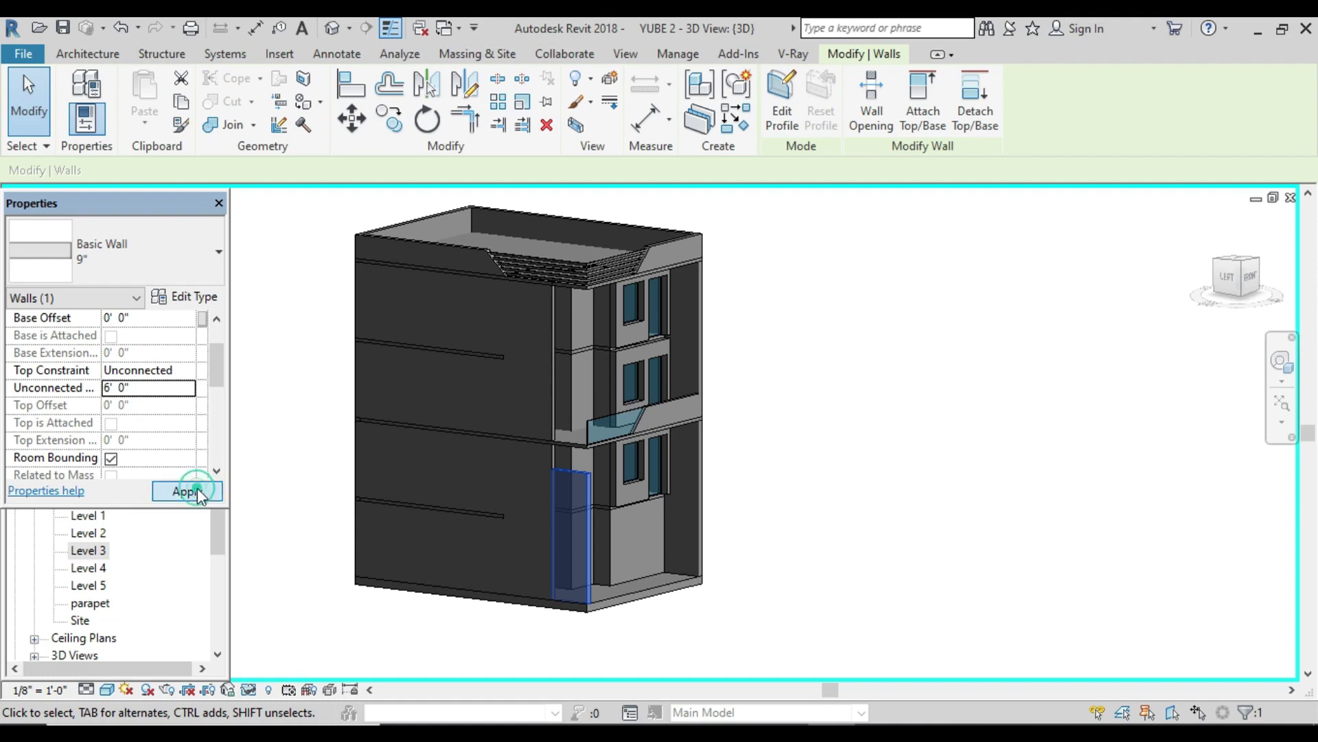
Step: Apply the 6' height to the wall strip and deselect it
left_click(187, 490)
left_click(794, 501)
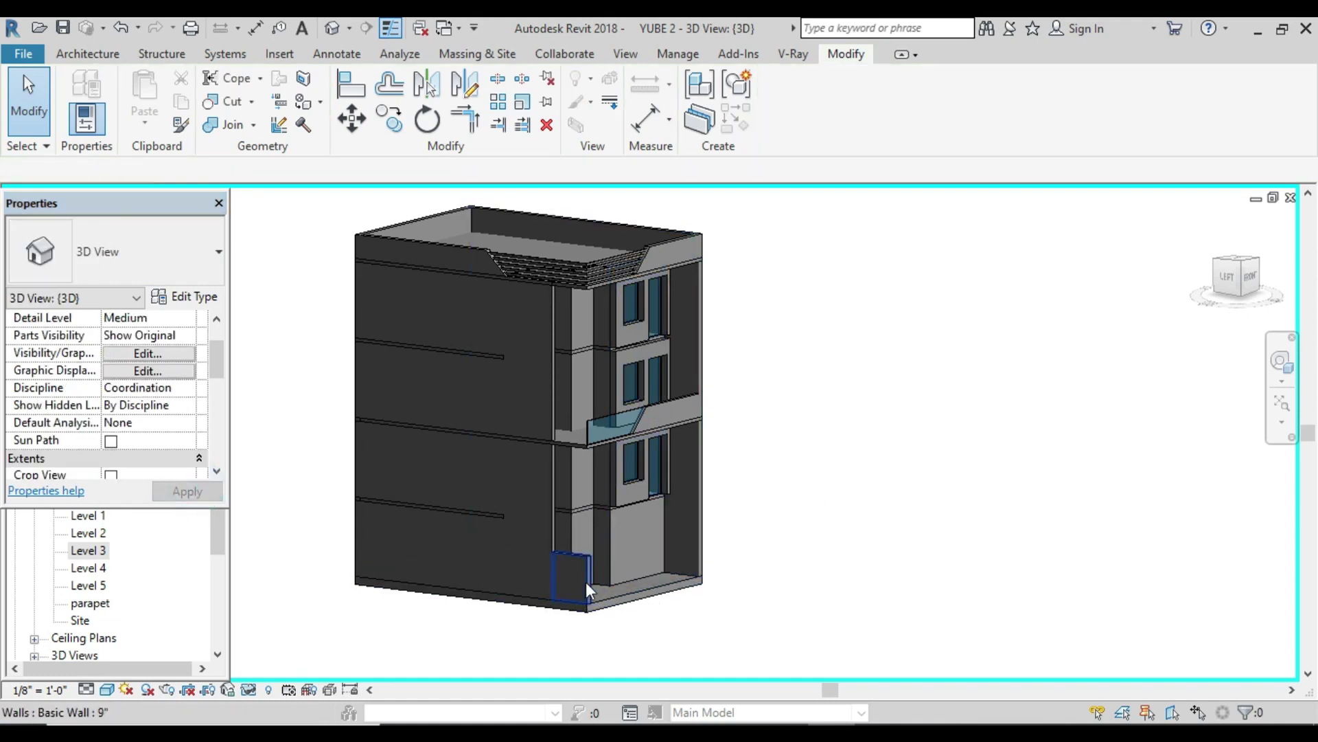
scroll(591, 587, "up", 3)
scroll(659, 529, "down", 3)
Step: Zoom in on the glass balcony, then bring up the elevation reference photo
scroll(659, 527, "up", 2)
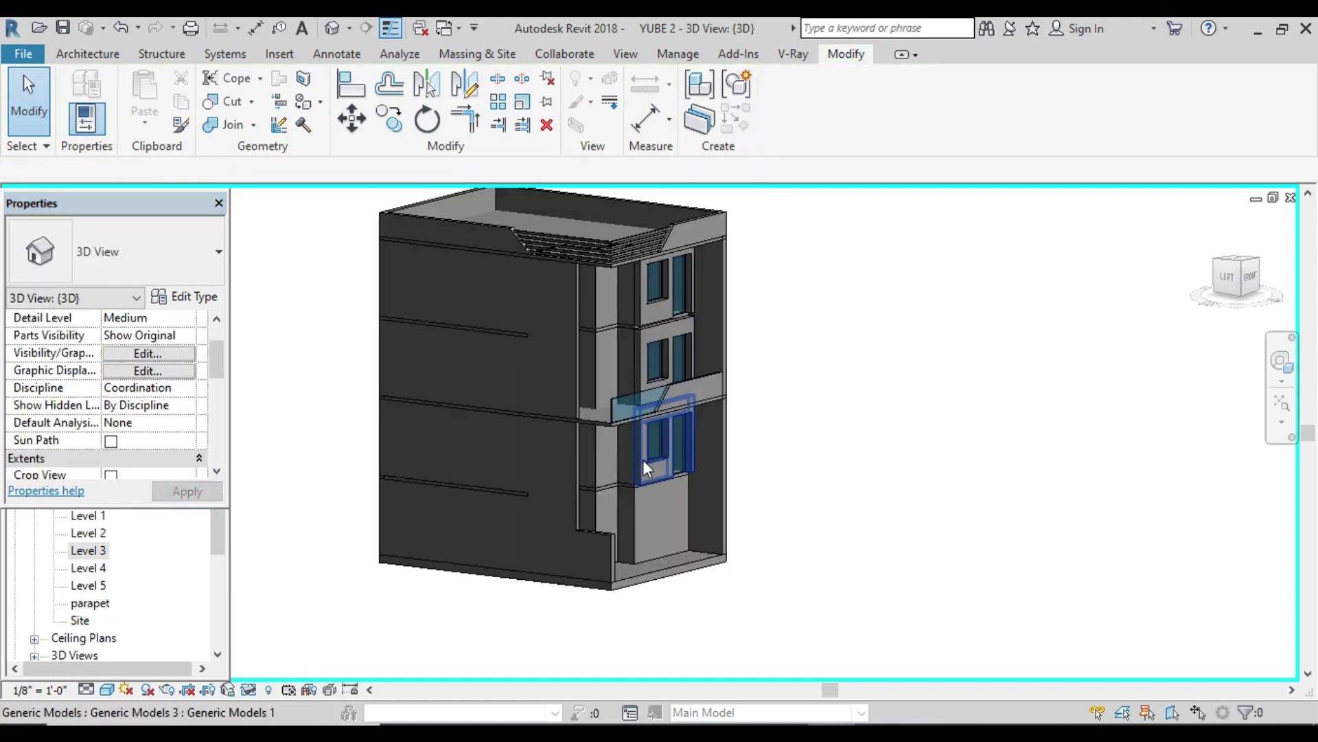
scroll(604, 474, "down", 2)
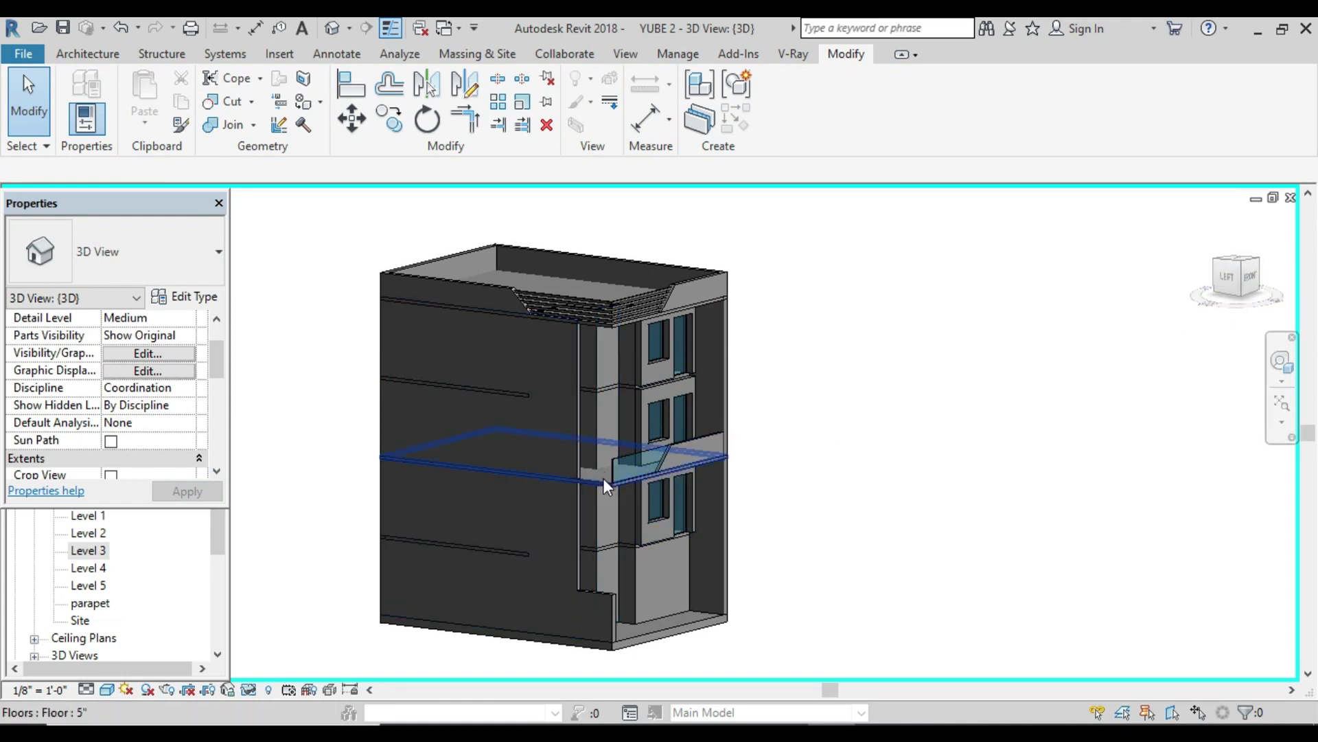
scroll(603, 485, "up", 3)
scroll(604, 480, "up", 2)
scroll(597, 454, "up", 2)
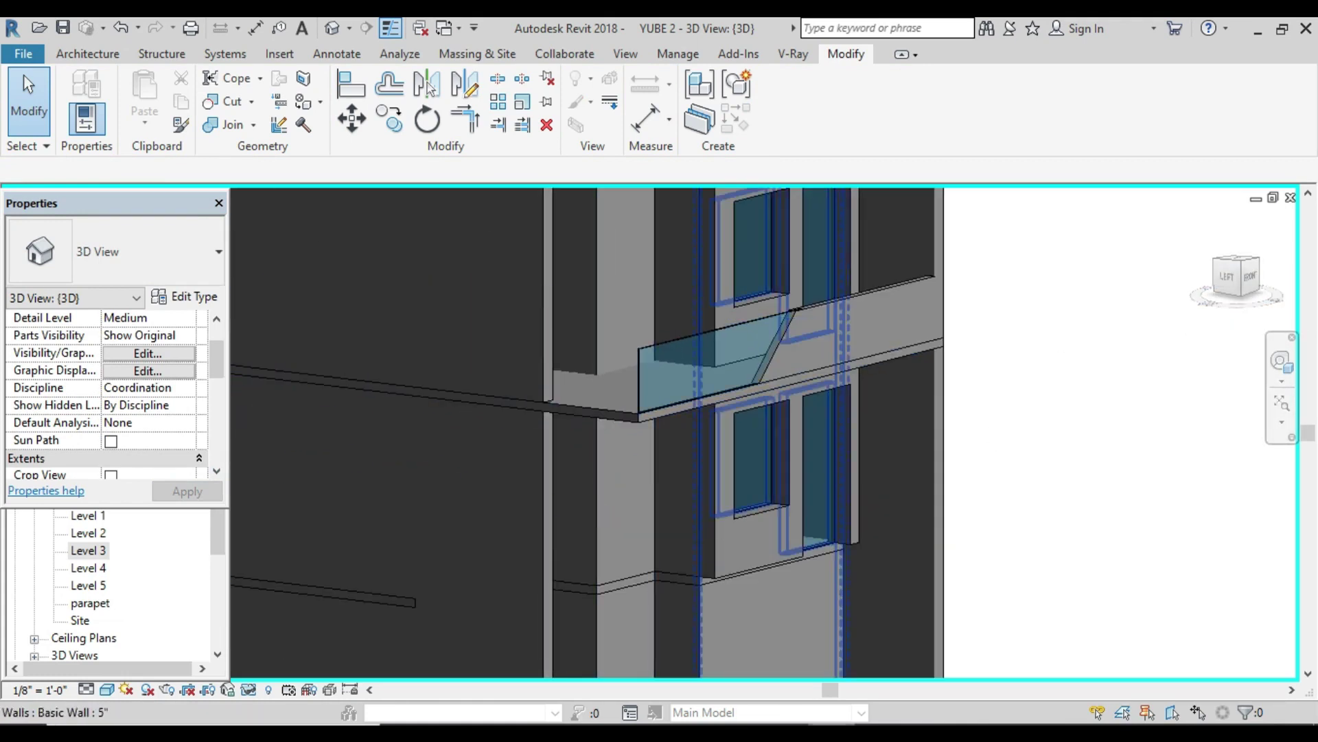
left_click(871, 655)
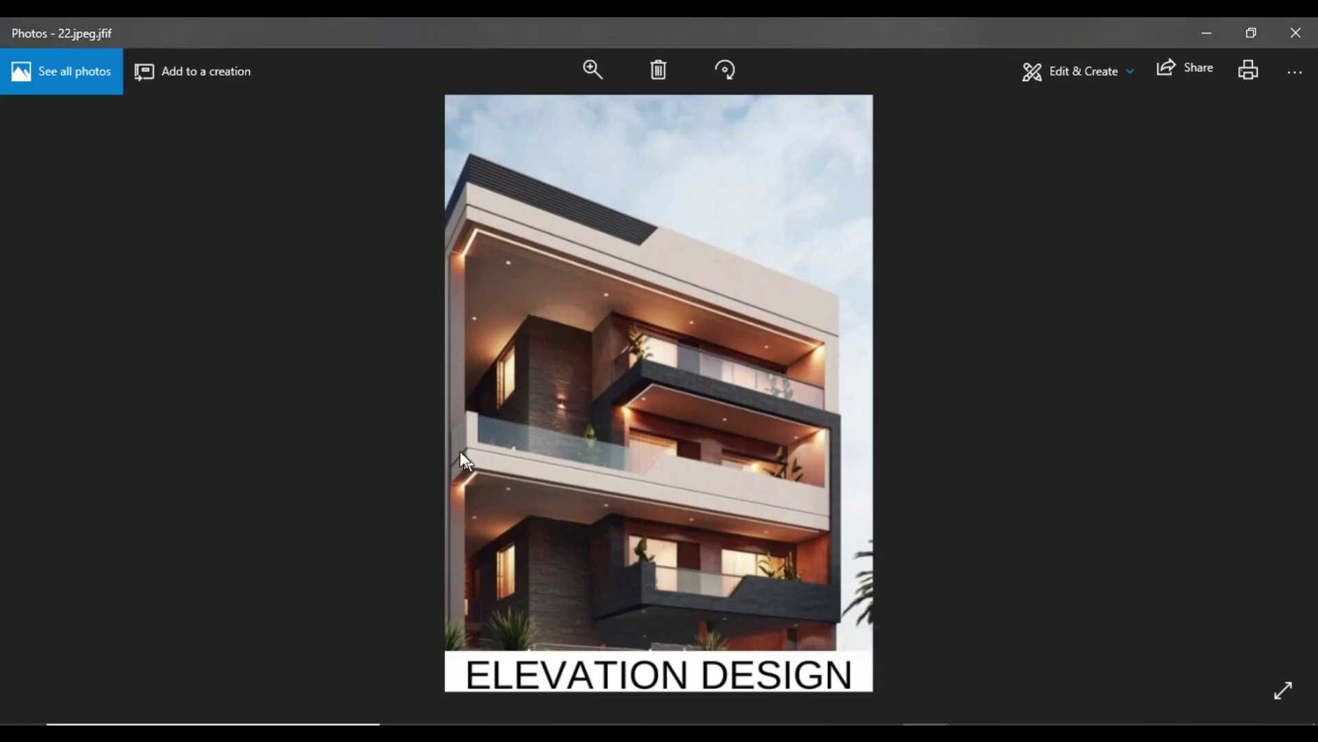
Step: Zoom the reference photo onto the balcony railing and mark its short end wall
scroll(461, 442, "up", 2)
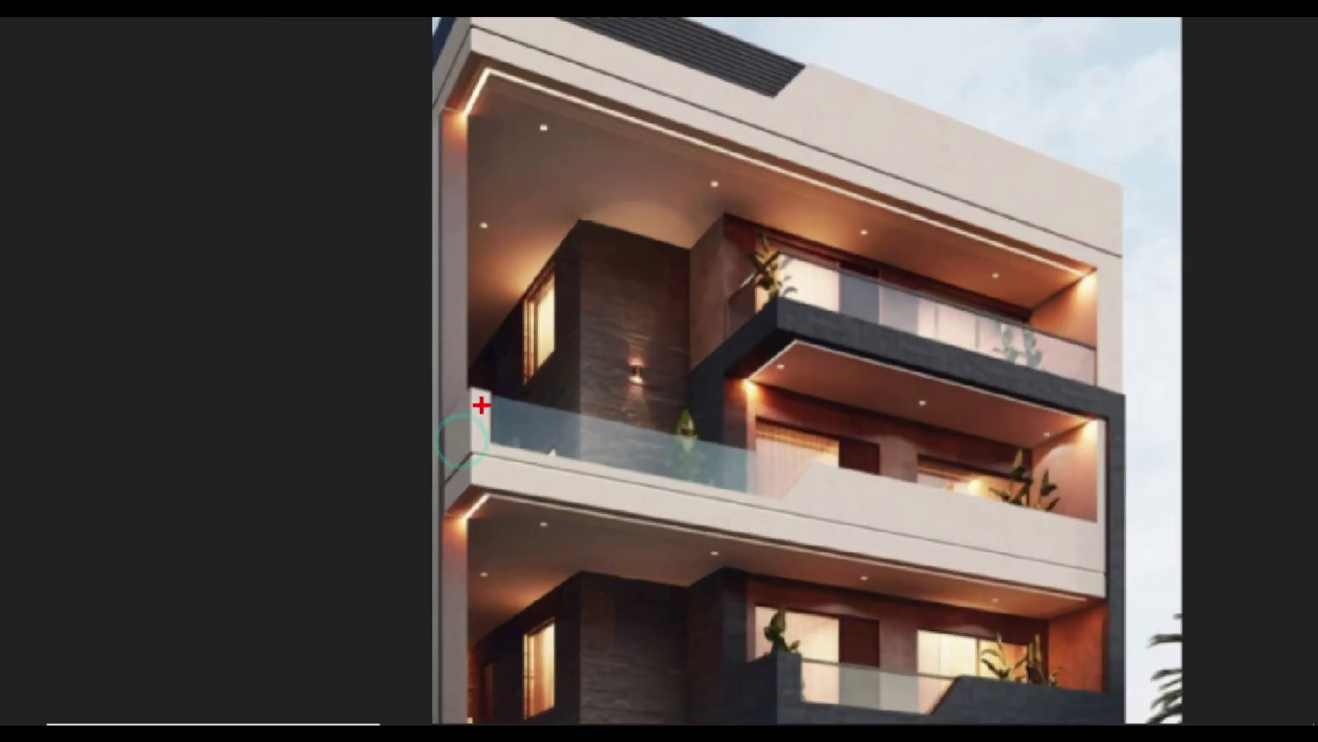
left_click_drag(500, 377, 409, 532)
key("Escape")
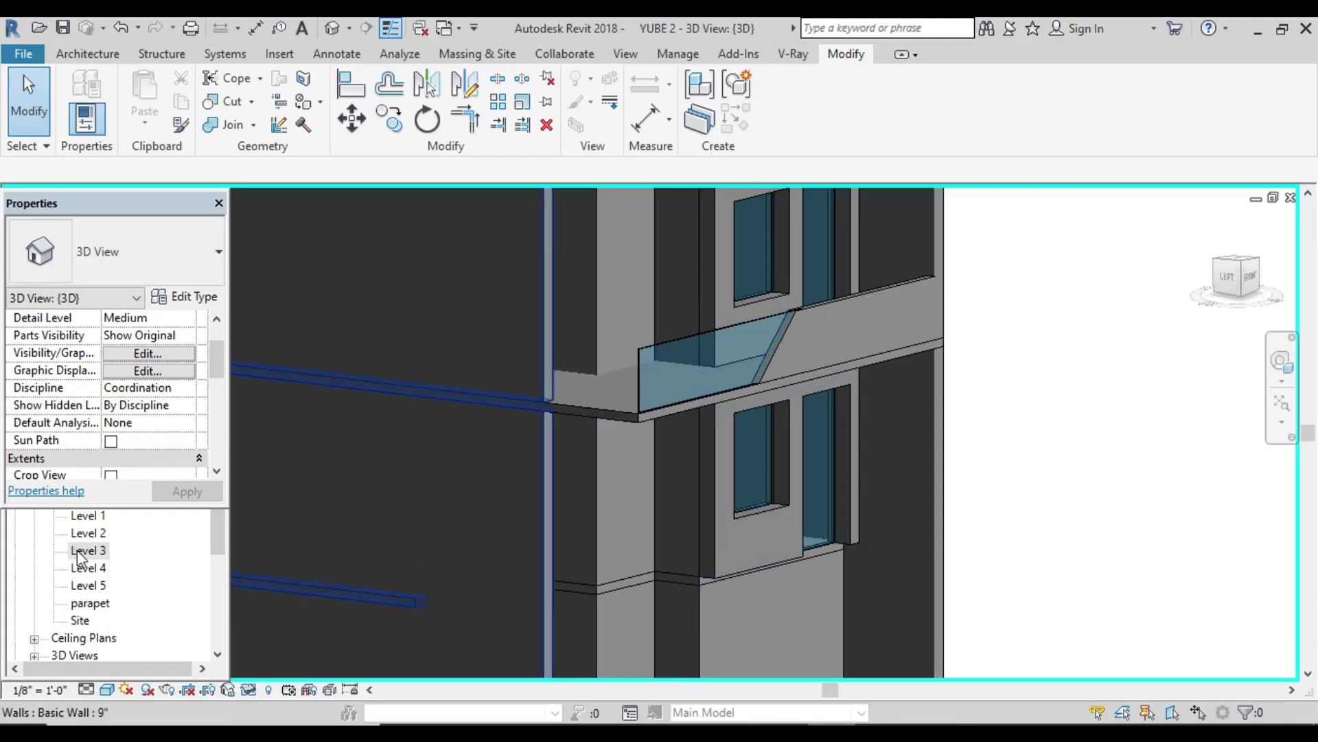
Step: Open the Level 3 floor plan and start an architectural wall of type Basic Wall 5"
double_click(87, 550)
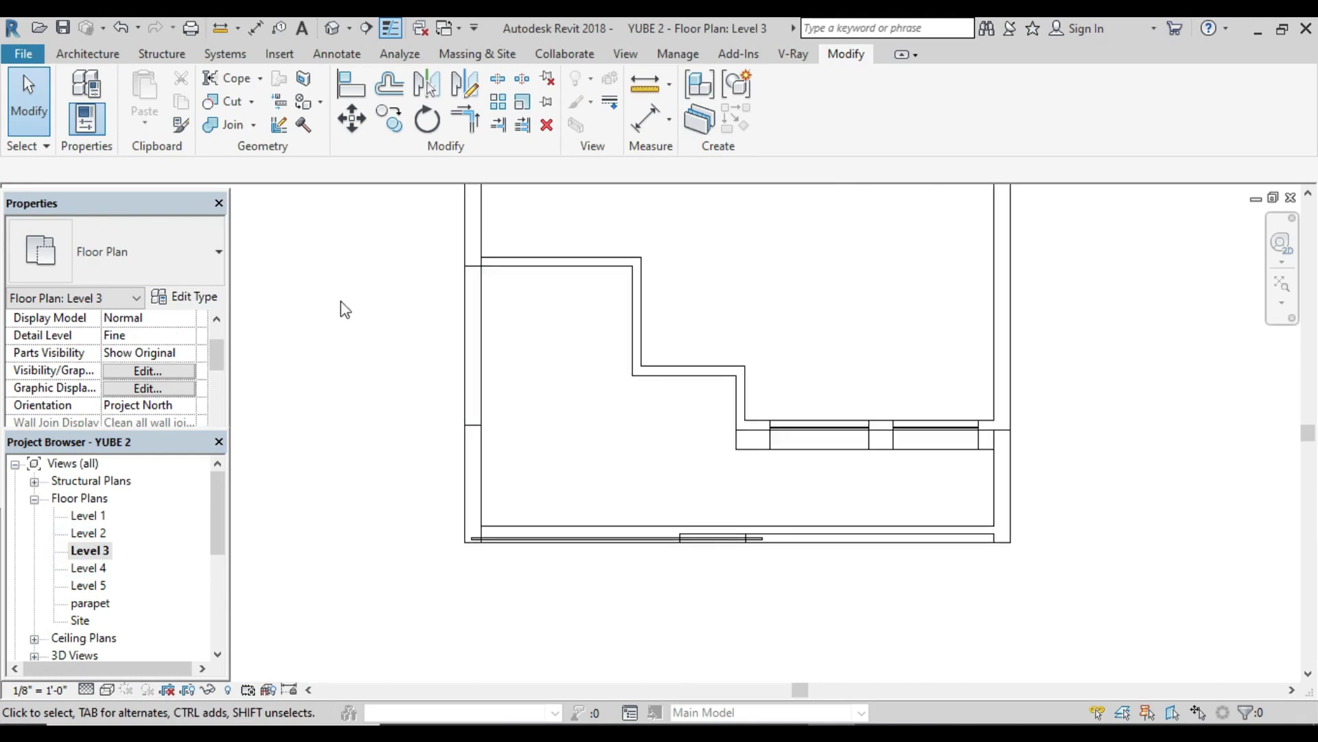
left_click(93, 54)
left_click(79, 117)
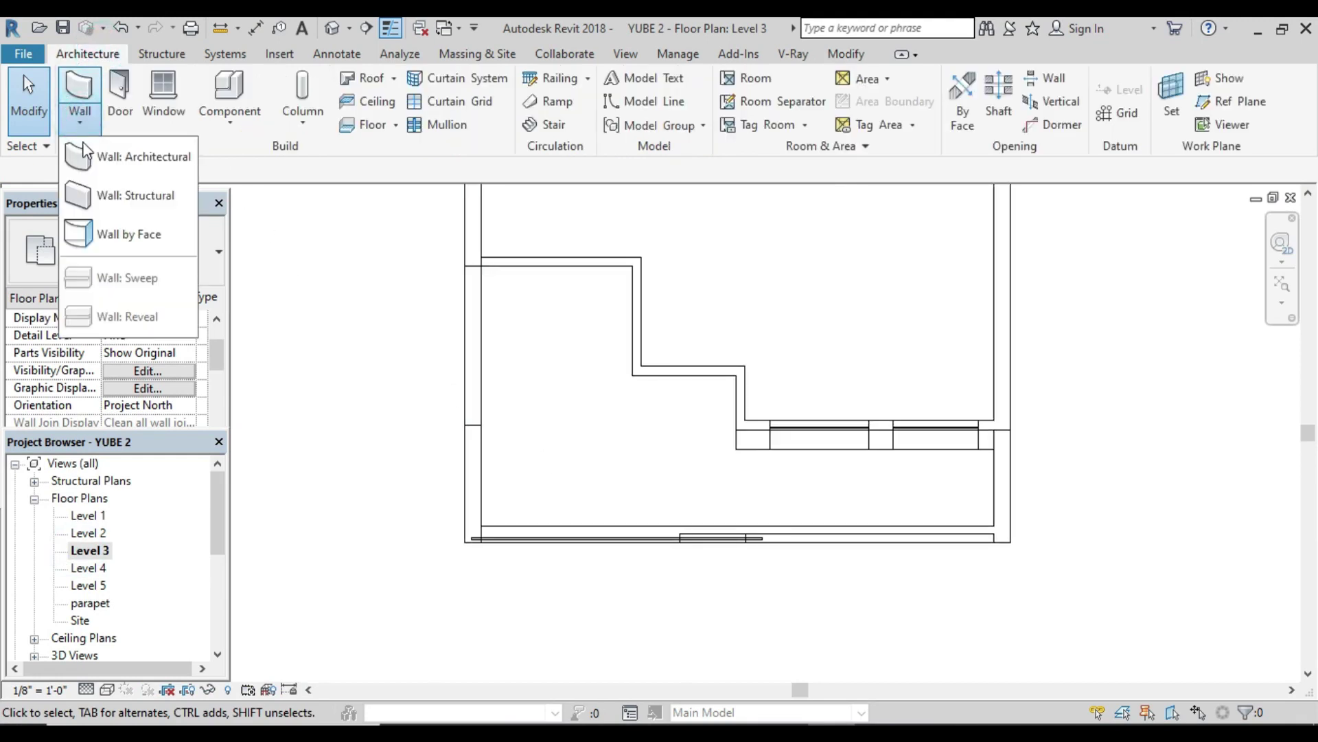
left_click(100, 160)
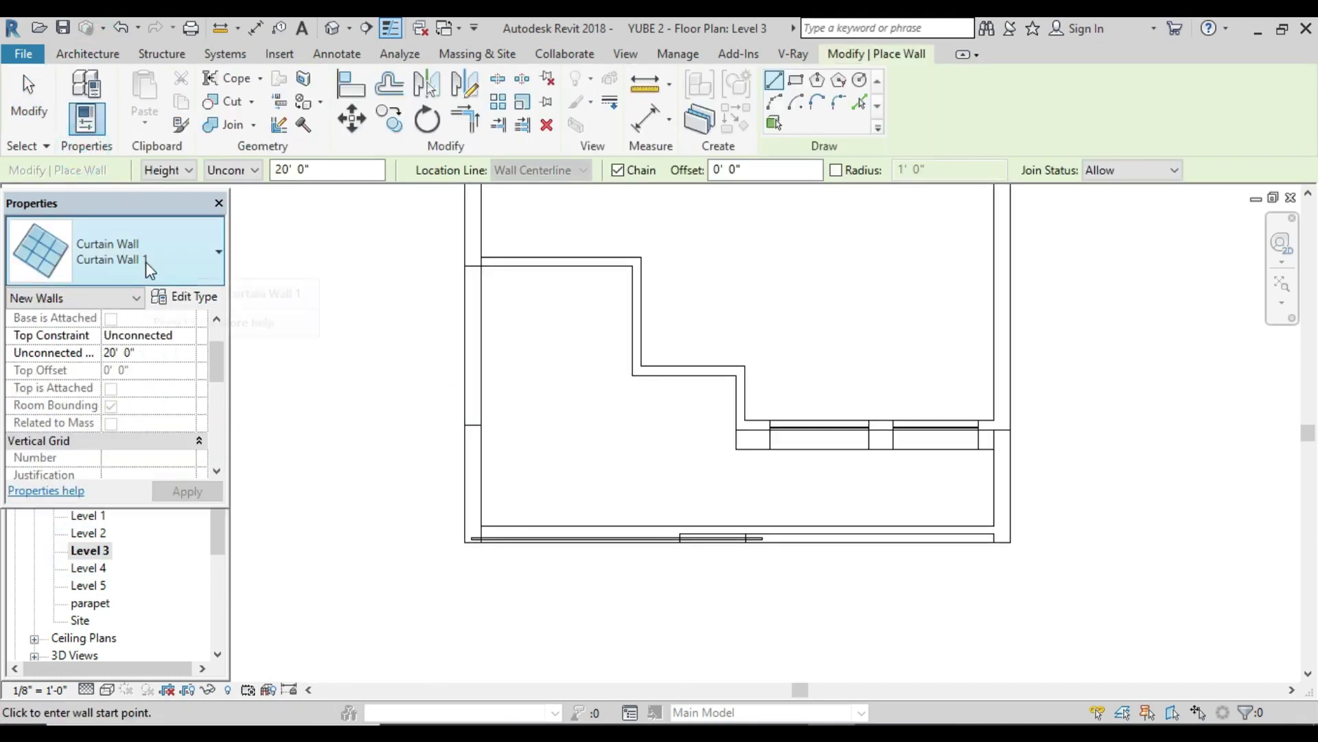
left_click(145, 261)
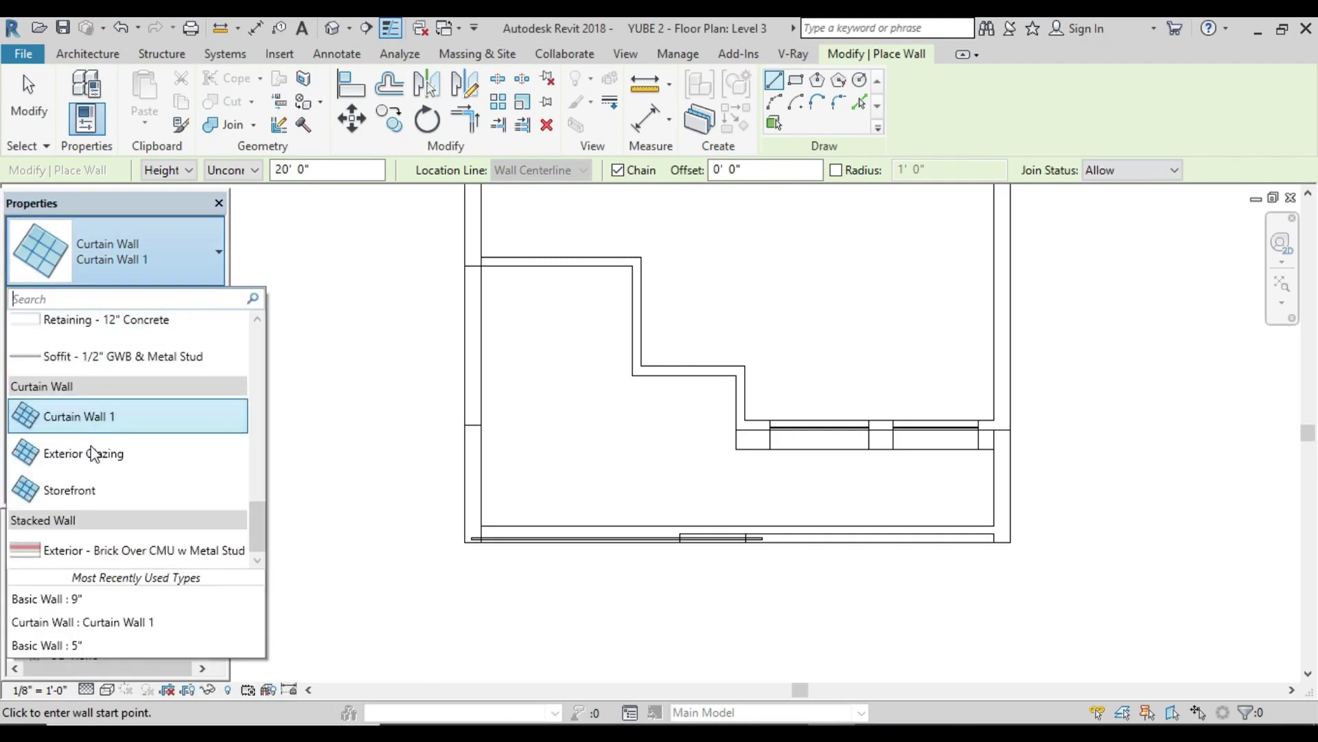
left_click(85, 644)
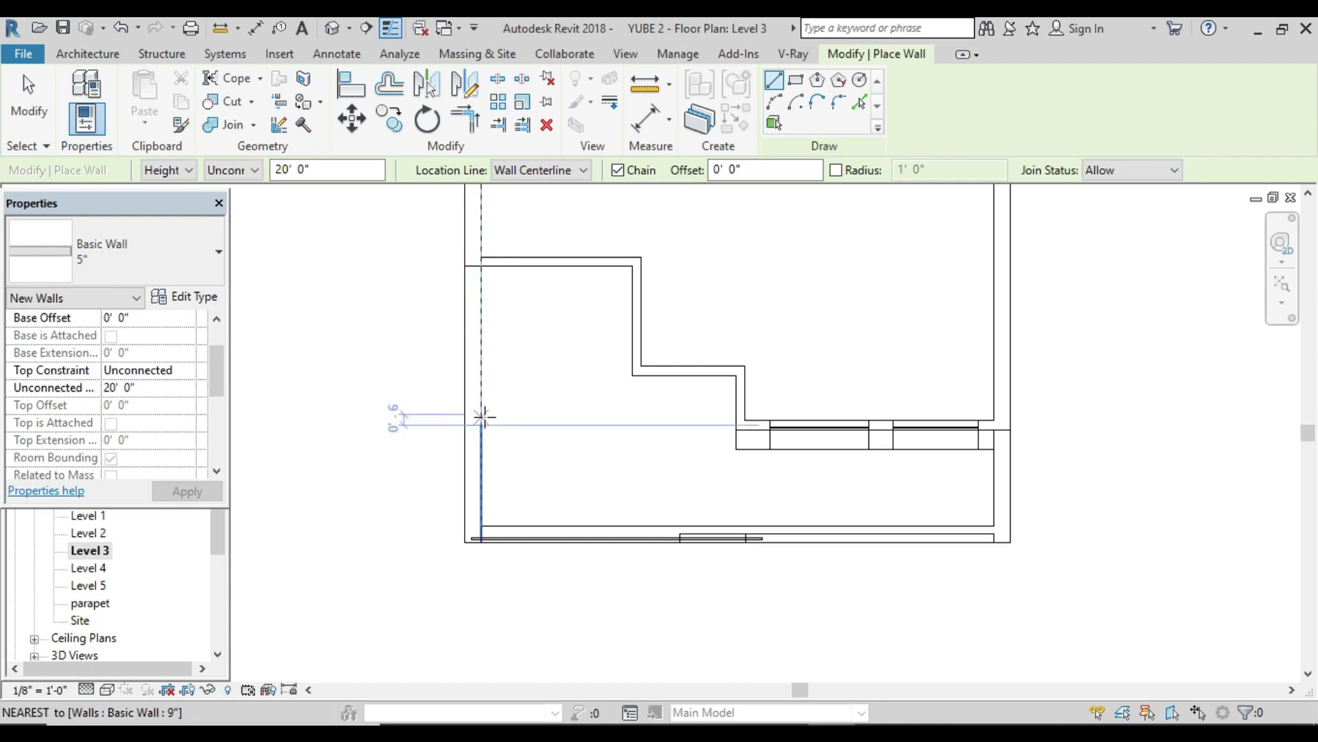
Step: Begin a wall at the existing wall's endpoint, then cancel this first attempt
left_click(481, 425)
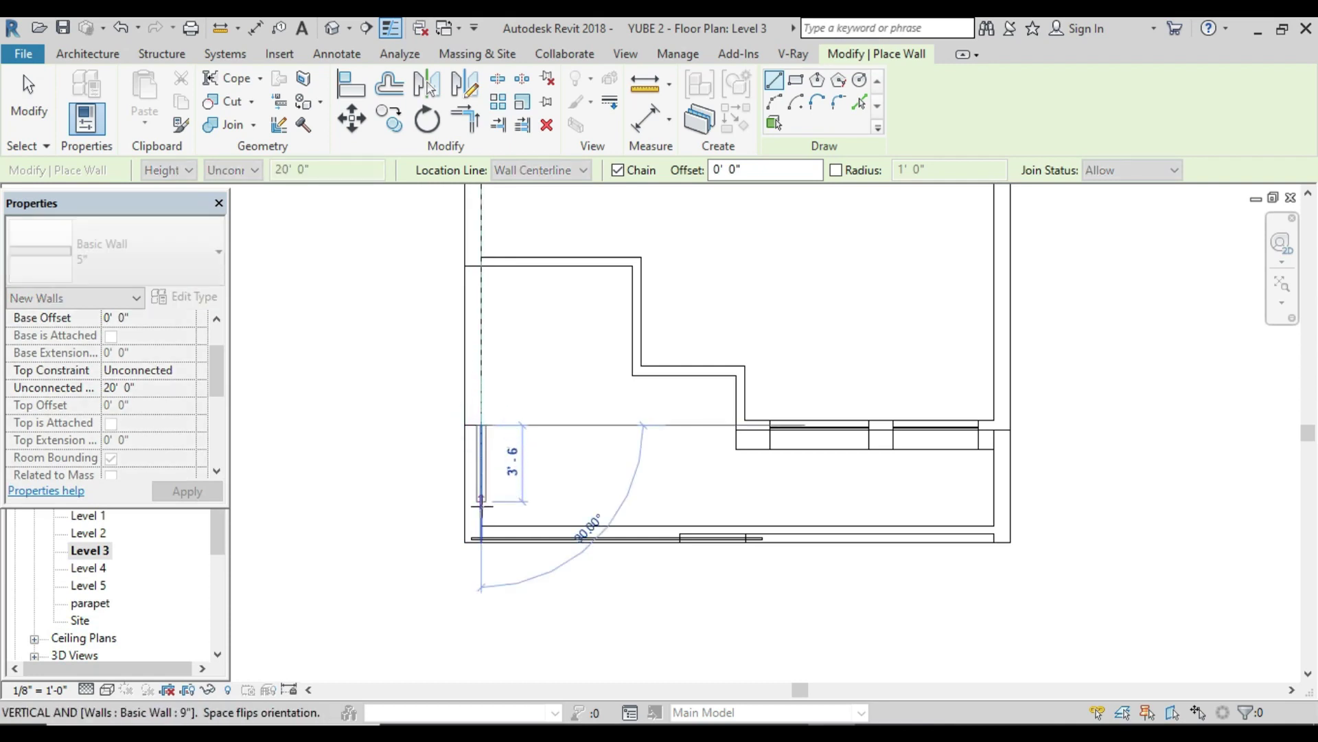
scroll(481, 508, "up", 1)
scroll(481, 508, "up", 1)
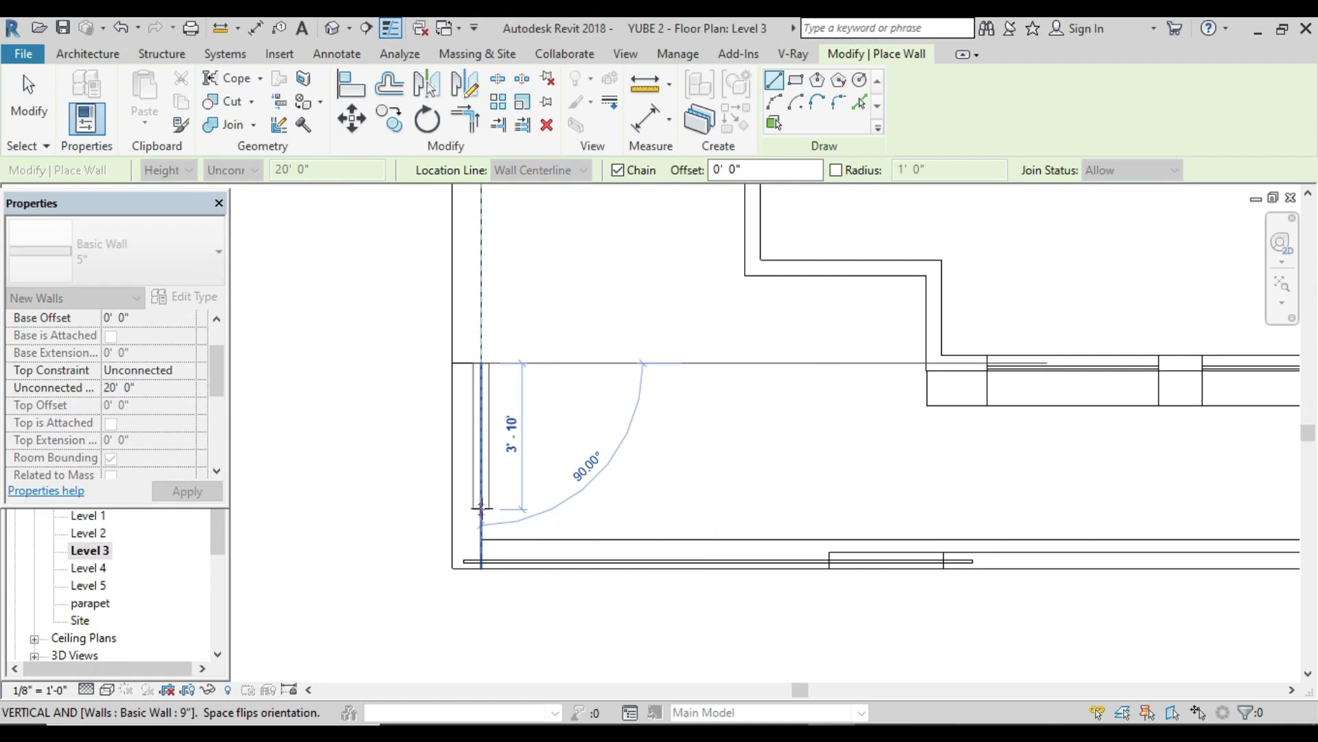
key("Escape")
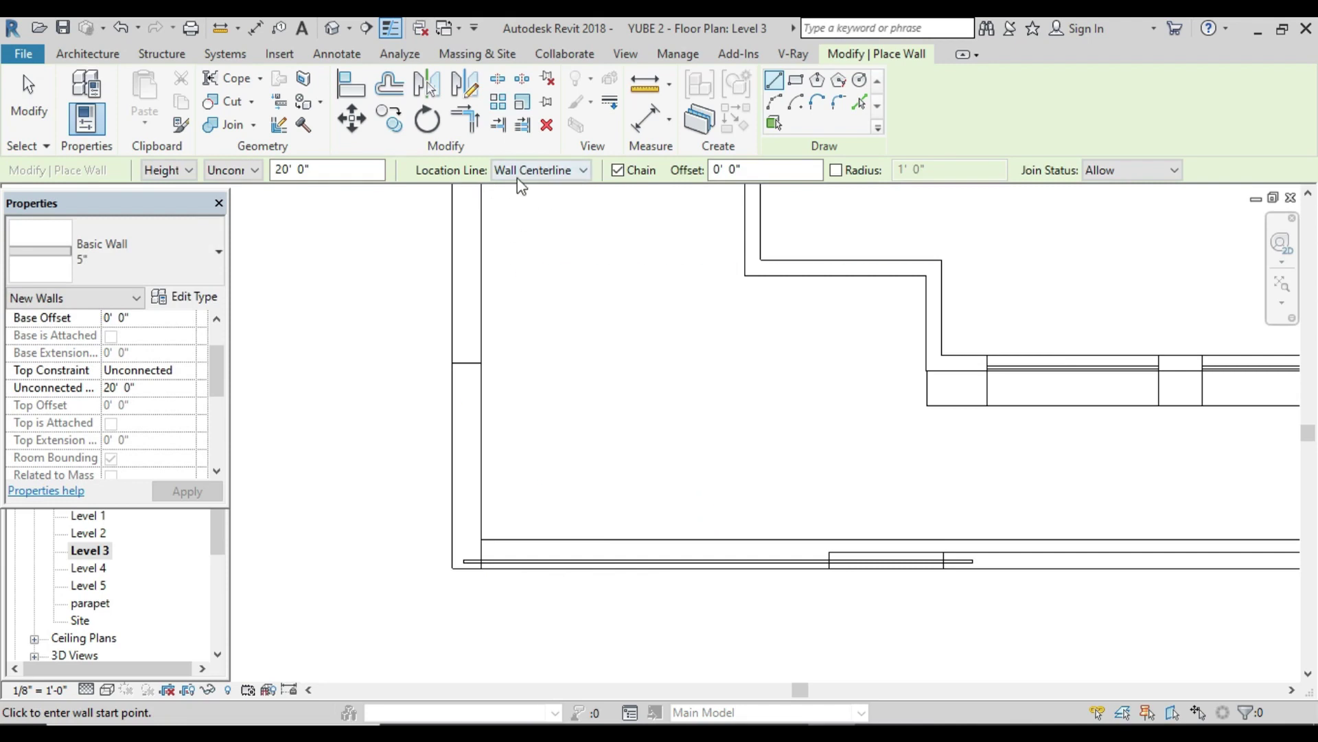
Step: Set the wall's Location Line to Finish Face: Exterior and its height to 3' 0"
left_click(583, 171)
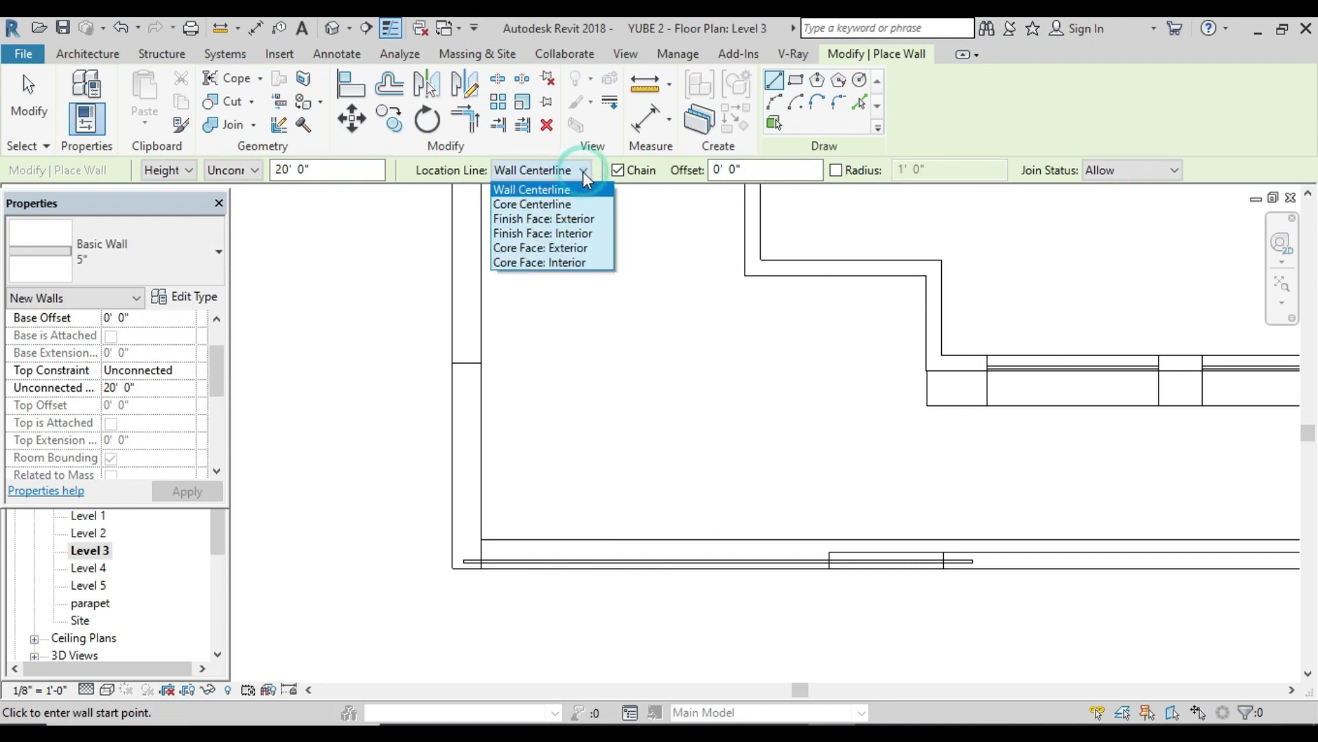
left_click(575, 220)
middle_click_drag(475, 366, 489, 315)
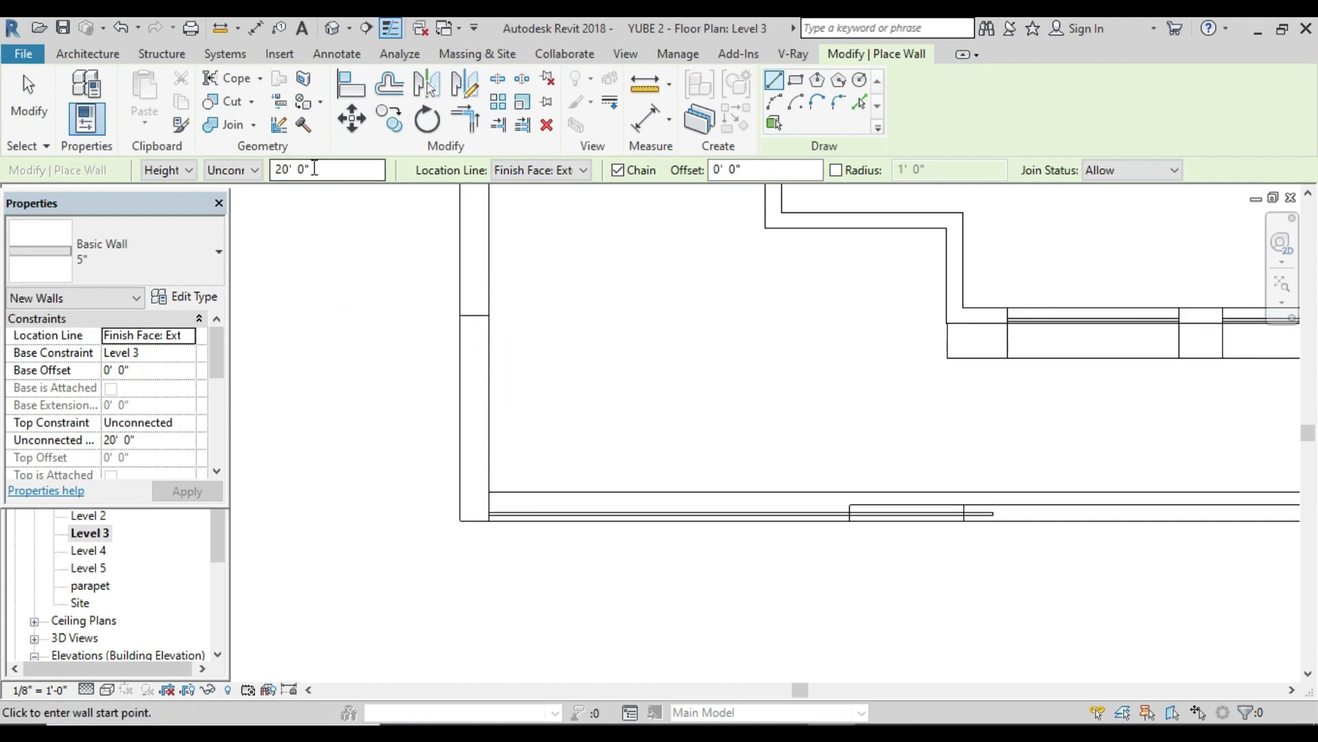
left_click_drag(314, 169, 272, 168)
type("3")
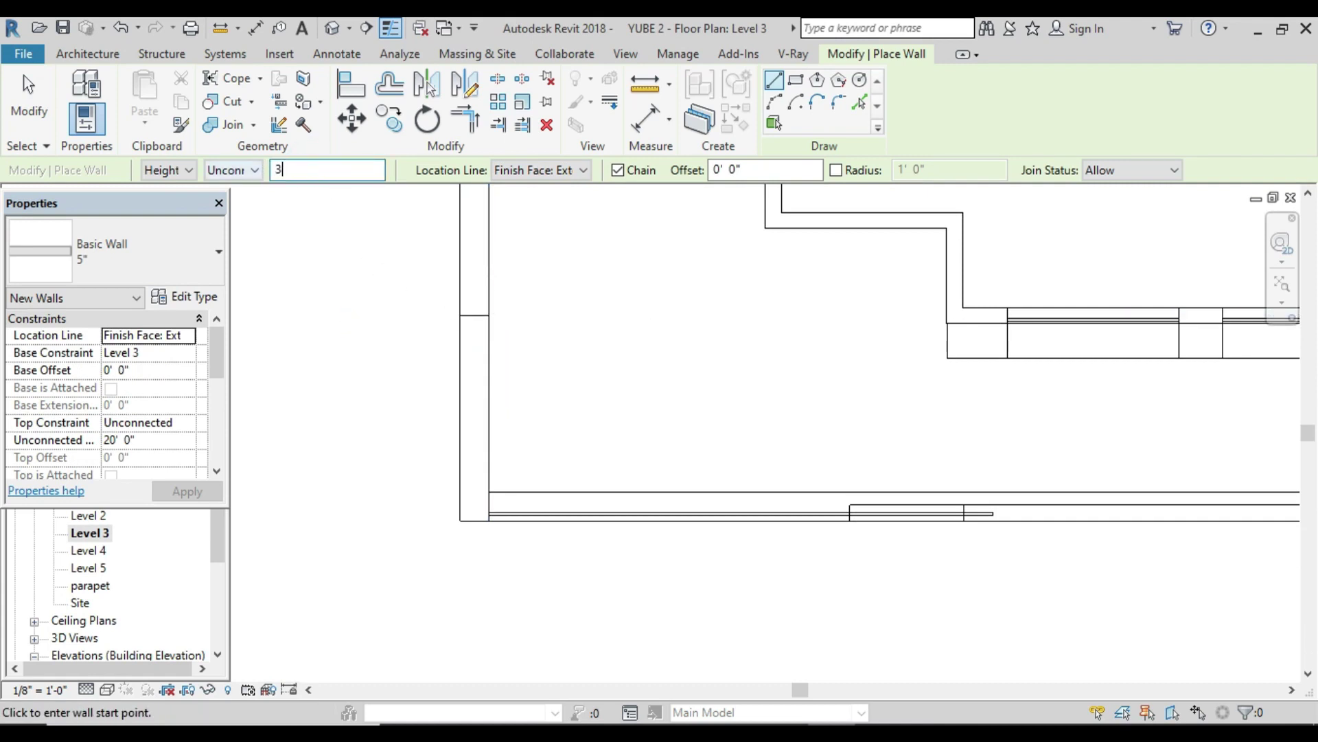
key("Return")
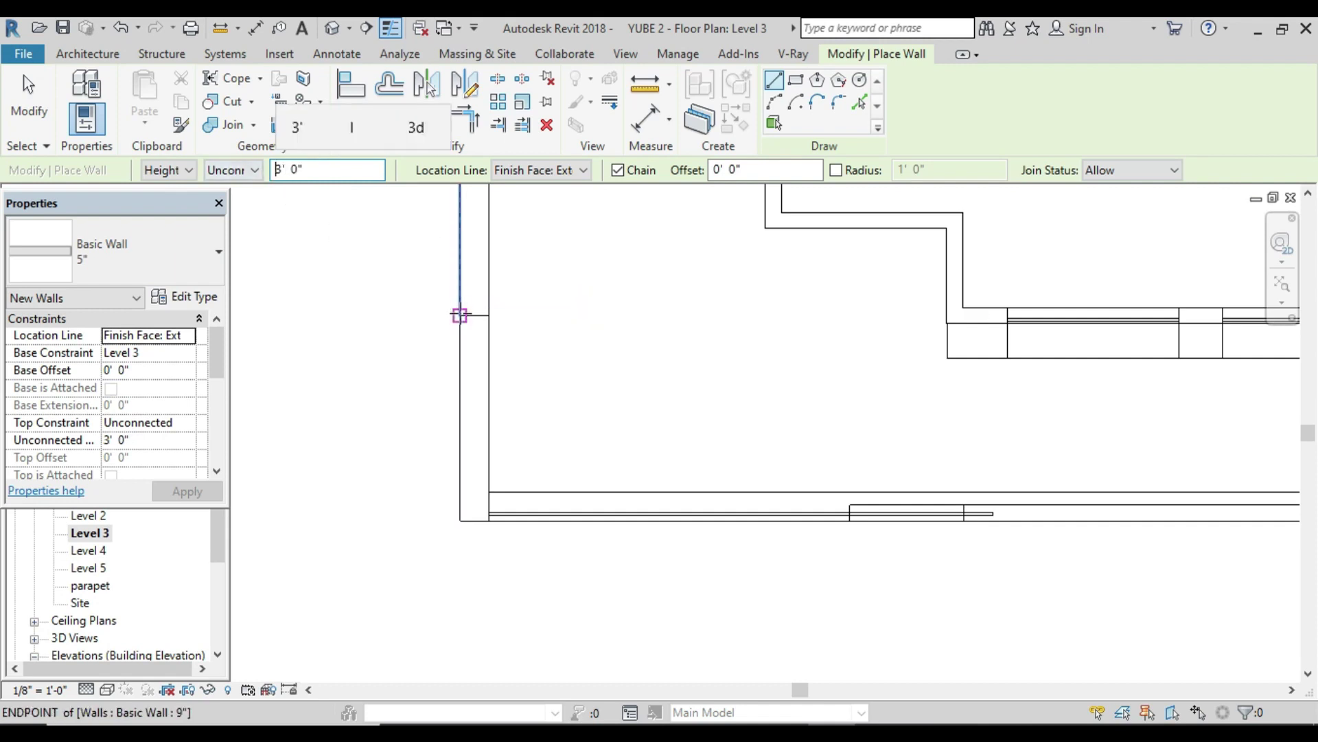
Step: Draw the flipped low wall from the existing wall's endpoint to the floor corner
left_click(460, 315)
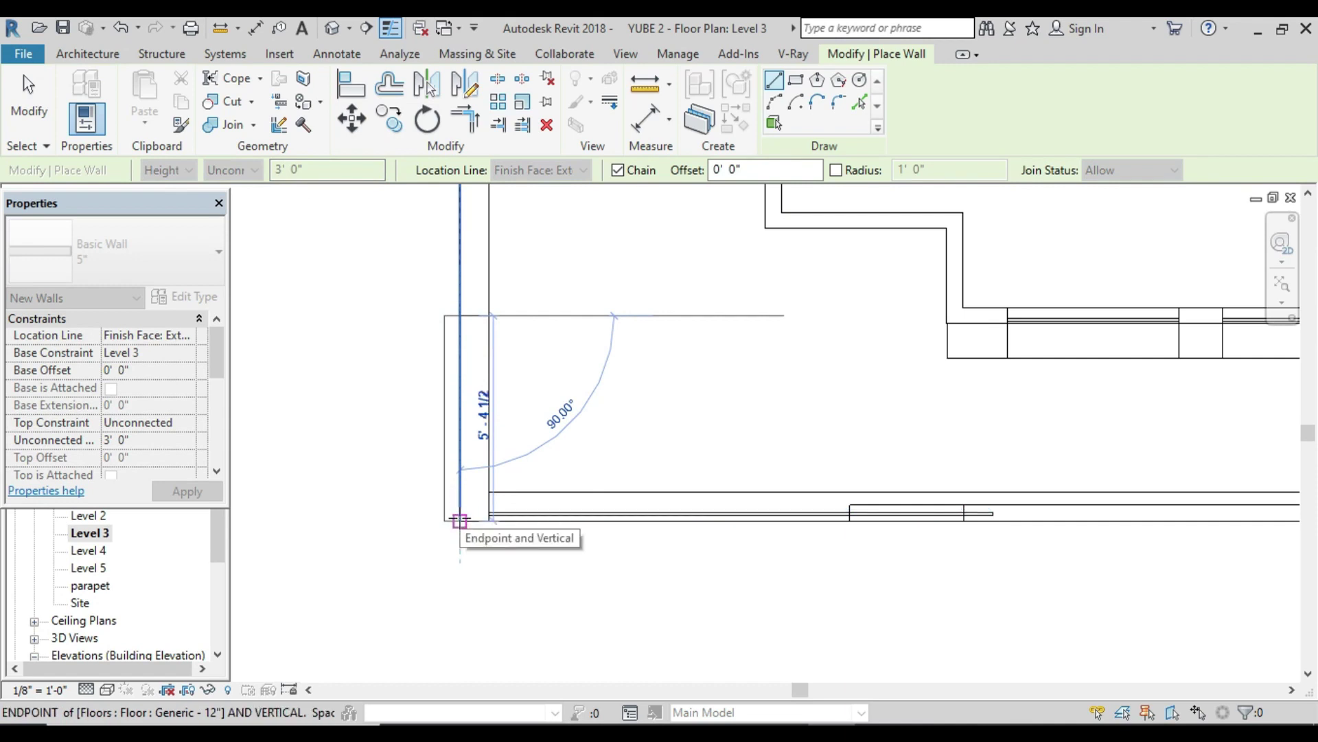
key("space")
key("space")
key("space")
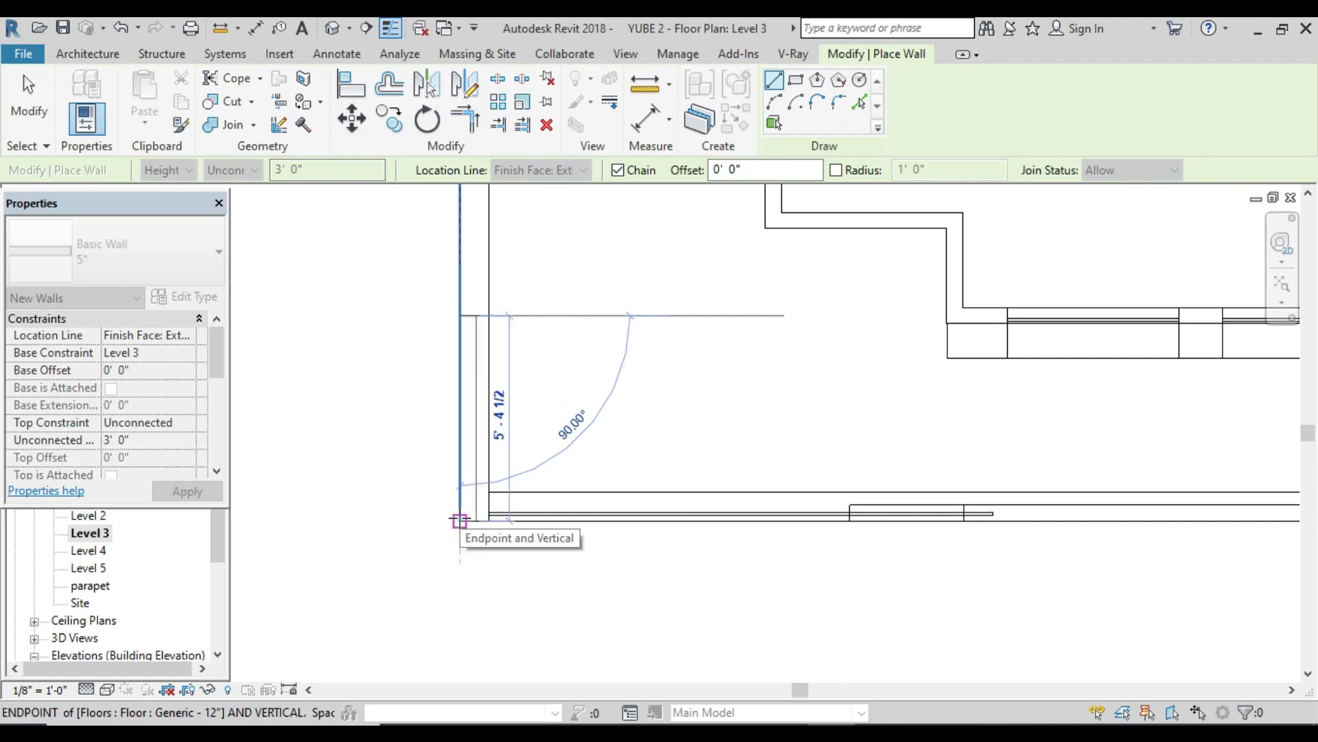
left_click(459, 522)
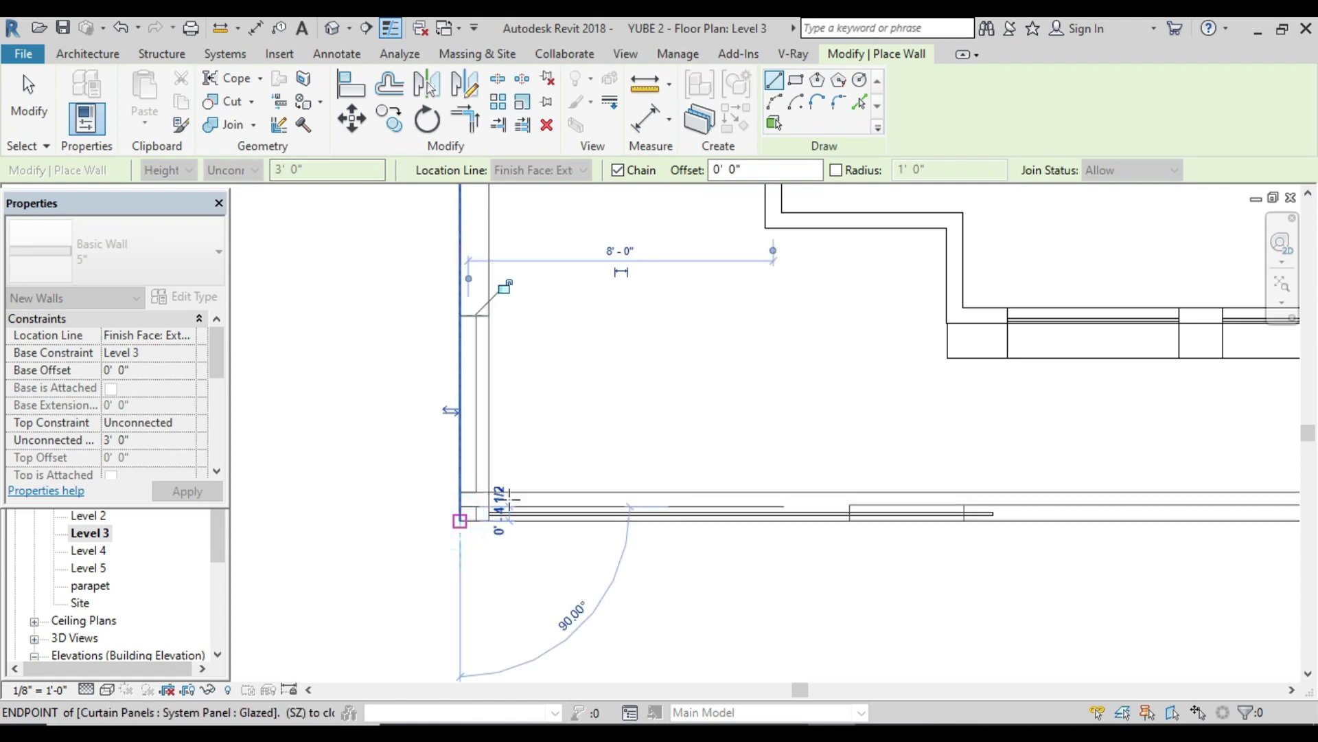
scroll(498, 498, "down", 2)
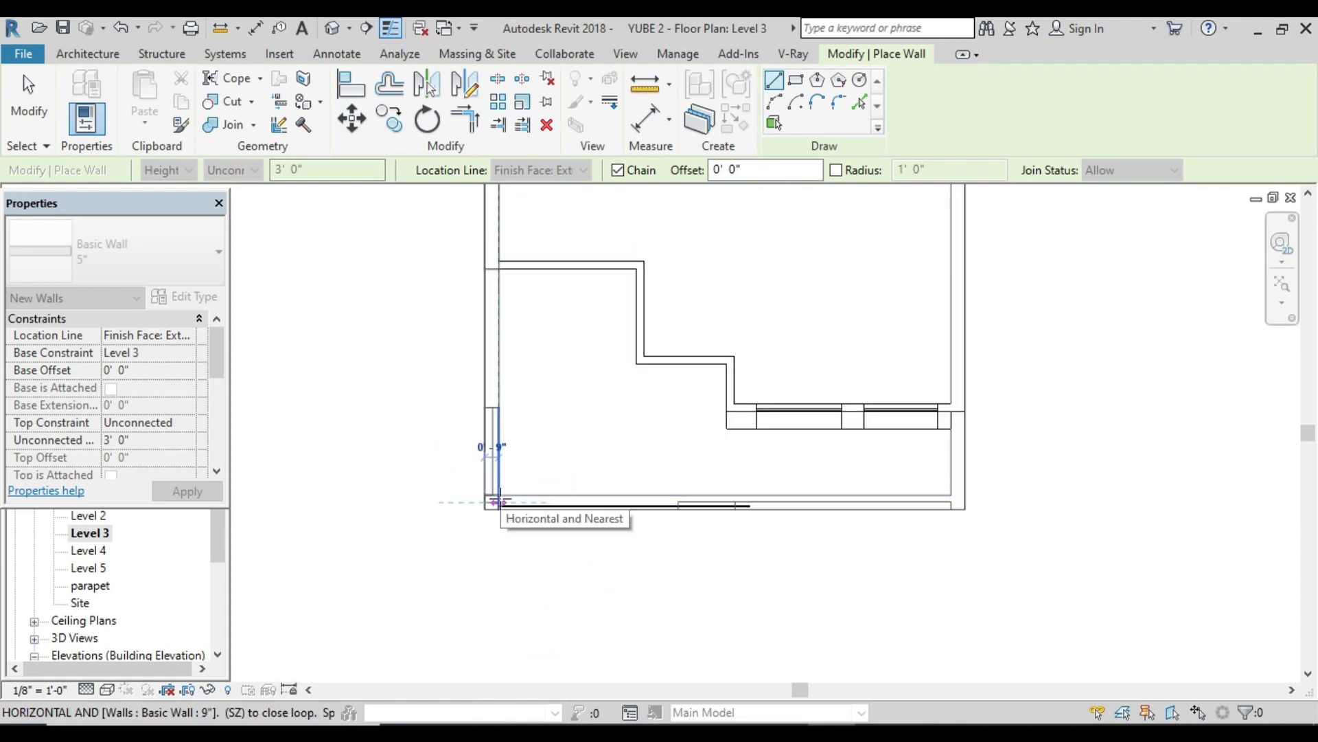
scroll(497, 502, "up", 2)
key("Escape")
key("Escape")
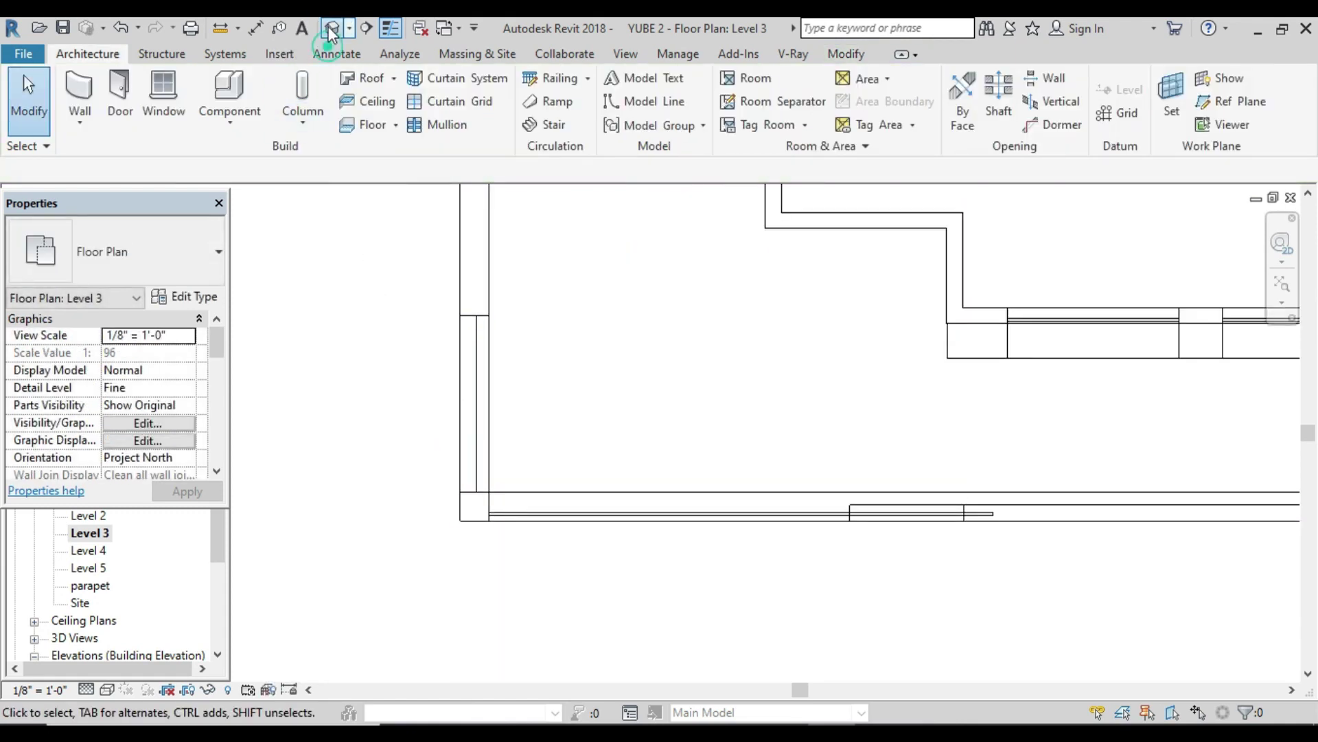
Step: Open the default 3D view and orbit and zoom toward the balcony
left_click(331, 28)
middle_click_drag(686, 462, 749, 493, "shift")
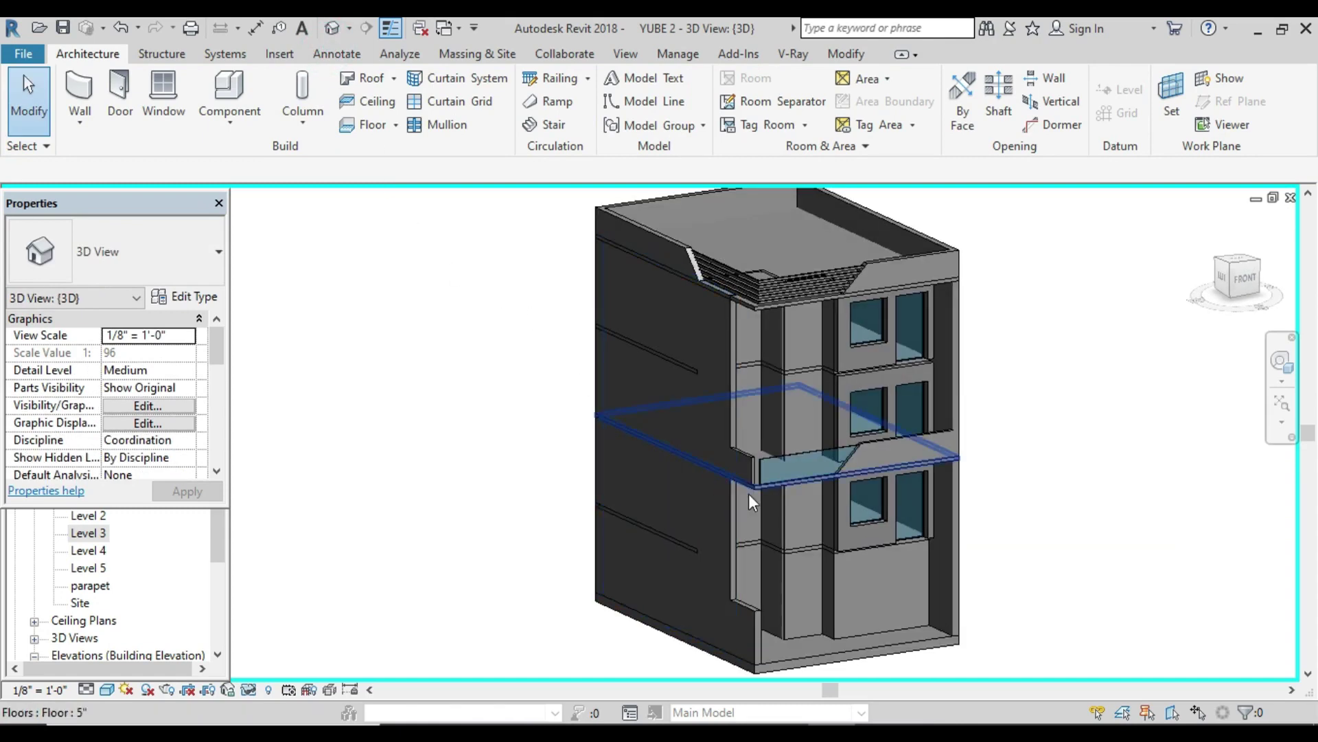
scroll(748, 493, "up", 3)
scroll(748, 480, "up", 2)
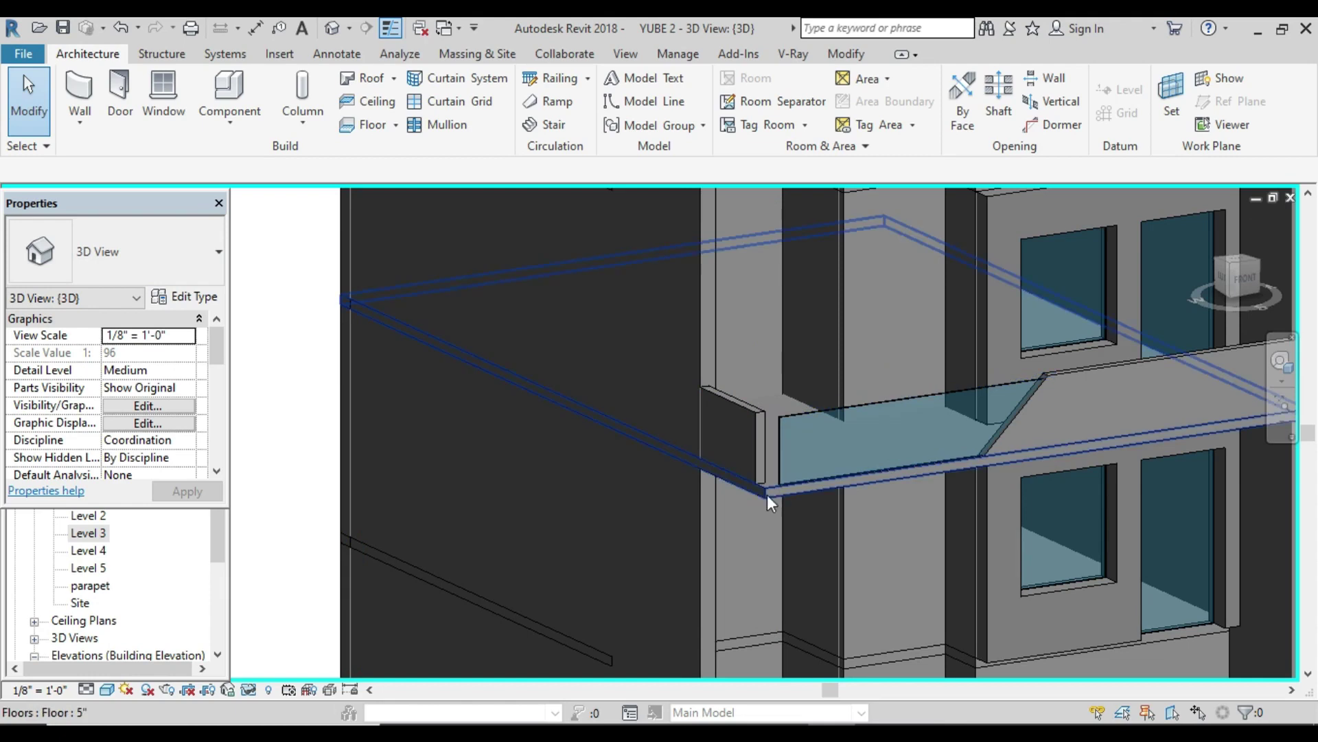
scroll(768, 489, "up", 2)
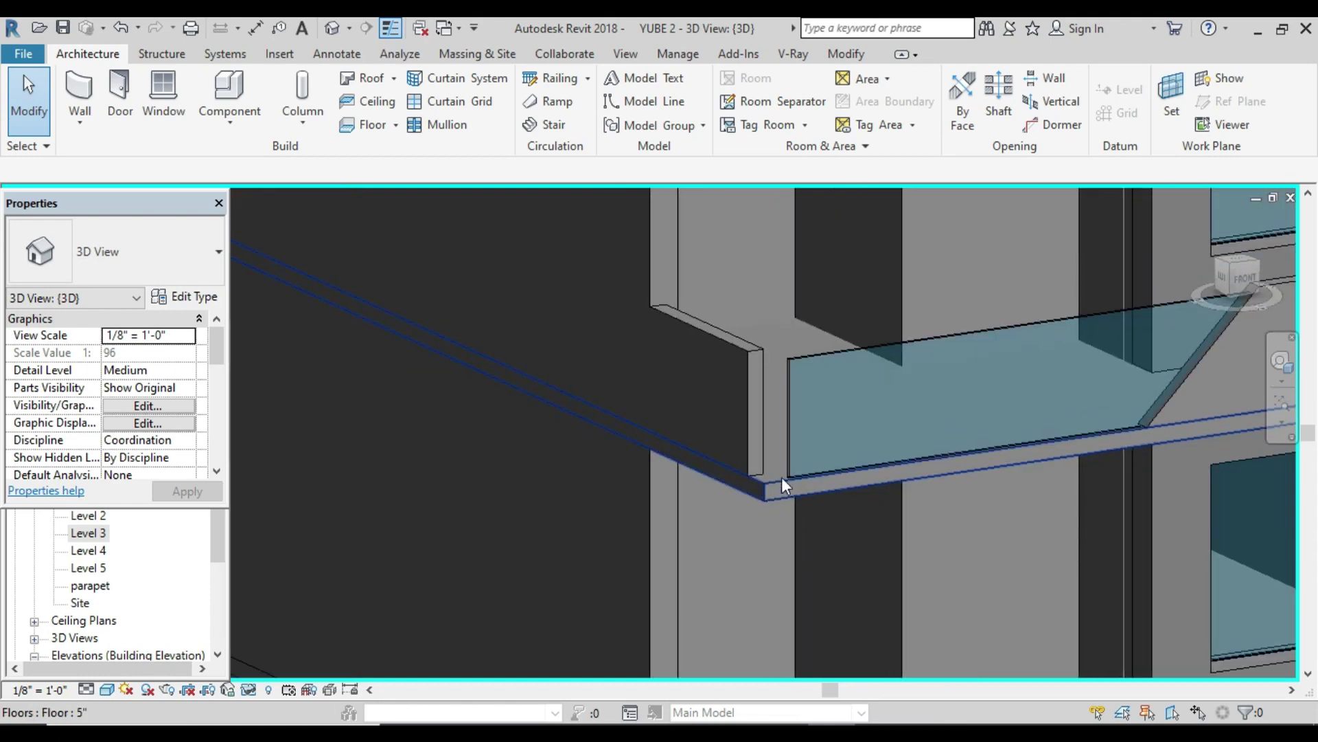
Step: Turn the model to the LEFT side and select the new low wall
left_click(1222, 277)
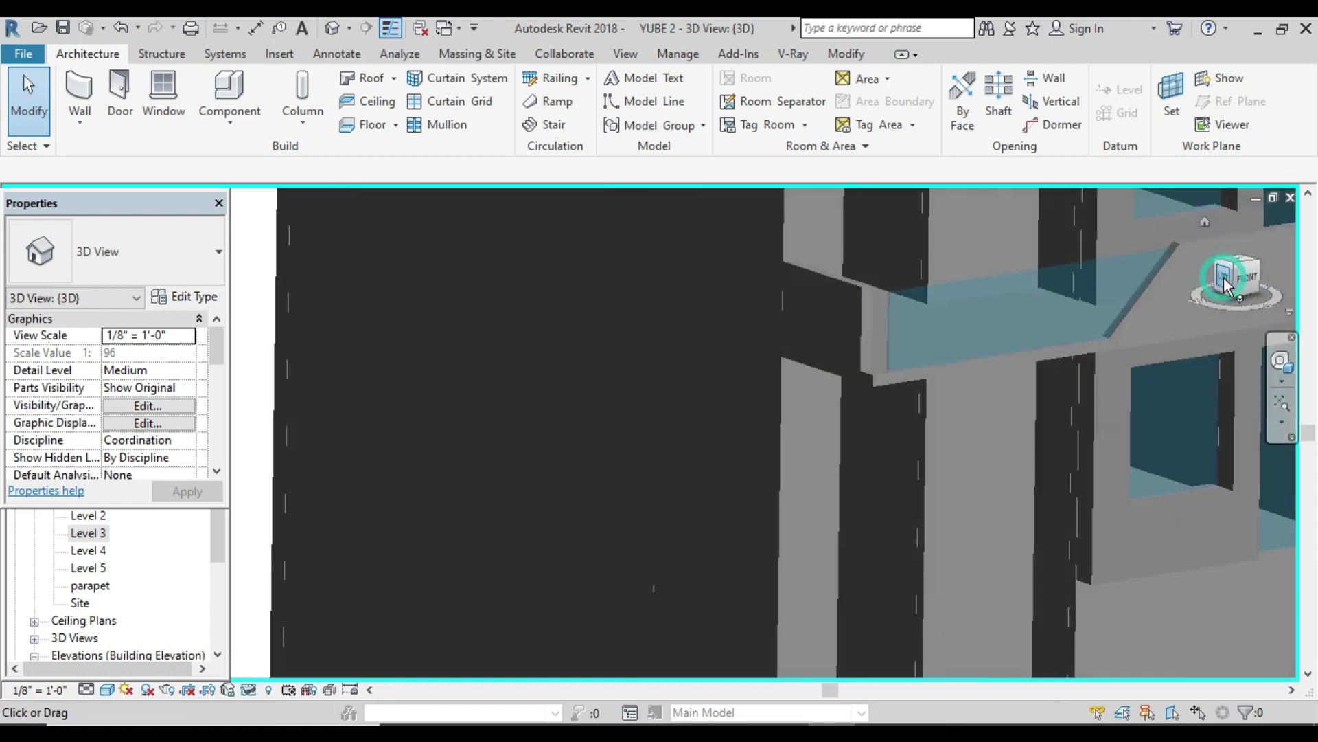
scroll(759, 468, "up", 2)
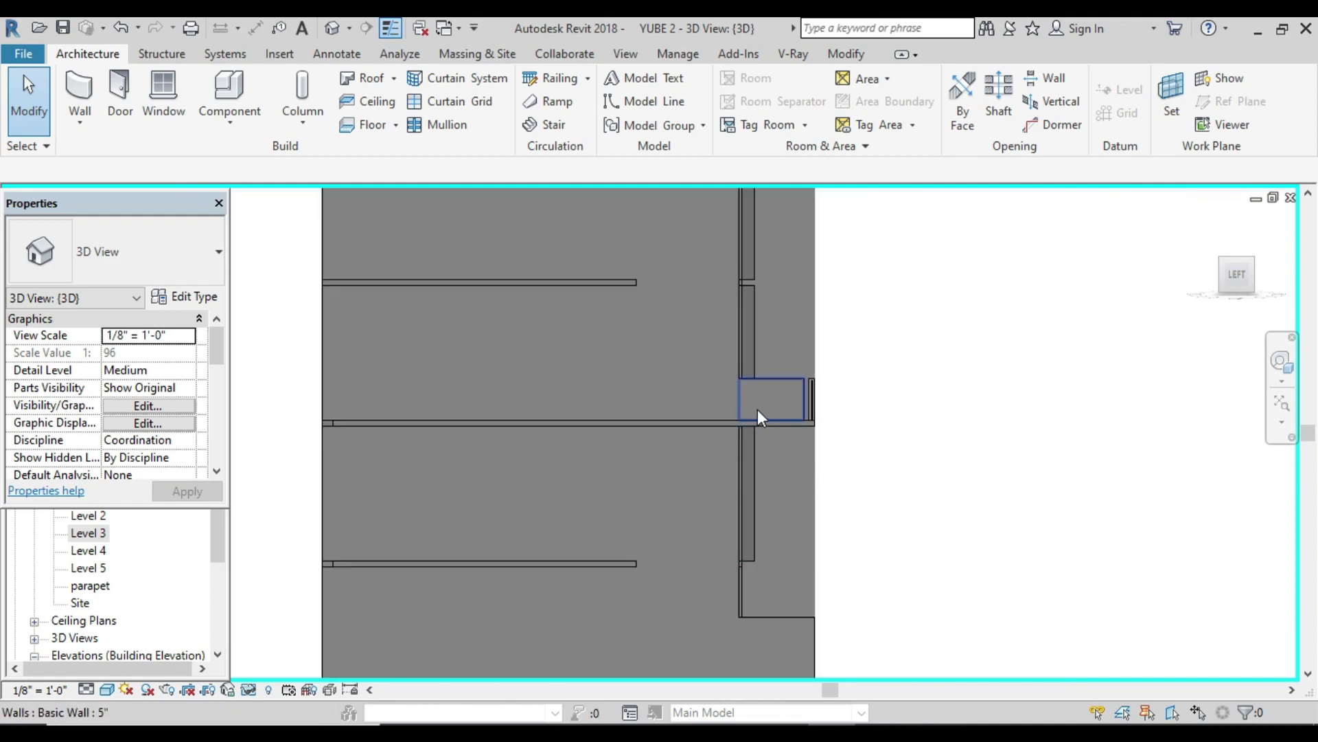
left_click(757, 409)
scroll(812, 402, "up", 2)
scroll(800, 398, "up", 2)
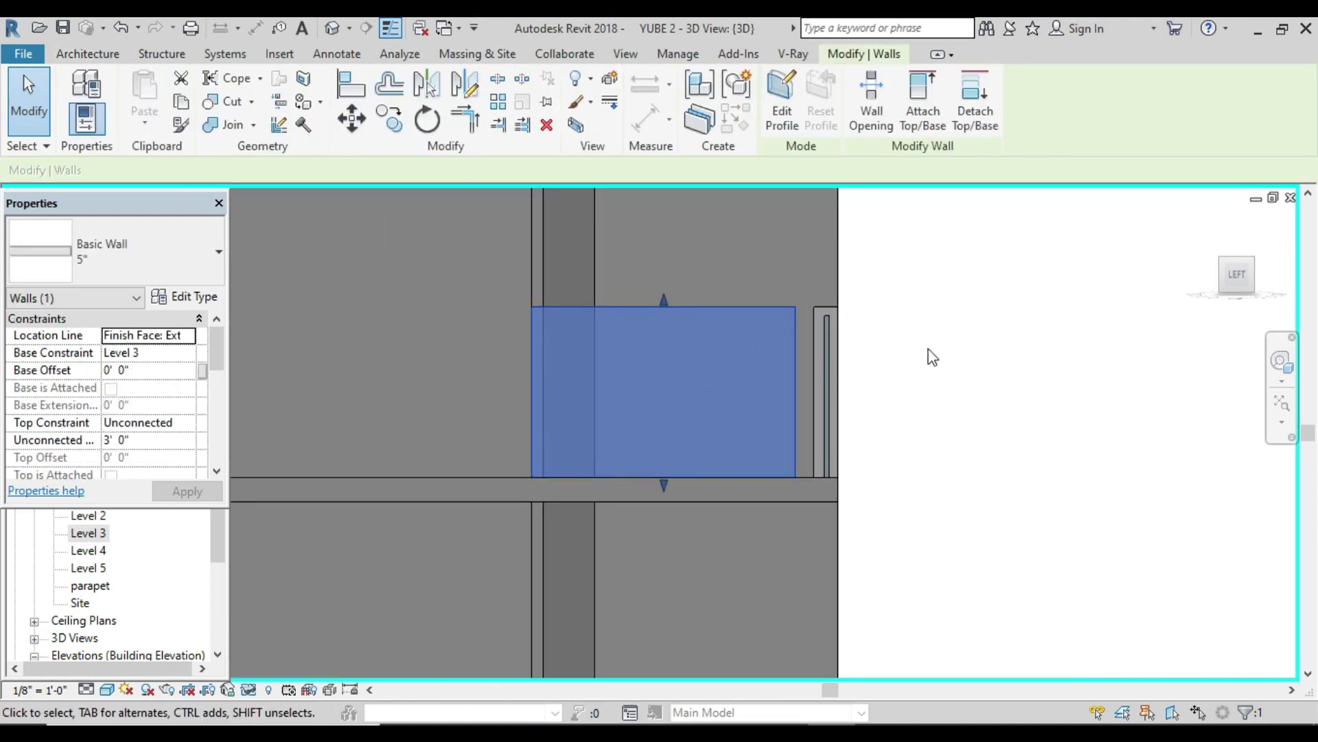
left_click(971, 330)
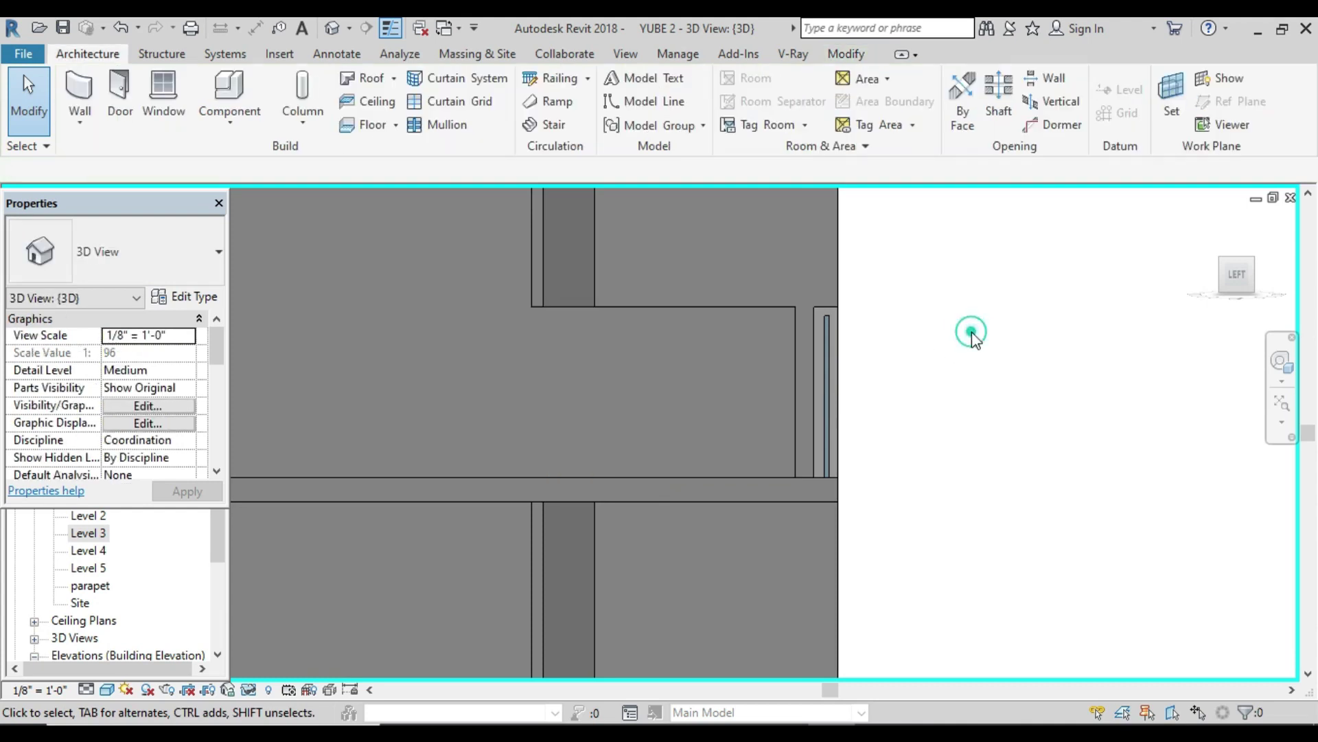
left_click(741, 378)
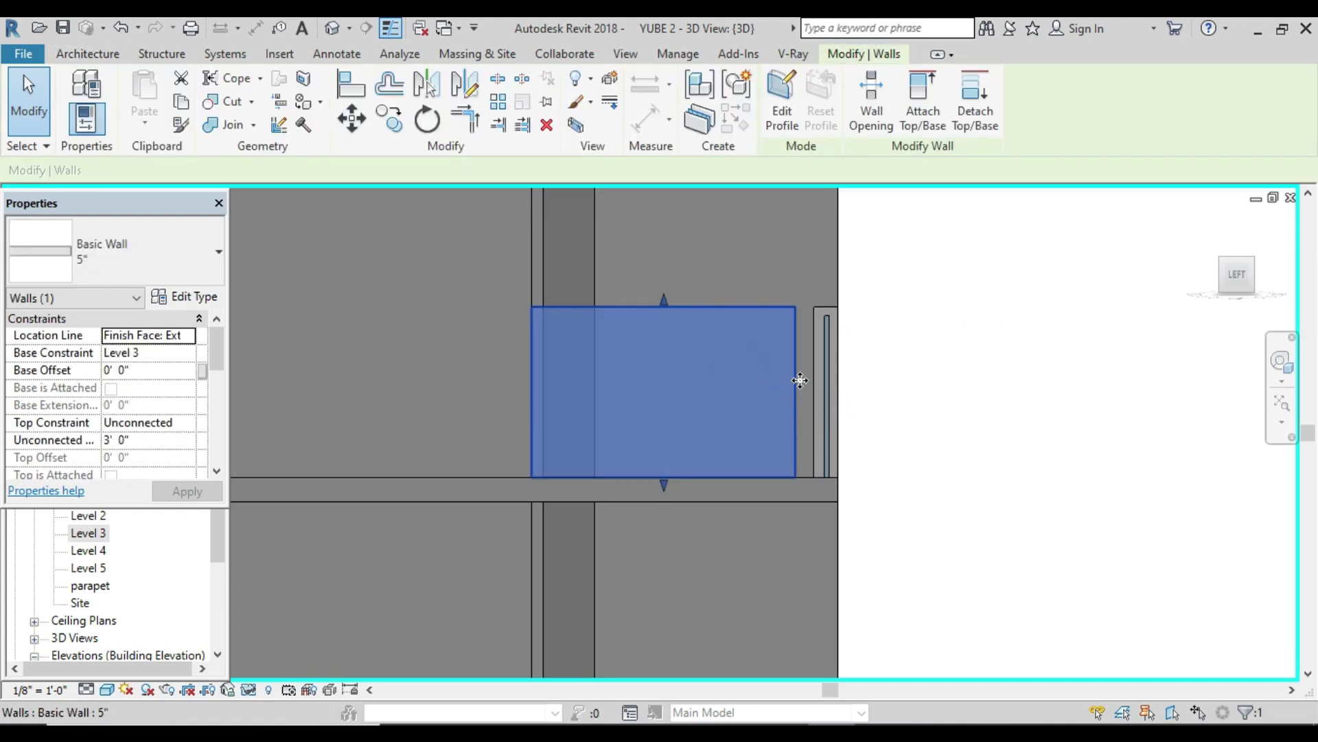
Step: Edit the low wall's profile, dragging its right edge out to the floor edge and removing constraints
left_click(783, 103)
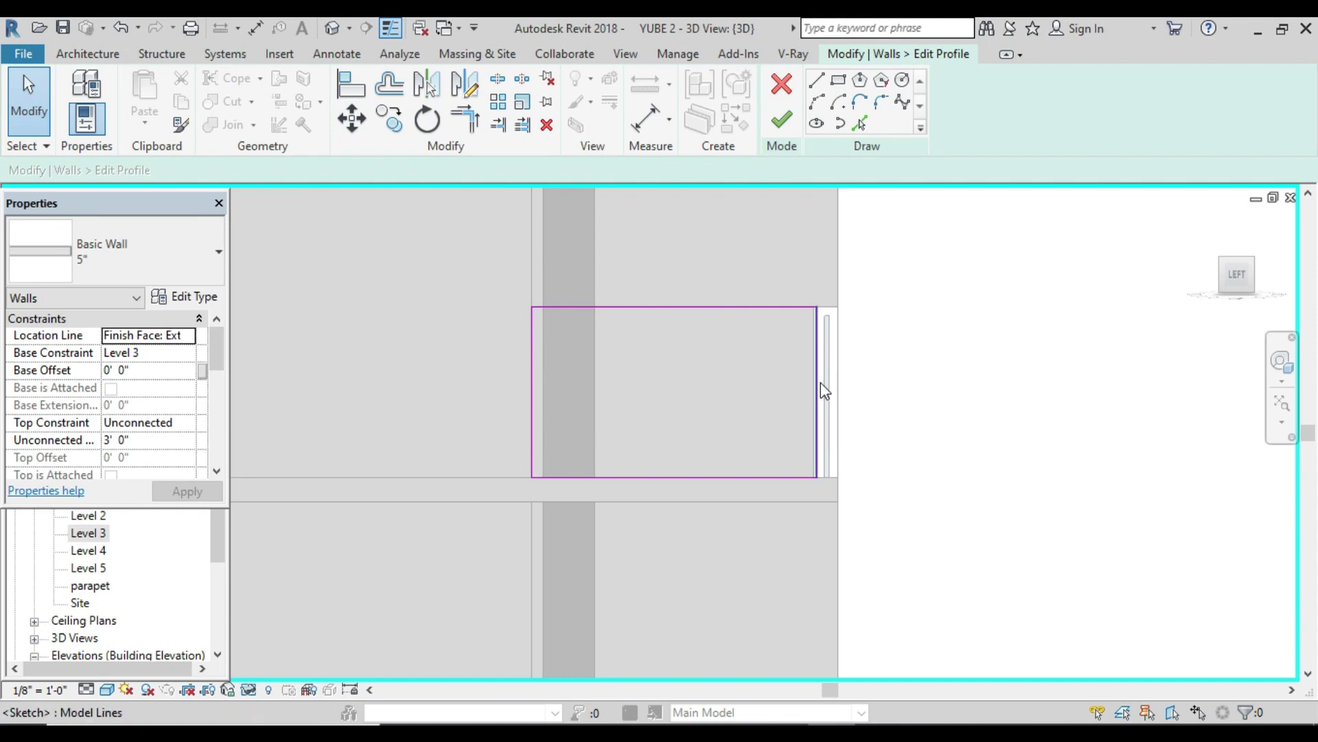
left_click(817, 388)
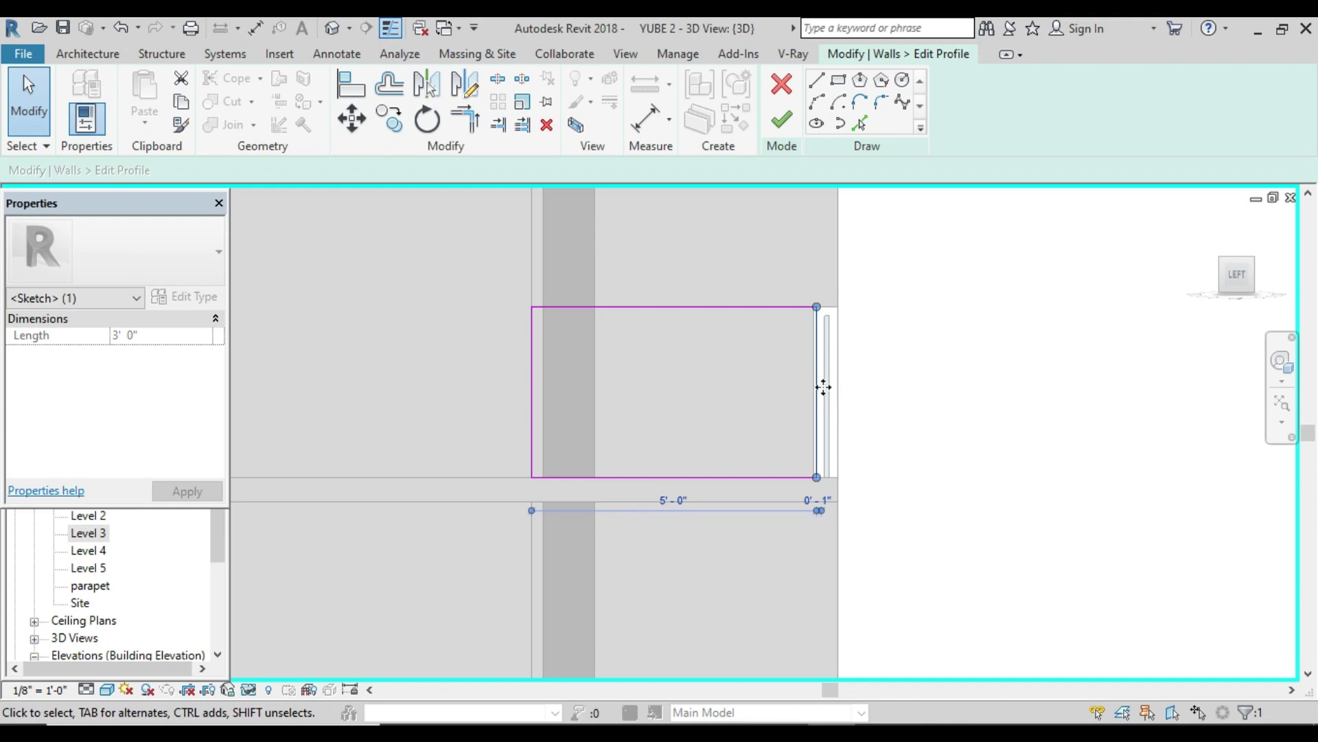
scroll(817, 385, "up", 1)
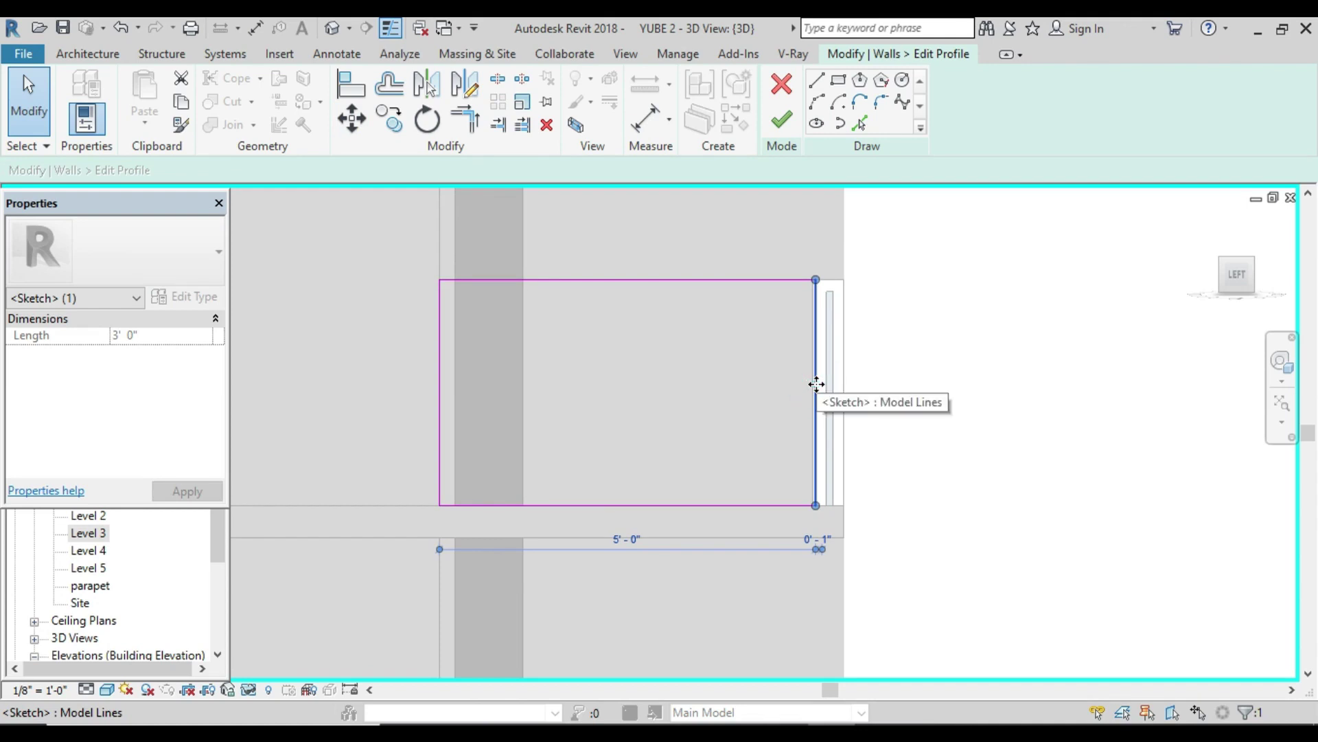
left_click_drag(817, 384, 858, 390)
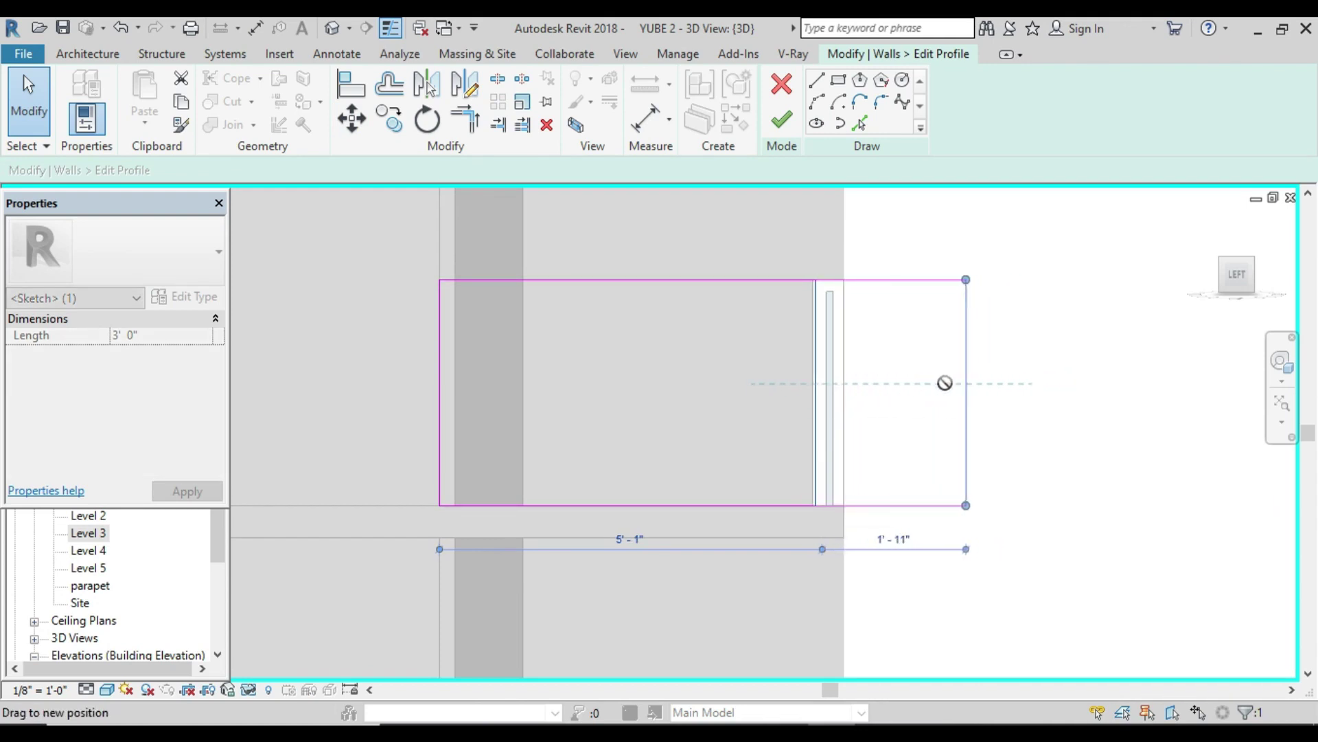
left_click_drag(858, 390, 844, 391)
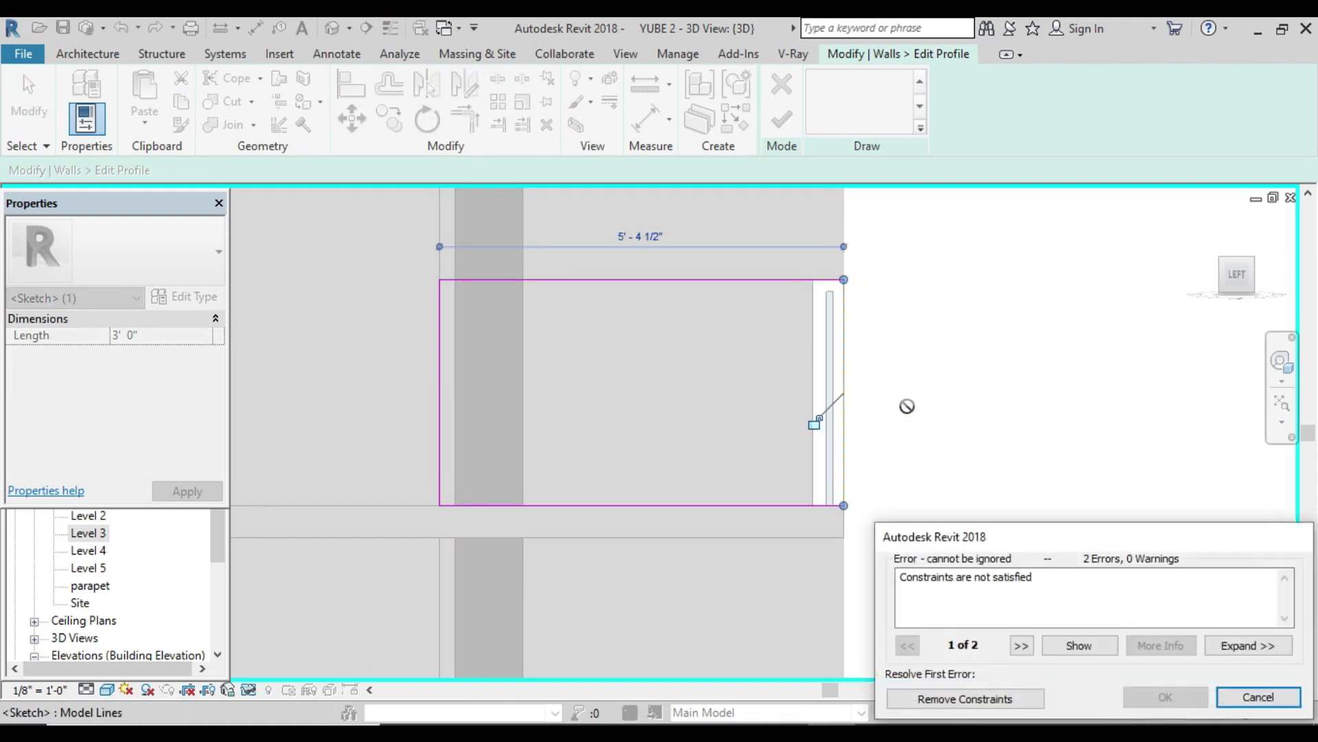
left_click(939, 697)
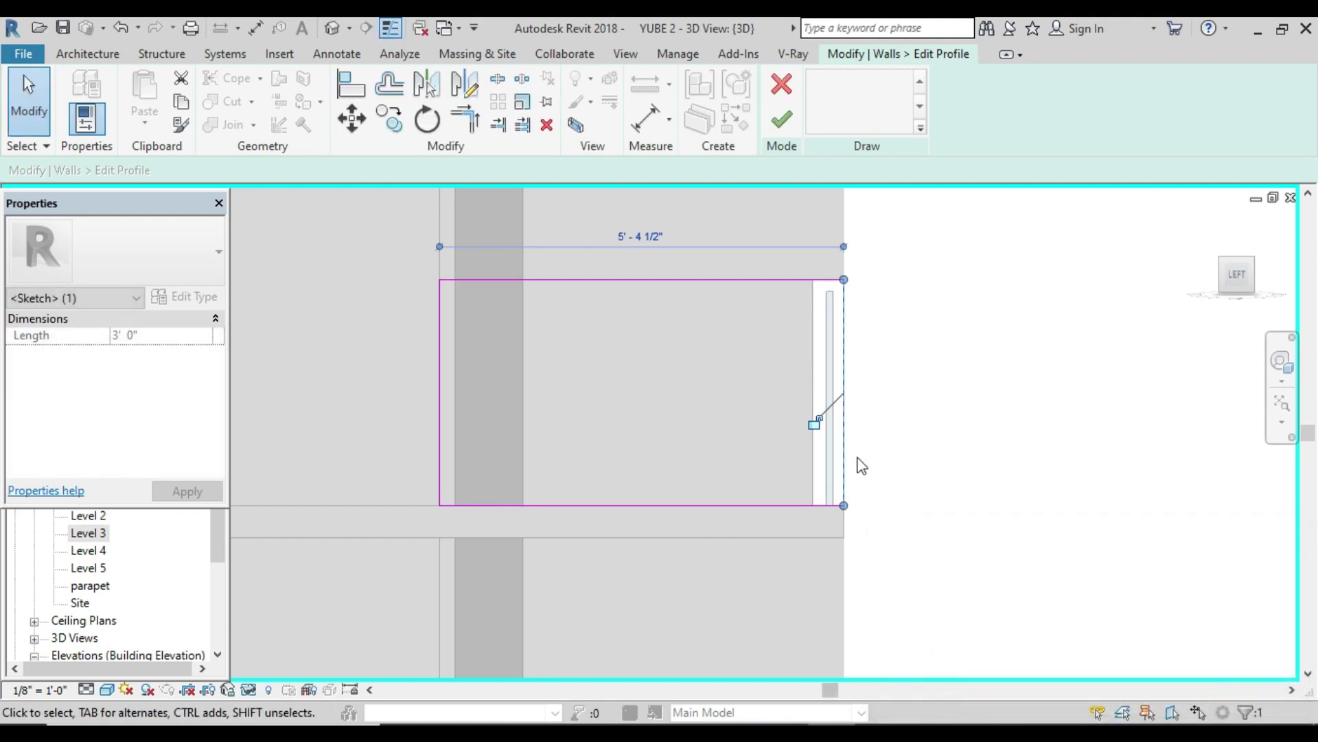
Step: Unlock the edge constraint, finish the profile edit and turn the view to FRONT
left_click(817, 421)
scroll(924, 413, "down", 3)
left_click(944, 387)
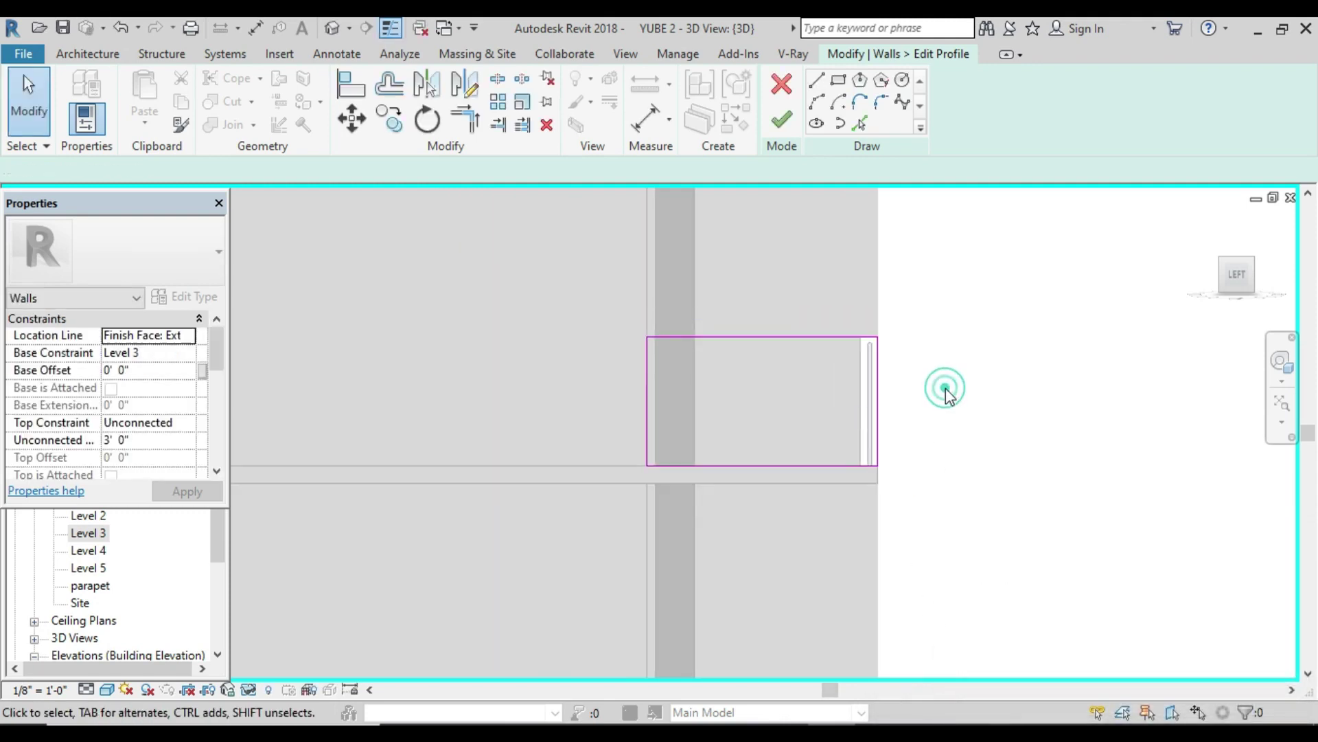
left_click(781, 120)
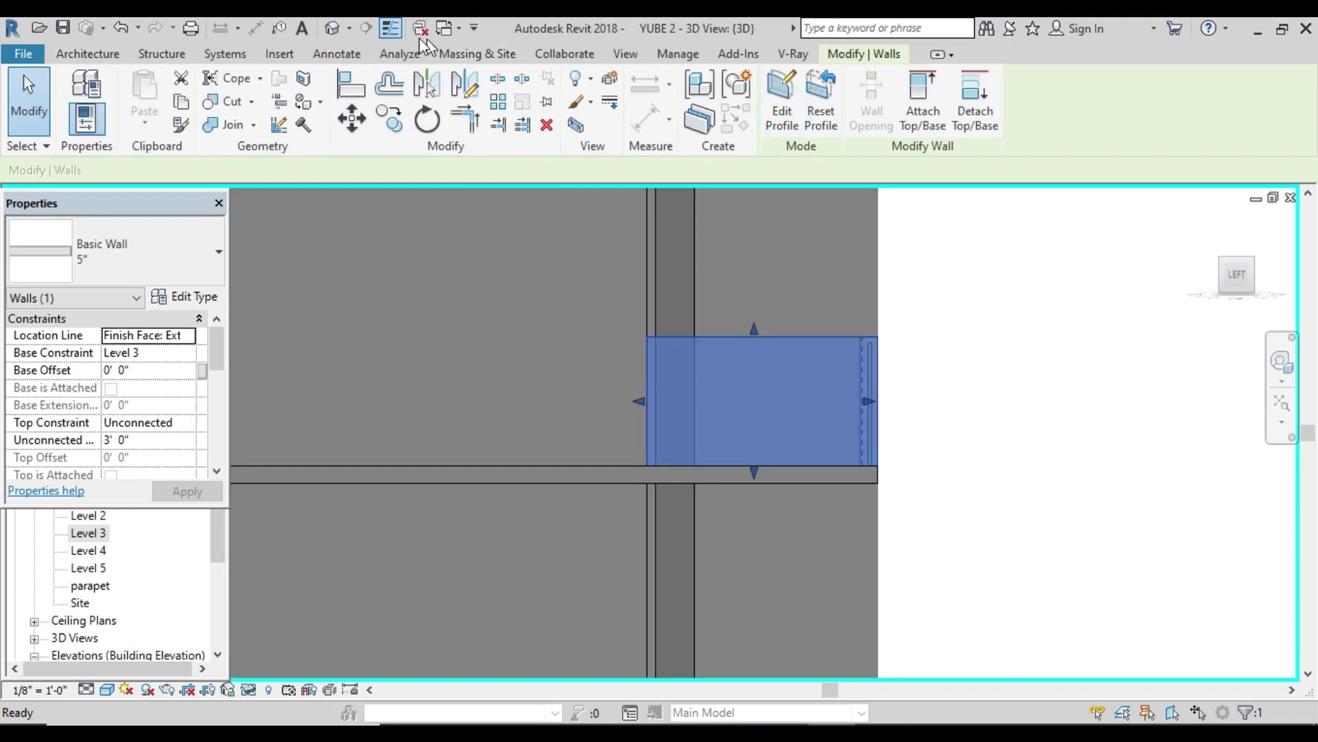
left_click(333, 29)
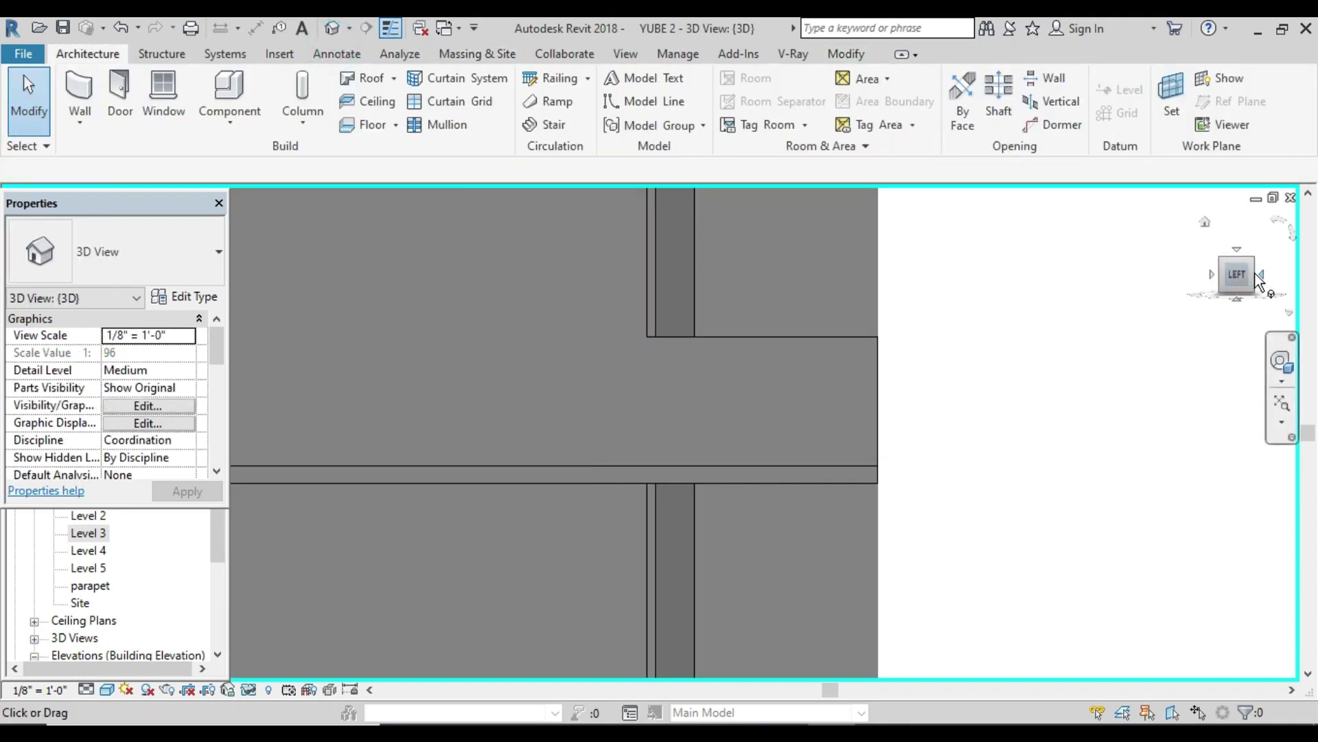
left_click(1262, 276)
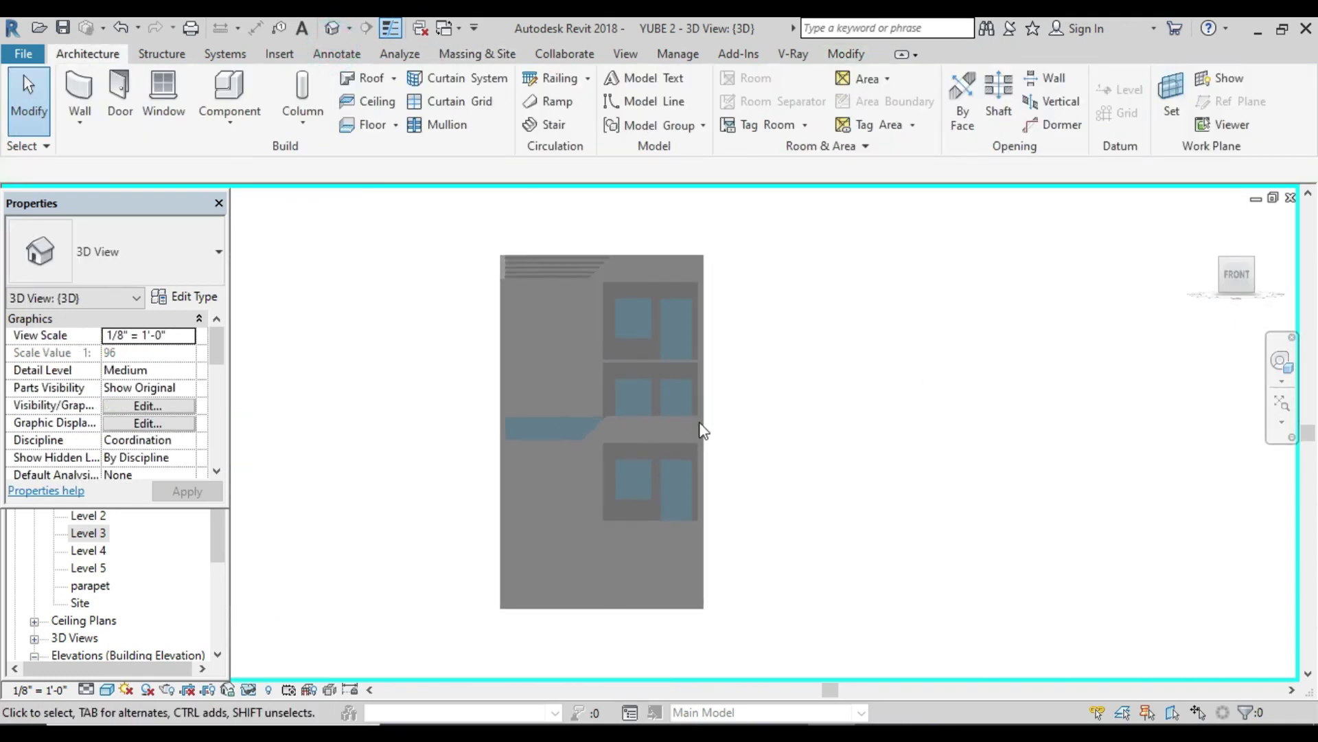
Step: Drag the glass railing's left end out to the wall face so it measures 13'-9"
scroll(550, 434, "up", 3)
scroll(534, 431, "up", 2)
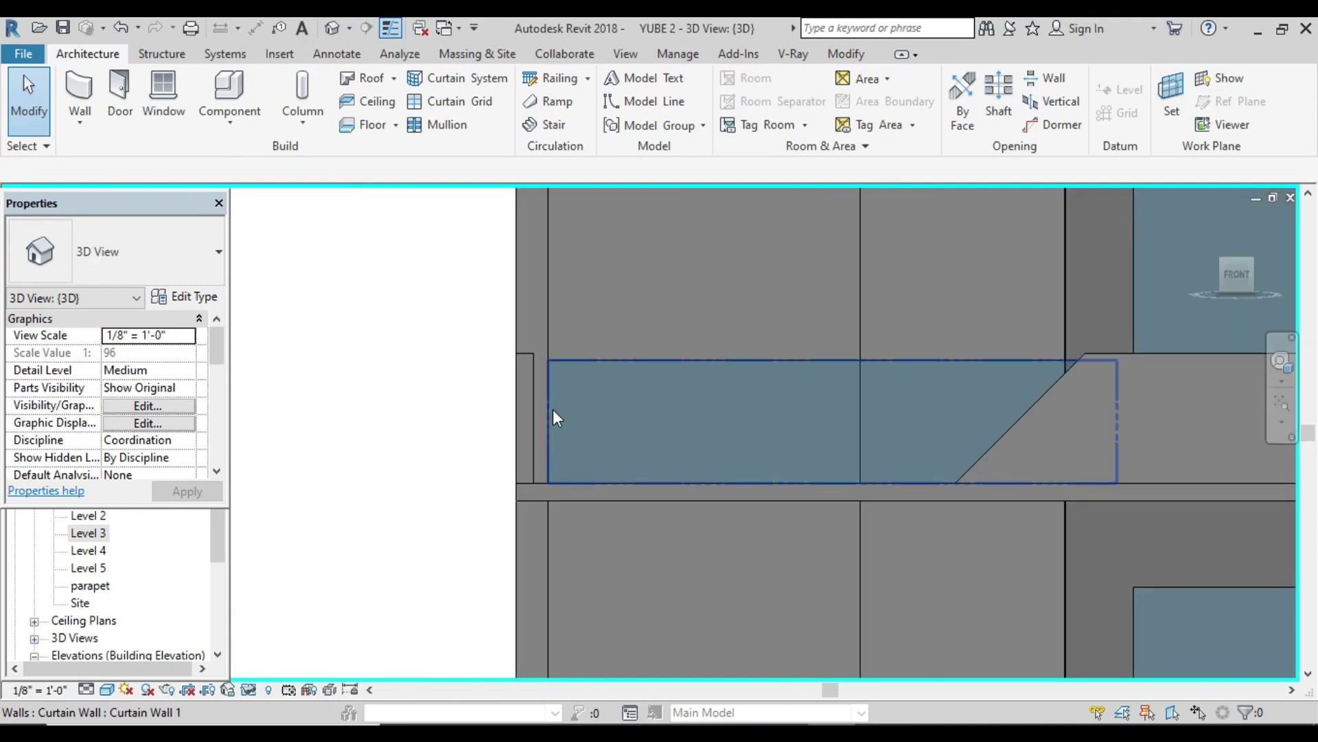
left_click(572, 411)
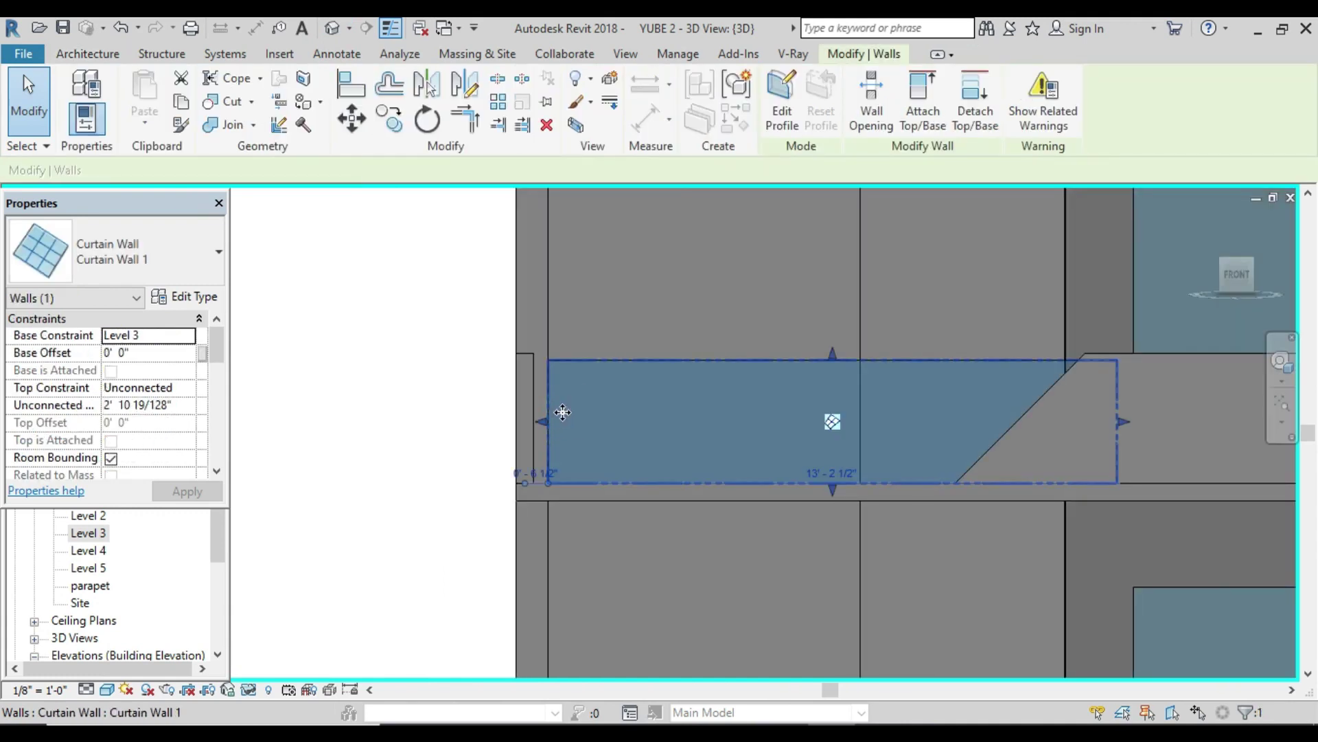
left_click_drag(544, 419, 519, 421)
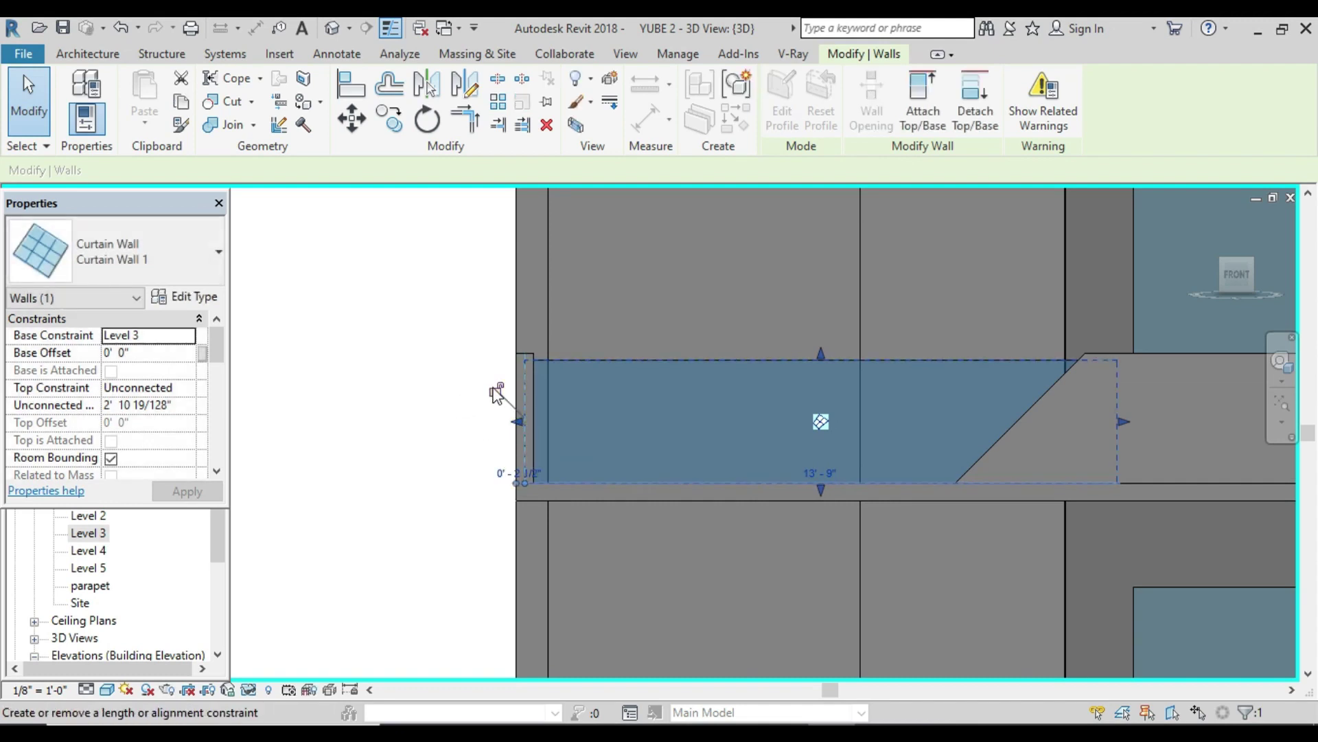
scroll(474, 405, "down", 2)
left_click(445, 409)
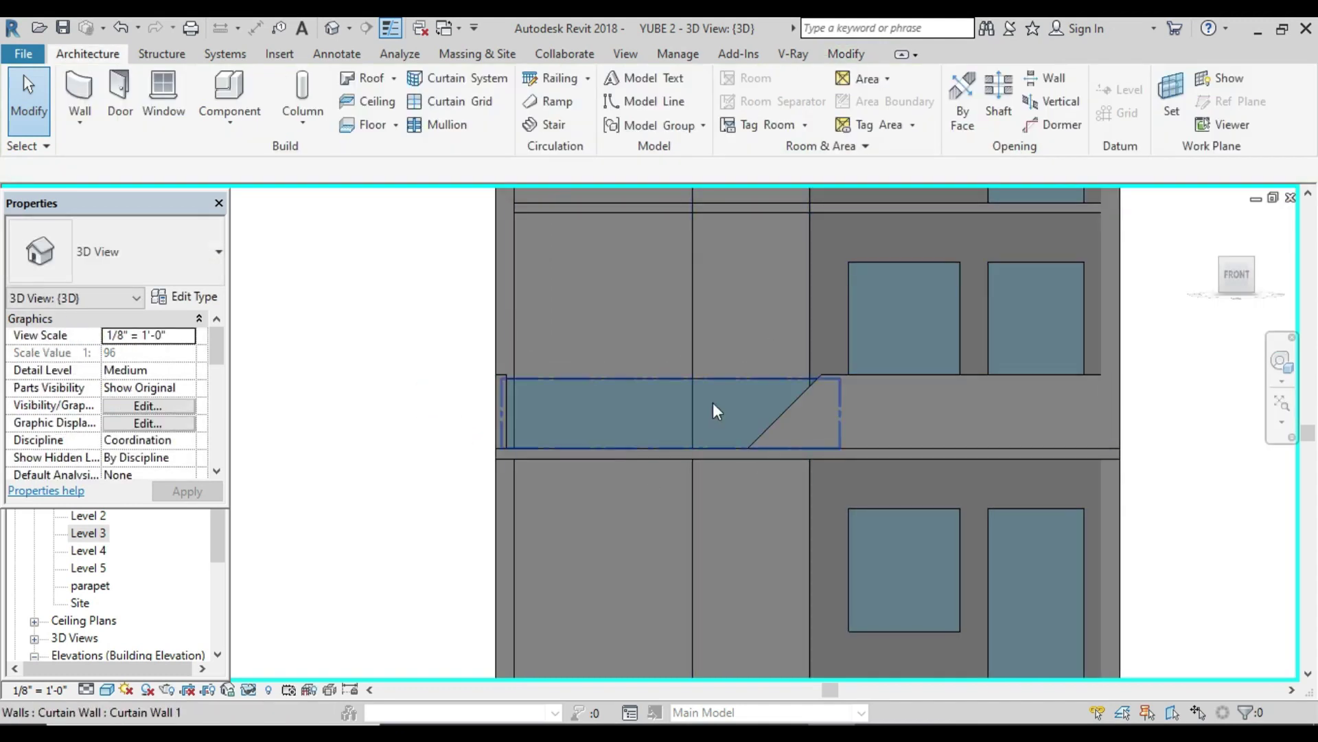
Step: Orbit and zoom to an angled view of the building
scroll(712, 405, "down", 2)
mouse_move(662, 438)
middle_mouse_down("shift")
mouse_move(653, 496)
mouse_move(690, 452)
mouse_move(570, 386)
middle_mouse_up("shift")
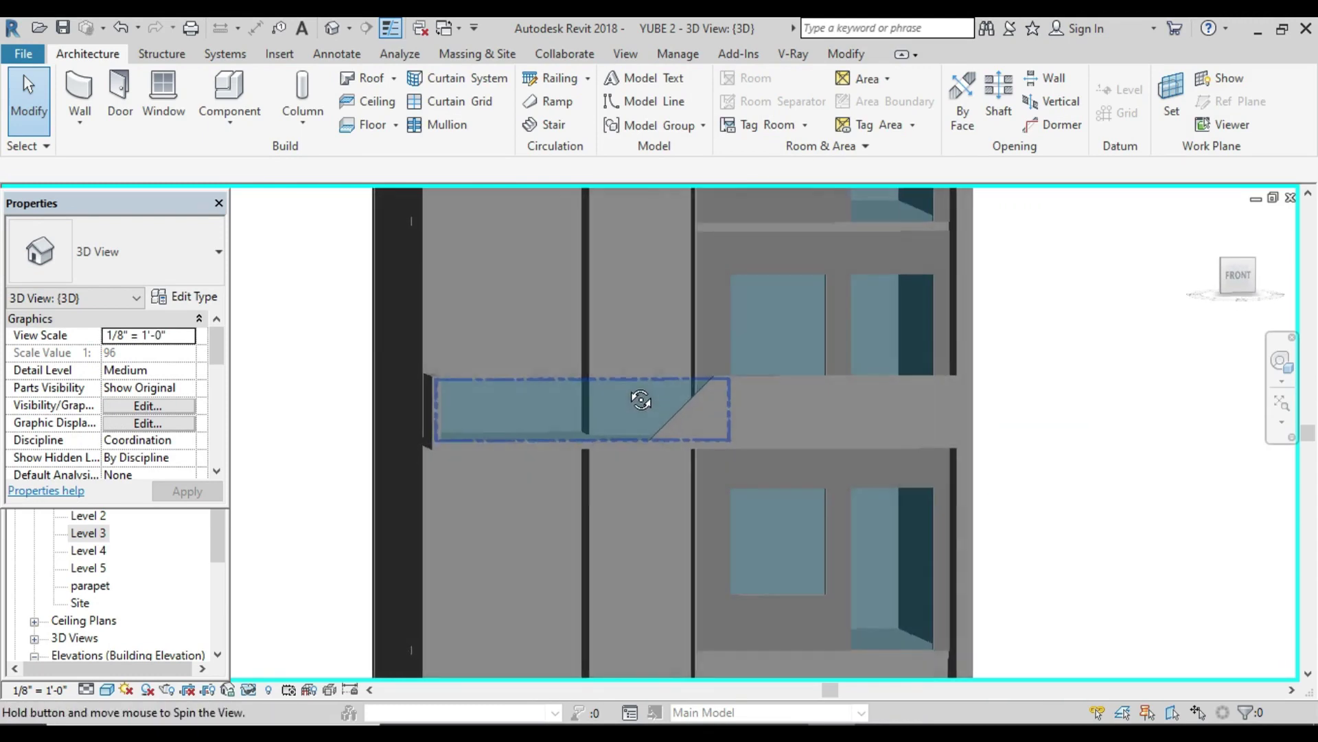
scroll(459, 366, "up", 1)
scroll(458, 367, "up", 1)
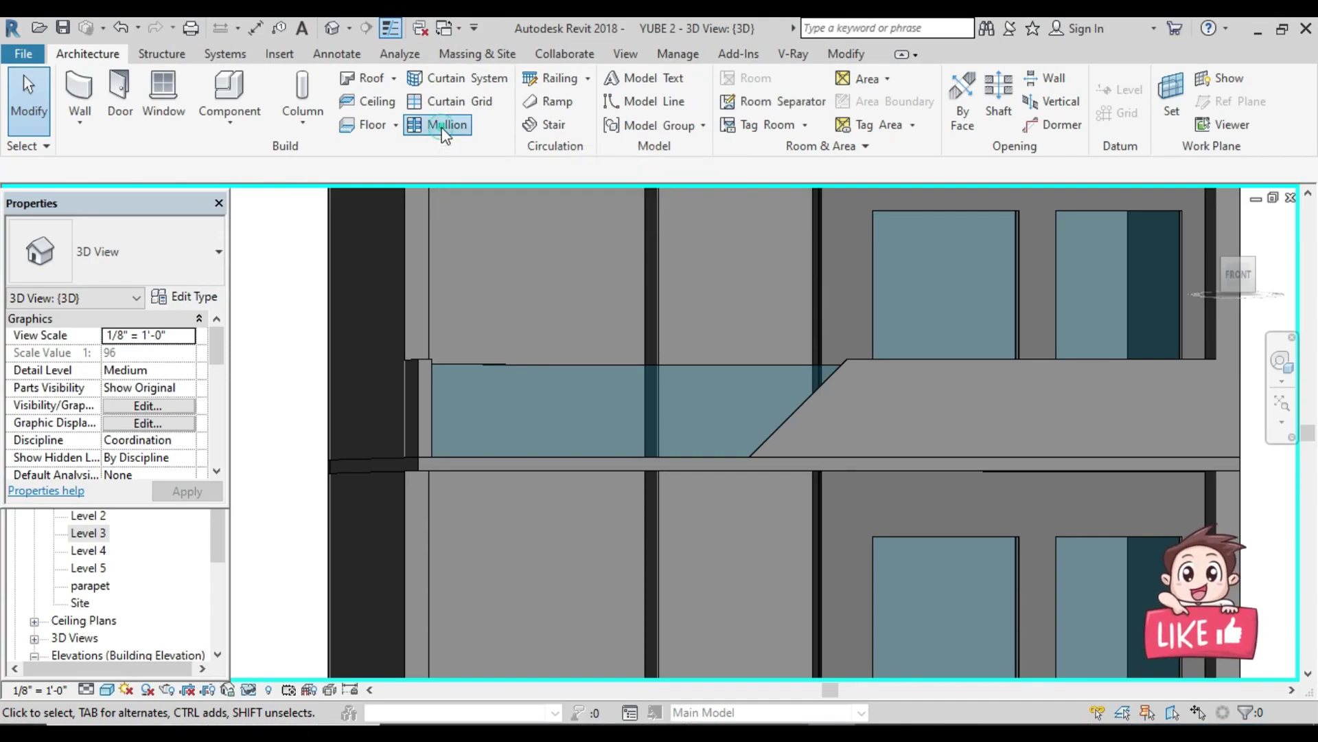
Step: Add a rectangular mullion along the glass railing's top grid line
left_click(445, 130)
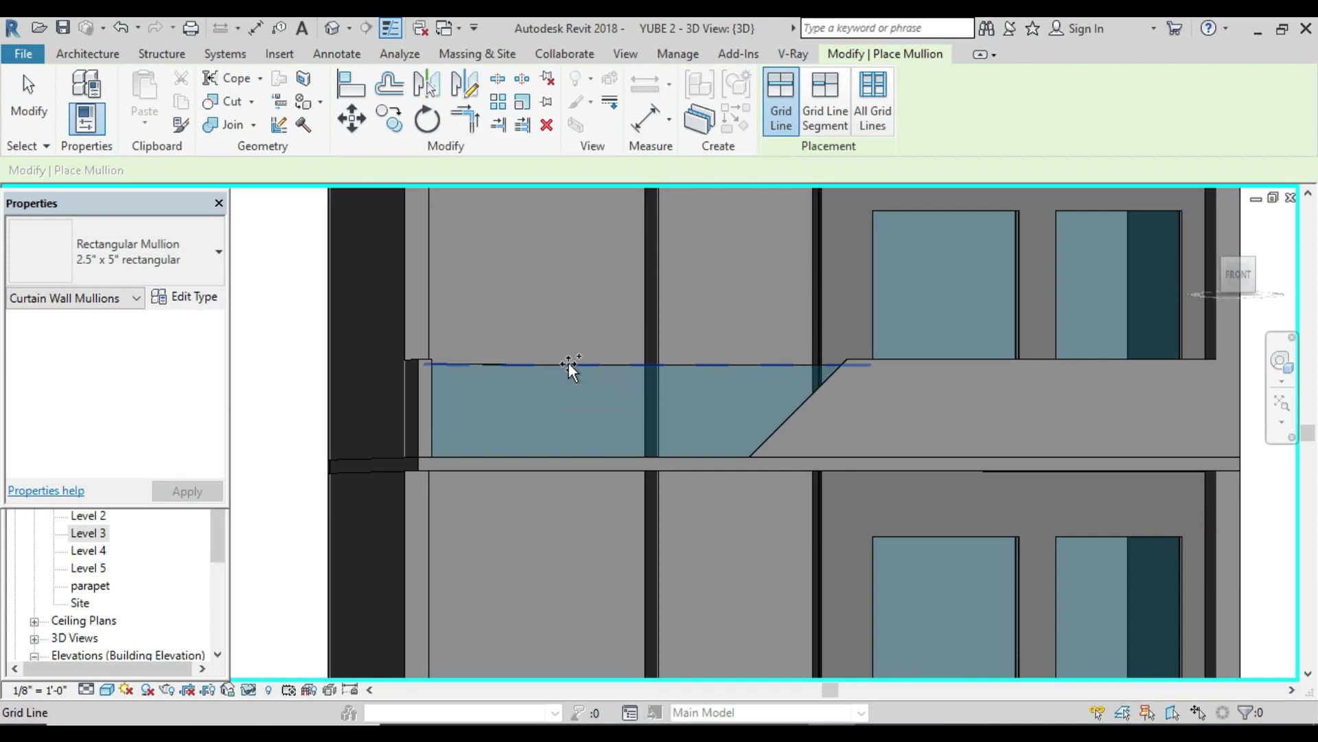
left_click(569, 364)
scroll(563, 419, "down", 2)
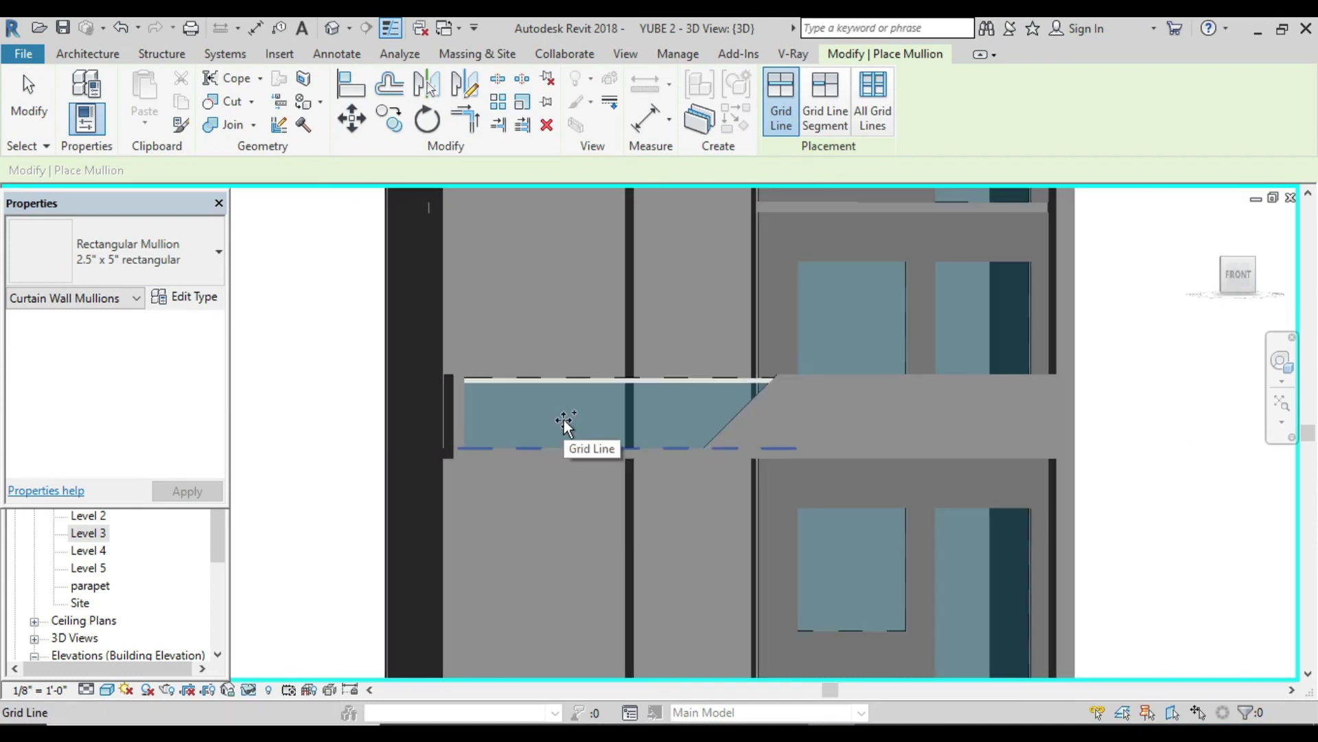
left_click(1238, 275)
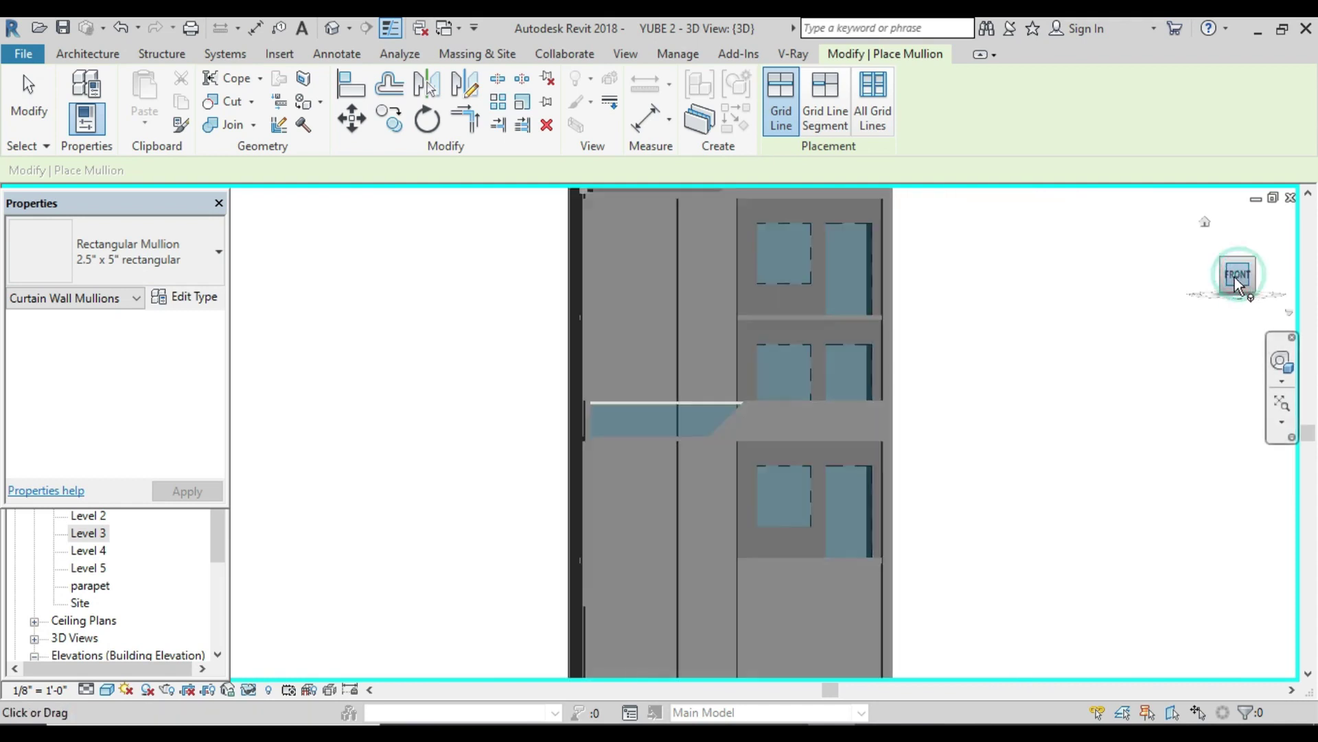
scroll(714, 411, "up", 2)
scroll(706, 438, "up", 1)
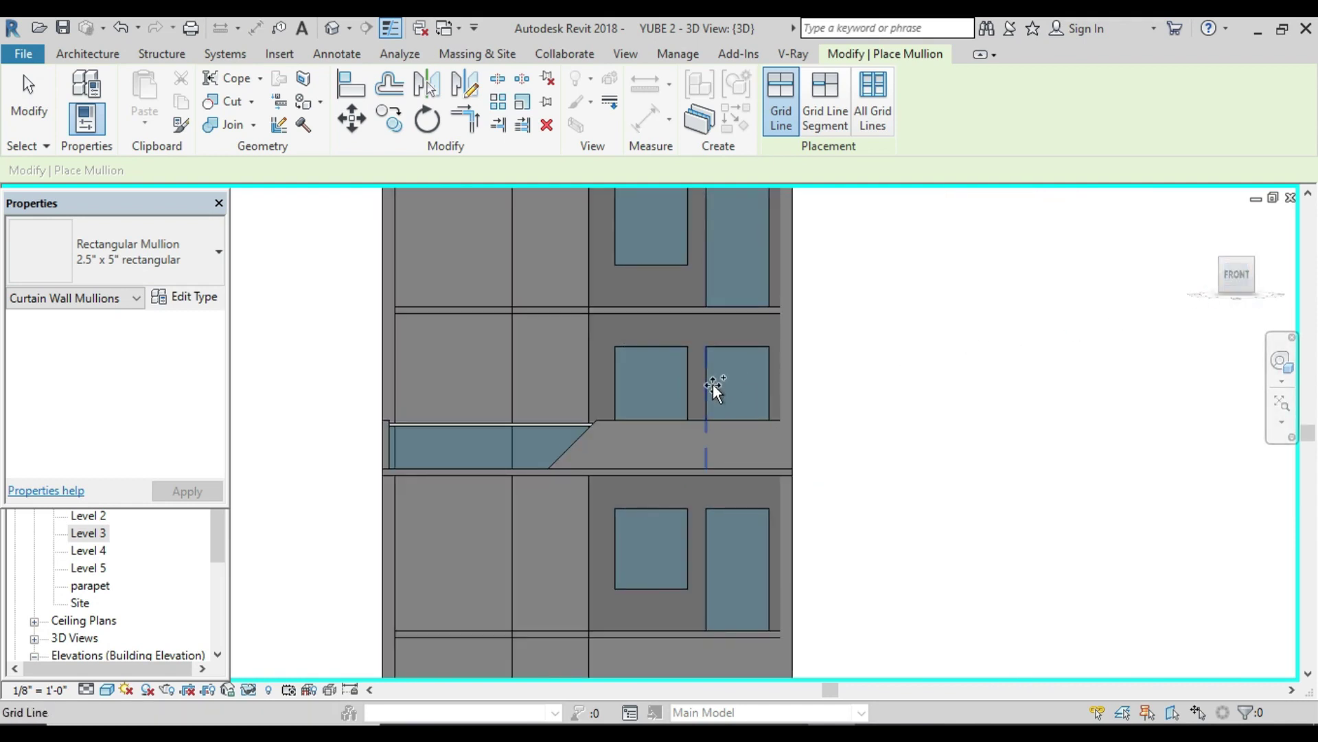
Step: Frame the four upper front windows with mullions on all grid lines
left_click(867, 115)
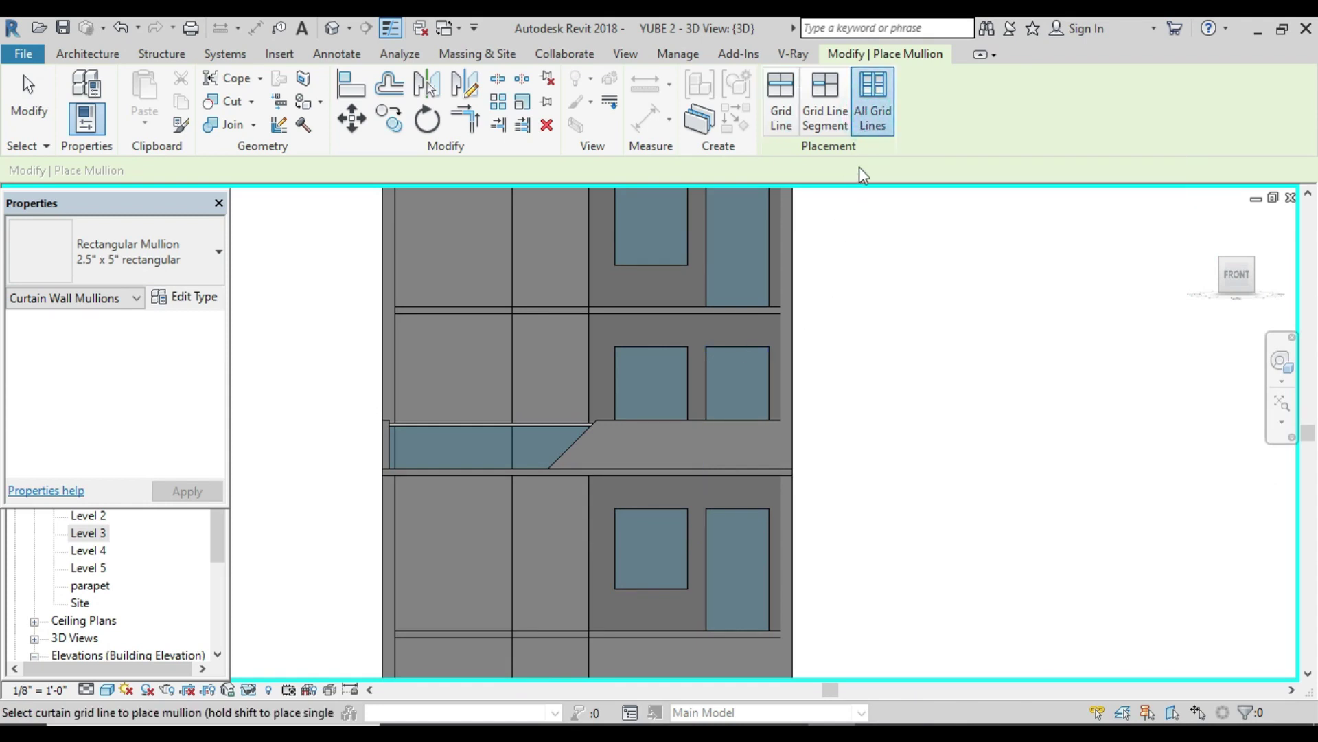
scroll(795, 374, "down", 2)
middle_click_drag(793, 378, 718, 421)
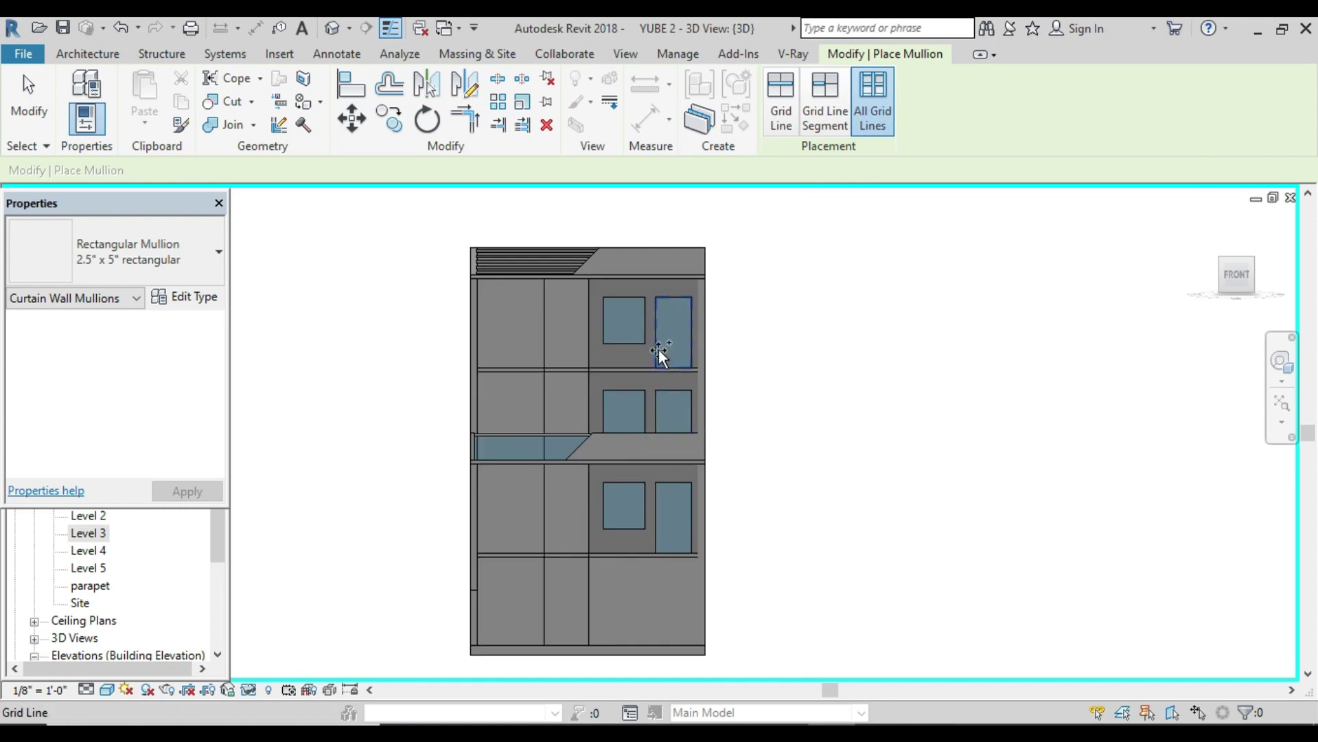
scroll(633, 332, "up", 2)
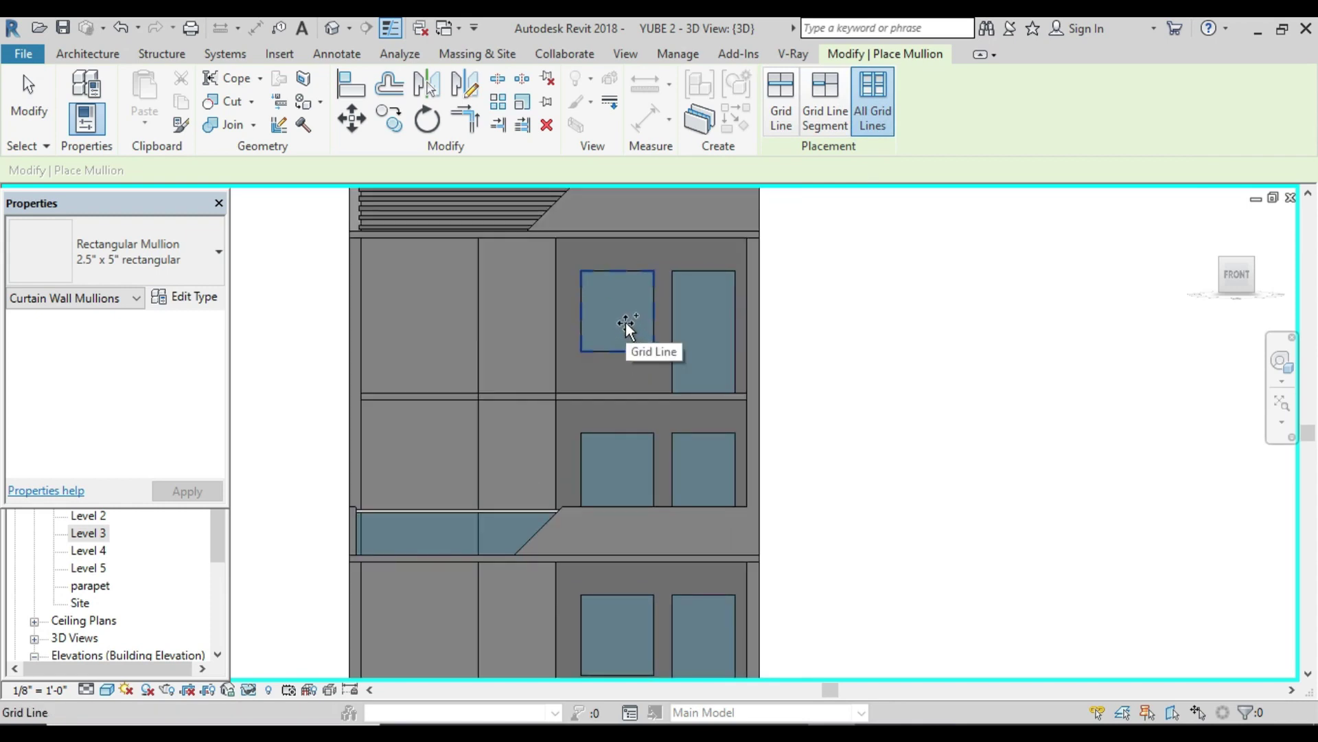
left_click(625, 322)
left_click(702, 340)
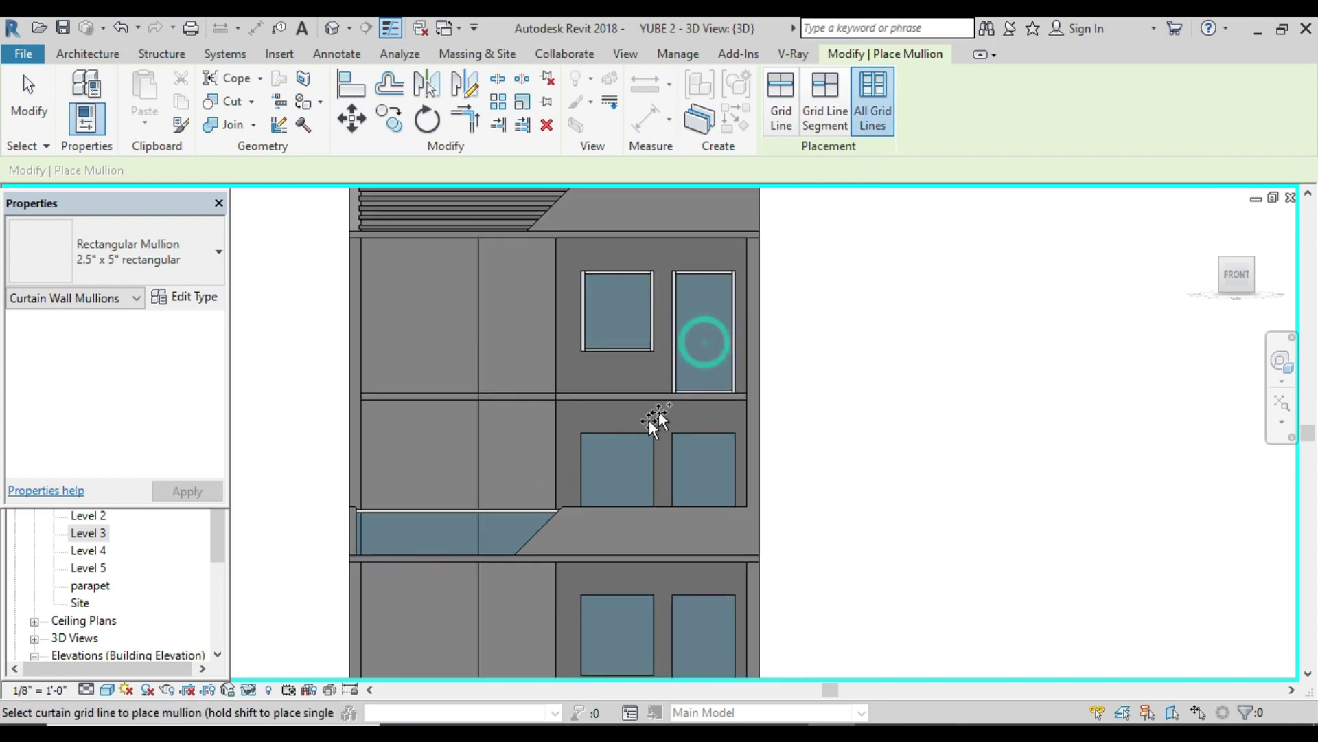
left_click(620, 445)
left_click(702, 451)
Step: Frame the two lower front windows with mullions and stop placing them
middle_click_drag(702, 450, 695, 297)
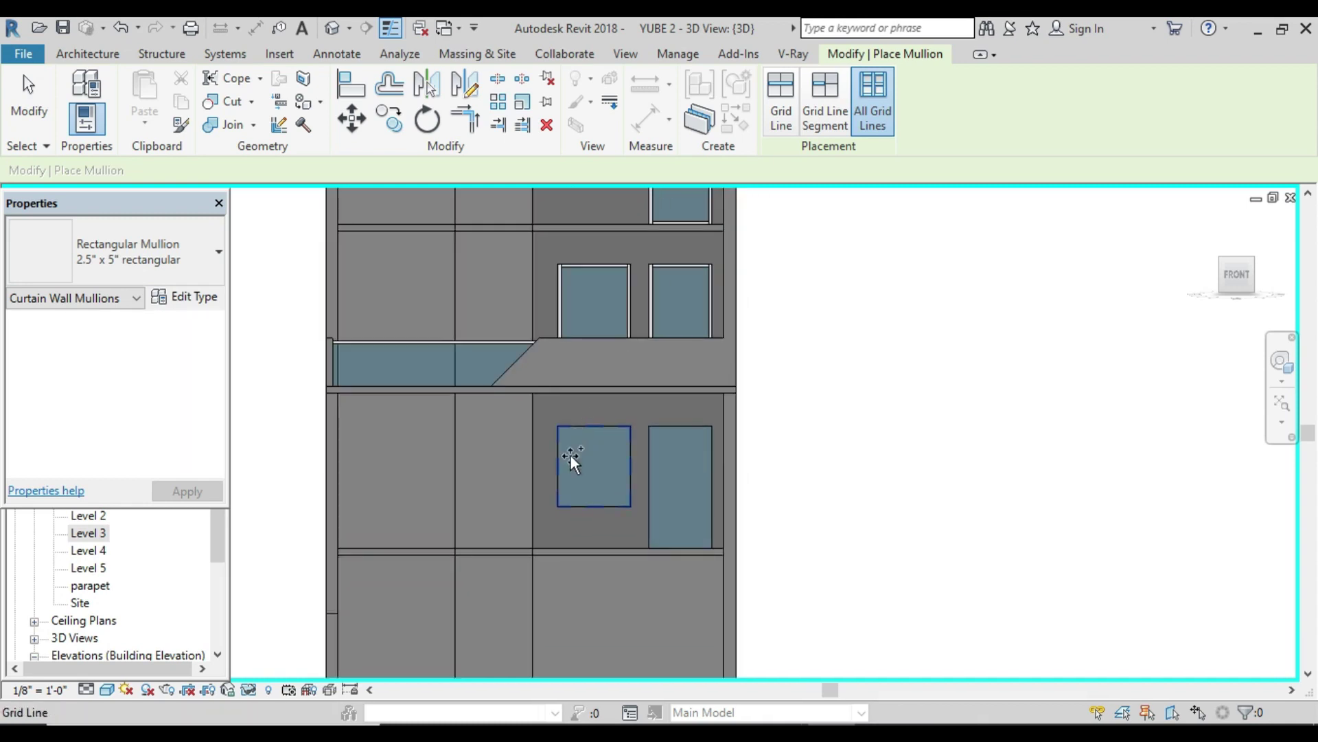
left_click(570, 455)
left_click(694, 452)
scroll(694, 452, "down", 3)
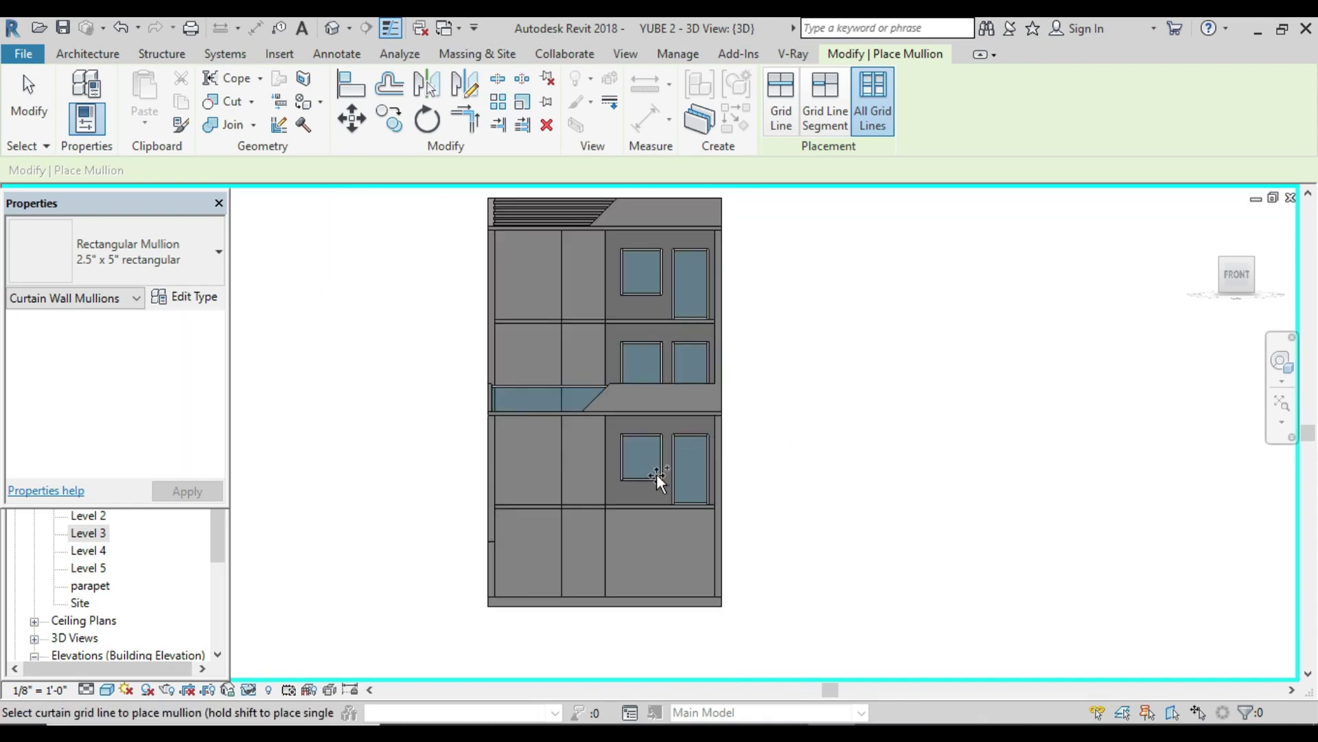
key("Escape")
scroll(646, 454, "up", 2)
scroll(645, 455, "down", 2)
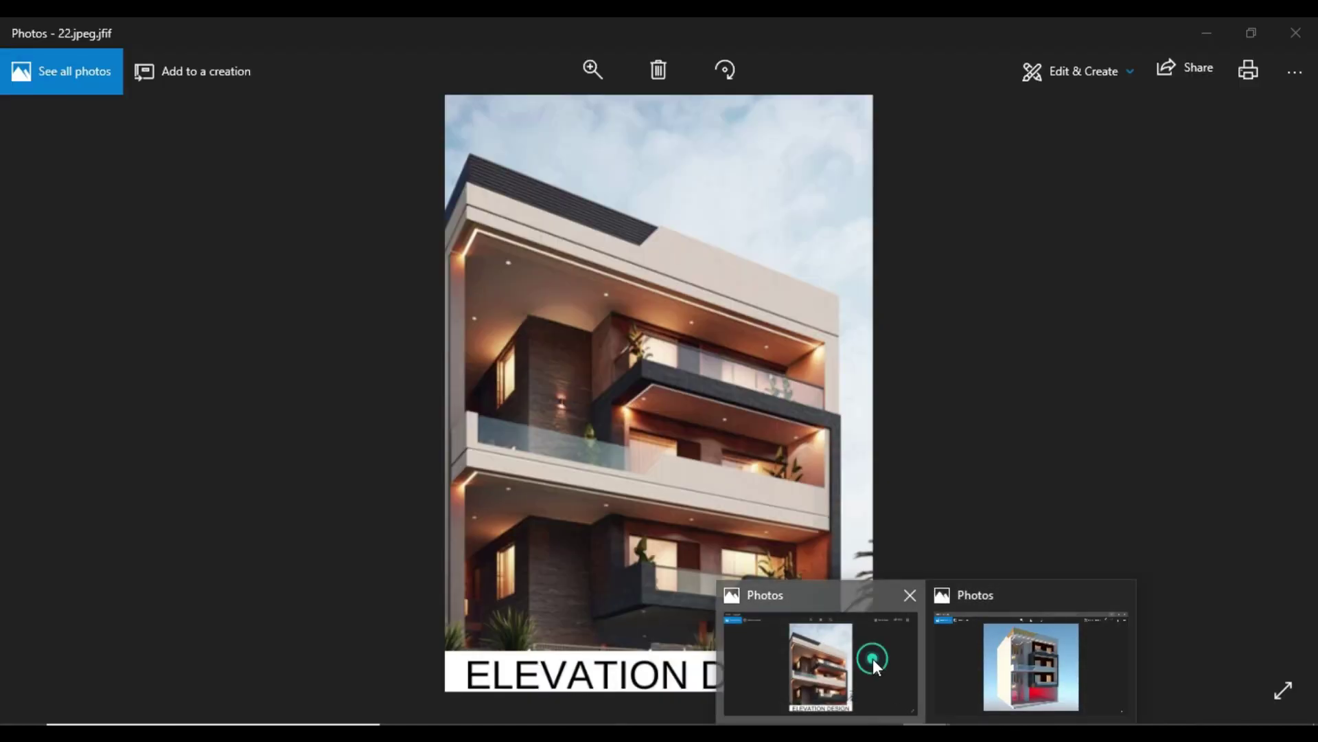
left_click(872, 658)
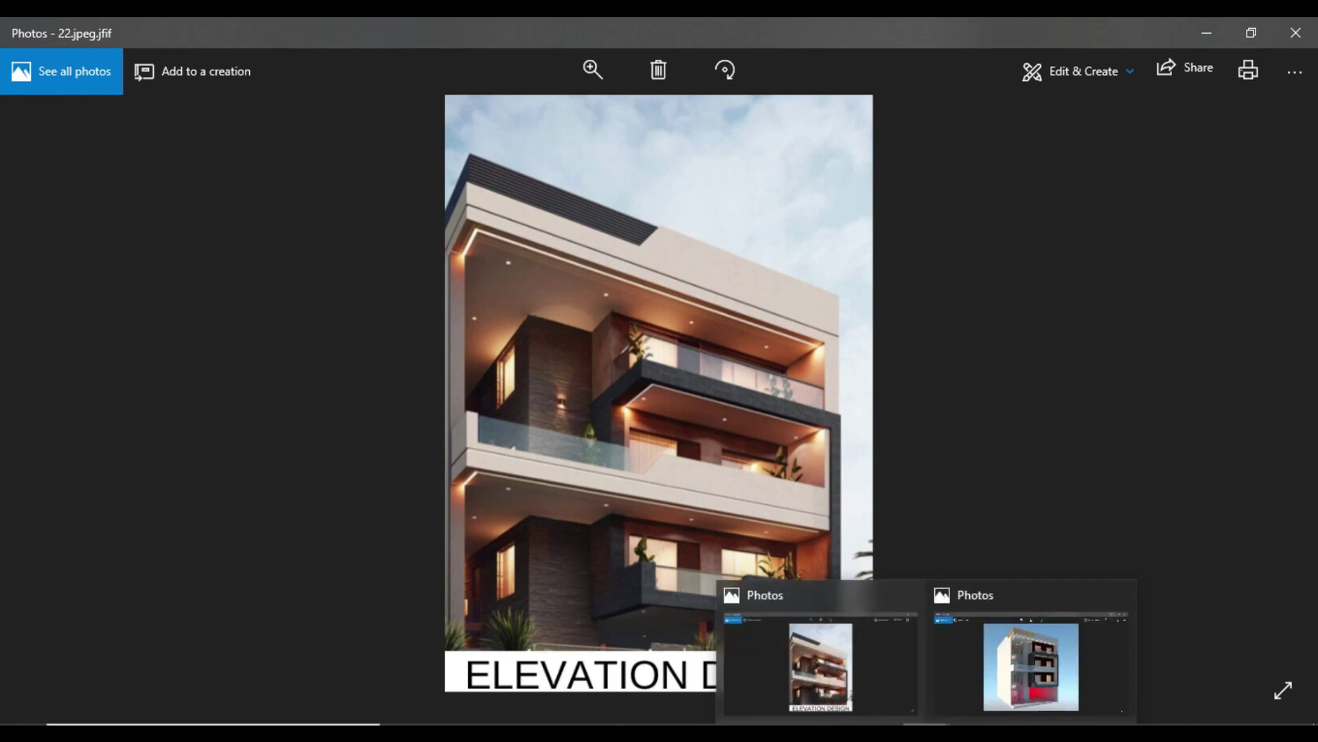
left_click(831, 661)
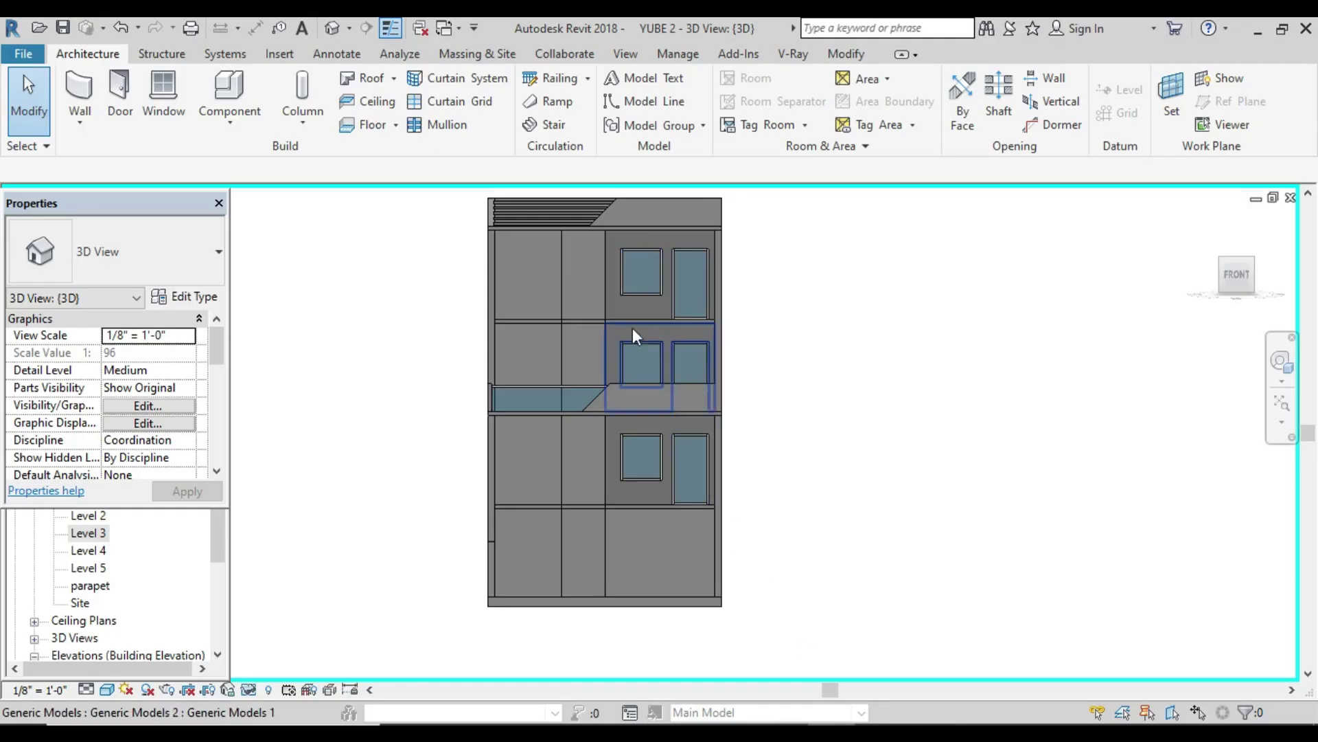
Step: Place a vertical curtain grid line through the centre of the left window panel
scroll(633, 291, "up", 3)
scroll(632, 283, "down", 2)
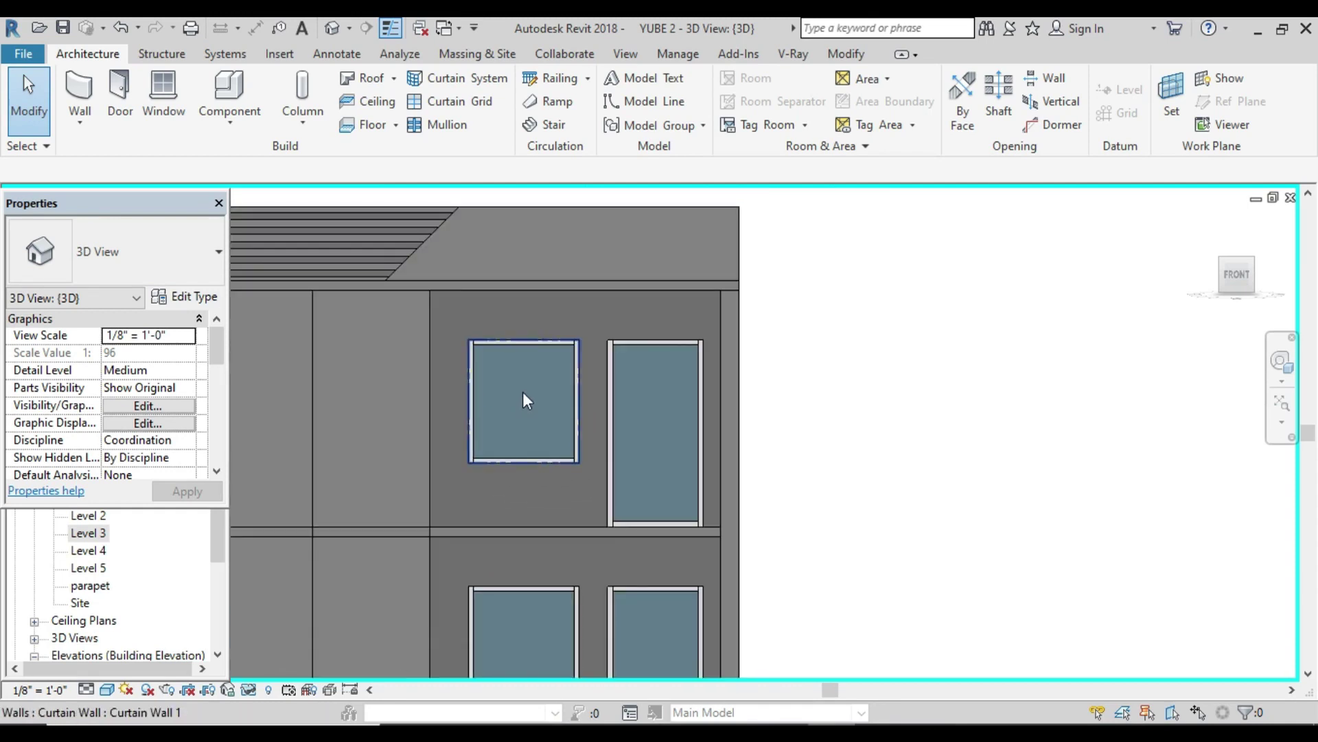
scroll(522, 389, "up", 1)
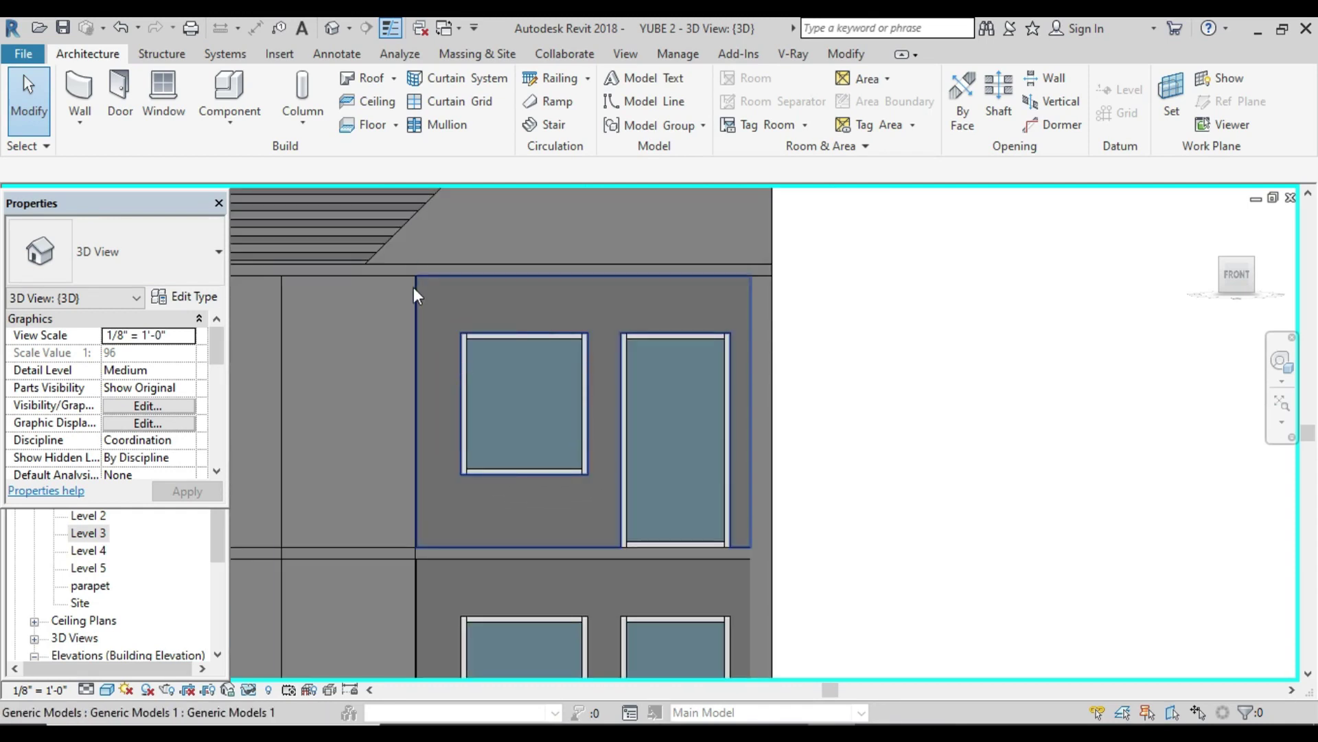
left_click(446, 101)
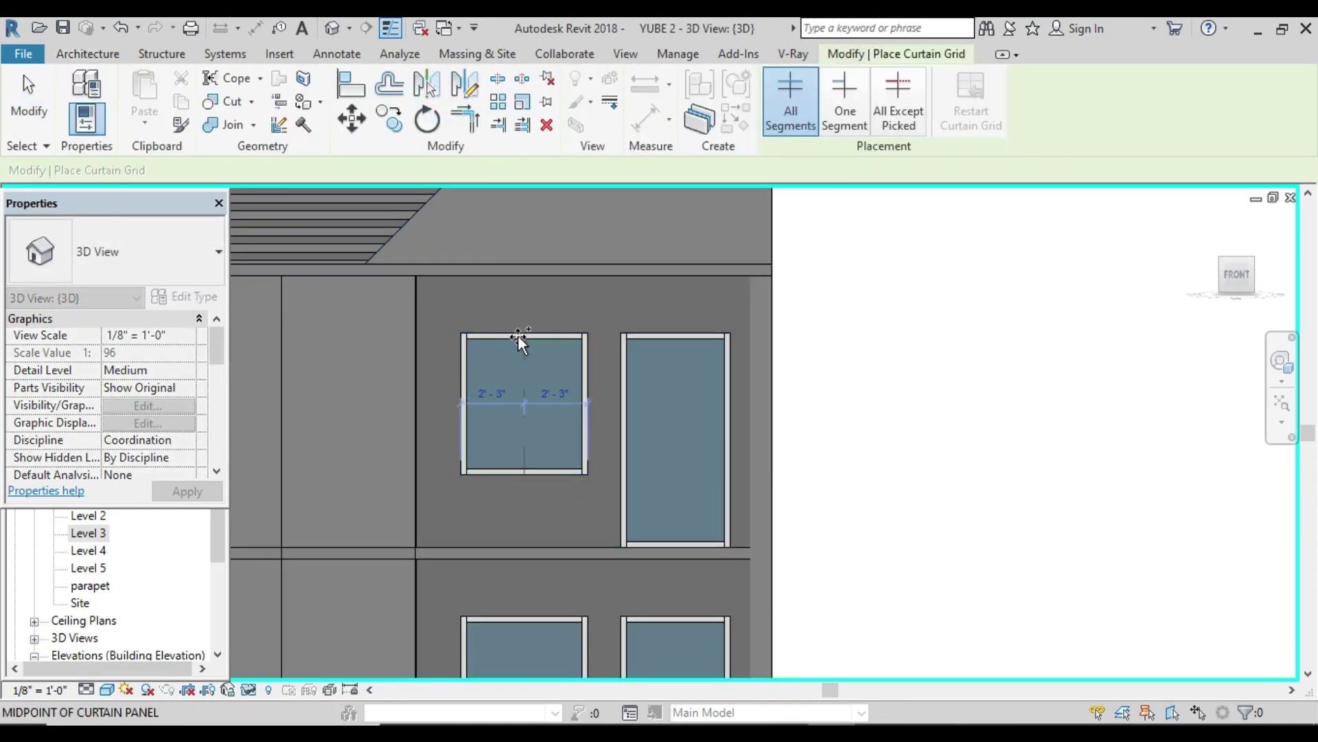
scroll(521, 335, "up", 1)
scroll(519, 335, "up", 1)
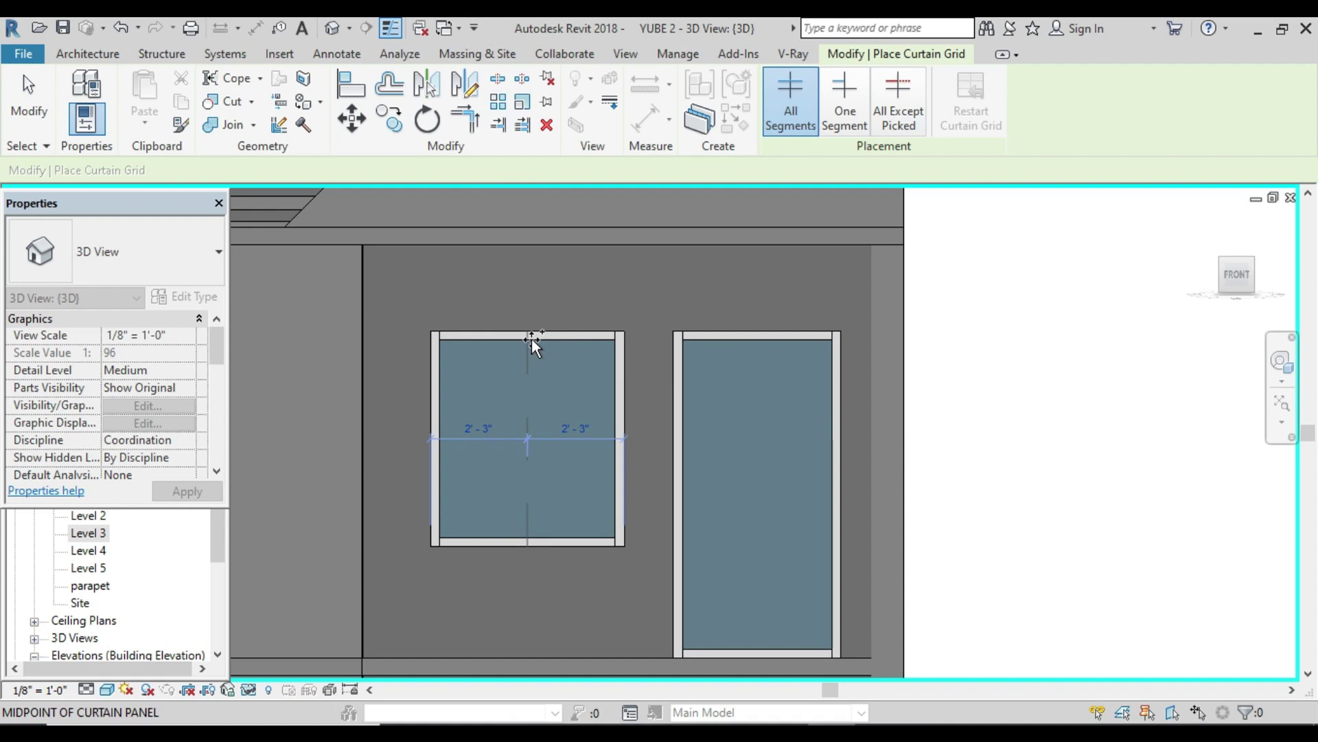
scroll(531, 338, "up", 2)
middle_click_drag(533, 338, 537, 257)
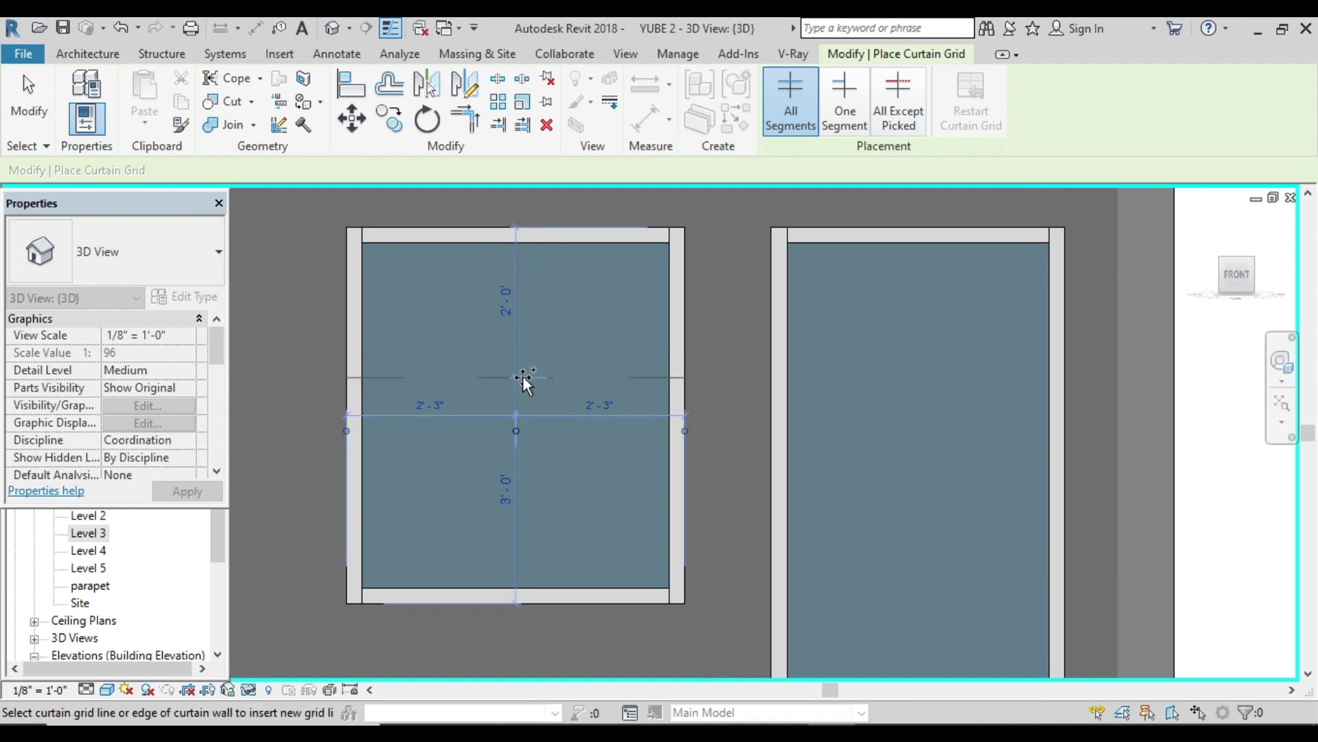
left_click(522, 377)
Step: Add a trial mullion on that grid, undo it, and zoom out to the full front facade
left_click(88, 53)
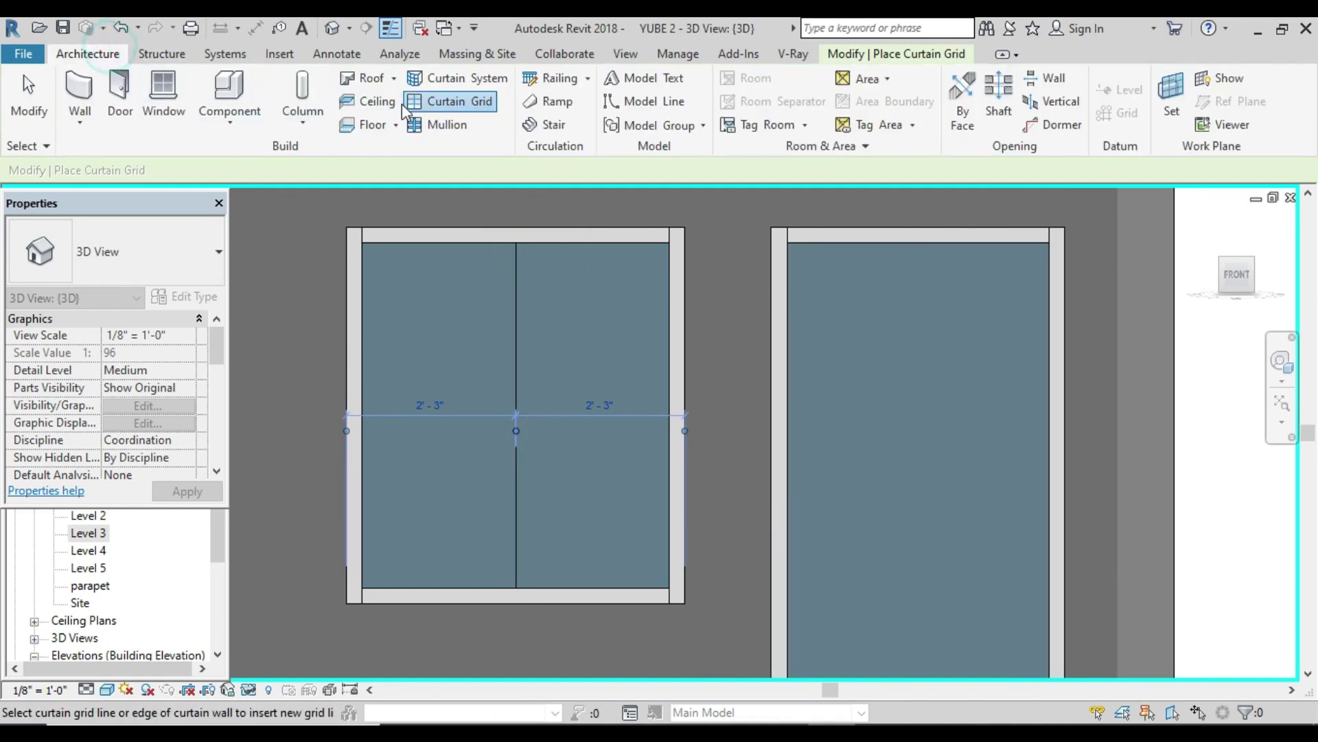
left_click(420, 124)
left_click(521, 326)
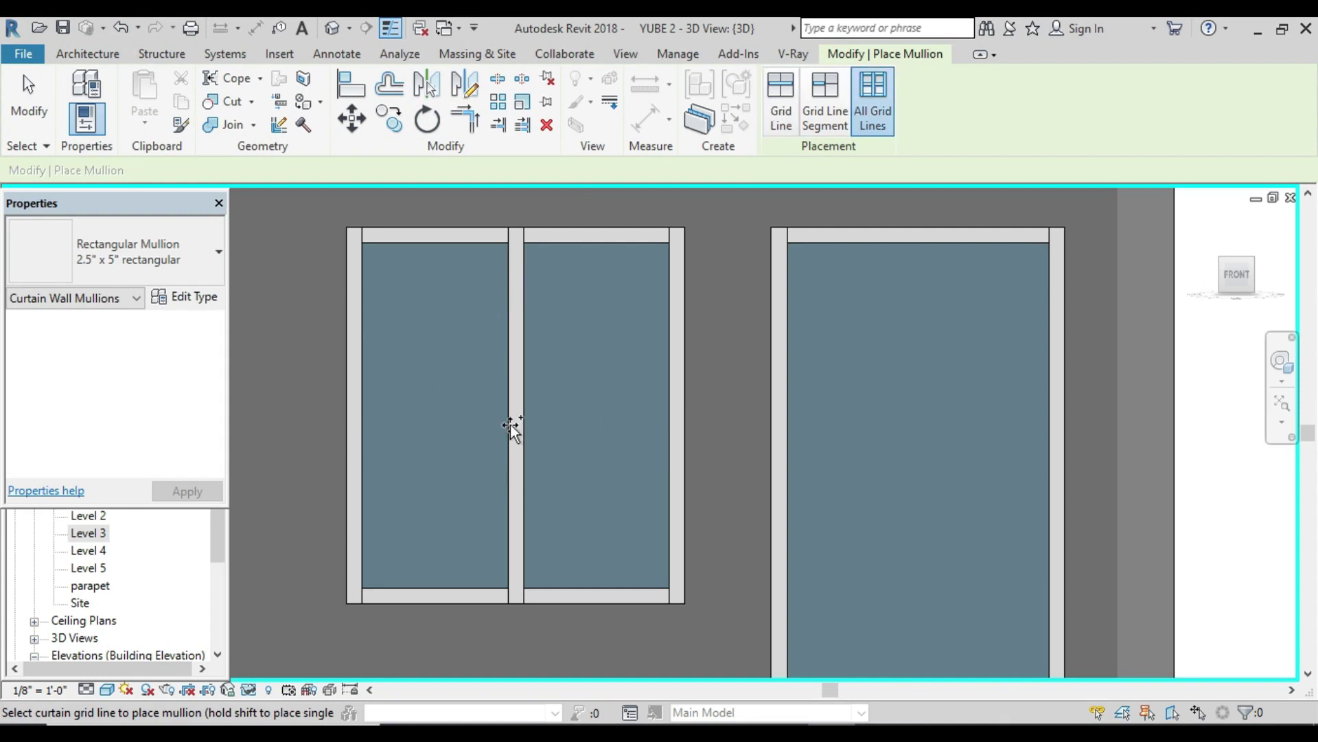
key("ctrl+z")
key("ctrl+z")
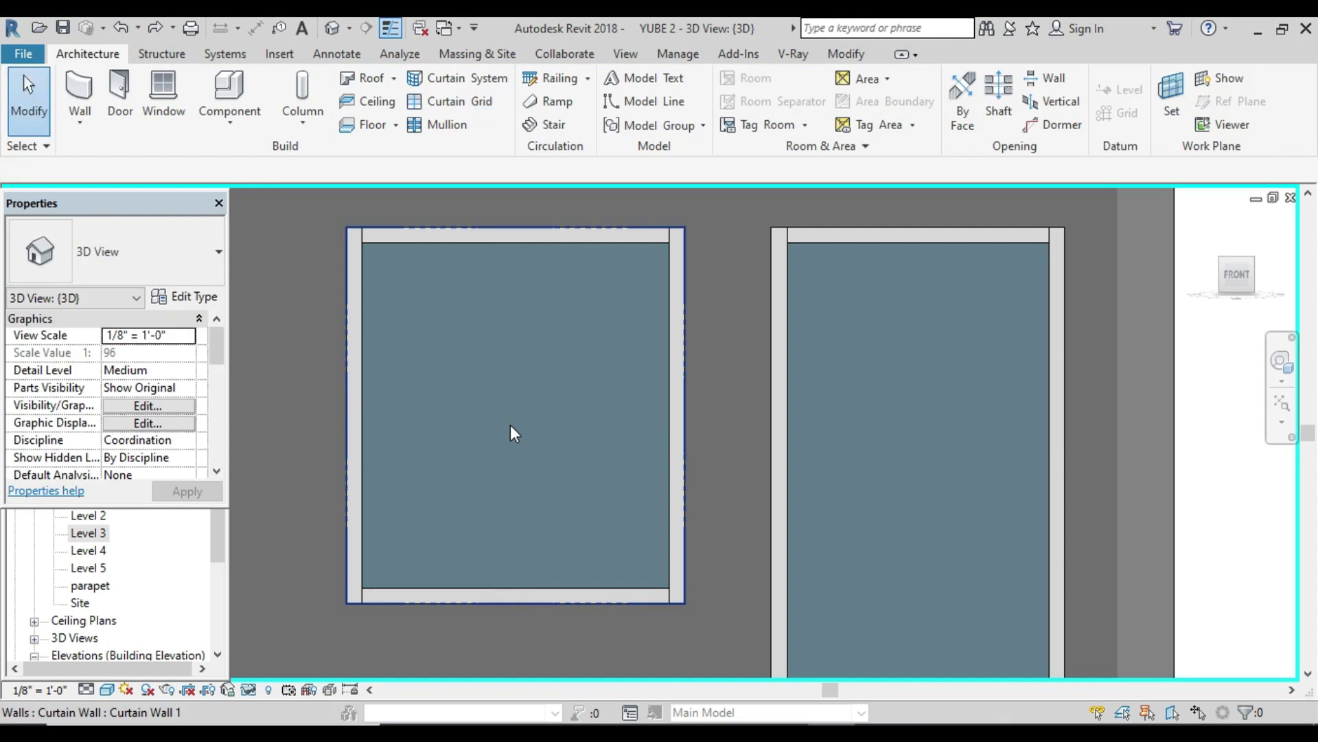
scroll(510, 425, "down", 3)
scroll(510, 434, "down", 2)
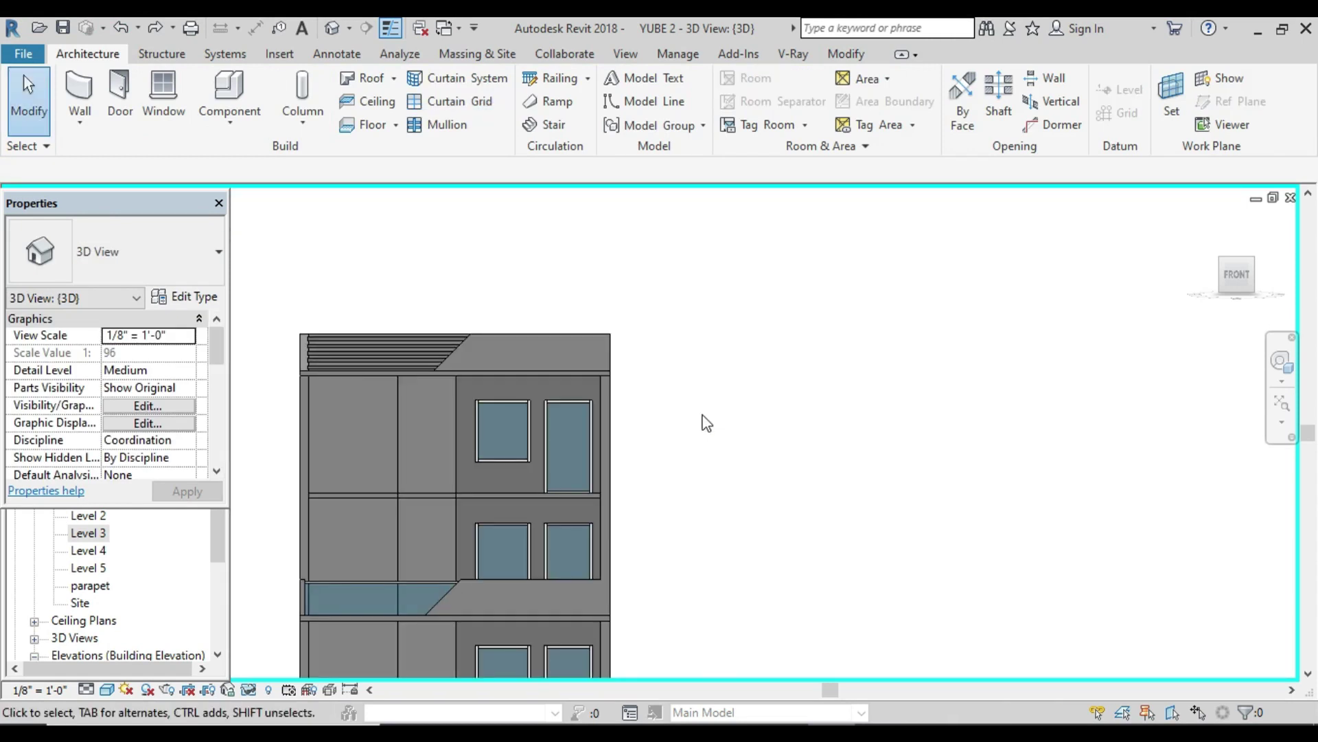
mouse_move(505, 475)
middle_mouse_down("shift")
mouse_move(585, 555)
mouse_move(510, 463)
middle_mouse_up("shift")
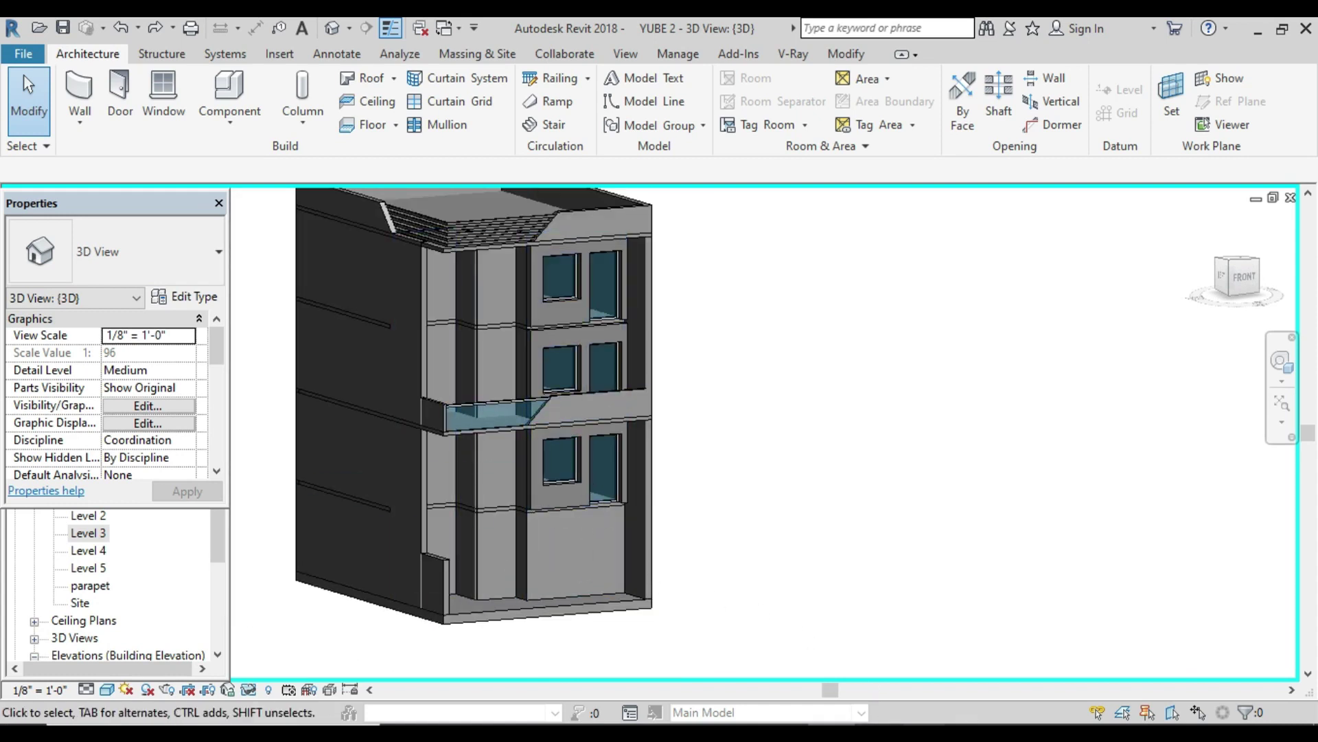
left_click(835, 691)
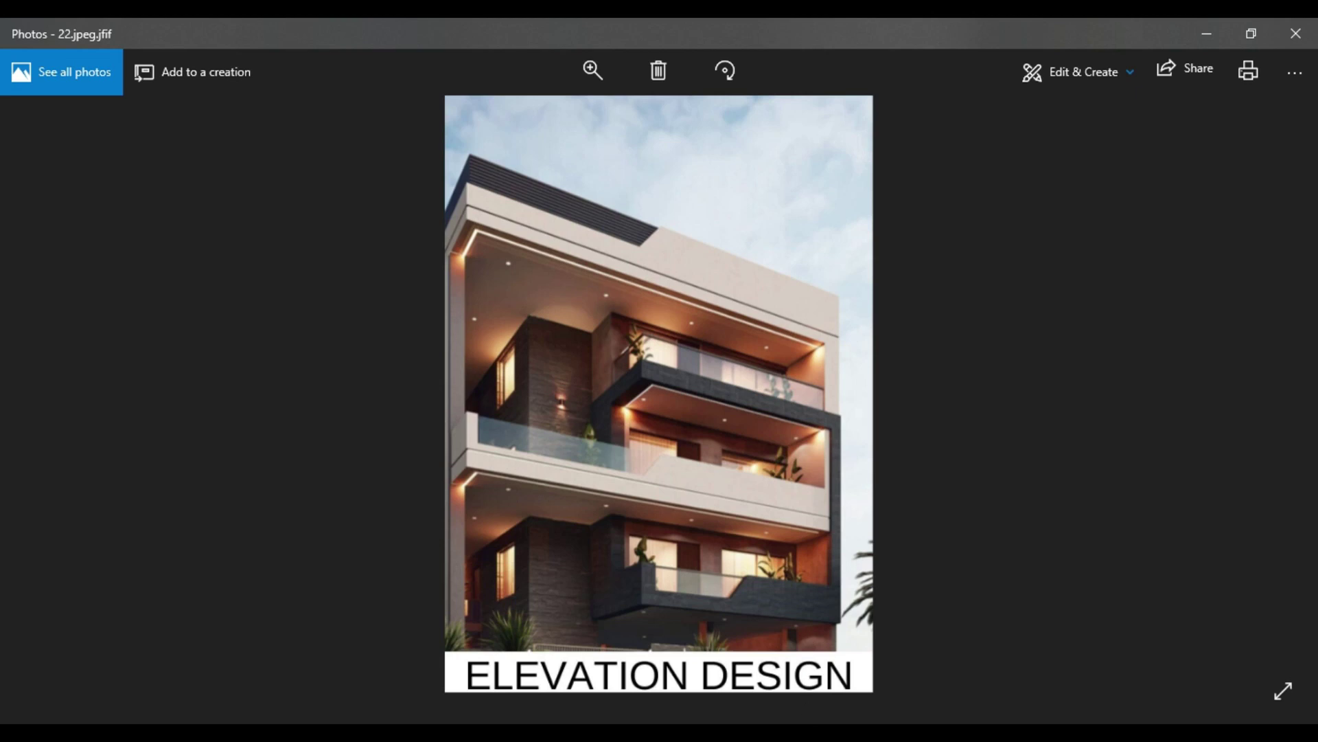
scroll(641, 447, "up", 2)
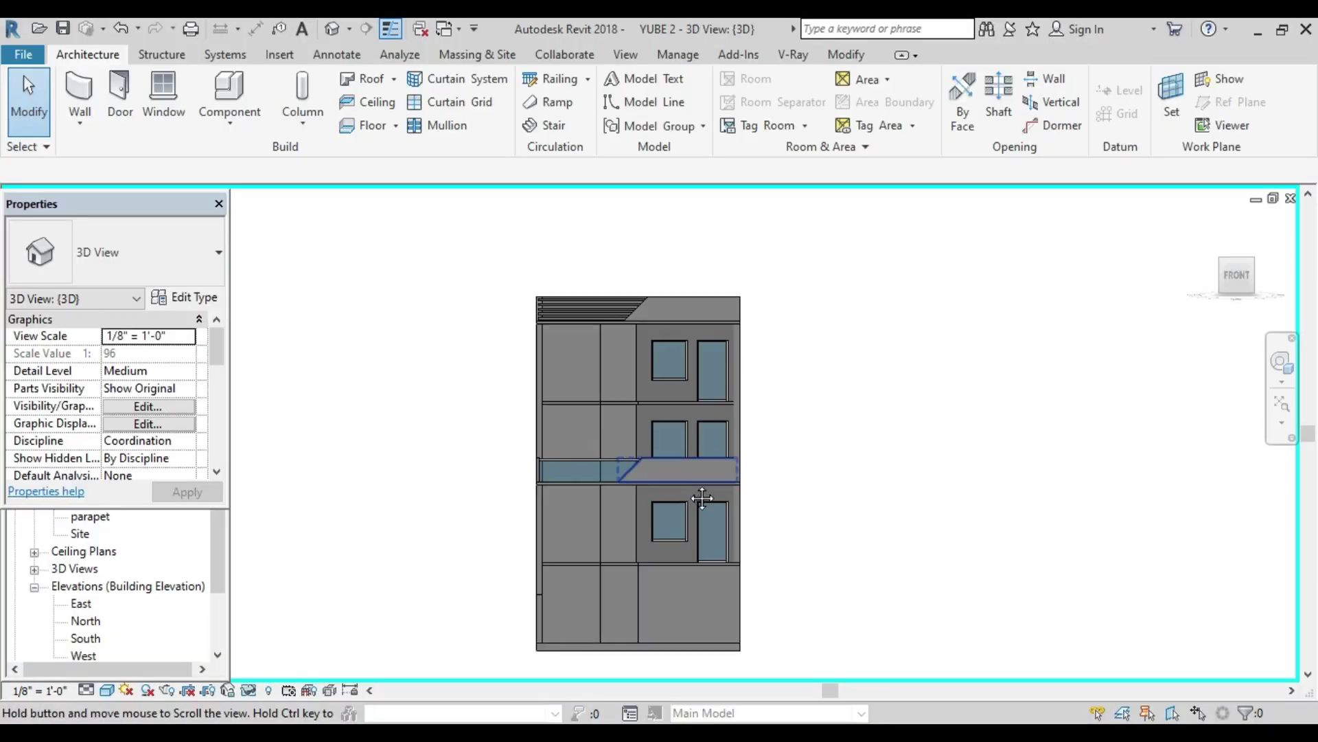
middle_click_drag(702, 497, 697, 424)
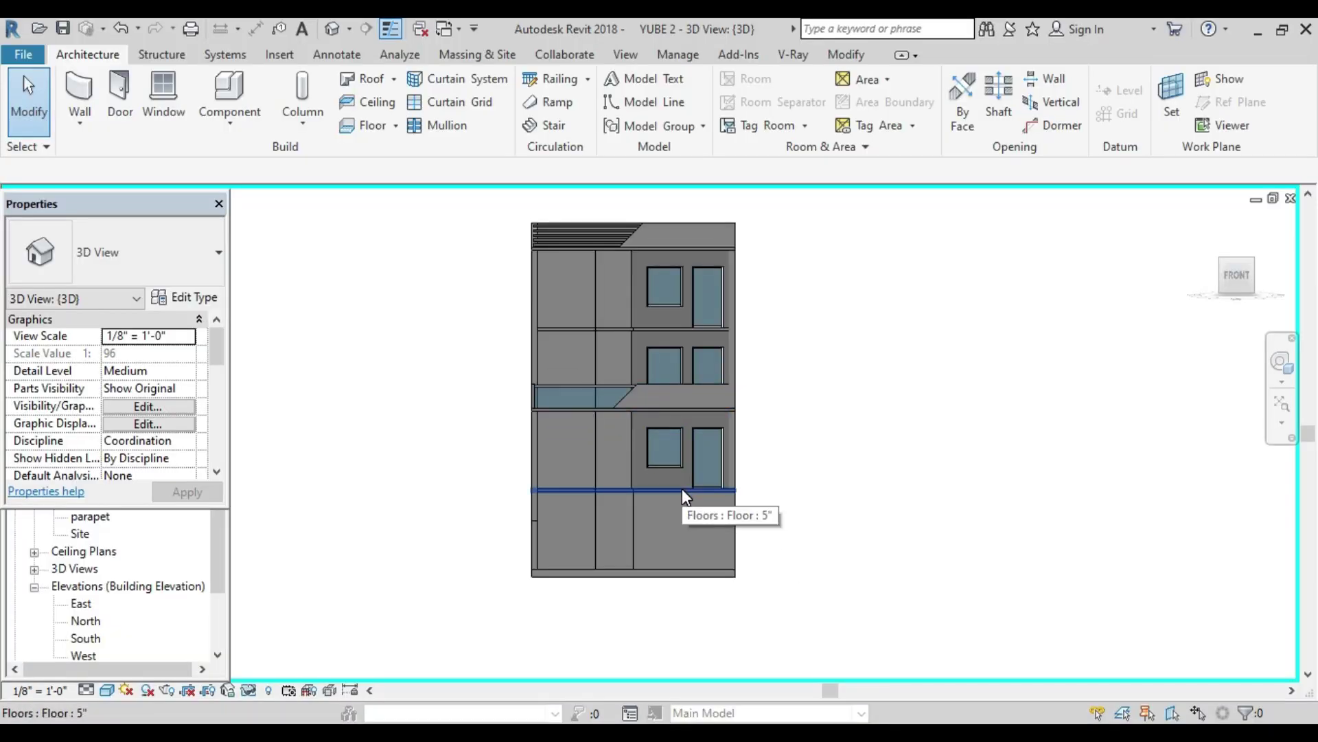
scroll(674, 326, "up", 1)
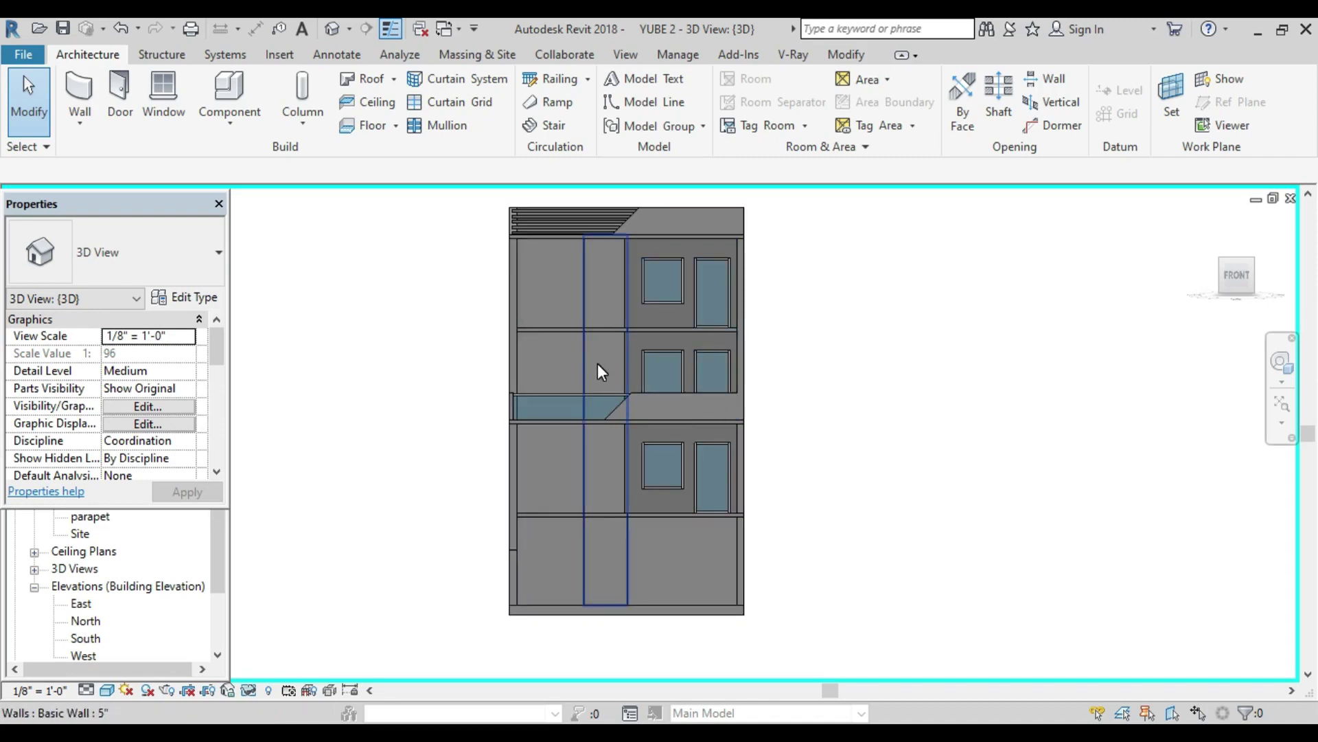
middle_click_drag(598, 364, 691, 364, "shift")
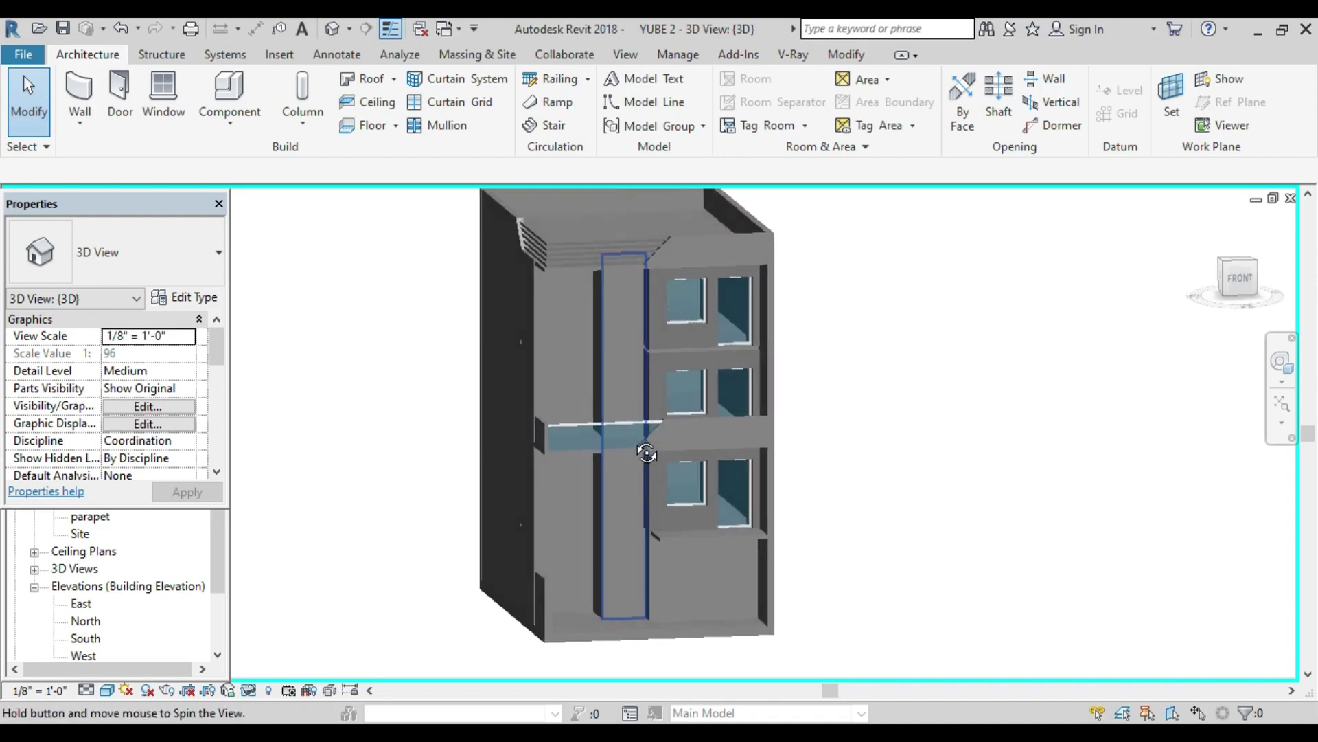
scroll(691, 364, "up", 3)
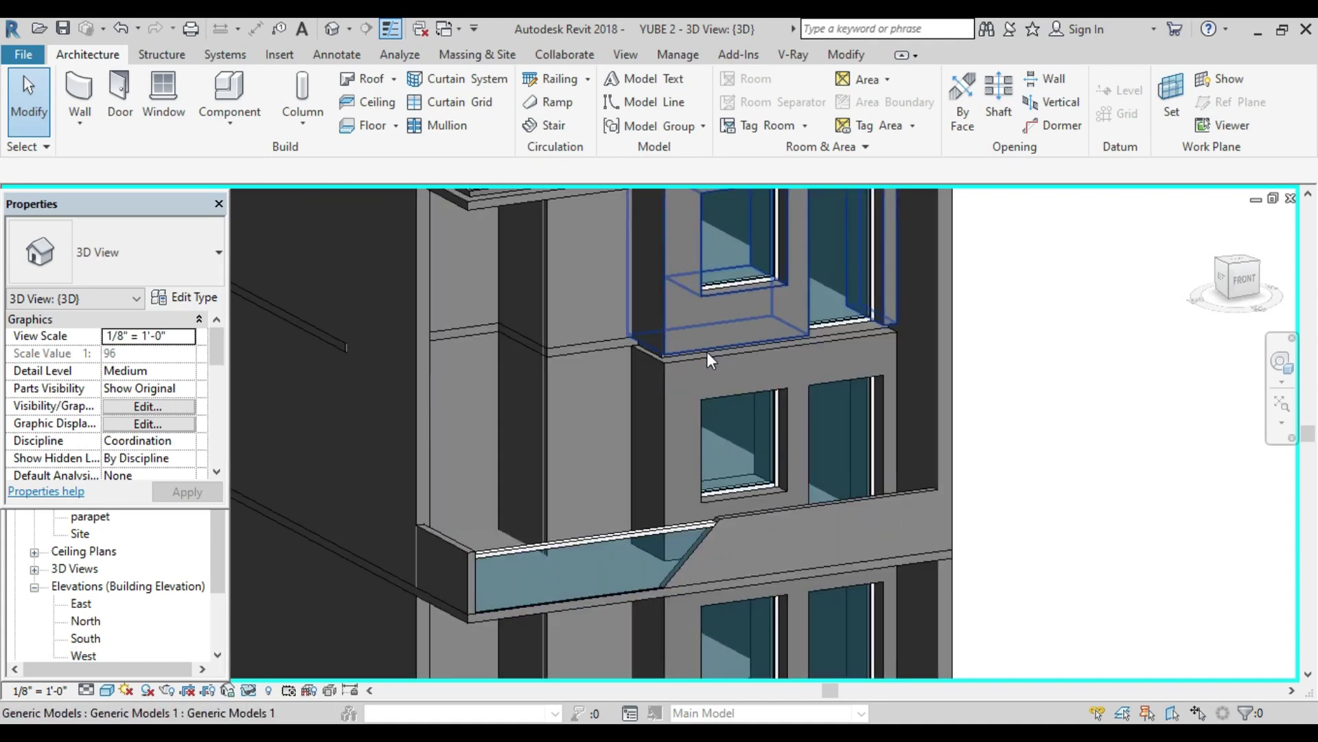
scroll(706, 357, "up", 2)
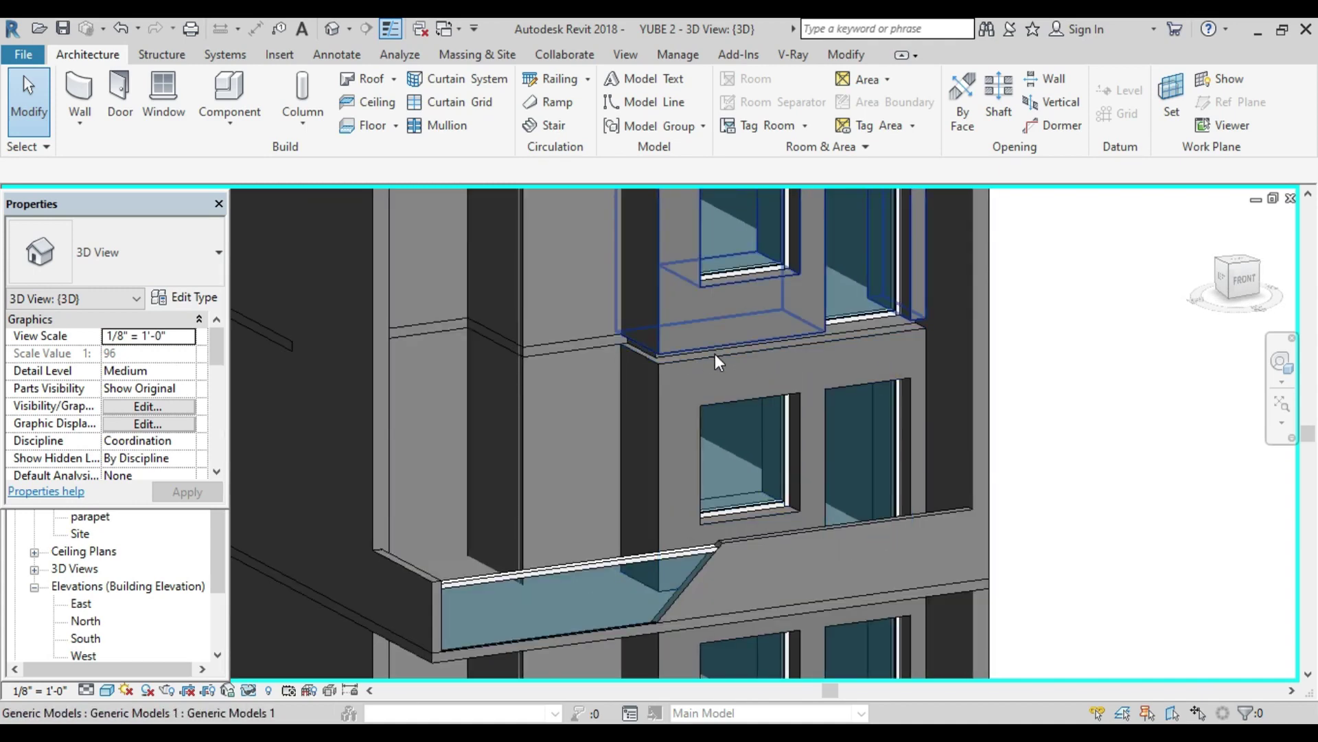
scroll(714, 353, "down", 1)
scroll(714, 353, "down", 1)
scroll(715, 353, "down", 1)
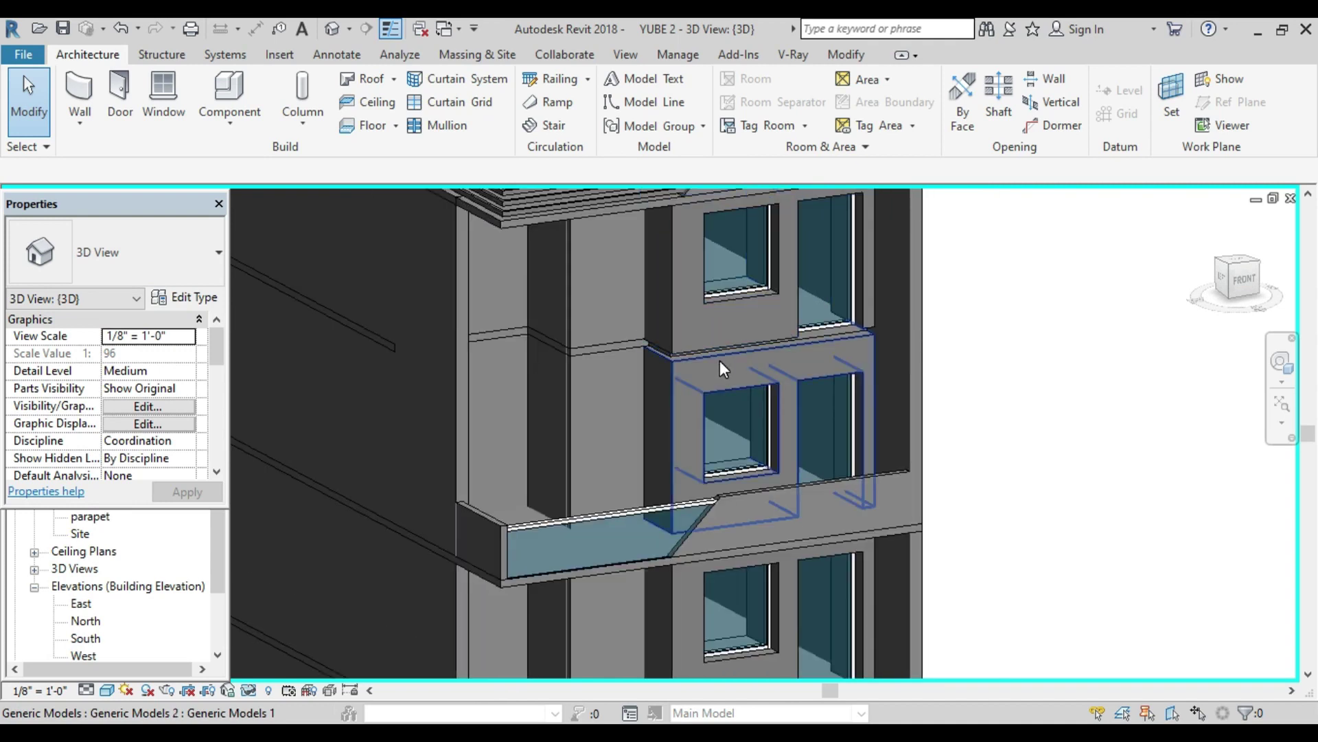
left_click(168, 551)
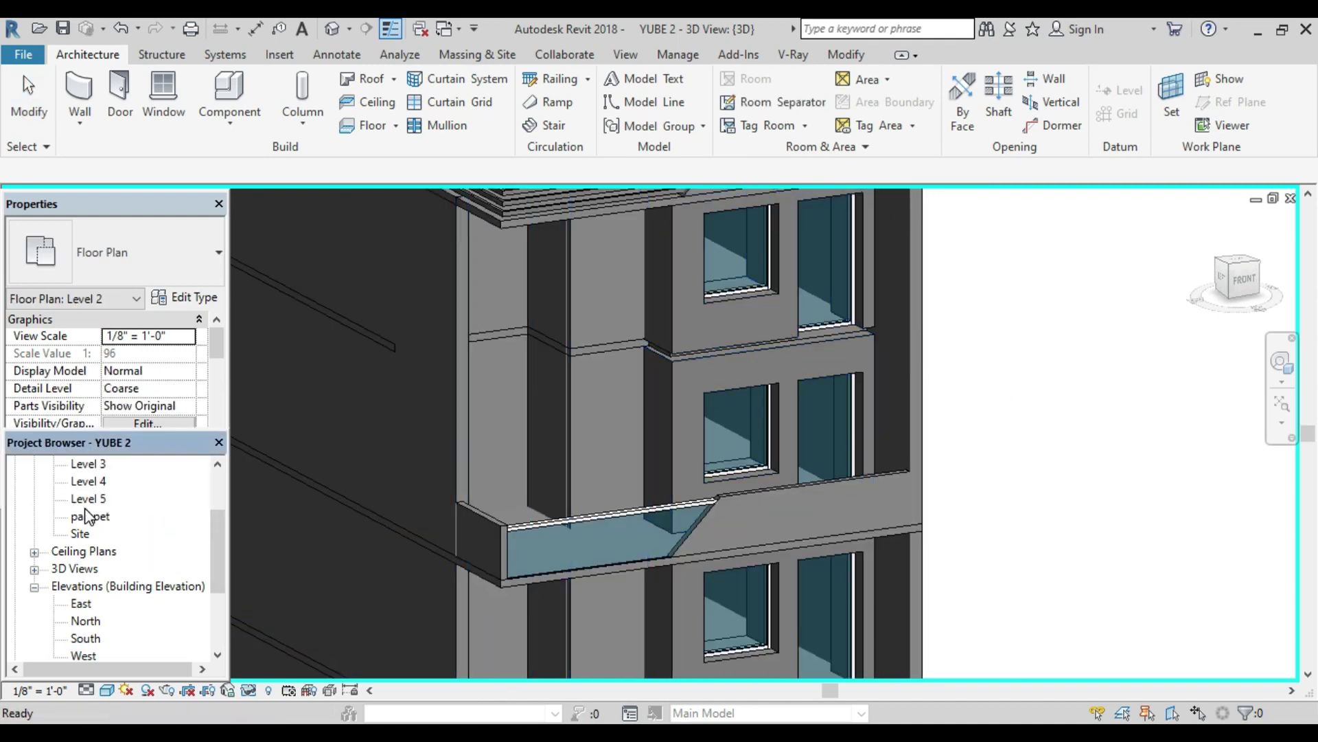
Step: Open the Level 4 plan and put its floor slab into boundary edit mode
double_click(91, 482)
middle_click_drag(646, 473, 595, 492)
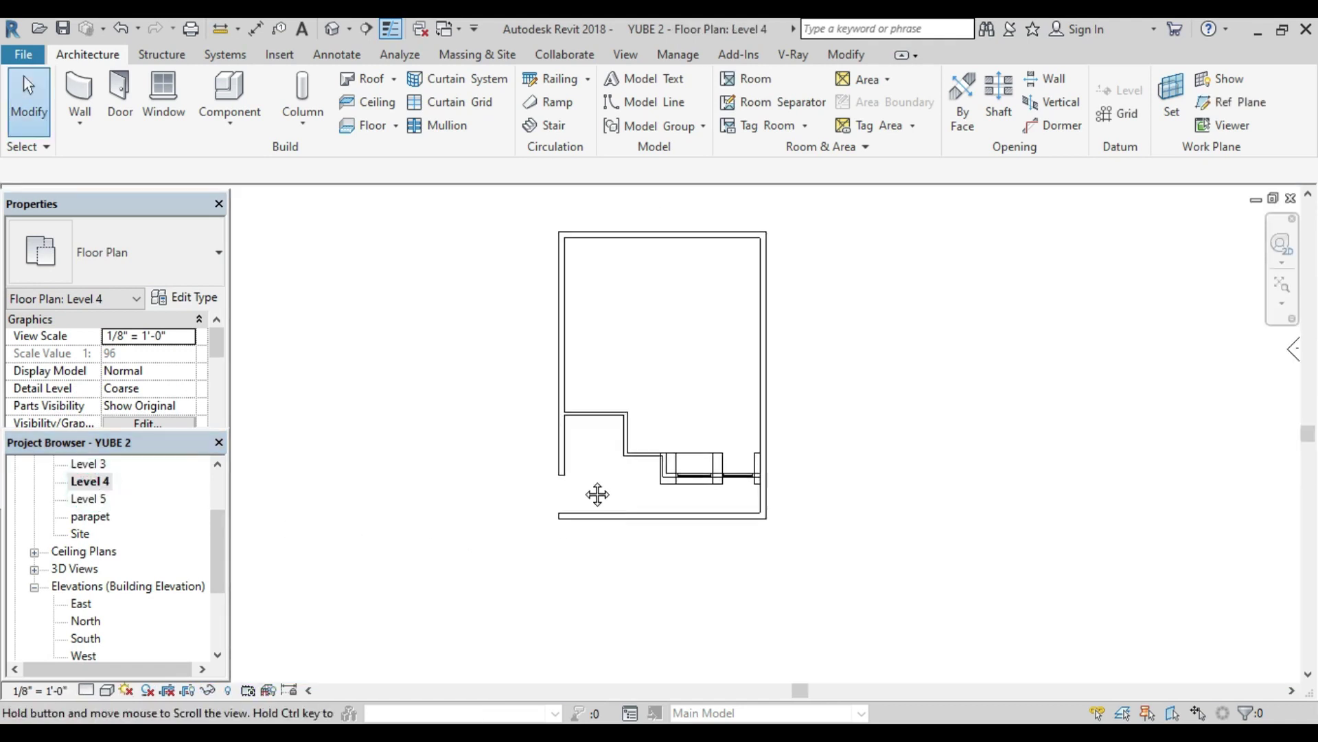
scroll(594, 492, "up", 1)
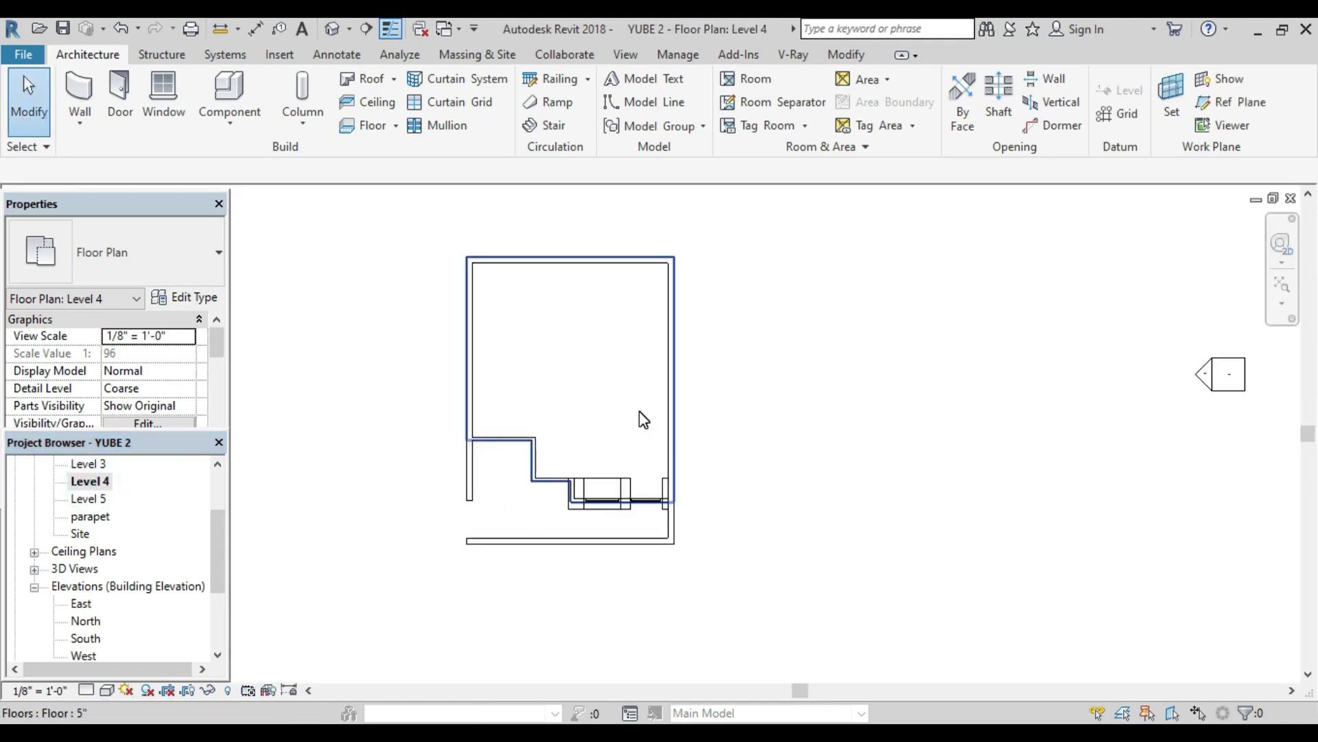
left_click(657, 427)
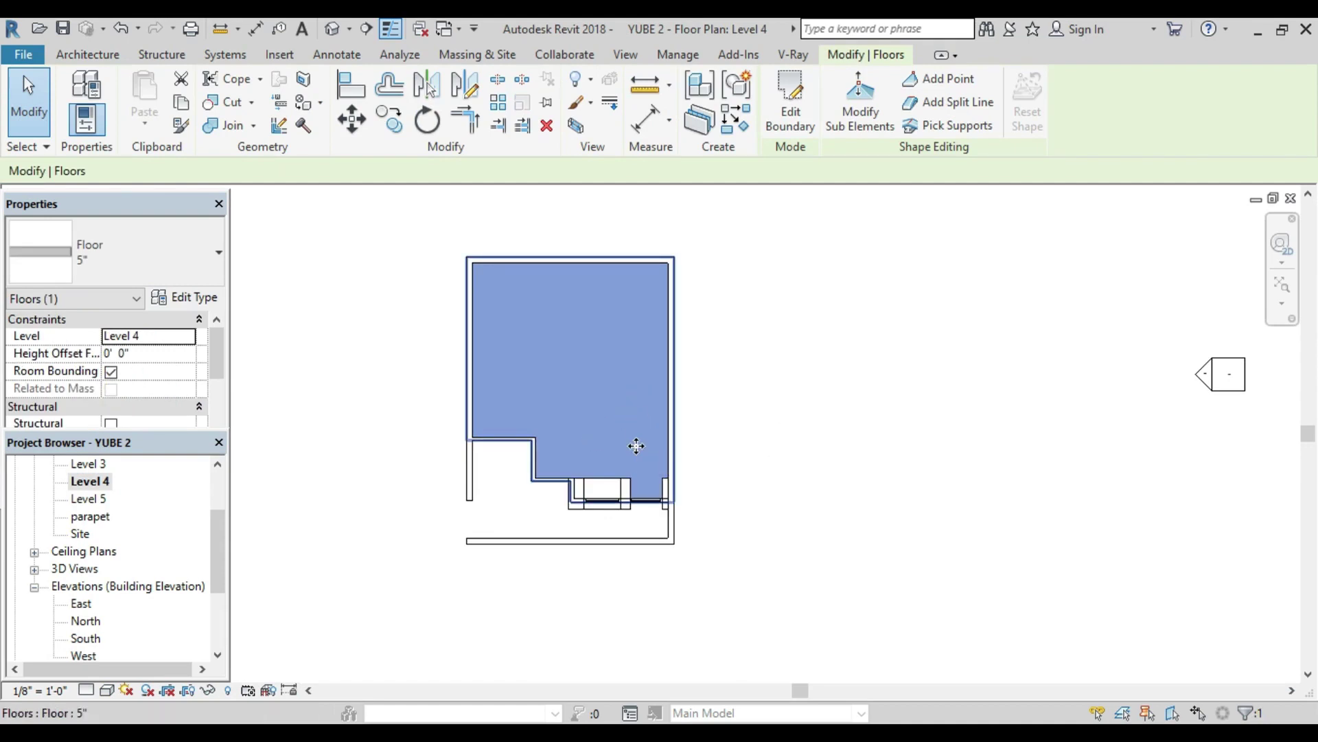
left_click(790, 113)
Step: Drag the floor's front boundary about 5'-4 1/2" out to the outer wall and finish the edit
scroll(642, 501, "up", 2)
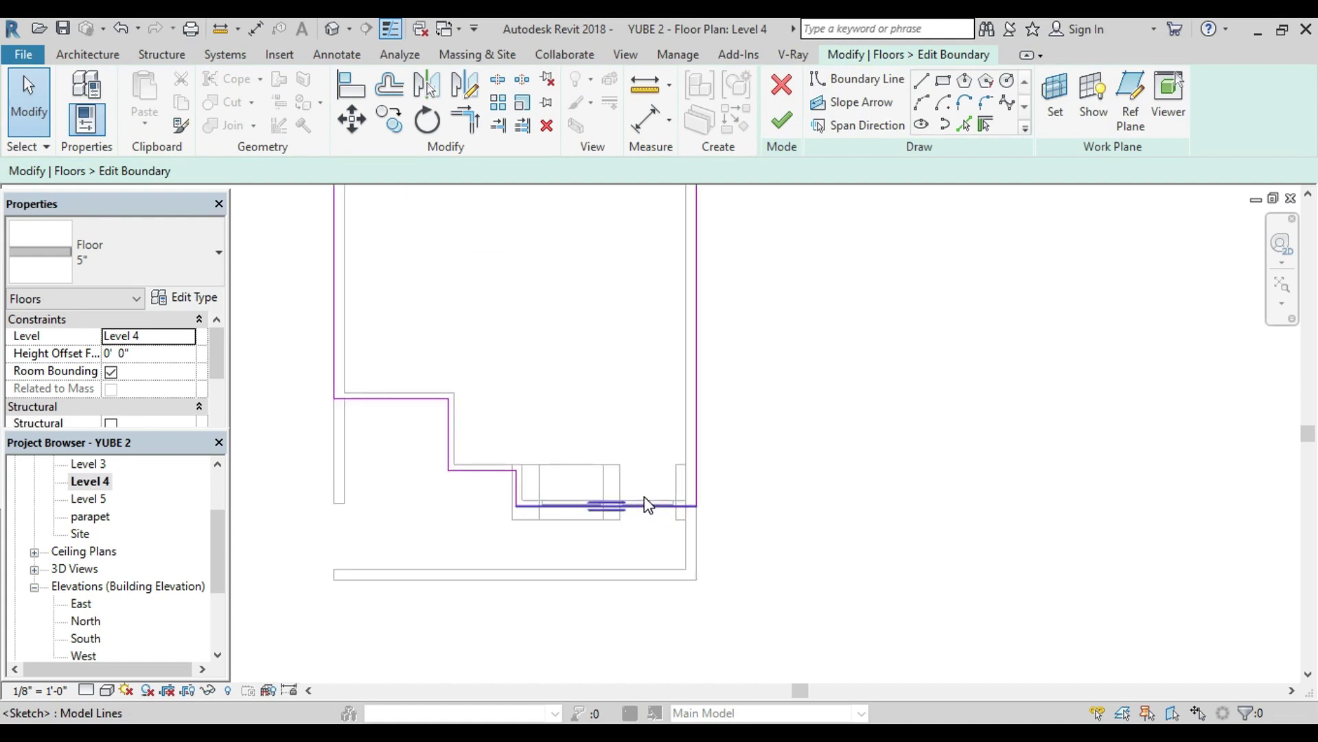
middle_click_drag(636, 465, 612, 402)
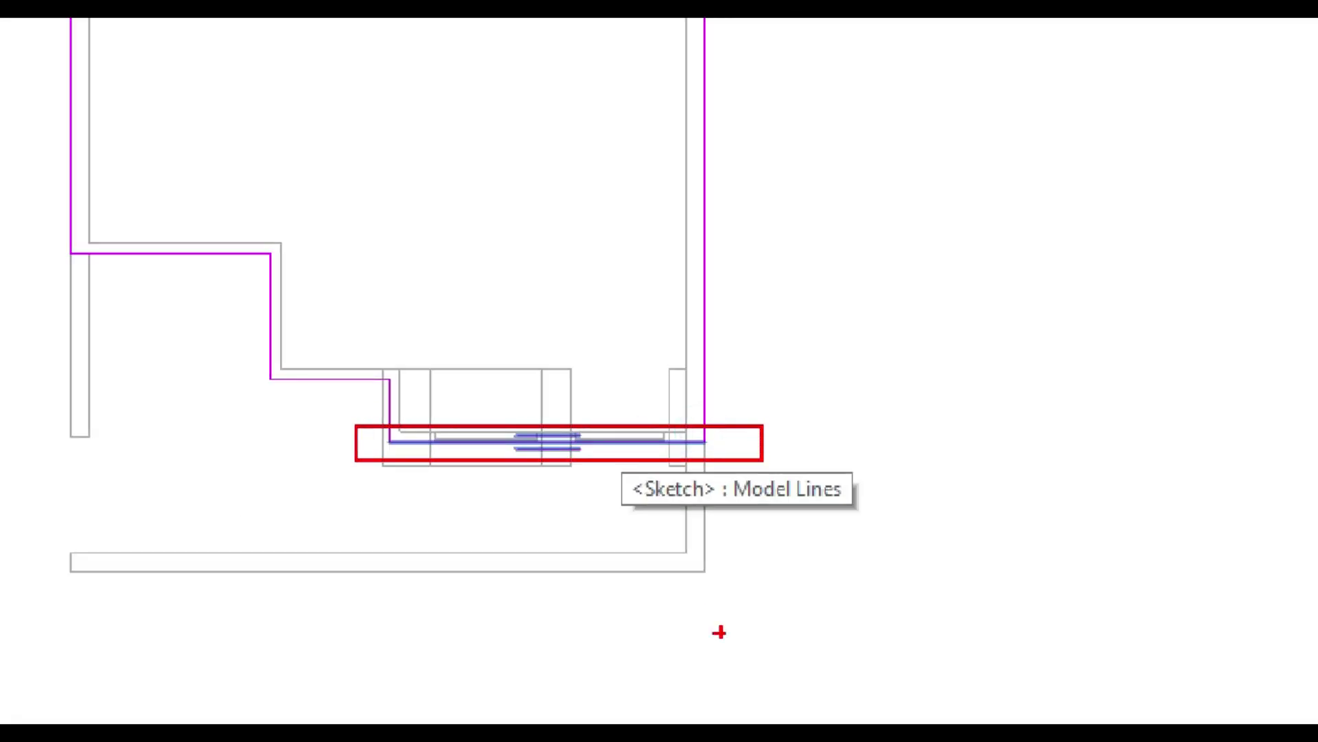
left_click_drag(732, 569, 283, 605, "ctrl")
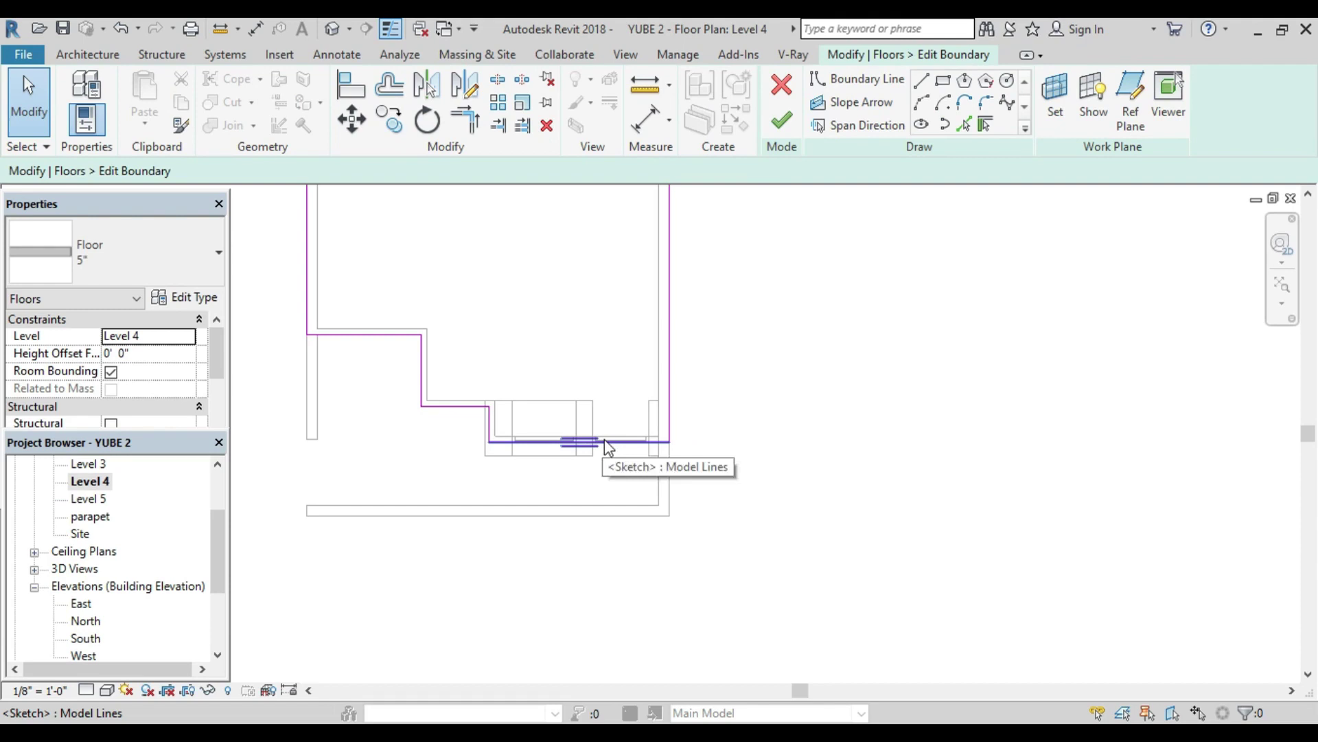
left_click(604, 441)
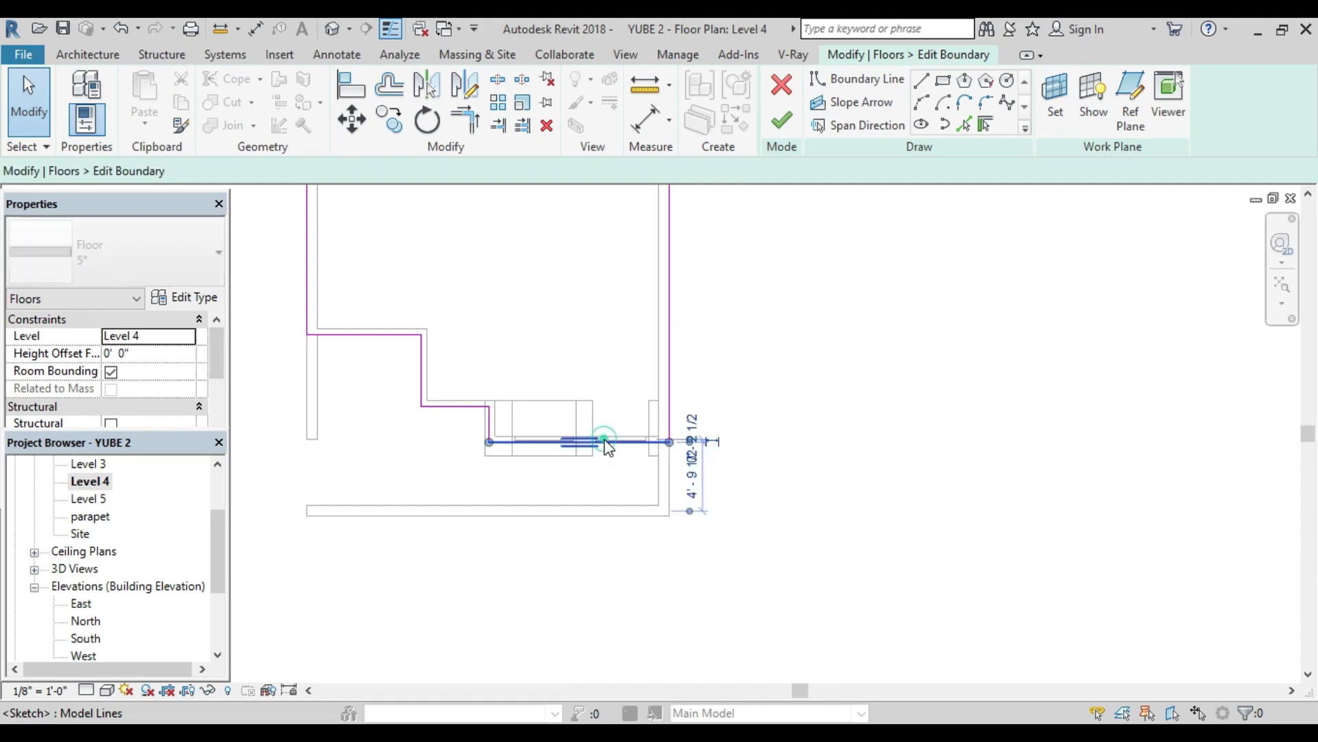
scroll(604, 441, "up", 2)
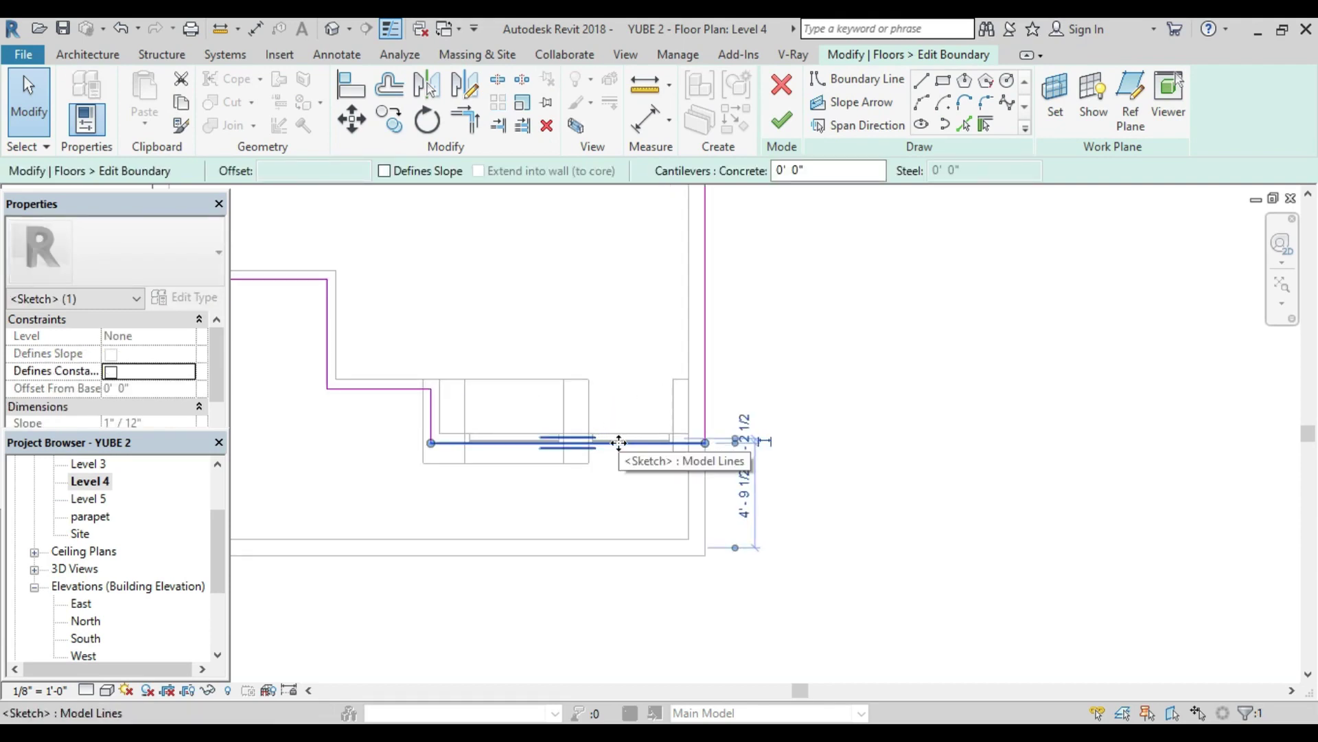
left_click_drag(618, 444, 620, 559)
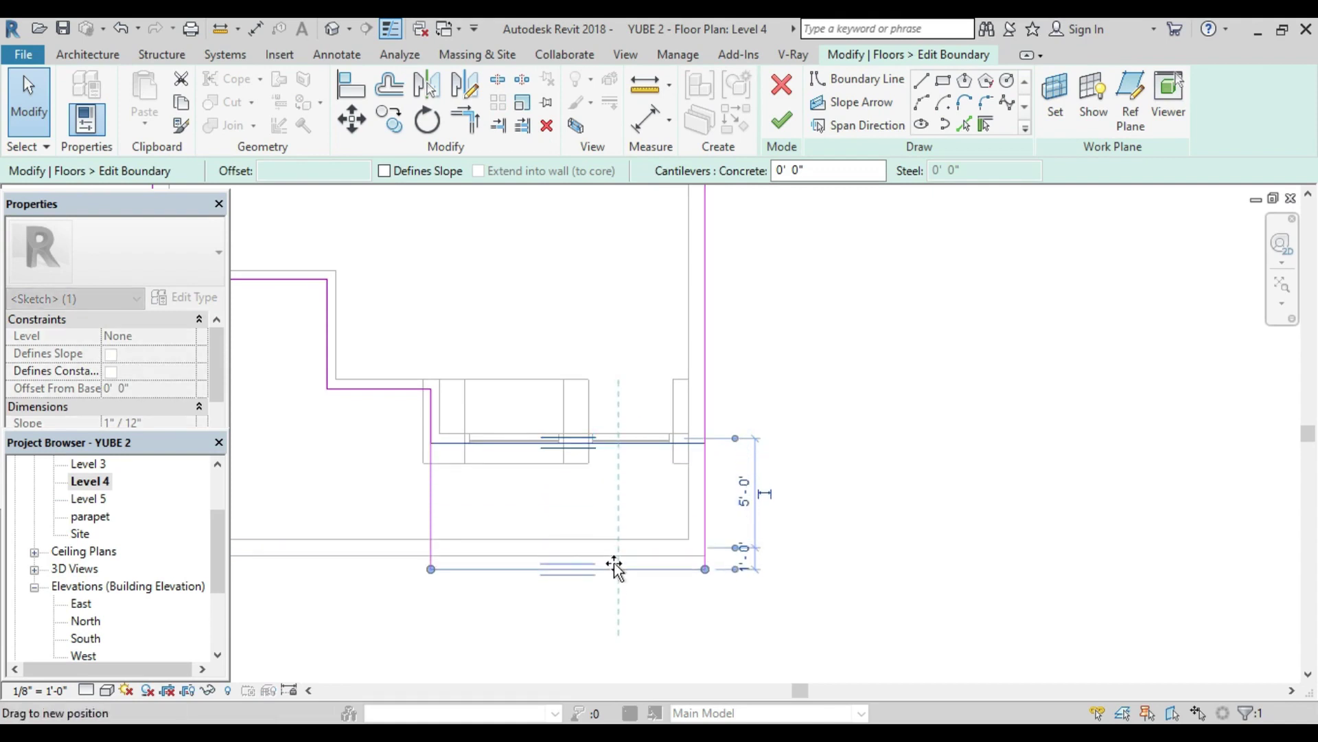
left_click_drag(619, 559, 614, 561)
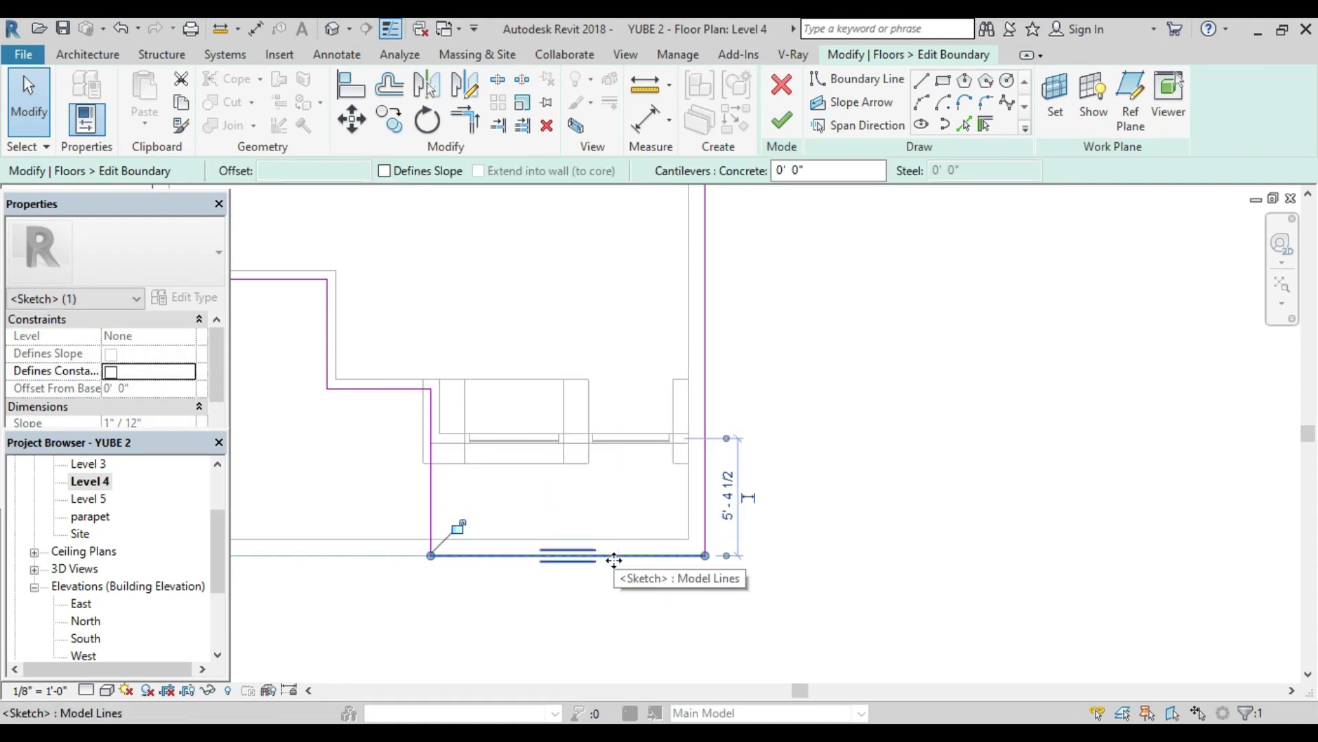
scroll(614, 559, "up", 2)
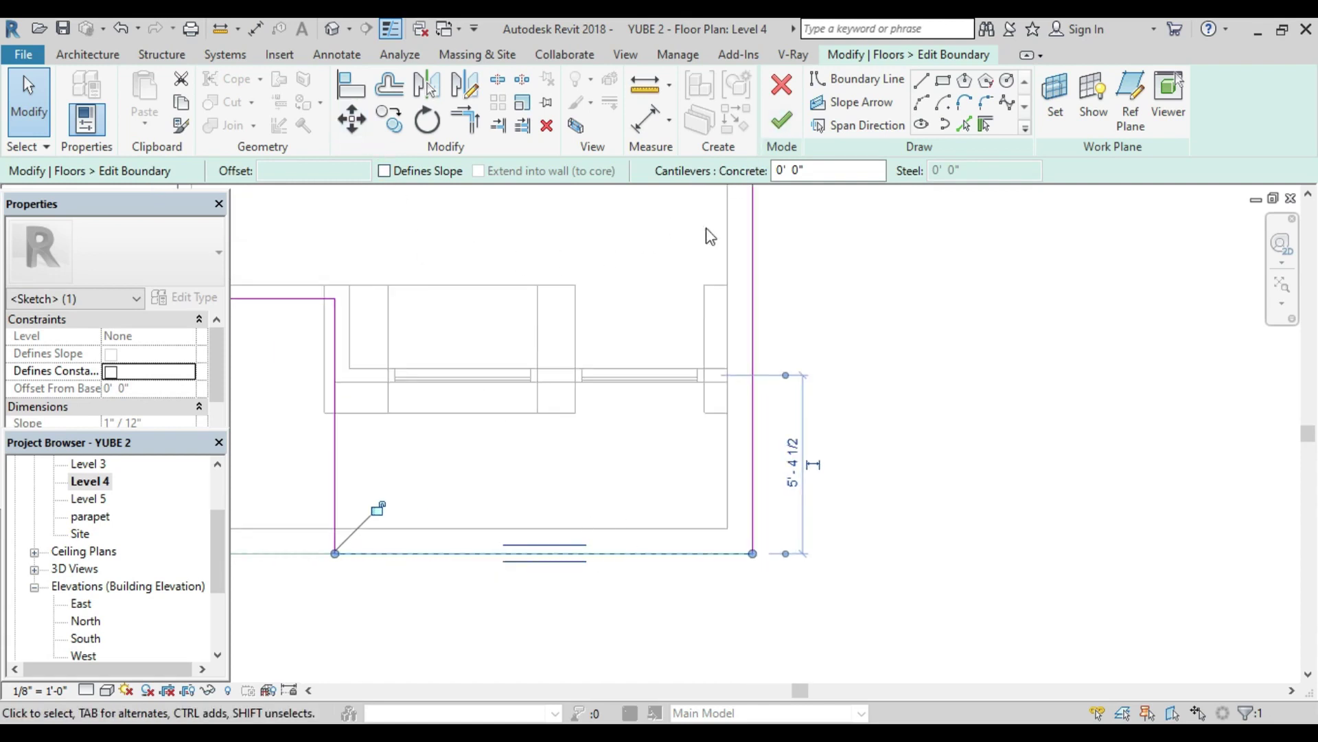
left_click(780, 120)
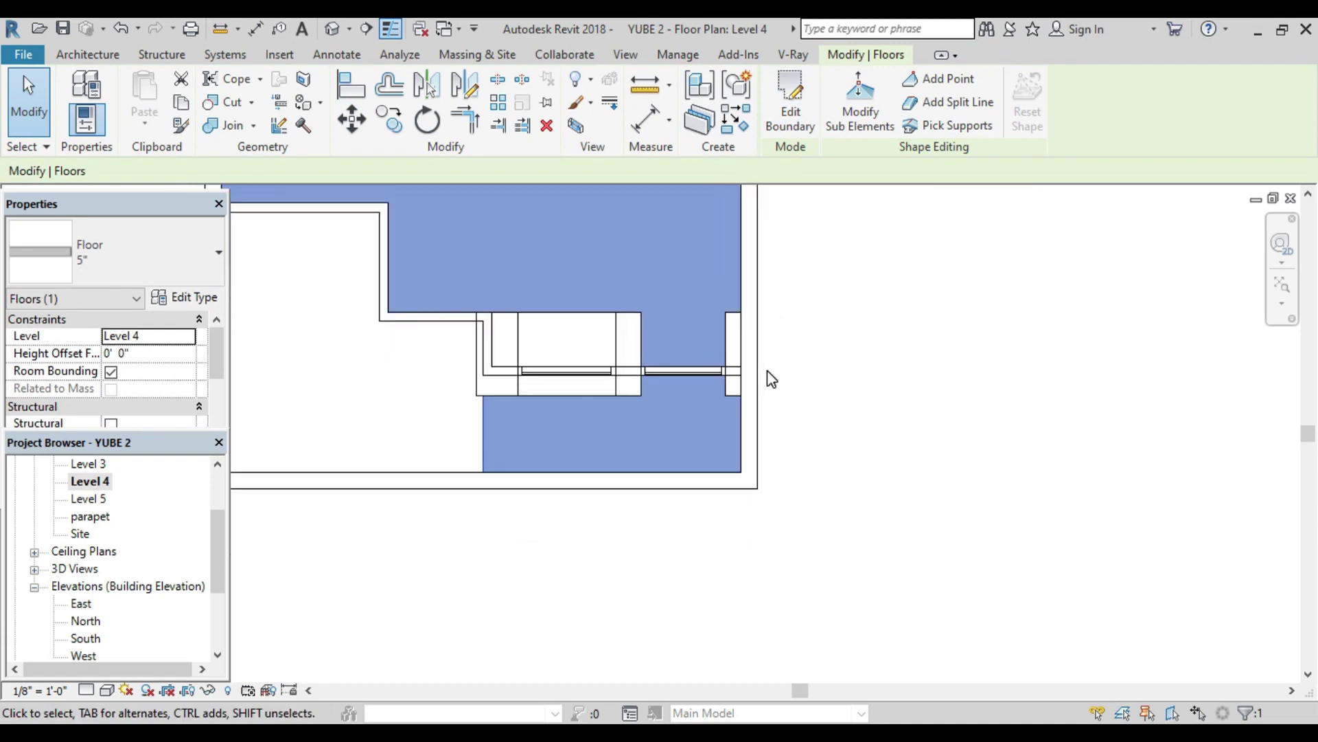
scroll(766, 364, "down", 2)
Step: Open the Level 2 plan, try moving its floor, then undo to restore the original outline
left_click(765, 412)
scroll(616, 429, "down", 2)
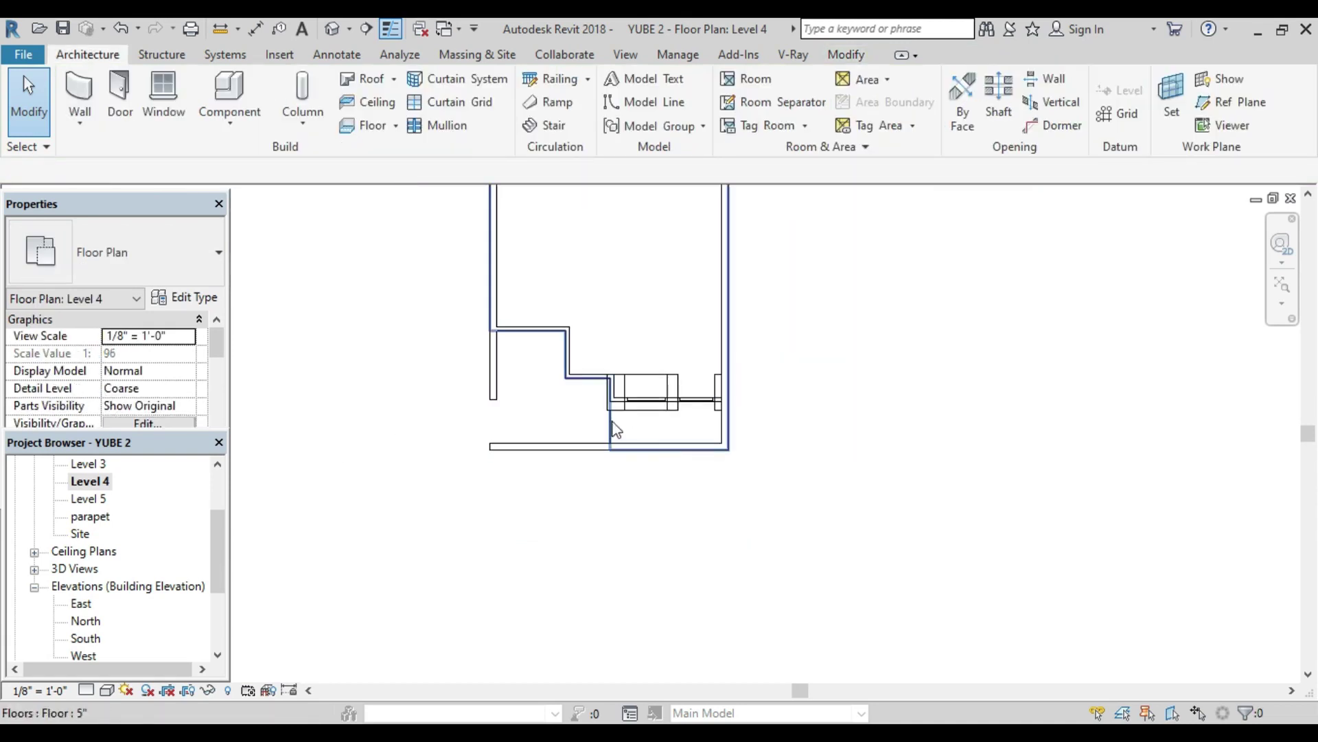
scroll(114, 514, "up", 1)
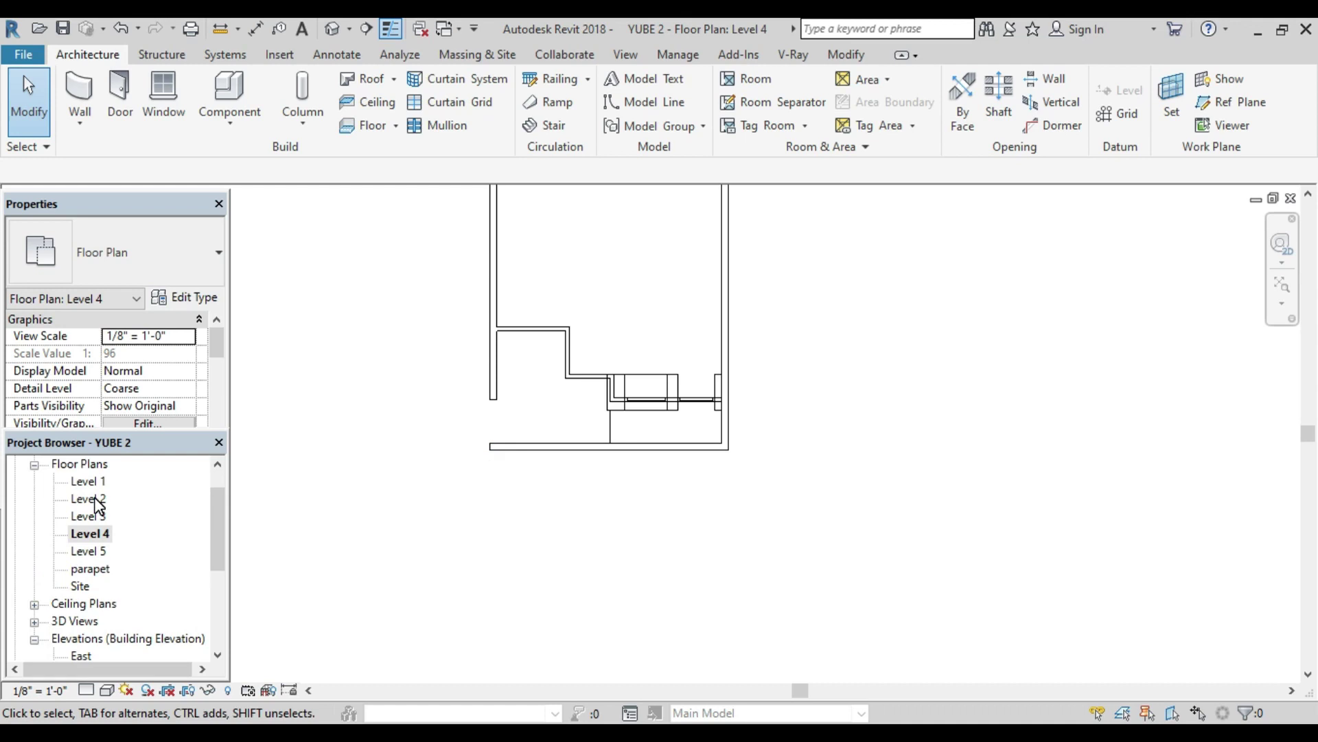
double_click(97, 503)
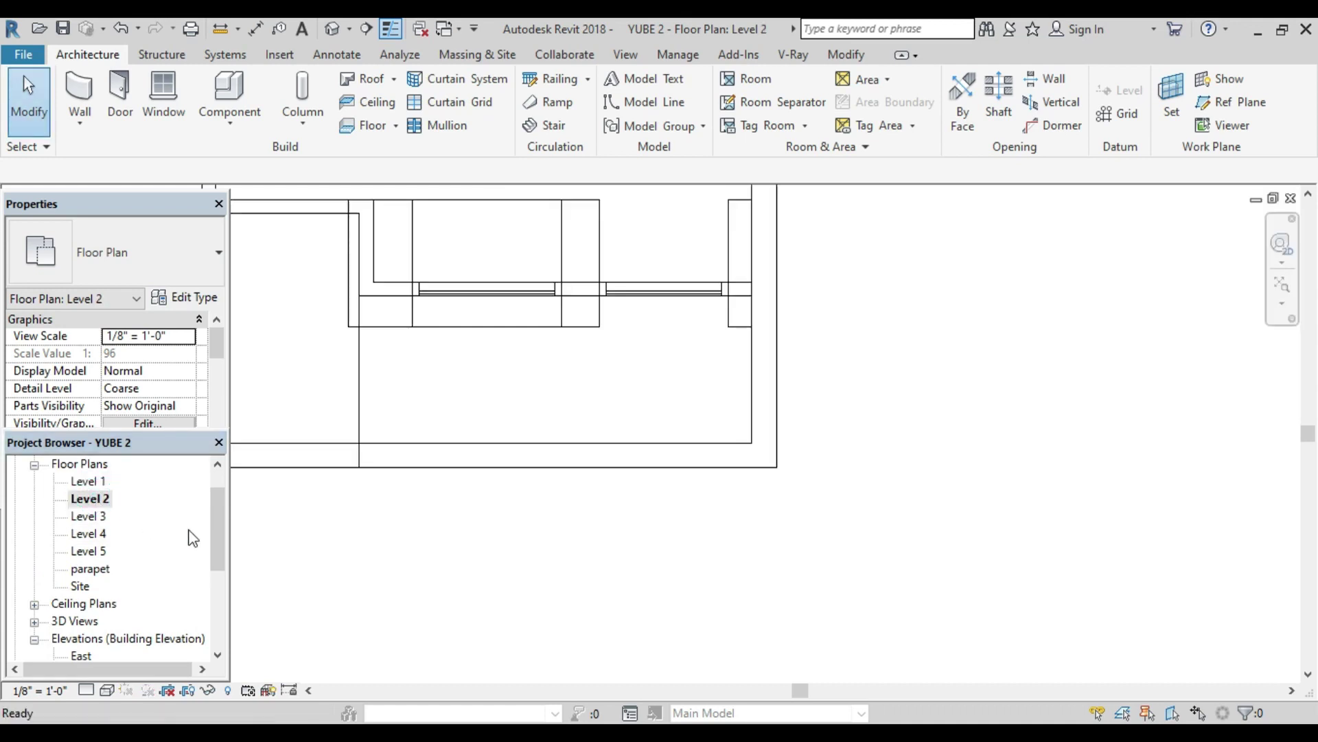
left_click(358, 396)
scroll(485, 446, "down", 2)
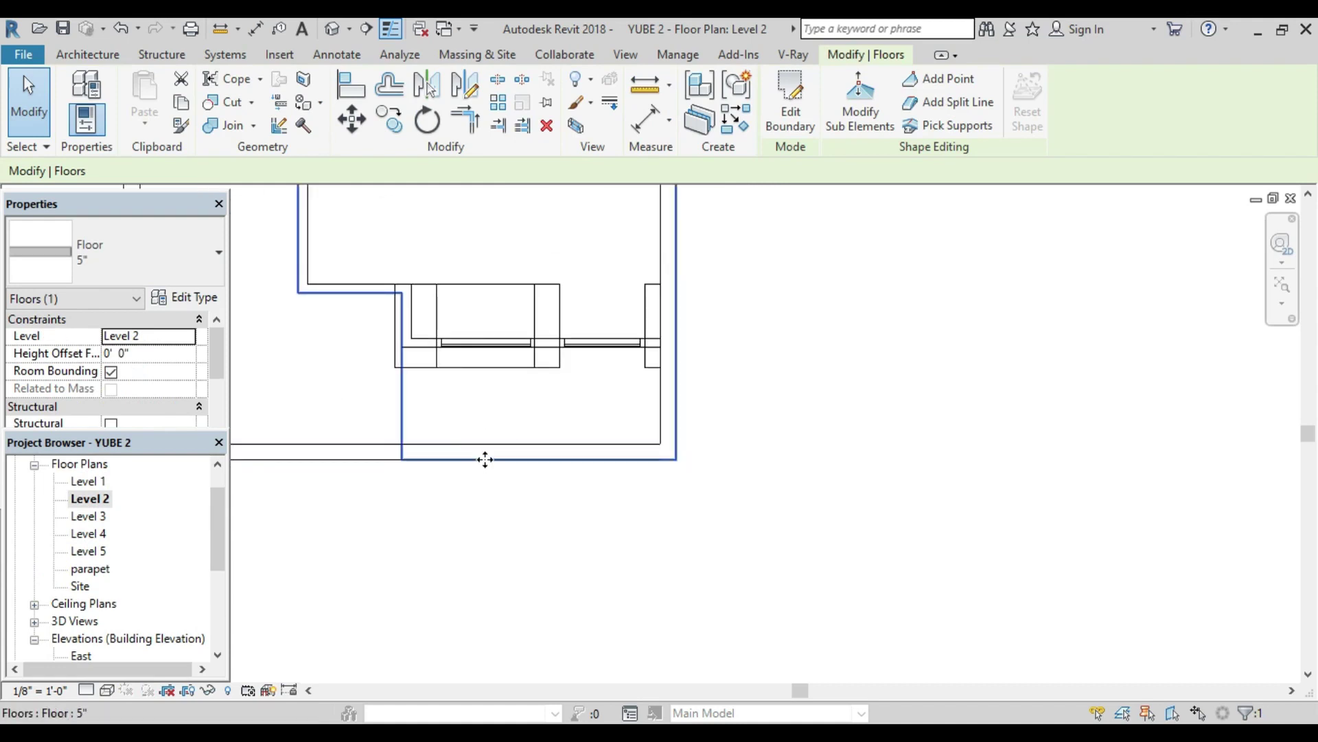
left_click_drag(485, 457, 483, 422)
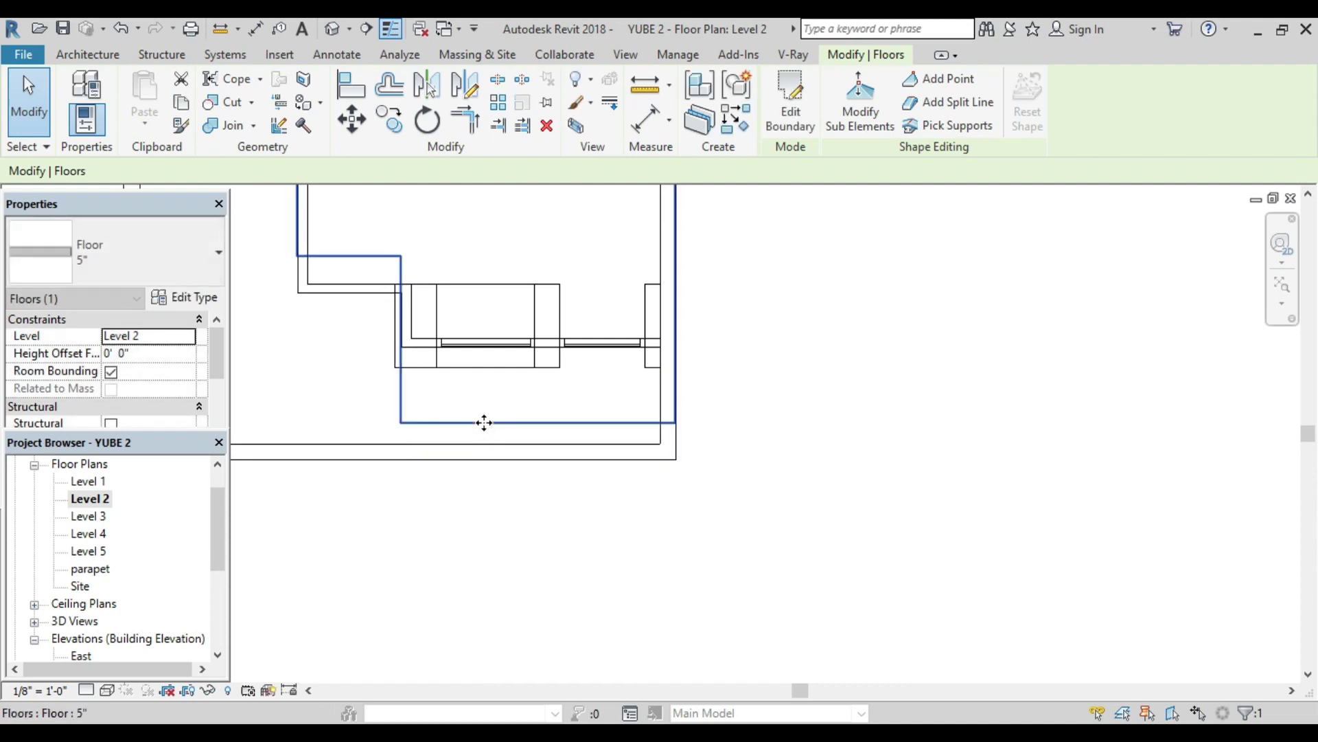
key("Escape")
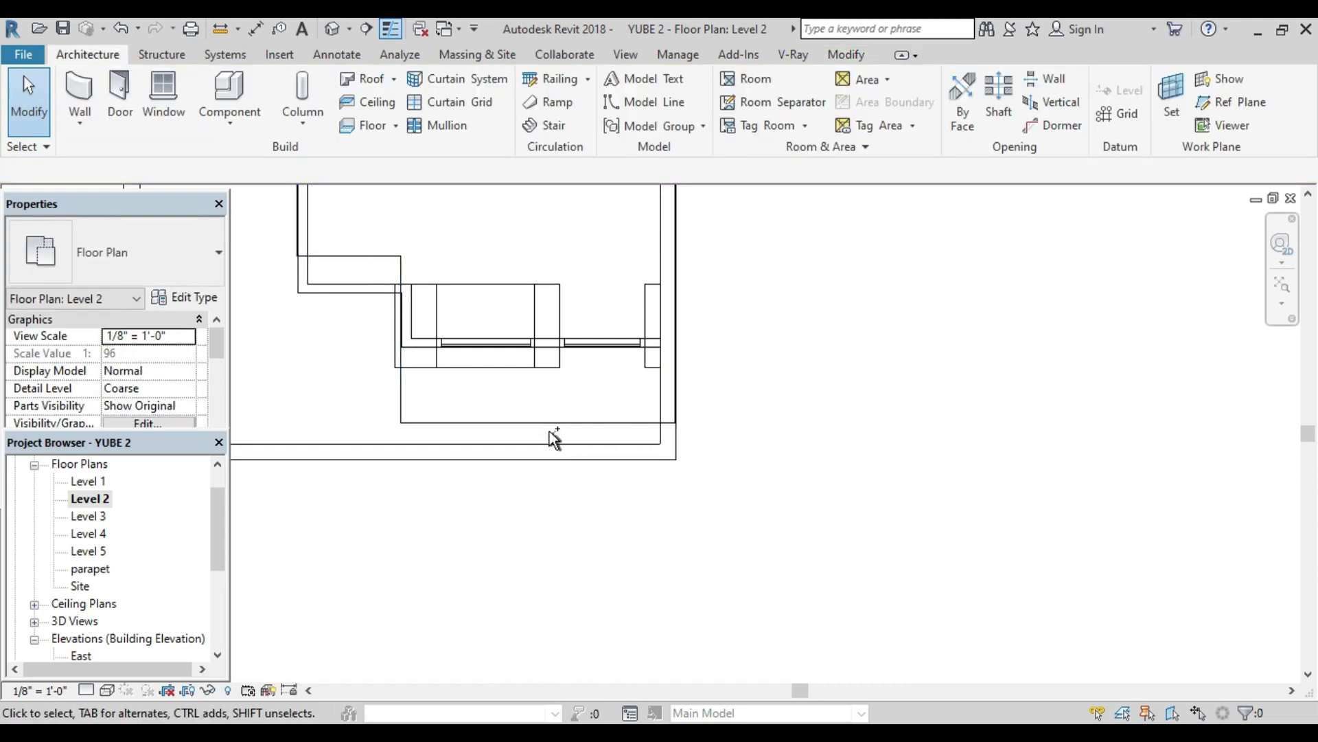
key("ctrl+z")
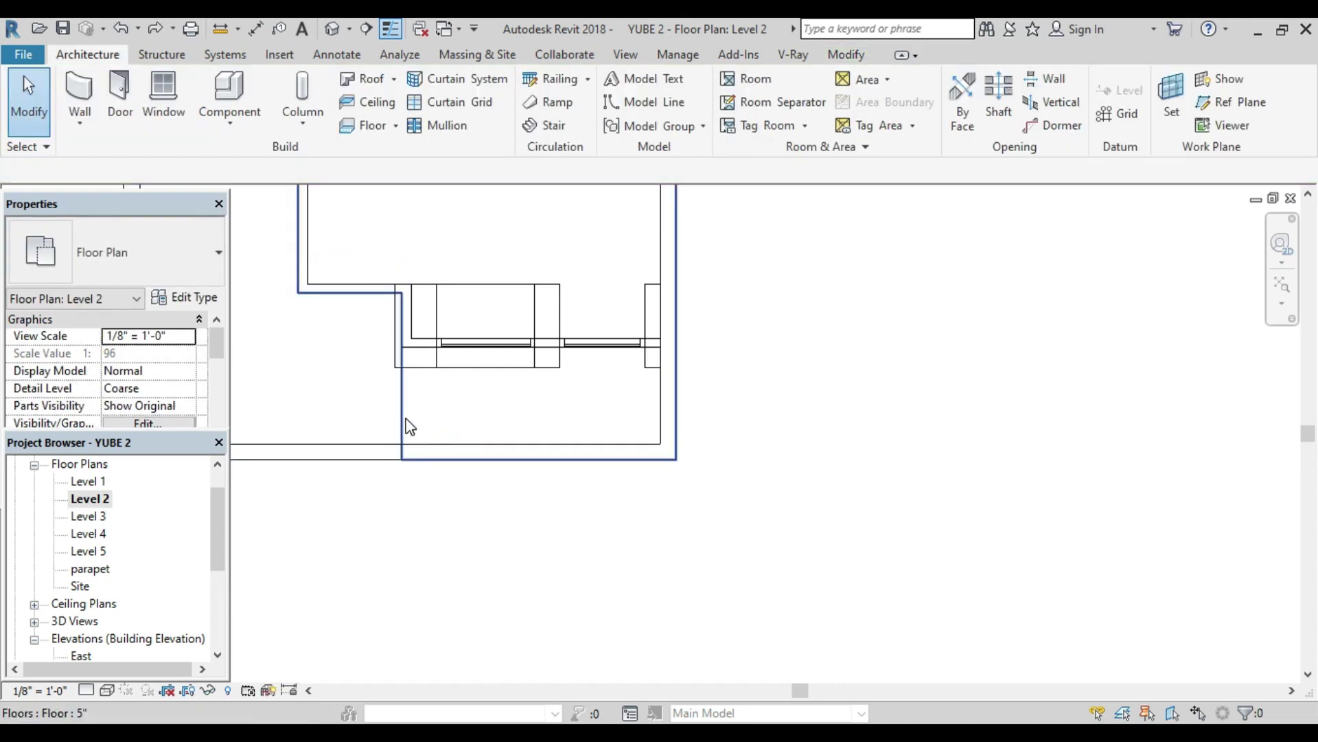
Step: Edit the Level 2 floor boundary's bottom edge and make the 5'-4 1/2" dimension permanent
double_click(406, 424)
left_click(533, 459)
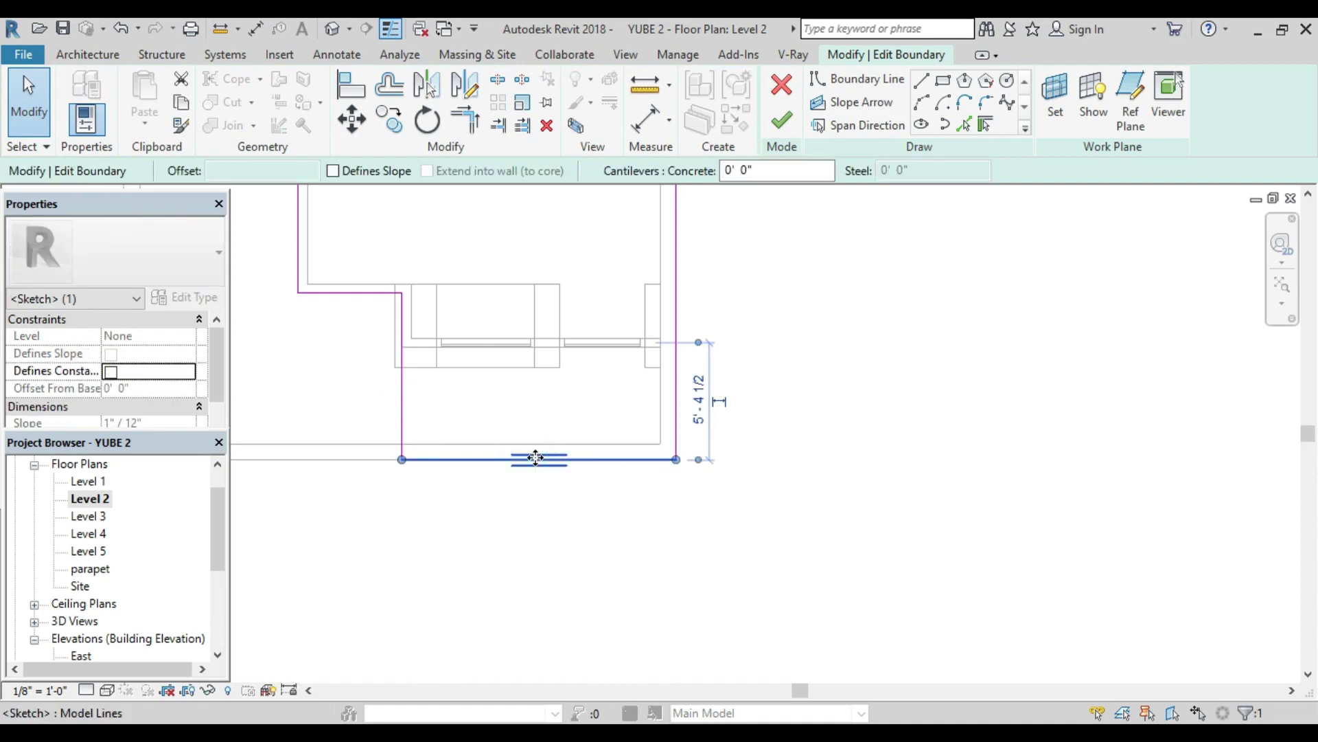
left_click_drag(535, 457, 526, 459)
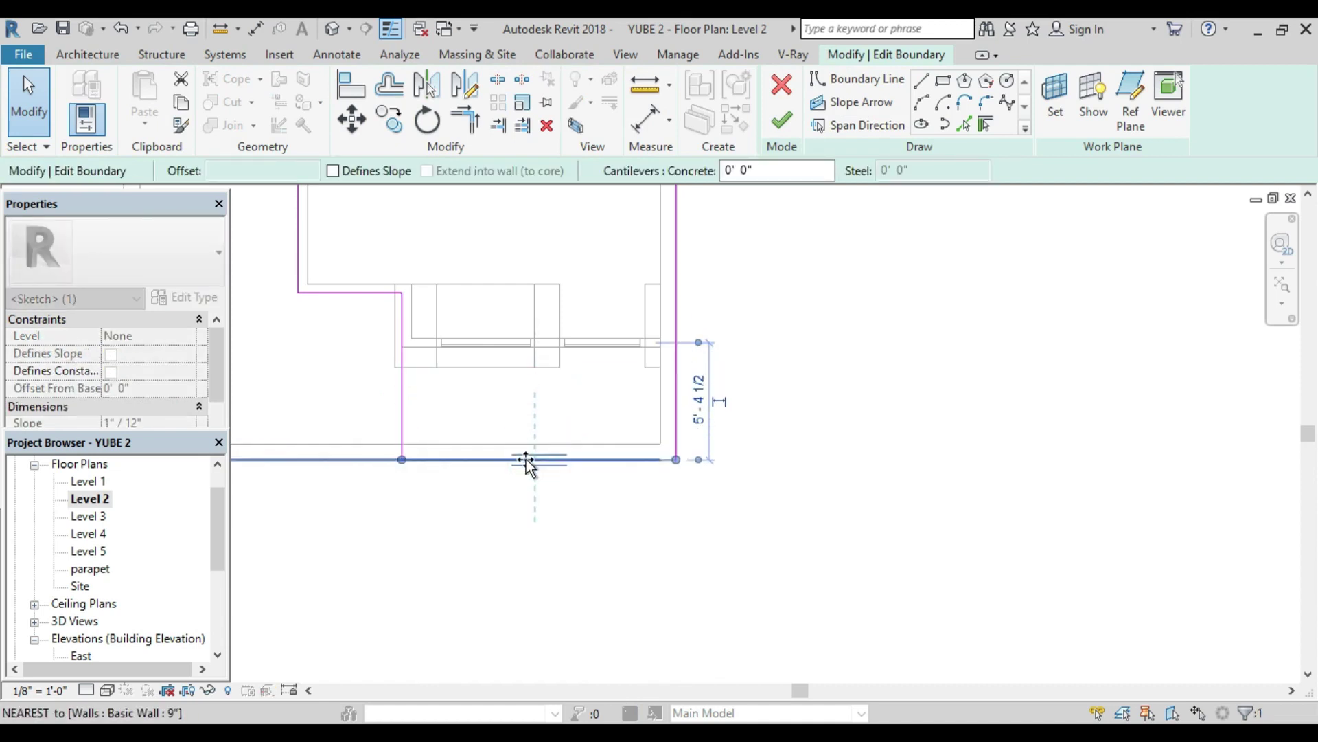
scroll(526, 459, "down", 3)
scroll(525, 458, "up", 3)
scroll(526, 459, "up", 2)
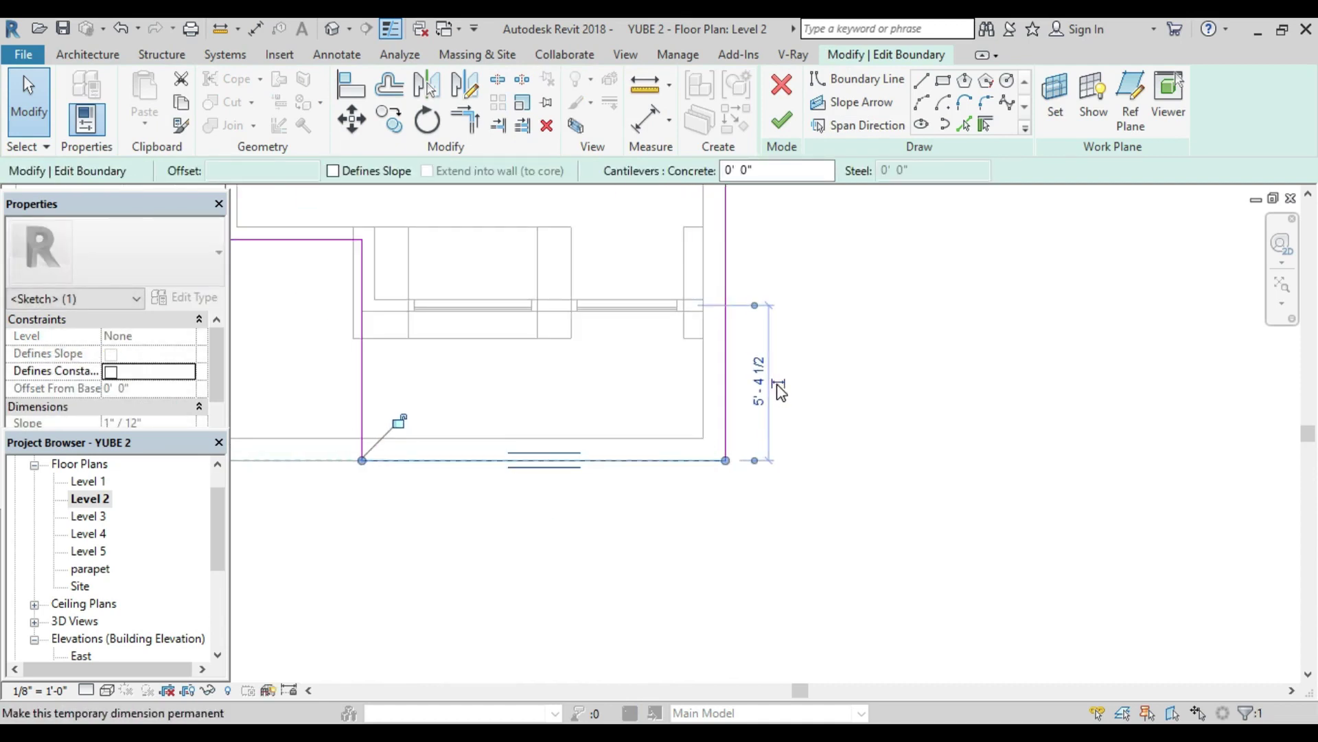
left_click(779, 388)
Step: Commit the Level 2 floor boundary sketch with Finish Edit Mode
left_click(923, 431)
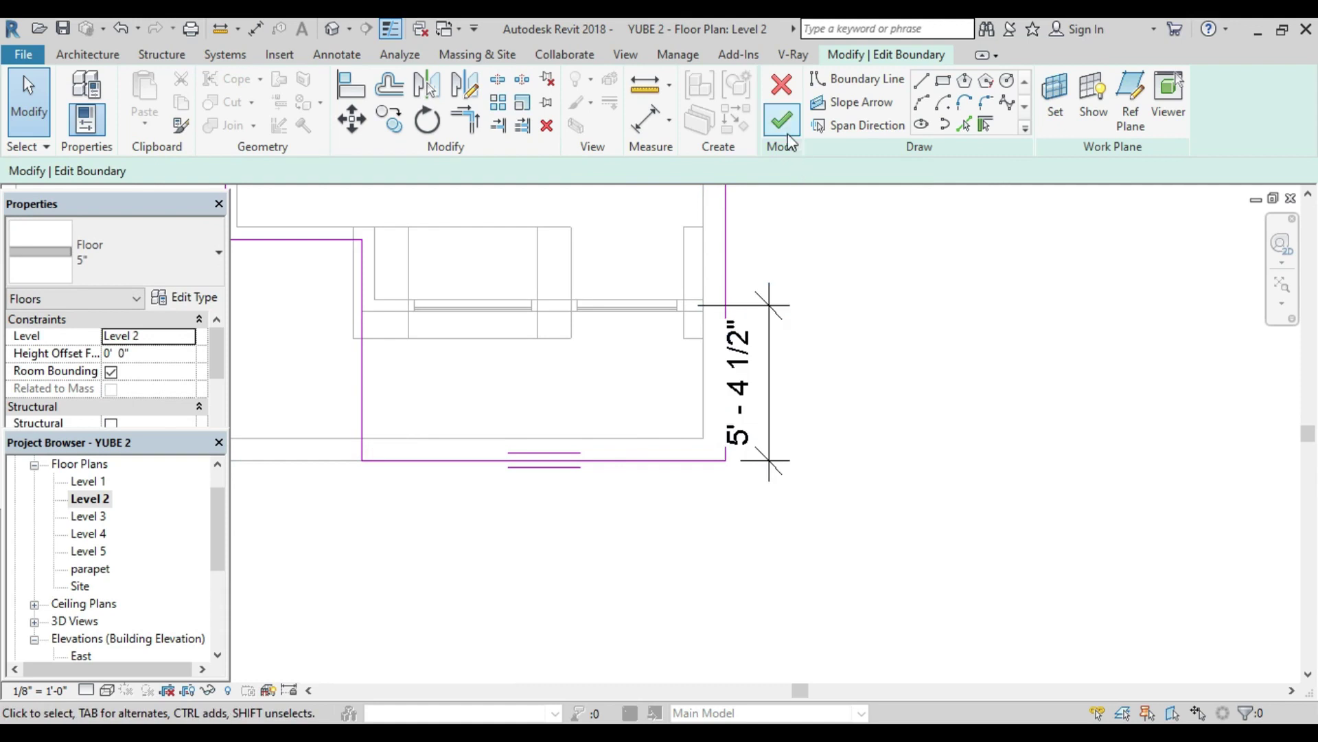
scroll(627, 409, "down", 2)
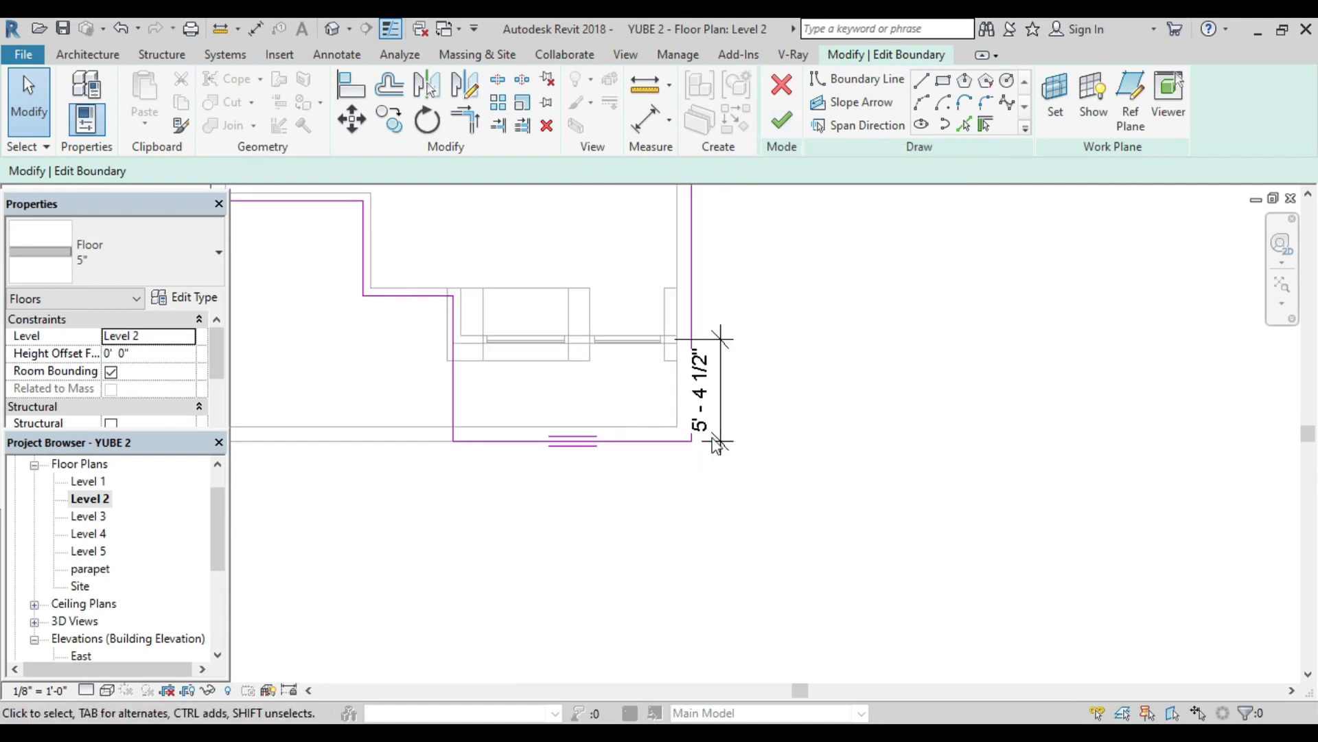
left_click(106, 61)
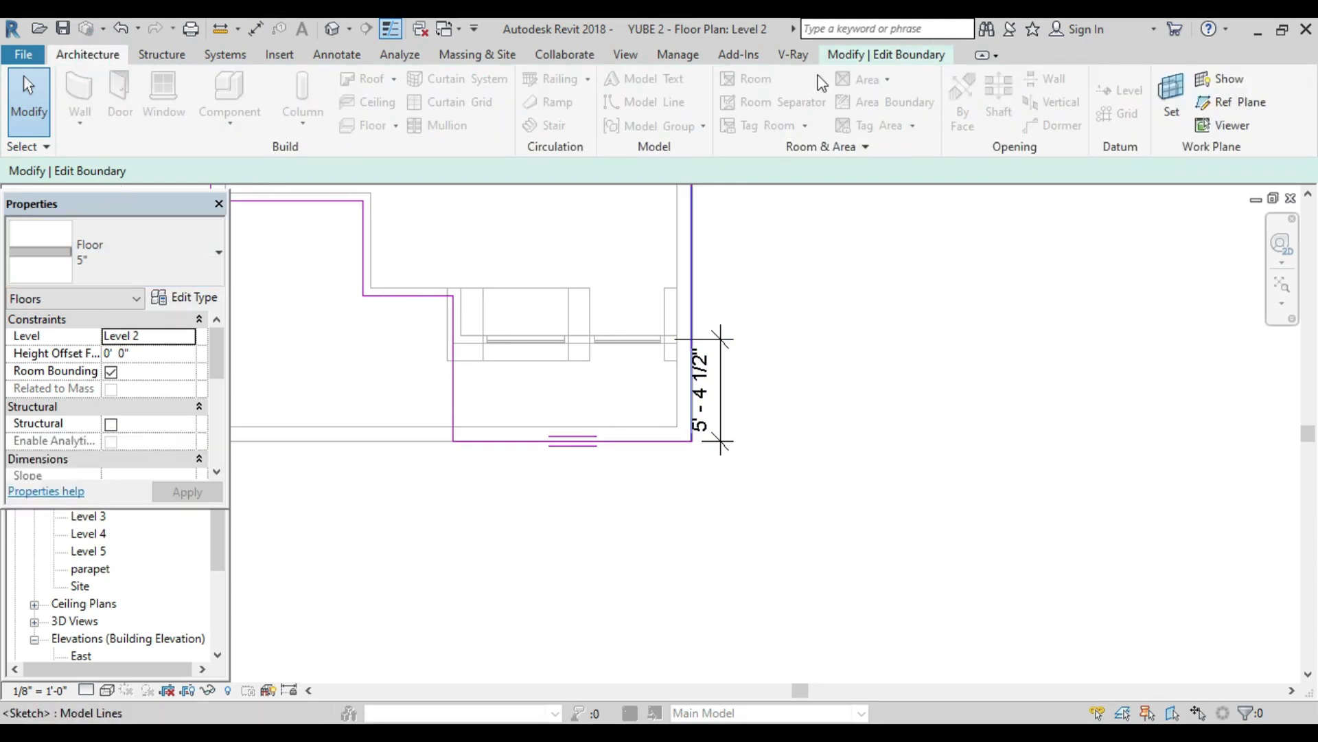
left_click(865, 55)
left_click(773, 117)
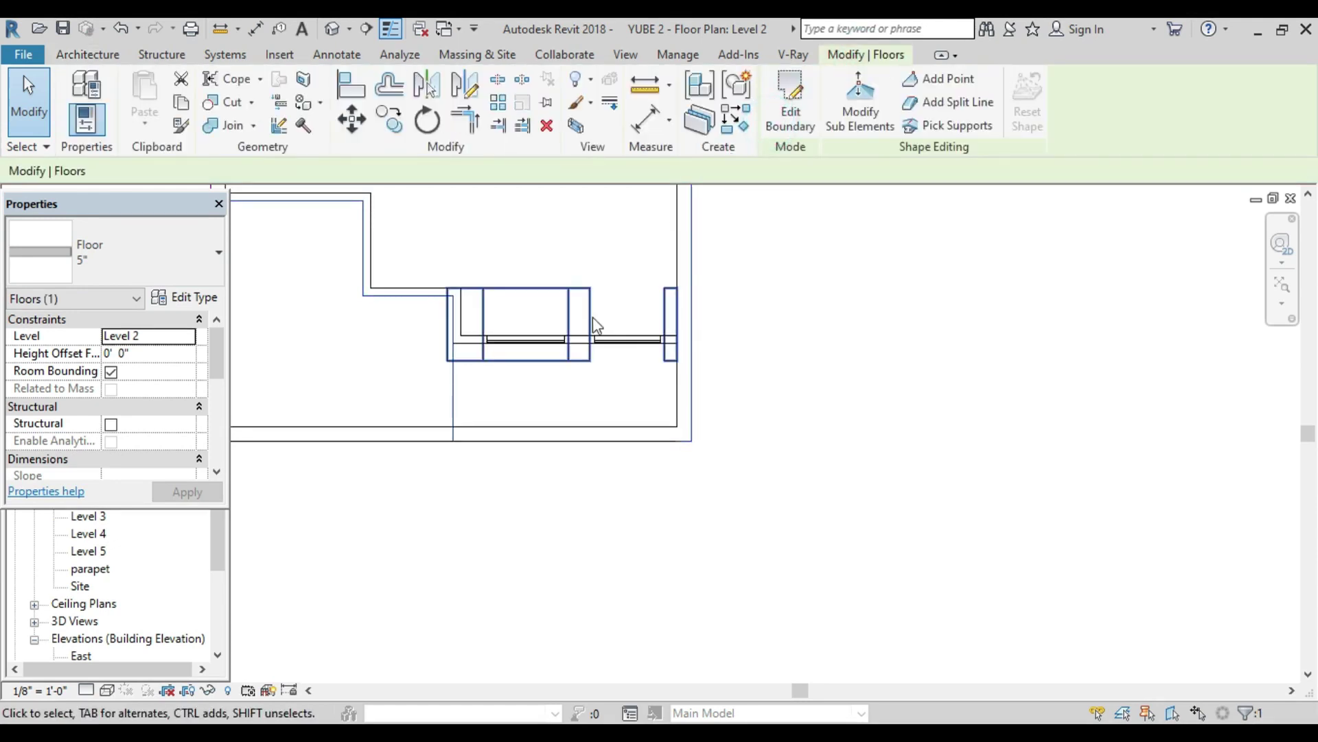
Step: Start an architectural Basic Wall 5" with Location Line set to Finish Face: Exterior
left_click(98, 57)
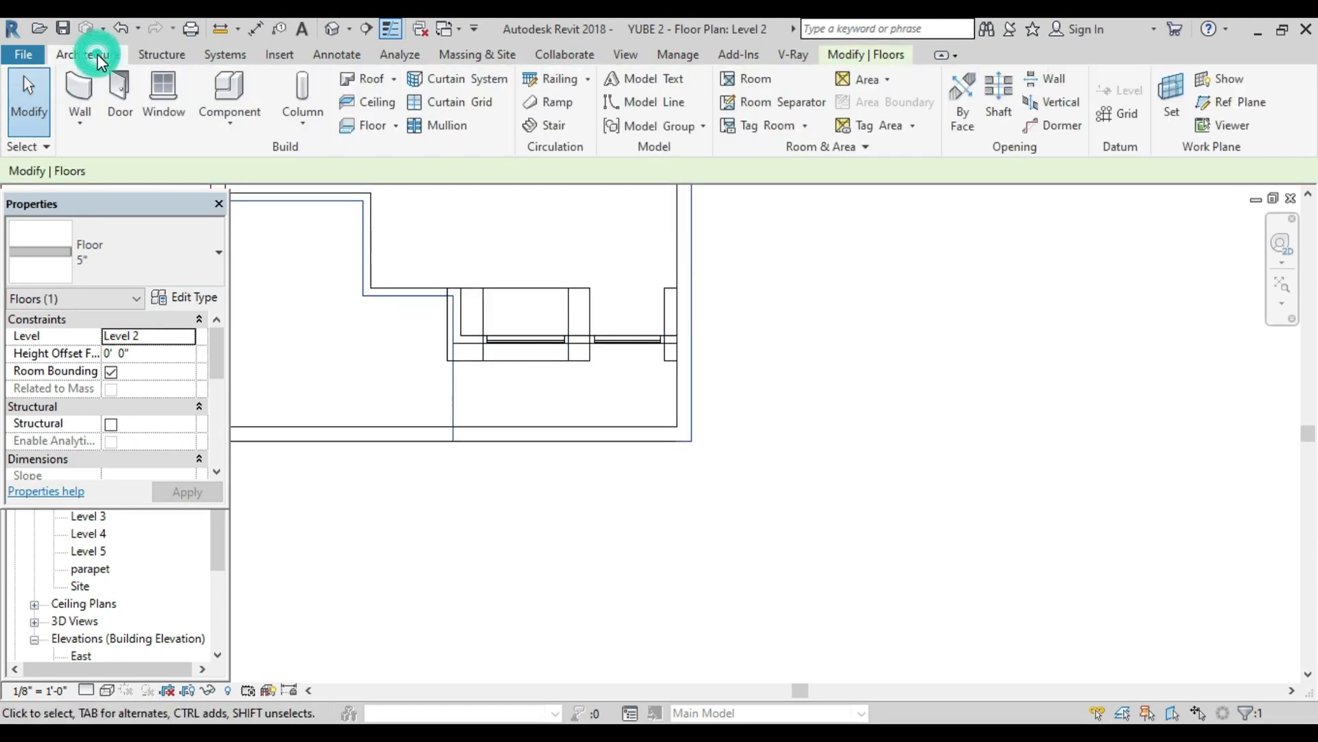
left_click(80, 118)
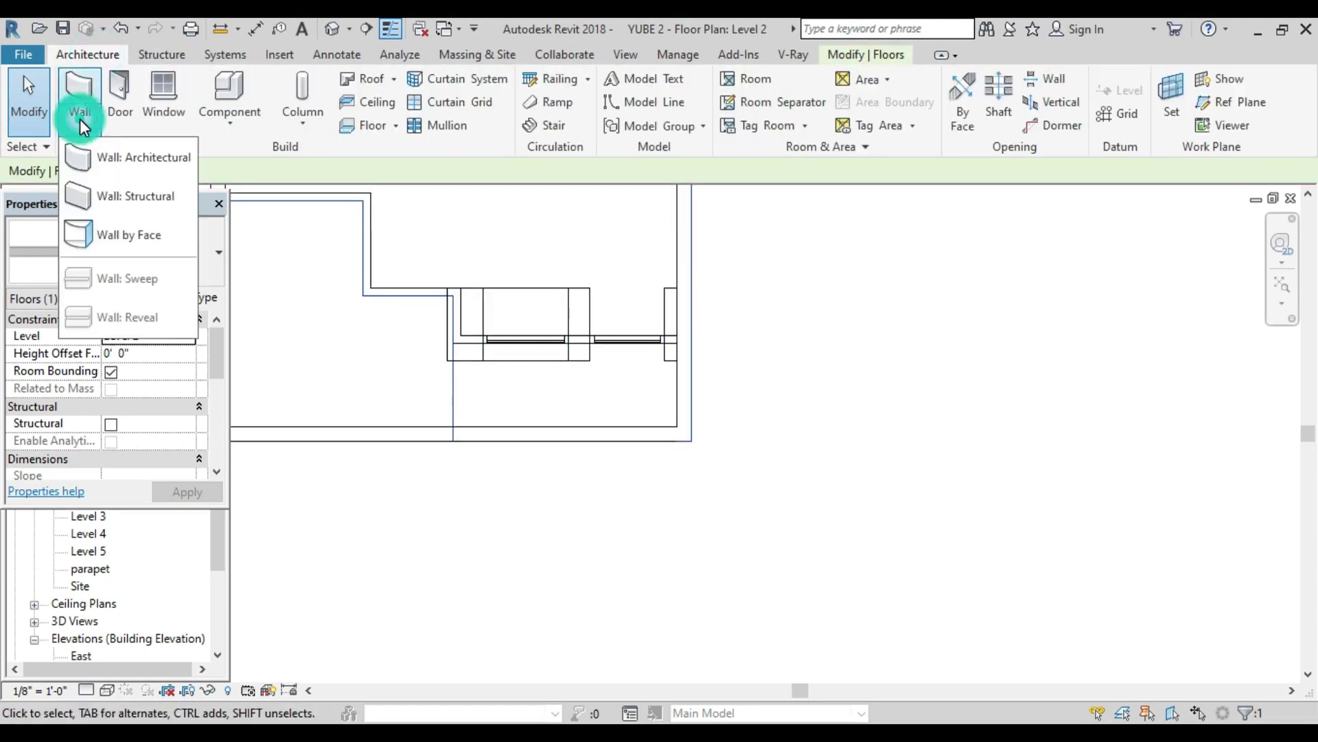
left_click(93, 157)
left_click(154, 262)
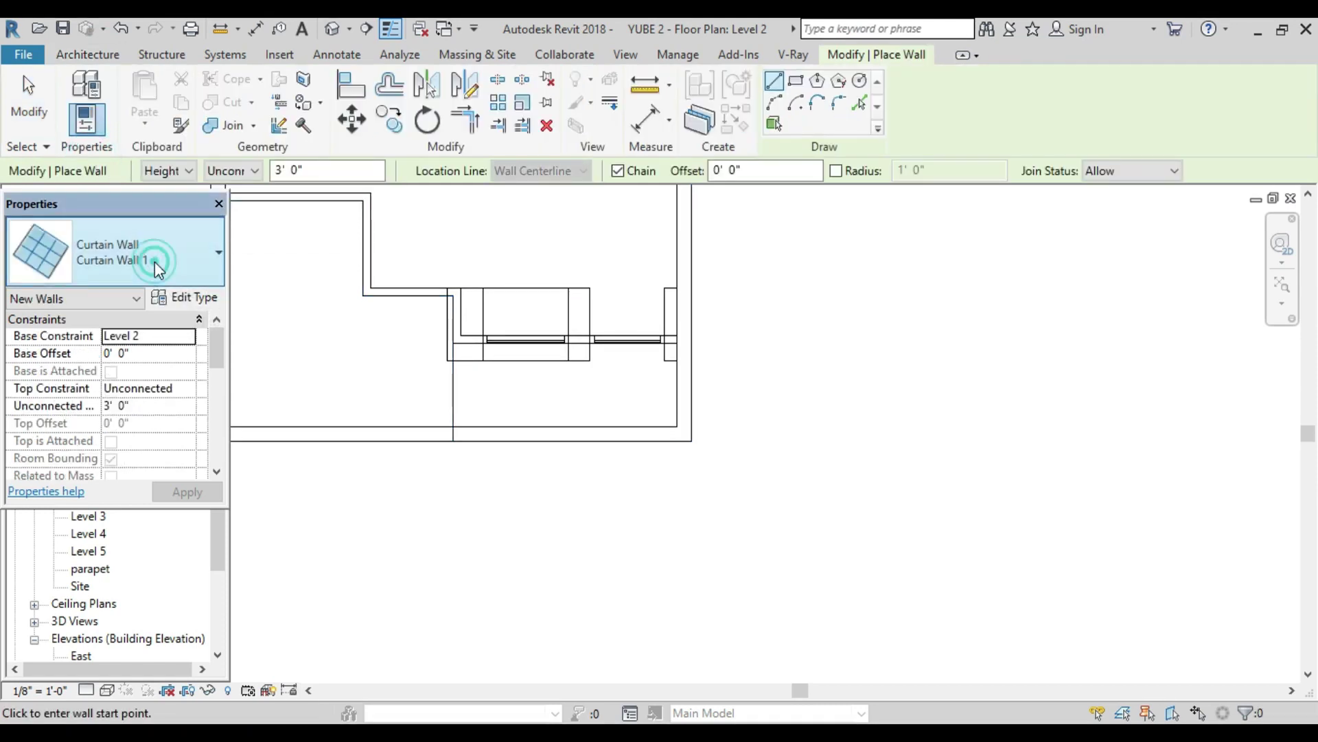
scroll(134, 354, "up", 2)
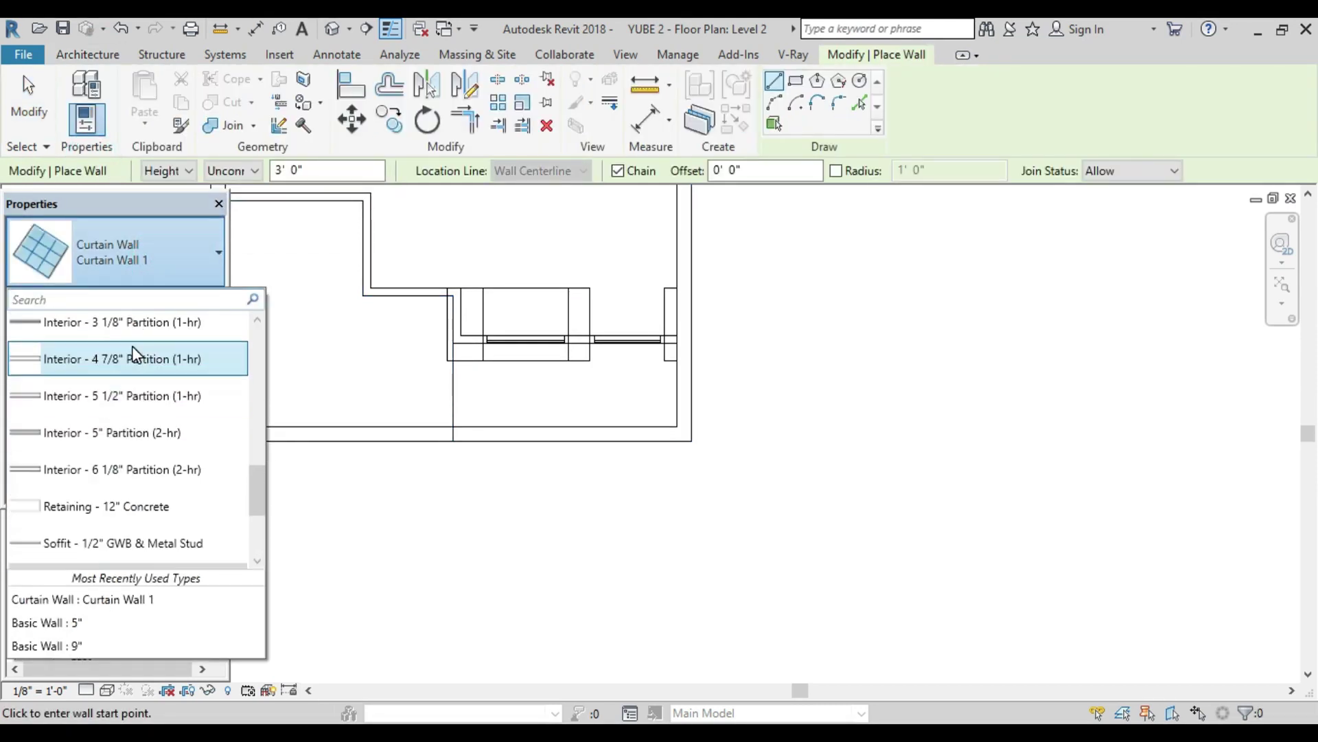
scroll(132, 344, "up", 3)
scroll(113, 426, "up", 2)
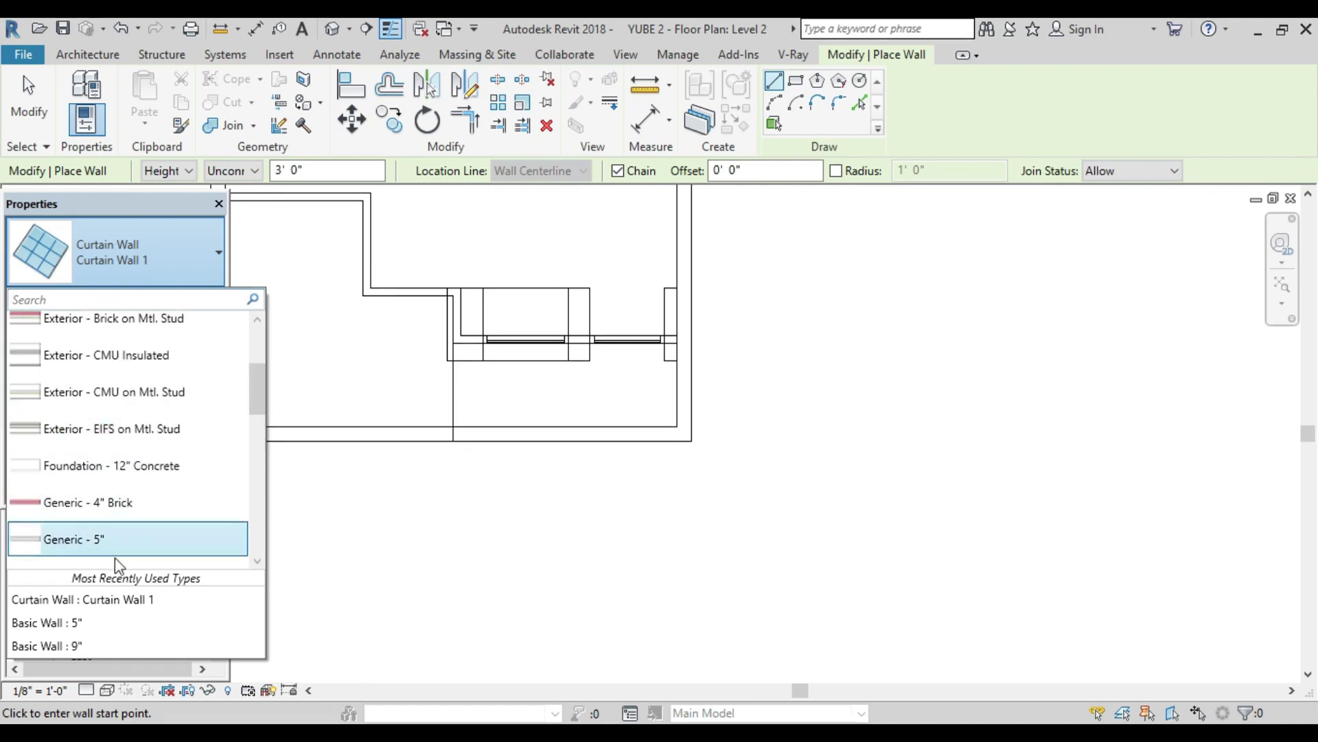
left_click(114, 623)
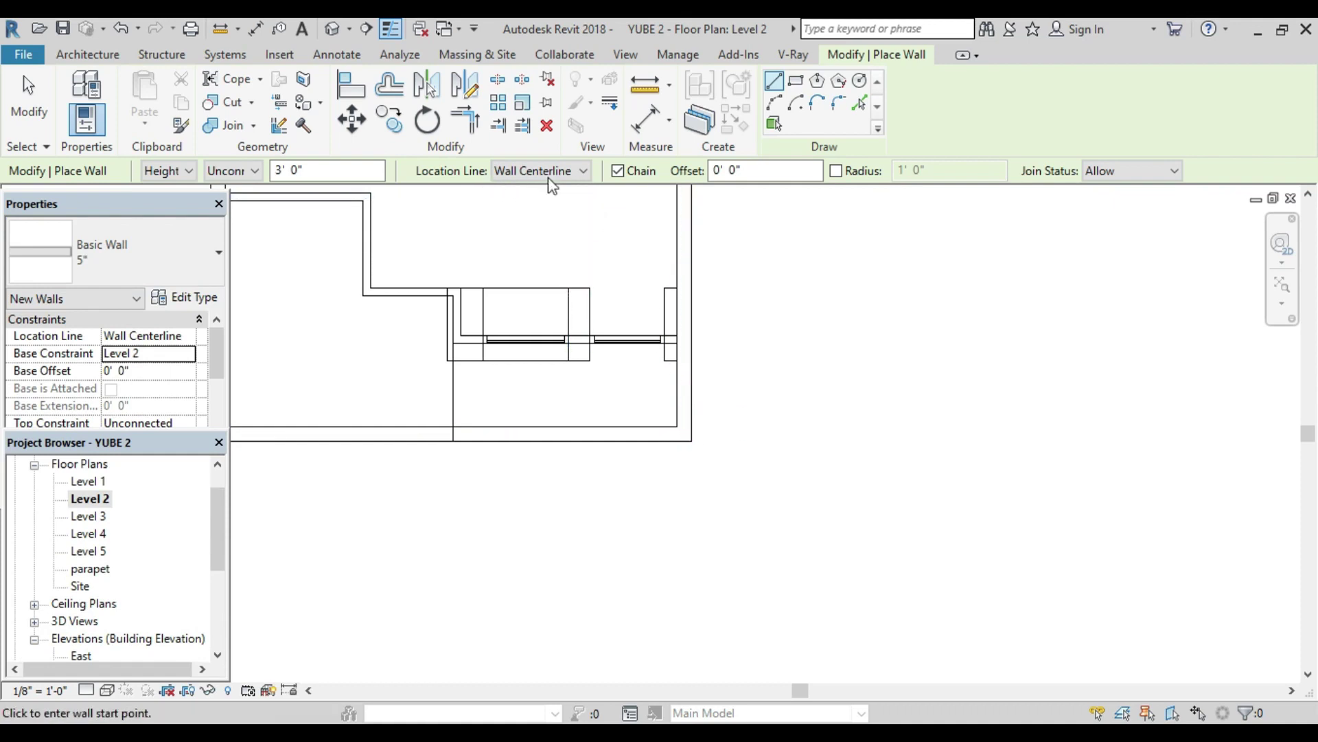
left_click(584, 172)
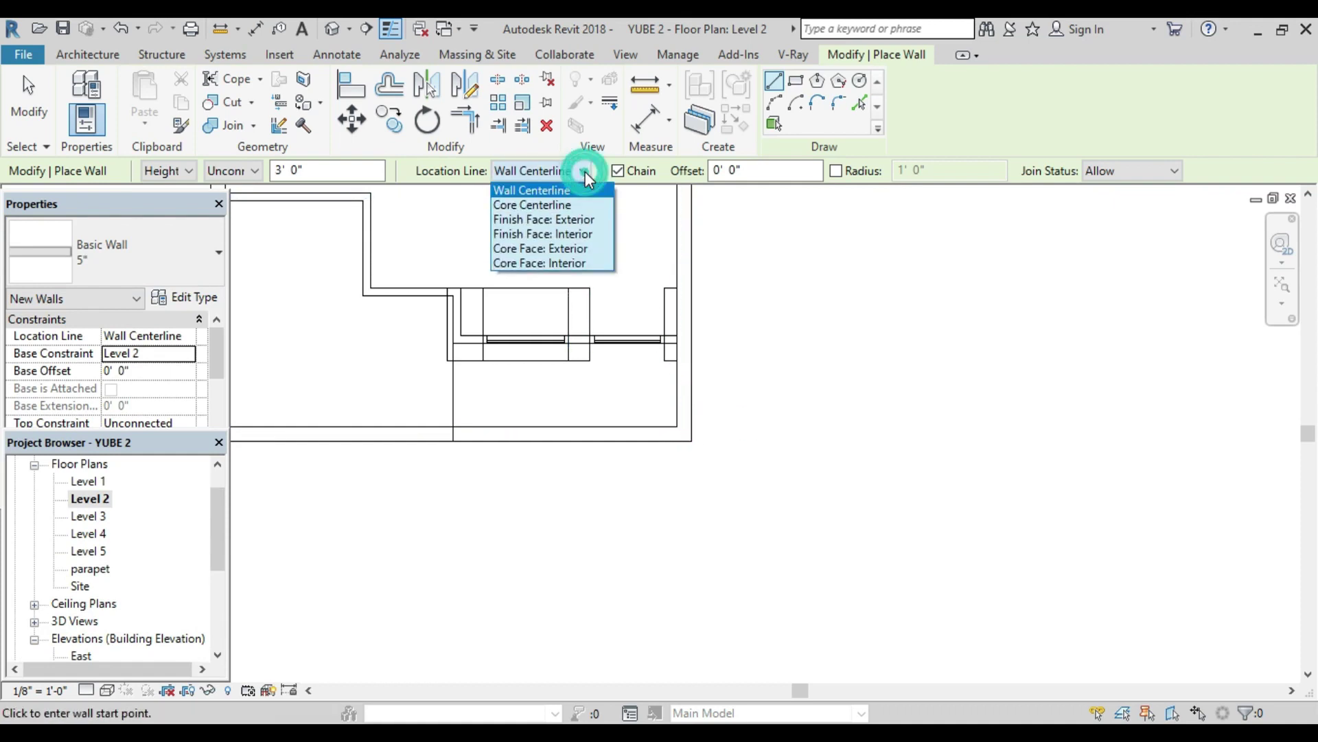
left_click(588, 220)
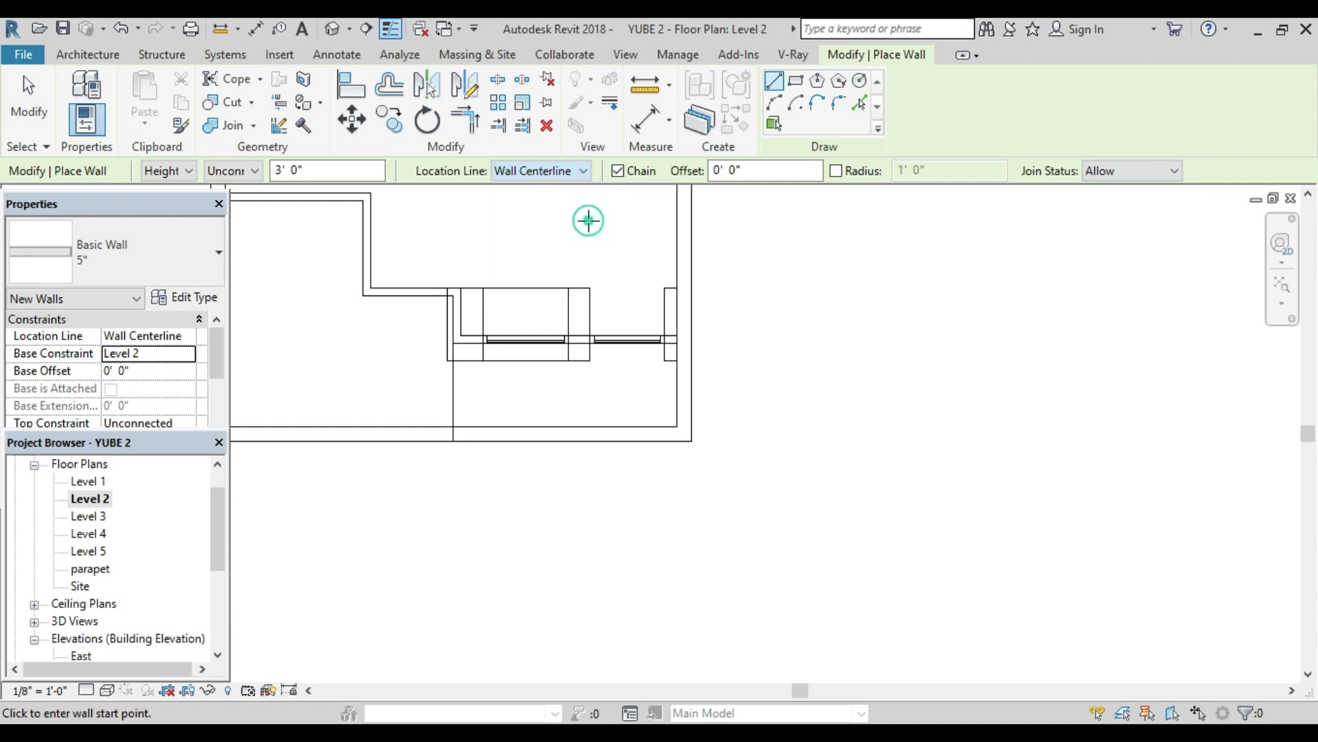
Step: Draw the 3' high wall along the Level 2 balcony floor's outer edges, then stop
left_click(691, 439)
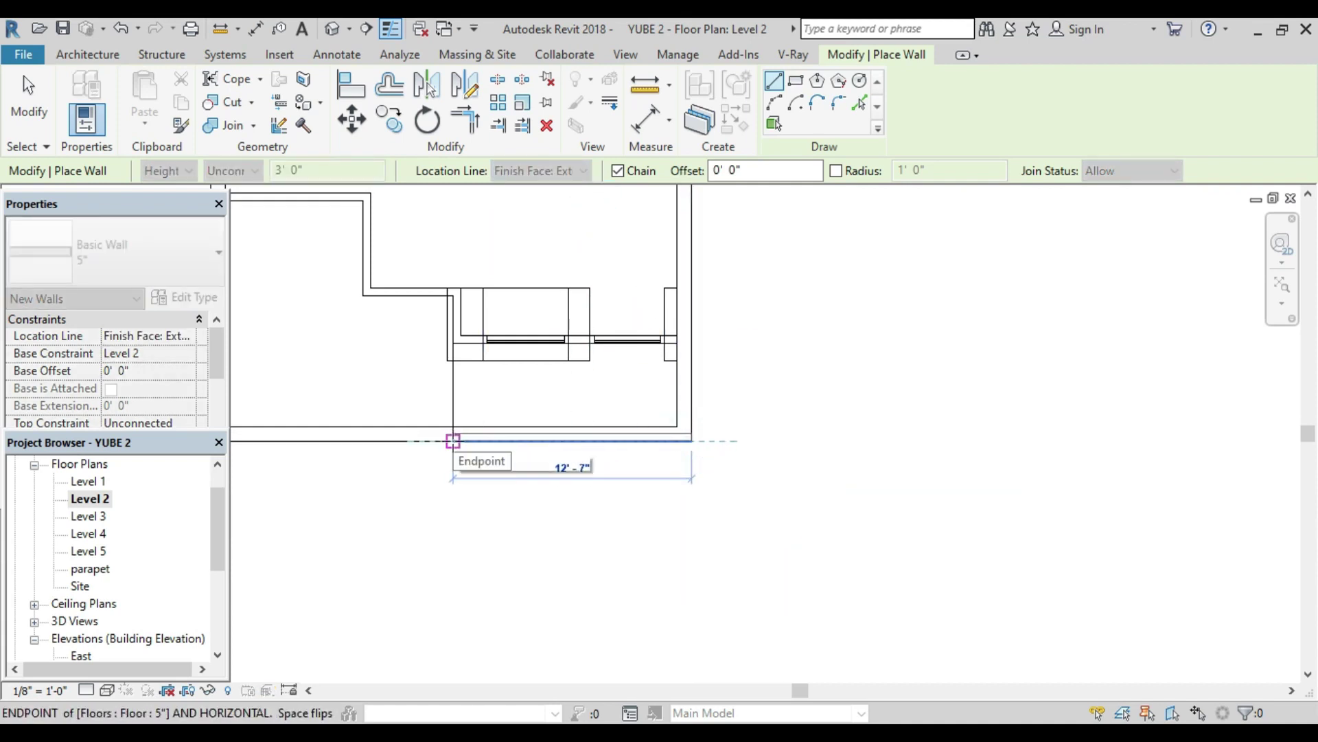
scroll(453, 441, "up", 2)
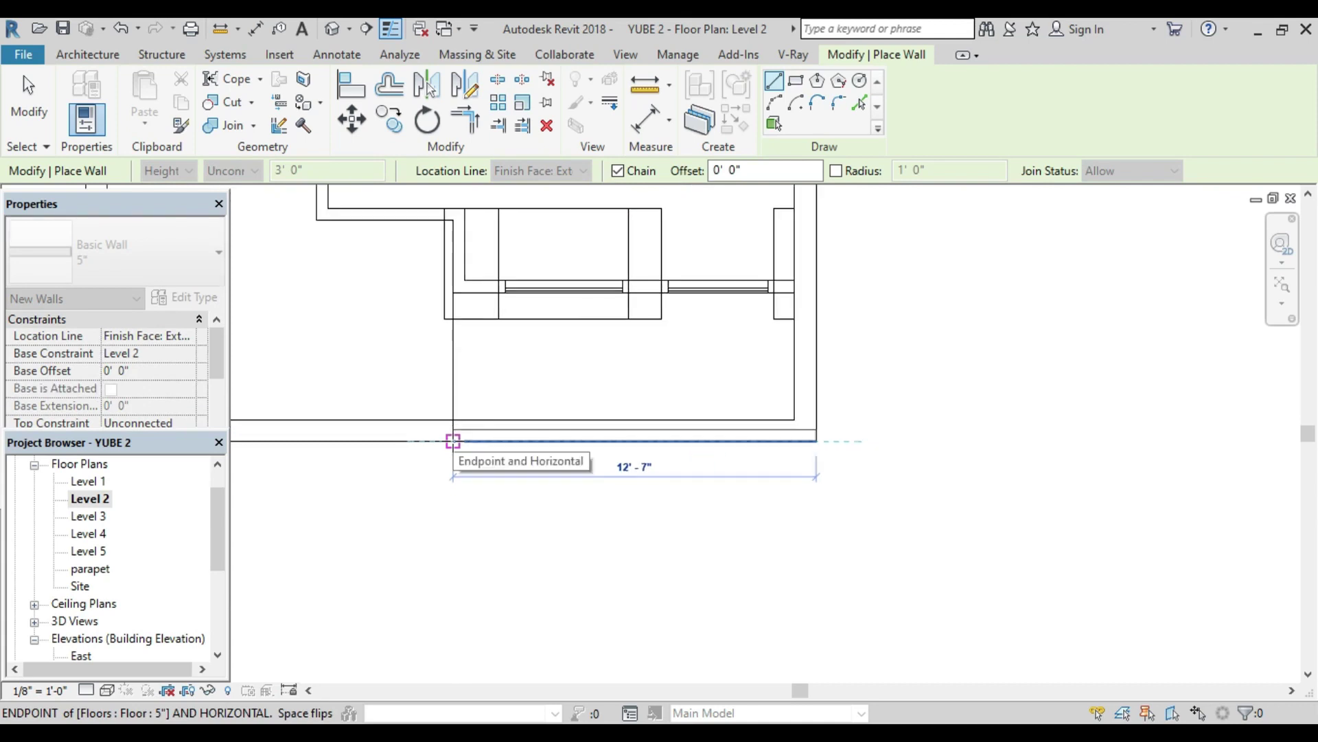
left_click(453, 441)
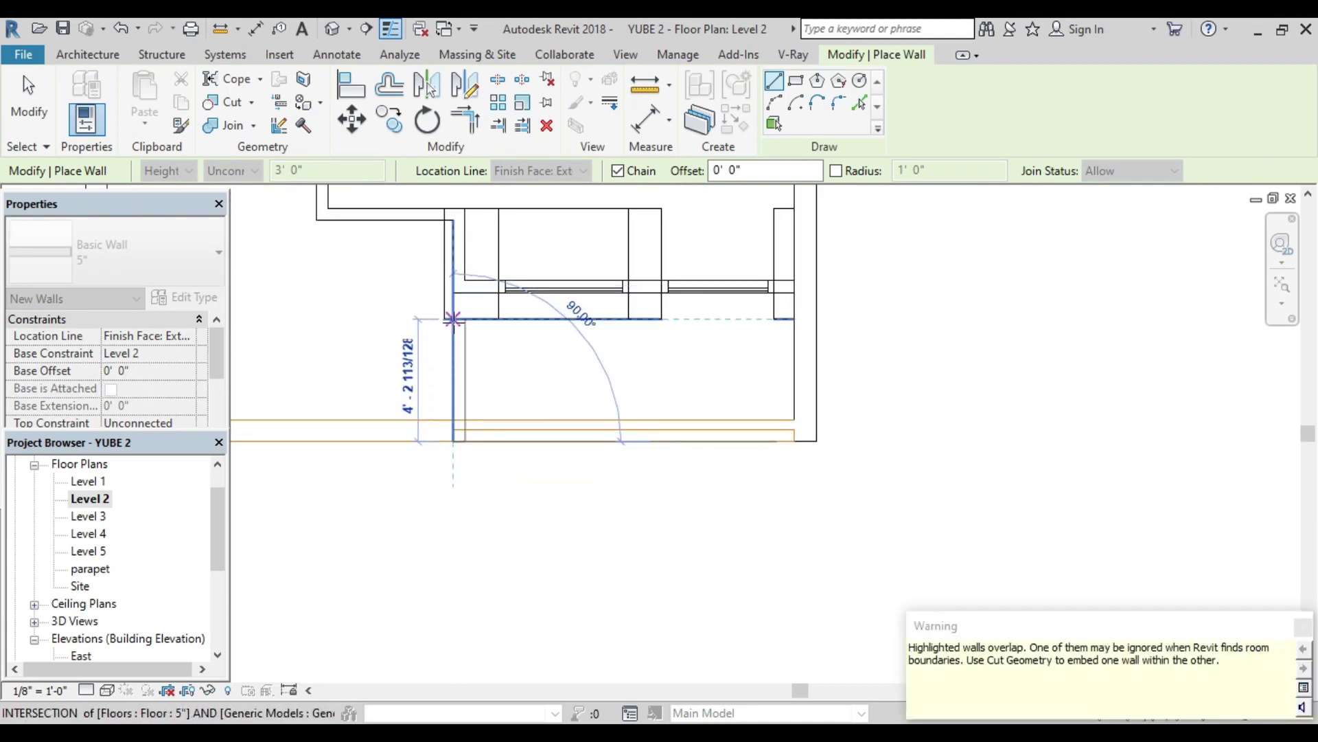
left_click(453, 318)
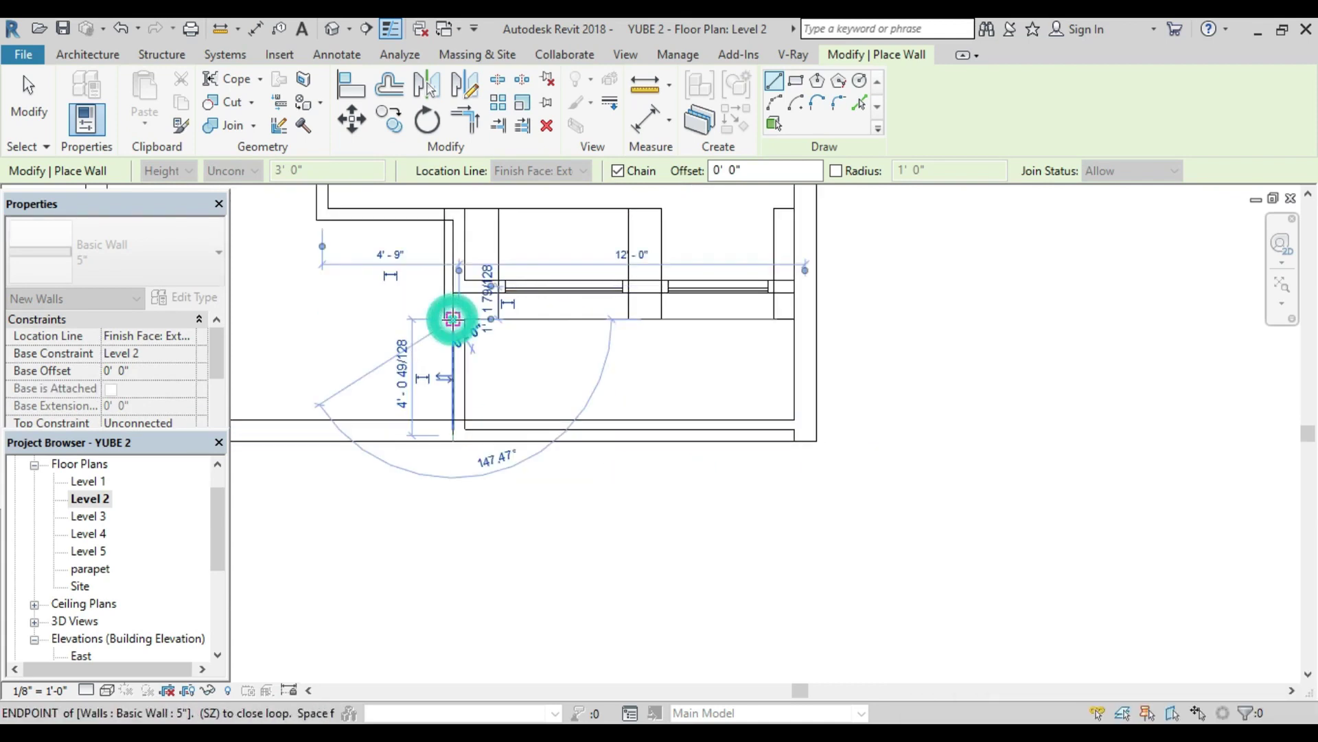
key("Escape")
key("Escape")
scroll(480, 371, "down", 2)
scroll(523, 408, "up", 1)
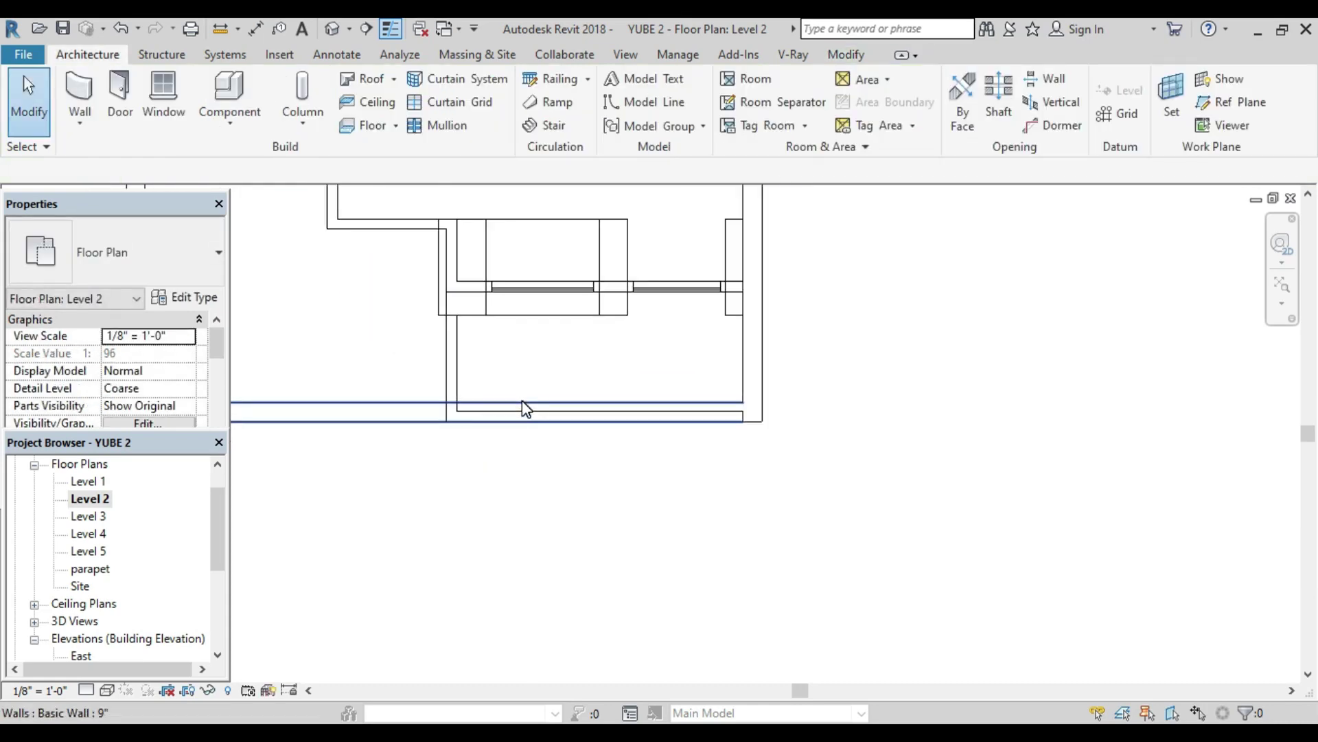
scroll(523, 408, "down", 2)
Step: Turn the Default 3D view to FRONT, zoom to the low balcony wall, and open its Edit Profile
left_click(344, 31)
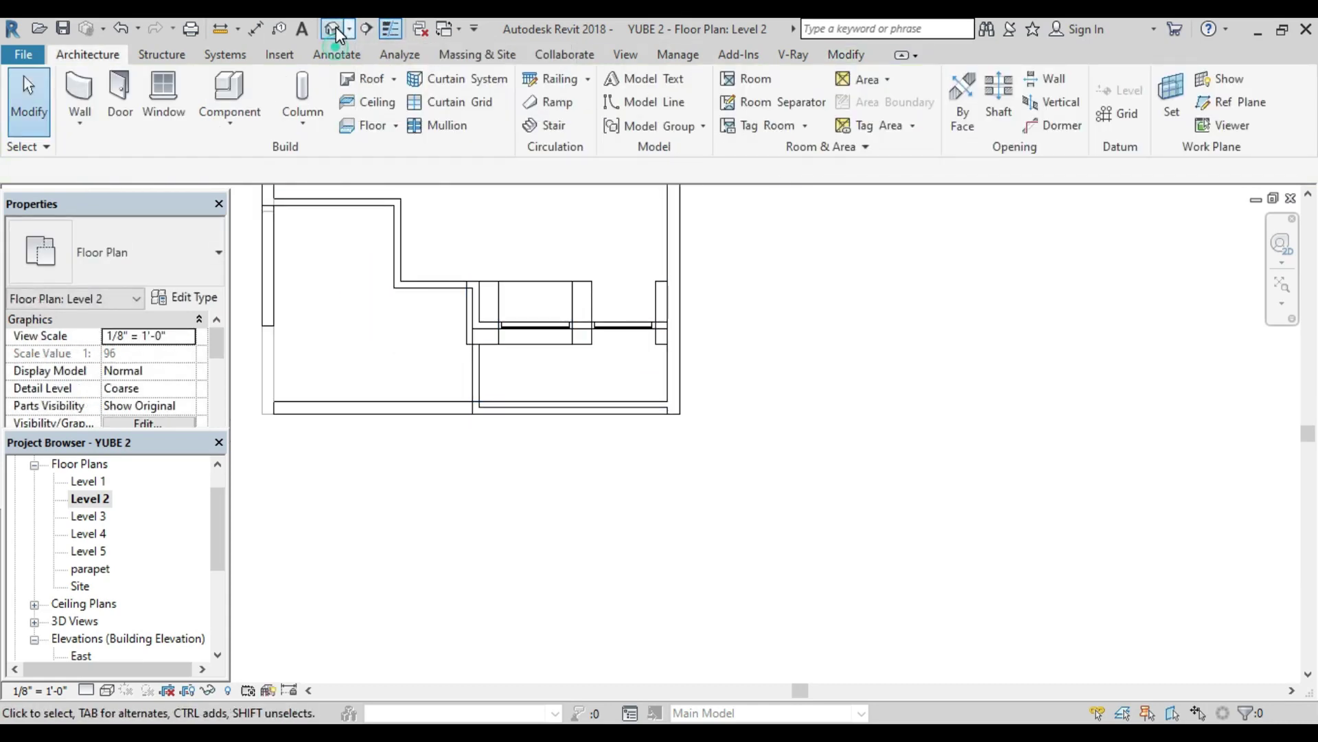
mouse_move(709, 508)
middle_mouse_down()
mouse_move(554, 327)
mouse_move(591, 519)
middle_mouse_up()
scroll(590, 519, "up", 2)
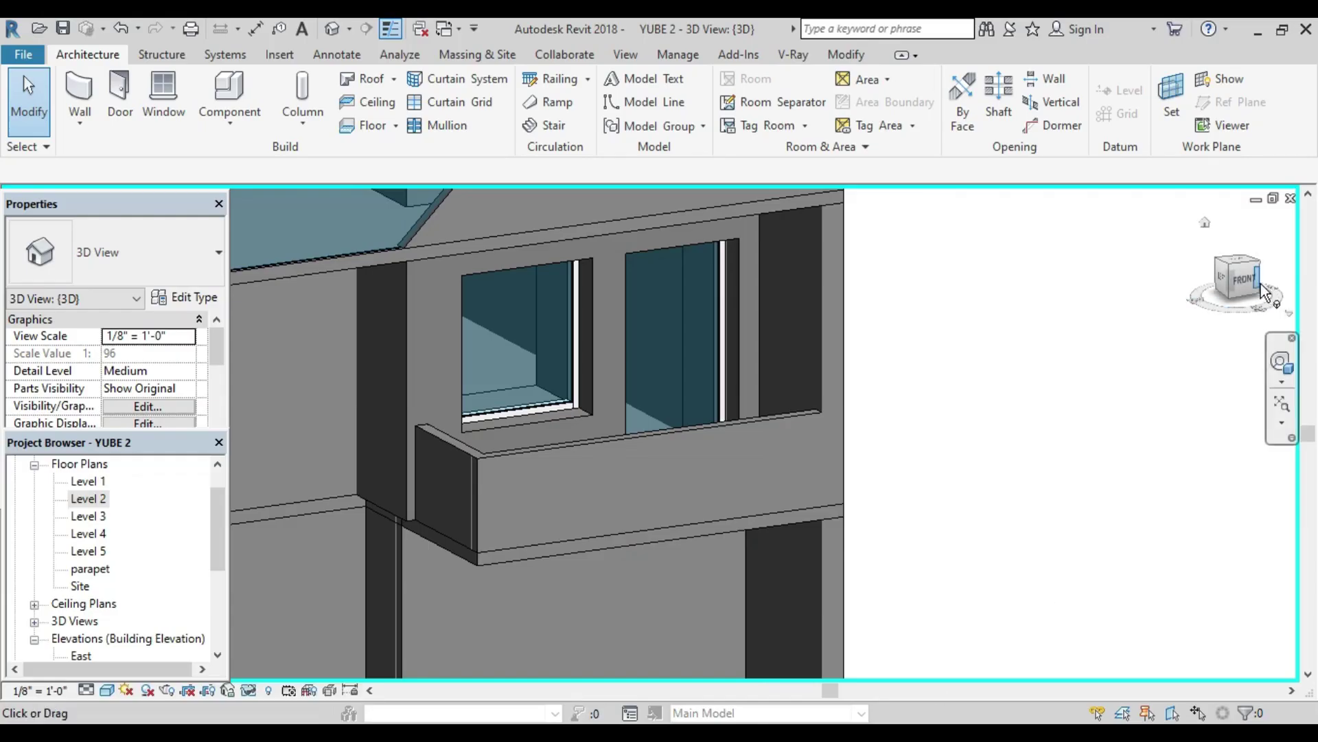
left_click(1250, 278)
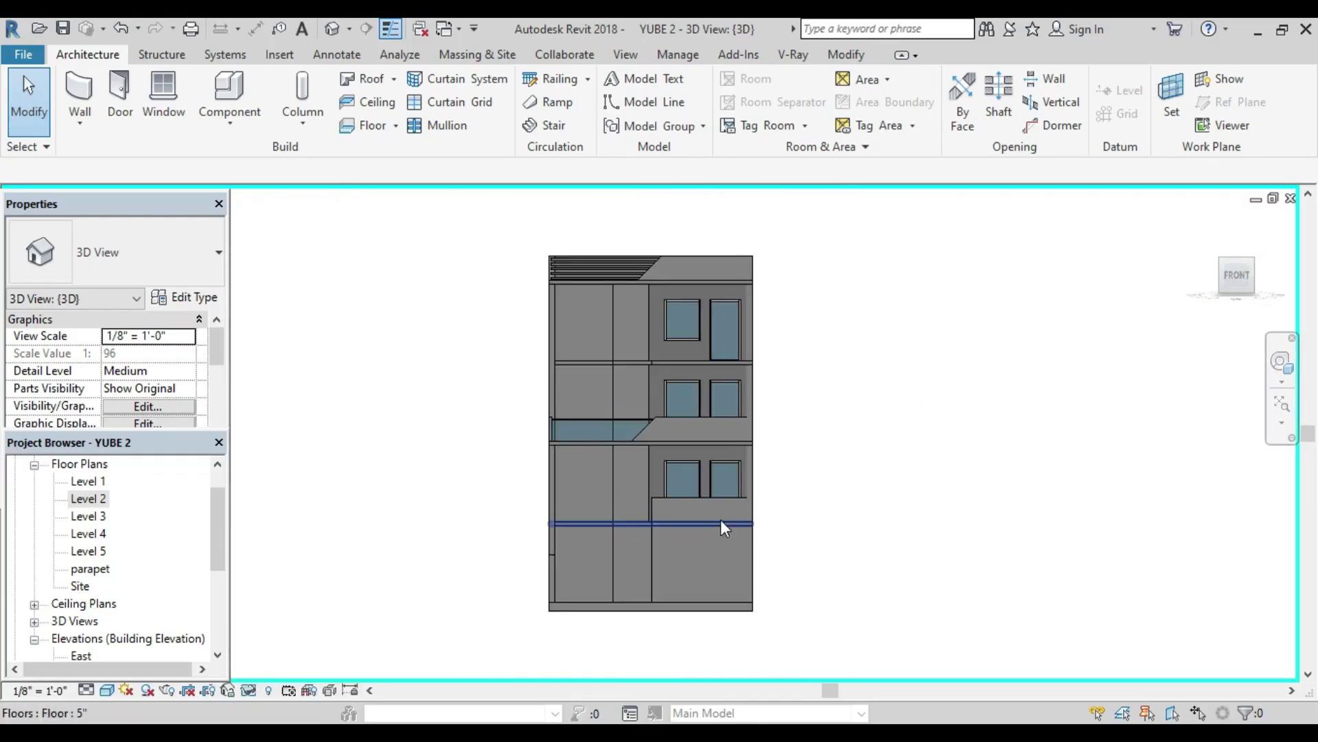
scroll(720, 520, "up", 4)
scroll(710, 515, "up", 1)
middle_click_drag(707, 515, 650, 382)
scroll(645, 388, "up", 2)
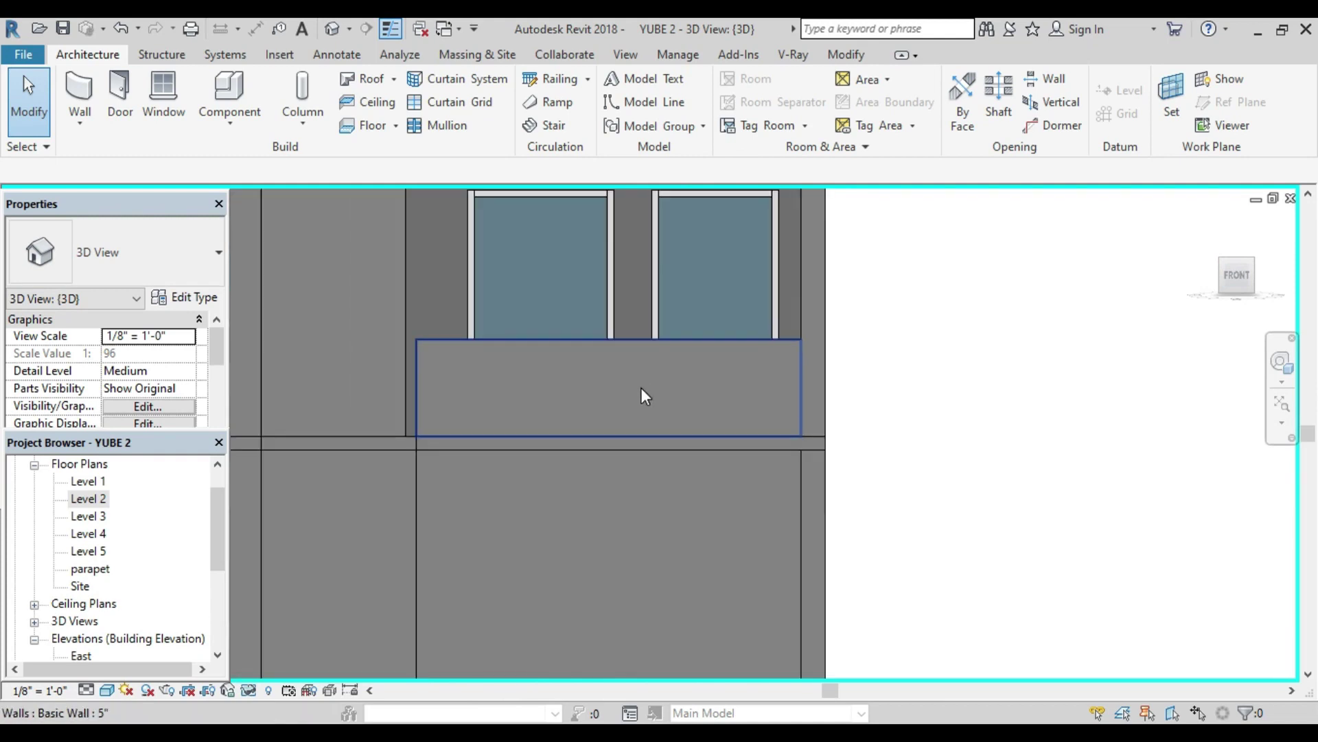
left_click(642, 390)
left_click(781, 117)
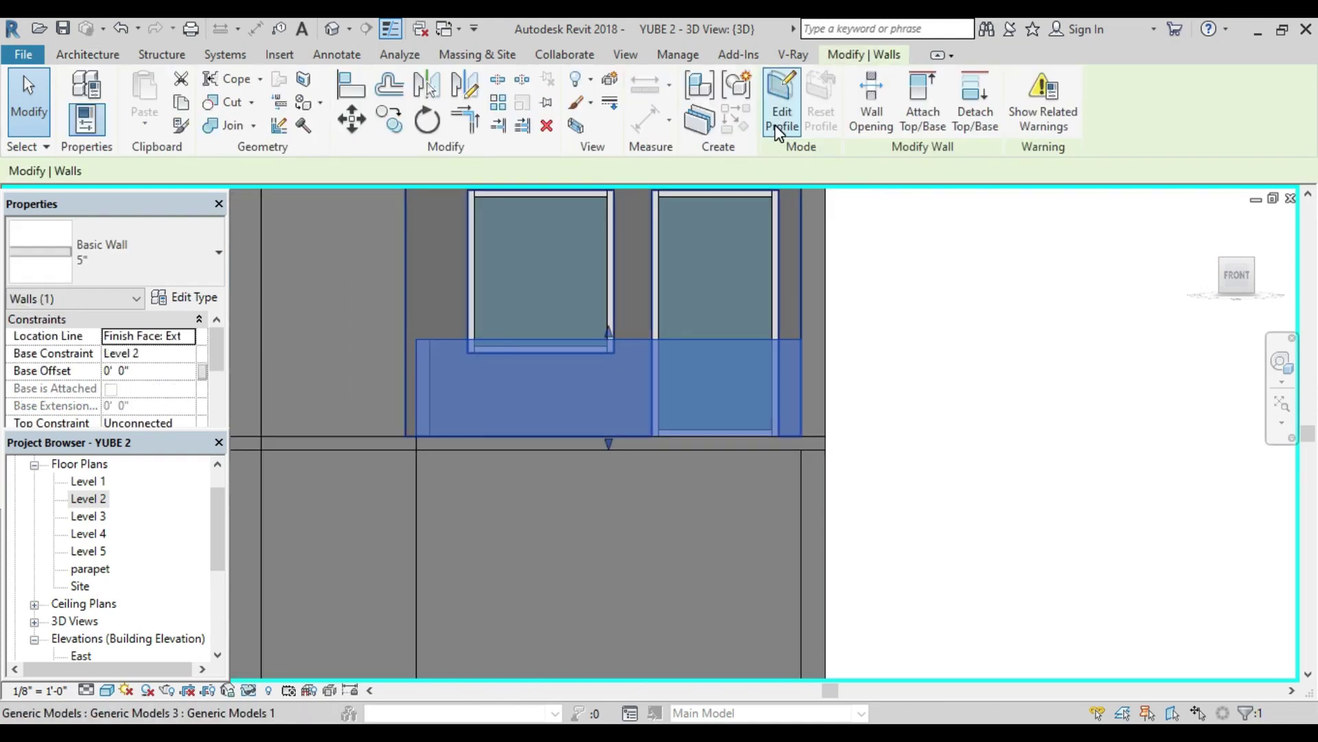
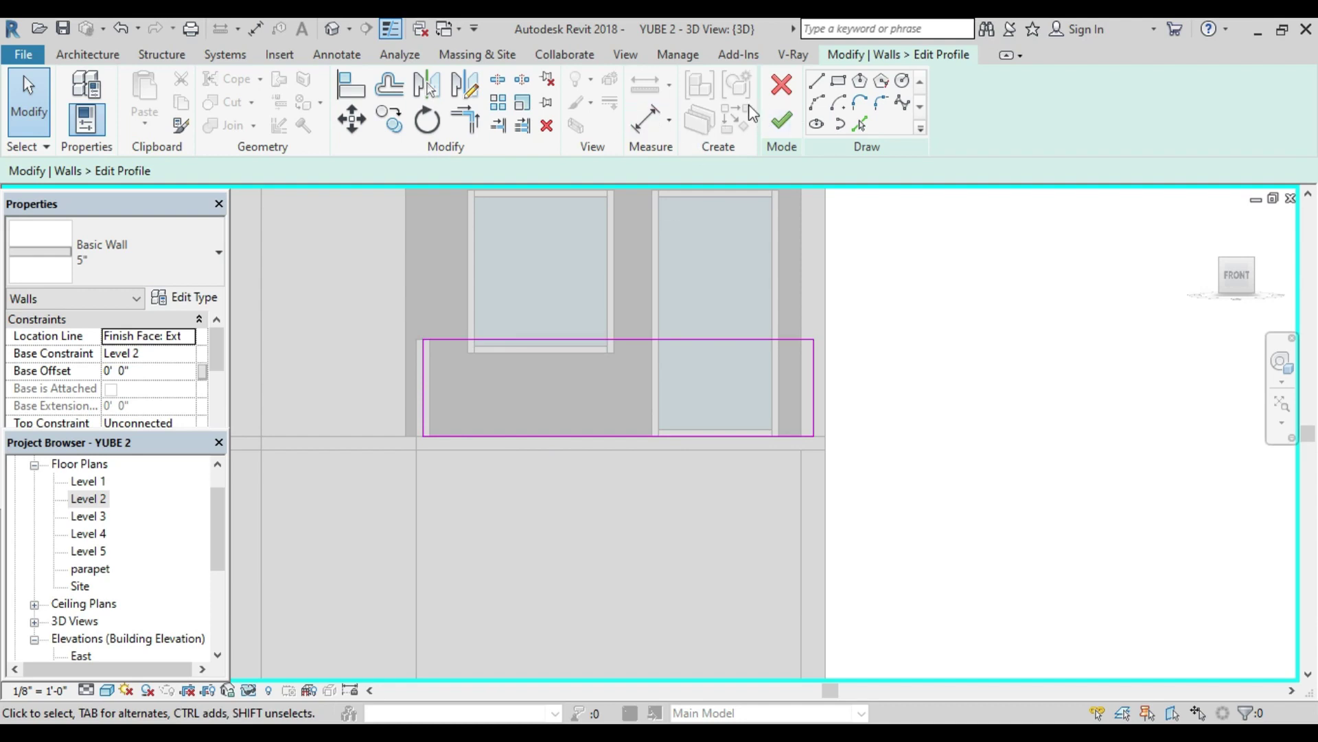
Step: Sketch a diagonal line from the top edge down to the bottom edge of the wall profile
left_click(821, 82)
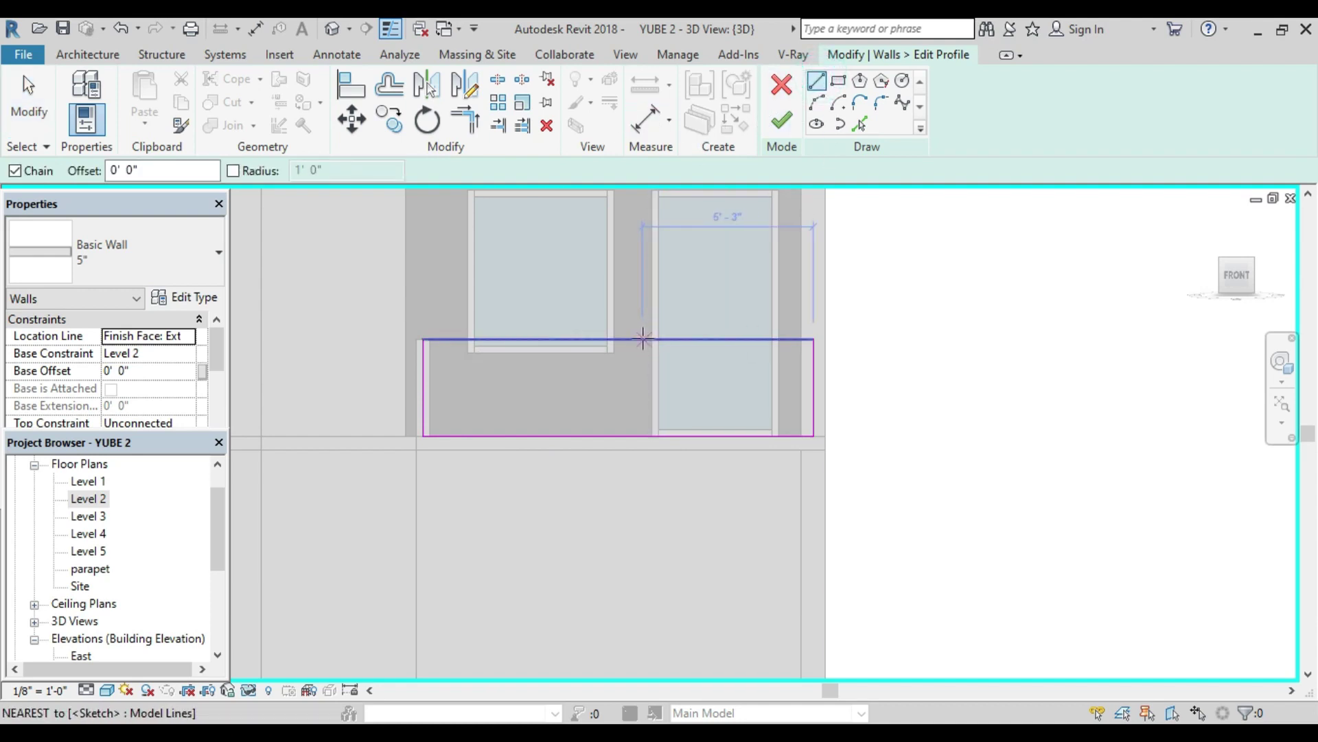
left_click(625, 340)
left_click(644, 339)
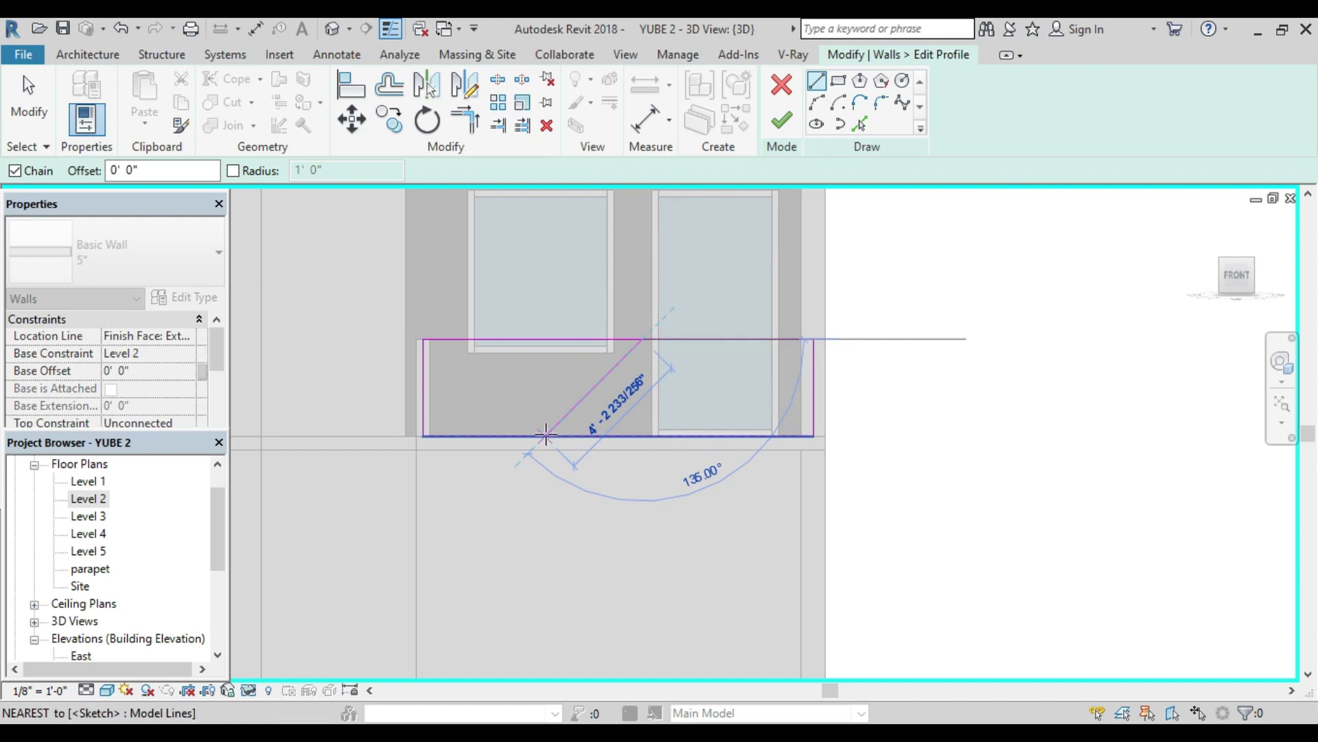
left_click(546, 434)
scroll(546, 435, "up", 2)
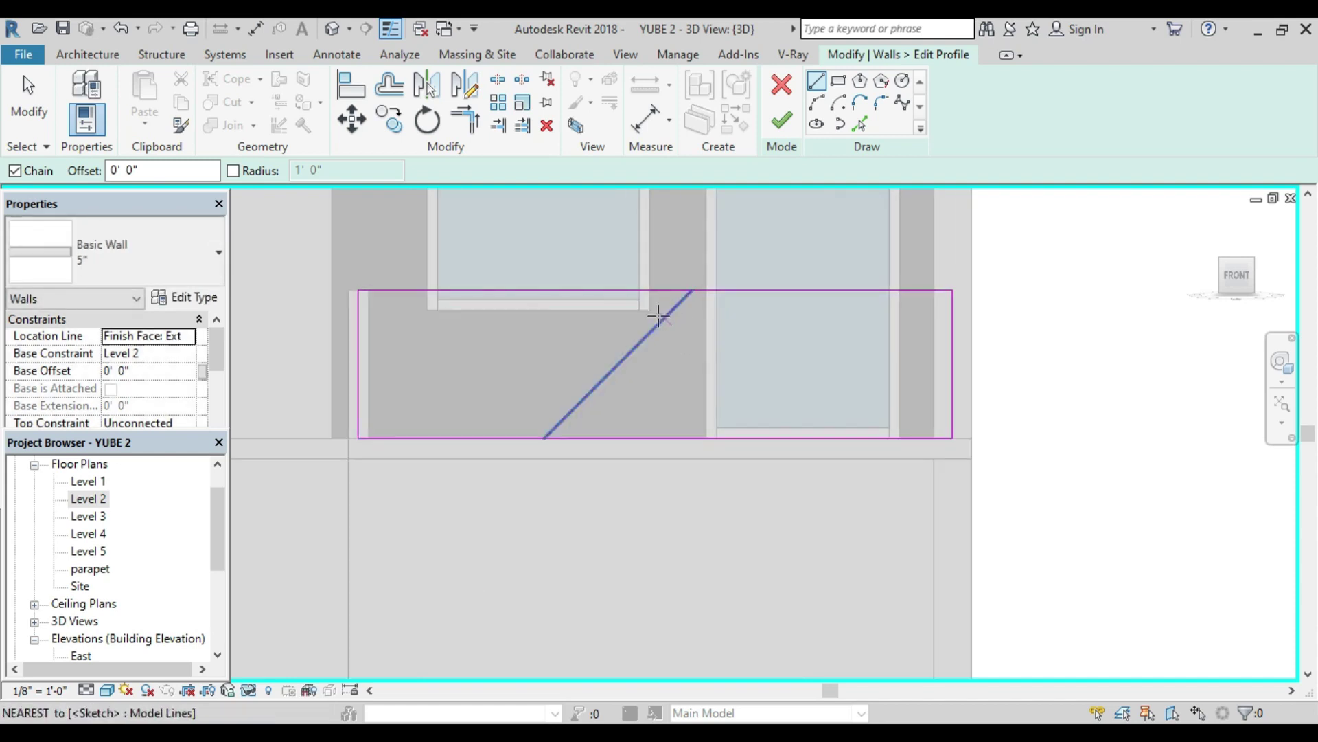
key("Escape")
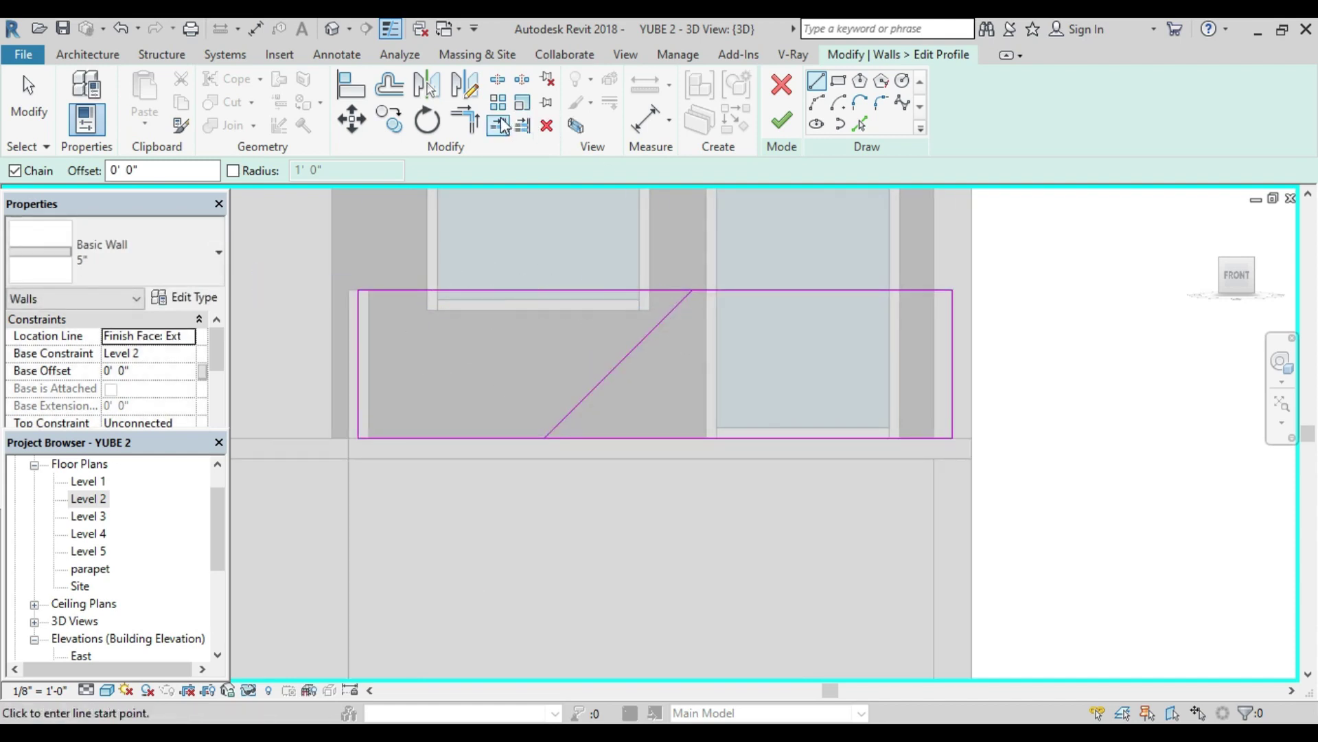
Step: Trim the top and bottom profile lines to the diagonal and delete the left vertical line
left_click(476, 118)
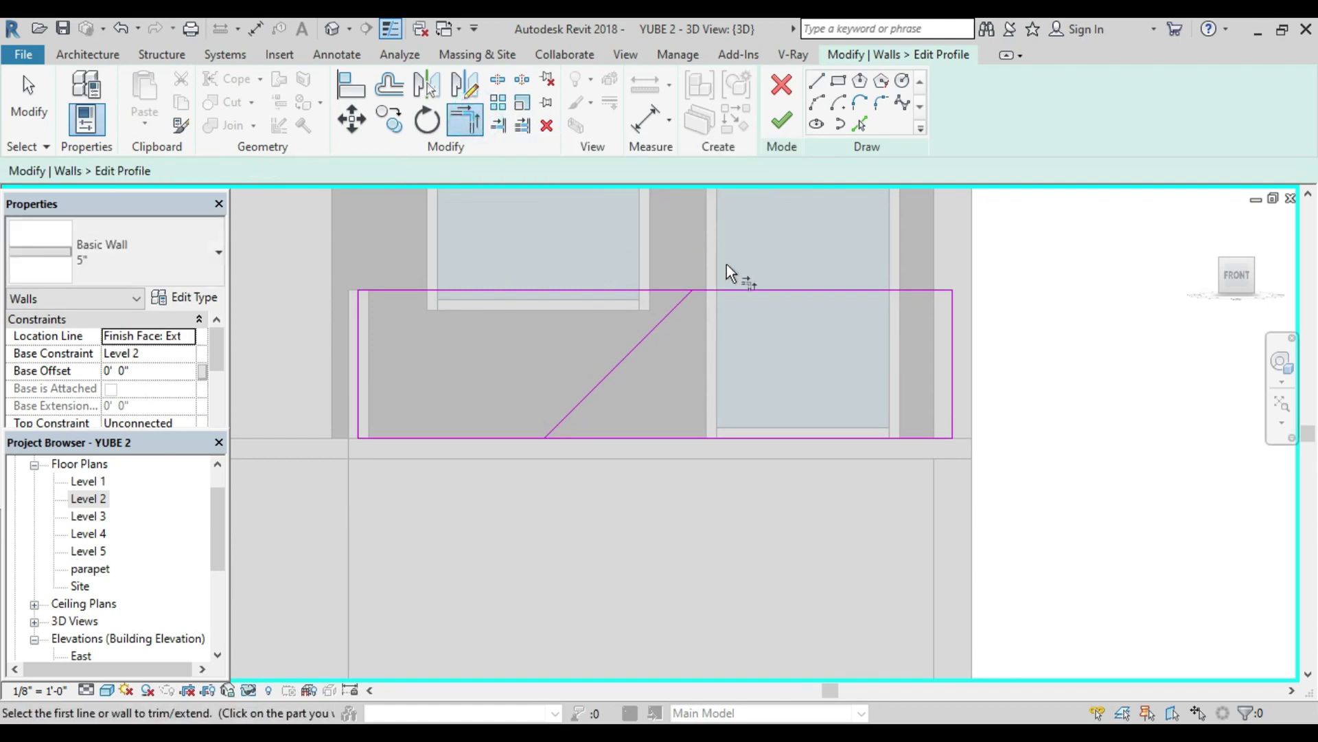
left_click(729, 287)
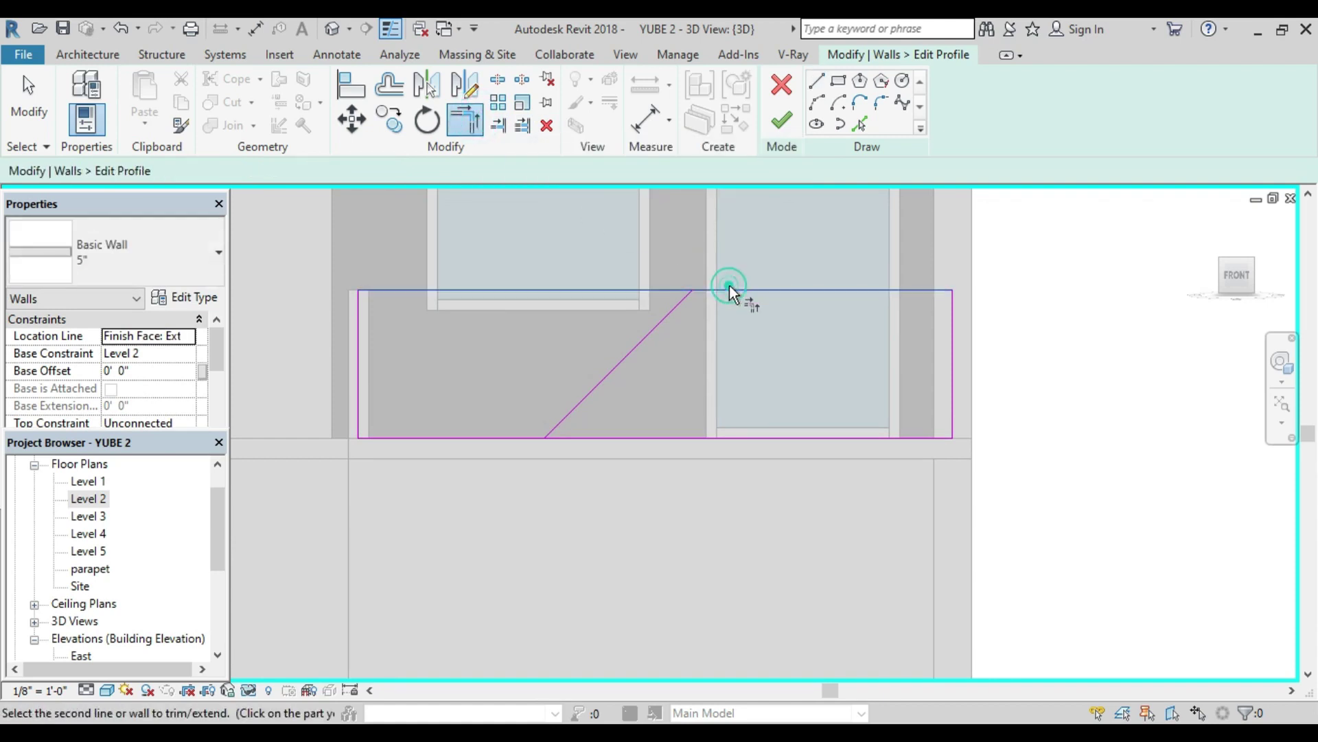
left_click(673, 311)
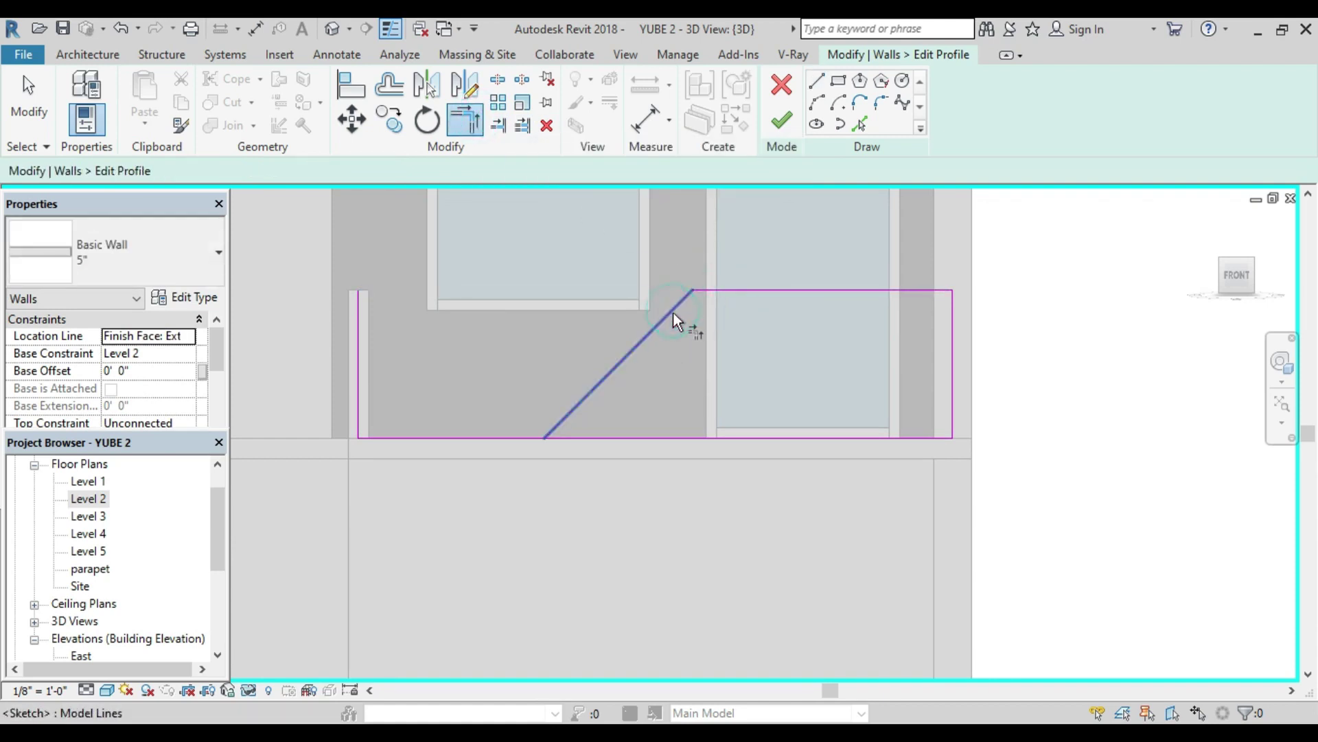
left_click(586, 399)
left_click(607, 438)
key("Escape")
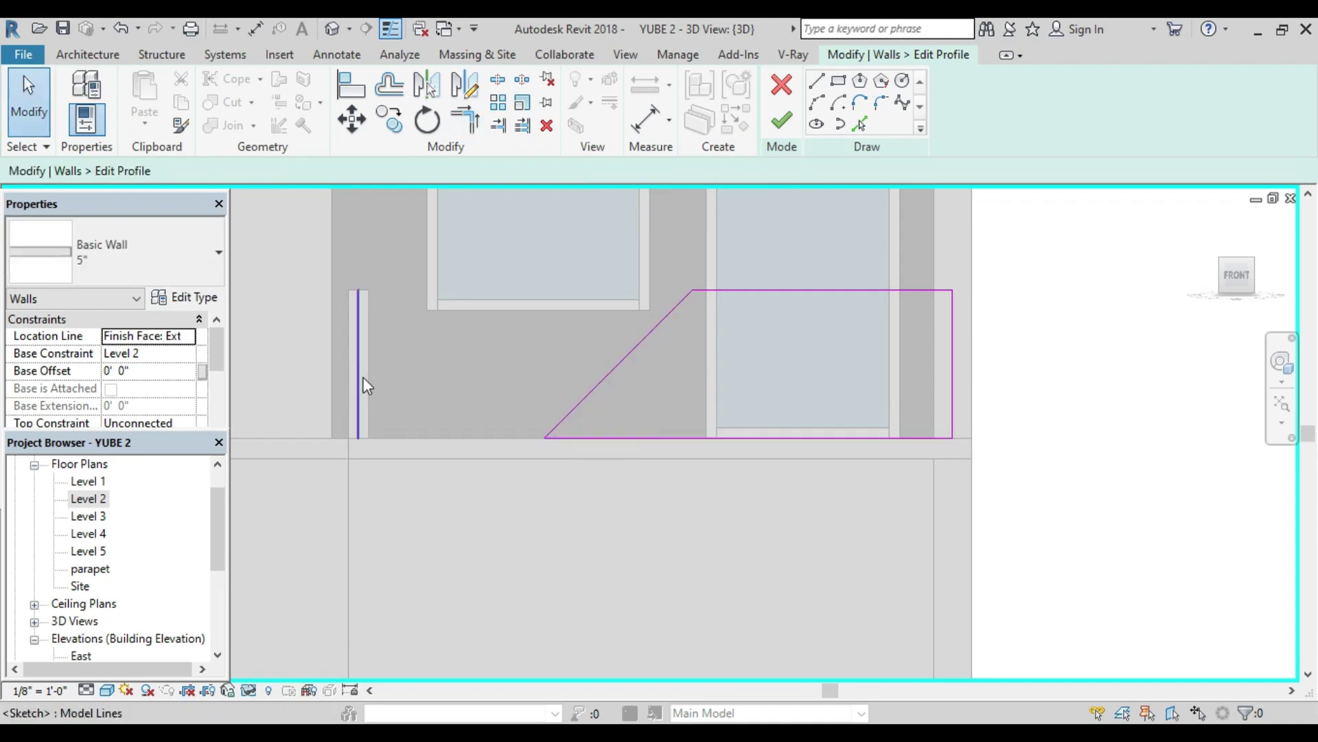
left_click(358, 379)
key("Delete")
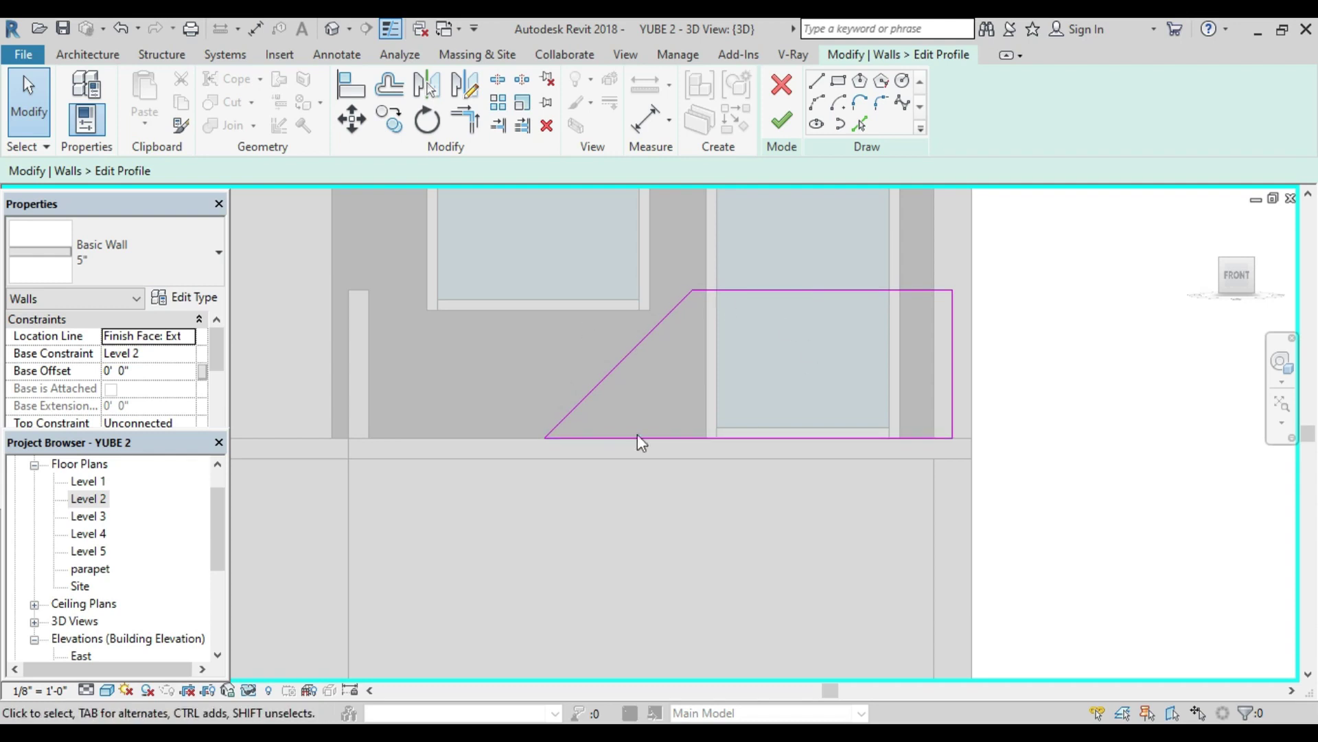
Step: Finish the profile edit and move the 5" wall's left end to the right
left_click(796, 120)
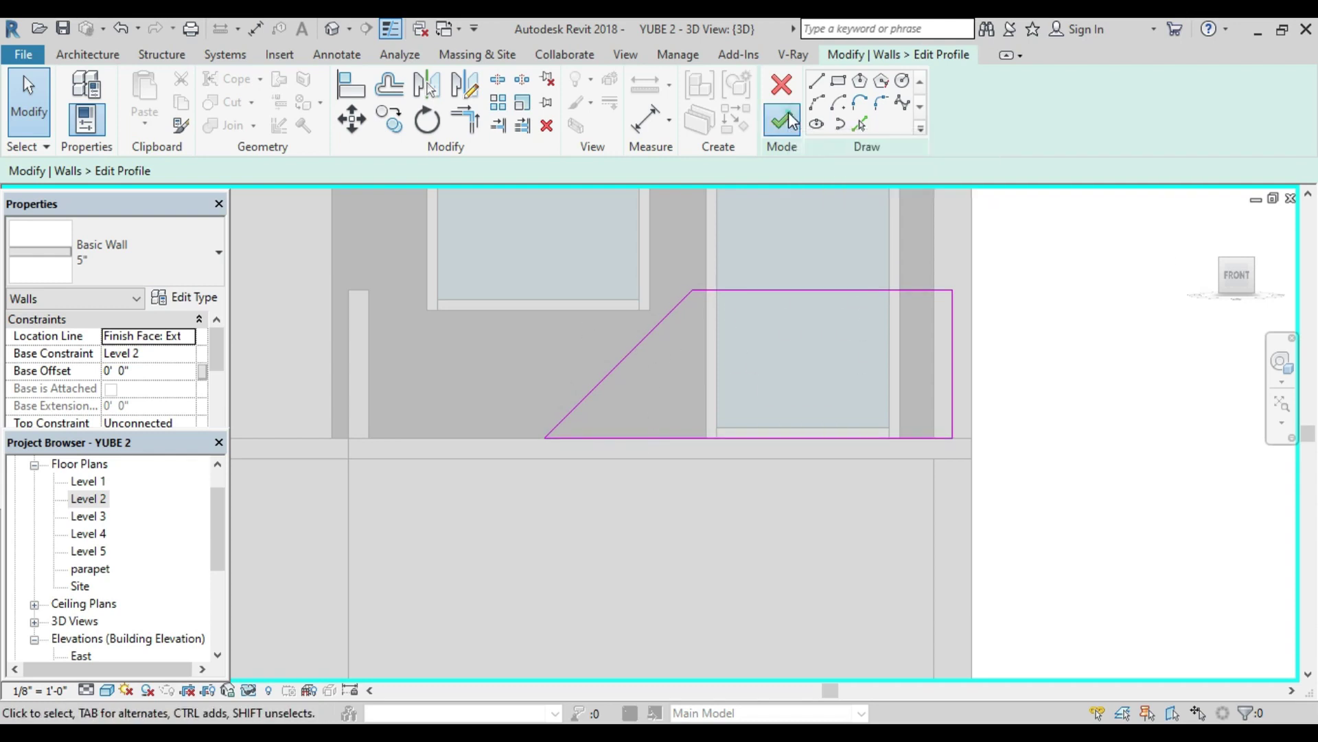
scroll(771, 291, "down", 1)
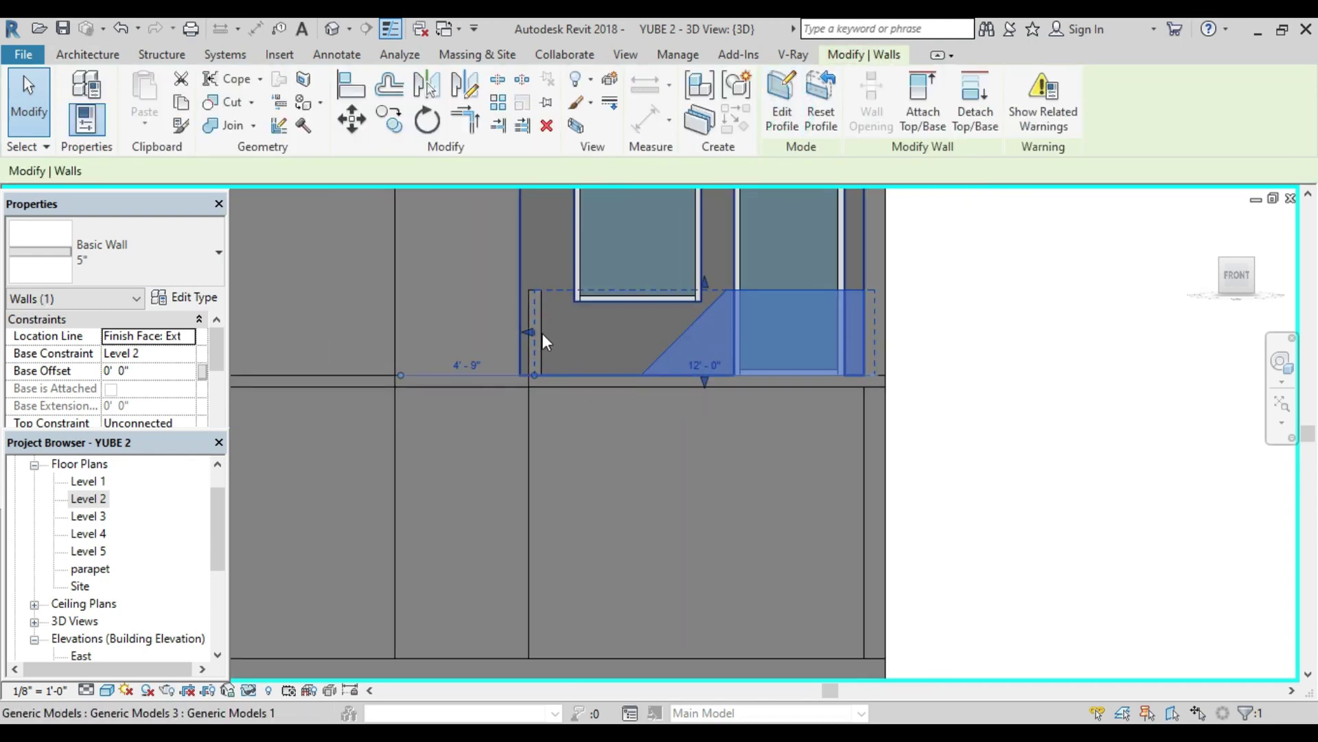
left_click_drag(527, 333, 580, 339)
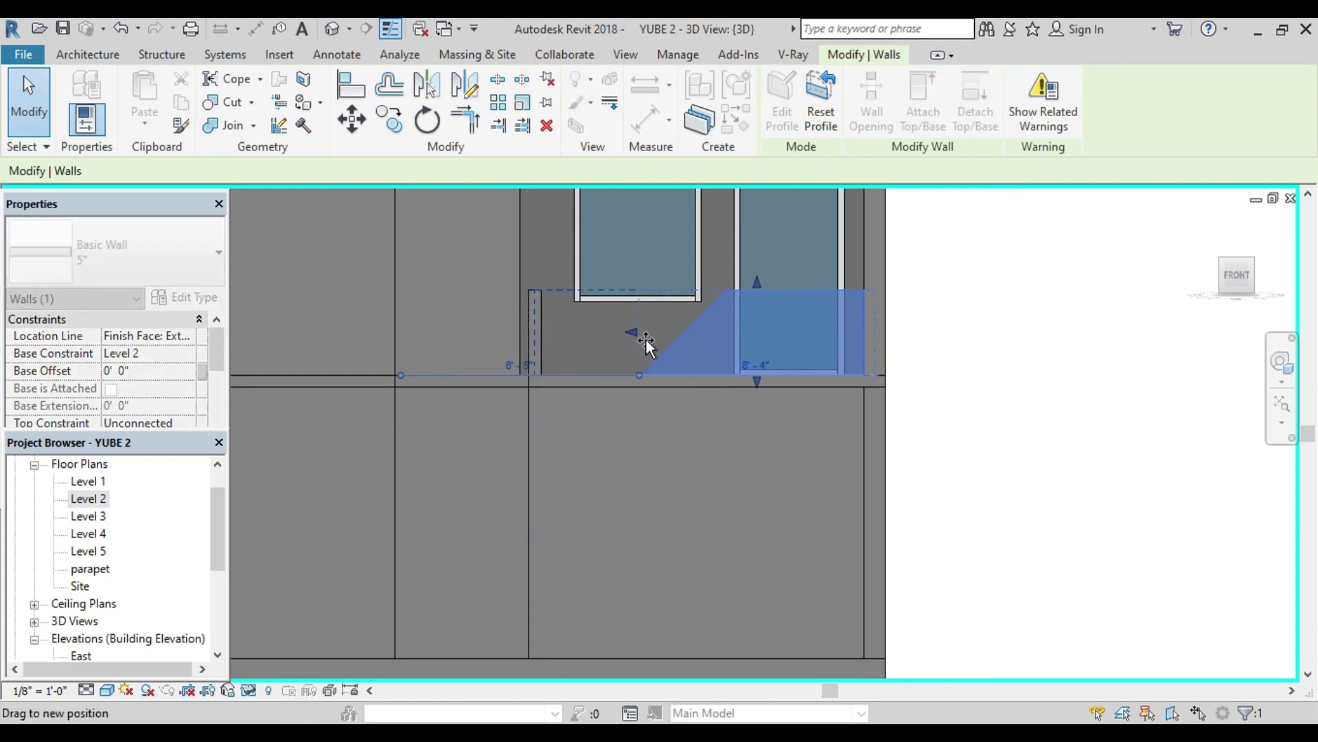
left_click_drag(649, 339, 649, 340)
left_click(1033, 272)
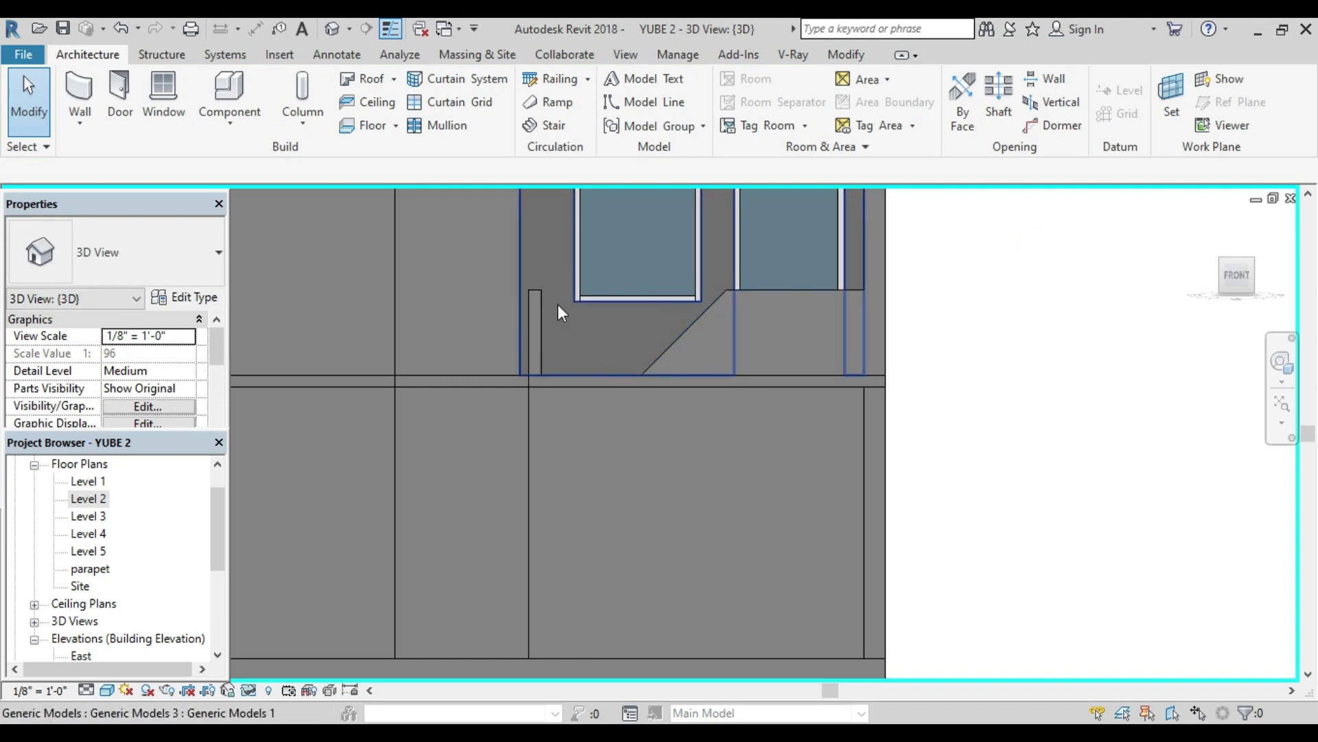
left_click_drag(85, 434, 84, 508)
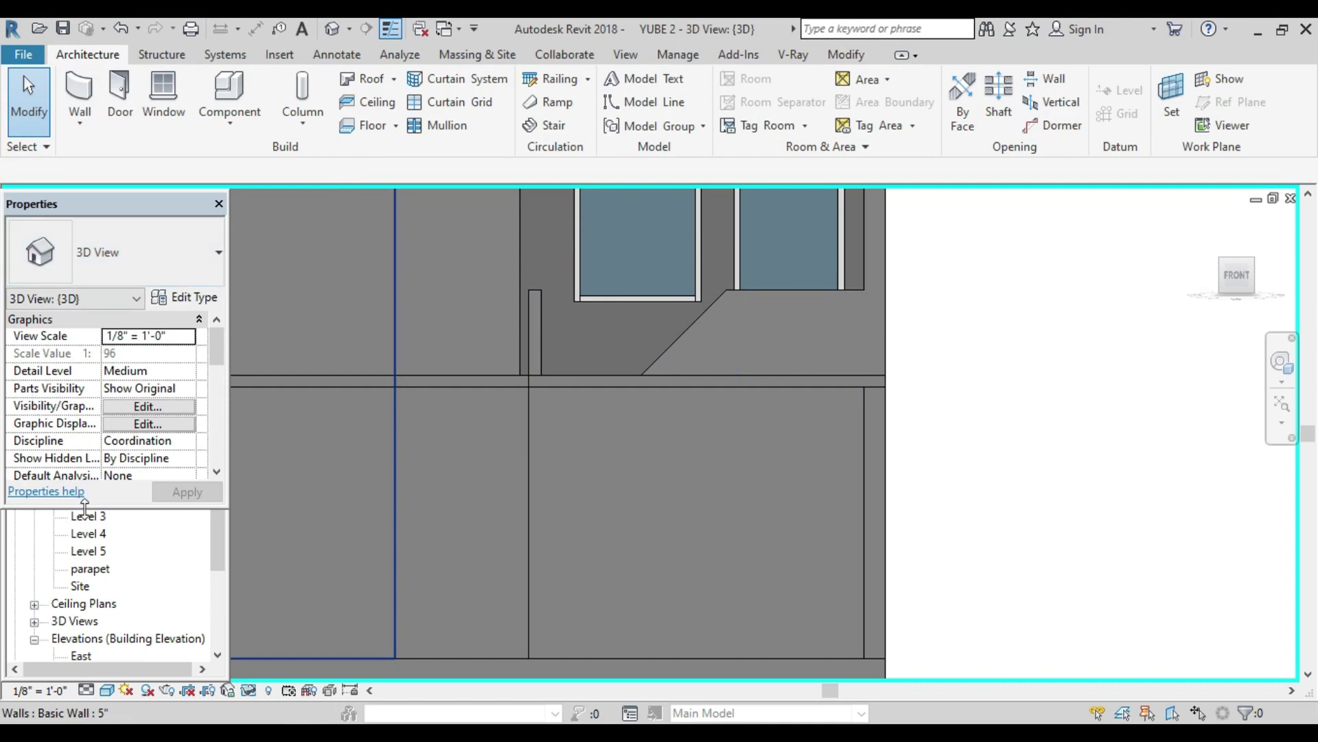
scroll(92, 538, "up", 1)
Step: On the Level 2 plan, start an architectural wall of type Curtain Wall 1
scroll(92, 538, "up", 1)
double_click(89, 534)
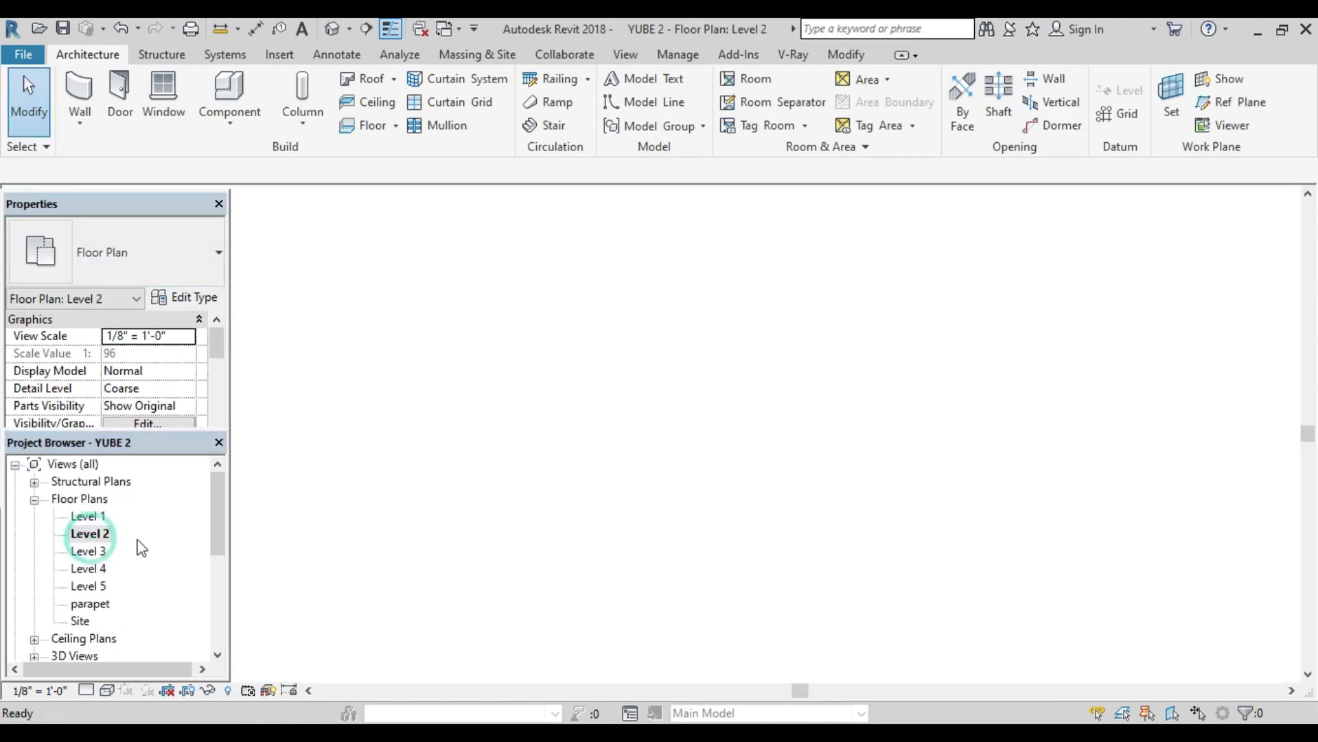
middle_click_drag(485, 456, 497, 450)
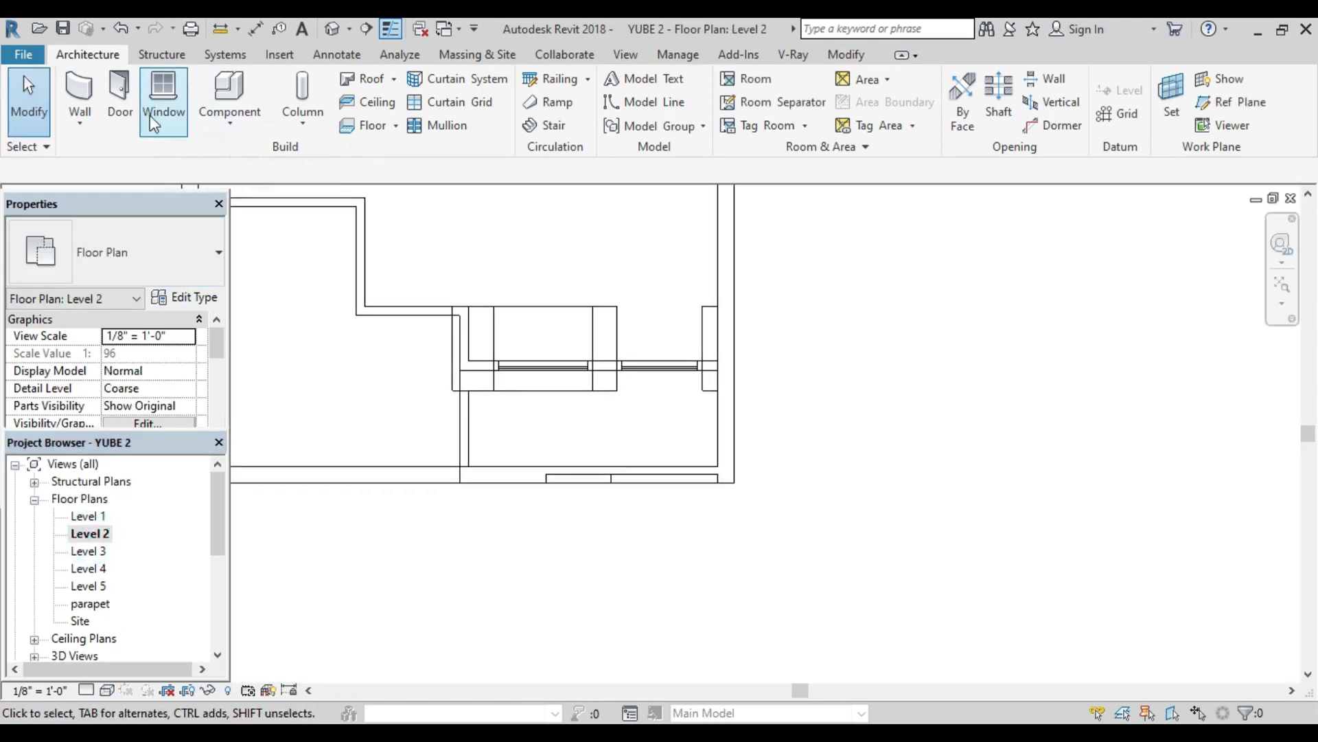
left_click(85, 118)
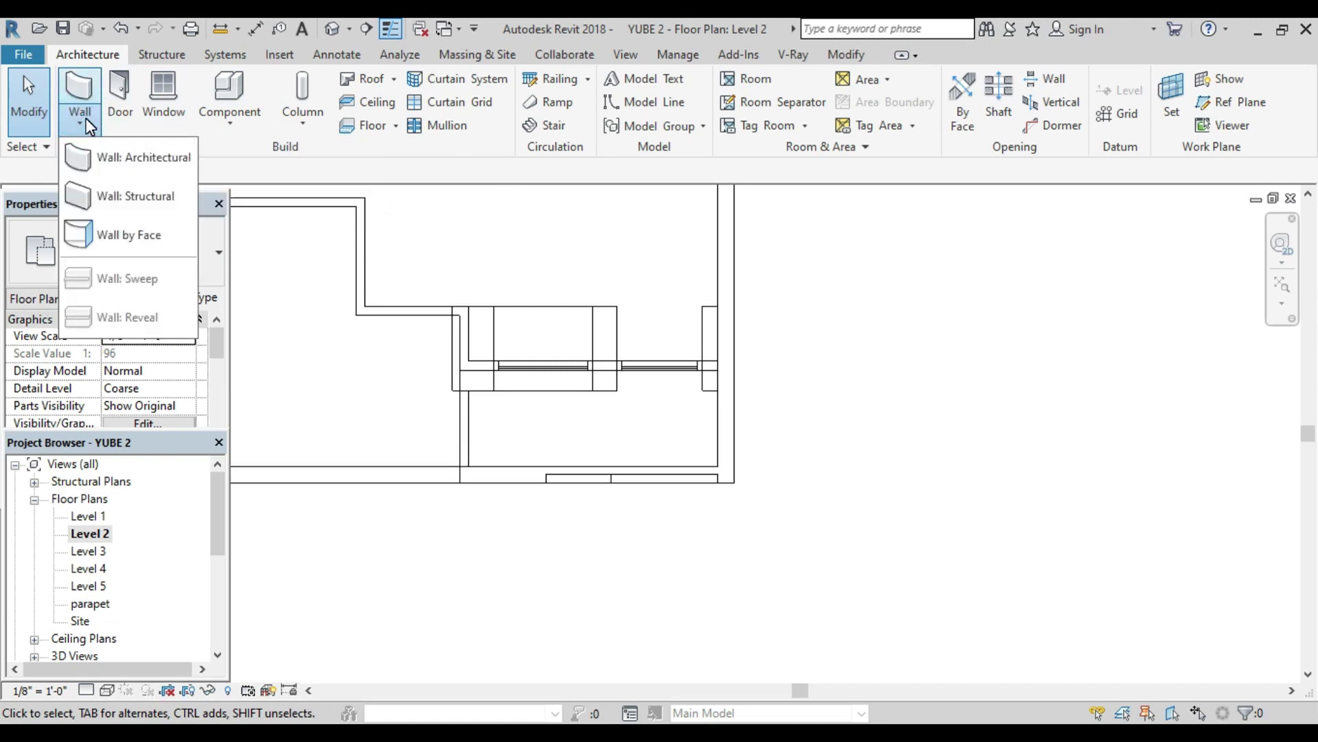
left_click(103, 165)
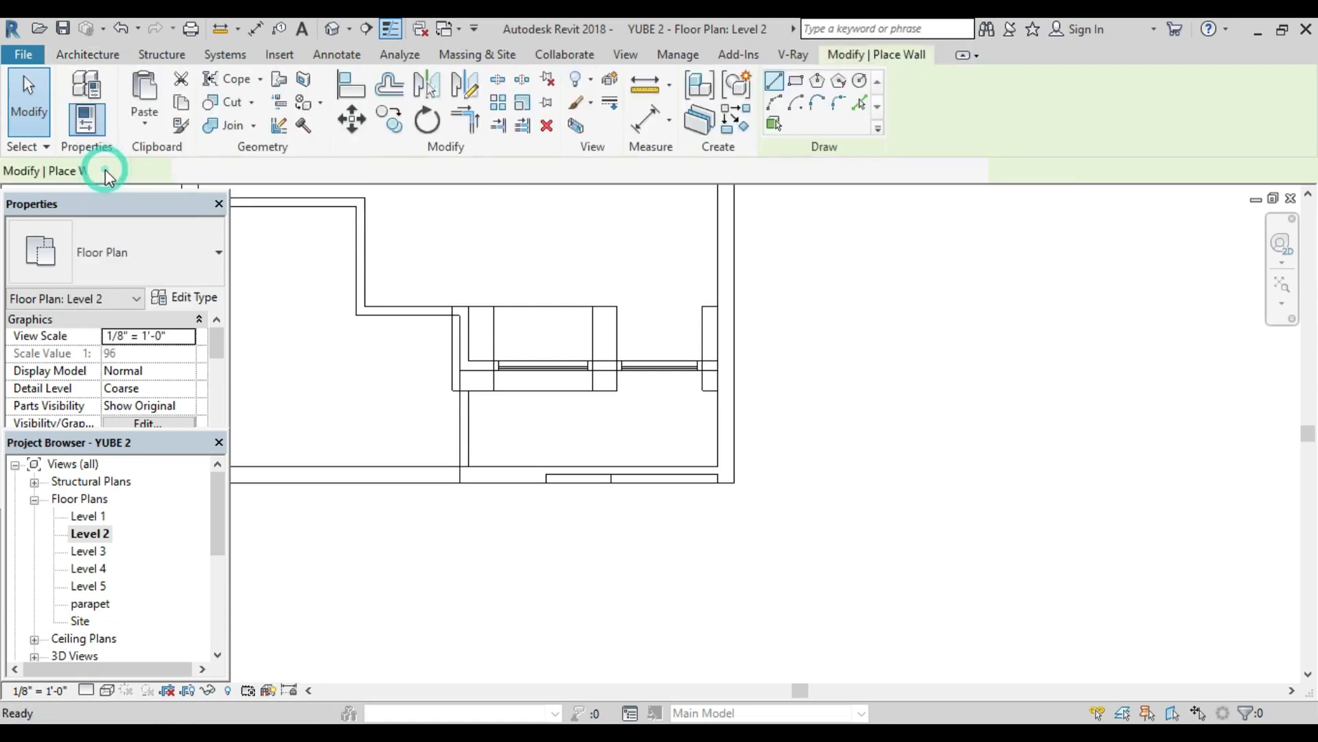
left_click(219, 258)
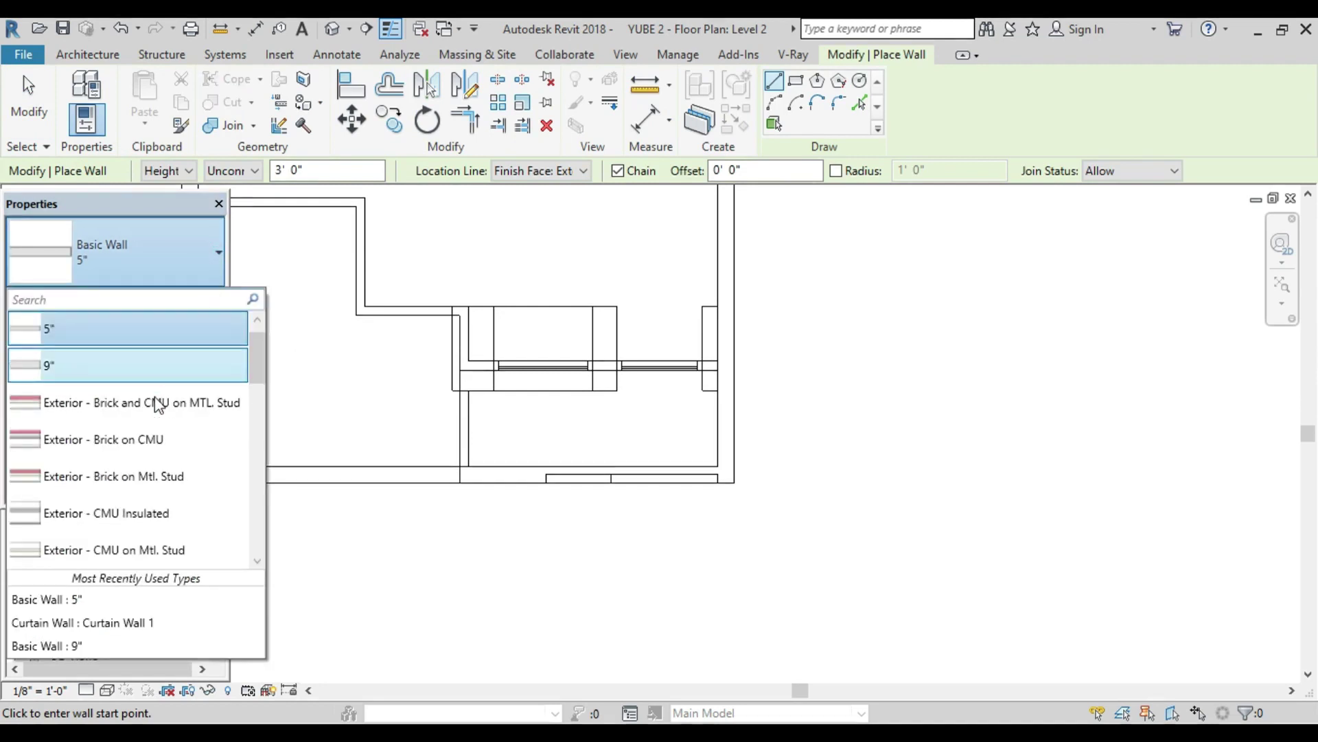
left_click(113, 623)
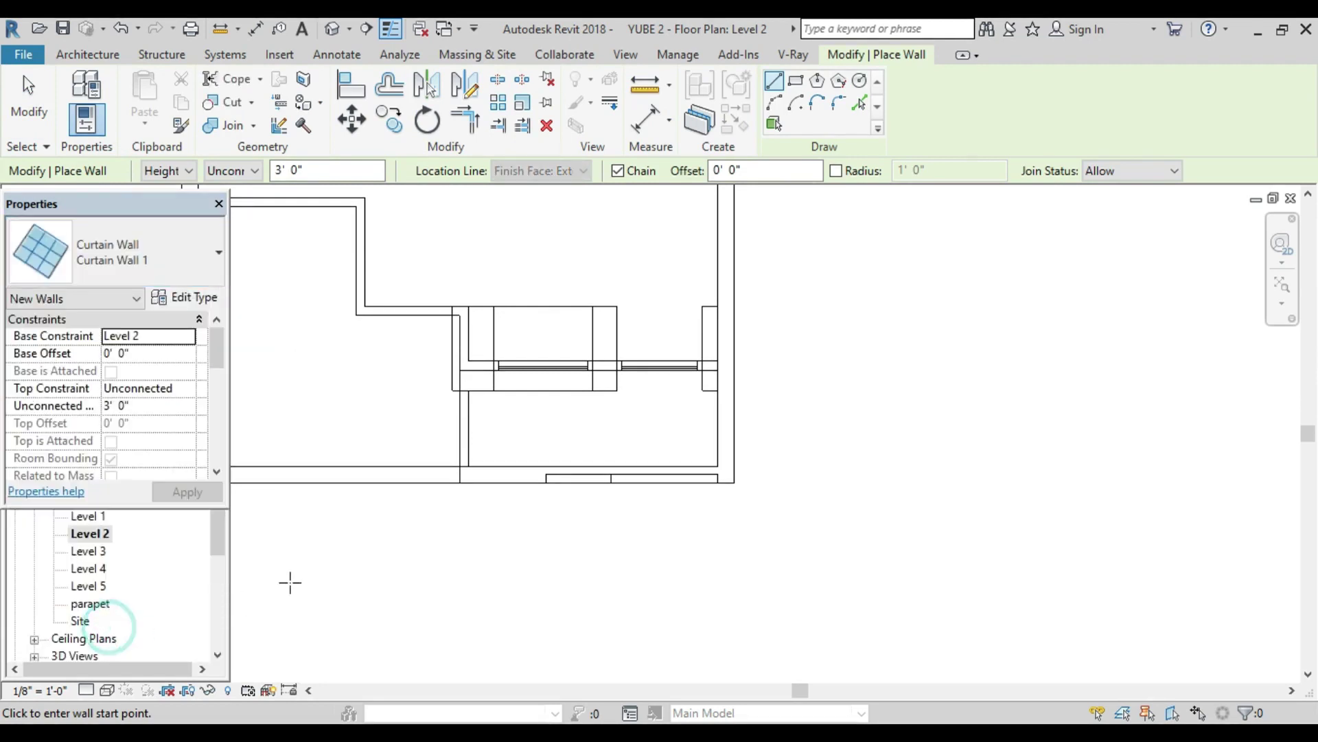
Step: Draw the curtain wall from the wall intersection along the balcony's front edge
scroll(610, 477, "up", 2)
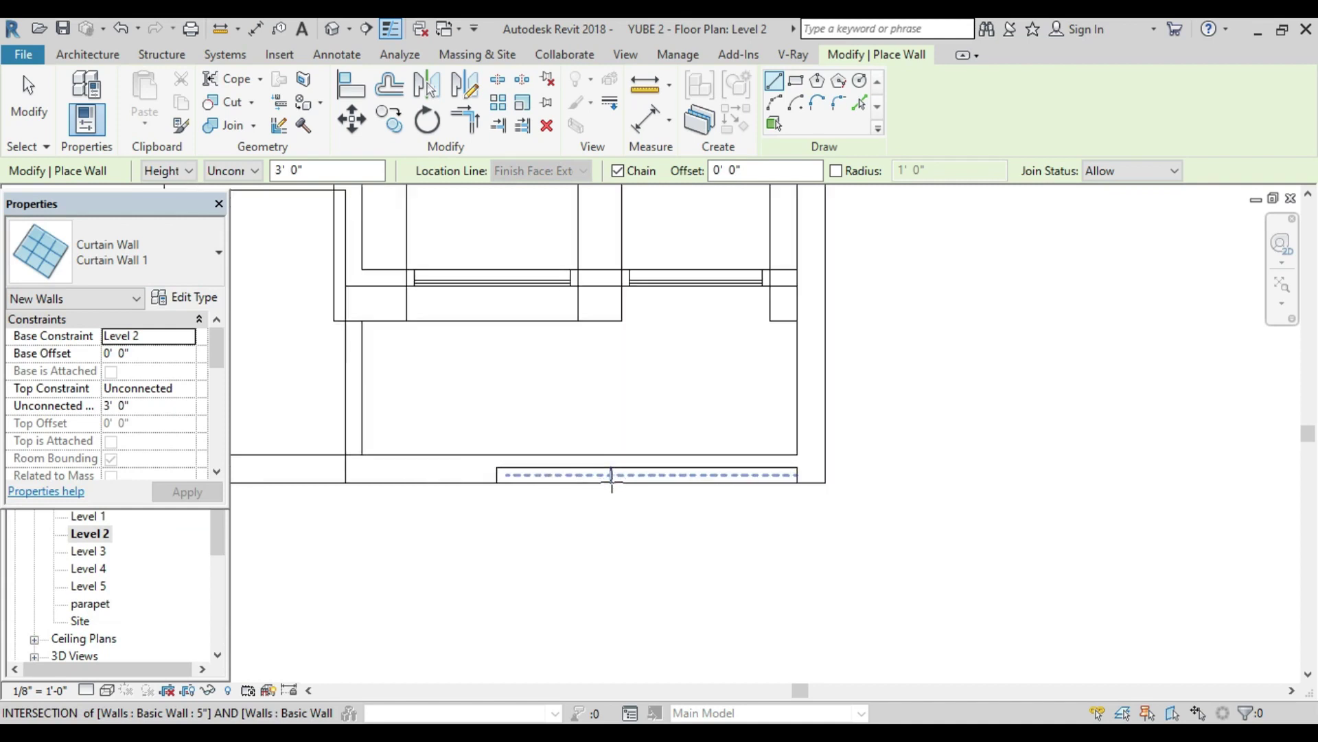
scroll(610, 475, "up", 2)
left_click(612, 472)
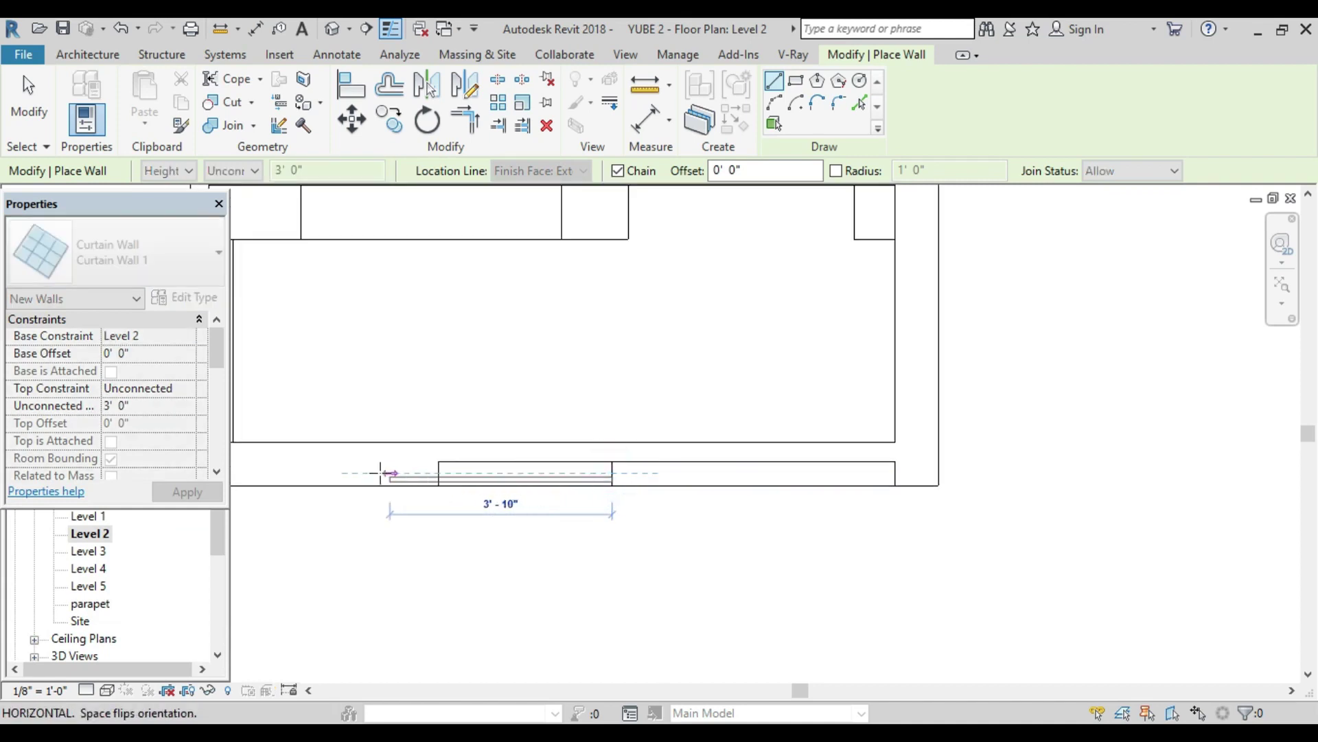
scroll(371, 473, "down", 2)
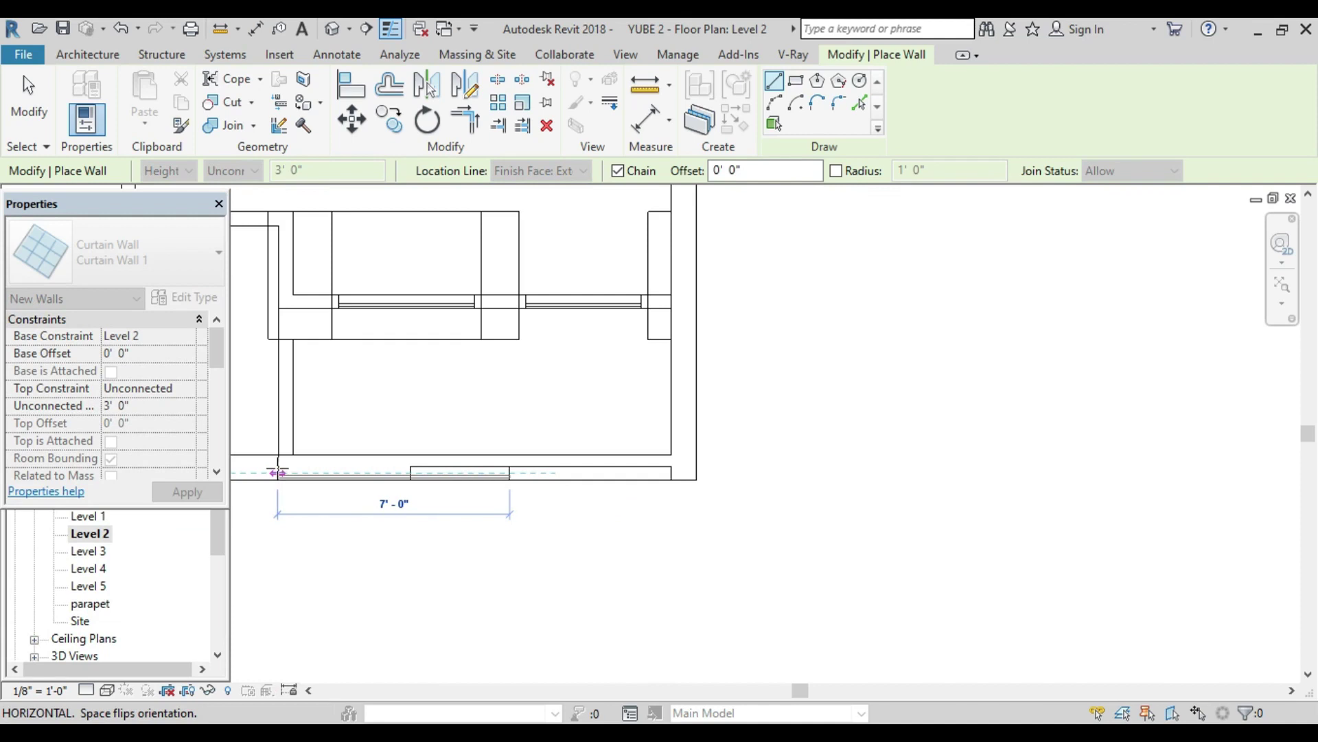
left_click(277, 472)
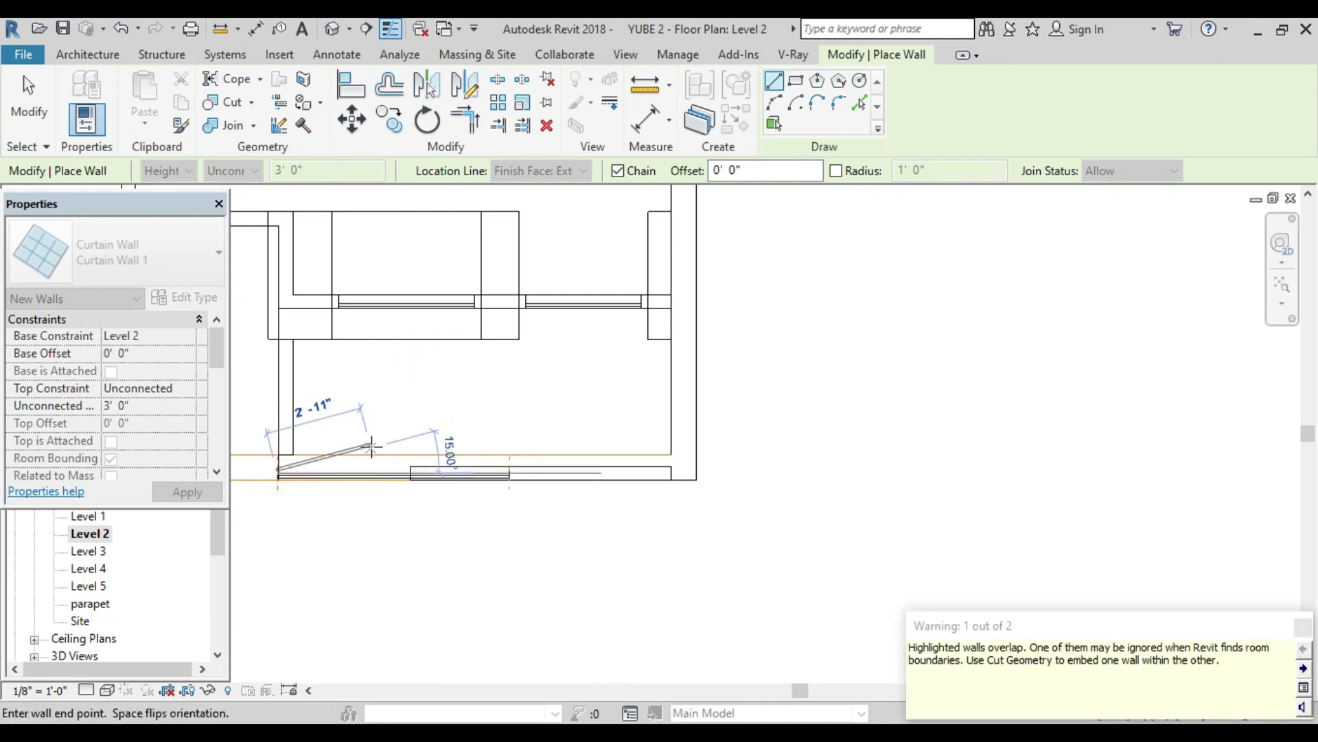
scroll(372, 457, "down", 2)
key("Escape")
key("Escape")
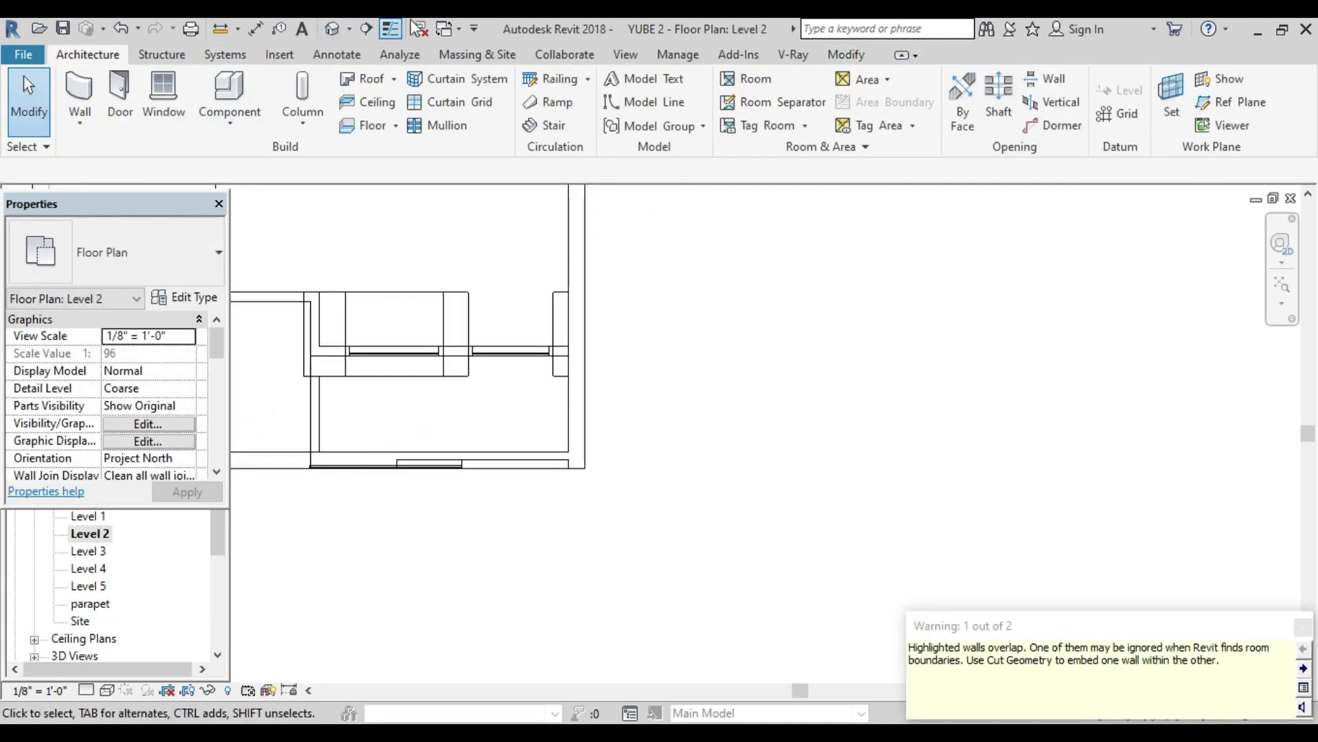
Step: In the 3D view, frame the lower balcony from the front
left_click(328, 29)
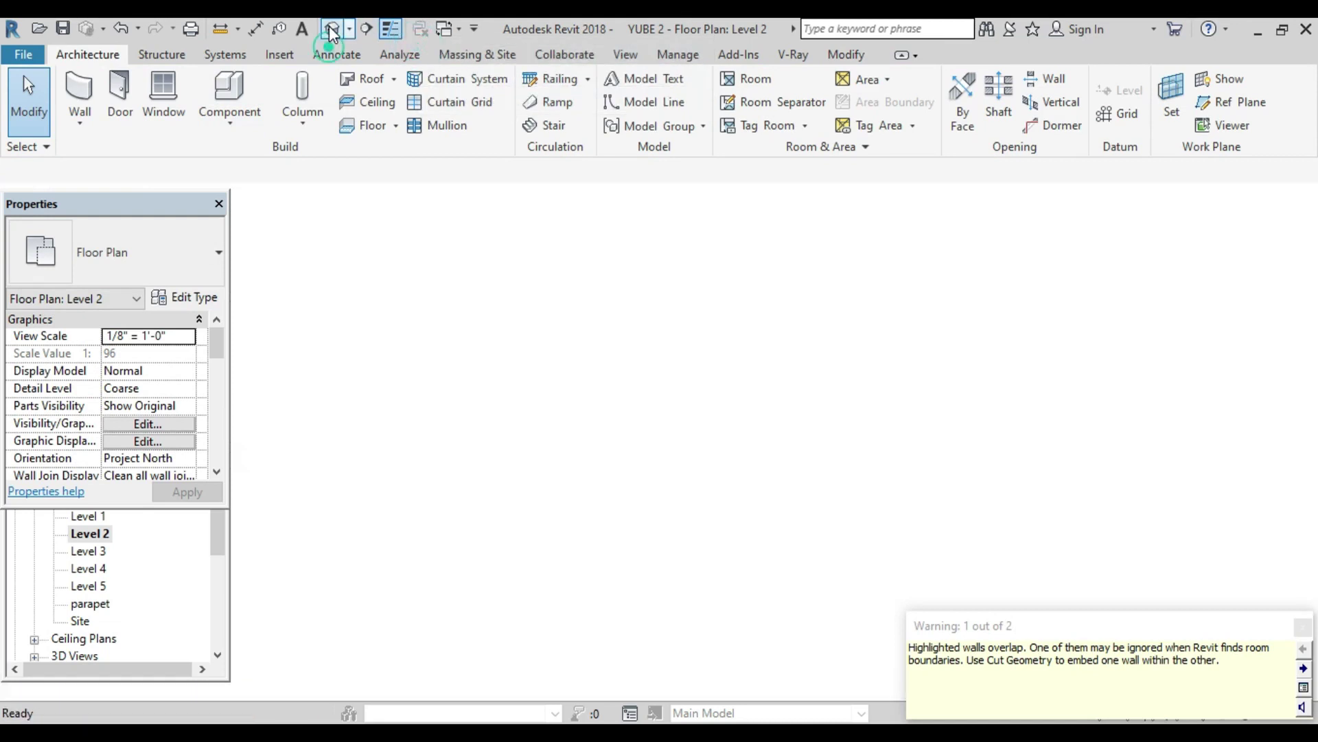
scroll(570, 350, "down", 2)
middle_click_drag(615, 402, 648, 441, "shift")
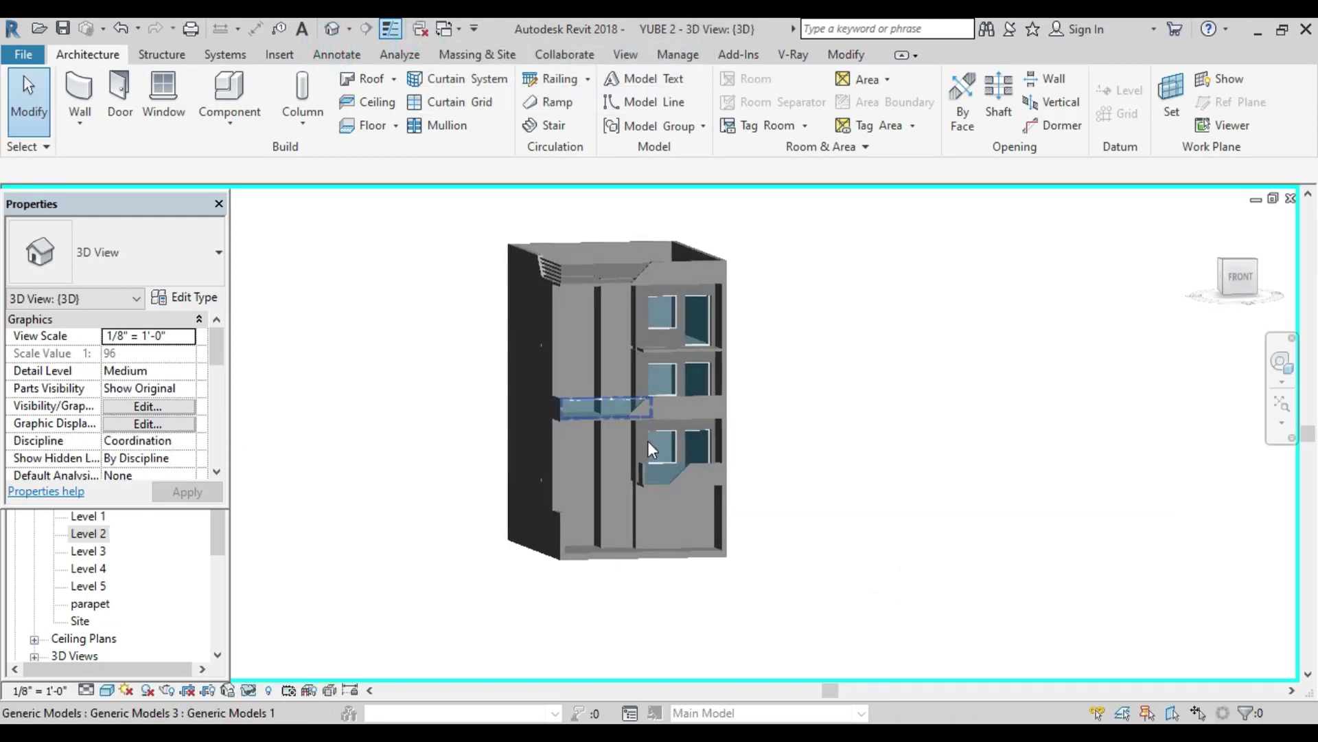
scroll(656, 470, "up", 3)
scroll(656, 463, "up", 2)
scroll(656, 462, "up", 2)
scroll(569, 371, "up", 2)
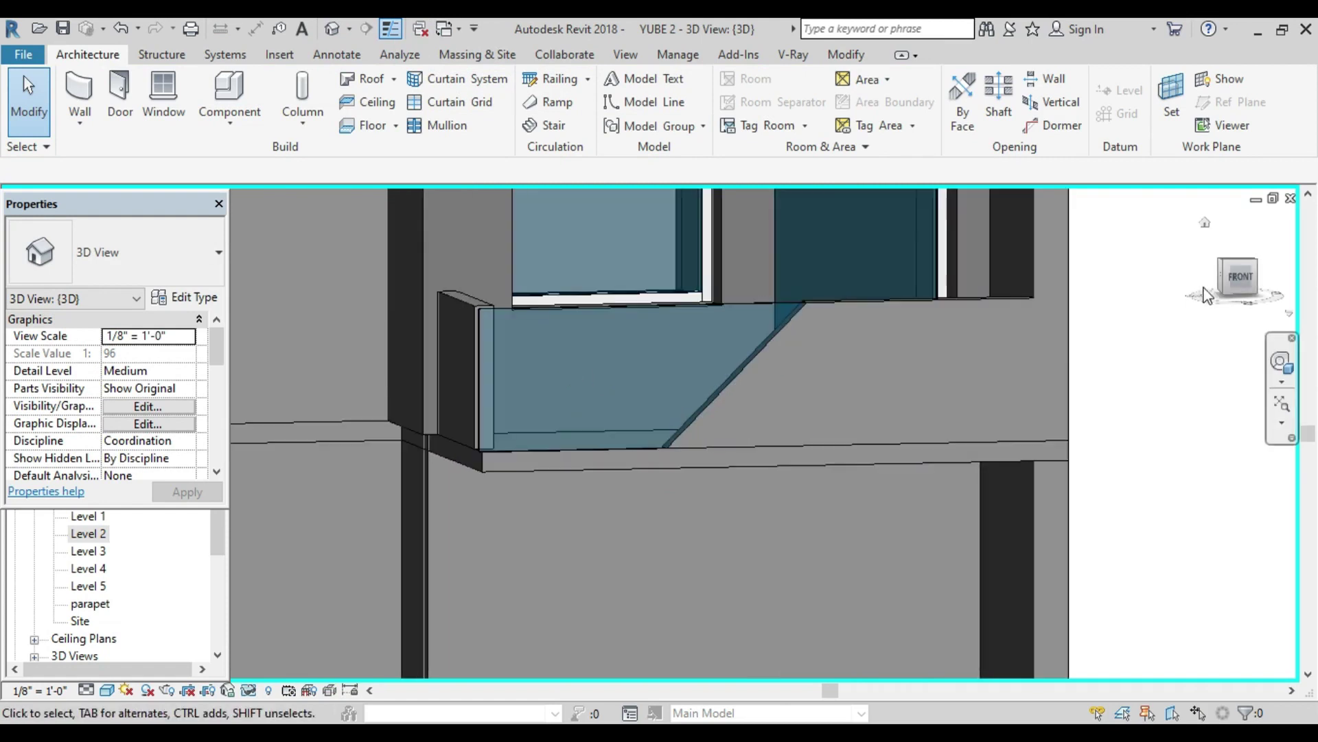
left_click(1236, 278)
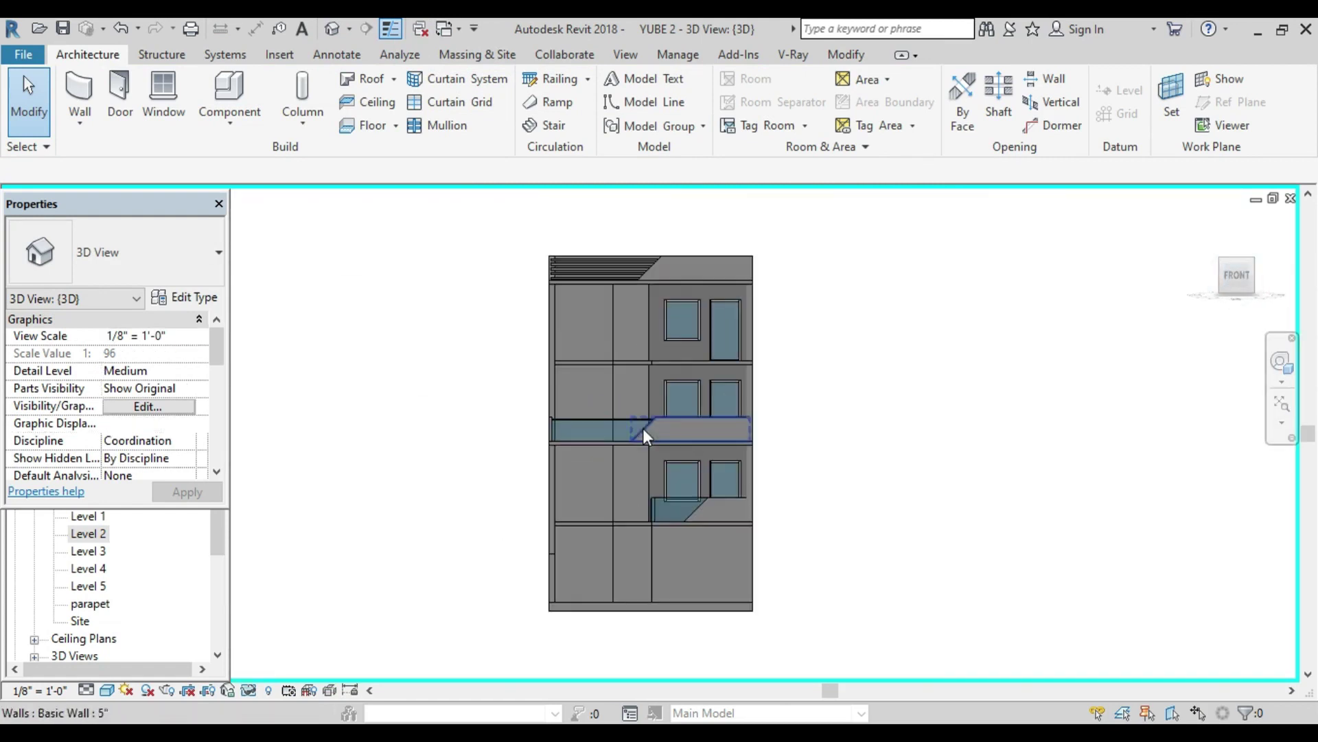
scroll(687, 515, "up", 5)
middle_click_drag(685, 510, 604, 392)
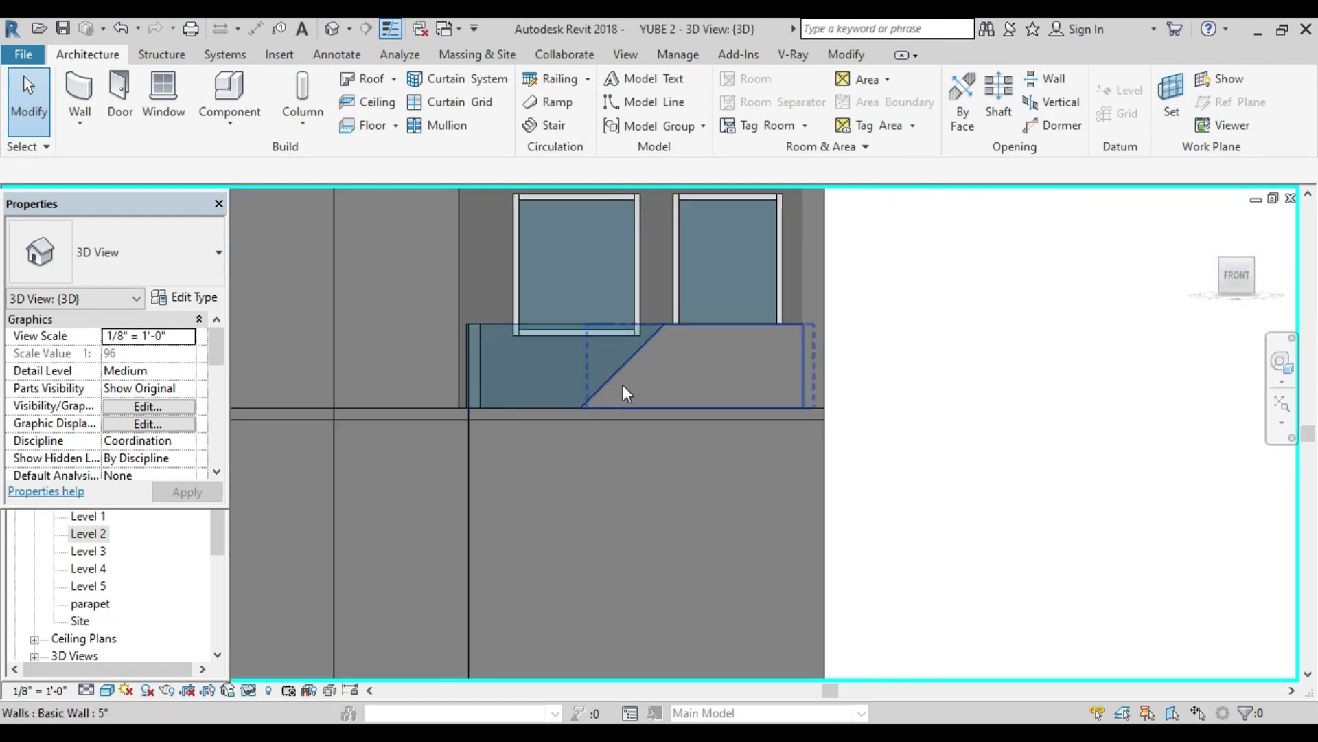
Step: Drag the glass wall's top down to about 3' 1", meeting the window sill
left_click(536, 365)
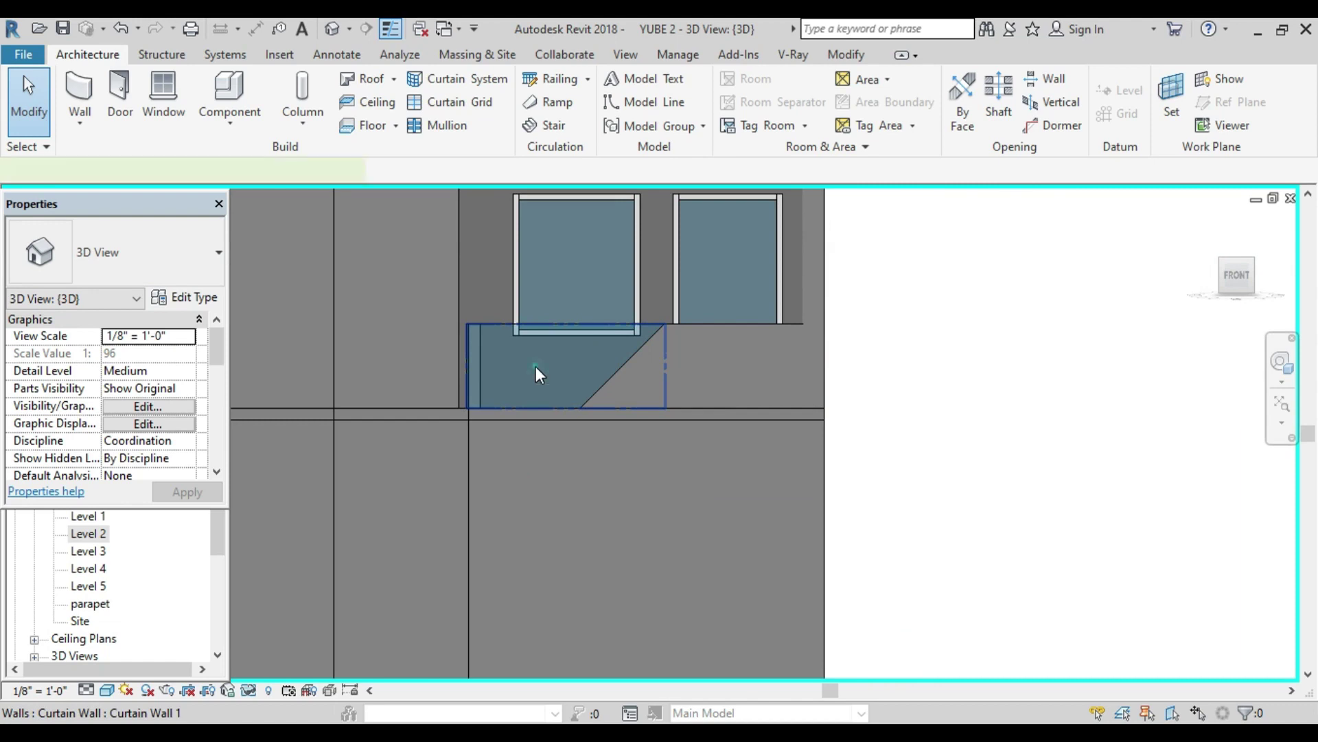
scroll(565, 330, "up", 2)
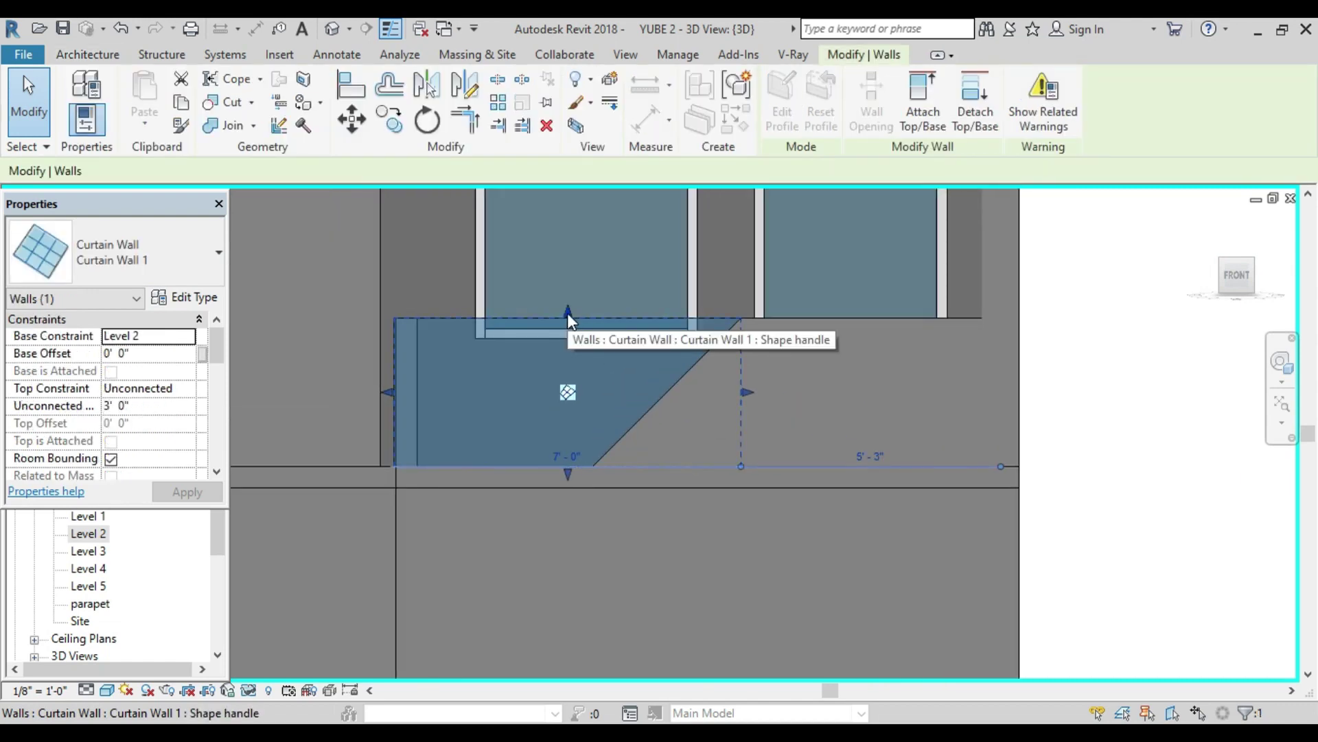
left_click_drag(568, 313, 567, 324)
key("Escape")
scroll(587, 340, "down", 2)
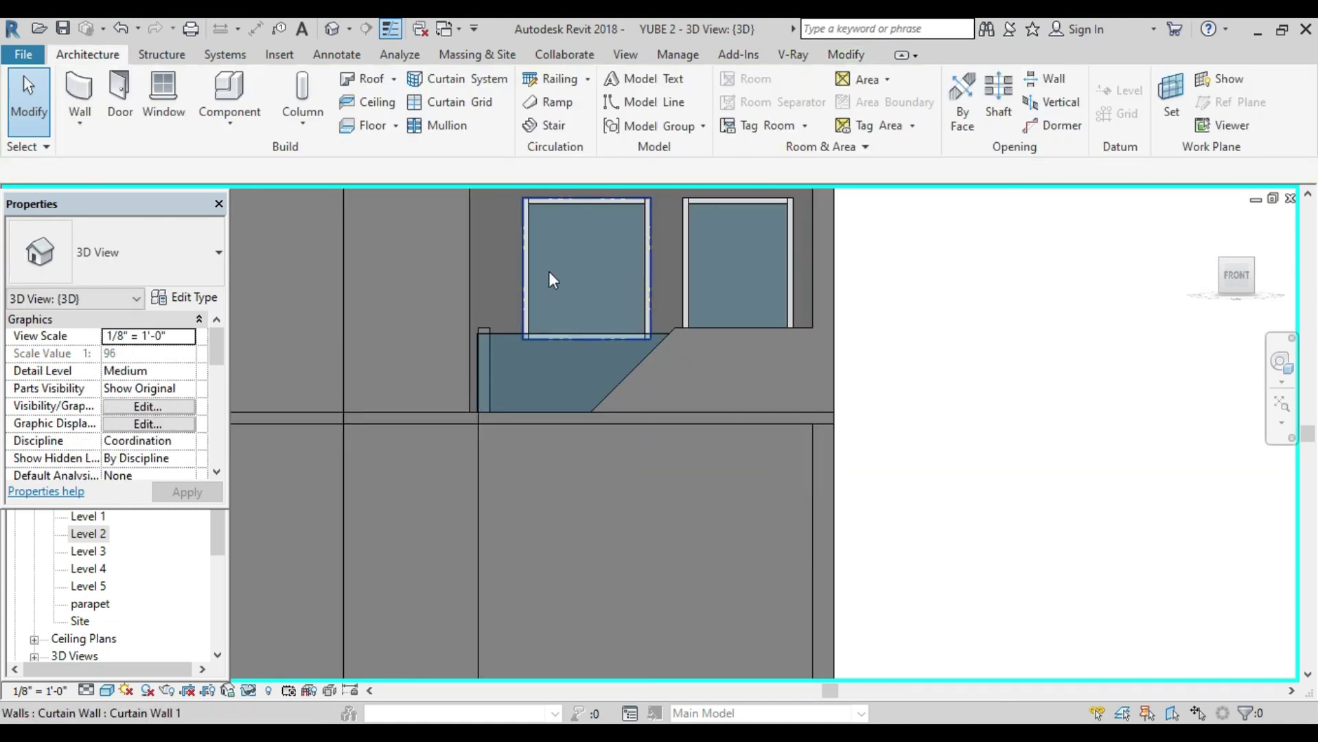
Step: Add a horizontal mullion rail along the top of the lower balcony glass
left_click(443, 127)
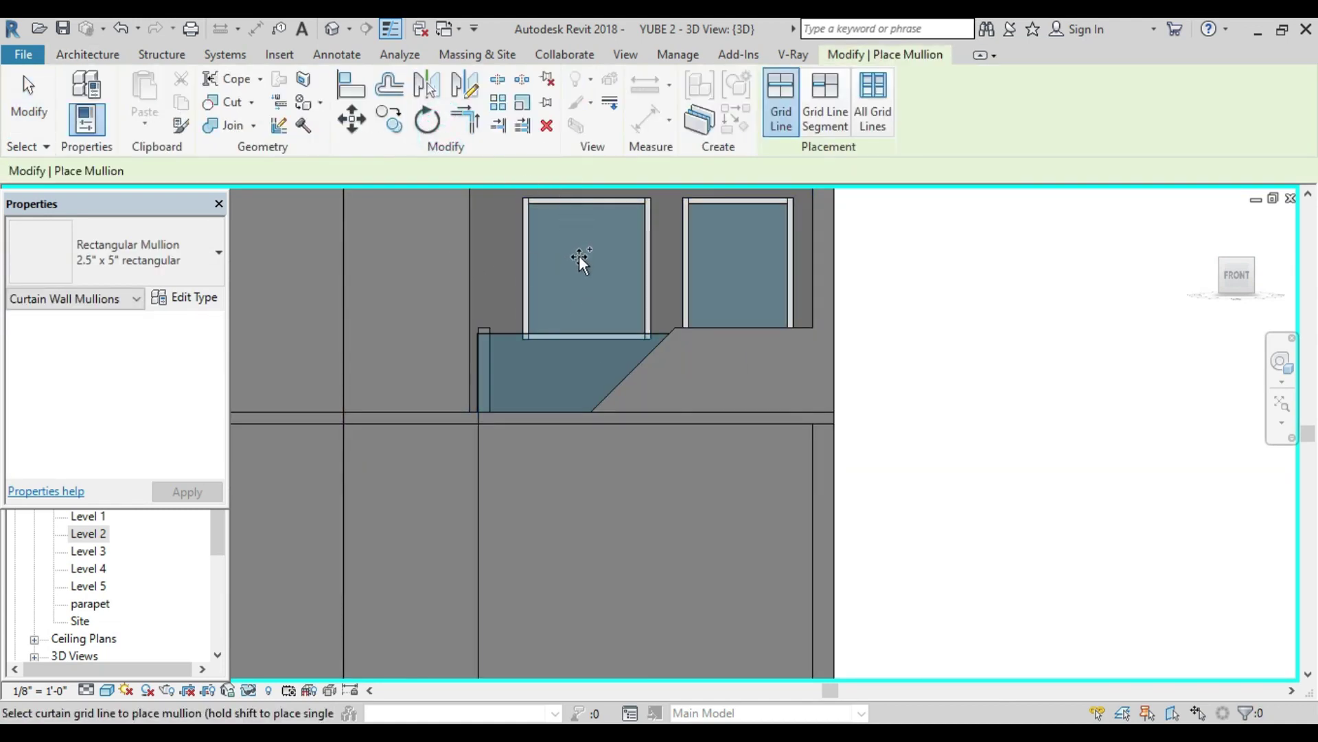
left_click(575, 333)
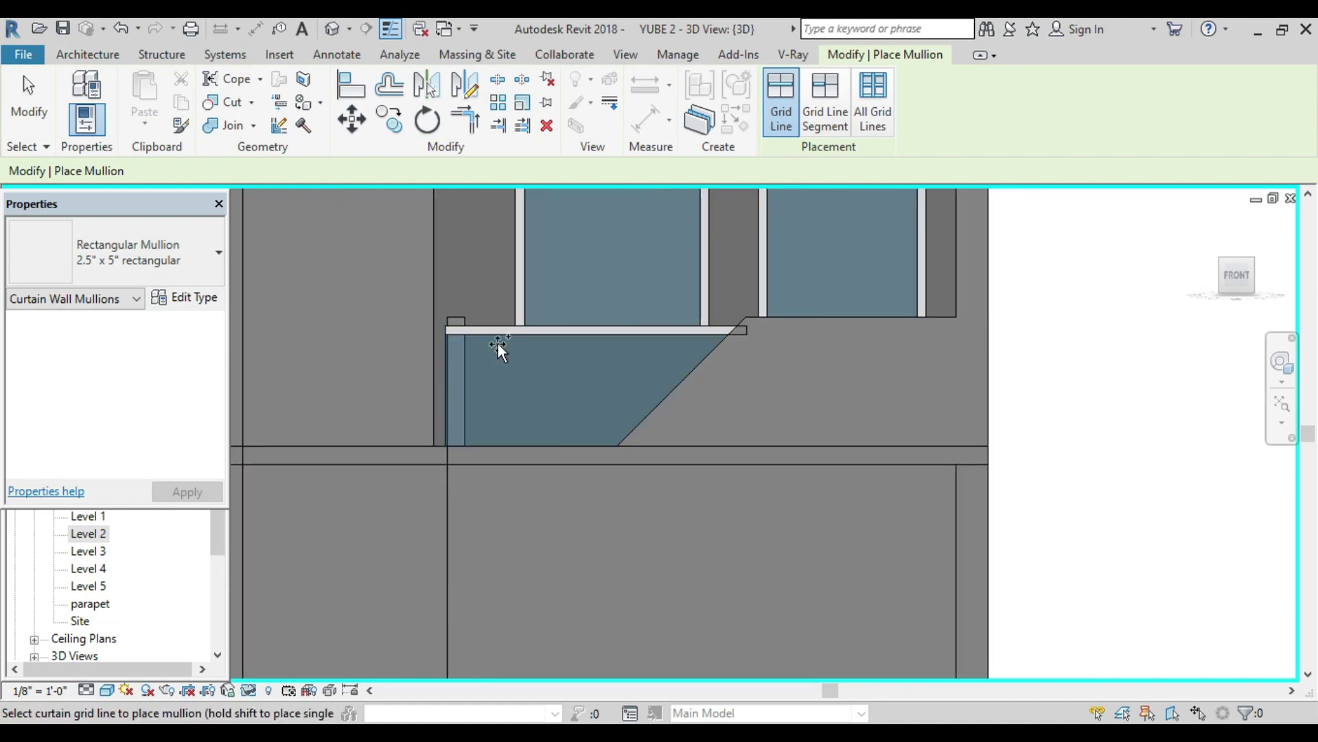
scroll(497, 343, "down", 1)
key("Escape")
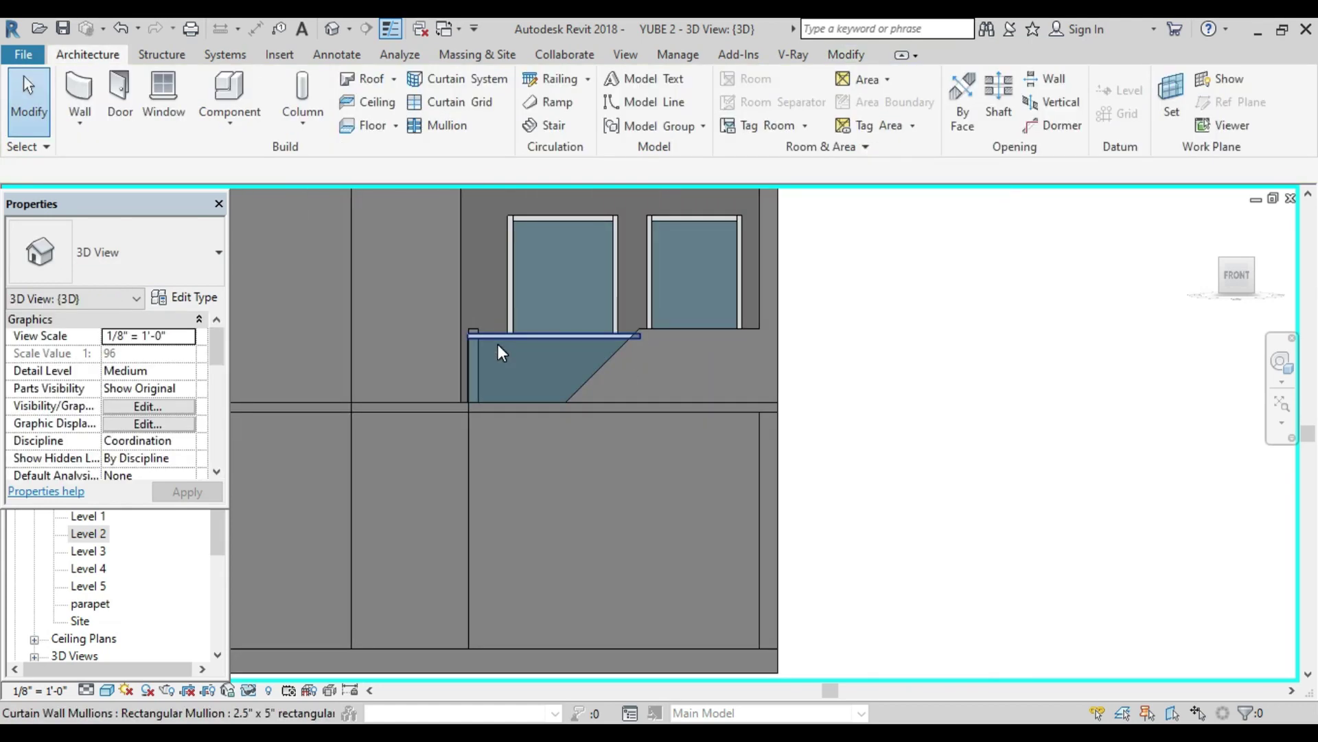
Step: Pull the glass curtain wall's left end toward the adjacent solid wall
scroll(477, 327, "up", 2)
scroll(475, 326, "up", 1)
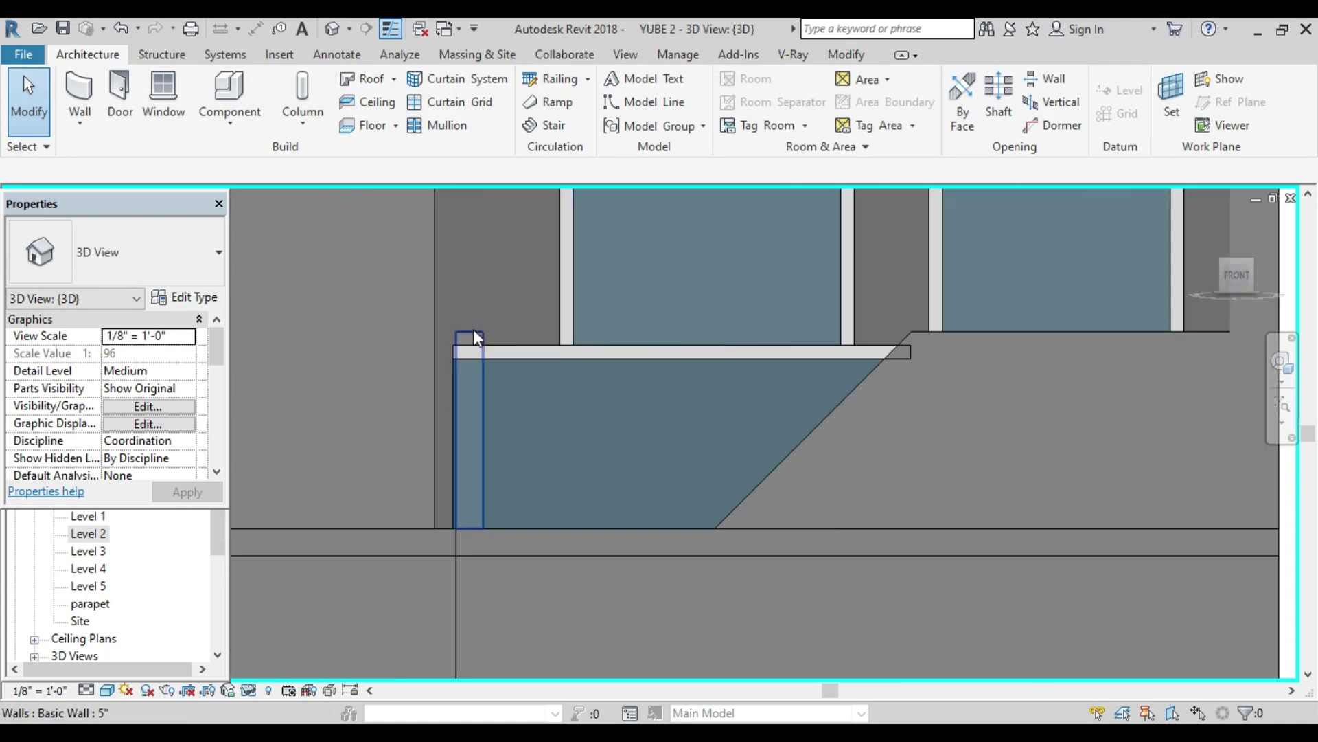
left_click(467, 399)
key("Escape")
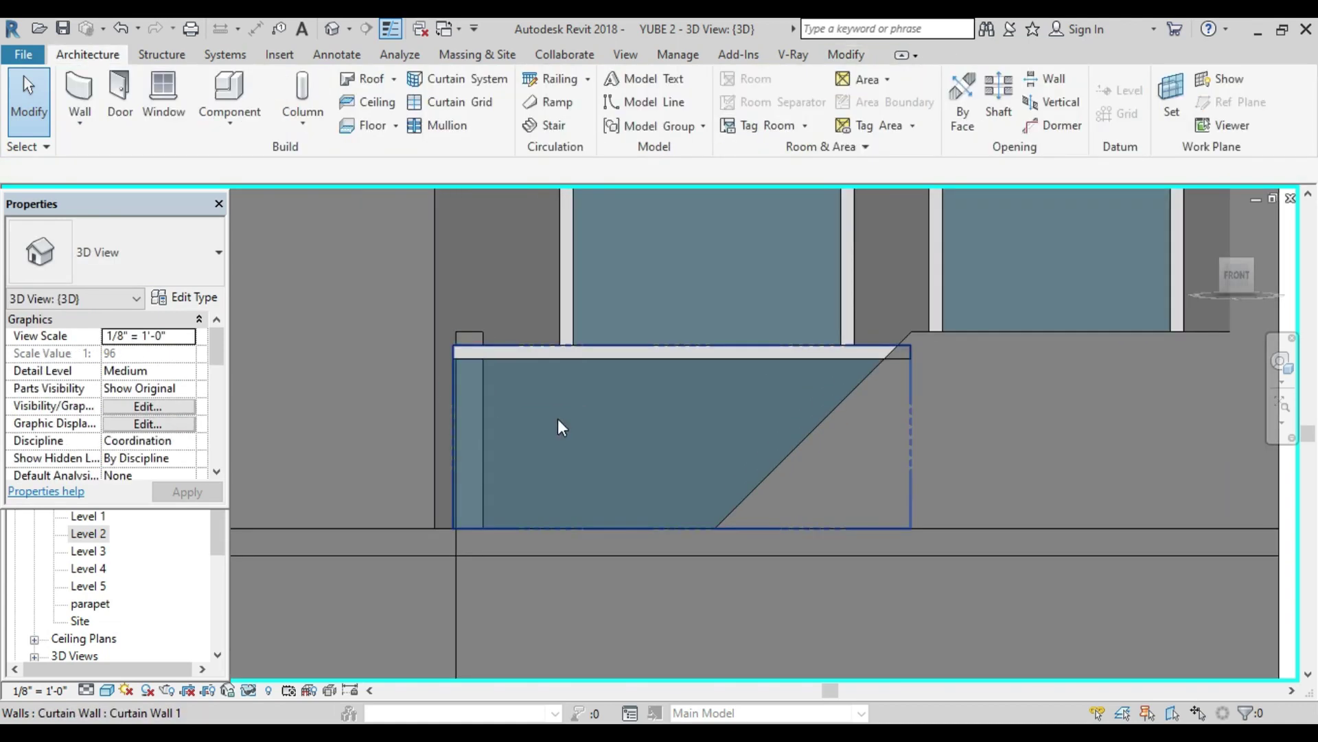
left_click(558, 421)
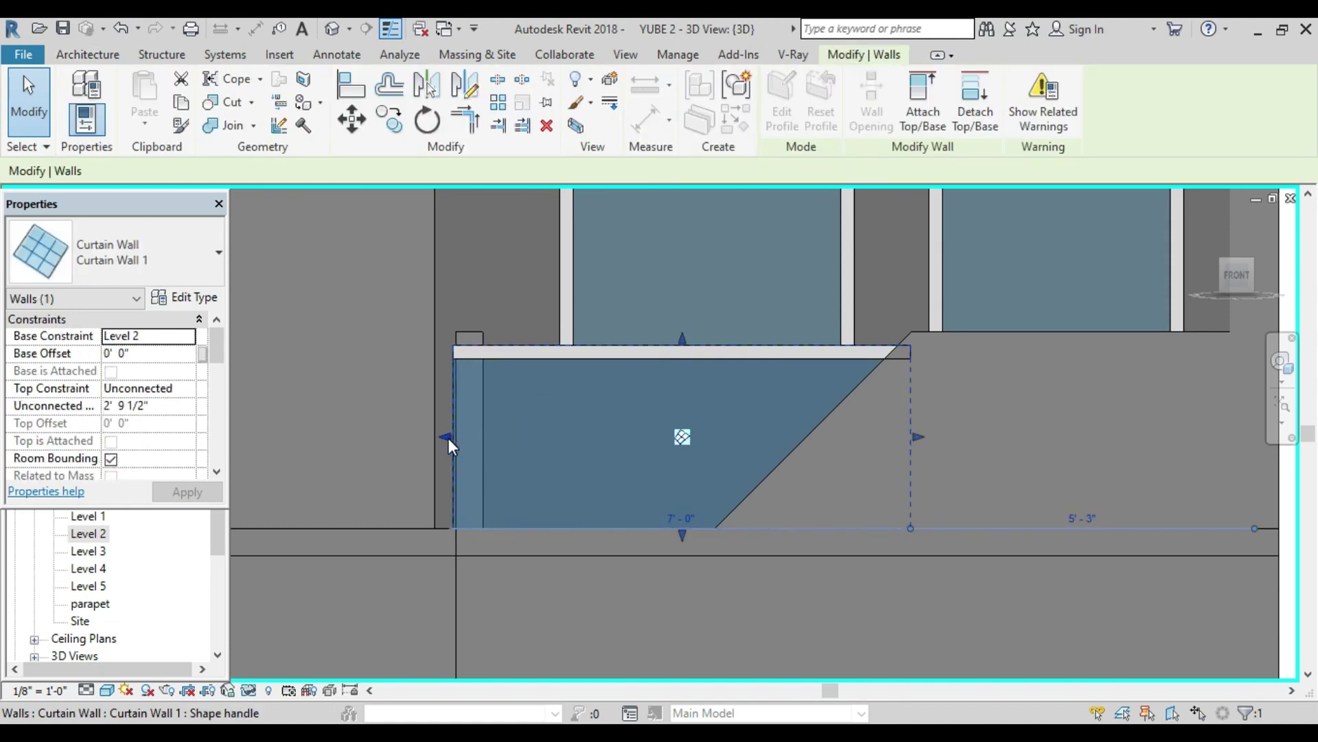
left_click_drag(444, 435, 466, 435)
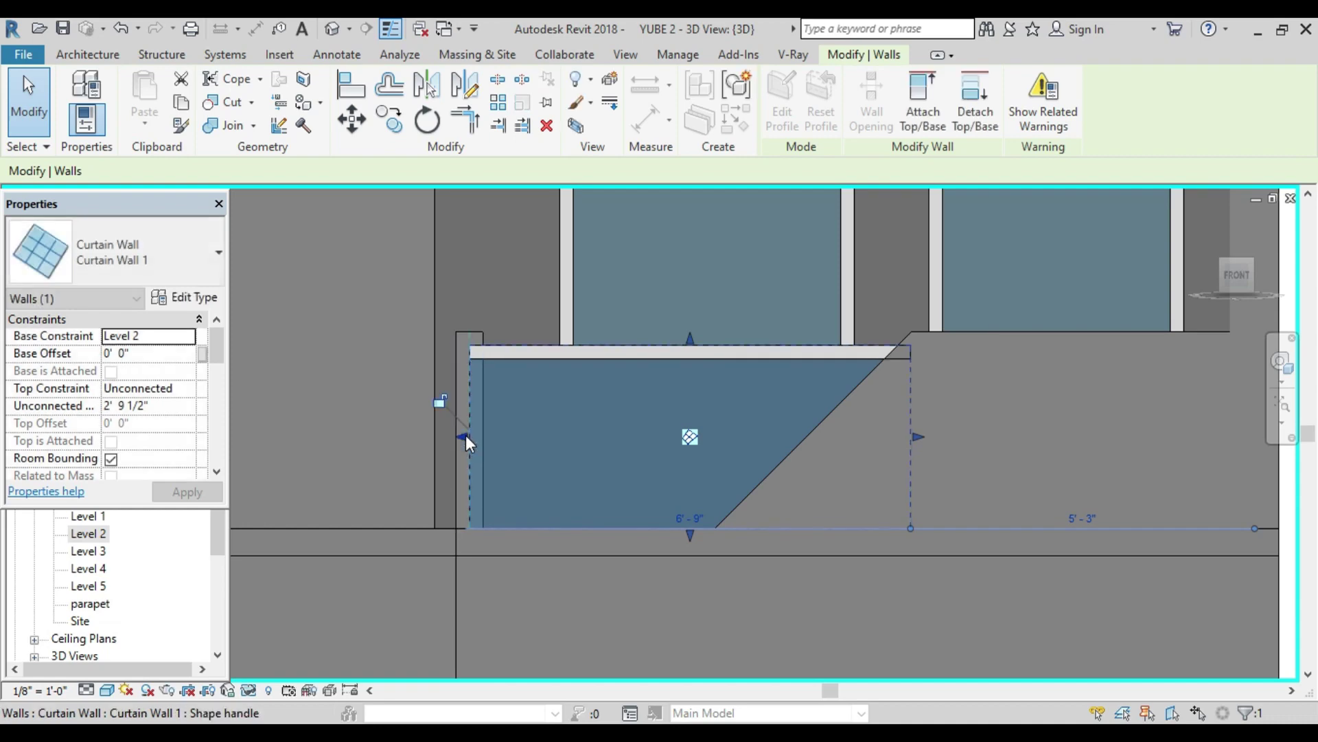
key("Escape")
scroll(513, 390, "down", 3)
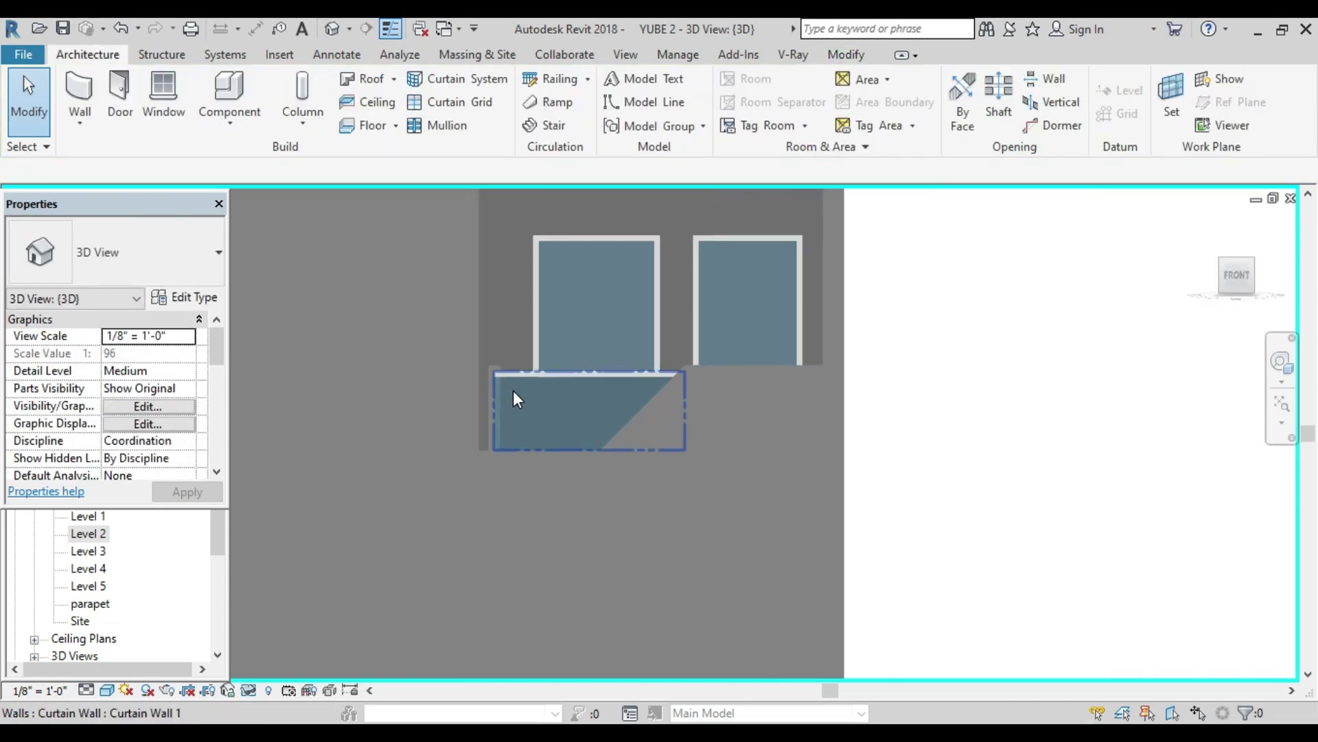
scroll(513, 390, "down", 3)
Step: Orbit around the building and return to a straight front view of the balcony
mouse_move(546, 380)
middle_mouse_down("shift")
mouse_move(577, 425)
mouse_move(680, 443)
middle_mouse_up("shift")
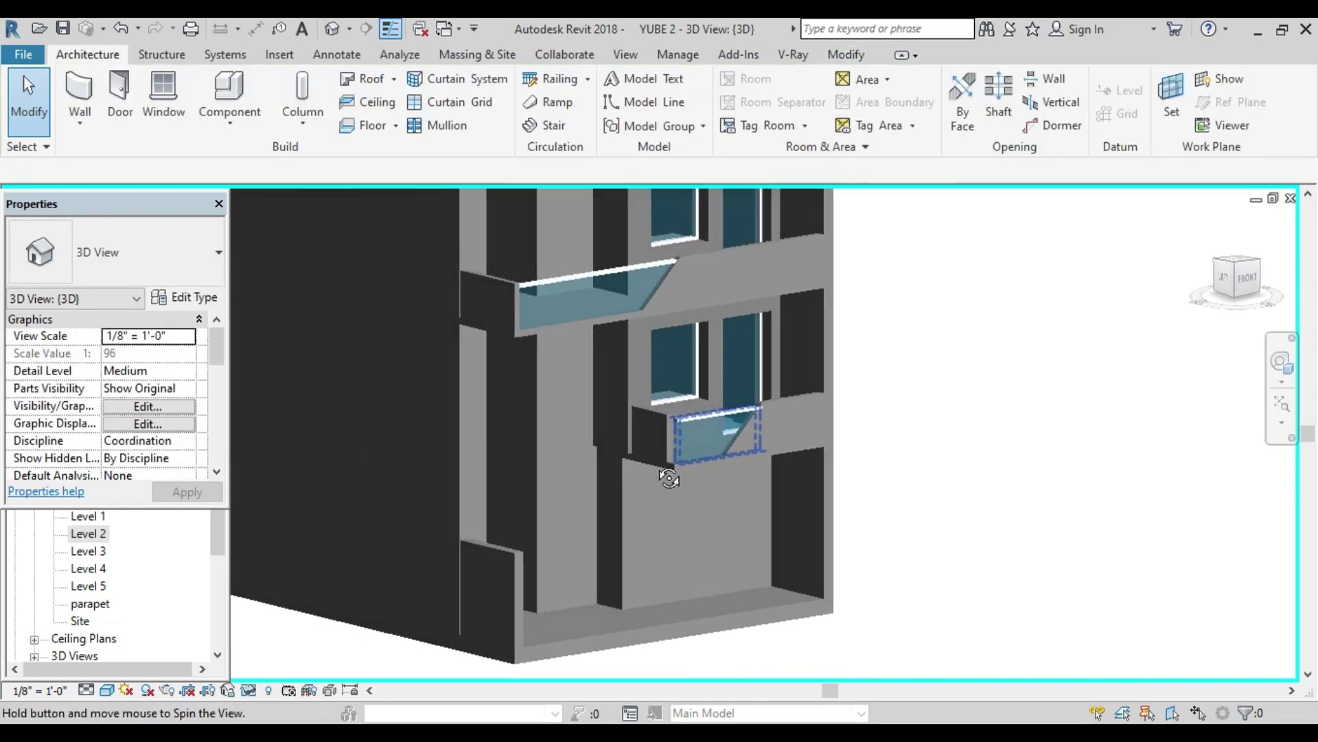
scroll(687, 445, "up", 3)
scroll(673, 443, "up", 3)
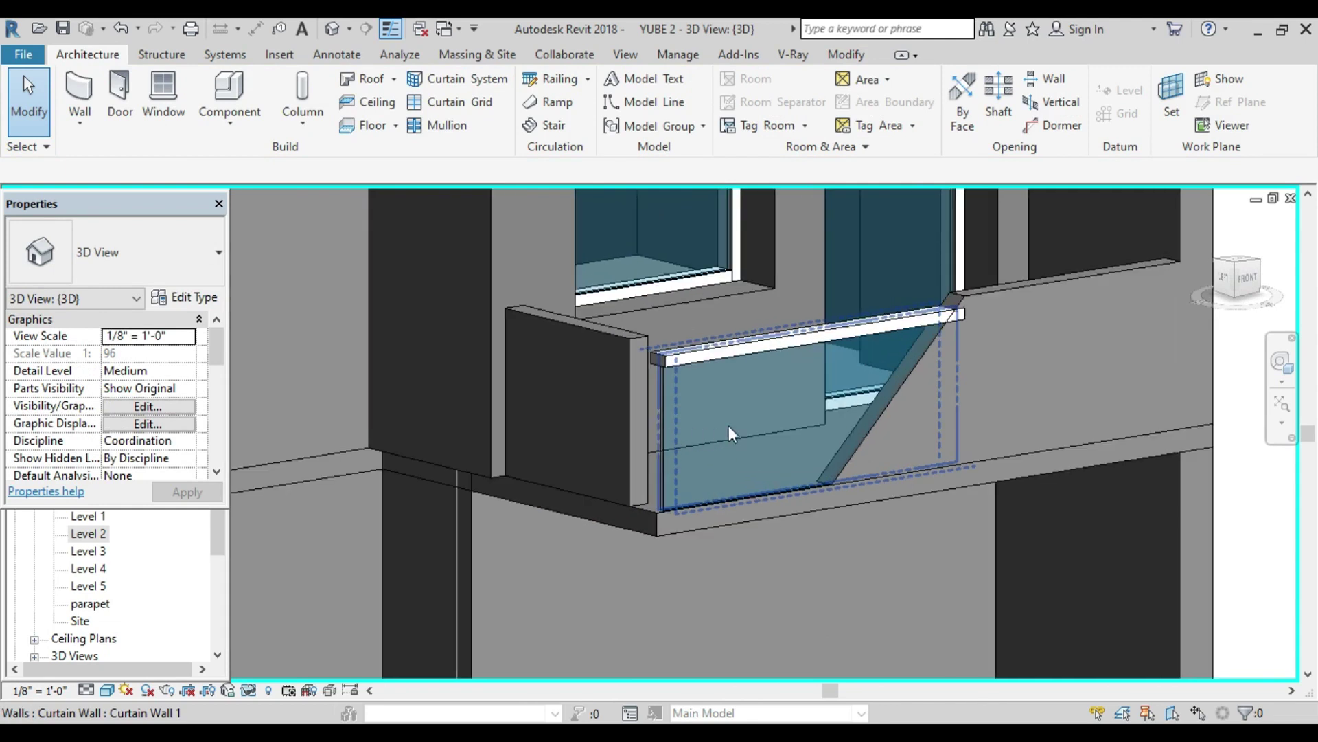
middle_click_drag(743, 423, 1007, 380, "shift")
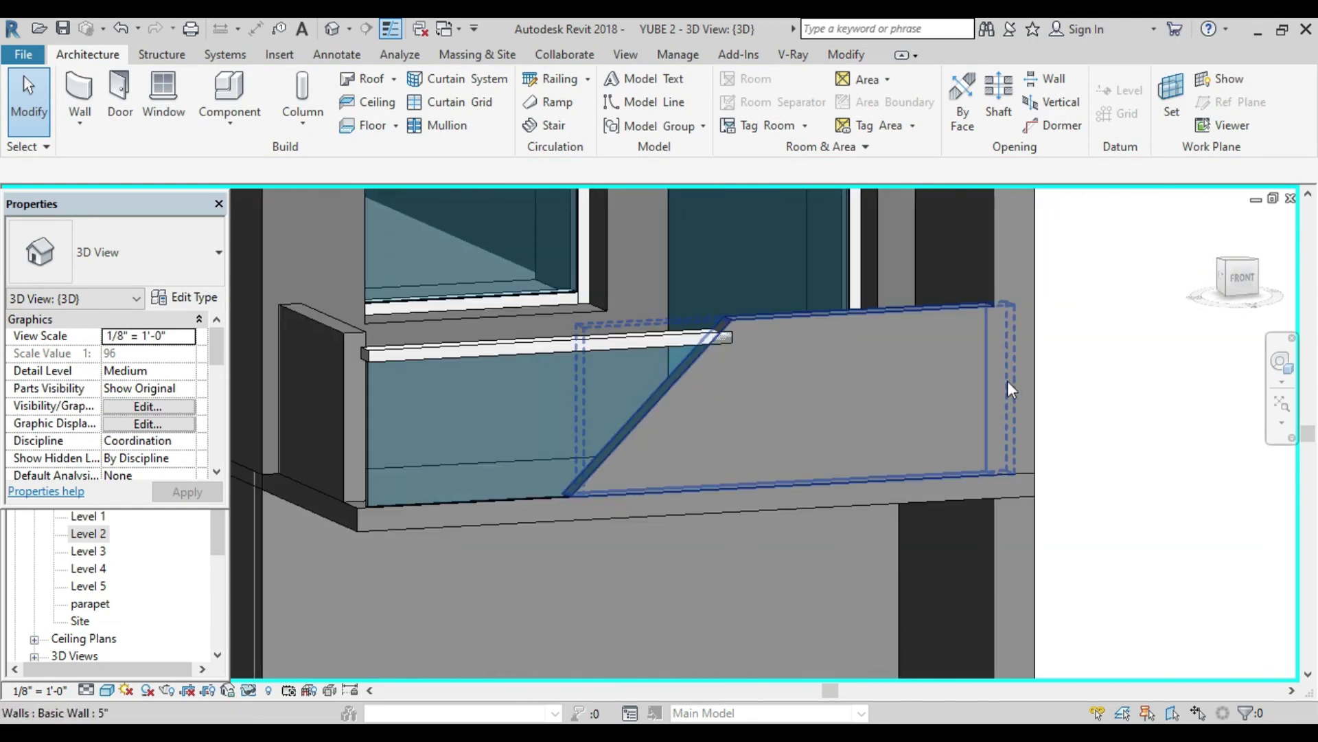
key("Escape")
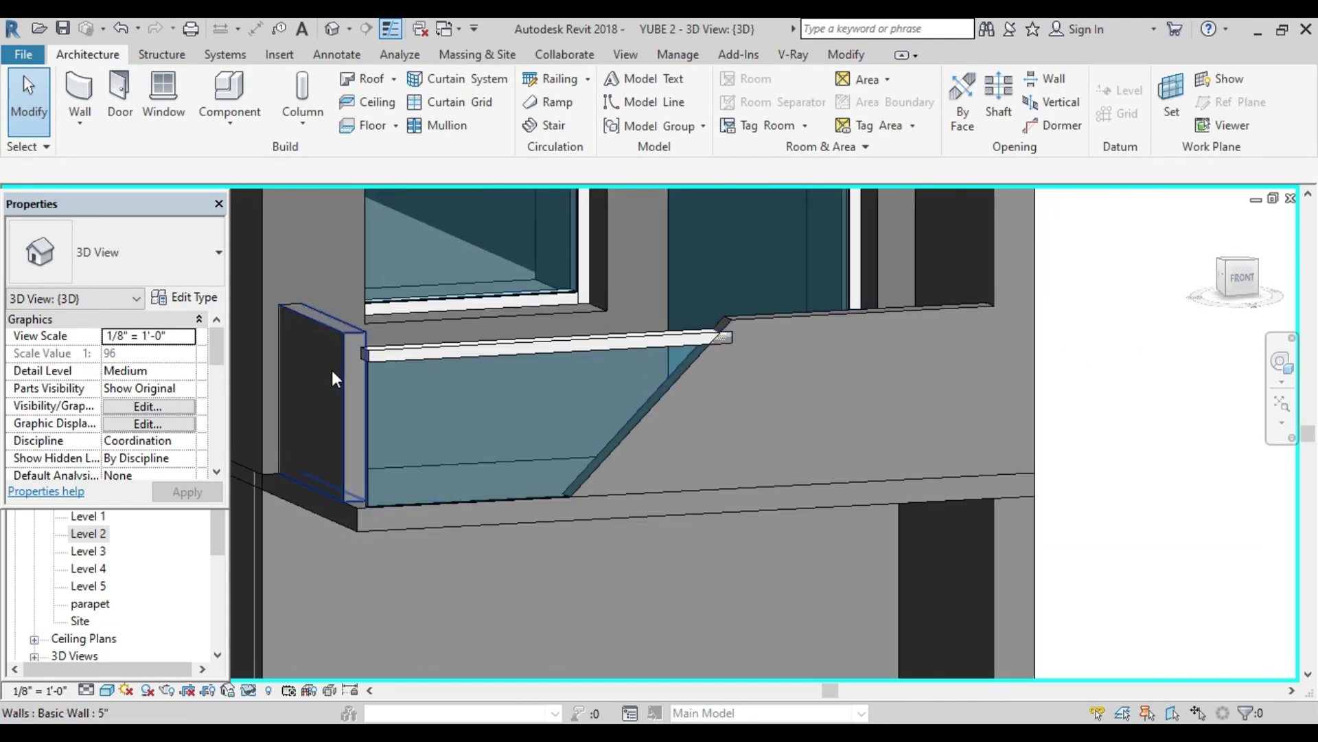
mouse_move(1207, 296)
left_click(1240, 283)
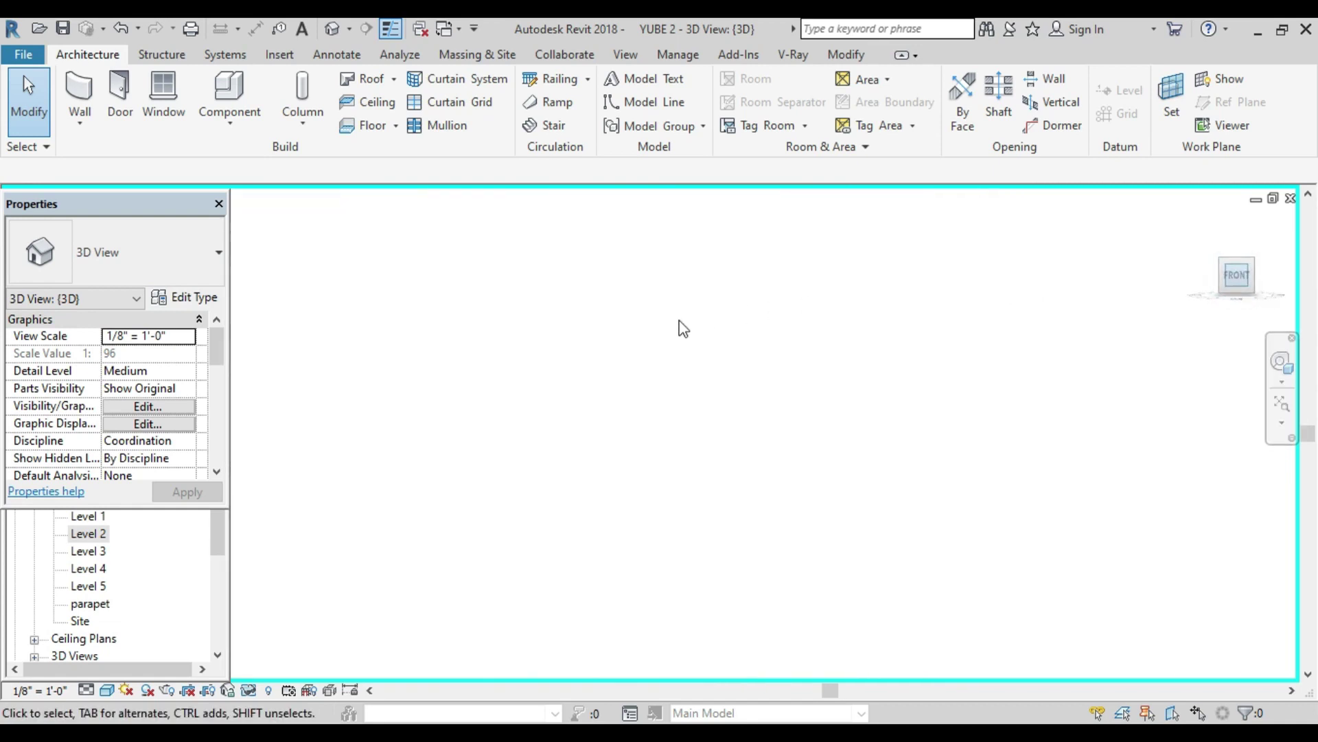
Step: Set the lower balcony glass wall's Unconnected Height to 3' 0"
left_click(665, 512)
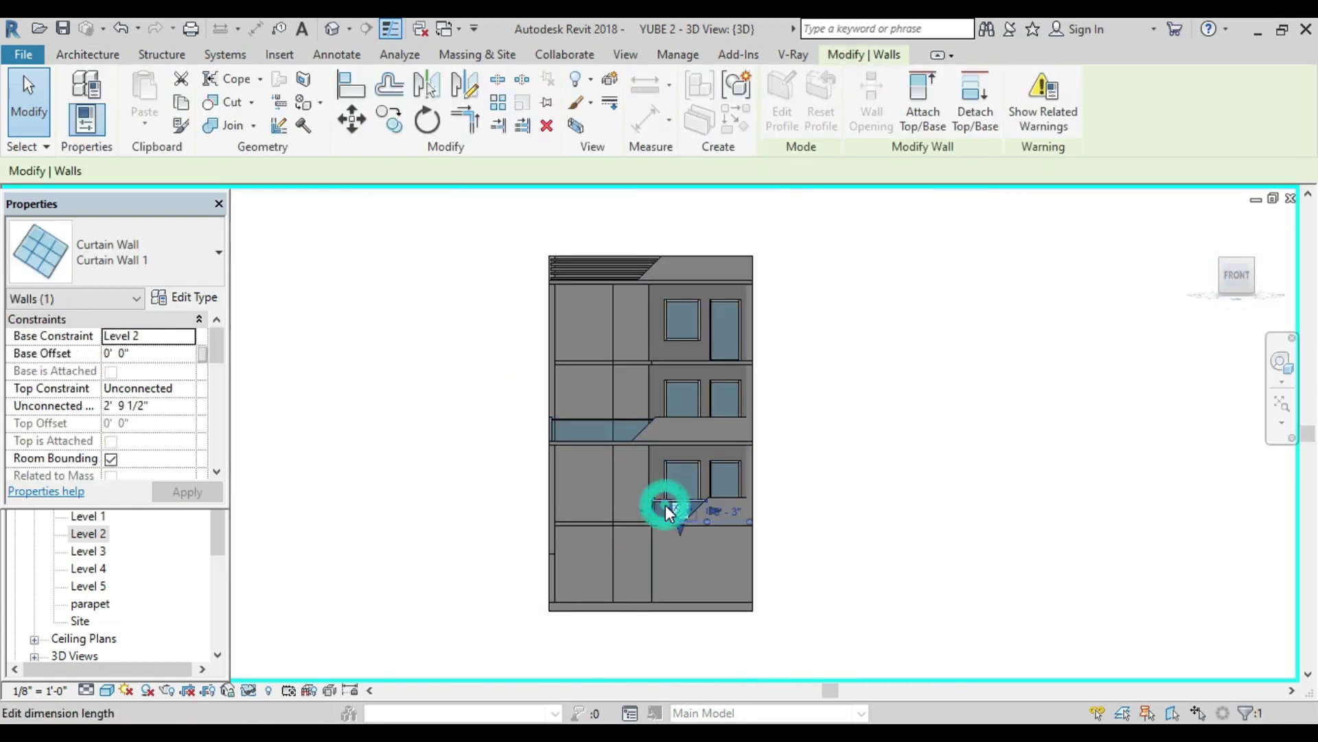
scroll(666, 512, "up", 5)
left_click_drag(711, 476, 711, 479)
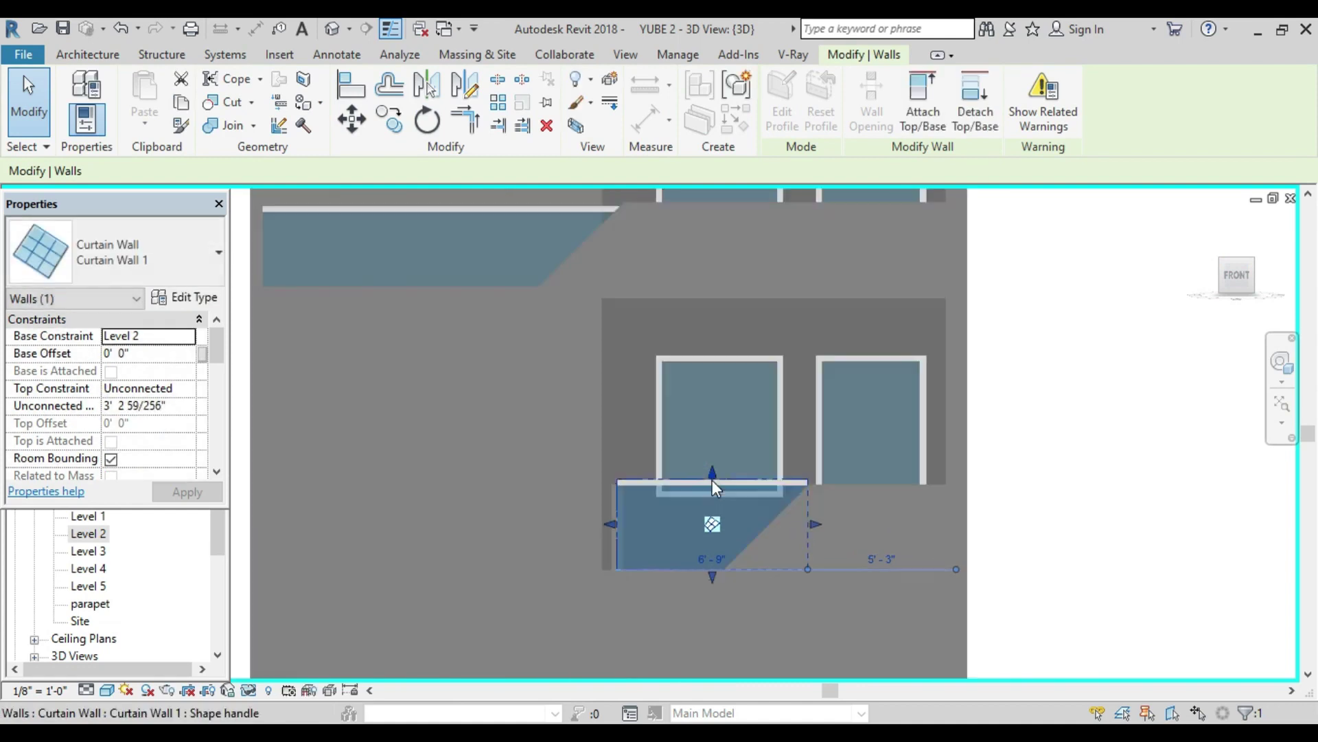
scroll(712, 479, "up", 3)
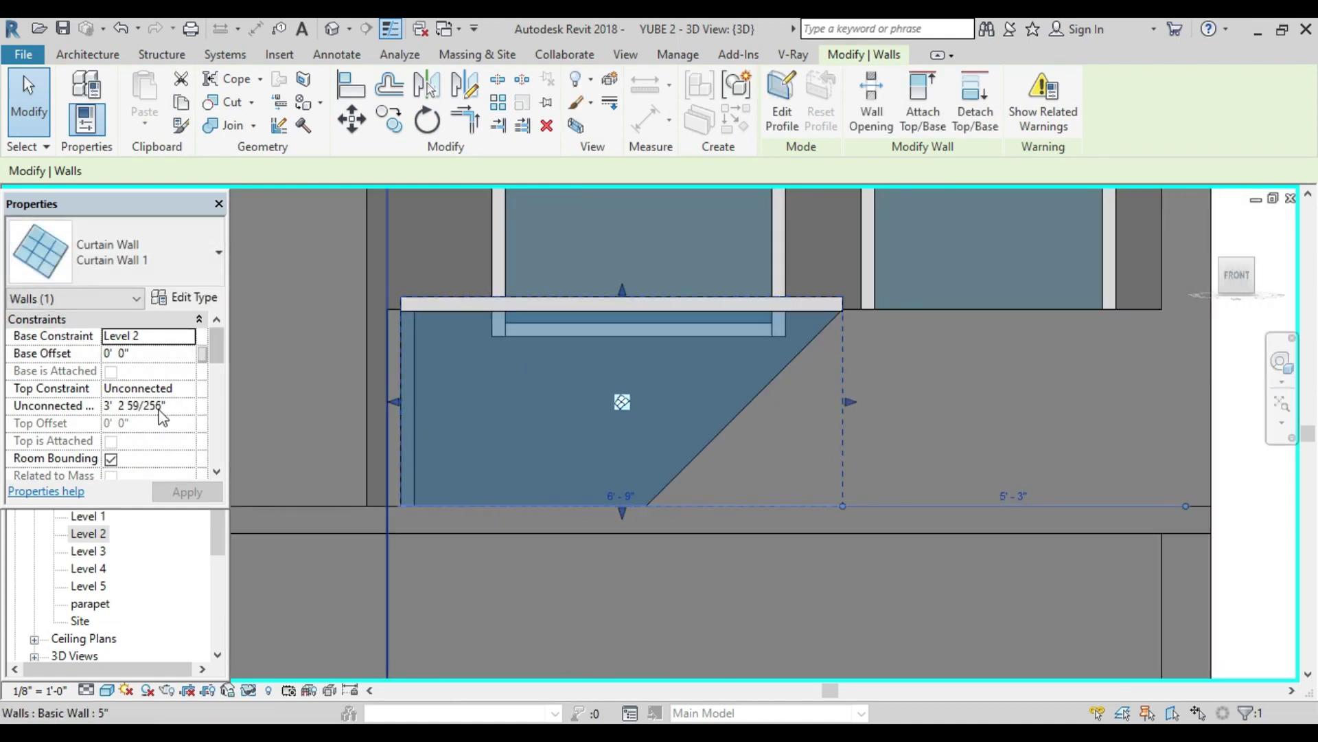
left_click(171, 405)
type("3'  0")
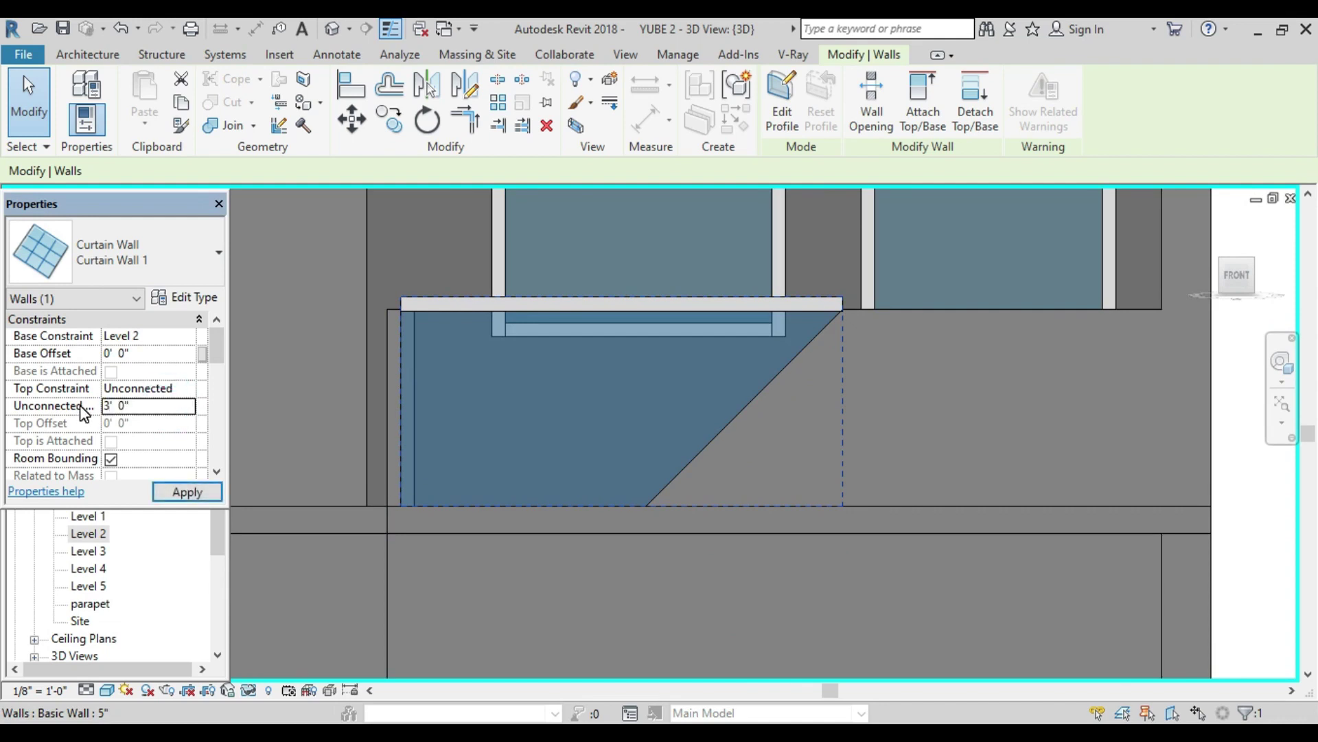
left_click(187, 492)
scroll(334, 358, "down", 2)
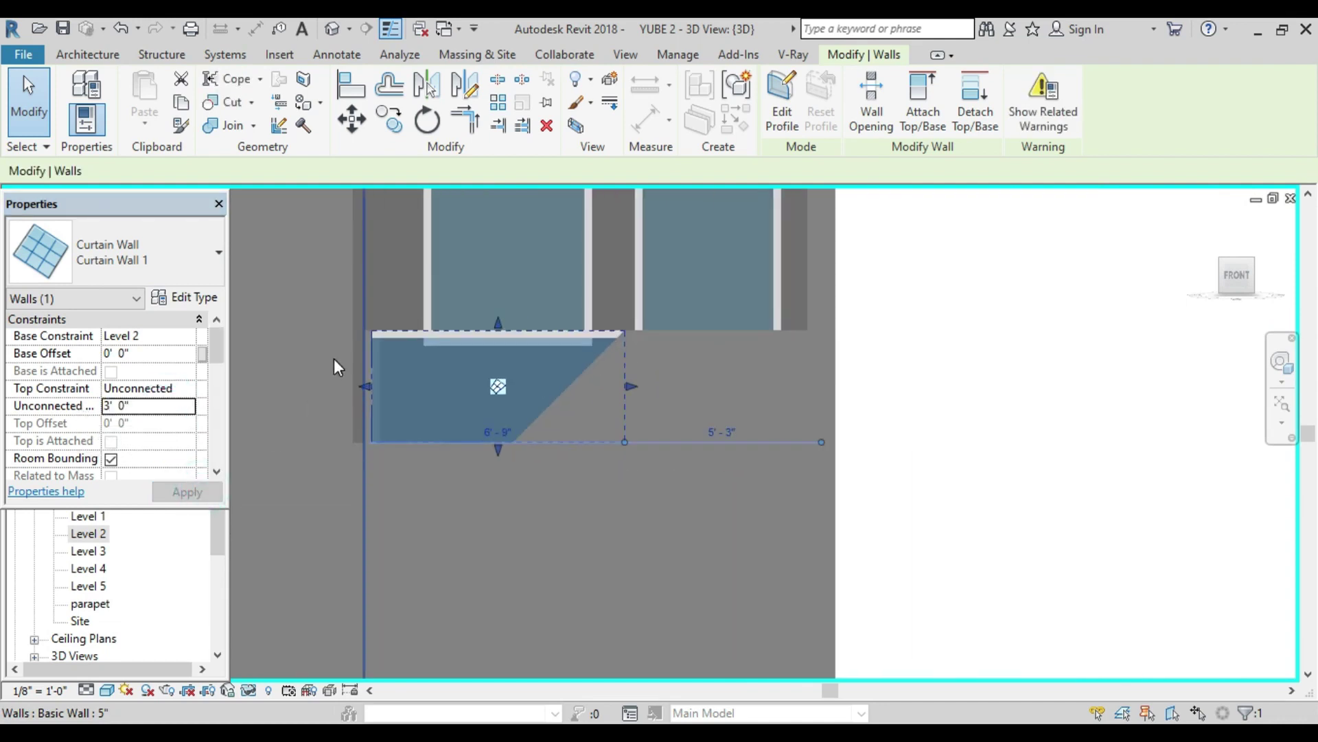
left_click(954, 335)
Step: Extend the glass wall's left end to the sloped wall and review it in perspective
left_click(410, 369)
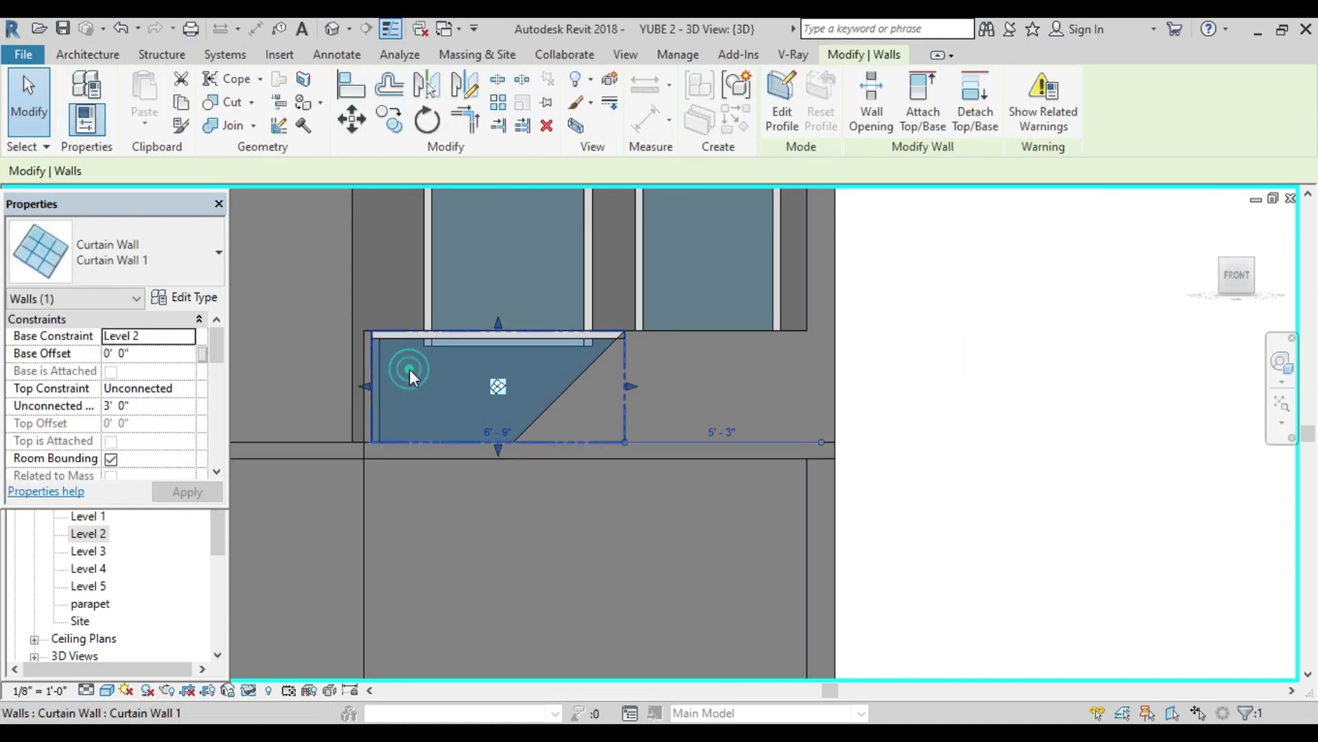
left_click_drag(359, 389, 352, 388)
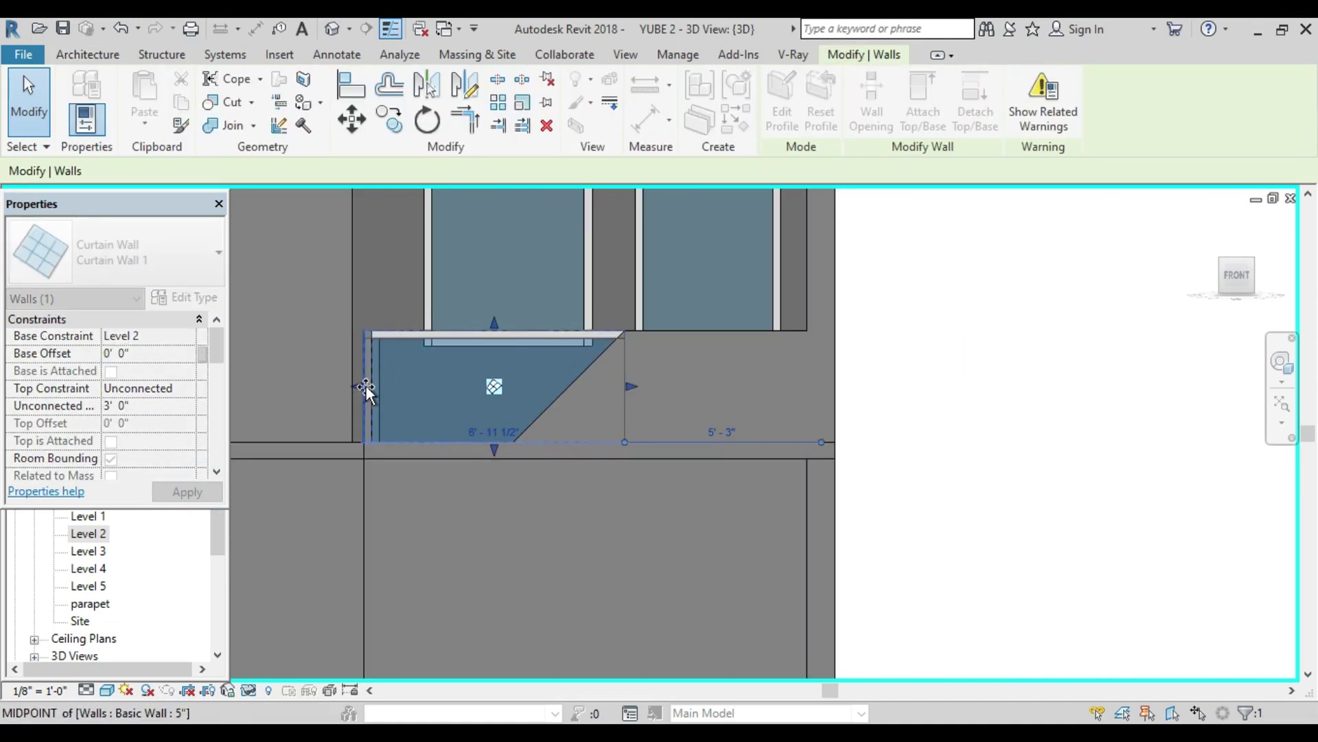
left_click(1001, 357)
scroll(683, 380, "down", 3)
mouse_move(683, 380)
middle_mouse_down("shift")
mouse_move(687, 408)
mouse_move(730, 449)
middle_mouse_up("shift")
scroll(731, 451, "up", 2)
scroll(747, 405, "down", 2)
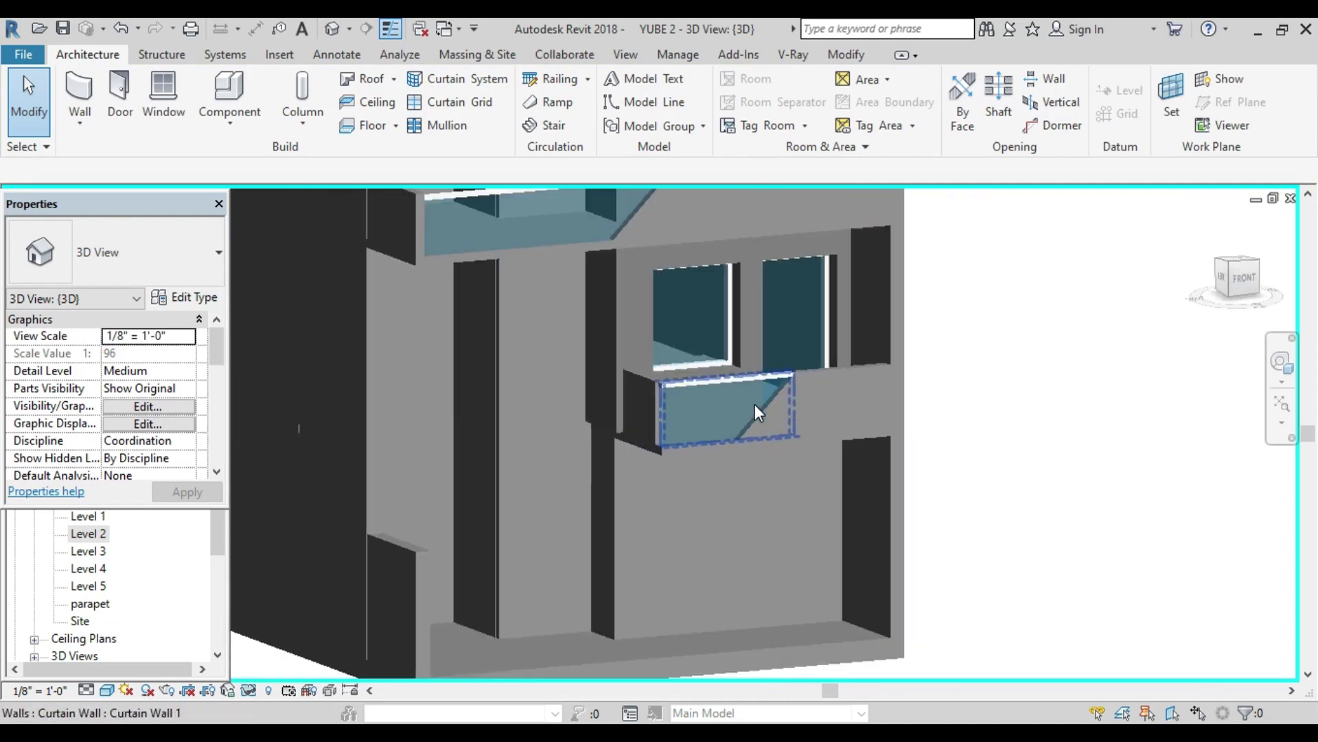
mouse_move(755, 404)
middle_mouse_down()
mouse_move(781, 417)
mouse_move(644, 434)
middle_mouse_up()
scroll(554, 438, "down", 3)
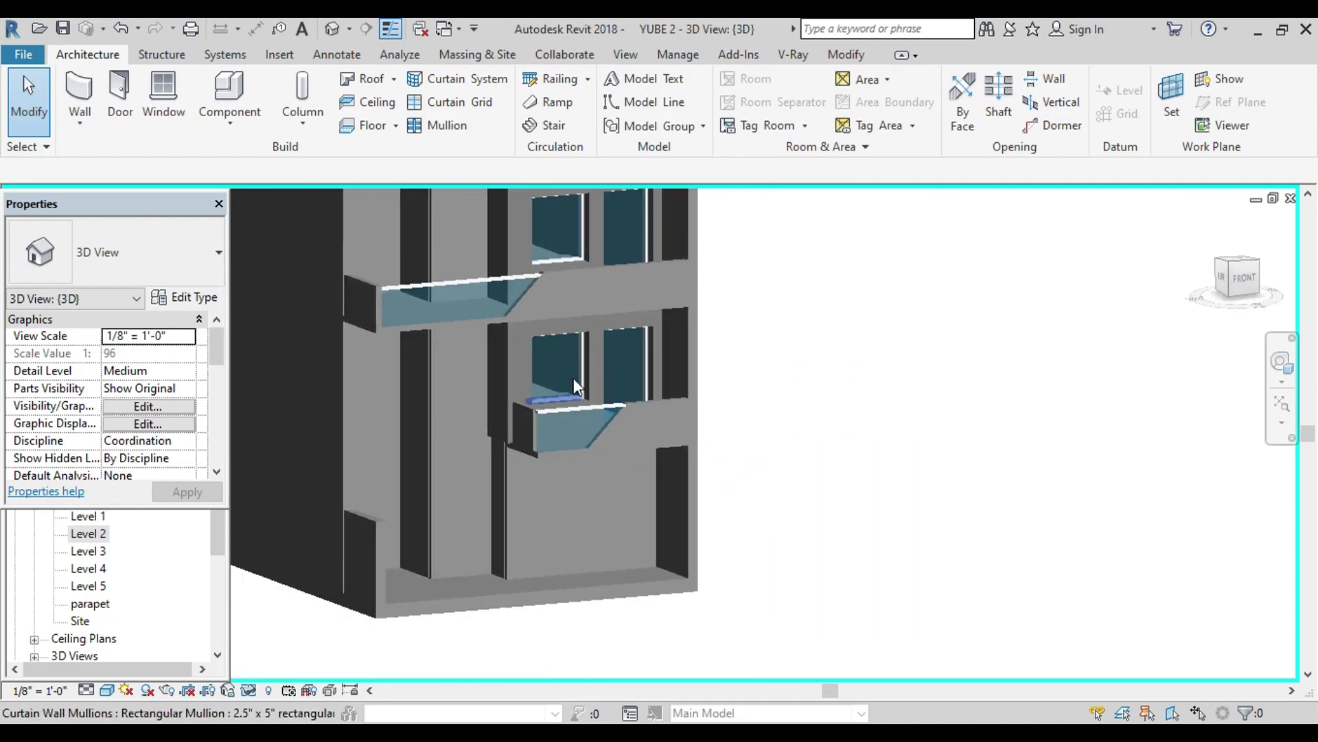
scroll(574, 378, "up", 1)
middle_click_drag(574, 378, 555, 366)
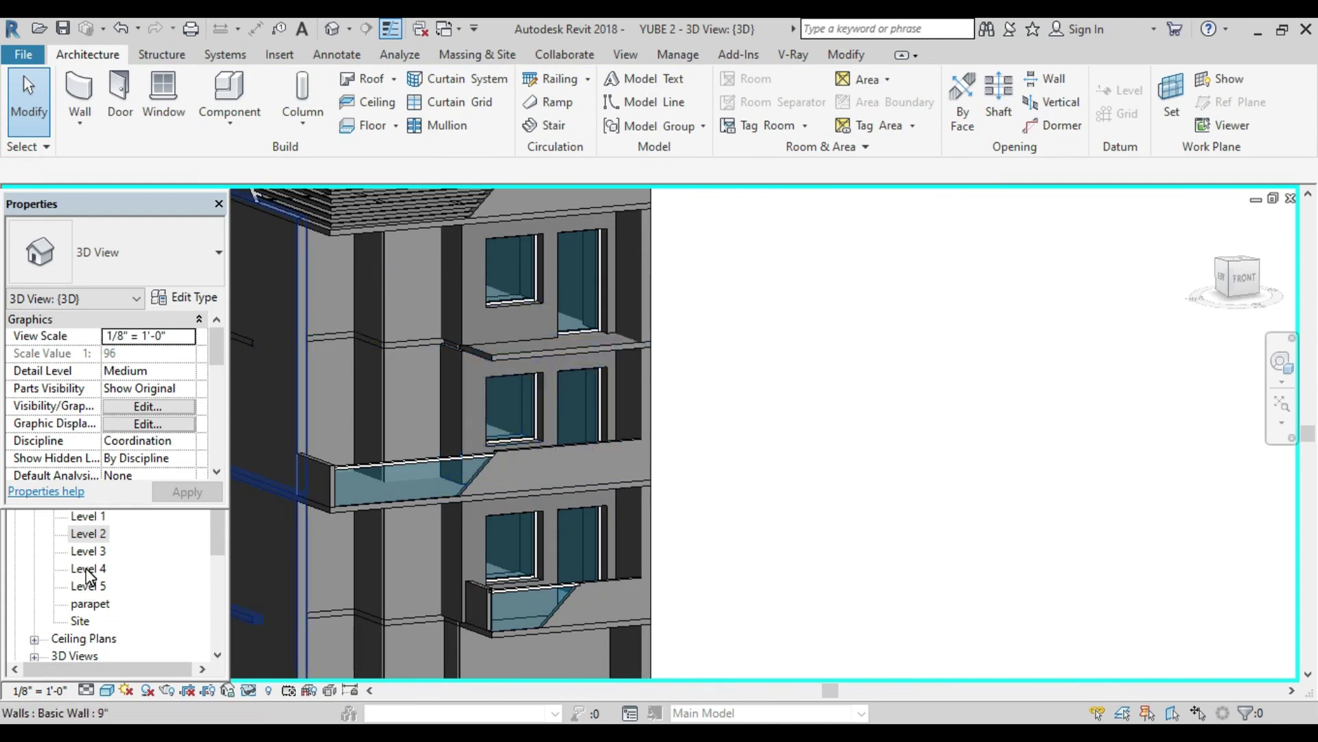
Step: On the Level 4 plan, start an architectural wall near the balcony
double_click(88, 569)
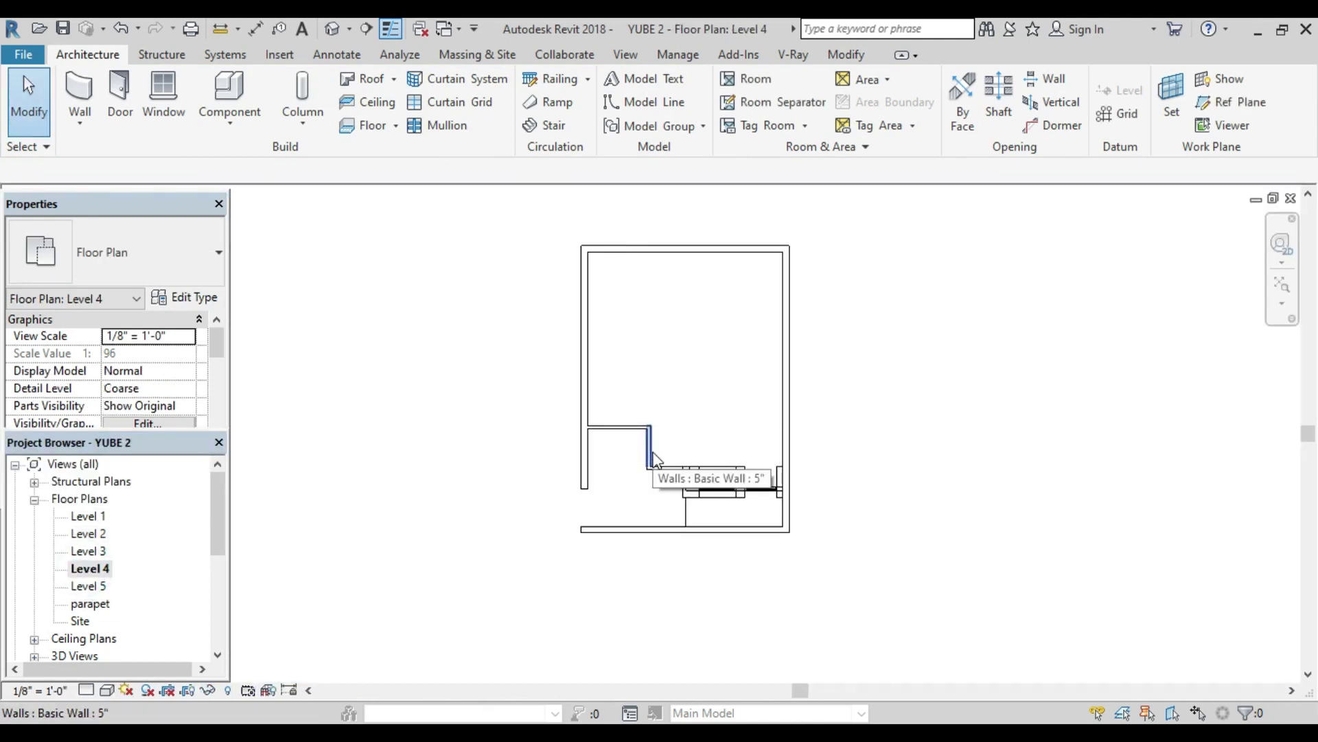
middle_click_drag(653, 458, 447, 364)
scroll(508, 439, "up", 1)
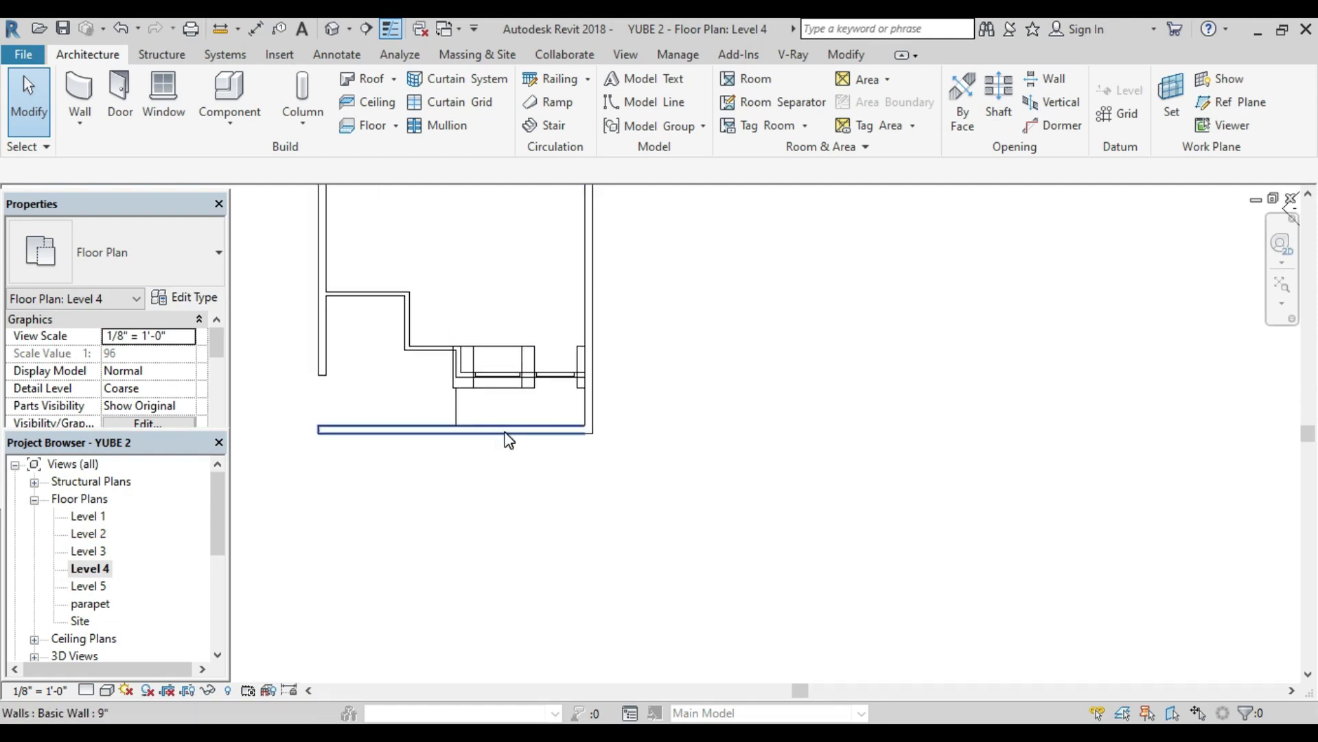
left_click(91, 125)
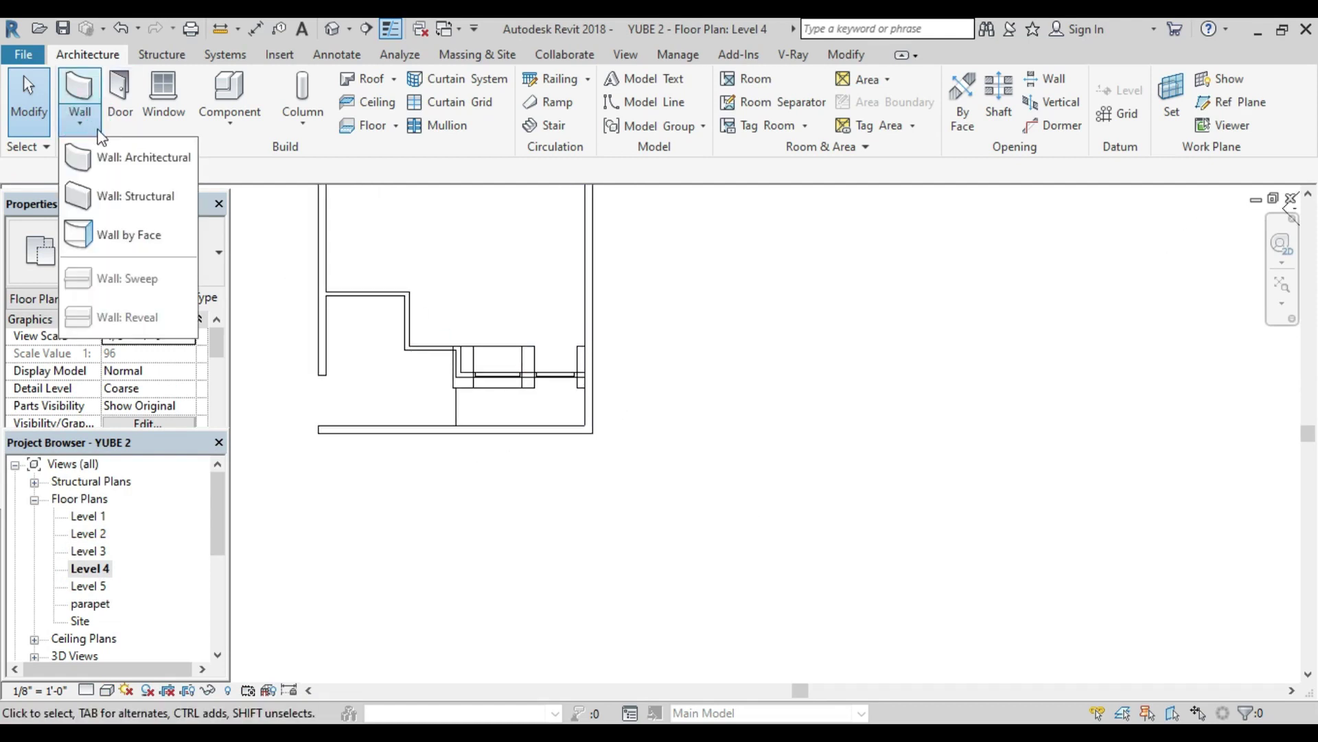
left_click(130, 157)
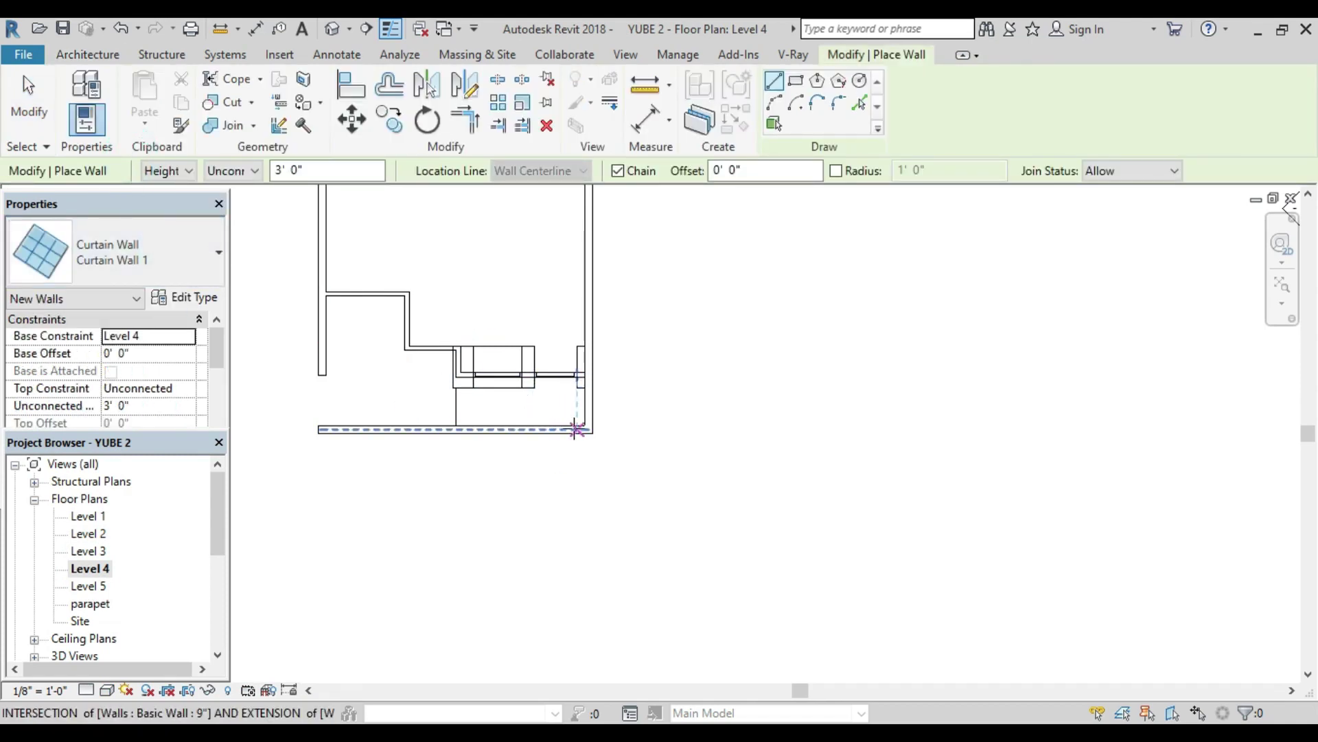
scroll(580, 431, "up", 2)
scroll(589, 432, "up", 1)
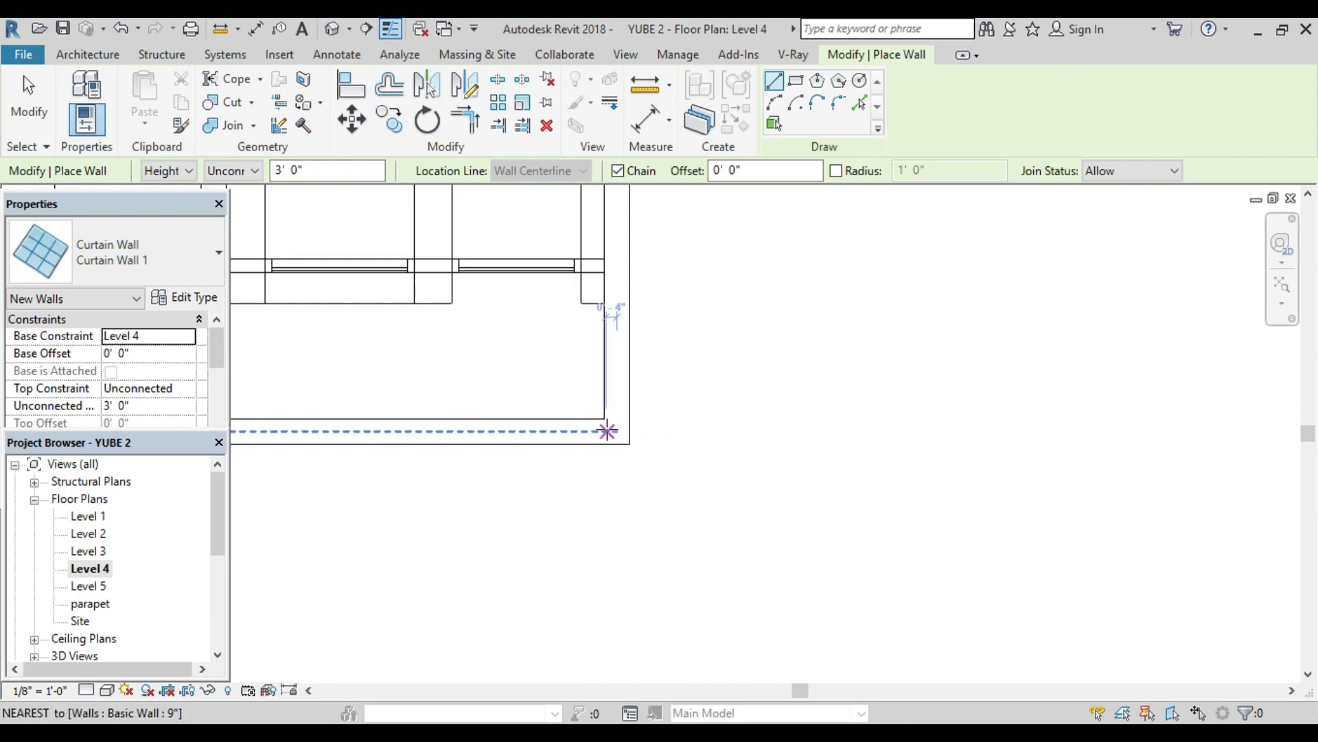
Step: Draw a Curtain Wall 1 from the balcony corner along its outer edge
left_click(617, 431)
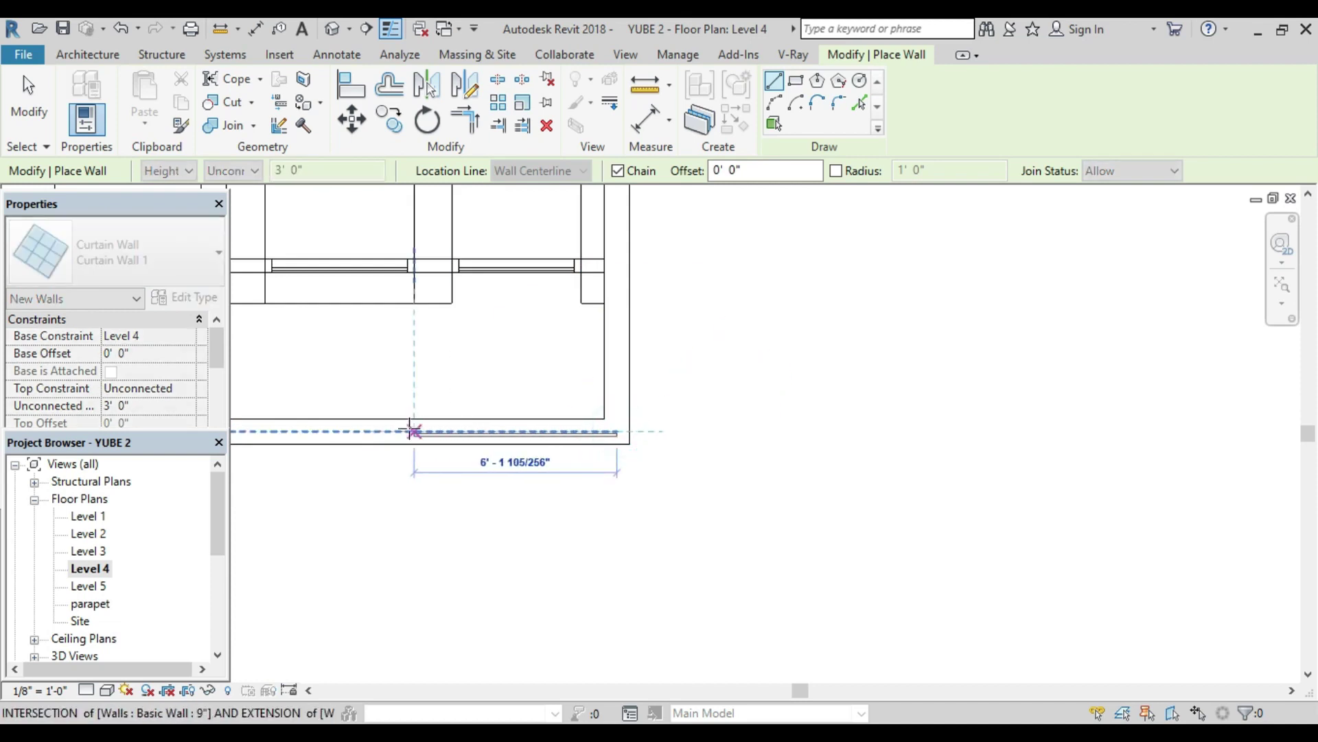
scroll(412, 433, "down", 2)
middle_click_drag(405, 440, 642, 455)
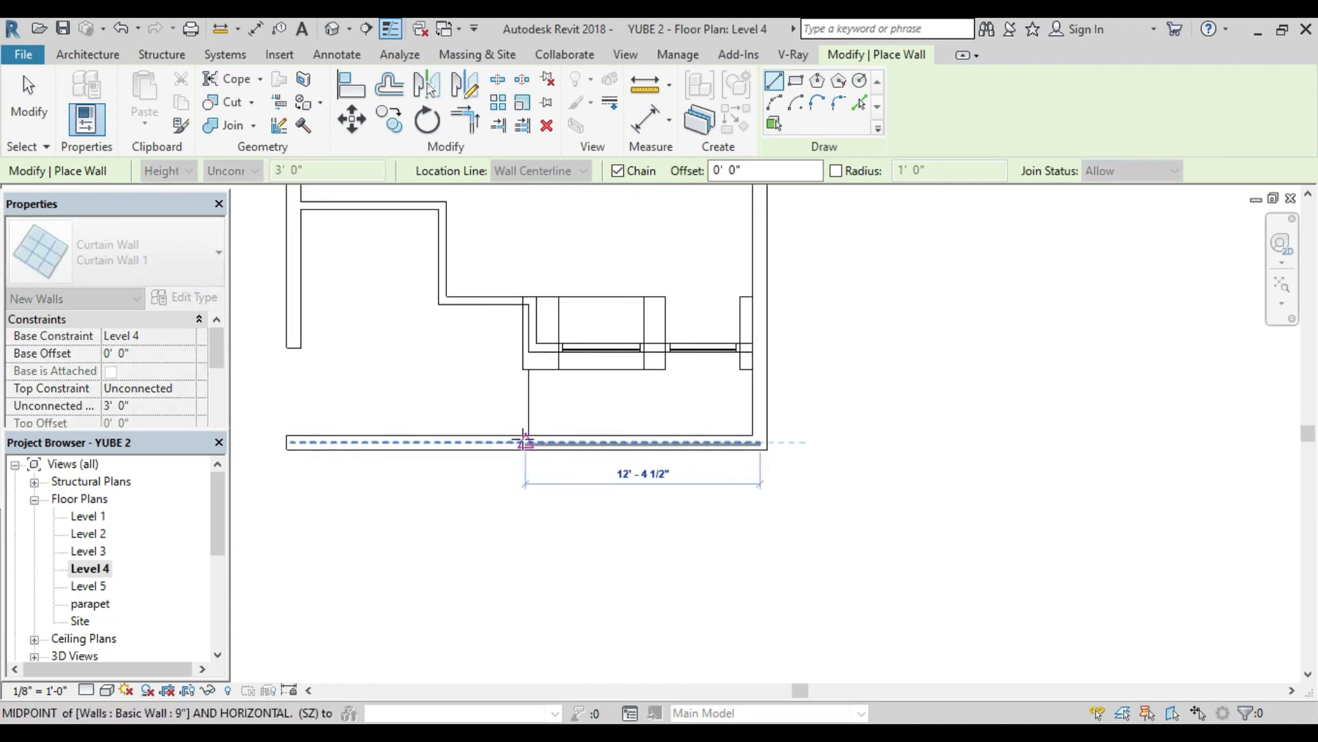
scroll(520, 440, "up", 2)
scroll(533, 440, "up", 2)
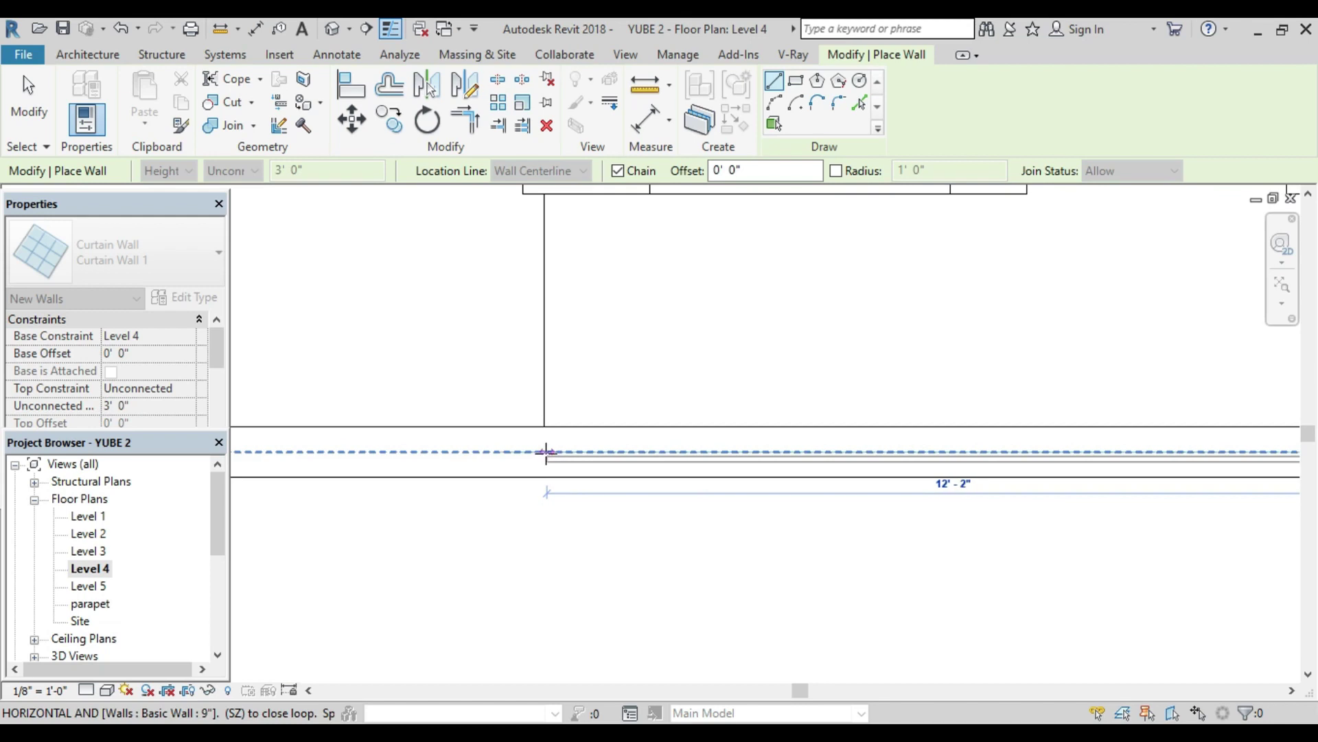
left_click(551, 451)
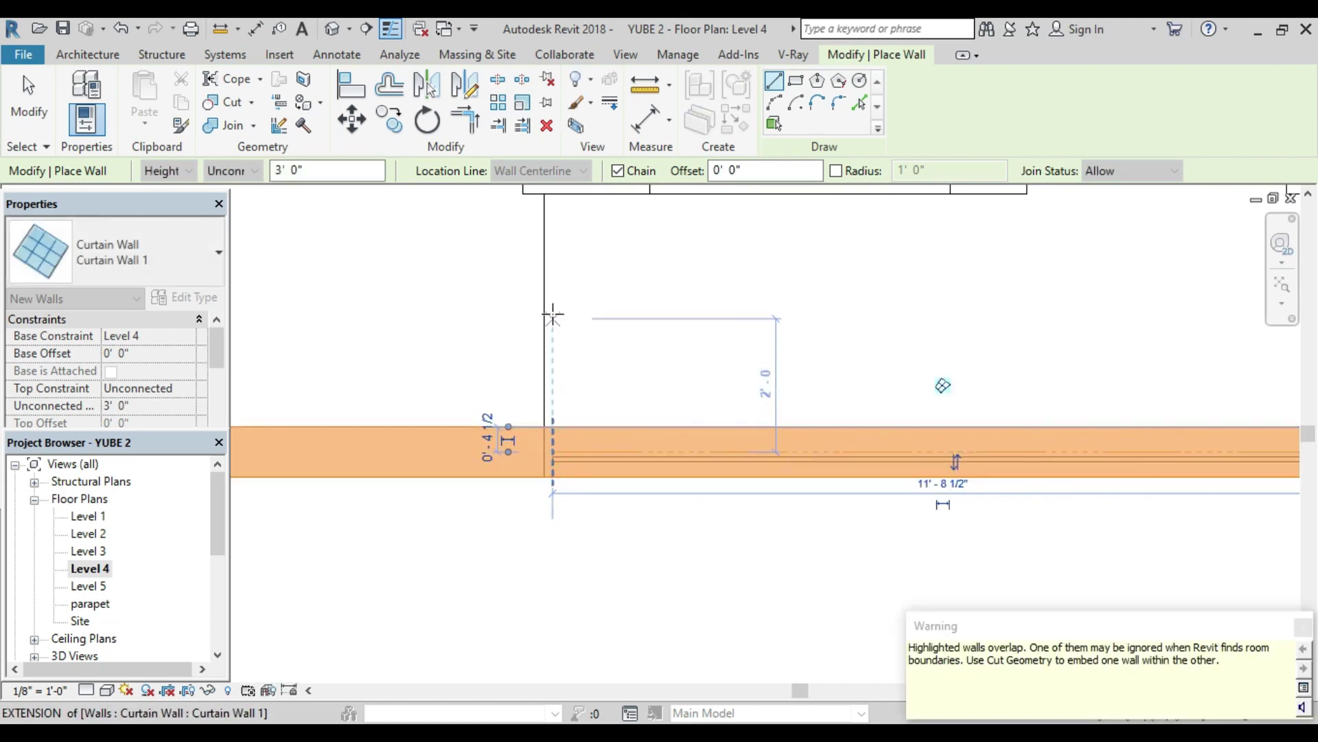
scroll(552, 267, "down", 3)
scroll(538, 314, "down", 2)
middle_click_drag(538, 314, 517, 382)
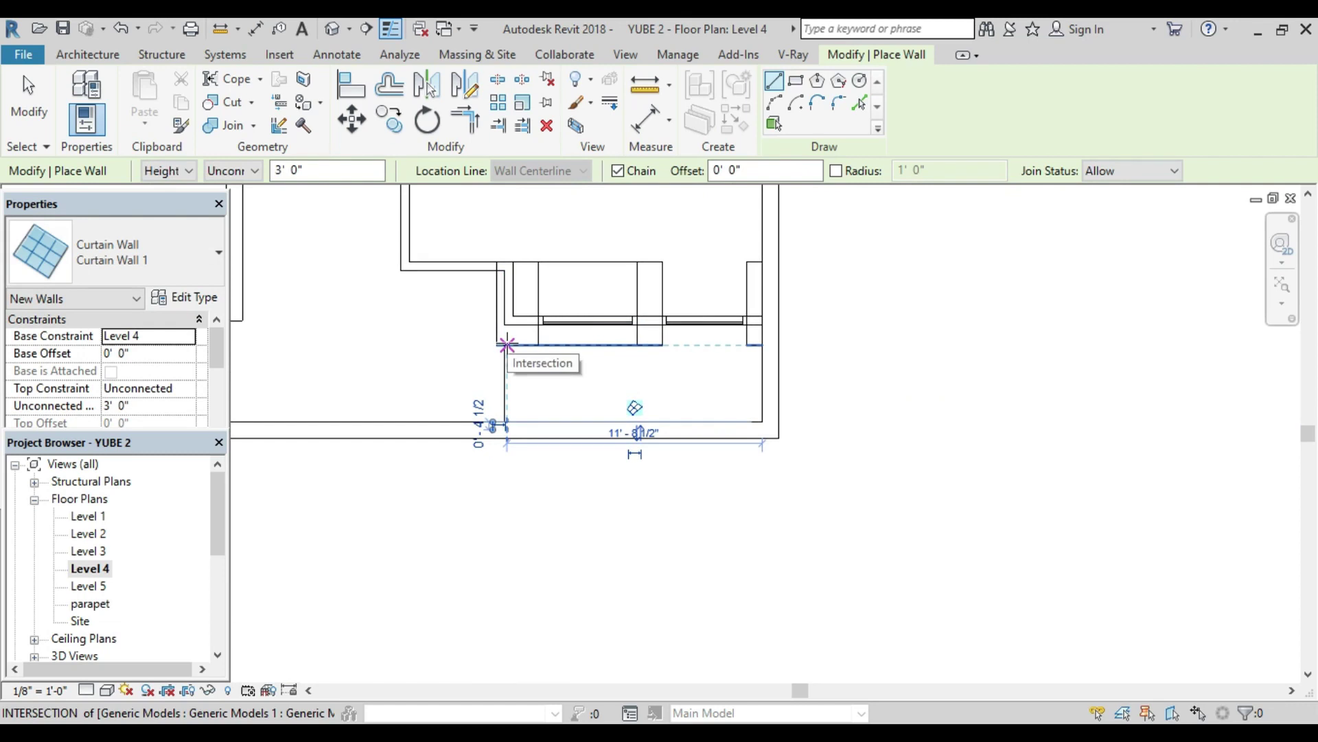
Step: Abandon the extra wall at the inner intersection and switch to the 3D view
left_click(506, 345)
scroll(507, 343, "up", 1)
scroll(507, 343, "up", 1)
scroll(508, 343, "up", 2)
scroll(521, 344, "up", 1)
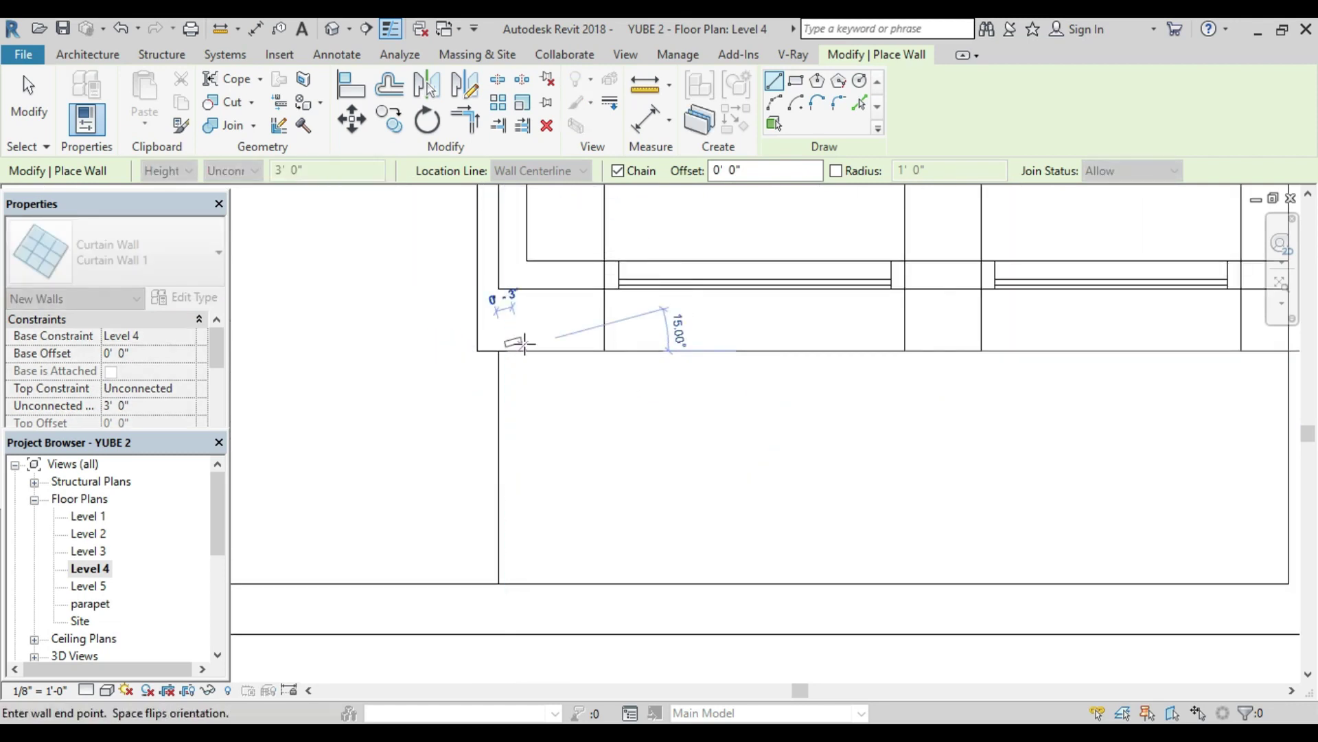
key("Escape")
key("Escape")
scroll(529, 352, "down", 2)
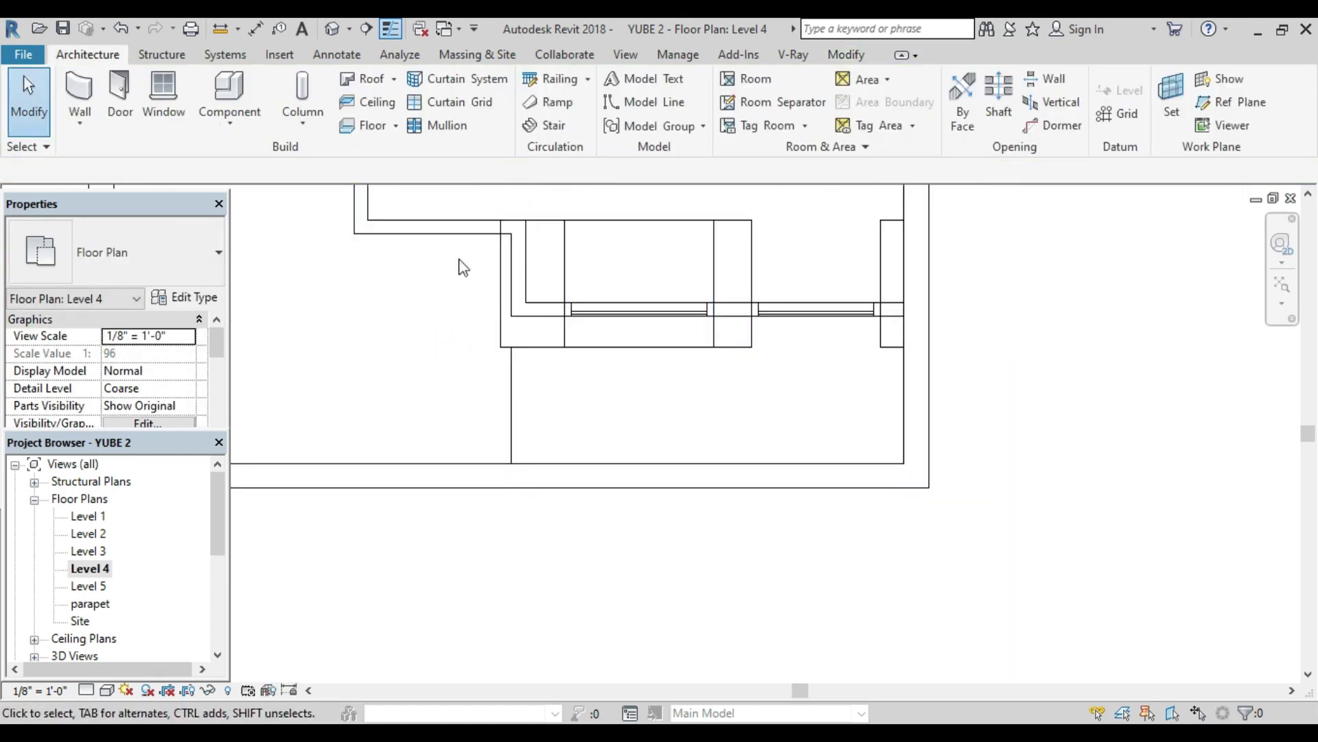
left_click(330, 28)
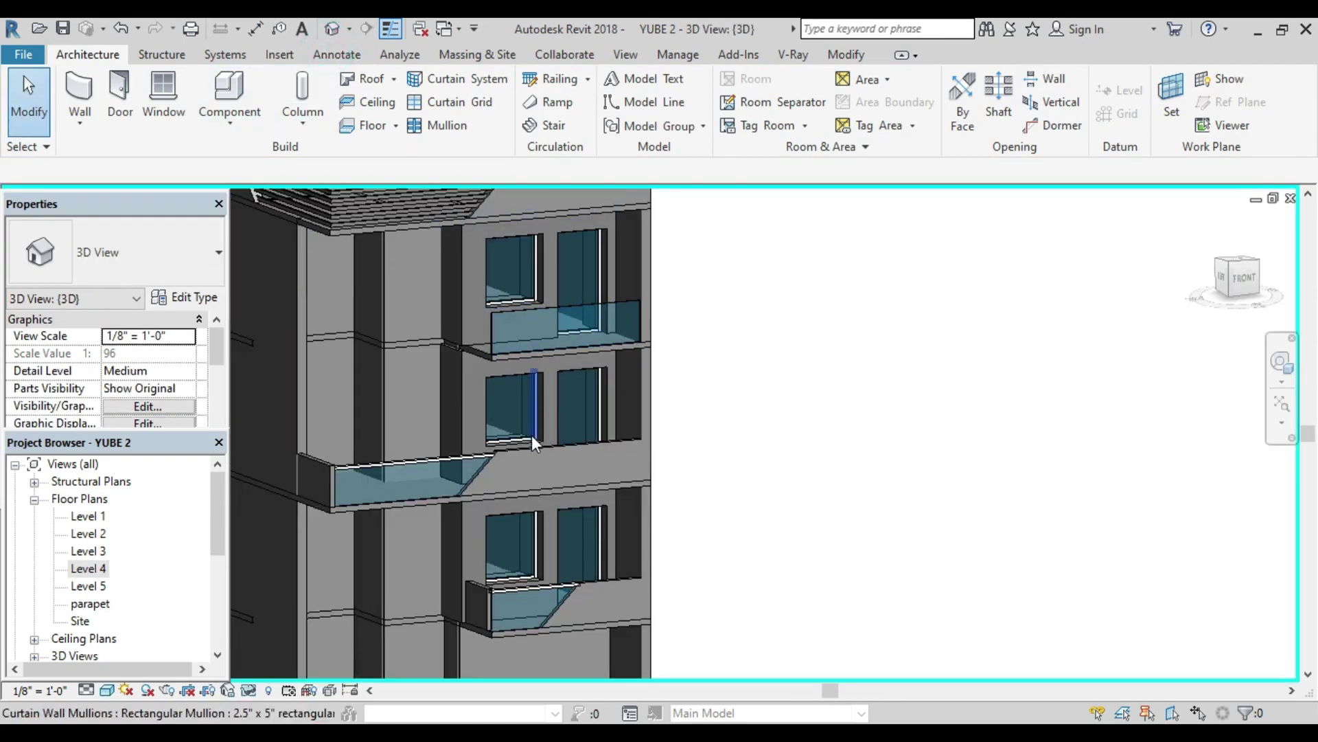
Step: Orbit the model and settle on a straight front view of the balconies
mouse_move(544, 456)
middle_mouse_down("shift")
mouse_move(608, 503)
mouse_move(592, 332)
middle_mouse_up("shift")
scroll(589, 334, "up", 1)
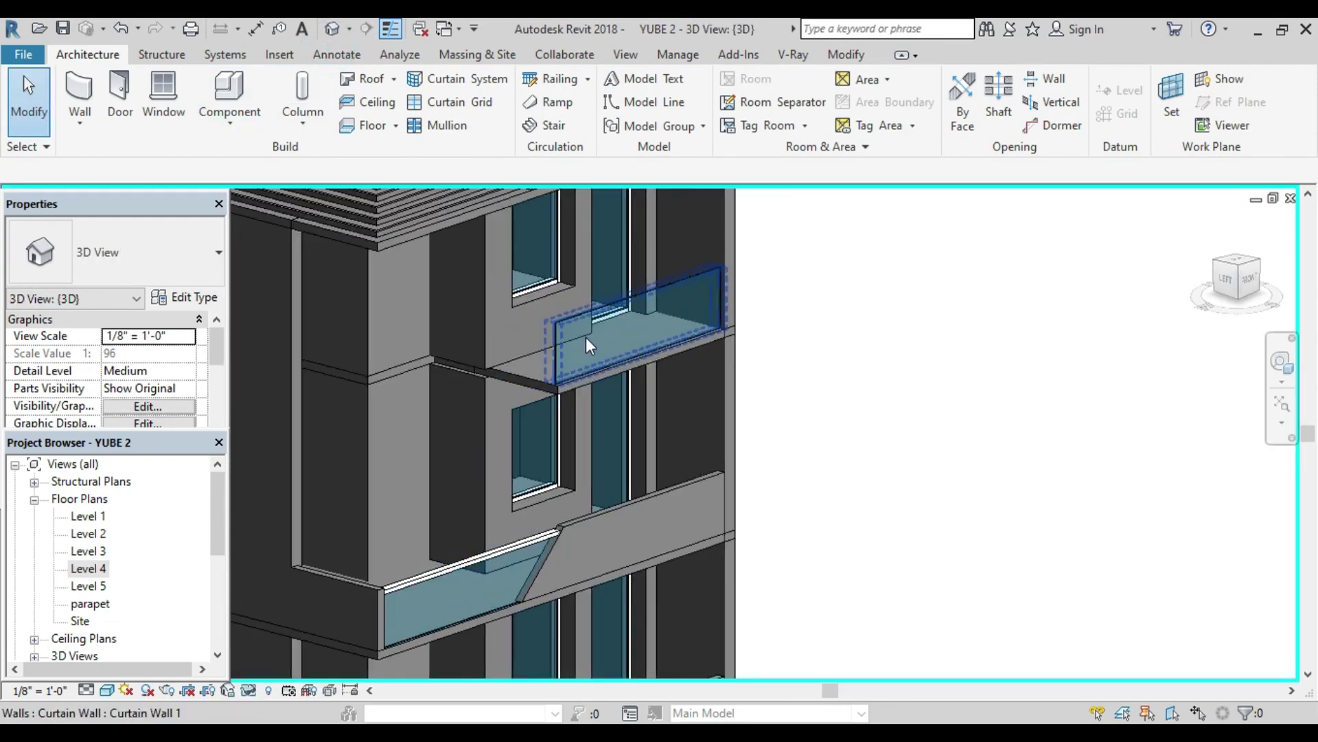
scroll(563, 354, "up", 2)
scroll(532, 385, "up", 1)
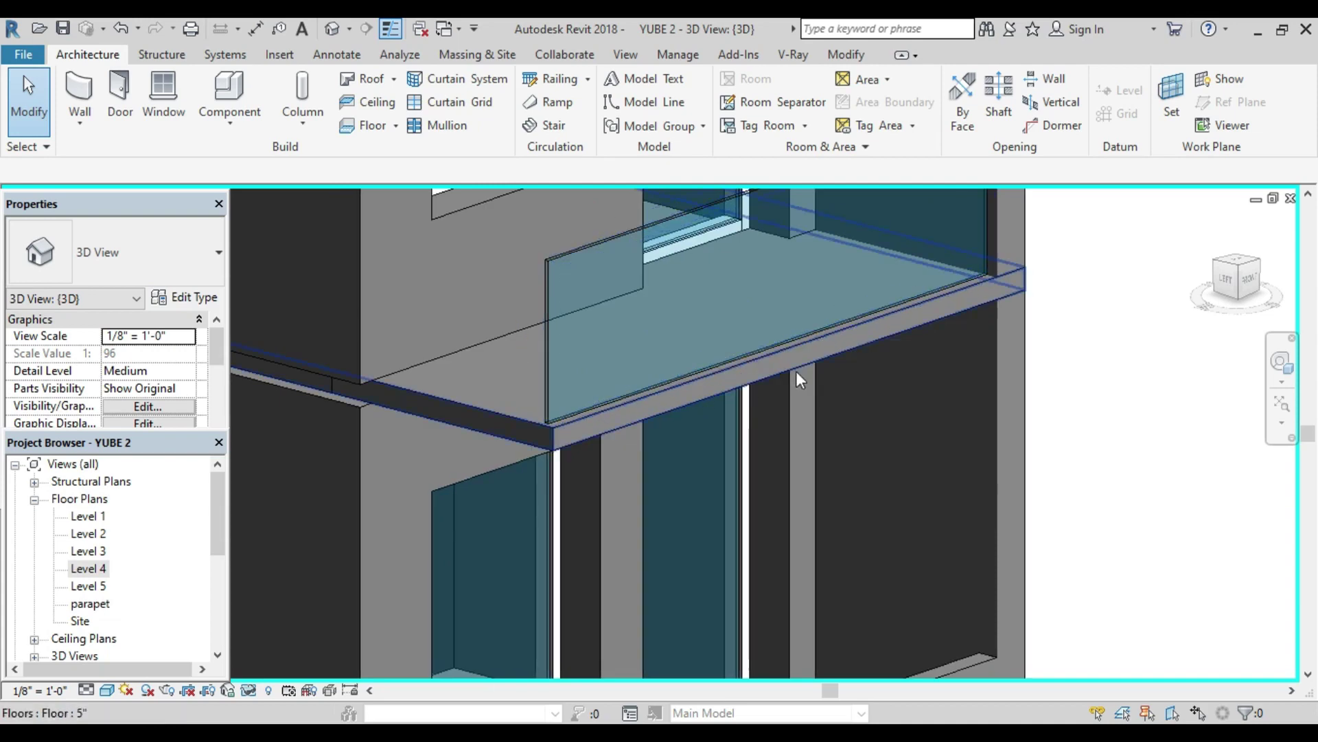
left_click(1251, 280)
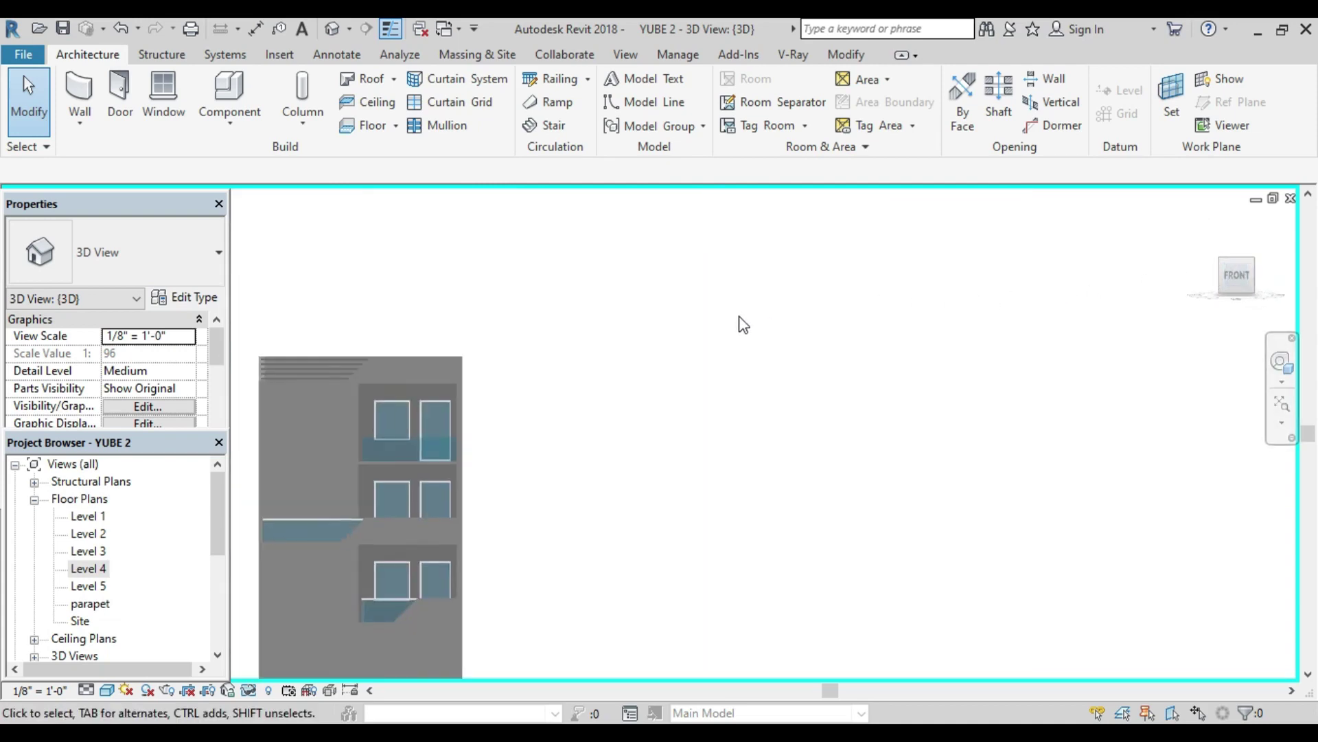
Step: Shorten the Level 4 glass wall's left end to about 11' 7½"
left_click(681, 357)
scroll(681, 357, "up", 3)
scroll(681, 356, "up", 3)
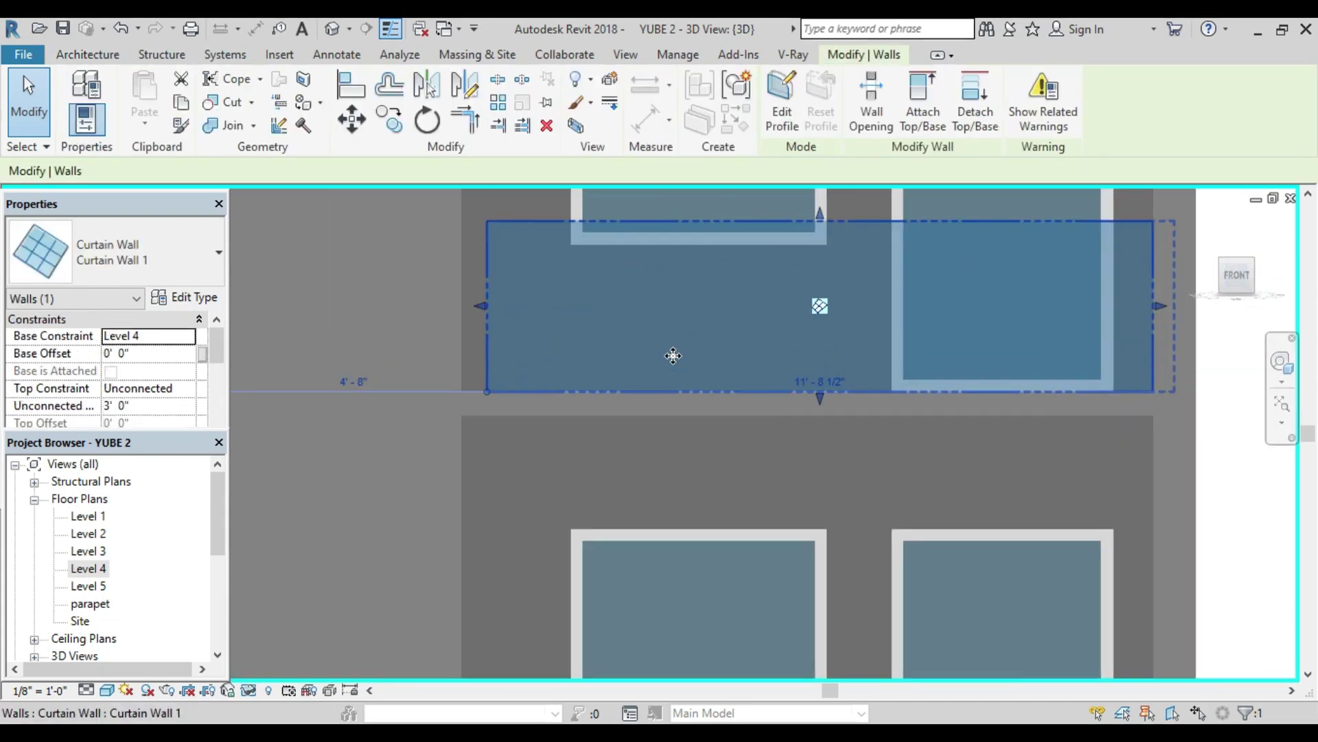
scroll(478, 405, "up", 2)
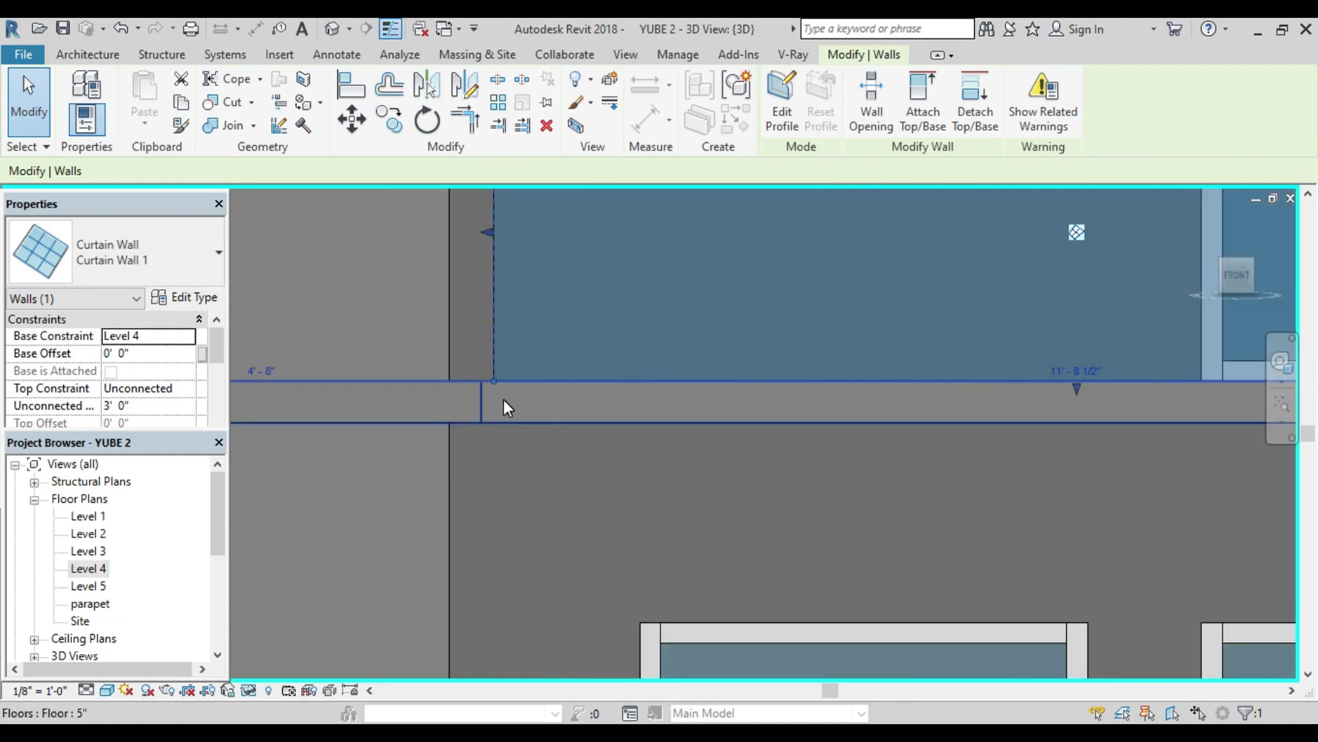
left_click(503, 400)
left_click(498, 304)
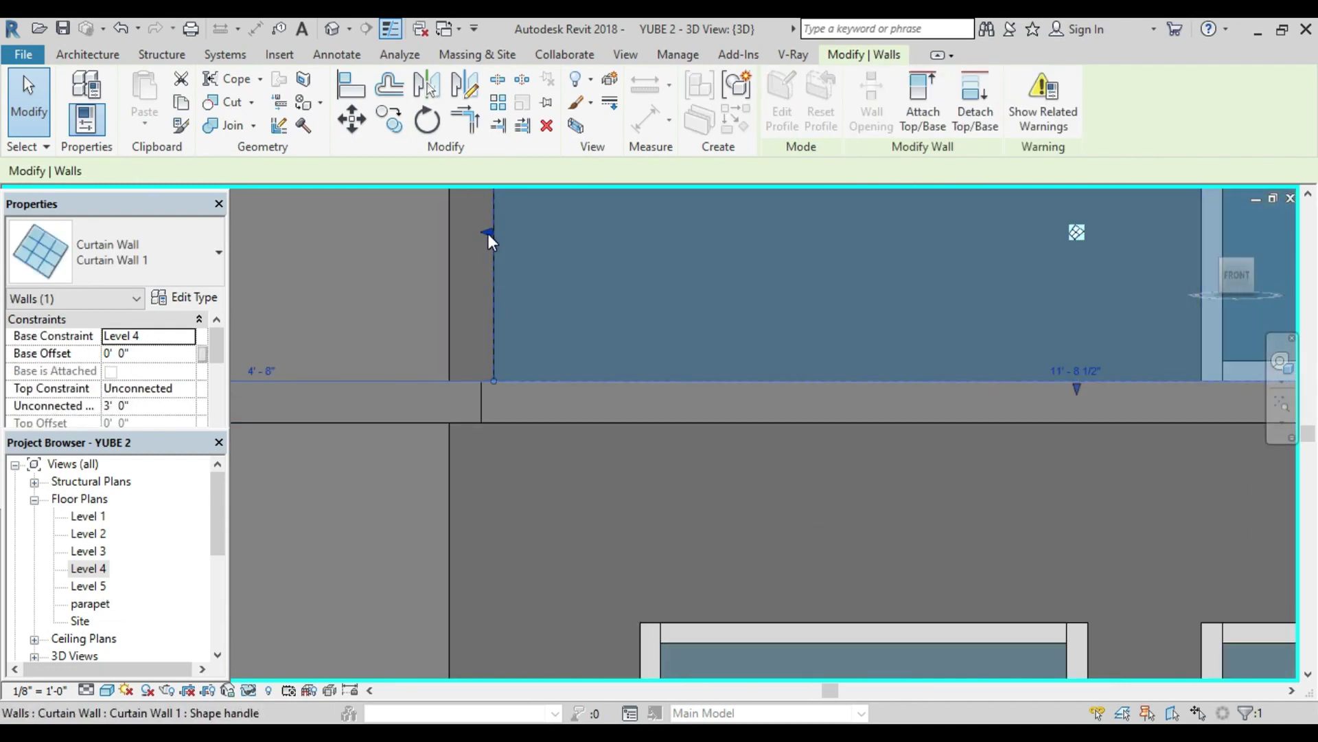
left_click_drag(494, 233, 505, 233)
scroll(525, 288, "down", 3)
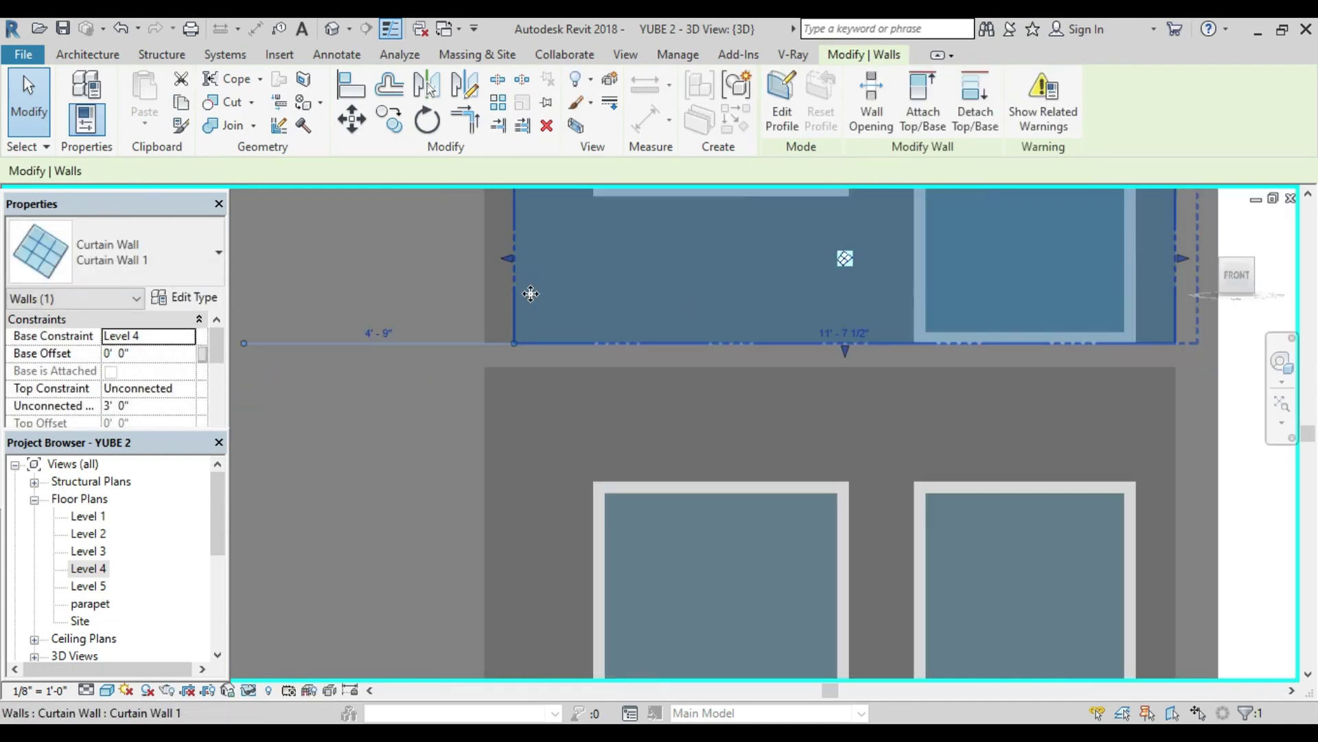
scroll(1030, 371, "down", 2)
left_click(1060, 362)
scroll(806, 347, "down", 3)
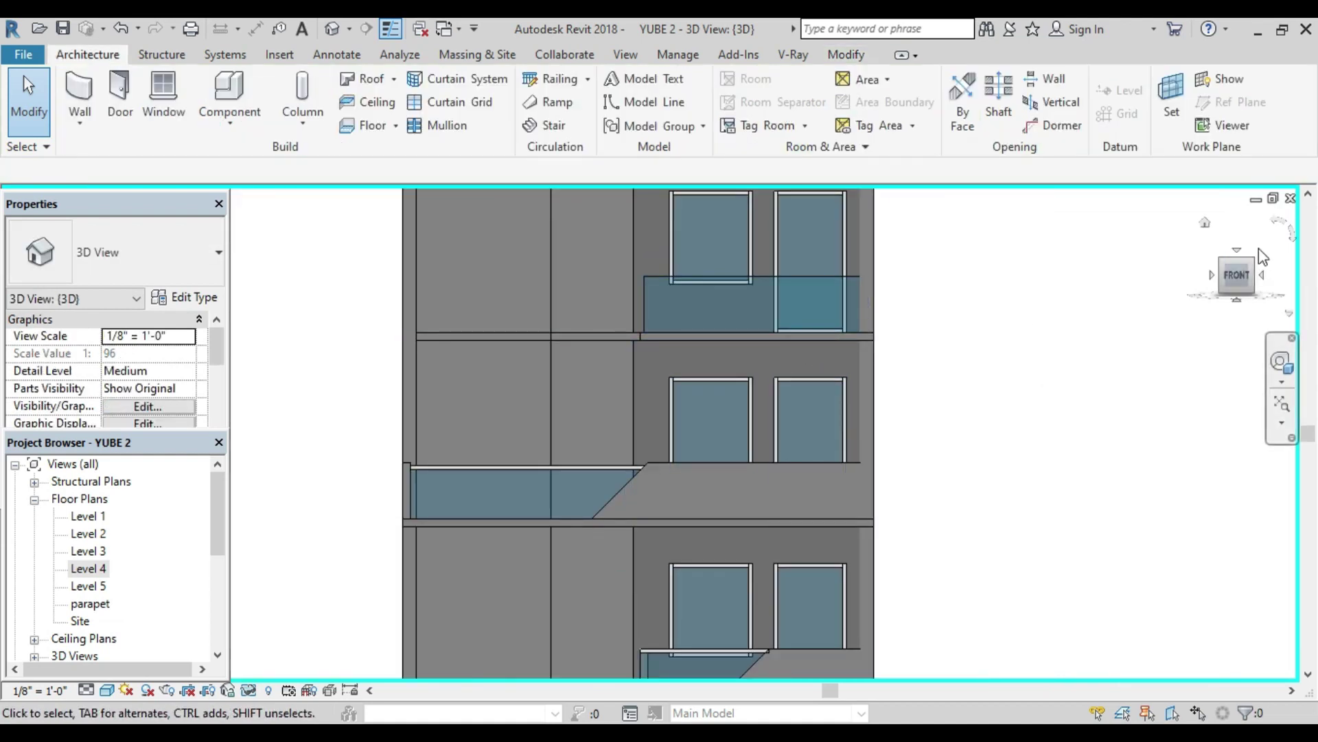
Step: On Level 4, draw a Curtain Wall 1 side wall from the glass wall's end to the back wall
double_click(103, 567)
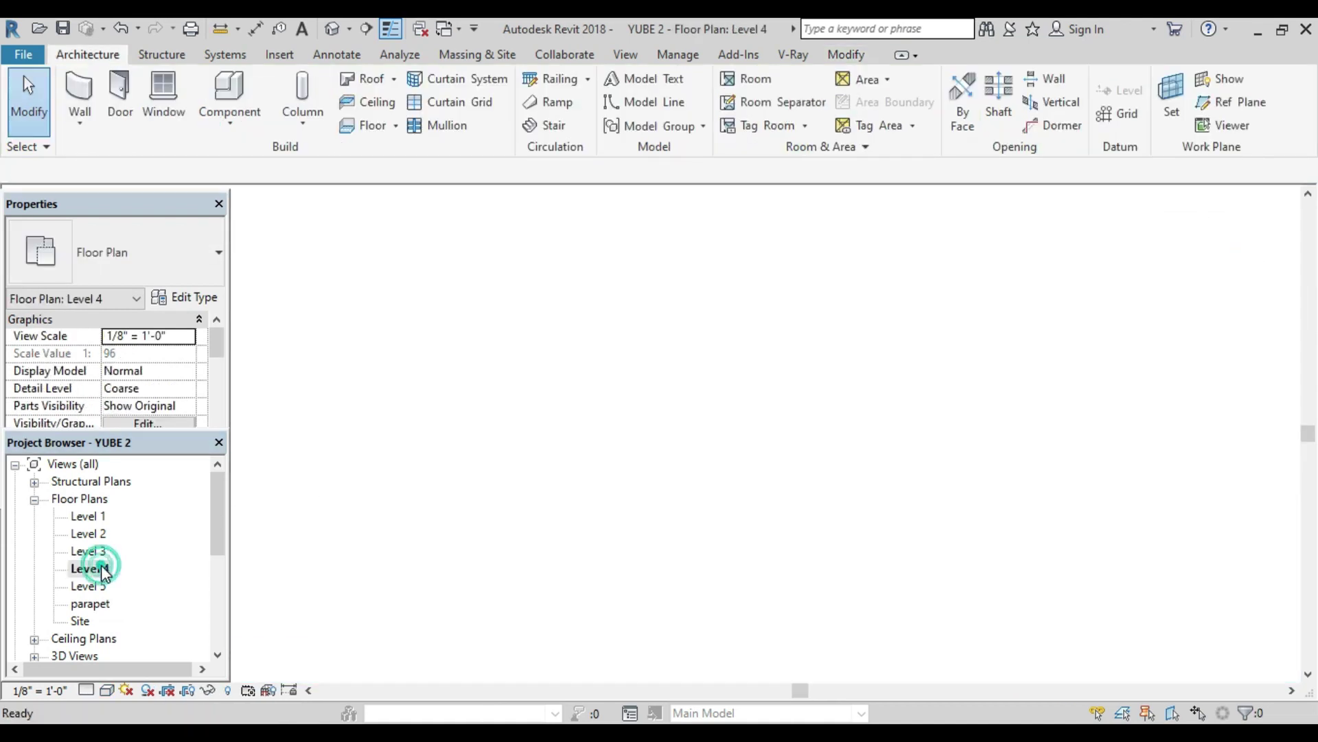
left_click(79, 99)
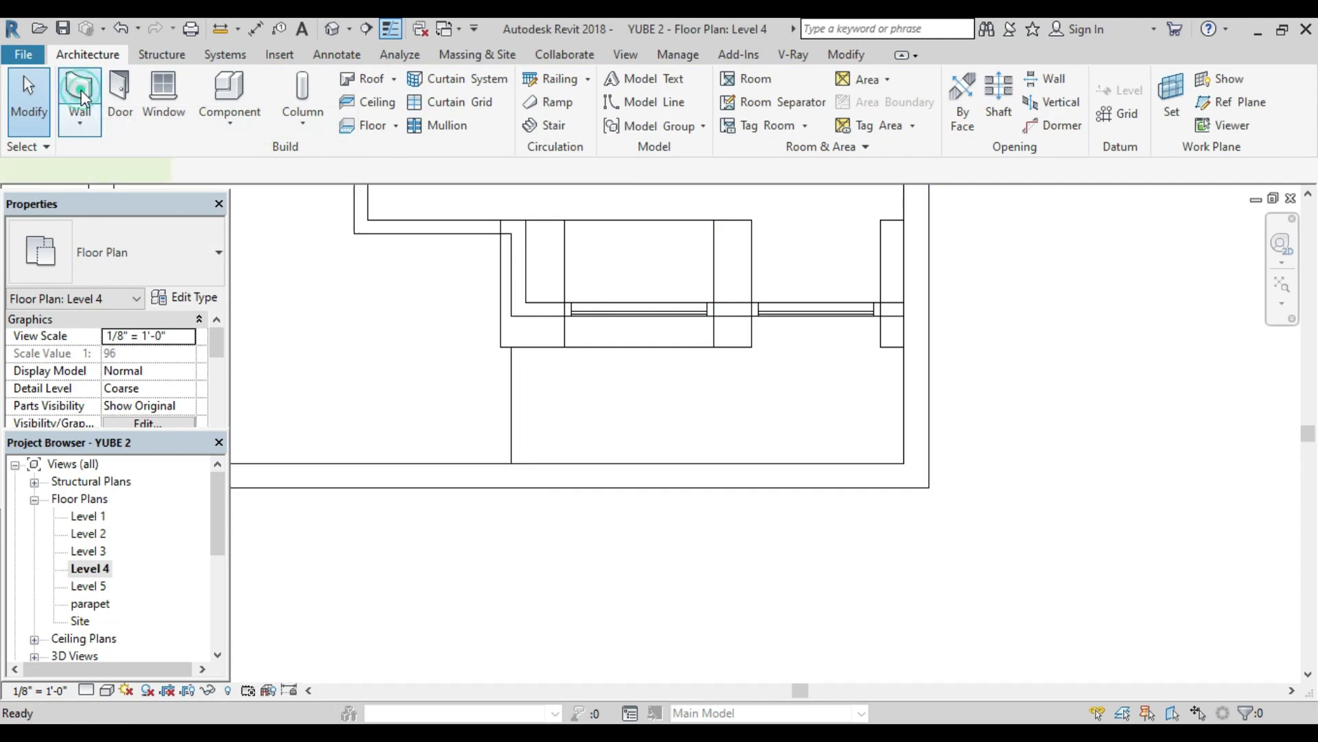
scroll(530, 457, "up", 2)
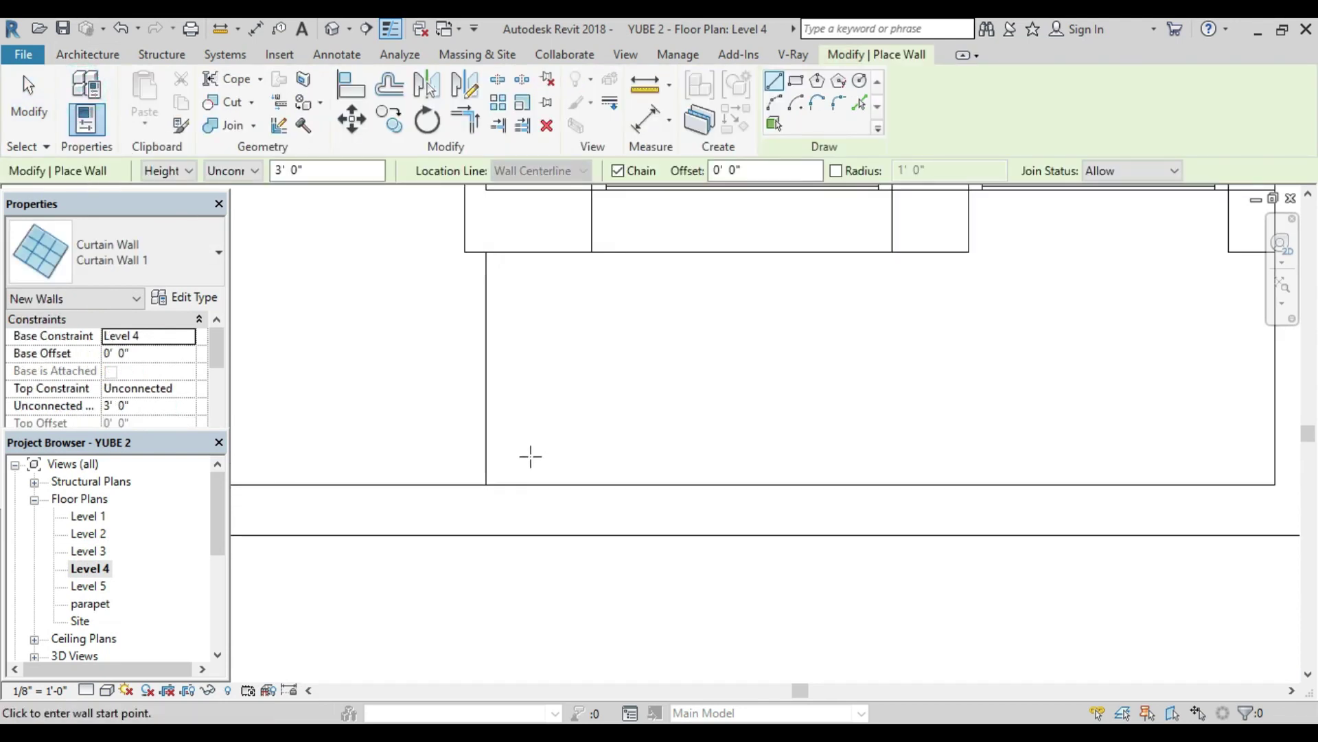
left_click(500, 510)
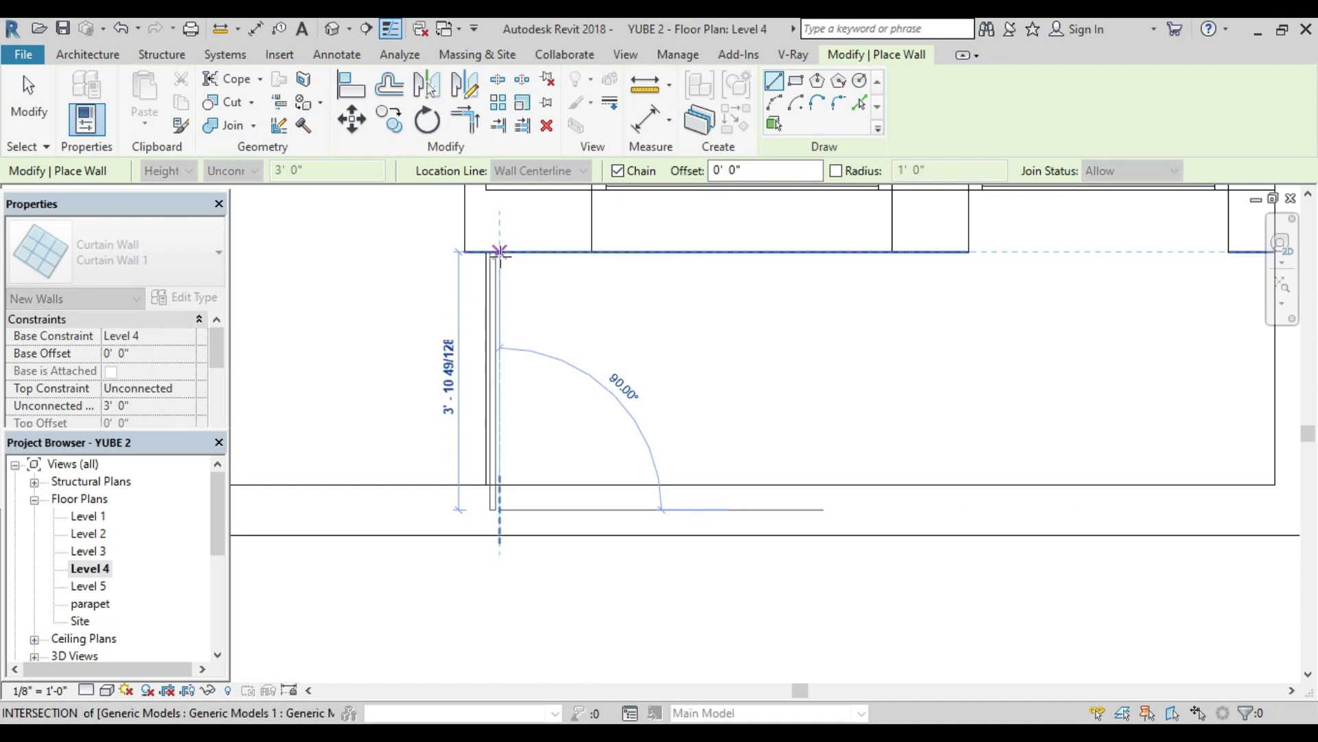
left_click(500, 254)
scroll(627, 314, "down", 2)
key("Escape")
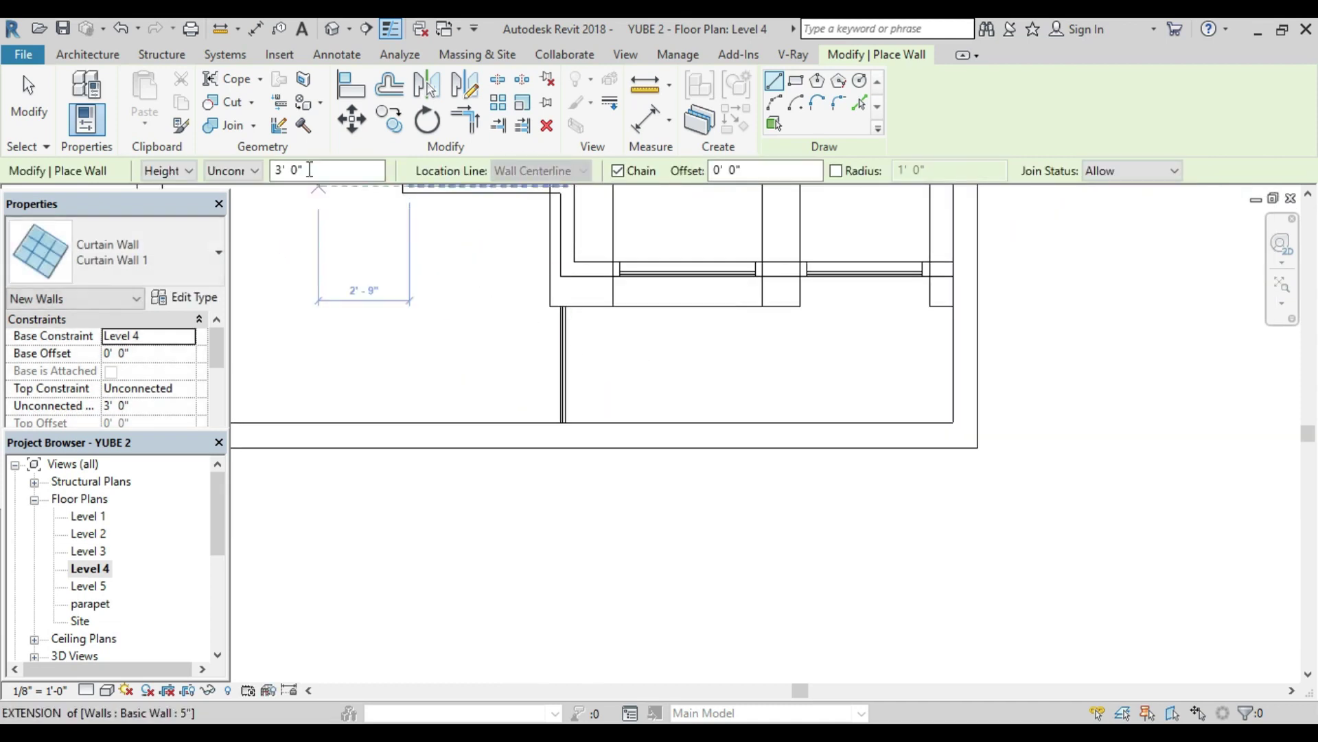
Step: In the 3D view, add mullions along the top edges of the balcony's side and front glass
left_click(343, 30)
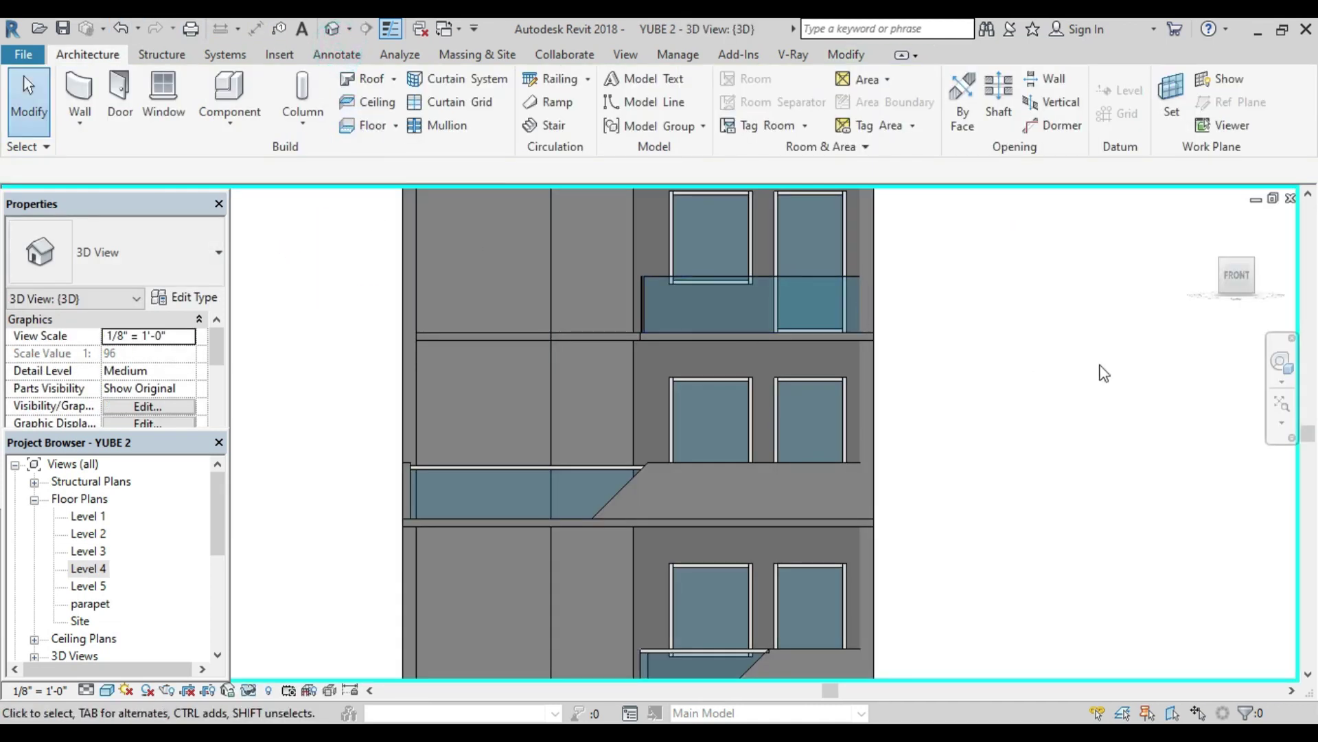
middle_click_drag(639, 467, 721, 388, "shift")
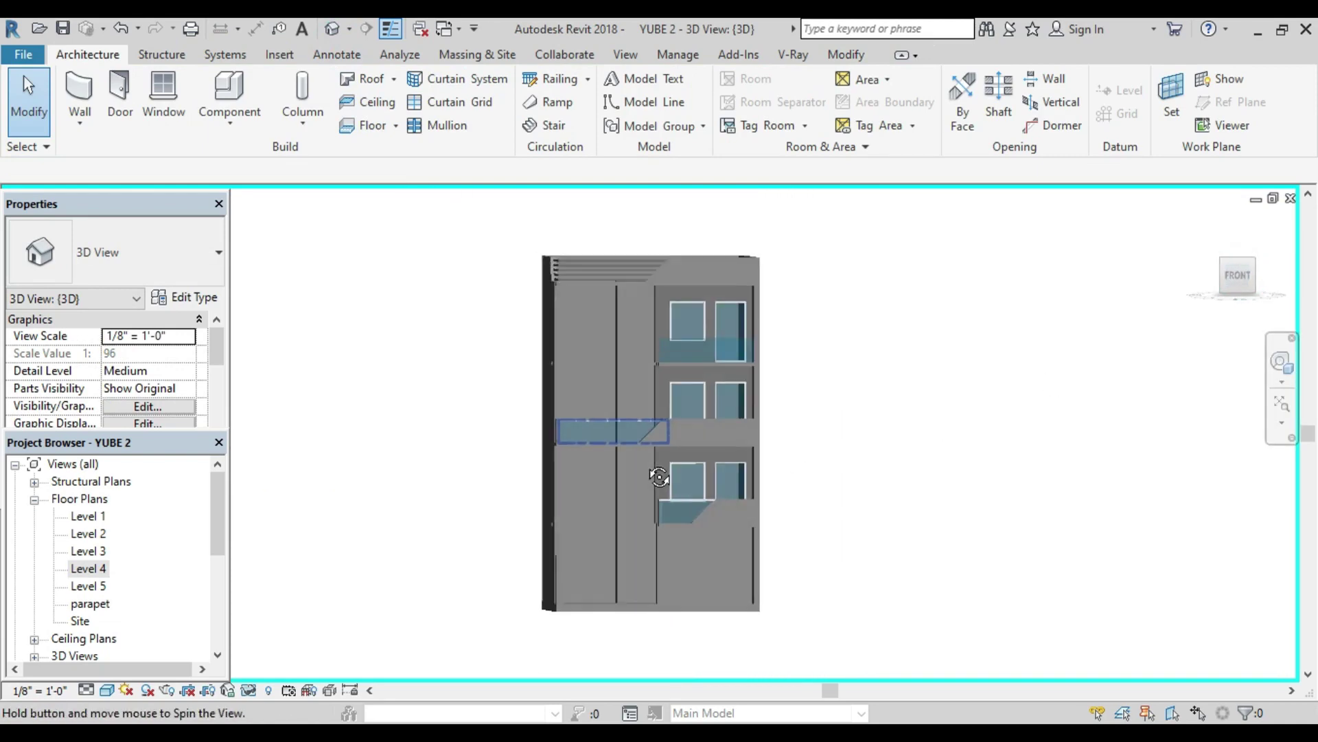
scroll(720, 386, "up", 4)
scroll(707, 374, "down", 3)
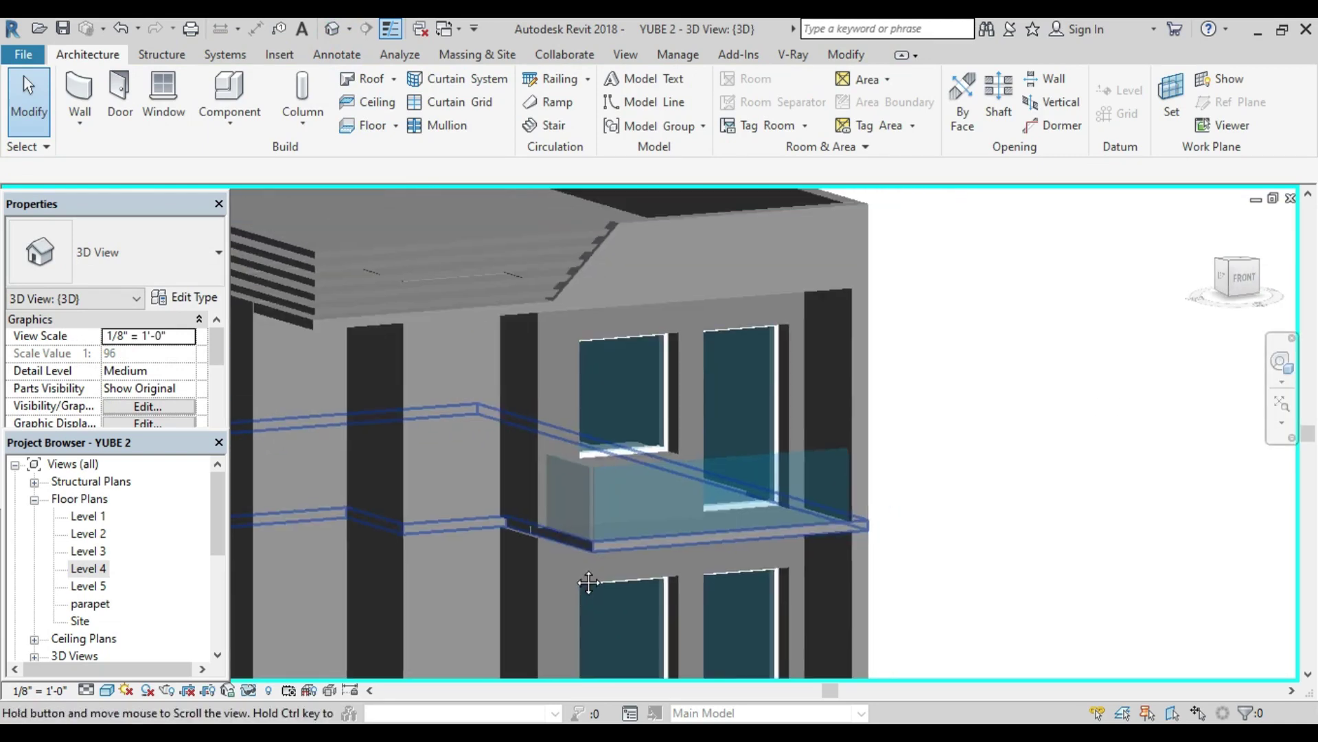
scroll(558, 549, "up", 4)
scroll(627, 516, "up", 1)
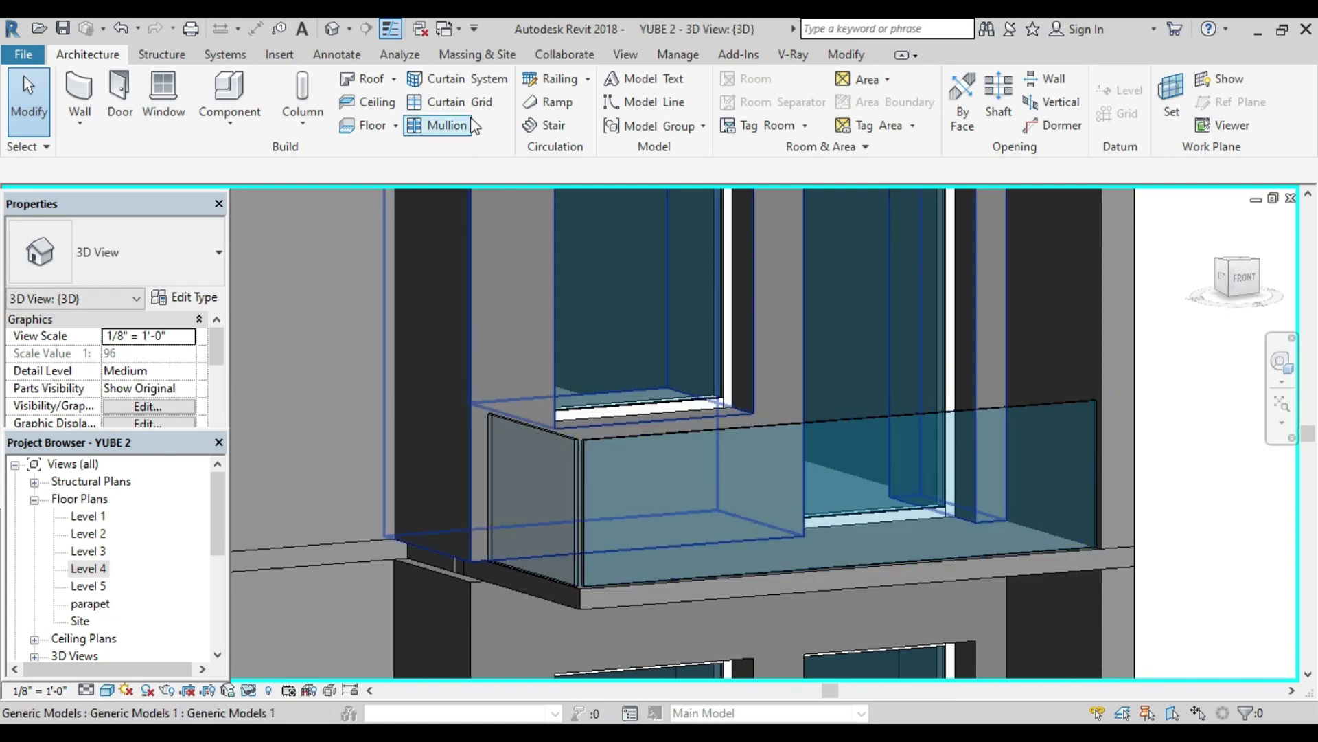
left_click(453, 125)
left_click(522, 433)
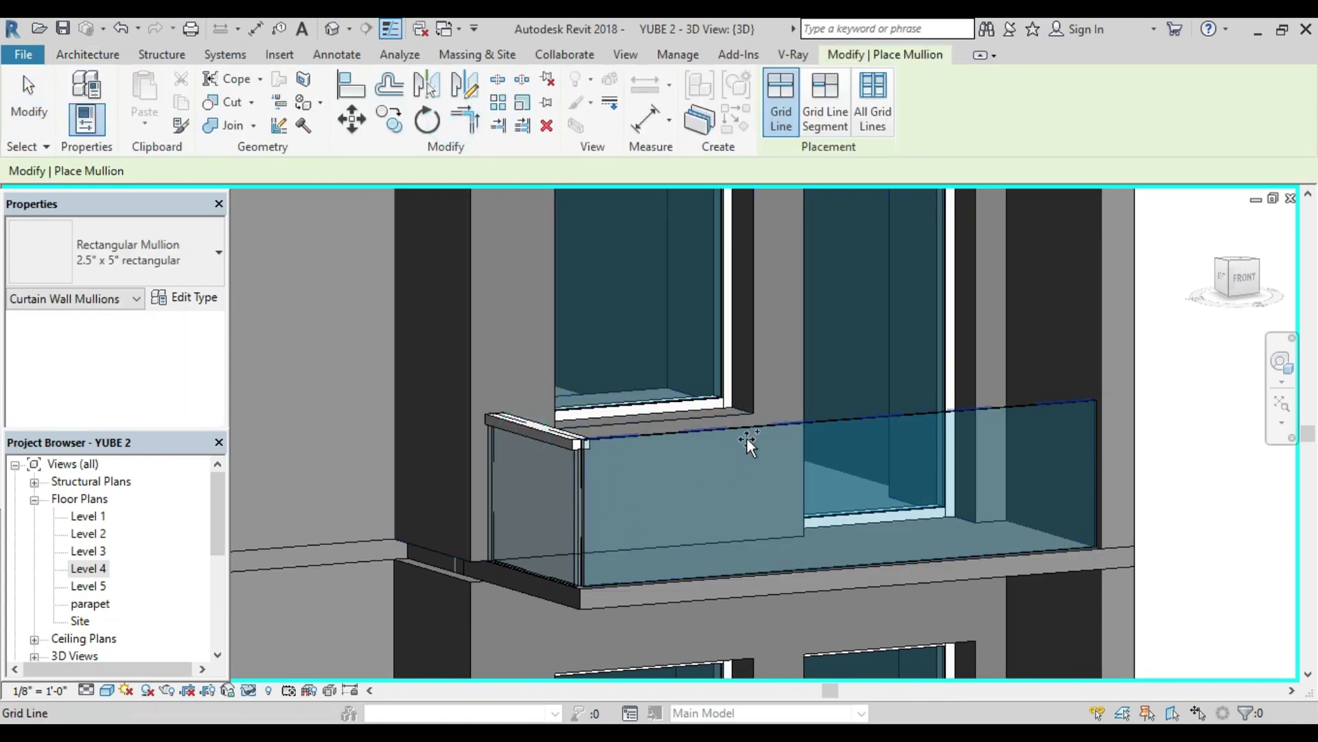
left_click(747, 426)
key("Escape")
Step: Create an in-place Generic Models family named Generic Models 5
scroll(755, 474, "down", 3)
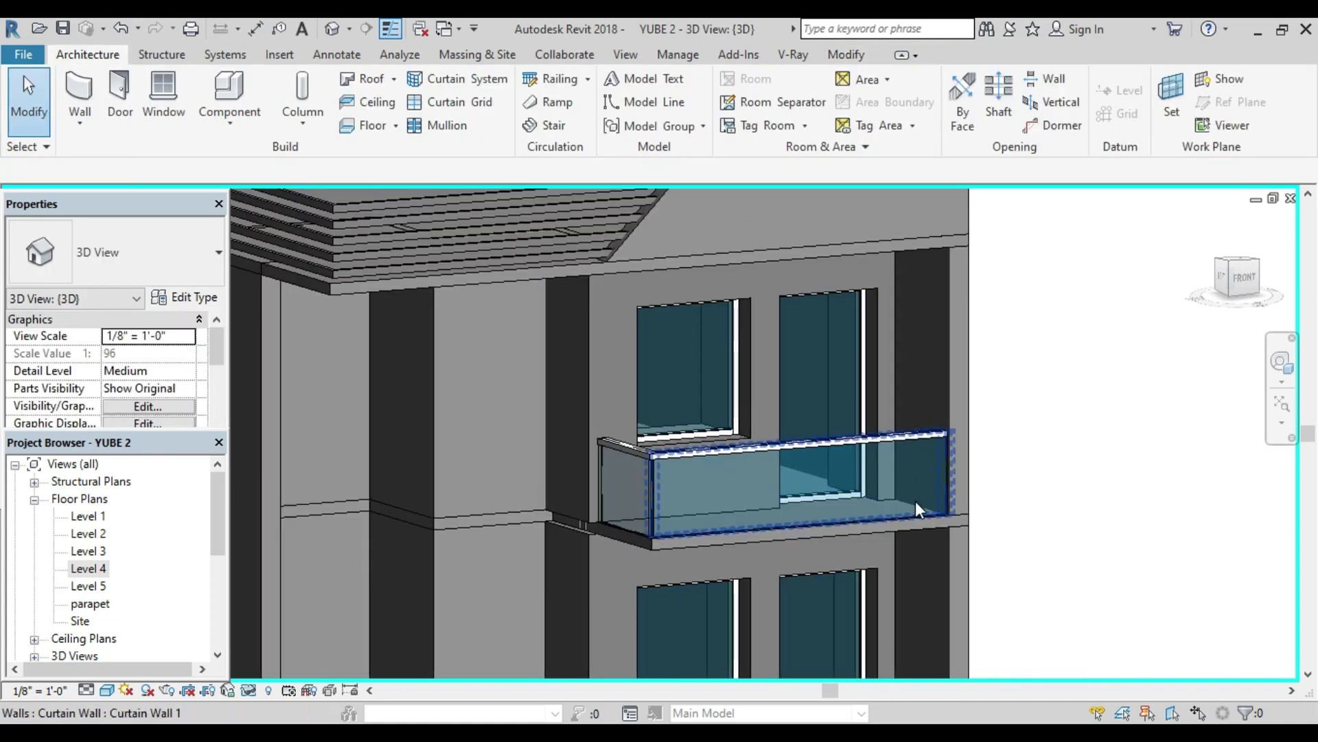
scroll(916, 501, "up", 3)
mouse_move(916, 500)
middle_mouse_down("shift")
mouse_move(881, 525)
mouse_move(725, 491)
mouse_move(815, 545)
middle_mouse_up("shift")
scroll(725, 491, "down", 3)
scroll(765, 528, "down", 2)
scroll(750, 574, "up", 3)
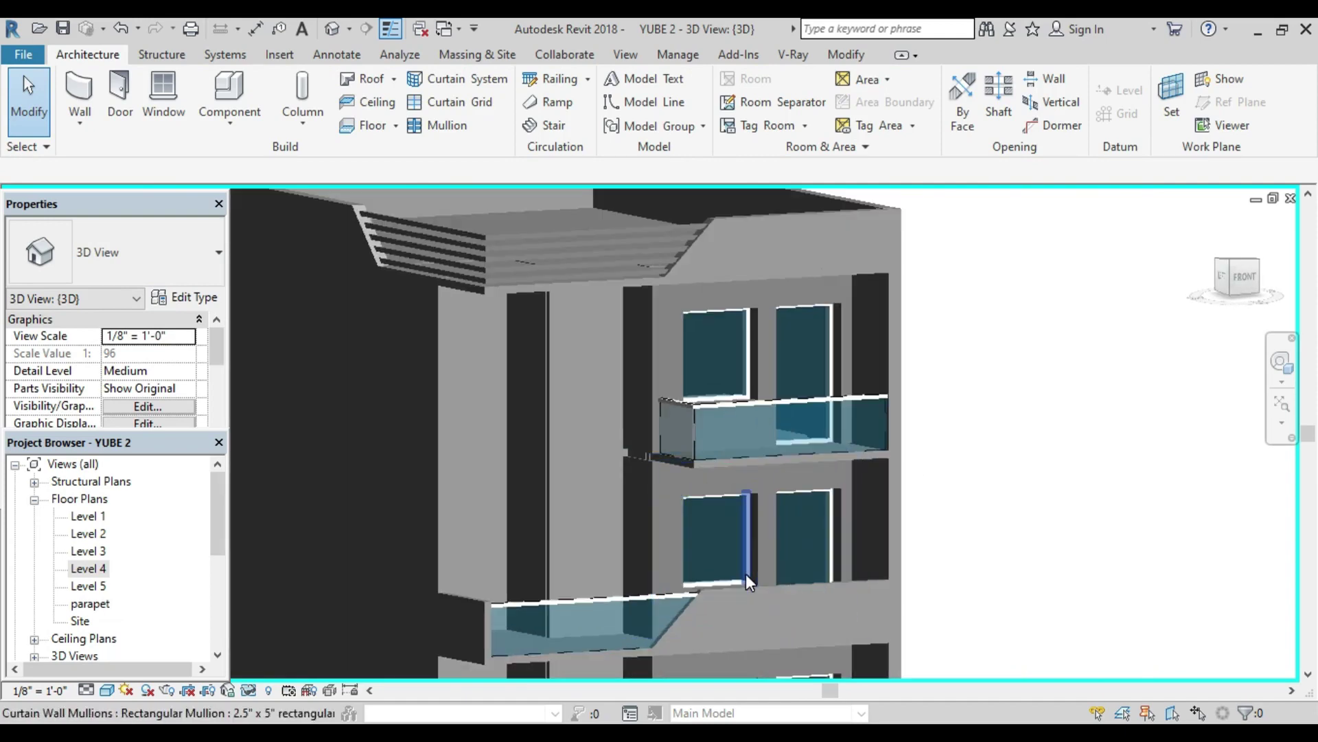
scroll(746, 574, "up", 3)
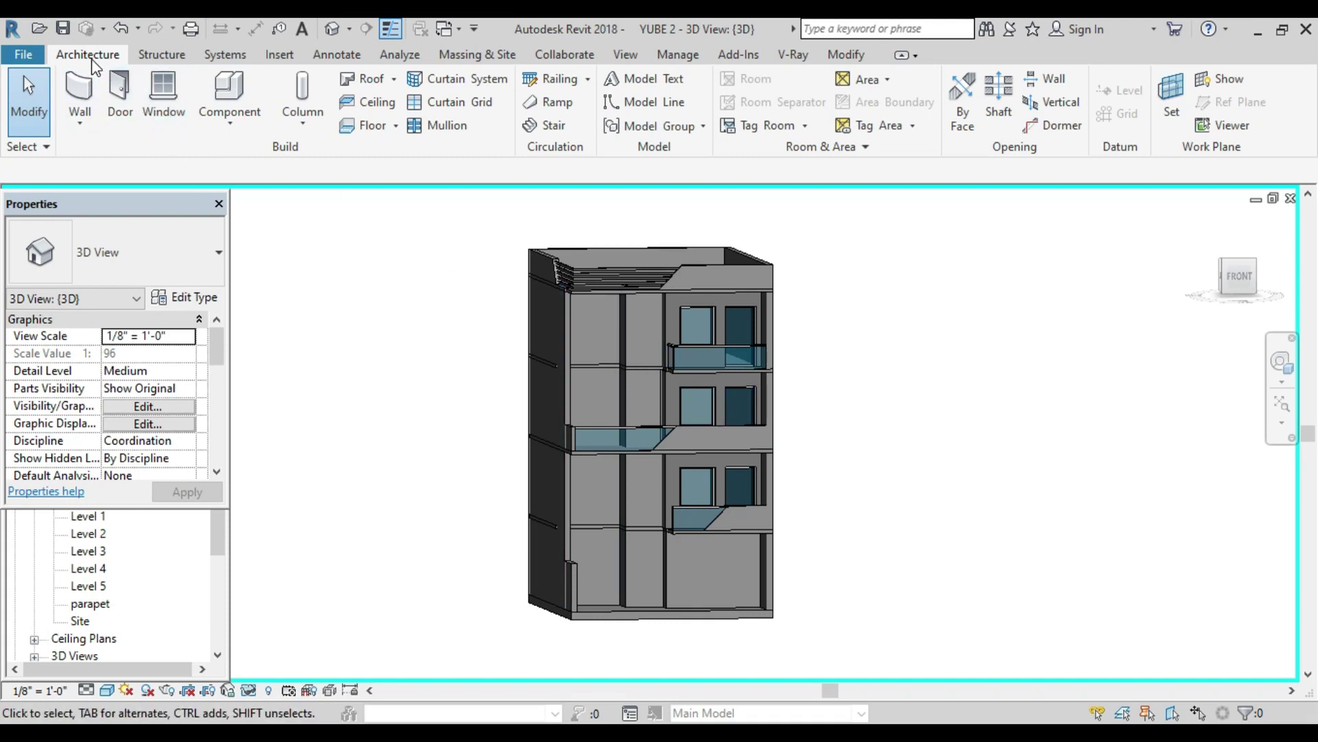
left_click(226, 123)
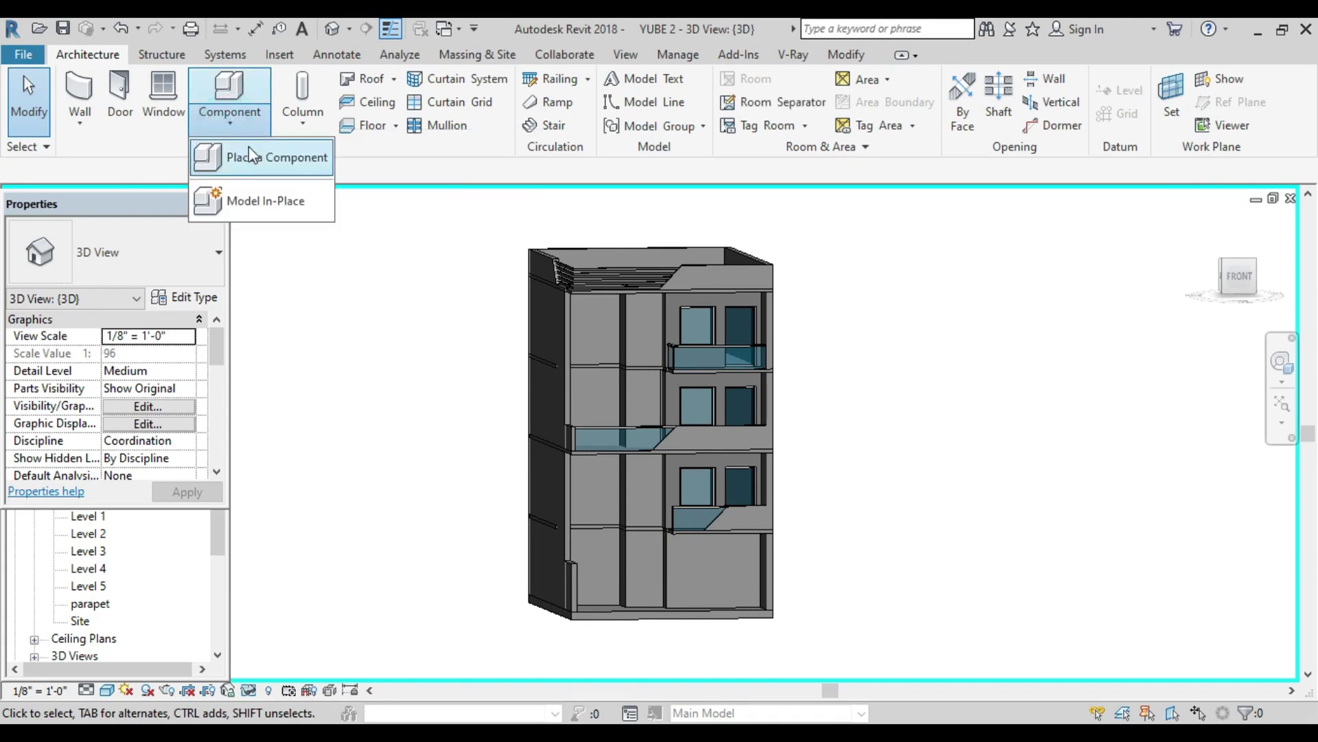
left_click(249, 200)
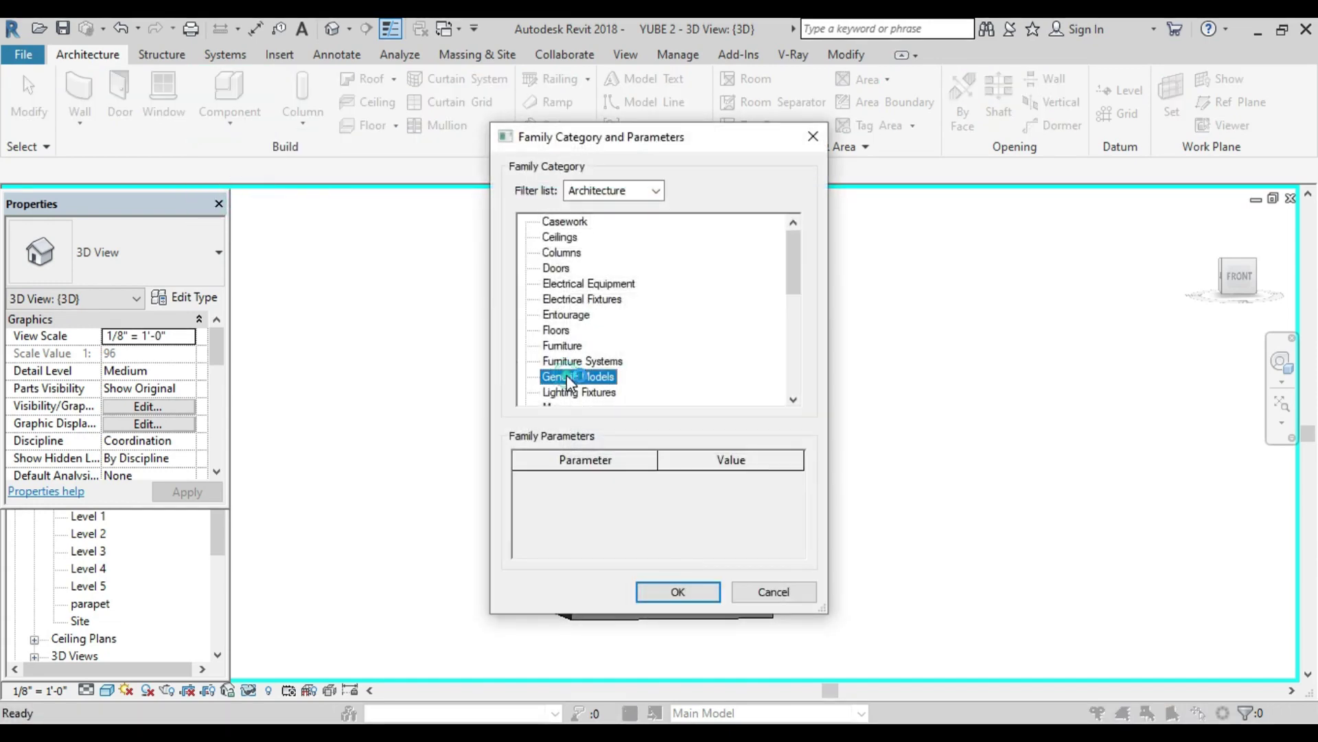
left_click(667, 594)
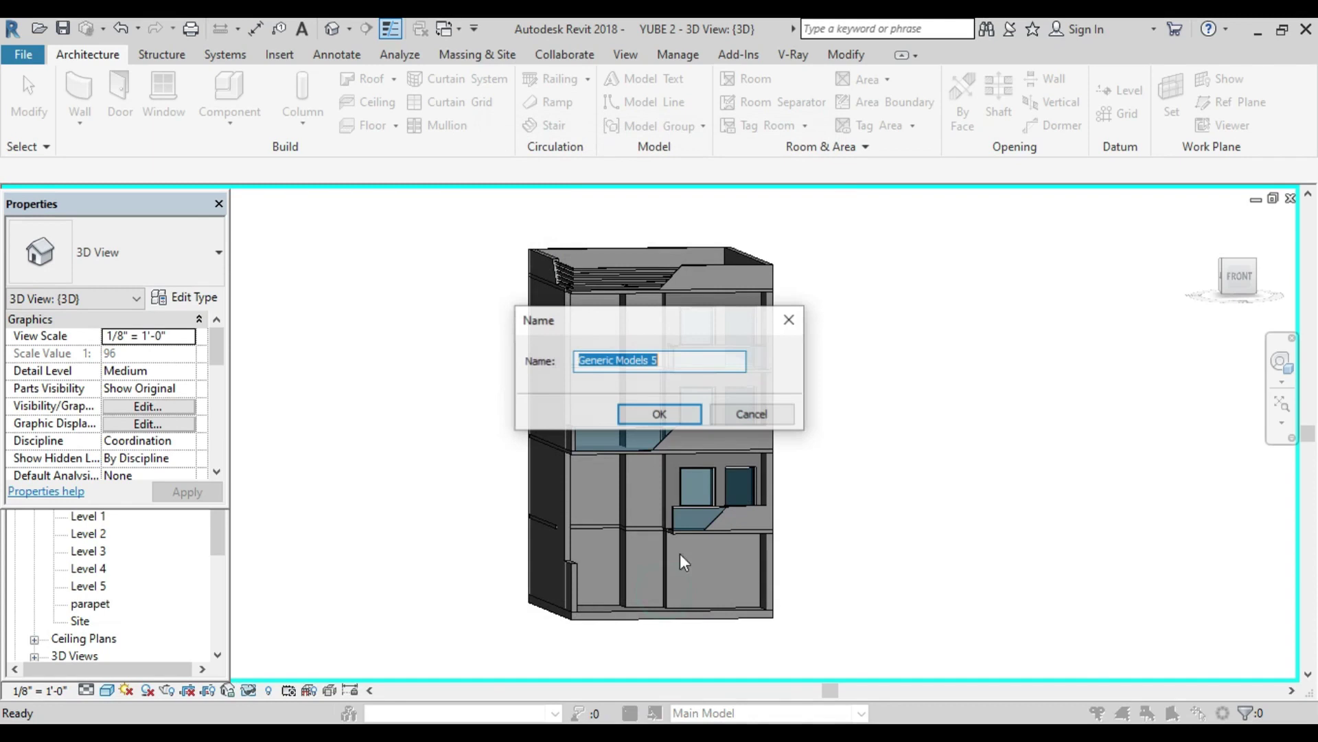
left_click(689, 412)
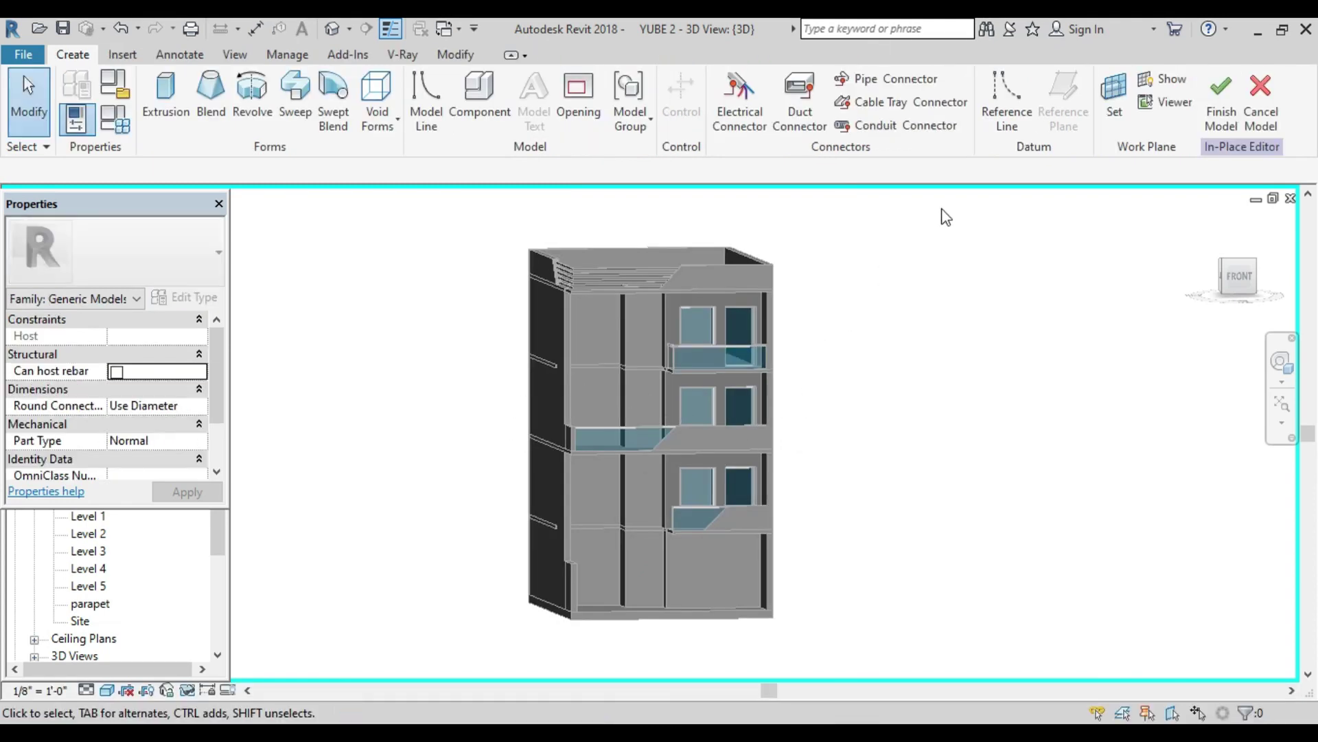
Step: Set the work plane by picking the Floor 5" balcony slab face
left_click(1116, 129)
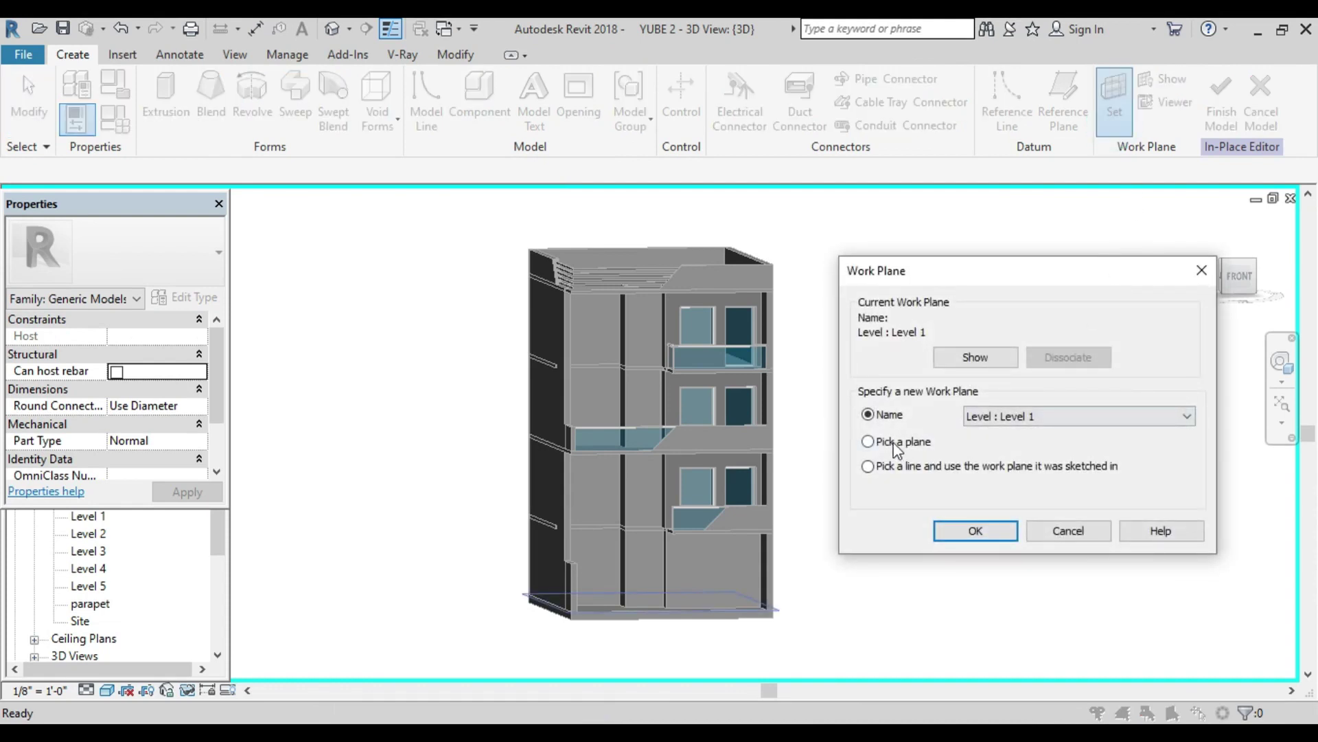
left_click(965, 548)
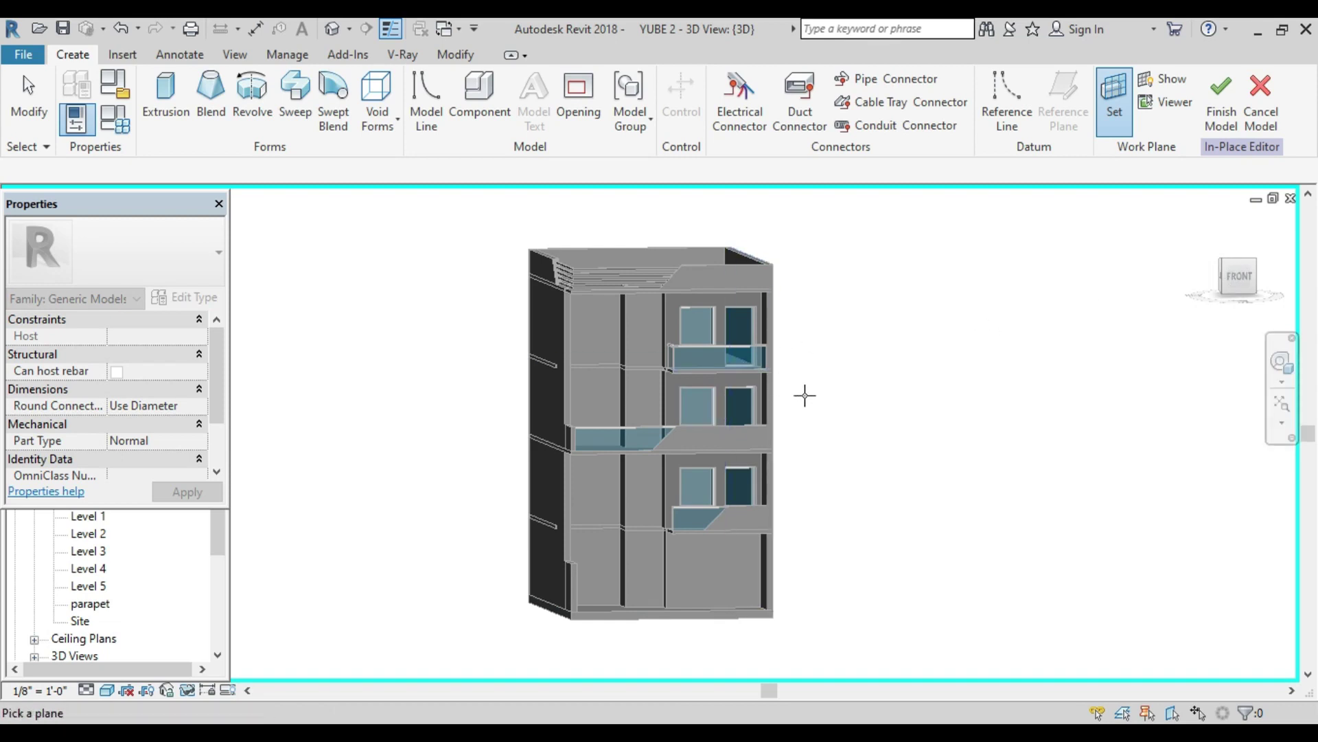
mouse_move(804, 395)
middle_mouse_down("shift")
mouse_move(790, 427)
mouse_move(783, 412)
middle_mouse_up("shift")
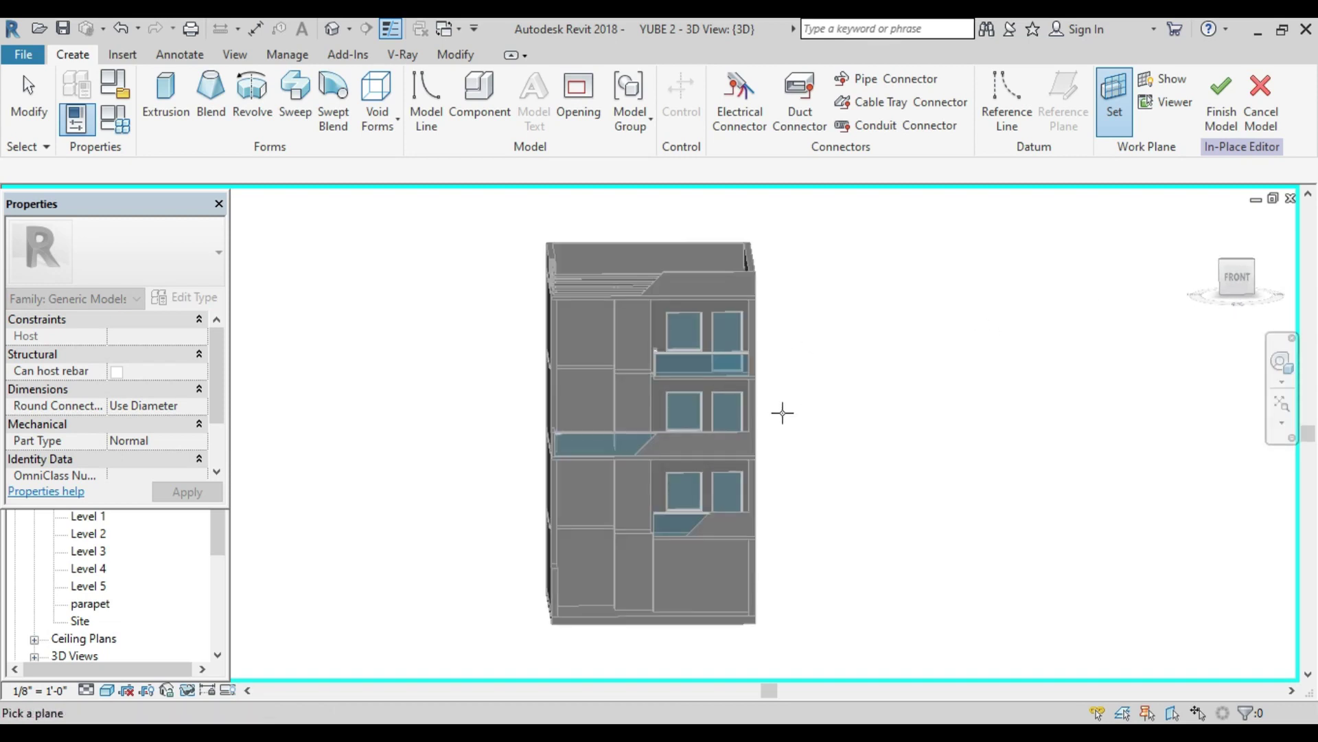
scroll(681, 467, "up", 4)
scroll(681, 467, "up", 1)
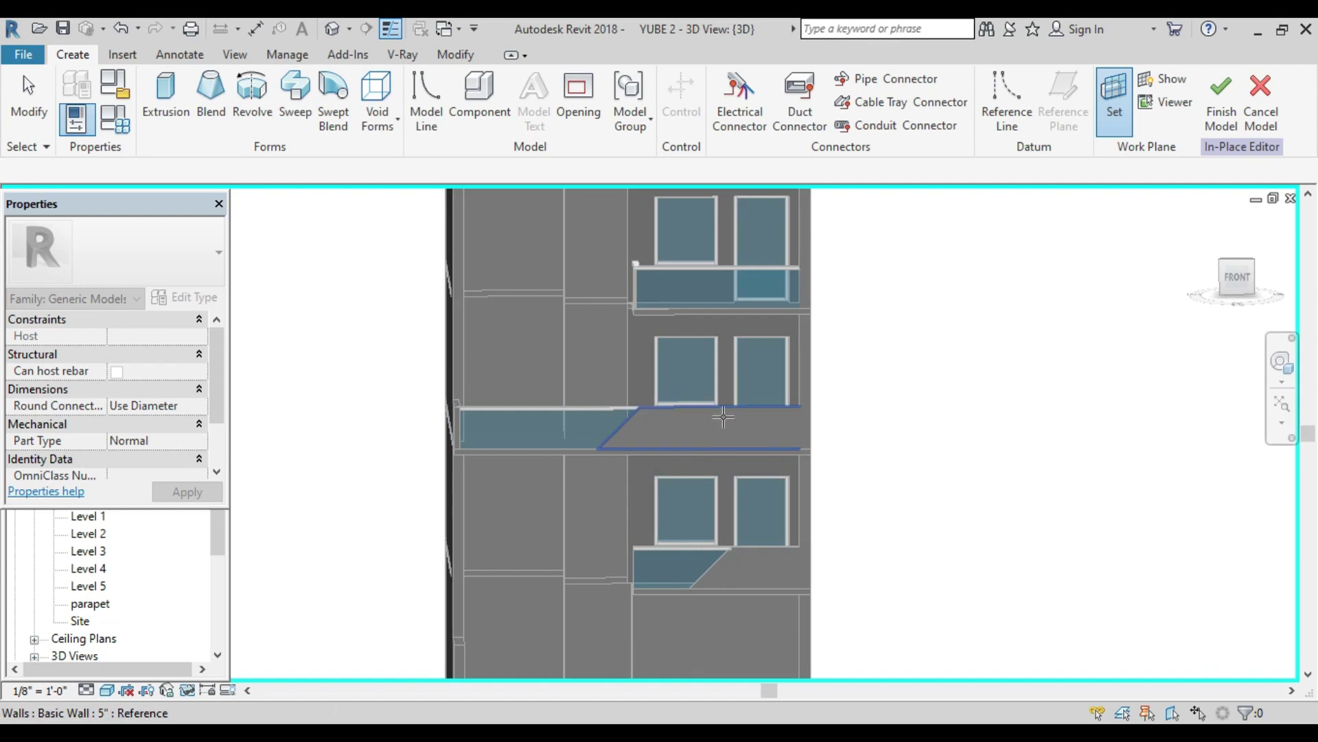
mouse_move(705, 425)
middle_mouse_down("shift")
mouse_move(718, 414)
mouse_move(706, 403)
middle_mouse_up("shift")
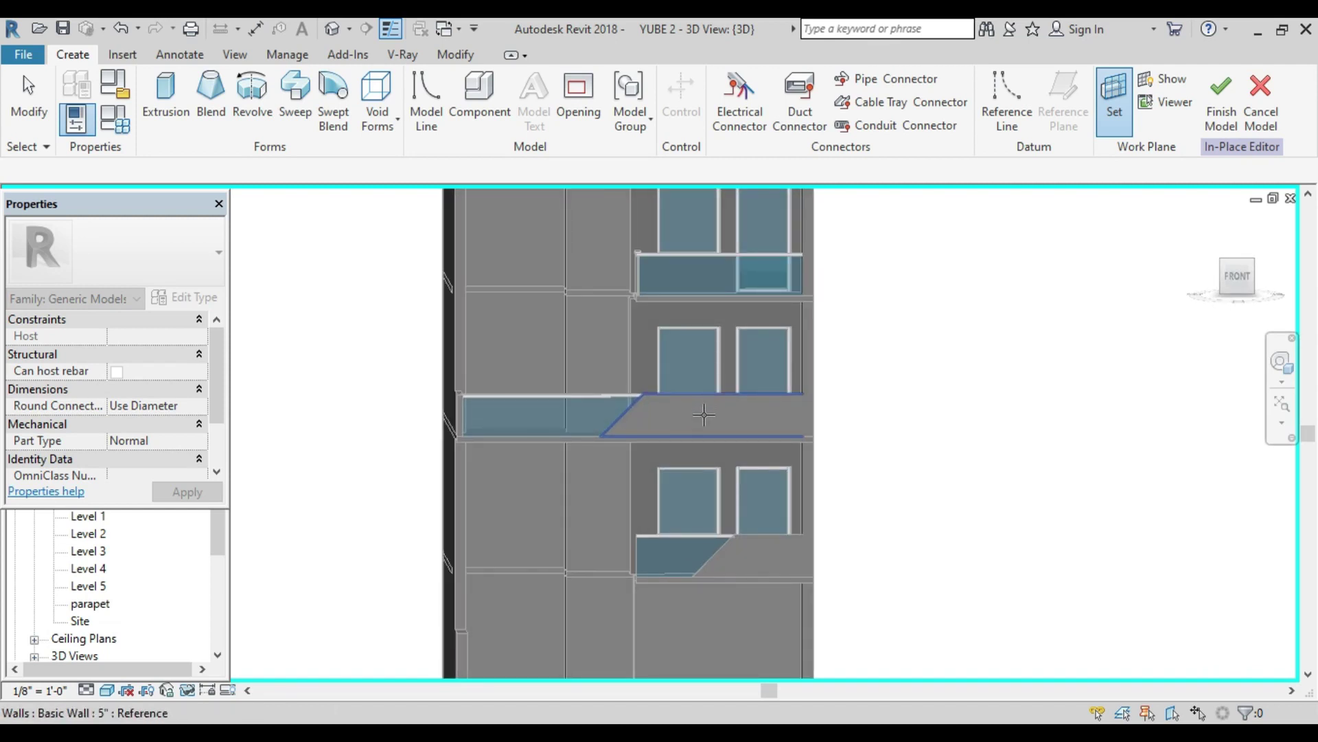
scroll(701, 435, "up", 2)
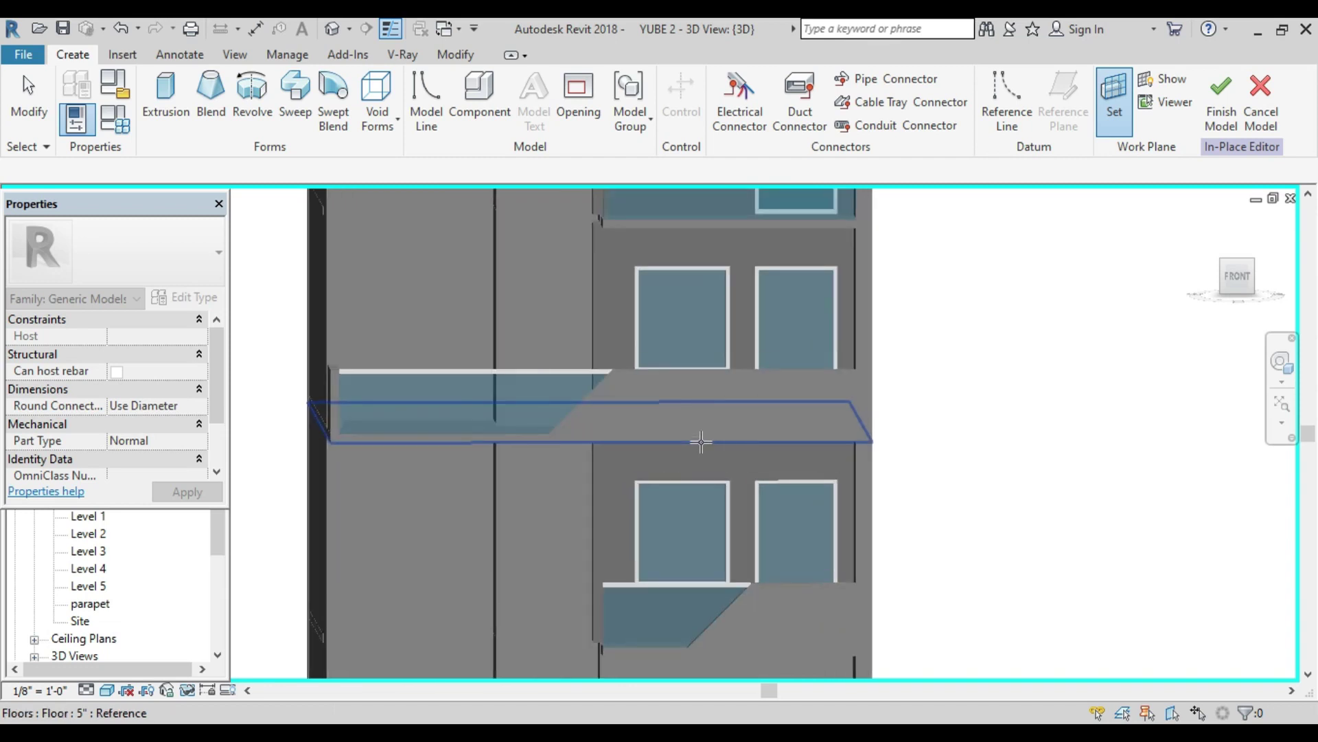
scroll(701, 437, "up", 2)
scroll(701, 437, "up", 2)
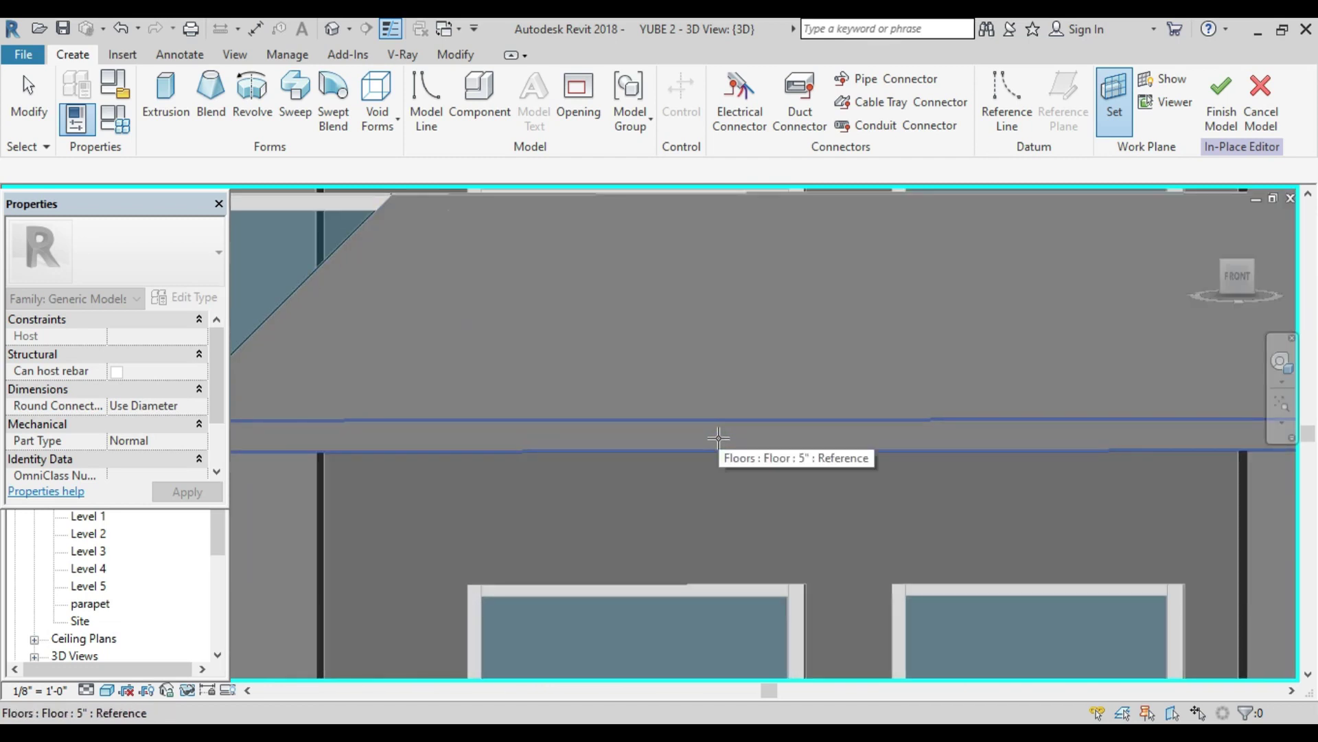
scroll(718, 437, "up", 1)
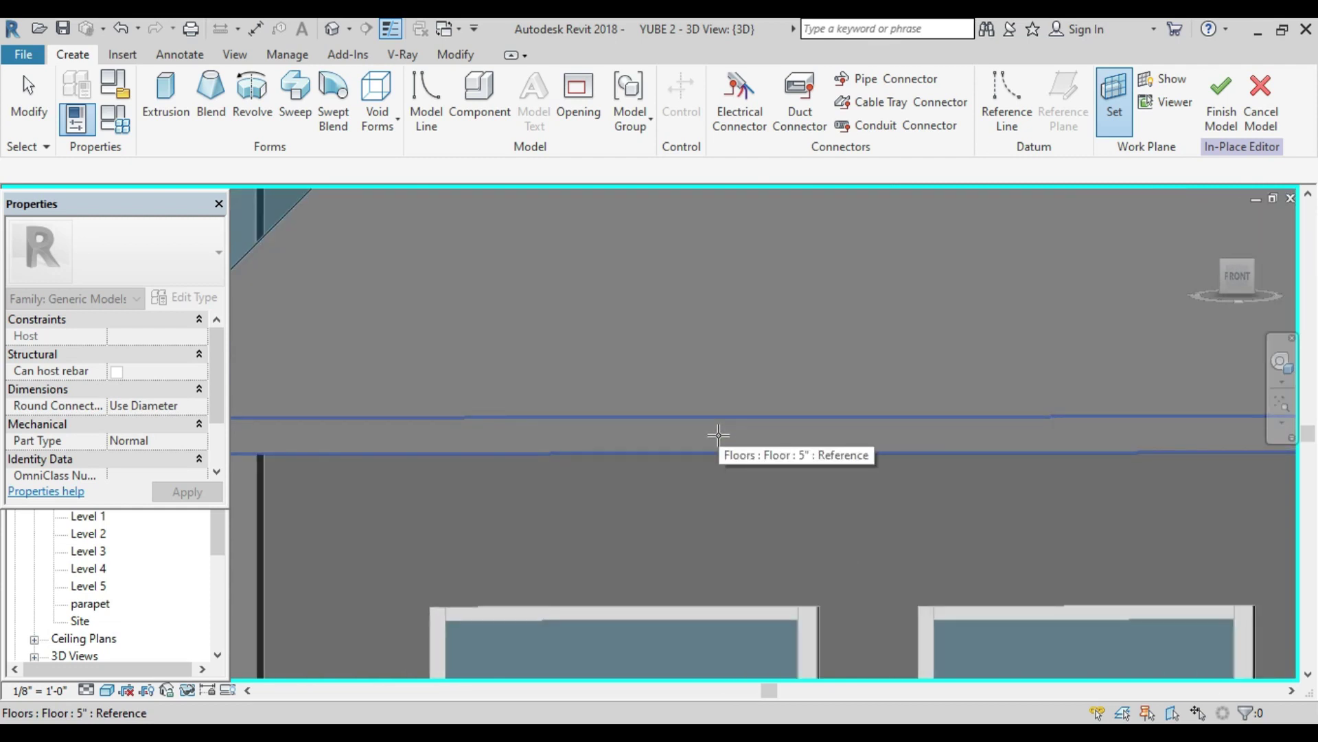
scroll(718, 434, "down", 2)
scroll(718, 435, "down", 2)
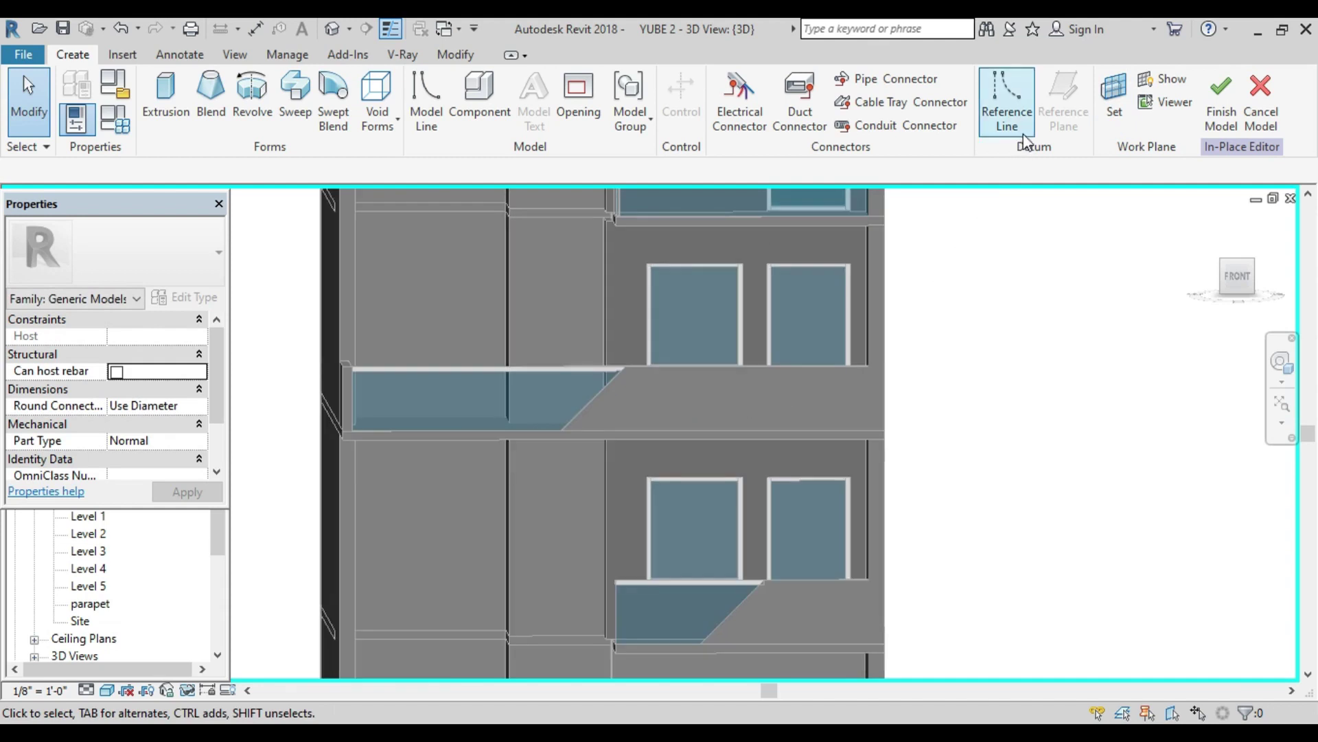
scroll(910, 222, "down", 2)
scroll(889, 216, "down", 1)
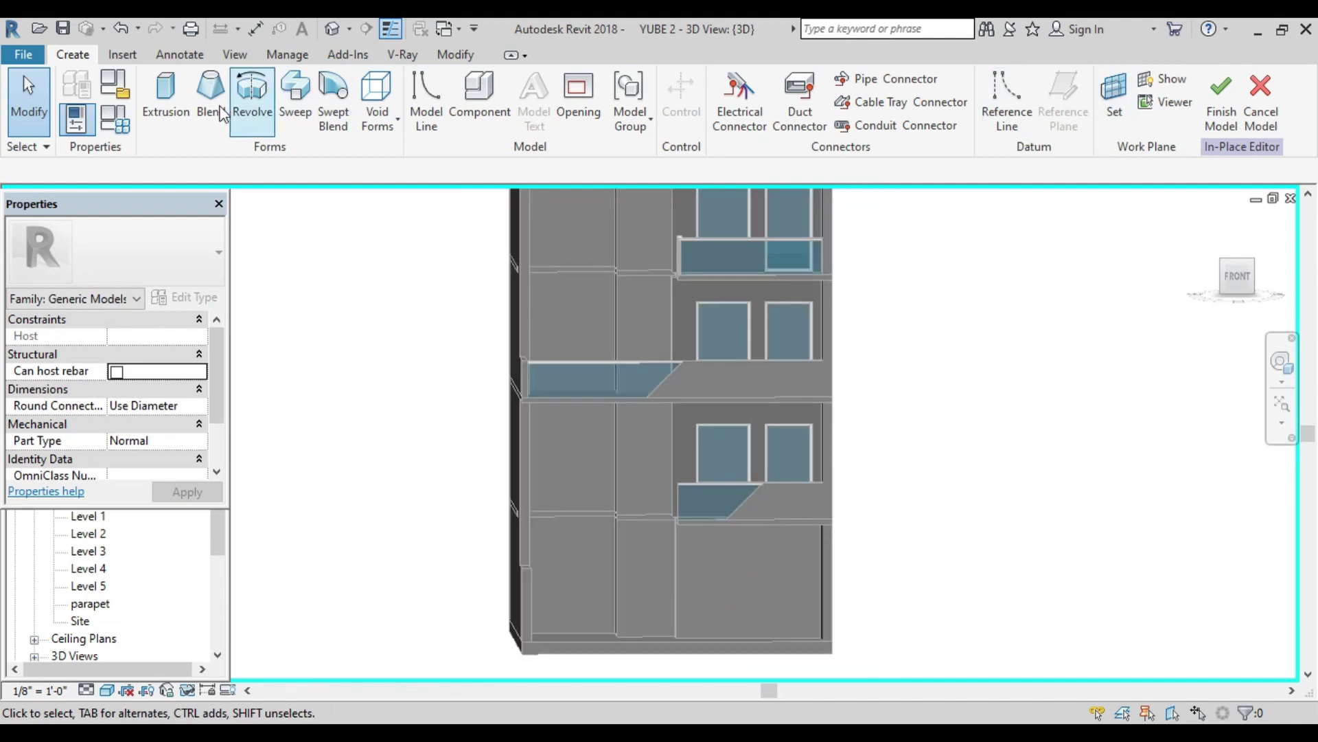
Step: Start an extrusion and view the building from FRONT, zoomed to the balcony levels
left_click(166, 96)
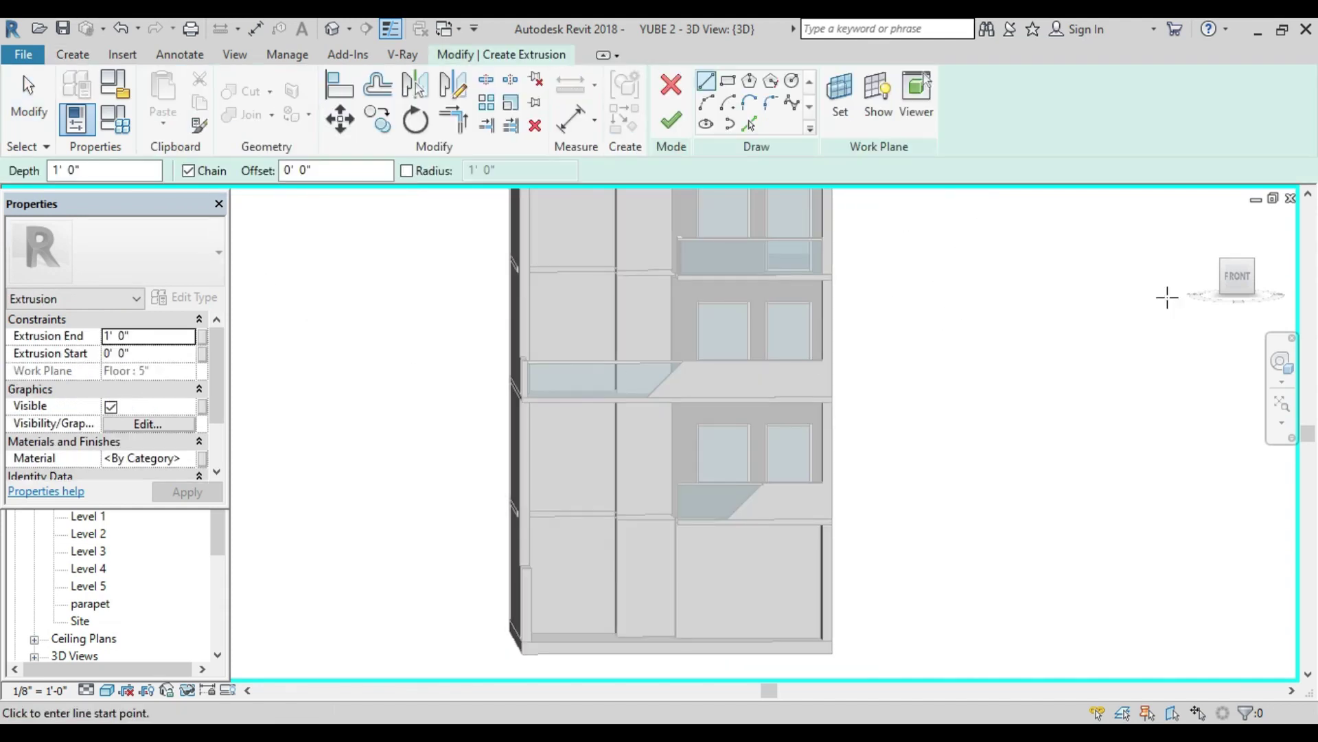
left_click(1237, 278)
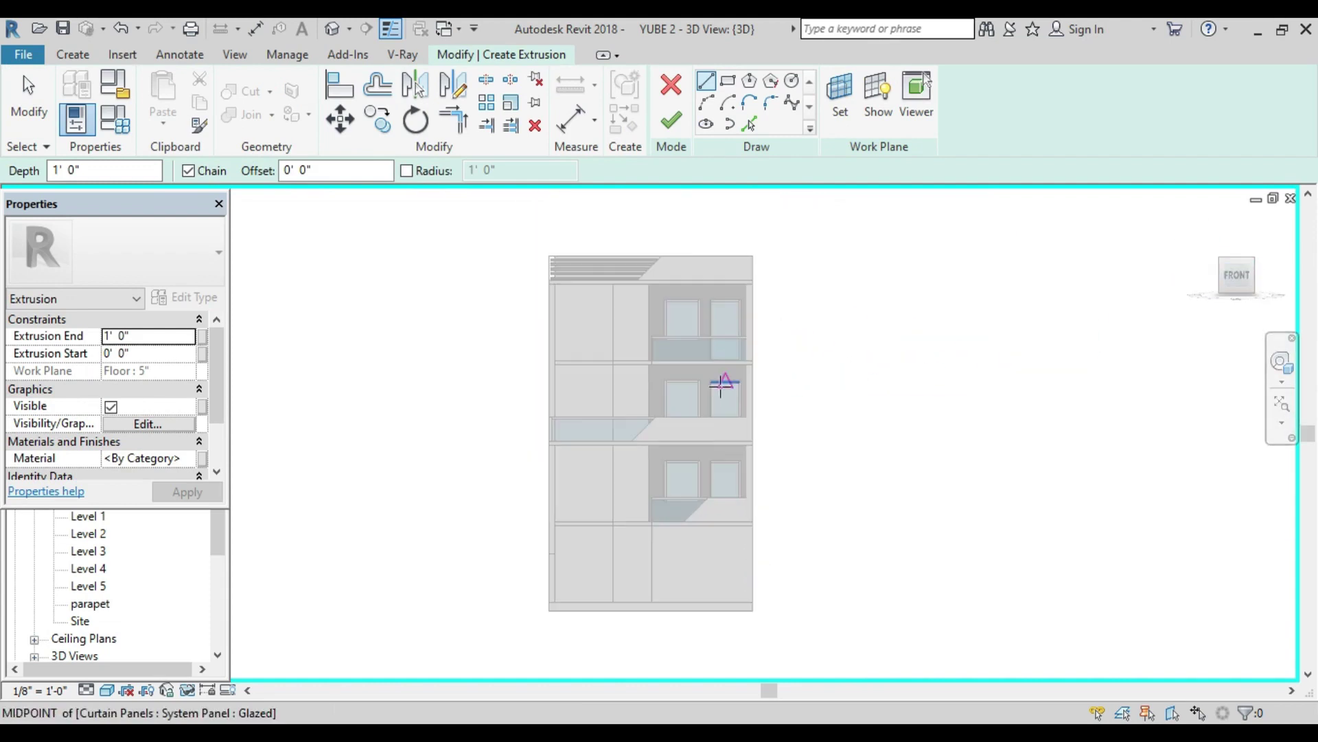
scroll(721, 384, "up", 1)
scroll(686, 394, "up", 4)
middle_click_drag(687, 383, 636, 294)
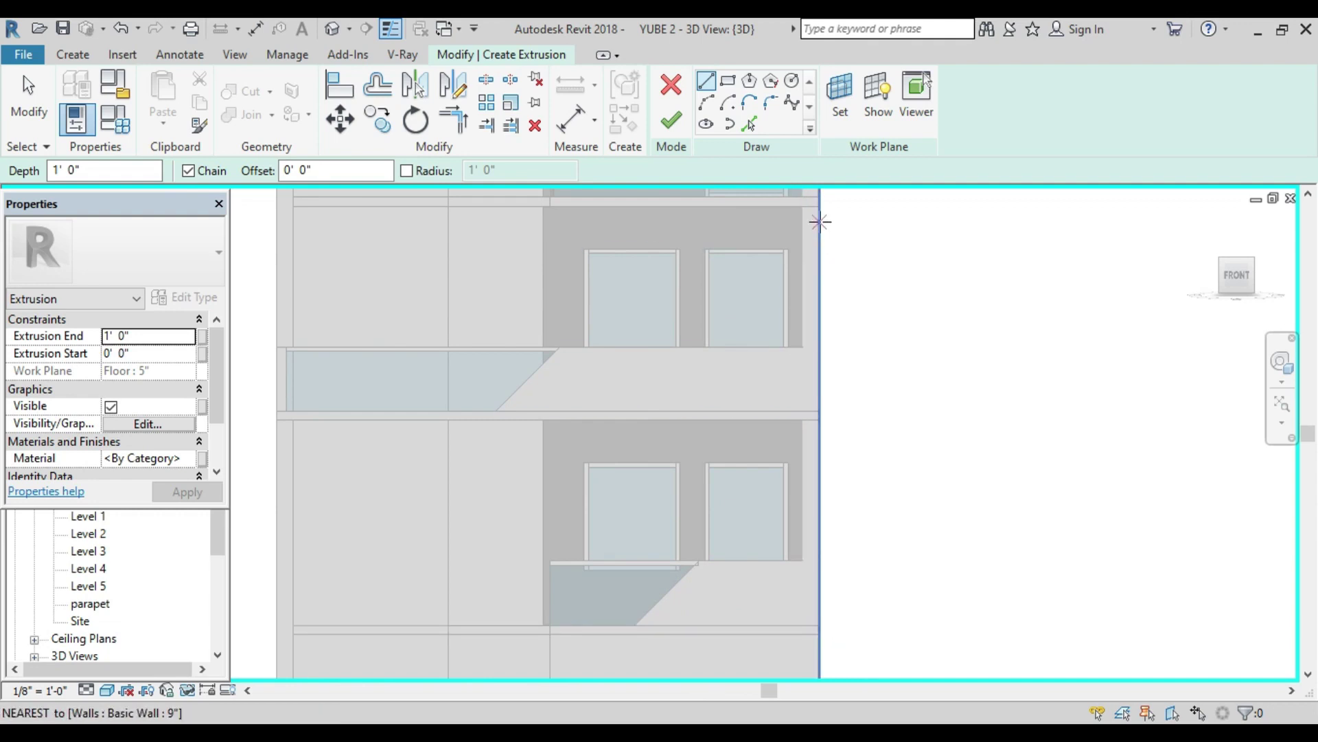
middle_click_drag(780, 277, 786, 341)
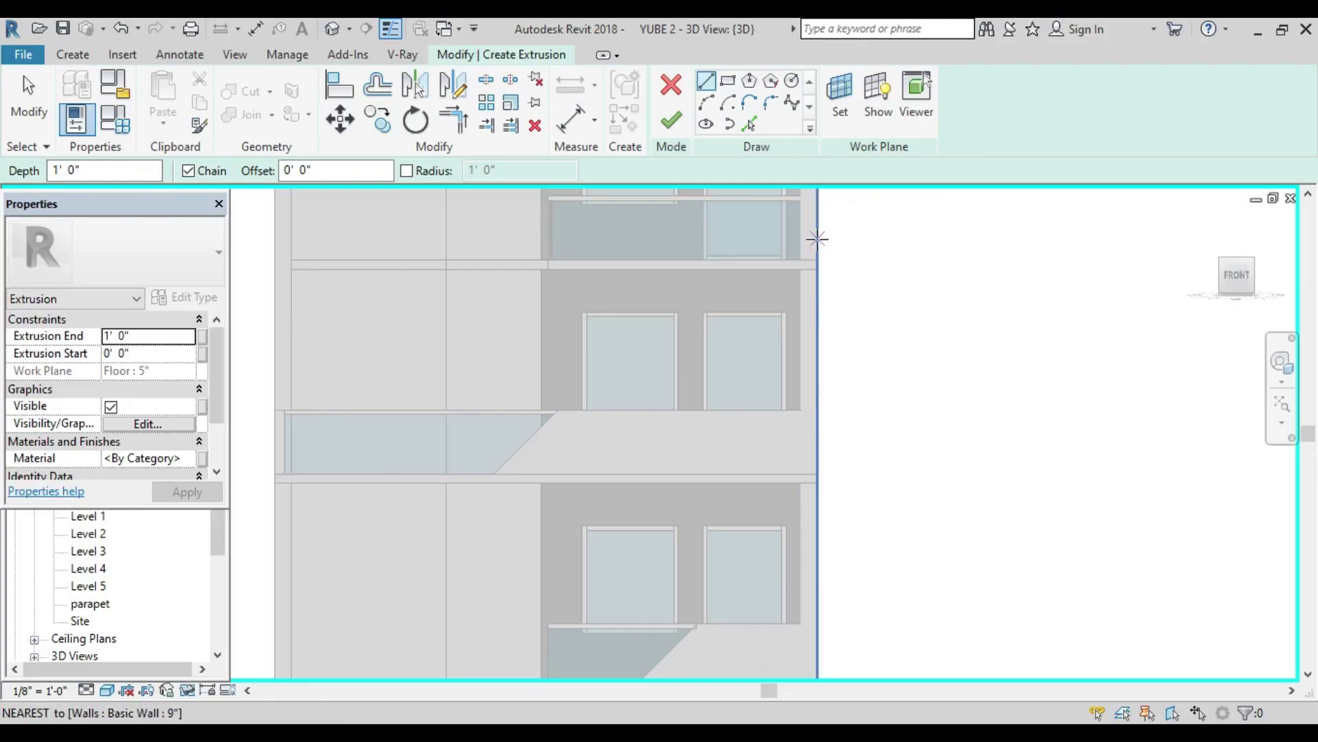
Step: Draw a trial horizontal sketch line from the right wall edge, then undo it
left_click(817, 238)
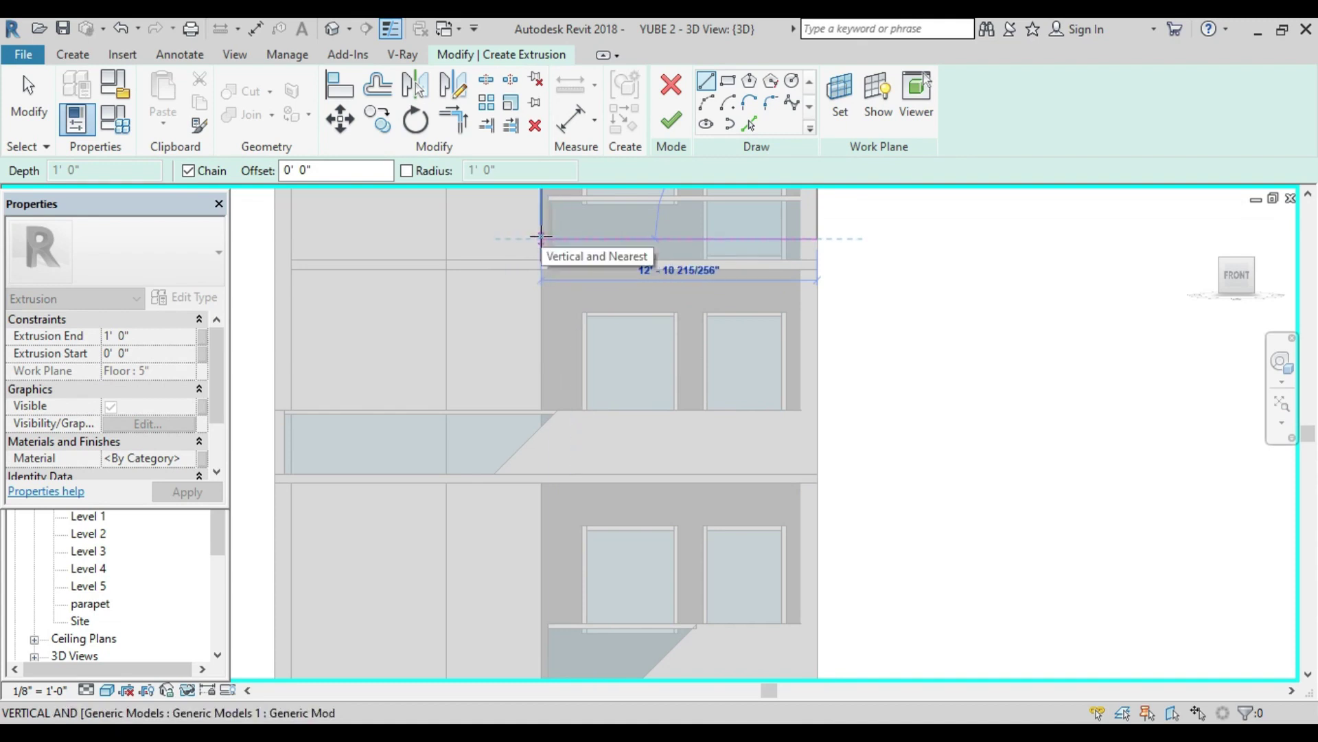
left_click(541, 239)
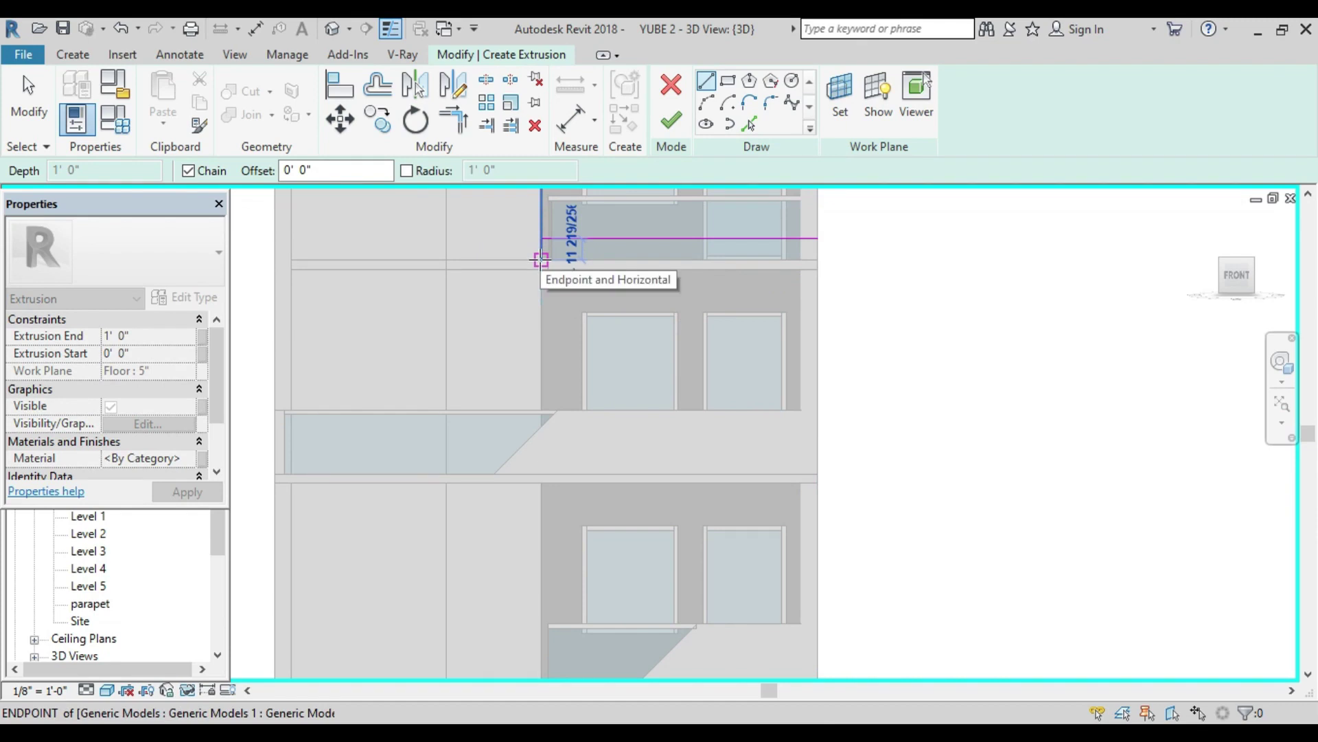
key("Escape")
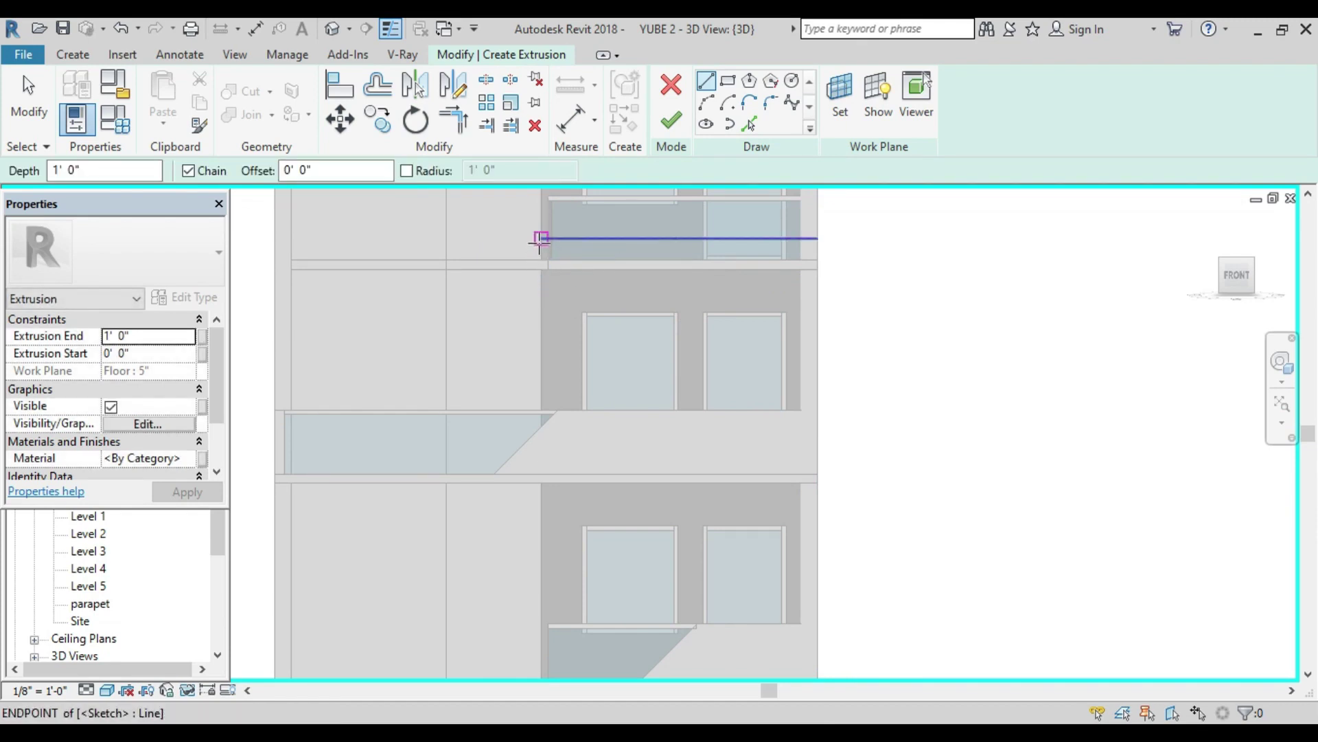
key("ctrl+z")
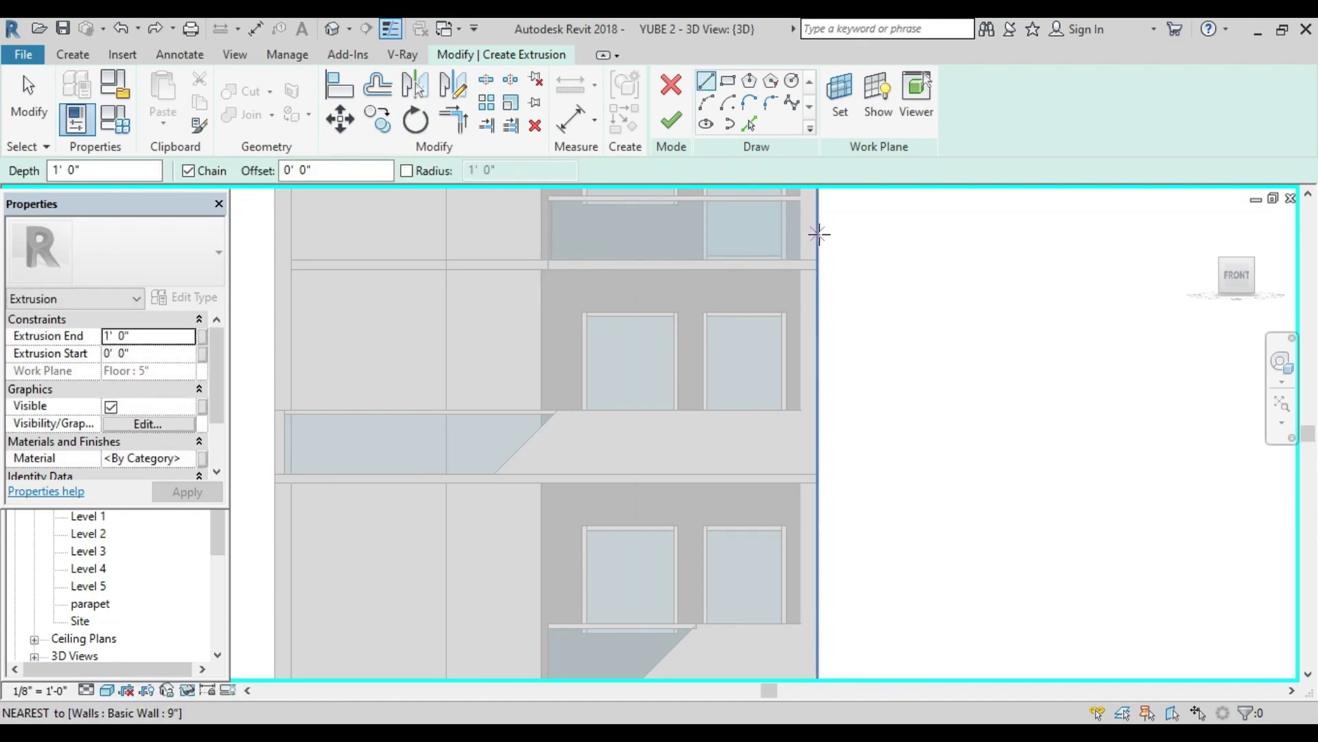
left_click(728, 81)
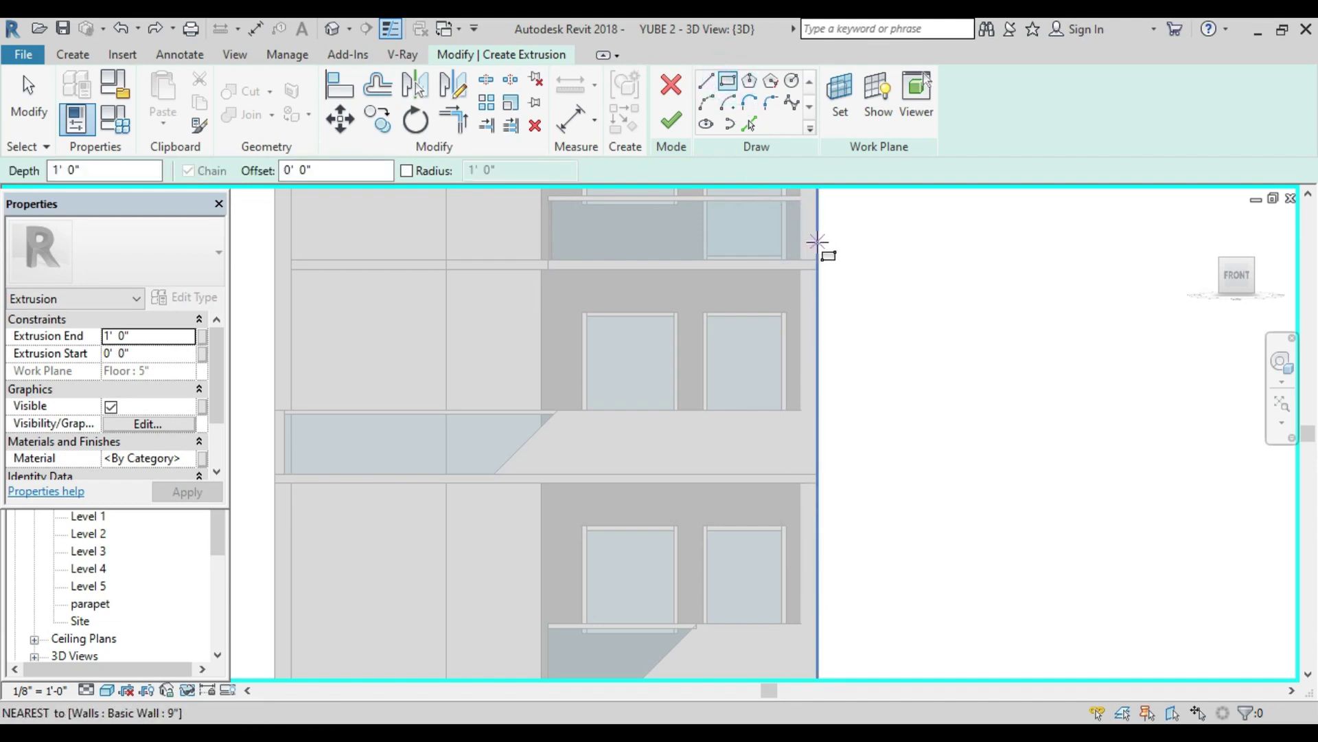
Step: Sketch a rectangle from the upper wall corner down to the lower floor slab corner
left_click(817, 242)
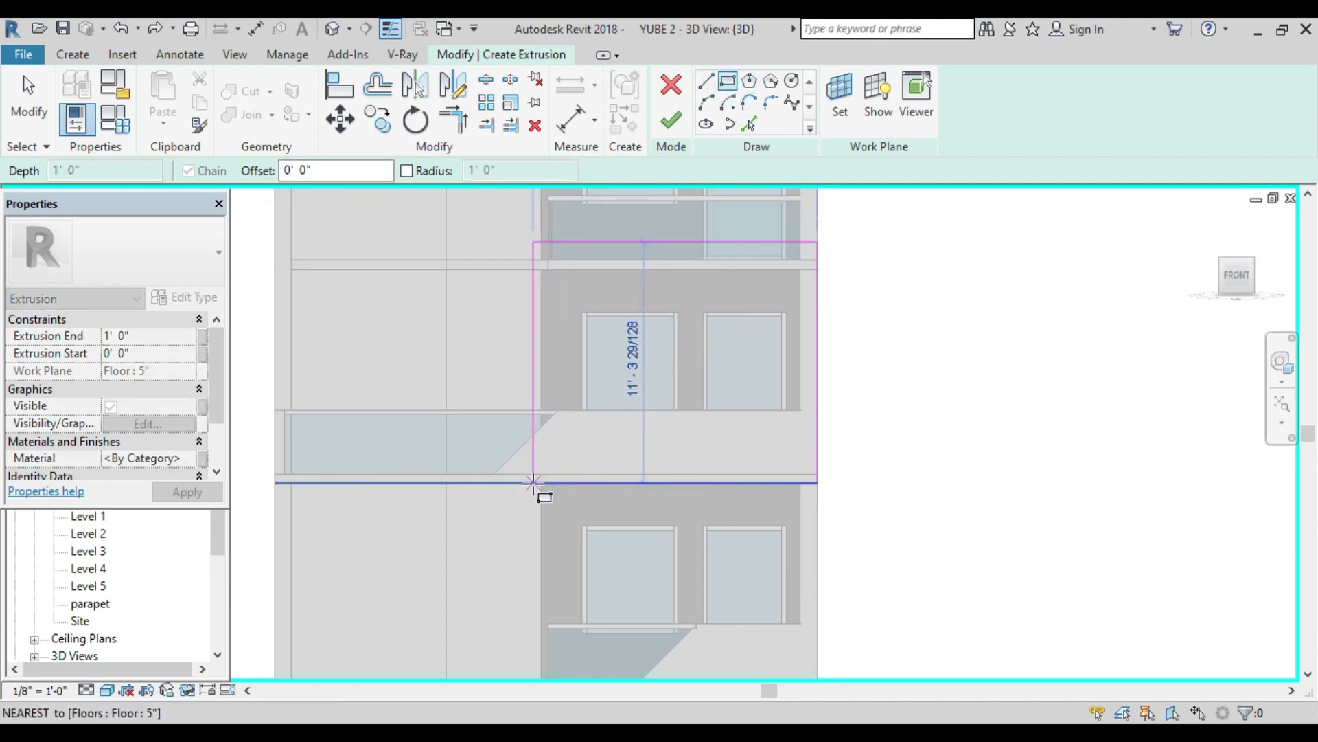
scroll(535, 491, "down", 2)
middle_click_drag(538, 533, 532, 459)
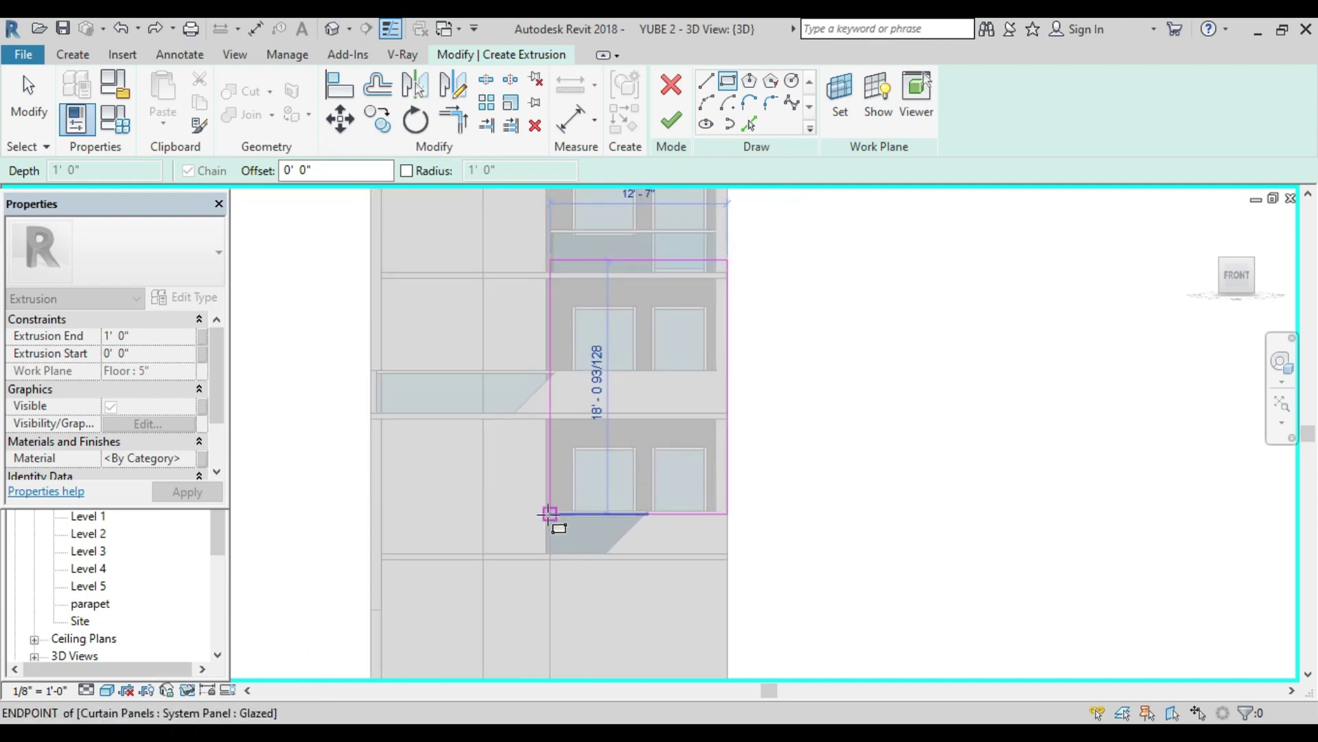
scroll(546, 552, "up", 3)
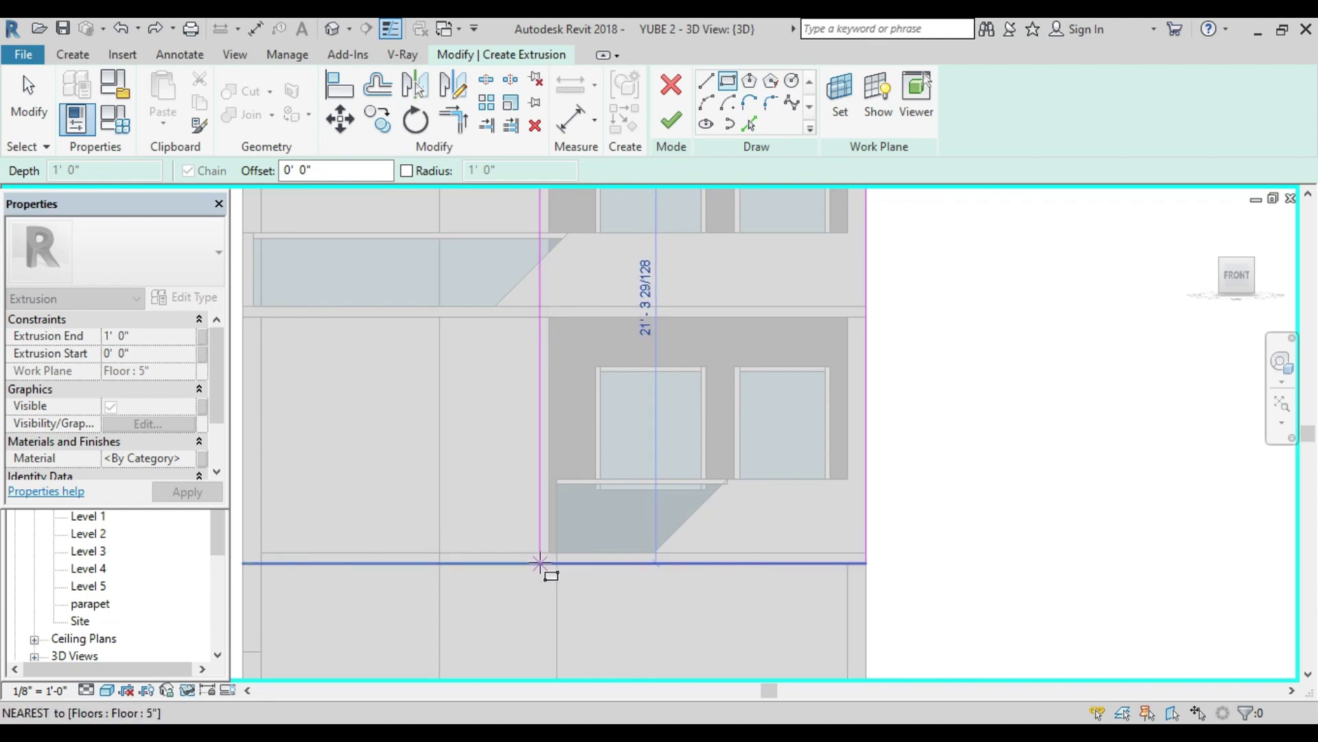
left_click(540, 563)
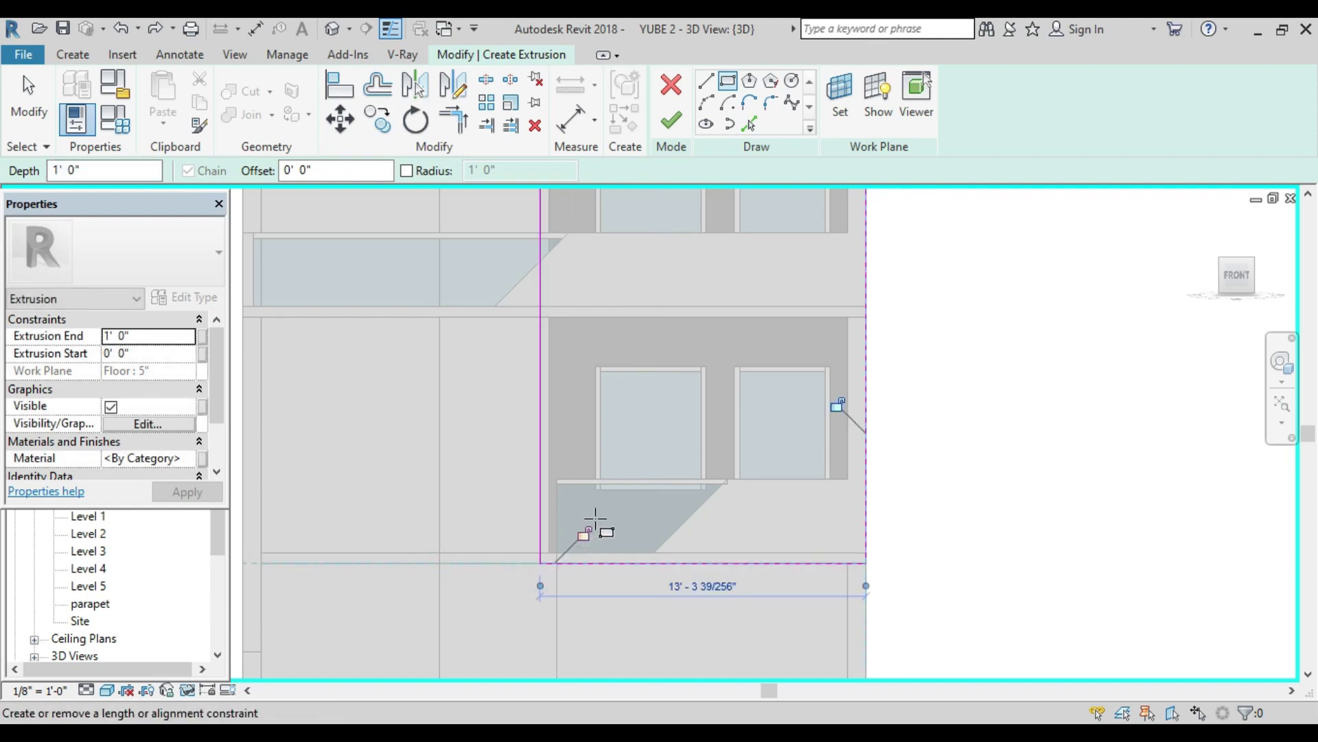
scroll(618, 494, "down", 2)
middle_click_drag(659, 456, 583, 521)
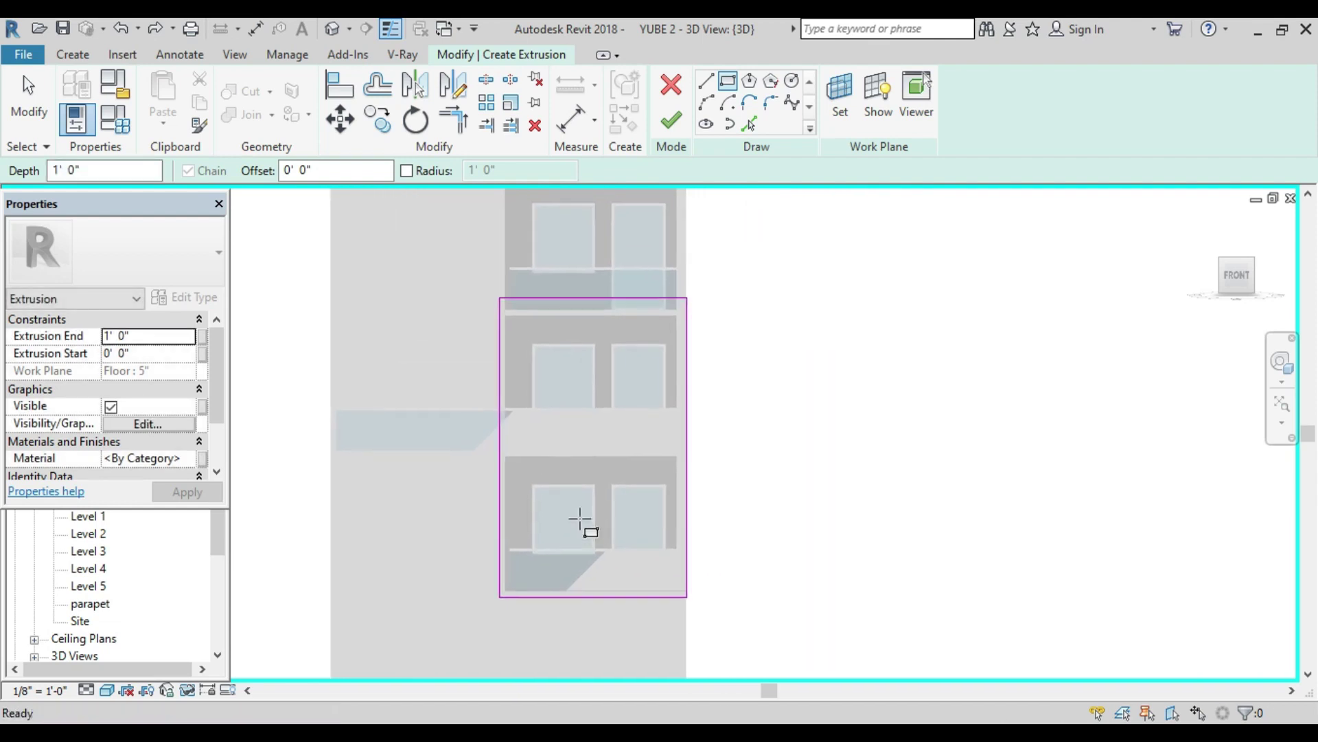
Step: Draw the frame outline's top edge and long right vertical edge down the facade
left_click(706, 81)
scroll(642, 371, "up", 2)
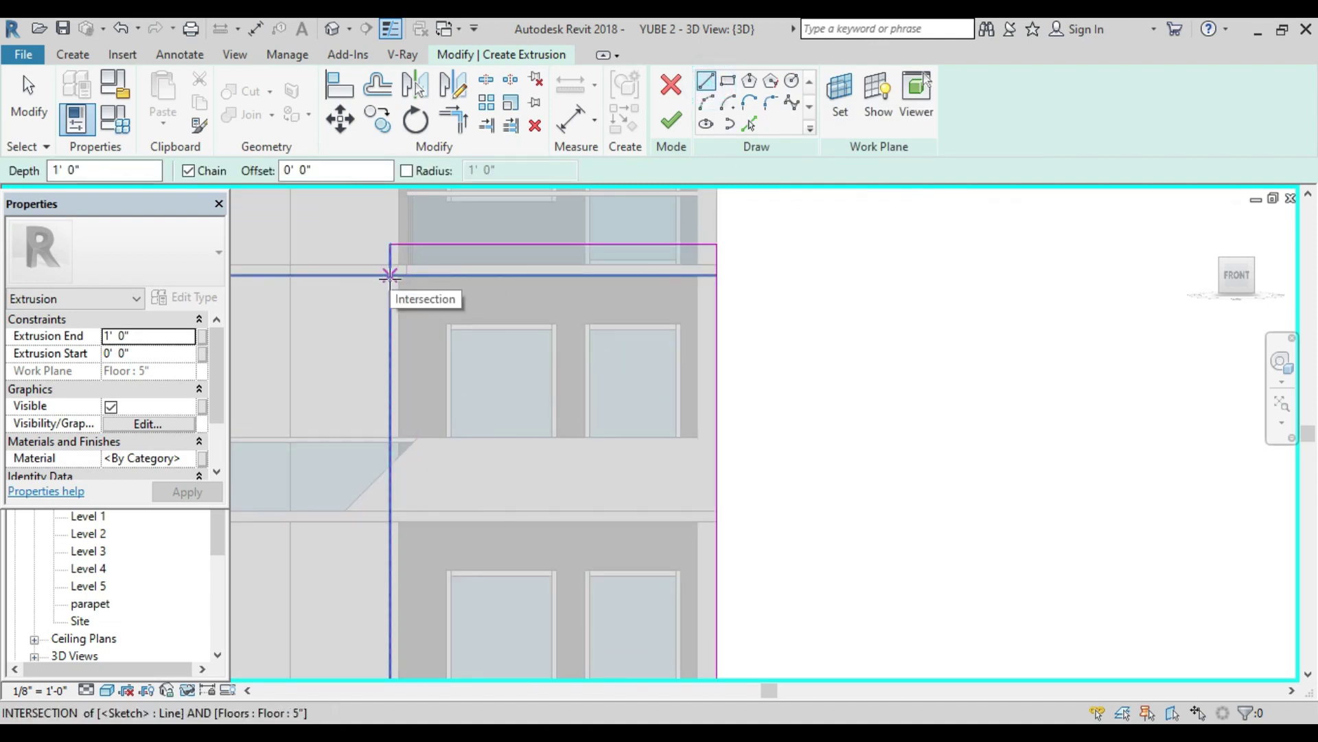
left_click(389, 275)
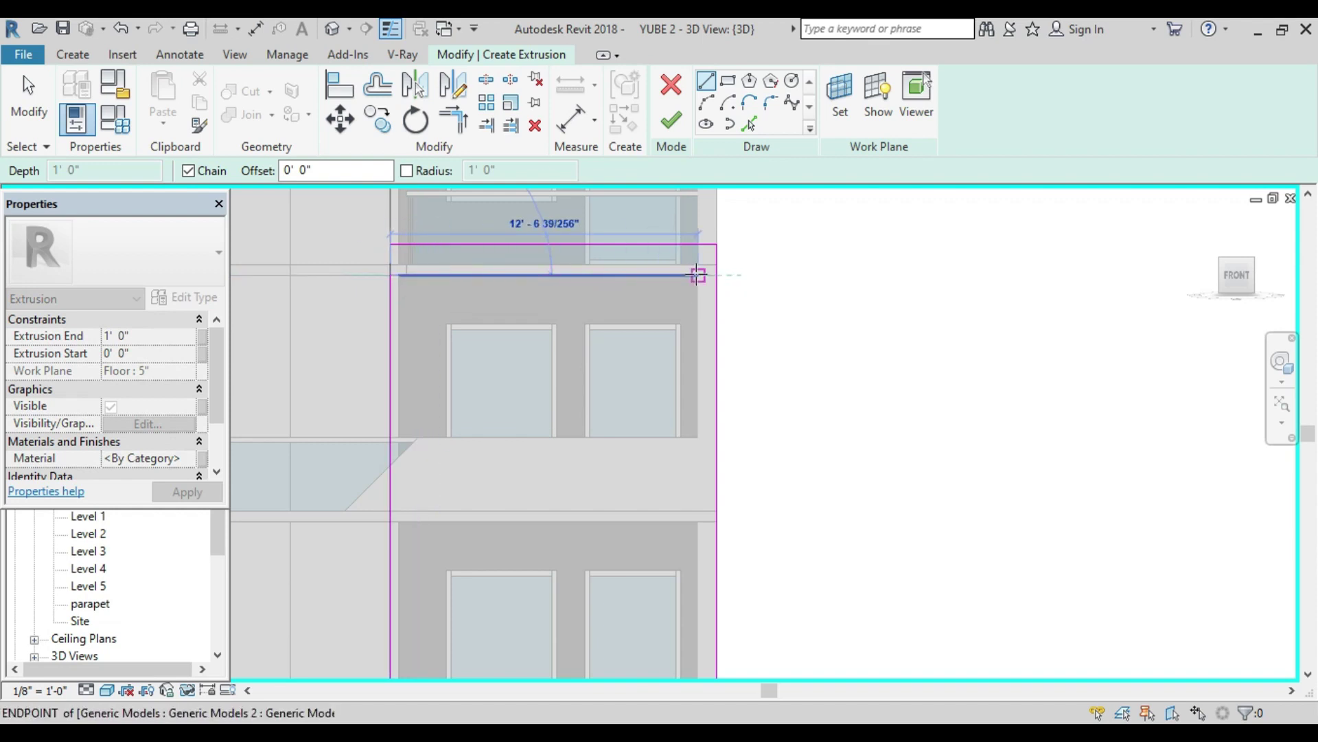
scroll(697, 275, "up", 2)
left_click(699, 275)
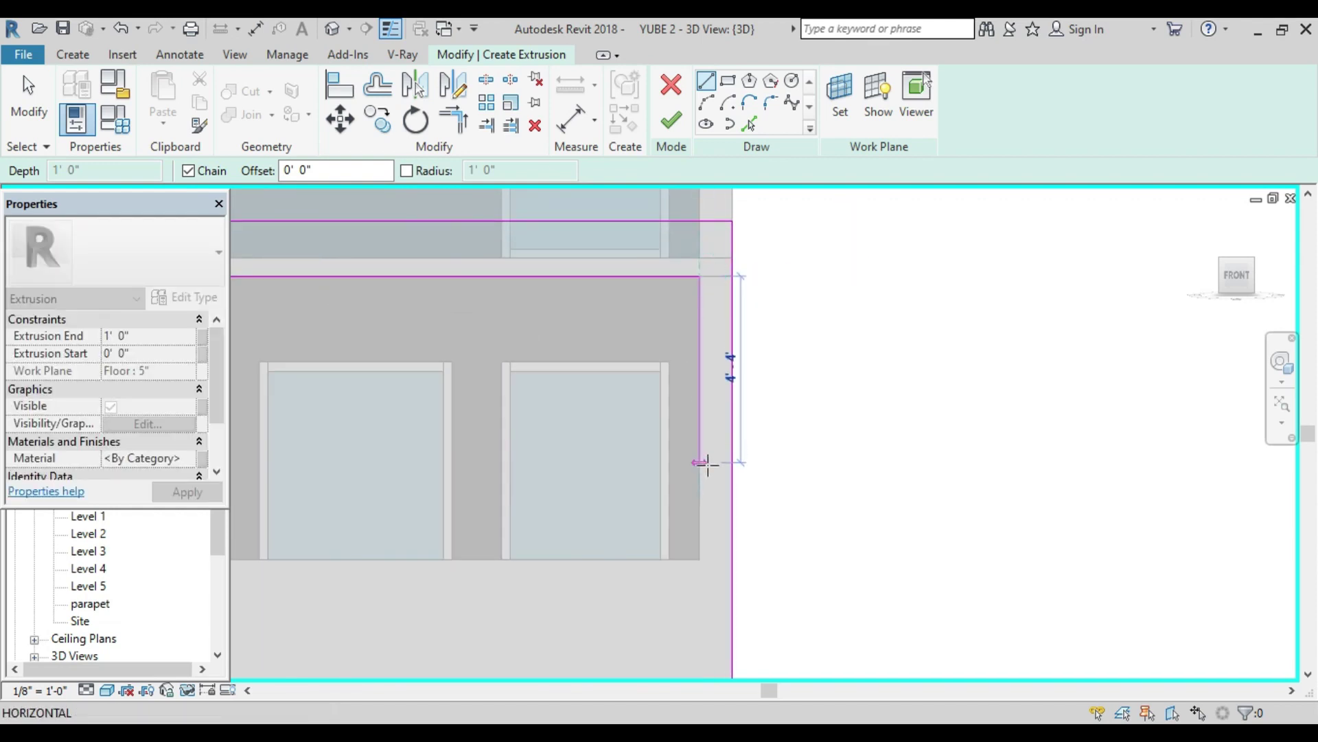
scroll(700, 462, "down", 3)
mouse_move(700, 506)
middle_mouse_down()
mouse_move(713, 570)
mouse_move(712, 377)
middle_mouse_up()
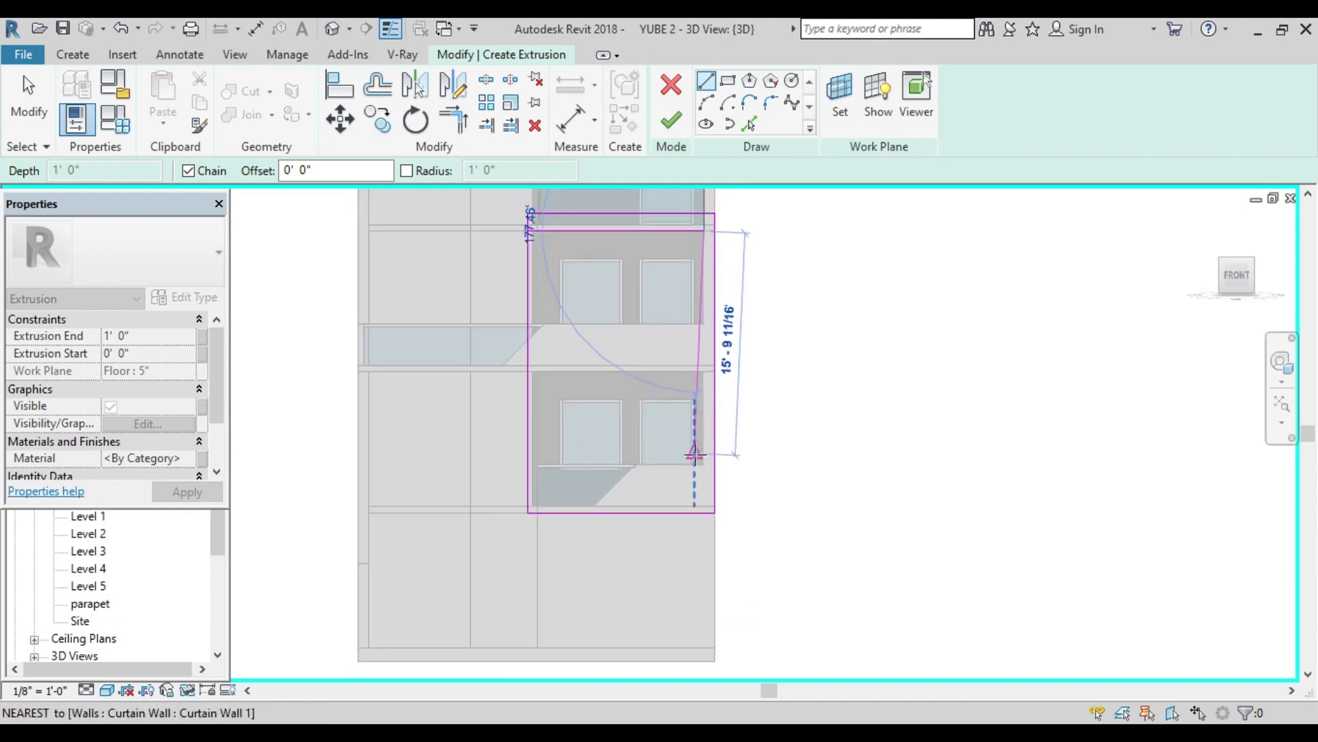
scroll(702, 461, "up", 3)
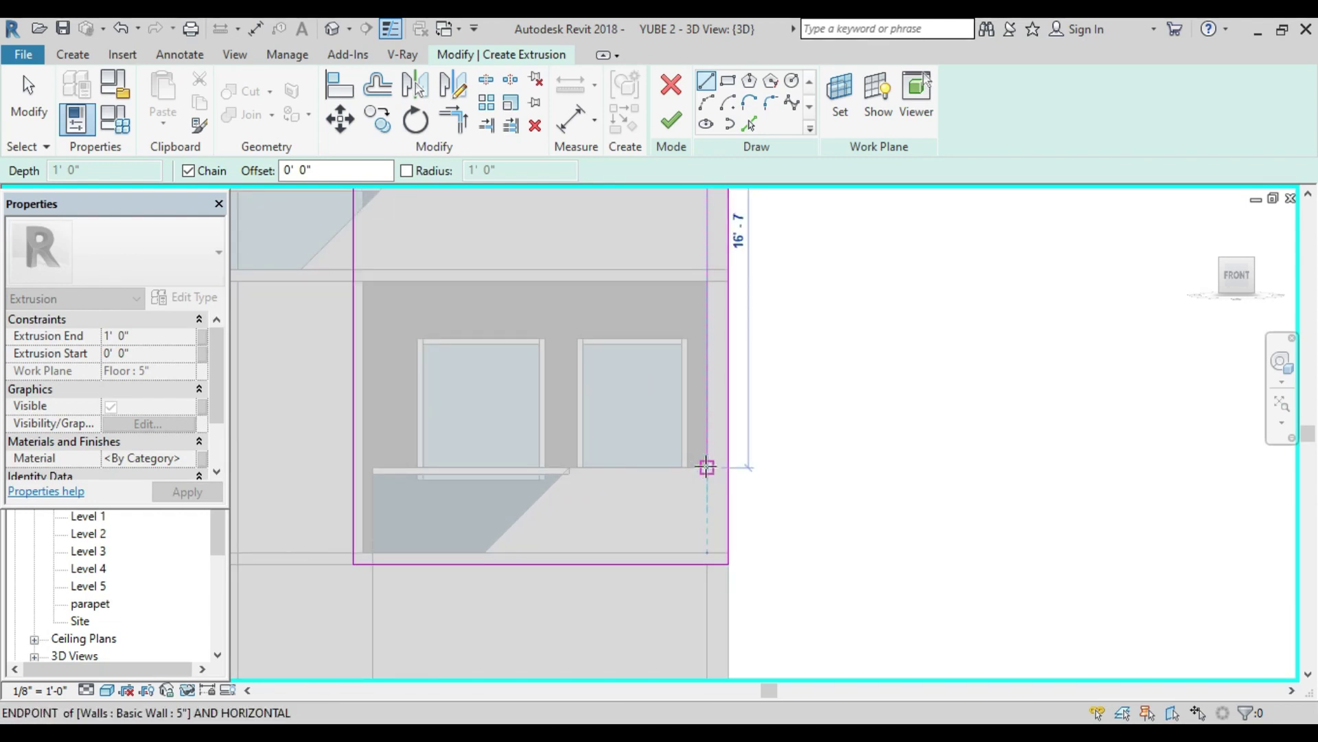
left_click(706, 467)
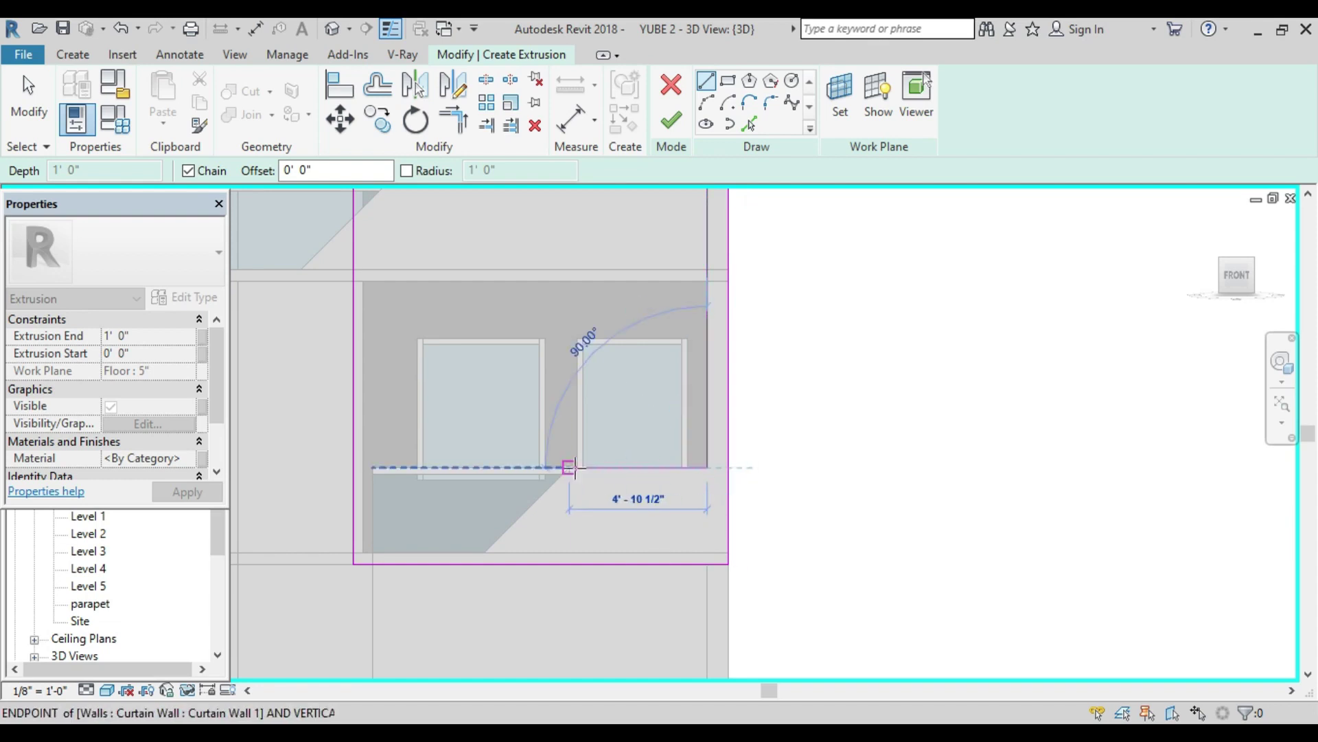
Step: Continue the outline to the sill, along the angled balcony edge, the floor line and left side
scroll(569, 467, "up", 2)
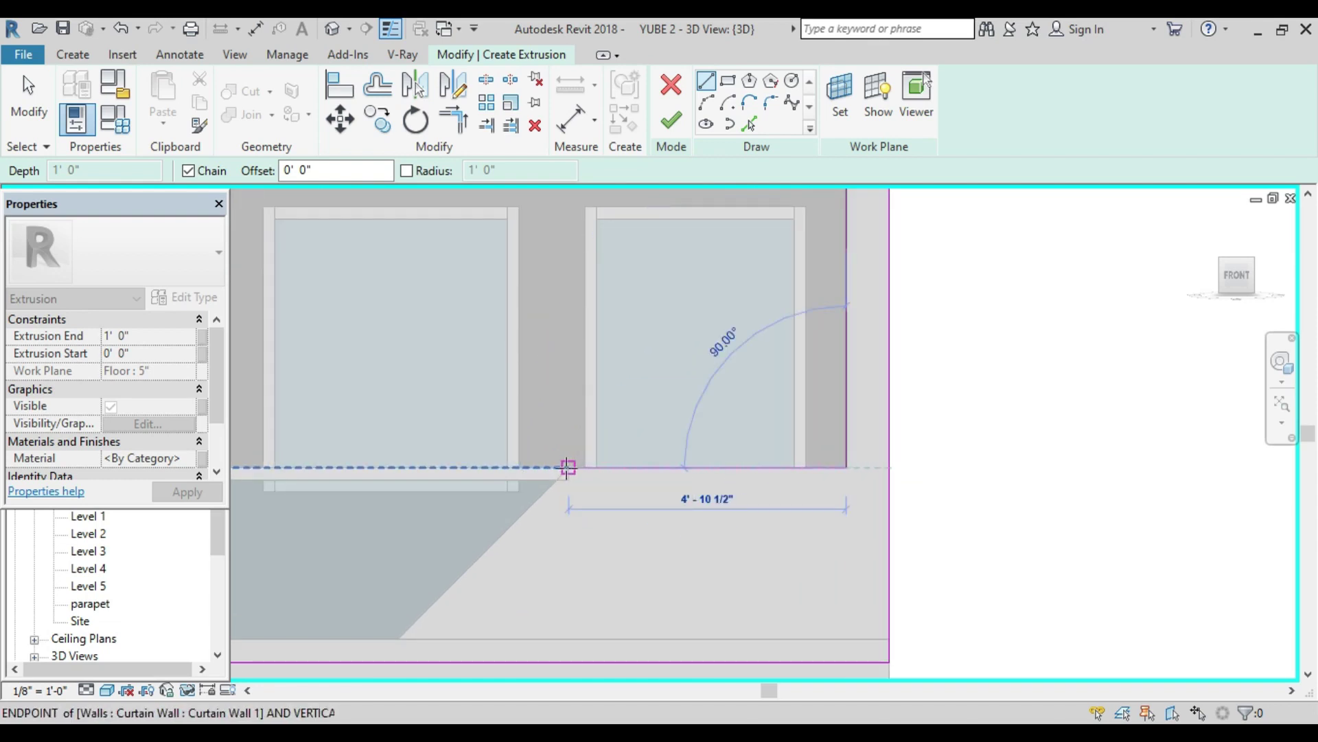
left_click(566, 467)
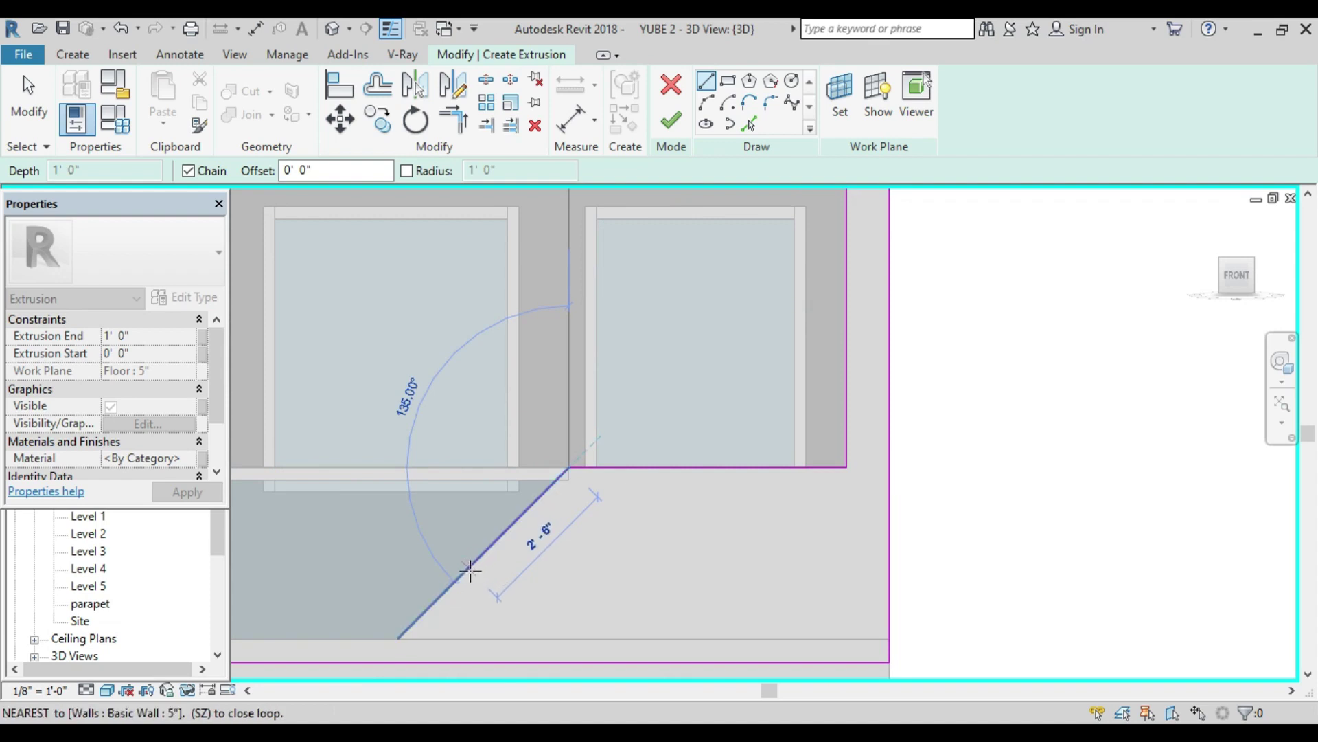
scroll(474, 569, "down", 1)
middle_click_drag(466, 570, 600, 426)
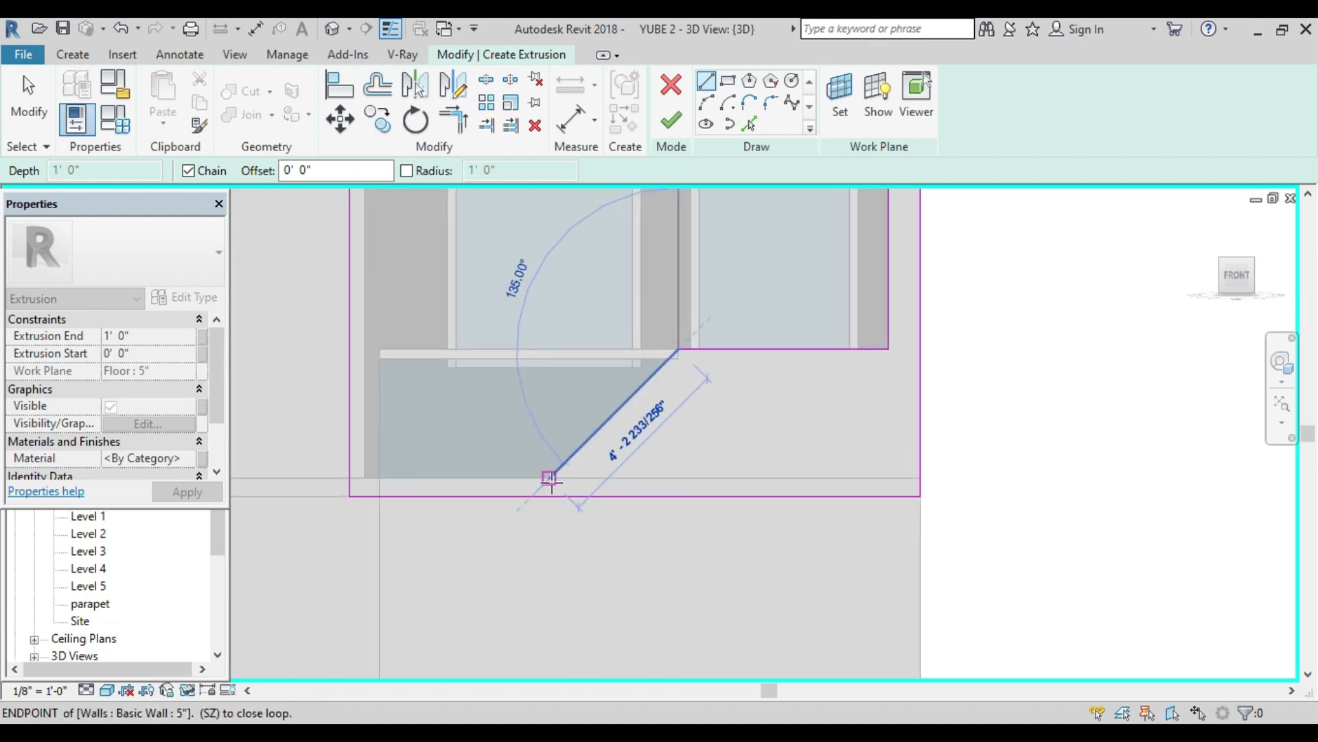
left_click(548, 478)
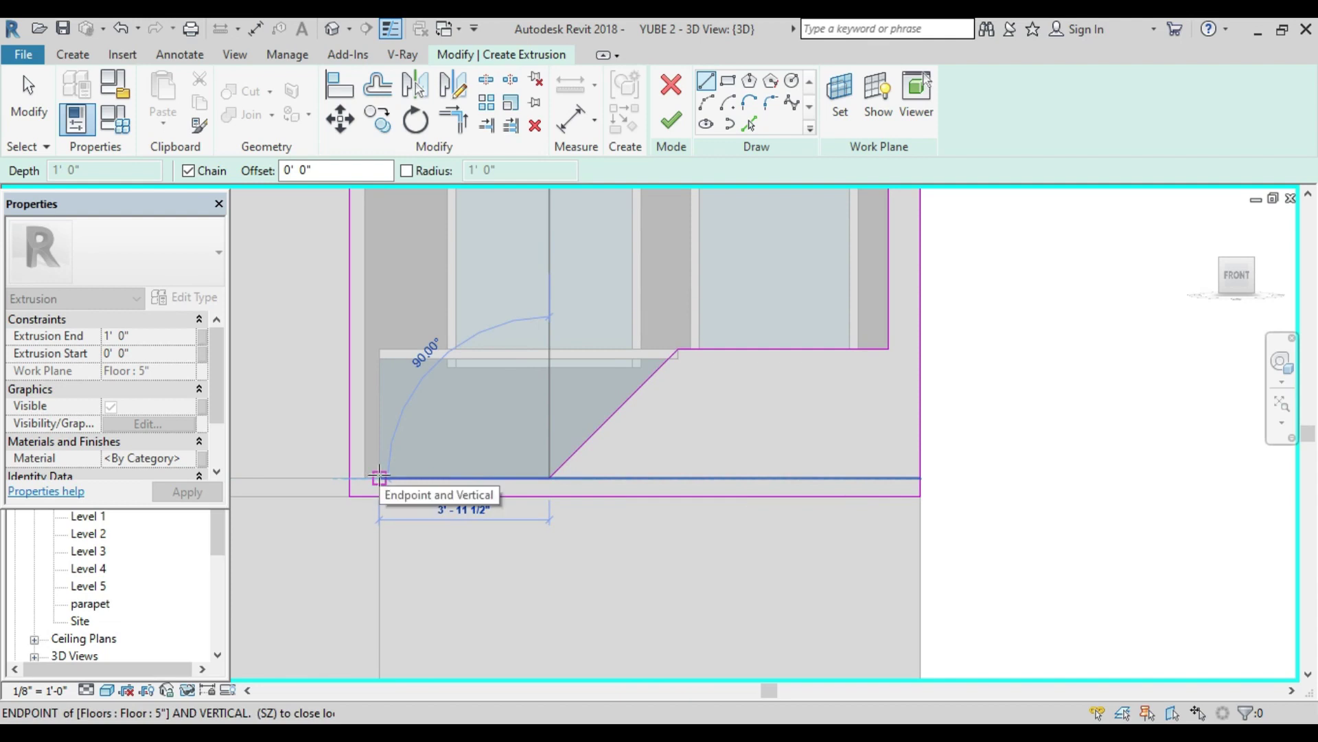
left_click(378, 476)
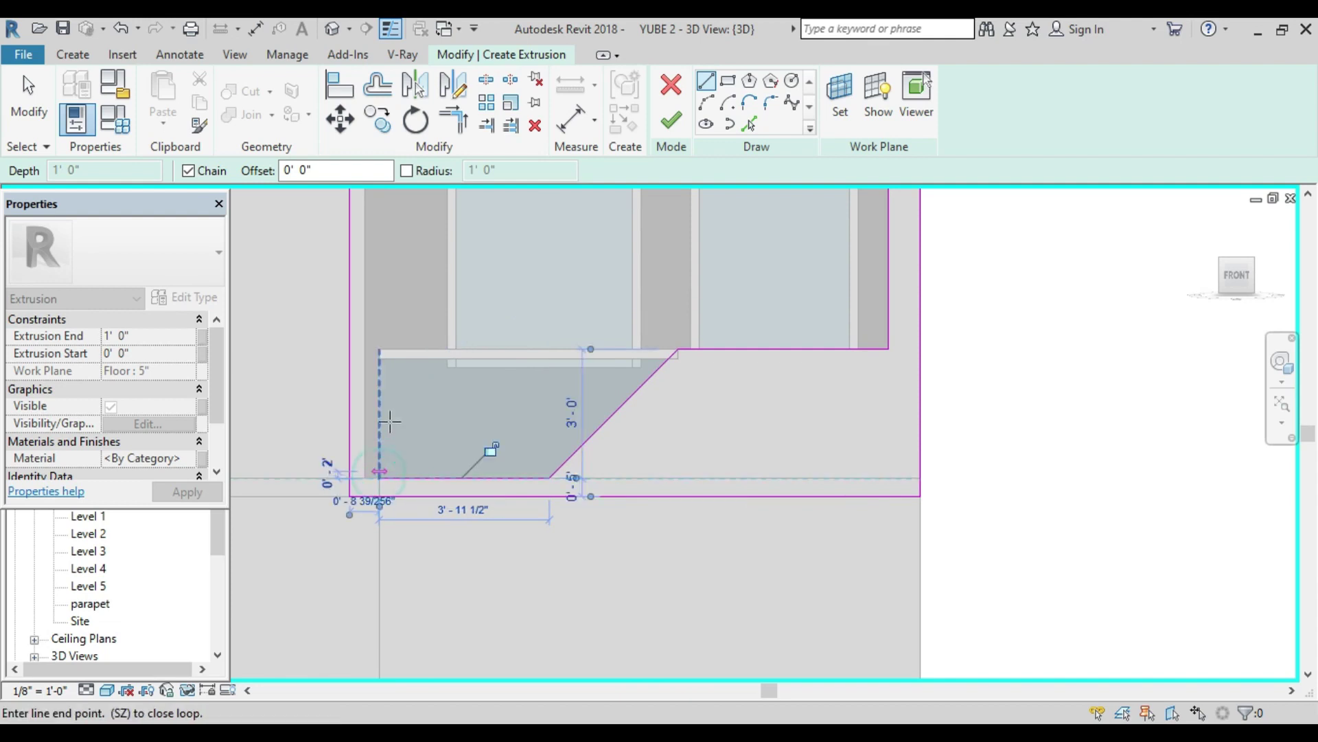
left_click(379, 350)
left_click(348, 350)
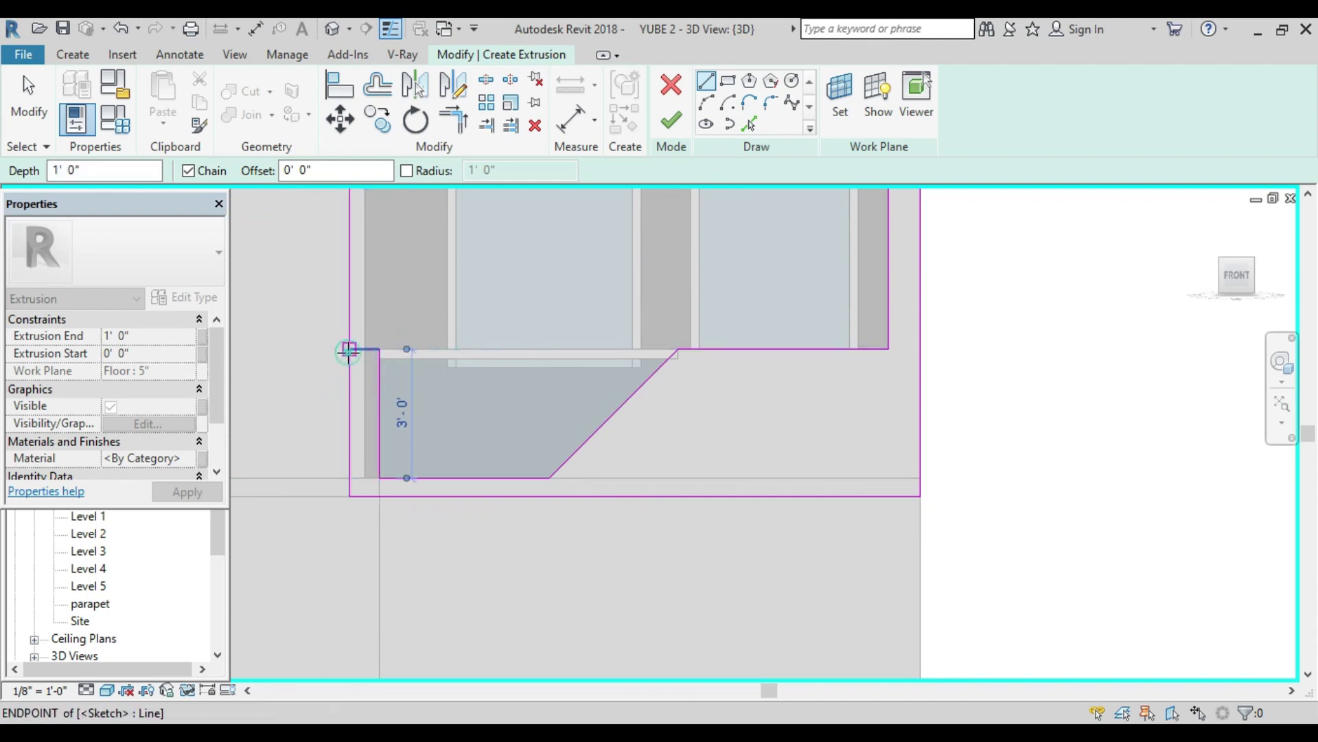
scroll(348, 350, "down", 2)
Step: Delete the long left edge of the frame sketch outline
key("Escape")
scroll(416, 312, "down", 1)
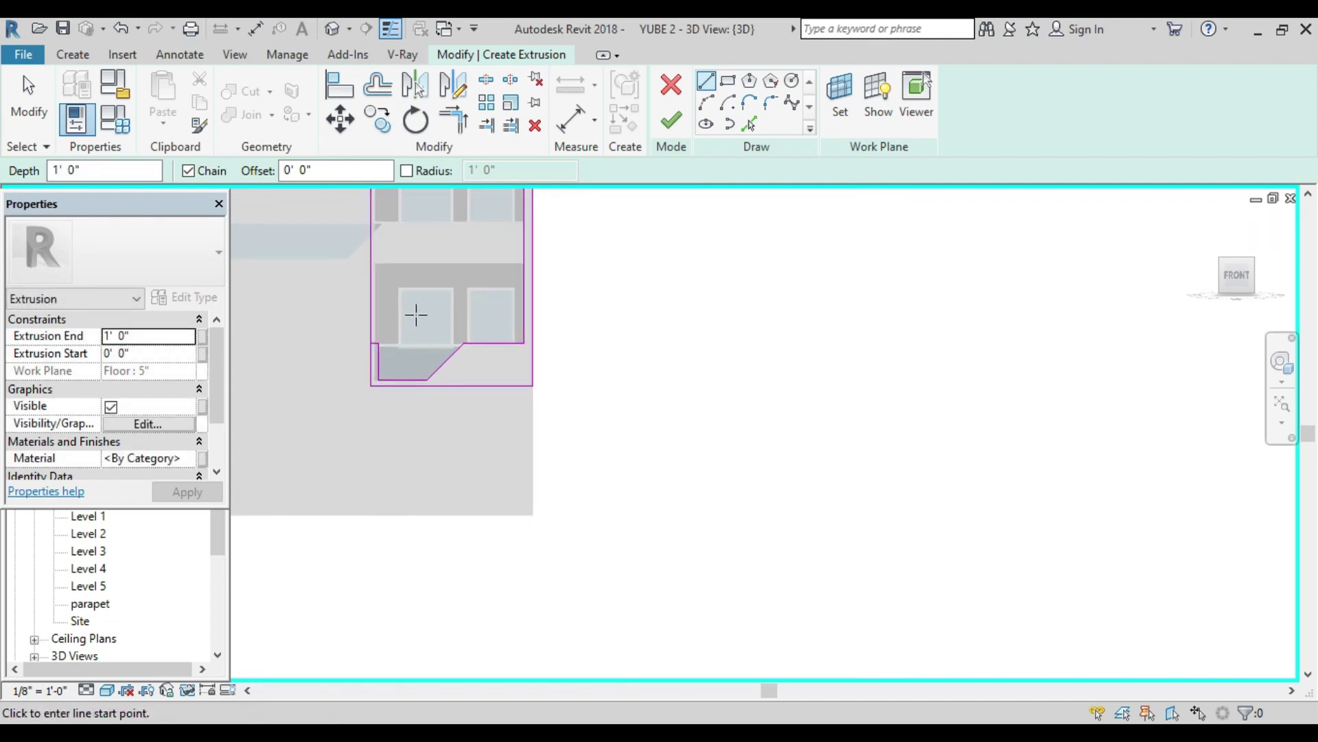
middle_click_drag(442, 333, 500, 377)
key("Escape")
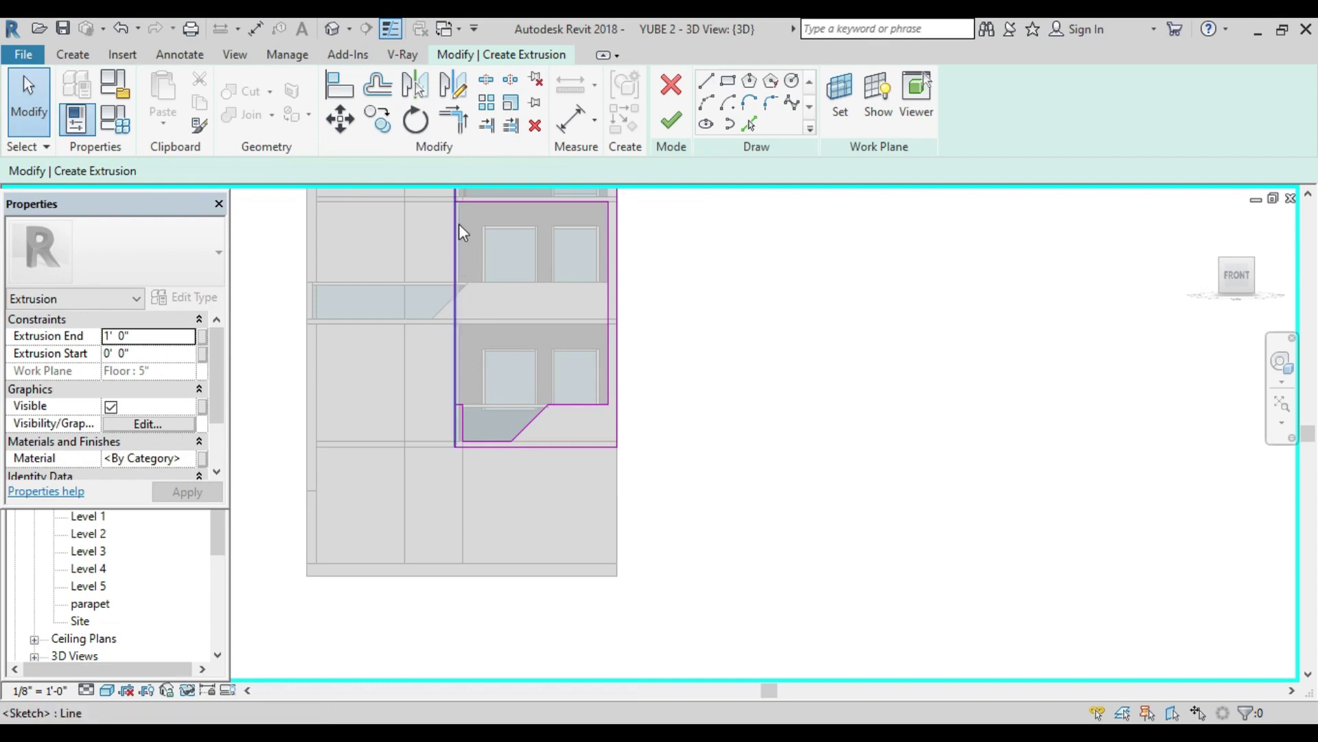
scroll(448, 398, "up", 3)
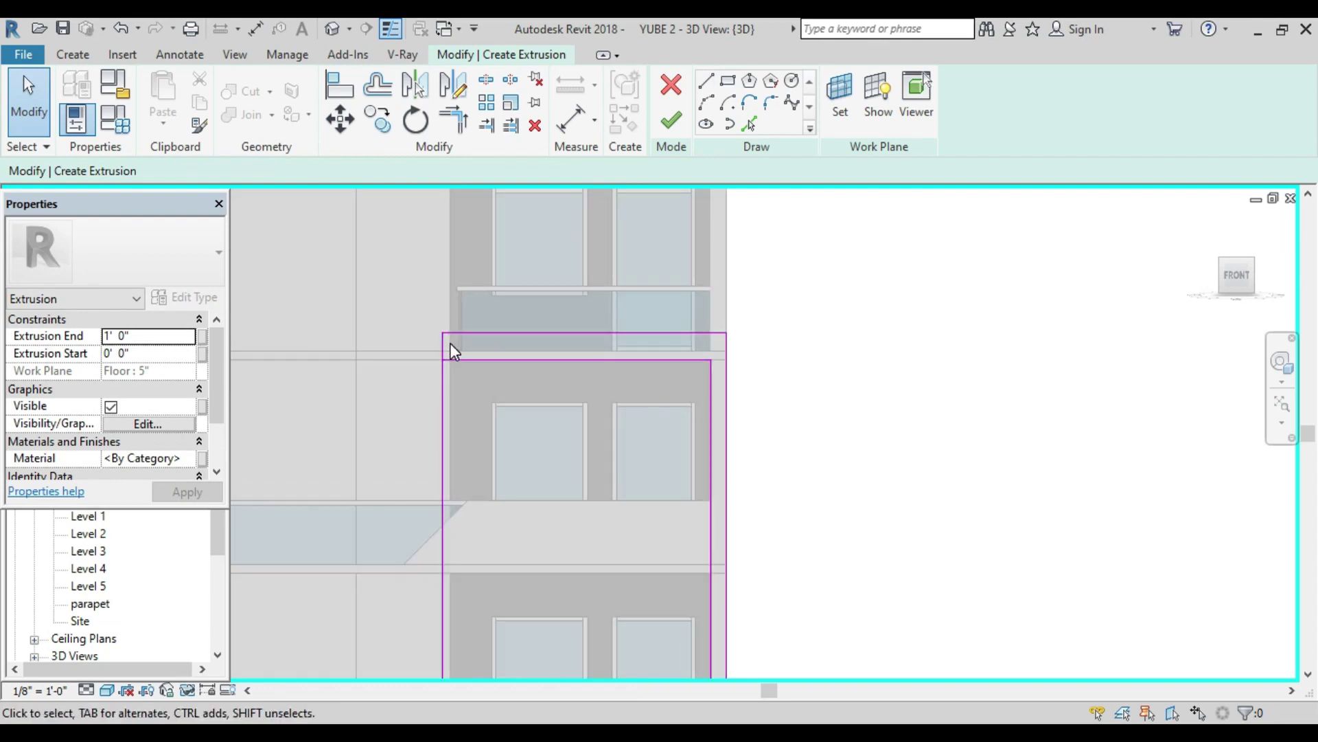
scroll(460, 431, "down", 2)
middle_click_drag(460, 431, 460, 397)
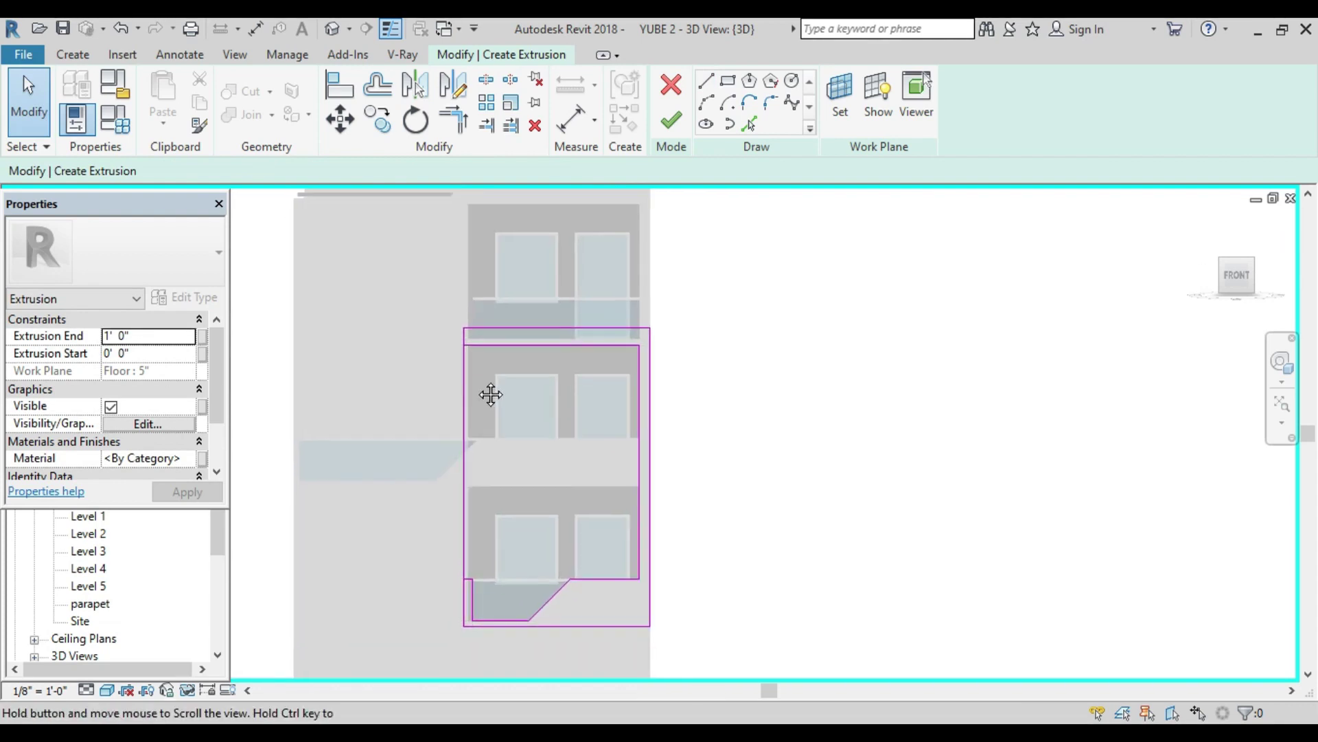
left_click(470, 394)
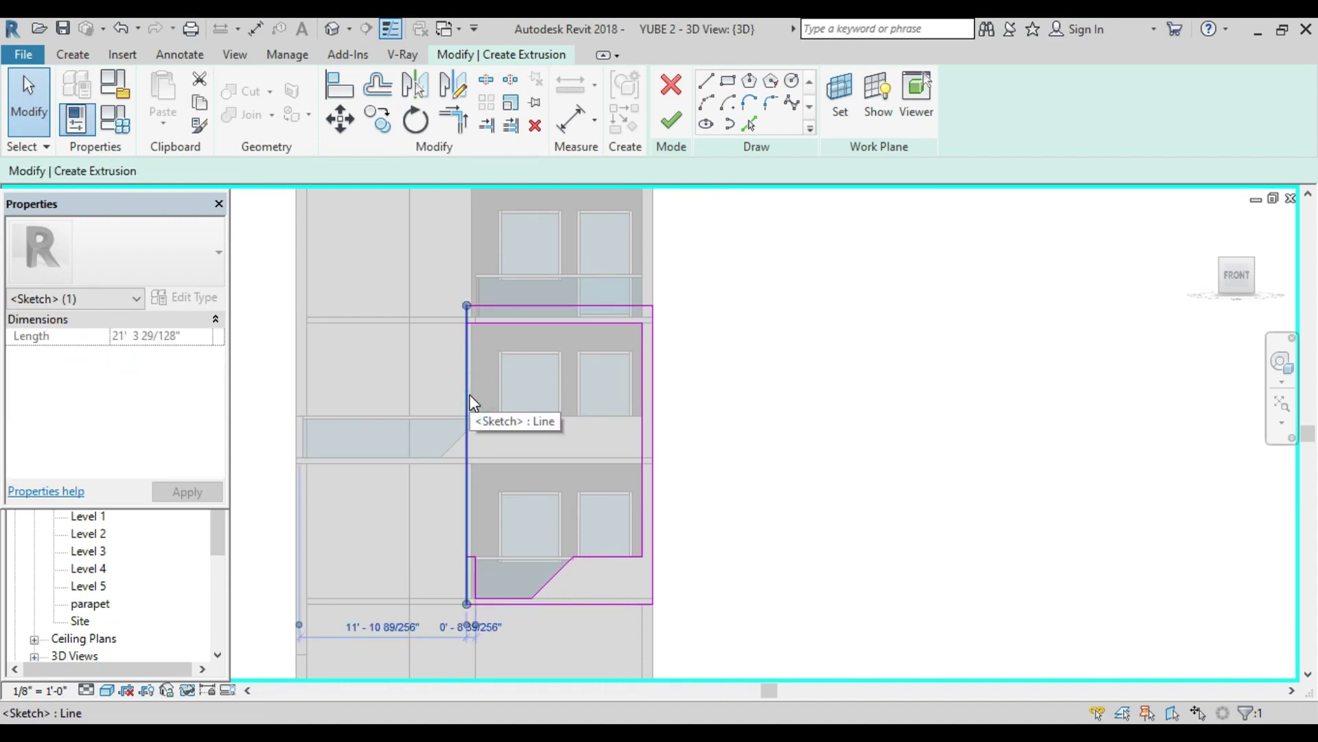
key("Delete")
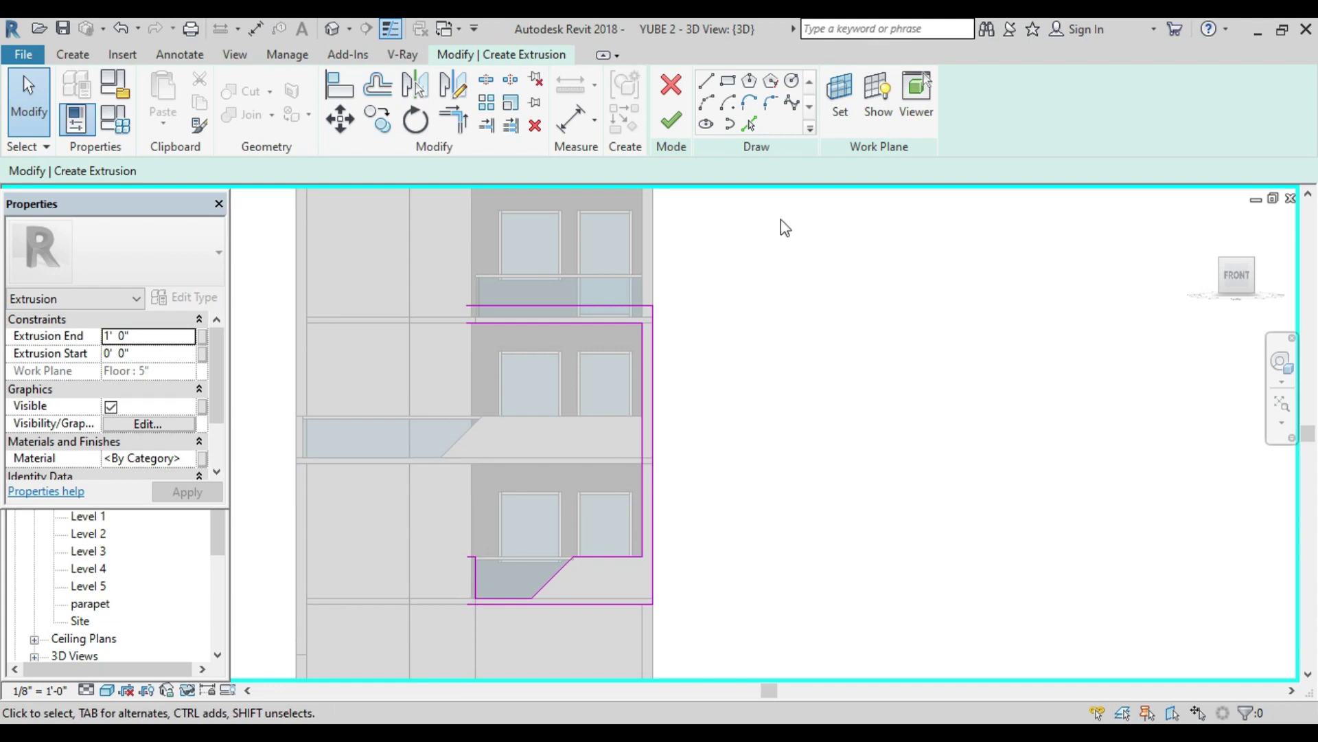
Step: Draw a new left edge from the top-left corner to the bottom endpoint, closing the loop
left_click(706, 81)
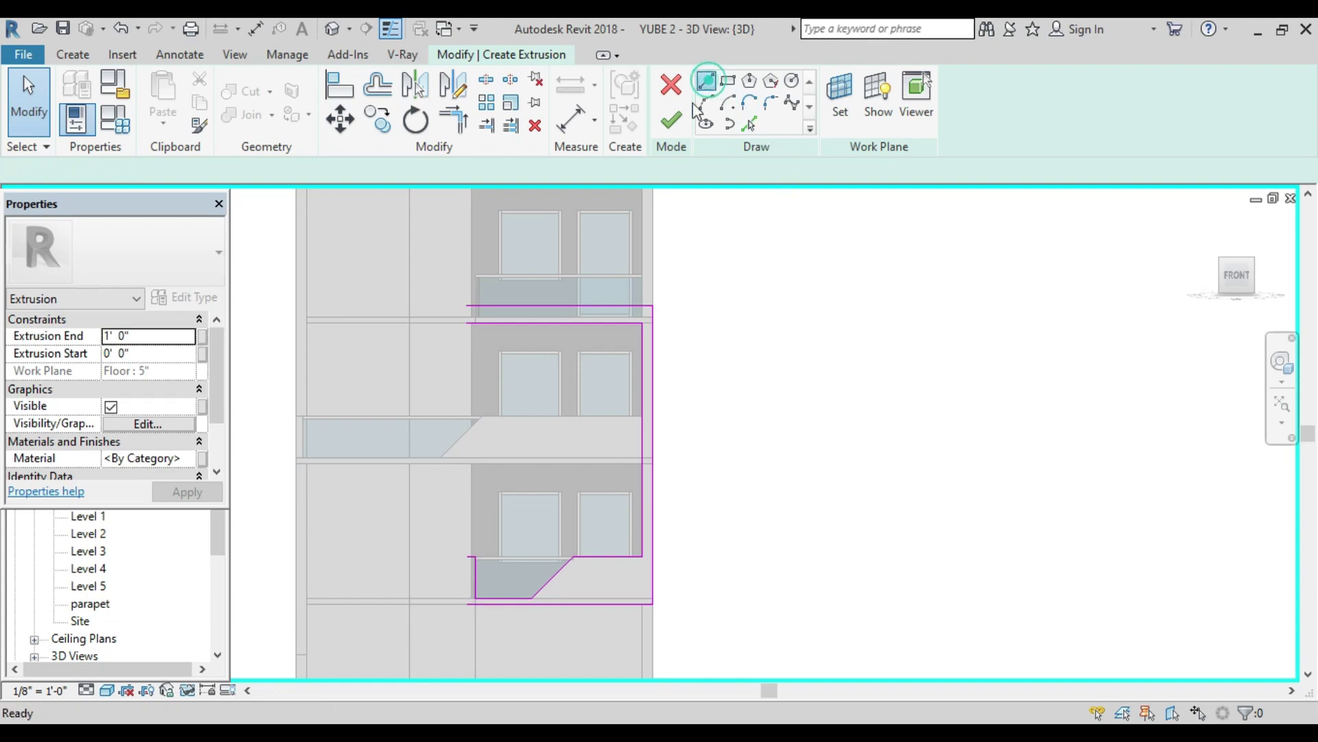
left_click(466, 307)
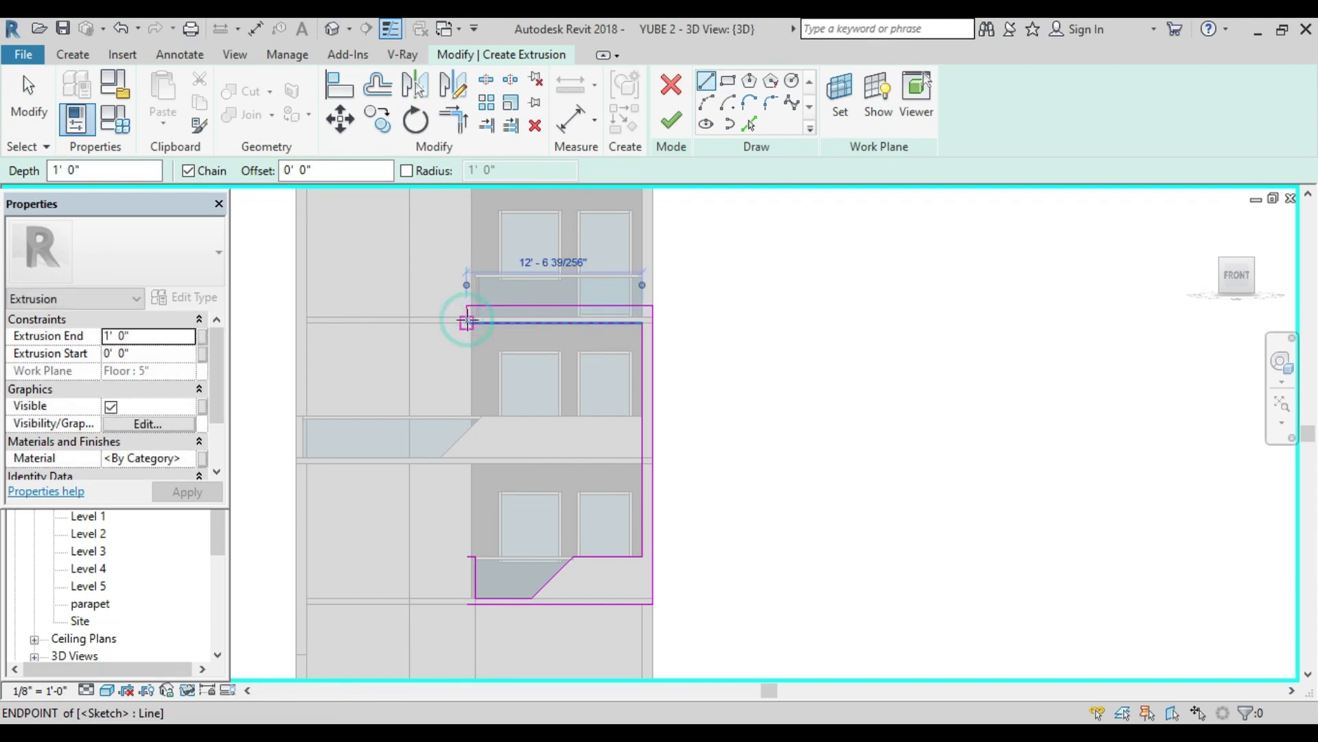
scroll(464, 575, "up", 3)
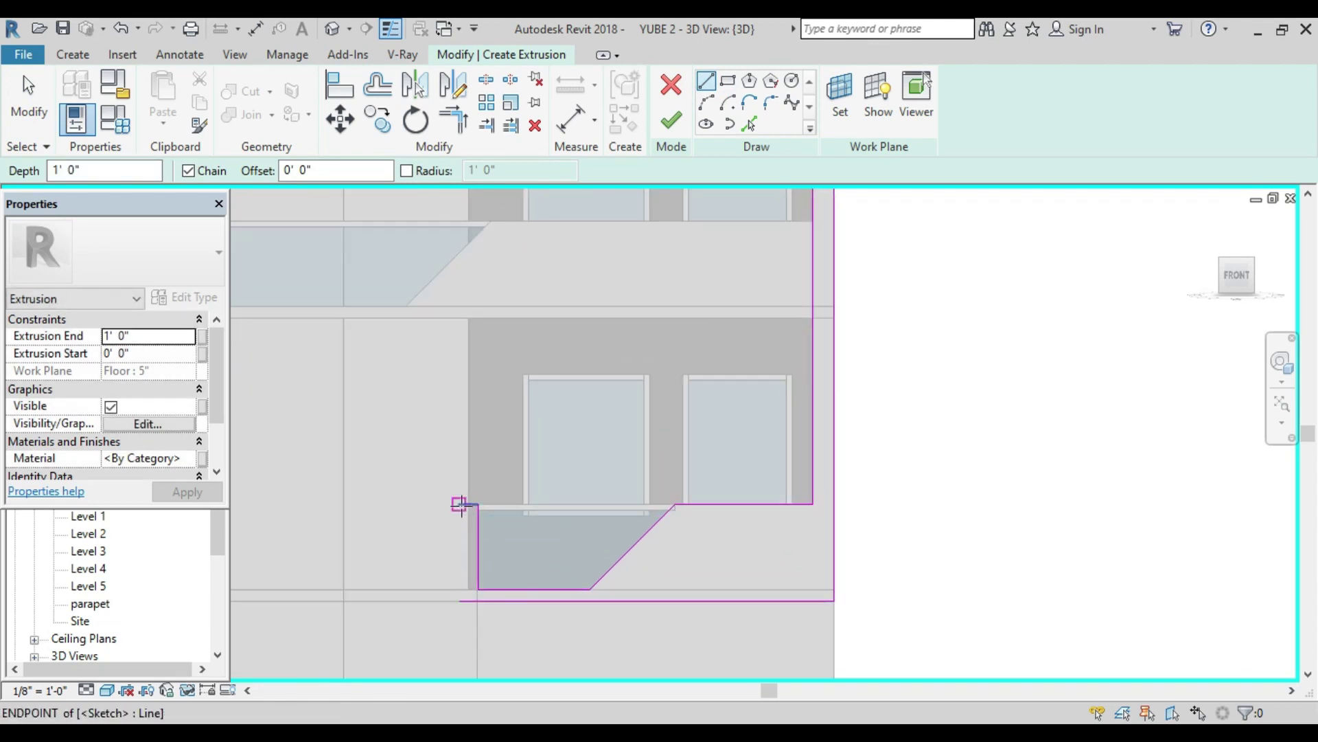
left_click(459, 601)
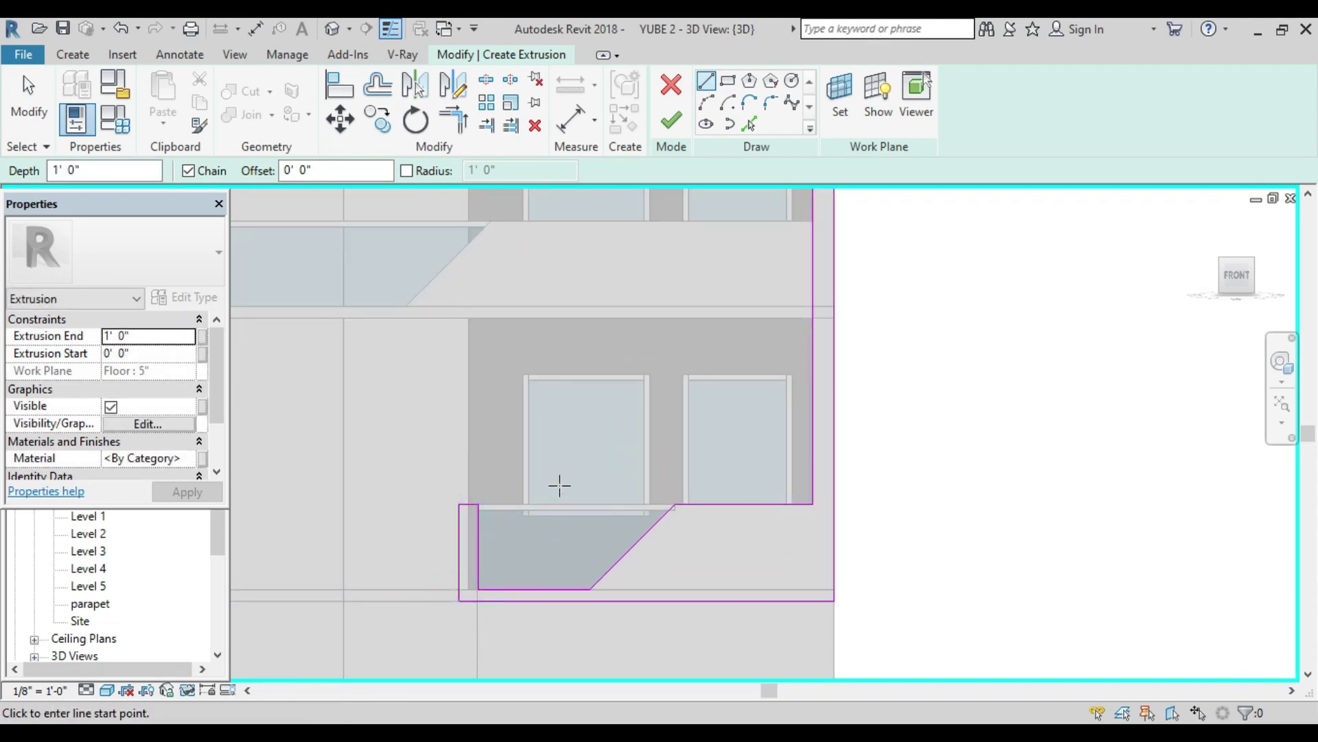
scroll(559, 485, "down", 2)
middle_click_drag(571, 436, 583, 515)
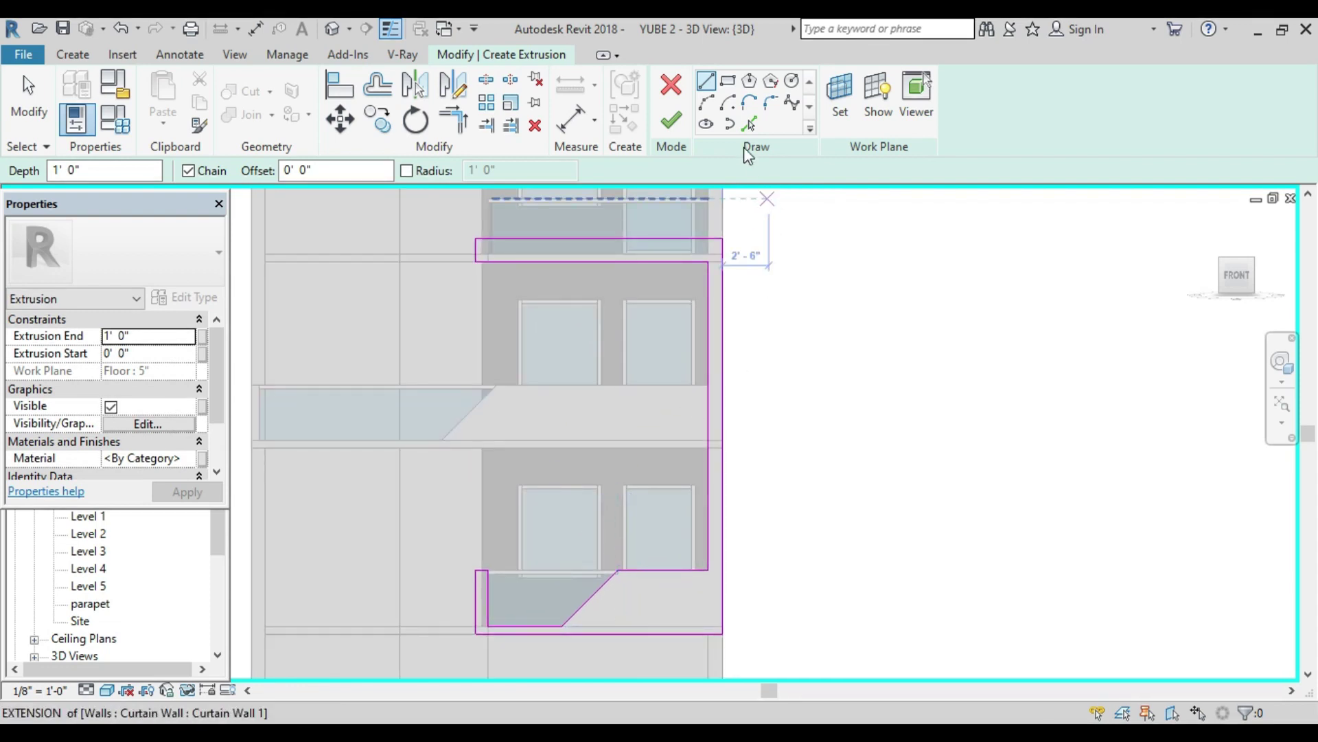
Step: Finish the frame sketch into a solid extrusion and view the building from the left
left_click(671, 123)
scroll(707, 357, "down", 2)
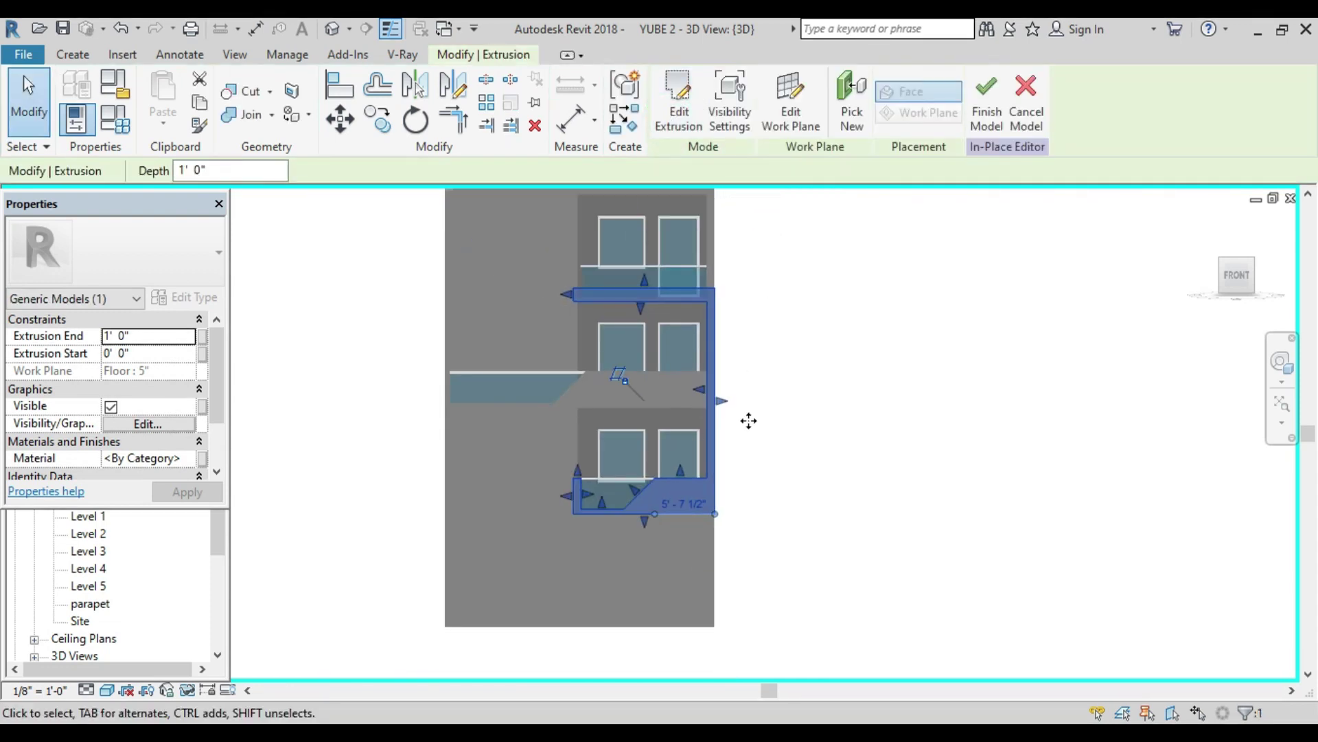
left_click(1213, 280)
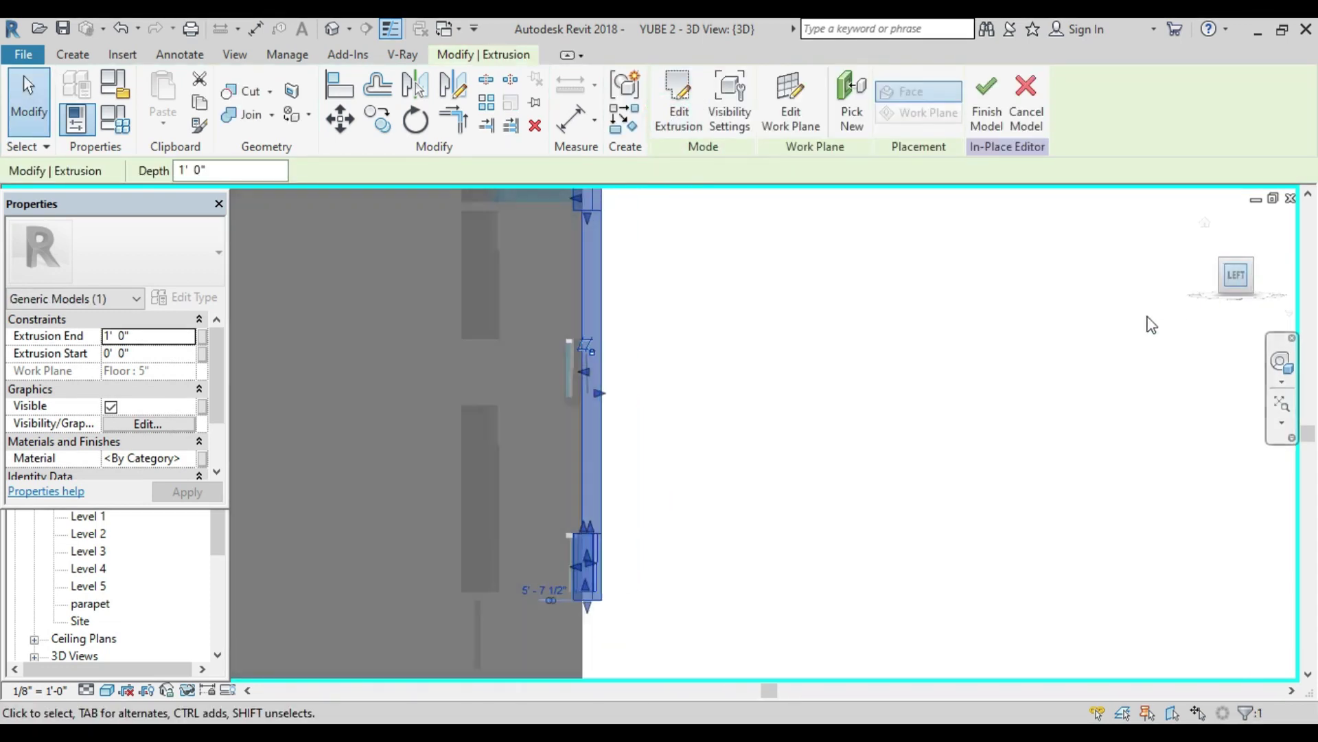
left_click(726, 409)
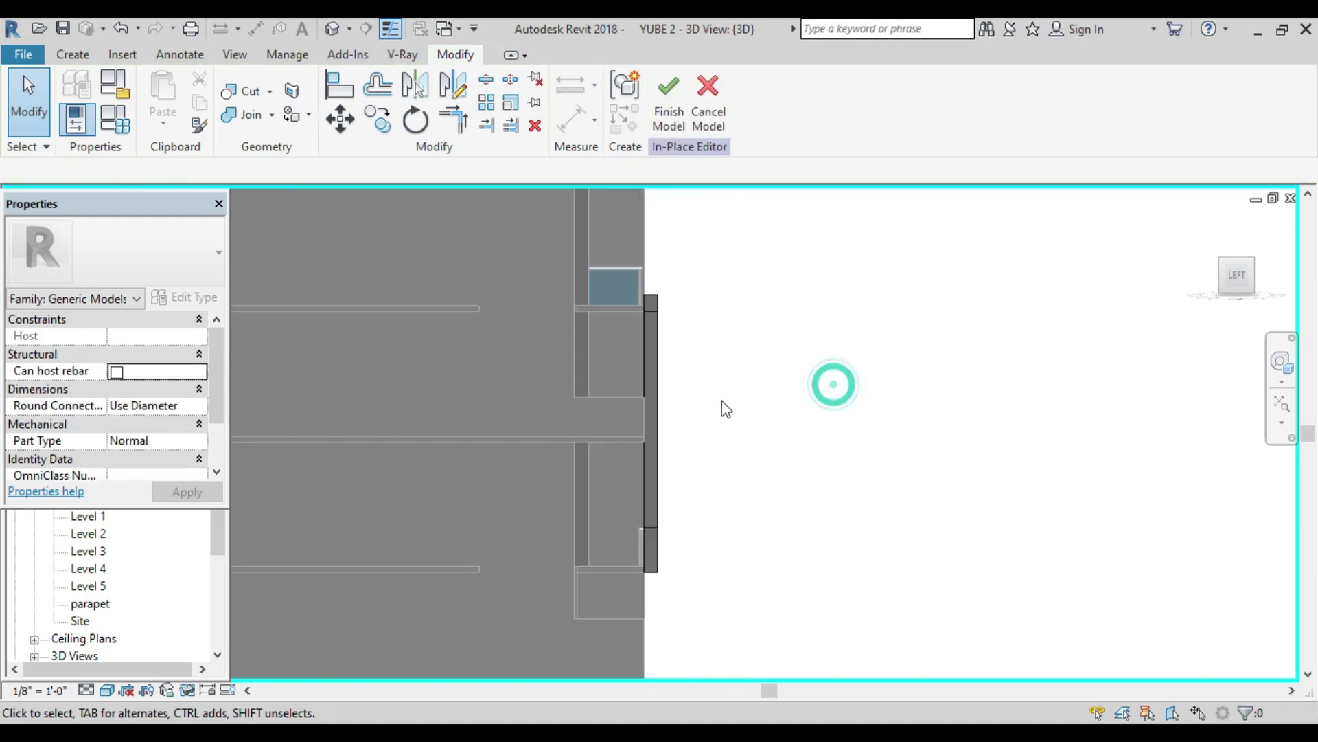
Step: Drag the frame extrusion's depth outward so it projects from the wall
left_click(653, 384)
scroll(653, 382, "up", 3)
scroll(653, 382, "up", 2)
middle_click_drag(824, 390, 791, 286)
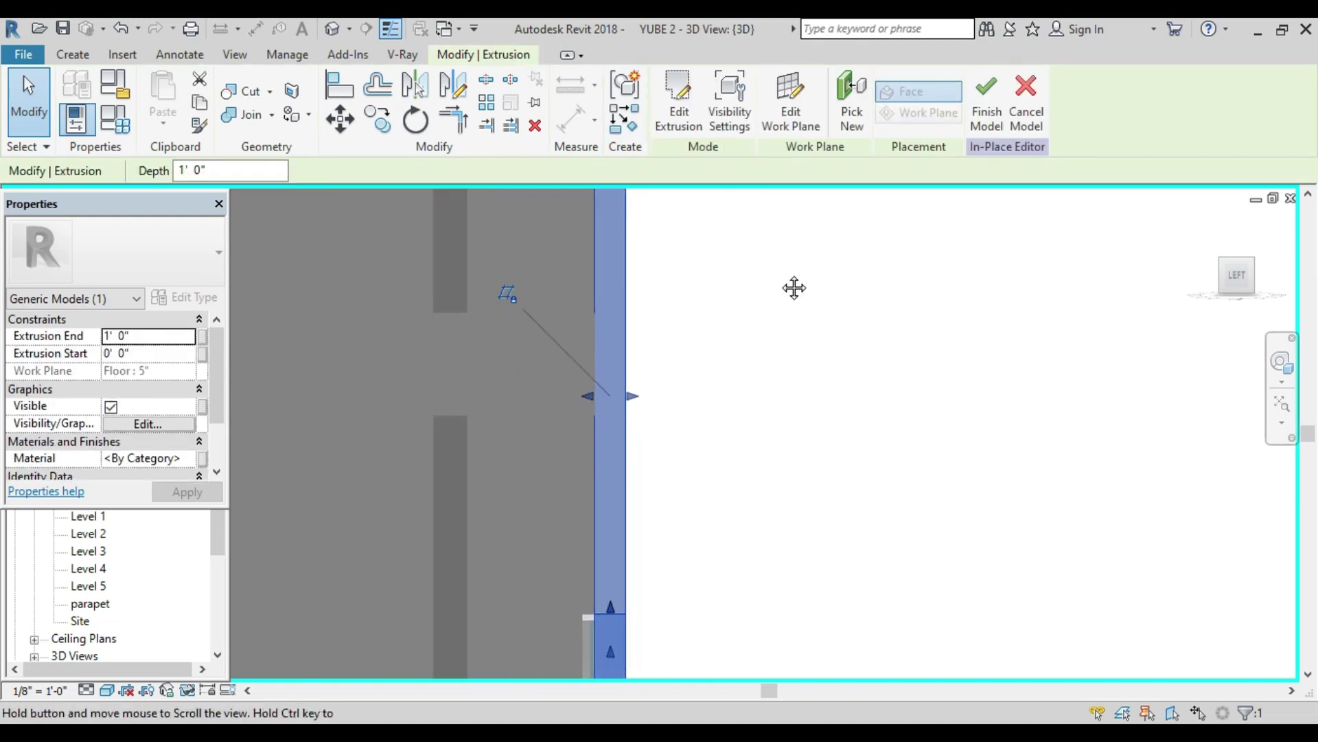
scroll(730, 332, "down", 2)
left_click_drag(686, 353, 666, 356)
left_click(728, 341)
Step: Orbit the balconies, then return to the left side view and pan to the balcony edge
middle_click_drag(730, 347, 735, 390, "shift")
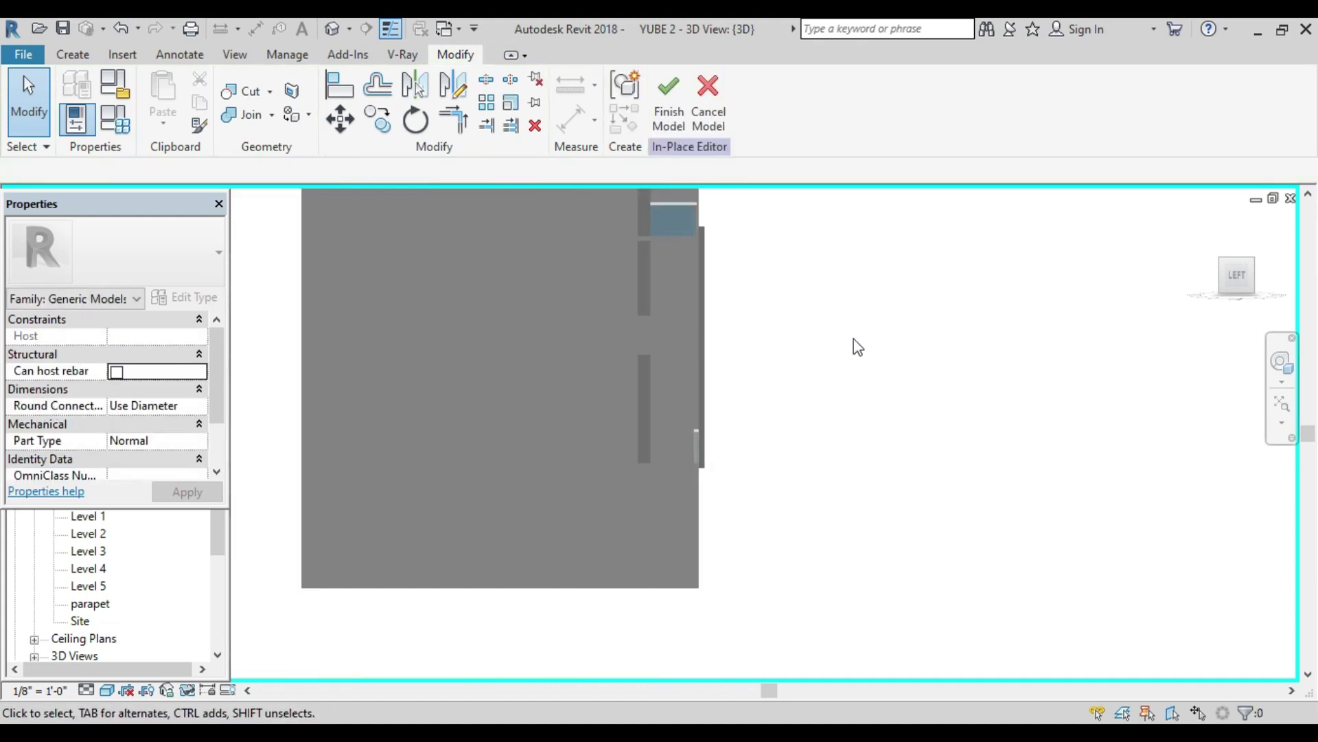
scroll(729, 394, "up", 2)
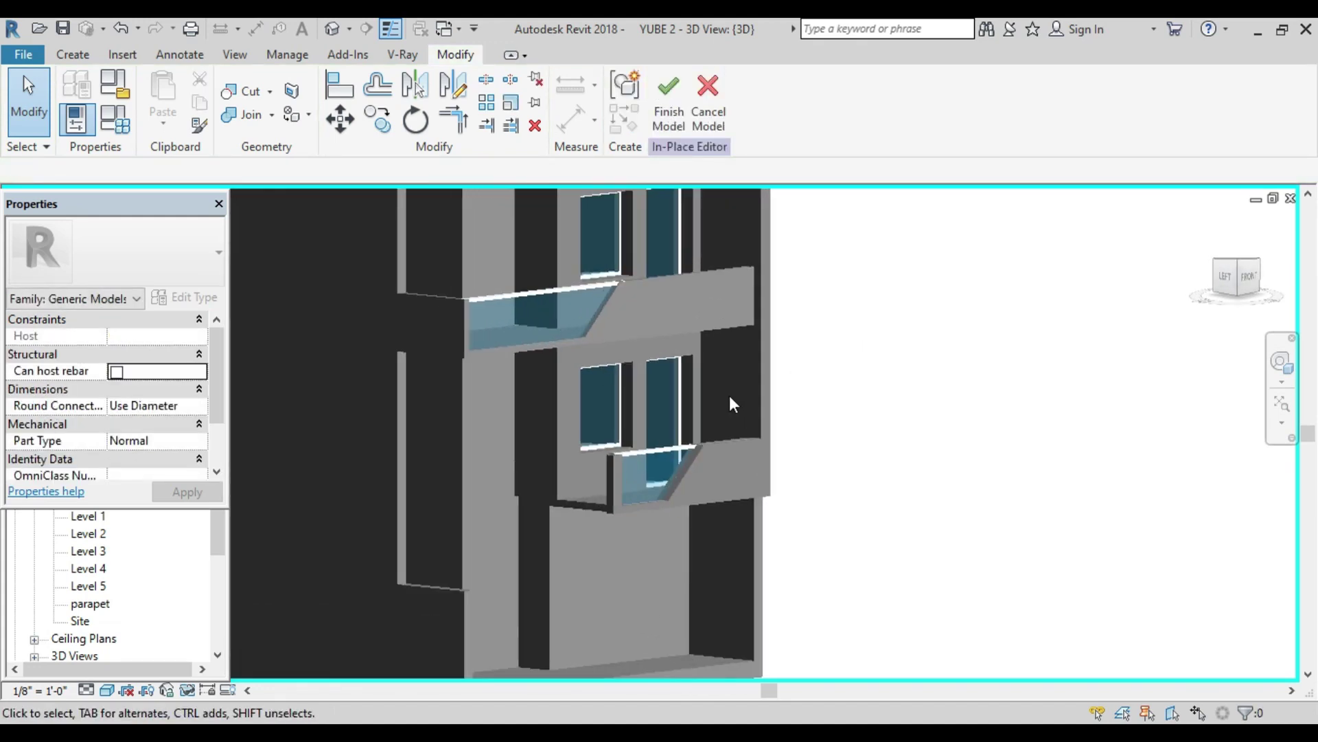
scroll(851, 380, "down", 2)
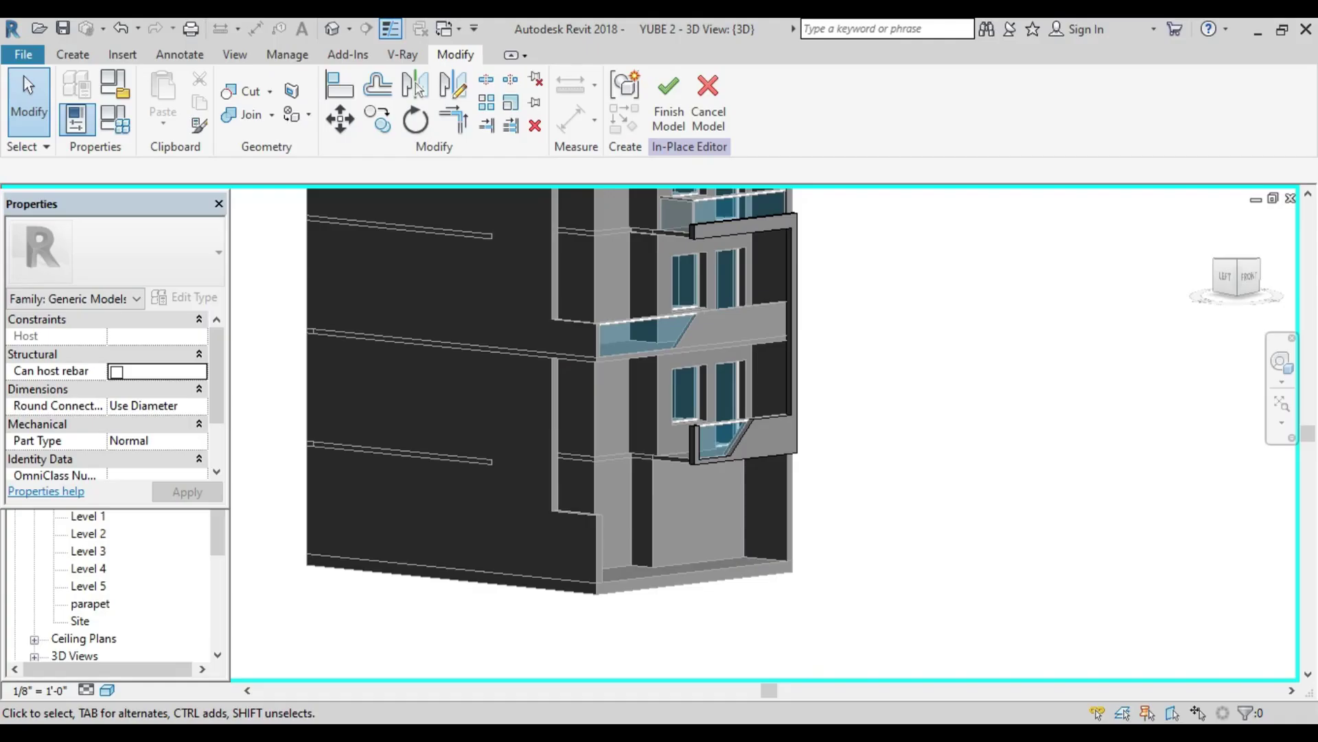
left_click(1227, 278)
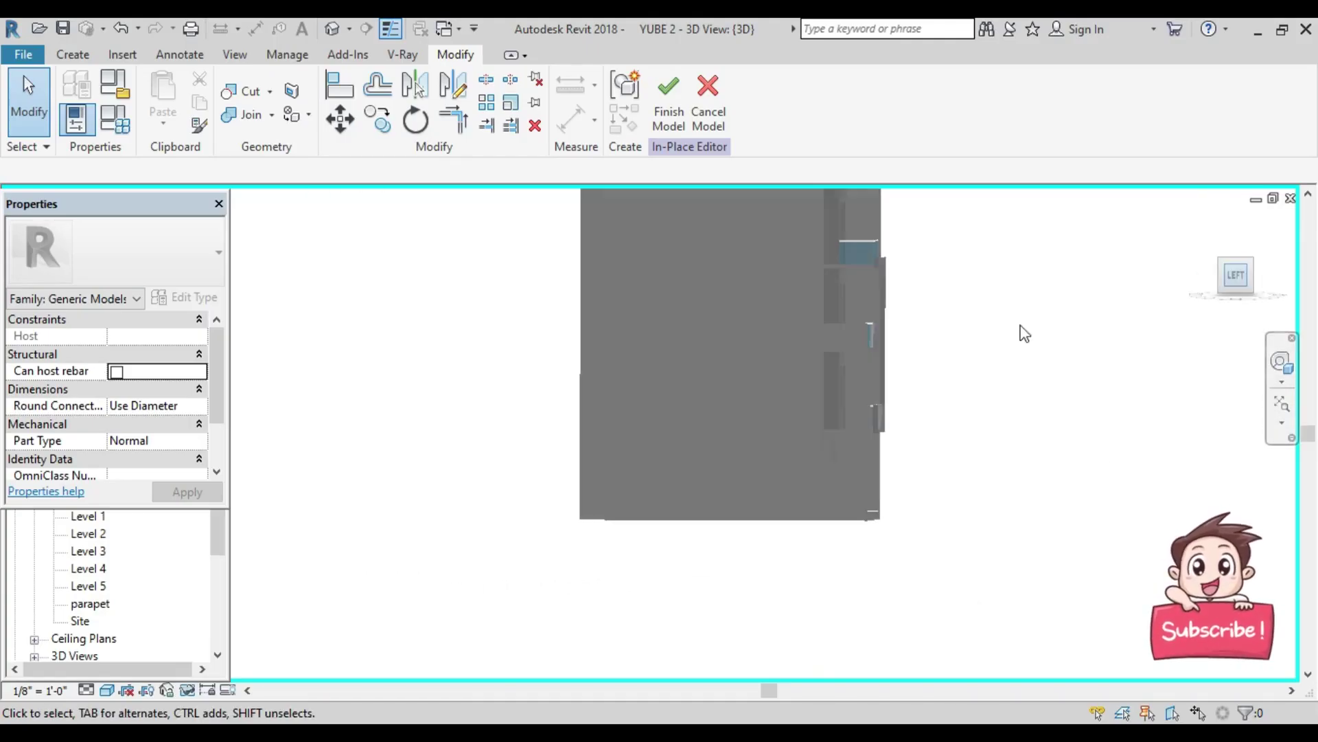
scroll(610, 442, "up", 2)
scroll(689, 438, "down", 2)
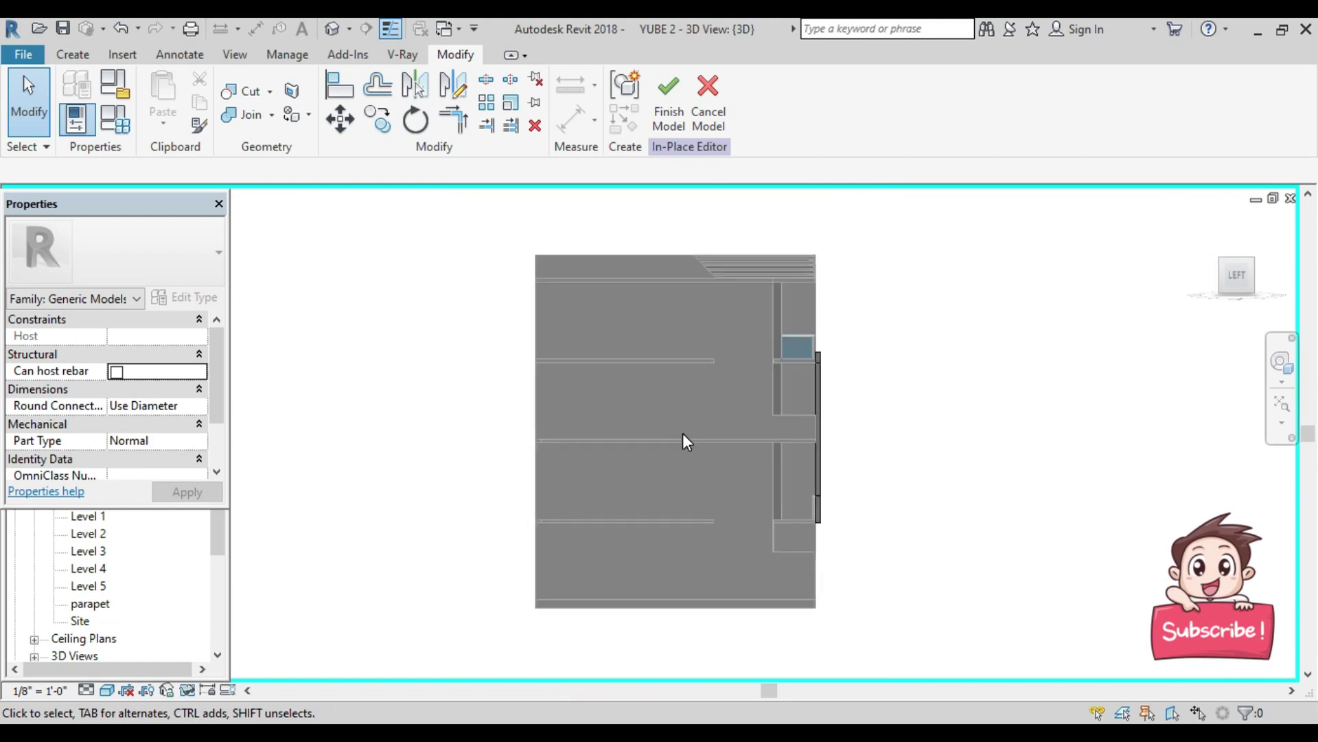
middle_click_drag(683, 433, 552, 424)
scroll(634, 385, "up", 2)
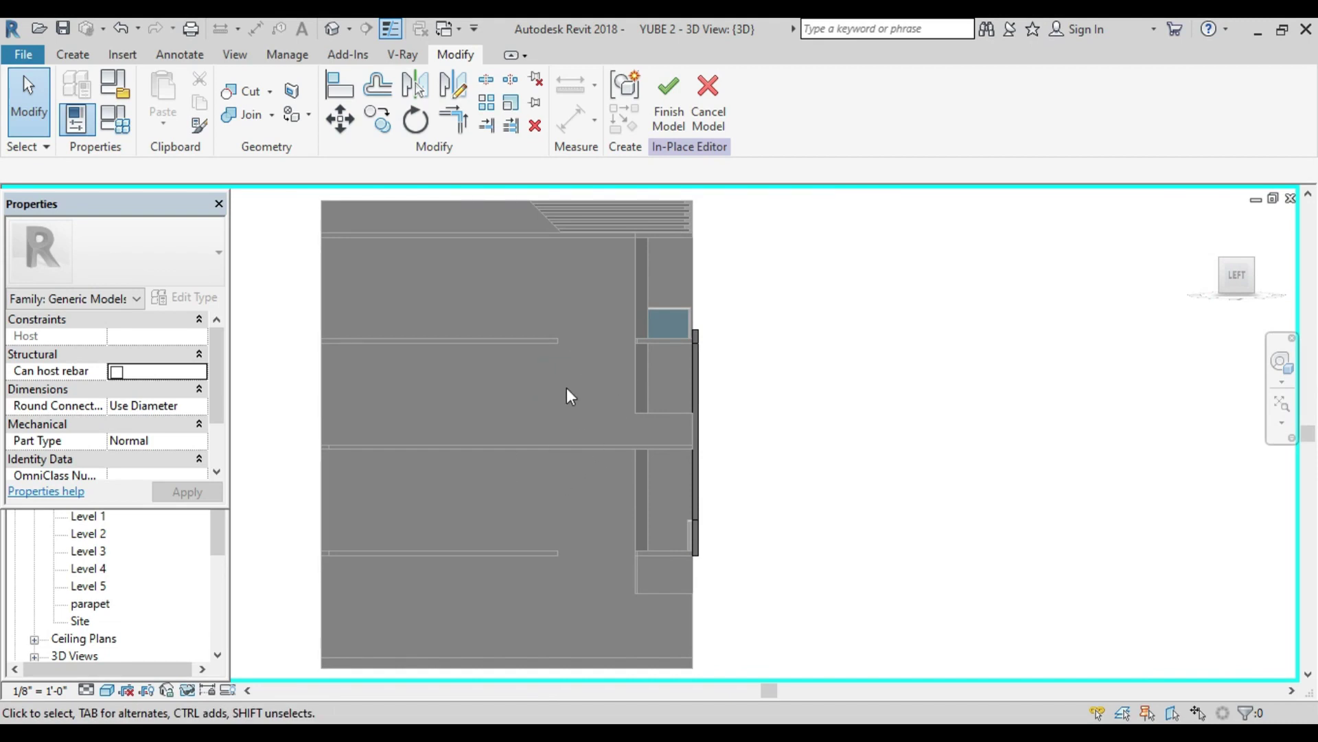
Step: Finish the Generic Models 5 in-place model and select the frame at the building's right edge
left_click(663, 109)
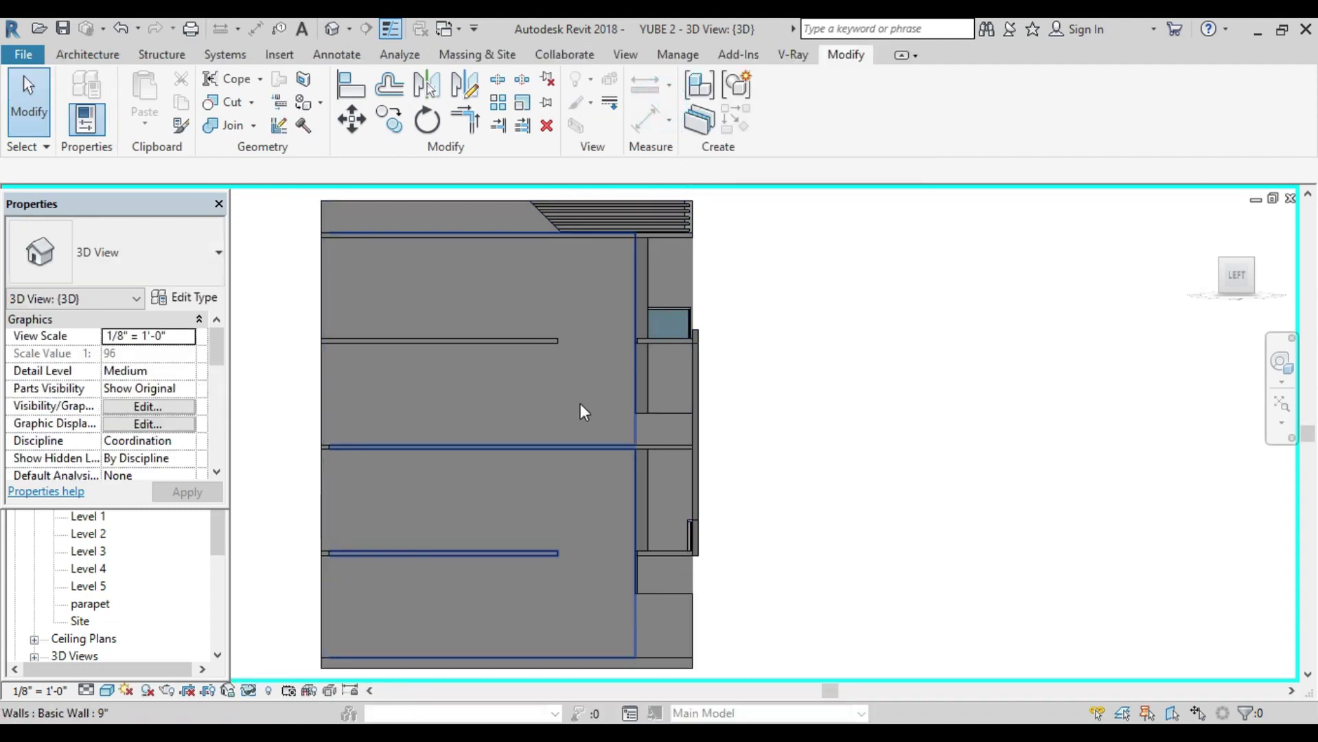
left_click(577, 406)
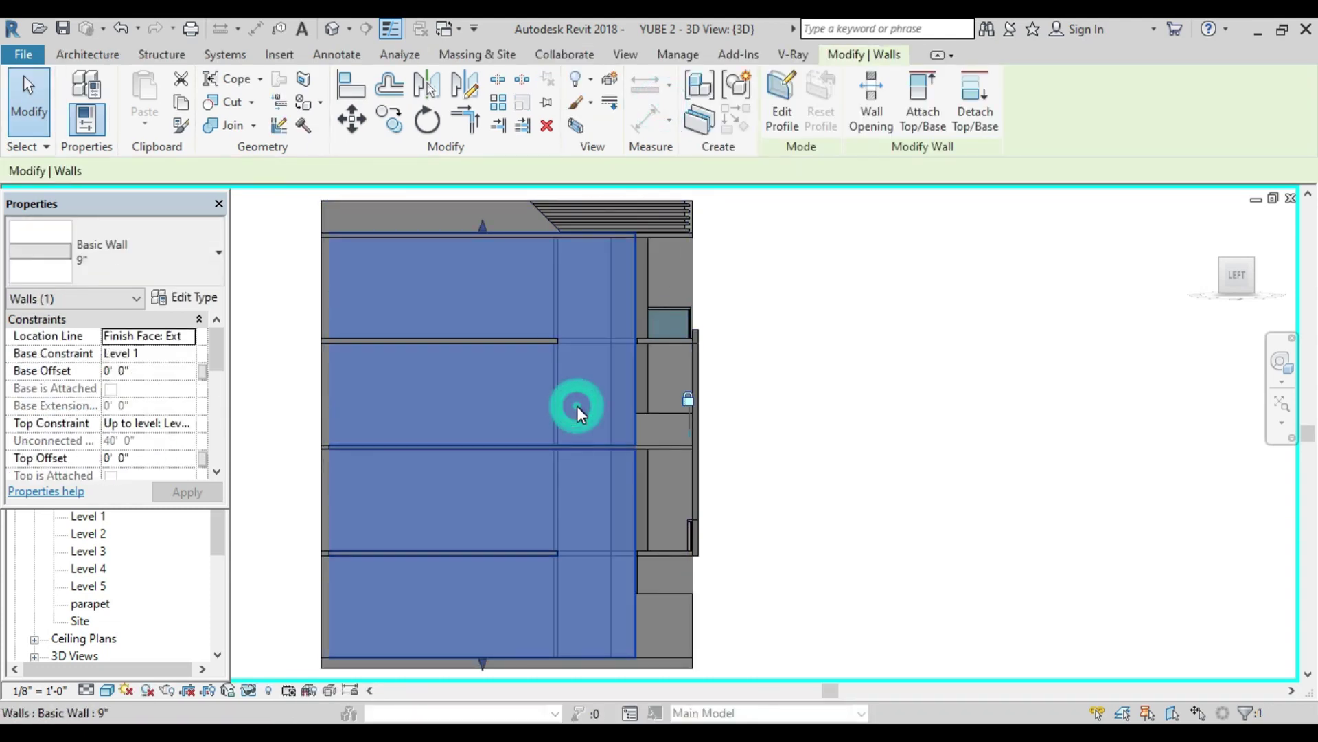
key("Escape")
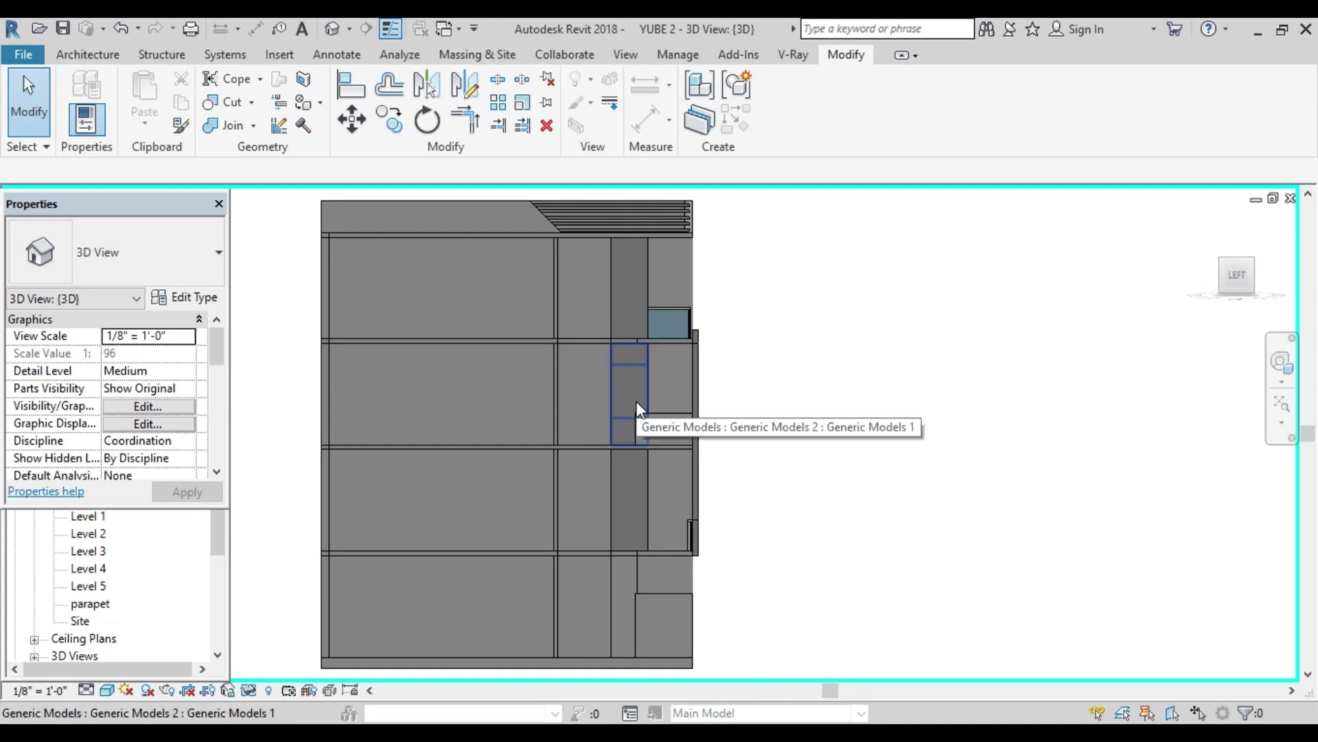
scroll(636, 405, "up", 1)
scroll(635, 406, "down", 1)
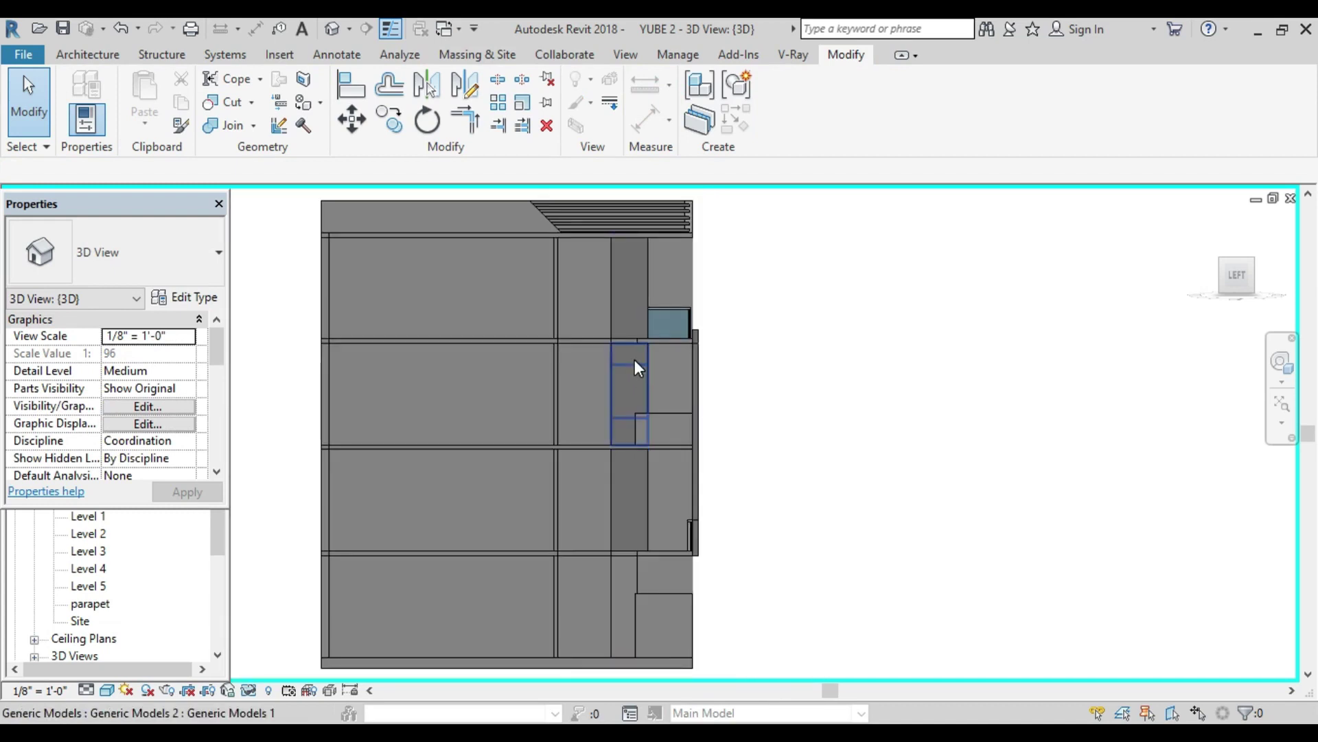
left_click(701, 381)
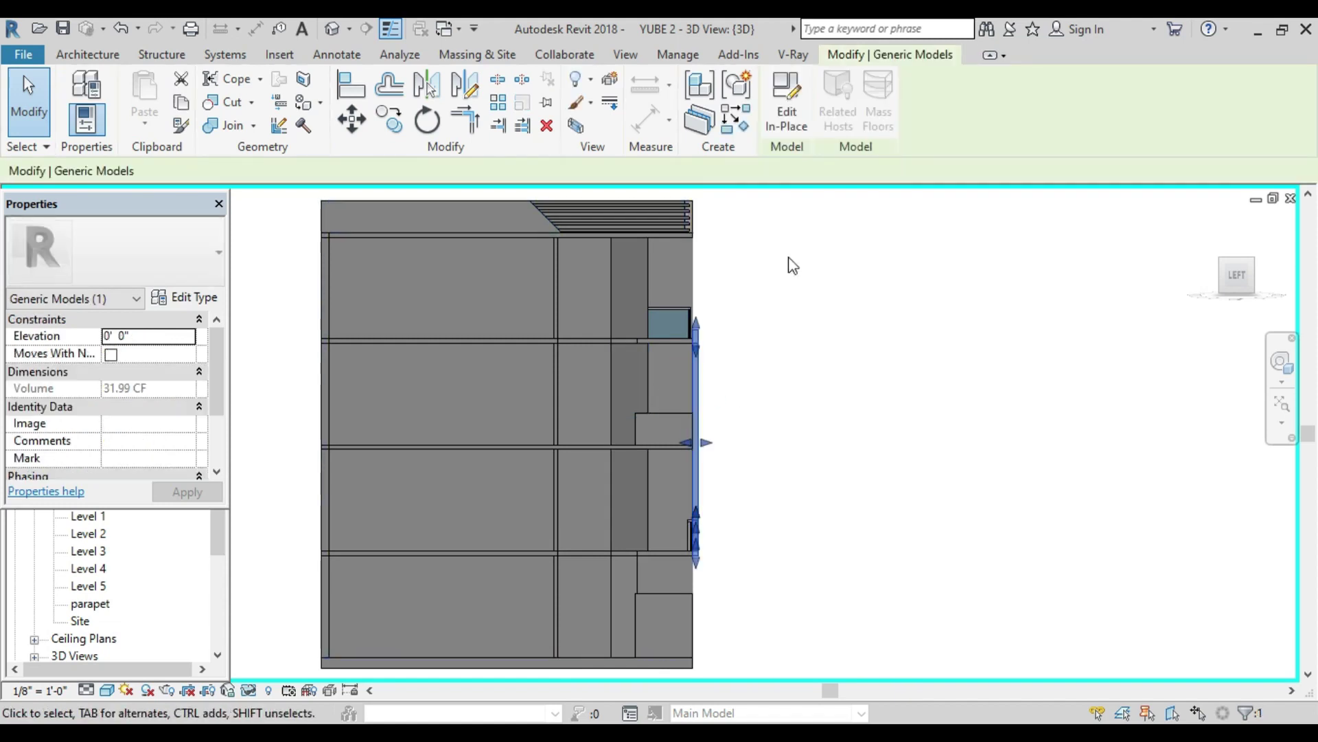
Step: Create another in-place Generic Models component, accepting the default name
left_click(740, 128)
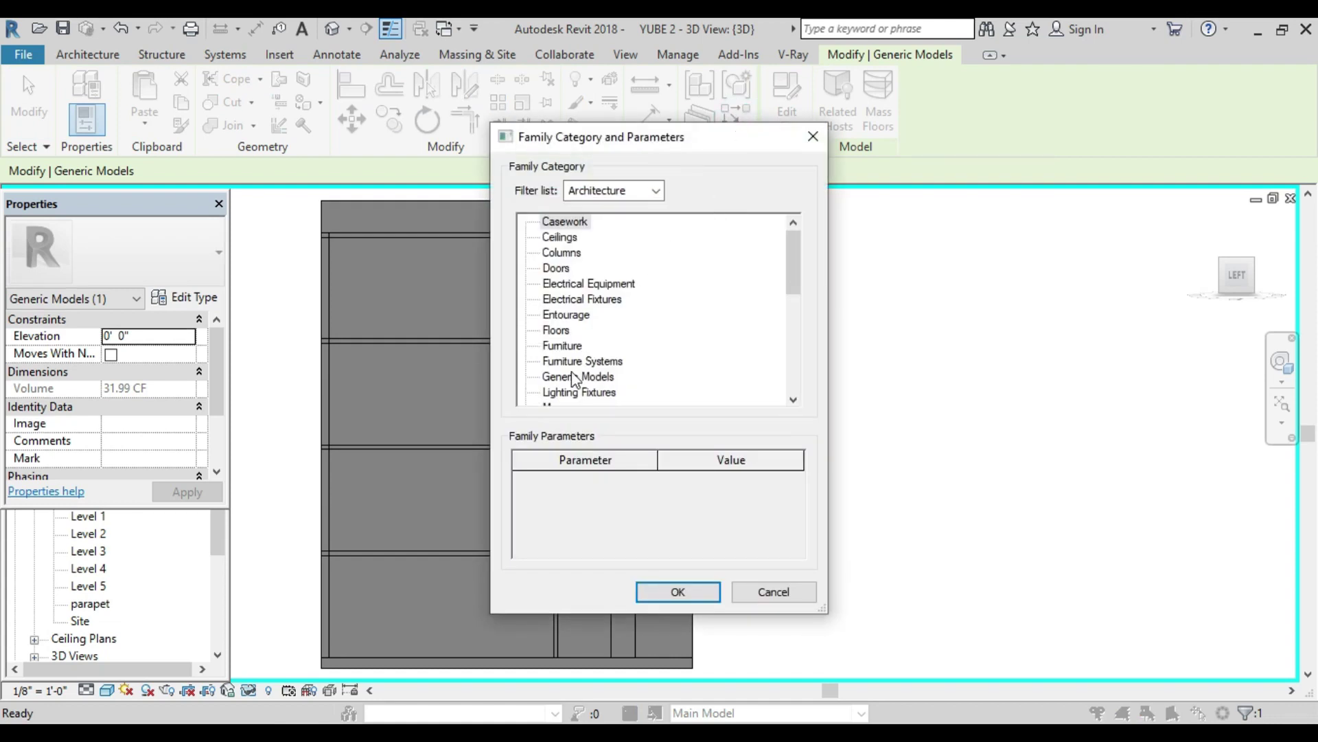
left_click(570, 379)
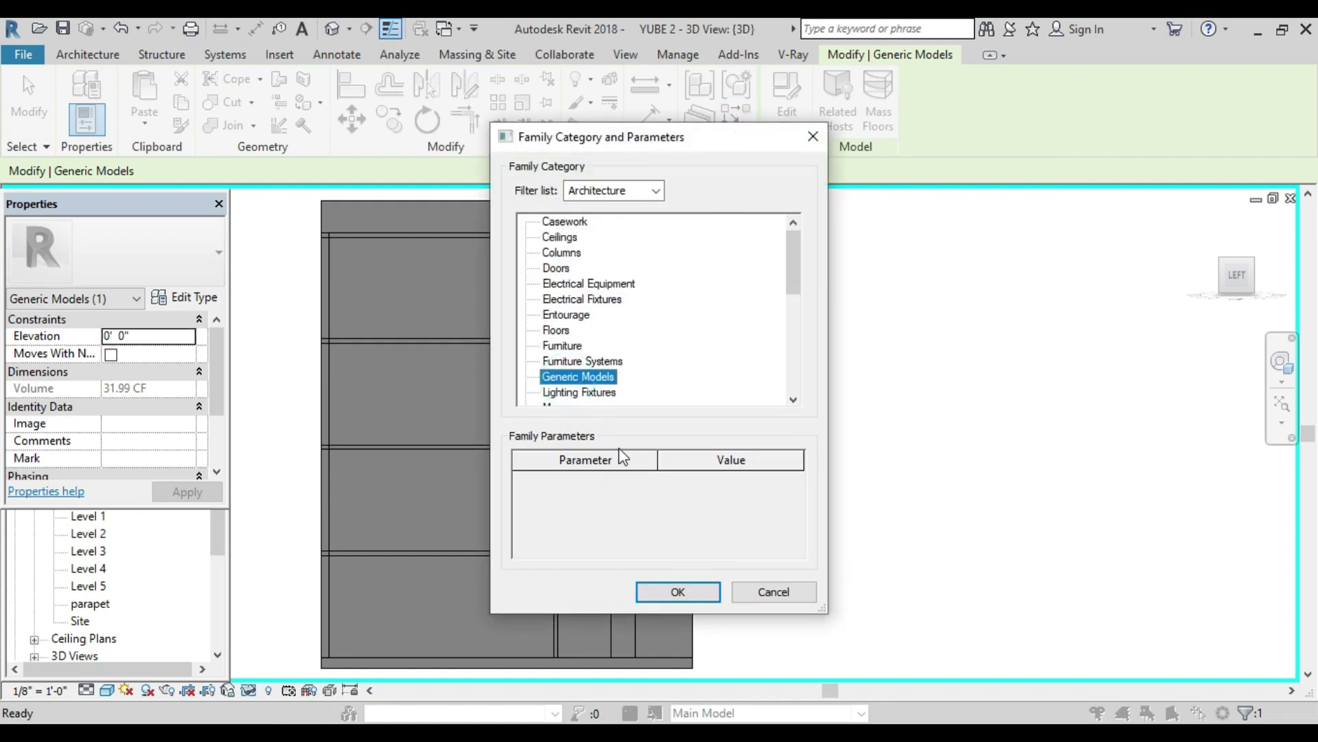
left_click(657, 592)
left_click(677, 417)
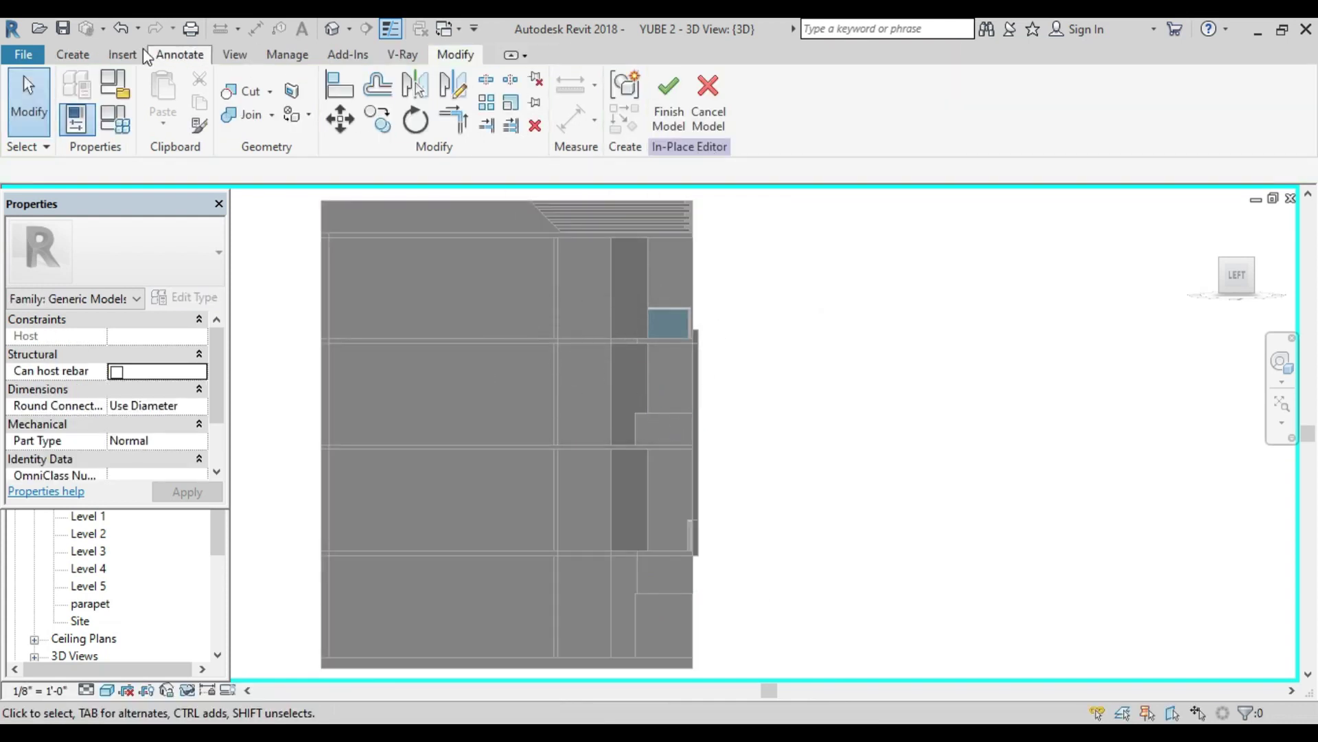
Step: Set its work plane to Pick a plane from the building
left_click(87, 54)
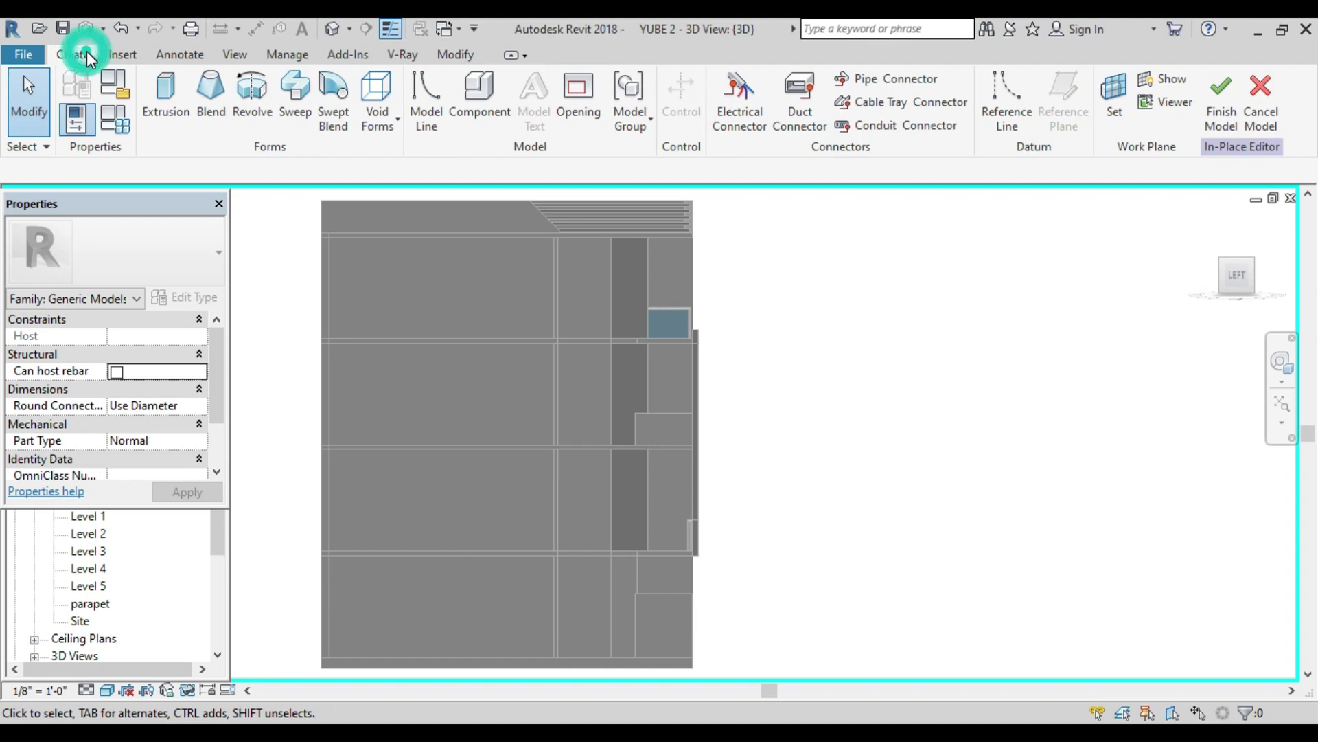
left_click(1114, 111)
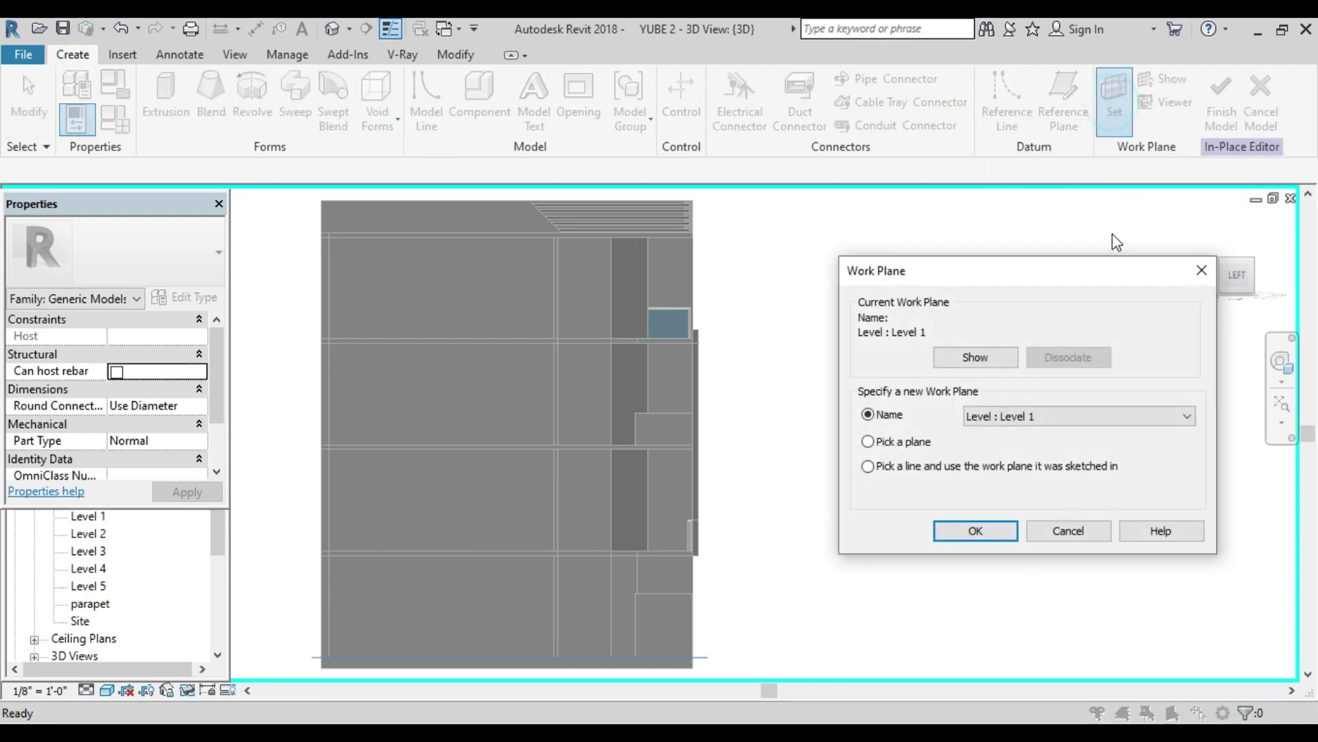
left_click(869, 442)
left_click(975, 530)
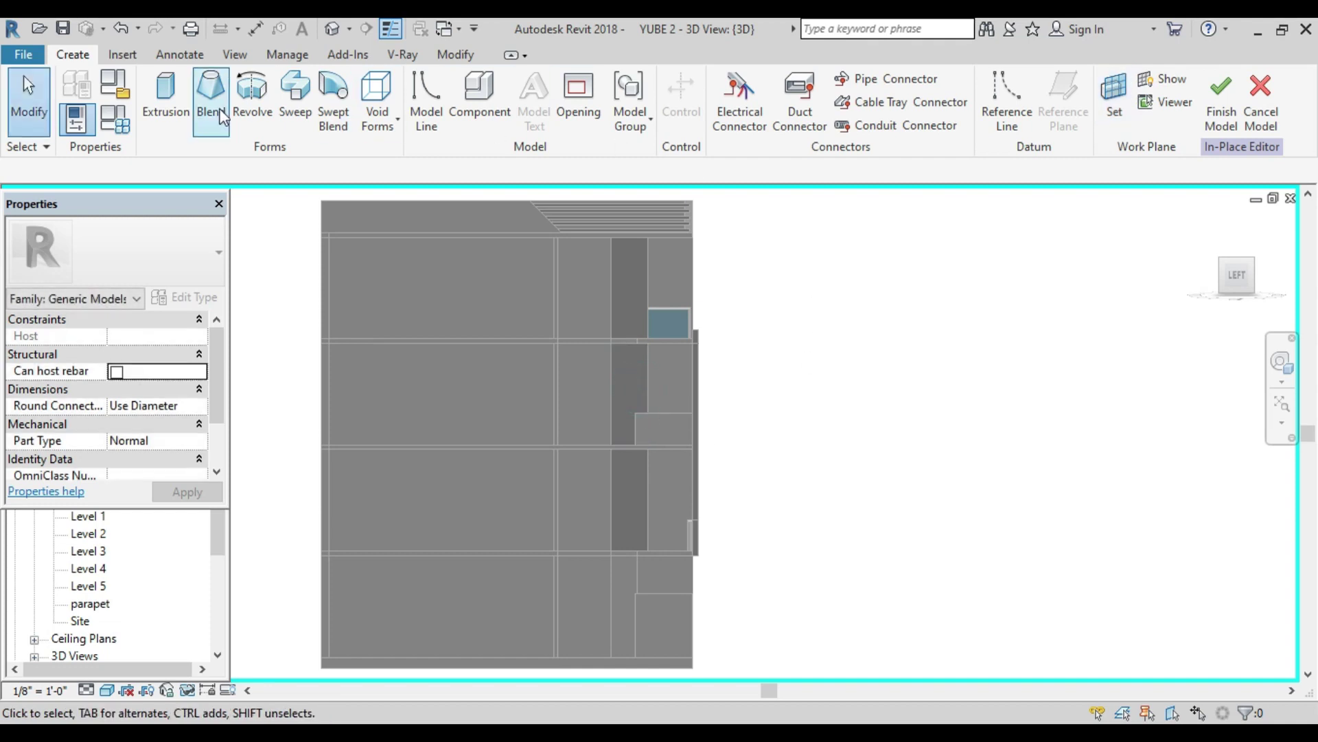
Step: Start a new extrusion sketch and draw a rectangle from the wall edge corner to the floor edge
left_click(170, 114)
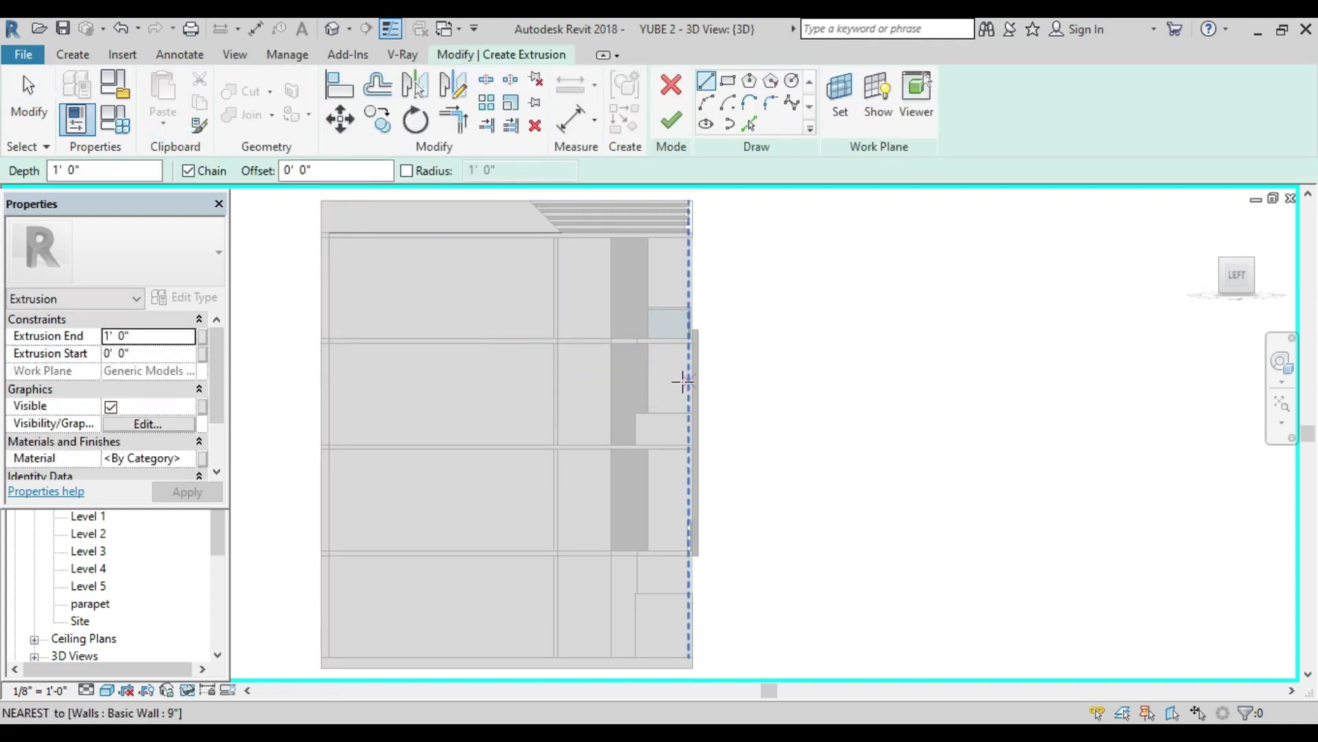
scroll(693, 339, "up", 2)
scroll(693, 338, "up", 2)
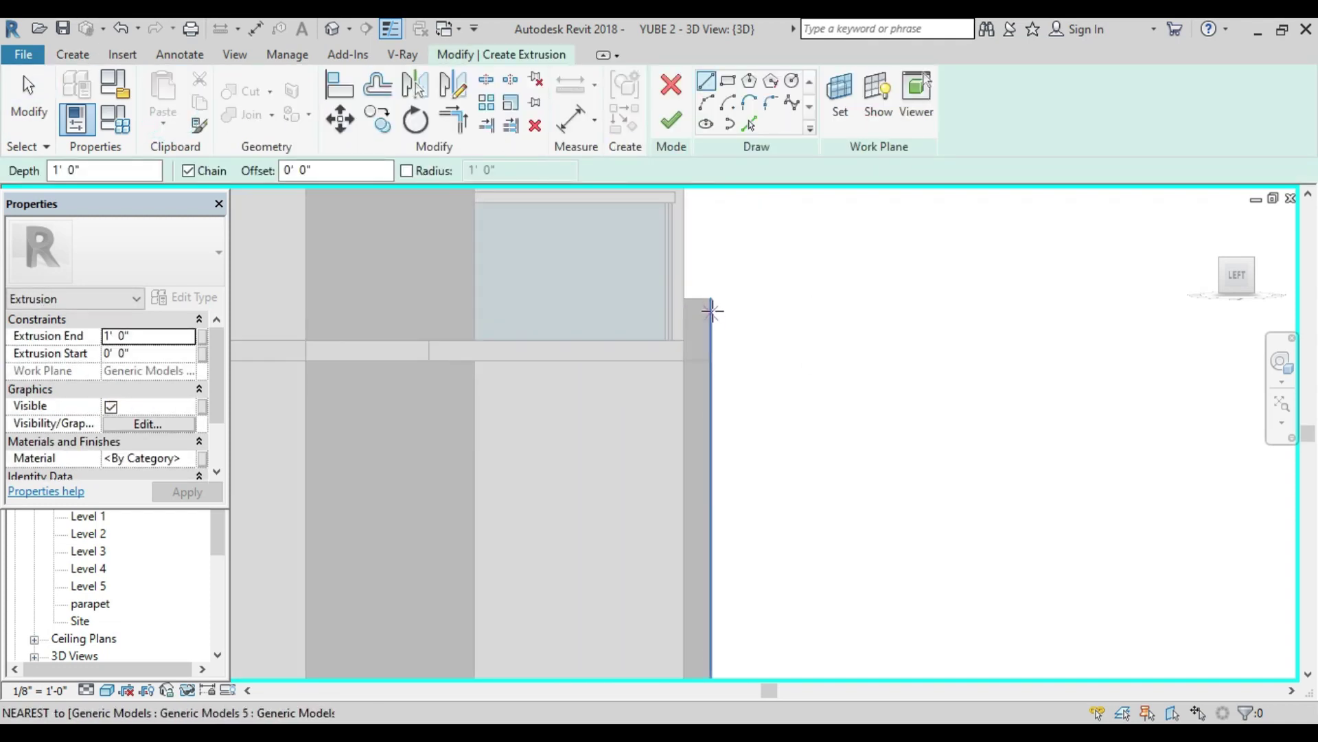
left_click(711, 298)
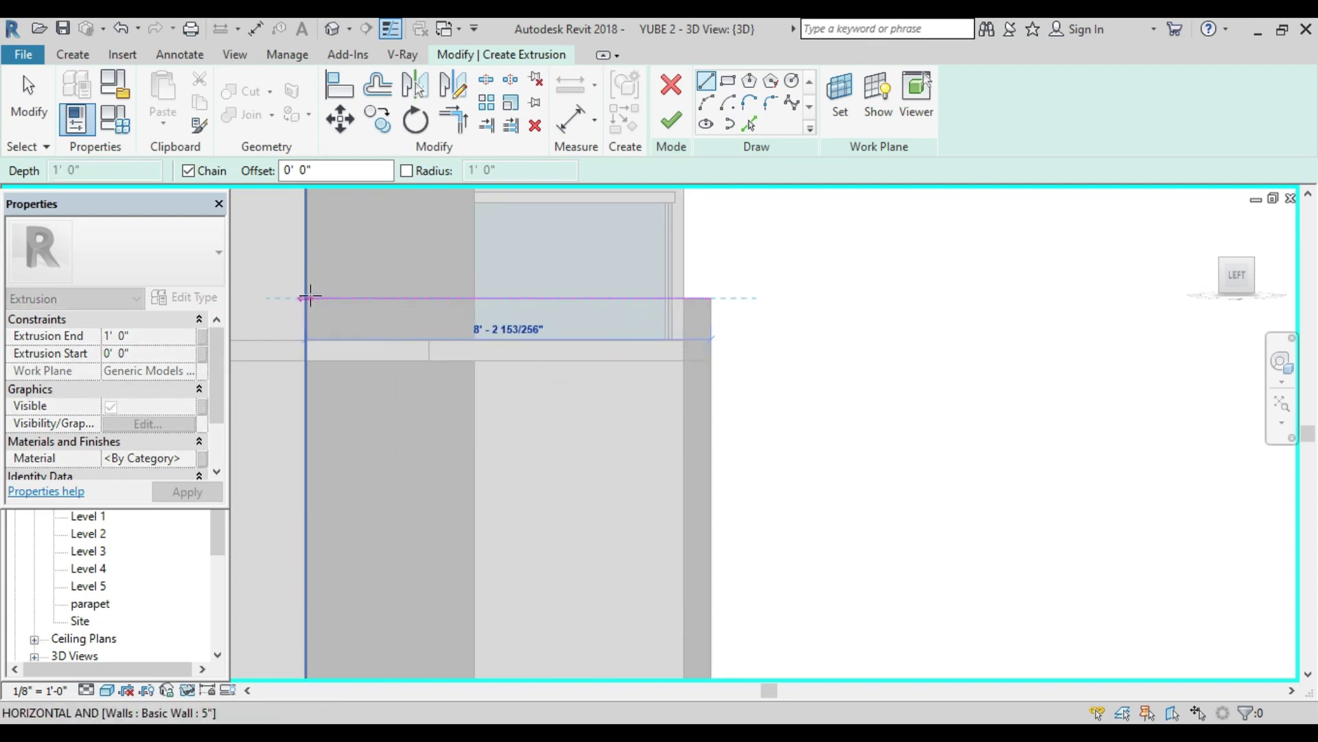
key("Escape")
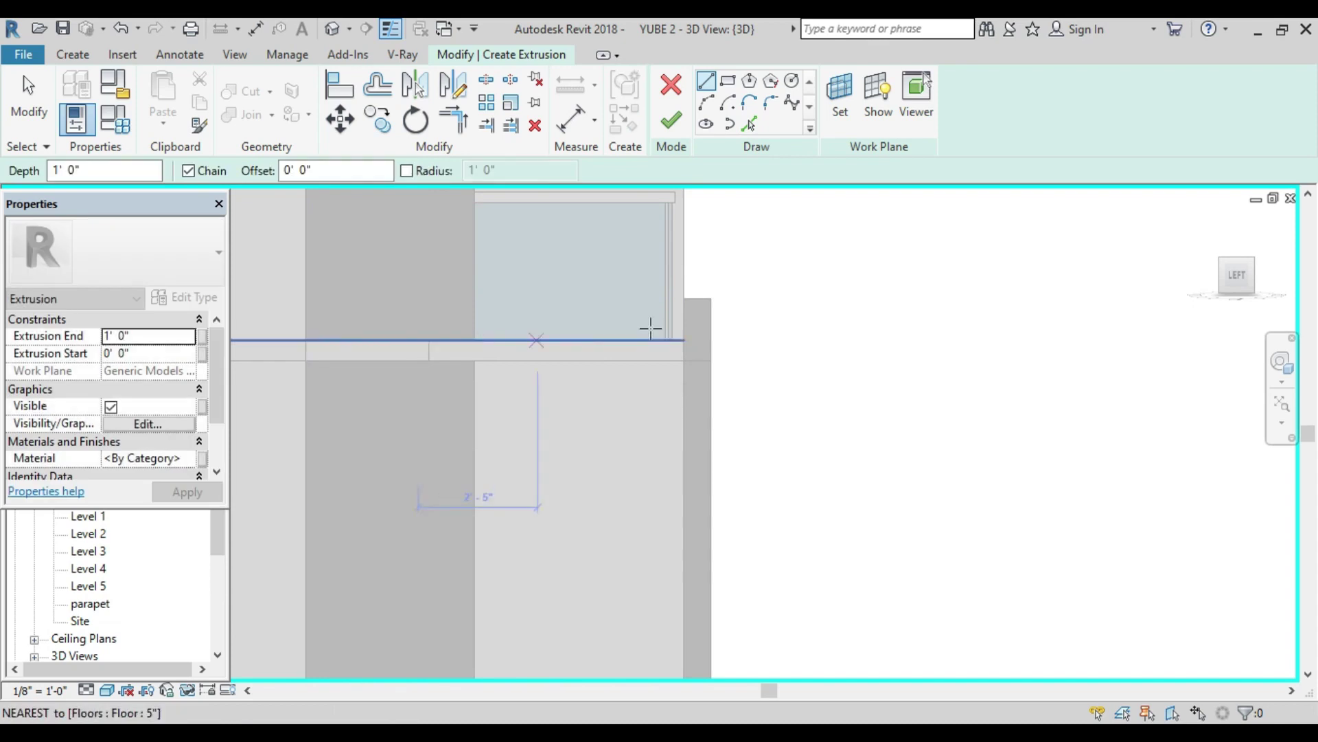
left_click(728, 83)
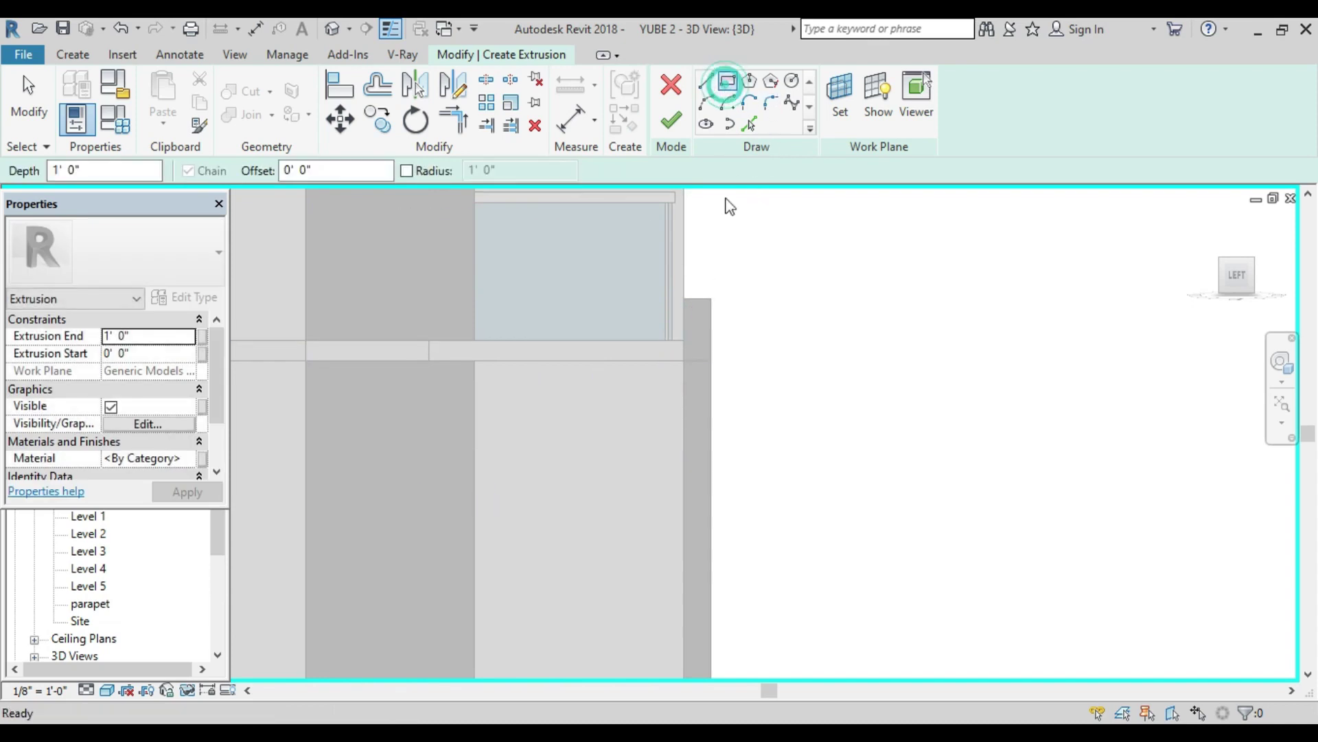
left_click(711, 298)
scroll(473, 501, "down", 2)
middle_click_drag(432, 536, 577, 289)
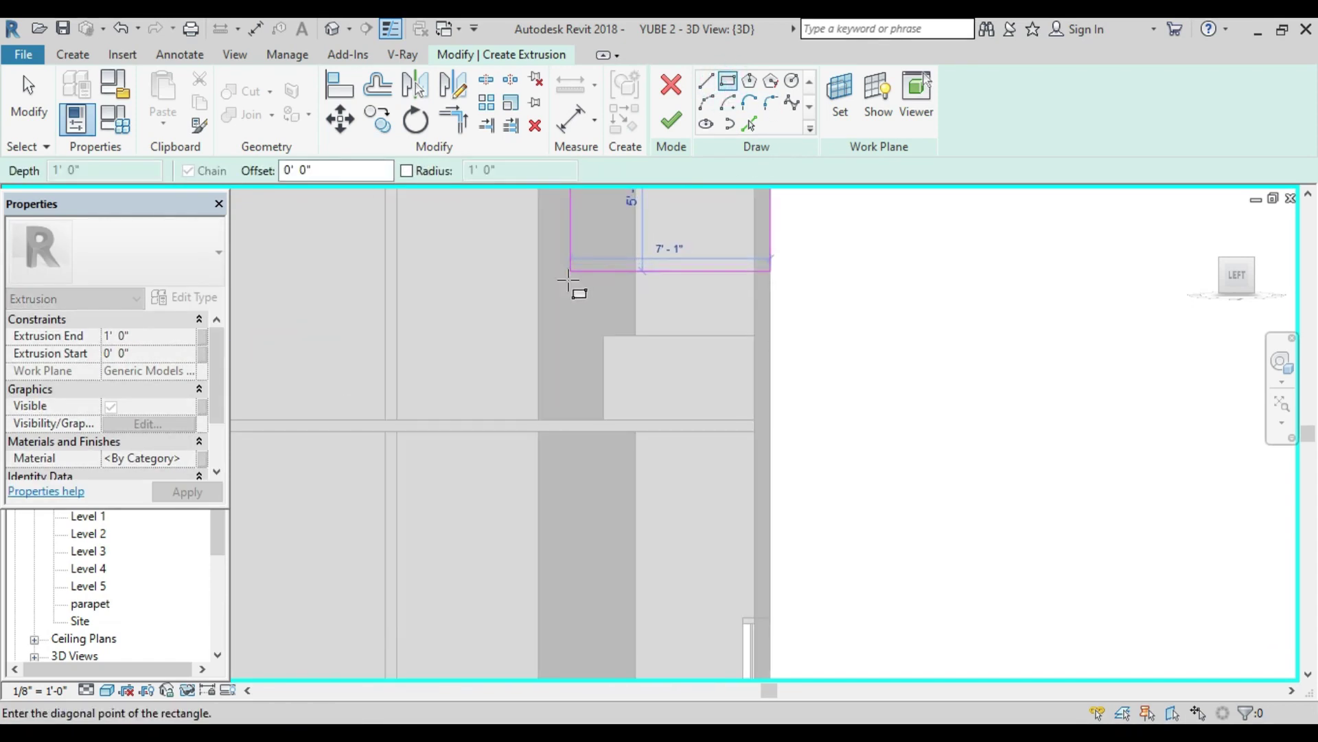
scroll(550, 589, "down", 2)
middle_click_drag(550, 588, 539, 453)
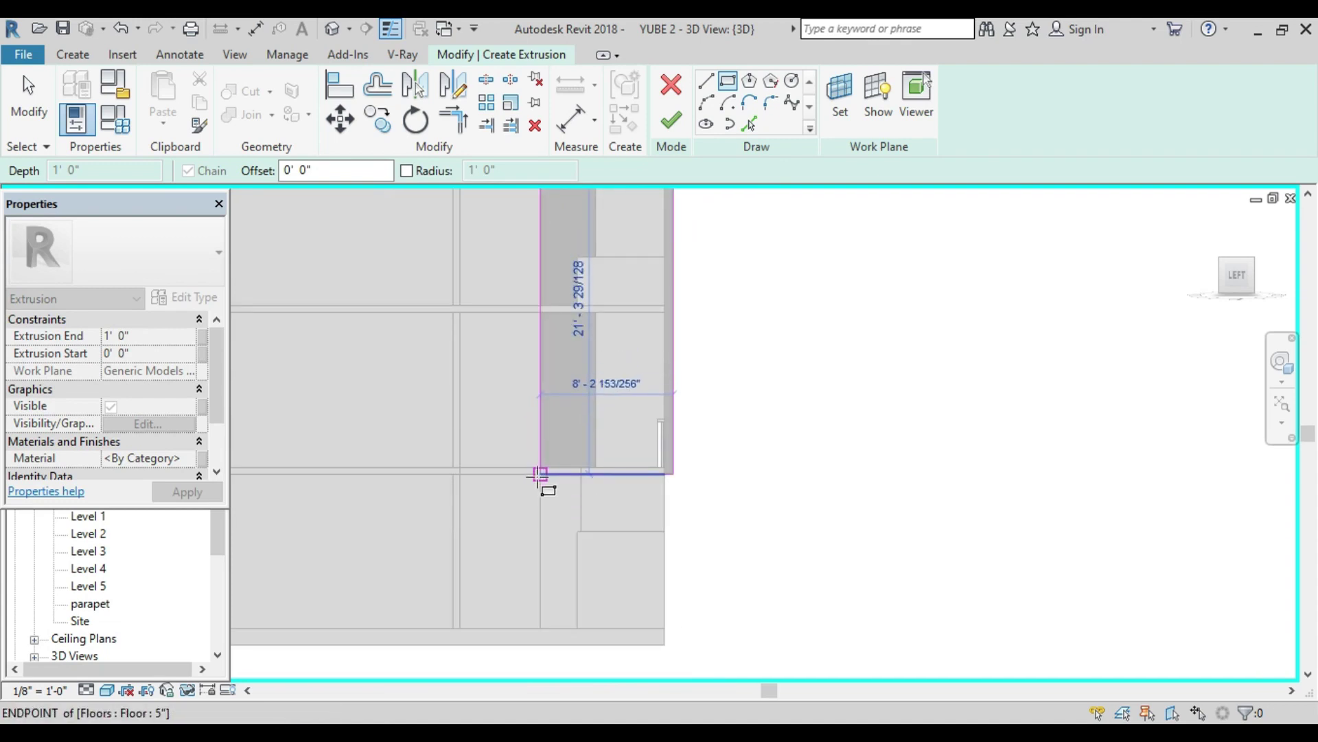
left_click(540, 474)
scroll(627, 436, "down", 2)
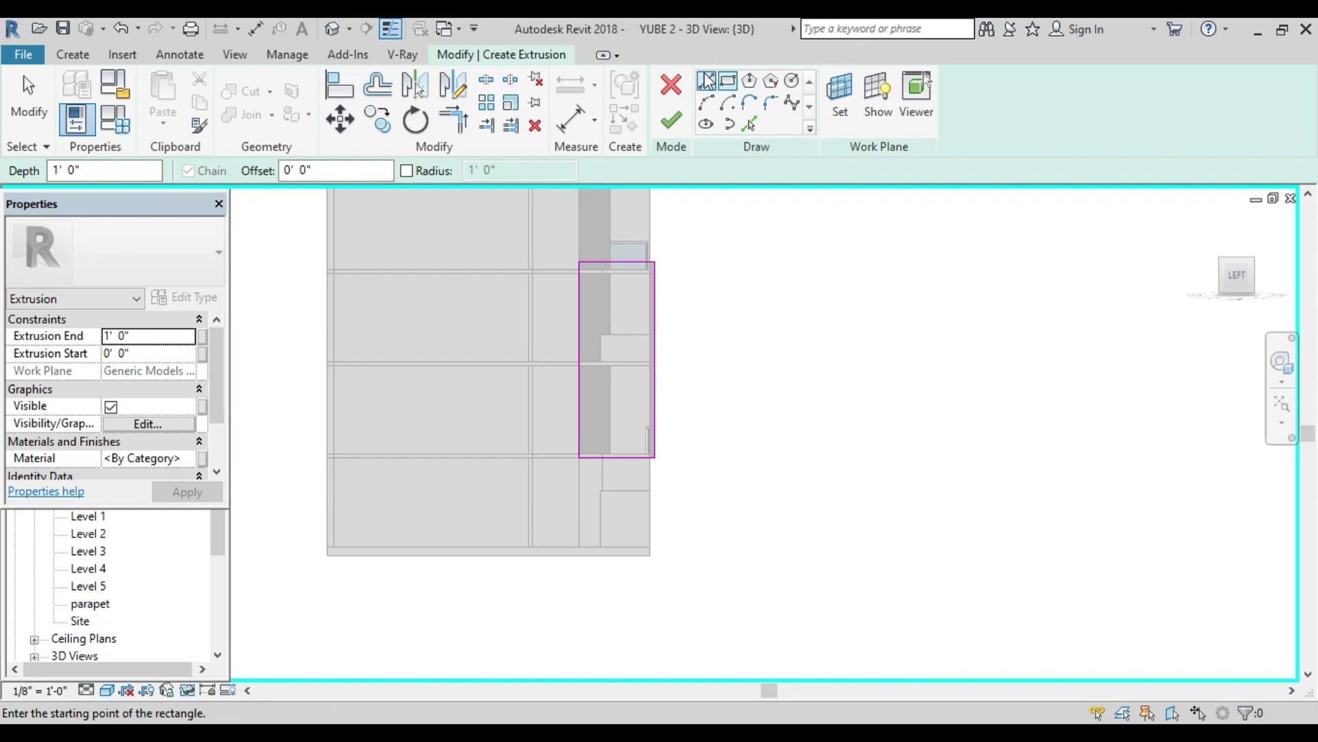
Step: Draw a horizontal line in from the rectangle's right edge and a vertical line down to the ledge
left_click(706, 81)
scroll(652, 261, "up", 4)
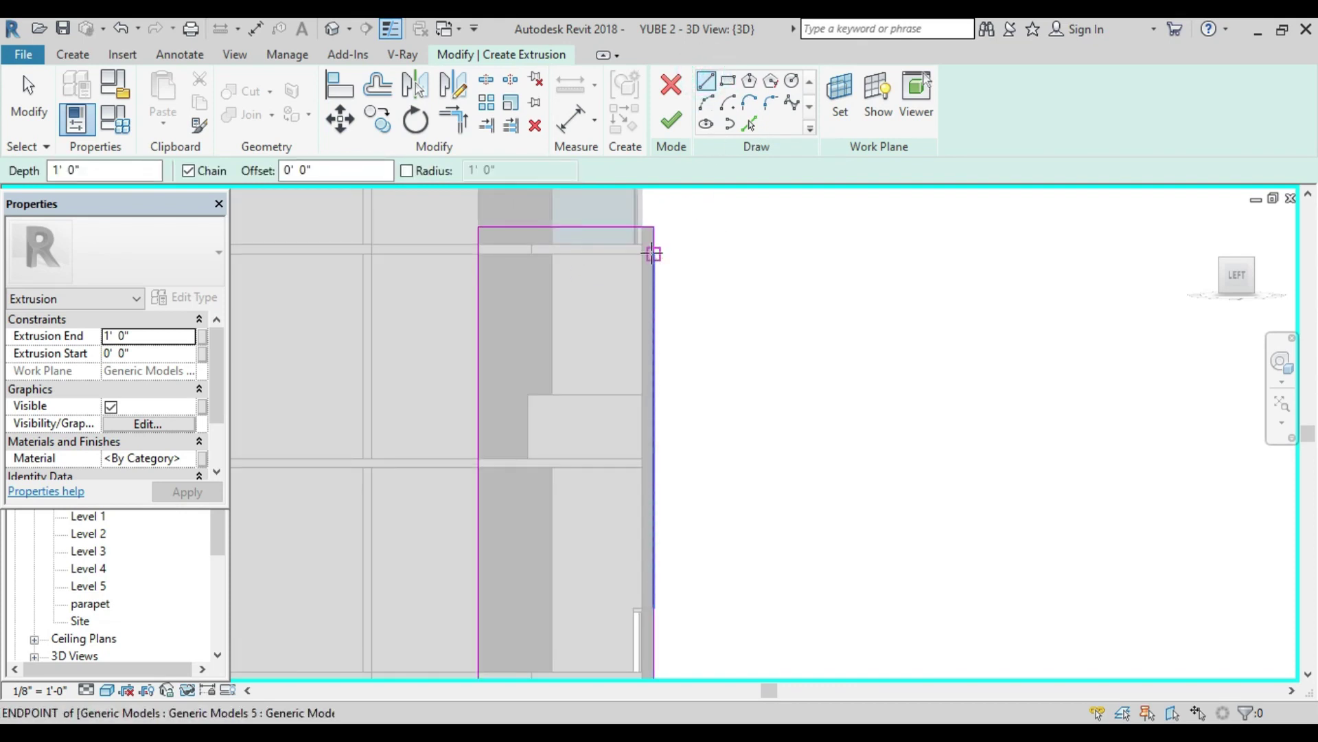
left_click(652, 254)
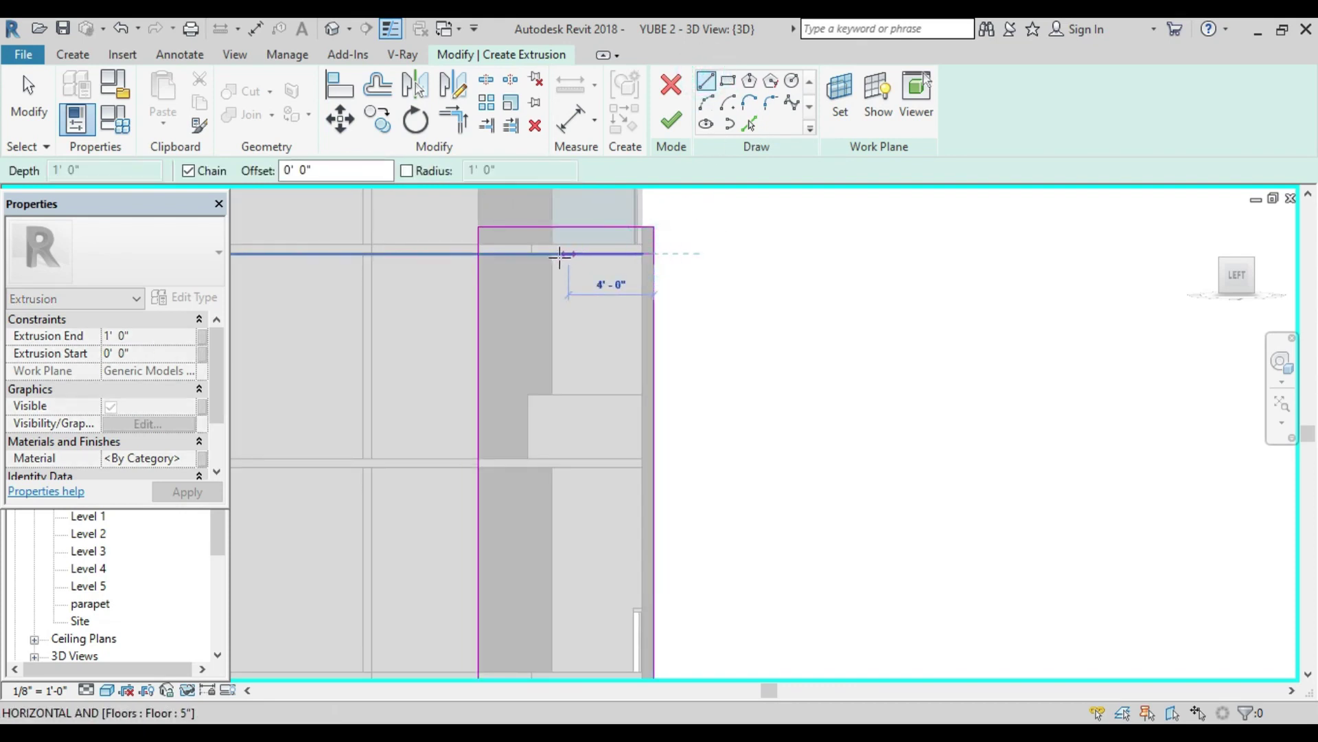
left_click(552, 254)
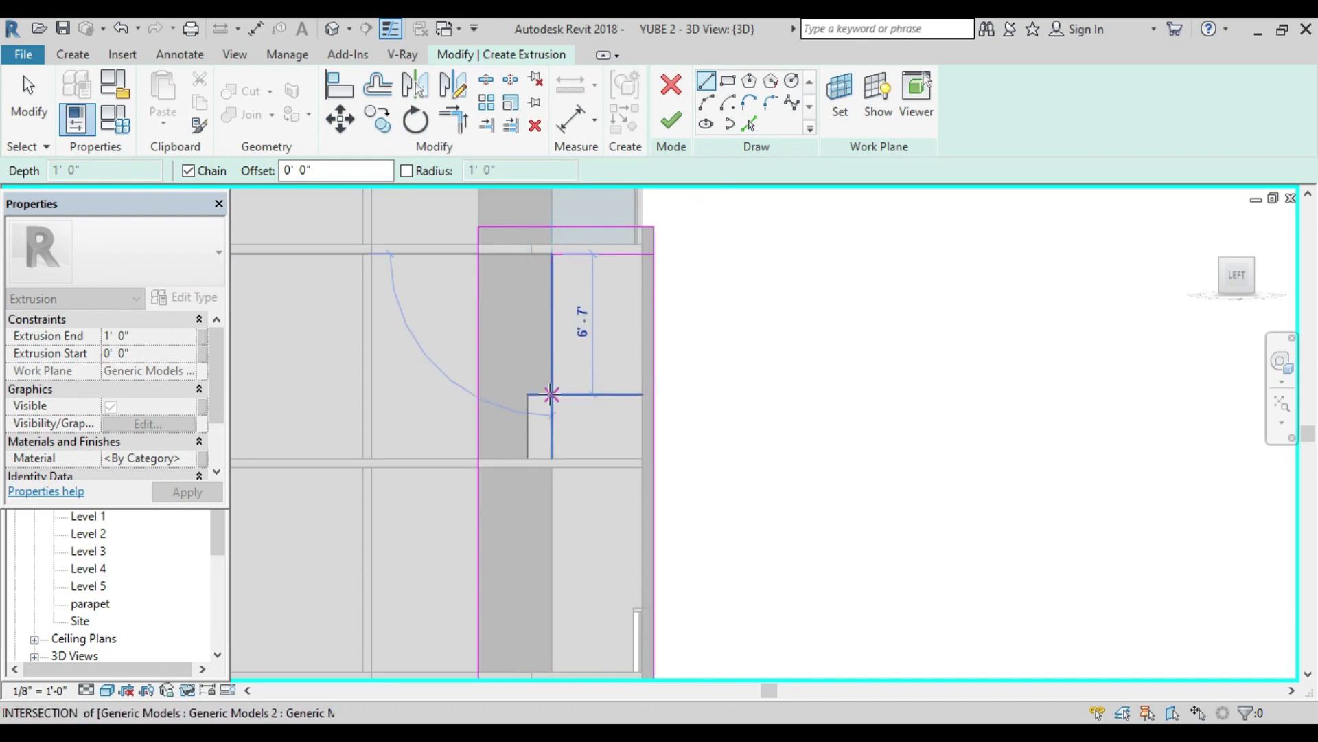
scroll(552, 394, "down", 1)
mouse_move(552, 403)
middle_mouse_down()
mouse_move(549, 297)
mouse_move(549, 423)
middle_mouse_up()
left_click(539, 313)
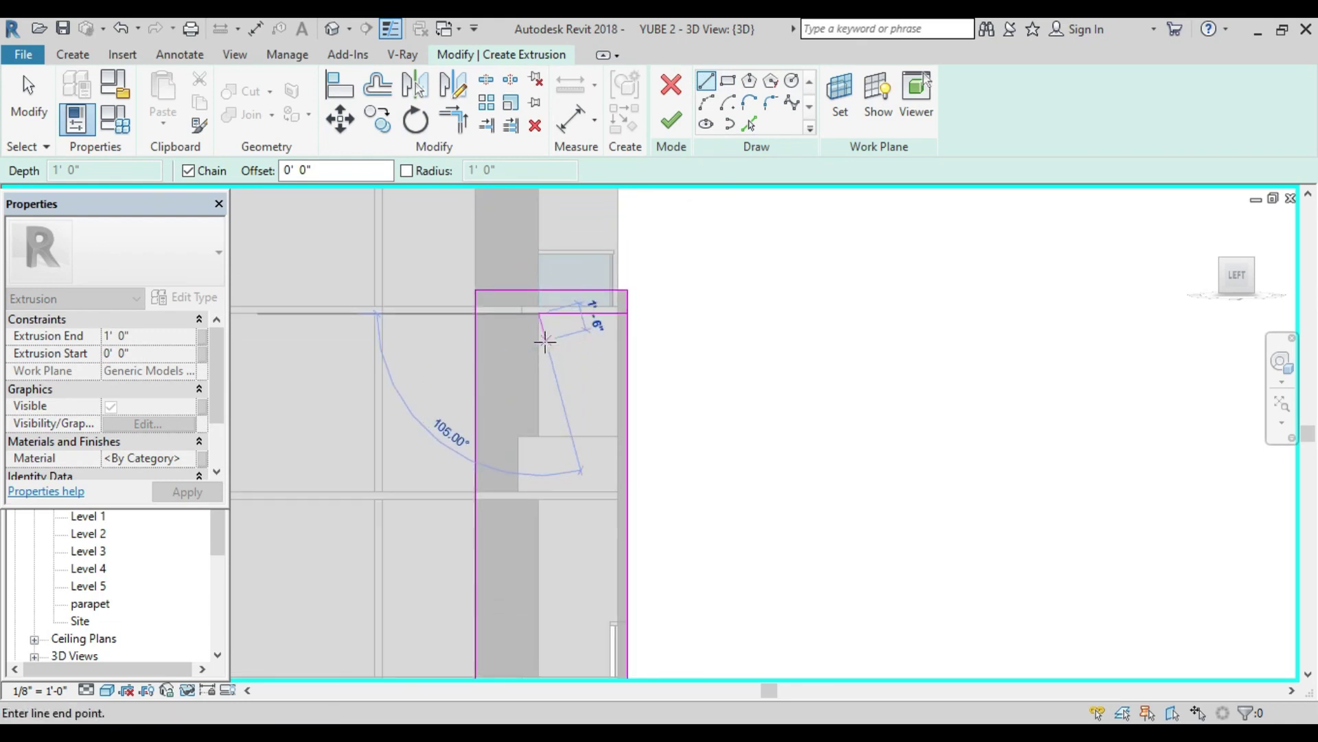
key("Escape")
key("Escape")
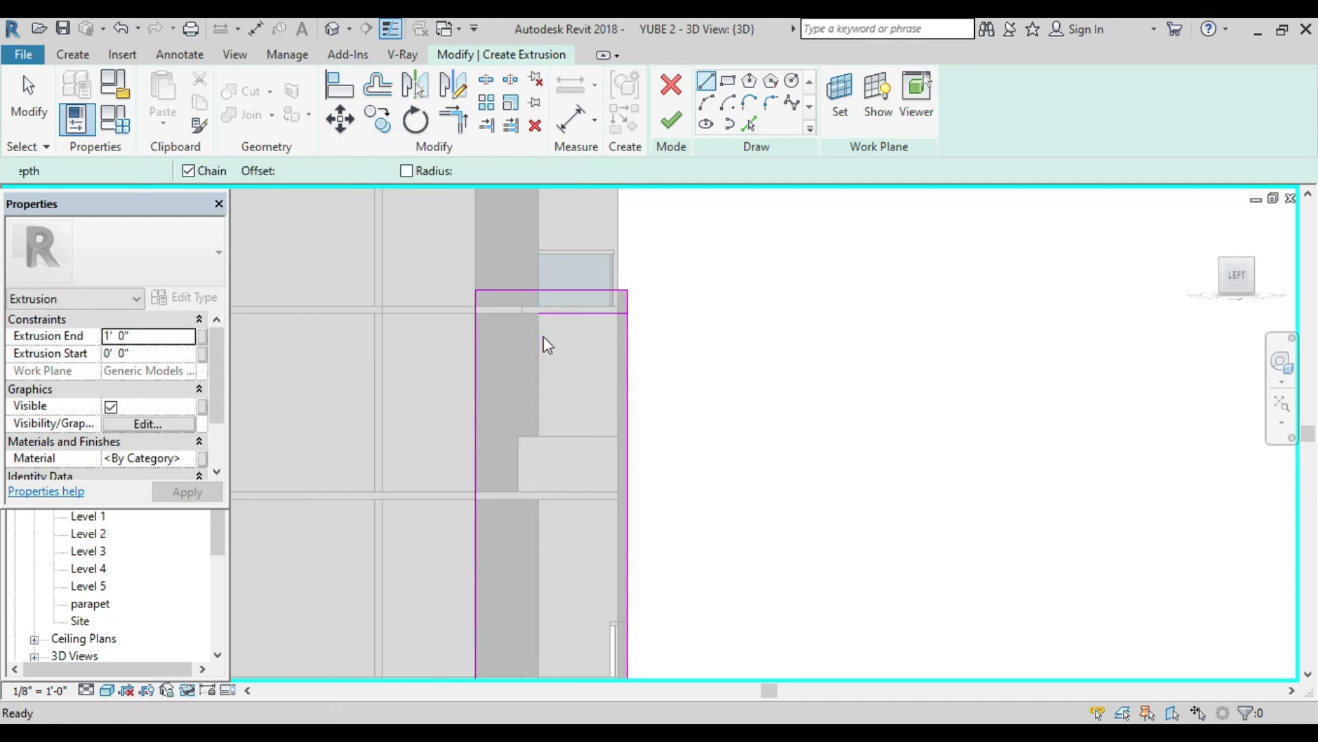
Step: Draw the inner rectangle's remaining edges: a two-foot top line, the vertical edge, and a line to the outer edge
scroll(547, 345, "up", 1)
left_click(656, 253)
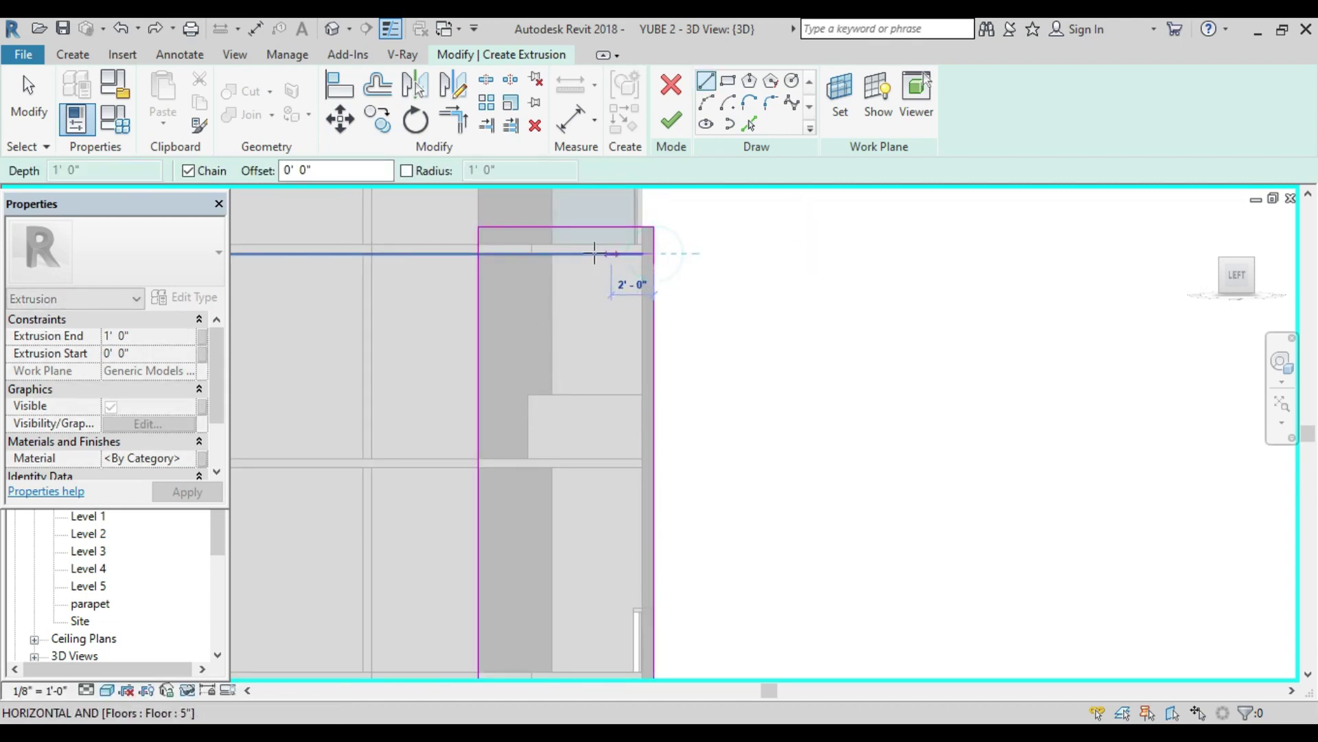
left_click(561, 253)
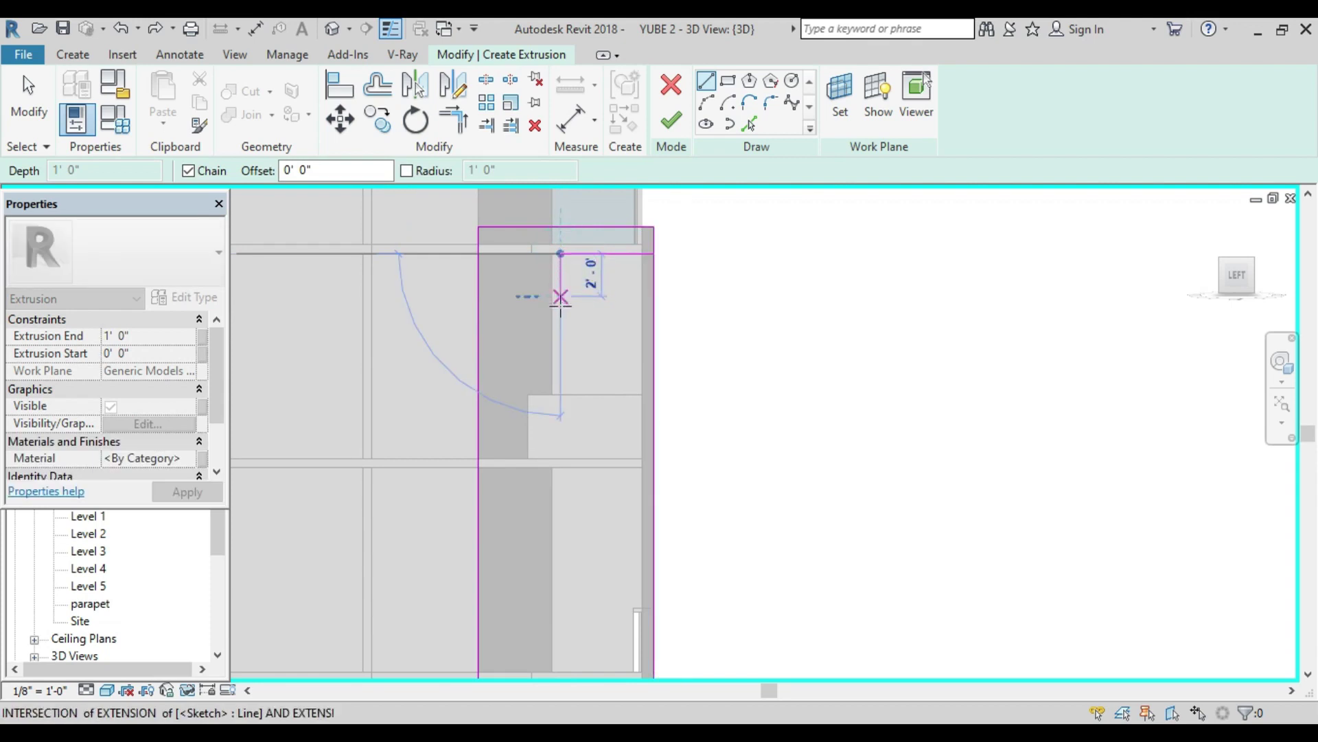
scroll(559, 453, "down", 2)
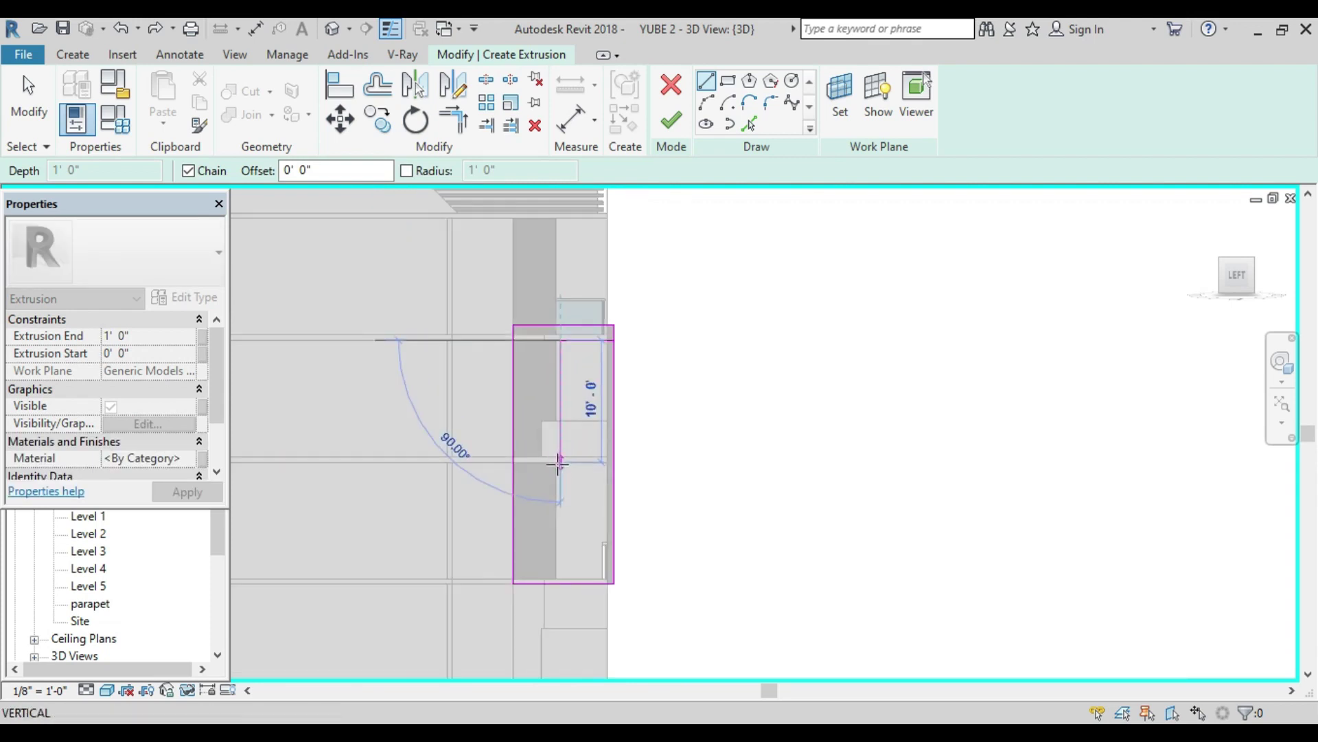
middle_click_drag(558, 495, 563, 356)
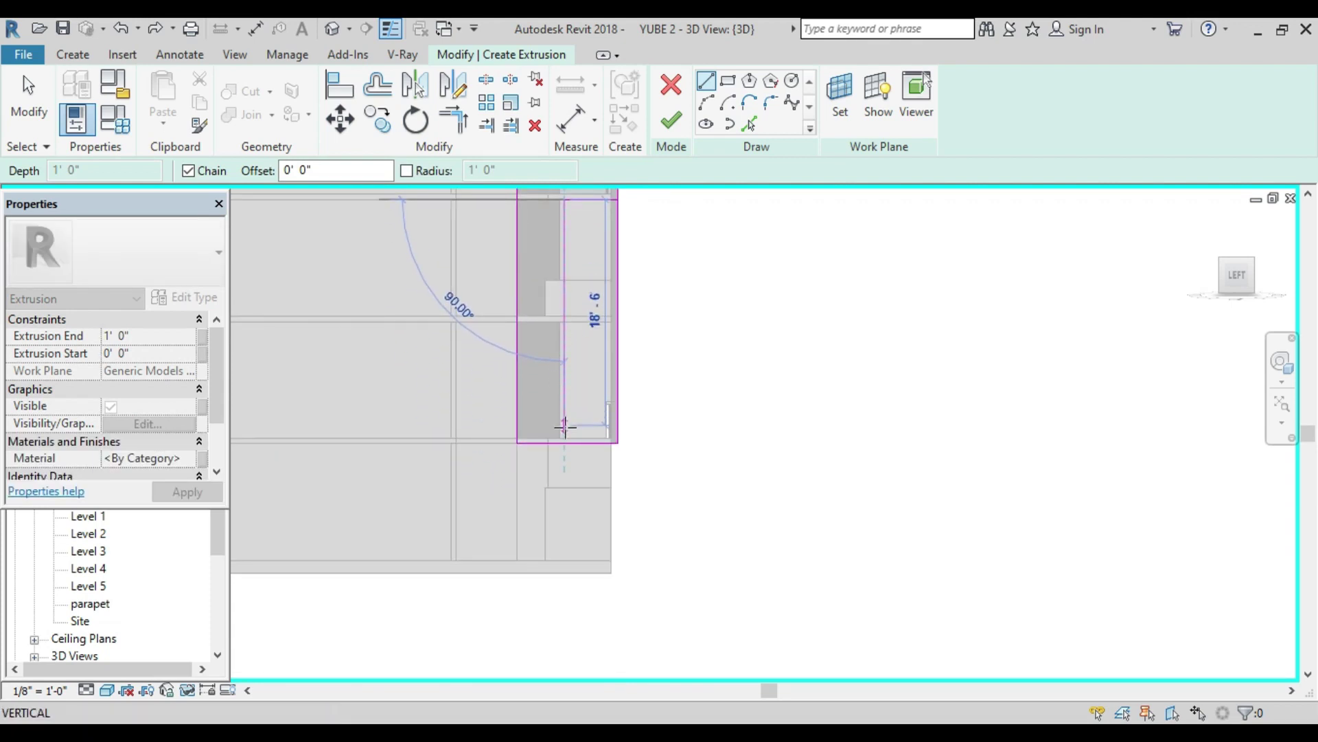
scroll(565, 426, "up", 2)
scroll(565, 426, "up", 1)
middle_click_drag(564, 426, 564, 346)
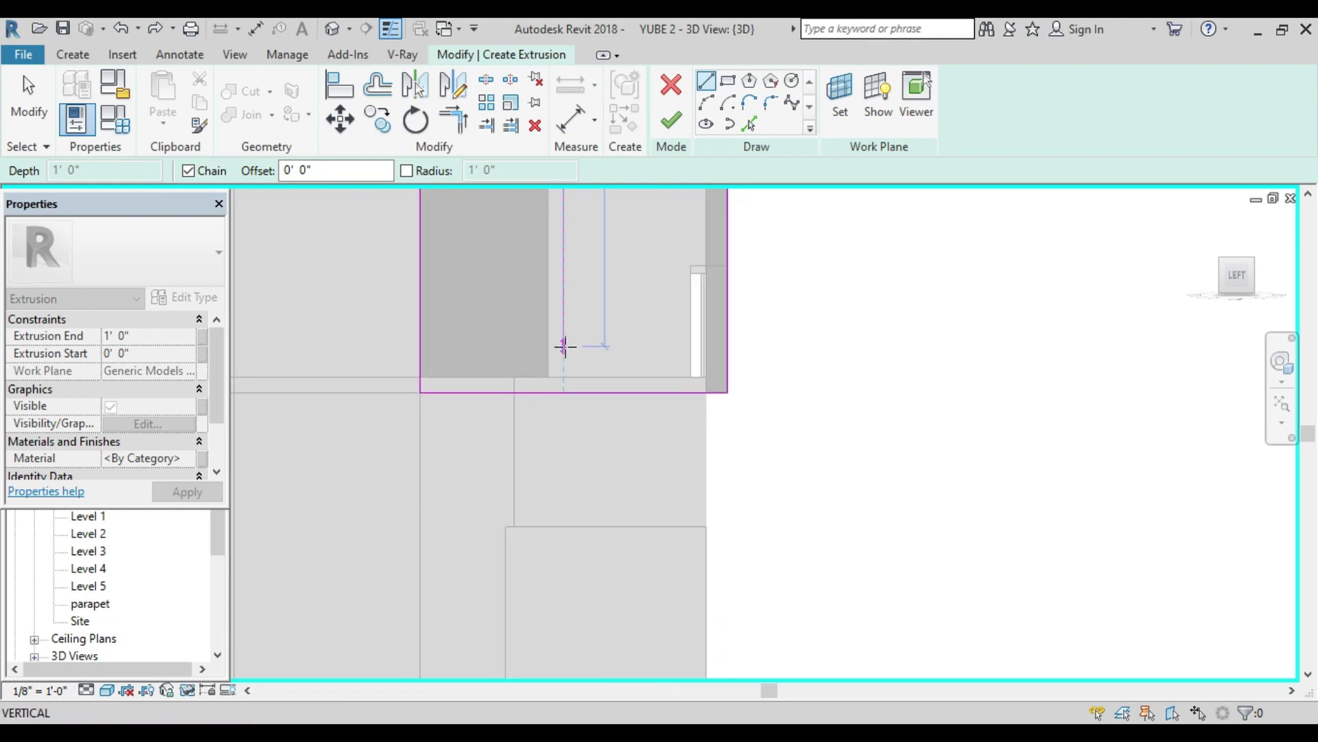
left_click(563, 265)
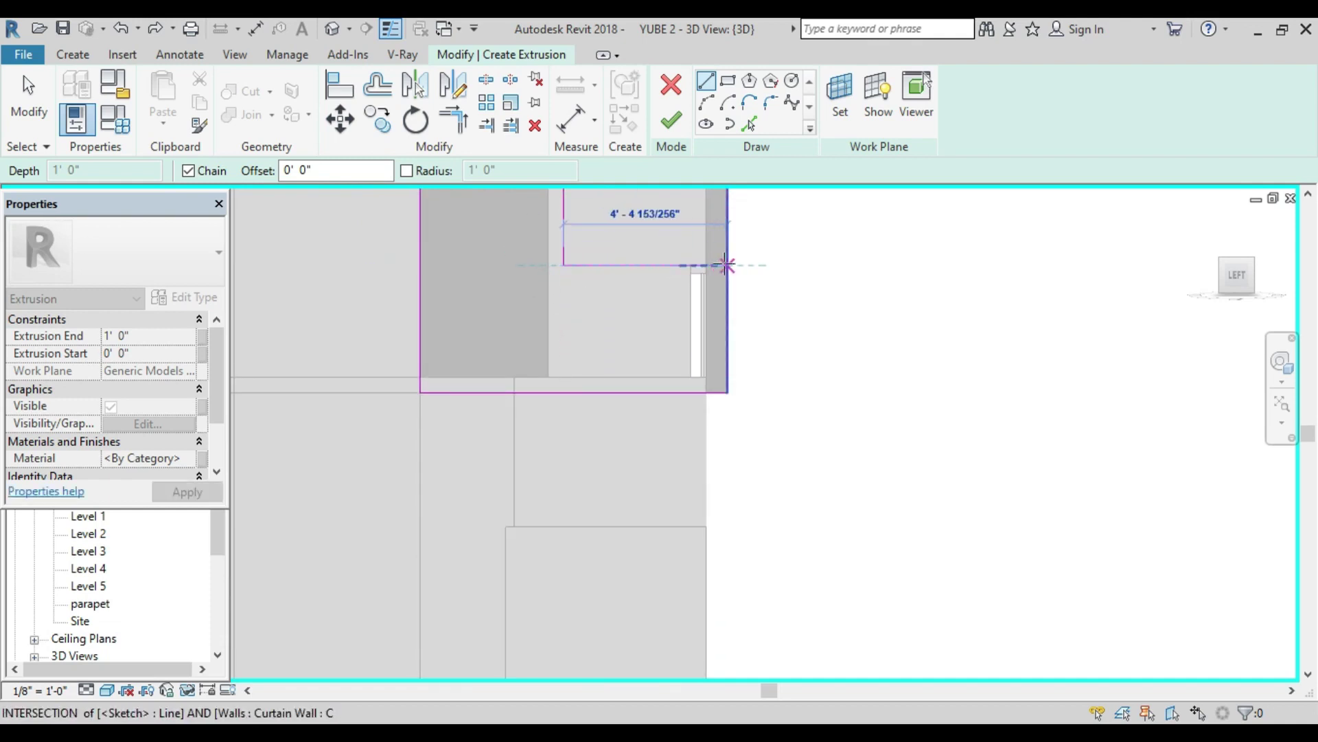
left_click(725, 265)
key("Escape")
key("Escape")
Step: Split the right outer sketch line partway down
scroll(721, 275, "down", 2)
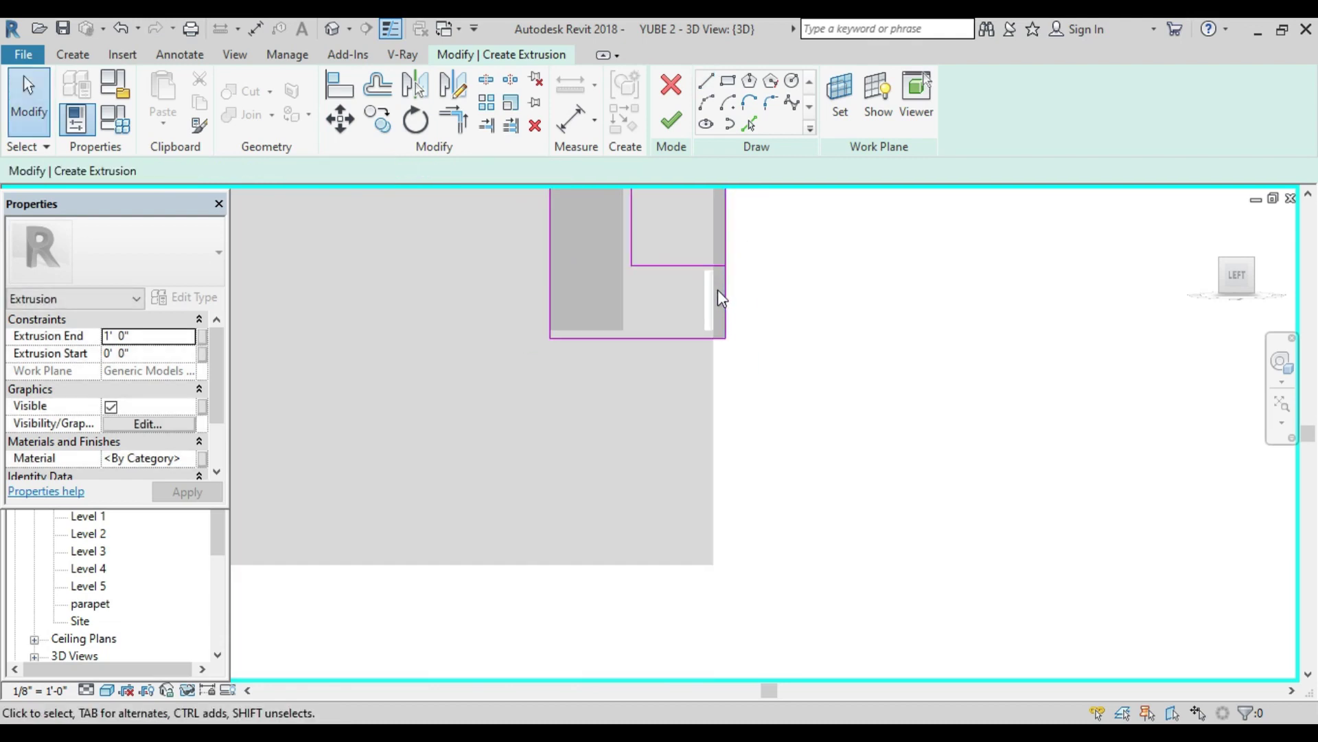
mouse_move(718, 297)
middle_mouse_down()
mouse_move(730, 364)
mouse_move(600, 474)
middle_mouse_up()
scroll(605, 456, "down", 2)
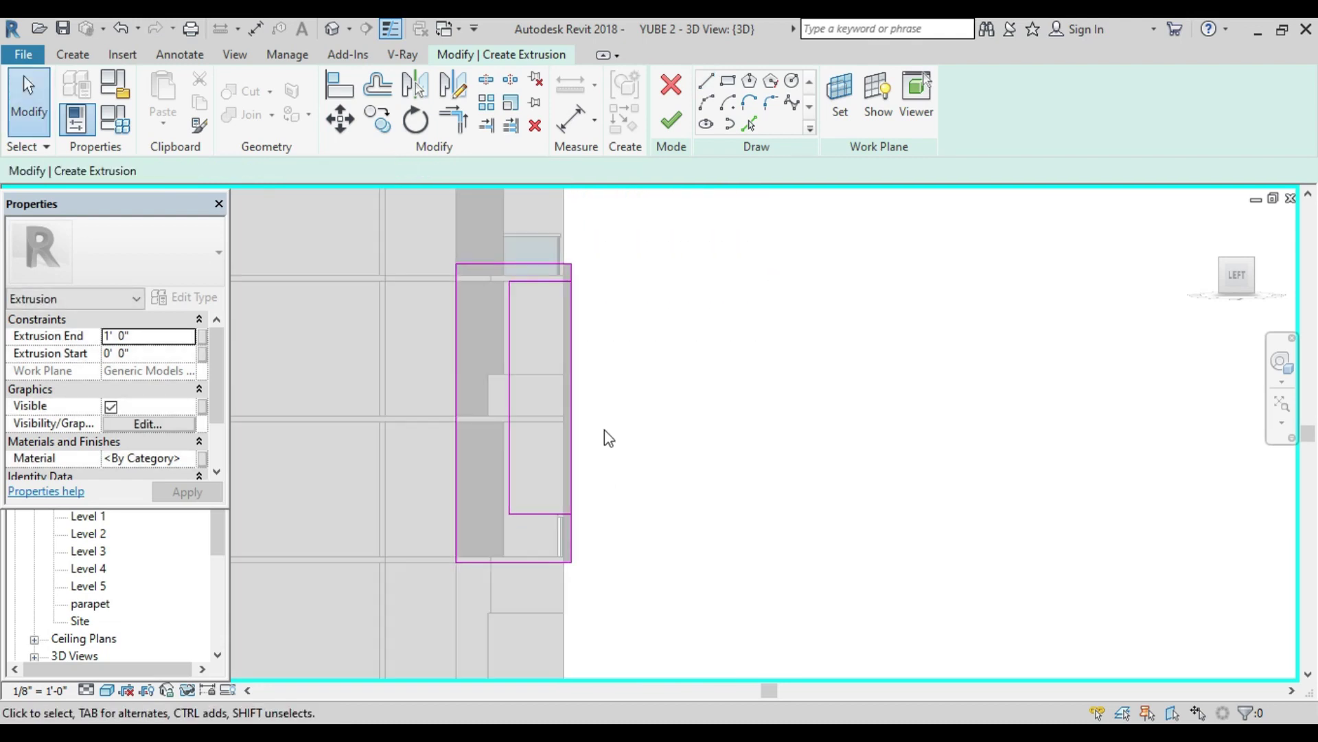
left_click(577, 406)
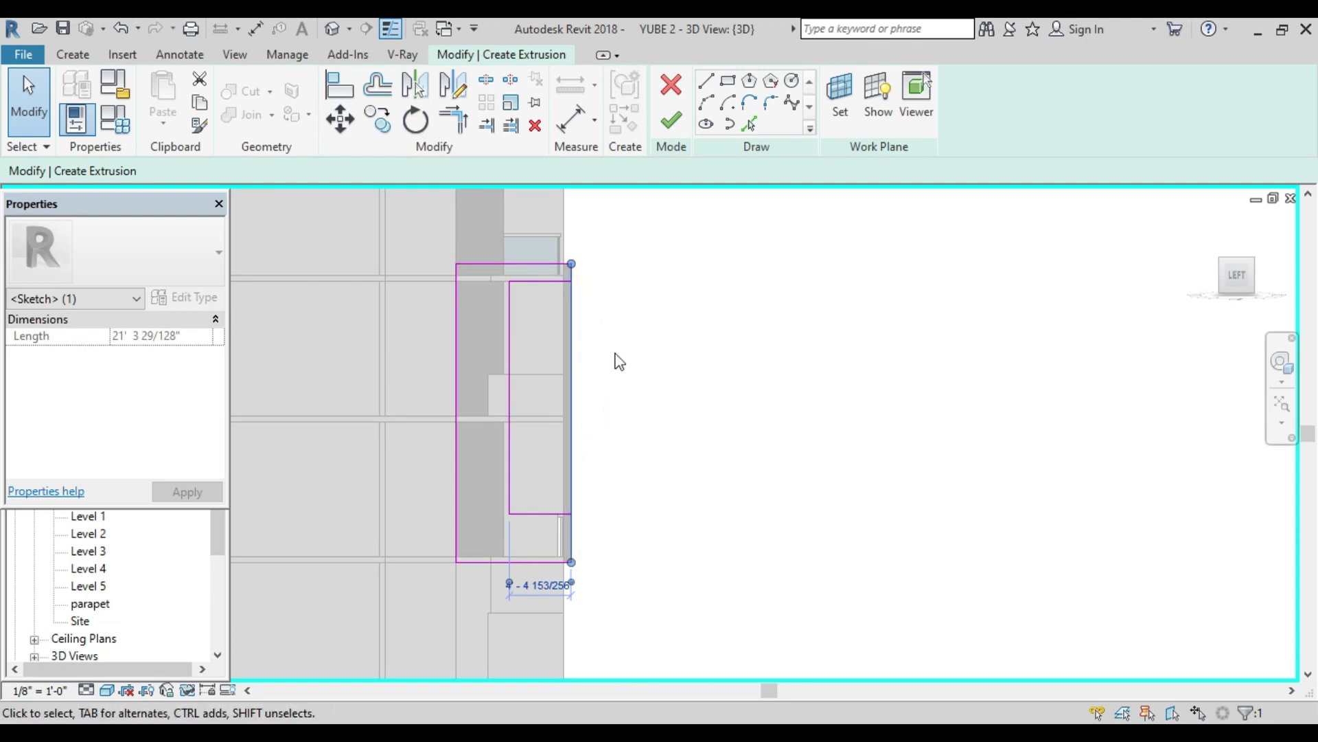
left_click(596, 369)
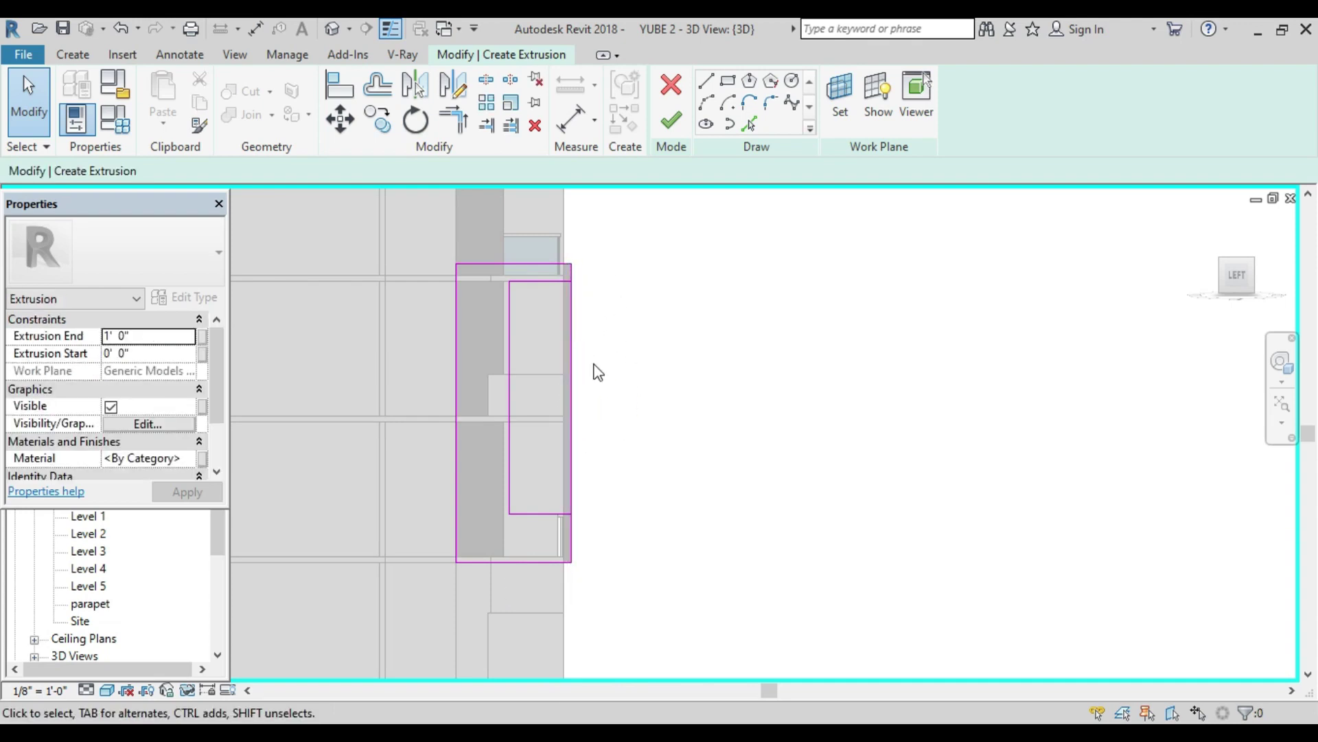
left_click(485, 81)
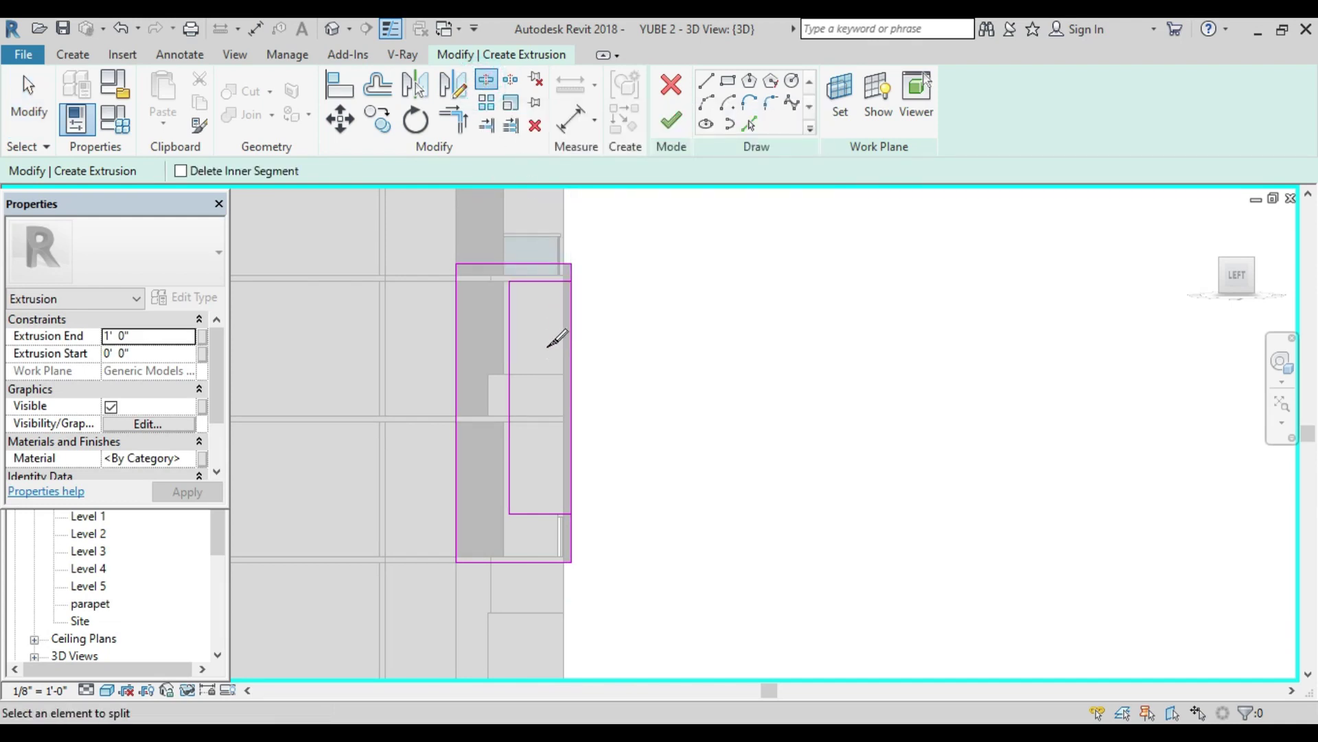
left_click(573, 397)
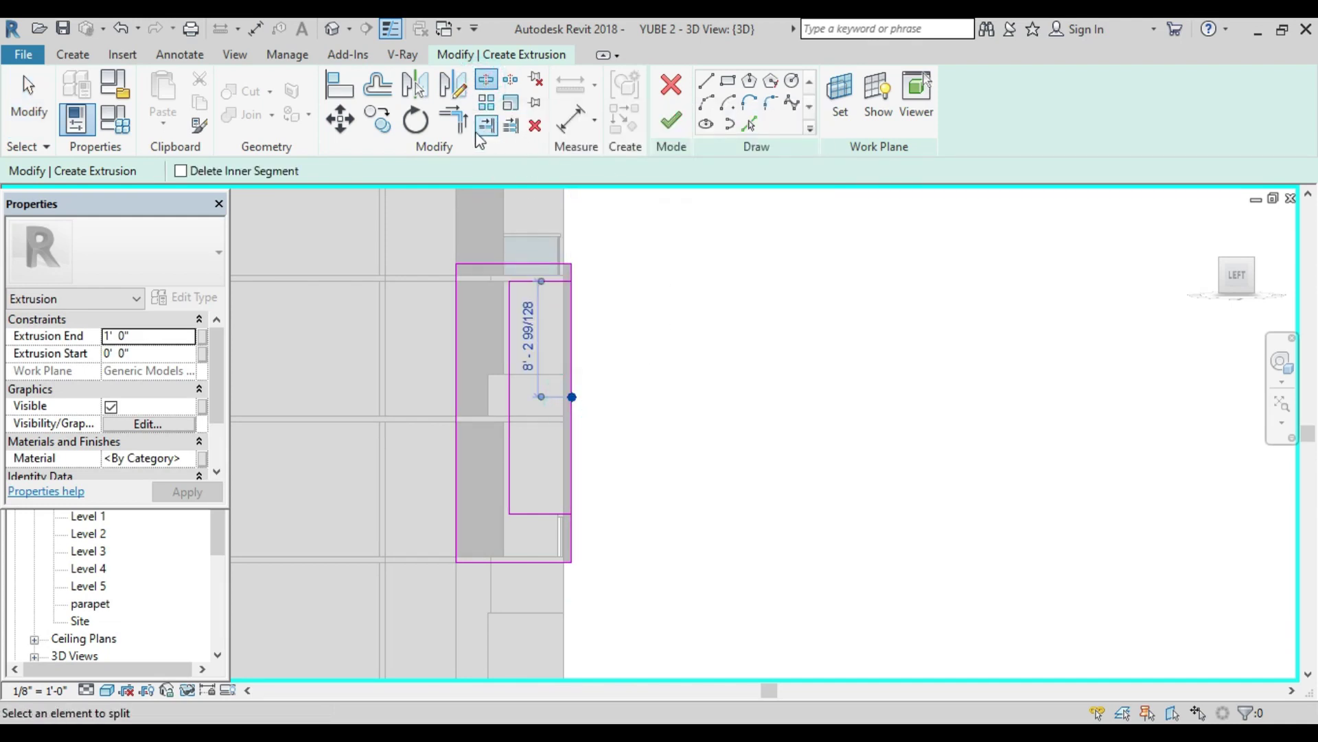
Step: Trim the upper and lower inner corners into a C-shaped profile and finish the extrusion
left_click(457, 125)
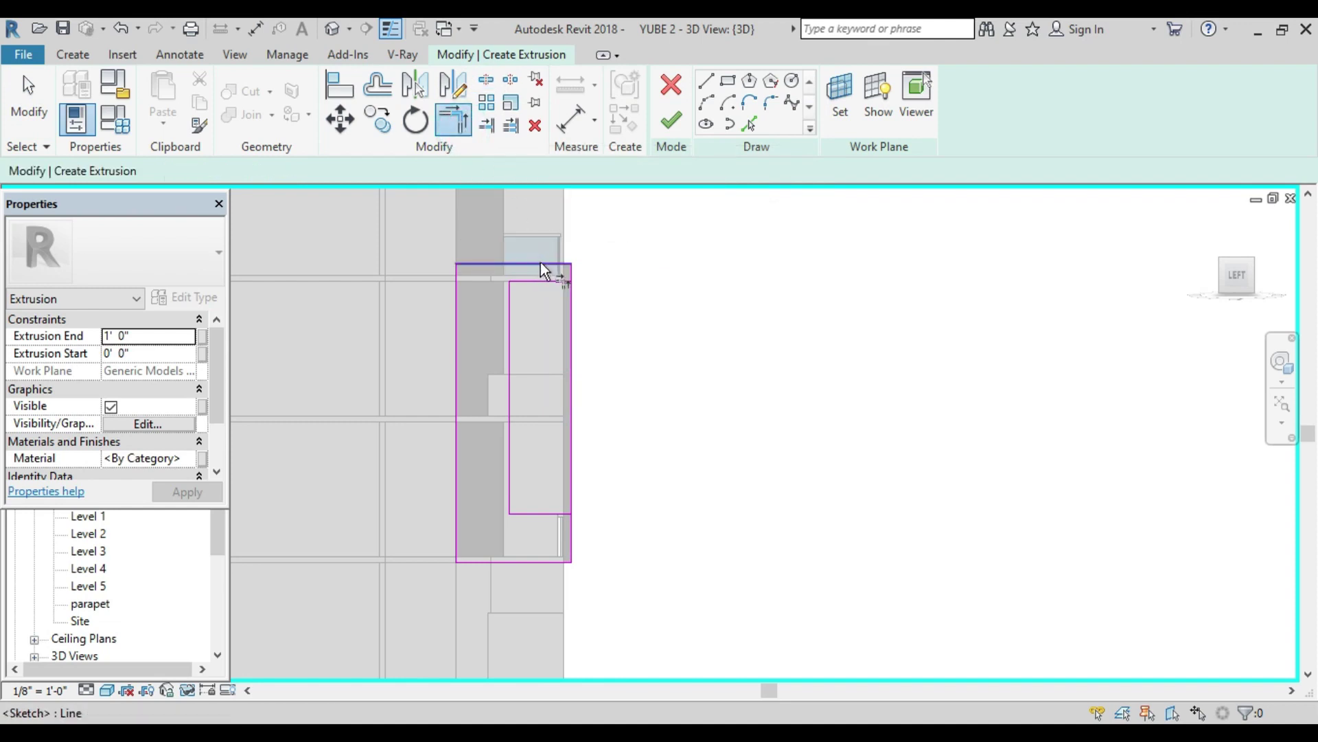
left_click(570, 270)
left_click(558, 278)
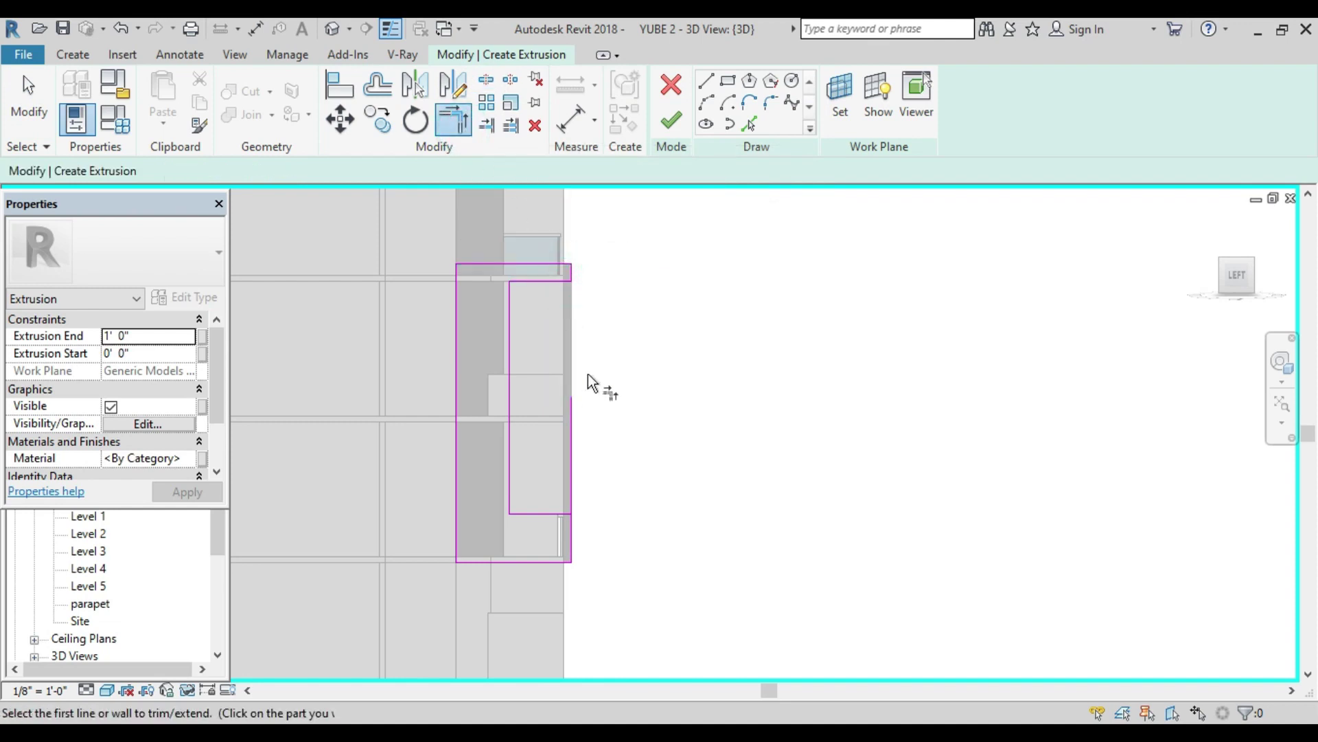
left_click(558, 513)
left_click(575, 530)
left_click(664, 125)
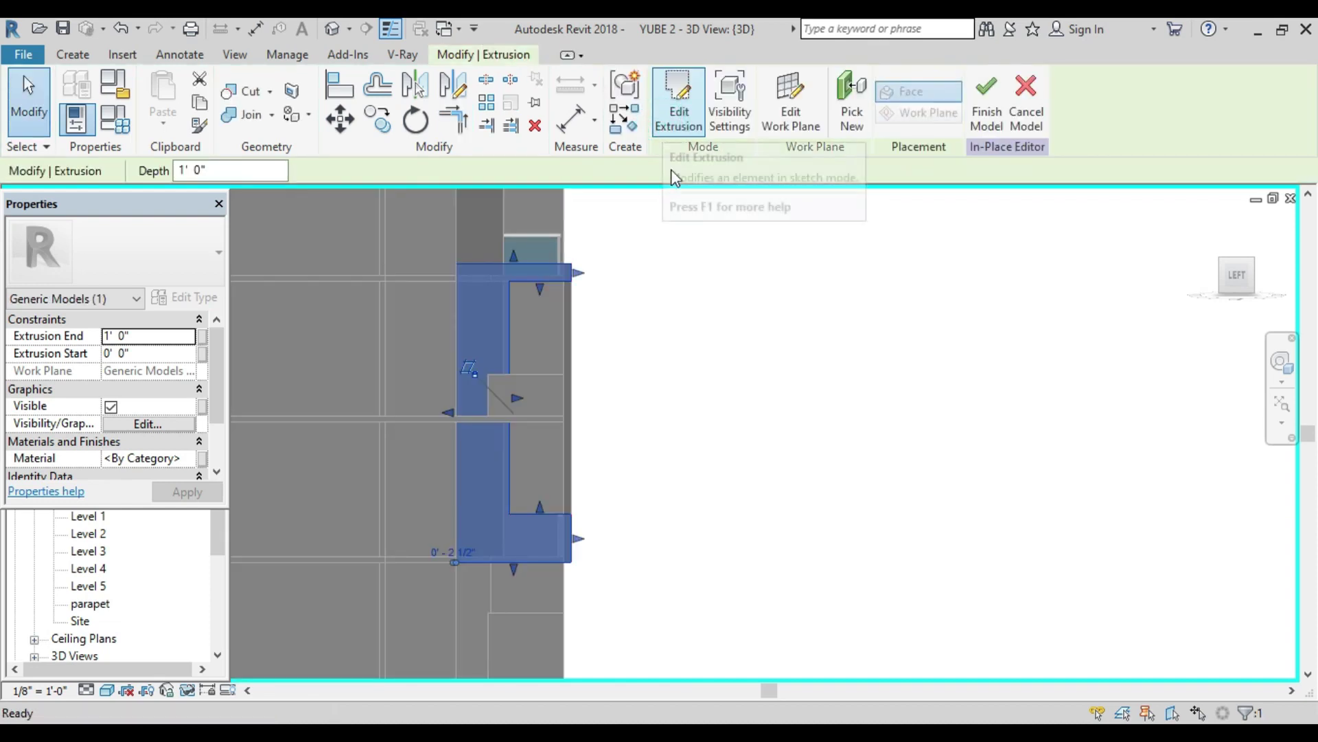
Step: Finish the in-place model and orbit to a perspective view of the facade
left_click(985, 118)
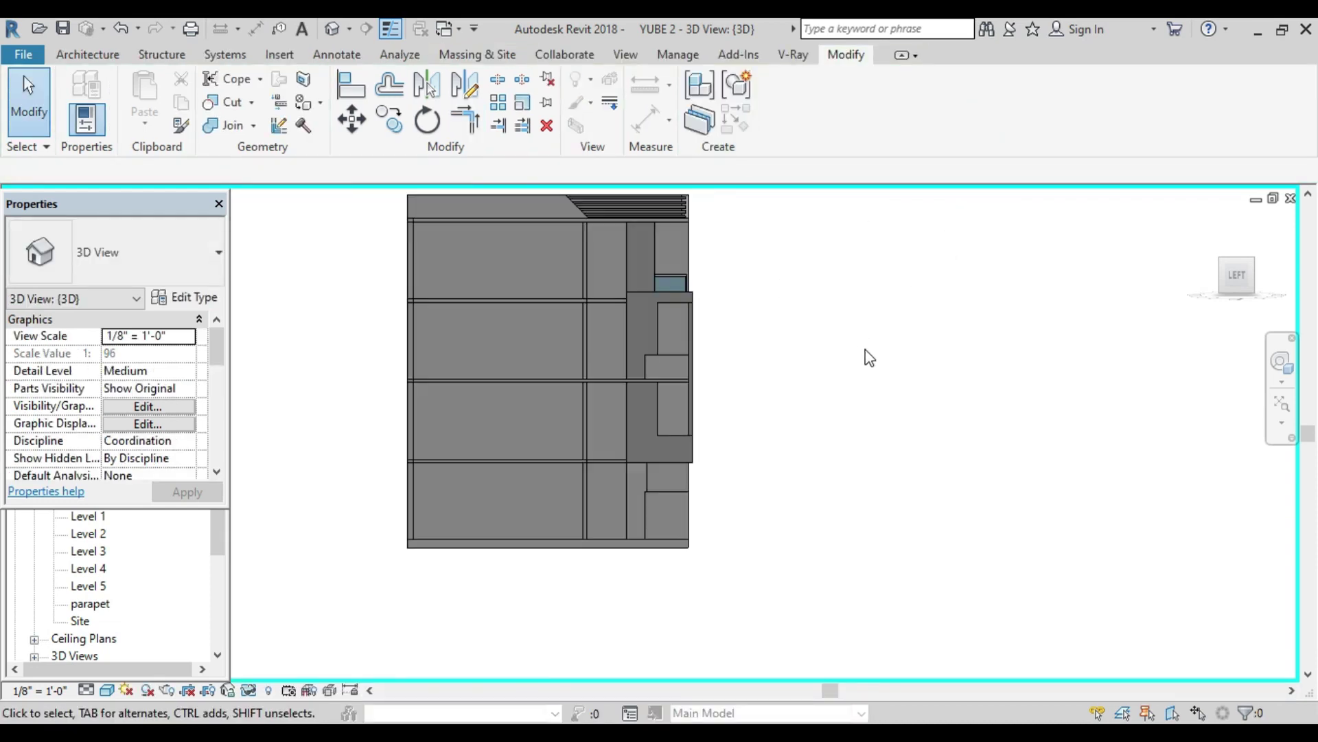
middle_click_drag(869, 357, 685, 368, "shift")
scroll(649, 369, "up", 2)
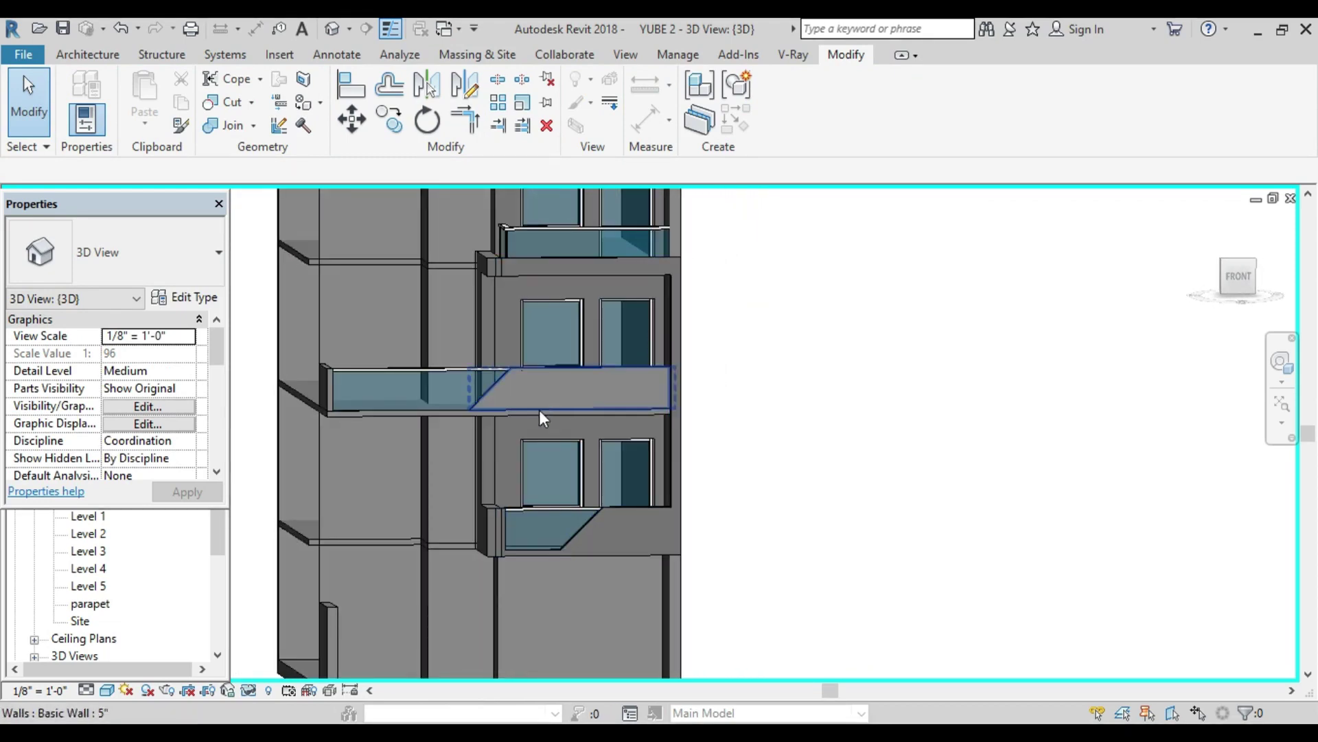
scroll(538, 409, "up", 2)
Step: Stretch the vertical frame extrusion longer with its shape handle
left_click(486, 471)
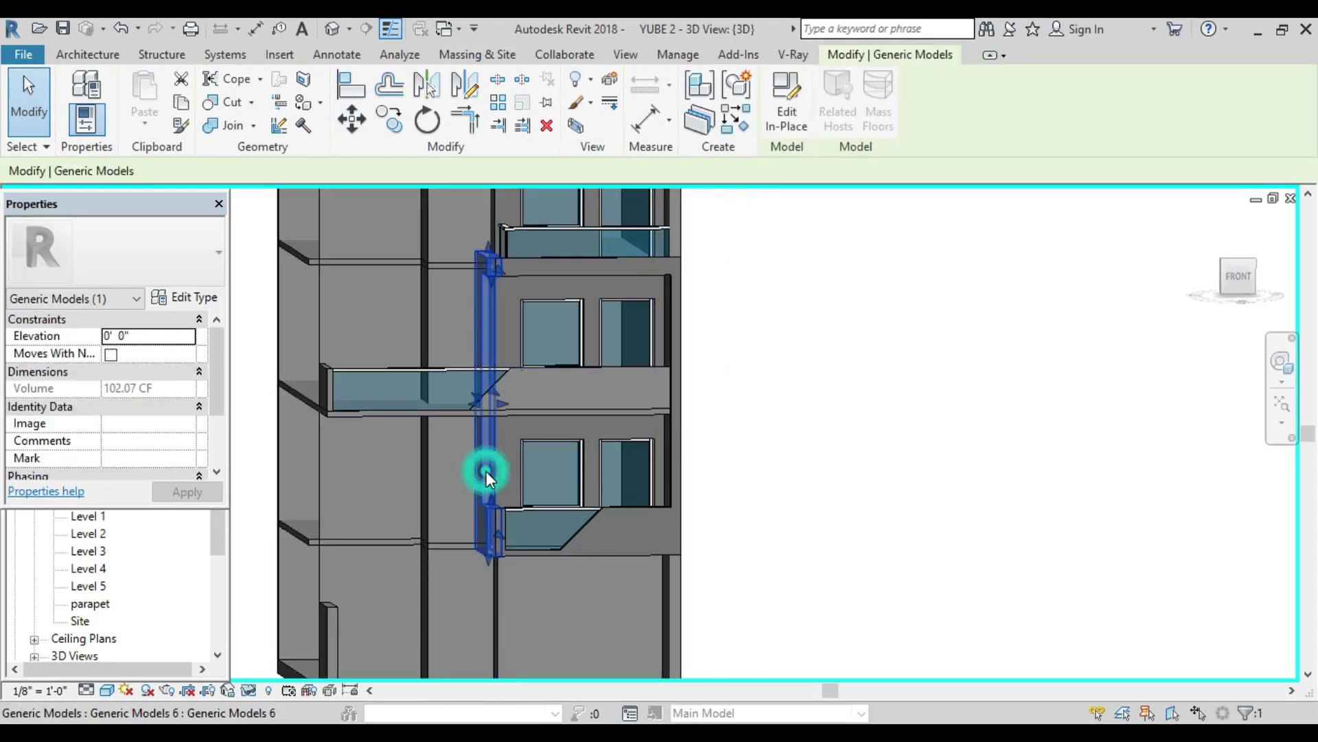
scroll(920, 356, "down", 3)
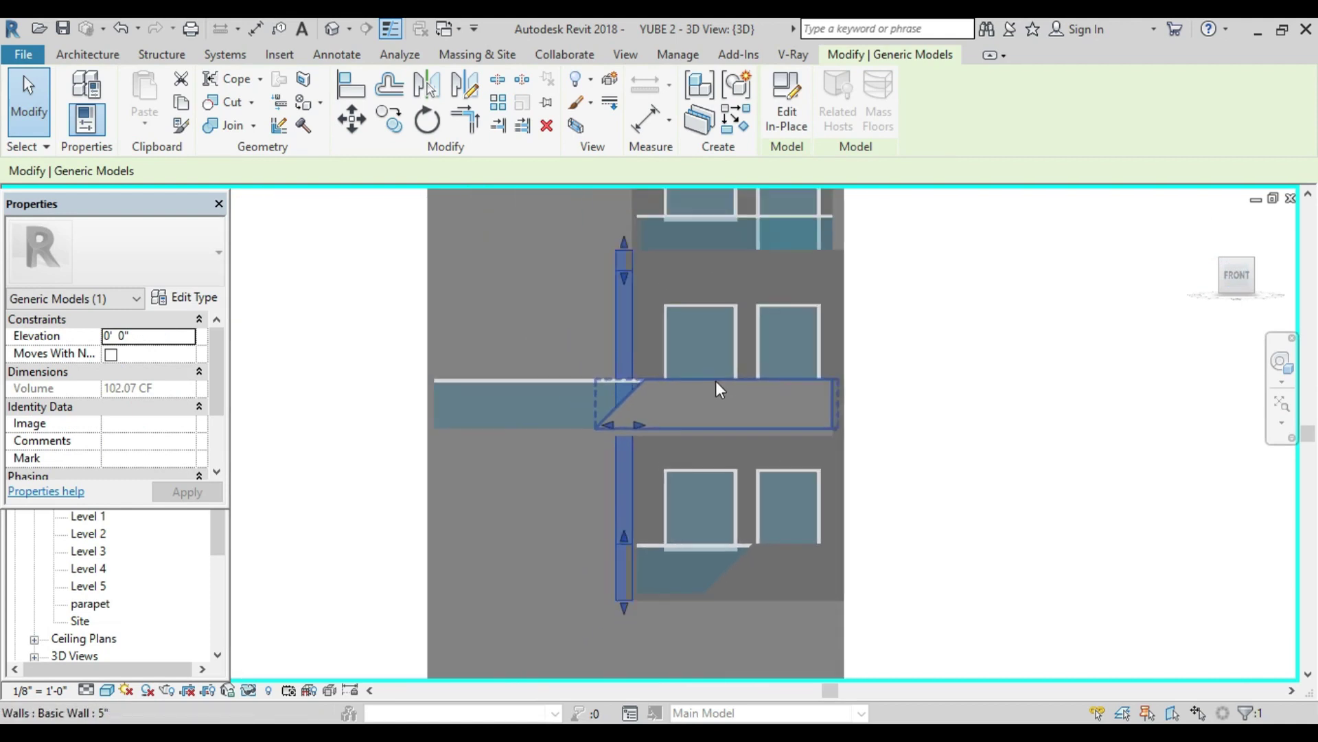
middle_click_drag(716, 381, 610, 357)
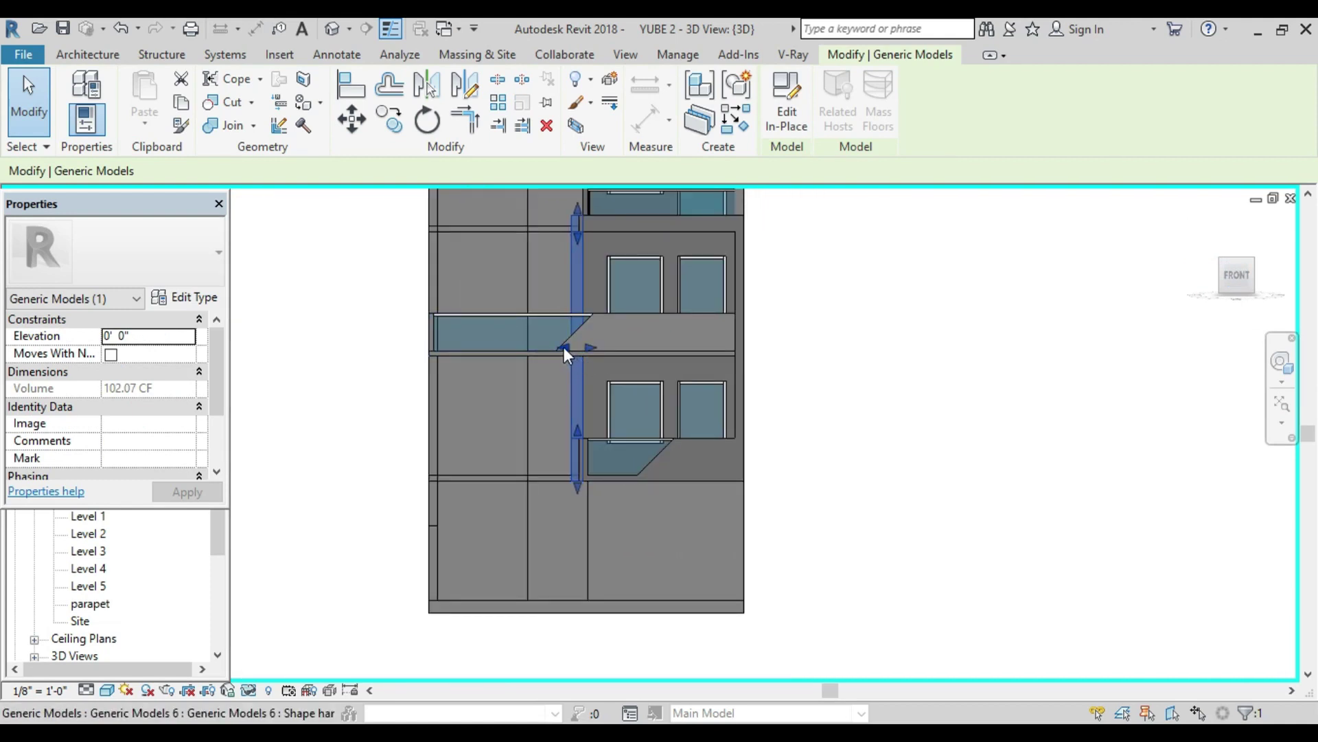
left_click_drag(563, 348, 569, 348)
left_click(965, 317)
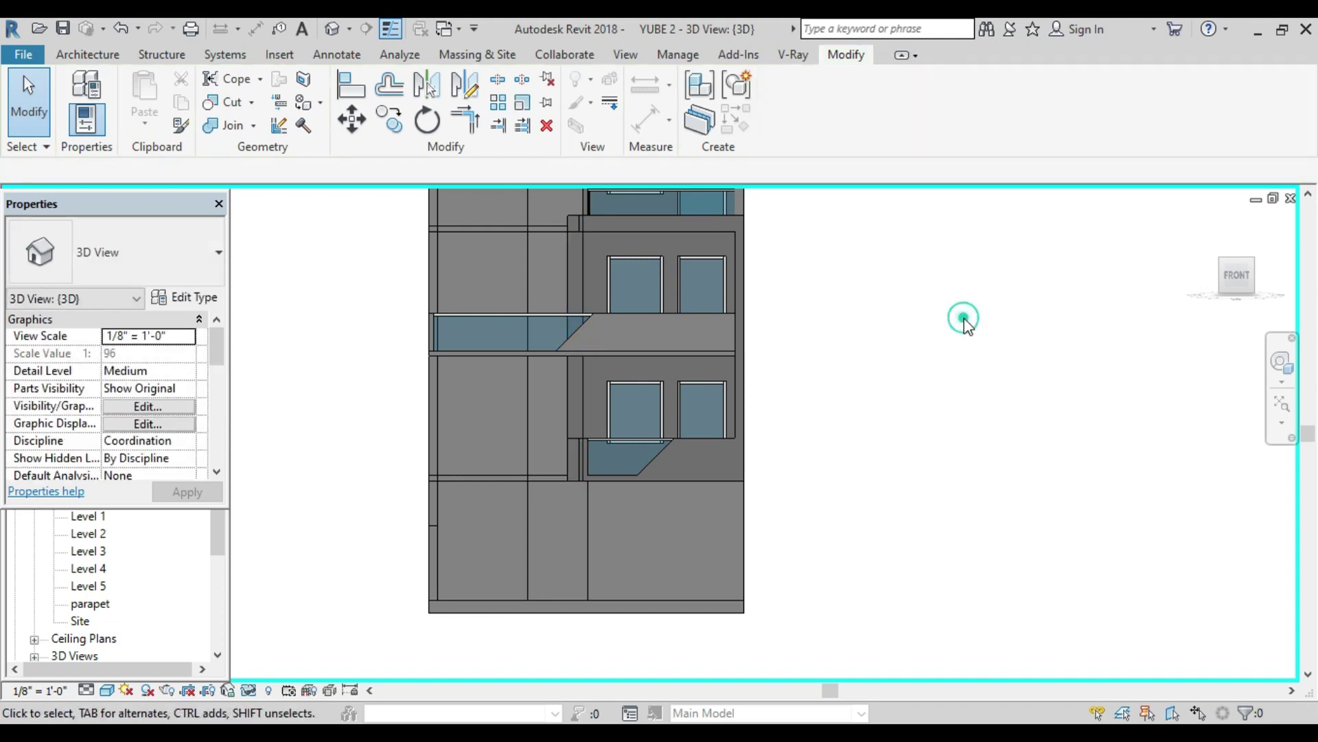
scroll(599, 472, "up", 5)
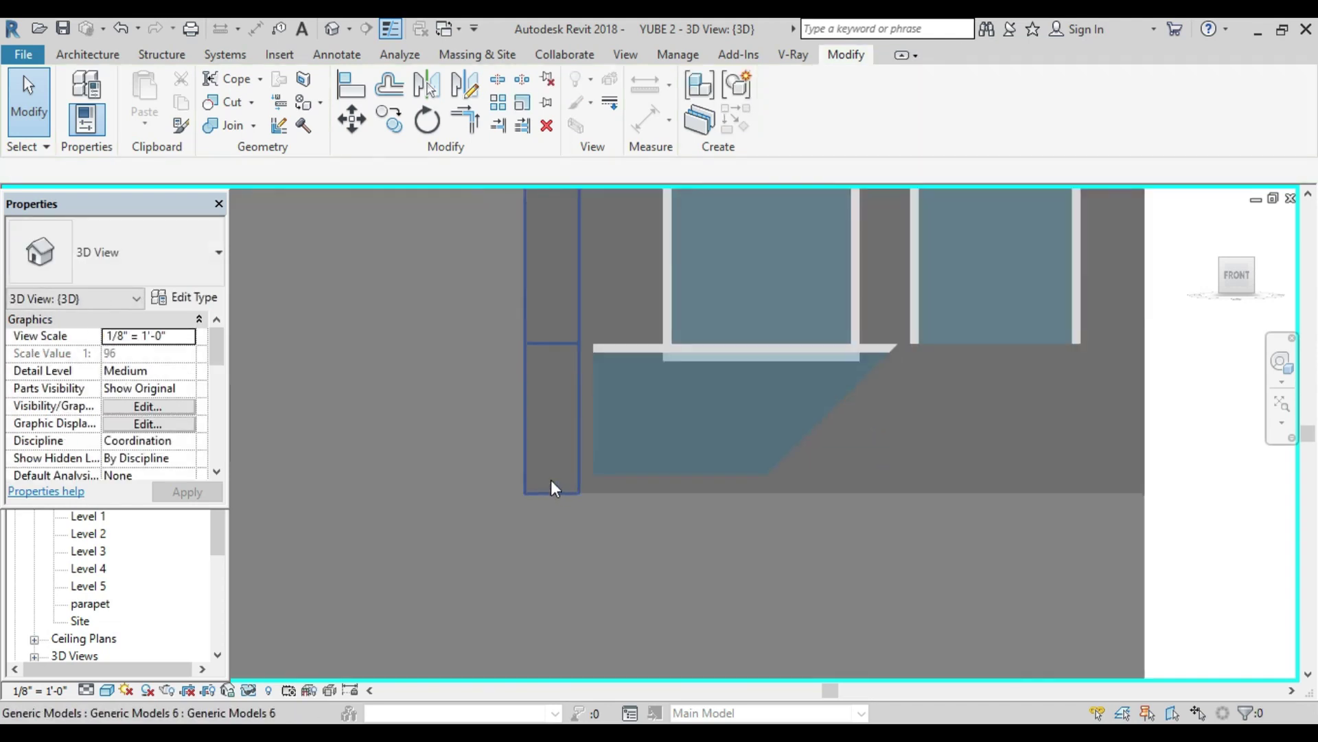
scroll(550, 479, "up", 2)
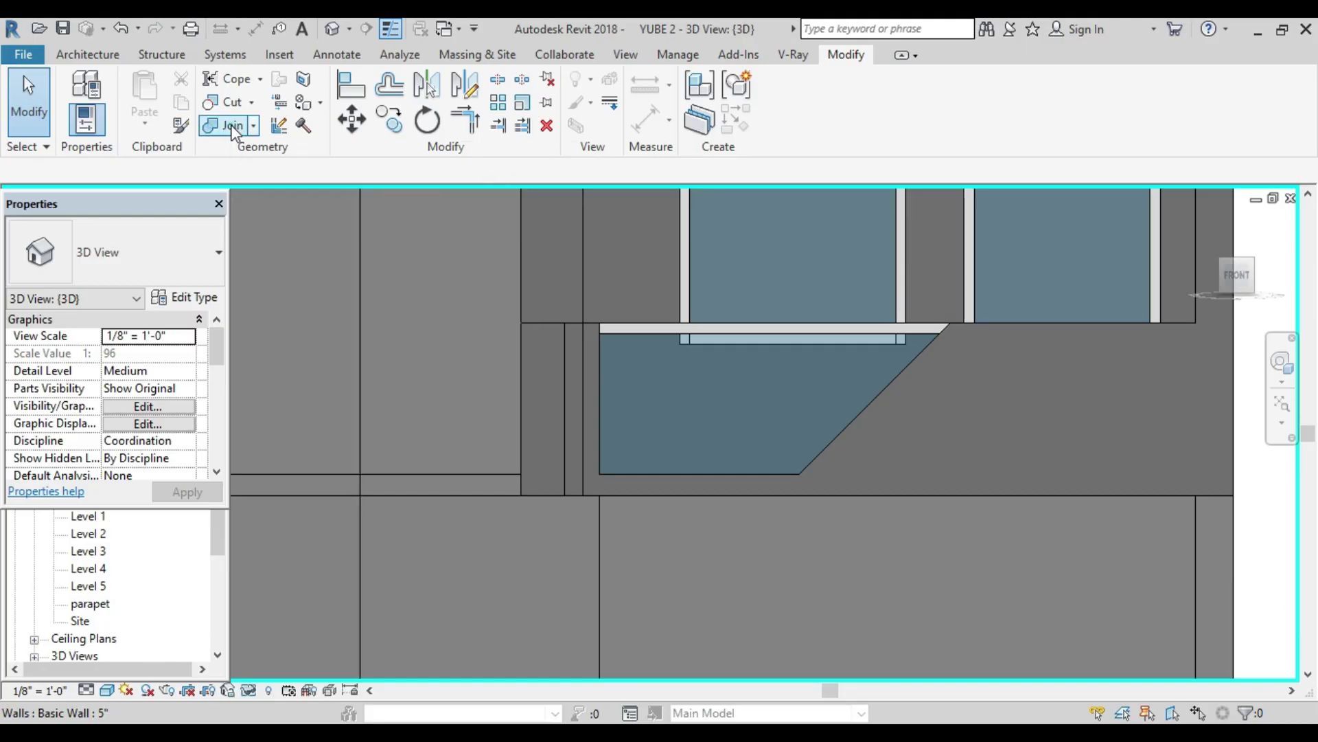
Step: Try joining the vertical element to the wall, then cancel the failed join warning
left_click(231, 125)
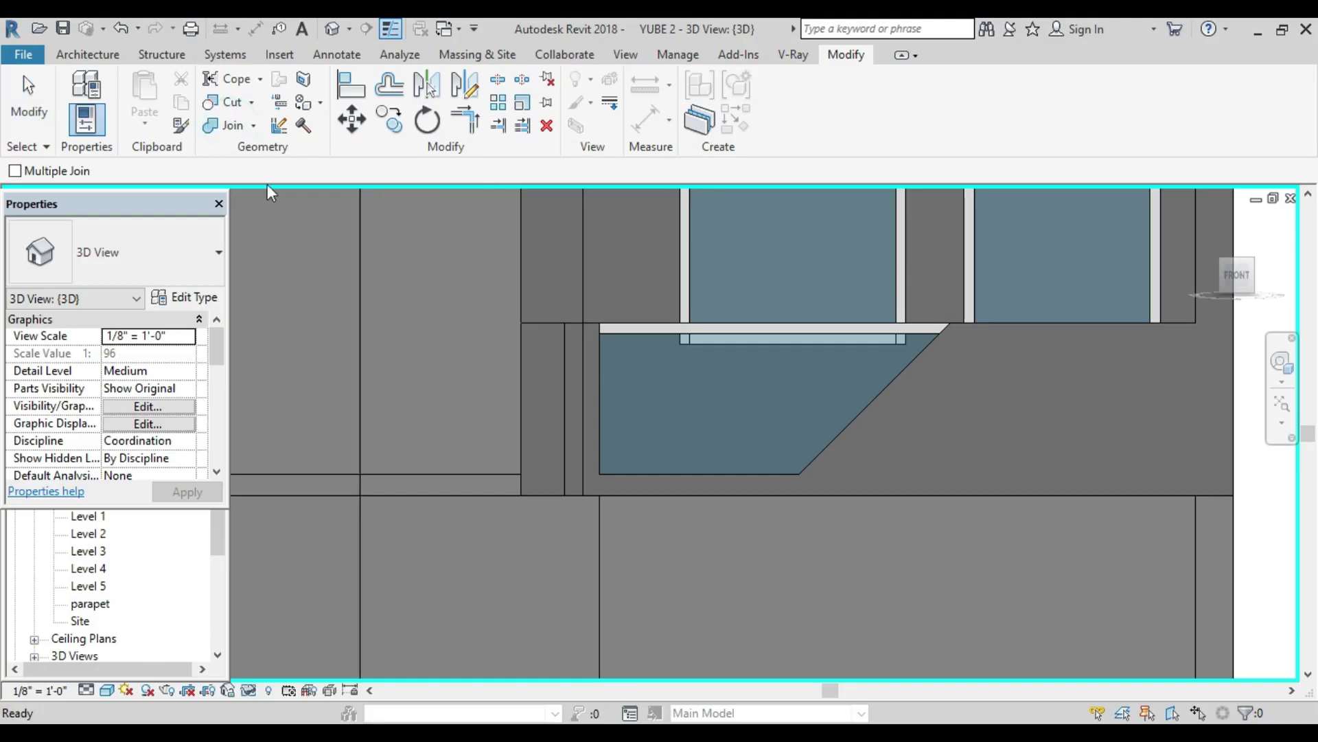
left_click(582, 392)
left_click(595, 405)
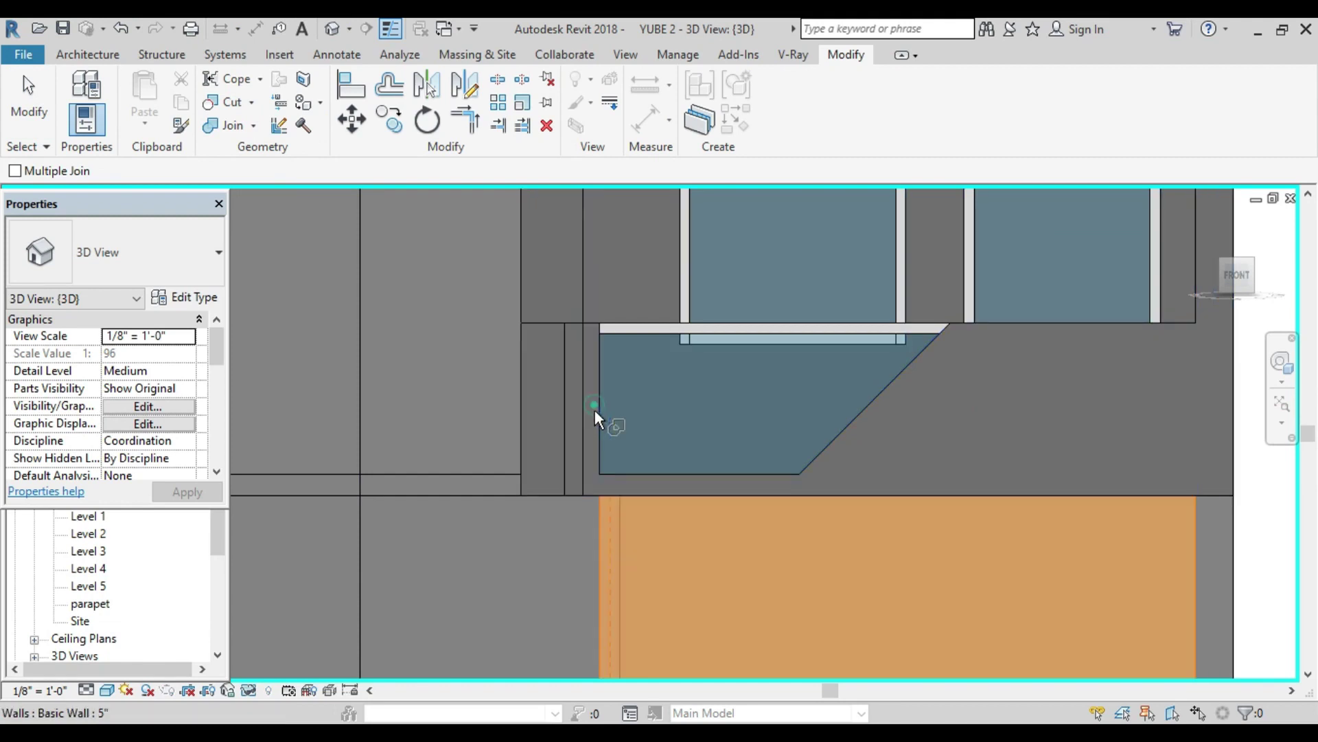
left_click(1251, 697)
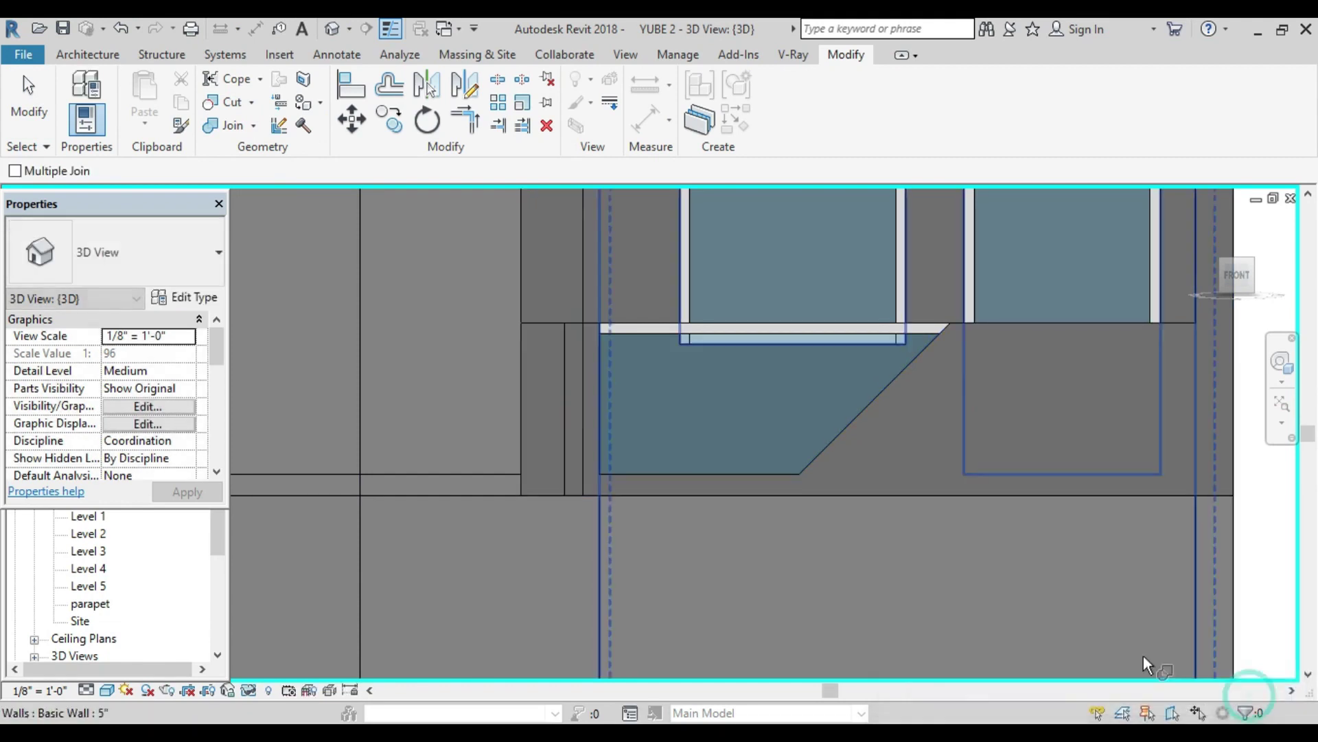
Step: Join the wide balcony frame model with the narrow vertical column, then exit Join Geometry
left_click(563, 414)
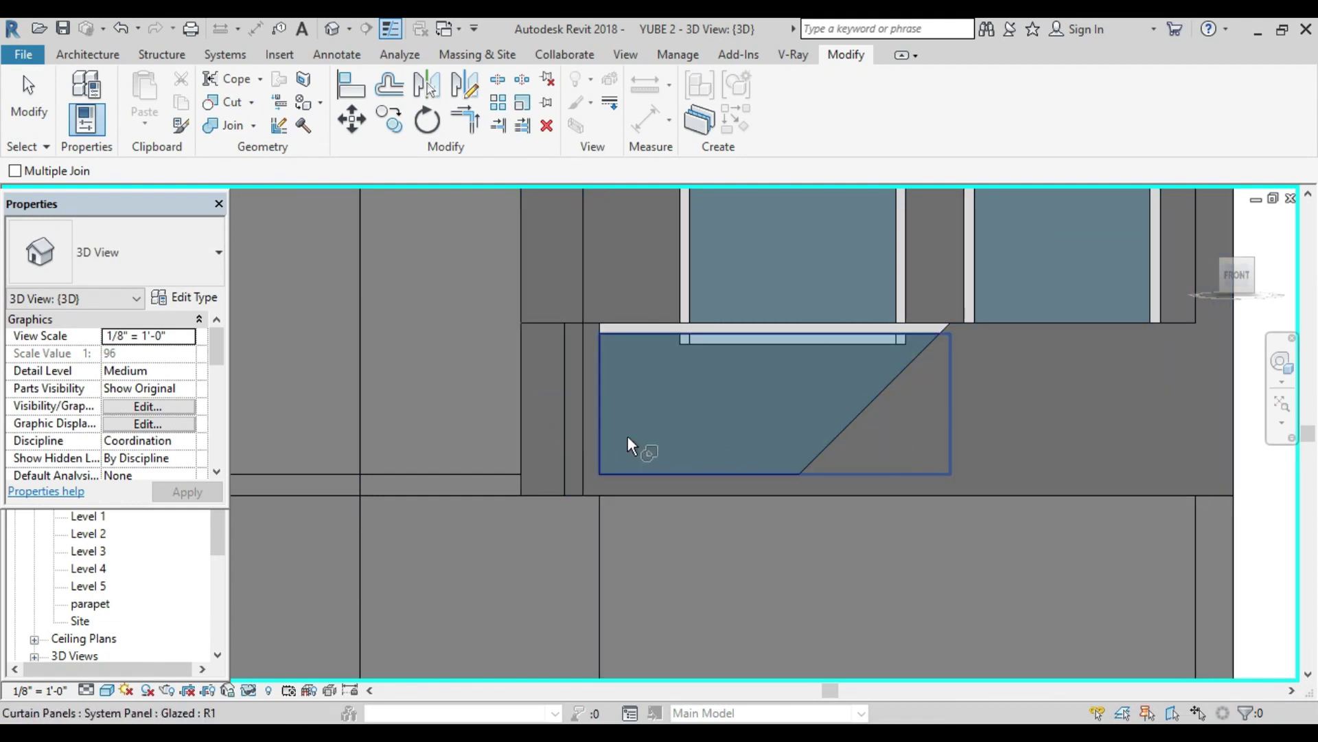
left_click(582, 421)
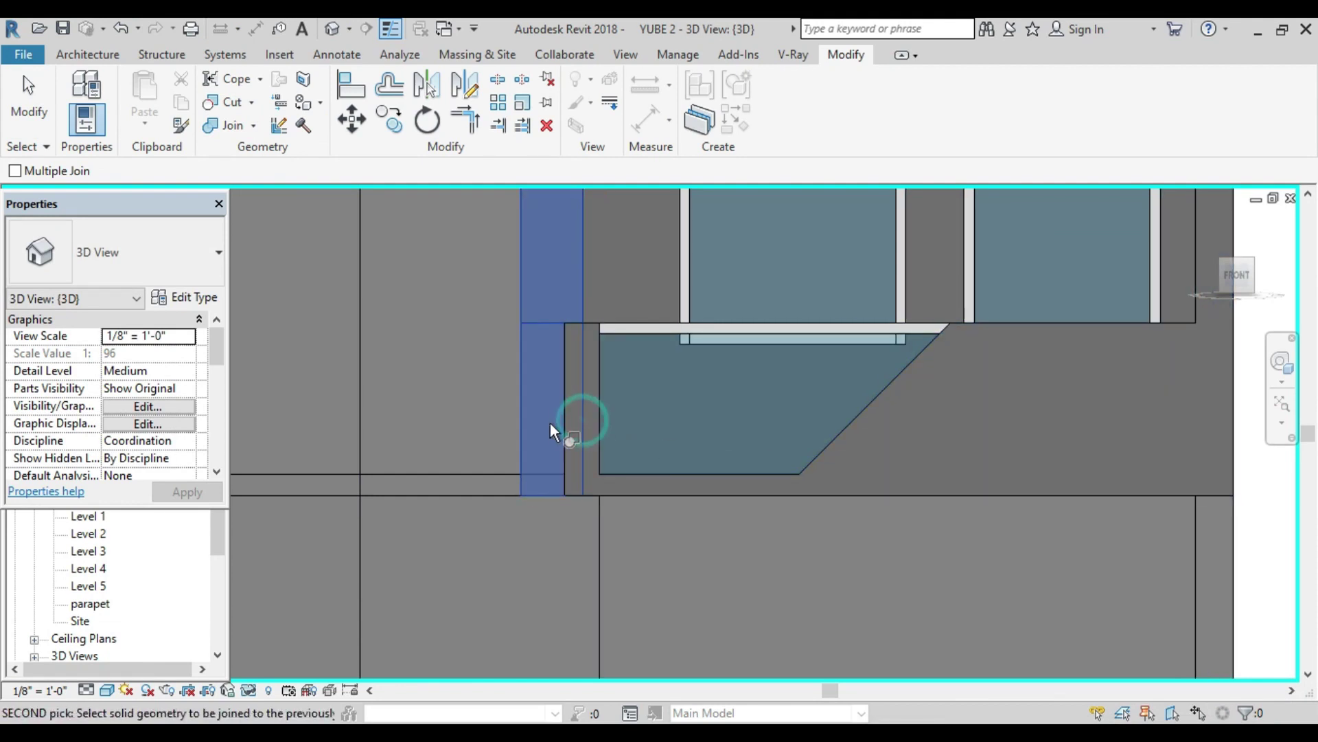
left_click(564, 387)
left_click(592, 386)
scroll(583, 389, "down", 3)
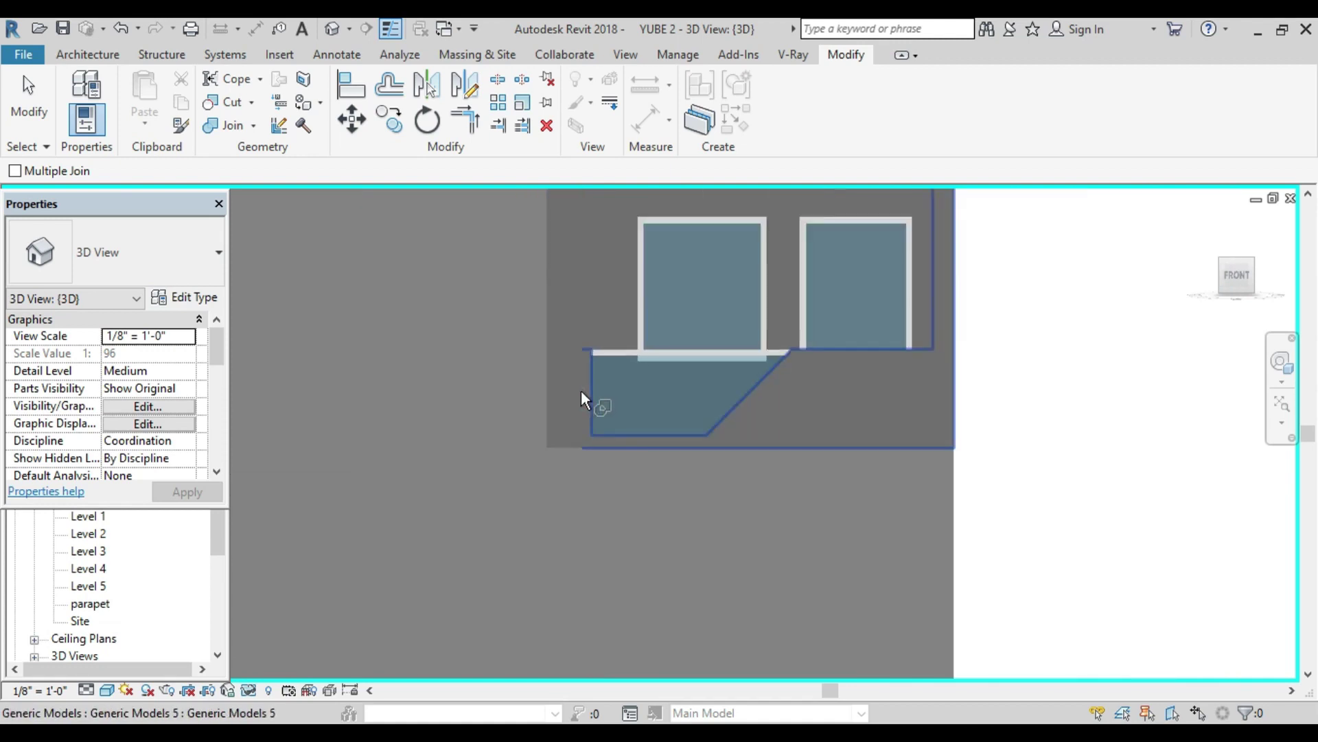
scroll(591, 405, "up", 3)
scroll(587, 394, "down", 3)
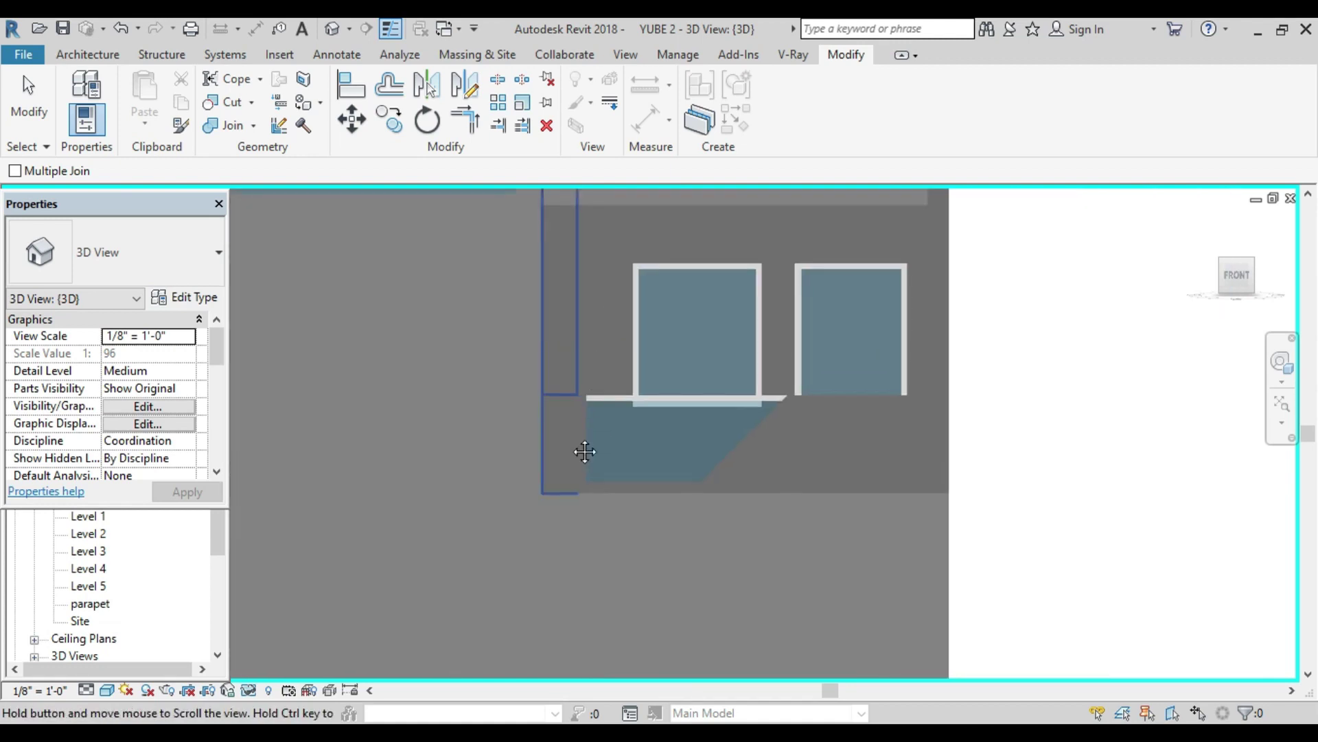
scroll(558, 324, "up", 3)
scroll(571, 336, "up", 1)
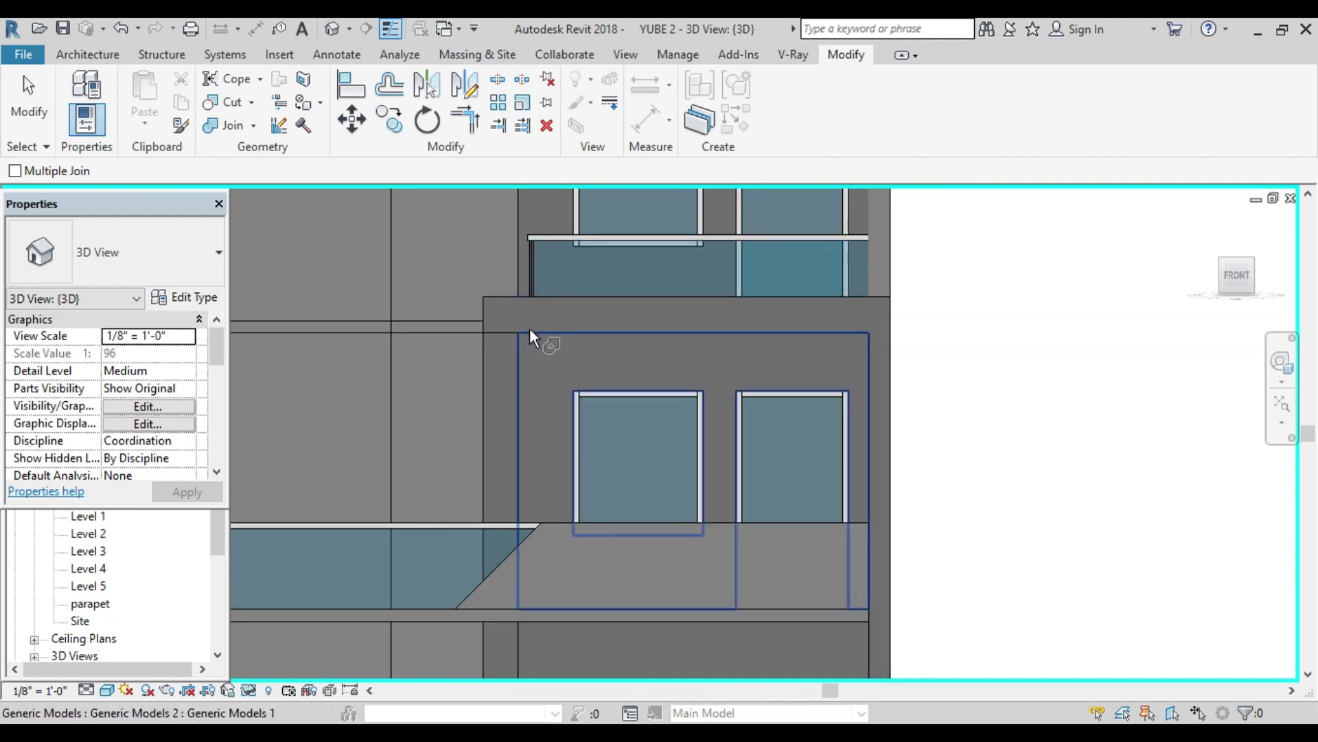
key("Escape")
scroll(557, 373, "down", 2)
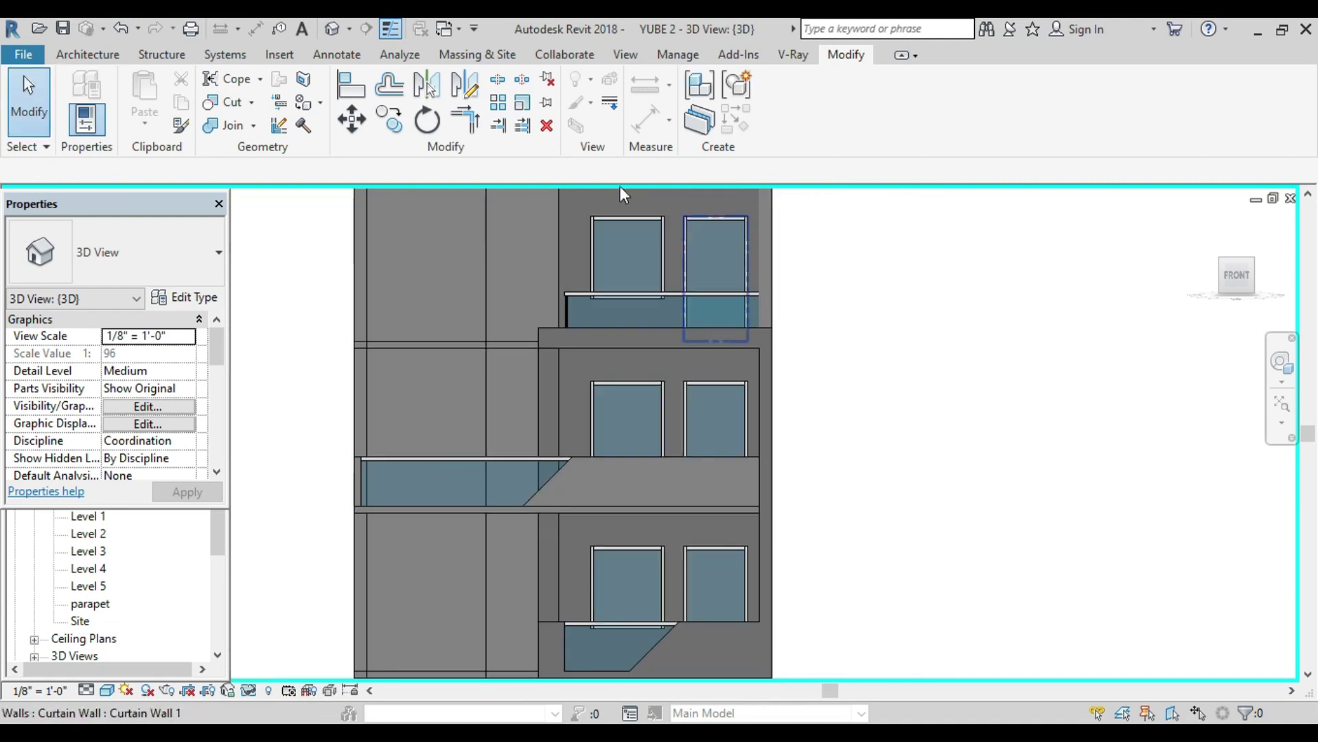
left_click(338, 40)
scroll(526, 336, "down", 2)
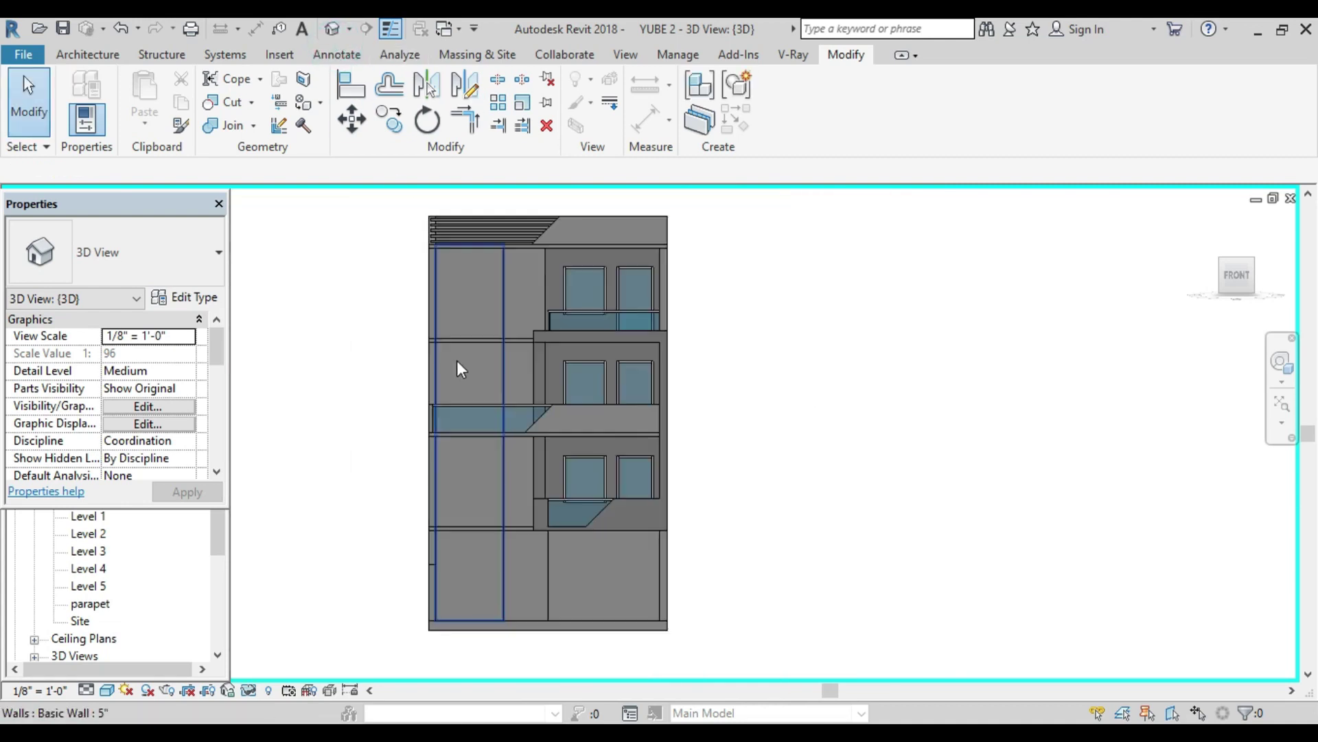
mouse_move(453, 360)
middle_mouse_down("shift")
mouse_move(542, 438)
mouse_move(627, 456)
mouse_move(338, 441)
mouse_move(275, 424)
mouse_move(286, 412)
middle_mouse_up("shift")
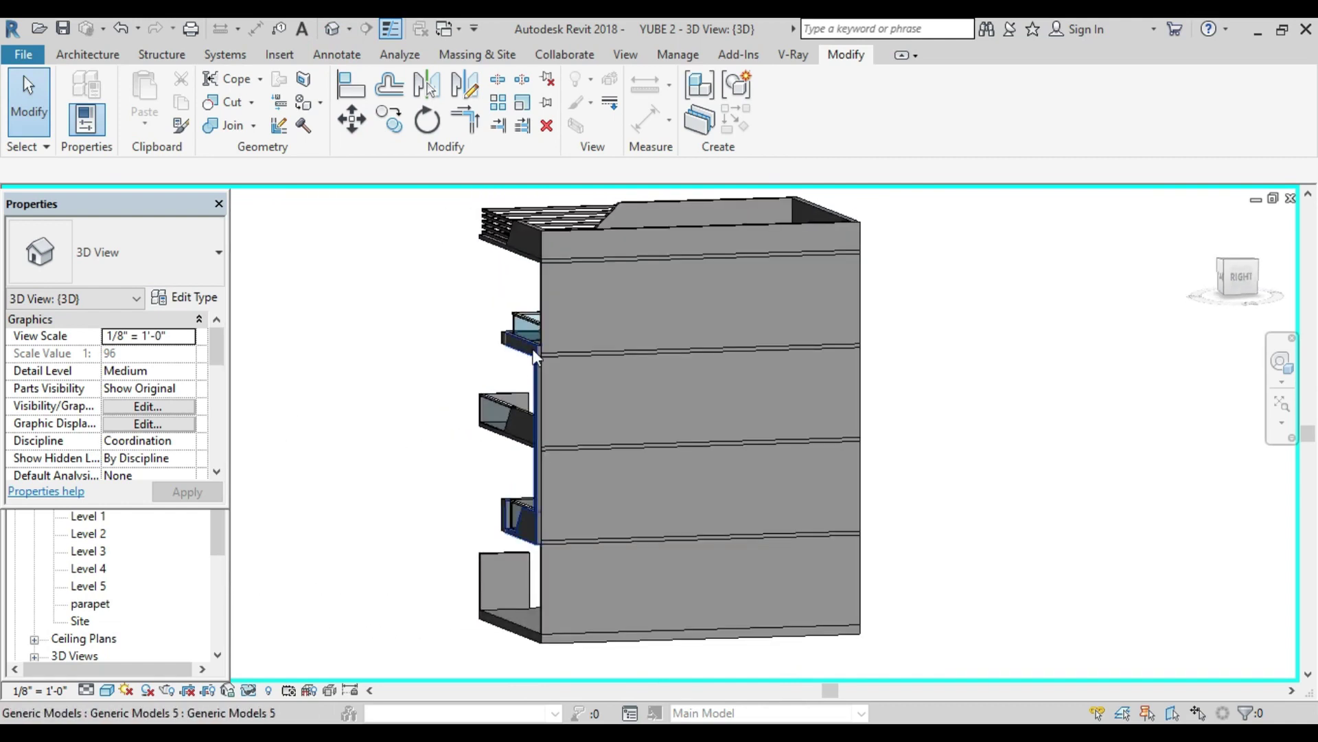
mouse_move(427, 393)
middle_mouse_down("shift")
mouse_move(542, 417)
mouse_move(759, 401)
mouse_move(524, 368)
middle_mouse_up("shift")
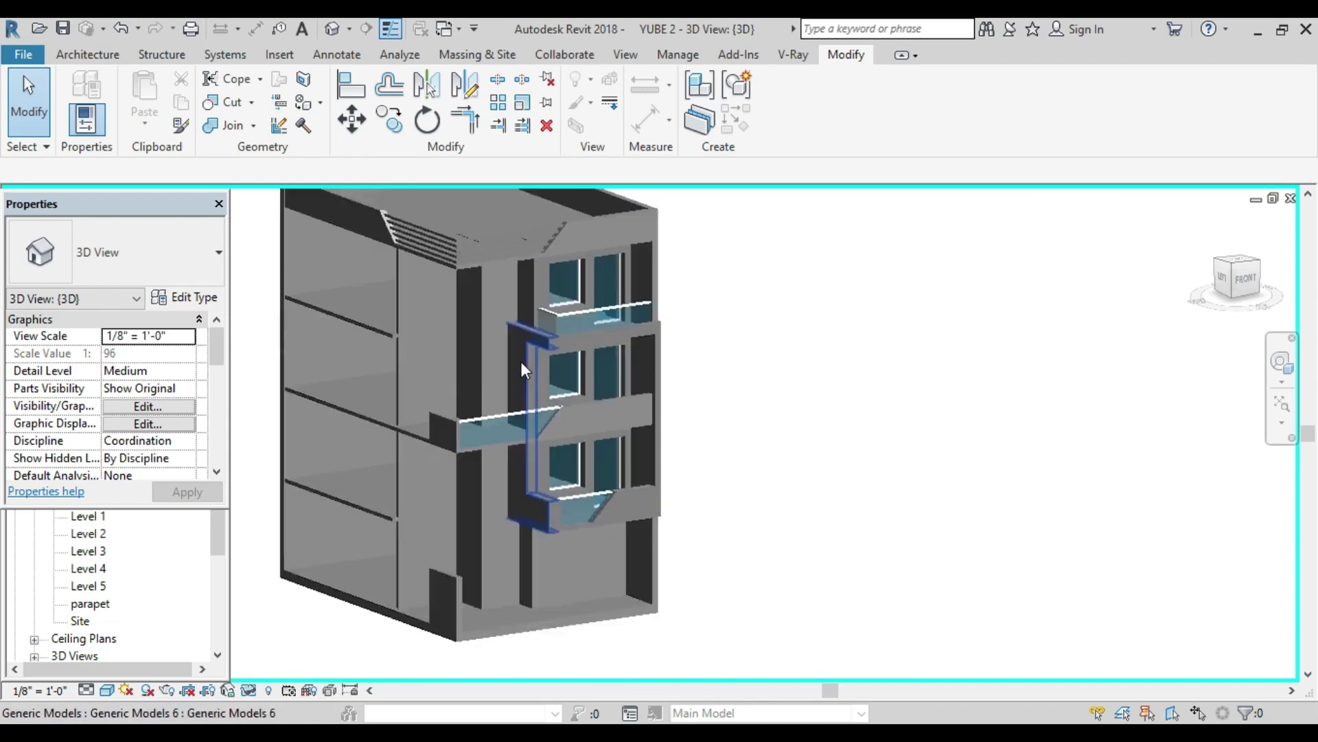
scroll(527, 370, "down", 2)
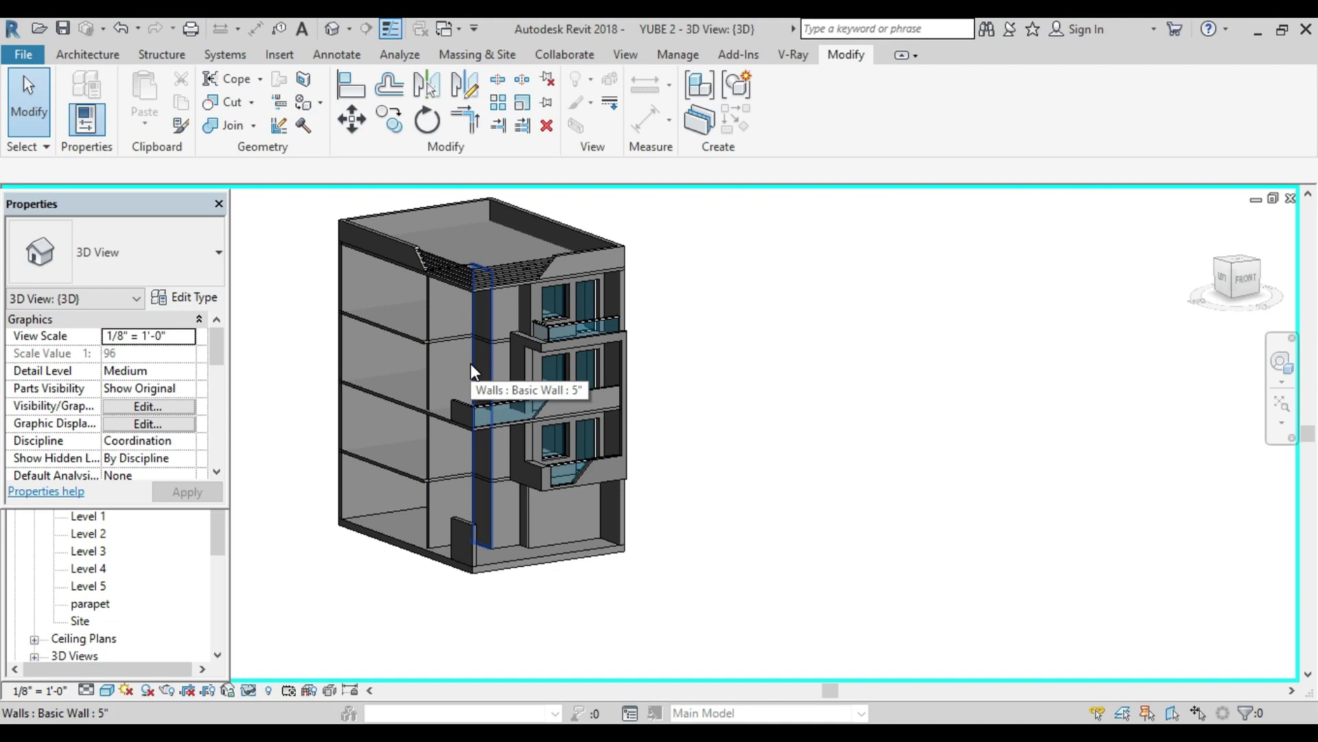
key("h")
key("r")
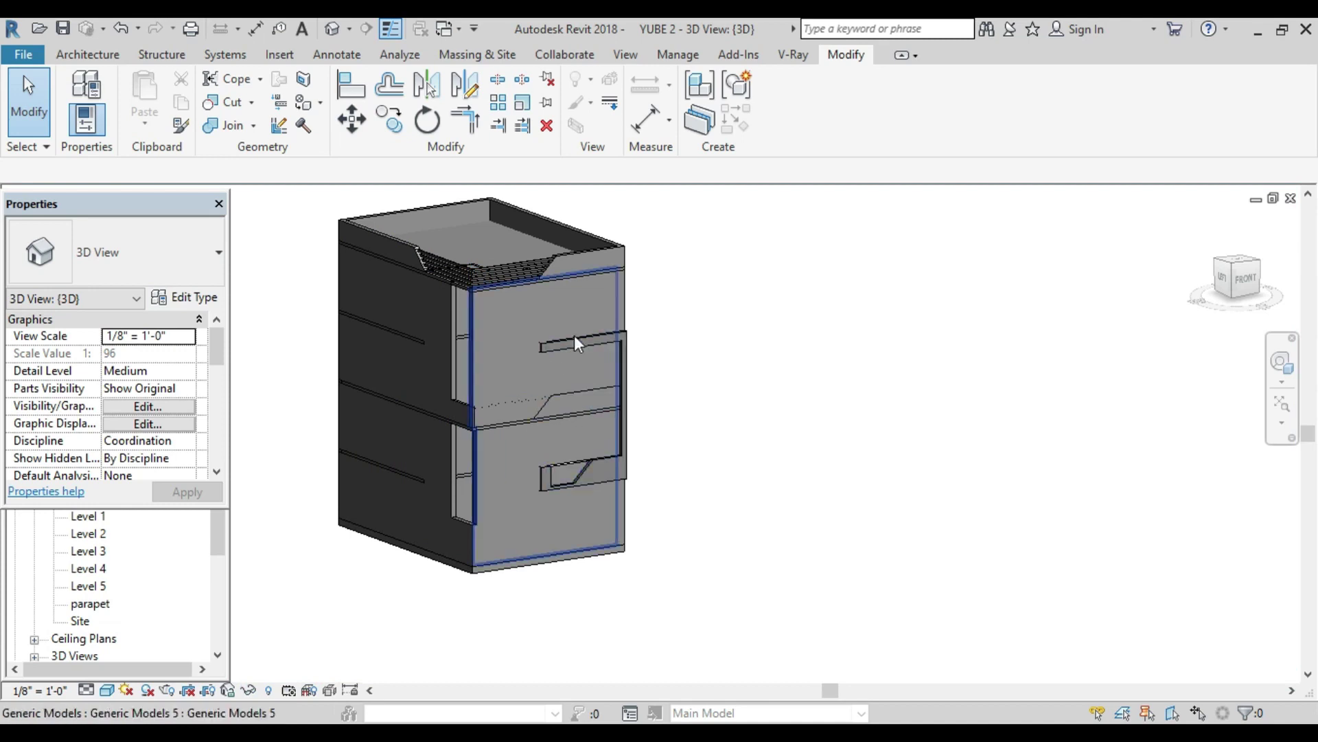
left_click(520, 331)
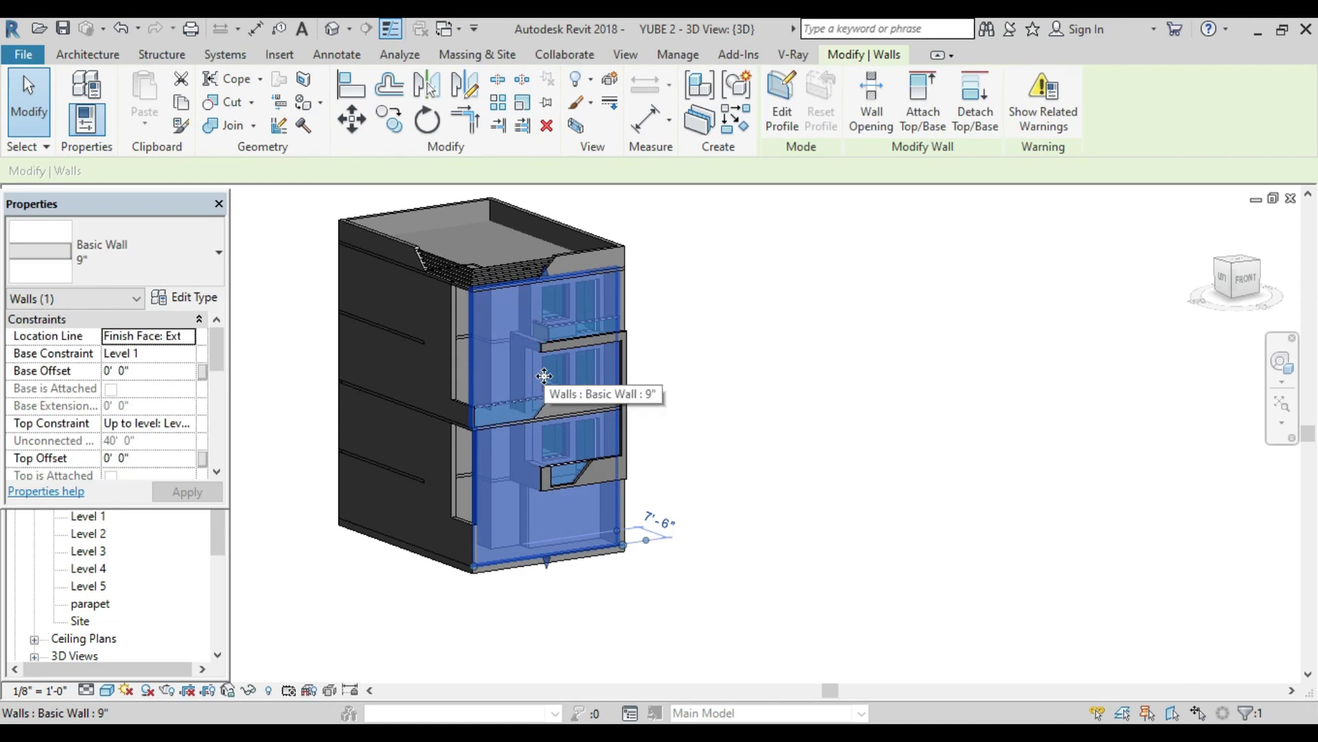
key("Escape")
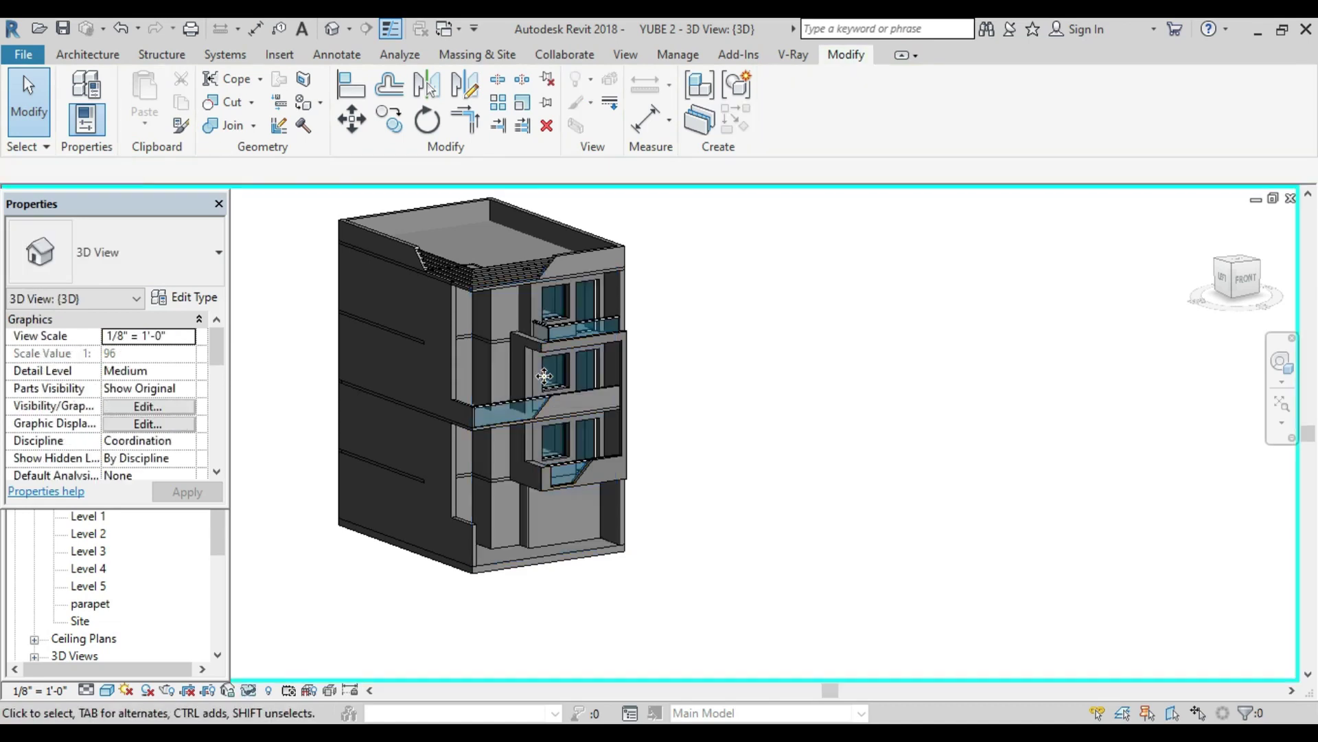
scroll(533, 418, "up", 3)
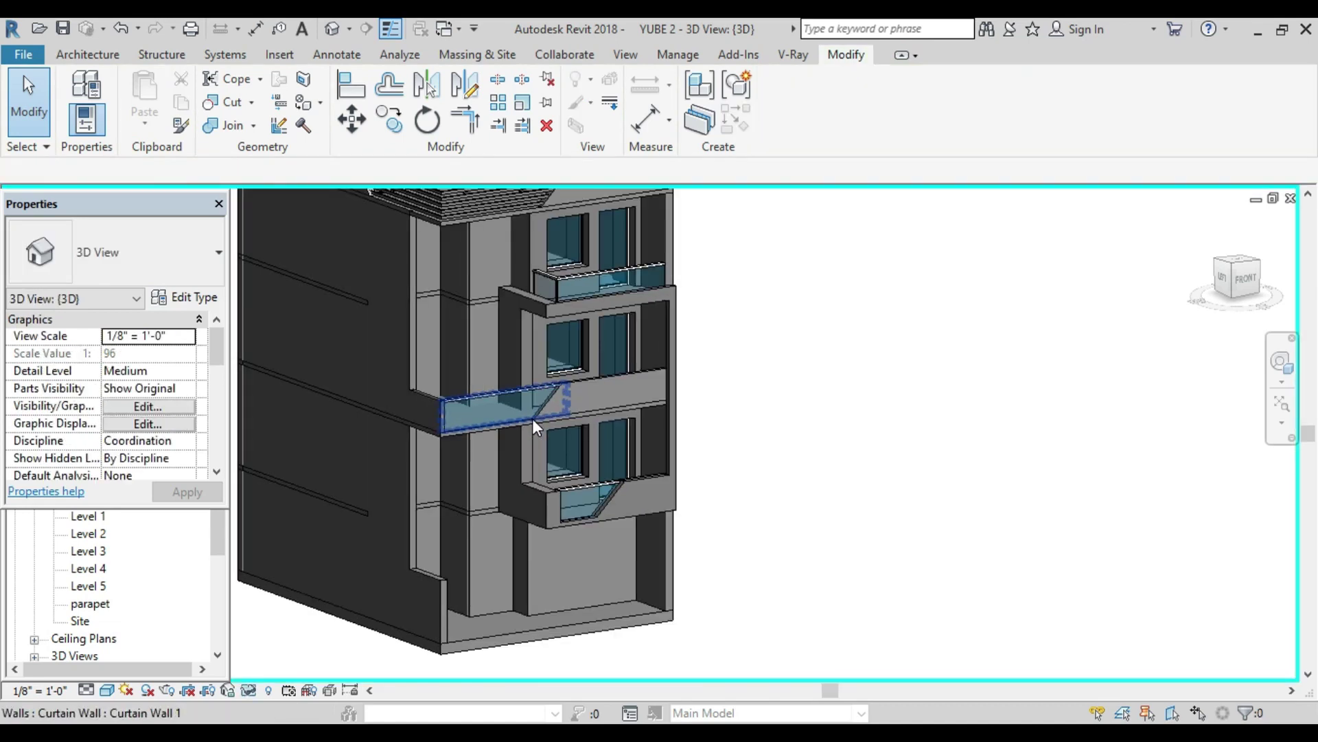
mouse_move(522, 402)
middle_mouse_down("shift")
mouse_move(499, 417)
mouse_move(449, 361)
middle_mouse_up("shift")
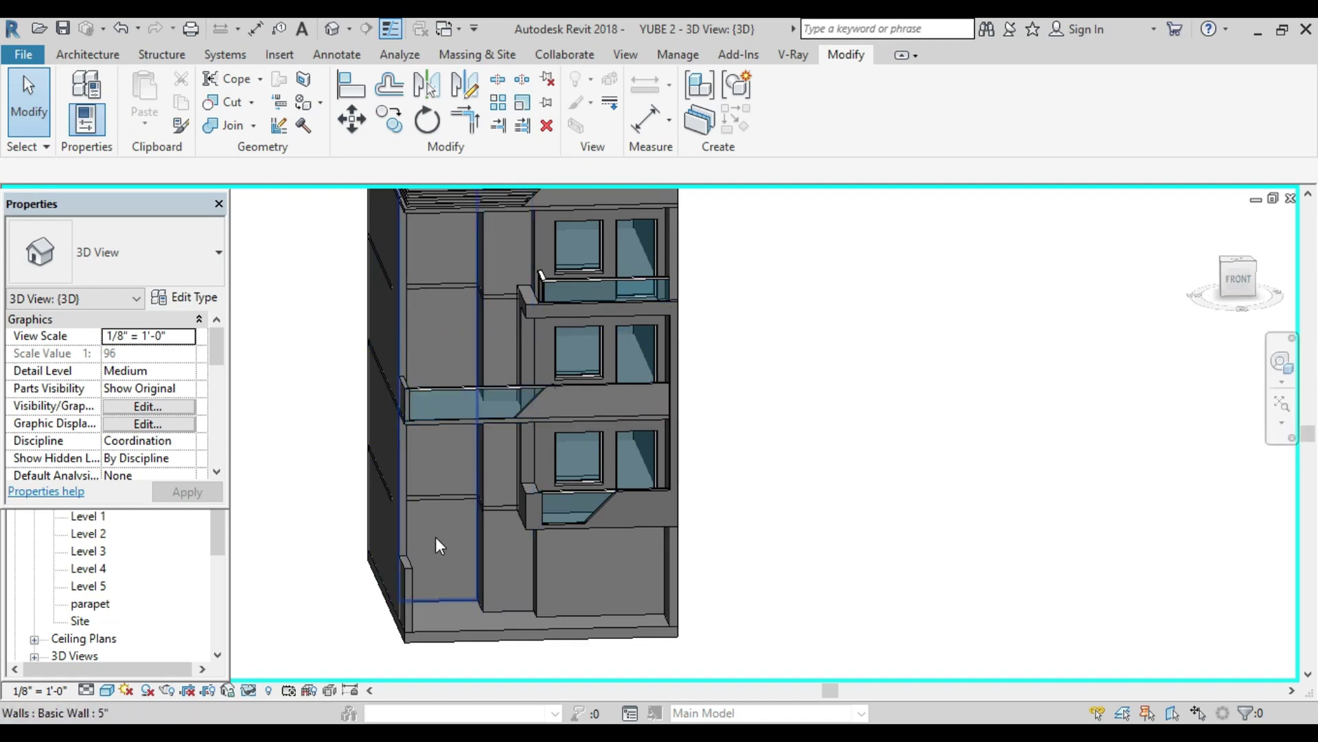
scroll(436, 578, "up", 4)
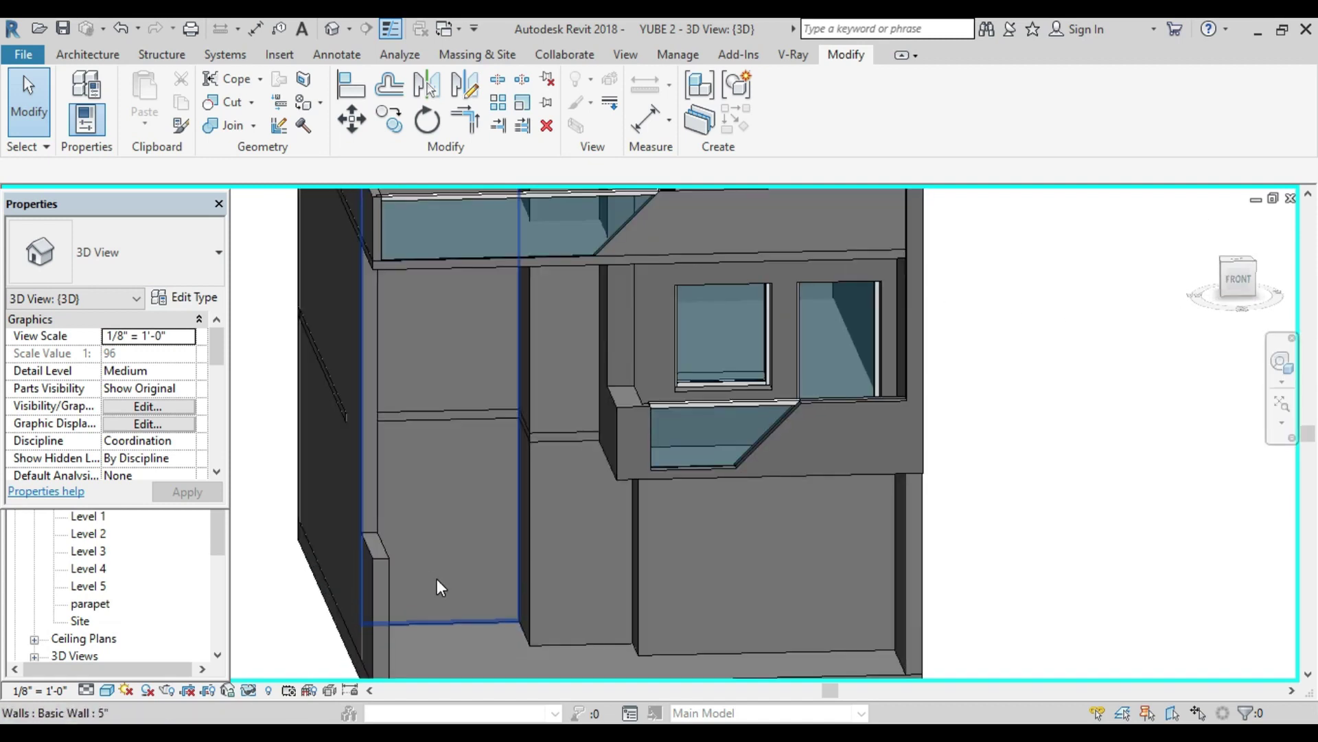
scroll(405, 563, "down", 2)
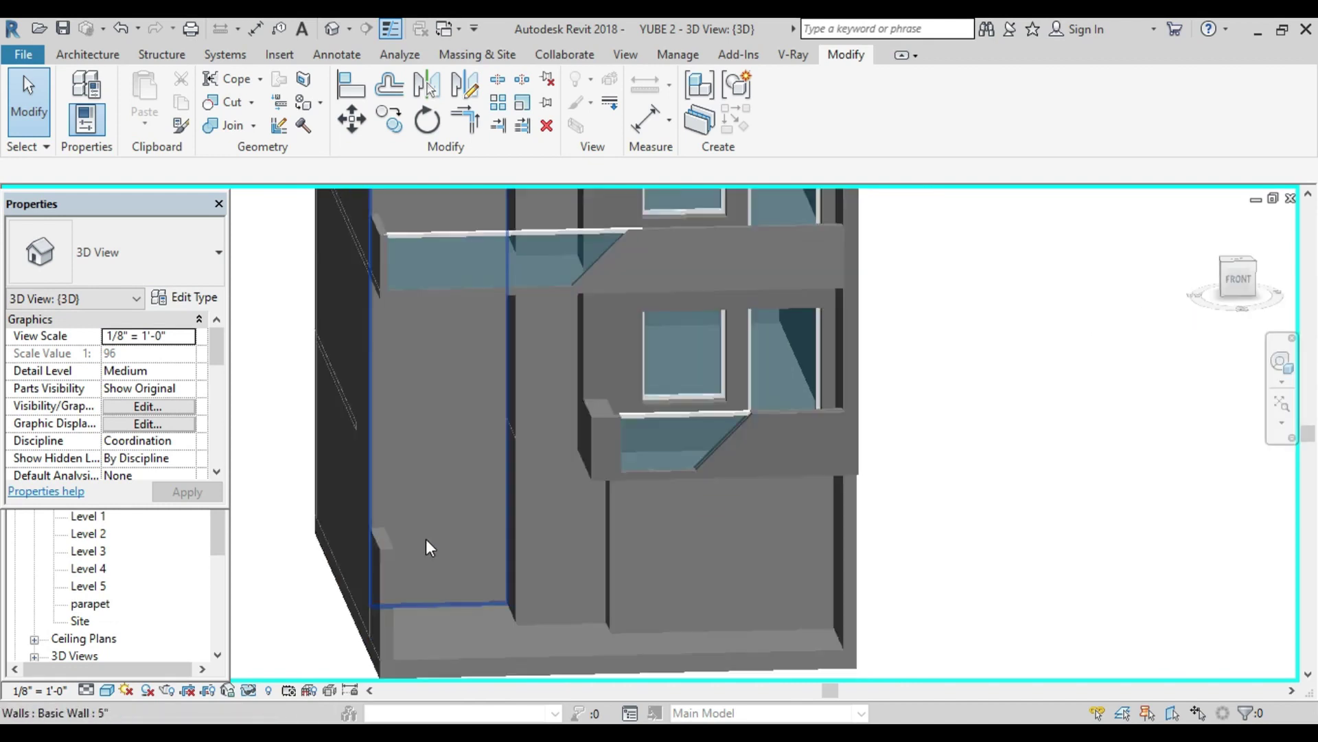
scroll(426, 539, "down", 2)
scroll(440, 553, "down", 2)
scroll(442, 588, "down", 1)
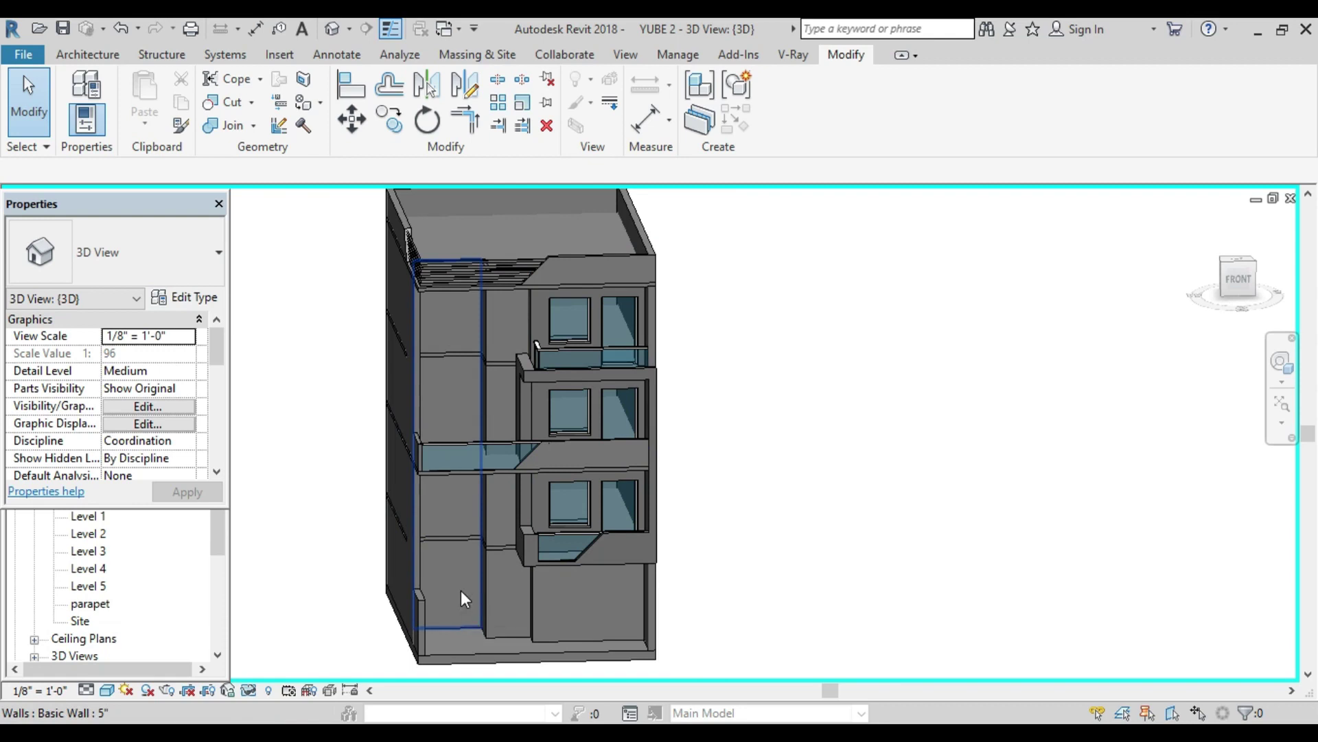
scroll(460, 591, "down", 3)
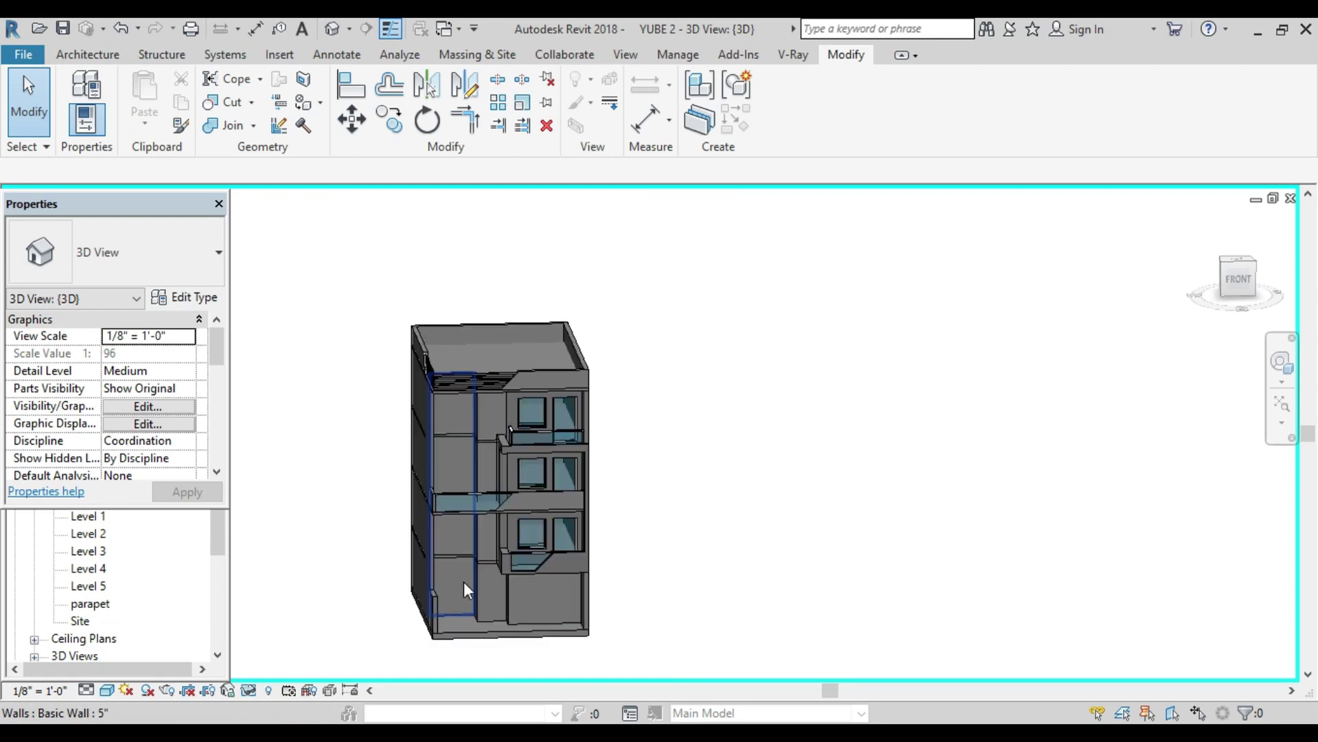
Step: View the building from the ViewCube's FRONT face, centred and zoomed to fit
left_click(1246, 285)
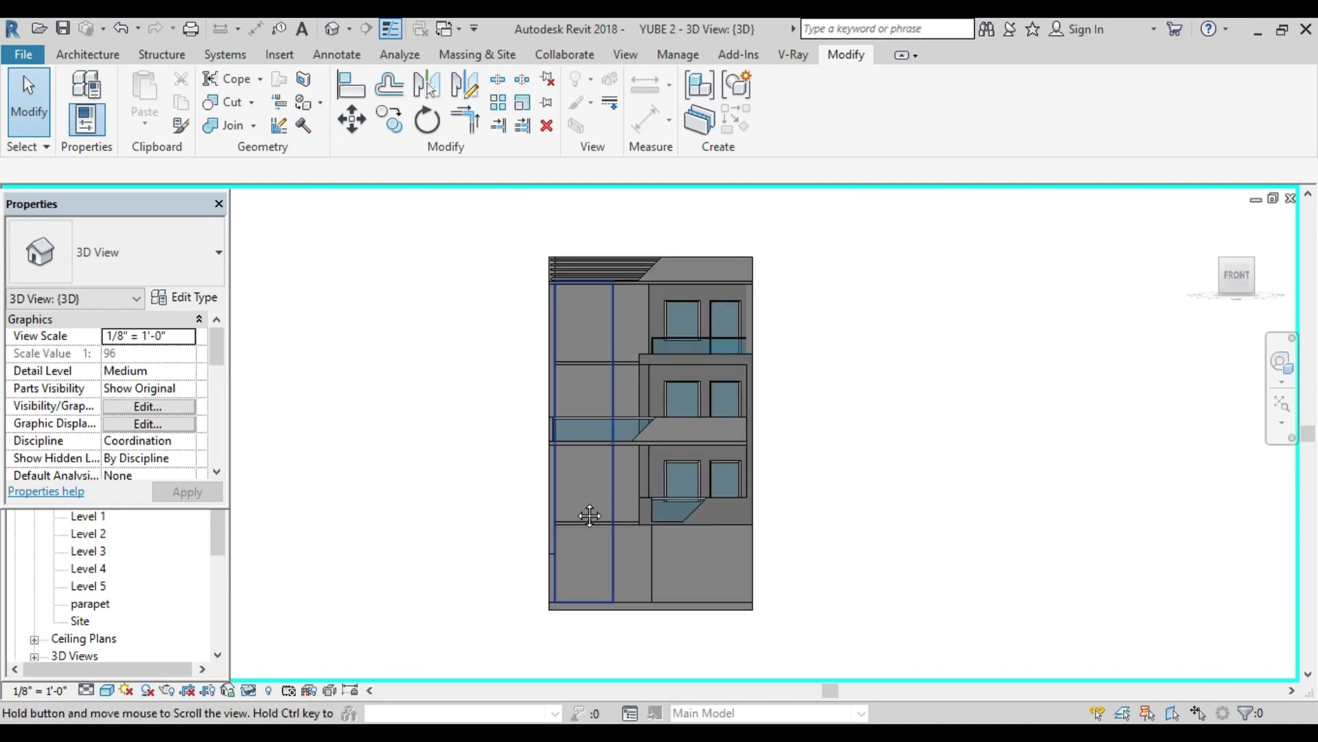
middle_click_drag(589, 514, 509, 497)
scroll(508, 497, "up", 2)
scroll(508, 497, "down", 3)
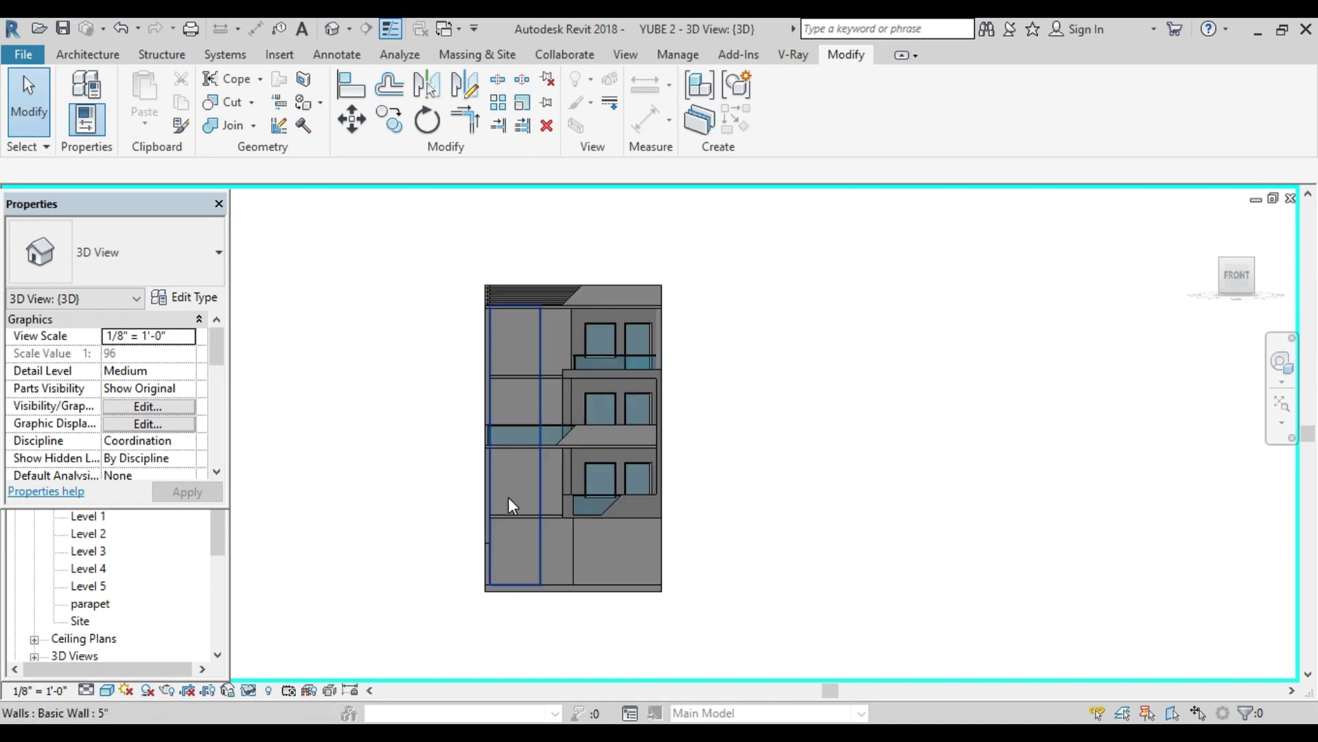
scroll(508, 497, "up", 2)
scroll(508, 499, "down", 1)
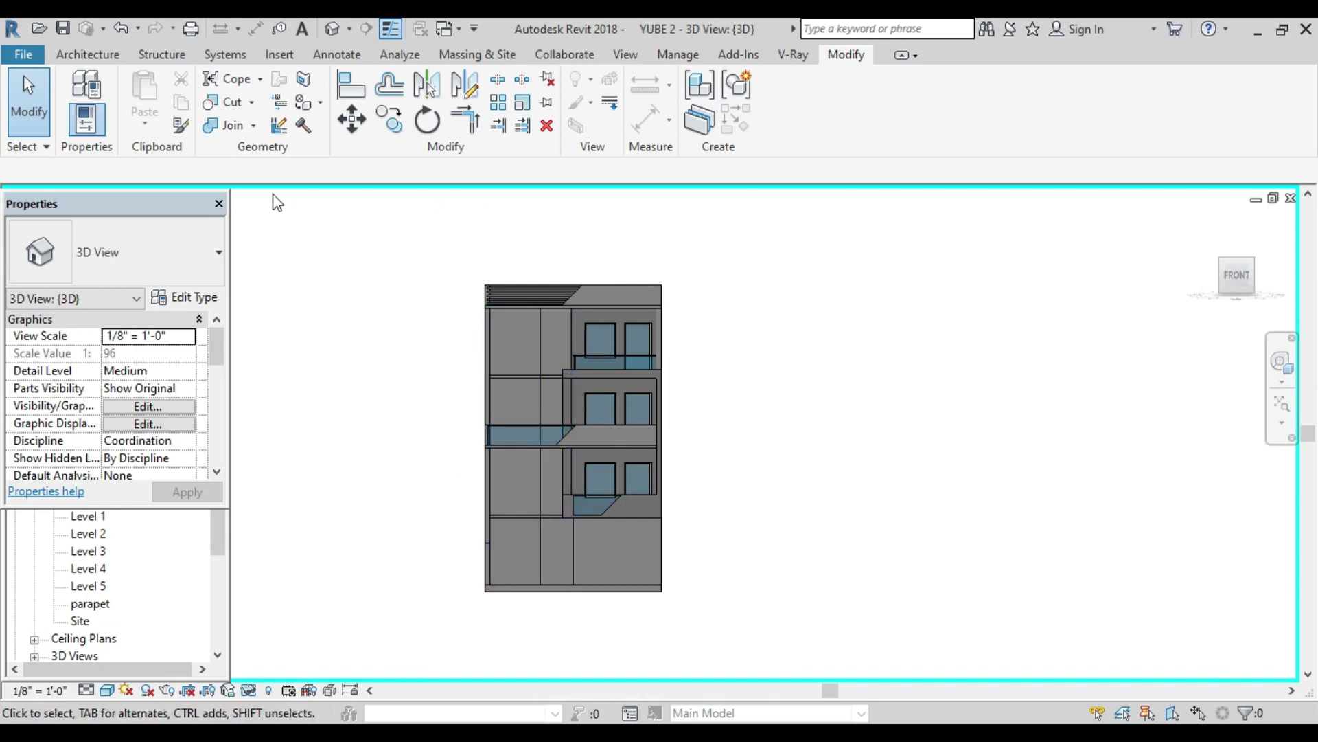
left_click(100, 59)
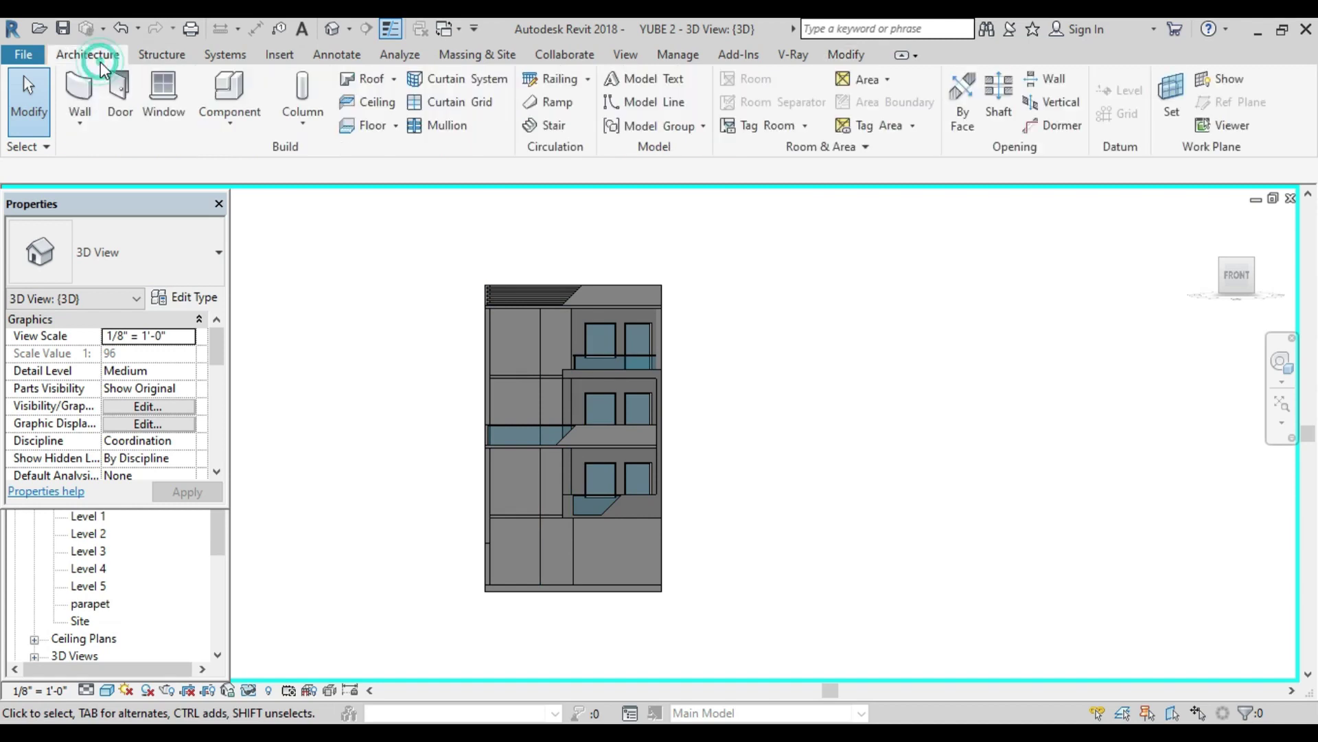
Step: Load the Windows_Opening-Slide four-leaf window family from Favorites > revit family for Place a Component
left_click(233, 120)
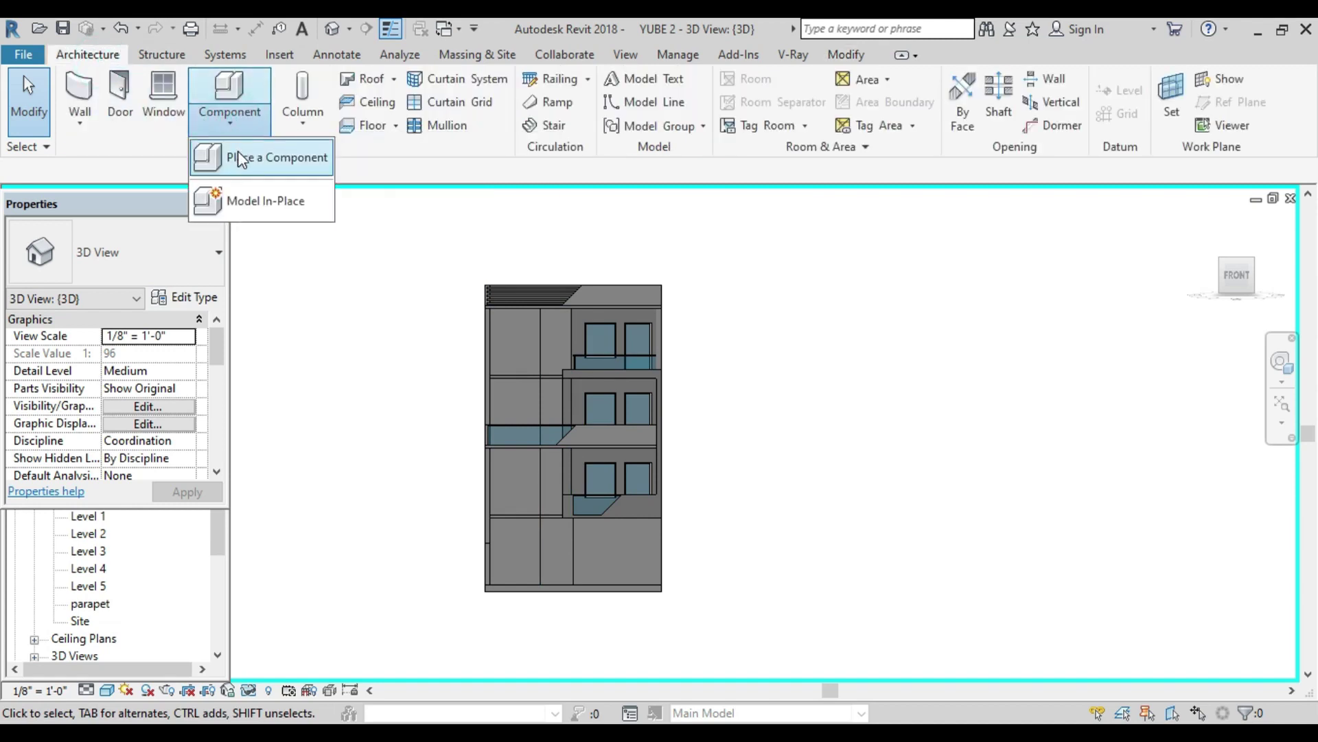
left_click(241, 160)
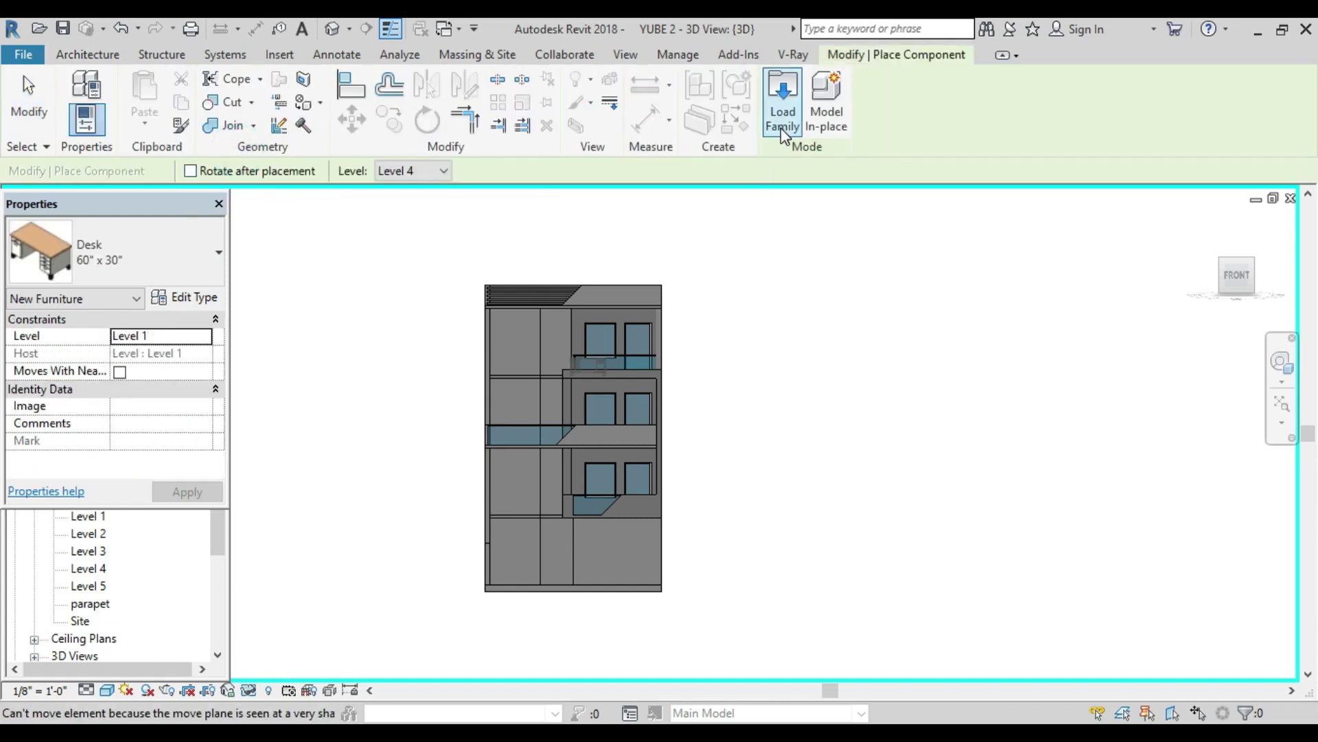
left_click(780, 128)
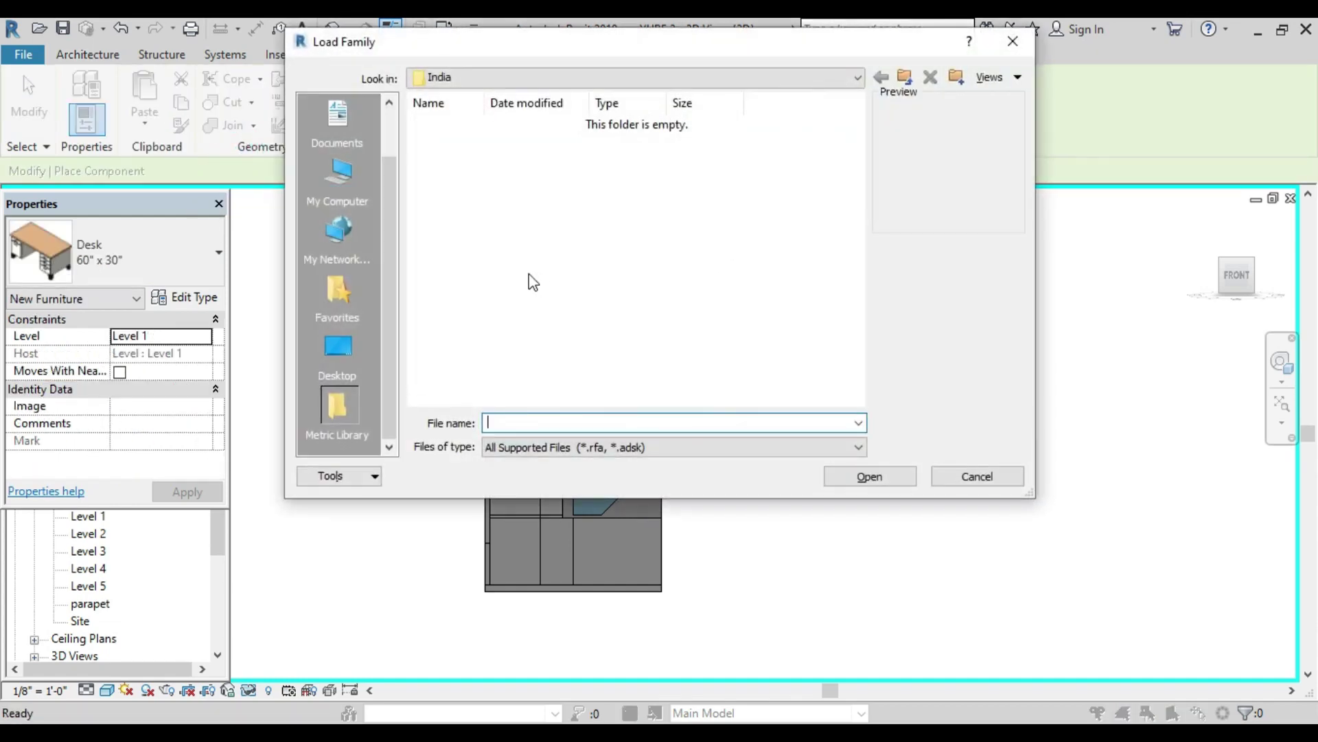
left_click(340, 287)
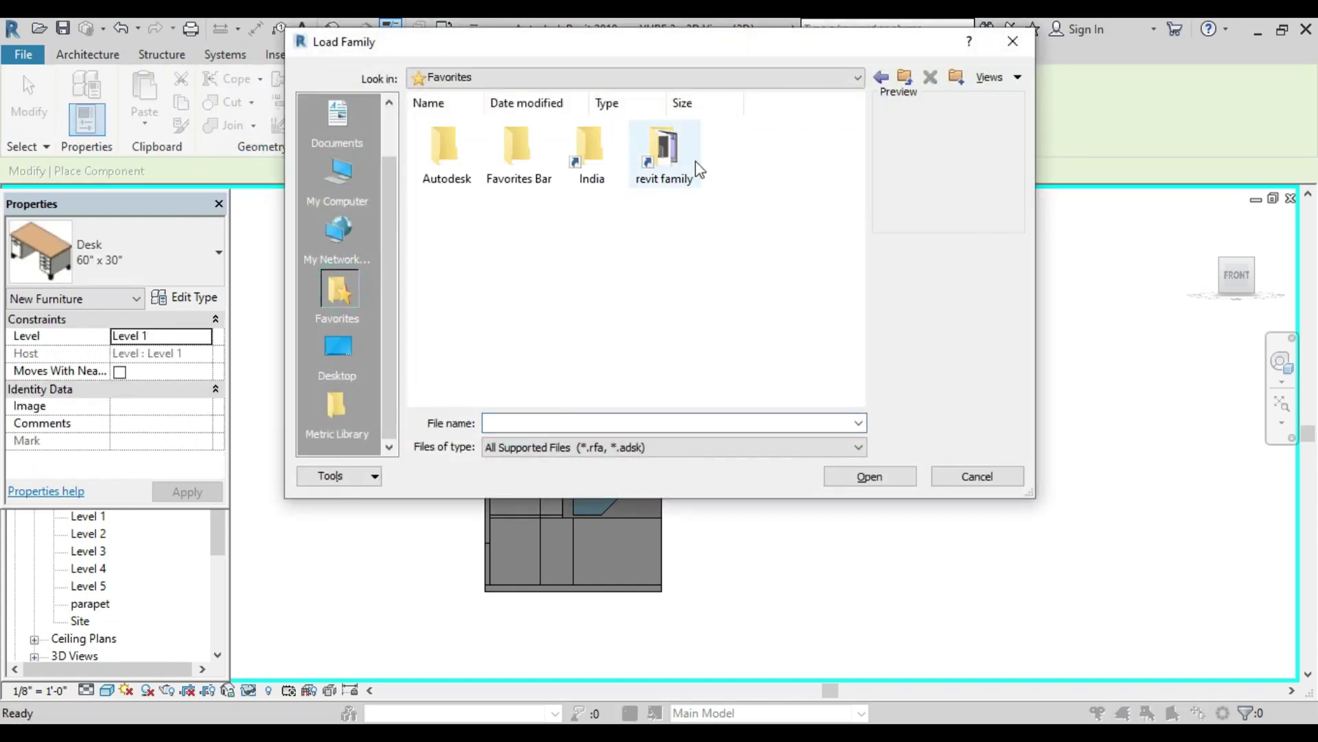
double_click(687, 151)
mouse_move(809, 155)
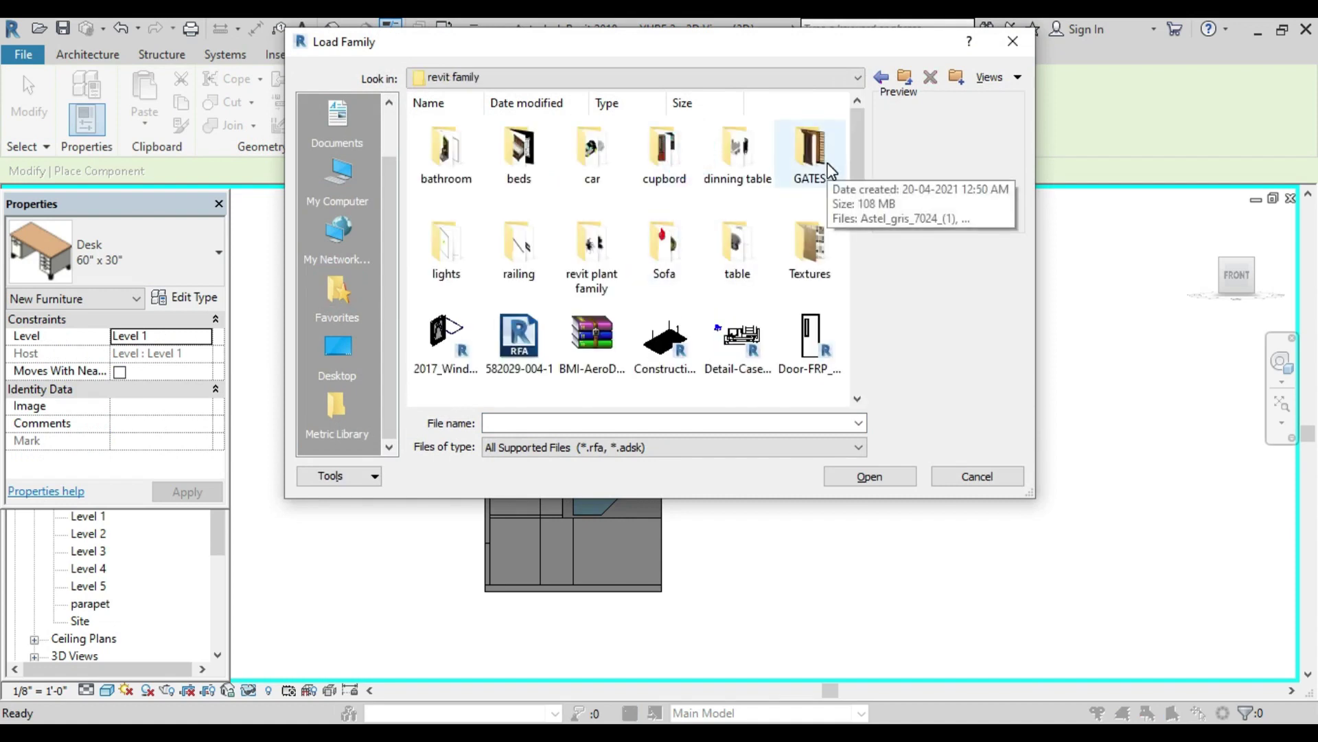
scroll(707, 309, "down", 10)
scroll(671, 360, "down", 1)
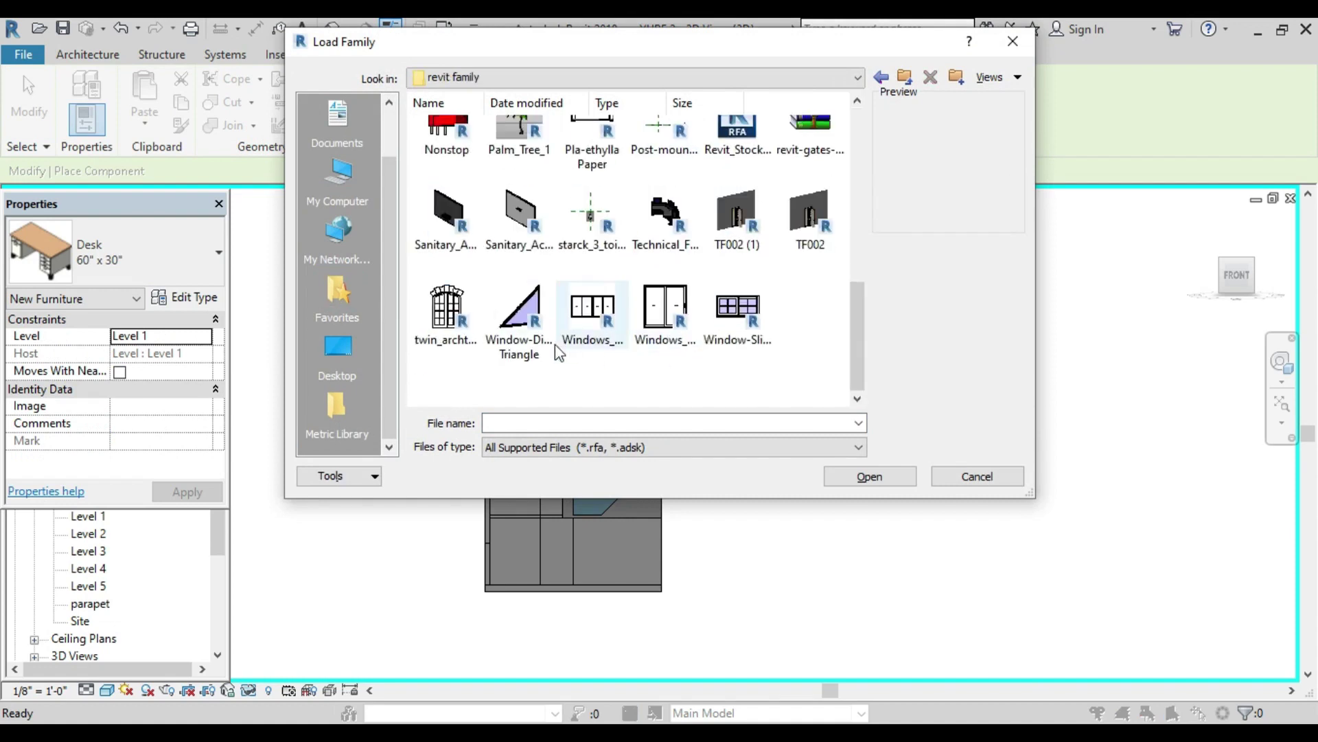
left_click(584, 322)
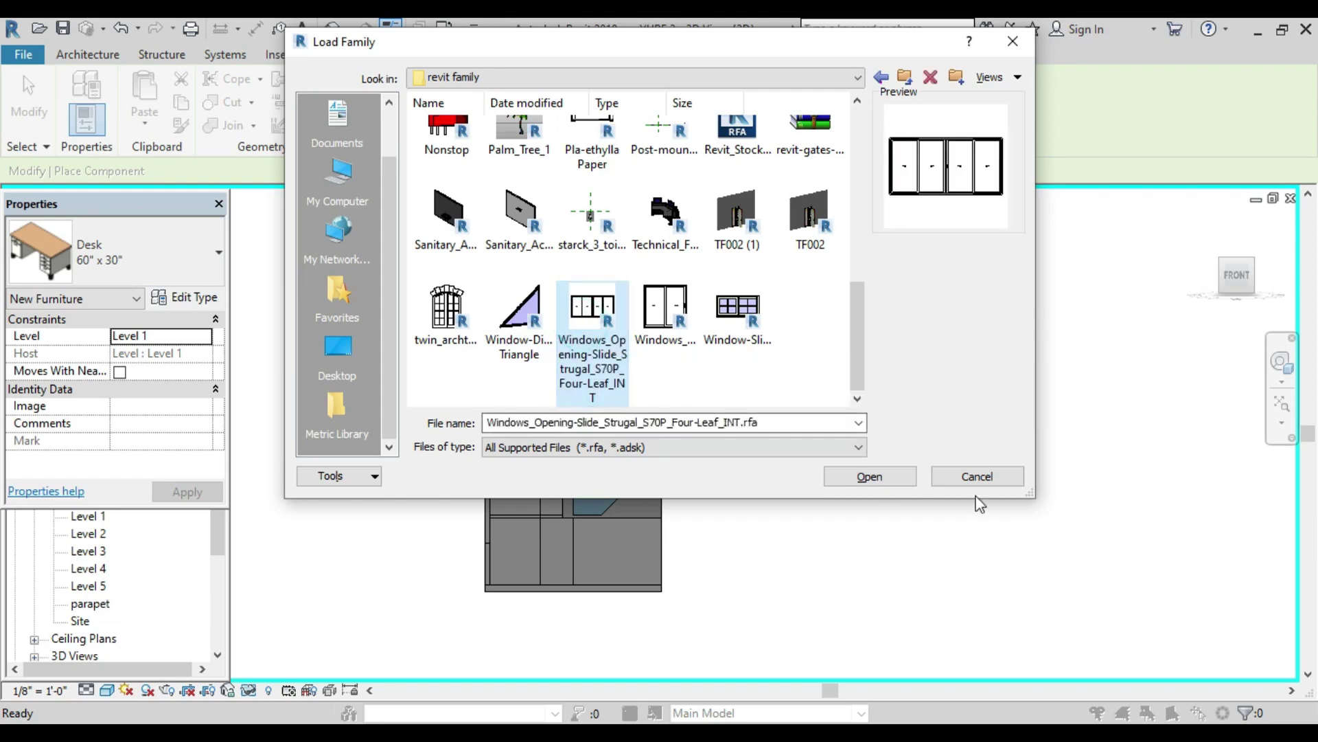
left_click(901, 477)
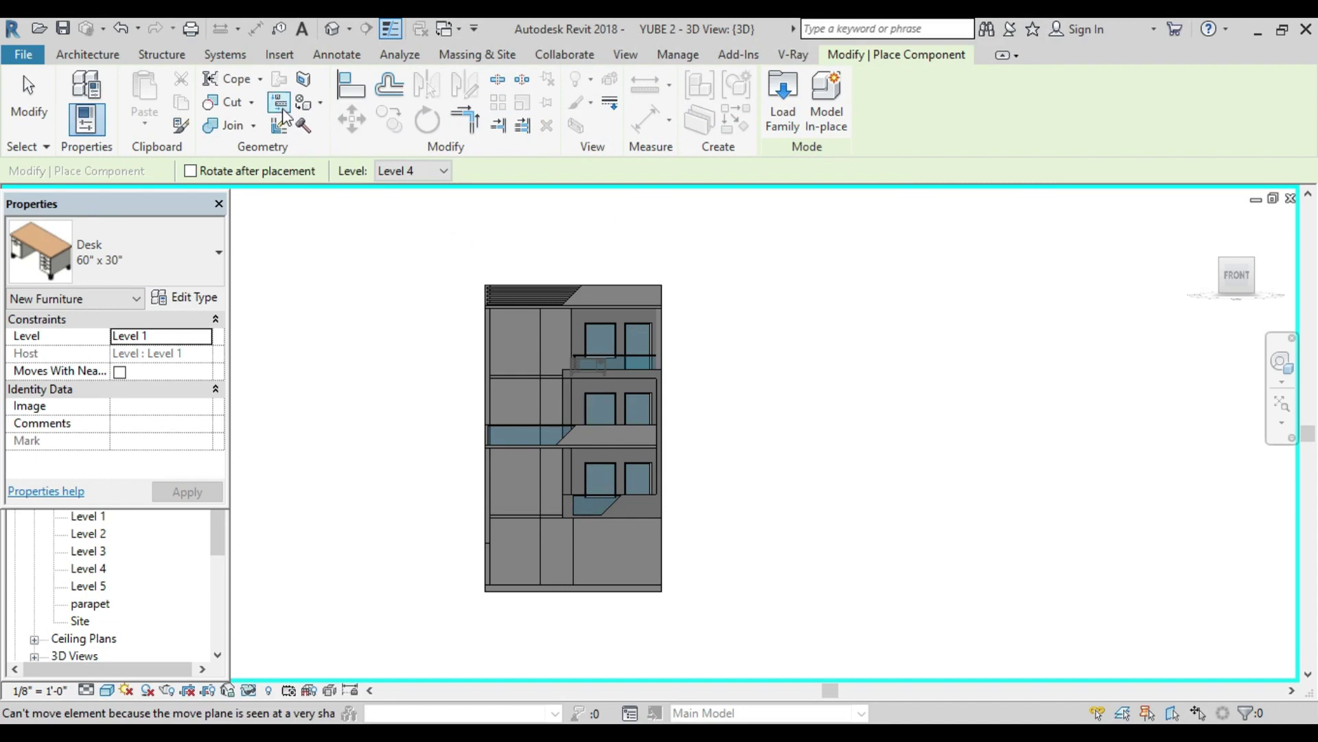
left_click(88, 54)
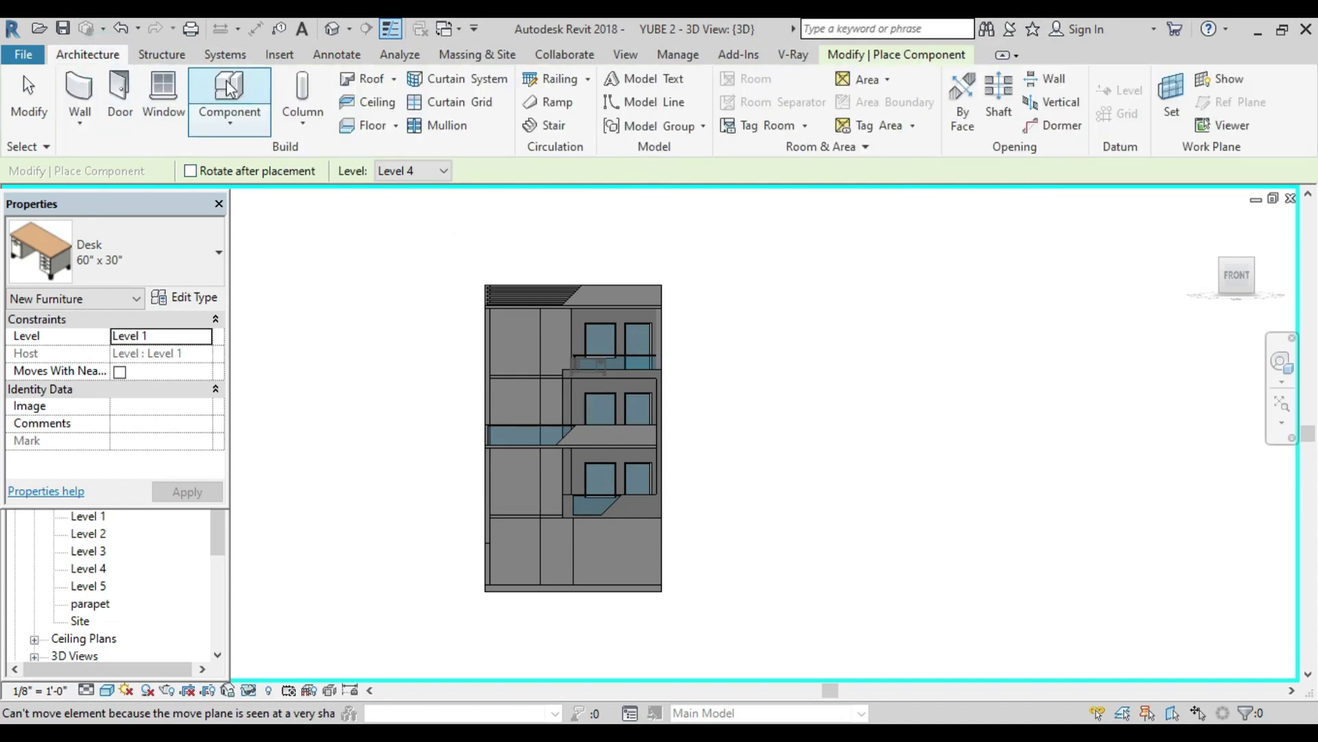
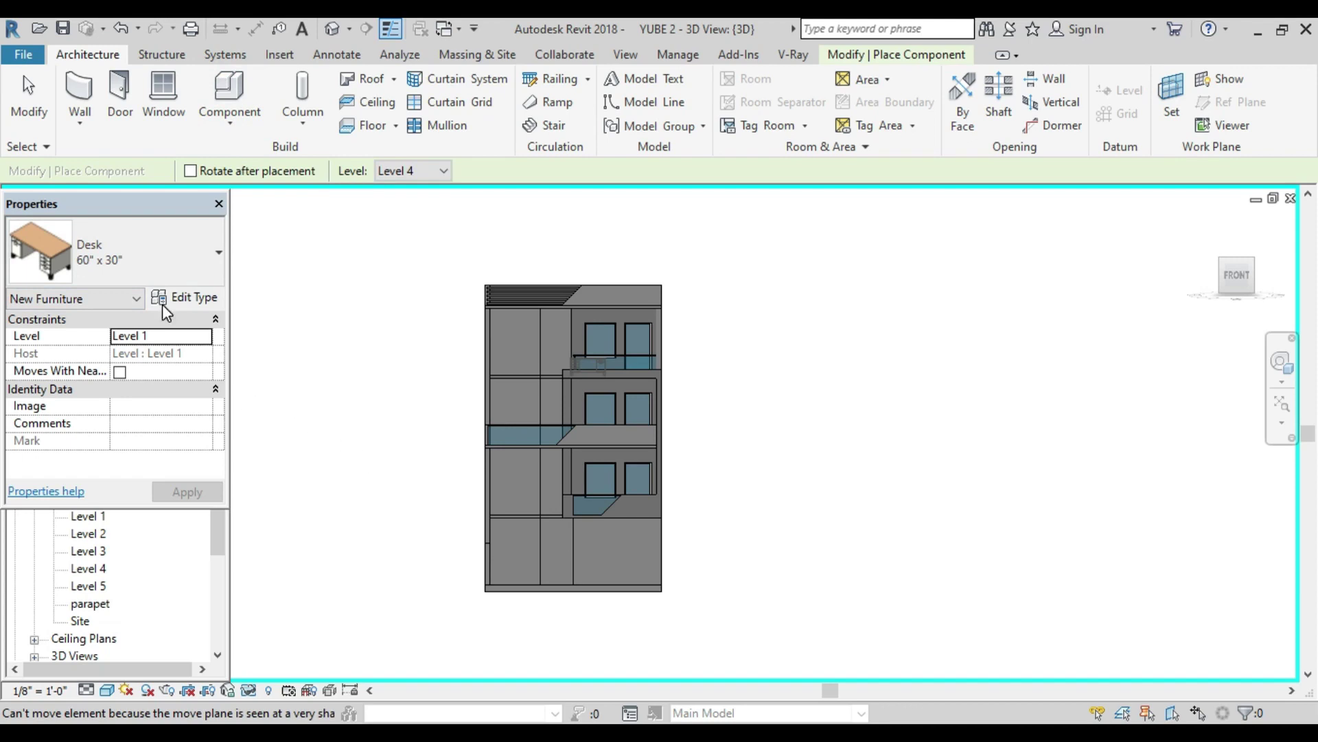
Step: Finish placing components and open the Level 1 floor plan with the whole building in view
key("Escape")
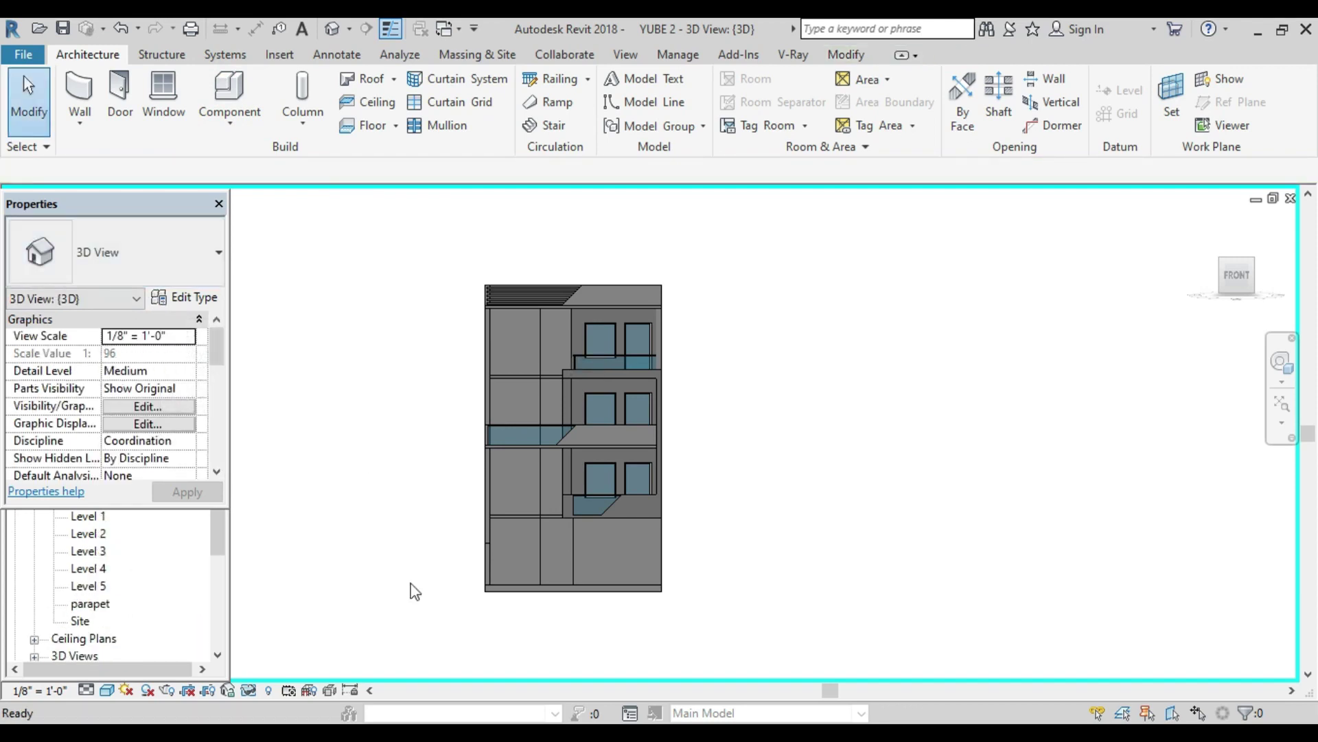
double_click(86, 516)
scroll(634, 499, "up", 4)
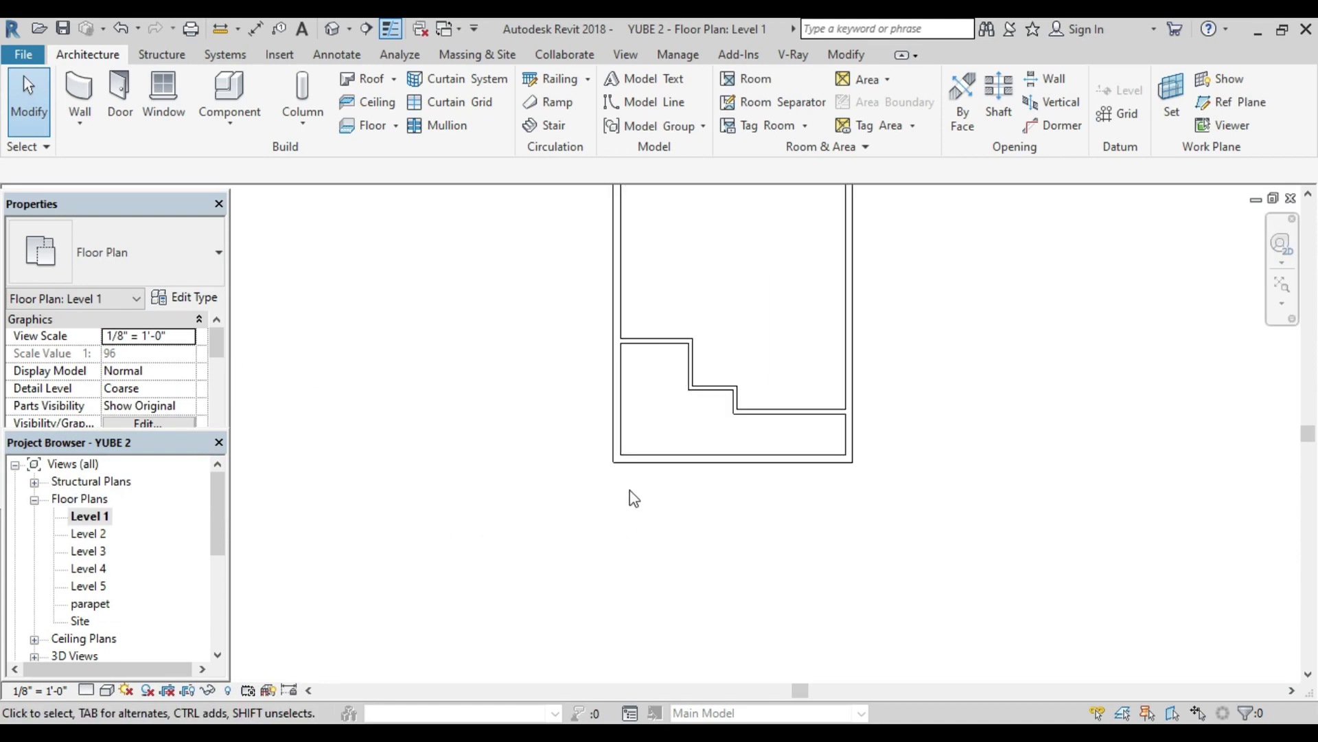
middle_click_drag(627, 494, 530, 633)
middle_click_drag(551, 484, 536, 560)
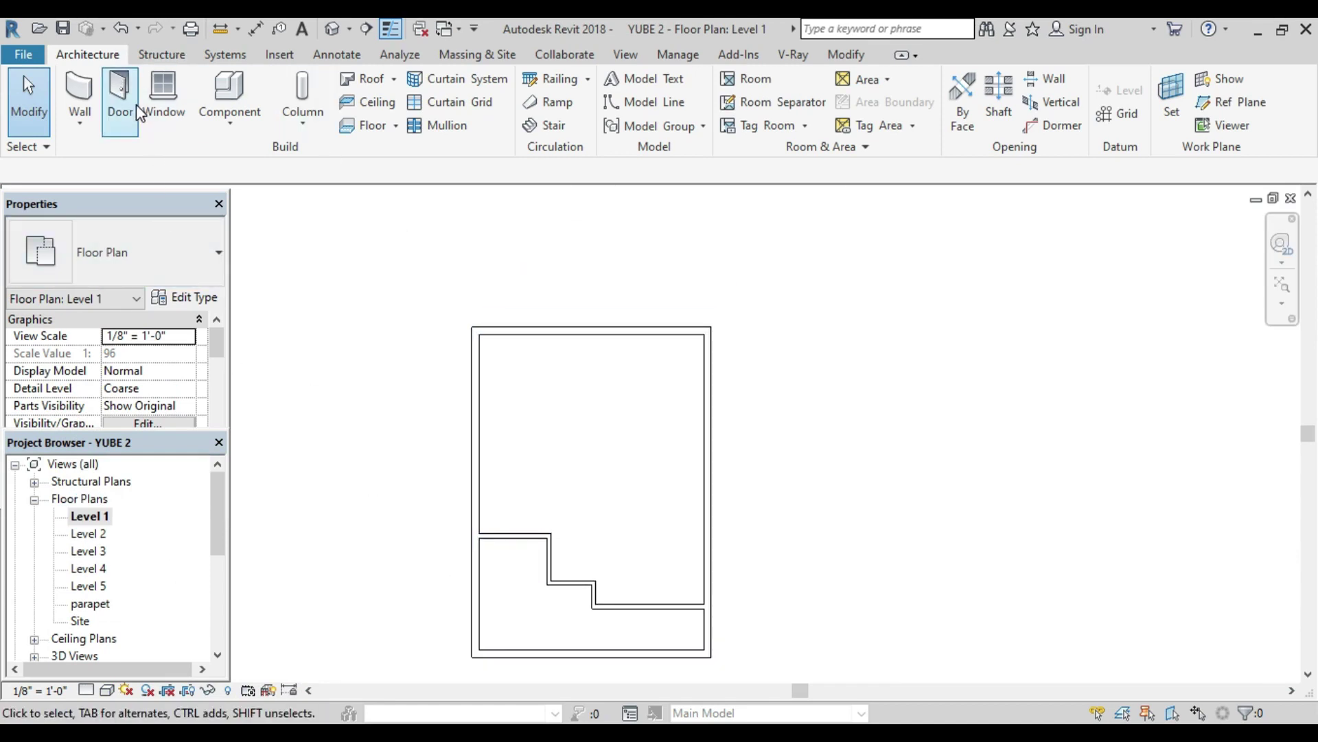
Step: Start the Door tool and duplicate the door type as a new type named d1
left_click(119, 96)
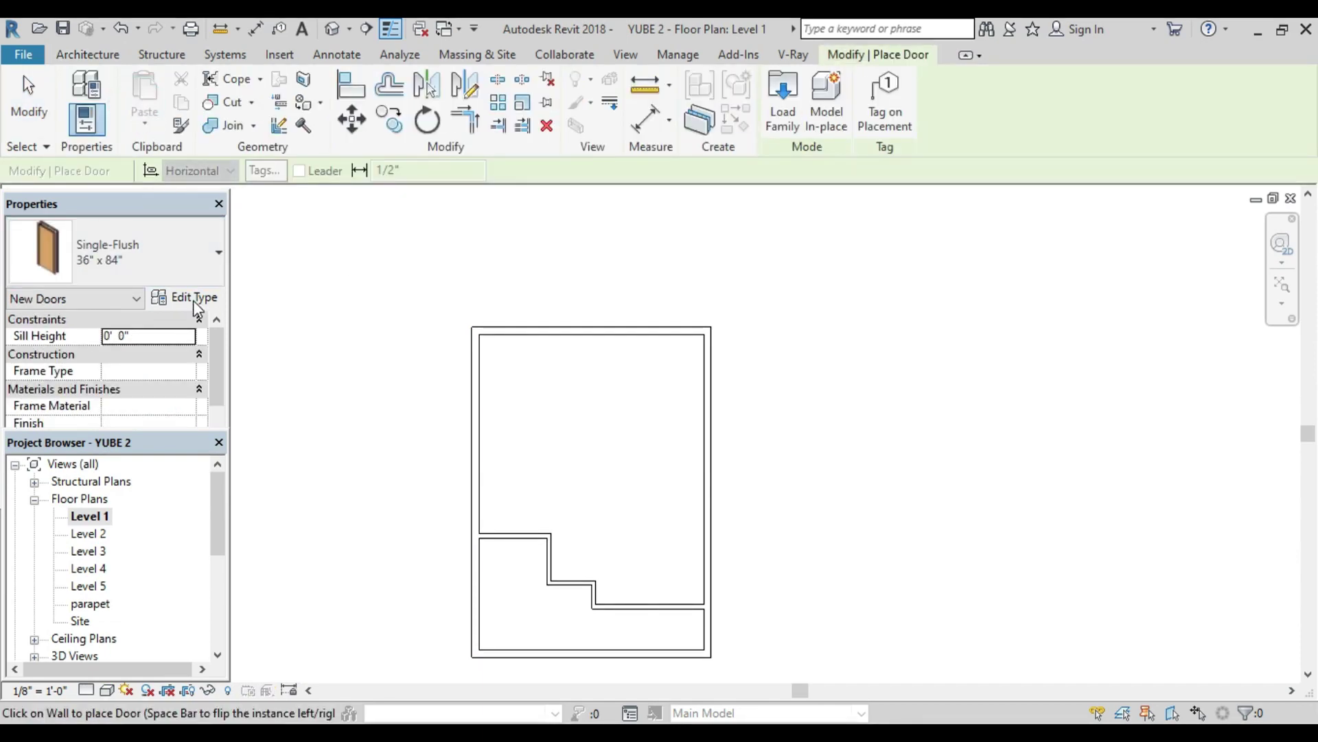
left_click(195, 300)
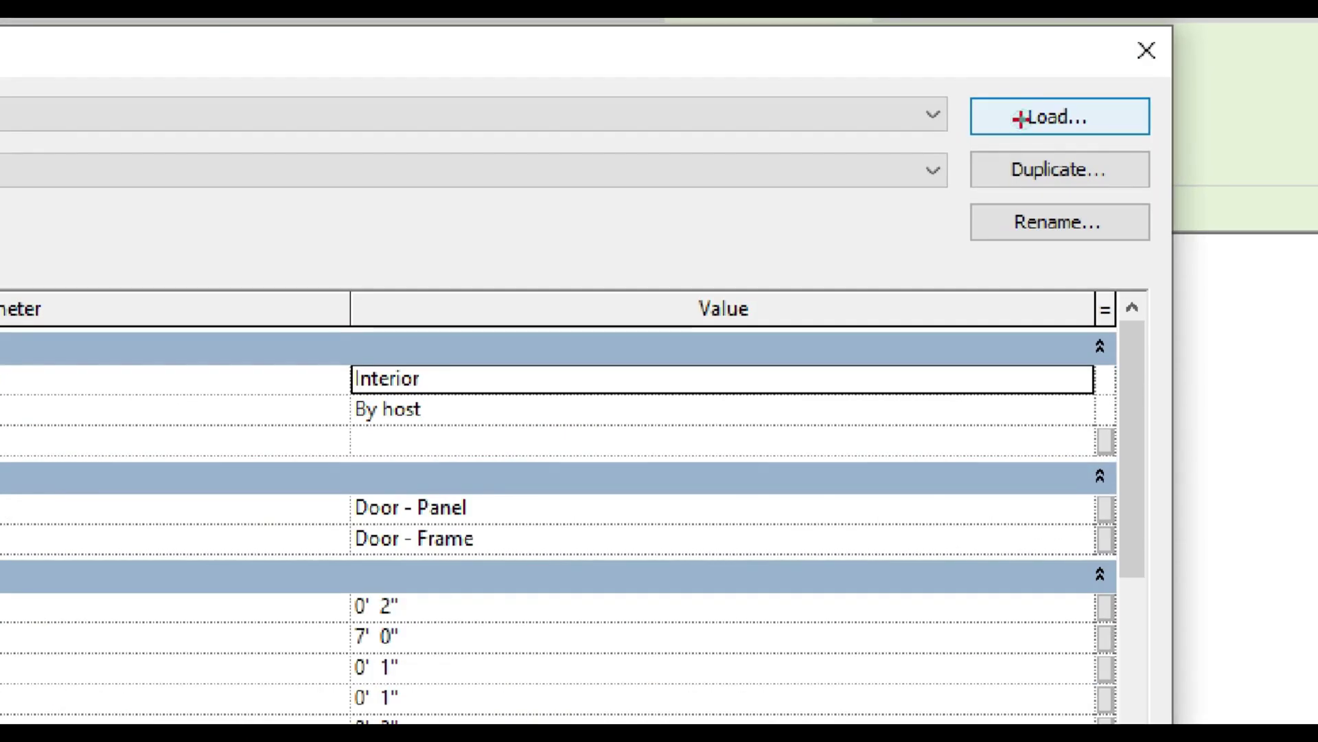
left_click(1023, 121)
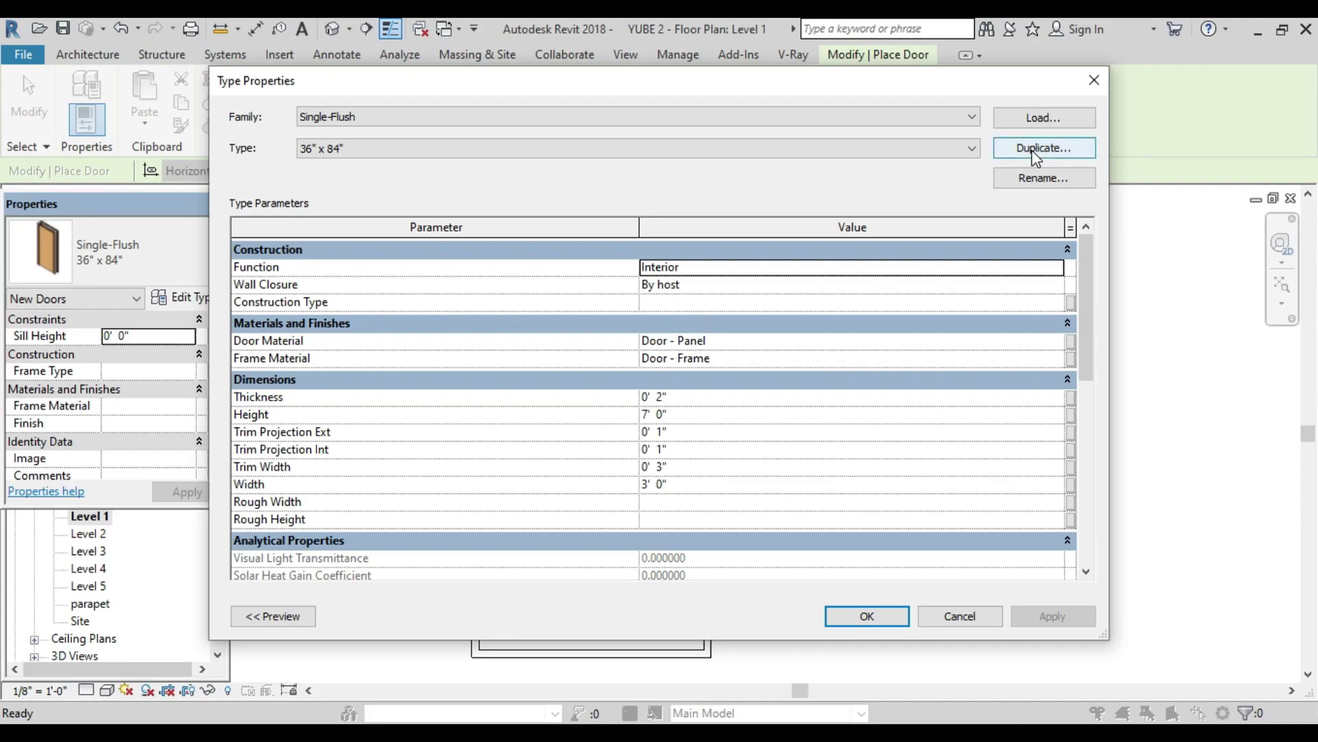
left_click(1036, 159)
key("BackSpace")
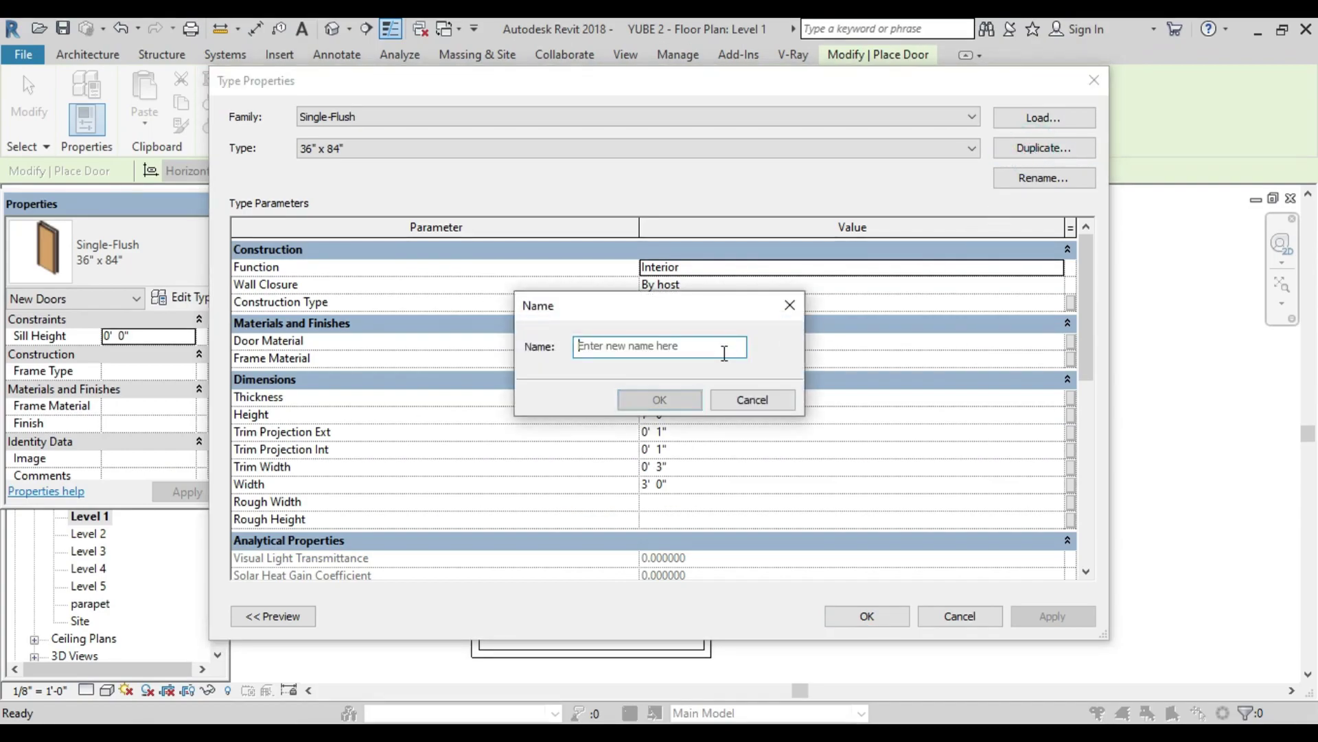
type("d1")
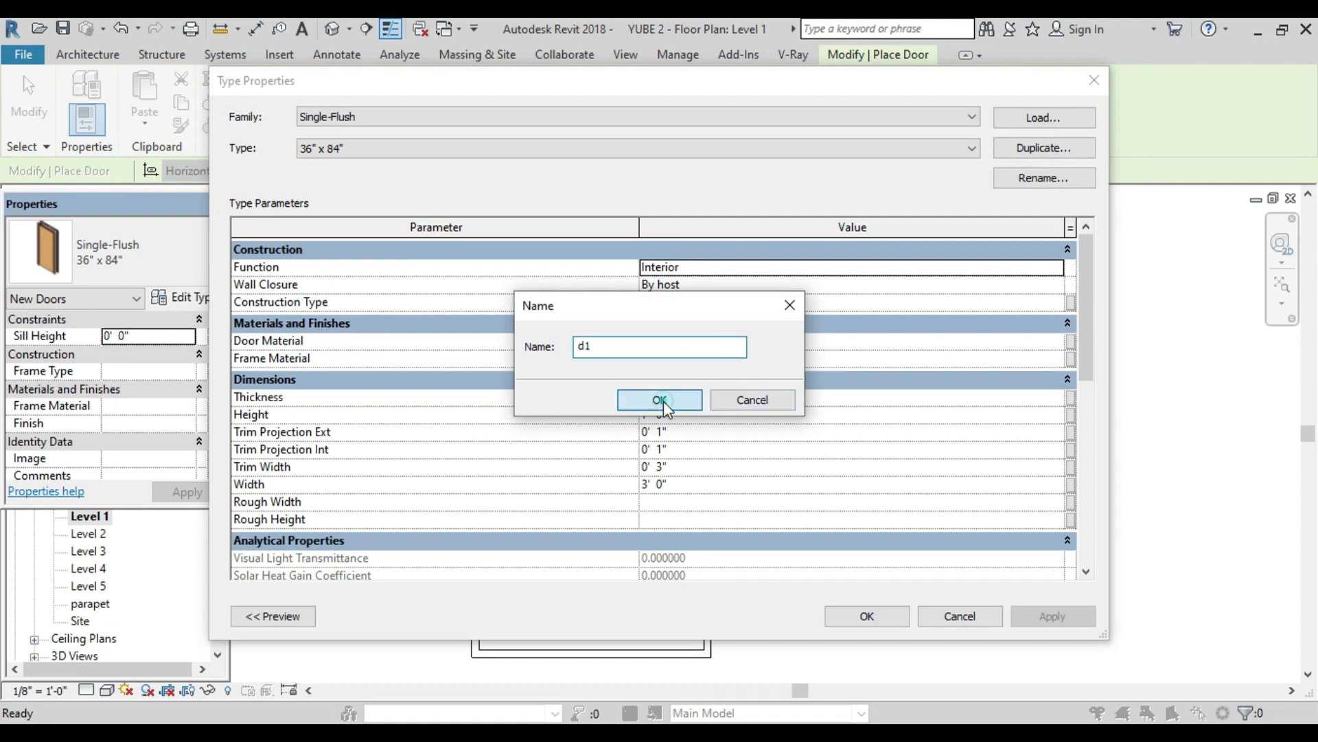
left_click(660, 401)
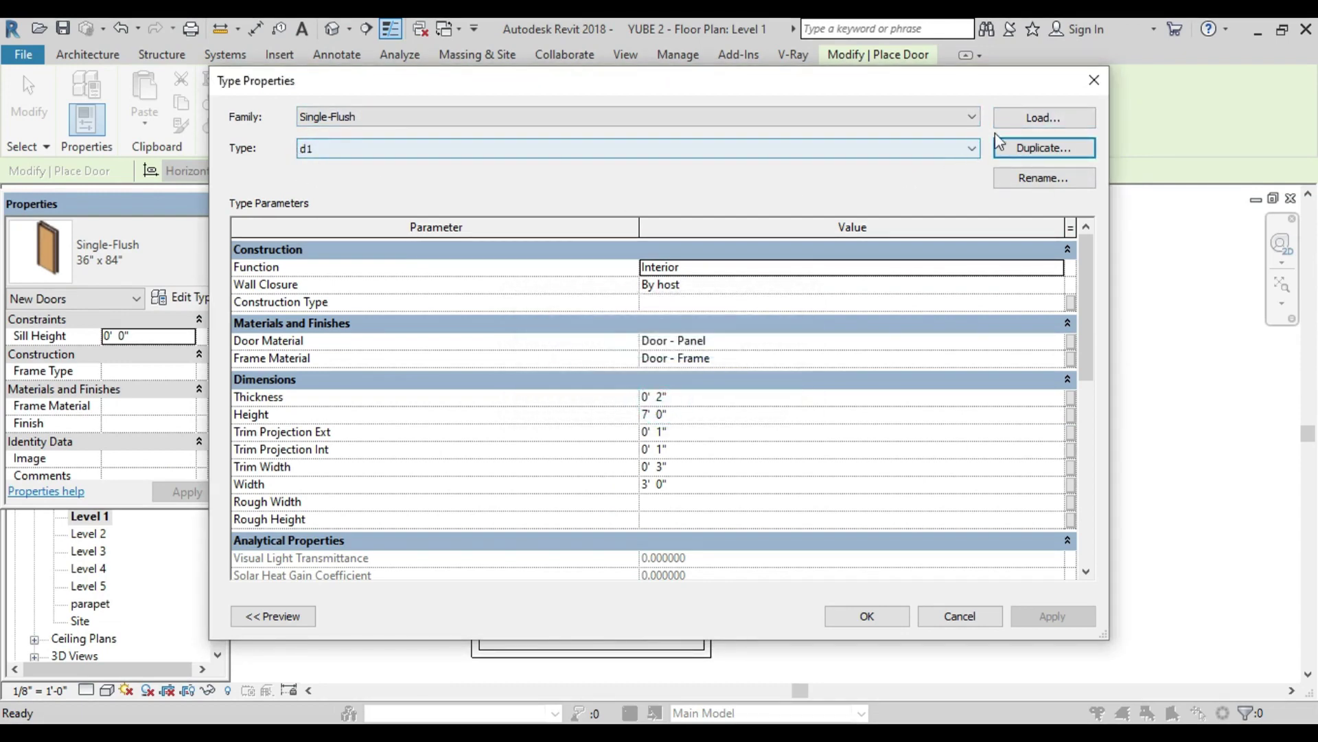
Step: Load the twin_archtop_doors_4770 family from the revit family folder
left_click(1023, 122)
left_click(330, 307)
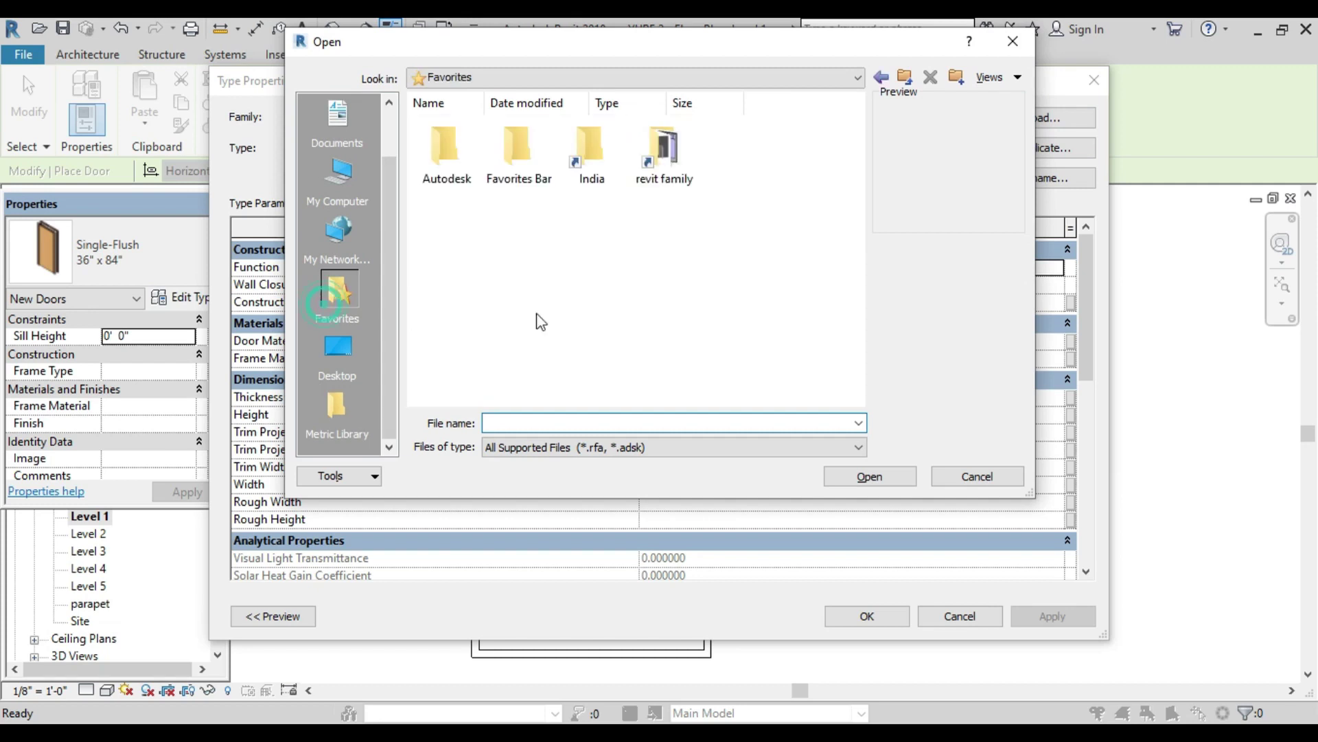
double_click(666, 151)
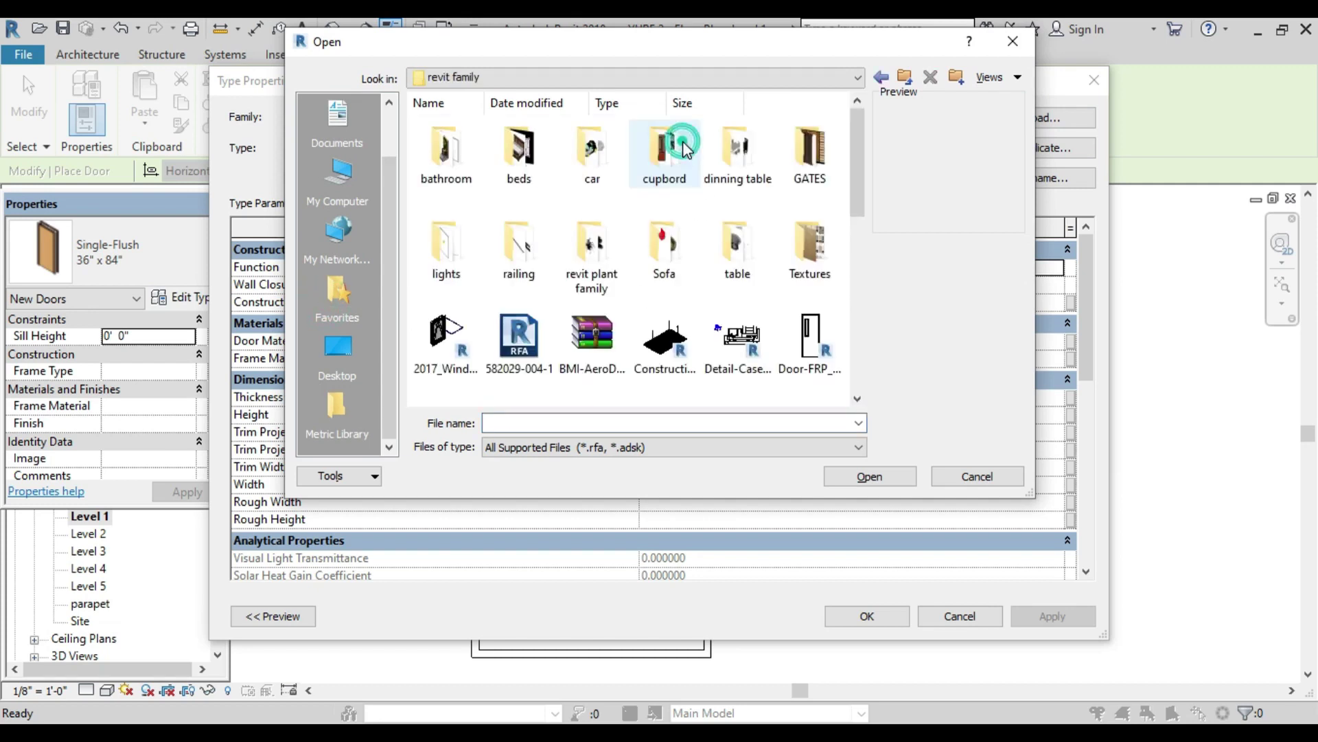
double_click(828, 145)
scroll(667, 287, "down", 5)
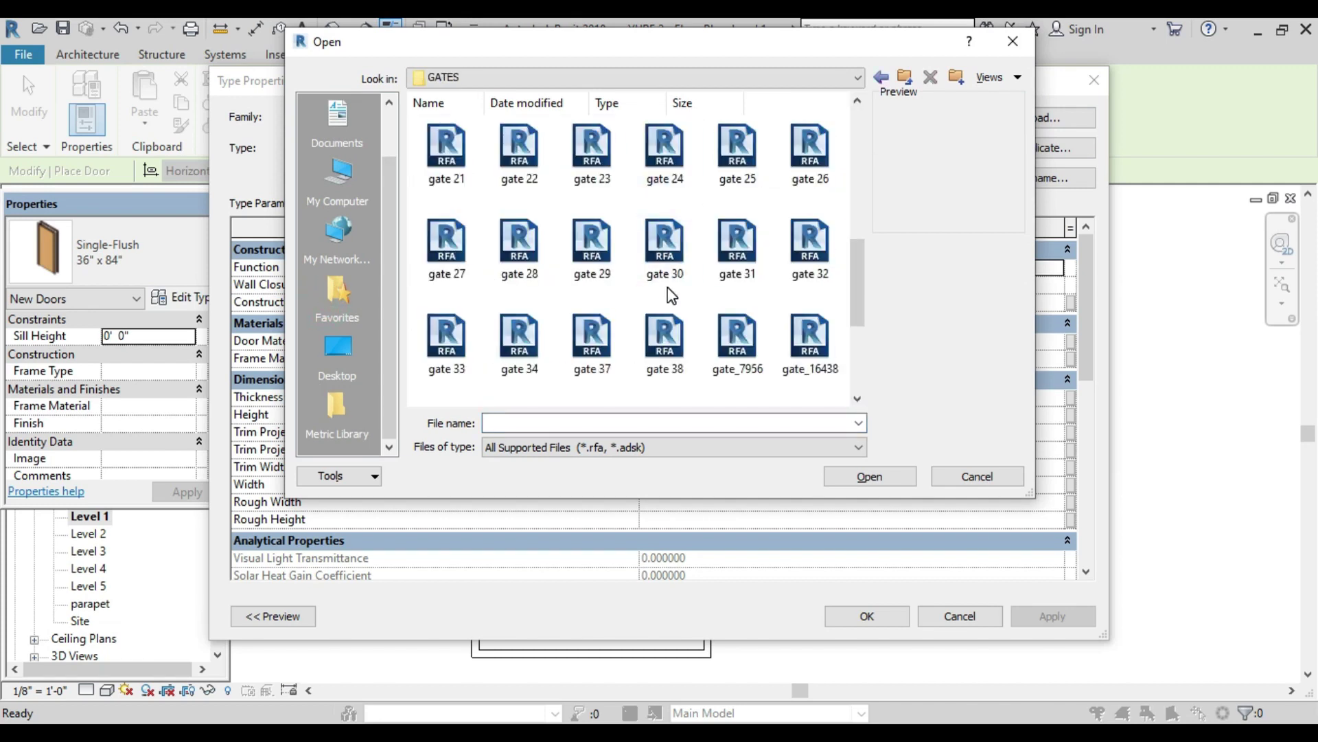
scroll(666, 291, "down", 3)
scroll(663, 294, "up", 5)
scroll(663, 295, "up", 3)
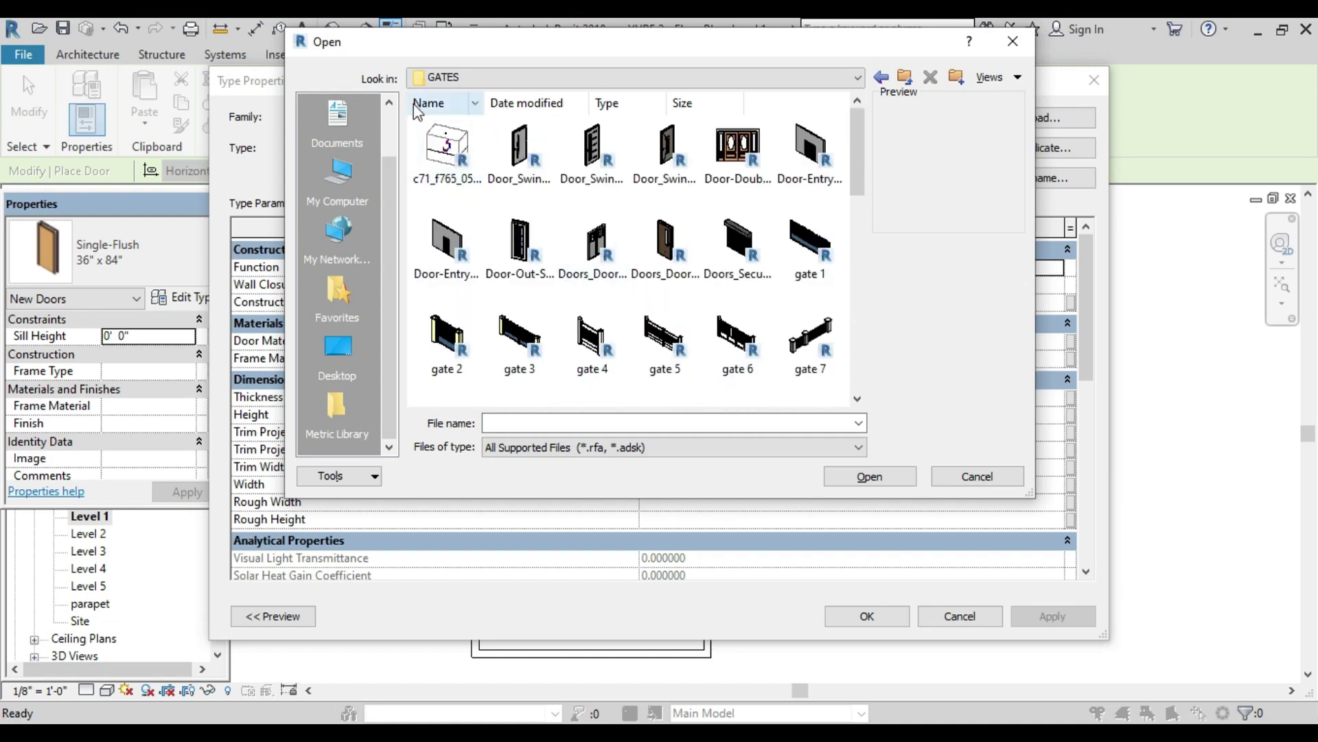
left_click(881, 79)
scroll(647, 315, "down", 5)
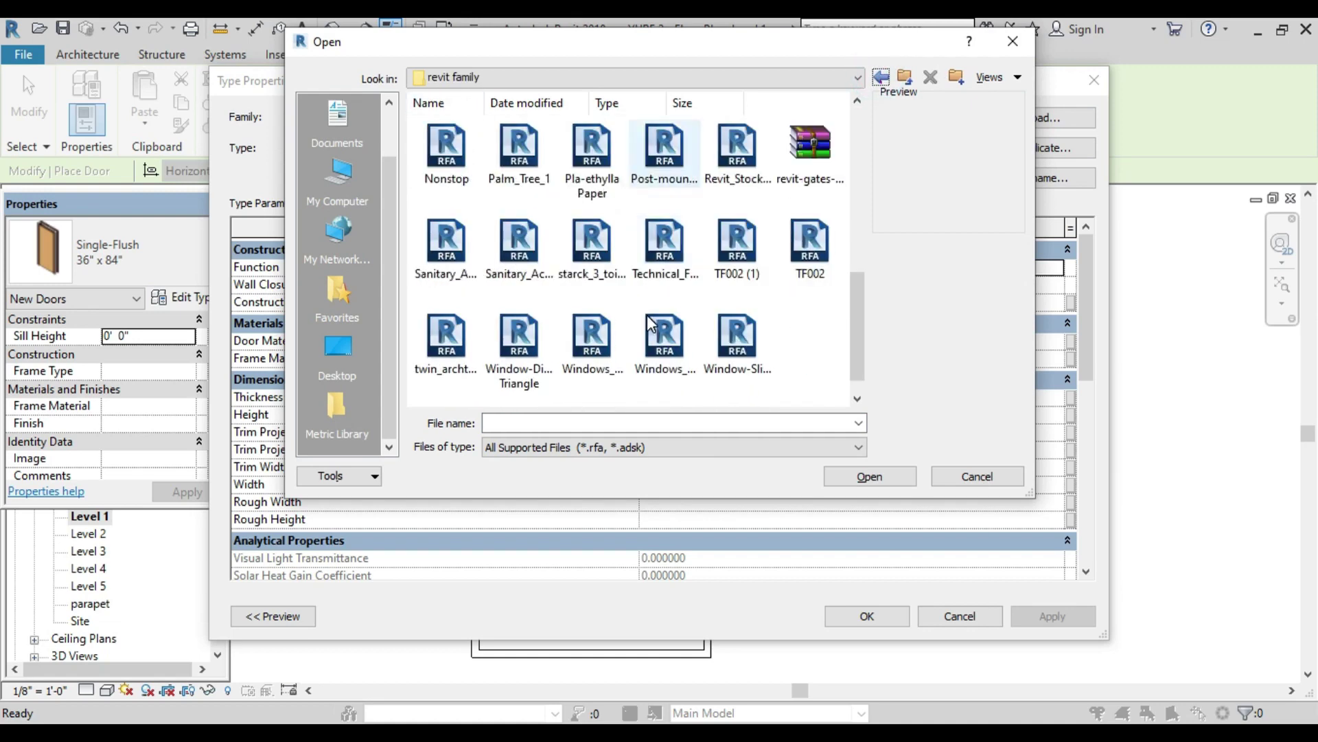
scroll(647, 315, "down", 1)
left_click(432, 325)
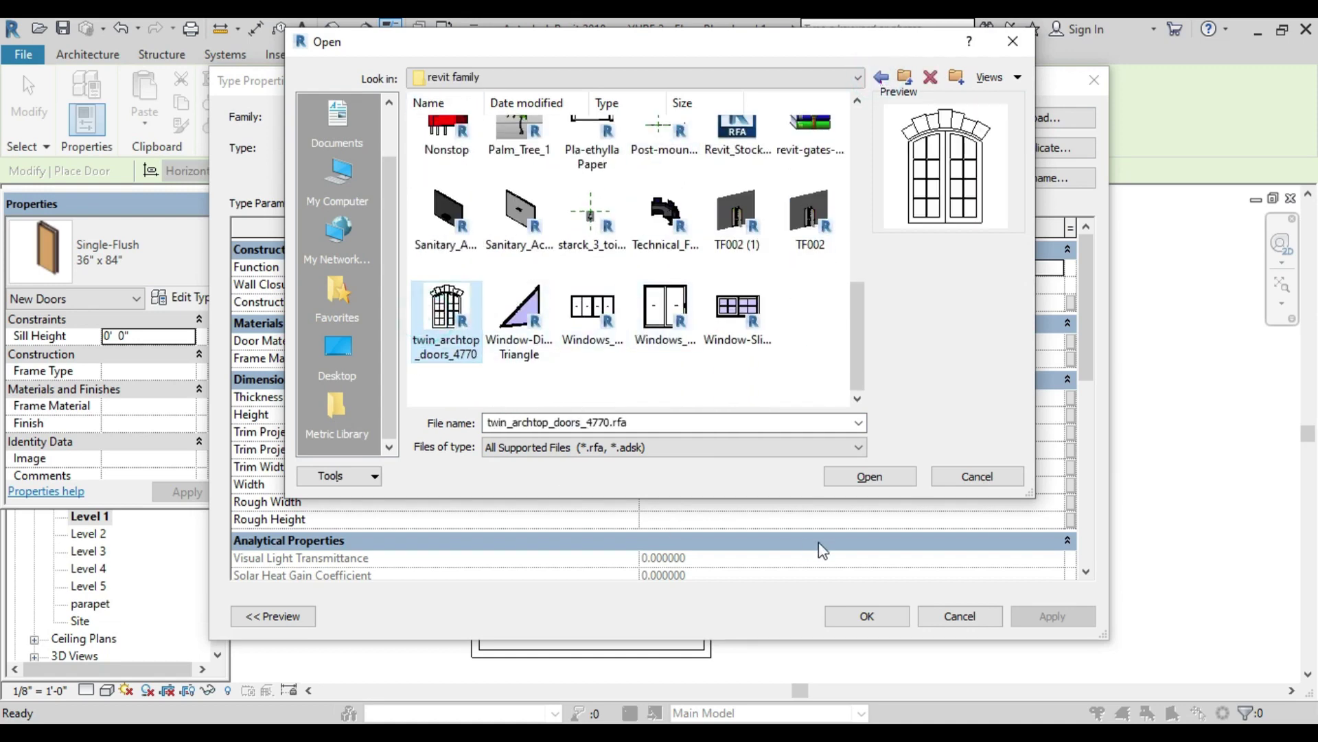
left_click(875, 475)
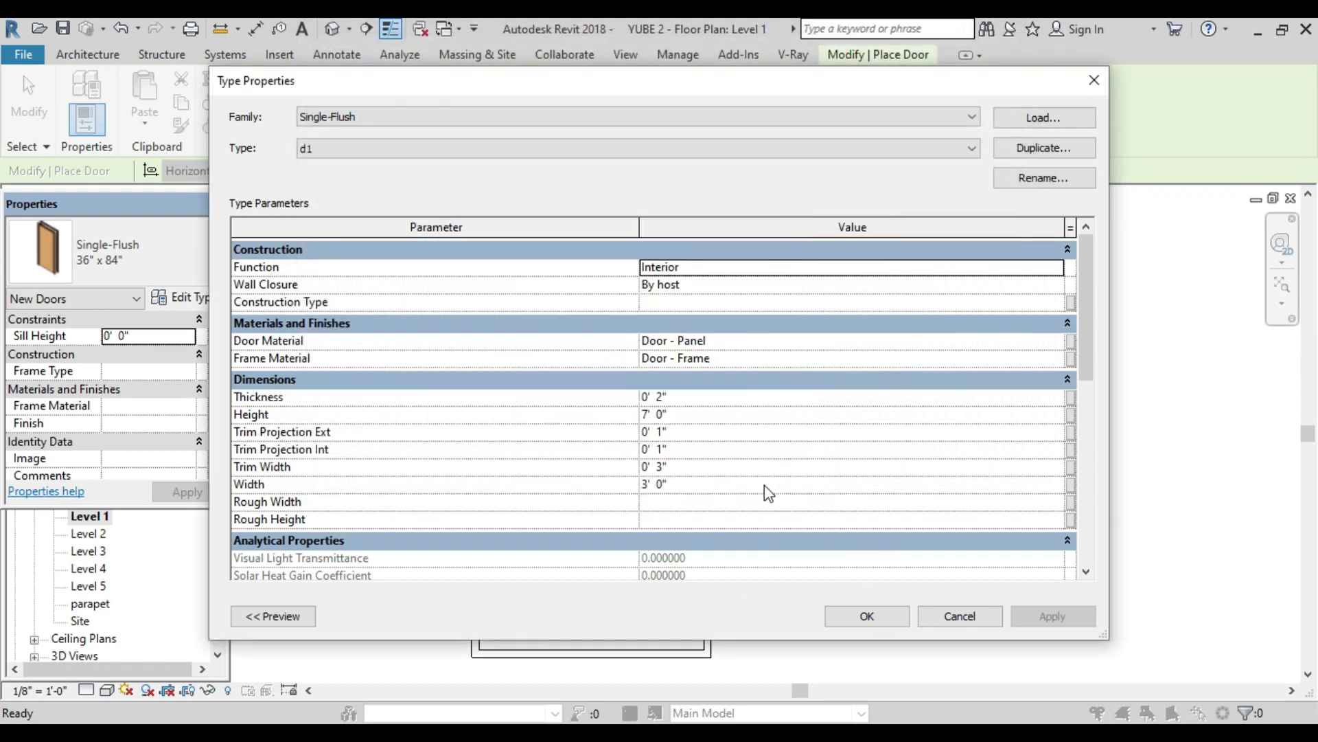
Step: Accept the arched d1 door type and place it on the Level 1 wall
scroll(689, 425, "down", 1)
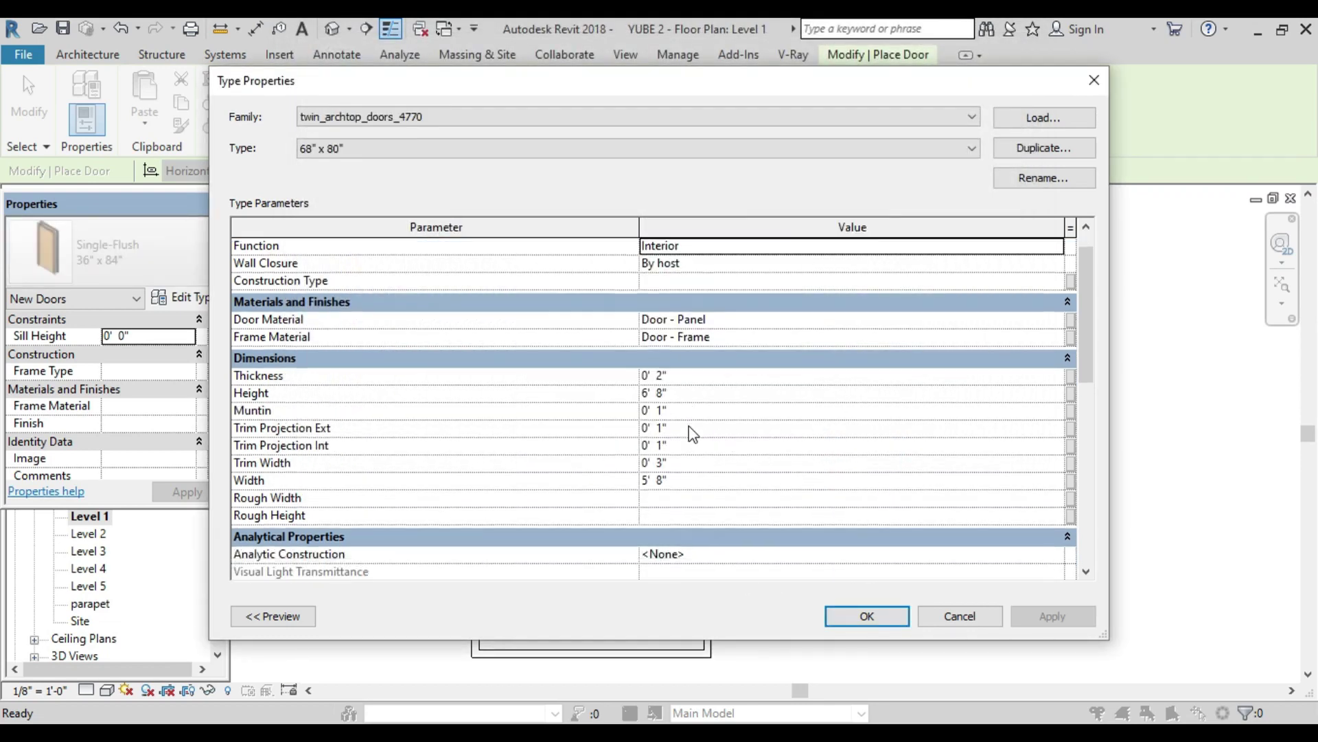
scroll(690, 426, "down", 2)
scroll(689, 425, "down", 1)
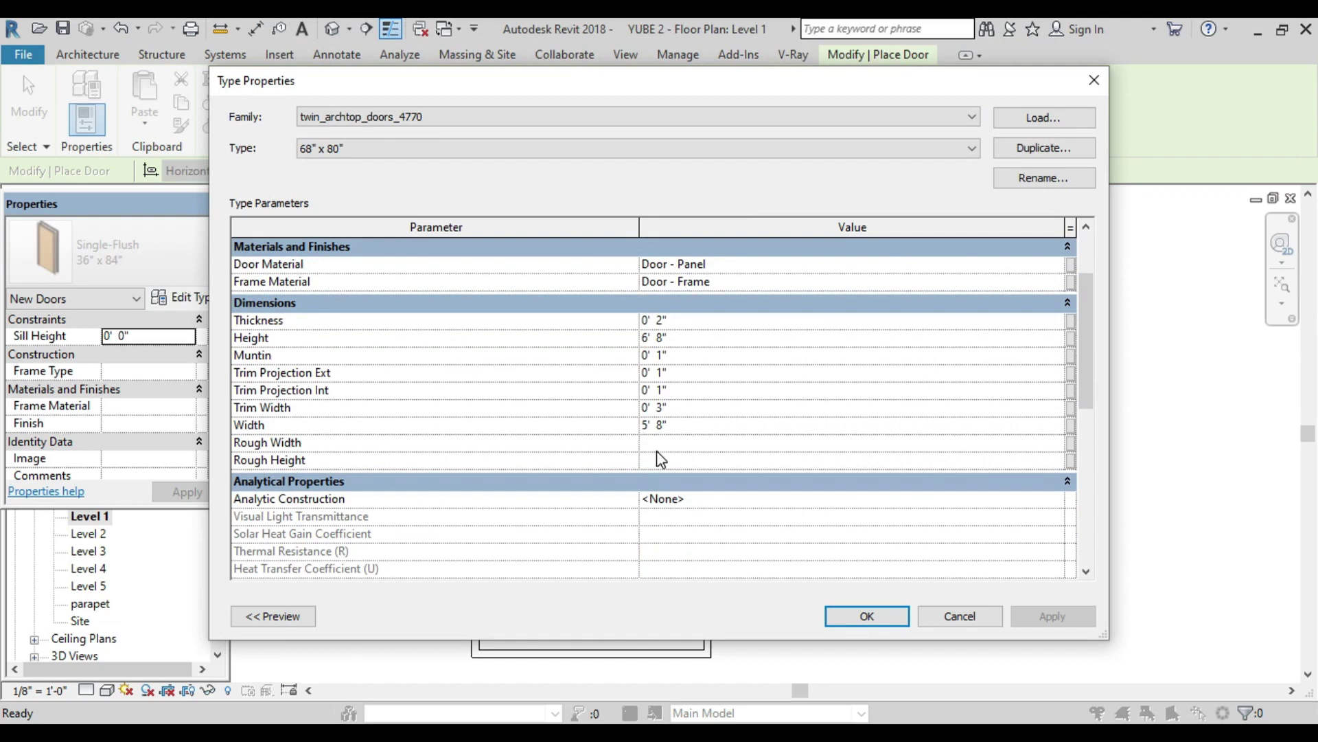
left_click(851, 615)
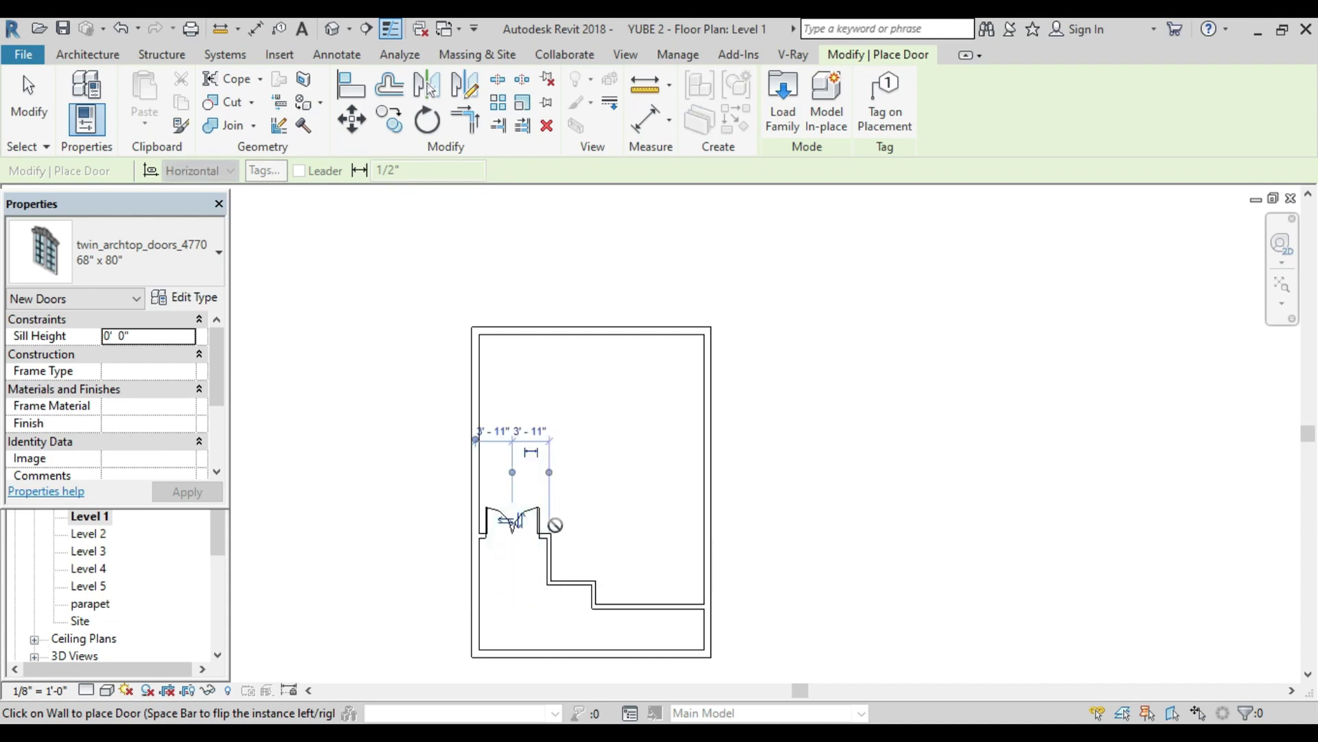
scroll(556, 525, "down", 2)
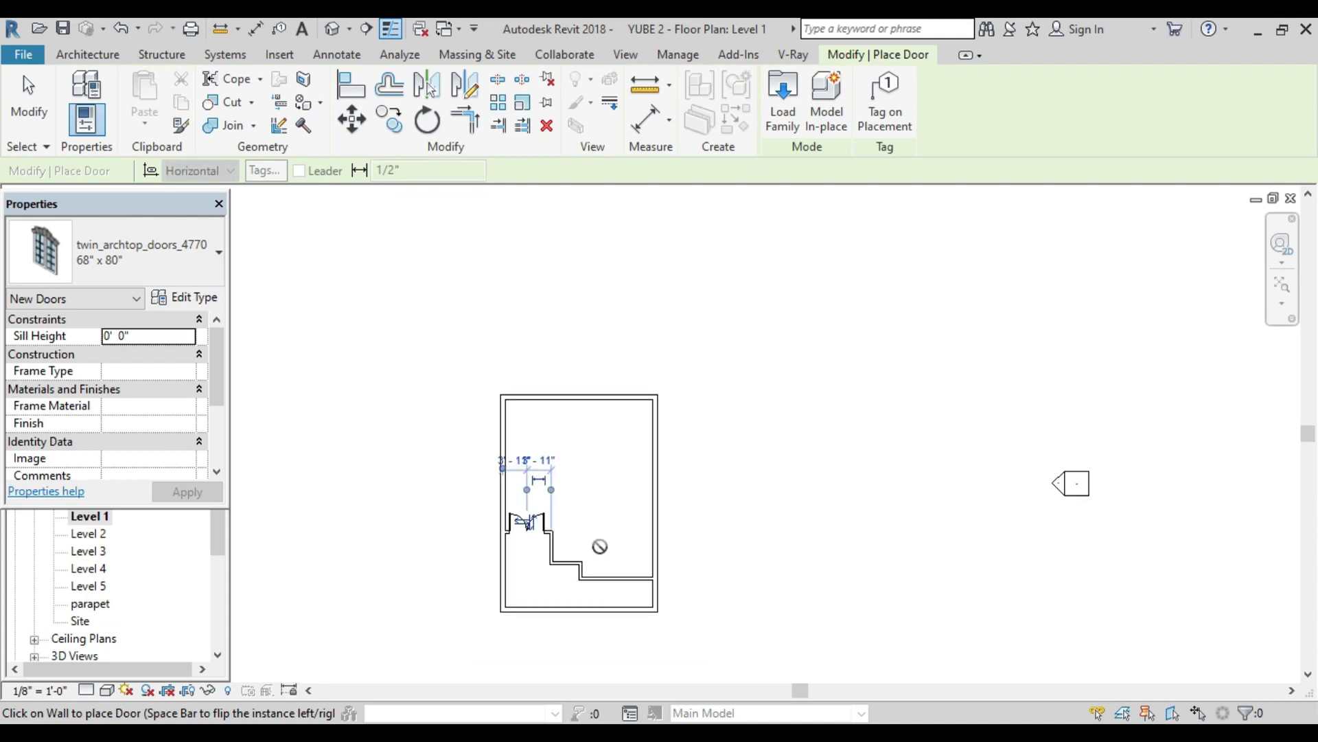
Step: Place the same arched door in the Level 3 wall, then view the facade in default 3D
double_click(85, 553)
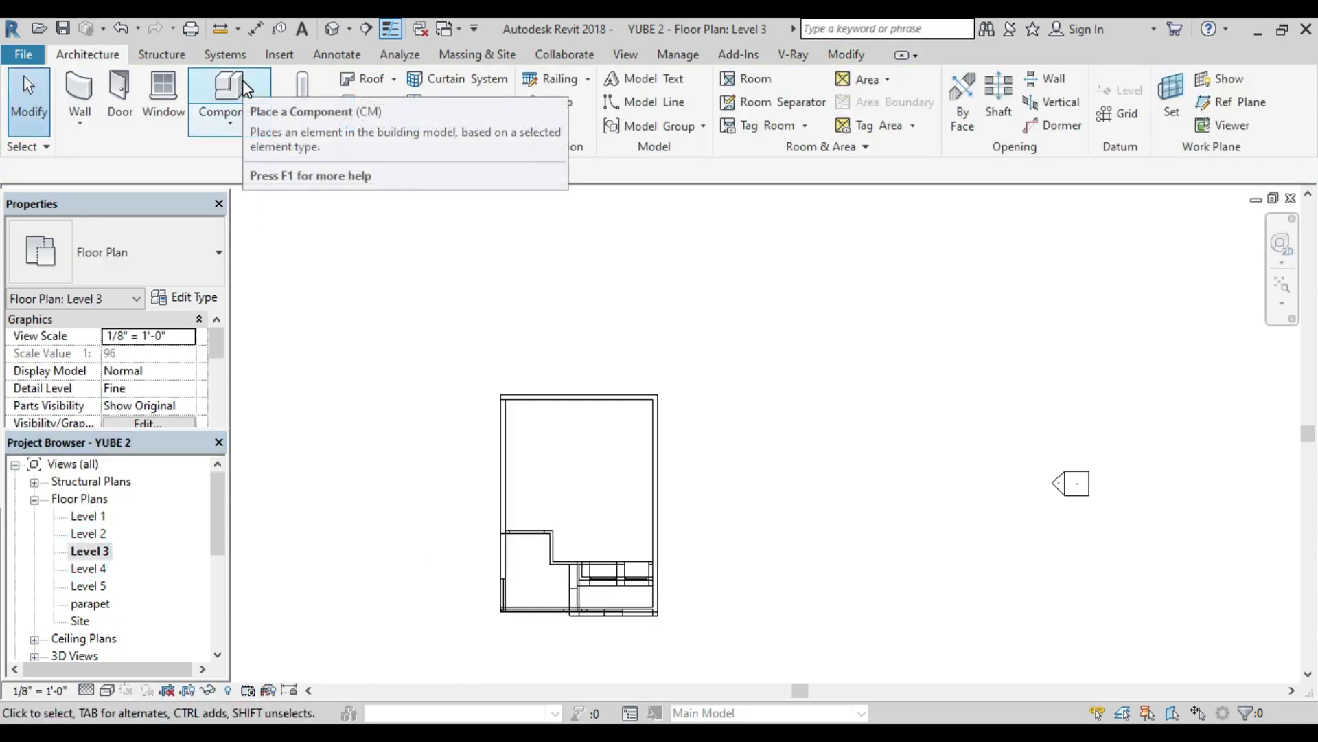
left_click(120, 91)
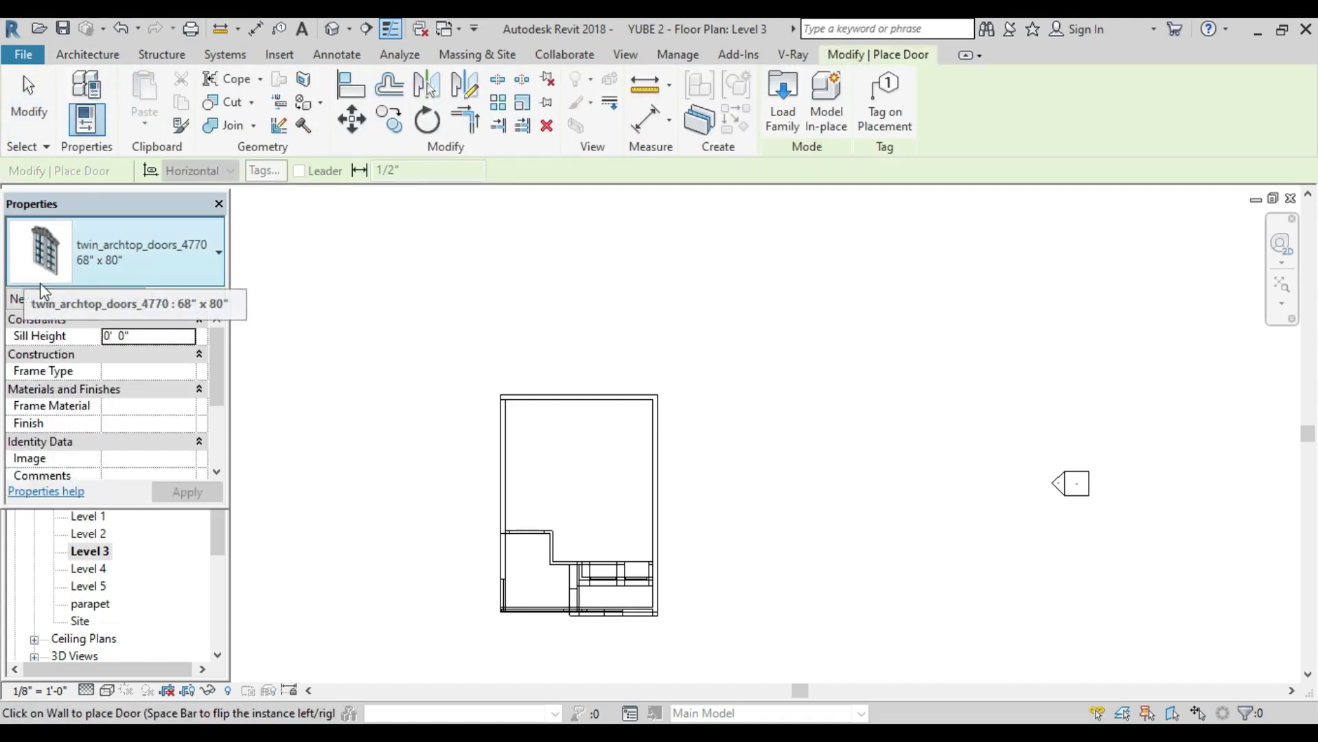
scroll(518, 536, "up", 3)
scroll(522, 538, "up", 3)
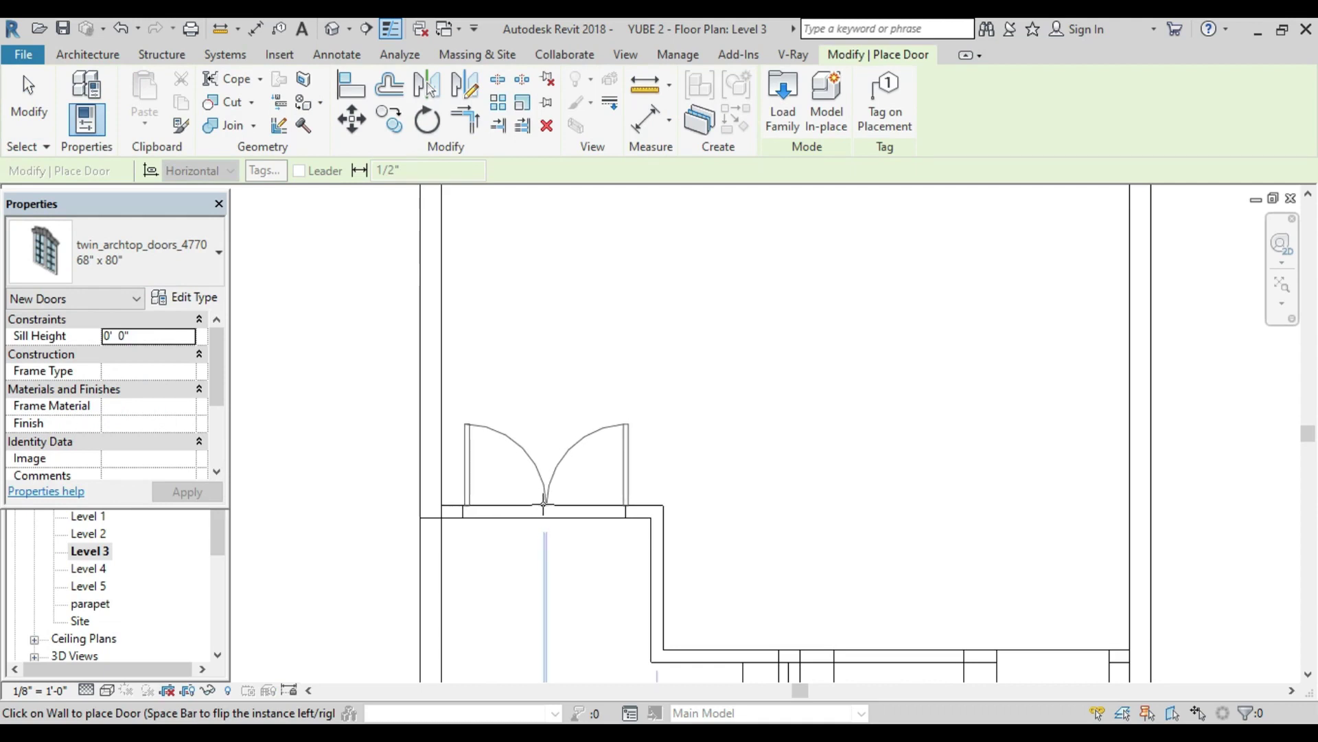
scroll(544, 505, "up", 1)
scroll(543, 504, "up", 1)
scroll(543, 505, "up", 1)
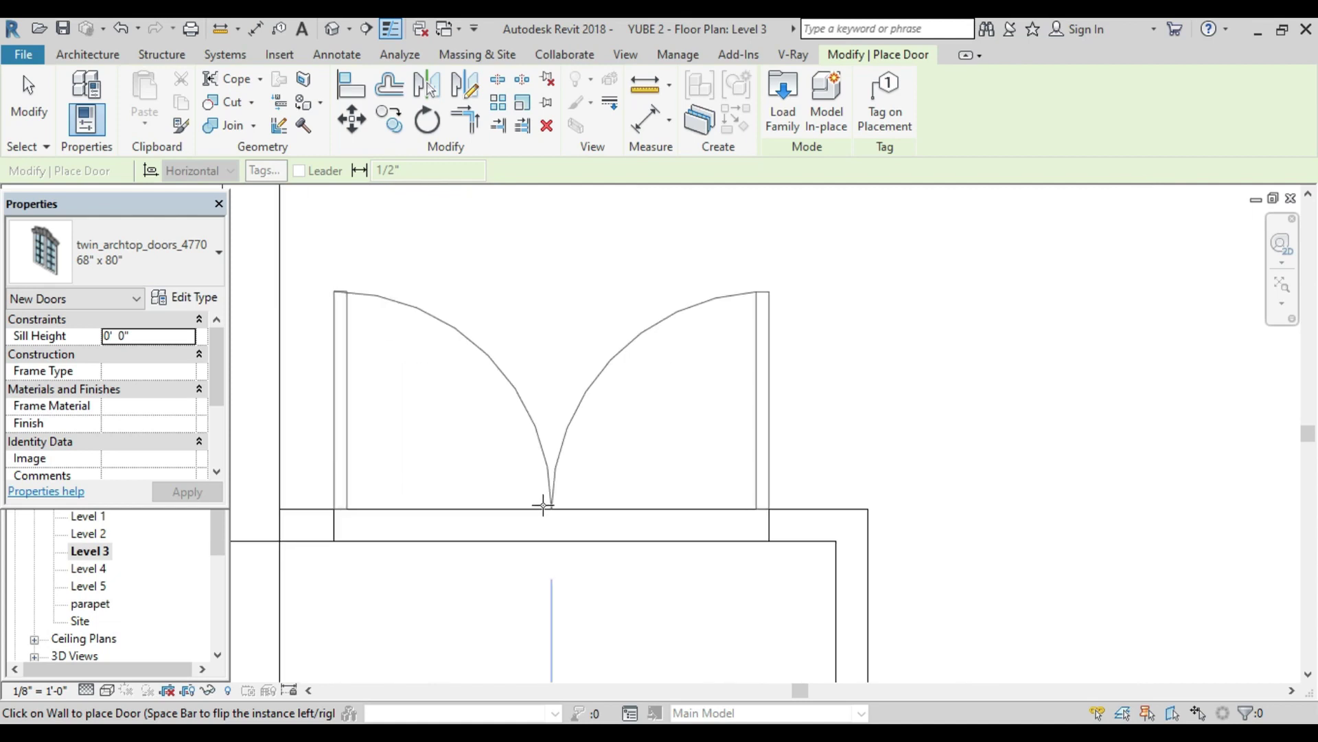
left_click(543, 505)
scroll(539, 507, "down", 2)
scroll(539, 506, "down", 1)
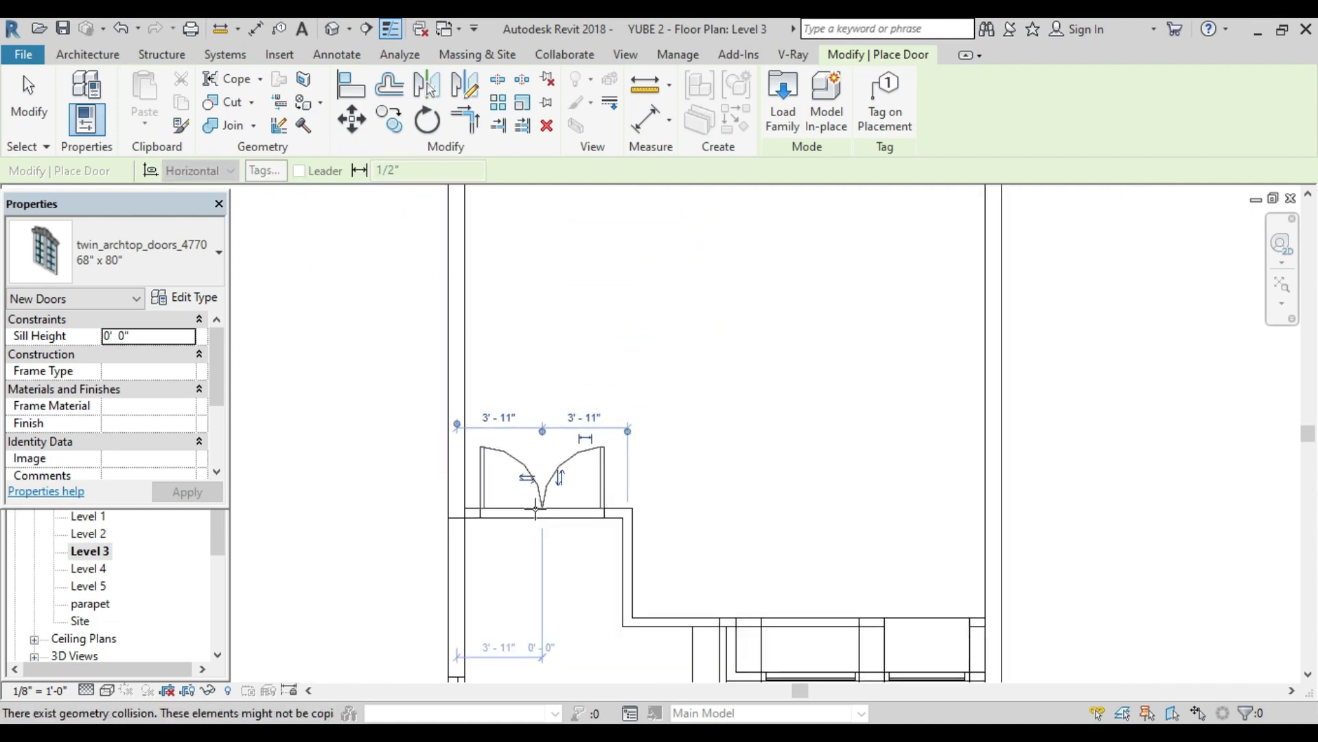
key("Escape")
key("Escape")
scroll(539, 516, "down", 2)
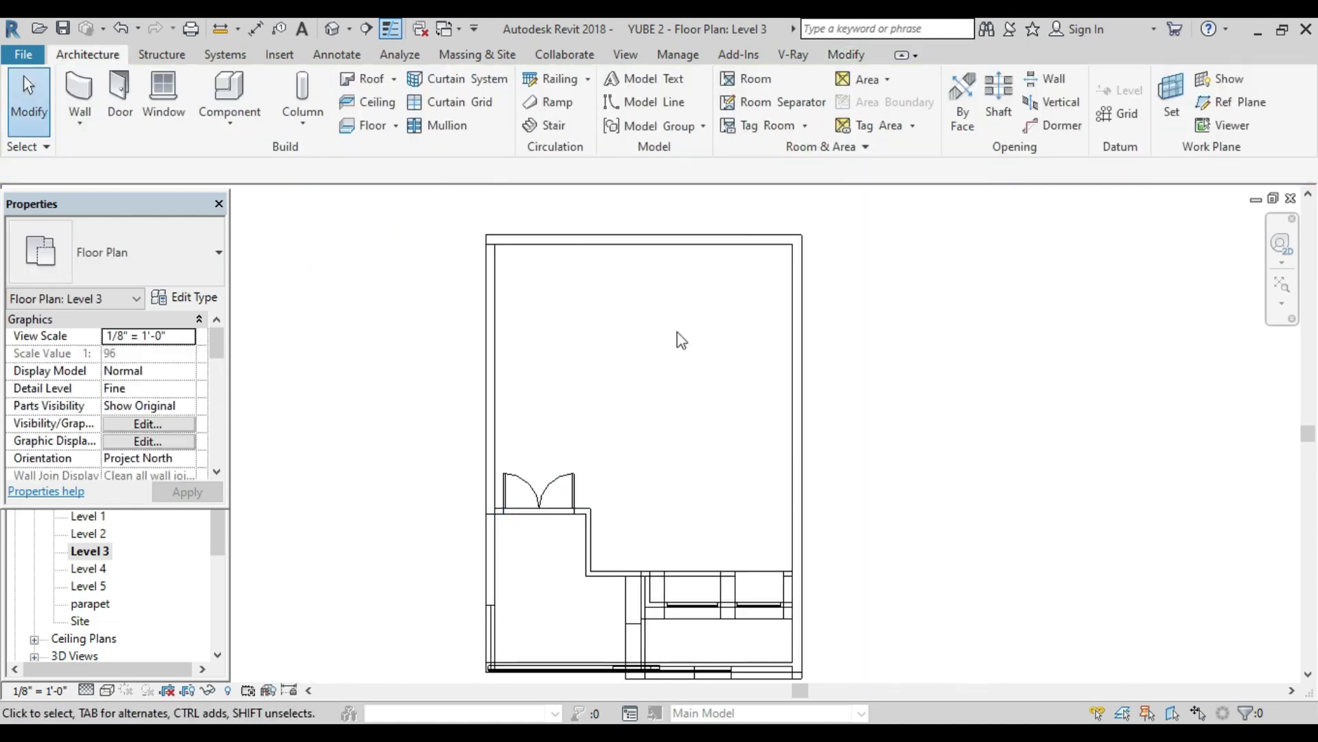
left_click(336, 28)
Step: Select the arched door on the facade and open its family for editing
scroll(525, 499, "up", 2)
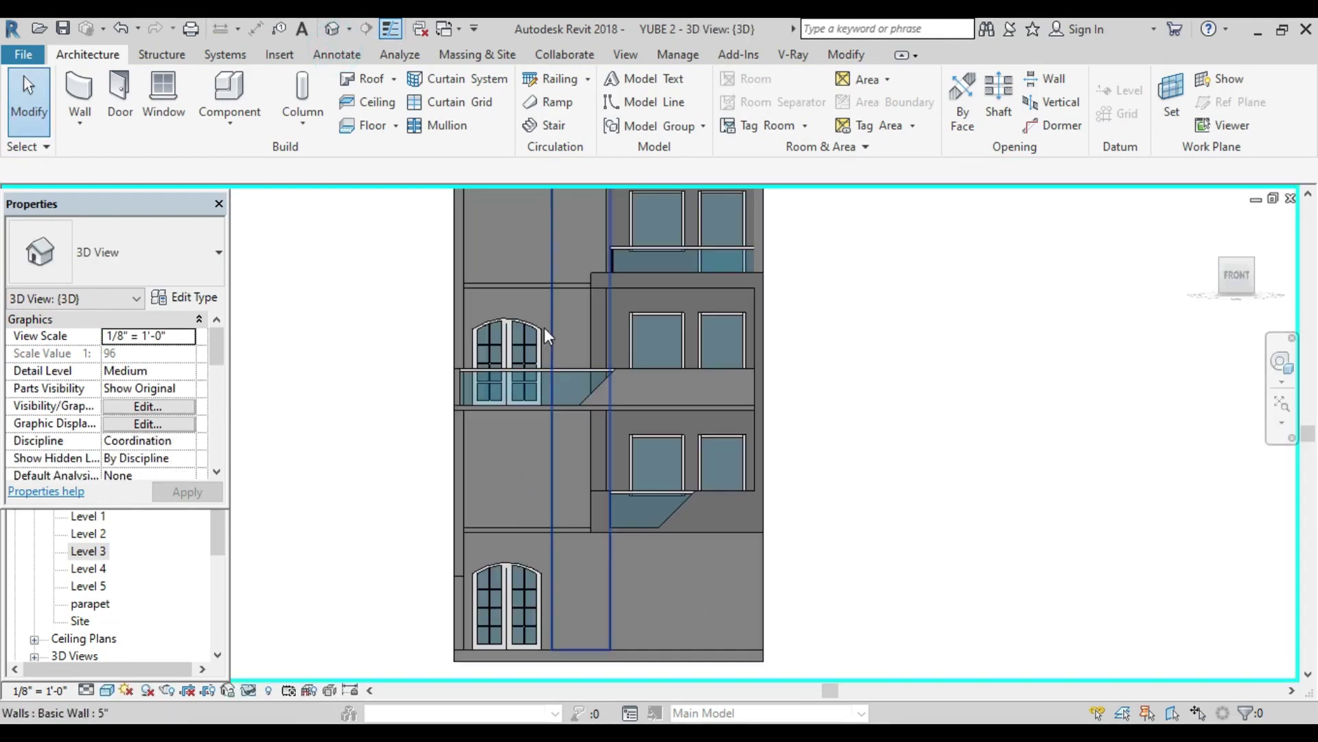
scroll(505, 336, "up", 2)
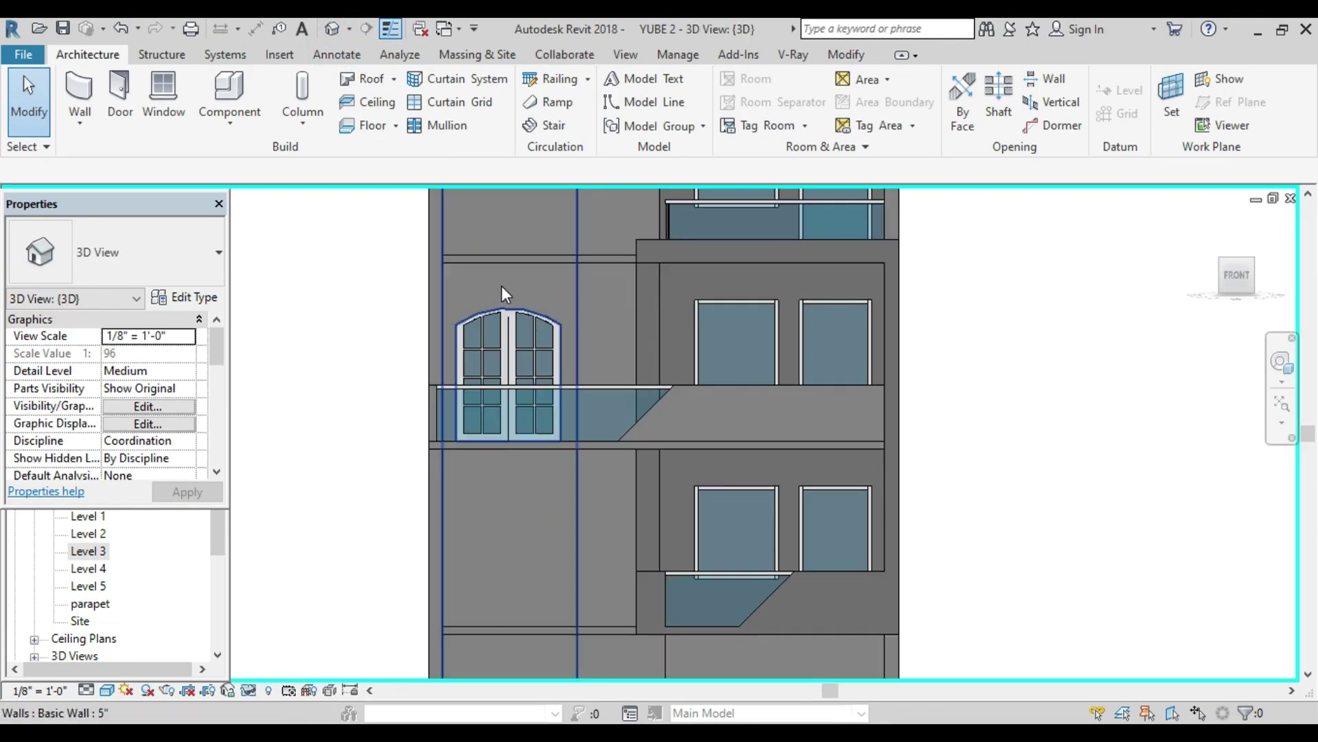
left_click(485, 309)
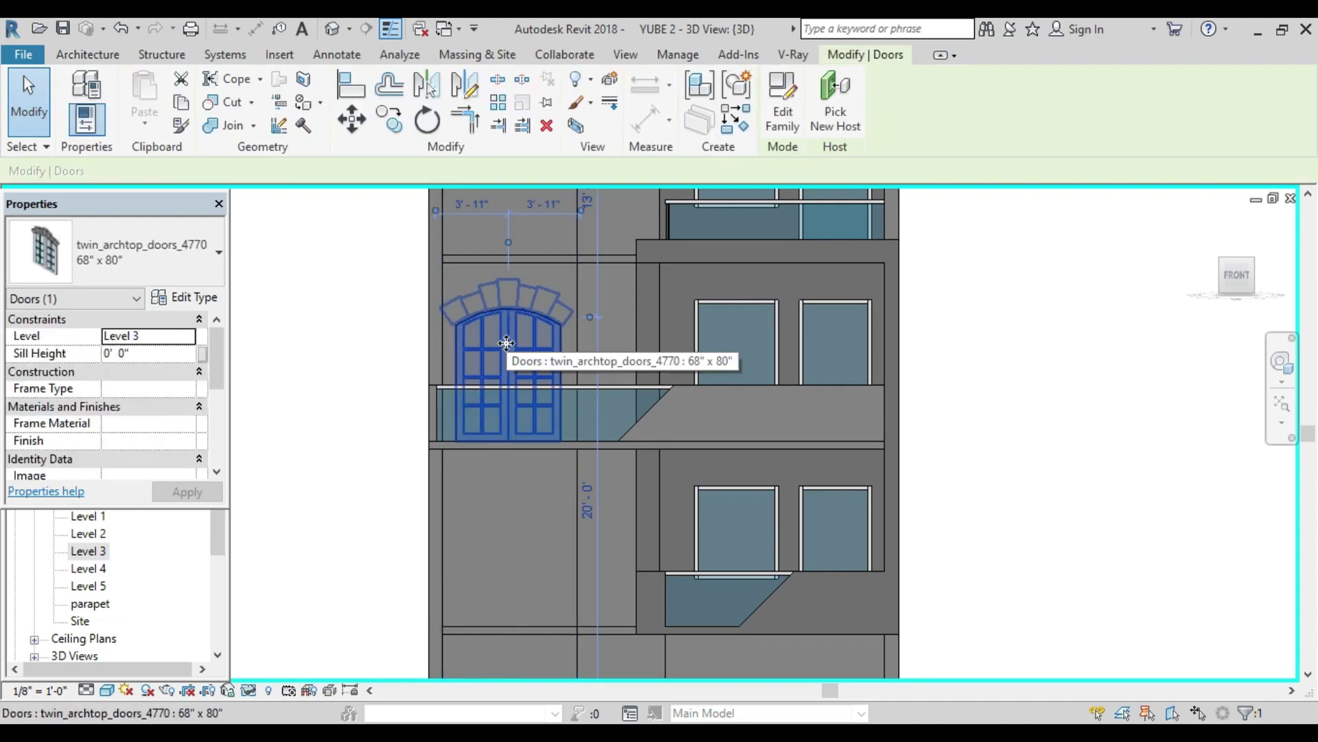
left_click(780, 123)
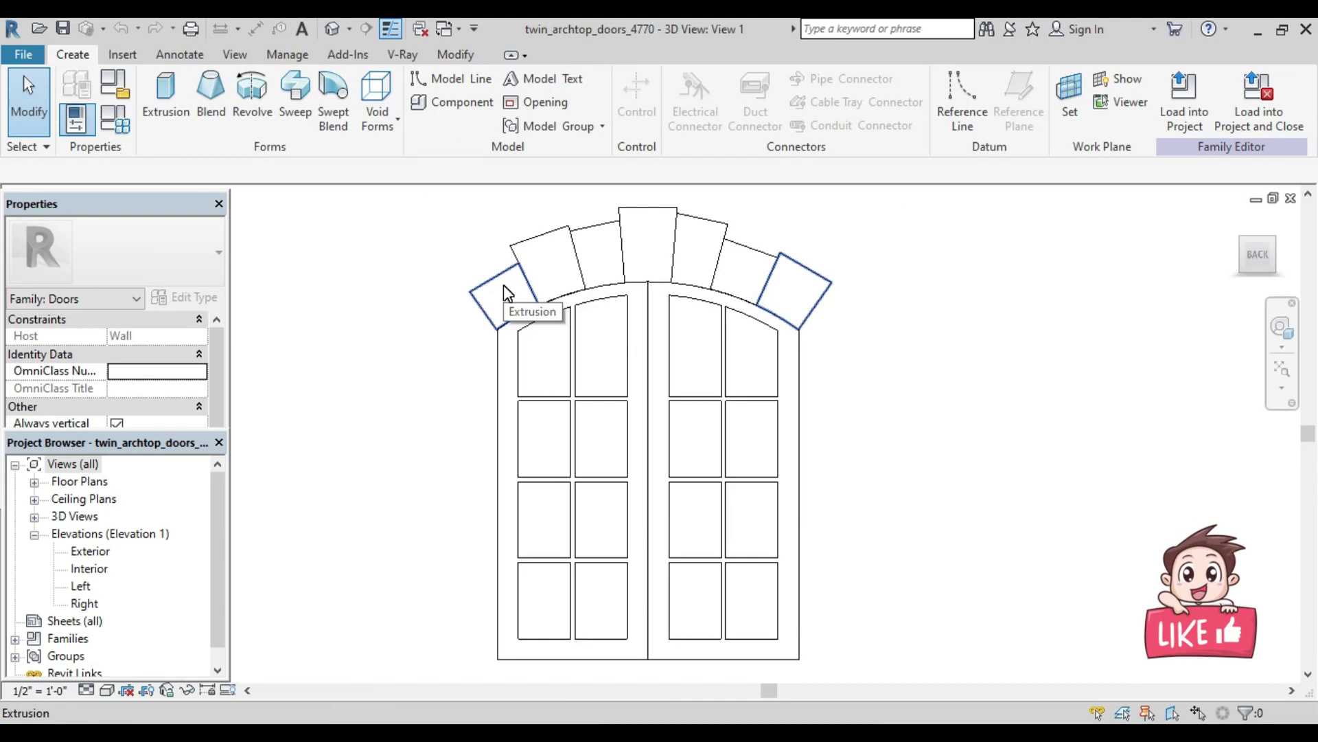
Step: Delete the four arch blocks above the twin arch-top door
left_click(504, 285)
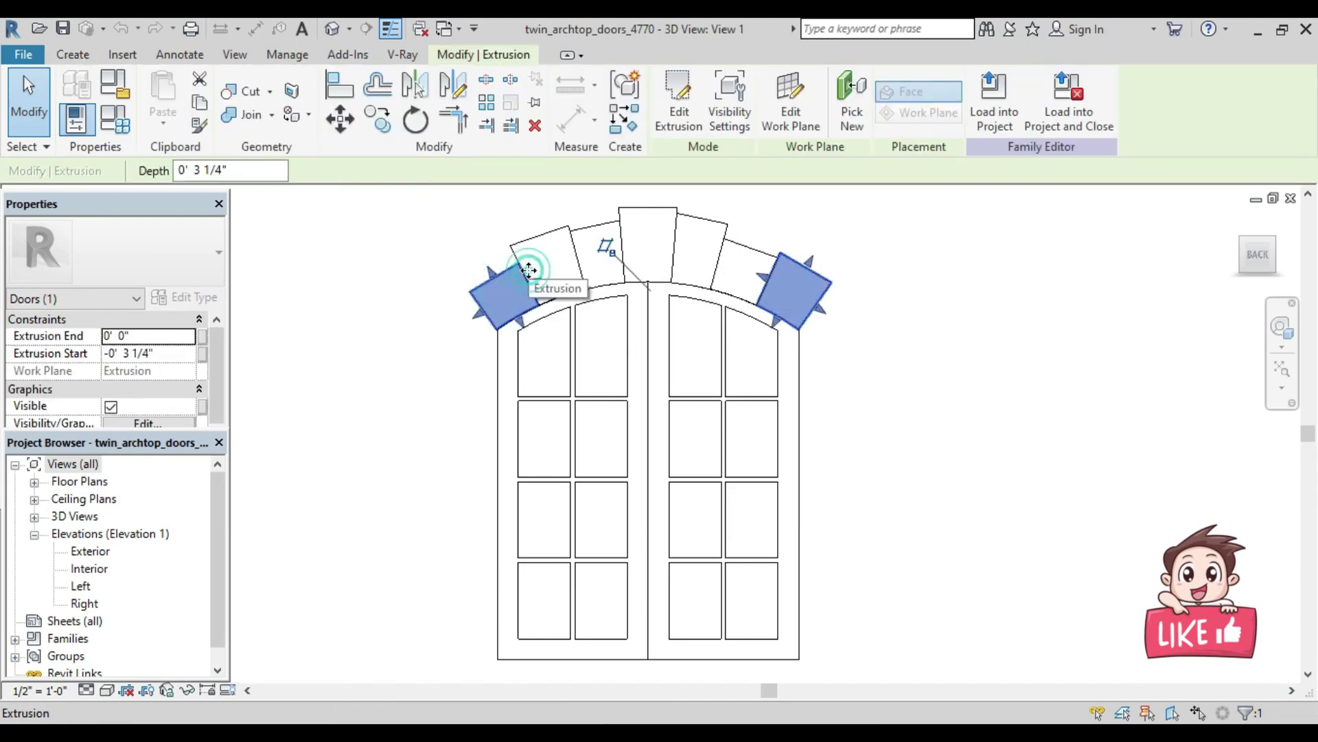
left_click(543, 252, "ctrl")
left_click(596, 258, "ctrl")
left_click(645, 233, "ctrl")
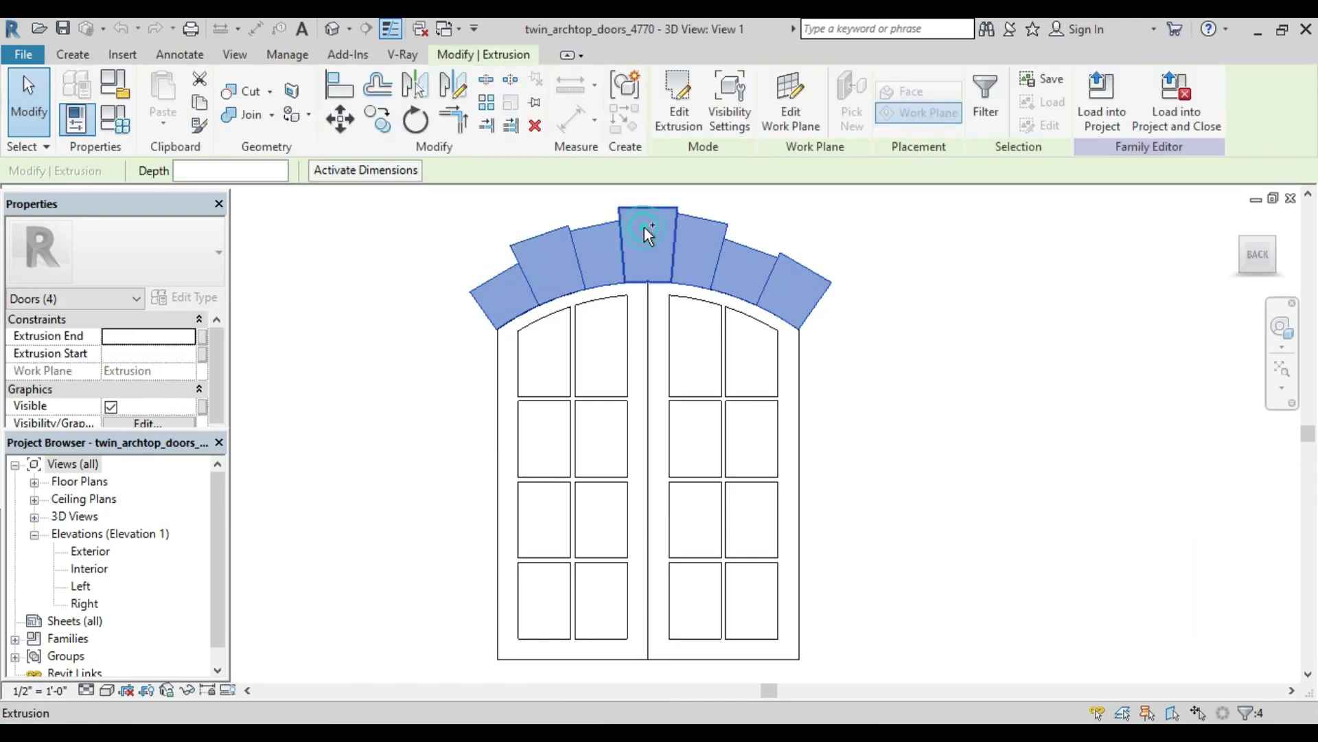
key("Delete")
Step: Load the edited door family into the project, overwriting the existing version
scroll(649, 240, "down", 3)
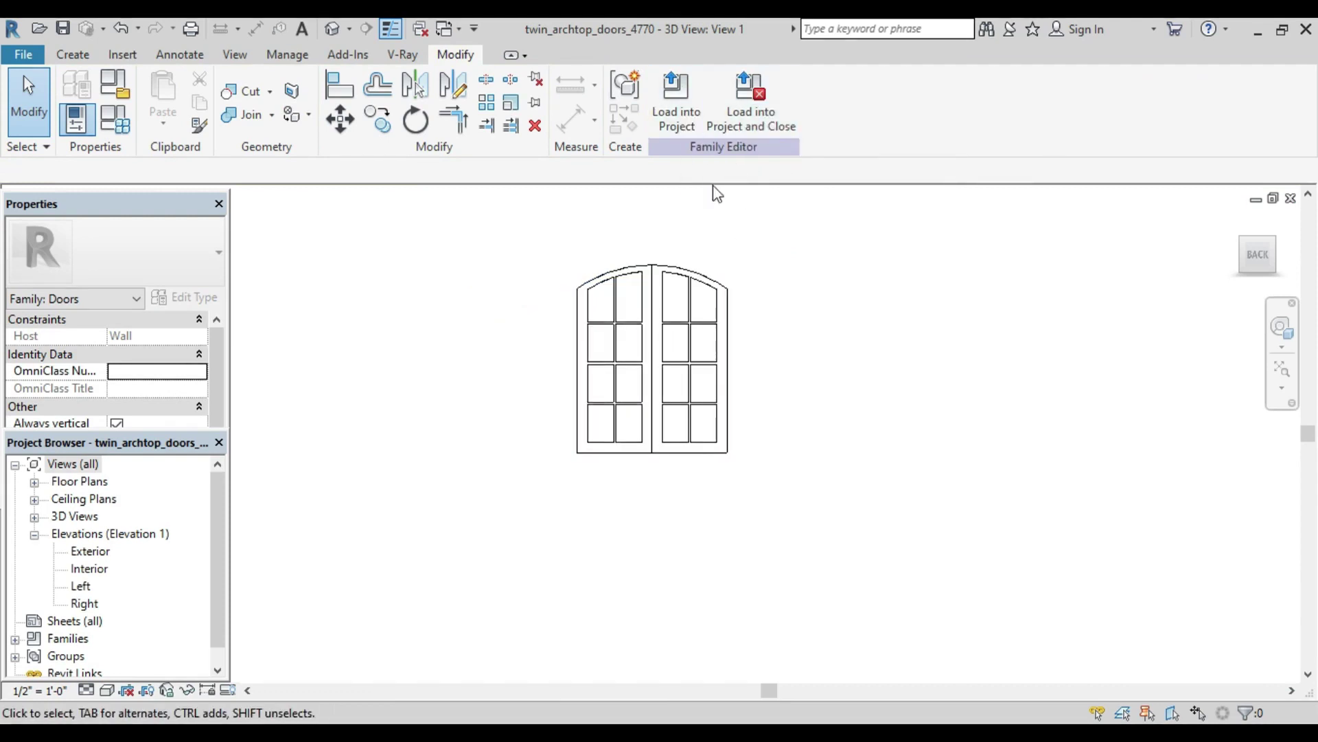
left_click(693, 97)
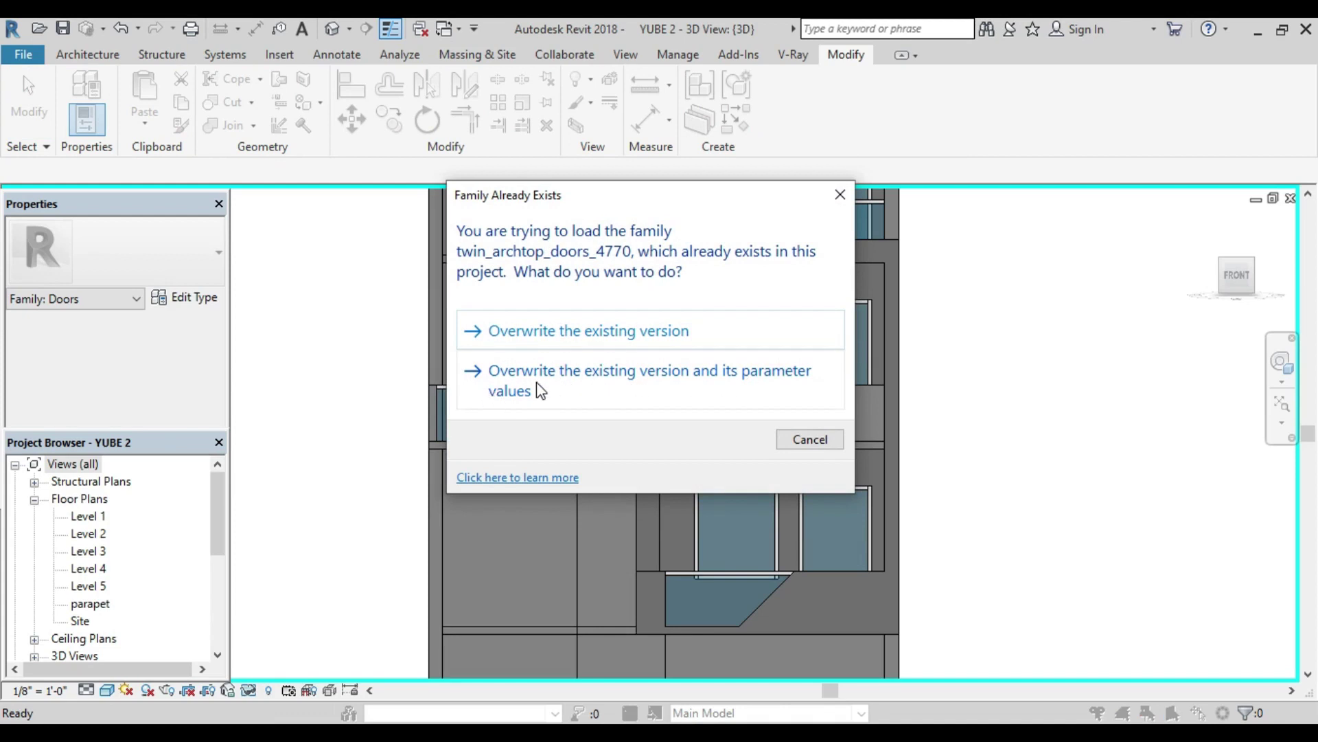
left_click(704, 387)
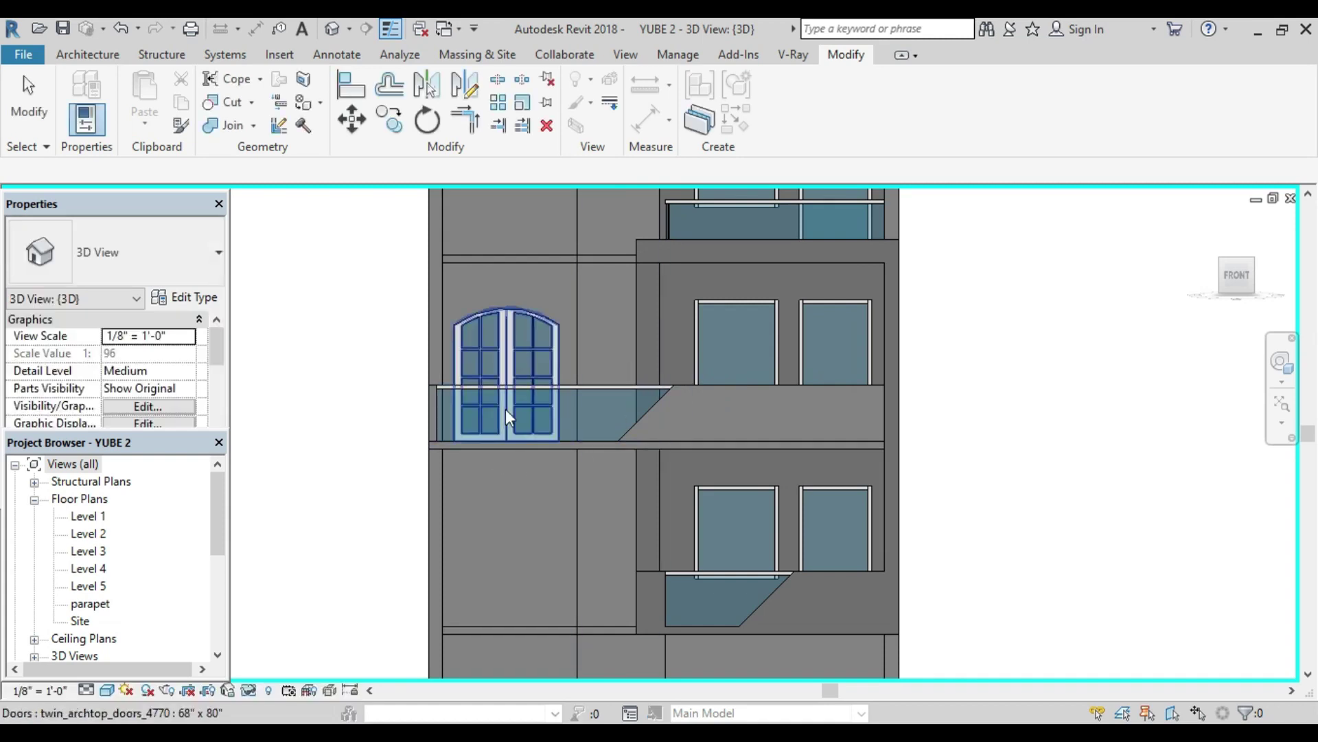
scroll(610, 408, "down", 2)
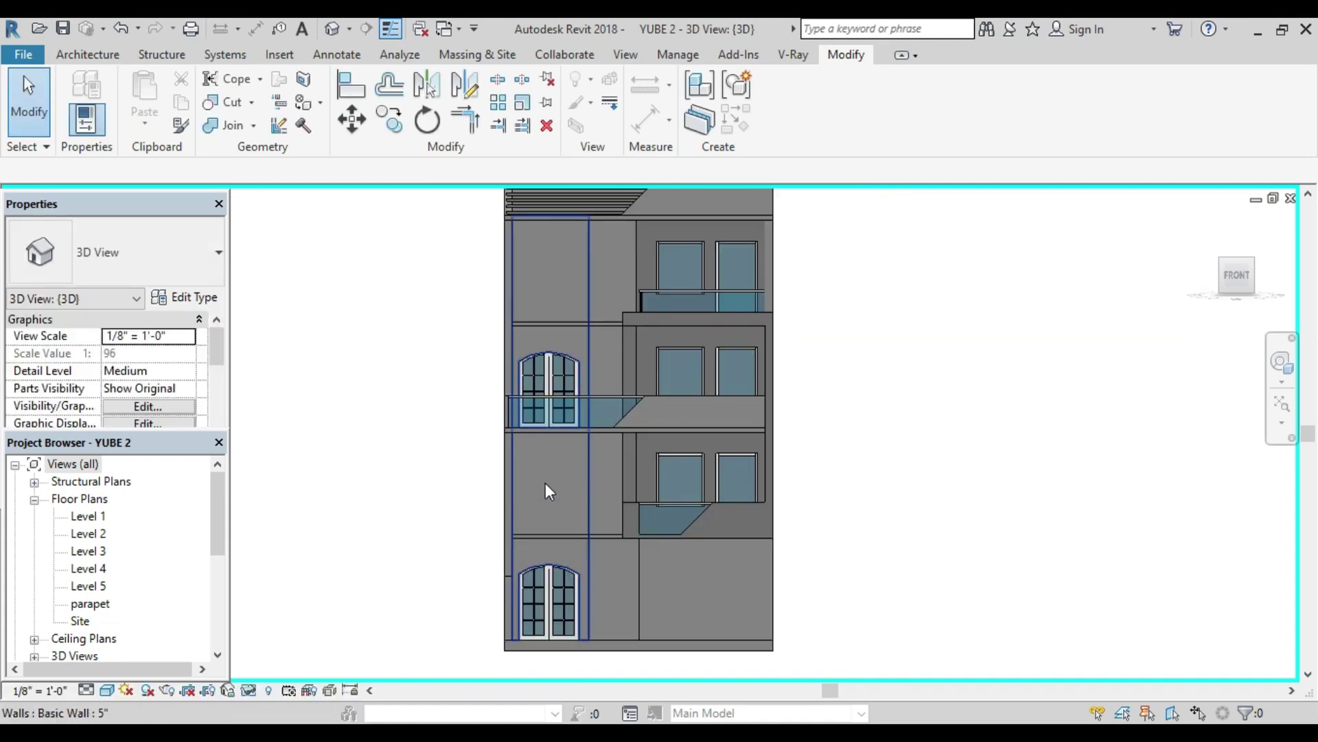
Step: Start the Window tool and preview the Strugal S70P four-leaf sliding window type
scroll(543, 489, "down", 1)
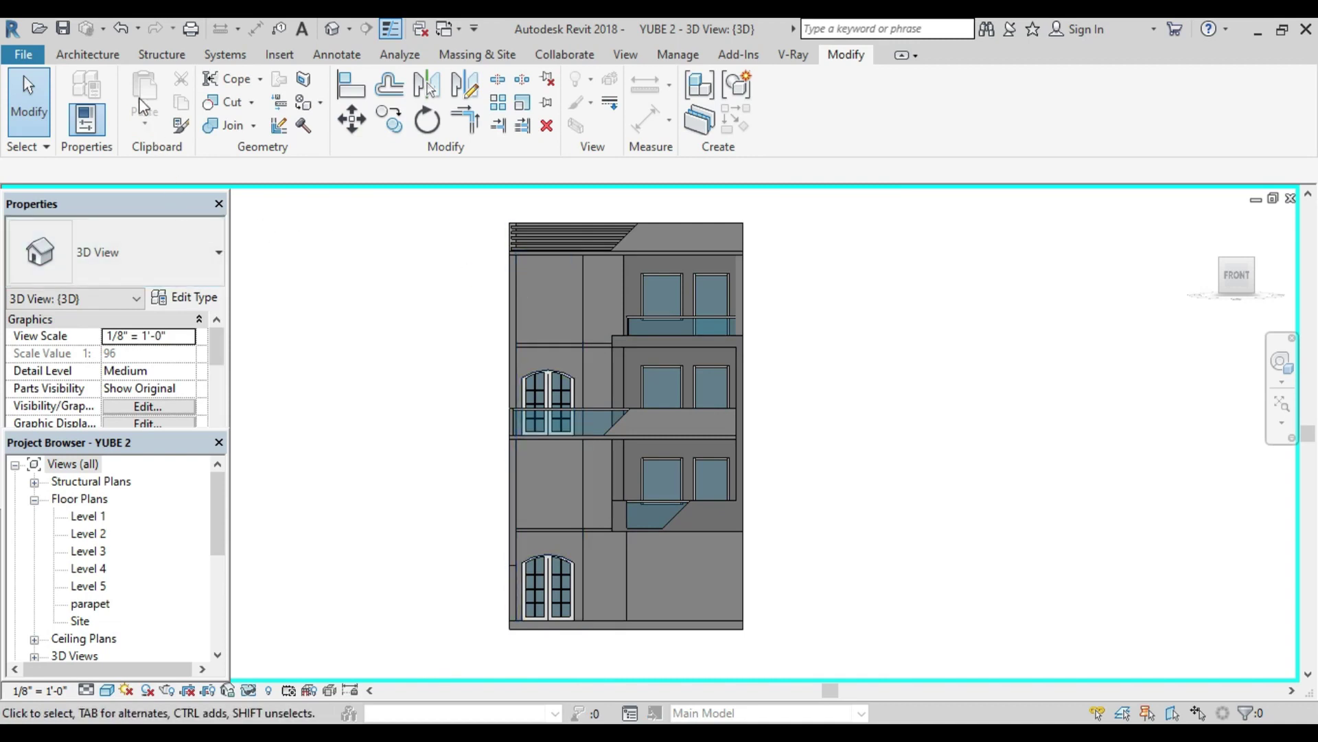
left_click(97, 62)
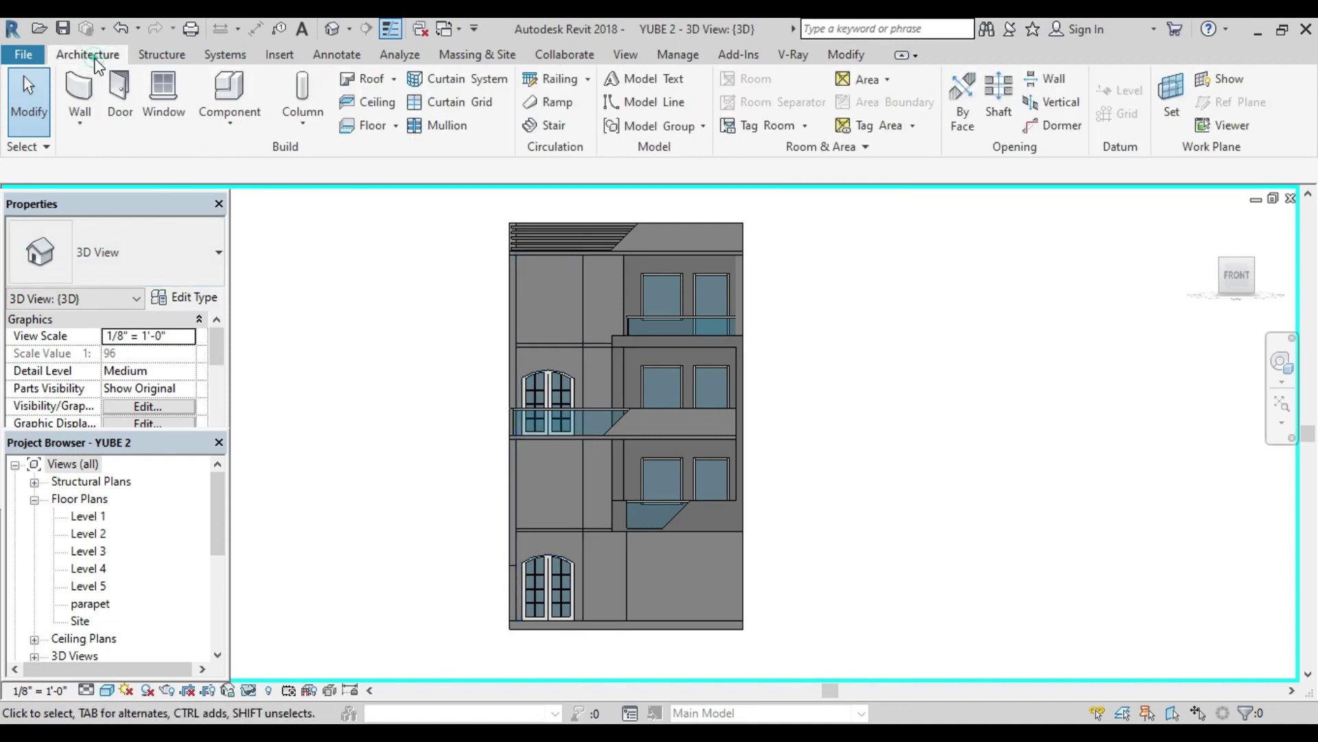
left_click(162, 106)
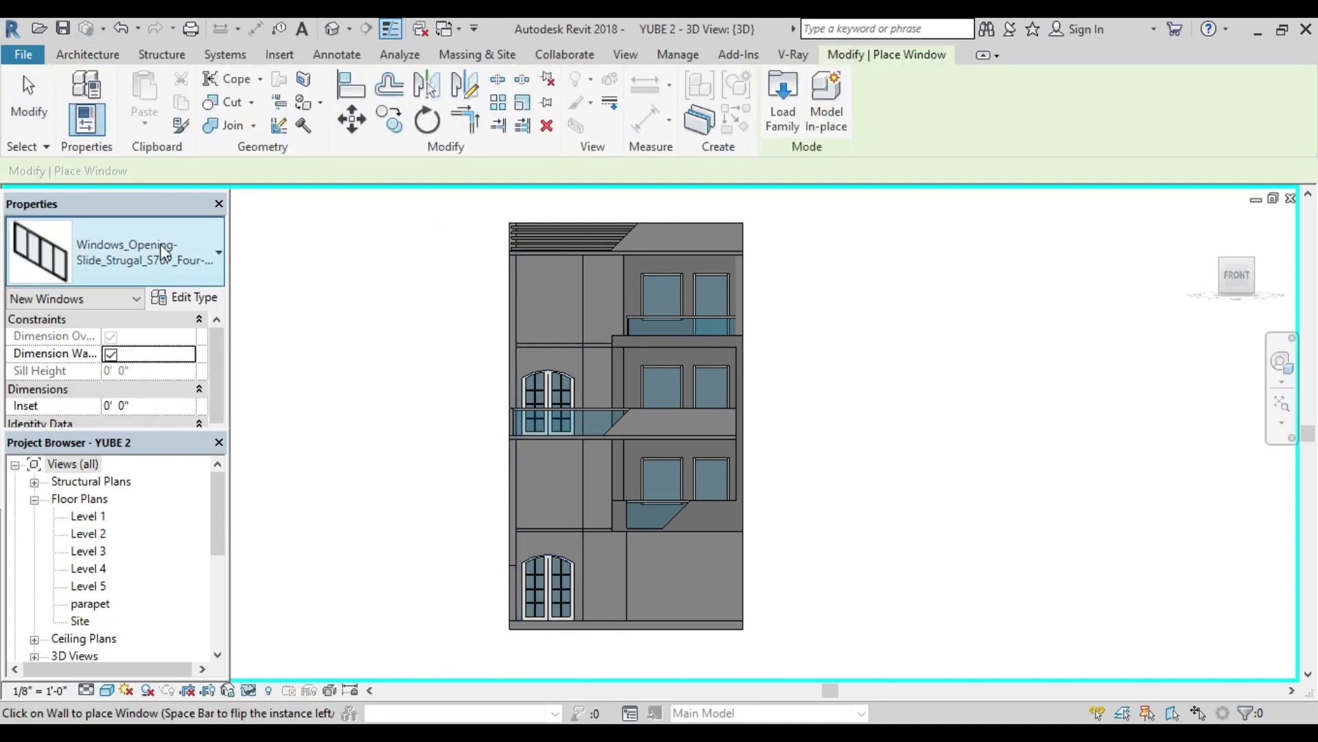
left_click(162, 298)
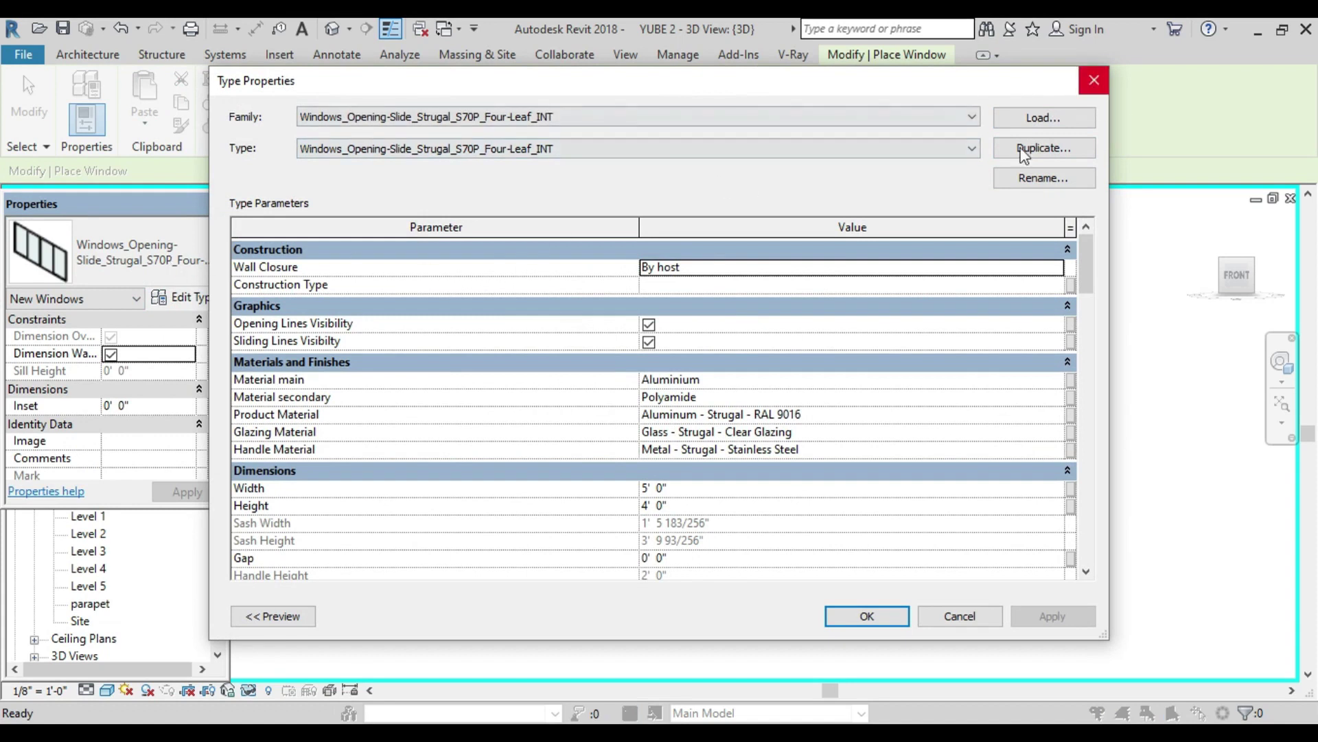
left_click(273, 615)
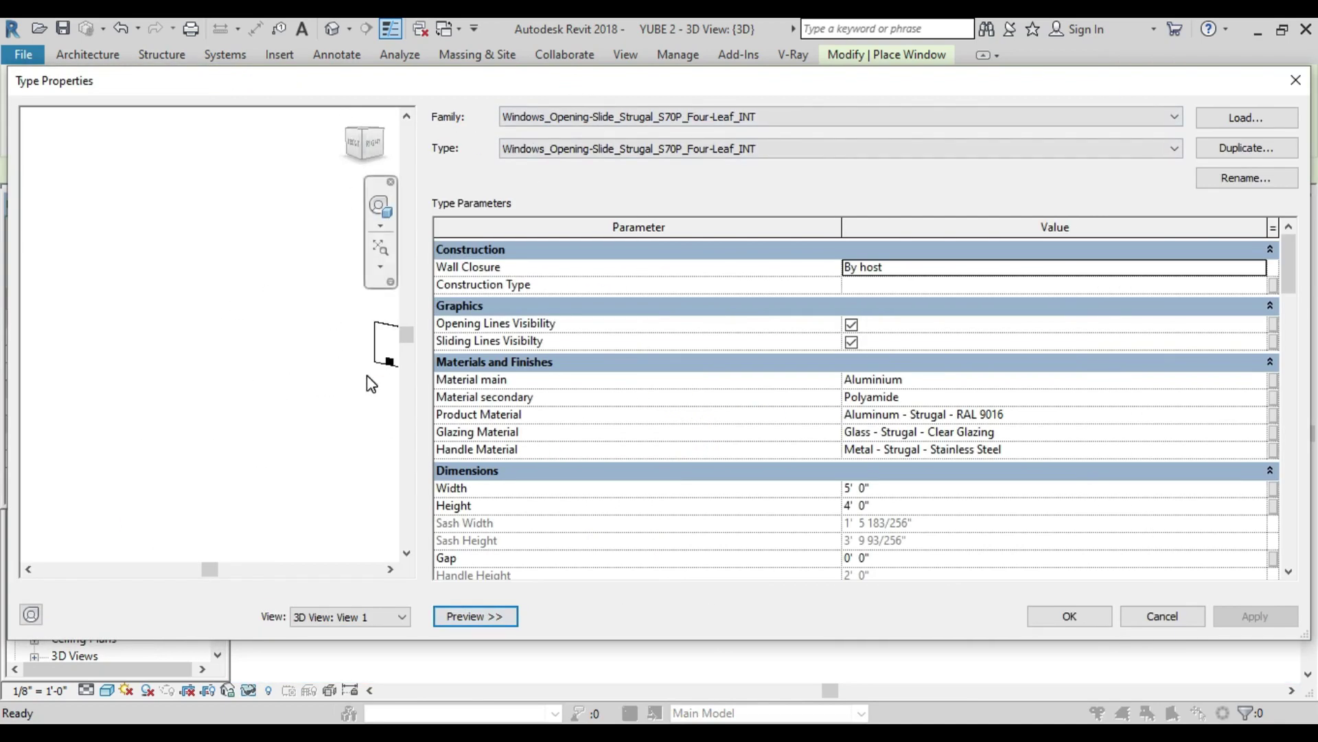
middle_click_drag(350, 395, 168, 421)
scroll(206, 473, "up", 3)
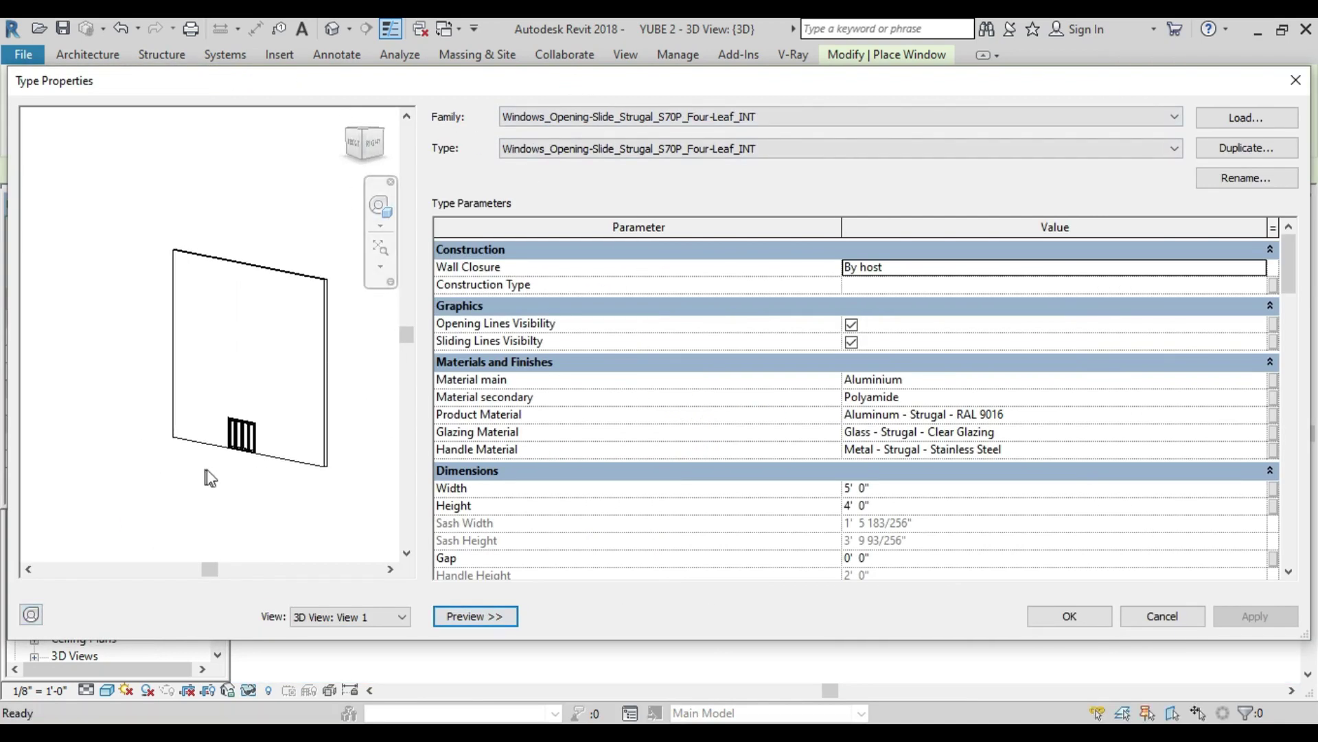
scroll(324, 414, "up", 2)
scroll(275, 434, "up", 2)
scroll(275, 434, "up", 2)
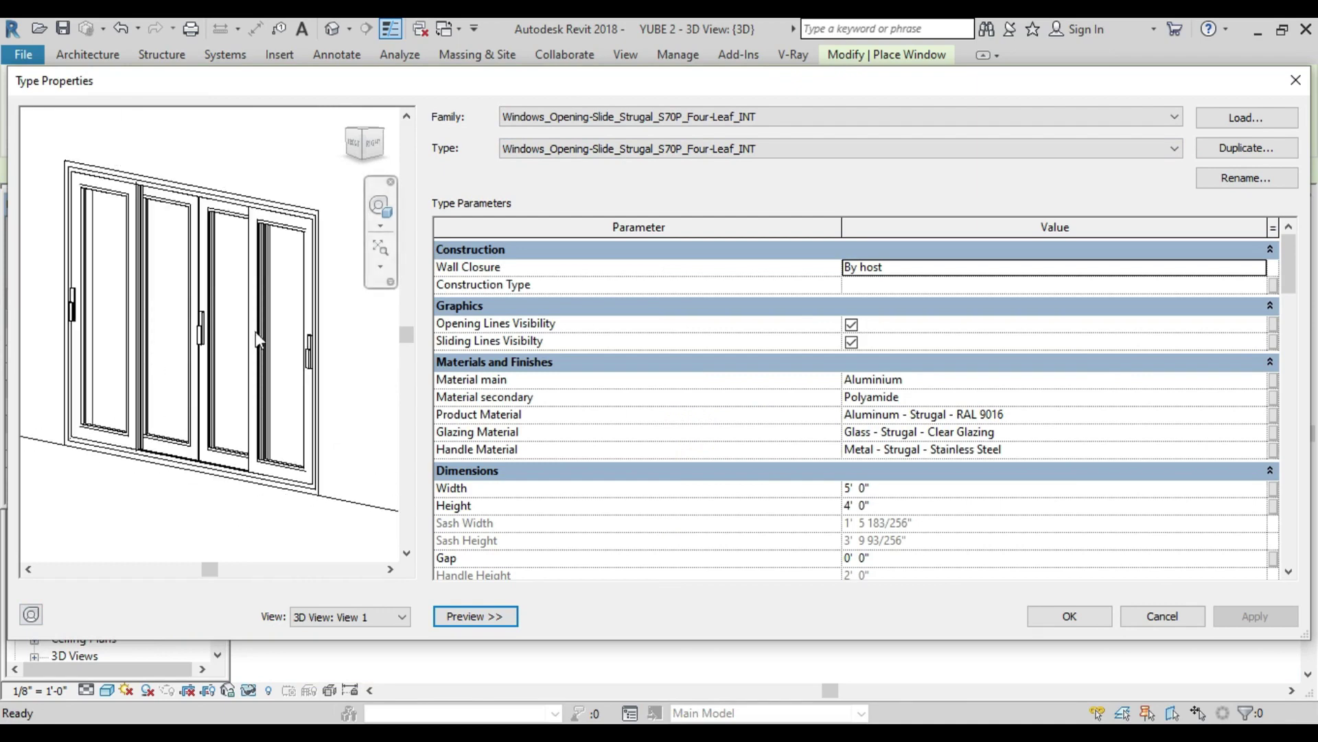
left_click(1097, 618)
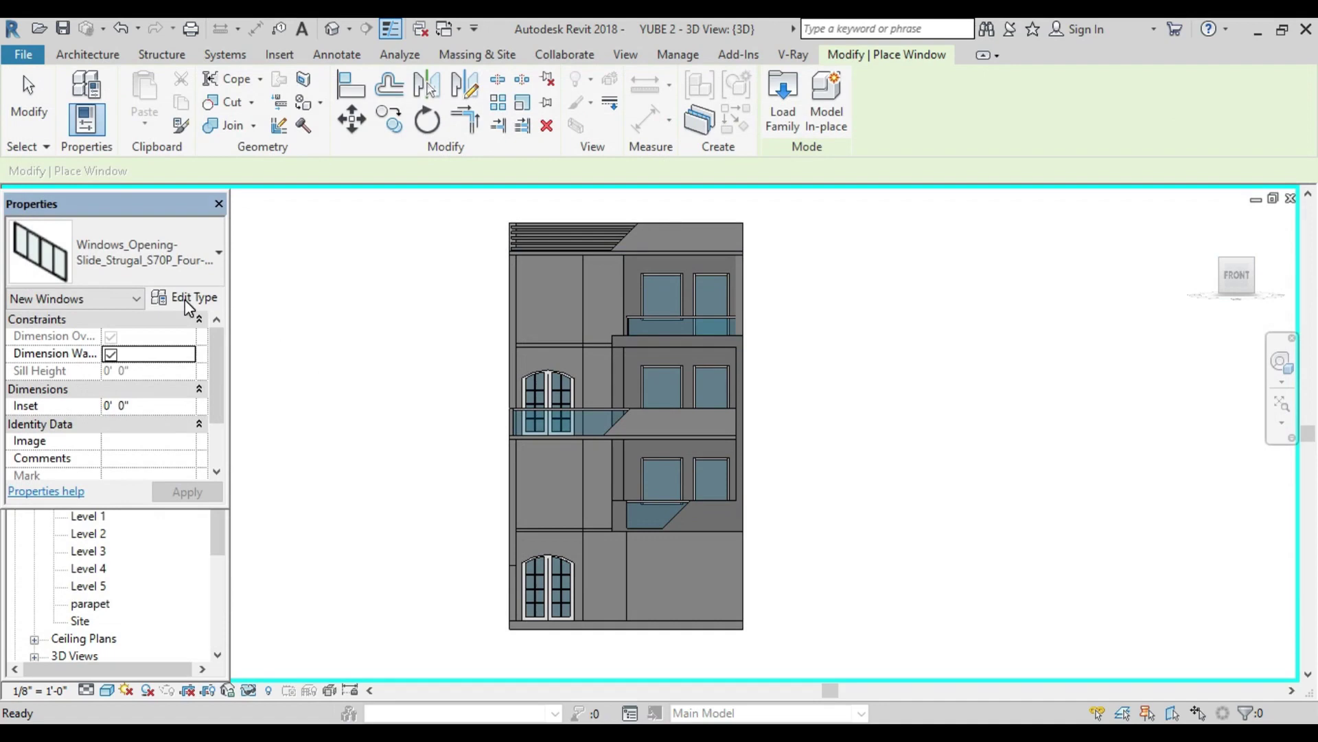
Step: Review the window type's 5' 0" width and 4' 0" height, leaving it unchanged
left_click(187, 302)
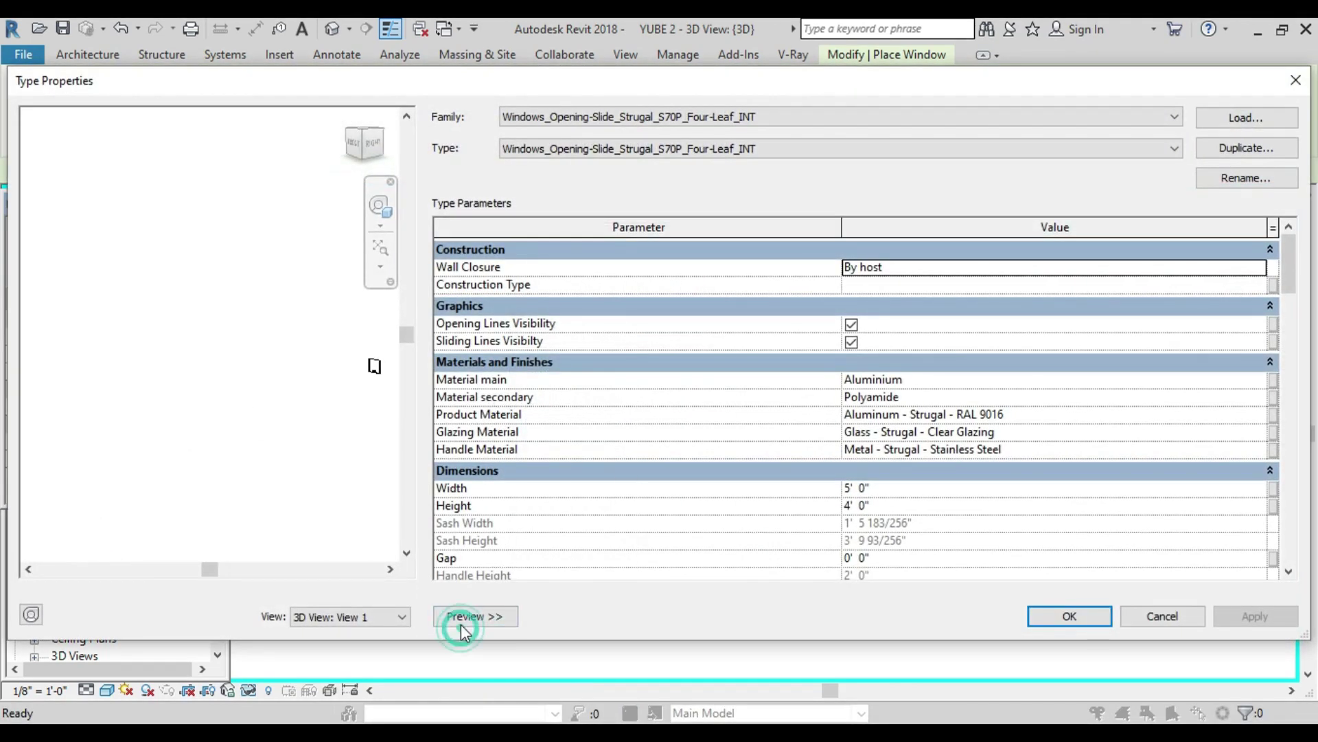
left_click(460, 620)
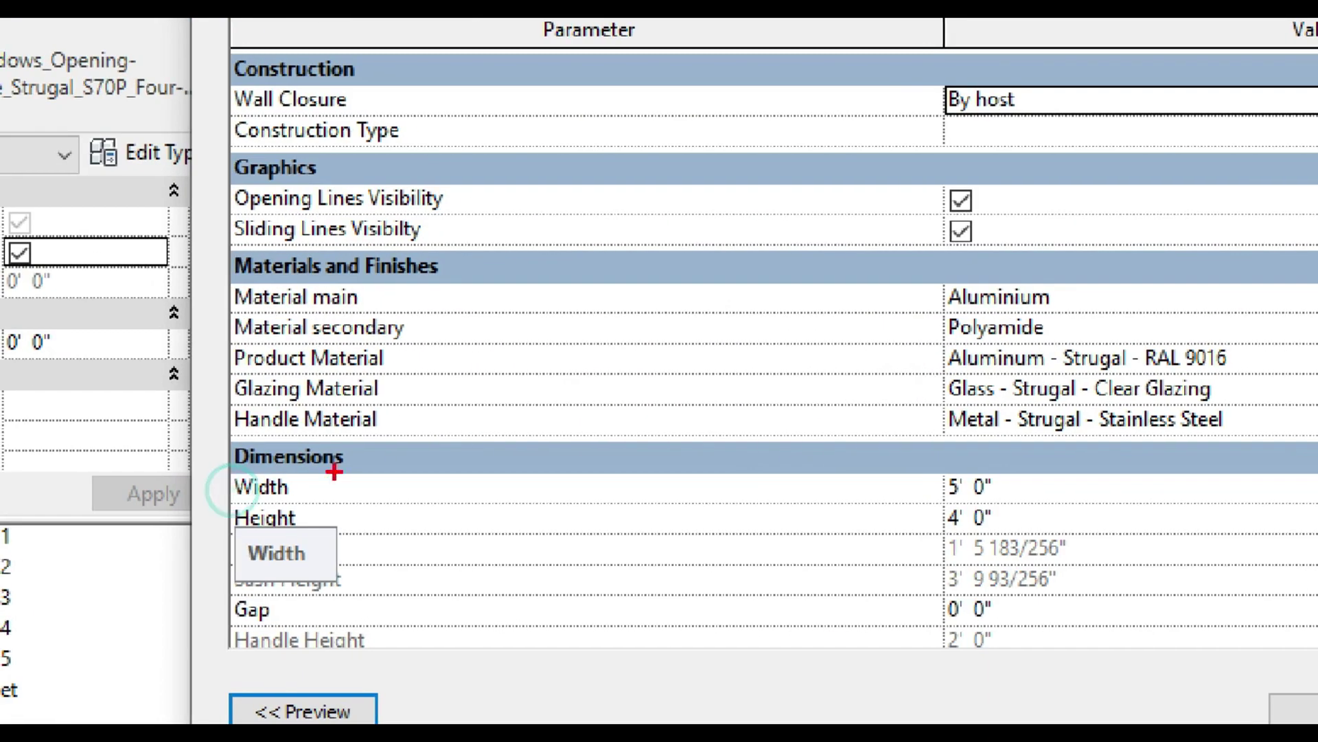
left_click_drag(349, 463, 222, 508)
left_click_drag(347, 511, 238, 531)
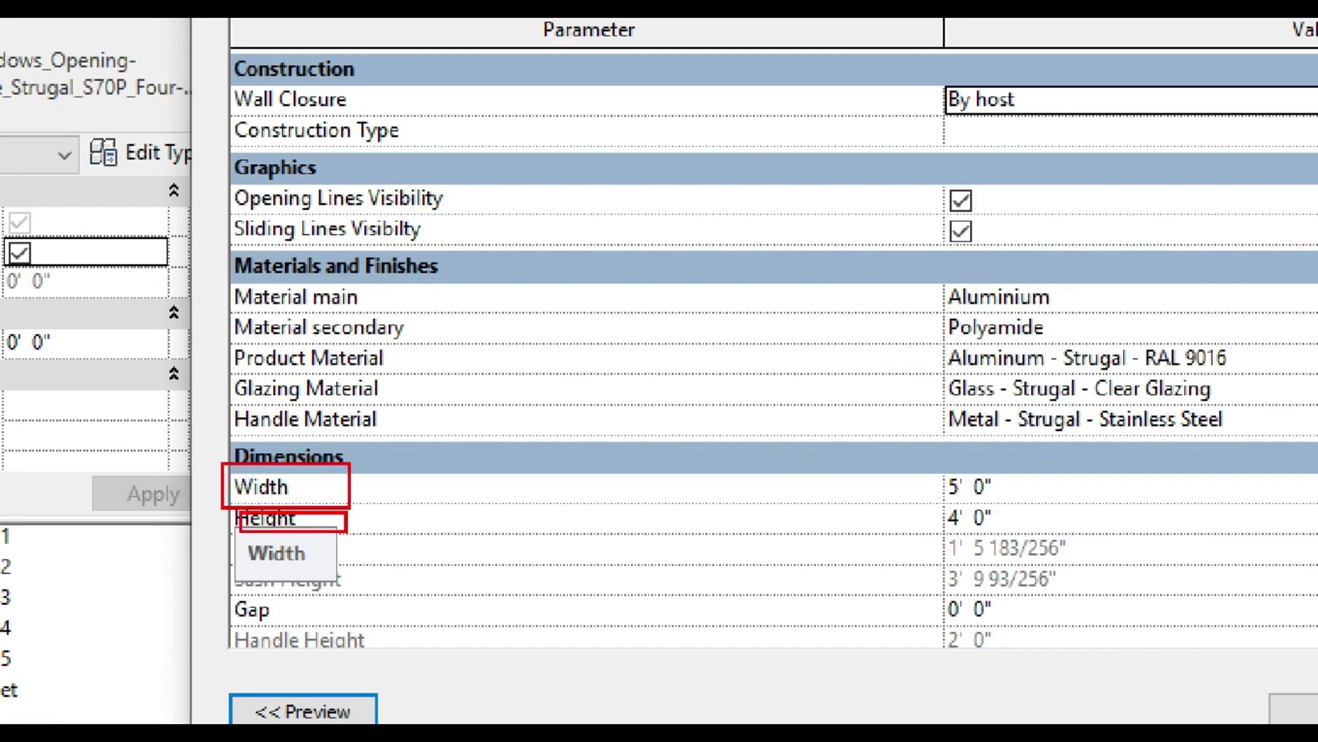
left_click_drag(1076, 473, 785, 613)
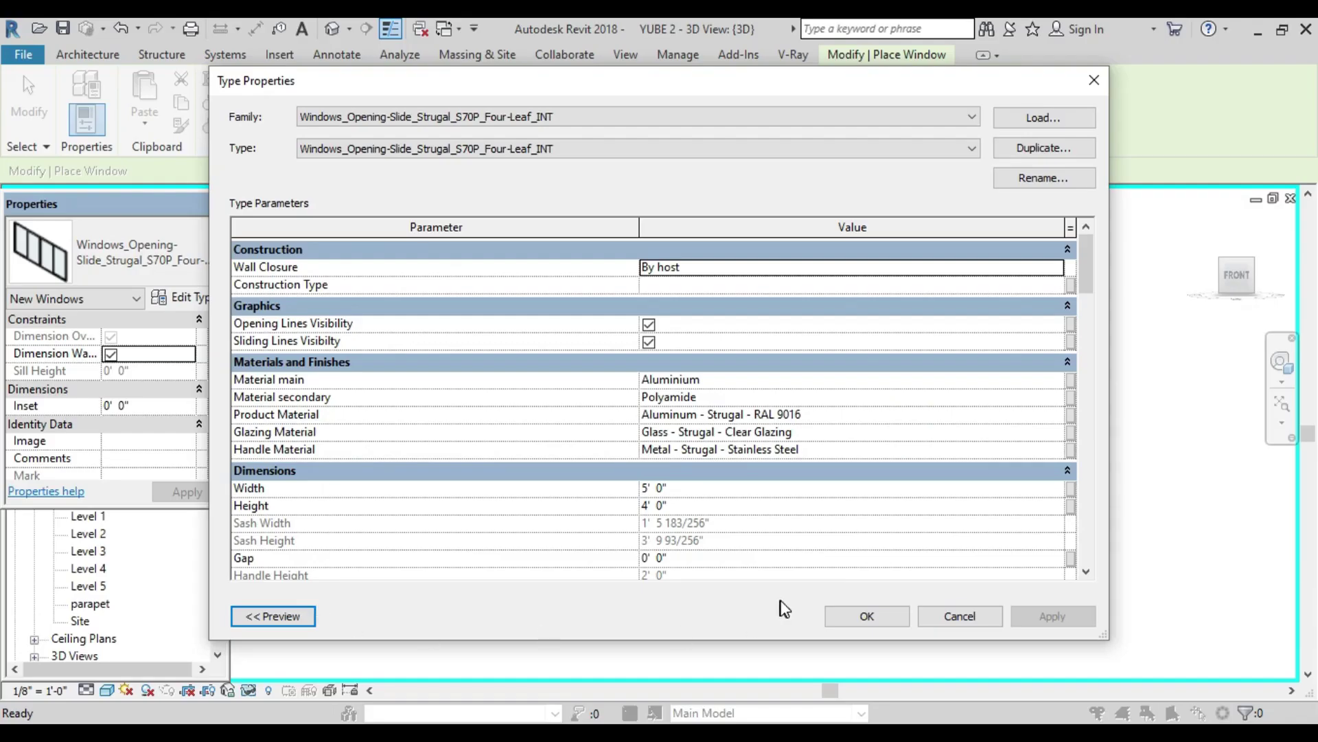
left_click(843, 626)
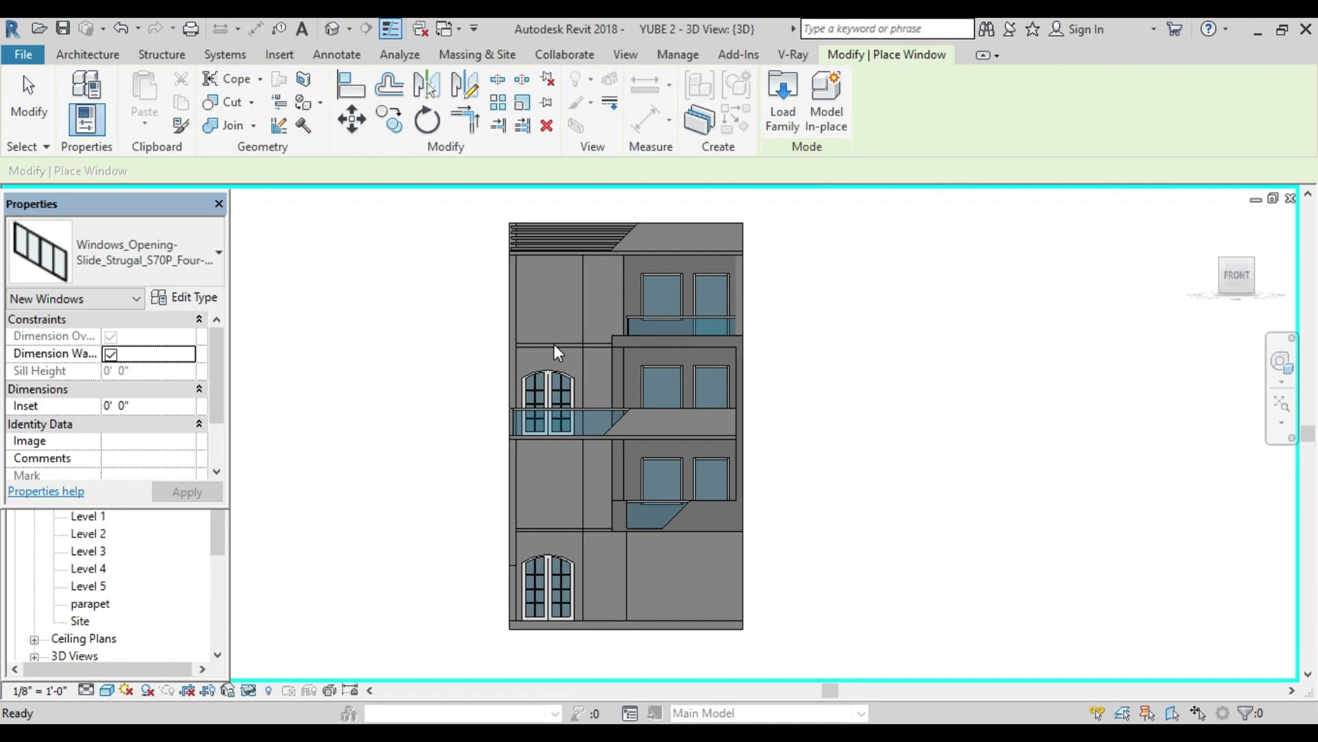
Step: Place the Strugal S70P four-leaf sliding window in the upper-left front wall bay
left_click(162, 259)
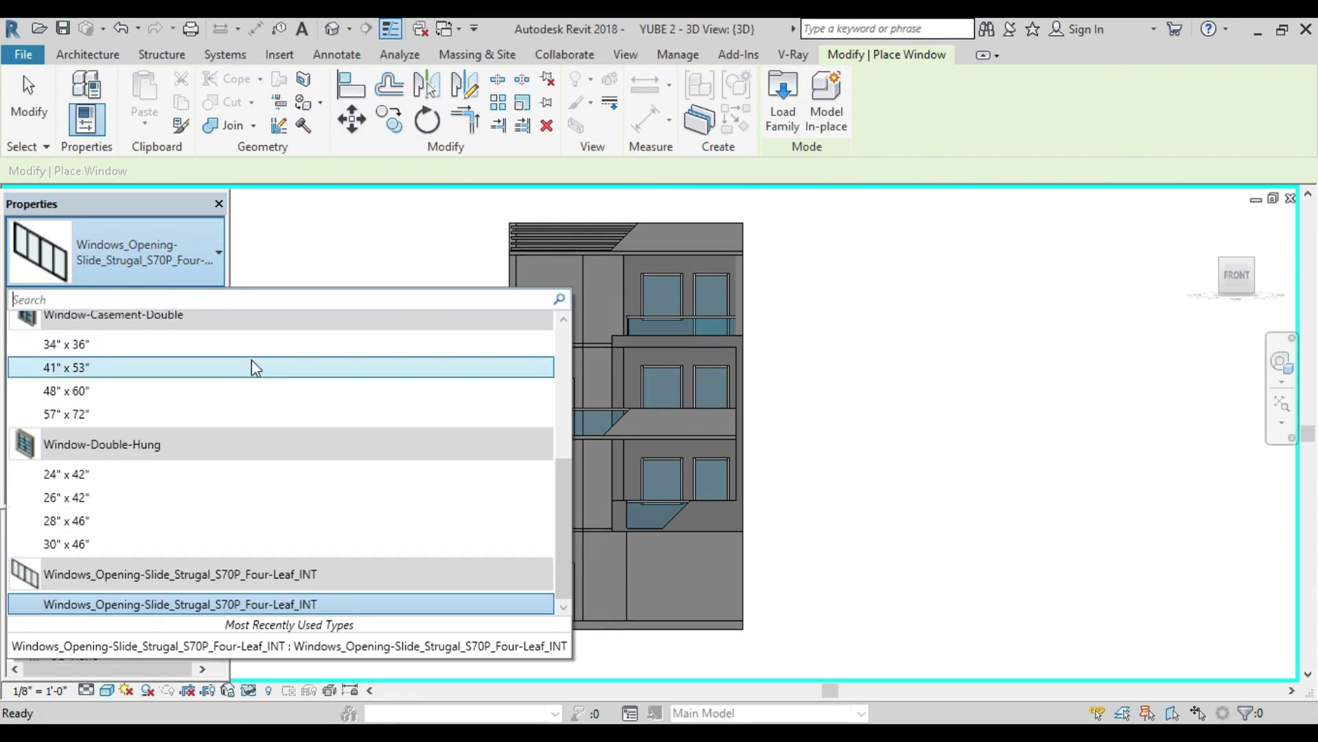
left_click(217, 605)
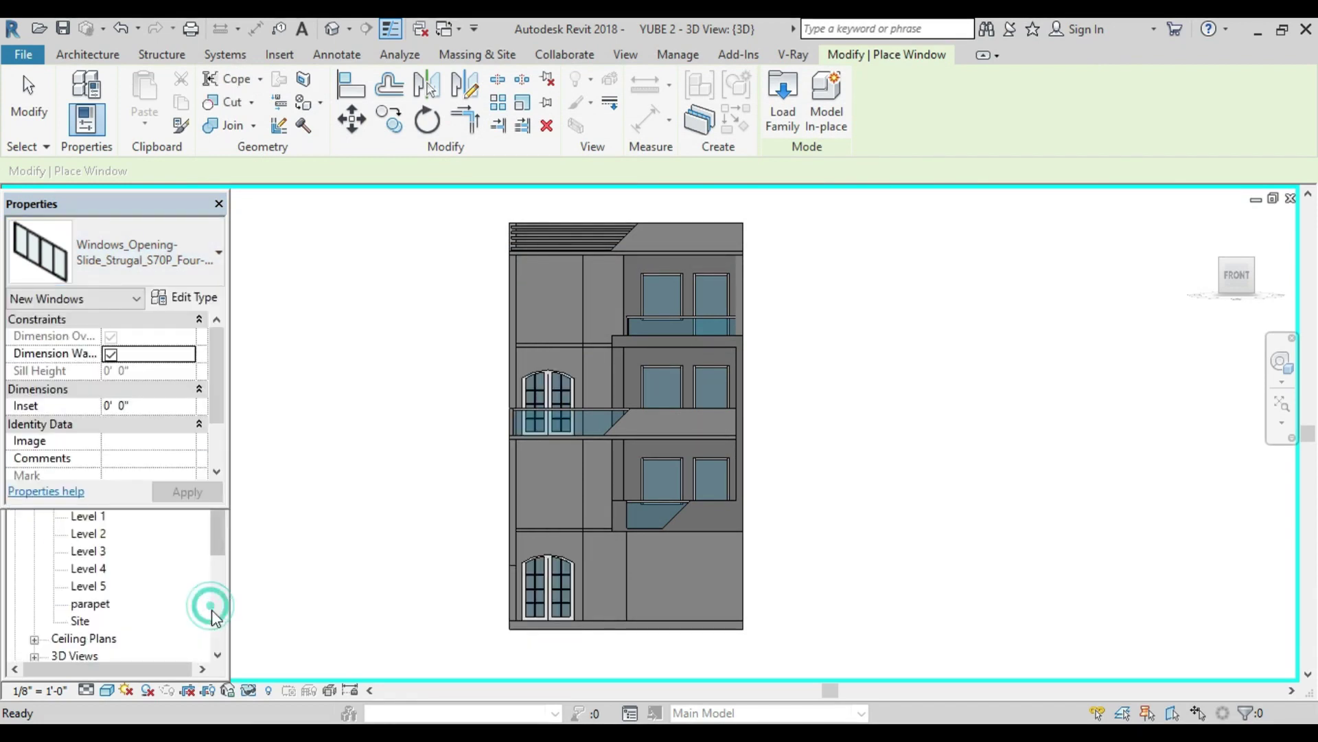
left_click(549, 295)
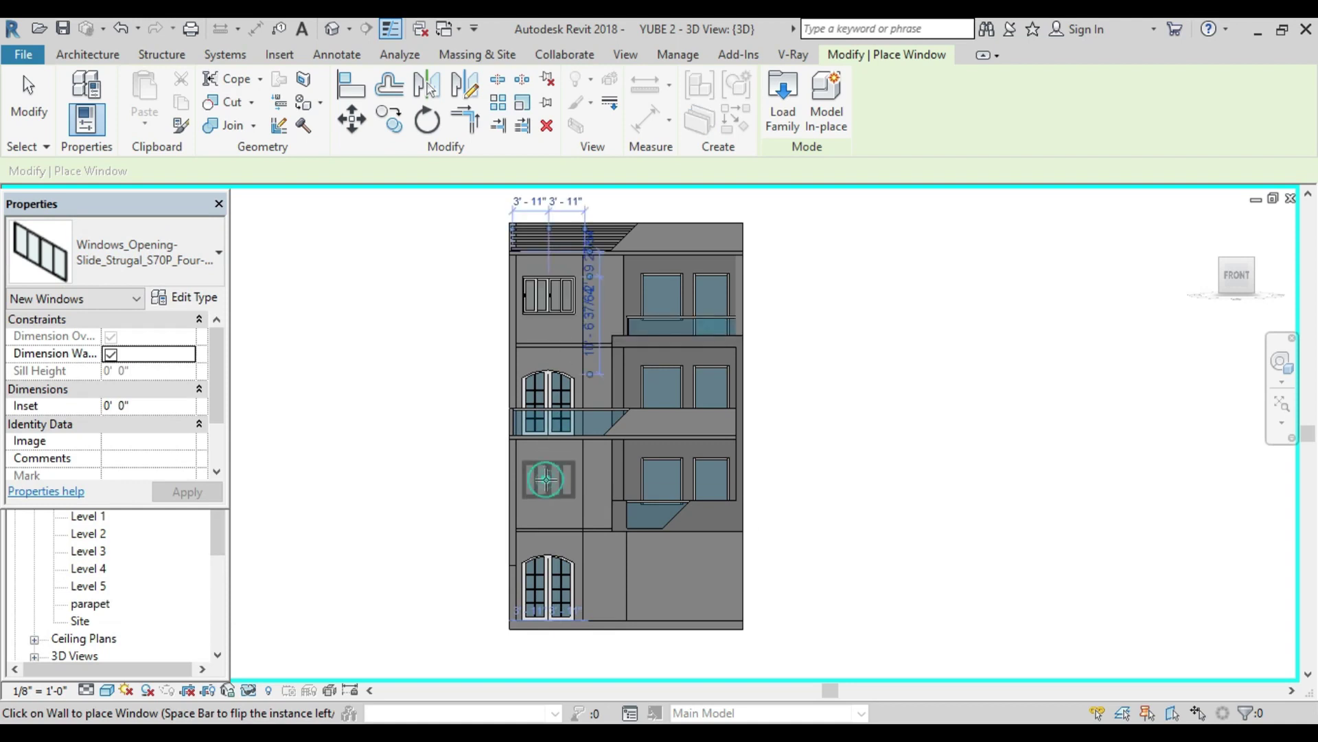
key("Escape")
Step: Orbit and zoom the 3D view to inspect the new window on the facade
scroll(652, 496, "down", 2)
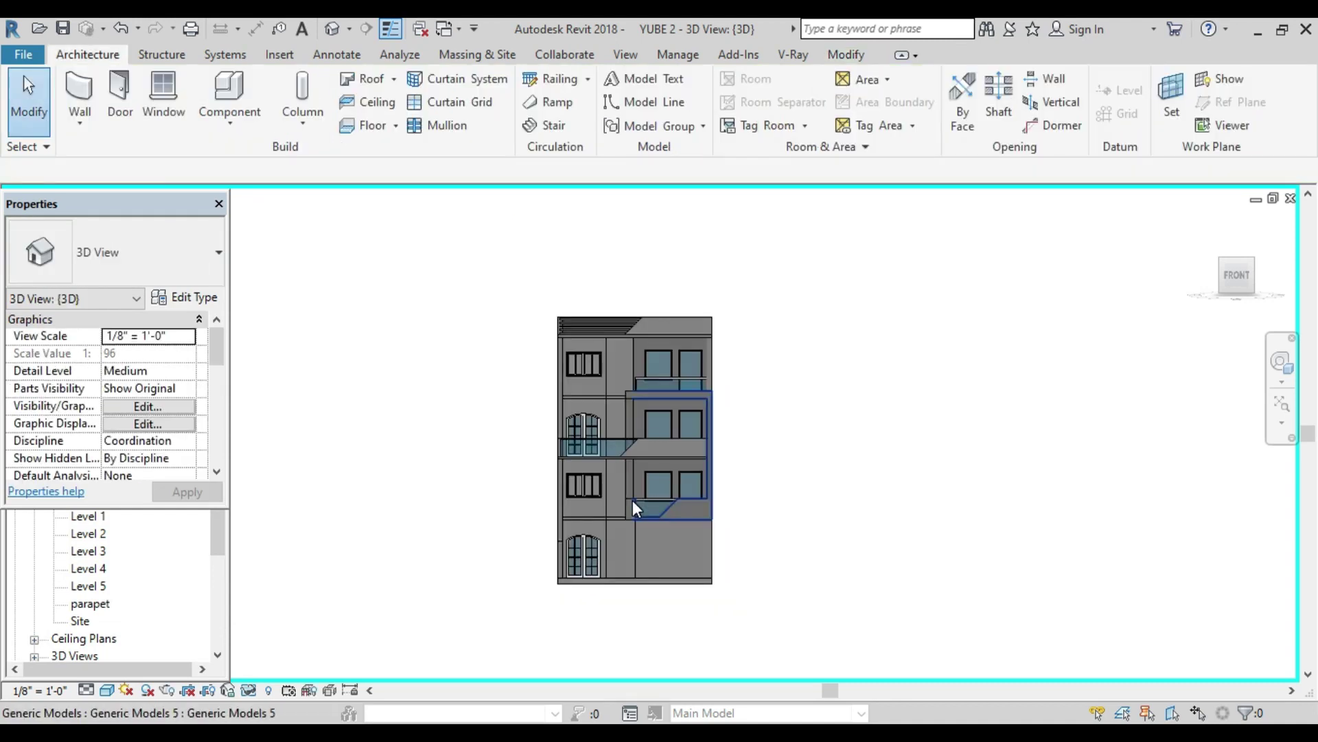
middle_click_drag(632, 498, 659, 420, "shift")
scroll(646, 389, "up", 3)
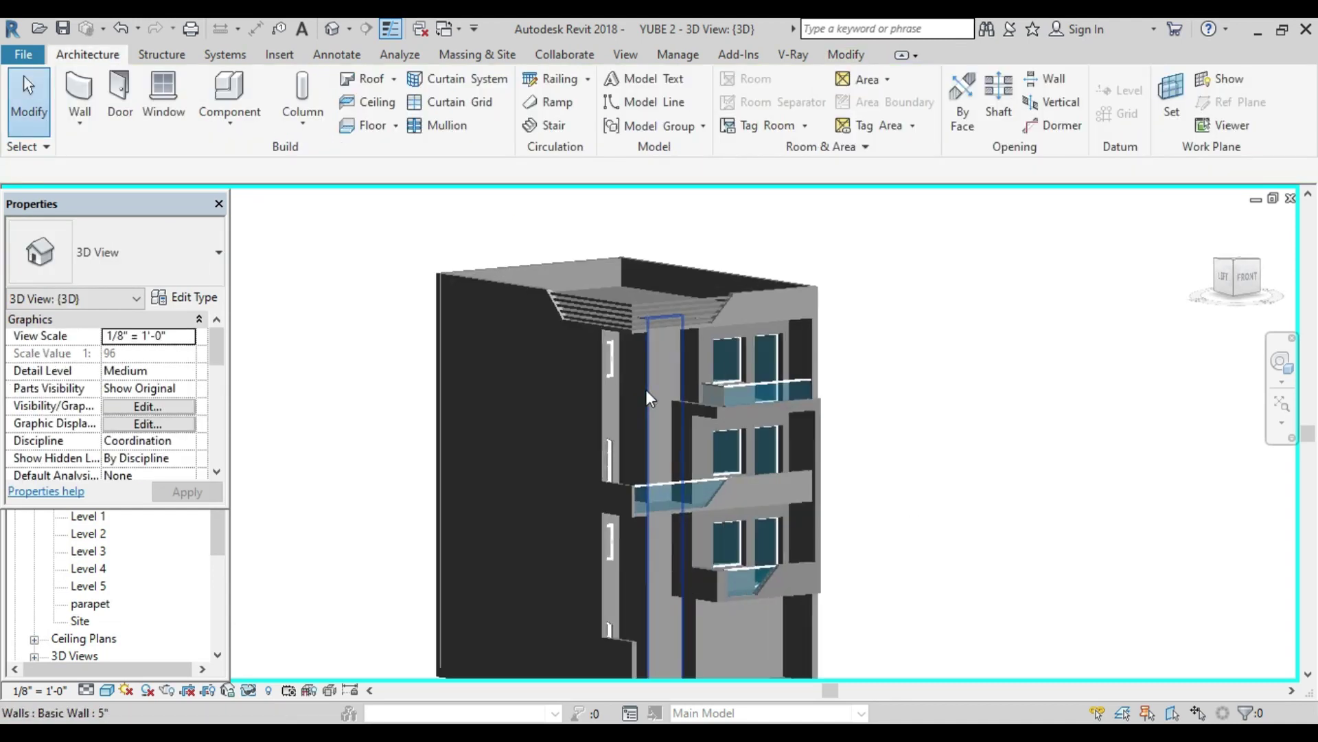
scroll(645, 389, "up", 3)
scroll(643, 357, "down", 2)
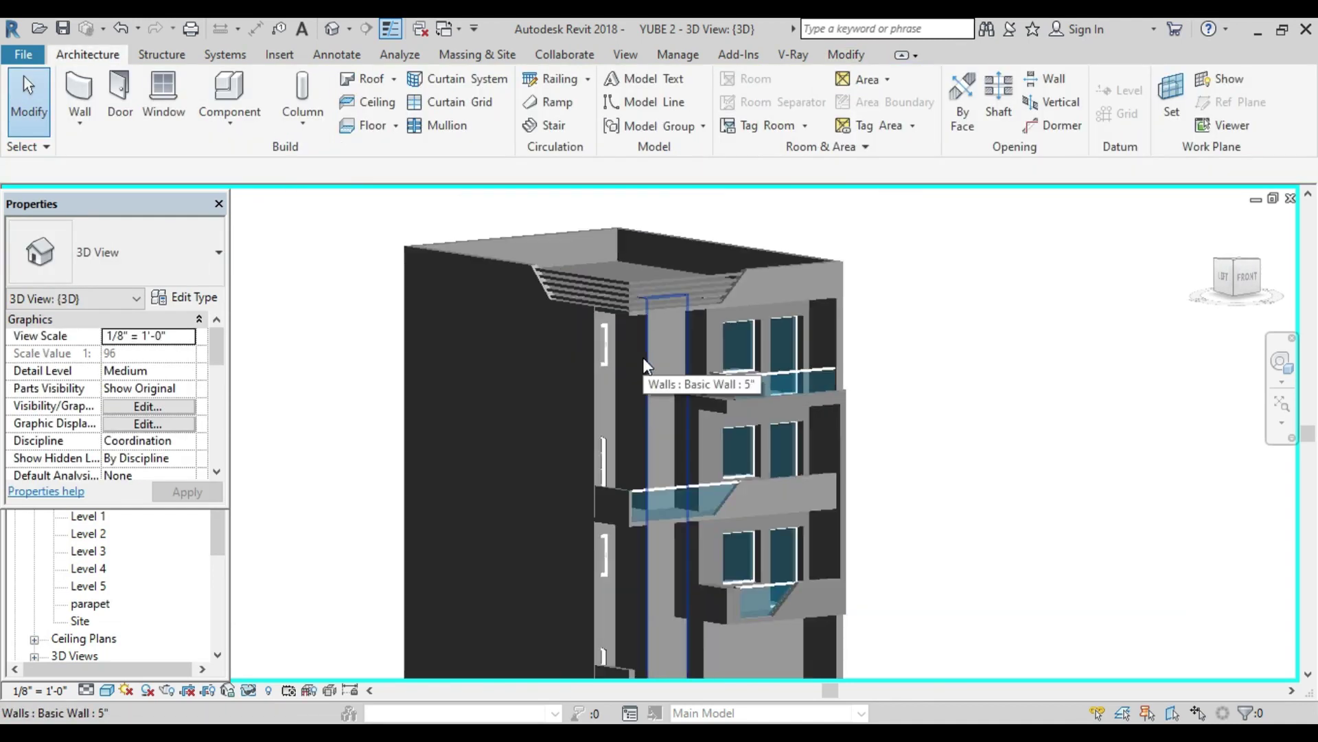
scroll(642, 357, "up", 2)
scroll(624, 353, "up", 2)
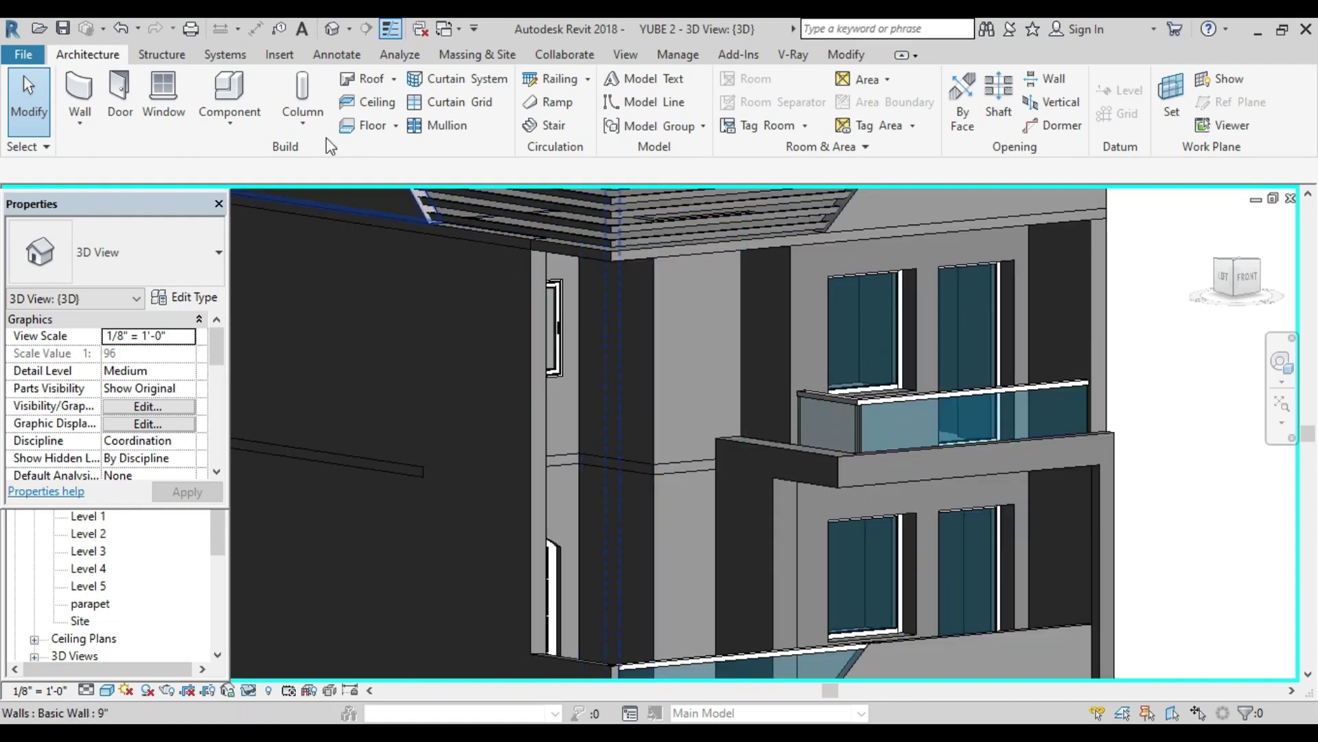
Step: Start another window and duplicate its type under the new name w
left_click(165, 96)
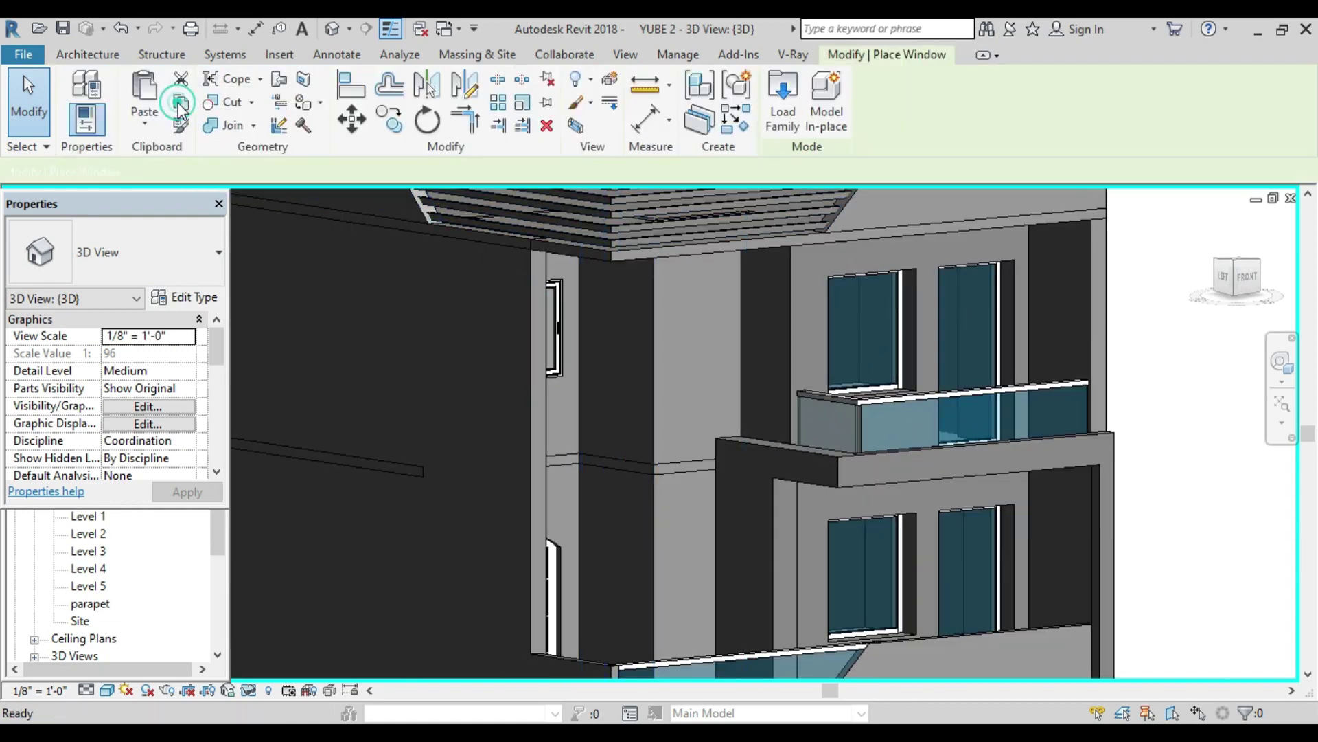
left_click(177, 302)
left_click(1023, 148)
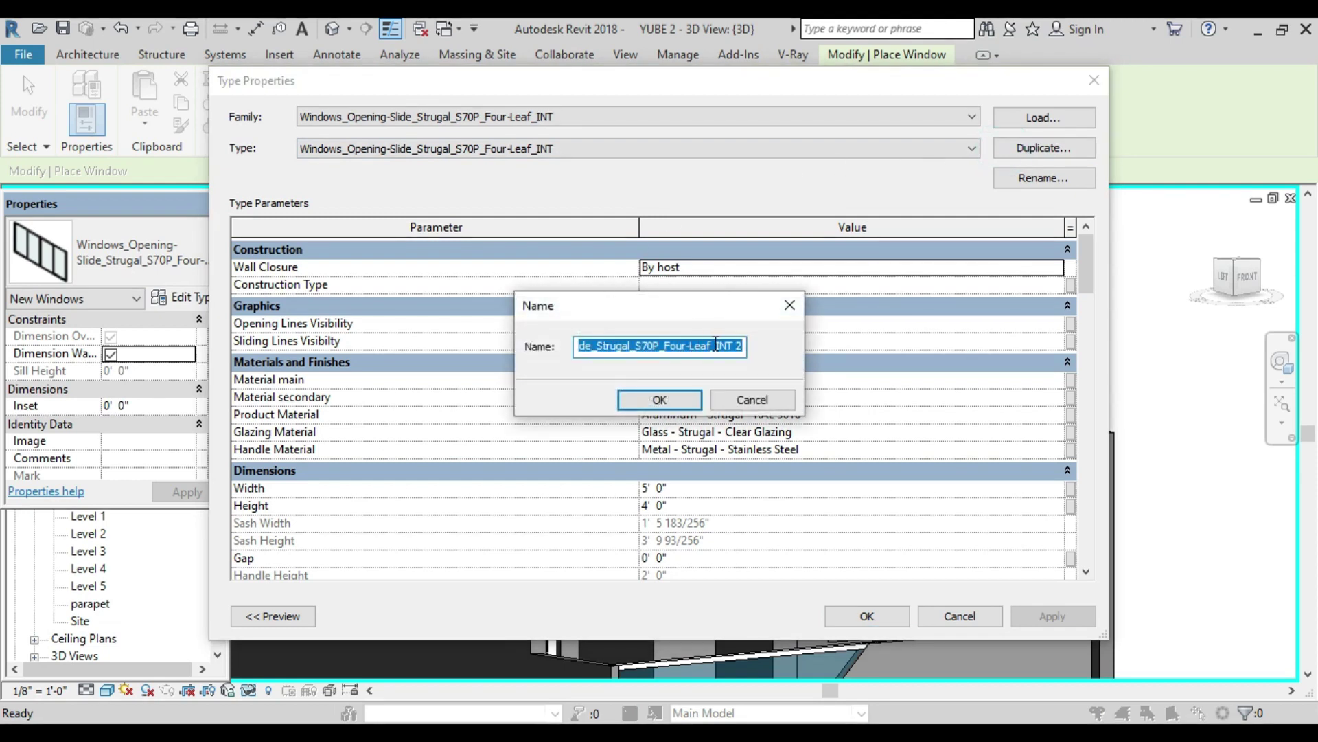
key("BackSpace")
type("w1")
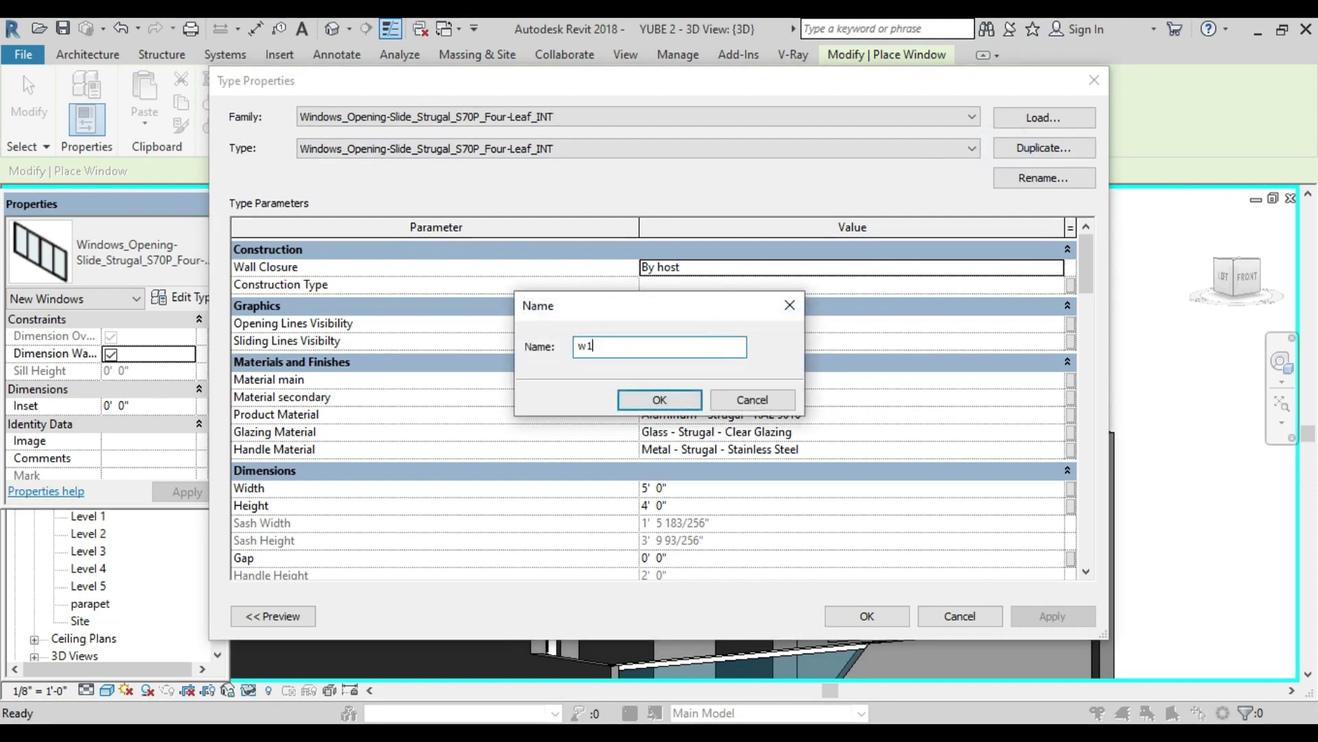
left_click(687, 405)
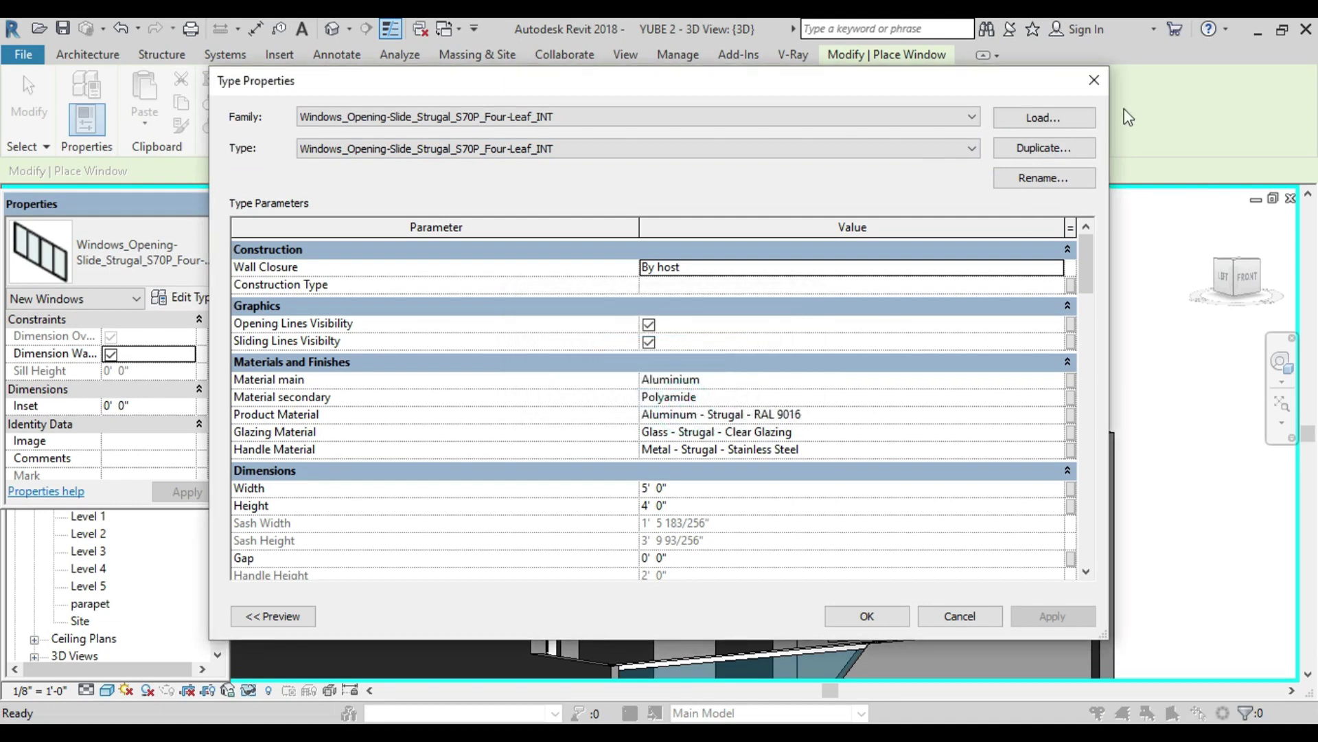
Step: Load Windows_Opening-Slide_Strugal_S70P_Two-Leaf_INT.rfa from the revit family folder
left_click(1058, 121)
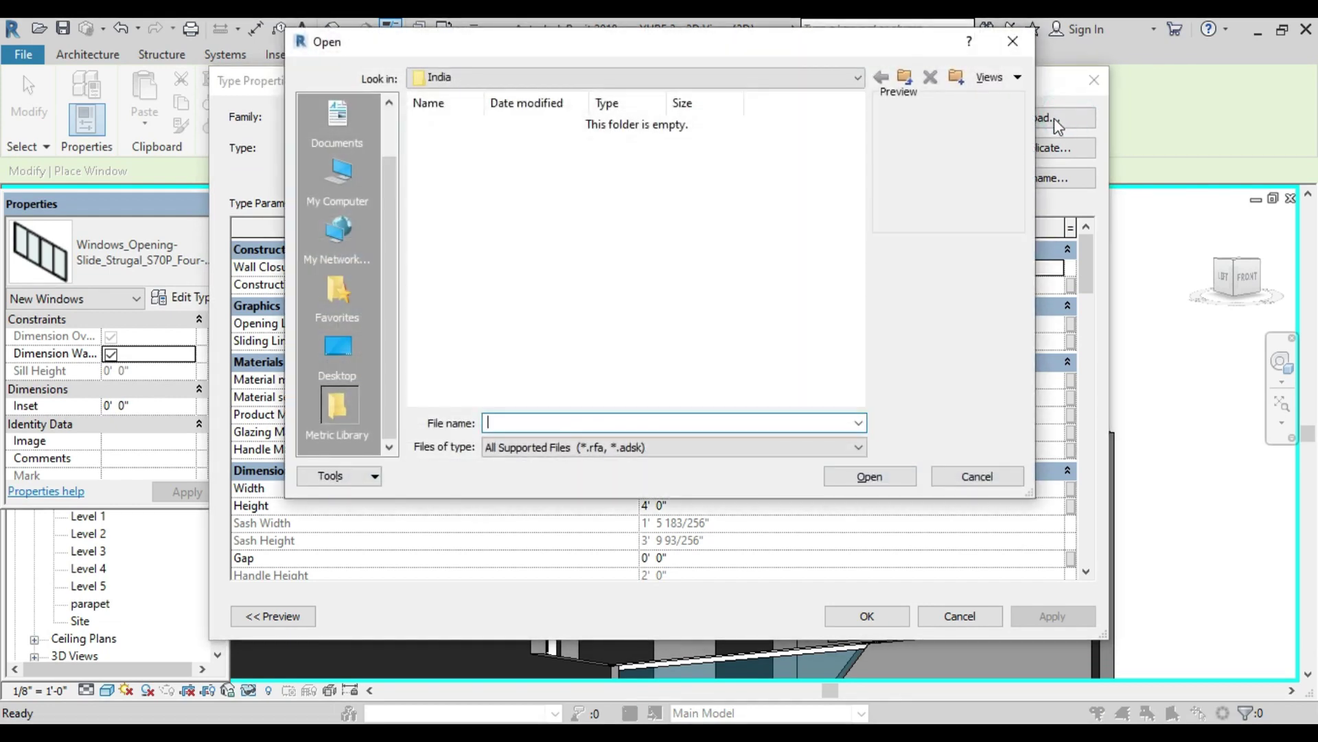
left_click(337, 308)
double_click(680, 147)
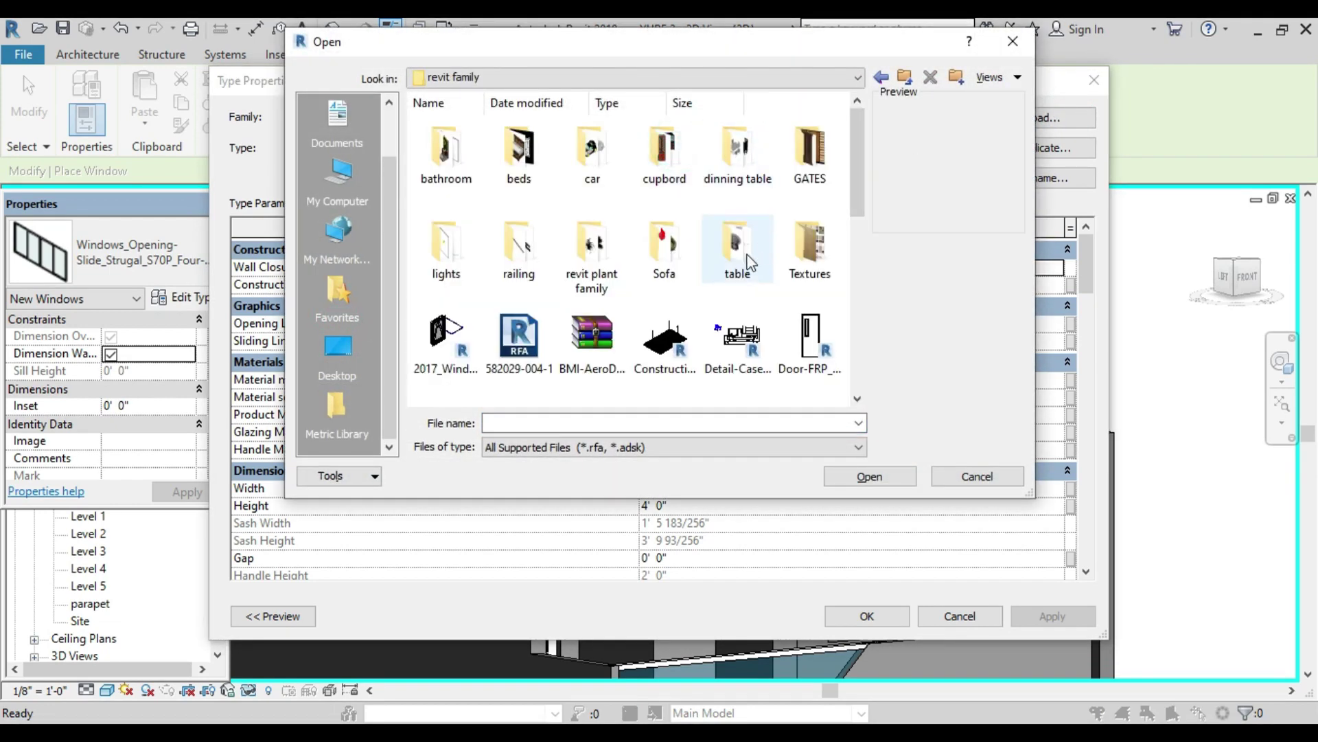
scroll(588, 293, "down", 5)
scroll(596, 296, "down", 1)
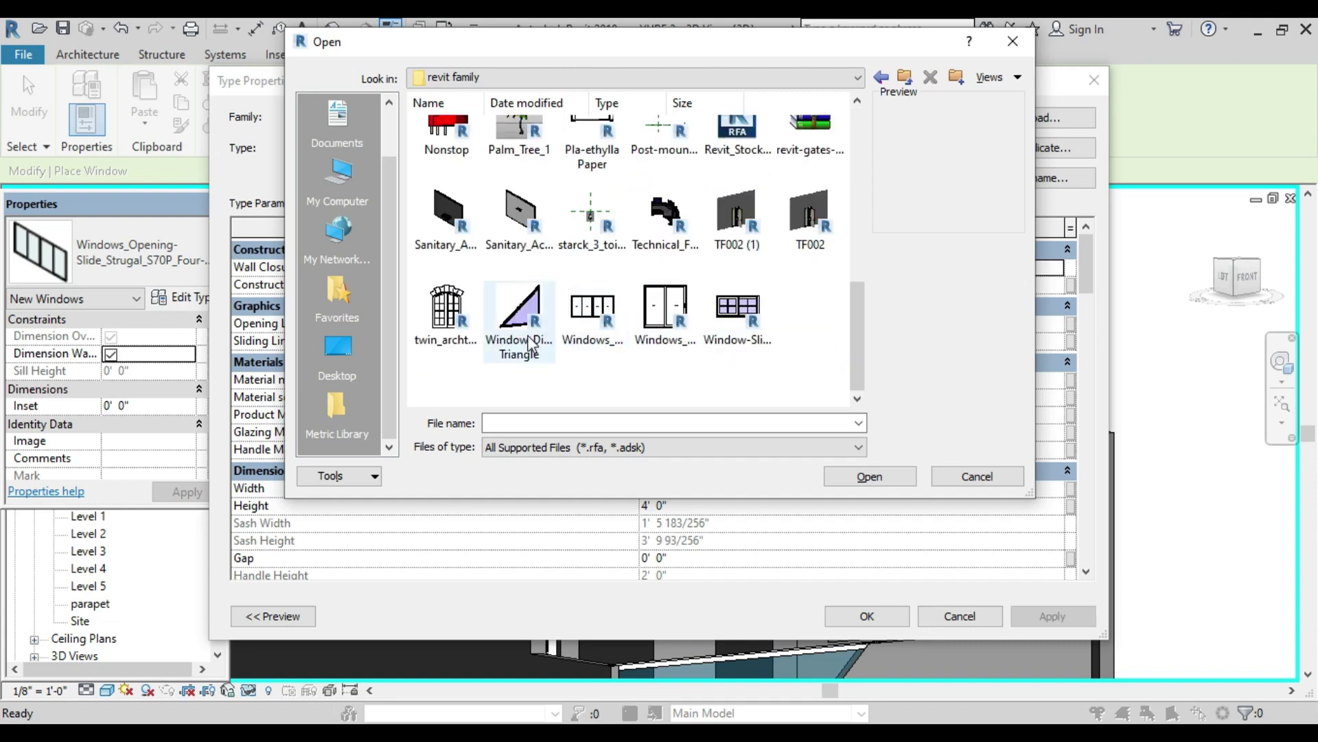
left_click(664, 334)
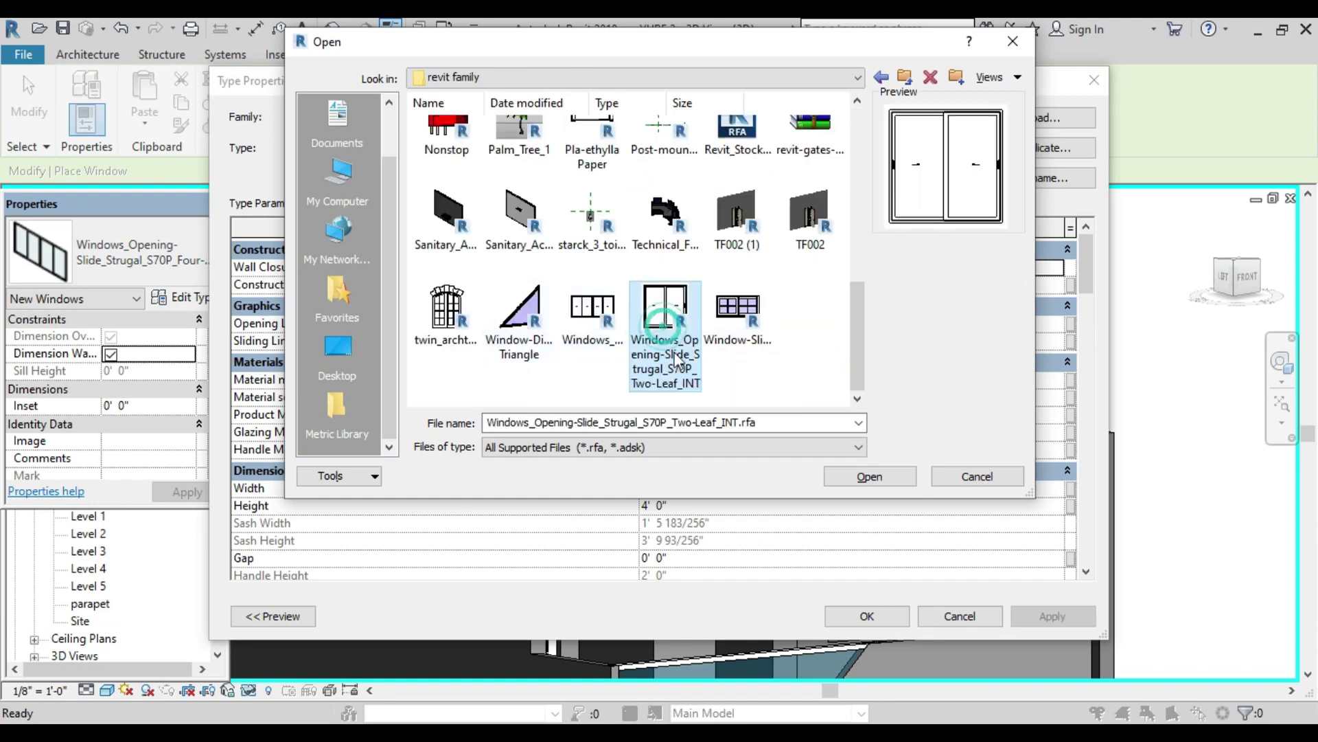
left_click(851, 478)
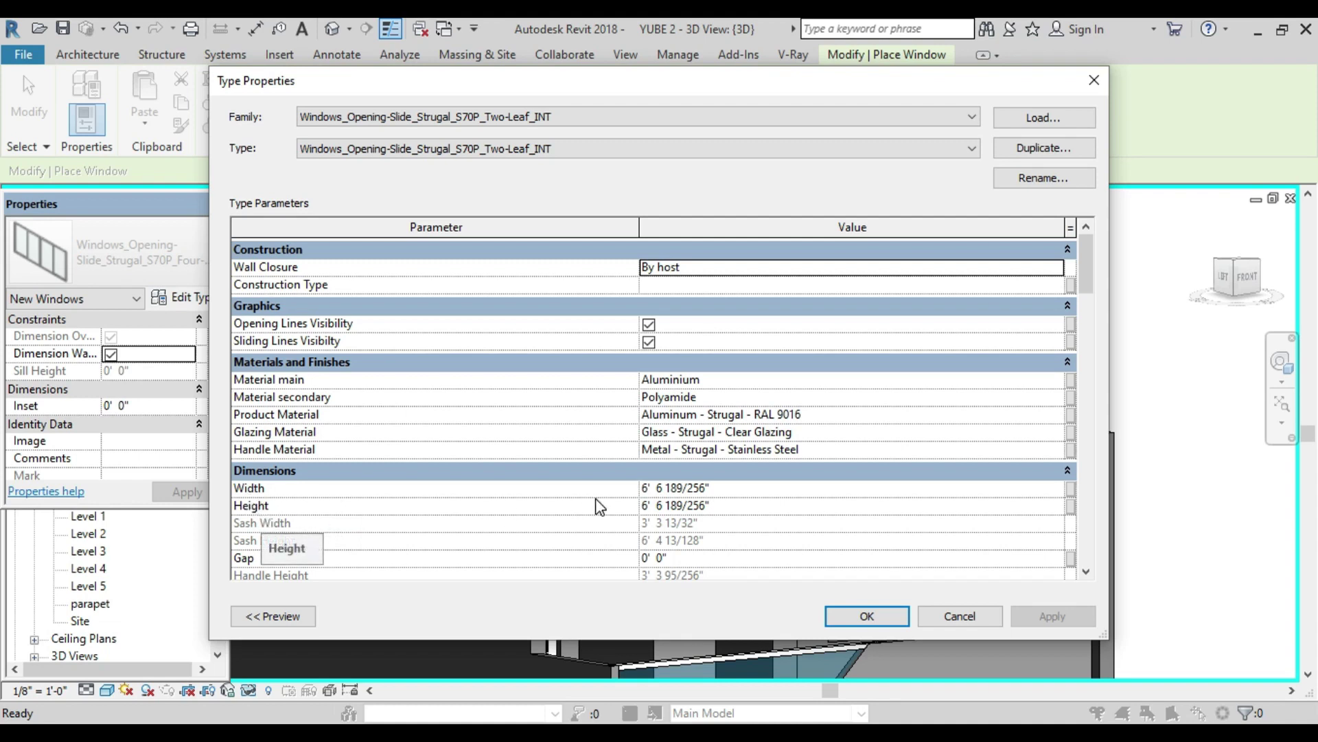
Step: Set the two-leaf sliding window type to 3' 0" width and 3' 0" height
left_click(725, 486)
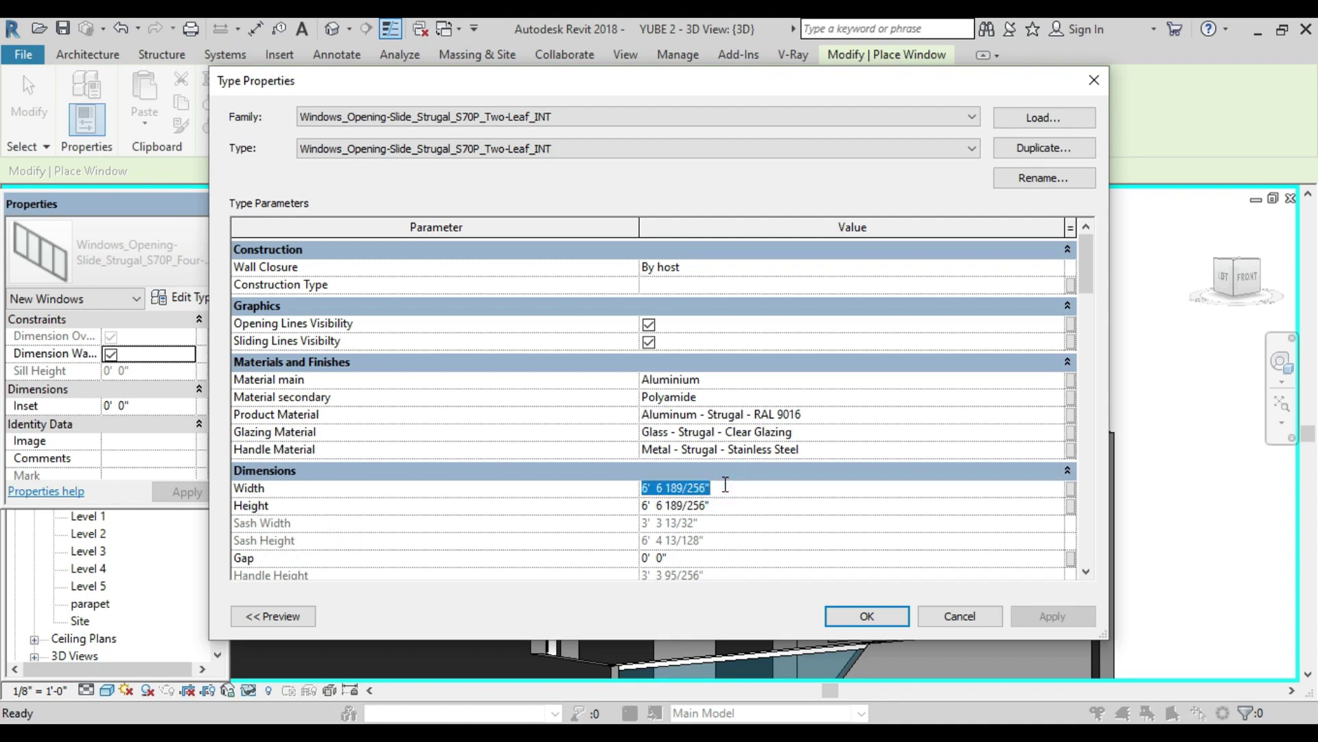
type("3")
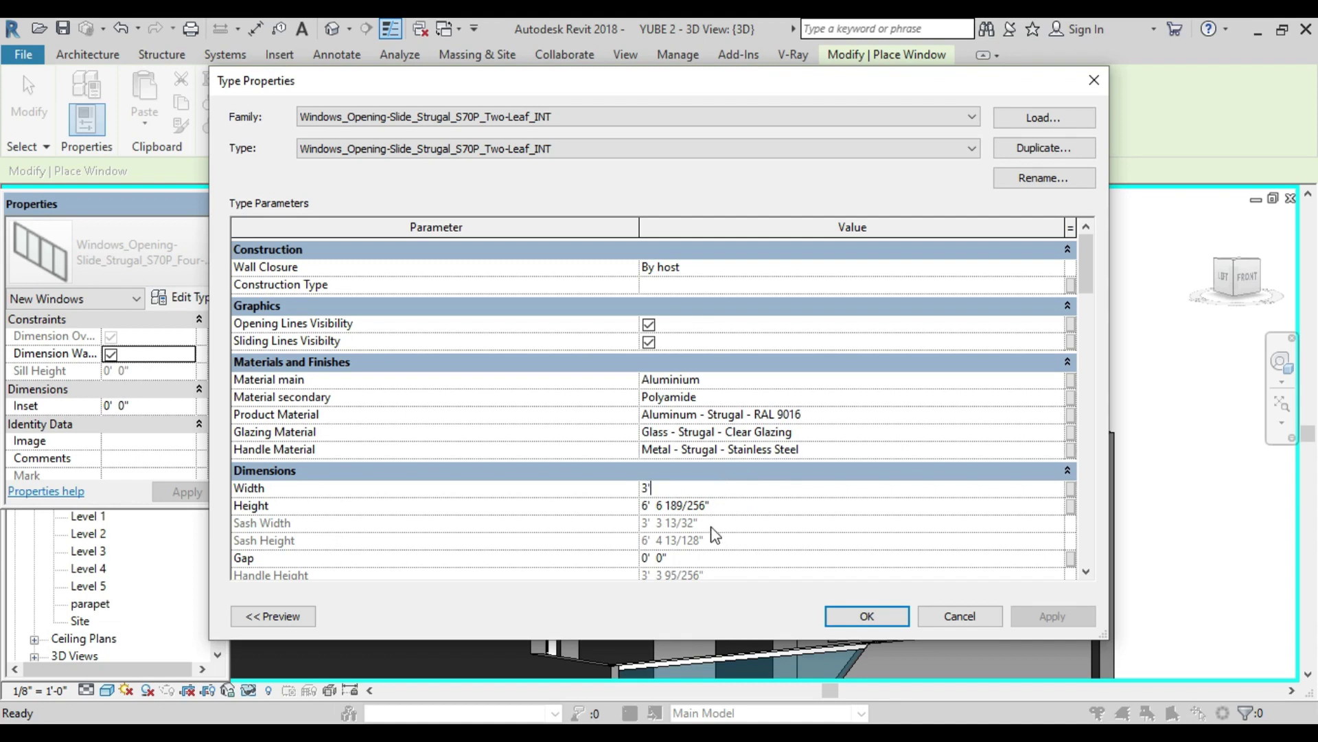
left_click(715, 506)
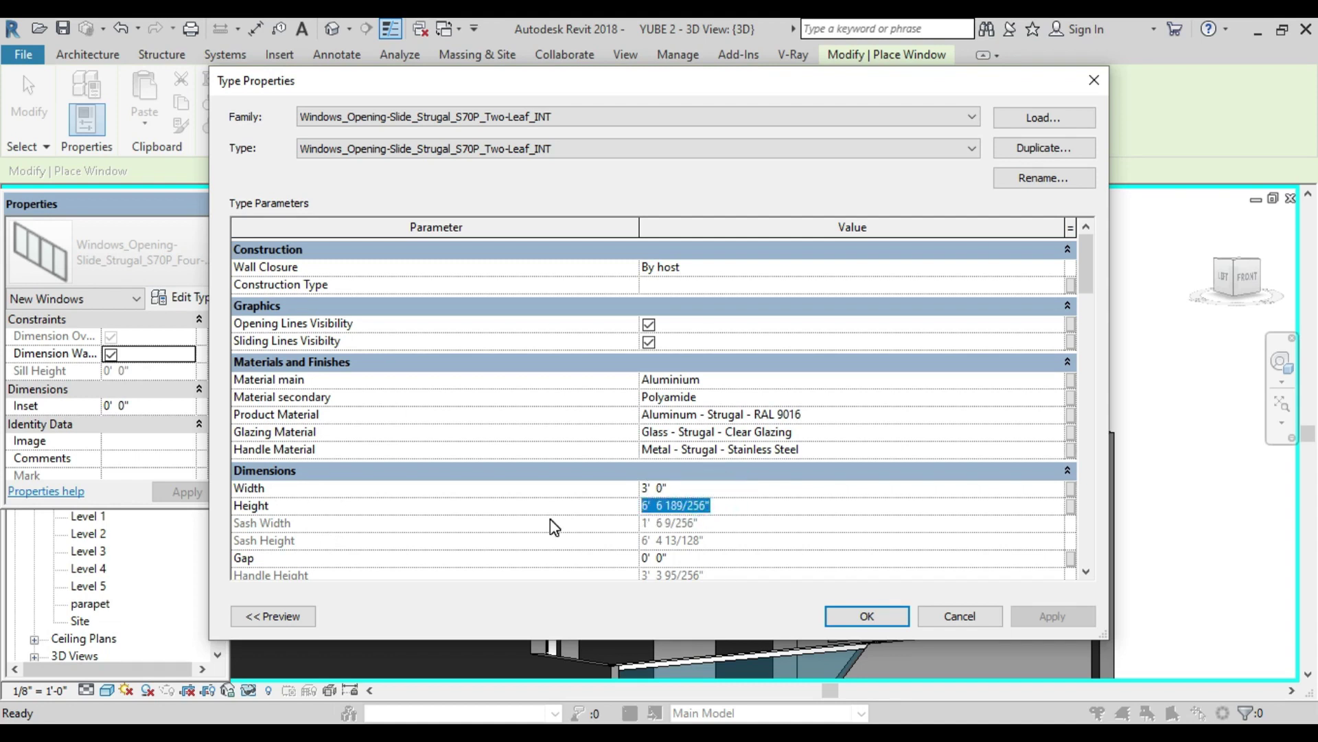
type("2")
key("Return")
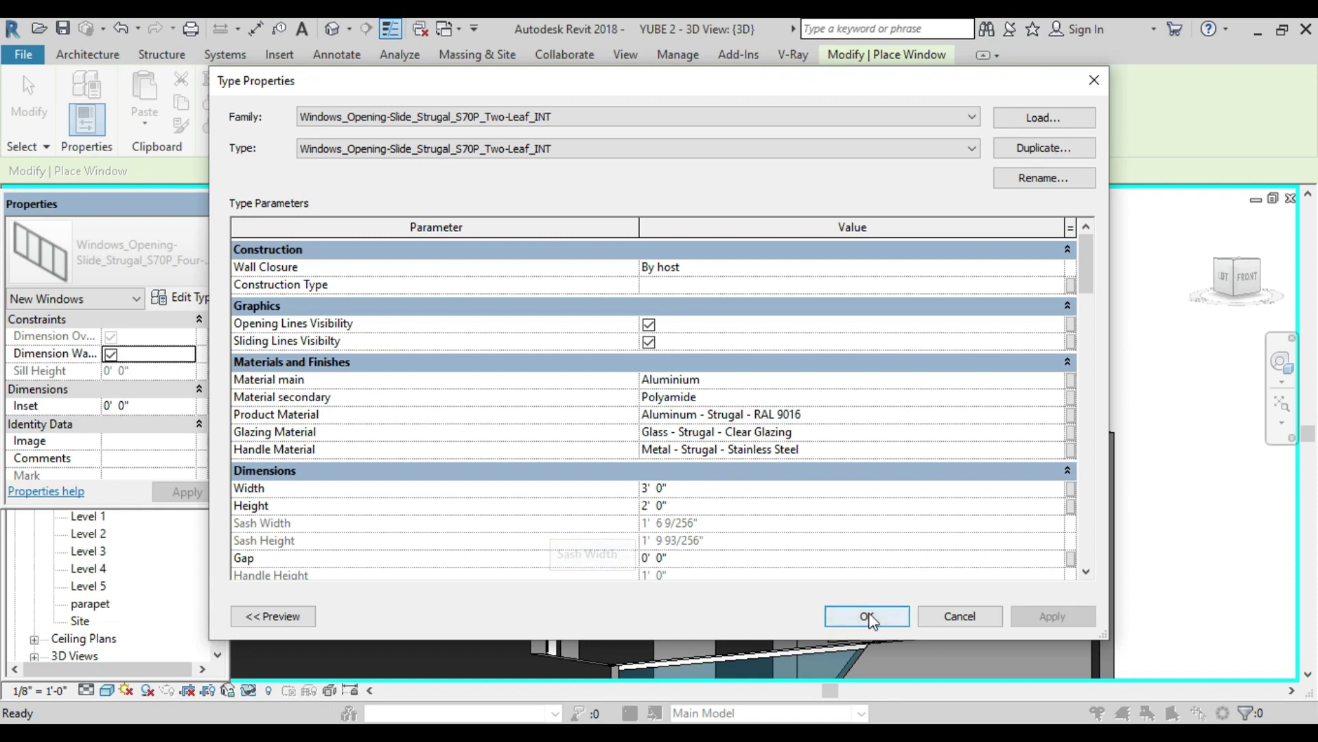
left_click(687, 506)
type("3")
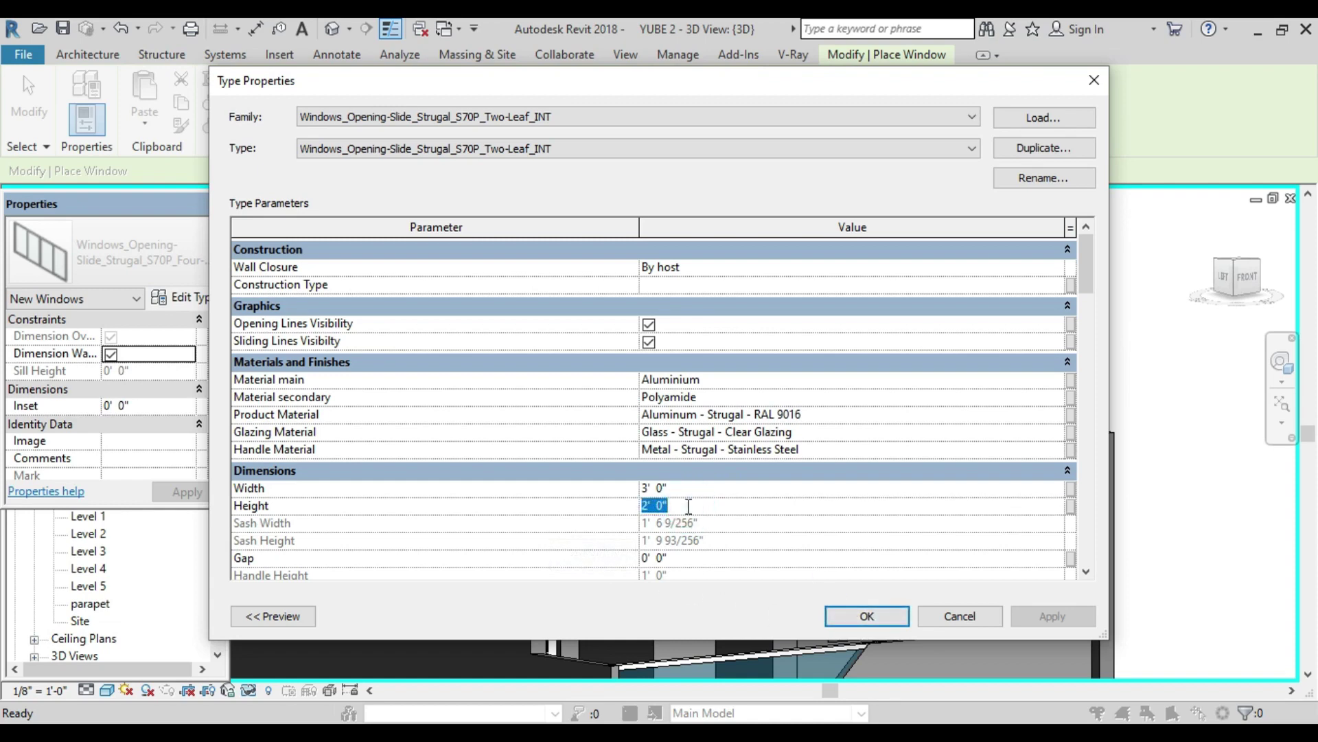
left_click(831, 615)
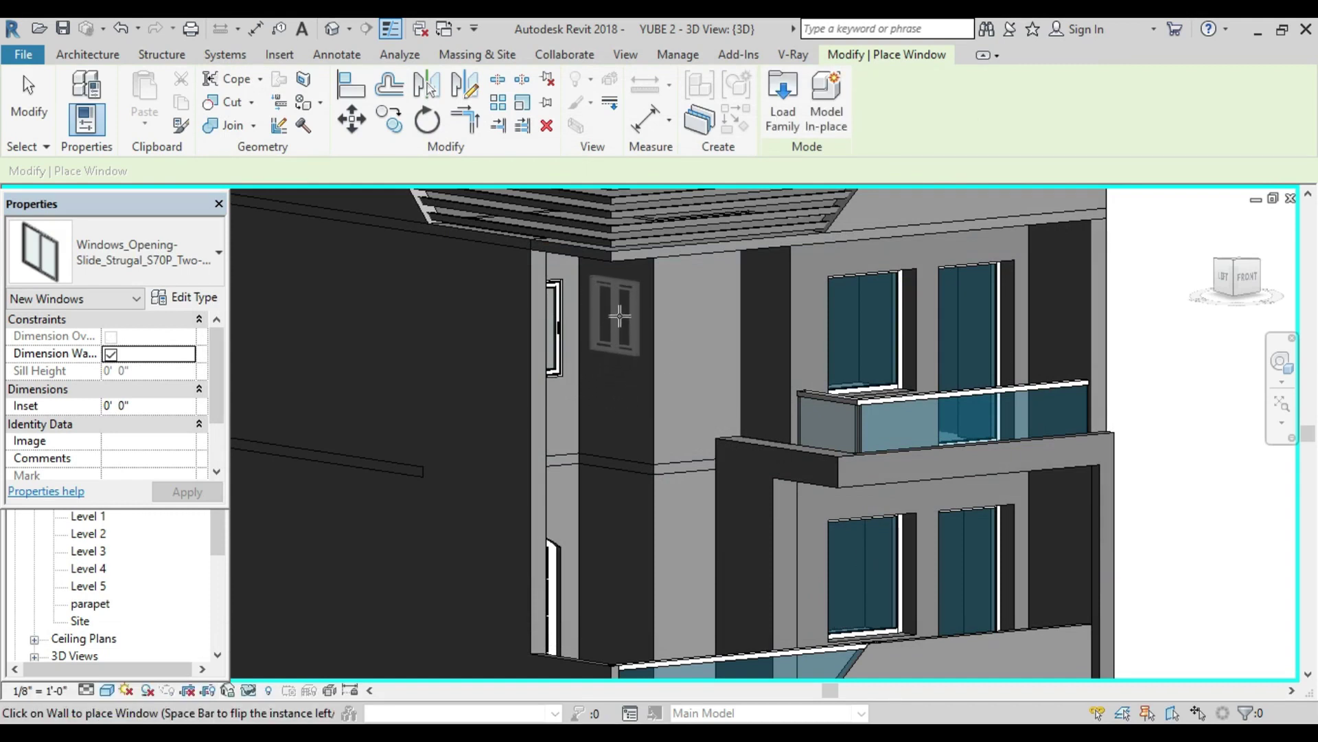
Step: Place three small sliding windows on the narrow side wall, one per floor
scroll(617, 319, "down", 2)
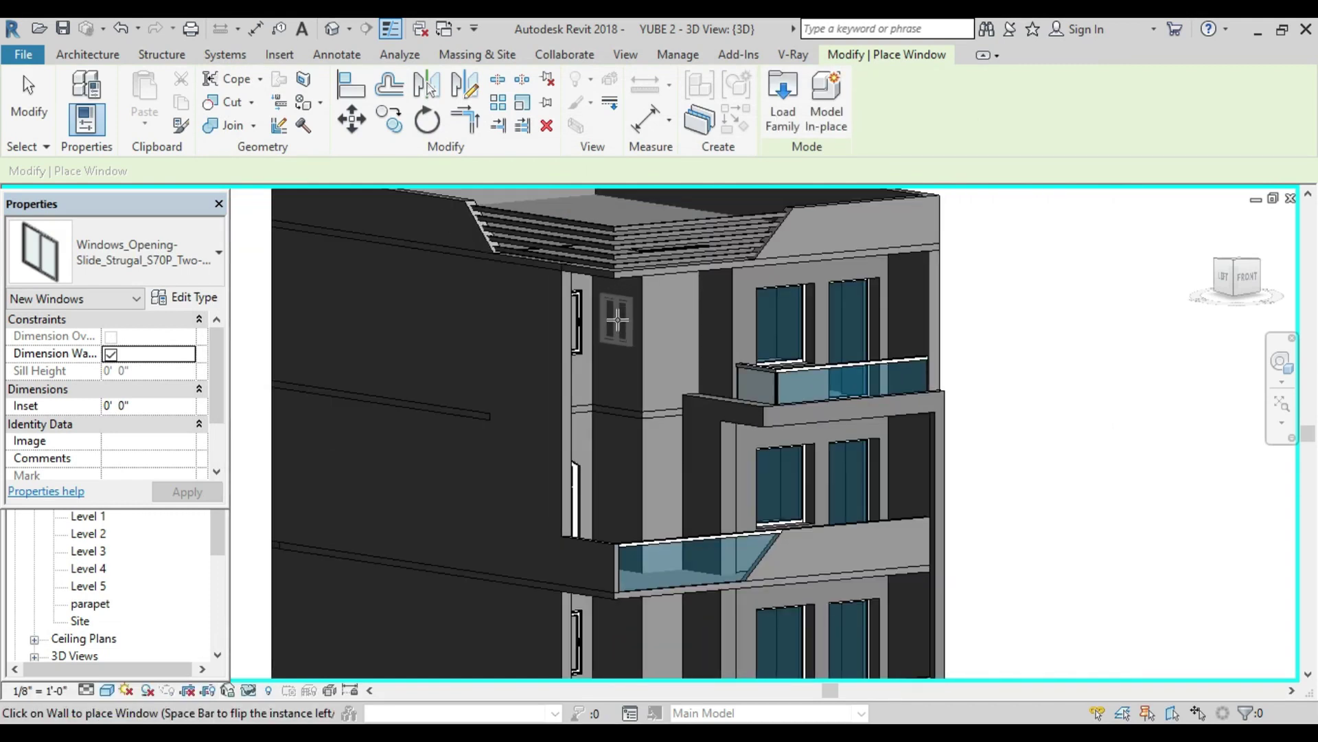
left_click(616, 320)
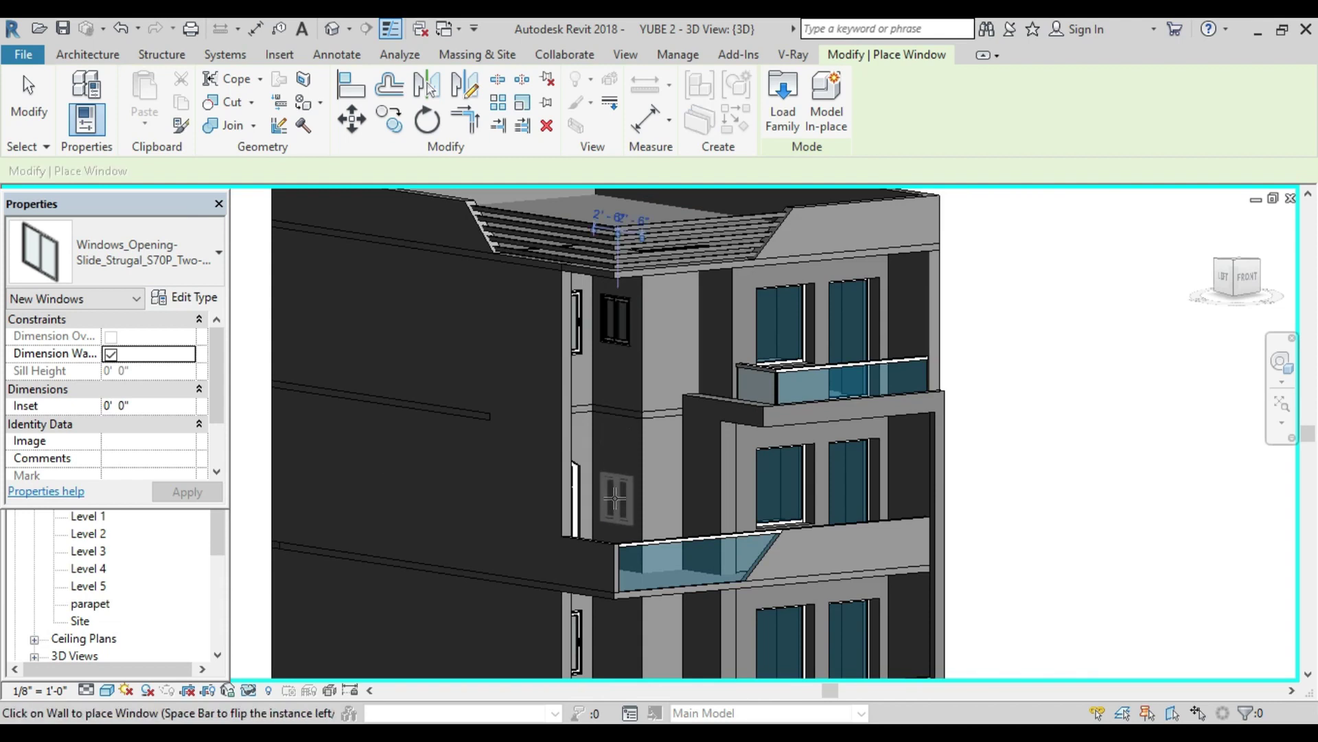
left_click(614, 499)
scroll(615, 500, "down", 2)
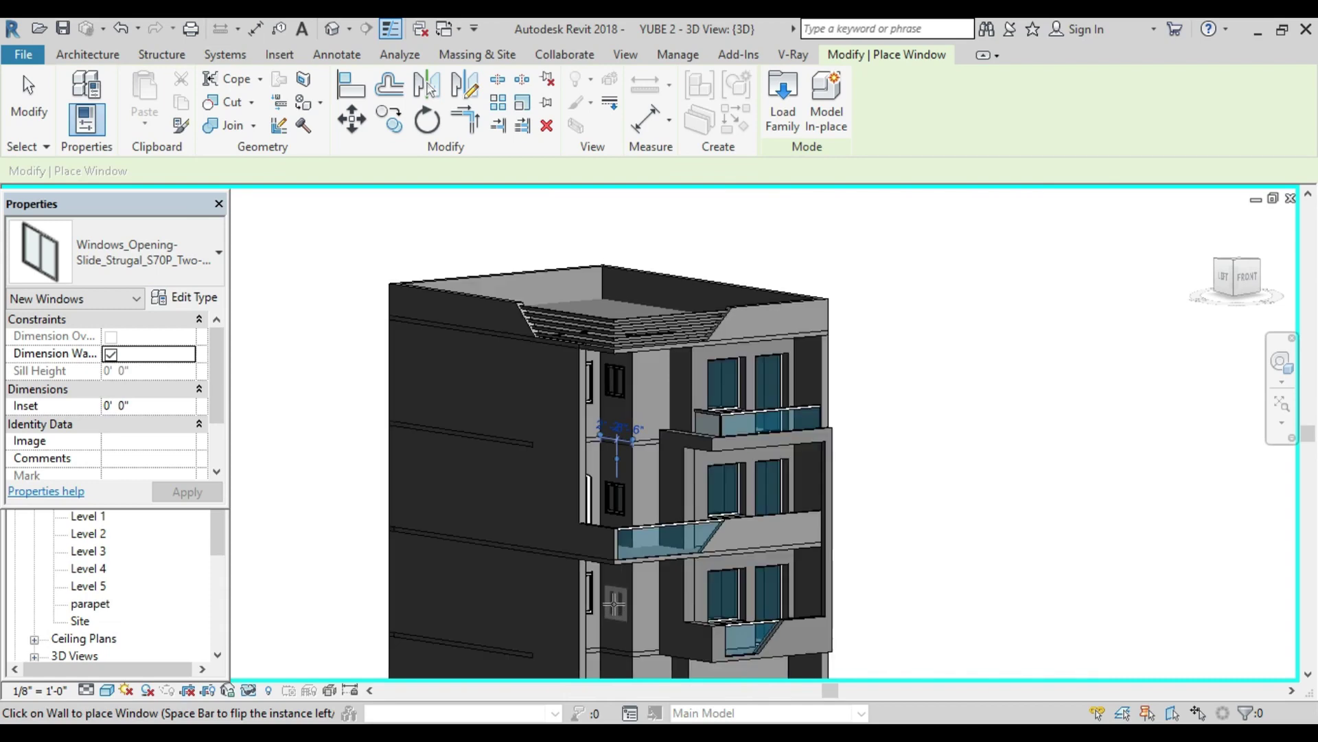
left_click(615, 592)
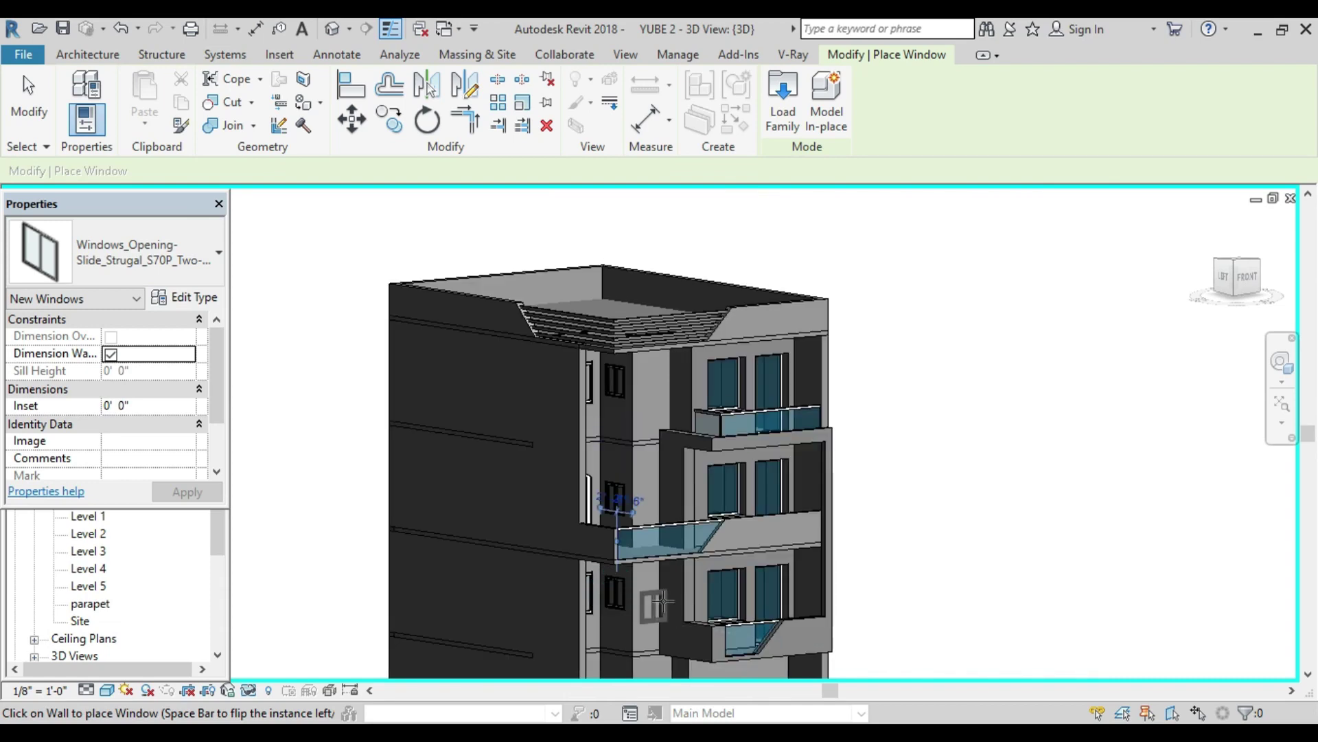
key("Escape")
key("Escape")
scroll(705, 599, "down", 2)
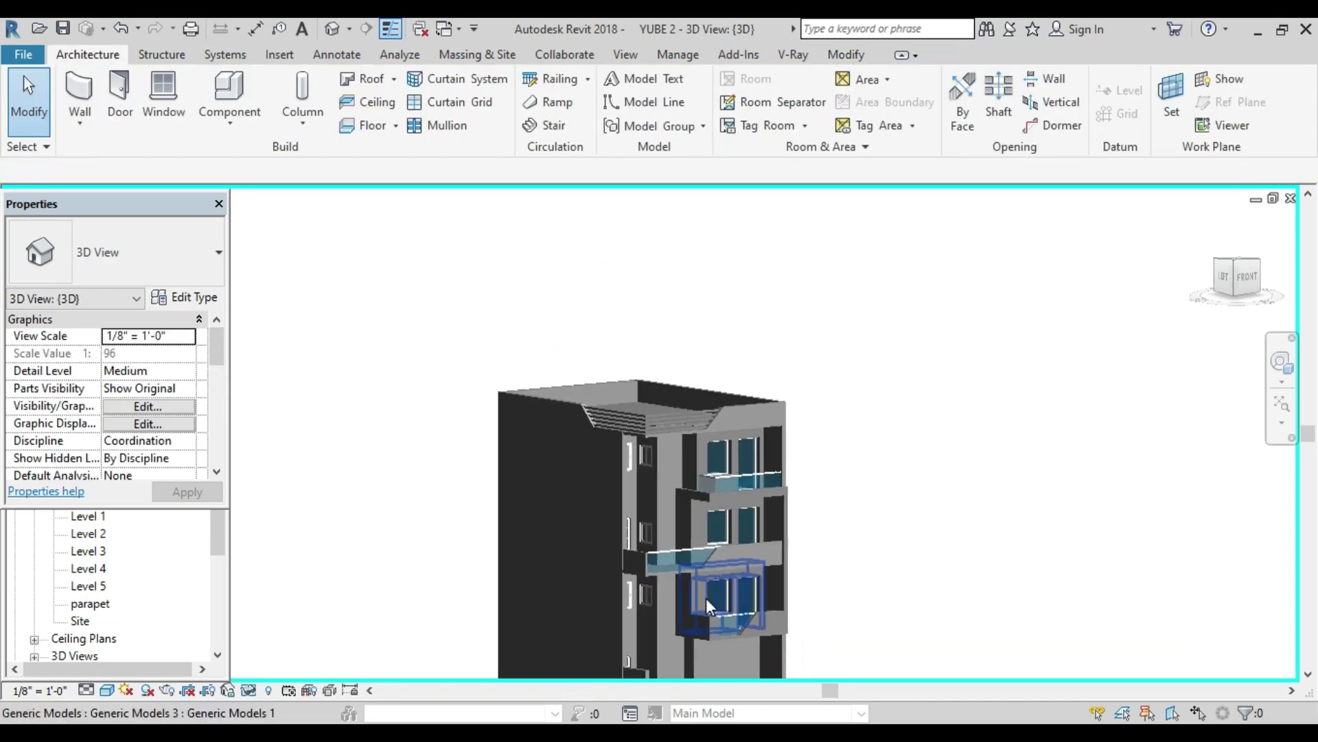
scroll(706, 599, "down", 2)
scroll(689, 592, "up", 1)
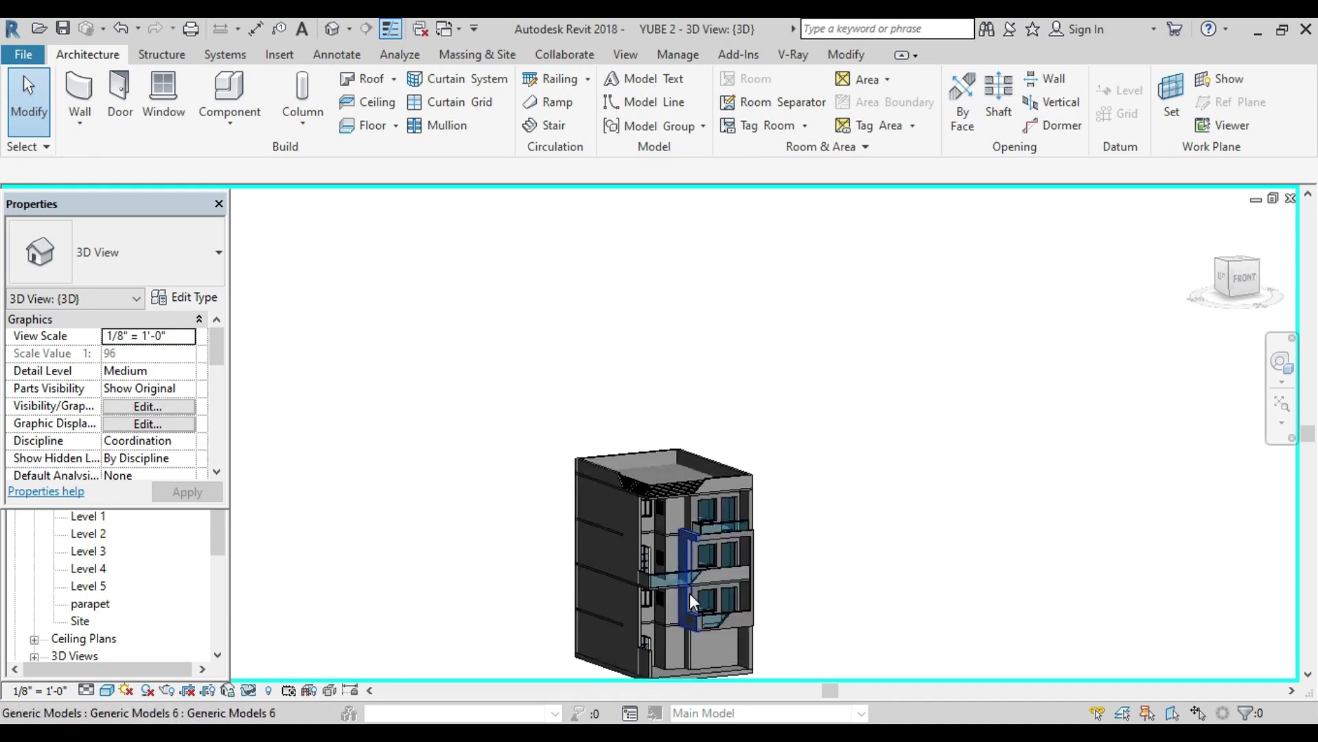
scroll(691, 596, "up", 3)
scroll(686, 550, "up", 2)
scroll(685, 495, "down", 2)
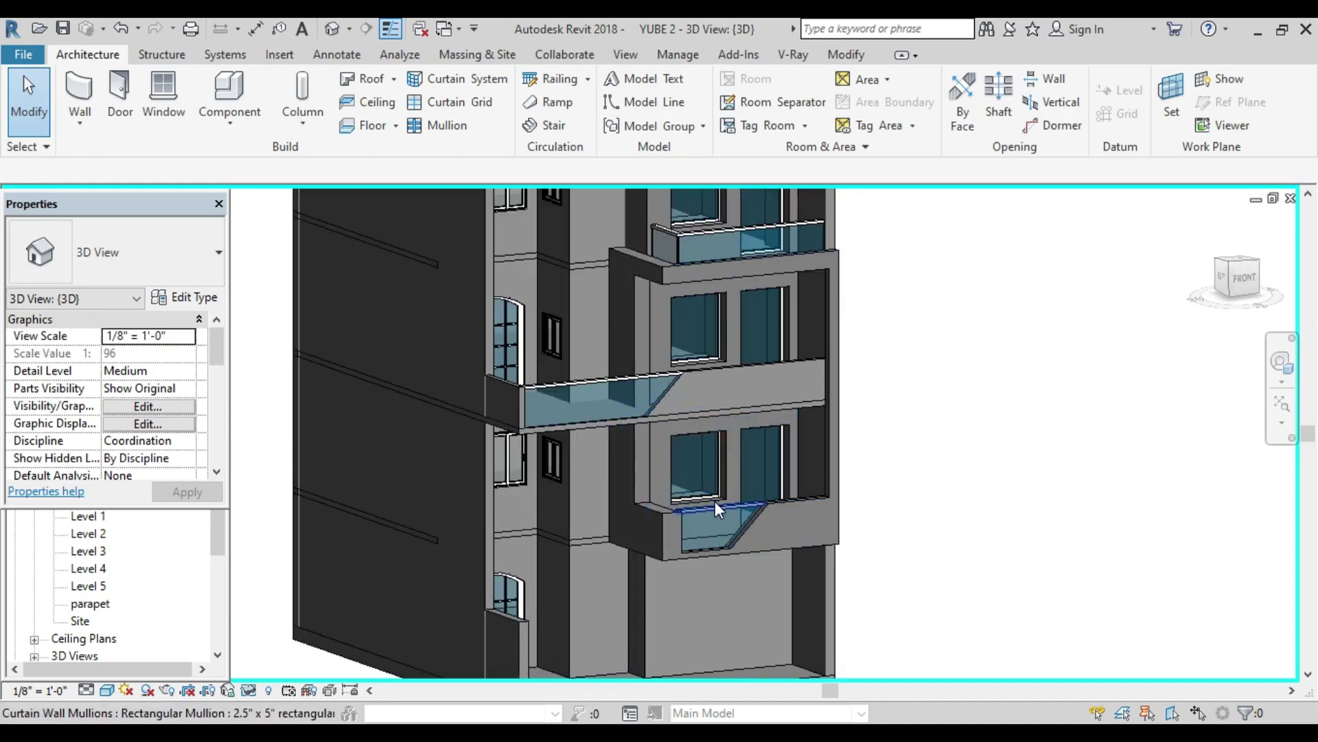
scroll(715, 501, "down", 2)
Step: Set the upper side-wall window's sill height to 3' 0"
middle_click_drag(714, 500, 753, 530, "shift")
scroll(612, 374, "up", 2)
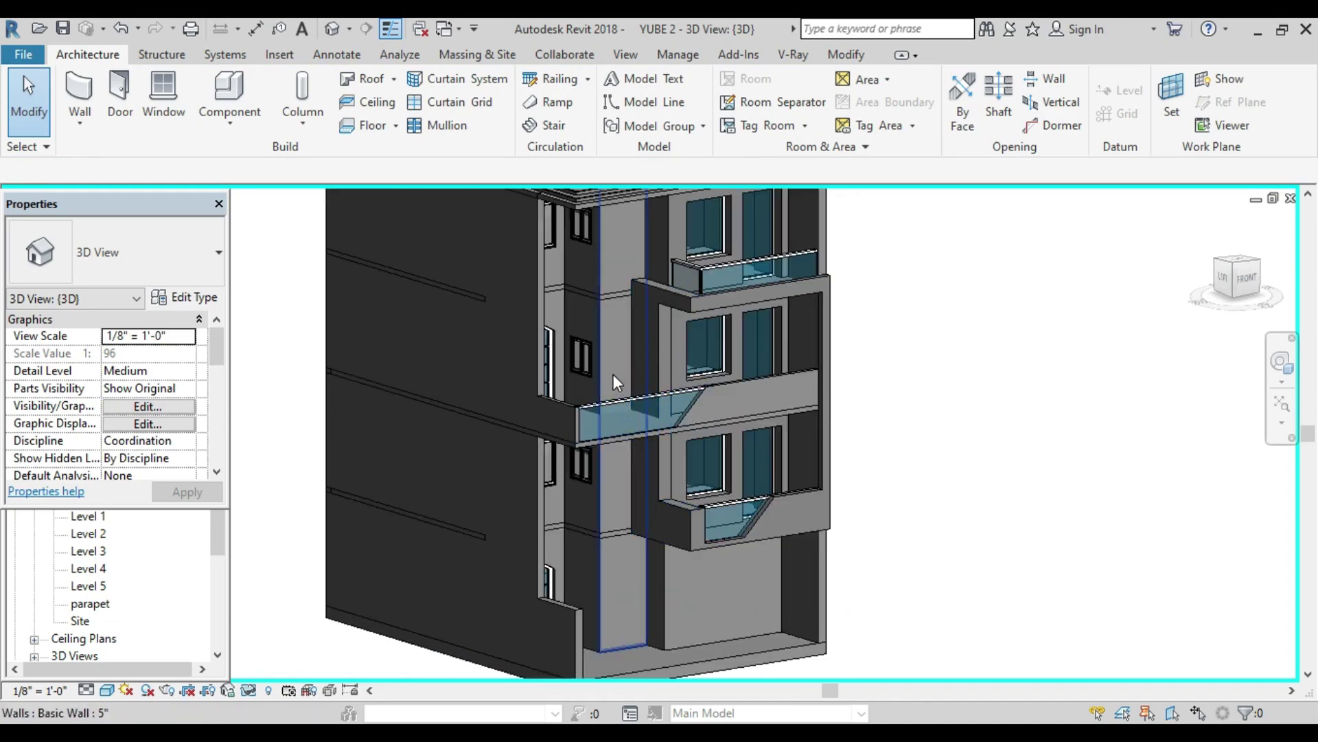
scroll(586, 356, "up", 1)
scroll(586, 356, "up", 1)
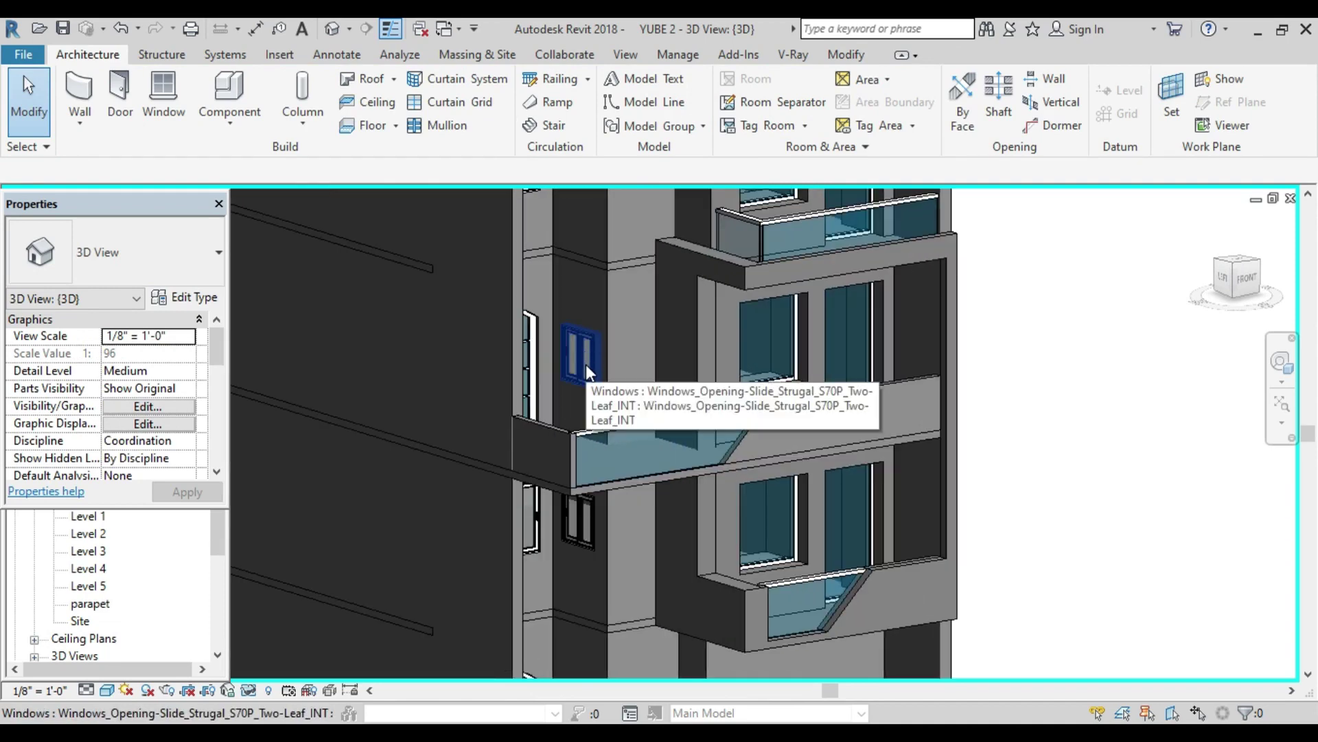
left_click(591, 364)
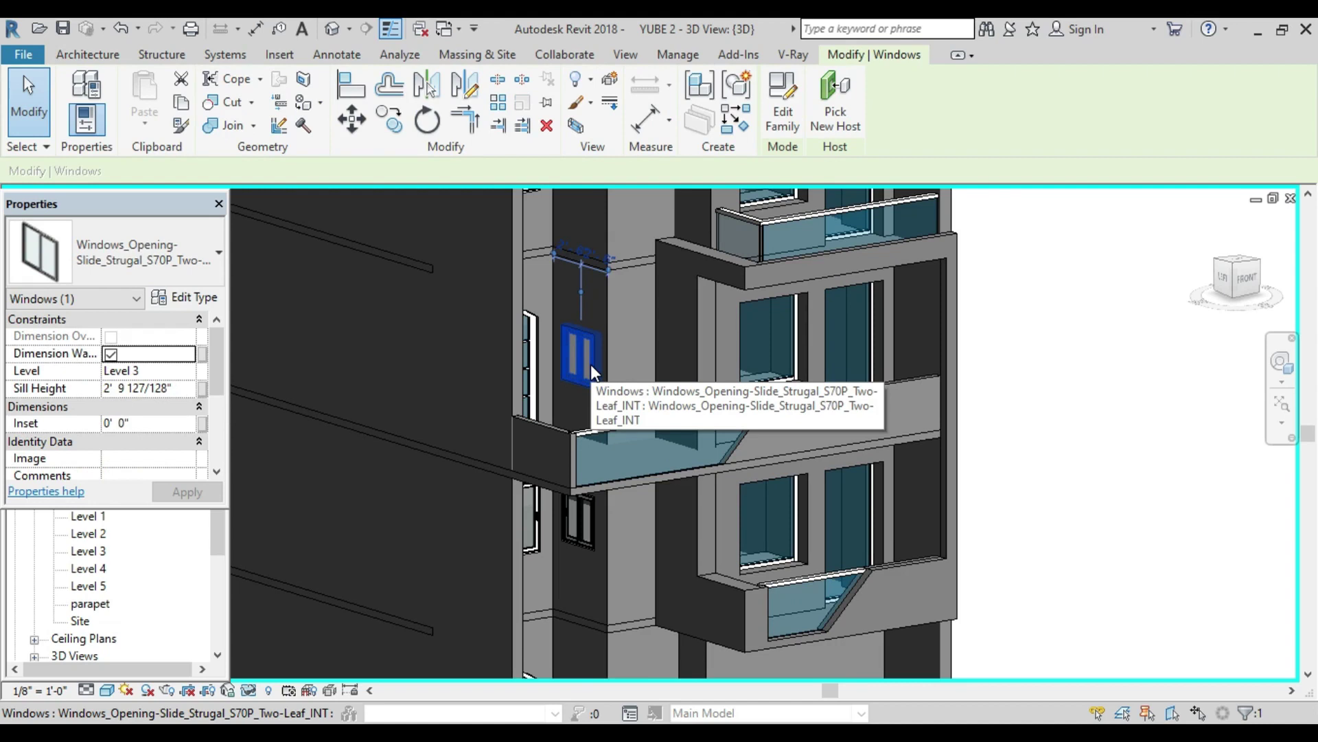
key("Down")
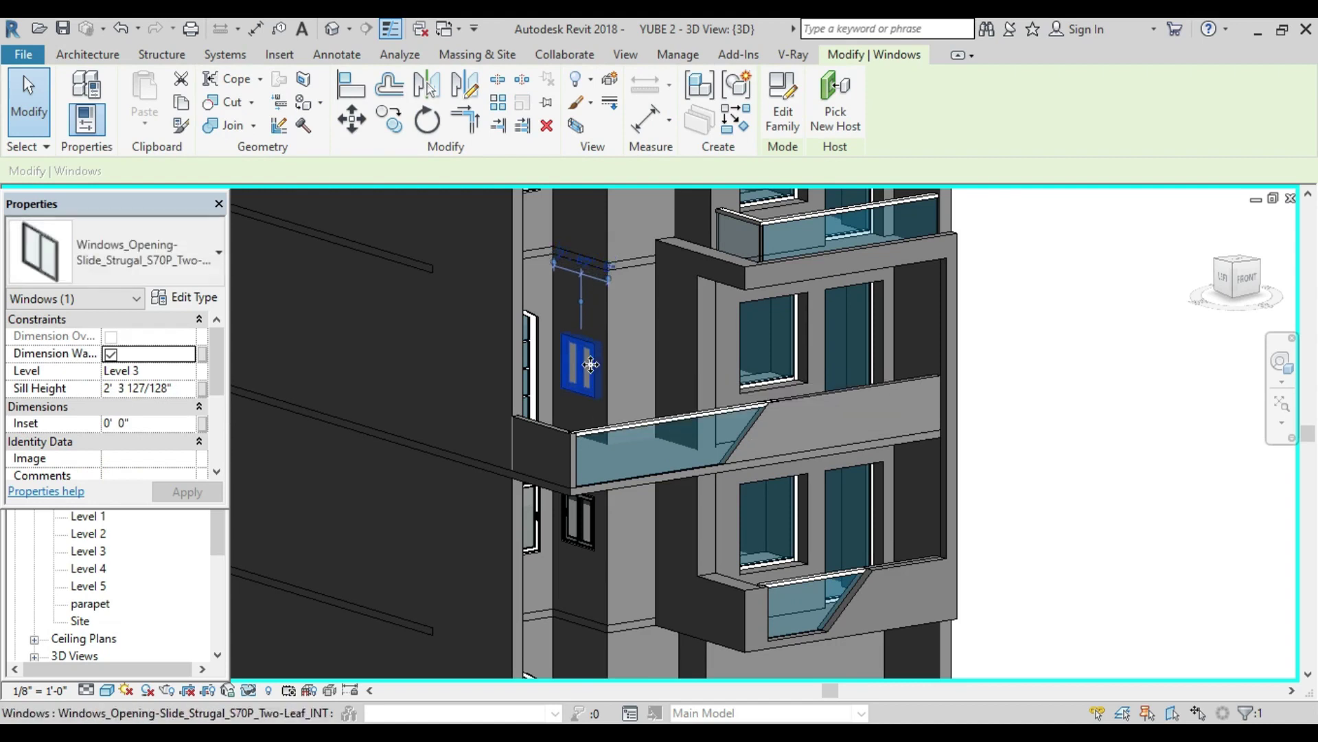
key("Up")
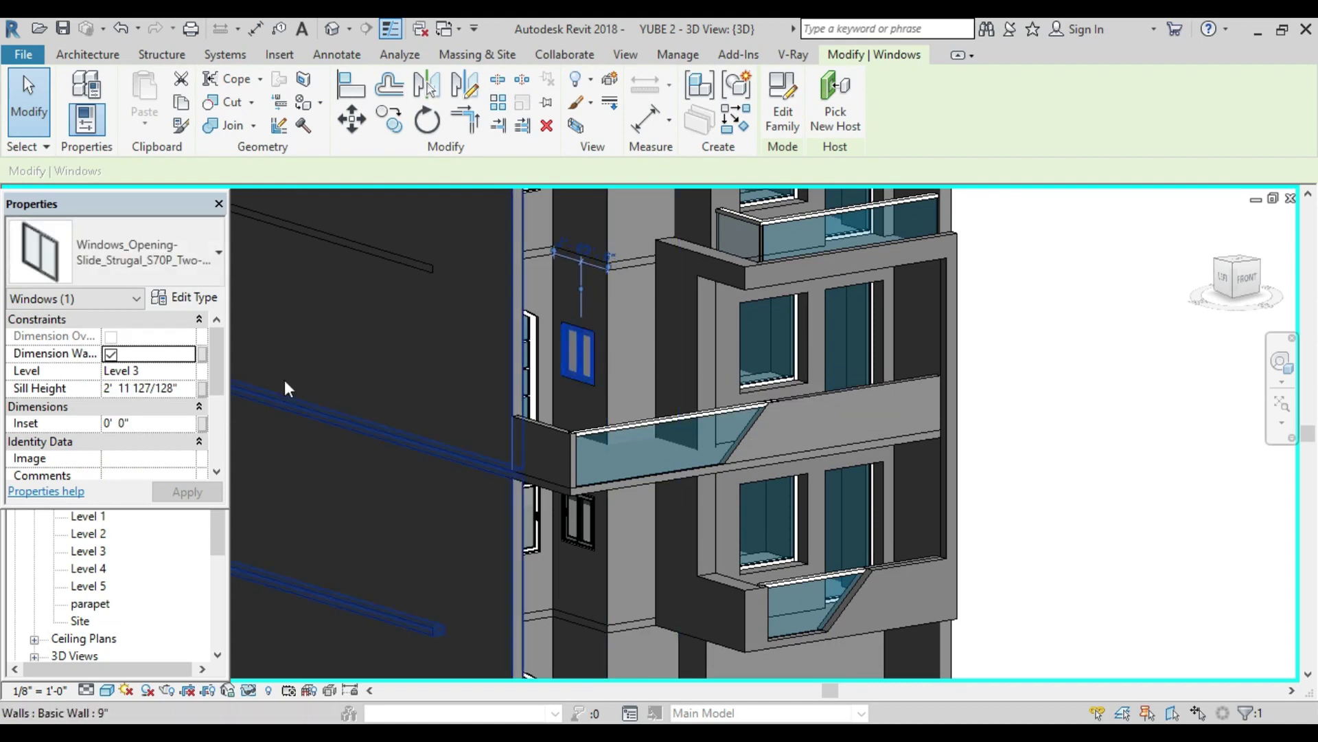
left_click(178, 388)
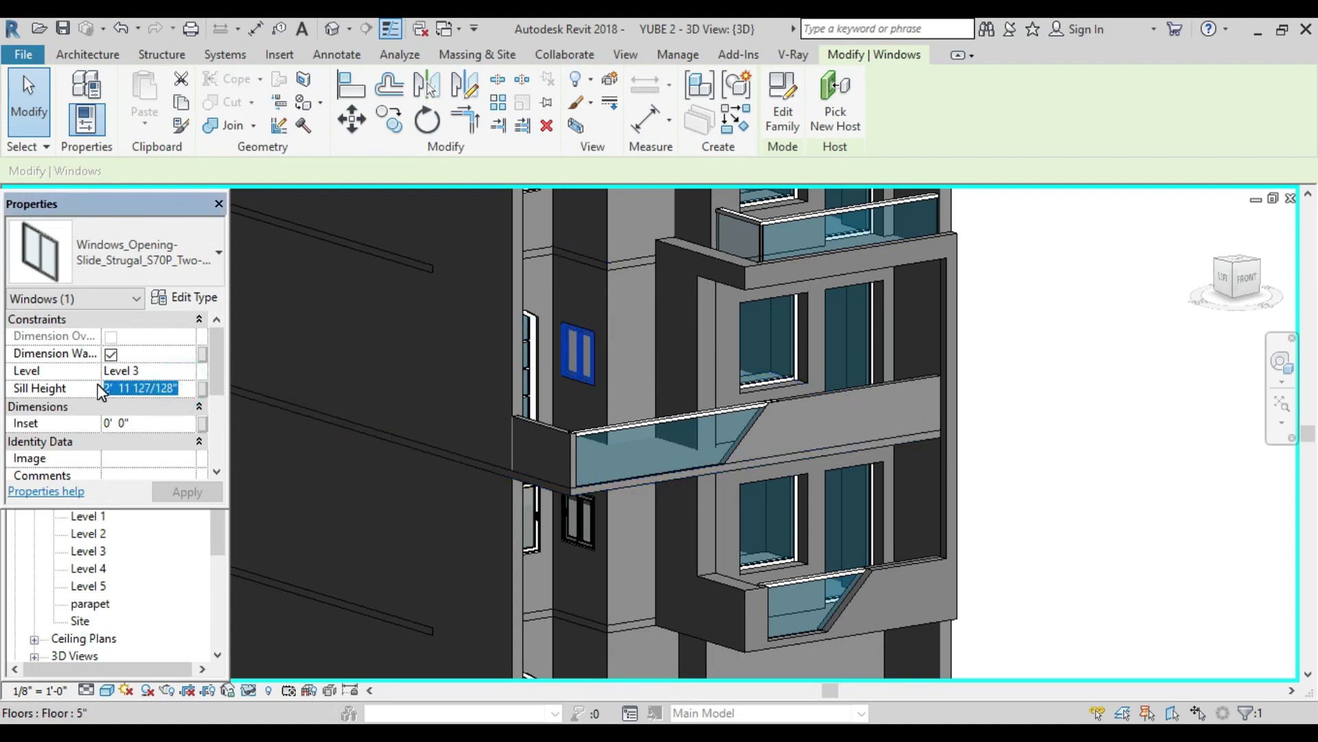
type("3'  0")
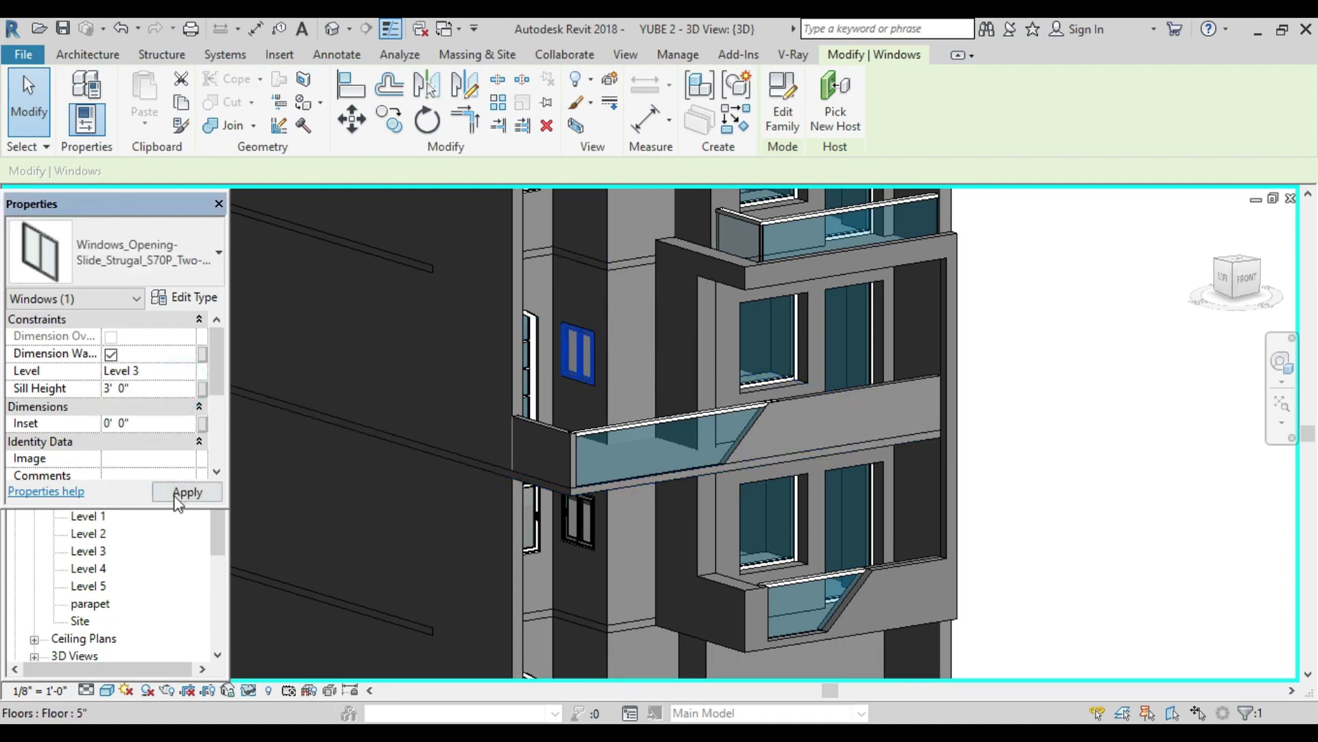
left_click(185, 493)
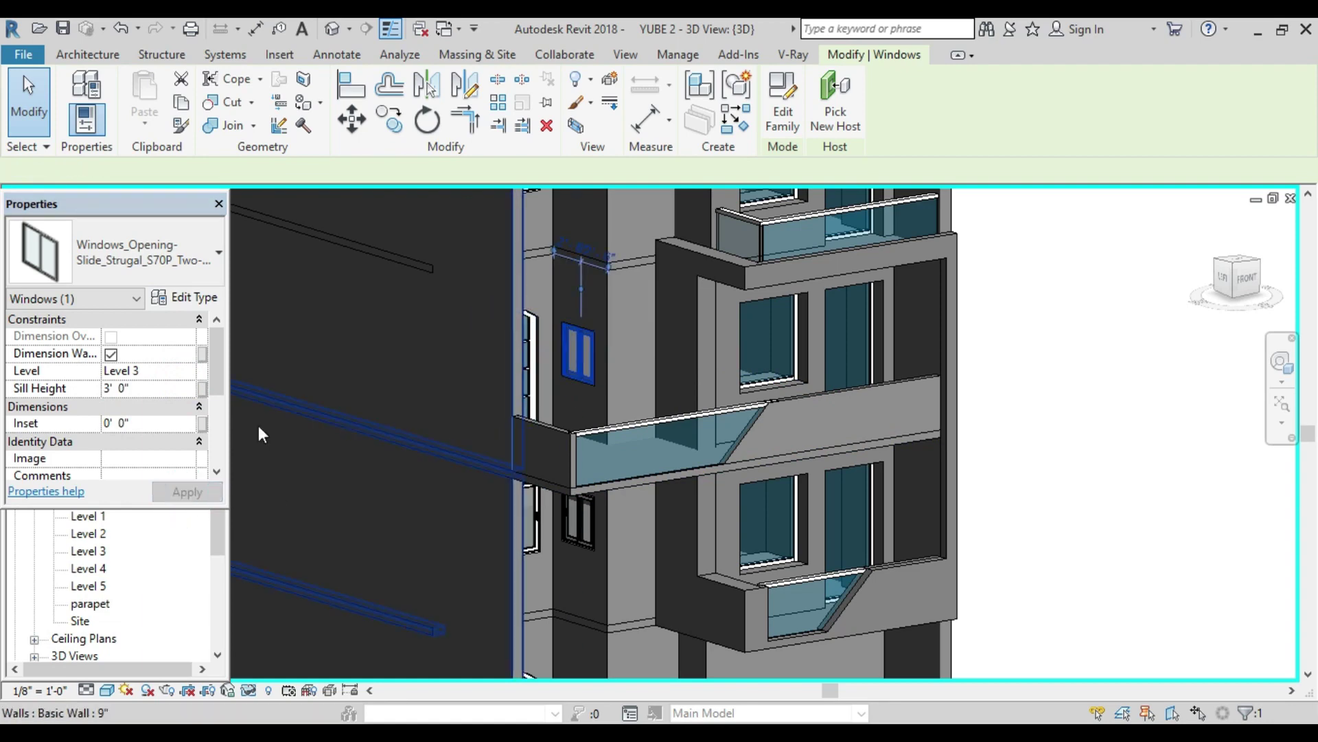
Step: Deselect the window and orbit to review the whole building facade
left_click(1030, 350)
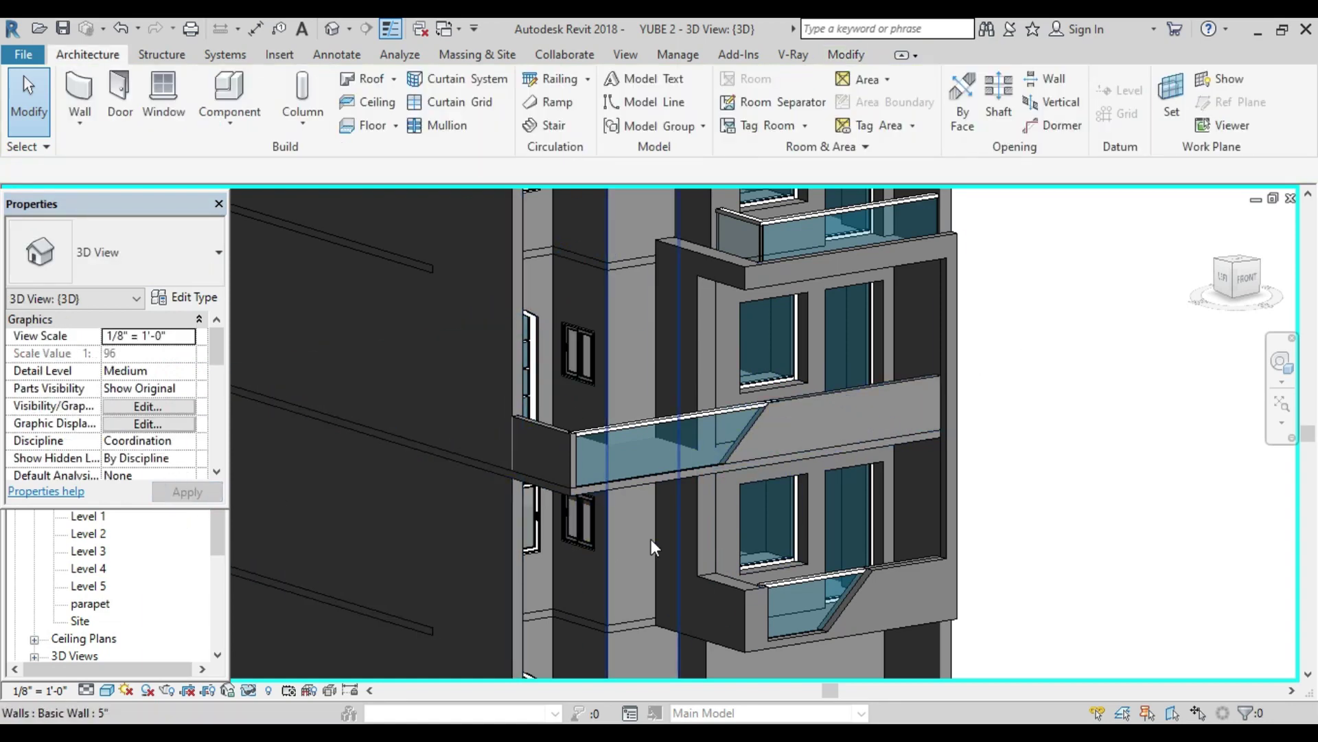
scroll(651, 539, "down", 3)
scroll(959, 447, "down", 3)
mouse_move(959, 447)
middle_mouse_down("shift")
mouse_move(912, 484)
mouse_move(925, 447)
middle_mouse_up("shift")
scroll(833, 492, "up", 3)
scroll(755, 447, "up", 2)
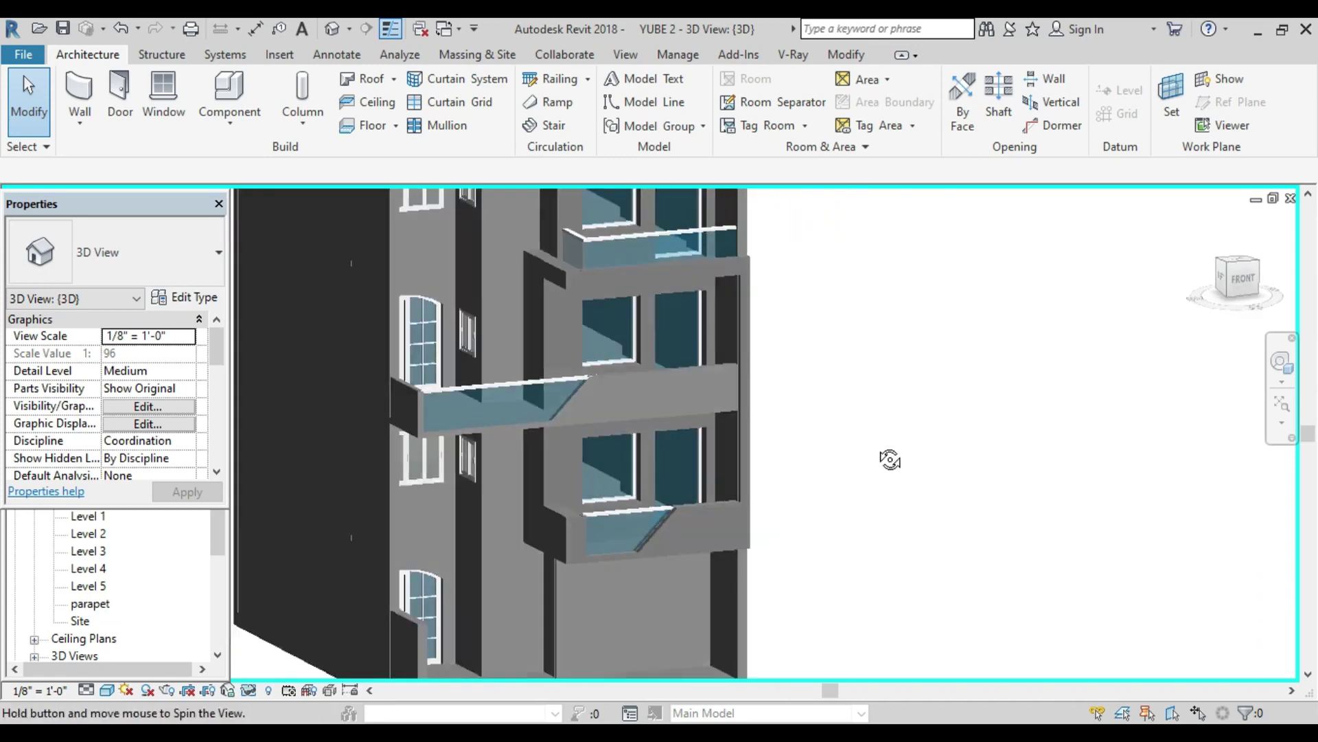
scroll(591, 522, "down", 2)
scroll(591, 522, "down", 2)
middle_click_drag(590, 521, 636, 518, "shift")
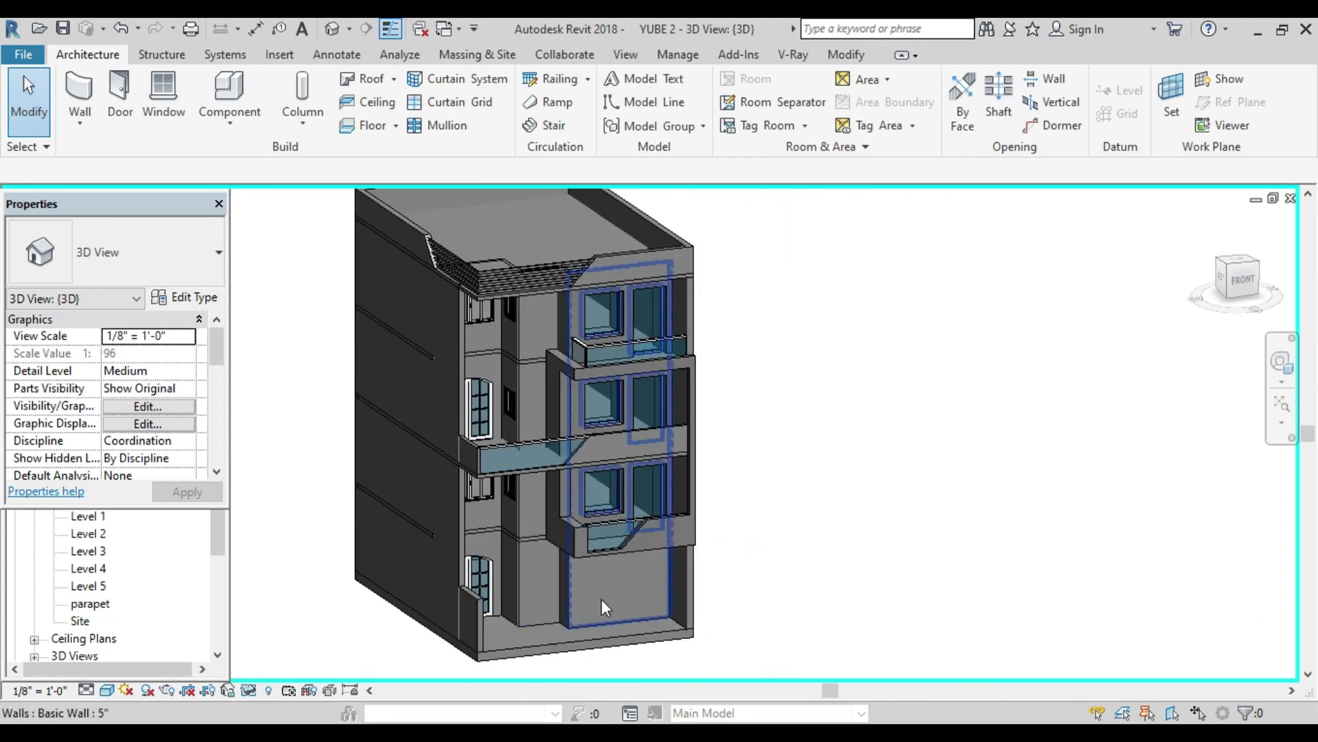
middle_click_drag(641, 608, 615, 590, "shift")
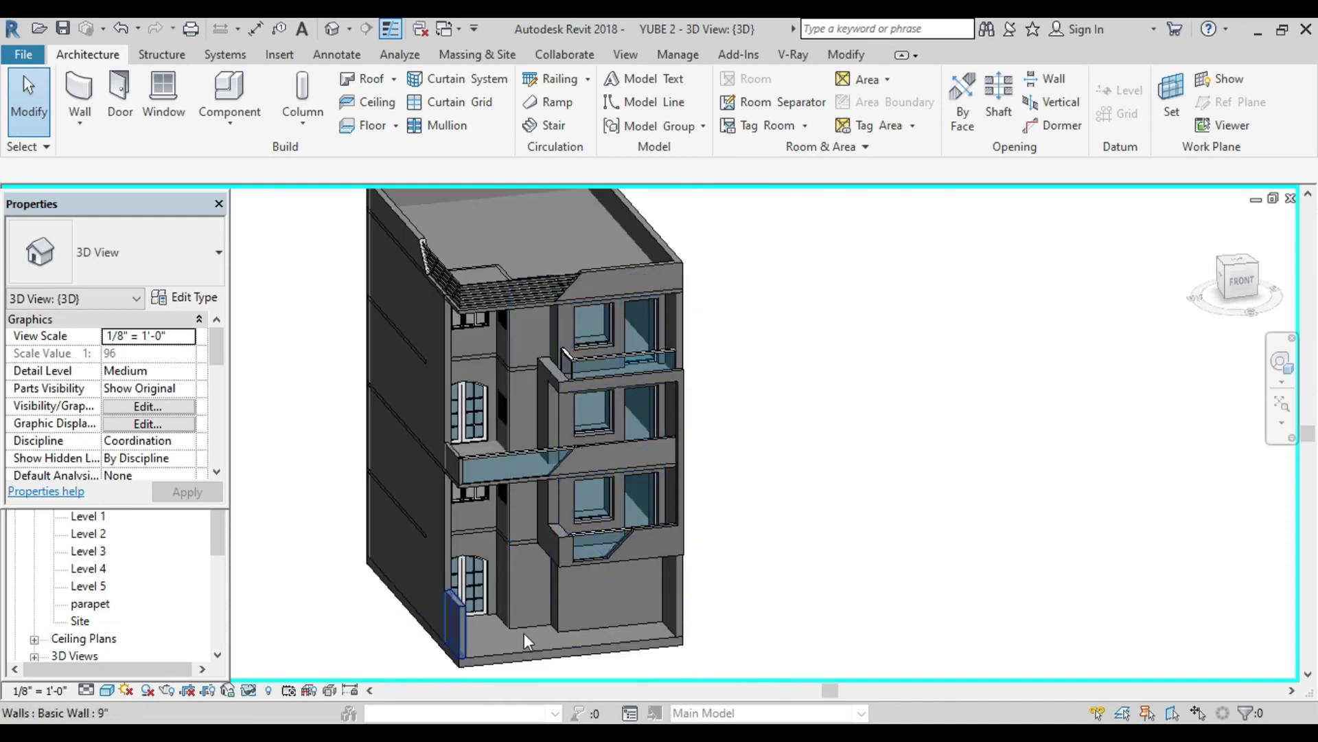
middle_click_drag(534, 631, 524, 601)
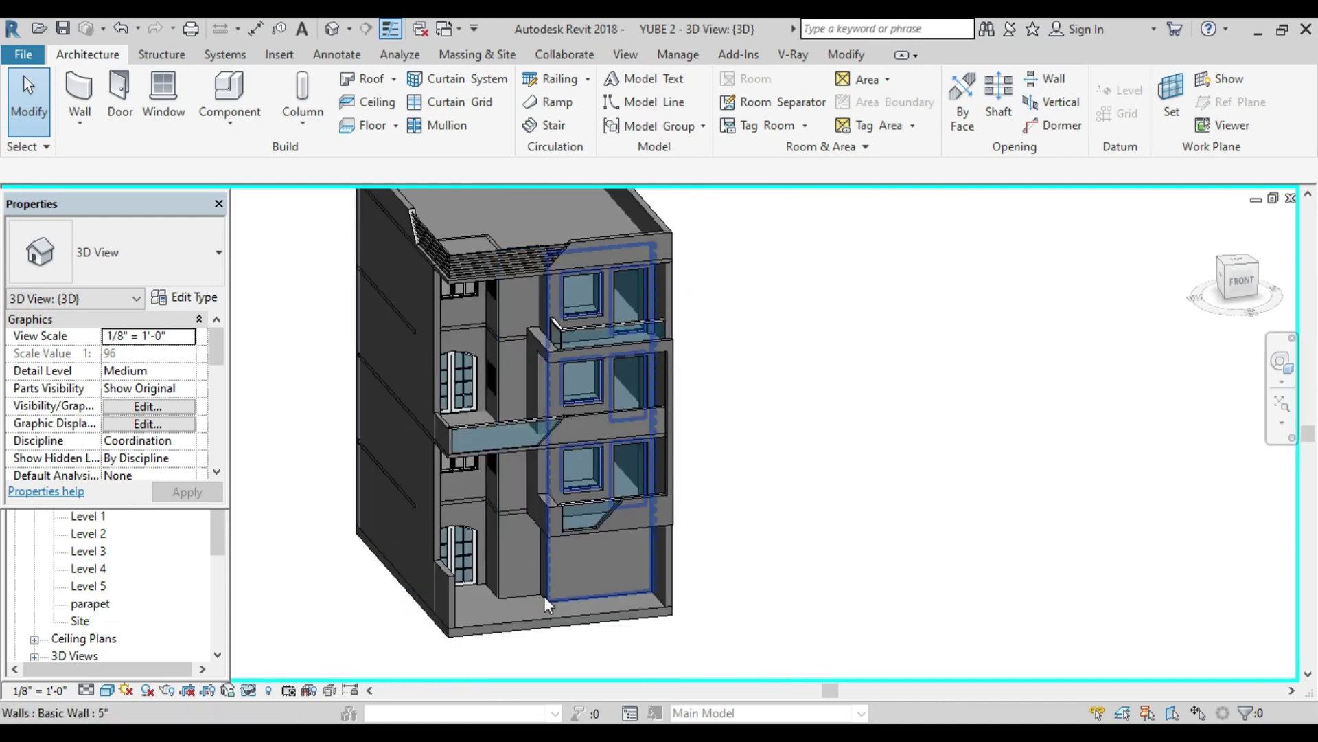
scroll(544, 596, "down", 2)
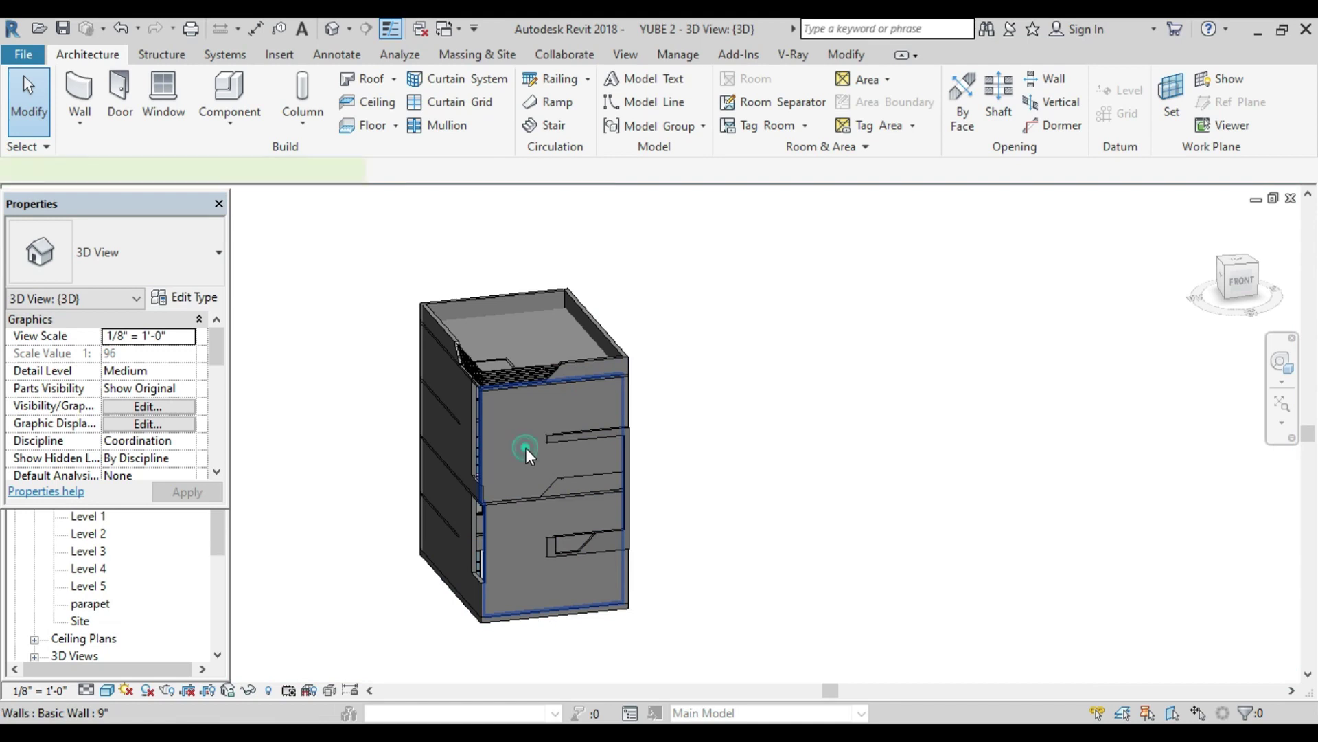
Step: Make the front boundary wall 7' high with its top constraint Unconnected
left_click(526, 456)
left_click_drag(1249, 282, 1174, 367)
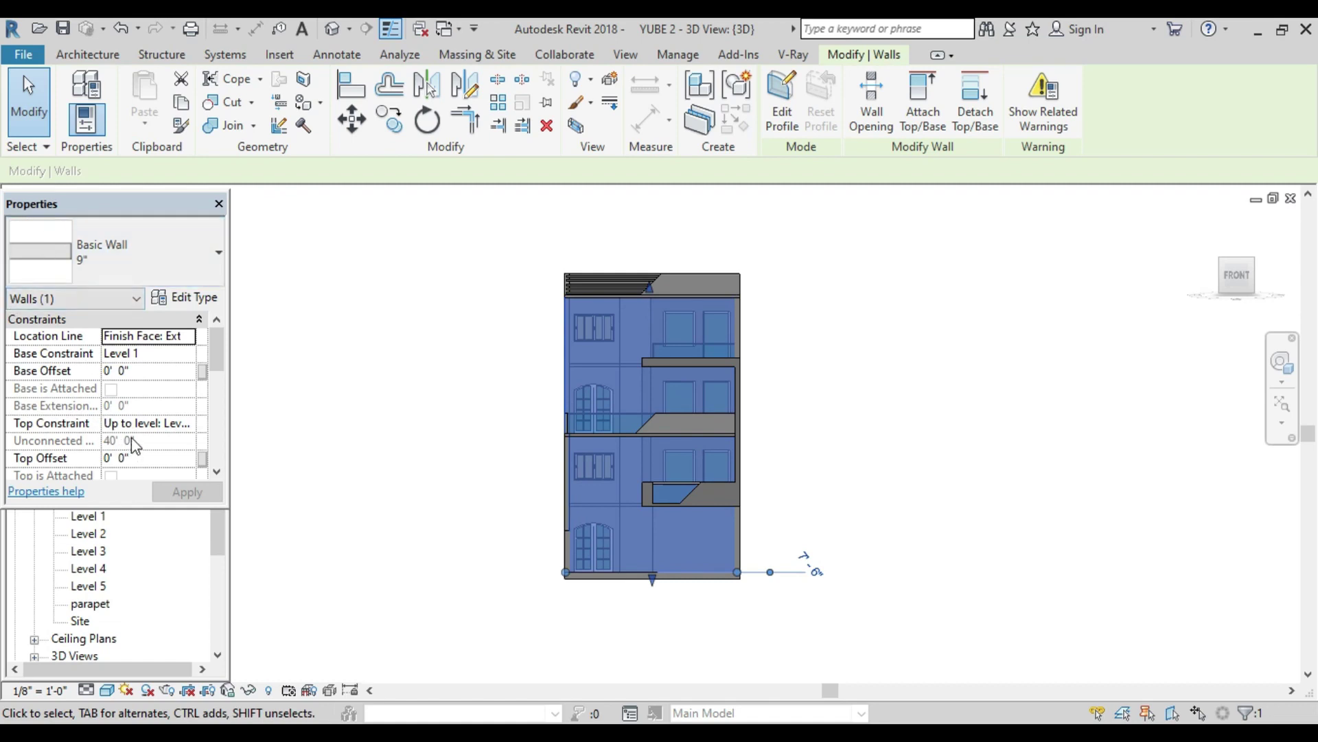
scroll(140, 443, "down", 1)
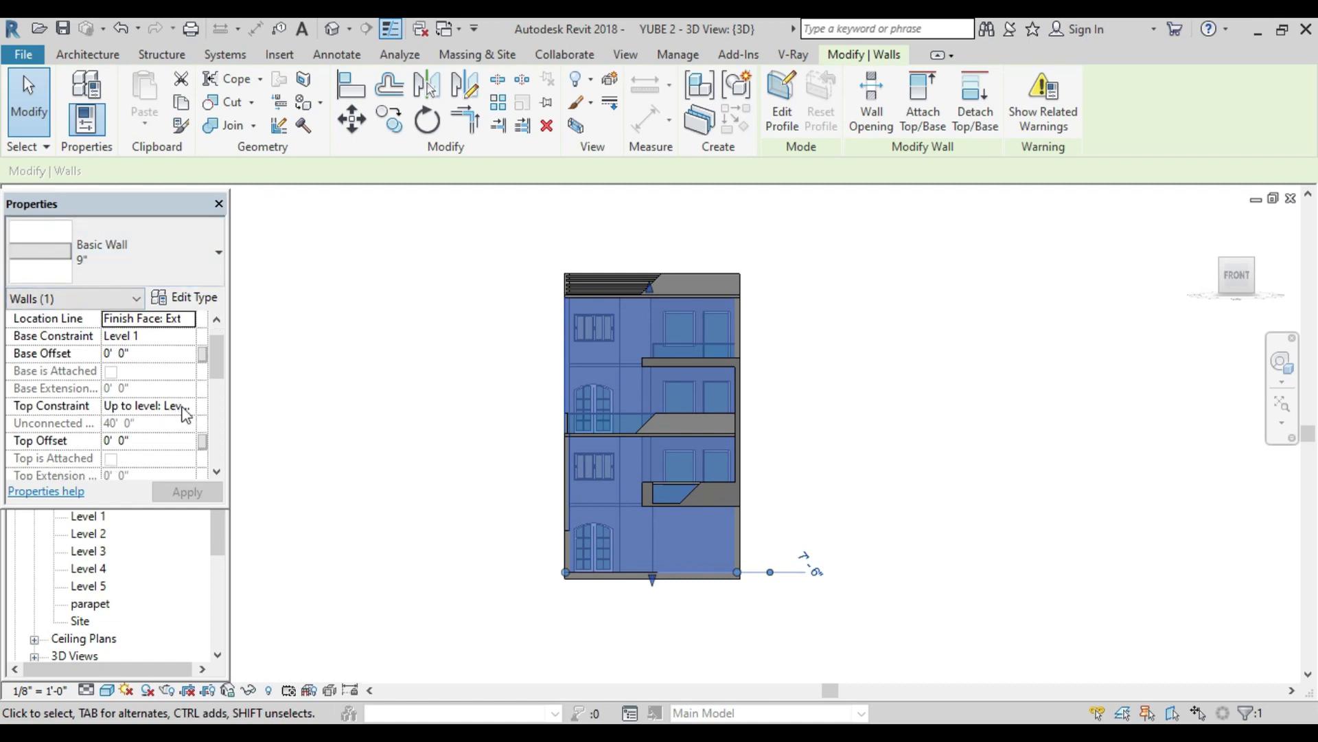
left_click(185, 406)
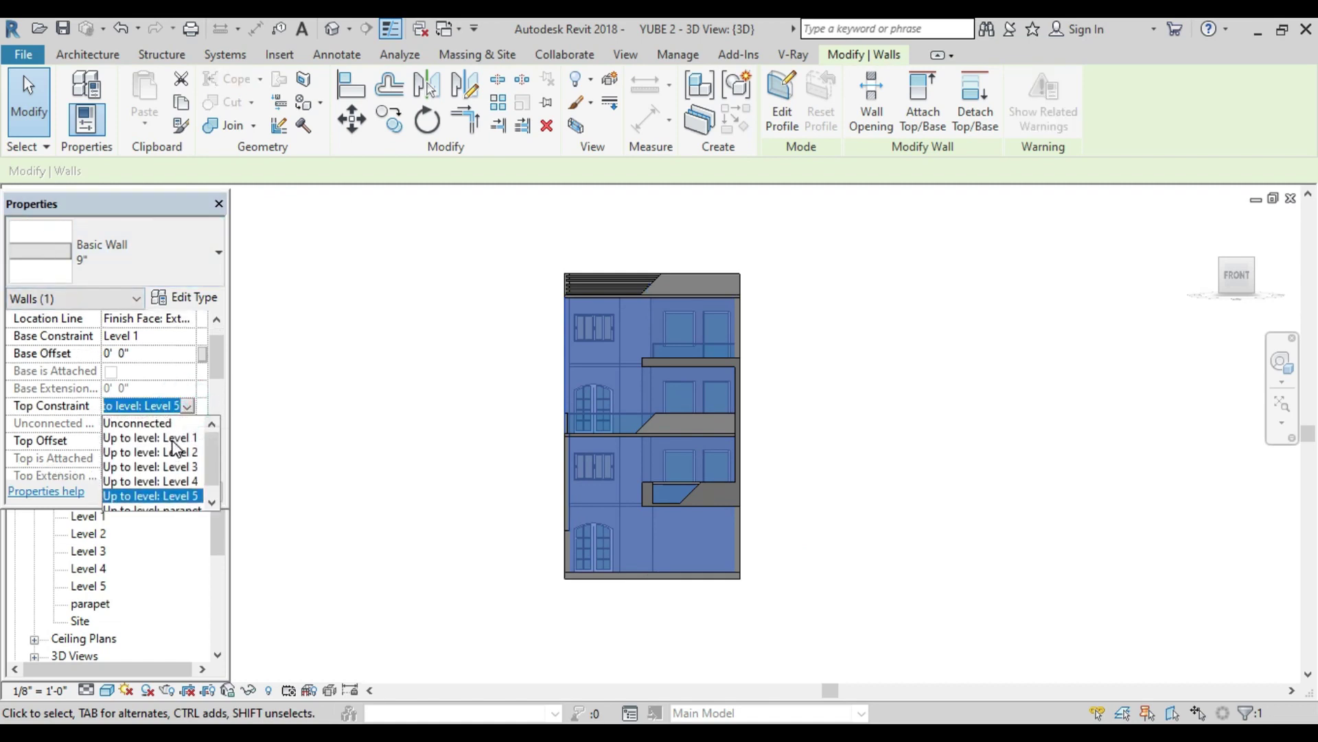
left_click(149, 424)
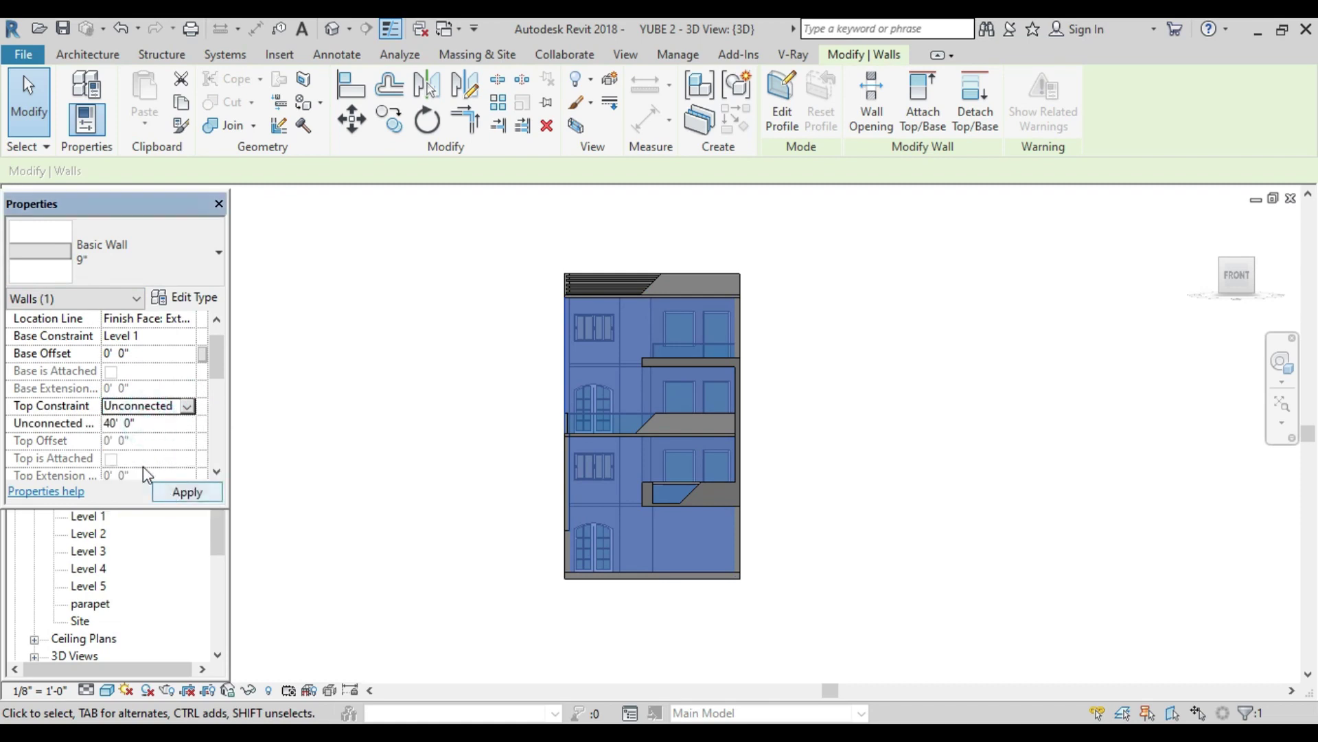
scroll(143, 466, "down", 3)
scroll(143, 453, "up", 3)
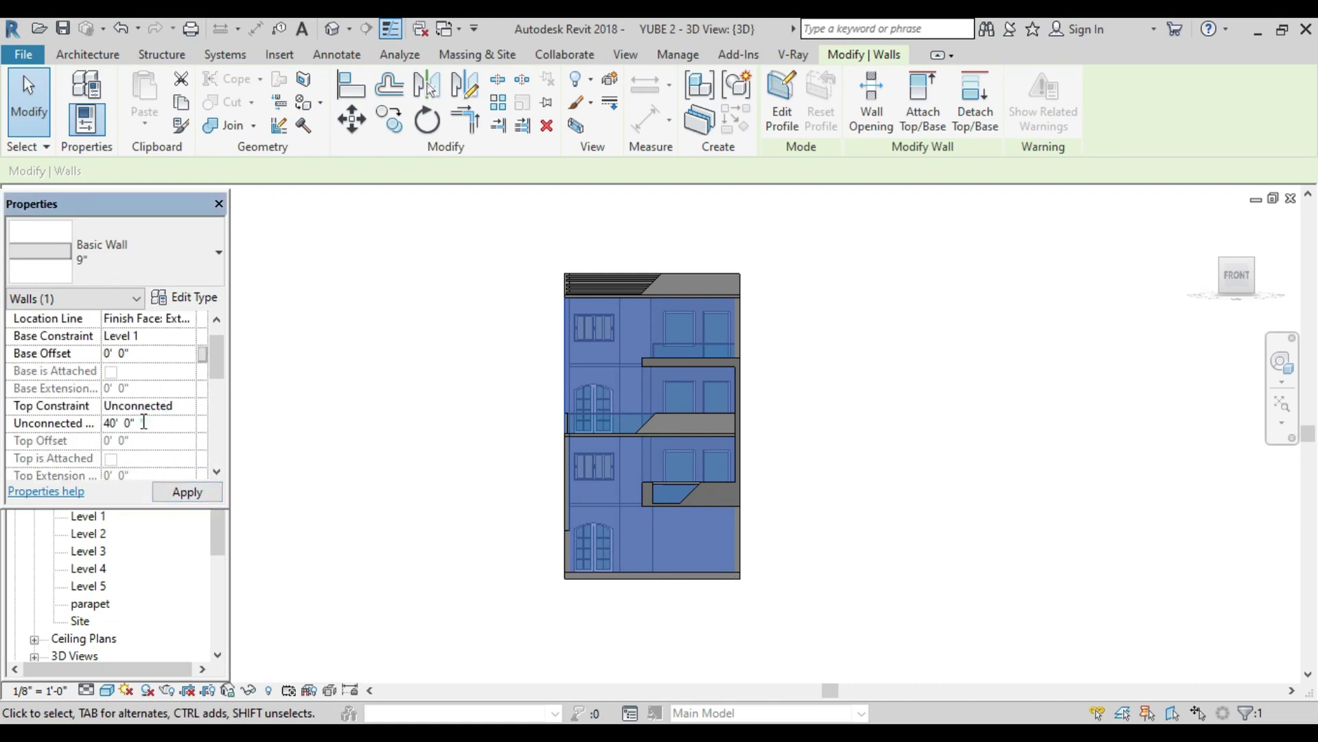
left_click(144, 422)
type("7")
left_click(172, 497)
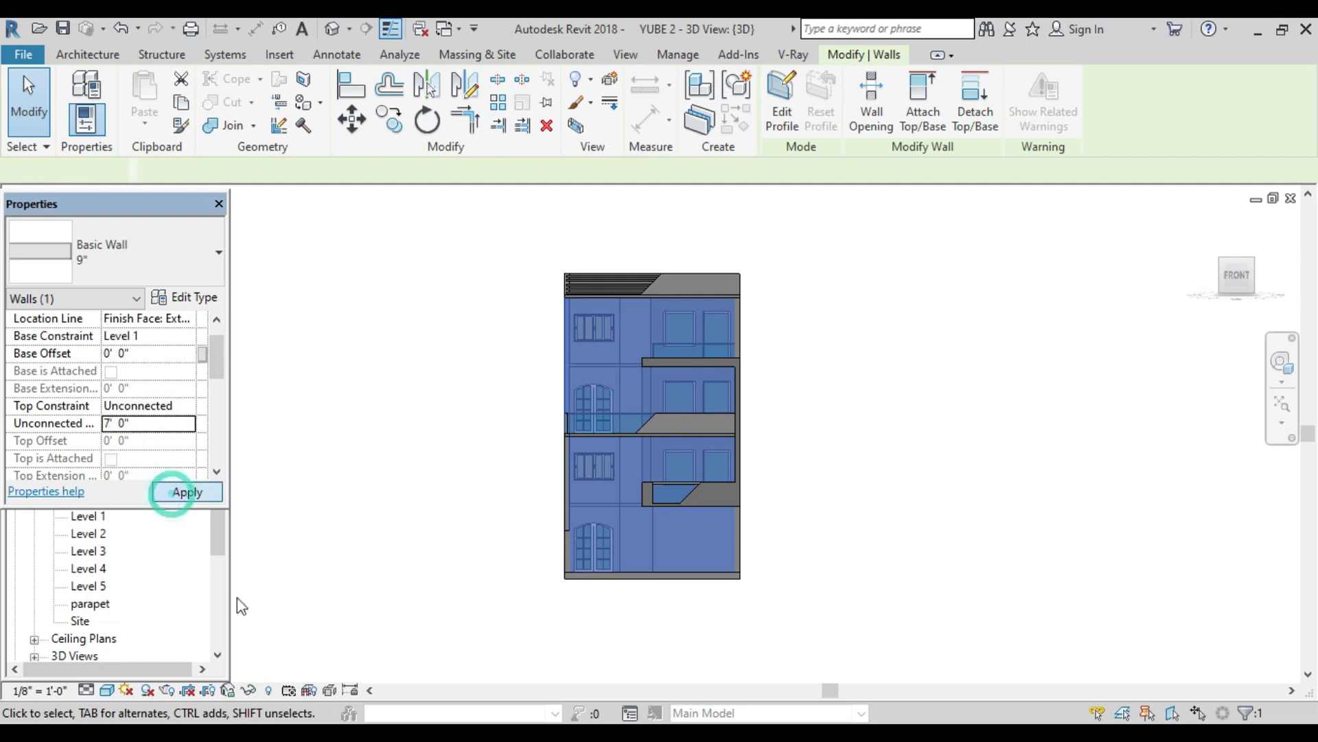
left_click(494, 533)
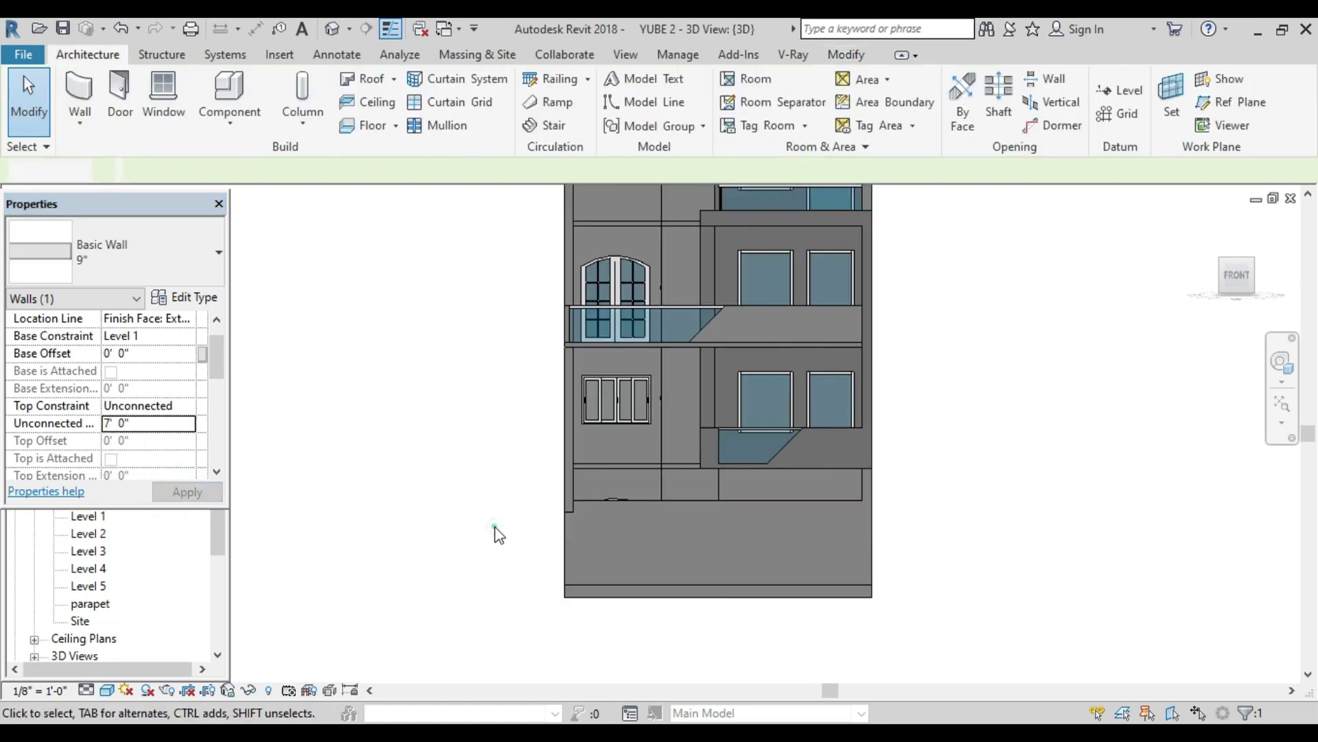
Step: Set the short corner wall beside it to a 7' height as well
scroll(566, 558, "up", 4)
scroll(508, 556, "down", 2)
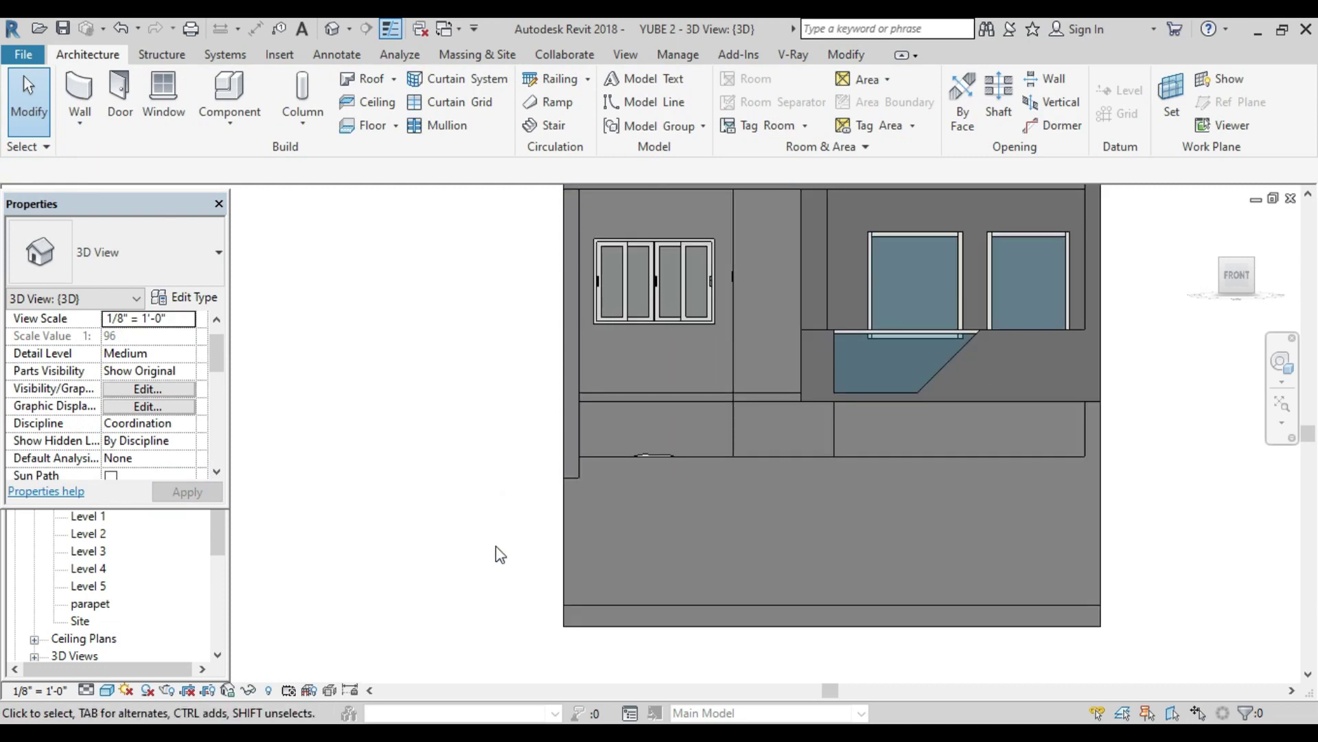
middle_click_drag(496, 545, 566, 534, "shift")
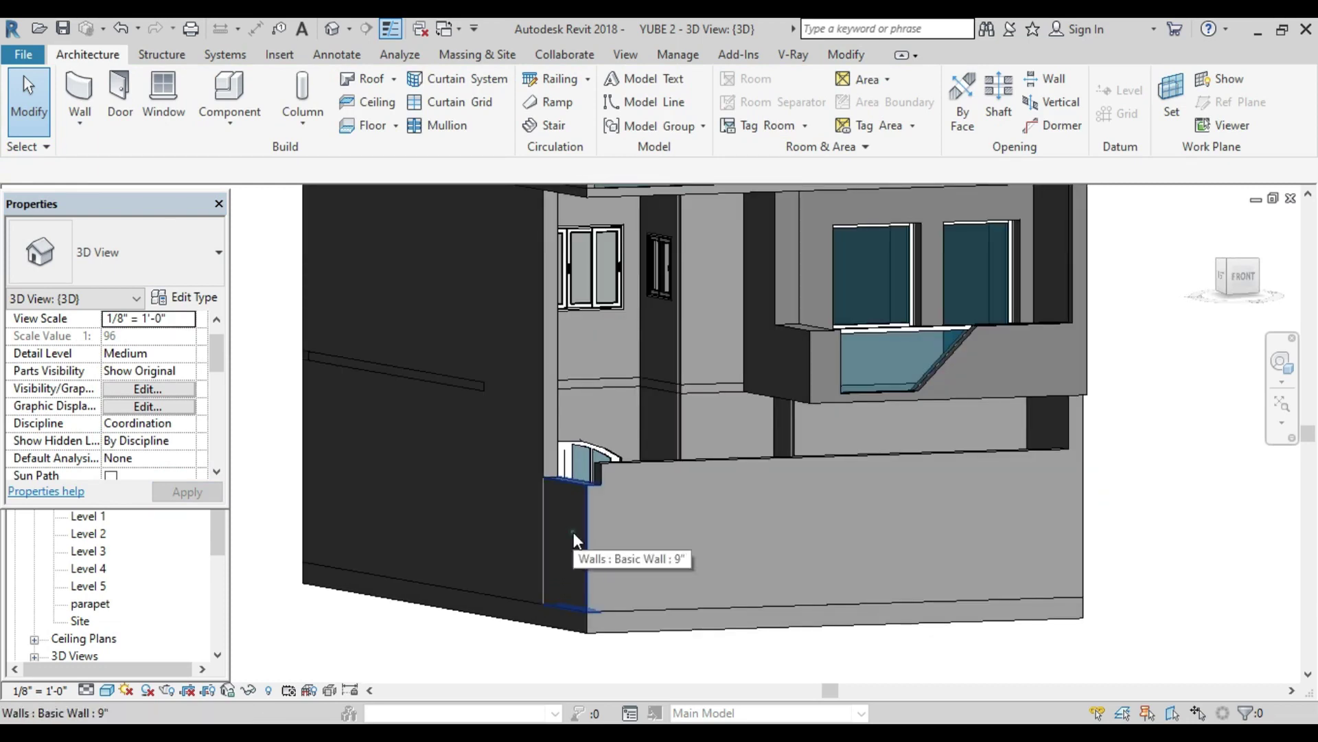
left_click(574, 533)
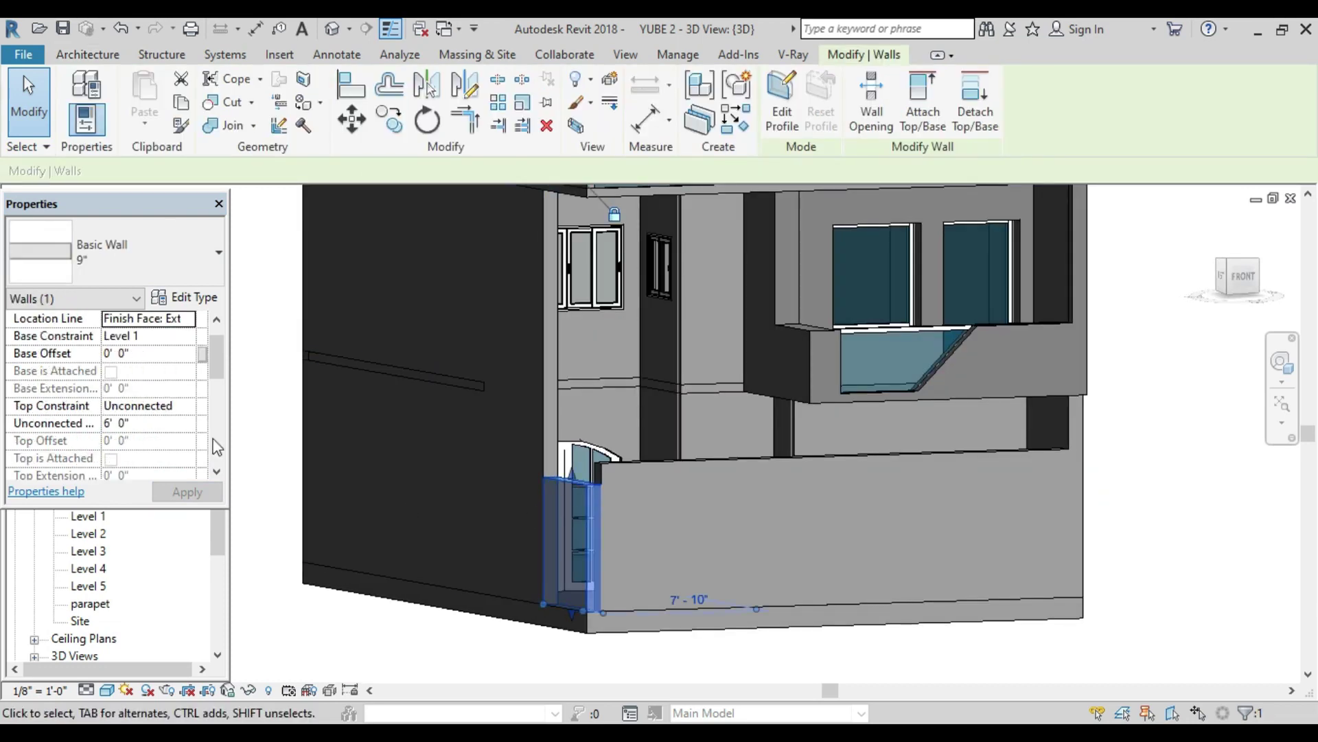
left_click(148, 422)
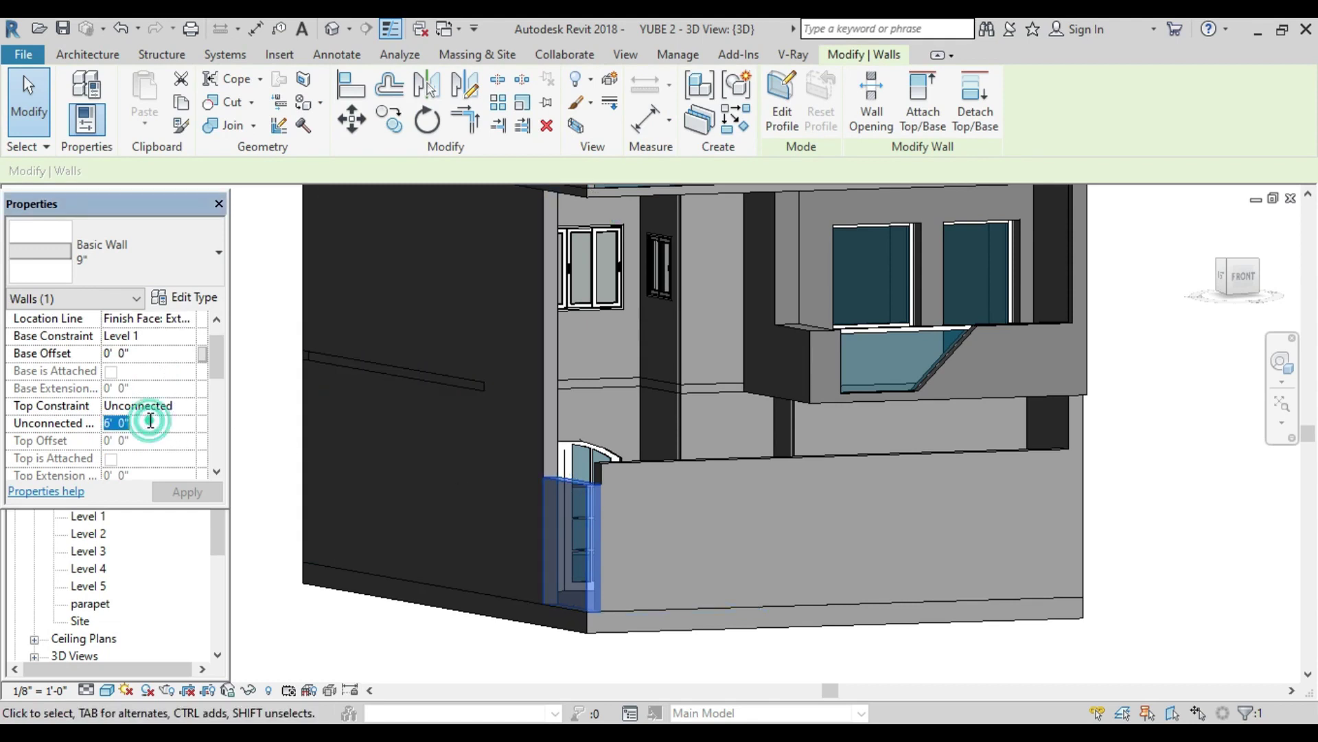
type("7")
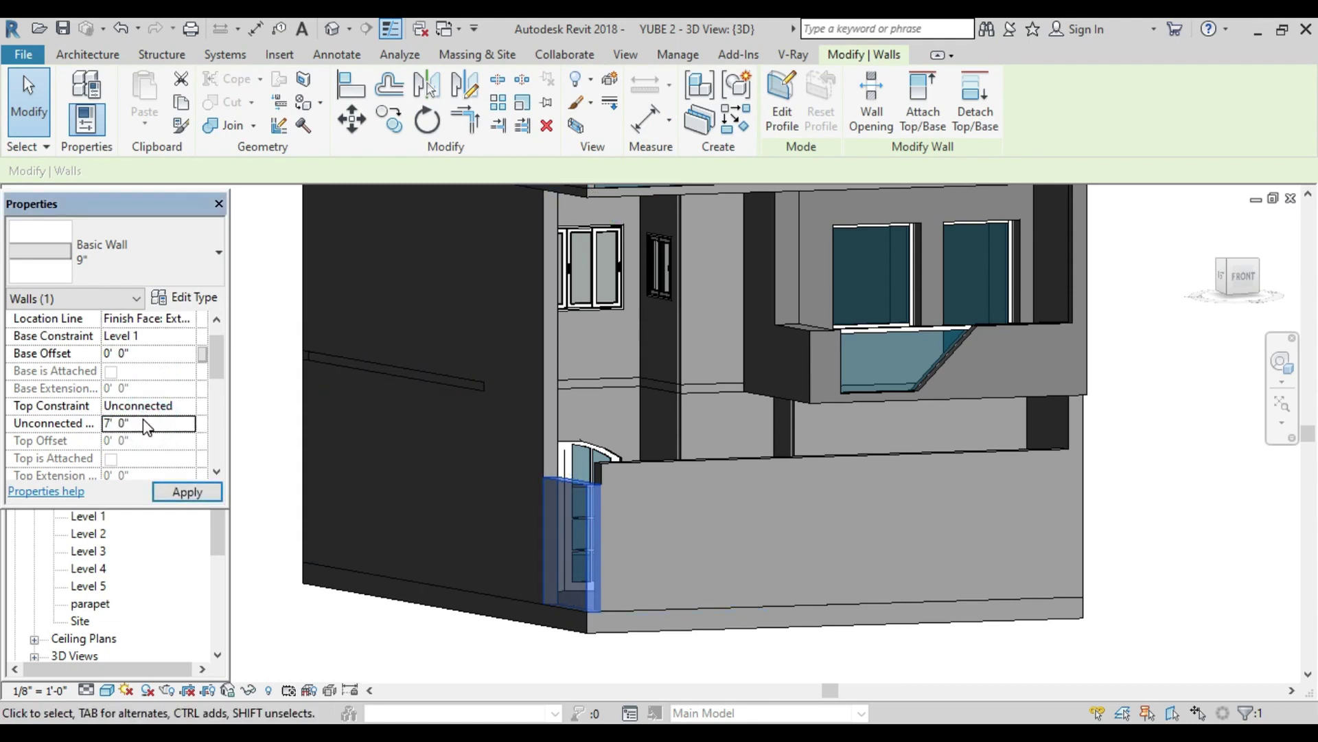
left_click(184, 492)
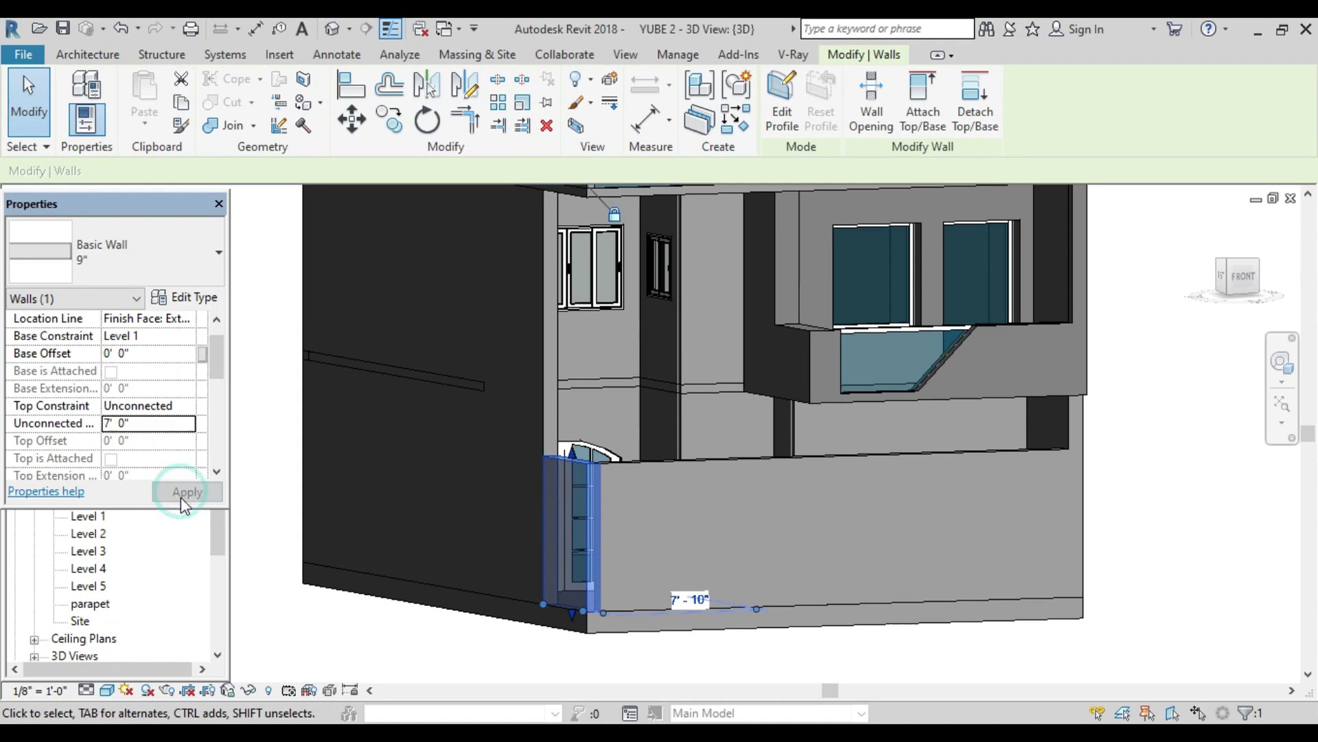
left_click(1241, 442)
scroll(798, 526, "down", 3)
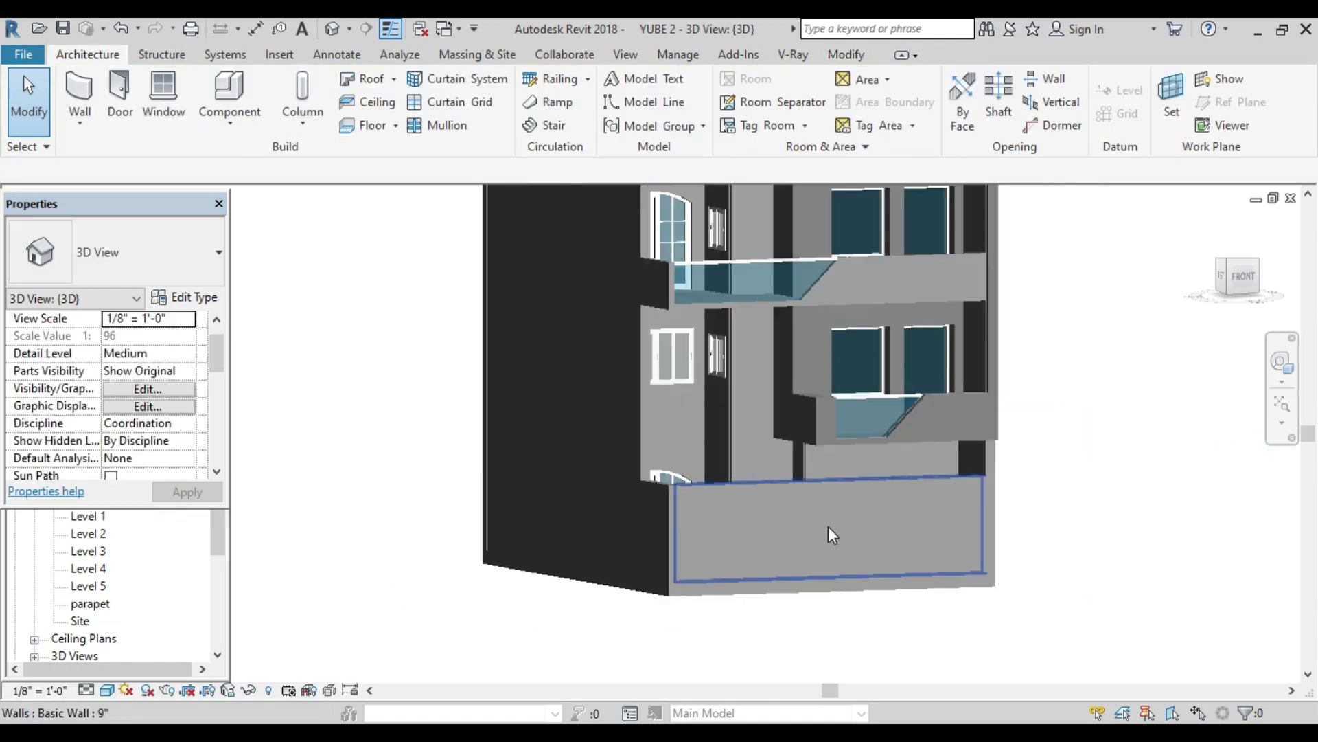
scroll(828, 525, "down", 2)
mouse_move(784, 542)
middle_mouse_down()
mouse_move(839, 530)
mouse_move(645, 522)
middle_mouse_up()
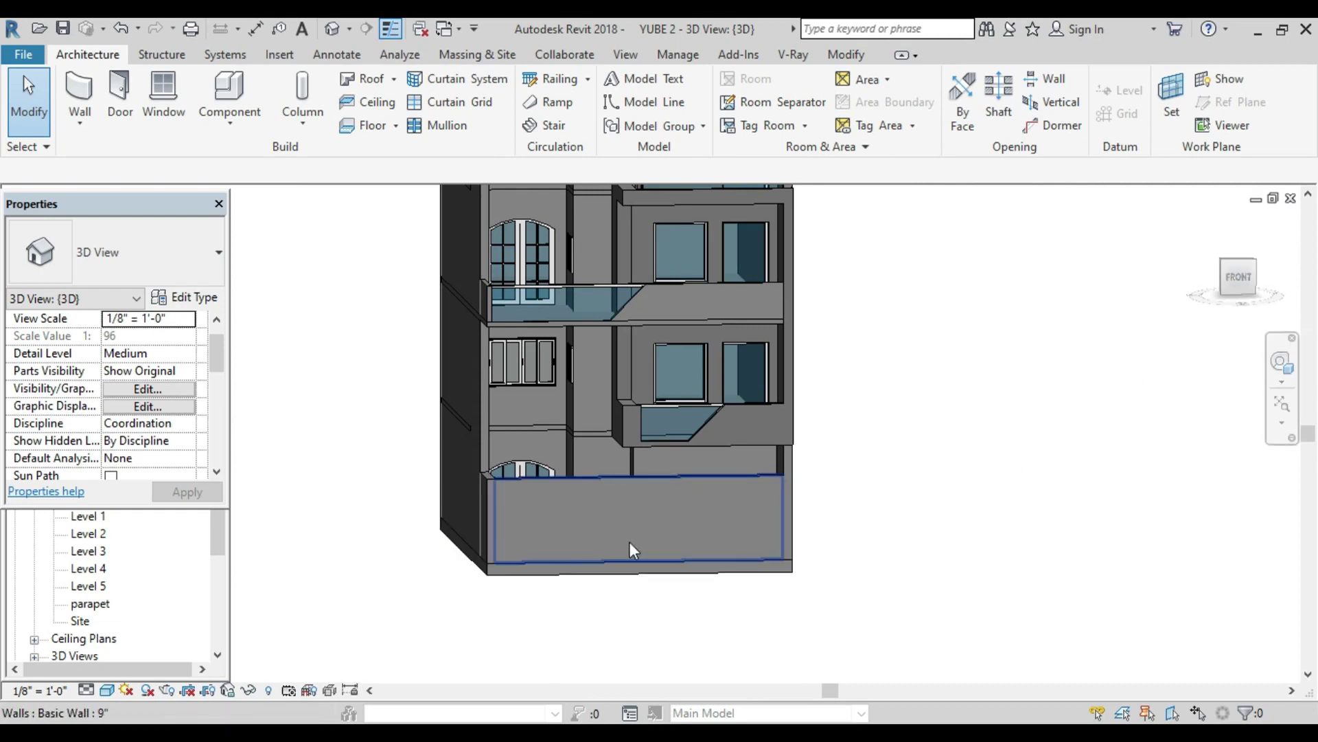
Step: Open the Level 1 floor plan and reposition it in the view
double_click(88, 516)
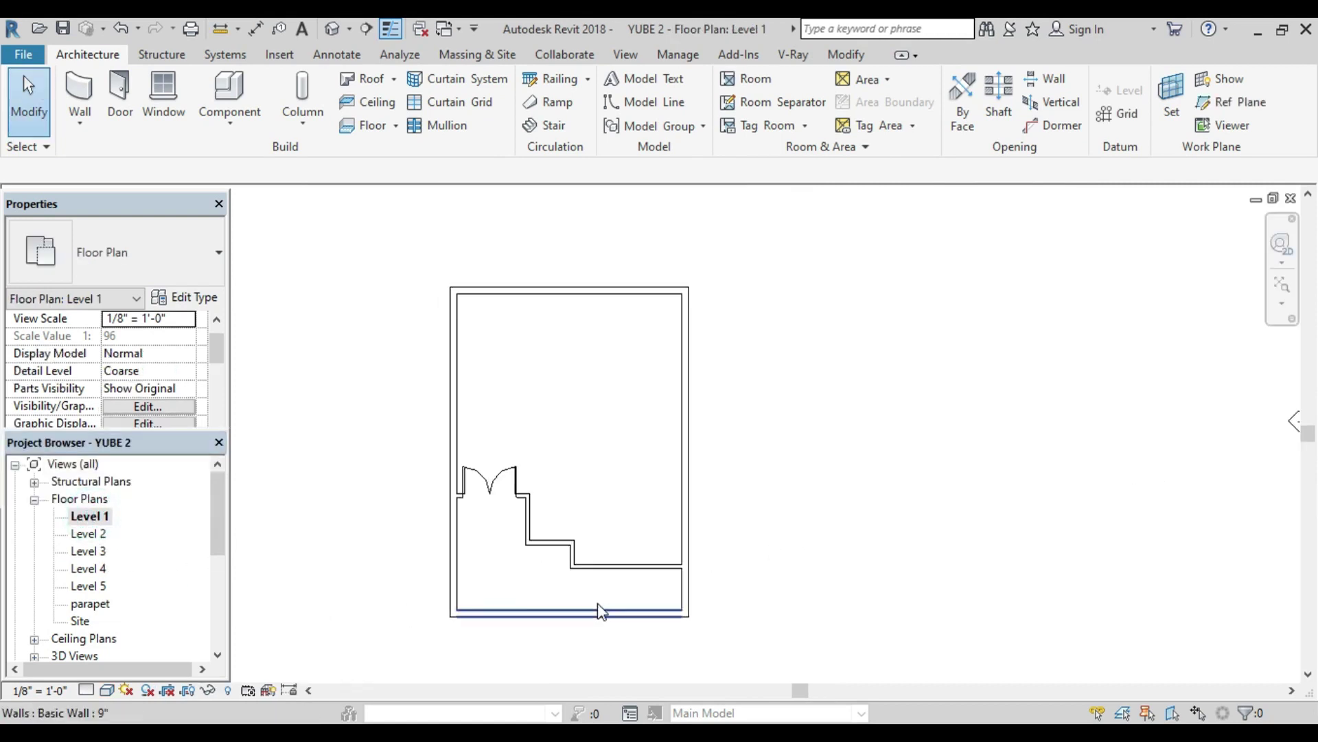
middle_click_drag(612, 617, 547, 529)
scroll(542, 527, "down", 2)
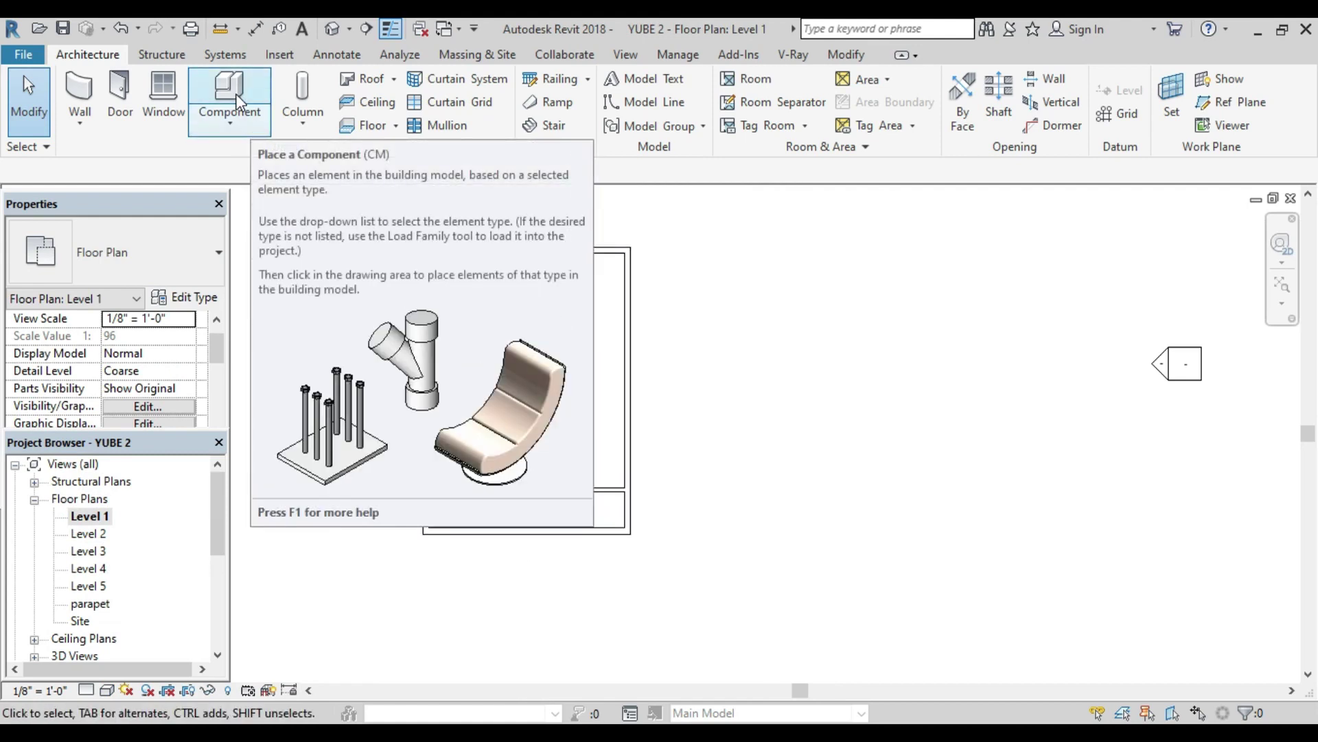
Step: Start placing a component and browse its type list, leaving the 60" x 30" desk type
left_click(236, 93)
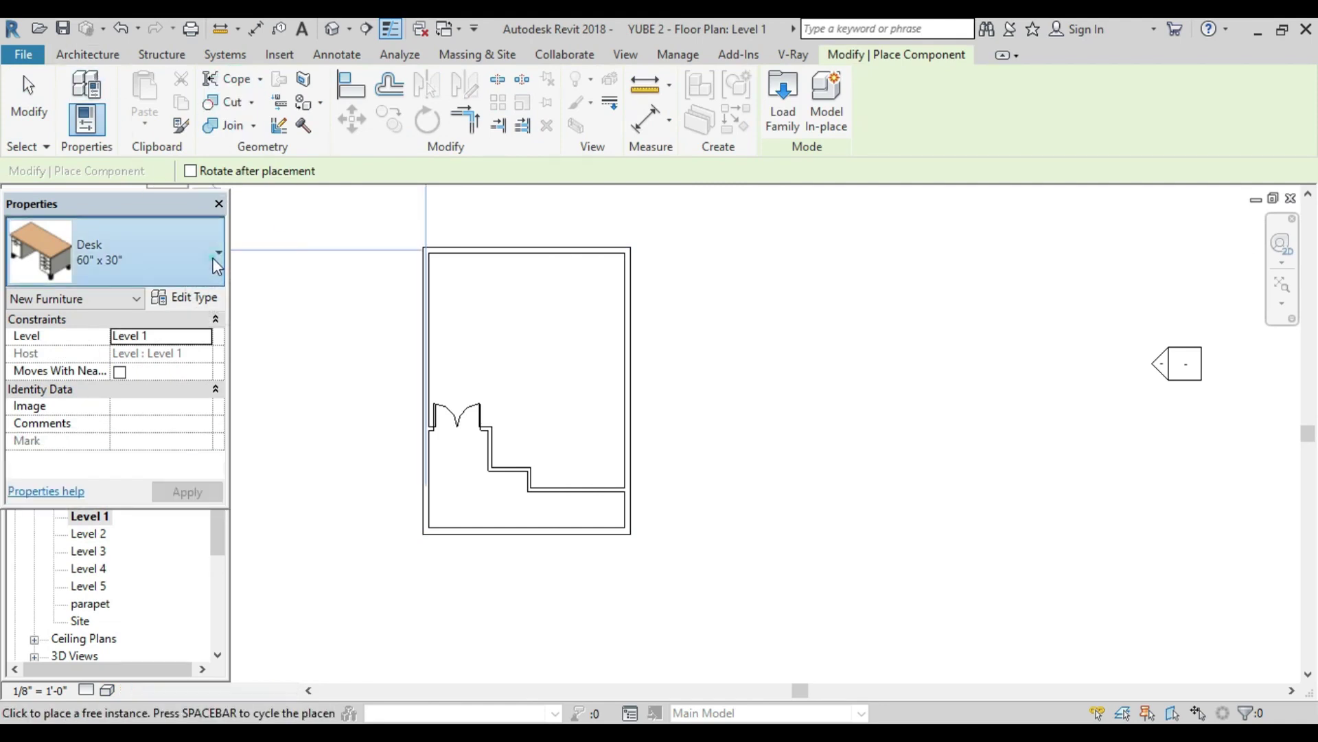
left_click(174, 240)
scroll(159, 449, "down", 3)
scroll(151, 494, "down", 4)
scroll(143, 519, "down", 1)
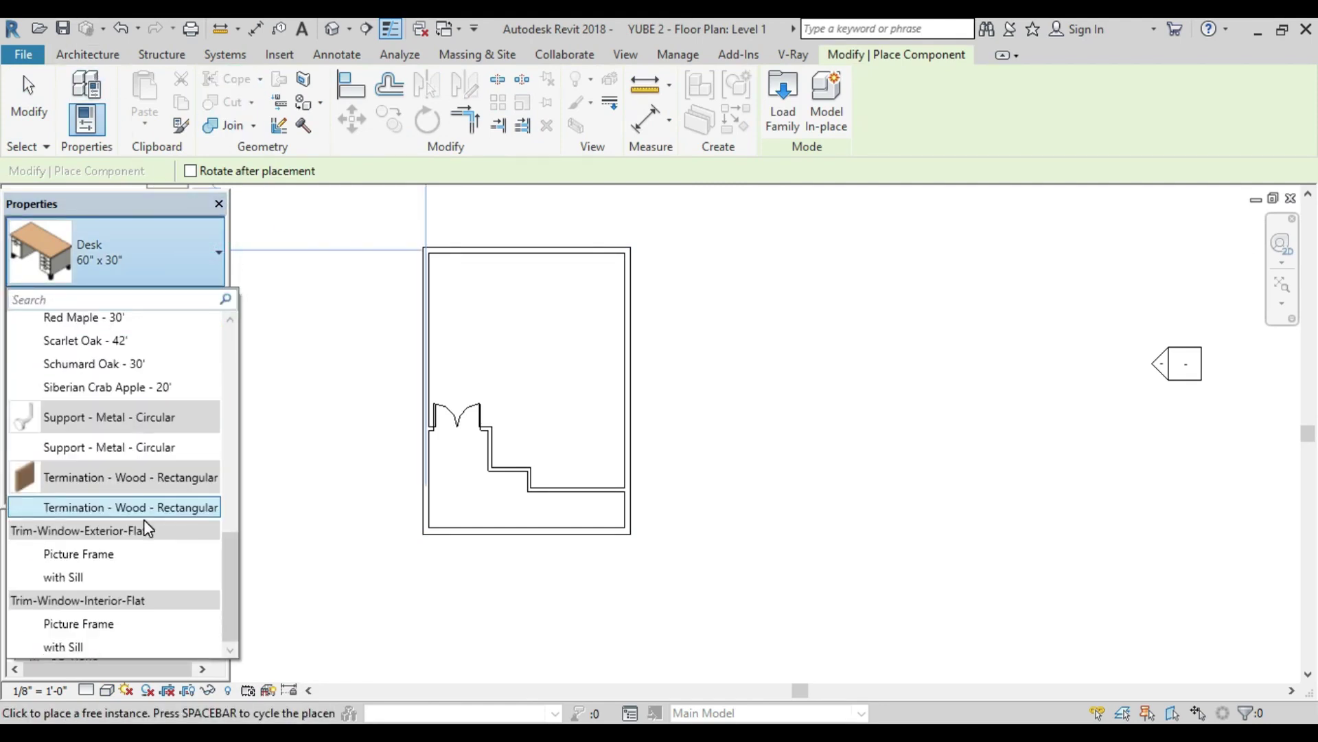
scroll(144, 515, "up", 4)
scroll(143, 511, "up", 5)
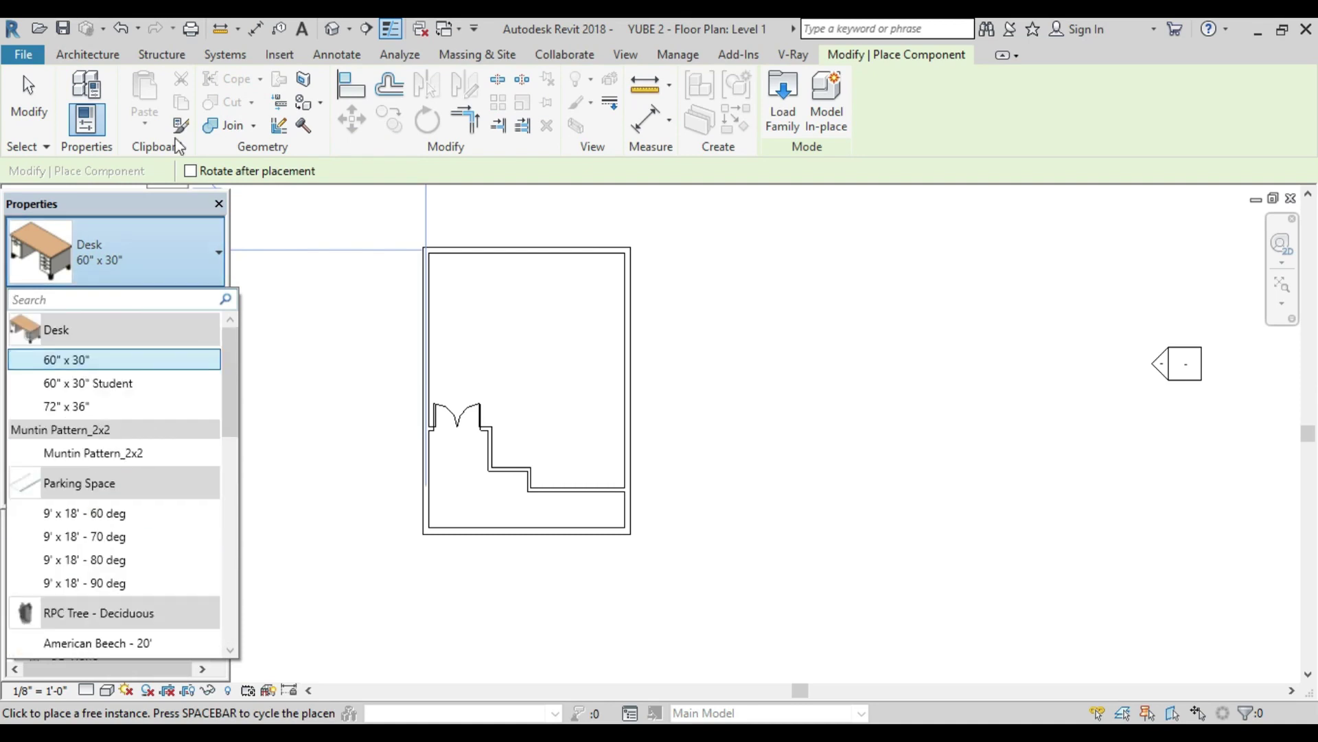
left_click(70, 51)
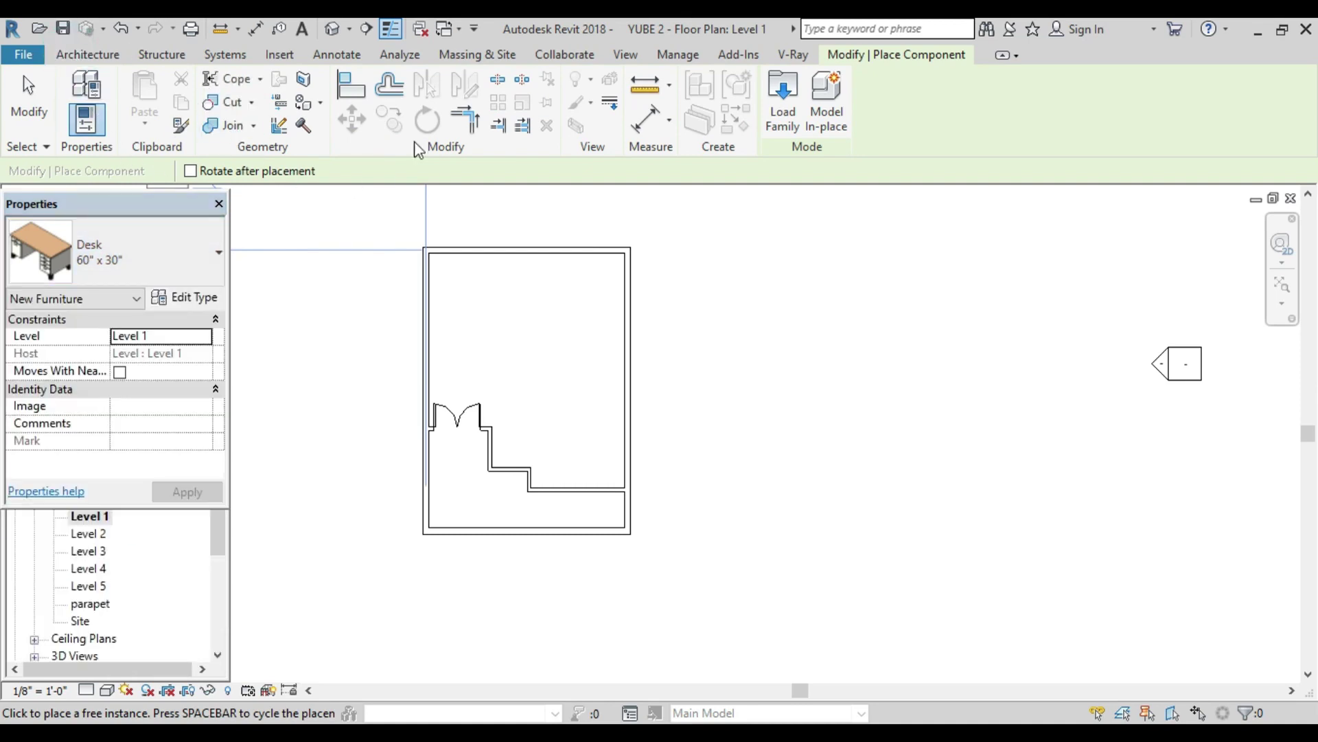
Step: Load the gate 20.rfa family from Favorites > revit family > GATES
left_click(782, 117)
left_click(336, 290)
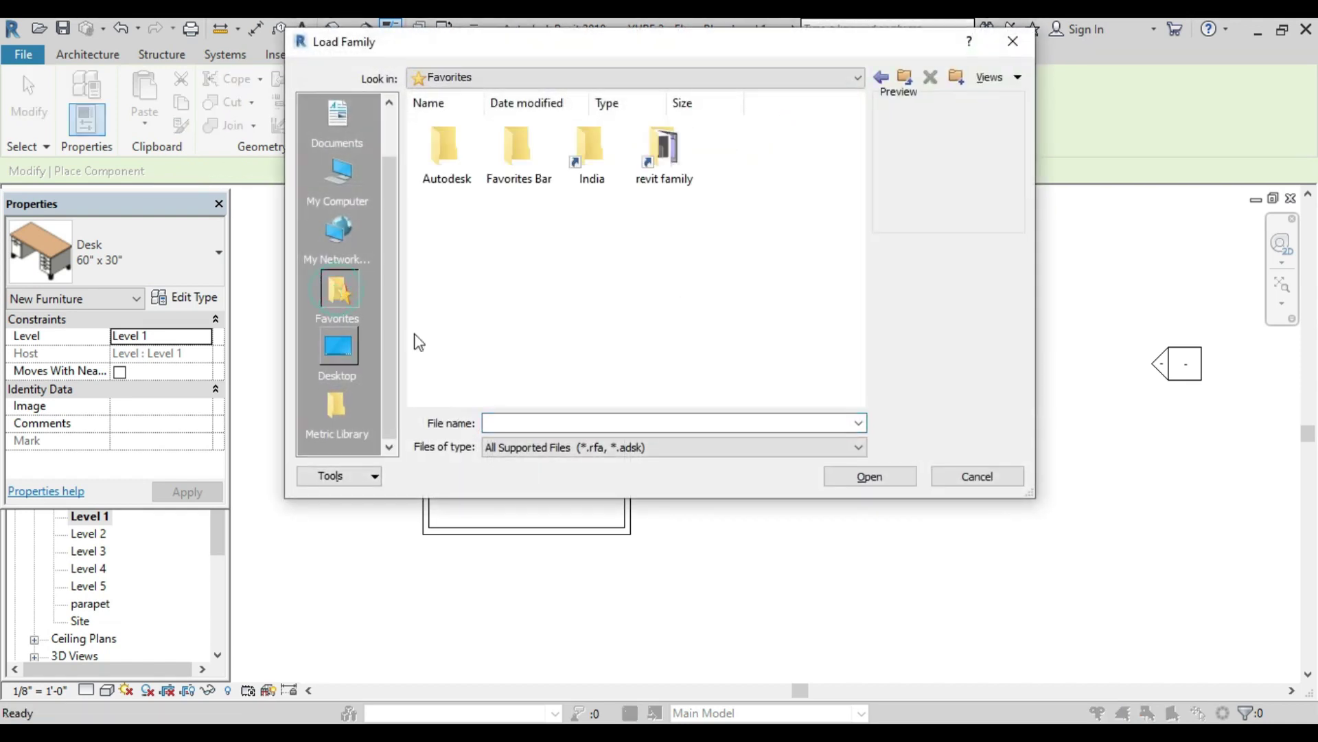
double_click(668, 161)
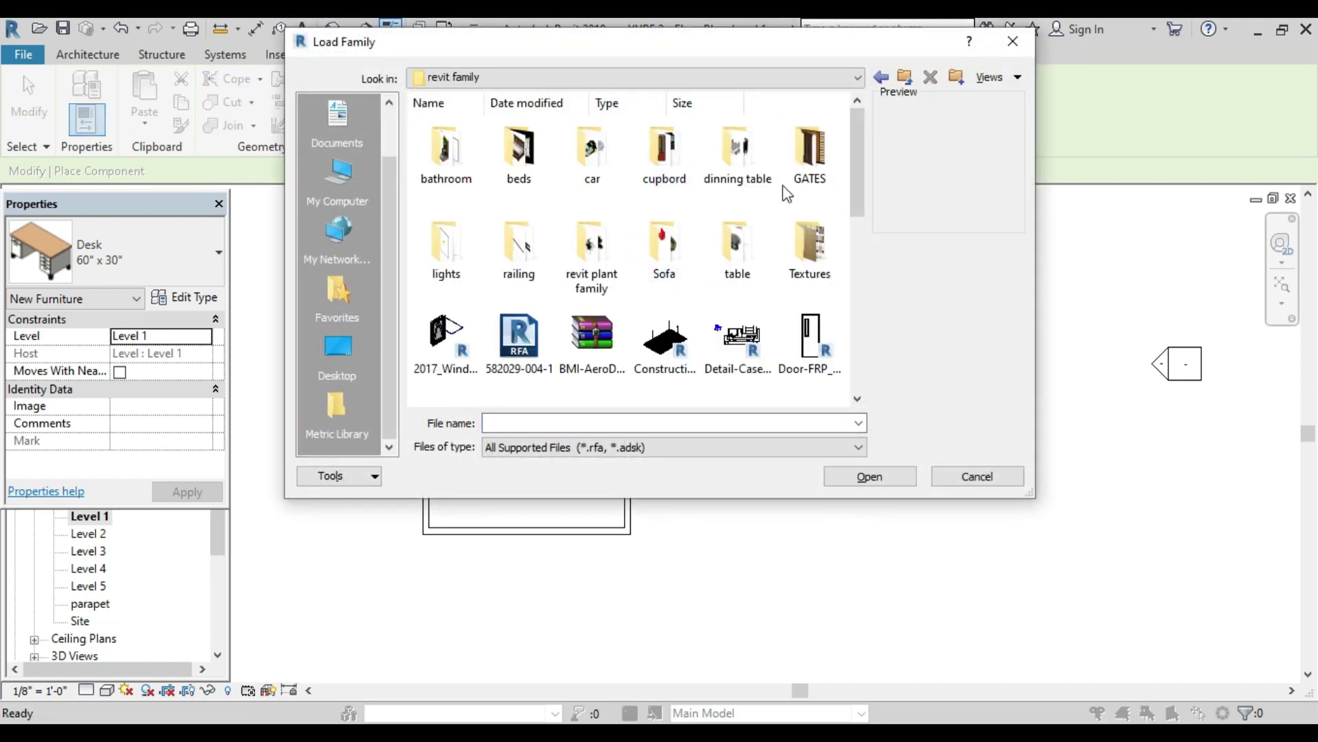
double_click(810, 154)
scroll(736, 307, "down", 3)
scroll(816, 304, "down", 1)
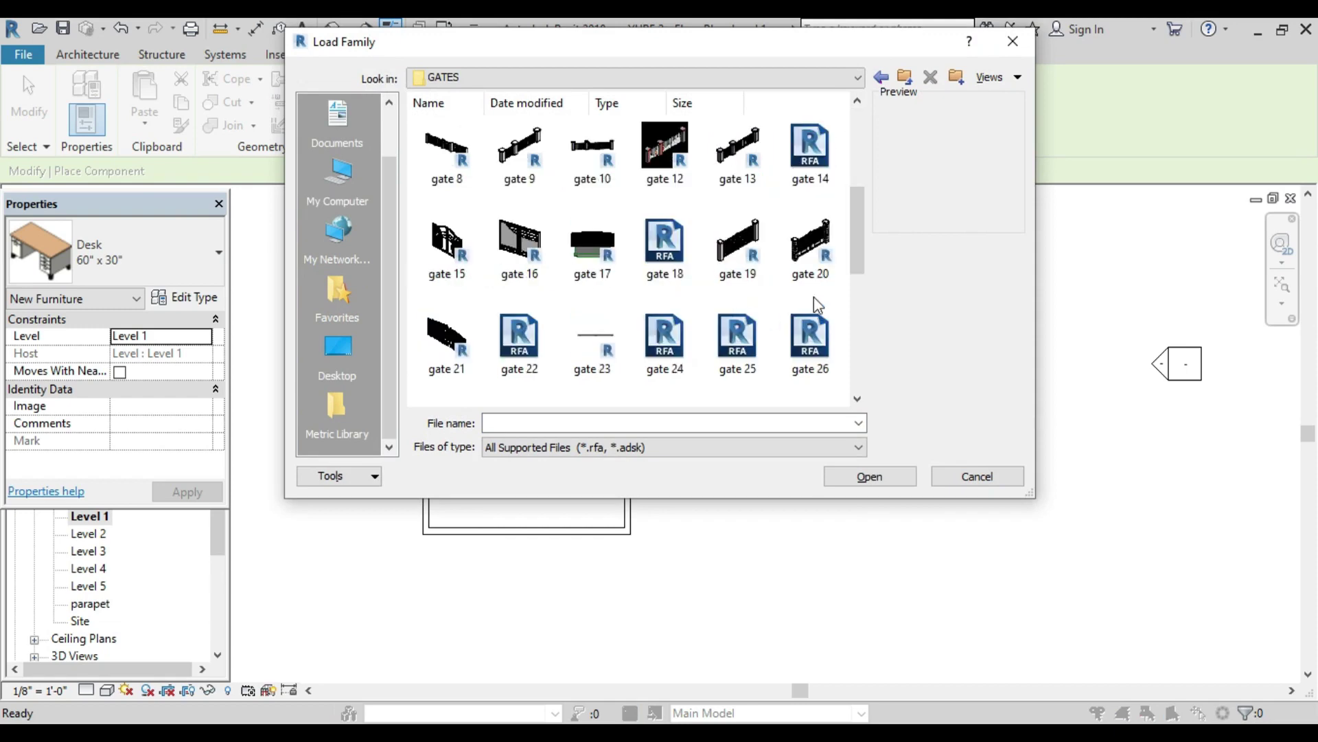
left_click(816, 247)
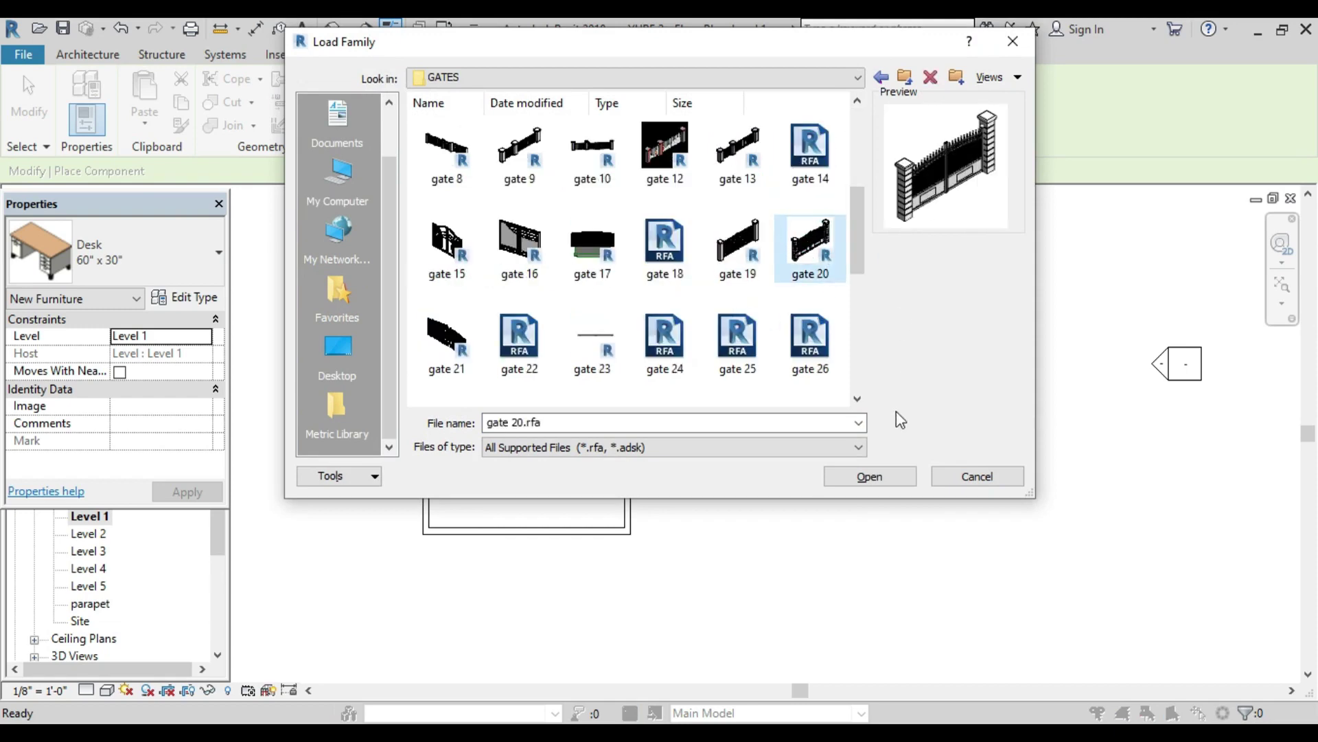
left_click(886, 477)
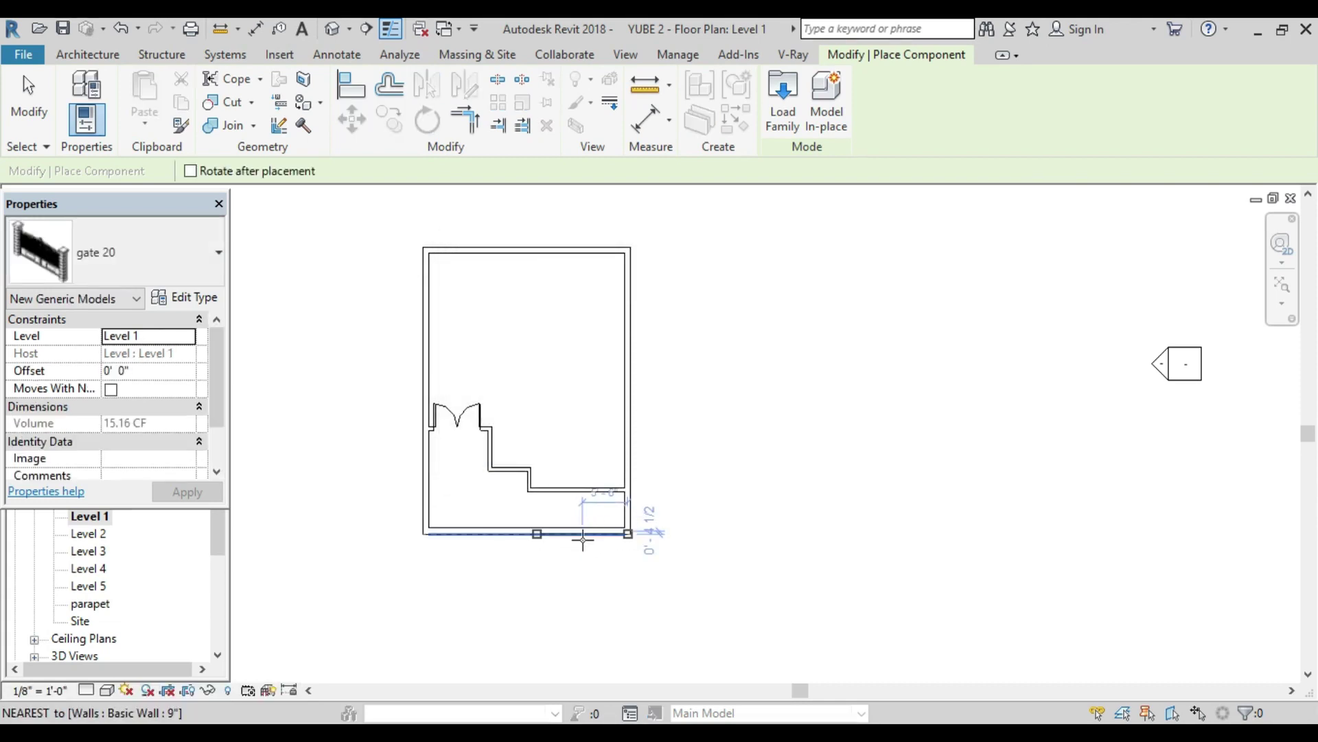
Step: Place the gate 20 in the front boundary wall on the Level 1 plan
scroll(583, 540, "up", 3)
scroll(580, 539, "up", 2)
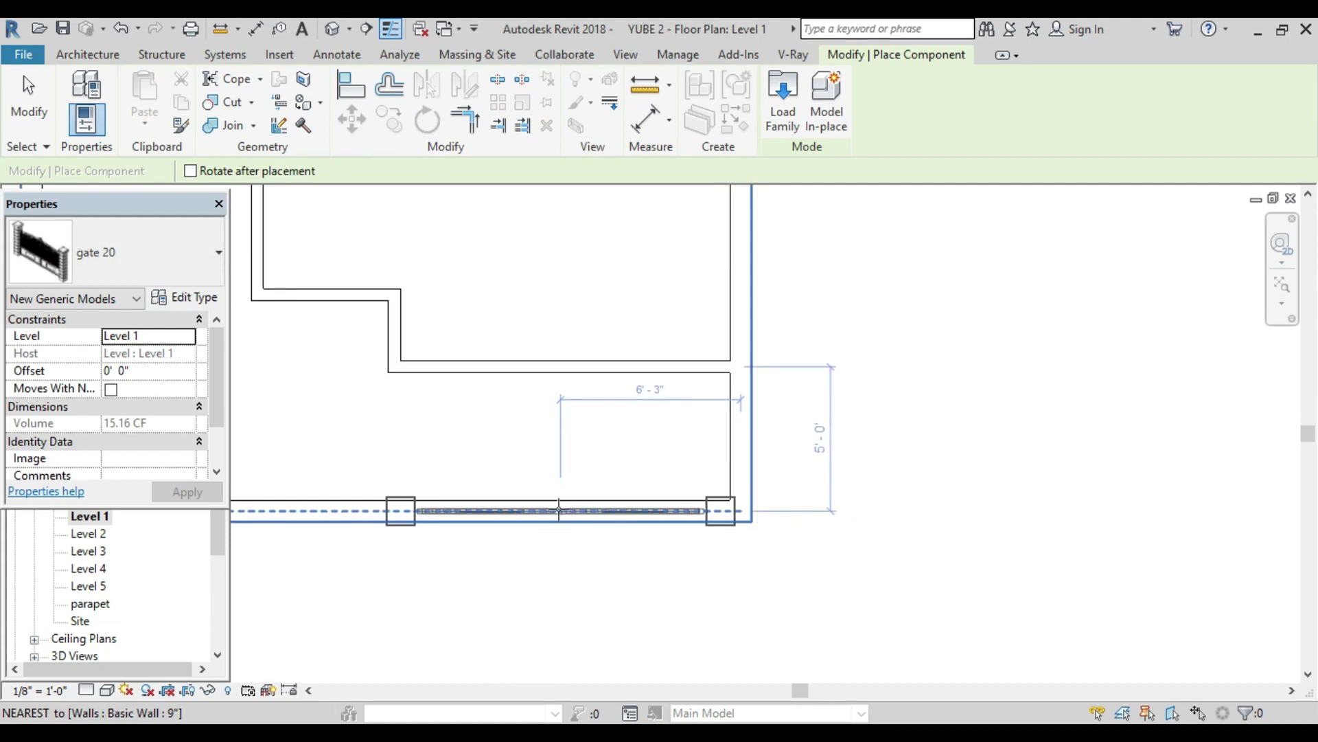
left_click(556, 510)
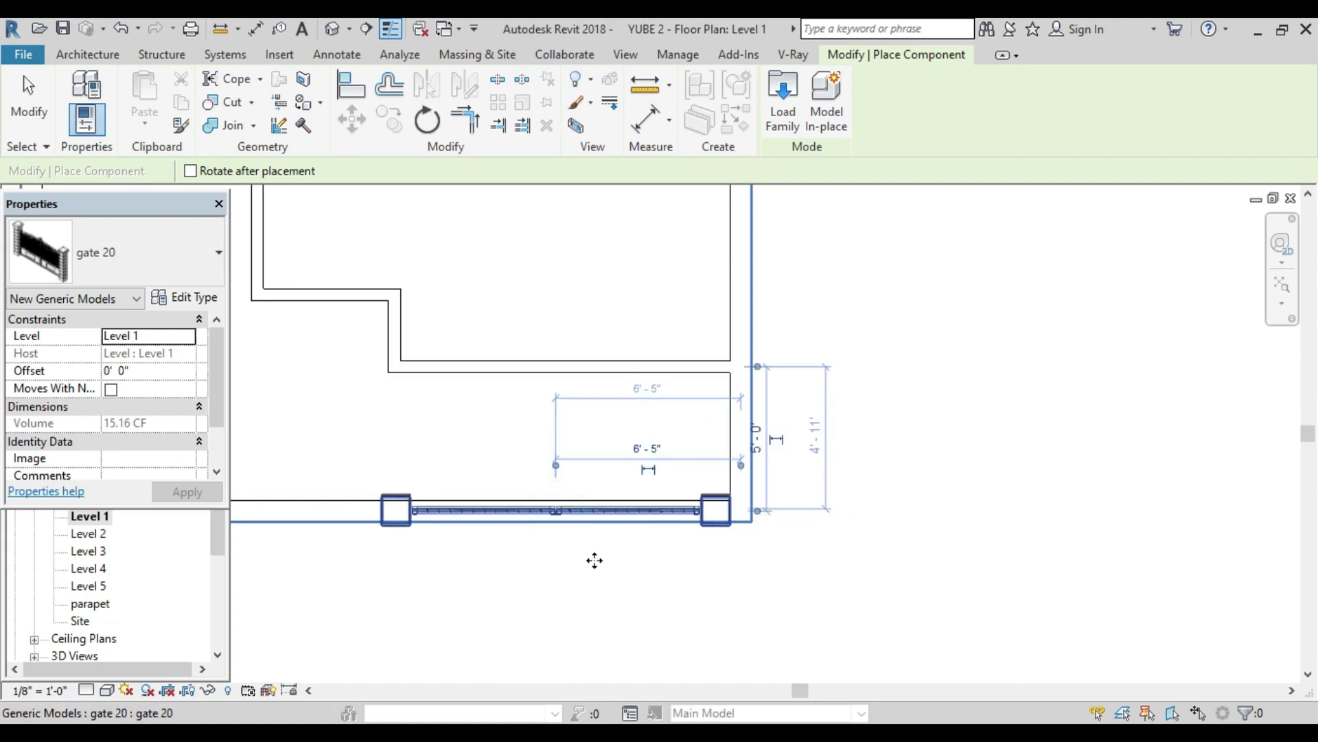
key("Escape")
key("Escape")
scroll(614, 572, "down", 2)
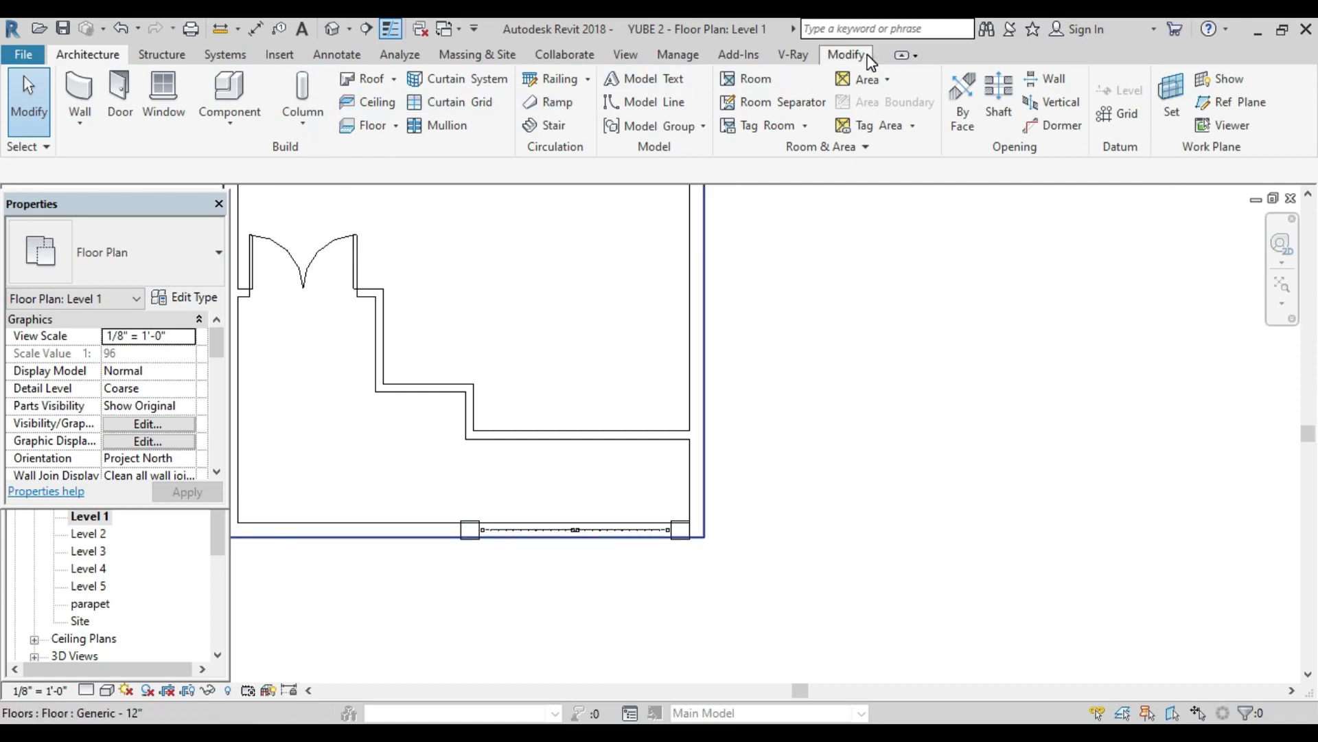
Step: Split the front boundary wall beside the gate post
left_click(846, 54)
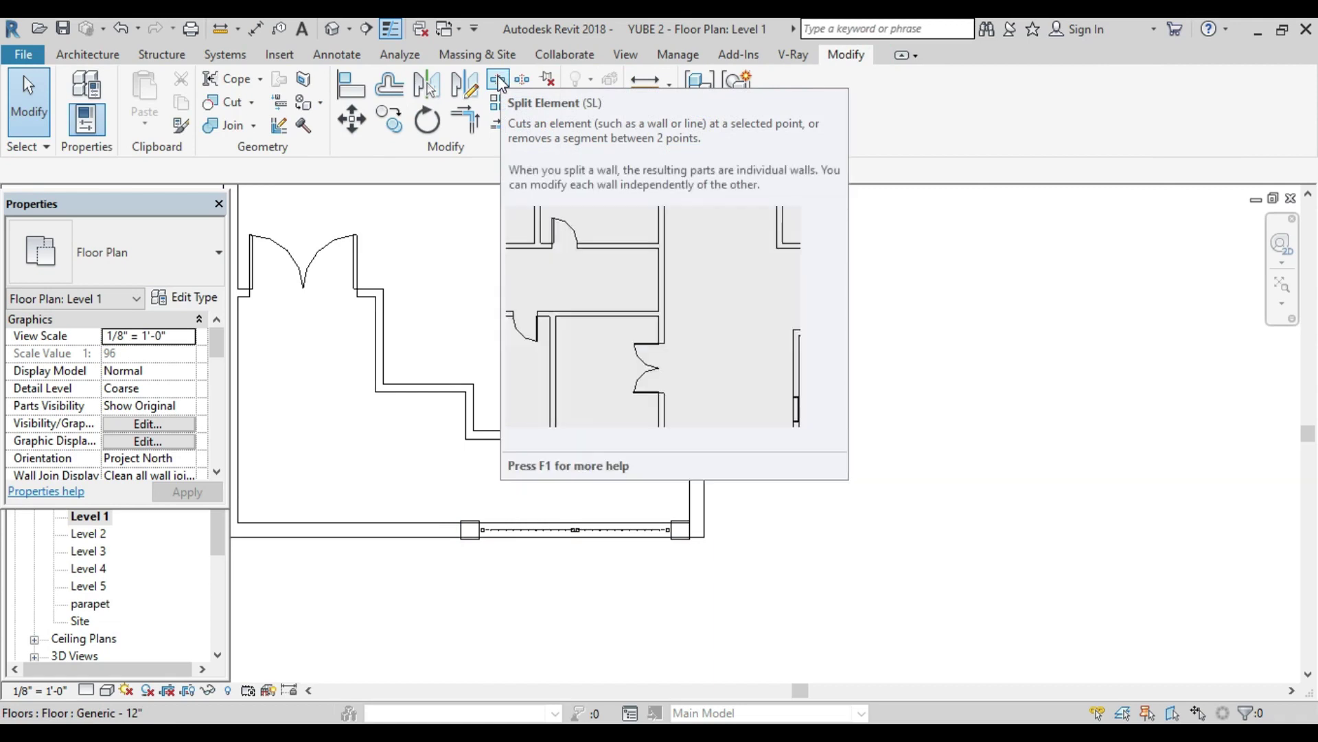
left_click(498, 80)
scroll(463, 518, "up", 3)
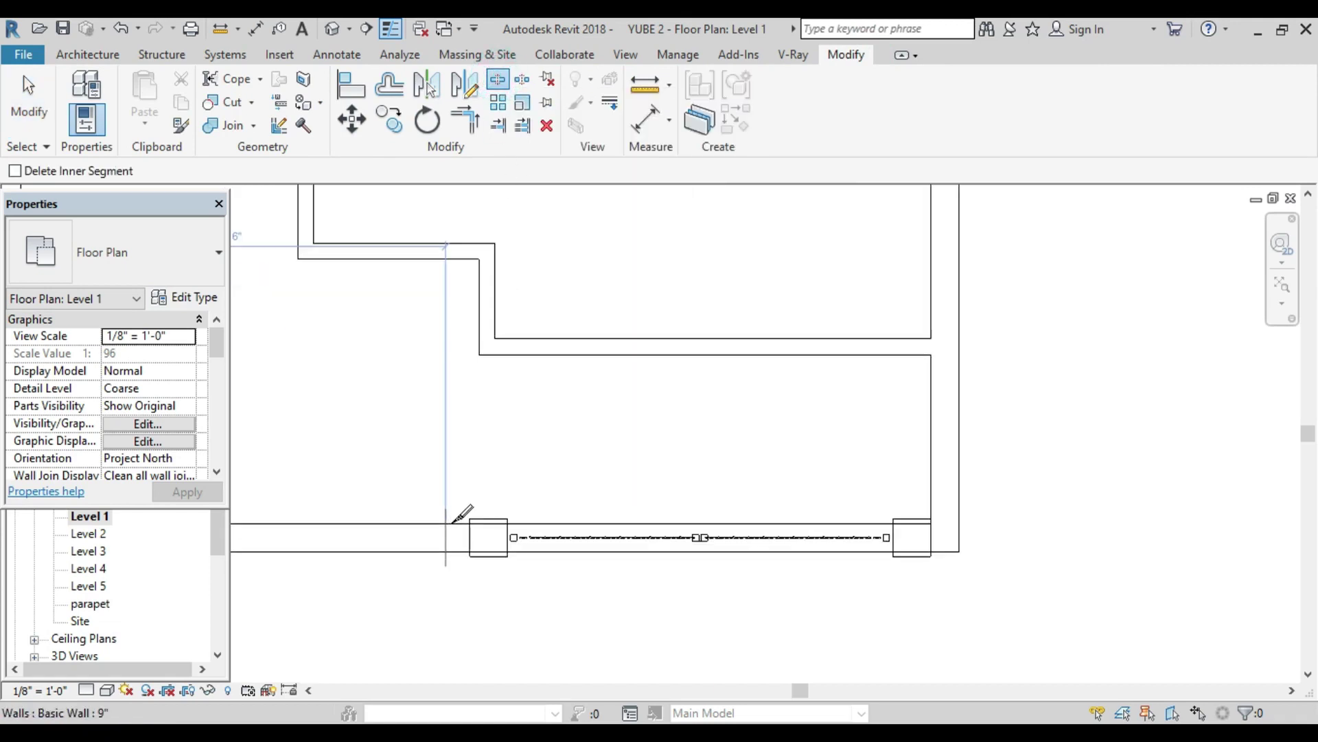
scroll(464, 518, "up", 2)
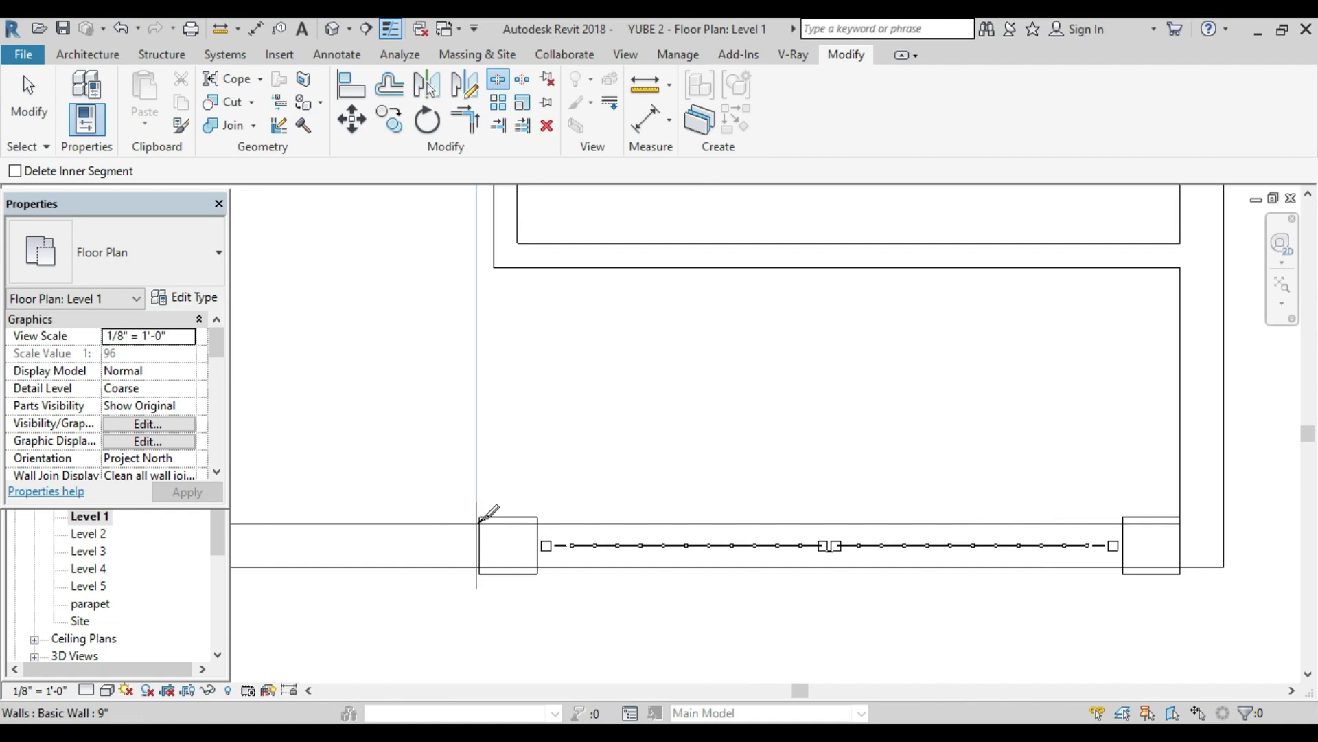
scroll(481, 520, "up", 2)
scroll(483, 518, "up", 2)
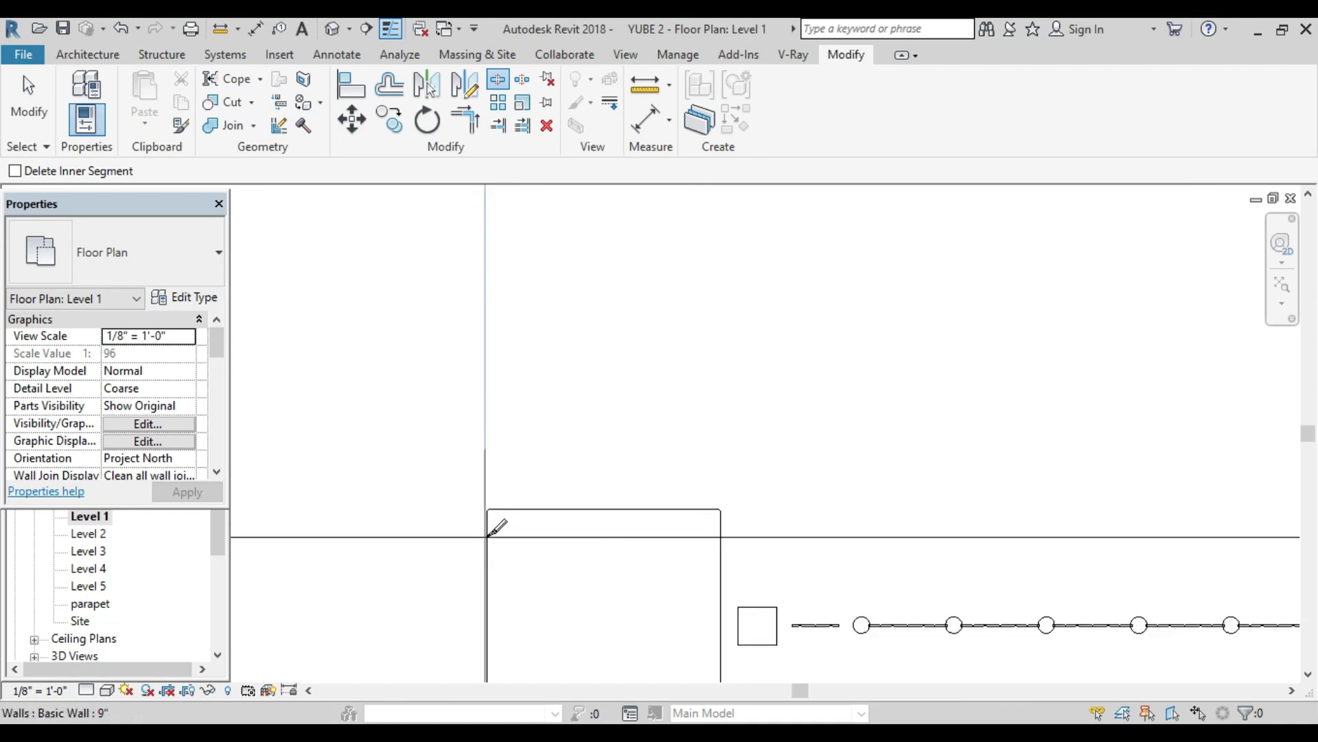
left_click(489, 533)
scroll(490, 535, "down", 4)
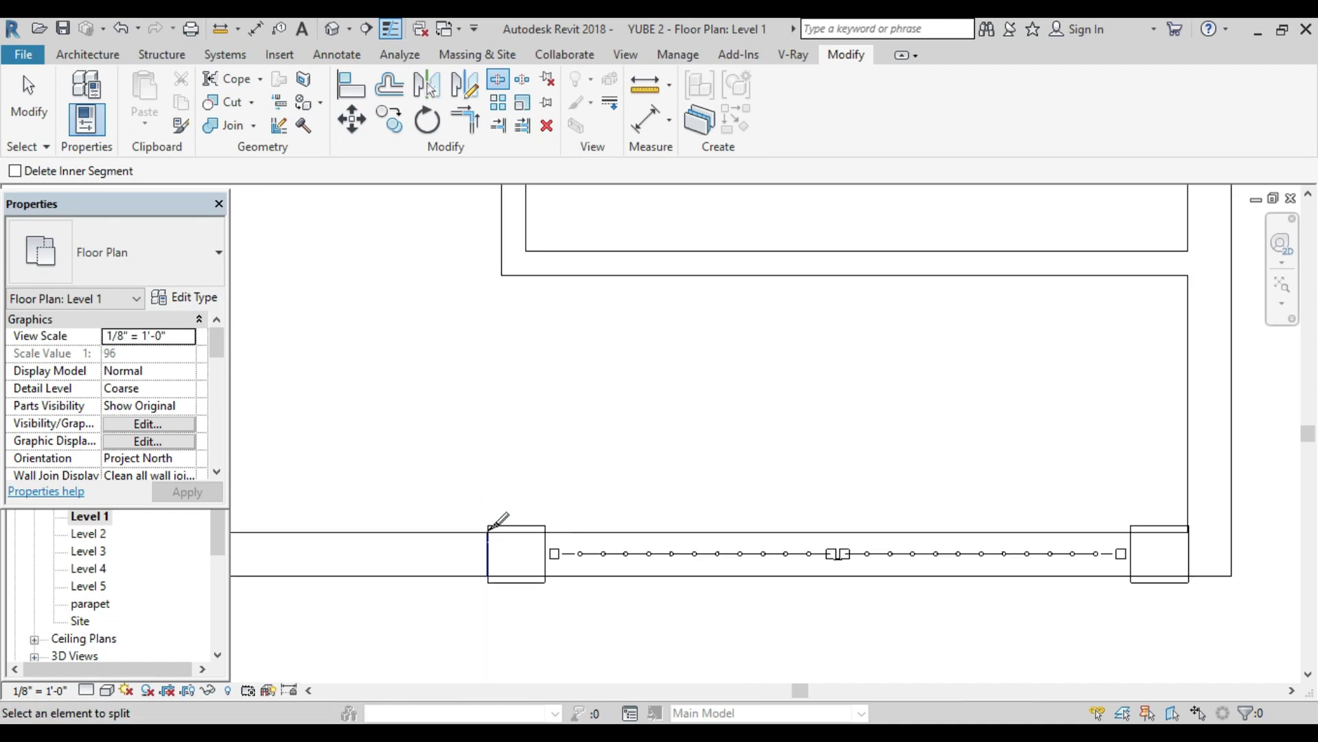
key("Escape")
scroll(491, 539, "down", 2)
scroll(491, 539, "down", 2)
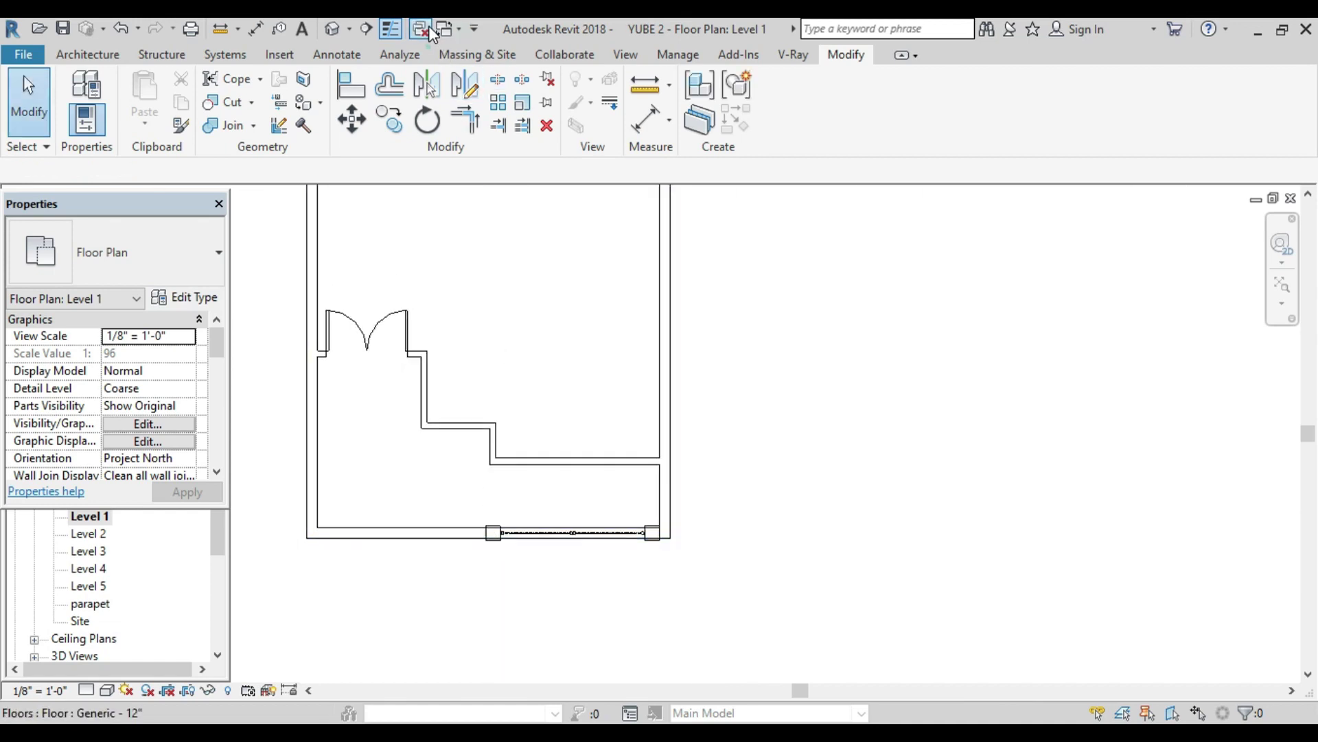
Step: Open the Default 3D View and zoom in on the building front
left_click(332, 29)
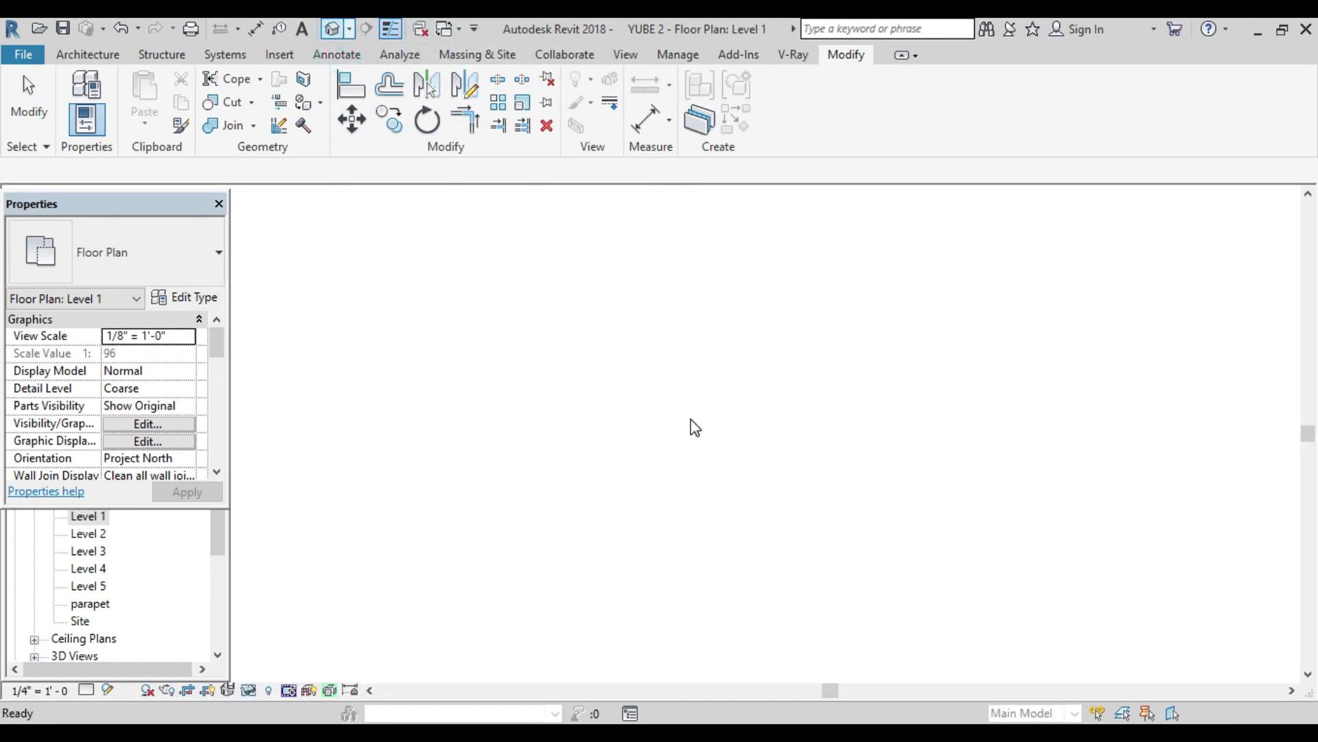
scroll(694, 419, "up", 3)
scroll(690, 415, "up", 3)
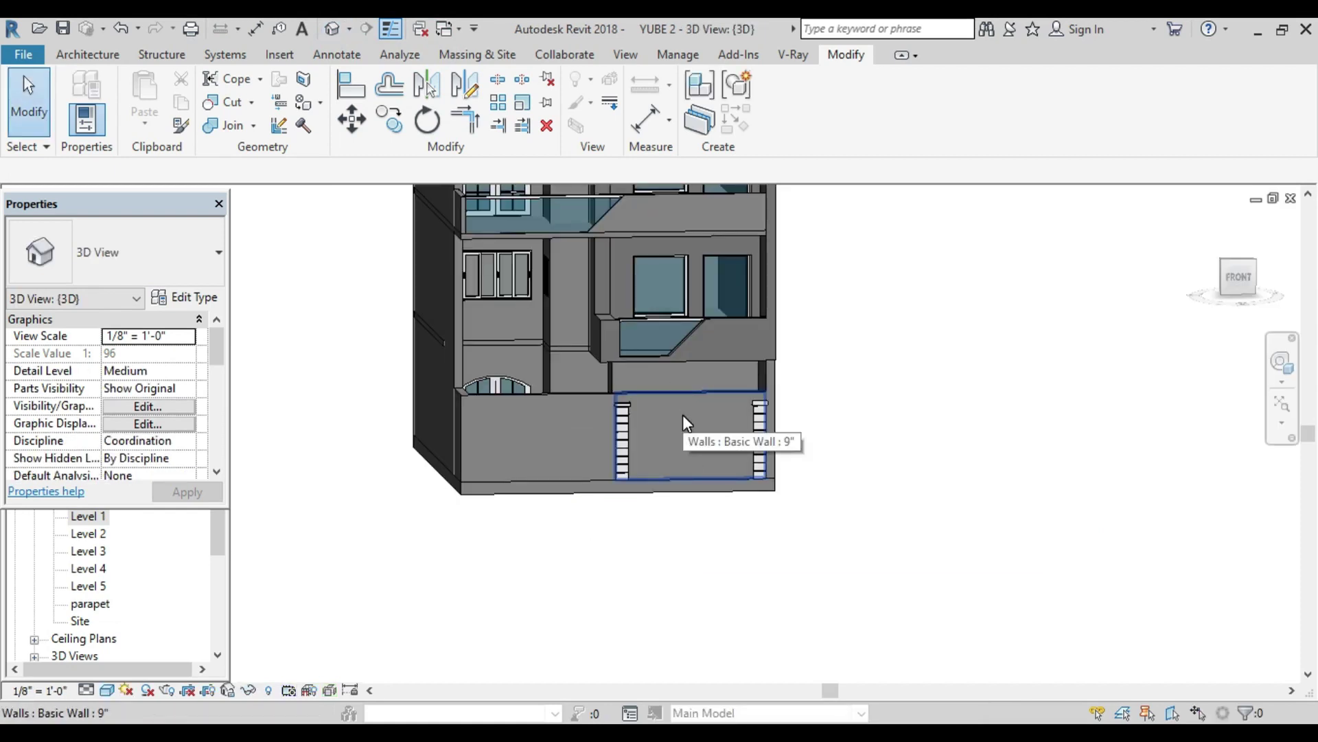
Step: Face the building from the ViewCube FRONT view and select the basic wall left of the gate
left_click(682, 415)
scroll(682, 415, "up", 3)
key("Escape")
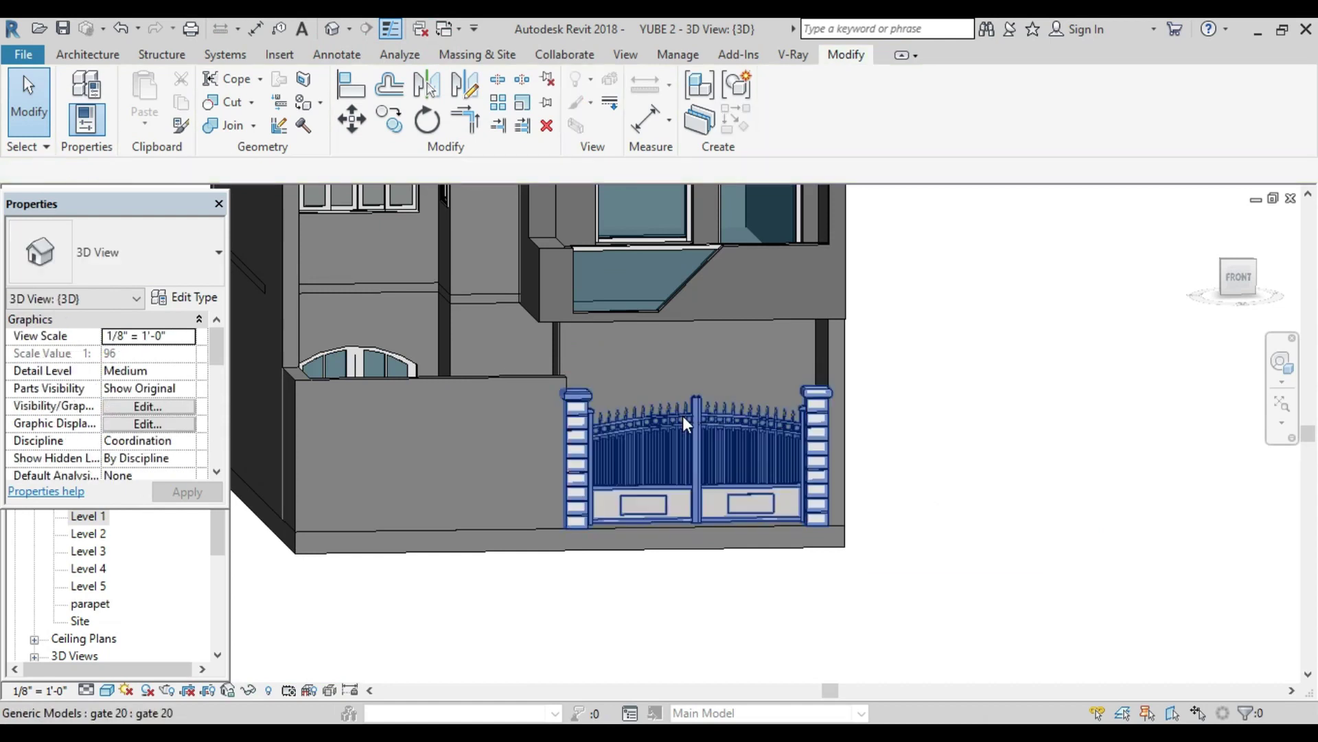
scroll(682, 415, "down", 3)
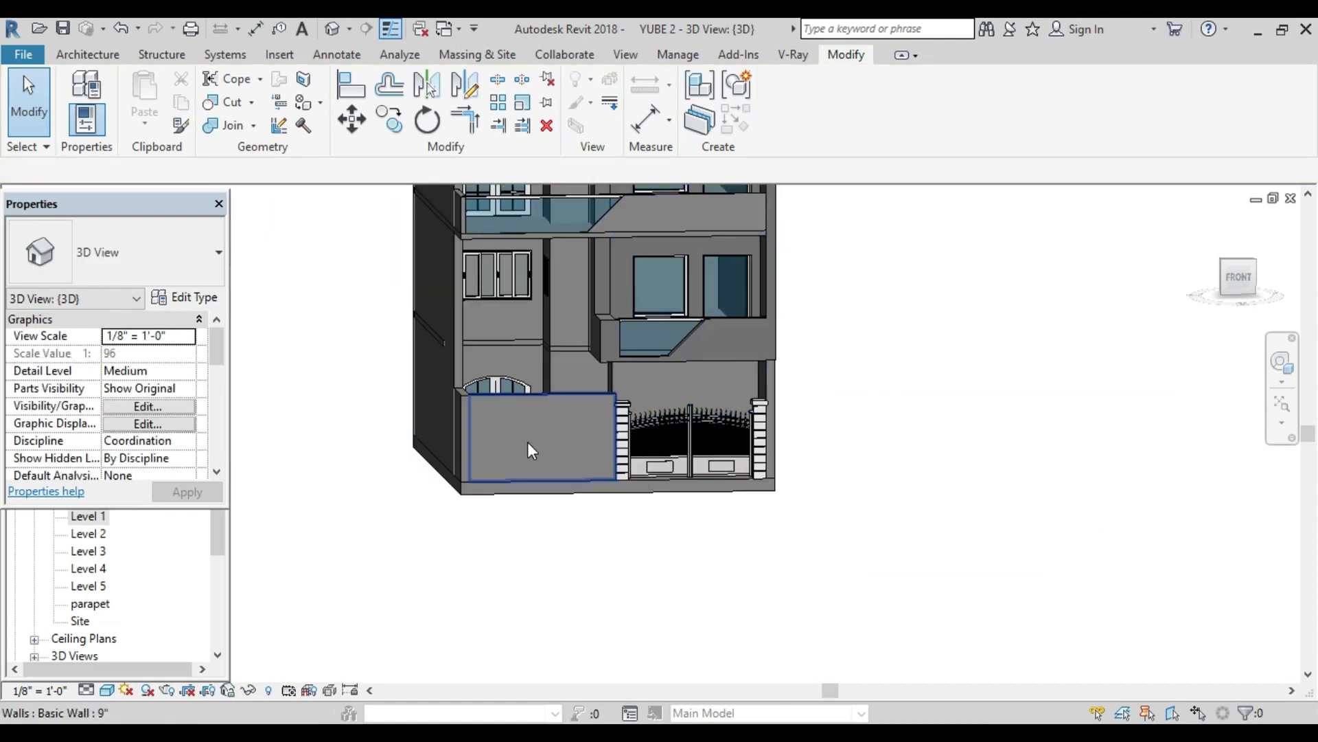
left_click(1240, 276)
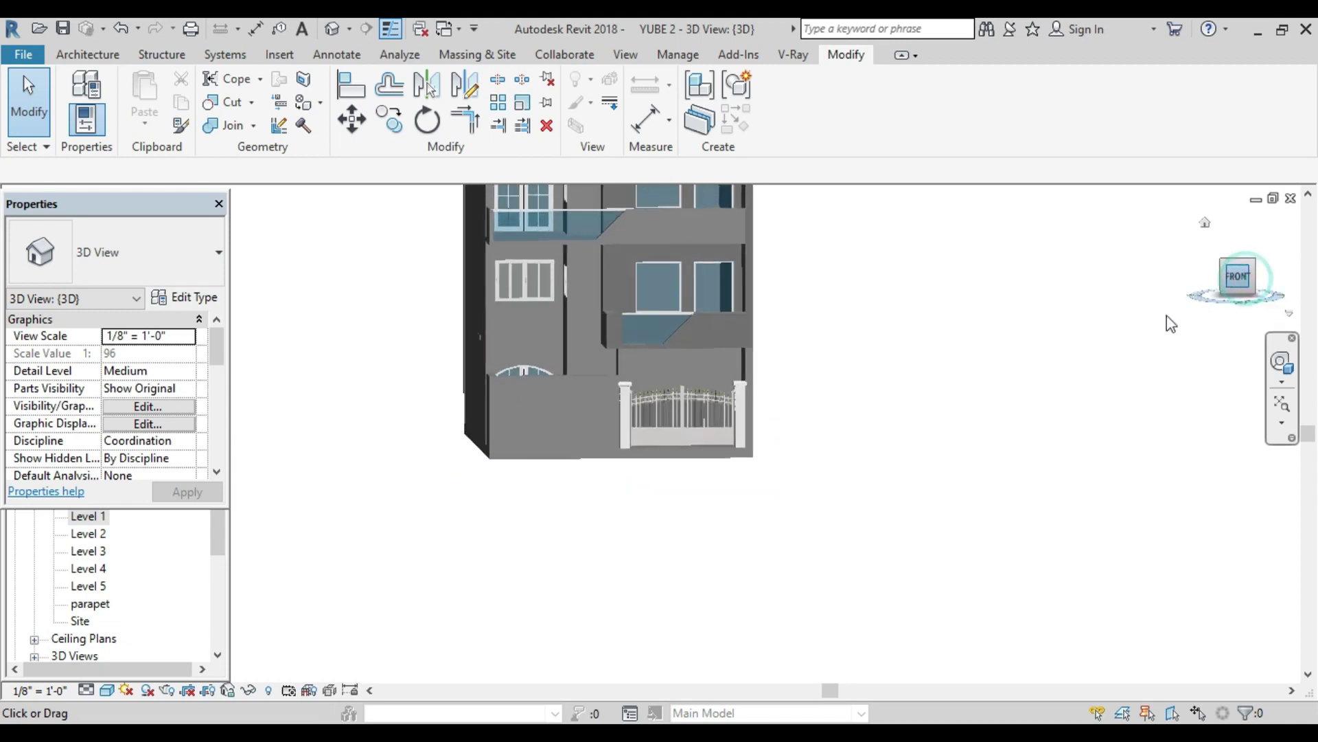
scroll(580, 597, "up", 2)
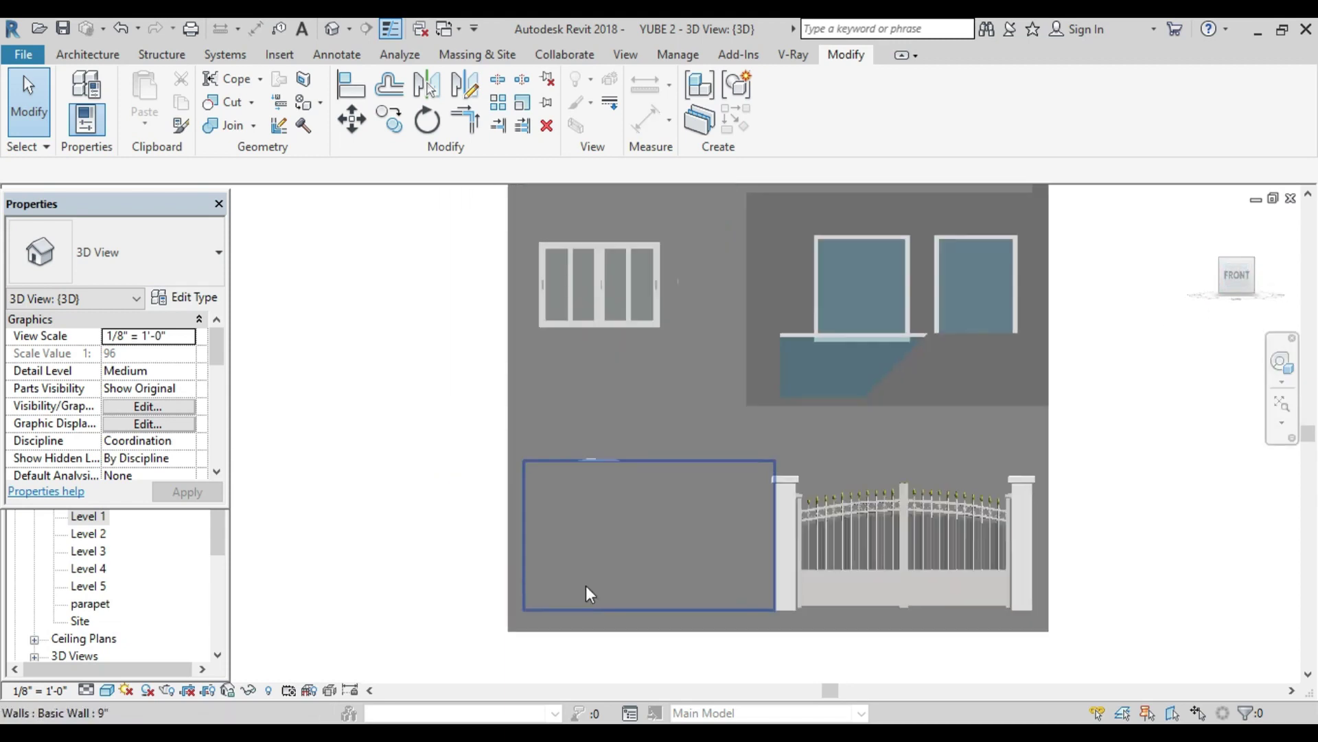
scroll(481, 535, "up", 1)
scroll(397, 473, "up", 1)
scroll(397, 456, "down", 1)
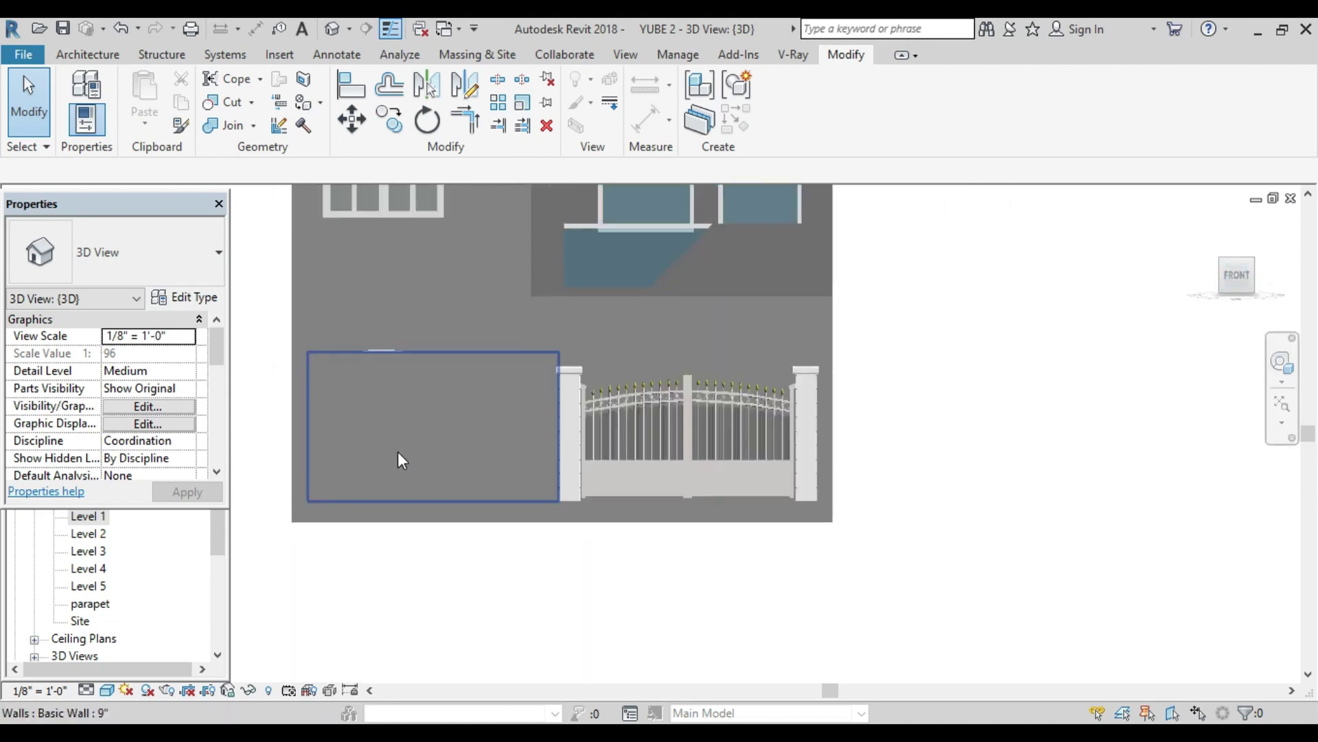
left_click(398, 451)
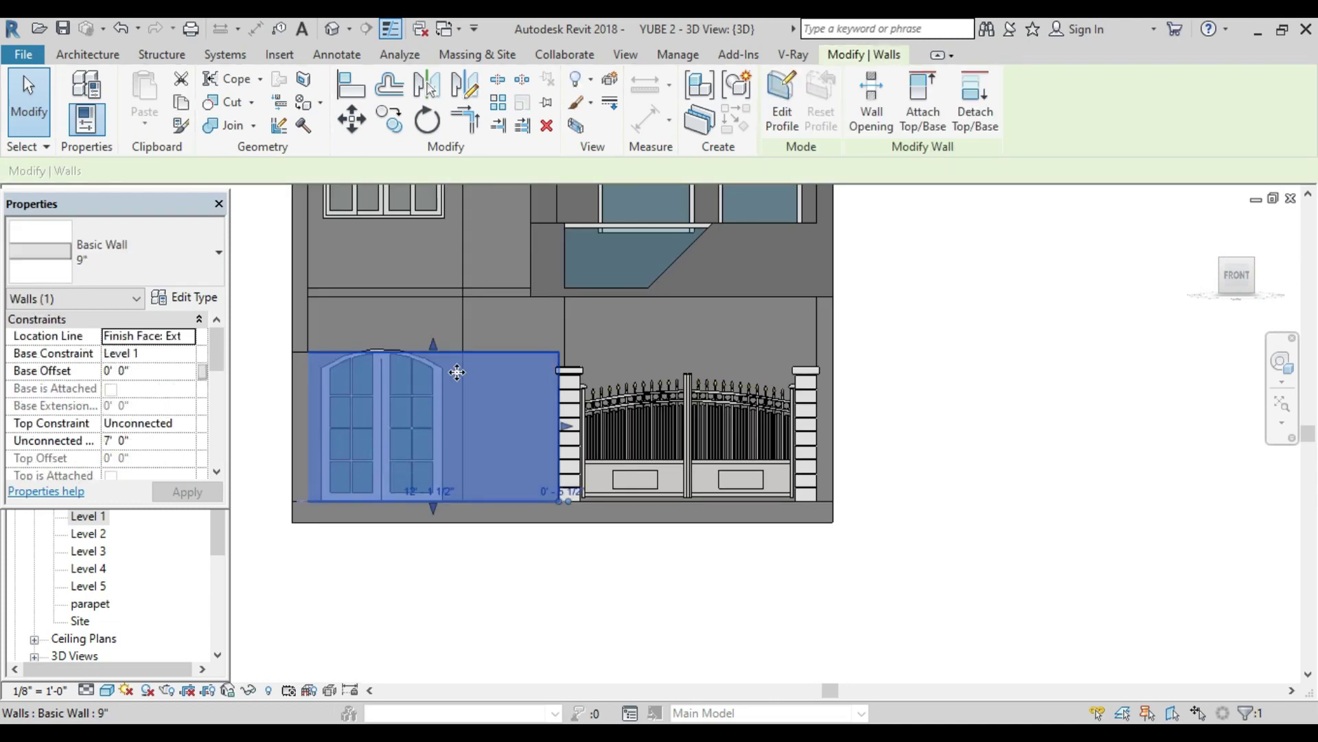
Step: Edit the left wall's profile with the Rectangle tool and an offset set
left_click(769, 110)
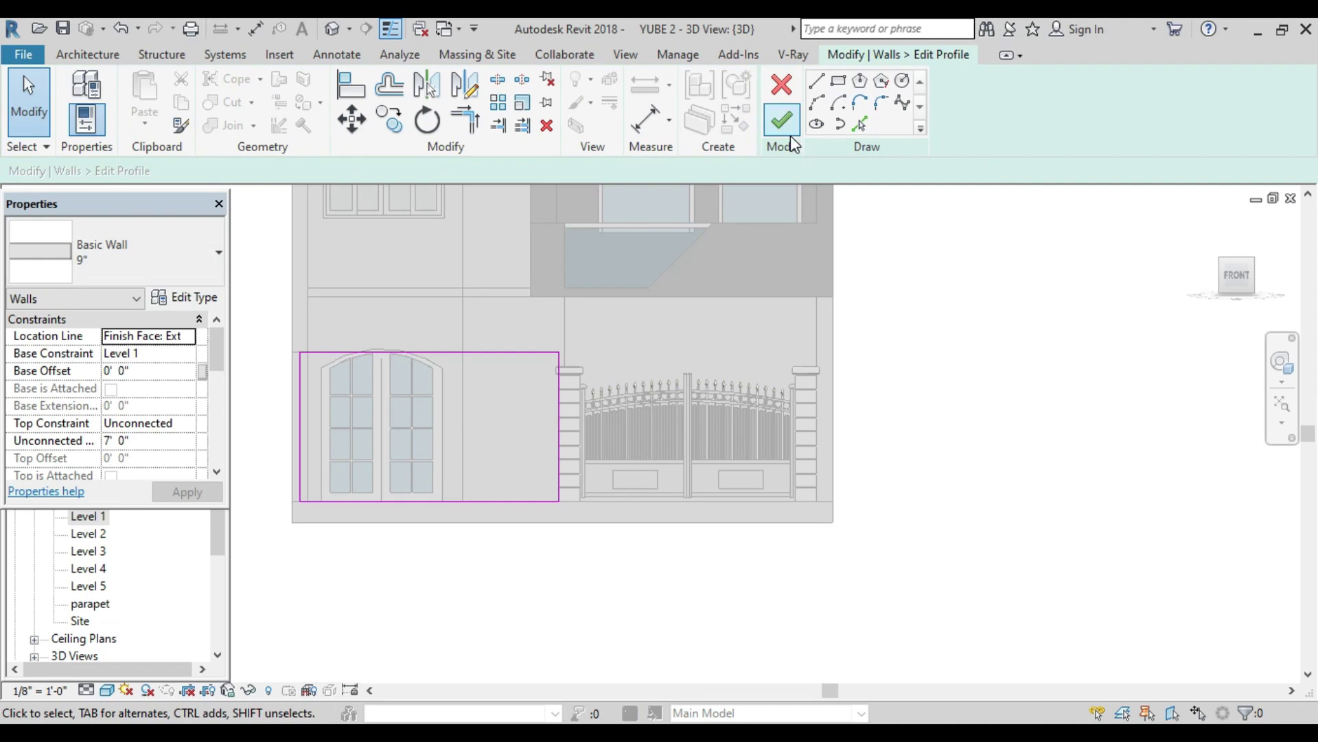
left_click(837, 84)
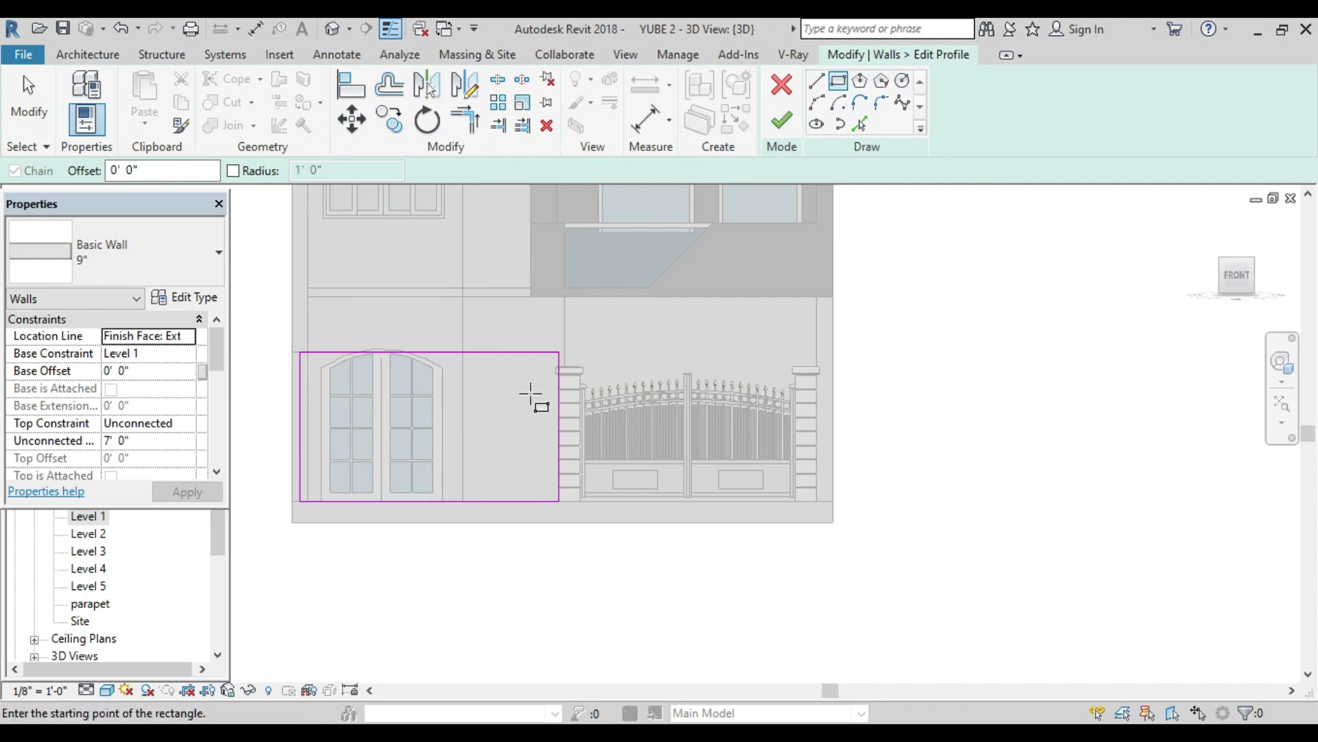
left_click(130, 170)
type("2")
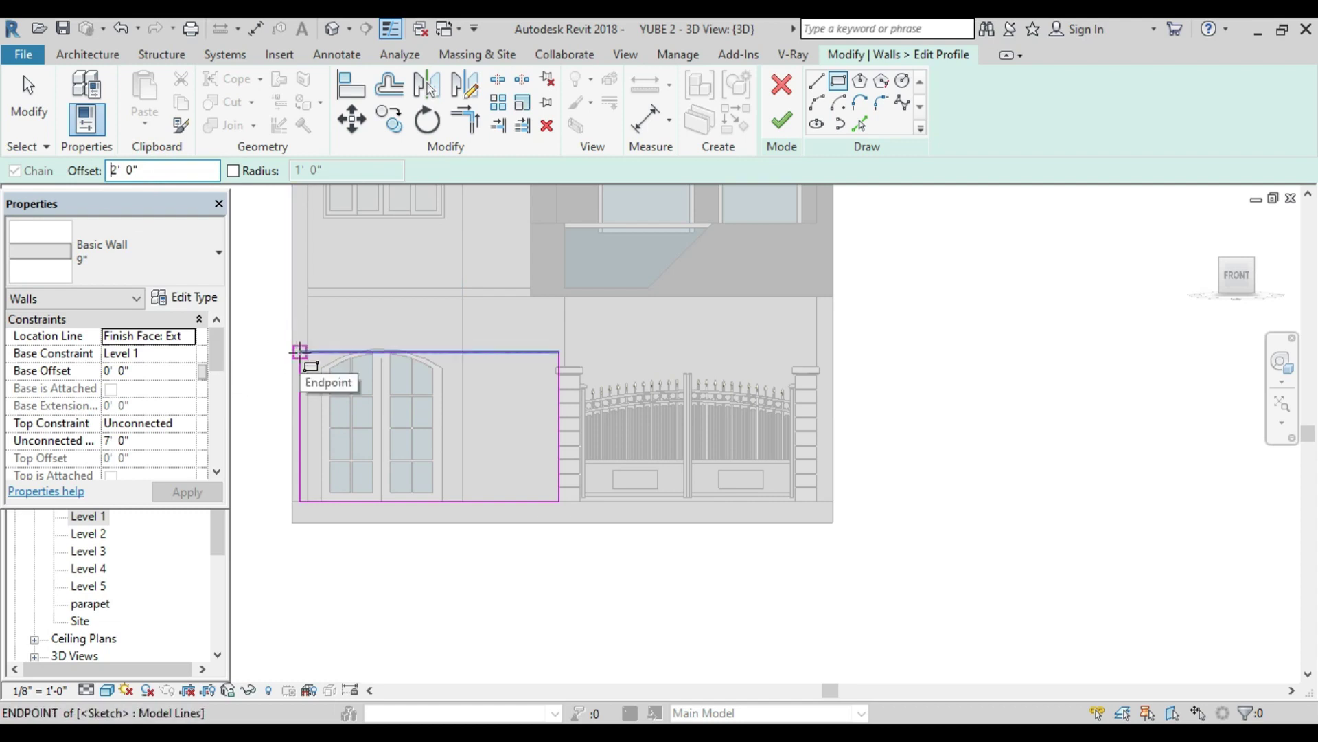
left_click(300, 352)
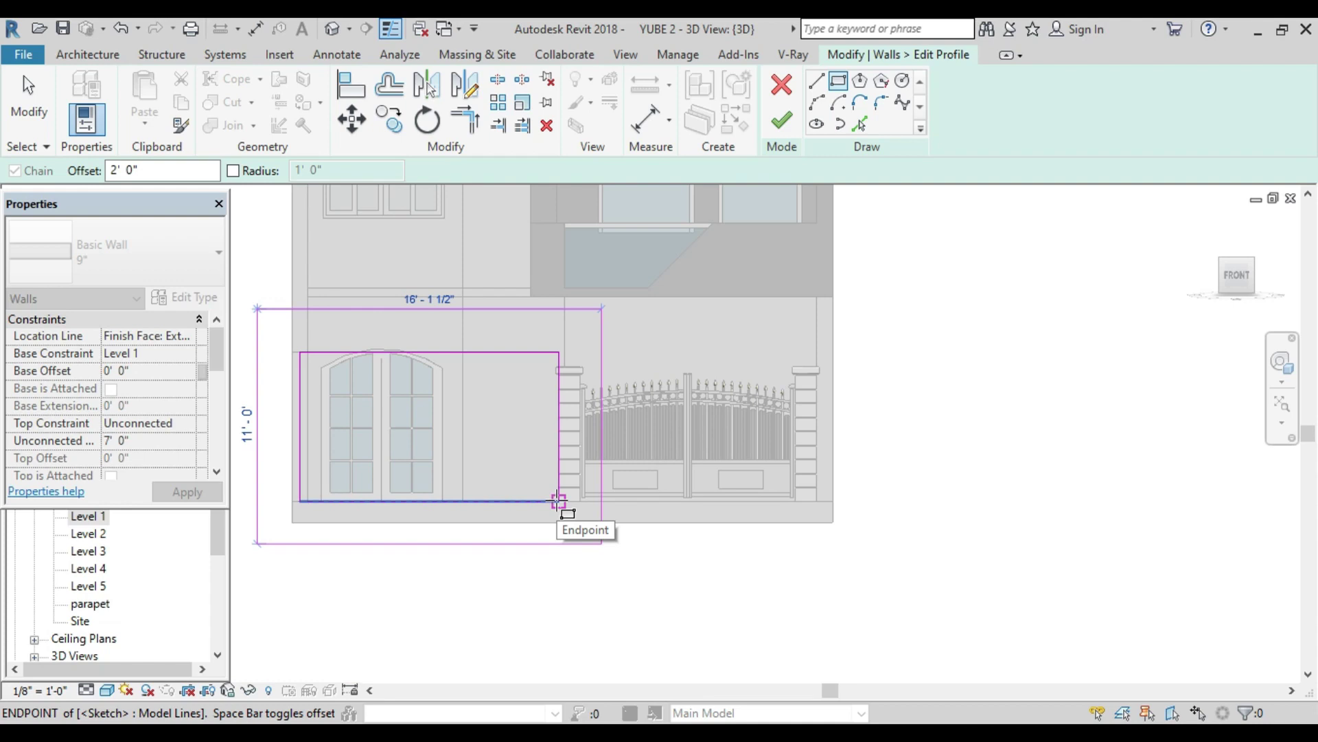
key("space")
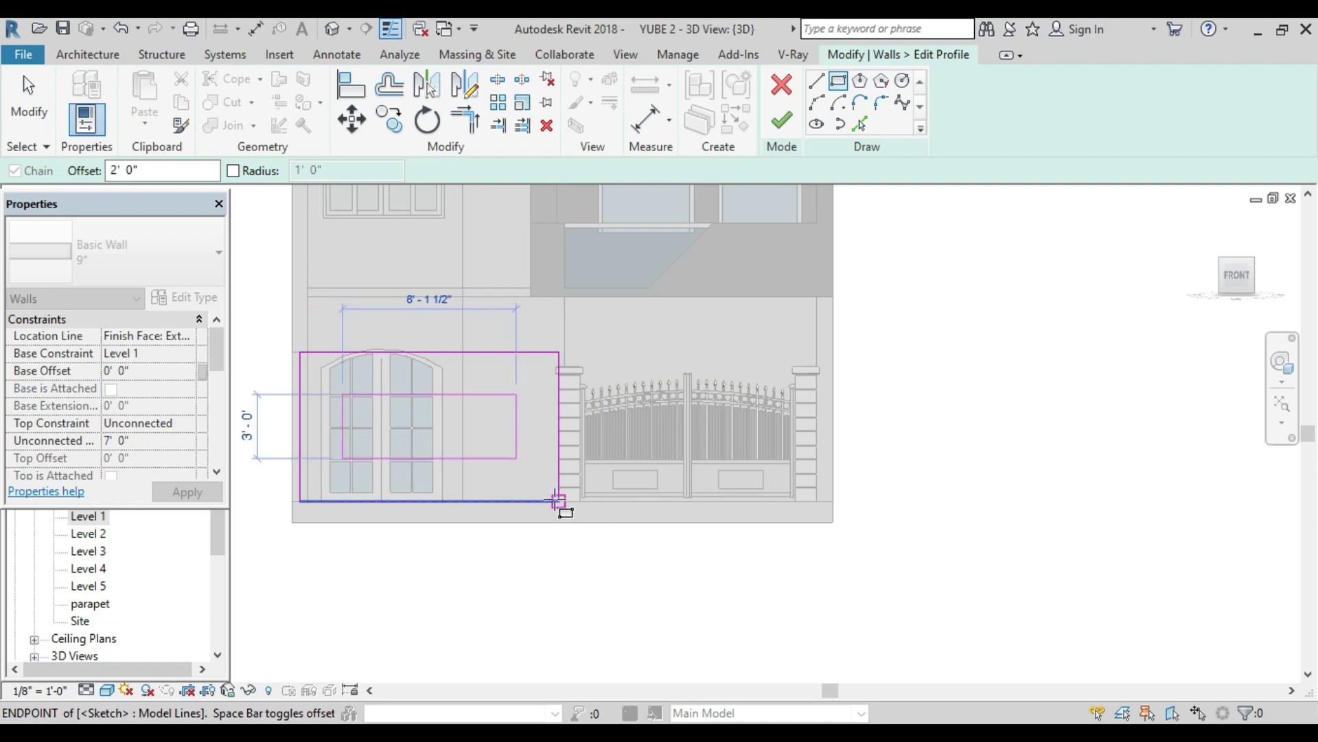
Step: Sketch an inner rectangle offset 1' 0" inside the wall outline, corner to corner
left_click(132, 170)
type("1")
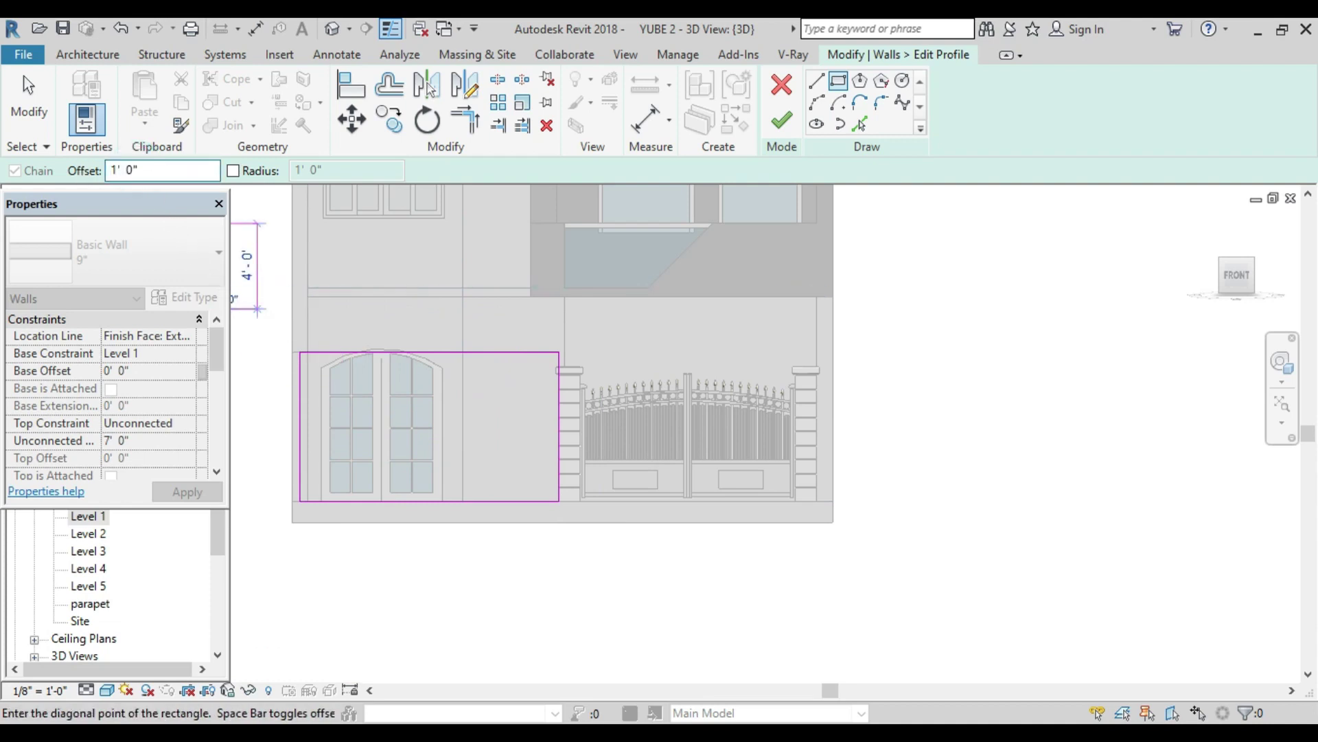
left_click(300, 352)
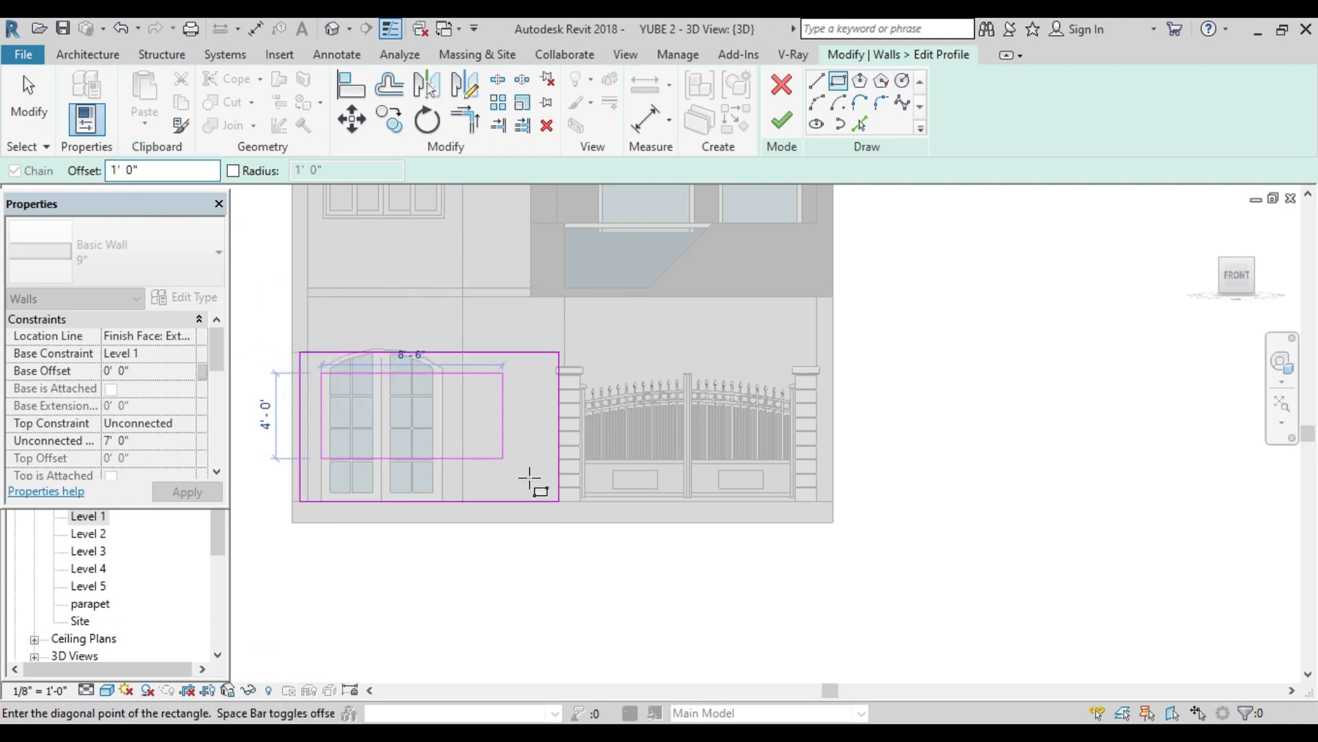
left_click(563, 501)
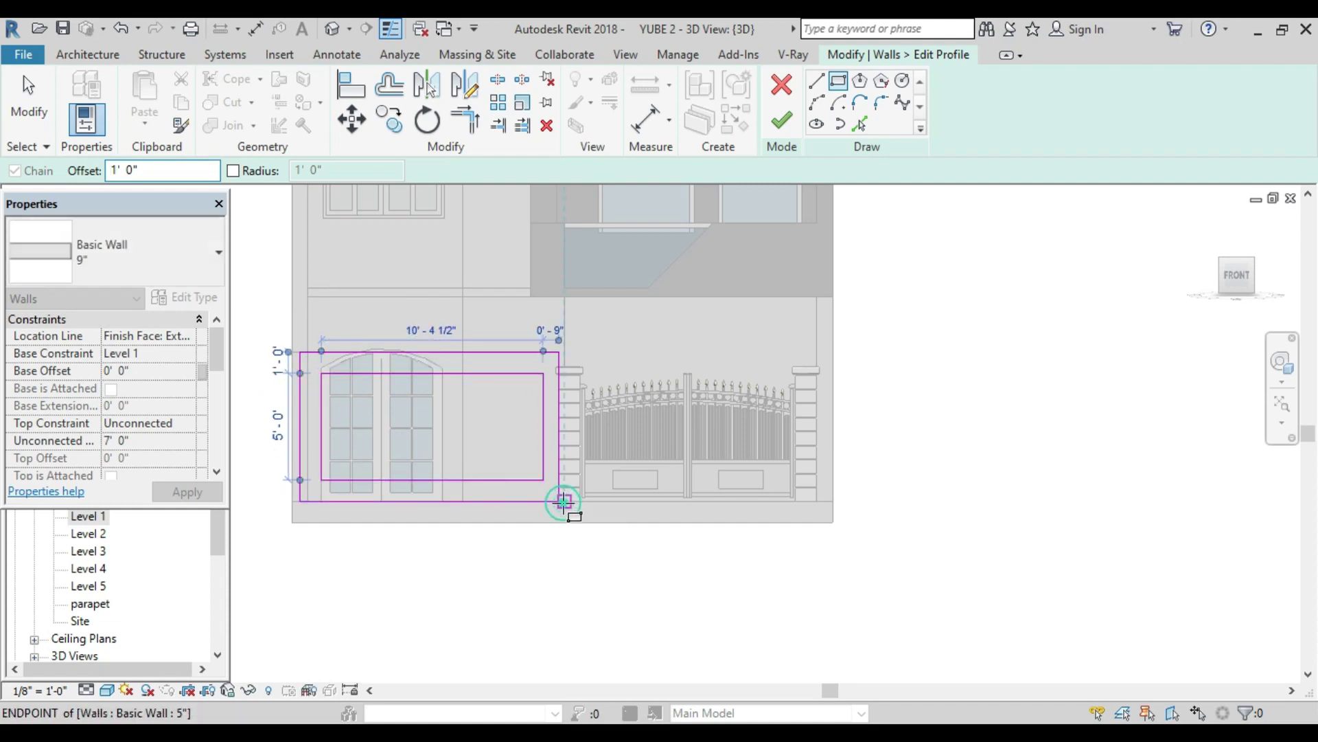
key("Escape")
key("Escape")
scroll(566, 511, "down", 3)
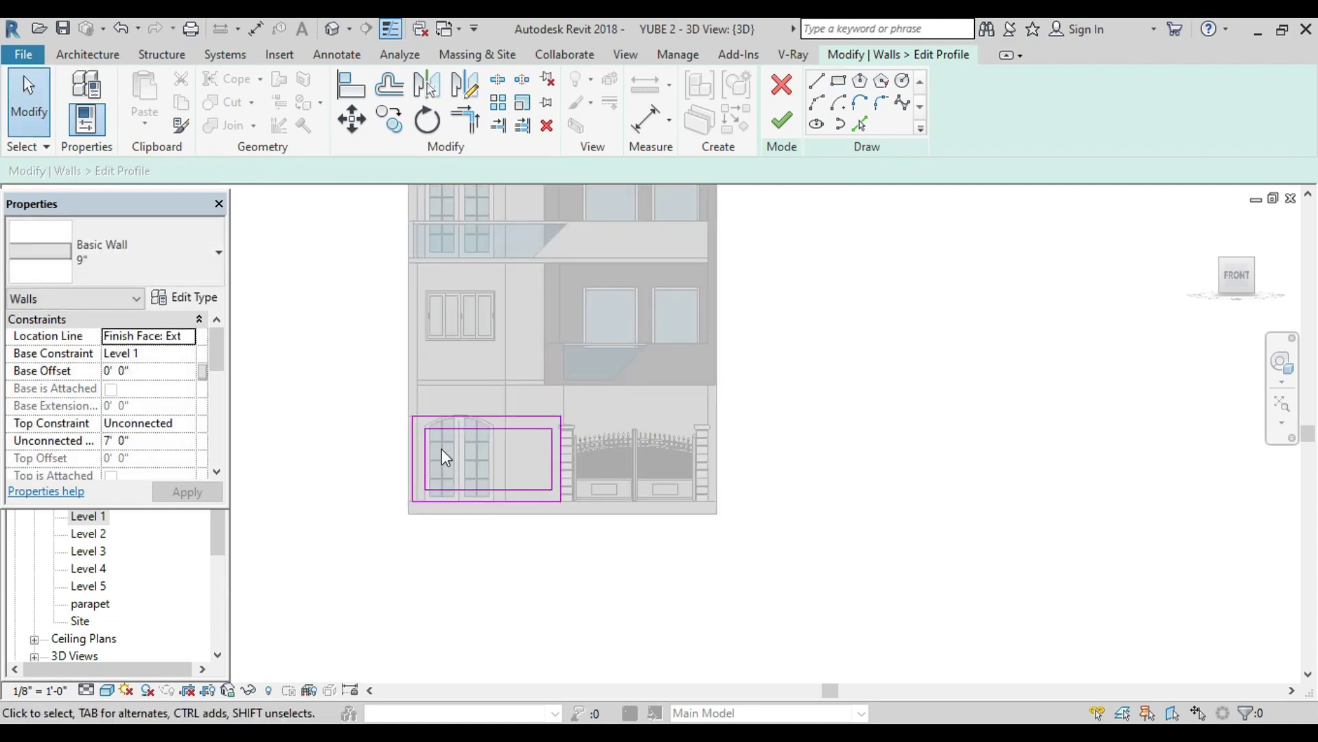
scroll(441, 448, "up", 2)
scroll(486, 449, "up", 1)
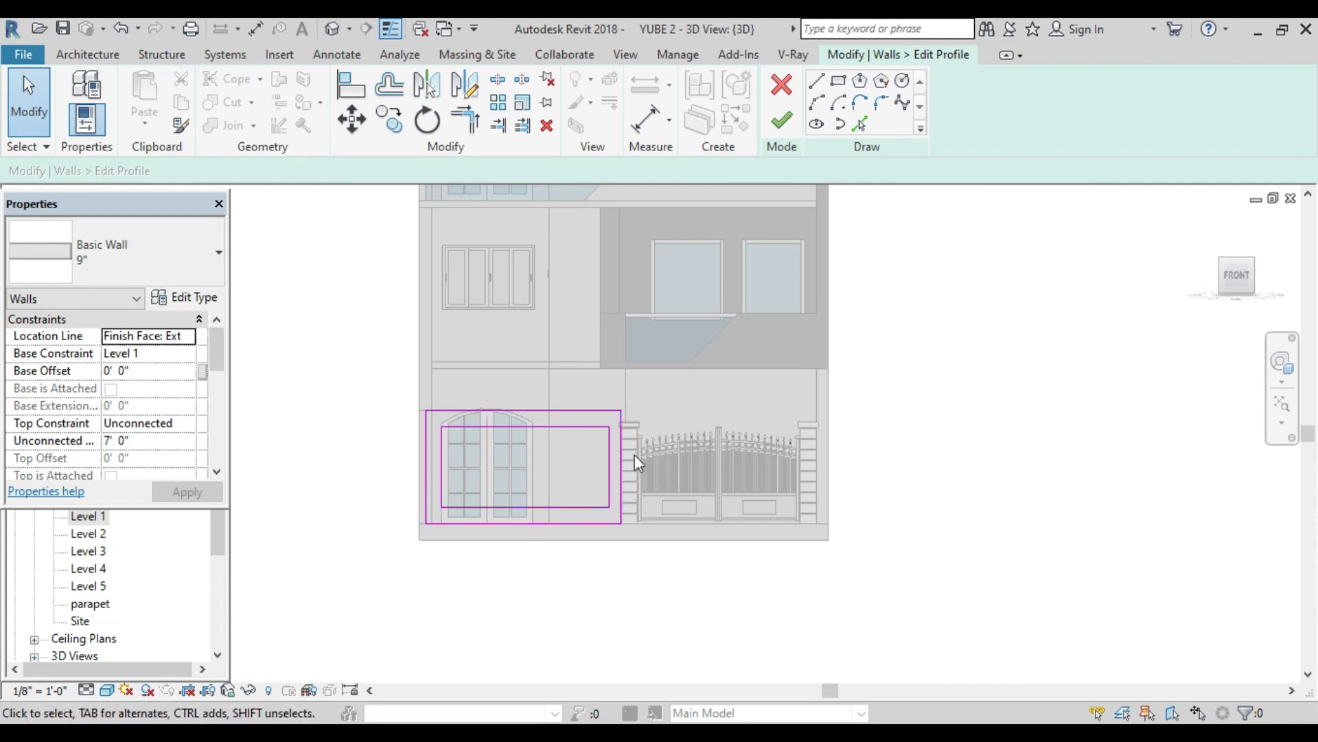
scroll(558, 452, "up", 1)
scroll(535, 450, "up", 1)
scroll(500, 453, "up", 1)
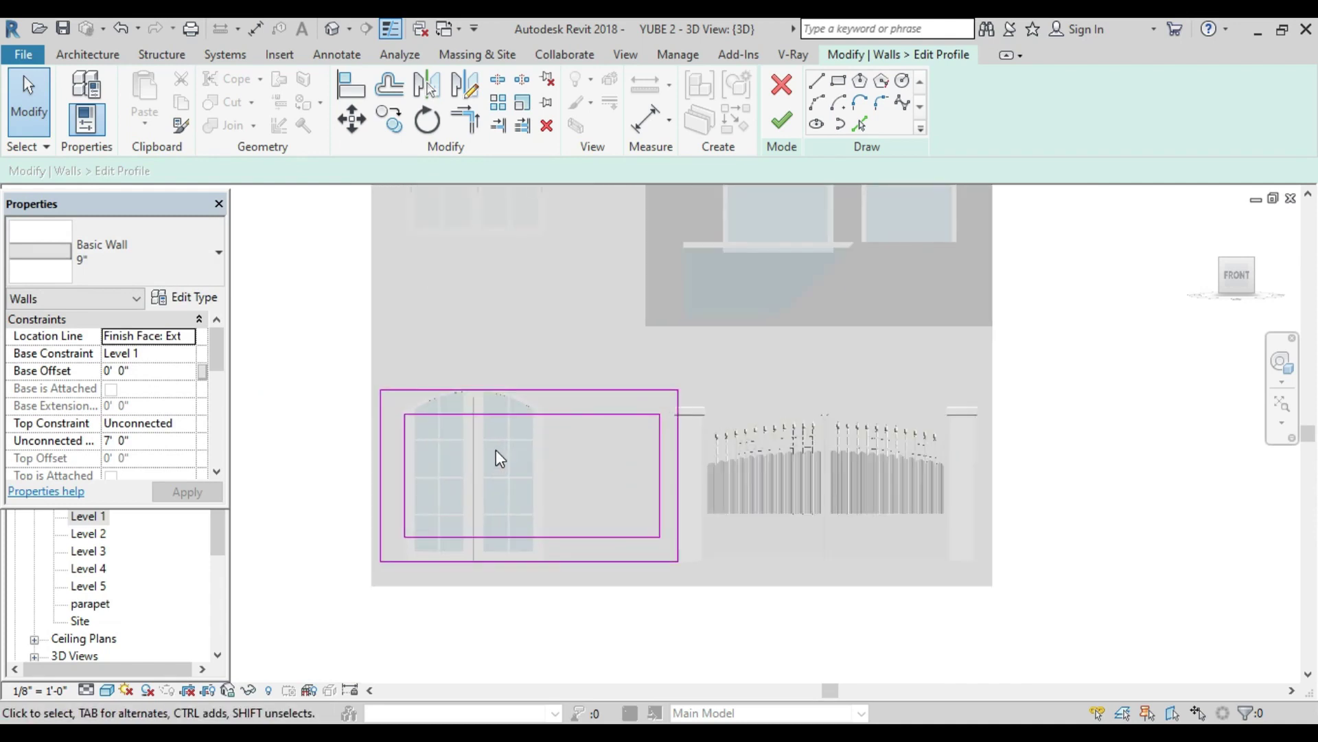
Step: Finish the profile edit to cut the rectangular opening in the left wall
left_click(781, 127)
scroll(440, 454, "down", 1)
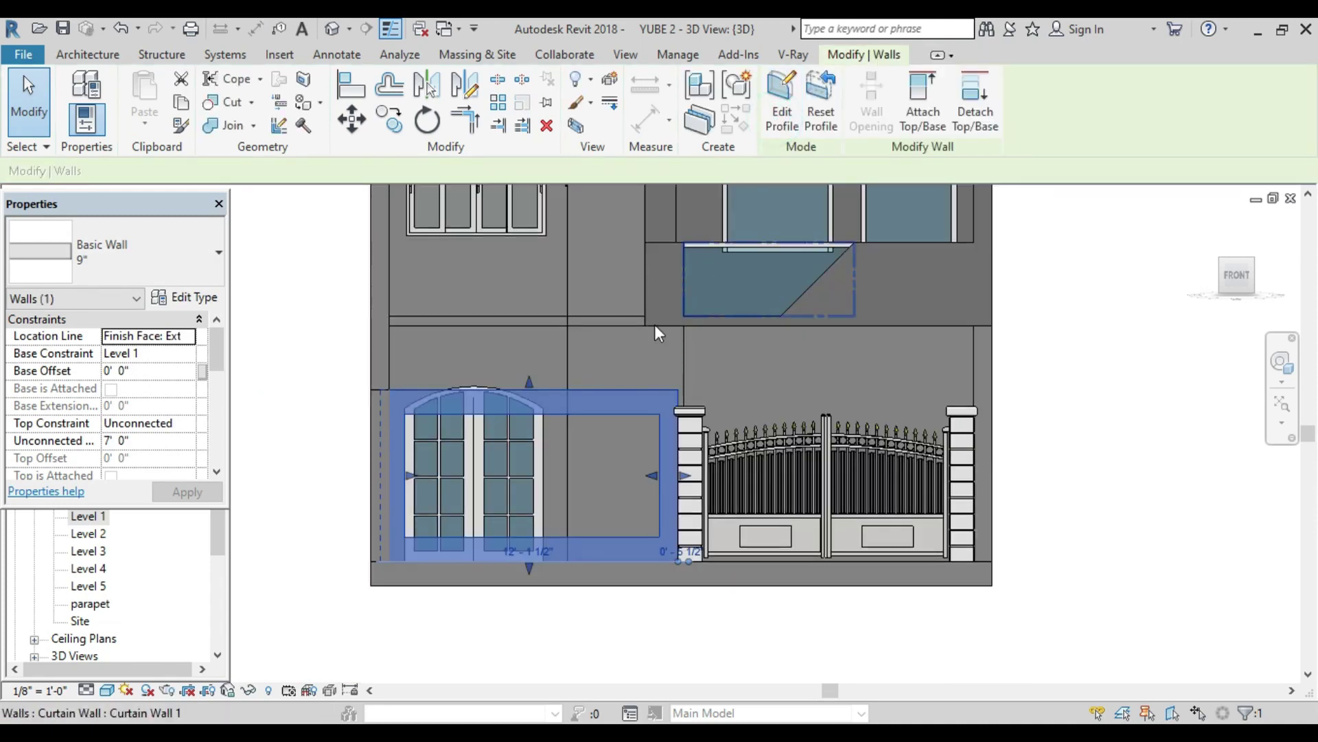
scroll(495, 454, "down", 1)
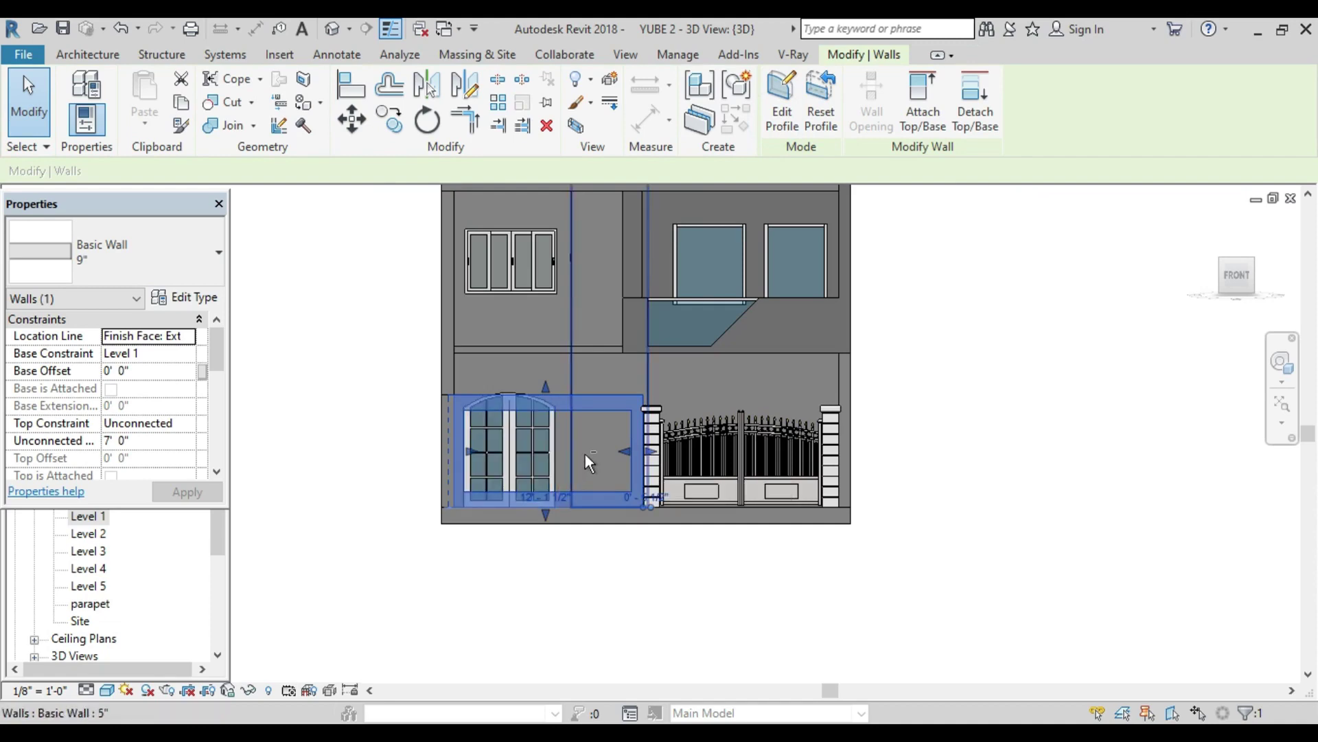
Step: Orbit and pan to inspect the opening at an angle, then switch to Architecture tools
middle_click_drag(585, 455, 489, 460, "shift")
scroll(478, 457, "up", 3)
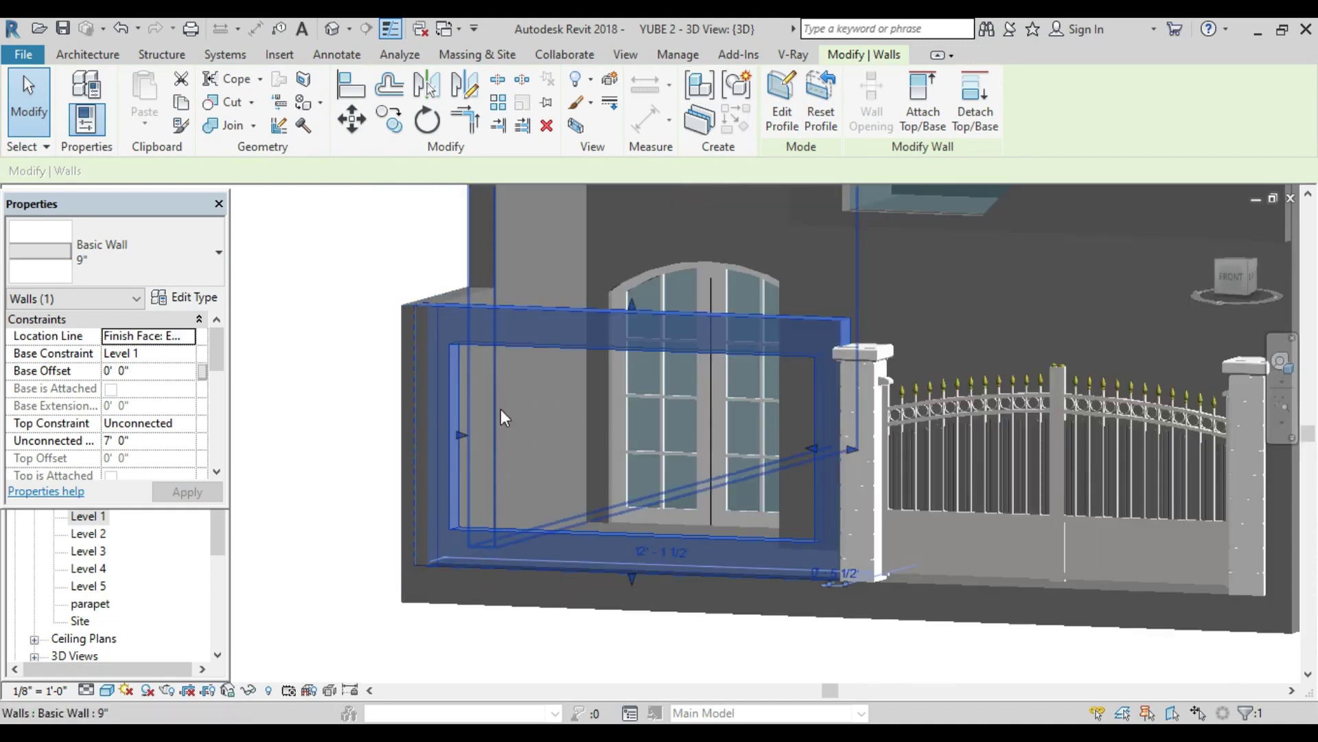
scroll(633, 448, "up", 2)
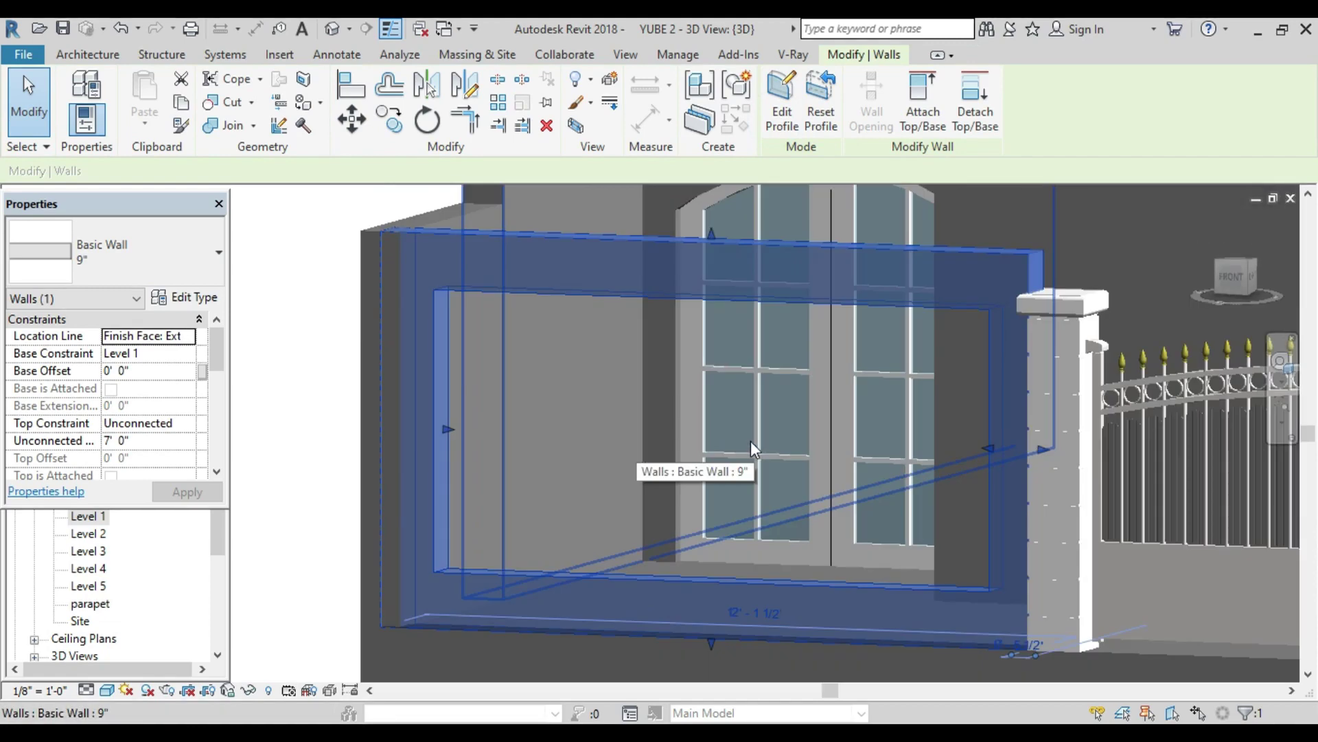
scroll(751, 440, "down", 2)
scroll(800, 438, "down", 3)
mouse_move(792, 436)
middle_mouse_down("shift")
mouse_move(745, 477)
mouse_move(661, 431)
middle_mouse_up("shift")
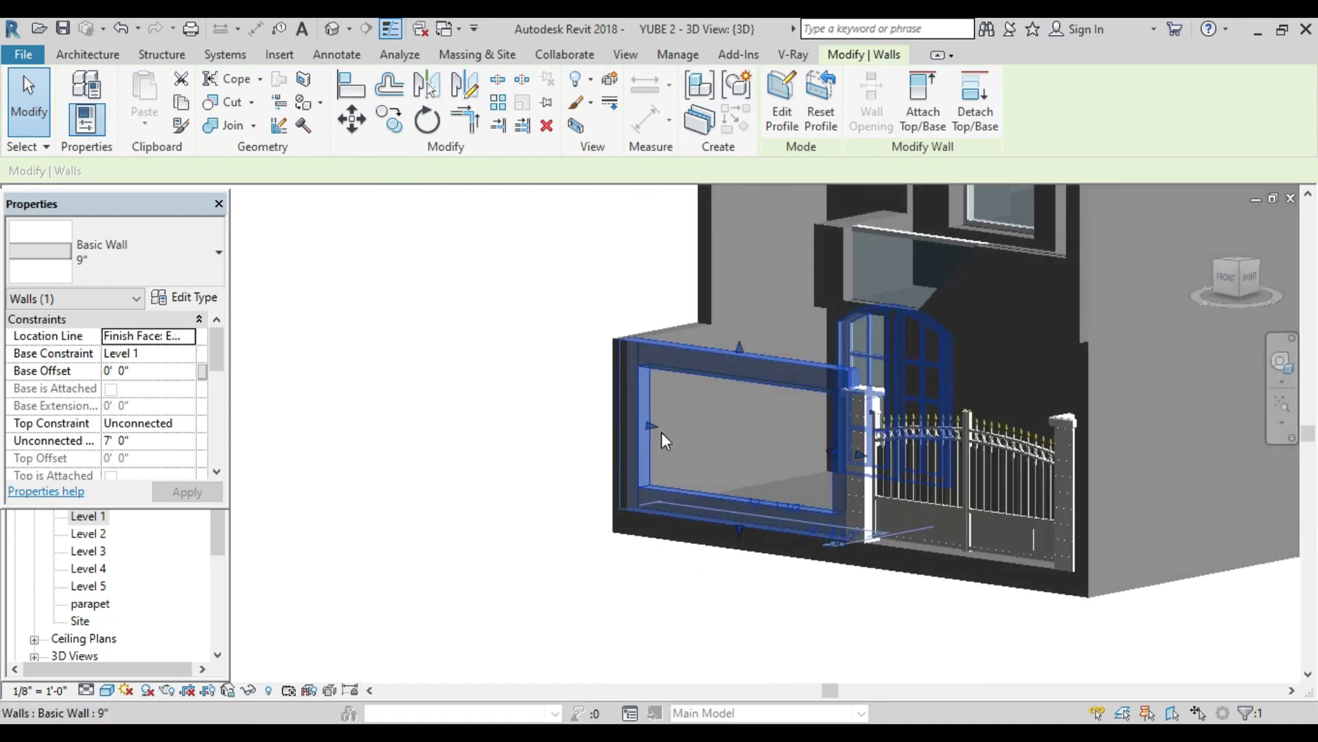
scroll(661, 431, "up", 3)
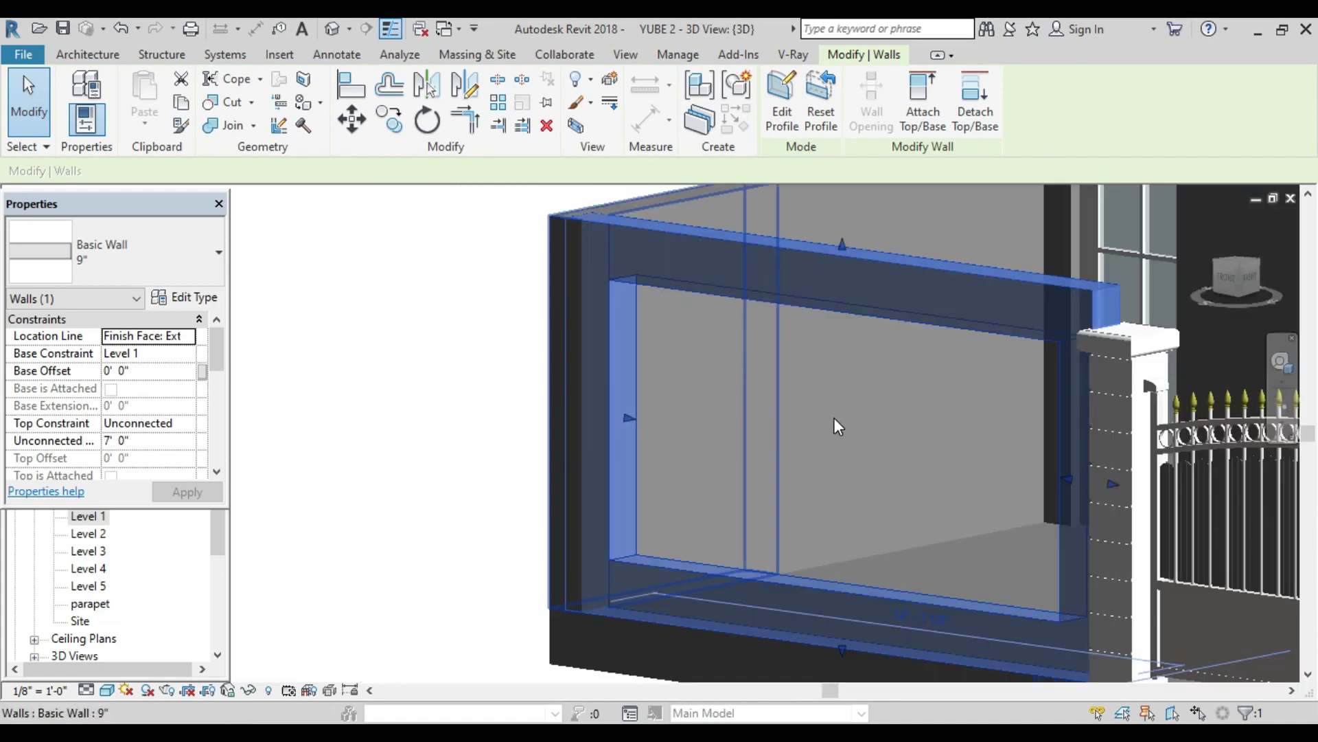
scroll(834, 418, "down", 2)
mouse_move(834, 417)
middle_mouse_down()
mouse_move(695, 456)
mouse_move(583, 442)
middle_mouse_up()
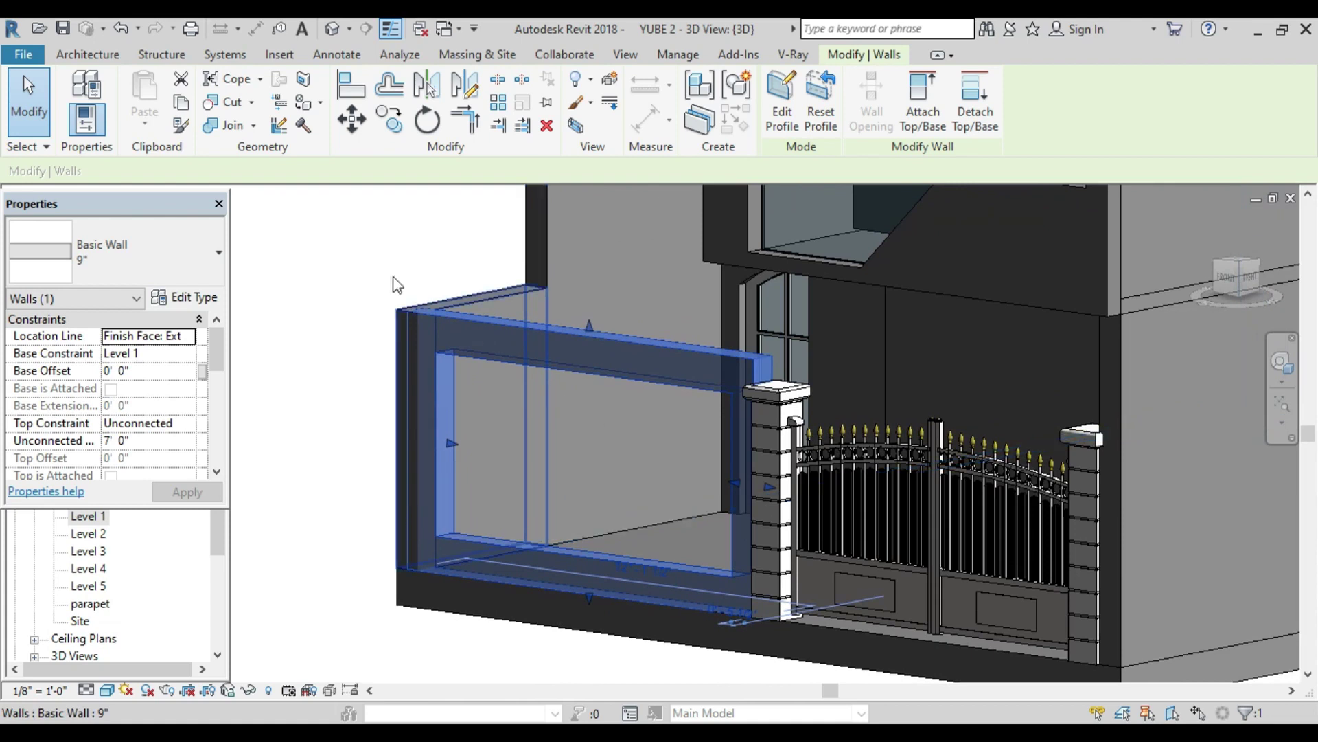
left_click(98, 55)
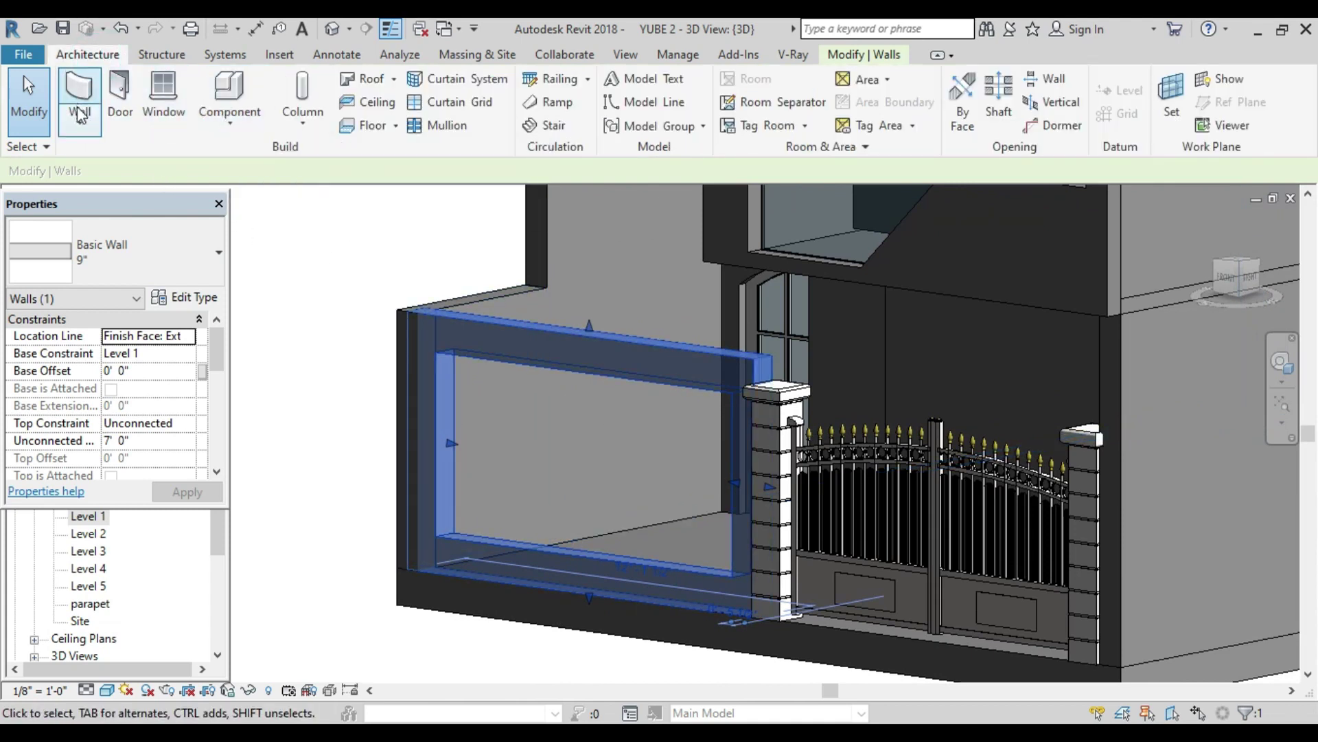
Step: Start a Generic Models in-place component with the default name
left_click(252, 127)
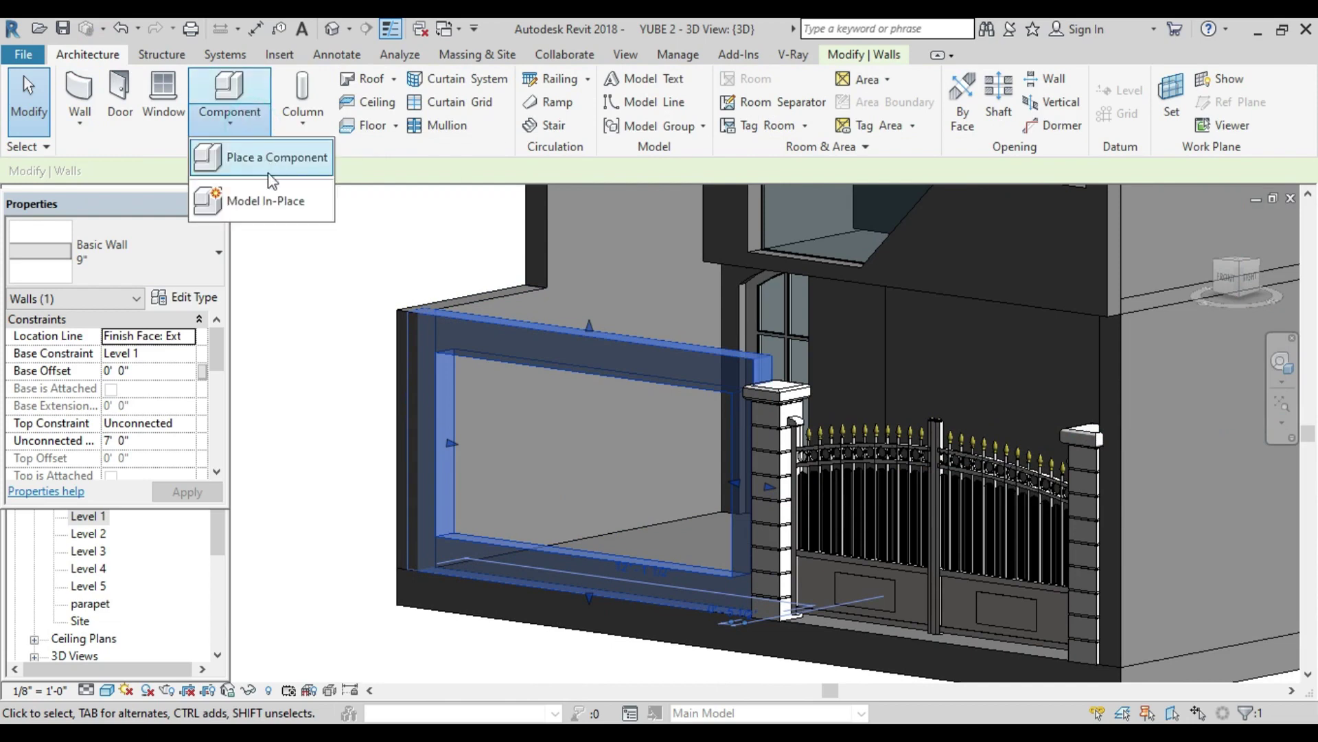
left_click(268, 199)
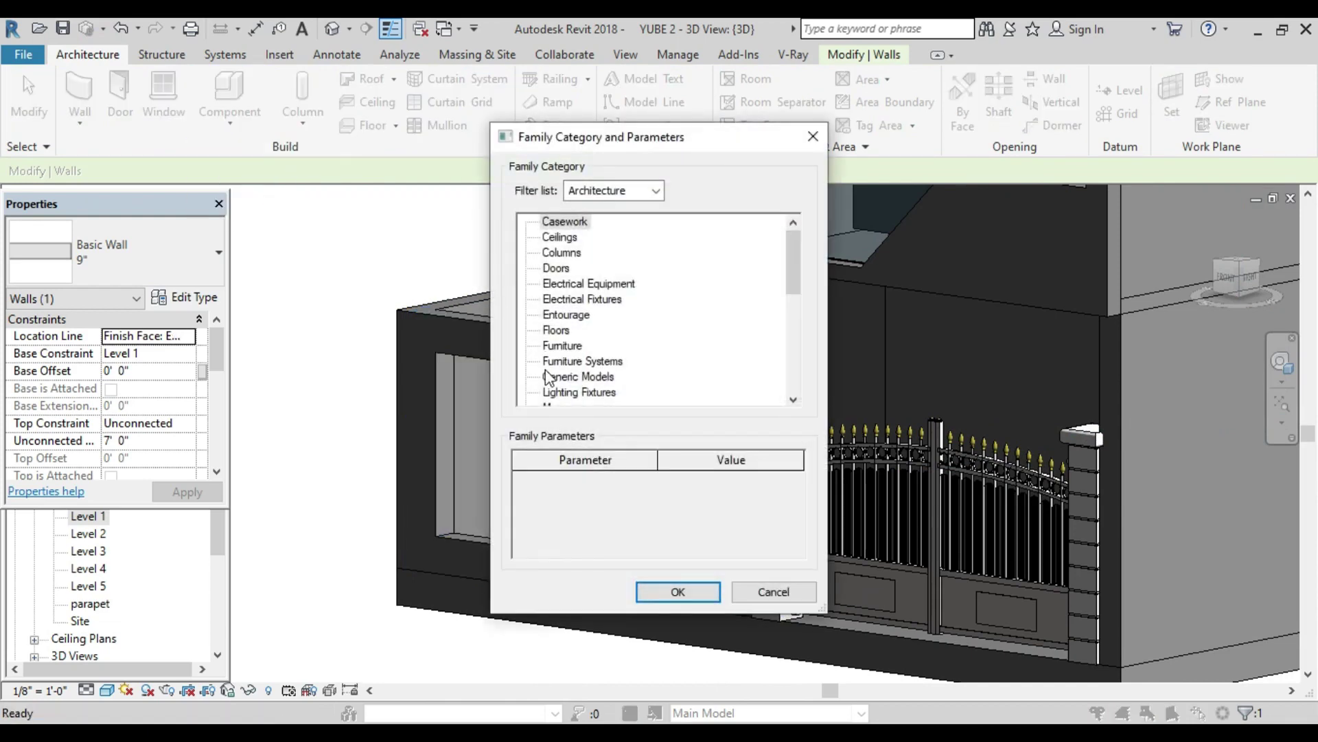
left_click(549, 377)
left_click(670, 594)
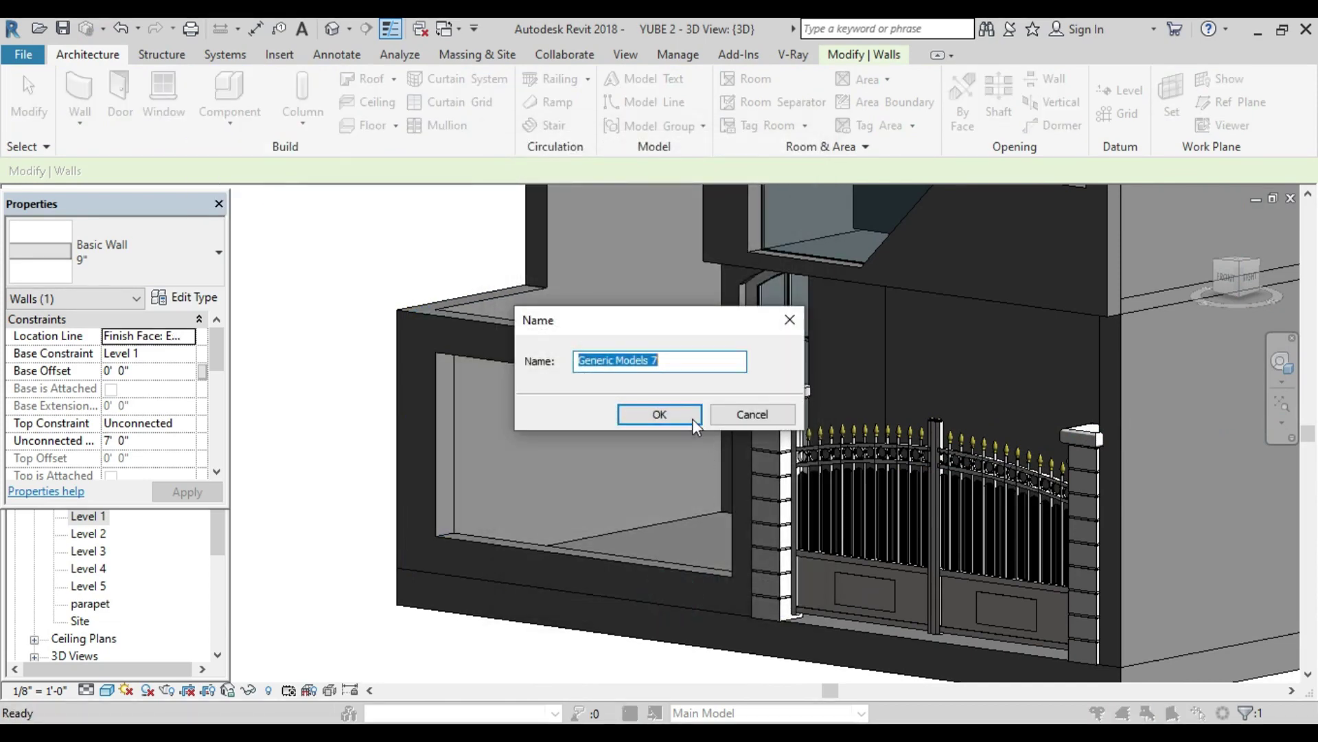
left_click(681, 414)
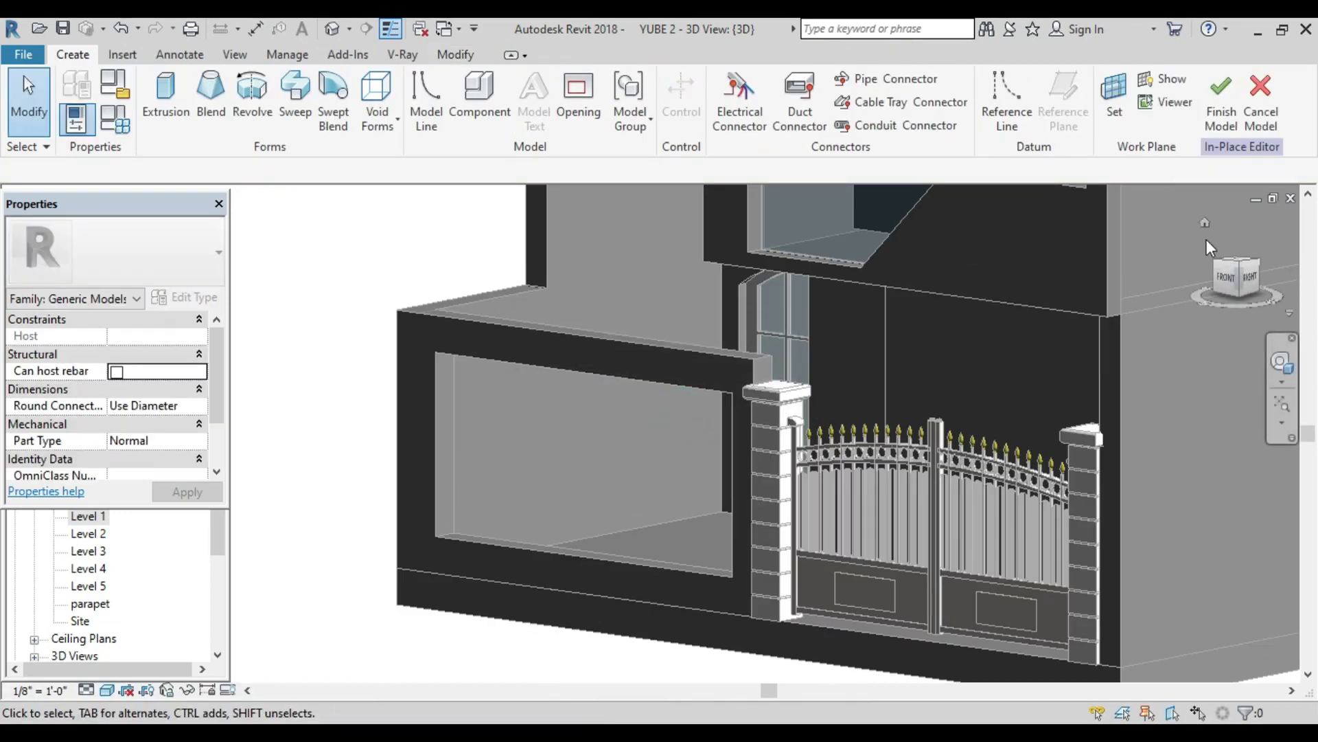
Step: Set the work plane by picking the boundary wall's face
left_click(1239, 278)
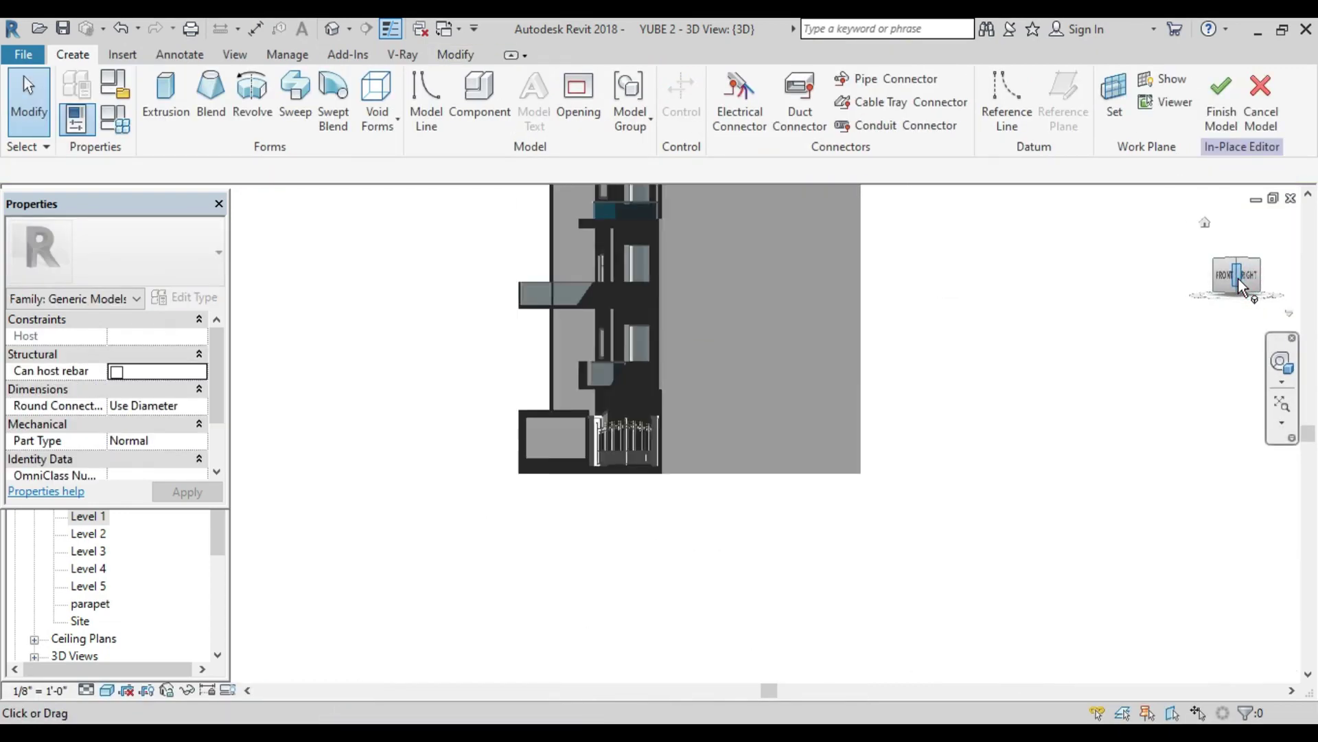
scroll(502, 572, "up", 3)
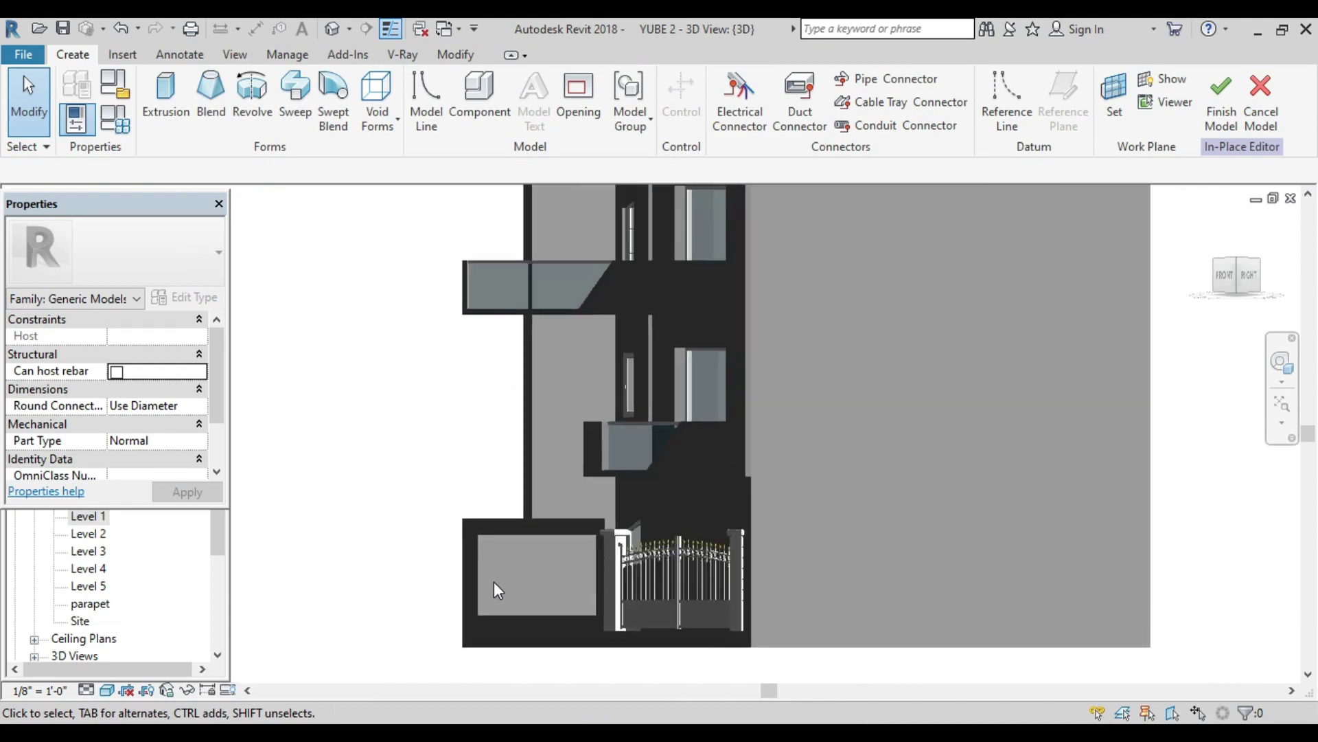
scroll(488, 578, "up", 3)
scroll(474, 549, "up", 2)
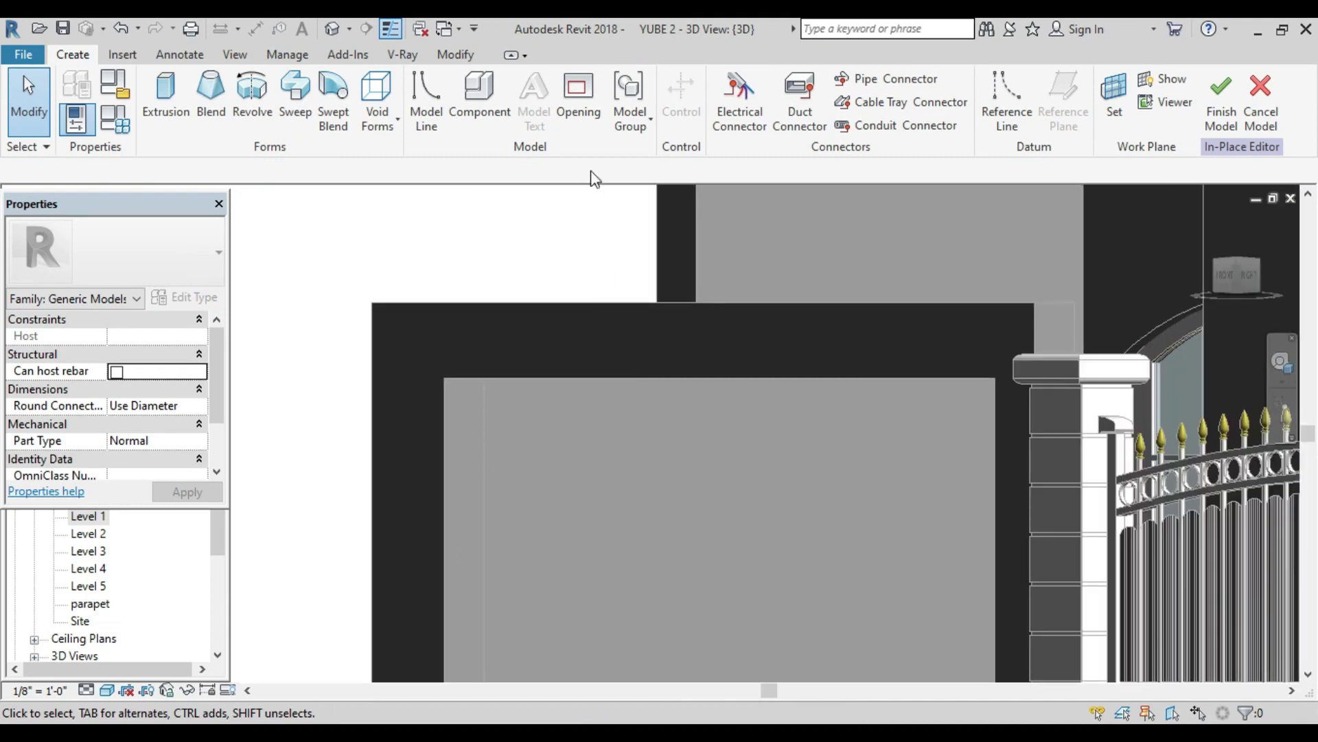
left_click(1106, 91)
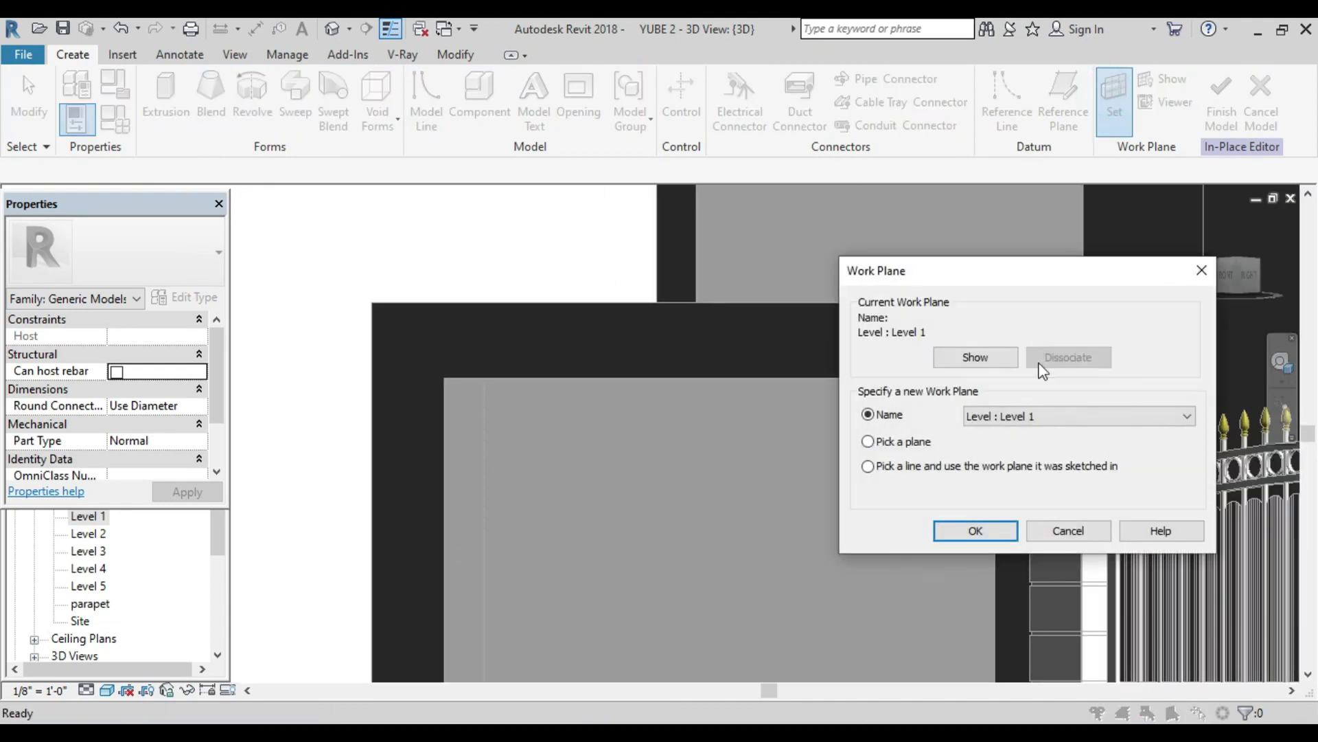
left_click(867, 443)
left_click(951, 531)
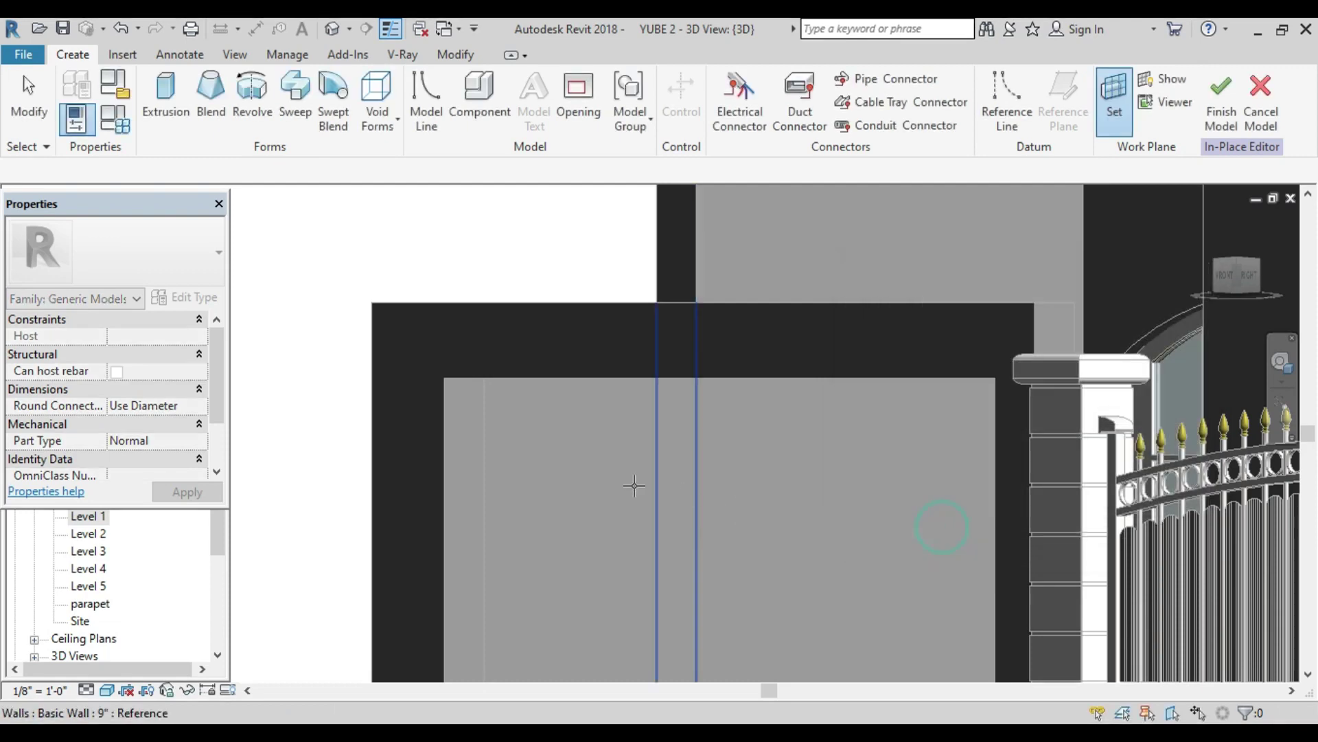
scroll(469, 436, "down", 2)
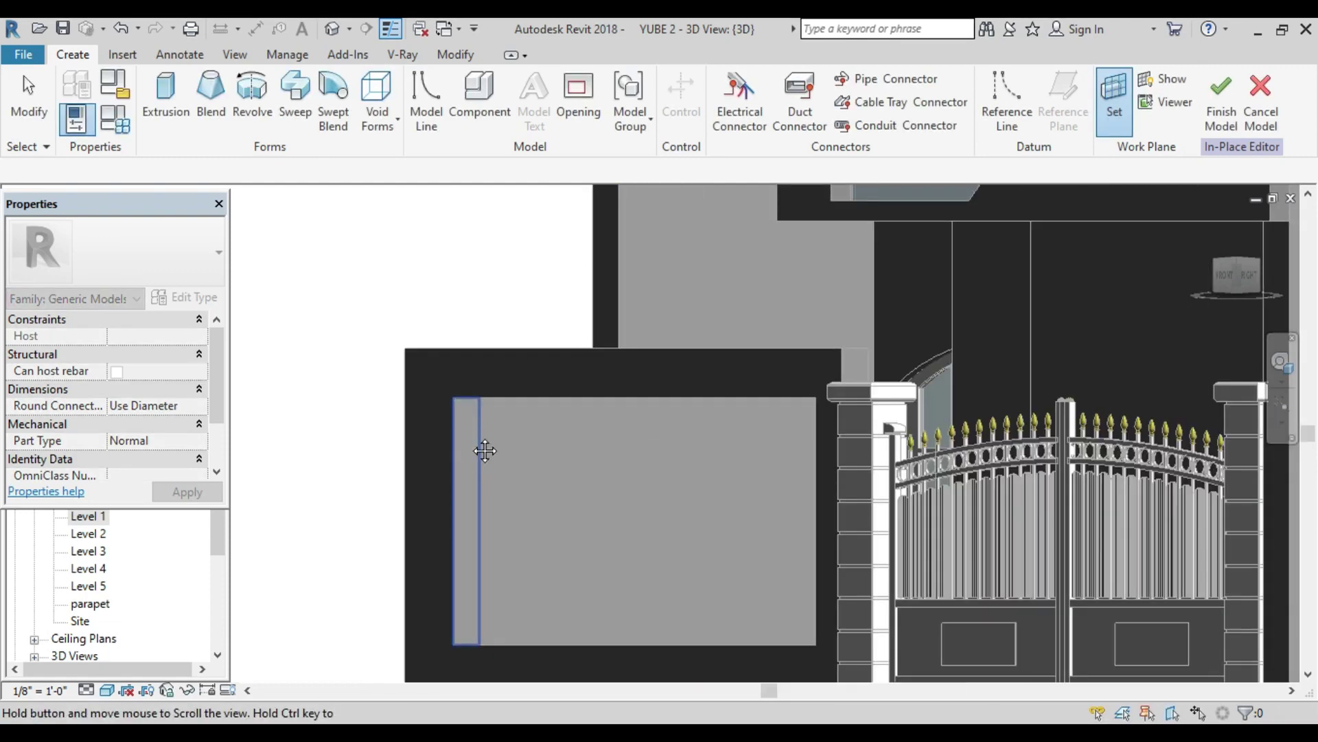
scroll(448, 388, "down", 1)
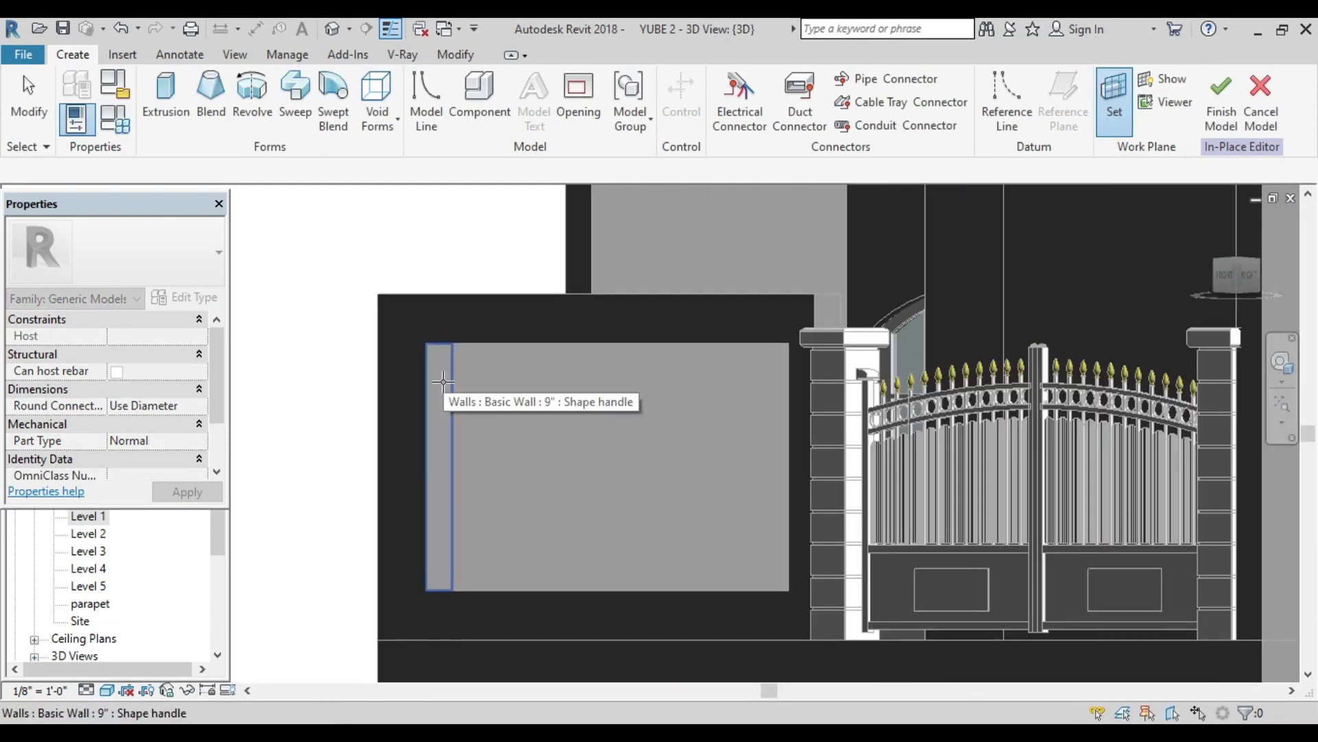
left_click(443, 382)
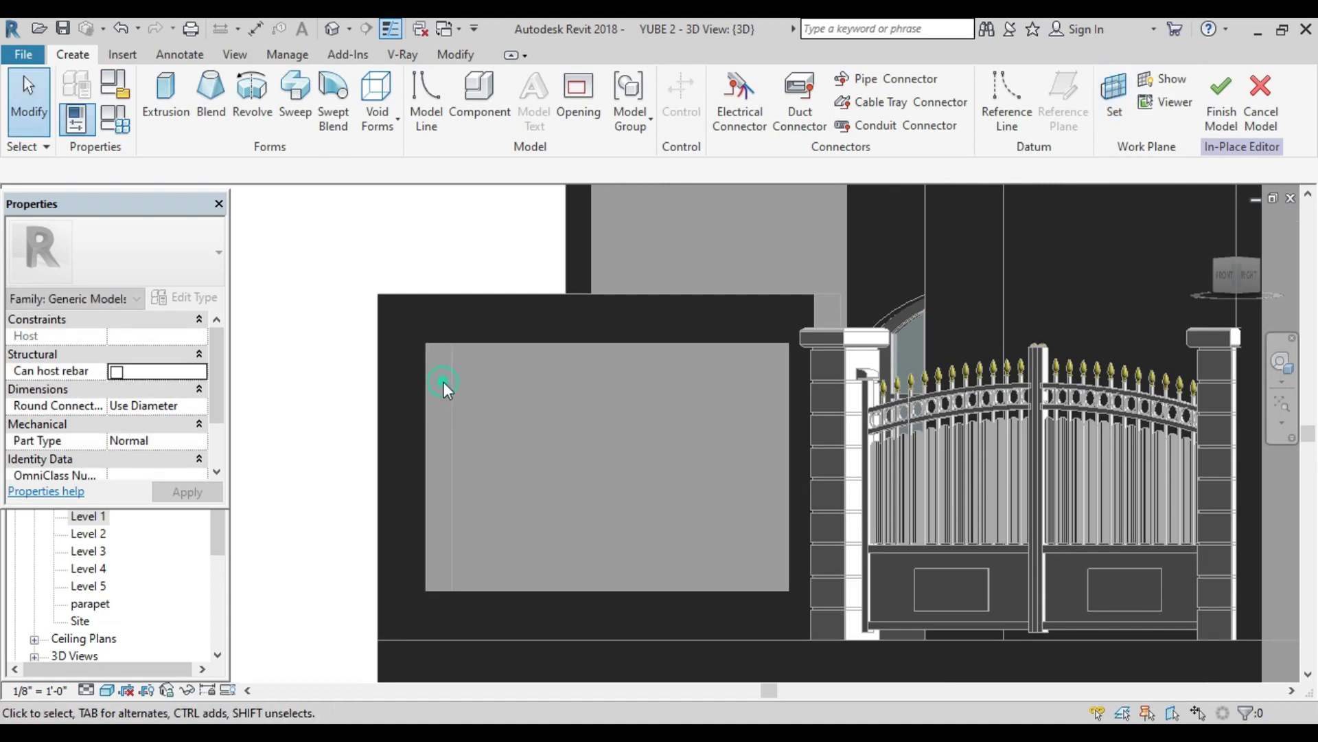
Step: Begin an extrusion sketch using the Line drawing tool
left_click(183, 111)
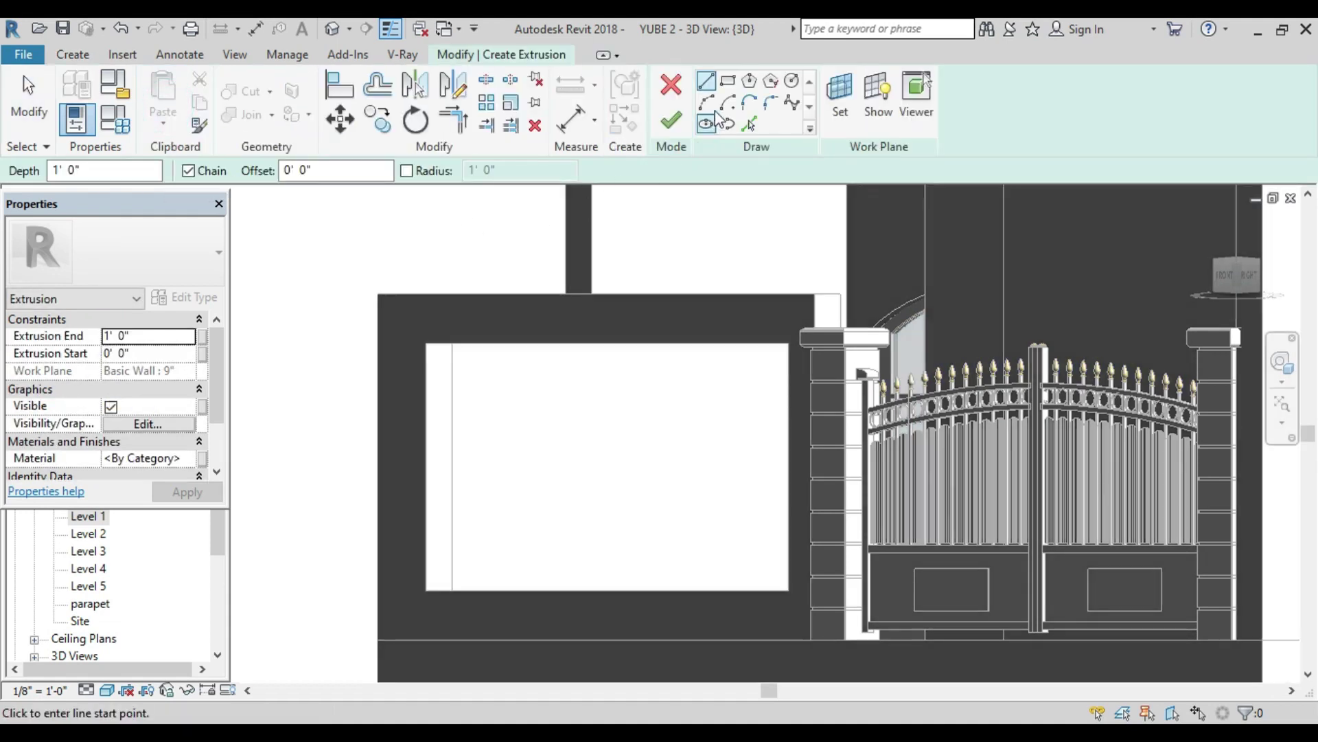
left_click(728, 82)
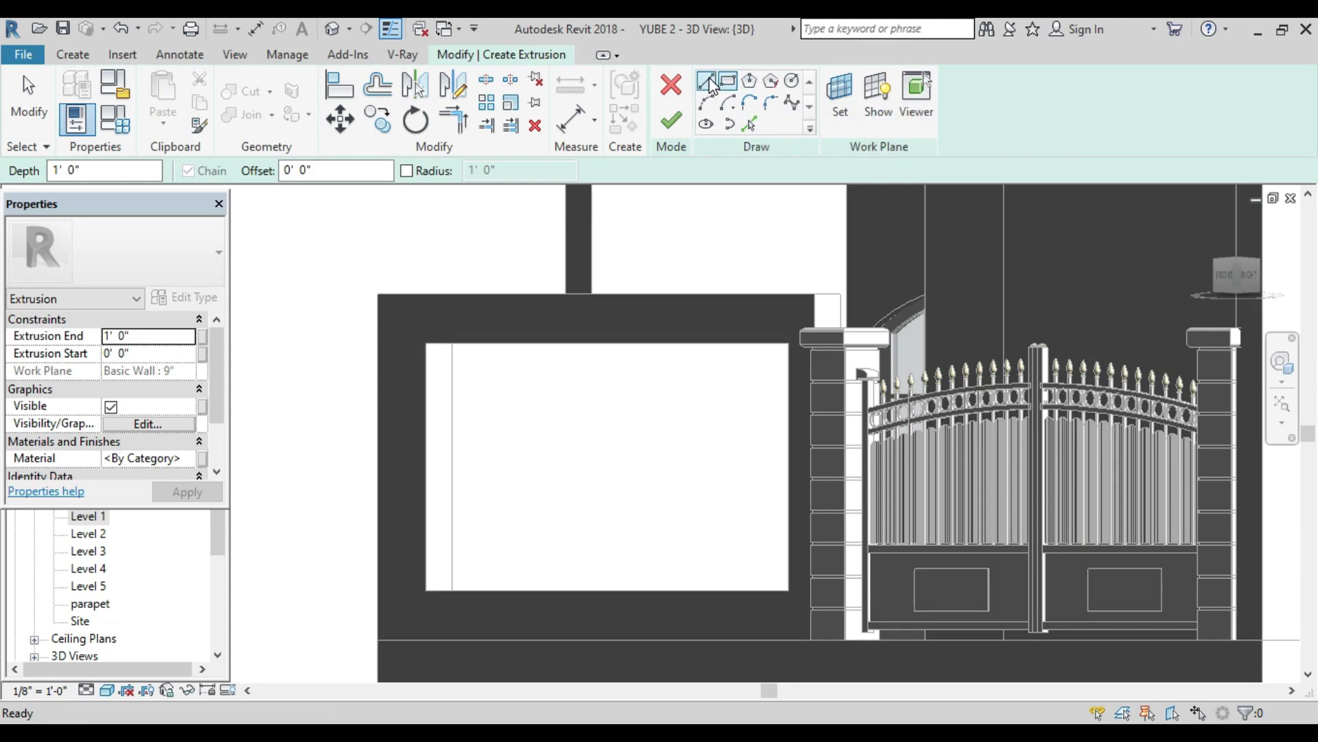
left_click(709, 83)
scroll(429, 374, "up", 3)
scroll(429, 374, "up", 3)
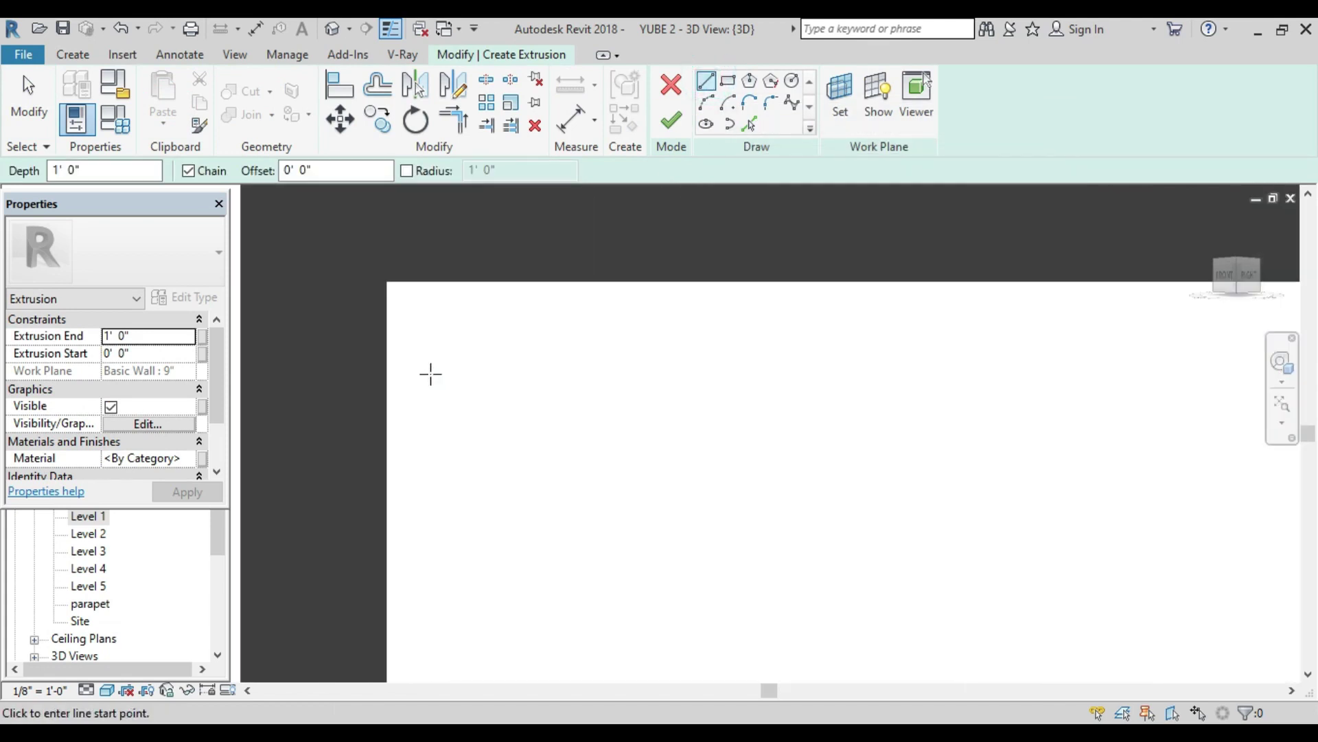
Step: Draw a closed slanted parallelogram as the louvre blade profile
left_click(407, 366)
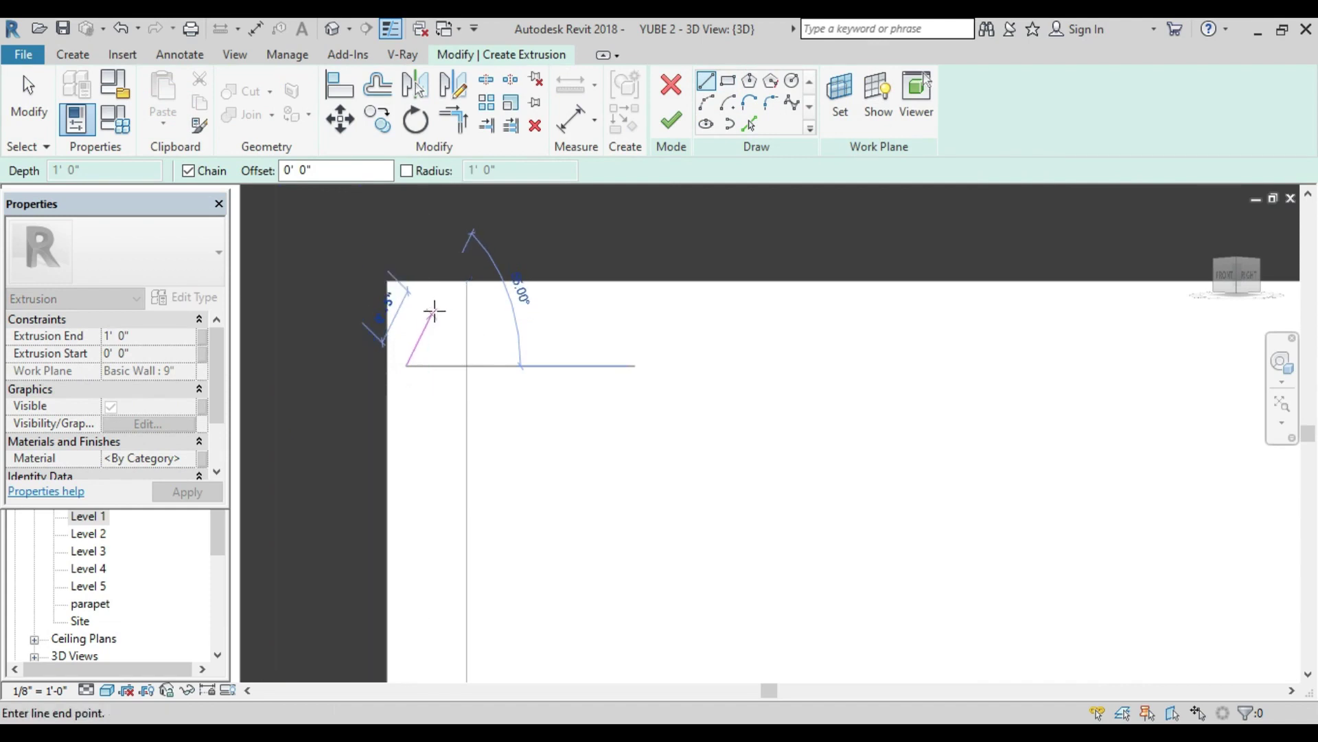
left_click(440, 307)
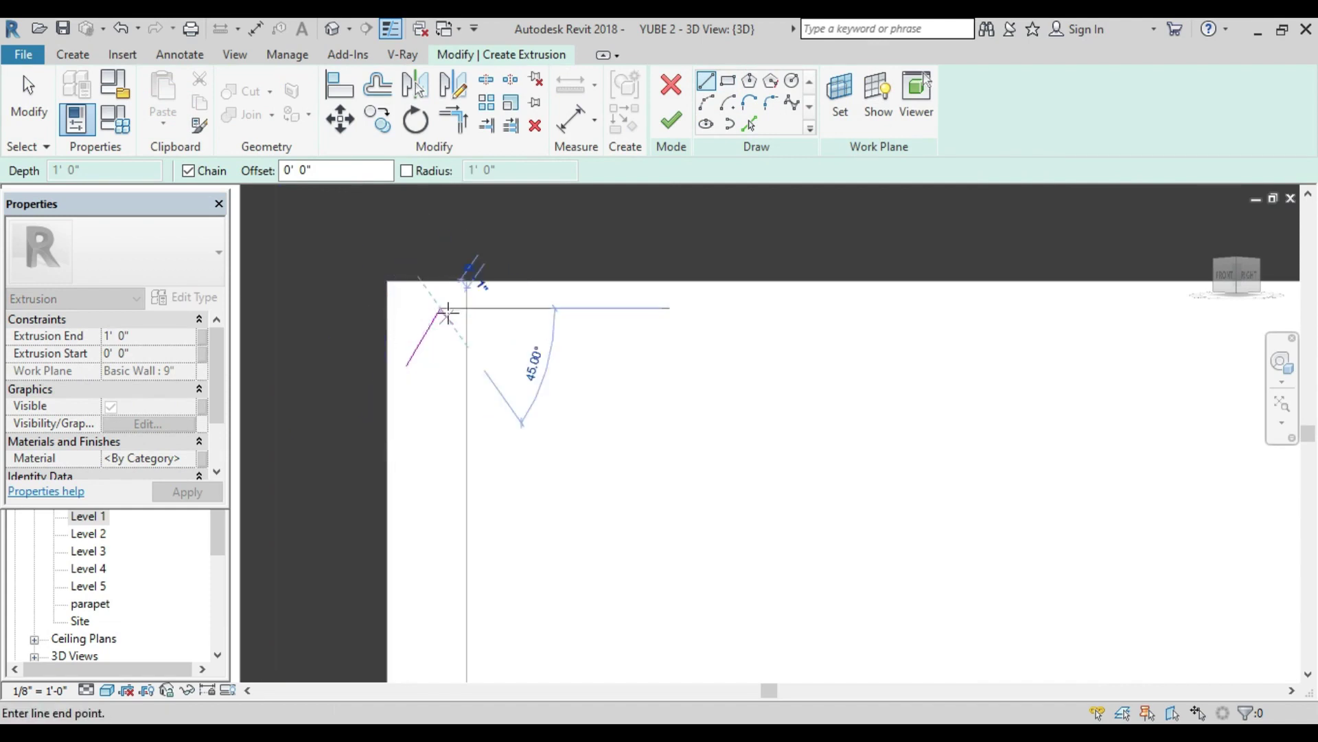
left_click(453, 324)
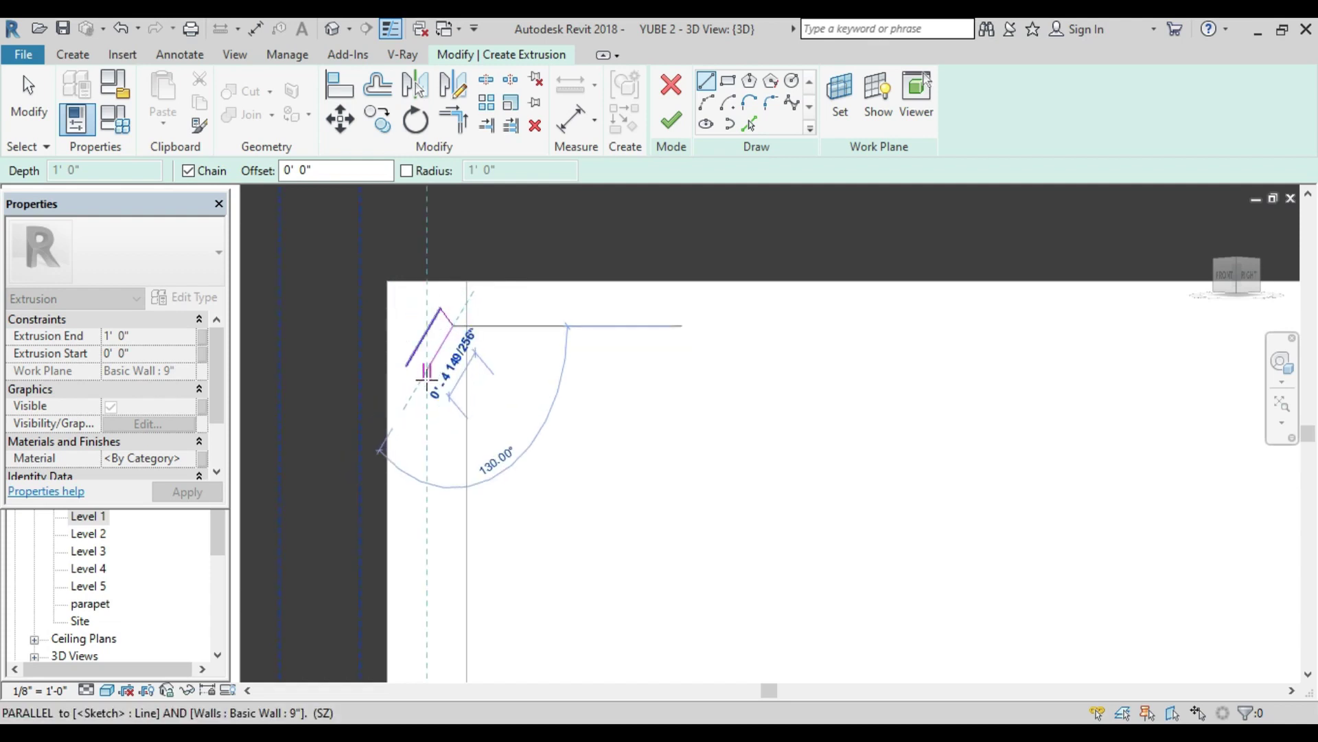
left_click(429, 376)
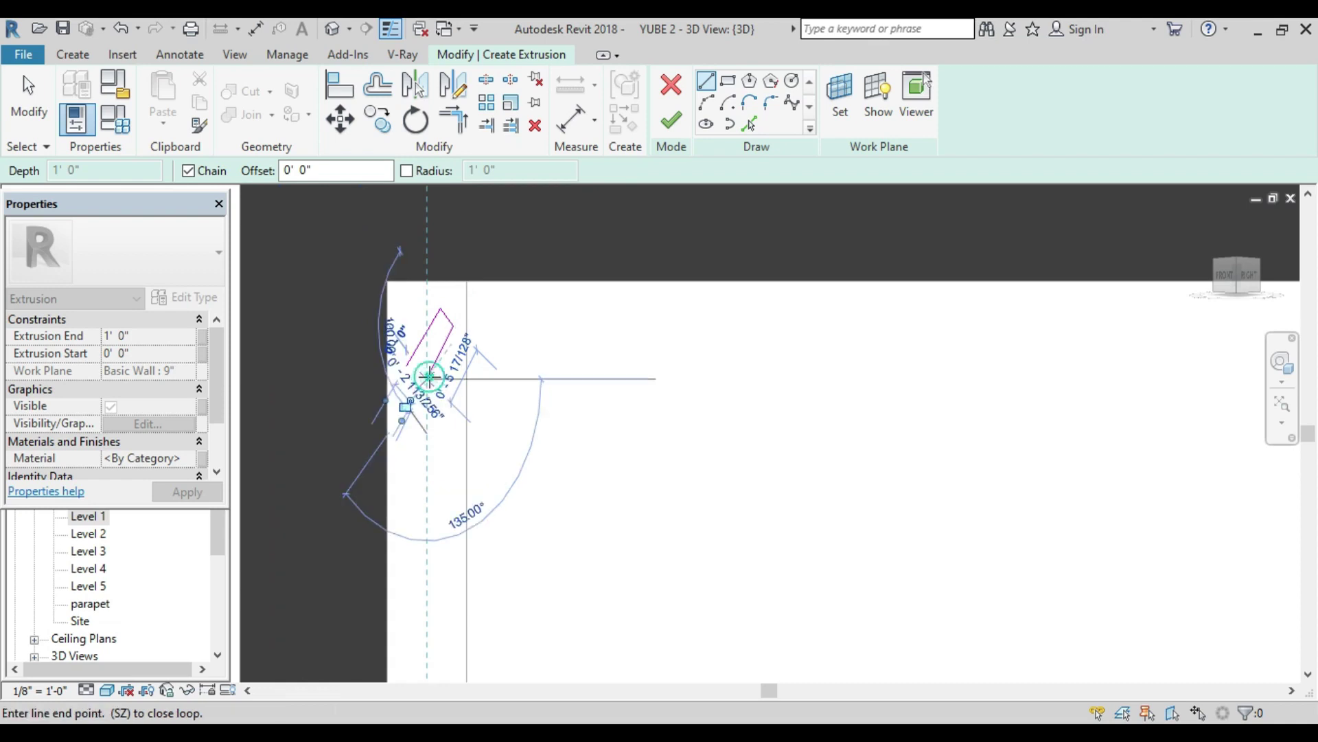
left_click(410, 367)
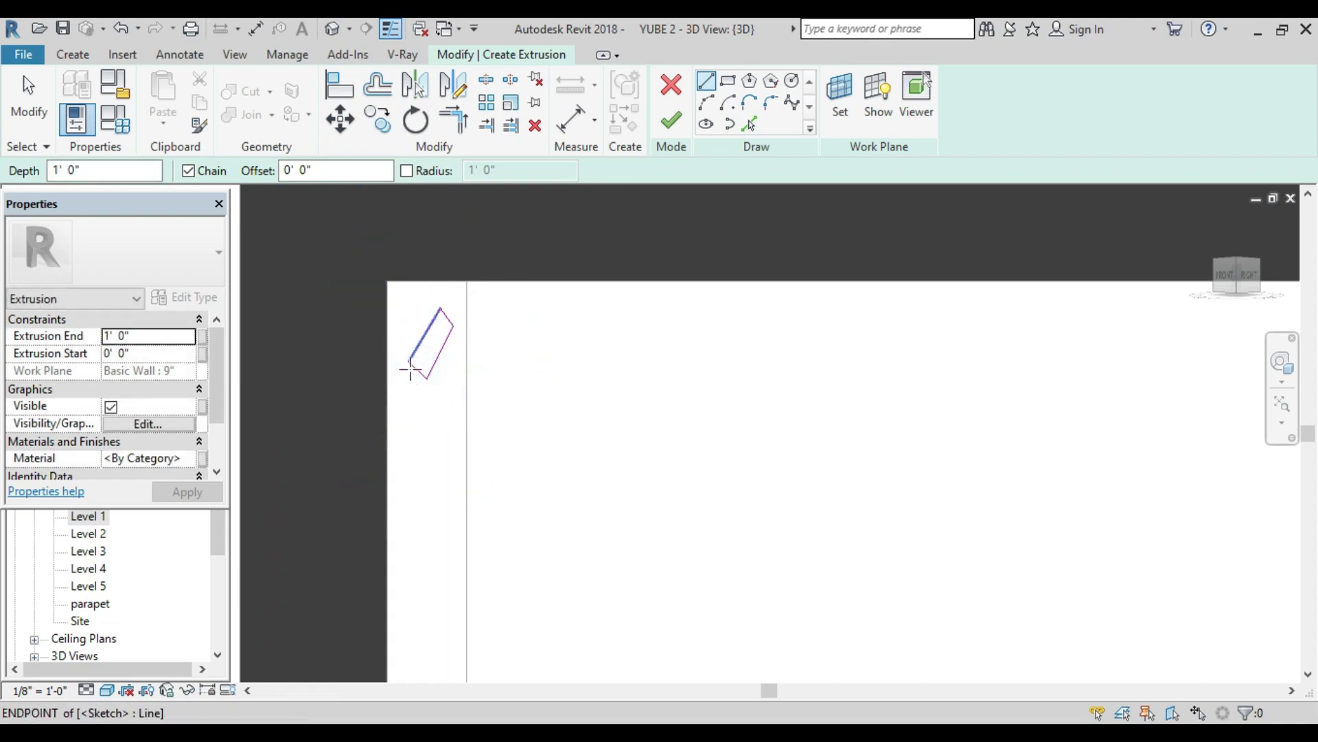
key("Escape")
scroll(432, 391, "up", 3)
scroll(484, 399, "down", 1)
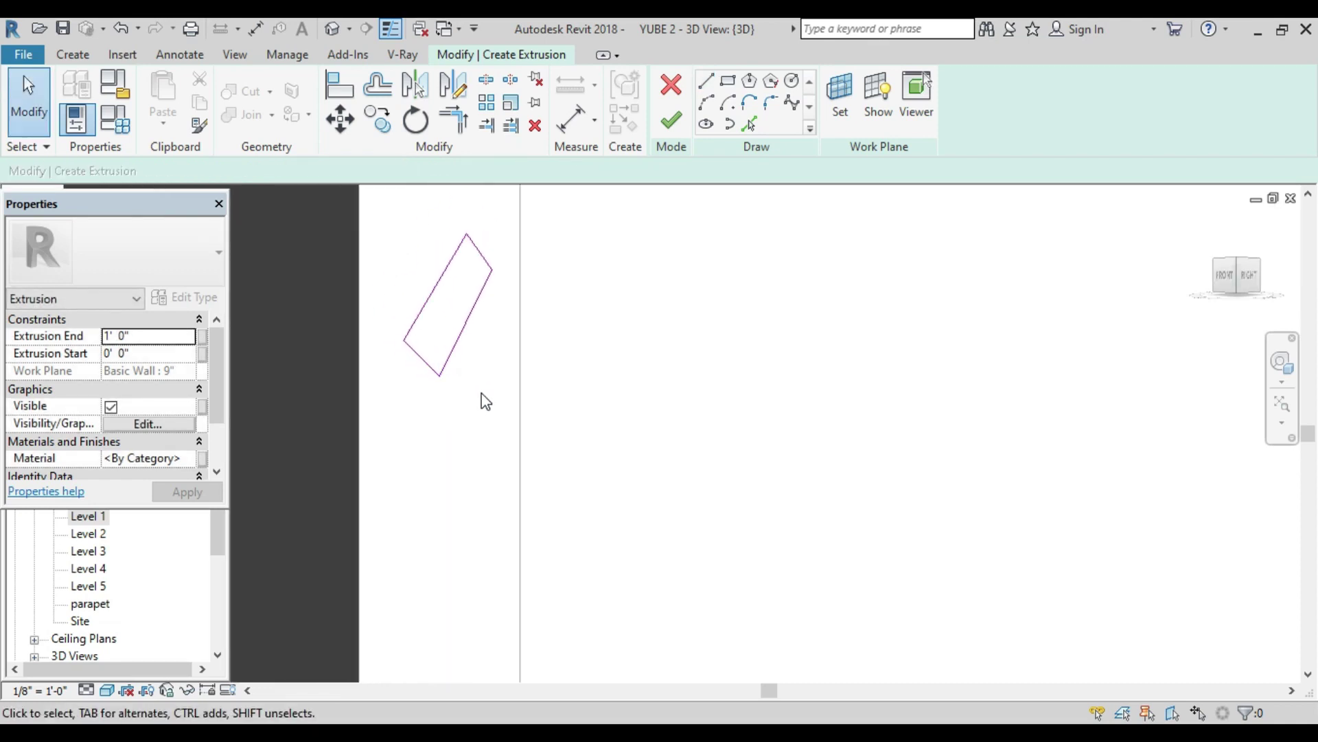
scroll(486, 401, "down", 2)
scroll(484, 381, "down", 2)
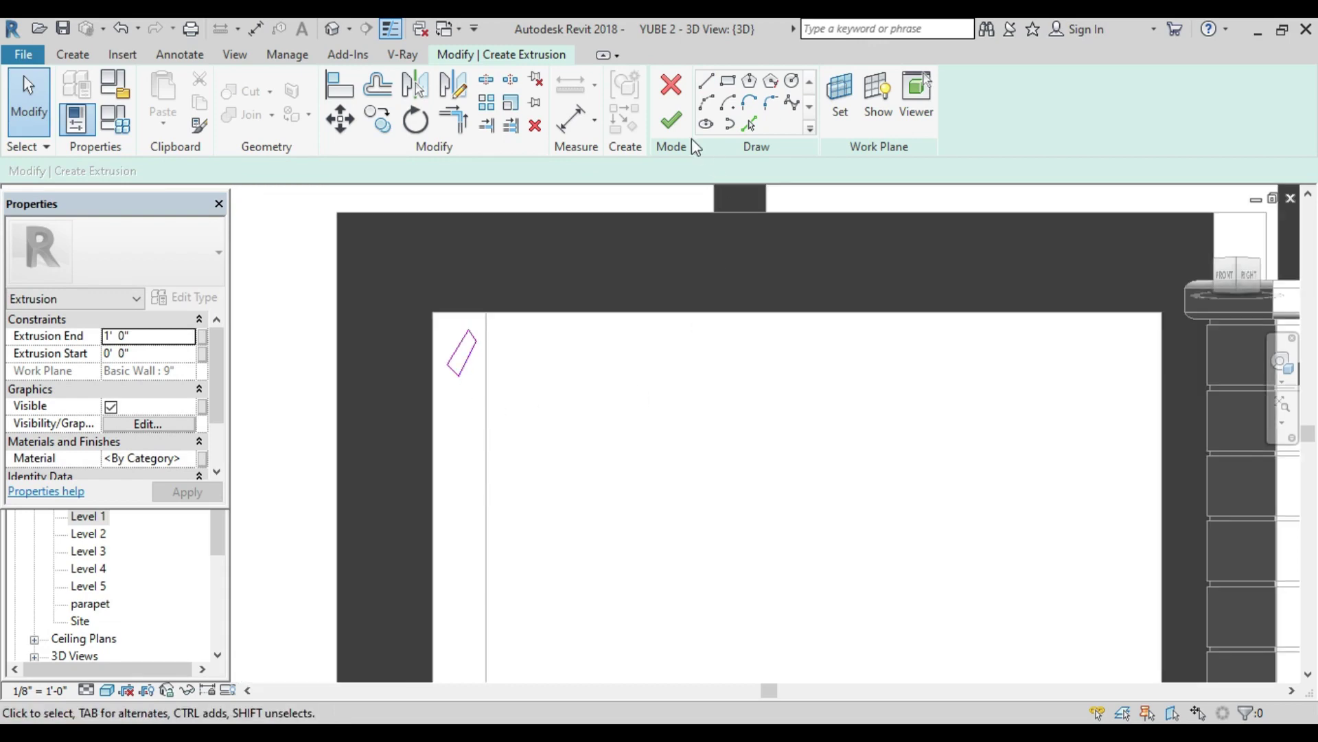
Step: Finish the sketch as a solid louvre blade and turn the view to face the front wall
left_click(671, 121)
scroll(687, 401, "down", 2)
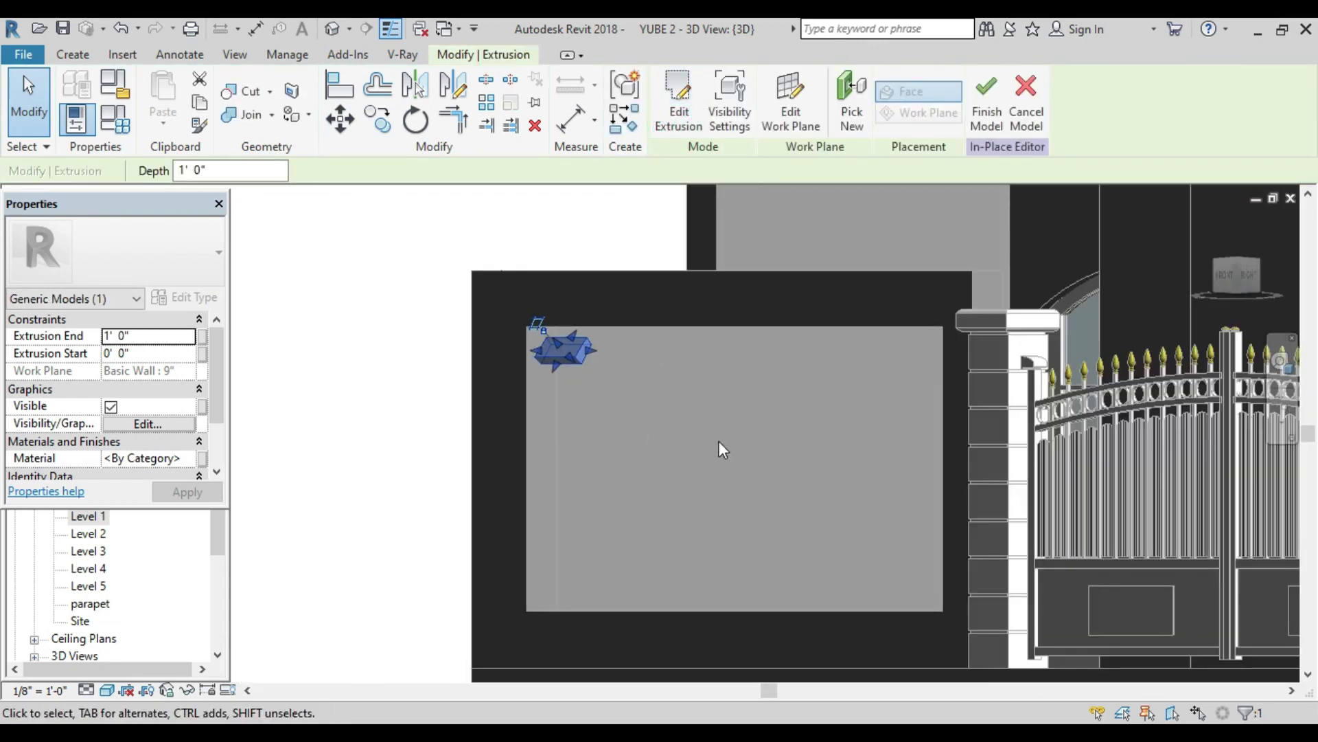
middle_click_drag(719, 439, 858, 478, "shift")
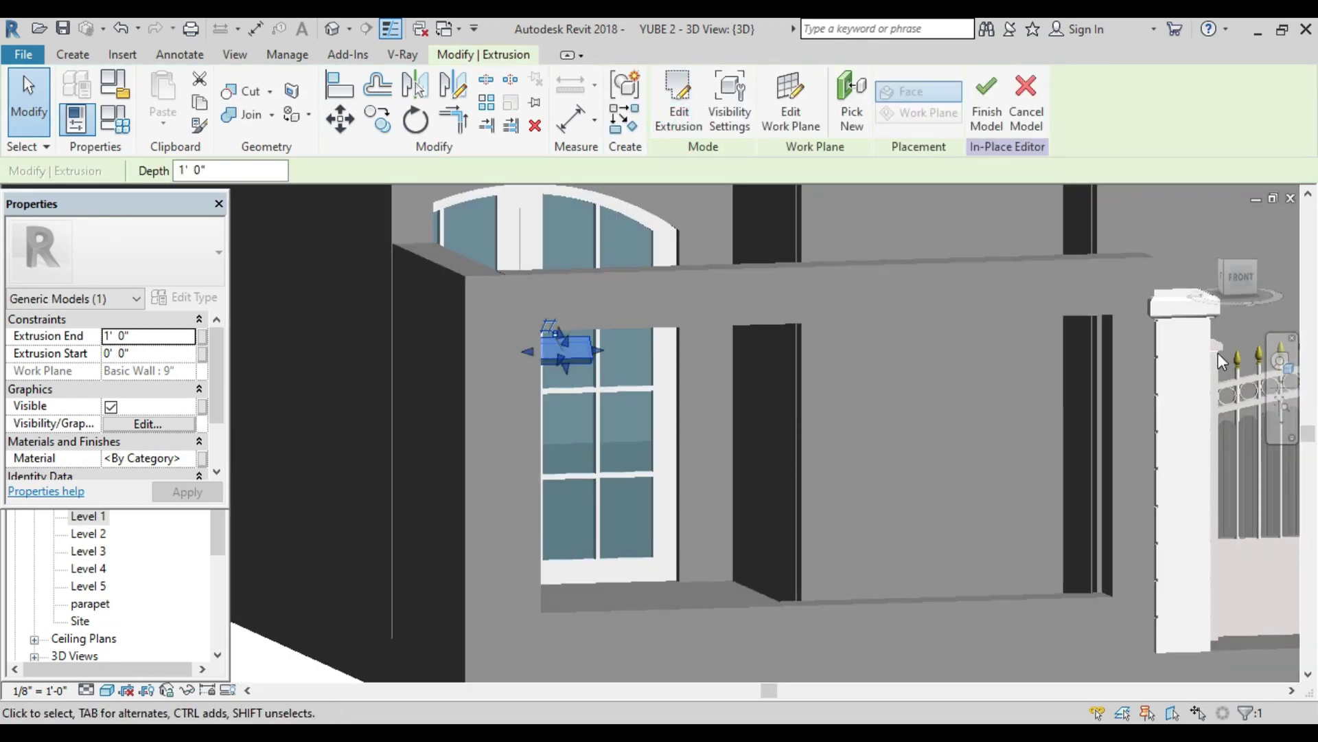
left_click(1242, 283)
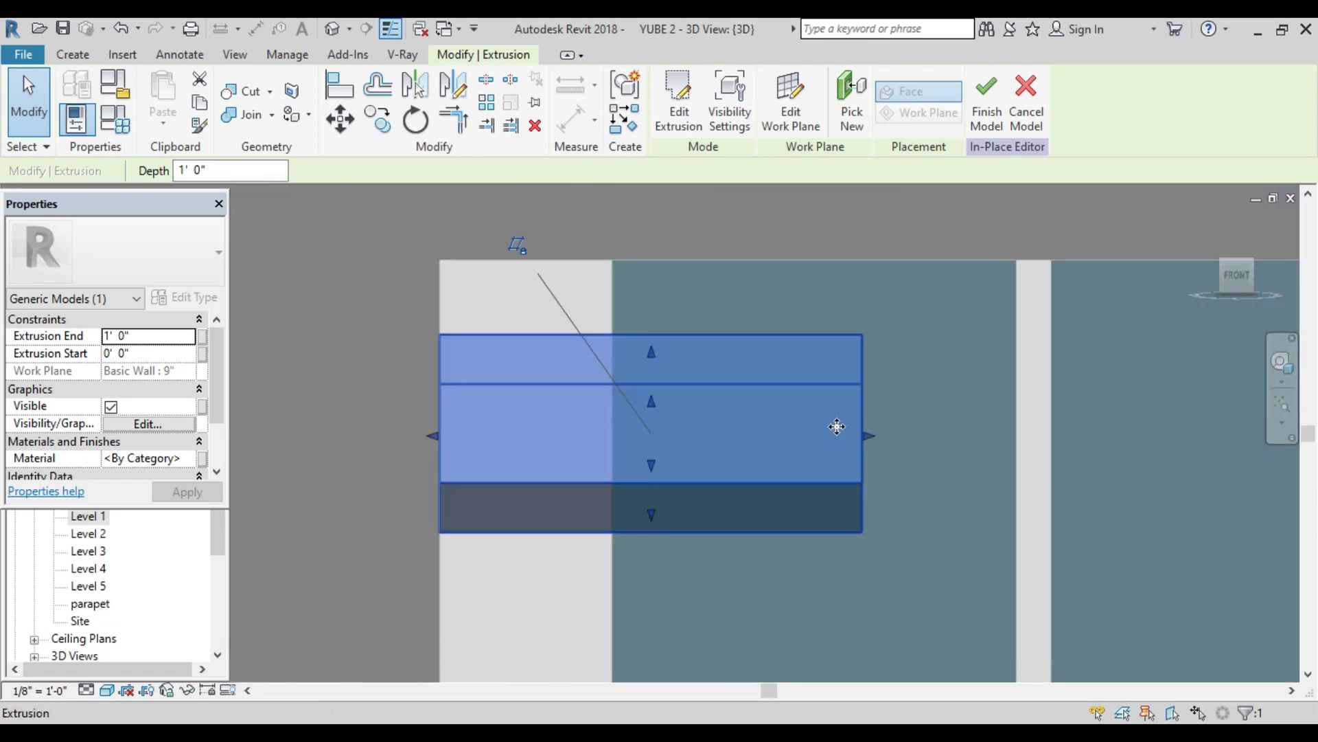
scroll(837, 426, "down", 3)
middle_click_drag(900, 488, 554, 422)
scroll(553, 423, "down", 2)
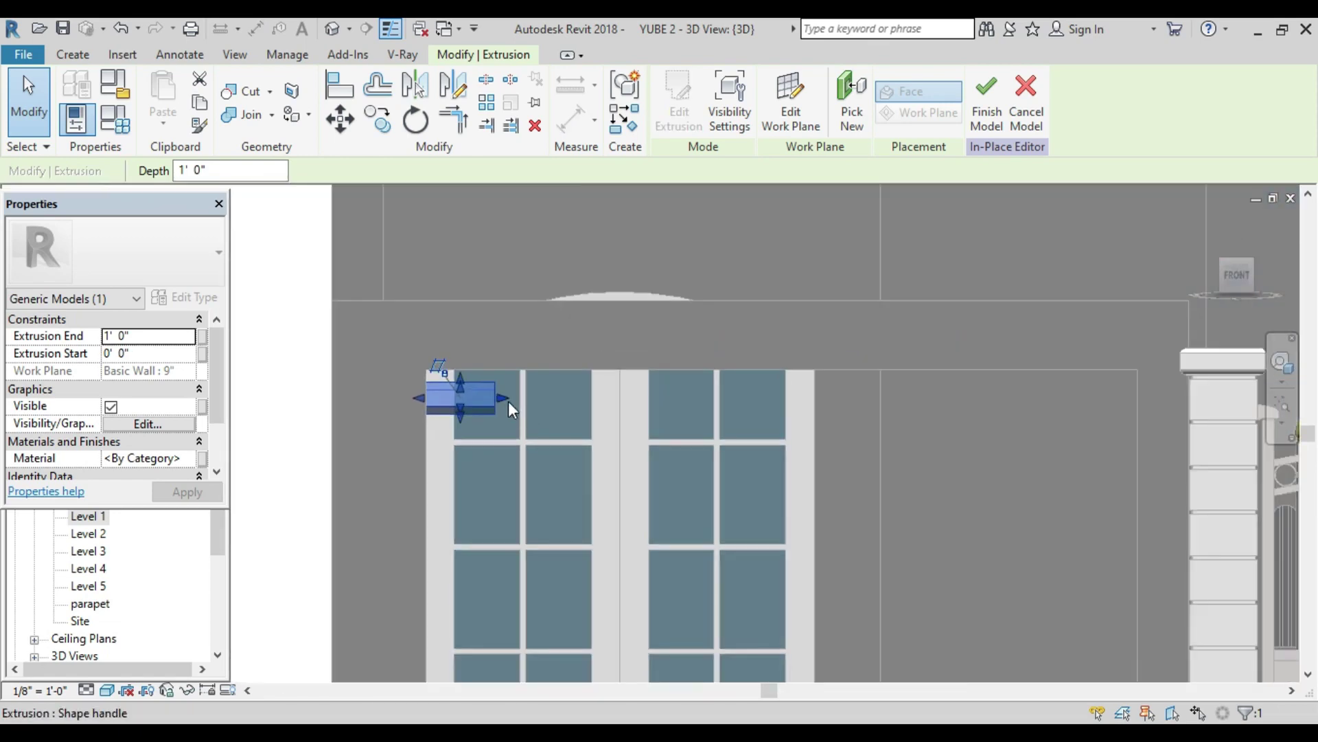
Step: Stretch the louvre blade to about 10' 4 1/2" across the wall opening, then reselect it
left_click_drag(502, 397, 1135, 401)
scroll(948, 480, "down", 1)
scroll(949, 479, "down", 2)
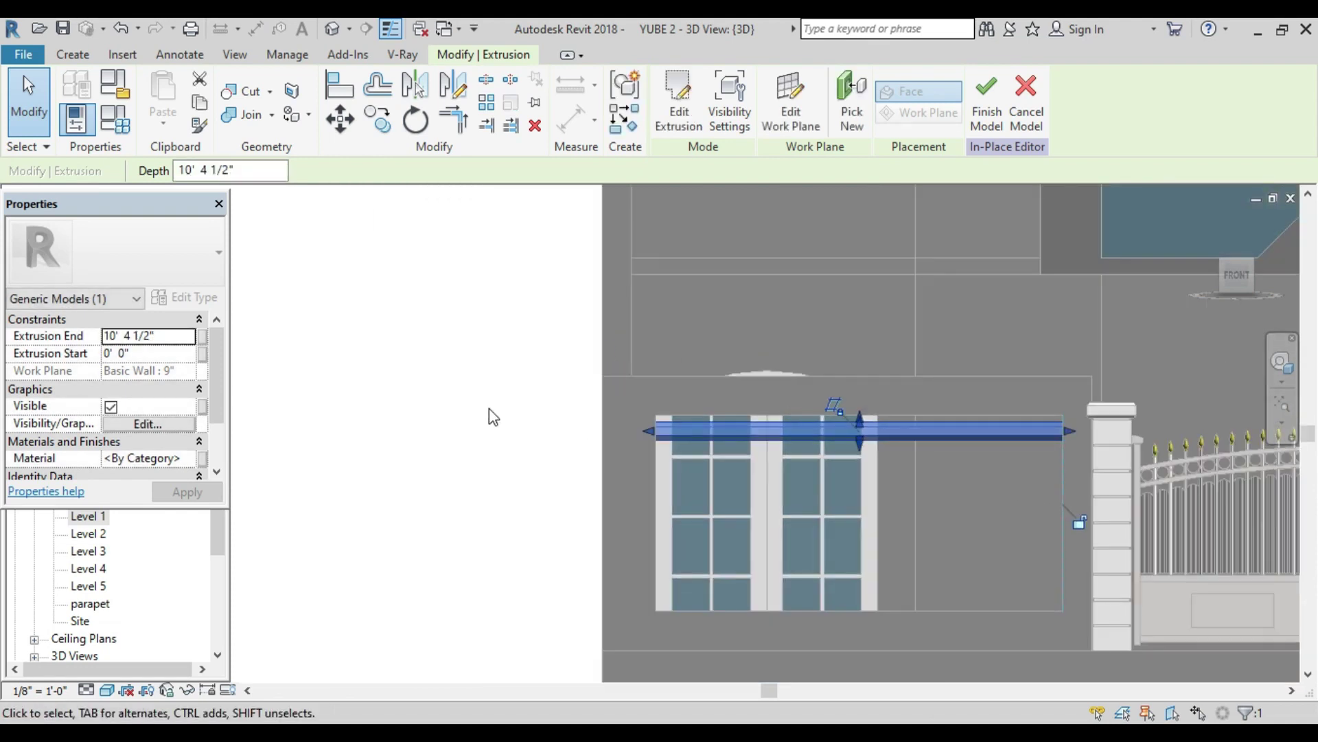
left_click(493, 417)
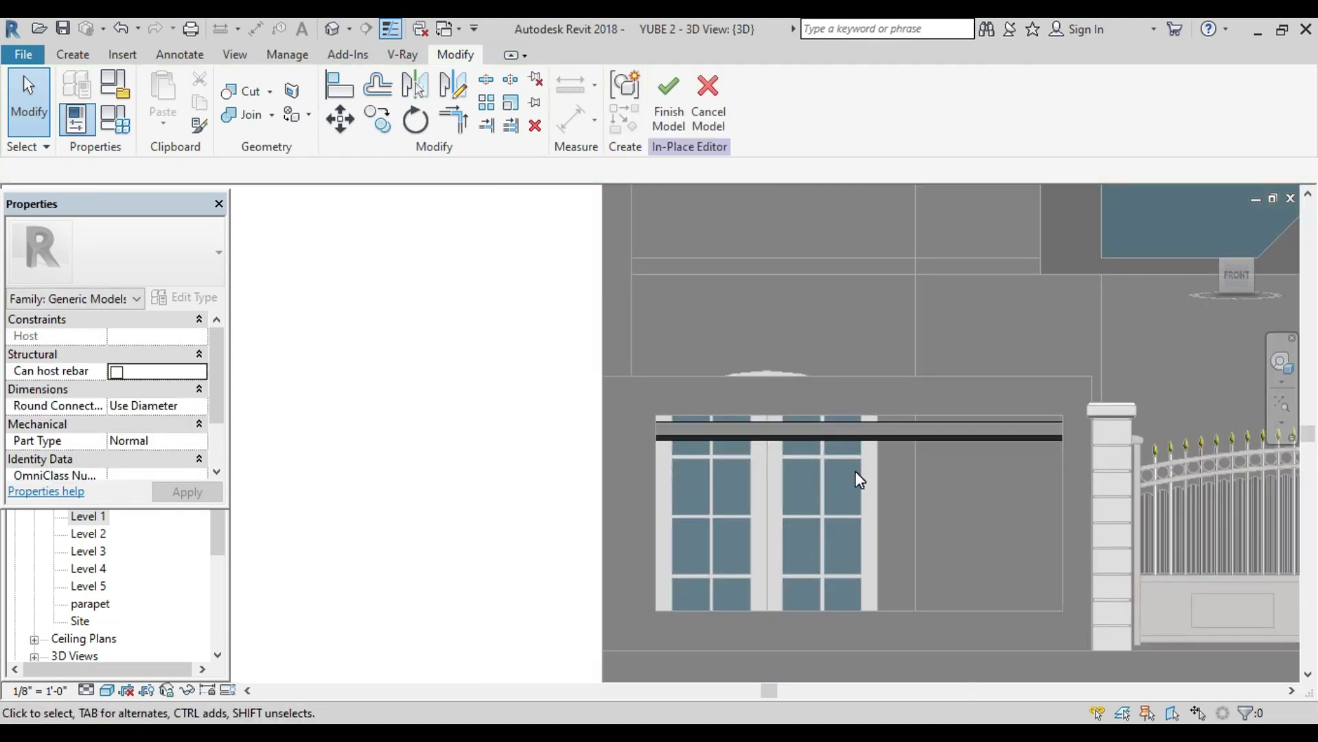
middle_click_drag(858, 463, 591, 412)
left_click(571, 394)
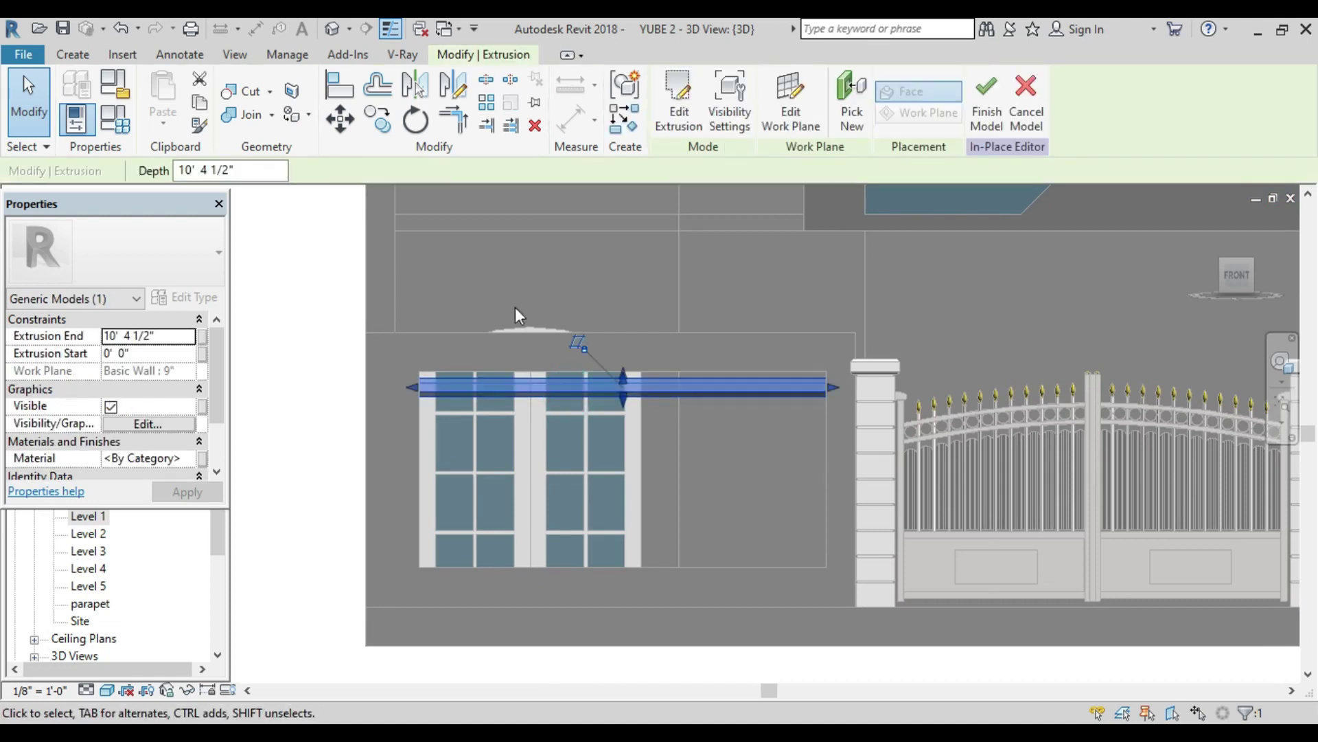
Step: Array the blade with Move To: Last, from the opening's top to its bottom
left_click(486, 103)
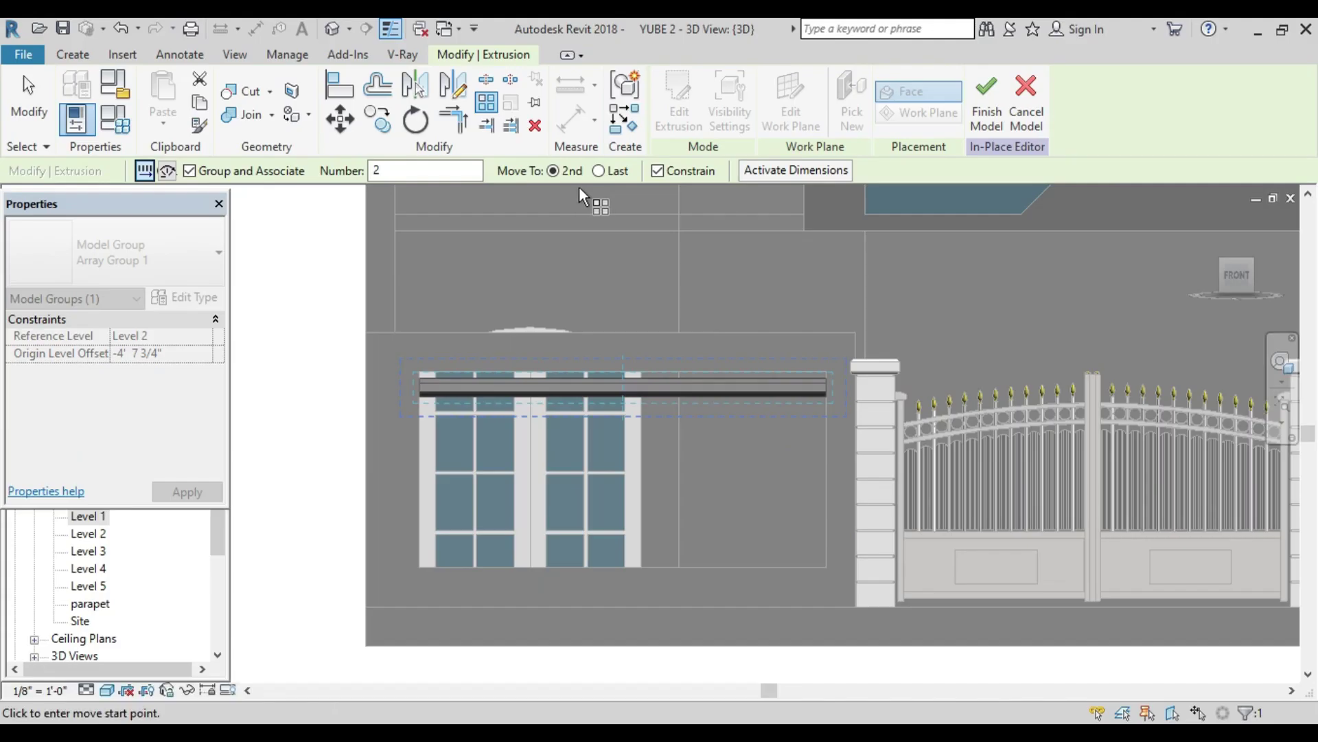
left_click(602, 172)
scroll(416, 362, "up", 2)
scroll(420, 379, "up", 2)
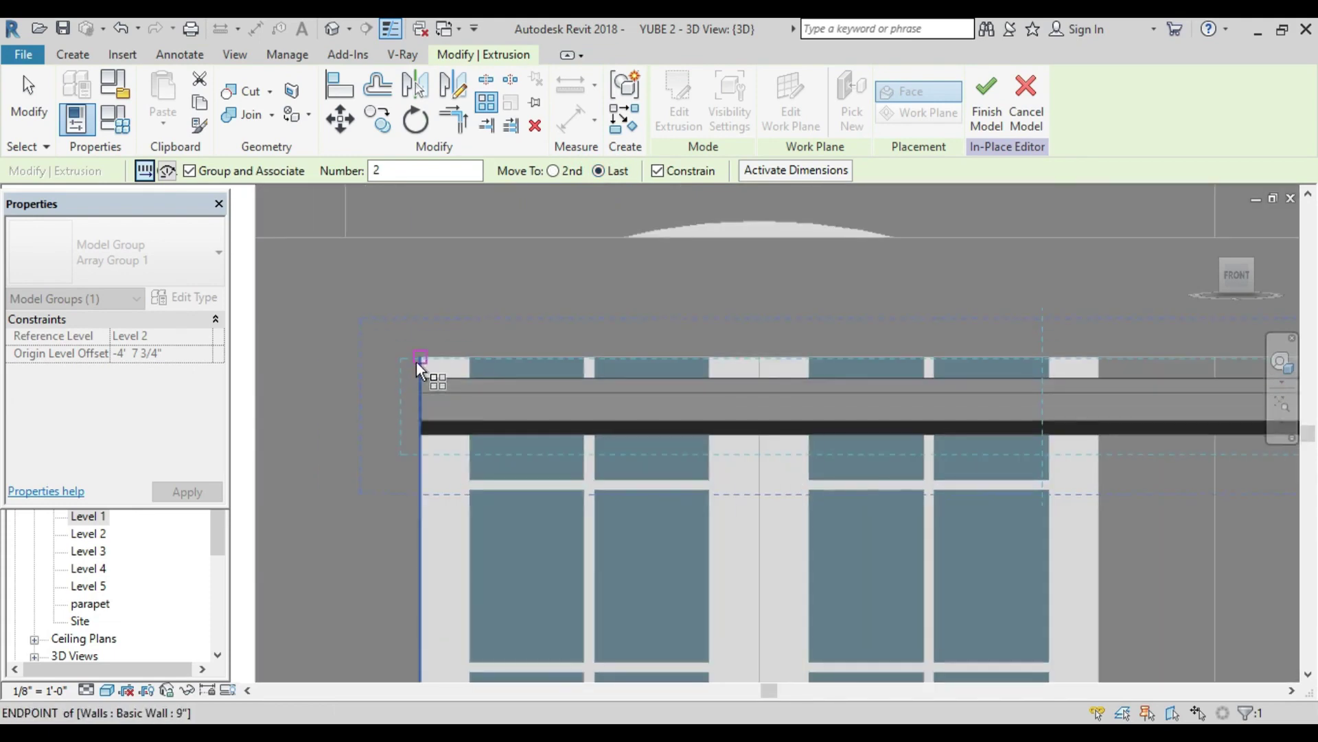
left_click(418, 375)
scroll(426, 433, "down", 4)
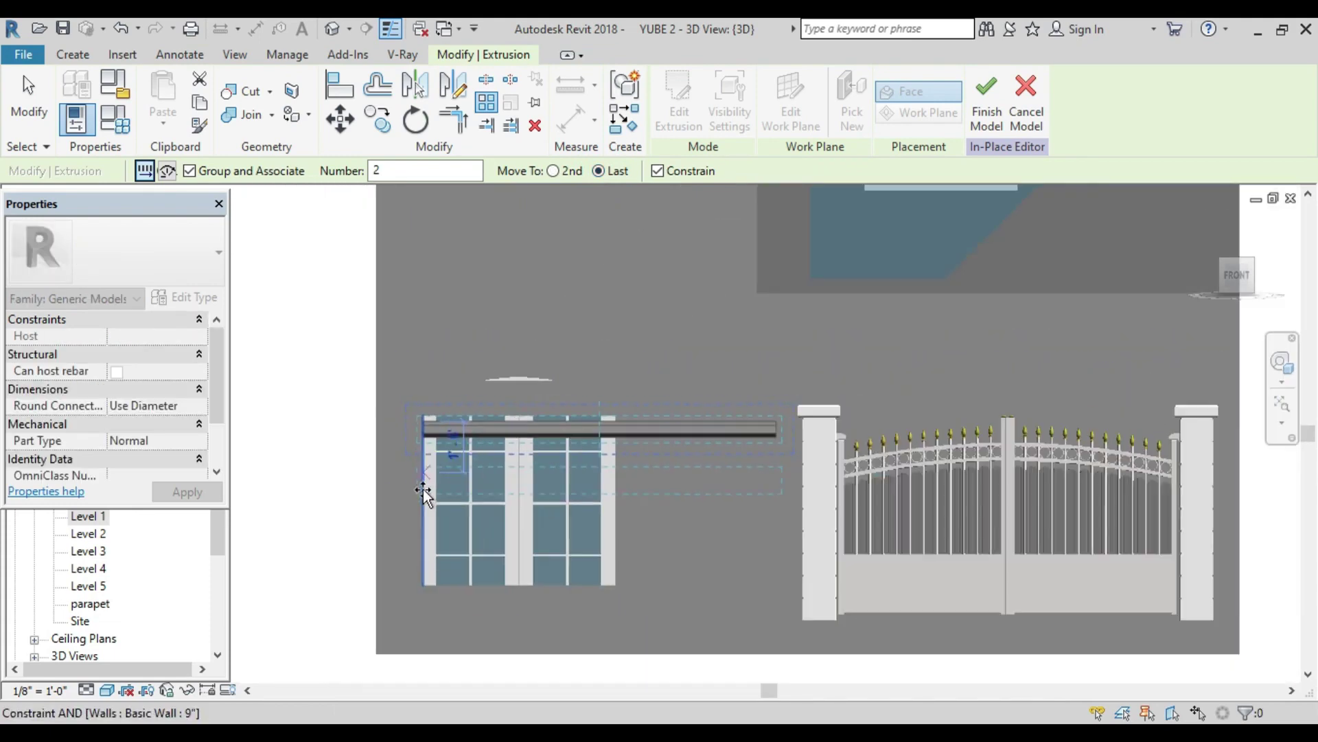
mouse_move(427, 491)
middle_mouse_down()
mouse_move(438, 483)
mouse_move(438, 378)
middle_mouse_up()
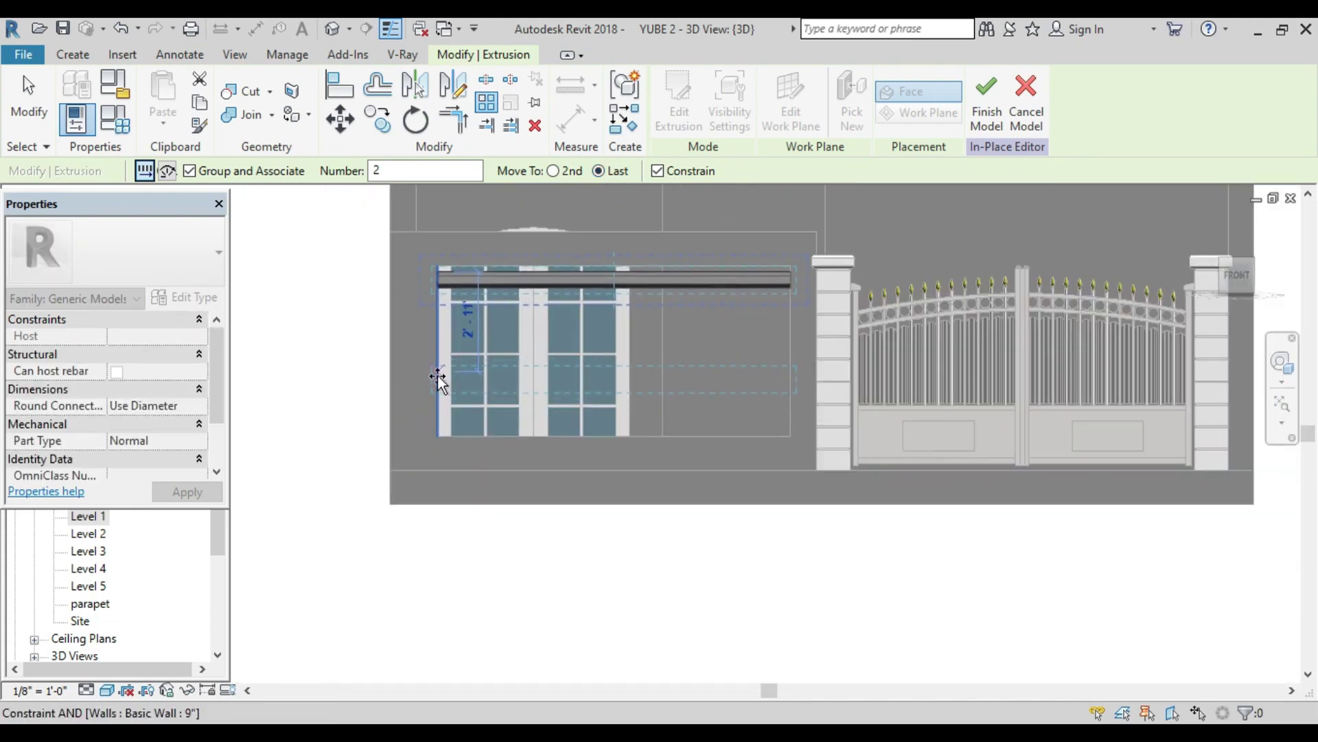
left_click(439, 416)
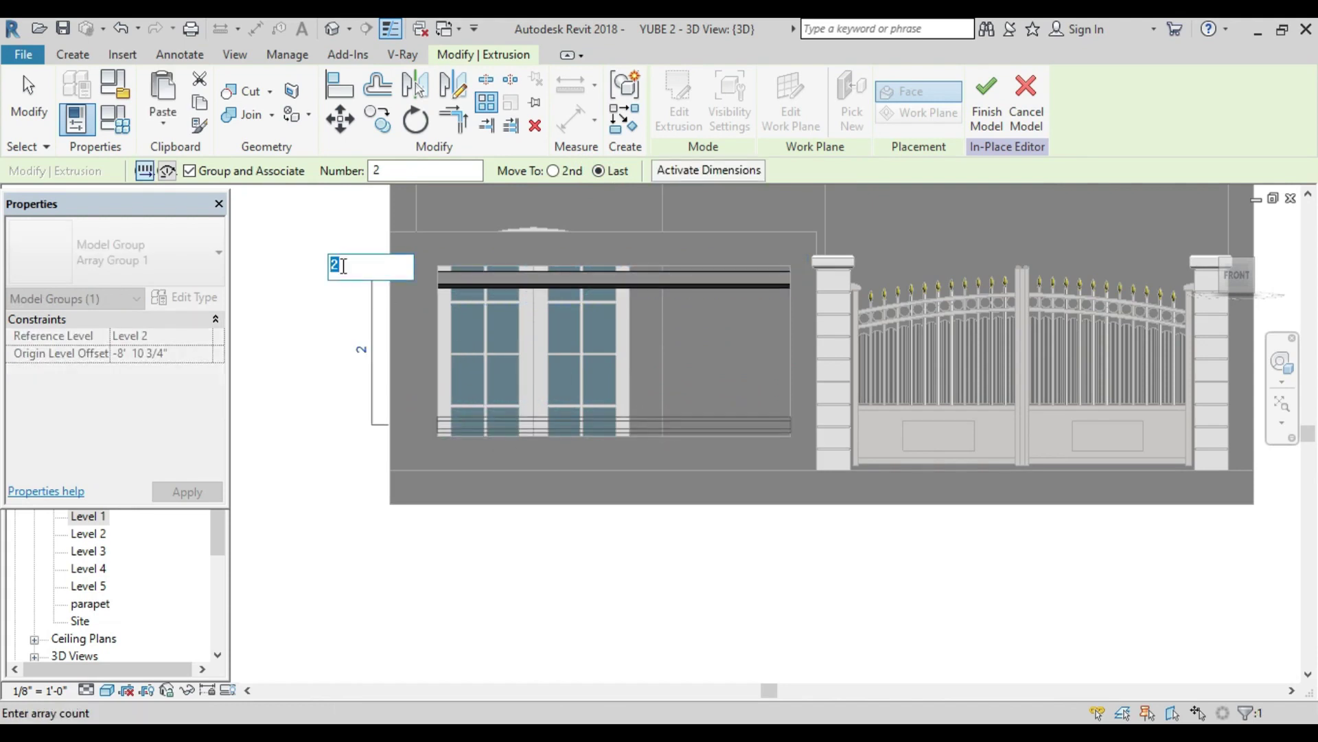
Step: Set the array count to 10 blades and select all the louvre blades together
left_click(344, 264)
key("BackSpace")
type("10")
key("Return")
scroll(577, 426, "up", 3)
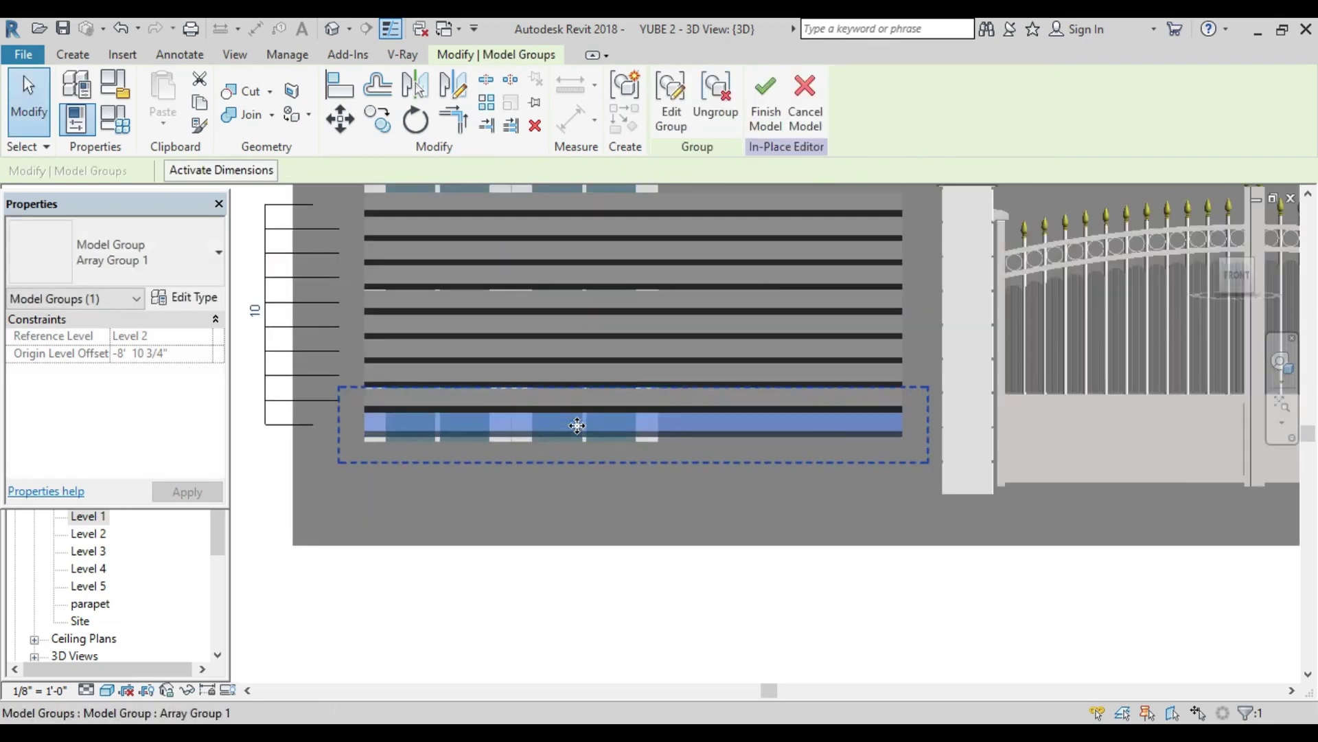
left_click(604, 509)
scroll(604, 509, "down", 2)
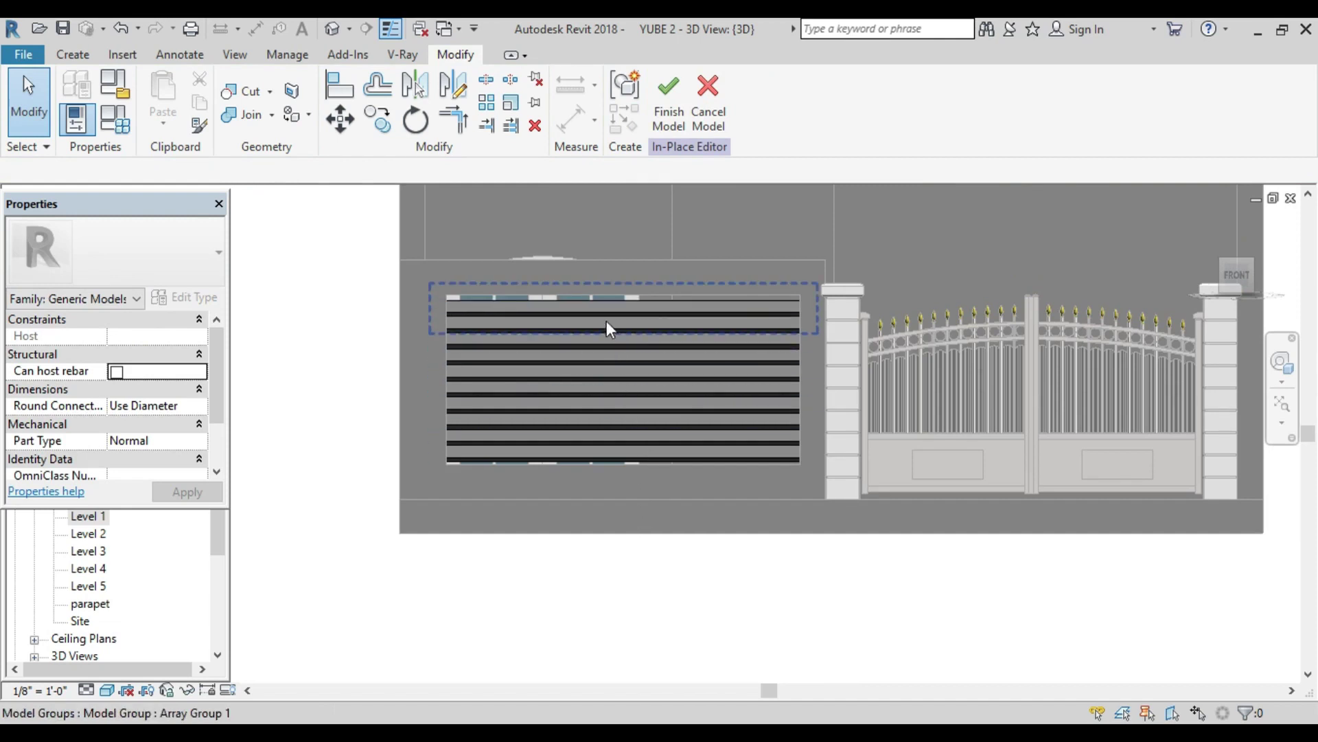
left_click_drag(323, 266, 817, 535)
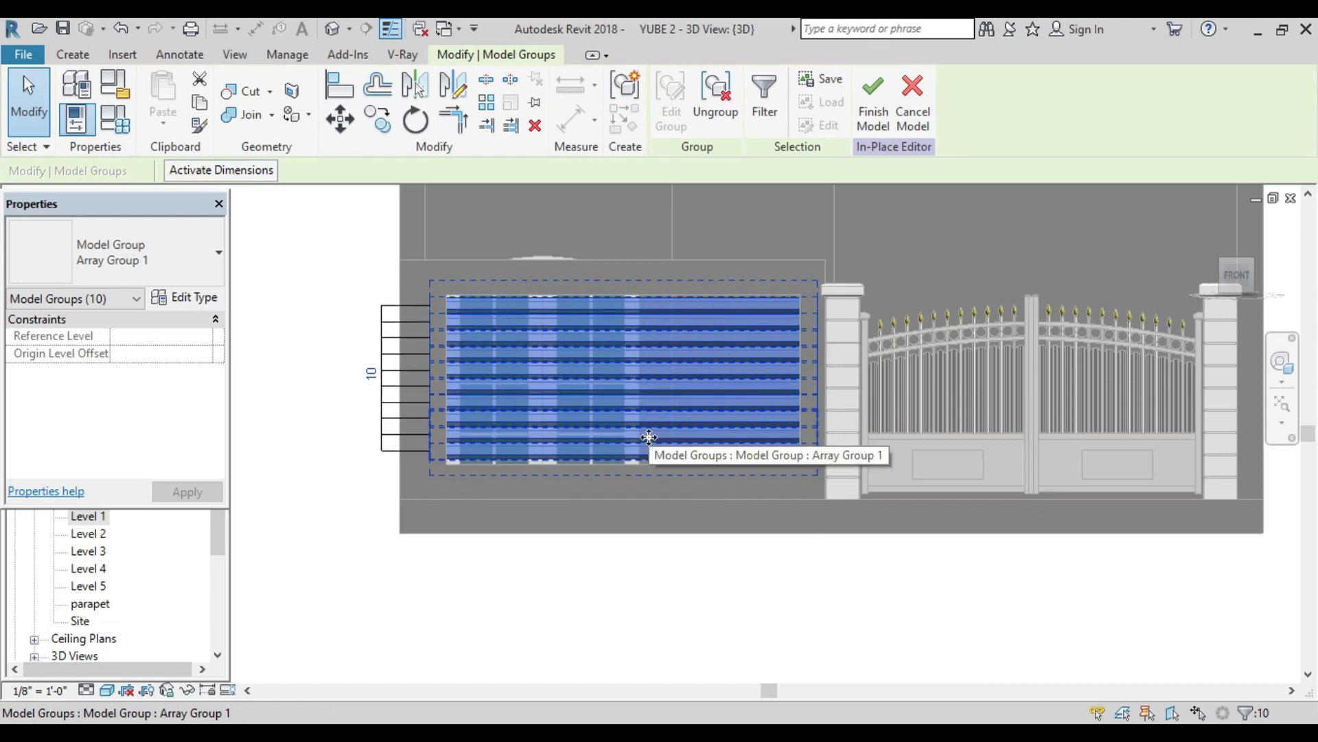
Step: Finish the in-place louvre model and orbit to a front-right corner view of the building
left_click(868, 113)
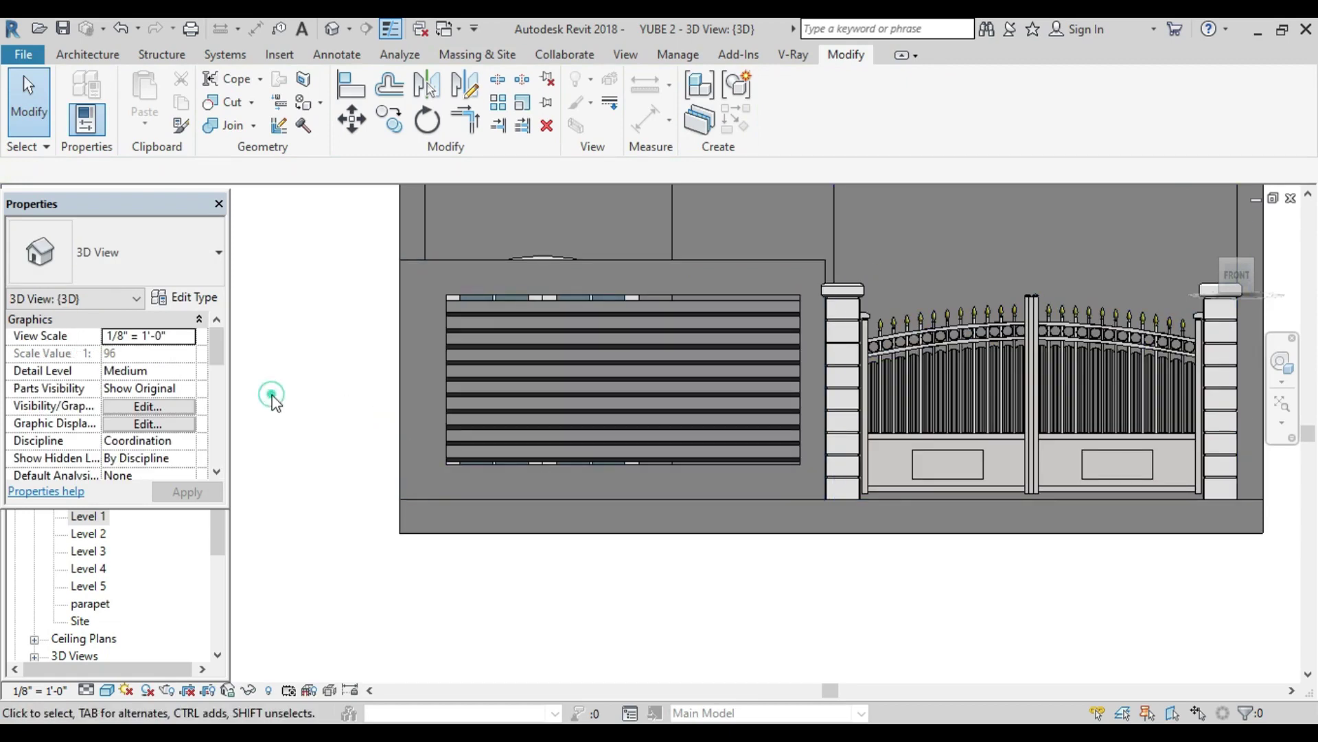
scroll(676, 493, "down", 3)
middle_click_drag(736, 553, 947, 503, "shift")
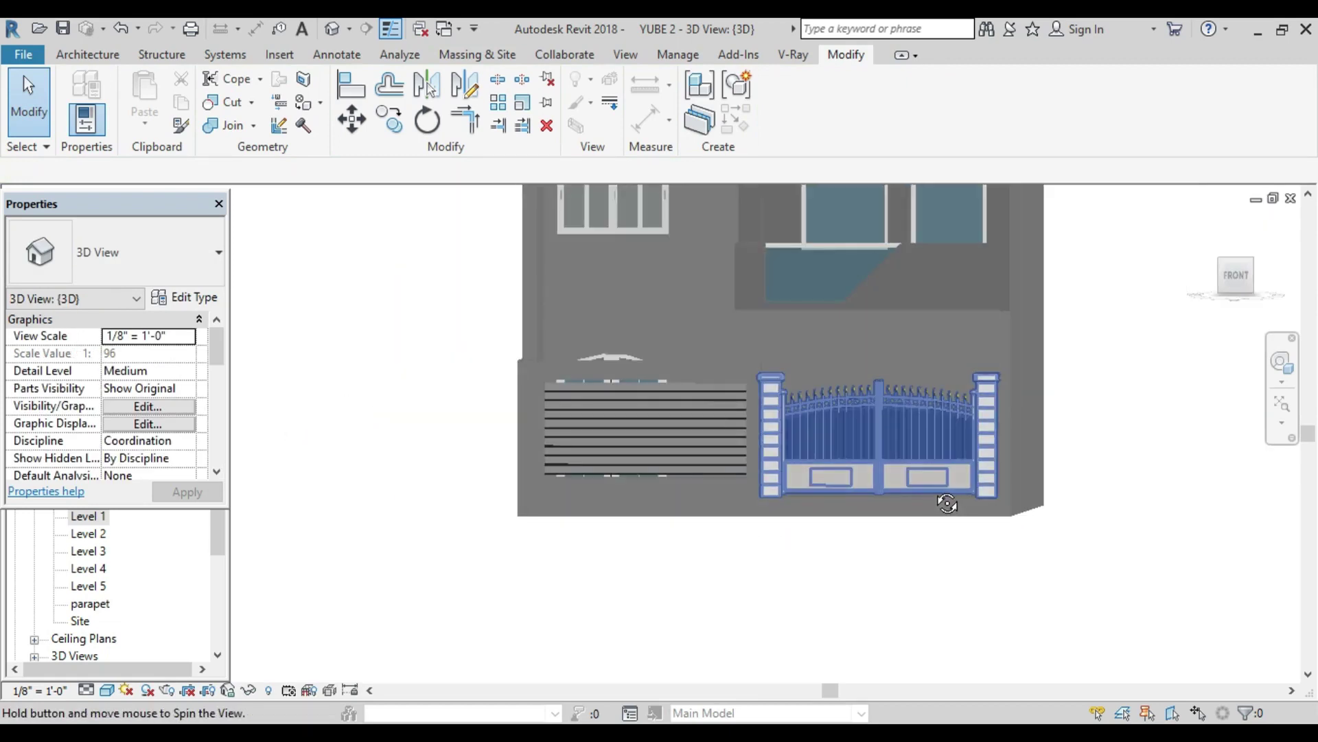
middle_click_drag(853, 530, 810, 520, "shift")
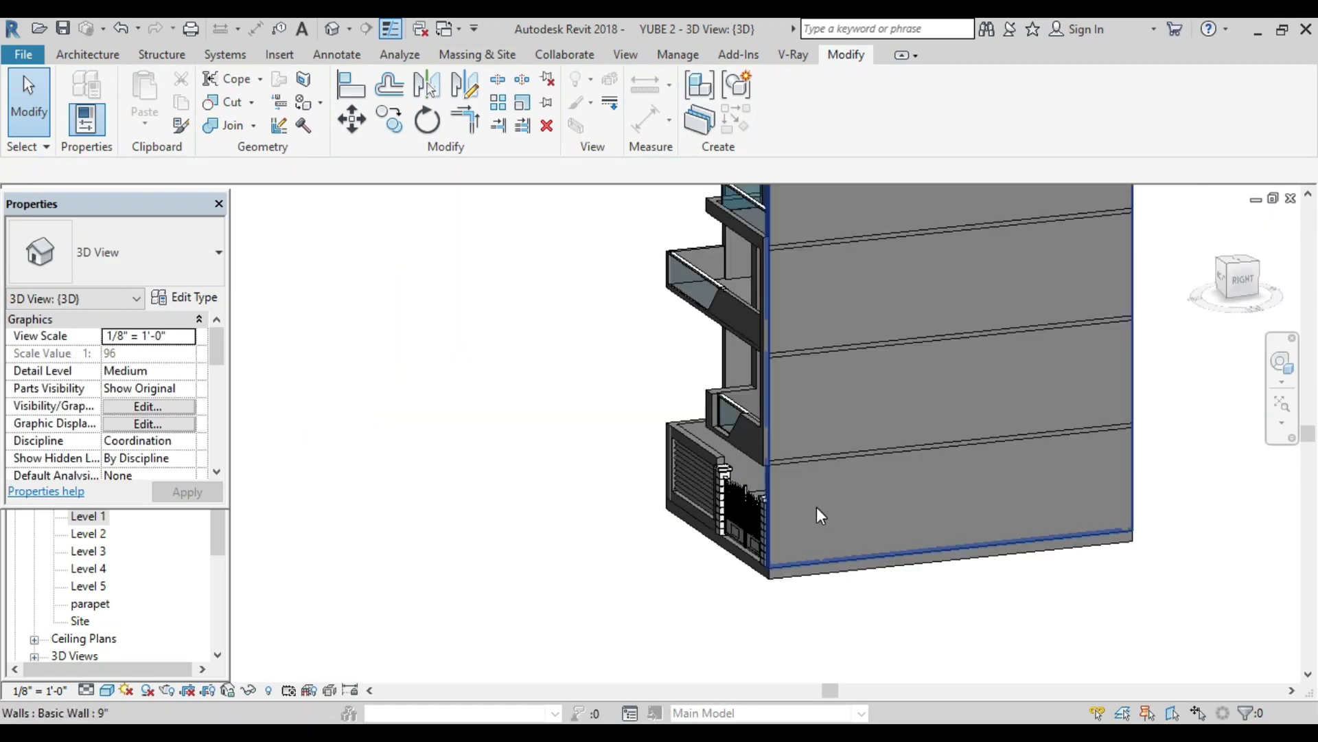
scroll(723, 505, "up", 3)
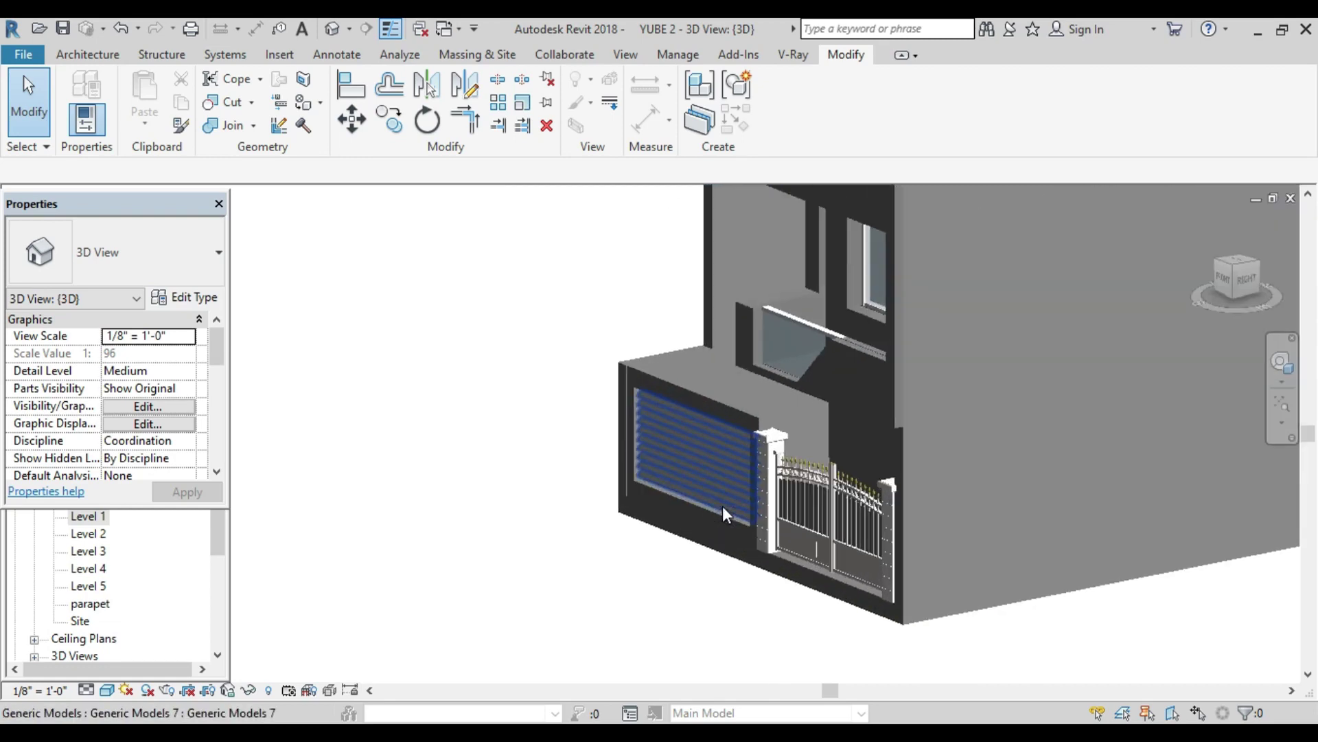
scroll(694, 491, "up", 2)
scroll(694, 492, "up", 2)
scroll(761, 492, "down", 1)
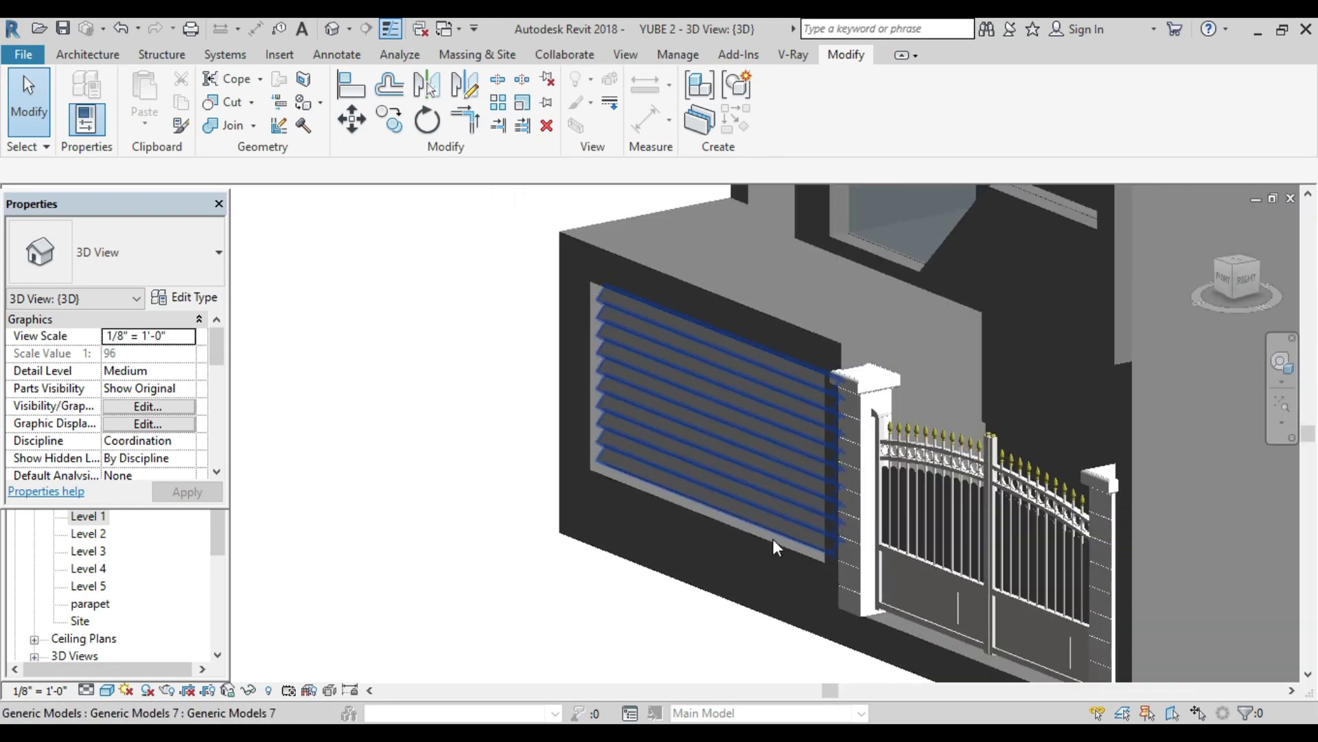
Step: Orbit back to a downward front view, then turn to the building's right side
middle_click_drag(775, 530, 939, 539, "shift")
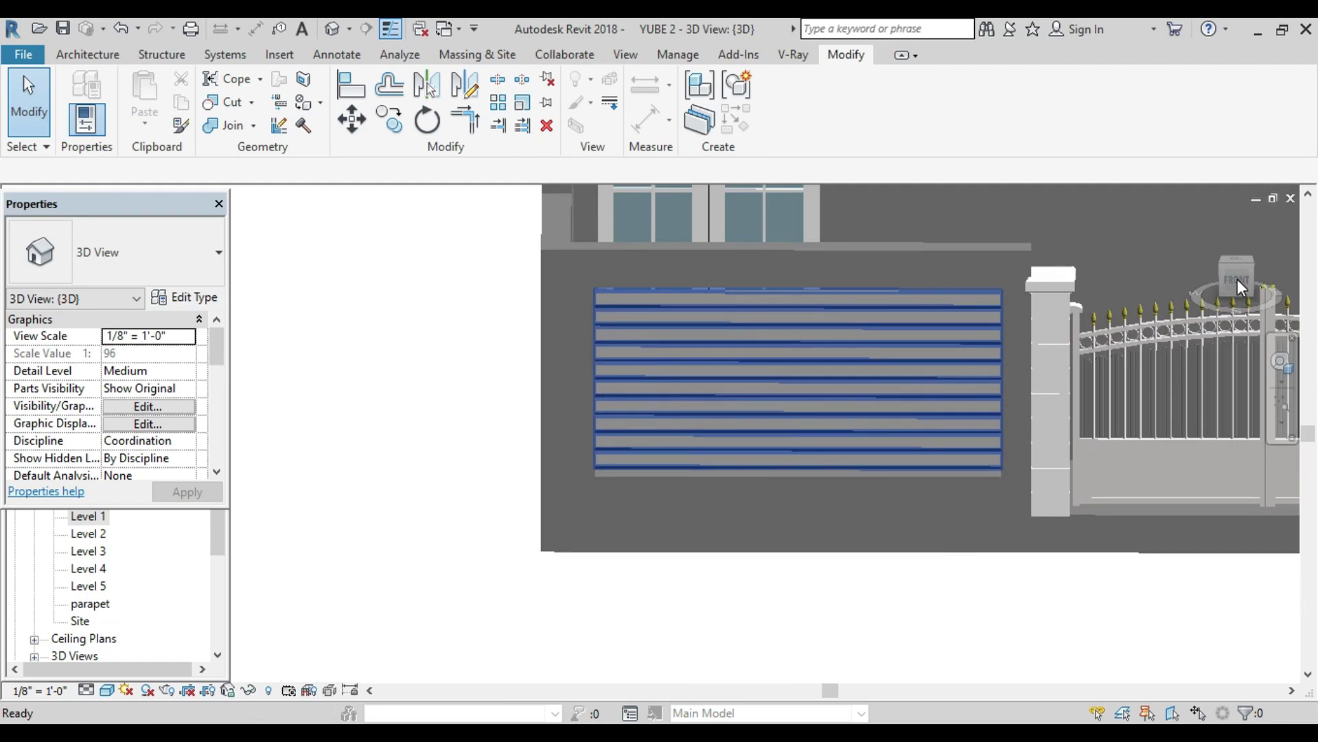
middle_click_drag(918, 493, 850, 507, "shift")
scroll(866, 494, "down", 2)
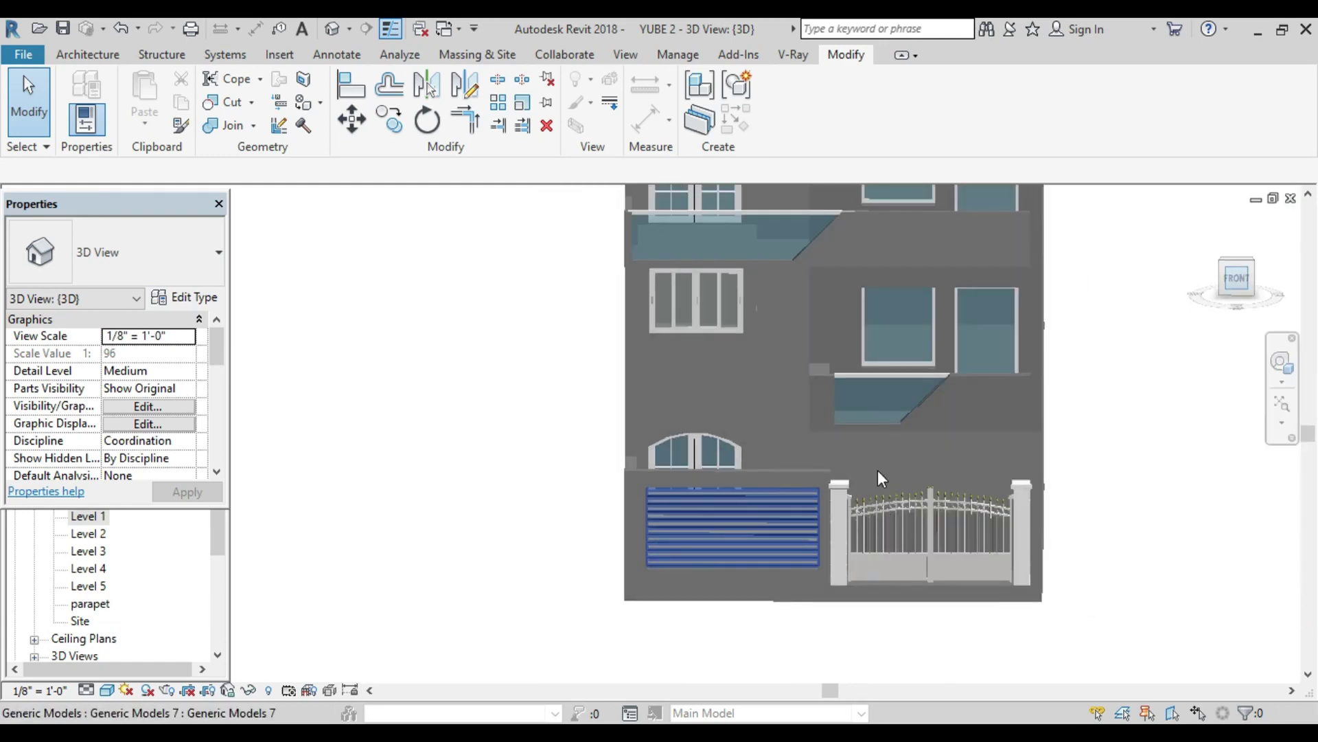
scroll(898, 509, "down", 3)
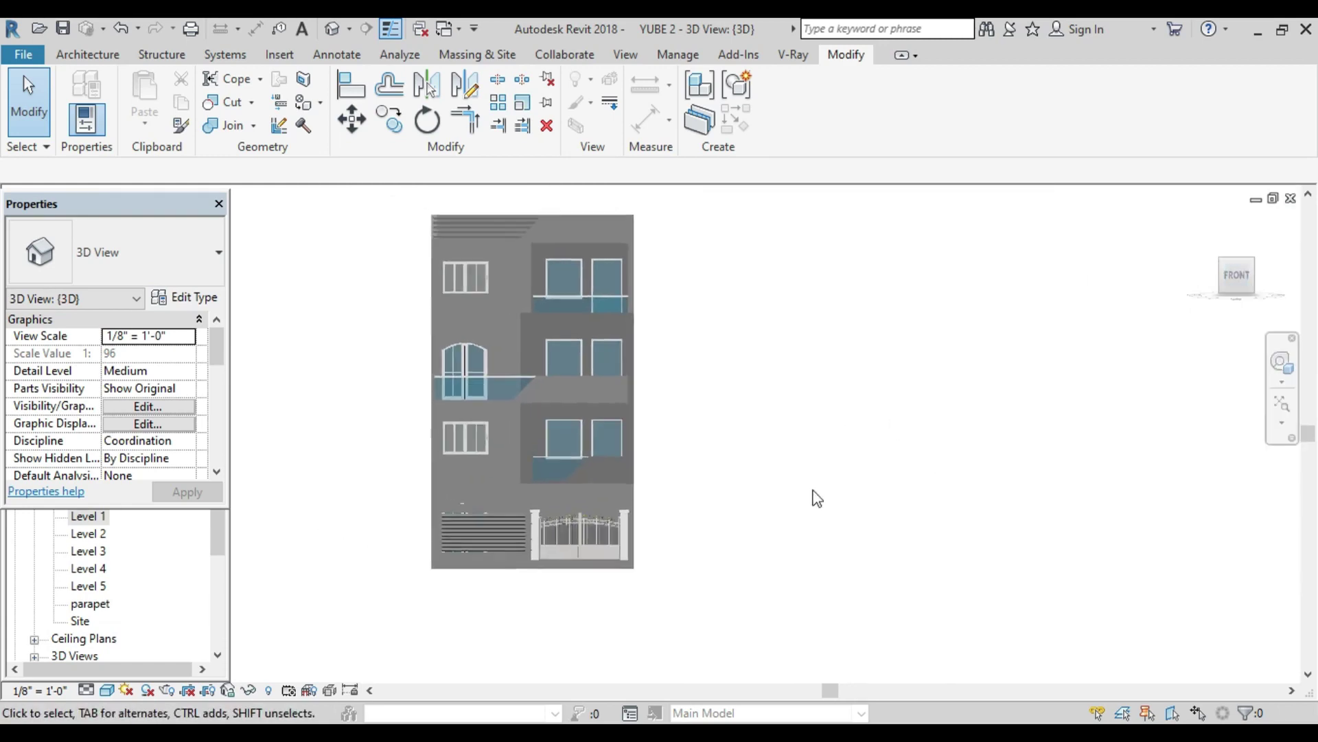
scroll(709, 621, "up", 2)
scroll(707, 622, "up", 2)
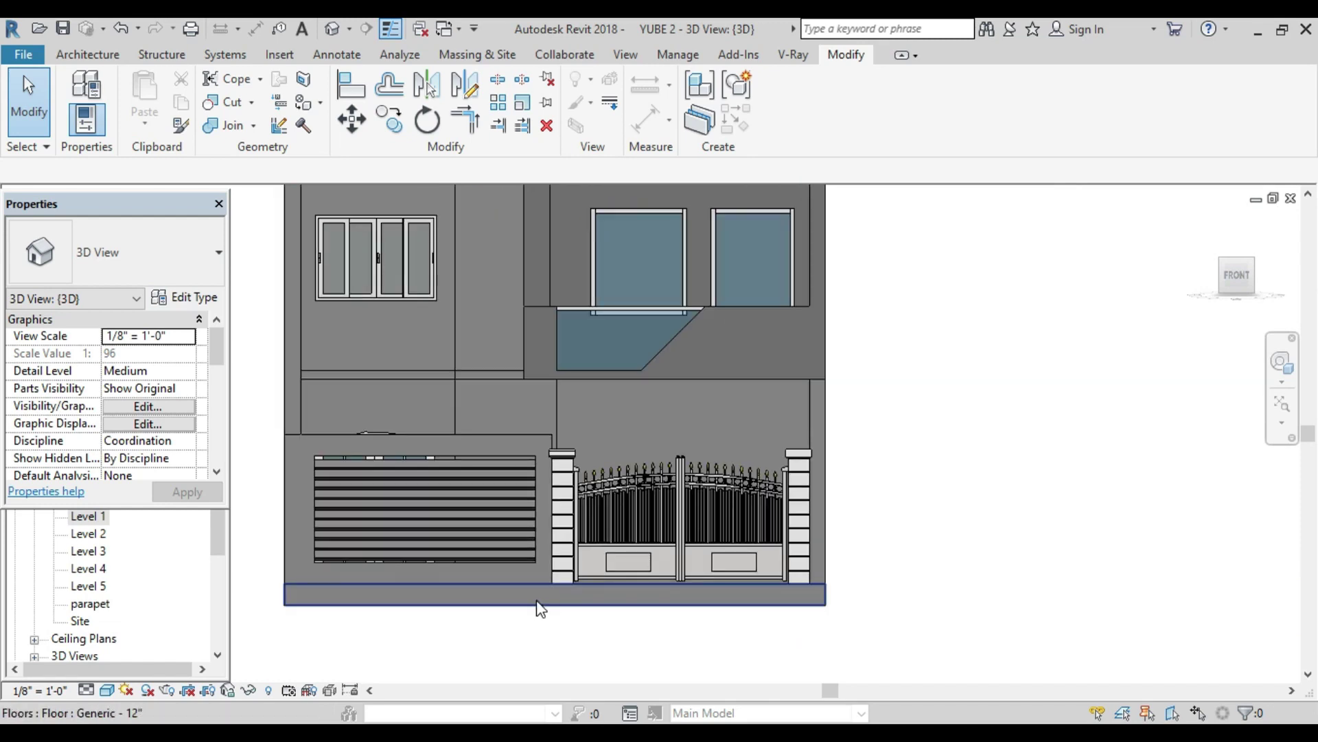
mouse_move(1238, 276)
left_click(1262, 276)
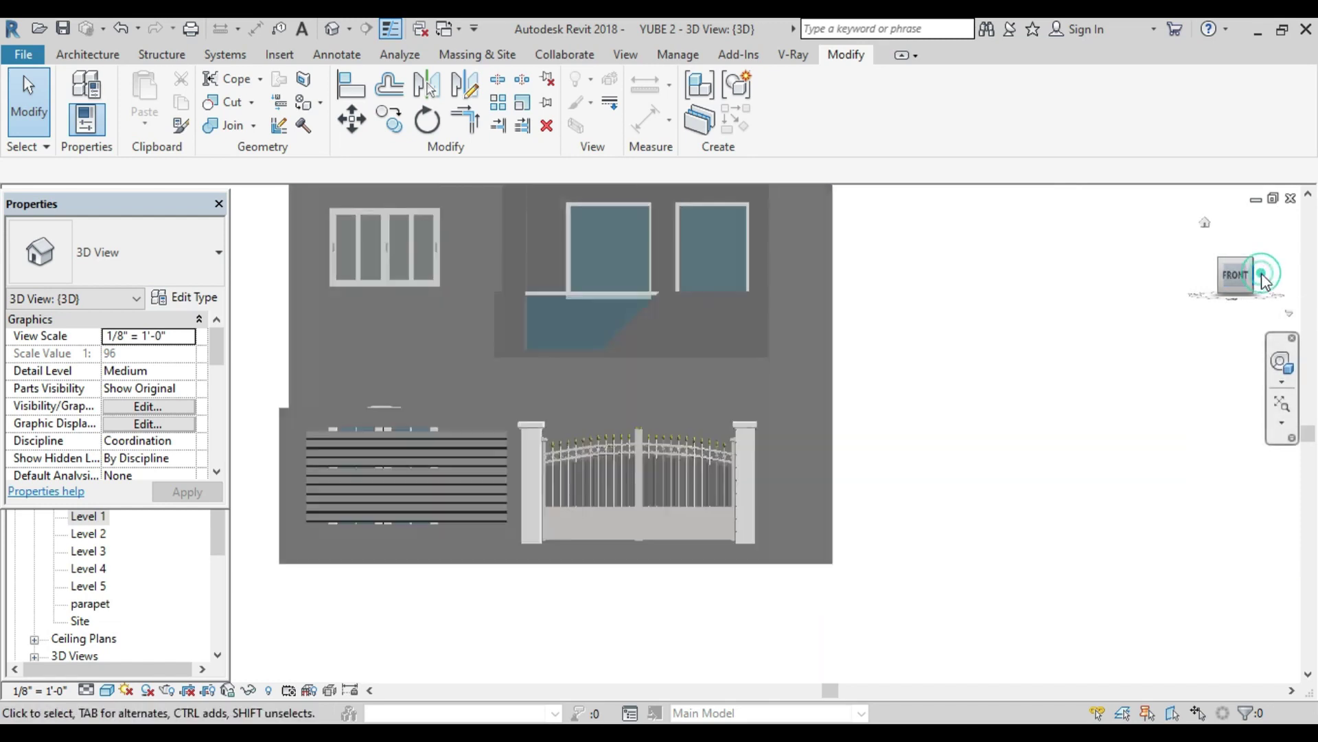
Step: Nudge the gate two steps right so it sits inside the boundary wall's face
scroll(555, 633, "up", 2)
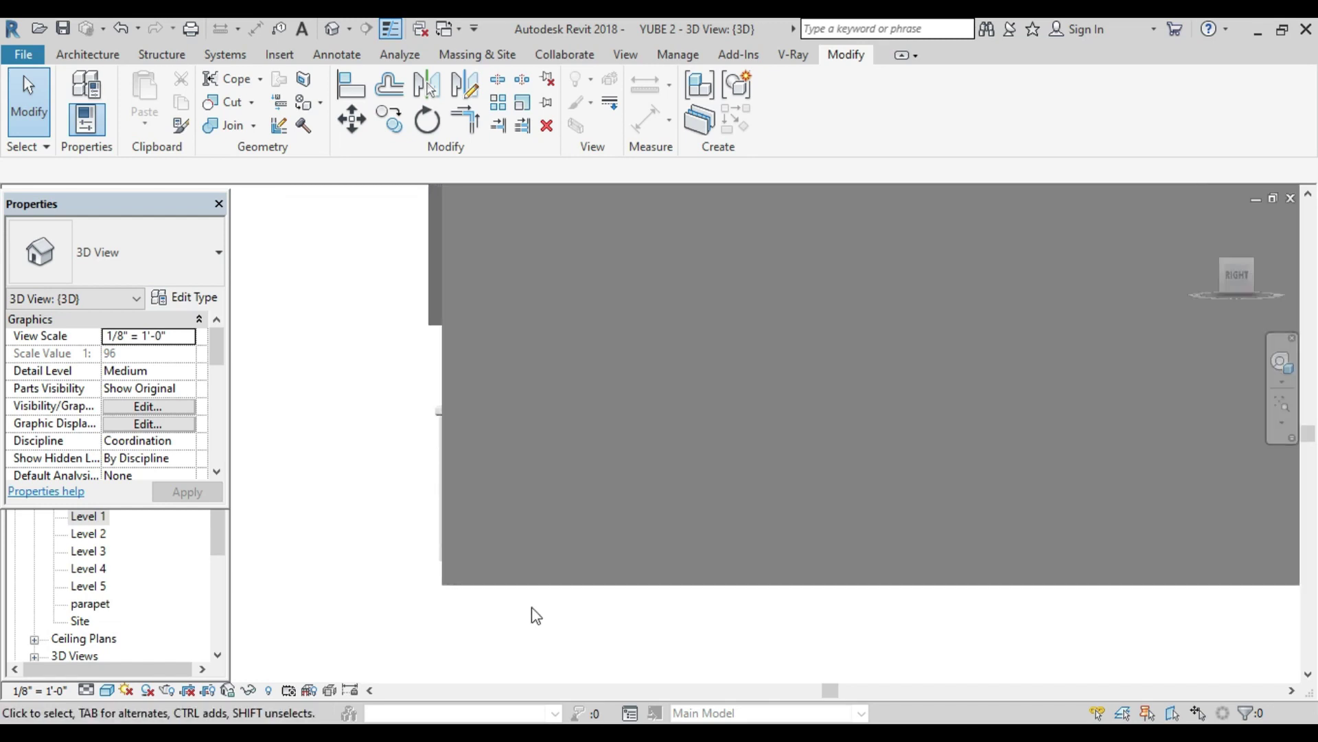
mouse_move(530, 613)
middle_mouse_down()
mouse_move(653, 595)
mouse_move(662, 538)
middle_mouse_up()
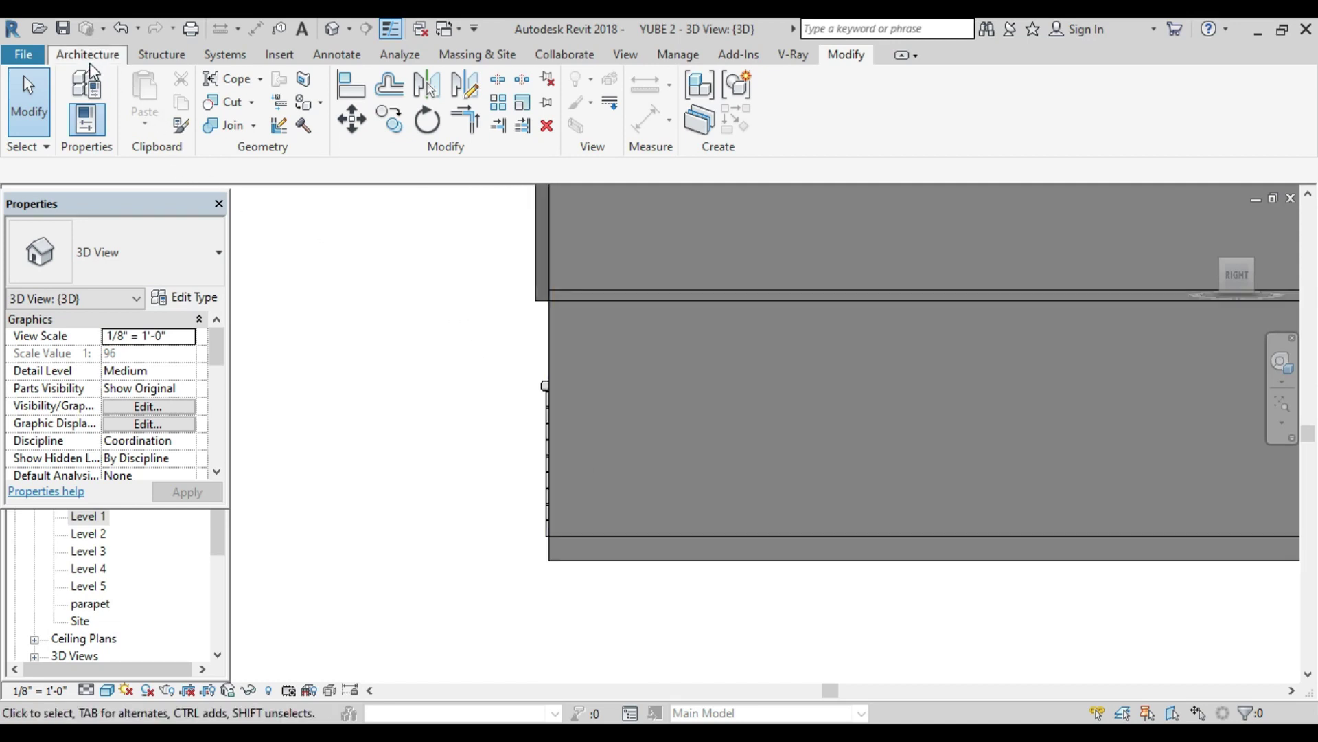
left_click(547, 465)
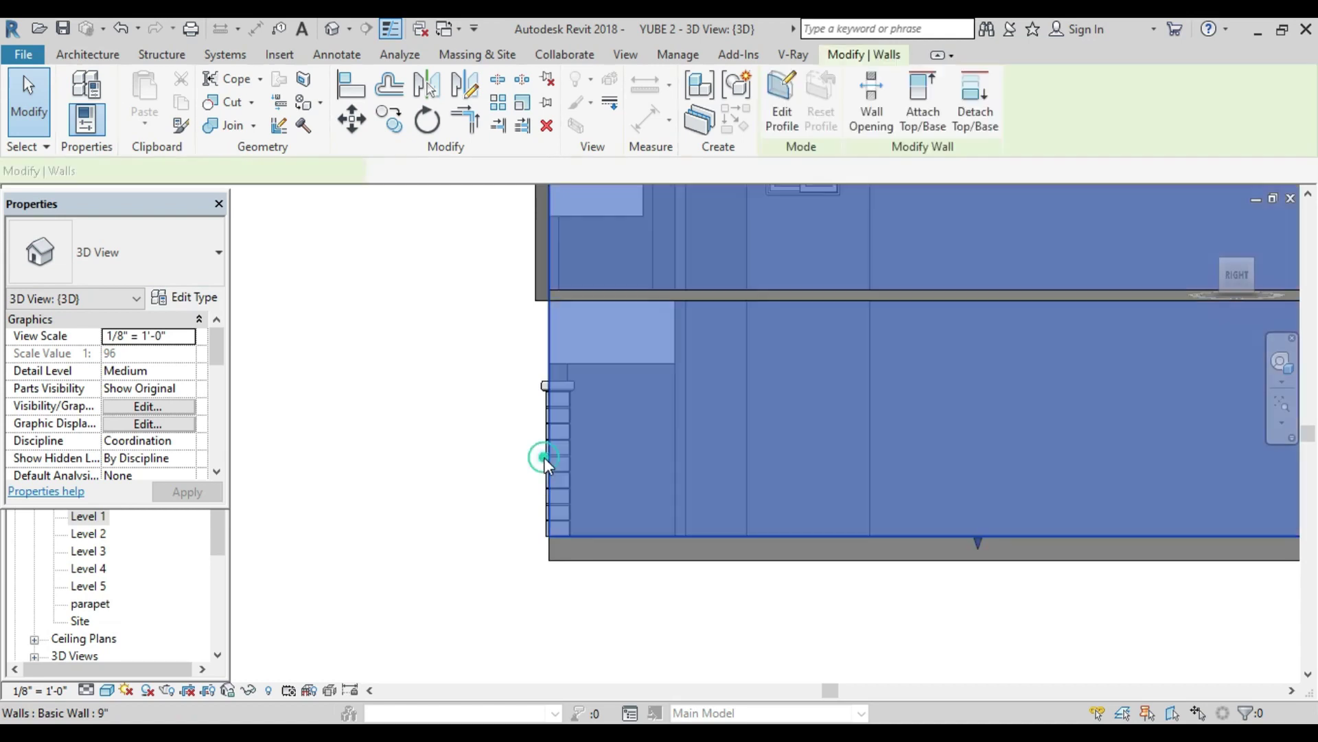
scroll(542, 456, "up", 4)
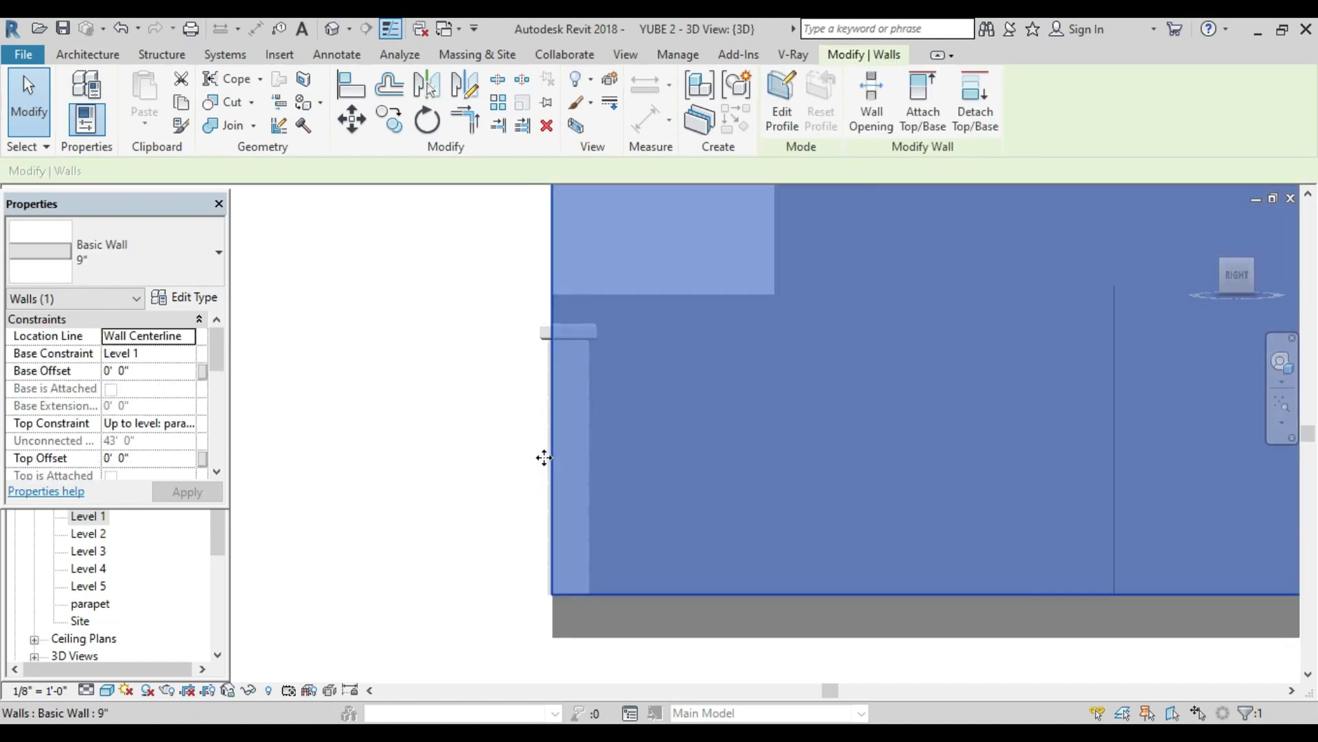
left_click(533, 436)
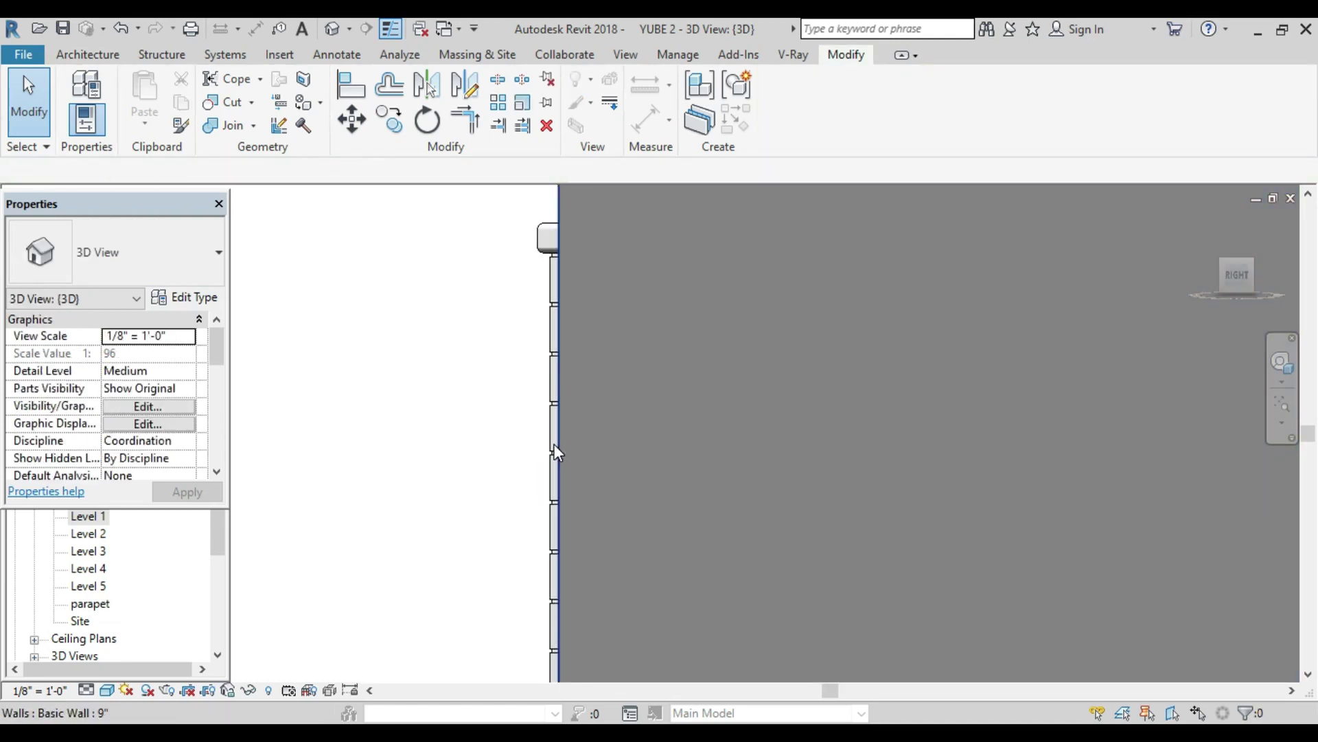
left_click(552, 444)
key("Right")
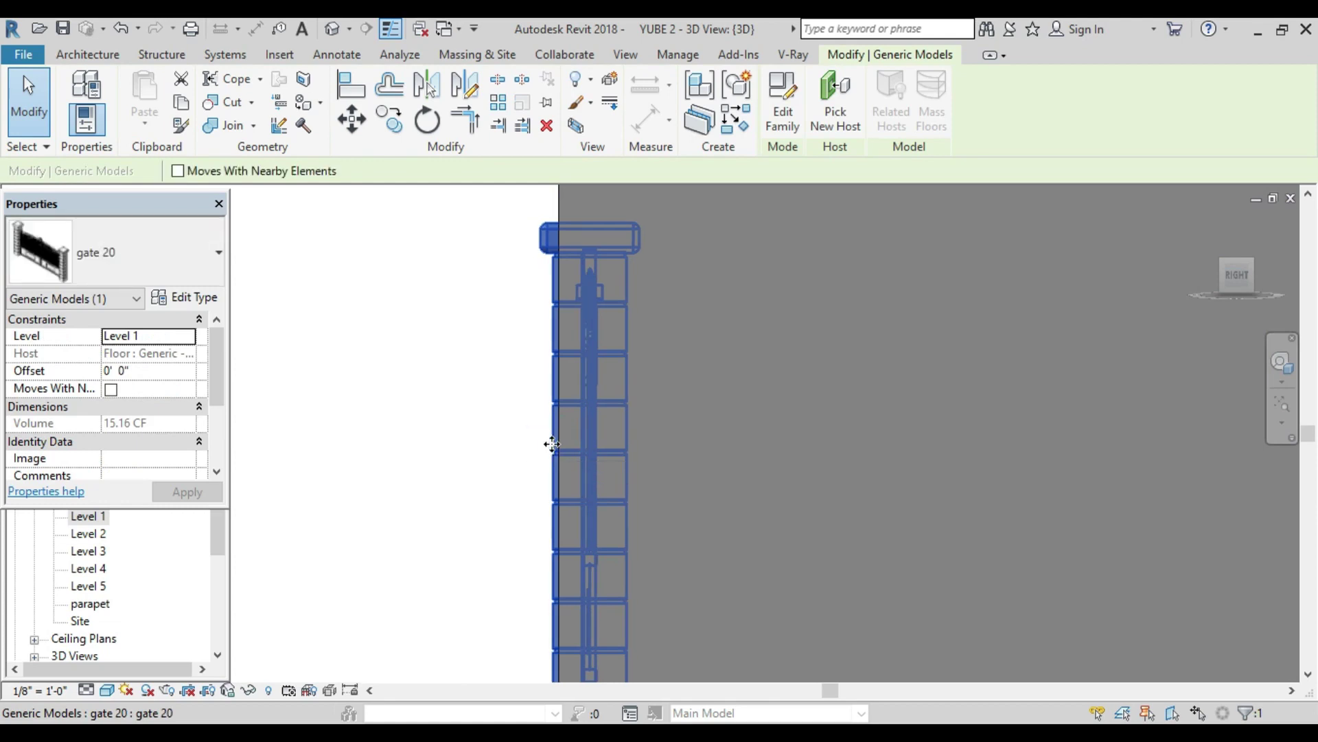
key("Right")
key("Right")
key("Right")
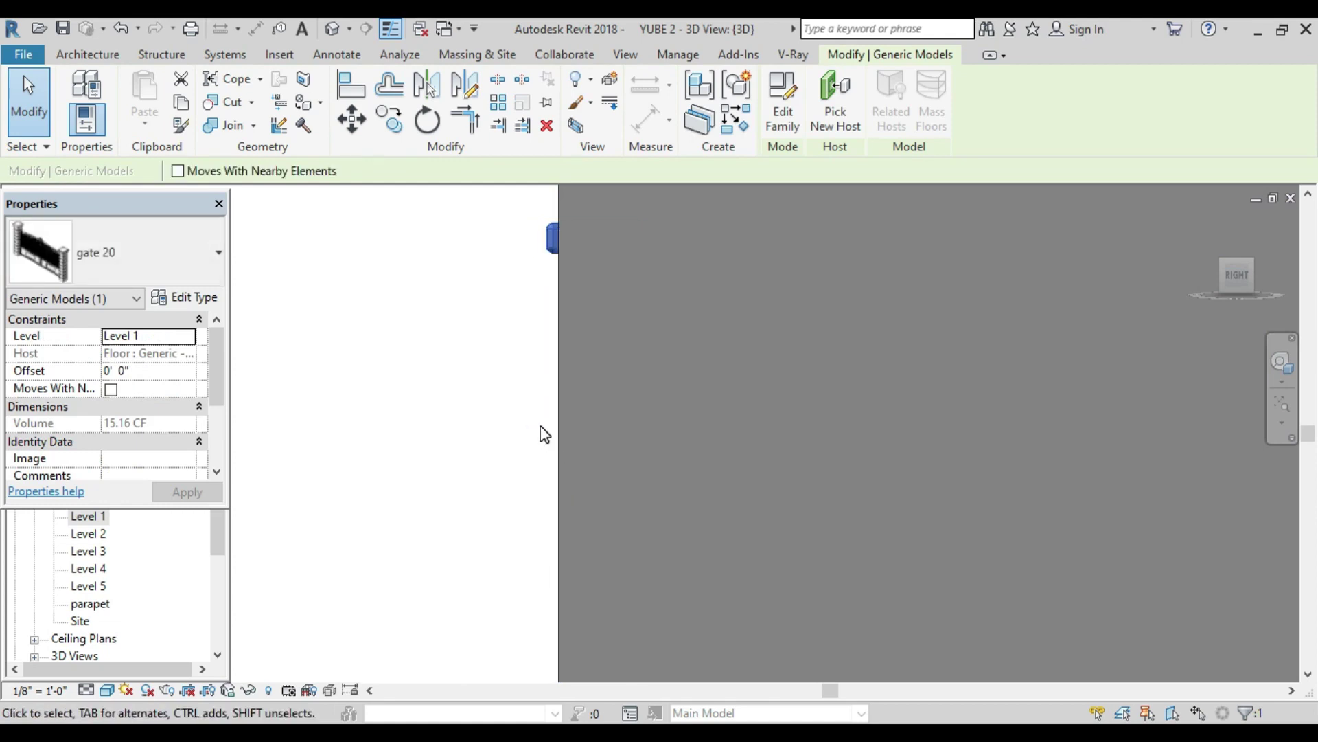
left_click(539, 433)
scroll(442, 505, "down", 2)
scroll(445, 515, "up", 2)
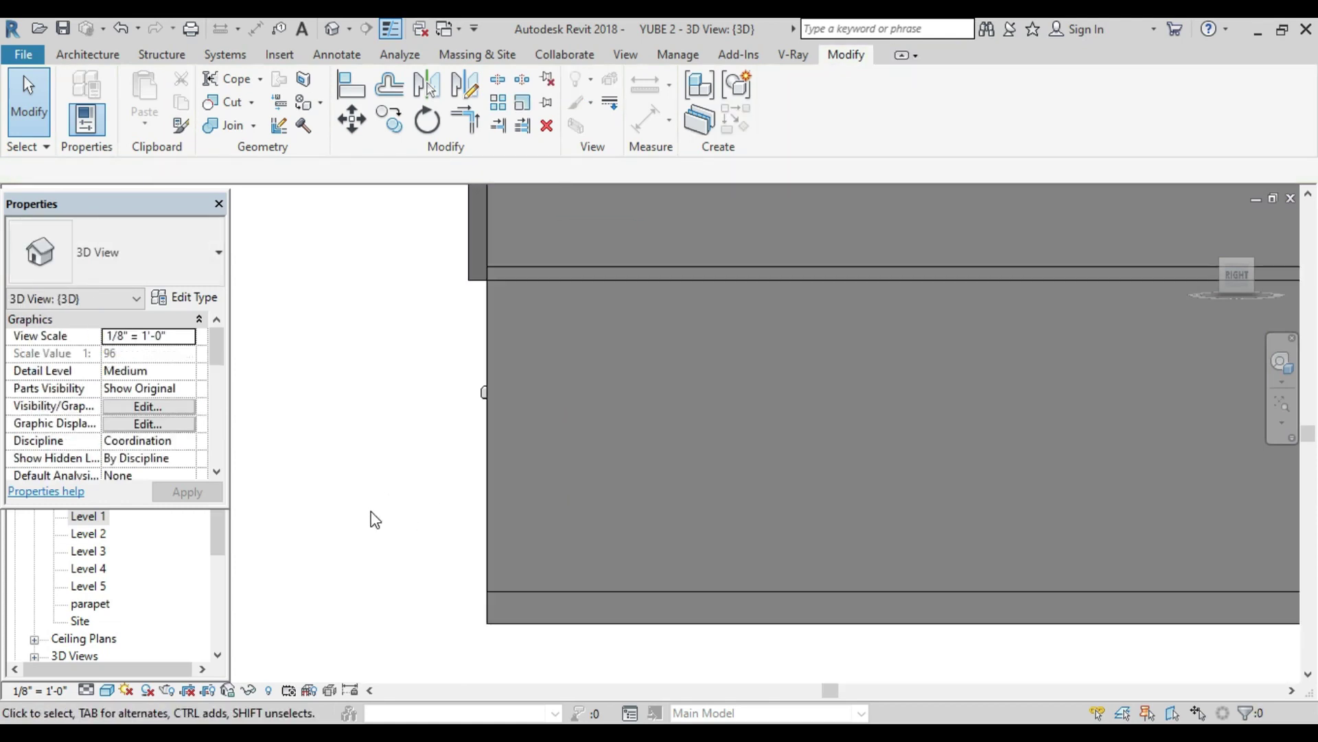
middle_click_drag(371, 518, 397, 485)
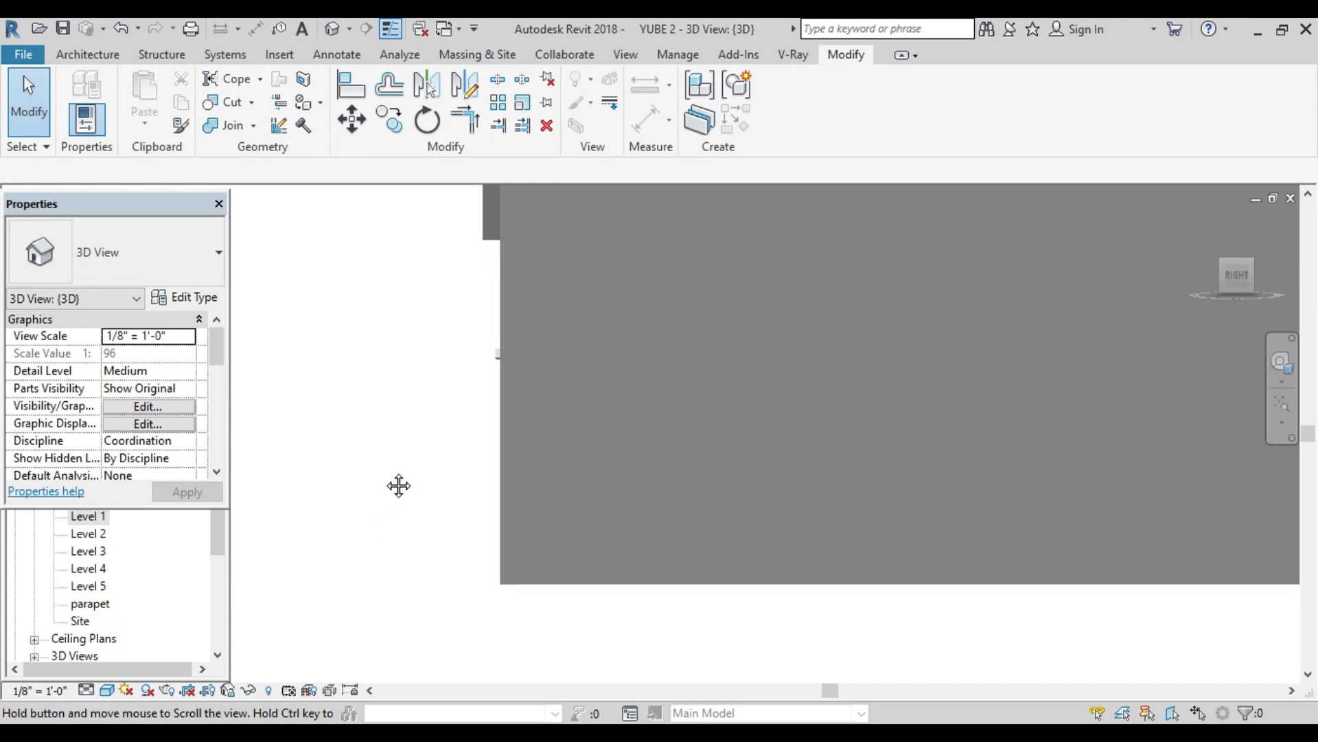
Step: Start a new in-place component in the Generic Models category, accepting its default name
left_click(88, 54)
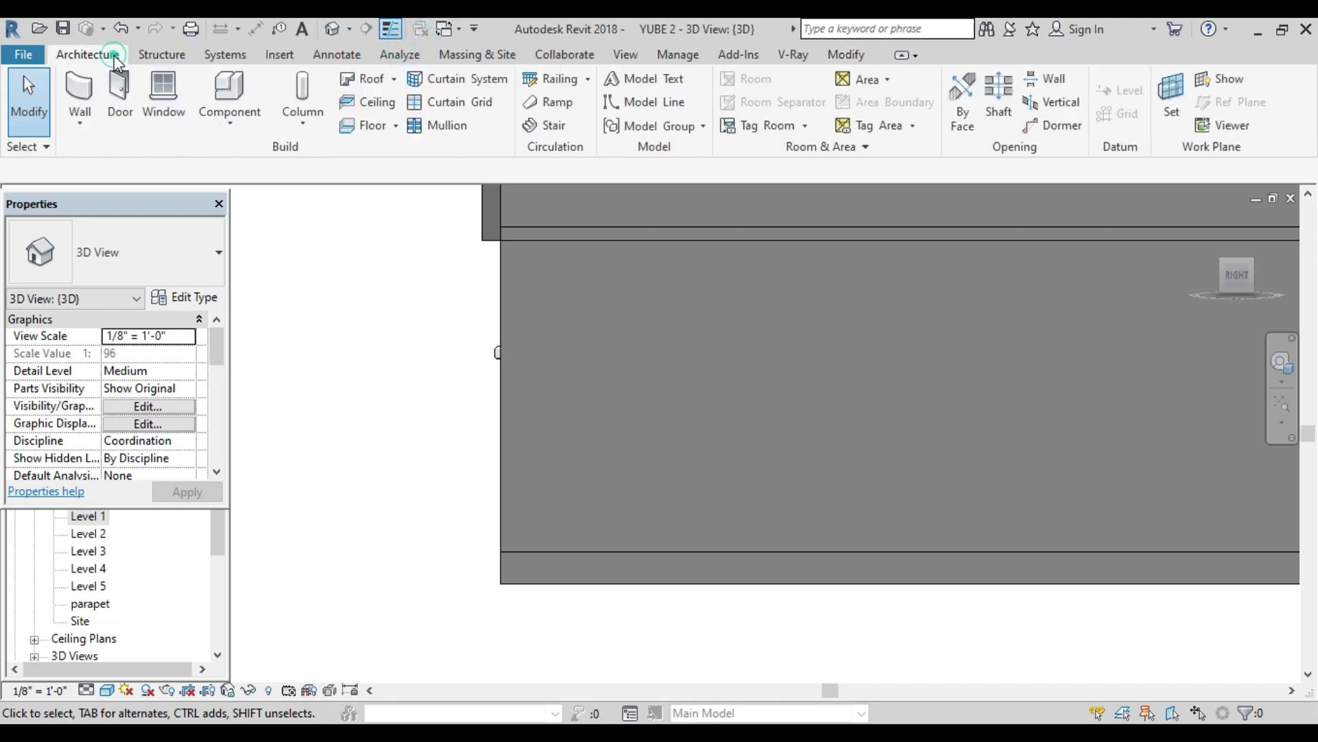
left_click(242, 110)
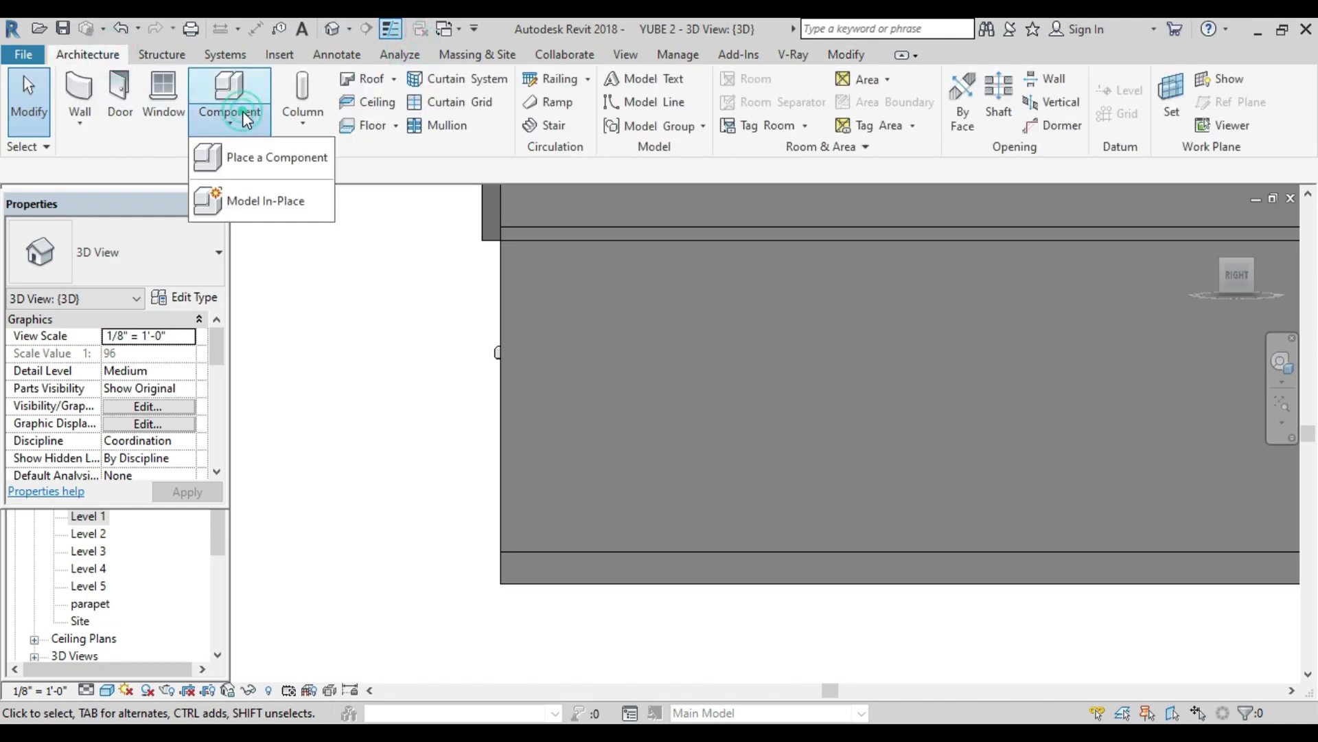
left_click(249, 199)
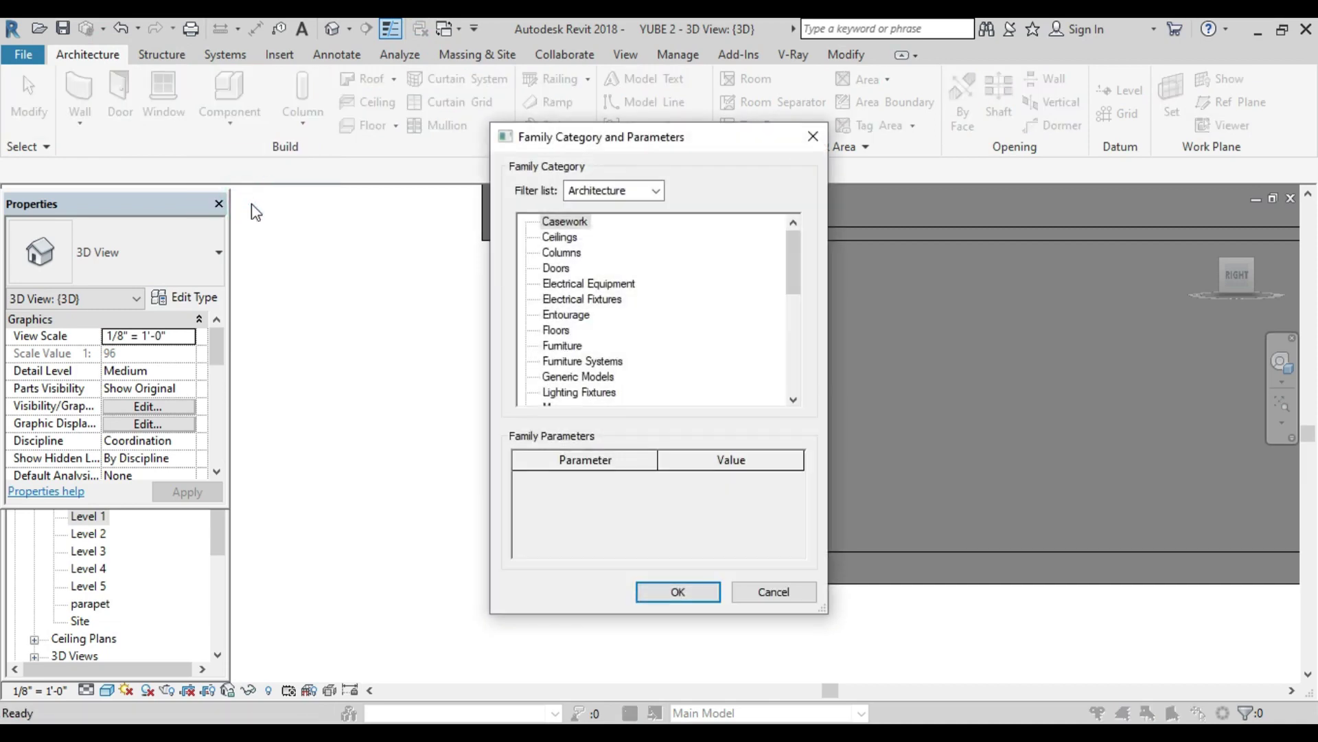
left_click(556, 381)
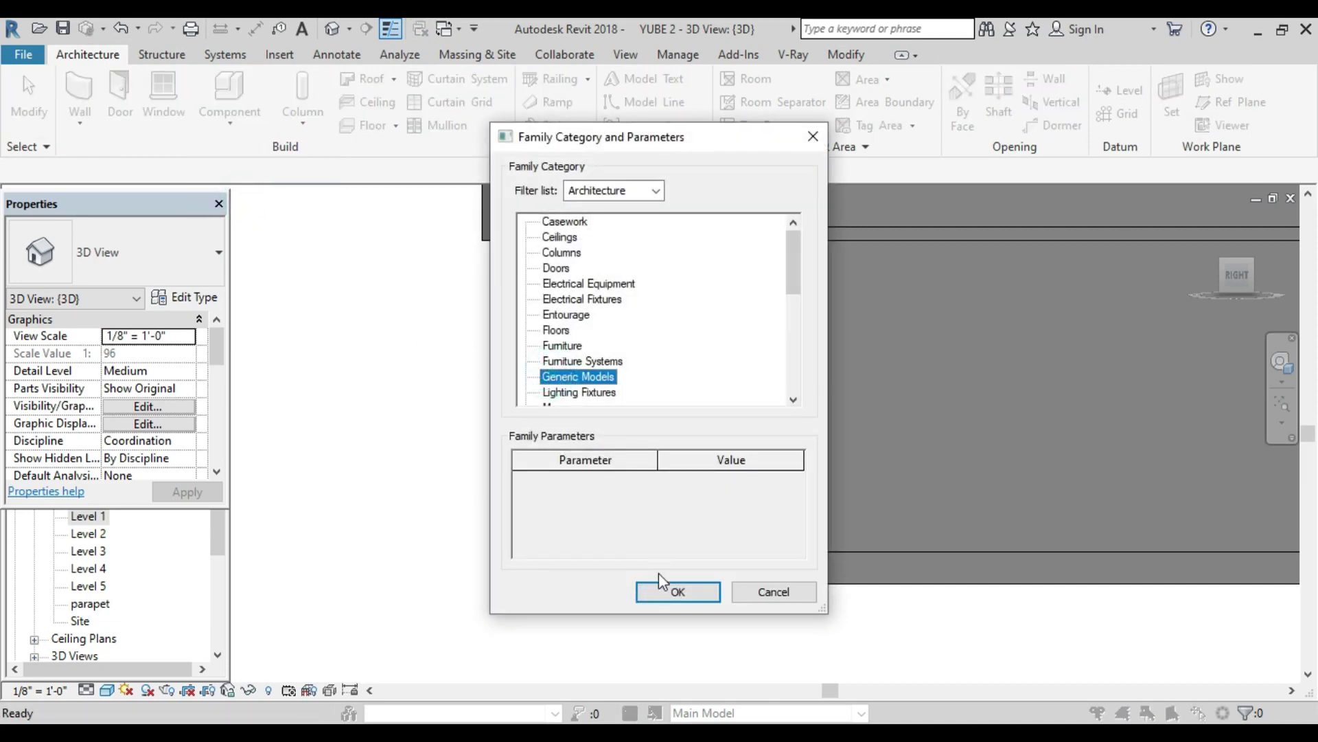
left_click(670, 591)
left_click(666, 416)
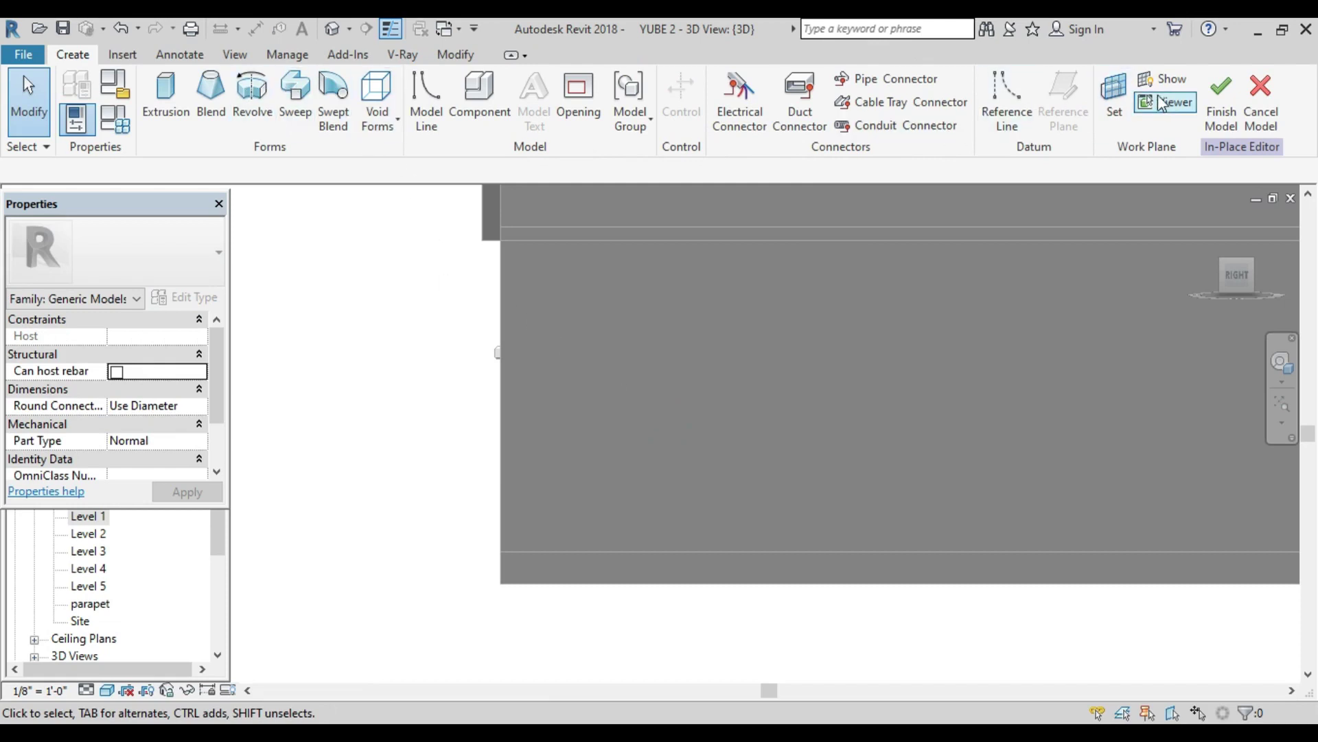
Step: Try picking a work plane, then reorient the view toward the right and top
left_click(1110, 96)
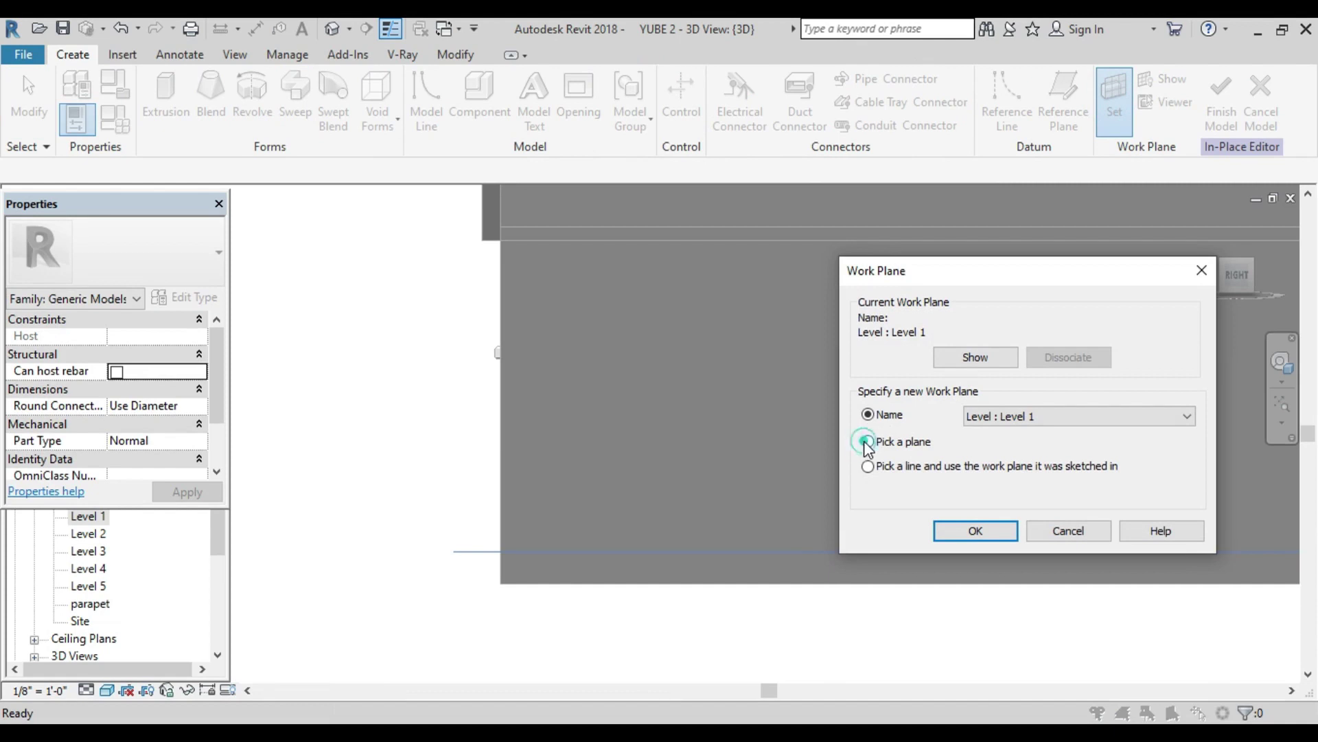
left_click(975, 533)
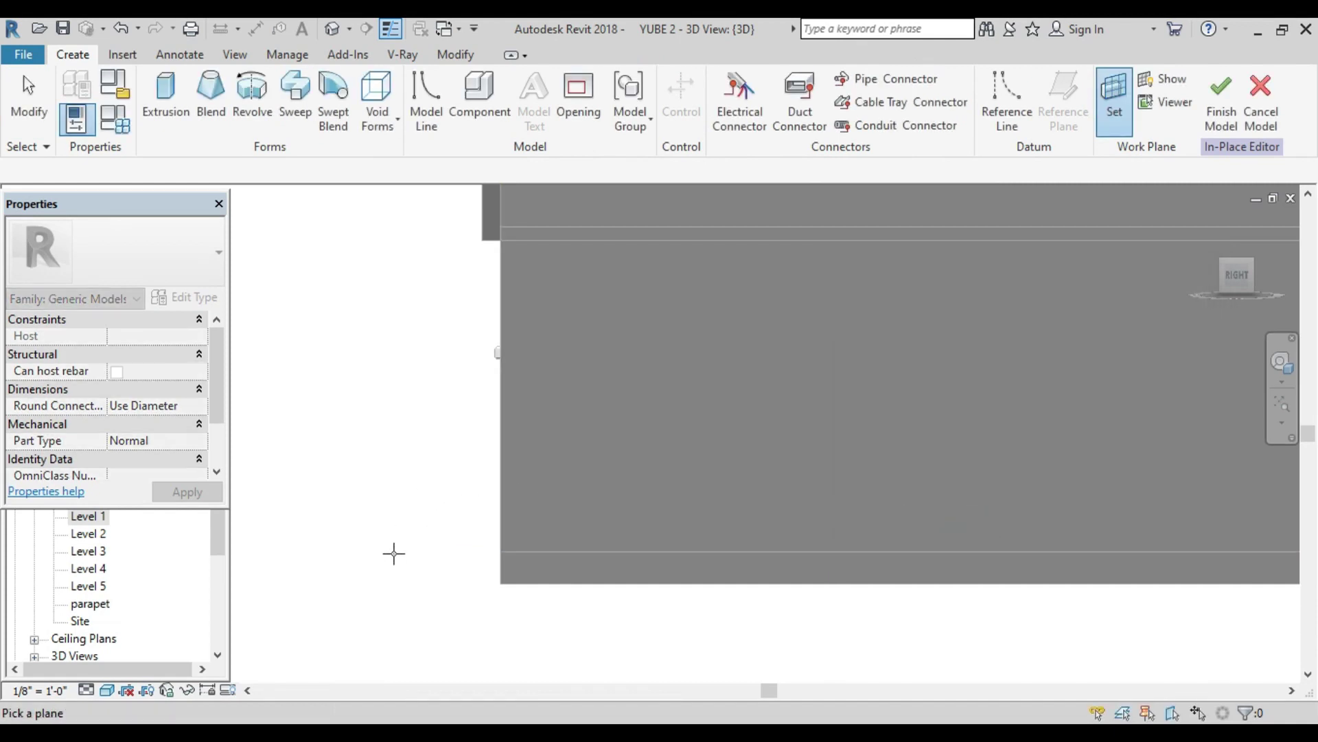
scroll(392, 570, "down", 2)
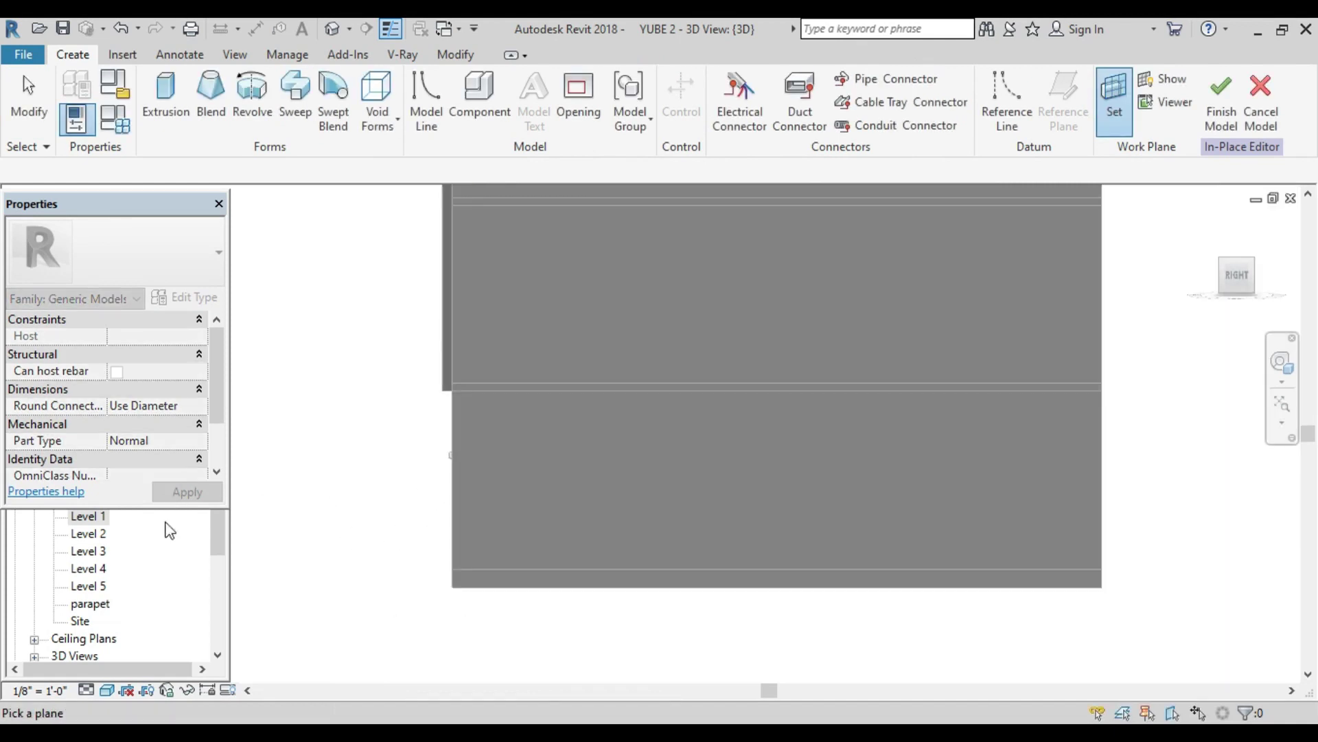
left_click(1236, 261)
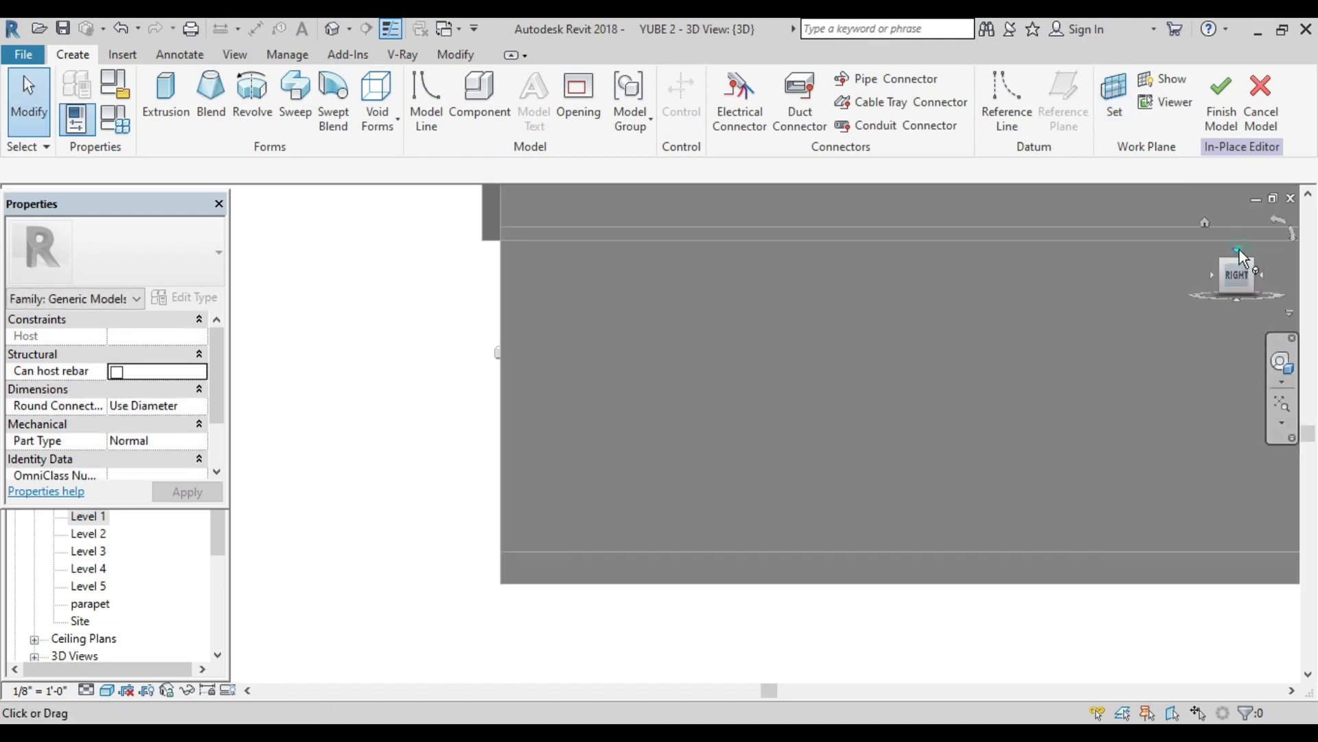
left_click(1239, 249)
scroll(462, 509, "up", 2)
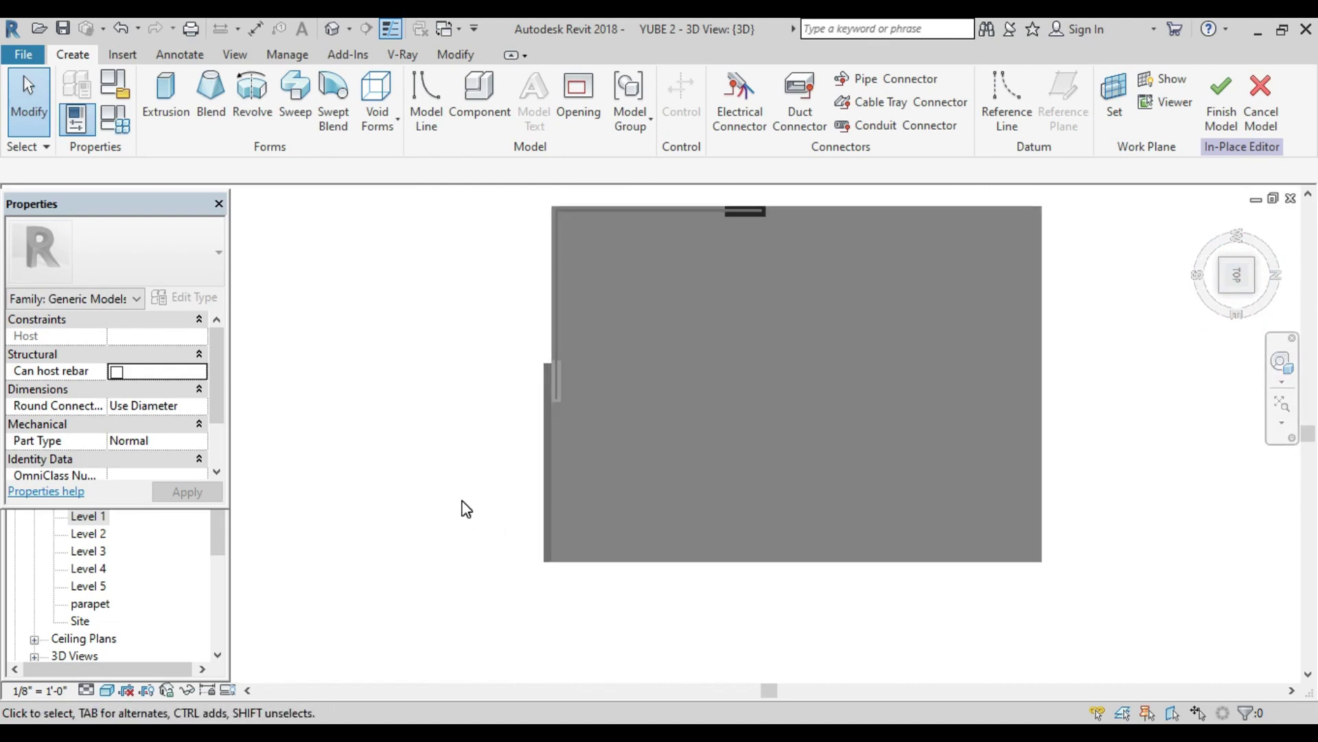
Step: Retry Pick a Plane, cancel it, and turn the model to its right-side view
left_click(1104, 113)
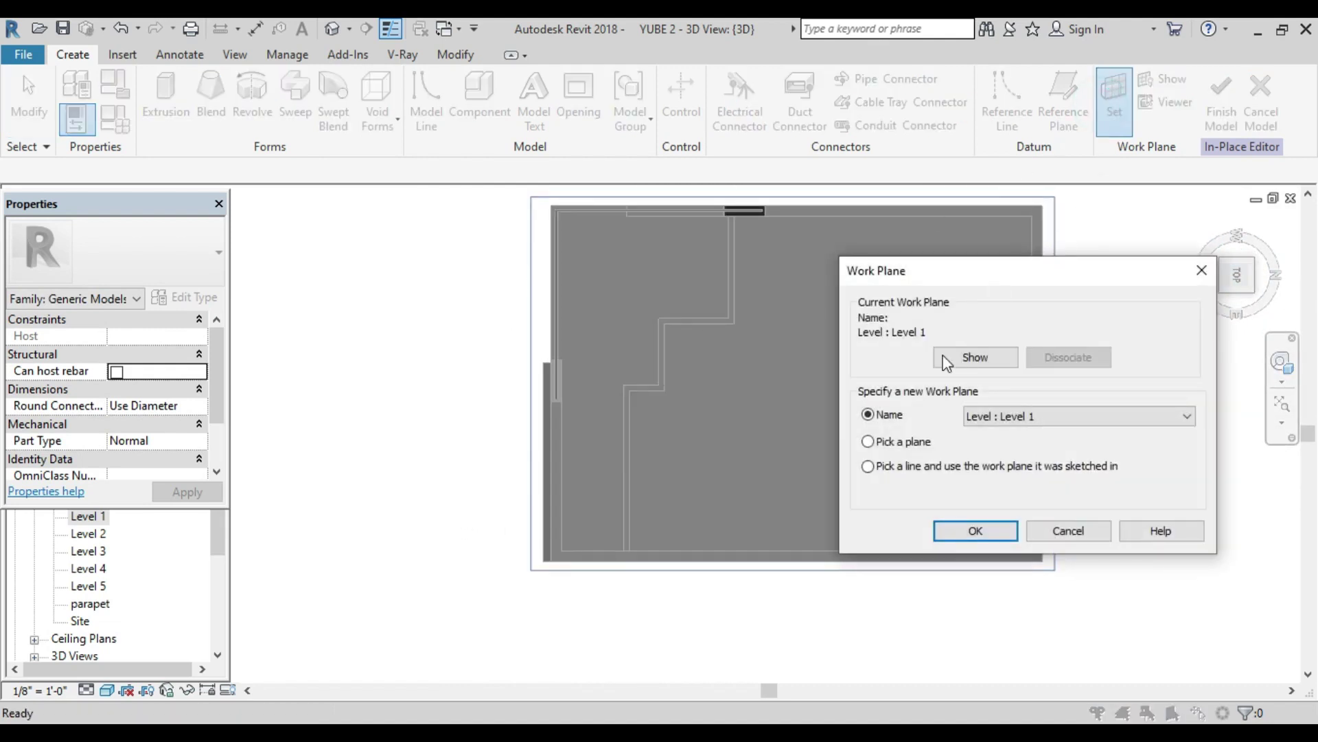
left_click(869, 443)
left_click(949, 534)
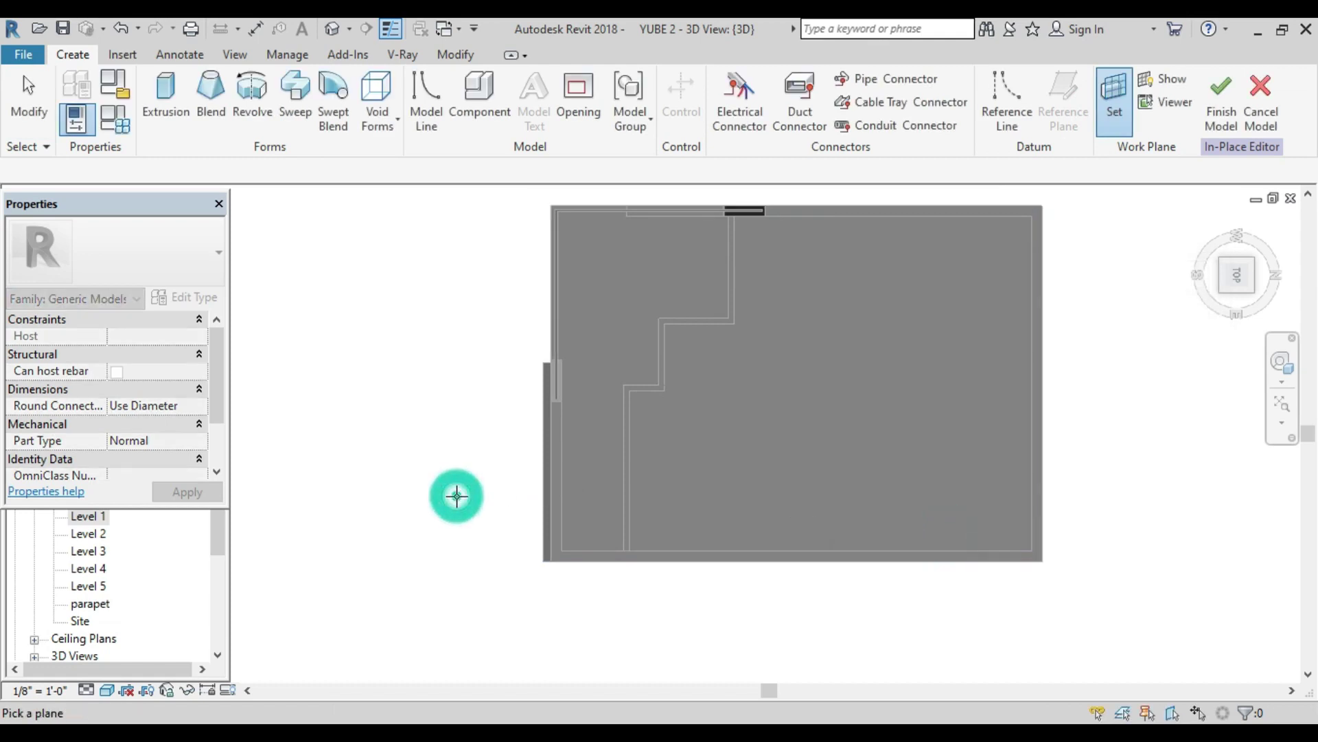
scroll(457, 496, "down", 2)
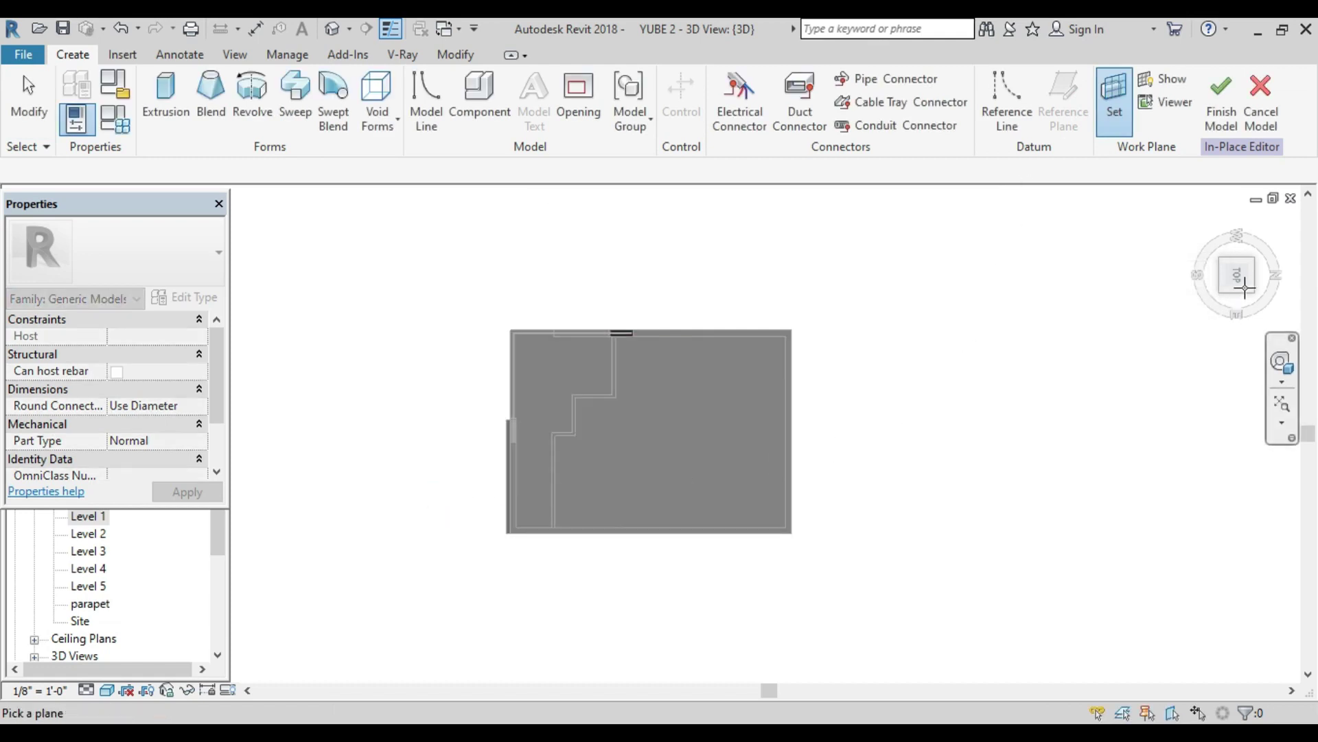
scroll(626, 363, "down", 2)
scroll(538, 434, "up", 2)
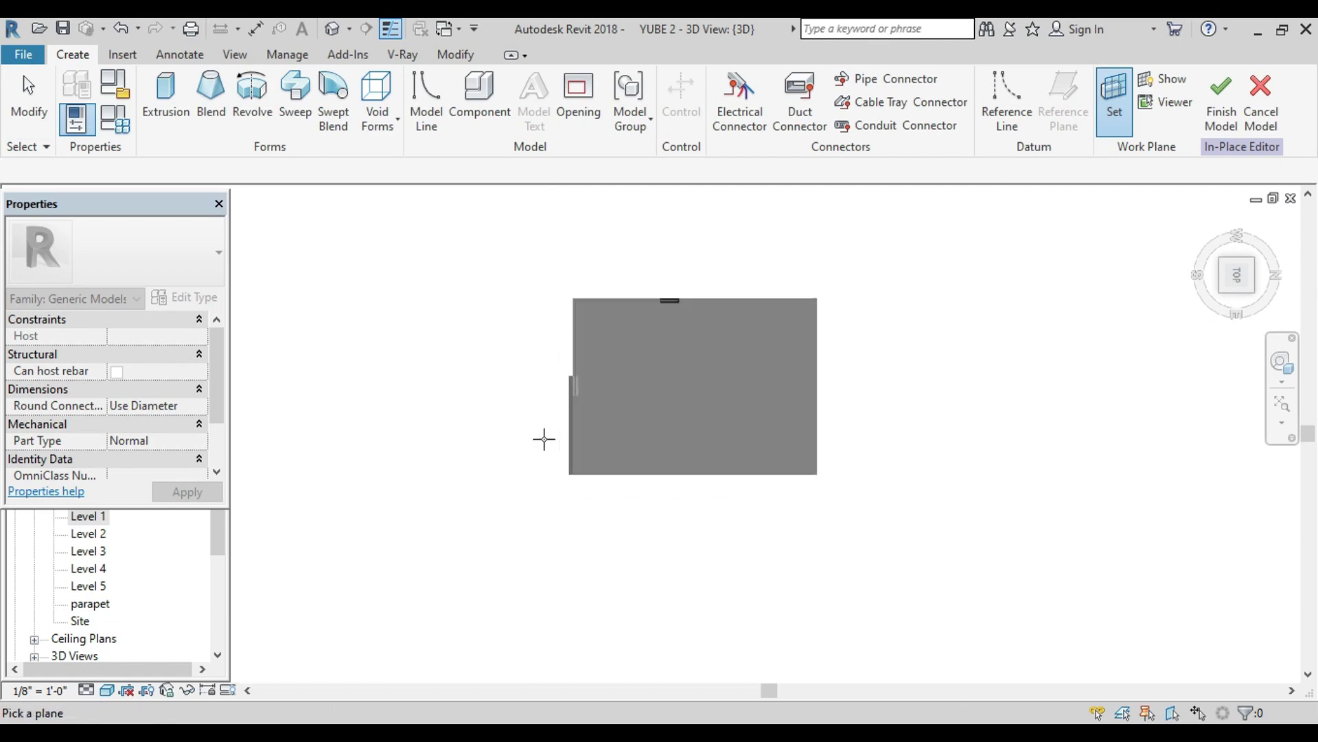
left_click(1236, 288)
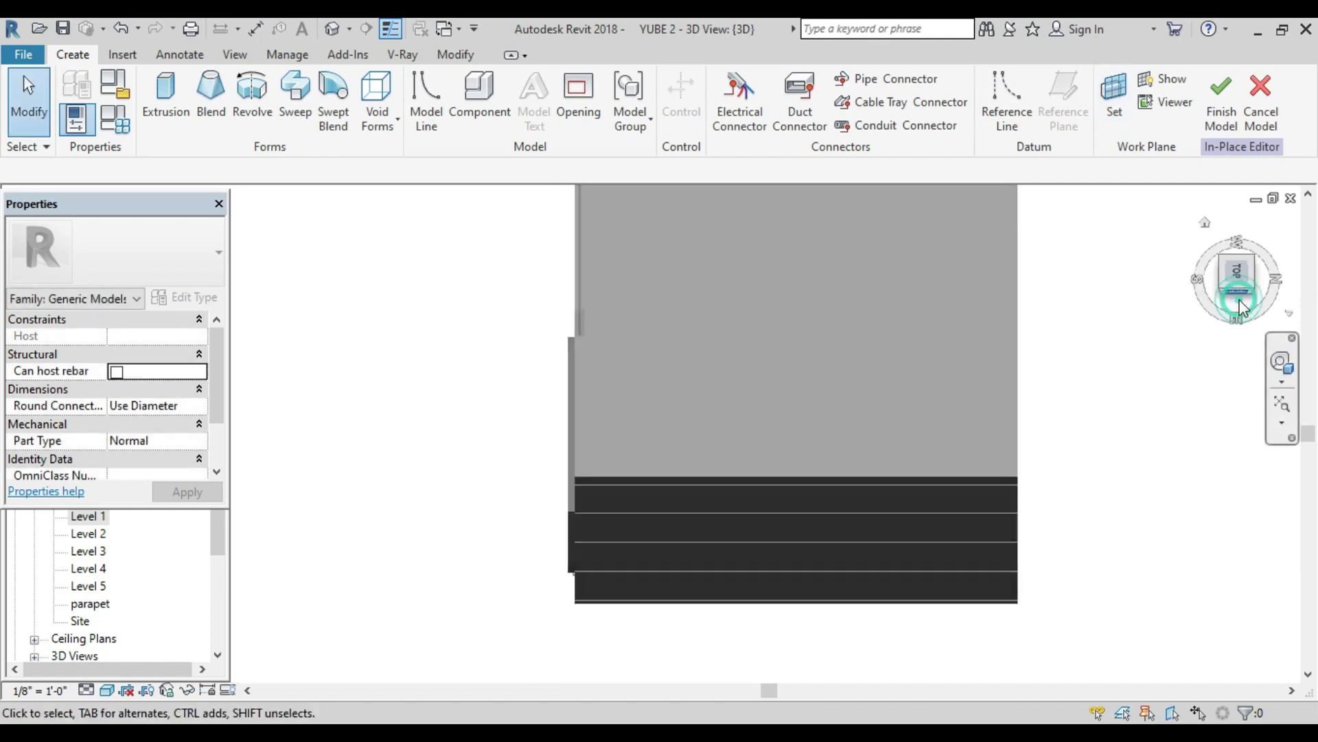
left_click(1236, 281)
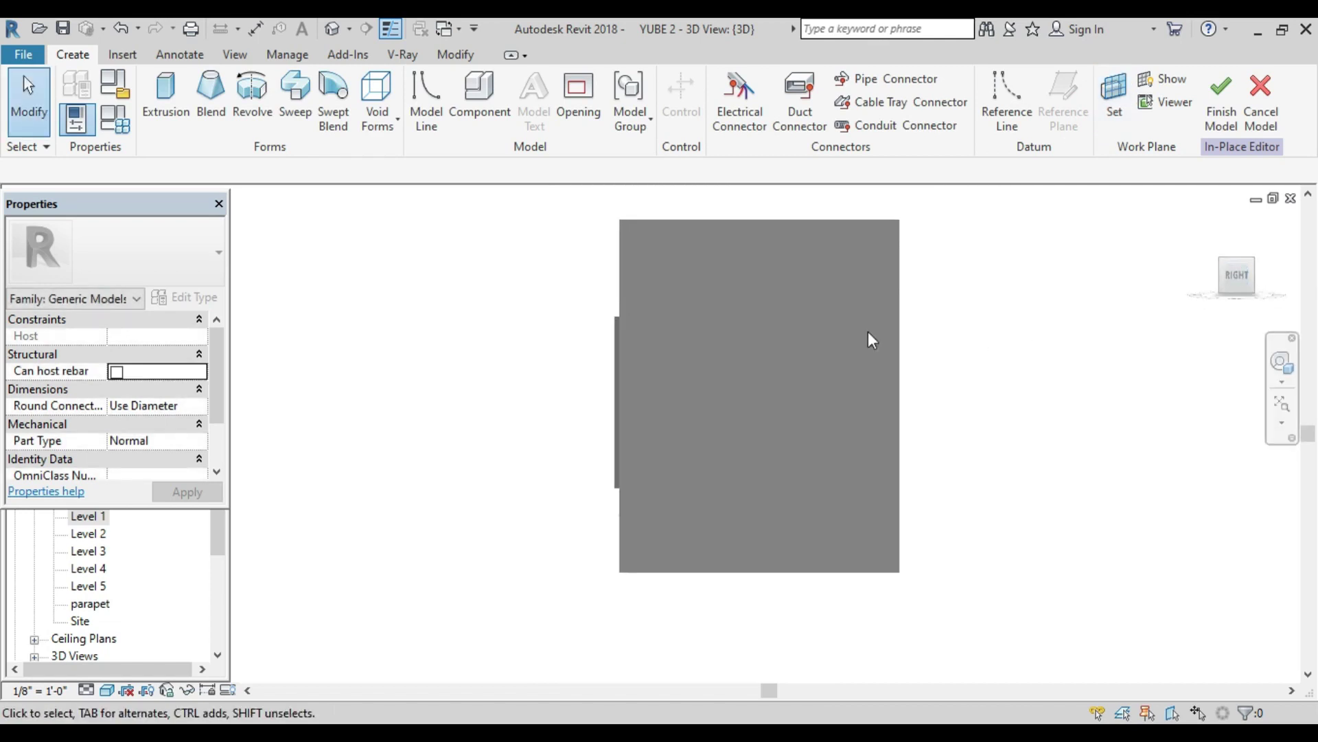
Step: Start an extrusion and set its work plane to the boundary wall face
left_click(166, 93)
middle_click_drag(401, 443, 532, 392)
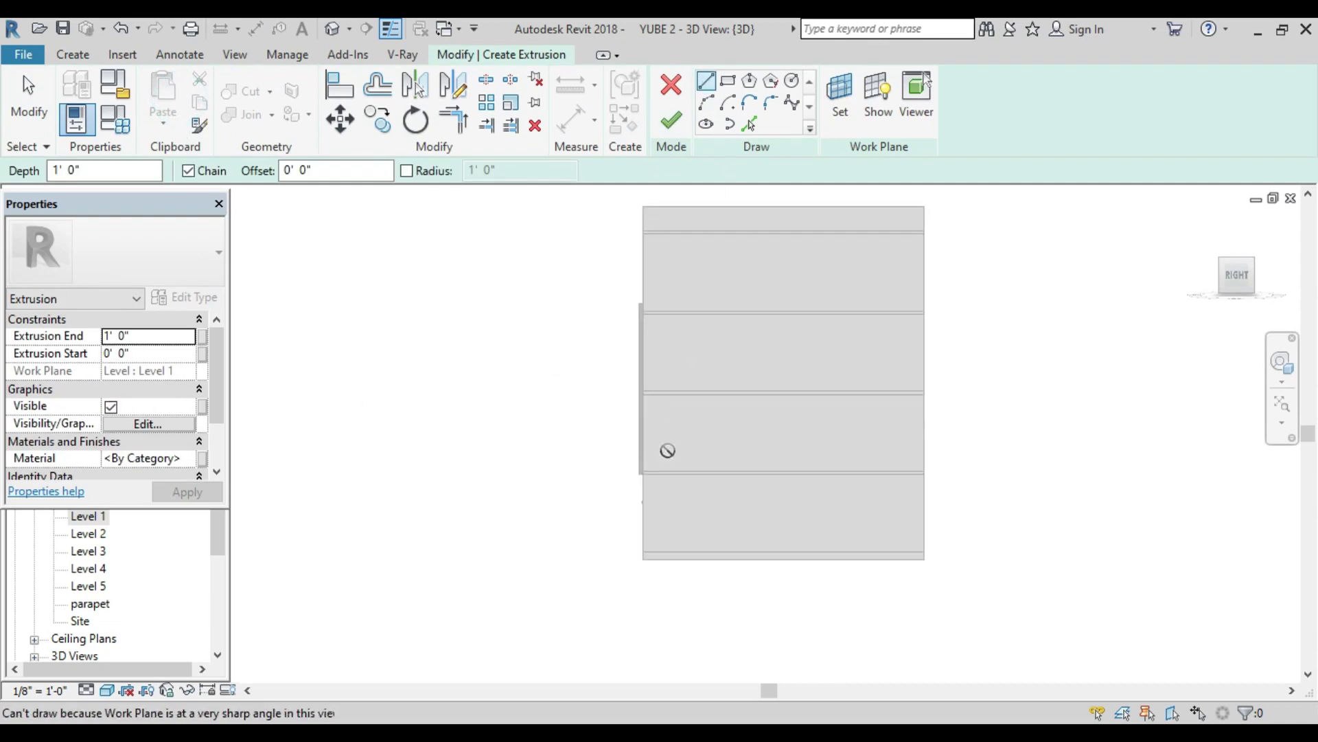
scroll(643, 561, "up", 2)
scroll(643, 560, "up", 2)
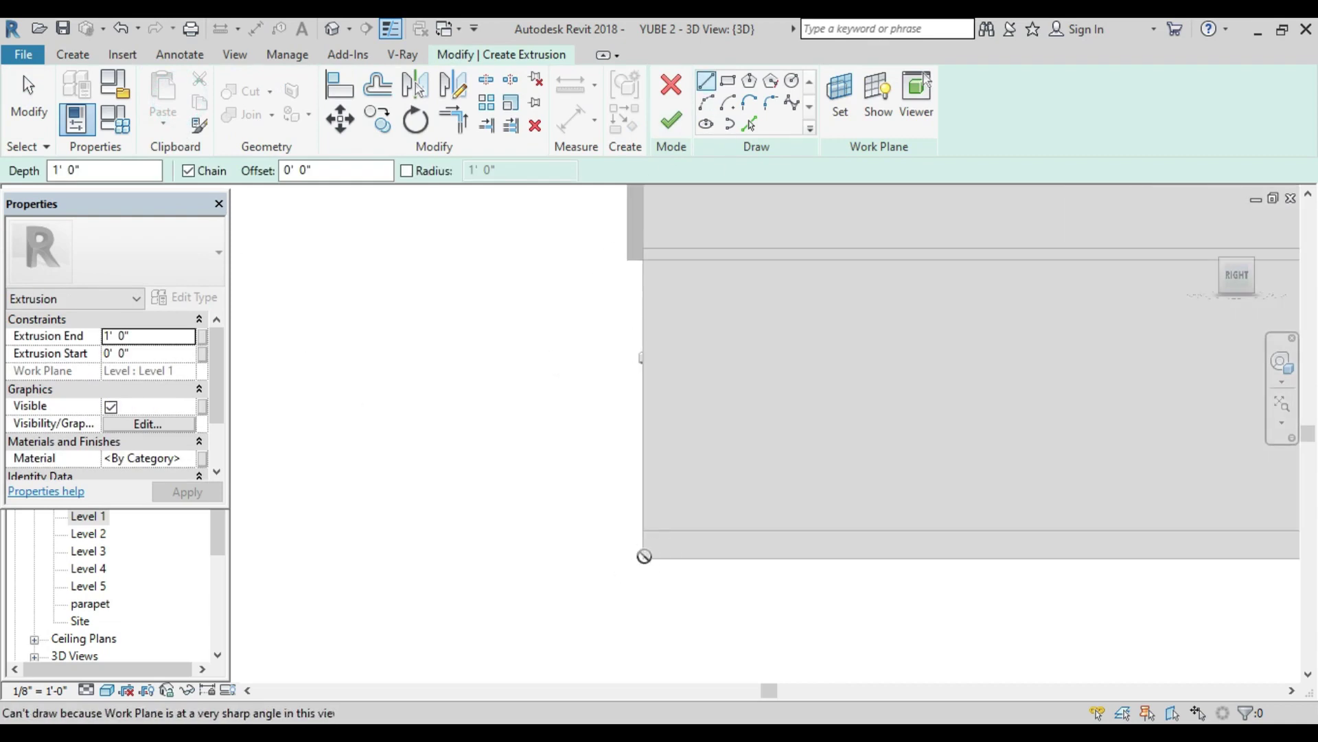
scroll(642, 557, "up", 2)
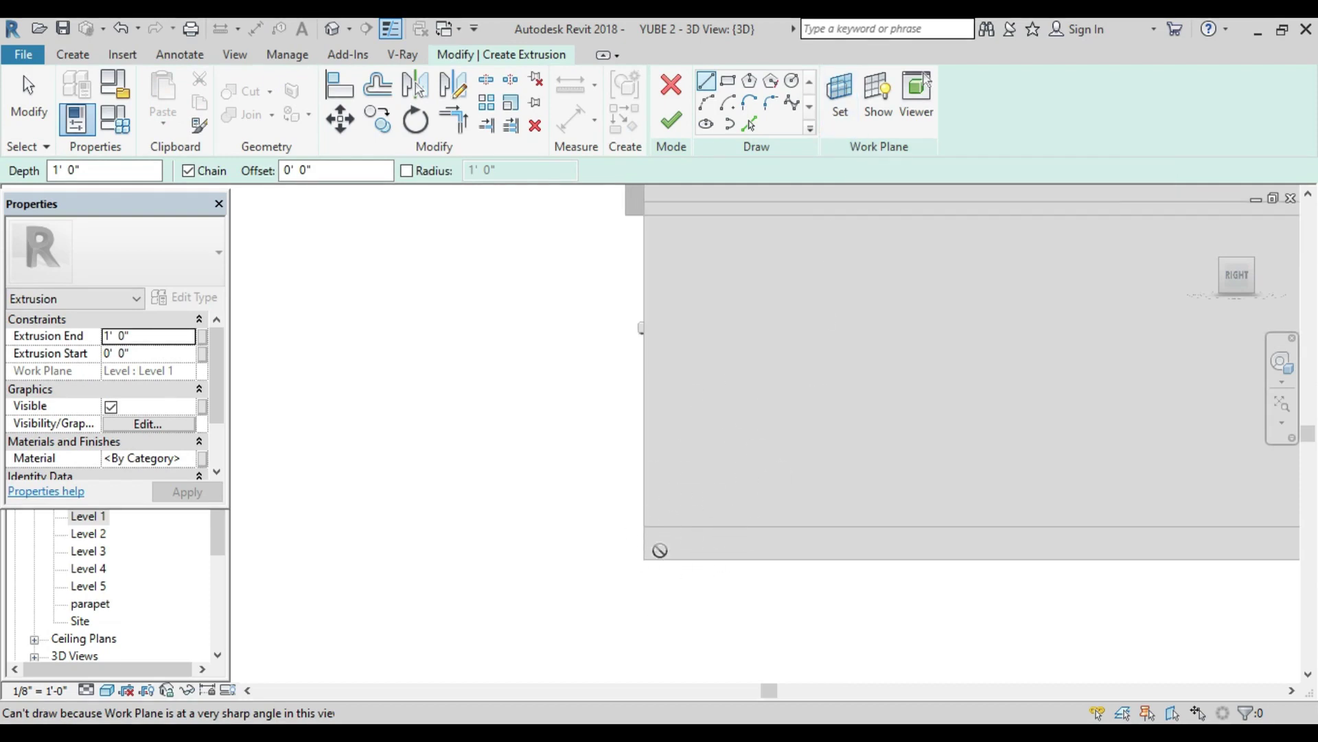
left_click(839, 88)
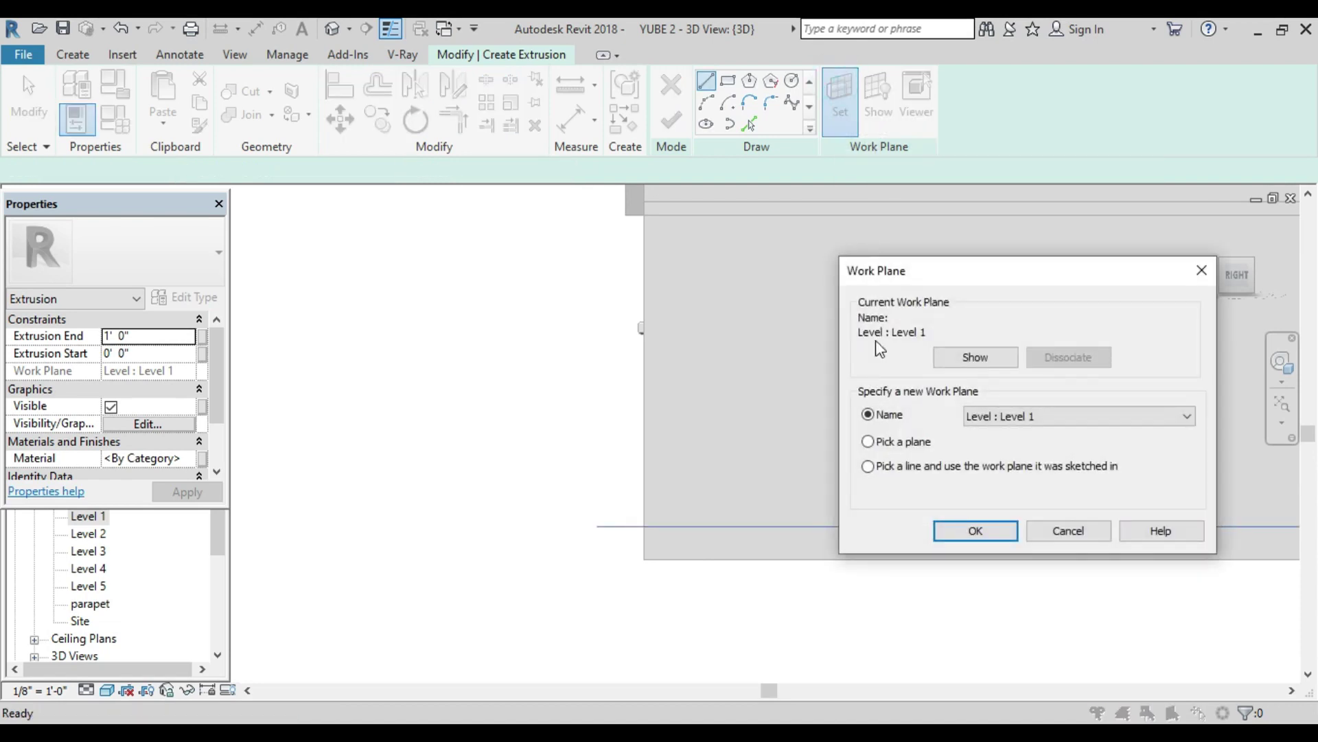
left_click(975, 531)
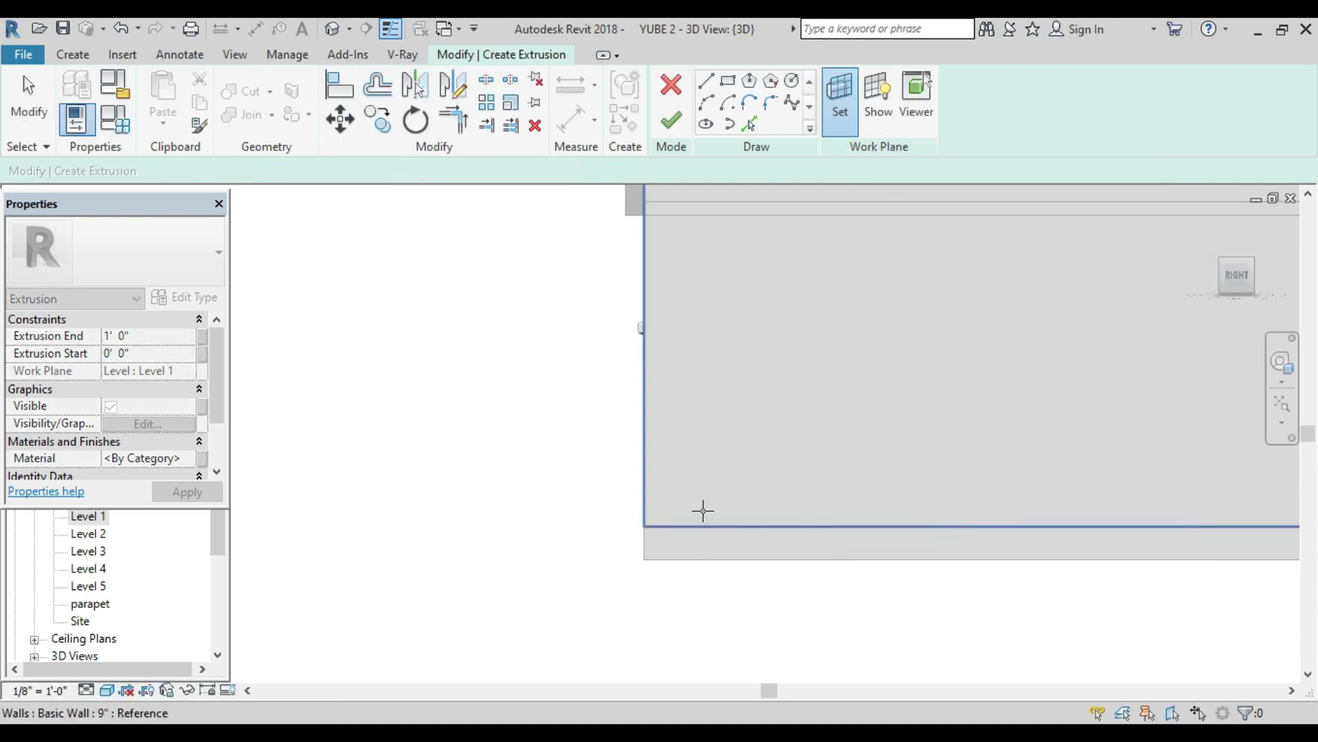
left_click(694, 524)
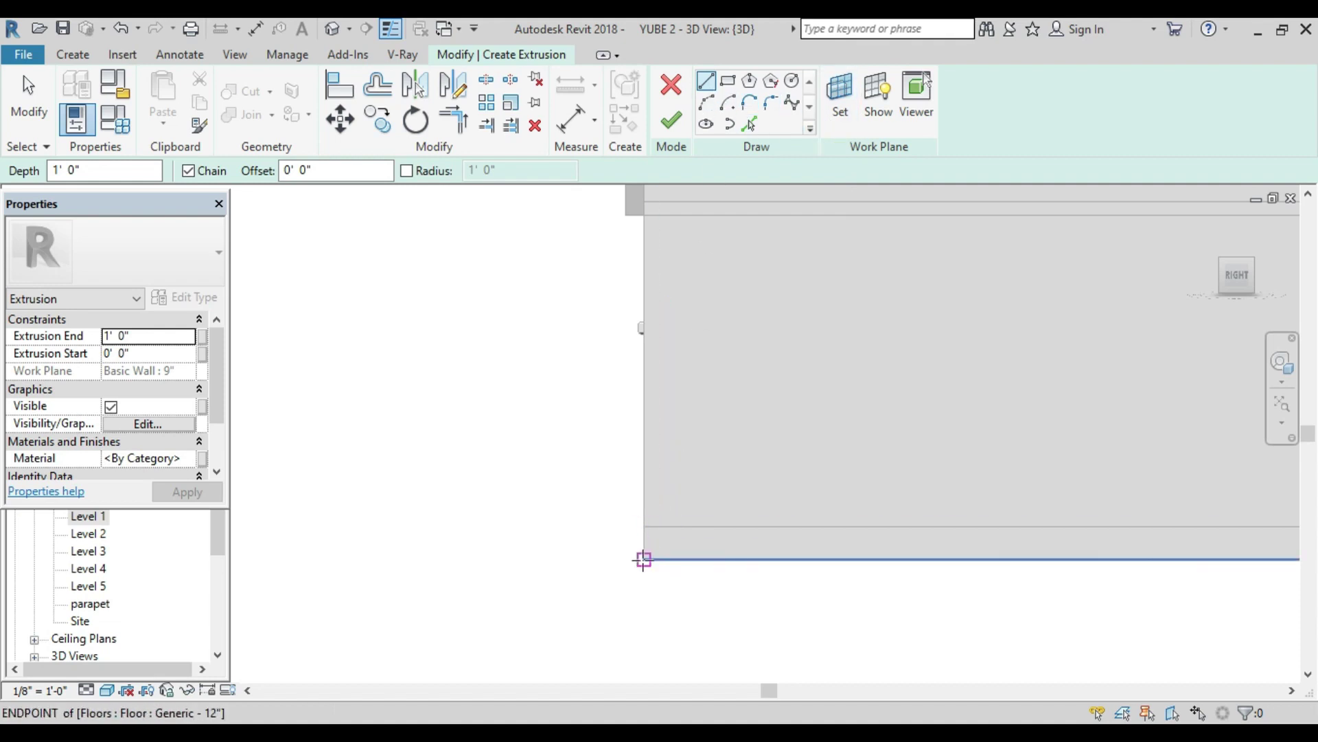
Step: Sketch a closed triangular ramp profile at the wall's base and finish the extrusion
left_click(644, 559)
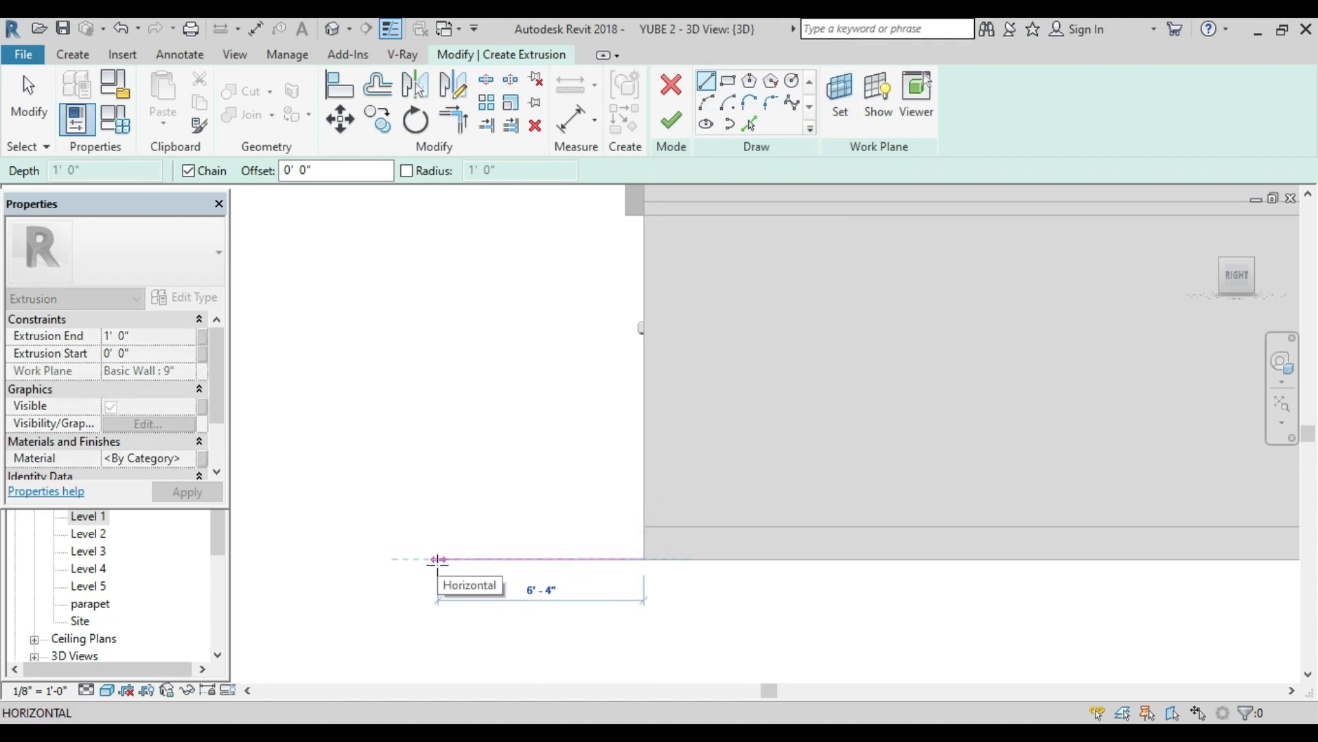
left_click(437, 559)
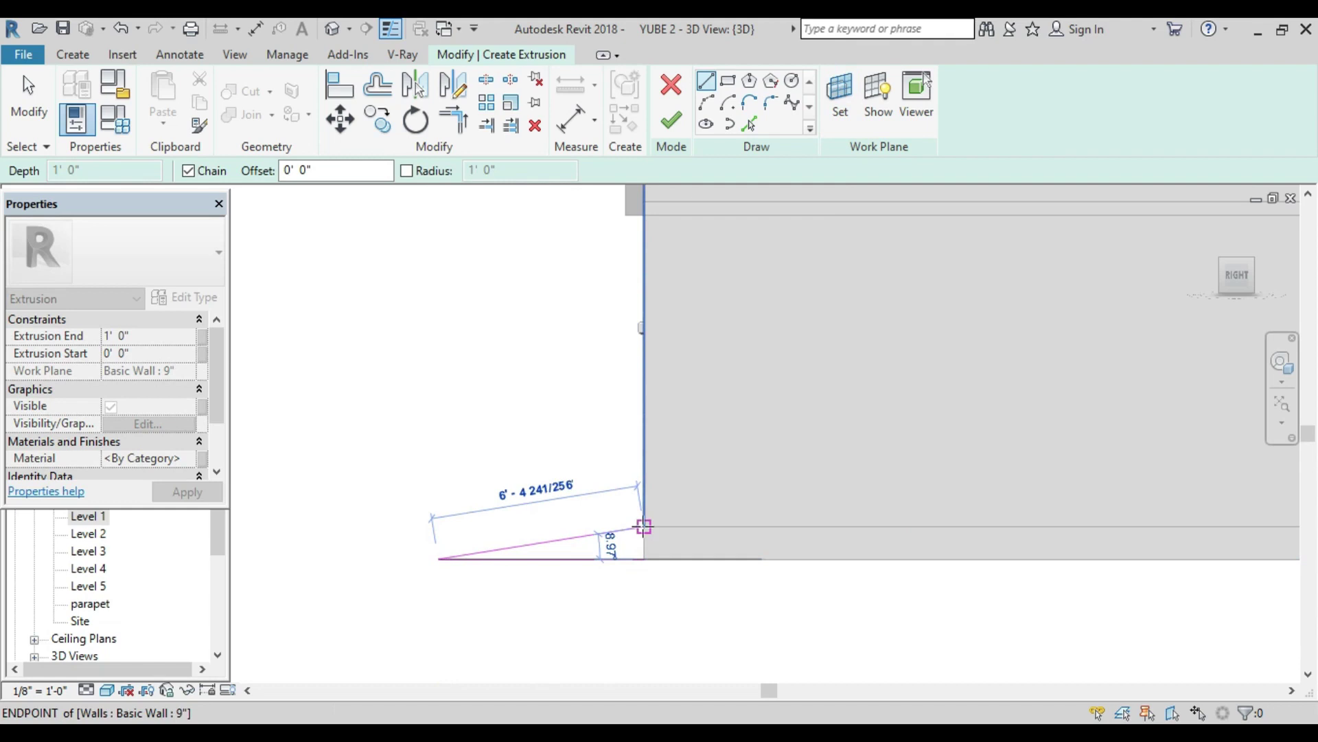
left_click(643, 526)
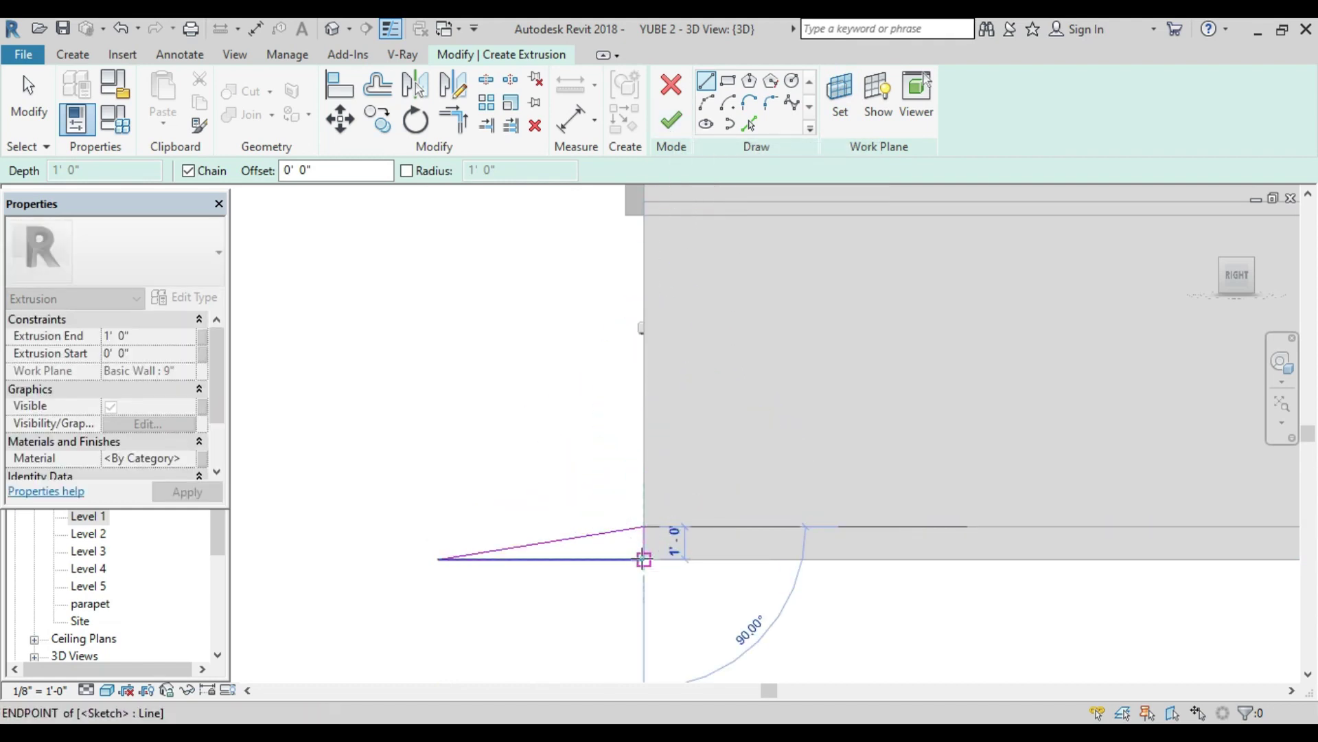
left_click(644, 559)
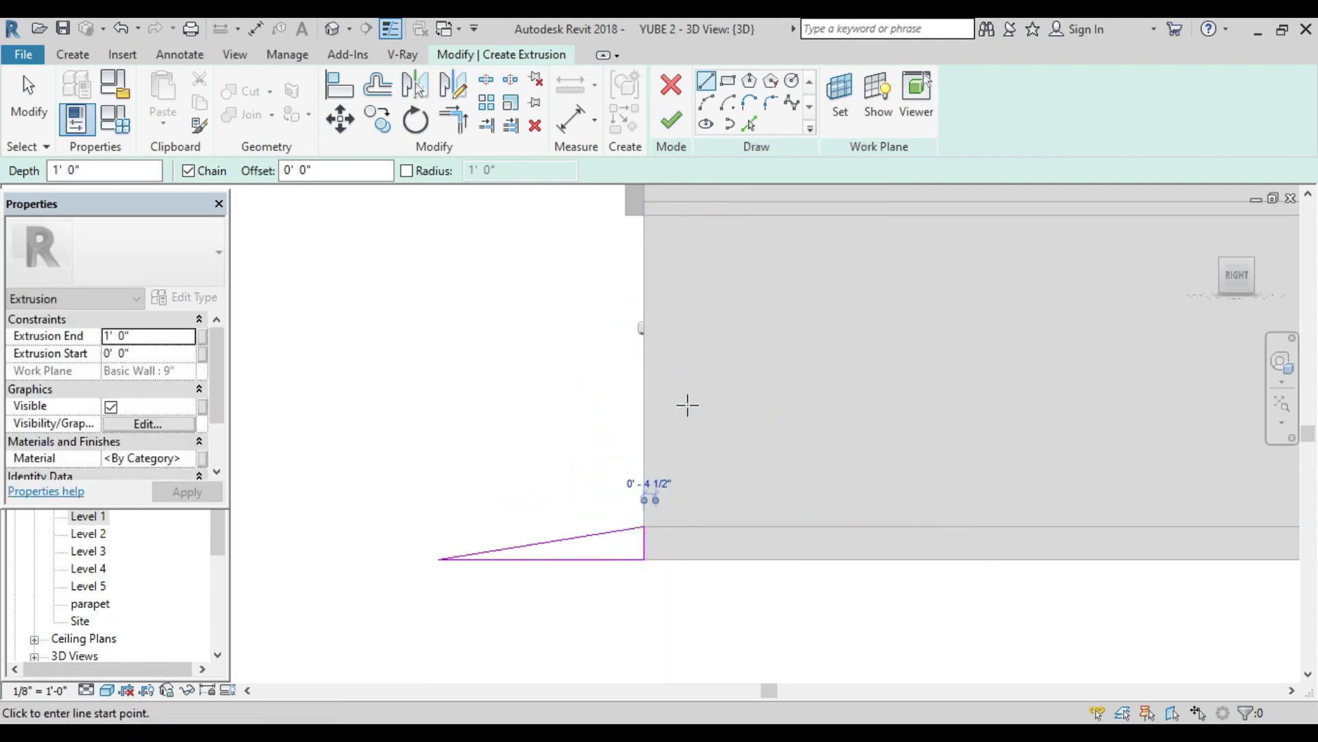
left_click(666, 127)
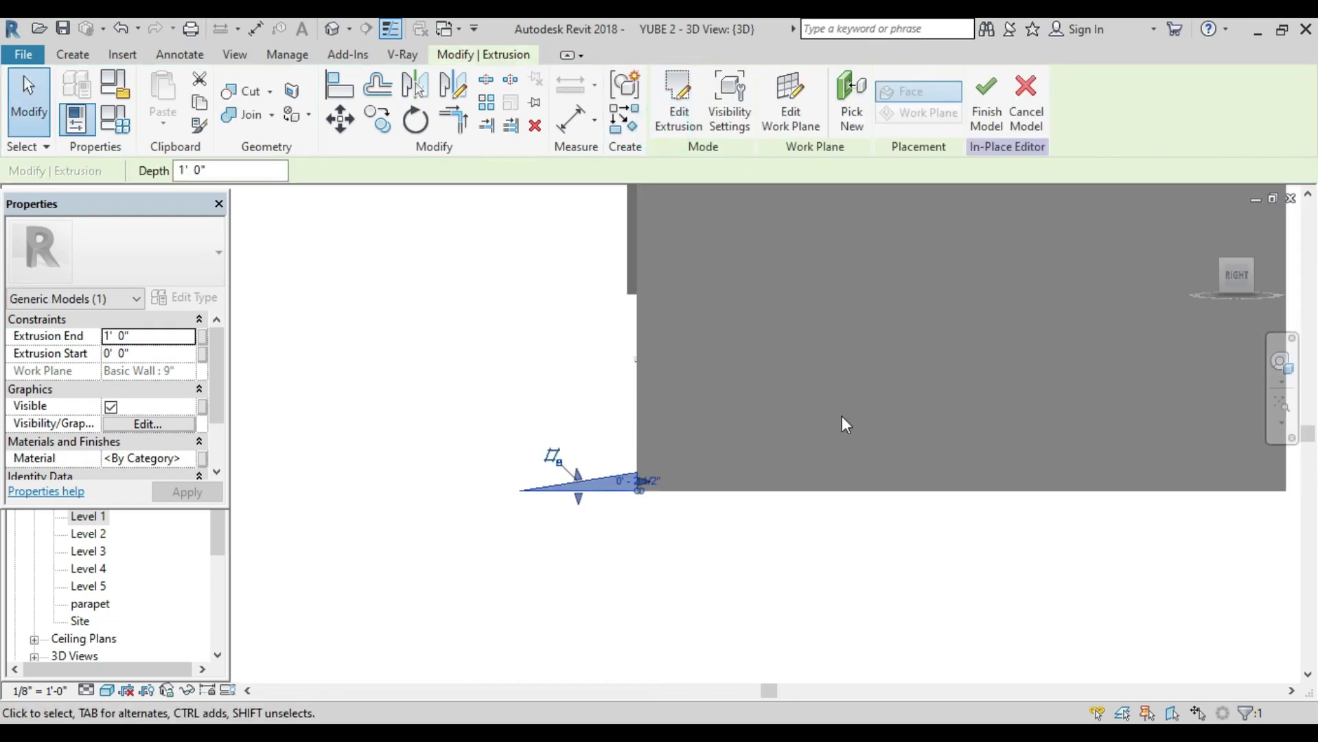
Step: In front view, stretch the ramp left across the gate opening and trim its right end to the pilaster
left_click(1209, 277)
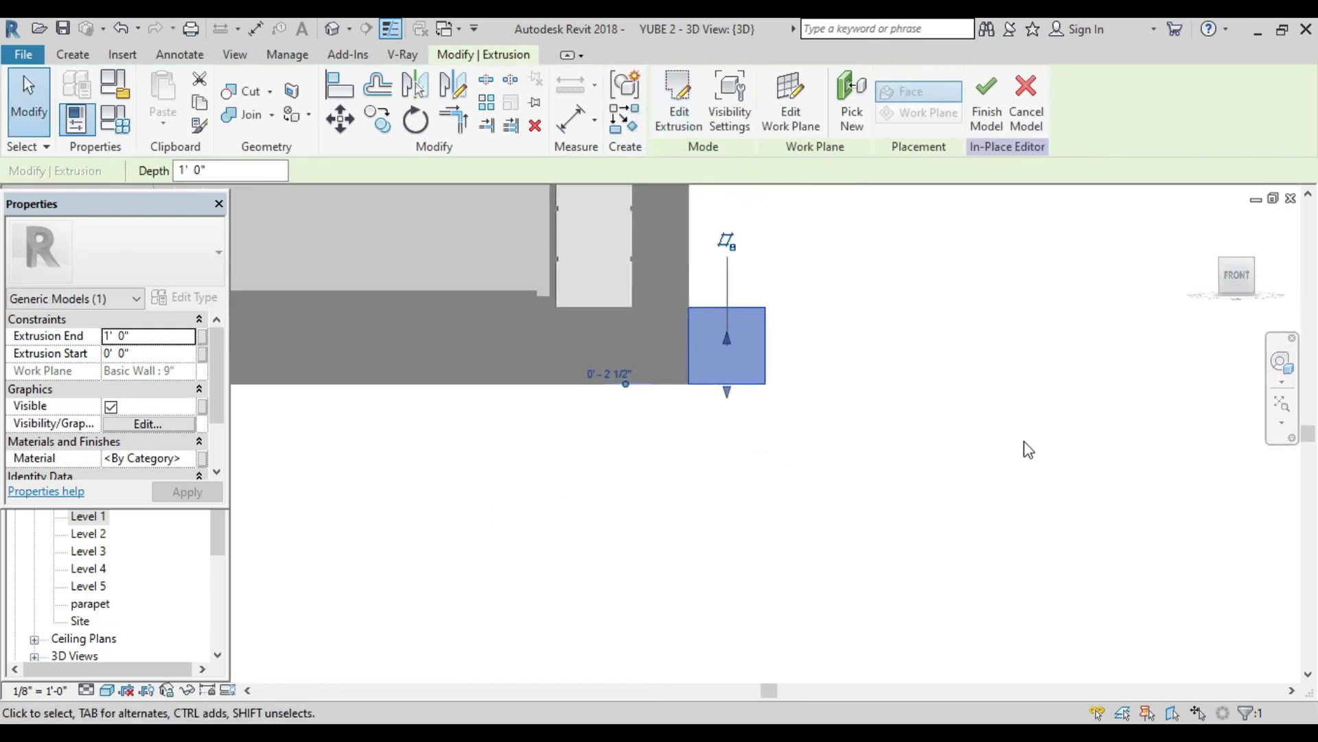
left_click(1093, 411)
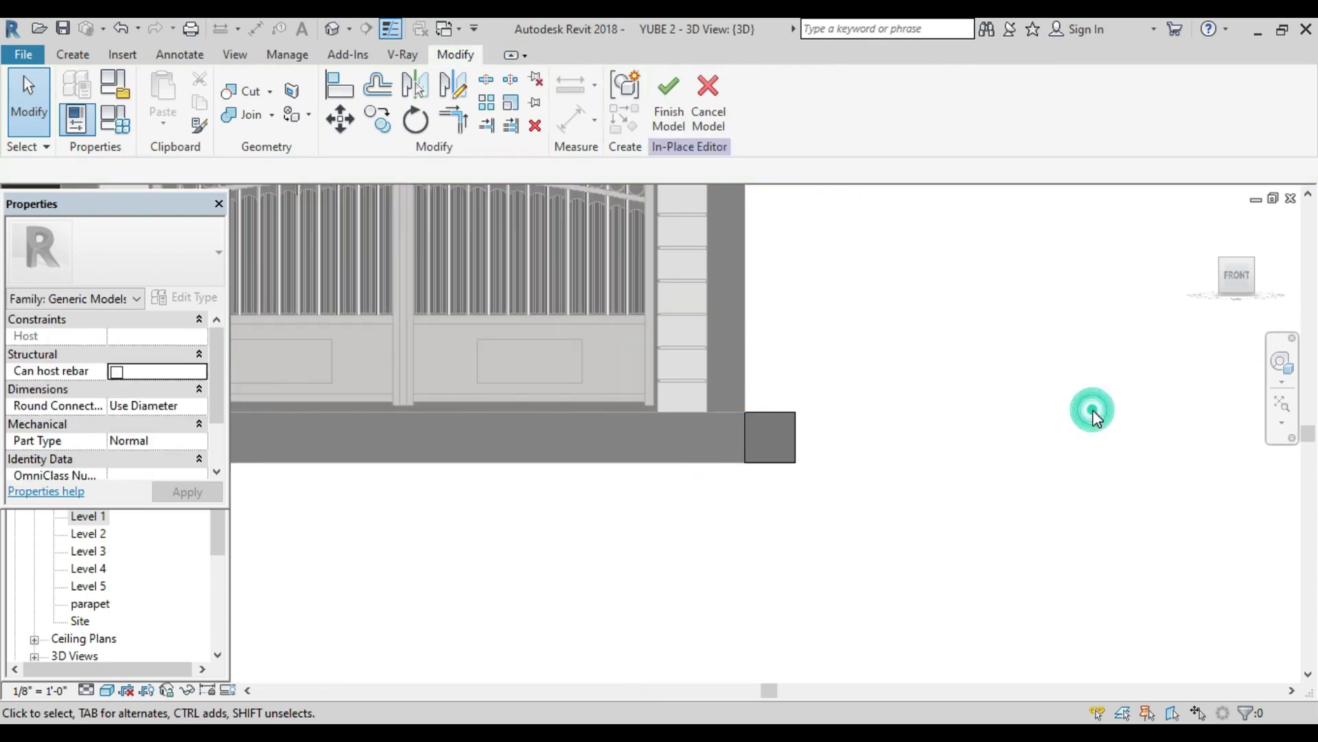
left_click(784, 436)
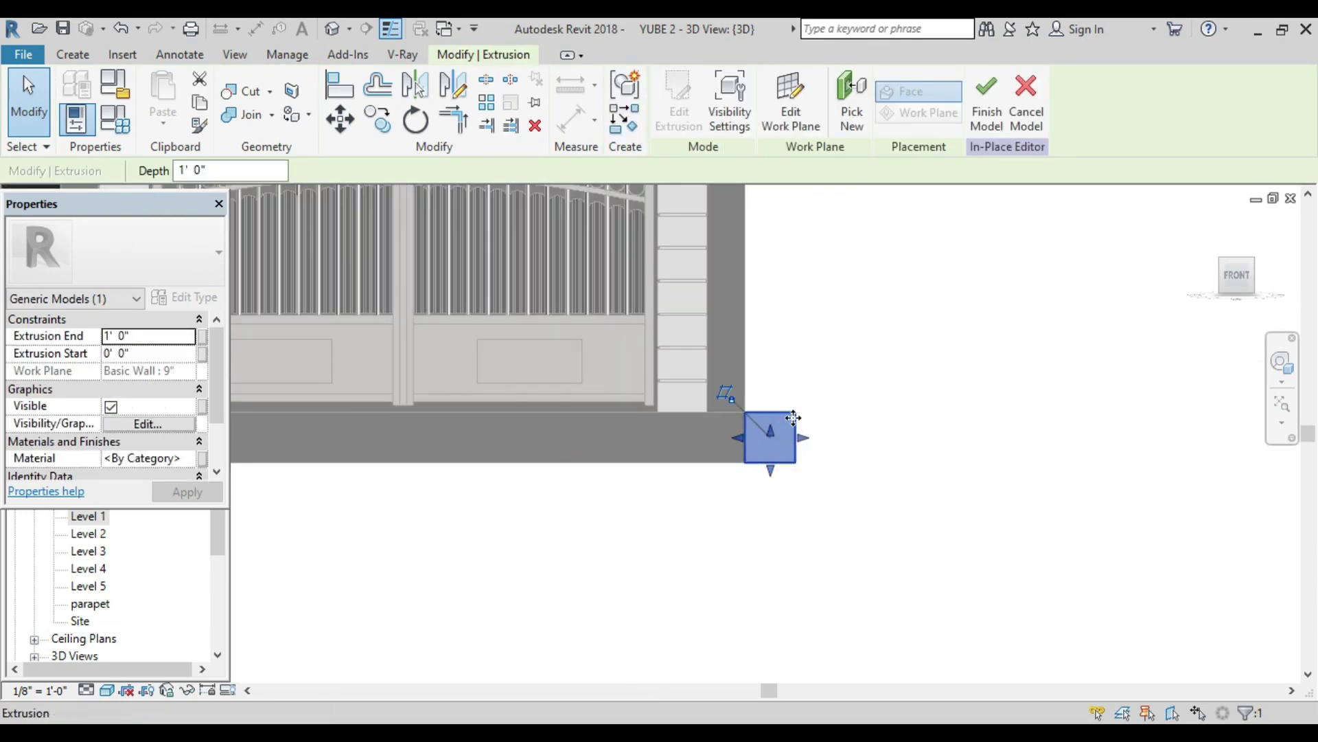
scroll(737, 436, "down", 2)
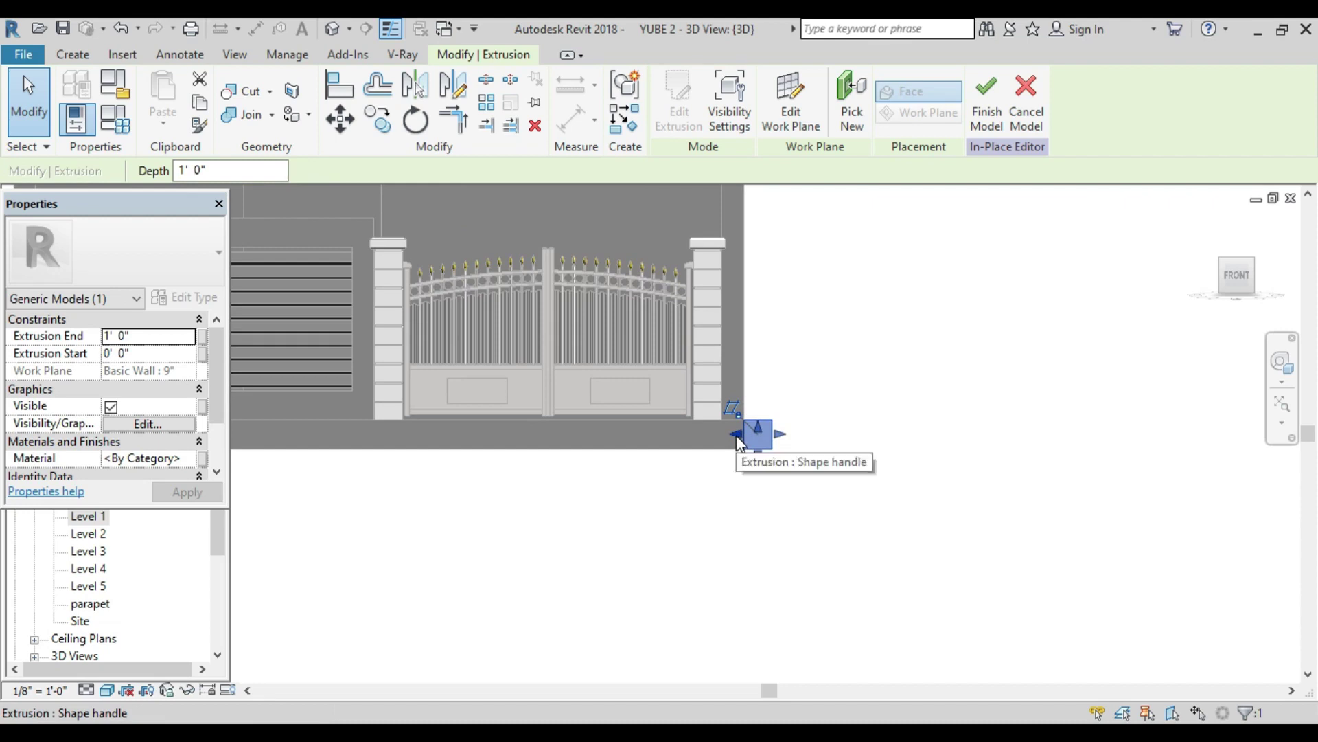
mouse_move(736, 437)
left_mouse_down()
mouse_move(373, 432)
mouse_move(403, 434)
left_mouse_up()
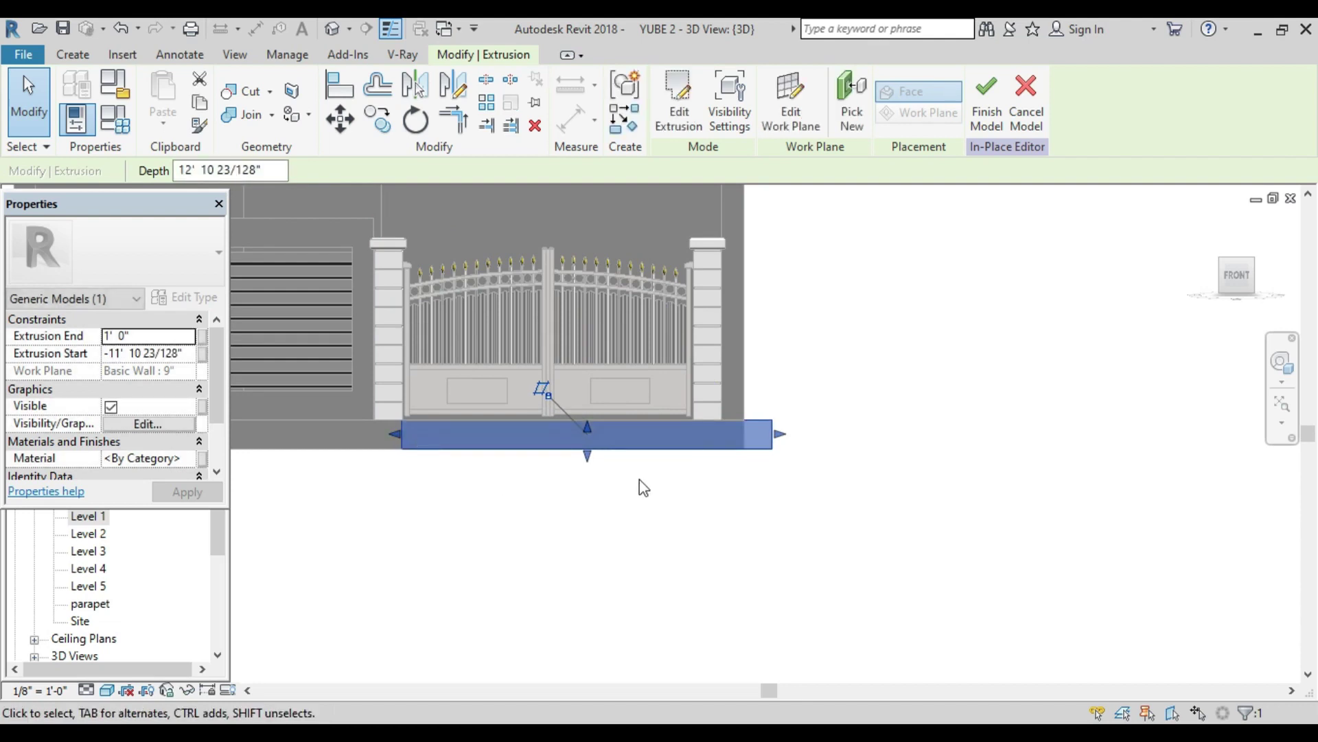
left_click_drag(780, 434, 727, 435)
left_click(908, 405)
scroll(832, 421, "down", 2)
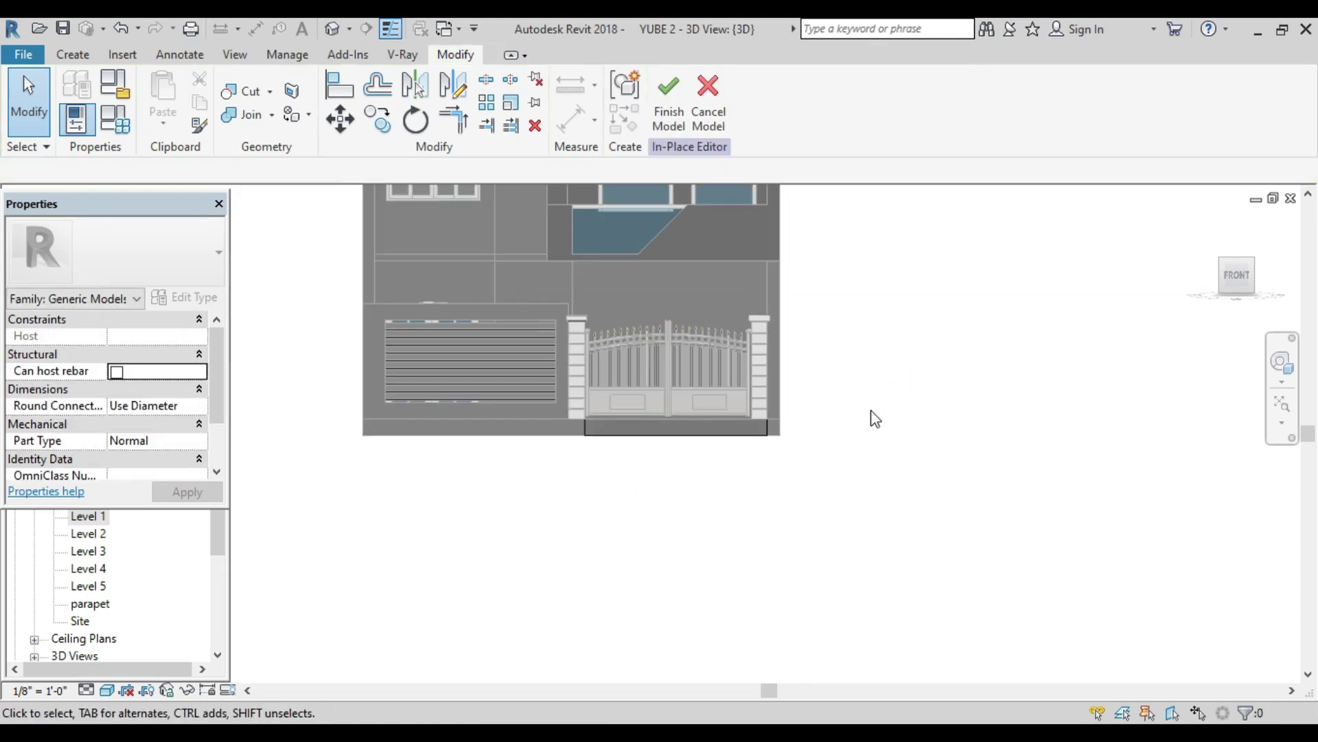
middle_click_drag(882, 423, 790, 551, "shift")
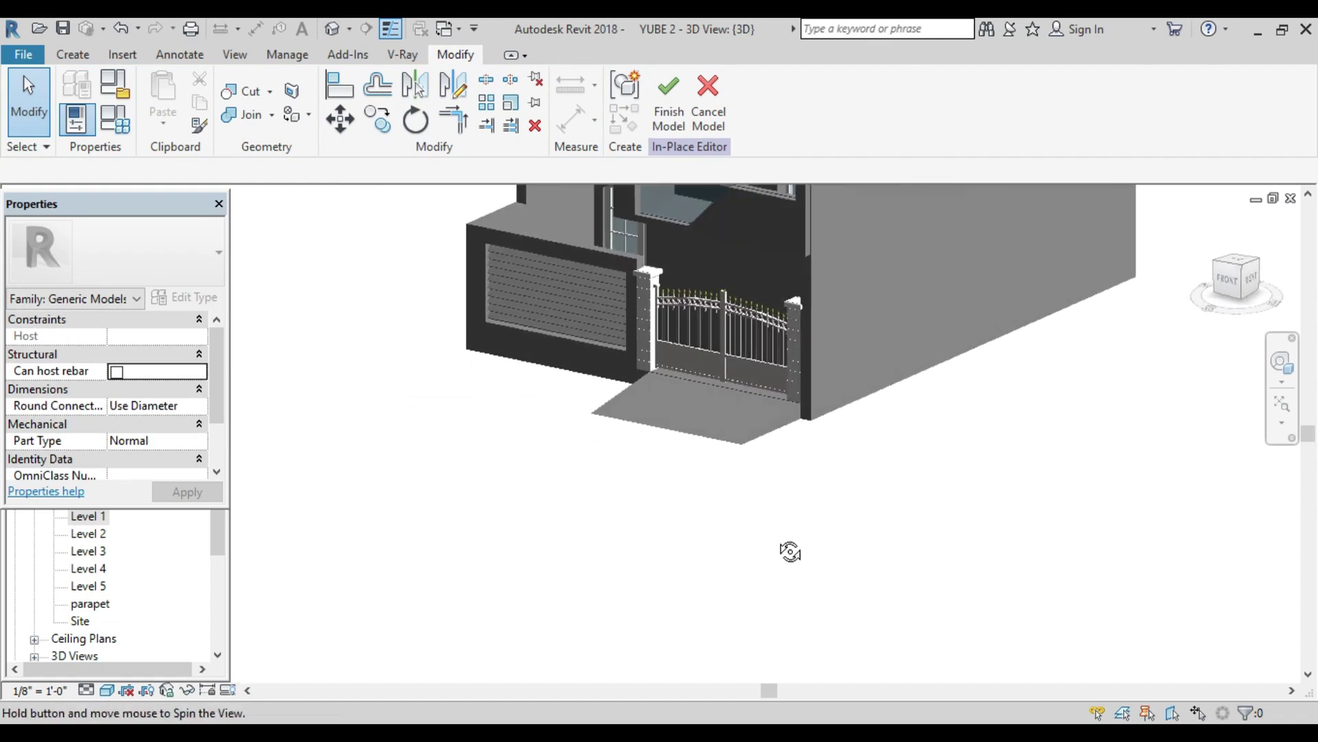
scroll(742, 434, "up", 3)
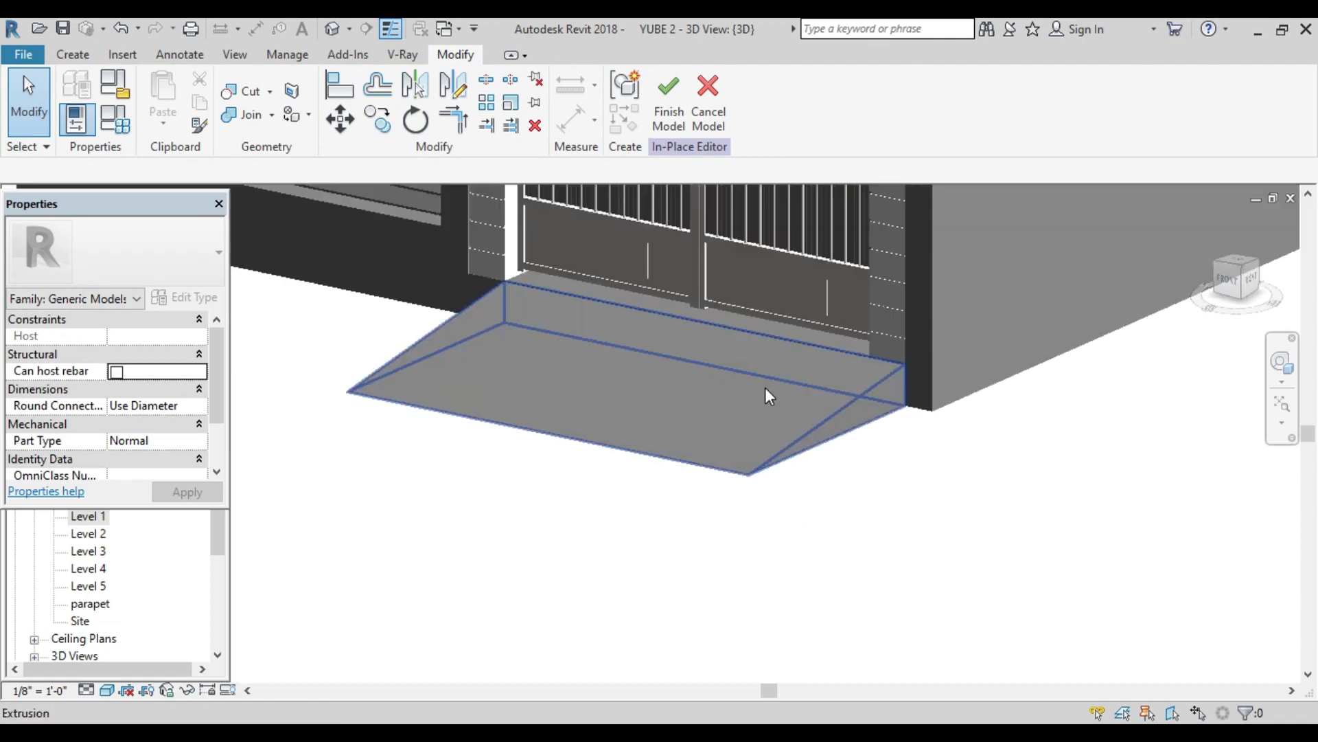
scroll(765, 386, "down", 3)
mouse_move(766, 377)
middle_mouse_down()
mouse_move(697, 465)
mouse_move(688, 390)
middle_mouse_up()
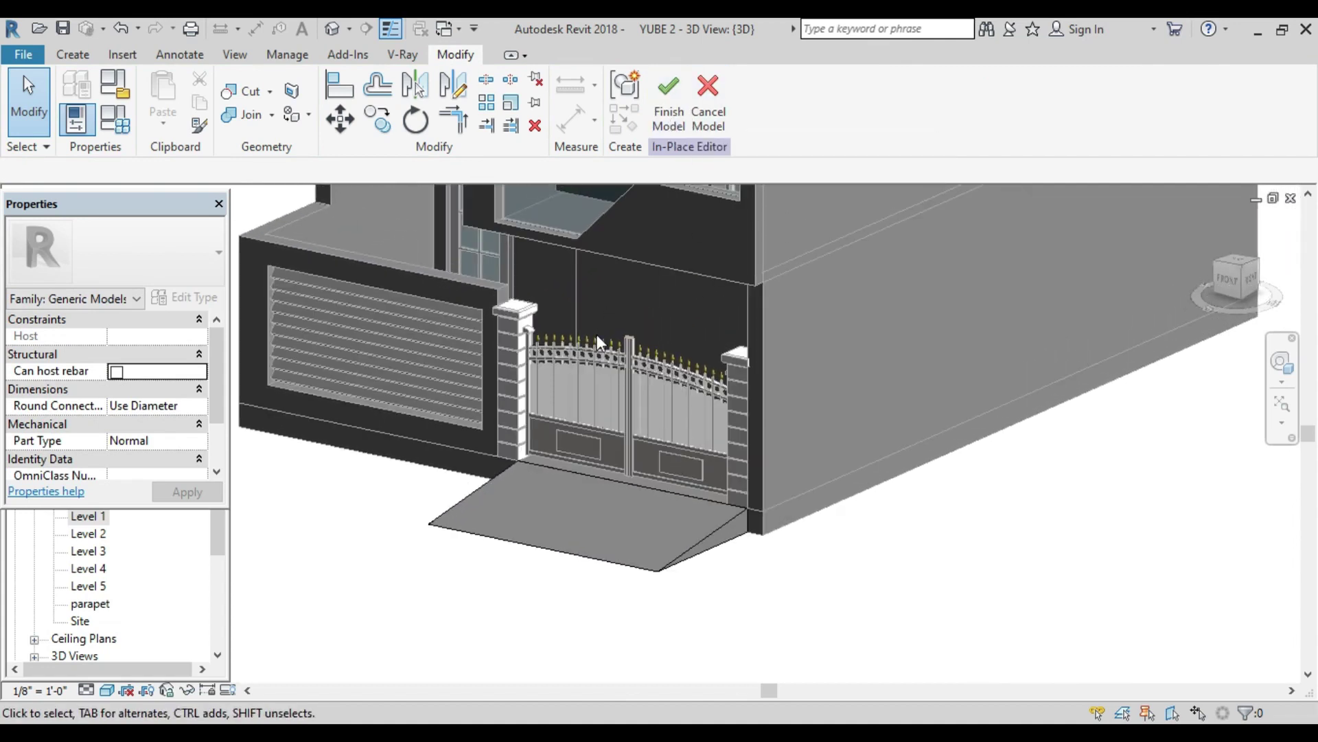
scroll(596, 336, "down", 2)
scroll(649, 393, "down", 3)
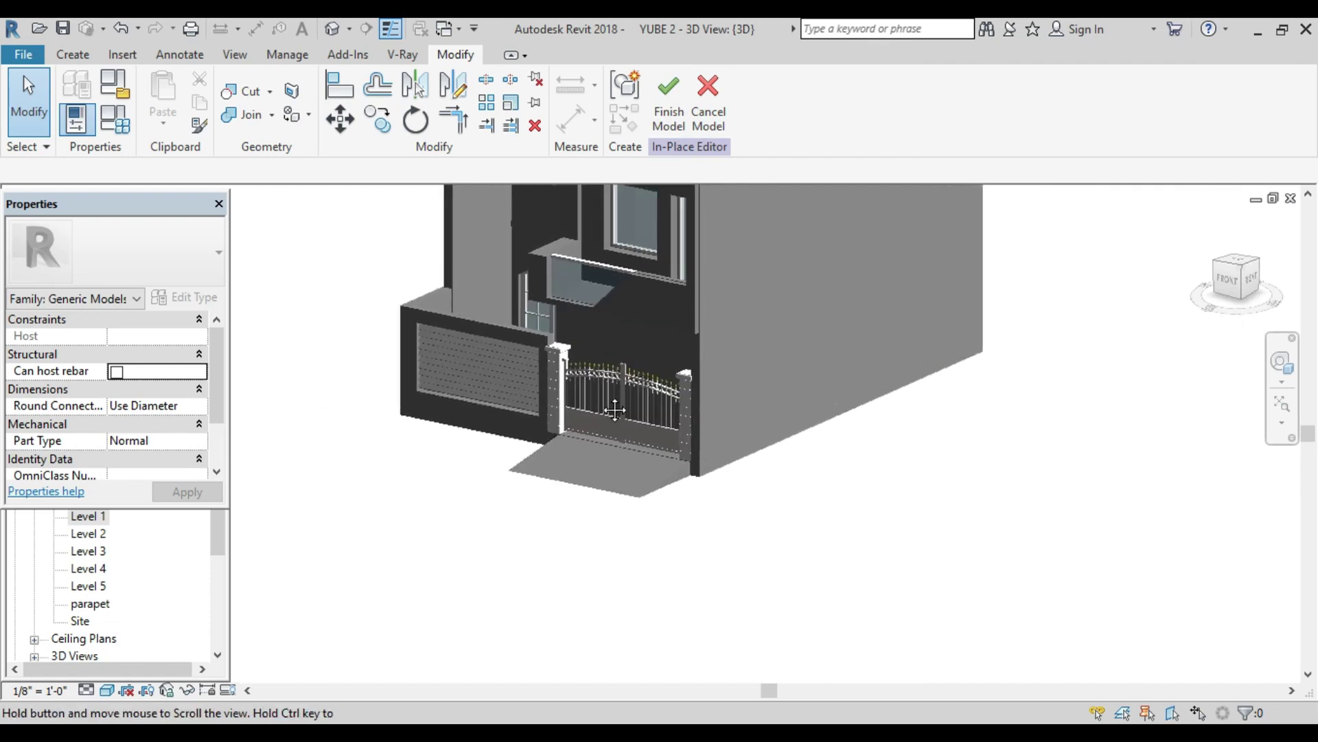
middle_click_drag(647, 364, 571, 458)
scroll(572, 459, "up", 2)
scroll(575, 456, "down", 1)
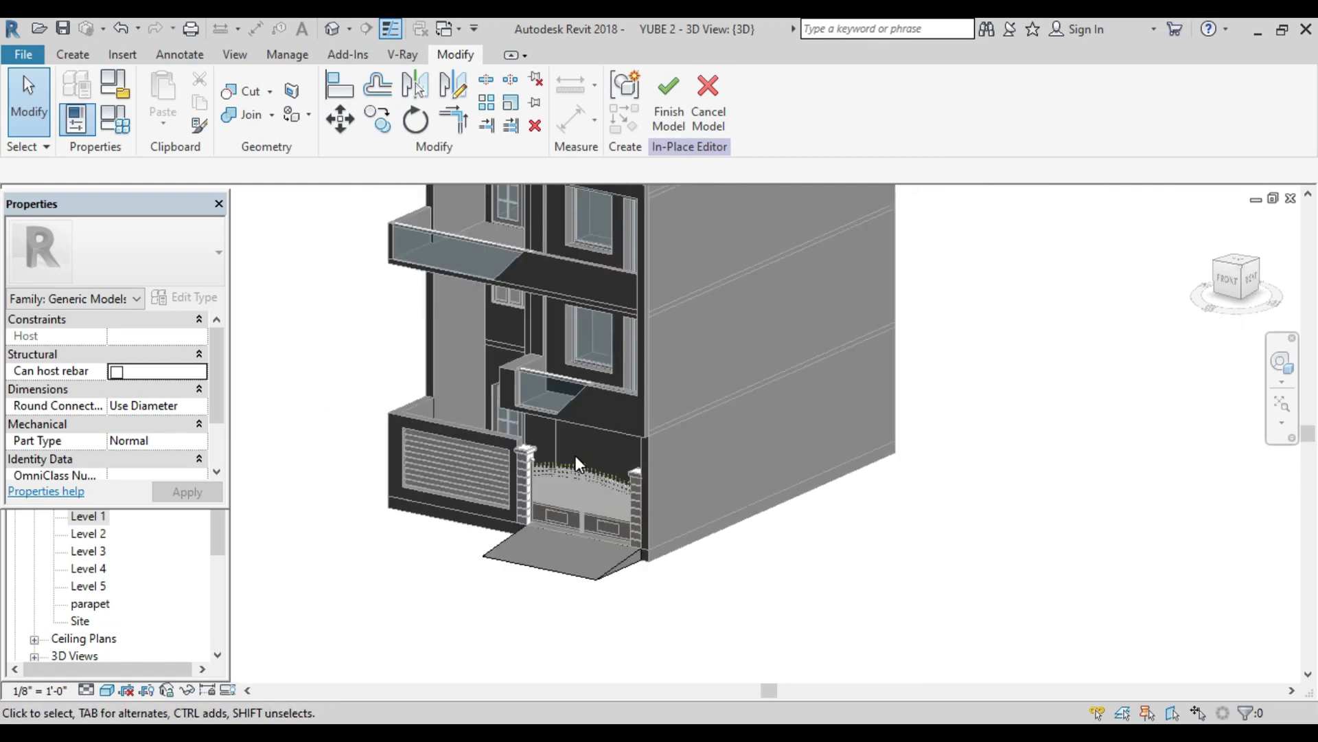
middle_click_drag(575, 455, 525, 427, "shift")
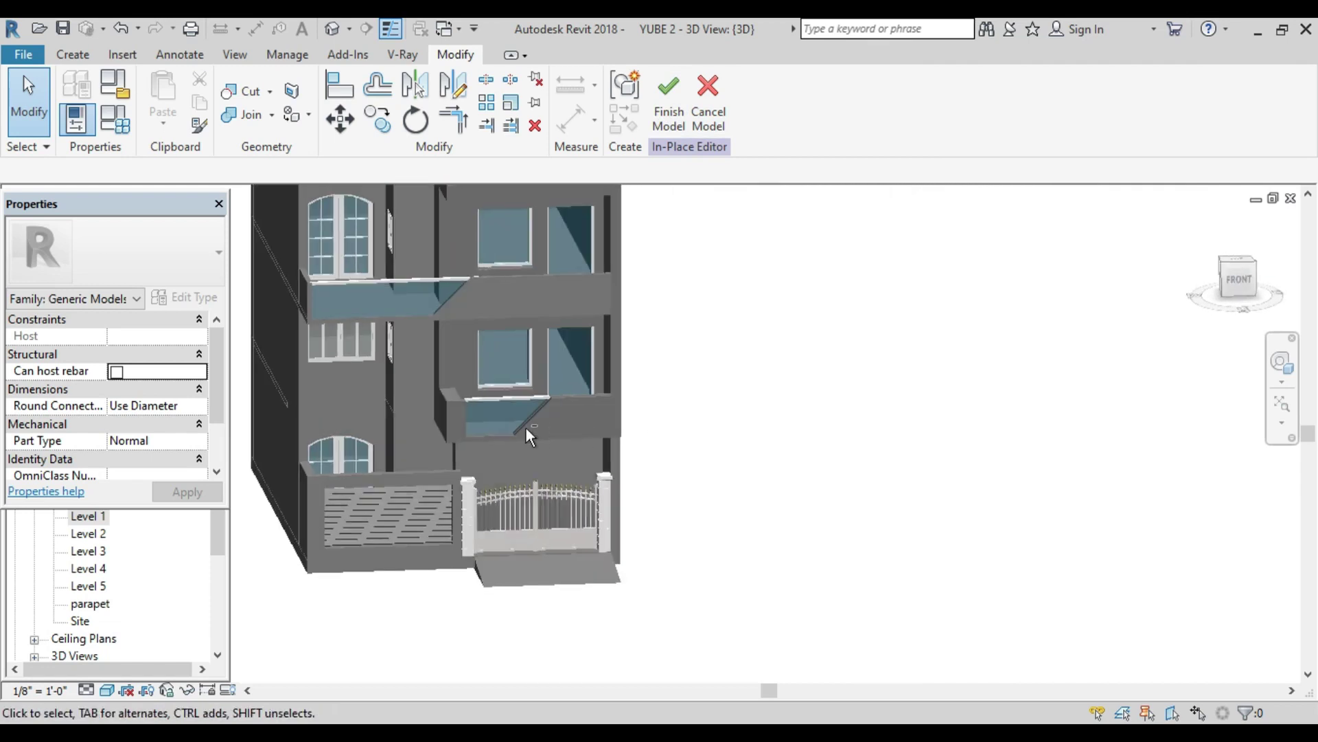
scroll(495, 421, "down", 2)
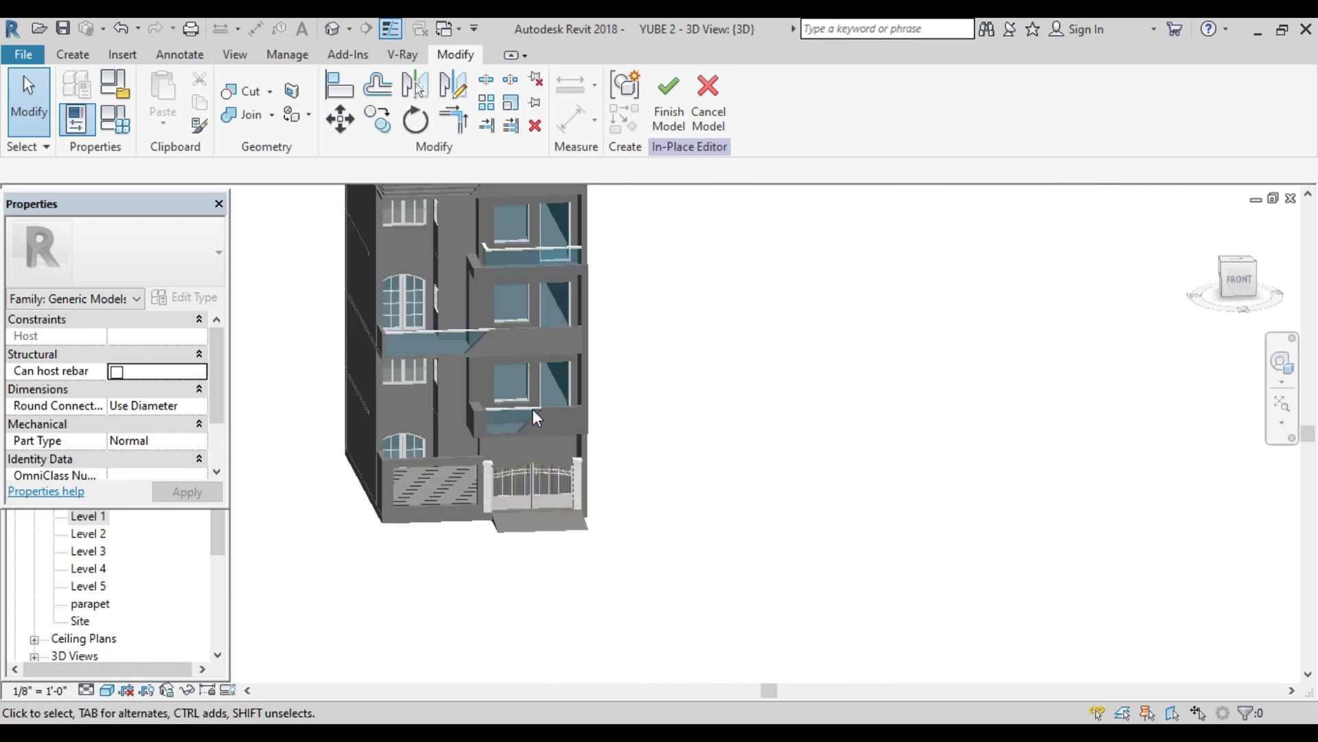
middle_click_drag(492, 409, 687, 377)
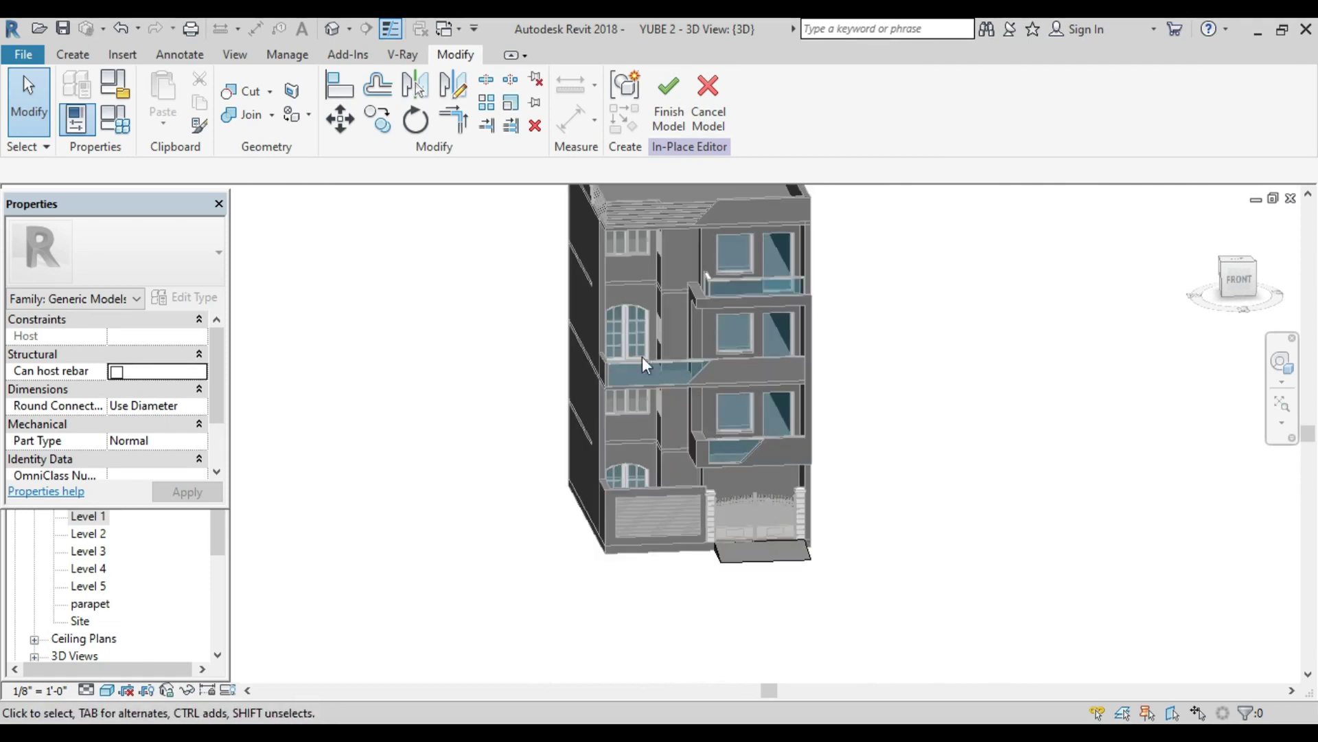